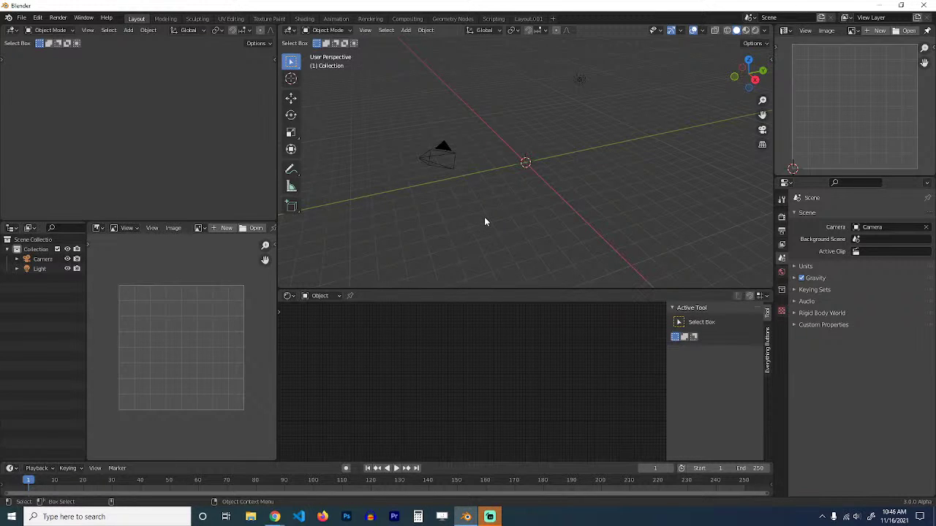
pyautogui.scroll(-3, 484, 220)
pyautogui.keyDown('shift'); pyautogui.moveTo(483, 218); pyautogui.dragTo(458, 225, button='middle'); pyautogui.keyUp('shift')
pyautogui.press('KP_1')
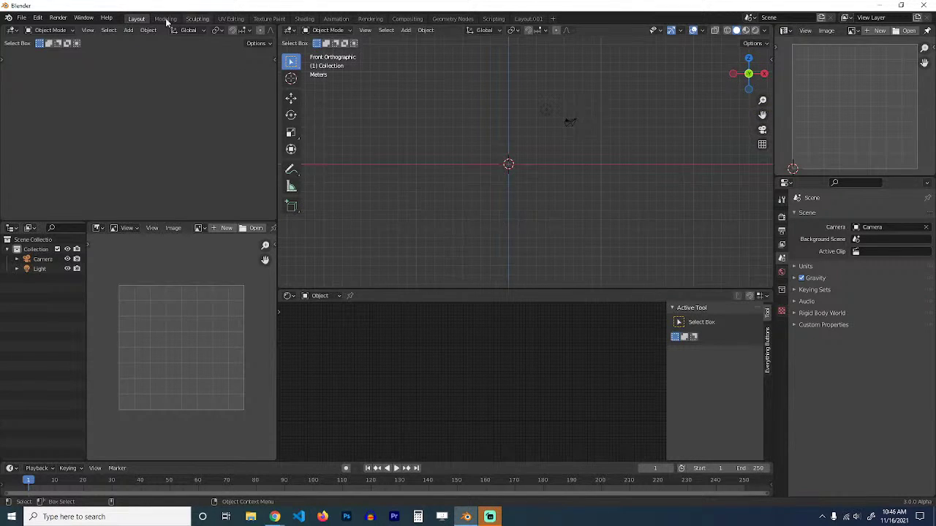
pyautogui.click(38, 17)
pyautogui.click(52, 167)
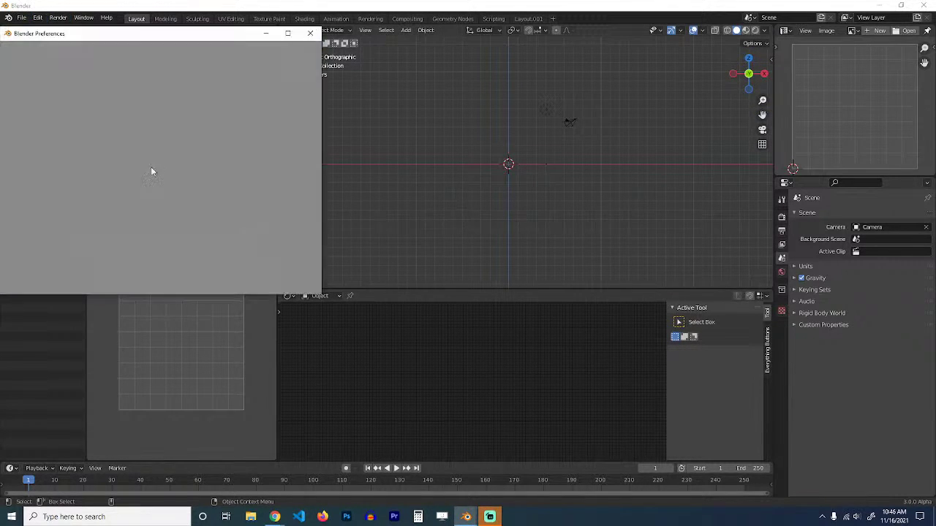
pyautogui.click(310, 33)
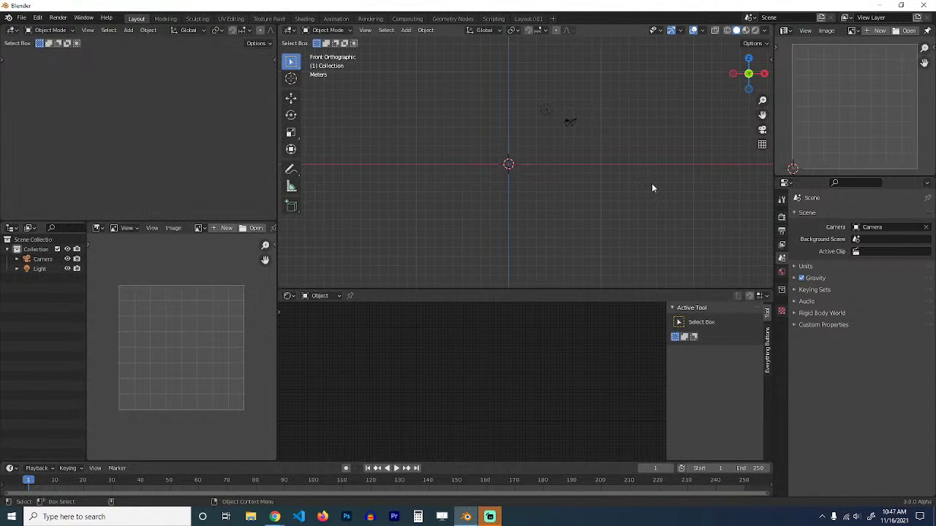
# Show the 3D viewport's sidebar and look at the options of The Cloth library add-on.
pyautogui.press('n')
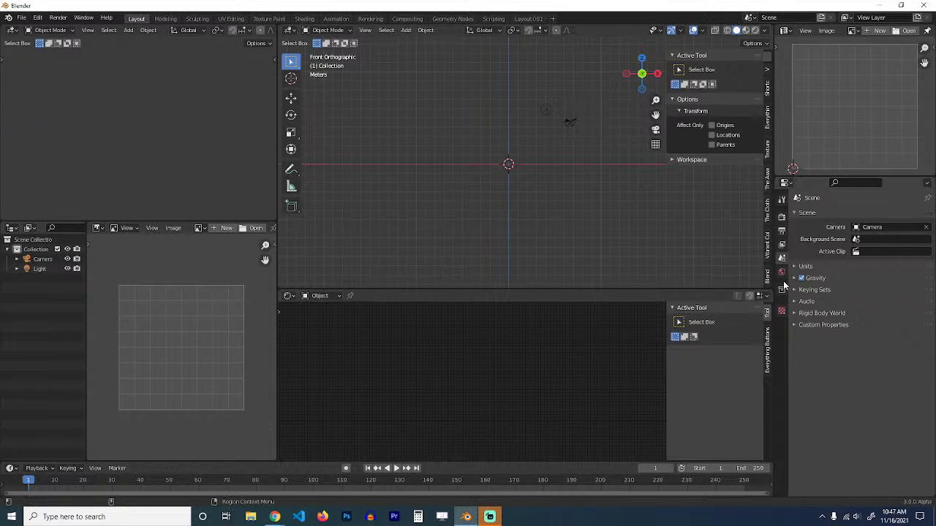
pyautogui.click(768, 212)
pyautogui.scroll(3, 555, 182)
pyautogui.scroll(-2, 553, 183)
pyautogui.keyDown('shift'); pyautogui.moveTo(519, 197); pyautogui.dragTo(507, 212, button='middle'); pyautogui.keyUp('shift')
pyautogui.scroll(2, 508, 212)
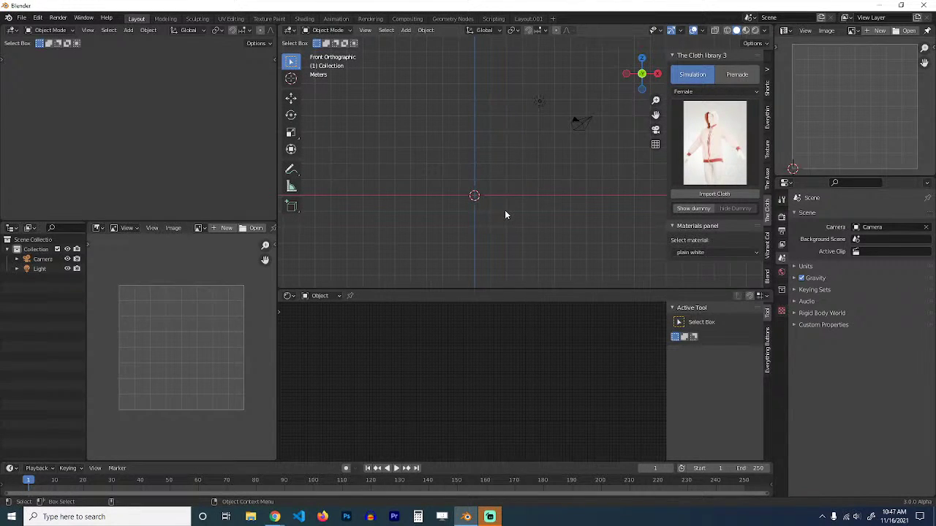
pyautogui.scroll(2, 504, 215)
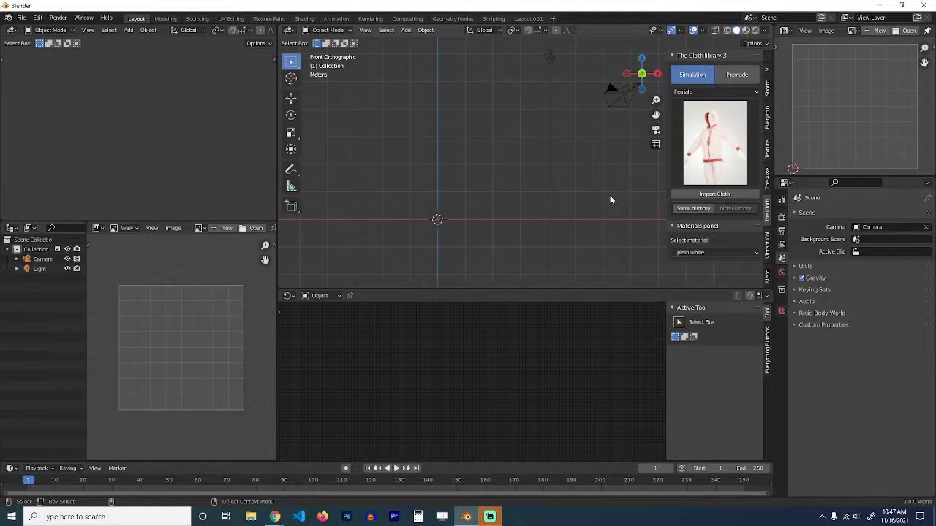
# Search the Blender Help Manual add-on's tutorials for "mirror", preview the mirror modifier bisect tool flip video and exit the player.
pyautogui.click(767, 276)
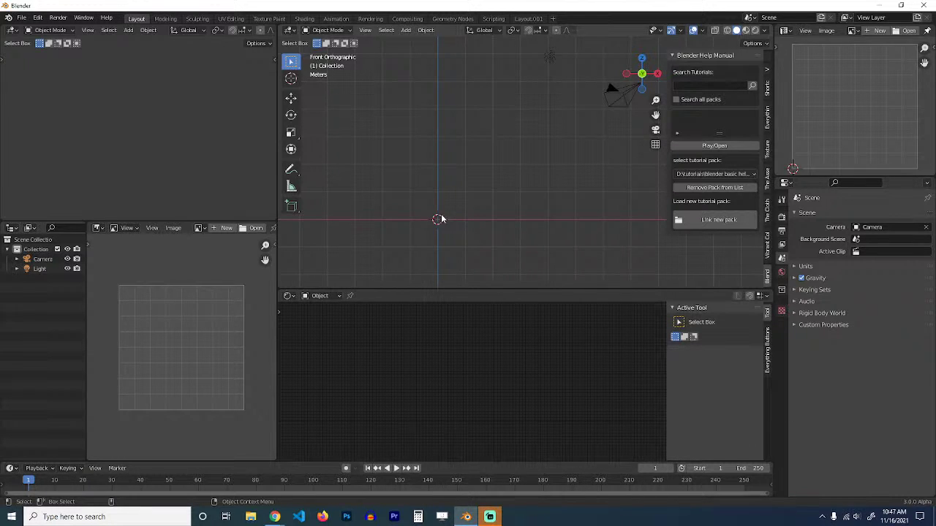
pyautogui.click(555, 158)
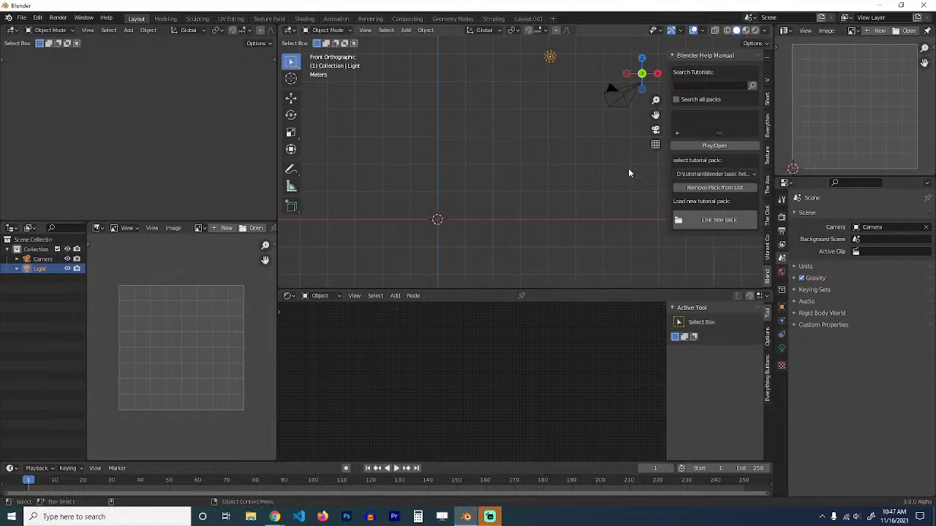
pyautogui.click(713, 86)
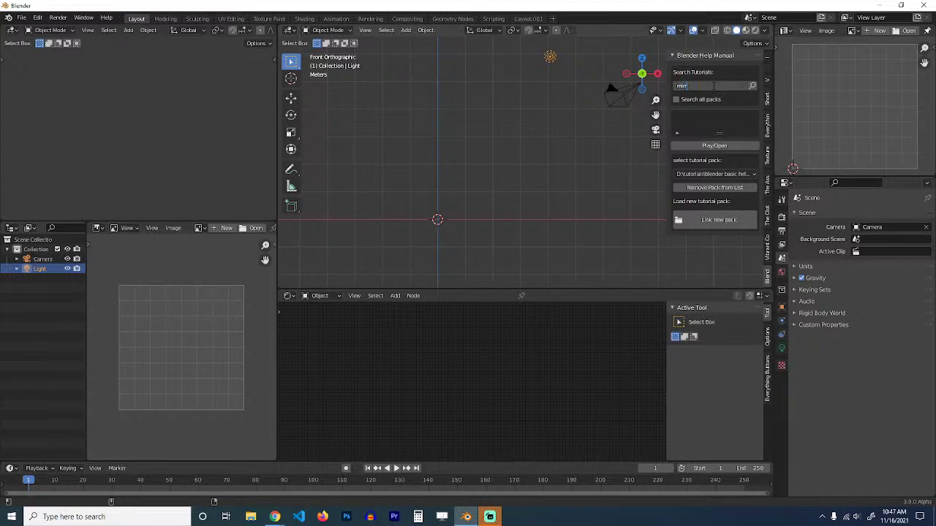
pyautogui.press('Return')
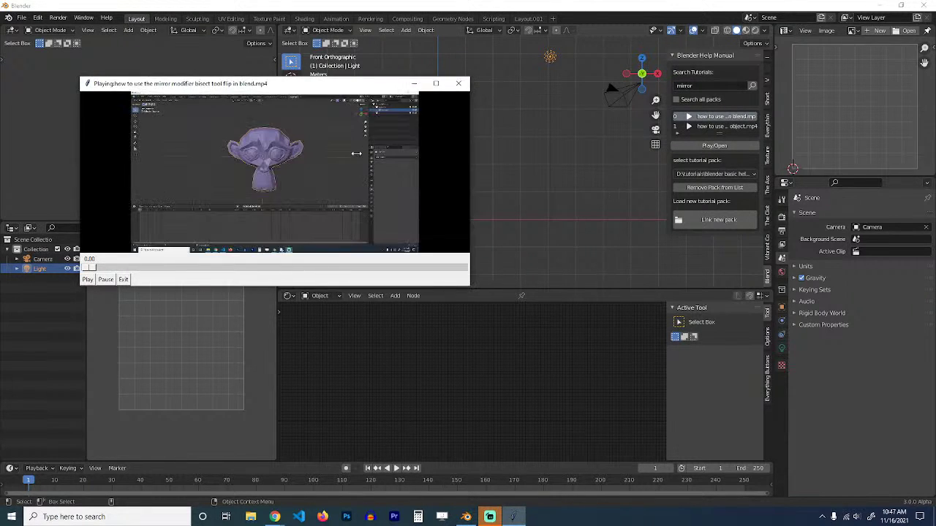
pyautogui.click(123, 279)
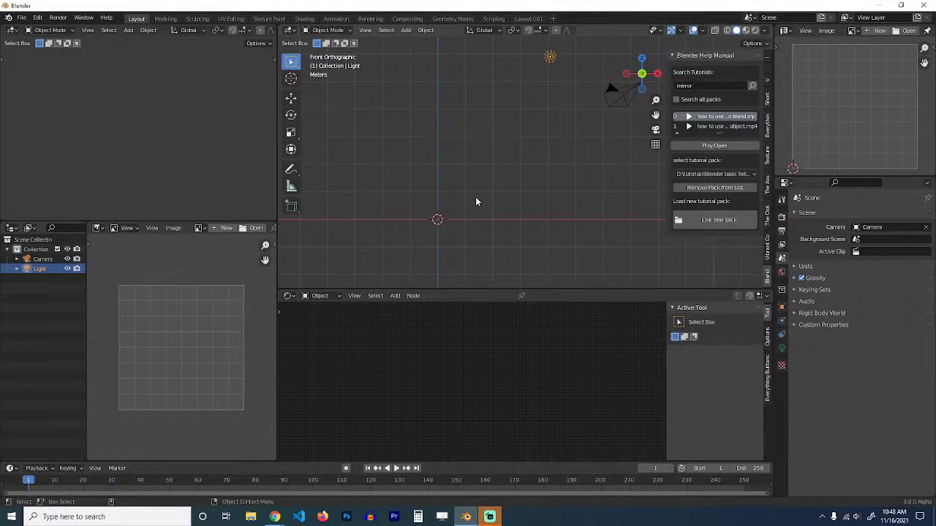
# Hide the sidebar, then set the 3D viewport to top view and enlarge it downward over the shader editor.
pyautogui.click(476, 198)
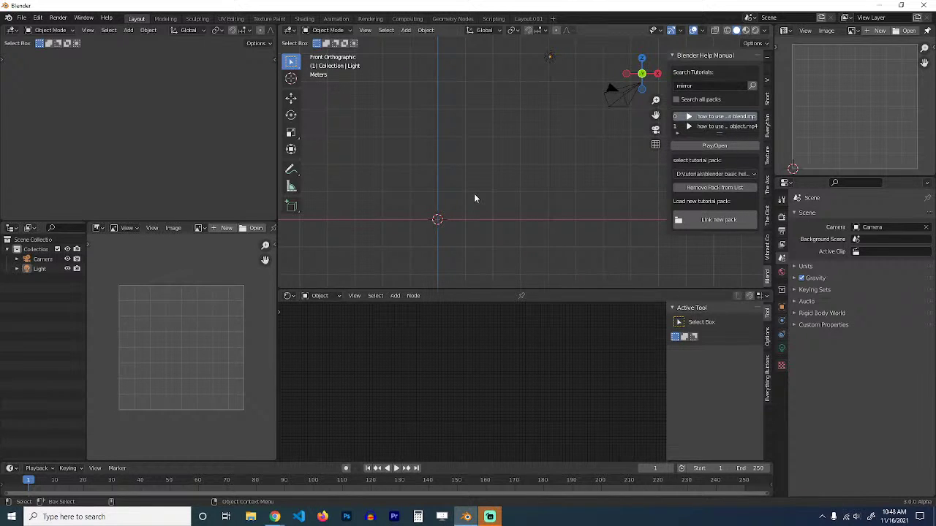
pyautogui.press('n')
pyautogui.scroll(-4, 479, 188)
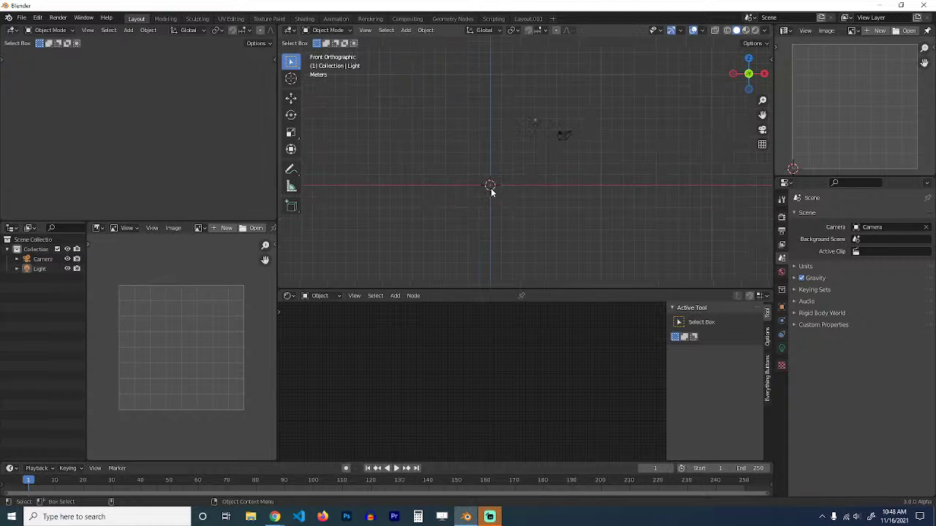
pyautogui.press('KP_7')
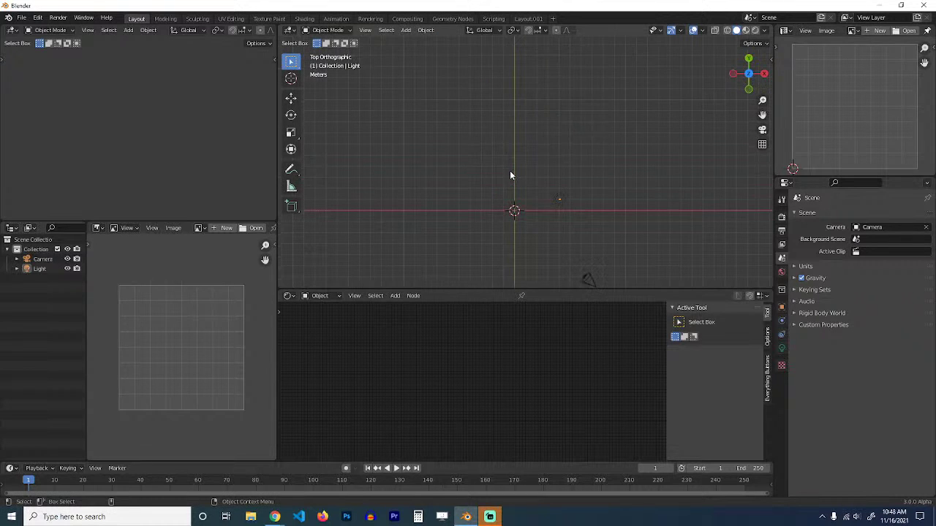
pyautogui.scroll(2, 509, 170)
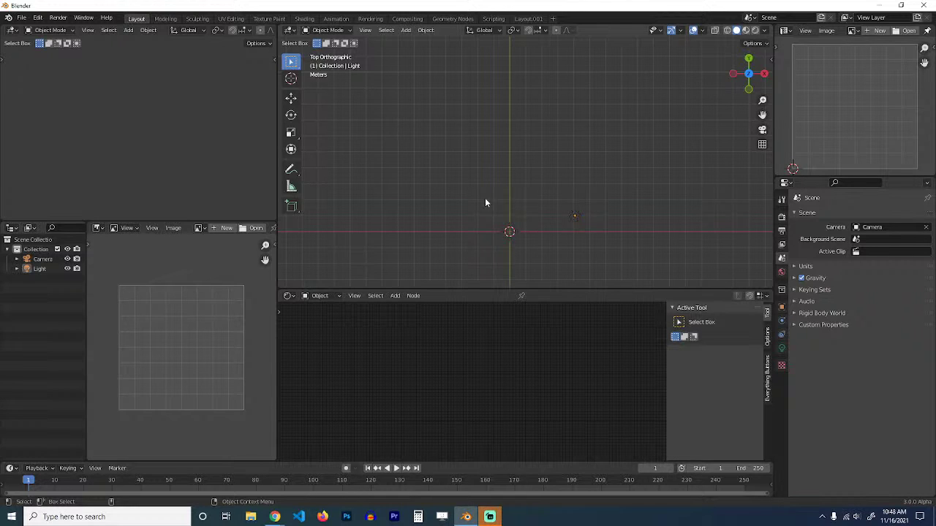
pyautogui.scroll(-2, 488, 204)
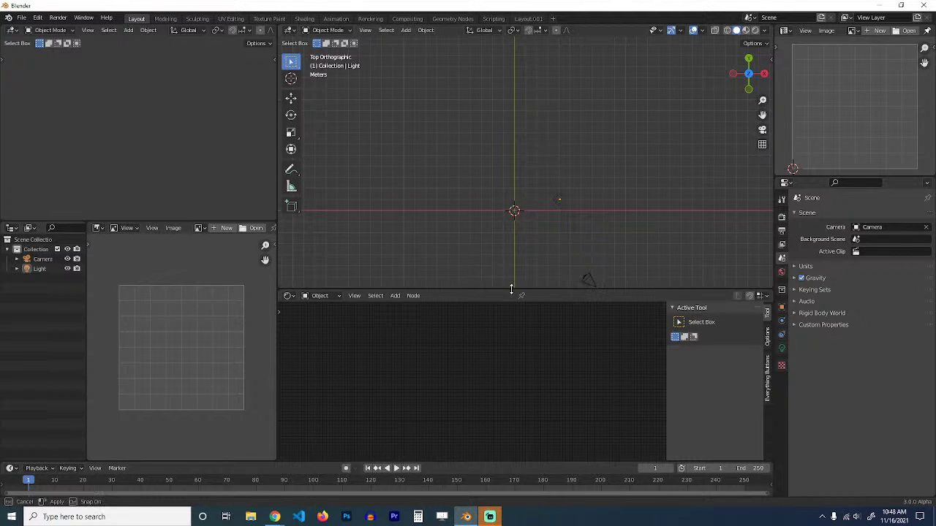
pyautogui.moveTo(511, 289); pyautogui.dragTo(513, 350)
pyautogui.scroll(4, 514, 285)
pyautogui.keyDown('shift'); pyautogui.moveTo(506, 250); pyautogui.dragTo(504, 177, button='middle'); pyautogui.keyUp('shift')
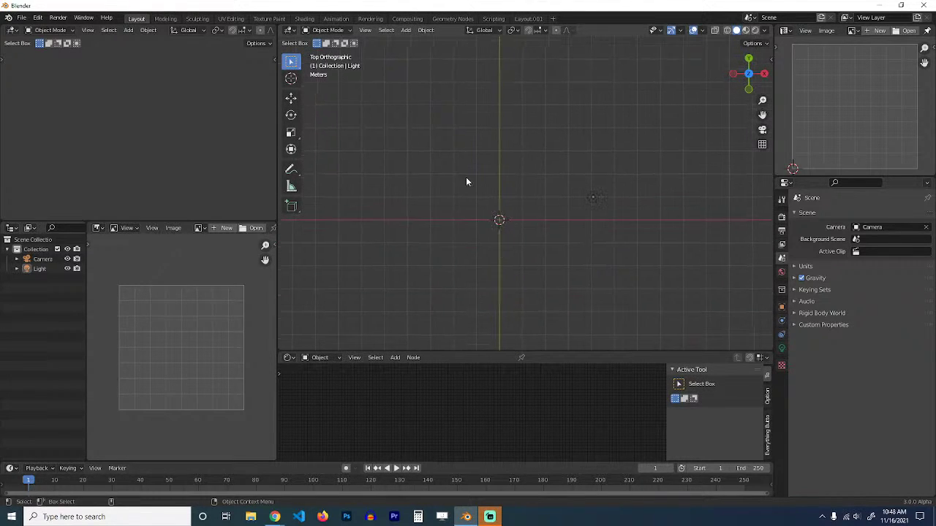
# Add a mesh plane at the world origin and scale it up uniformly to several times its size.
pyautogui.hotkey('shift', 'a')
pyautogui.moveTo(466, 181)
pyautogui.click(509, 182)
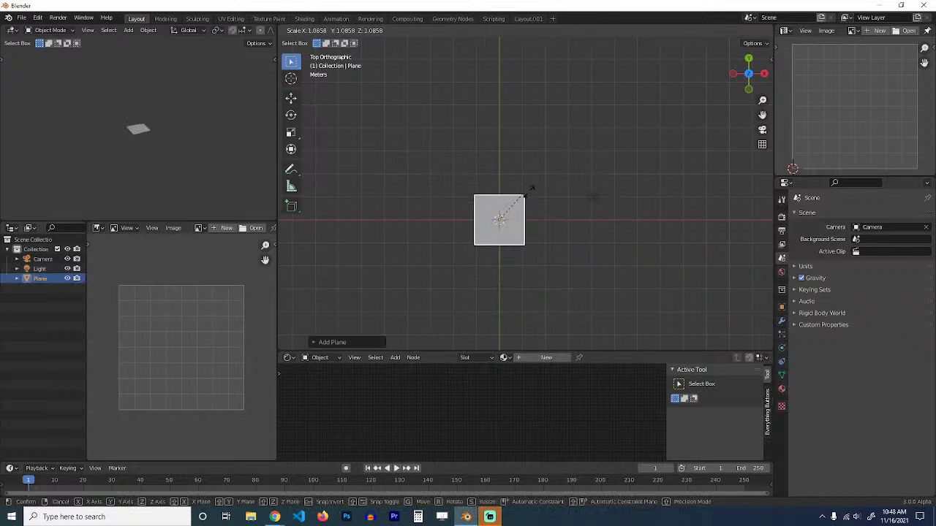
pyautogui.press('s')
pyautogui.click(612, 174)
# Subdivide the whole plane five times in Edit Mode and return to Object Mode.
pyautogui.press('Tab')
pyautogui.rightClick(540, 134)
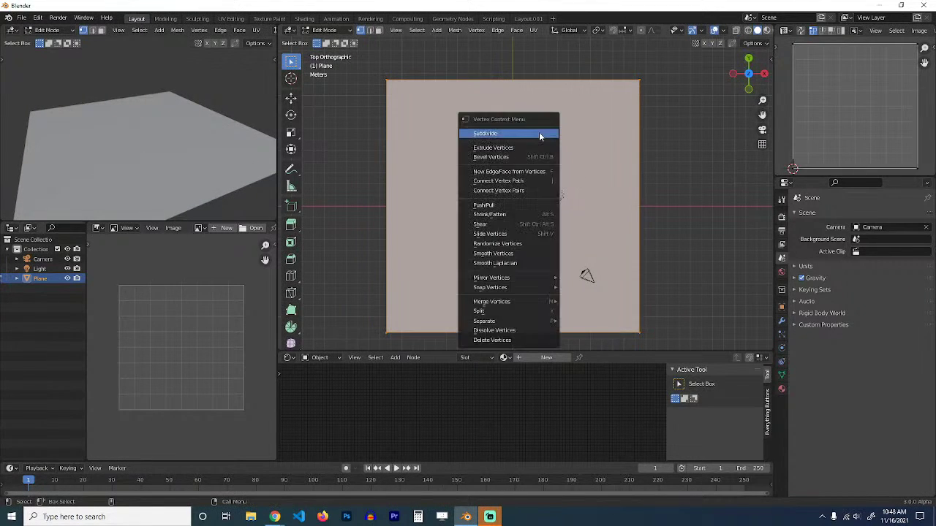
pyautogui.click(540, 134)
pyautogui.rightClick(539, 134)
pyautogui.click(539, 133)
pyautogui.rightClick(540, 134)
pyautogui.click(539, 134)
pyautogui.rightClick(540, 133)
pyautogui.click(539, 134)
pyautogui.rightClick(539, 134)
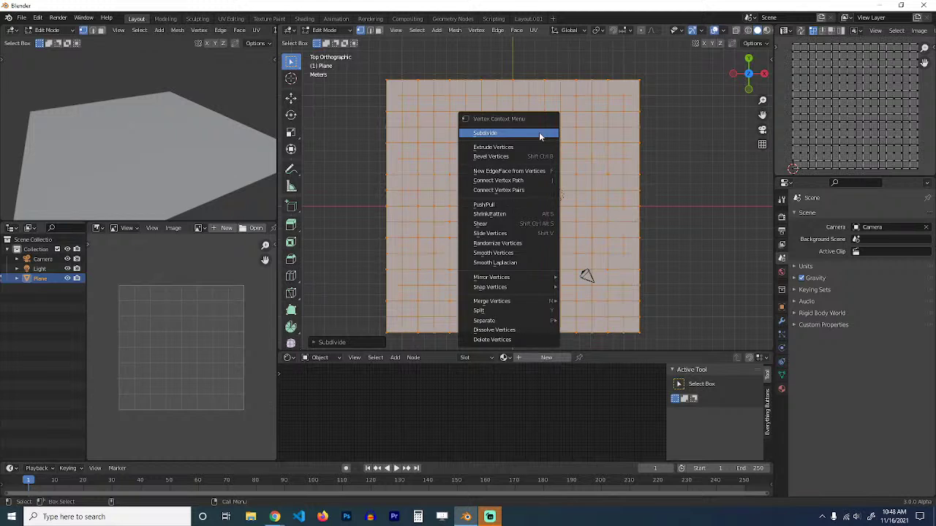
pyautogui.click(539, 134)
pyautogui.press('Tab')
# Add a Displace modifier with a new texture to the plane and open that texture's settings.
pyautogui.scroll(-5, 765, 280)
pyautogui.click(782, 322)
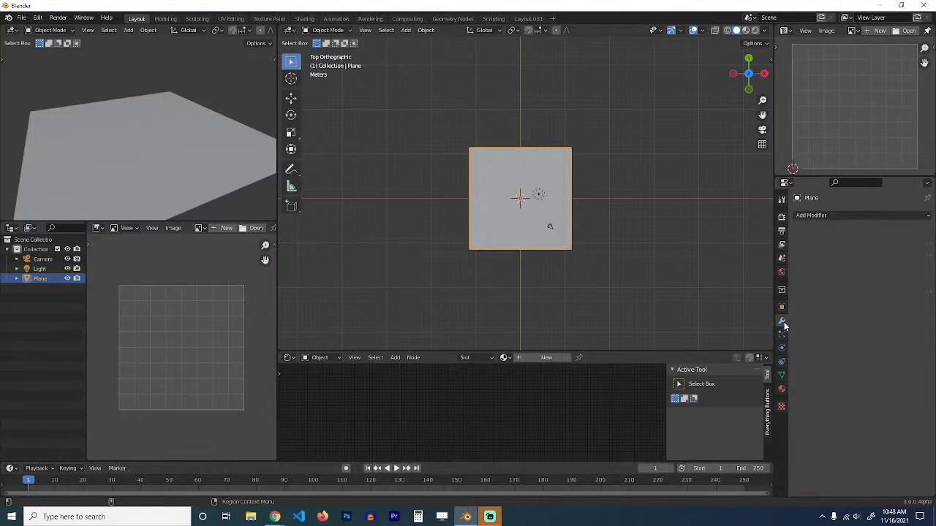
pyautogui.click(839, 214)
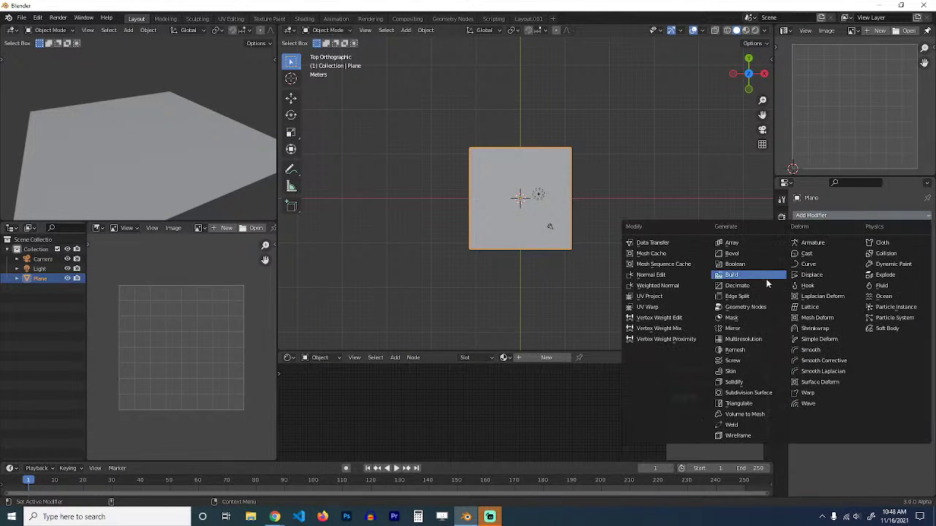
pyautogui.click(823, 277)
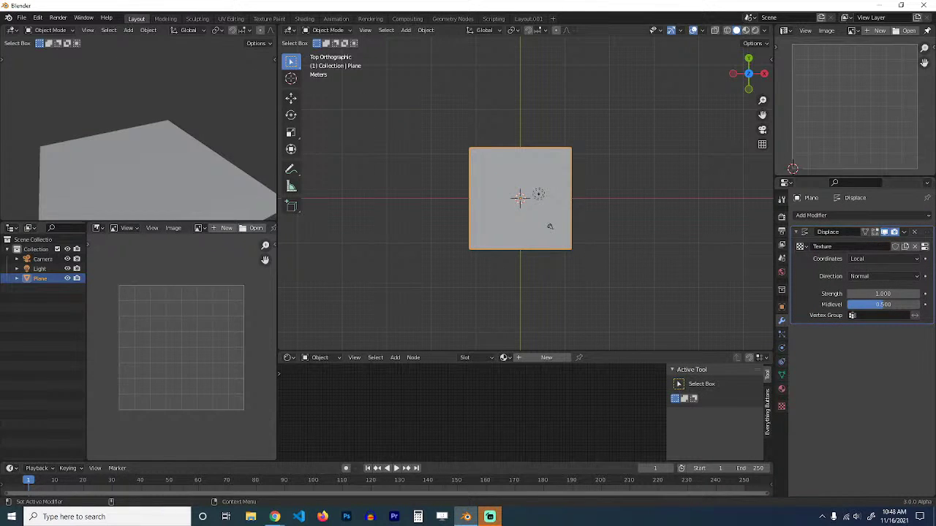
pyautogui.click(924, 246)
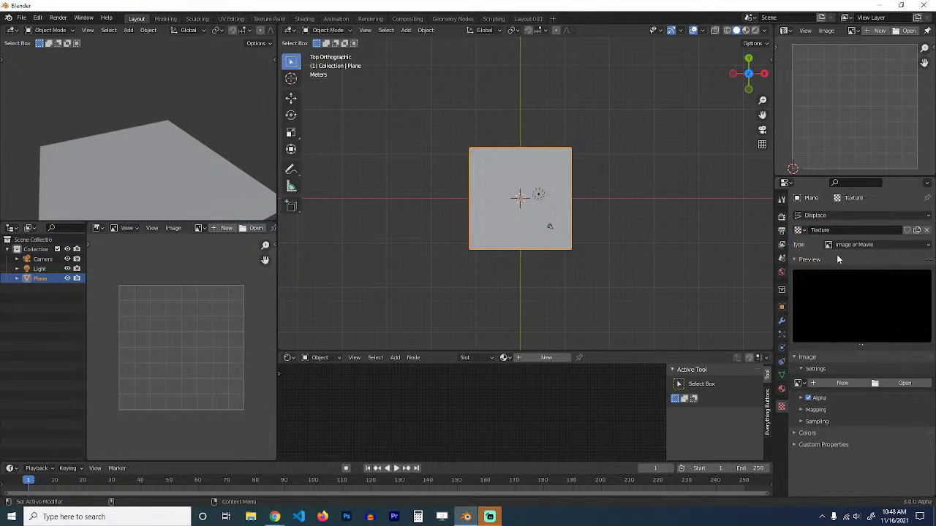
# Load CABINS-from-Lumion.jpg from the D:\resouces\height maps folder as the displacement texture's image.
pyautogui.click(905, 384)
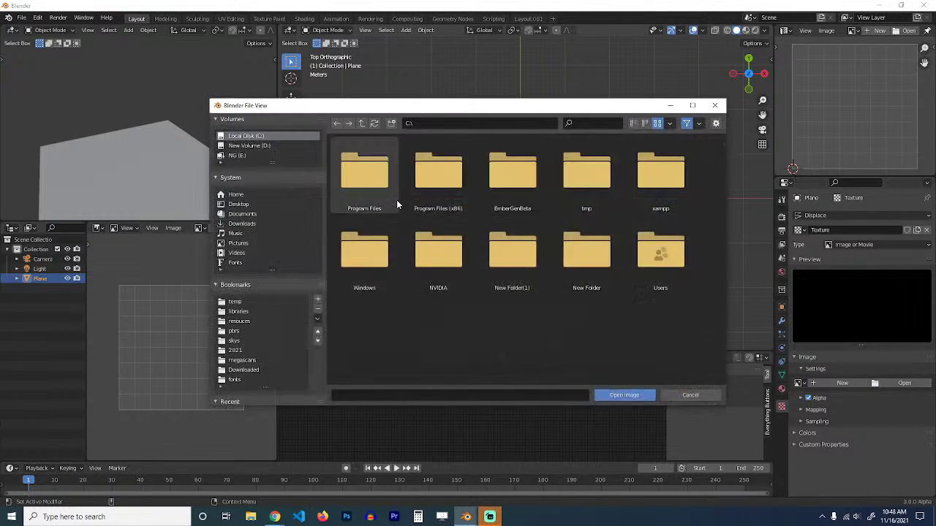
pyautogui.click(247, 323)
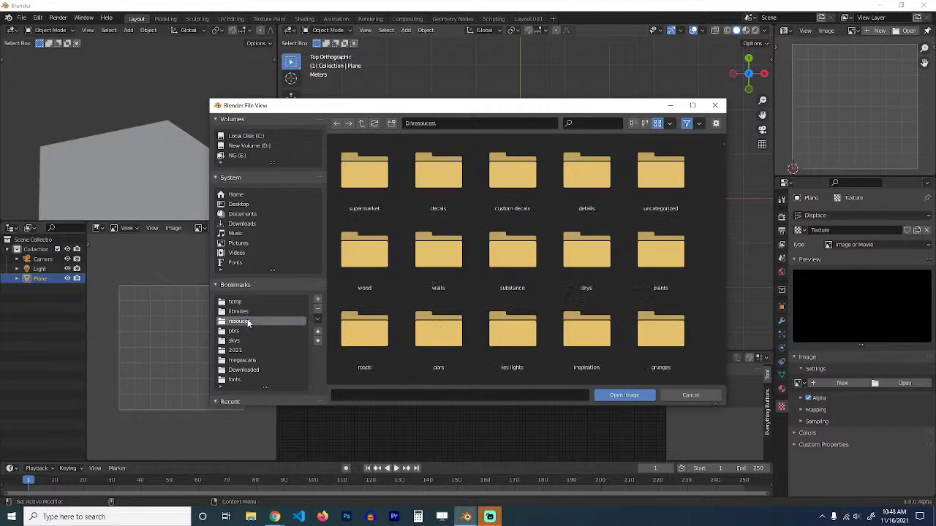
pyautogui.scroll(-2, 545, 325)
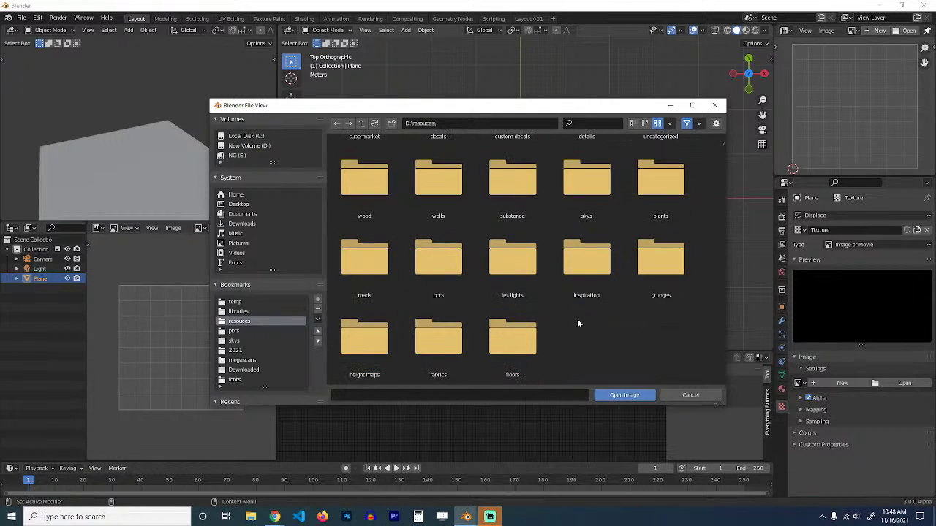
pyautogui.doubleClick(379, 349)
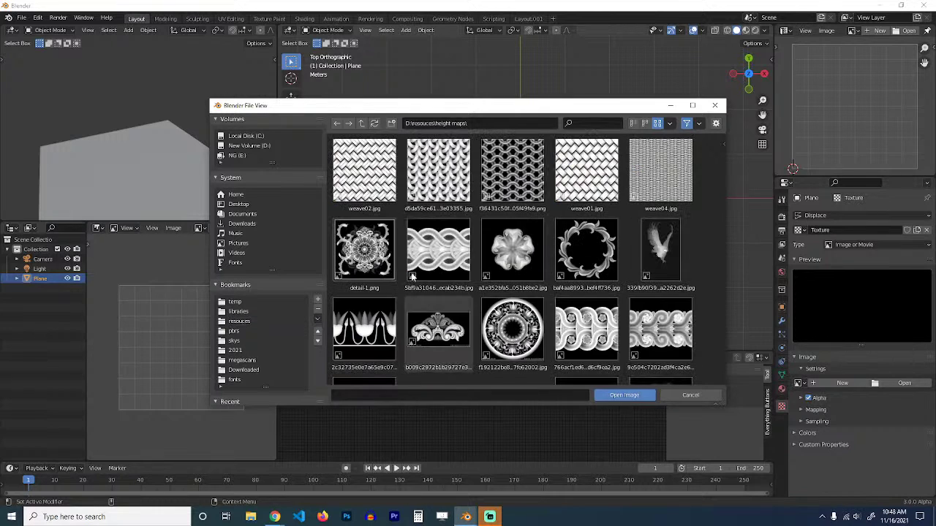
pyautogui.scroll(-5, 452, 320)
pyautogui.scroll(-6, 453, 320)
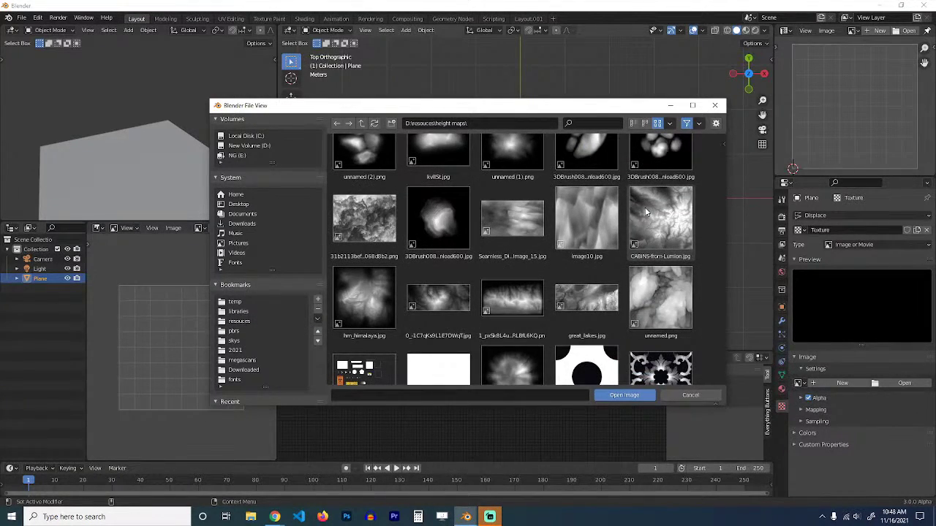
pyautogui.click(646, 212)
pyautogui.click(607, 395)
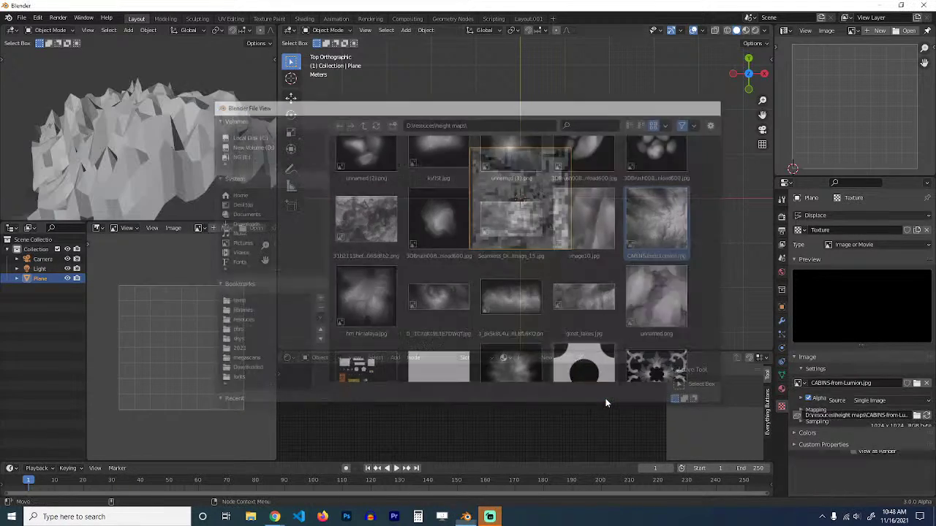
# Apply Shade Smooth to the displaced terrain and inspect its surface from another angle.
pyautogui.moveTo(499, 216); pyautogui.dragTo(579, 93, button='middle')
pyautogui.scroll(5, 578, 132)
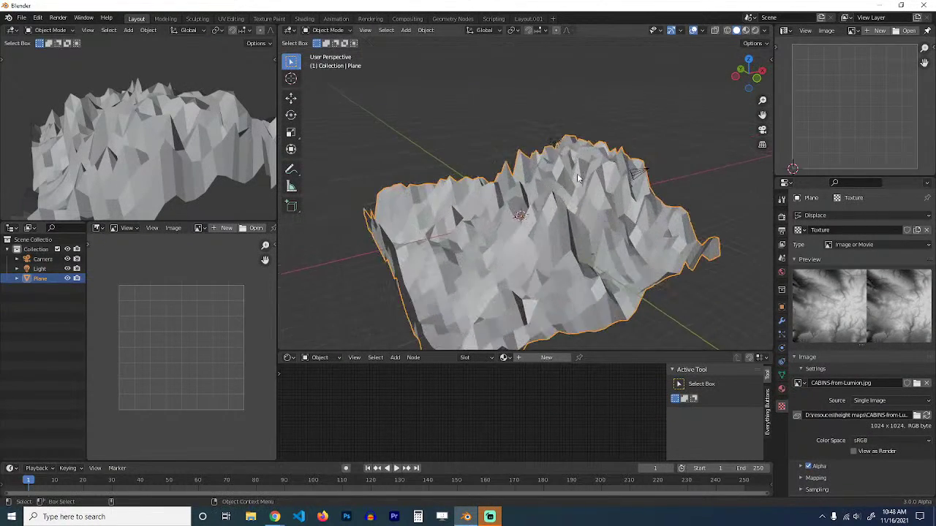
pyautogui.rightClick(583, 170)
pyautogui.click(583, 171)
pyautogui.moveTo(681, 173); pyautogui.dragTo(651, 183, button='middle')
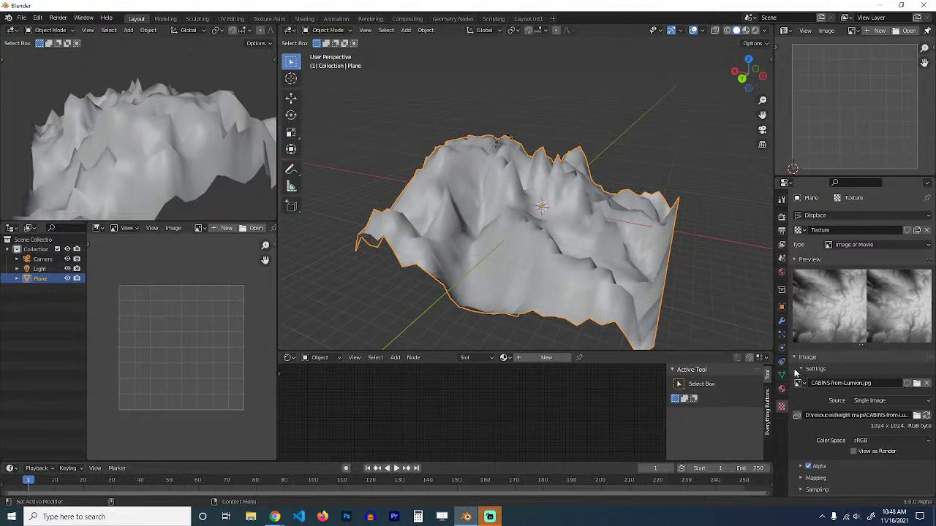
# Add a Multiresolution modifier to the terrain and subdivide it once with the Simple method.
pyautogui.click(780, 322)
pyautogui.click(848, 215)
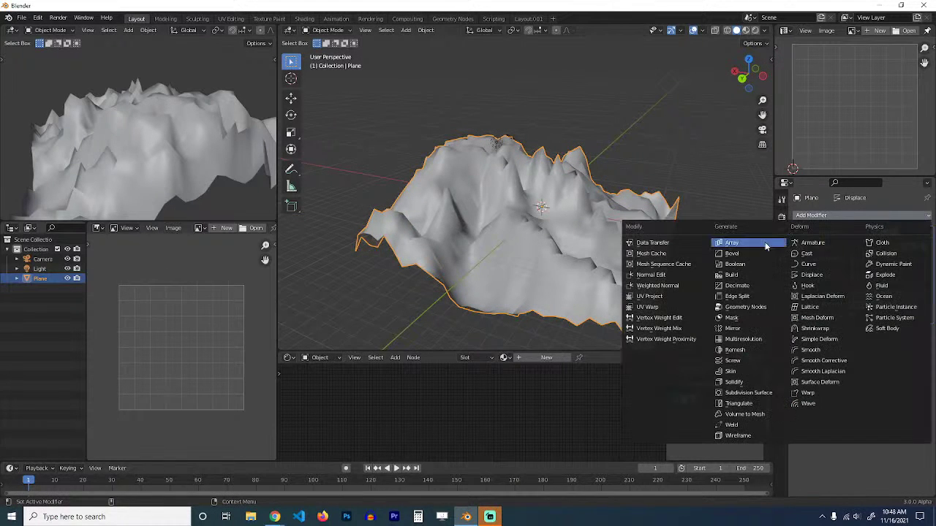
pyautogui.click(751, 339)
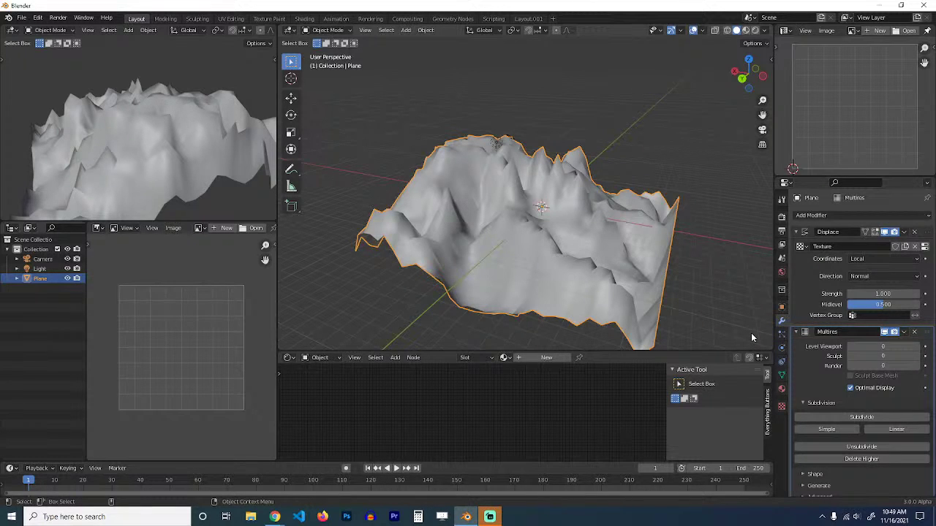
pyautogui.click(830, 429)
pyautogui.moveTo(926, 333); pyautogui.dragTo(911, 235)
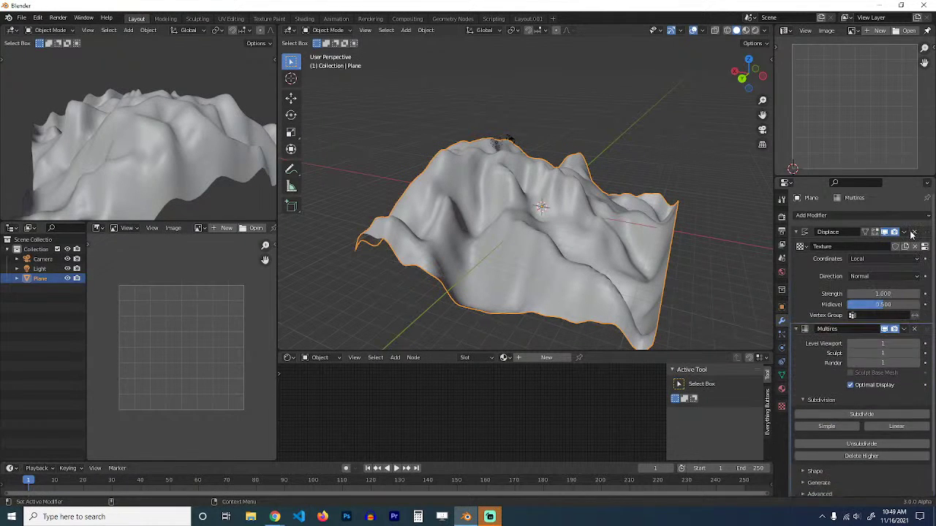
# Move the Multiresolution modifier above Displace in the stack and lower the displacement strength to 0.240.
pyautogui.moveTo(926, 330); pyautogui.dragTo(901, 220)
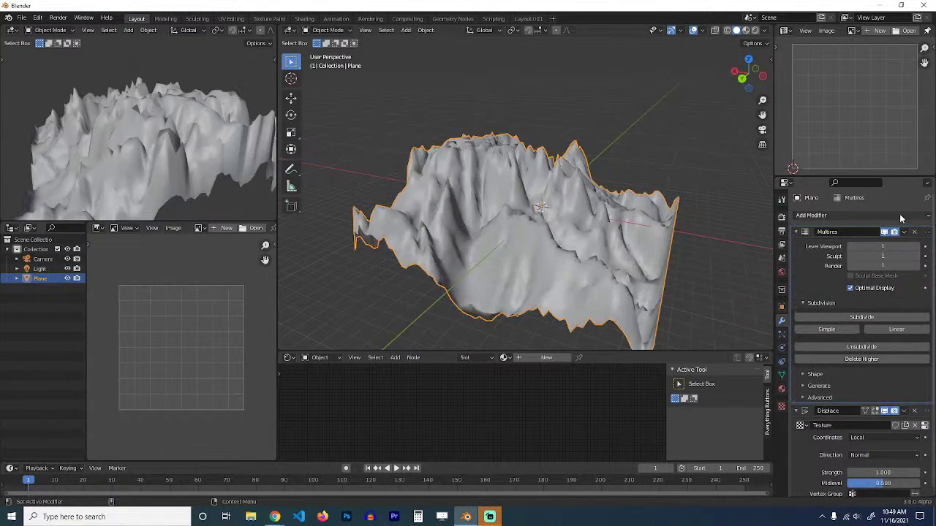
pyautogui.click(797, 232)
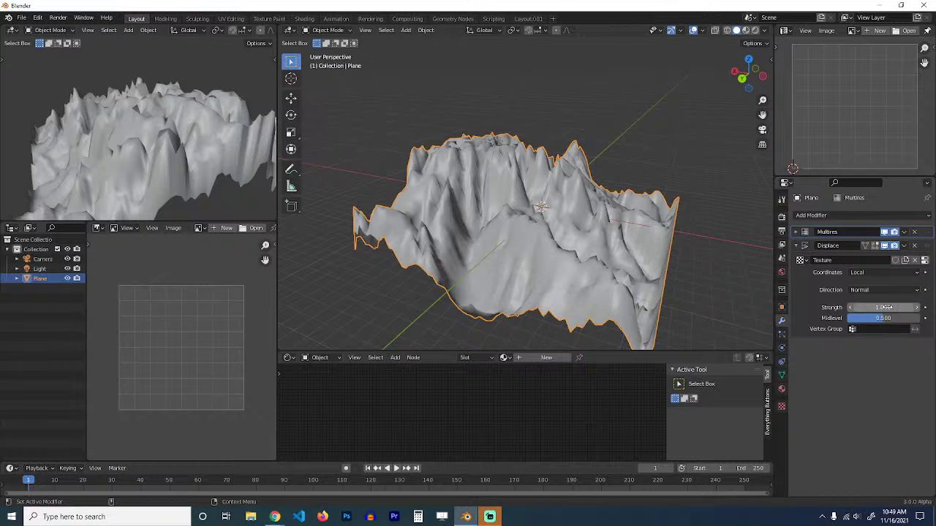
pyautogui.moveTo(887, 307); pyautogui.dragTo(827, 307)
pyautogui.scroll(5, 695, 256)
pyautogui.moveTo(687, 254)
pyautogui.mouseDown(button='middle')
pyautogui.moveTo(604, 220)
pyautogui.moveTo(614, 216)
pyautogui.mouseUp(button='middle')
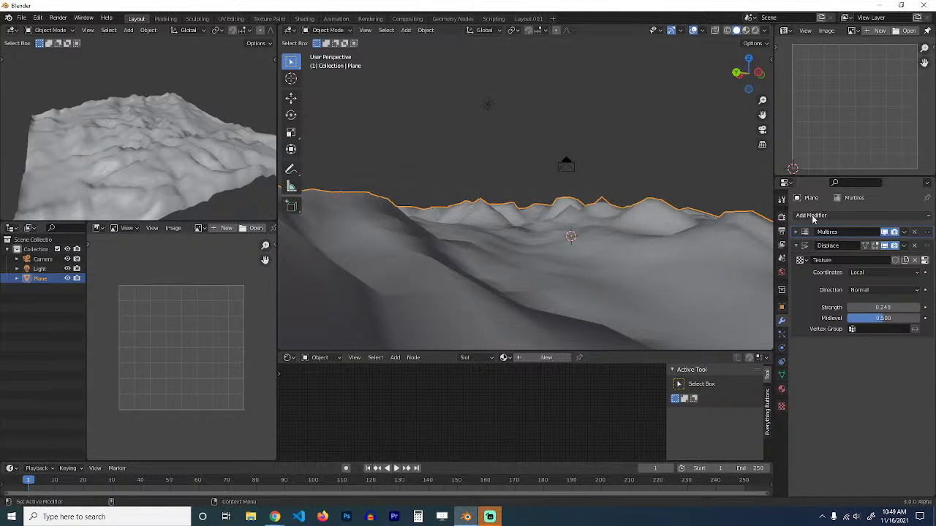
# Subdivide the terrain's Multiresolution modifier with the Simple method until it reaches level 3.
pyautogui.click(797, 232)
pyautogui.click(868, 319)
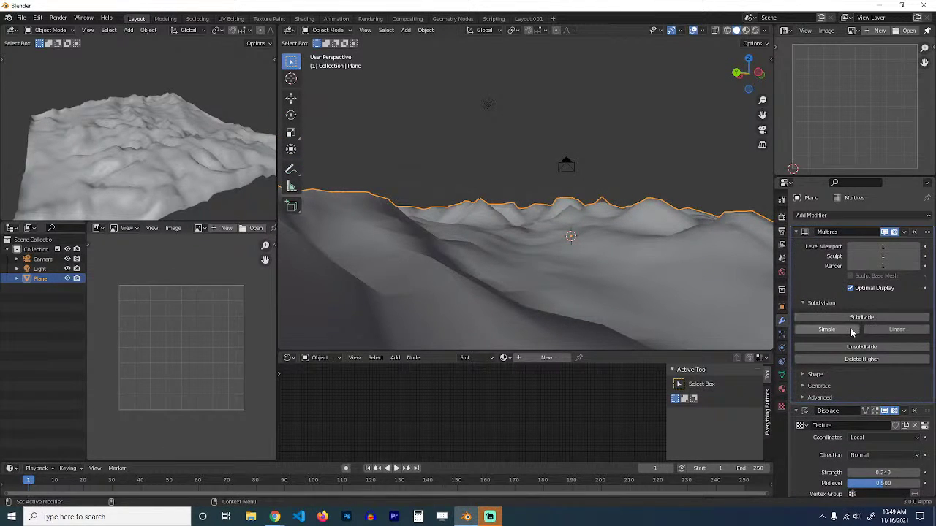
pyautogui.click(819, 318)
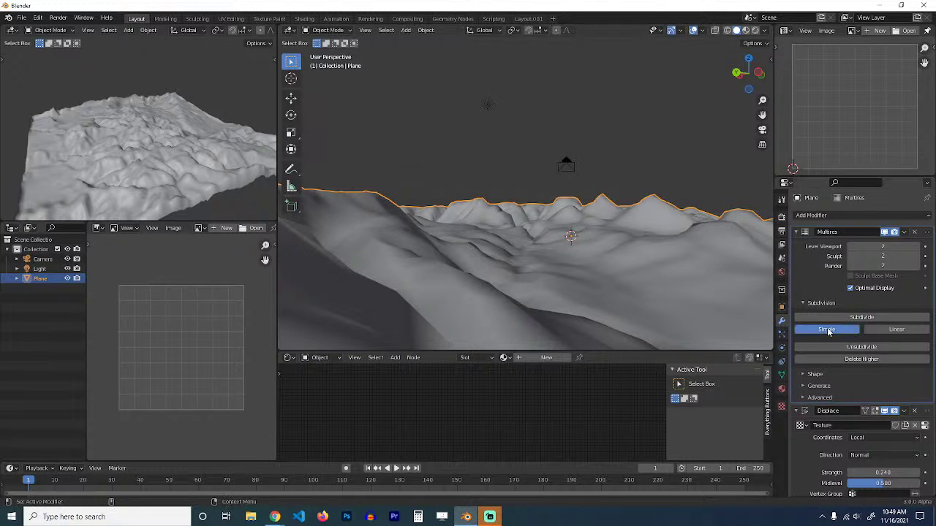
pyautogui.moveTo(553, 235)
pyautogui.mouseDown(button='middle')
pyautogui.moveTo(549, 247)
pyautogui.moveTo(544, 238)
pyautogui.mouseUp(button='middle')
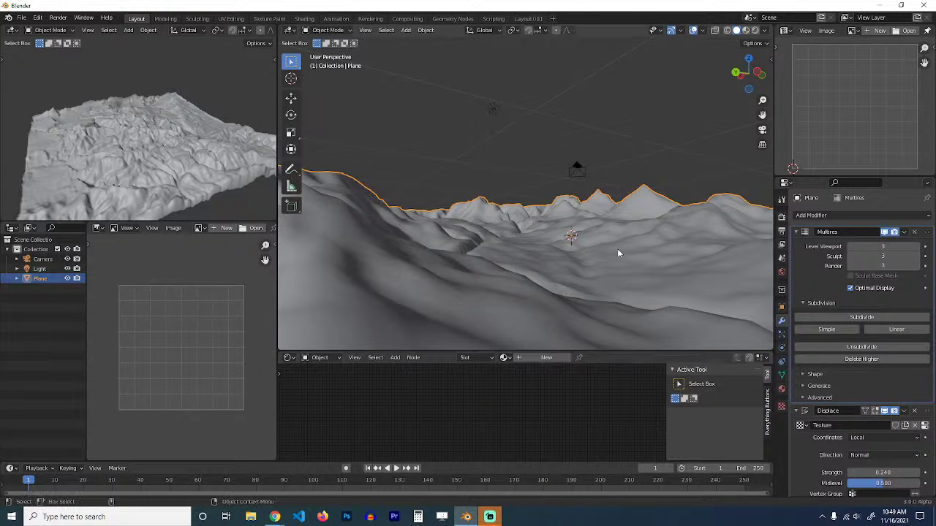
pyautogui.moveTo(618, 251); pyautogui.dragTo(545, 247, button='middle')
# Set the displacement strength to 0.220 and convert the terrain to a plain mesh with its modifiers baked in.
pyautogui.click(796, 232)
pyautogui.moveTo(880, 302)
pyautogui.mouseDown()
pyautogui.moveTo(846, 302)
pyautogui.moveTo(872, 302)
pyautogui.mouseUp()
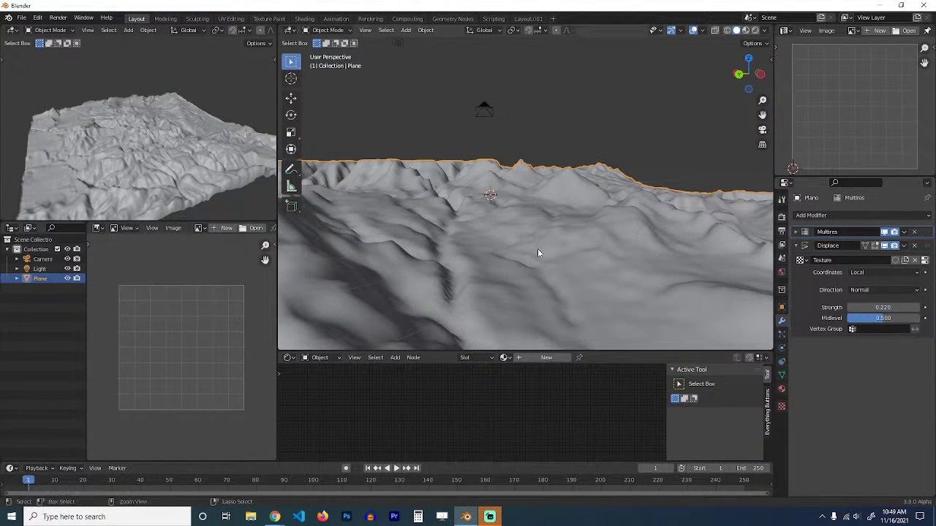
pyautogui.hotkey('ctrl', 'a')
pyautogui.click(519, 366)
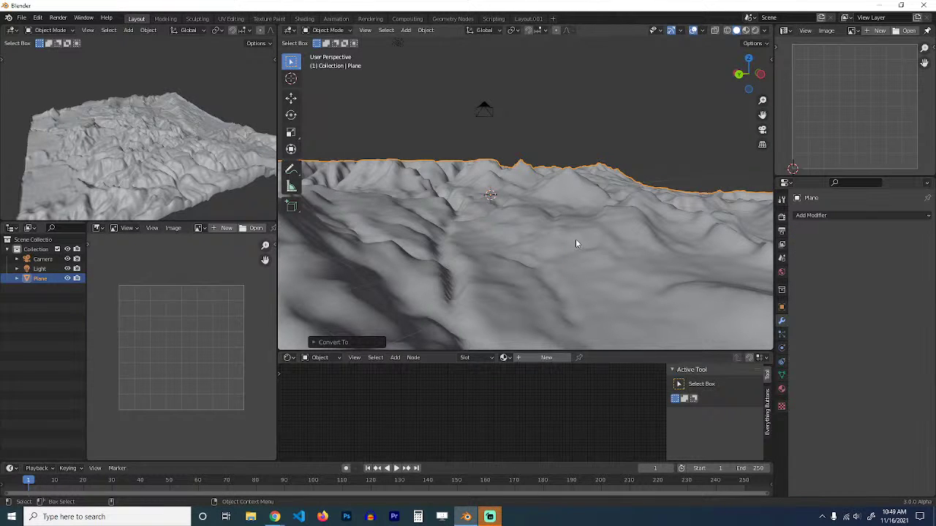
# Start the Shortcut VUr on-screen key display from its add-on settings and hide the sidebar.
pyautogui.press('n')
pyautogui.click(767, 108)
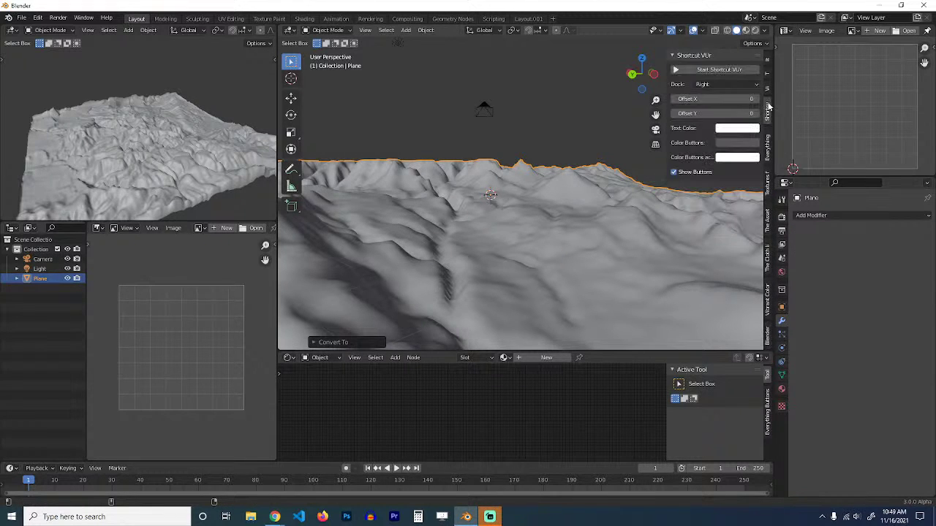
pyautogui.click(731, 71)
pyautogui.press('n')
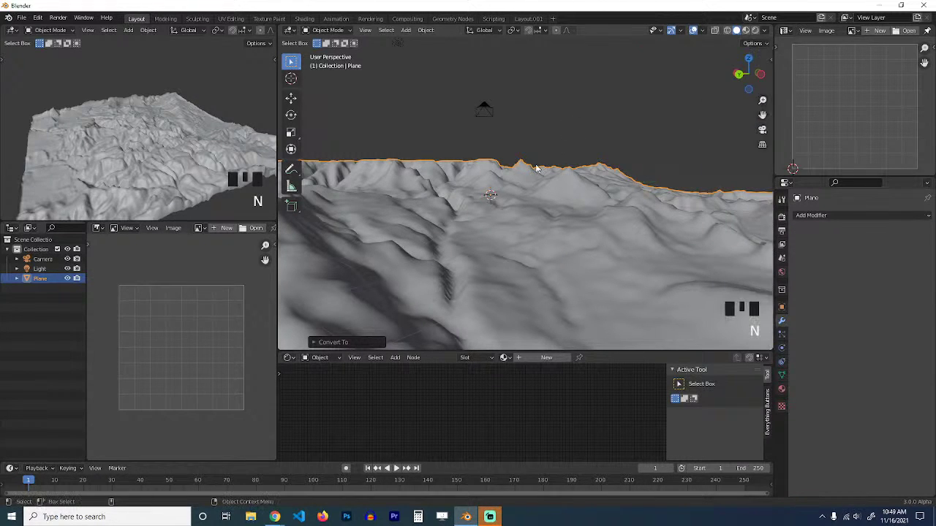
# Examine the terrain's mesh density with the wireframe overlay turned on, and turn the overlay off when finished.
pyautogui.press('q')
pyautogui.click(554, 237)
pyautogui.press('`')
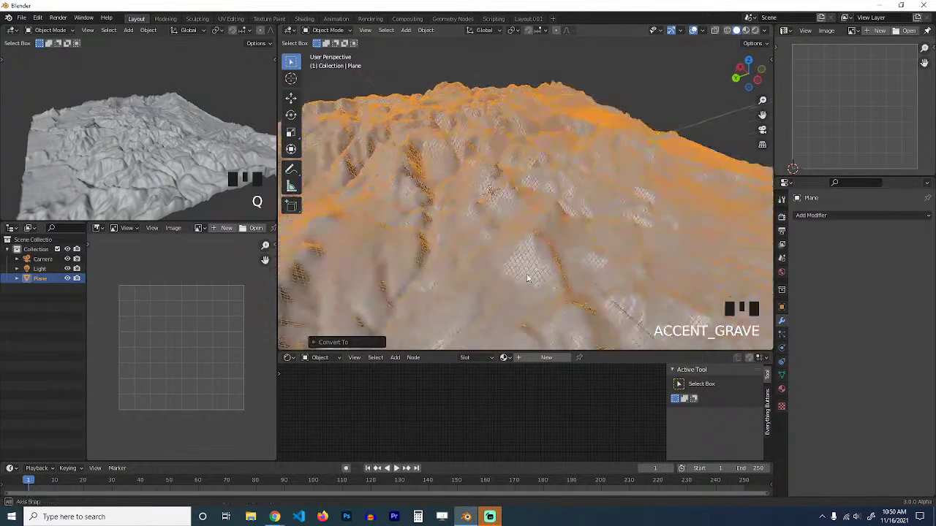
pyautogui.scroll(1, 529, 236)
pyautogui.press('`')
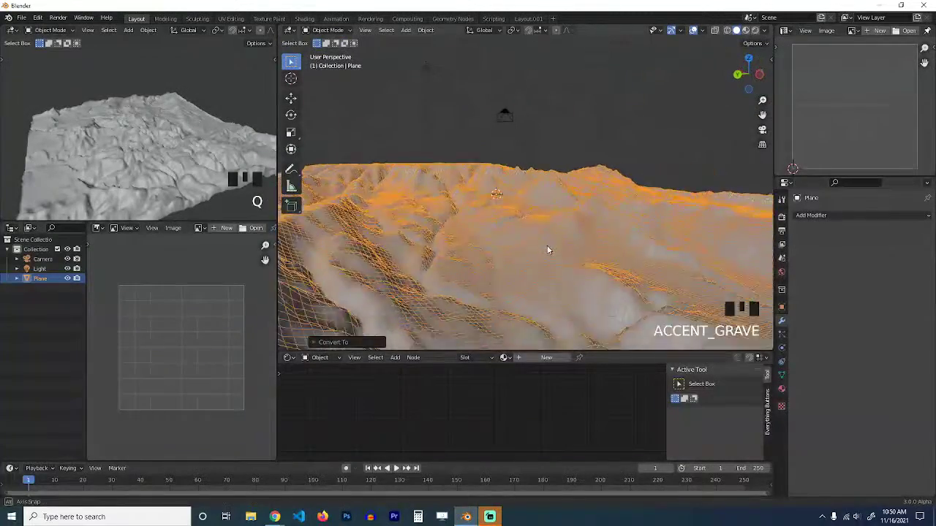
pyautogui.scroll(-3, 555, 248)
pyautogui.press('`')
pyautogui.scroll(1, 558, 257)
pyautogui.rightClick(558, 257)
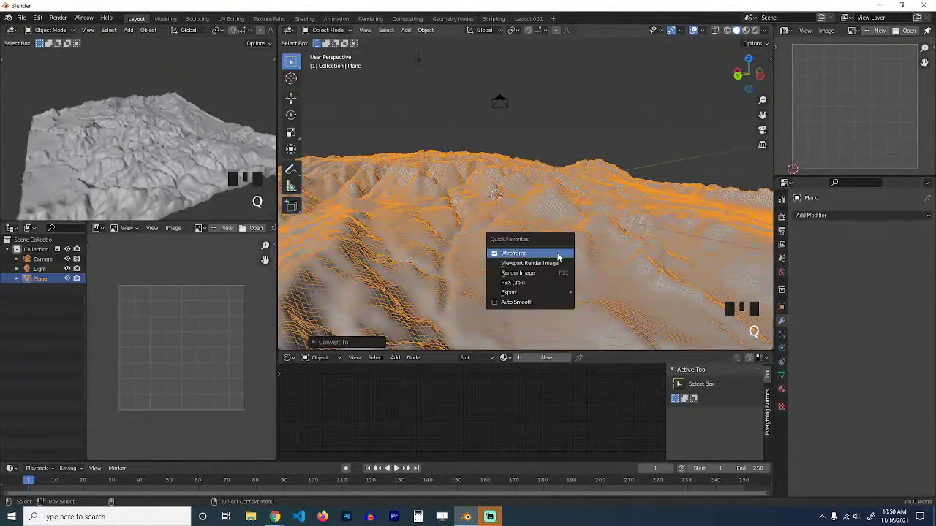
pyautogui.click(558, 254)
# Add a Decimate modifier in Collapse mode with a ratio of 0.2583 and display the terrain's wireframe.
pyautogui.click(841, 215)
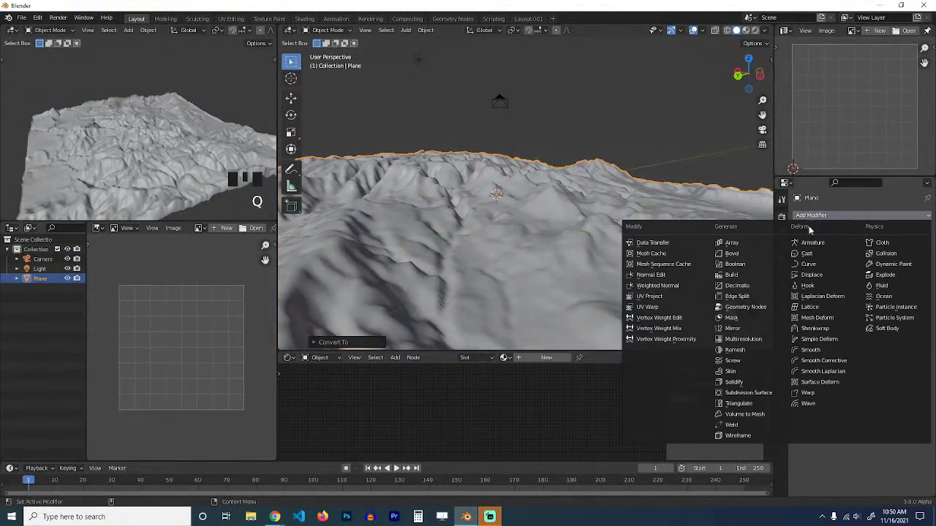
pyautogui.click(755, 285)
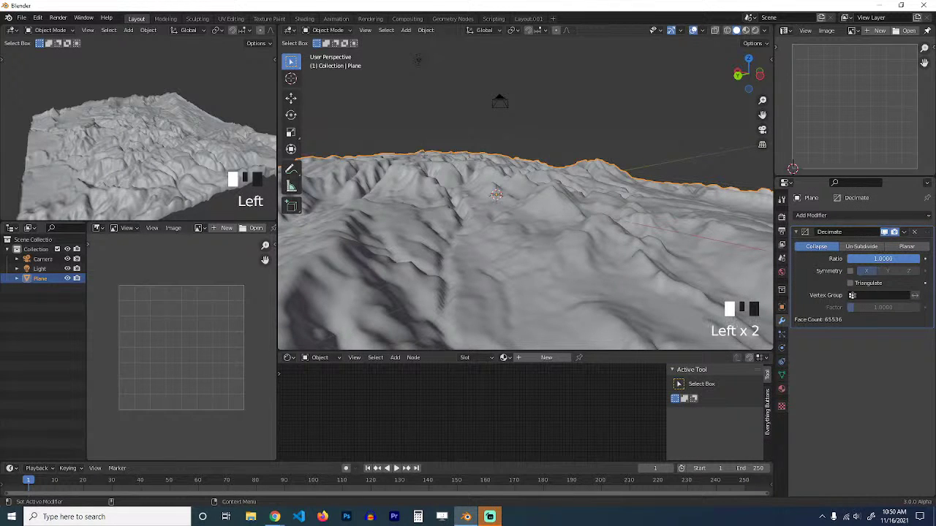
pyautogui.moveTo(884, 259); pyautogui.dragTo(848, 261)
pyautogui.press('q')
pyautogui.press('q')
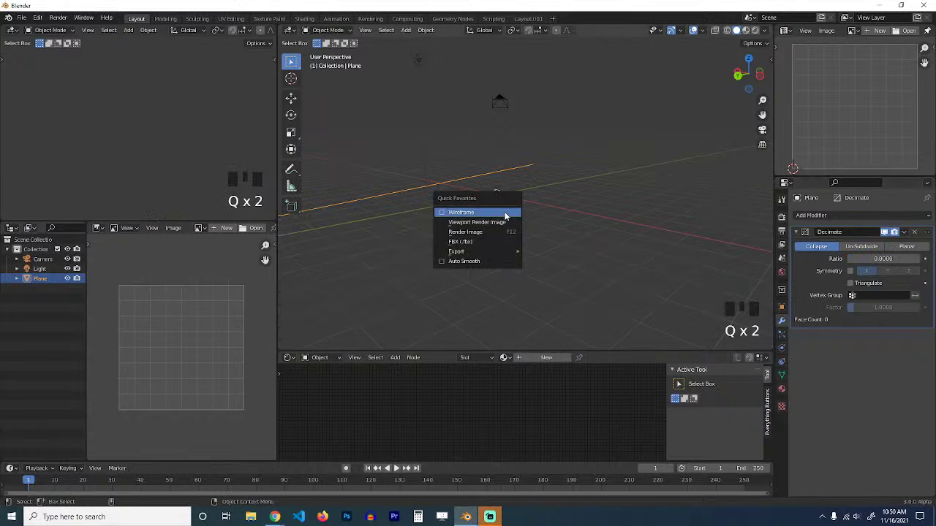
pyautogui.scroll(-3, 560, 215)
pyautogui.moveTo(856, 260)
pyautogui.mouseDown()
pyautogui.moveTo(920, 260)
pyautogui.moveTo(856, 260)
pyautogui.mouseUp()
pyautogui.scroll(3, 511, 205)
pyautogui.press('q')
pyautogui.click(512, 207)
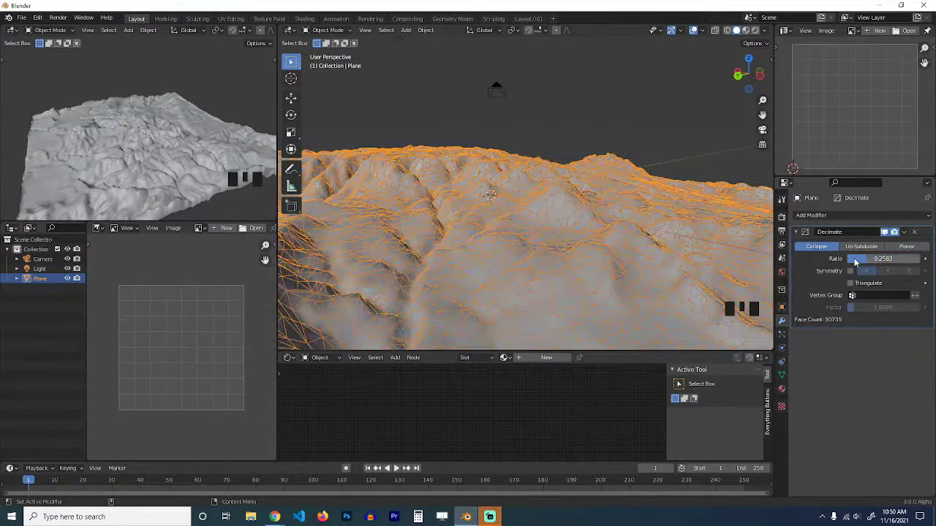
# Apply the Decimate modifier to the terrain and turn off the wireframe overlay.
pyautogui.scroll(-5, 713, 278)
pyautogui.moveTo(710, 276); pyautogui.dragTo(708, 302, button='middle')
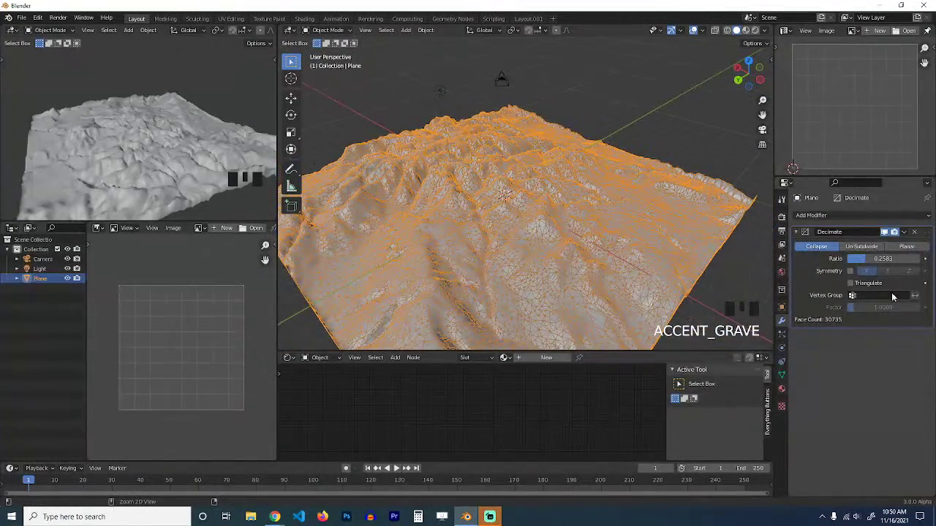
pyautogui.press('q')
pyautogui.press('q')
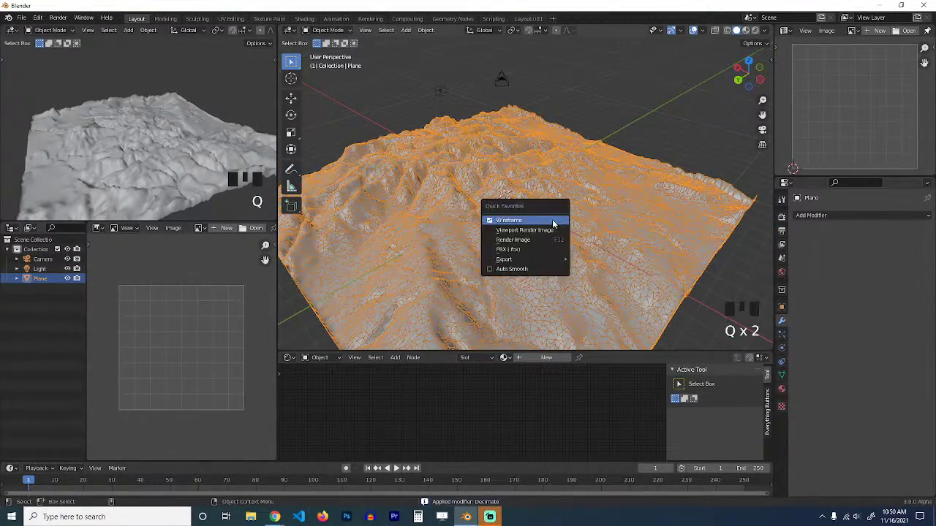
pyautogui.click(550, 220)
# Add a Smooth modifier to the terrain with a factor of 1.295 and a repeat of 2.
pyautogui.scroll(3, 560, 257)
pyautogui.moveTo(558, 254); pyautogui.dragTo(604, 189, button='middle')
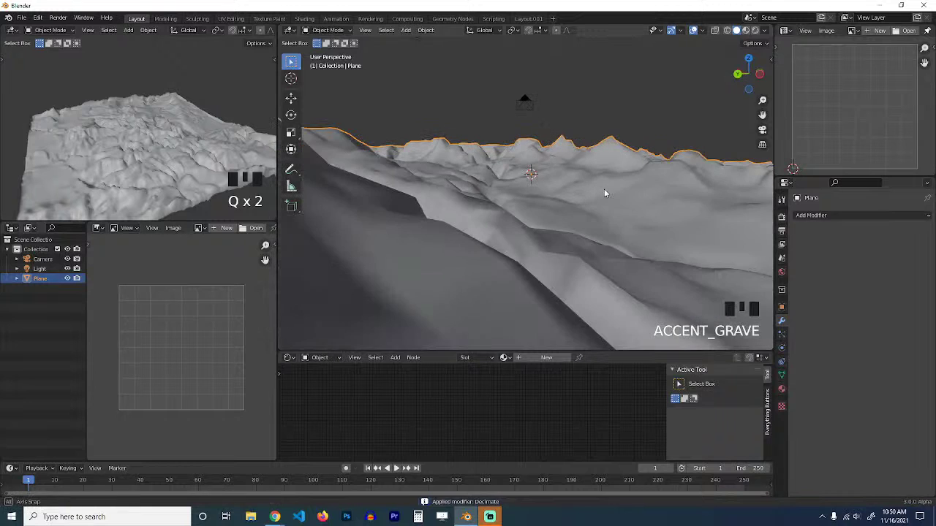
pyautogui.press('`')
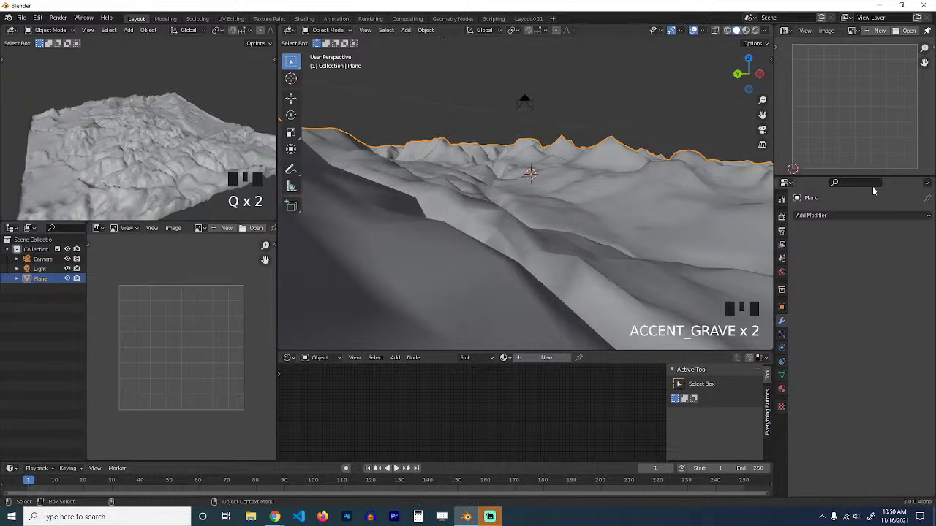
pyautogui.click(865, 215)
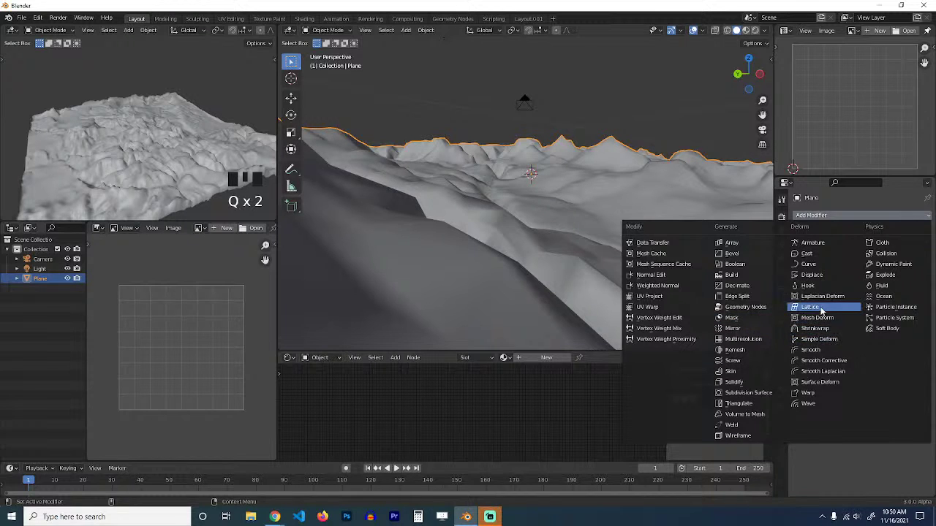
pyautogui.click(808, 351)
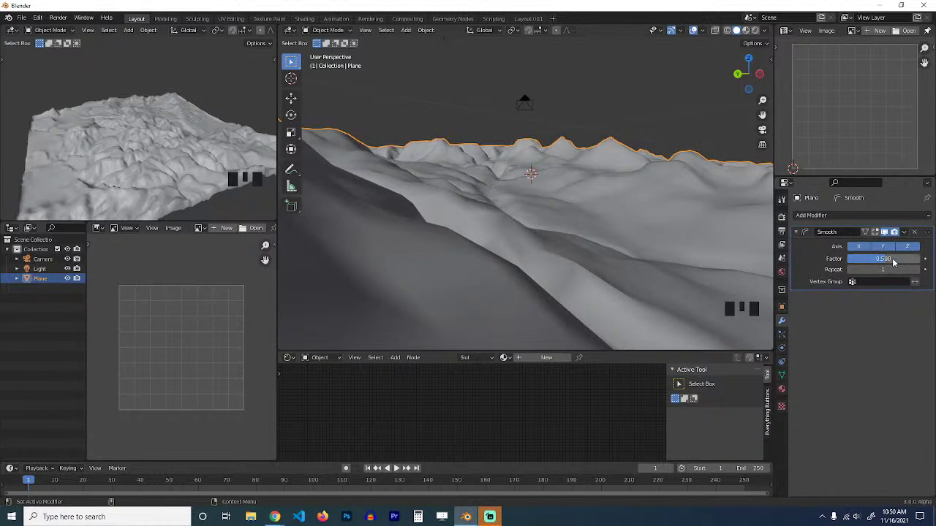
pyautogui.moveTo(893, 264); pyautogui.dragTo(910, 261)
pyautogui.click(914, 269)
pyautogui.press('`')
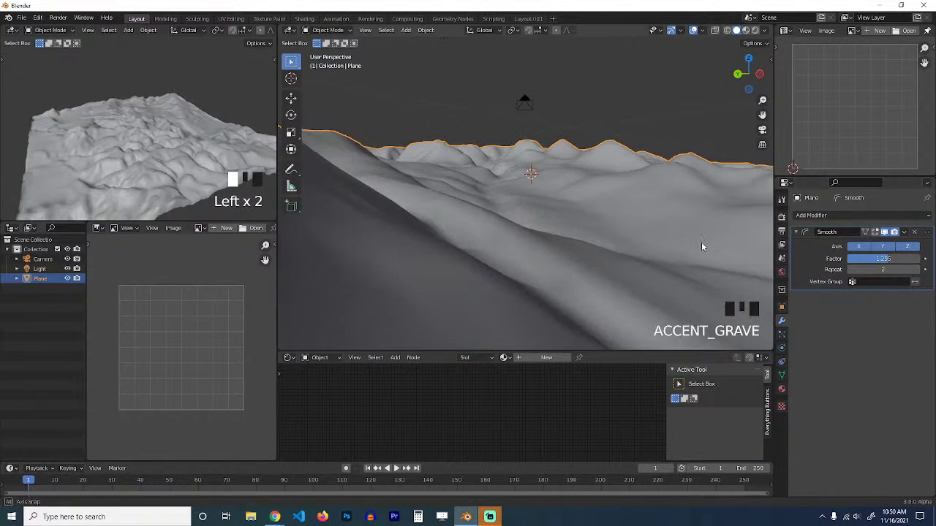
pyautogui.moveTo(701, 243); pyautogui.dragTo(698, 241, button='middle')
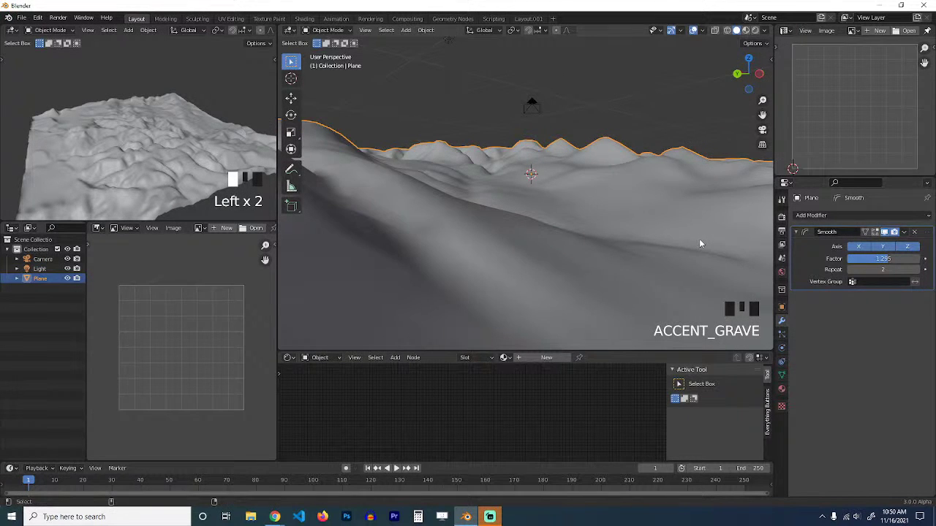
# Align the camera to the current low view across the terrain and set its focal length to 25 mm.
pyautogui.press('ctrl+alt+KP_0')
pyautogui.click(649, 130)
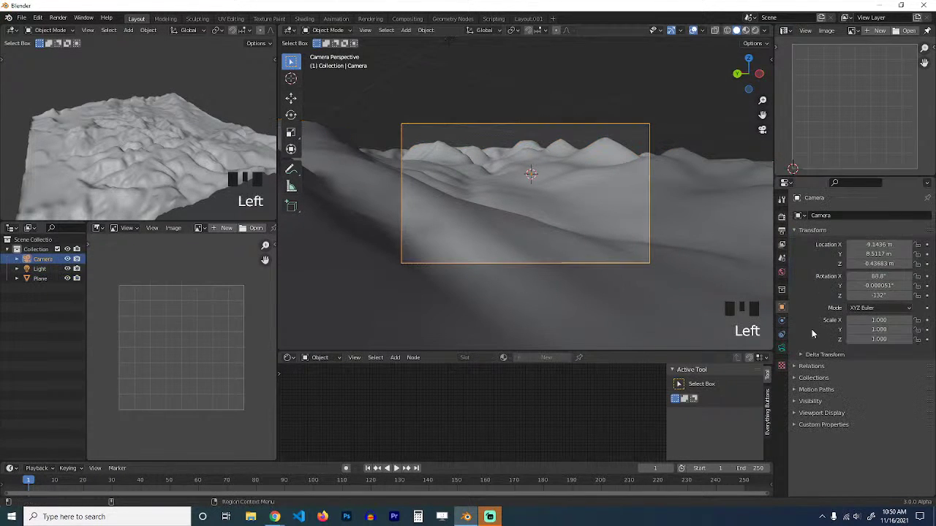
pyautogui.click(781, 346)
pyautogui.click(782, 348)
pyautogui.click(890, 261)
pyautogui.write('25')
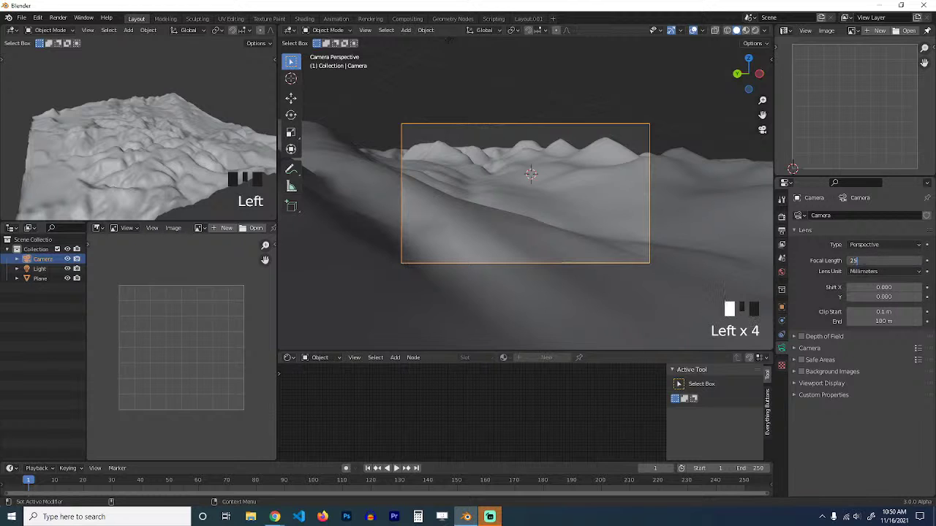
pyautogui.press('Return')
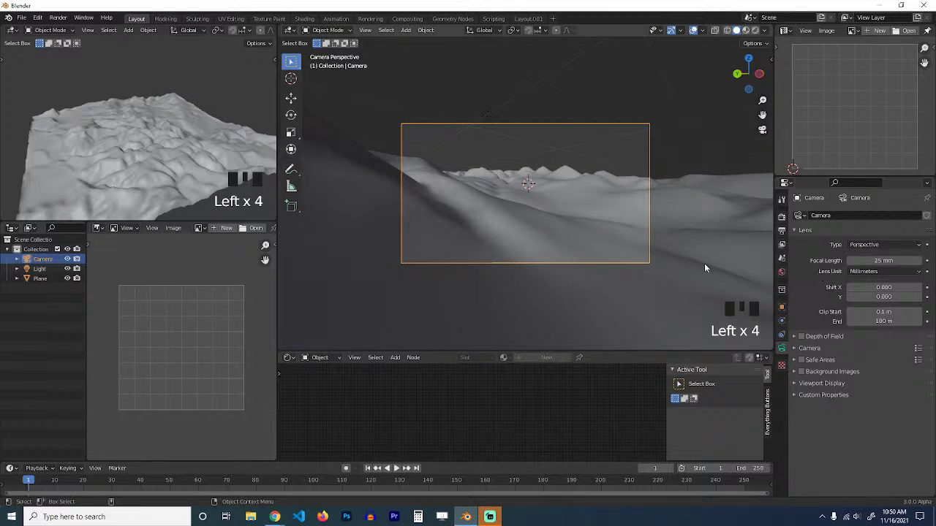
# Rotate and move the camera slightly to reframe the hills, with the smaller viewport also set to camera view.
pyautogui.press('r')
pyautogui.press('r')
pyautogui.click(558, 234)
pyautogui.scroll(2, 361, 199)
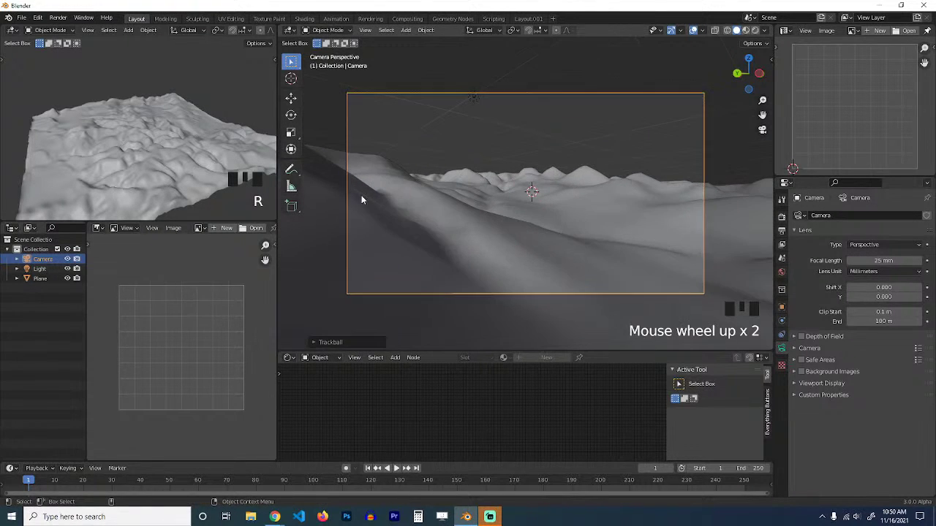
pyautogui.scroll(-1, 135, 152)
pyautogui.press('KP_0')
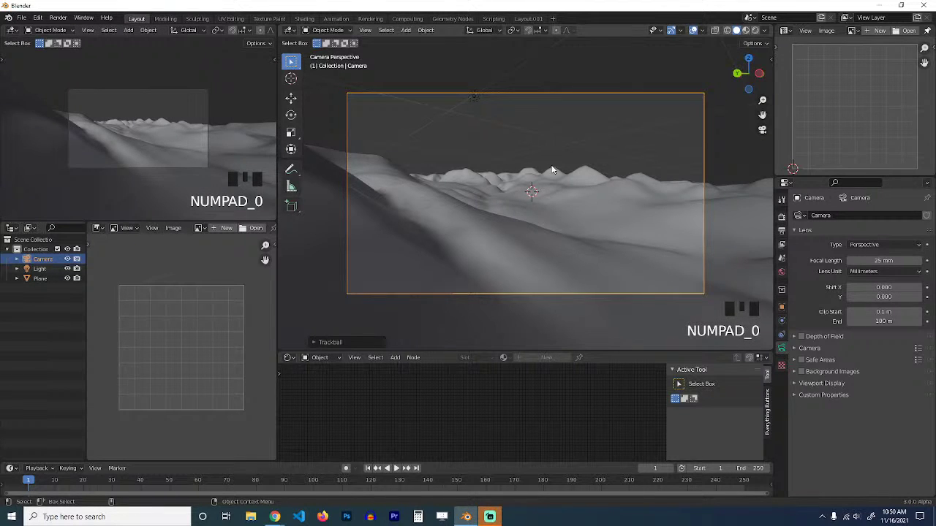
pyautogui.press('g')
pyautogui.click(593, 194)
# Switch the smaller viewport to Rendered shading with the camera frame enlarged in it.
pyautogui.scroll(2, 210, 132)
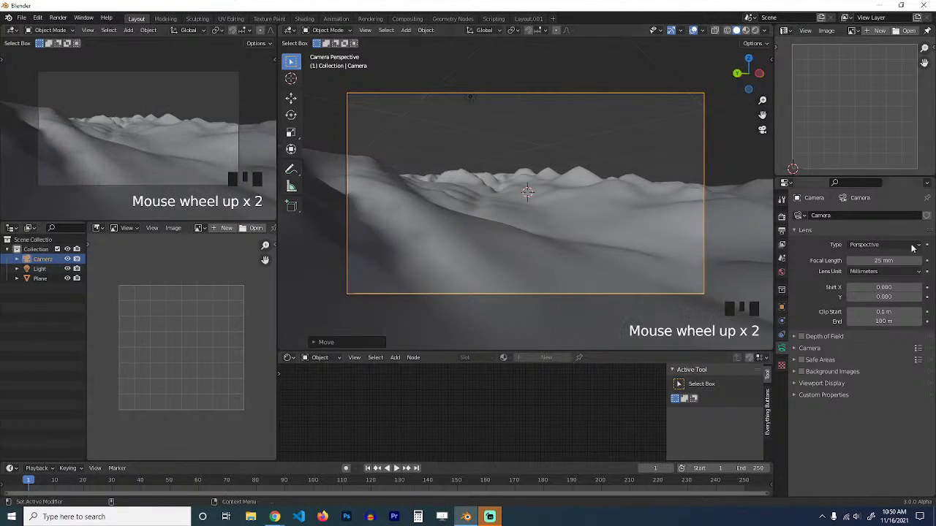
pyautogui.scroll(-7, 245, 33)
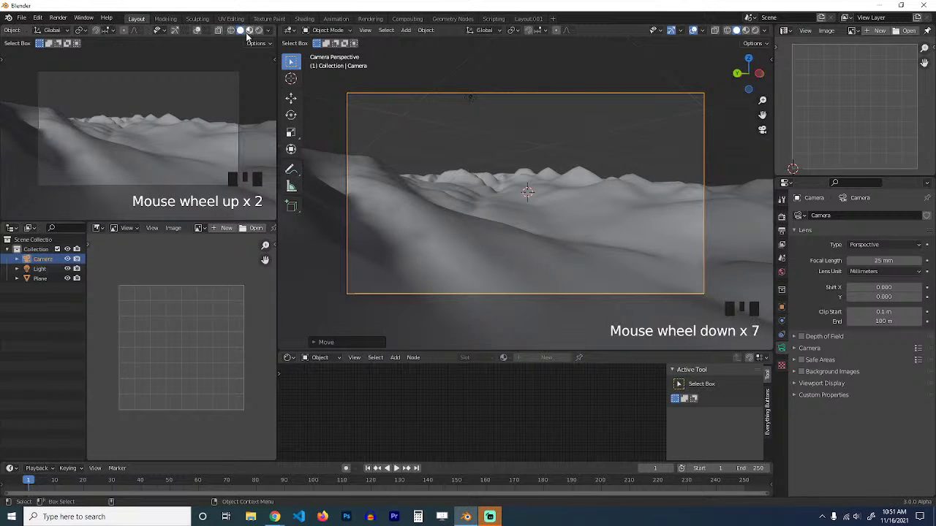
pyautogui.click(261, 32)
# Save the project as abandoned egypt temple in a new folder named abandoned egypt temple inside the november folder.
pyautogui.hotkey('ctrl', 'shift', 's')
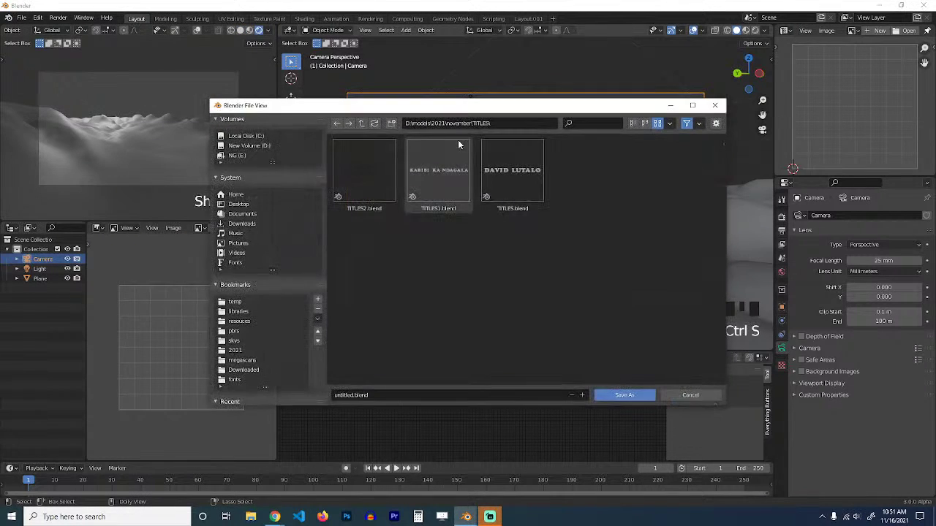
pyautogui.click(362, 124)
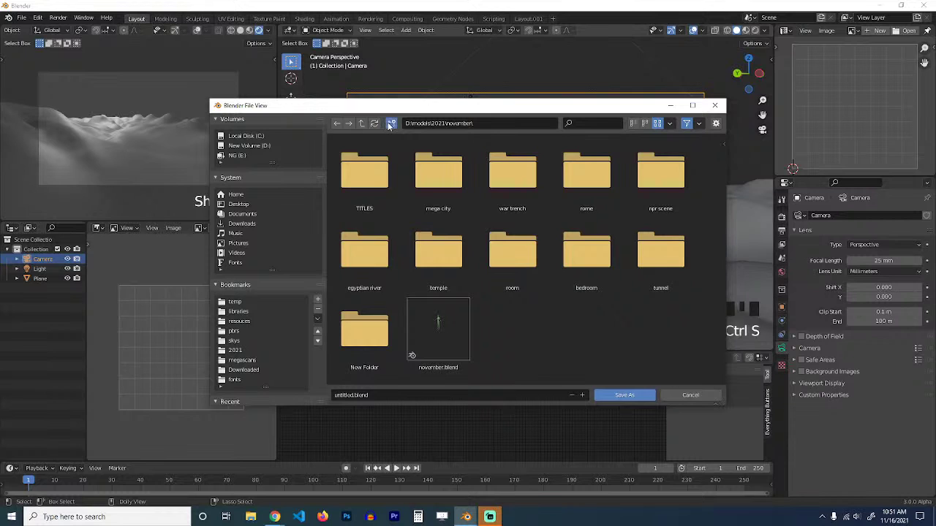
pyautogui.click(391, 124)
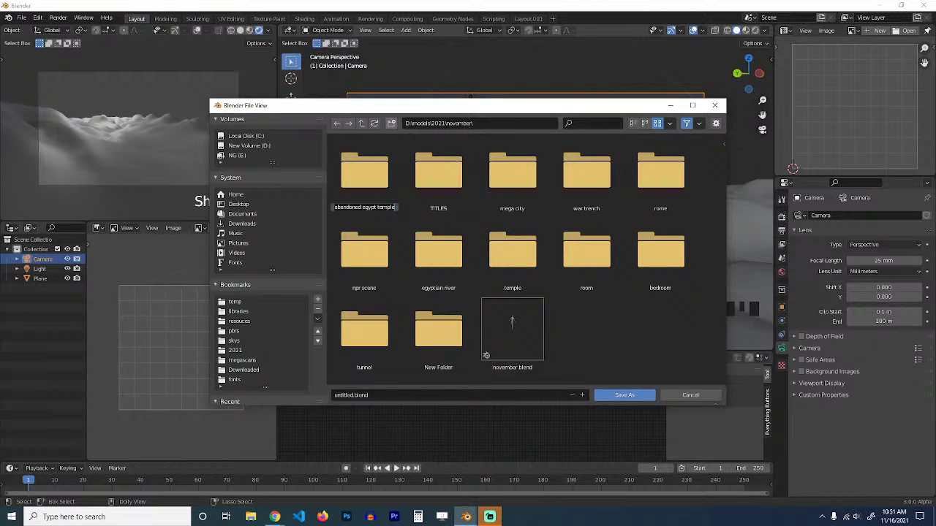
pyautogui.doubleClick(376, 167)
pyautogui.click(526, 396)
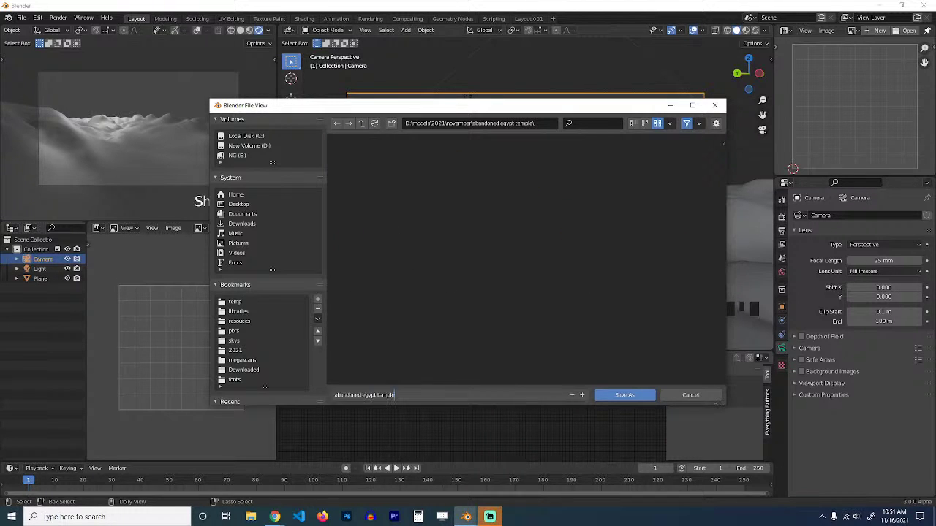
pyautogui.click(613, 391)
pyautogui.click(627, 398)
# Set the render engine to Cycles with GPU Compute as the device.
pyautogui.click(782, 272)
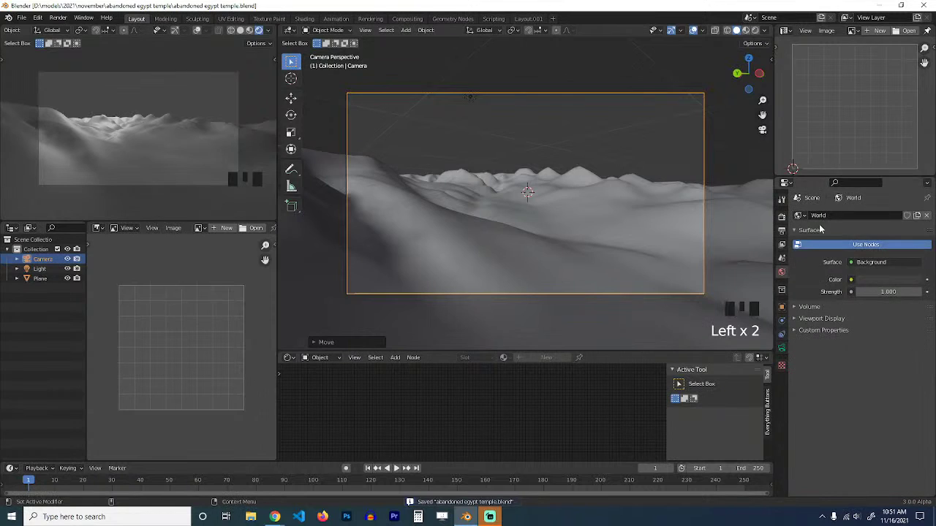
pyautogui.click(781, 216)
pyautogui.click(889, 216)
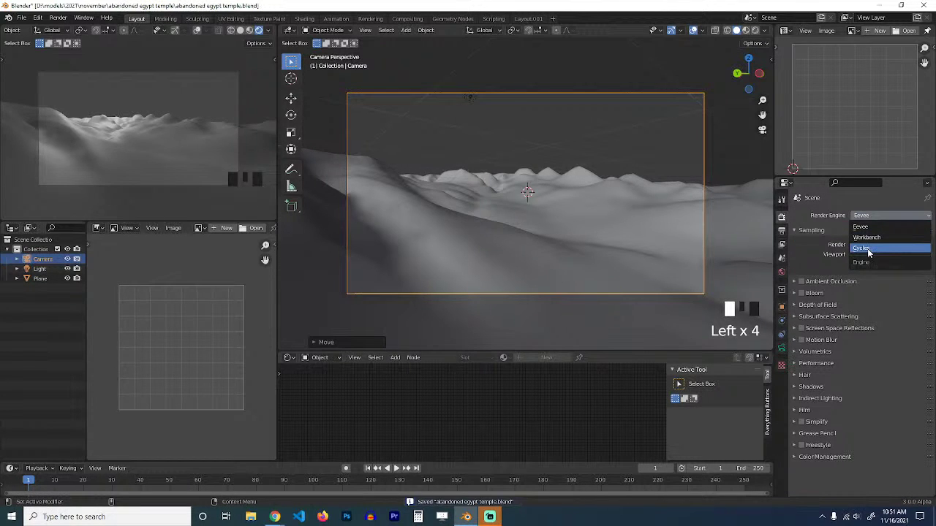
pyautogui.click(869, 249)
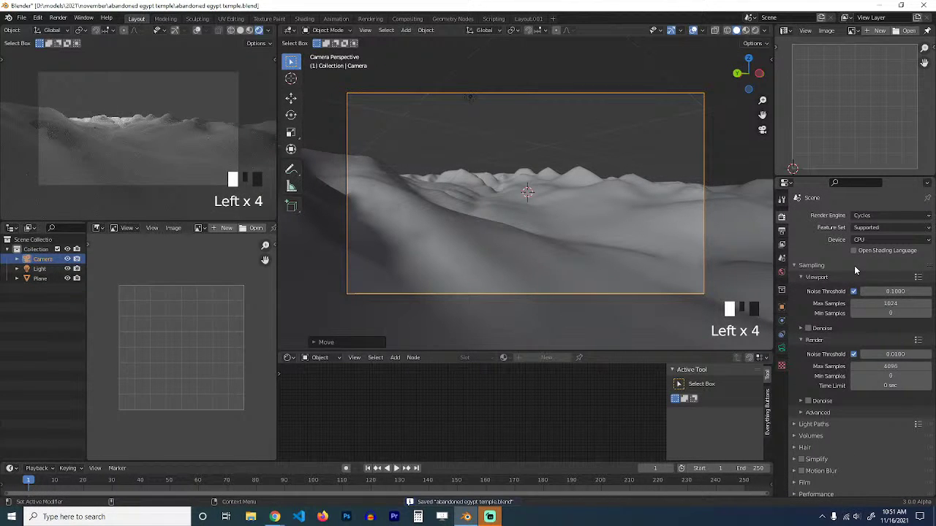
pyautogui.click(865, 250)
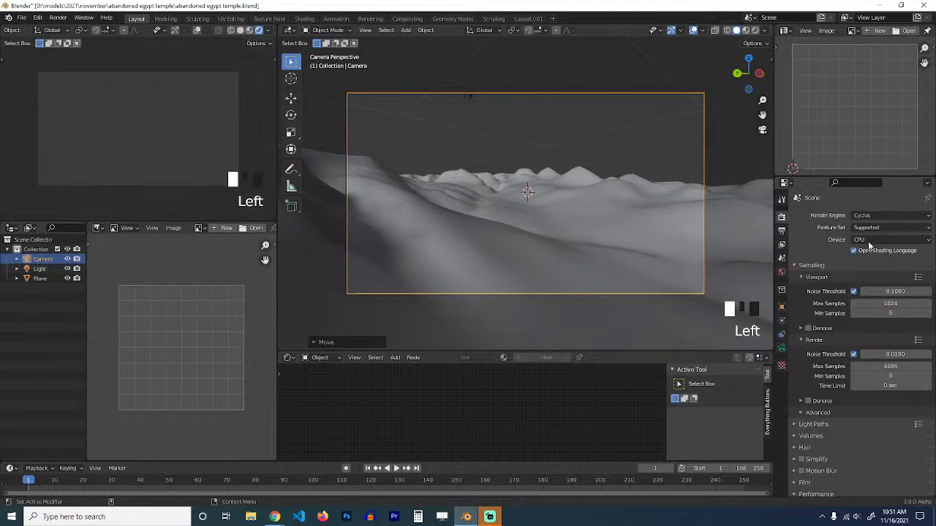
pyautogui.click(870, 240)
pyautogui.click(870, 253)
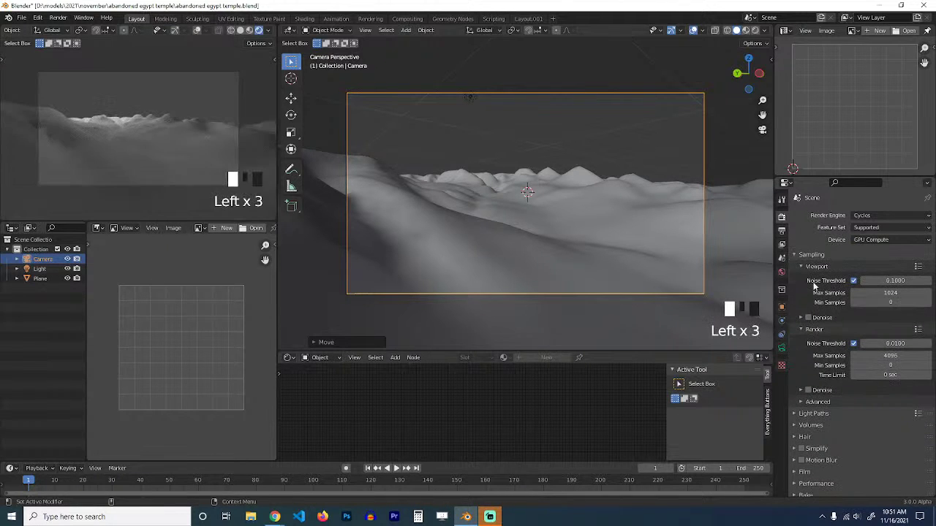
# Use a Nishita Sky Texture as the world background color.
pyautogui.click(782, 272)
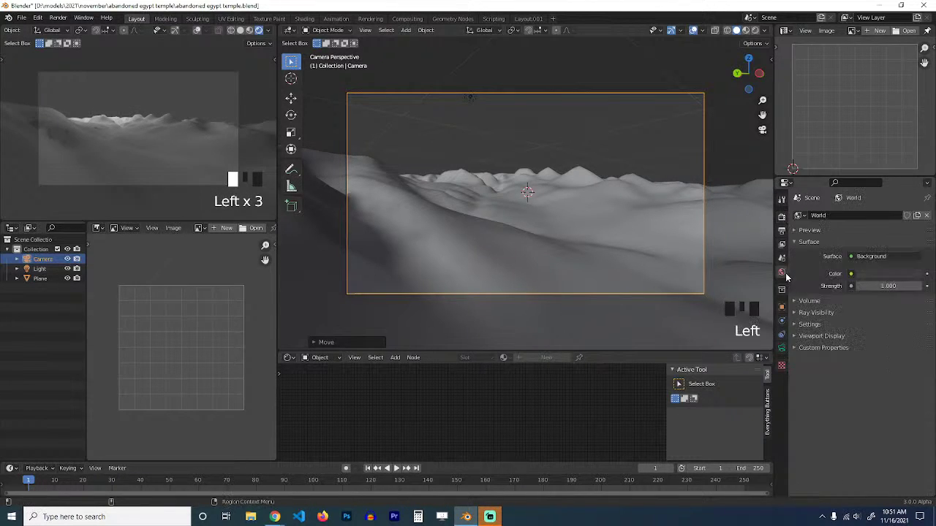
pyautogui.click(898, 260)
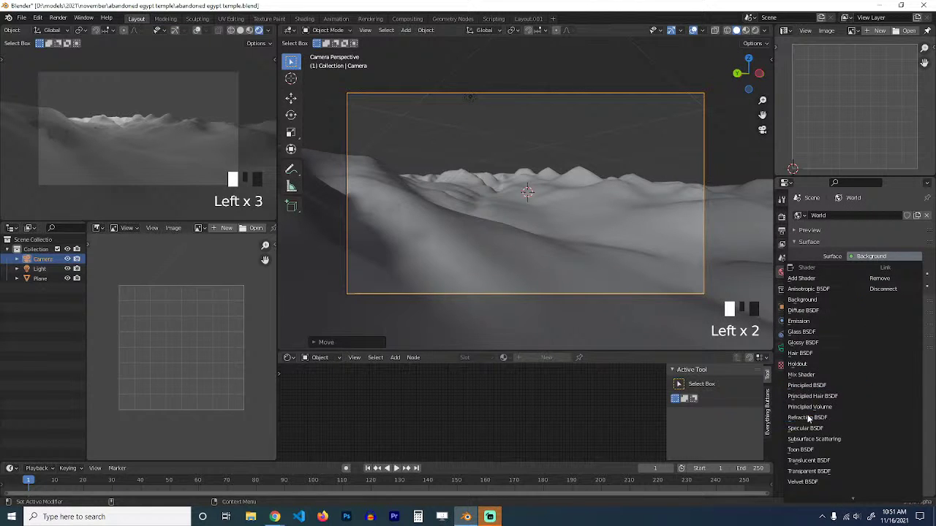
pyautogui.click(856, 275)
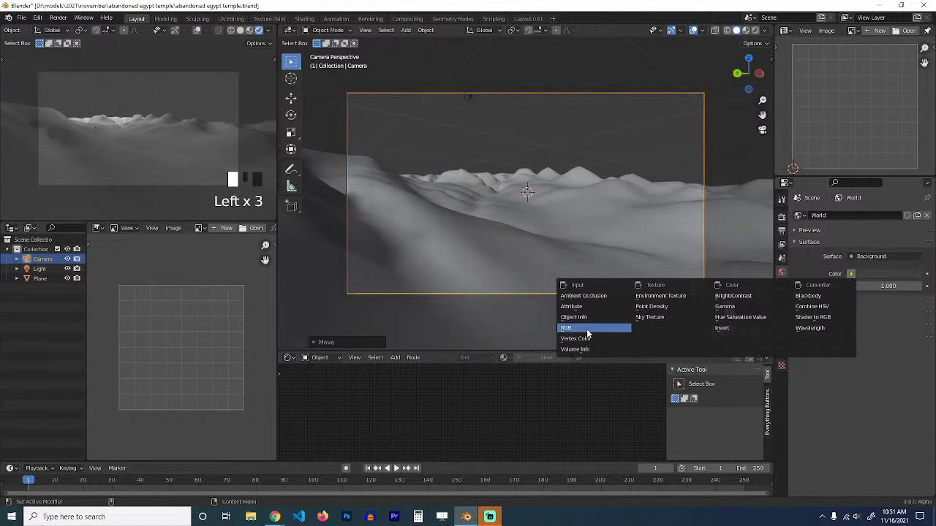
pyautogui.click(657, 318)
# Limit the smaller viewport's render region to the camera frame and save the project.
pyautogui.hotkey('ctrl', 'b')
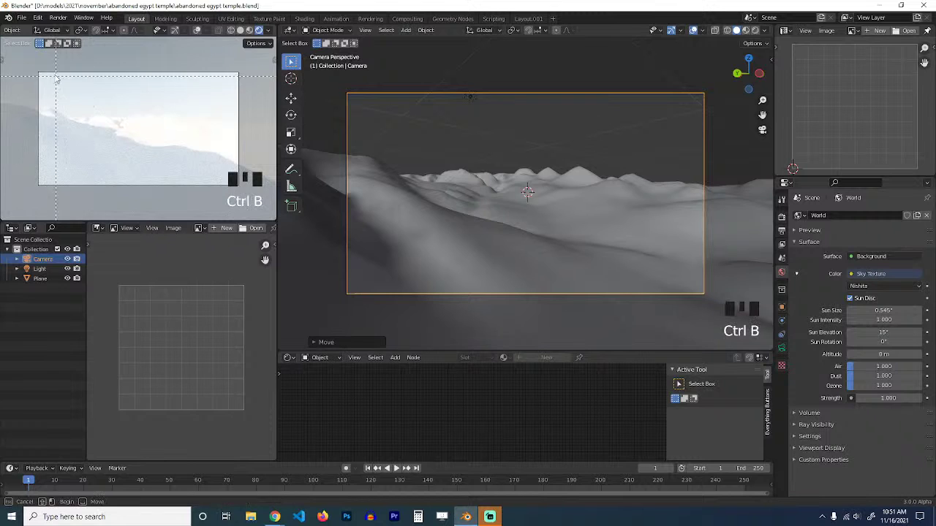
pyautogui.moveTo(249, 213); pyautogui.dragTo(249, 213)
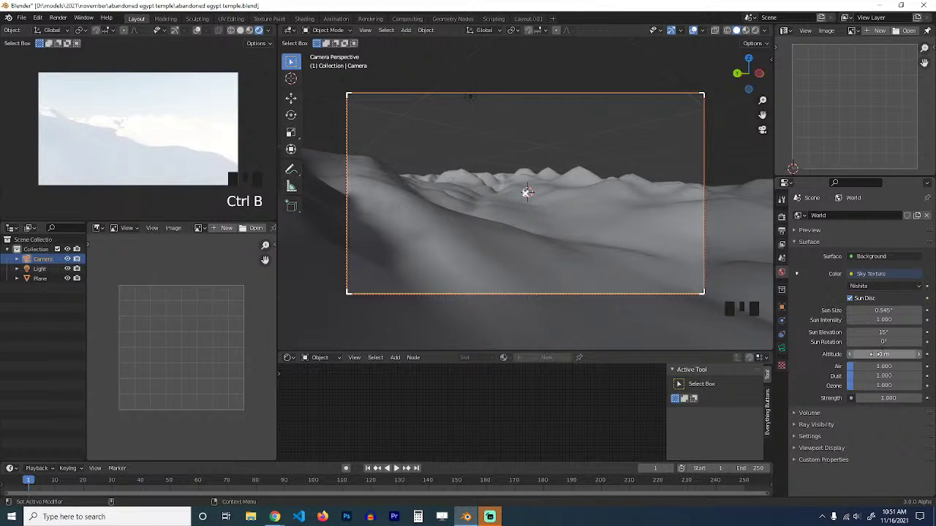
pyautogui.hotkey('ctrl', 's')
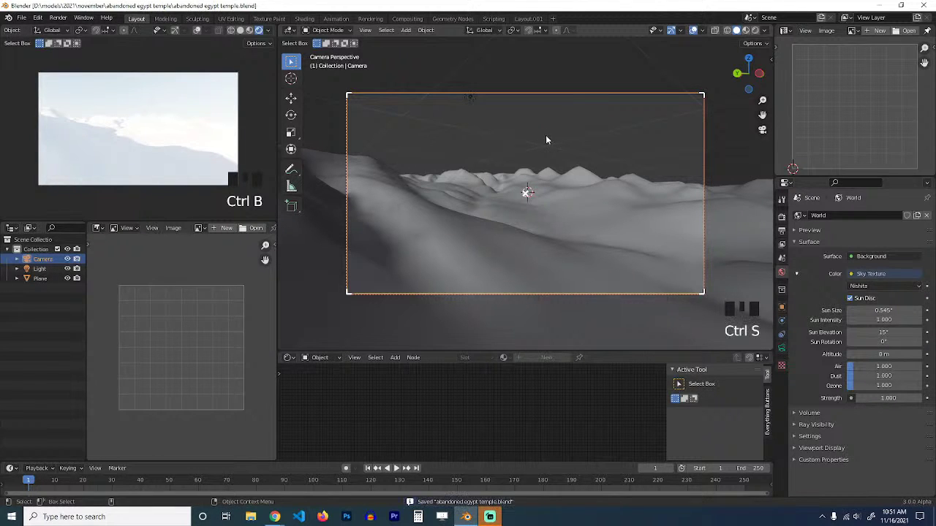
# Show the smaller viewport in Wireframe, and view the selected terrain in Material Preview from outside the camera in the main viewport.
pyautogui.click(234, 31)
pyautogui.click(468, 195)
pyautogui.press('`')
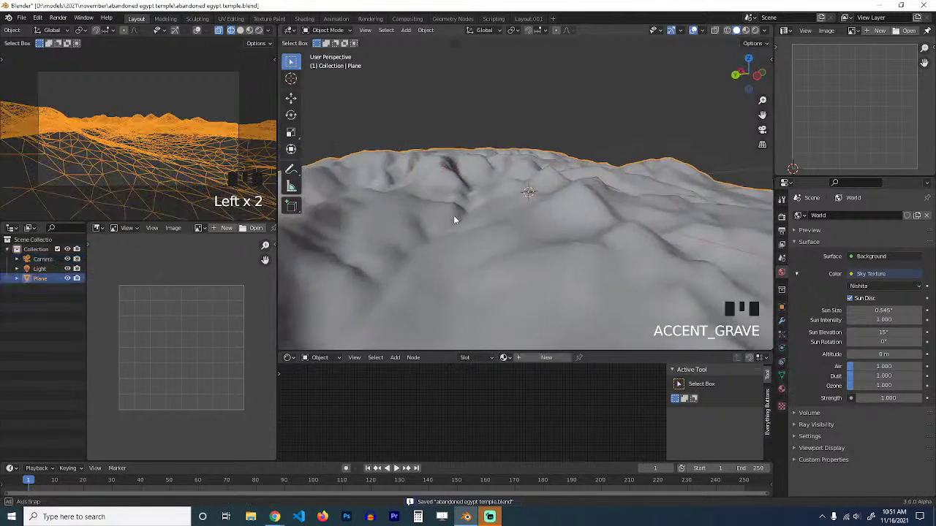
pyautogui.click(745, 30)
pyautogui.press('`')
pyautogui.scroll(-3, 608, 203)
pyautogui.press('`')
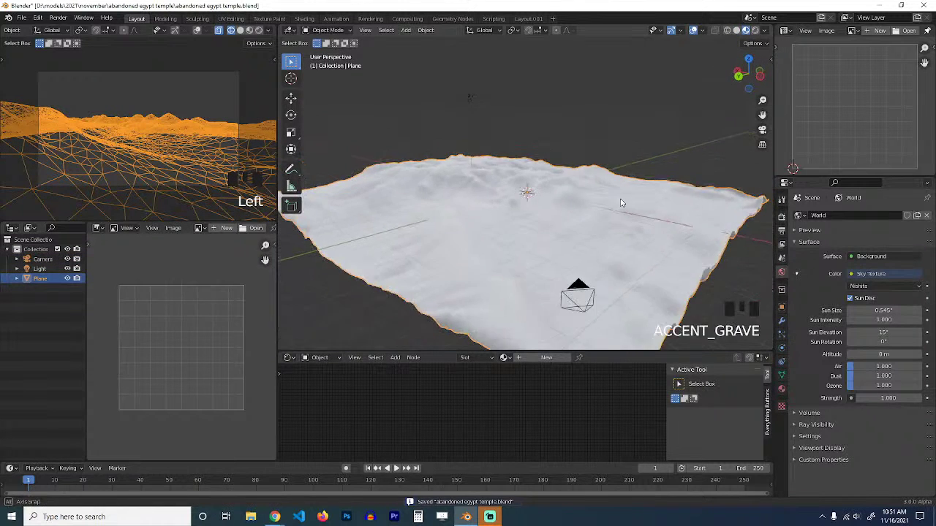
pyautogui.scroll(3, 609, 205)
pyautogui.press('`')
# Search all folders in the Texture Folders add-on for sand, and clear the search.
pyautogui.press('n')
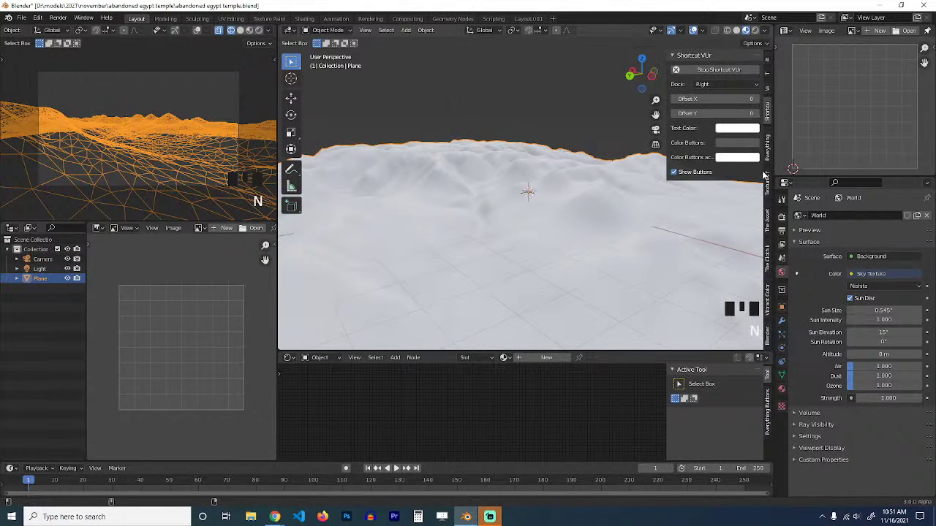
pyautogui.click(767, 184)
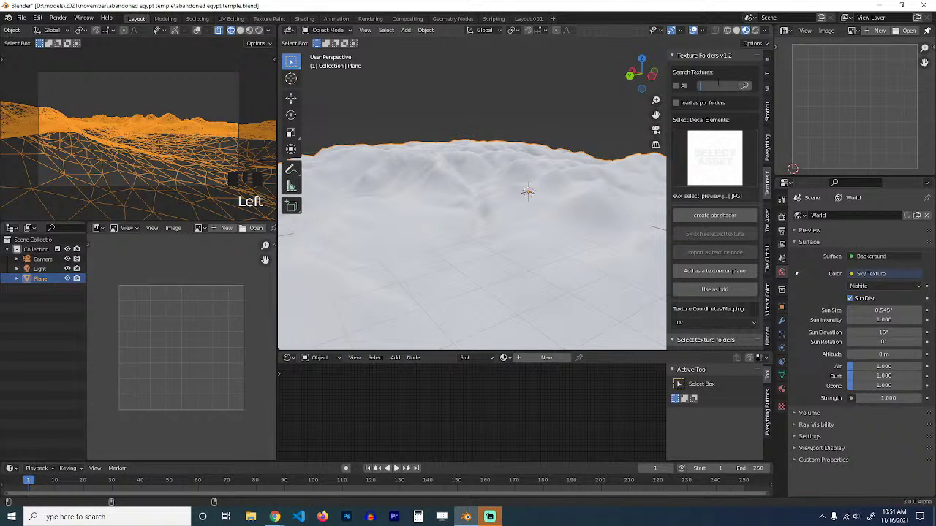
pyautogui.click(690, 89)
pyautogui.click(683, 87)
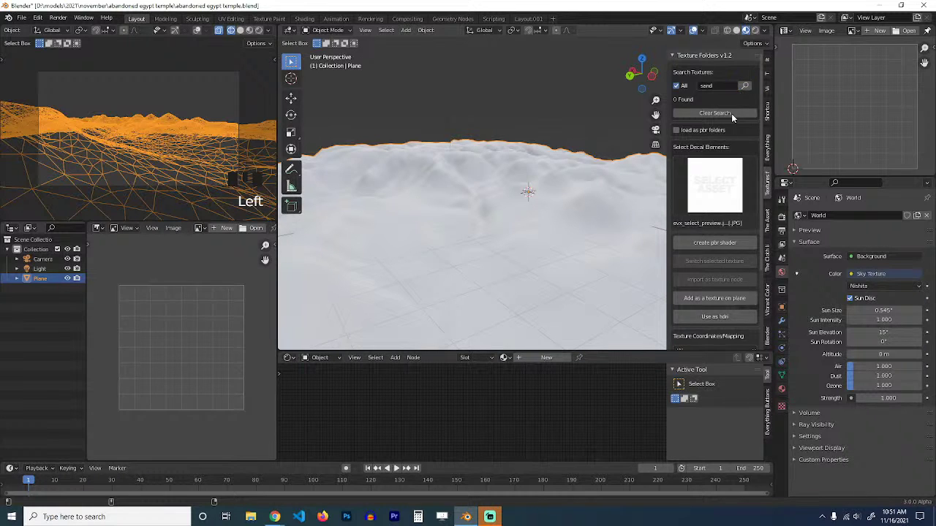
pyautogui.scroll(-4, 705, 267)
pyautogui.scroll(4, 705, 267)
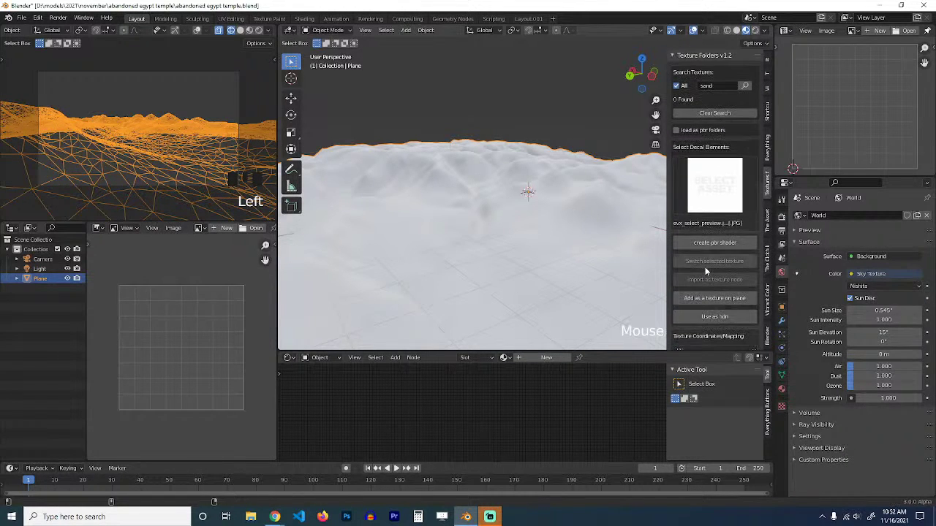
pyautogui.click(720, 113)
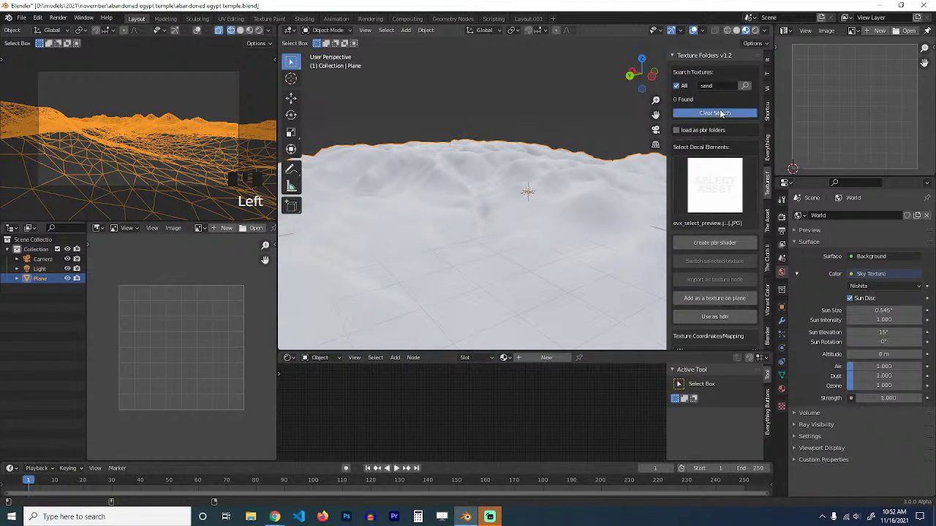
# Select the D:\resouces\walls\ texture folder and choose the brown soil with pebbles texture from it.
pyautogui.scroll(-3, 715, 230)
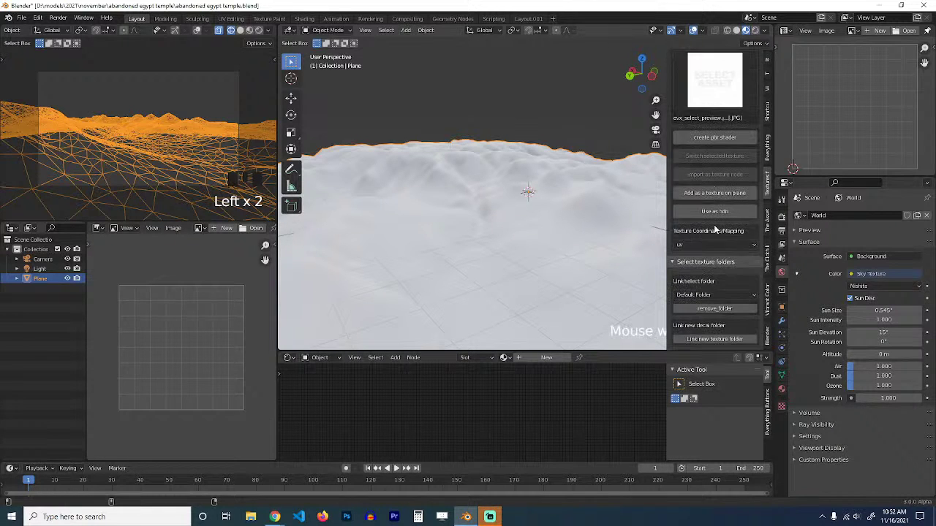
pyautogui.scroll(3, 708, 240)
pyautogui.scroll(-3, 708, 240)
pyautogui.scroll(2, 708, 240)
pyautogui.scroll(-2, 710, 242)
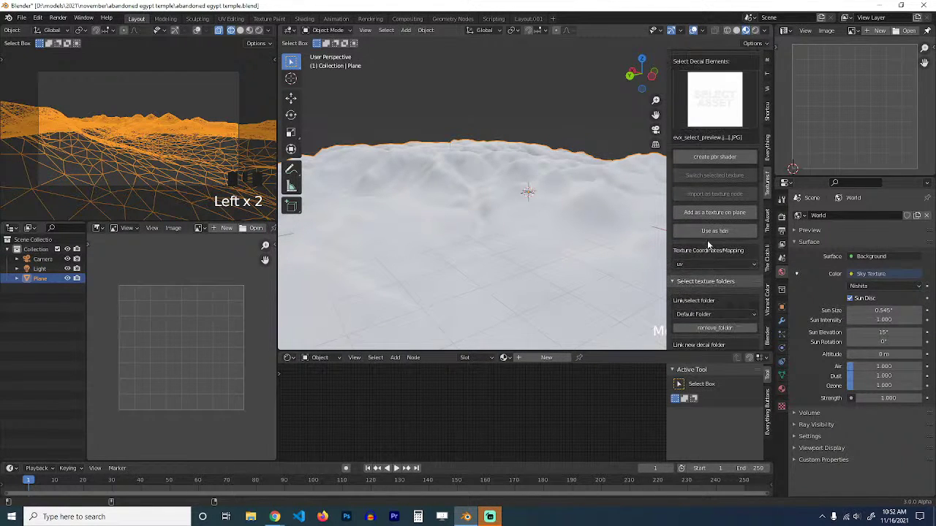
pyautogui.click(718, 294)
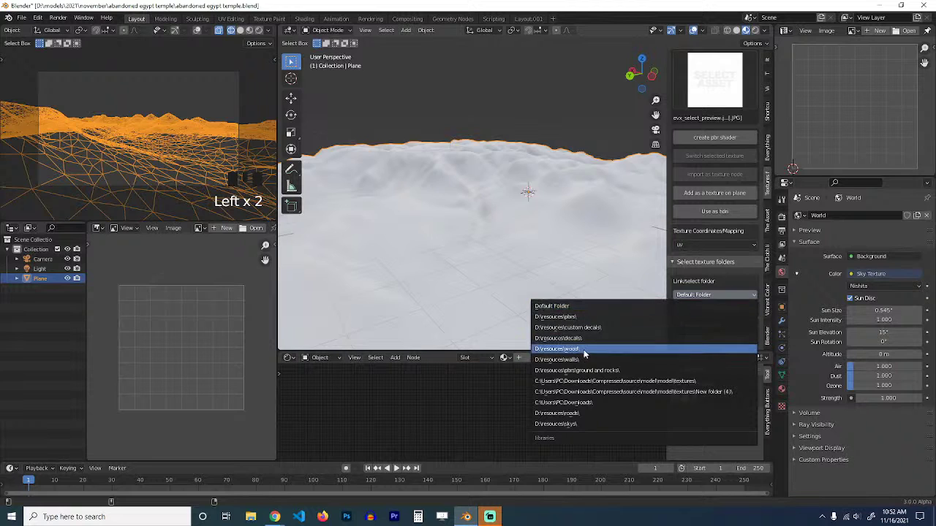
pyautogui.click(606, 360)
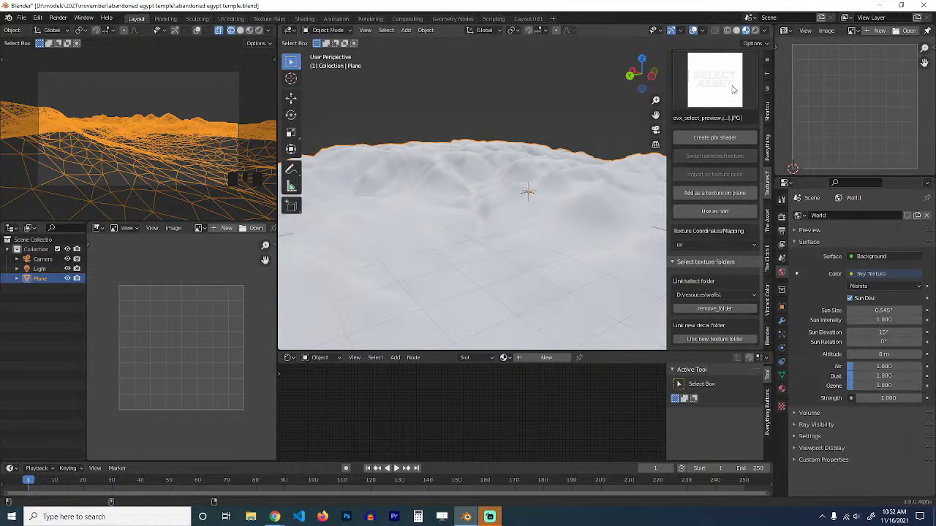
pyautogui.click(728, 90)
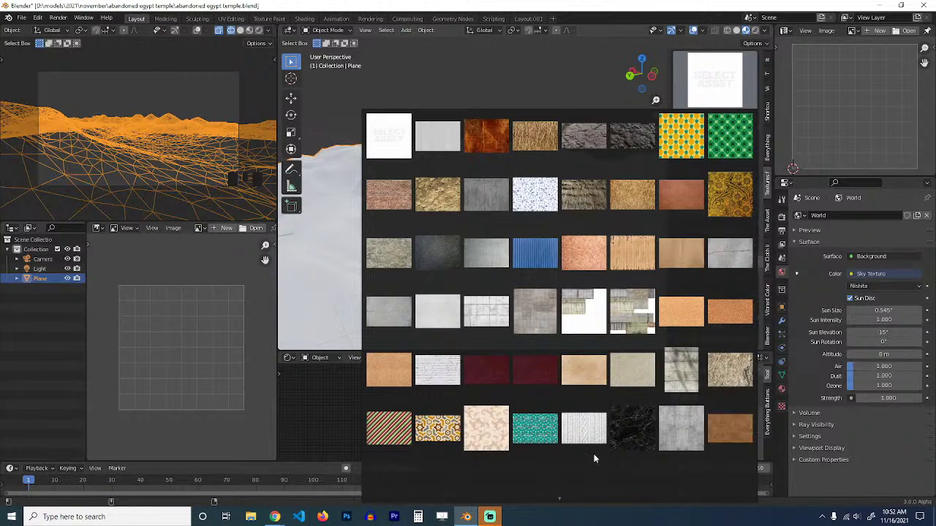
pyautogui.moveTo(554, 507)
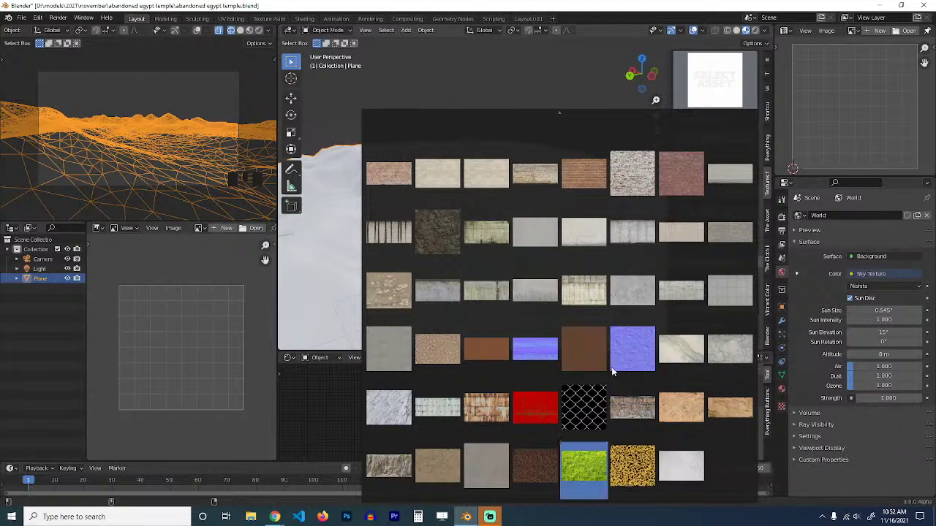
pyautogui.click(445, 470)
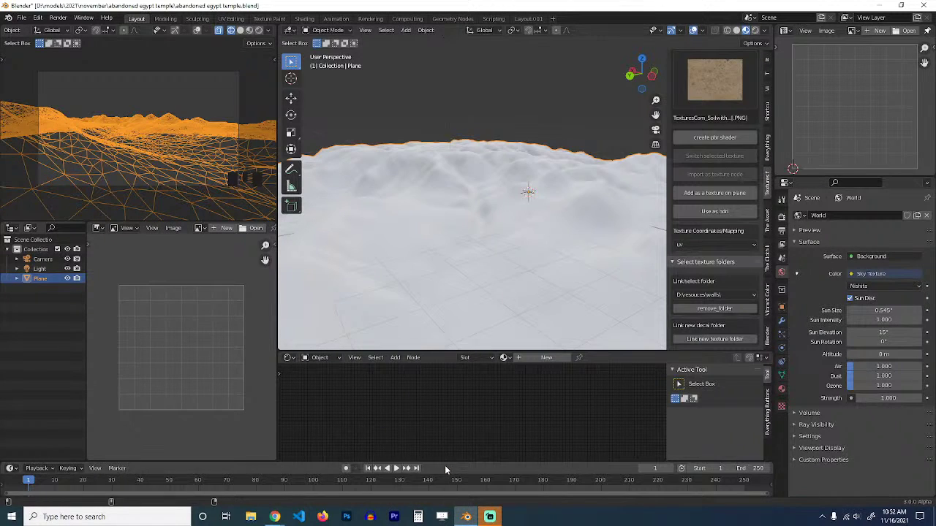
# Create a PBR shader on the terrain from the chosen soil texture and reposition its image texture node.
pyautogui.click(707, 139)
pyautogui.moveTo(535, 198)
pyautogui.mouseDown(button='middle')
pyautogui.moveTo(588, 256)
pyautogui.moveTo(523, 199)
pyautogui.mouseUp(button='middle')
pyautogui.scroll(-4, 589, 257)
pyautogui.scroll(4, 524, 199)
pyautogui.scroll(-2, 471, 388)
pyautogui.moveTo(474, 384); pyautogui.dragTo(505, 369, button='middle')
pyautogui.click(455, 410)
pyautogui.moveTo(450, 418); pyautogui.dragTo(425, 405)
pyautogui.scroll(4, 466, 395)
pyautogui.scroll(4, 466, 404)
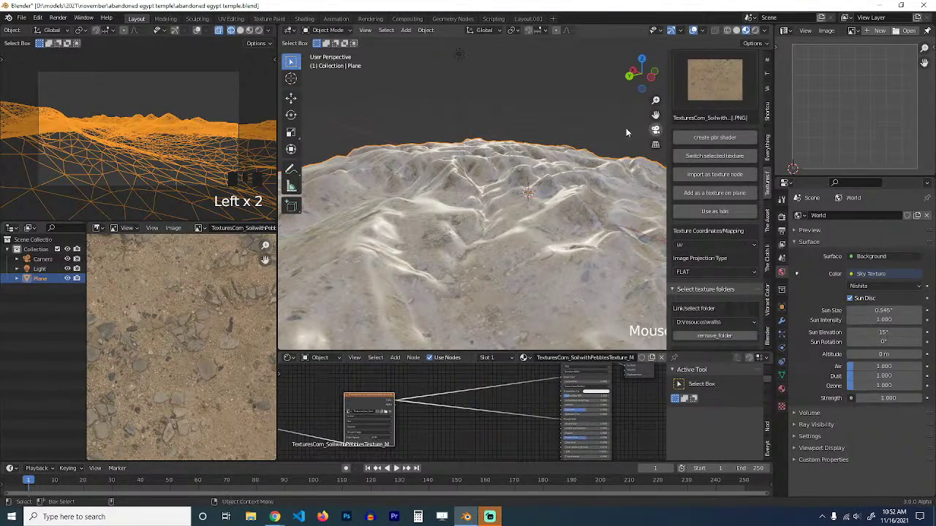
pyautogui.scroll(-4, 405, 423)
pyautogui.moveTo(399, 411); pyautogui.dragTo(397, 395, button='middle')
pyautogui.scroll(-3, 552, 190)
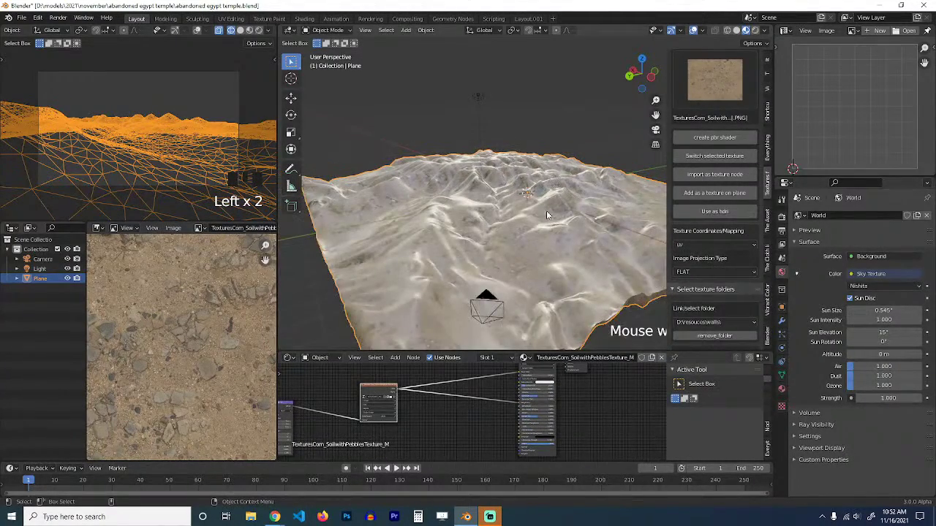
# Enable loading textures as PBR folders and search all texture folders for ground.
pyautogui.scroll(4, 744, 119)
pyautogui.click(676, 85)
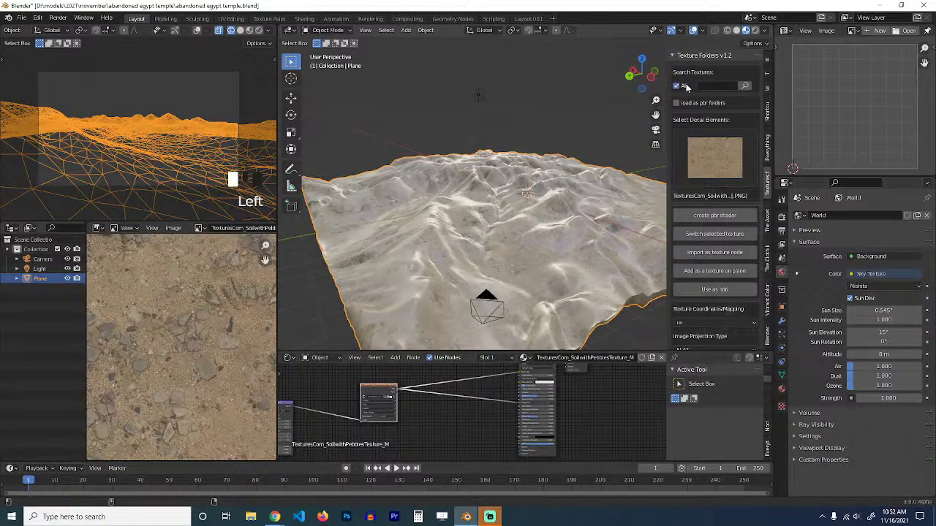
pyautogui.click(676, 102)
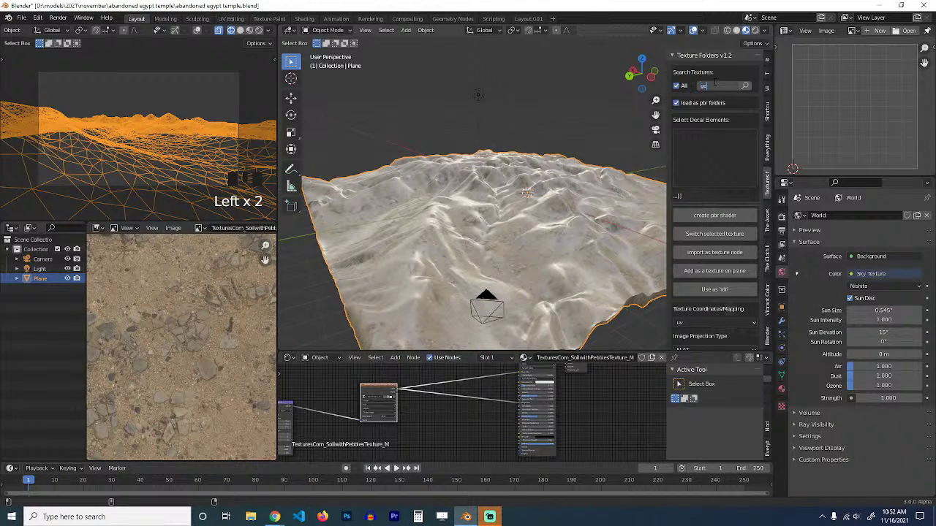
pyautogui.press('Return')
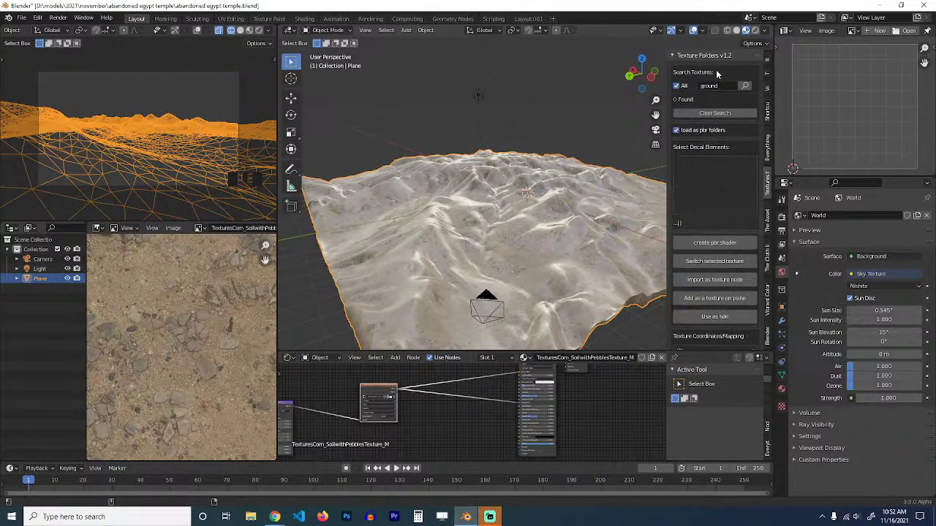
# Choose the brown dry_ground_rocks texture from the search results and create a PBR shader from it on the terrain.
pyautogui.click(711, 180)
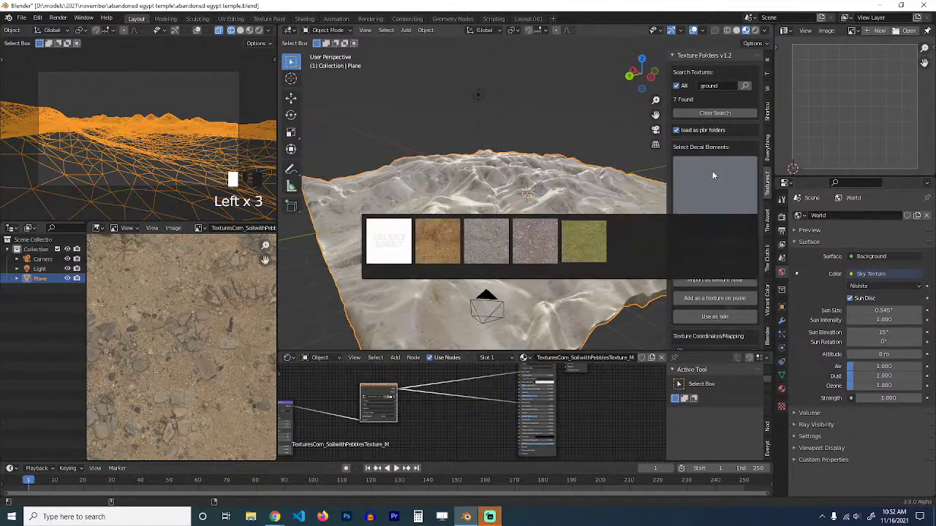
pyautogui.click(437, 240)
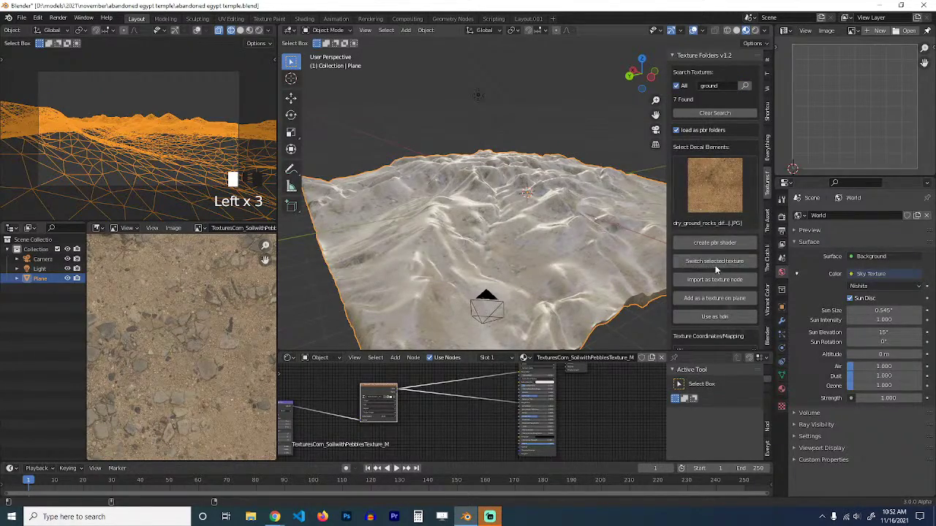
pyautogui.click(711, 243)
pyautogui.scroll(2, 520, 252)
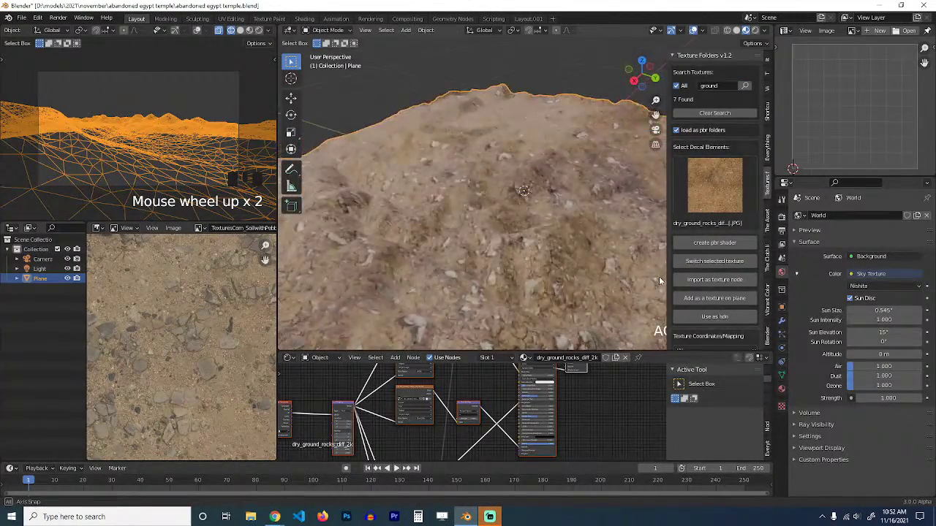
pyautogui.moveTo(658, 282); pyautogui.dragTo(614, 280, button='middle')
pyautogui.scroll(-2, 394, 427)
# Raise the Mapping node's scale so the ground texture tiles smaller across the terrain, judging it through the camera.
pyautogui.moveTo(395, 424); pyautogui.dragTo(483, 393, button='middle')
pyautogui.scroll(3, 483, 393)
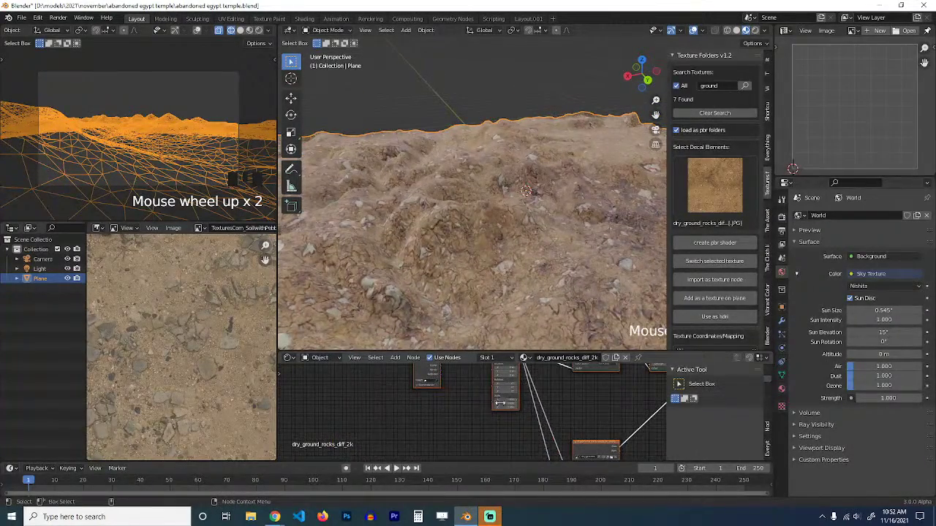
pyautogui.click(498, 407)
pyautogui.moveTo(506, 400)
pyautogui.mouseDown()
pyautogui.moveTo(508, 407)
pyautogui.moveTo(510, 397)
pyautogui.mouseUp()
pyautogui.scroll(-3, 540, 250)
pyautogui.moveTo(540, 250); pyautogui.dragTo(413, 250, button='middle')
pyautogui.press('KP_0')
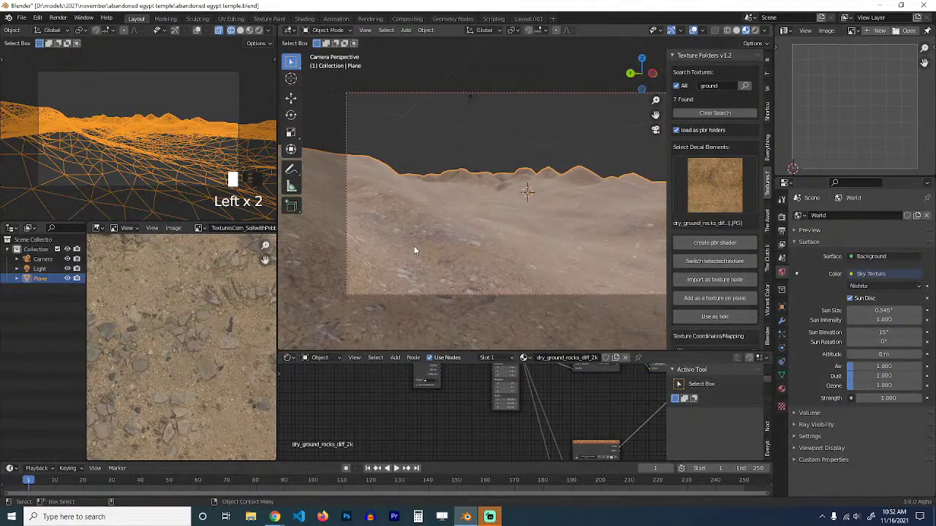
pyautogui.moveTo(509, 402); pyautogui.dragTo(514, 419)
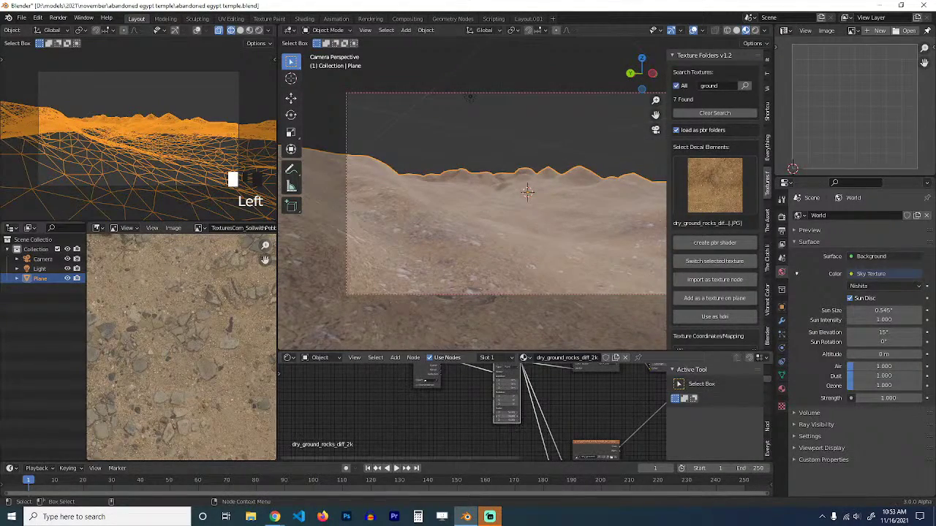
pyautogui.press('Left')
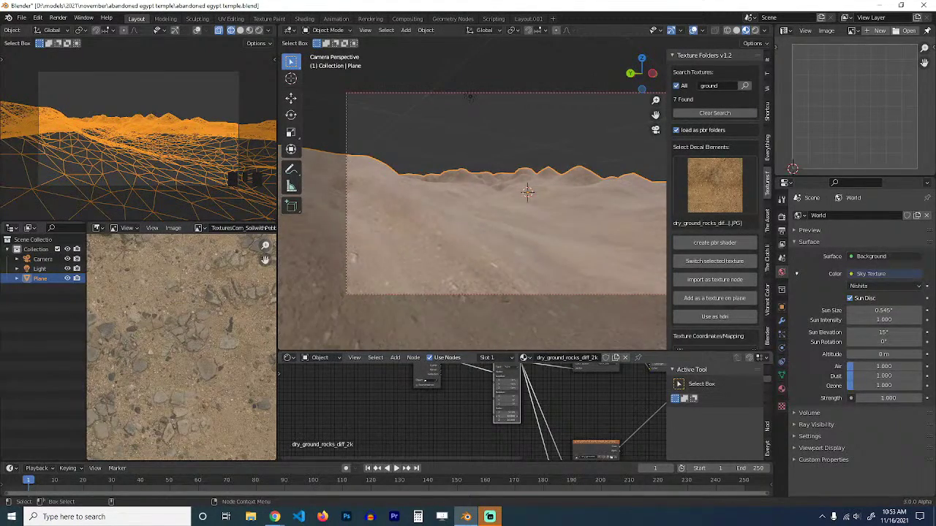
pyautogui.hotkey('ctrl', 'z')
pyautogui.moveTo(508, 413)
pyautogui.mouseDown()
pyautogui.moveTo(508, 428)
pyautogui.moveTo(511, 409)
pyautogui.moveTo(522, 408)
pyautogui.mouseUp()
# Deselect everything and move the Principled BSDF and Material Output nodes away from the texture nodes to make room.
pyautogui.scroll(-2, 584, 392)
pyautogui.moveTo(584, 392); pyautogui.dragTo(427, 394, button='middle')
pyautogui.hotkey('alt', 'a')
pyautogui.scroll(-2, 516, 230)
pyautogui.keyDown('shift'); pyautogui.moveTo(518, 251); pyautogui.dragTo(489, 237, button='middle'); pyautogui.keyUp('shift')
pyautogui.scroll(-2, 512, 386)
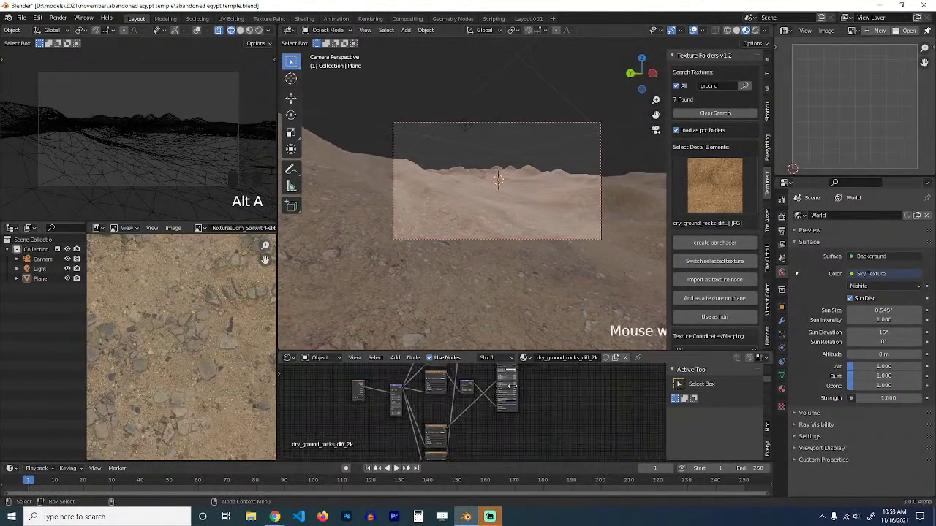
pyautogui.scroll(-2, 512, 386)
pyautogui.moveTo(512, 386); pyautogui.dragTo(477, 404, button='middle')
pyautogui.moveTo(532, 377); pyautogui.dragTo(476, 385)
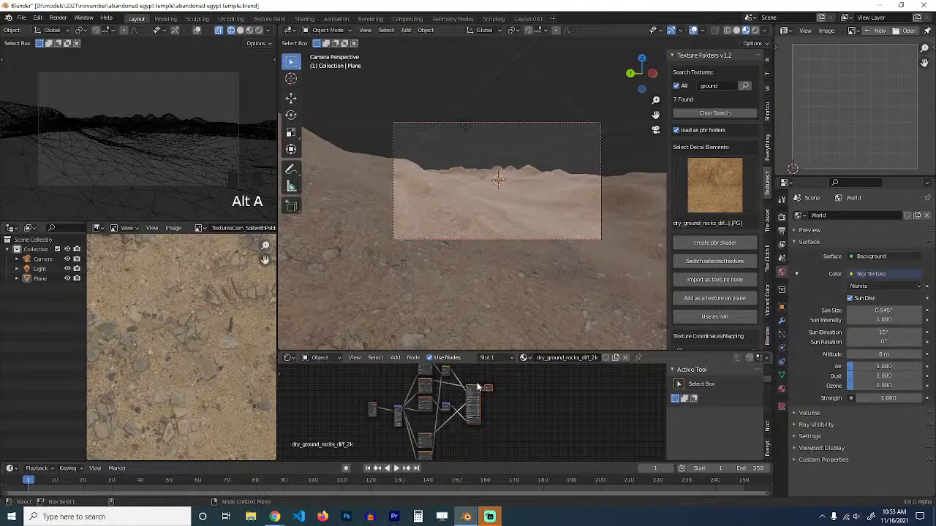
pyautogui.press('g')
pyautogui.click(528, 385)
pyautogui.moveTo(474, 373); pyautogui.dragTo(447, 405, button='middle')
# Add a Wave Texture node above the terrain's shader nodes and preview it on the terrain through a Viewer.
pyautogui.hotkey('shift', 'a')
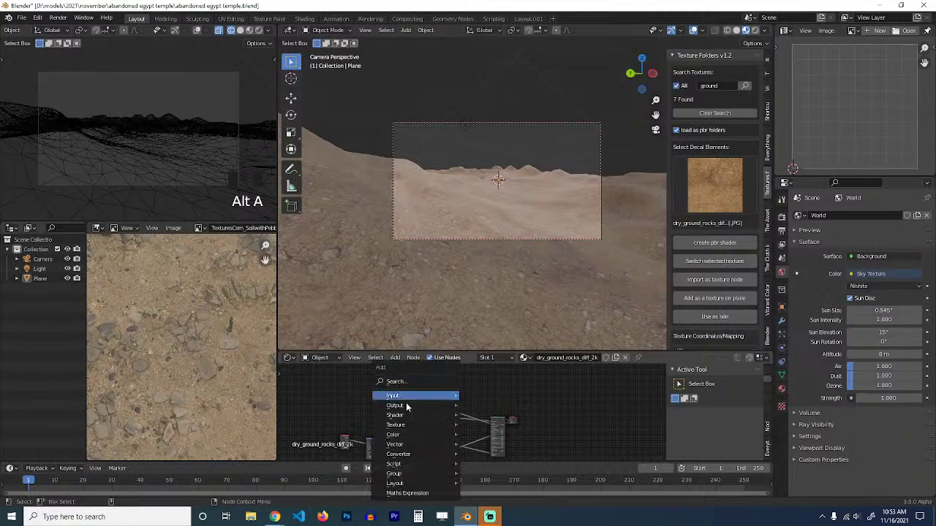
pyautogui.moveTo(398, 425)
pyautogui.click(503, 418)
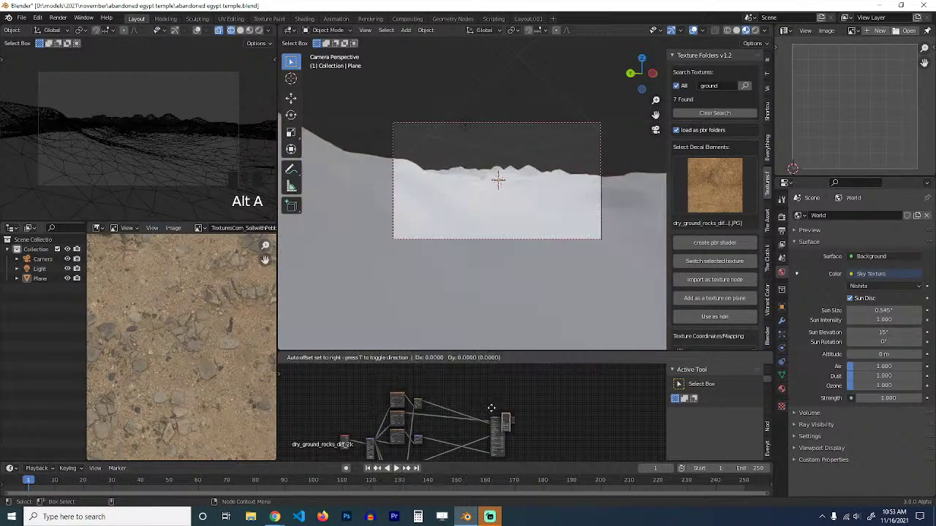
pyautogui.click(453, 386)
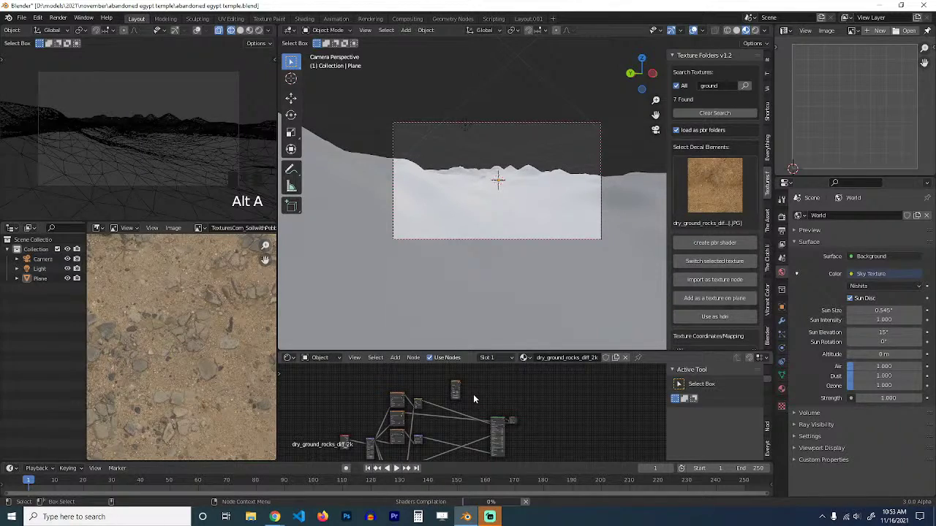
pyautogui.scroll(8, 473, 394)
pyautogui.moveTo(451, 382)
pyautogui.mouseDown(button='middle')
pyautogui.moveTo(466, 408)
pyautogui.moveTo(448, 420)
pyautogui.moveTo(460, 377)
pyautogui.mouseUp(button='middle')
pyautogui.scroll(3, 466, 405)
pyautogui.keyDown('ctrl'); pyautogui.keyDown('shift'); pyautogui.click(429, 389); pyautogui.keyUp('shift'); pyautogui.keyUp('ctrl')
pyautogui.scroll(1, 490, 268)
pyautogui.scroll(2, 412, 401)
pyautogui.scroll(1, 461, 377)
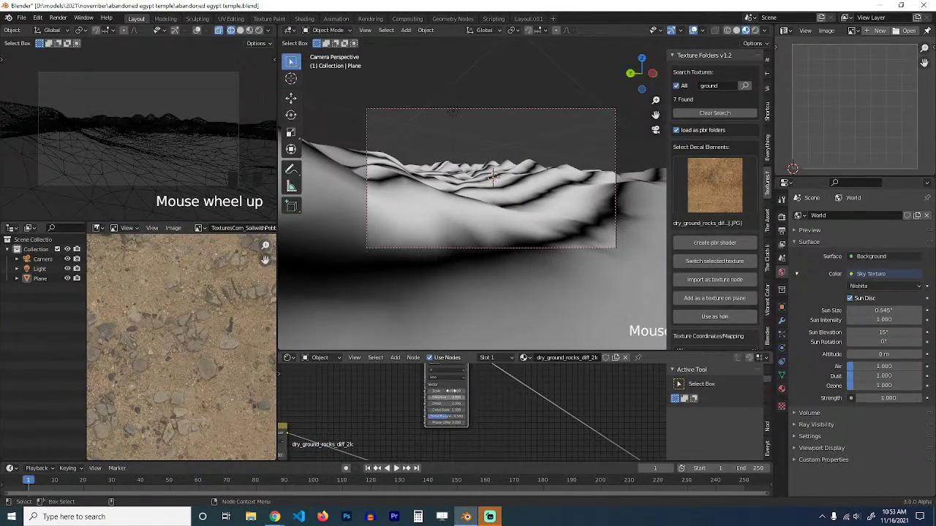
# Set the Wave Texture's Scale to 67.9 and Distortion to 5.3, and inspect the ripples across the terrain.
pyautogui.moveTo(442, 391); pyautogui.dragTo(526, 391)
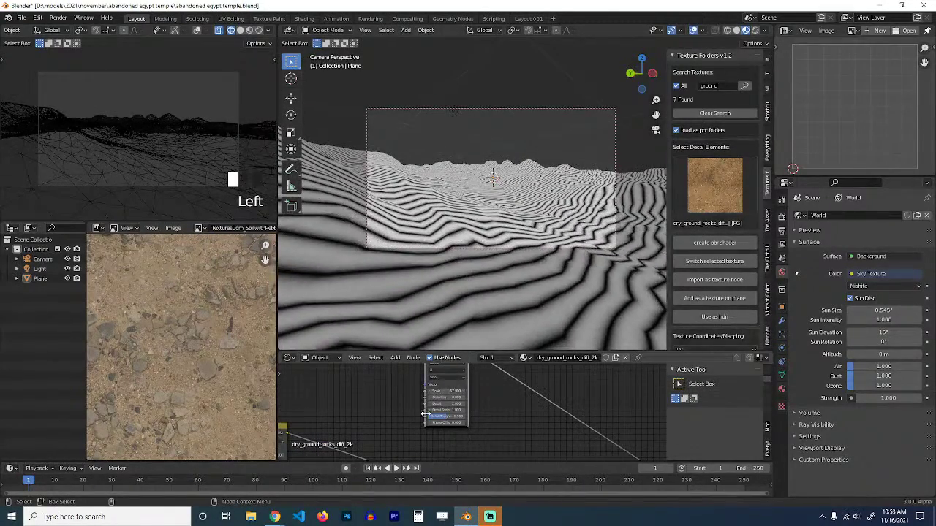
pyautogui.scroll(2, 462, 411)
pyautogui.scroll(1, 463, 406)
pyautogui.moveTo(419, 403); pyautogui.dragTo(453, 416, button='middle')
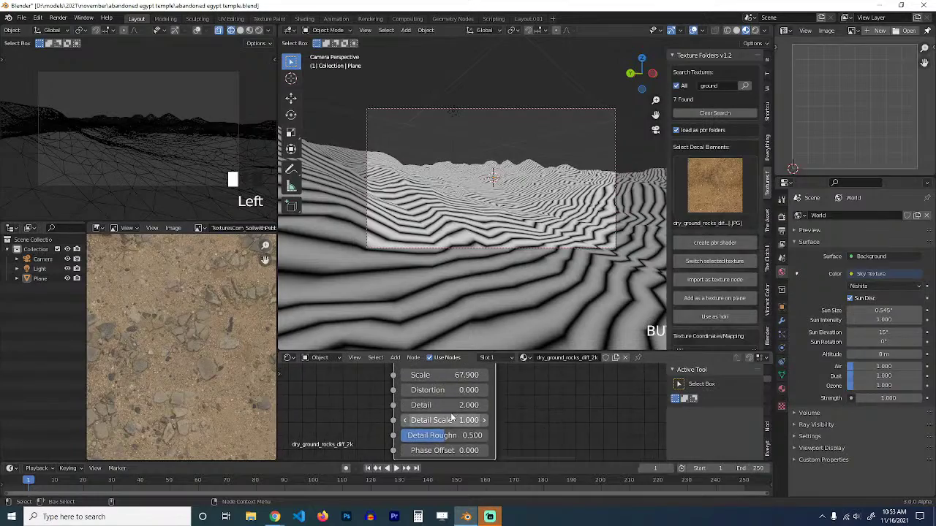
pyautogui.scroll(2, 466, 401)
pyautogui.moveTo(456, 387); pyautogui.dragTo(498, 387)
pyautogui.scroll(-3, 459, 272)
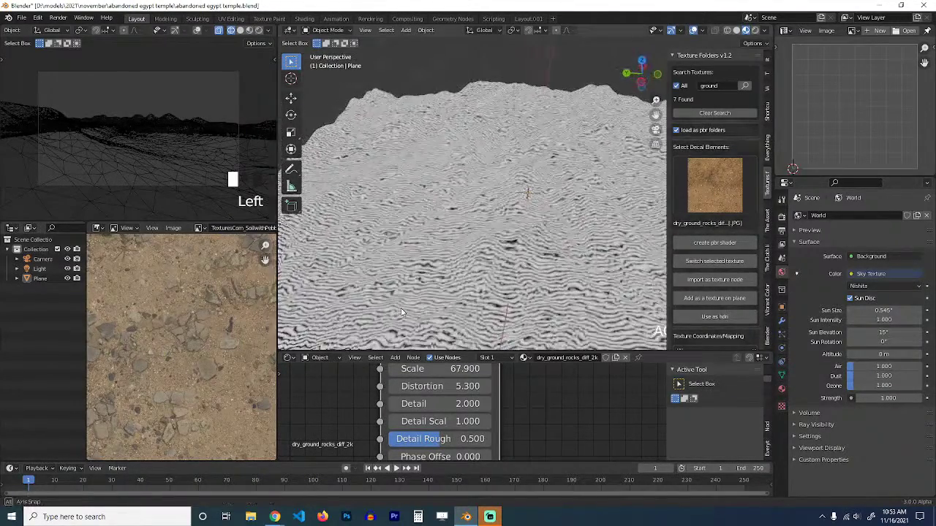
pyautogui.scroll(4, 472, 294)
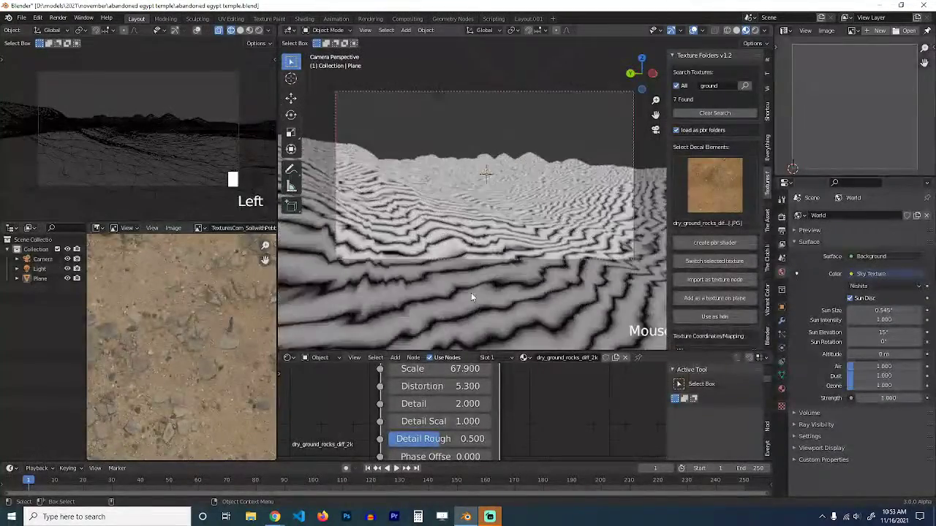
# Set the Wave Texture's Detail to 1, Detail Scale to 2.1, Detail Roughness to 0.385, Phase Offset to 4.7 and Distortion to 9.8.
pyautogui.moveTo(443, 422); pyautogui.dragTo(449, 402, button='middle')
pyautogui.moveTo(443, 435); pyautogui.dragTo(419, 385)
pyautogui.moveTo(443, 384); pyautogui.dragTo(423, 416, button='middle')
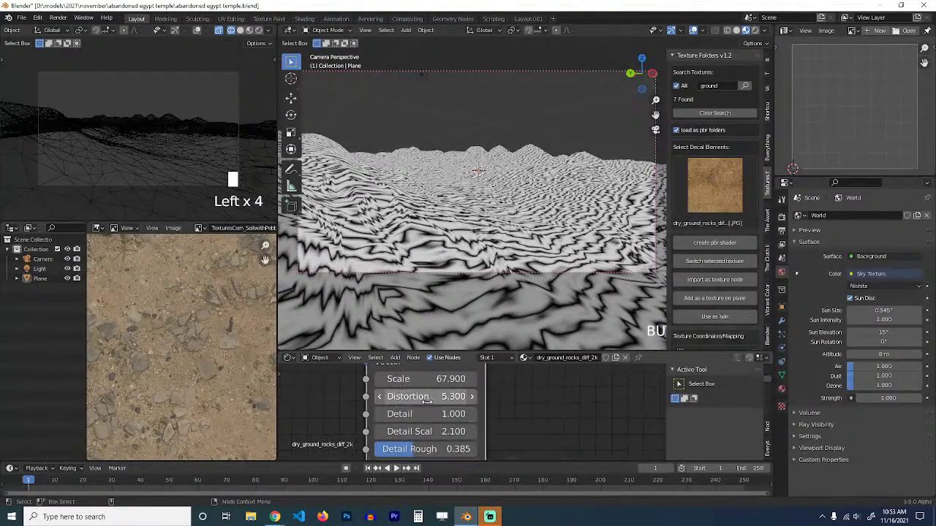
pyautogui.moveTo(432, 397); pyautogui.dragTo(465, 397)
# Set the Wave Texture's Detail Scale to 1, try a Distortion of 1, and settle on a Distortion of 36.5.
pyautogui.click(437, 431)
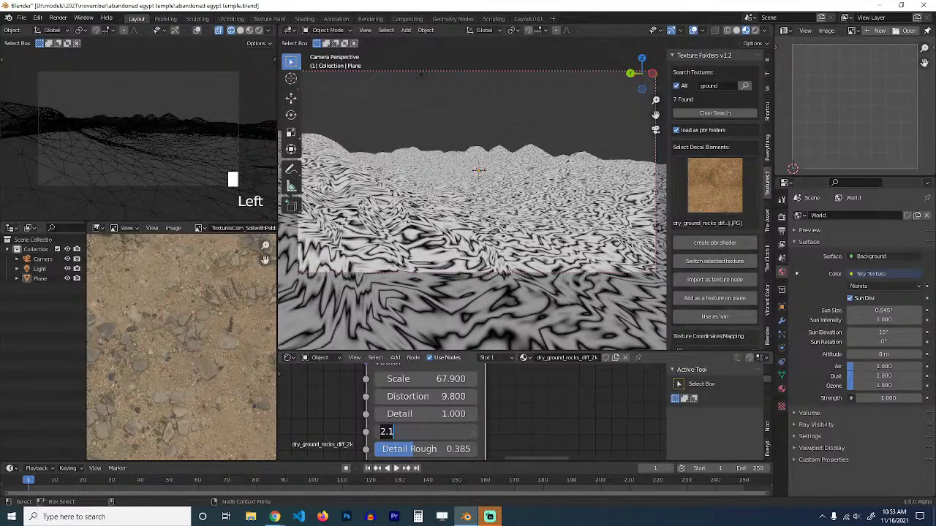
pyautogui.write('1')
pyautogui.click(548, 427)
pyautogui.moveTo(442, 396); pyautogui.dragTo(474, 396)
pyautogui.click(443, 396)
pyautogui.write('1')
pyautogui.click(527, 402)
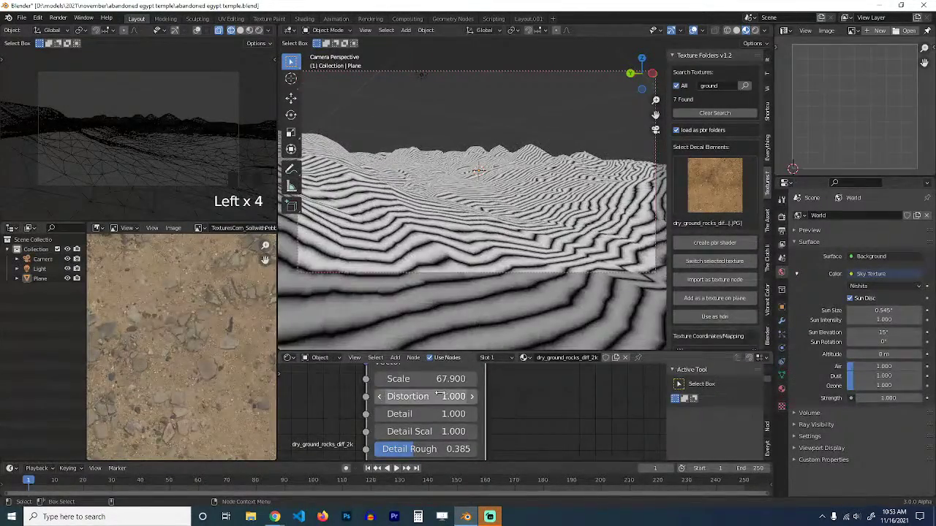
pyautogui.moveTo(444, 396); pyautogui.dragTo(702, 396)
pyautogui.scroll(-12, 503, 411)
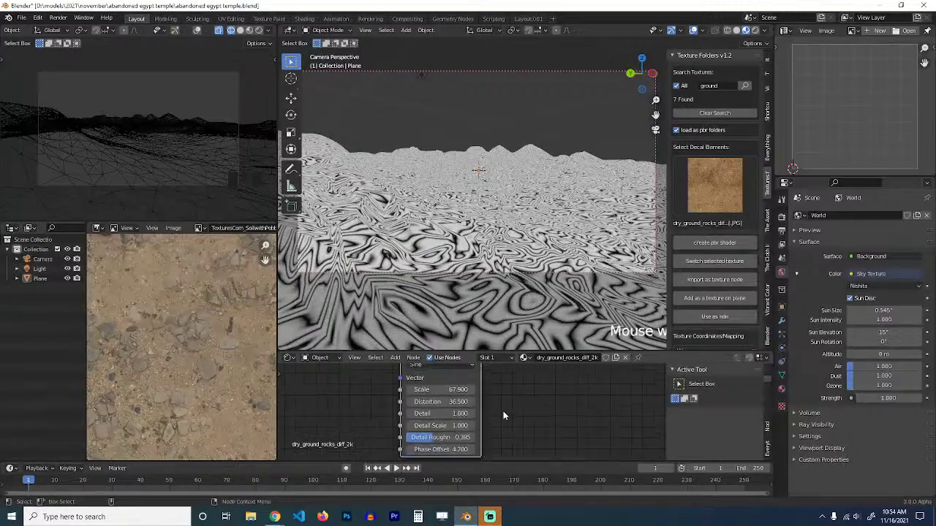
# Move the dry_ground_rocks displacement image node out of the texture stack into the free space beside it.
pyautogui.moveTo(468, 405); pyautogui.dragTo(328, 391, button='middle')
pyautogui.scroll(-6, 395, 401)
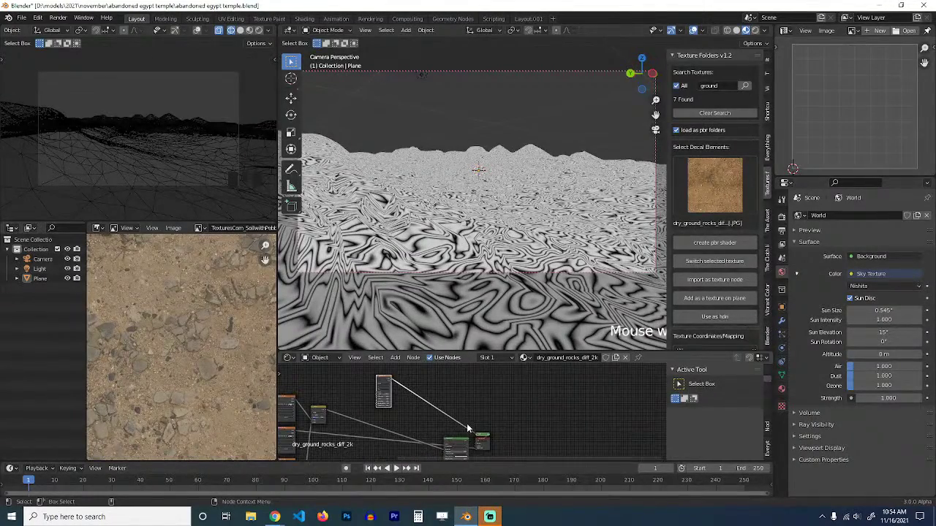
pyautogui.moveTo(470, 428); pyautogui.dragTo(549, 405, button='middle')
pyautogui.scroll(2, 380, 413)
pyautogui.moveTo(381, 412); pyautogui.dragTo(408, 415, button='middle')
pyautogui.moveTo(533, 415); pyautogui.dragTo(479, 410, button='middle')
pyautogui.scroll(1, 534, 414)
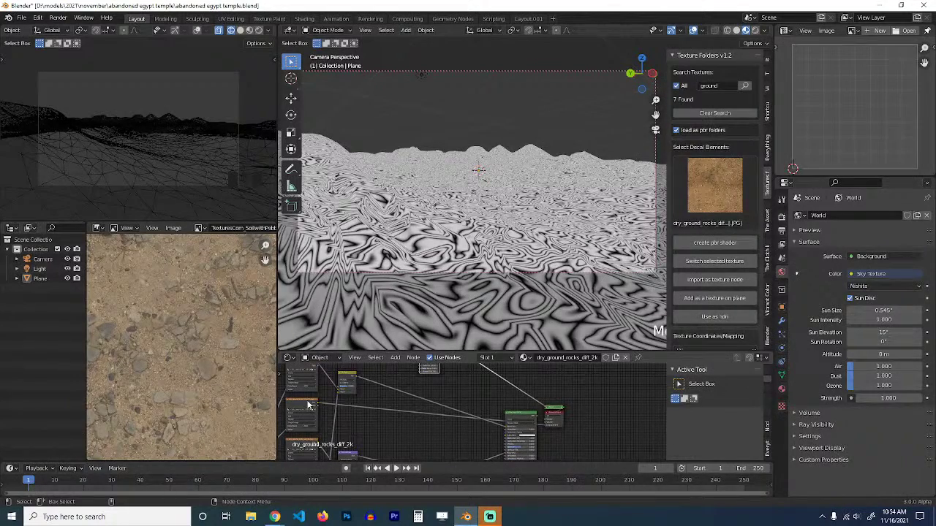
pyautogui.moveTo(315, 402); pyautogui.dragTo(382, 407)
pyautogui.scroll(3, 409, 419)
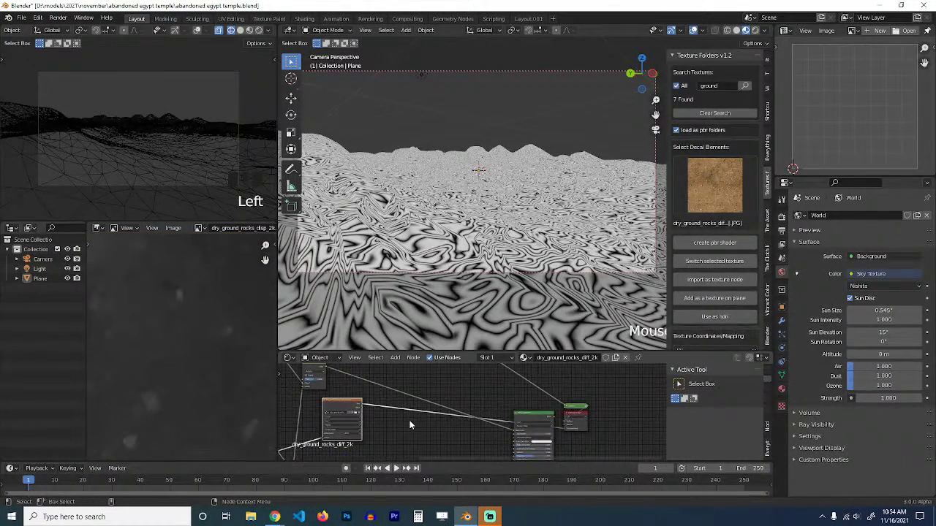
pyautogui.scroll(-4, 408, 420)
pyautogui.scroll(7, 523, 416)
pyautogui.scroll(-4, 525, 416)
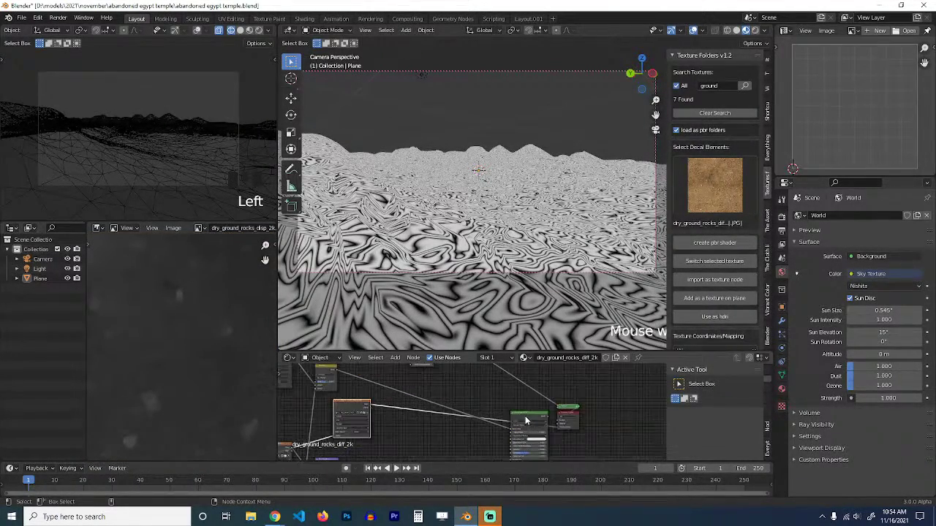
pyautogui.scroll(-4, 477, 411)
pyautogui.scroll(-2, 476, 414)
pyautogui.moveTo(463, 420); pyautogui.dragTo(439, 445, button='middle')
# Maximize the shader editor and add a Bump node between the Normal Map and the Principled BSDF.
pyautogui.hotkey('ctrl', 'space')
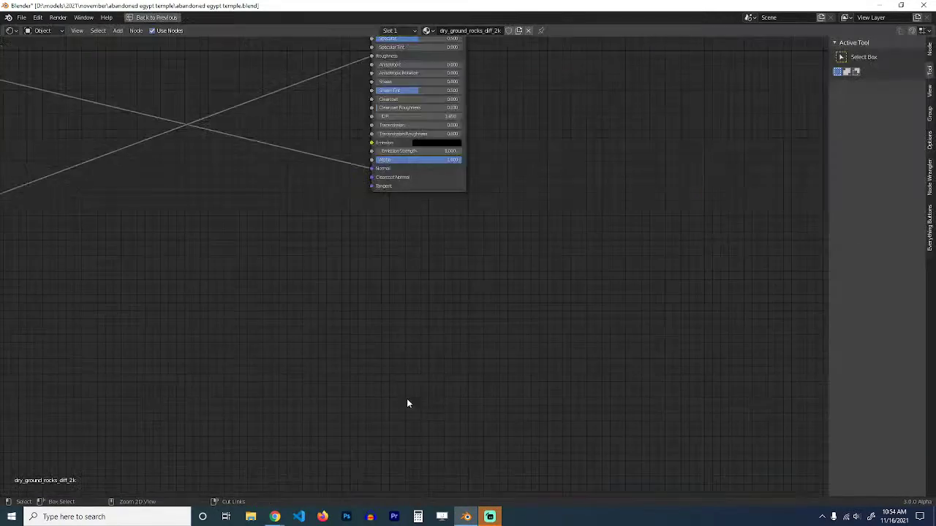
pyautogui.scroll(2, 315, 255)
pyautogui.scroll(-2, 476, 336)
pyautogui.scroll(-3, 424, 317)
pyautogui.moveTo(424, 318); pyautogui.dragTo(456, 406, button='middle')
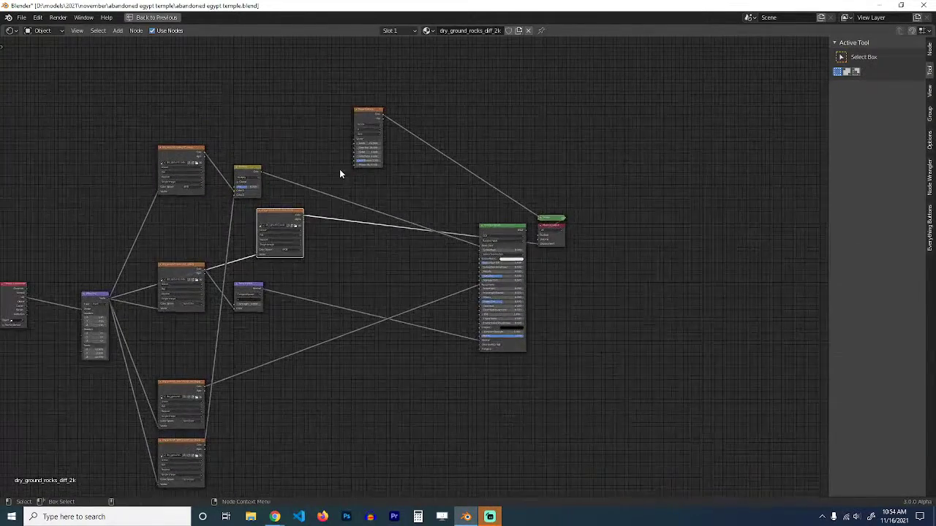
pyautogui.hotkey('shift', 'a')
pyautogui.moveTo(300, 190)
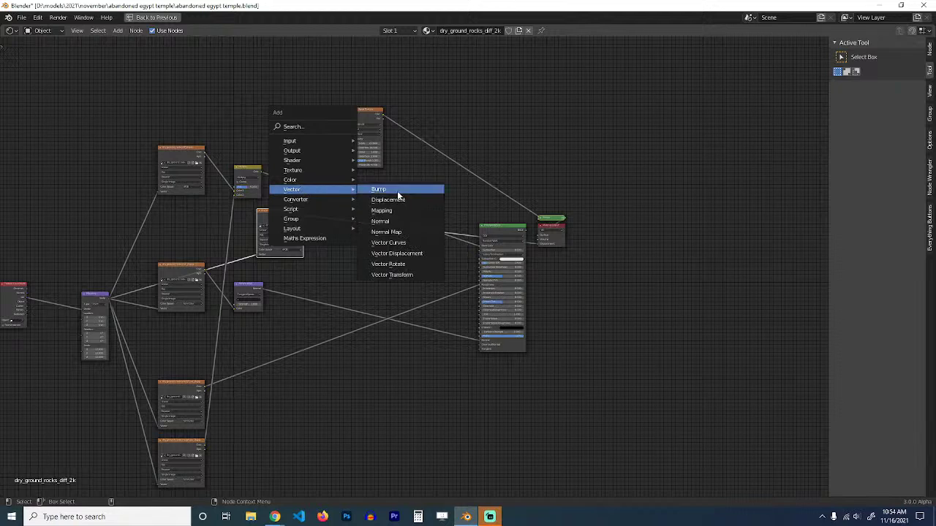
pyautogui.click(389, 194)
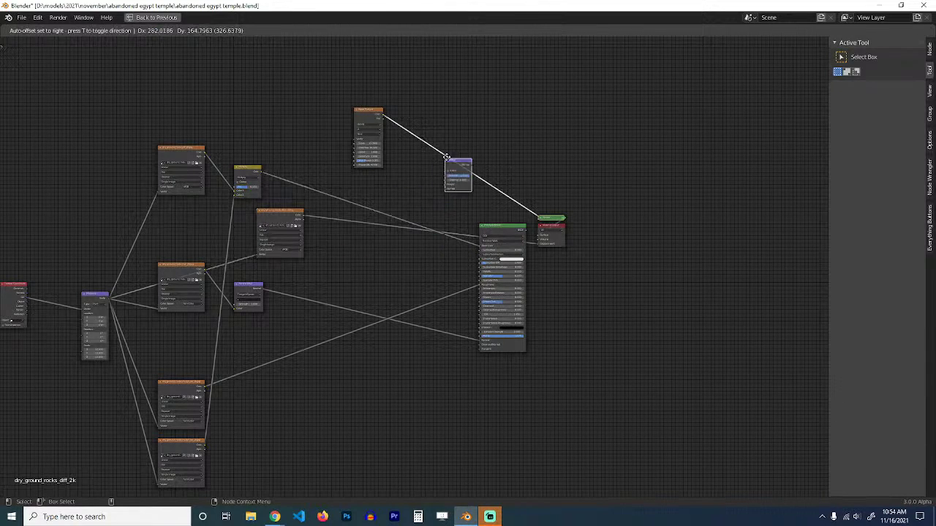
pyautogui.click(368, 272)
pyautogui.scroll(3, 368, 272)
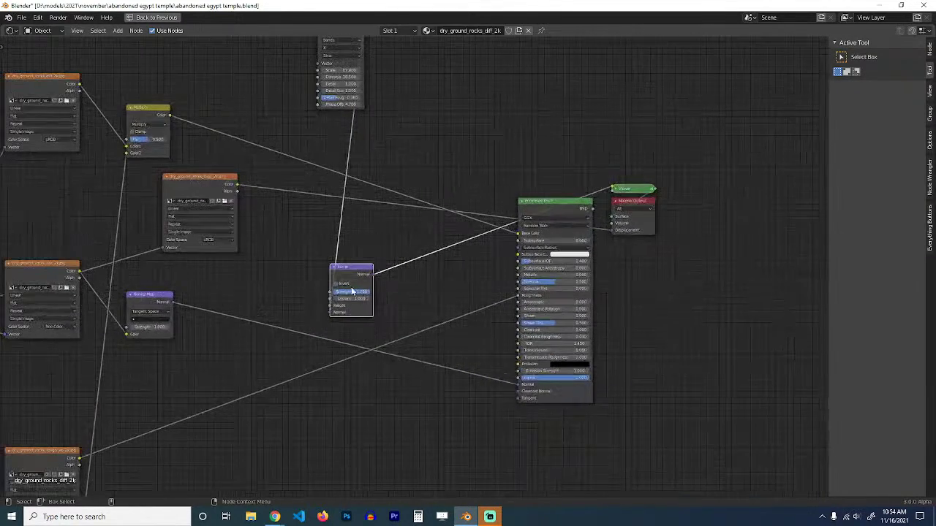
# Connect the Normal Map to the Bump node's Normal input and the Bump output to the Principled BSDF's Normal.
pyautogui.moveTo(172, 302); pyautogui.dragTo(234, 316)
pyautogui.moveTo(328, 313); pyautogui.dragTo(330, 312)
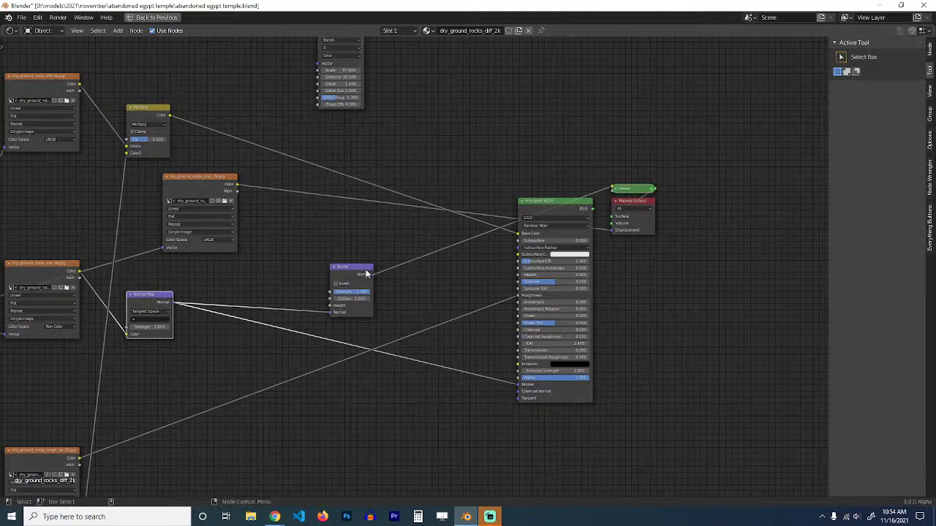
pyautogui.moveTo(373, 274); pyautogui.dragTo(386, 293)
pyautogui.moveTo(523, 388); pyautogui.dragTo(523, 388)
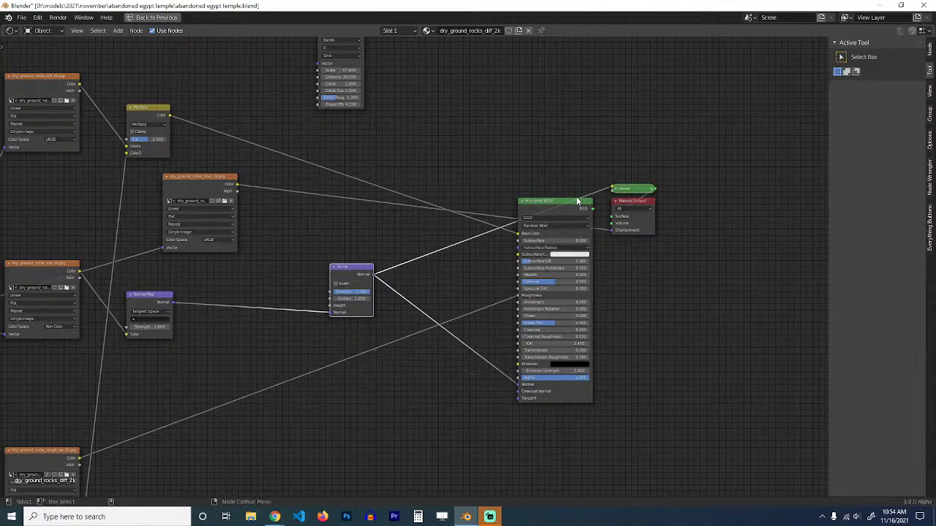
# Restore the full workspace layout, shift the Material Output node slightly beside the Principled BSDF, and save the file.
pyautogui.hotkey('ctrl', 'space')
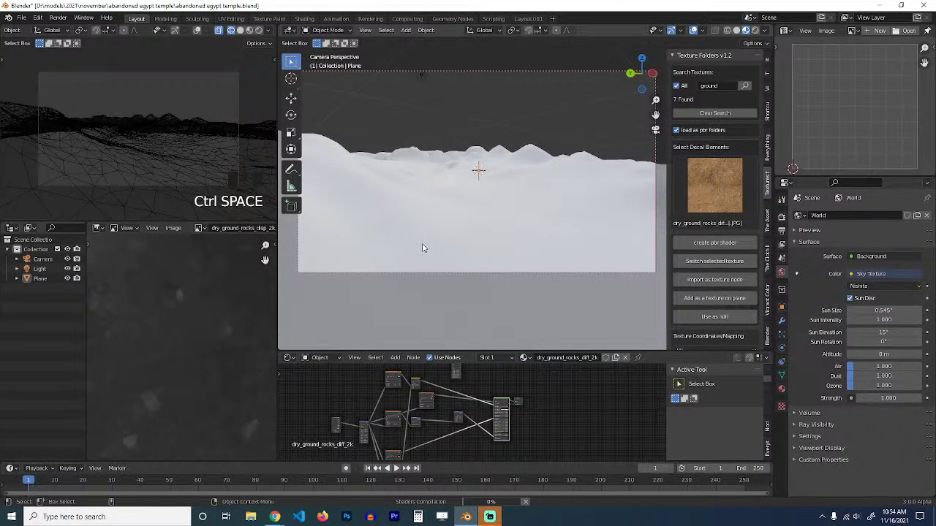
pyautogui.scroll(2, 410, 398)
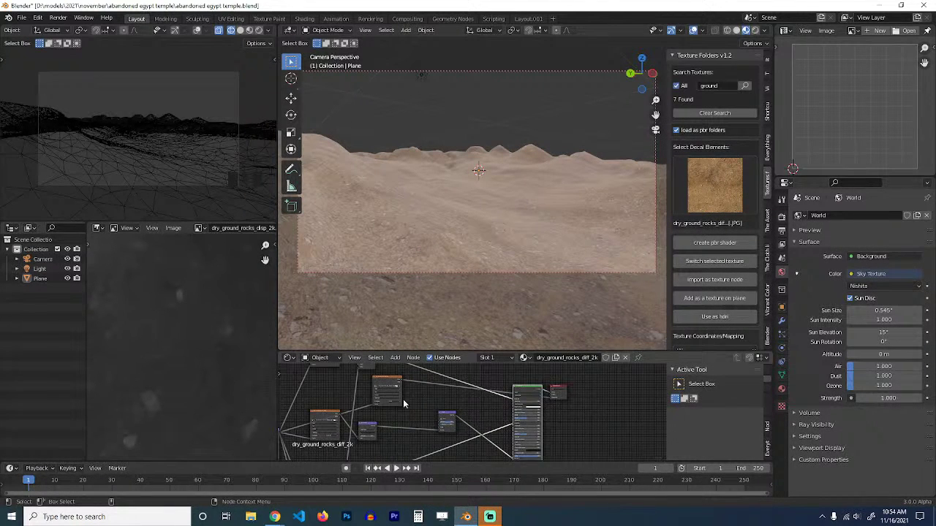
pyautogui.scroll(4, 492, 416)
pyautogui.moveTo(580, 392); pyautogui.dragTo(563, 397)
pyautogui.scroll(1, 403, 286)
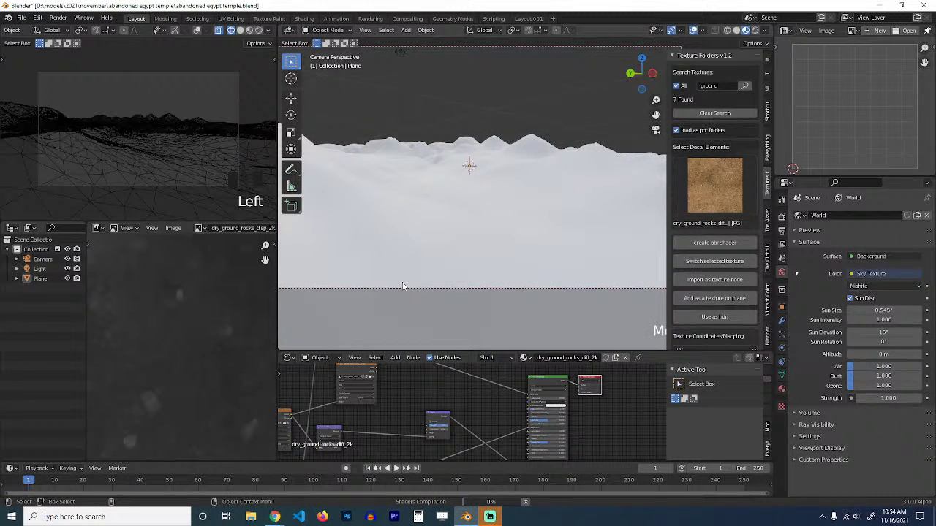
pyautogui.scroll(1, 403, 286)
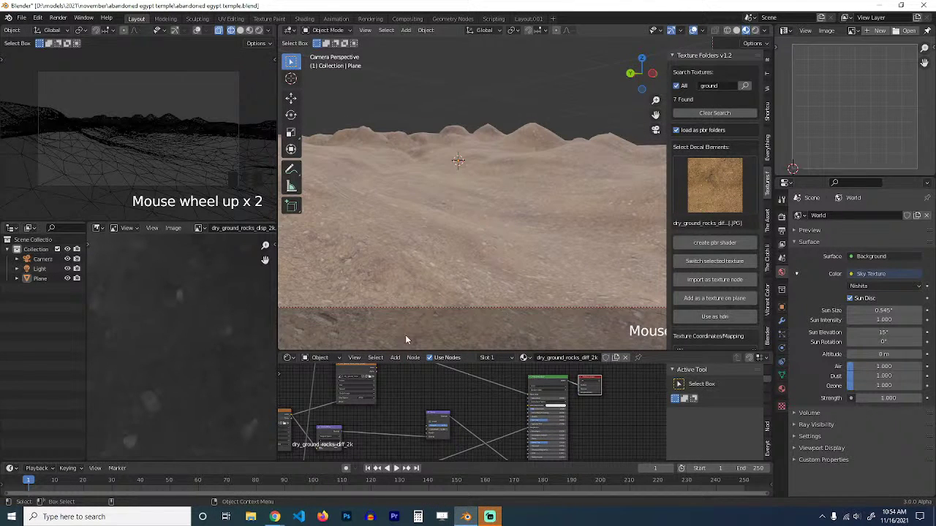
pyautogui.hotkey('ctrl', 's')
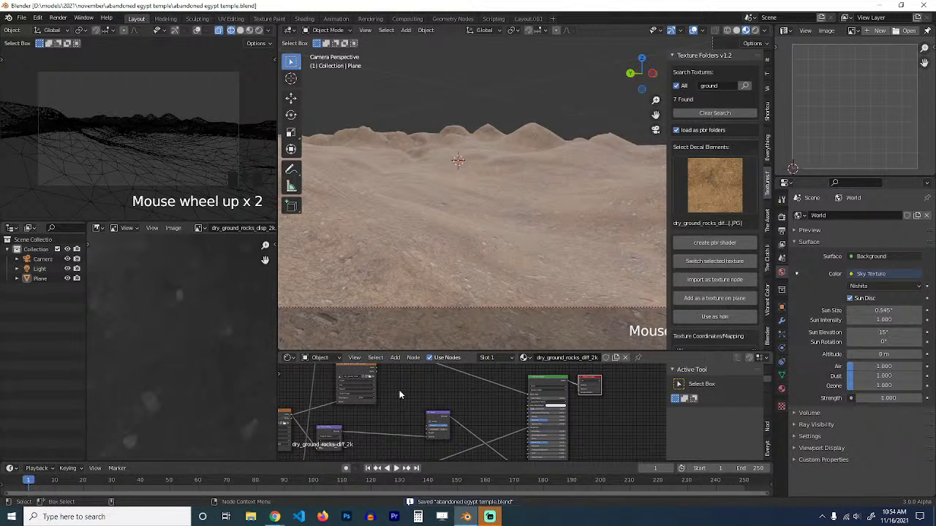
# Move the Wave Texture node closer, connect its Fac output to the Bump node's Height input, and save the file.
pyautogui.scroll(-3, 468, 395)
pyautogui.scroll(6, 466, 394)
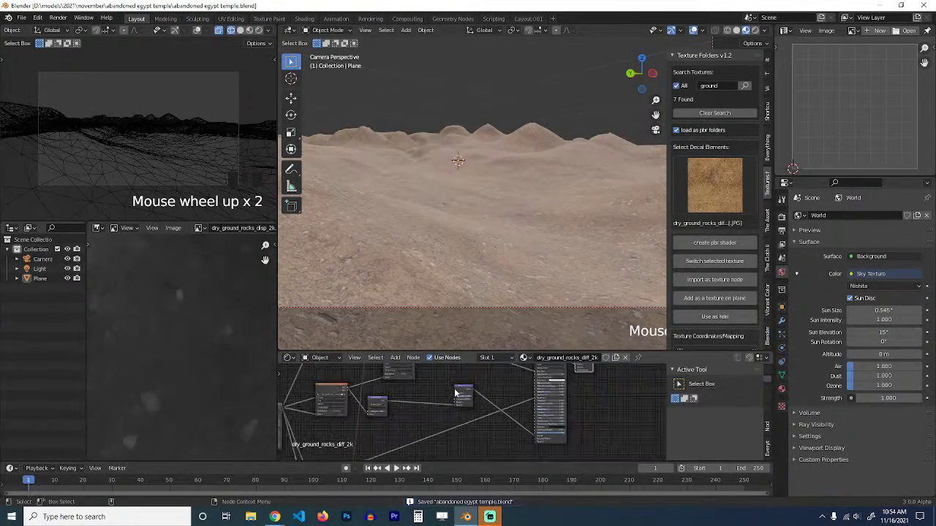
pyautogui.scroll(-6, 457, 394)
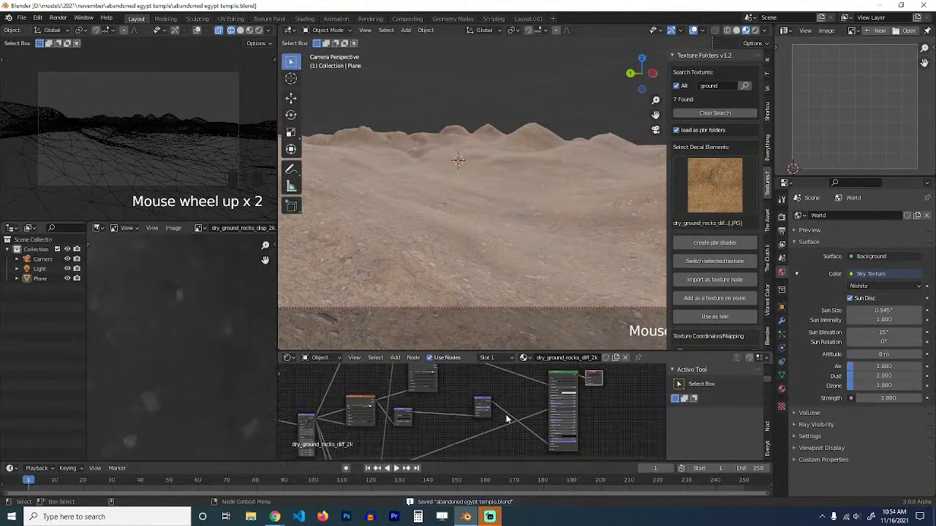
pyautogui.hotkey('ctrl', 'space')
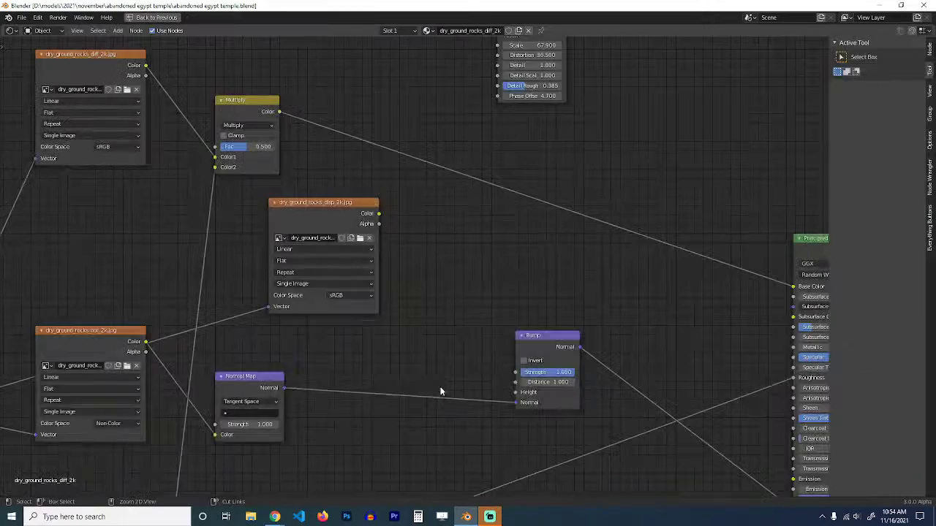
pyautogui.scroll(-3, 419, 281)
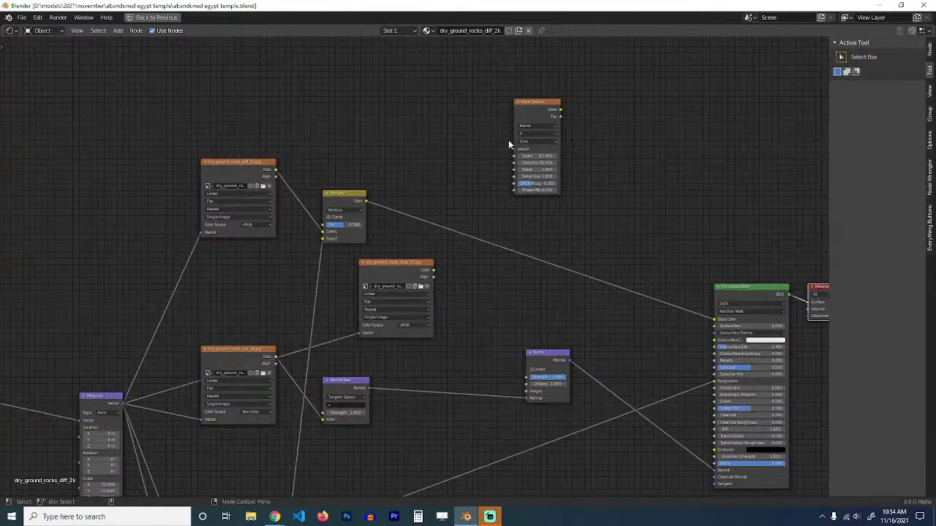
pyautogui.moveTo(555, 111); pyautogui.dragTo(531, 394)
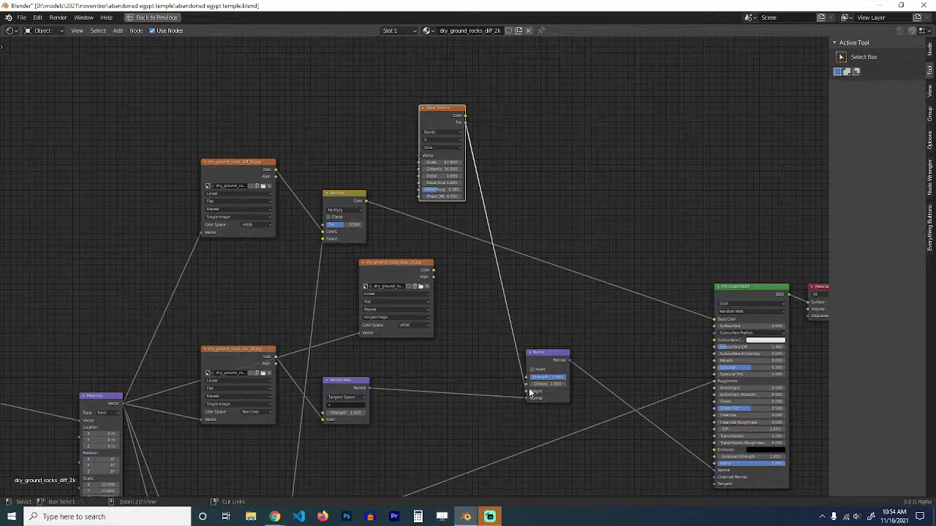
pyautogui.hotkey('ctrl', 'space')
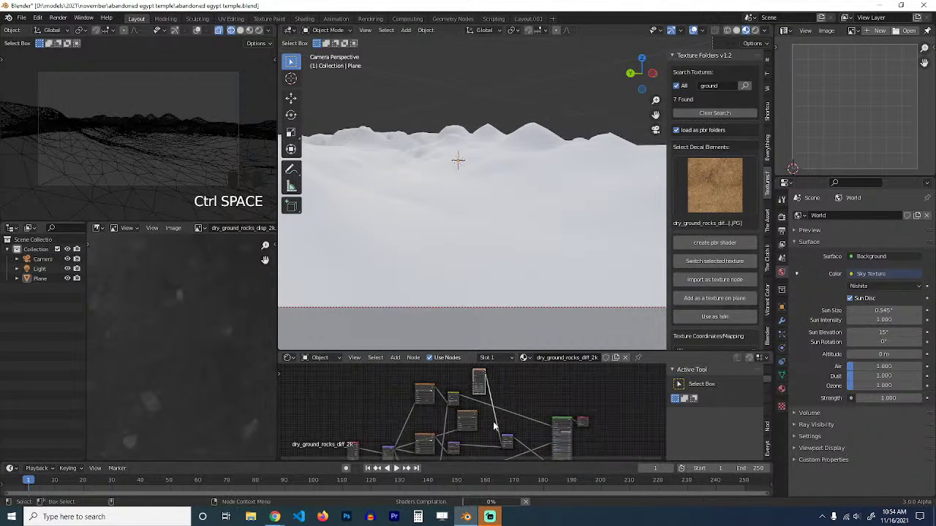
pyautogui.scroll(3, 493, 426)
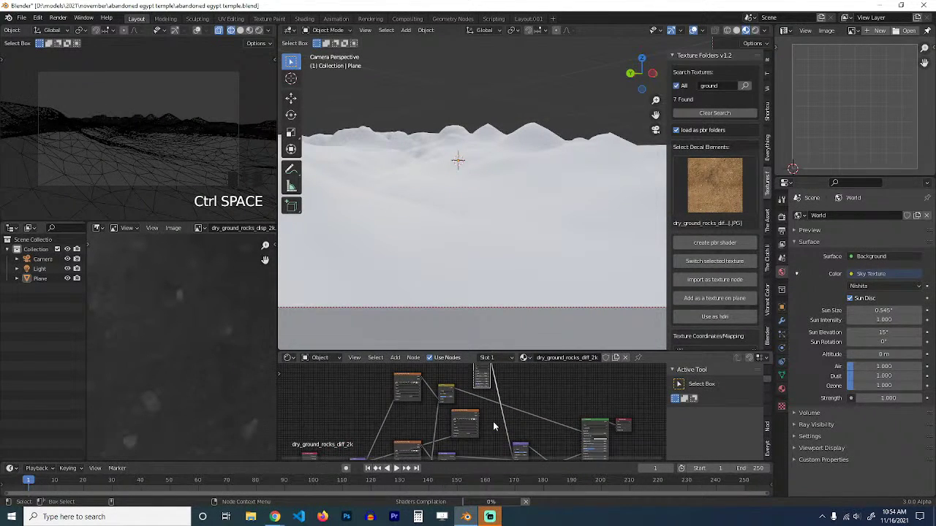
pyautogui.scroll(-2, 493, 417)
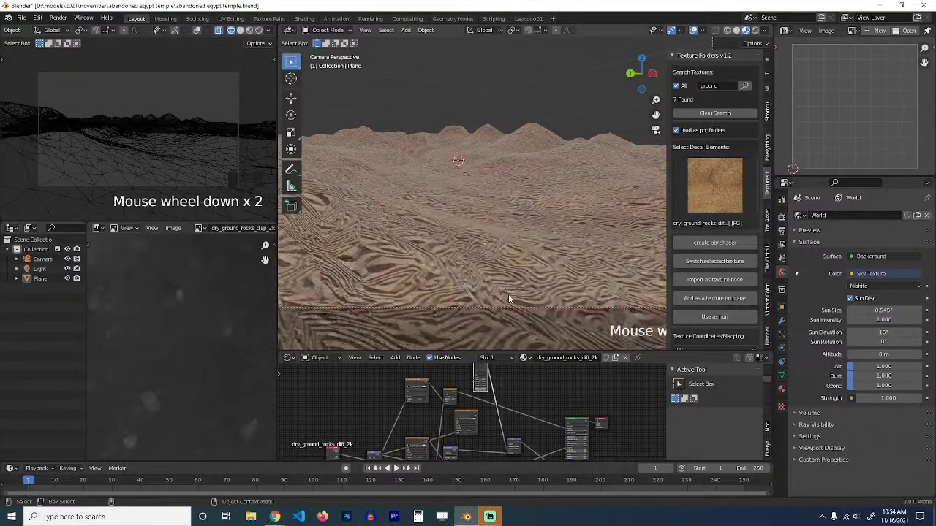
pyautogui.hotkey('ctrl', 's')
# Lower the Bump node's Strength to about 0.2 and save the file.
pyautogui.scroll(3, 545, 387)
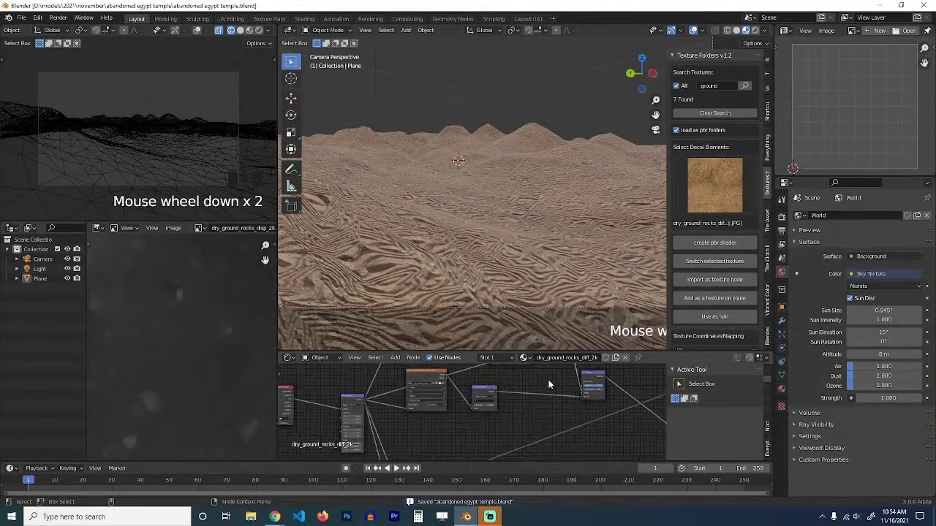
pyautogui.scroll(2, 512, 395)
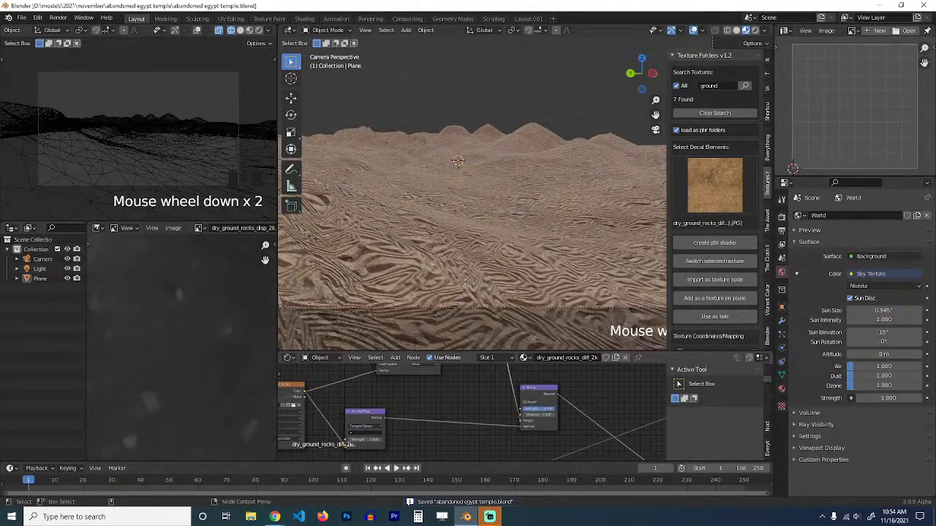
pyautogui.moveTo(548, 410); pyautogui.dragTo(522, 409)
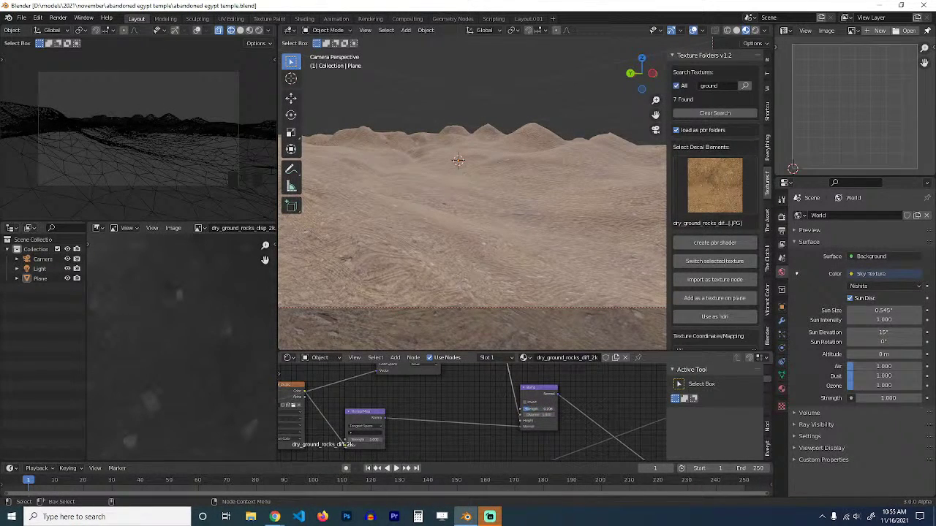
pyautogui.hotkey('ctrl', 's')
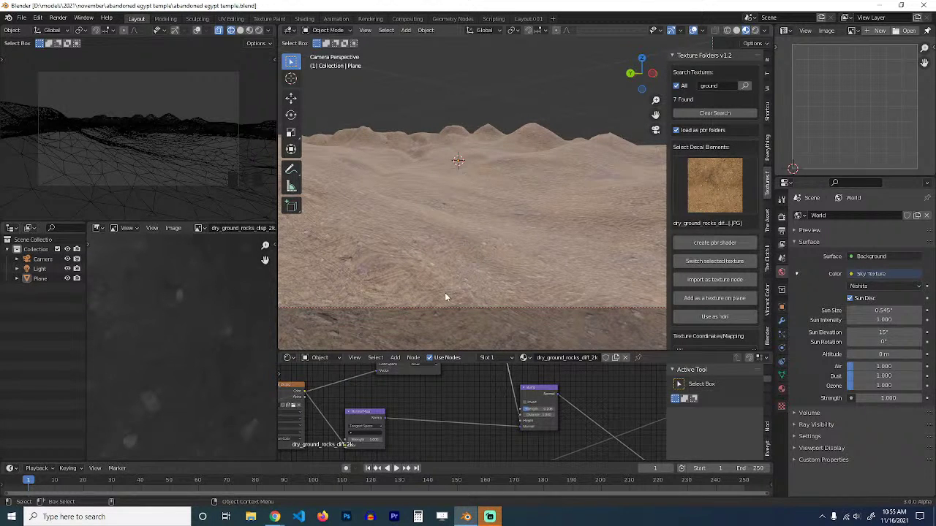
# Compare the terrain in the small camera viewport using rendered, solid and material preview shading.
pyautogui.scroll(-4, 443, 278)
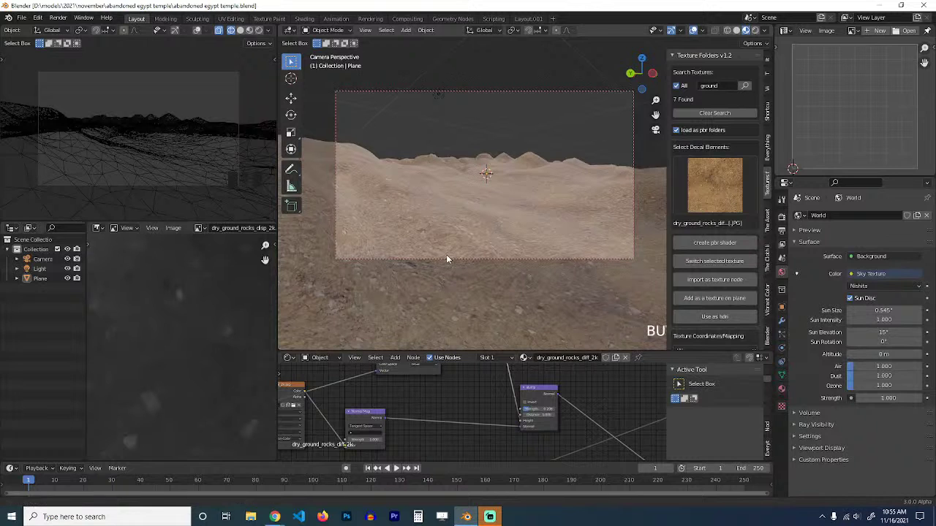
pyautogui.click(258, 30)
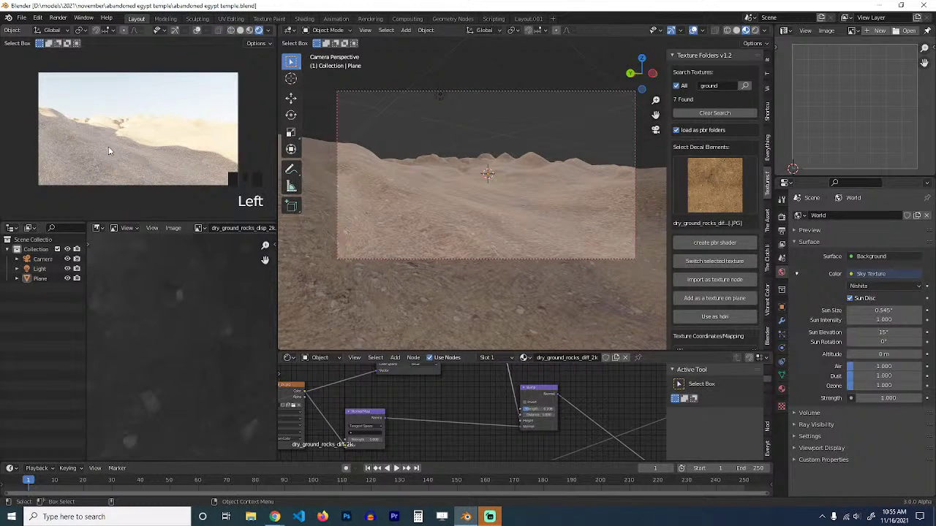
pyautogui.click(424, 158)
pyautogui.scroll(-3, 414, 151)
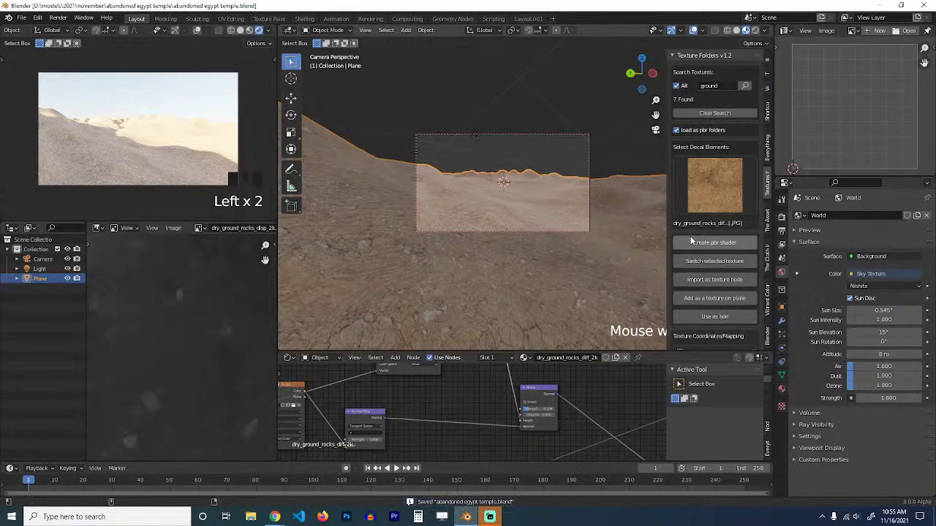
pyautogui.click(240, 30)
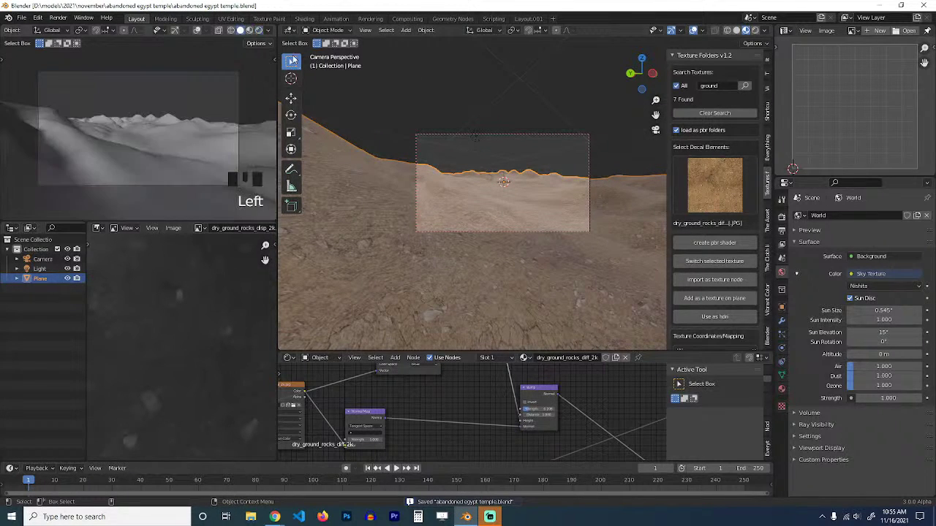
pyautogui.scroll(3, 469, 196)
pyautogui.hotkey('alt', 'a')
pyautogui.scroll(-4, 472, 191)
pyautogui.click(250, 30)
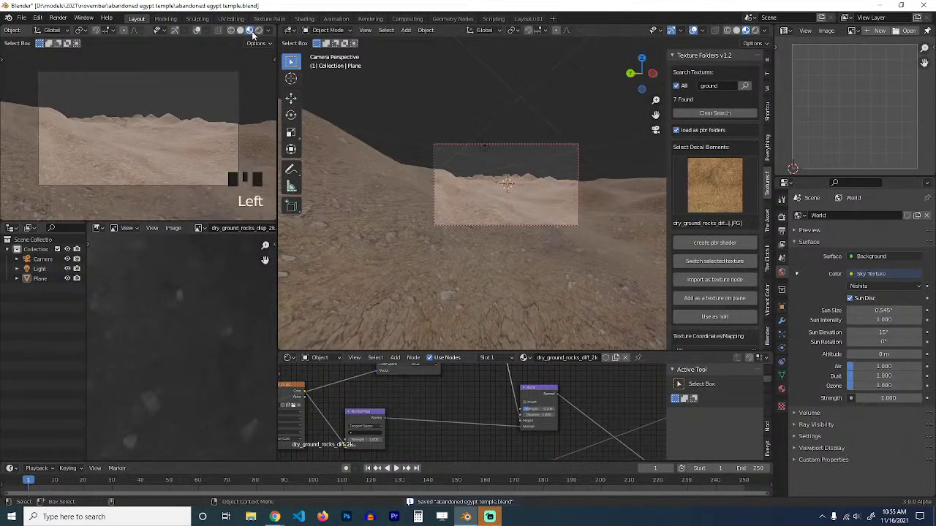
# Set the small camera viewport to rendered shading, pause its preview render, and save the file.
pyautogui.moveTo(459, 193); pyautogui.dragTo(470, 198, button='middle')
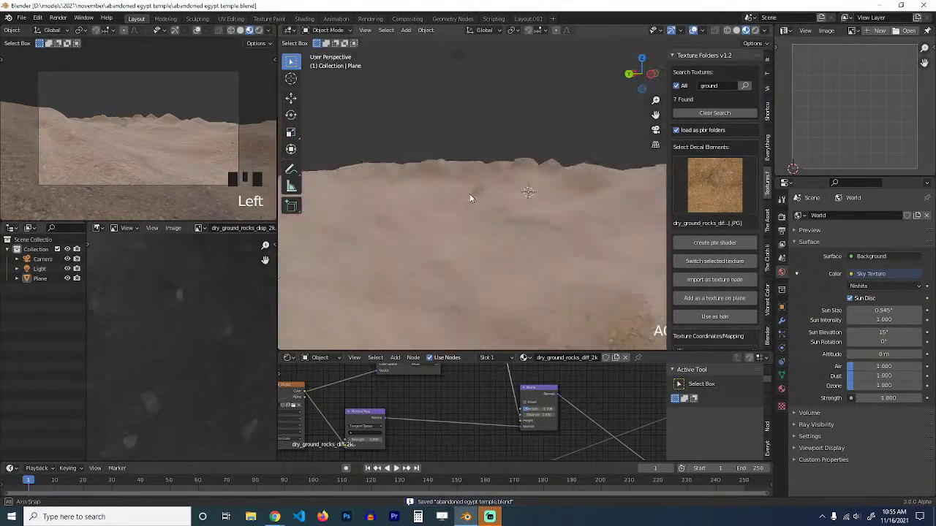
pyautogui.click(258, 31)
pyautogui.scroll(-3, 271, 33)
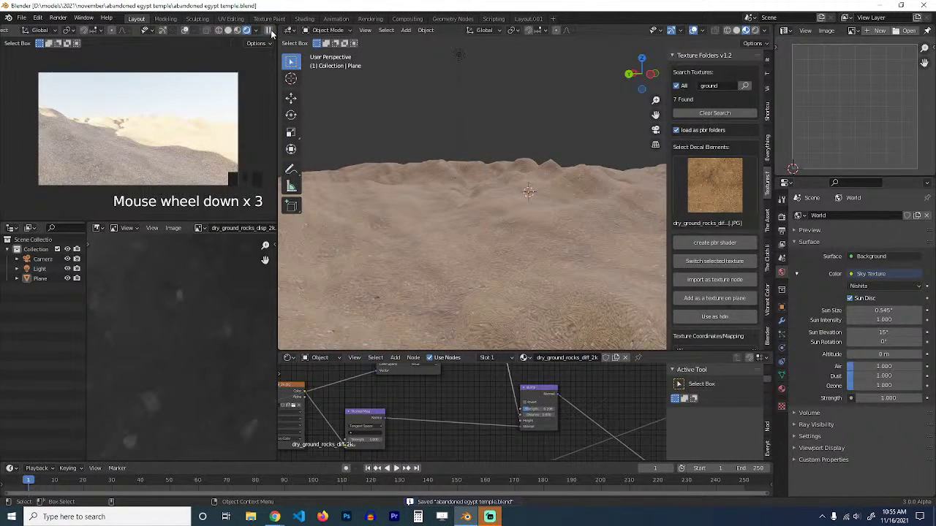
pyautogui.click(269, 31)
pyautogui.hotkey('ctrl', 's')
# From the top view, place the 3D cursor on the terrain between camera and light and add a cube there.
pyautogui.scroll(-5, 428, 146)
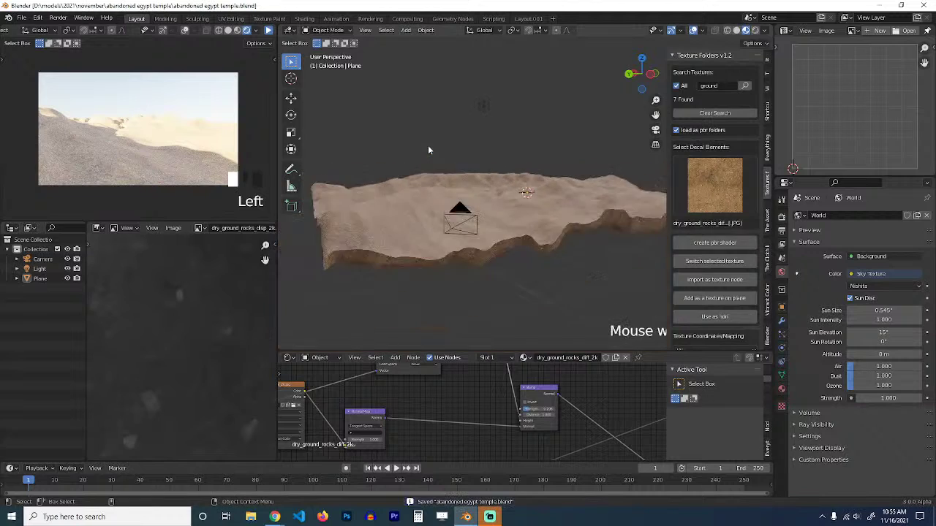
pyautogui.press('KP_7')
pyautogui.scroll(-5, 427, 145)
pyautogui.keyDown('shift'); pyautogui.moveTo(428, 144); pyautogui.dragTo(415, 154, button='middle'); pyautogui.keyUp('shift')
pyautogui.scroll(3, 415, 153)
pyautogui.scroll(4, 416, 158)
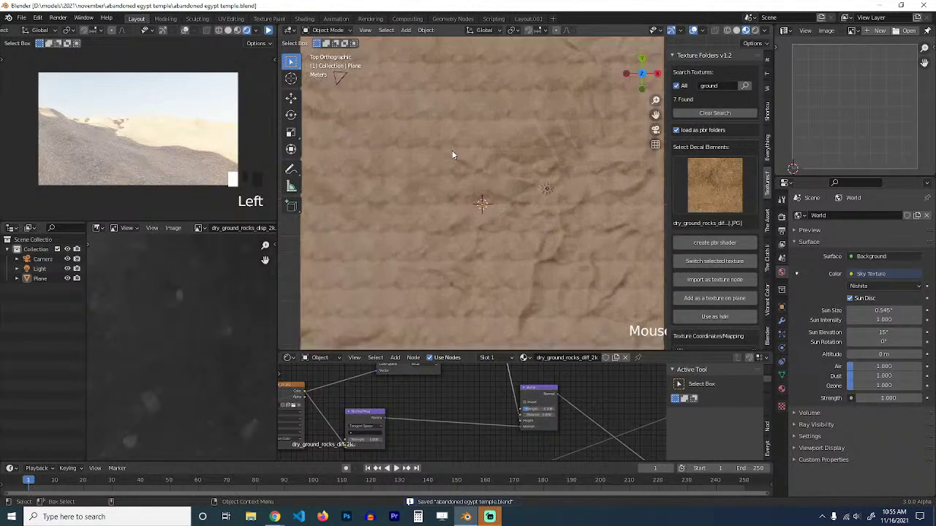
pyautogui.hotkey('shift', 'a')
pyautogui.moveTo(460, 138)
pyautogui.click(499, 147)
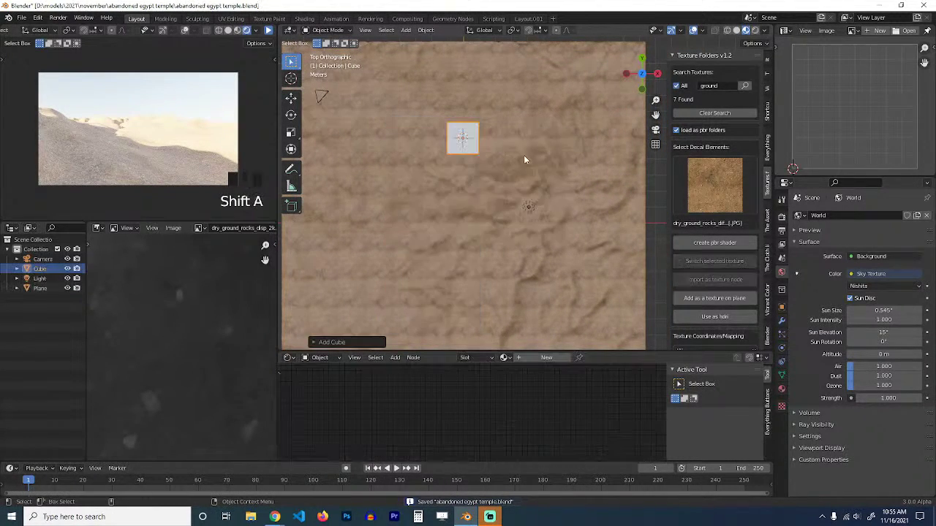
# Scale up the new cube and check its size against the terrain from an angled view.
pyautogui.press('s')
pyautogui.click(506, 165)
pyautogui.keyDown('alt'); pyautogui.moveTo(467, 162); pyautogui.dragTo(489, 91); pyautogui.keyUp('alt')
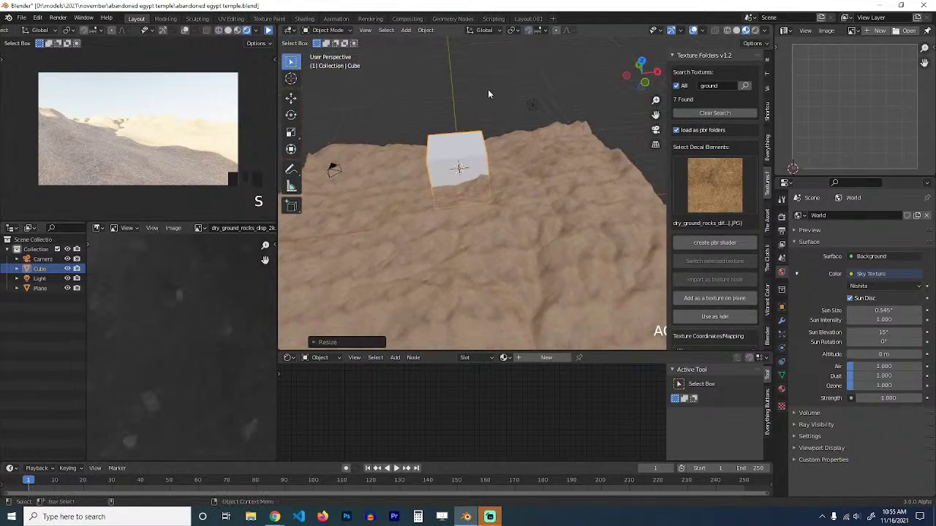
pyautogui.scroll(6, 489, 162)
pyautogui.scroll(-3, 491, 168)
# Scale the cube down in the top view and move it a short distance away from the 3D cursor.
pyautogui.press('KP_7')
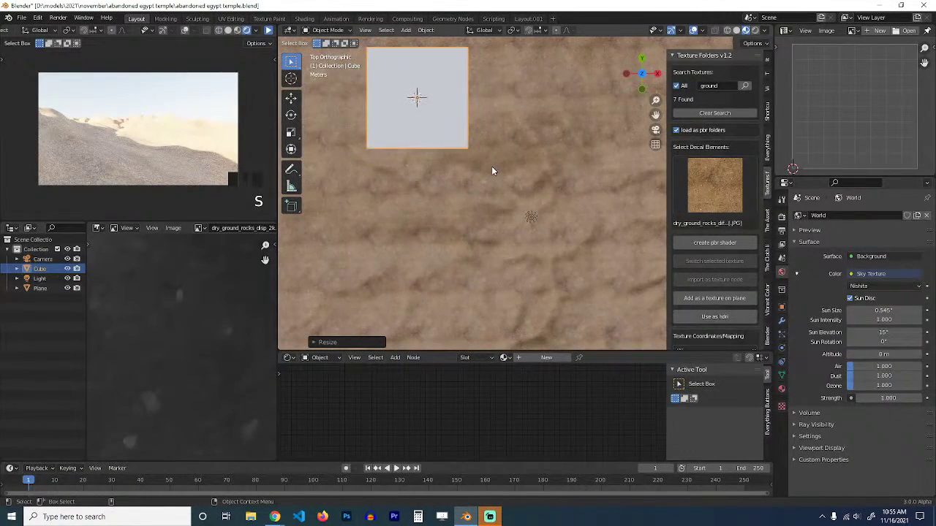
pyautogui.press('s')
pyautogui.click(445, 130)
pyautogui.press('g')
pyautogui.click(474, 174)
pyautogui.keyDown('alt'); pyautogui.moveTo(473, 175); pyautogui.dragTo(477, 96); pyautogui.keyUp('alt')
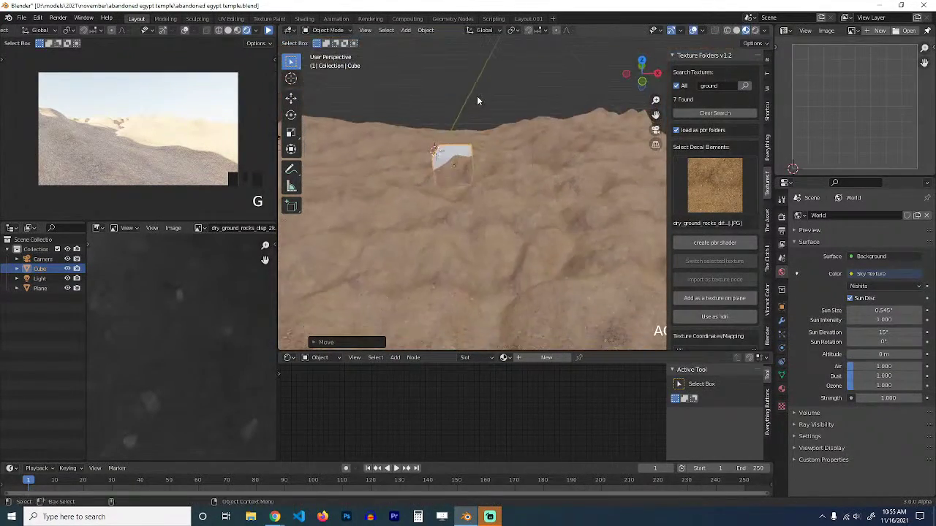
# Raise the cube about 0.9 m along Z and fine-tune its height so it stands in the sand.
pyautogui.scroll(5, 475, 96)
pyautogui.scroll(-5, 463, 151)
pyautogui.press('g')
pyautogui.press('z')
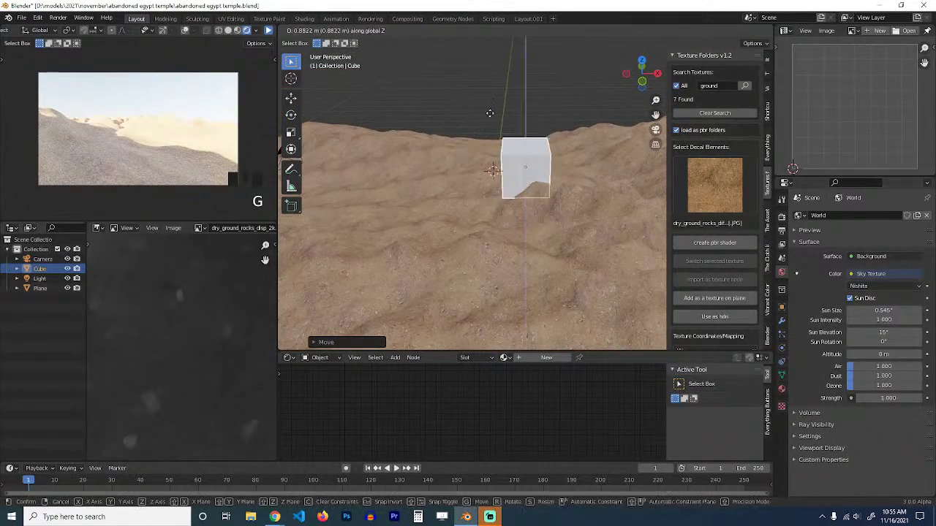
pyautogui.click(496, 108)
pyautogui.press('g')
pyautogui.press('z')
pyautogui.click(503, 132)
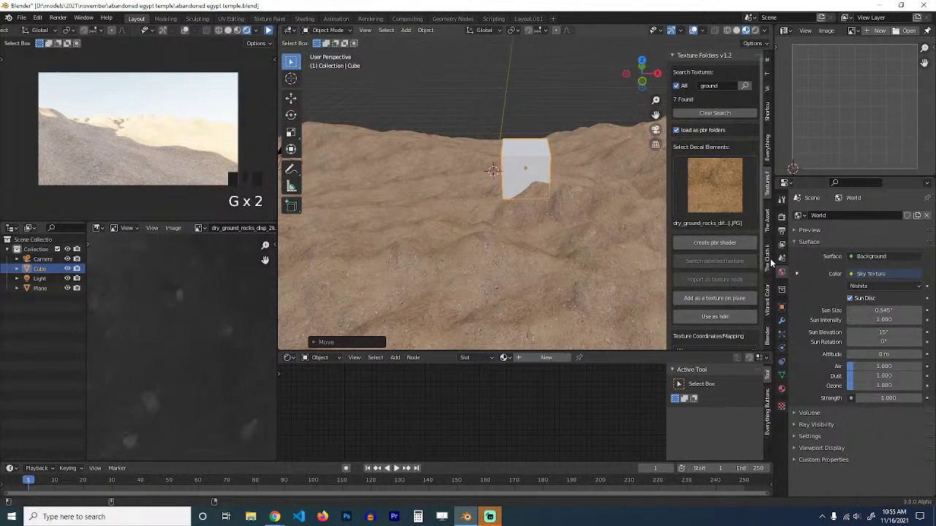
# Search the materials in The Asset Library for "brick".
pyautogui.click(766, 223)
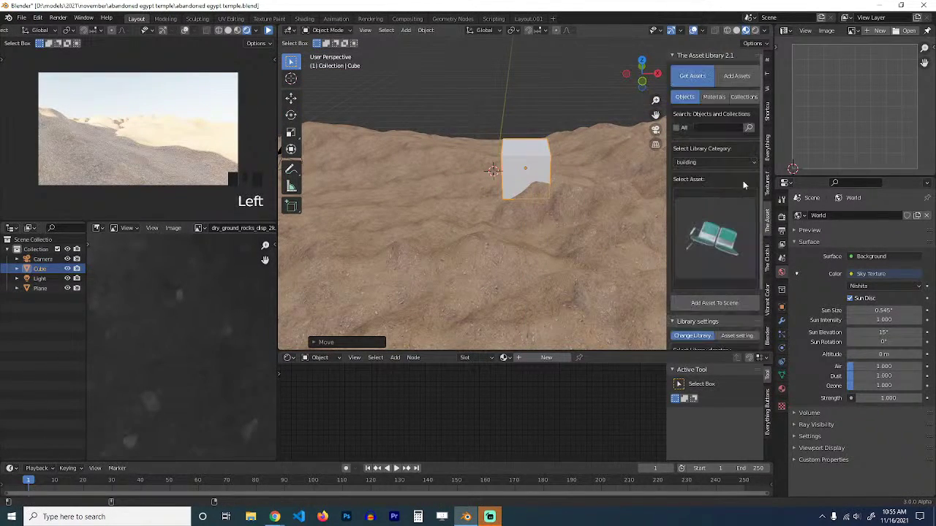
pyautogui.click(714, 97)
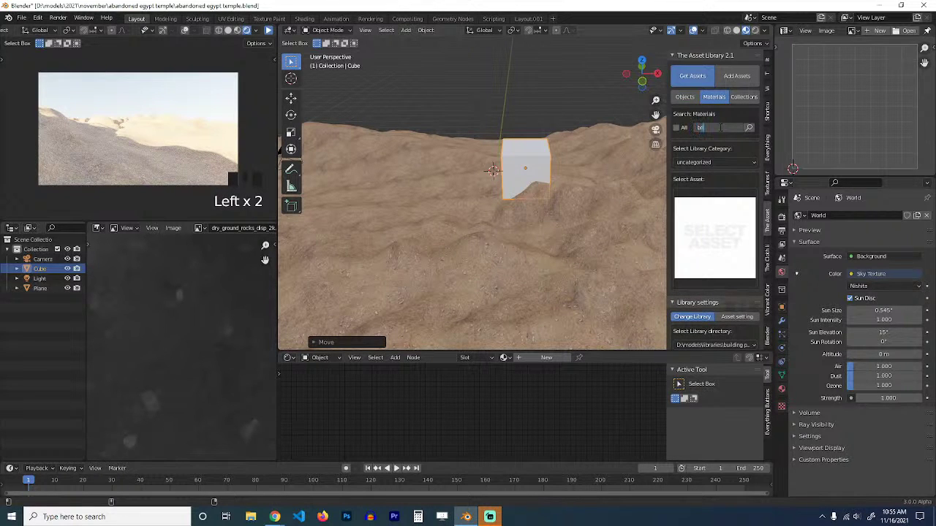
pyautogui.click(716, 133)
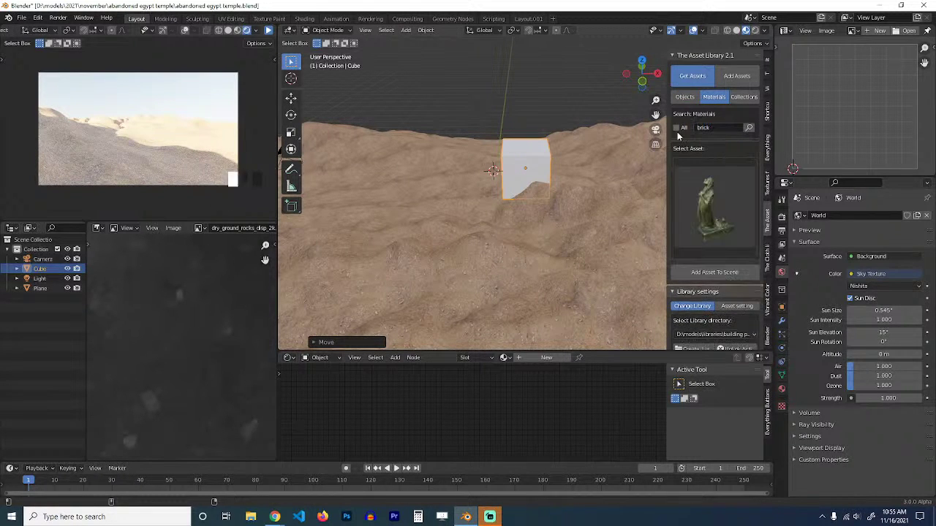
# Search all material categories for "brick" and add the pale yellow block brick material to the cube.
pyautogui.click(752, 128)
pyautogui.click(731, 203)
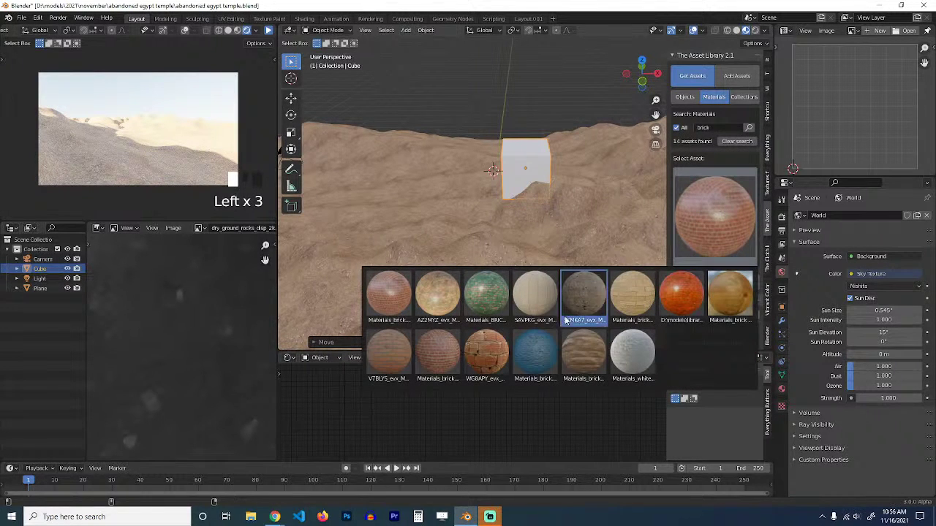
pyautogui.click(616, 293)
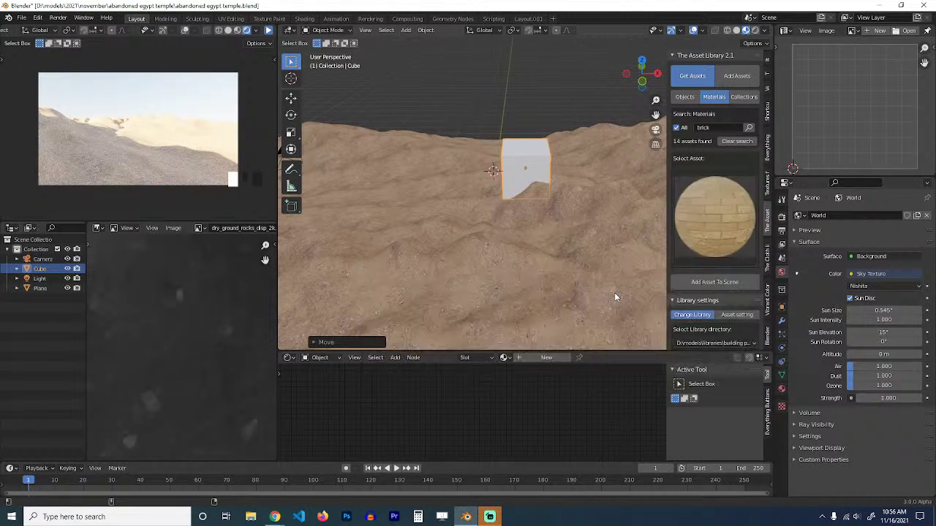
pyautogui.click(686, 283)
pyautogui.scroll(4, 510, 199)
pyautogui.moveTo(509, 199); pyautogui.dragTo(608, 183, button='middle')
pyautogui.scroll(3, 554, 206)
pyautogui.scroll(-3, 554, 206)
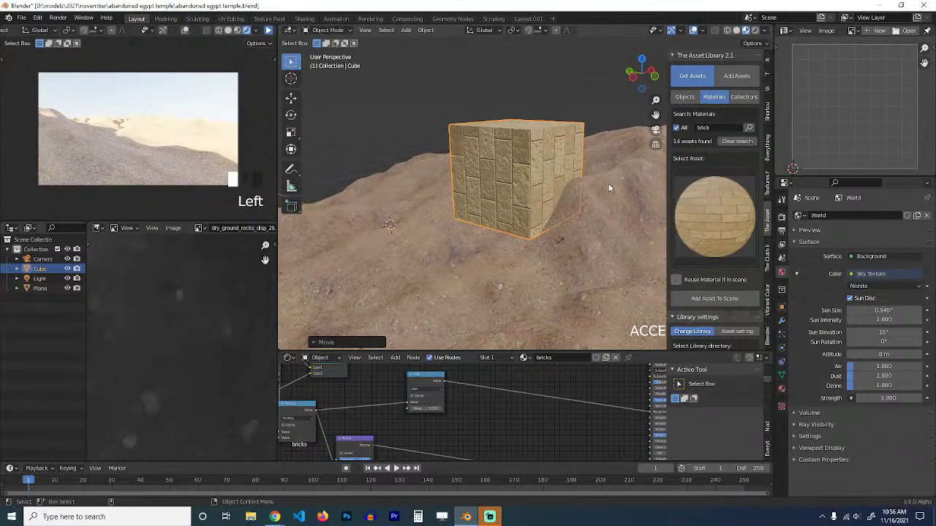
pyautogui.press('Tab')
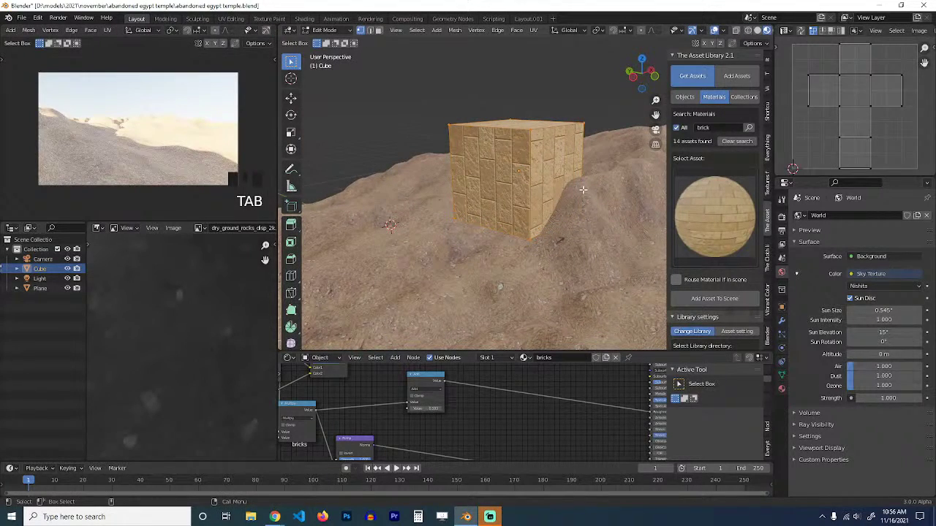
pyautogui.press('r')
pyautogui.rightClick(586, 164)
pyautogui.press('Tab')
# Rotate the whole cube 90° about the global X axis so the brick courses run horizontally.
pyautogui.press('r')
pyautogui.press('x')
pyautogui.press('9')
pyautogui.press('0')
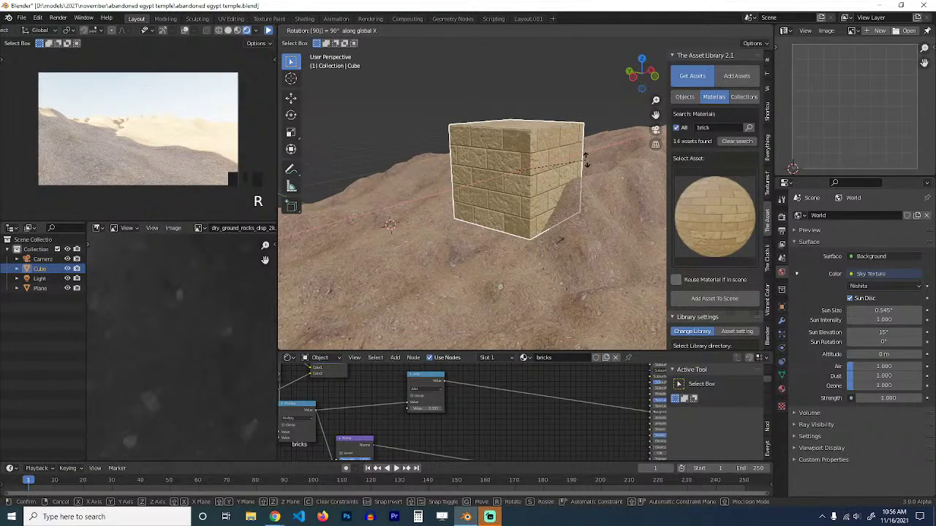
pyautogui.click(586, 160)
# Select one side face of the cube and move it outward along the X axis to stretch the cube into a long block.
pyautogui.press('Tab')
pyautogui.moveTo(585, 160); pyautogui.dragTo(515, 183, button='middle')
pyautogui.press('3')
pyautogui.click(568, 172)
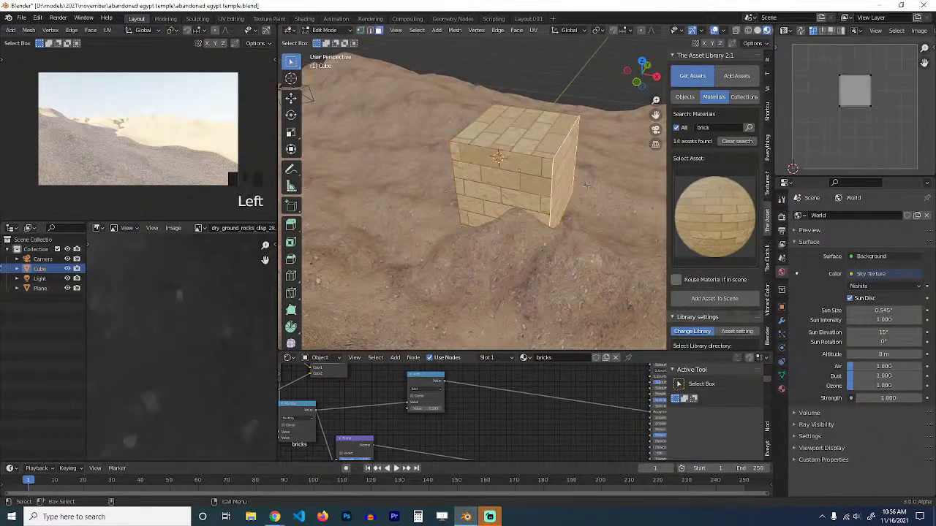
pyautogui.scroll(-5, 586, 186)
pyautogui.moveTo(586, 186); pyautogui.dragTo(543, 177, button='middle')
pyautogui.click(291, 97)
pyautogui.moveTo(576, 193); pyautogui.dragTo(630, 242)
pyautogui.moveTo(531, 206); pyautogui.dragTo(489, 286, button='middle')
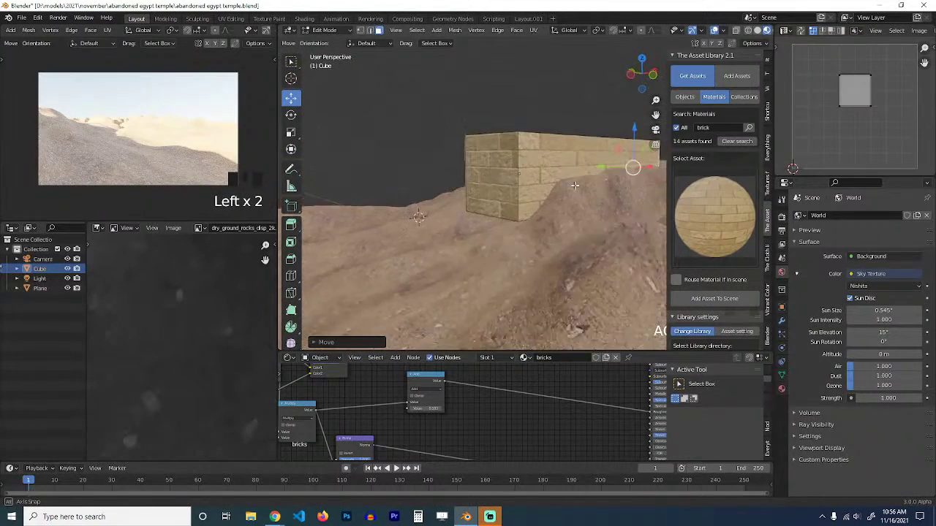
pyautogui.press('Tab')
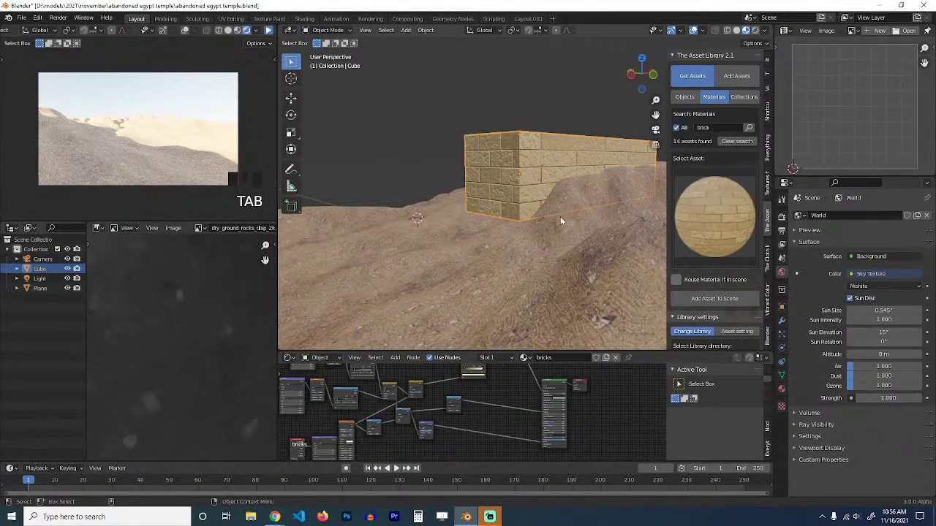
# Examine the bricks material's node network, from the noise and color ramp nodes to the texture coordinate, mapping and brick texture nodes.
pyautogui.click(780, 390)
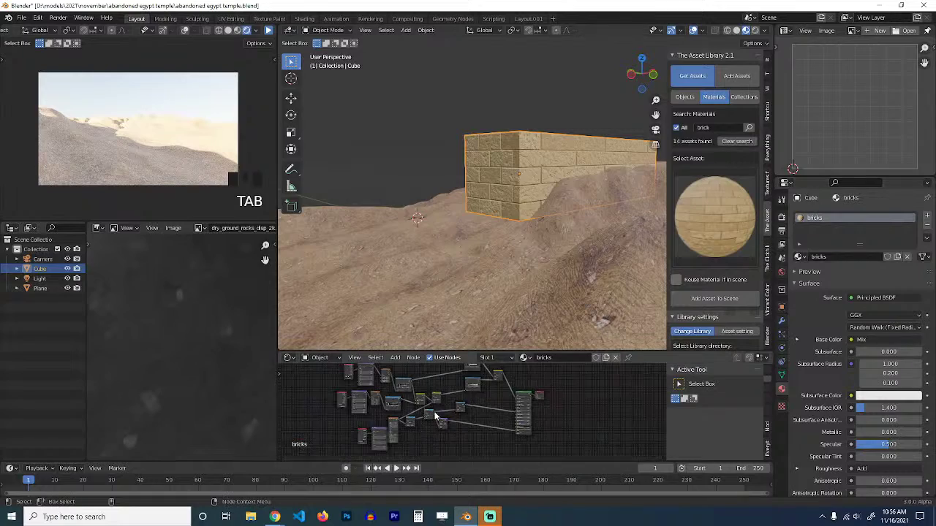
pyautogui.scroll(5, 506, 429)
pyautogui.moveTo(507, 430); pyautogui.dragTo(486, 403, button='middle')
pyautogui.scroll(-3, 486, 404)
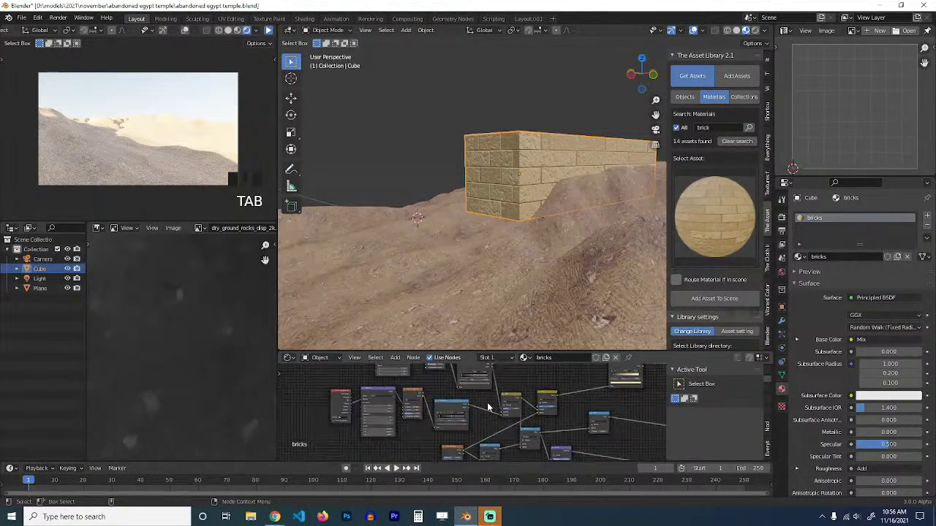
pyautogui.scroll(4, 429, 411)
pyautogui.scroll(1, 430, 414)
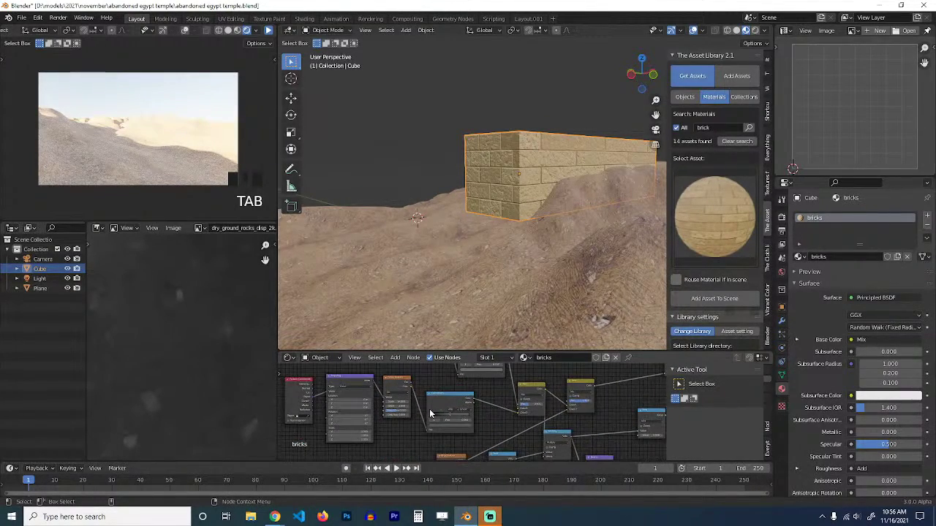
pyautogui.scroll(-4, 344, 408)
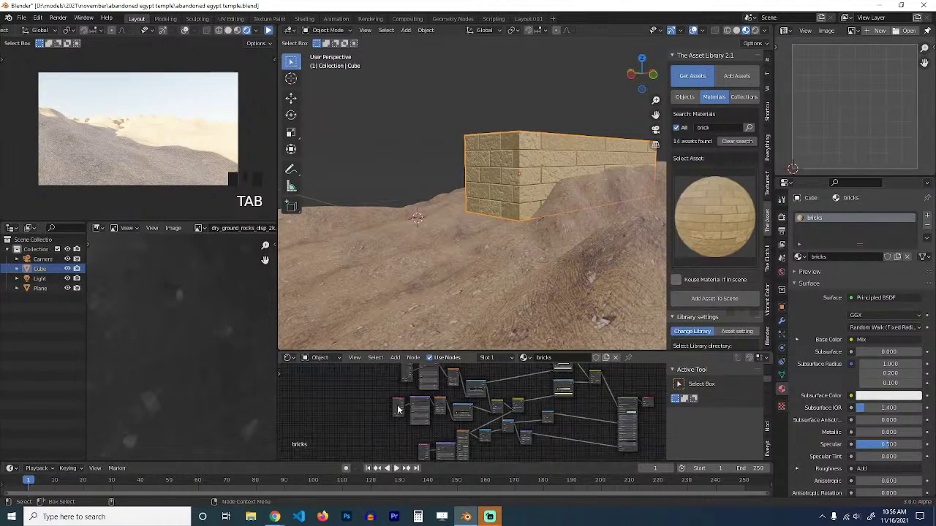
pyautogui.scroll(2, 377, 411)
pyautogui.scroll(5, 378, 410)
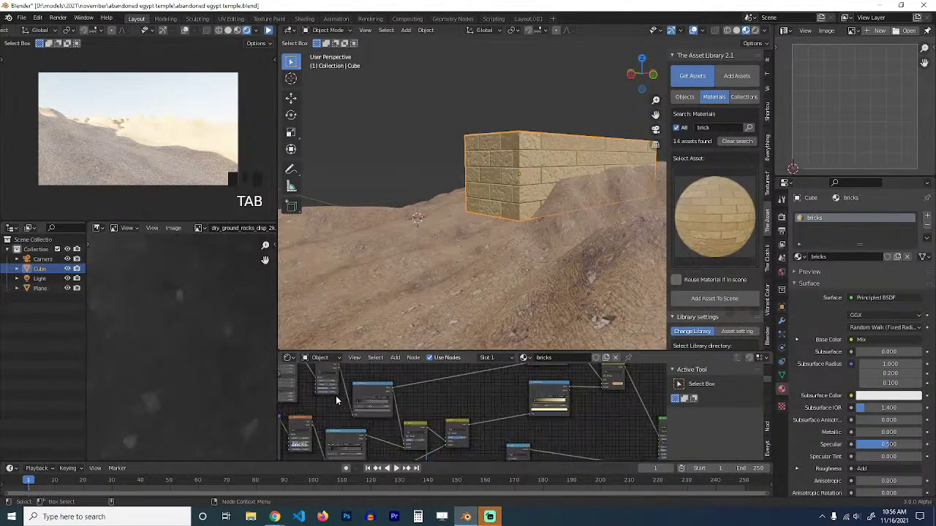
pyautogui.scroll(-2, 379, 426)
pyautogui.scroll(2, 379, 426)
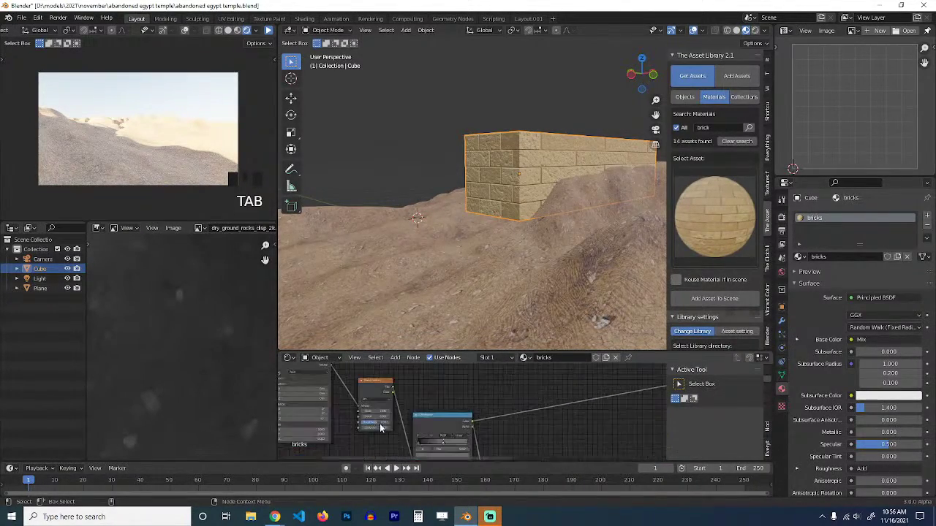
pyautogui.scroll(-5, 380, 426)
pyautogui.moveTo(379, 426); pyautogui.dragTo(401, 443, button='middle')
pyautogui.scroll(5, 480, 419)
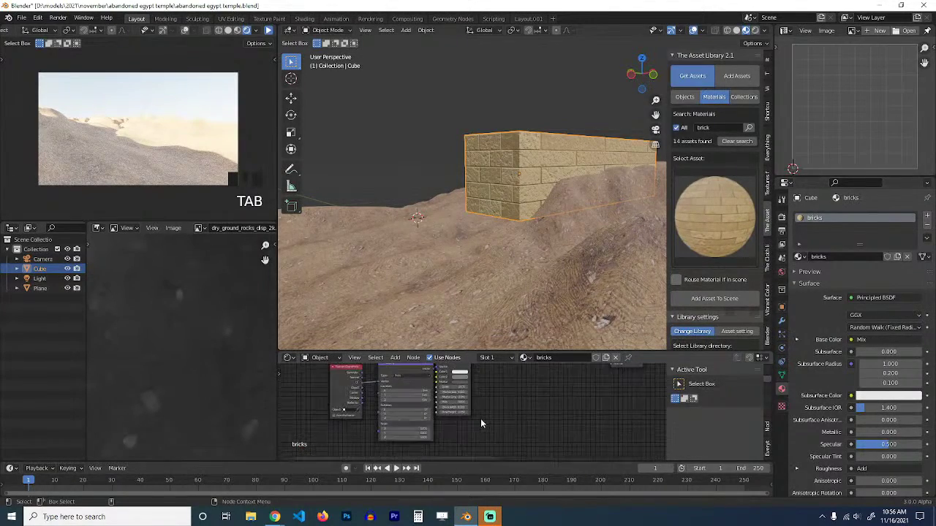
pyautogui.scroll(4, 317, 432)
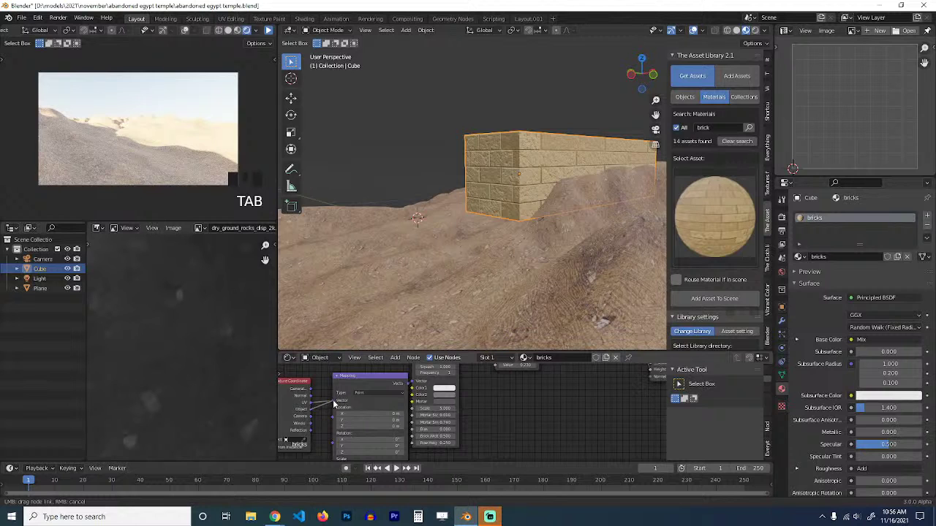
# Connect the Texture Coordinate node's Object output to the brick Mapping node's Vector input and inspect the bricks up close.
pyautogui.moveTo(334, 403); pyautogui.dragTo(358, 406)
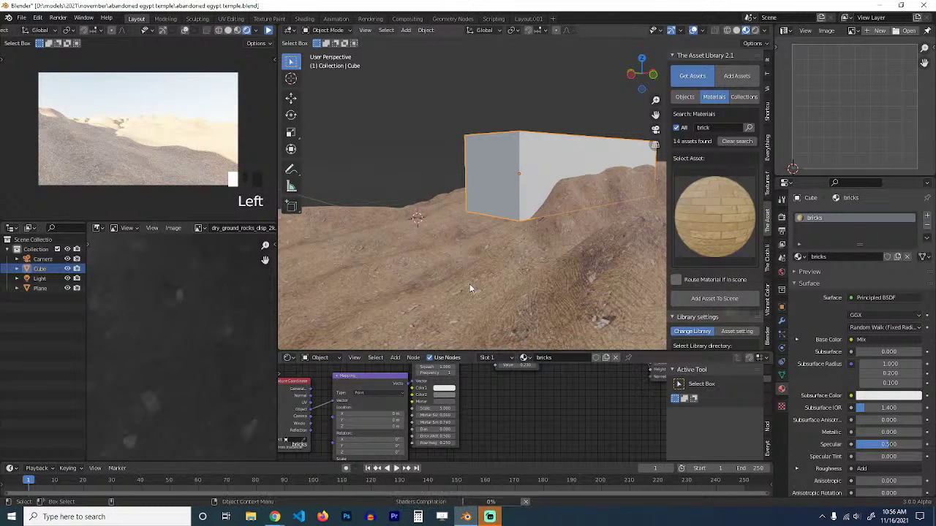
pyautogui.moveTo(469, 284); pyautogui.dragTo(491, 238, button='middle')
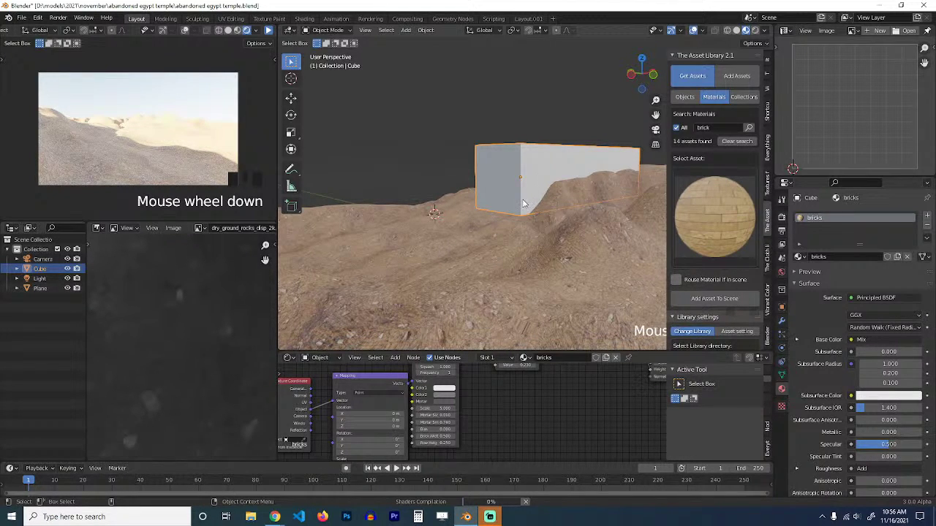
pyautogui.keyDown('shift'); pyautogui.moveTo(538, 144); pyautogui.dragTo(535, 159, button='middle'); pyautogui.keyUp('shift')
pyautogui.scroll(5, 538, 153)
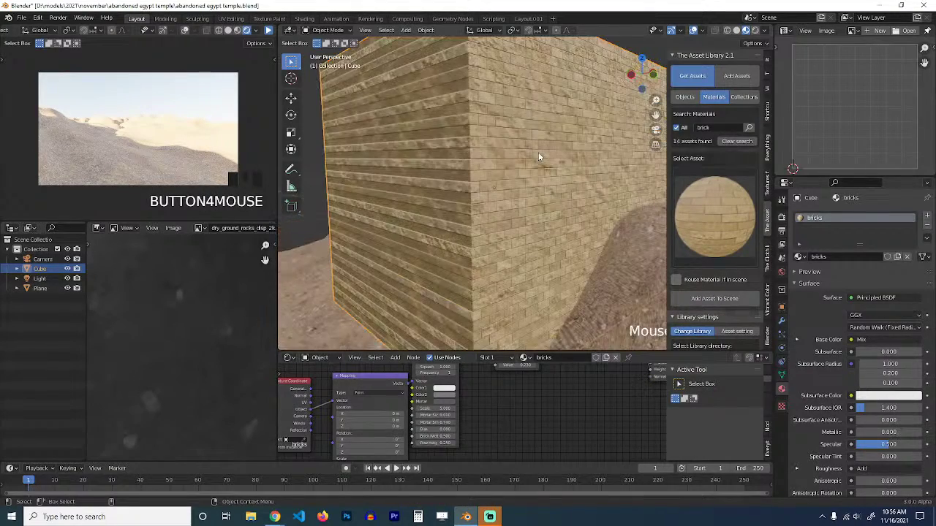
# Apply the block's object transform and check the brick pattern on its long side.
pyautogui.hotkey('ctrl', 'a')
pyautogui.click(491, 60)
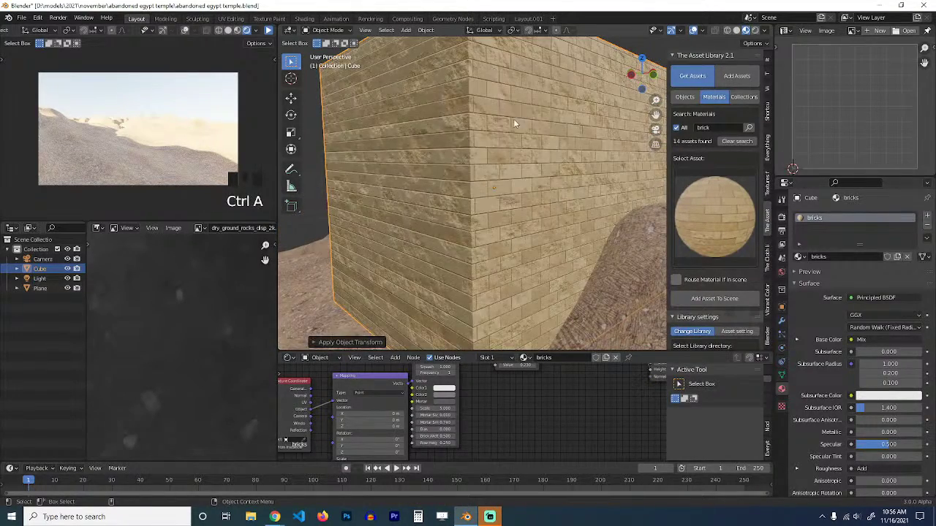
pyautogui.scroll(-5, 516, 124)
pyautogui.moveTo(524, 175); pyautogui.dragTo(470, 170, button='middle')
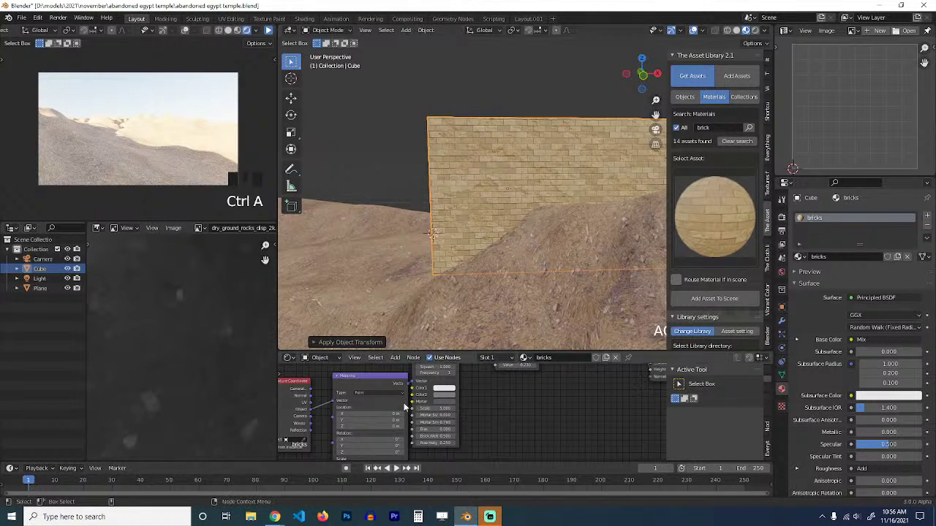
# Reconnect the Texture Coordinate node's UV output to the brick Mapping node's Vector input.
pyautogui.moveTo(320, 412); pyautogui.dragTo(357, 401, button='middle')
pyautogui.moveTo(348, 403); pyautogui.dragTo(369, 405)
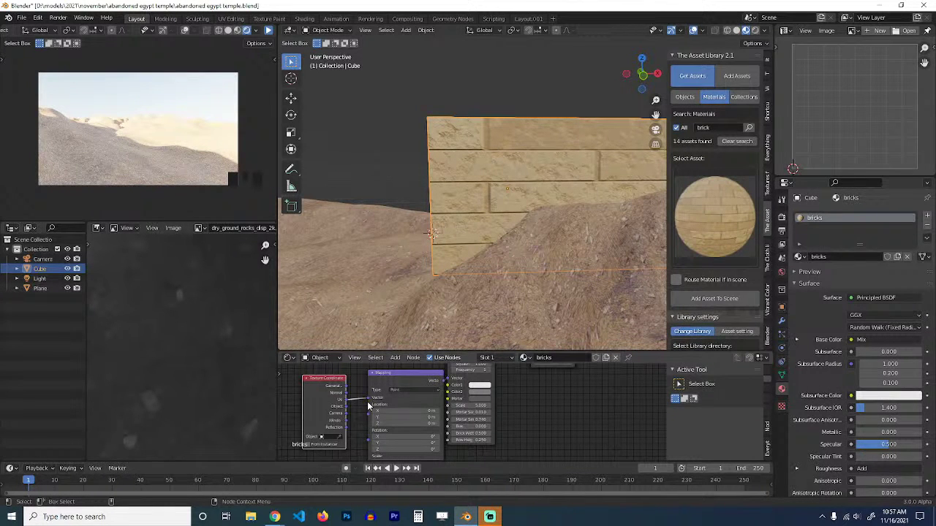
pyautogui.scroll(-4, 520, 233)
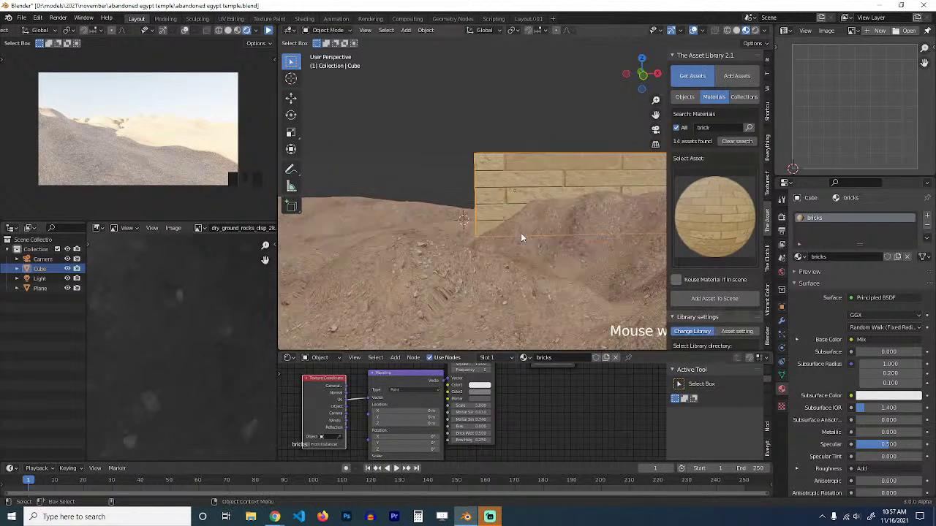
# Select the block's long side face and pull it outward to give the block a roughly square base.
pyautogui.moveTo(558, 229); pyautogui.dragTo(530, 283, button='middle')
pyautogui.scroll(-4, 549, 285)
pyautogui.press('Tab')
pyautogui.scroll(4, 548, 232)
pyautogui.click(545, 226)
pyautogui.scroll(-3, 514, 231)
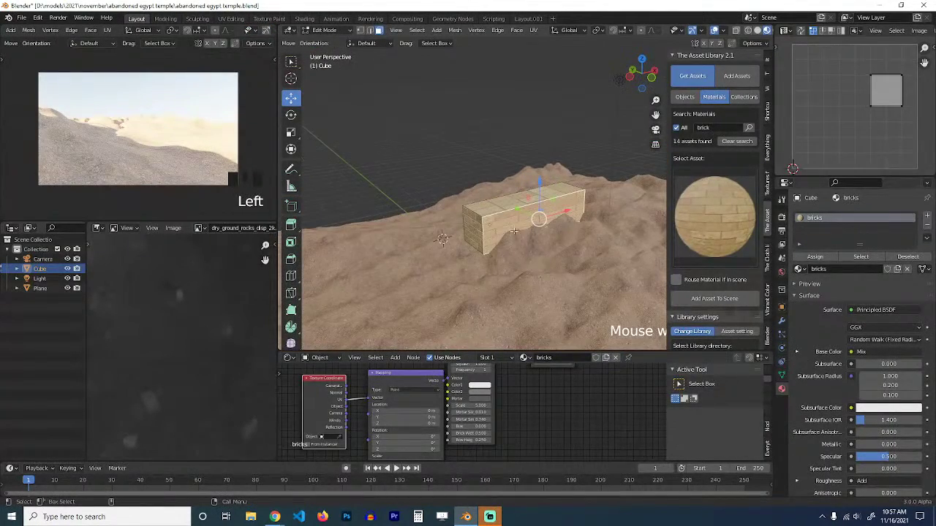
pyautogui.moveTo(521, 211); pyautogui.dragTo(544, 228, button='middle')
# Select the block's top face and raise it along Z to form a tall tower.
pyautogui.click(547, 230)
pyautogui.scroll(-2, 548, 234)
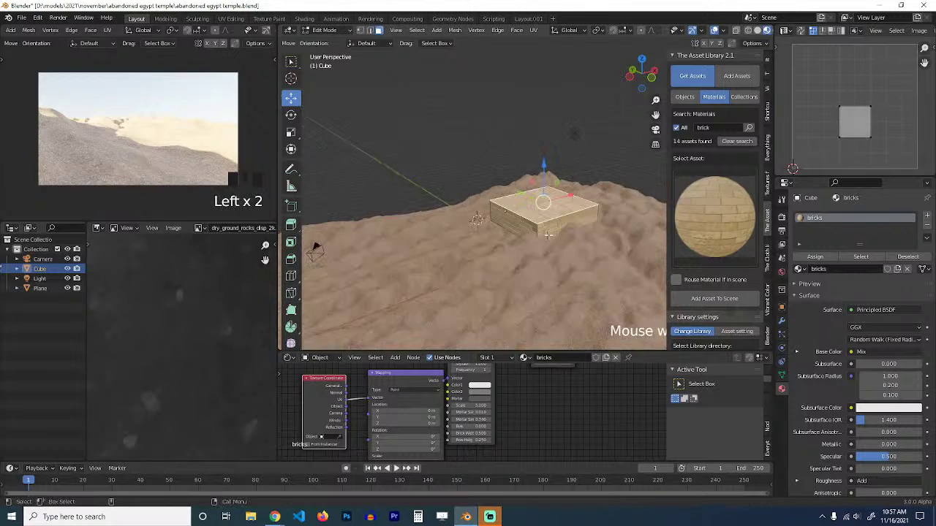
pyautogui.press('g')
pyautogui.click(525, 129)
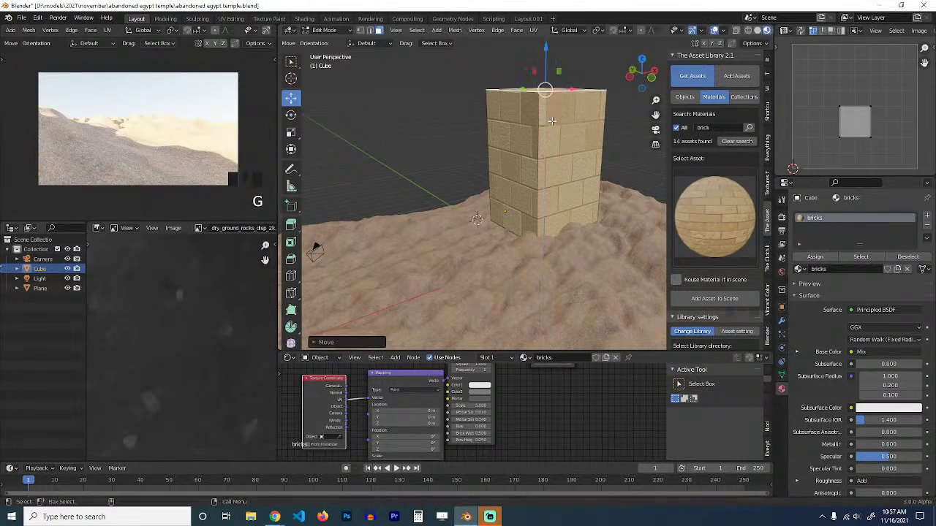
# Scale up the tower's bottom face in wireframe to taper the walls, sink it into the sand, and restore the material preview.
pyautogui.press('z')
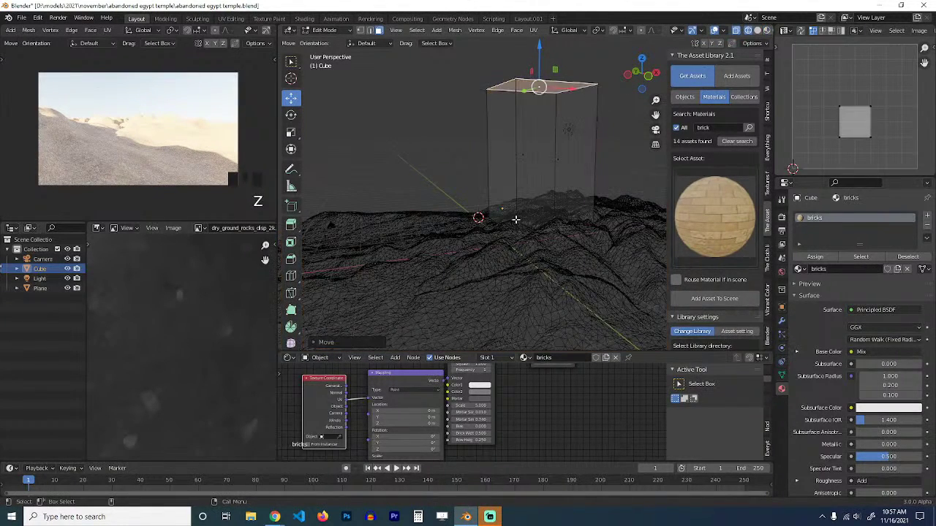
pyautogui.click(538, 223)
pyautogui.press('s')
pyautogui.click(588, 225)
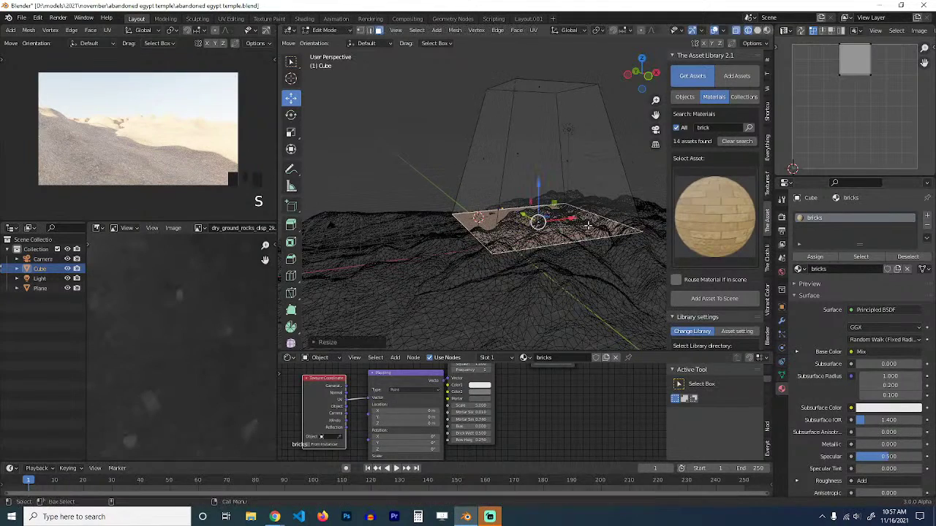
pyautogui.moveTo(547, 190); pyautogui.dragTo(541, 214)
pyautogui.press('z')
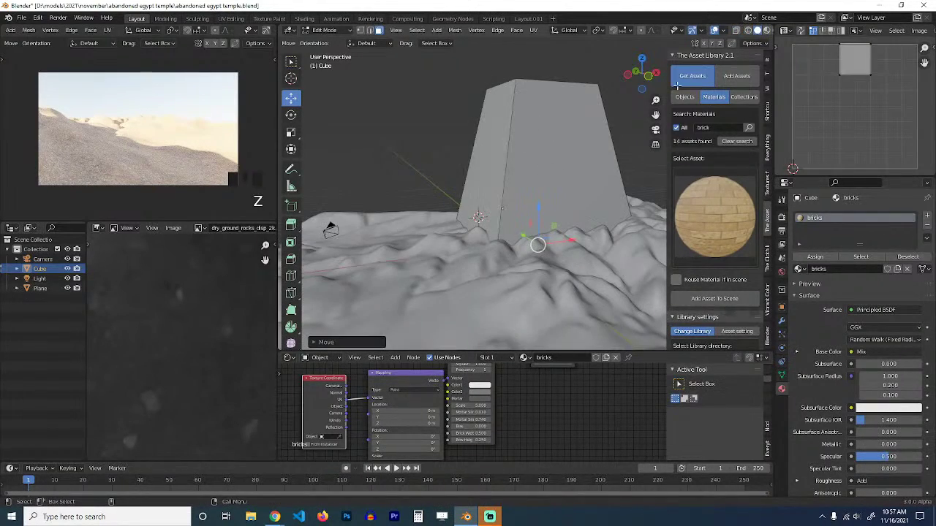
pyautogui.click(758, 31)
# Select all of the tower's faces in the camera view and unwrap them with Cube Projection.
pyautogui.press('KP_0')
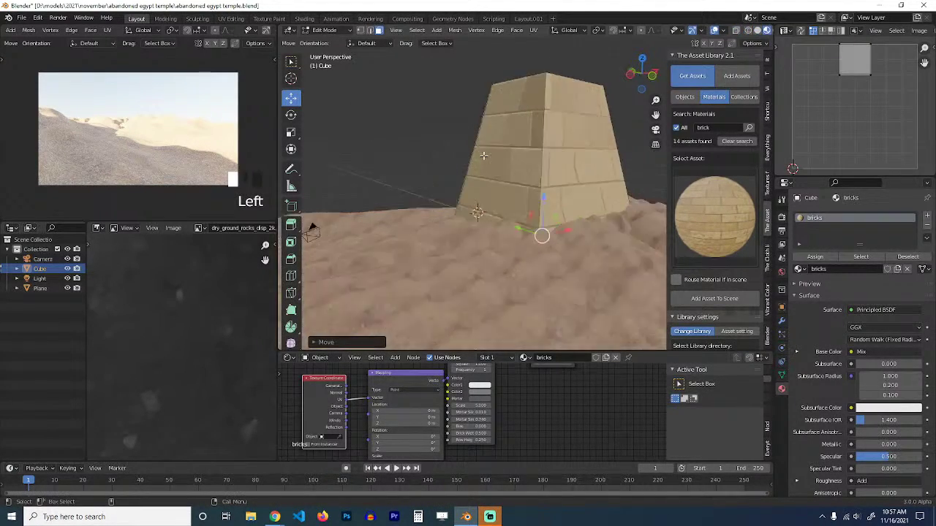
pyautogui.scroll(6, 494, 157)
pyautogui.press('a')
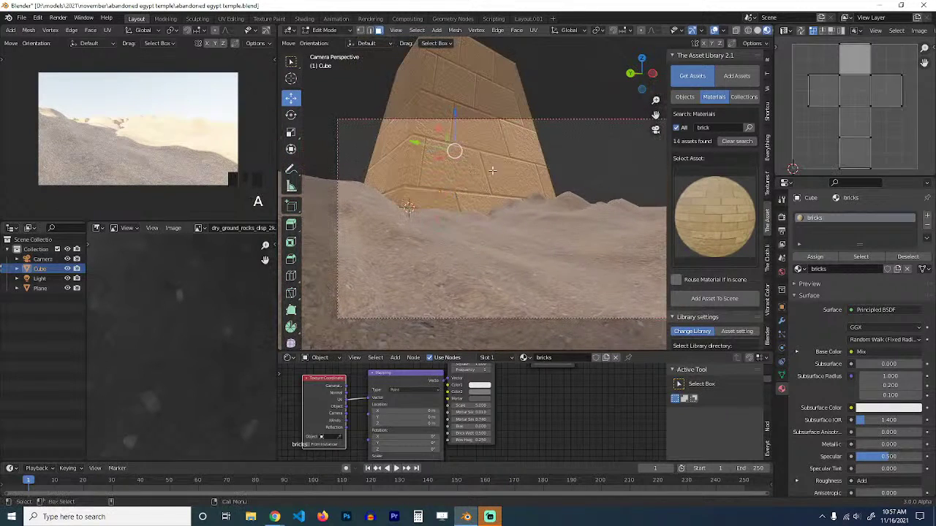
pyautogui.press('u')
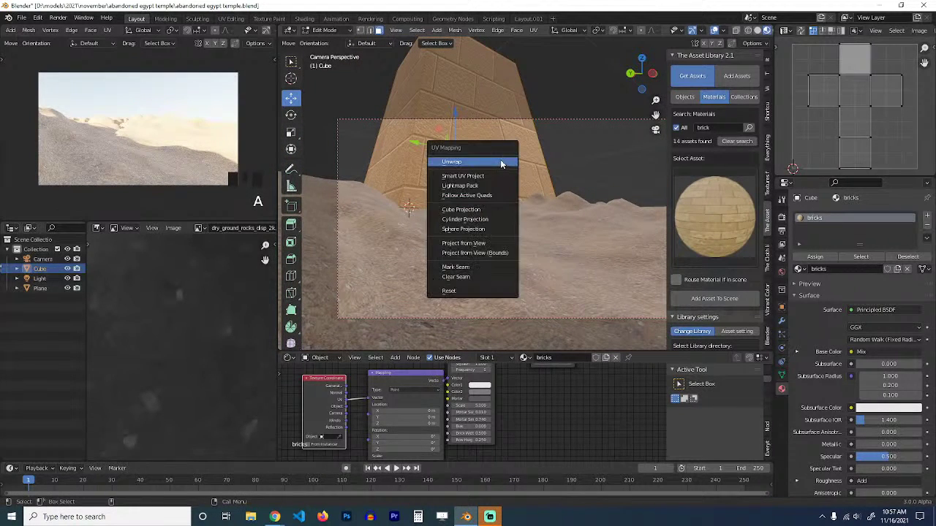
pyautogui.click(481, 209)
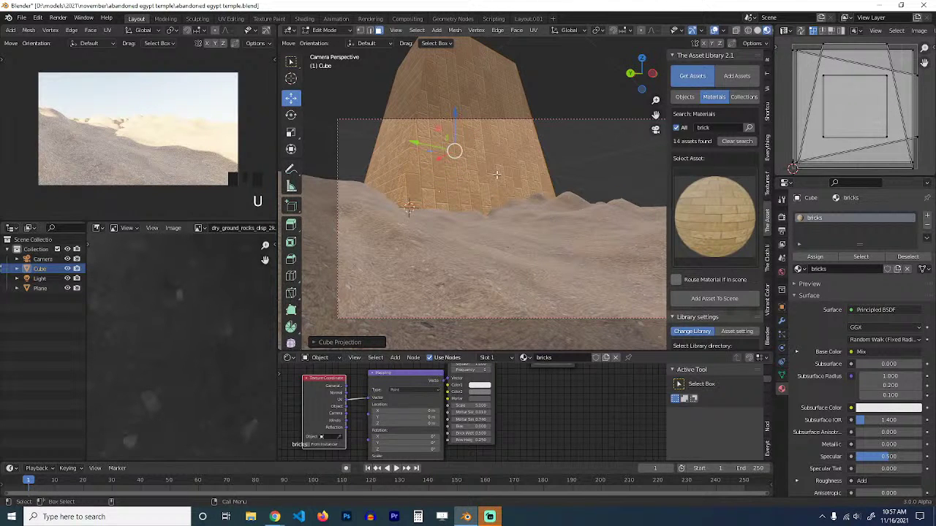
# Mark the tower's near vertical corner edge as a seam, select the ring of side walls and unwrap them.
pyautogui.press('2')
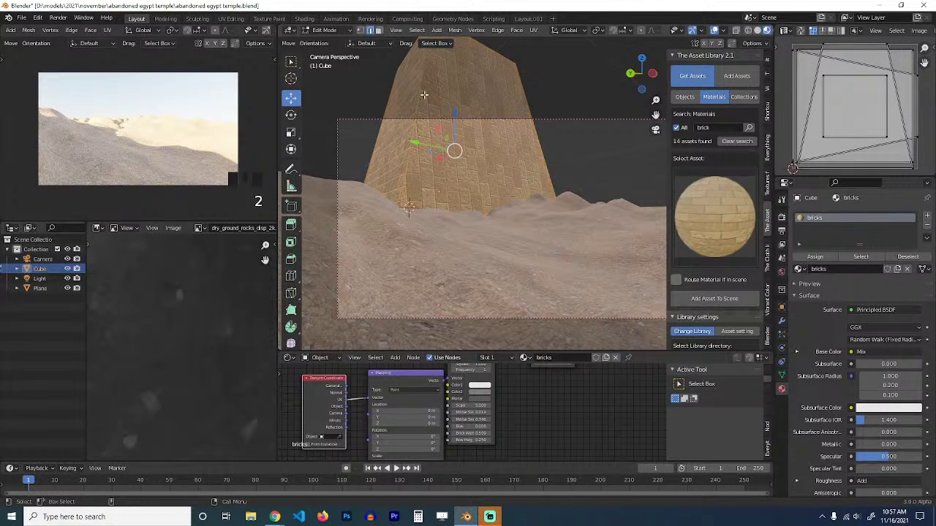
pyautogui.click(424, 95)
pyautogui.hotkey('ctrl', 'e')
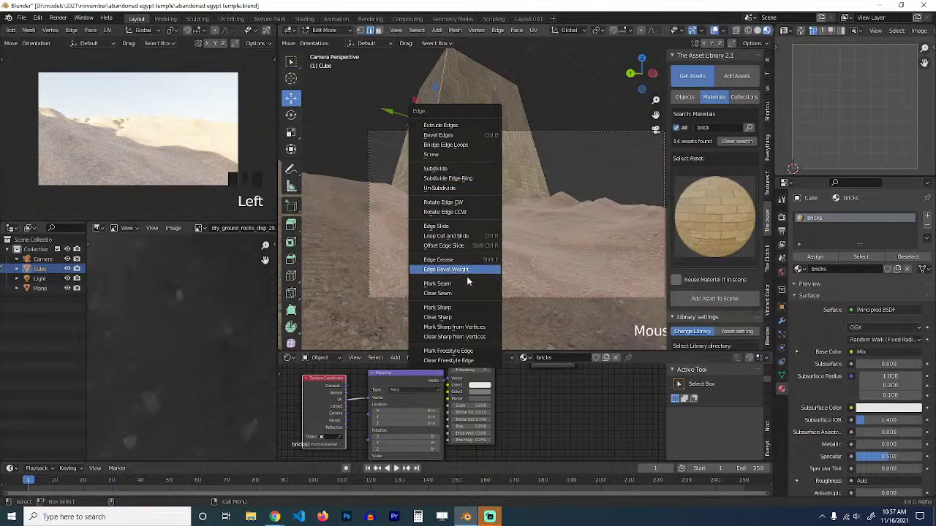
pyautogui.click(467, 284)
pyautogui.keyDown('alt'); pyautogui.click(526, 158); pyautogui.keyUp('alt')
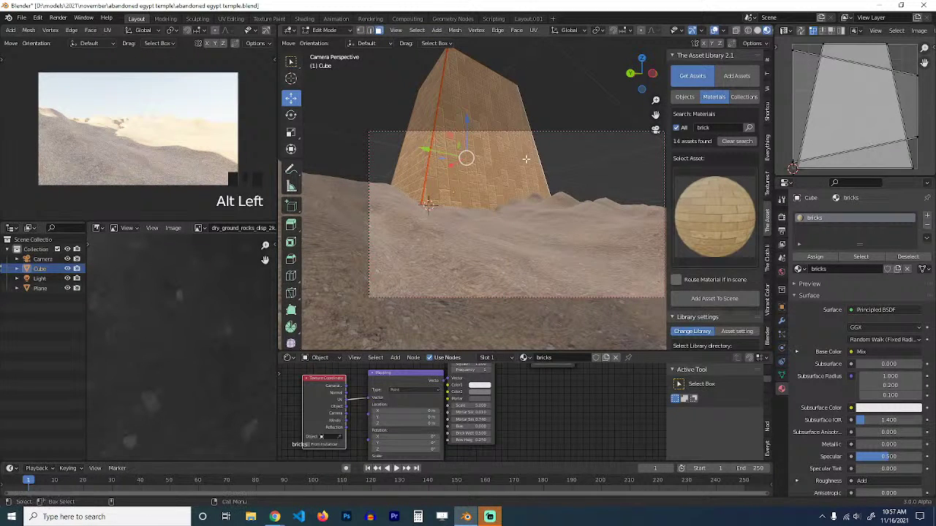
pyautogui.press('u')
pyautogui.click(518, 111)
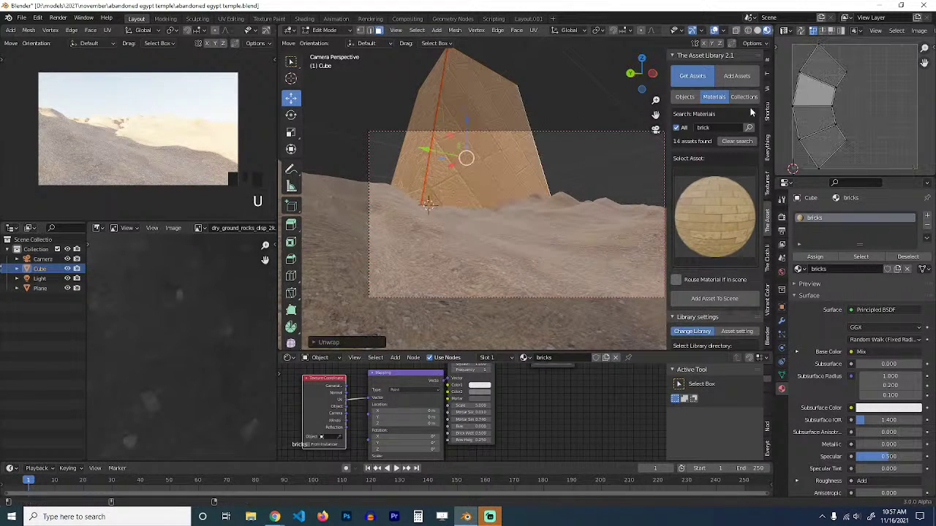
# Rotate the side walls' UV island and remap the walls with Cylinder Projection.
pyautogui.press('a')
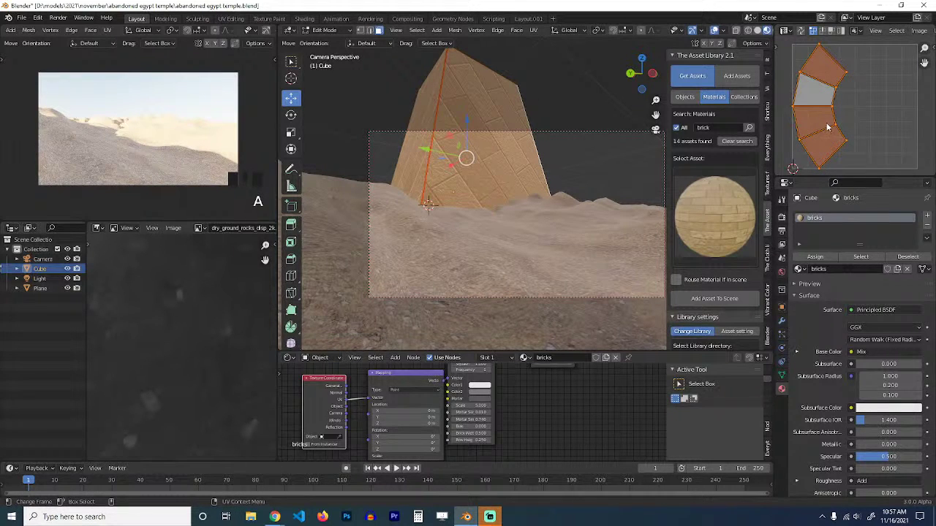
pyautogui.press('r')
pyautogui.click(863, 78)
pyautogui.press('u')
pyautogui.click(450, 224)
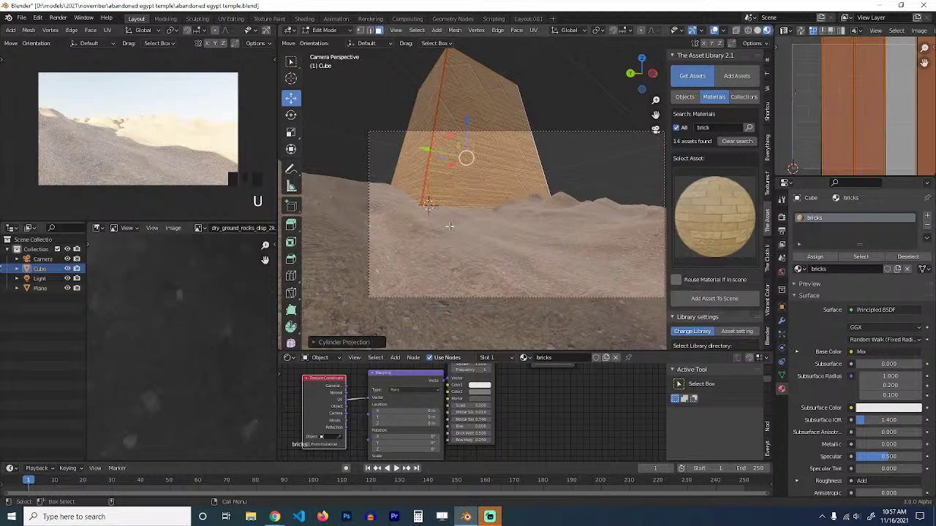
# Shrink the cylinder-projected wall UVs along Y to reduce the brick stretching.
pyautogui.scroll(-5, 842, 131)
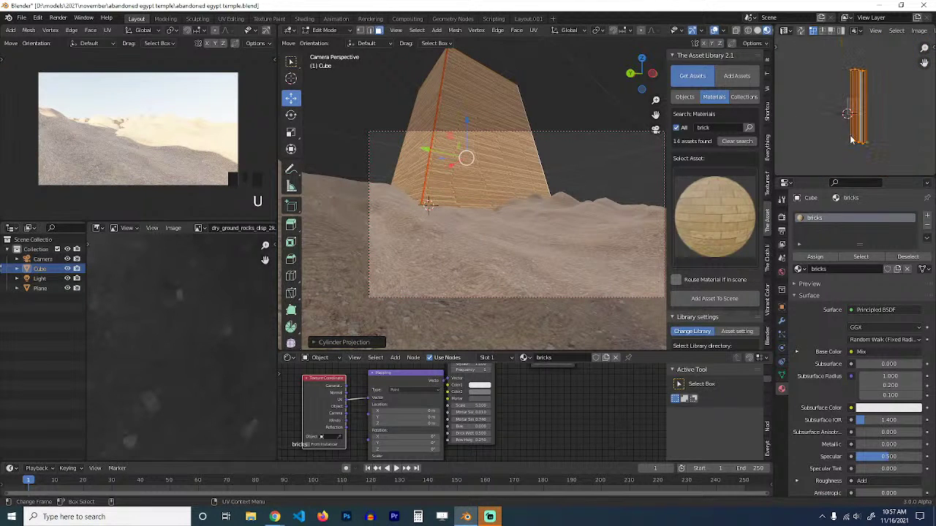
pyautogui.press('s')
pyautogui.press('y')
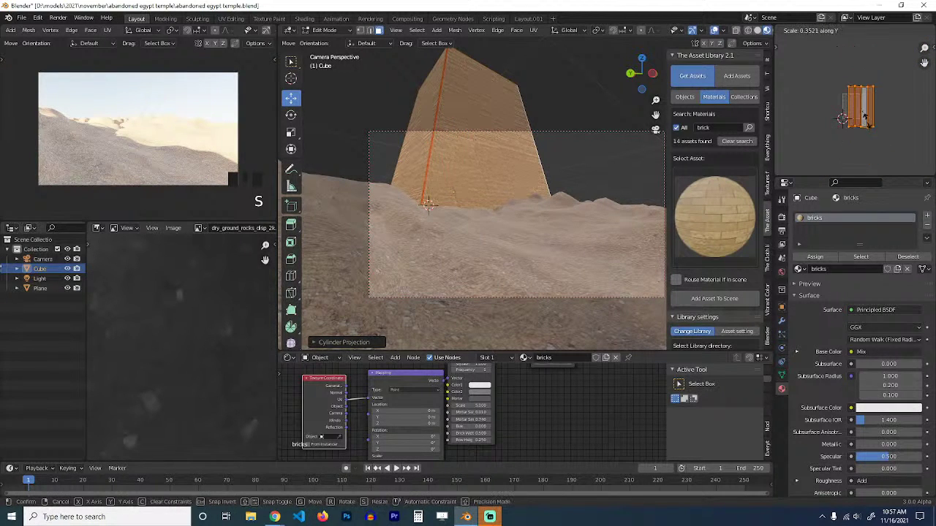
pyautogui.click(863, 131)
pyautogui.scroll(5, 864, 141)
pyautogui.scroll(2, 865, 141)
# Straighten the lower and upper edge rows of the wall UVs by scaling each to 0 along Y.
pyautogui.keyDown('alt'); pyautogui.click(865, 154); pyautogui.keyUp('alt')
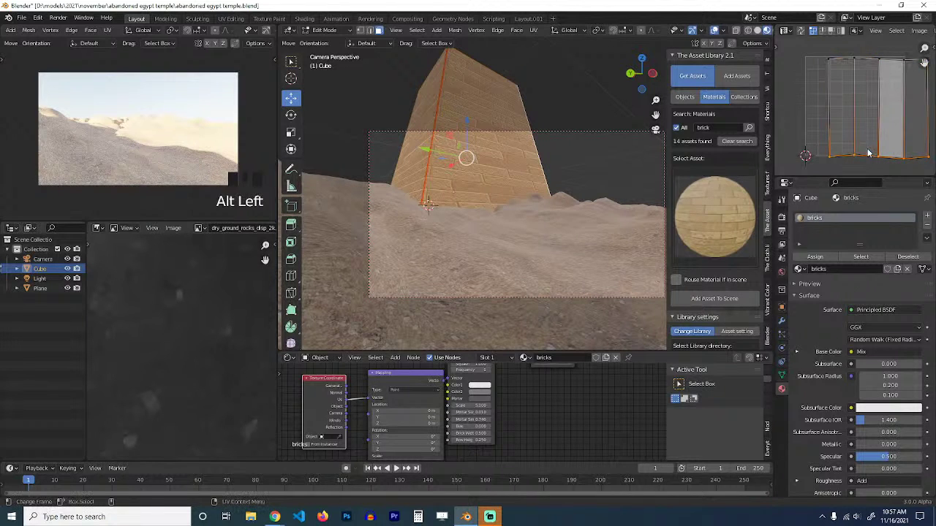
pyautogui.press('s')
pyautogui.press('y')
pyautogui.press('0')
pyautogui.click(867, 151)
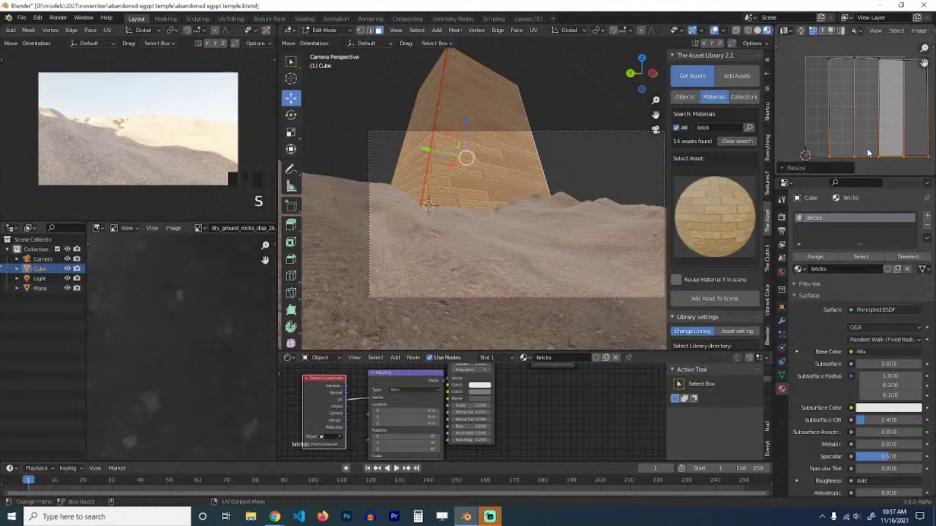
pyautogui.keyDown('alt'); pyautogui.click(868, 63); pyautogui.keyUp('alt')
pyautogui.press('s')
pyautogui.press('y')
pyautogui.press('0')
pyautogui.click(857, 97)
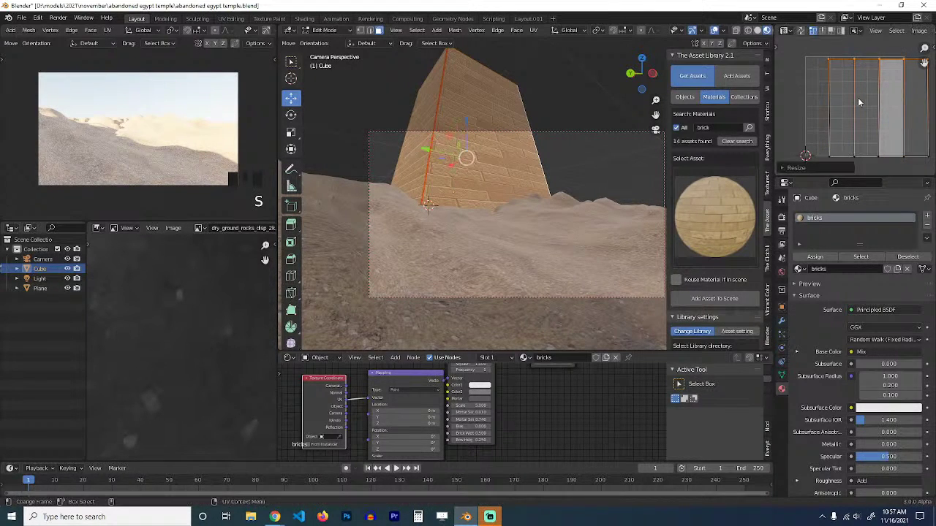
# Select all of the wall UVs and widen them along X.
pyautogui.press('a')
pyautogui.press('s')
pyautogui.press('x')
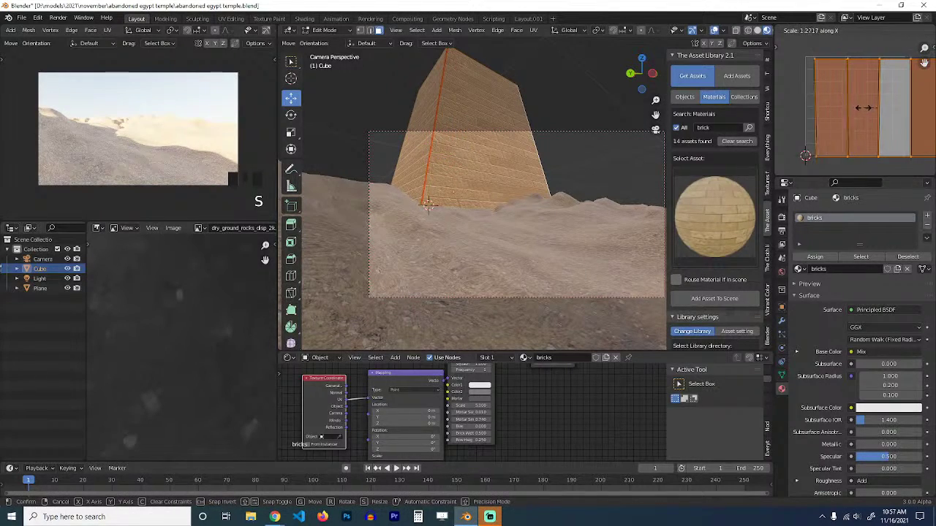
pyautogui.click(862, 107)
# Remap the tower's side walls using Smart UV Project with its default settings.
pyautogui.keyDown('alt'); pyautogui.moveTo(465, 155); pyautogui.dragTo(486, 129); pyautogui.keyUp('alt')
pyautogui.scroll(-5, 457, 193)
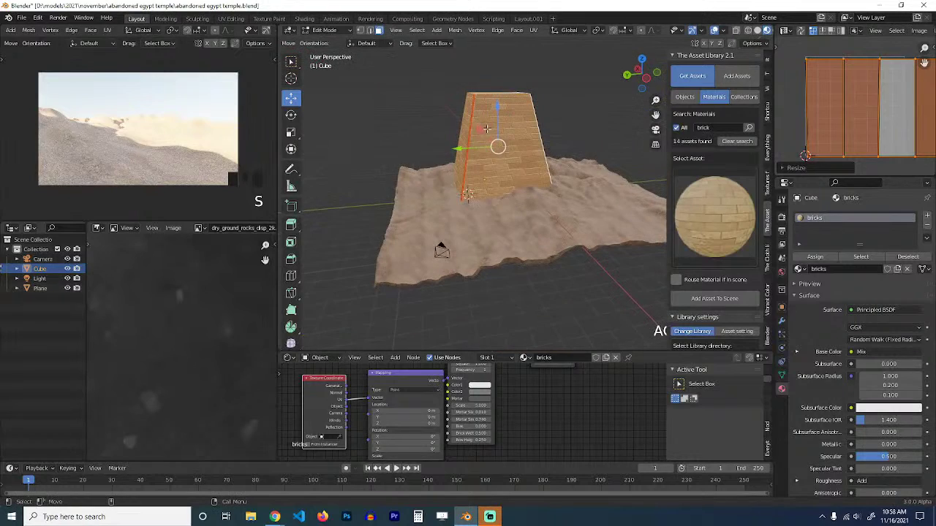
pyautogui.press('u')
pyautogui.click(472, 81)
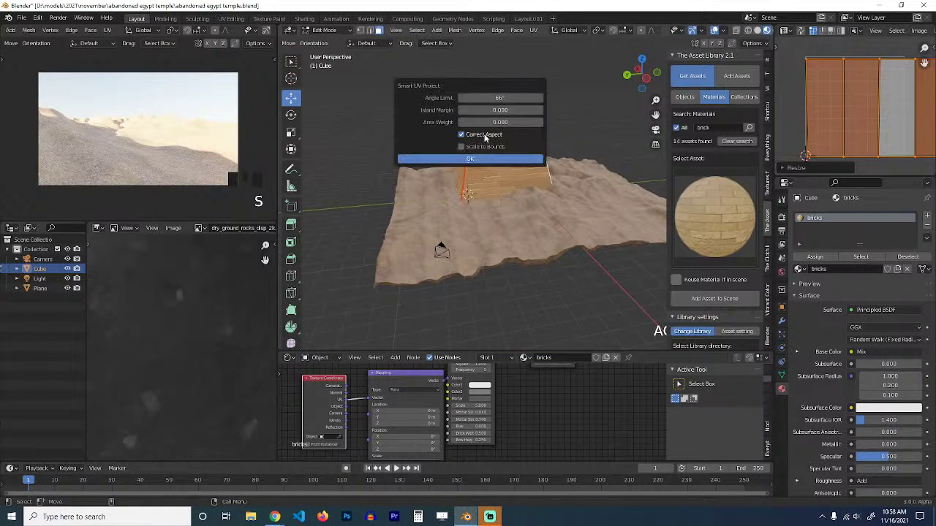
pyautogui.click(484, 159)
pyautogui.scroll(4, 526, 175)
pyautogui.press('Tab')
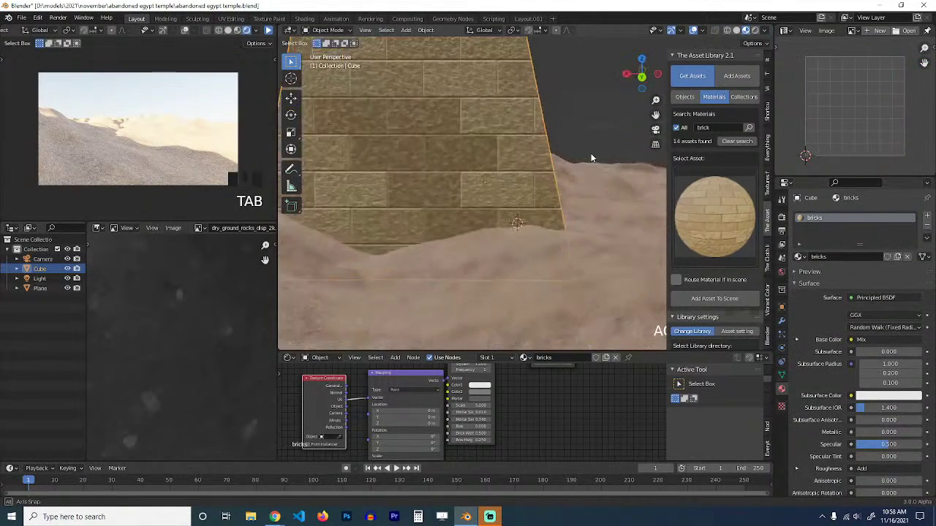
# Examine the brick mapping around the tower and from the camera, refreshing the rendered preview.
pyautogui.scroll(-2, 580, 166)
pyautogui.moveTo(580, 166); pyautogui.dragTo(460, 150, button='middle')
pyautogui.press('Tab')
pyautogui.press('Tab')
pyautogui.press('KP_0')
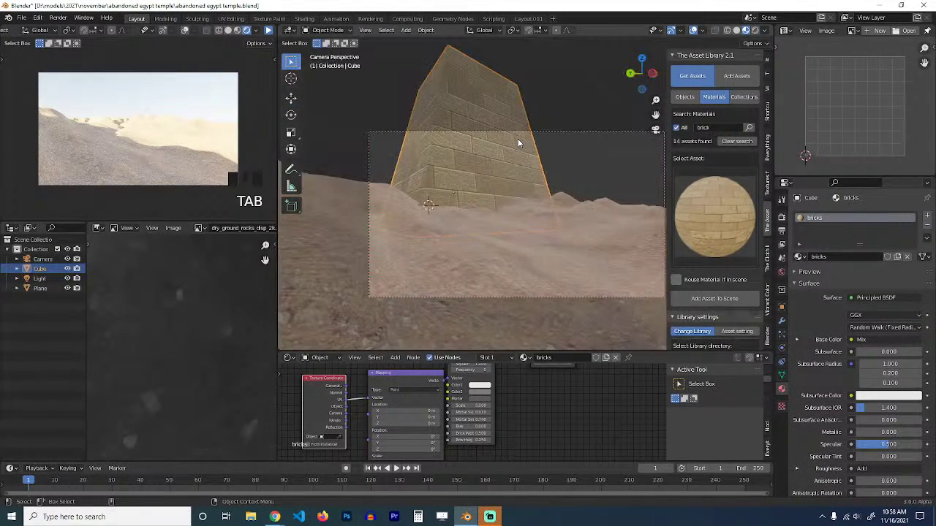
pyautogui.click(268, 31)
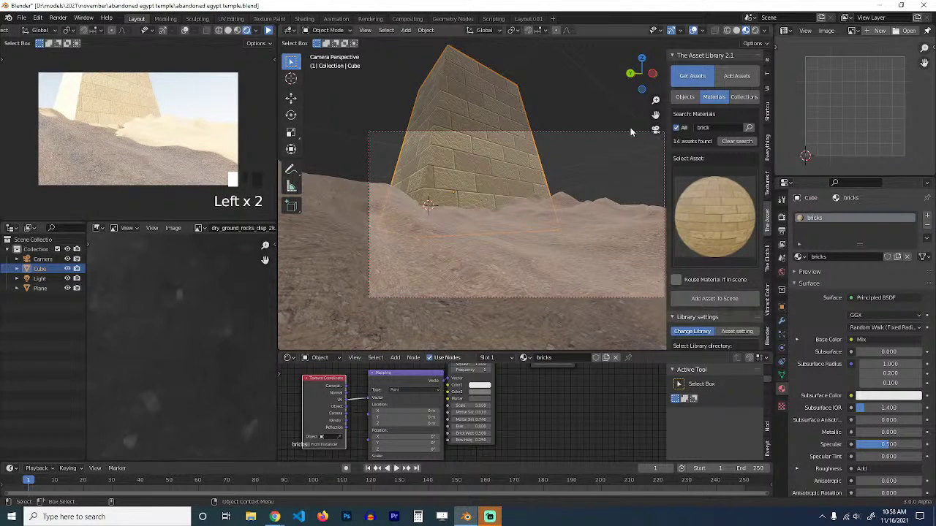
# Scale up the tower's wall UVs so that the bricks appear smaller.
pyautogui.press('Tab')
pyautogui.press('s')
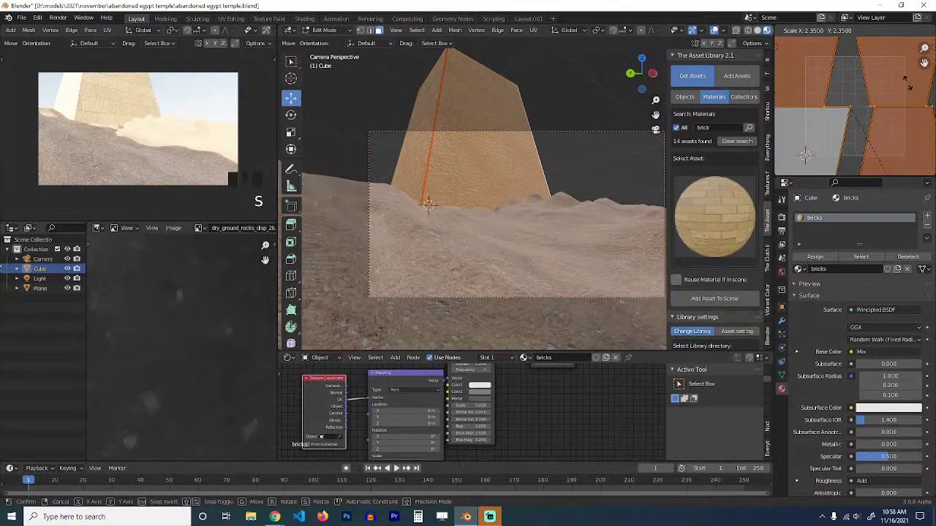
pyautogui.click(903, 136)
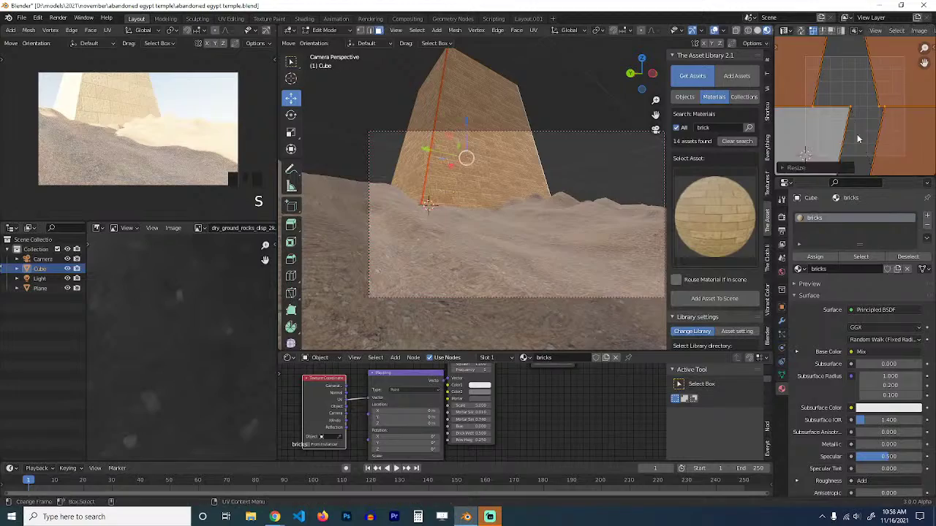
pyautogui.press('Tab')
pyautogui.scroll(3, 470, 139)
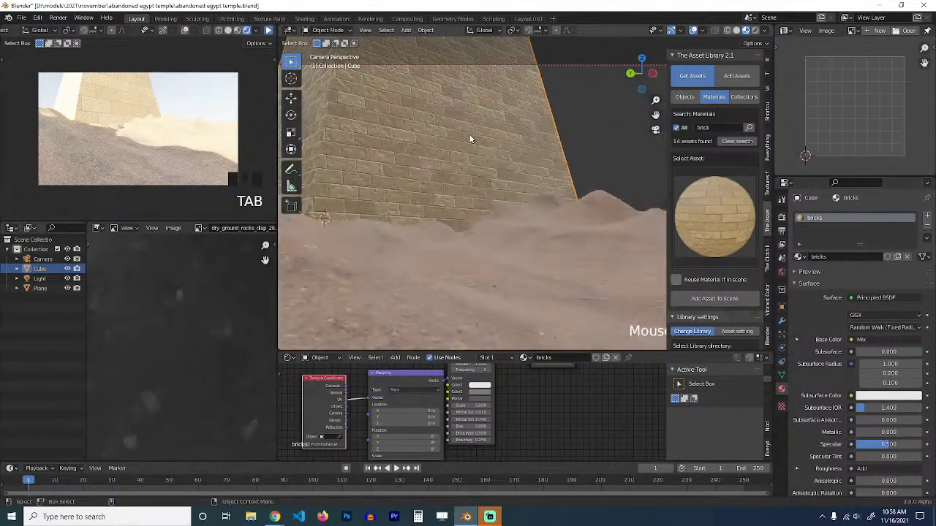
pyautogui.moveTo(470, 139); pyautogui.dragTo(475, 172, button='middle')
# Add two horizontal loop cuts around the tower's lower part, one at doorway height and one near the base.
pyautogui.press('Tab')
pyautogui.scroll(-3, 447, 179)
pyautogui.hotkey('alt', 'a')
pyautogui.scroll(2, 475, 172)
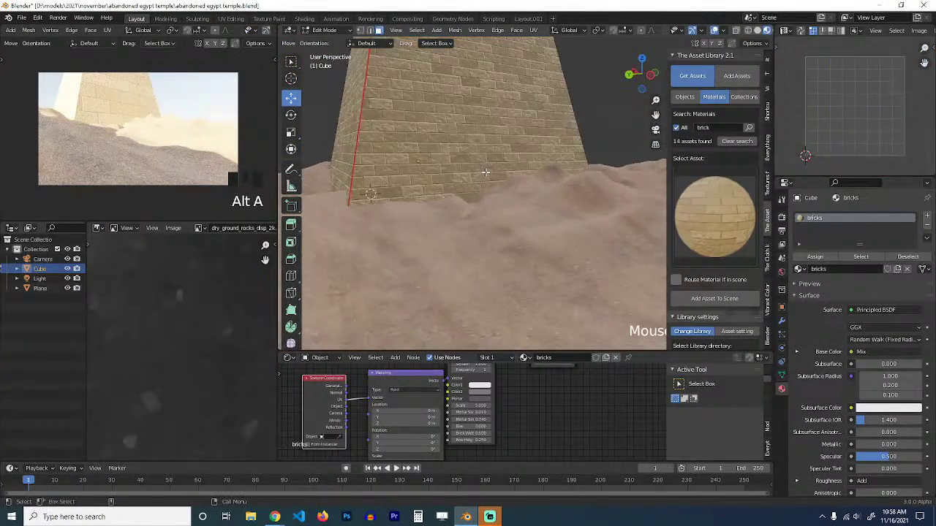
pyautogui.scroll(-5, 475, 173)
pyautogui.hotkey('ctrl', 'r')
pyautogui.click(475, 177)
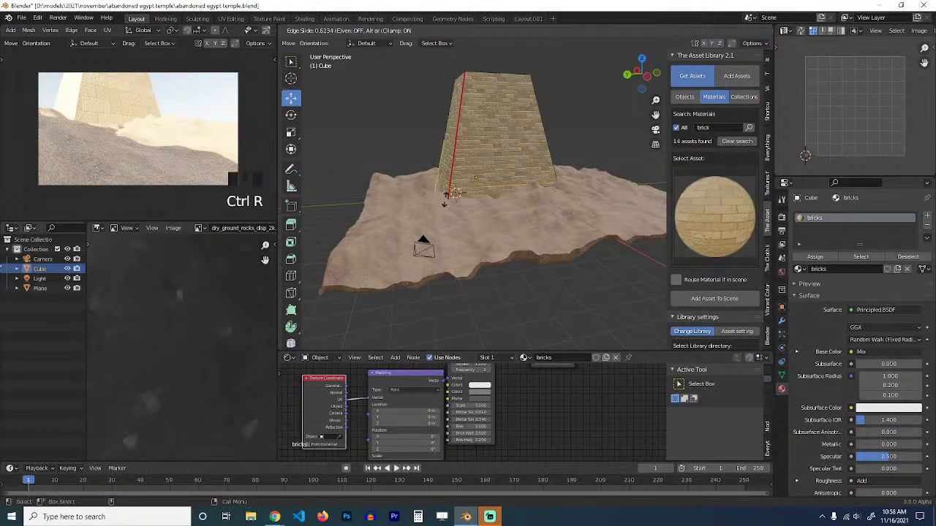
pyautogui.click(483, 194)
pyautogui.scroll(3, 484, 192)
pyautogui.hotkey('ctrl', 'r')
pyautogui.click(479, 183)
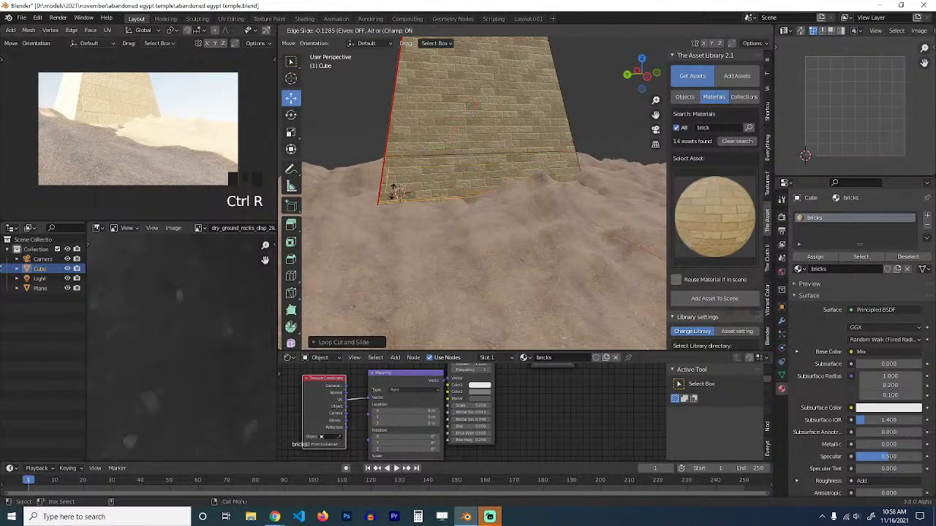
pyautogui.click(479, 186)
# Add two vertical loop cuts through the front wall to outline a narrow doorway.
pyautogui.scroll(3, 478, 183)
pyautogui.moveTo(468, 165); pyautogui.dragTo(421, 139, button='middle')
pyautogui.hotkey('ctrl', 'r')
pyautogui.click(402, 126)
pyautogui.click(399, 125)
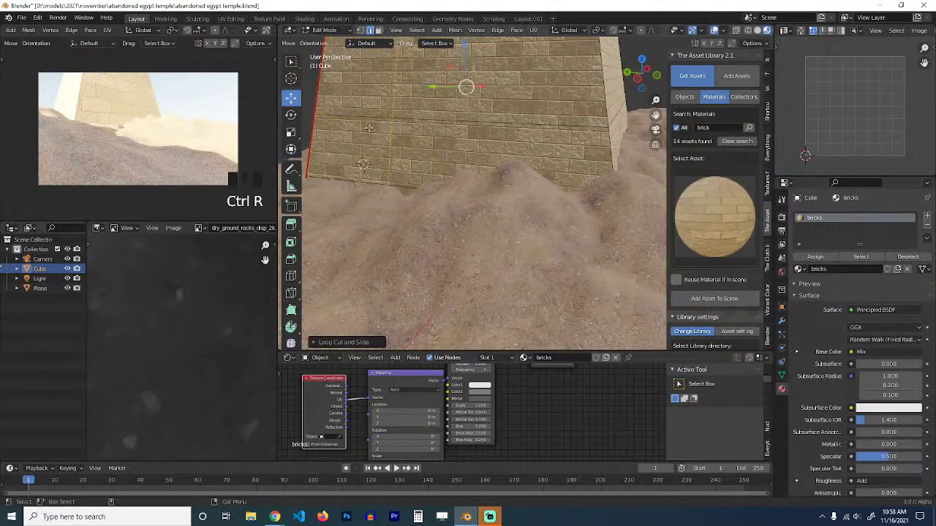
pyautogui.hotkey('ctrl', 'r')
# Select the doorway face at the base of the front wall and extrude it about 1.4 m into the tower.
pyautogui.press('3')
pyautogui.click(414, 147)
pyautogui.keyDown('alt'); pyautogui.moveTo(424, 145); pyautogui.dragTo(403, 153); pyautogui.keyUp('alt')
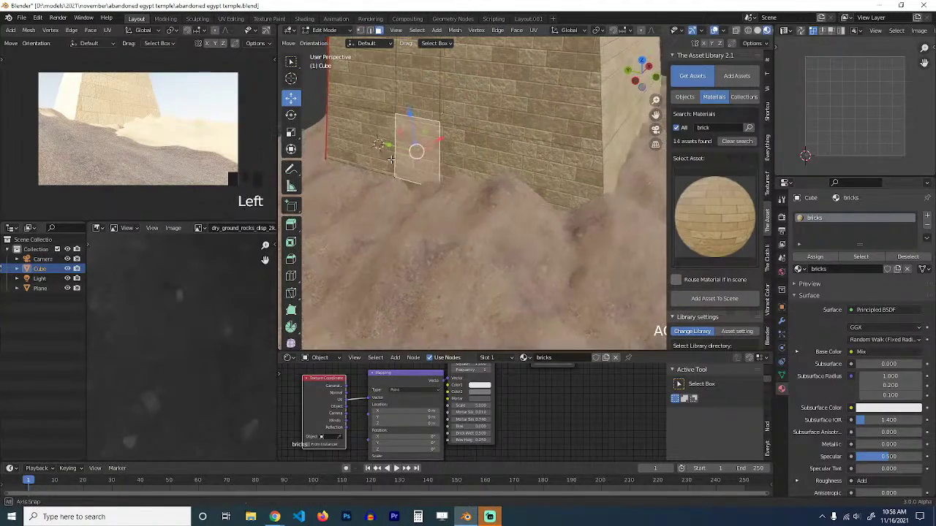
pyautogui.press('e')
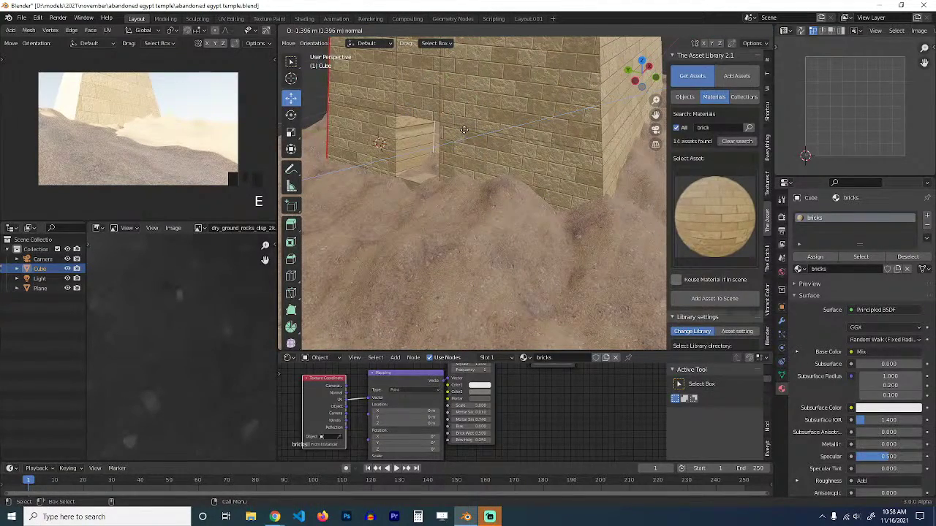
pyautogui.click(463, 131)
pyautogui.moveTo(463, 130); pyautogui.dragTo(569, 162, button='middle')
pyautogui.moveTo(506, 212); pyautogui.dragTo(424, 212)
# Examine the recessed doorway from outside and from the camera, refreshing the rendered preview.
pyautogui.press('Tab')
pyautogui.moveTo(559, 205); pyautogui.dragTo(465, 185, button='middle')
pyautogui.press('Tab')
pyautogui.press('Tab')
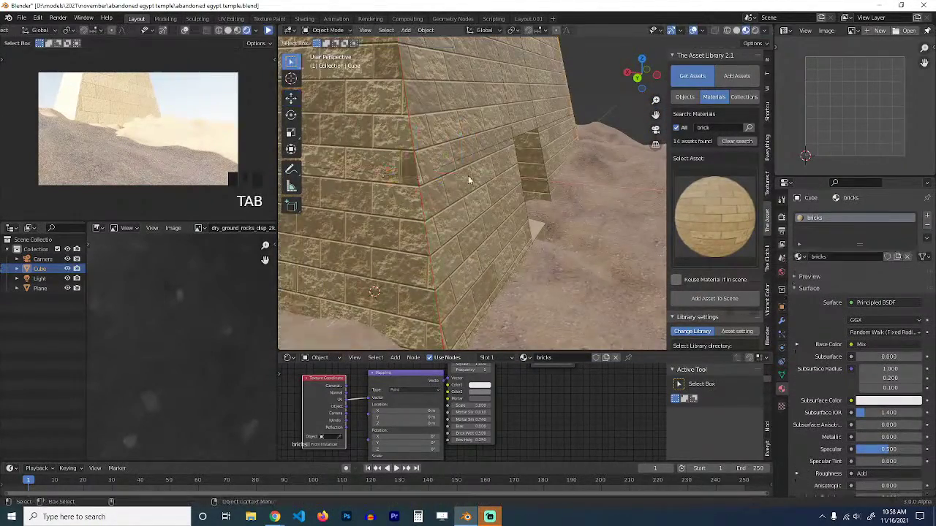
pyautogui.moveTo(527, 180); pyautogui.dragTo(462, 186, button='middle')
pyautogui.scroll(-5, 461, 185)
pyautogui.press('KP_0')
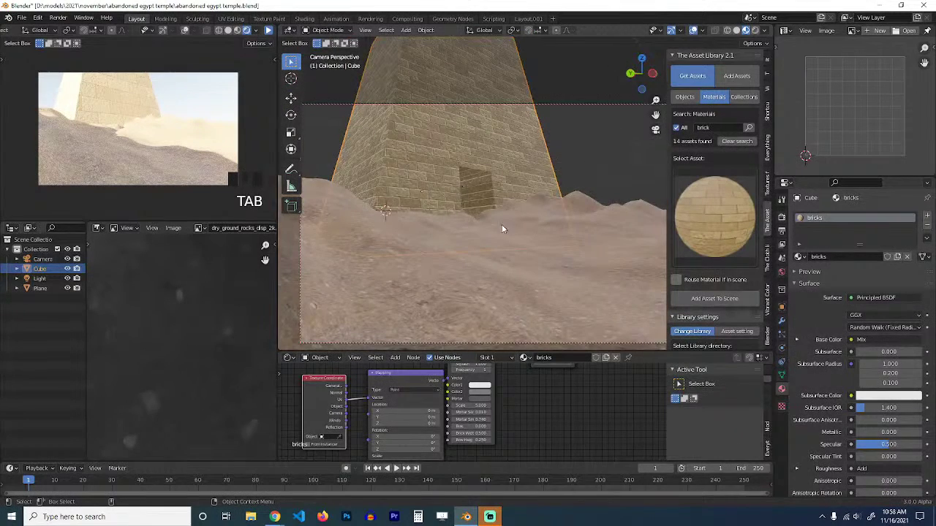
pyautogui.click(267, 31)
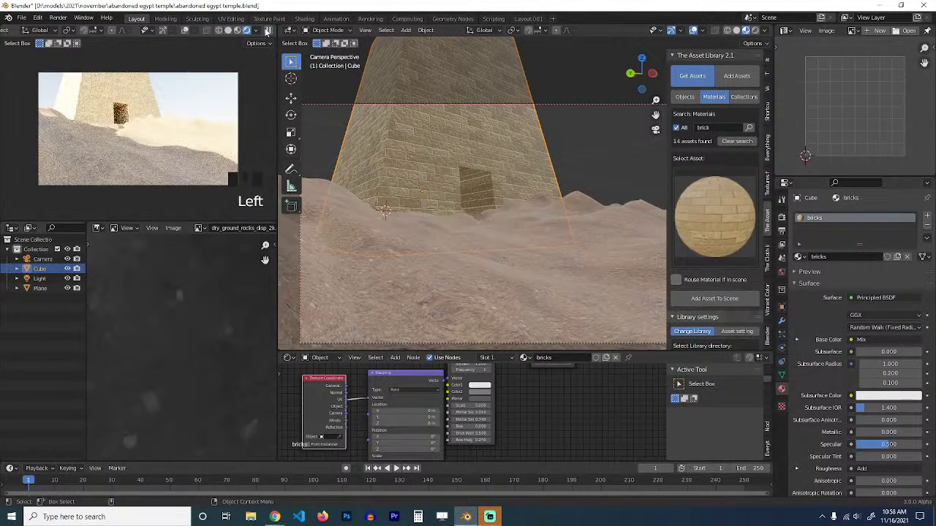
pyautogui.scroll(2, 484, 164)
pyautogui.scroll(-4, 504, 183)
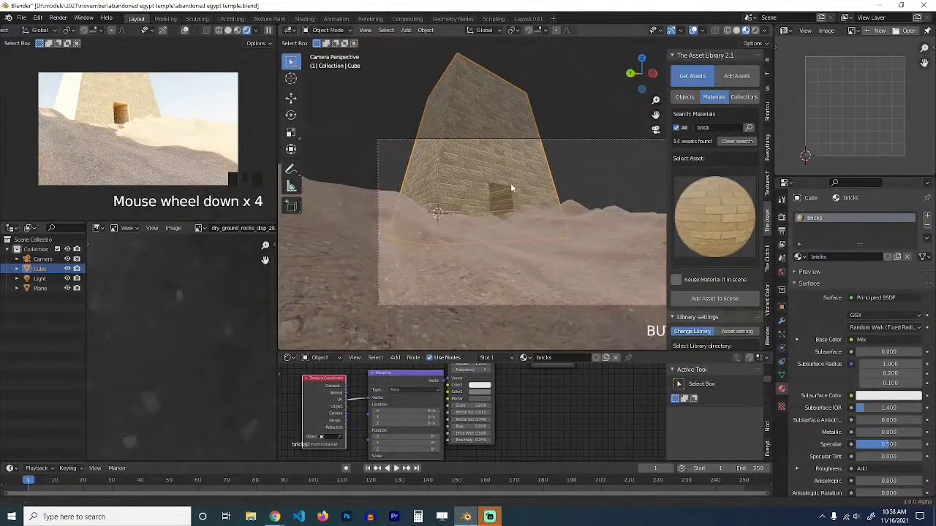
pyautogui.scroll(2, 529, 179)
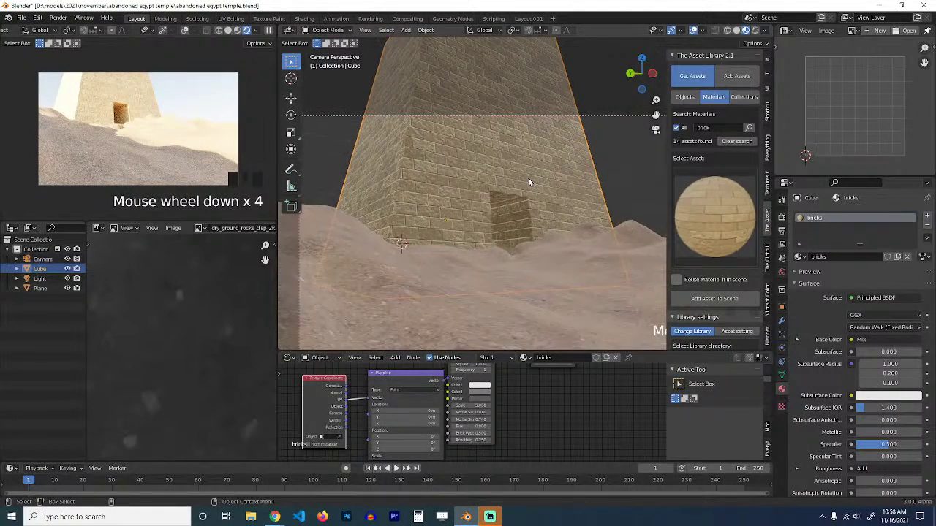
pyautogui.scroll(-4, 530, 177)
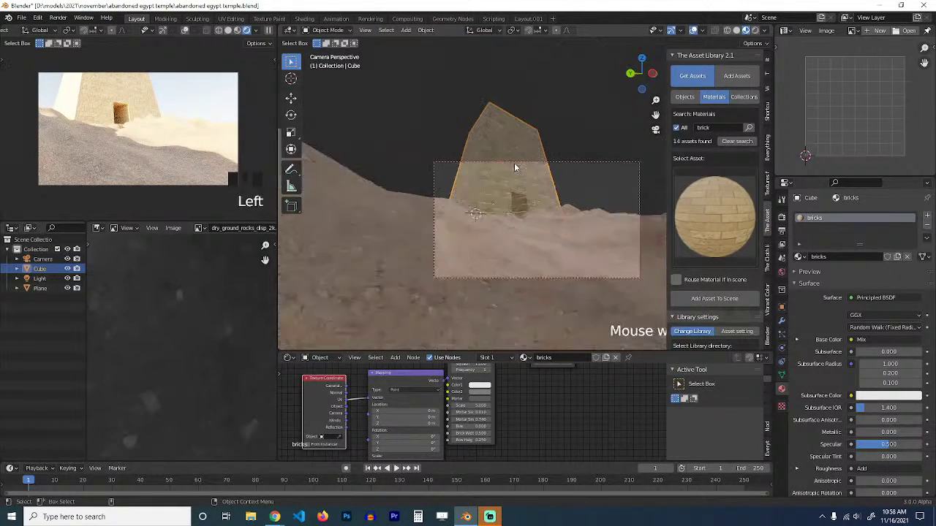
# Add a horizontal loop cut around the tower a short distance above the doorway.
pyautogui.press('Tab')
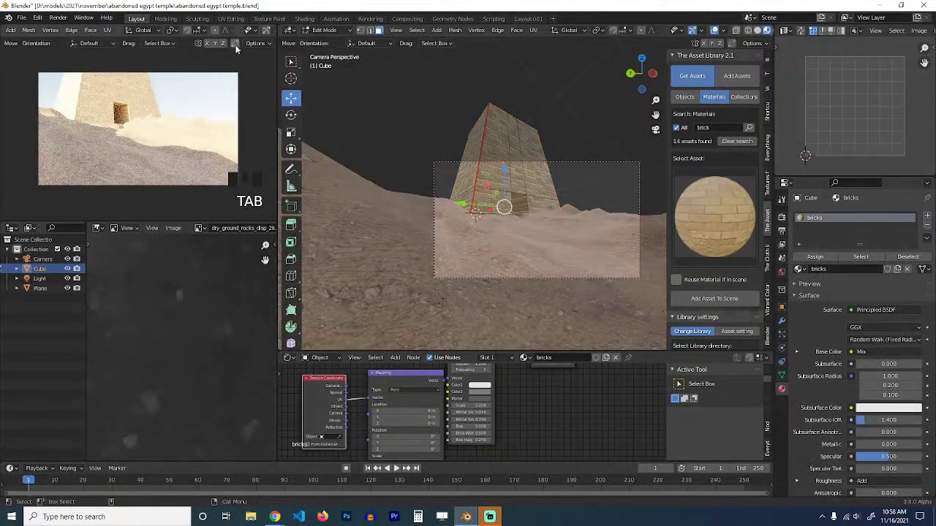
pyautogui.scroll(-7, 264, 32)
pyautogui.click(268, 32)
pyautogui.scroll(-2, 489, 191)
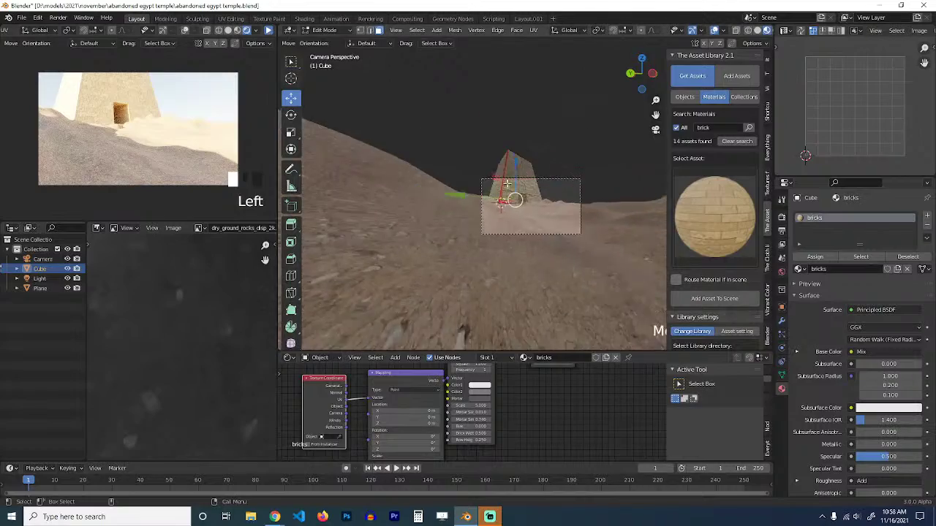
pyautogui.moveTo(488, 191); pyautogui.dragTo(492, 185, button='middle')
pyautogui.scroll(7, 491, 185)
pyautogui.scroll(-5, 491, 185)
pyautogui.hotkey('ctrl', 'r')
pyautogui.click(511, 150)
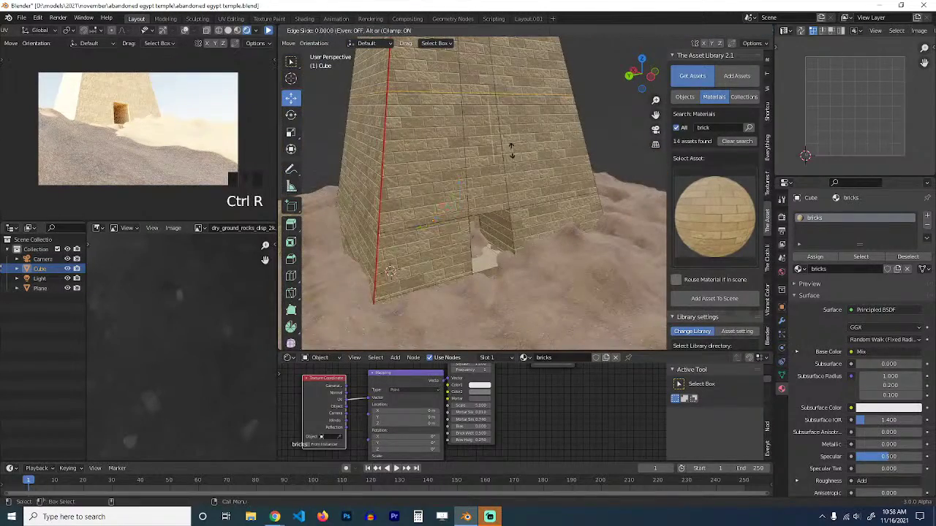
pyautogui.click(525, 214)
# Add a second horizontal loop cut and slide it down onto the cut above the doorway.
pyautogui.scroll(-4, 525, 157)
pyautogui.scroll(3, 527, 156)
pyautogui.hotkey('ctrl', 'r')
pyautogui.click(509, 127)
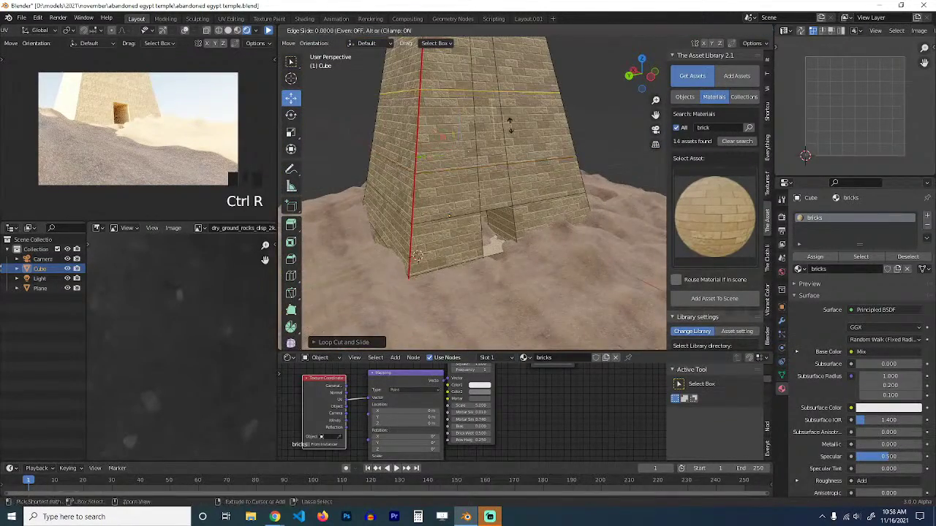
pyautogui.click(525, 237)
# Scale the ring of tower faces above the new cuts horizontally to about 0.8, leaving a ledge around the base block.
pyautogui.press('3')
pyautogui.keyDown('alt'); pyautogui.click(534, 144); pyautogui.keyUp('alt')
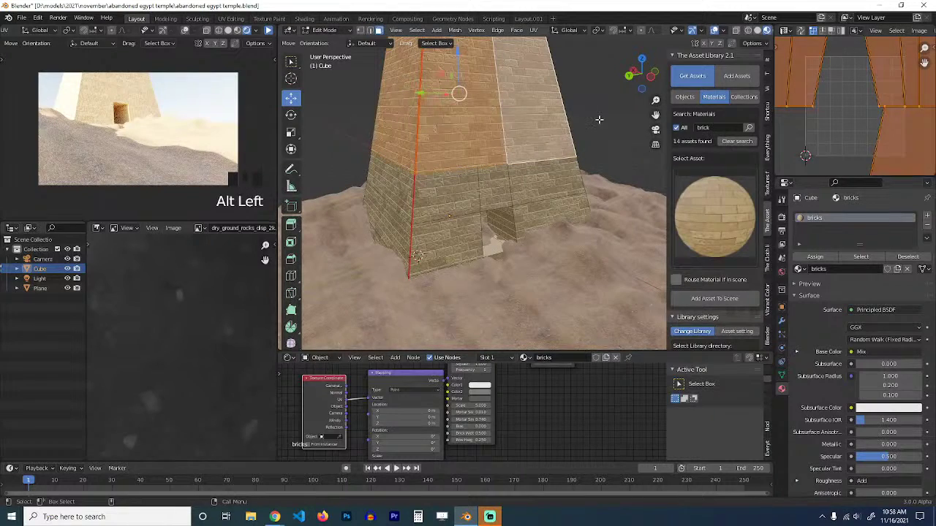
pyautogui.press('s')
pyautogui.hotkey('shift', 'z')
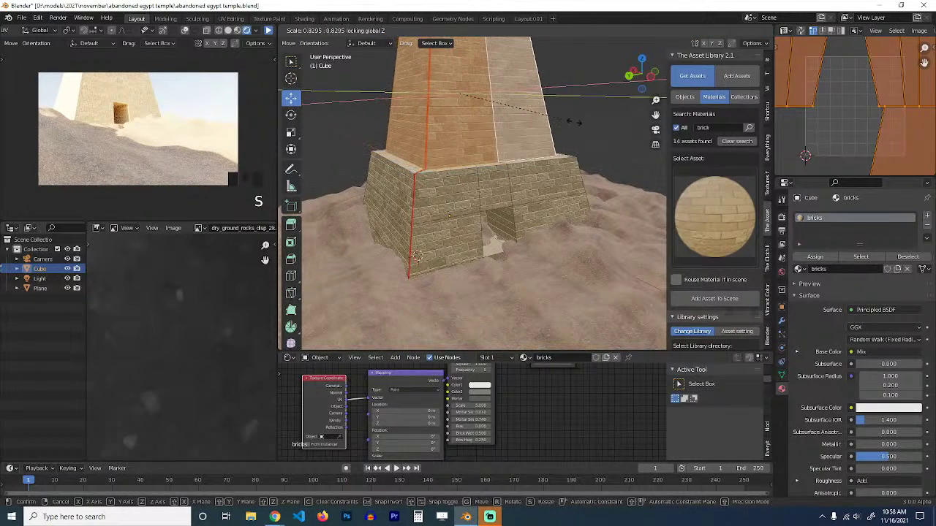
pyautogui.click(568, 122)
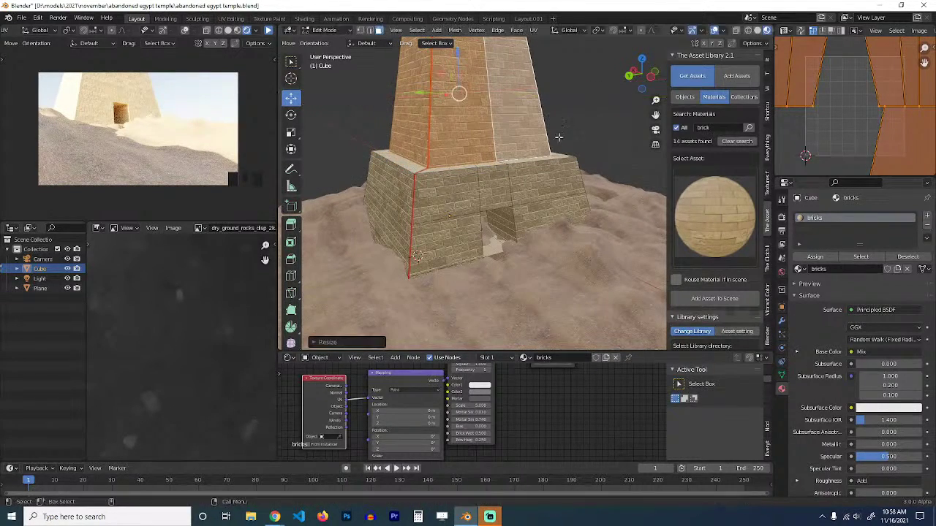
pyautogui.press('Tab')
pyautogui.scroll(5, 530, 179)
# Duplicate the ledge's outer edge loop in place and separate the copy into its own object.
pyautogui.press('Tab')
pyautogui.scroll(-4, 562, 205)
pyautogui.keyDown('alt'); pyautogui.click(565, 197); pyautogui.keyUp('alt')
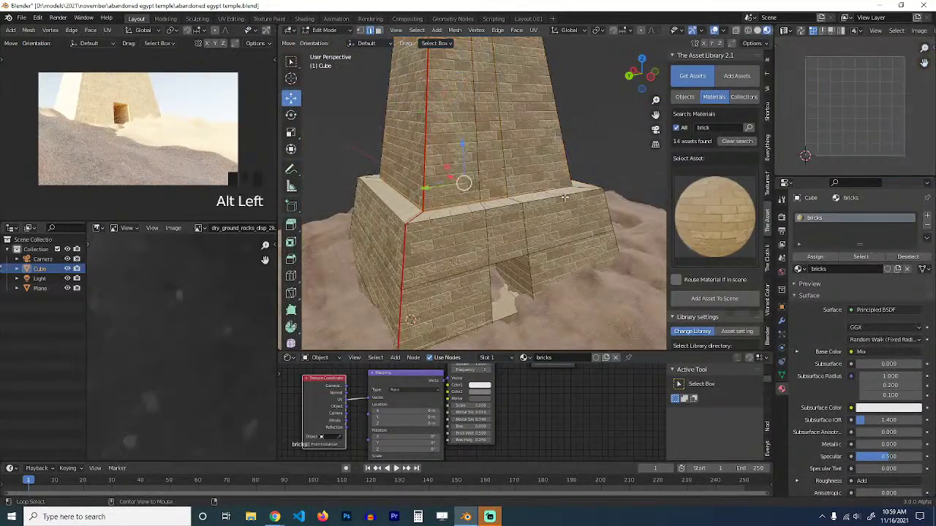
pyautogui.keyDown('alt'); pyautogui.click(562, 200); pyautogui.keyUp('alt')
pyautogui.scroll(1, 562, 200)
pyautogui.hotkey('shift', 'd')
pyautogui.rightClick(561, 205)
pyautogui.moveTo(555, 219); pyautogui.dragTo(585, 212, button='middle')
pyautogui.press('p')
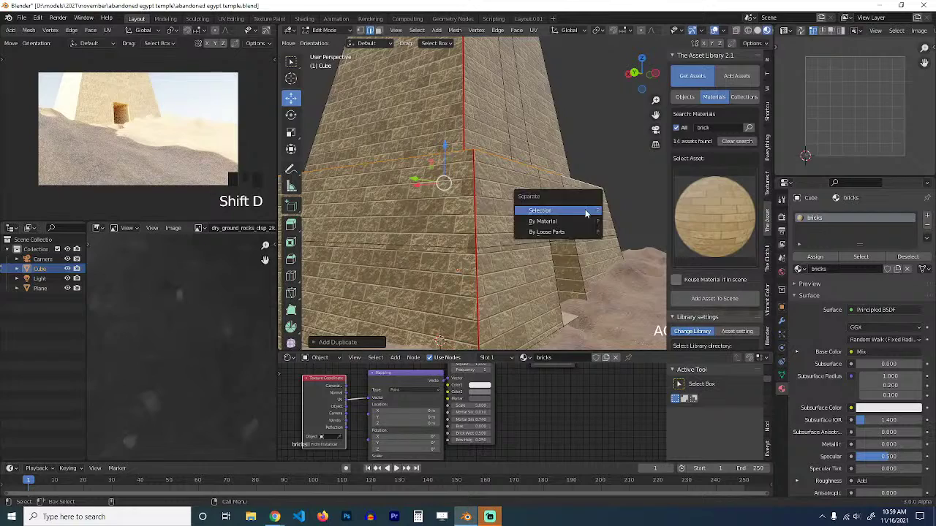
pyautogui.click(571, 211)
# Extrude the separated edge loop a short way down along Z to form a band around the base block.
pyautogui.press('Tab')
pyautogui.click(580, 180)
pyautogui.press('Tab')
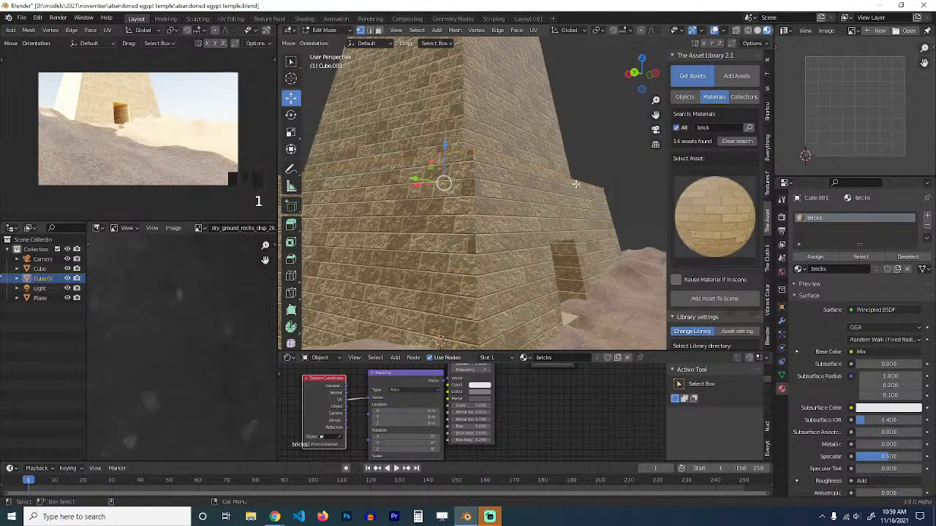
pyautogui.press('e')
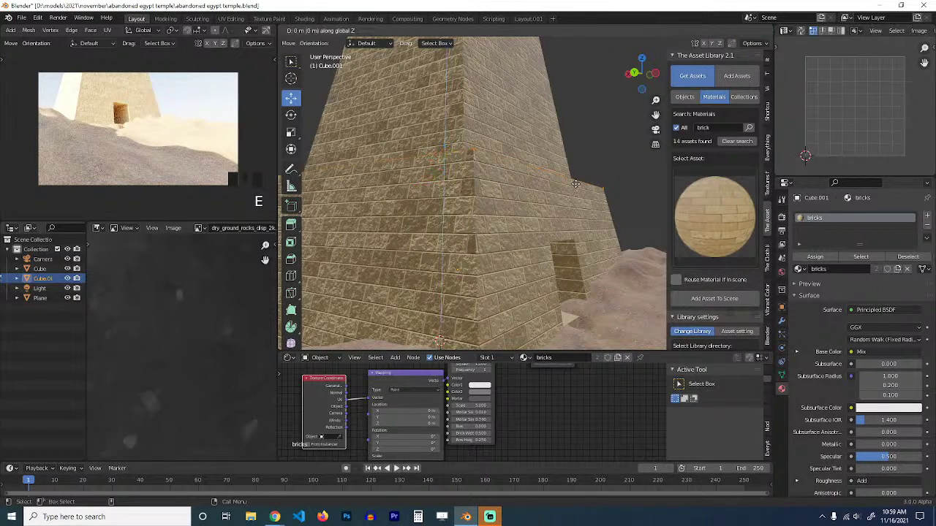
pyautogui.click(574, 200)
# Select the band's whole ring of faces and set the solid viewport colouring to Random.
pyautogui.press('z')
pyautogui.press('3')
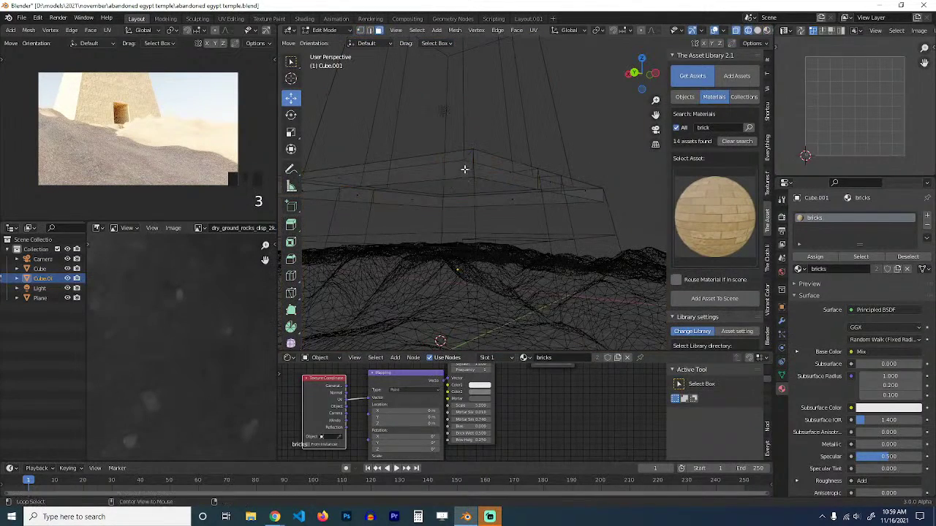
pyautogui.keyDown('alt'); pyautogui.click(468, 168); pyautogui.keyUp('alt')
pyautogui.press('z')
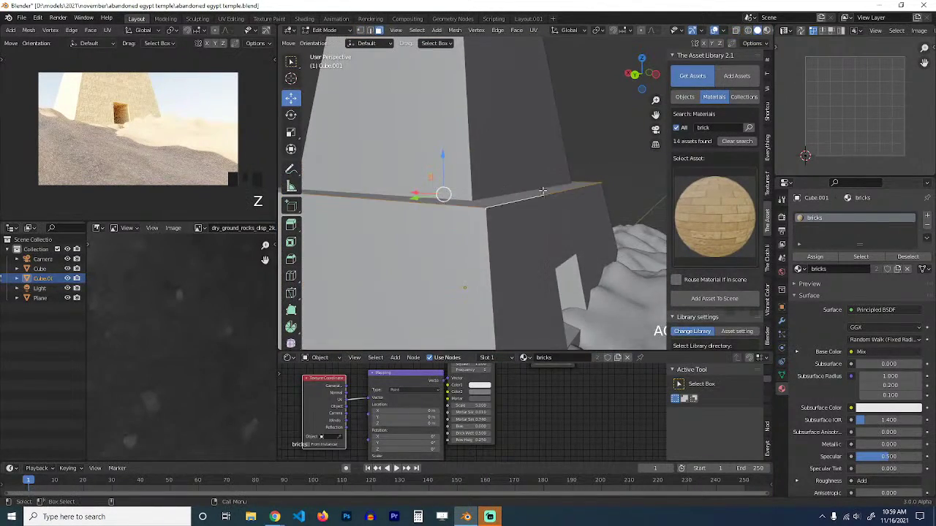
pyautogui.click(765, 32)
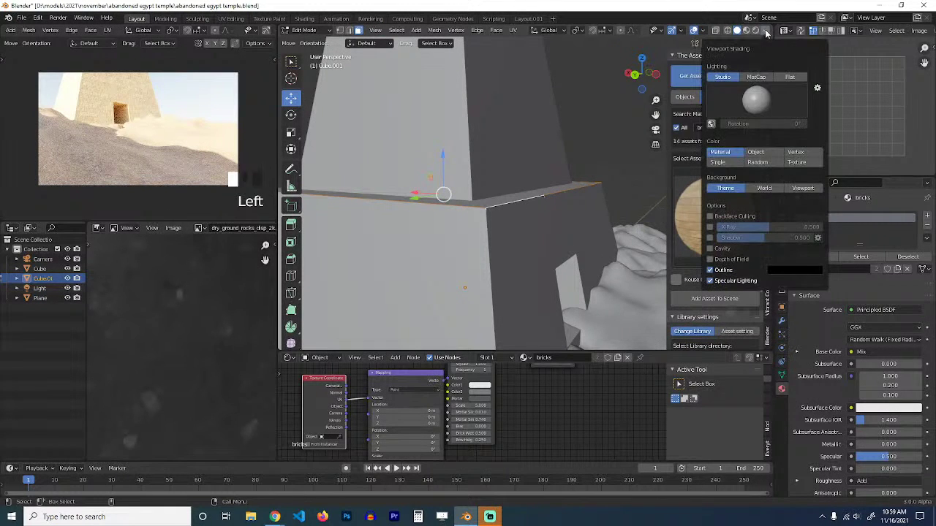
pyautogui.click(758, 163)
# Try to extrude the band's faces about 0.56 m along their normals.
pyautogui.hotkey('alt', 'e')
pyautogui.click(558, 205)
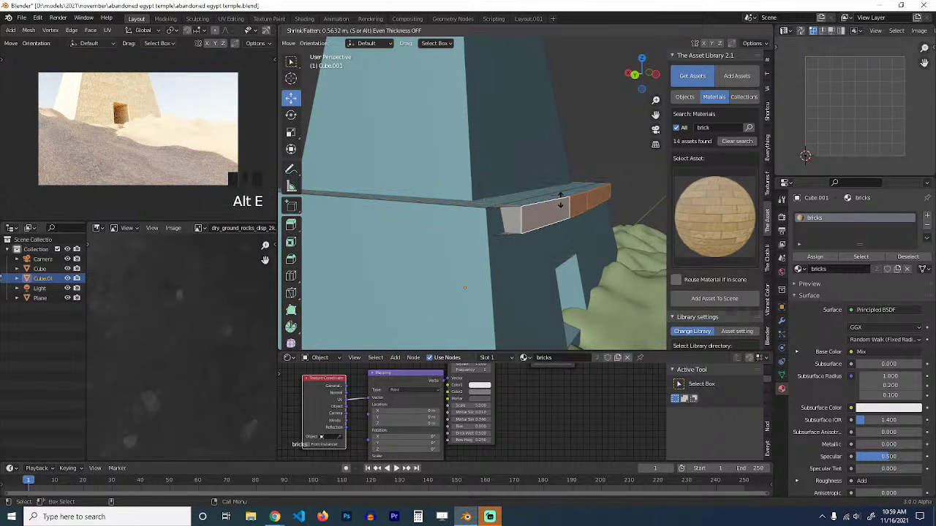
pyautogui.click(560, 204)
pyautogui.press('z')
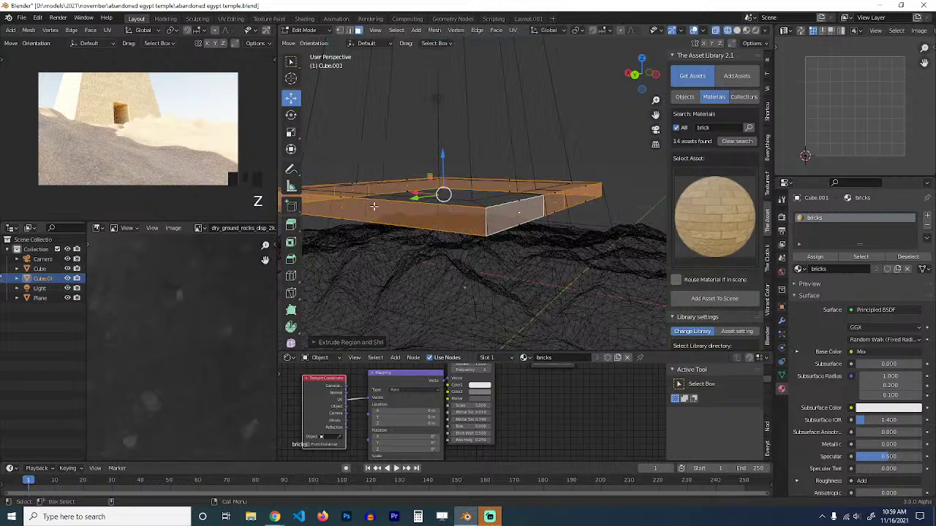
pyautogui.hotkey('ctrl', 'z')
# Recalculate the band's normals and extrude its faces about 0.375 m along them with Offset Even enabled.
pyautogui.hotkey('shift', 'n')
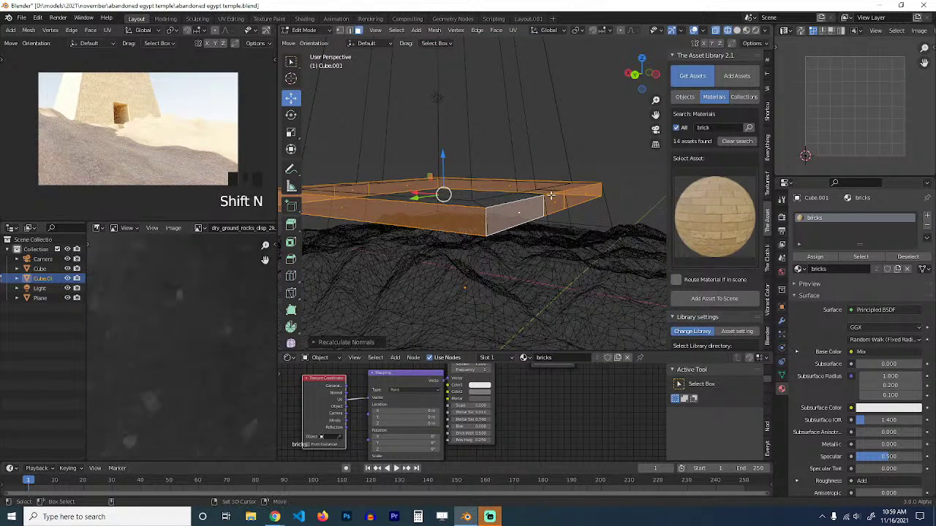
pyautogui.hotkey('alt', 'e')
pyautogui.click(552, 195)
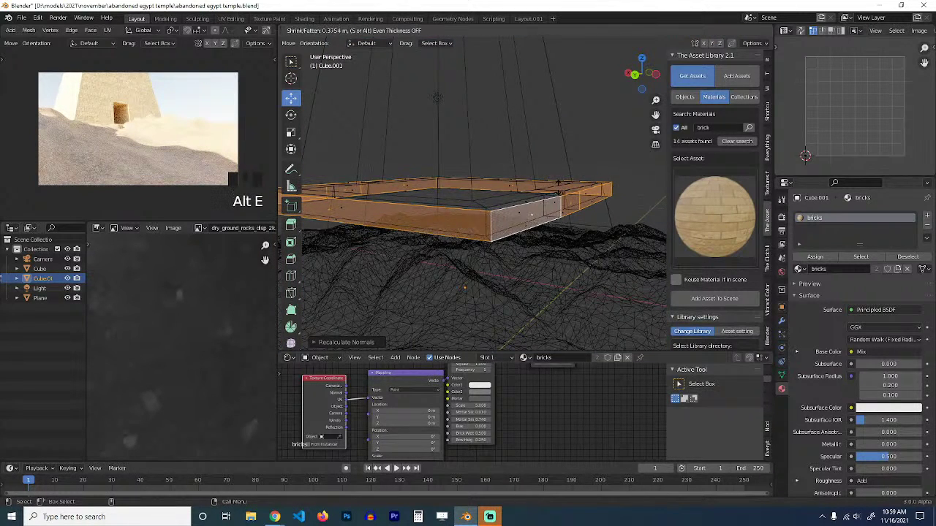
pyautogui.click(601, 176)
pyautogui.press('z')
pyautogui.click(361, 342)
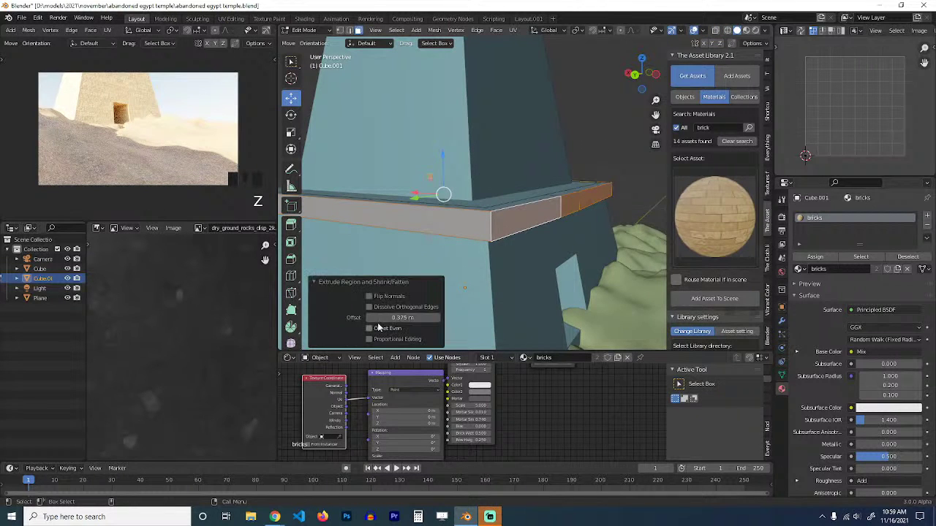
pyautogui.click(373, 327)
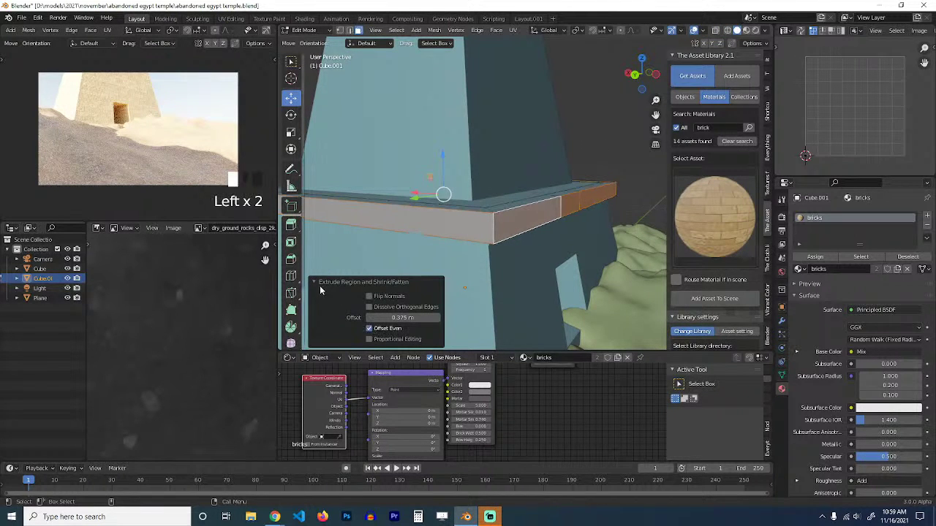
pyautogui.click(319, 283)
# Shrink the band's outer faces slightly inward to make the moulding thinner.
pyautogui.moveTo(481, 203); pyautogui.dragTo(488, 172, button='middle')
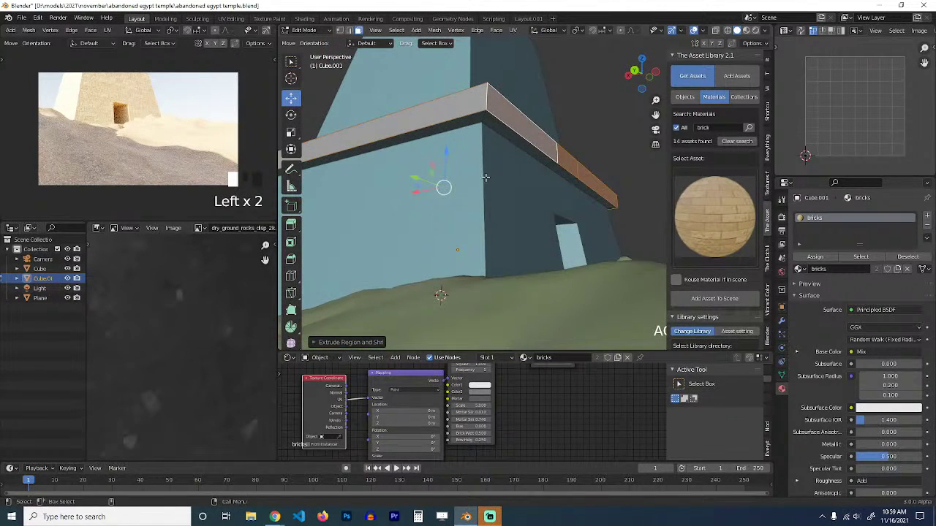
pyautogui.hotkey('alt', 's')
pyautogui.click(485, 182)
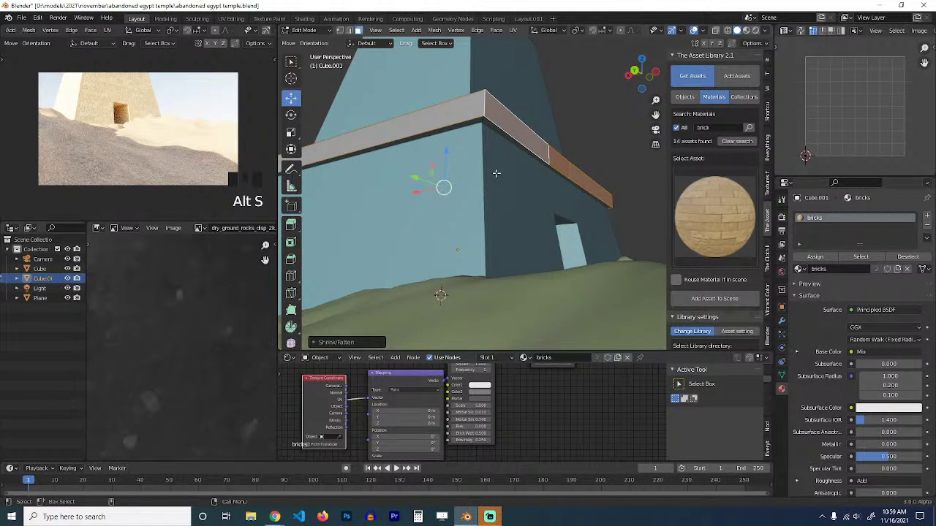
# Slide the band's lower outer edge loop slightly along its underside toward the wall.
pyautogui.moveTo(496, 174); pyautogui.dragTo(503, 196, button='middle')
pyautogui.scroll(3, 505, 190)
pyautogui.press('2')
pyautogui.keyDown('alt'); pyautogui.click(552, 165); pyautogui.keyUp('alt')
pyautogui.moveTo(551, 167); pyautogui.dragTo(556, 167, button='middle')
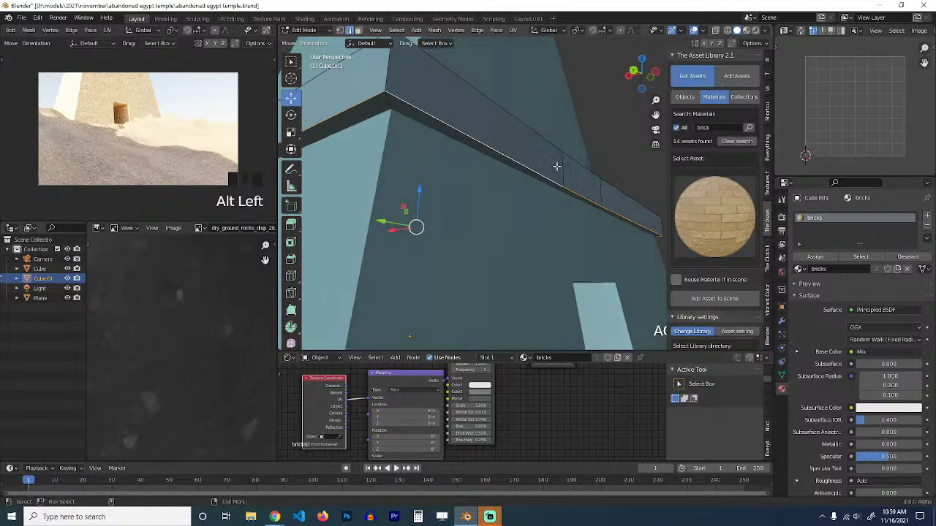
pyautogui.press('g')
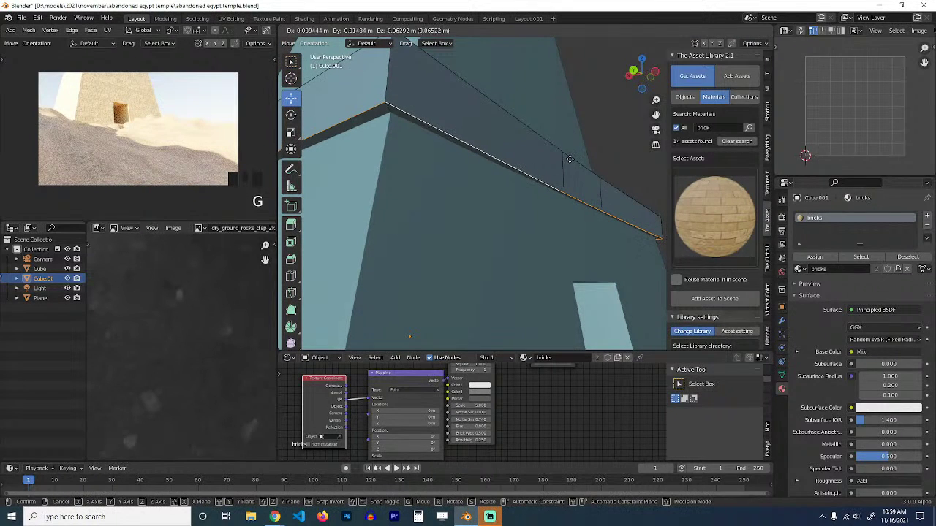
pyautogui.press('g')
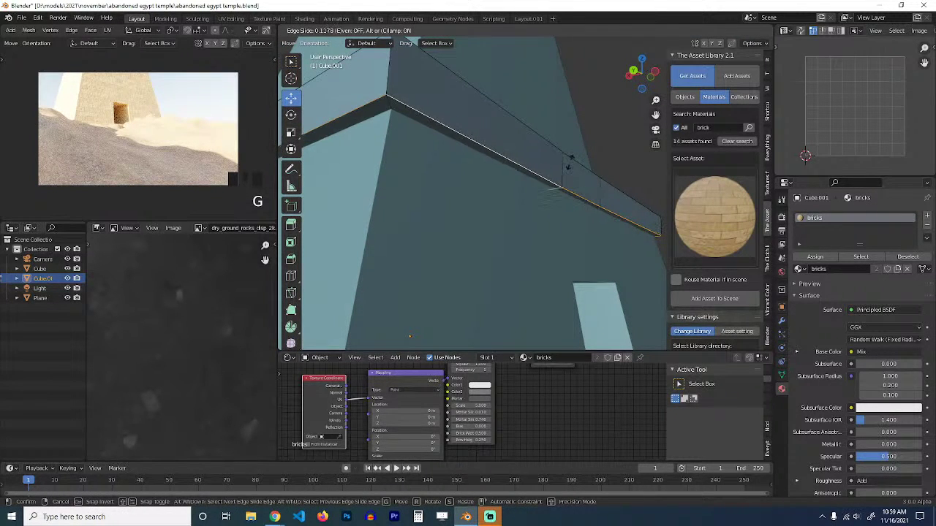
pyautogui.click(566, 166)
# Add a horizontal loop cut around the outer face of the band.
pyautogui.moveTo(566, 167); pyautogui.dragTo(541, 179, button='middle')
pyautogui.hotkey('ctrl', 'r')
pyautogui.click(447, 211)
pyautogui.click(448, 212)
# Flare the band's top outer edge loop outward about 0.19 m and lower it about 0.08 m.
pyautogui.press('3')
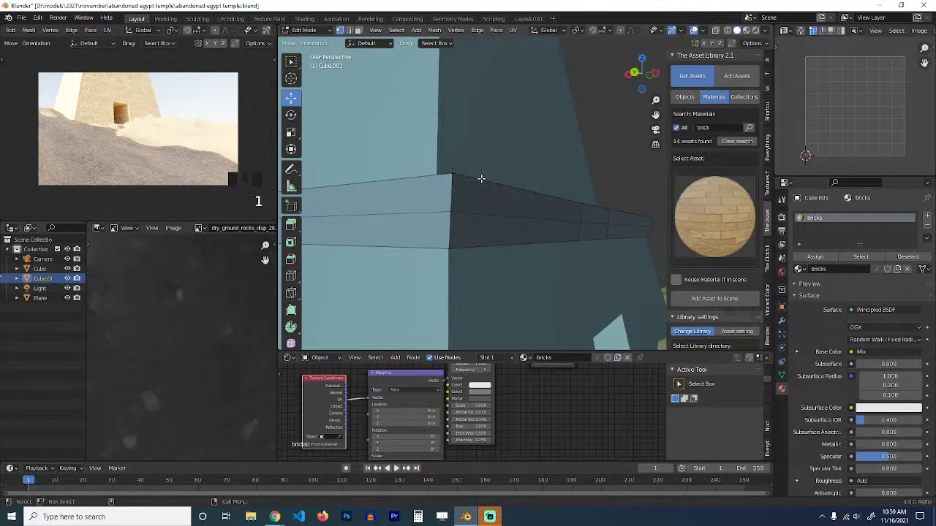
pyautogui.keyDown('alt'); pyautogui.click(481, 178); pyautogui.keyUp('alt')
pyautogui.hotkey('alt', 's')
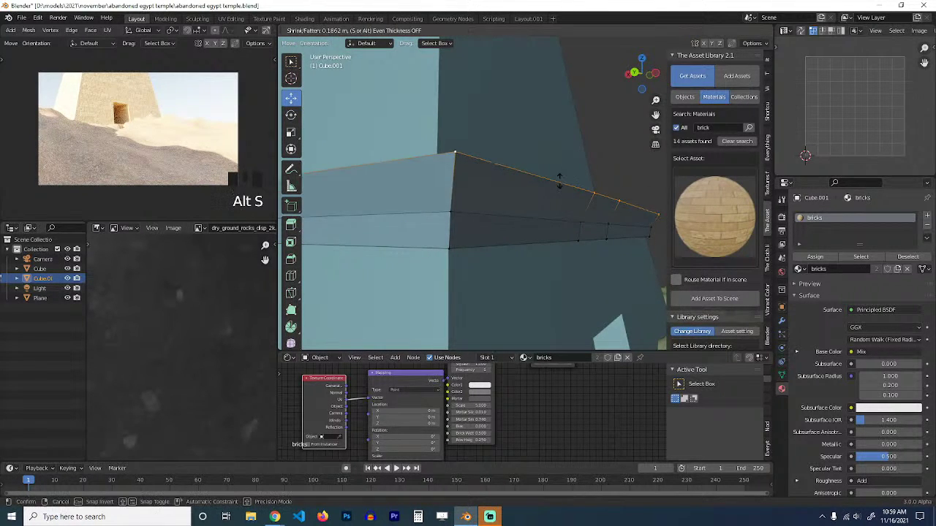
pyautogui.click(559, 180)
pyautogui.press('g')
pyautogui.click(560, 184)
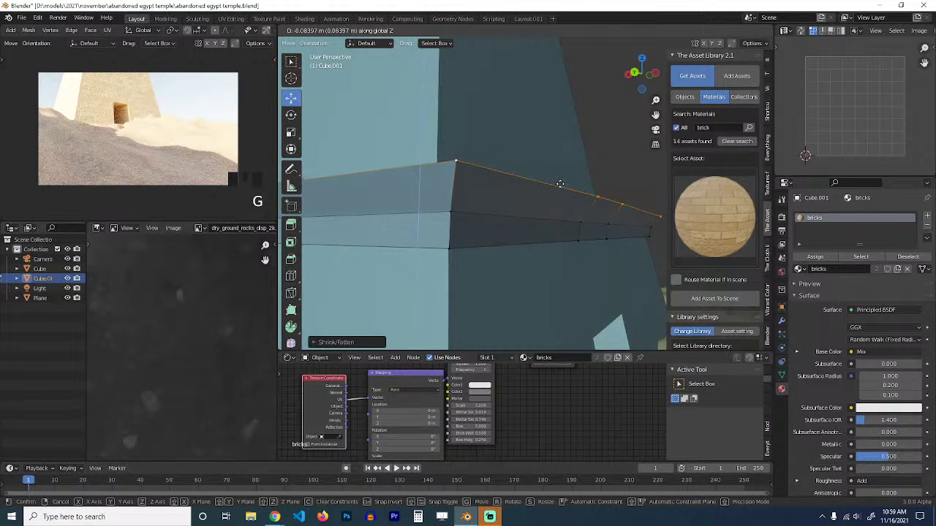
# Add another horizontal loop cut through the flared upper part of the band.
pyautogui.hotkey('ctrl', 'r')
pyautogui.click(443, 194)
pyautogui.click(441, 192)
pyautogui.scroll(4, 457, 186)
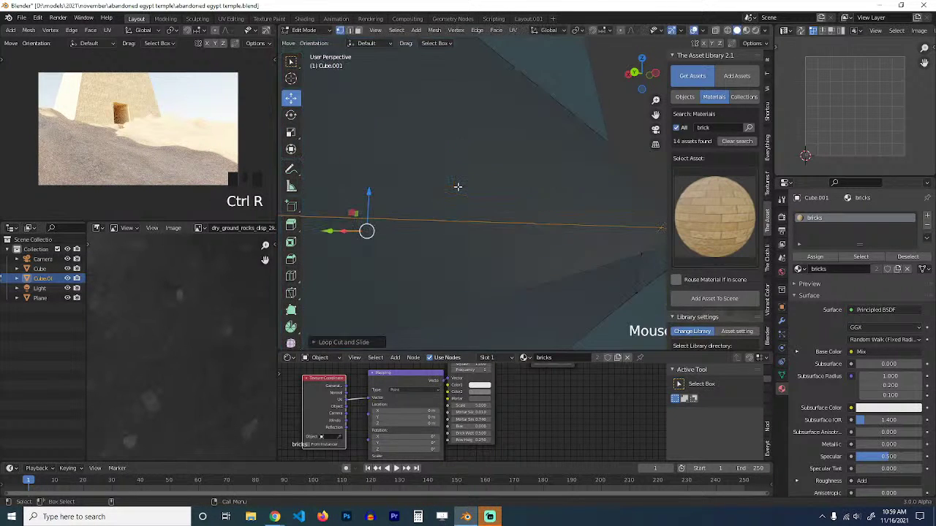
pyautogui.scroll(-1, 461, 192)
pyautogui.press('2')
pyautogui.hotkey('ctrl', 'b')
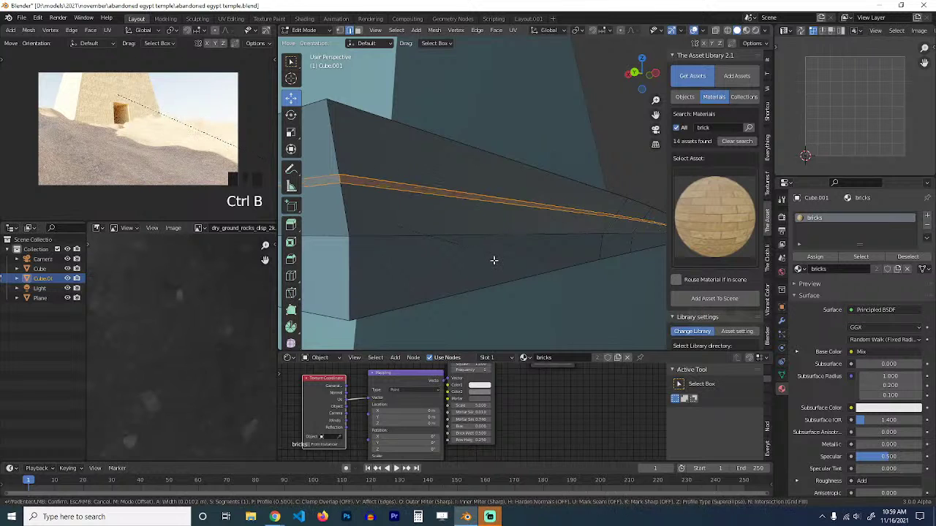
pyautogui.rightClick(493, 261)
# Flatten the new edge loop and the band's top outer edge loop by scaling each to 0 along Z.
pyautogui.scroll(-3, 504, 231)
pyautogui.press('s')
pyautogui.press('z')
pyautogui.press('0')
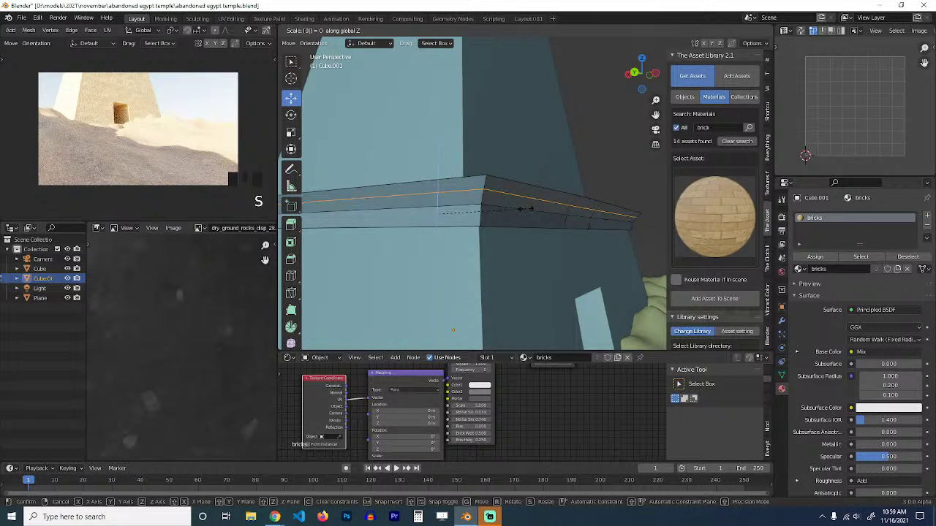
pyautogui.click(525, 210)
pyautogui.keyDown('alt'); pyautogui.click(547, 183); pyautogui.keyUp('alt')
pyautogui.press('s')
pyautogui.press('z')
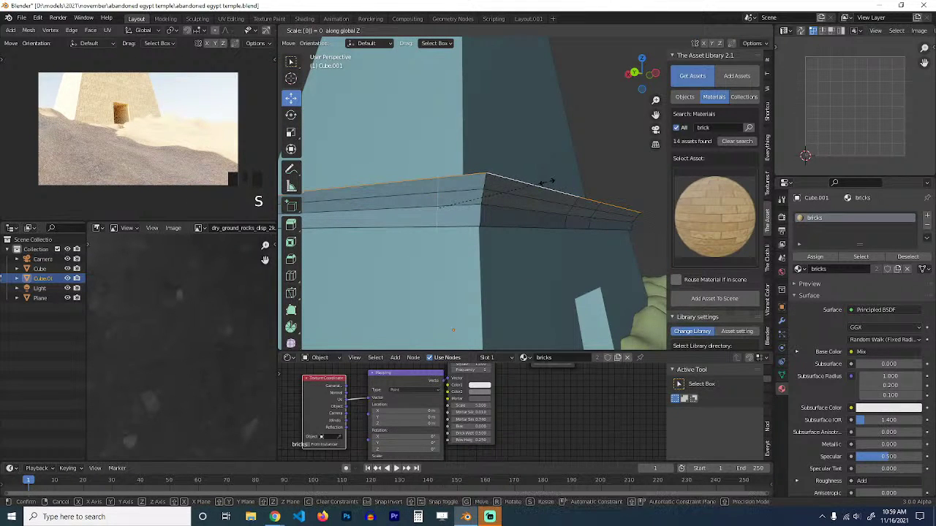
pyautogui.click(547, 182)
# Select the uppermost ring of faces on the band and extrude it outward along its normals as a protruding lip.
pyautogui.moveTo(547, 182); pyautogui.dragTo(560, 195, button='middle')
pyautogui.scroll(3, 538, 178)
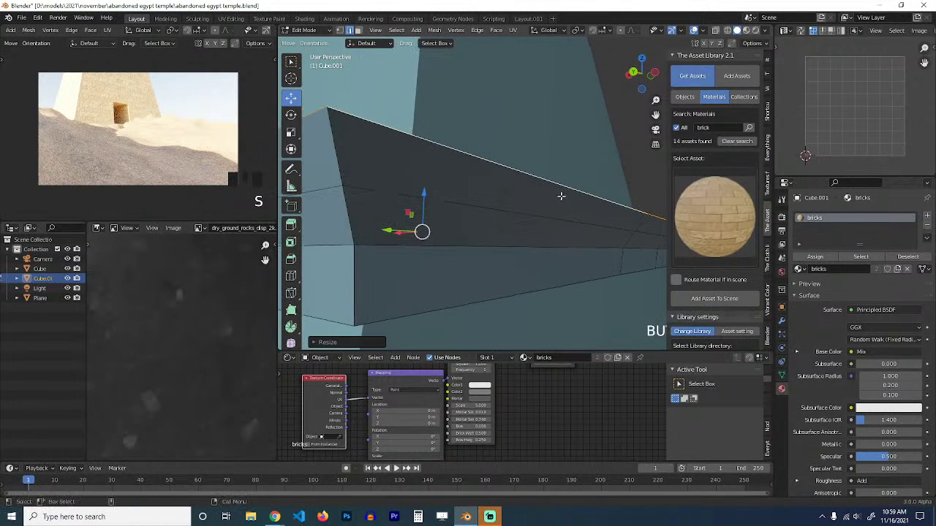
pyautogui.press('3')
pyautogui.keyDown('alt'); pyautogui.click(360, 175); pyautogui.keyUp('alt')
pyautogui.scroll(-3, 433, 201)
pyautogui.hotkey('alt', 'e')
pyautogui.click(470, 203)
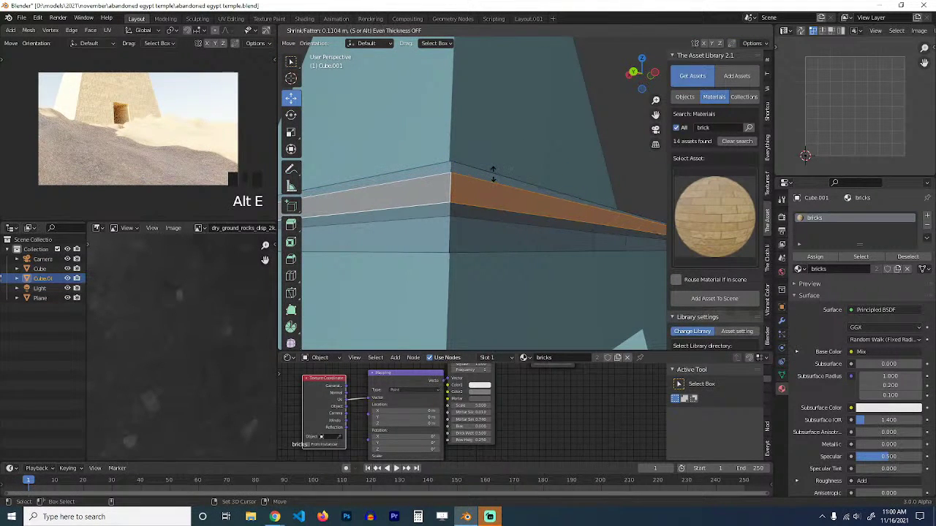
pyautogui.click(506, 190)
pyautogui.press('s')
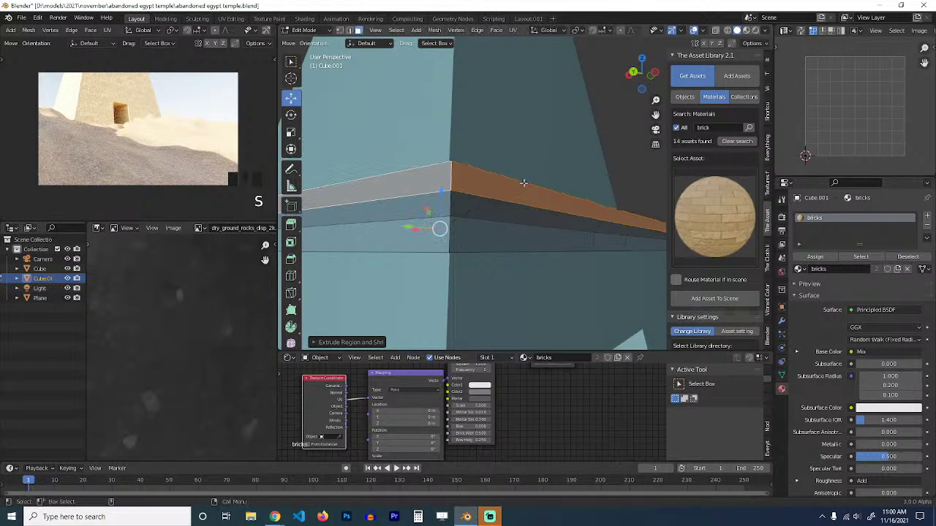
# Scale the cornice lip's face ring outward horizontally, locking the Z axis.
pyautogui.press('s')
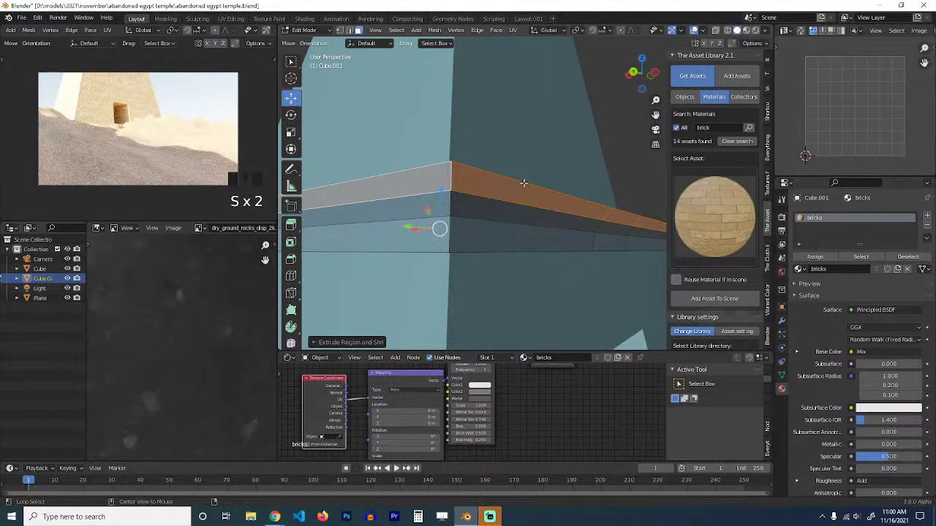
pyautogui.hotkey('alt', 's')
pyautogui.rightClick(526, 176)
pyautogui.press('s')
pyautogui.hotkey('shift', 'z')
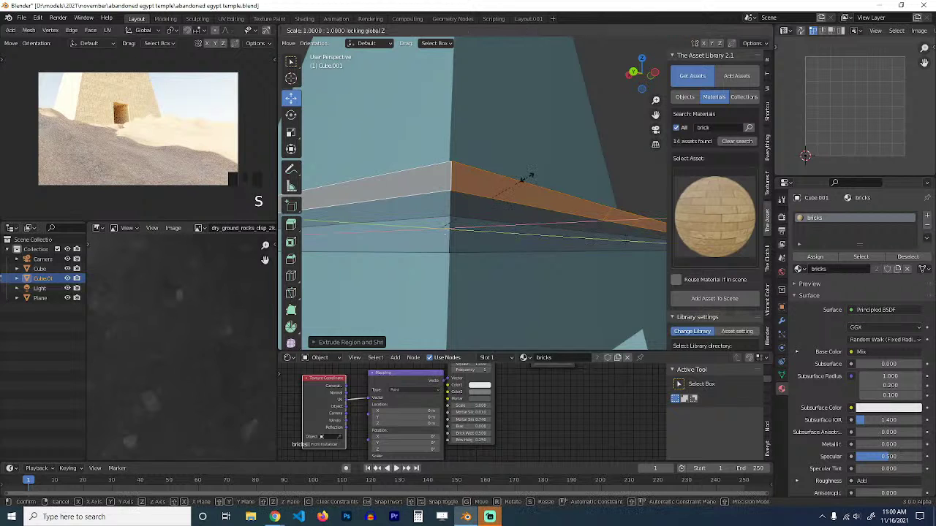
pyautogui.click(525, 177)
# Bevel the horizontal edge loop just below the cornice lip about 0.09 m wide with 6 segments.
pyautogui.press('2')
pyautogui.keyDown('alt'); pyautogui.click(505, 207); pyautogui.keyUp('alt')
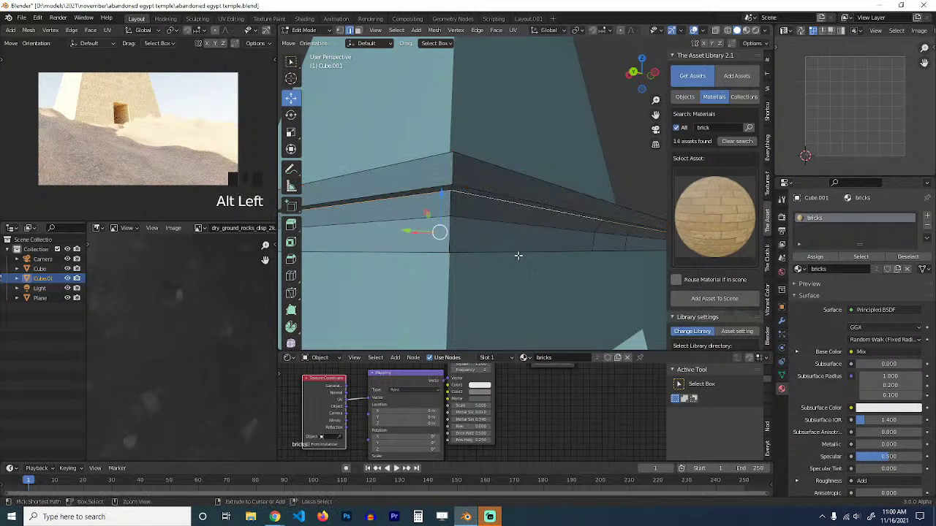
pyautogui.hotkey('ctrl', 'b')
pyautogui.scroll(6, 522, 261)
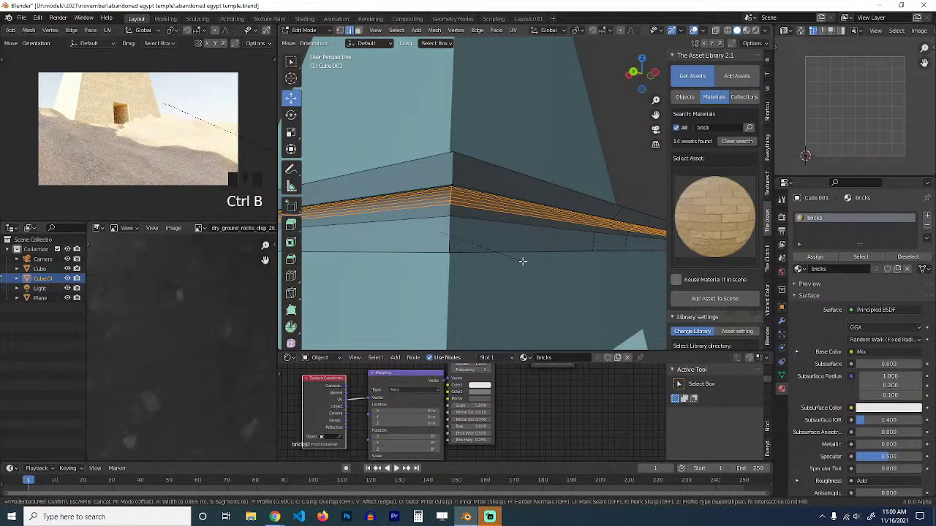
pyautogui.click(520, 260)
pyautogui.press('Tab')
# Add horizontal loop cuts around the cornice's lower band and push the last loop outward along its normals.
pyautogui.moveTo(478, 232)
pyautogui.mouseDown(button='middle')
pyautogui.moveTo(488, 202)
pyautogui.moveTo(484, 233)
pyautogui.mouseUp(button='middle')
pyautogui.press('Tab')
pyautogui.hotkey('ctrl', 'r')
pyautogui.click(479, 150)
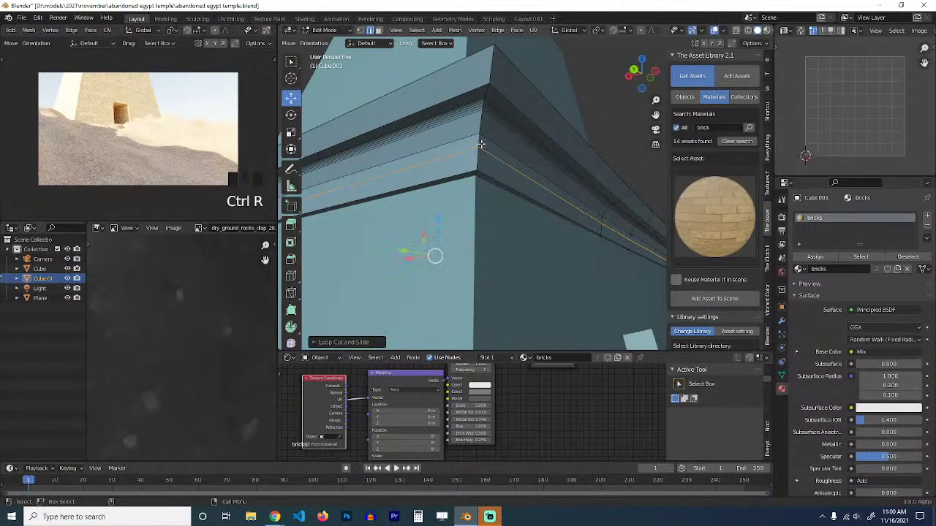
pyautogui.hotkey('ctrl', 'r')
pyautogui.click(486, 142)
pyautogui.hotkey('alt', 's')
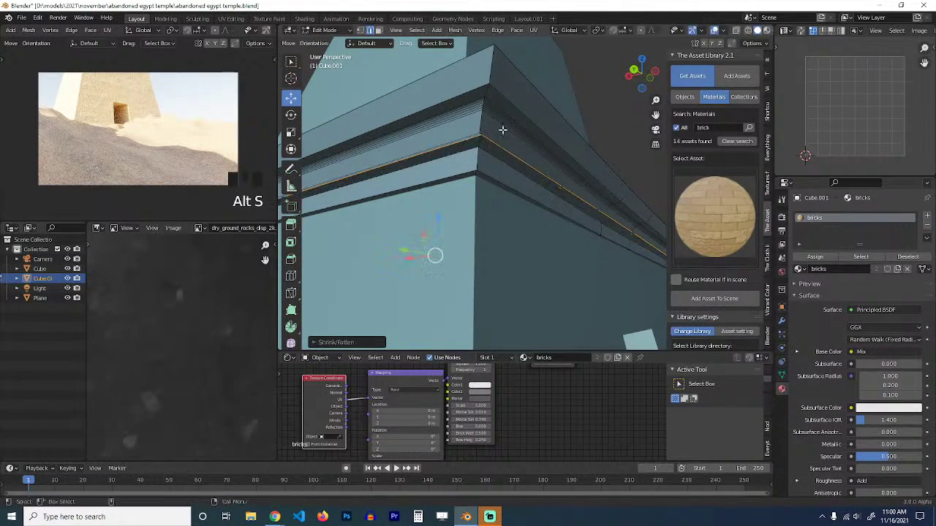
pyautogui.click(505, 126)
# Bevel the raised lower loop about 0.09 m wide with 4 segments to round it.
pyautogui.hotkey('ctrl', 'b')
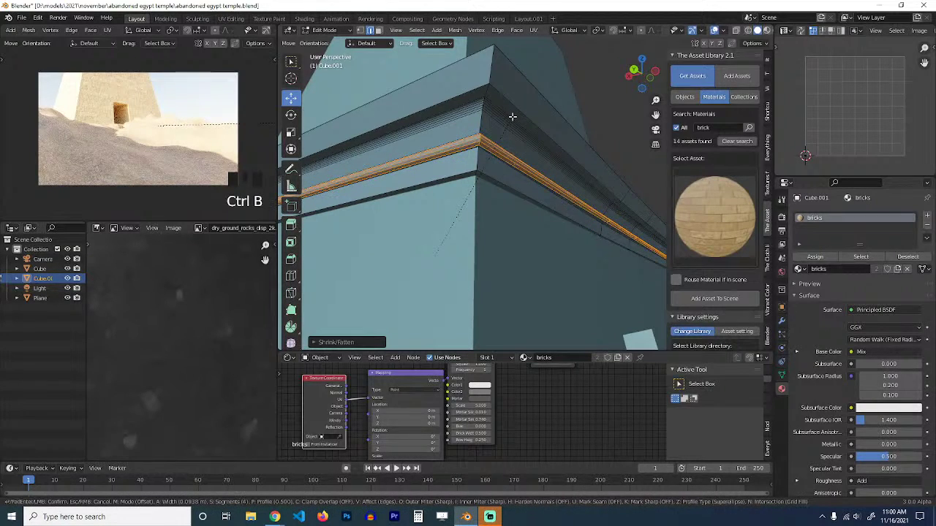
pyautogui.click(513, 117)
pyautogui.press('Tab')
# Refresh the rendered camera preview to check the cornice and save the file.
pyautogui.scroll(-6, 491, 194)
pyautogui.moveTo(491, 193); pyautogui.dragTo(470, 192, button='middle')
pyautogui.scroll(3, 477, 201)
pyautogui.hotkey('alt', 'a')
pyautogui.click(269, 30)
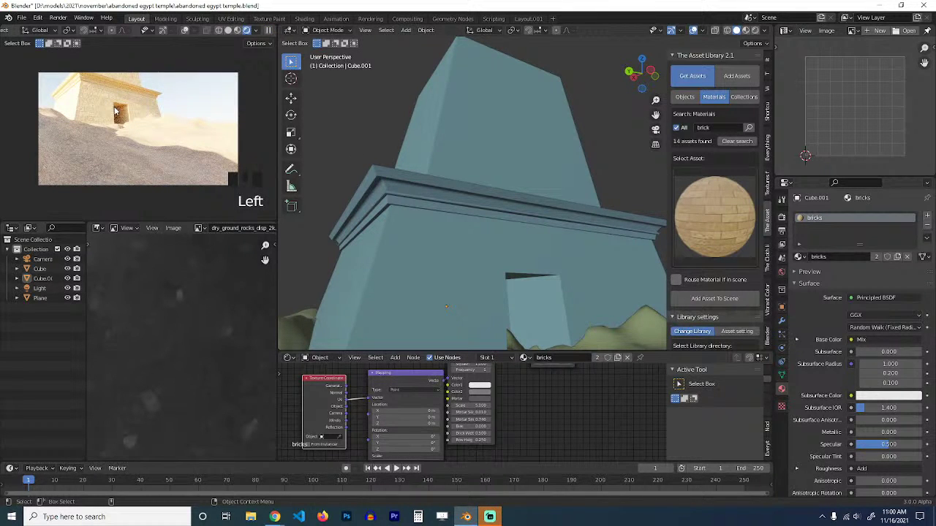
pyautogui.click(450, 160)
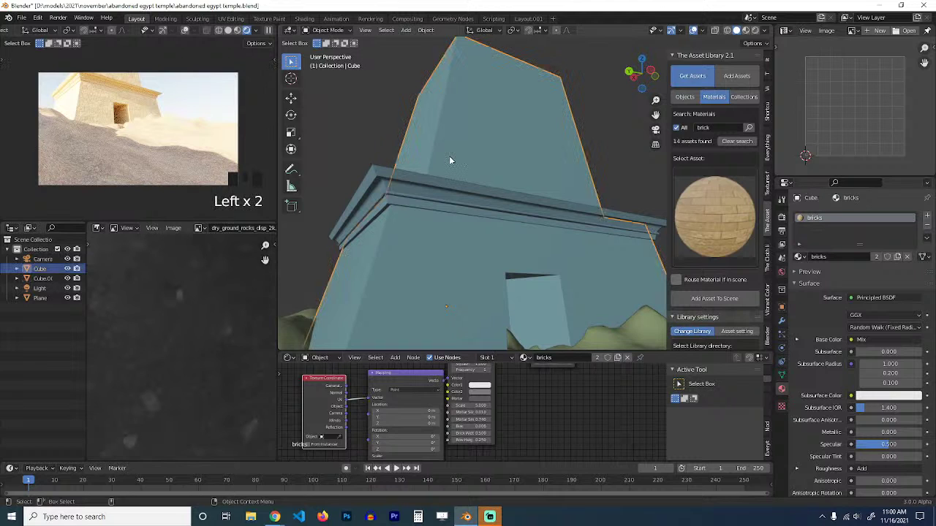
pyautogui.click(487, 181)
pyautogui.moveTo(486, 172); pyautogui.dragTo(396, 176, button='middle')
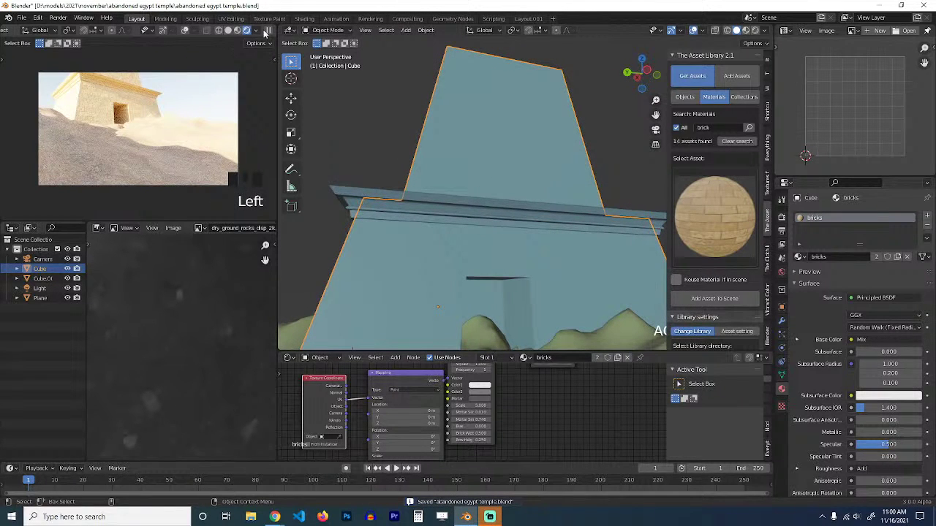
# Add two horizontal loop cuts around the tower's lower section, between the cornice and the doorway.
pyautogui.click(414, 225)
pyautogui.moveTo(414, 226); pyautogui.dragTo(459, 205, button='middle')
pyautogui.click(428, 201)
pyautogui.press('Tab')
pyautogui.hotkey('ctrl', 'r')
pyautogui.click(460, 204)
pyautogui.click(460, 206)
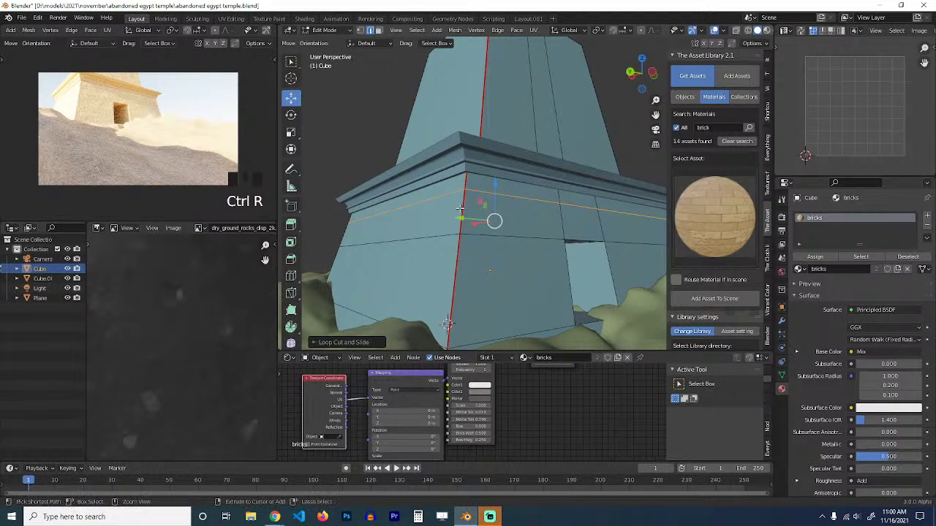
pyautogui.hotkey('ctrl', 'r')
pyautogui.click(461, 208)
pyautogui.click(465, 207)
pyautogui.hotkey('alt', 'a')
# Add vertical loop cuts across the tower's front wall on both sides of the doorway.
pyautogui.moveTo(481, 203); pyautogui.dragTo(472, 214, button='middle')
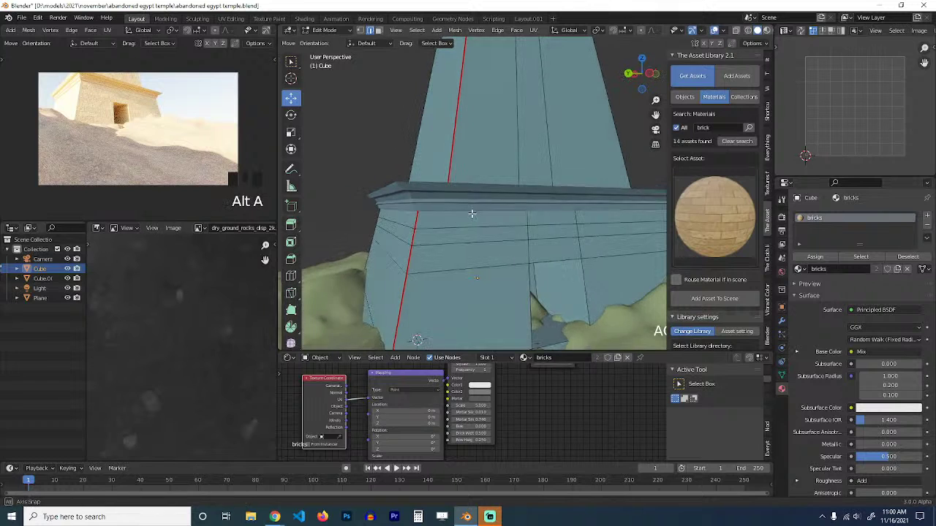
pyautogui.click(461, 225)
pyautogui.click(429, 225)
pyautogui.scroll(-4, 432, 212)
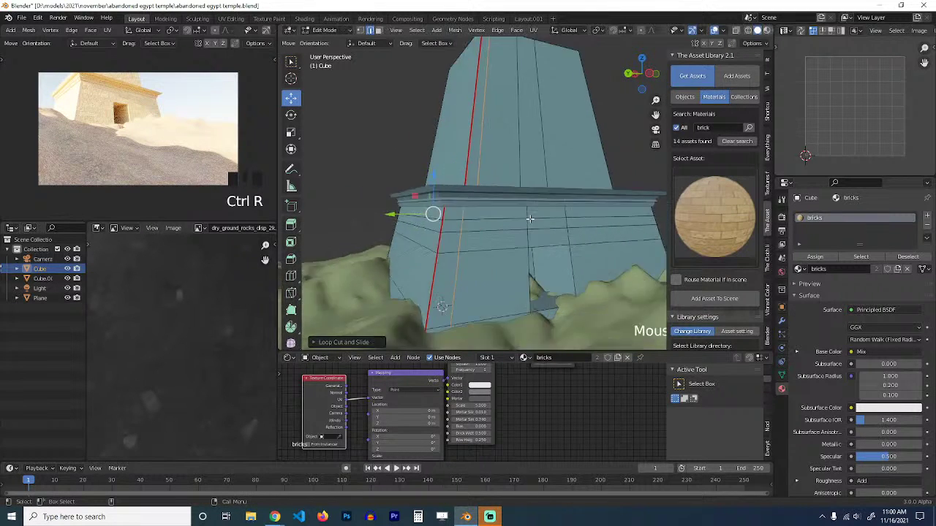
pyautogui.scroll(3, 578, 226)
pyautogui.click(579, 225)
pyautogui.rightClick(530, 225)
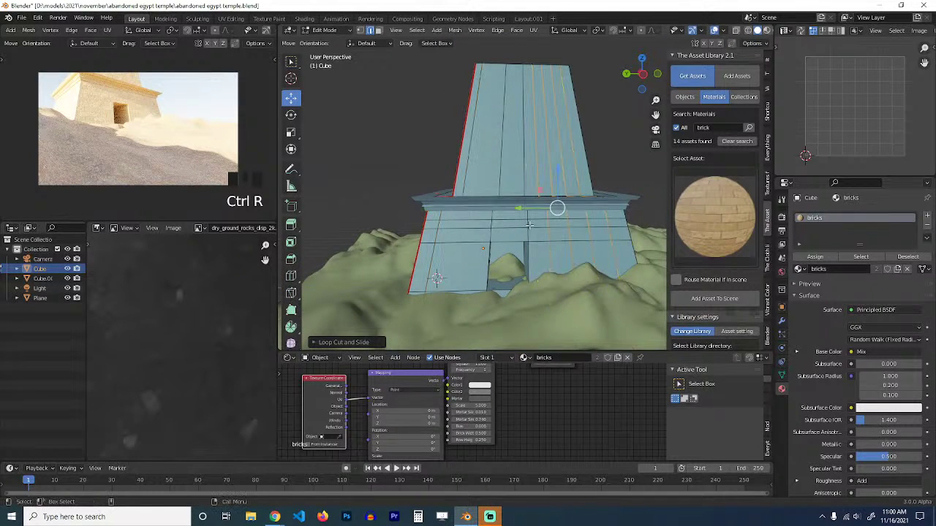
pyautogui.scroll(3, 459, 221)
pyautogui.click(459, 221)
pyautogui.rightClick(457, 221)
# Select four small faces in a row above the doorway and extrude them inward as window recesses.
pyautogui.press('3')
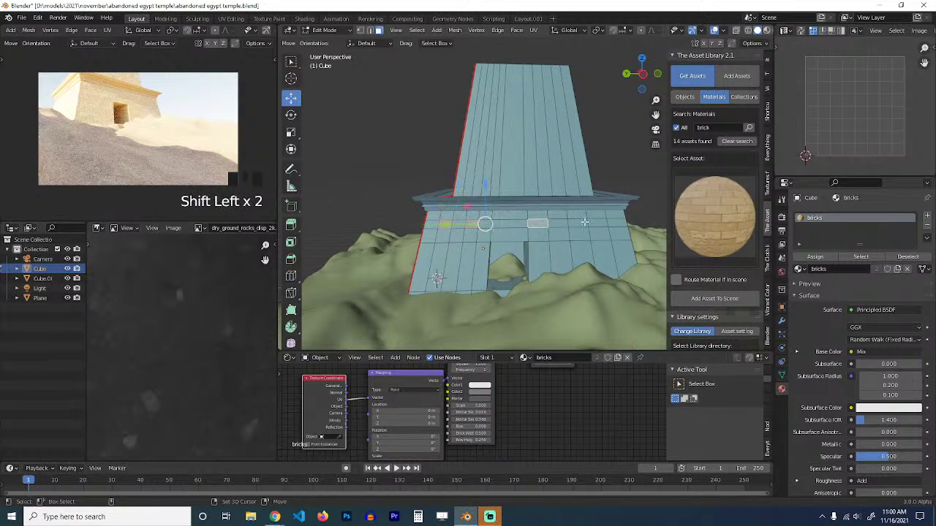
pyautogui.moveTo(619, 208); pyautogui.dragTo(565, 249, button='middle')
pyautogui.press('e')
pyautogui.click(471, 253)
pyautogui.press('Tab')
pyautogui.press('Tab')
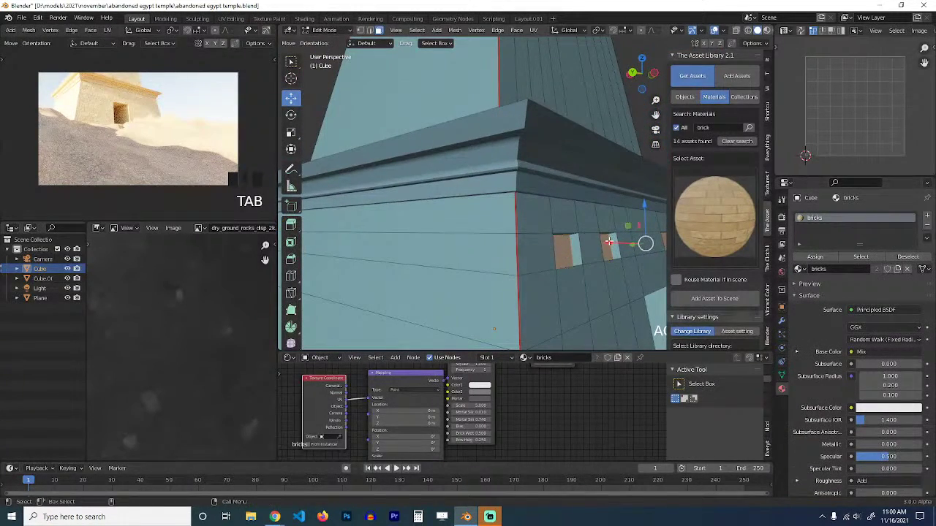
pyautogui.moveTo(609, 241); pyautogui.dragTo(576, 242)
# Return to Object Mode, clear the selection and save the file.
pyautogui.press('Tab')
pyautogui.scroll(-5, 572, 261)
pyautogui.moveTo(572, 261); pyautogui.dragTo(543, 239, button='middle')
pyautogui.hotkey('alt', 'a')
pyautogui.scroll(3, 518, 274)
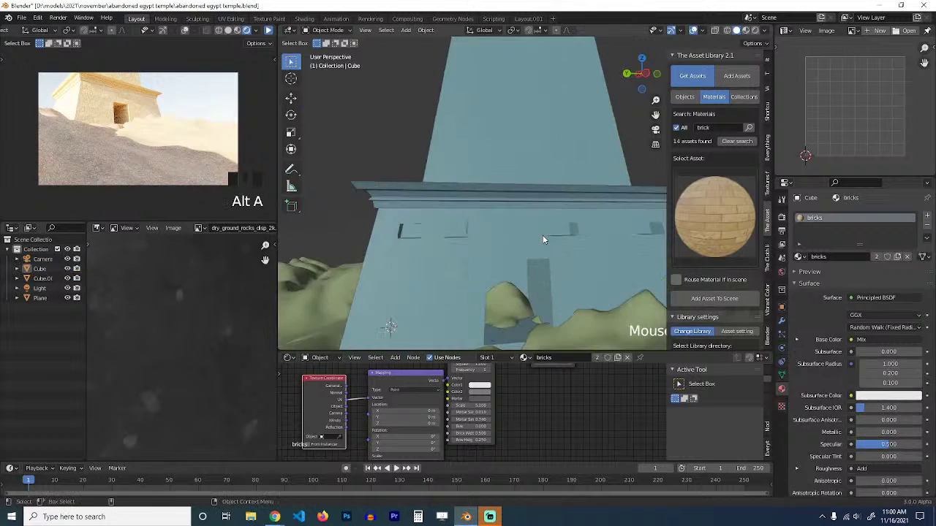
pyautogui.scroll(-5, 543, 240)
pyautogui.hotkey('ctrl', 's')
# Select the tower and its cornice, duplicate both and place the copy beside the original in top view.
pyautogui.click(530, 234)
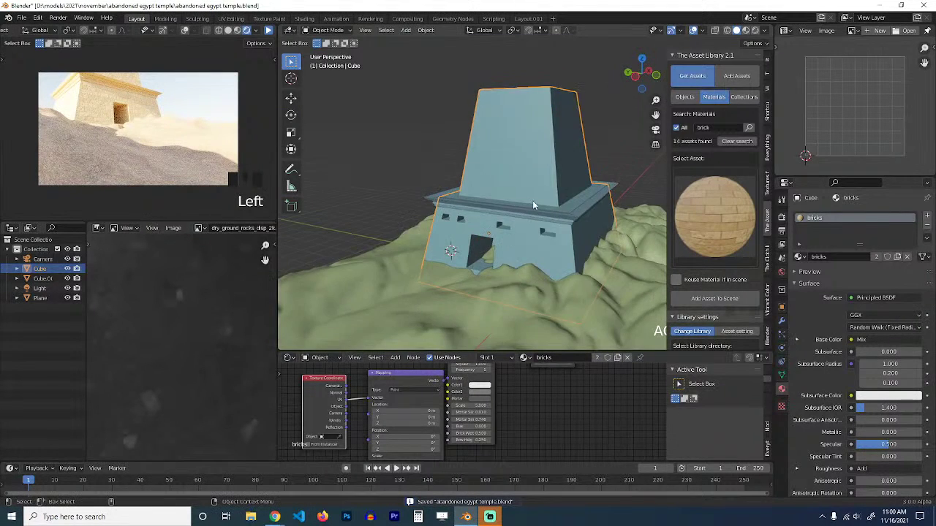
pyautogui.scroll(-3, 533, 200)
pyautogui.scroll(3, 564, 215)
pyautogui.keyDown('shift'); pyautogui.click(564, 215); pyautogui.keyUp('shift')
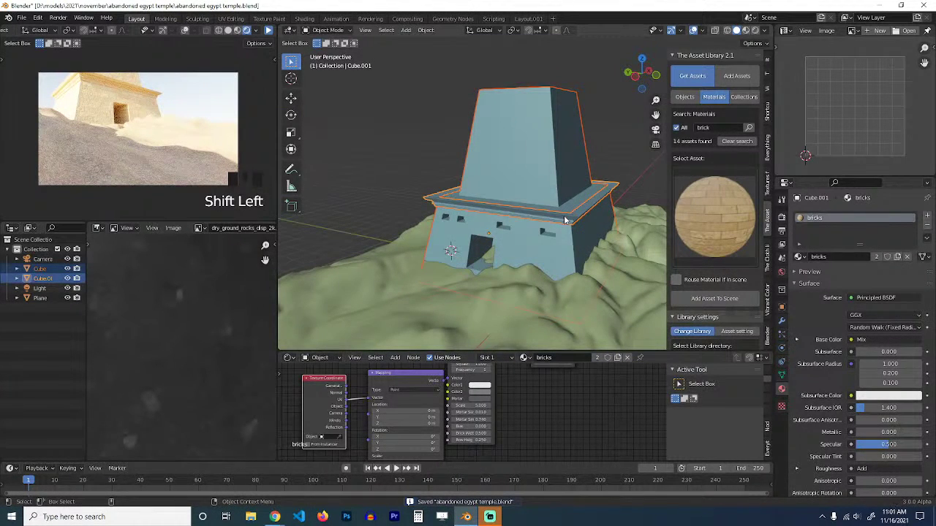
pyautogui.press('KP_7')
pyautogui.scroll(-7, 564, 215)
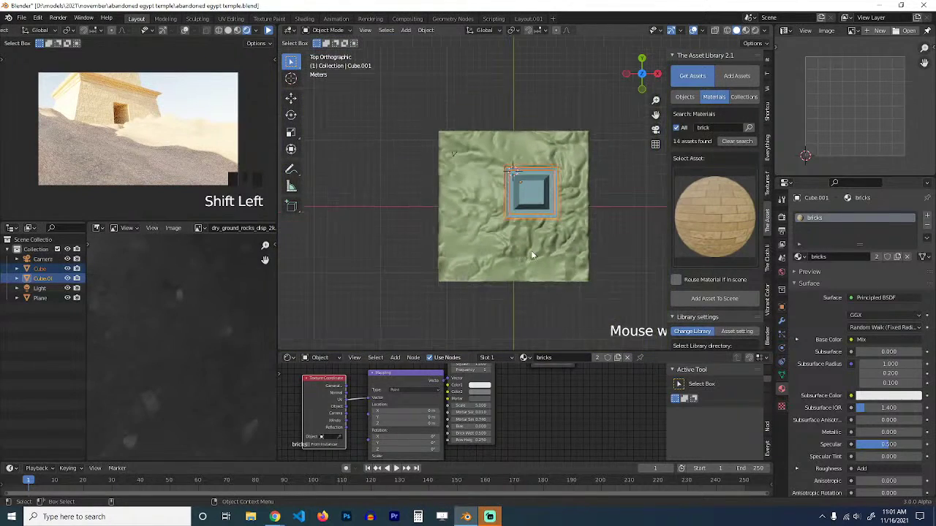
pyautogui.keyDown('shift'); pyautogui.moveTo(505, 245); pyautogui.dragTo(477, 189, button='middle'); pyautogui.keyUp('shift')
pyautogui.hotkey('shift', 'd')
pyautogui.click(494, 242)
# Switch the main viewport to Material Preview and scale the copied tower and cornice down horizontally, keeping their height.
pyautogui.moveTo(493, 243); pyautogui.dragTo(614, 102, button='middle')
pyautogui.scroll(4, 589, 123)
pyautogui.click(746, 30)
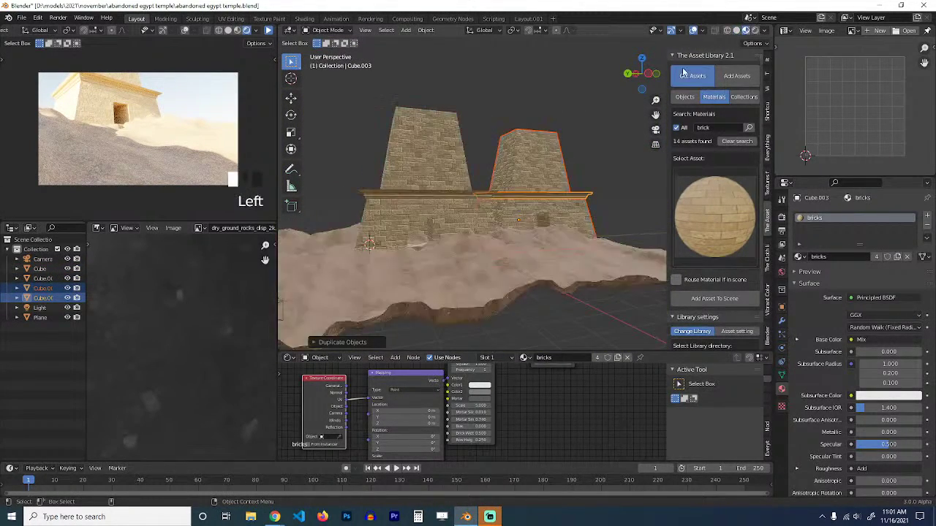
pyautogui.moveTo(541, 208); pyautogui.dragTo(549, 193, button='middle')
pyautogui.press('s')
pyautogui.hotkey('shift', 'z')
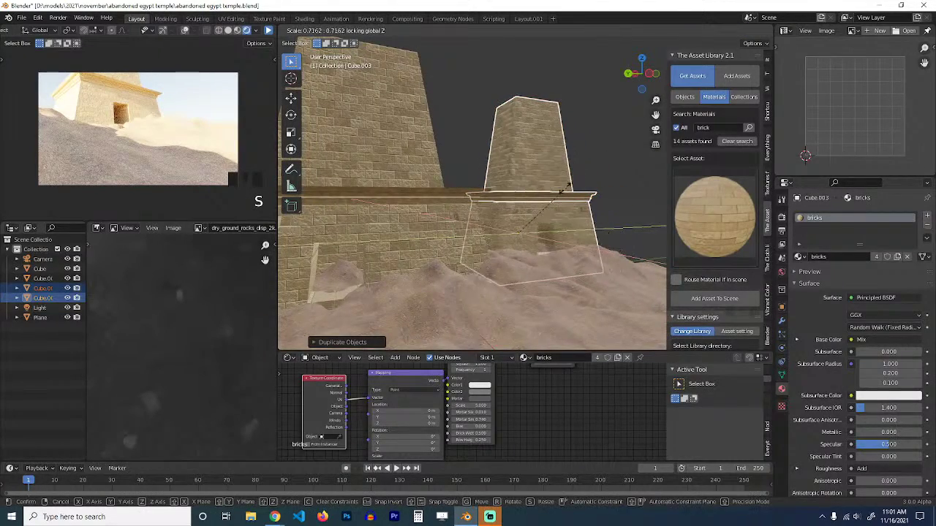
pyautogui.click(538, 207)
# Duplicate the narrow tower's cornice, raise the copy along Z near the tower's top and scale it to about 0.6.
pyautogui.click(529, 144)
pyautogui.scroll(4, 530, 144)
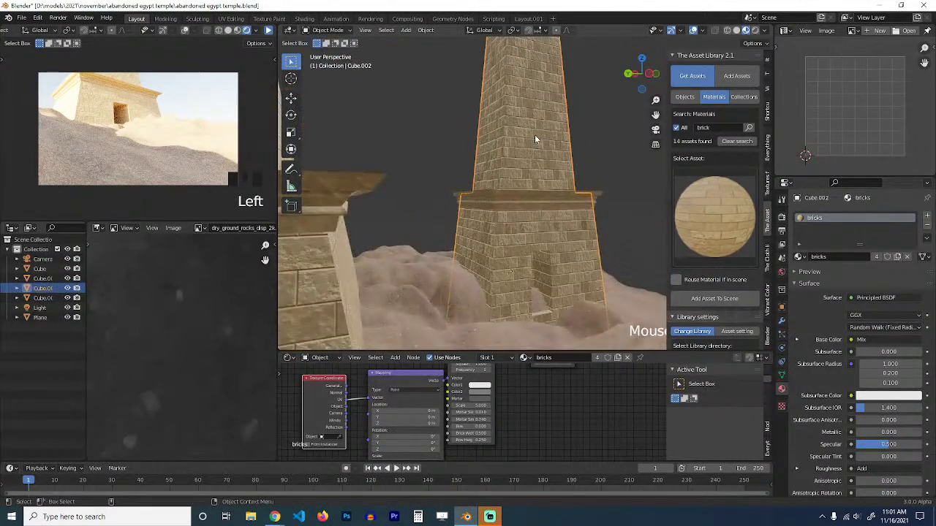
pyautogui.moveTo(534, 134); pyautogui.dragTo(522, 201, button='middle')
pyautogui.click(527, 229)
pyautogui.hotkey('shift', 'd')
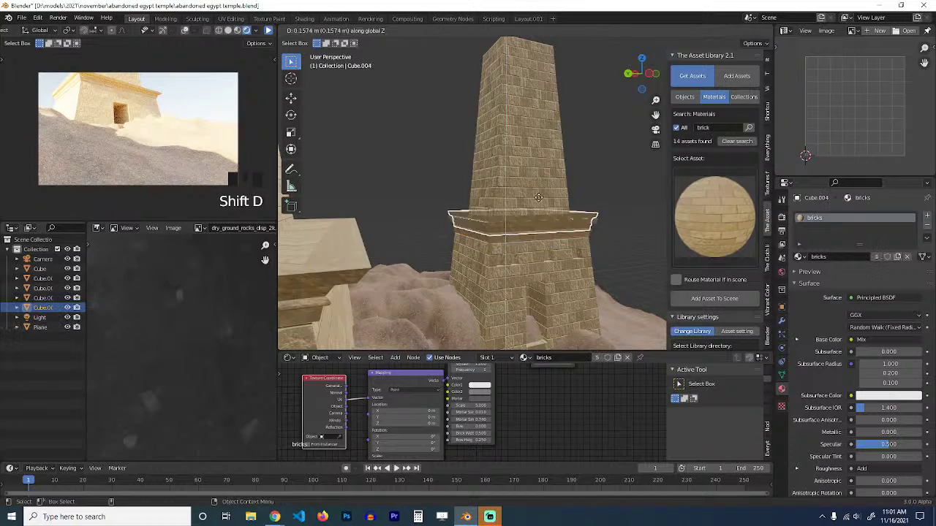
pyautogui.press('s')
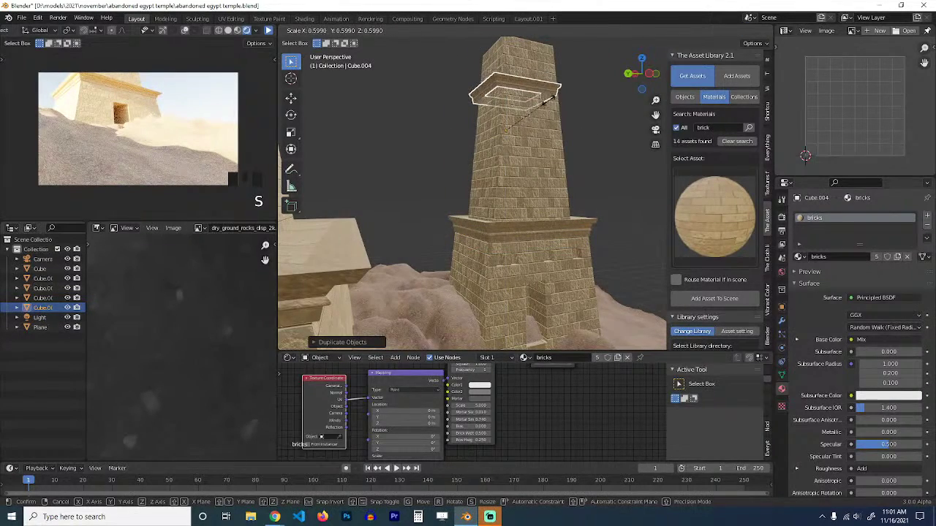
pyautogui.click(549, 100)
pyautogui.hotkey('alt', 'a')
# Set the small upper cornice's origin to its geometry.
pyautogui.moveTo(545, 102); pyautogui.dragTo(475, 141, button='middle')
pyautogui.click(467, 95)
pyautogui.rightClick(437, 155)
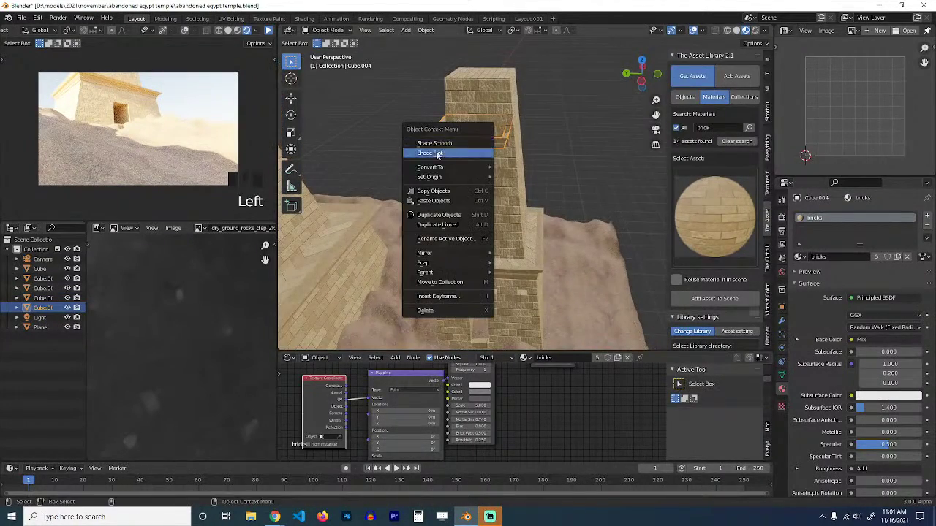
pyautogui.moveTo(479, 177)
pyautogui.click(530, 188)
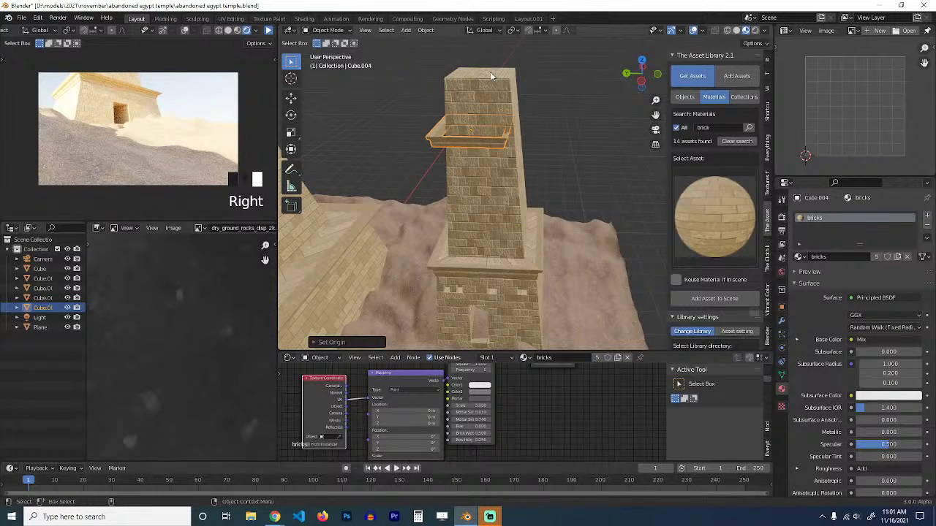
# Select the narrow tower's top faces and snap the 3D cursor to their centre.
pyautogui.click(492, 76)
pyautogui.press('Tab')
pyautogui.moveTo(490, 72); pyautogui.dragTo(517, 119, button='middle')
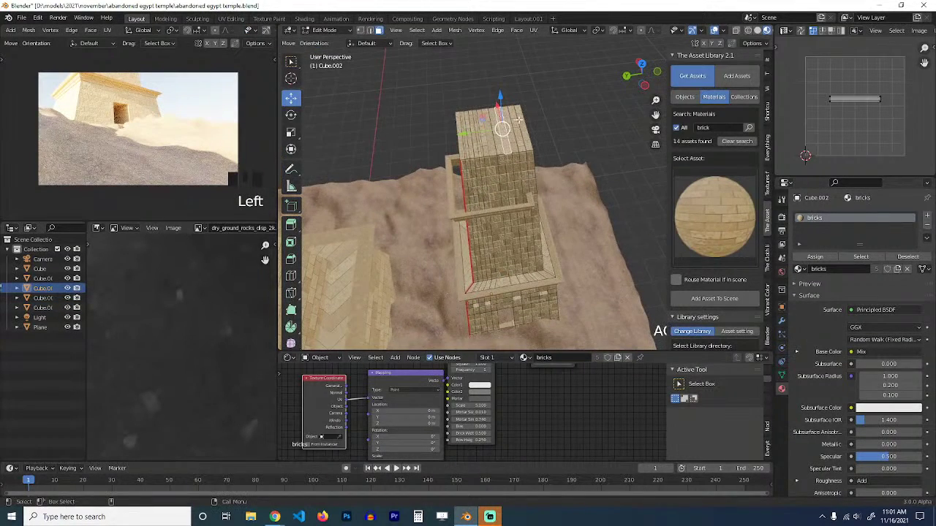
pyautogui.keyDown('ctrl'); pyautogui.click(462, 134); pyautogui.keyUp('ctrl')
pyautogui.hotkey('shift', 'd')
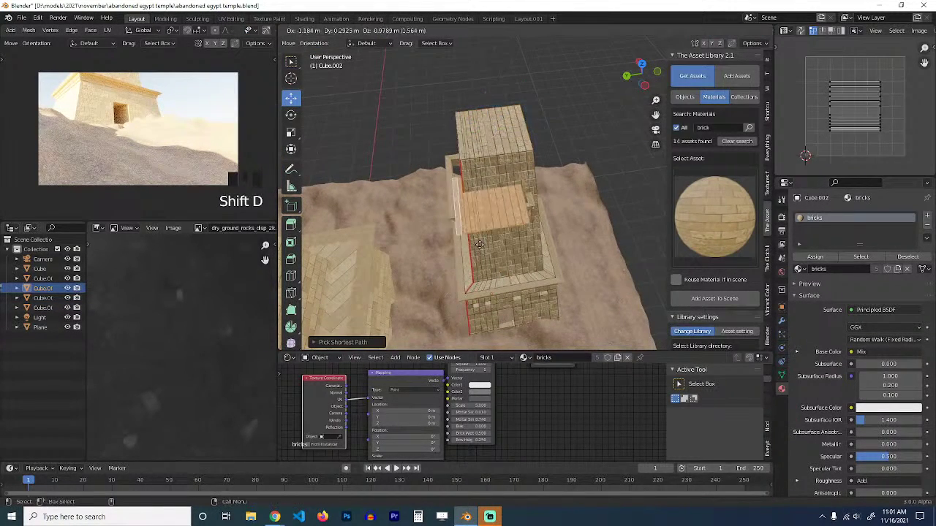
pyautogui.rightClick(498, 128)
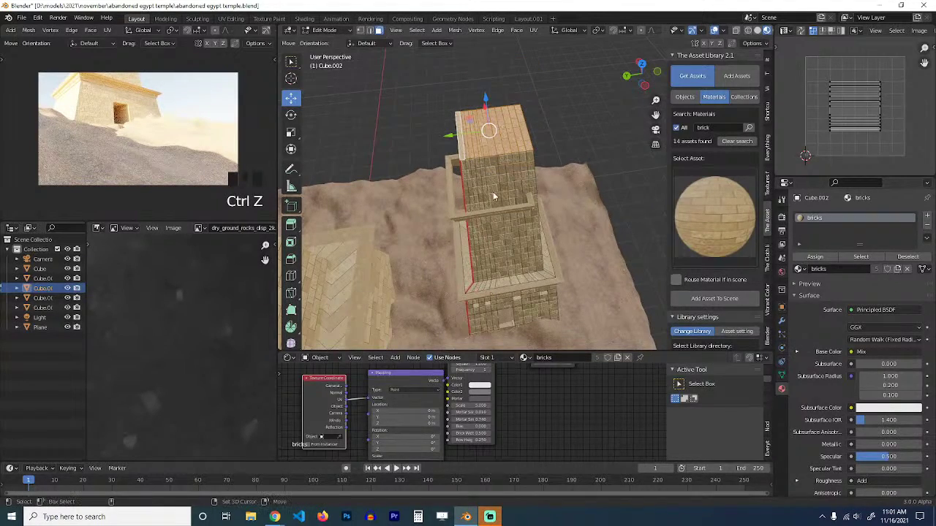
pyautogui.press('Tab')
# Snap the small cornice to the 3D cursor so it caps the narrow tower.
pyautogui.moveTo(476, 221); pyautogui.dragTo(488, 154, button='middle')
pyautogui.click(495, 138)
pyautogui.hotkey('shift', 's')
pyautogui.click(508, 83)
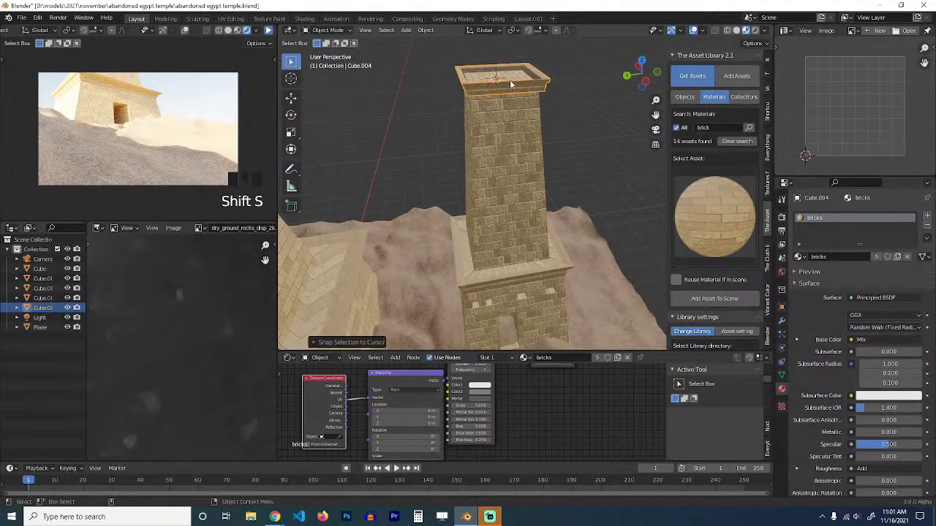
# Select the small cornice's inner face ring and move it inward along its normals to thicken the rim over the roof.
pyautogui.moveTo(510, 85); pyautogui.dragTo(521, 259, button='middle')
pyautogui.scroll(3, 499, 86)
pyautogui.click(521, 259)
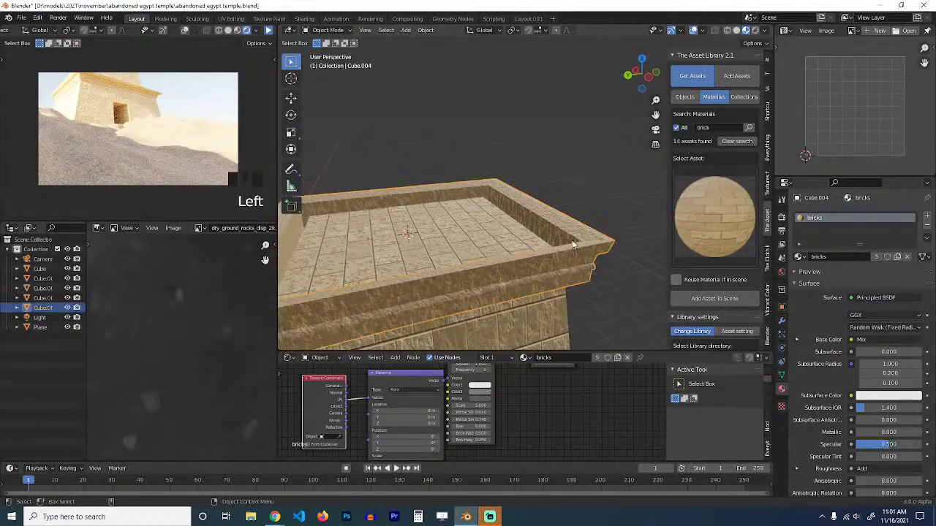
pyautogui.press('Tab')
pyautogui.keyDown('alt'); pyautogui.click(486, 193); pyautogui.keyUp('alt')
pyautogui.hotkey('alt', 's')
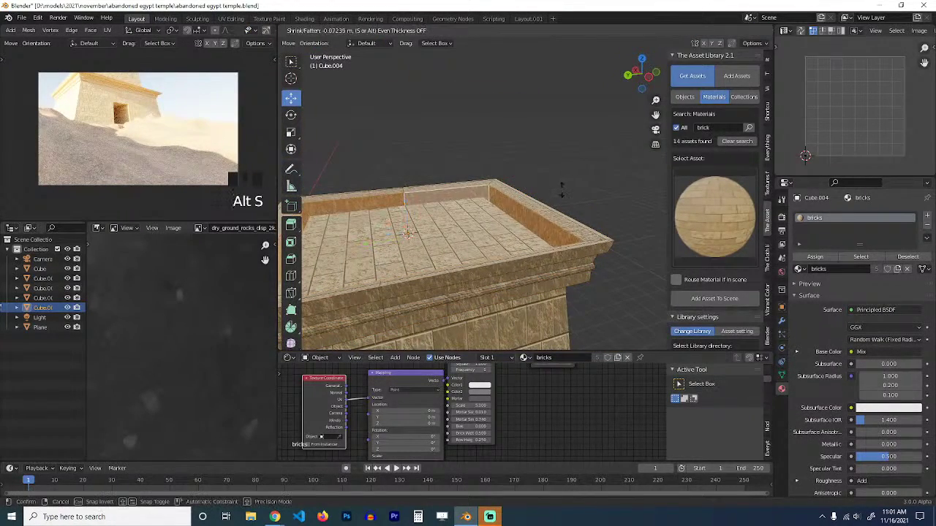
pyautogui.click(605, 126)
pyautogui.press('Tab')
pyautogui.scroll(-5, 533, 229)
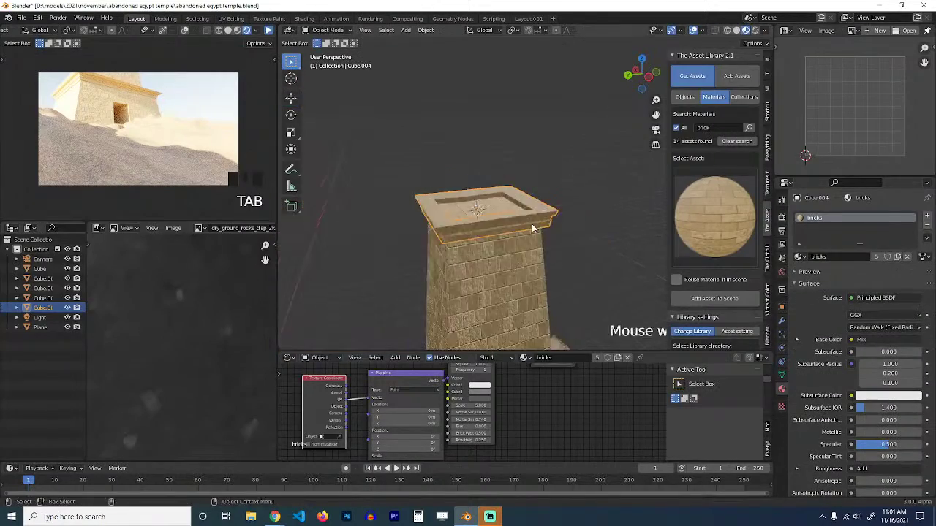
pyautogui.hotkey('alt', 'a')
pyautogui.moveTo(533, 229); pyautogui.dragTo(514, 175, button='middle')
pyautogui.scroll(-3, 532, 199)
pyautogui.moveTo(506, 218); pyautogui.dragTo(468, 238, button='middle')
pyautogui.scroll(3, 466, 226)
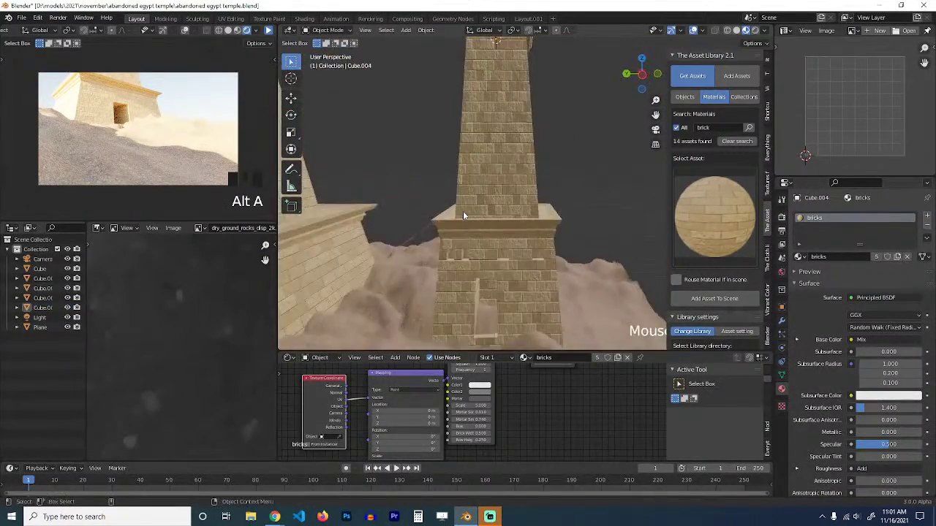
pyautogui.keyDown('shift'); pyautogui.moveTo(506, 299); pyautogui.dragTo(505, 200, button='middle'); pyautogui.keyUp('shift')
pyautogui.click(506, 200)
pyautogui.press('Tab')
pyautogui.scroll(5, 505, 200)
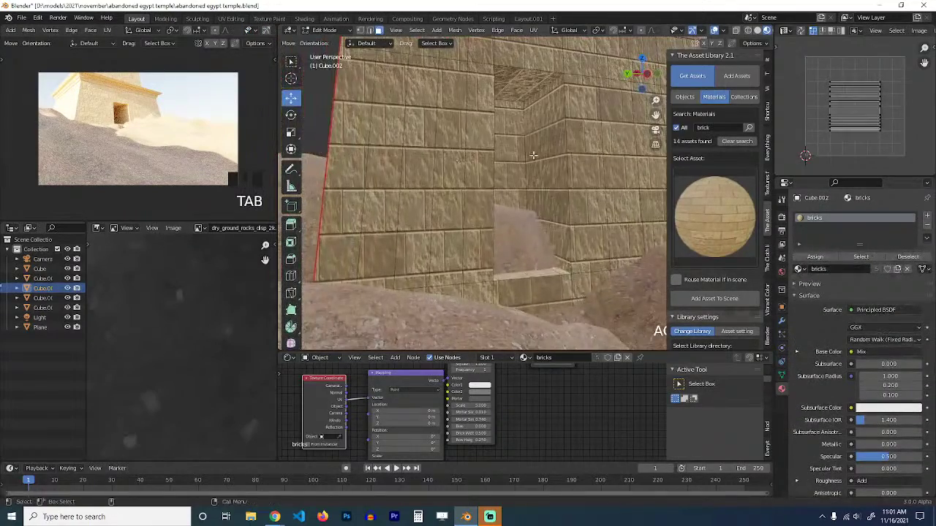
pyautogui.keyDown('alt'); pyautogui.click(527, 91); pyautogui.keyUp('alt')
pyautogui.scroll(-3, 468, 243)
pyautogui.scroll(-3, 464, 223)
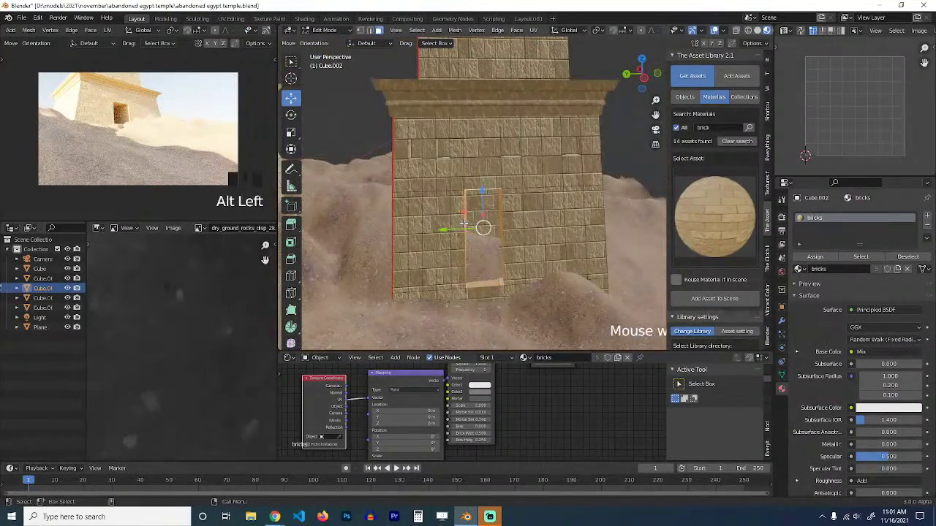
pyautogui.press('Tab')
pyautogui.scroll(-2, 482, 221)
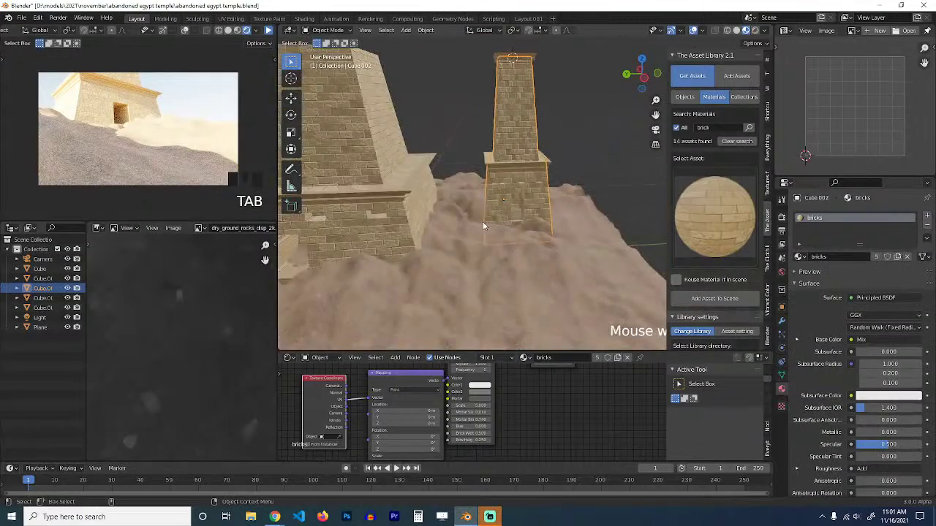
pyautogui.hotkey('ctrl', 'z')
pyautogui.hotkey('ctrl', 'z')
pyautogui.hotkey('ctrl', 'z')
pyautogui.press('Tab')
pyautogui.scroll(-5, 481, 228)
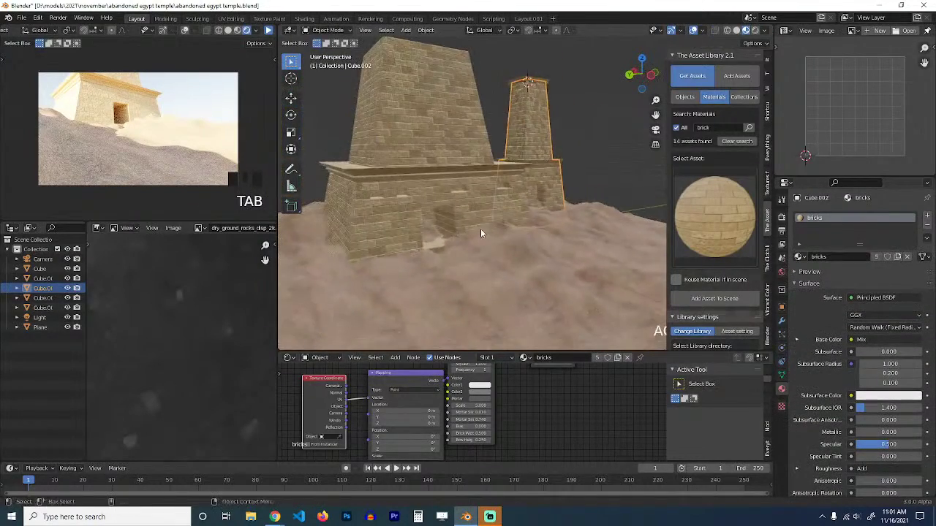
# Save the file with nothing selected and refresh the rendered camera preview.
pyautogui.hotkey('alt', 'a')
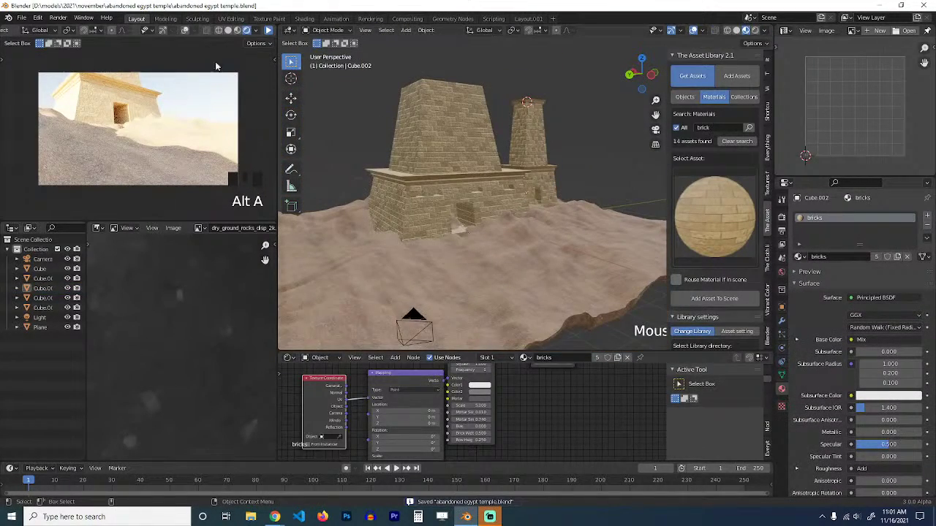
pyautogui.click(268, 30)
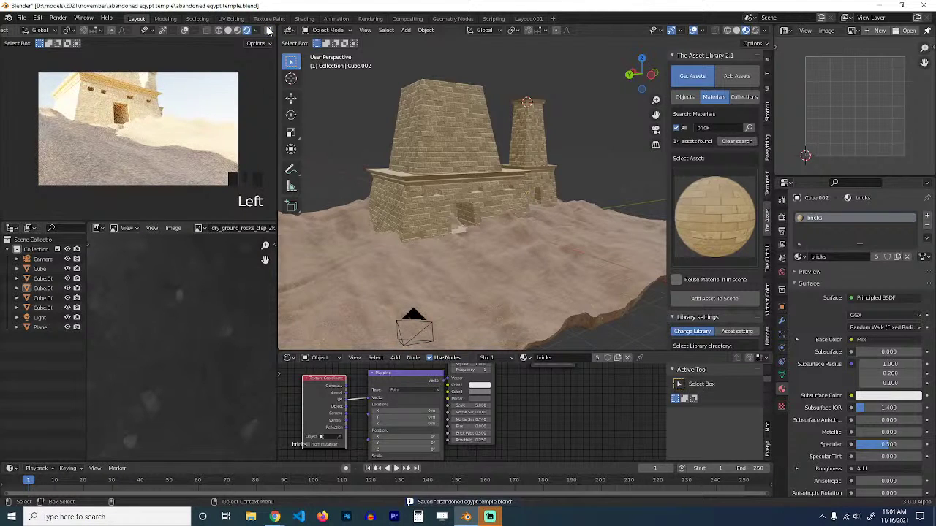
pyautogui.click(269, 30)
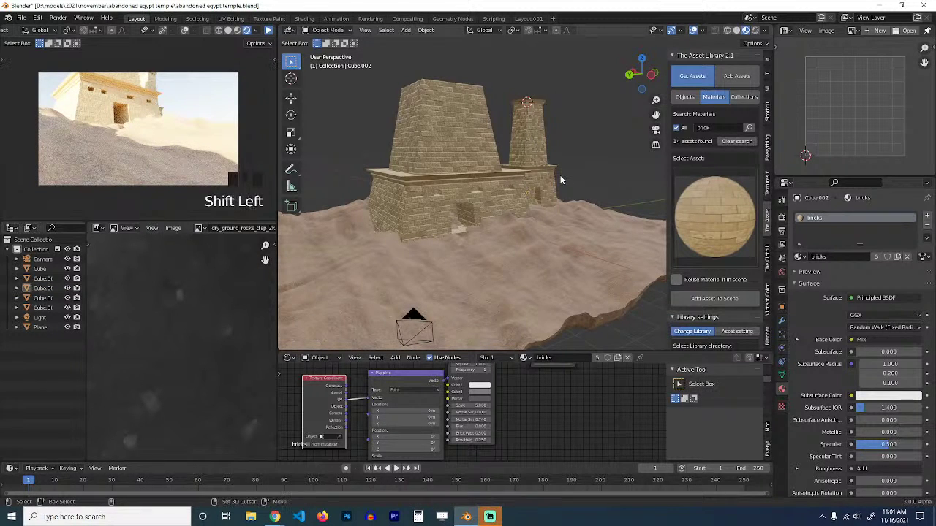
# Move the narrow tower together with both of its cornices closer alongside the main tower, working in top view.
pyautogui.moveTo(537, 104); pyautogui.dragTo(542, 171, button='middle')
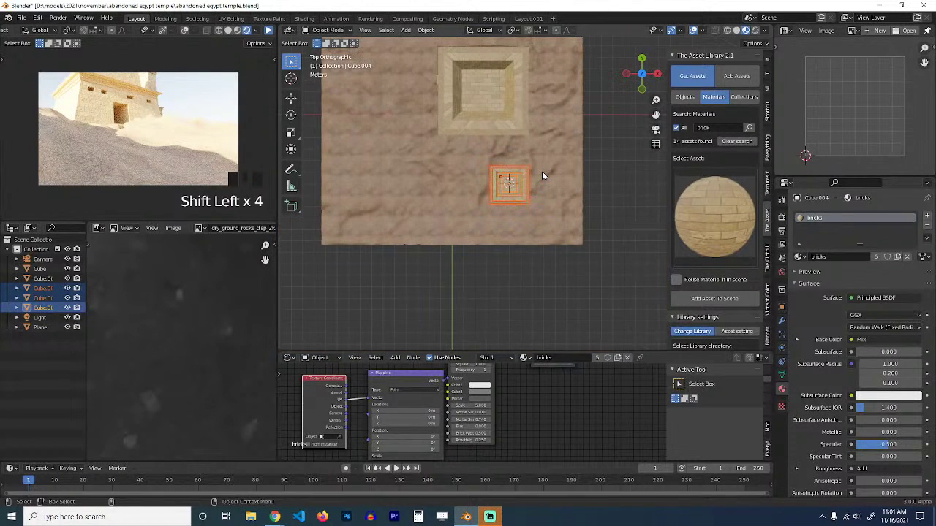
pyautogui.press('g')
pyautogui.click(487, 160)
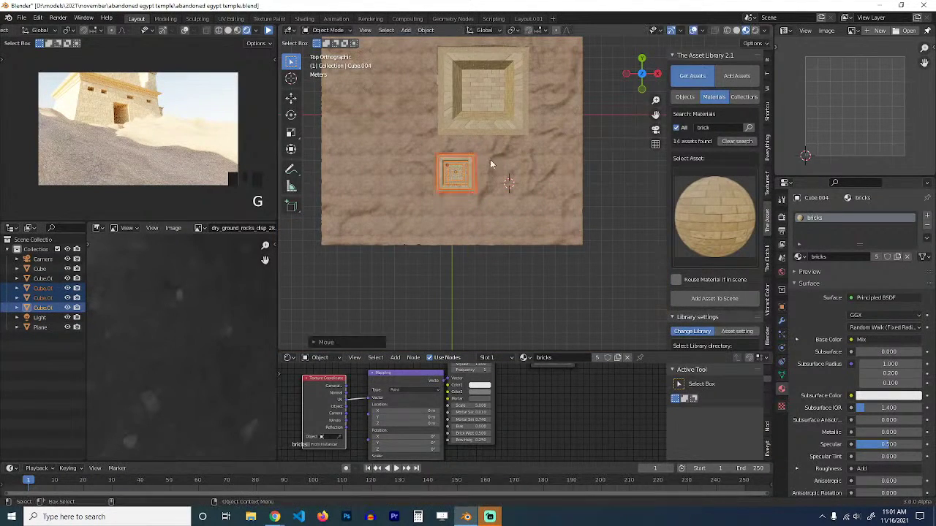
pyautogui.click(269, 31)
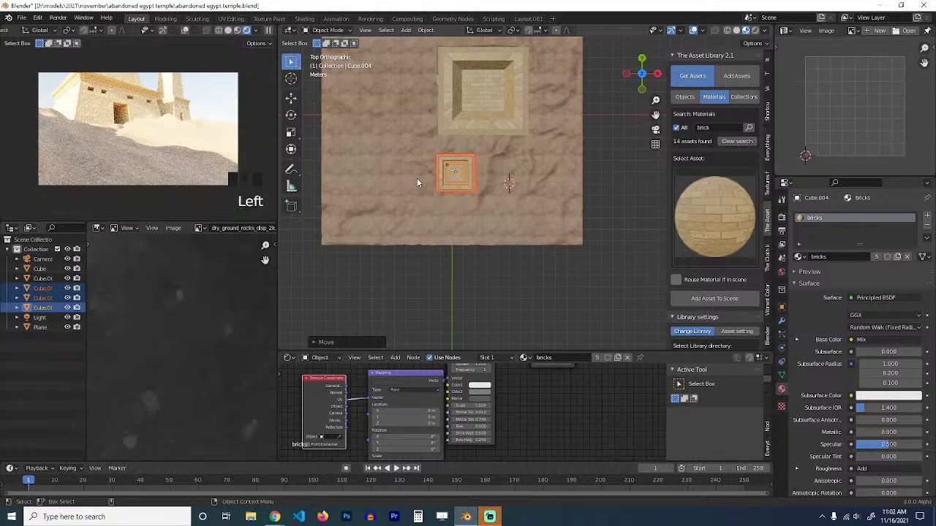
pyautogui.press('g')
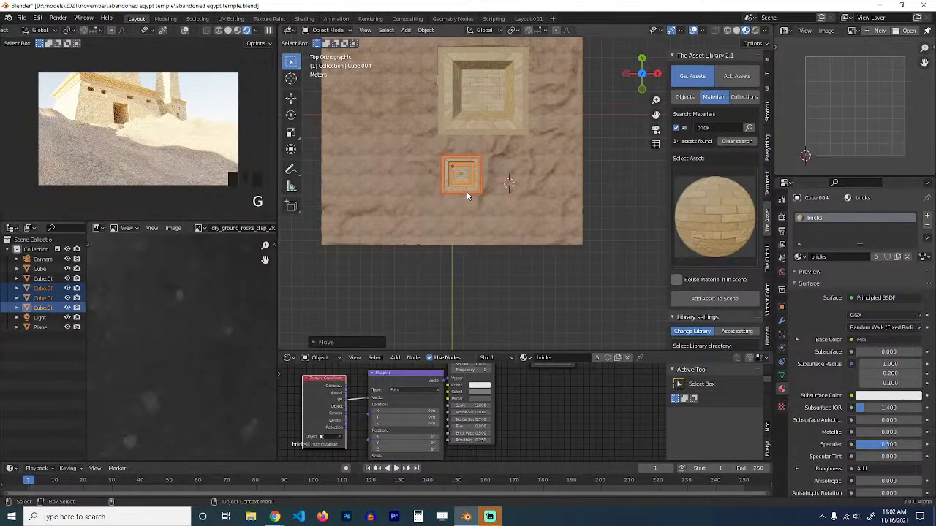
# Lengthen the narrow tower and its cornices by moving all their vertices on the +X side outward along X.
pyautogui.press('Tab')
pyautogui.press('1')
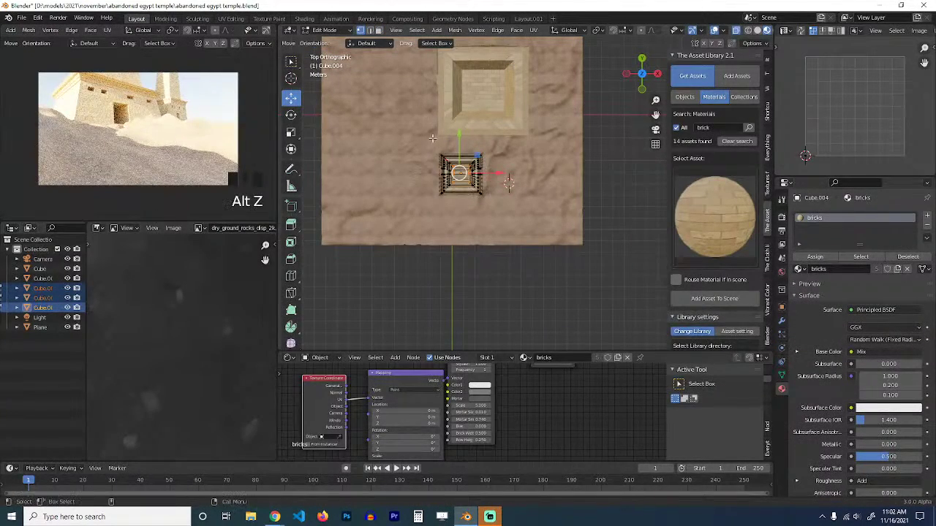
pyautogui.moveTo(531, 224); pyautogui.dragTo(532, 225)
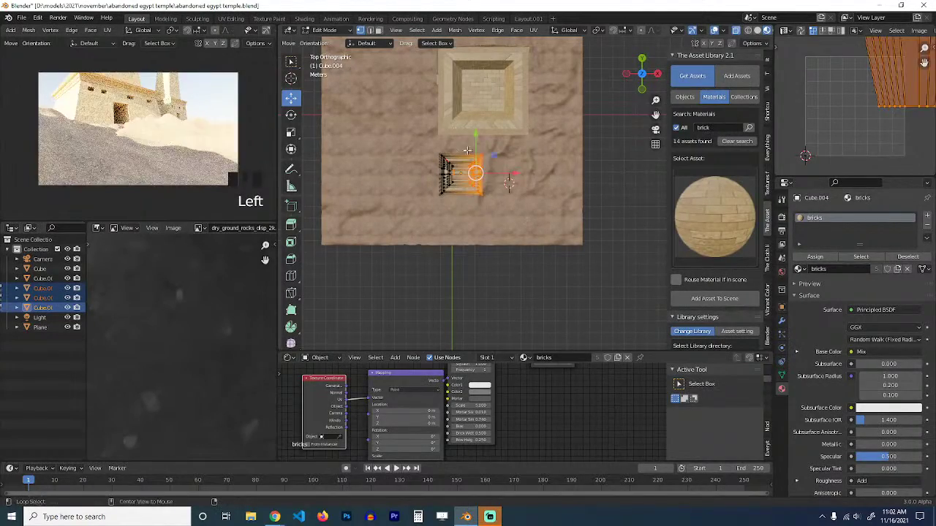
pyautogui.moveTo(465, 137); pyautogui.dragTo(522, 244)
pyautogui.moveTo(522, 172); pyautogui.dragTo(602, 170)
# Unwrap all faces of the lengthened tower and its cornices with Smart UV Project at the default settings.
pyautogui.press('Tab')
pyautogui.scroll(-1, 447, 223)
pyautogui.keyDown('shift'); pyautogui.moveTo(464, 201); pyautogui.dragTo(454, 151, button='middle'); pyautogui.keyUp('shift')
pyautogui.press('Tab')
pyautogui.scroll(2, 453, 152)
pyautogui.press('a')
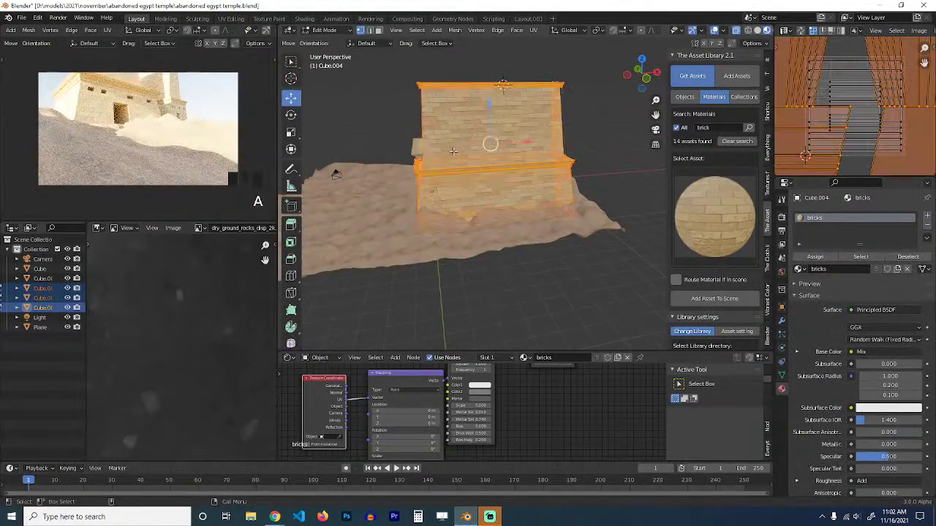
pyautogui.press('u')
pyautogui.click(462, 143)
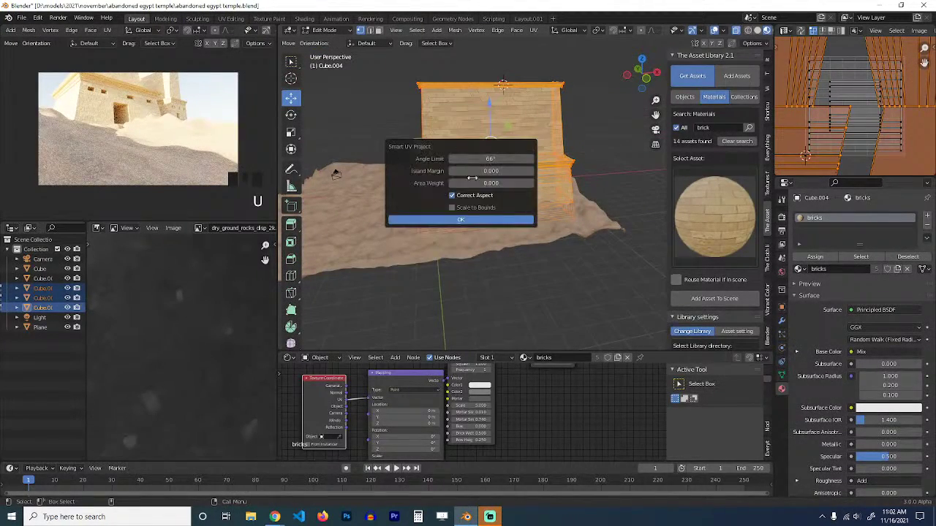
pyautogui.click(479, 220)
# Rotate all UVs of the side tower and its cornices by 90 degrees and scale them up to shrink the brick pattern.
pyautogui.press('`')
pyautogui.moveTo(458, 207); pyautogui.dragTo(557, 191, button='middle')
pyautogui.press('Tab')
pyautogui.write('a')
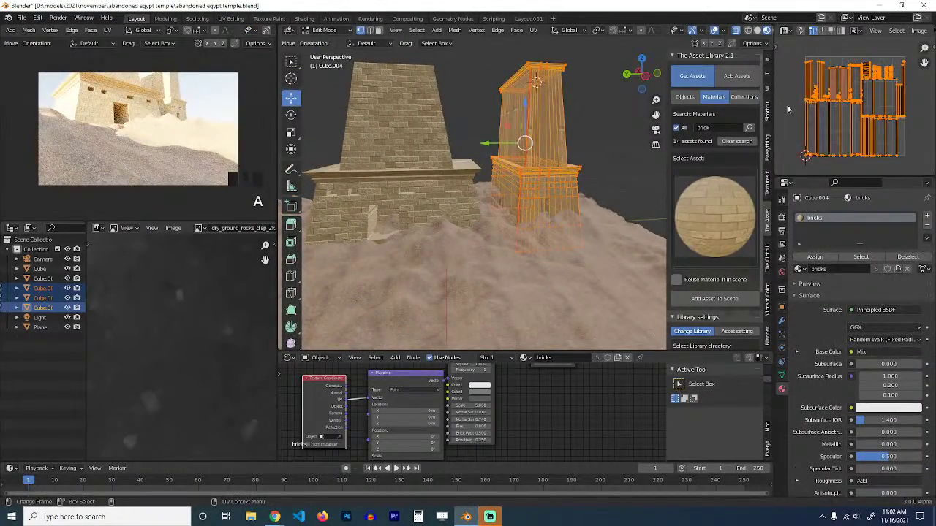
pyautogui.write('r90')
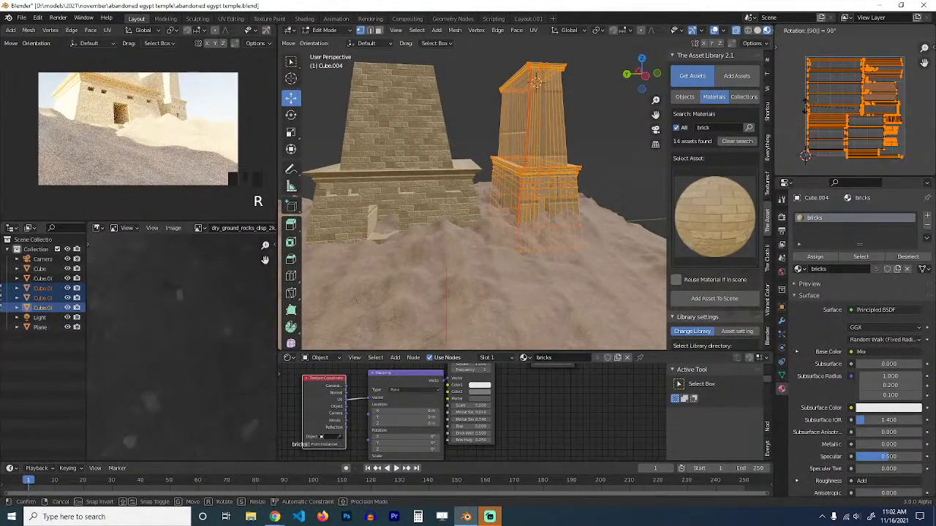
pyautogui.press('Return')
pyautogui.press('s')
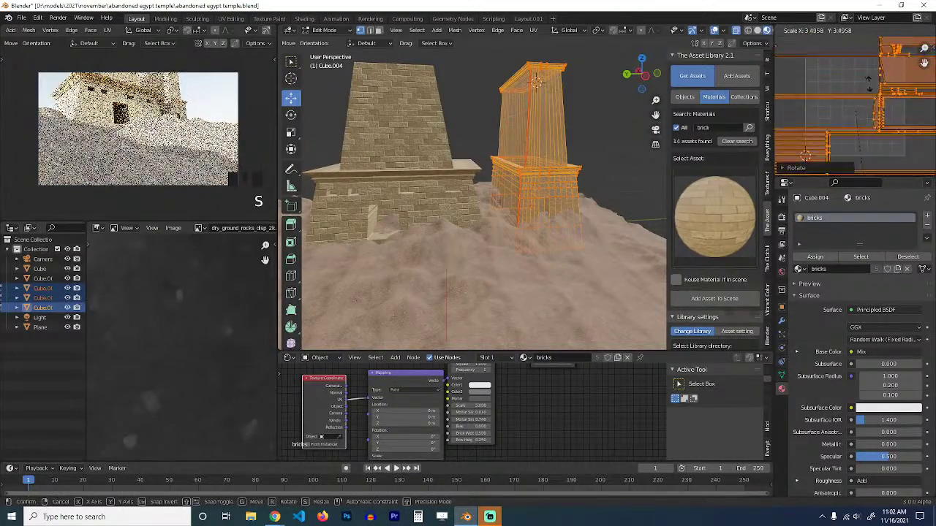
pyautogui.press('Tab')
pyautogui.press('Tab')
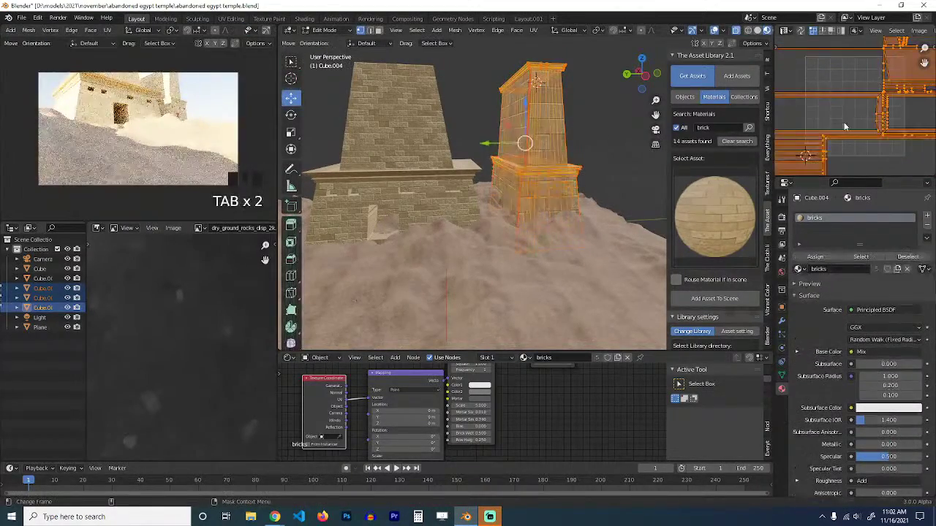
pyautogui.press('s')
pyautogui.click(841, 125)
pyautogui.press('Tab')
pyautogui.press('`')
pyautogui.moveTo(568, 82); pyautogui.dragTo(573, 78, button='middle')
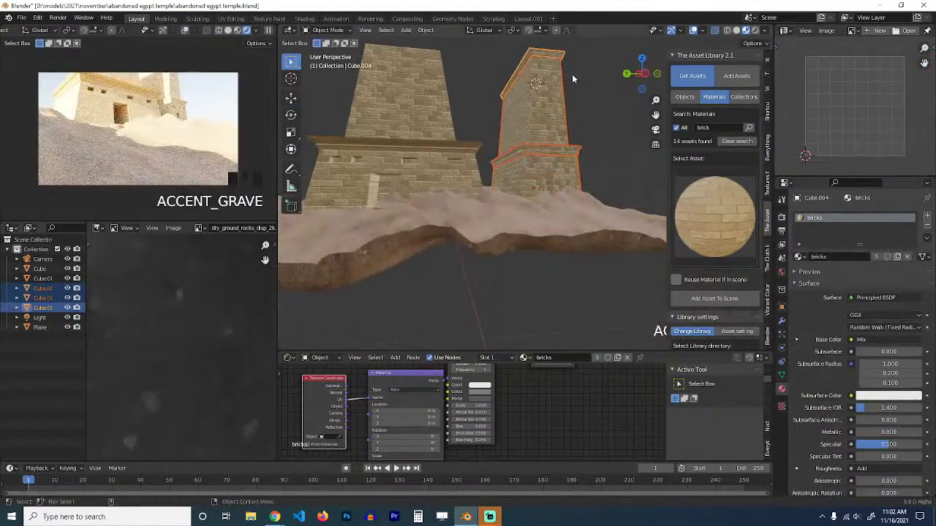
# Duplicate the side tower with both cornices and place the copy on the opposite side of the main tower.
pyautogui.hotkey('alt', 'a')
pyautogui.click(544, 85)
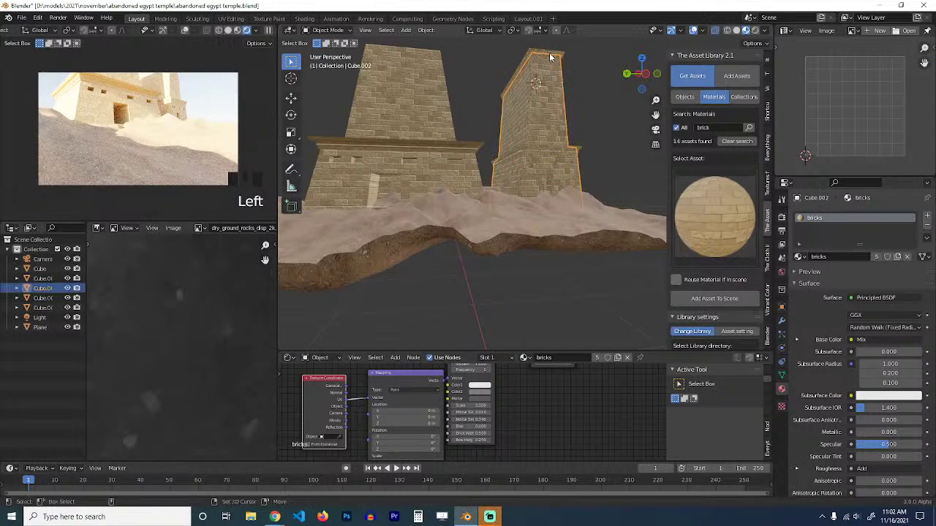
pyautogui.keyDown('shift'); pyautogui.click(550, 57); pyautogui.keyUp('shift')
pyautogui.keyDown('shift'); pyautogui.click(546, 153); pyautogui.keyUp('shift')
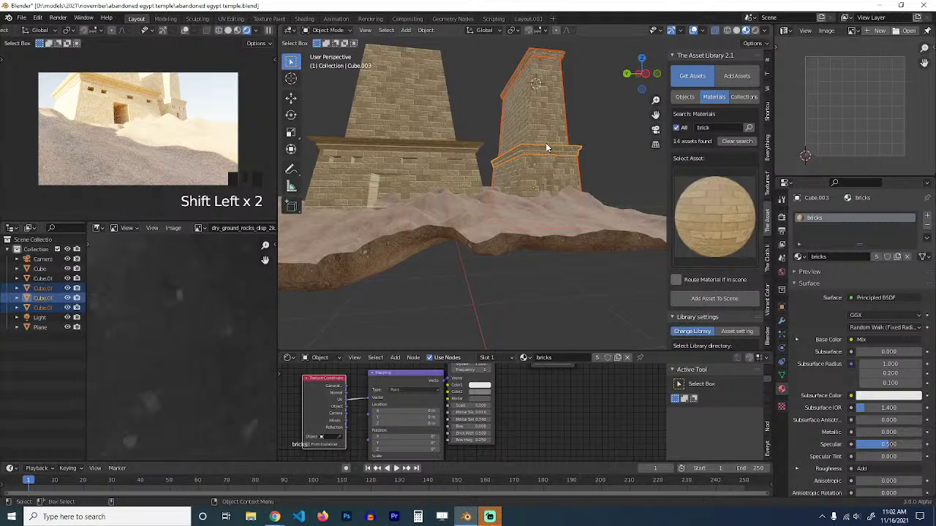
pyautogui.press('KP_7')
pyautogui.scroll(-3, 547, 143)
pyautogui.keyDown('shift'); pyautogui.moveTo(546, 144); pyautogui.dragTo(489, 179, button='middle'); pyautogui.keyUp('shift')
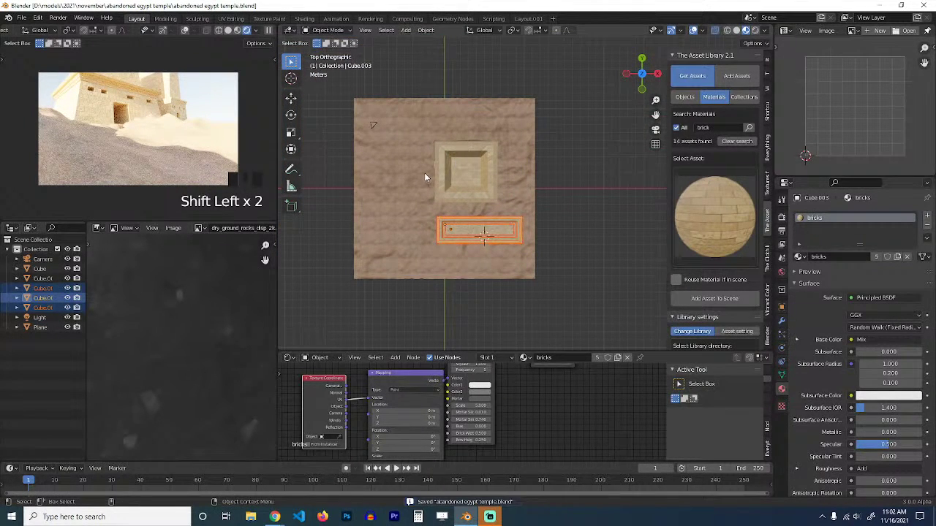
pyautogui.keyDown('shift'); pyautogui.moveTo(425, 176); pyautogui.dragTo(420, 210, button='middle'); pyautogui.keyUp('shift')
pyautogui.hotkey('shift', 'd')
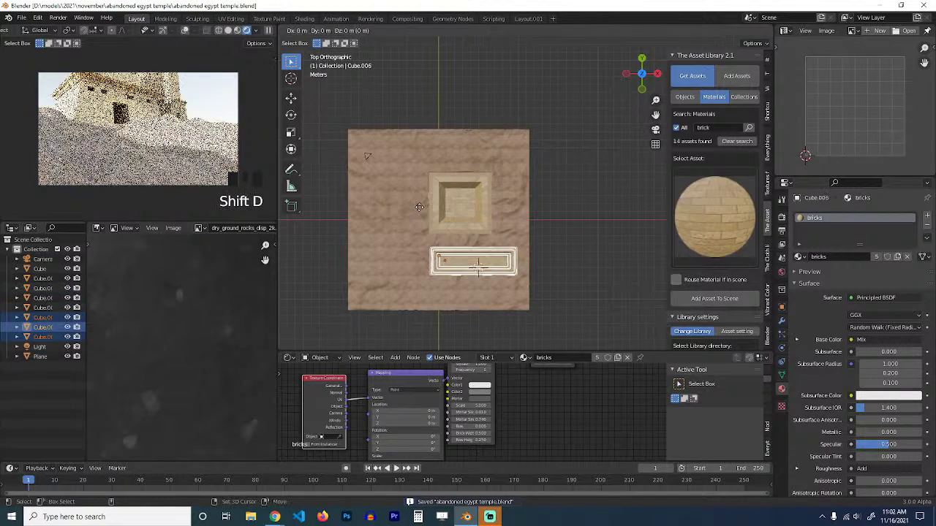
pyautogui.click(457, 93)
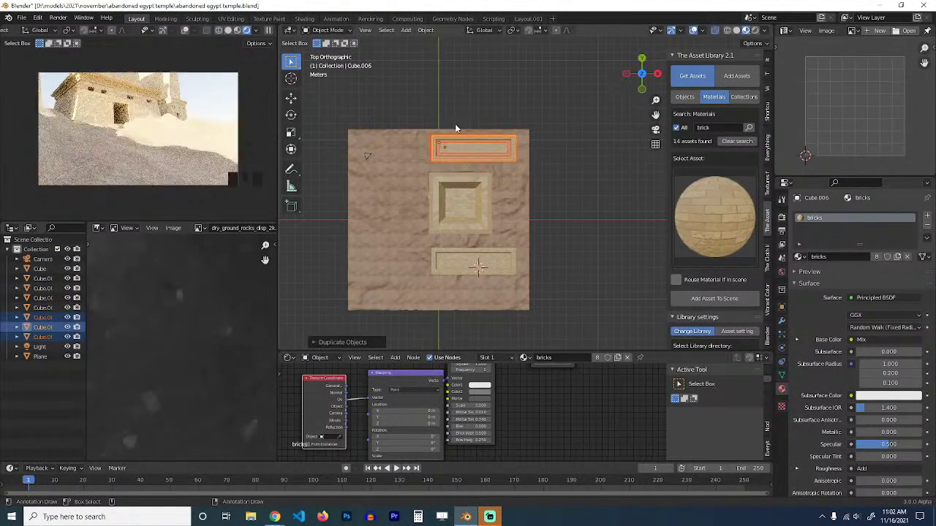
# Deselect everything and save the file.
pyautogui.hotkey('alt', 'a')
pyautogui.moveTo(486, 133); pyautogui.dragTo(528, 198, button='middle')
pyautogui.hotkey('ctrl', 's')
# Try duplicating the central tower with its cornice and placing the copy in front of the temple.
pyautogui.click(527, 212)
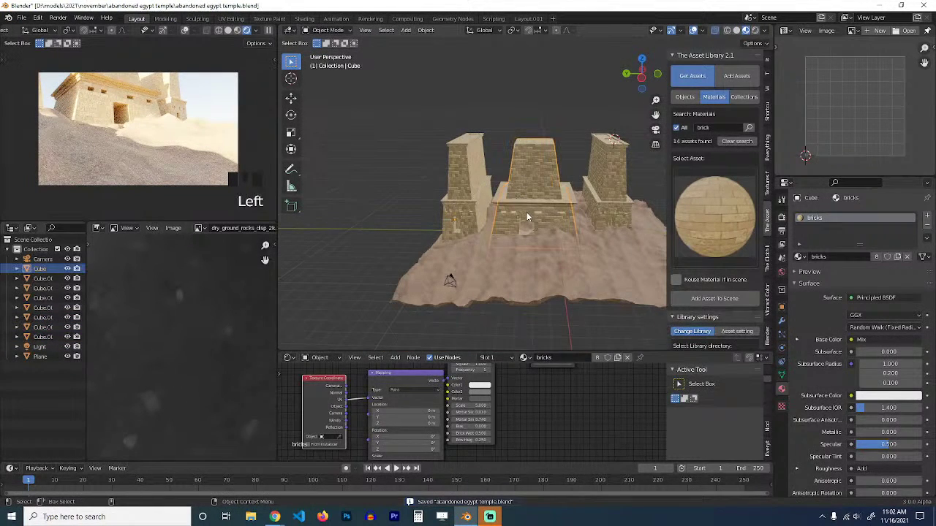
pyautogui.click(537, 202)
pyautogui.keyDown('shift'); pyautogui.click(546, 215); pyautogui.keyUp('shift')
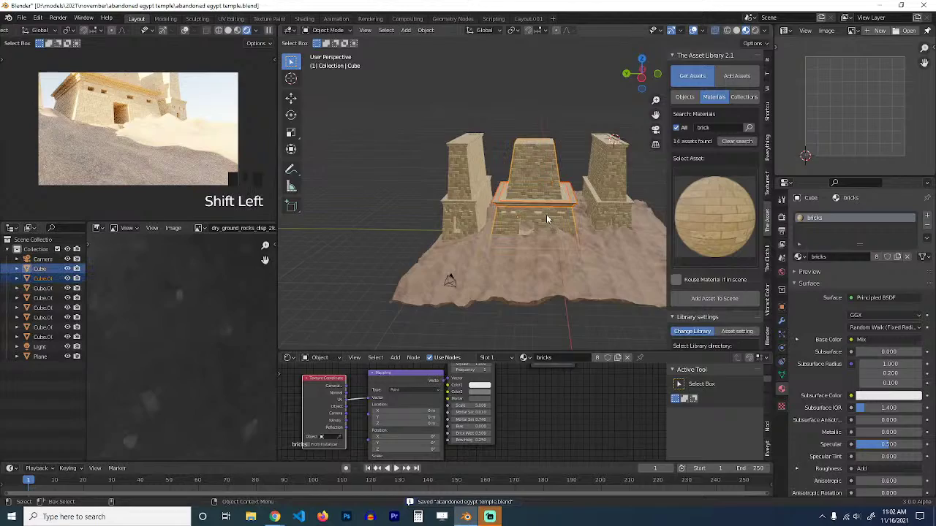
pyautogui.press('KP_7')
pyautogui.hotkey('shift', 'd')
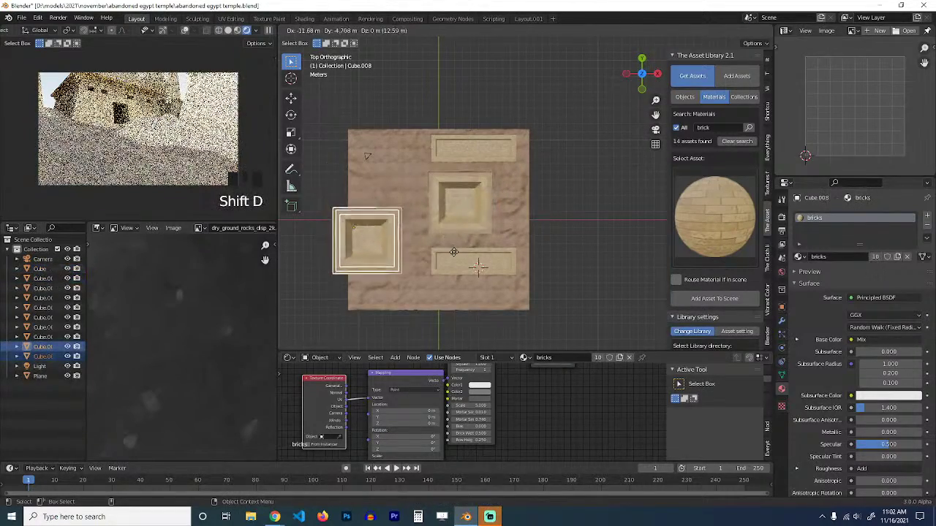
pyautogui.click(457, 254)
# Rotate and reposition the duplicated central tower with its cornice near the terrain's front edge, and delete the copy.
pyautogui.press('r')
pyautogui.click(422, 298)
pyautogui.press('g')
pyautogui.click(425, 234)
pyautogui.press('r')
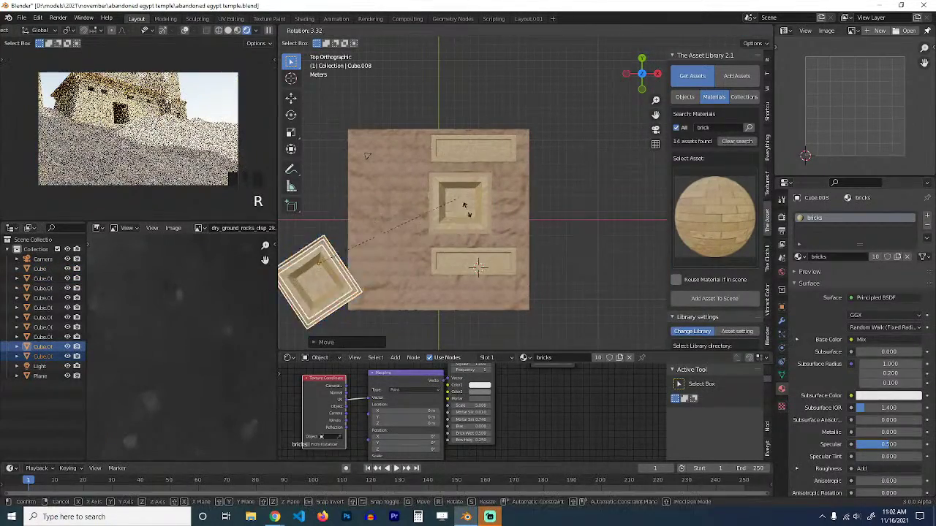
pyautogui.click(469, 291)
pyautogui.press('g')
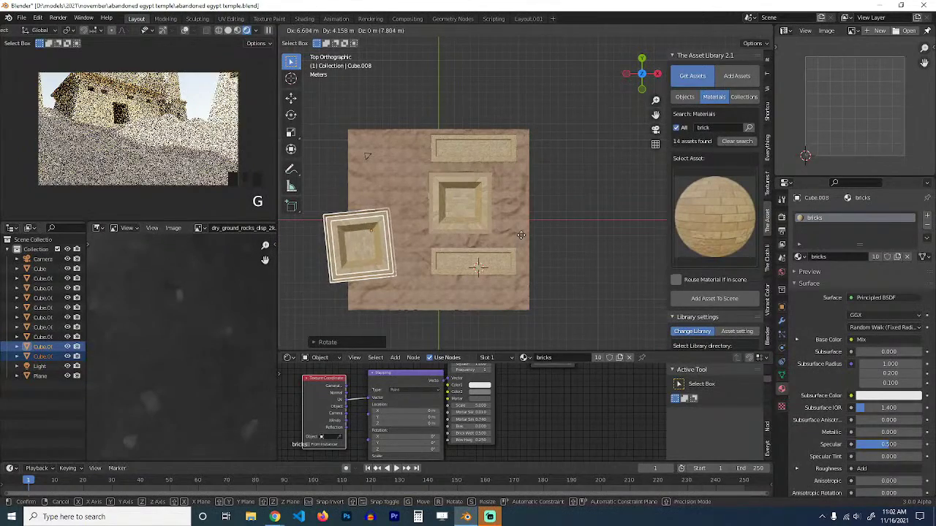
pyautogui.click(521, 236)
pyautogui.press('x')
pyautogui.click(521, 237)
# Save the file.
pyautogui.press('`')
pyautogui.hotkey('ctrl', 's')
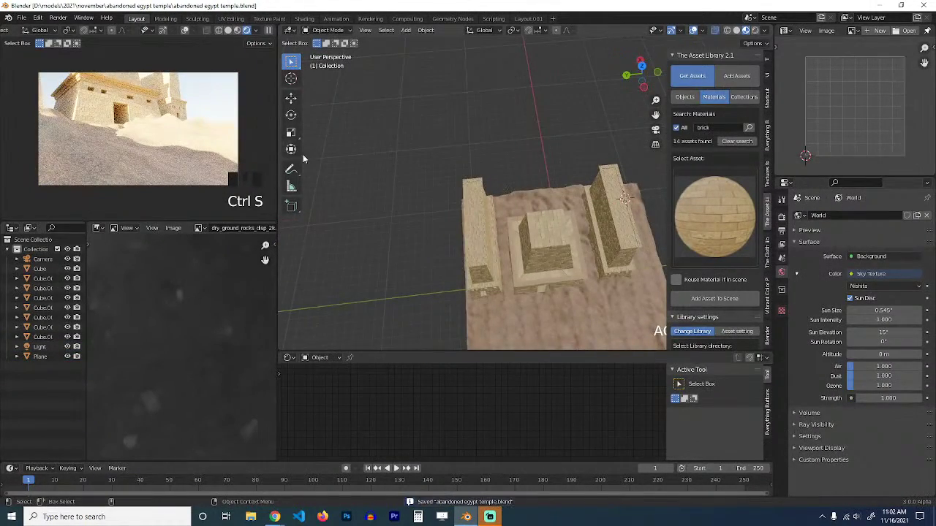
# Select the camera in top view and reposition it near the terrain corner diagonally in front of the temple.
pyautogui.scroll(-2, 543, 196)
pyautogui.press('`')
pyautogui.moveTo(544, 195); pyautogui.dragTo(509, 214, button='middle')
pyautogui.click(500, 238)
pyautogui.press('`')
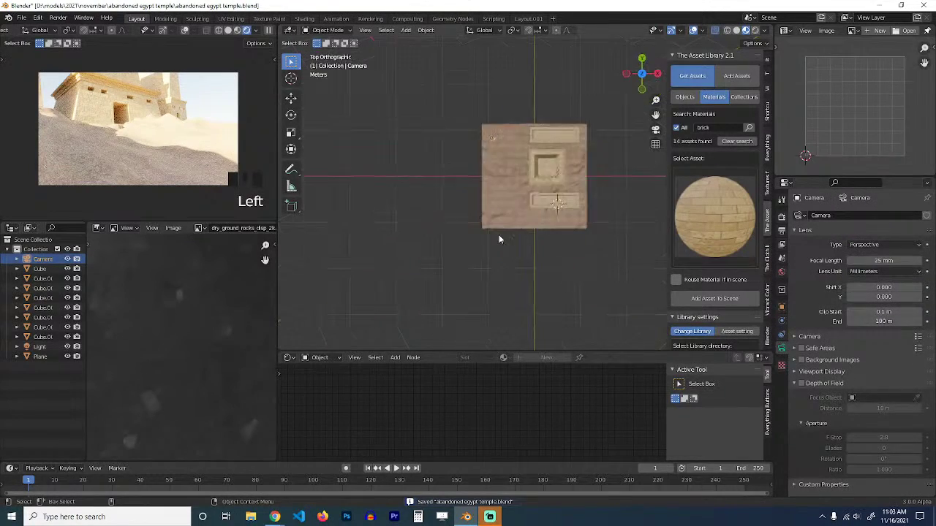
pyautogui.press('g')
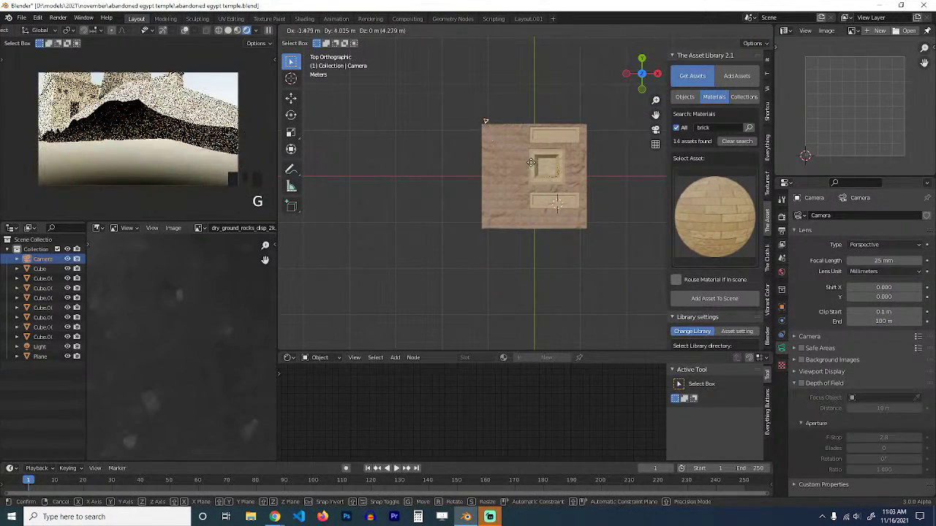
pyautogui.click(535, 159)
pyautogui.scroll(1, 516, 174)
pyautogui.press('g')
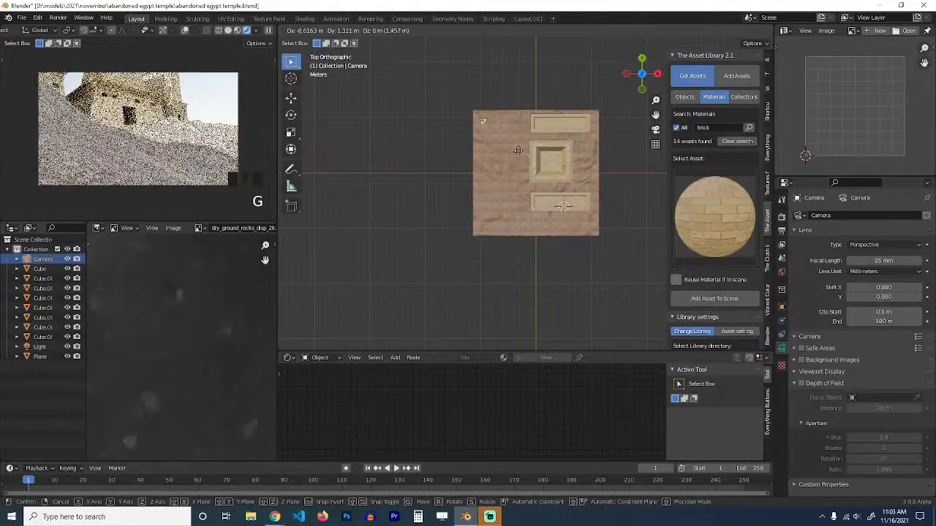
pyautogui.click(519, 152)
pyautogui.press('g')
pyautogui.press('g')
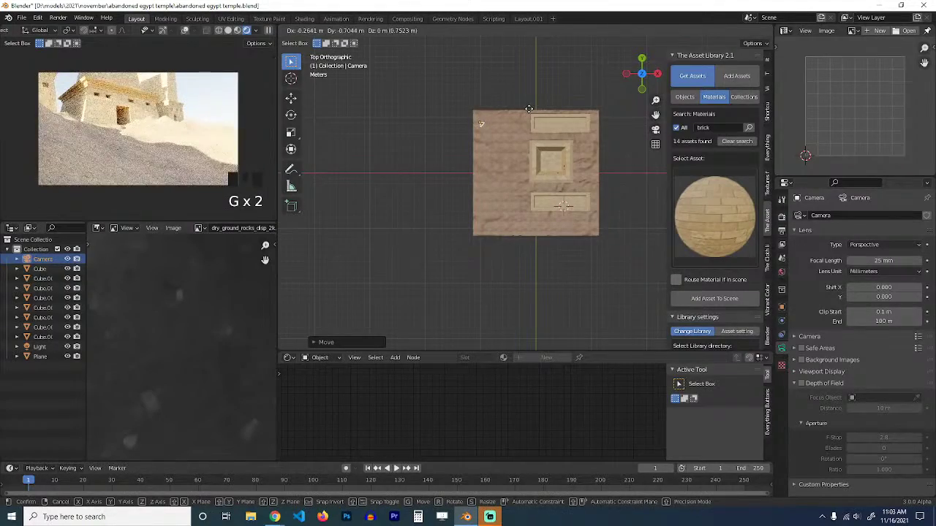
pyautogui.click(495, 116)
# Rotate the camera with Trackball to reframe the temple, and deselect everything.
pyautogui.press('r')
pyautogui.press('r')
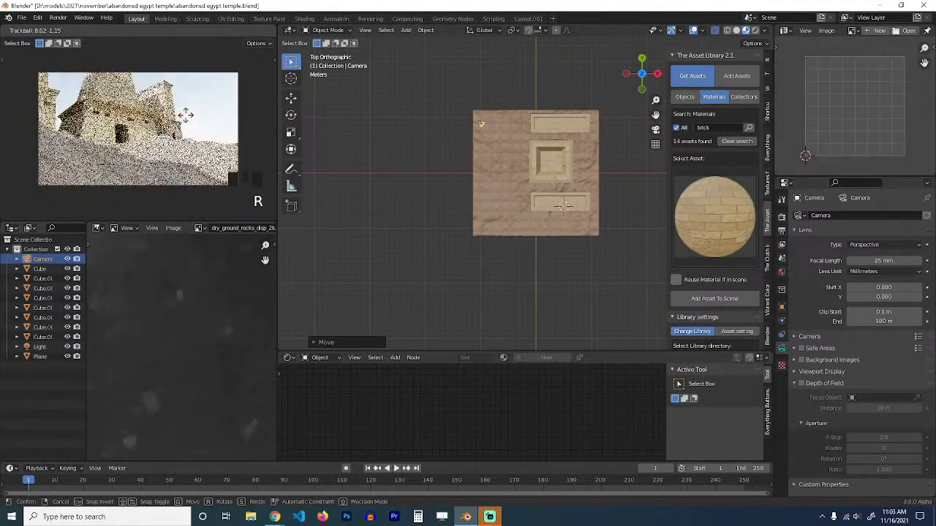
pyautogui.click(183, 124)
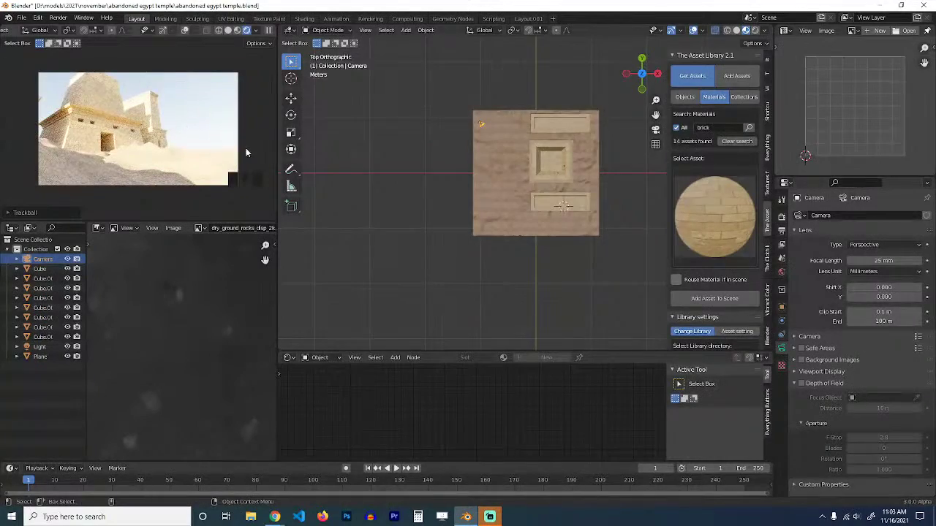
pyautogui.press('`')
pyautogui.hotkey('alt', 'a')
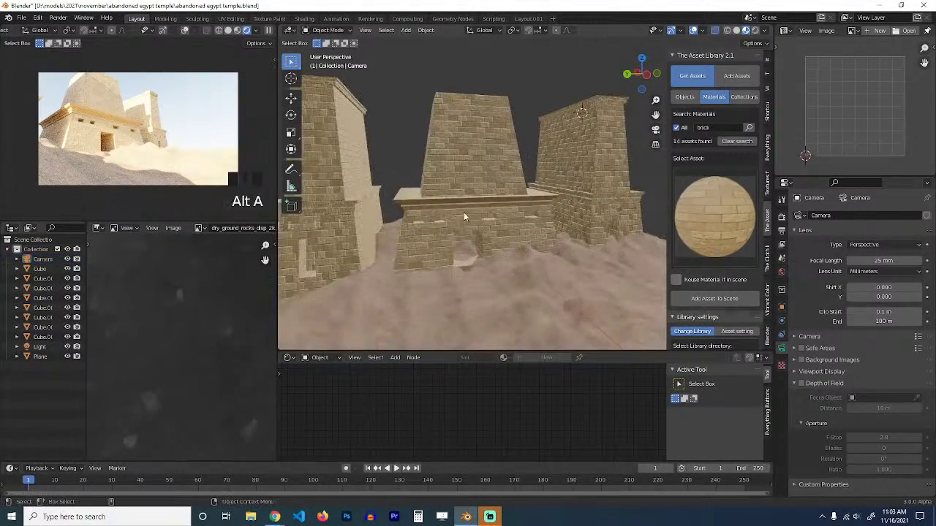
# Duplicate the cornice at the central tower's base, scale the copy down and set its origin to geometry.
pyautogui.click(482, 205)
pyautogui.scroll(3, 483, 205)
pyautogui.hotkey('shift', 'd')
pyautogui.click(500, 228)
pyautogui.press('s')
pyautogui.click(495, 232)
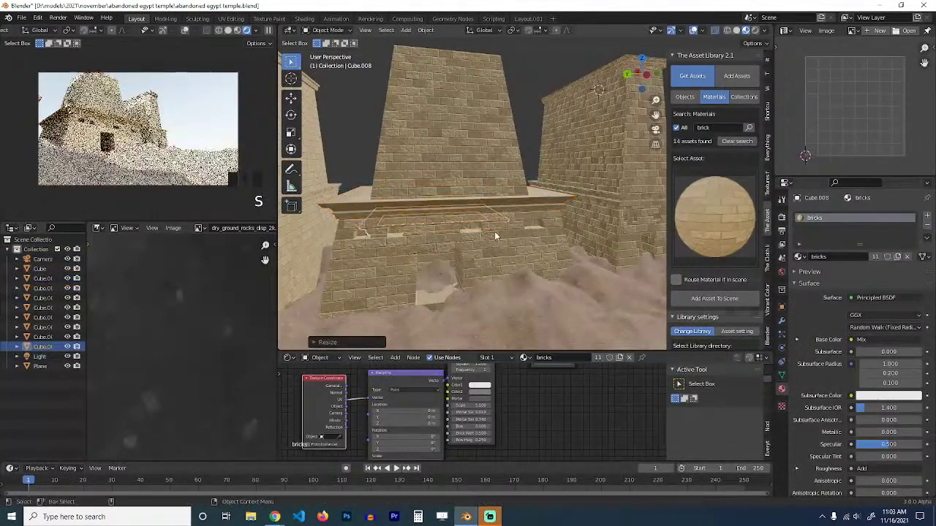
pyautogui.rightClick(495, 235)
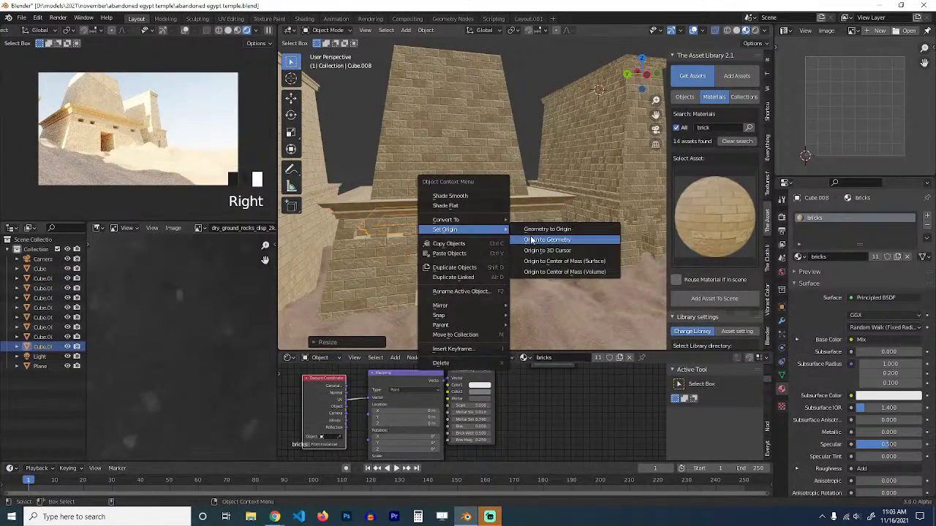
pyautogui.click(532, 240)
# Move the cornice copy up and position it above the top of the central tower.
pyautogui.press('g')
pyautogui.click(563, 70)
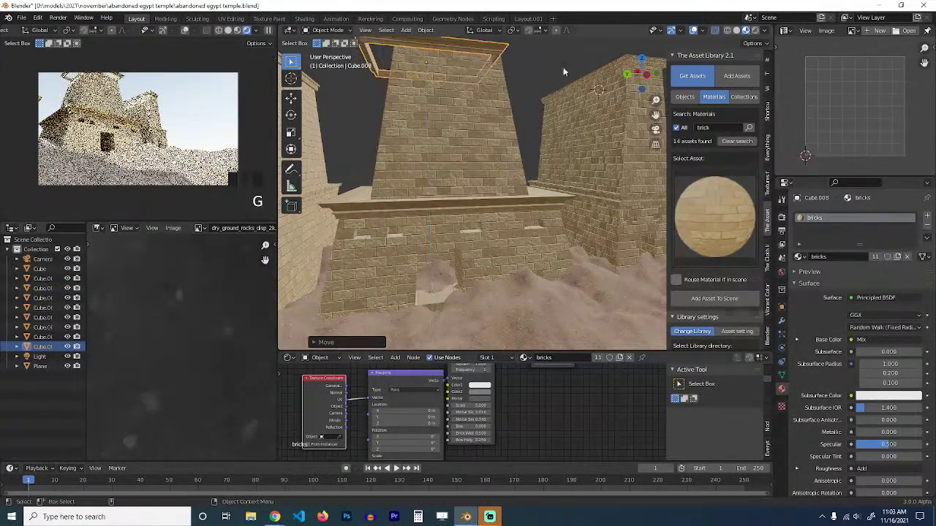
pyautogui.moveTo(563, 71); pyautogui.dragTo(565, 213, button='middle')
pyautogui.press('g')
pyautogui.click(538, 142)
pyautogui.press('g')
pyautogui.press('z')
pyautogui.click(558, 163)
# Fine-tune the size and position of the cornice copy above the central tower, and save the file.
pyautogui.scroll(3, 565, 213)
pyautogui.press('s')
pyautogui.press('g')
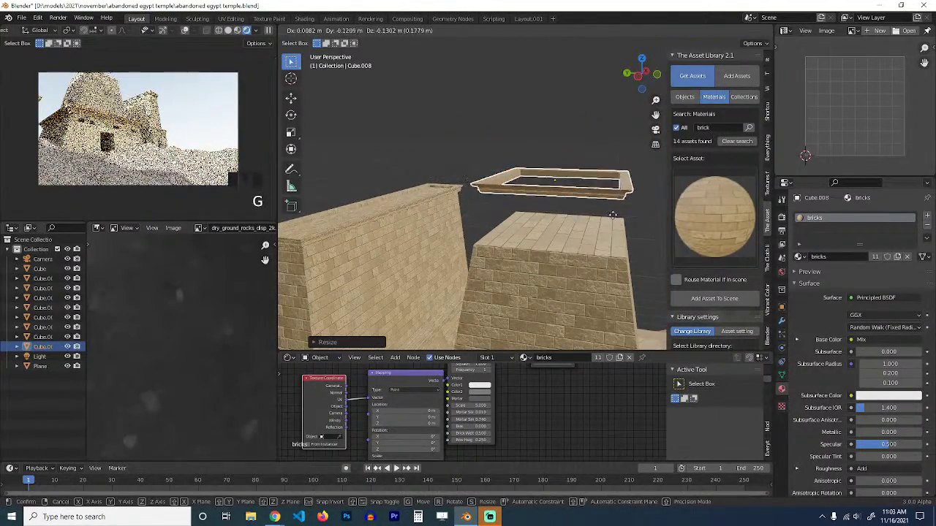
pyautogui.click(612, 216)
pyautogui.scroll(3, 613, 217)
pyautogui.hotkey('ctrl', 's')
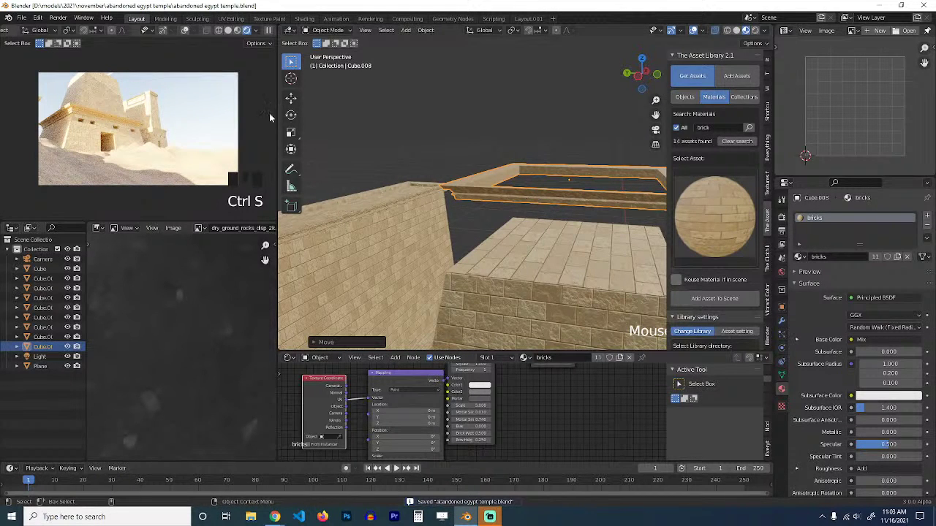
# Delete the inner loop of faces from the raised cornice ring.
pyautogui.moveTo(468, 208); pyautogui.dragTo(577, 189, button='middle')
pyautogui.press('Tab')
pyautogui.hotkey('alt', 'a')
pyautogui.click(614, 221)
pyautogui.moveTo(615, 221)
pyautogui.mouseDown(button='middle')
pyautogui.moveTo(608, 212)
pyautogui.moveTo(627, 215)
pyautogui.mouseUp(button='middle')
pyautogui.keyDown('alt'); pyautogui.click(514, 214); pyautogui.keyUp('alt')
pyautogui.press('x')
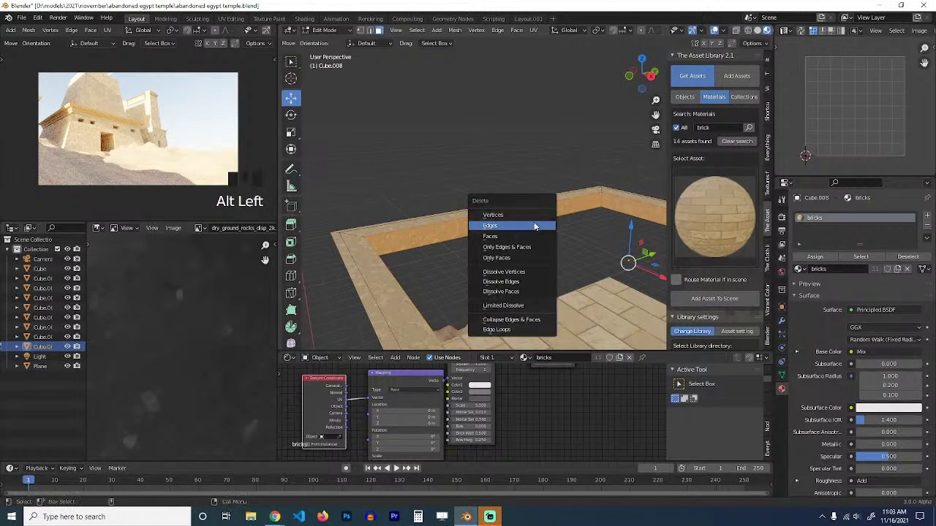
pyautogui.click(533, 240)
# Fill the raised cornice ring's two open inner edge loops with faces to close it into a slab.
pyautogui.press('2')
pyautogui.keyDown('alt'); pyautogui.click(538, 222); pyautogui.keyUp('alt')
pyautogui.moveTo(537, 223); pyautogui.dragTo(414, 257, button='middle')
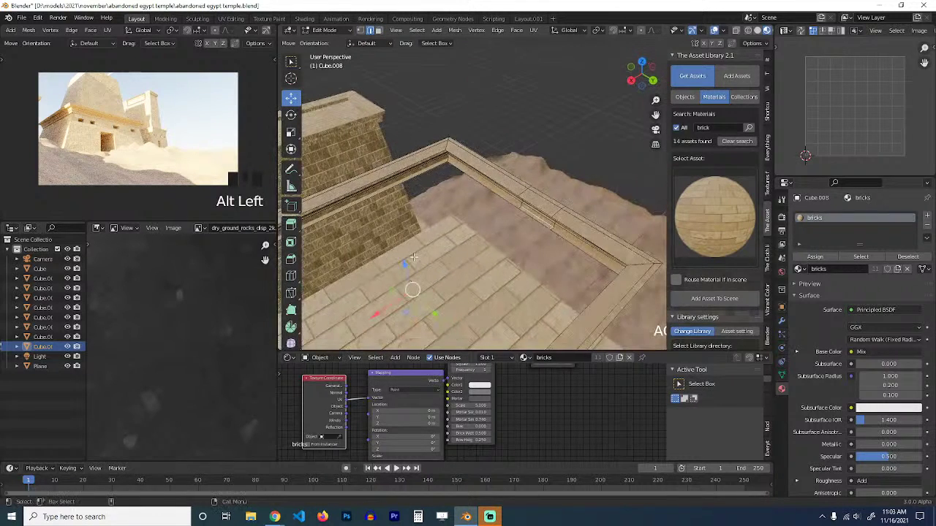
pyautogui.press('f')
pyautogui.keyDown('alt'); pyautogui.click(504, 188); pyautogui.keyUp('alt')
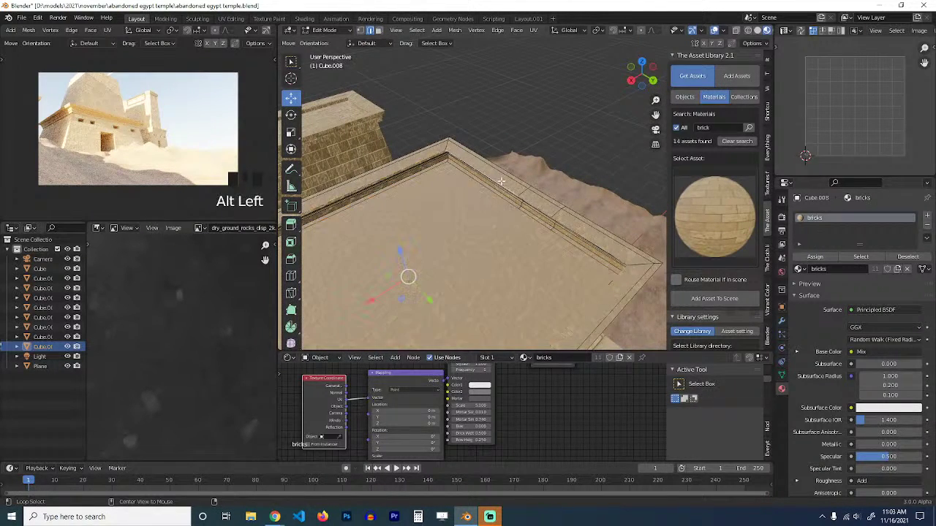
pyautogui.press('f')
pyautogui.press('Tab')
# Extrude the filled face on the underside of the raised cornice slab.
pyautogui.moveTo(516, 261); pyautogui.dragTo(509, 167, button='middle')
pyautogui.hotkey('alt', 'a')
pyautogui.press('3')
pyautogui.click(482, 231)
pyautogui.press('e')
pyautogui.click(499, 242)
pyautogui.press('Tab')
pyautogui.scroll(-5, 503, 241)
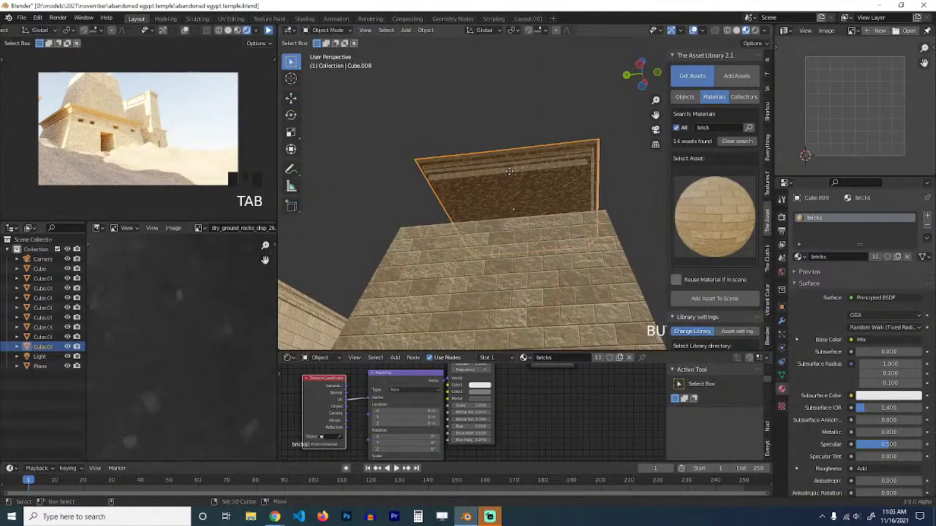
# Duplicate the raised cornice slab and lower the copy along Z onto the top of the central tower.
pyautogui.hotkey('shift', 'd')
pyautogui.rightClick(531, 193)
pyautogui.press('s')
pyautogui.press('g')
pyautogui.press('z')
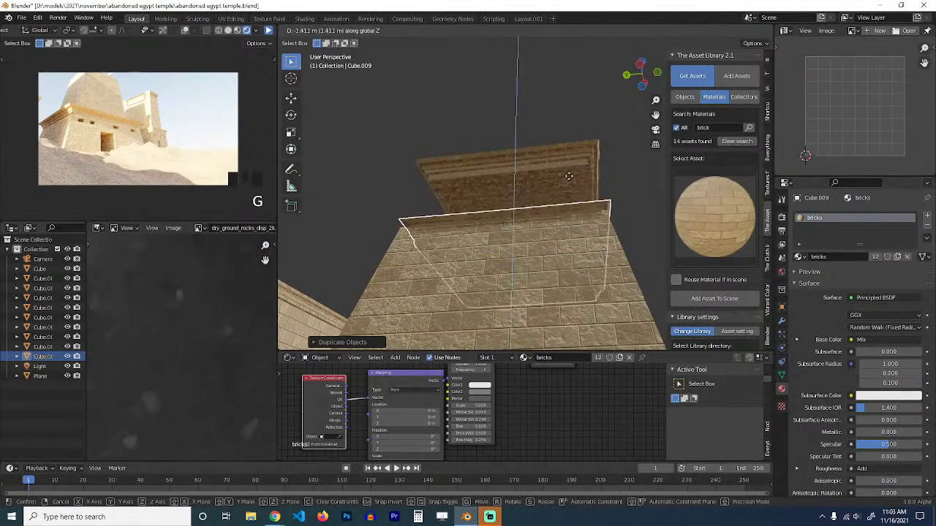
pyautogui.click(568, 177)
# Scale the lower cornice slab to fit the tower's top edges and adjust its height along Z.
pyautogui.moveTo(569, 177); pyautogui.dragTo(574, 231, button='middle')
pyautogui.press('s')
pyautogui.click(595, 214)
pyautogui.press('g')
pyautogui.press('z')
pyautogui.click(593, 209)
# Scale the upper cornice slab along Z and overall, and reposition it above the lower slab.
pyautogui.click(582, 193)
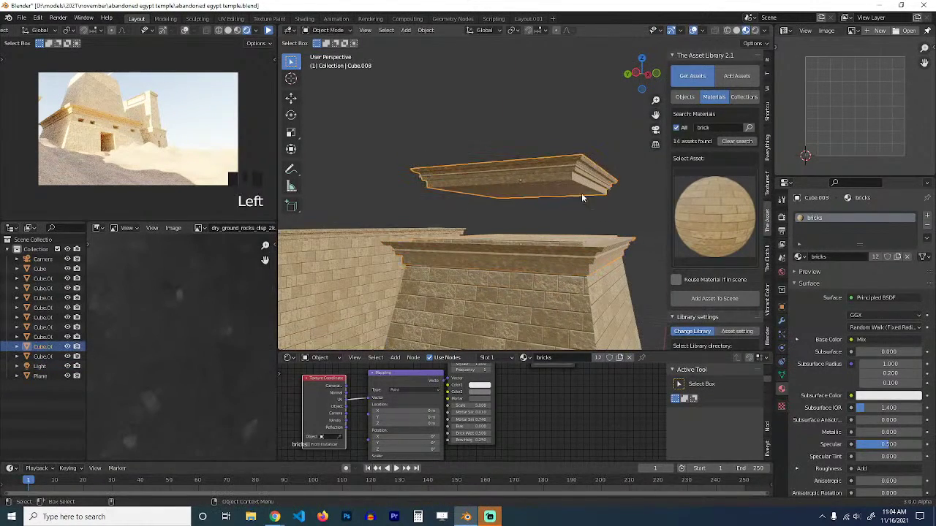
pyautogui.press('s')
pyautogui.press('z')
pyautogui.click(611, 206)
pyautogui.press('s')
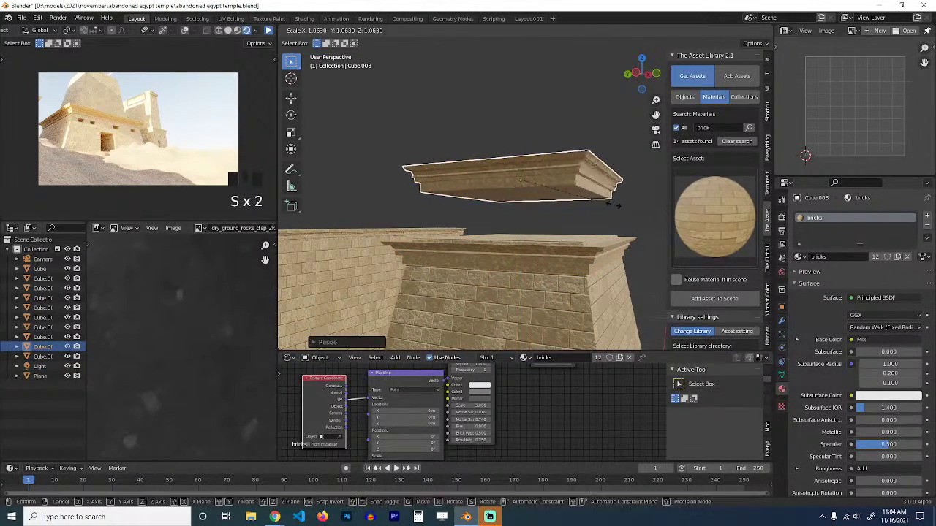
pyautogui.click(629, 207)
pyautogui.press('g')
pyautogui.click(627, 183)
# Deselect everything and save the file.
pyautogui.hotkey('alt', 'a')
pyautogui.moveTo(627, 184); pyautogui.dragTo(585, 197, button='middle')
pyautogui.hotkey('ctrl', 's')
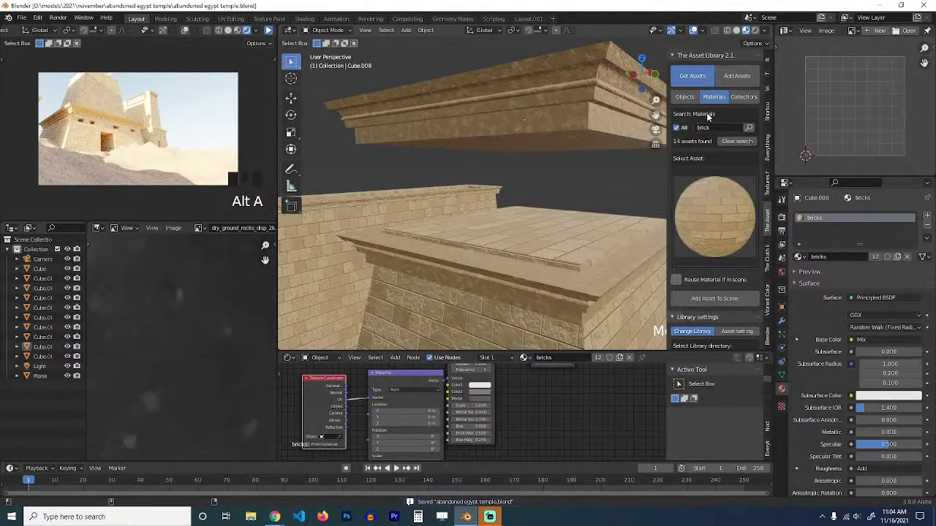
# Search the object library for "column" and add the broken column cluster asset at the corner of the lower slab.
pyautogui.click(684, 97)
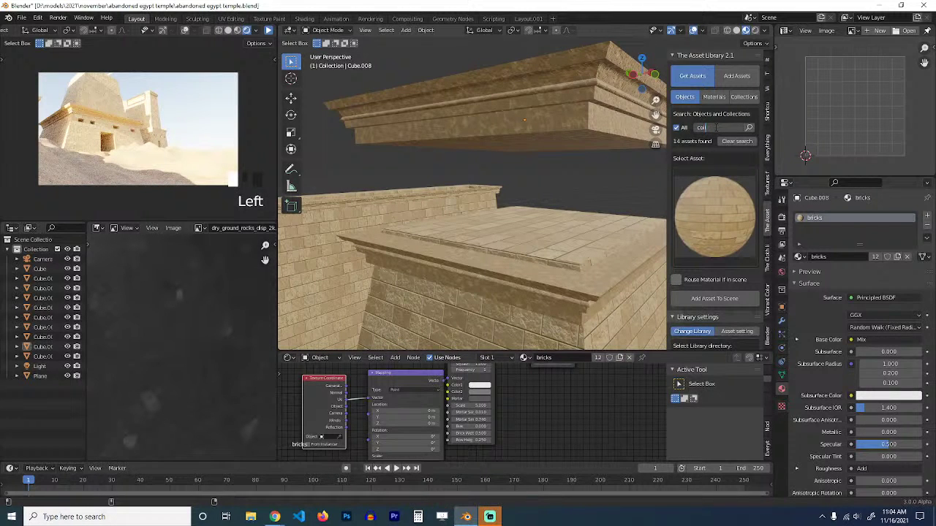
pyautogui.press('BackSpace')
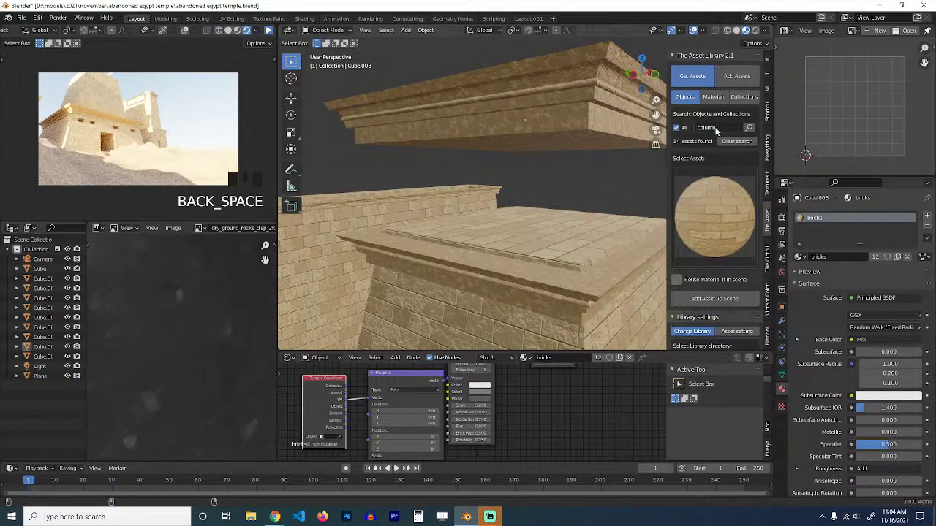
pyautogui.doubleClick(715, 188)
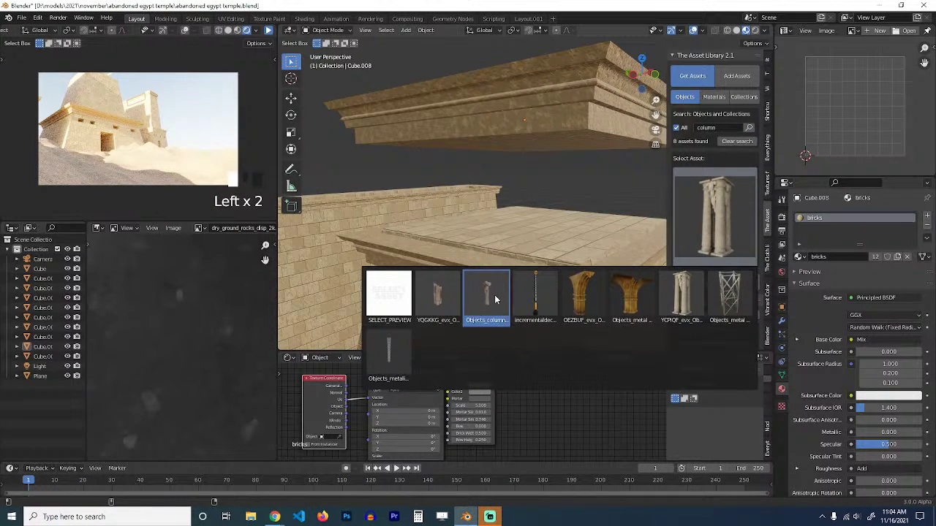
pyautogui.click(689, 303)
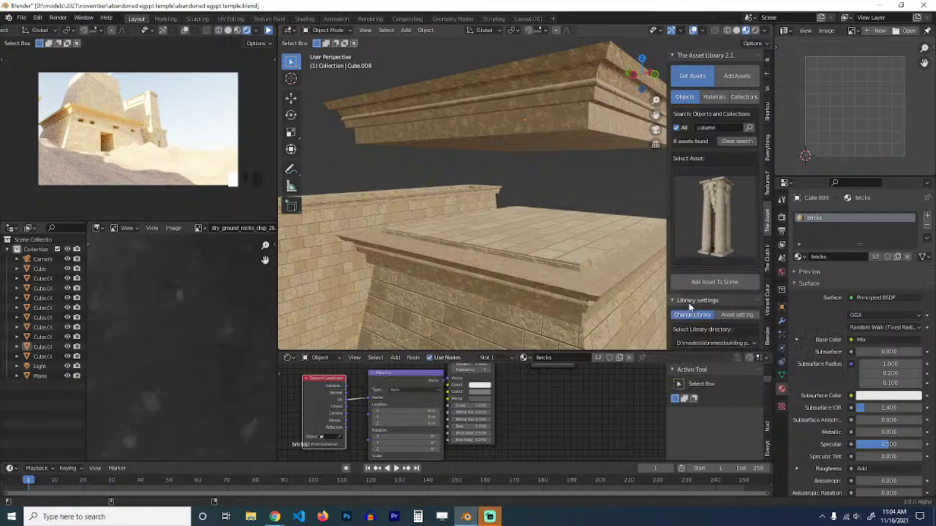
pyautogui.keyDown('shift'); pyautogui.rightClick(419, 226); pyautogui.keyUp('shift')
pyautogui.click(714, 281)
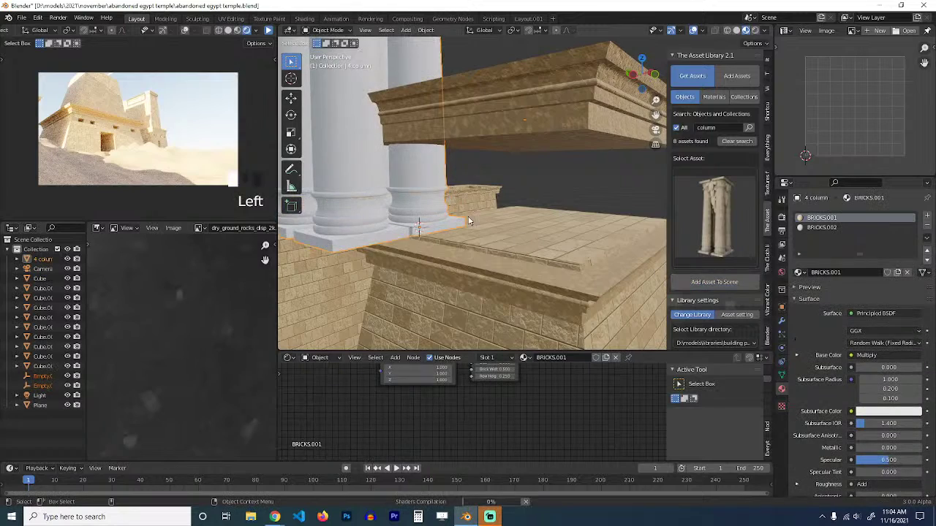
# Scale the column cluster down to about 0.29 and lower it along Z onto the lower slab.
pyautogui.press('s')
pyautogui.click(496, 183)
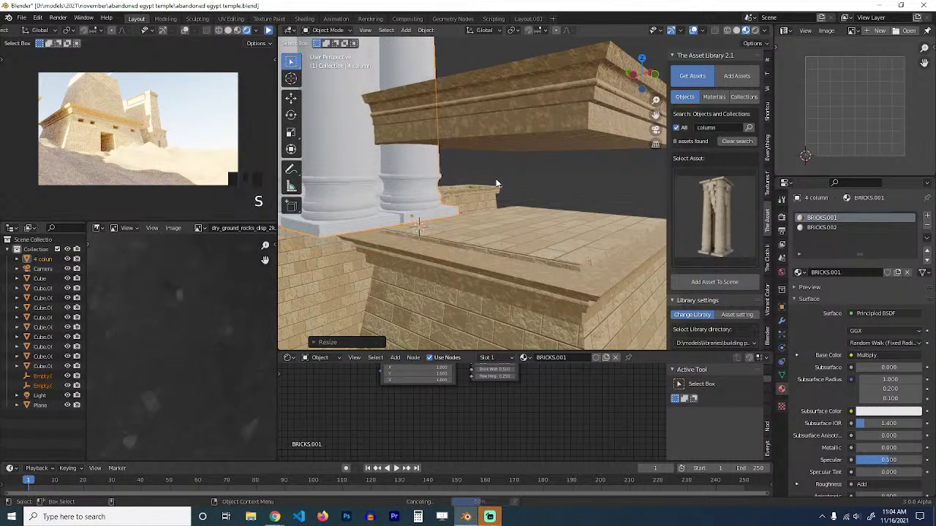
pyautogui.click(541, 142)
pyautogui.press('s')
pyautogui.rightClick(412, 168)
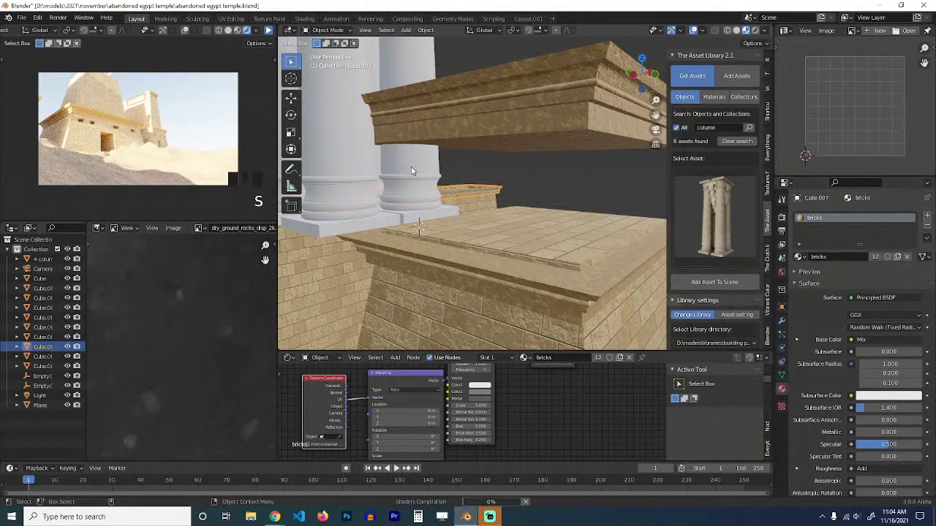
pyautogui.click(414, 165)
pyautogui.press('s')
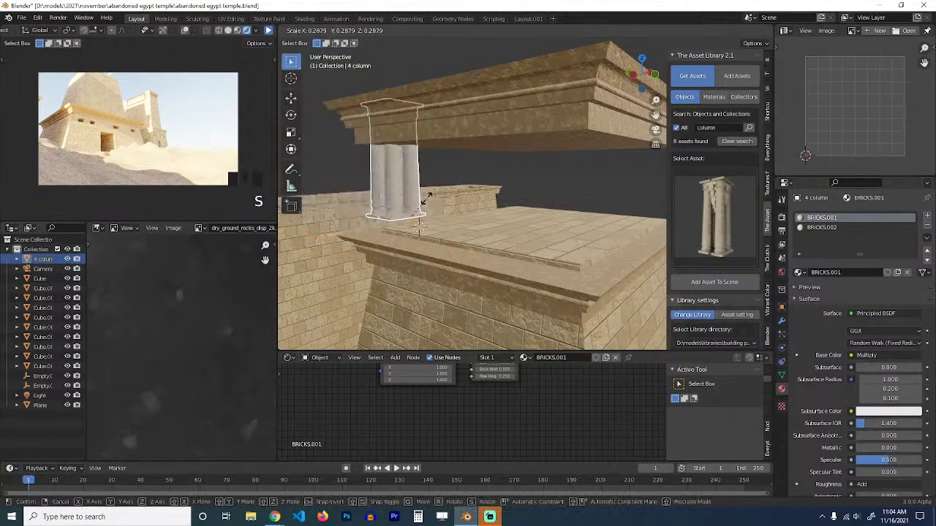
pyautogui.click(426, 198)
pyautogui.press('g')
pyautogui.press('z')
pyautogui.click(429, 210)
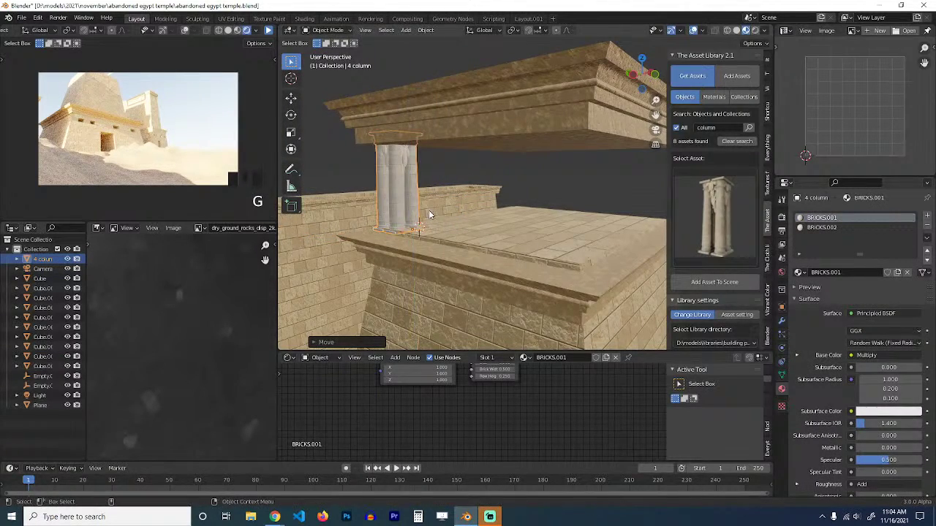
# Focus on the column cluster at the slab's corner and activate the Move tool.
pyautogui.press('KP_Decimal')
pyautogui.moveTo(428, 210); pyautogui.dragTo(340, 92, button='middle')
pyautogui.click(289, 98)
pyautogui.moveTo(409, 161); pyautogui.dragTo(547, 247, button='middle')
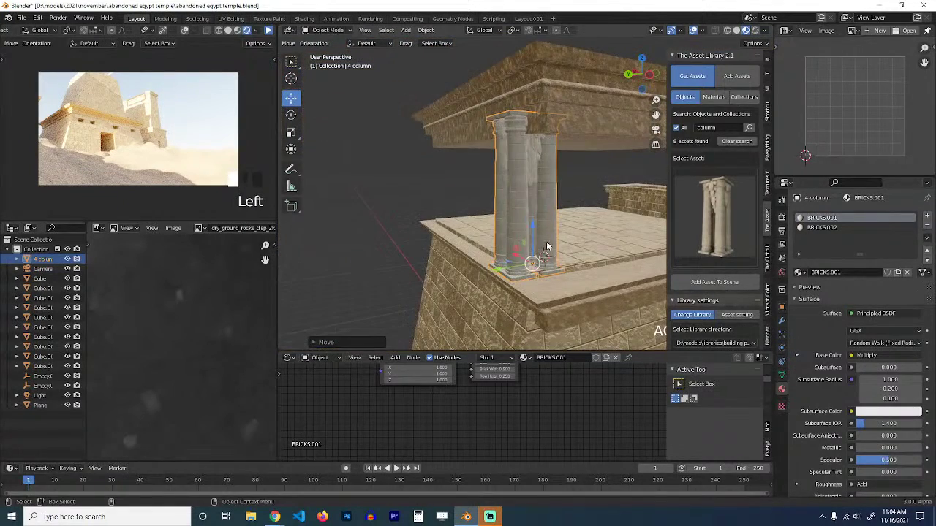
# Move the column along the Y axis at the platform's corner and scale it to fit beneath the roof slab.
pyautogui.moveTo(504, 272); pyautogui.dragTo(528, 261)
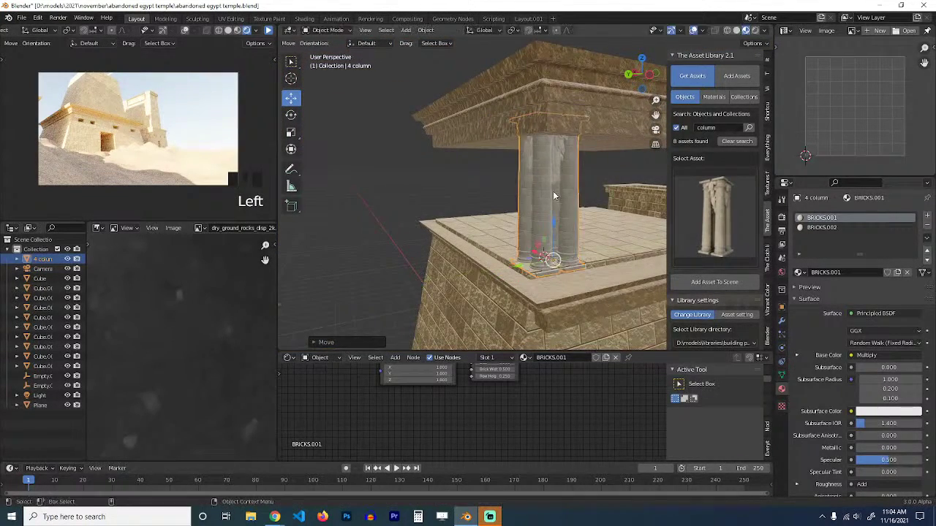
pyautogui.press('s')
pyautogui.click(565, 173)
# Link the roof slab's bricks material to the column, with the roof slab as the active object.
pyautogui.moveTo(566, 172); pyautogui.dragTo(533, 111, button='middle')
pyautogui.keyDown('shift'); pyautogui.click(533, 111); pyautogui.keyUp('shift')
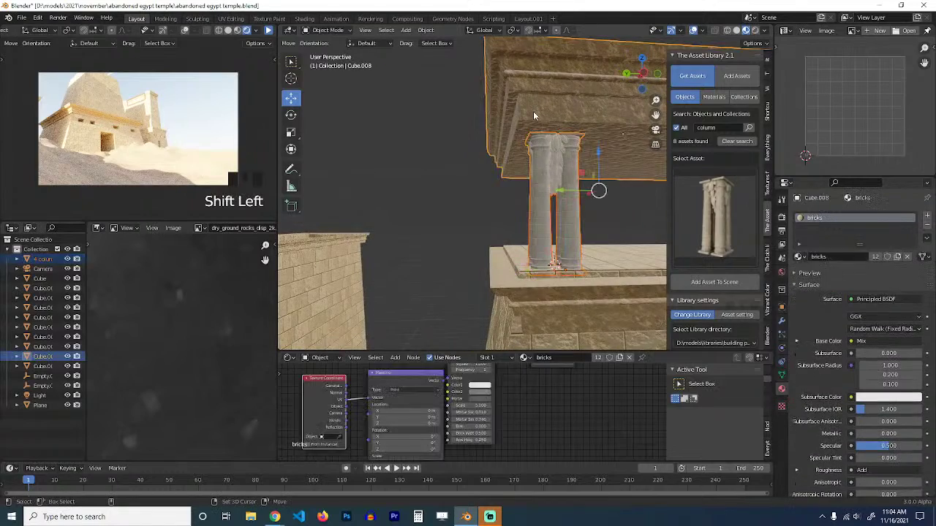
pyautogui.hotkey('ctrl', 'l')
pyautogui.moveTo(534, 115)
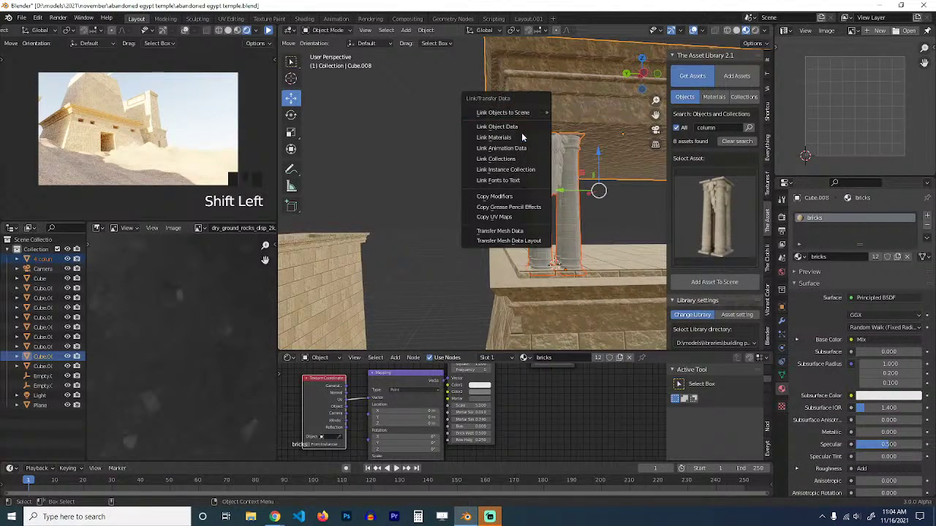
pyautogui.click(494, 138)
pyautogui.hotkey('alt', 'a')
pyautogui.scroll(5, 556, 136)
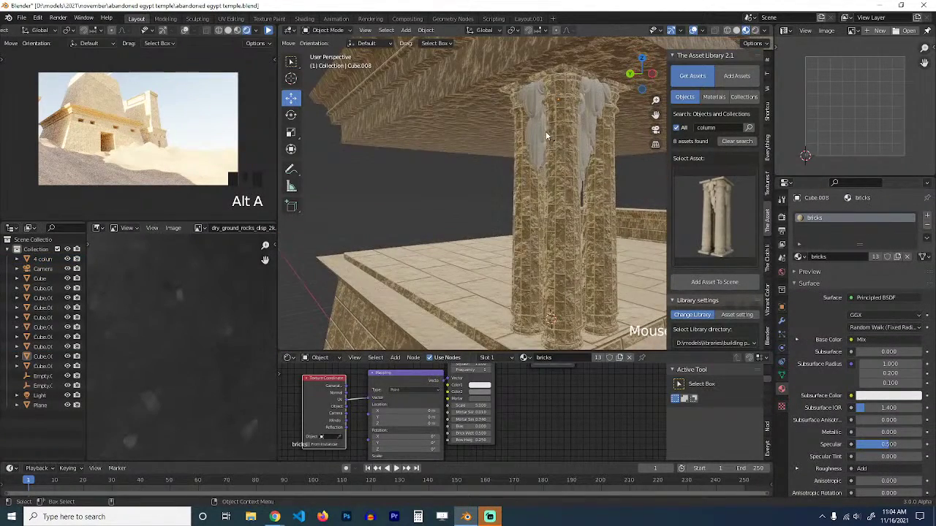
# Recalculate the normals of the column's entire mesh to face outward.
pyautogui.click(545, 131)
pyautogui.press('Tab')
pyautogui.press('a')
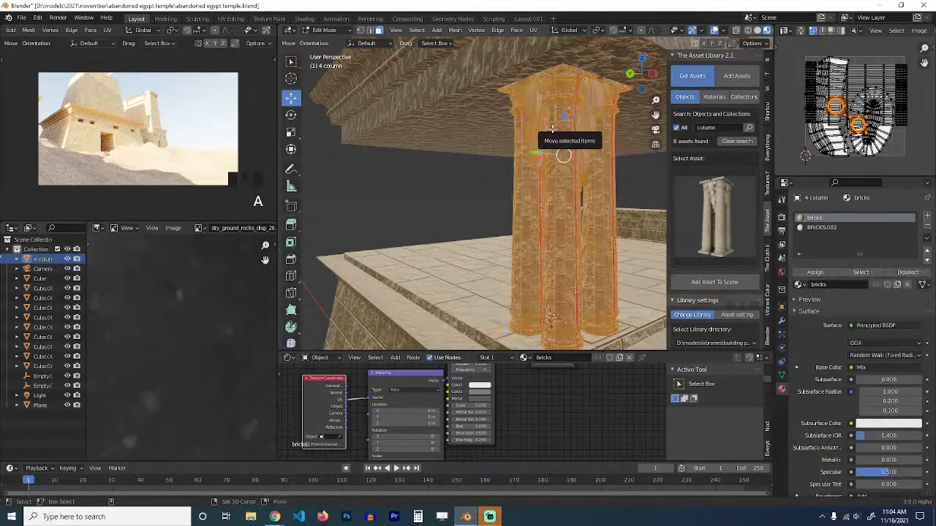
pyautogui.hotkey('shift', 'n')
pyautogui.press('Tab')
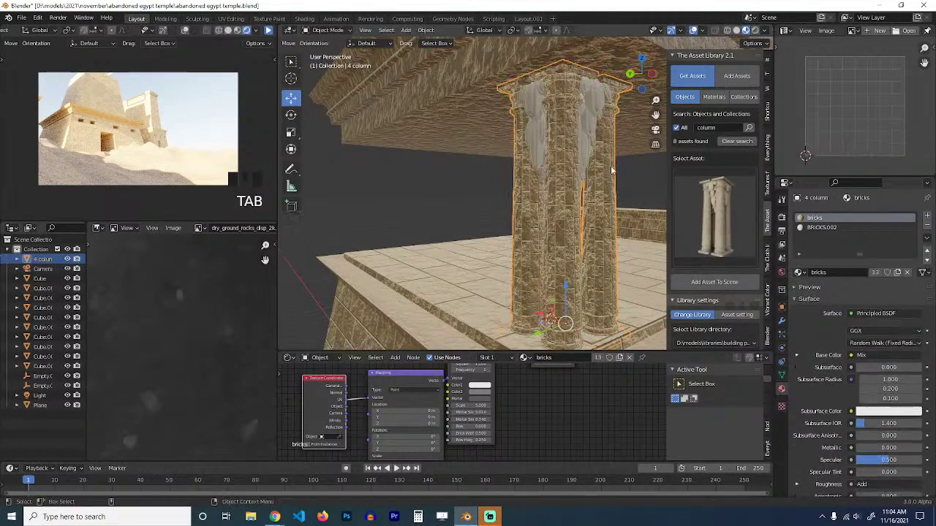
# Remove the BRICKS.002 material slot from the column so only the bricks material covers it.
pyautogui.click(841, 228)
pyautogui.click(927, 235)
pyautogui.moveTo(453, 220); pyautogui.dragTo(544, 209, button='middle')
pyautogui.hotkey('alt', 'a')
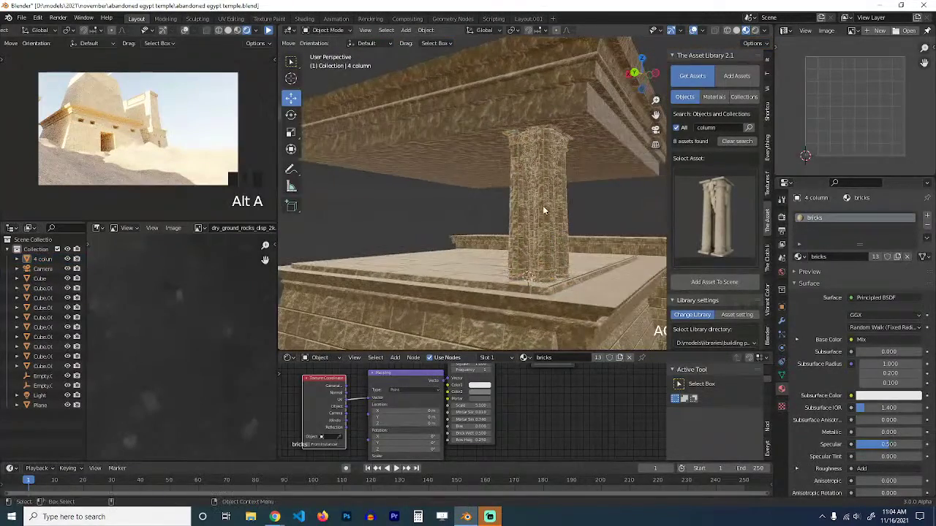
# Refit the column between platform and roof by shifting it along Y, rescaling it and adjusting its height.
pyautogui.click(557, 252)
pyautogui.moveTo(503, 280); pyautogui.dragTo(554, 286)
pyautogui.press('s')
pyautogui.click(580, 231)
pyautogui.moveTo(554, 286); pyautogui.dragTo(456, 281, button='middle')
pyautogui.moveTo(542, 264); pyautogui.dragTo(461, 250, button='middle')
pyautogui.moveTo(538, 256); pyautogui.dragTo(538, 245)
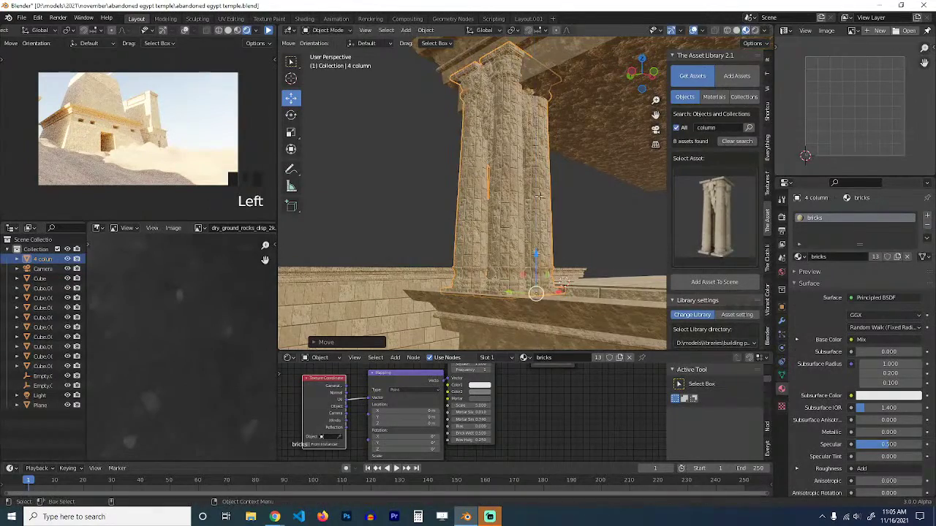
# Rotate all of the column's UVs by 90 degrees so the brick courses run around the shafts.
pyautogui.press('Tab')
pyautogui.press('a')
pyautogui.press('a')
pyautogui.scroll(5, 514, 199)
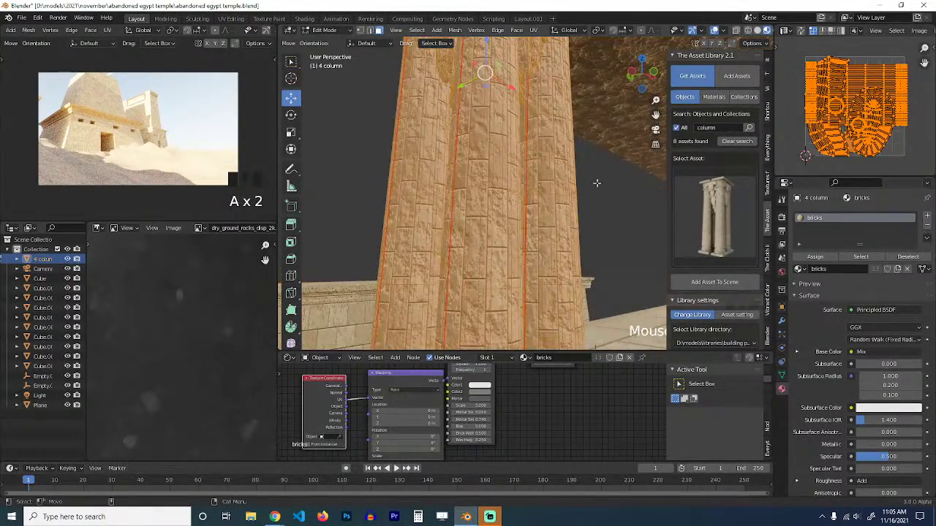
pyautogui.write('r90')
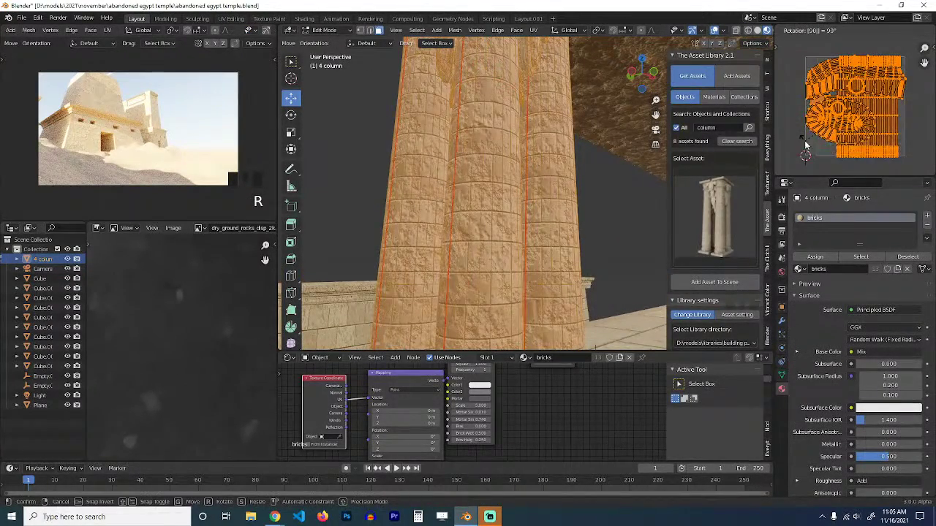
pyautogui.press('Return')
# Stretch the column's UVs along X and shrink them along Y to form large stone drums on the shafts.
pyautogui.press('s')
pyautogui.press('x')
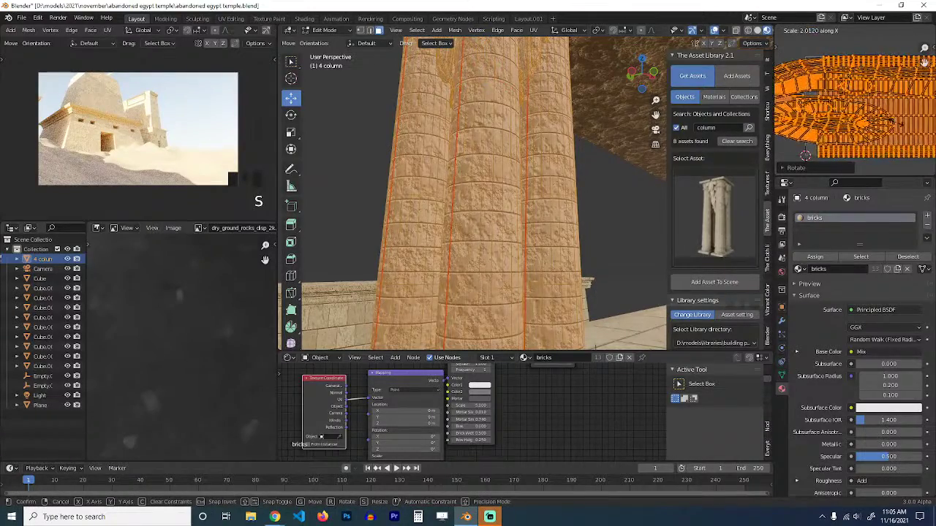
pyautogui.click(866, 114)
pyautogui.press('Tab')
pyautogui.press('Tab')
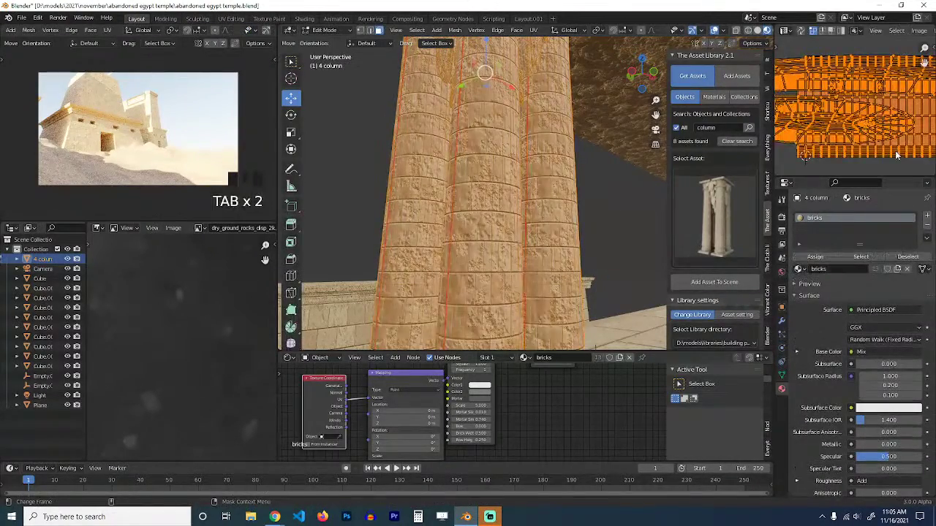
pyautogui.press('s')
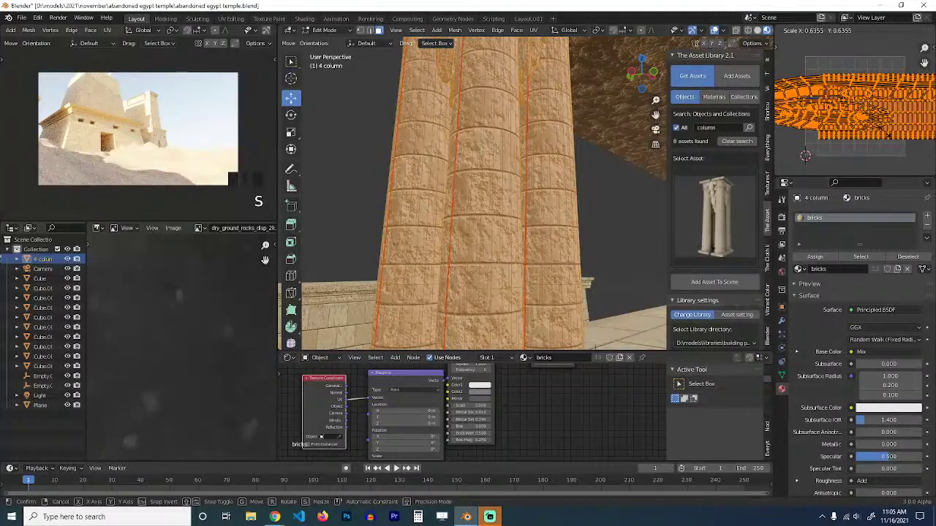
pyautogui.press('y')
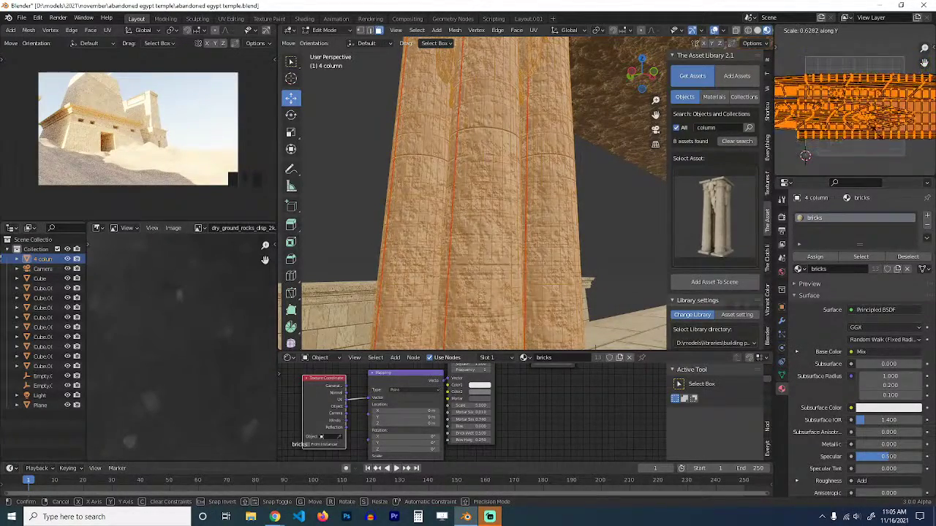
pyautogui.press('Return')
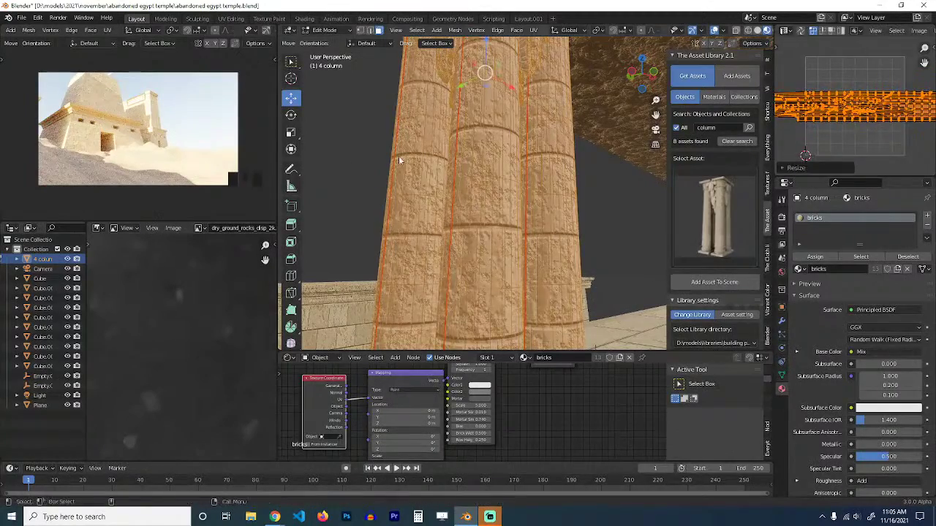
pyautogui.press('Tab')
pyautogui.scroll(-5, 529, 220)
pyautogui.hotkey('alt', 'a')
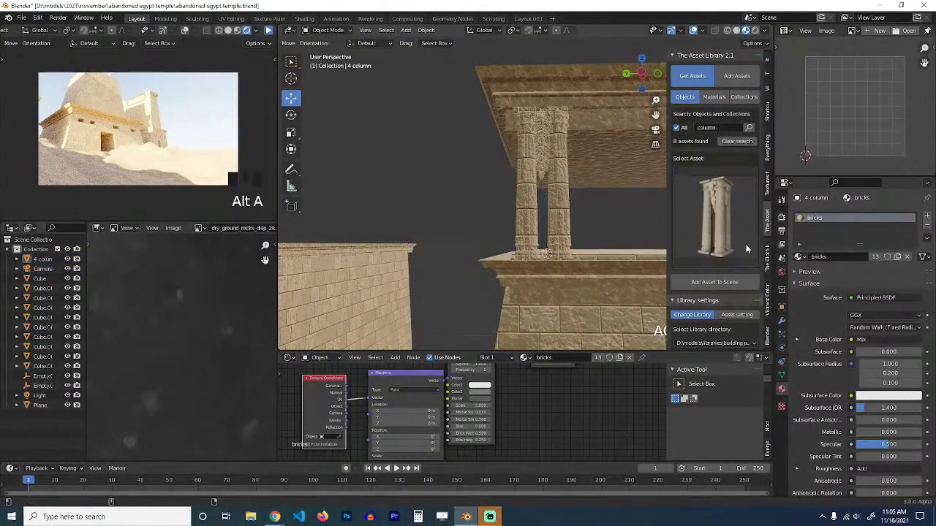
# Switch the render engine to Eevee and enable ambient occlusion with a distance of 1 m and a factor of 1.00.
pyautogui.click(781, 217)
pyautogui.click(866, 215)
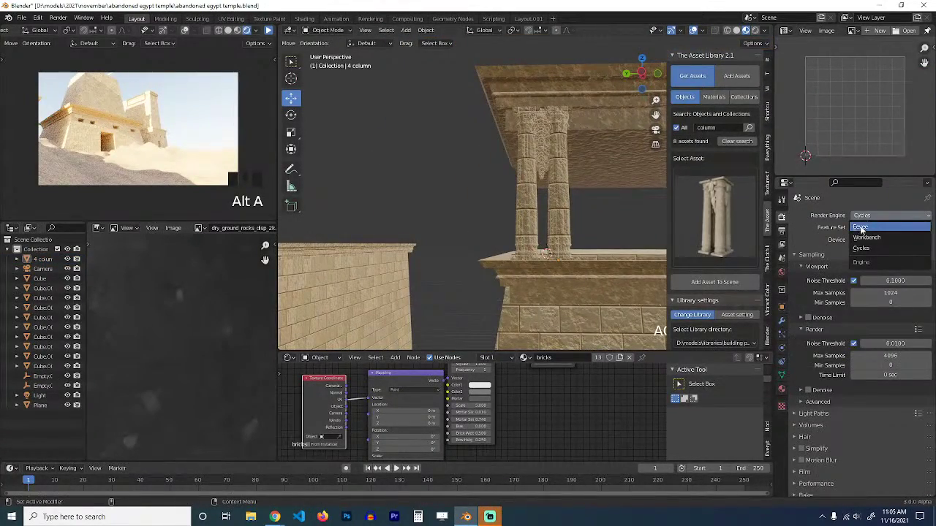
pyautogui.click(866, 224)
pyautogui.click(801, 281)
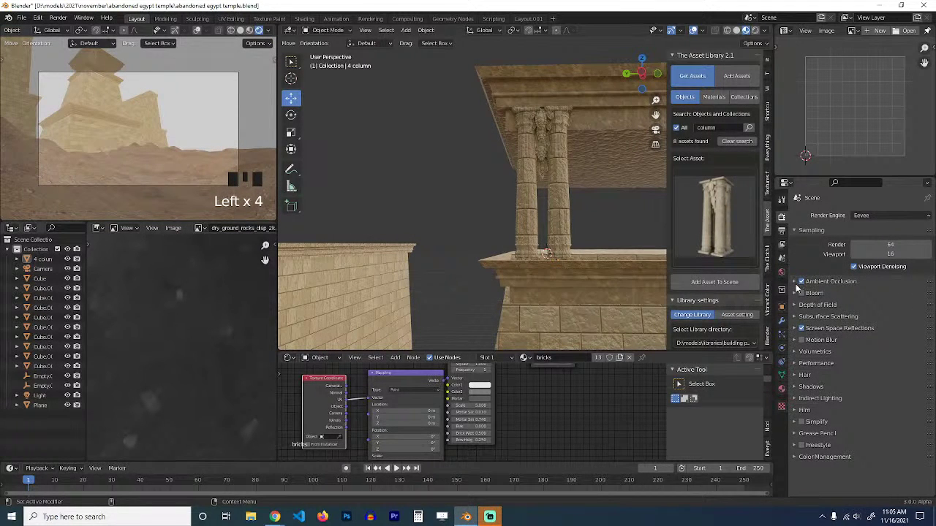
pyautogui.click(795, 287)
pyautogui.moveTo(867, 296); pyautogui.dragTo(818, 305)
pyautogui.write('1')
pyautogui.press('Return')
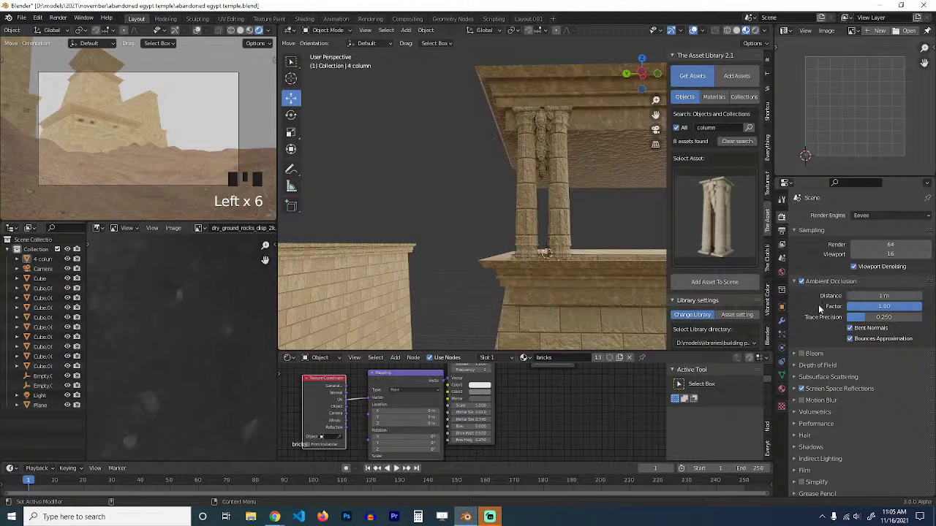
# Switch the render engine back to Cycles and save the file.
pyautogui.hotkey('ctrl', 's')
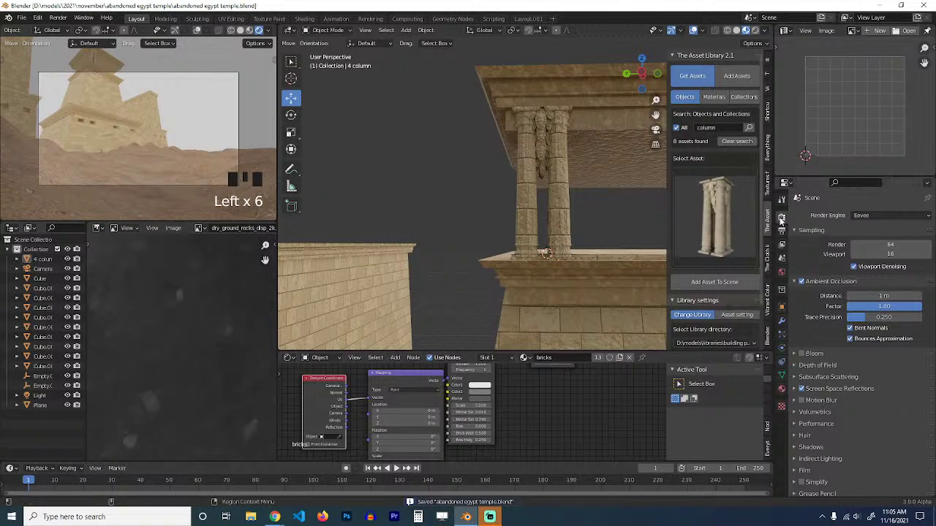
pyautogui.click(891, 215)
pyautogui.click(884, 248)
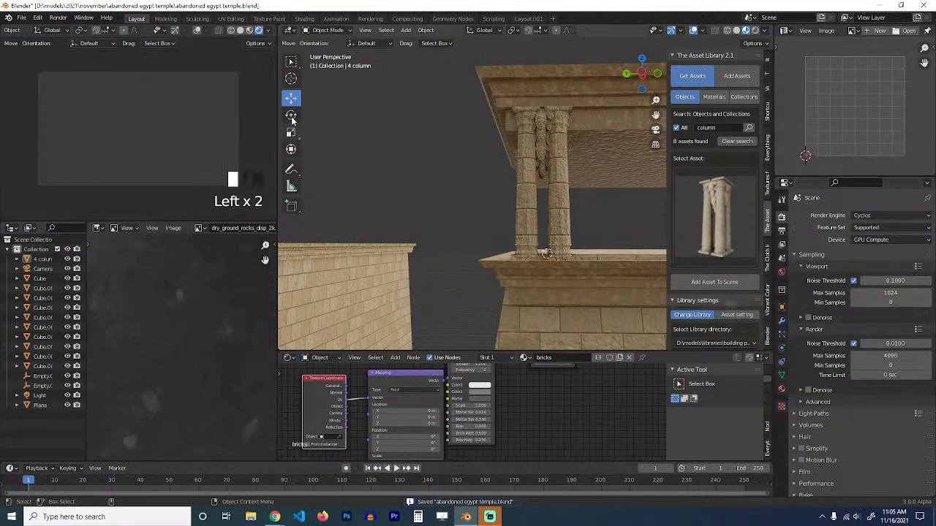
pyautogui.hotkey('ctrl', 's')
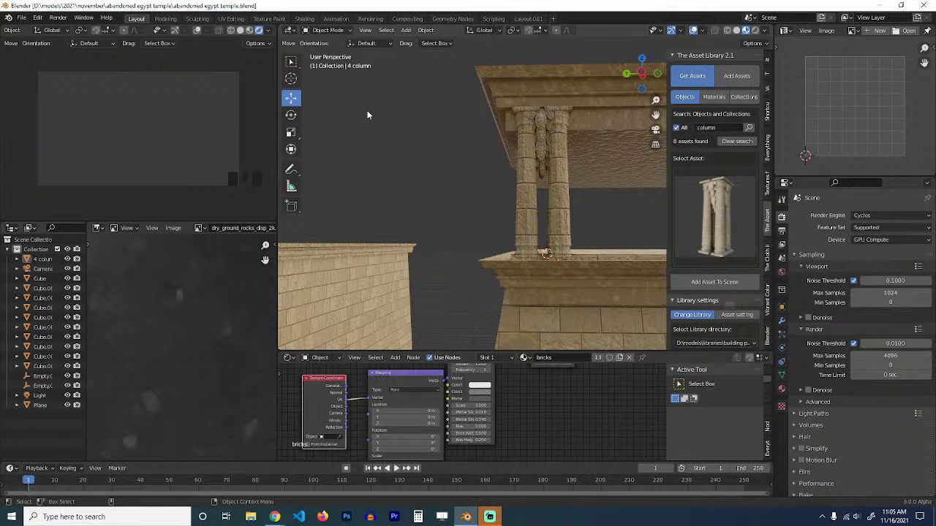
# Refresh the camera view's rendered preview, pause it again and save the file.
pyautogui.click(536, 203)
pyautogui.press('`')
pyautogui.press('`')
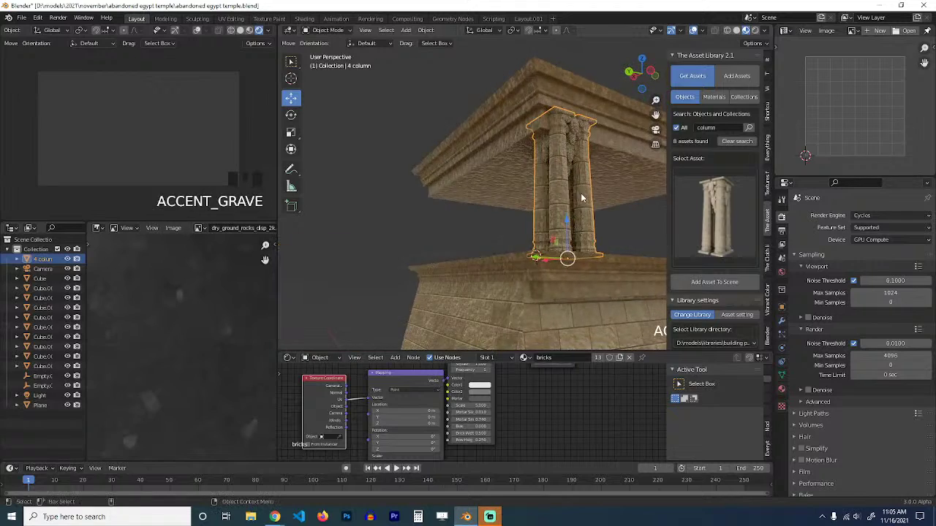
pyautogui.moveTo(613, 200); pyautogui.dragTo(583, 239, button='middle')
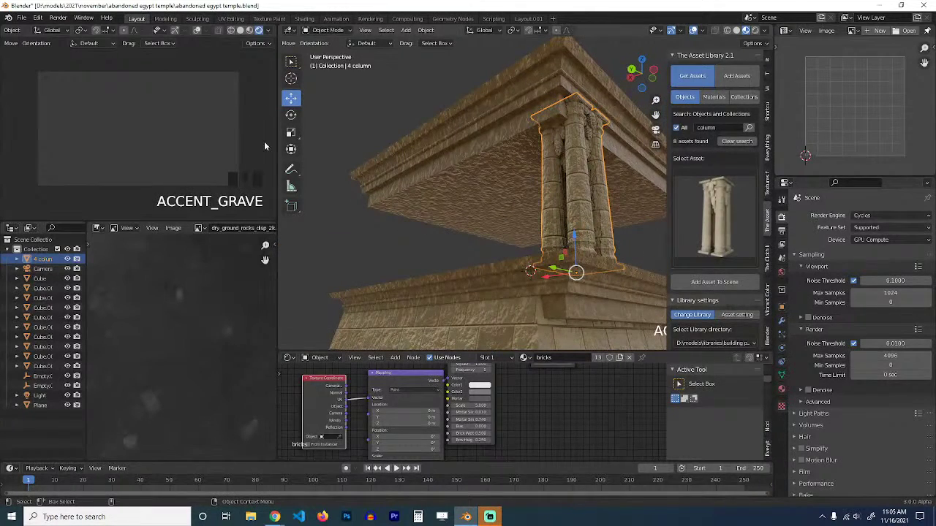
pyautogui.scroll(-3, 242, 33)
pyautogui.click(267, 31)
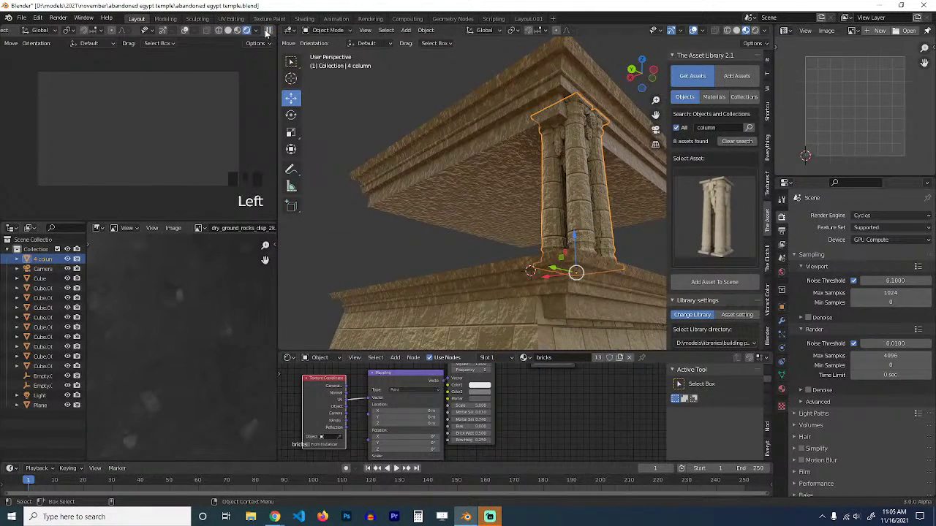
pyautogui.click(274, 33)
pyautogui.scroll(6, 478, 179)
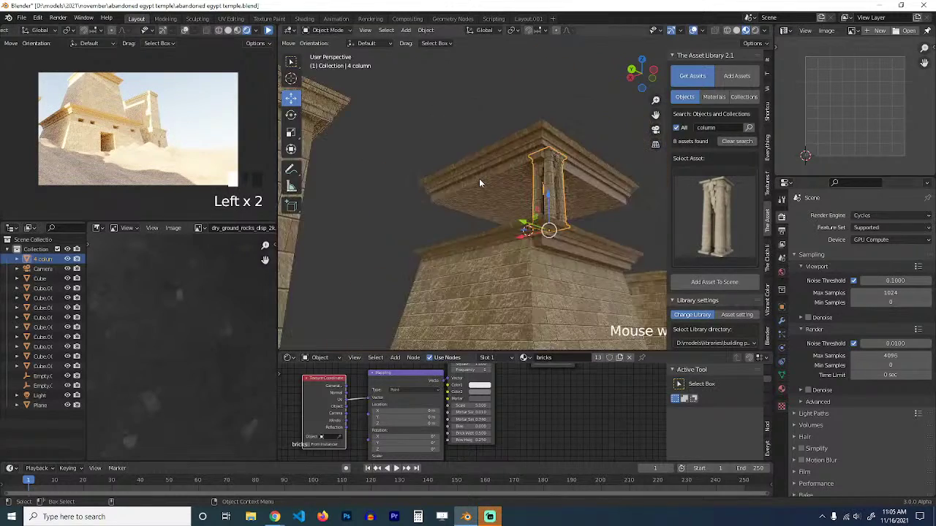
pyautogui.hotkey('ctrl', 's')
pyautogui.scroll(-4, 351, 174)
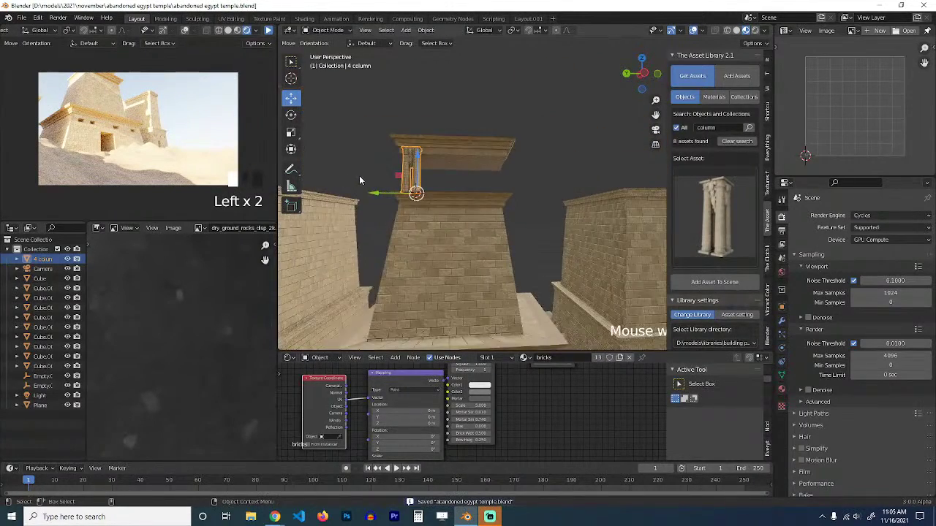
pyautogui.scroll(2, 359, 176)
pyautogui.hotkey('alt', 'd')
pyautogui.press('x')
pyautogui.rightClick(397, 186)
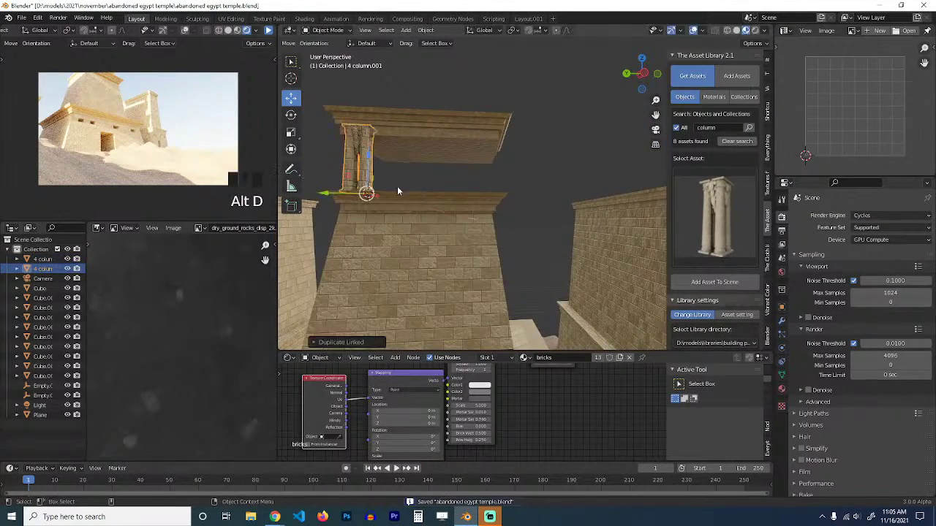
pyautogui.press('x')
pyautogui.click(395, 186)
# Add an Array modifier to the original column.
pyautogui.click(363, 165)
pyautogui.click(782, 320)
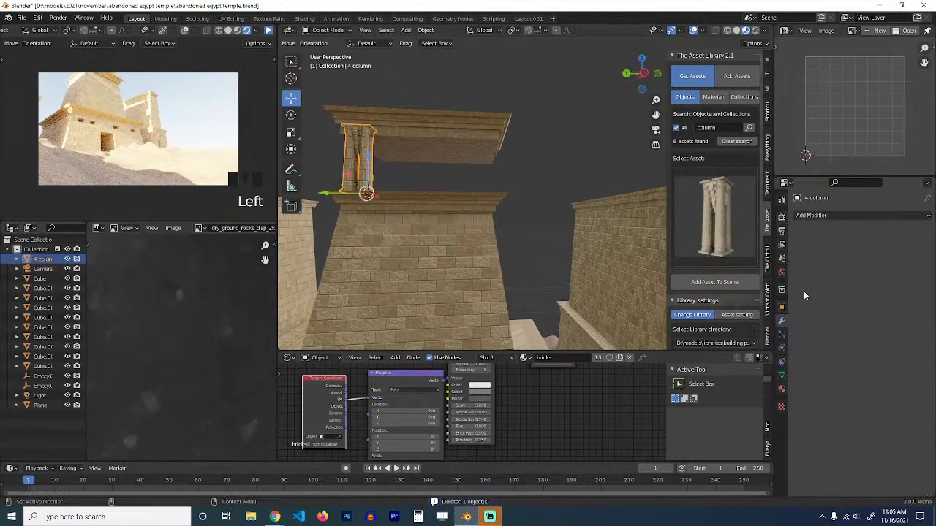
pyautogui.click(843, 215)
pyautogui.click(720, 242)
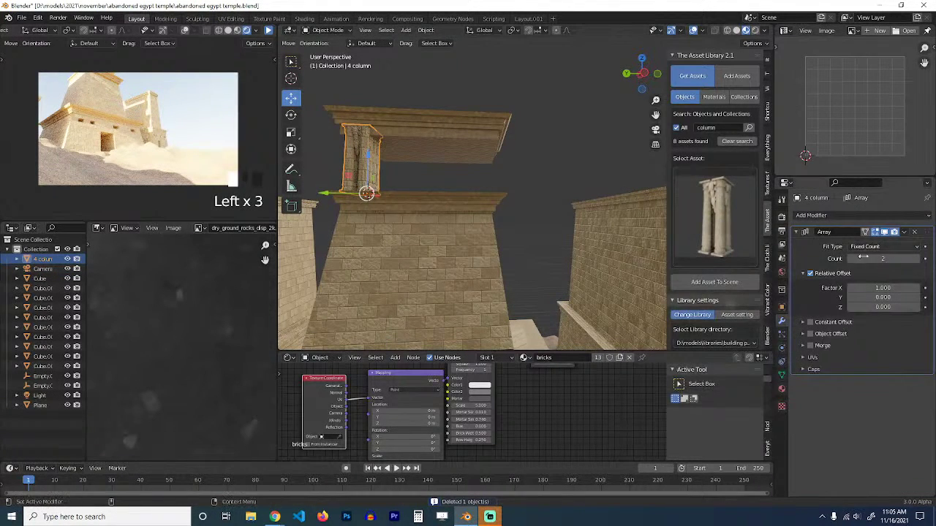
# Set the array's relative offset to 0 in X and -2 in Y, and its count to 3.
pyautogui.click(845, 304)
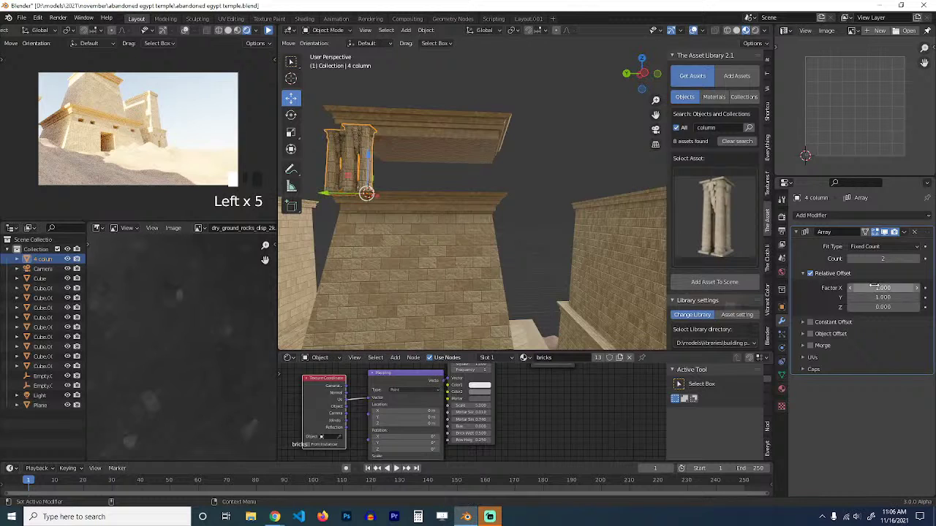
pyautogui.write('0')
pyautogui.click(824, 299)
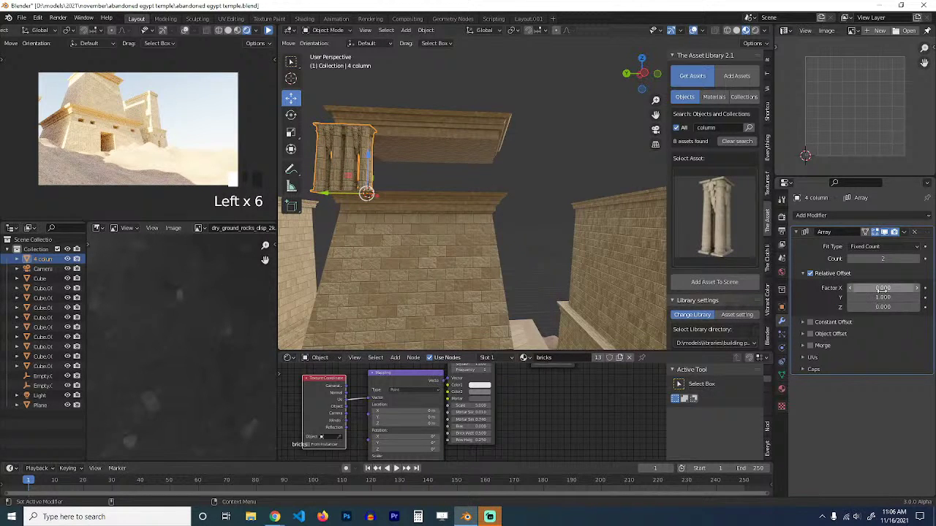
pyautogui.moveTo(546, 233)
pyautogui.mouseDown(button='middle')
pyautogui.moveTo(547, 210)
pyautogui.moveTo(547, 229)
pyautogui.mouseUp(button='middle')
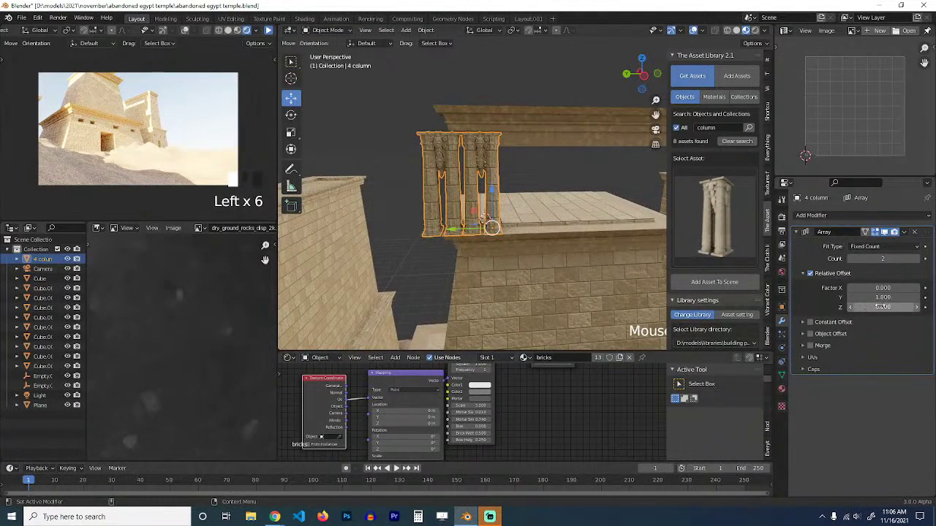
pyautogui.click(841, 305)
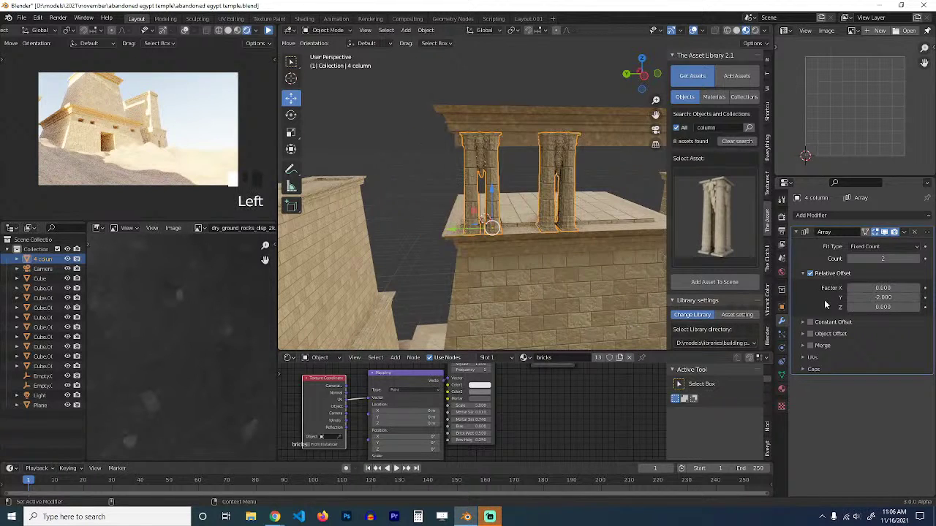
pyautogui.click(917, 259)
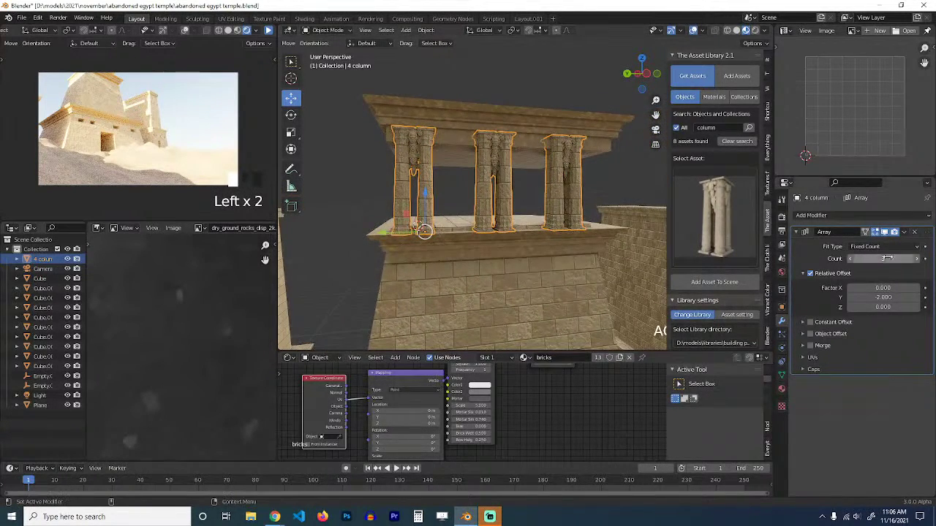
# Set the column array's count to 4 and stretch the columns along Z until they meet the roof slab.
pyautogui.click(913, 258)
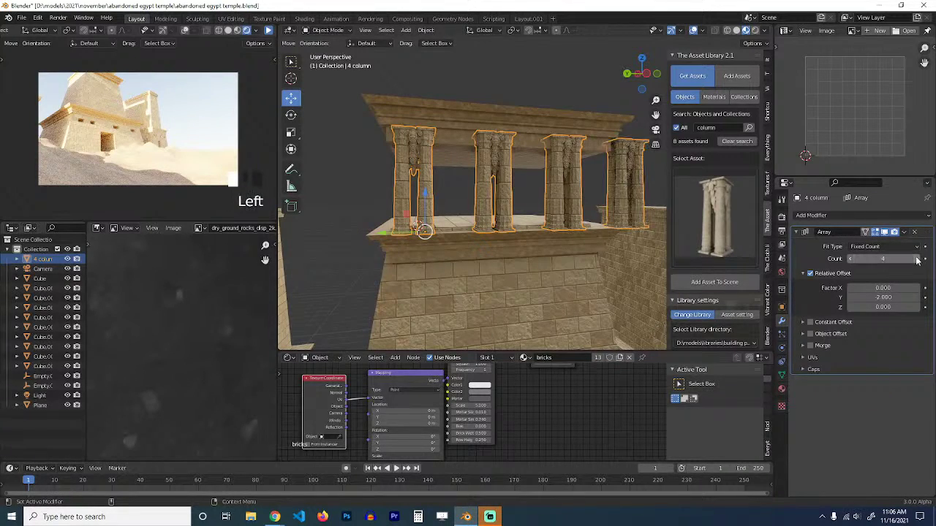
pyautogui.press('s')
pyautogui.click(580, 205)
pyautogui.hotkey('alt', 'a')
pyautogui.moveTo(538, 206); pyautogui.dragTo(595, 208, button='middle')
pyautogui.moveTo(463, 209); pyautogui.dragTo(500, 221, button='middle')
pyautogui.click(502, 224)
pyautogui.press('s')
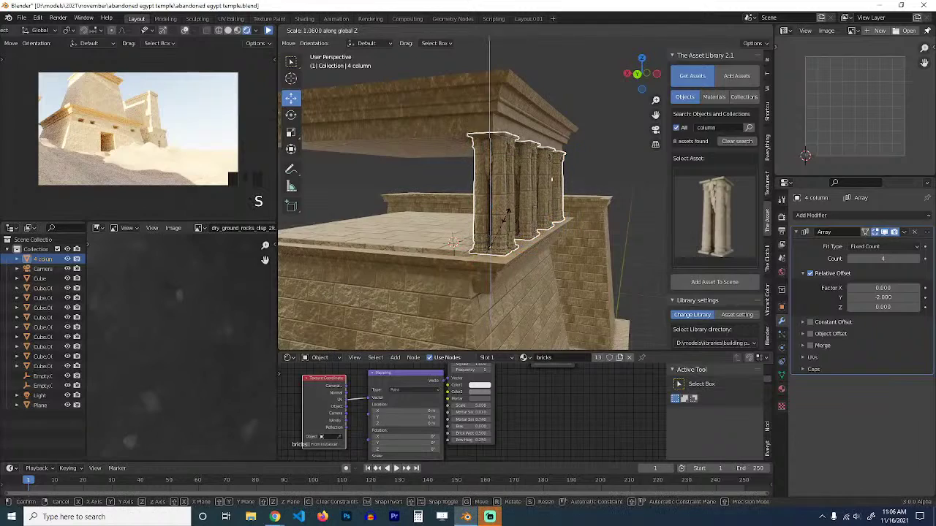
pyautogui.click(507, 219)
pyautogui.hotkey('alt', 'a')
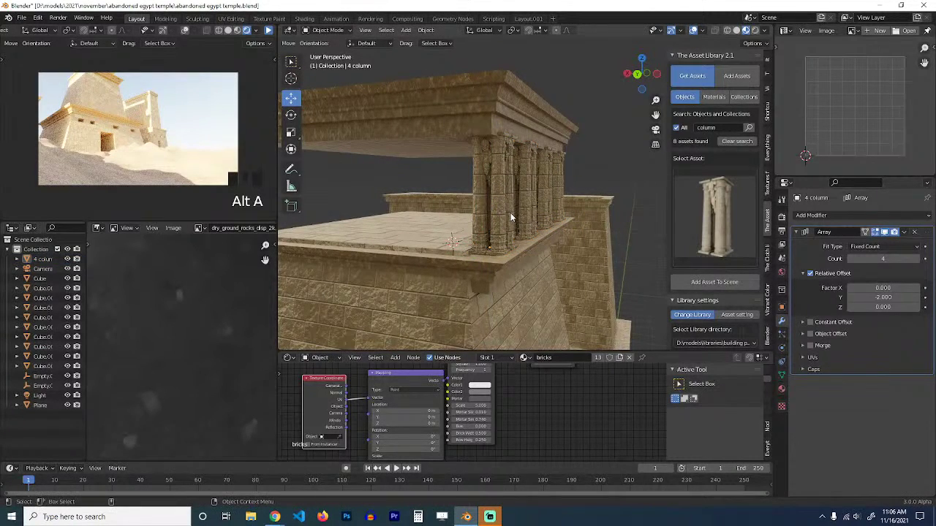
# Make a linked duplicate of the column row, rotate it 90° about Z and place it along the adjacent platform side.
pyautogui.click(510, 212)
pyautogui.moveTo(510, 213); pyautogui.dragTo(482, 219, button='middle')
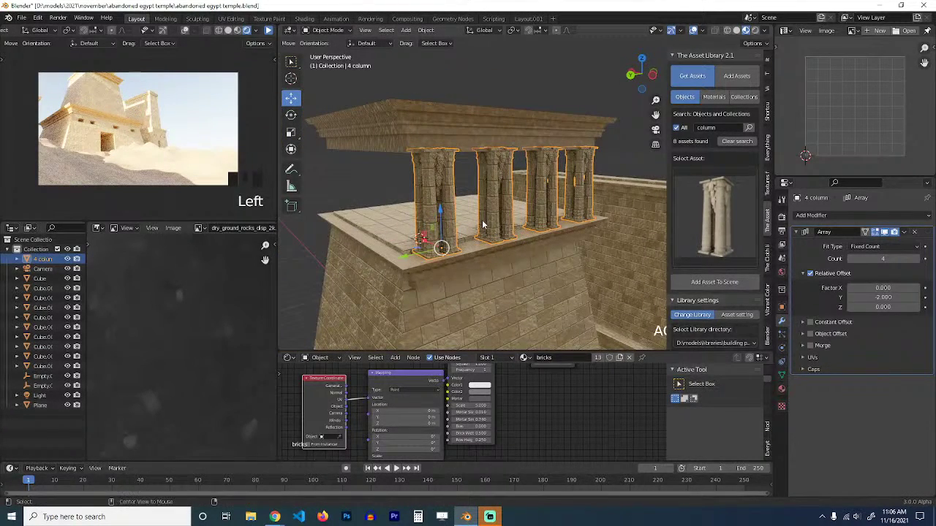
pyautogui.hotkey('alt', 'd')
pyautogui.write('r')
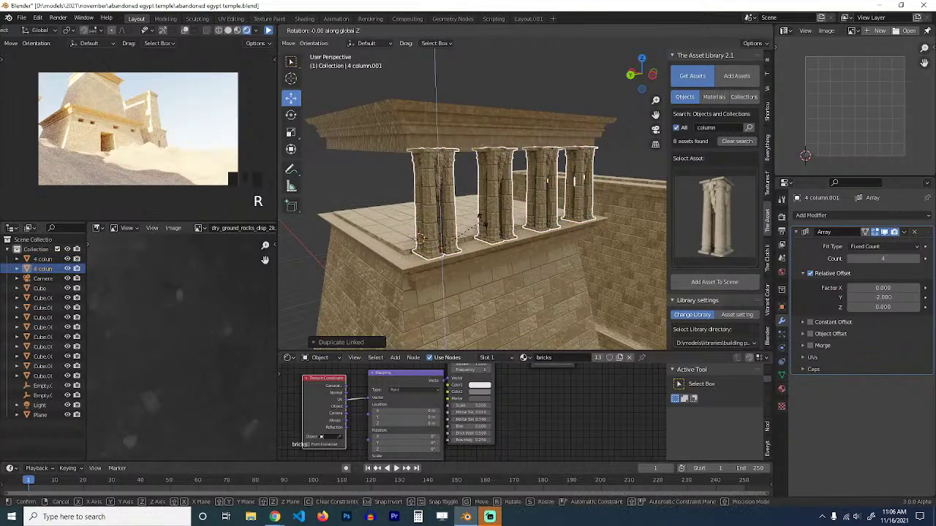
pyautogui.write('z90')
pyautogui.press('Return')
pyautogui.moveTo(484, 224); pyautogui.dragTo(448, 226, button='middle')
pyautogui.press('g')
pyautogui.hotkey('shift', 'z')
pyautogui.click(441, 248)
# Place linked duplicates of the row on the two remaining platform sides, moving one along Y and rotating the other 90° about Z.
pyautogui.hotkey('alt', 'd')
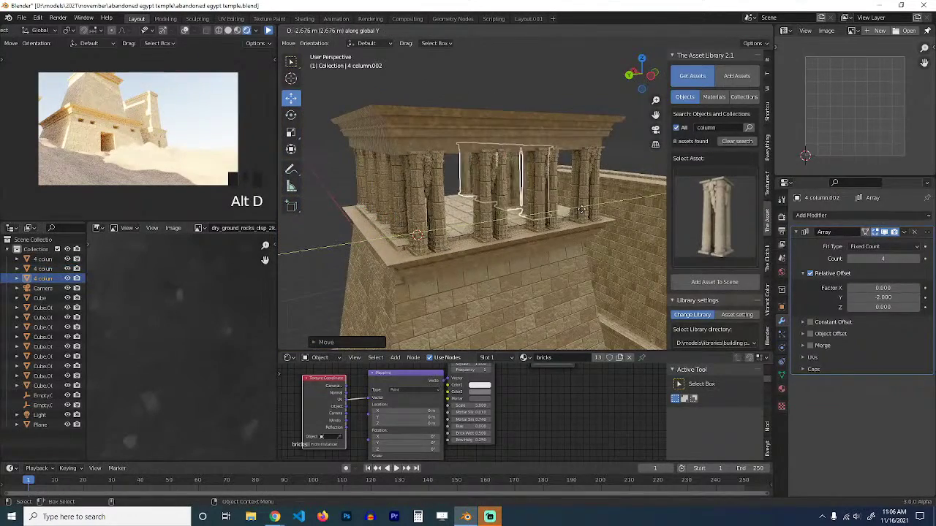
pyautogui.click(599, 202)
pyautogui.moveTo(599, 201); pyautogui.dragTo(505, 240, button='middle')
pyautogui.hotkey('alt', 'd')
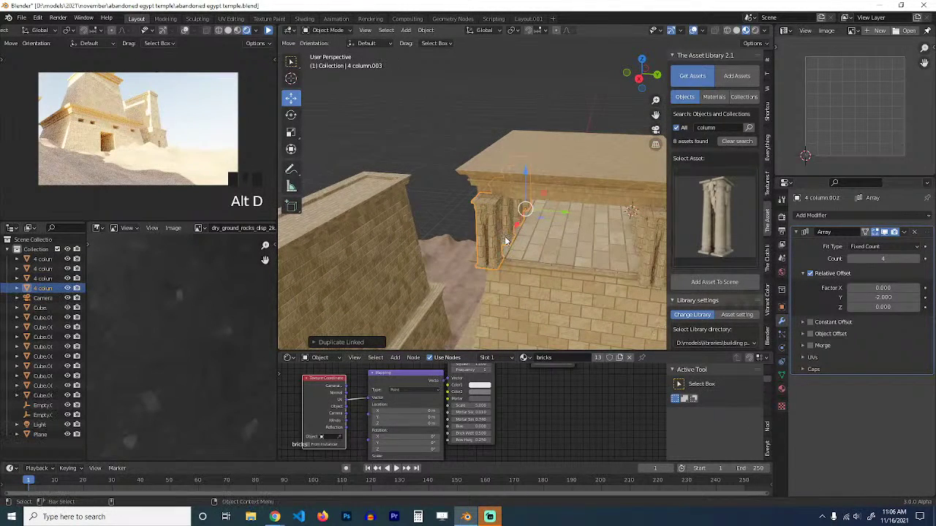
pyautogui.write('rz')
pyautogui.write('90')
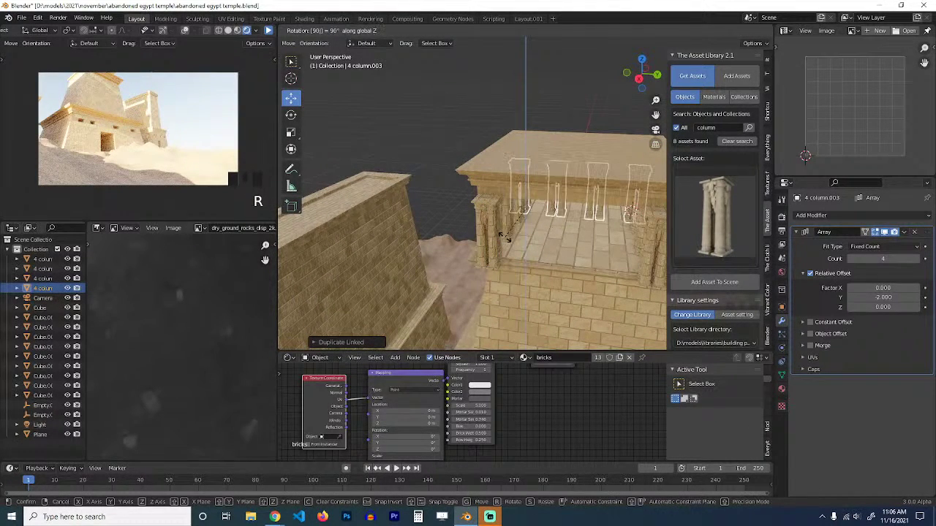
pyautogui.click(504, 237)
pyautogui.press('g')
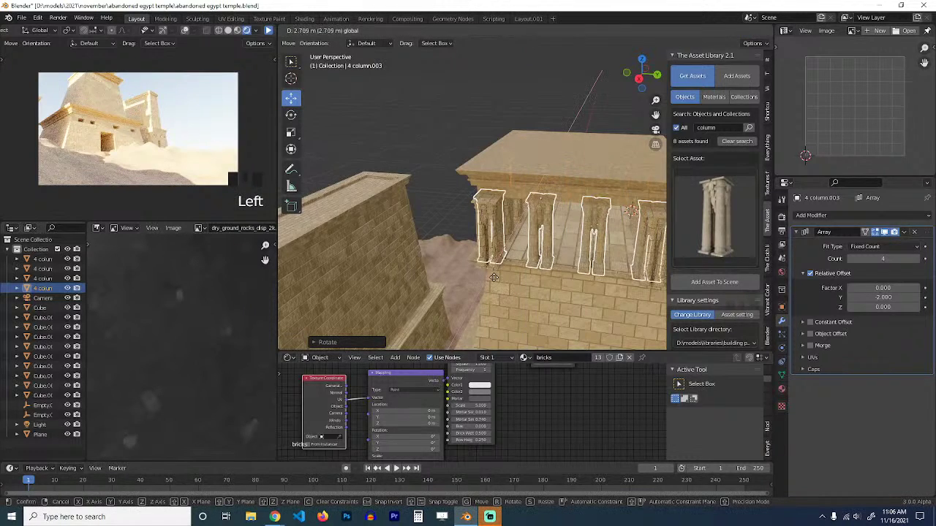
pyautogui.click(494, 276)
pyautogui.hotkey('alt', 'a')
# Inspect the column rows and roof slab from several sides, including their look on the whole temple.
pyautogui.moveTo(494, 274); pyautogui.dragTo(547, 205, button='middle')
pyautogui.click(618, 192)
pyautogui.click(625, 199)
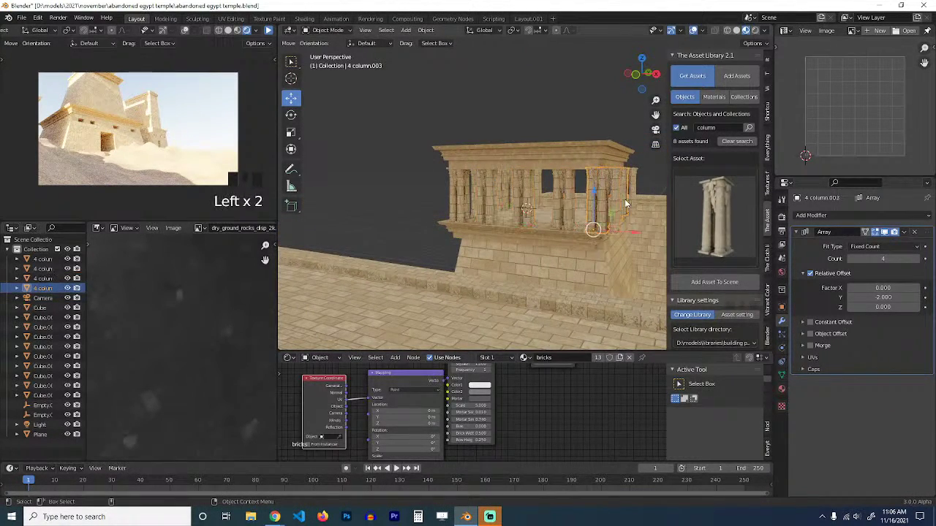
pyautogui.click(631, 195)
pyautogui.click(608, 213)
pyautogui.moveTo(608, 214); pyautogui.dragTo(566, 202, button='middle')
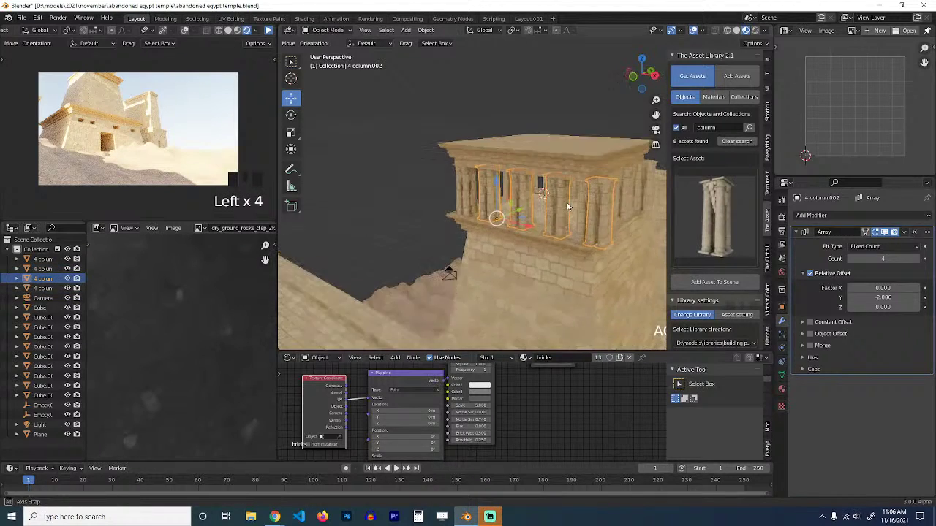
pyautogui.click(574, 166)
pyautogui.moveTo(574, 167); pyautogui.dragTo(499, 124, button='middle')
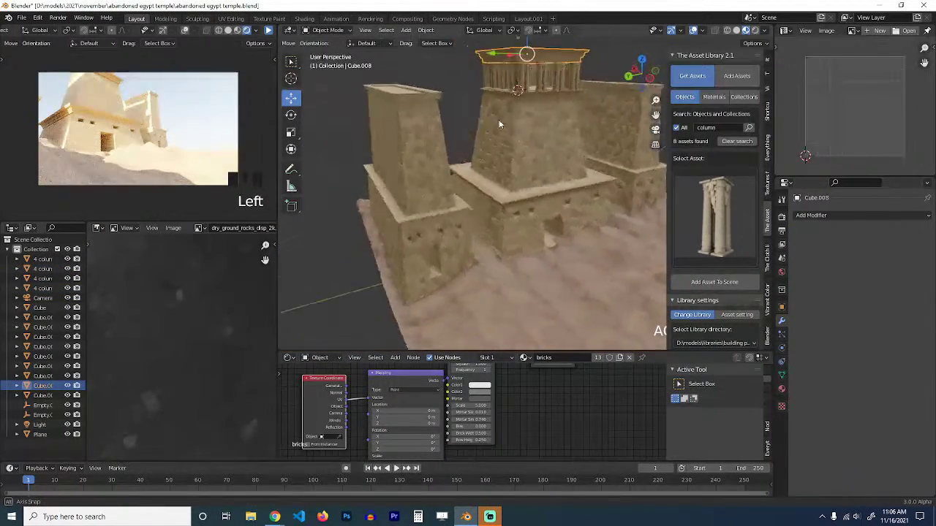
# Duplicate the lower section of the main temple mesh and separate the copy into its own object.
pyautogui.click(561, 225)
pyautogui.press('Tab')
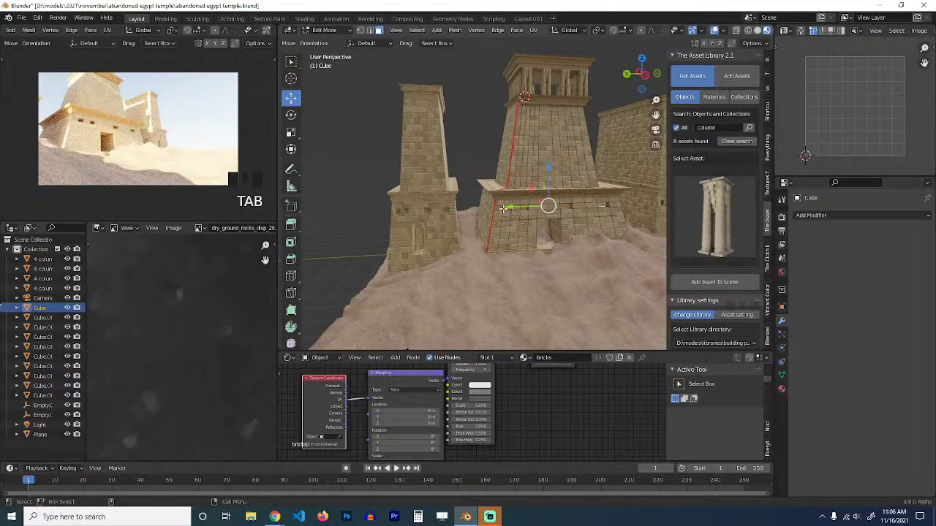
pyautogui.press('KP_1')
pyautogui.press('KP_3')
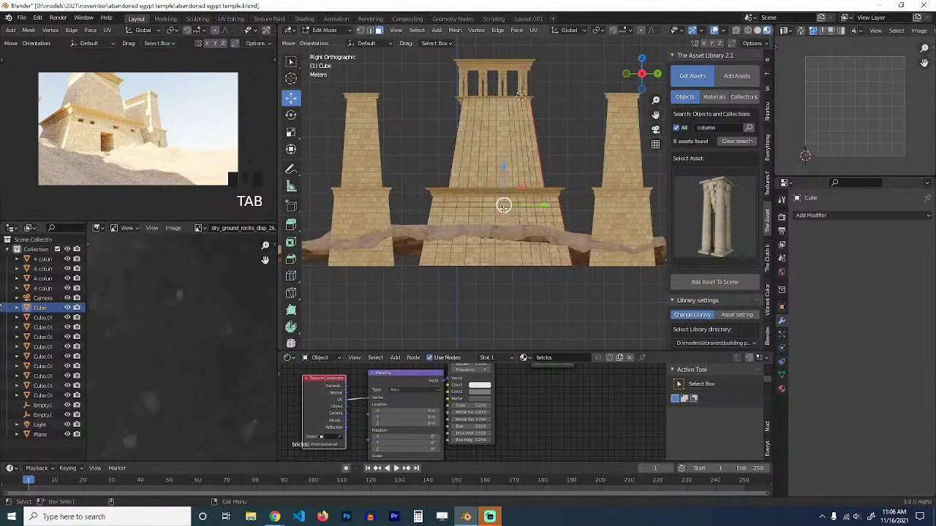
pyautogui.hotkey('alt', 'z')
pyautogui.moveTo(396, 161); pyautogui.dragTo(567, 268)
pyautogui.hotkey('shift', 'd')
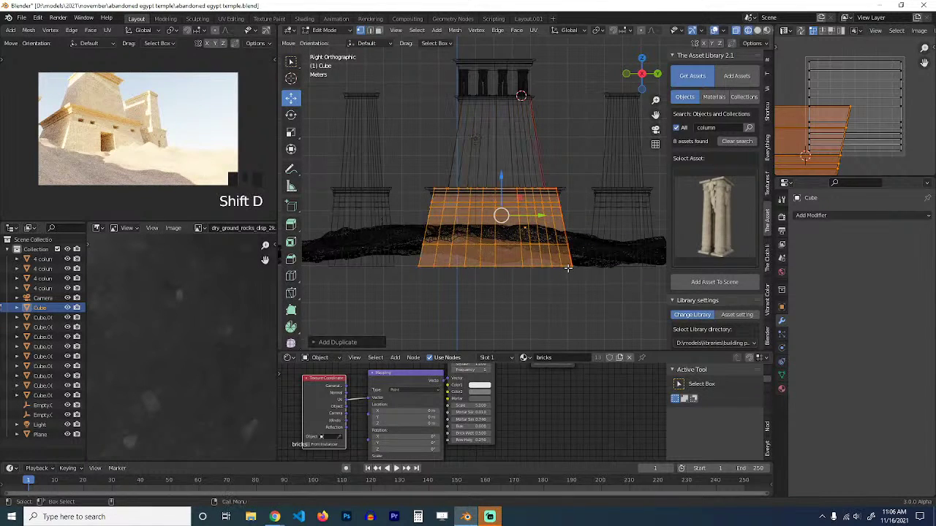
pyautogui.press('p')
pyautogui.click(568, 267)
pyautogui.press('Tab')
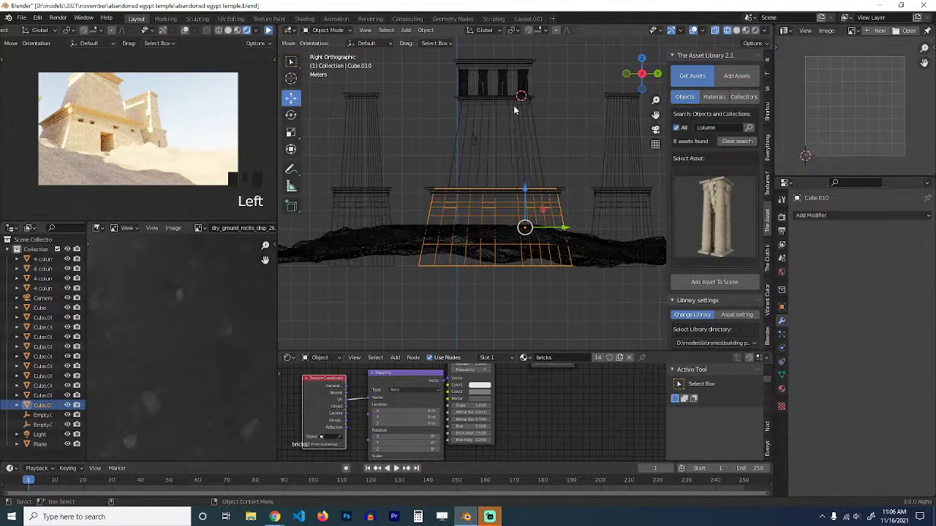
# Shrink the separated temple section and move it up between the columns under the roof slab.
pyautogui.press('s')
pyautogui.click(576, 238)
pyautogui.press('g')
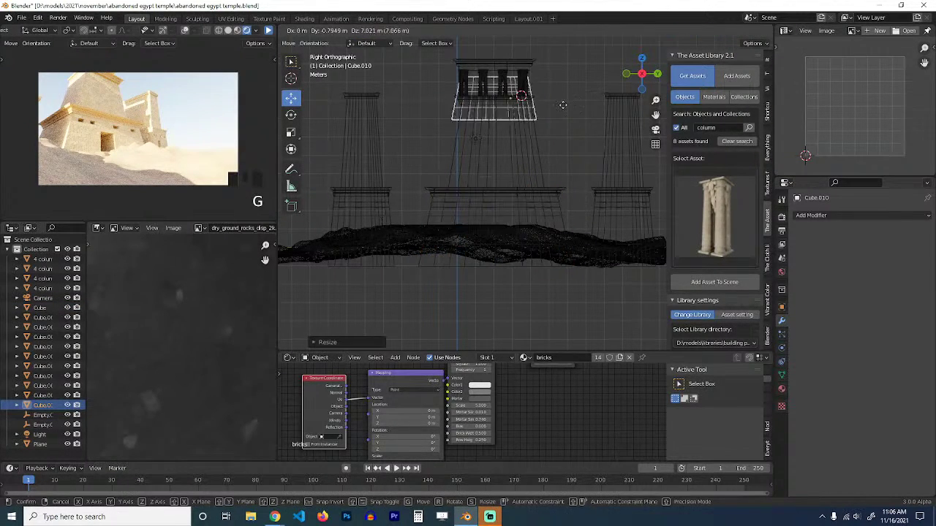
pyautogui.click(564, 104)
pyautogui.press('s')
pyautogui.click(536, 107)
pyautogui.press('g')
pyautogui.click(525, 110)
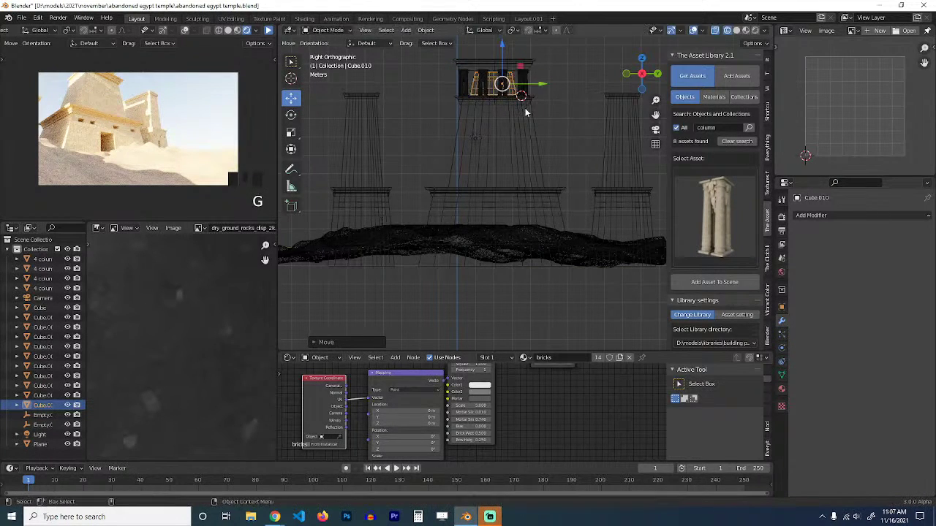
# Recentre the small block's origin on its own geometry and rescale it to fit between platform and roof slab.
pyautogui.rightClick(524, 110)
pyautogui.moveTo(514, 110)
pyautogui.click(578, 119)
pyautogui.press('s')
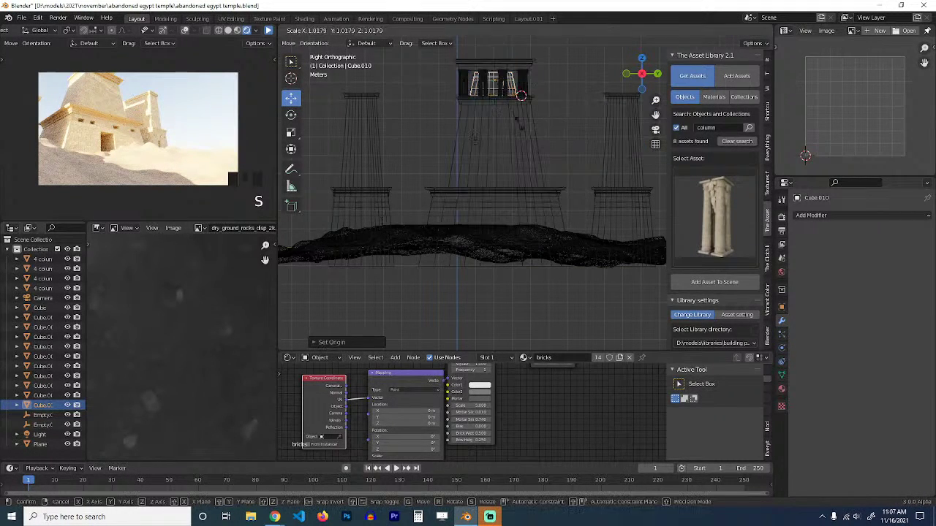
pyautogui.click(525, 131)
pyautogui.press('KP_Decimal')
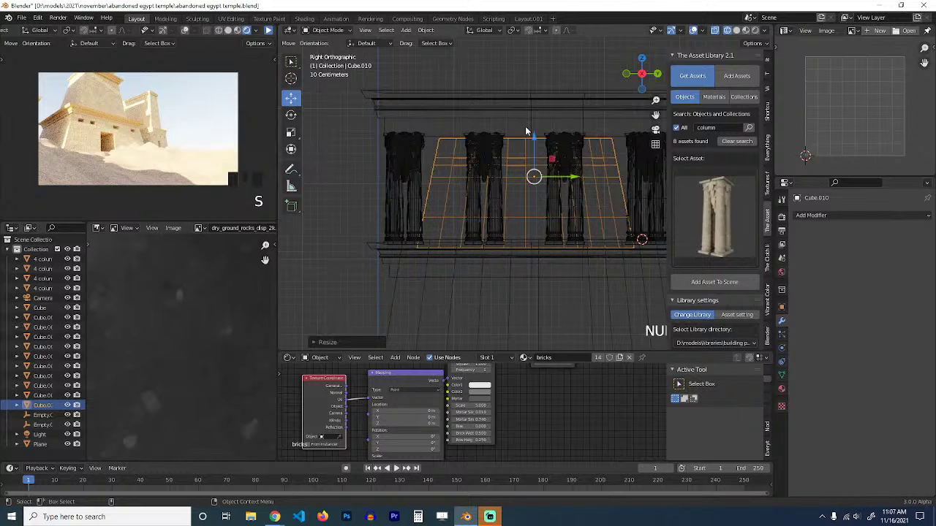
# Switch the viewport to solid shading and move the block along X so it sits inside the ring of columns.
pyautogui.press('z')
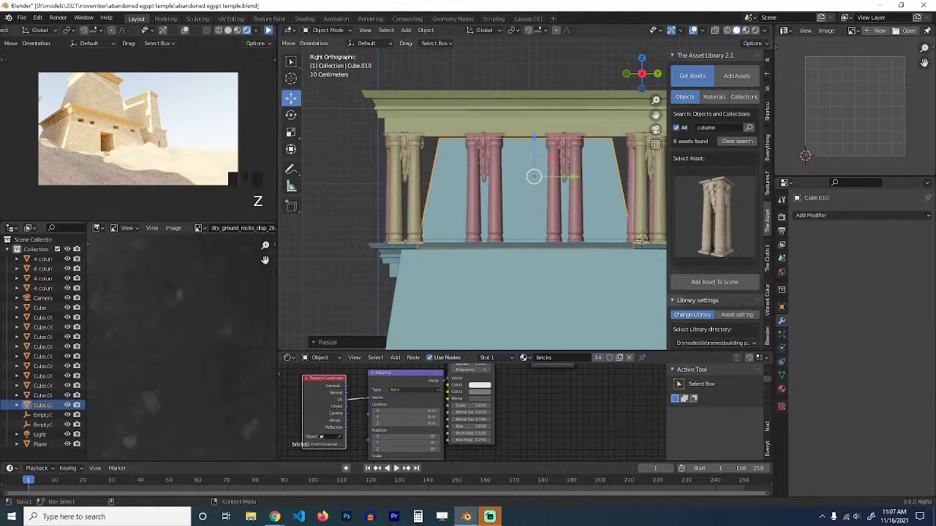
pyautogui.hotkey('alt', 'Tab')
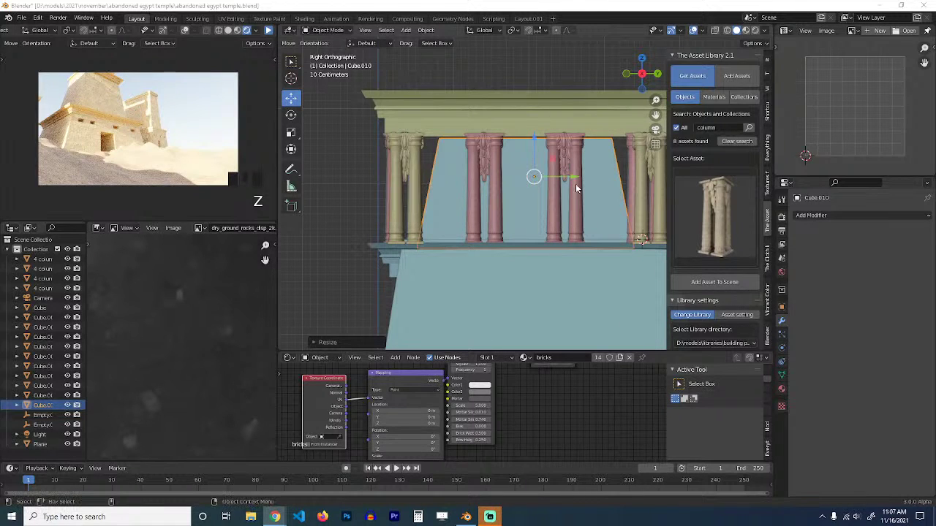
pyautogui.moveTo(601, 177); pyautogui.dragTo(483, 195, button='middle')
pyautogui.press('KP_3')
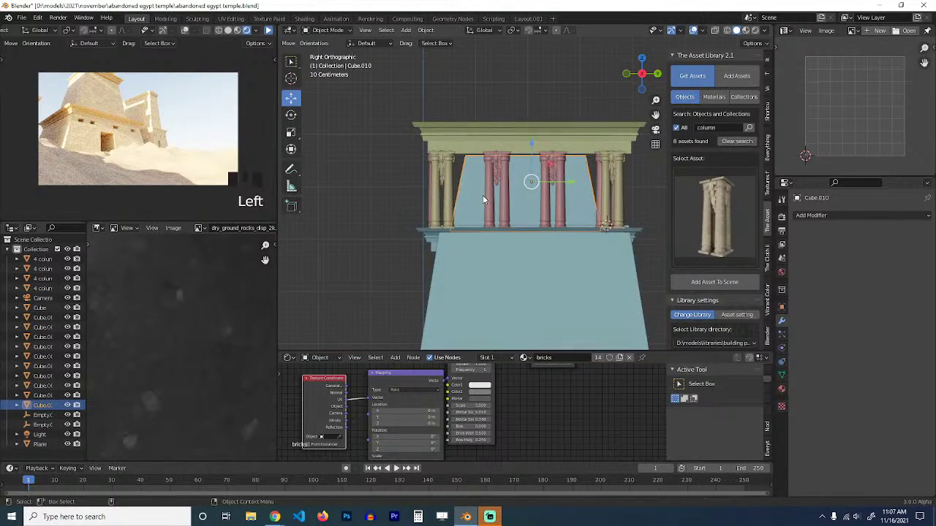
pyautogui.press('KP_0')
pyautogui.press('KP_Decimal')
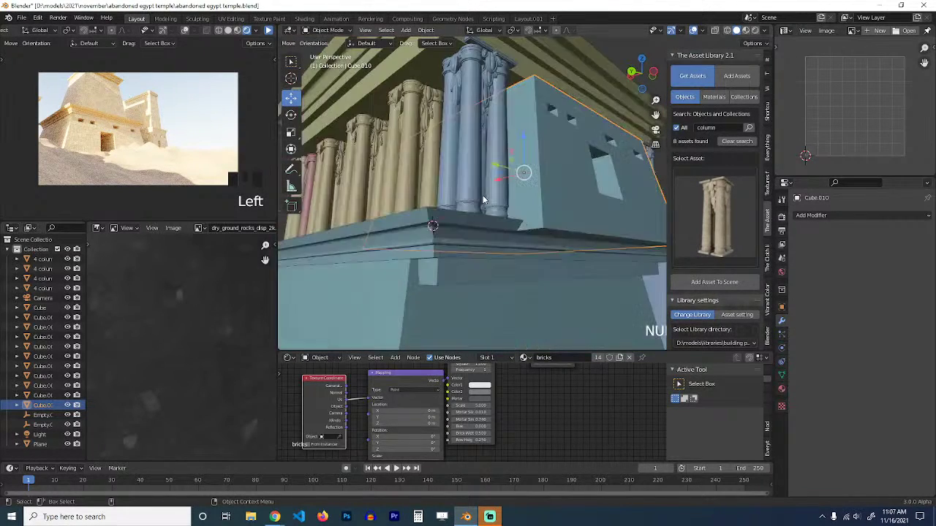
pyautogui.scroll(-6, 482, 199)
pyautogui.moveTo(483, 199); pyautogui.dragTo(503, 178, button='middle')
pyautogui.scroll(3, 492, 171)
pyautogui.press('g')
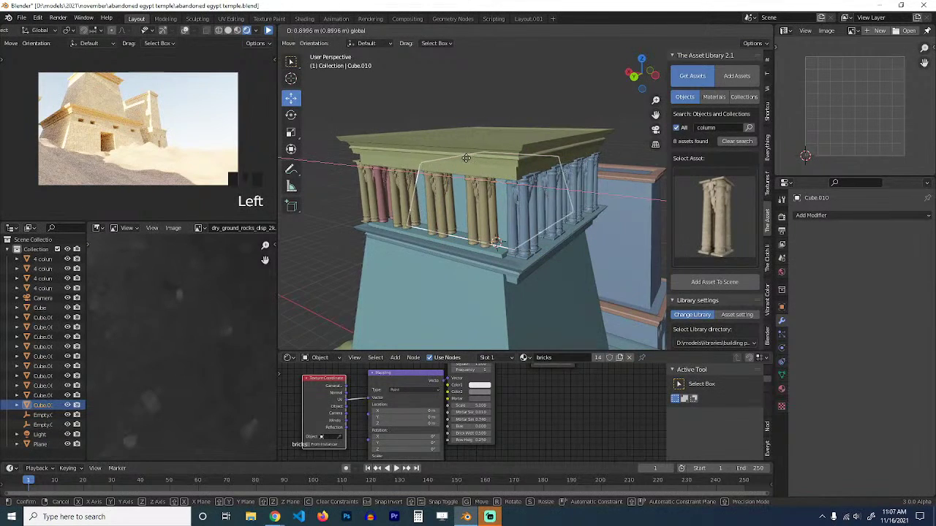
pyautogui.moveTo(466, 158); pyautogui.dragTo(463, 158)
pyautogui.moveTo(468, 158); pyautogui.dragTo(390, 149, button='middle')
# Raise the block's top vertices along Z toward the roof slab, working in the front wireframe view.
pyautogui.press('KP_3')
pyautogui.press('KP_1')
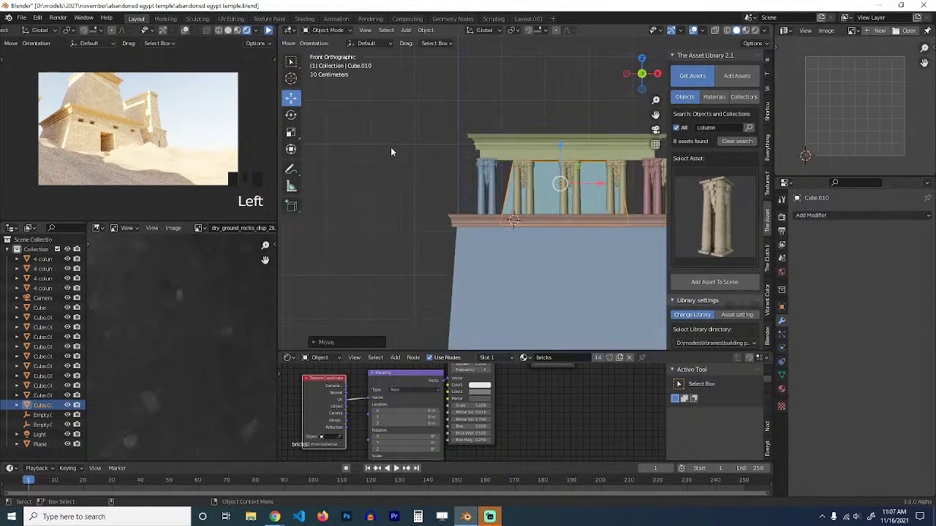
pyautogui.press('Tab')
pyautogui.press('z')
pyautogui.scroll(3, 394, 150)
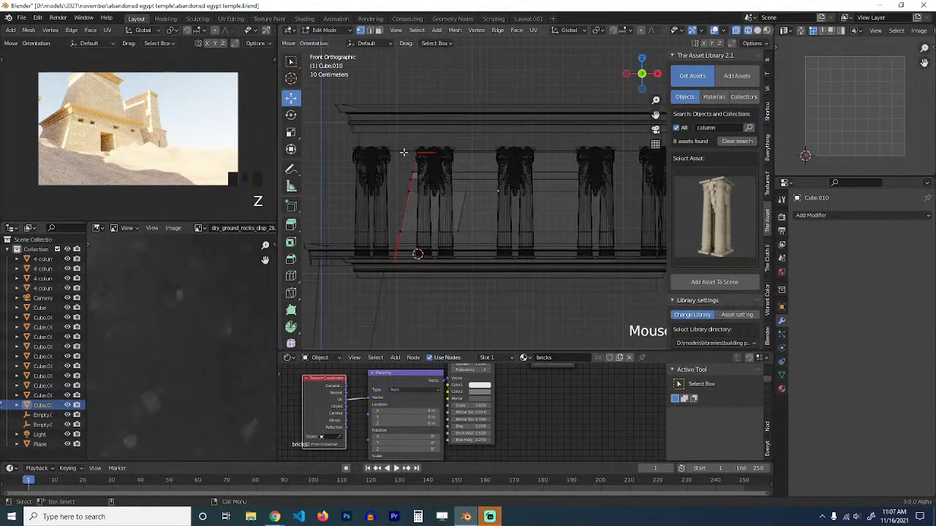
pyautogui.moveTo(387, 134); pyautogui.dragTo(634, 162)
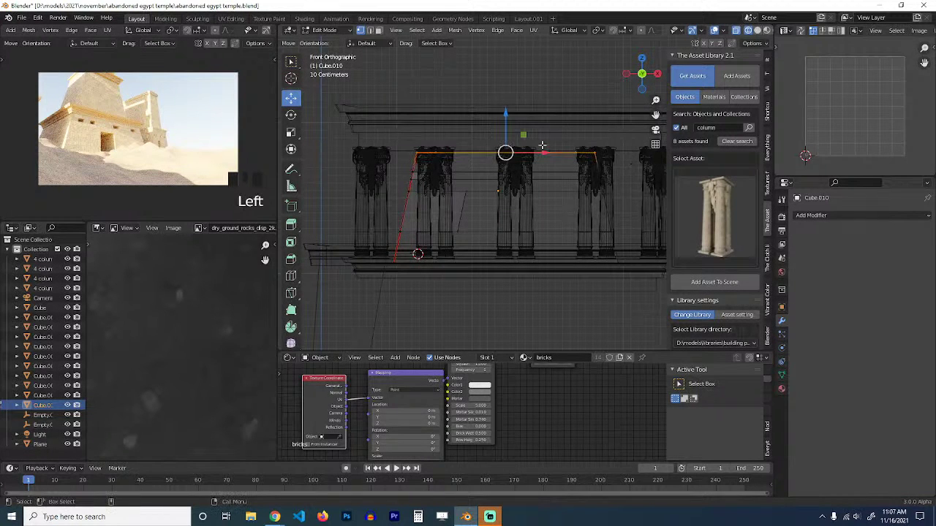
pyautogui.moveTo(503, 115); pyautogui.dragTo(367, 271)
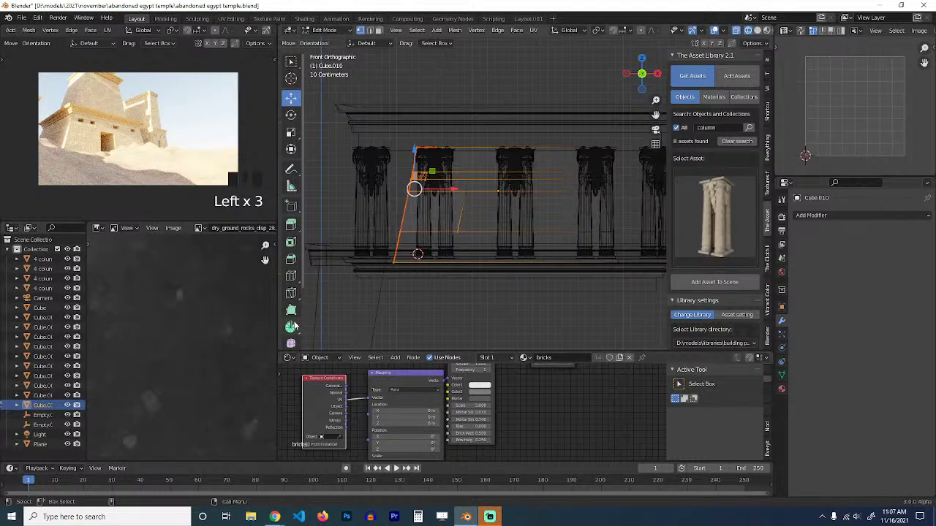
# Shear the block's slanted side wall to make it steeper, and shift that wall outward along X.
pyautogui.scroll(-3, 293, 325)
pyautogui.click(292, 322)
pyautogui.moveTo(419, 151); pyautogui.dragTo(396, 155)
pyautogui.scroll(3, 292, 111)
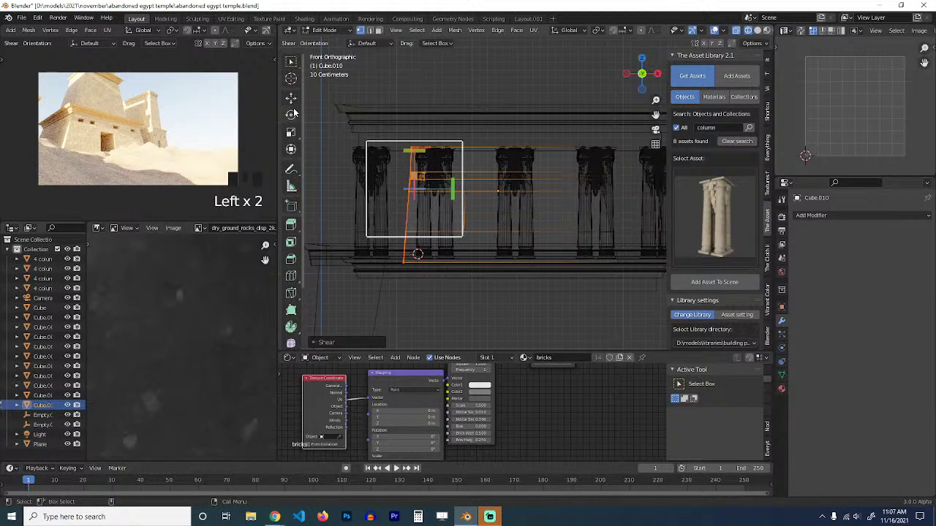
pyautogui.click(291, 99)
pyautogui.moveTo(448, 191); pyautogui.dragTo(438, 191)
pyautogui.press('Tab')
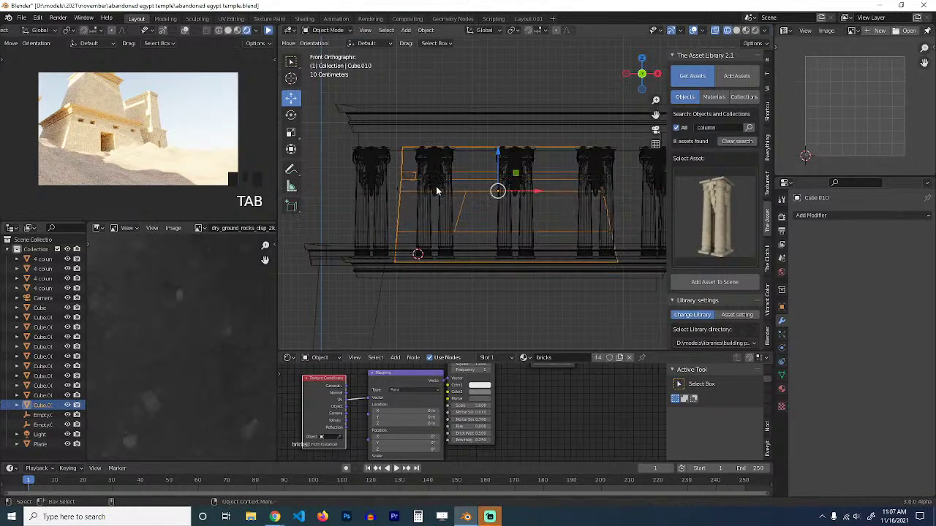
# Return to solid shading in object mode, deselect the block and save the file.
pyautogui.press('Tab')
pyautogui.scroll(-3, 507, 186)
pyautogui.scroll(-2, 512, 187)
pyautogui.press('Tab')
pyautogui.moveTo(436, 179)
pyautogui.mouseDown(button='middle')
pyautogui.moveTo(556, 175)
pyautogui.moveTo(537, 184)
pyautogui.mouseUp(button='middle')
pyautogui.press('z')
pyautogui.hotkey('alt', 'a')
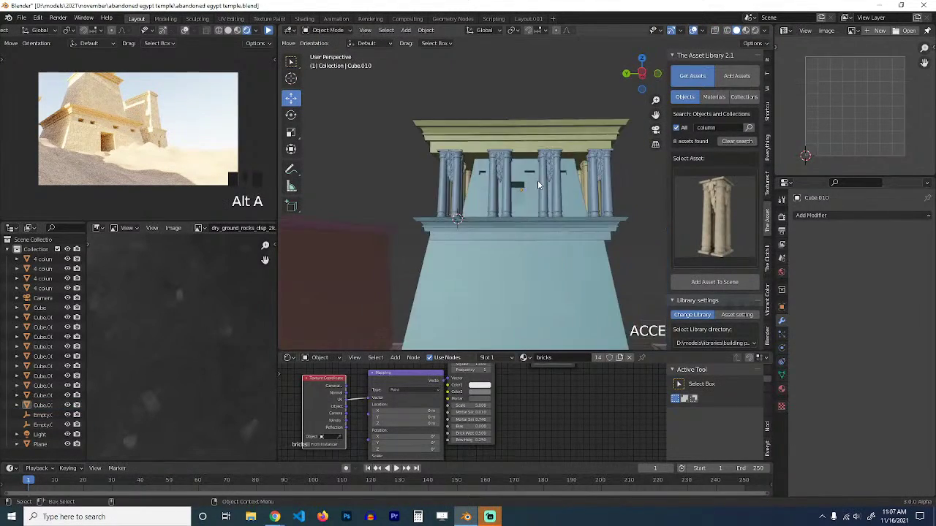
pyautogui.hotkey('ctrl', 's')
# Select the whole pavilion with its columns, roof and inner block, and move it toward the world origin in top wireframe view.
pyautogui.moveTo(400, 108); pyautogui.dragTo(637, 197)
pyautogui.moveTo(638, 197); pyautogui.dragTo(562, 200, button='middle')
pyautogui.press('KP_7')
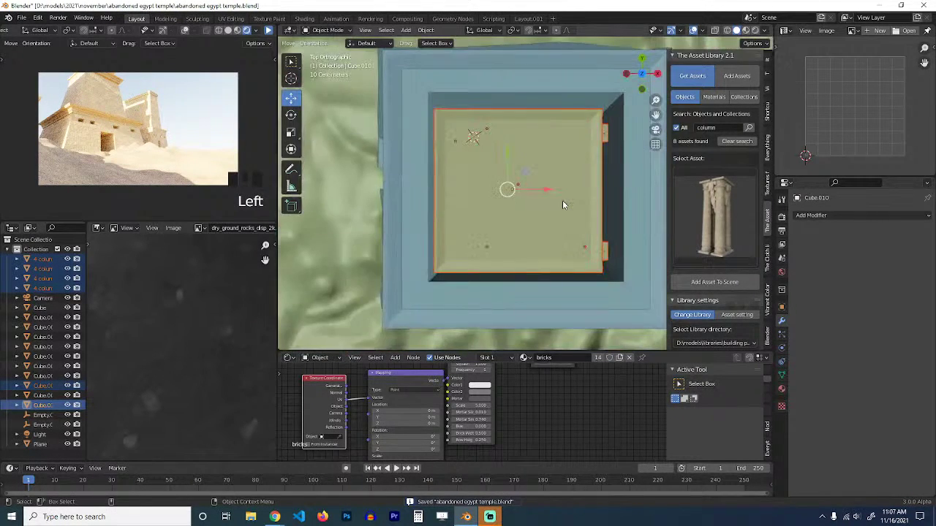
pyautogui.press('z')
pyautogui.scroll(-5, 465, 228)
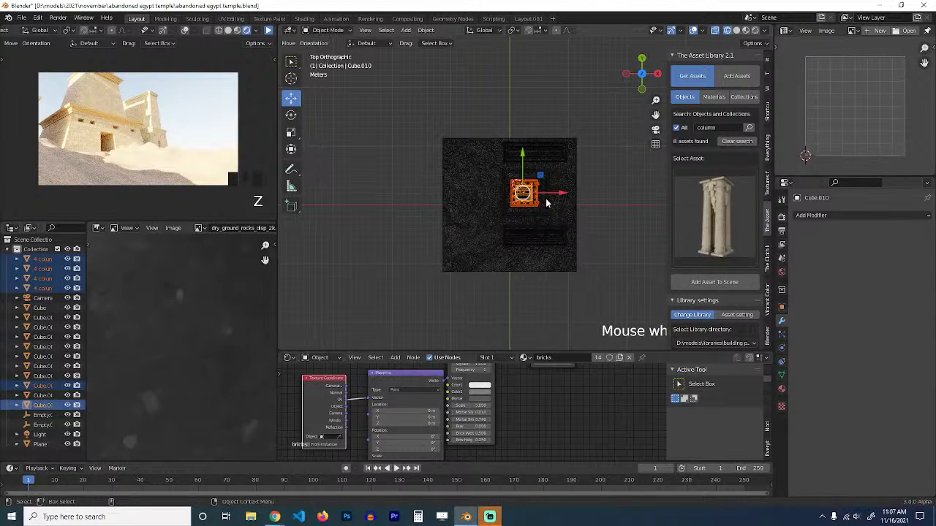
pyautogui.press('g')
pyautogui.click(519, 216)
# Lower the pavilion along Z to ground level and nudge it to centre it around the world origin in front view.
pyautogui.press('KP_1')
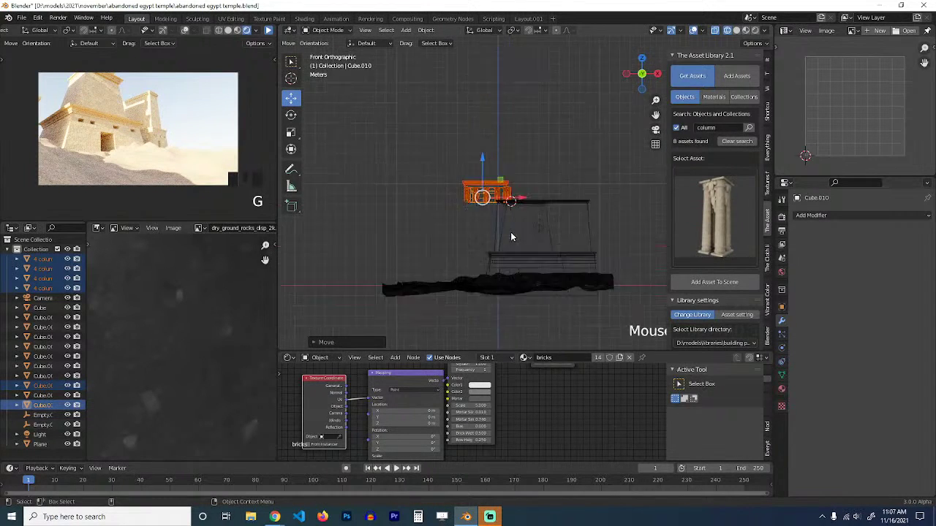
pyautogui.keyDown('shift'); pyautogui.moveTo(512, 237); pyautogui.dragTo(527, 152, button='middle'); pyautogui.keyUp('shift')
pyautogui.press('g')
pyautogui.press('z')
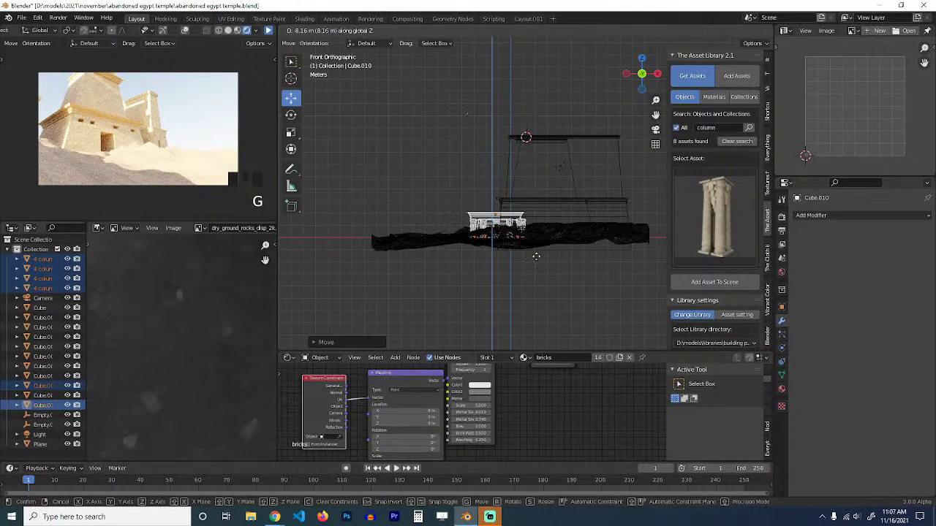
pyautogui.click(536, 256)
pyautogui.scroll(3, 516, 164)
pyautogui.scroll(-3, 501, 191)
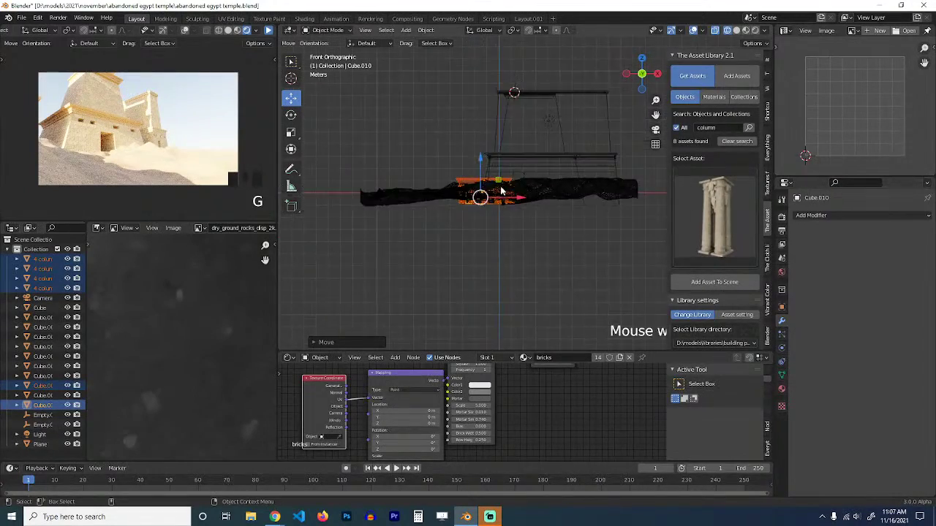
pyautogui.scroll(4, 501, 191)
pyautogui.press('g')
pyautogui.click(516, 204)
pyautogui.moveTo(516, 197); pyautogui.dragTo(515, 206, button='middle')
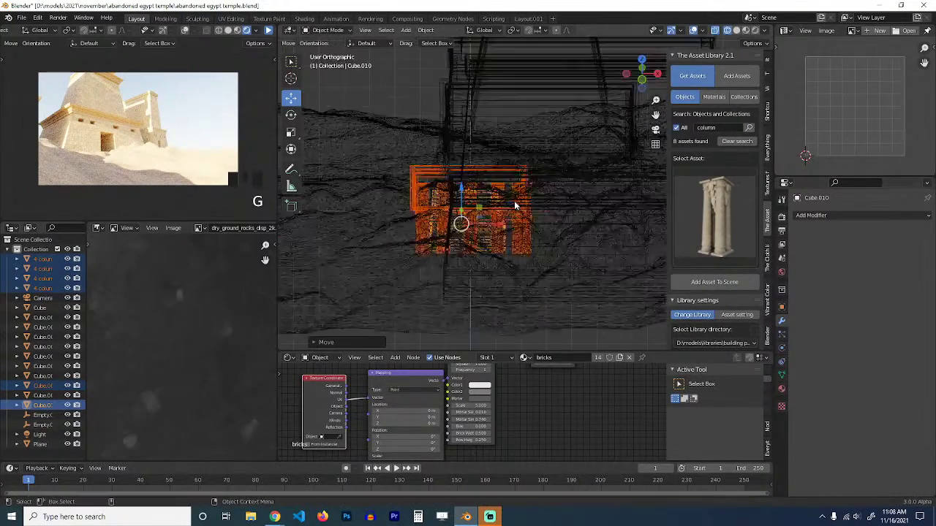
pyautogui.press('KP_7')
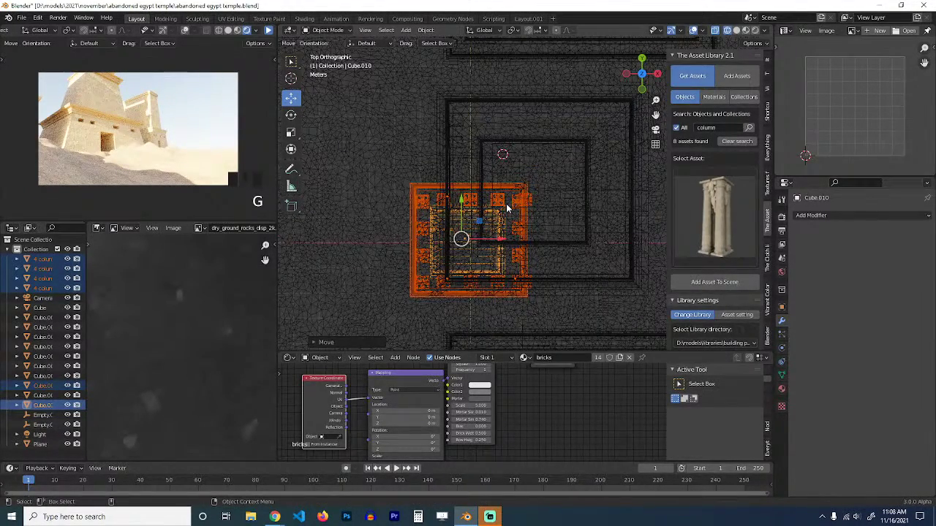
# Move the selected pavilion parts into a new collection named "block 1" and save the file.
pyautogui.press('m')
pyautogui.click(508, 206)
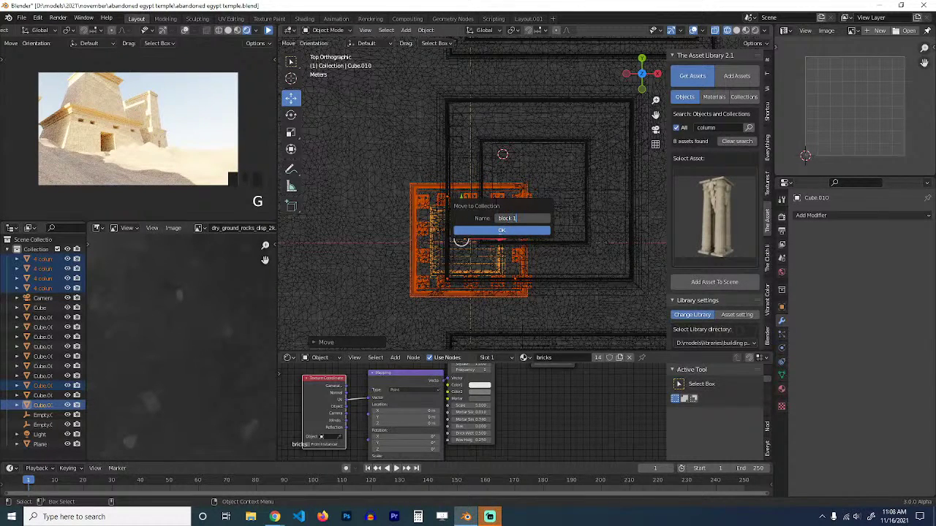
pyautogui.press('Return')
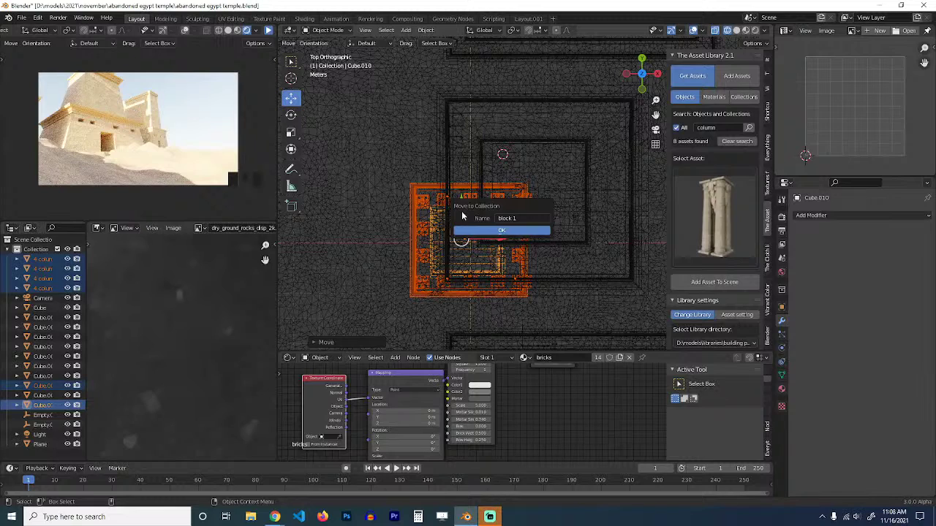
pyautogui.click(480, 229)
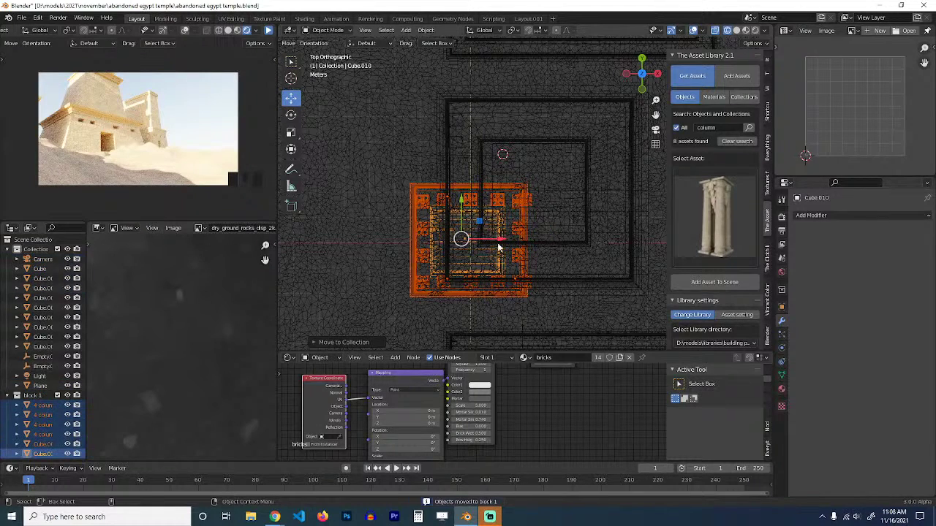
pyautogui.hotkey('ctrl', 's')
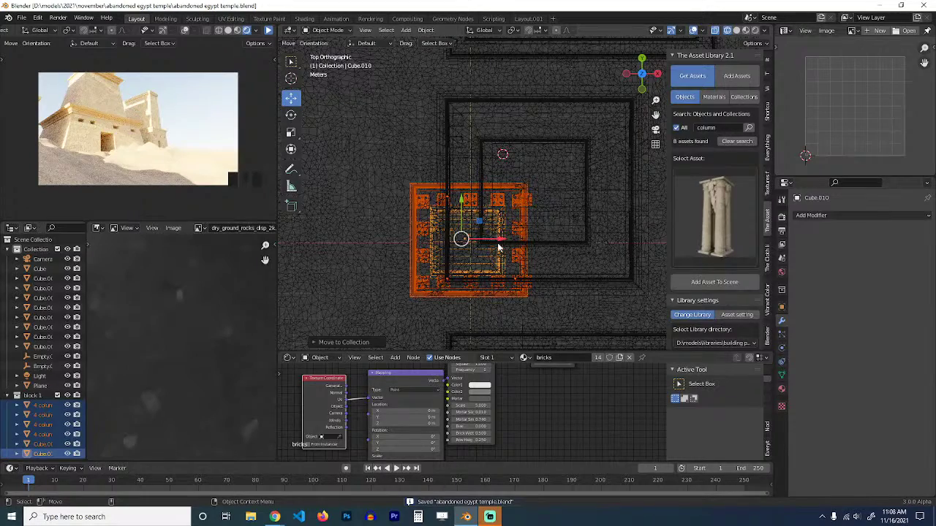
# Return to solid shading, exclude the block 1 collection from the view layer and save the file.
pyautogui.scroll(2, 494, 256)
pyautogui.moveTo(489, 261); pyautogui.dragTo(512, 177, button='middle')
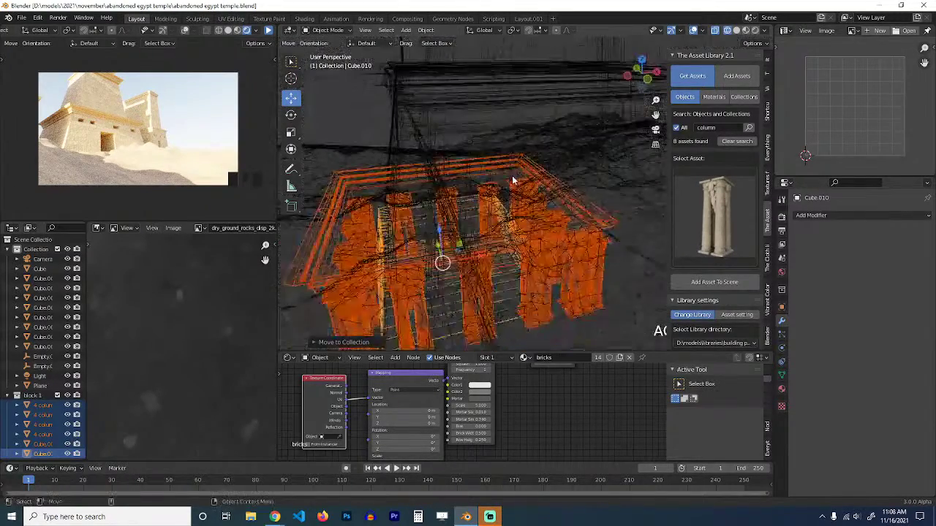
pyautogui.press('z')
pyautogui.scroll(-5, 485, 232)
pyautogui.moveTo(485, 232); pyautogui.dragTo(517, 226, button='middle')
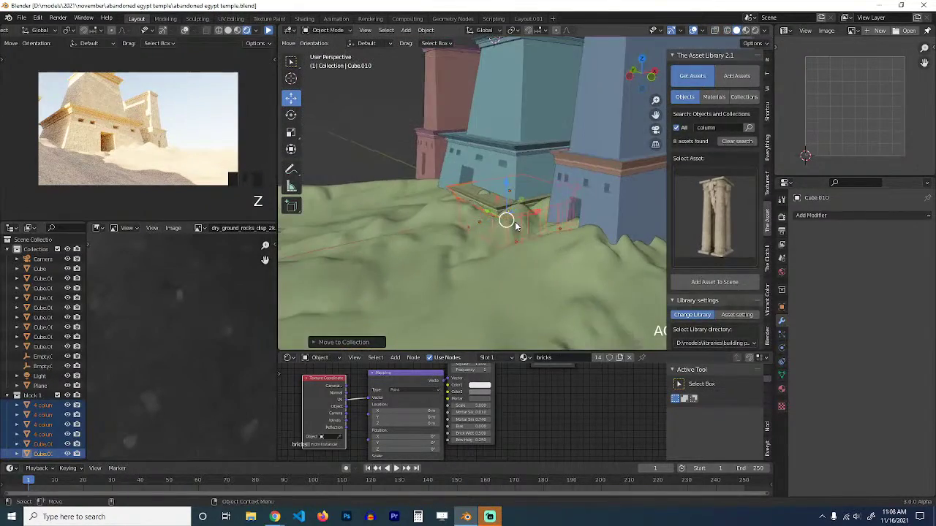
pyautogui.click(57, 396)
pyautogui.scroll(-4, 489, 179)
pyautogui.scroll(4, 488, 179)
pyautogui.hotkey('ctrl', 's')
# Place the 3D cursor on the middle tower's flat top and add a collection instance of block 1 there.
pyautogui.moveTo(476, 224); pyautogui.dragTo(502, 257, button='middle')
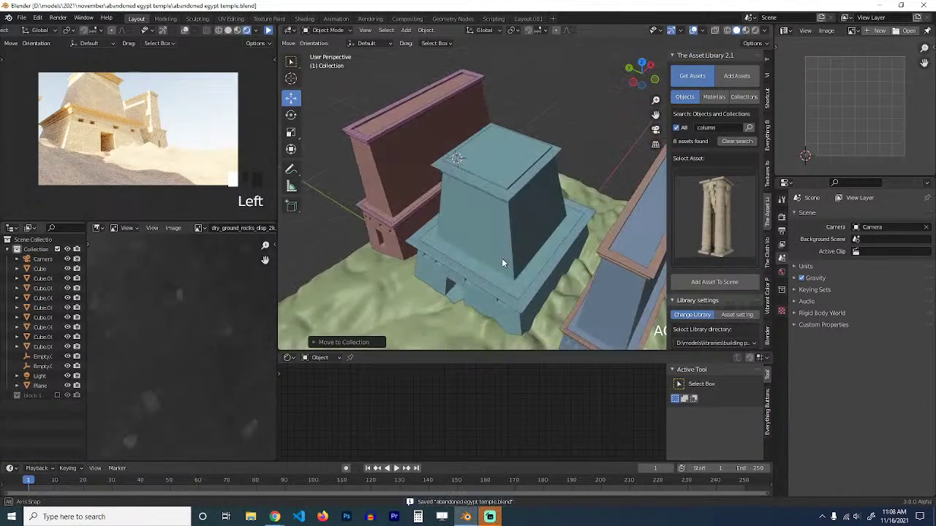
pyautogui.keyDown('shift'); pyautogui.rightClick(501, 149); pyautogui.keyUp('shift')
pyautogui.hotkey('shift', 'a')
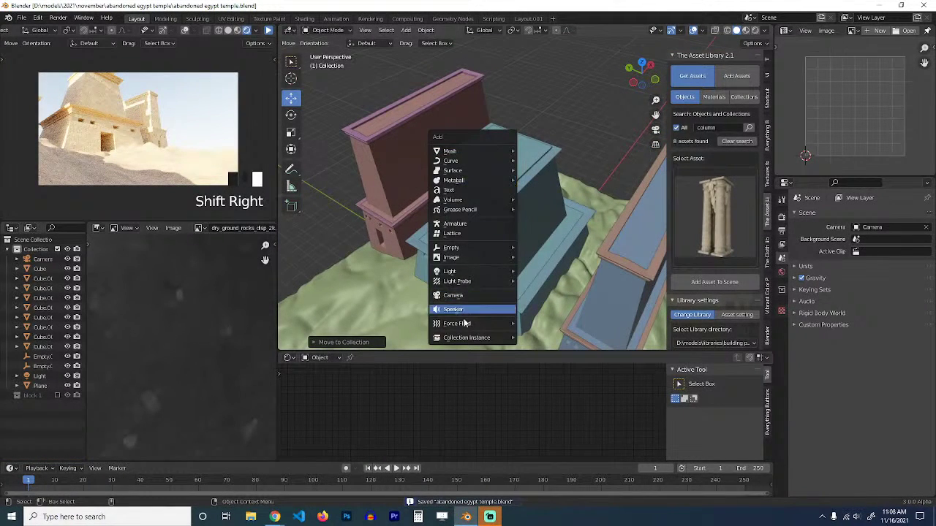
pyautogui.moveTo(471, 338)
pyautogui.click(541, 337)
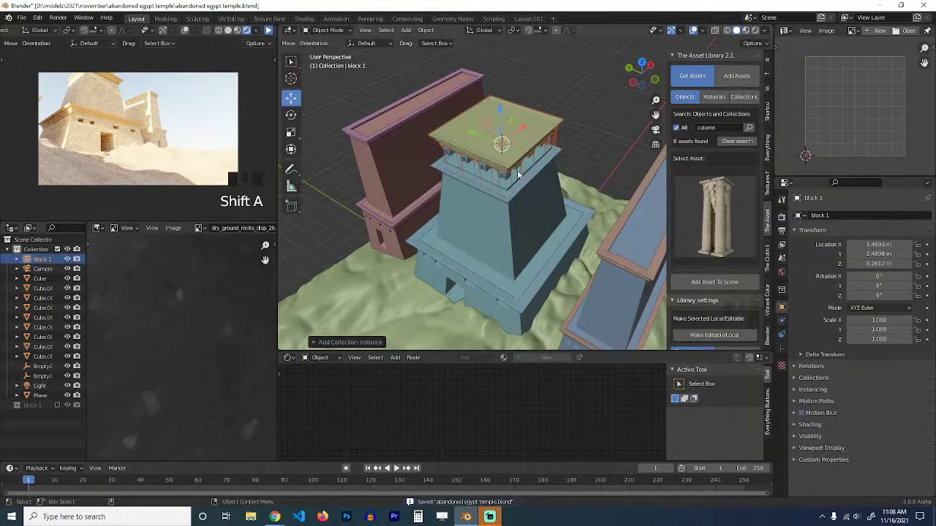
# Raise the pavilion instance along Z to about 9.19 m so its columns stand on the tower top, and deselect it.
pyautogui.scroll(2, 517, 169)
pyautogui.press('g')
pyautogui.press('z')
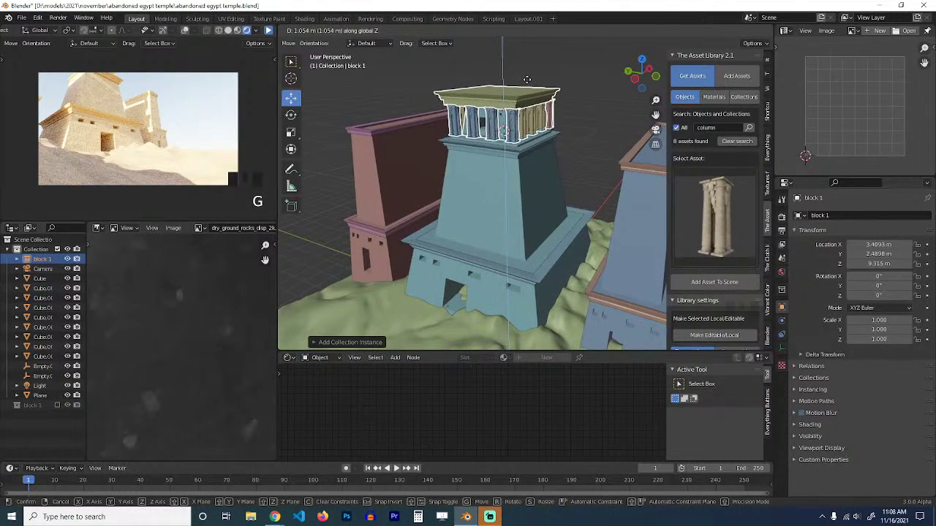
pyautogui.click(526, 82)
pyautogui.hotkey('alt', 'a')
# Shift the pavilion instance along Y to about 2.02 m to centre it across the tower top, and deselect it.
pyautogui.moveTo(524, 143); pyautogui.dragTo(545, 109, button='middle')
pyautogui.click(538, 96)
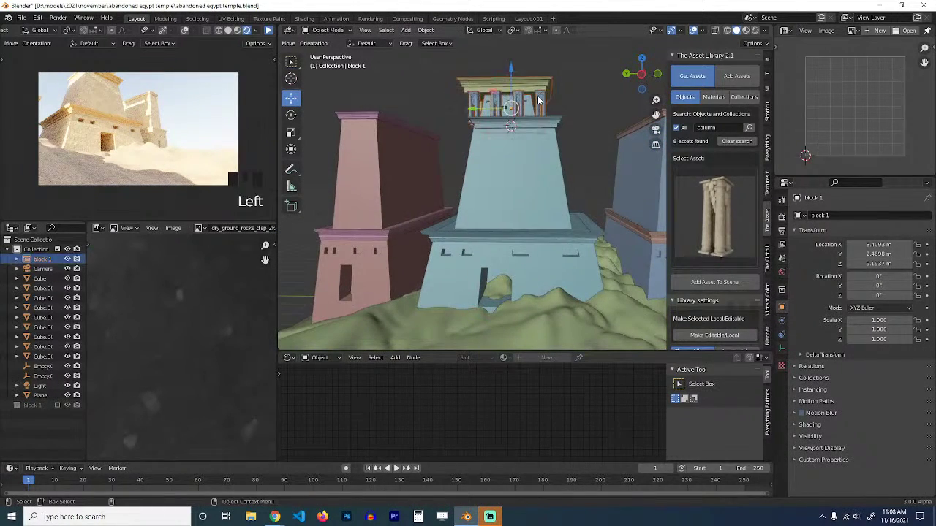
pyautogui.press('g')
pyautogui.press('x')
pyautogui.press('y')
pyautogui.click(552, 99)
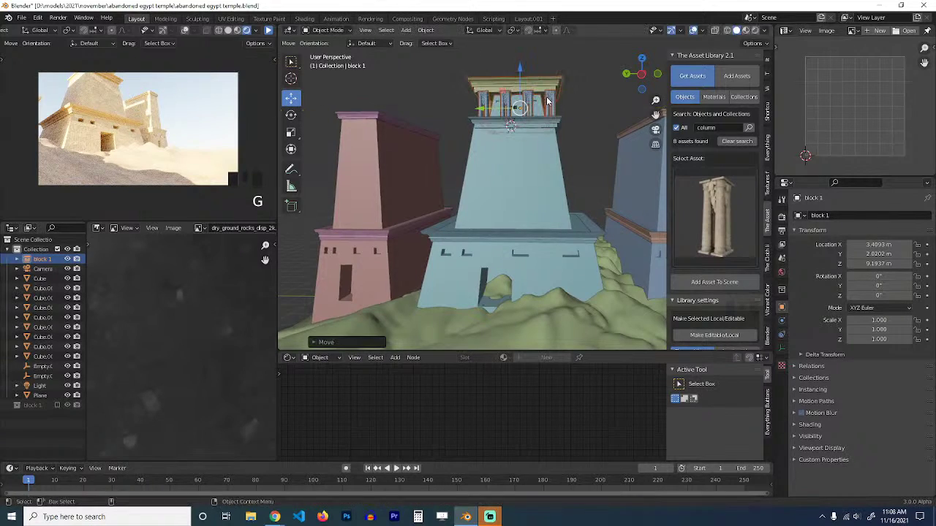
pyautogui.moveTo(552, 135); pyautogui.dragTo(607, 165, button='middle')
pyautogui.hotkey('alt', 'a')
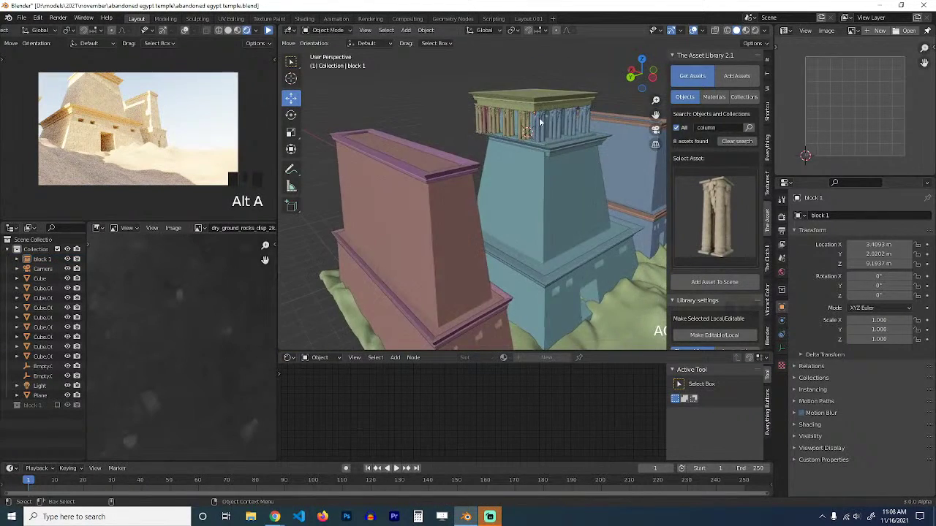
# Shift the pavilion instance along X to about 3.21 m to align it with the tower top, and deselect it.
pyautogui.moveTo(538, 116); pyautogui.dragTo(574, 137, button='middle')
pyautogui.click(539, 117)
pyautogui.moveTo(523, 115); pyautogui.dragTo(529, 116)
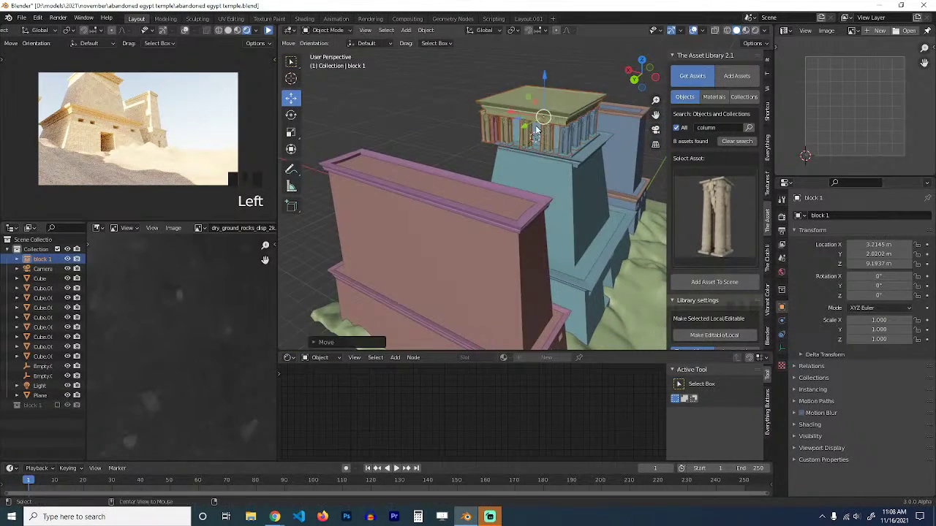
pyautogui.hotkey('alt', 'a')
pyautogui.moveTo(577, 162); pyautogui.dragTo(514, 140, button='middle')
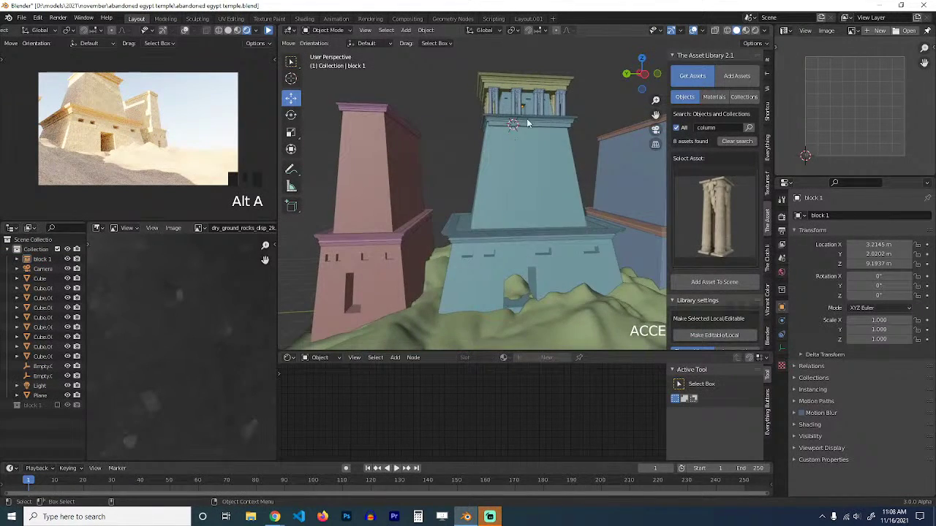
# Duplicate the pavilion instance down along Z to about 3.71 m and bring the copy out along X through the tower's front.
pyautogui.click(540, 81)
pyautogui.moveTo(540, 81); pyautogui.dragTo(577, 101, button='middle')
pyautogui.hotkey('shift', 'd')
pyautogui.press('z')
pyautogui.click(578, 206)
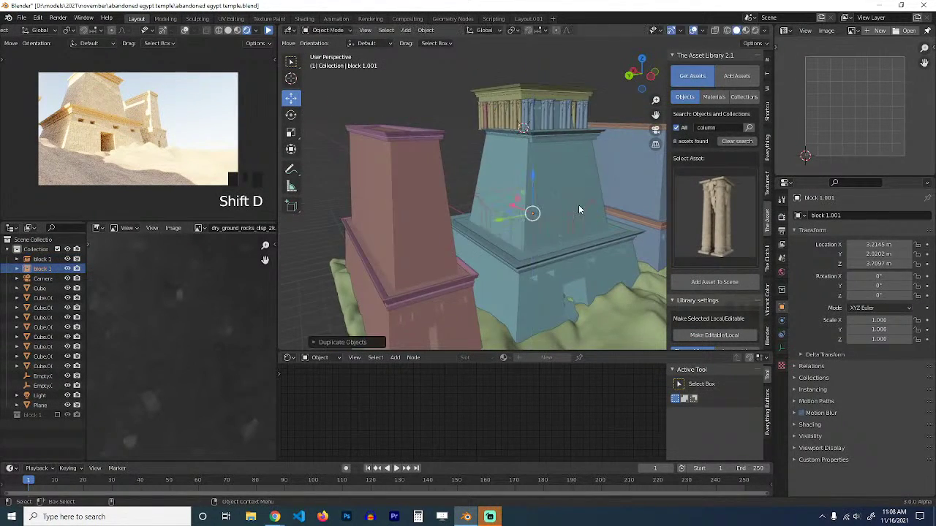
pyautogui.moveTo(578, 210); pyautogui.dragTo(578, 224, button='middle')
pyautogui.moveTo(517, 208); pyautogui.dragTo(608, 227)
pyautogui.moveTo(641, 223); pyautogui.dragTo(551, 187, button='middle')
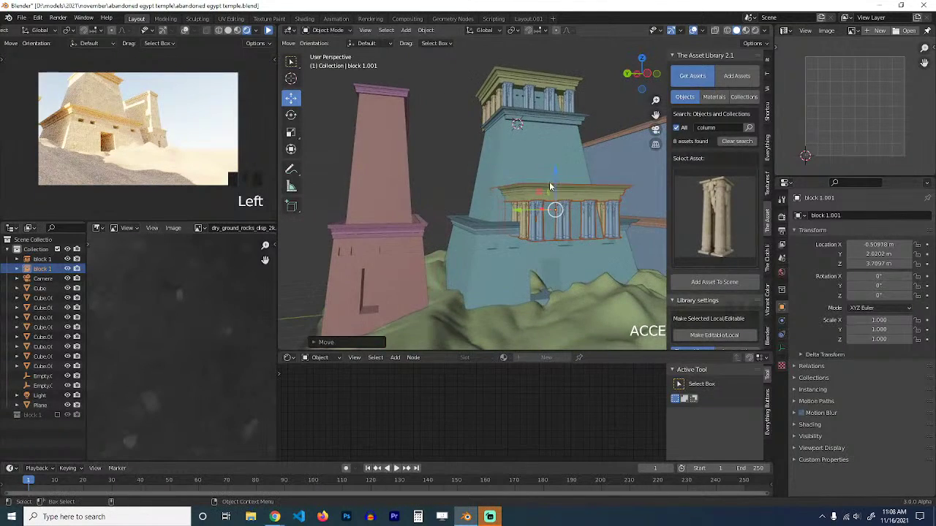
# Raise the pavilion copy to about 4.15 m in Z and shift it to about -0.76 m in X above the entrance.
pyautogui.press('g')
pyautogui.press('z')
pyautogui.moveTo(555, 166); pyautogui.dragTo(555, 166)
pyautogui.moveTo(557, 166); pyautogui.dragTo(602, 198, button='middle')
pyautogui.moveTo(576, 212); pyautogui.dragTo(585, 215)
pyautogui.keyDown('shift'); pyautogui.moveTo(612, 232); pyautogui.dragTo(553, 163, button='middle'); pyautogui.keyUp('shift')
# Try stacking another pavilion copy directly below the front one along Z, and delete that copy.
pyautogui.hotkey('shift', 'd')
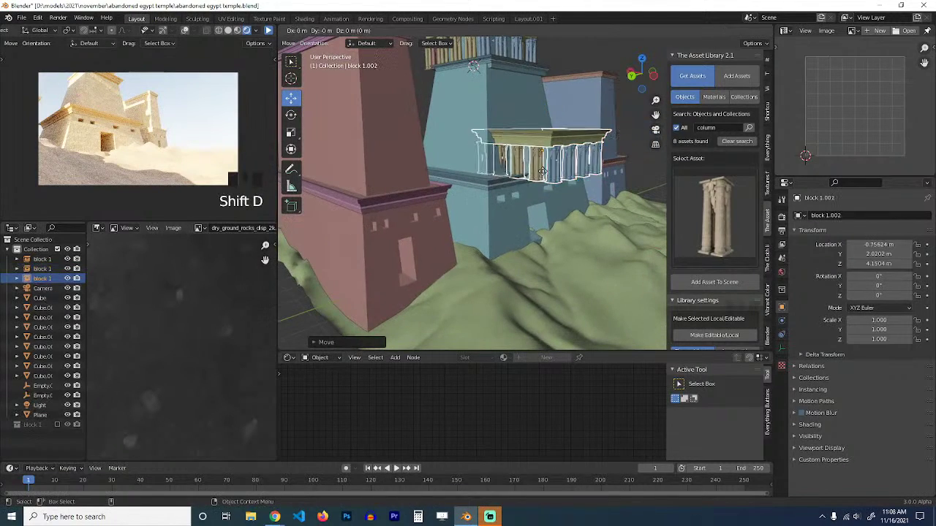
pyautogui.press('z')
pyautogui.click(555, 214)
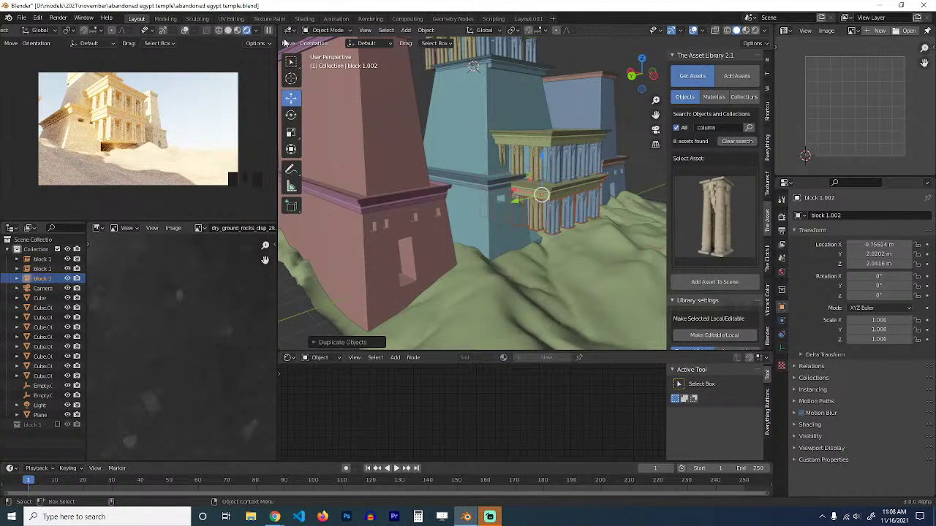
pyautogui.click(521, 202)
pyautogui.click(520, 202)
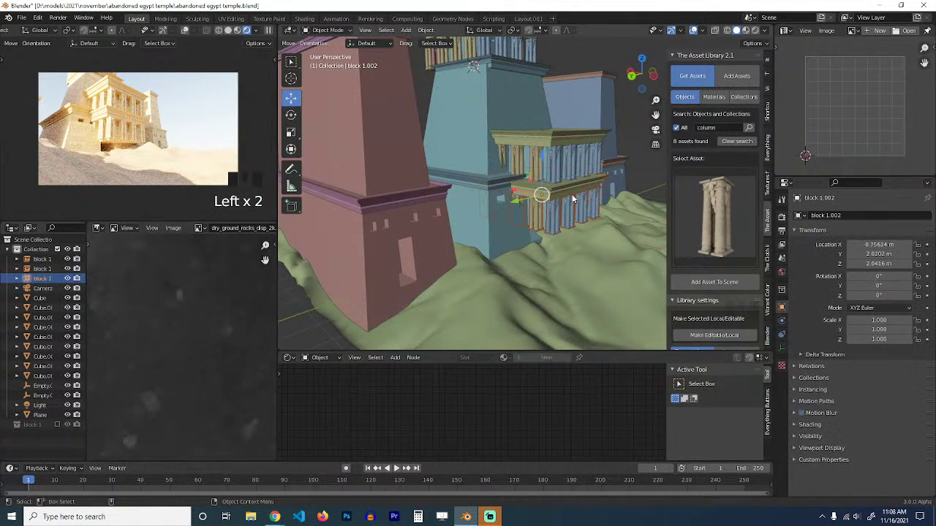
pyautogui.press('x')
pyautogui.click(527, 192)
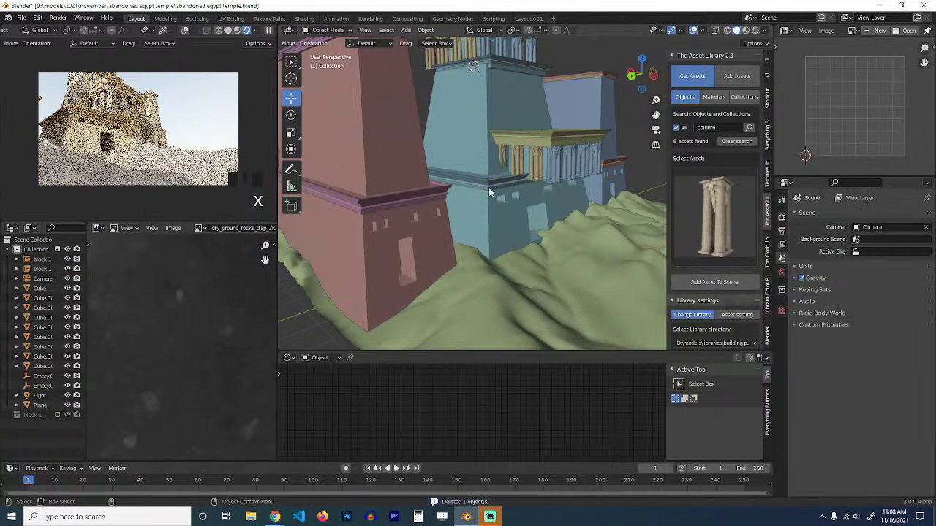
# Pause the rendered preview and open the middle tower's body for mesh editing in front wireframe view.
pyautogui.click(269, 31)
pyautogui.click(540, 201)
pyautogui.keyDown('alt'); pyautogui.moveTo(538, 201); pyautogui.dragTo(415, 203); pyautogui.keyUp('alt')
pyautogui.press('Tab')
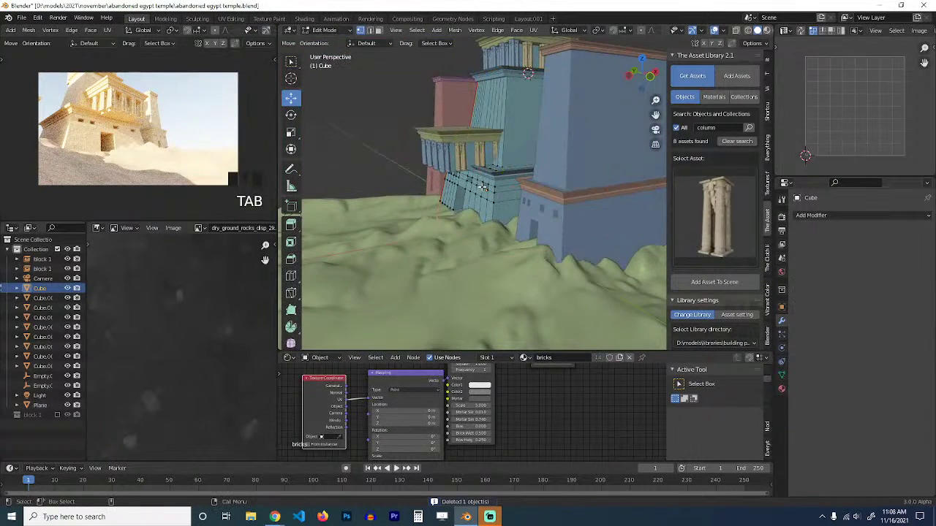
pyautogui.keyDown('alt'); pyautogui.moveTo(483, 188); pyautogui.dragTo(445, 174); pyautogui.keyUp('alt')
pyautogui.press('KP_1')
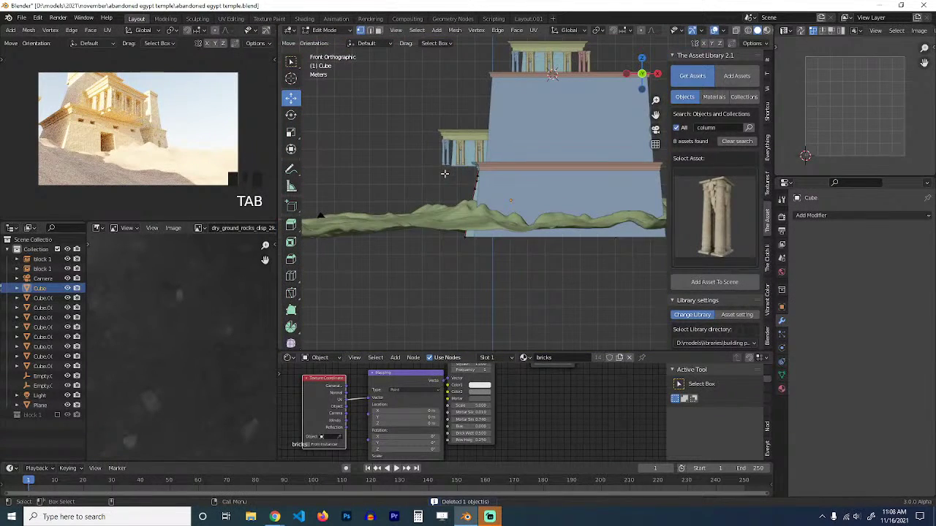
pyautogui.press('z')
pyautogui.click(376, 174)
# Circle-select the front wall vertices of the tower's lower storey, from the ledge down to the base.
pyautogui.scroll(5, 395, 173)
pyautogui.hotkey('alt', 'a')
pyautogui.scroll(-5, 381, 169)
pyautogui.press('c')
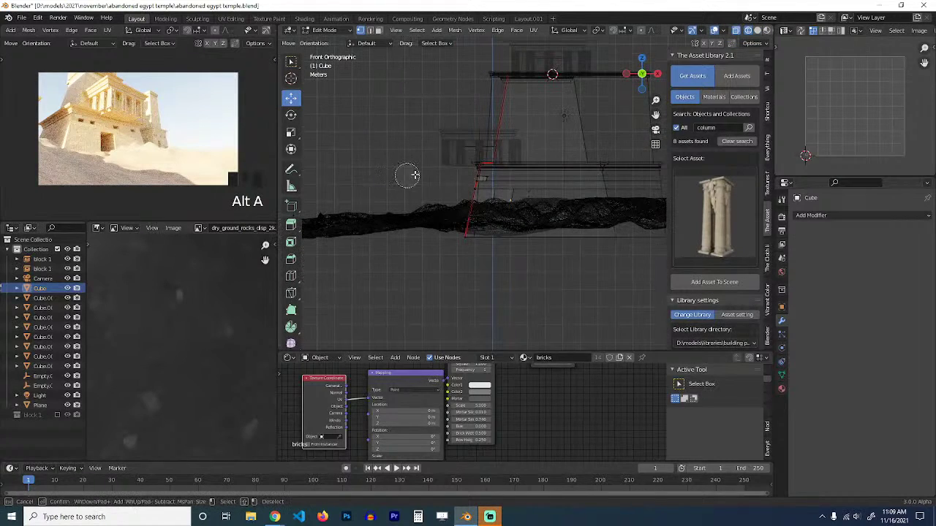
pyautogui.moveTo(471, 172); pyautogui.dragTo(459, 234)
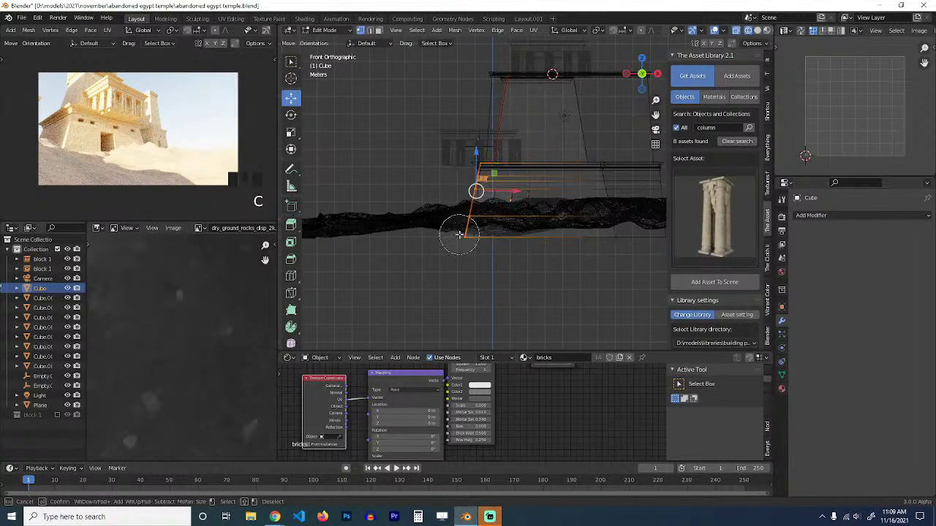
pyautogui.scroll(3, 432, 133)
# Edit the middle tower's body and lower ledge meshes together and box-select their front wall and ledge vertices.
pyautogui.press('Tab')
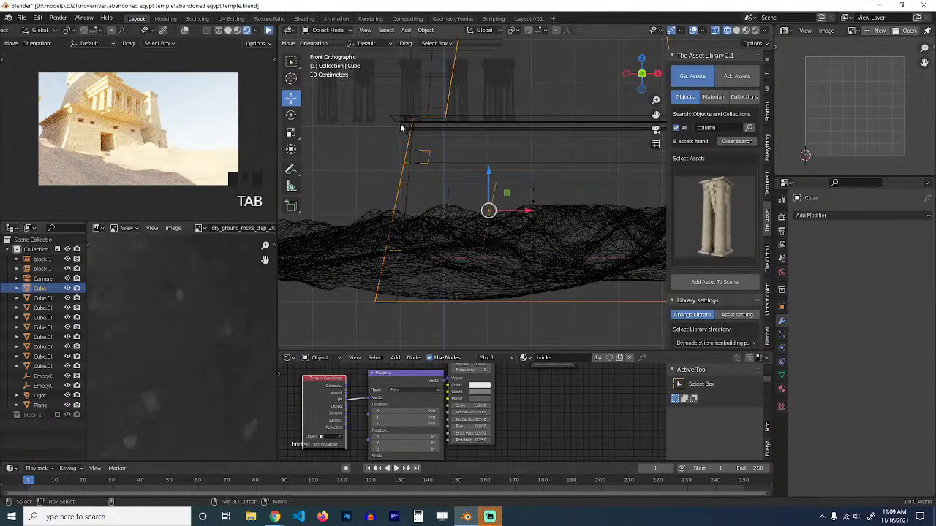
pyautogui.keyDown('shift'); pyautogui.click(401, 129); pyautogui.keyUp('shift')
pyautogui.press('Tab')
pyautogui.hotkey('alt', 'a')
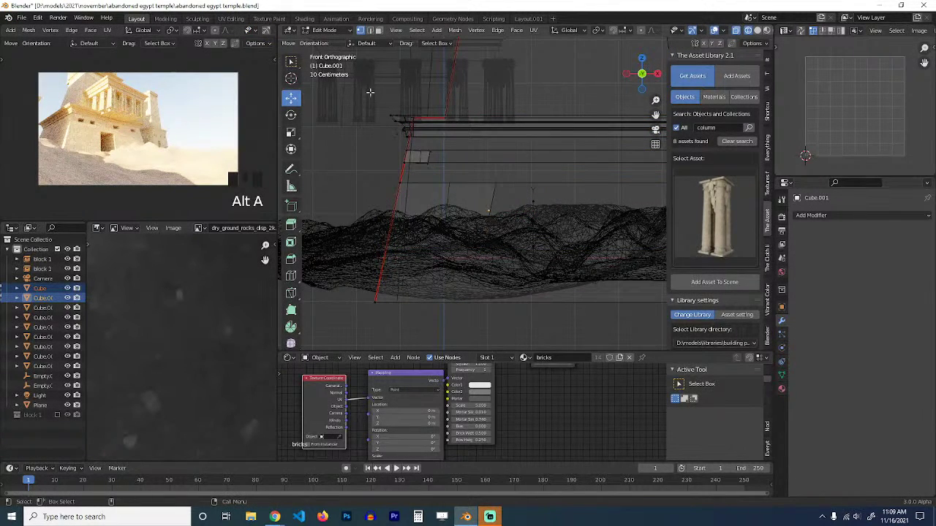
pyautogui.moveTo(346, 99); pyautogui.dragTo(431, 316)
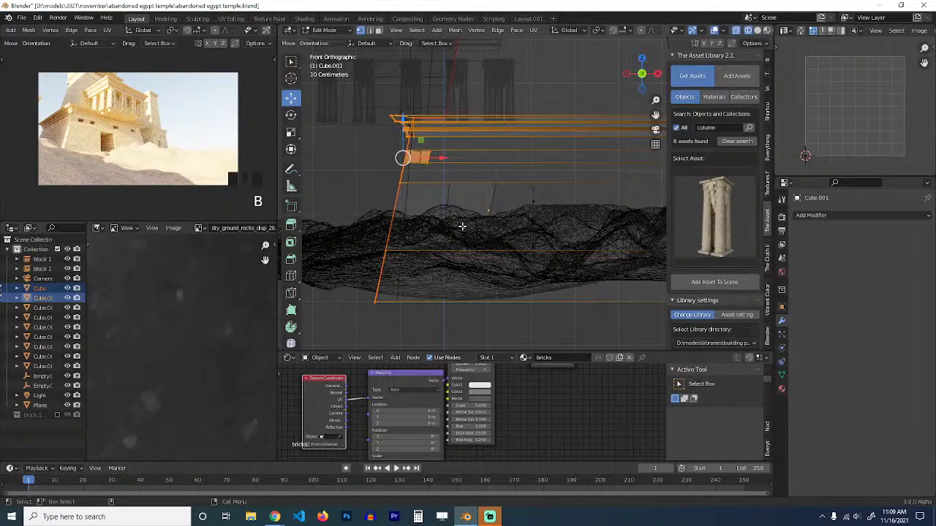
# Move the selected front vertices outward along negative X, and return to object mode with solid shading and nothing selected.
pyautogui.scroll(-3, 462, 227)
pyautogui.moveTo(493, 172); pyautogui.dragTo(438, 179)
pyautogui.press('Tab')
pyautogui.press('z')
pyautogui.moveTo(499, 194); pyautogui.dragTo(395, 191, button='middle')
pyautogui.scroll(-5, 507, 199)
pyautogui.hotkey('alt', 'a')
# Resume the rendered preview and save the file.
pyautogui.click(269, 31)
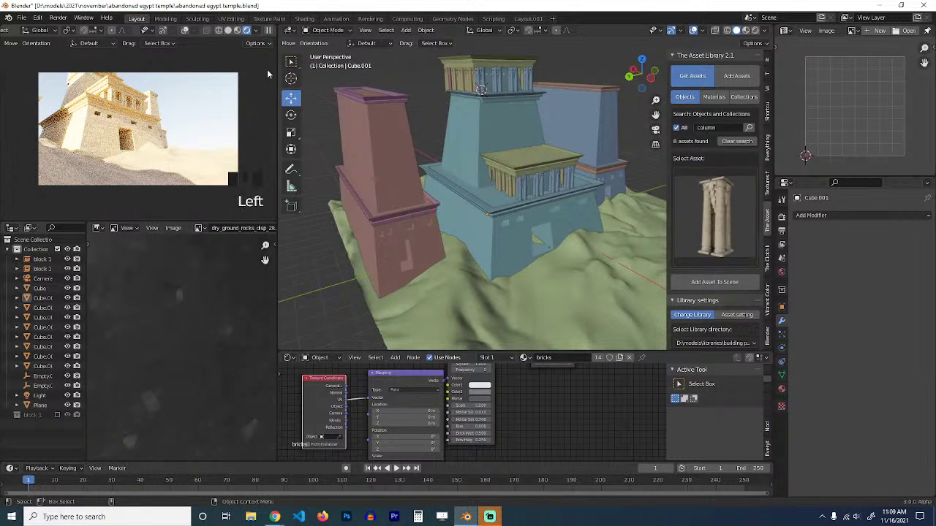
pyautogui.scroll(2, 527, 212)
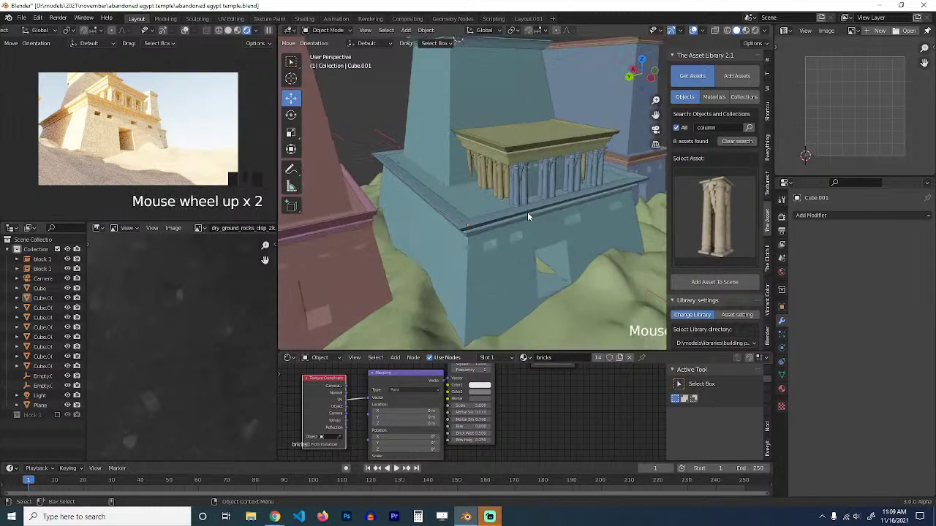
pyautogui.moveTo(520, 230); pyautogui.dragTo(522, 203, button='middle')
pyautogui.hotkey('ctrl', 's')
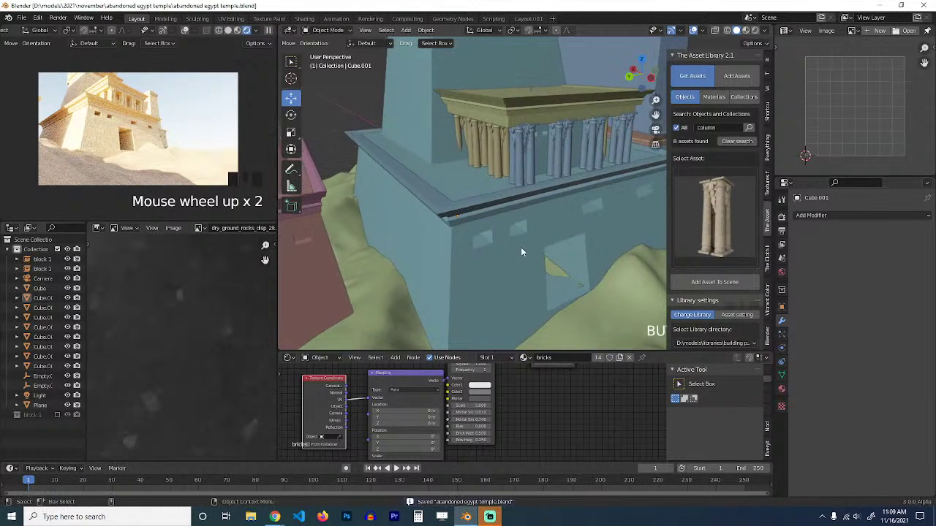
# Select the three upper horizontal face loops around the middle tower's lower storey, just beneath the ledge.
pyautogui.moveTo(521, 247); pyautogui.dragTo(520, 210, button='middle')
pyautogui.click(517, 209)
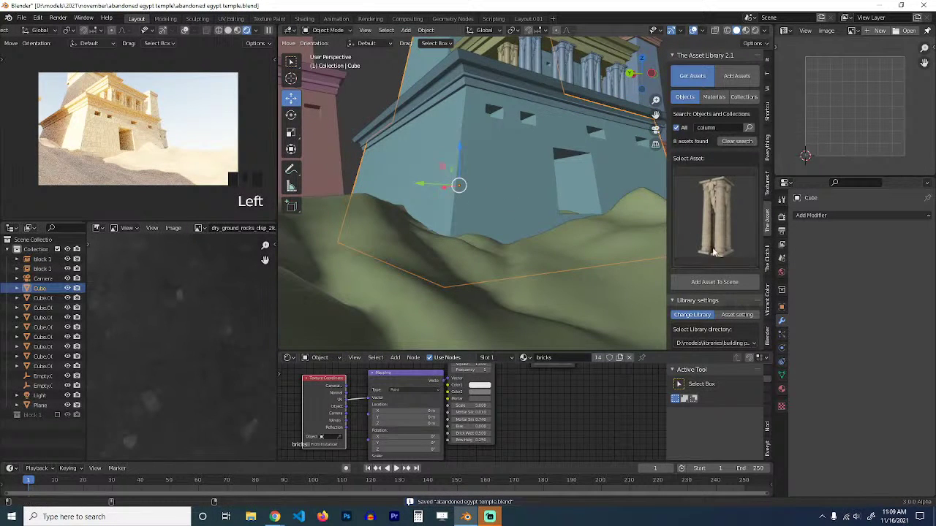
pyautogui.press('Tab')
pyautogui.hotkey('alt', 'a')
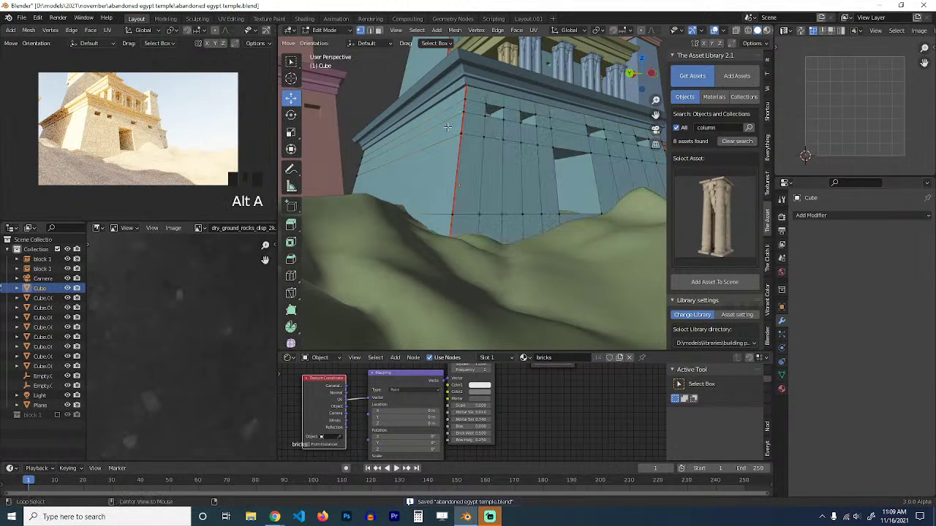
pyautogui.press('3')
pyautogui.keyDown('alt'); pyautogui.click(463, 96); pyautogui.keyUp('alt')
pyautogui.keyDown('alt'); pyautogui.keyDown('shift'); pyautogui.click(463, 117); pyautogui.keyUp('shift'); pyautogui.keyUp('alt')
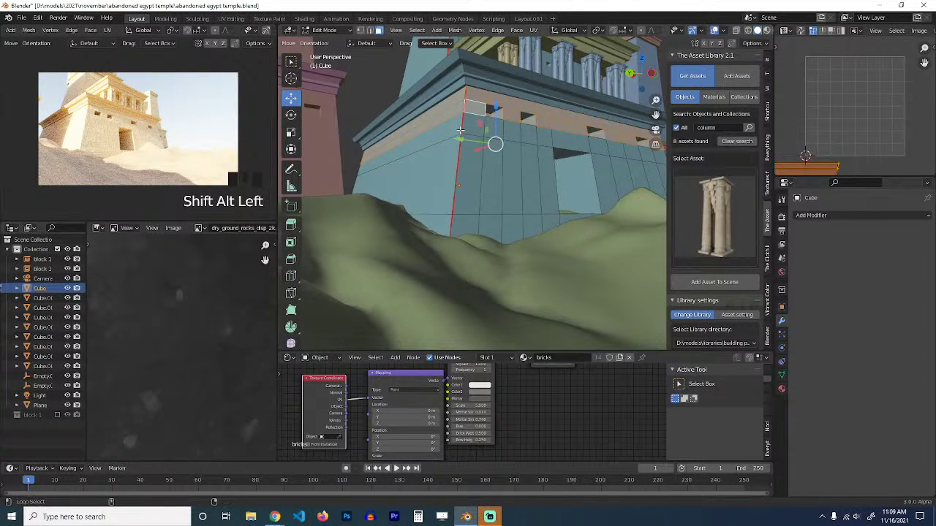
pyautogui.keyDown('alt'); pyautogui.keyDown('shift'); pyautogui.click(460, 130); pyautogui.keyUp('shift'); pyautogui.keyUp('alt')
# Add a second material slot with a single-user copy of the bricks material and name it "brick color1".
pyautogui.click(781, 388)
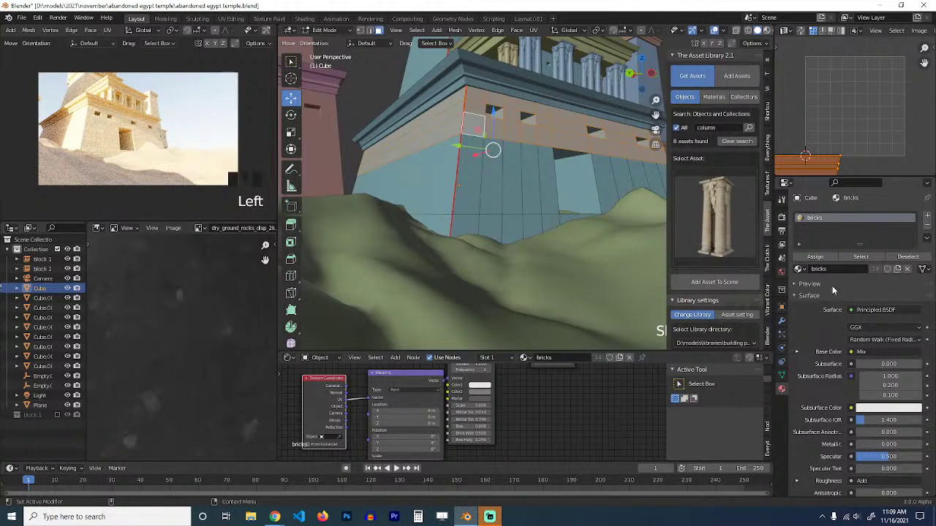
pyautogui.click(926, 218)
pyautogui.click(799, 284)
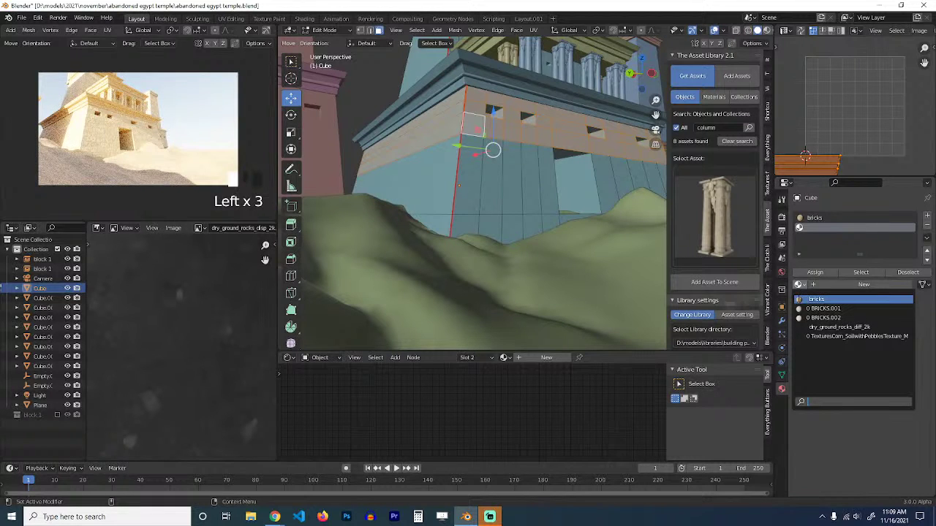
pyautogui.click(816, 299)
pyautogui.press('Tab')
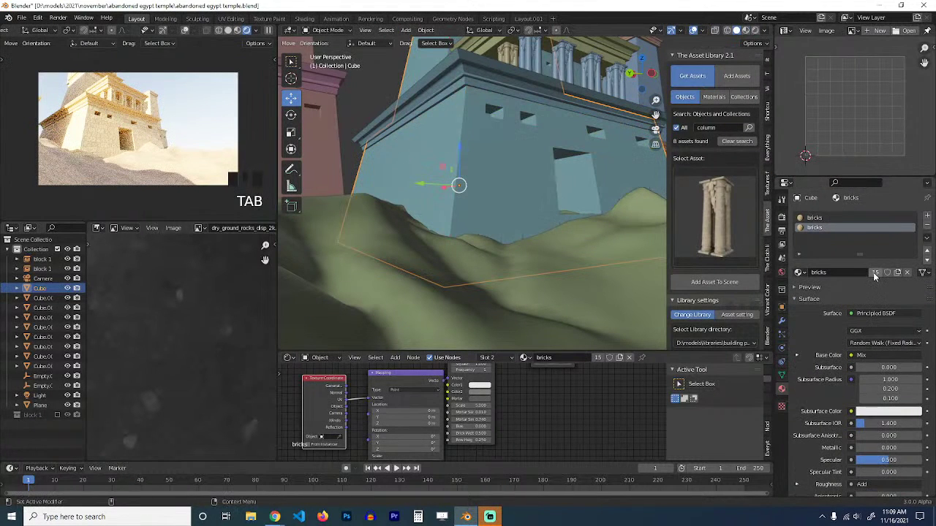
pyautogui.click(875, 277)
pyautogui.click(875, 277)
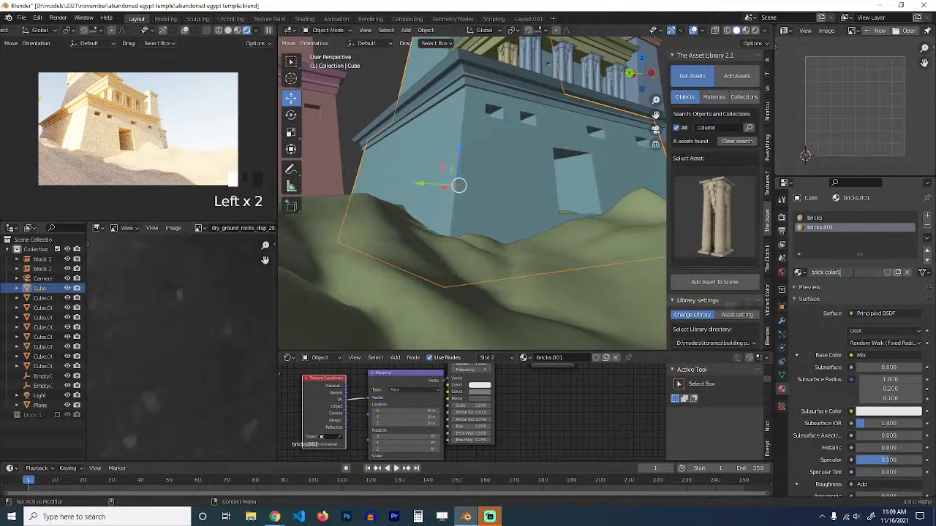
pyautogui.press('Return')
# Assign the brick color1 material to the selected face loops of the tower.
pyautogui.press('Tab')
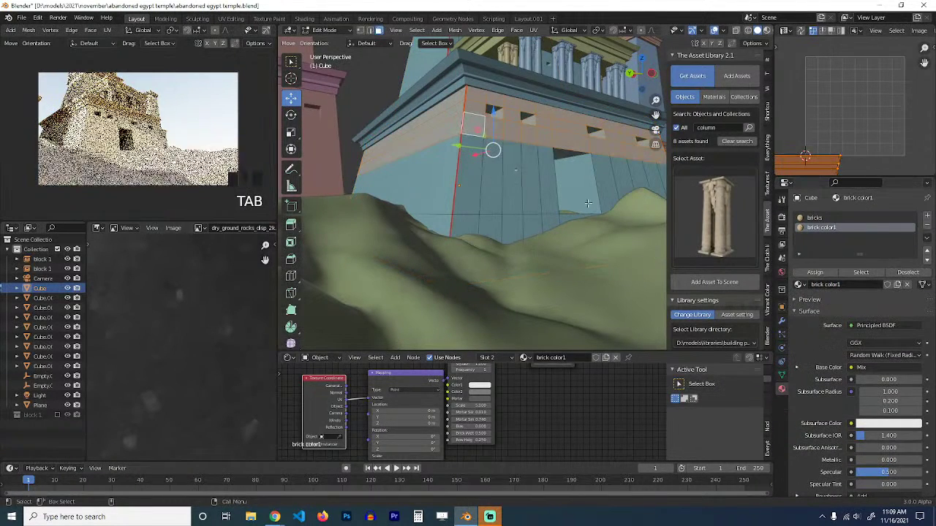
pyautogui.click(813, 272)
pyautogui.press('Tab')
# Try green and deep blue tints for Color1 of the mix node in the brick color1 material.
pyautogui.scroll(-3, 533, 404)
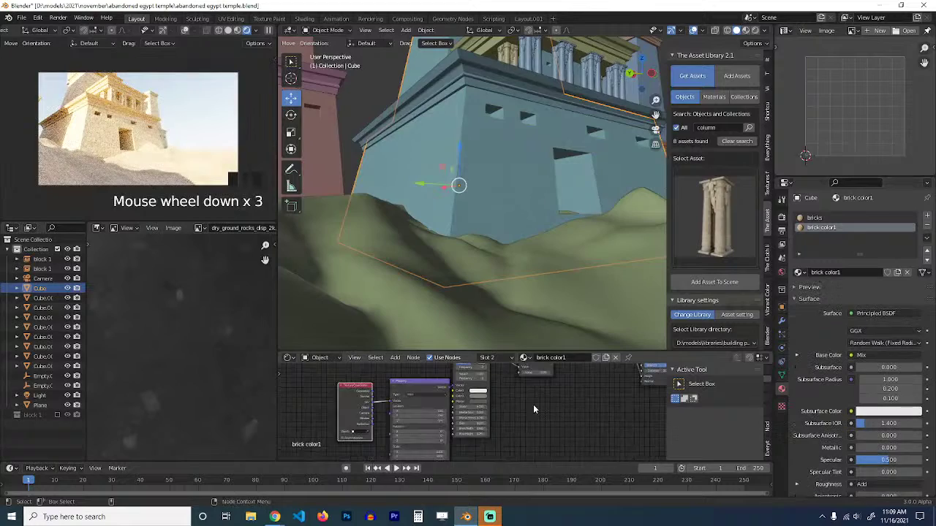
pyautogui.scroll(-9, 515, 402)
pyautogui.scroll(5, 474, 421)
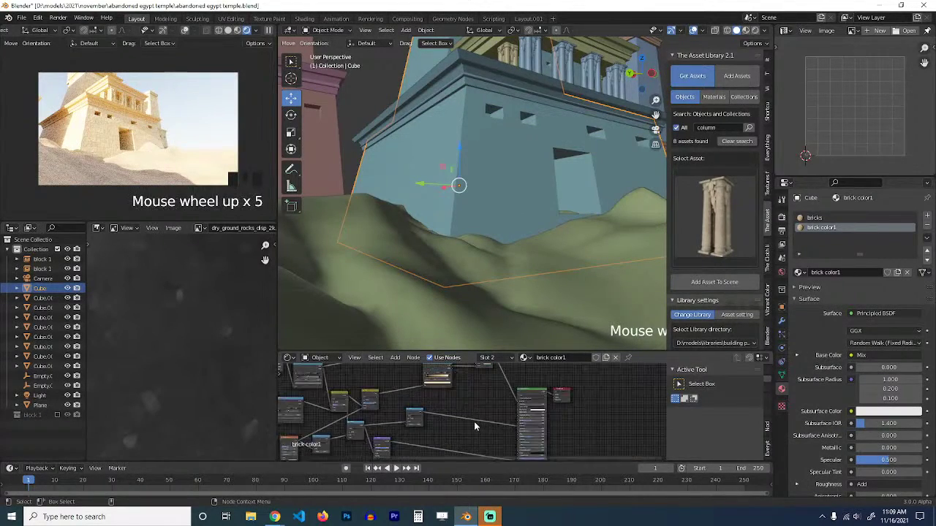
pyautogui.scroll(5, 447, 427)
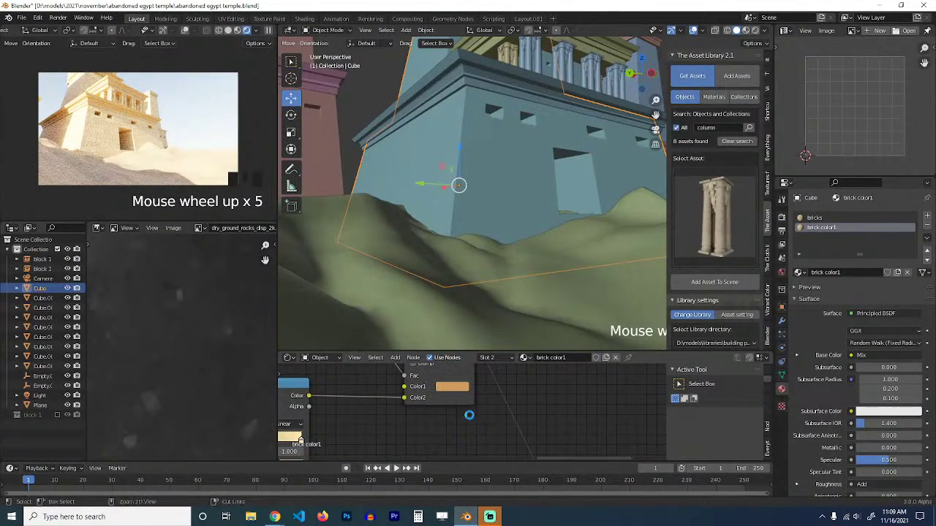
pyautogui.hotkey('ctrl', 's')
pyautogui.click(462, 387)
pyautogui.click(480, 269)
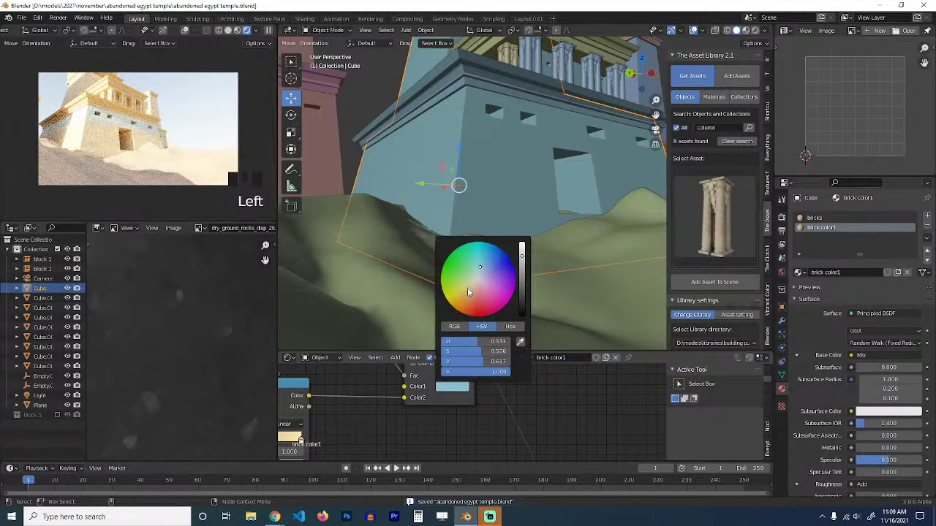
pyautogui.click(457, 310)
pyautogui.click(445, 266)
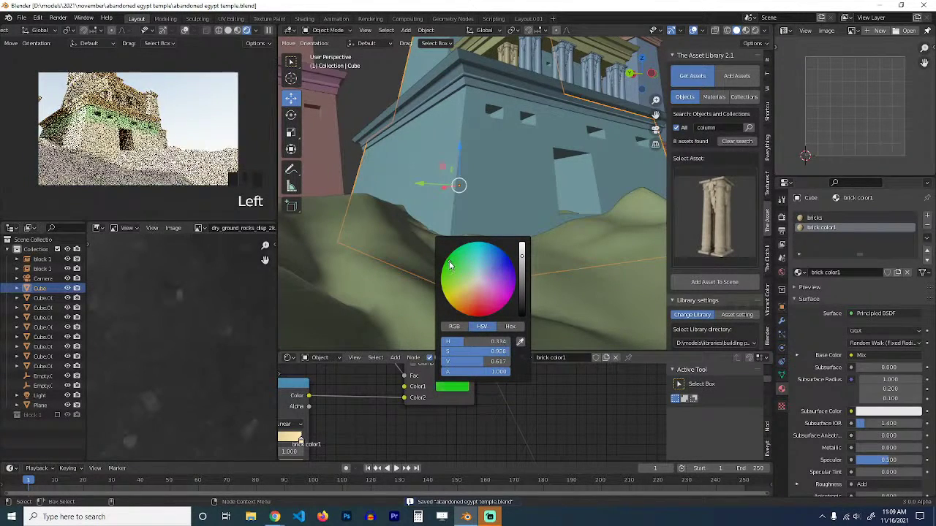
pyautogui.click(492, 247)
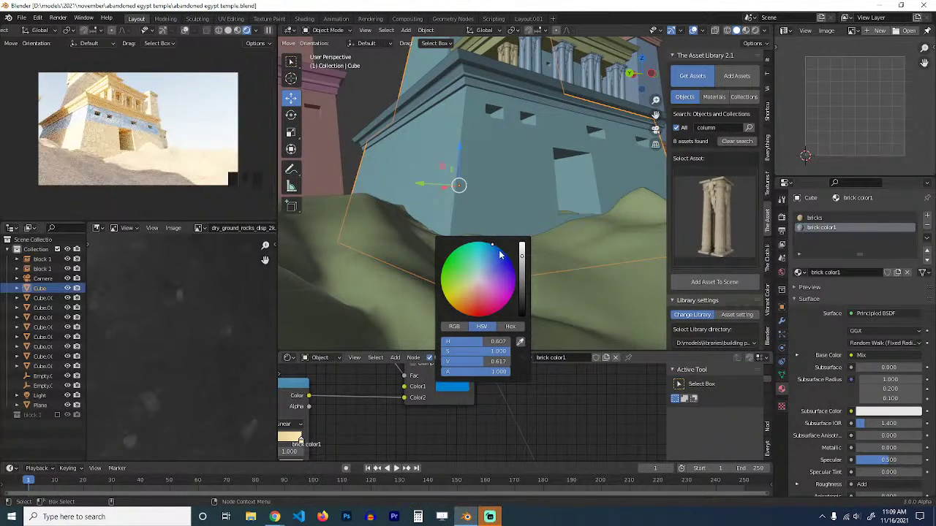
pyautogui.click(501, 255)
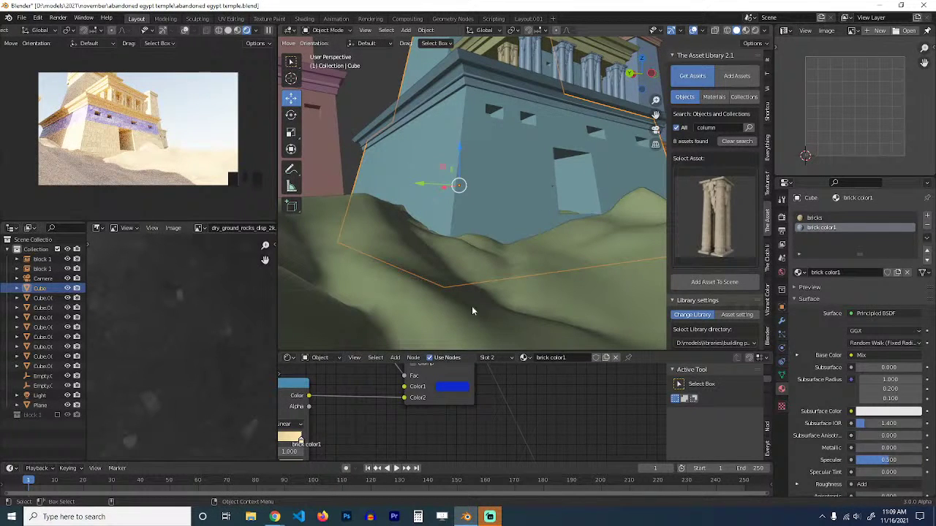
# Set the brick color1 mix node's Color1 to a light blue with a hue of about 0.57, and deselect everything.
pyautogui.click(444, 386)
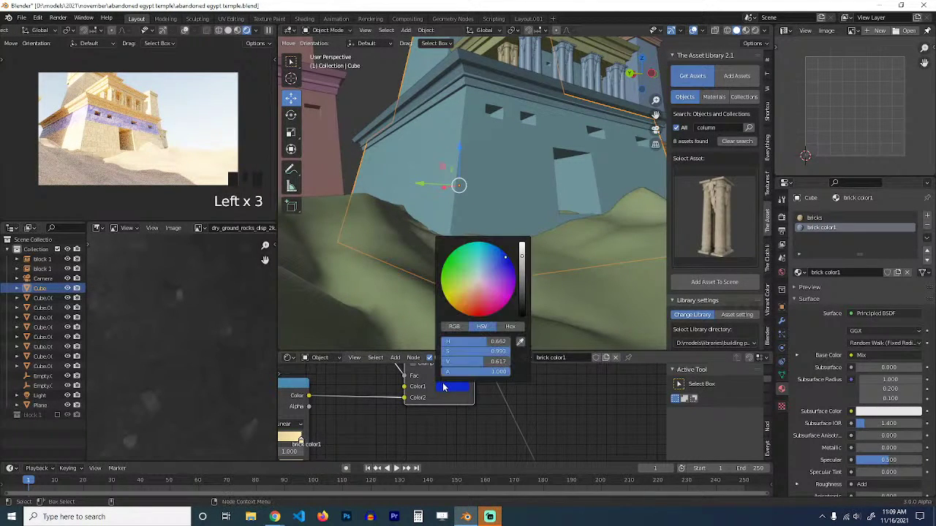
pyautogui.click(479, 253)
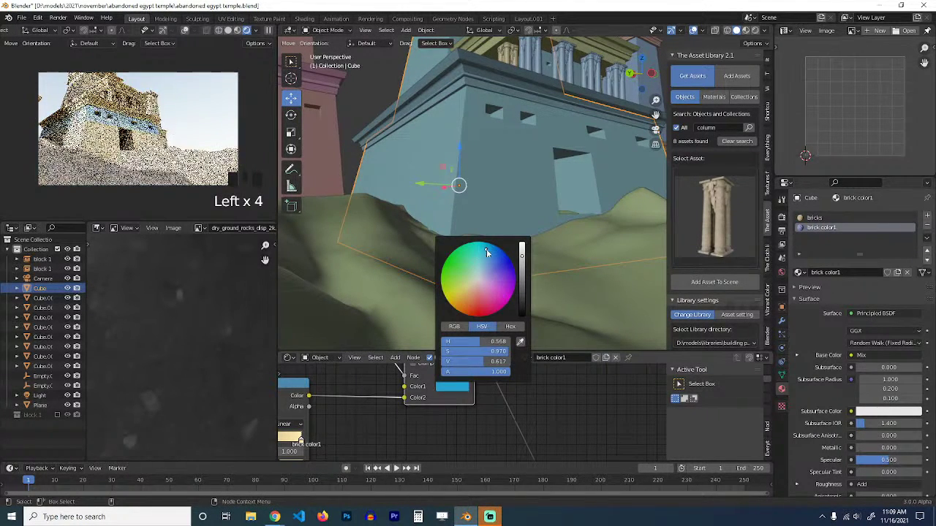
pyautogui.click(575, 162)
pyautogui.hotkey('alt', 'a')
# Enable denoising for the Cycles viewport preview and save the file.
pyautogui.scroll(-3, 556, 234)
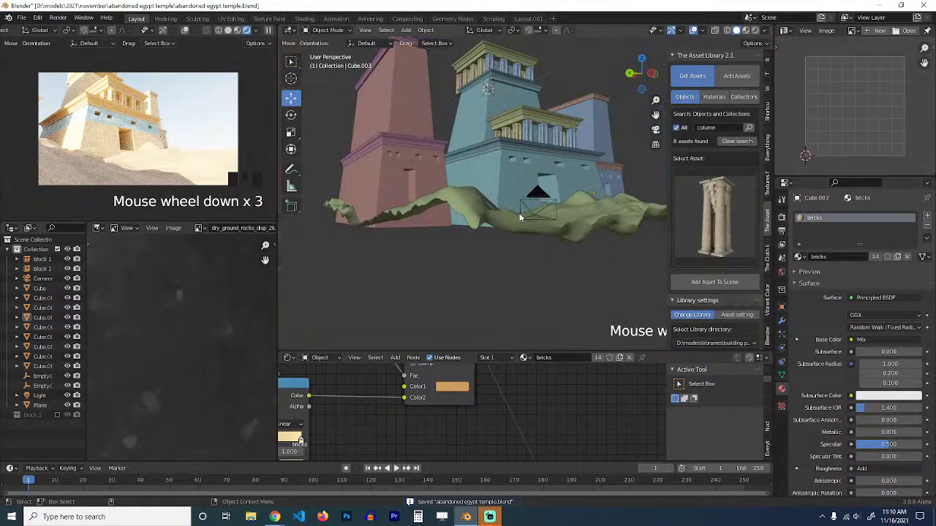
pyautogui.moveTo(519, 213); pyautogui.dragTo(520, 243, button='middle')
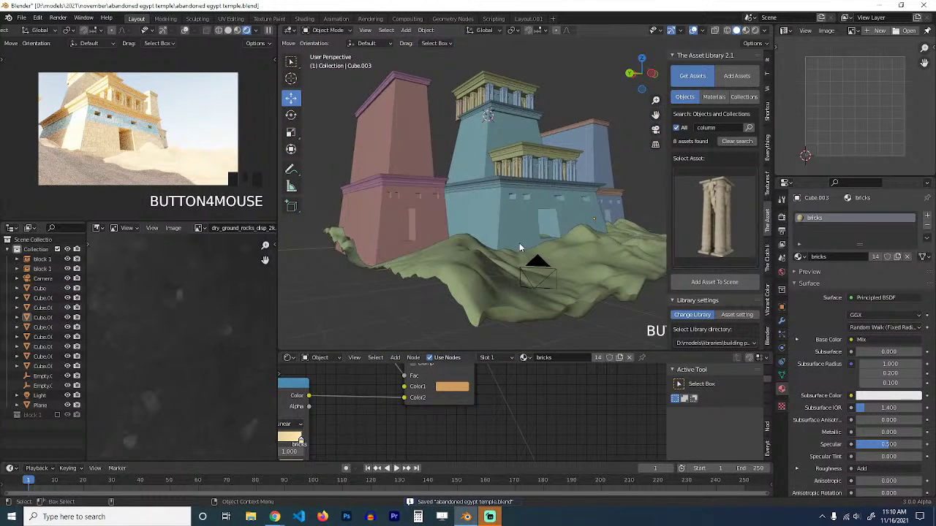
pyautogui.click(782, 217)
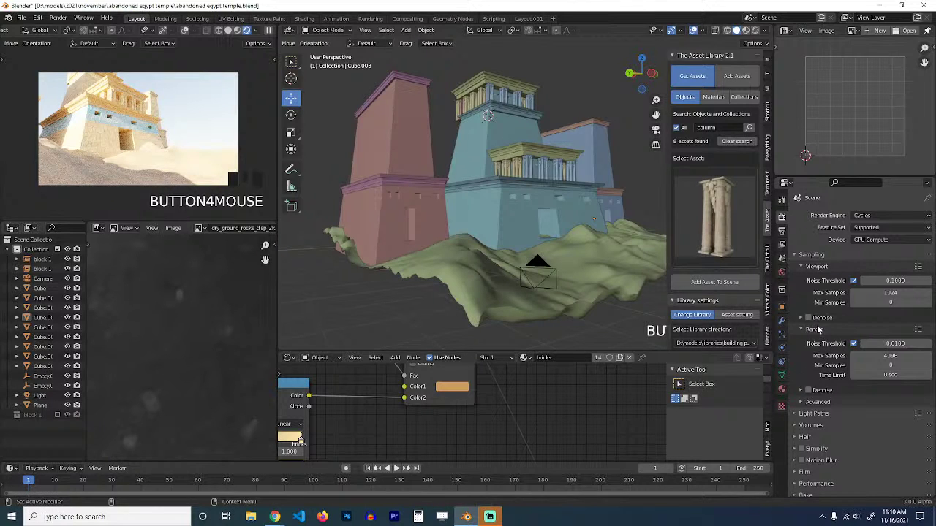
pyautogui.click(808, 317)
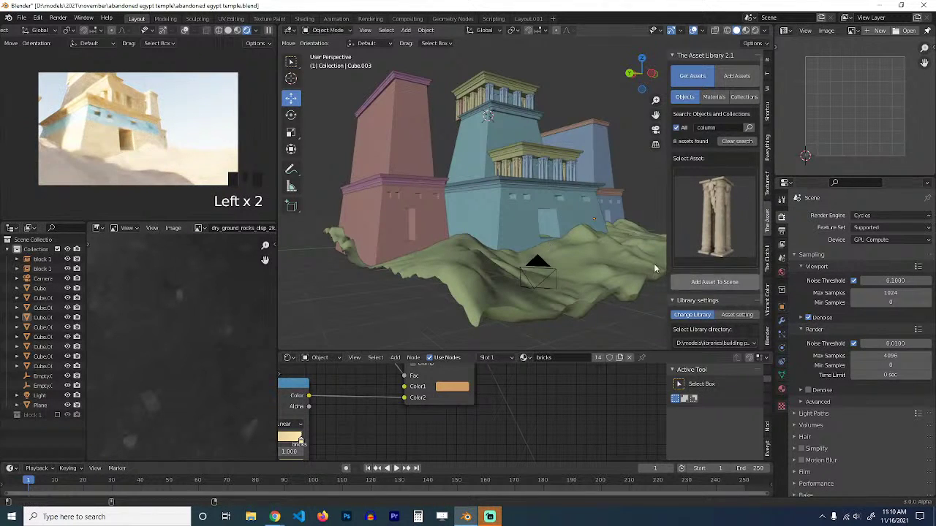
pyautogui.hotkey('ctrl', 's')
pyautogui.scroll(-2, 436, 229)
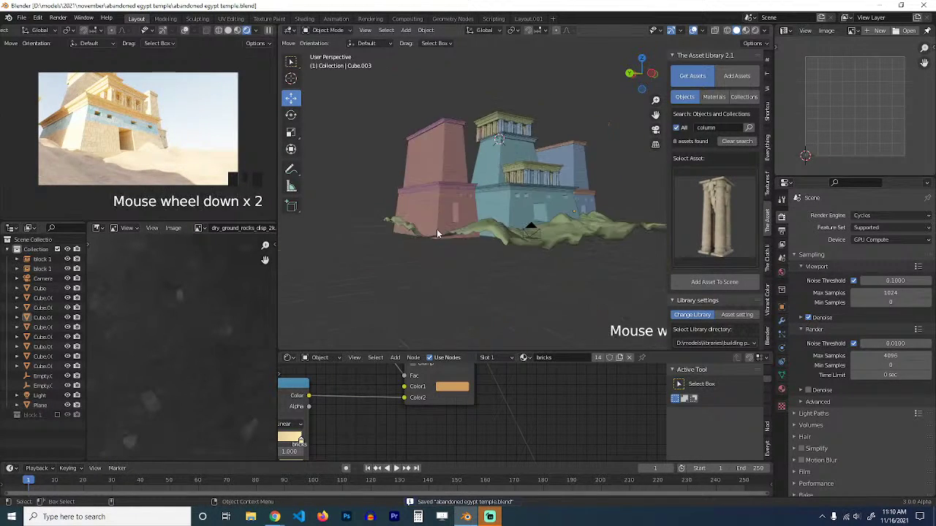
pyautogui.scroll(-3, 446, 221)
pyautogui.press('`')
pyautogui.scroll(3, 454, 212)
pyautogui.scroll(-4, 468, 190)
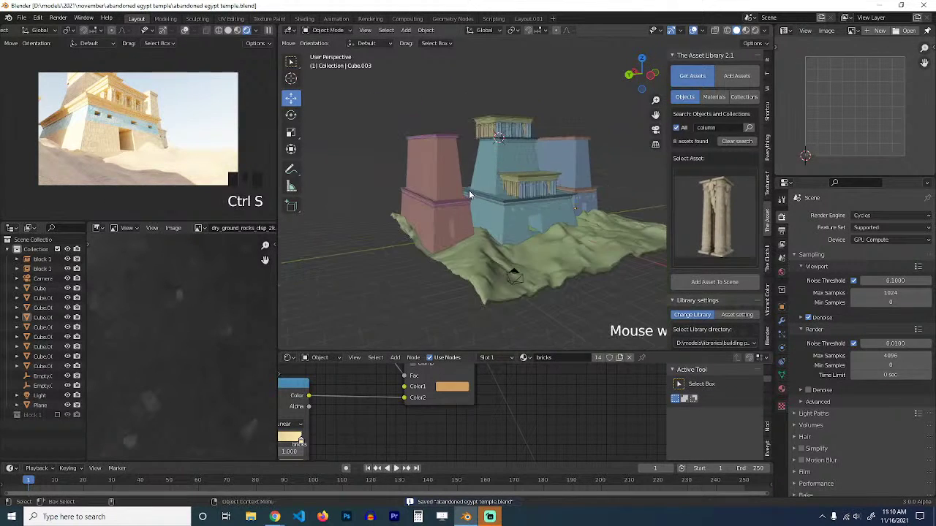
pyautogui.moveTo(469, 190); pyautogui.dragTo(479, 209, button='middle')
pyautogui.click(476, 212)
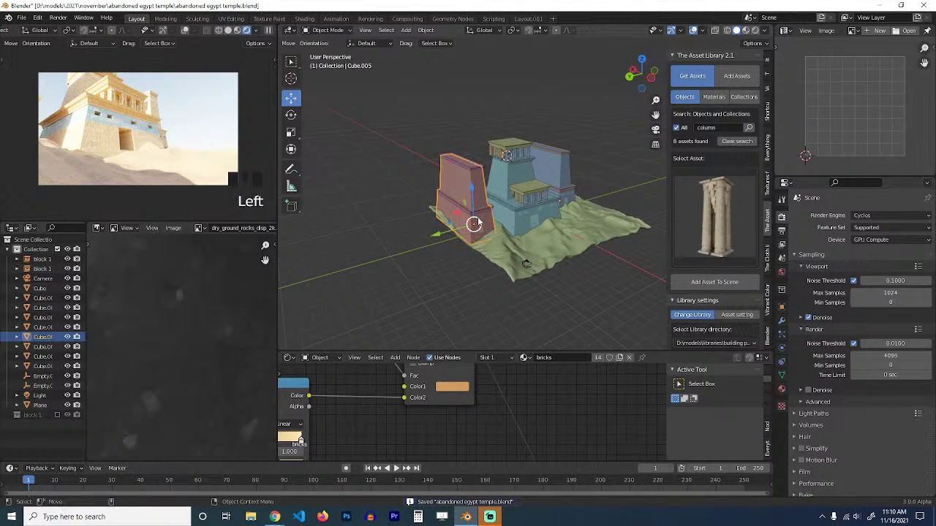
pyautogui.press('KP_7')
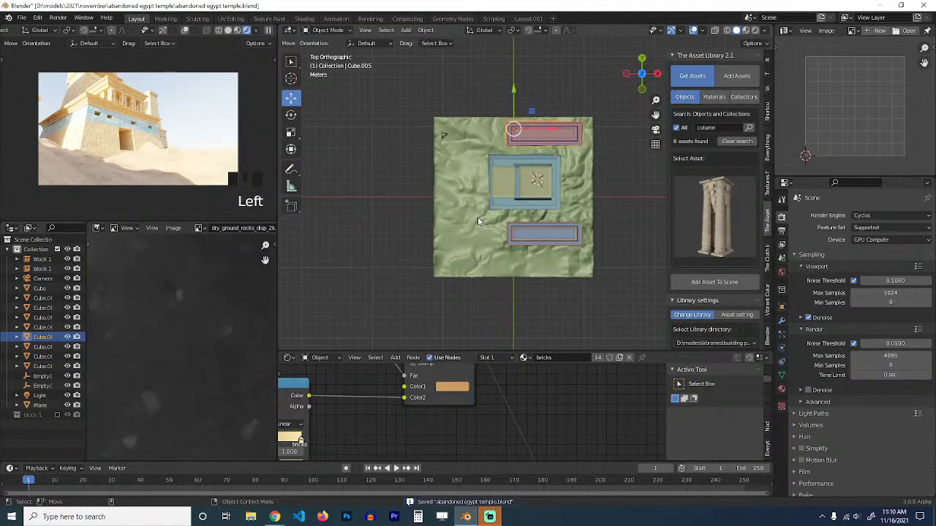
# Duplicate the entrance pavilion, place the copy near the front end of the blue side tower, and rotate it 90 degrees in top view.
pyautogui.moveTo(477, 218); pyautogui.dragTo(555, 134, button='middle')
pyautogui.scroll(3, 556, 163)
pyautogui.click(501, 201)
pyautogui.press('KP_7')
pyautogui.hotkey('shift', 'd')
pyautogui.click(528, 271)
pyautogui.write('r')
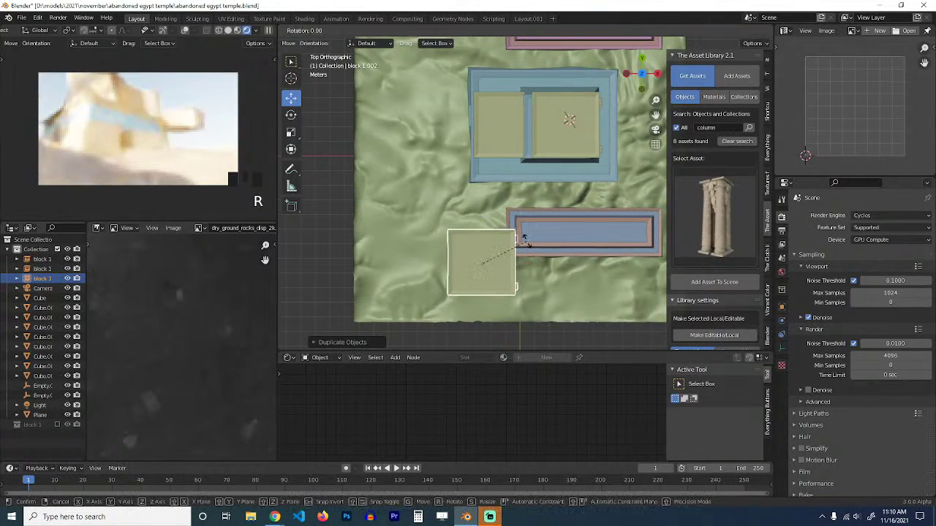
pyautogui.write('90')
pyautogui.press('Return')
# Lower the rotated pavilion copy by about 2.68 m along Z onto the sand.
pyautogui.moveTo(503, 263); pyautogui.dragTo(561, 160, button='middle')
pyautogui.keyDown('shift'); pyautogui.moveTo(506, 239); pyautogui.dragTo(536, 179, button='middle'); pyautogui.keyUp('shift')
pyautogui.press('g')
pyautogui.press('z')
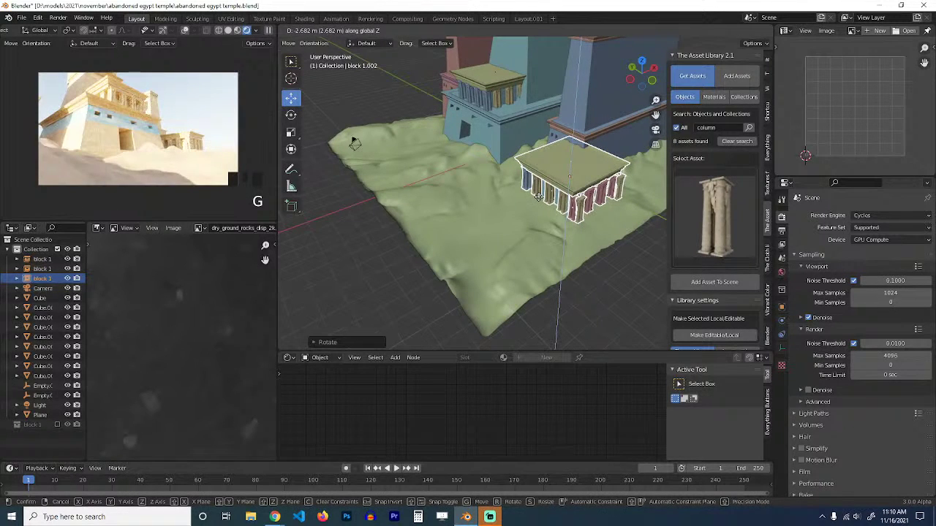
pyautogui.click(539, 197)
# Make a linked duplicate of the rotated pavilion and place it directly beside the original along negative X in top view.
pyautogui.moveTo(551, 201); pyautogui.dragTo(585, 161, button='middle')
pyautogui.press('KP_7')
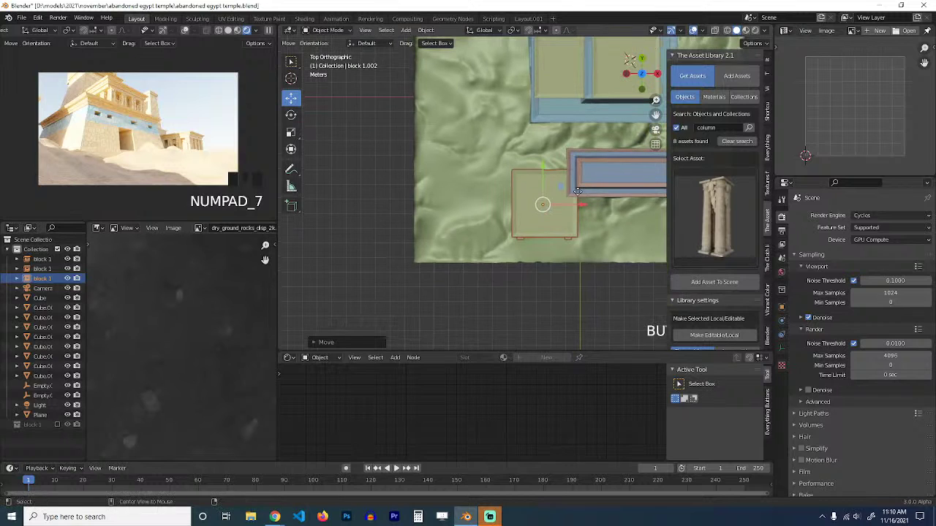
pyautogui.hotkey('alt', 'd')
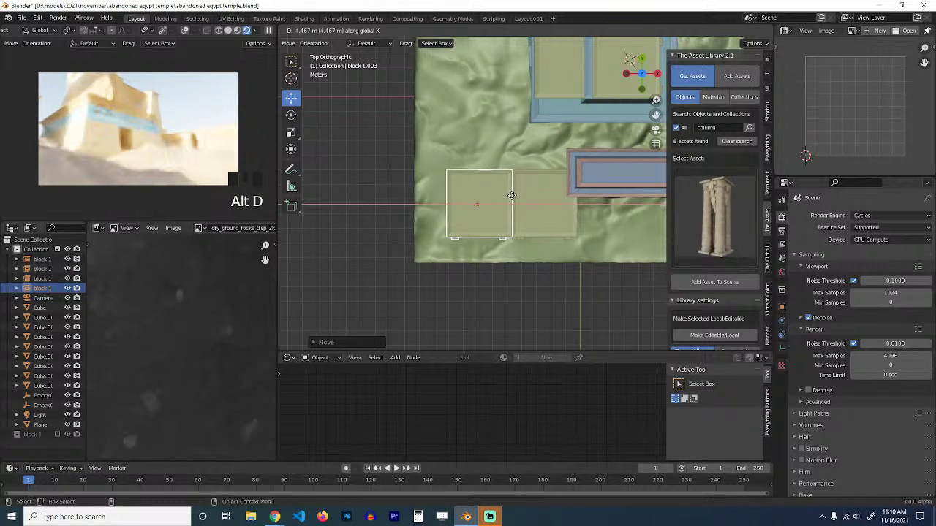
pyautogui.click(515, 204)
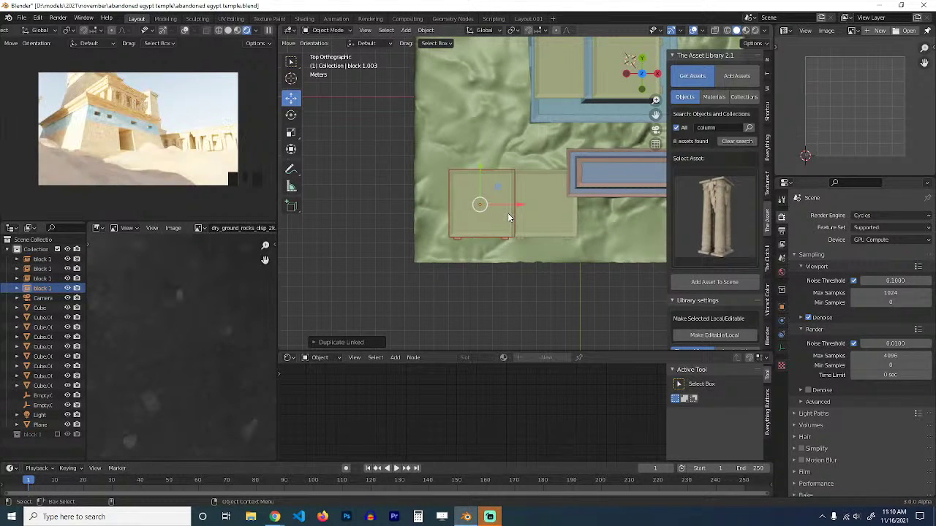
# Select both adjoining pavilions beside the blue side tower and lower them together along Z into the sand.
pyautogui.press('`')
pyautogui.moveTo(560, 217); pyautogui.dragTo(590, 111, button='middle')
pyautogui.keyDown('shift'); pyautogui.click(554, 150); pyautogui.keyUp('shift')
pyautogui.press('g')
pyautogui.press('z')
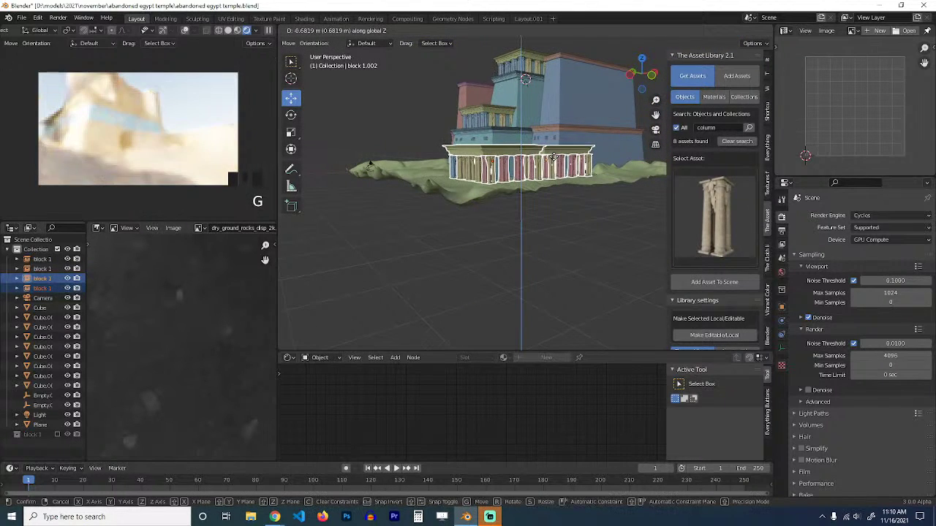
pyautogui.click(541, 166)
pyautogui.press('`')
pyautogui.moveTo(539, 165); pyautogui.dragTo(580, 118, button='middle')
pyautogui.scroll(2, 576, 174)
pyautogui.scroll(-2, 576, 174)
pyautogui.press('`')
pyautogui.scroll(-2, 581, 118)
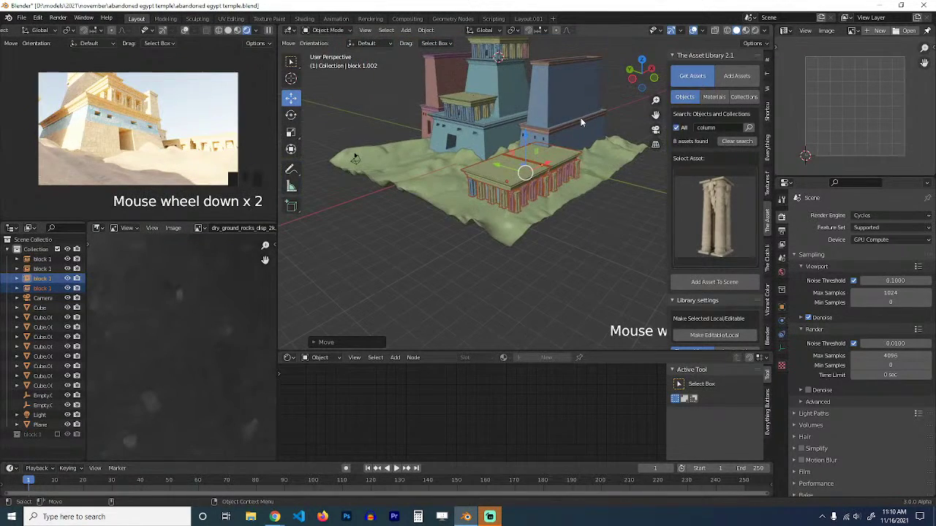
# Select the blue side tower together with its middle and top trim bands and duplicate all three objects.
pyautogui.click(475, 89)
pyautogui.moveTo(478, 131); pyautogui.dragTo(397, 117, button='middle')
pyautogui.click(453, 82)
pyautogui.click(511, 120)
pyautogui.click(512, 124)
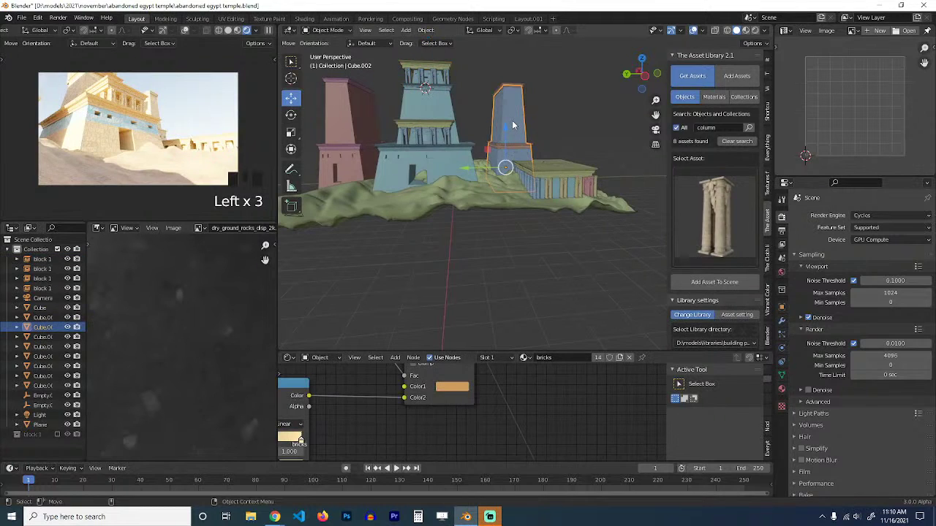
pyautogui.press('`')
pyautogui.moveTo(513, 126); pyautogui.dragTo(482, 135, button='middle')
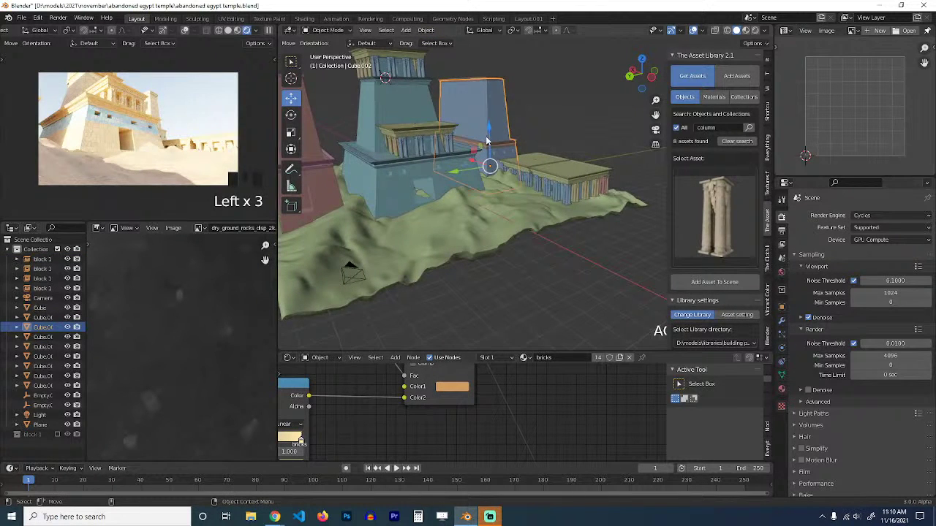
pyautogui.keyDown('shift'); pyautogui.click(494, 107); pyautogui.keyUp('shift')
pyautogui.keyDown('shift'); pyautogui.click(491, 83); pyautogui.keyUp('shift')
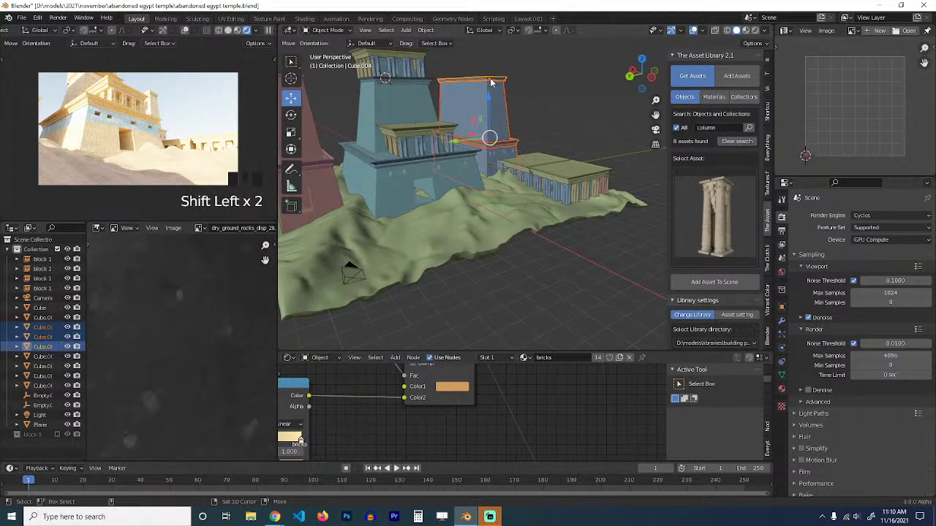
pyautogui.hotkey('shift', 'd')
# In top view, move the tower copy over the two adjoining pavilions and scale it down to fit their roofs.
pyautogui.press('KP_7')
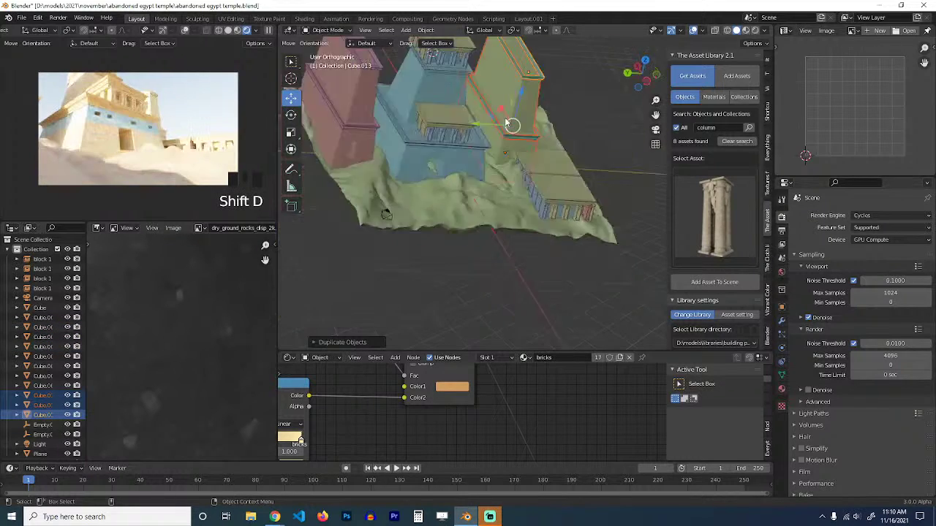
pyautogui.press('g')
pyautogui.click(428, 209)
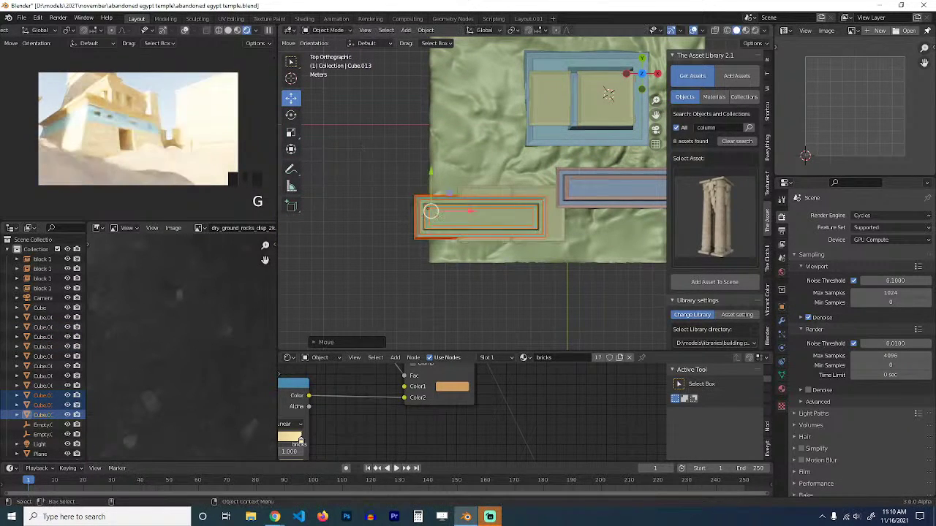
pyautogui.press('s')
pyautogui.click(537, 194)
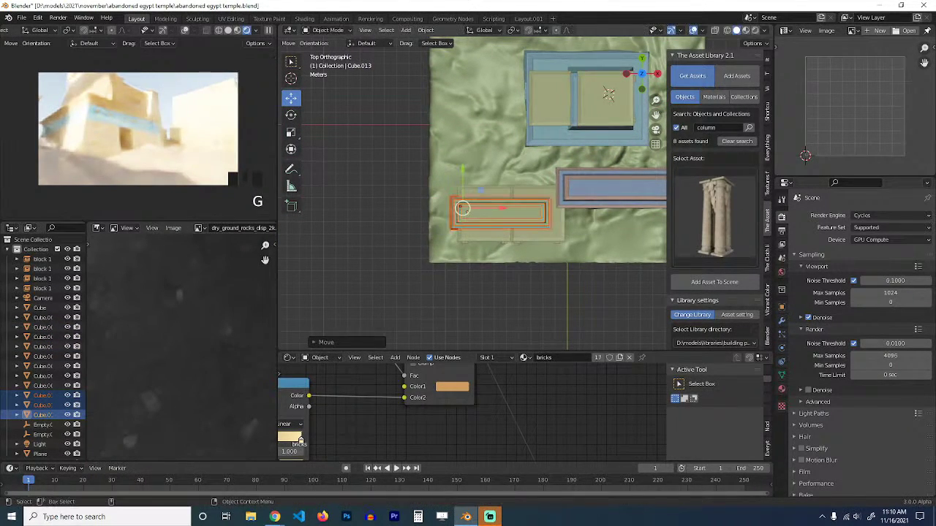
pyautogui.press('s')
pyautogui.press('g')
pyautogui.click(562, 196)
# Scale the tower copy up slightly, raise it about 0.75 m along Z on the pavilion roofs, then deselect and save.
pyautogui.press('`')
pyautogui.moveTo(491, 240); pyautogui.dragTo(562, 150, button='middle')
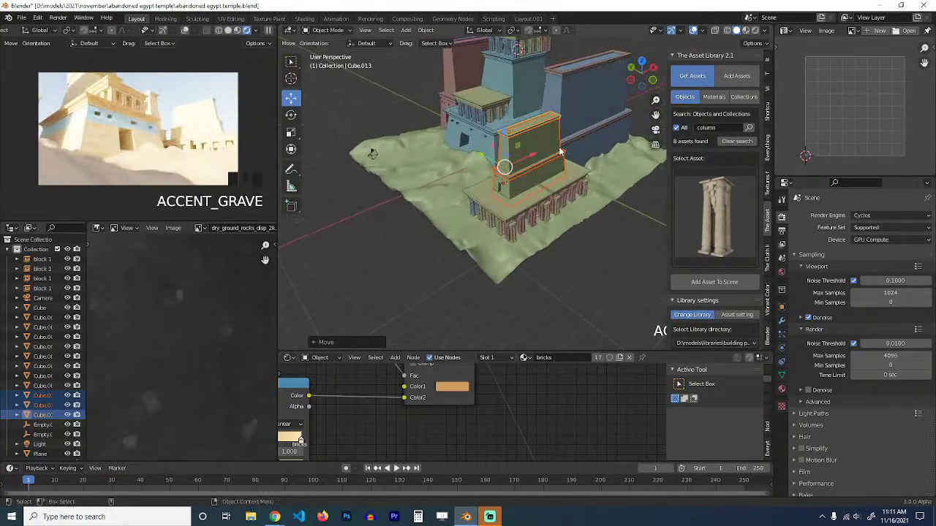
pyautogui.press('s')
pyautogui.click(580, 145)
pyautogui.press('g')
pyautogui.press('z')
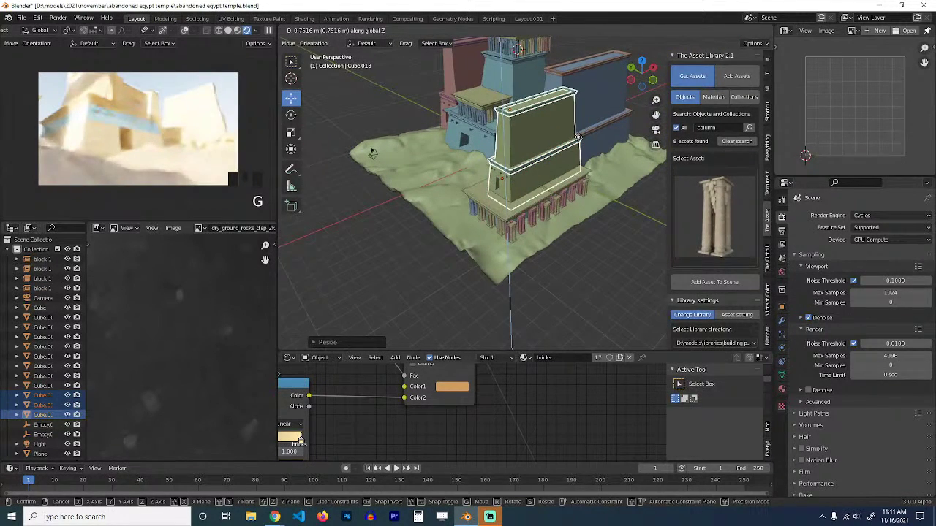
pyautogui.click(577, 137)
pyautogui.press('`')
pyautogui.moveTo(577, 137); pyautogui.dragTo(562, 151, button='middle')
pyautogui.hotkey('alt', 'a')
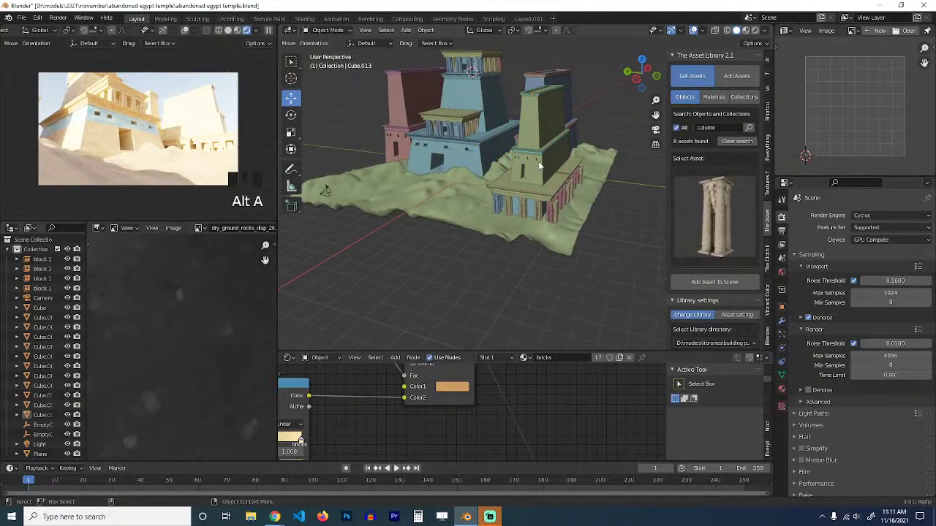
pyautogui.hotkey('ctrl', 's')
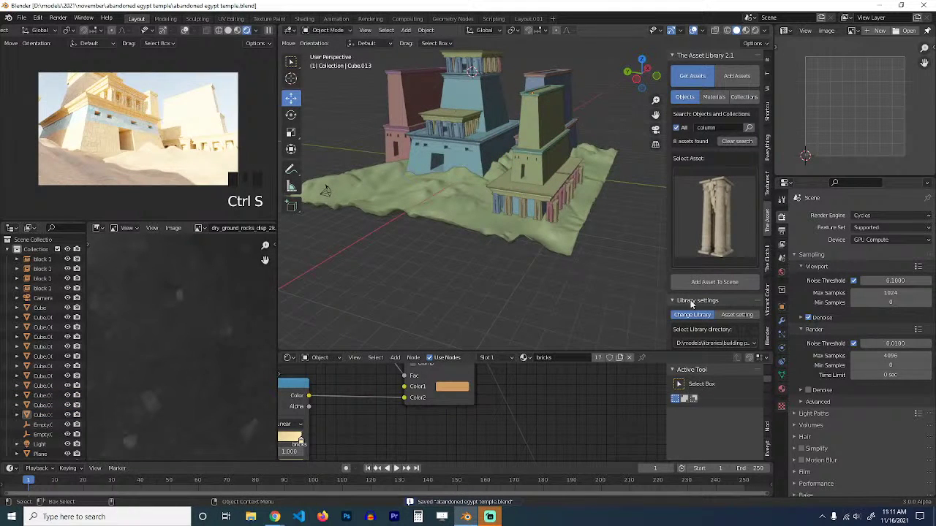
# Set the world sky texture's sun rotation to 45° and its sun elevation to 25°.
pyautogui.click(782, 272)
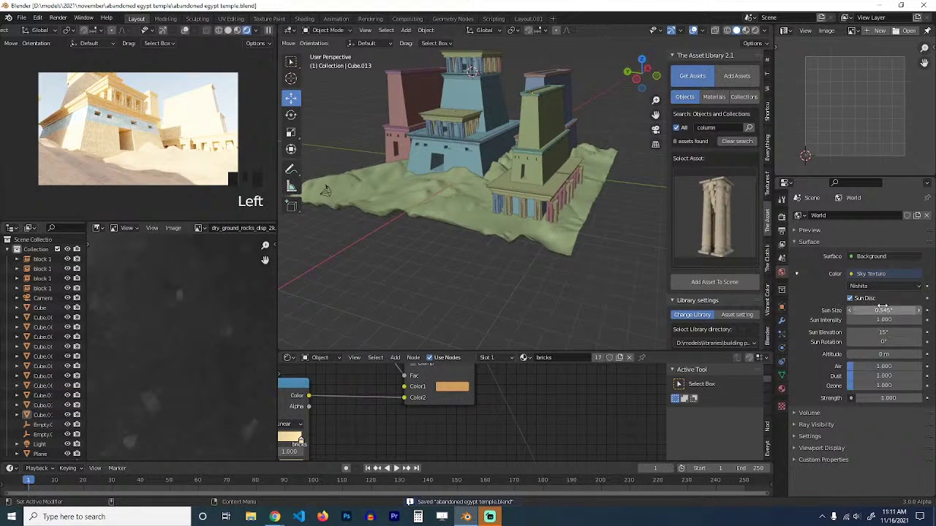
pyautogui.click(899, 340)
pyautogui.write('45')
pyautogui.click(829, 349)
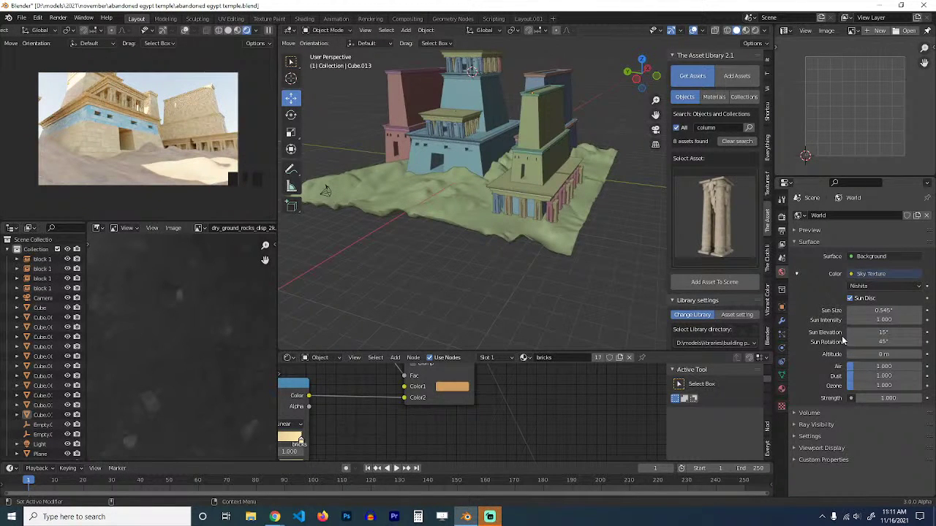
pyautogui.click(881, 332)
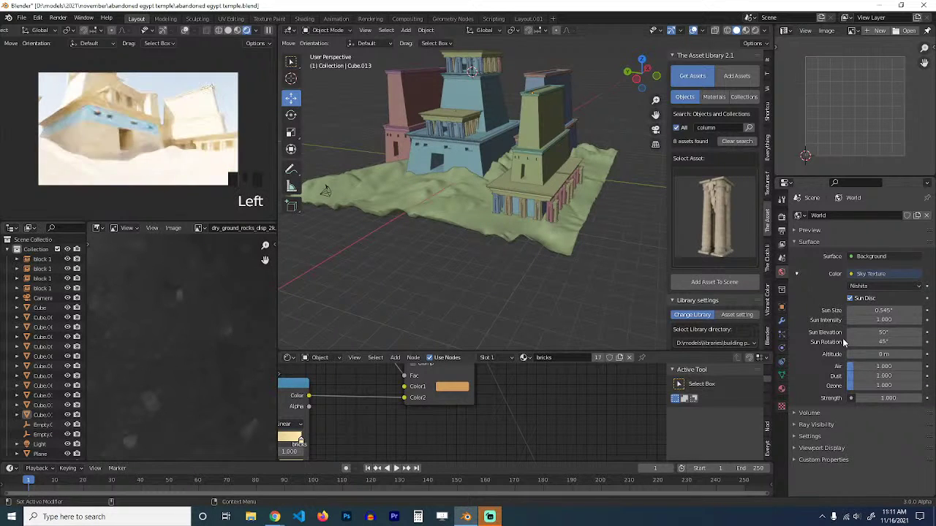
pyautogui.click(884, 332)
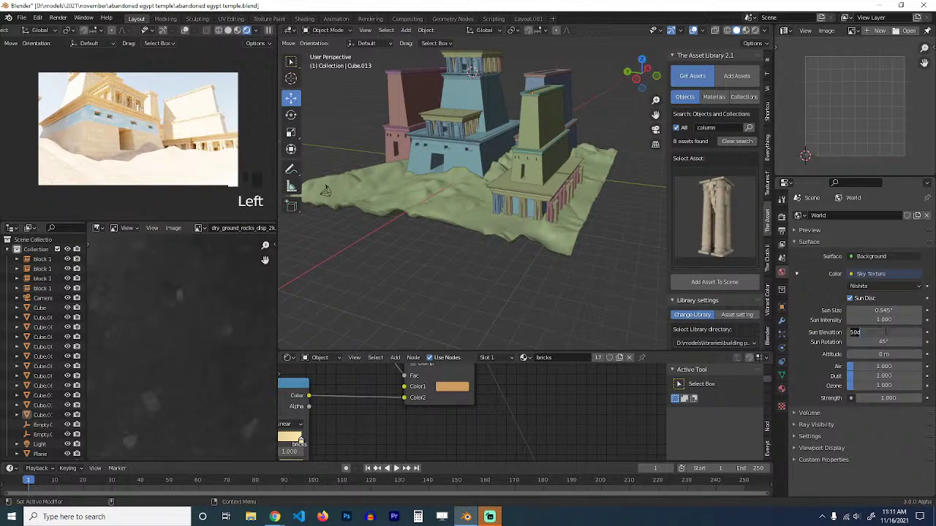
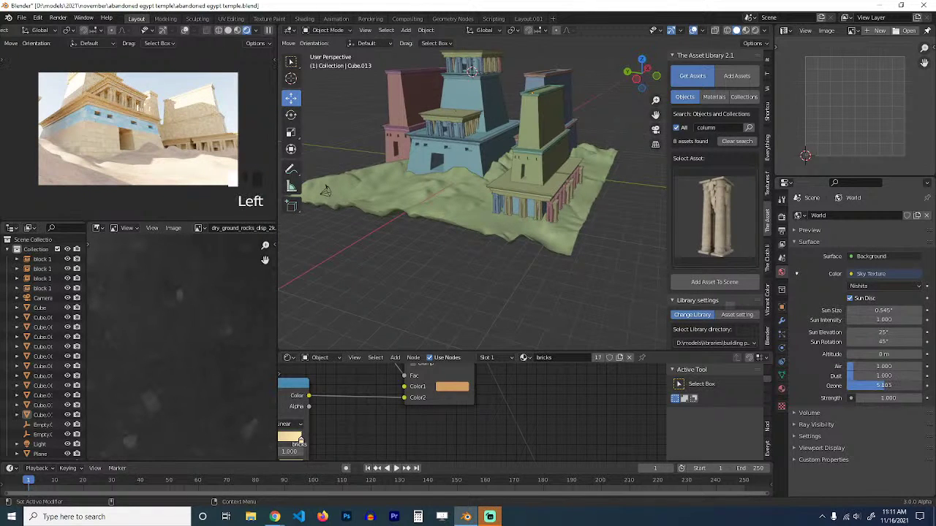
# Set the sky texture's ozone to about 6.256, dust to 2.731 and air to 1.449, and save the file.
pyautogui.moveTo(885, 386); pyautogui.dragTo(861, 375)
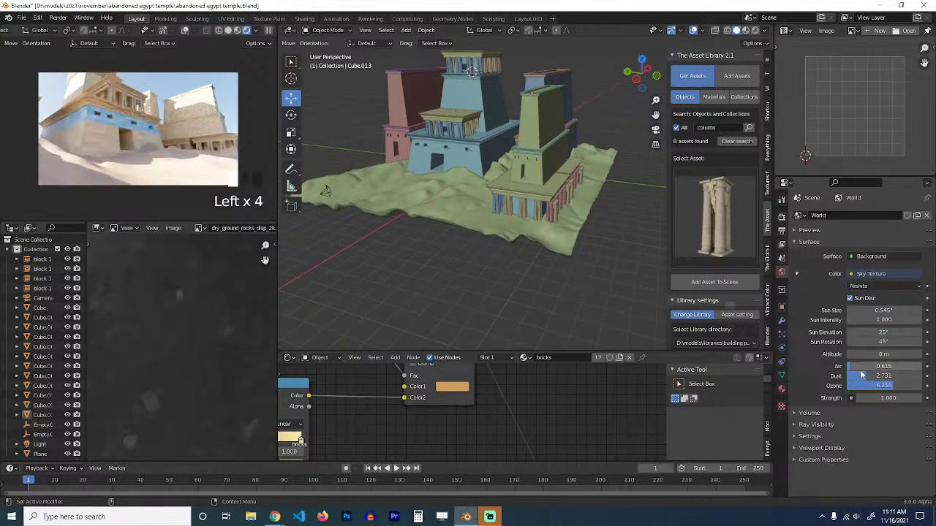
pyautogui.click(606, 284)
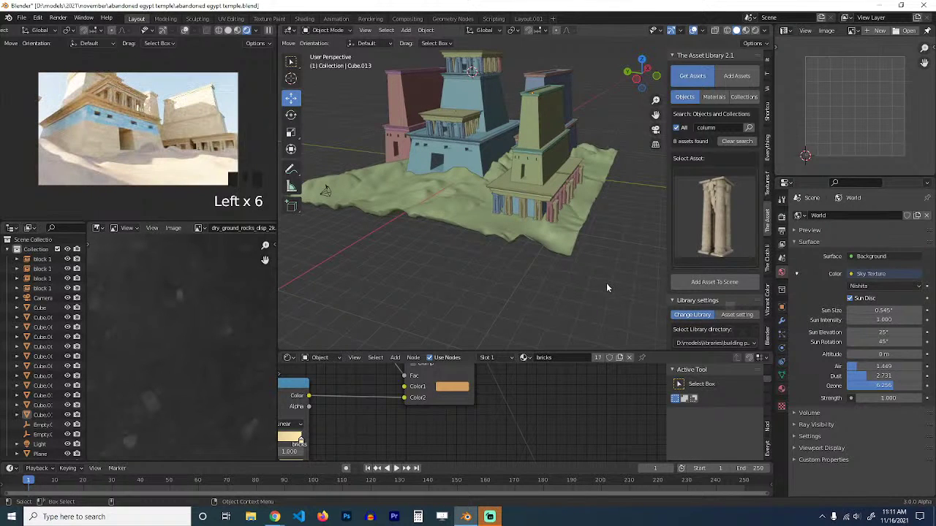
pyautogui.hotkey('ctrl', 's')
pyautogui.hotkey('alt', 'a')
# Examine the middle tower's upper walls and ledges up close, and save the file.
pyautogui.moveTo(531, 252); pyautogui.dragTo(605, 156, button='middle')
pyautogui.press('`')
pyautogui.moveTo(432, 218); pyautogui.dragTo(467, 197, button='middle')
pyautogui.scroll(3, 498, 231)
pyautogui.click(497, 195)
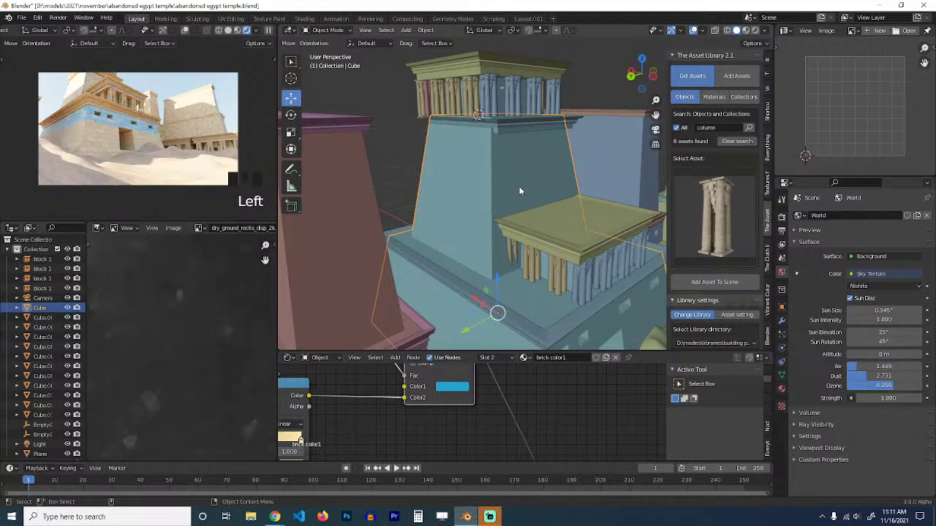
pyautogui.scroll(3, 519, 187)
pyautogui.moveTo(519, 187); pyautogui.dragTo(511, 188, button='middle')
pyautogui.hotkey('ctrl', 's')
pyautogui.hotkey('alt', 'a')
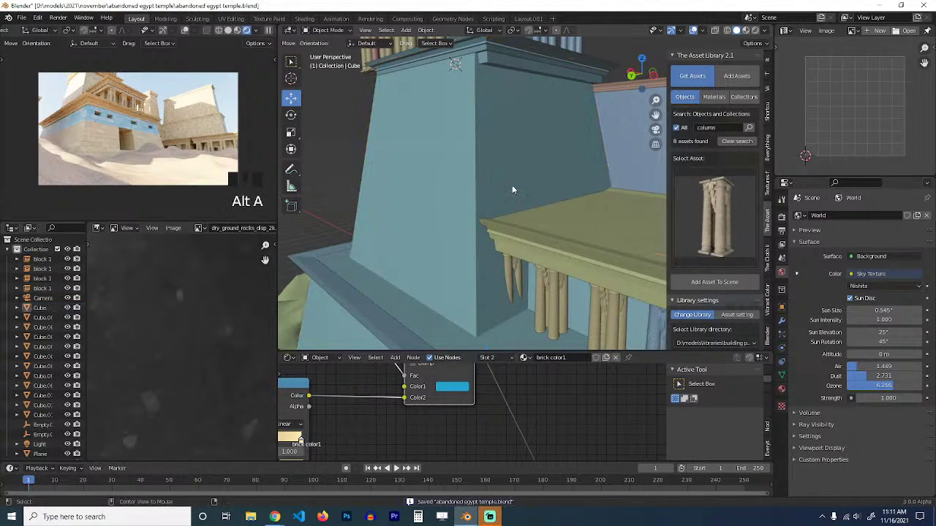
pyautogui.scroll(-4, 512, 182)
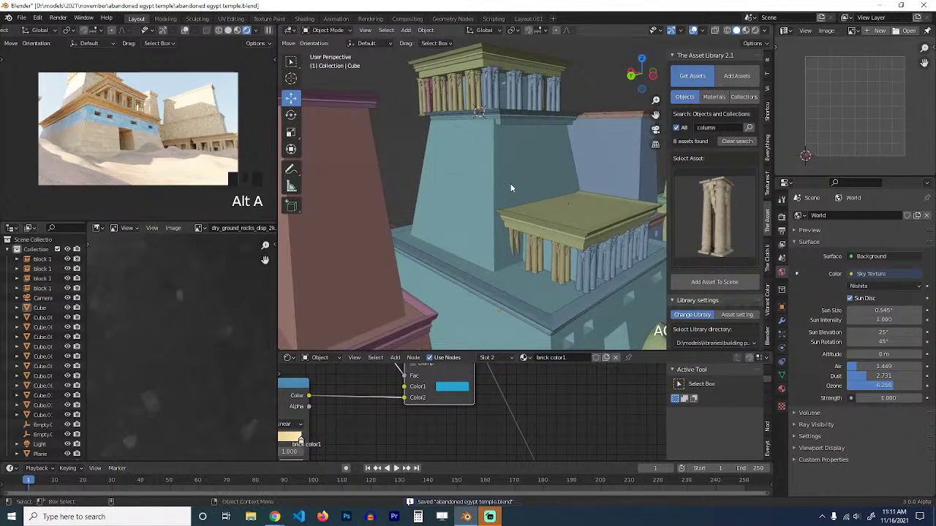
# Place the 3D cursor on the sand in front of the middle tower and add the broken column debris asset there.
pyautogui.click(511, 185)
pyautogui.moveTo(496, 188)
pyautogui.mouseDown(button='middle')
pyautogui.moveTo(477, 188)
pyautogui.moveTo(501, 173)
pyautogui.moveTo(485, 202)
pyautogui.mouseUp(button='middle')
pyautogui.click(704, 210)
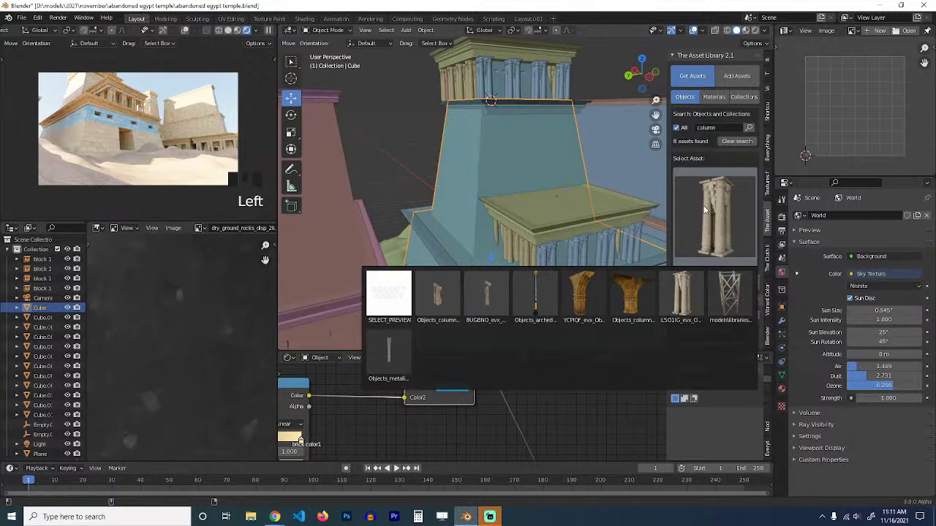
pyautogui.click(437, 296)
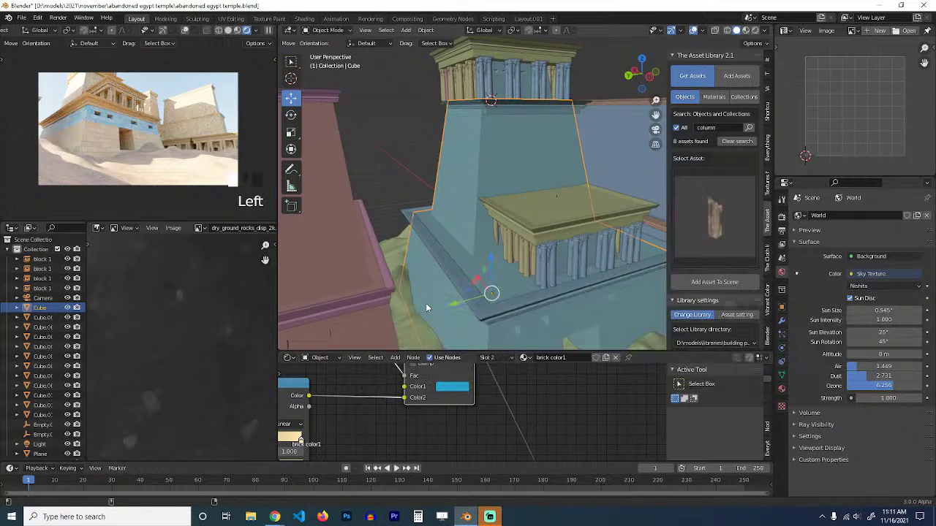
pyautogui.scroll(-5, 455, 274)
pyautogui.keyDown('shift'); pyautogui.moveTo(476, 246); pyautogui.dragTo(436, 199, button='middle'); pyautogui.keyUp('shift')
pyautogui.scroll(3, 469, 176)
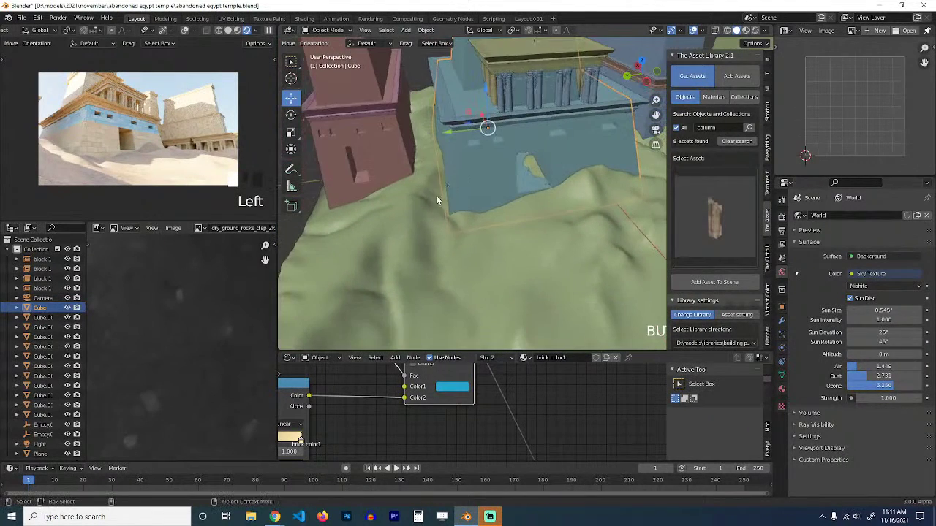
pyautogui.keyDown('shift'); pyautogui.rightClick(405, 249); pyautogui.keyUp('shift')
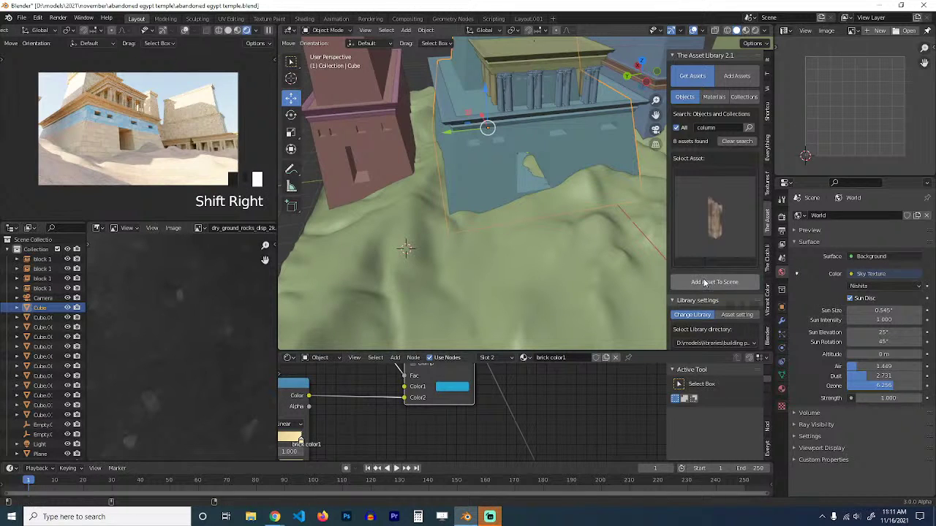
pyautogui.click(714, 282)
pyautogui.click(461, 219)
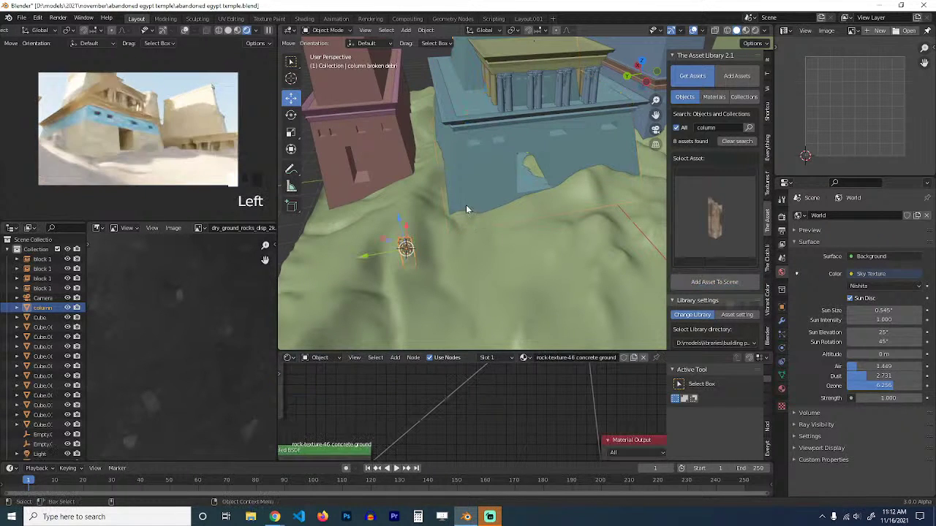
# Move the broken column across the sand in front of the towers and lower it along Z into the dune.
pyautogui.press('g')
pyautogui.click(468, 182)
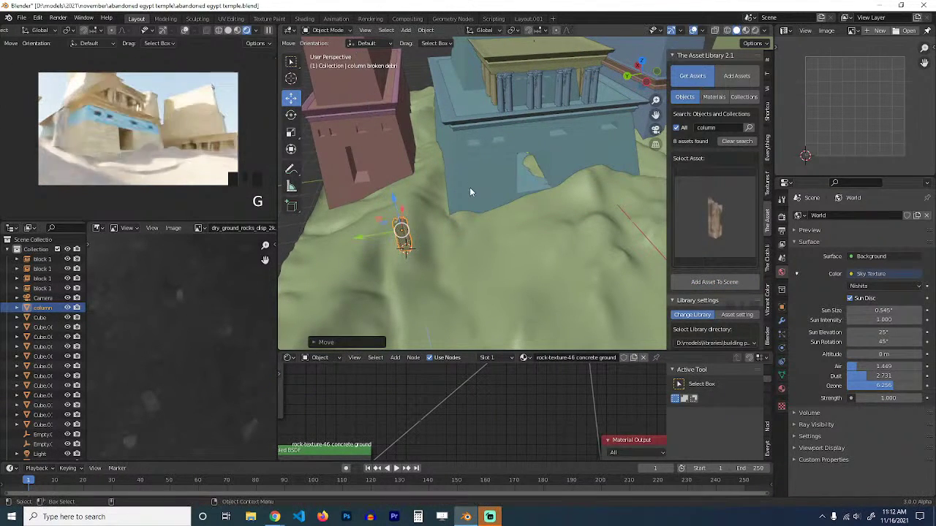
pyautogui.moveTo(472, 202); pyautogui.dragTo(490, 171, button='middle')
pyautogui.press('`')
pyautogui.press('g')
pyautogui.press('z')
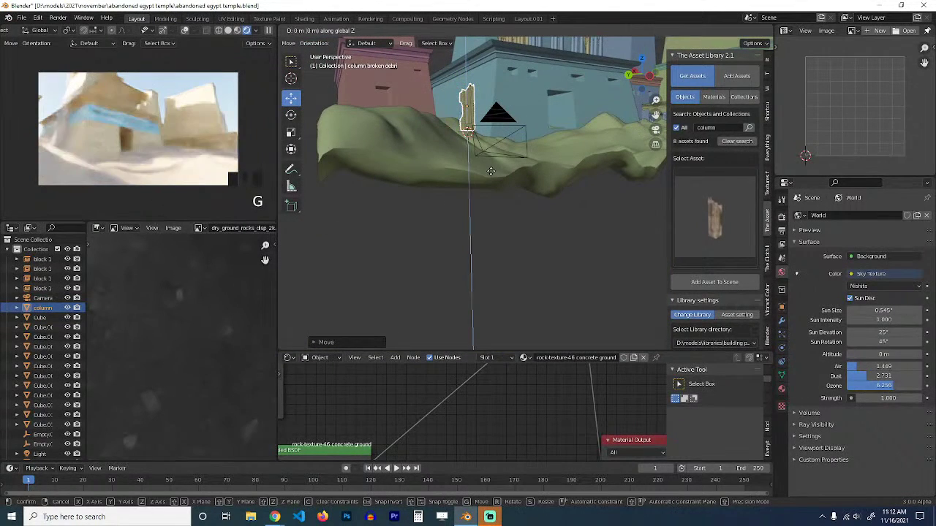
pyautogui.click(493, 181)
pyautogui.moveTo(493, 182); pyautogui.dragTo(498, 230, button='middle')
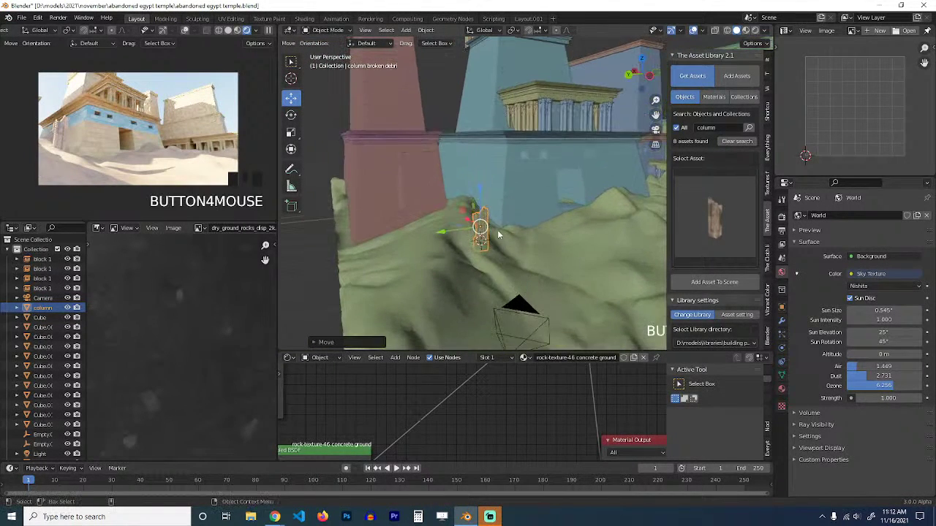
# Link the middle tower's materials to the broken column, keeping the tower as the active object.
pyautogui.keyDown('shift'); pyautogui.click(503, 184); pyautogui.keyUp('shift')
pyautogui.hotkey('ctrl', 'l')
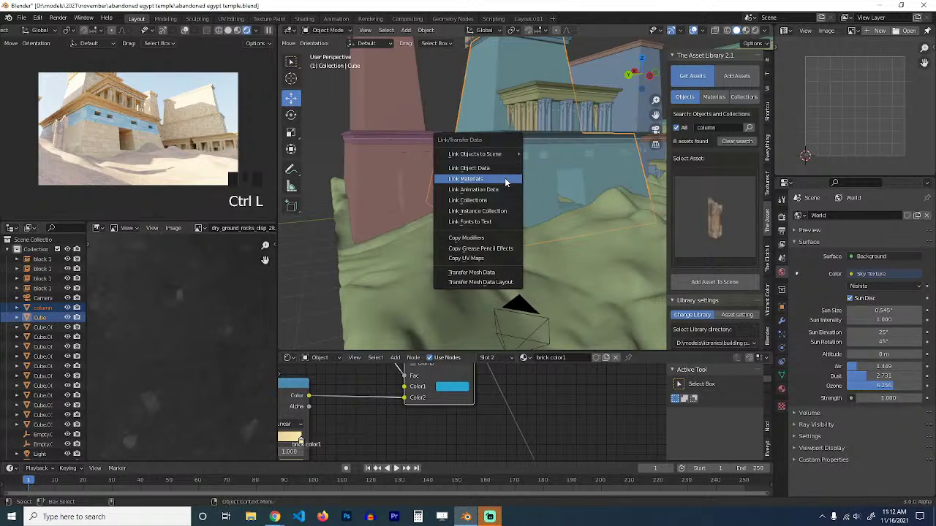
pyautogui.click(505, 182)
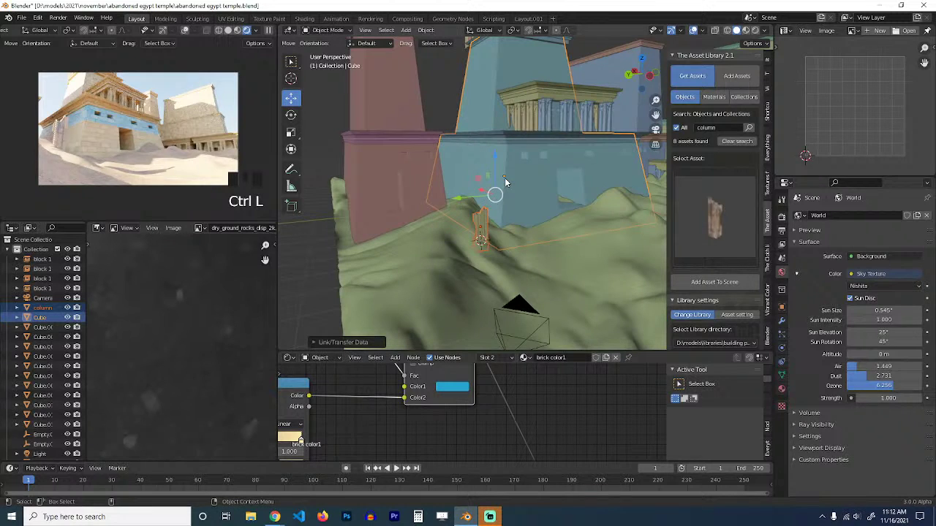
# Delete the broken column debris from the sand in front of the towers and save the file.
pyautogui.click(481, 237)
pyautogui.press('s')
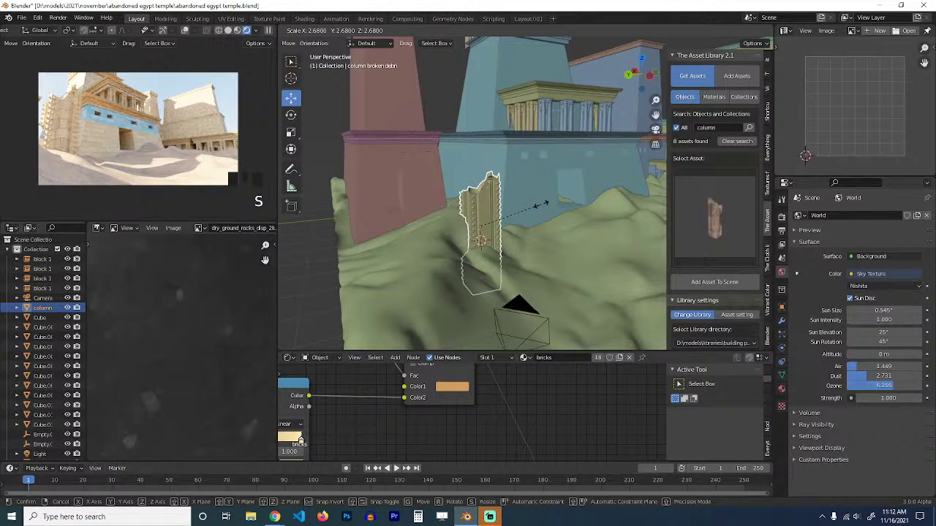
pyautogui.press('Delete')
pyautogui.click(715, 202)
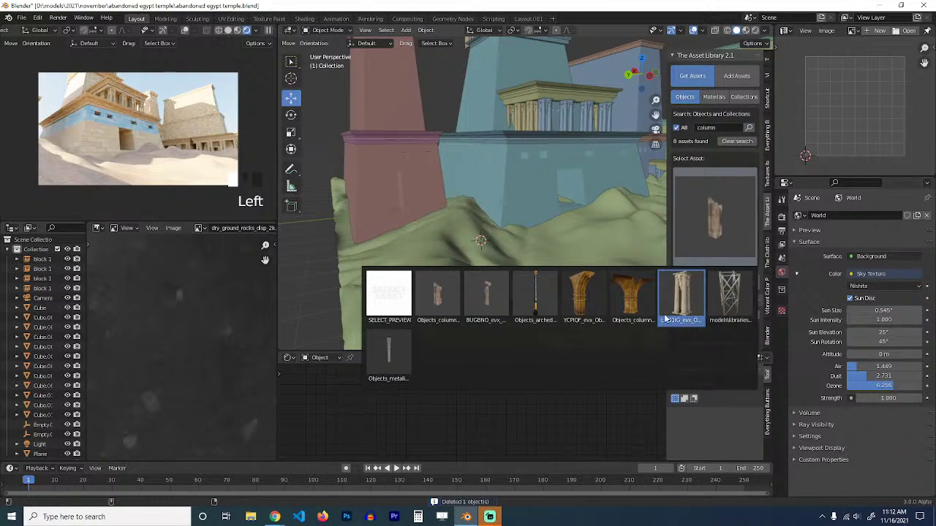
pyautogui.scroll(-3, 531, 192)
pyautogui.hotkey('ctrl', 's')
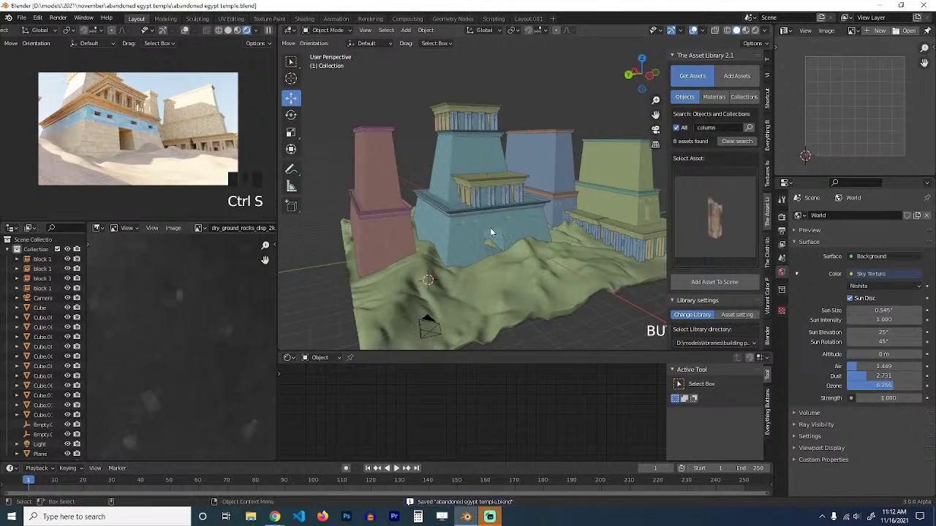
# Pause the rendered camera preview and select the middle tower for editing.
pyautogui.click(444, 159)
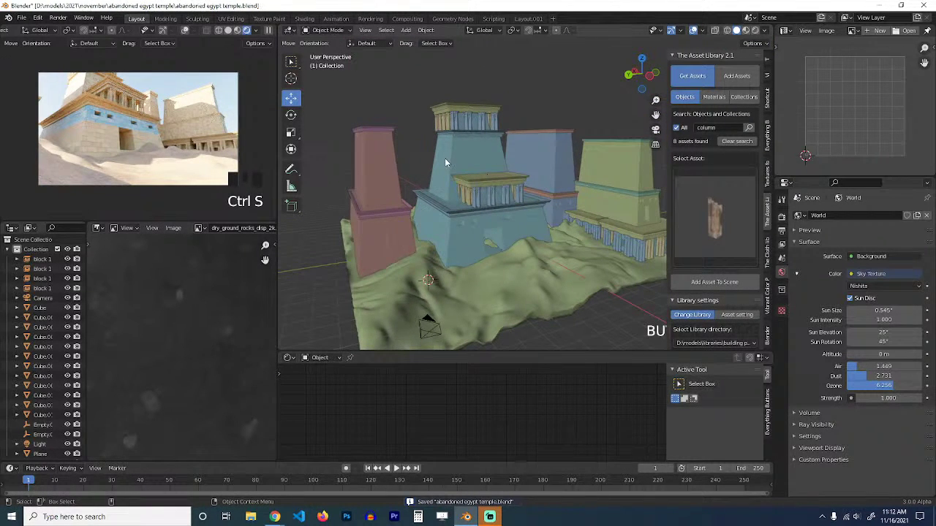
pyautogui.moveTo(444, 158); pyautogui.dragTo(468, 179, button='middle')
pyautogui.click(268, 32)
pyautogui.scroll(5, 452, 145)
pyautogui.click(503, 166)
pyautogui.scroll(-5, 503, 167)
pyautogui.scroll(3, 437, 170)
pyautogui.click(437, 170)
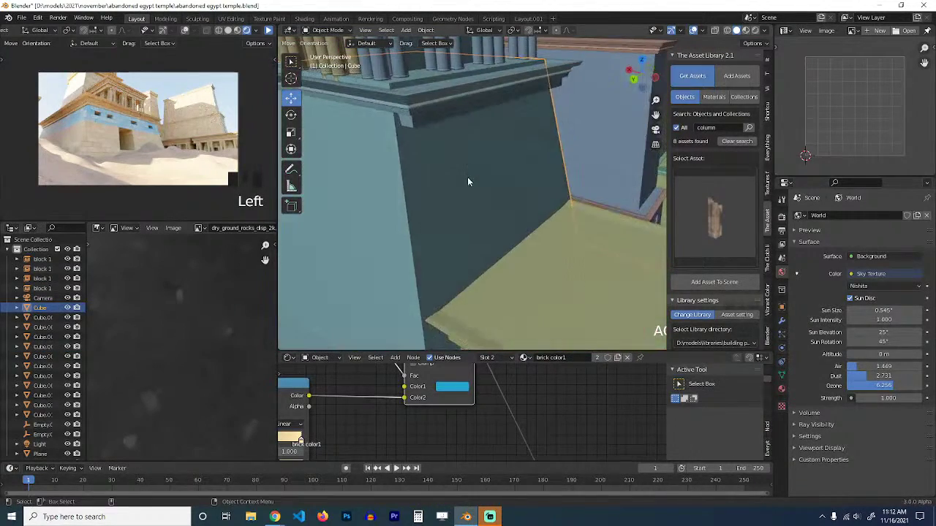
# Add a set of evenly spaced vertical edge loops across the walls of the middle tower's upper block.
pyautogui.press('Tab')
pyautogui.moveTo(390, 163); pyautogui.dragTo(439, 155, button='middle')
pyautogui.hotkey('ctrl', 'r')
pyautogui.scroll(8, 468, 146)
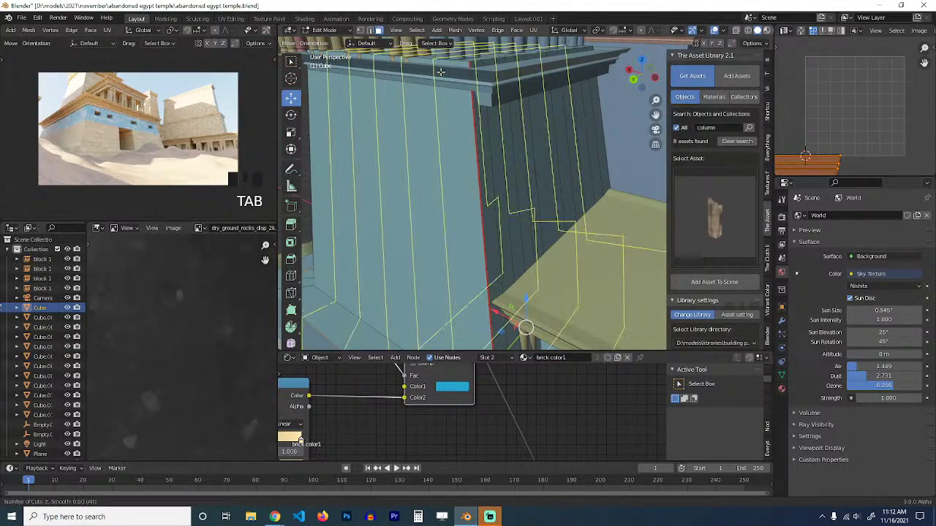
pyautogui.click(474, 139)
pyautogui.rightClick(474, 139)
# Add 11 evenly spaced horizontal edge loops around the middle tower's upper walls.
pyautogui.hotkey('alt', 'a')
pyautogui.hotkey('ctrl', 'r')
pyautogui.scroll(6, 443, 133)
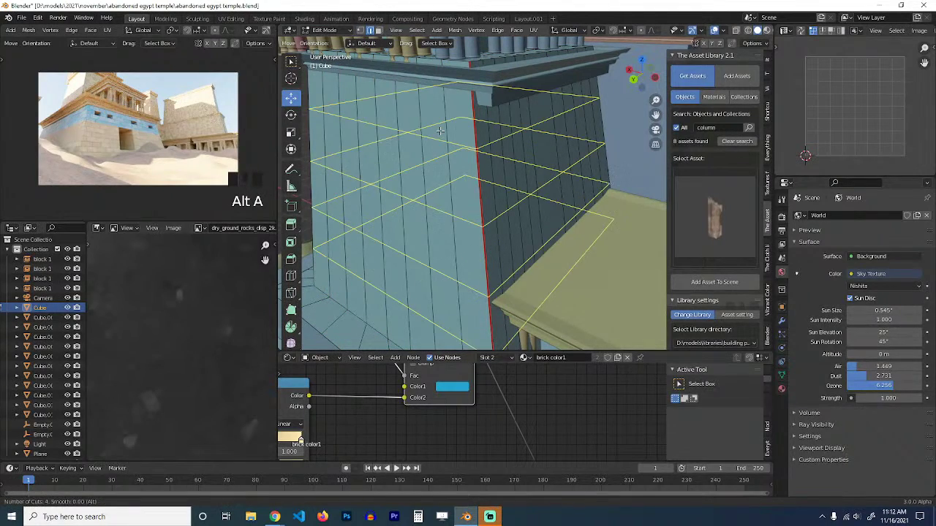
pyautogui.scroll(4, 440, 131)
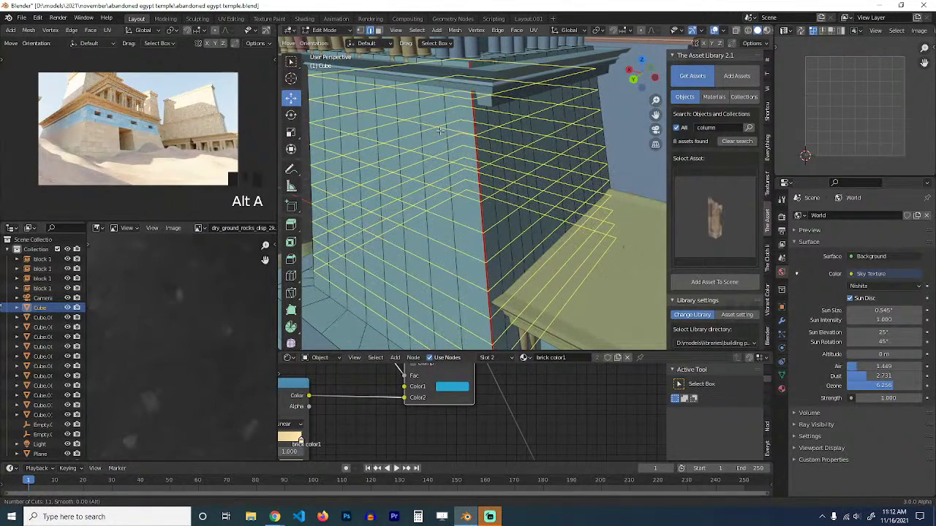
pyautogui.click(440, 131)
pyautogui.rightClick(440, 131)
# Inset three separate faces below the upper wall's cornice, extrude them inward as small window openings, and save the file.
pyautogui.press('3')
pyautogui.click(432, 112)
pyautogui.keyDown('shift'); pyautogui.click(331, 91); pyautogui.keyUp('shift')
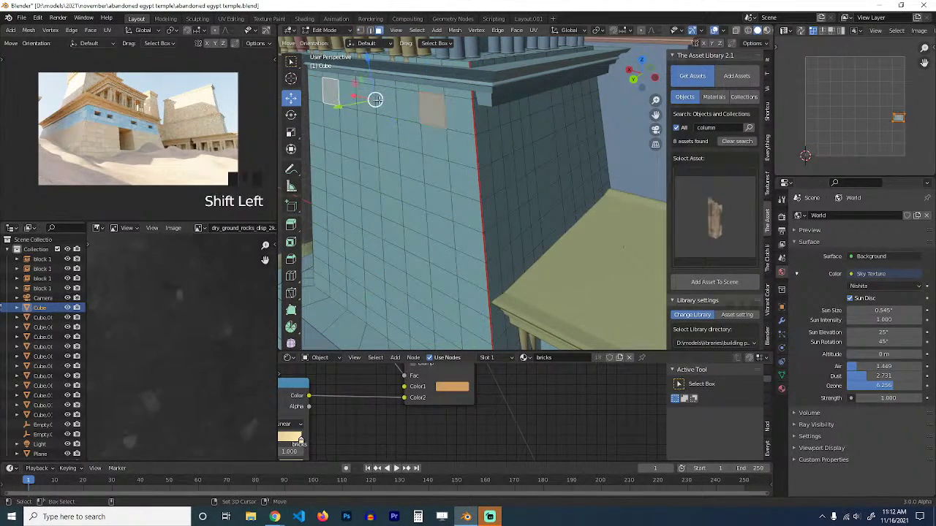
pyautogui.keyDown('shift'); pyautogui.click(383, 102); pyautogui.keyUp('shift')
pyautogui.press('i')
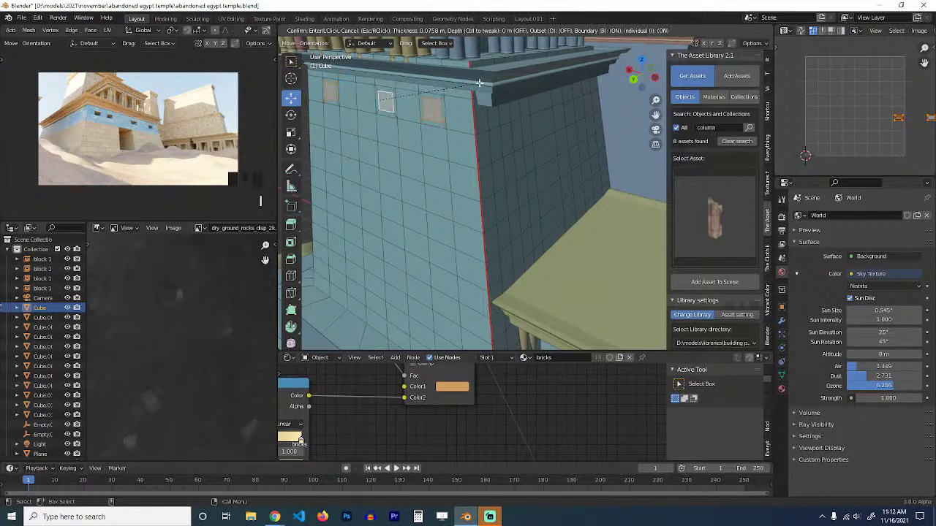
pyautogui.click(491, 75)
pyautogui.press('e')
pyautogui.click(502, 75)
pyautogui.press('Tab')
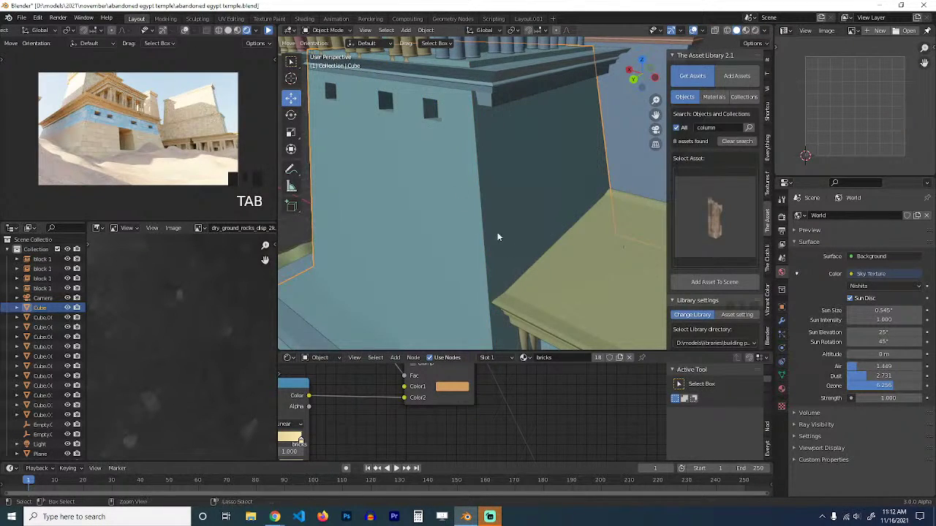
pyautogui.hotkey('ctrl', 's')
# Examine the middle tower's pavilions, walls and surrounding dunes from several angles, and save the file.
pyautogui.scroll(-5, 498, 236)
pyautogui.hotkey('alt', 'a')
pyautogui.scroll(3, 500, 213)
pyautogui.moveTo(461, 230); pyautogui.dragTo(519, 213, button='middle')
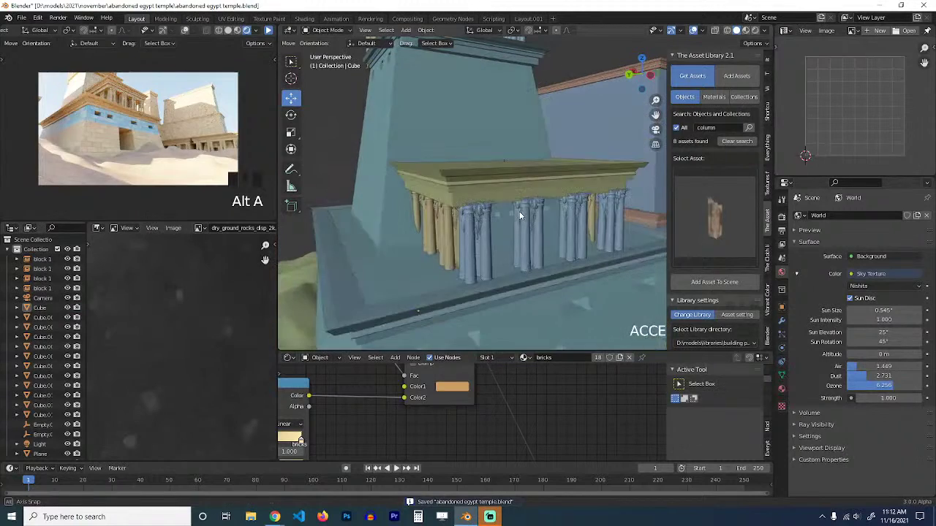
pyautogui.scroll(-3, 445, 192)
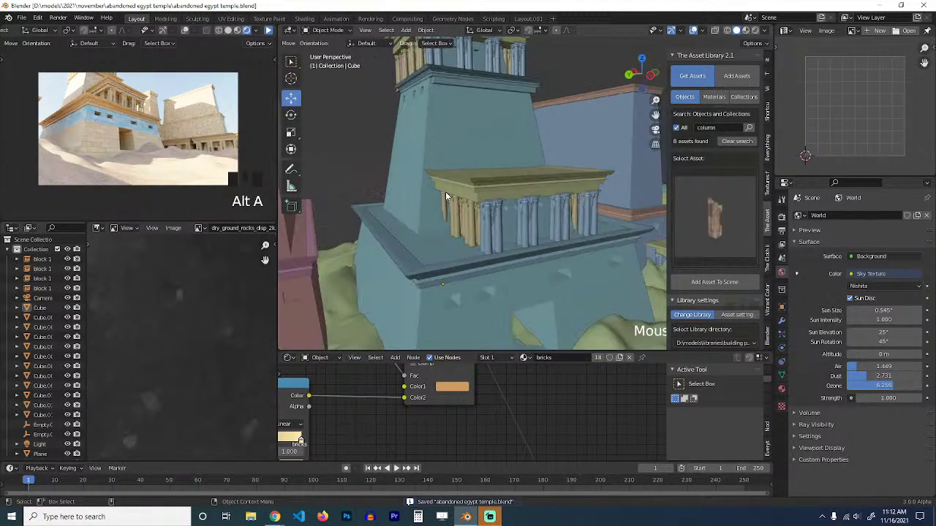
pyautogui.moveTo(445, 192); pyautogui.dragTo(499, 192, button='middle')
pyautogui.scroll(-2, 486, 189)
pyautogui.scroll(-4, 474, 189)
pyautogui.scroll(4, 478, 223)
pyautogui.scroll(-2, 449, 218)
pyautogui.scroll(-2, 522, 181)
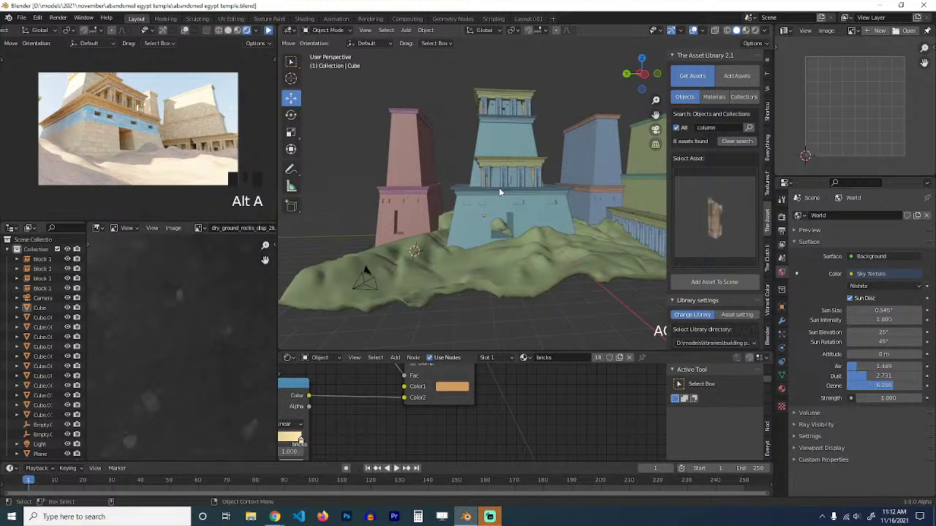
pyautogui.moveTo(489, 214); pyautogui.dragTo(472, 230, button='middle')
pyautogui.click(504, 226)
pyautogui.hotkey('ctrl', 's')
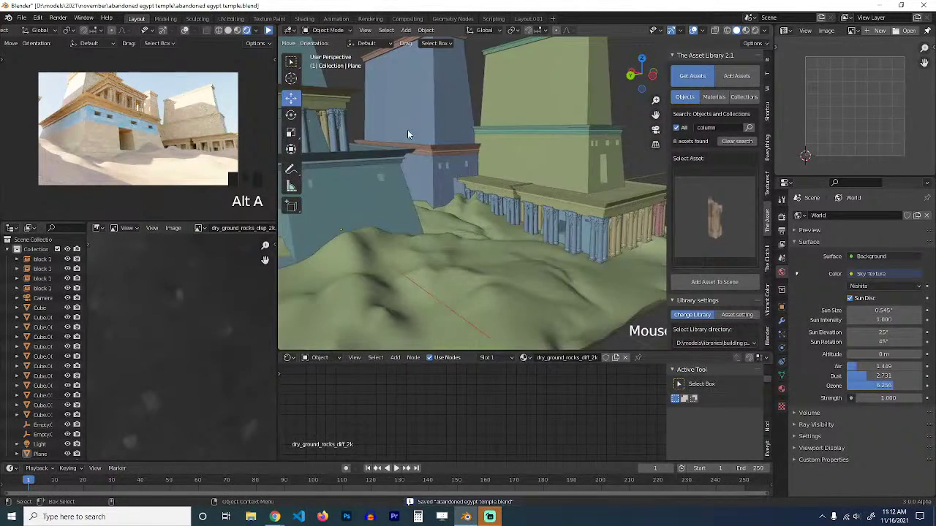
# Make a linked duplicate of the middle tower's lower pavilion and snap it to the 3D cursor placed on the sand.
pyautogui.scroll(-3, 408, 134)
pyautogui.click(381, 146)
pyautogui.hotkey('alt', 'd')
pyautogui.keyDown('shift'); pyautogui.rightClick(505, 245); pyautogui.keyUp('shift')
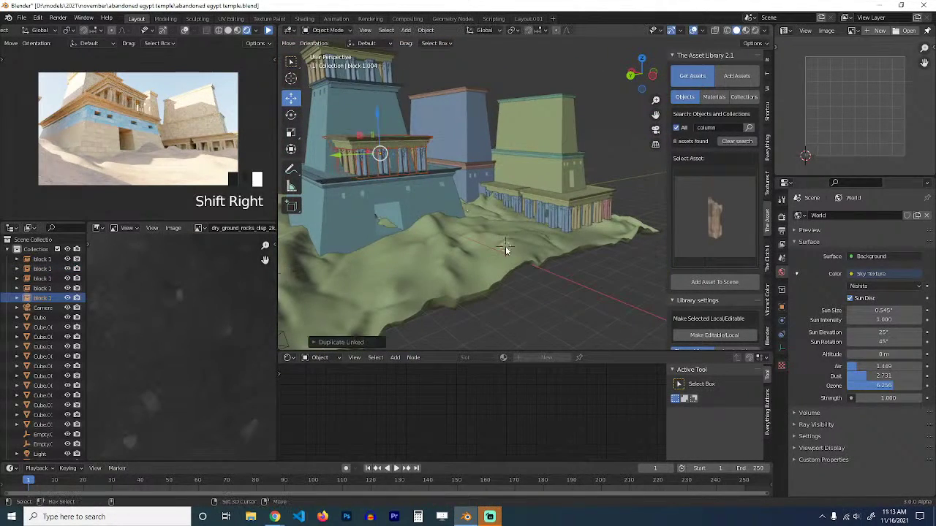
pyautogui.hotkey('shift', 's')
pyautogui.click(520, 98)
pyautogui.press('KP_0')
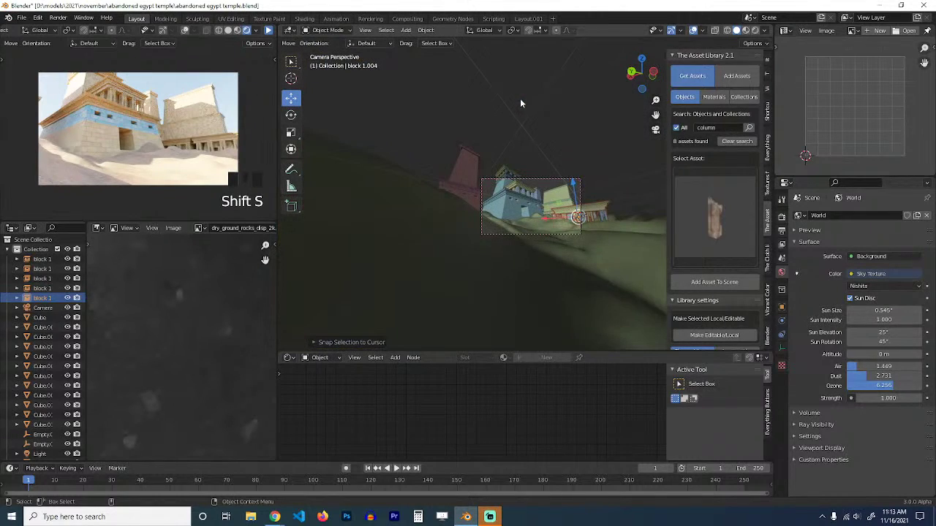
pyautogui.scroll(2, 561, 186)
pyautogui.keyDown('shift'); pyautogui.moveTo(561, 188); pyautogui.dragTo(386, 159, button='middle'); pyautogui.keyUp('shift')
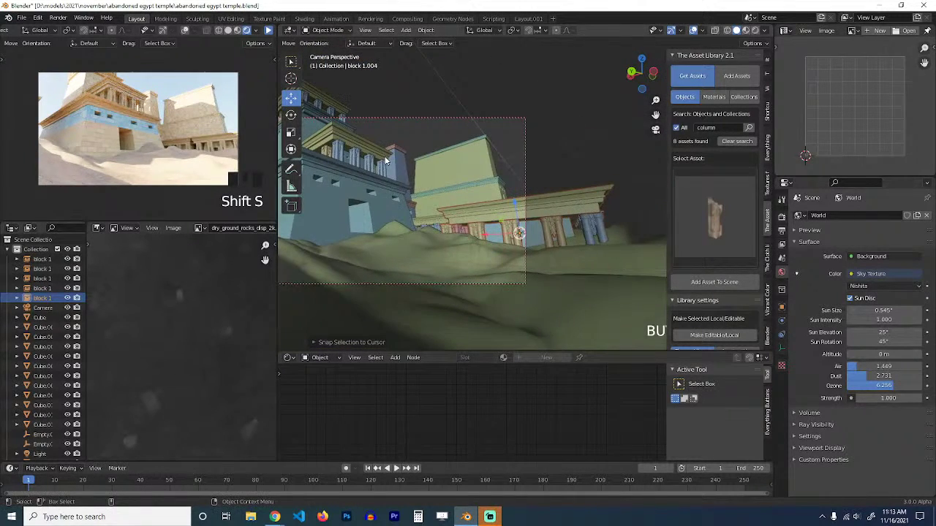
# Move the pavilion copy to the sand's outer edge near the camera and rotate it in the top view.
pyautogui.press('KP_7')
pyautogui.scroll(-3, 455, 131)
pyautogui.keyDown('shift'); pyautogui.moveTo(472, 132); pyautogui.dragTo(481, 189, button='middle'); pyautogui.keyUp('shift')
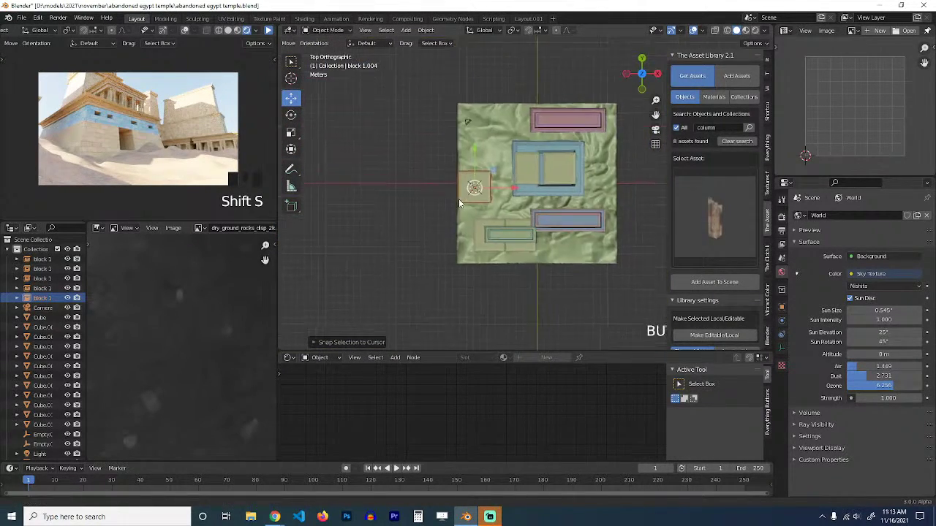
pyautogui.scroll(3, 481, 189)
pyautogui.press('g')
pyautogui.click(434, 112)
pyautogui.press('r')
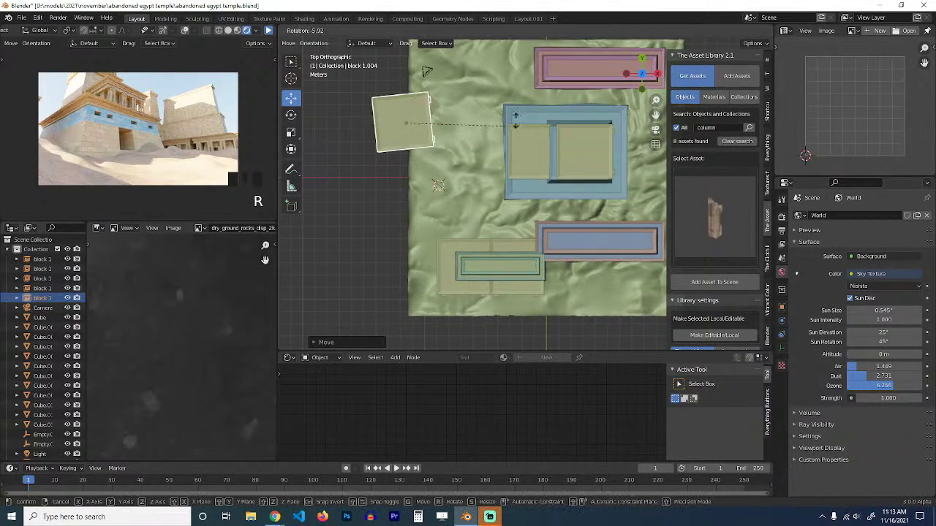
pyautogui.click(506, 89)
# Adjust the pavilion copy's height along Z and turn it about 180° around Z in the camera view.
pyautogui.press('KP_0')
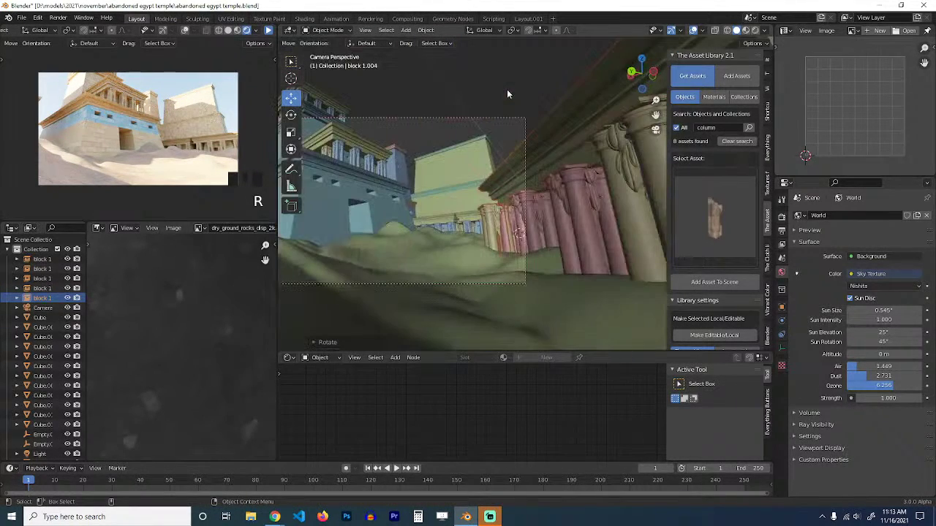
pyautogui.press('g')
pyautogui.press('z')
pyautogui.click(533, 127)
pyautogui.press('r')
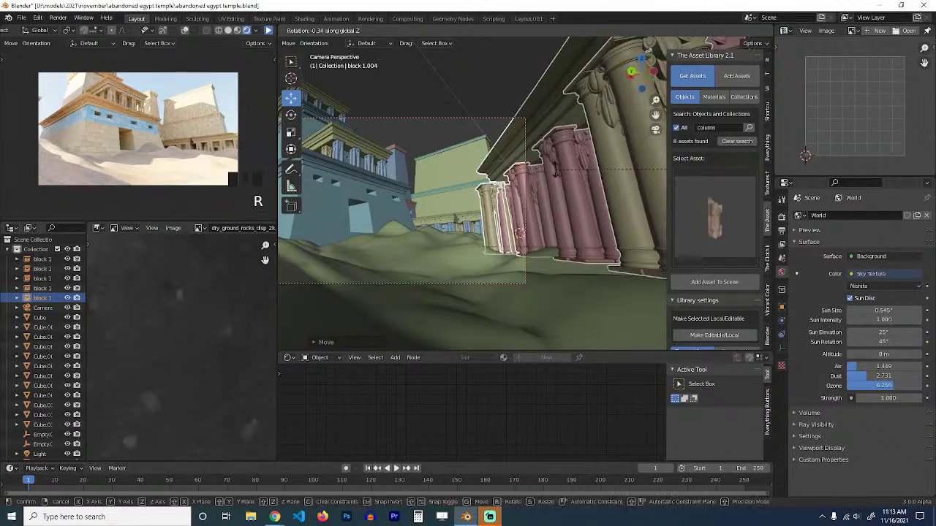
pyautogui.press('z')
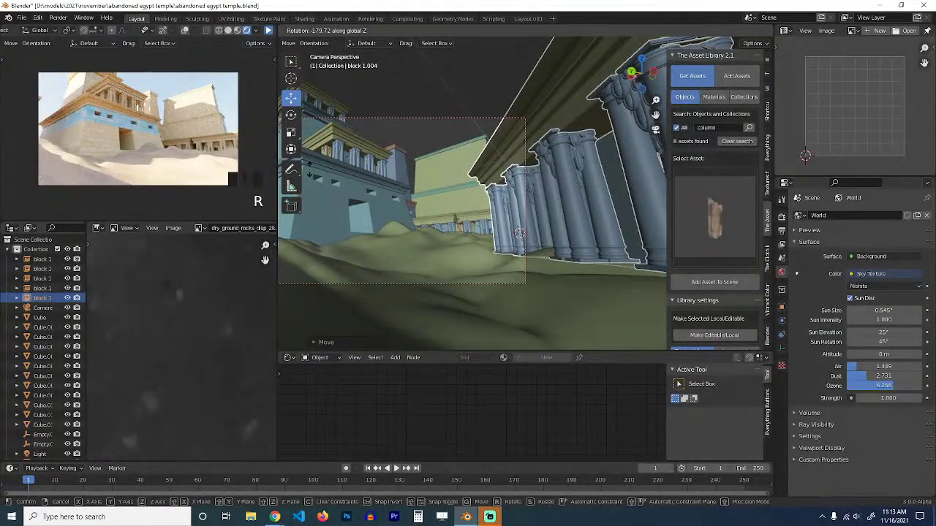
pyautogui.click(536, 194)
# Raise the pavilion copy slightly along Z above the sand.
pyautogui.hotkey('alt', 'a')
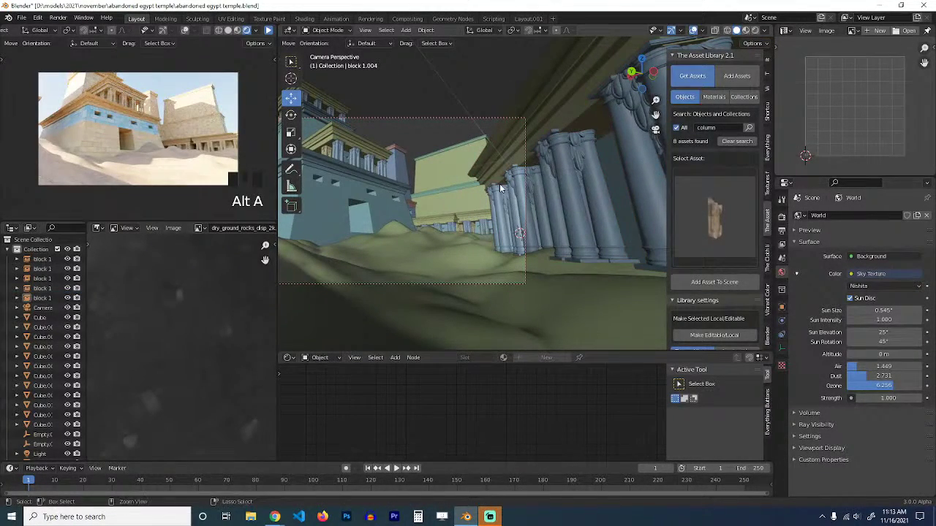
pyautogui.click(531, 194)
pyautogui.press('g')
pyautogui.press('z')
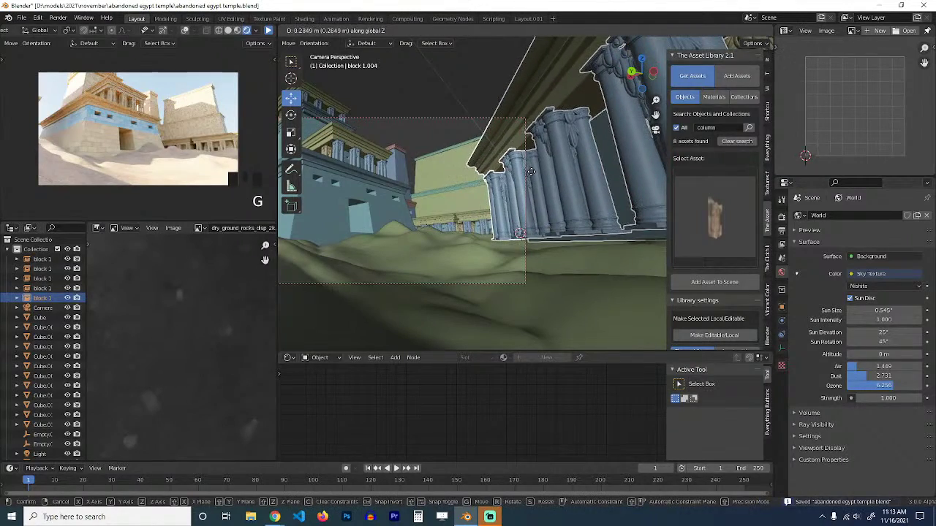
pyautogui.click(533, 178)
# Search the asset library for "step" and add the broken concrete steps asset to the scene.
pyautogui.moveTo(532, 180); pyautogui.dragTo(459, 193, button='middle')
pyautogui.scroll(-4, 528, 238)
pyautogui.scroll(-5, 528, 238)
pyautogui.scroll(5, 459, 194)
pyautogui.press('KP_7')
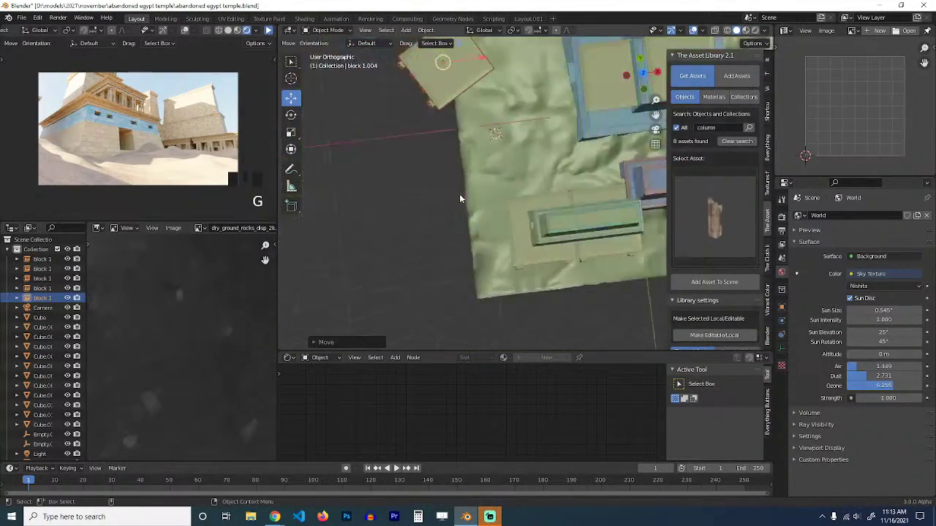
pyautogui.scroll(-5, 457, 210)
pyautogui.scroll(5, 503, 170)
pyautogui.hotkey('alt', 'a')
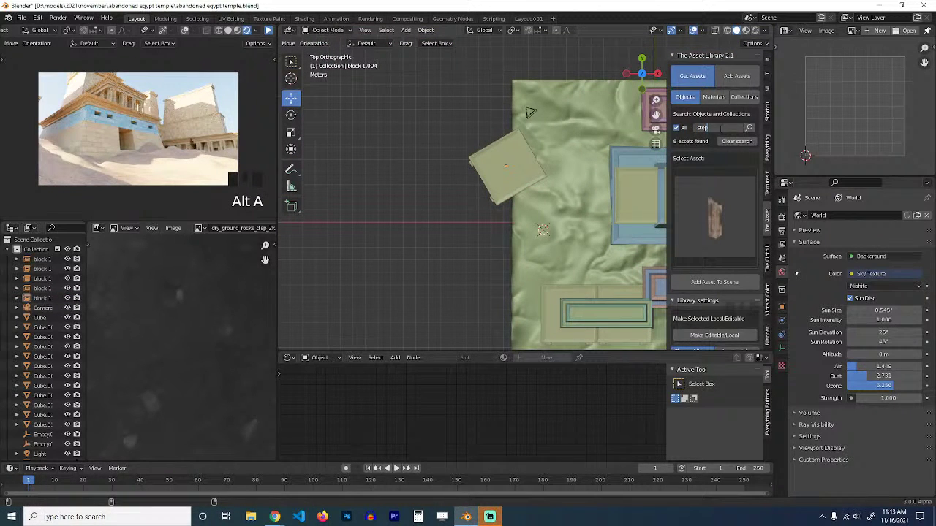
pyautogui.click(749, 128)
pyautogui.doubleClick(720, 193)
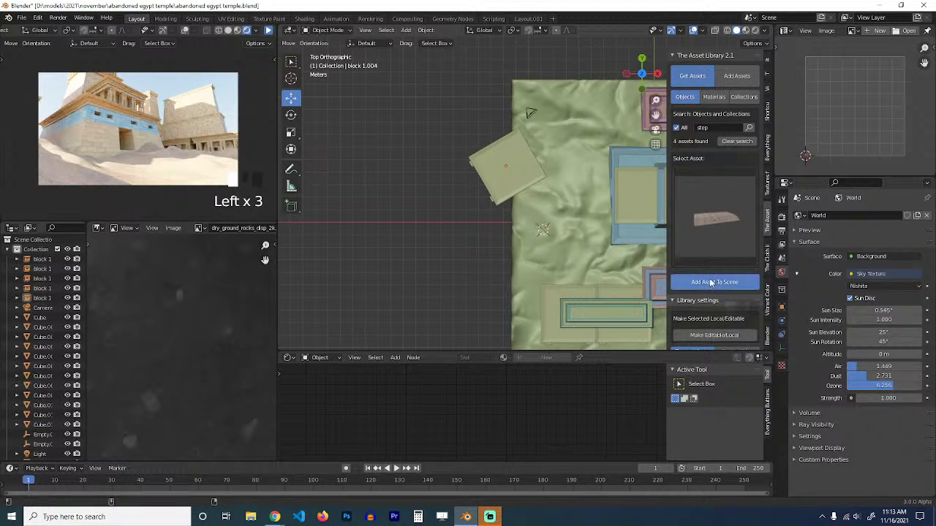
pyautogui.click(702, 281)
# Rotate the broken concrete steps by -90° in the top view.
pyautogui.press('r')
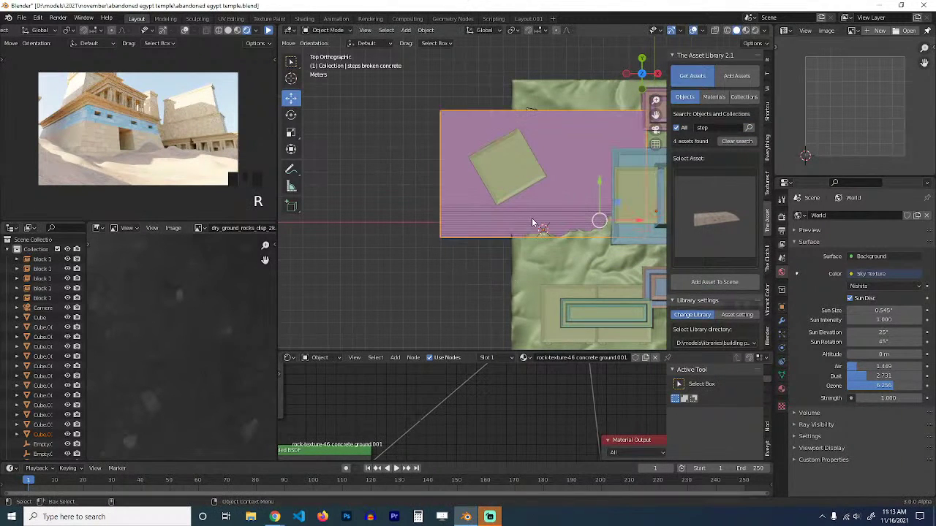
pyautogui.click(467, 210)
pyautogui.click(467, 206)
pyautogui.write('r9')
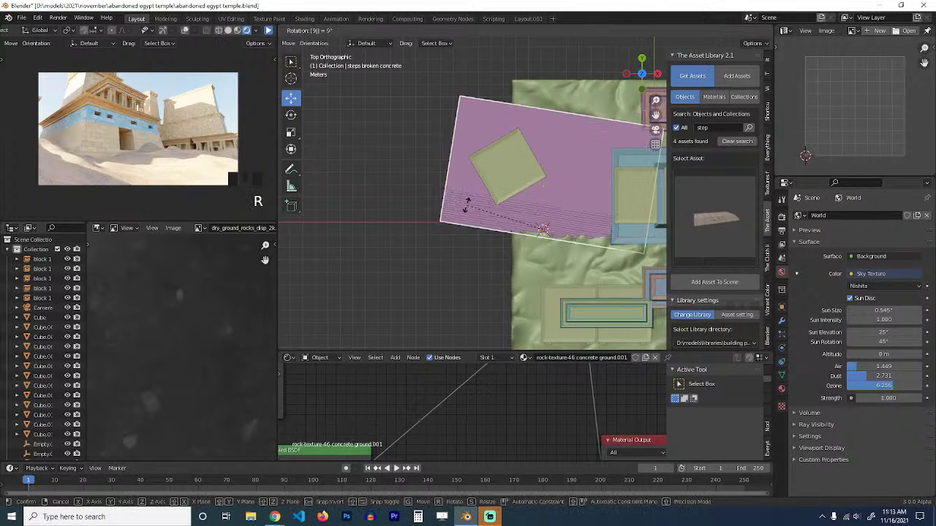
pyautogui.write('0-')
pyautogui.press('Return')
# Rotate the broken concrete steps further to match the pavilion copy's angle and move them underneath it.
pyautogui.press('r')
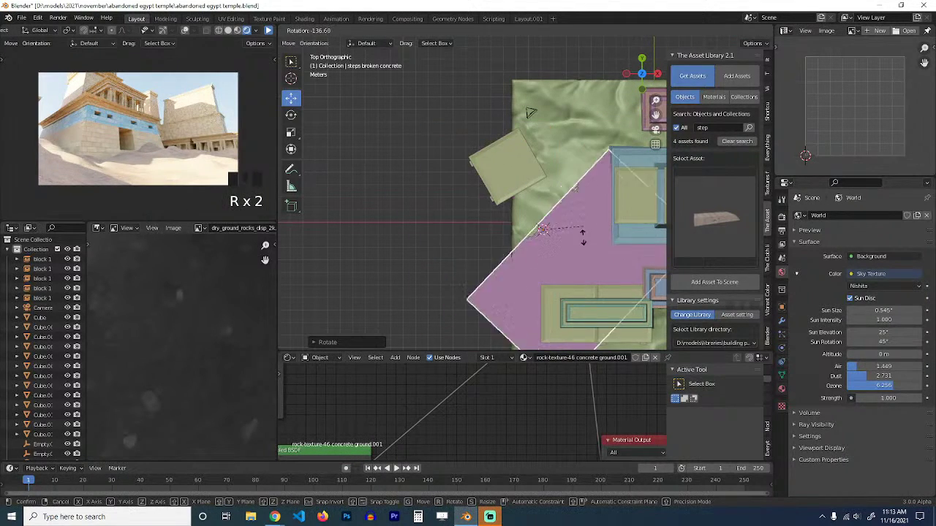
pyautogui.press('g')
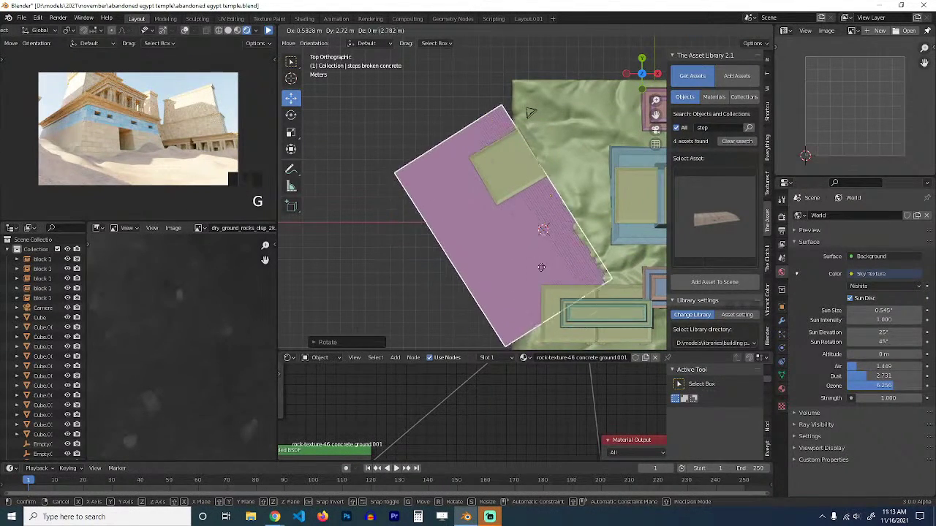
pyautogui.click(547, 245)
# Scale down the broken concrete steps under the pavilion copy and remove their Boolean modifier.
pyautogui.keyDown('alt'); pyautogui.moveTo(548, 246); pyautogui.dragTo(473, 196); pyautogui.keyUp('alt')
pyautogui.press('KP_0')
pyautogui.moveTo(473, 196); pyautogui.dragTo(484, 216, button='middle')
pyautogui.press('s')
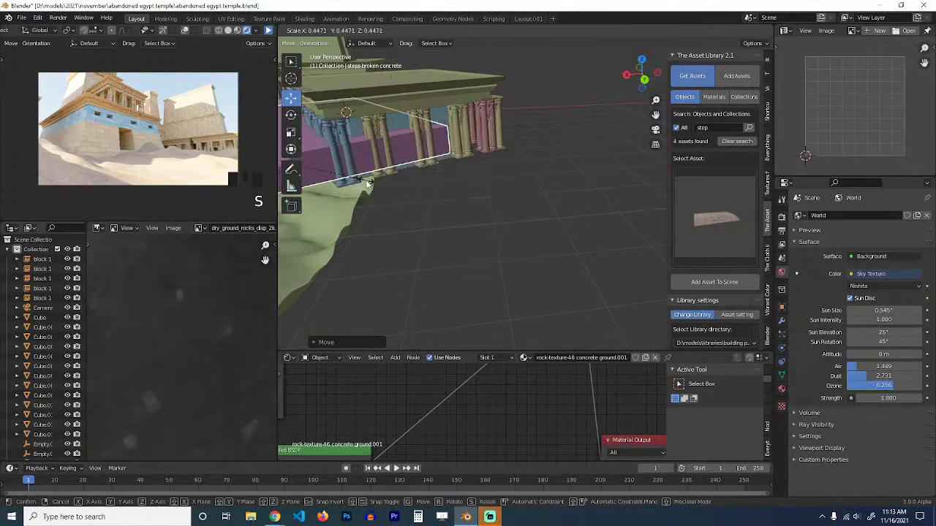
pyautogui.click(431, 169)
pyautogui.click(782, 319)
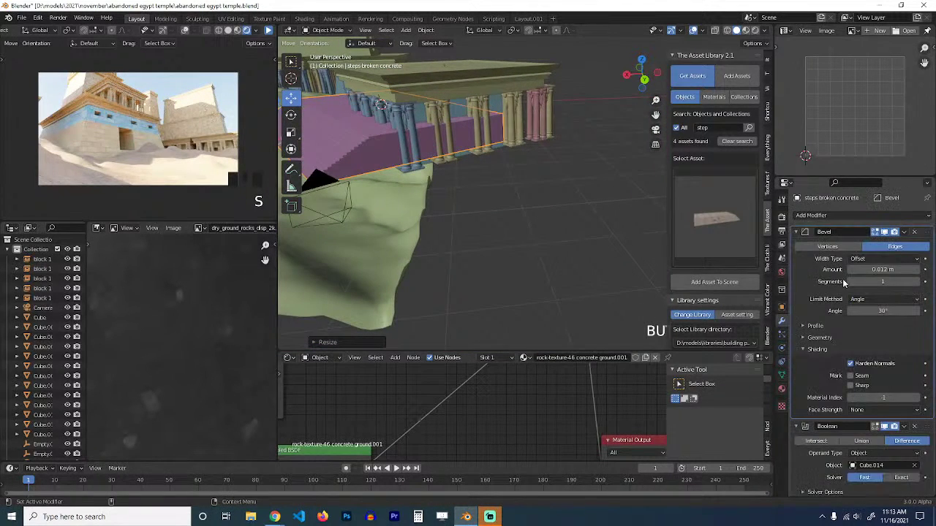
pyautogui.click(913, 426)
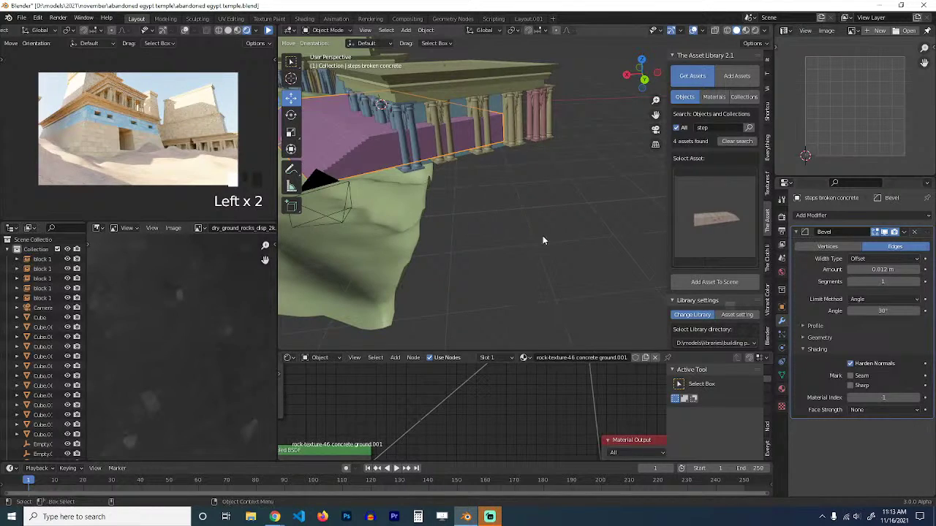
# Move the broken concrete steps beneath the foreground pavilion's columns and lower them slightly along Z, checking through the camera.
pyautogui.moveTo(543, 235); pyautogui.dragTo(345, 155, button='middle')
pyautogui.press('g')
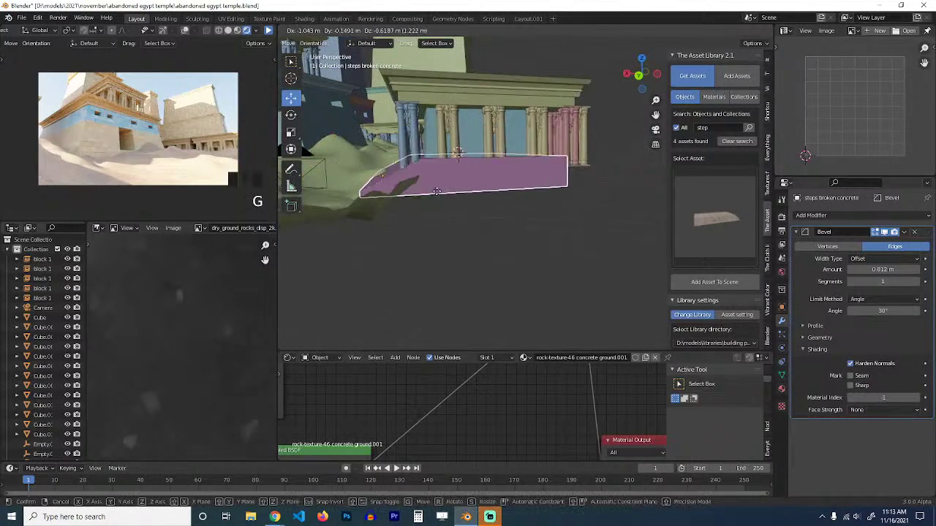
pyautogui.click(432, 191)
pyautogui.moveTo(432, 191); pyautogui.dragTo(472, 236, button='middle')
pyautogui.press('KP_0')
pyautogui.press('g')
pyautogui.press('z')
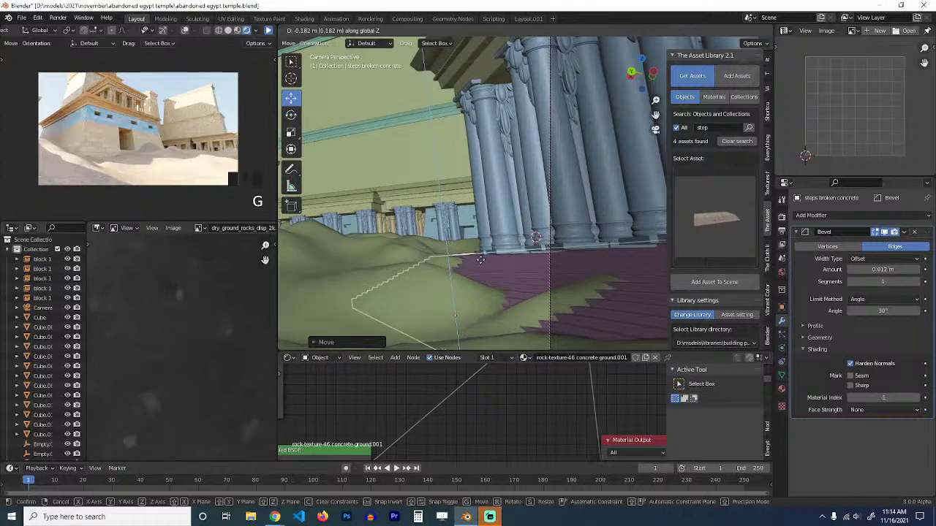
pyautogui.click(476, 253)
# Deselect the steps, save the file and resume the rendered preview.
pyautogui.moveTo(475, 255)
pyautogui.mouseDown(button='middle')
pyautogui.moveTo(492, 272)
pyautogui.moveTo(530, 252)
pyautogui.moveTo(479, 251)
pyautogui.mouseUp(button='middle')
pyautogui.scroll(-3, 491, 272)
pyautogui.hotkey('alt', 'a')
pyautogui.hotkey('ctrl', 's')
pyautogui.scroll(-3, 478, 252)
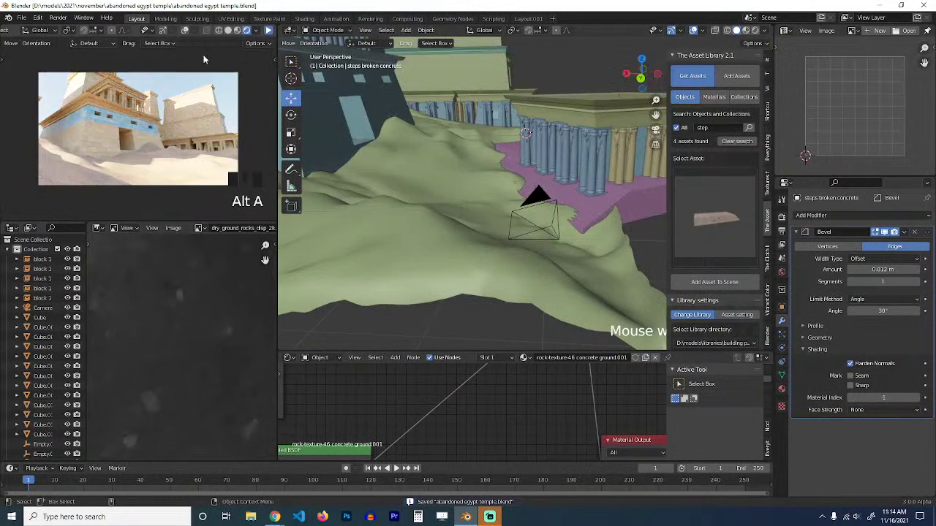
pyautogui.click(268, 31)
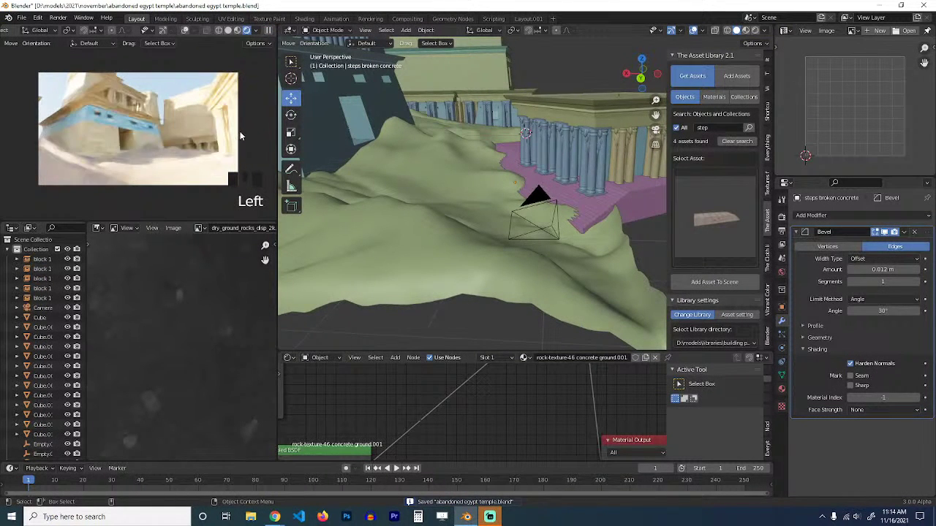
pyautogui.scroll(-4, 484, 166)
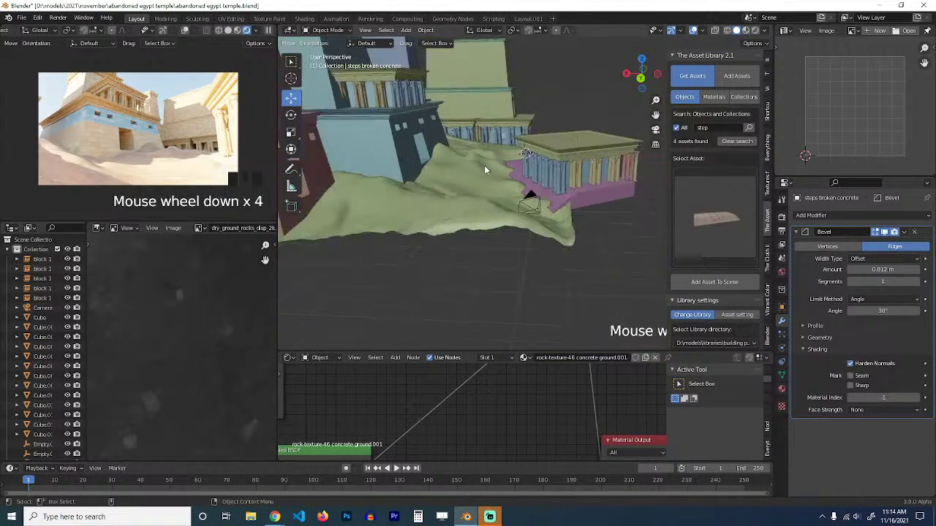
# Duplicate the red tower in the top view and place the copy at the terrain edge behind the camera.
pyautogui.press('`')
pyautogui.click(397, 128)
pyautogui.press('KP_7')
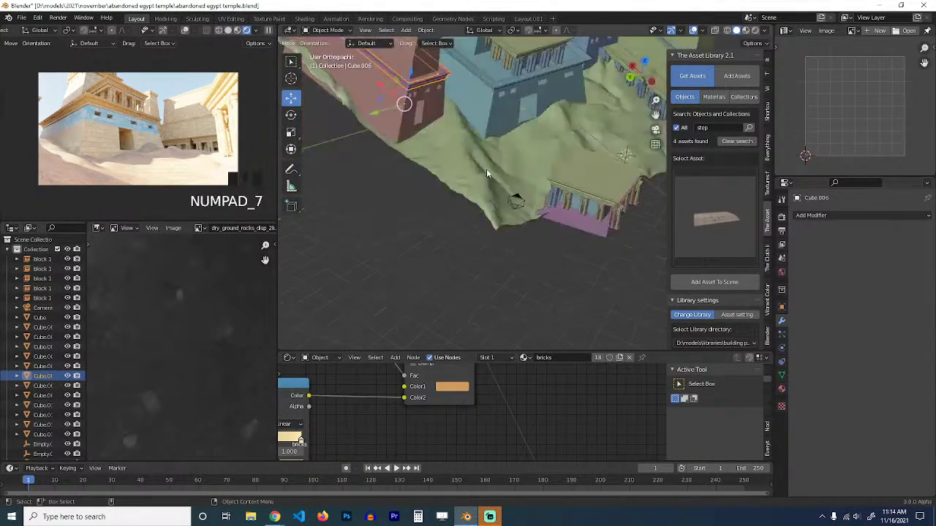
pyautogui.scroll(-4, 571, 153)
pyautogui.moveTo(571, 153); pyautogui.dragTo(572, 130, button='middle')
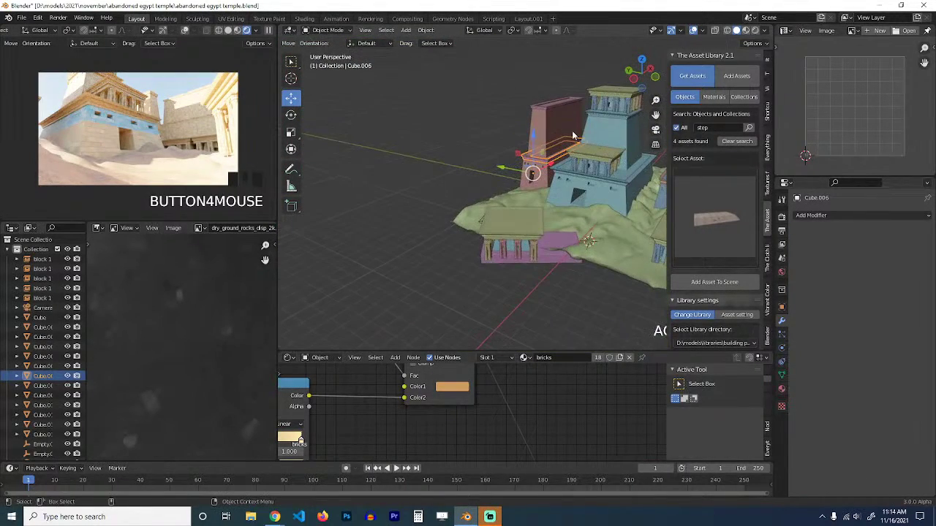
pyautogui.click(571, 132)
pyautogui.press('KP_7')
pyautogui.hotkey('shift', 'd')
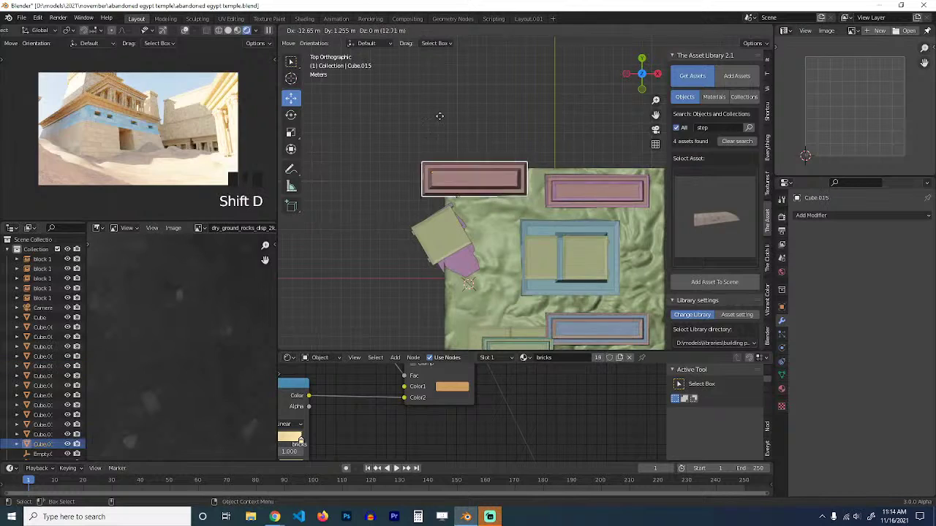
pyautogui.click(416, 115)
pyautogui.press('g')
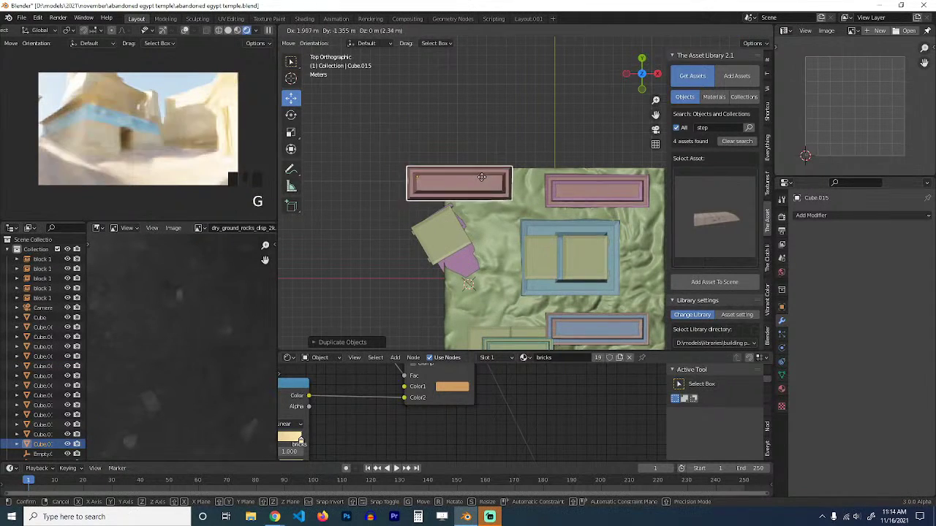
pyautogui.click(501, 159)
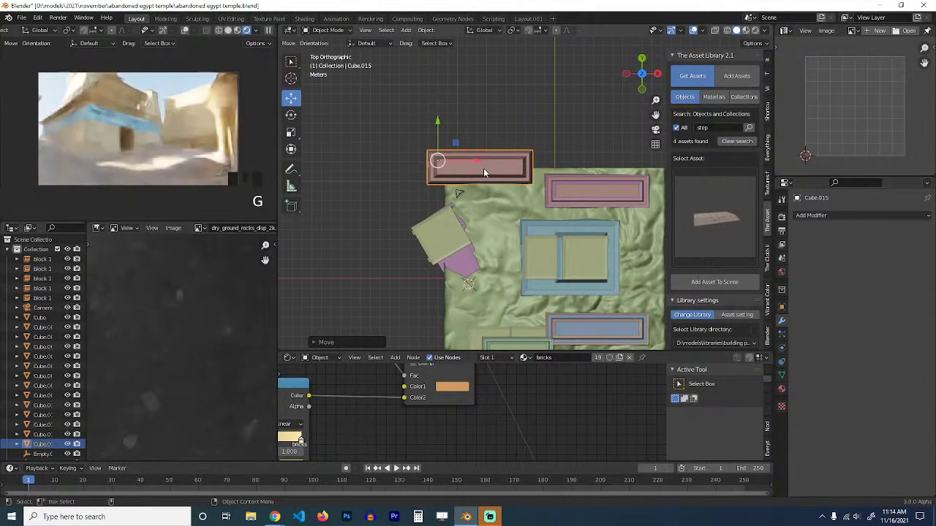
# Scale the red tower copy taller along Z by a factor of about 1.4.
pyautogui.press('`')
pyautogui.moveTo(483, 169); pyautogui.dragTo(514, 124, button='middle')
pyautogui.press('s')
pyautogui.press('z')
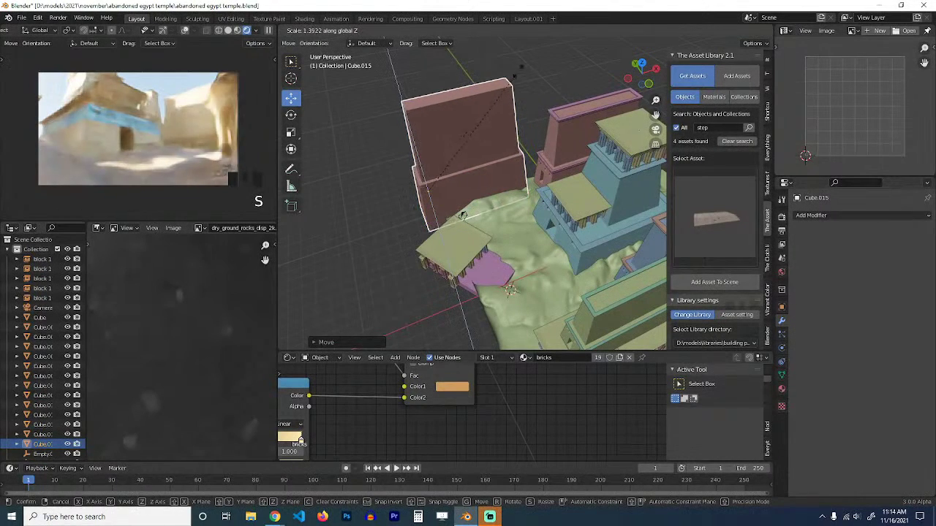
pyautogui.click(518, 66)
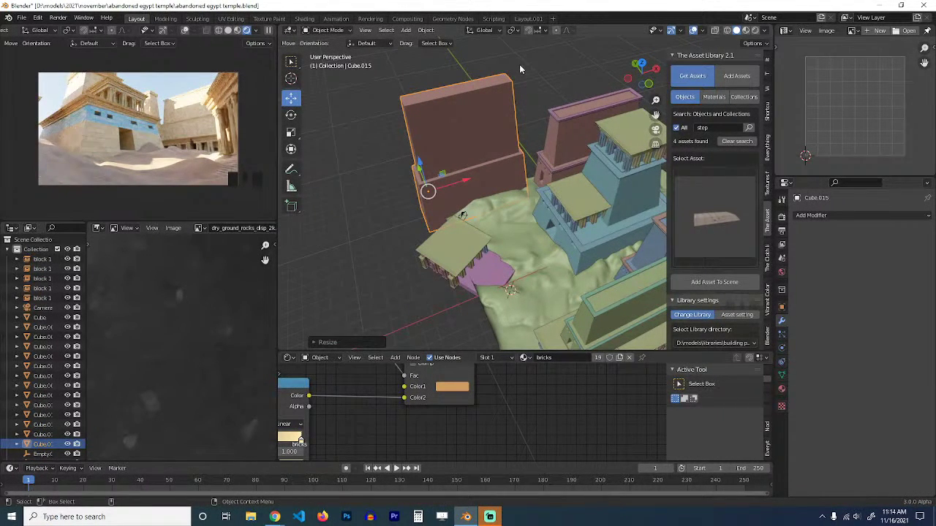
pyautogui.press('KP_7')
pyautogui.press('r')
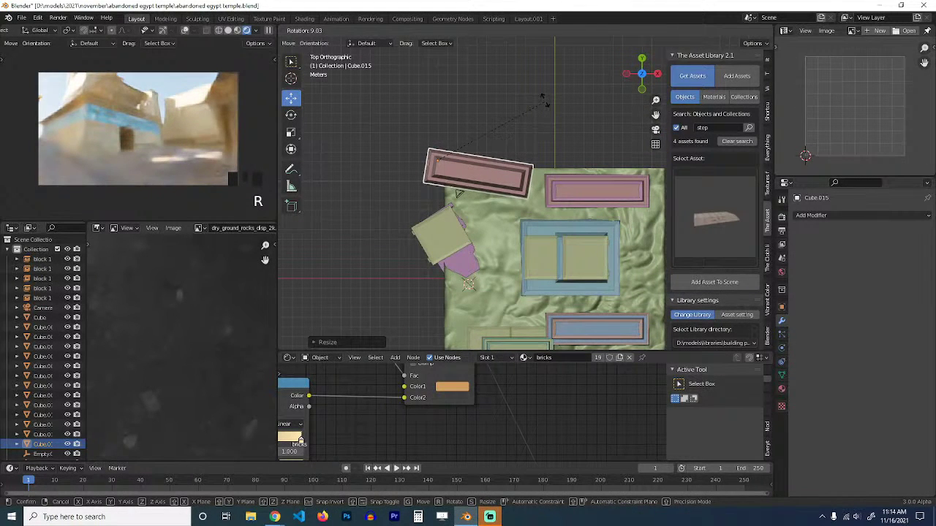
pyautogui.rightClick(502, 132)
pyautogui.rightClick(502, 131)
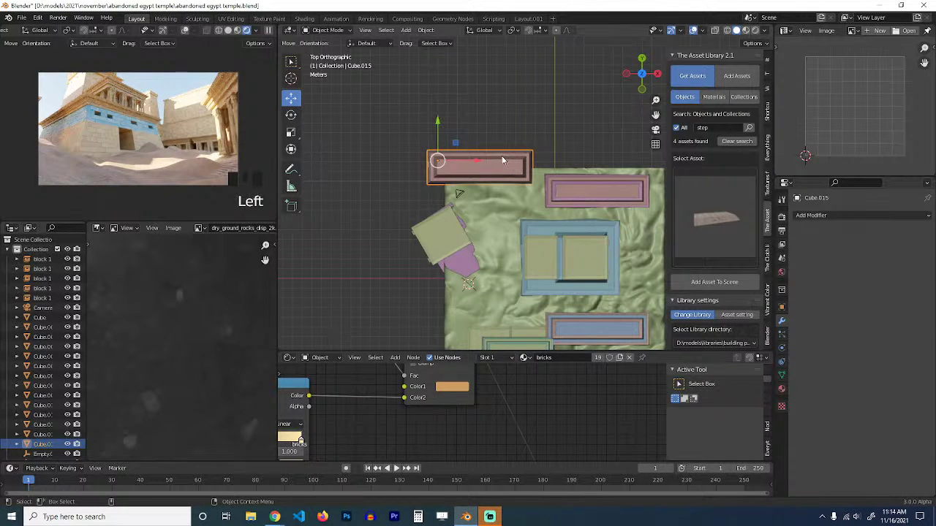
# Move the red tower copy outward just beyond the terrain edge in the top view and save the file.
pyautogui.press('g')
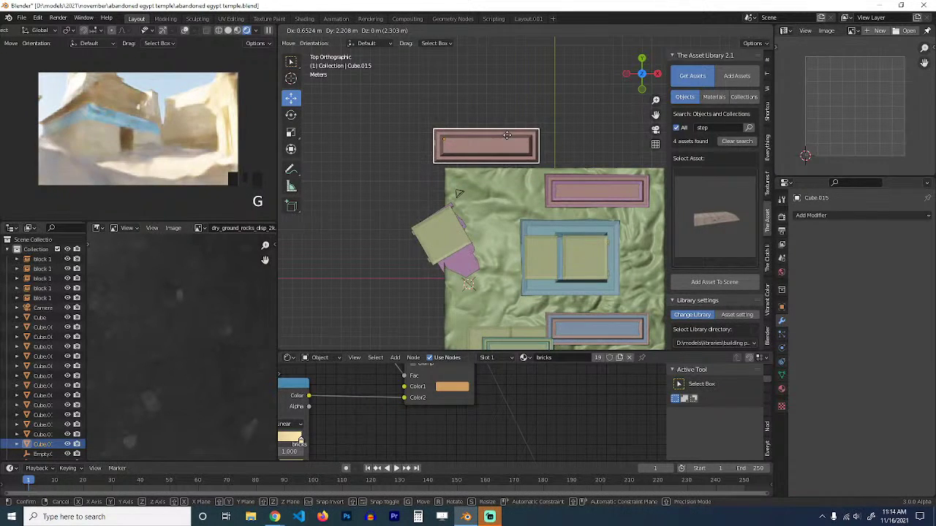
pyautogui.click(509, 146)
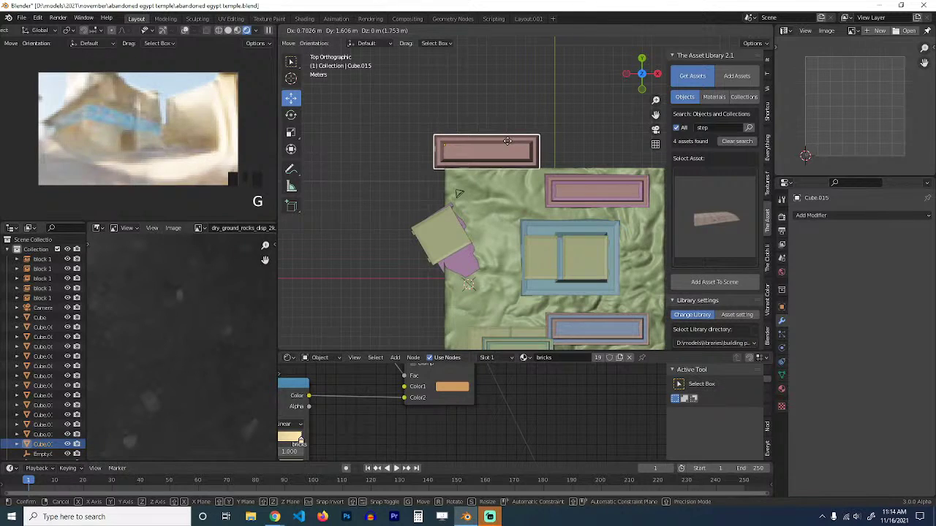
pyautogui.click(543, 113)
pyautogui.hotkey('ctrl', 's')
pyautogui.click(522, 149)
# Shorten the red tower copy along X and shift it along the terrain edge towards the original red tower.
pyautogui.press('s')
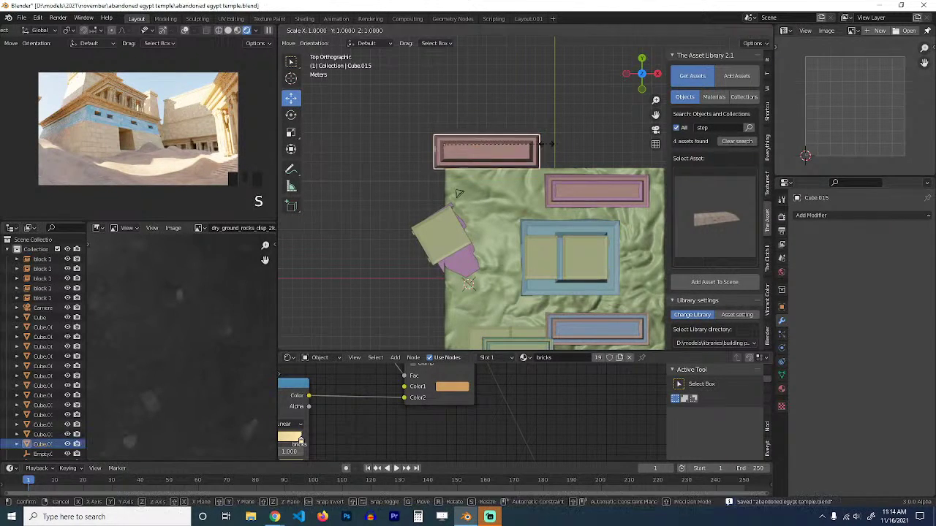
pyautogui.click(517, 151)
pyautogui.press('g')
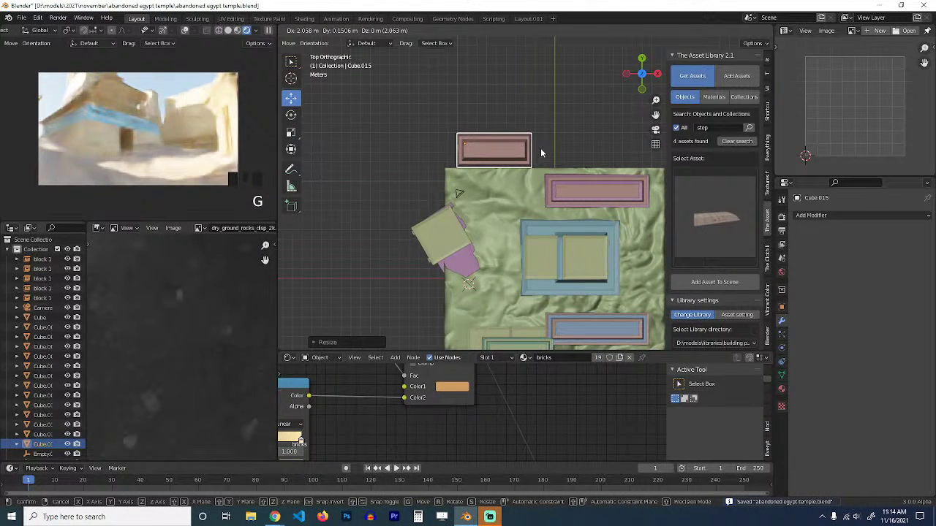
pyautogui.click(544, 152)
pyautogui.press('g')
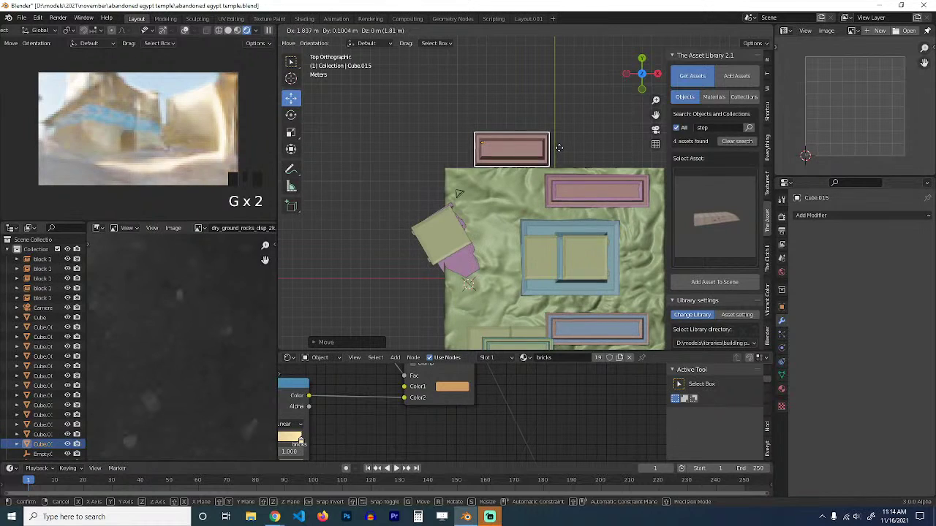
pyautogui.click(559, 148)
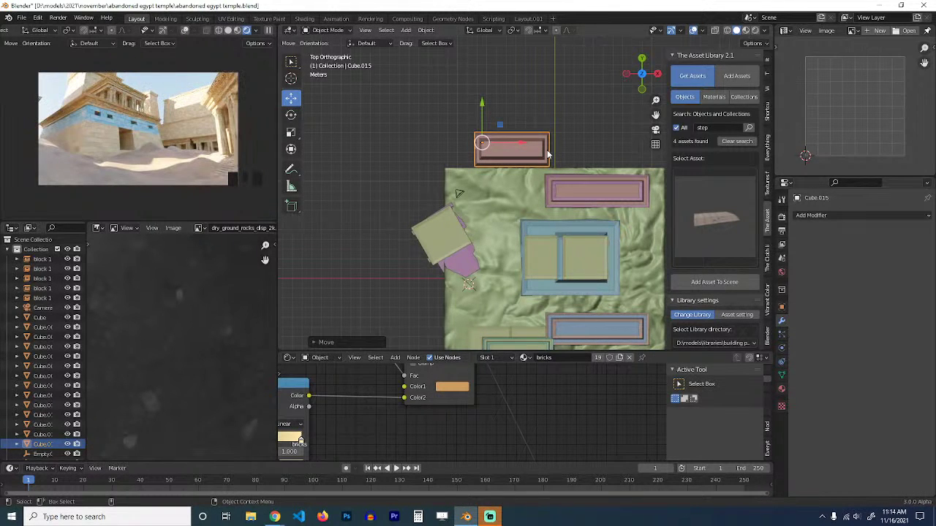
# Save the file with the repositioned tower and clear the selection.
pyautogui.scroll(1, 500, 196)
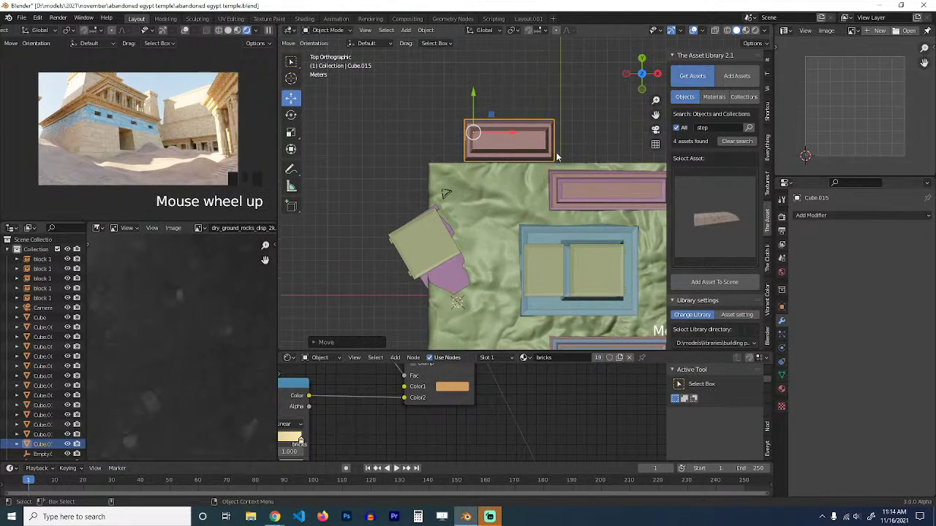
pyautogui.scroll(1, 501, 196)
pyautogui.hotkey('ctrl', 's')
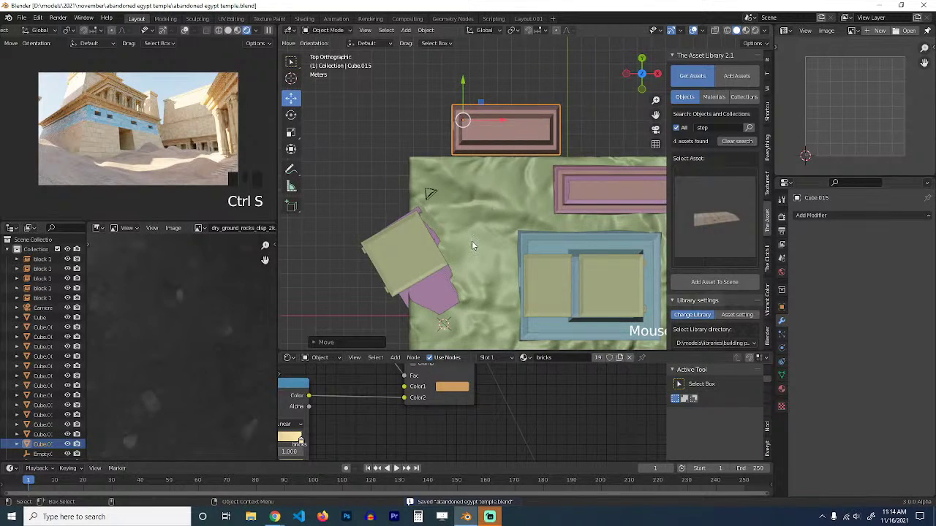
pyautogui.moveTo(470, 244); pyautogui.dragTo(561, 160, button='middle')
pyautogui.hotkey('alt', 'a')
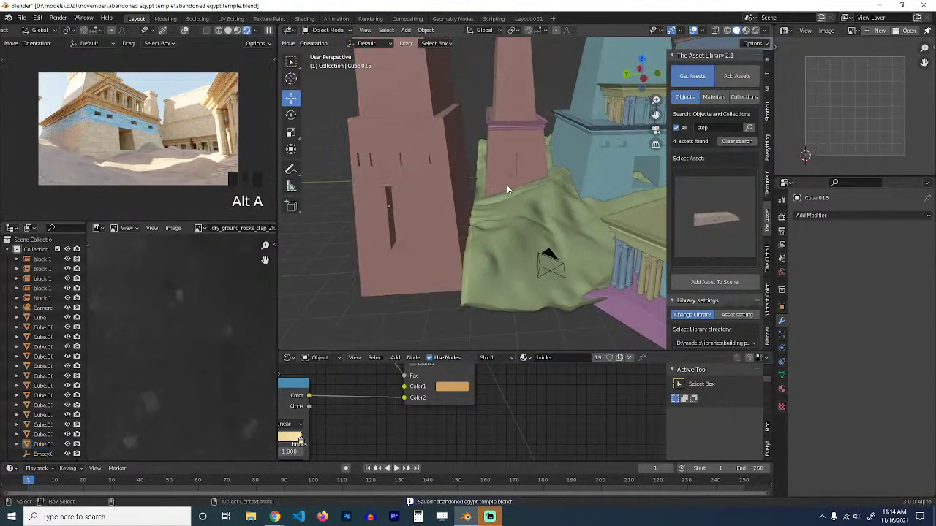
# Duplicate the foreground broken steps, rotate the copy 180° in the top view and place it towards the blue temple.
pyautogui.scroll(2, 512, 182)
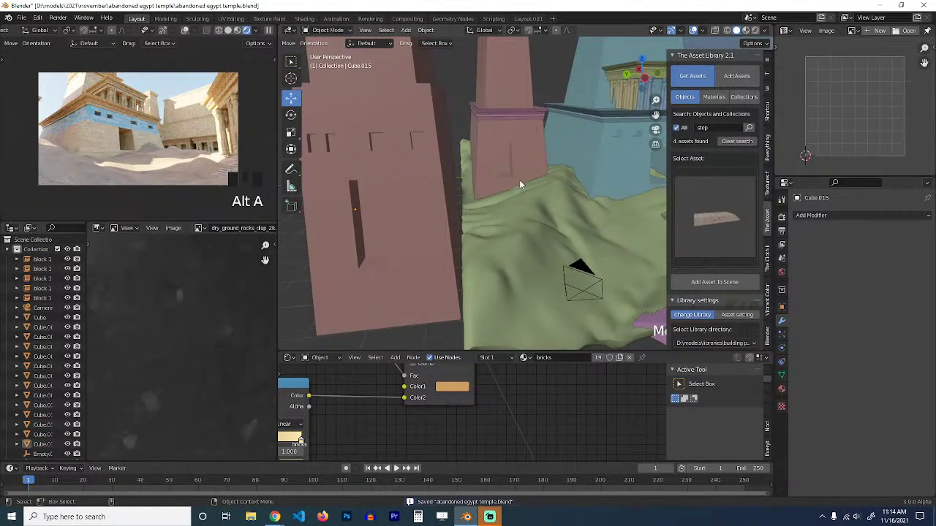
pyautogui.scroll(-3, 520, 180)
pyautogui.click(586, 250)
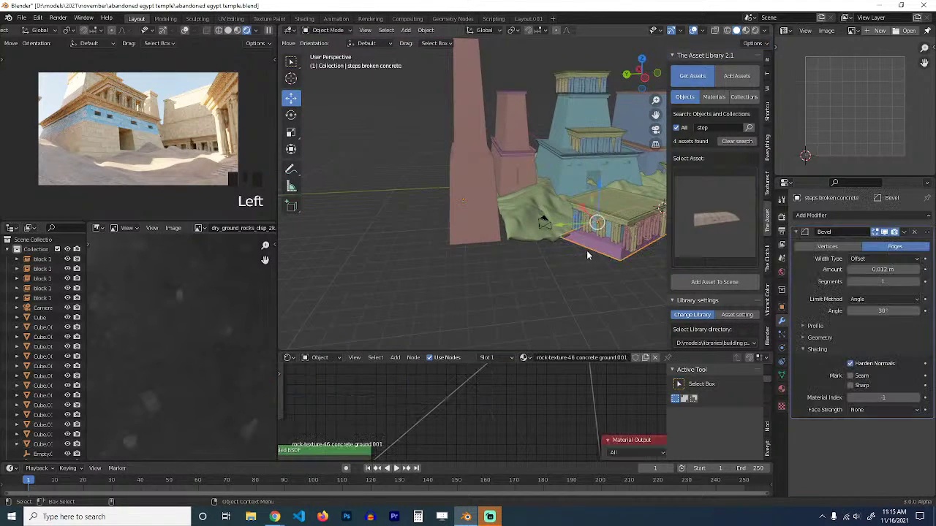
pyautogui.press('KP_7')
pyautogui.scroll(3, 617, 181)
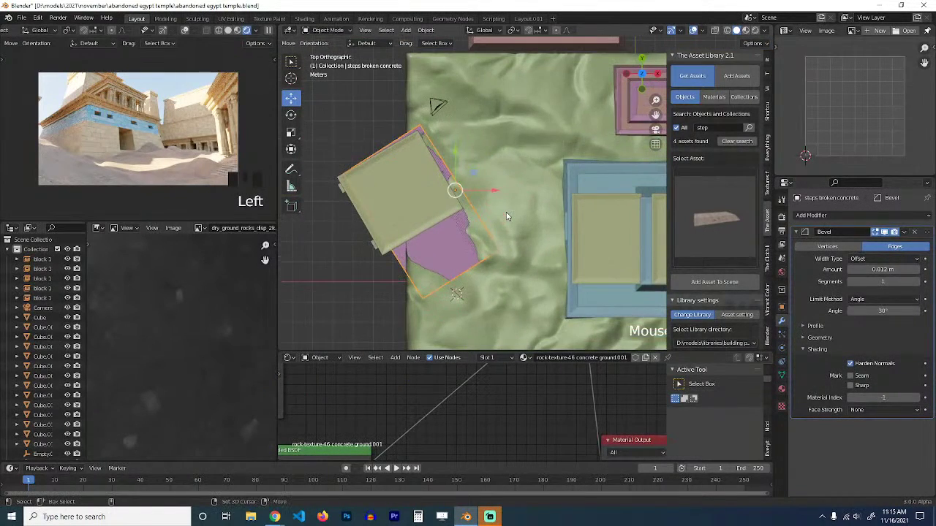
pyautogui.hotkey('shift', 'd')
pyautogui.press('r')
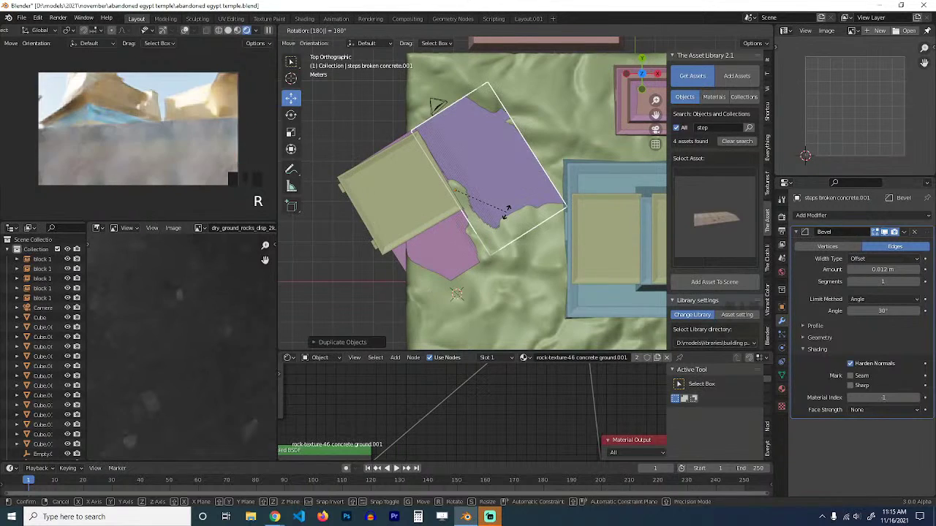
pyautogui.click(506, 217)
pyautogui.press('g')
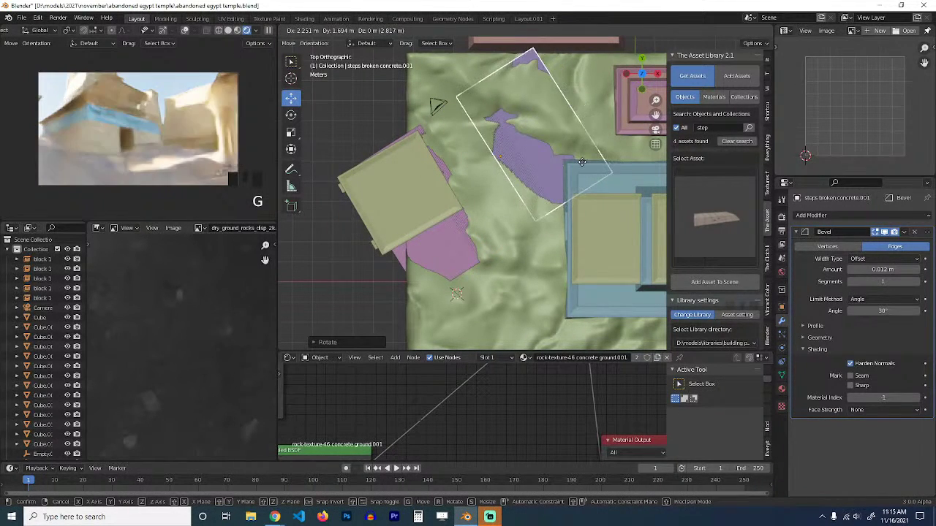
pyautogui.click(580, 169)
# Nudge the copied steps along X in the camera view so they sit before the blue temple, and save the file.
pyautogui.press('KP_0')
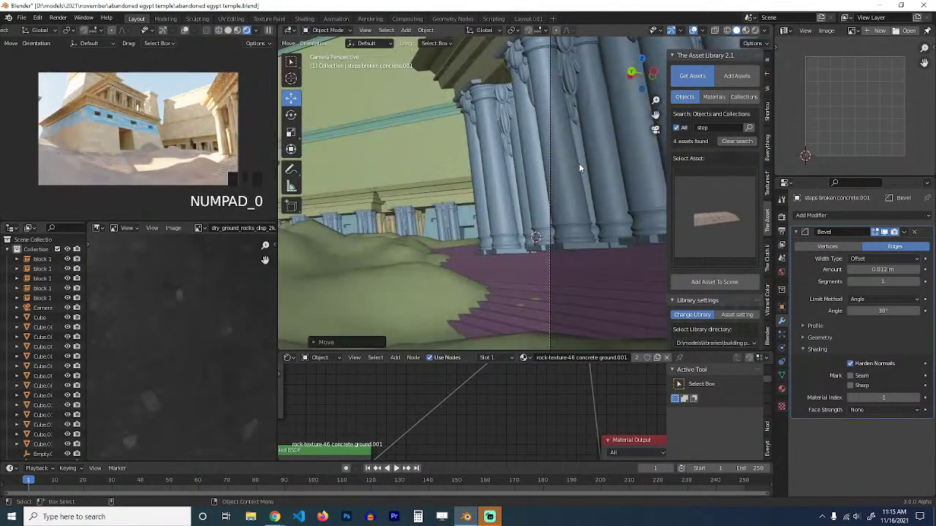
pyautogui.scroll(-5, 402, 249)
pyautogui.scroll(1, 468, 238)
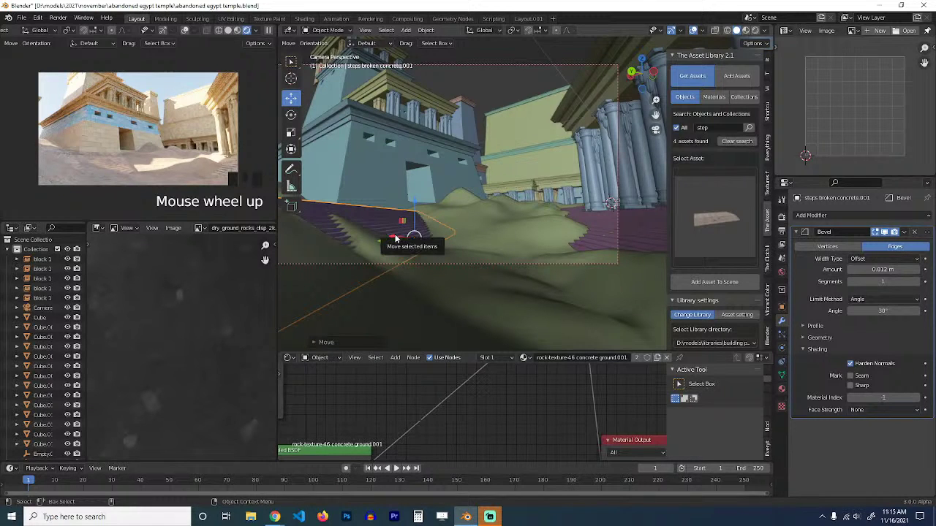
pyautogui.moveTo(395, 239); pyautogui.dragTo(441, 223)
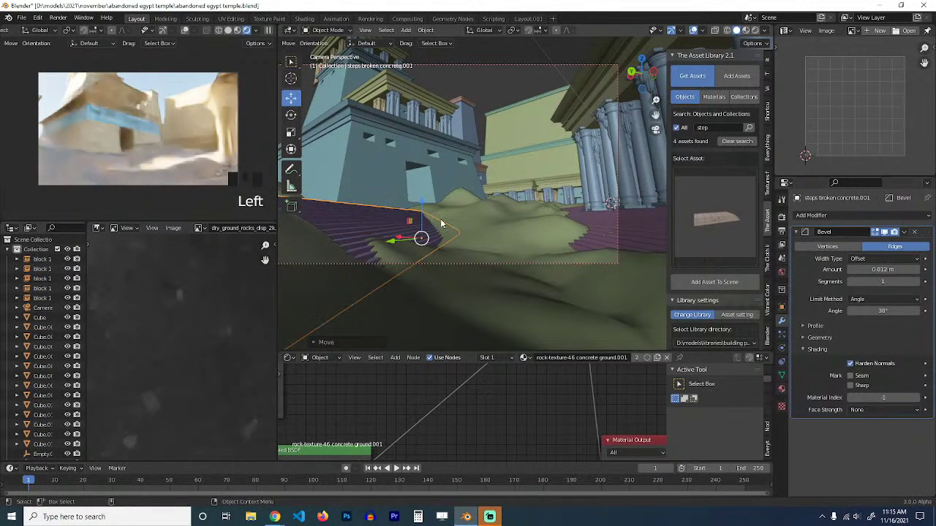
pyautogui.hotkey('ctrl', 's')
pyautogui.hotkey('alt', 'a')
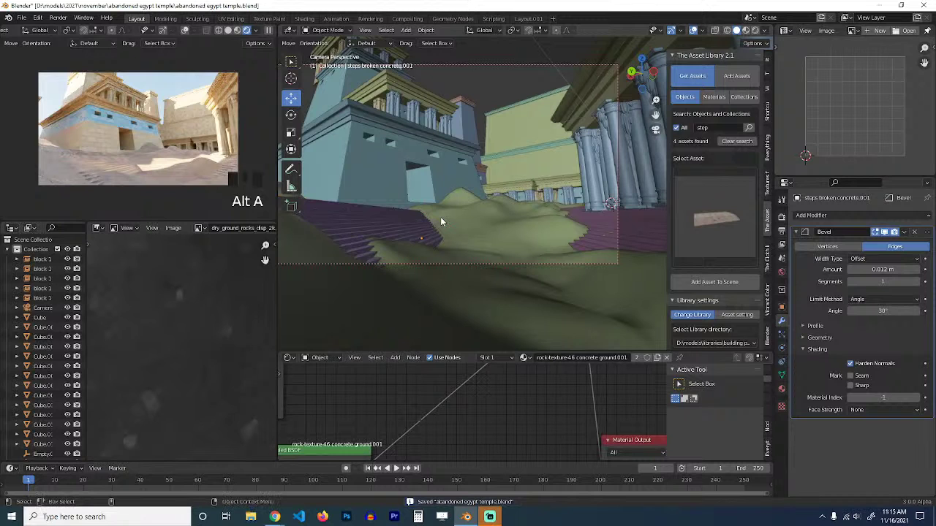
pyautogui.hotkey('ctrl', 's')
pyautogui.keyDown('shift'); pyautogui.moveTo(428, 212); pyautogui.dragTo(430, 212, button='middle'); pyautogui.keyUp('shift')
pyautogui.hotkey('ctrl', 's')
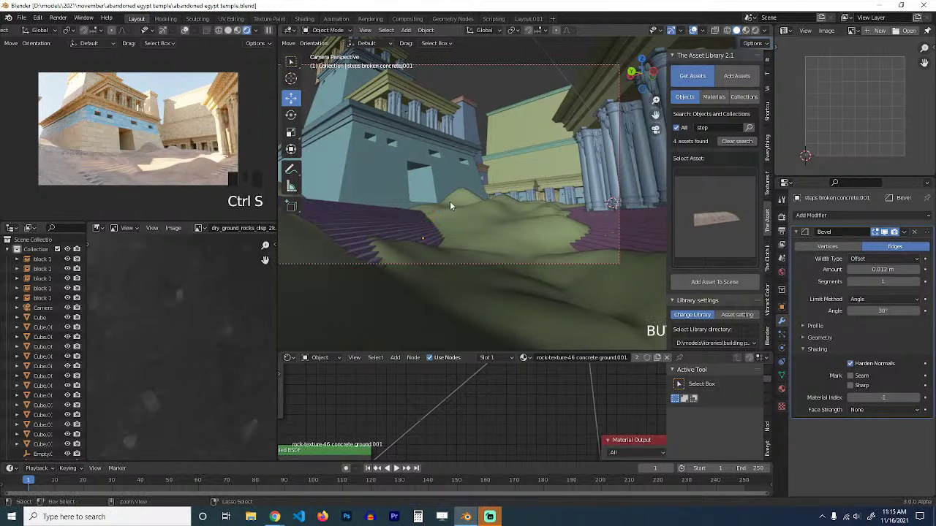
# Examine how the copied broken steps meet the sand terrain in front of the blue temple.
pyautogui.scroll(-2, 494, 195)
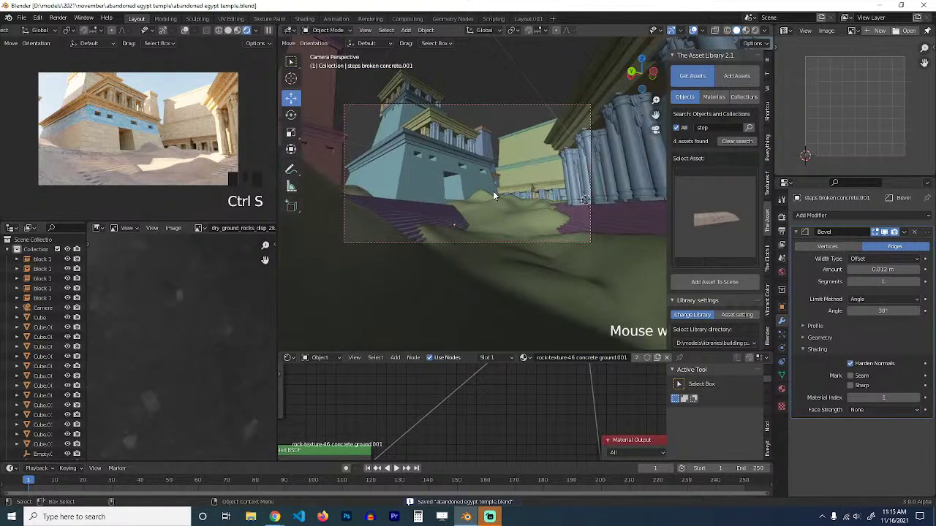
pyautogui.moveTo(494, 191); pyautogui.dragTo(480, 221, button='middle')
pyautogui.click(539, 199)
pyautogui.moveTo(540, 198); pyautogui.dragTo(532, 223, button='middle')
pyautogui.click(588, 207)
pyautogui.scroll(-4, 586, 210)
pyautogui.hotkey('alt', 'a')
pyautogui.scroll(2, 556, 248)
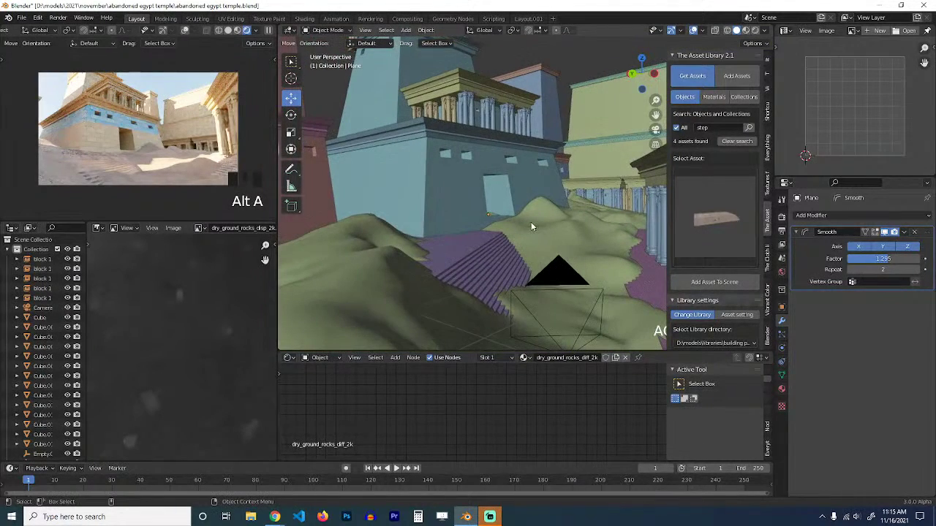
# Save the file and try the detective_1, warming and wedding_night_1 colour presets on the rendered camera view.
pyautogui.hotkey('ctrl', 's')
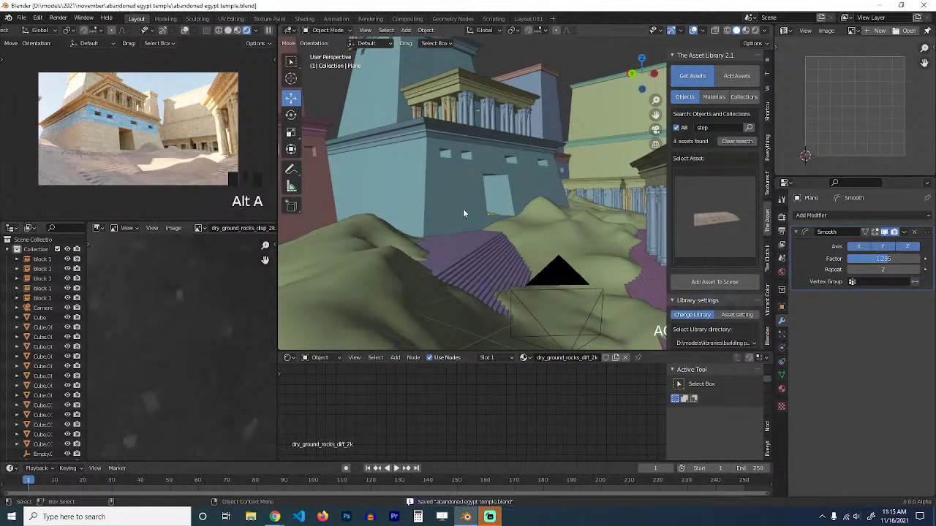
pyautogui.click(767, 299)
pyautogui.click(723, 144)
pyautogui.click(705, 148)
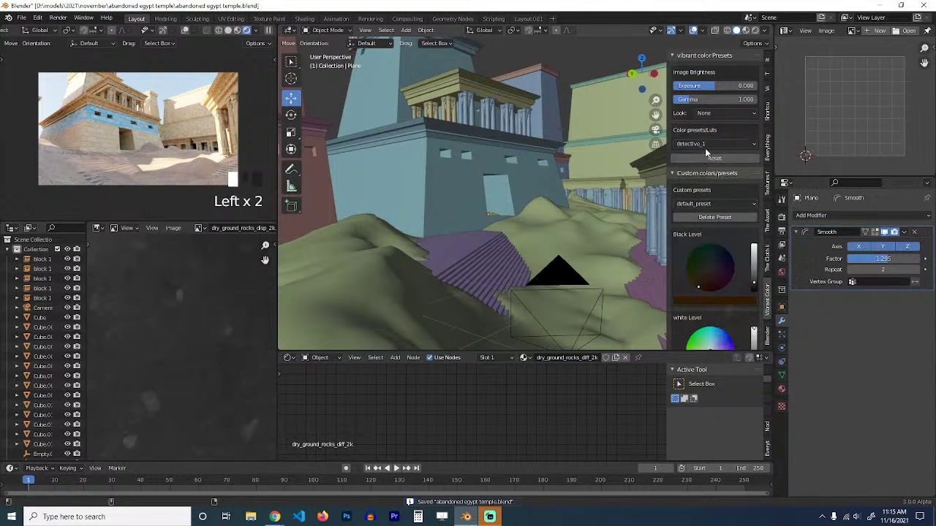
pyautogui.click(719, 142)
pyautogui.click(713, 165)
pyautogui.click(720, 146)
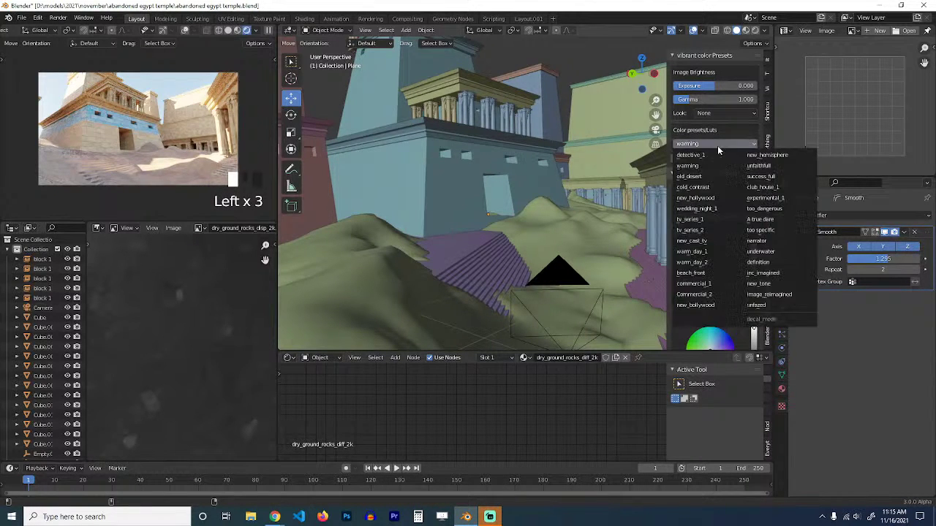
pyautogui.click(691, 209)
# Try the beach_front and success_full colour presets, then reset the colour grading.
pyautogui.click(724, 145)
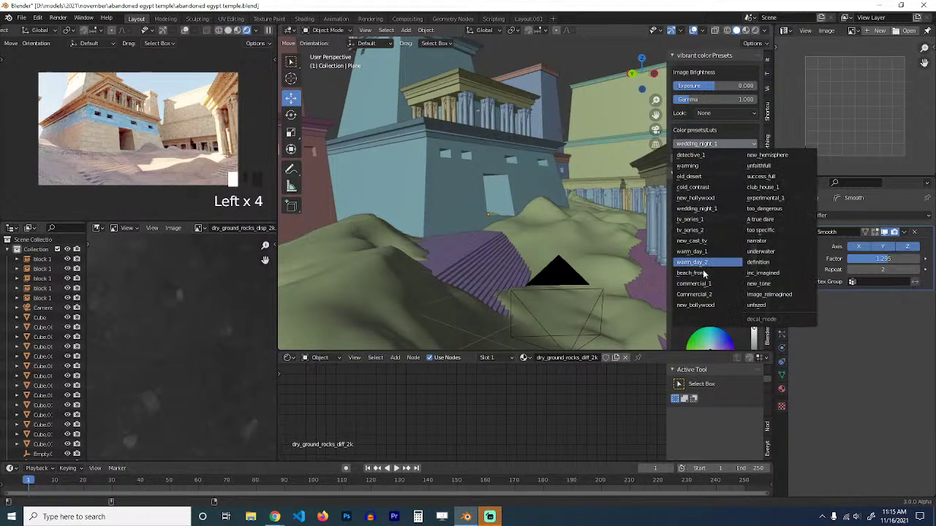
pyautogui.click(700, 281)
pyautogui.click(752, 145)
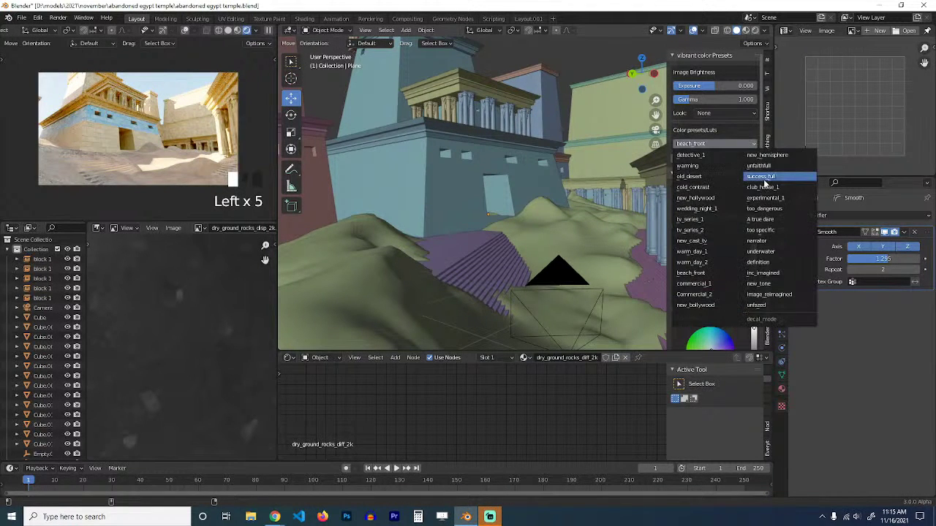
pyautogui.click(765, 180)
pyautogui.click(750, 150)
pyautogui.click(746, 147)
pyautogui.click(706, 157)
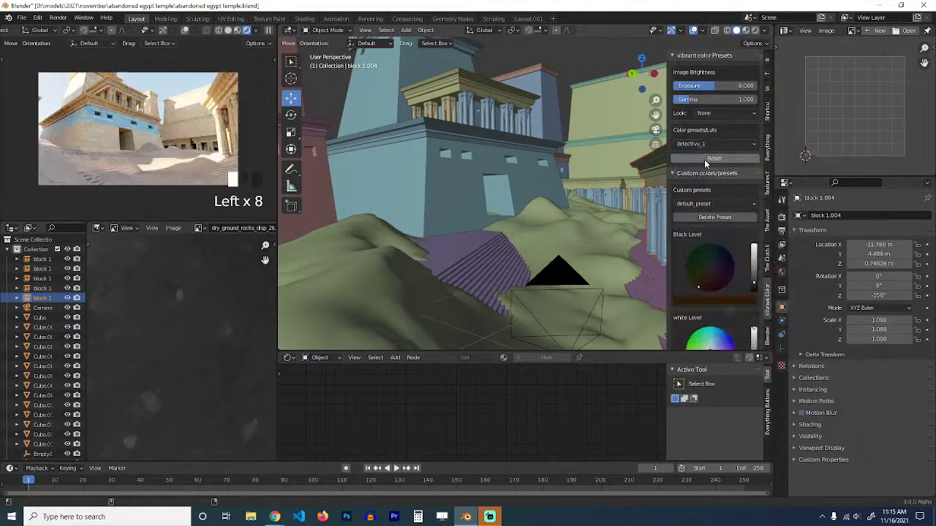
# Darken the custom Black Level almost to black and tint the White Level towards light blue.
pyautogui.scroll(-3, 733, 287)
pyautogui.moveTo(710, 291); pyautogui.dragTo(714, 291)
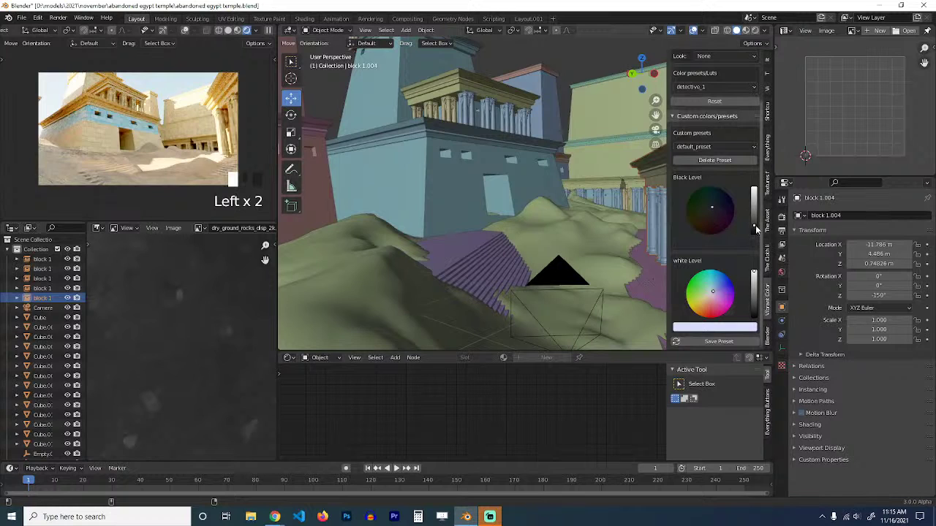
pyautogui.moveTo(754, 228)
pyautogui.mouseDown()
pyautogui.moveTo(754, 218)
pyautogui.moveTo(752, 233)
pyautogui.mouseUp()
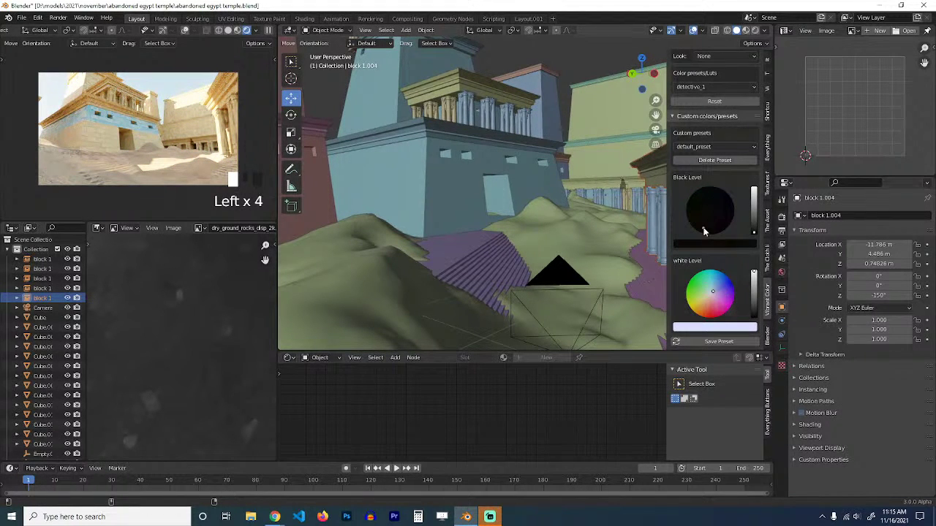
pyautogui.moveTo(709, 289); pyautogui.dragTo(706, 283)
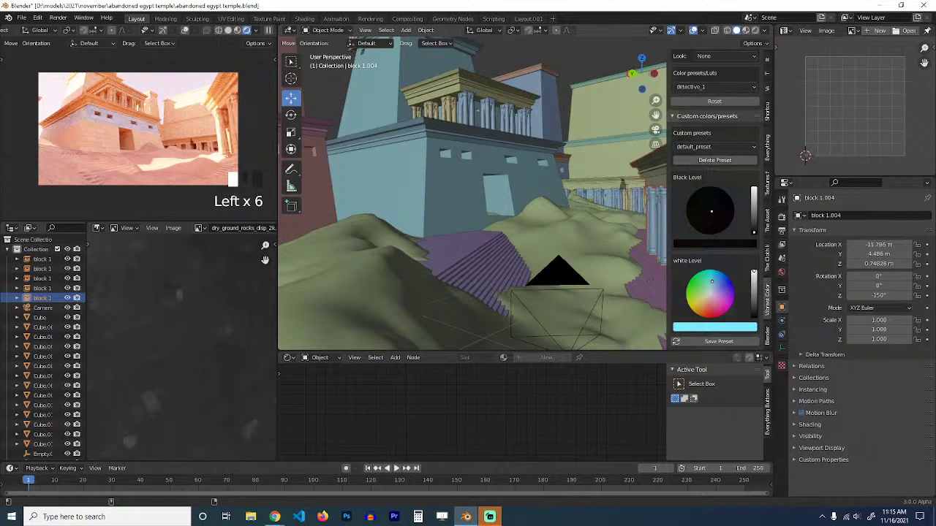
# Lower the image exposure to -0.690 and the gamma to 0.684.
pyautogui.scroll(3, 725, 91)
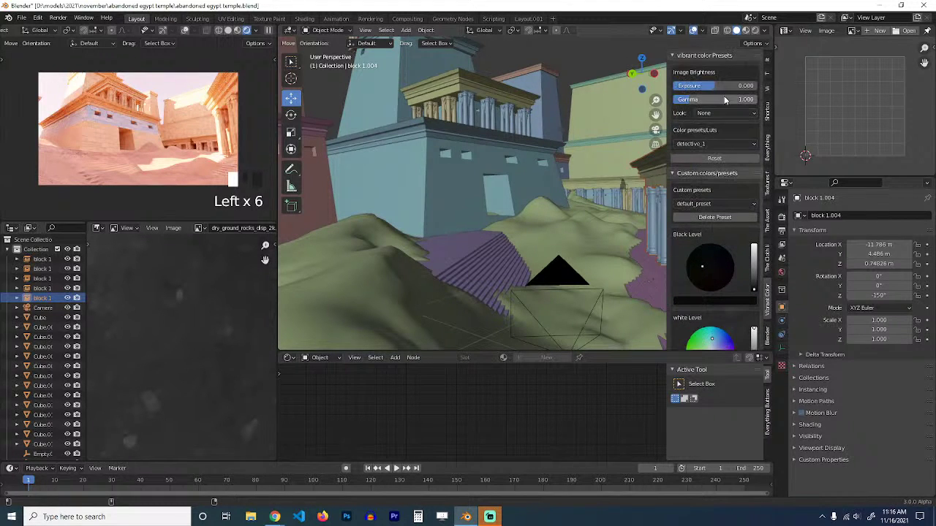
pyautogui.moveTo(704, 100)
pyautogui.mouseDown()
pyautogui.moveTo(683, 100)
pyautogui.moveTo(695, 86)
pyautogui.moveTo(711, 85)
pyautogui.moveTo(704, 96)
pyautogui.mouseUp()
pyautogui.click(715, 158)
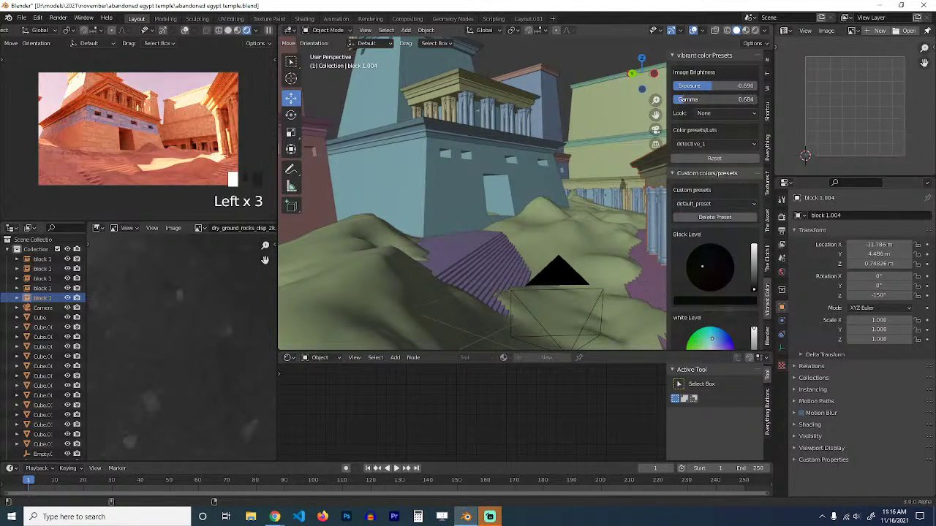
# Pull the White Level tint back towards neutral and centre the Black Level colour to remove the red cast.
pyautogui.scroll(-2, 714, 219)
pyautogui.moveTo(711, 284); pyautogui.dragTo(710, 286)
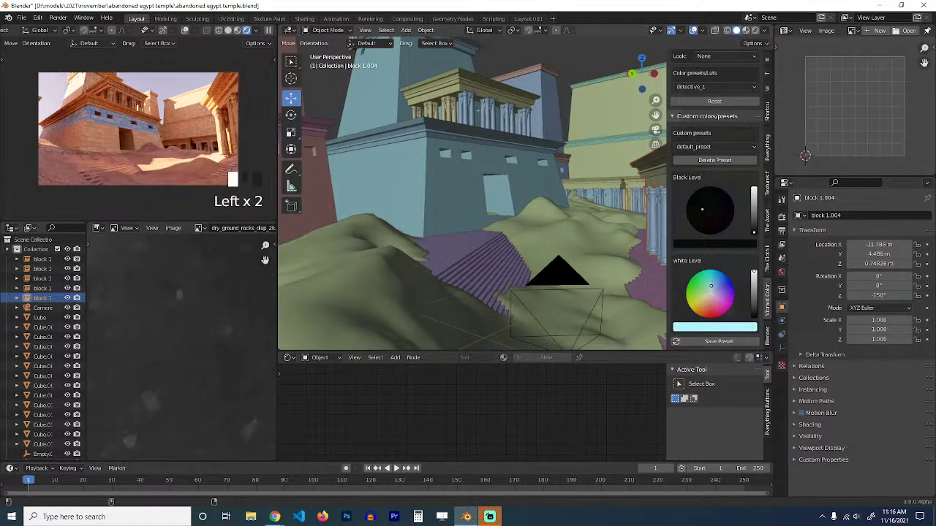
pyautogui.click(730, 103)
pyautogui.scroll(2, 702, 182)
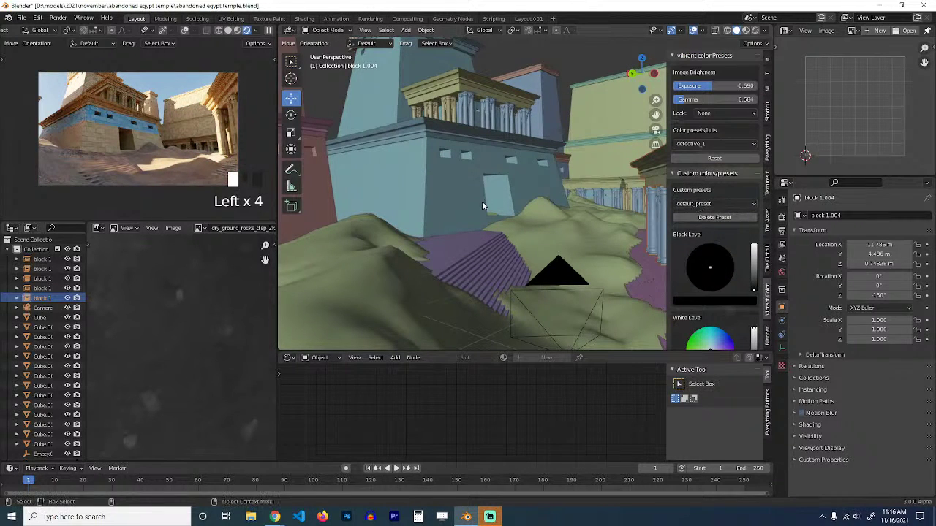
# Hide the sidebar and save the file with the adjusted colour grading.
pyautogui.click(528, 164)
pyautogui.click(531, 197)
pyautogui.press('n')
pyautogui.scroll(2, 572, 218)
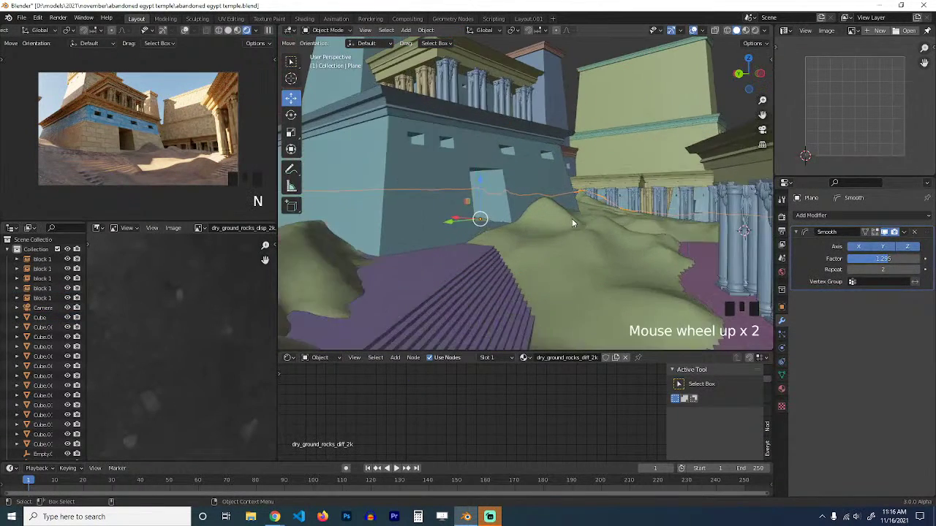
pyautogui.hotkey('ctrl', 's')
# Try cutting off the yellow-green tower's upper section by deleting its top edges in wireframe Edit Mode.
pyautogui.moveTo(579, 217); pyautogui.dragTo(658, 86, button='middle')
pyautogui.scroll(-1, 553, 224)
pyautogui.click(618, 108)
pyautogui.click(658, 86)
pyautogui.click(660, 114)
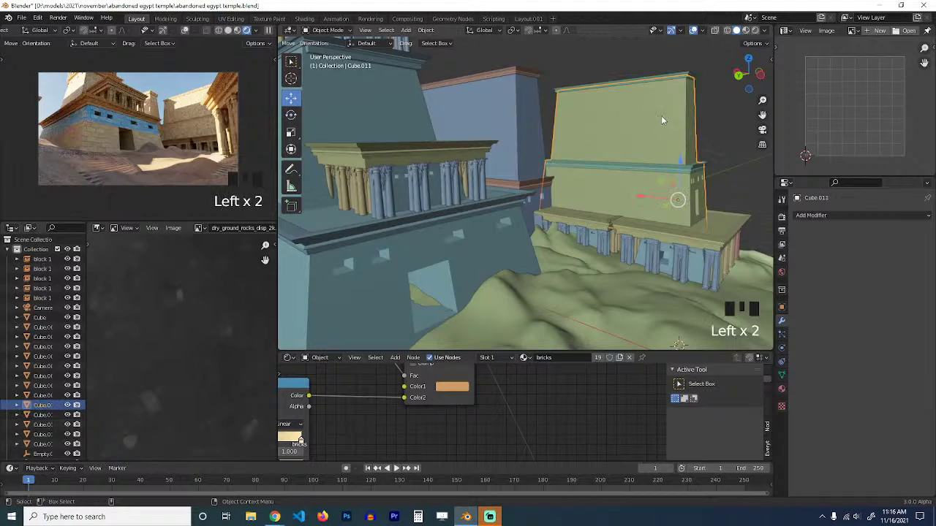
pyautogui.press('Tab')
pyautogui.keyDown('alt'); pyautogui.click(620, 121); pyautogui.keyUp('alt')
pyautogui.press('z')
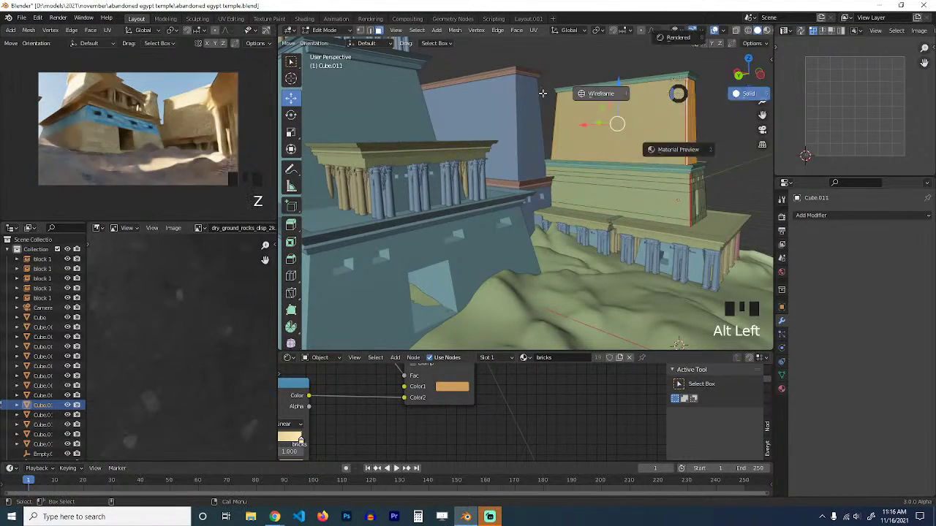
pyautogui.click(542, 93)
pyautogui.press('1')
pyautogui.moveTo(548, 72); pyautogui.dragTo(723, 101)
pyautogui.press('x')
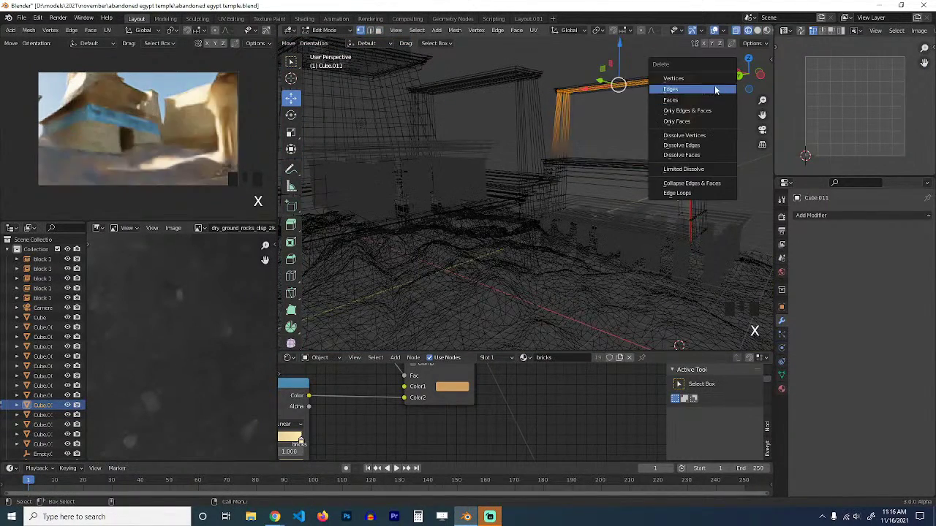
pyautogui.click(715, 89)
# Delete the trim object left floating above the cut tower and return to solid shading.
pyautogui.press('Tab')
pyautogui.click(682, 80)
pyautogui.press('x')
pyautogui.click(682, 81)
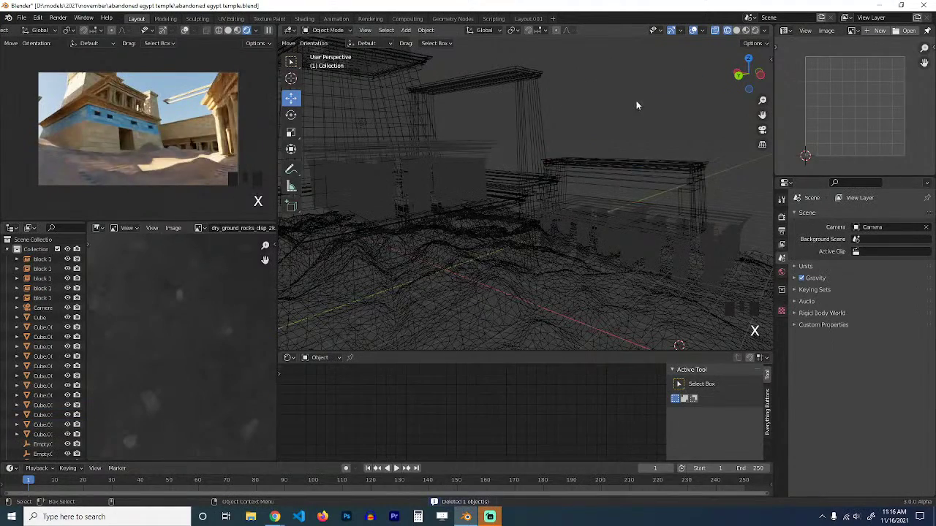
pyautogui.press('z')
pyautogui.click(651, 104)
# Duplicate the blue temple's lower pavilion in the top view and place the copy beside the cut yellow-green tower.
pyautogui.hotkey('shift', '`')
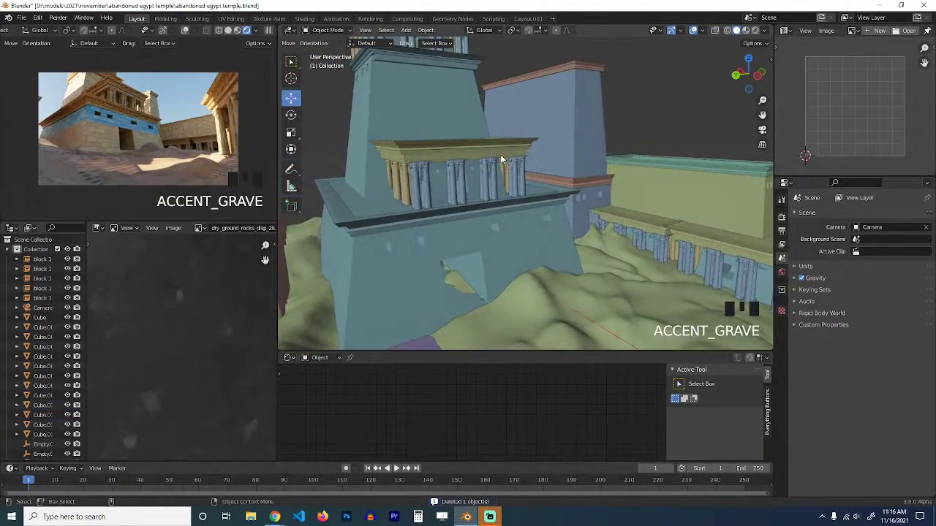
pyautogui.click(501, 159)
pyautogui.press('KP_7')
pyautogui.scroll(-10, 512, 180)
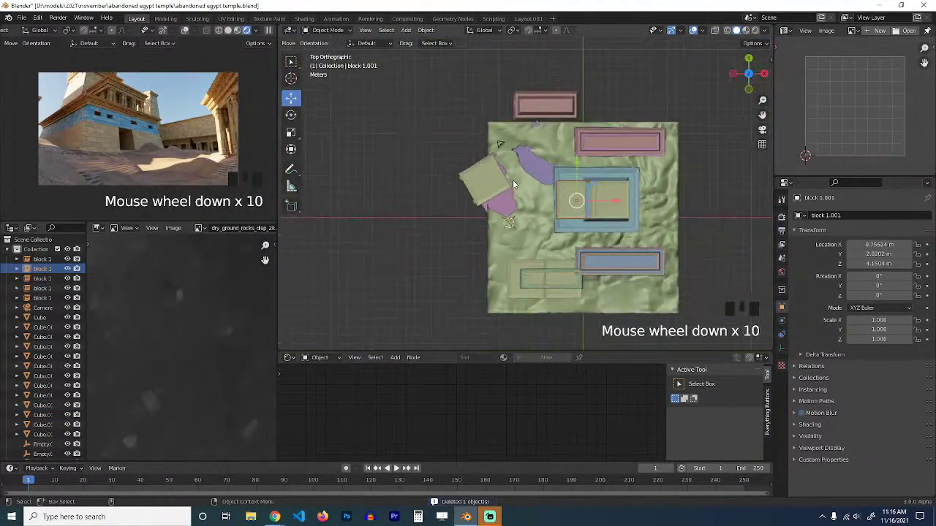
pyautogui.keyDown('shift'); pyautogui.moveTo(513, 181); pyautogui.dragTo(460, 129, button='middle'); pyautogui.keyUp('shift')
pyautogui.hotkey('shift', 'd')
pyautogui.click(505, 228)
pyautogui.press('`')
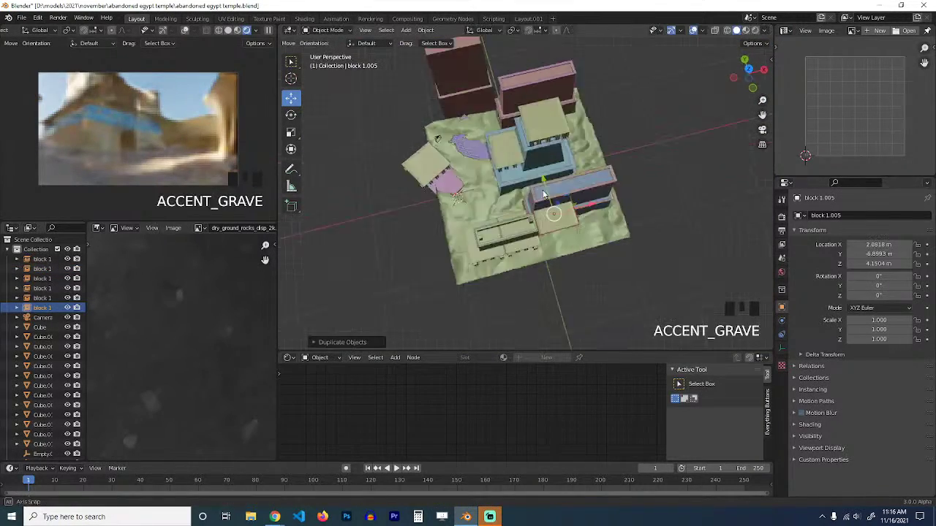
# Move the pavilion copy over the cut yellow-green tower and raise it along Z to 5.52 m.
pyautogui.scroll(3, 543, 194)
pyautogui.press('`')
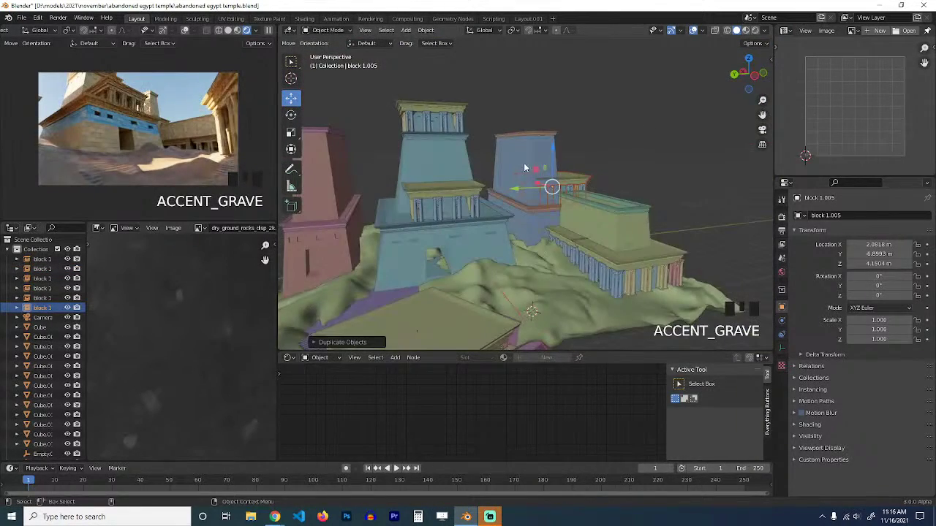
pyautogui.press('KP_7')
pyautogui.press('g')
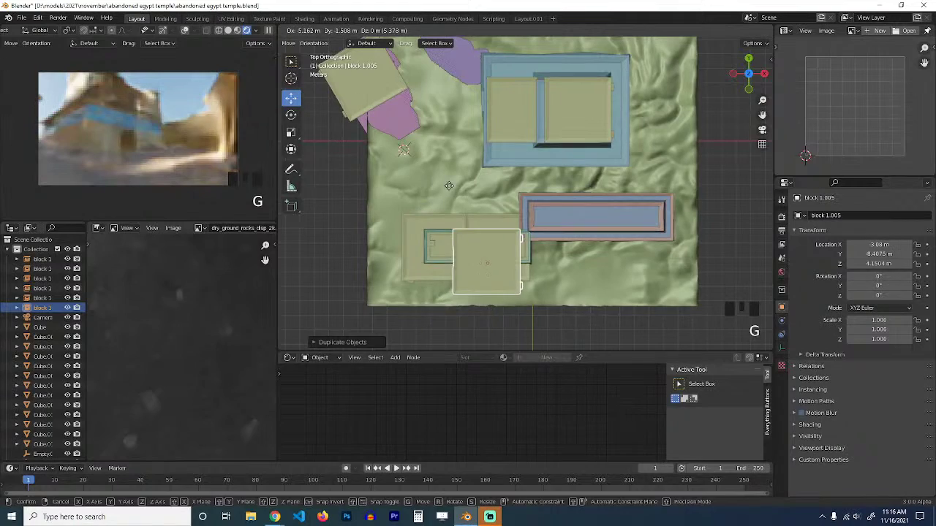
pyautogui.click(450, 191)
pyautogui.press('`')
pyautogui.press('g')
pyautogui.press('z')
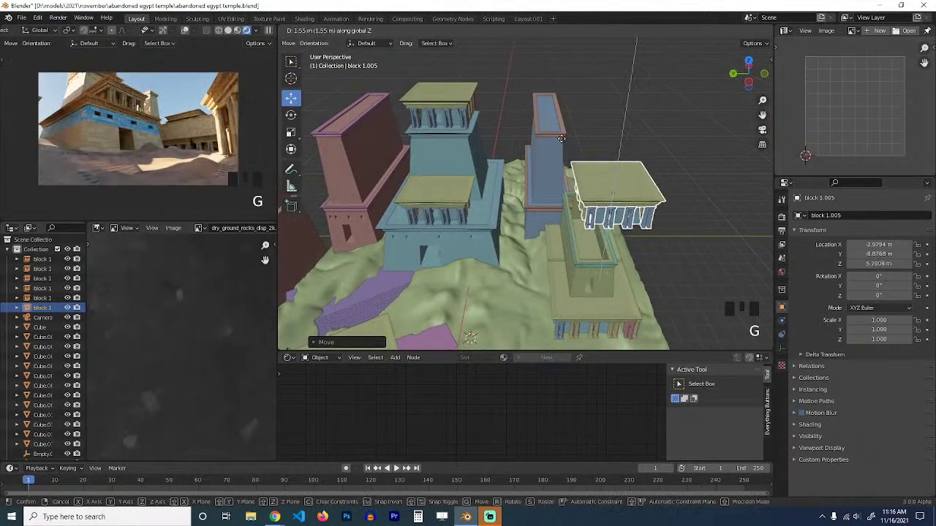
pyautogui.click(564, 141)
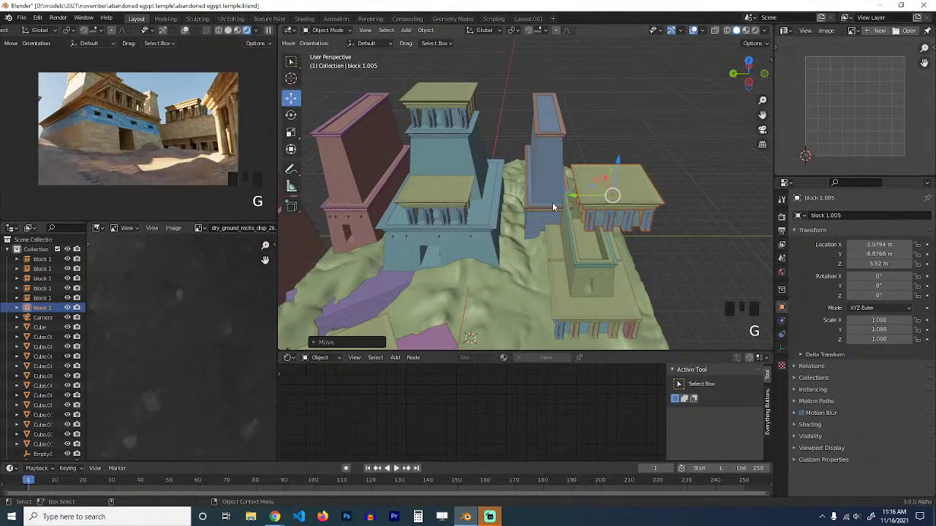
# Try lowering the pavilion copy towards the cut tower's top, then delete the copy.
pyautogui.press('`')
pyautogui.scroll(3, 552, 202)
pyautogui.press('`')
pyautogui.press('g')
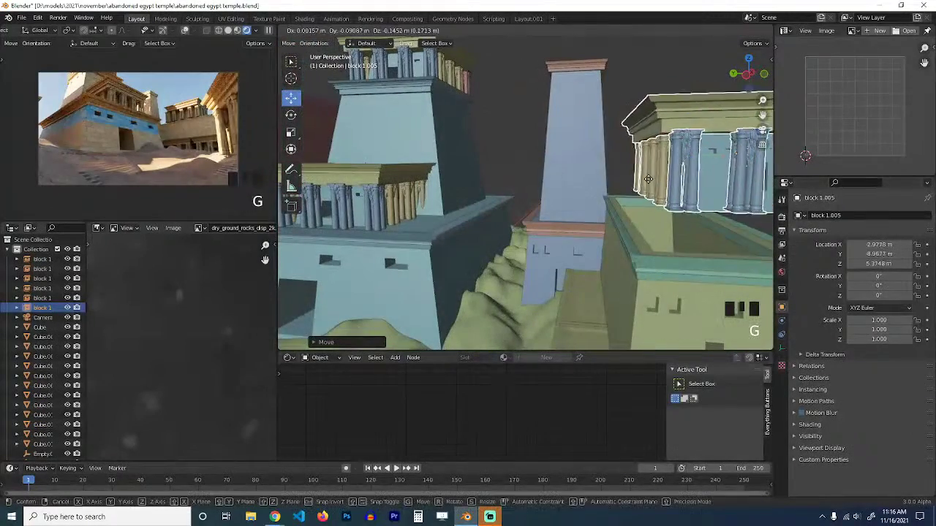
pyautogui.click(644, 196)
pyautogui.press('x')
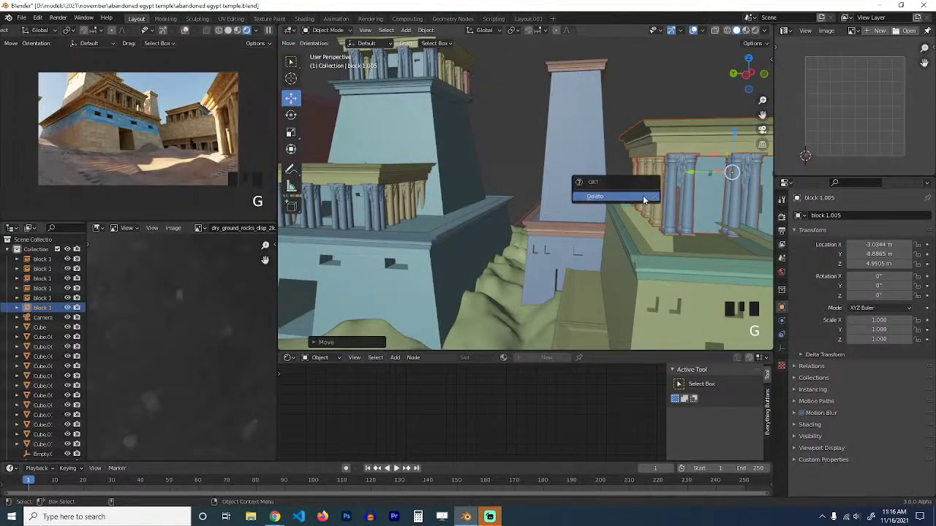
pyautogui.click(643, 195)
pyautogui.press('`')
pyautogui.moveTo(671, 197); pyautogui.dragTo(631, 197, button='middle')
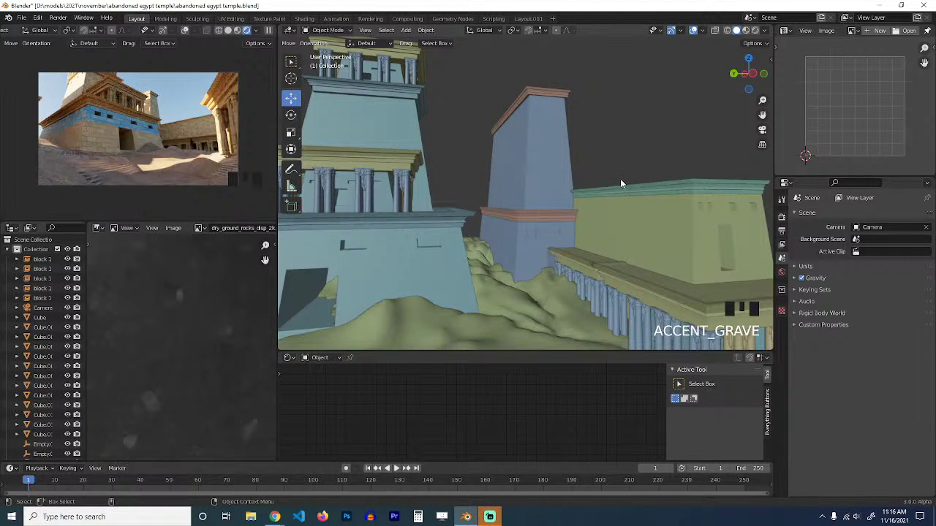
# Undo the deletion, the moves and the duplication of the pavilion copy.
pyautogui.hotkey('ctrl', 'z')
pyautogui.hotkey('ctrl', 'z')
pyautogui.hotkey('ctrl', 'z')
pyautogui.hotkey('ctrl', 'z')
pyautogui.hotkey('ctrl', 'z')
pyautogui.hotkey('ctrl', 'z')
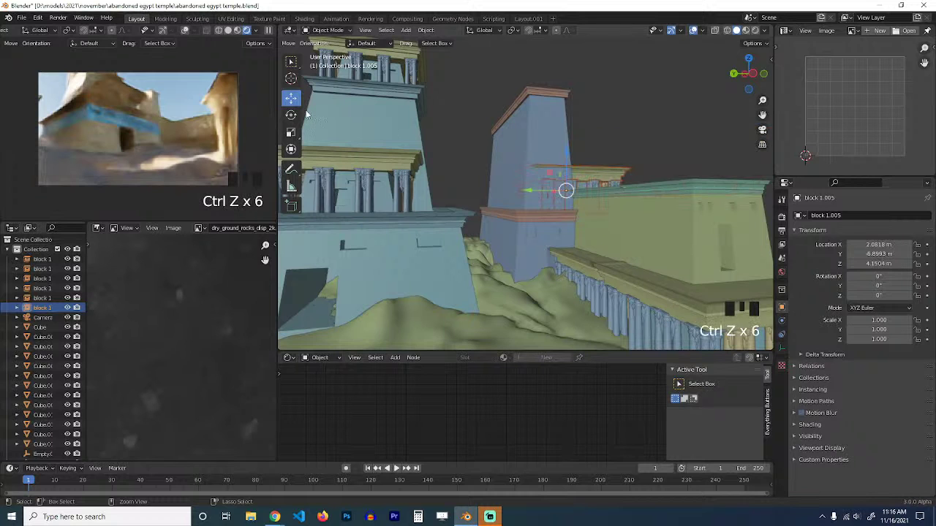
pyautogui.click(629, 171)
pyautogui.hotkey('ctrl', 'z')
pyautogui.hotkey('ctrl', 'z')
pyautogui.hotkey('ctrl', 'z')
pyautogui.hotkey('ctrl', 'z')
pyautogui.hotkey('ctrl', 'z')
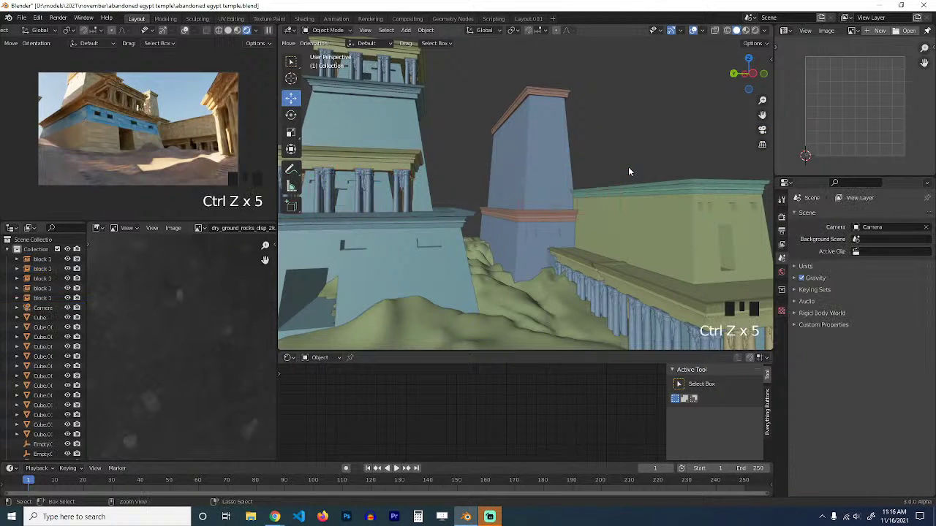
# Undo the deletion of the yellow-green tower's upper section and trim, and return to Object Mode.
pyautogui.hotkey('ctrl', 'z')
pyautogui.hotkey('ctrl', 'z')
pyautogui.hotkey('ctrl', 'z')
pyautogui.hotkey('ctrl', 'z')
pyautogui.hotkey('ctrl', 'z')
pyautogui.hotkey('ctrl', 'z')
pyautogui.hotkey('ctrl', 'z')
pyautogui.hotkey('ctrl', 'z')
pyautogui.press('Tab')
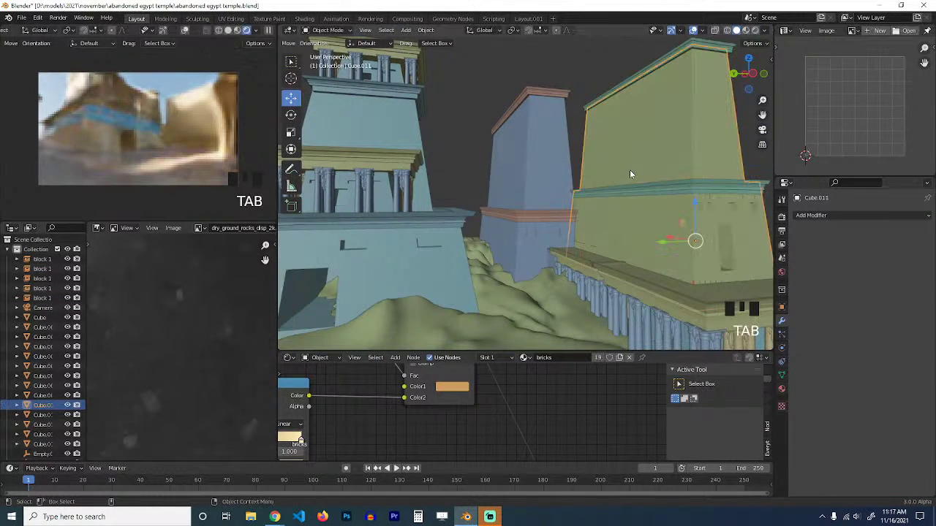
# Save the file with the selection cleared and pause the rendered camera preview.
pyautogui.hotkey('alt', 'a')
pyautogui.hotkey('ctrl', 's')
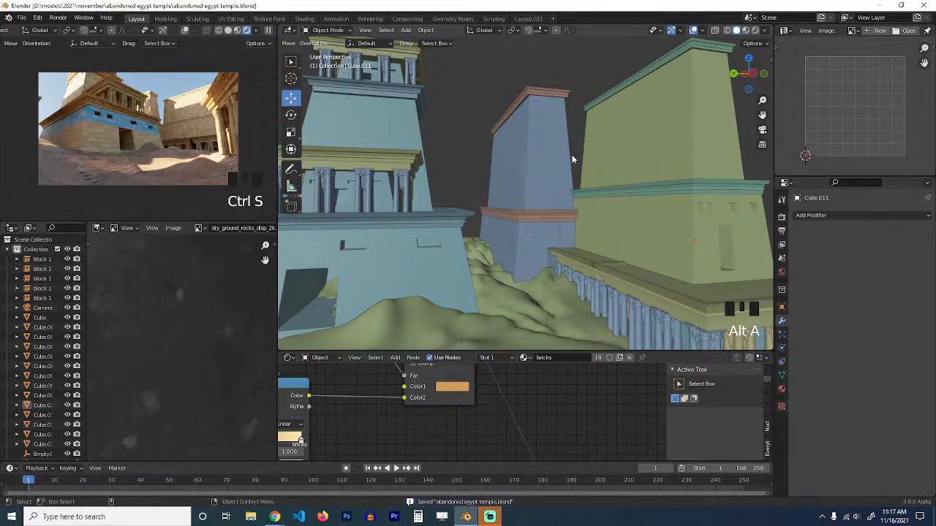
pyautogui.press('`')
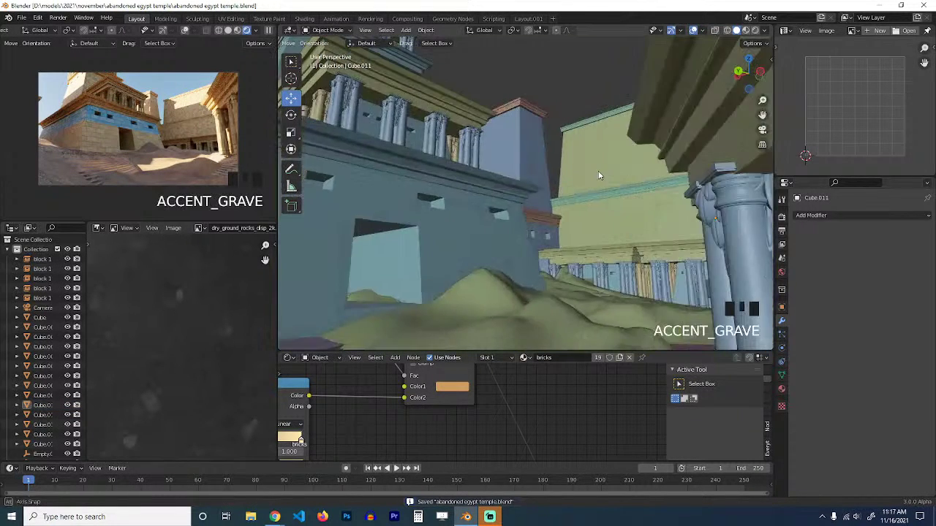
pyautogui.click(598, 183)
pyautogui.scroll(-1, 598, 183)
pyautogui.hotkey('ctrl', 's')
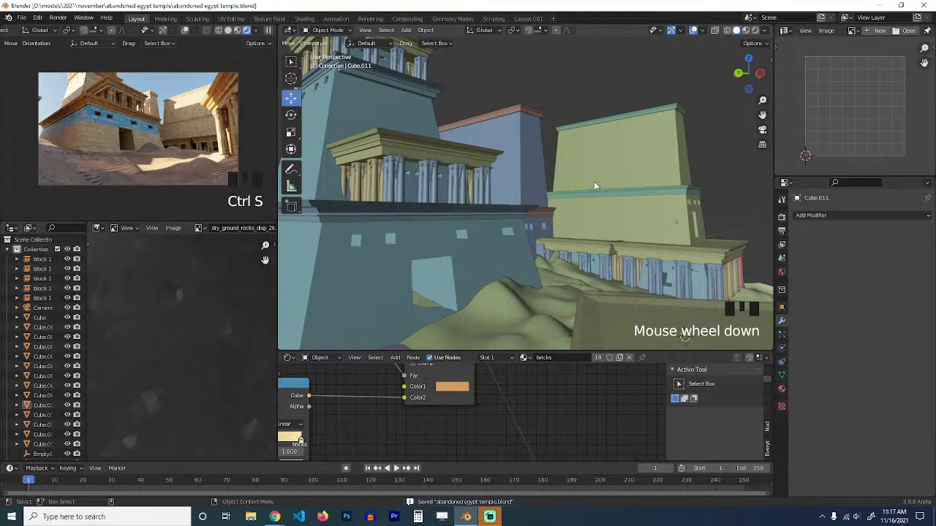
pyautogui.scroll(-3, 594, 185)
pyautogui.click(269, 34)
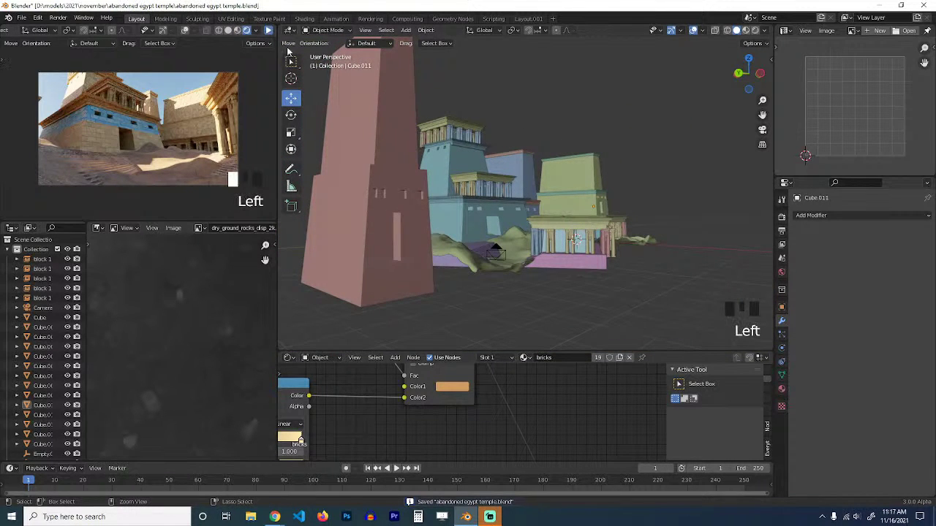
# Show the Cloth Library 3 settings and place the 3D cursor on the sand in front of the blue temple.
pyautogui.click(589, 202)
pyautogui.click(622, 198)
pyautogui.scroll(2, 620, 212)
pyautogui.scroll(1, 620, 214)
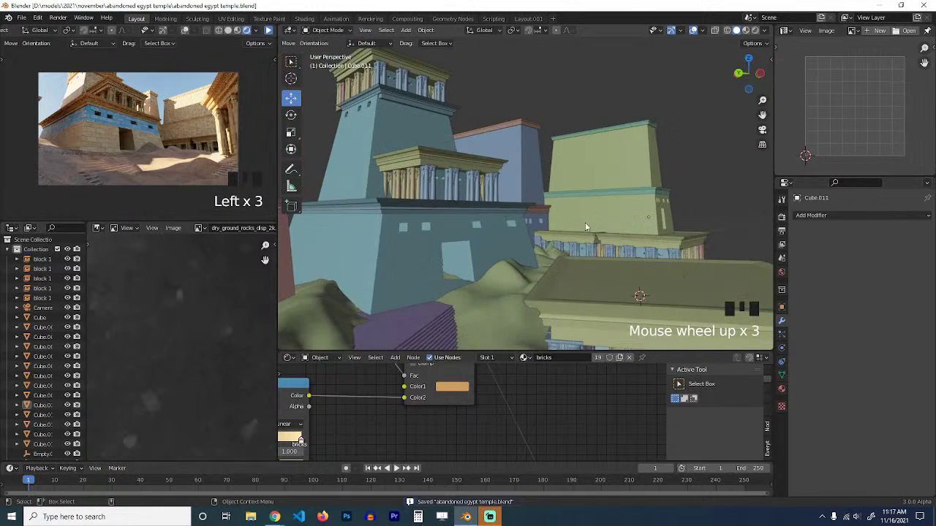
pyautogui.press('KP_1')
pyautogui.scroll(-3, 532, 241)
pyautogui.keyDown('shift'); pyautogui.moveTo(603, 197); pyautogui.dragTo(533, 237, button='middle'); pyautogui.keyUp('shift')
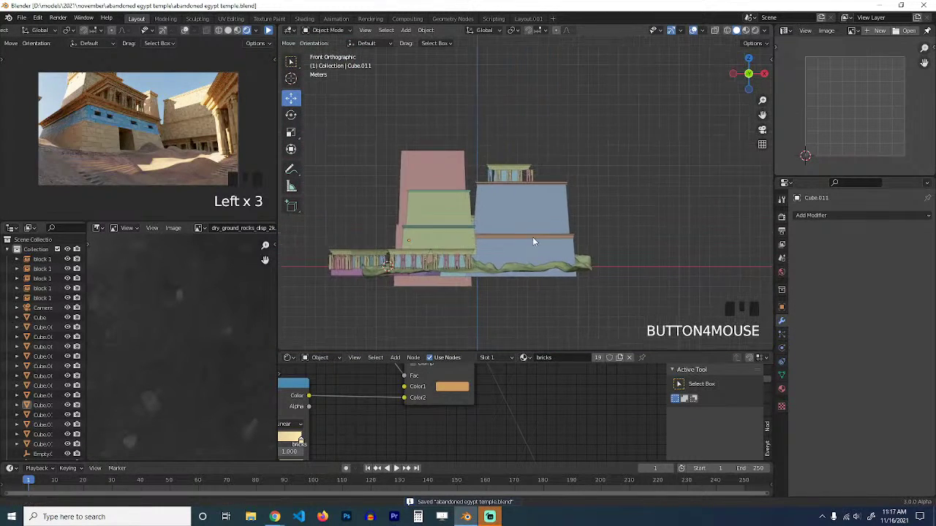
pyautogui.press('n')
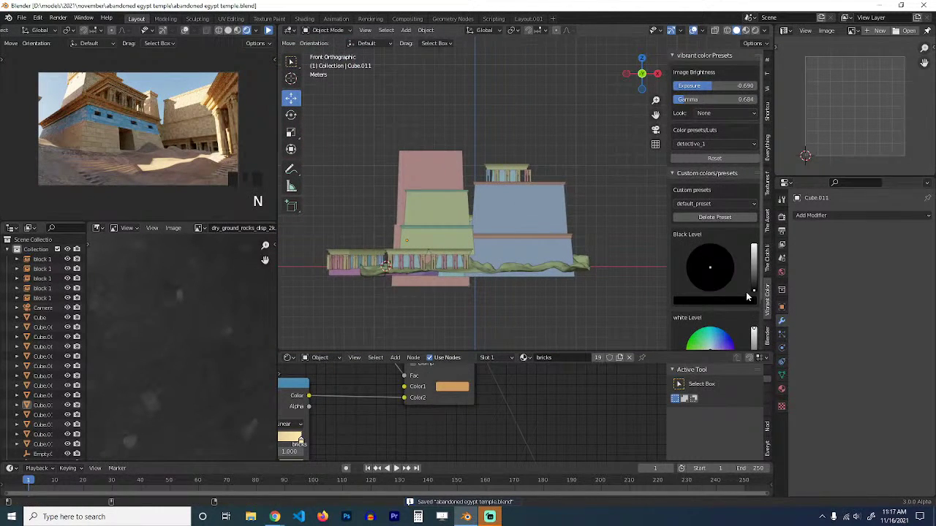
pyautogui.click(767, 250)
pyautogui.scroll(2, 438, 207)
pyautogui.moveTo(432, 212); pyautogui.dragTo(522, 234, button='middle')
pyautogui.scroll(-4, 512, 256)
pyautogui.scroll(4, 525, 217)
pyautogui.keyDown('shift'); pyautogui.rightClick(503, 250); pyautogui.keyUp('shift')
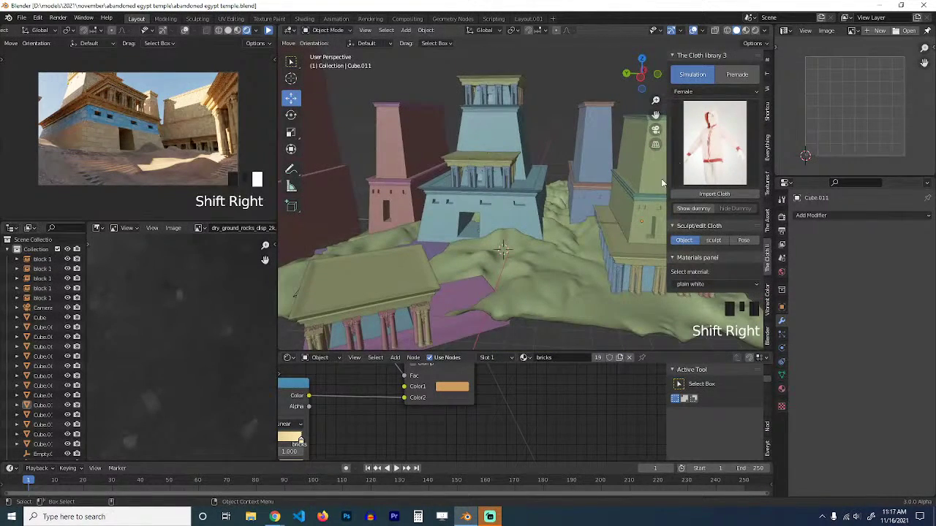
# Import the male premade suit jacket from the cloth library at a new 3D cursor point on the sand.
pyautogui.click(716, 91)
pyautogui.click(693, 113)
pyautogui.click(714, 158)
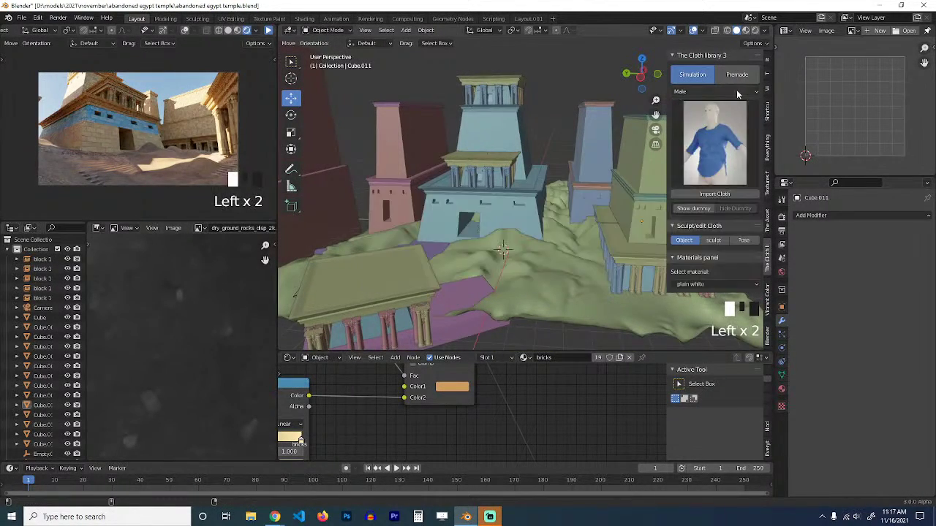
pyautogui.click(737, 74)
pyautogui.click(713, 147)
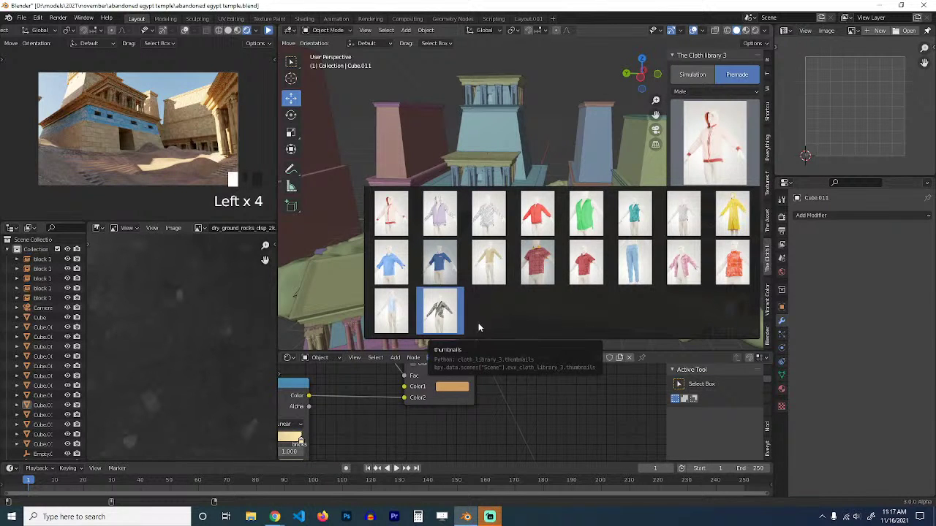
pyautogui.click(462, 310)
pyautogui.keyDown('shift'); pyautogui.rightClick(539, 258); pyautogui.keyUp('shift')
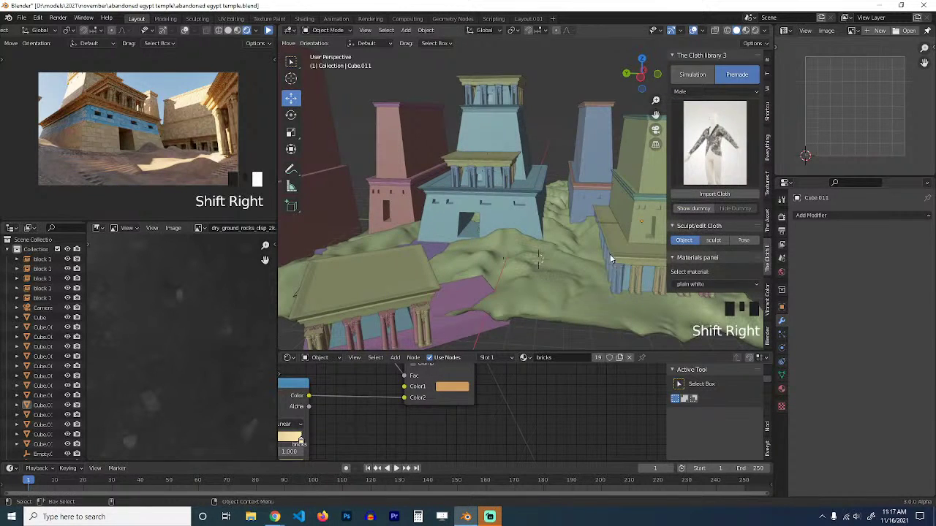
pyautogui.click(560, 261)
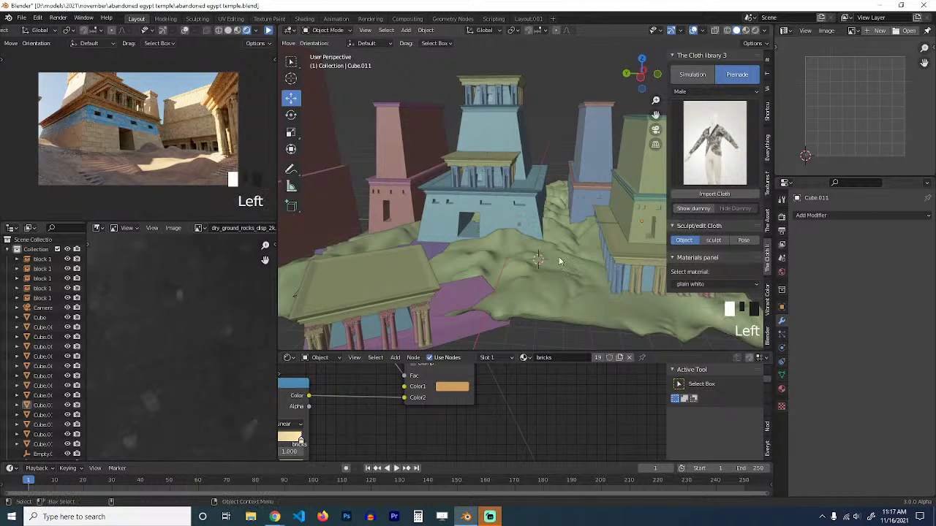
# Isolate the imported suit jacket in local view and frame it from the front.
pyautogui.press('KP_Decimal')
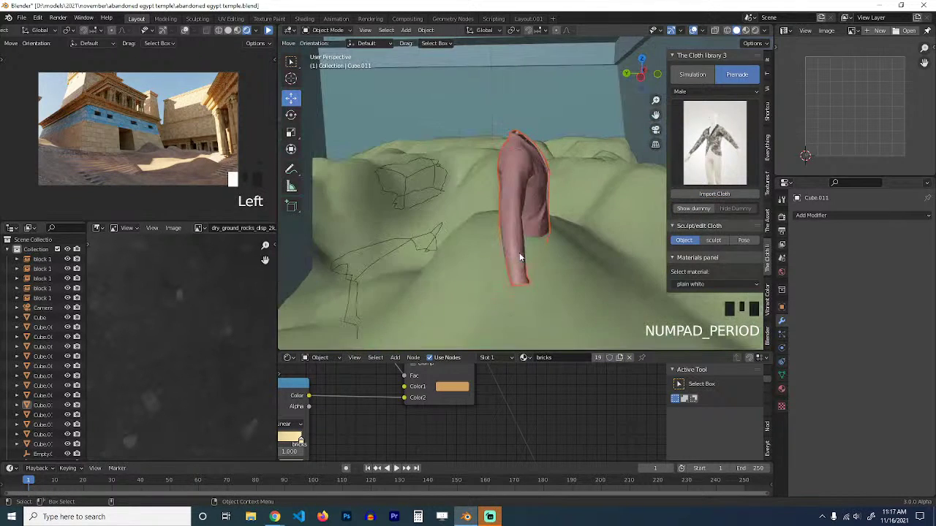
pyautogui.press('KP_Divide')
pyautogui.click(517, 247)
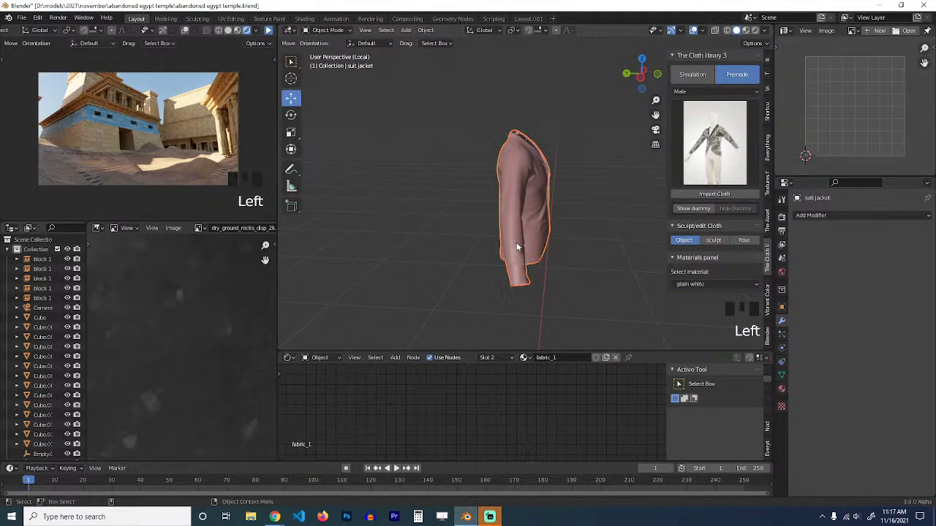
pyautogui.press('KP_1')
pyautogui.scroll(3, 519, 247)
pyautogui.keyDown('shift'); pyautogui.moveTo(520, 249); pyautogui.dragTo(469, 158, button='middle'); pyautogui.keyUp('shift')
pyautogui.scroll(-2, 469, 158)
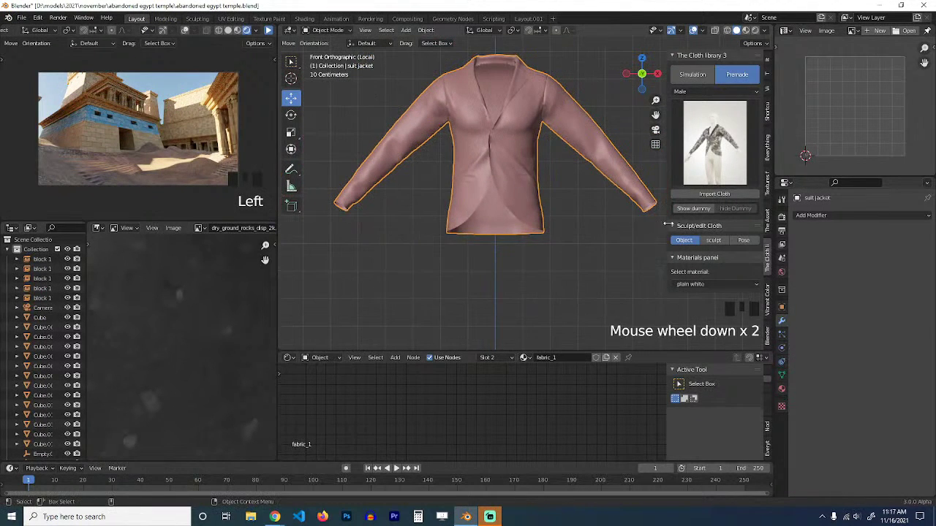
# Import the male long trousers from the premade cloth library and select them below the jacket.
pyautogui.click(704, 159)
pyautogui.click(636, 261)
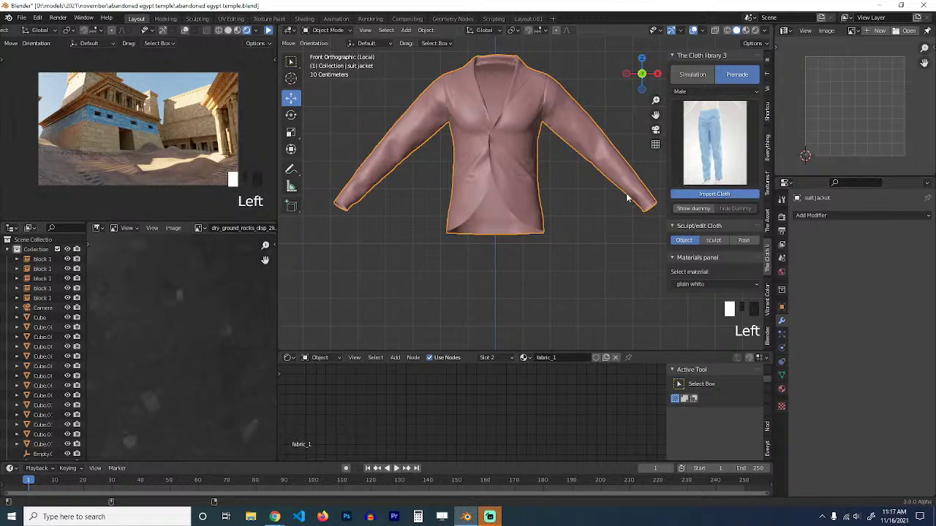
pyautogui.click(555, 245)
pyautogui.click(465, 230)
pyautogui.press('`')
pyautogui.moveTo(464, 230); pyautogui.dragTo(626, 208, button='middle')
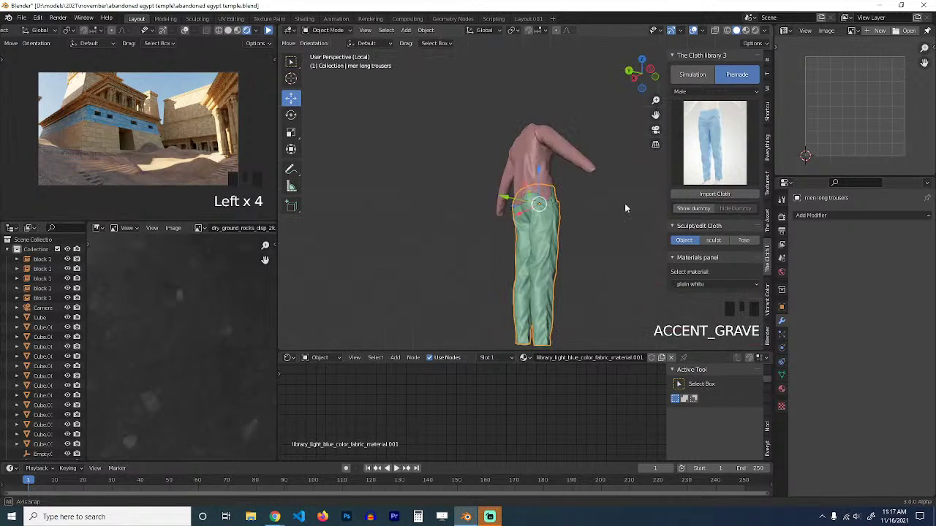
# Scale the trousers slightly in two passes to fit their waist to the jacket, then clear the selection.
pyautogui.press('s')
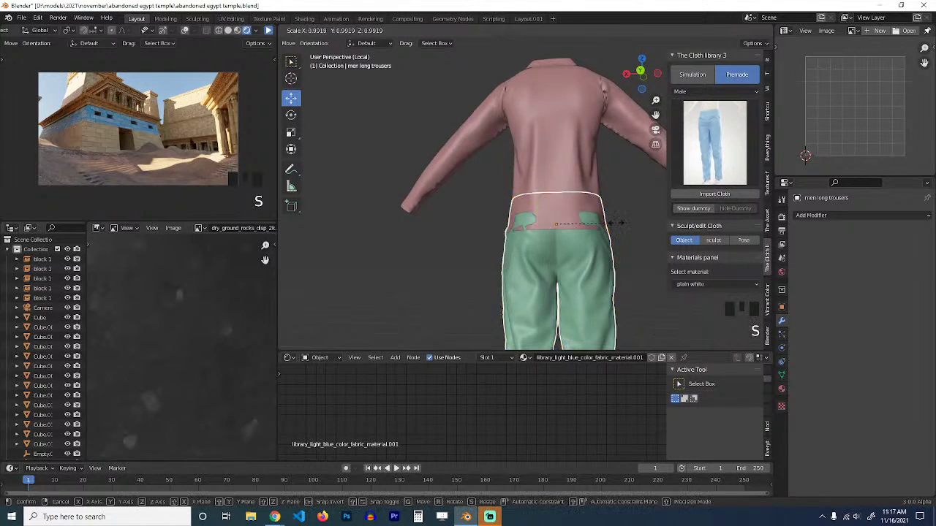
pyautogui.click(614, 222)
pyautogui.hotkey('alt', 'a')
pyautogui.press('`')
pyautogui.moveTo(614, 222); pyautogui.dragTo(432, 227, button='middle')
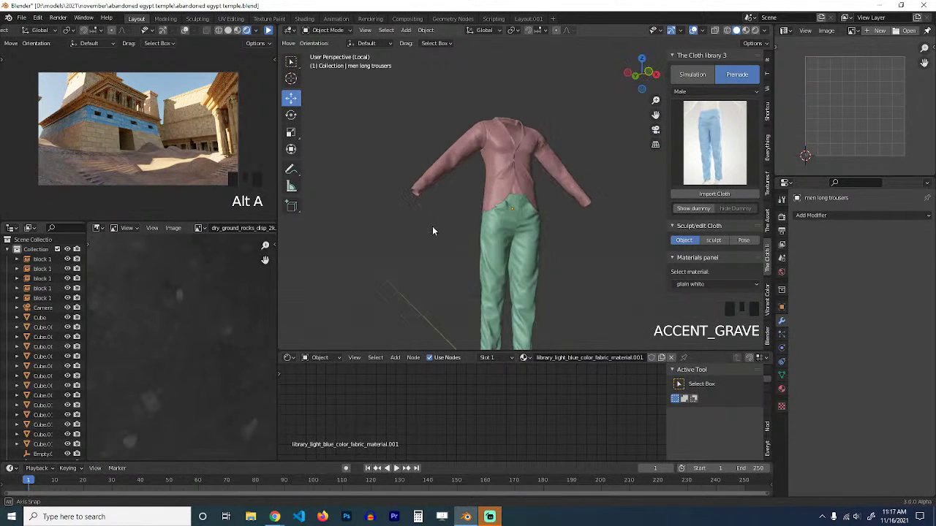
pyautogui.click(510, 218)
pyautogui.press('s')
pyautogui.click(554, 208)
pyautogui.hotkey('alt', 'a')
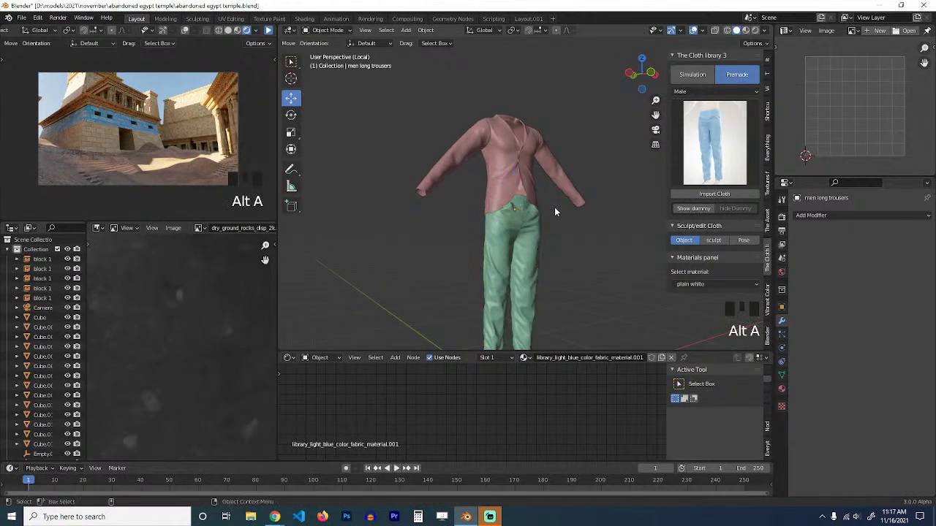
# Import the male premade sleeveless shirt from the cloth library to go with the jacket.
pyautogui.press('`')
pyautogui.moveTo(554, 207); pyautogui.dragTo(524, 232, button='middle')
pyautogui.click(714, 143)
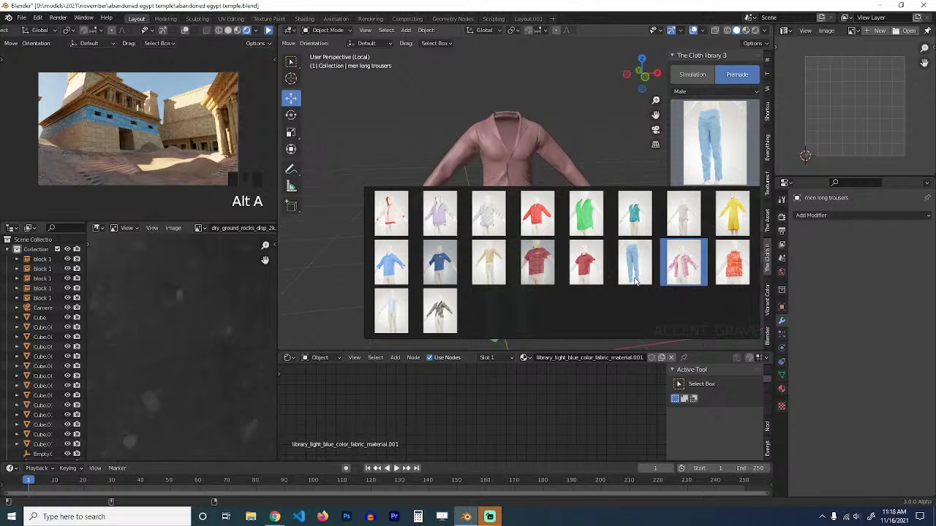
pyautogui.click(395, 313)
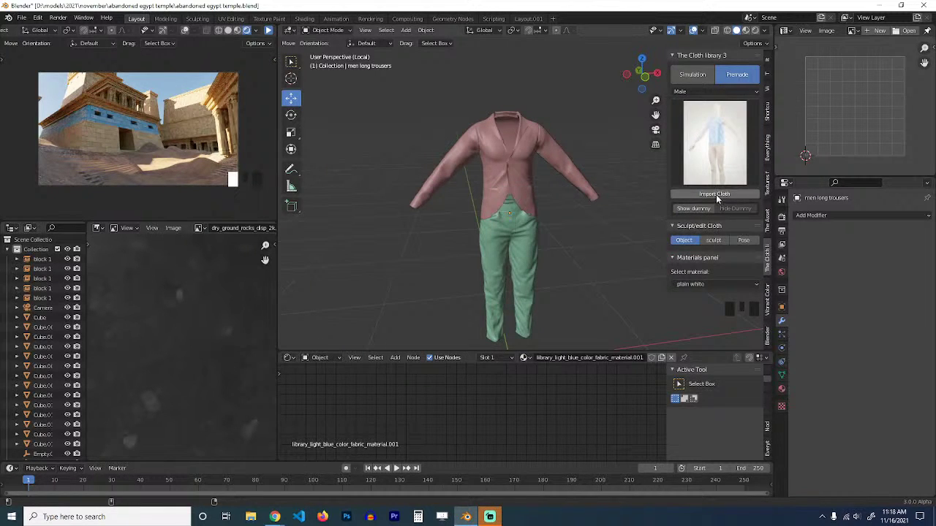
pyautogui.click(683, 176)
pyautogui.click(691, 217)
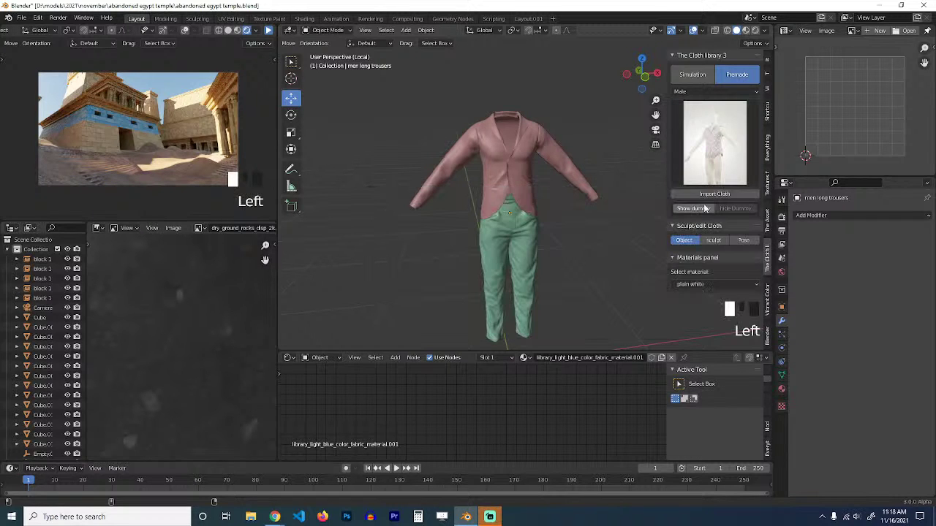
pyautogui.click(715, 194)
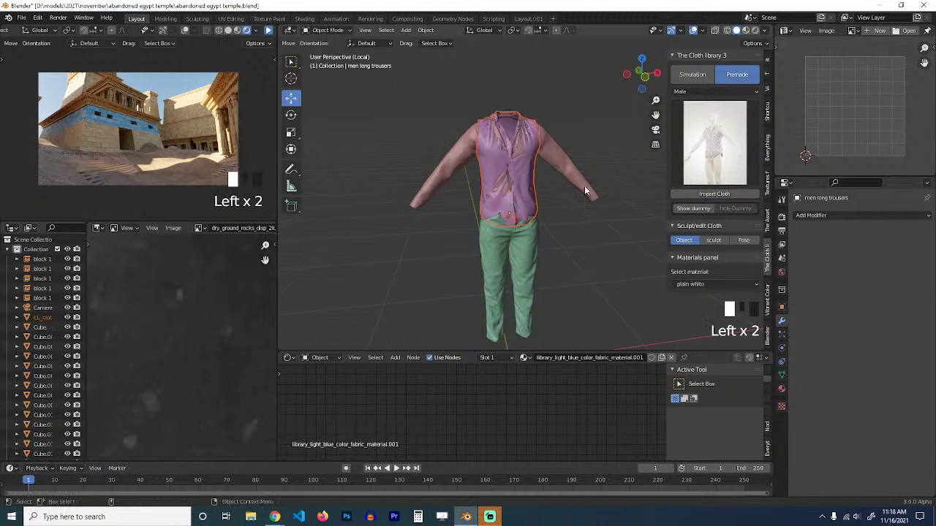
# Scale the sleeveless shirt down slightly to about 0.99 to fit it inside the jacket.
pyautogui.press('`')
pyautogui.scroll(2, 600, 169)
pyautogui.press('`')
pyautogui.click(517, 155)
pyautogui.press('s')
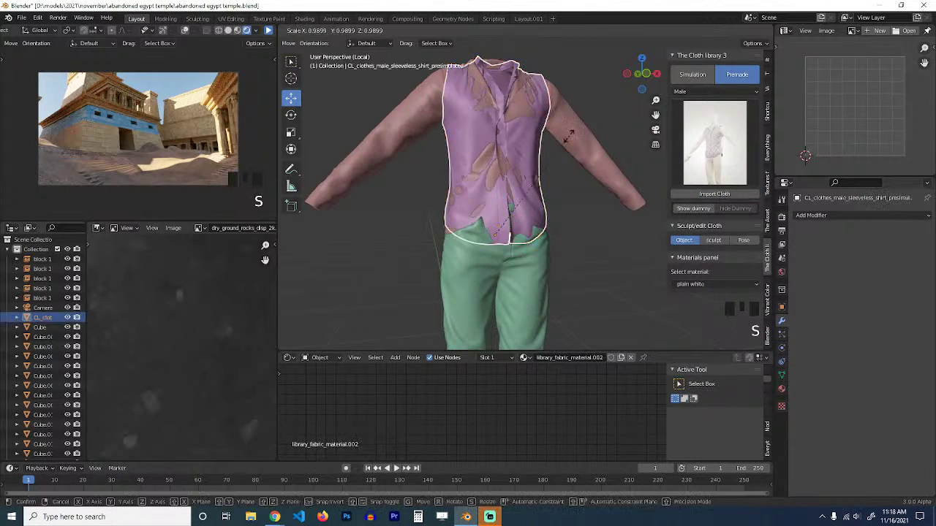
pyautogui.click(559, 139)
# Shift the sleeveless shirt vertically to align its collar with the jacket opening, and save the file.
pyautogui.press('`')
pyautogui.keyDown('shift'); pyautogui.moveTo(560, 135); pyautogui.dragTo(513, 238, button='middle'); pyautogui.keyUp('shift')
pyautogui.scroll(3, 555, 180)
pyautogui.press('g')
pyautogui.press('z')
pyautogui.click(563, 165)
pyautogui.press('`')
pyautogui.press('g')
pyautogui.click(512, 235)
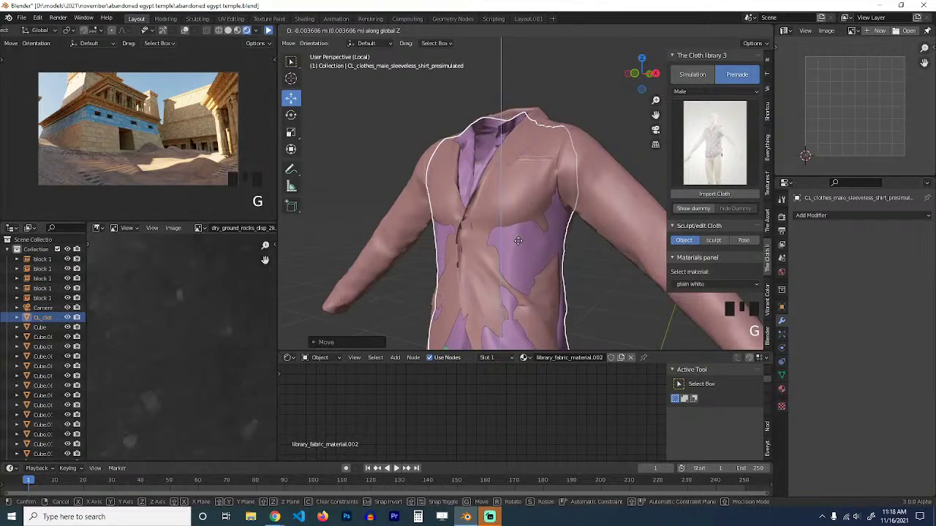
pyautogui.press('`')
pyautogui.scroll(-2, 547, 234)
pyautogui.hotkey('ctrl', 's')
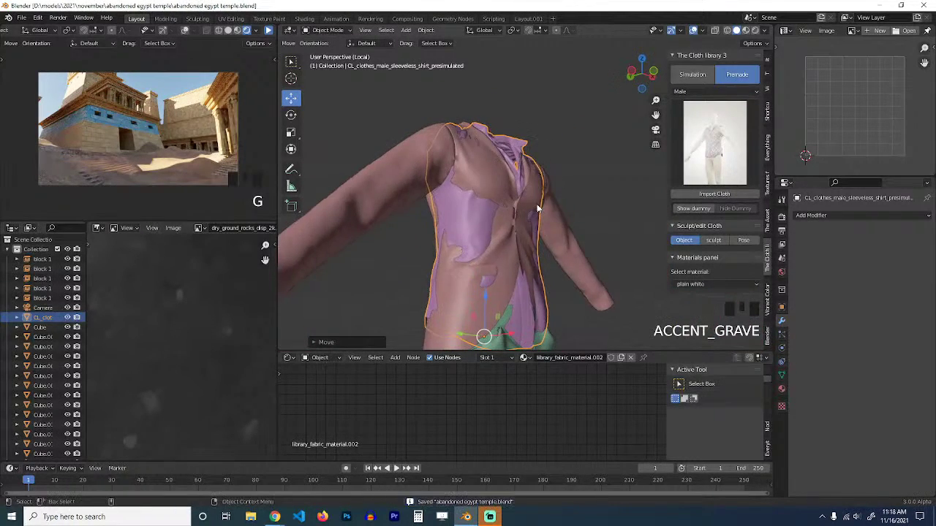
# Try a draw stroke on the front of the sleeveless shirt in Sculpt Mode, then undo back to Object Mode.
pyautogui.moveTo(547, 232); pyautogui.dragTo(501, 214, button='middle')
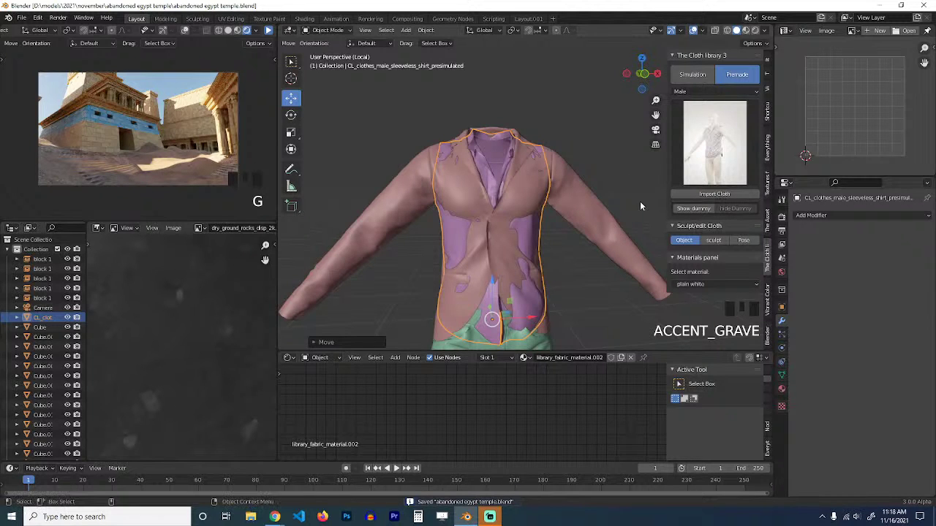
pyautogui.click(722, 242)
pyautogui.moveTo(559, 212); pyautogui.dragTo(513, 206, button='middle')
pyautogui.scroll(2, 513, 205)
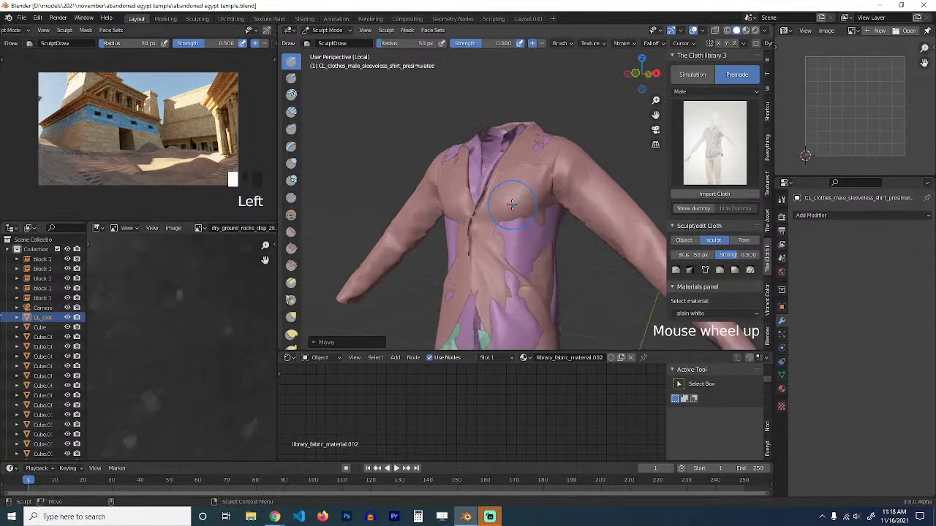
pyautogui.moveTo(519, 247); pyautogui.dragTo(520, 270)
pyautogui.hotkey('ctrl', 'z')
pyautogui.hotkey('ctrl', 'z')
pyautogui.keyDown('ctrl'); pyautogui.click(514, 240); pyautogui.keyUp('ctrl')
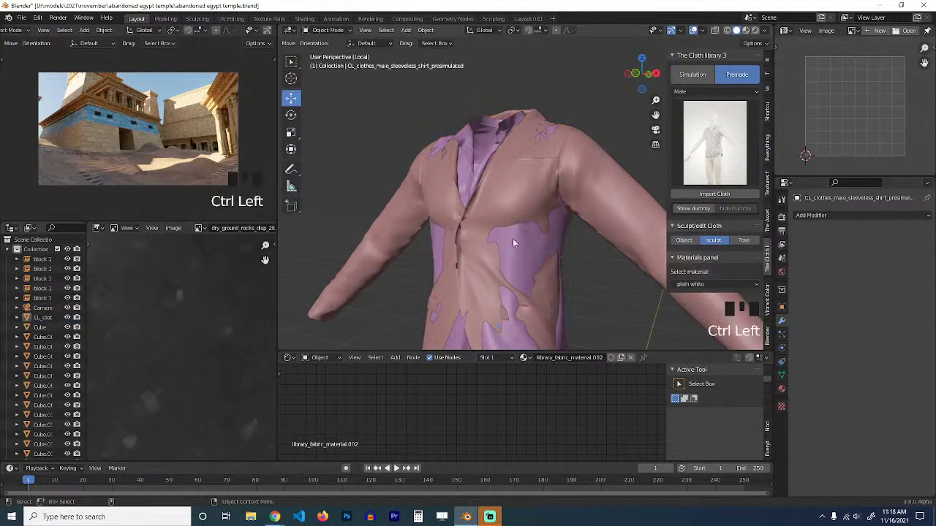
# Put the sleeveless shirt into Sculpt Mode with brush radius 86 px and strength 0.217.
pyautogui.click(529, 244)
pyautogui.click(710, 240)
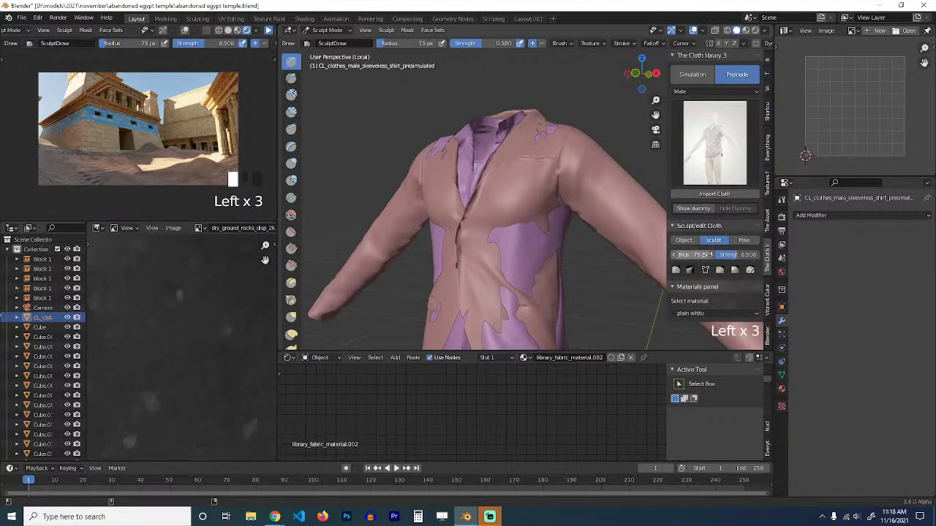
pyautogui.moveTo(737, 255); pyautogui.dragTo(725, 255)
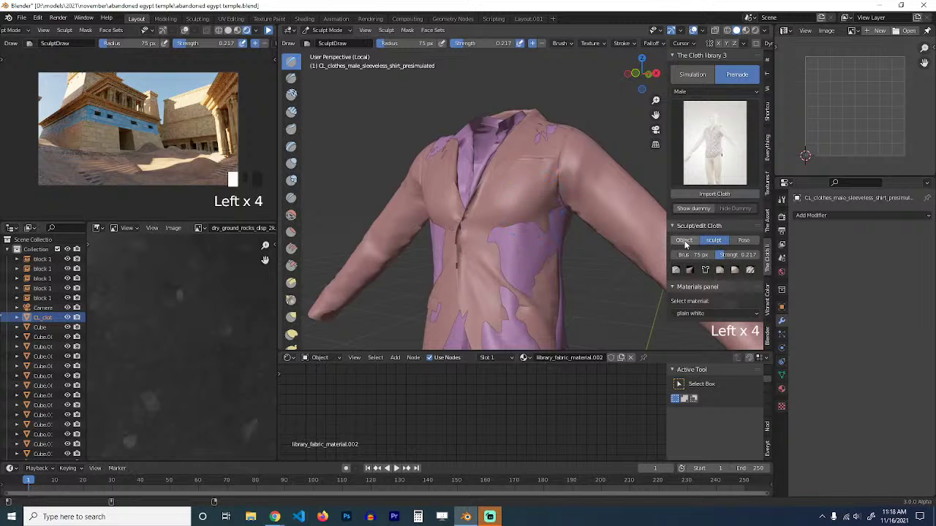
pyautogui.keyDown('shift'); pyautogui.moveTo(585, 238); pyautogui.dragTo(532, 180, button='middle'); pyautogui.keyUp('shift')
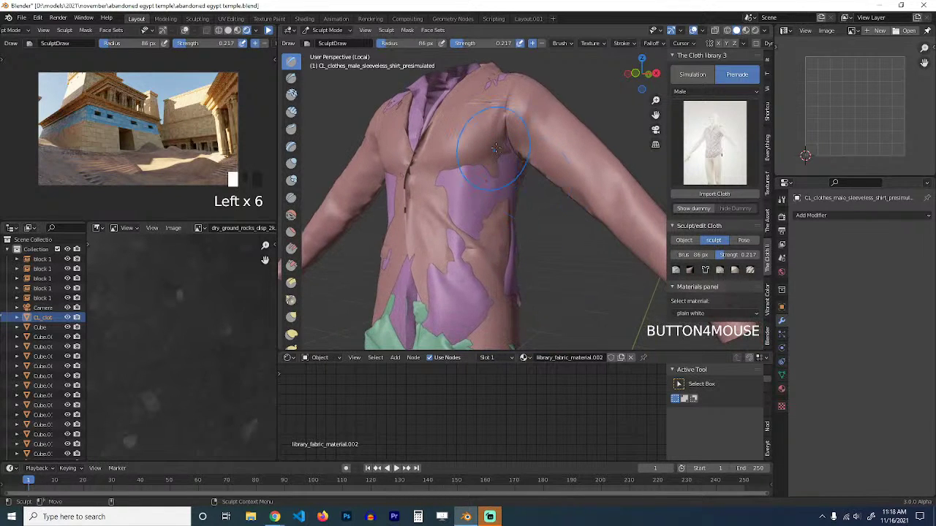
# Sculpt the shirt inward beneath the jacket along the wearer's left front and underarm side.
pyautogui.moveTo(477, 182)
pyautogui.mouseDown()
pyautogui.moveTo(489, 239)
pyautogui.moveTo(472, 241)
pyautogui.mouseUp()
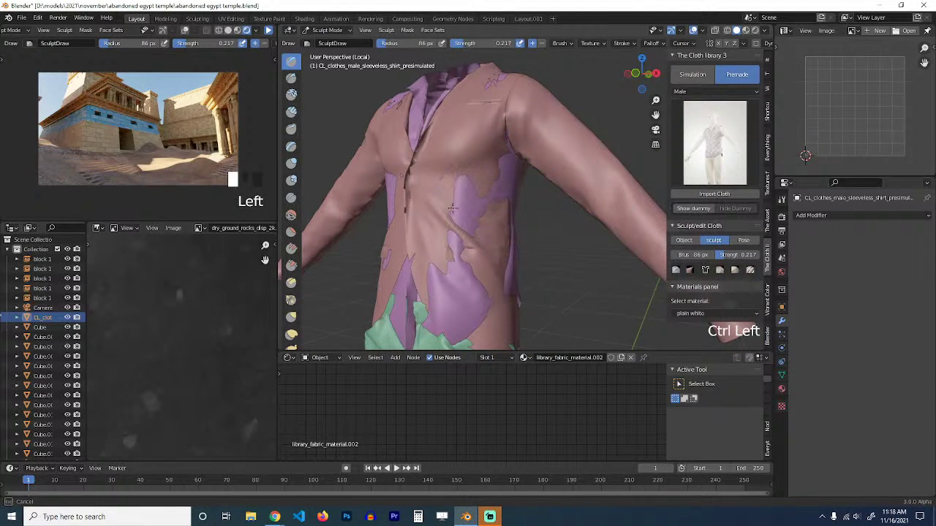
pyautogui.moveTo(499, 162); pyautogui.dragTo(447, 157, button='middle')
pyautogui.keyDown('ctrl'); pyautogui.moveTo(516, 160); pyautogui.dragTo(519, 272); pyautogui.keyUp('ctrl')
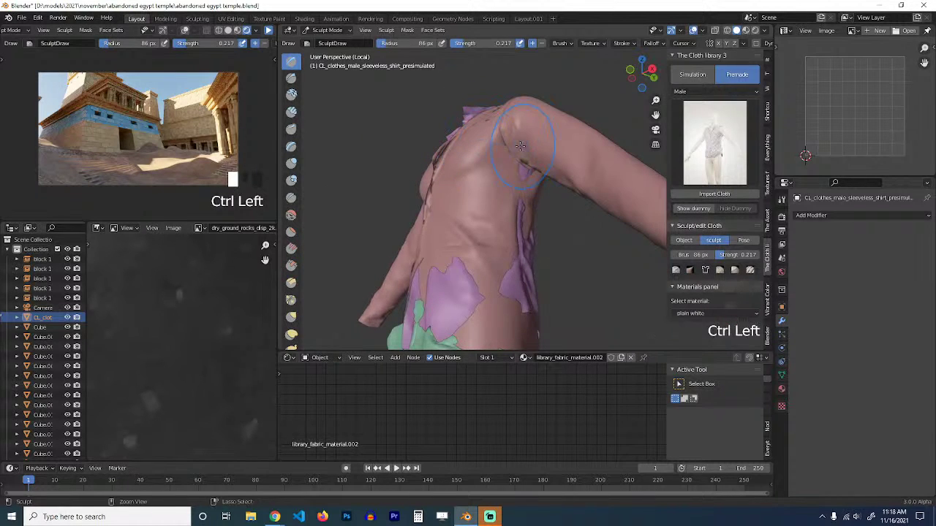
pyautogui.keyDown('ctrl'); pyautogui.moveTo(519, 197); pyautogui.dragTo(526, 308); pyautogui.keyUp('ctrl')
pyautogui.moveTo(387, 272); pyautogui.dragTo(477, 268, button='middle')
pyautogui.keyDown('shift'); pyautogui.moveTo(567, 268); pyautogui.dragTo(533, 222, button='middle'); pyautogui.keyUp('shift')
pyautogui.moveTo(537, 228)
pyautogui.keyDown('ctrl'); pyautogui.mouseDown()
pyautogui.moveTo(550, 239)
pyautogui.moveTo(529, 217)
pyautogui.mouseUp(); pyautogui.keyUp('ctrl')
# Sculpt the sleeveless shirt inward beneath the jacket along the wearer's right front, side and underarm.
pyautogui.moveTo(497, 267); pyautogui.dragTo(538, 271, button='middle')
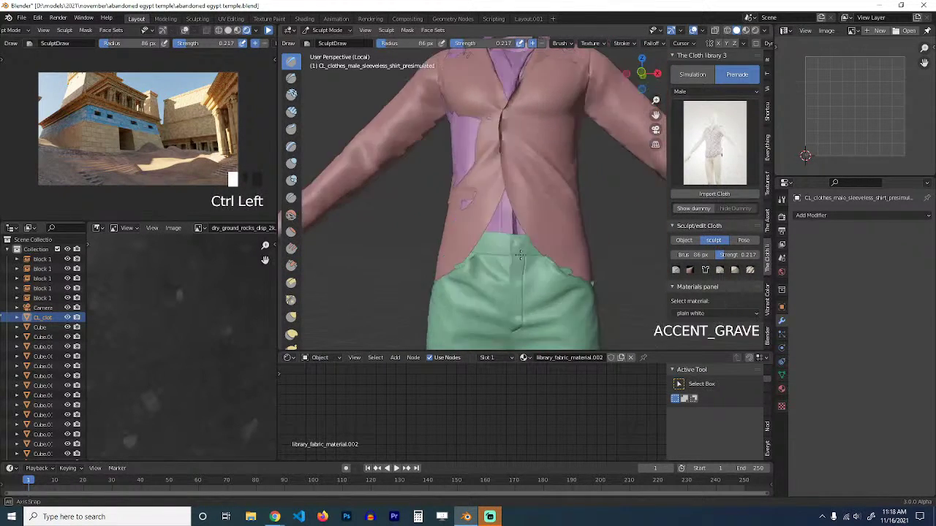
pyautogui.keyDown('shift'); pyautogui.moveTo(512, 226); pyautogui.dragTo(544, 288, button='middle'); pyautogui.keyUp('shift')
pyautogui.keyDown('ctrl'); pyautogui.moveTo(475, 143); pyautogui.dragTo(464, 229); pyautogui.keyUp('ctrl')
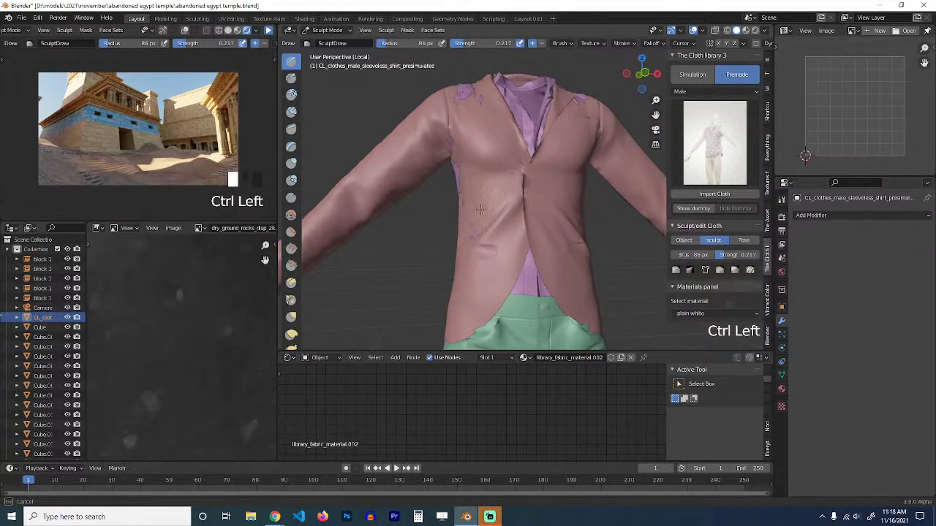
pyautogui.moveTo(479, 209); pyautogui.dragTo(546, 205, button='middle')
pyautogui.keyDown('ctrl'); pyautogui.moveTo(439, 159); pyautogui.dragTo(436, 292); pyautogui.keyUp('ctrl')
pyautogui.moveTo(438, 294)
pyautogui.mouseDown(button='middle')
pyautogui.moveTo(485, 286)
pyautogui.moveTo(528, 207)
pyautogui.moveTo(524, 183)
pyautogui.moveTo(514, 234)
pyautogui.mouseUp(button='middle')
pyautogui.moveTo(520, 102)
pyautogui.keyDown('ctrl'); pyautogui.mouseDown()
pyautogui.moveTo(500, 260)
pyautogui.moveTo(462, 253)
pyautogui.mouseUp(); pyautogui.keyUp('ctrl')
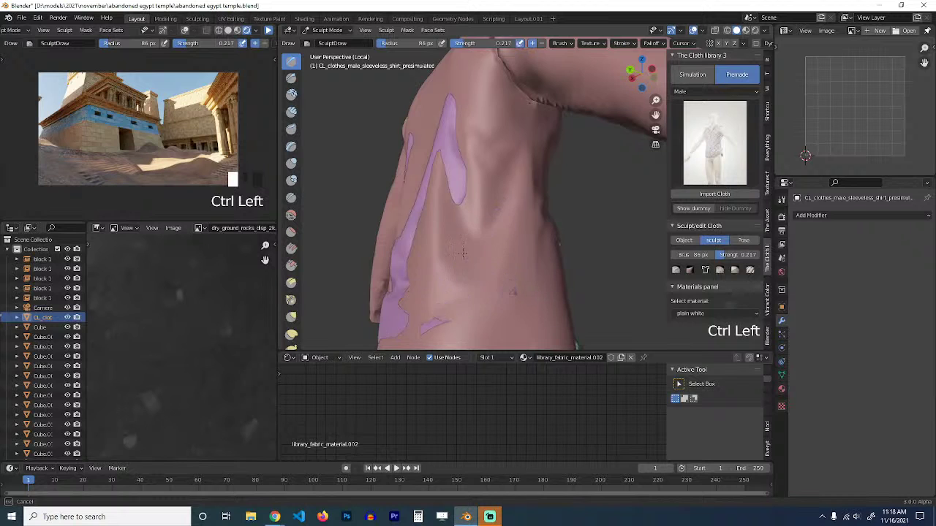
# Sculpt the shirt's protruding patches inward beneath the jacket across the lower and middle back.
pyautogui.press('`')
pyautogui.scroll(-2, 491, 150)
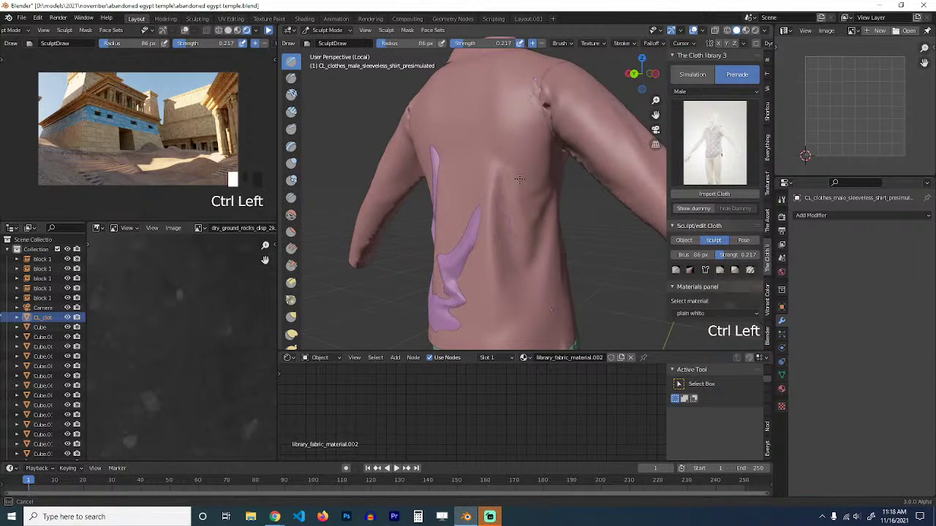
pyautogui.press('`')
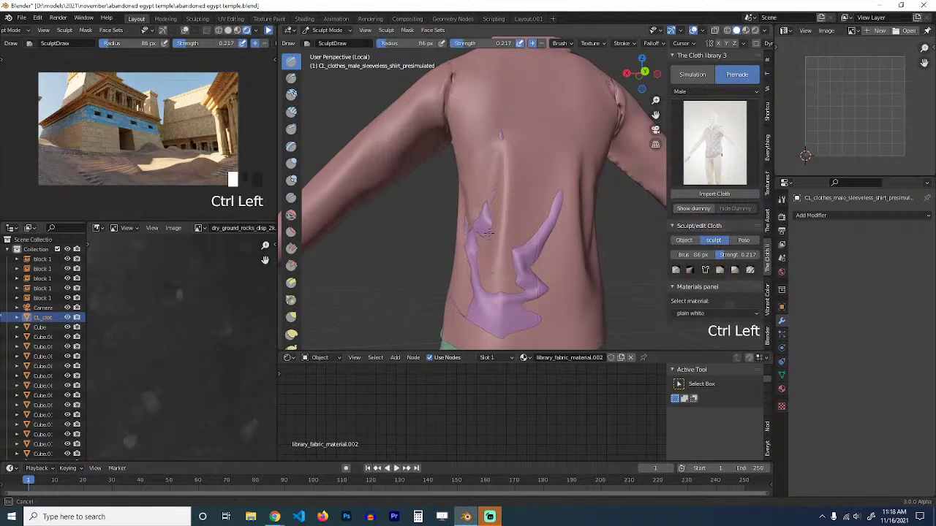
pyautogui.press('`')
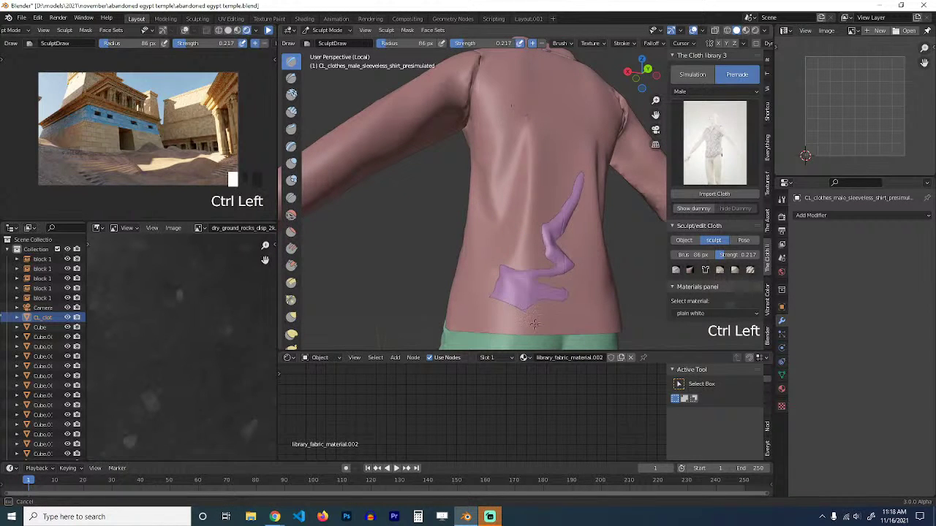
pyautogui.keyDown('ctrl'); pyautogui.moveTo(534, 324); pyautogui.dragTo(483, 311); pyautogui.keyUp('ctrl')
# Sculpt the shirt inward where it pokes through the jacket's shoulders and upper chest.
pyautogui.press('`')
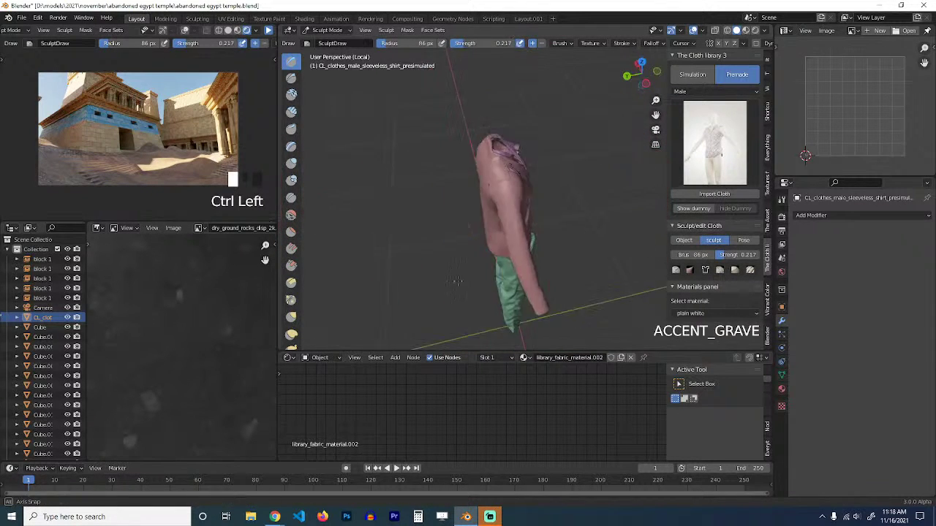
pyautogui.scroll(2, 485, 221)
pyautogui.keyDown('ctrl'); pyautogui.moveTo(485, 221); pyautogui.dragTo(475, 187); pyautogui.keyUp('ctrl')
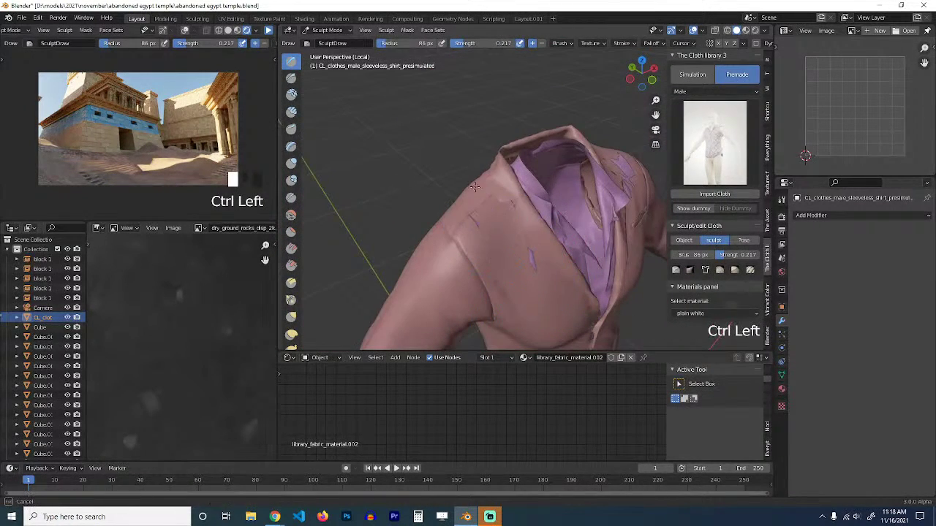
pyautogui.press('`')
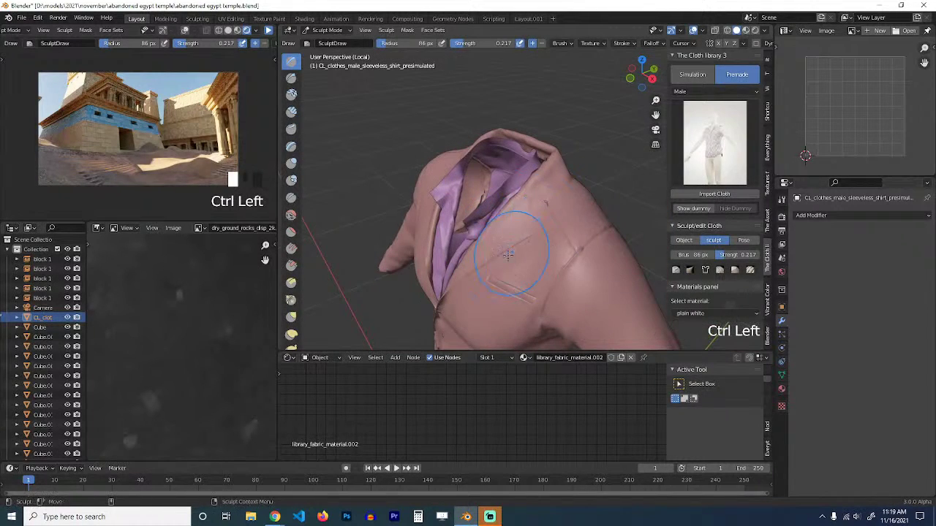
pyautogui.press('`')
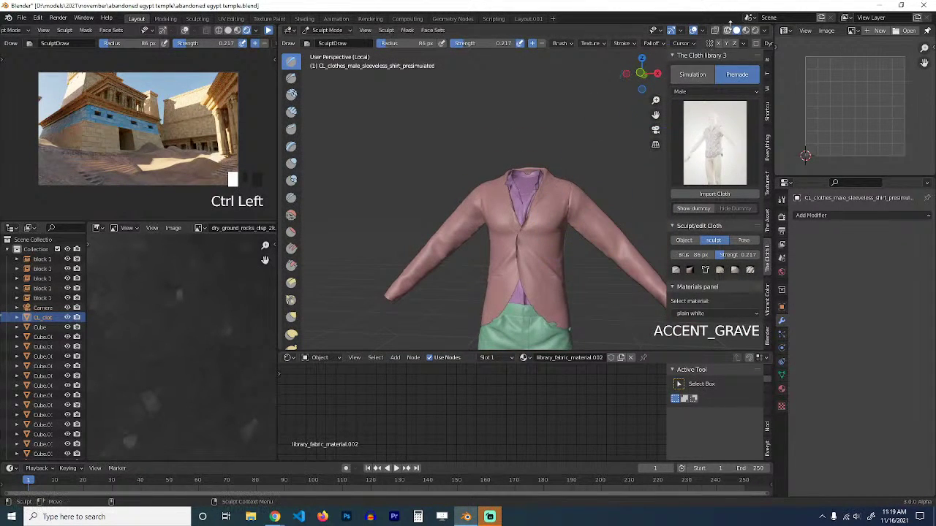
# Show the clothes in Material Preview shading, return the shirt to Object Mode and deselect everything.
pyautogui.click(746, 30)
pyautogui.scroll(-2, 491, 239)
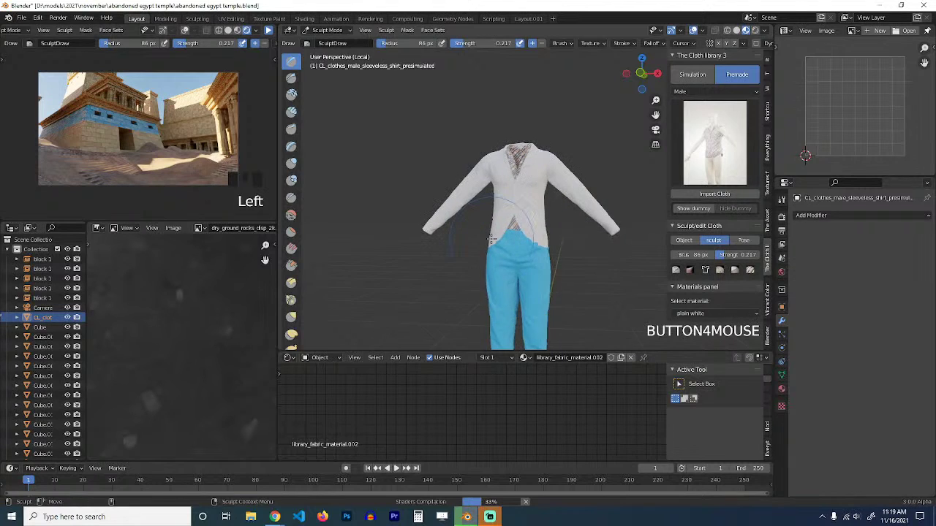
pyautogui.scroll(1, 491, 239)
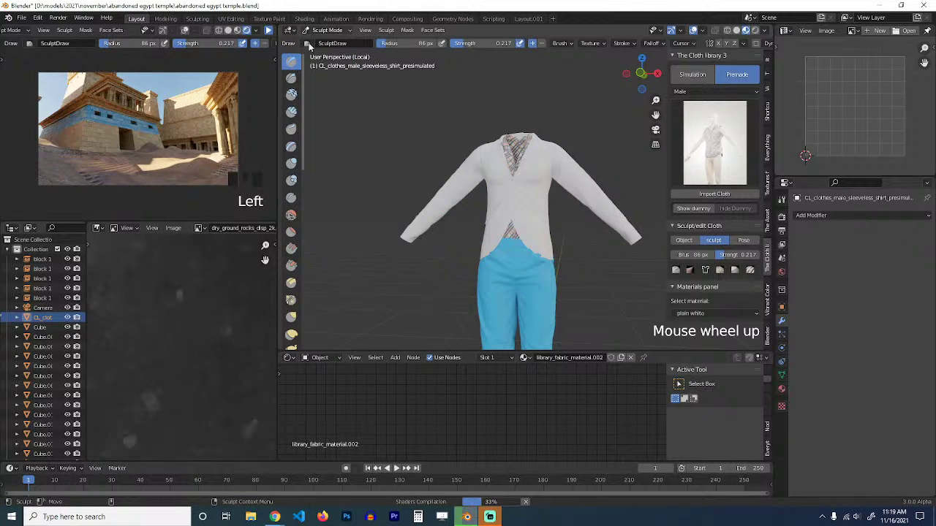
pyautogui.click(684, 241)
pyautogui.scroll(1, 540, 273)
pyautogui.press('`')
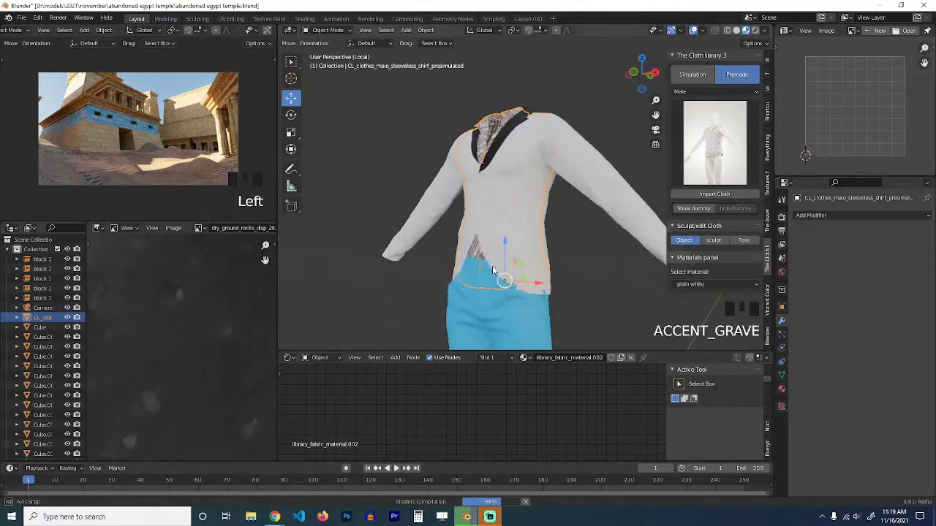
pyautogui.moveTo(492, 268); pyautogui.dragTo(537, 187, button='middle')
pyautogui.hotkey('alt', 'a')
pyautogui.scroll(-1, 446, 243)
pyautogui.moveTo(537, 190); pyautogui.dragTo(412, 220, button='middle')
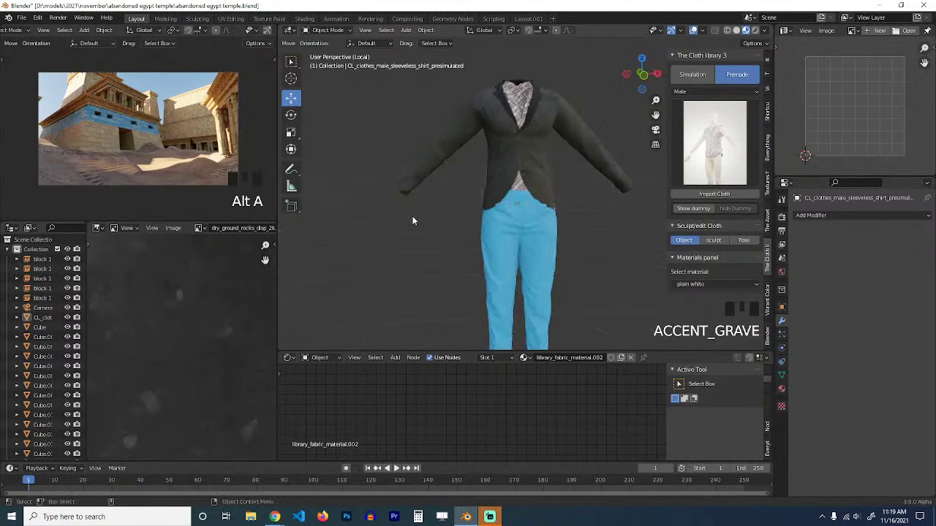
# Set the trousers' Base Color to a dark greyish blue with hue 0.542, saturation 0.429 and value 0.036, then deselect them.
pyautogui.scroll(2, 536, 234)
pyautogui.click(537, 235)
pyautogui.scroll(-4, 452, 408)
pyautogui.moveTo(454, 409); pyautogui.dragTo(502, 379, button='middle')
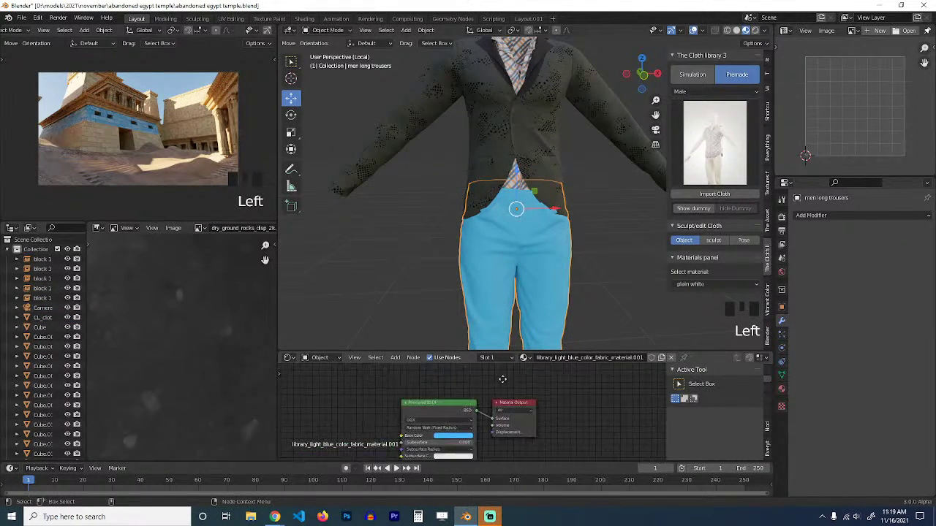
pyautogui.scroll(3, 502, 379)
pyautogui.click(480, 399)
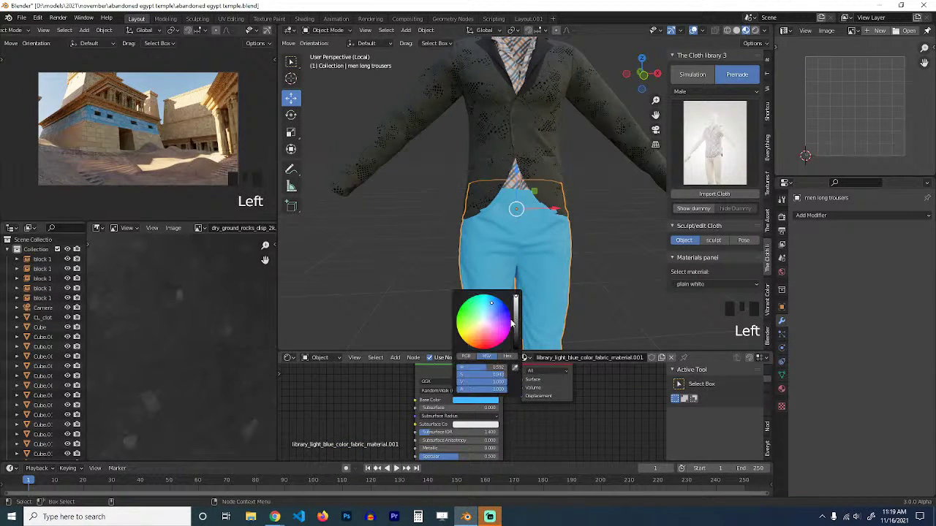
pyautogui.moveTo(514, 323); pyautogui.dragTo(515, 346)
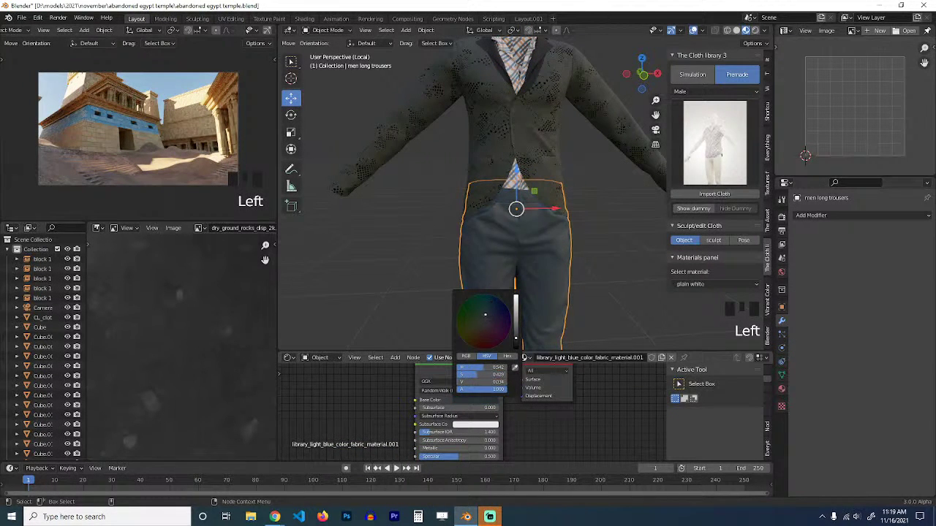
pyautogui.hotkey('alt', 'a')
# Check the recoloured outfit from the back and front, and save the file.
pyautogui.press('`')
pyautogui.press('`')
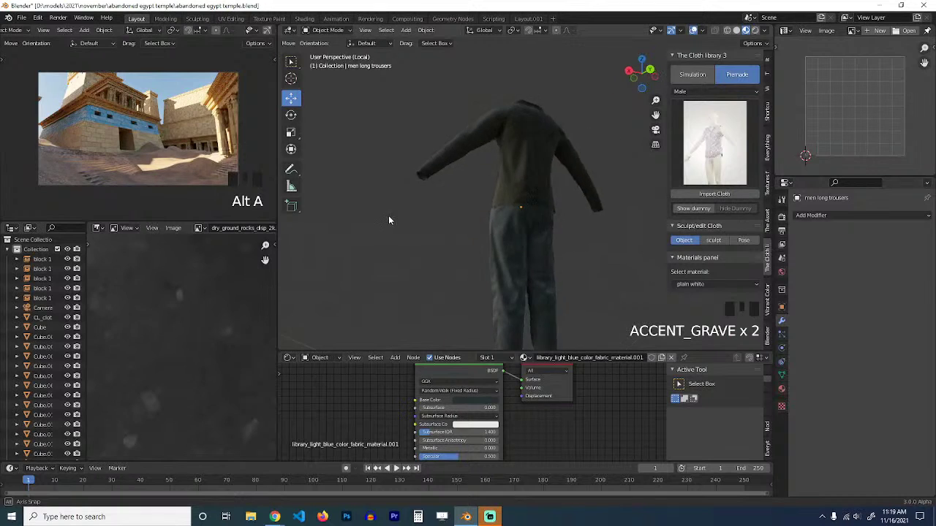
pyautogui.press('`')
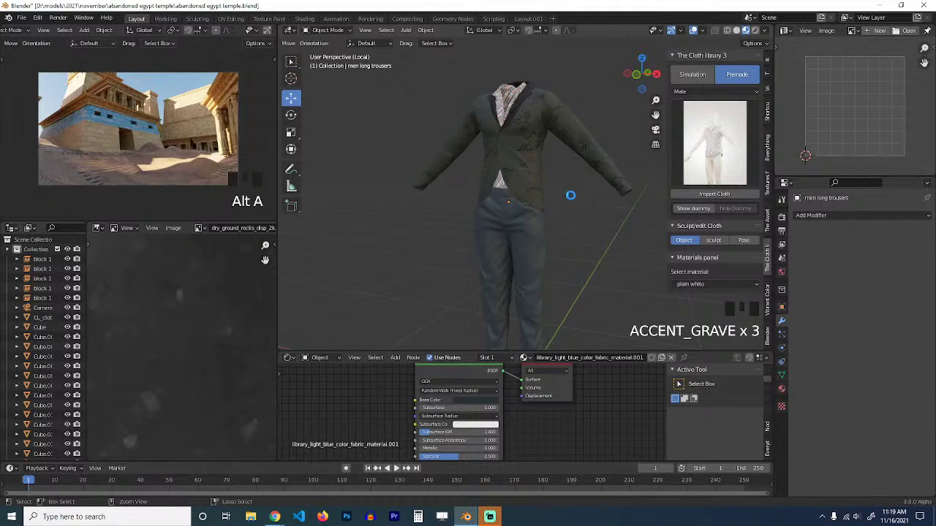
pyautogui.press('`')
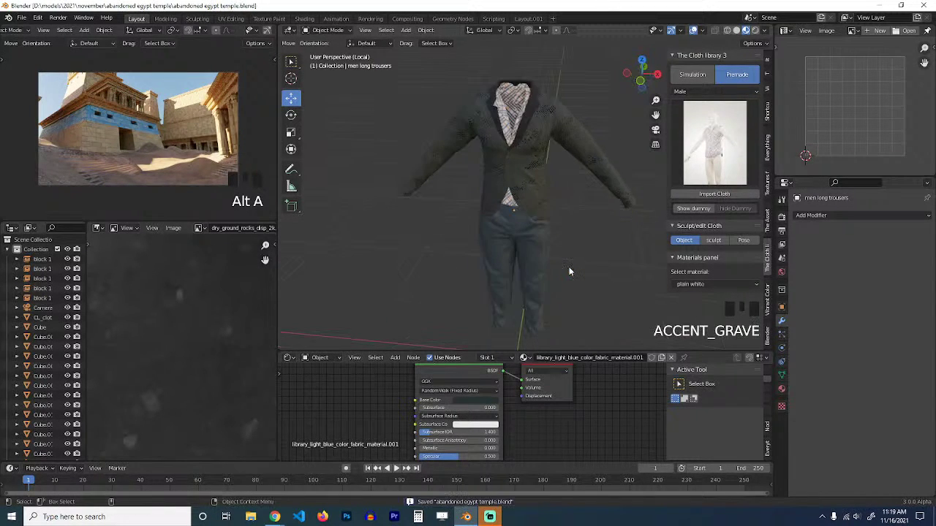
pyautogui.keyDown('shift'); pyautogui.moveTo(569, 270); pyautogui.dragTo(576, 237, button='middle'); pyautogui.keyUp('shift')
pyautogui.press('`')
pyautogui.press('`')
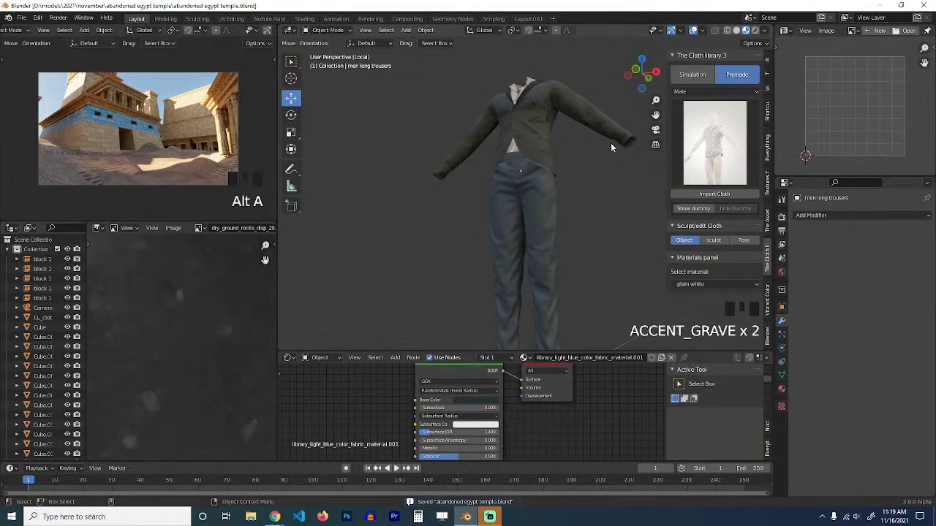
pyautogui.keyDown('shift'); pyautogui.moveTo(554, 149); pyautogui.dragTo(538, 239, button='middle'); pyautogui.keyUp('shift')
pyautogui.press('`')
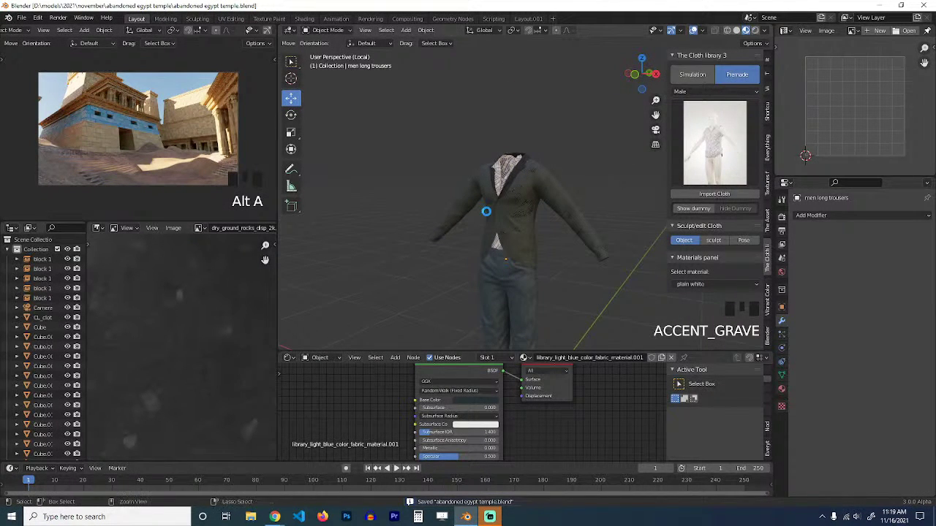
# Examine how the jacket, shirt and trousers fit together at the collar, sleeves and waist from the front and sides.
pyautogui.click(707, 141)
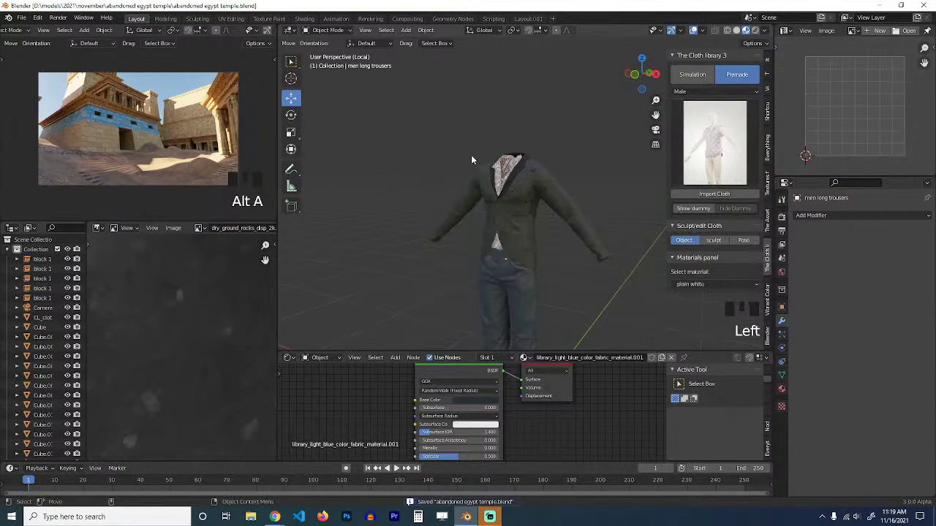
pyautogui.press('`')
pyautogui.scroll(2, 472, 224)
pyautogui.press('`')
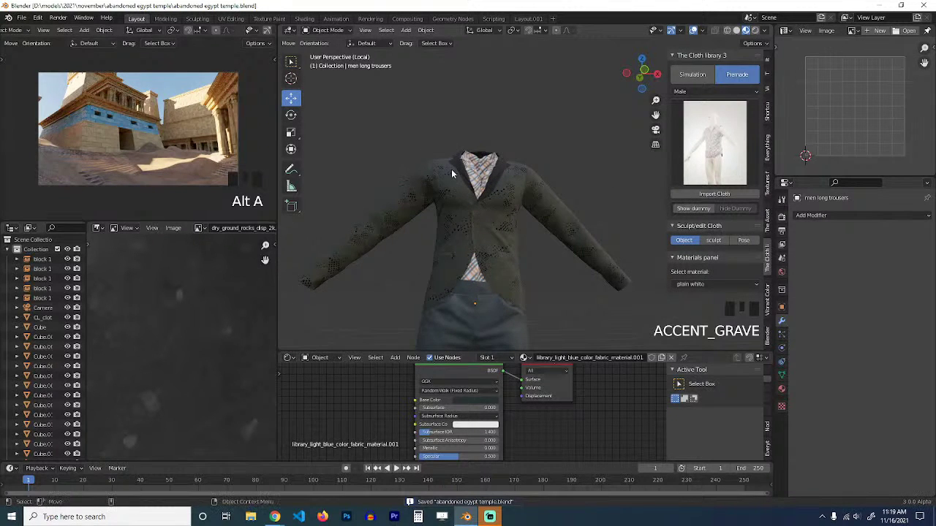
pyautogui.moveTo(451, 172)
pyautogui.keyDown('shift'); pyautogui.mouseDown(button='middle')
pyautogui.moveTo(503, 193)
pyautogui.moveTo(461, 181)
pyautogui.mouseUp(button='middle'); pyautogui.keyUp('shift')
pyautogui.press('`')
pyautogui.press('KP_1')
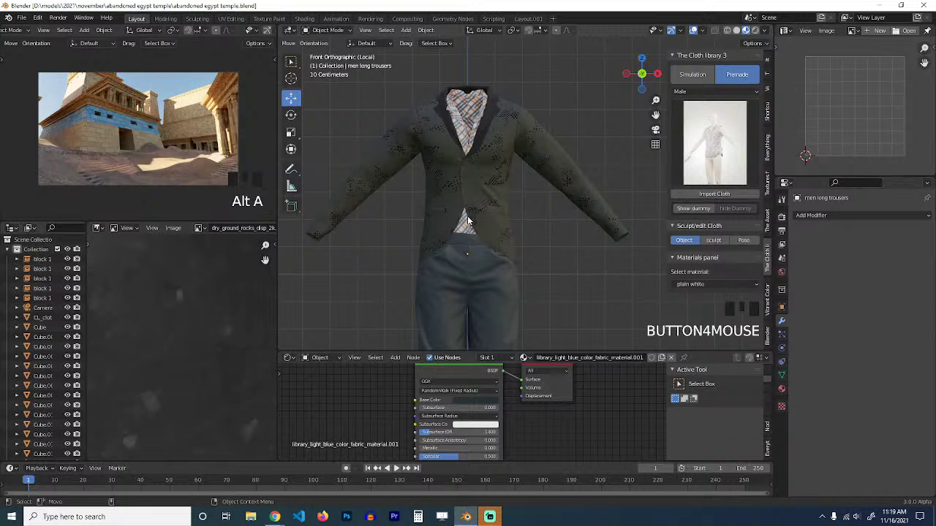
pyautogui.scroll(-2, 515, 215)
pyautogui.keyDown('shift'); pyautogui.moveTo(512, 212); pyautogui.dragTo(543, 176, button='middle'); pyautogui.keyUp('shift')
pyautogui.moveTo(543, 176); pyautogui.dragTo(564, 271, button='middle')
pyautogui.scroll(3, 555, 179)
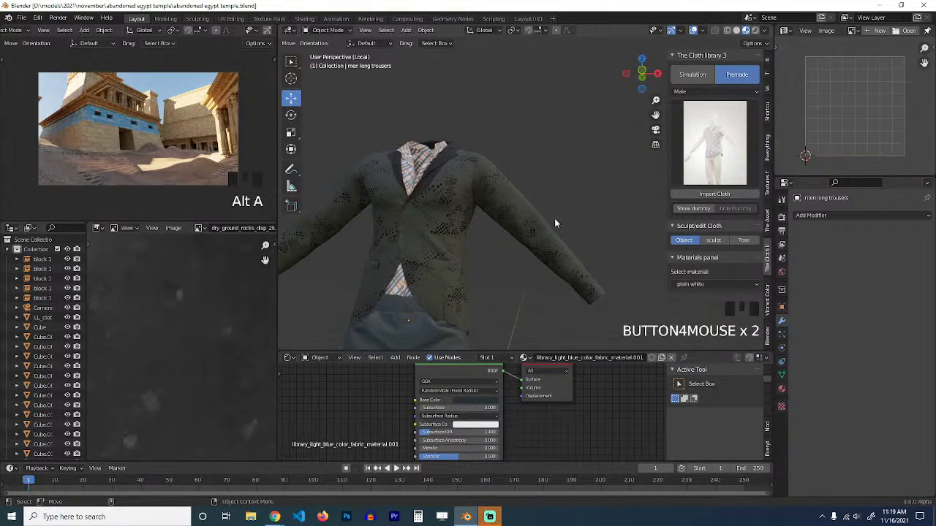
pyautogui.scroll(-1, 437, 155)
pyautogui.moveTo(436, 155)
pyautogui.keyDown('shift'); pyautogui.mouseDown(button='middle')
pyautogui.moveTo(457, 182)
pyautogui.moveTo(426, 158)
pyautogui.mouseUp(button='middle'); pyautogui.keyUp('shift')
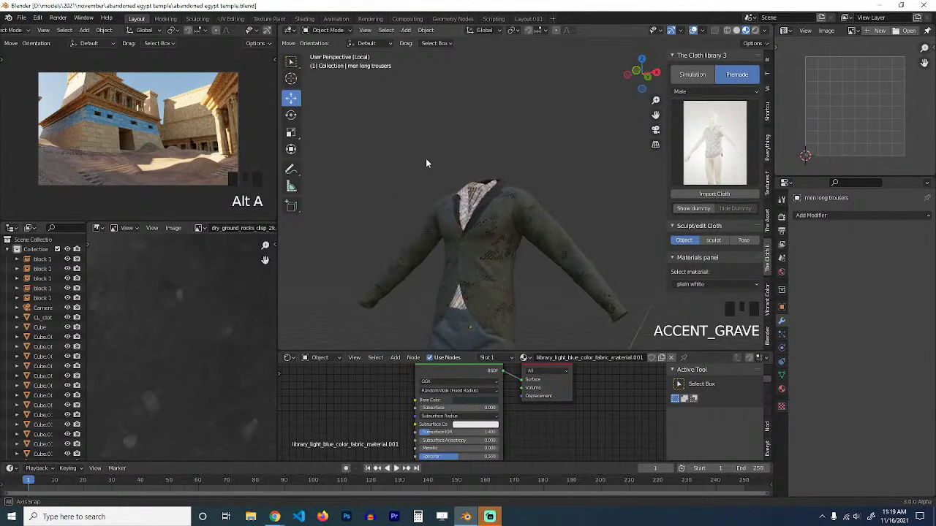
pyautogui.scroll(-4, 439, 176)
pyautogui.keyDown('shift'); pyautogui.moveTo(500, 338); pyautogui.dragTo(573, 247, button='middle'); pyautogui.keyUp('shift')
pyautogui.press('KP_1')
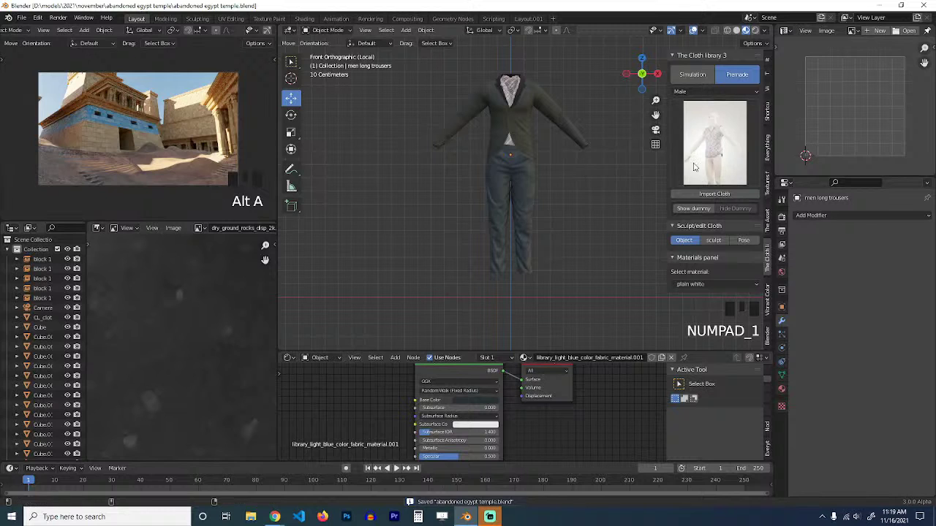
# Search the asset library for "man", add the walking man in a white top and jeans to the scene, and deselect him.
pyautogui.click(768, 336)
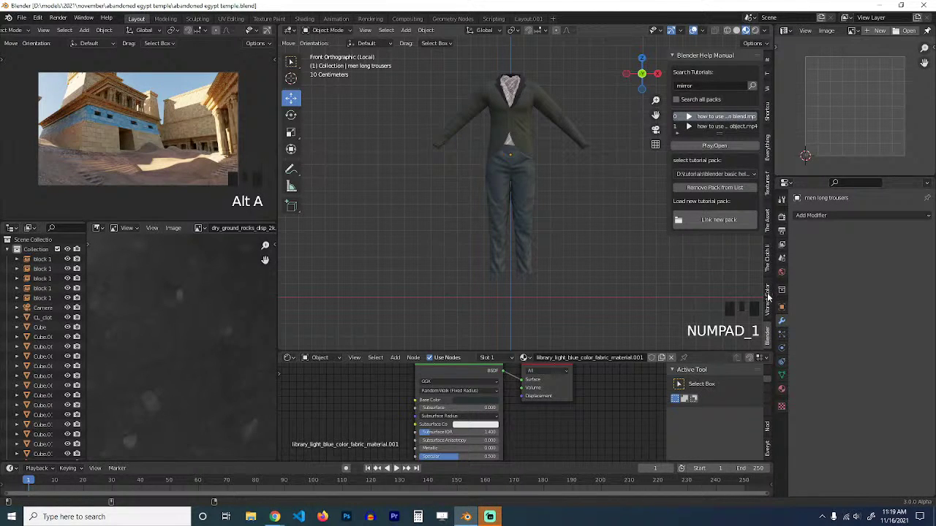
pyautogui.click(768, 223)
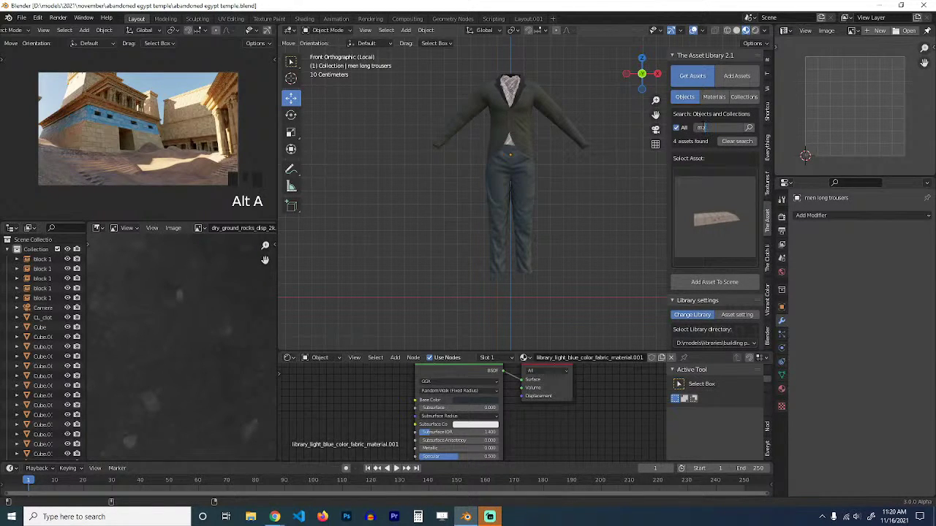
pyautogui.press('Return')
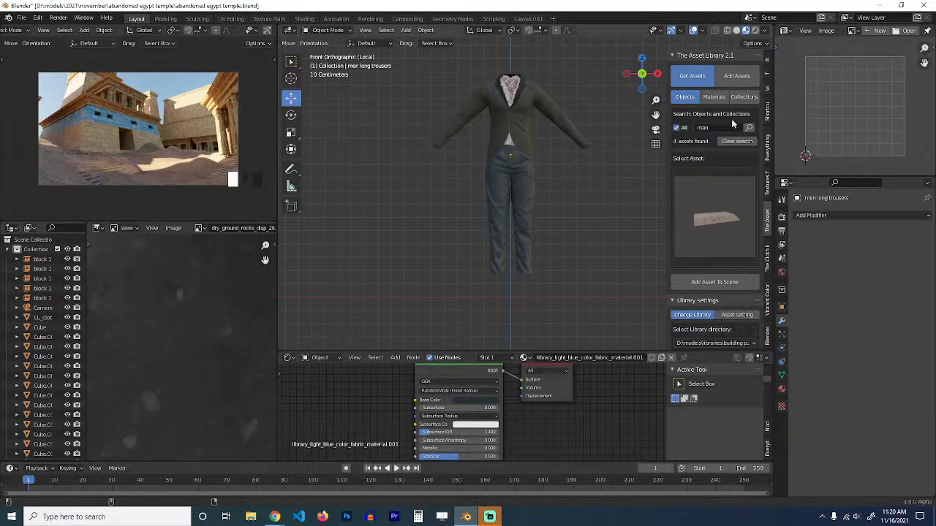
pyautogui.click(720, 216)
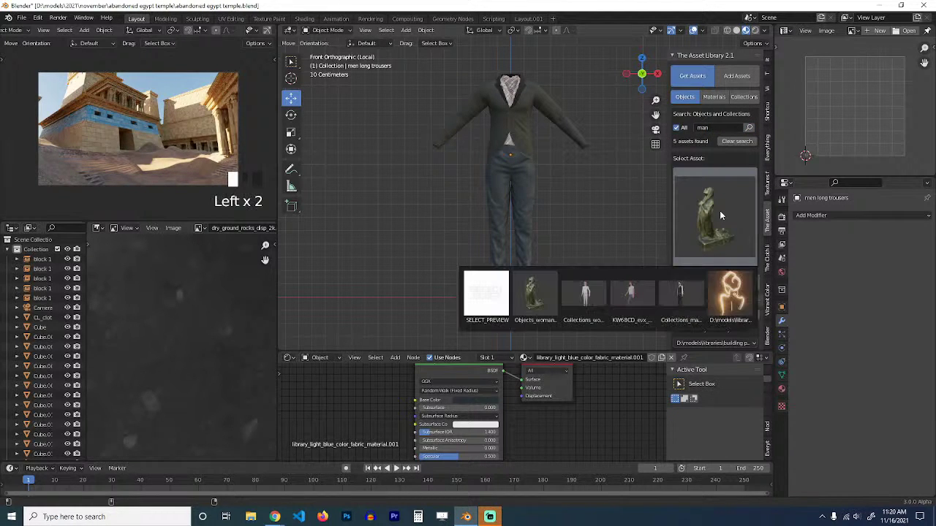
pyautogui.click(633, 291)
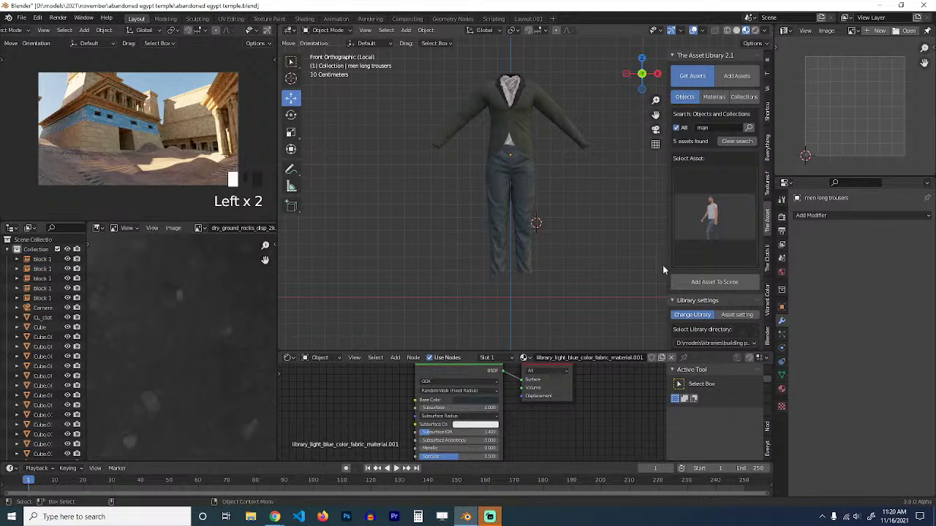
pyautogui.click(696, 282)
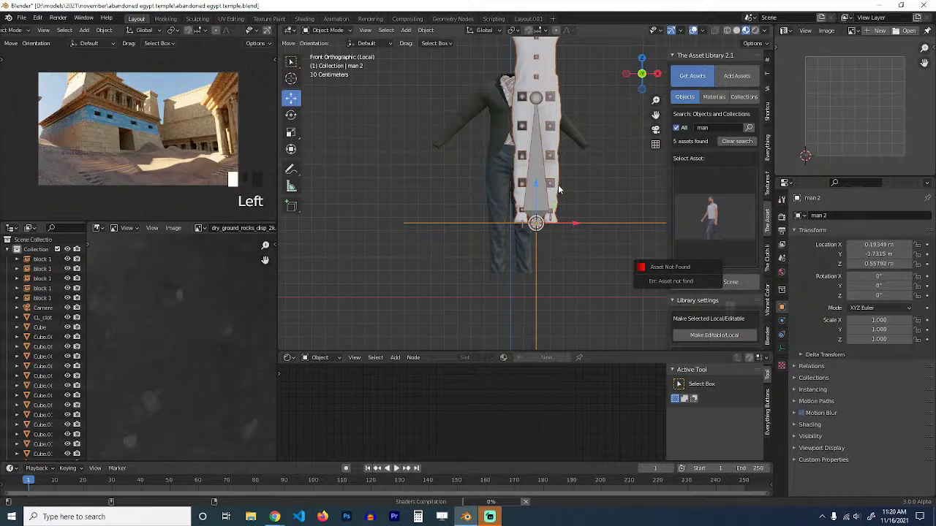
pyautogui.click(593, 120)
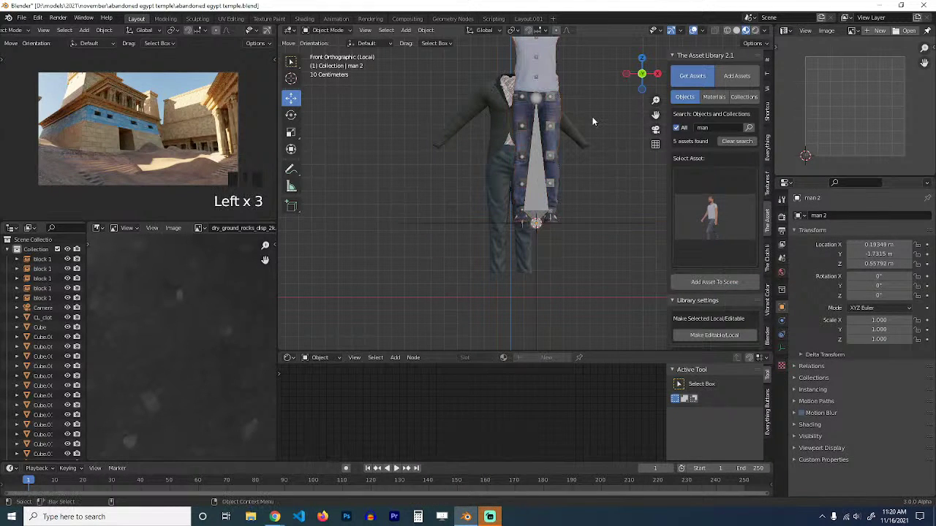
# Save the file and make the linked walking man asset local and editable.
pyautogui.click(555, 104)
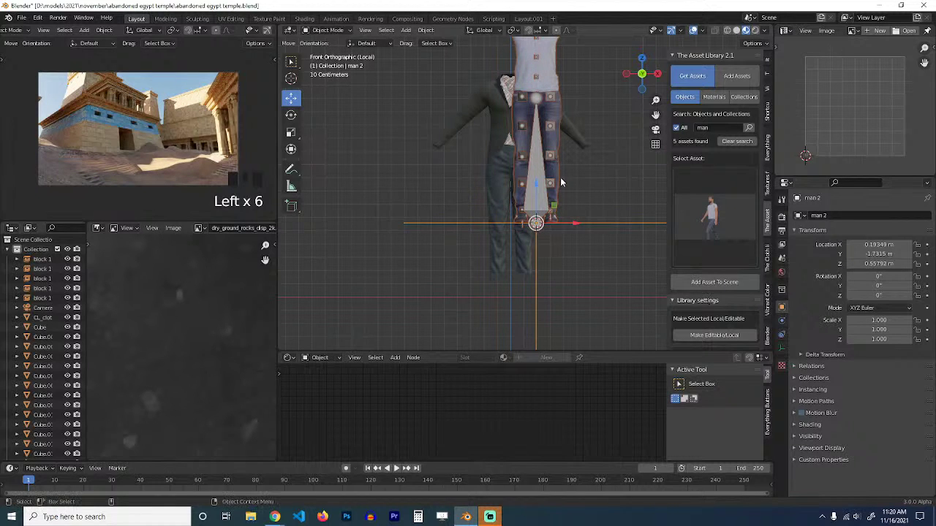
pyautogui.keyDown('shift'); pyautogui.moveTo(561, 183); pyautogui.dragTo(546, 209, button='middle'); pyautogui.keyUp('shift')
pyautogui.hotkey('ctrl', 's')
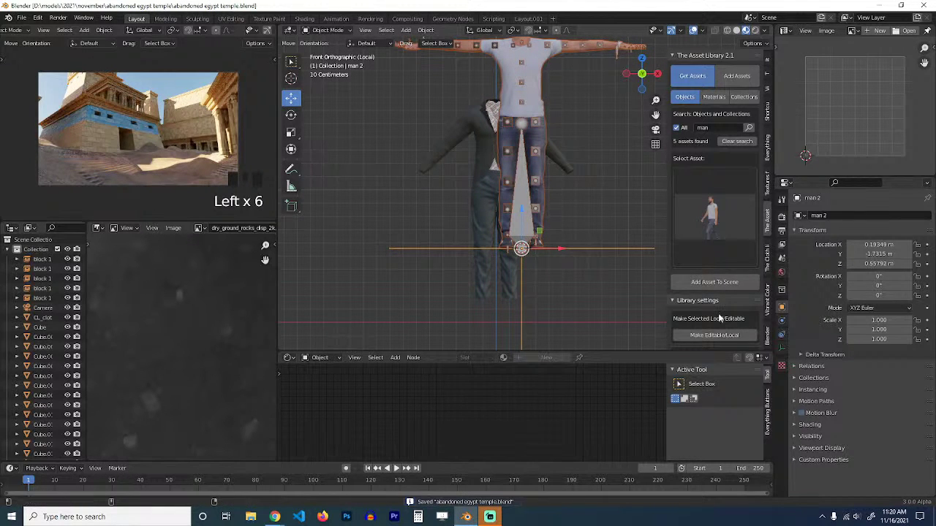
pyautogui.scroll(-4, 718, 313)
pyautogui.click(684, 242)
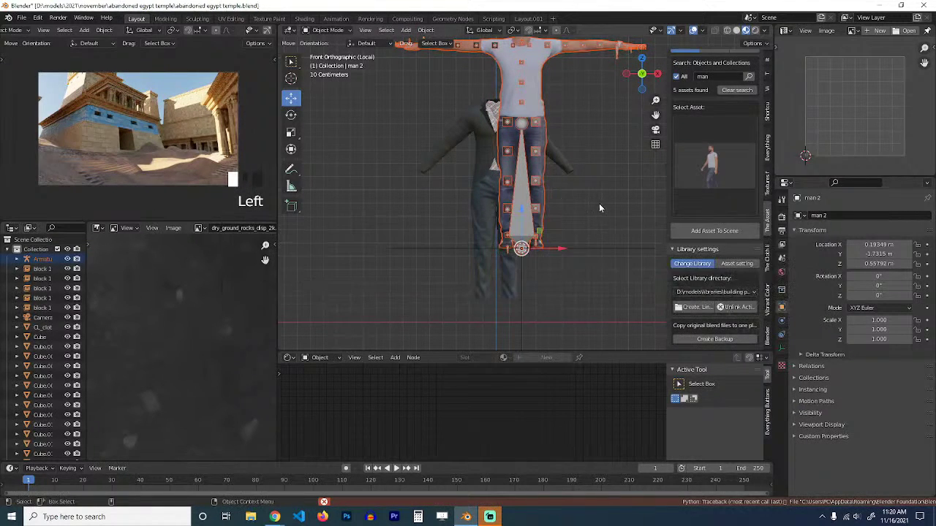
# Select the man's body mesh and armature in turn to check that they are separate objects.
pyautogui.click(552, 119)
pyautogui.doubleClick(552, 119)
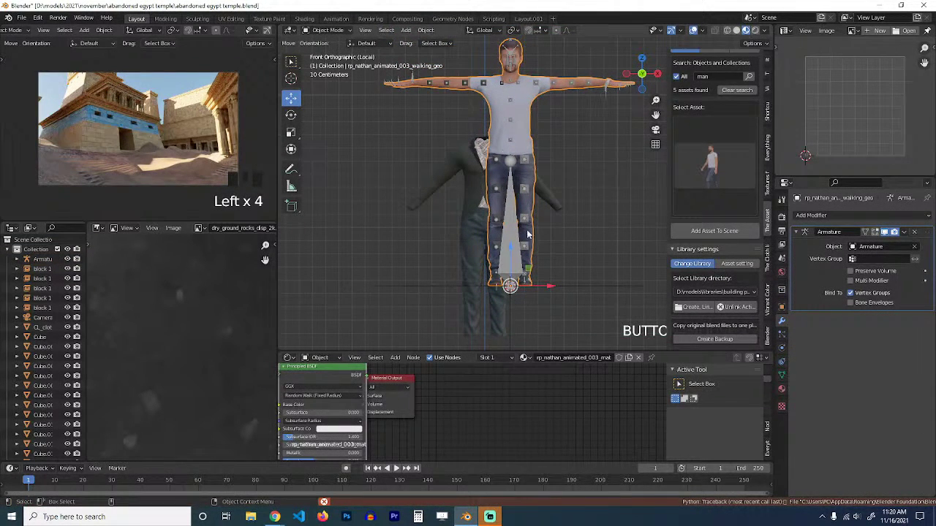
pyautogui.click(531, 166)
pyautogui.click(529, 164)
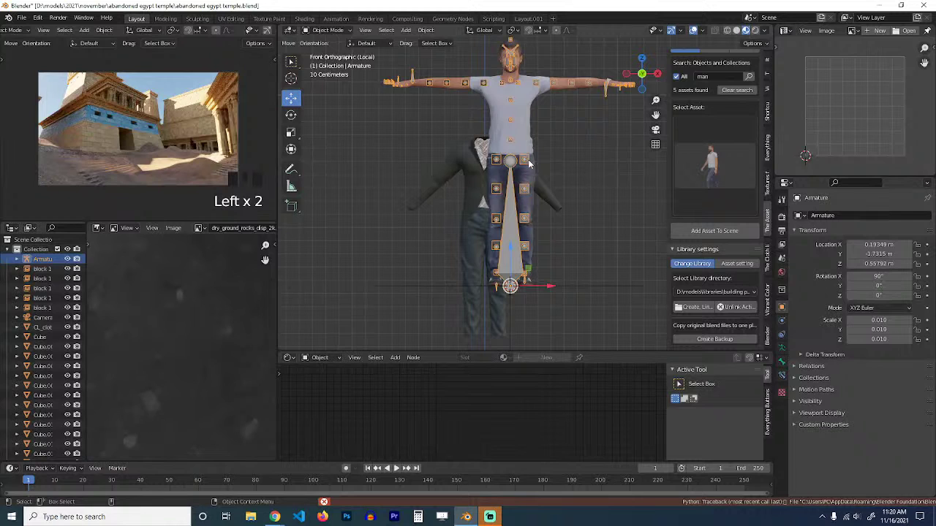
pyautogui.click(481, 264)
pyautogui.click(471, 172)
pyautogui.click(507, 148)
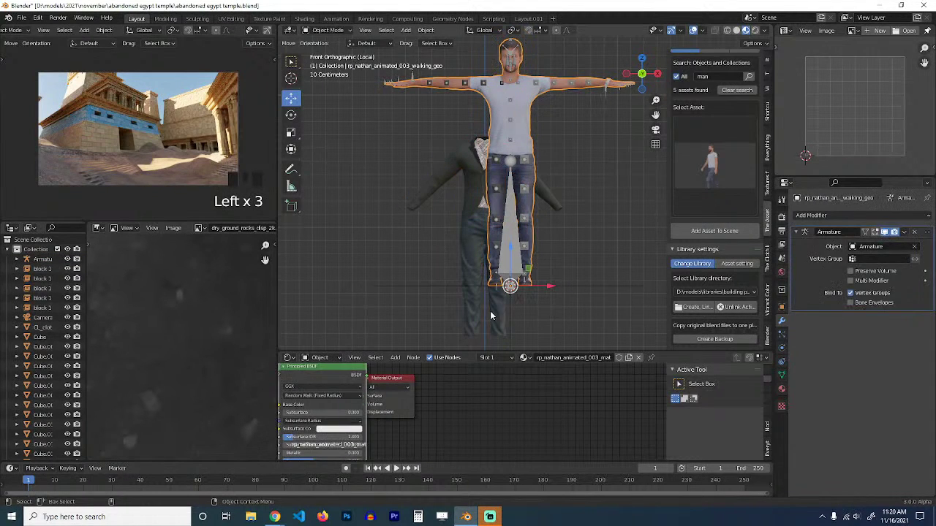
# Snap the 3D cursor to the midpoint between vertices on the trousers' two leg hems, and leave mesh editing.
pyautogui.click(491, 316)
pyautogui.press('Tab')
pyautogui.click(490, 334)
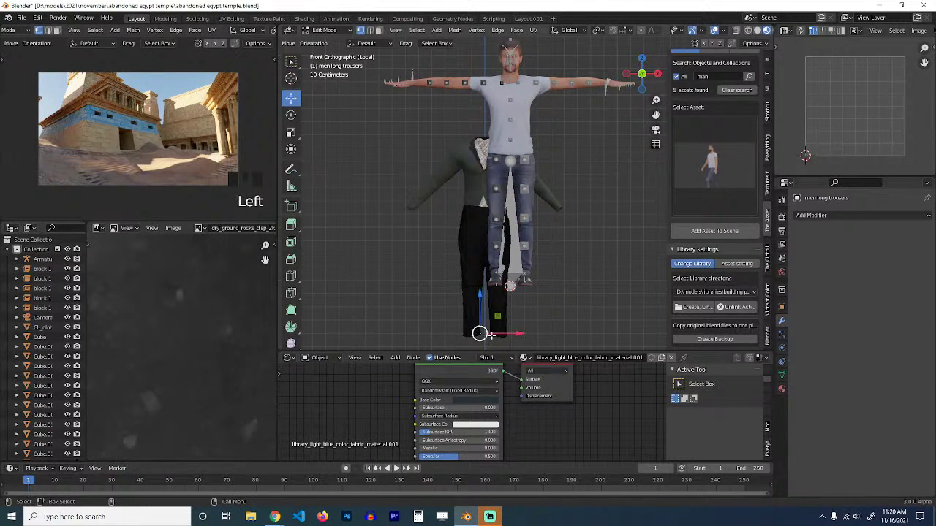
pyautogui.keyDown('shift'); pyautogui.click(496, 335); pyautogui.keyUp('shift')
pyautogui.hotkey('shift', 's')
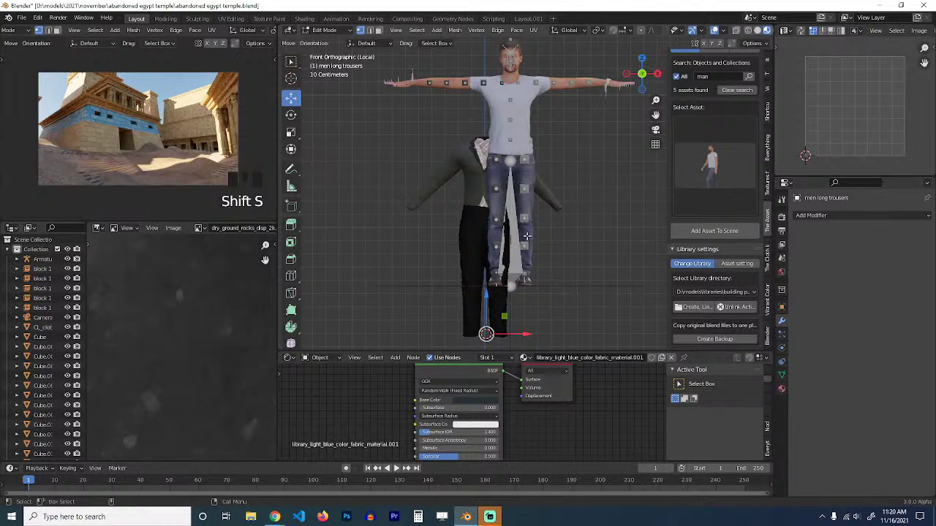
pyautogui.press('Tab')
pyautogui.press('Tab')
# Parent the man's body mesh to its armature with the Object option.
pyautogui.click(531, 179)
pyautogui.click(525, 160)
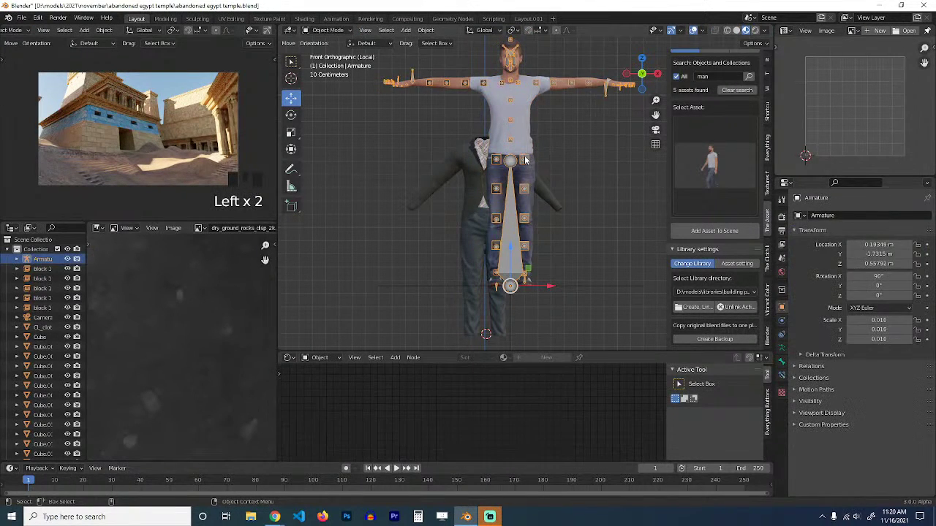
pyautogui.click(525, 159)
pyautogui.keyDown('shift'); pyautogui.click(515, 161); pyautogui.keyUp('shift')
pyautogui.hotkey('ctrl', 'p')
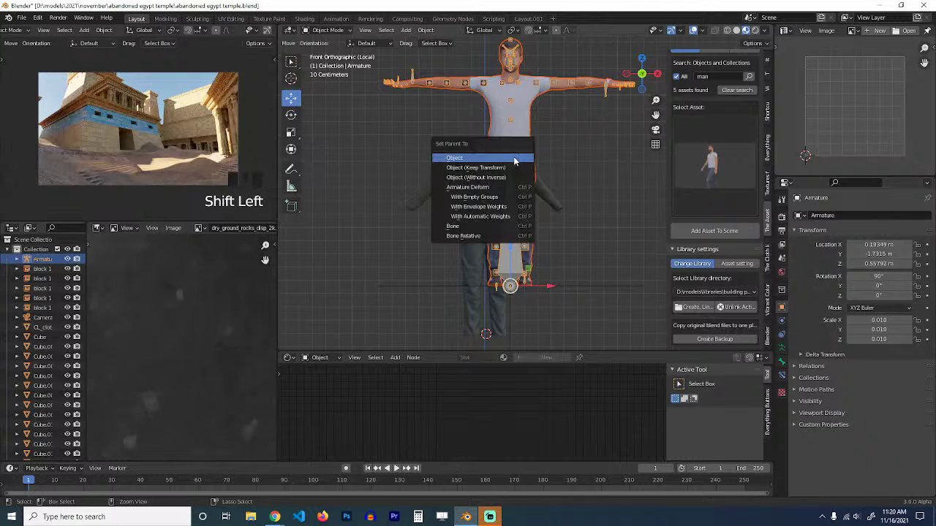
pyautogui.click(515, 158)
# Snap the man's armature to the 3D cursor at the trouser hems.
pyautogui.click(514, 161)
pyautogui.click(515, 160)
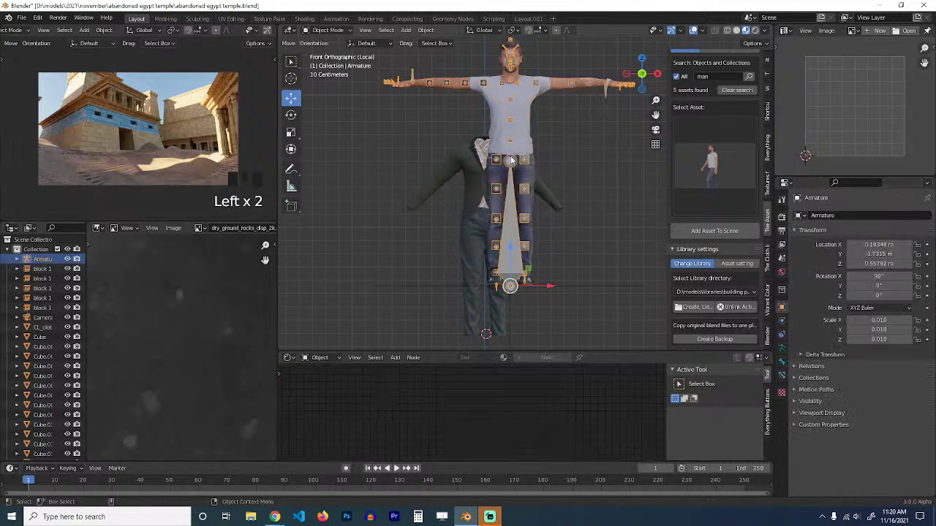
pyautogui.press('s')
pyautogui.rightClick(561, 145)
pyautogui.hotkey('shift', 's')
pyautogui.click(566, 75)
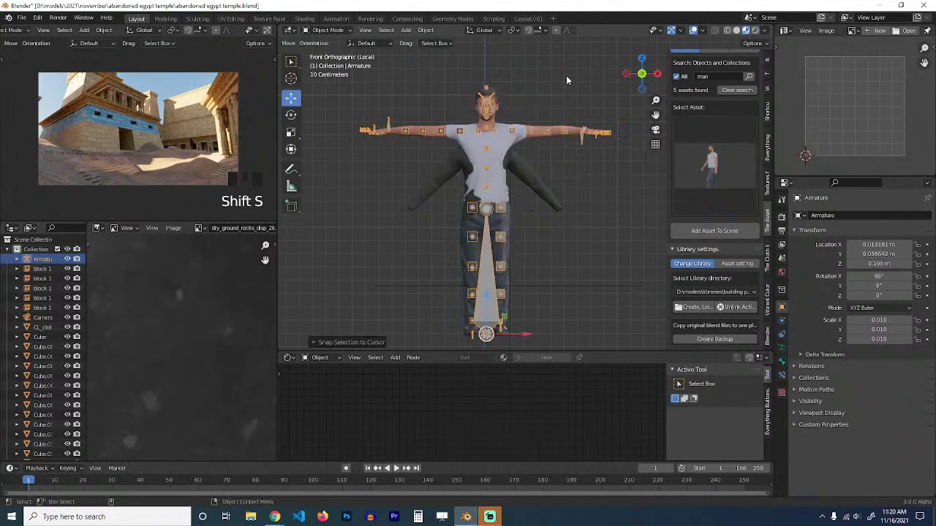
# Scale the man's armature down uniformly by a factor of about 0.9 to match the outfit's size.
pyautogui.press('s')
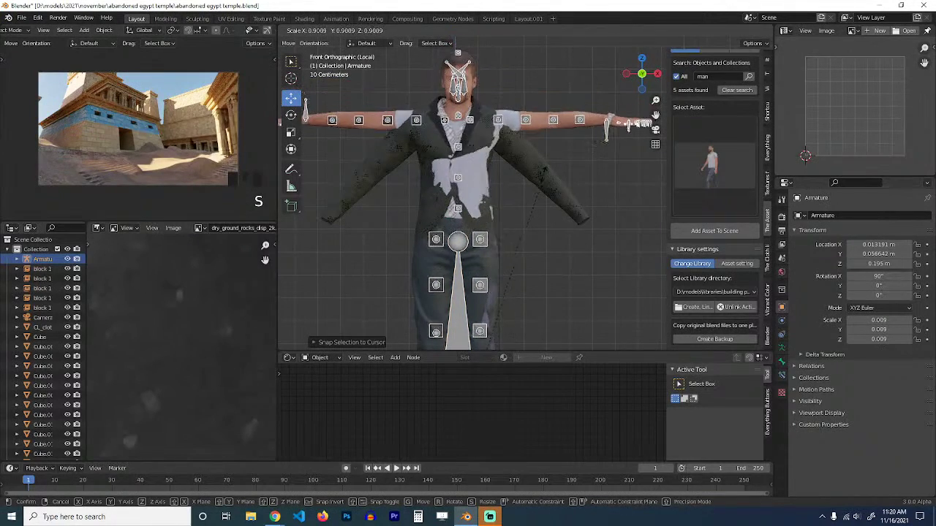
pyautogui.click(549, 173)
pyautogui.scroll(2, 541, 168)
pyautogui.scroll(-2, 533, 135)
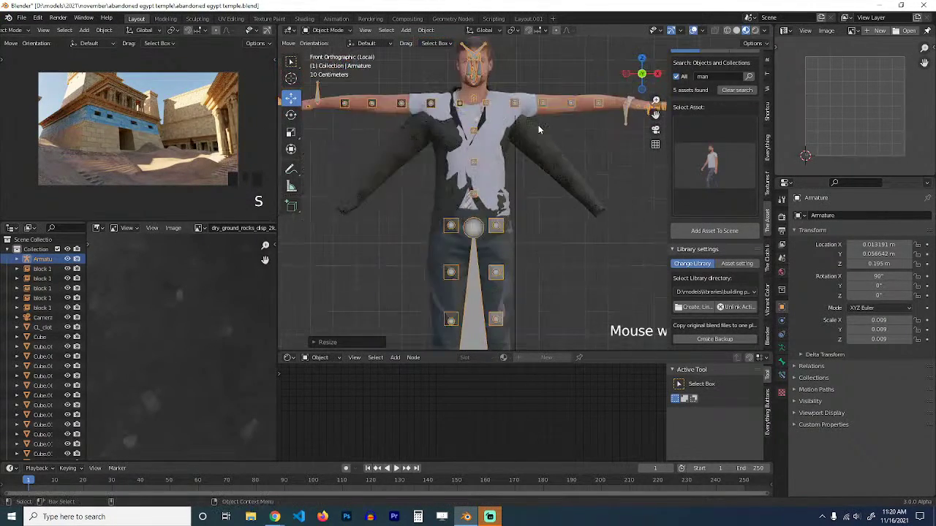
# Move the armature down about 0.06 m and sideways about -0.015 m in X so the body lines up with the outfit.
pyautogui.keyDown('shift'); pyautogui.moveTo(547, 120); pyautogui.dragTo(562, 107, button='middle'); pyautogui.keyUp('shift')
pyautogui.moveTo(558, 149)
pyautogui.keyDown('shift'); pyautogui.mouseDown(button='middle')
pyautogui.moveTo(578, 93)
pyautogui.moveTo(567, 118)
pyautogui.mouseUp(button='middle'); pyautogui.keyUp('shift')
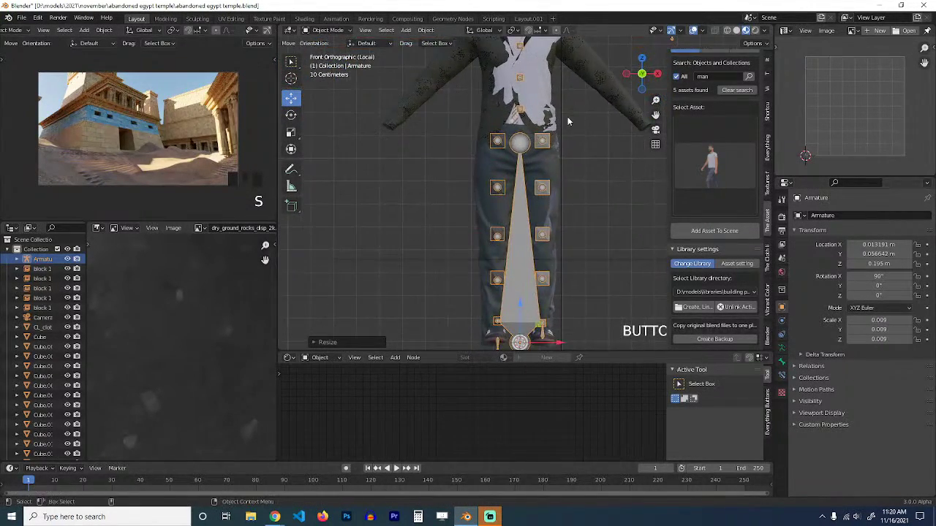
pyautogui.press('g')
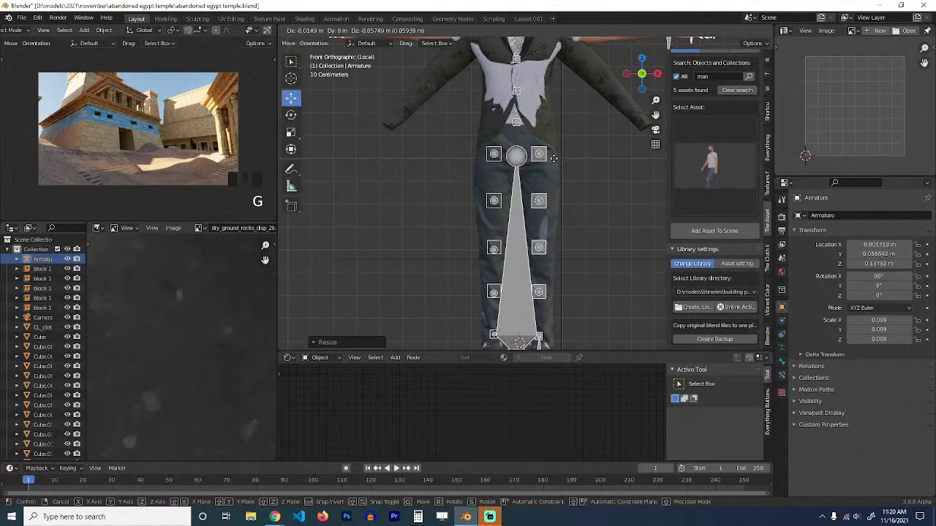
pyautogui.click(554, 158)
pyautogui.scroll(-3, 563, 146)
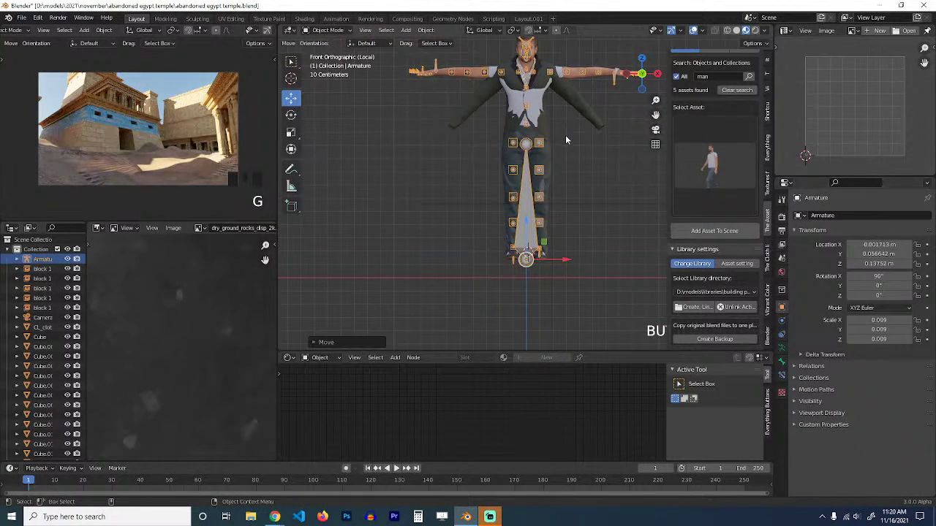
# Fine-tune the armature's uniform scale against the outfit in the right side view, and check the fit from the front.
pyautogui.press('KP_3')
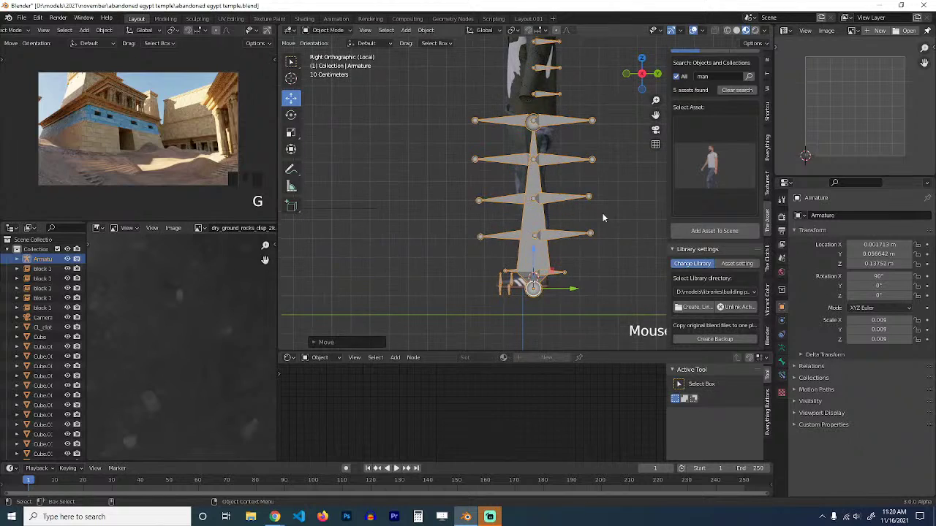
pyautogui.press('s')
pyautogui.click(610, 212)
pyautogui.press('KP_1')
pyautogui.scroll(-3, 610, 210)
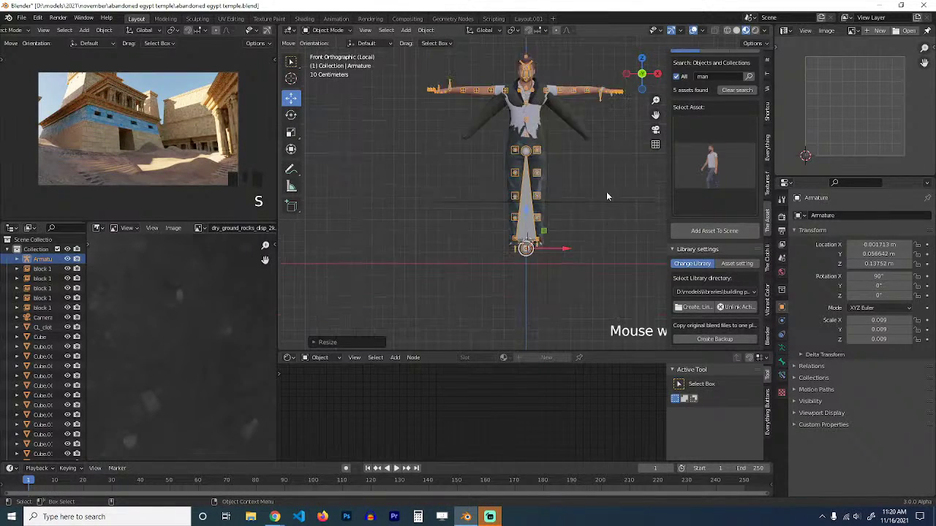
pyautogui.scroll(5, 585, 158)
# Enter Pose Mode and rotate the man's left upper arm bone down about 48° to follow the jacket sleeve.
pyautogui.hotkey('ctrl', 'Tab')
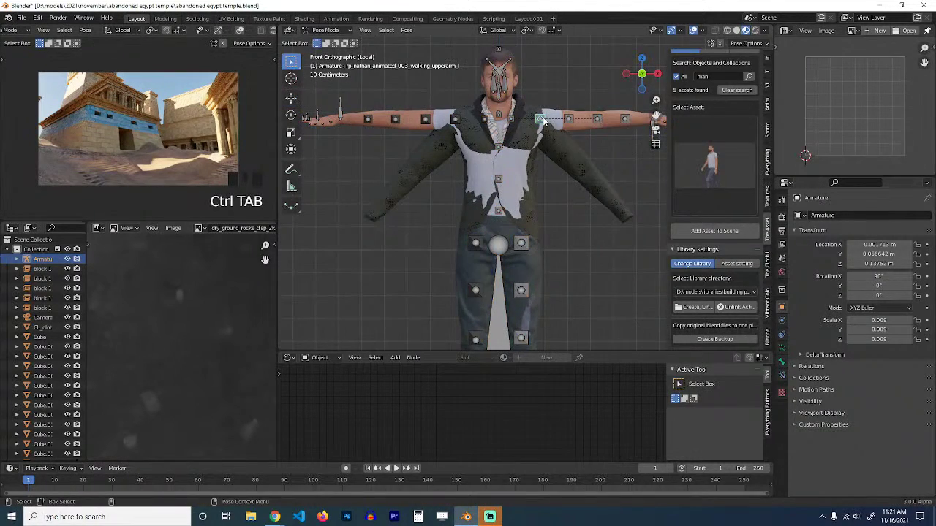
pyautogui.click(550, 118)
pyautogui.press('r')
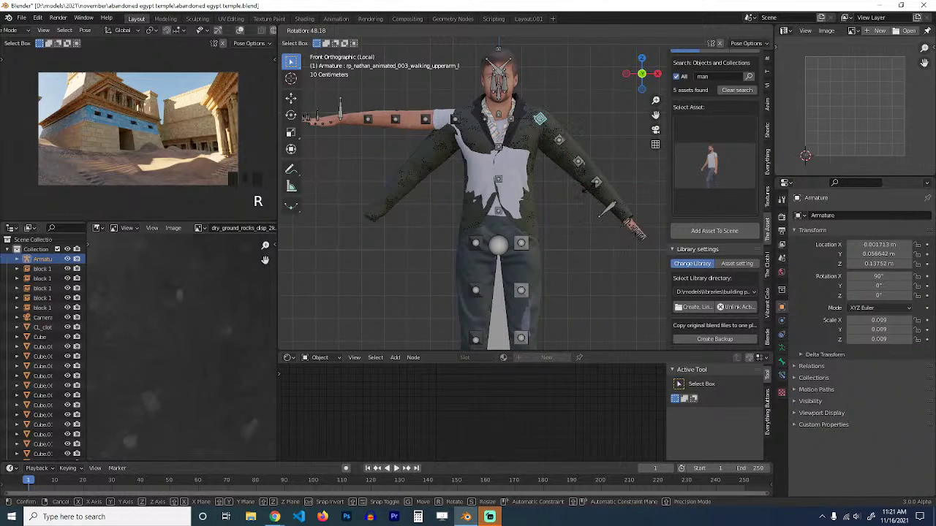
pyautogui.click(592, 190)
# Rotate the right upper arm bone down along the jacket's right sleeve, and view both arms from above.
pyautogui.click(455, 121)
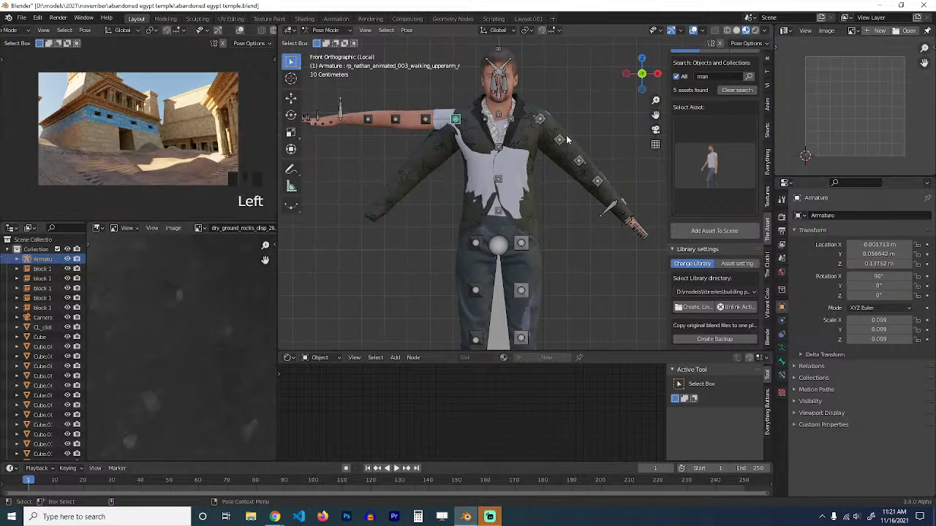
pyautogui.press('r')
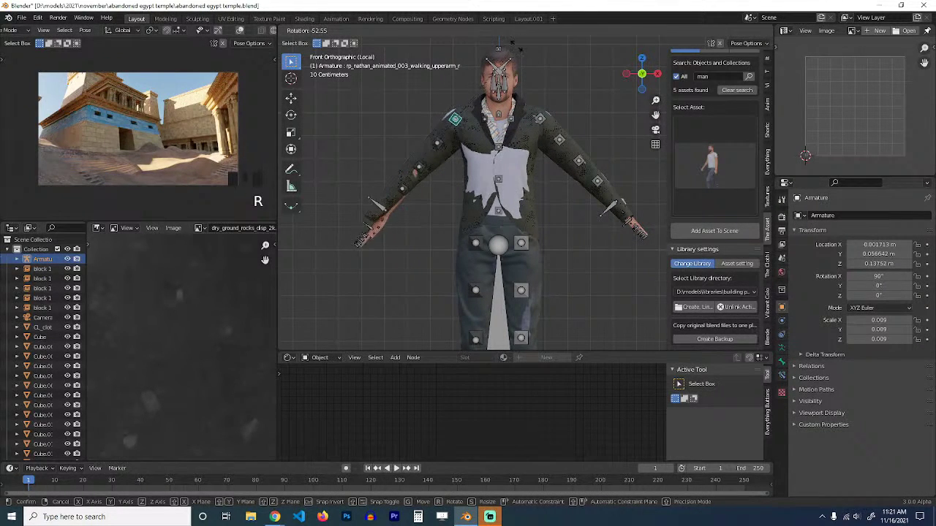
pyautogui.click(517, 59)
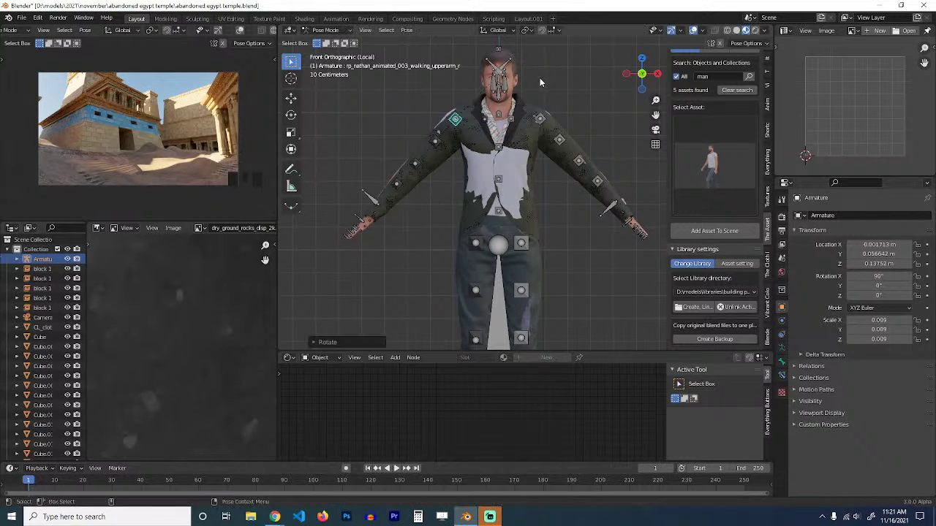
pyautogui.moveTo(539, 82); pyautogui.dragTo(522, 177, button='middle')
pyautogui.press('KP_7')
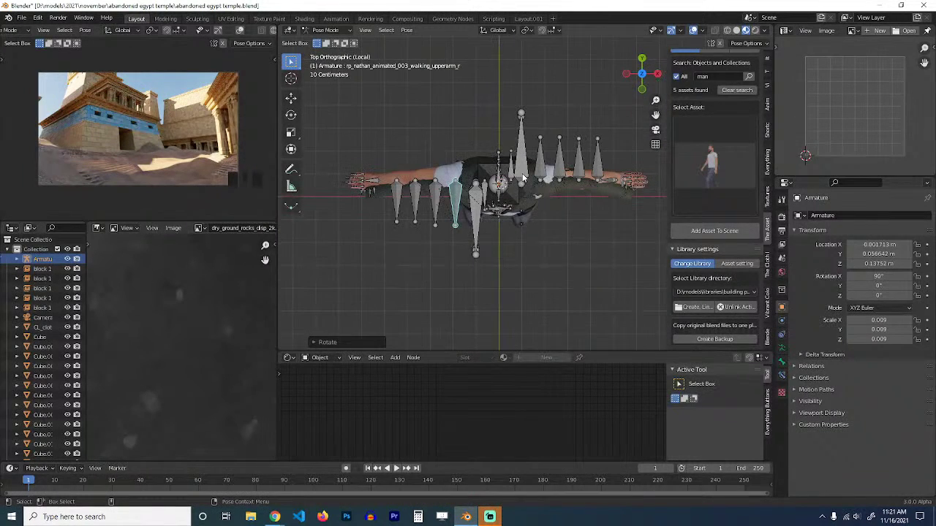
# Rotate the right and left upper-arm bones in top view to align the arms with the jacket sleeves.
pyautogui.press('r')
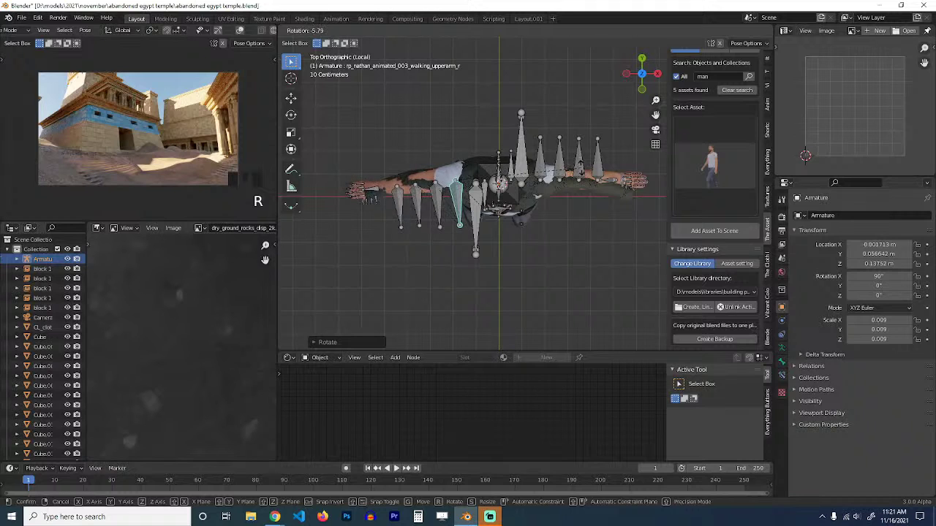
pyautogui.click(582, 171)
pyautogui.click(544, 171)
pyautogui.press('r')
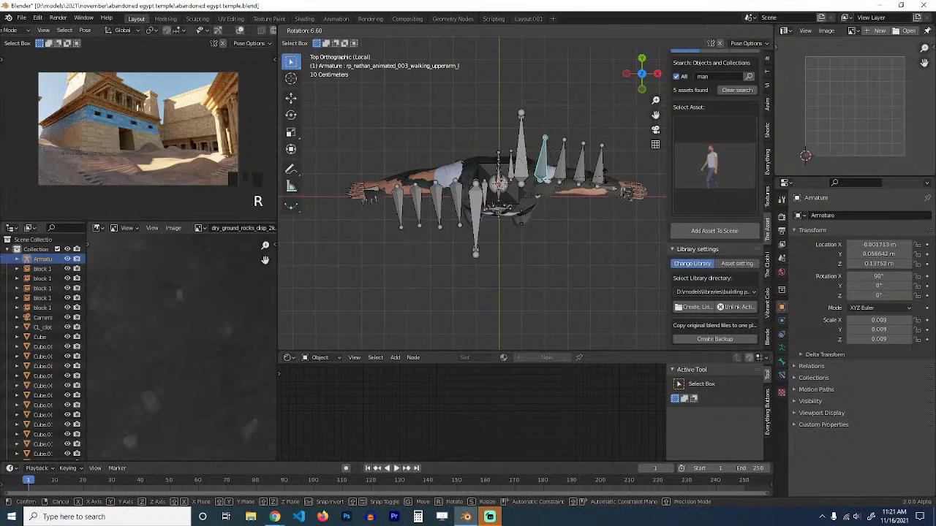
pyautogui.click(606, 180)
pyautogui.press('r')
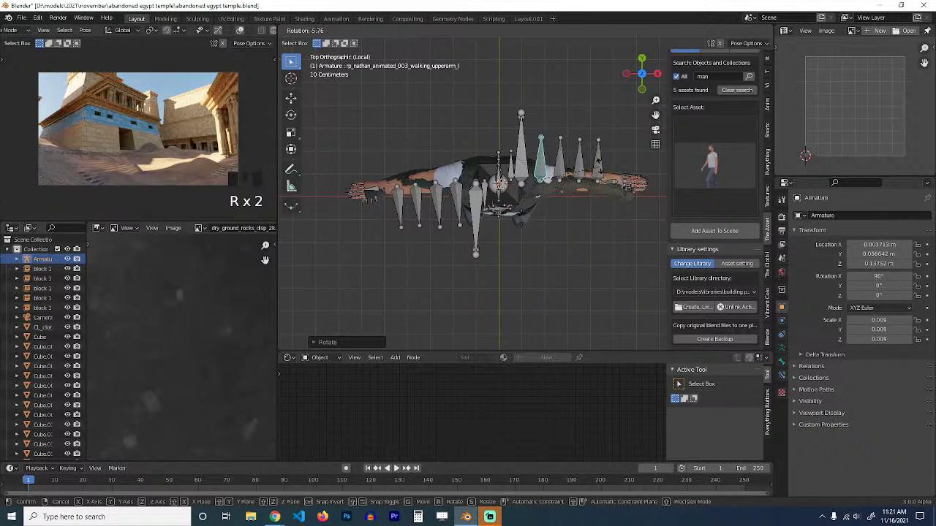
pyautogui.click(589, 174)
# Rotate the left lower-arm bone to bend the forearm in top view, and return the armature to Object Mode.
pyautogui.click(590, 174)
pyautogui.press('r')
pyautogui.click(562, 194)
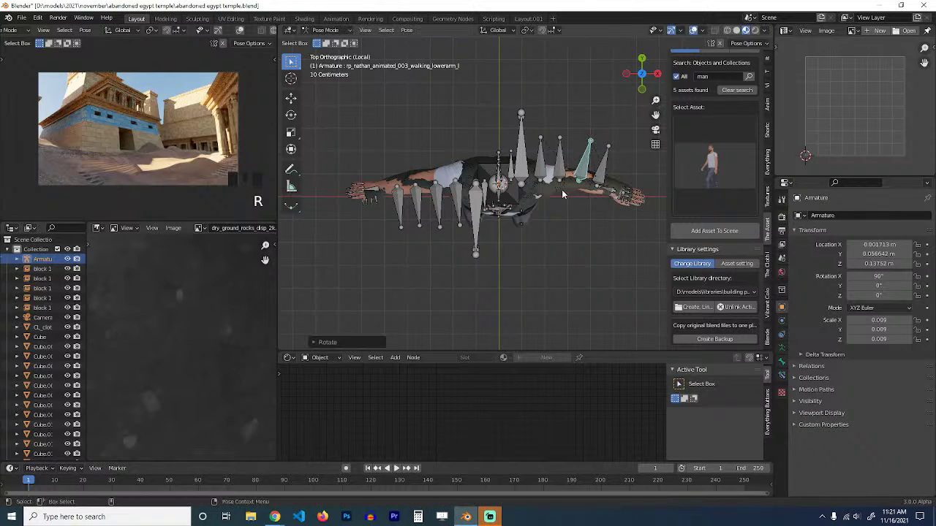
pyautogui.moveTo(424, 202); pyautogui.dragTo(585, 154, button='middle')
pyautogui.hotkey('ctrl', 'Tab')
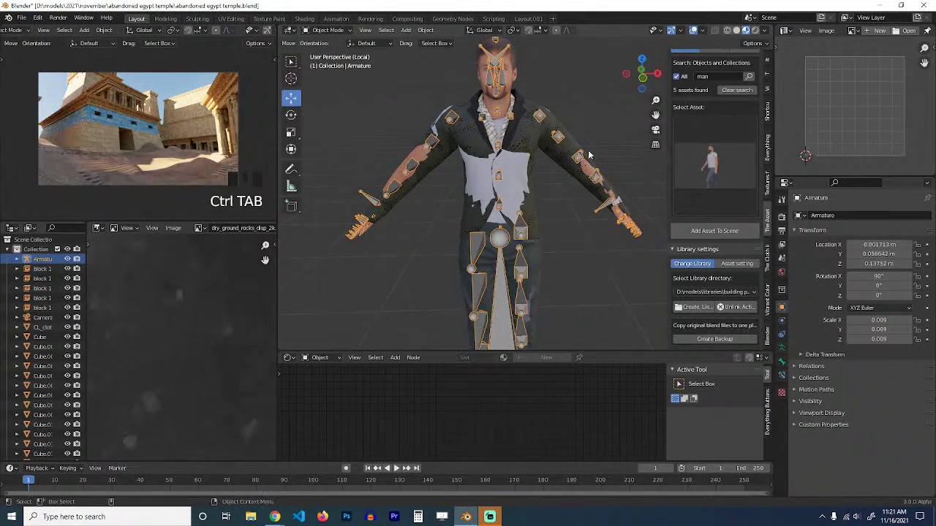
# Check the posed character with the viewport overlays hidden, and save the file.
pyautogui.click(693, 30)
pyautogui.scroll(-3, 574, 121)
pyautogui.moveTo(574, 121); pyautogui.dragTo(450, 143, button='middle')
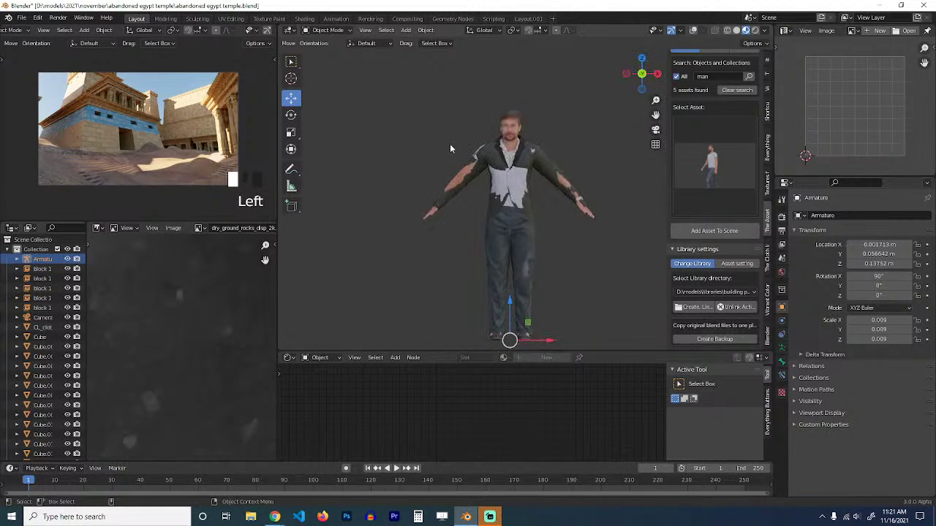
pyautogui.scroll(3, 449, 143)
pyautogui.scroll(2, 450, 144)
pyautogui.scroll(-4, 452, 147)
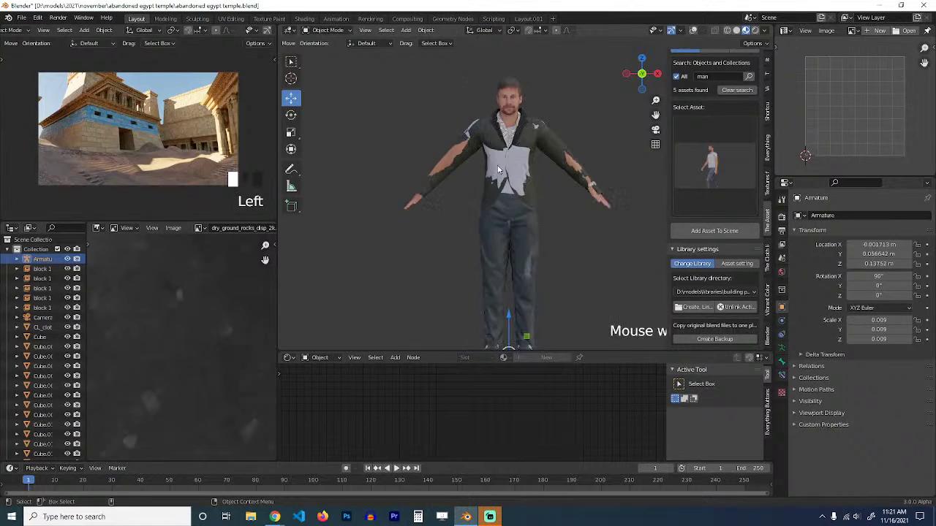
pyautogui.hotkey('ctrl', 's')
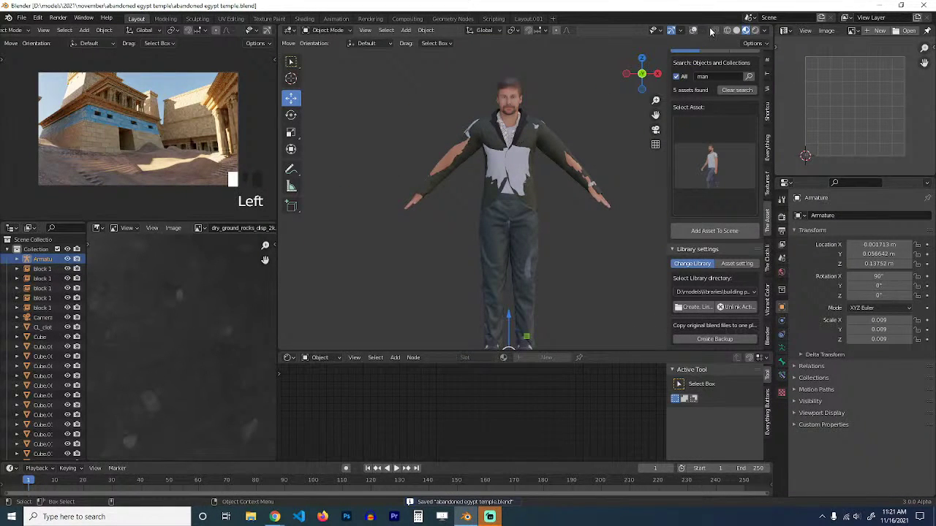
pyautogui.click(702, 32)
pyautogui.click(694, 33)
pyautogui.click(695, 33)
# Try to parent the suit jacket to the armature with automatic weights, and undo the parenting.
pyautogui.scroll(2, 499, 130)
pyautogui.click(526, 118)
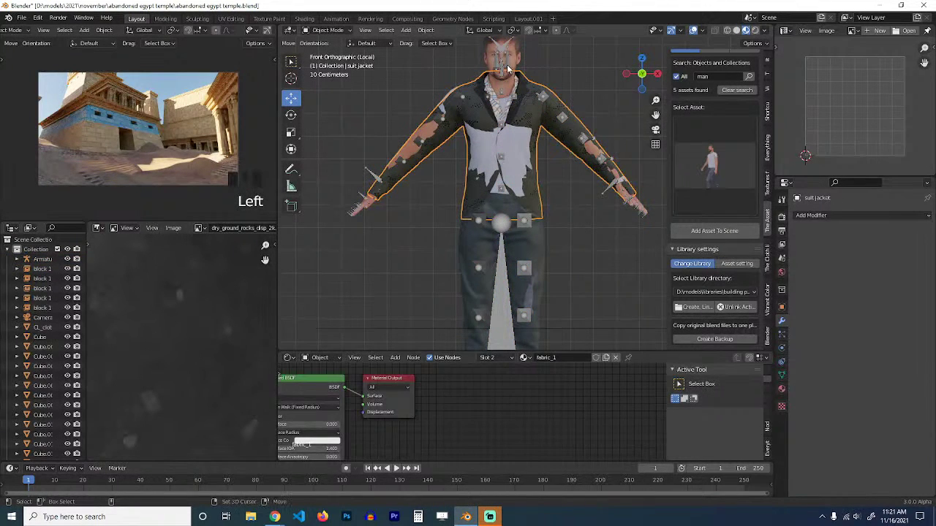
pyautogui.keyDown('shift'); pyautogui.click(508, 69); pyautogui.keyUp('shift')
pyautogui.hotkey('ctrl', 'p')
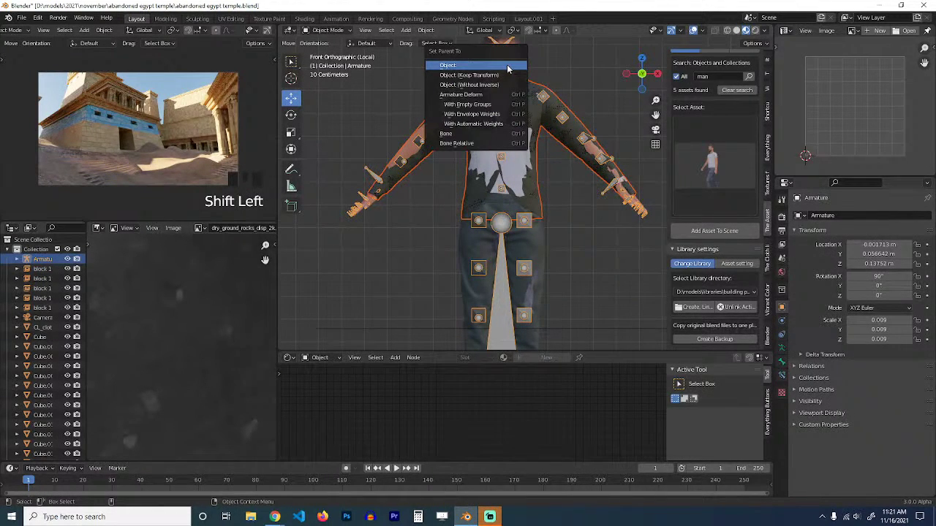
pyautogui.click(488, 124)
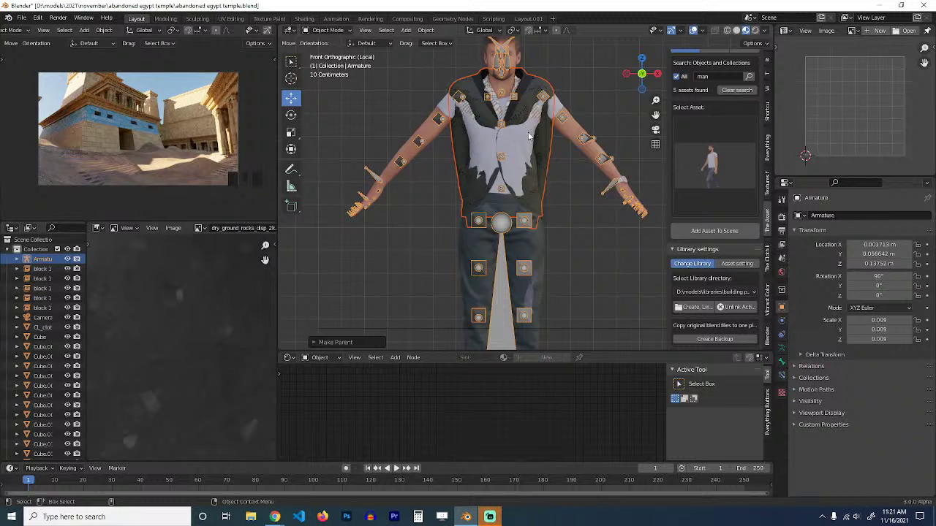
pyautogui.hotkey('ctrl', 'z')
# Apply the current pose of all the armature's bones as the rest pose and return to Object Mode.
pyautogui.click(558, 118)
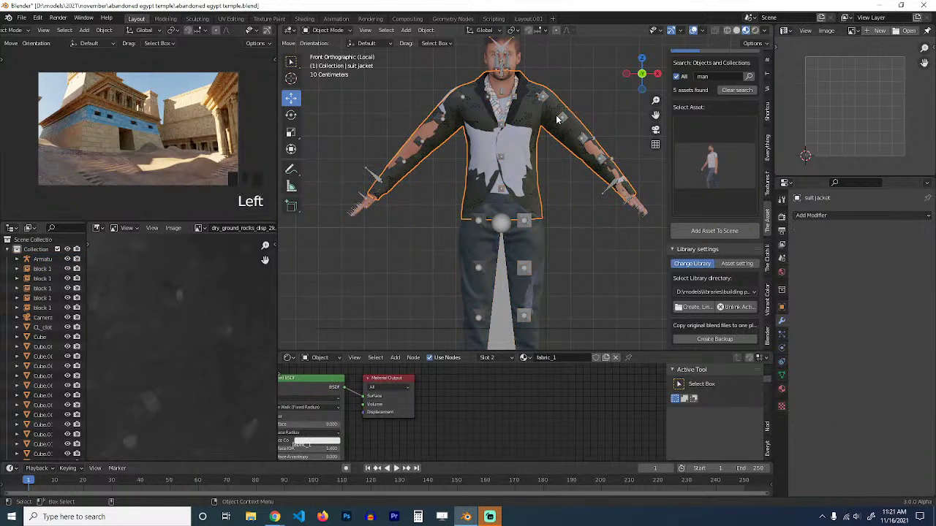
pyautogui.hotkey('ctrl', 'Tab')
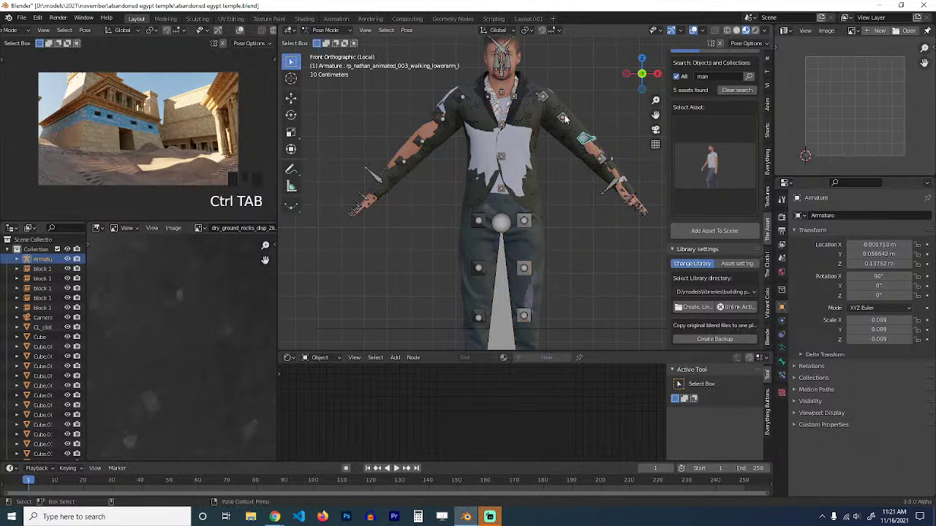
pyautogui.press('a')
pyautogui.hotkey('ctrl', 'a')
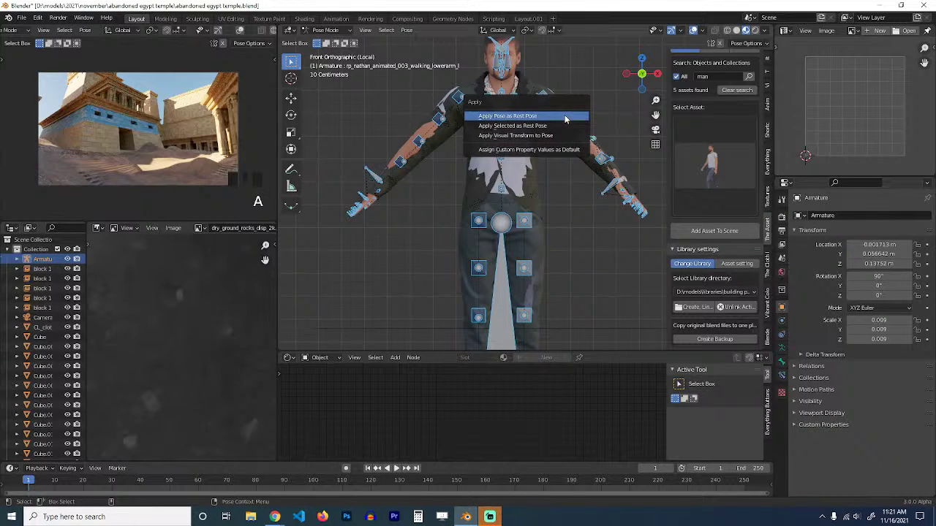
pyautogui.click(565, 117)
pyautogui.hotkey('ctrl', 'Tab')
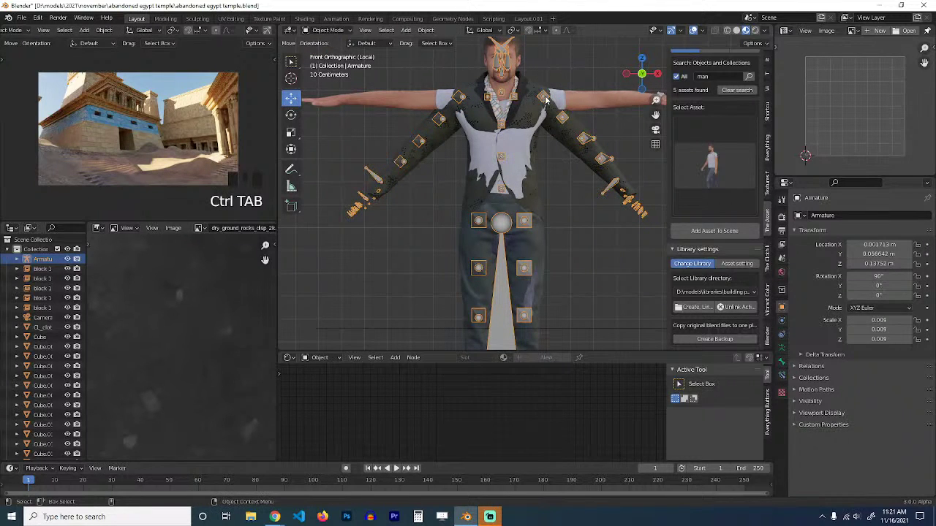
# Examine how the body mesh's arms line up with the armature and the jacket sleeves.
pyautogui.click(547, 102)
pyautogui.click(556, 103)
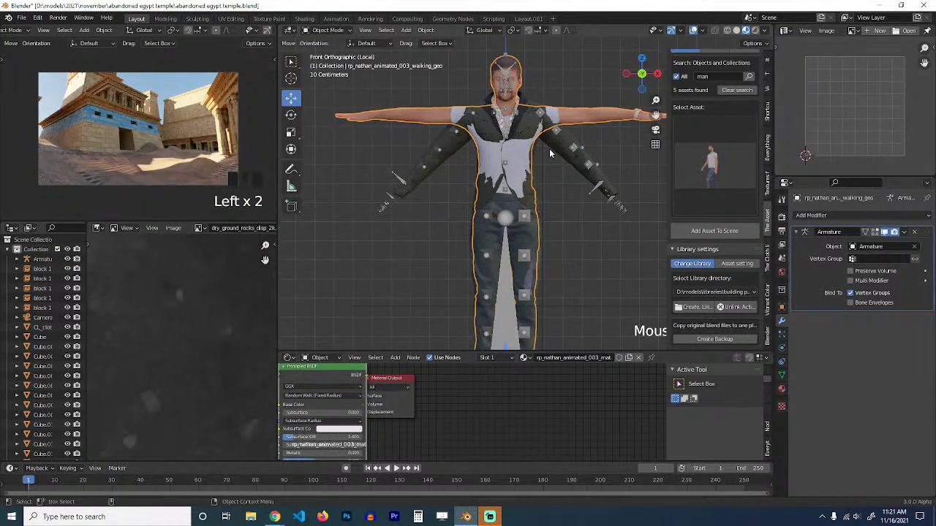
pyautogui.scroll(-3, 550, 168)
pyautogui.moveTo(523, 179); pyautogui.dragTo(544, 176, button='middle')
pyautogui.scroll(1, 543, 177)
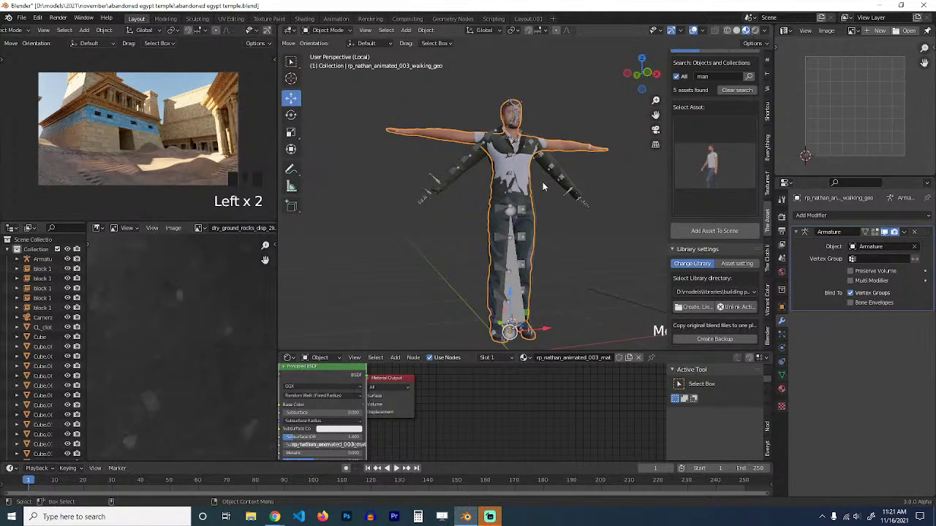
pyautogui.click(542, 183)
pyautogui.press('KP_1')
pyautogui.scroll(4, 545, 183)
pyautogui.click(552, 106)
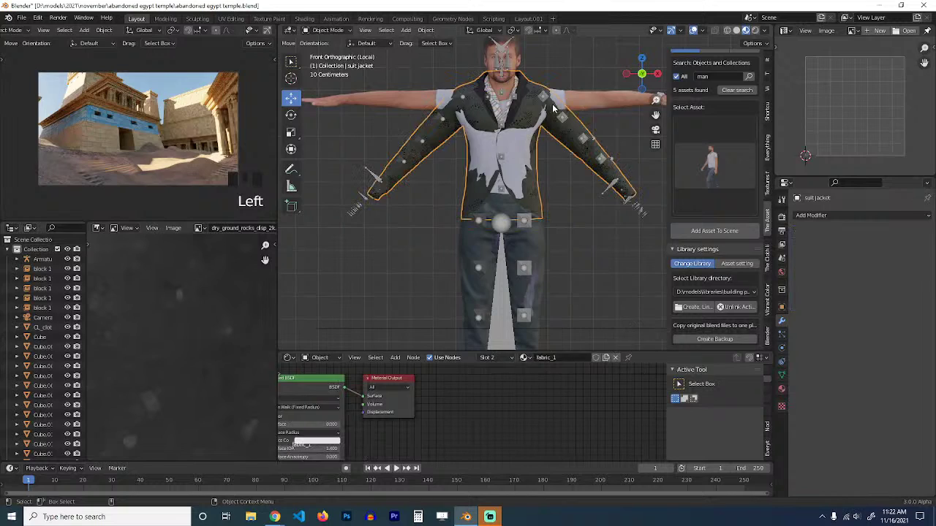
pyautogui.click(552, 105)
# Undo the rest-pose application and the left lower-arm bone rotation.
pyautogui.hotkey('ctrl', 'z')
pyautogui.hotkey('ctrl', 'z')
pyautogui.hotkey('ctrl', 'z')
pyautogui.hotkey('ctrl', 'z')
pyautogui.hotkey('ctrl', 'z')
pyautogui.hotkey('ctrl', 'z')
pyautogui.hotkey('ctrl', 'z')
pyautogui.hotkey('ctrl', 'z')
pyautogui.hotkey('ctrl', 'z')
pyautogui.hotkey('ctrl', 'z')
pyautogui.hotkey('ctrl', 'z')
pyautogui.hotkey('ctrl', 'z')
pyautogui.hotkey('ctrl', 'z')
pyautogui.hotkey('ctrl', 'z')
pyautogui.hotkey('ctrl', 'z')
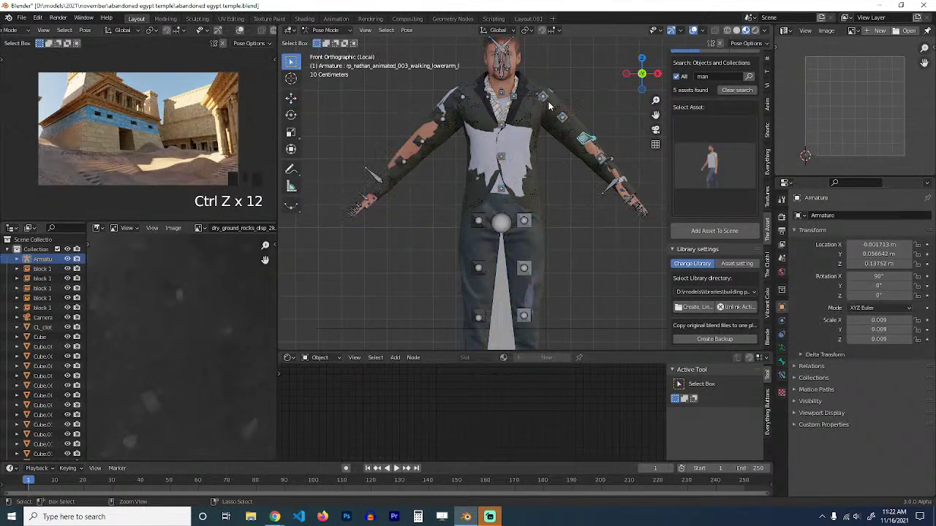
pyautogui.hotkey('ctrl', 'z')
pyautogui.hotkey('ctrl', 'z')
pyautogui.hotkey('ctrl', 'z')
pyautogui.hotkey('ctrl', 'z')
pyautogui.hotkey('ctrl', 'z')
pyautogui.hotkey('ctrl', 'z')
pyautogui.hotkey('ctrl', 'z')
pyautogui.hotkey('ctrl', 'z')
pyautogui.hotkey('ctrl', 'z')
pyautogui.hotkey('ctrl', 'z')
pyautogui.hotkey('ctrl', 'z')
pyautogui.hotkey('ctrl', 'z')
pyautogui.hotkey('ctrl', 'z')
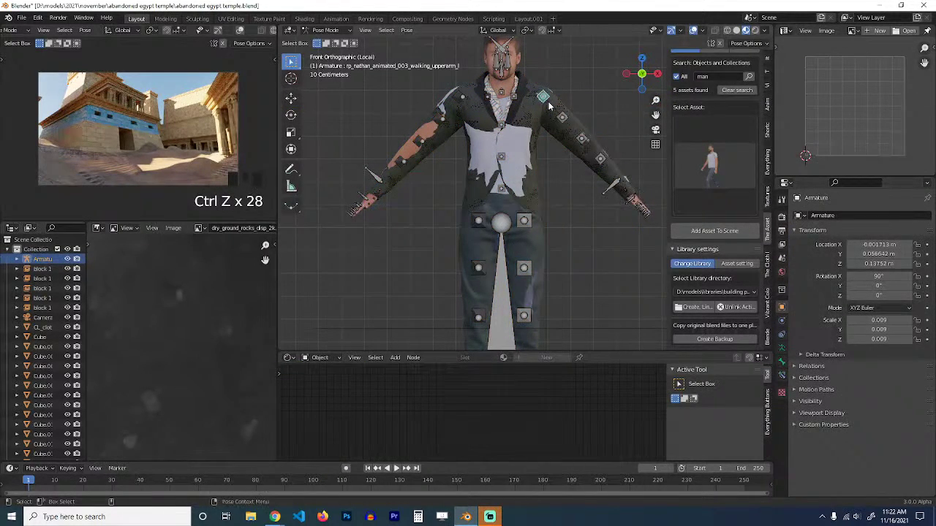
# Clear the rotation of all the armature's pose bones and return to Object Mode.
pyautogui.press('a')
pyautogui.hotkey('alt', 'r')
pyautogui.hotkey('ctrl', 'Tab')
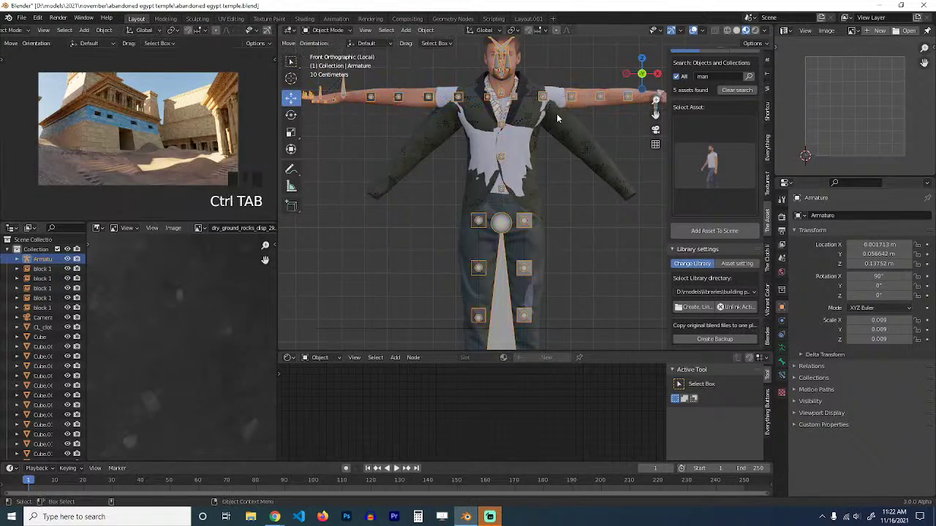
# Open the suit jacket mesh in Edit Mode with nothing selected.
pyautogui.click(565, 136)
pyautogui.press('Tab')
pyautogui.hotkey('alt', 'a')
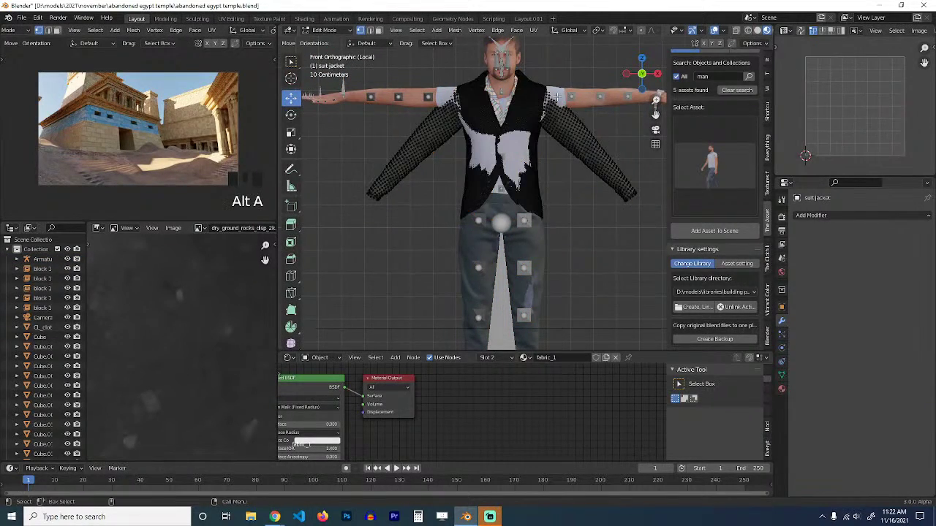
pyautogui.scroll(2, 503, 196)
pyautogui.scroll(-2, 512, 197)
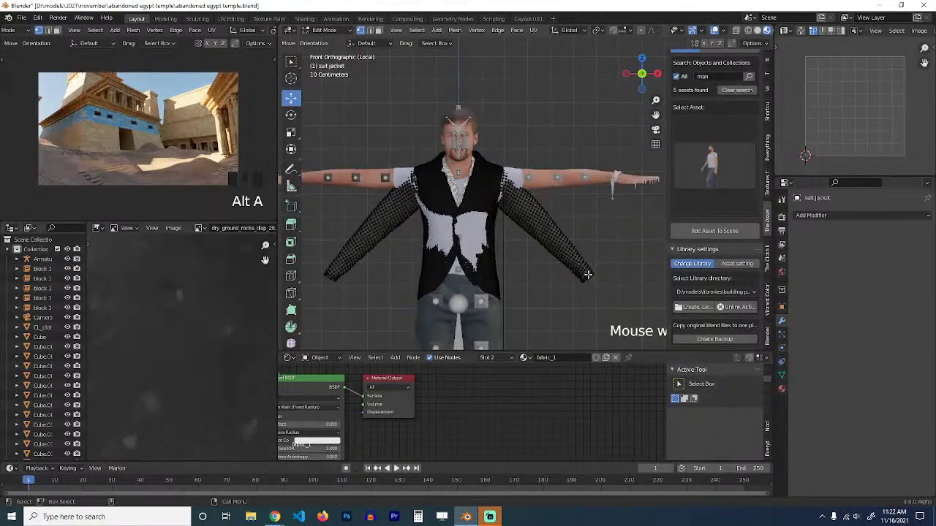
# Try to rotate the jacket's left sleeve upward around the 3D cursor at the shoulder with smooth proportional editing in wireframe view.
pyautogui.press('z')
pyautogui.click(409, 182)
pyautogui.press('c')
pyautogui.scroll(-4, 588, 289)
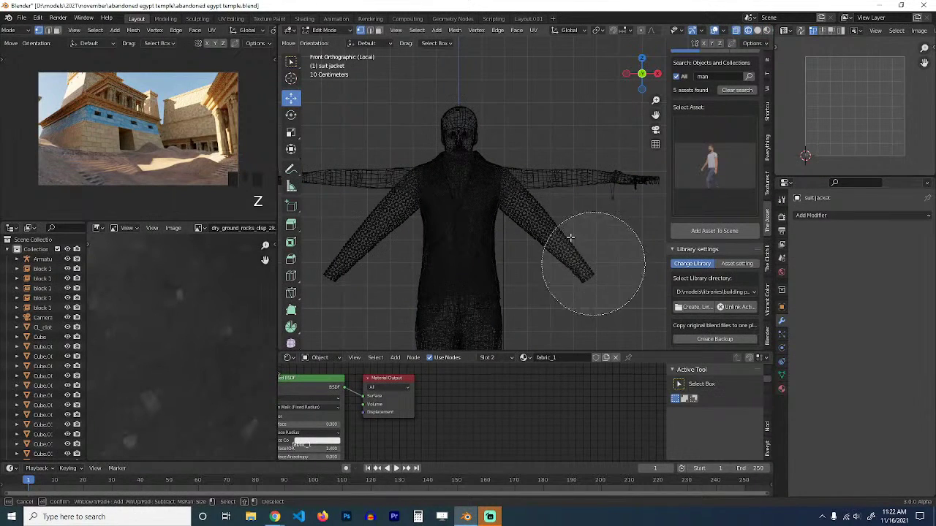
pyautogui.moveTo(570, 237); pyautogui.dragTo(529, 220)
pyautogui.rightClick(534, 199)
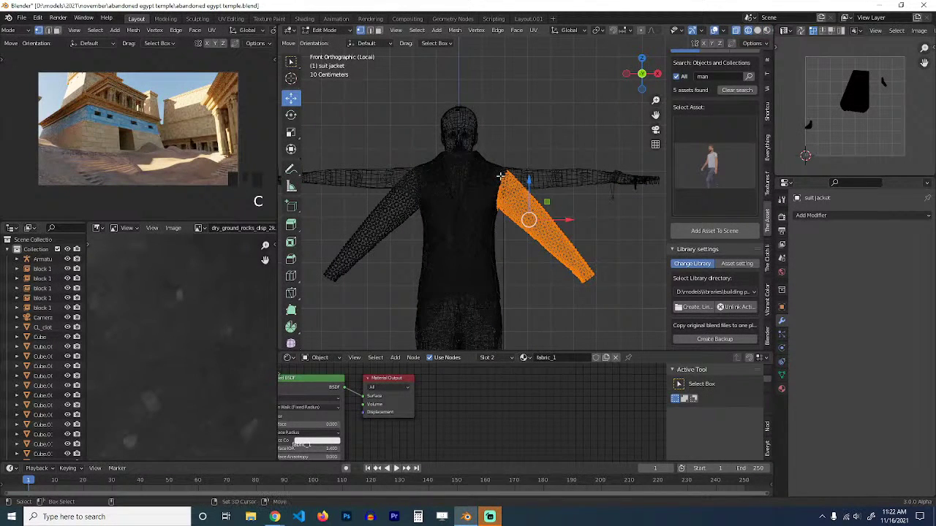
pyautogui.press('.')
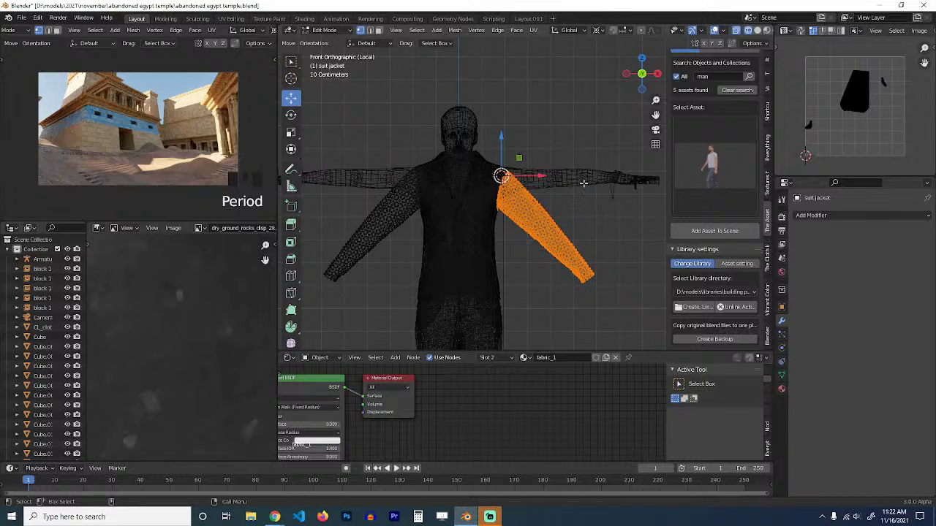
pyautogui.press('r')
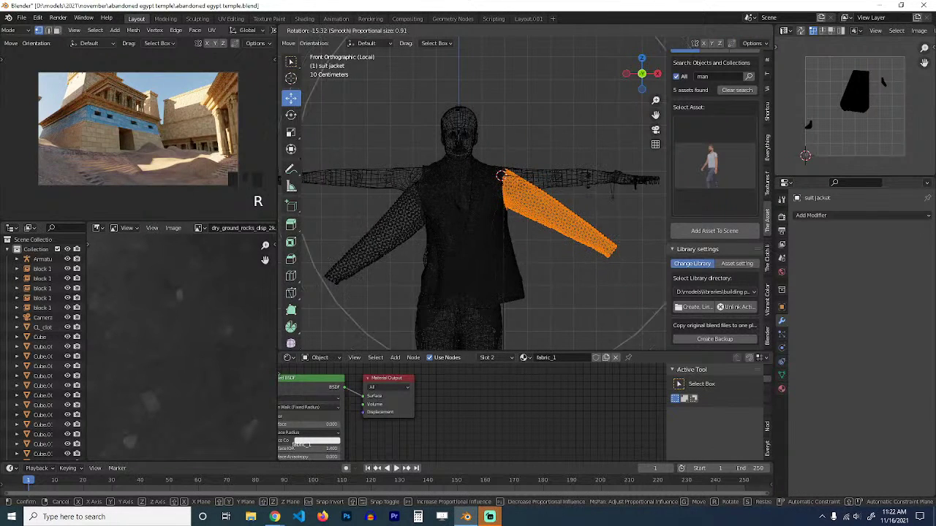
pyautogui.scroll(15, 592, 172)
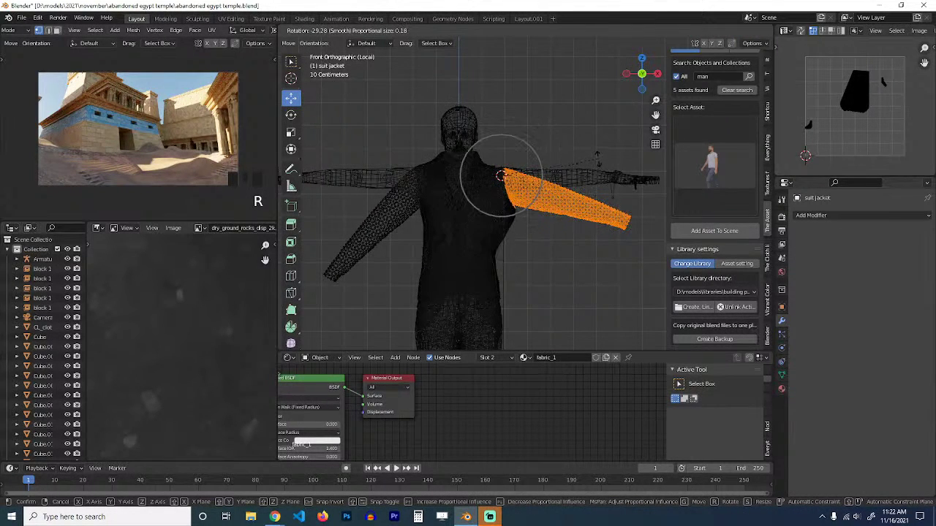
pyautogui.click(581, 208)
pyautogui.scroll(3, 581, 234)
pyautogui.scroll(-4, 512, 231)
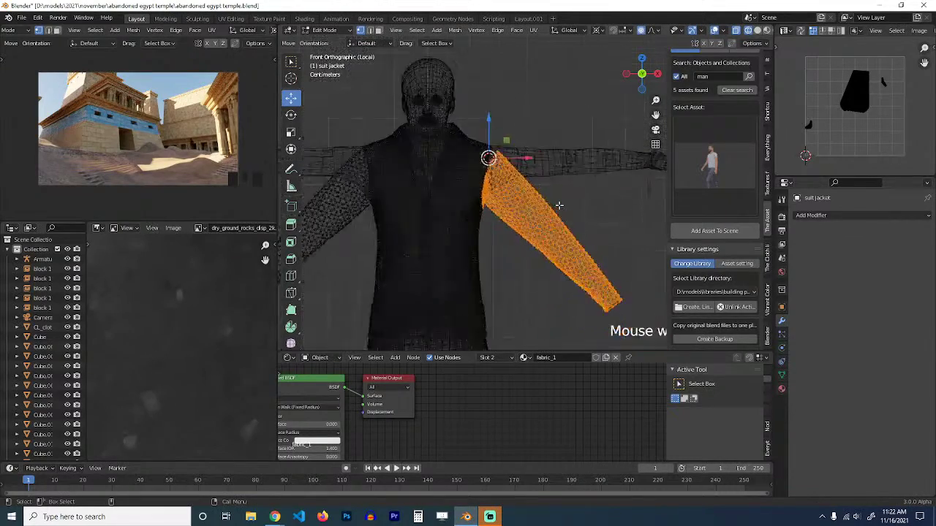
# Return the suit jacket to Object Mode, switch the viewport to solid shading, and deselect everything.
pyautogui.press('Tab')
pyautogui.press('z')
pyautogui.scroll(-4, 559, 223)
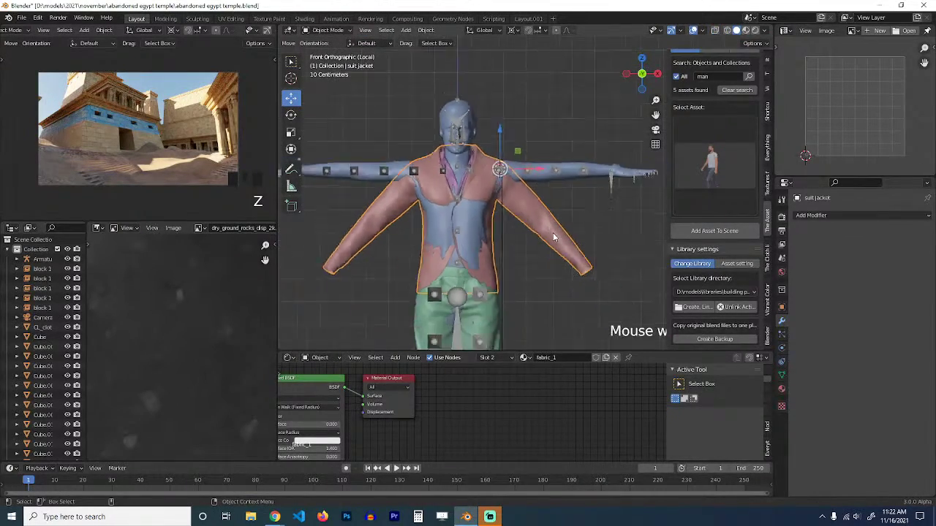
pyautogui.moveTo(567, 208); pyautogui.dragTo(544, 185, button='middle')
pyautogui.hotkey('alt', 'a')
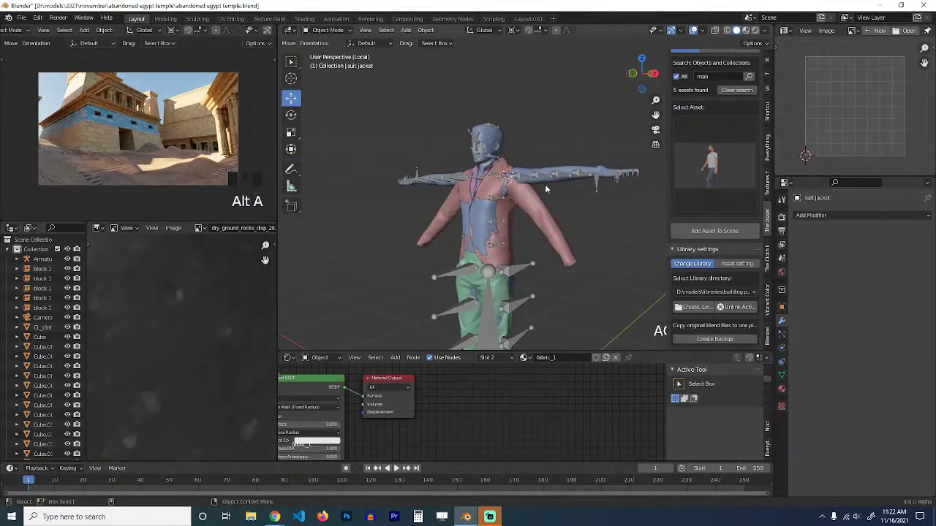
# Hide the suit jacket, the men's long trousers and the sleeveless shirt so only the body and armature remain.
pyautogui.click(533, 227)
pyautogui.click(533, 231)
pyautogui.scroll(-4, 545, 271)
pyautogui.scroll(3, 585, 192)
pyautogui.keyDown('shift'); pyautogui.moveTo(544, 271); pyautogui.dragTo(538, 177, button='middle'); pyautogui.keyUp('shift')
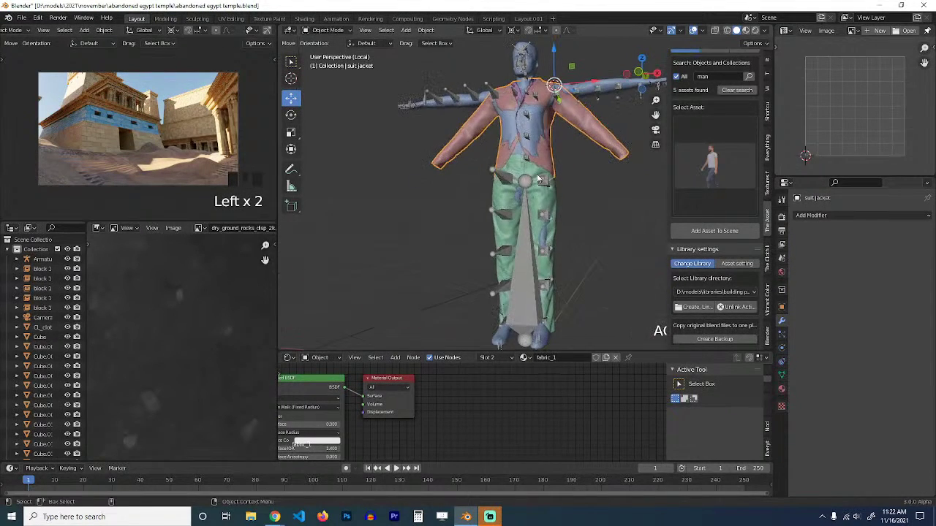
pyautogui.keyDown('shift'); pyautogui.click(522, 171); pyautogui.keyUp('shift')
pyautogui.click(527, 138)
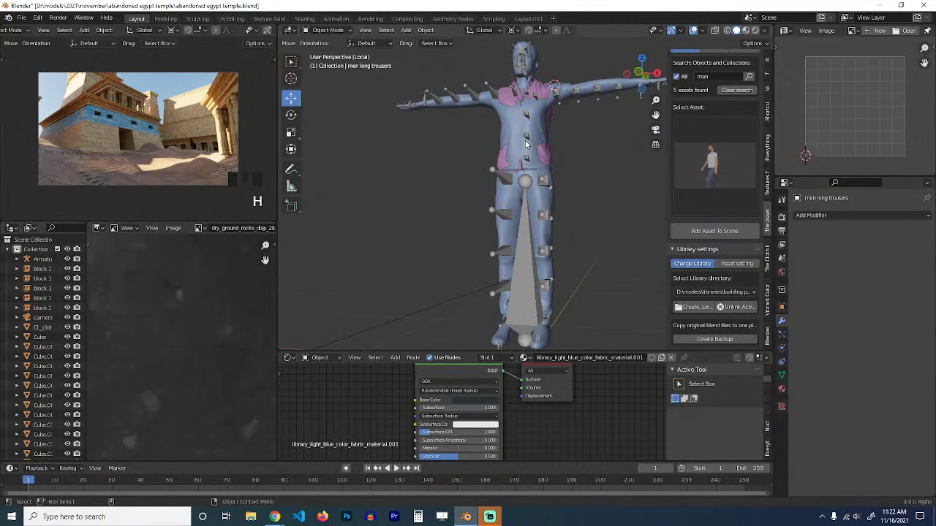
pyautogui.doubleClick(504, 100)
pyautogui.press('h')
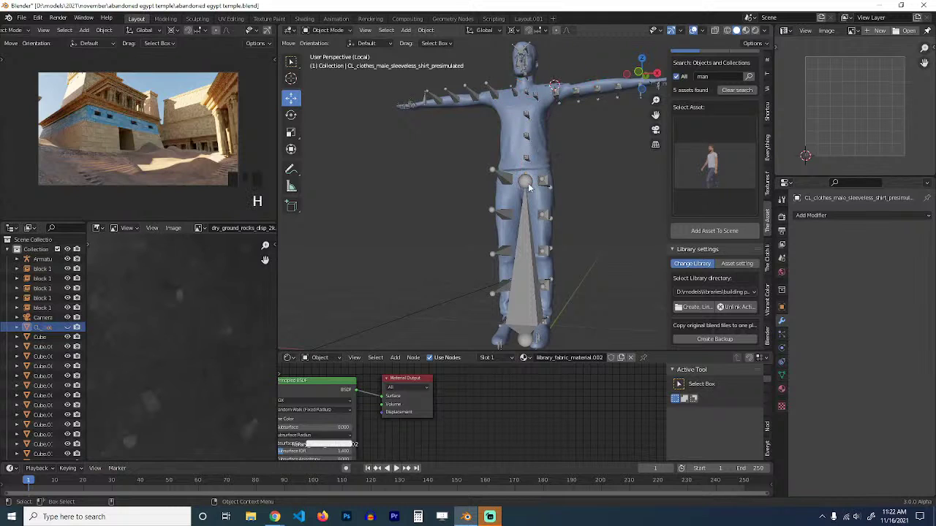
pyautogui.scroll(-3, 257, 31)
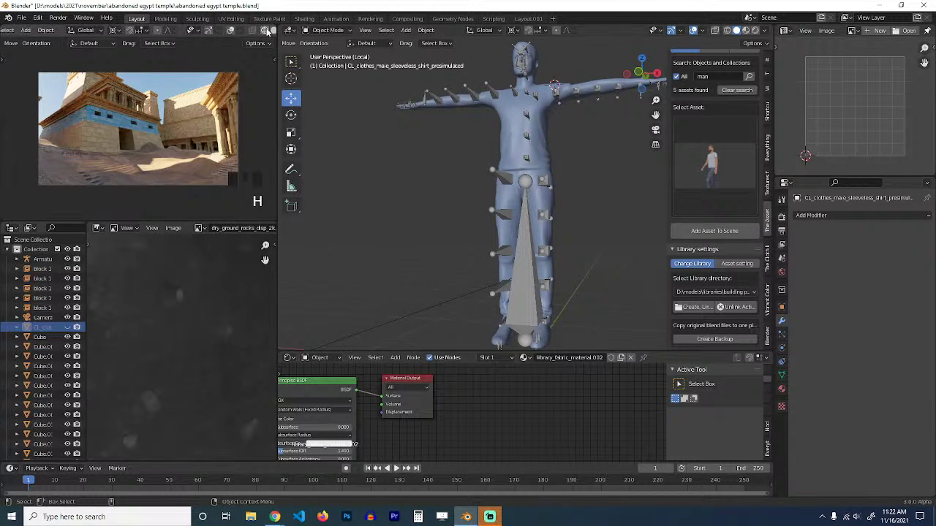
# Exit local view to bring back the whole temple scene and select the man's armature.
pyautogui.scroll(-2, 563, 96)
pyautogui.press('/')
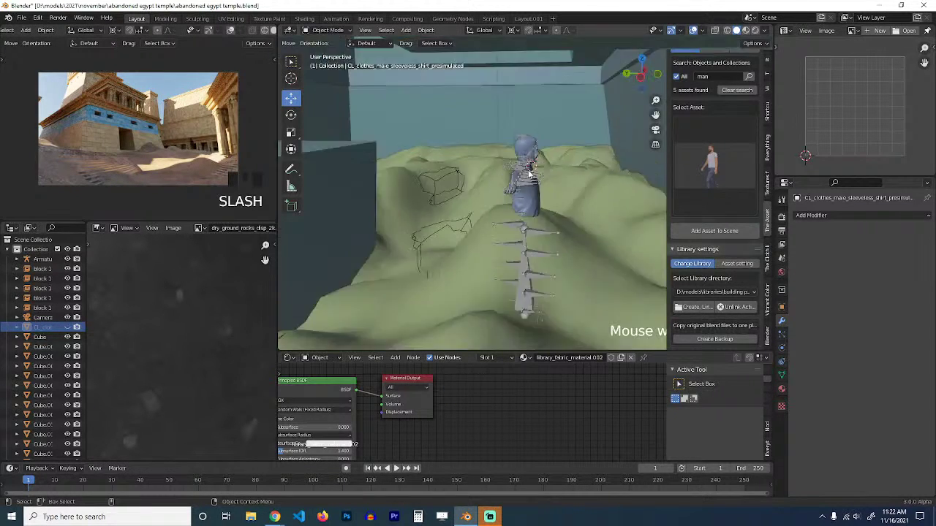
pyautogui.click(516, 161)
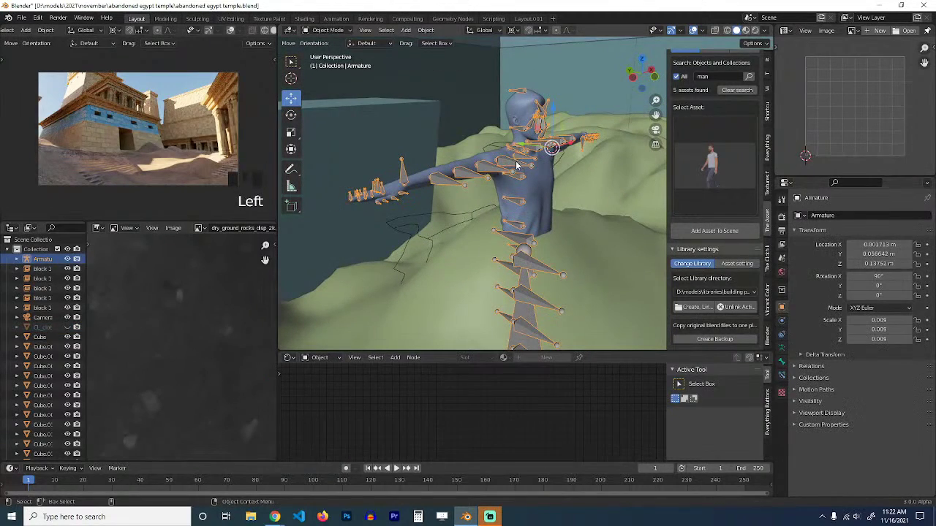
# Place the 3D cursor on the foreground sand in the camera view and snap the armature to it.
pyautogui.press('g')
pyautogui.press('KP_7')
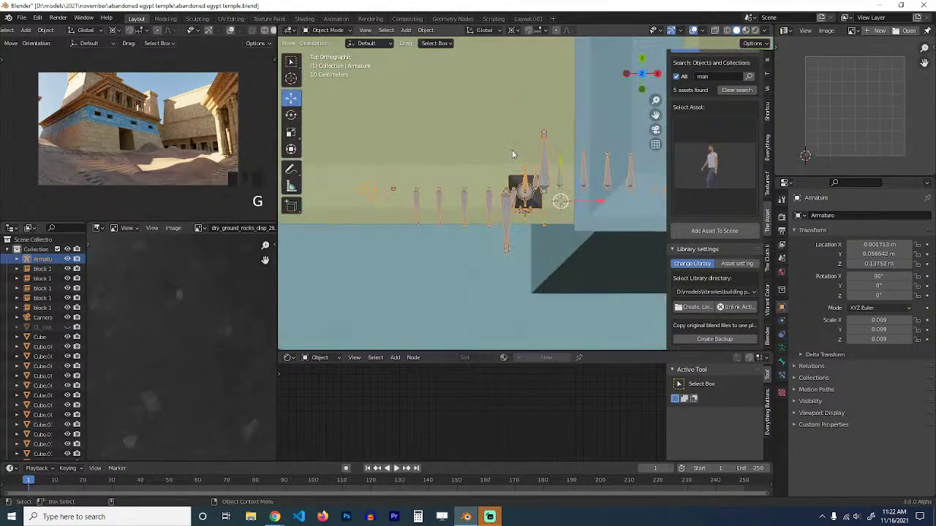
pyautogui.scroll(-5, 469, 164)
pyautogui.press('KP_0')
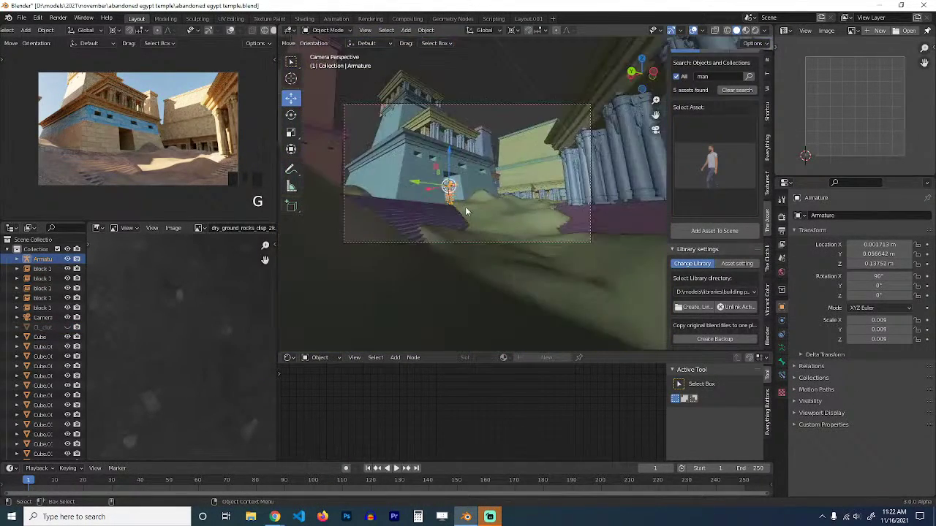
pyautogui.keyDown('shift'); pyautogui.rightClick(472, 232); pyautogui.keyUp('shift')
pyautogui.hotkey('shift', 's')
pyautogui.click(474, 127)
pyautogui.scroll(3, 483, 133)
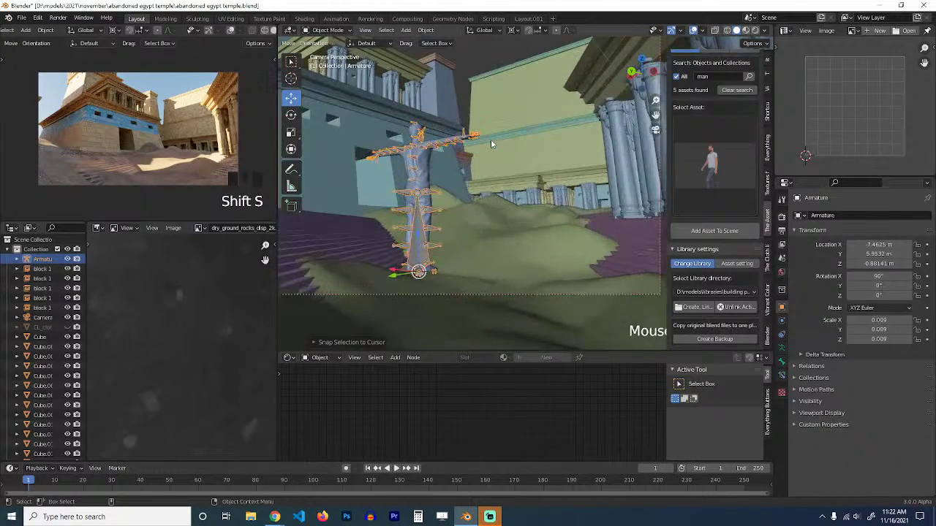
# Scale the armature down to about 0.007 and move it so the man's feet rest on the sand.
pyautogui.press('s')
pyautogui.click(476, 148)
pyautogui.press('g')
pyautogui.click(481, 170)
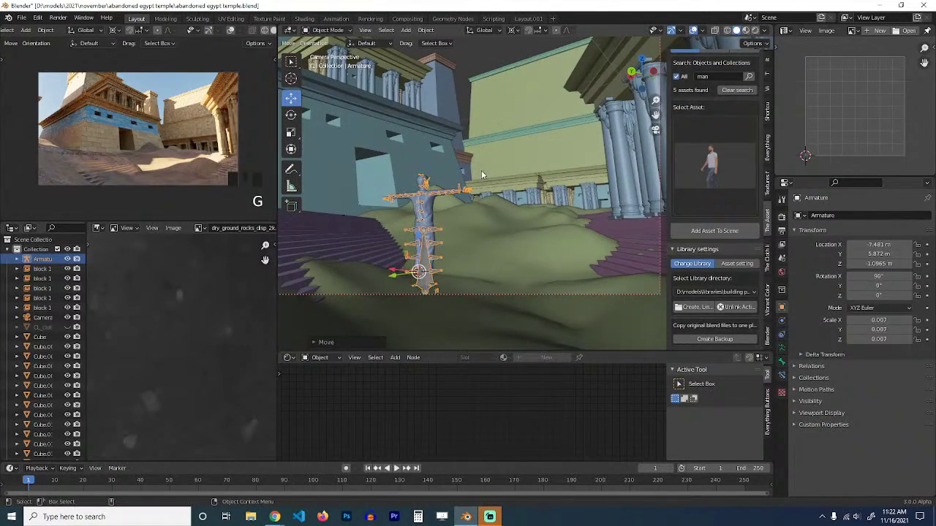
pyautogui.press('KP_Decimal')
pyautogui.press('g')
pyautogui.click(525, 154)
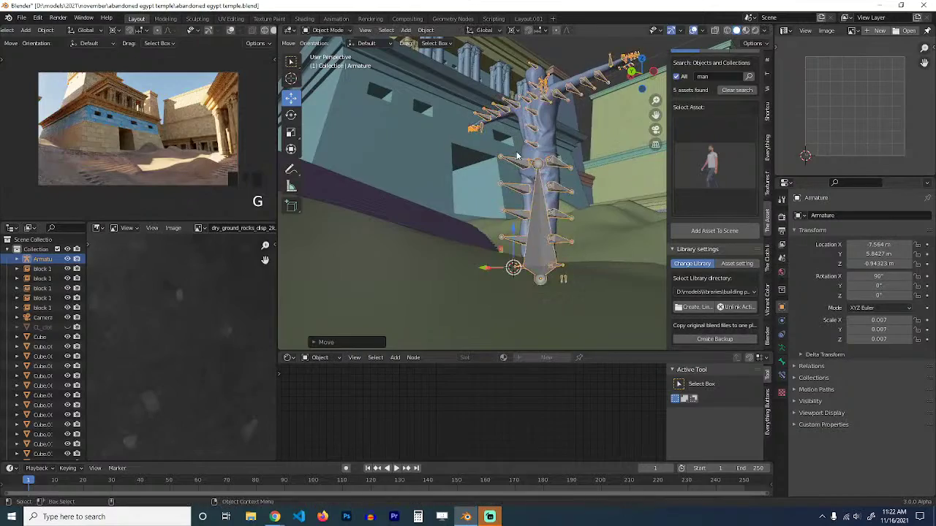
# Rotate the armature about 22° around the global Z axis.
pyautogui.scroll(-2, 525, 155)
pyautogui.scroll(4, 560, 168)
pyautogui.press('r')
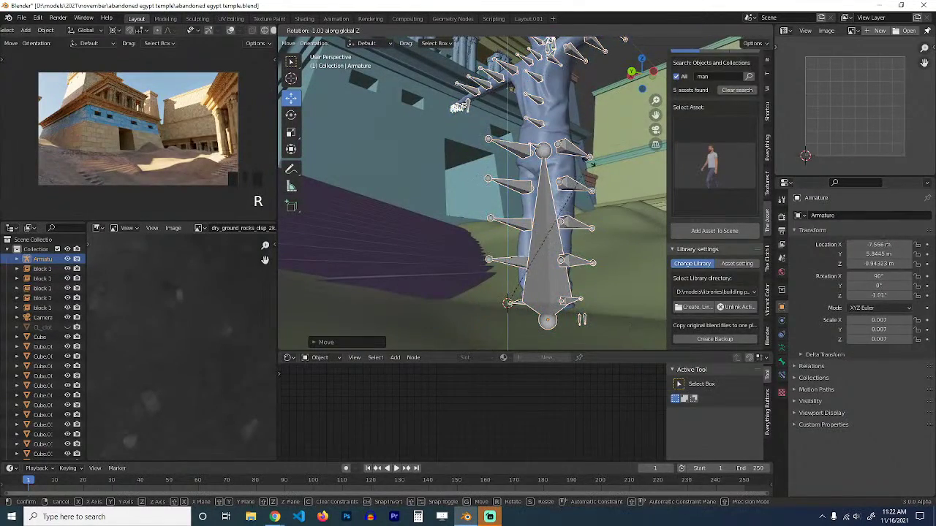
pyautogui.click(530, 134)
# Put the armature in Pose Mode and rotate the left upper leg bone outward about 22°.
pyautogui.hotkey('ctrl', 'Tab')
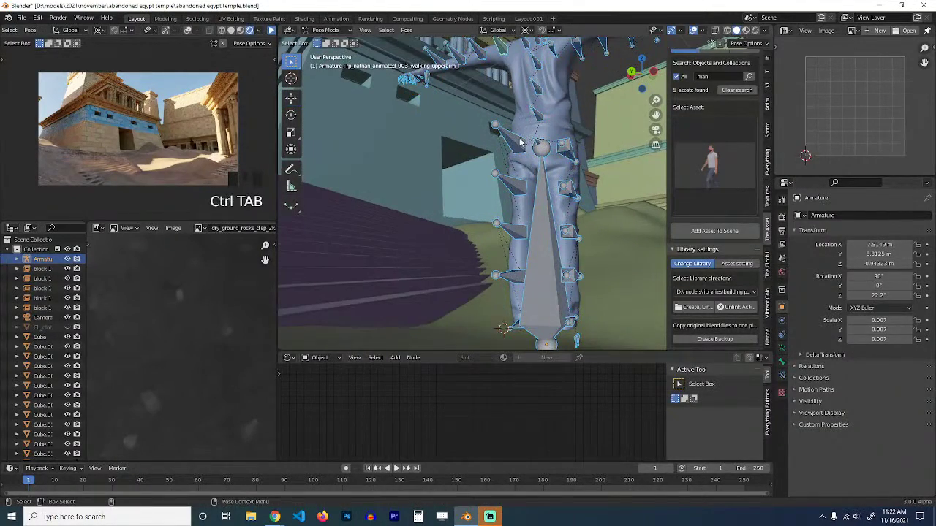
pyautogui.click(521, 142)
pyautogui.press('r')
pyautogui.scroll(1, 558, 165)
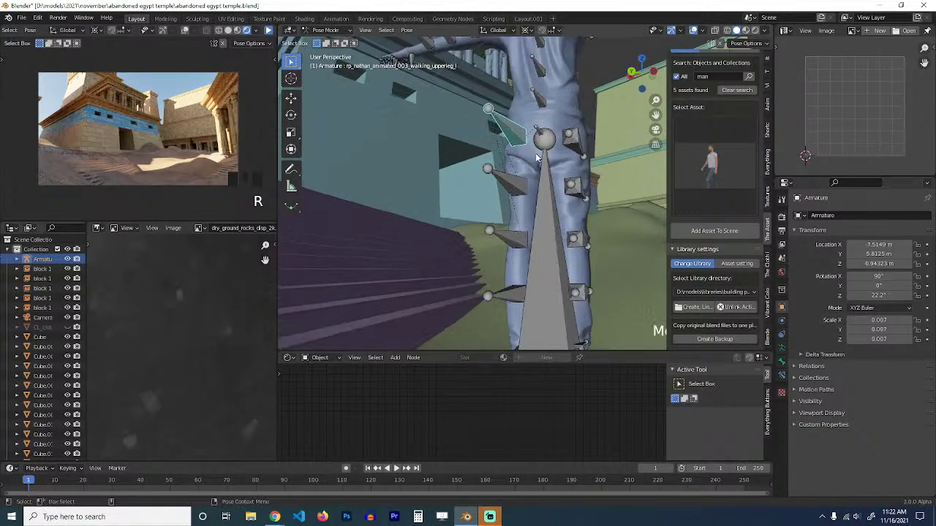
pyautogui.moveTo(545, 164); pyautogui.dragTo(560, 161, button='middle')
pyautogui.scroll(-2, 560, 160)
pyautogui.press('.')
pyautogui.press('r')
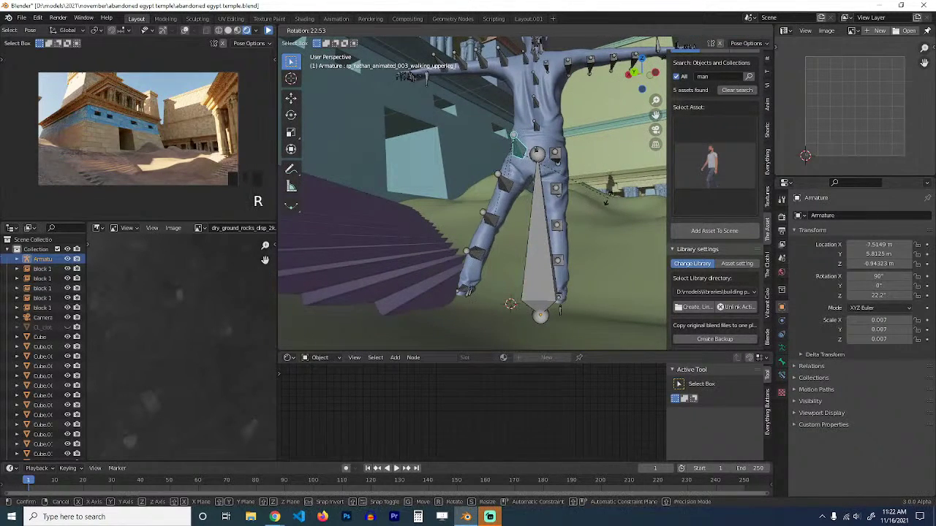
pyautogui.click(512, 207)
# Bend the left lower leg bone with trackball and plain rotation to shape a wide standing stance.
pyautogui.click(493, 220)
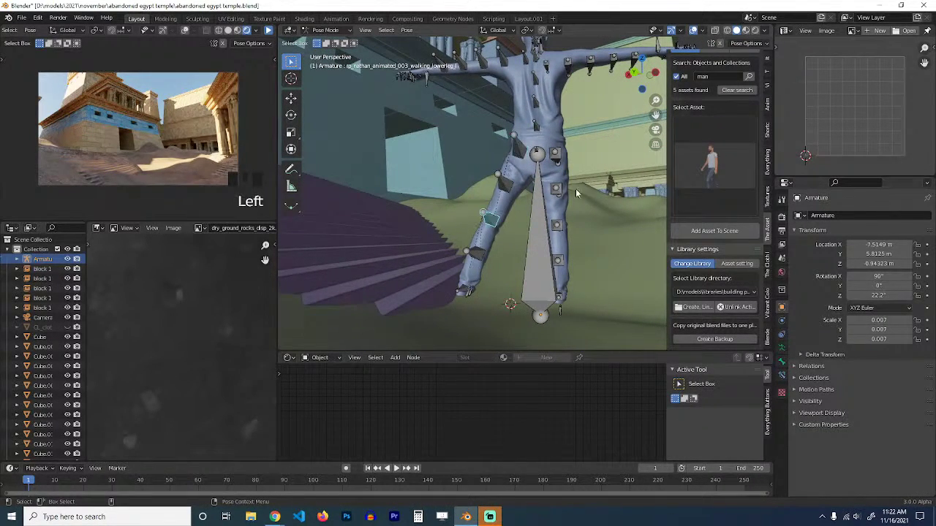
pyautogui.press('r')
pyautogui.press('r')
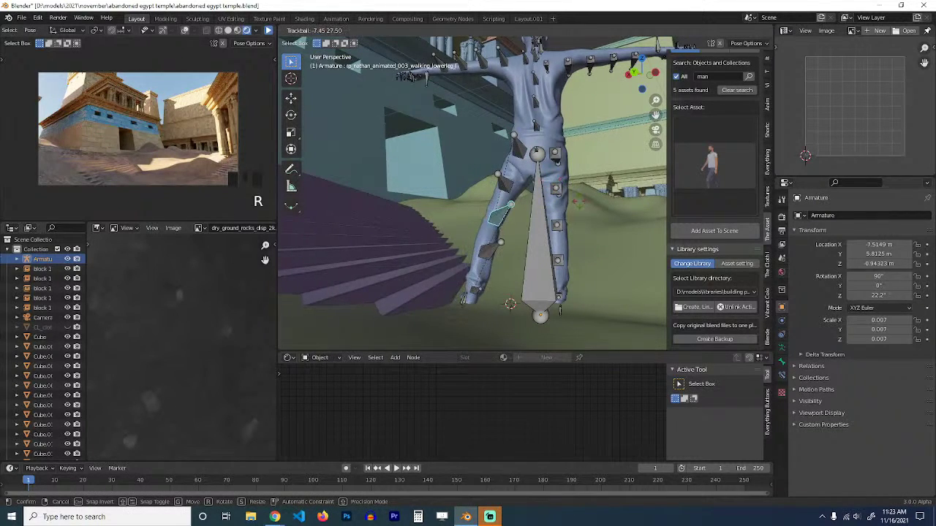
pyautogui.click(615, 187)
pyautogui.press('r')
pyautogui.click(650, 208)
pyautogui.scroll(-3, 571, 119)
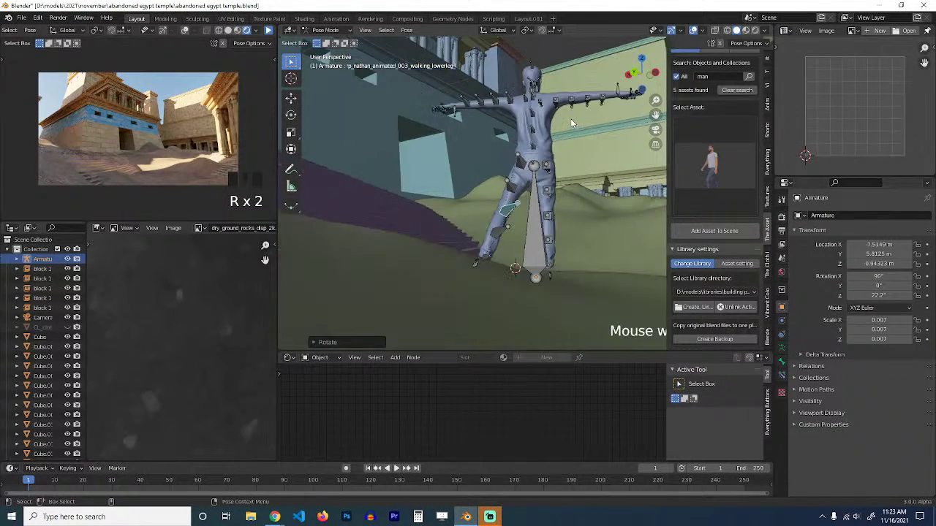
pyautogui.scroll(3, 504, 86)
pyautogui.press('r')
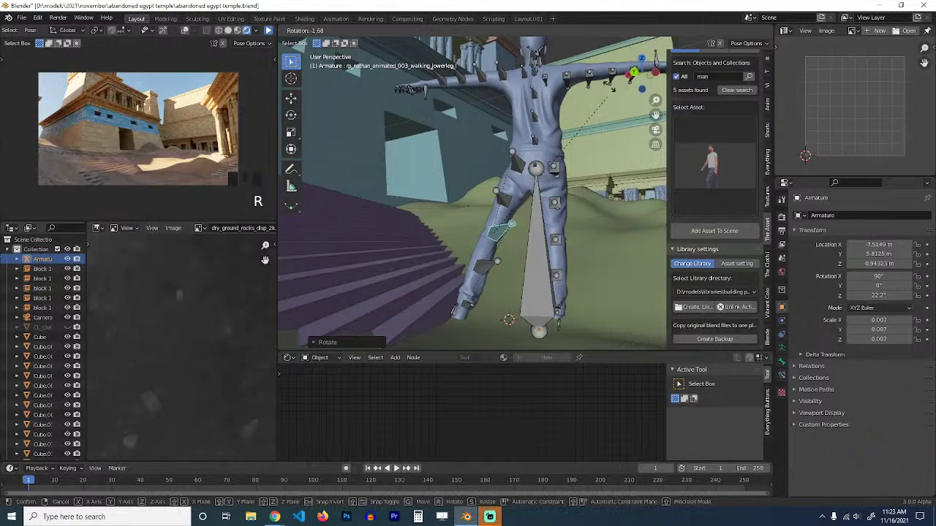
# Rotate the left upper arm down beside the body by about 67° and bend the left forearm with trackball rotation.
pyautogui.click(502, 73)
pyautogui.press('r')
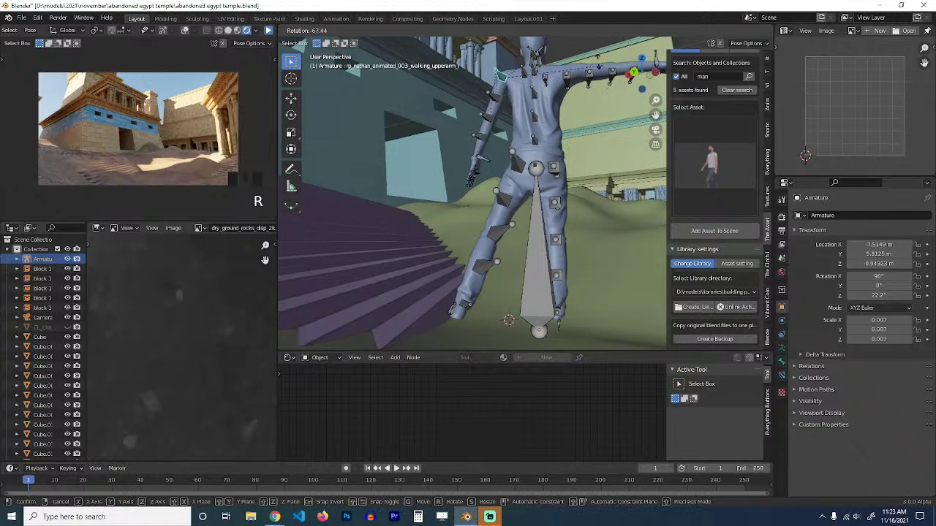
pyautogui.click(493, 109)
pyautogui.click(488, 119)
pyautogui.press('r')
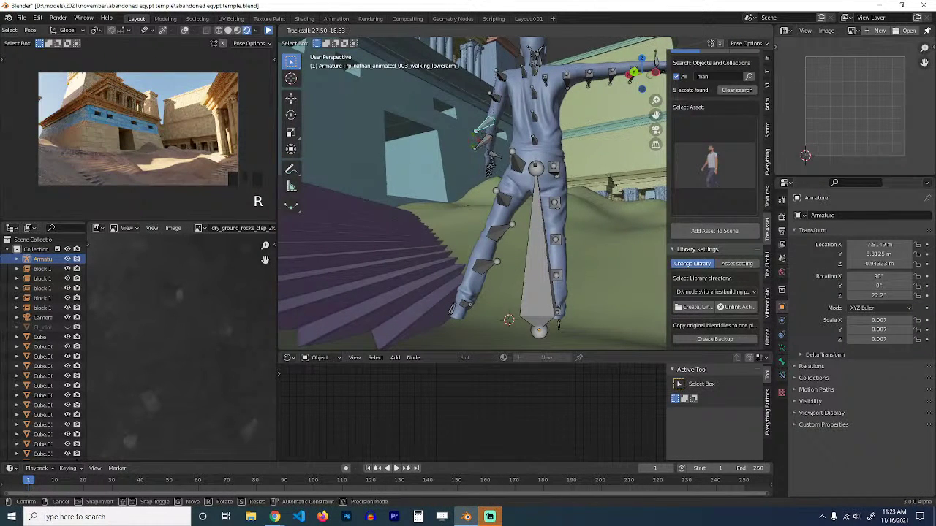
pyautogui.click(548, 108)
# Rotate the right upper arm down beside the body and bend the right forearm inward with trackball rotation.
pyautogui.click(584, 85)
pyautogui.press('r')
pyautogui.click(557, 205)
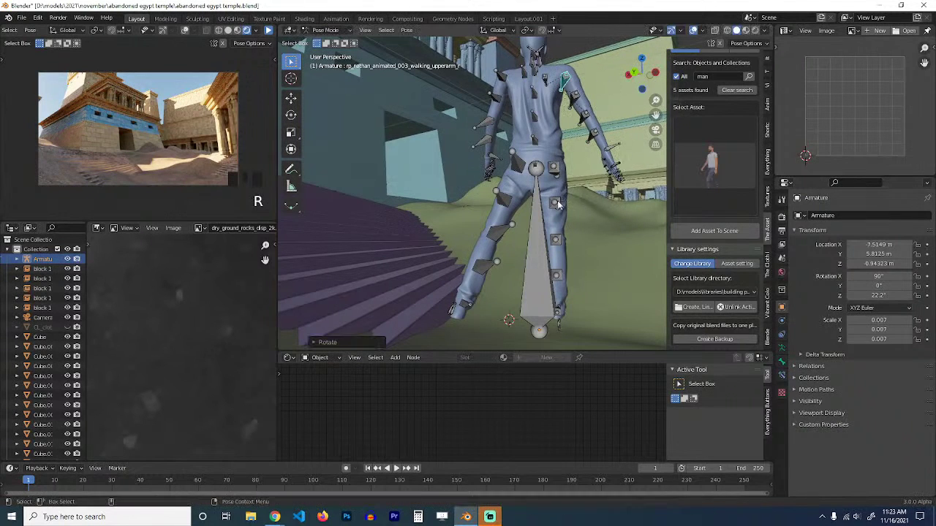
pyautogui.click(584, 118)
pyautogui.press('r')
pyautogui.press('r')
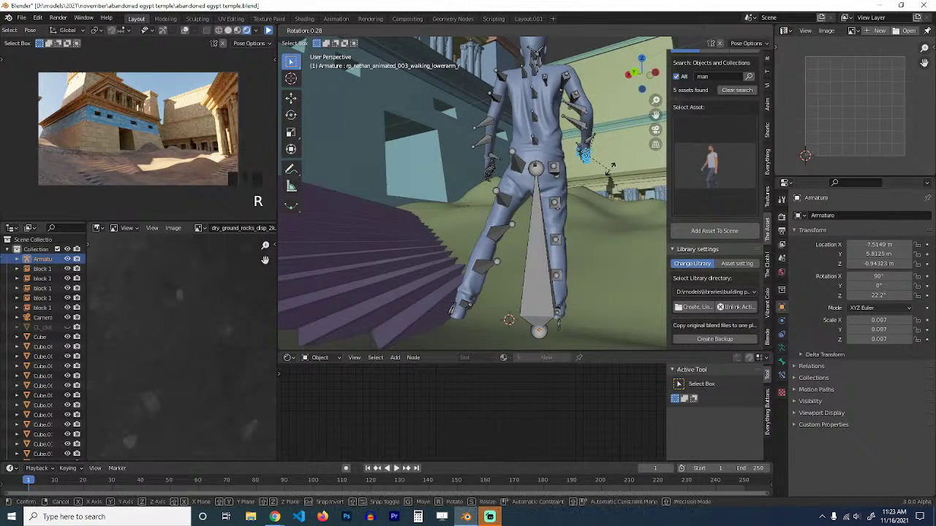
pyautogui.click(620, 155)
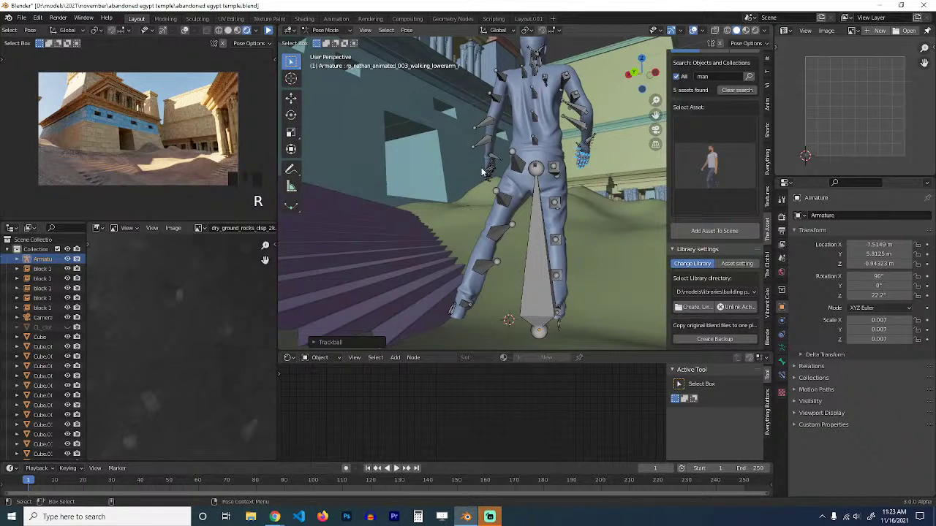
# Adjust the rotation of the left hand in the pose and select the head bone.
pyautogui.click(490, 175)
pyautogui.press('r')
pyautogui.click(494, 170)
pyautogui.keyDown('shift'); pyautogui.moveTo(530, 118); pyautogui.dragTo(515, 162, button='middle'); pyautogui.keyUp('shift')
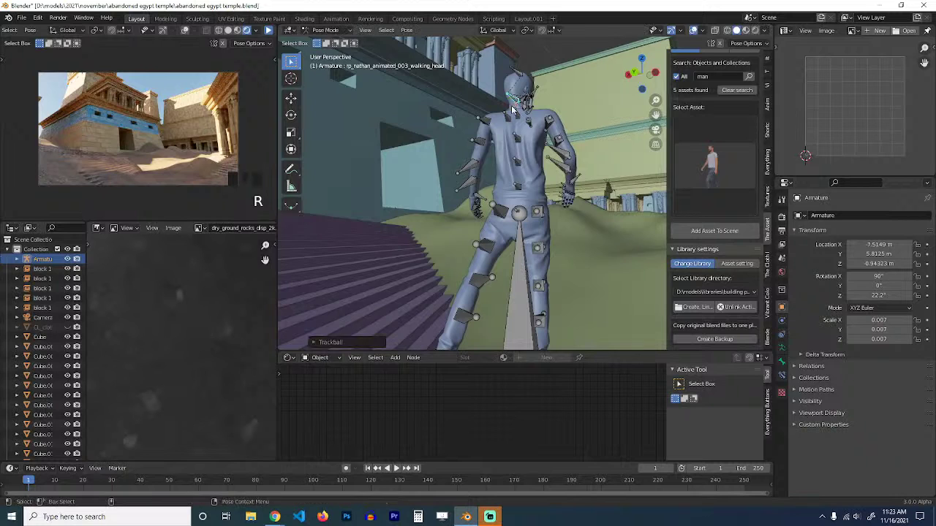
# Return the posed armature to Object Mode and deselect everything.
pyautogui.hotkey('ctrl', 'Tab')
pyautogui.scroll(-3, 557, 188)
pyautogui.scroll(-1, 558, 189)
pyautogui.hotkey('alt', 'a')
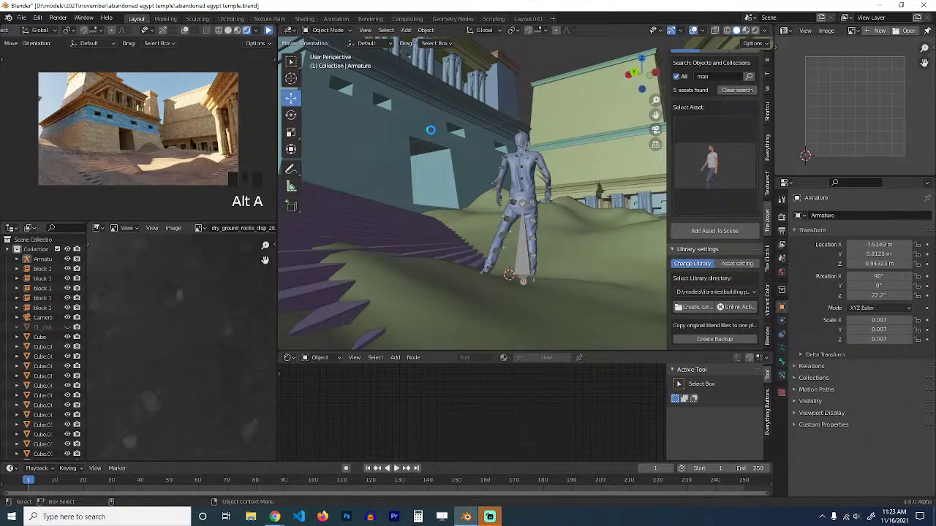
# Clear the stray selection of temple pieces and save the blend file.
pyautogui.tripleClick(391, 81)
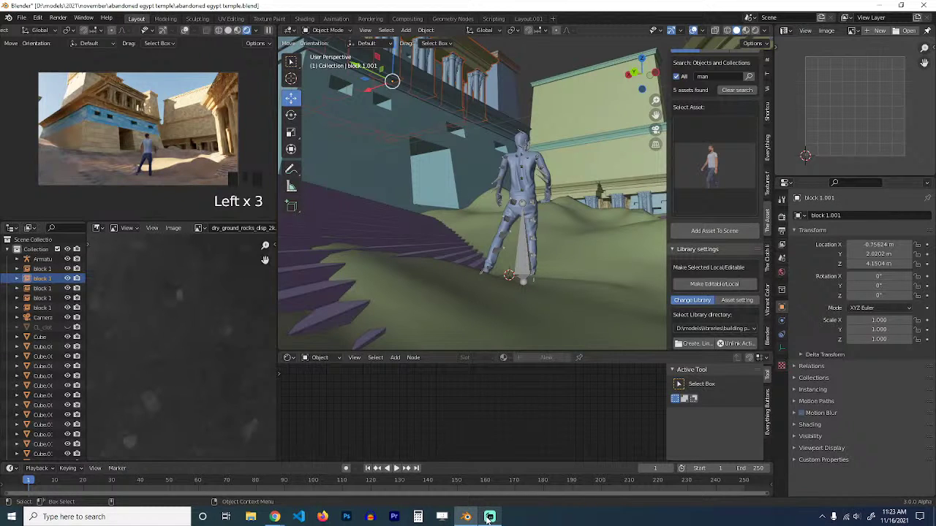
pyautogui.scroll(3, 503, 189)
pyautogui.click(503, 189)
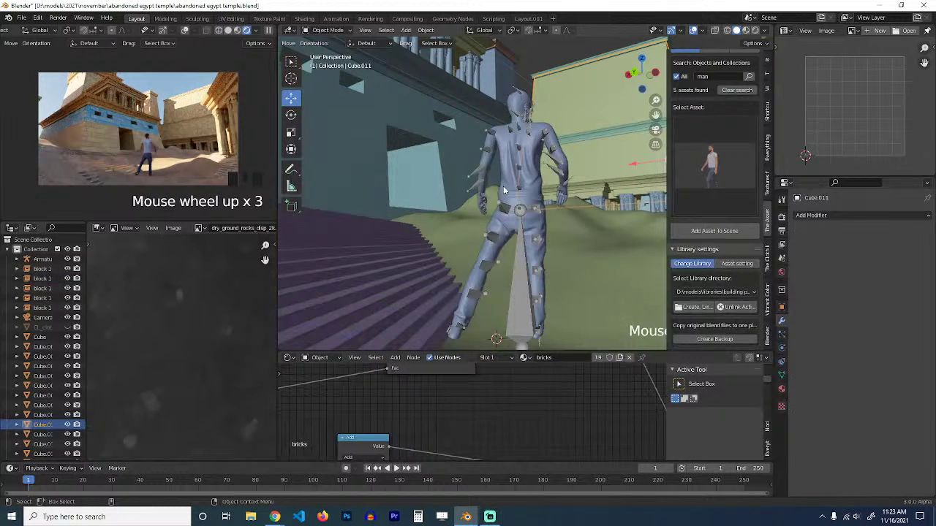
pyautogui.hotkey('alt', 'a')
pyautogui.scroll(-3, 503, 186)
pyautogui.hotkey('ctrl', 's')
# Scale the man's armature down to about 0.004 and move it to stand on the sand beside the stairs.
pyautogui.click(523, 224)
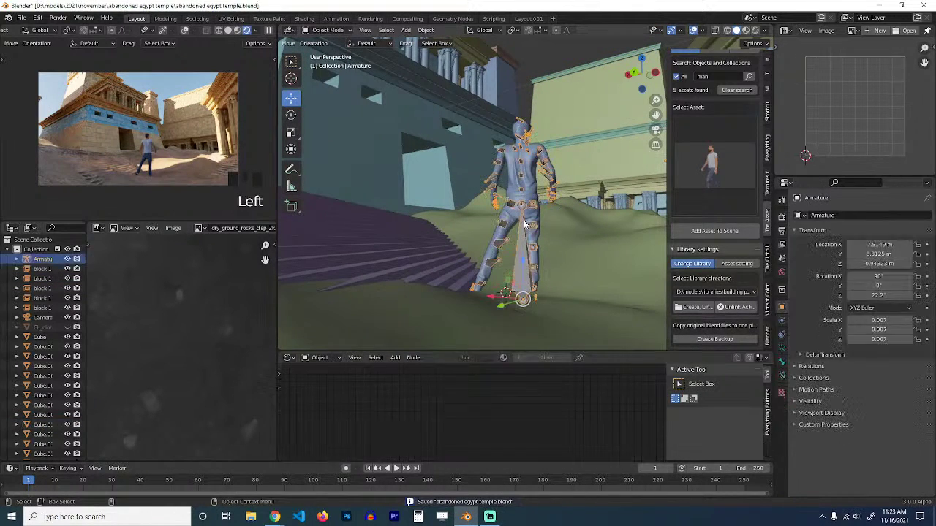
pyautogui.click(524, 224)
pyautogui.press('s')
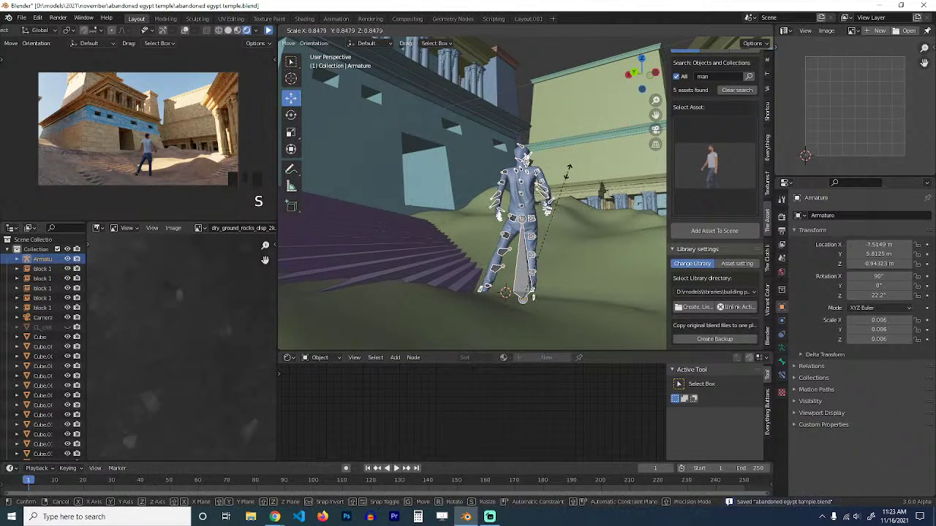
pyautogui.click(568, 169)
pyautogui.press('g')
pyautogui.rightClick(569, 165)
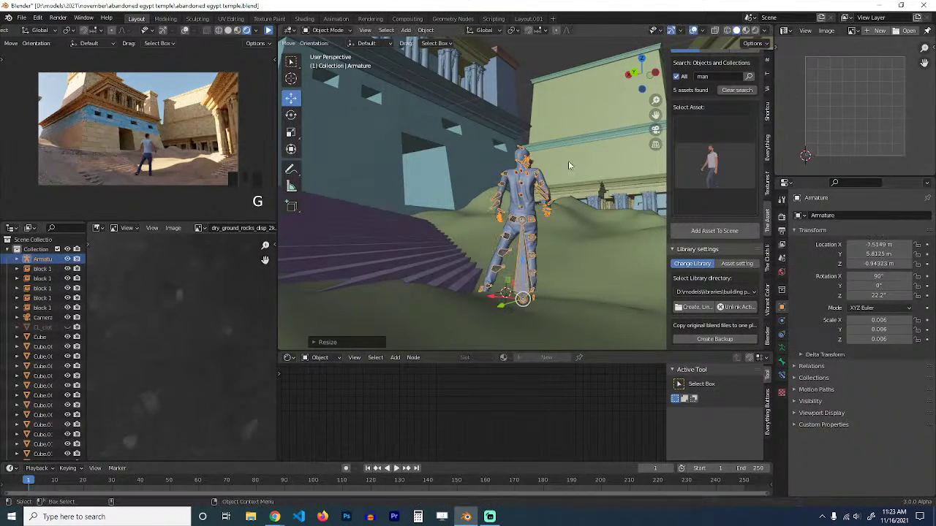
pyautogui.press('s')
pyautogui.click(566, 175)
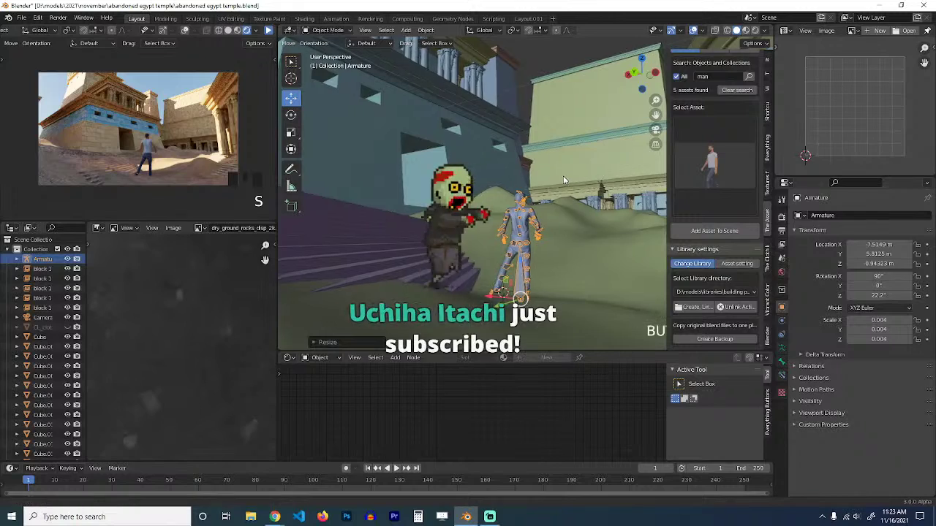
pyautogui.press('g')
pyautogui.click(545, 178)
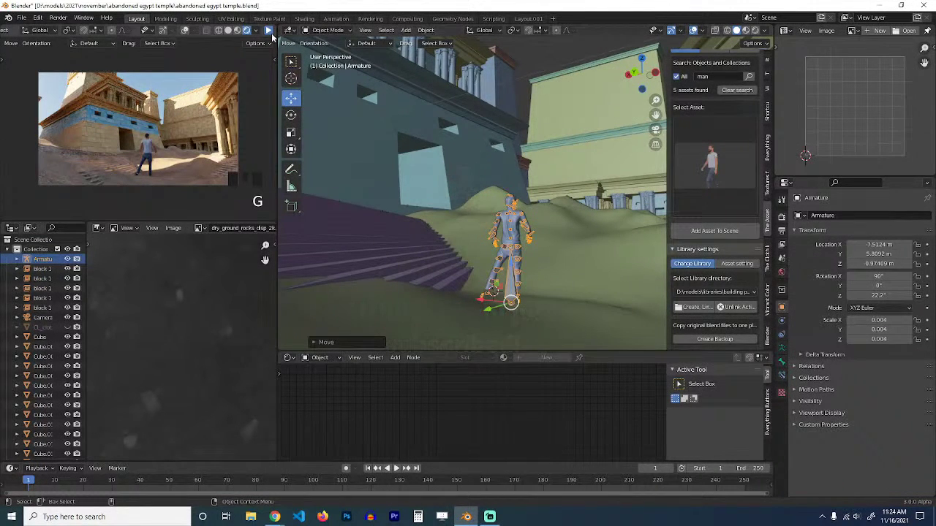
# Save the blend file with the resized man and deselect the temple building.
pyautogui.click(478, 156)
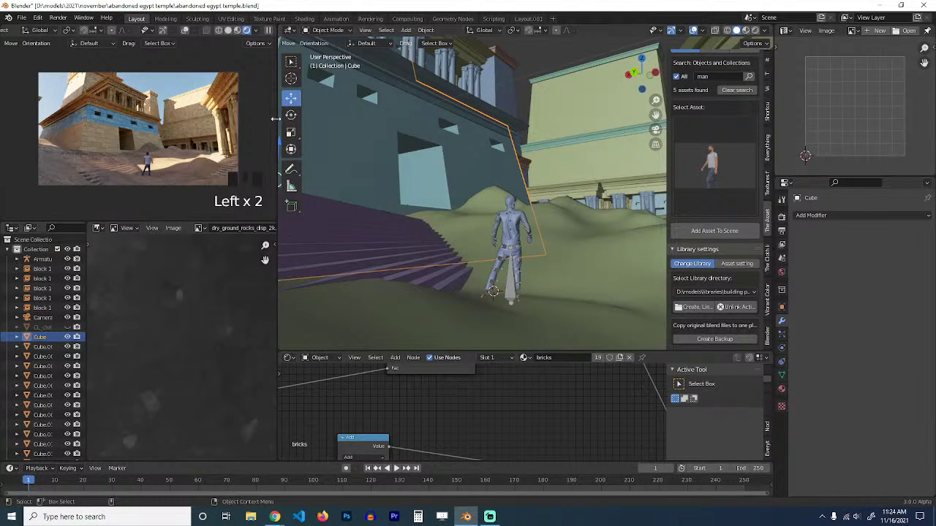
pyautogui.click(493, 68)
pyautogui.click(511, 94)
pyautogui.hotkey('ctrl', 's')
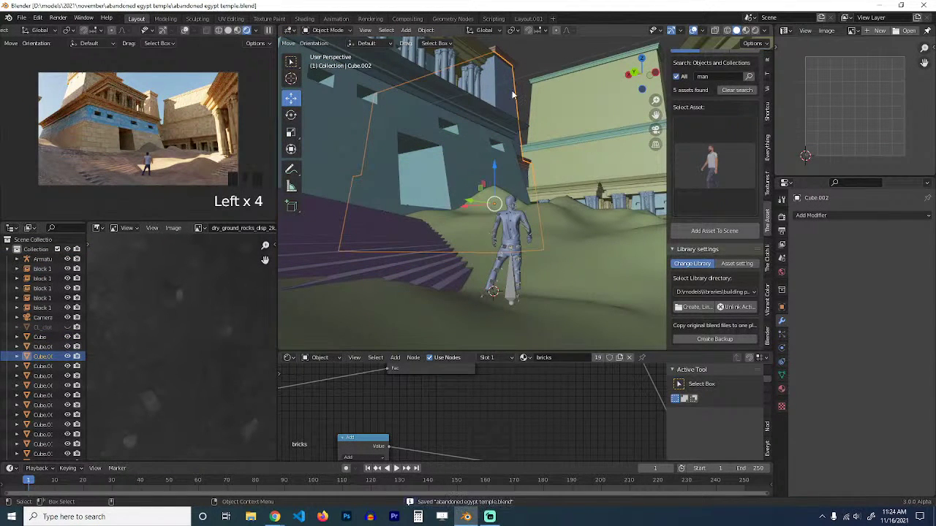
pyautogui.scroll(-1, 512, 93)
pyautogui.moveTo(511, 93); pyautogui.dragTo(505, 119, button='middle')
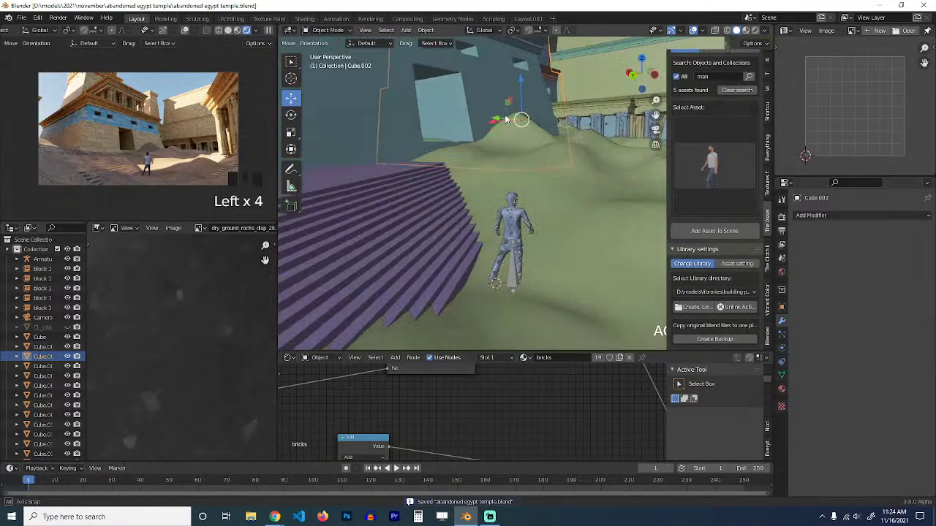
pyautogui.hotkey('alt', 'a')
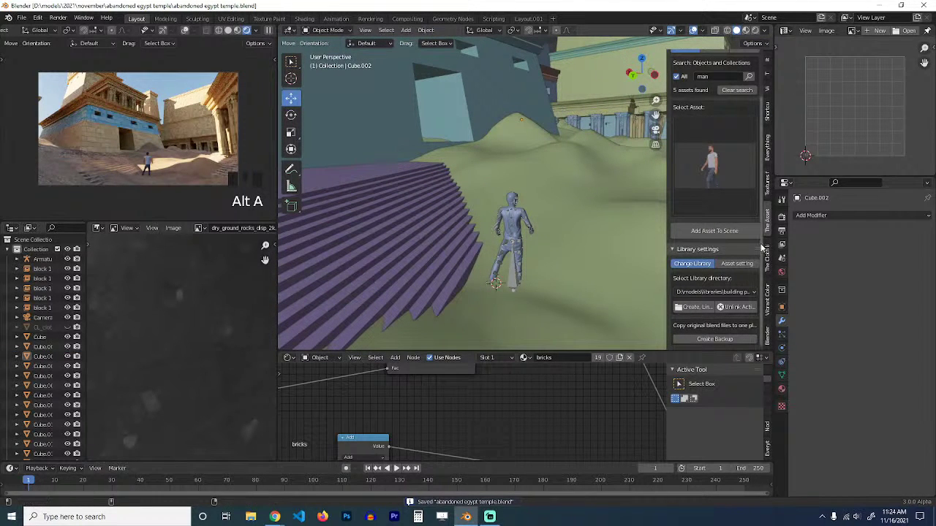
pyautogui.click(766, 328)
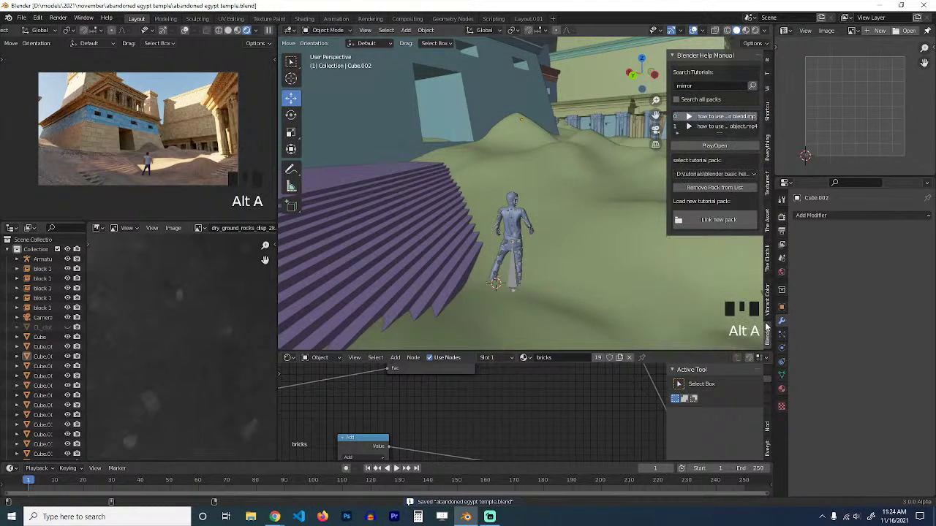
pyautogui.click(767, 178)
pyautogui.click(768, 86)
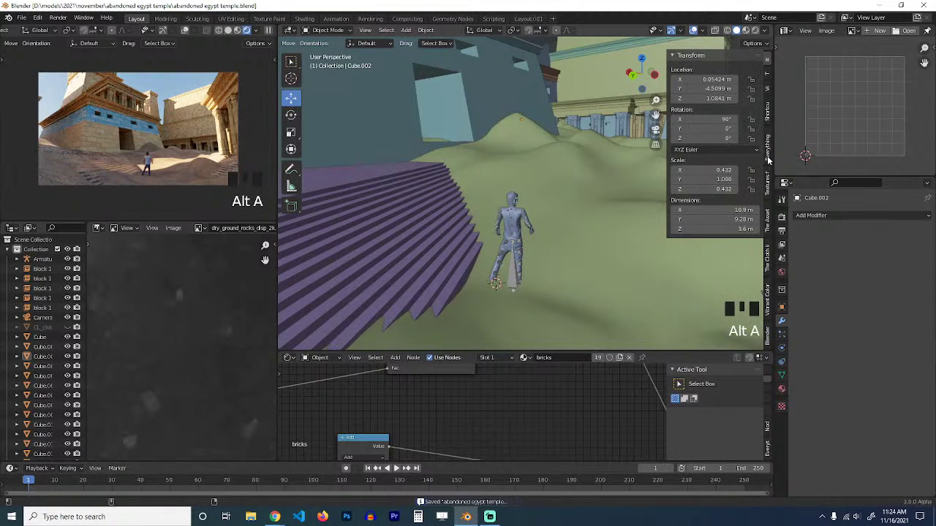
# Find the botaniq_full add-on in the preferences by searching for "bota" and enable it.
pyautogui.click(767, 148)
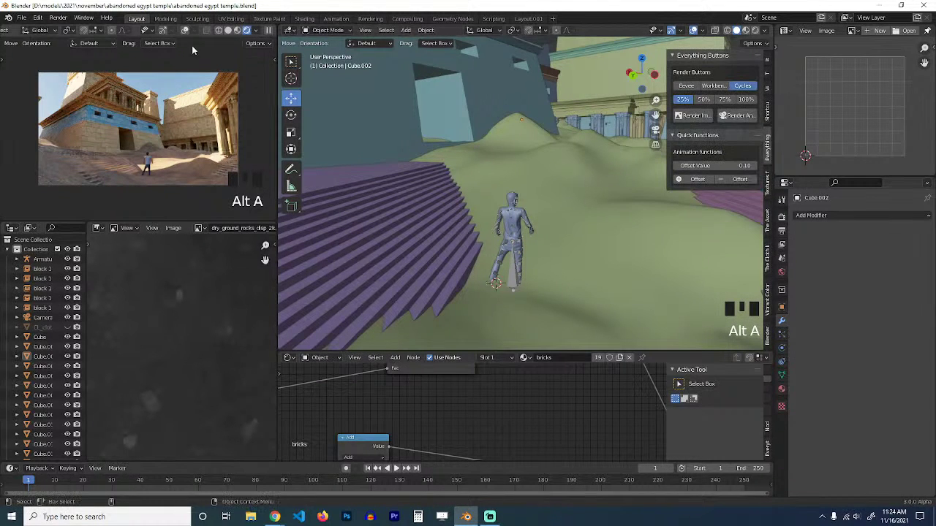
pyautogui.click(38, 18)
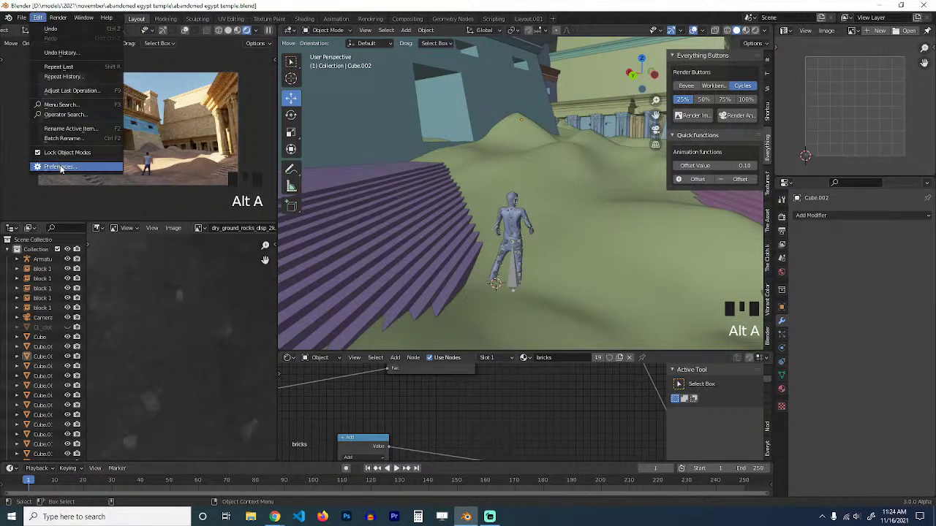
pyautogui.click(62, 170)
pyautogui.write('bota')
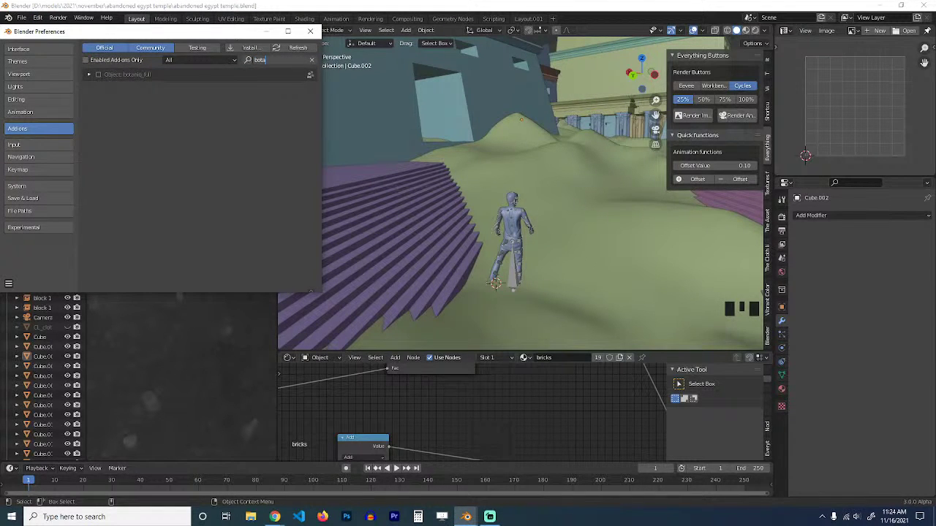
pyautogui.press('Return')
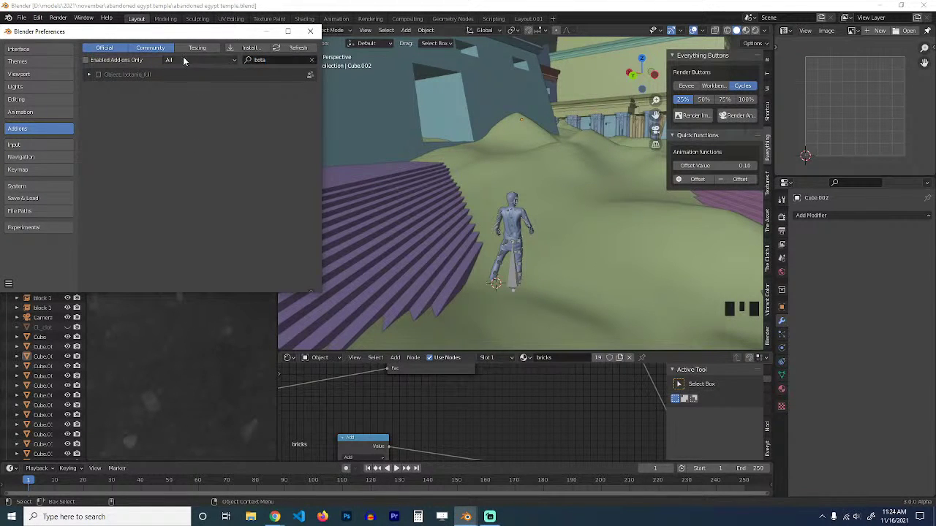
pyautogui.click(89, 75)
pyautogui.click(98, 75)
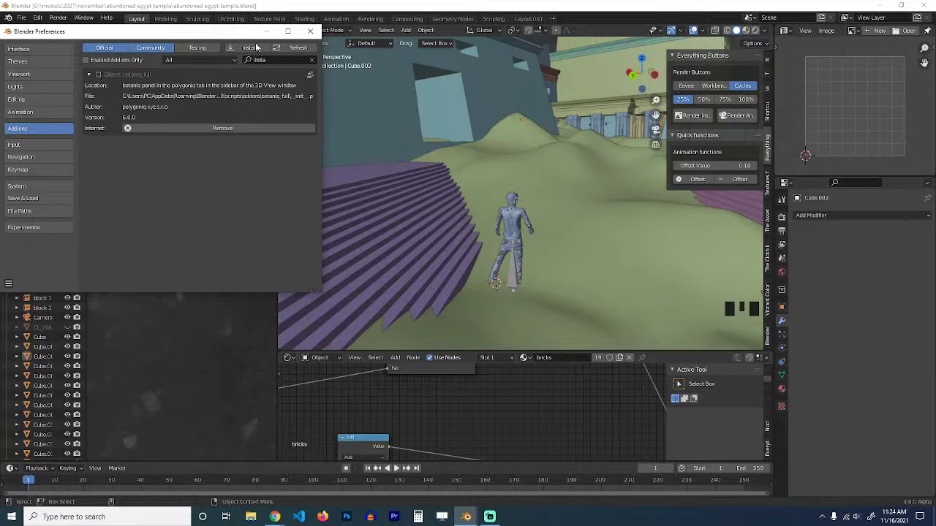
pyautogui.click(310, 32)
# Spawn the Sabal palmetto (A) palm from botaniq's tropical category.
pyautogui.scroll(-2, 512, 190)
pyautogui.press('`')
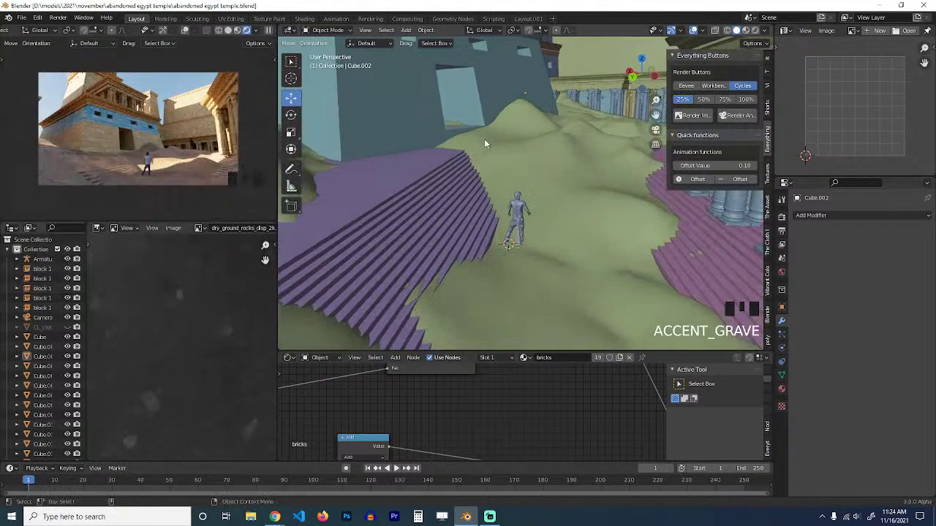
pyautogui.click(768, 336)
pyautogui.click(719, 82)
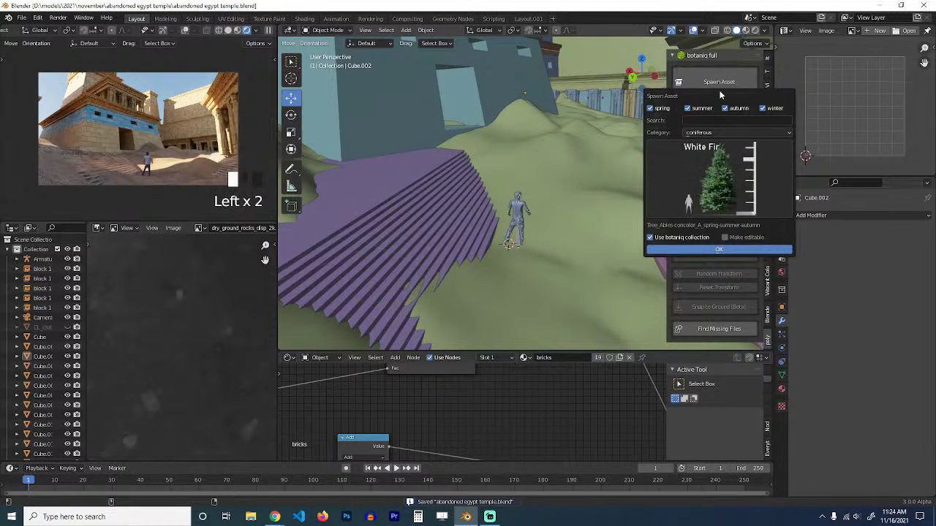
pyautogui.click(711, 170)
pyautogui.click(731, 132)
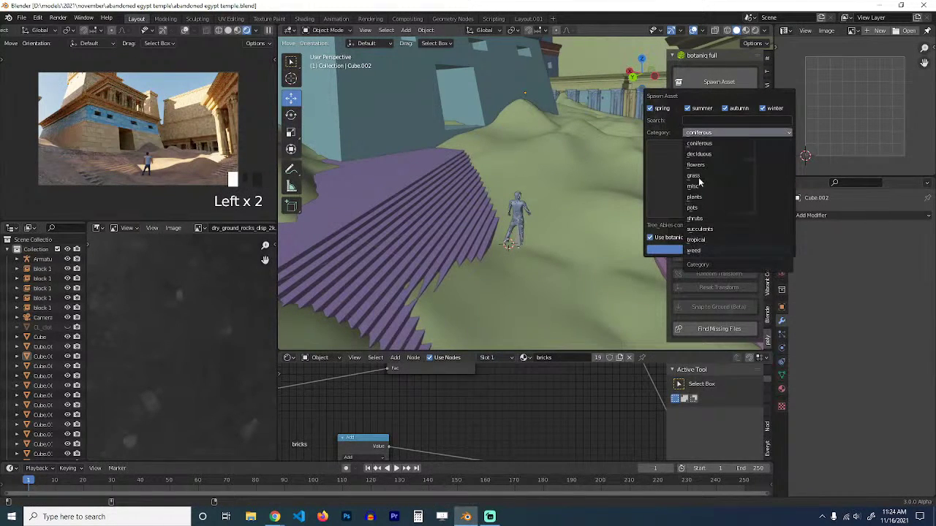
pyautogui.click(713, 228)
pyautogui.click(723, 189)
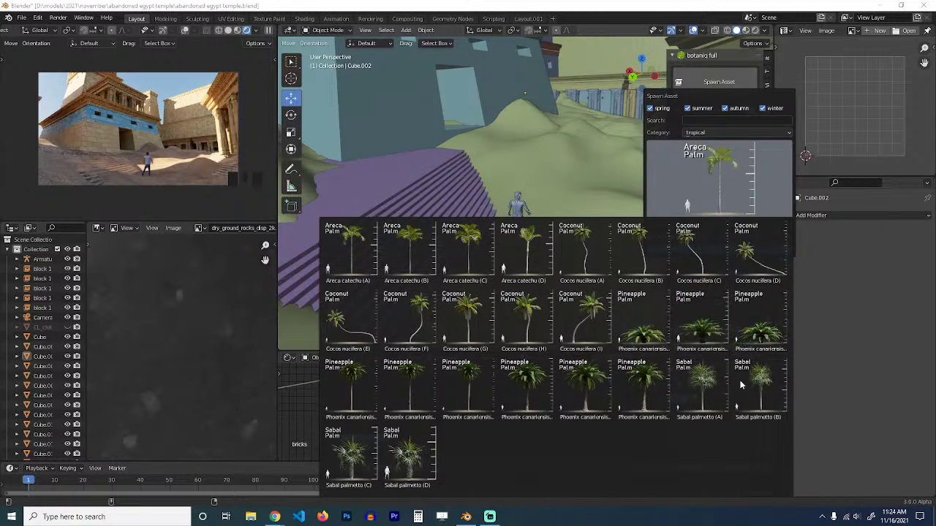
pyautogui.click(701, 388)
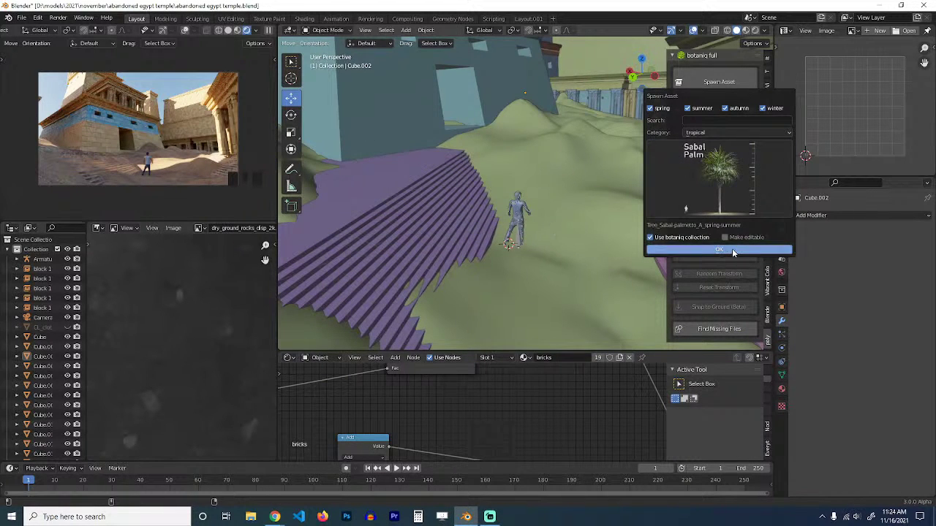
pyautogui.press('Return')
# Snap the Sabal palm to the sand edge near the columned building's steps and scale it down to about 0.154.
pyautogui.scroll(-3, 598, 232)
pyautogui.moveTo(598, 232); pyautogui.dragTo(532, 229, button='middle')
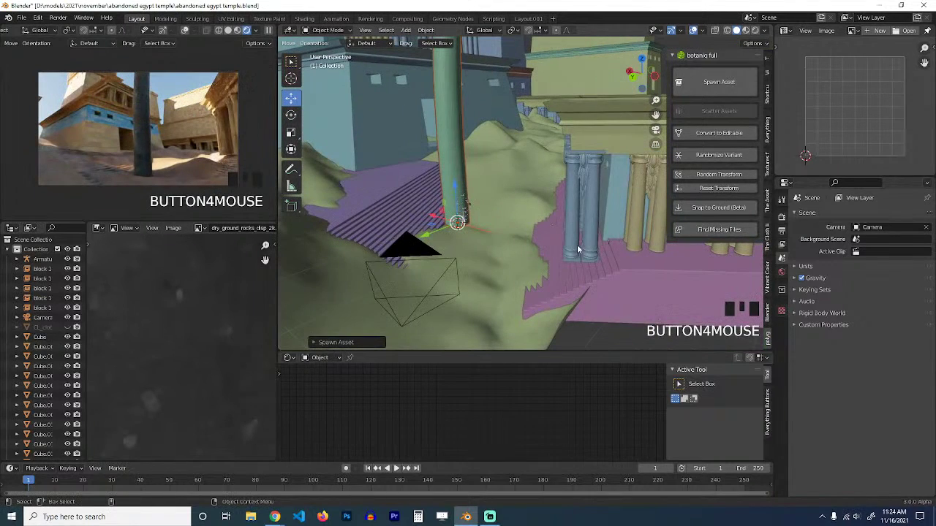
pyautogui.keyDown('shift'); pyautogui.rightClick(545, 319); pyautogui.keyUp('shift')
pyautogui.press('s')
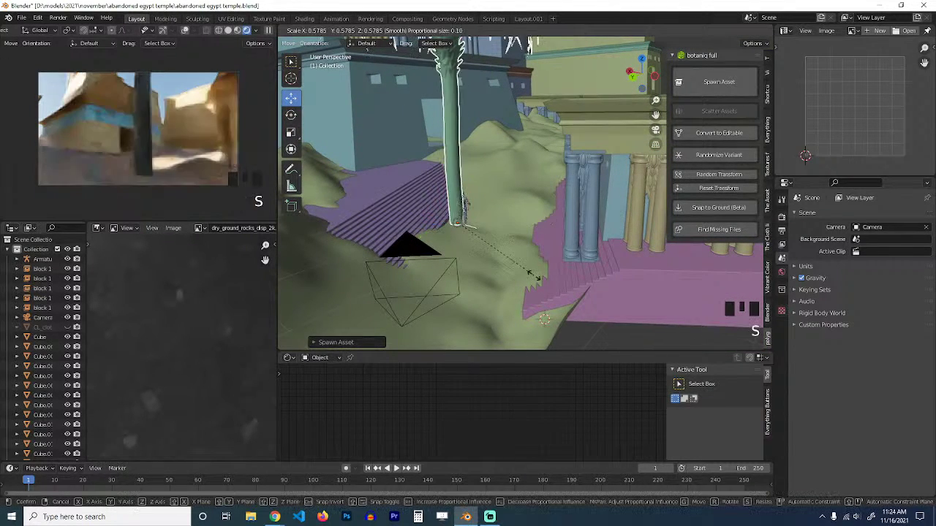
pyautogui.hotkey('shift', 's')
pyautogui.click(535, 163)
pyautogui.press('s')
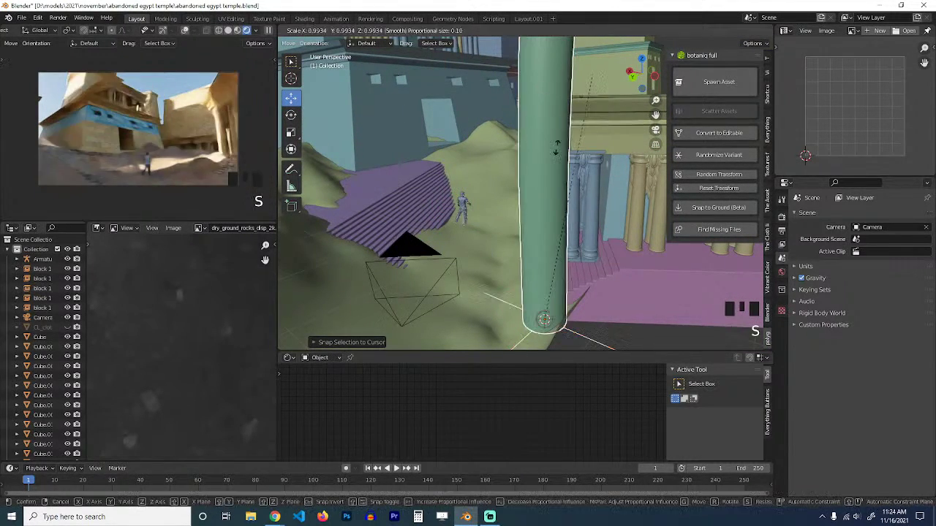
pyautogui.press('s')
pyautogui.click(578, 202)
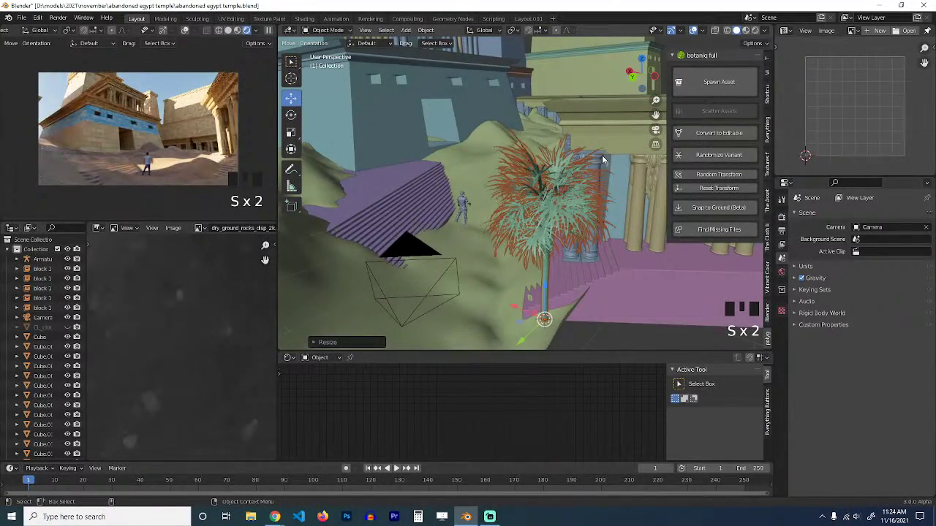
# Reposition the camera in top view to about X -10.51 m, Y 9.58 m.
pyautogui.press('KP_0')
pyautogui.scroll(-7, 581, 157)
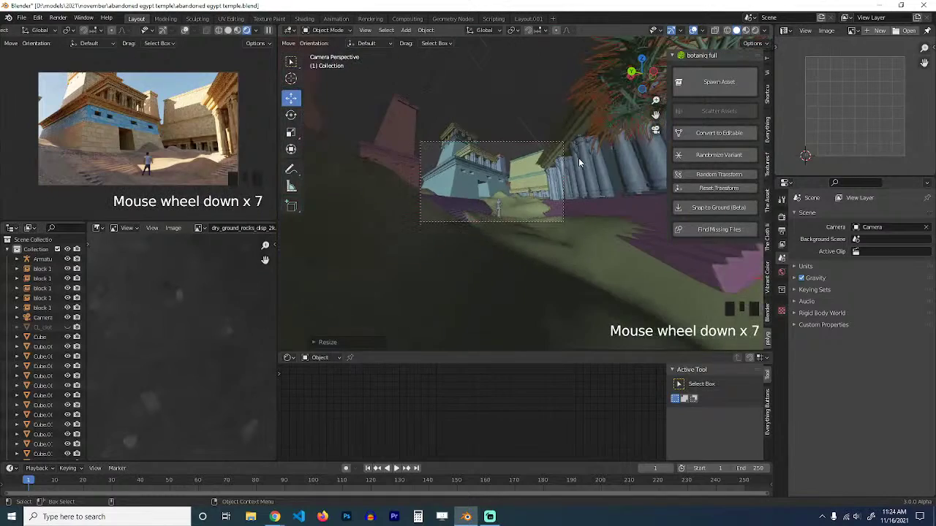
pyautogui.click(516, 141)
pyautogui.click(516, 140)
pyautogui.press('KP_7')
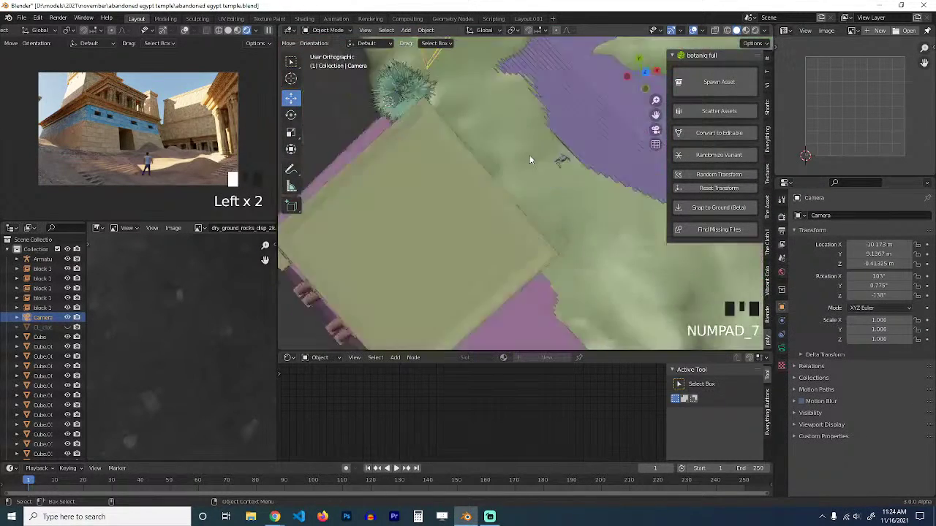
pyautogui.scroll(-5, 529, 157)
pyautogui.press('g')
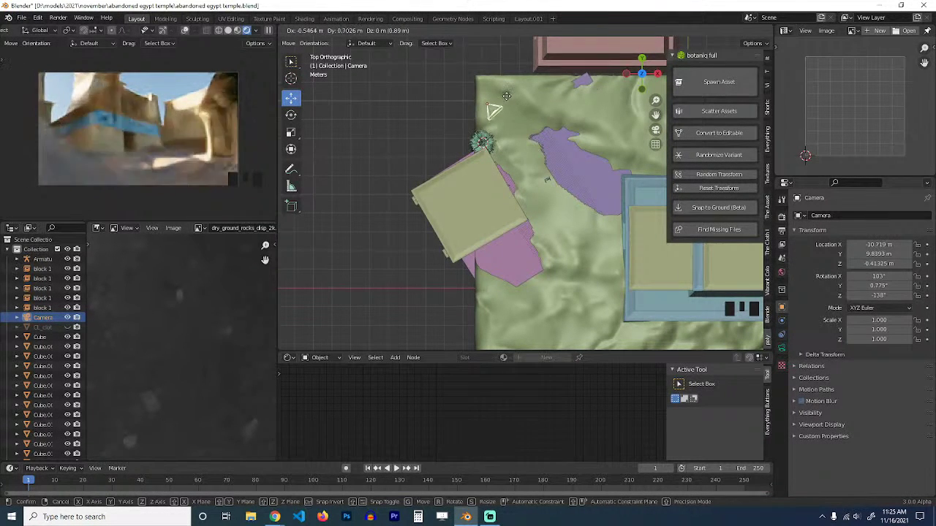
pyautogui.click(507, 118)
# Move the Sabal palm in front of the camera, to about X -9.65 m, Y 6.98 m.
pyautogui.click(482, 142)
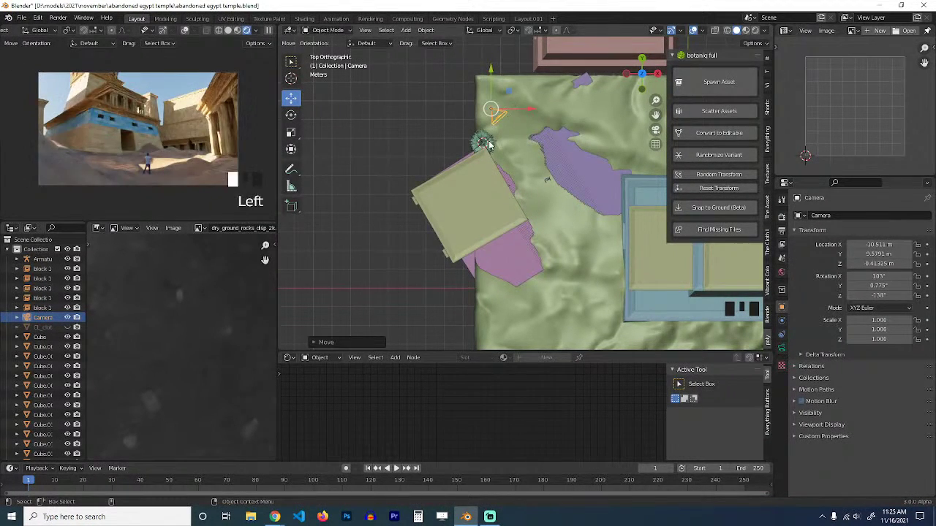
pyautogui.press('g')
pyautogui.click(513, 157)
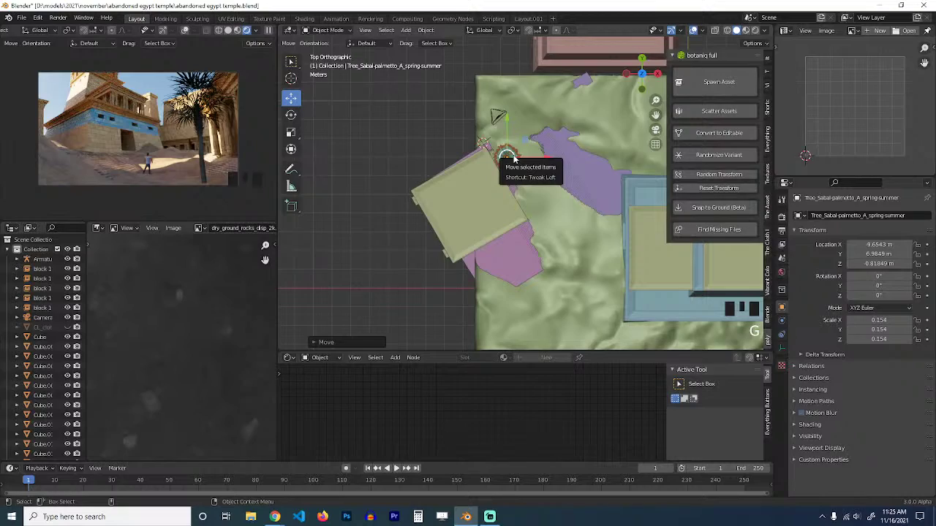
# Briefly turn on the sand plane's wireframe display, turn it off again and deselect the plane.
pyautogui.press('`')
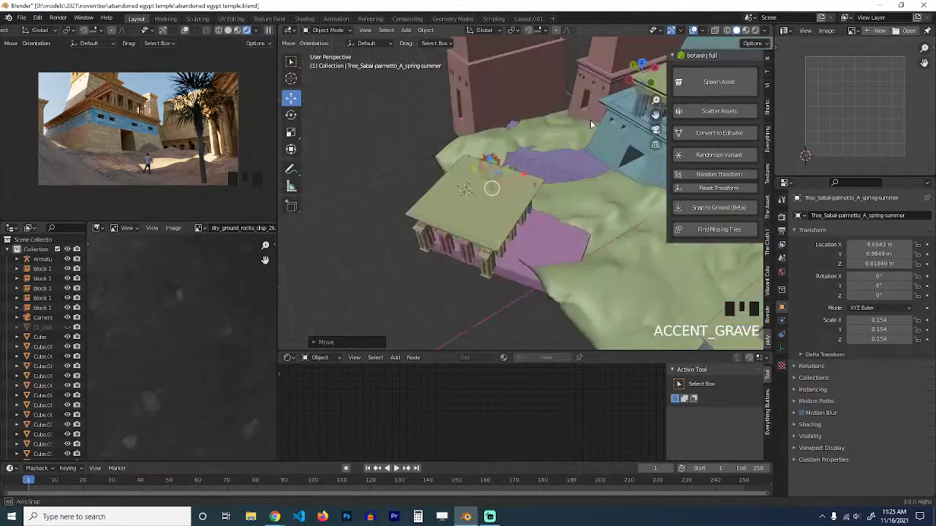
pyautogui.scroll(2, 610, 134)
pyautogui.press('`')
pyautogui.scroll(1, 484, 180)
pyautogui.press('`')
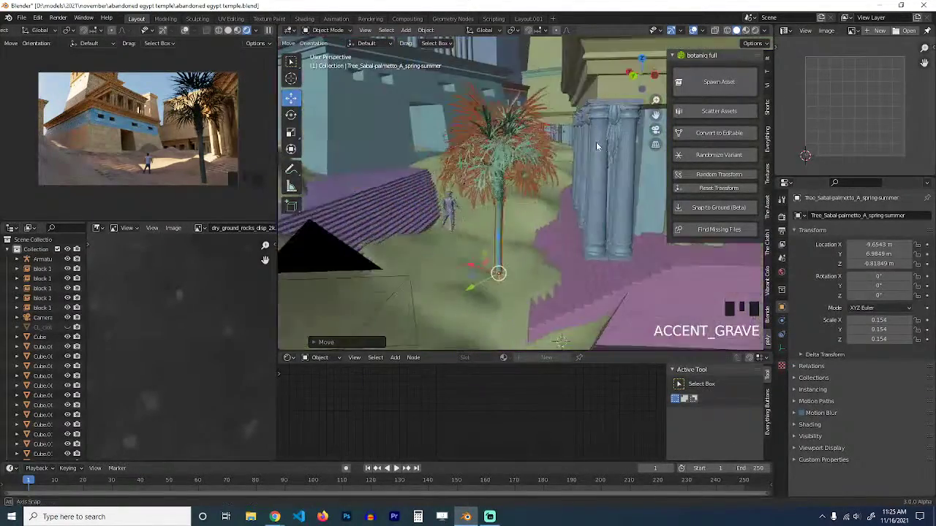
pyautogui.scroll(4, 450, 189)
pyautogui.scroll(2, 450, 189)
pyautogui.keyDown('shift'); pyautogui.moveTo(450, 190); pyautogui.dragTo(492, 171, button='middle'); pyautogui.keyUp('shift')
pyautogui.click(492, 173)
pyautogui.press('q')
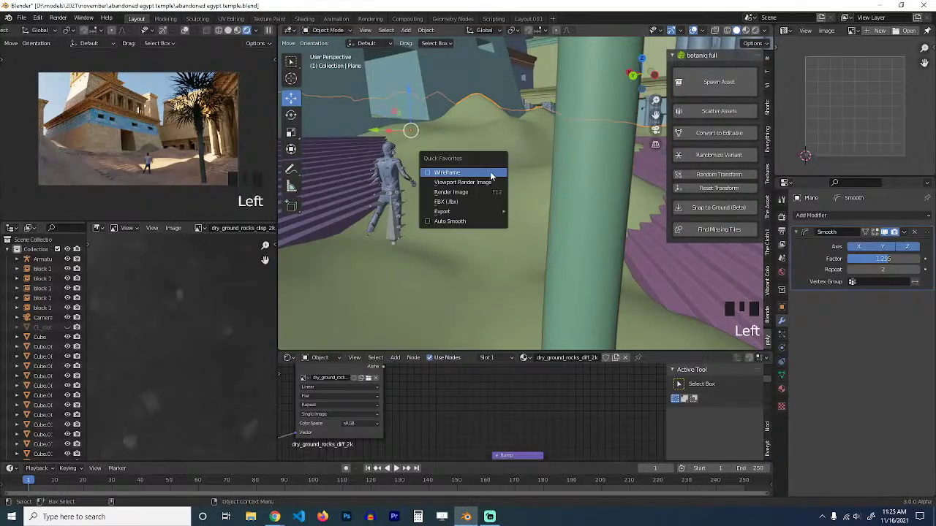
pyautogui.click(492, 174)
pyautogui.press('q')
pyautogui.click(492, 175)
pyautogui.press('`')
pyautogui.hotkey('alt', 'a')
# Snap the Sabal palm to the sand beside the columned building's steps and tilt it freely to about 5.3°, 5°, -18.3°.
pyautogui.press('`')
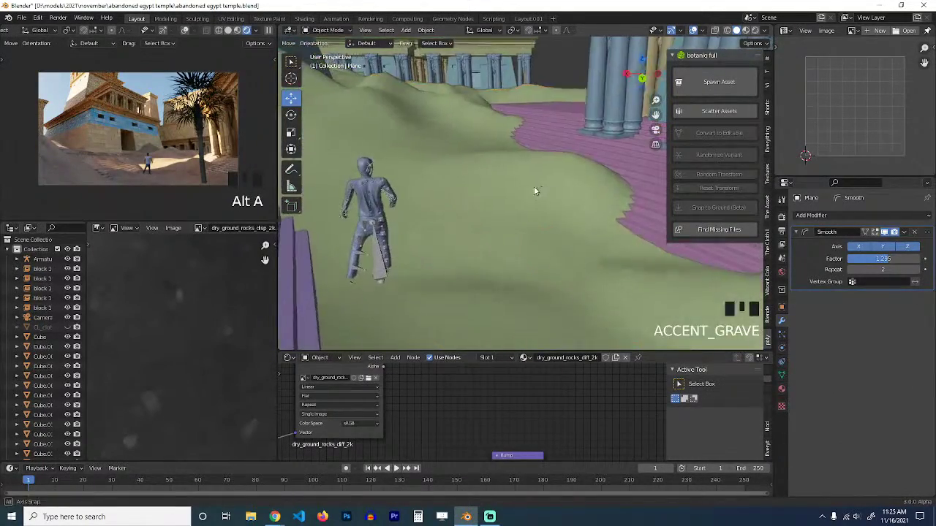
pyautogui.scroll(-3, 478, 169)
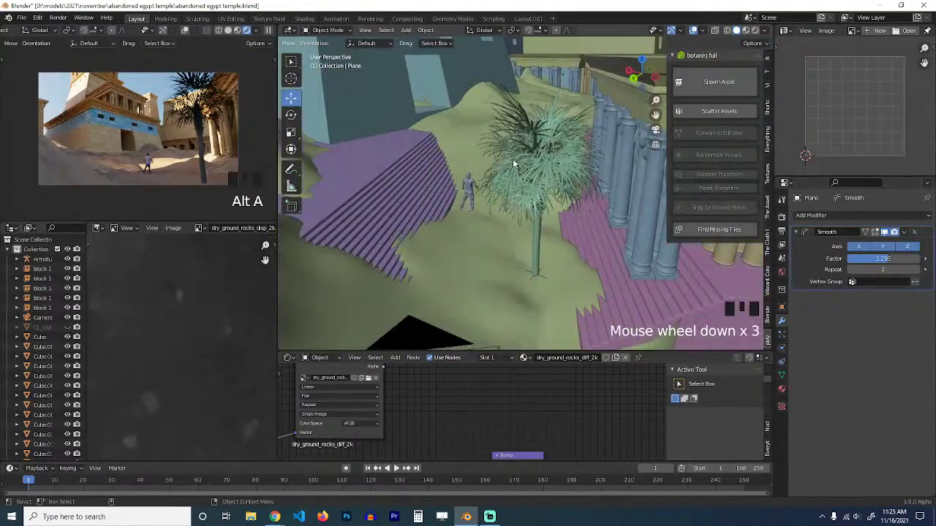
pyautogui.click(535, 276)
pyautogui.keyDown('shift'); pyautogui.rightClick(536, 274); pyautogui.keyUp('shift')
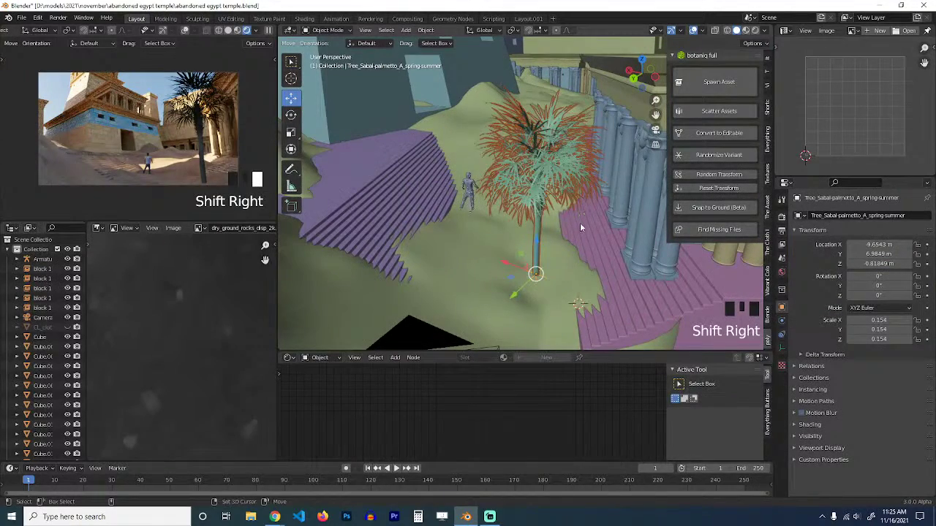
pyautogui.hotkey('shift', 's')
pyautogui.click(568, 158)
pyautogui.press('e')
pyautogui.press('e')
pyautogui.press('e')
pyautogui.press('r')
pyautogui.press('r')
pyautogui.click(532, 133)
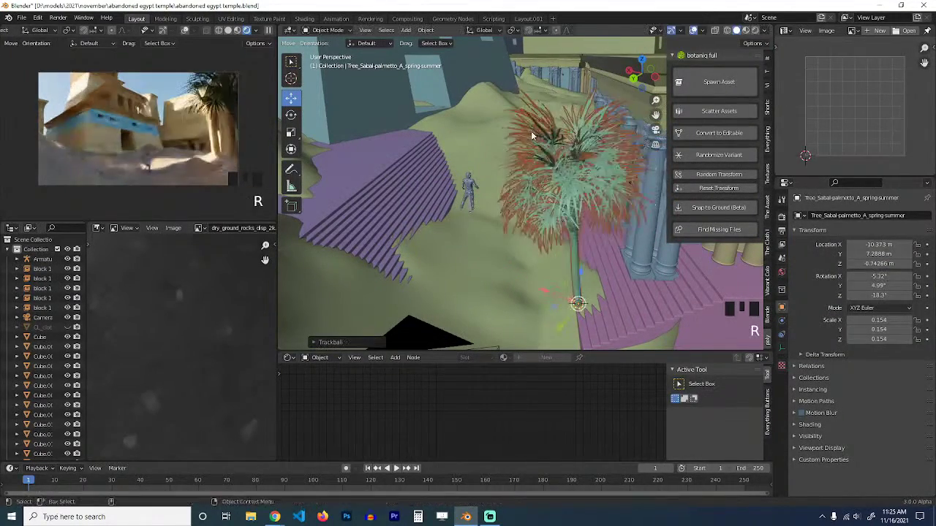
# Duplicate the Sabal palm onto the dune crest beside the side tower and rotate the copy freely to about -4.3°, -2.8°, -6.6°.
pyautogui.keyDown('shift'); pyautogui.moveTo(484, 160); pyautogui.dragTo(531, 148, button='middle'); pyautogui.keyUp('shift')
pyautogui.keyDown('shift'); pyautogui.moveTo(459, 176); pyautogui.dragTo(514, 206, button='middle'); pyautogui.keyUp('shift')
pyautogui.scroll(-2, 524, 189)
pyautogui.moveTo(445, 223); pyautogui.dragTo(422, 208, button='middle')
pyautogui.keyDown('shift'); pyautogui.moveTo(424, 202); pyautogui.dragTo(433, 163, button='right'); pyautogui.keyUp('shift')
pyautogui.keyDown('shift'); pyautogui.rightClick(433, 164); pyautogui.keyUp('shift')
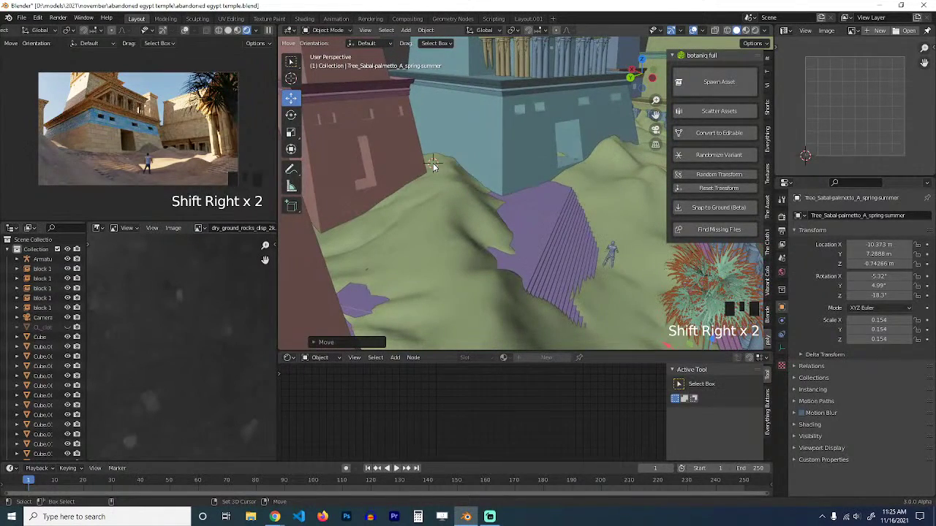
pyautogui.hotkey('shift', 'd')
pyautogui.hotkey('shift', 's')
pyautogui.click(457, 87)
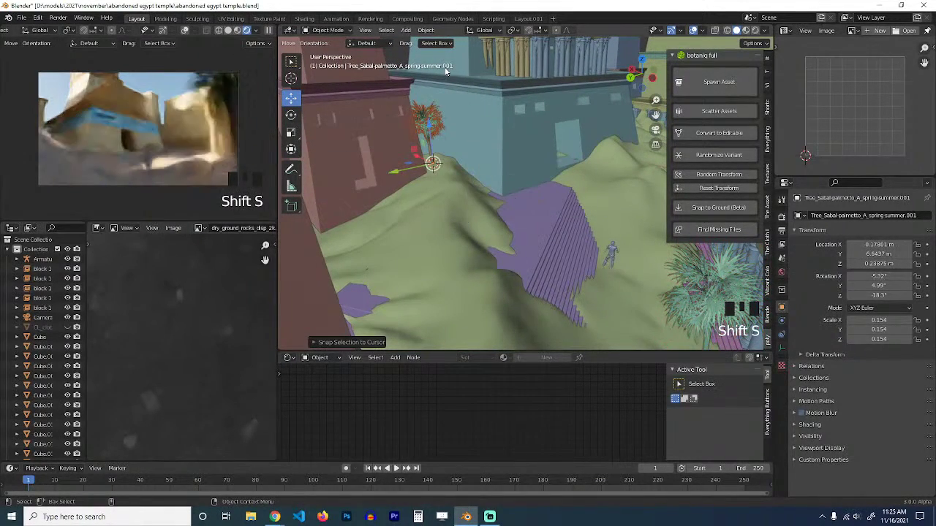
pyautogui.press('r')
pyautogui.press('r')
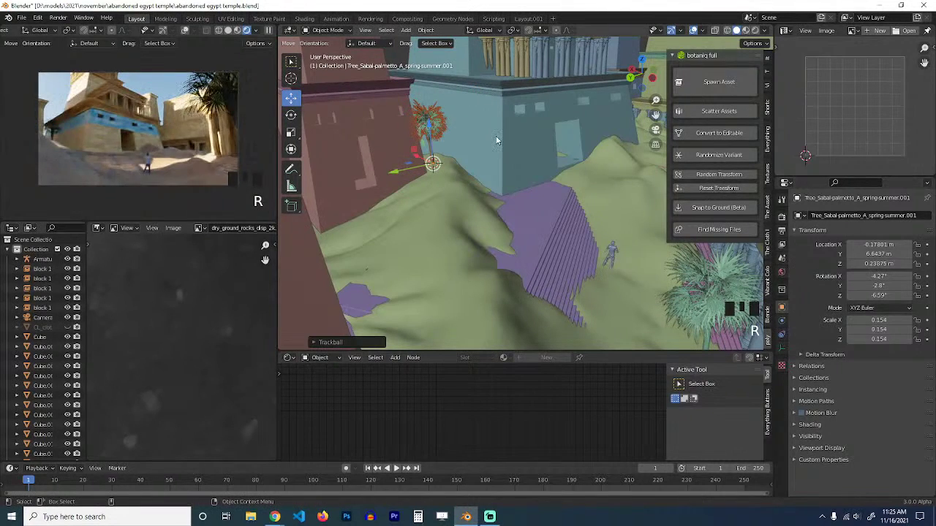
pyautogui.click(496, 139)
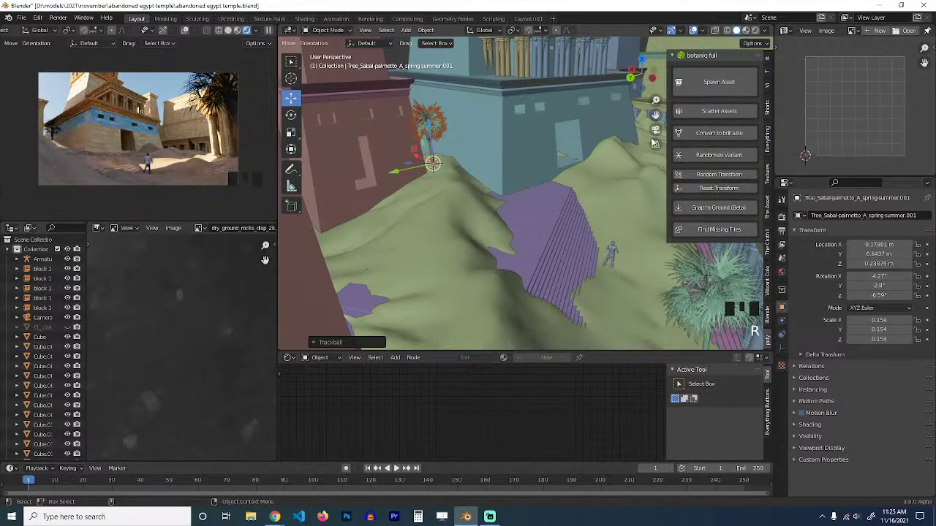
# Spawn the Cocos nucifera (G) coconut palm from botaniq's tropical category.
pyautogui.click(718, 82)
pyautogui.click(710, 189)
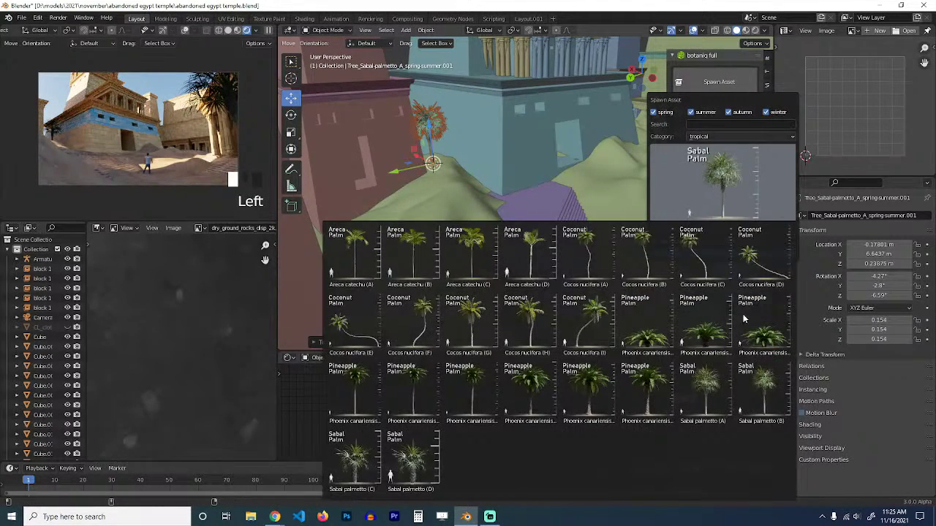
pyautogui.click(473, 340)
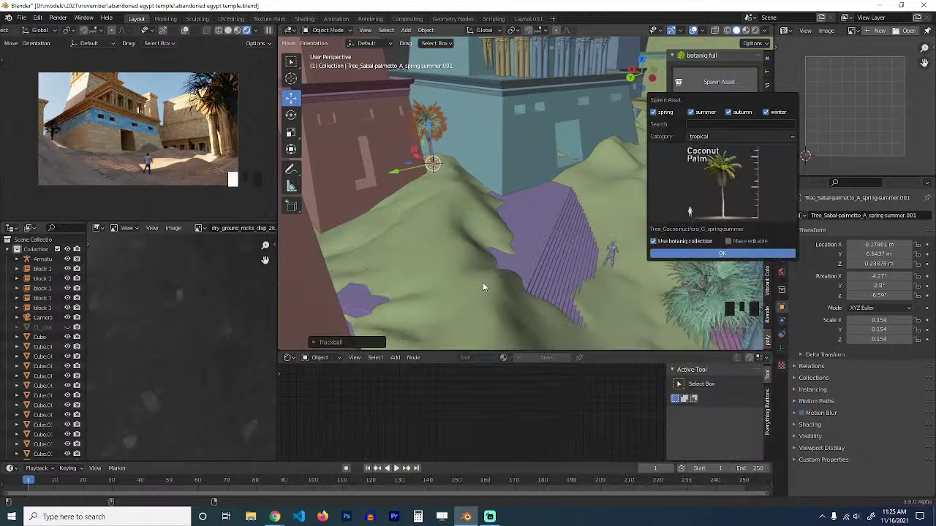
pyautogui.click(682, 252)
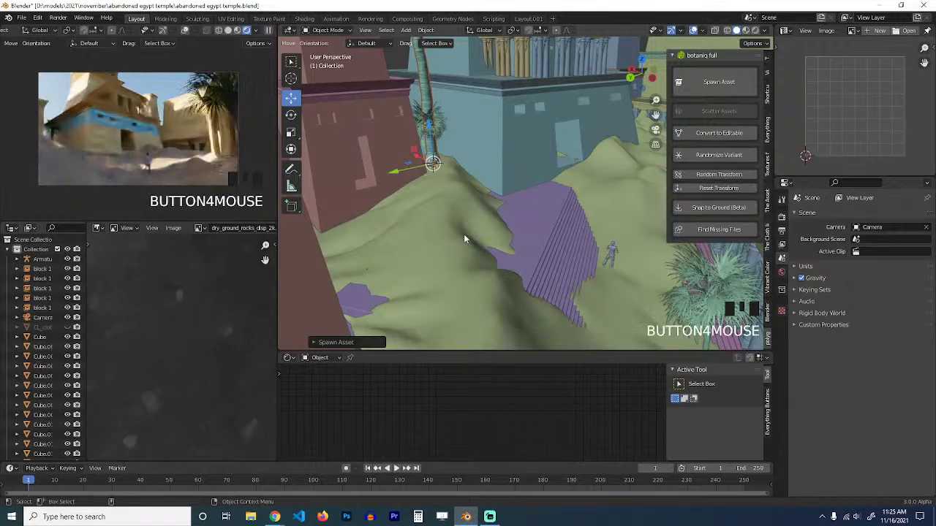
# Snap the coconut palm to the 3D cursor on the sand beside the columned temple building and scale it to about 0.40.
pyautogui.moveTo(463, 234); pyautogui.dragTo(435, 222, button='middle')
pyautogui.hotkey('shift', 's')
pyautogui.click(595, 72)
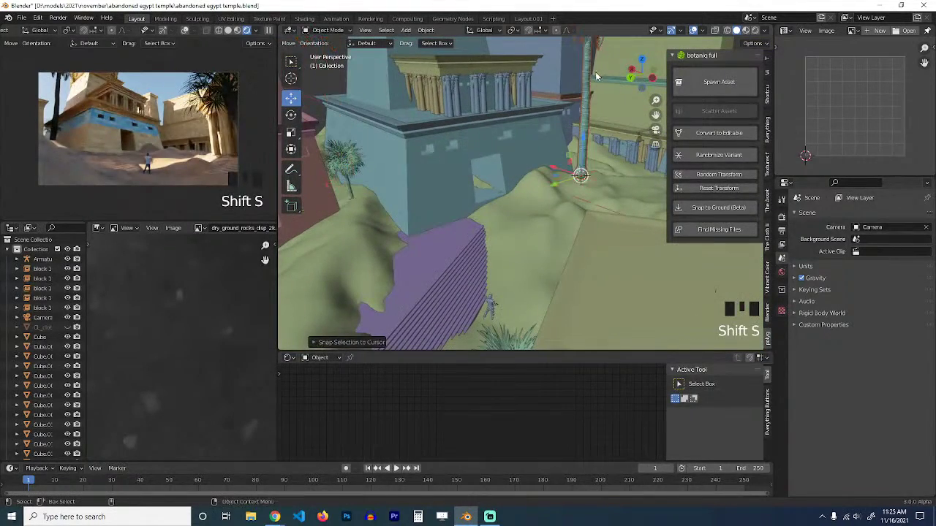
pyautogui.press('s')
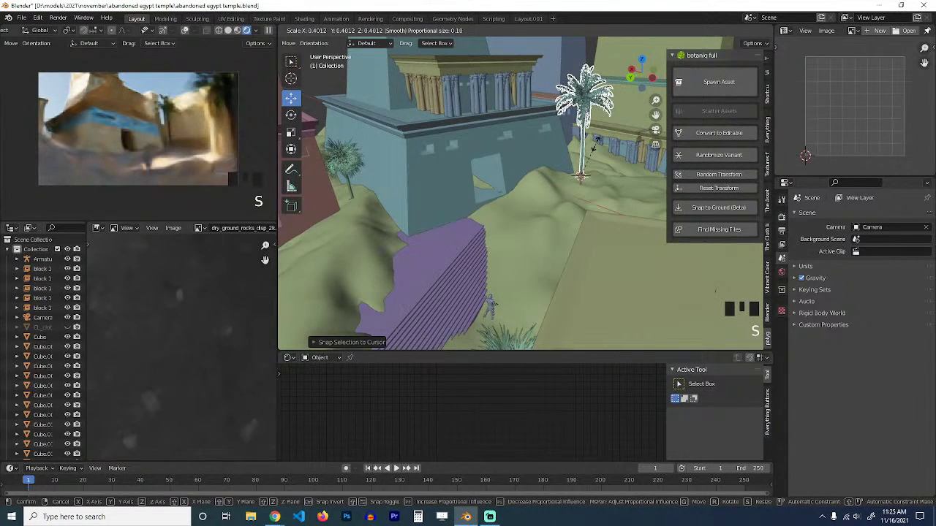
pyautogui.click(596, 141)
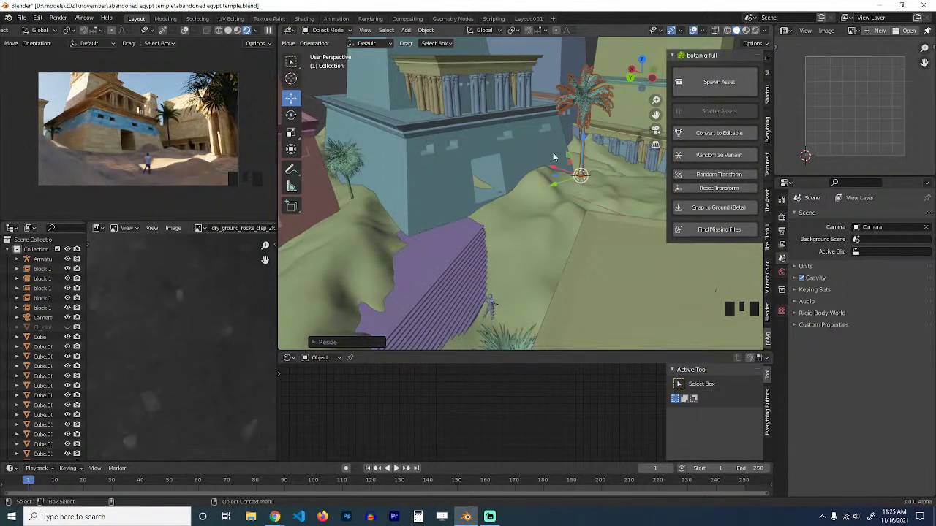
# Rotate the coconut palm freely and deselect it, saving the file before and after the rotation.
pyautogui.scroll(-3, 553, 156)
pyautogui.press('`')
pyautogui.hotkey('ctrl', 's')
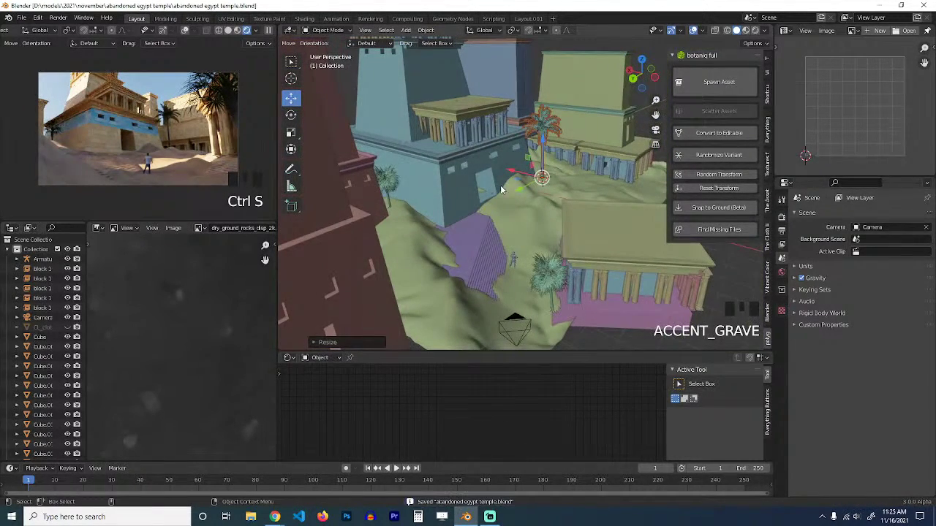
pyautogui.press('r')
pyautogui.press('r')
pyautogui.click(570, 161)
pyautogui.hotkey('alt', 'a')
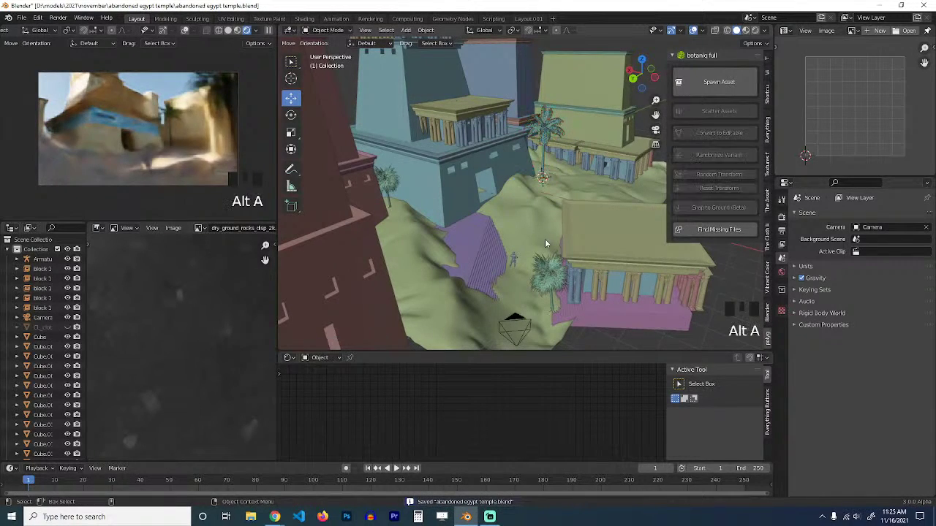
pyautogui.hotkey('ctrl', 's')
# Try a sun elevation of 10° in the world's sky texture and settle on 20°.
pyautogui.scroll(-3, 532, 234)
pyautogui.press('`')
pyautogui.moveTo(532, 234); pyautogui.dragTo(565, 240, button='middle')
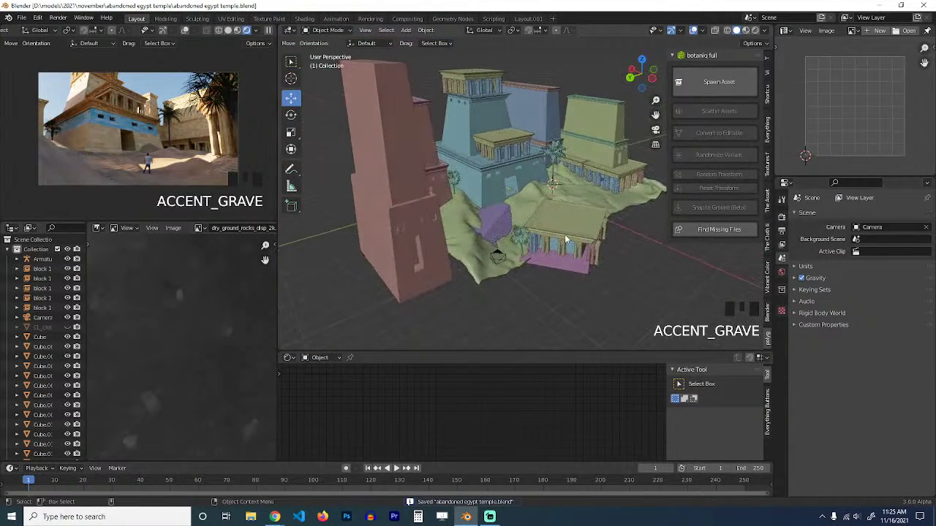
pyautogui.click(781, 272)
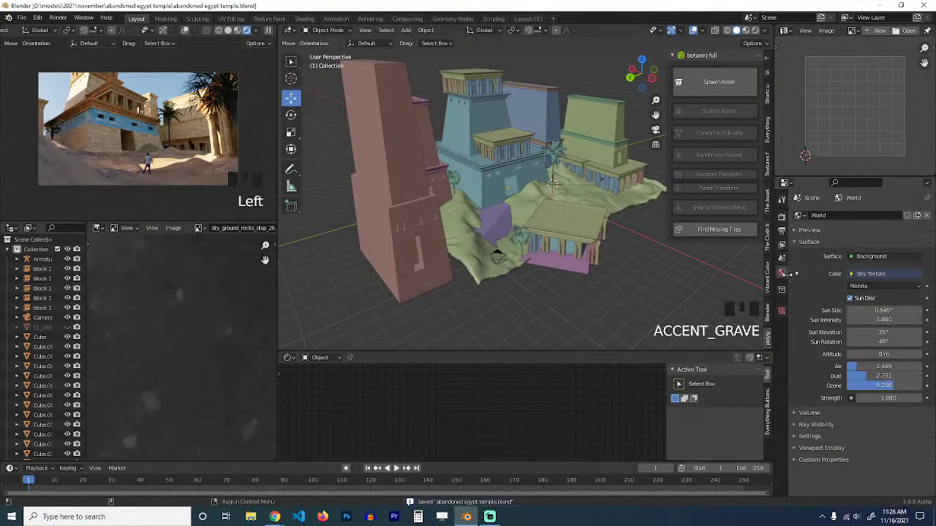
pyautogui.click(890, 332)
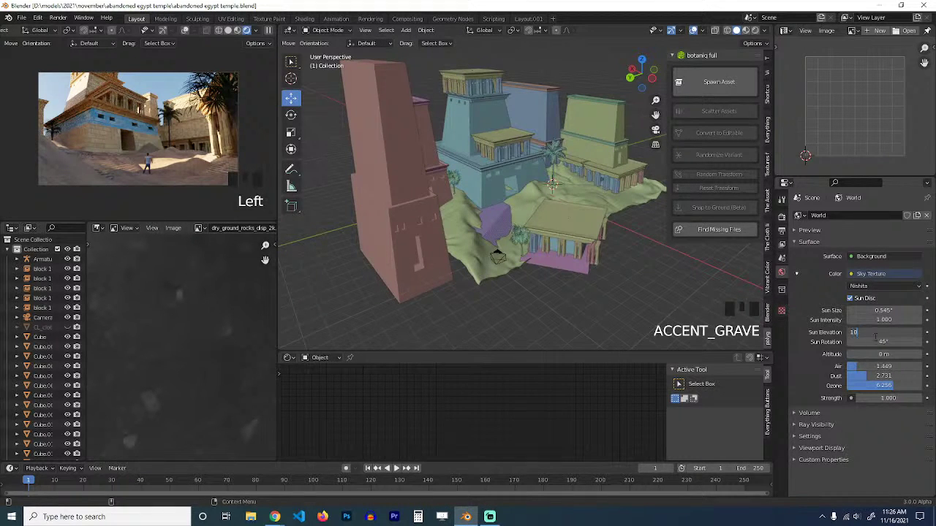
pyautogui.click(837, 342)
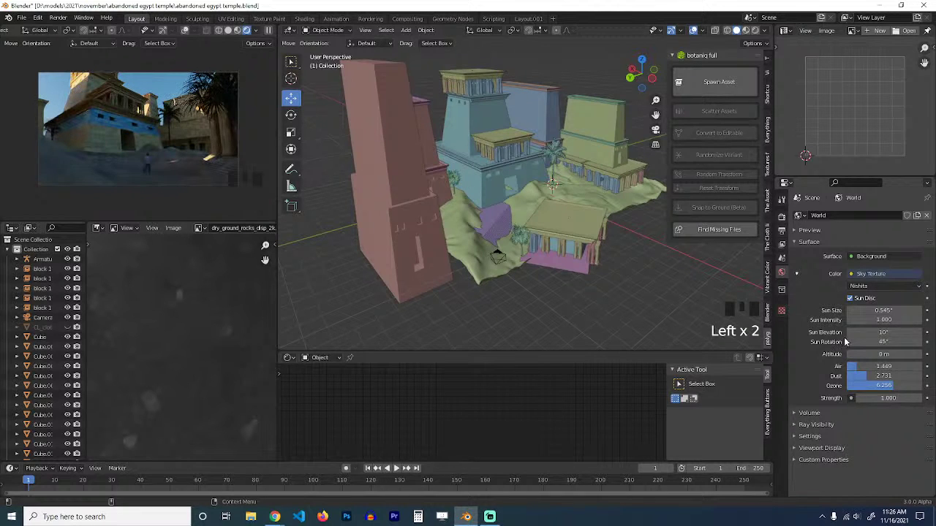
pyautogui.click(880, 332)
pyautogui.write('20')
pyautogui.click(847, 343)
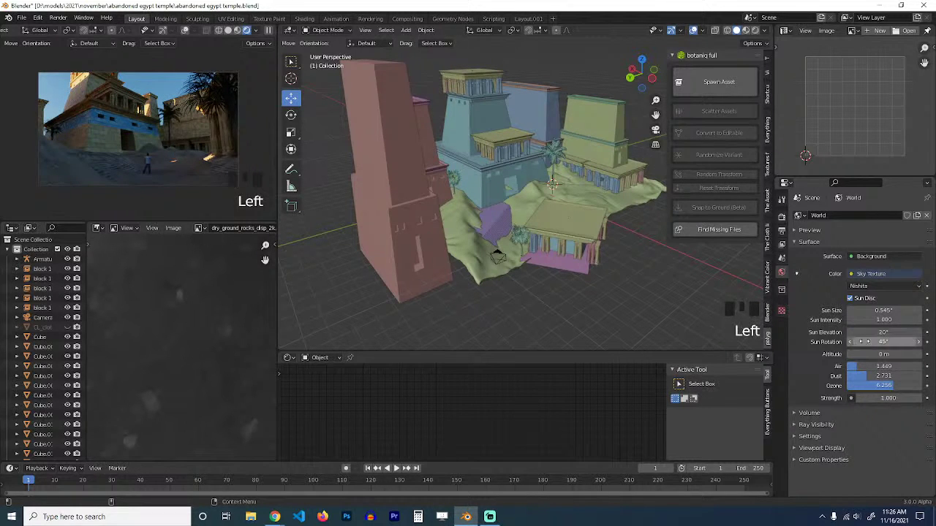
# Try a sun rotation of 20° for the sky texture and settle on 15°.
pyautogui.doubleClick(861, 341)
pyautogui.write('20')
pyautogui.click(827, 355)
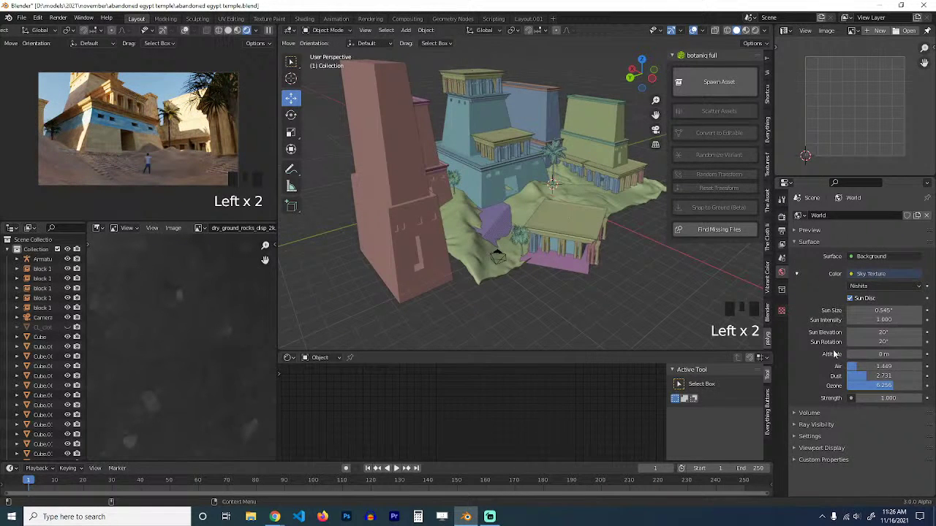
pyautogui.click(878, 342)
pyautogui.write('15')
pyautogui.click(830, 357)
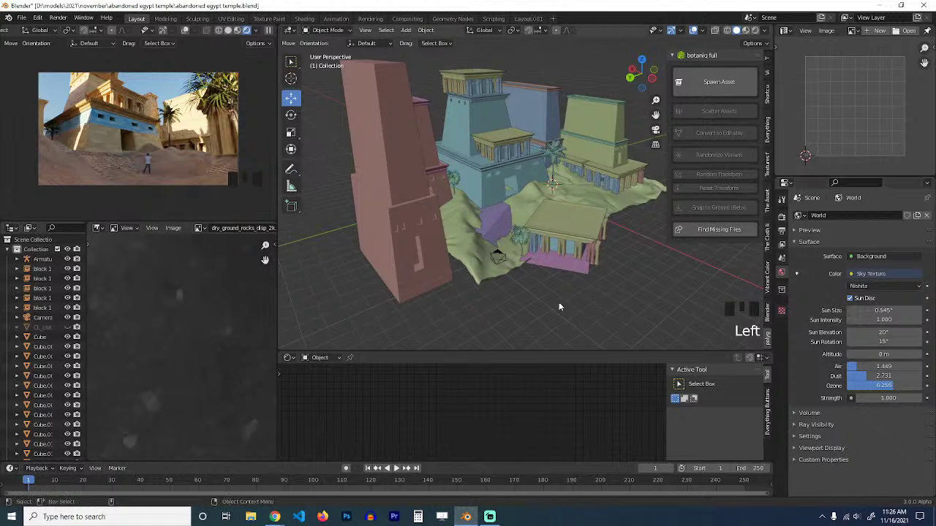
# Select the wide side tower with its two trims, scale them down along Z and lower them about 1.25 m.
pyautogui.scroll(-4, 557, 300)
pyautogui.moveTo(518, 255); pyautogui.dragTo(646, 246, button='middle')
pyautogui.press('`')
pyautogui.click(503, 148)
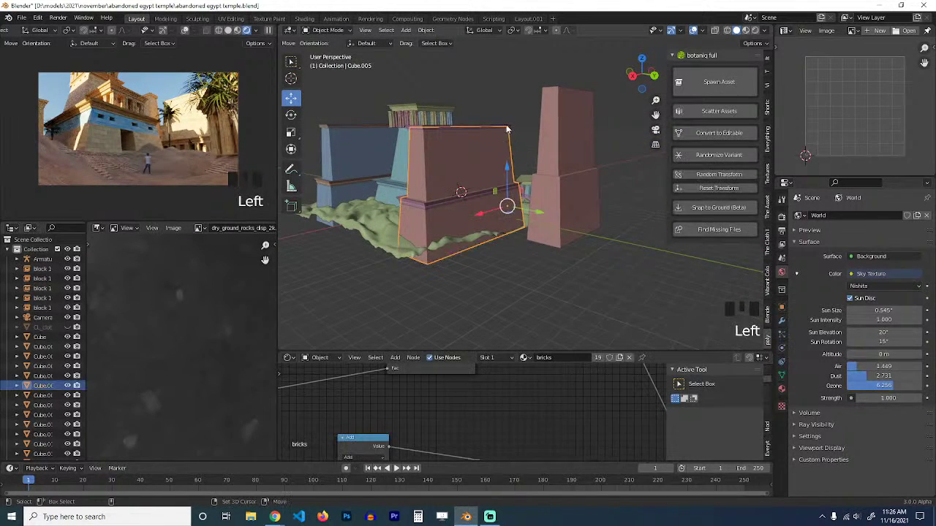
pyautogui.keyDown('shift'); pyautogui.click(493, 187); pyautogui.keyUp('shift')
pyautogui.keyDown('shift'); pyautogui.click(494, 189); pyautogui.keyUp('shift')
pyautogui.press('s')
pyautogui.press('z')
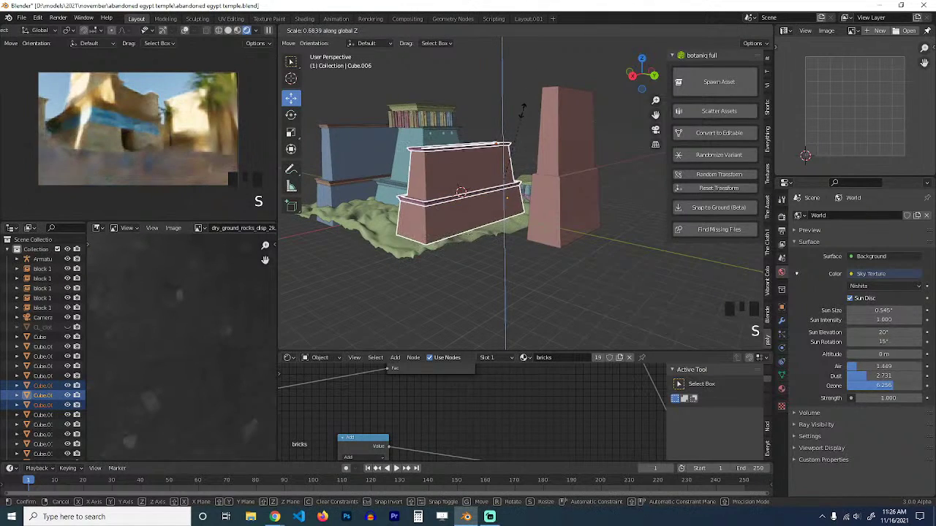
pyautogui.press('g')
pyautogui.press('z')
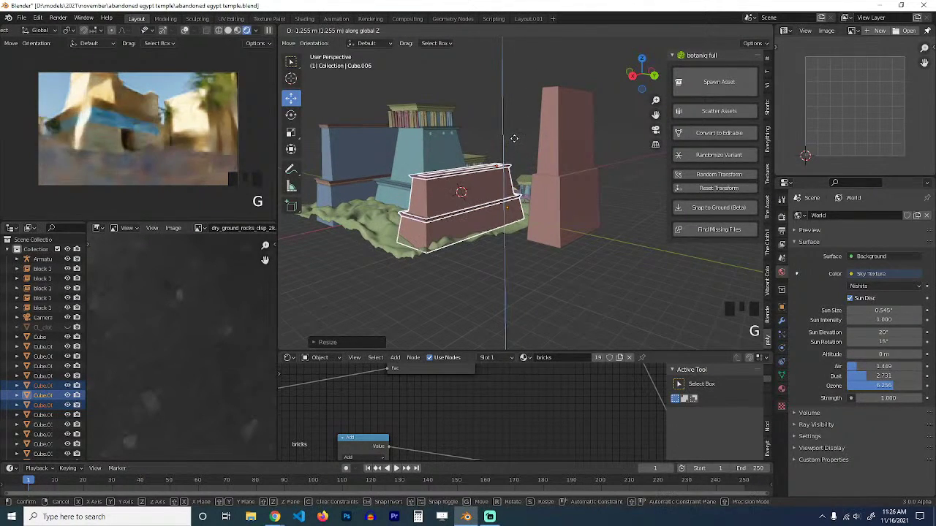
pyautogui.click(514, 137)
pyautogui.press('`')
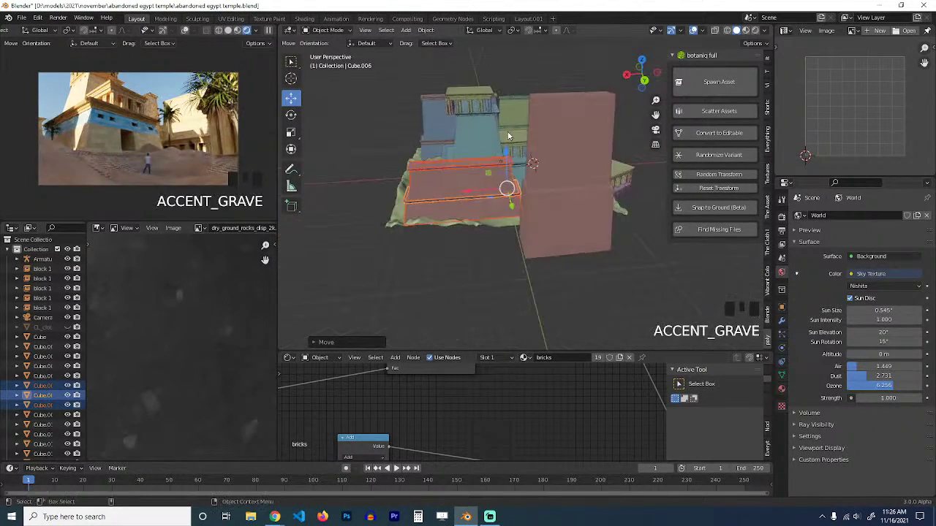
# Deselect the shortened tower pieces and inspect the sand between the towers and the broken steps.
pyautogui.hotkey('alt', 'a')
pyautogui.press('`')
pyautogui.scroll(3, 439, 205)
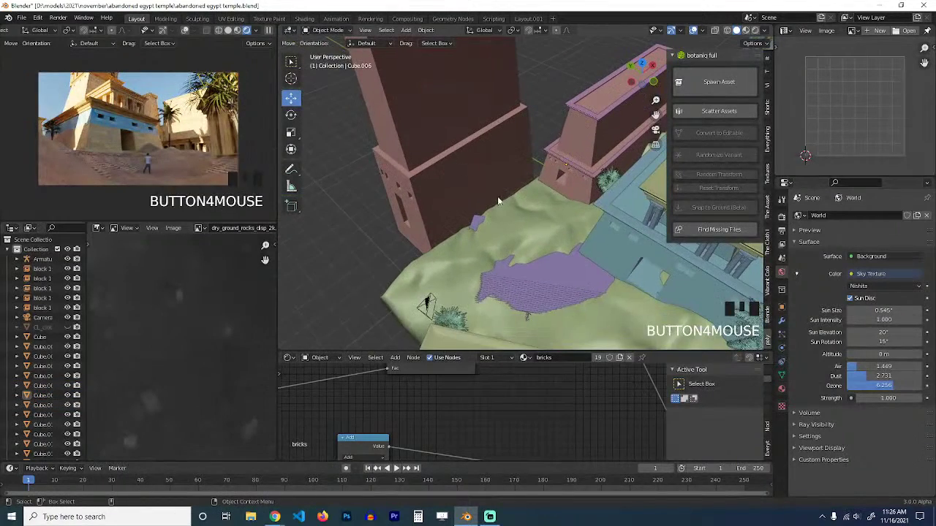
pyautogui.scroll(2, 523, 242)
pyautogui.hotkey('alt', 'a')
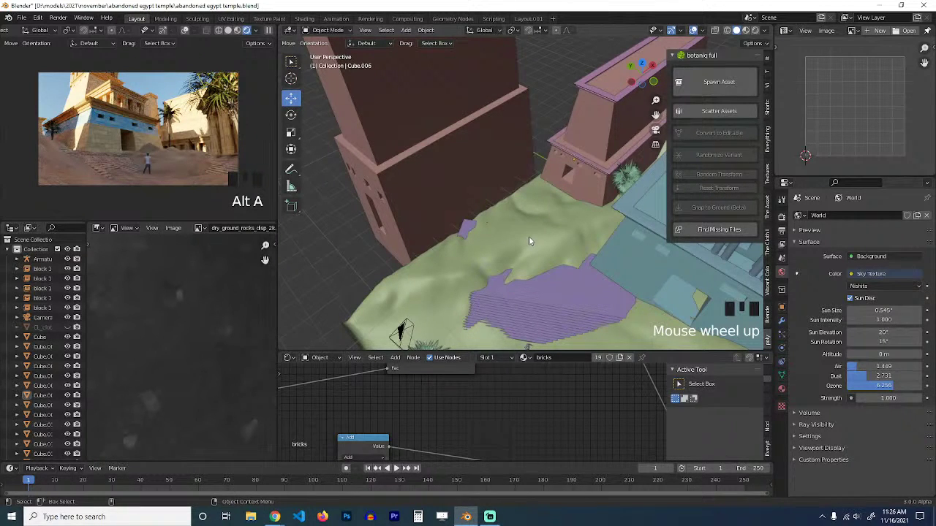
# Select the sand plane and save the file.
pyautogui.moveTo(529, 240)
pyautogui.mouseDown(button='middle')
pyautogui.moveTo(617, 208)
pyautogui.moveTo(499, 208)
pyautogui.moveTo(511, 230)
pyautogui.moveTo(492, 219)
pyautogui.moveTo(516, 241)
pyautogui.mouseUp(button='middle')
pyautogui.scroll(4, 619, 210)
pyautogui.click(499, 208)
pyautogui.scroll(-2, 498, 251)
pyautogui.scroll(2, 492, 219)
pyautogui.press('`')
pyautogui.scroll(2, 520, 234)
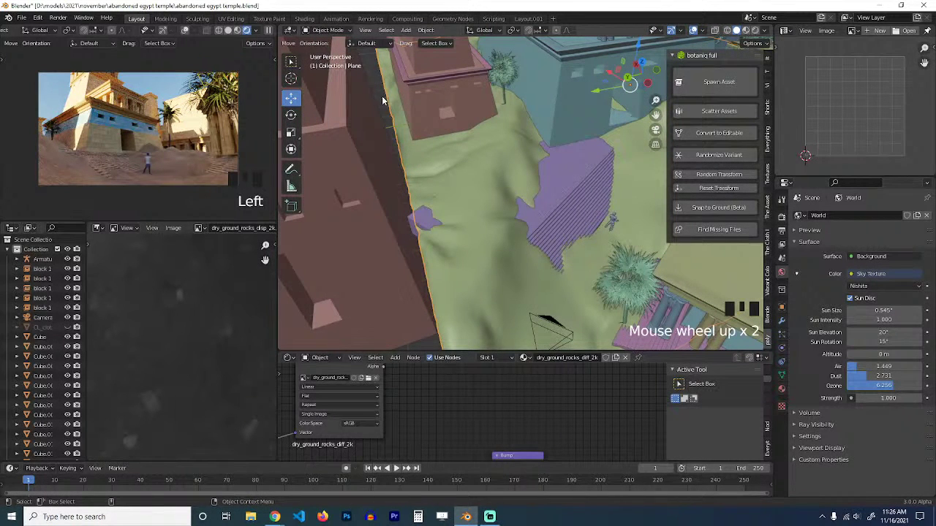
pyautogui.hotkey('ctrl', 's')
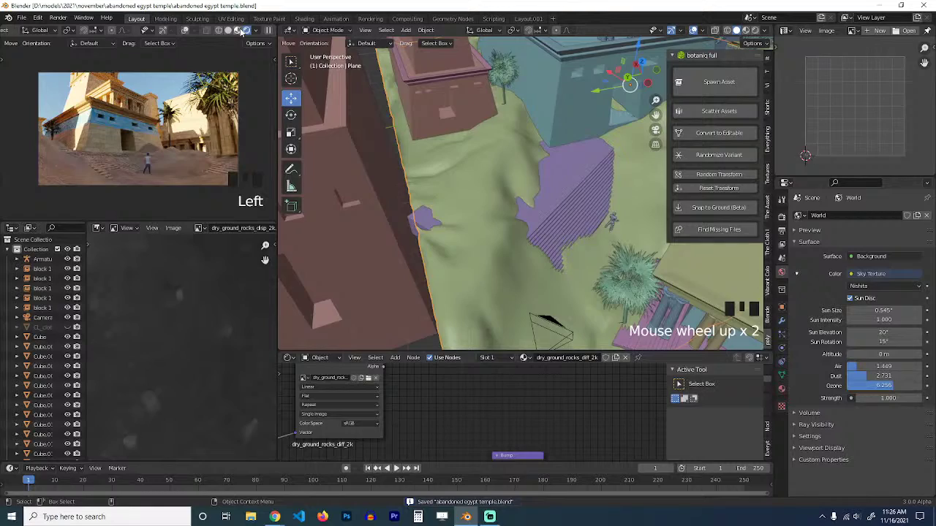
# Switch the small camera preview to Material Preview shading and check the broken steps through the camera in the main viewport.
pyautogui.click(241, 30)
pyautogui.press('`')
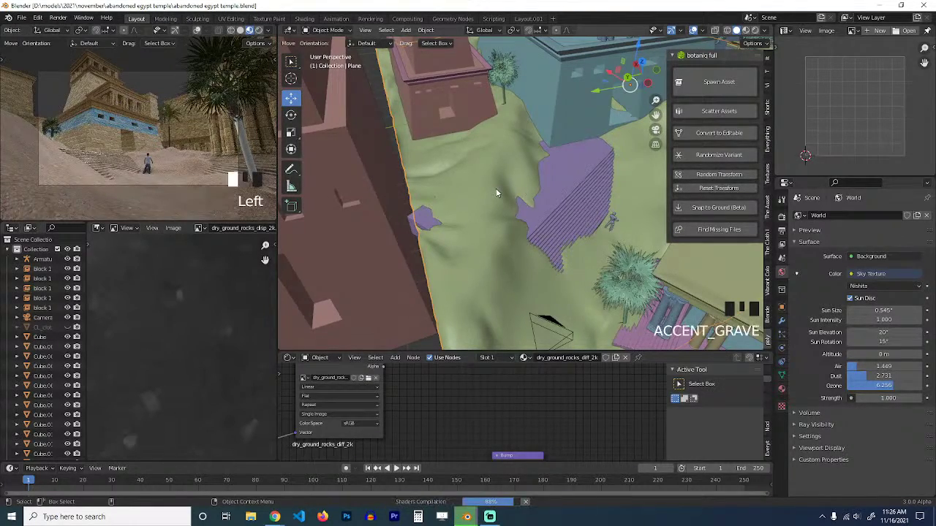
pyautogui.click(496, 196)
pyautogui.scroll(-4, 495, 198)
pyautogui.press('`')
pyautogui.scroll(5, 504, 154)
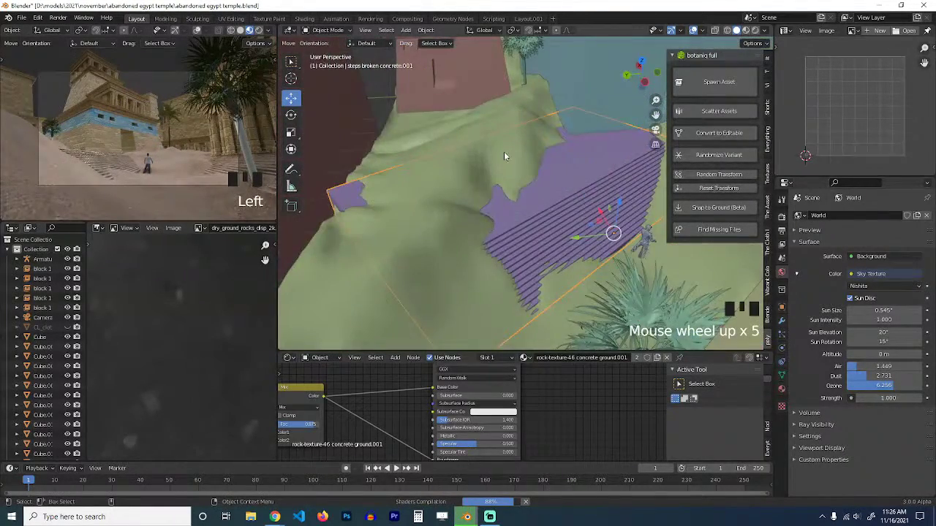
pyautogui.press('KP_0')
pyautogui.scroll(6, 410, 241)
pyautogui.scroll(-2, 498, 246)
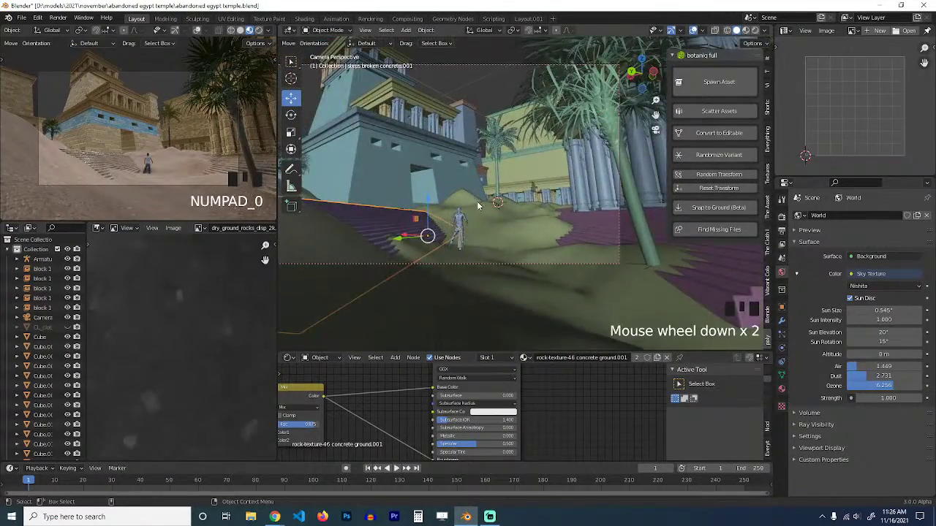
# Enter Edit Mode on the sand plane and circle-select the vertices from the dune by the doorway to the camera.
pyautogui.press('`')
pyautogui.scroll(-5, 480, 226)
pyautogui.press('`')
pyautogui.click(557, 196)
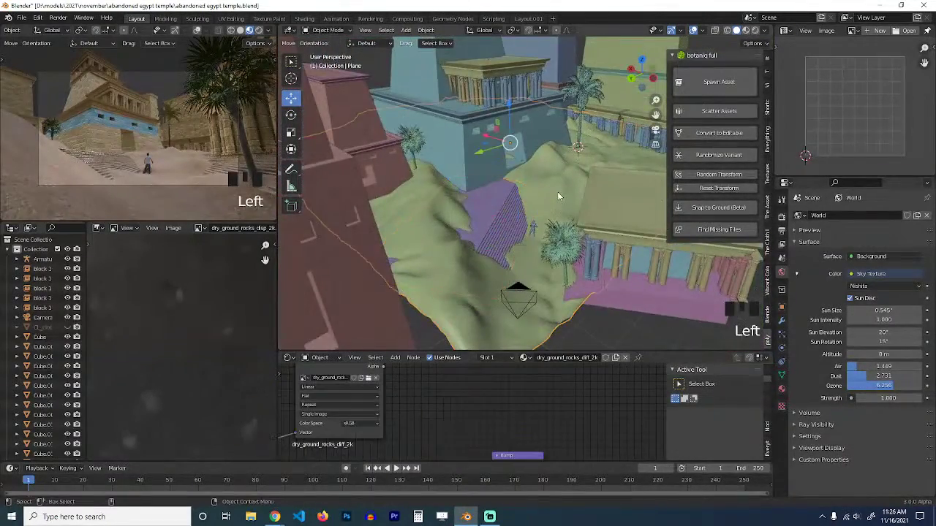
pyautogui.press('`')
pyautogui.press('Tab')
pyautogui.hotkey('alt', 'a')
pyautogui.press('c')
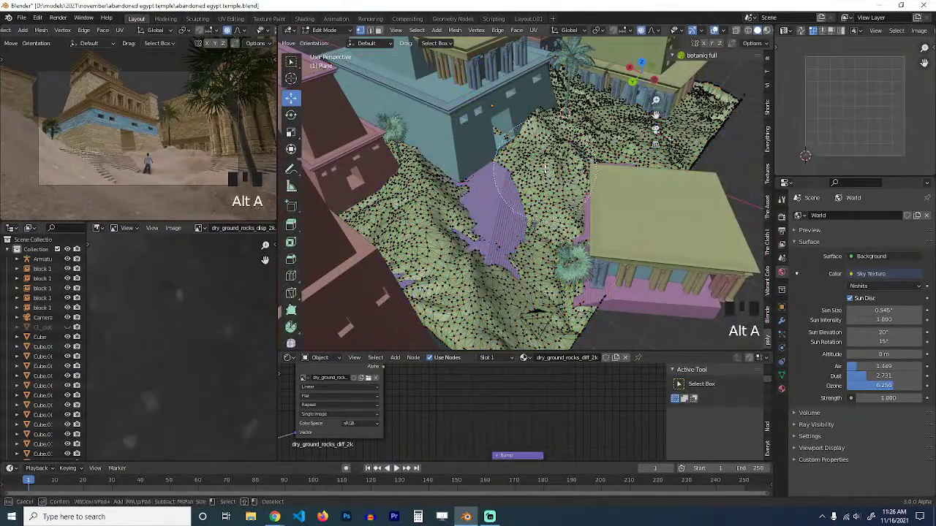
pyautogui.scroll(5, 545, 169)
pyautogui.moveTo(539, 138)
pyautogui.mouseDown()
pyautogui.moveTo(529, 150)
pyautogui.moveTo(547, 152)
pyautogui.moveTo(585, 183)
pyautogui.moveTo(574, 256)
pyautogui.moveTo(523, 292)
pyautogui.moveTo(532, 239)
pyautogui.moveTo(545, 266)
pyautogui.moveTo(523, 313)
pyautogui.mouseUp()
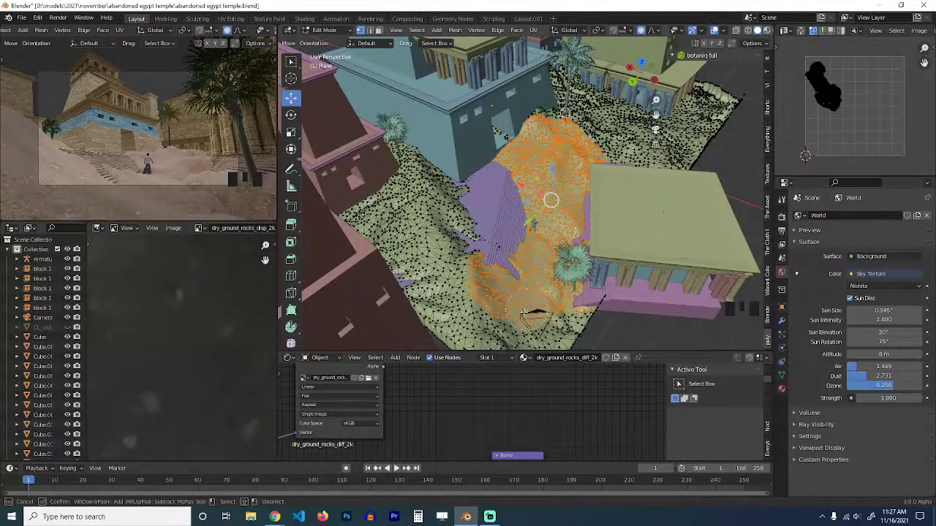
pyautogui.rightClick(568, 302)
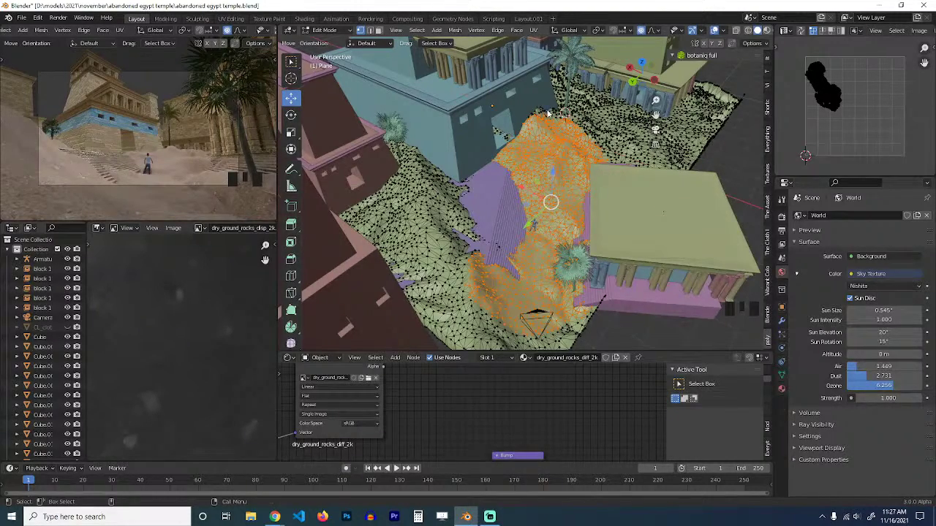
# Leave Edit Mode and switch the sand plane to Sculpt Mode.
pyautogui.press('Tab')
pyautogui.press('`')
pyautogui.scroll(4, 569, 173)
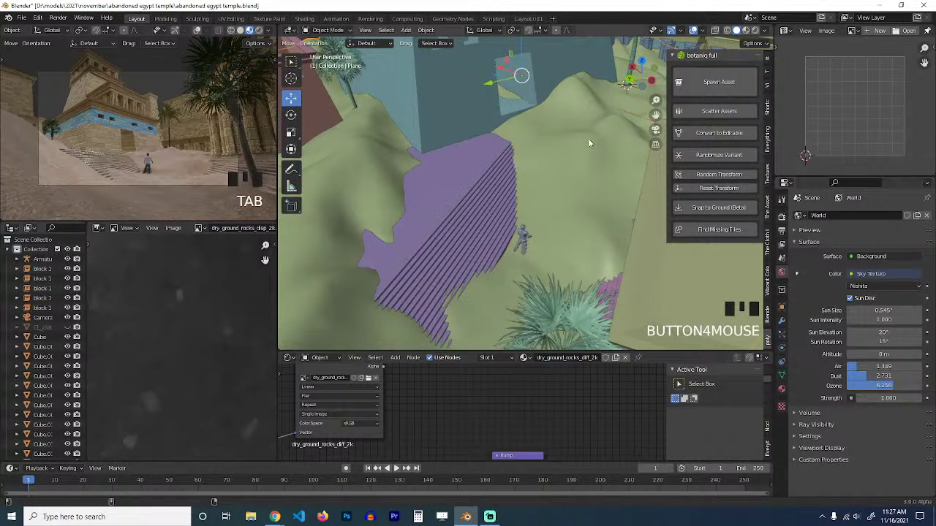
pyautogui.click(352, 34)
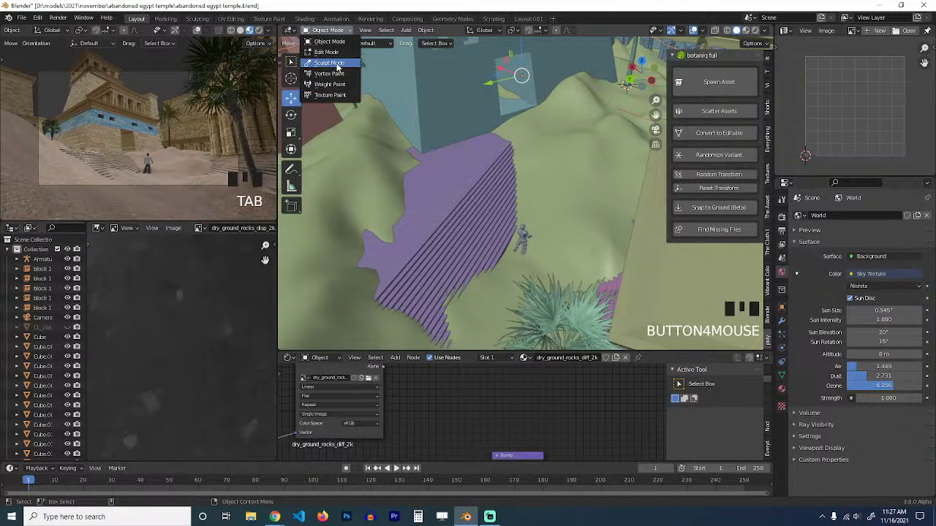
pyautogui.click(338, 70)
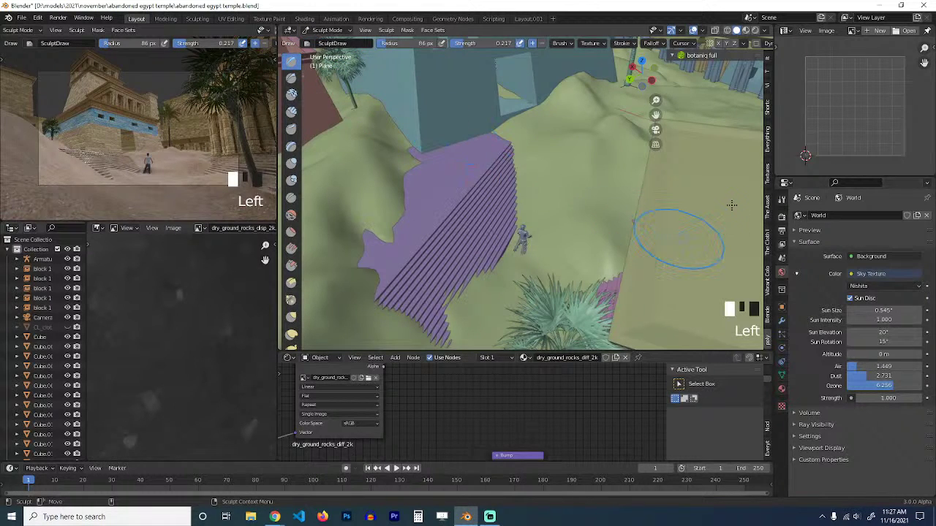
# Enable Dyntopo for sculpting the sand plane and accept the vertex data warning.
pyautogui.moveTo(507, 219); pyautogui.dragTo(564, 141, button='middle')
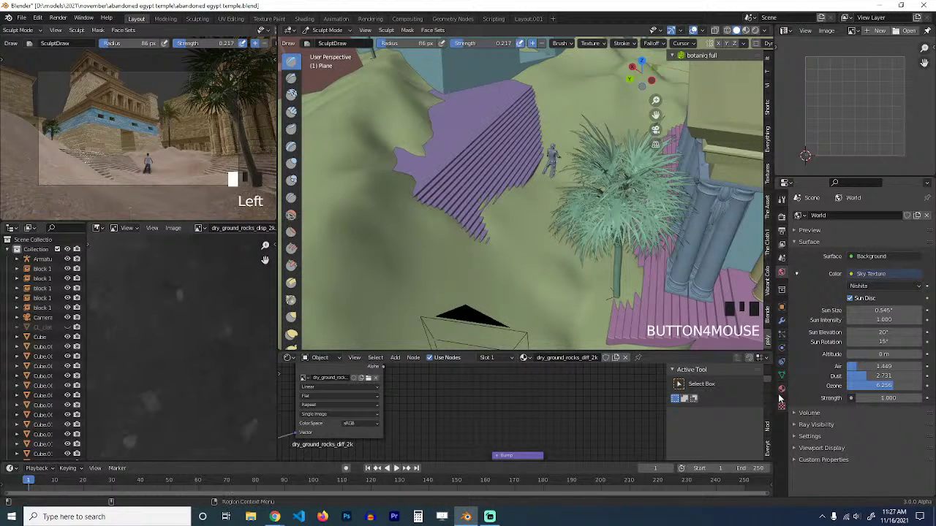
pyautogui.click(781, 199)
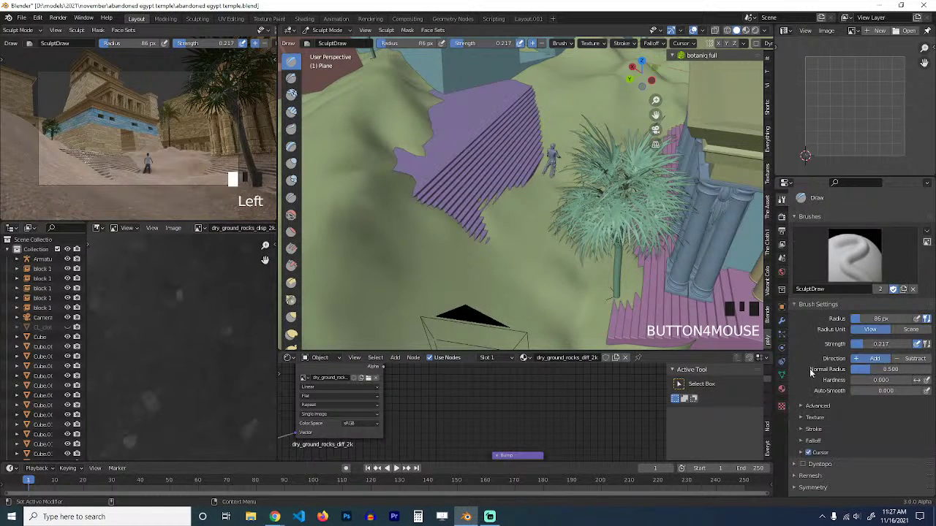
pyautogui.scroll(-1, 813, 408)
pyautogui.click(803, 445)
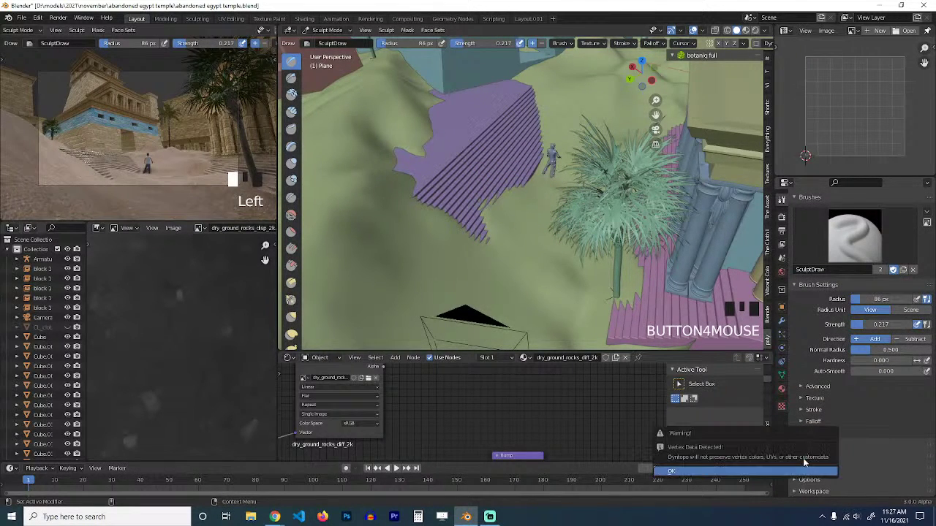
pyautogui.click(803, 468)
pyautogui.scroll(-1, 870, 312)
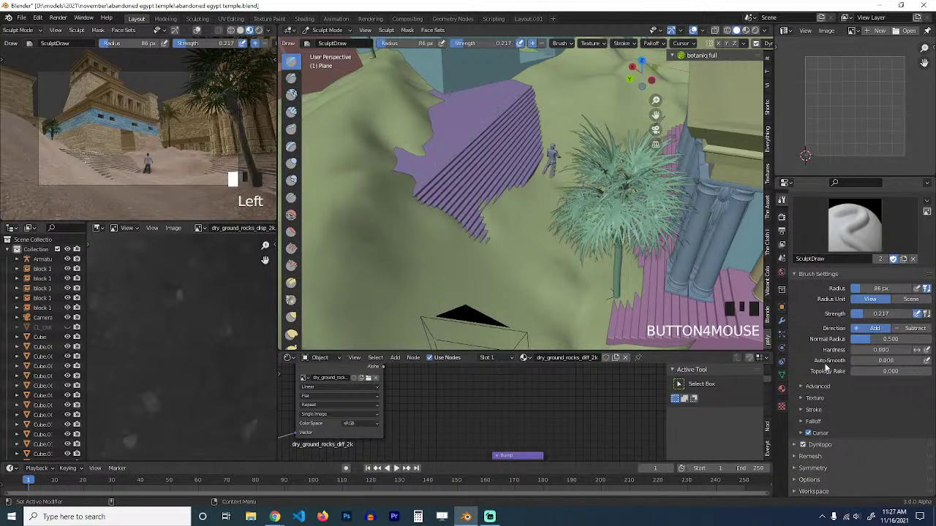
# Add a new texture to the SculptDraw brush in its texture settings.
pyautogui.click(813, 397)
pyautogui.scroll(-3, 852, 428)
pyautogui.click(863, 363)
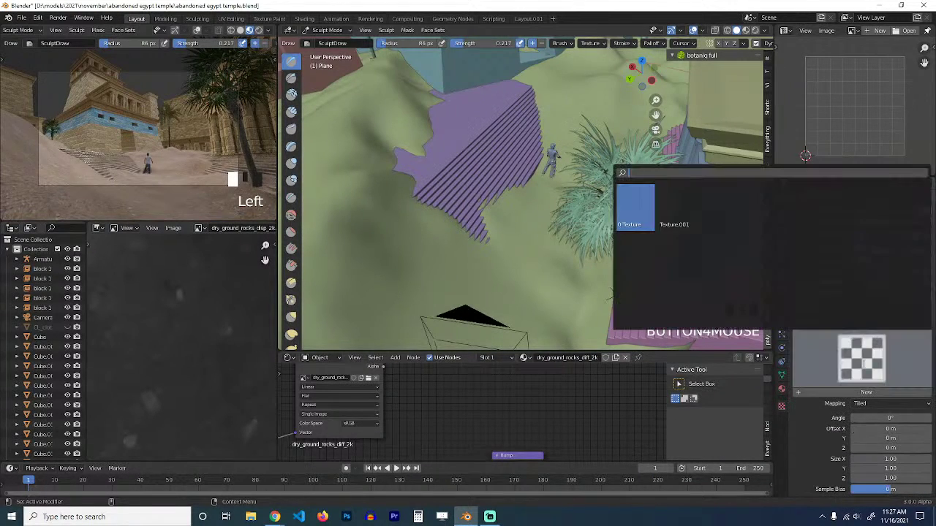
pyautogui.click(862, 362)
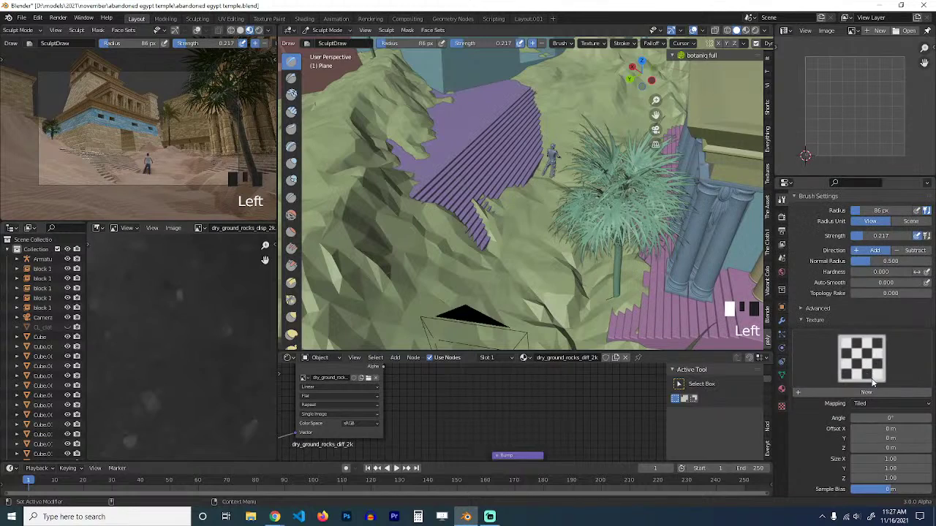
pyautogui.click(884, 393)
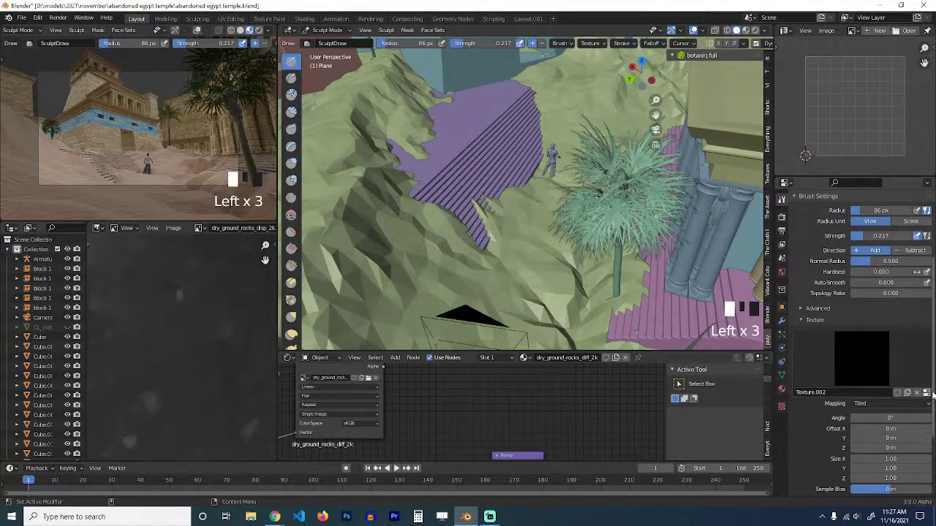
# Load 3DBrush0016_1_download600.jpg from the height maps resource folder as the brush texture's image.
pyautogui.click(926, 393)
pyautogui.click(905, 383)
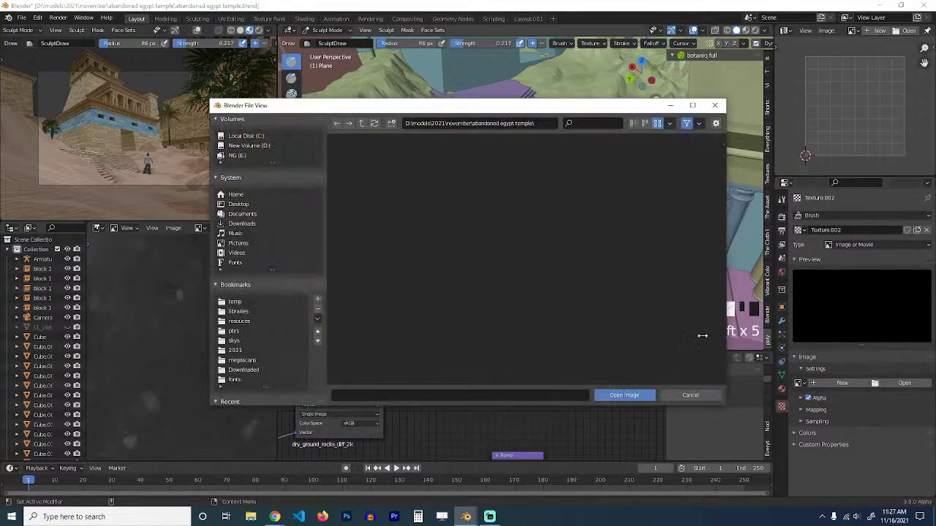
pyautogui.click(249, 322)
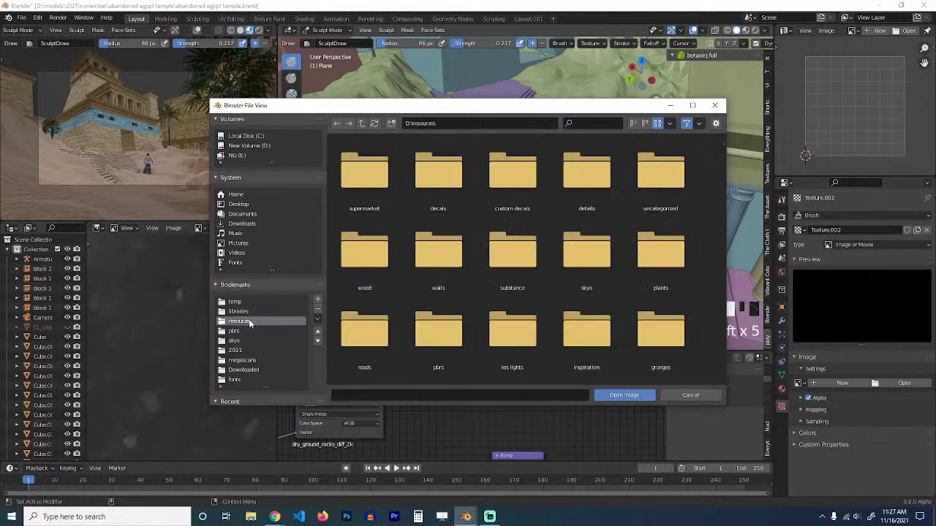
pyautogui.scroll(-2, 366, 329)
pyautogui.doubleClick(366, 337)
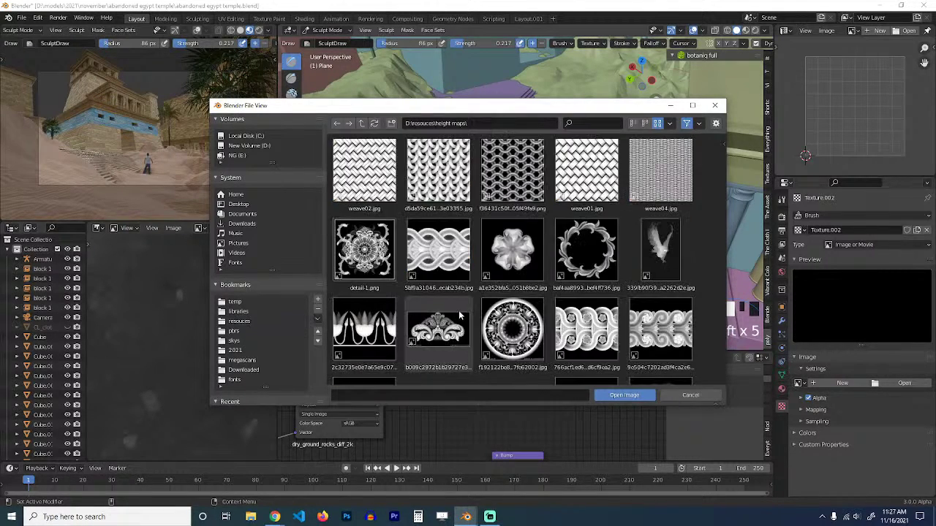
pyautogui.scroll(-5, 459, 311)
pyautogui.scroll(-5, 462, 316)
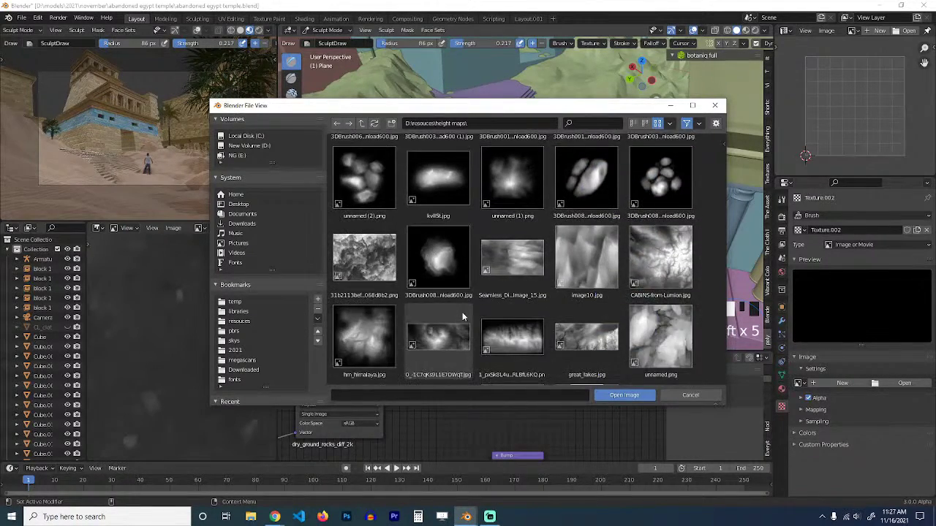
pyautogui.scroll(2, 462, 316)
pyautogui.scroll(1, 521, 219)
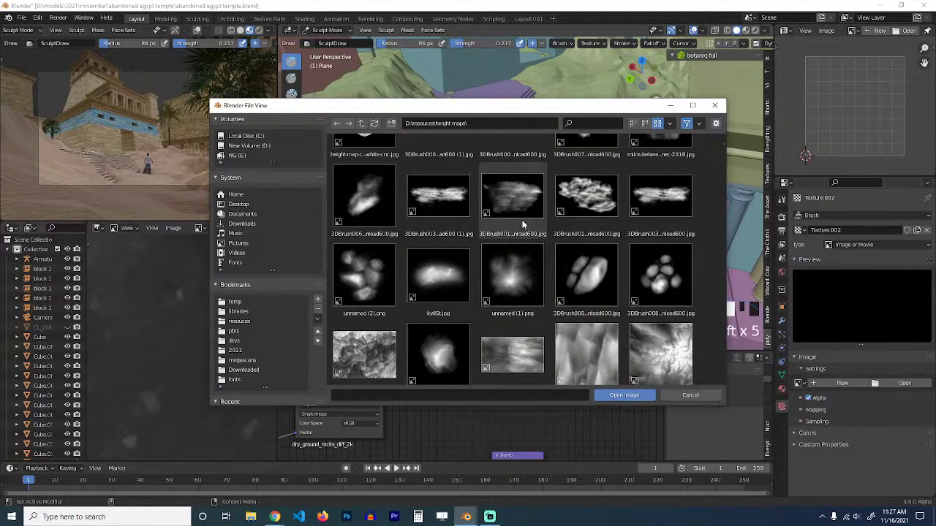
pyautogui.click(586, 199)
pyautogui.scroll(-3, 505, 307)
pyautogui.scroll(-6, 495, 318)
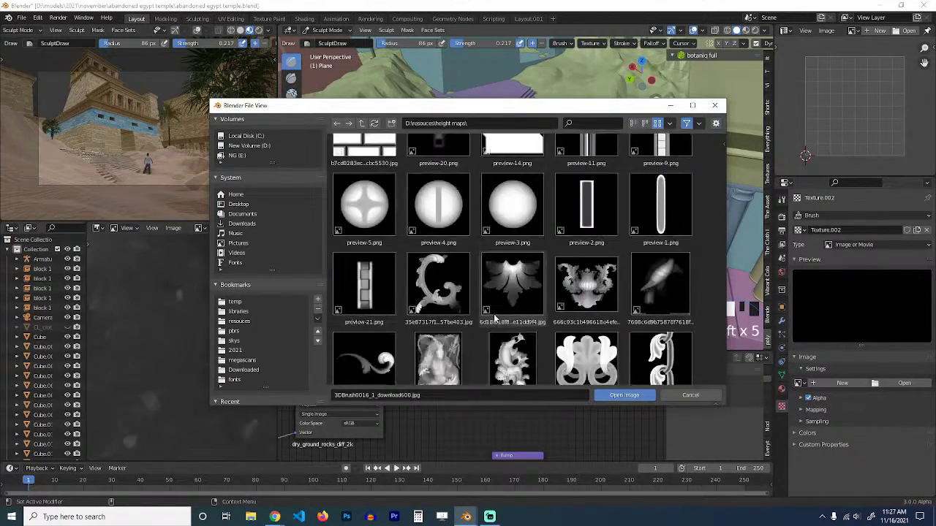
pyautogui.click(621, 394)
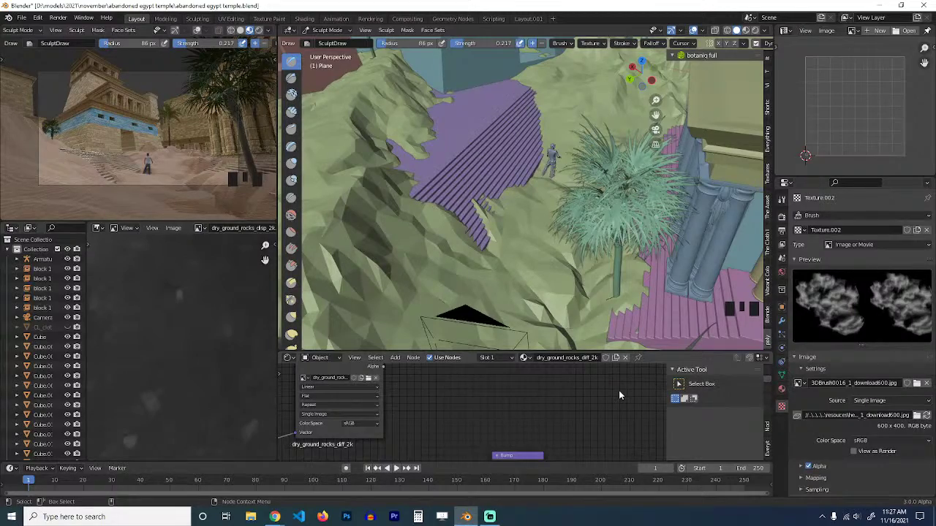
# Sculpt trial strokes with the textured brush on the sand beside the broken steps.
pyautogui.scroll(-3, 629, 288)
pyautogui.scroll(2, 558, 184)
pyautogui.moveTo(628, 288)
pyautogui.mouseDown(button='middle')
pyautogui.moveTo(558, 184)
pyautogui.moveTo(630, 235)
pyautogui.moveTo(661, 198)
pyautogui.moveTo(641, 257)
pyautogui.moveTo(613, 241)
pyautogui.moveTo(494, 253)
pyautogui.moveTo(400, 234)
pyautogui.moveTo(537, 230)
pyautogui.moveTo(583, 242)
pyautogui.mouseUp(button='middle')
pyautogui.press('`')
pyautogui.scroll(2, 650, 219)
pyautogui.scroll(2, 586, 240)
pyautogui.press('`')
pyautogui.press('`')
pyautogui.press('`')
pyautogui.scroll(-2, 488, 229)
pyautogui.press('`')
pyautogui.scroll(2, 564, 243)
pyautogui.press('`')
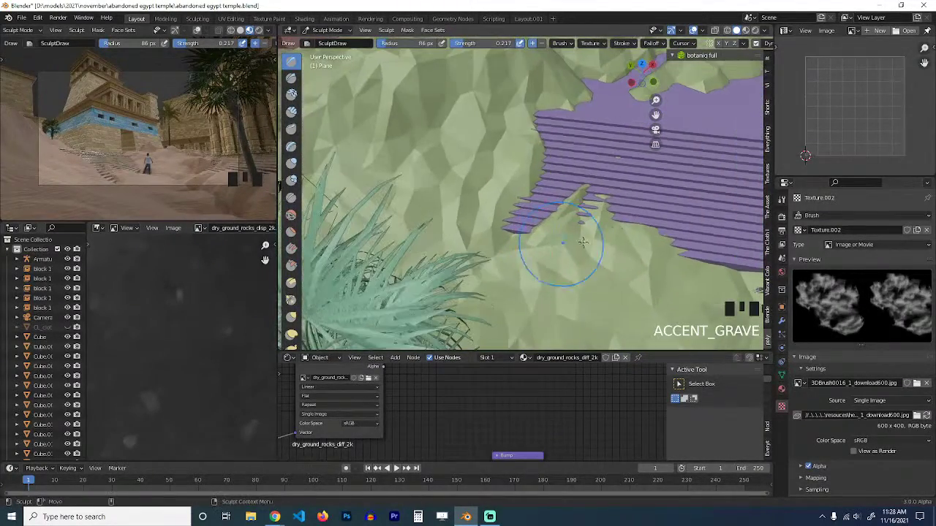
pyautogui.moveTo(492, 145); pyautogui.dragTo(441, 178)
pyautogui.press('`')
pyautogui.moveTo(441, 178); pyautogui.dragTo(501, 183, button='middle')
pyautogui.moveTo(501, 183)
pyautogui.mouseDown()
pyautogui.moveTo(475, 205)
pyautogui.moveTo(541, 228)
pyautogui.mouseUp()
pyautogui.scroll(3, 540, 228)
pyautogui.press('`')
pyautogui.moveTo(541, 229); pyautogui.dragTo(526, 146, button='middle')
pyautogui.moveTo(525, 137); pyautogui.dragTo(501, 217)
pyautogui.press('`')
pyautogui.moveTo(501, 217)
pyautogui.mouseDown(button='middle')
pyautogui.moveTo(481, 219)
pyautogui.moveTo(455, 184)
pyautogui.mouseUp(button='middle')
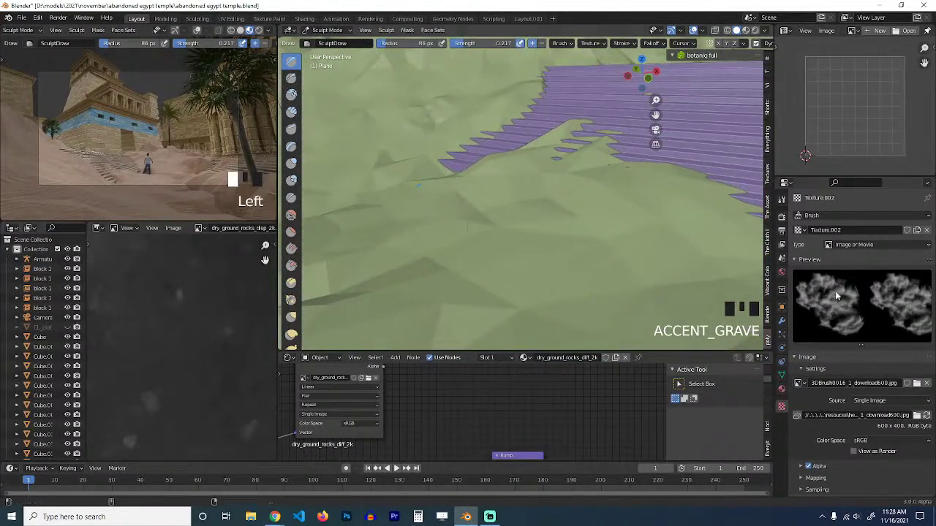
# Set the Dyntopo detail size to 6 px for the sand plane.
pyautogui.click(782, 217)
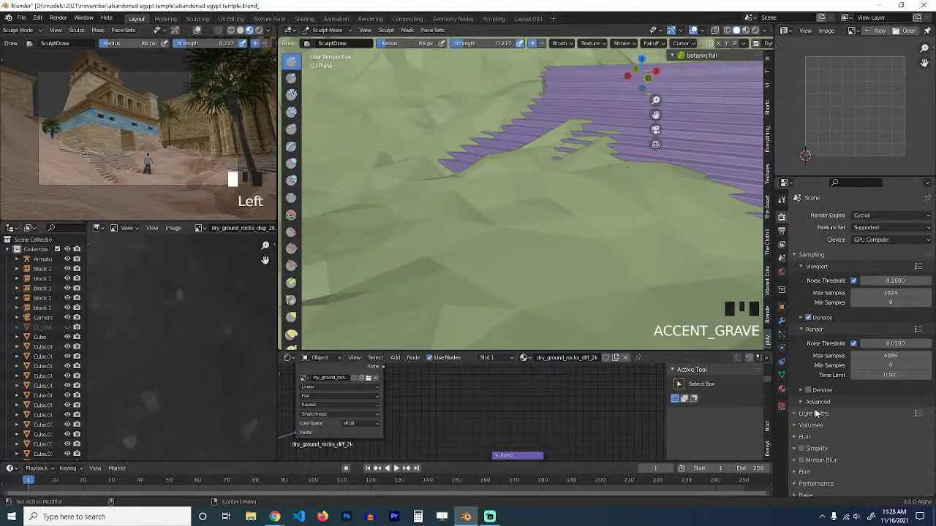
pyautogui.click(783, 201)
pyautogui.scroll(-10, 854, 437)
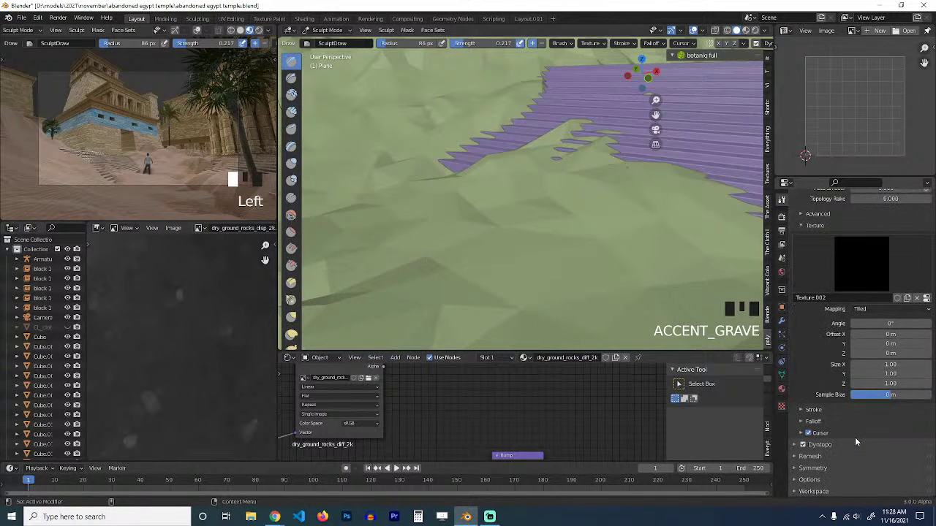
pyautogui.click(825, 447)
pyautogui.scroll(-5, 848, 438)
pyautogui.click(892, 410)
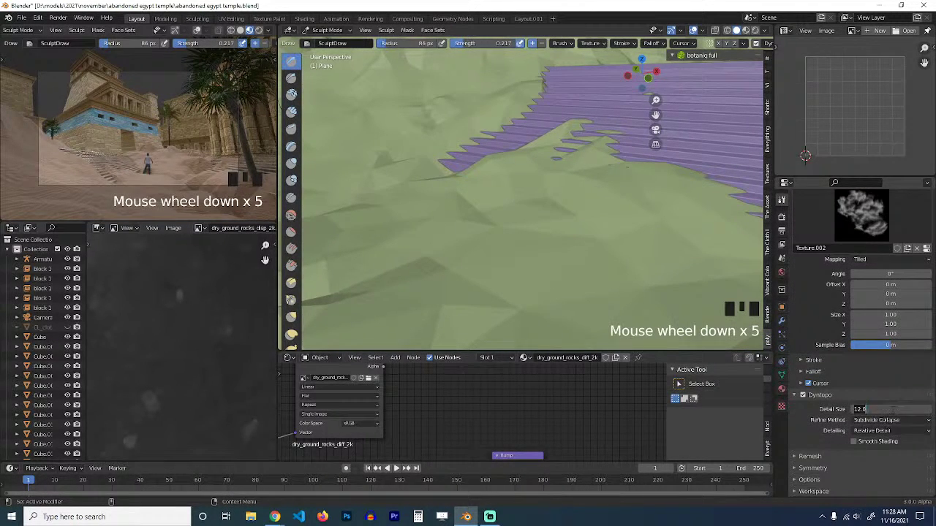
pyautogui.press('Return')
# Sculpt finer textured strokes across the sand in front of the broken steps.
pyautogui.scroll(-3, 600, 271)
pyautogui.scroll(3, 624, 257)
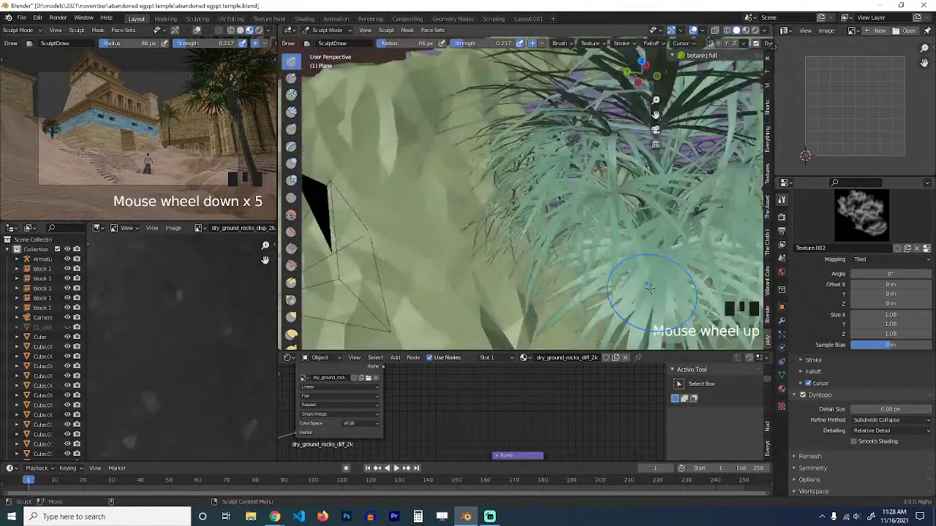
pyautogui.moveTo(625, 258); pyautogui.dragTo(616, 236, button='middle')
pyautogui.scroll(1, 616, 236)
pyautogui.moveTo(669, 190)
pyautogui.mouseDown()
pyautogui.moveTo(562, 215)
pyautogui.moveTo(616, 218)
pyautogui.moveTo(634, 184)
pyautogui.mouseUp()
pyautogui.press('`')
pyautogui.click(556, 178)
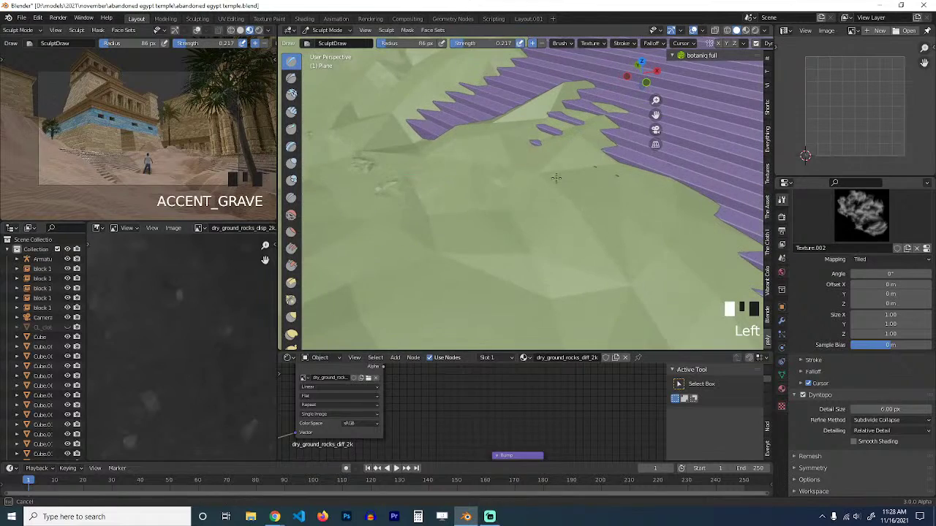
pyautogui.press('`')
pyautogui.click(573, 210)
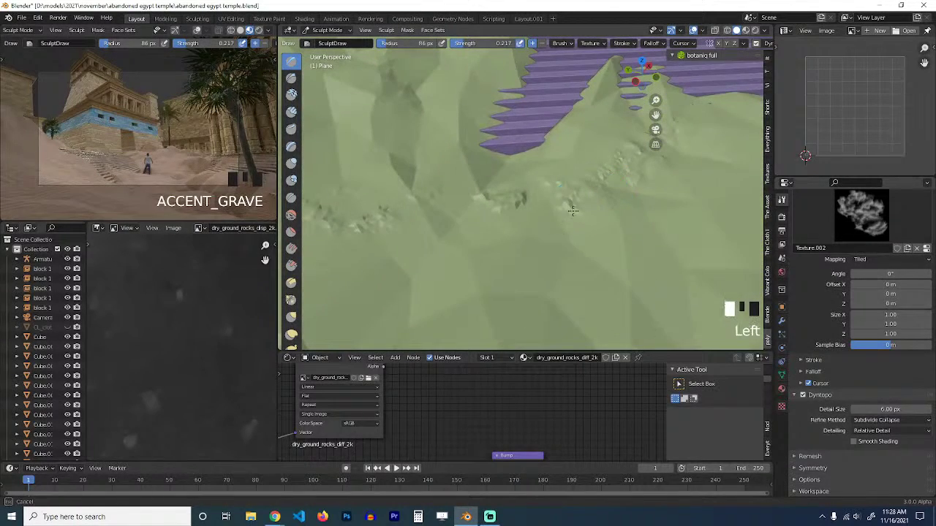
pyautogui.click(619, 274)
# Enable Smooth Shading for Dyntopo and check the sculpted sand through the camera.
pyautogui.click(854, 442)
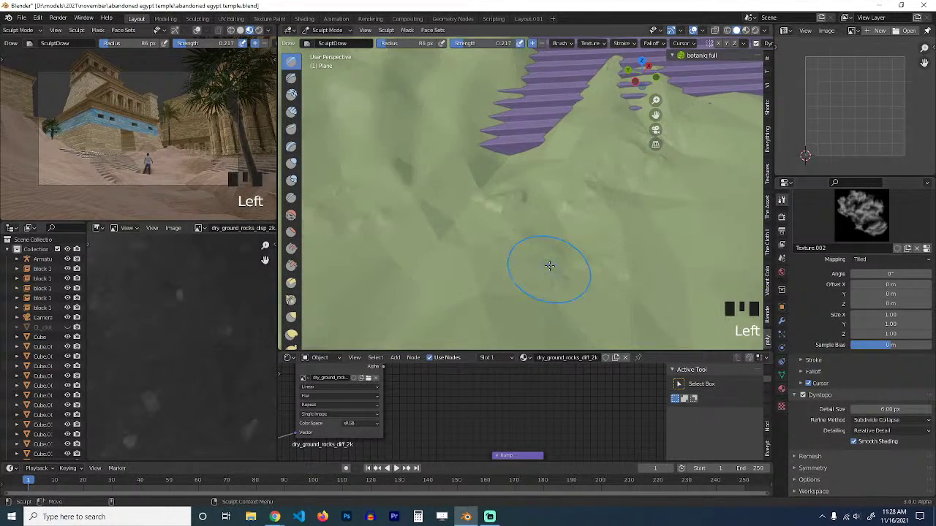
pyautogui.press('`')
pyautogui.press('KP_0')
pyautogui.scroll(3, 597, 270)
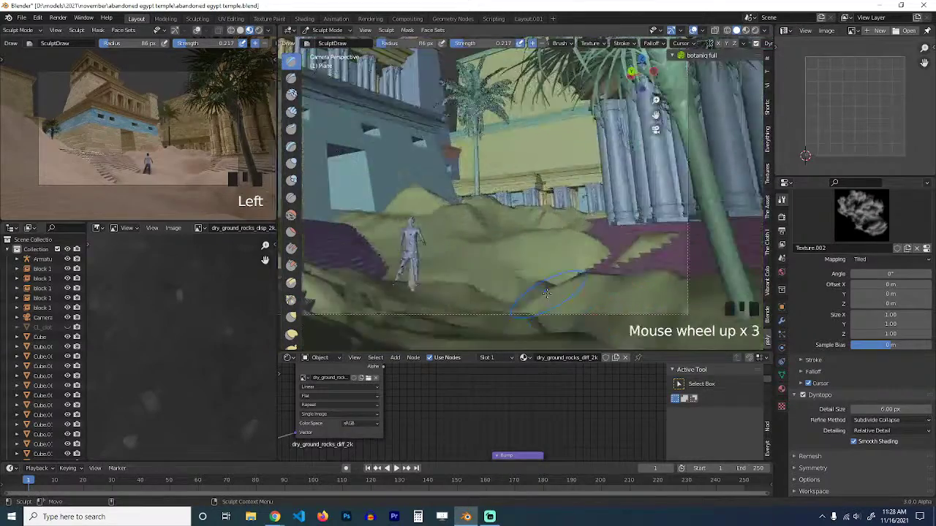
# Raise the brush strength to 0.558 and sculpt clumpy ridges into the sand at the foot of the steps.
pyautogui.press('`')
pyautogui.scroll(5, 546, 274)
pyautogui.moveTo(546, 274); pyautogui.dragTo(490, 38, button='middle')
pyautogui.scroll(-1, 565, 215)
pyautogui.scroll(3, 490, 38)
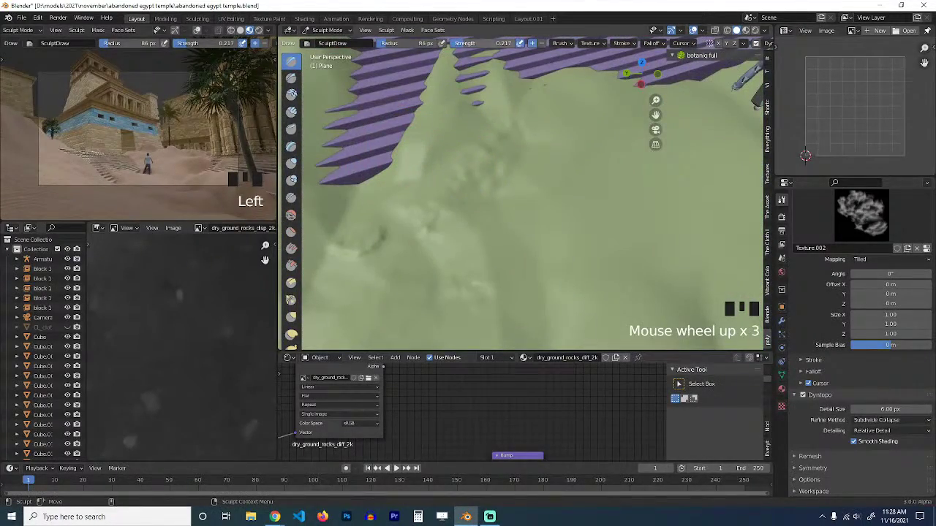
pyautogui.moveTo(468, 43); pyautogui.dragTo(489, 45)
pyautogui.moveTo(561, 174)
pyautogui.mouseDown()
pyautogui.moveTo(585, 172)
pyautogui.moveTo(457, 170)
pyautogui.mouseUp()
pyautogui.press('`')
pyautogui.moveTo(577, 183); pyautogui.dragTo(440, 165, button='middle')
pyautogui.scroll(-3, 533, 179)
pyautogui.click(505, 176)
pyautogui.moveTo(517, 179); pyautogui.dragTo(555, 192)
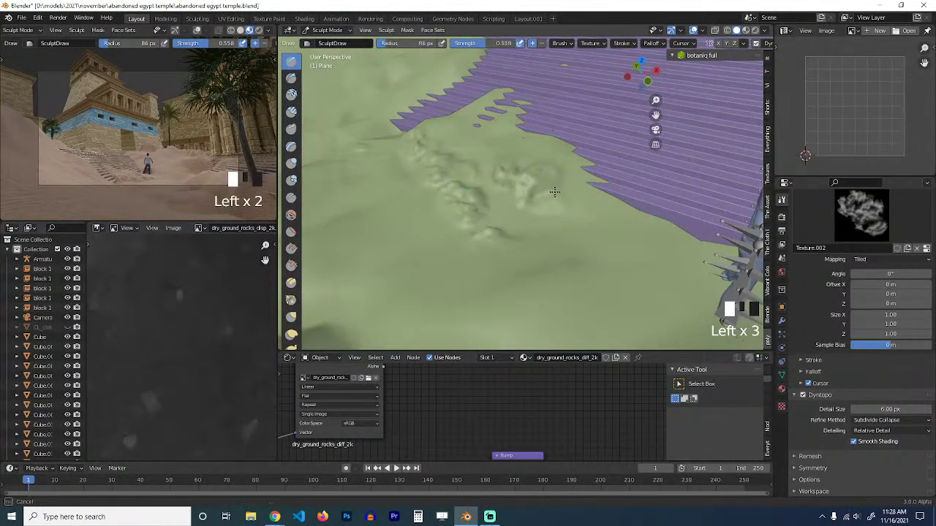
pyautogui.press('`')
pyautogui.moveTo(588, 196); pyautogui.dragTo(635, 189, button='middle')
pyautogui.click(542, 202)
pyautogui.click(546, 206)
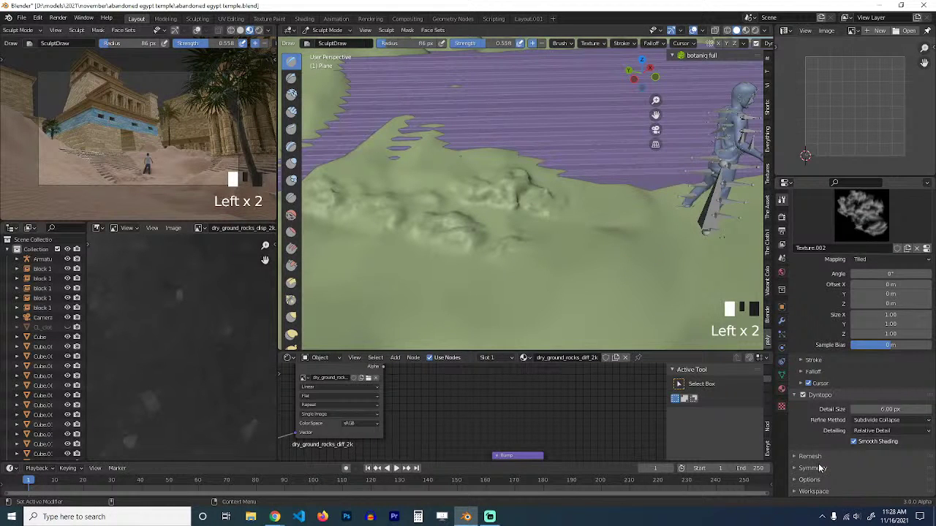
# Set the brush texture mapping to Random.
pyautogui.scroll(5, 814, 358)
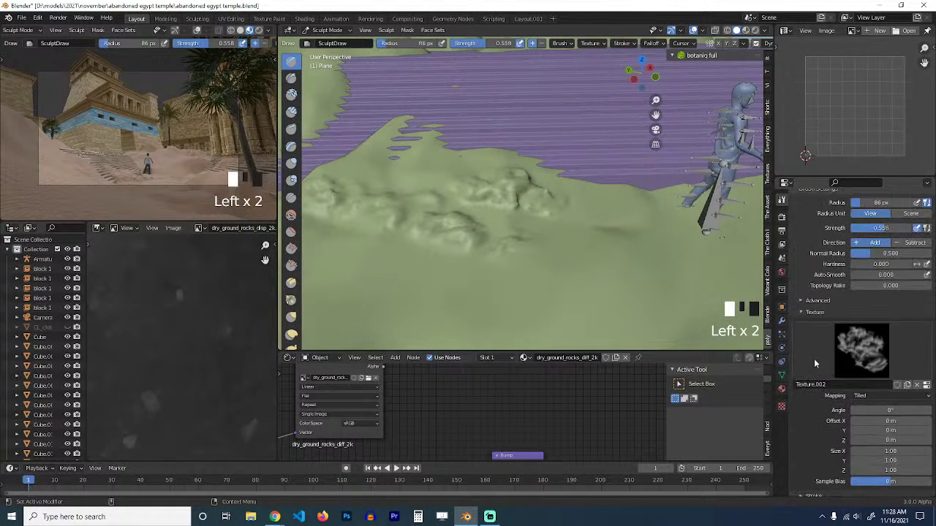
pyautogui.click(860, 395)
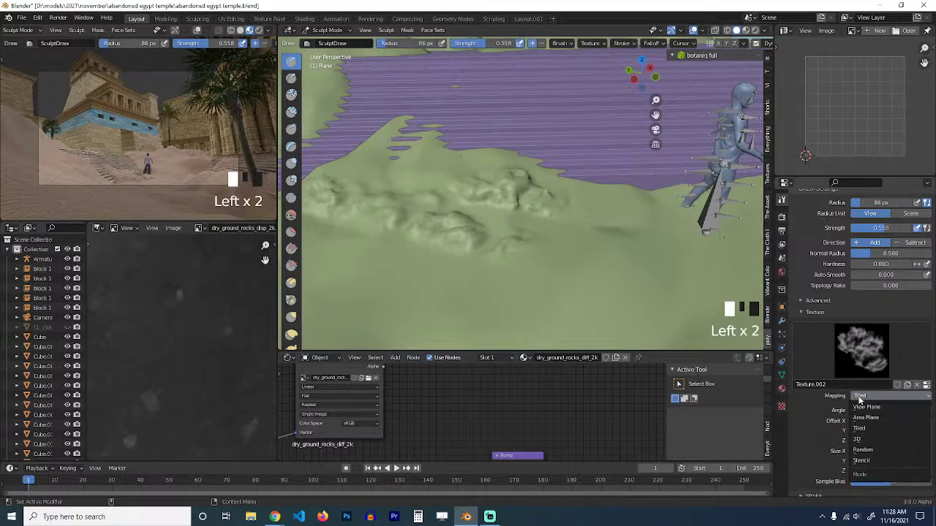
pyautogui.click(862, 448)
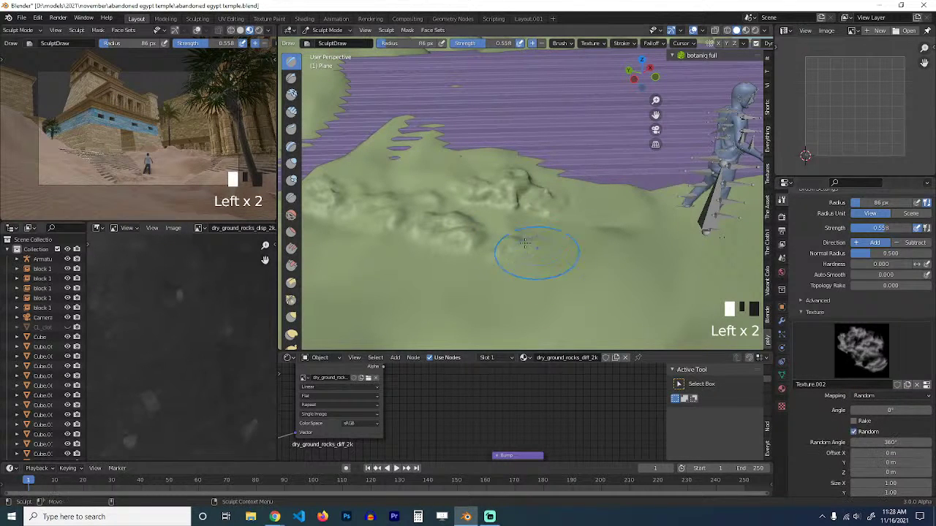
# Sculpt randomly rotated texture strokes over the sand between the two staircases, in front of the human figure.
pyautogui.scroll(-2, 567, 242)
pyautogui.press('`')
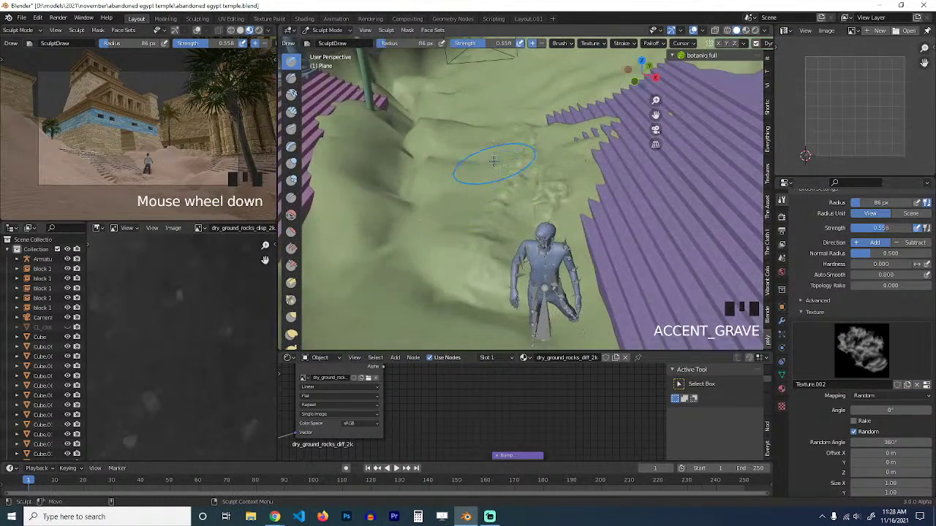
pyautogui.moveTo(432, 197); pyautogui.dragTo(383, 241)
pyautogui.press('`')
pyautogui.moveTo(332, 284); pyautogui.dragTo(380, 250)
pyautogui.press('`')
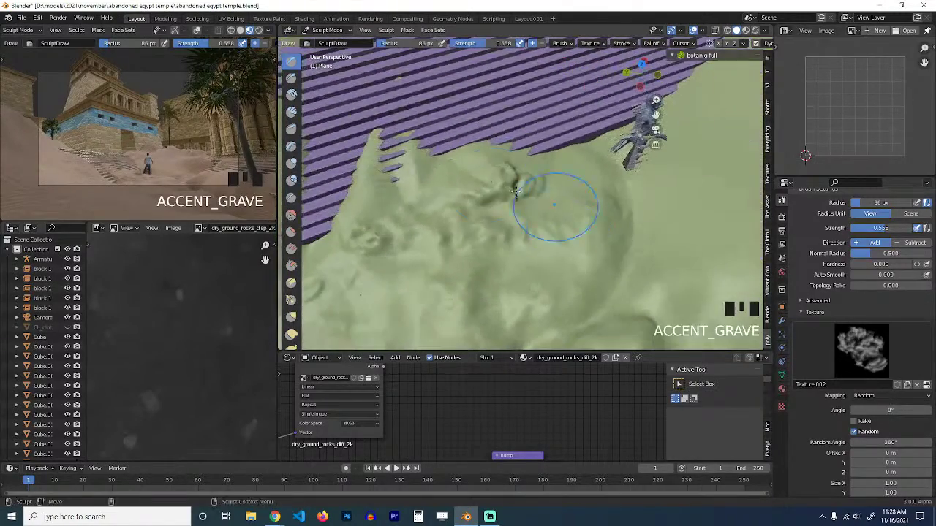
pyautogui.moveTo(557, 200)
pyautogui.mouseDown()
pyautogui.moveTo(598, 200)
pyautogui.moveTo(483, 191)
pyautogui.mouseUp()
pyautogui.press('`')
pyautogui.moveTo(464, 150); pyautogui.dragTo(397, 161)
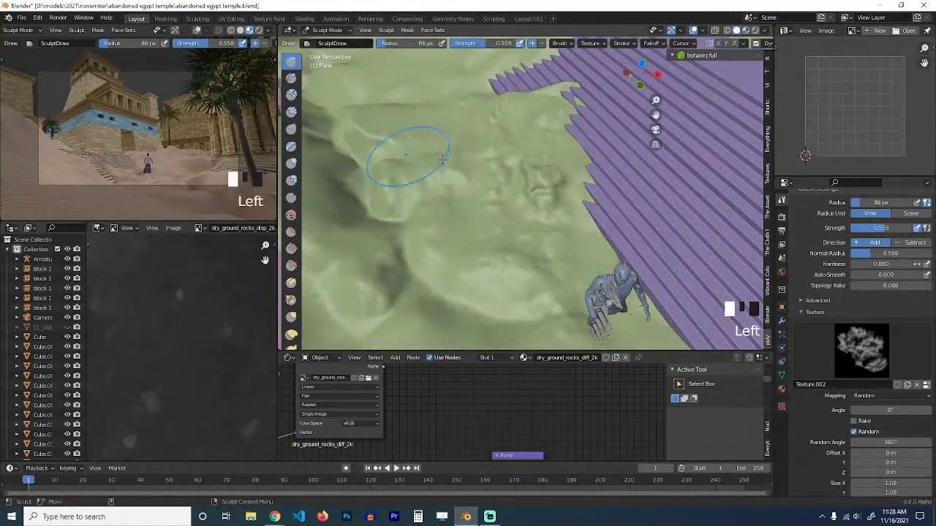
pyautogui.press('`')
pyautogui.moveTo(470, 146); pyautogui.dragTo(382, 130)
pyautogui.press('`')
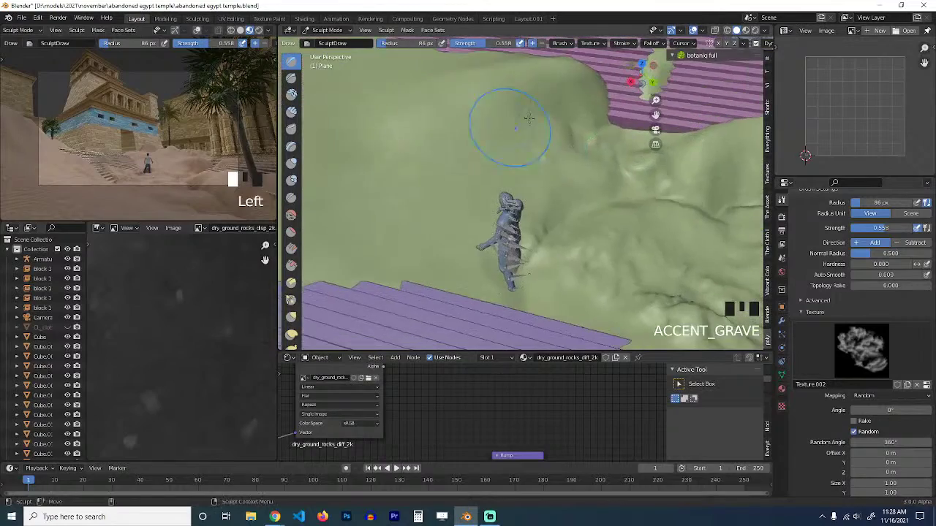
# Sculpt rough texture over the dune slope beside the human figure and around its feet.
pyautogui.moveTo(529, 119)
pyautogui.mouseDown()
pyautogui.moveTo(441, 139)
pyautogui.moveTo(348, 183)
pyautogui.moveTo(343, 272)
pyautogui.mouseUp()
pyautogui.press('`')
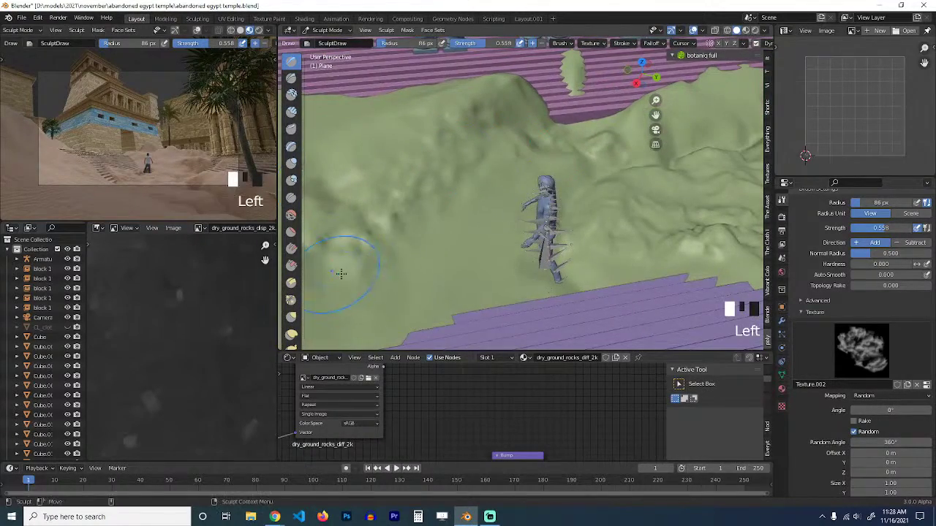
pyautogui.moveTo(611, 236); pyautogui.dragTo(570, 200)
pyautogui.moveTo(454, 244); pyautogui.dragTo(356, 261)
pyautogui.press('`')
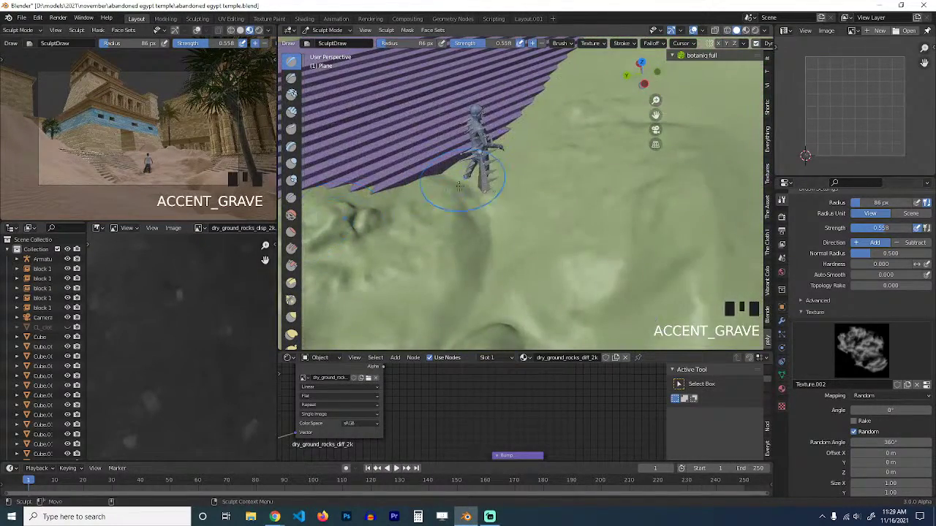
pyautogui.moveTo(464, 189); pyautogui.dragTo(503, 136)
pyautogui.press('`')
pyautogui.moveTo(578, 188)
pyautogui.mouseDown()
pyautogui.moveTo(460, 209)
pyautogui.moveTo(347, 265)
pyautogui.mouseUp()
# Sculpt rough texture over the dune slope below the temple platform, beside the human figure.
pyautogui.scroll(-4, 560, 223)
pyautogui.press('`')
pyautogui.press('`')
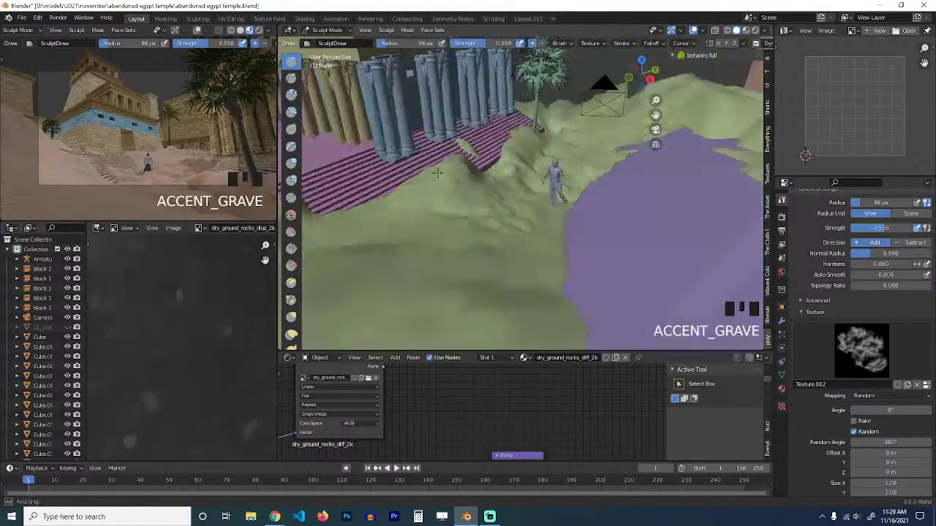
pyautogui.press('`')
pyautogui.click(381, 169)
pyautogui.keyDown('shift'); pyautogui.moveTo(381, 169); pyautogui.dragTo(507, 156, button='middle'); pyautogui.keyUp('shift')
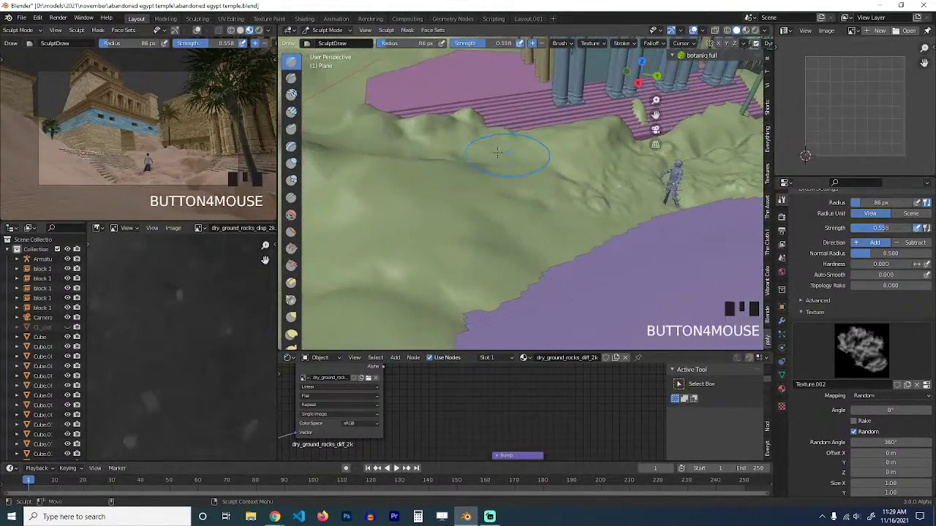
pyautogui.moveTo(507, 157)
pyautogui.mouseDown()
pyautogui.moveTo(539, 200)
pyautogui.moveTo(491, 232)
pyautogui.mouseUp()
# Extend the rough sculpted texture along the long dune between the lower staircase and the columned platform.
pyautogui.press('`')
pyautogui.keyDown('shift'); pyautogui.moveTo(490, 232); pyautogui.dragTo(585, 231, button='middle'); pyautogui.keyUp('shift')
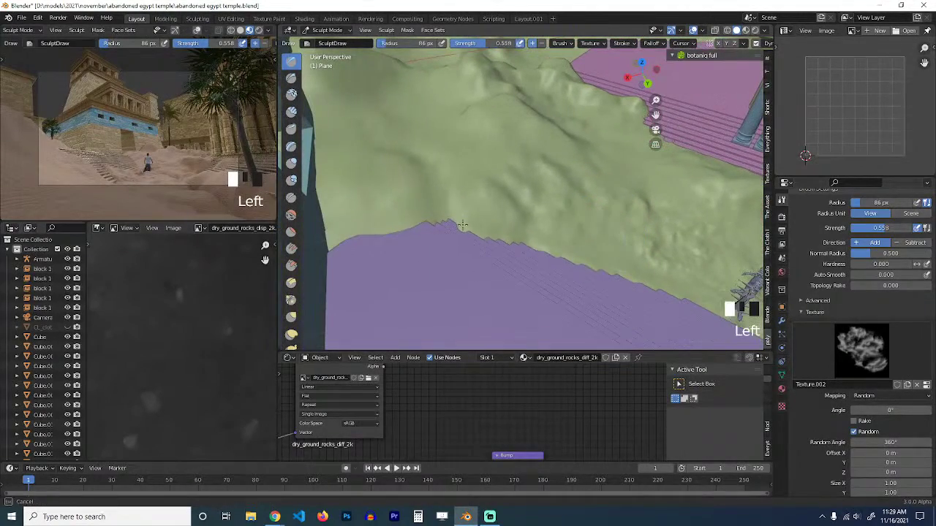
pyautogui.moveTo(463, 226)
pyautogui.mouseDown()
pyautogui.moveTo(424, 168)
pyautogui.moveTo(441, 106)
pyautogui.mouseUp()
pyautogui.keyDown('shift'); pyautogui.moveTo(626, 159); pyautogui.dragTo(547, 173, button='middle'); pyautogui.keyUp('shift')
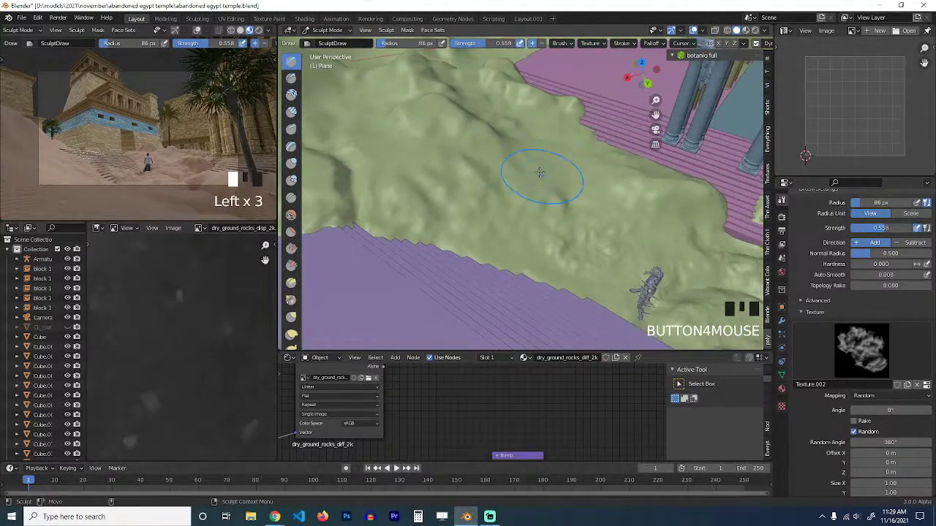
pyautogui.moveTo(547, 174)
pyautogui.mouseDown()
pyautogui.moveTo(547, 146)
pyautogui.moveTo(529, 139)
pyautogui.mouseUp()
pyautogui.press('`')
pyautogui.moveTo(577, 189)
pyautogui.keyDown('shift'); pyautogui.mouseDown(button='middle')
pyautogui.moveTo(622, 194)
pyautogui.moveTo(498, 196)
pyautogui.mouseUp(button='middle'); pyautogui.keyUp('shift')
pyautogui.press('`')
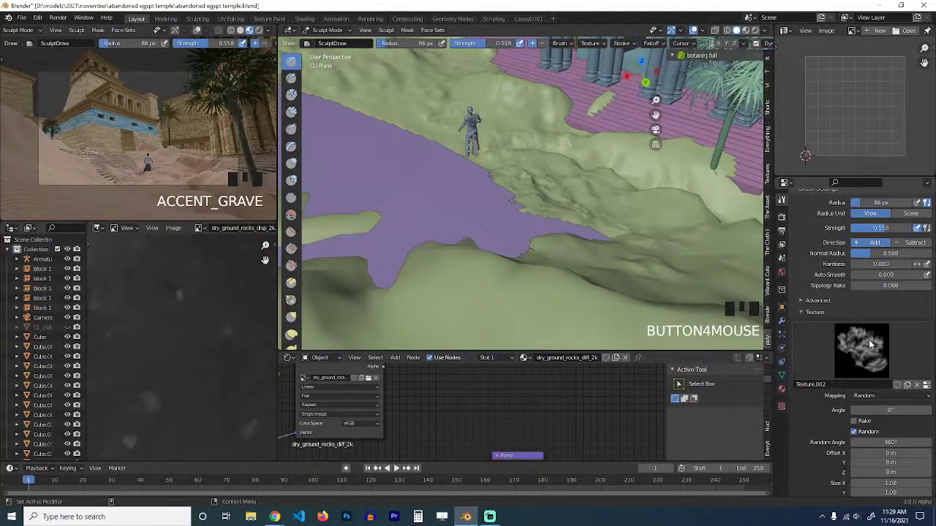
# Replace the brush texture image with 3DBrush0084_2_download600.jpg from the height maps folder.
pyautogui.scroll(-5, 870, 344)
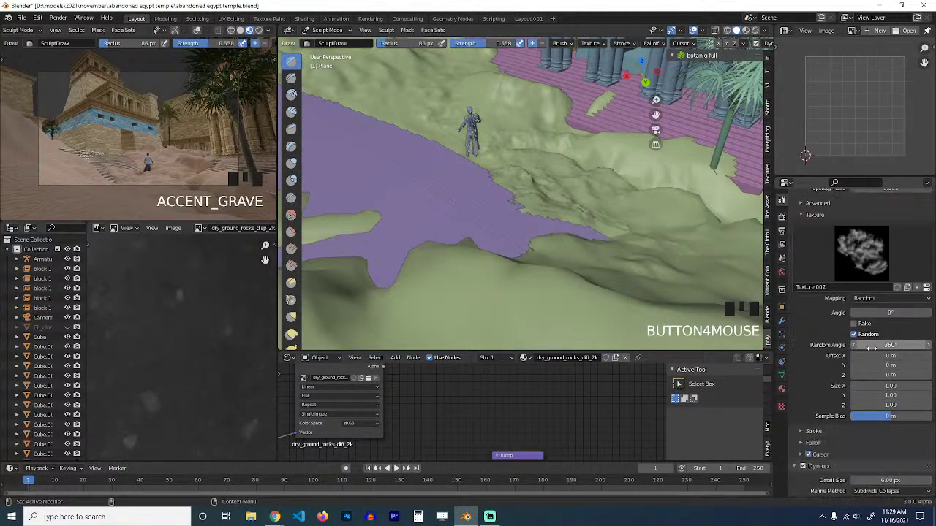
pyautogui.click(919, 294)
pyautogui.click(918, 362)
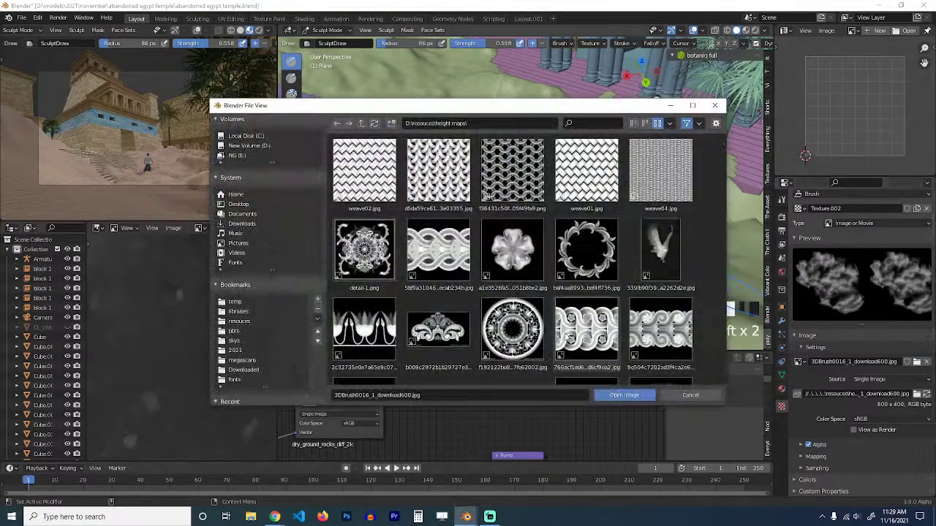
pyautogui.scroll(-6, 564, 336)
pyautogui.scroll(-2, 569, 341)
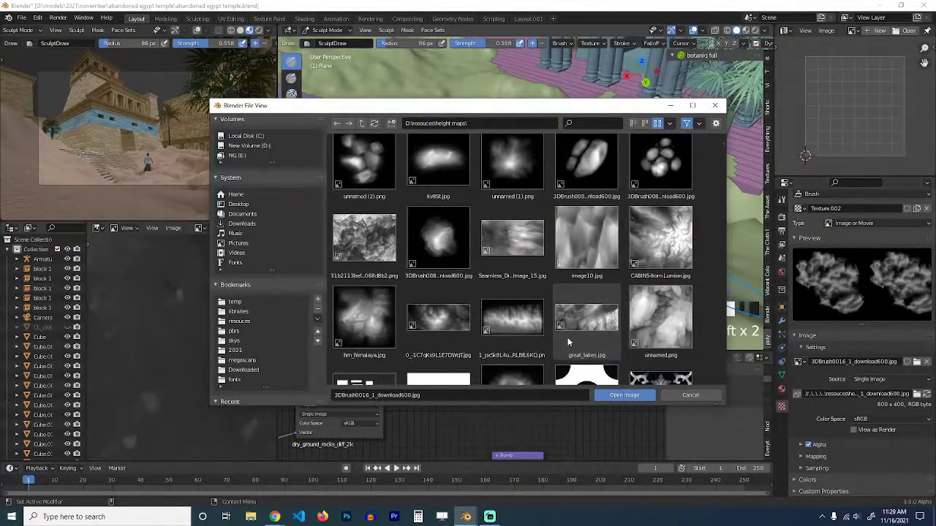
pyautogui.doubleClick(439, 237)
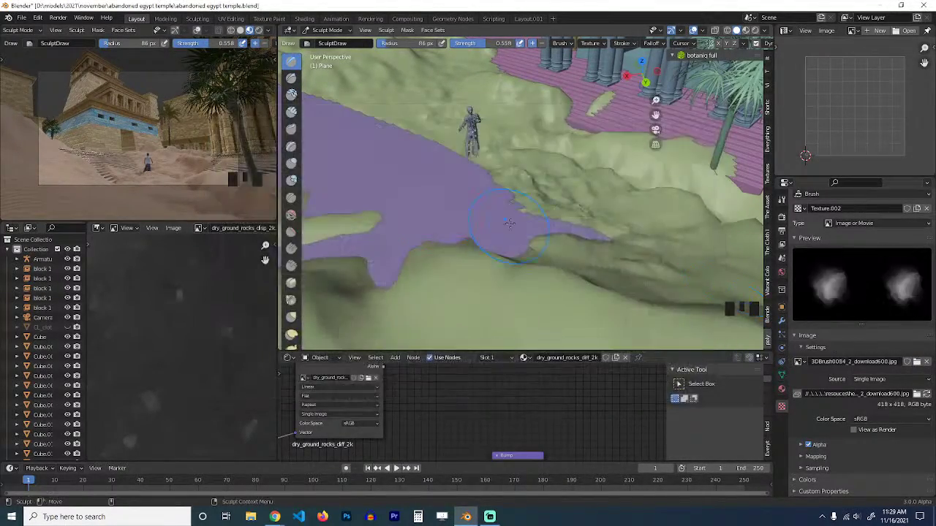
# Sculpt a stroke with the new soft height map on the sand ridge in front of the human figure.
pyautogui.moveTo(534, 242); pyautogui.dragTo(481, 254, button='middle')
pyautogui.scroll(4, 481, 254)
pyautogui.moveTo(533, 159)
pyautogui.mouseDown()
pyautogui.moveTo(478, 208)
pyautogui.moveTo(523, 144)
pyautogui.mouseUp()
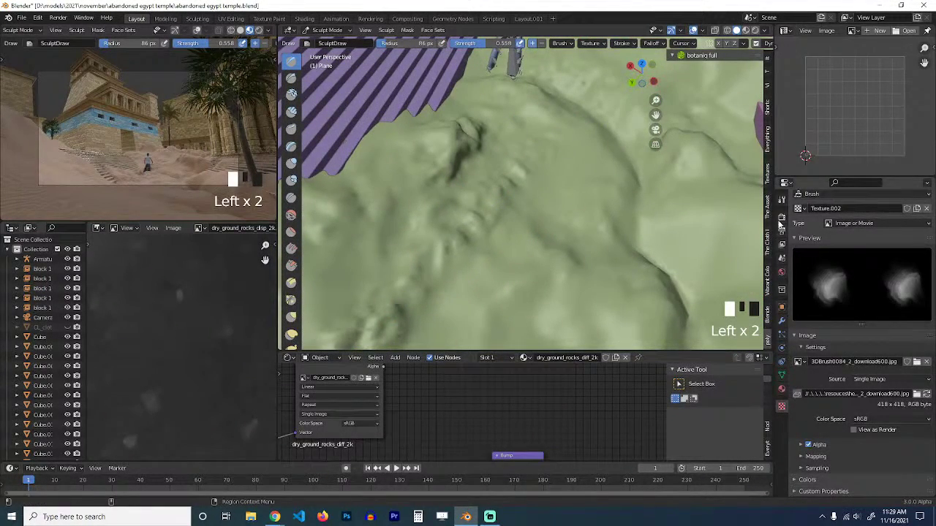
# Set the Dyntopo detail size to 3 px.
pyautogui.click(781, 199)
pyautogui.scroll(-10, 867, 430)
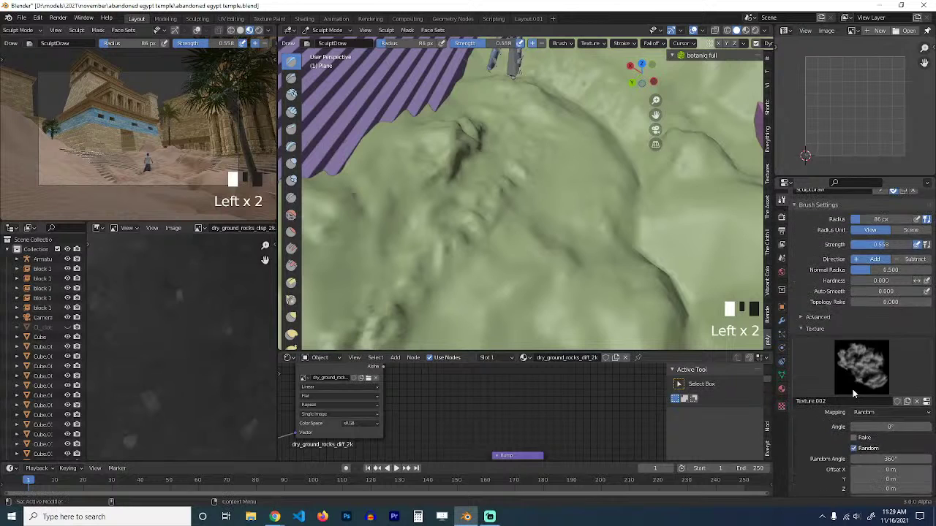
pyautogui.scroll(-13, 863, 418)
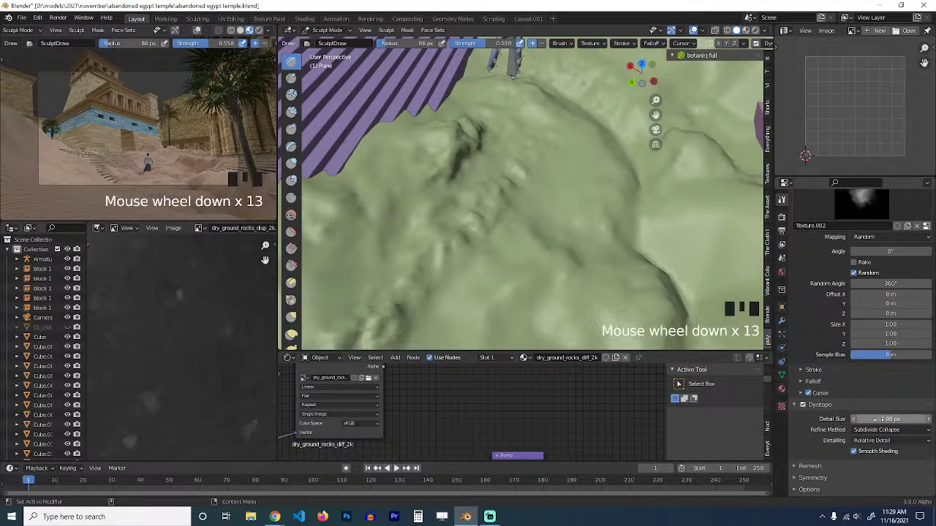
pyautogui.press('Return')
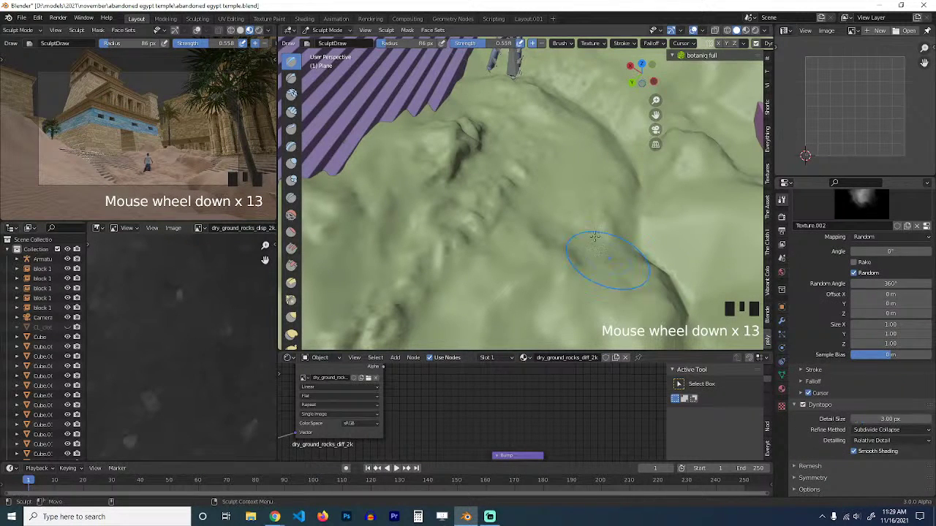
# Sculpt finer lumps and creases along the sand ridge between the two staircases, in front of the human figure.
pyautogui.click(553, 179)
pyautogui.press('`')
pyautogui.moveTo(553, 179); pyautogui.dragTo(460, 209, button='middle')
pyautogui.scroll(3, 459, 210)
pyautogui.moveTo(584, 151)
pyautogui.mouseDown()
pyautogui.moveTo(432, 185)
pyautogui.moveTo(511, 230)
pyautogui.moveTo(411, 205)
pyautogui.moveTo(449, 198)
pyautogui.mouseUp()
pyautogui.scroll(-4, 527, 240)
pyautogui.press('`')
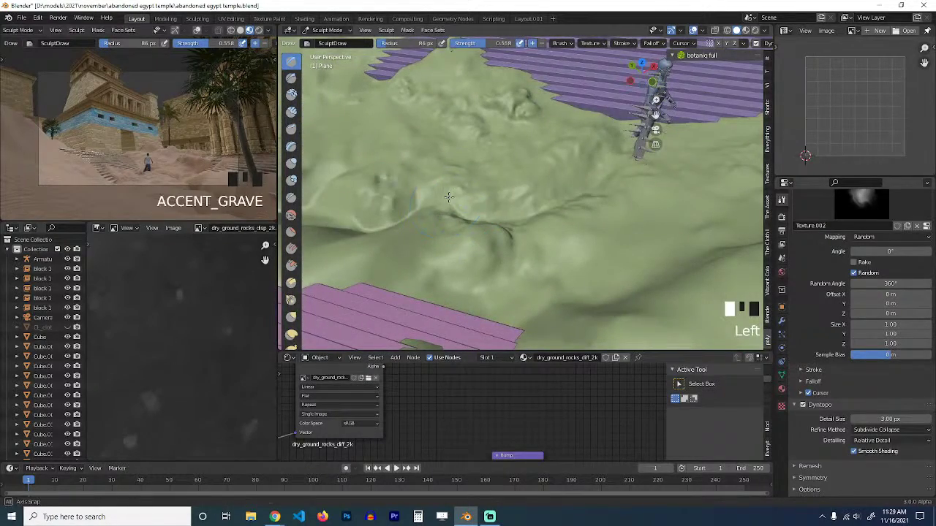
pyautogui.press('`')
pyautogui.press('`')
pyautogui.moveTo(620, 273); pyautogui.dragTo(646, 249)
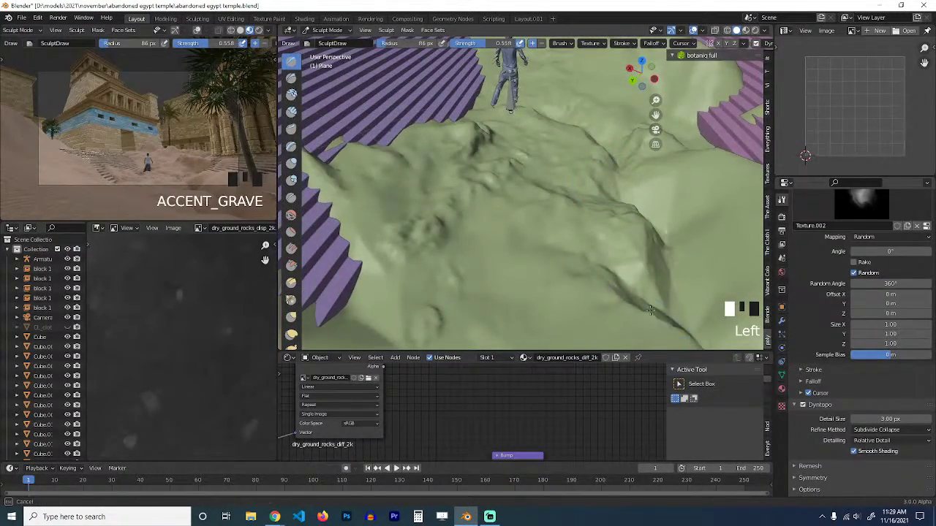
# Add raised detail to the sand ridge in front of the figure, and carve it with inverted strokes.
pyautogui.press('`')
pyautogui.moveTo(533, 196)
pyautogui.mouseDown()
pyautogui.moveTo(550, 210)
pyautogui.moveTo(544, 266)
pyautogui.mouseUp()
pyautogui.press('`')
pyautogui.keyDown('ctrl'); pyautogui.moveTo(492, 206); pyautogui.dragTo(444, 249); pyautogui.keyUp('ctrl')
pyautogui.press('`')
pyautogui.moveTo(440, 186)
pyautogui.keyDown('ctrl'); pyautogui.mouseDown()
pyautogui.moveTo(291, 294)
pyautogui.moveTo(322, 260)
pyautogui.mouseUp(); pyautogui.keyUp('ctrl')
pyautogui.press('`')
pyautogui.moveTo(509, 179)
pyautogui.keyDown('ctrl'); pyautogui.mouseDown()
pyautogui.moveTo(325, 251)
pyautogui.moveTo(321, 292)
pyautogui.mouseUp(); pyautogui.keyUp('ctrl')
# Carve recesses with inverted strokes into the dune slope near the palm tree by the steps.
pyautogui.press('`')
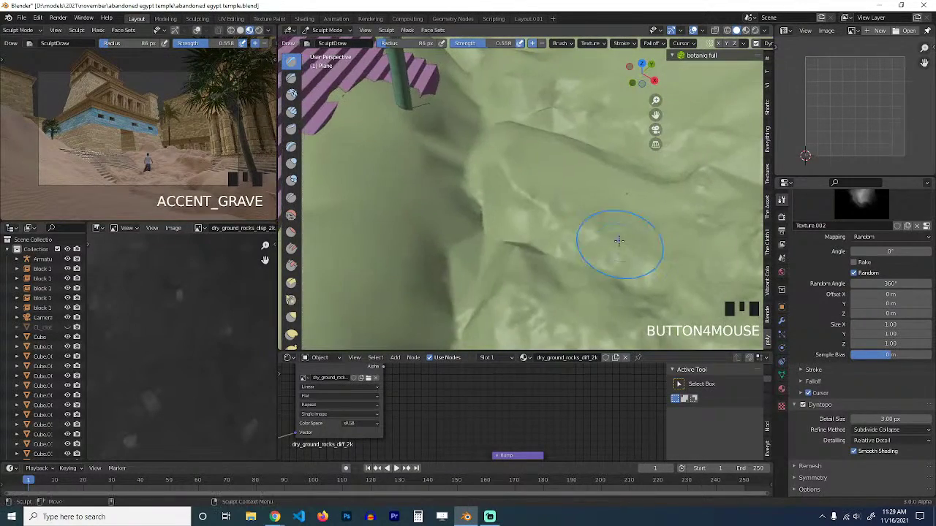
pyautogui.moveTo(626, 196)
pyautogui.keyDown('ctrl'); pyautogui.mouseDown()
pyautogui.moveTo(544, 162)
pyautogui.moveTo(447, 152)
pyautogui.moveTo(410, 178)
pyautogui.mouseUp(); pyautogui.keyUp('ctrl')
pyautogui.press('`')
pyautogui.keyDown('ctrl'); pyautogui.click(411, 179); pyautogui.keyUp('ctrl')
pyautogui.scroll(-3, 411, 178)
pyautogui.press('`')
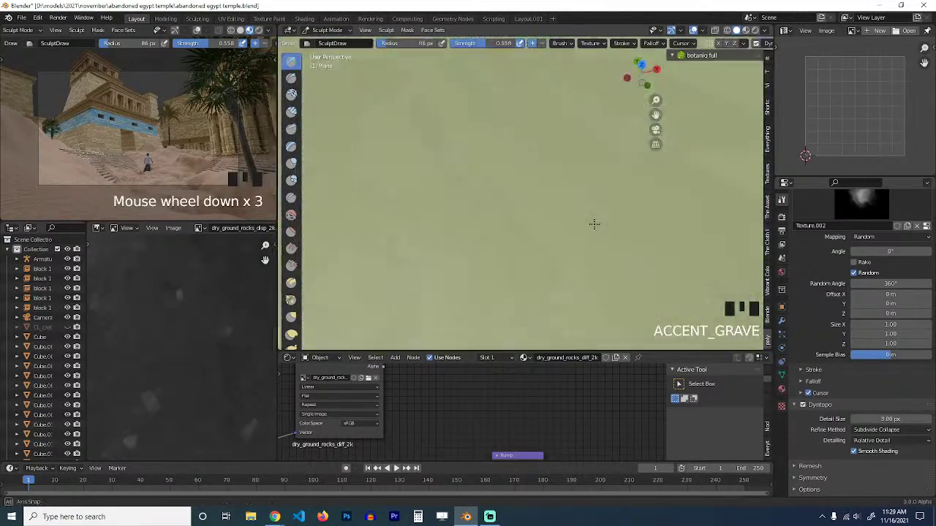
# In the camera view, raise and carve uneven relief on the dunes between the human figure and the columns.
pyautogui.press('KP_0')
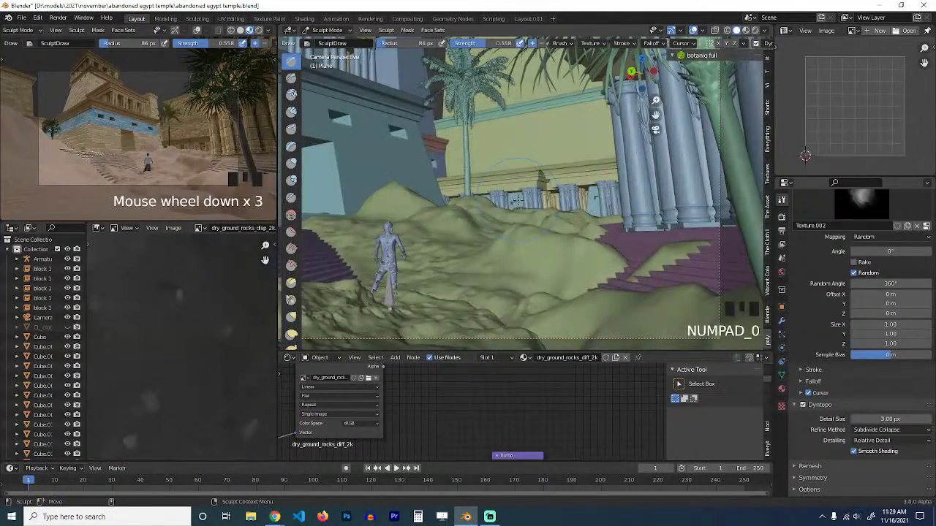
pyautogui.keyDown('shift'); pyautogui.moveTo(494, 253); pyautogui.dragTo(549, 205, button='middle'); pyautogui.keyUp('shift')
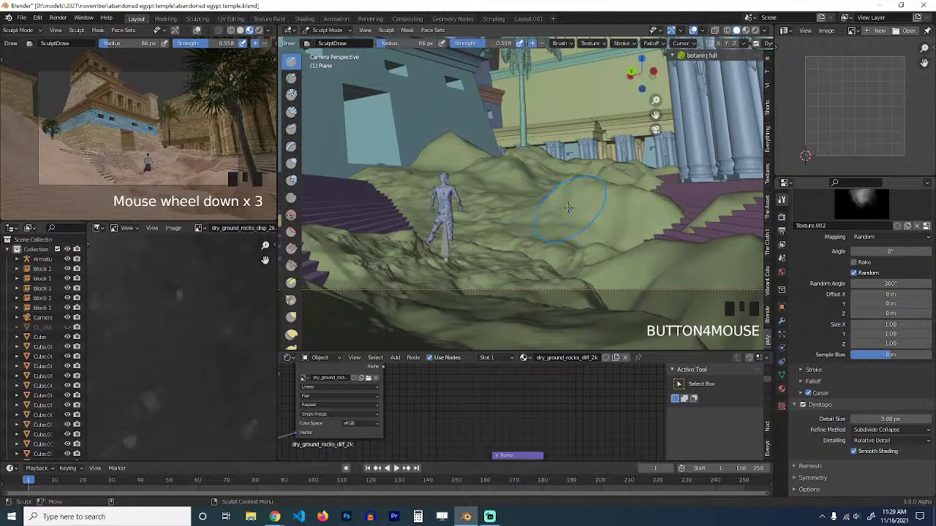
pyautogui.scroll(3, 595, 214)
pyautogui.keyDown('ctrl'); pyautogui.click(622, 204); pyautogui.keyUp('ctrl')
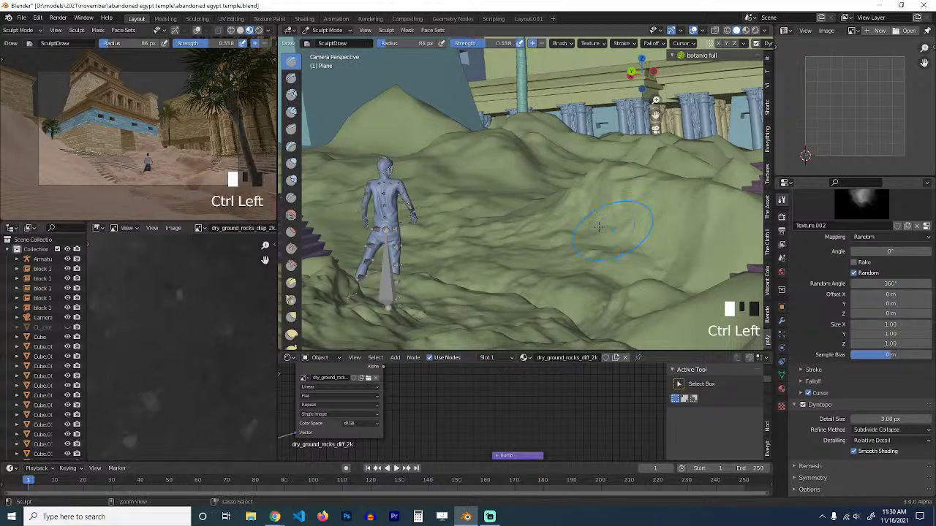
pyautogui.click(591, 210)
pyautogui.click(581, 190)
pyautogui.click(674, 216)
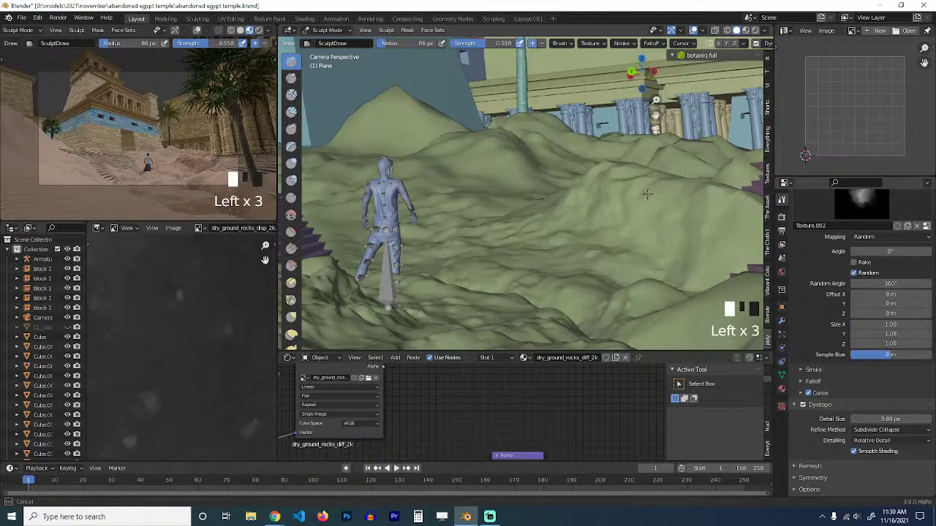
pyautogui.keyDown('ctrl'); pyautogui.click(442, 180); pyautogui.keyUp('ctrl')
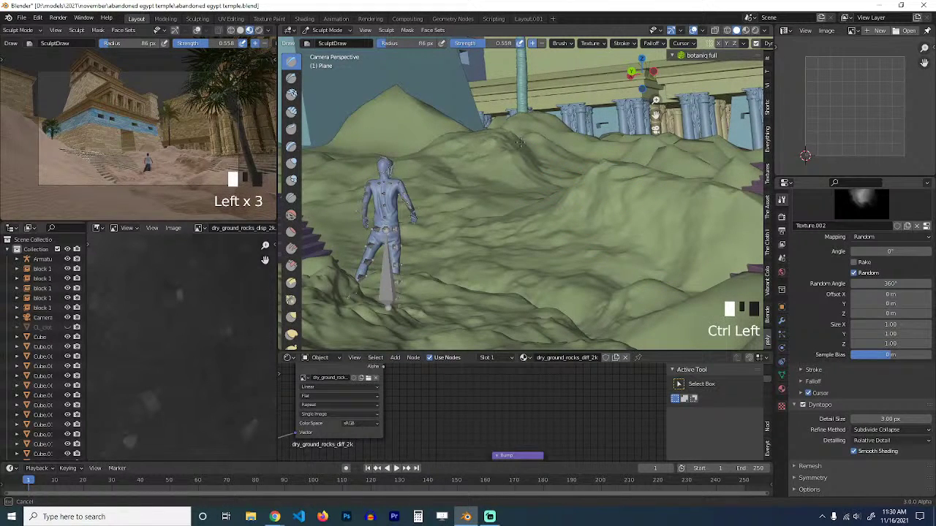
pyautogui.keyDown('ctrl'); pyautogui.click(503, 217); pyautogui.keyUp('ctrl')
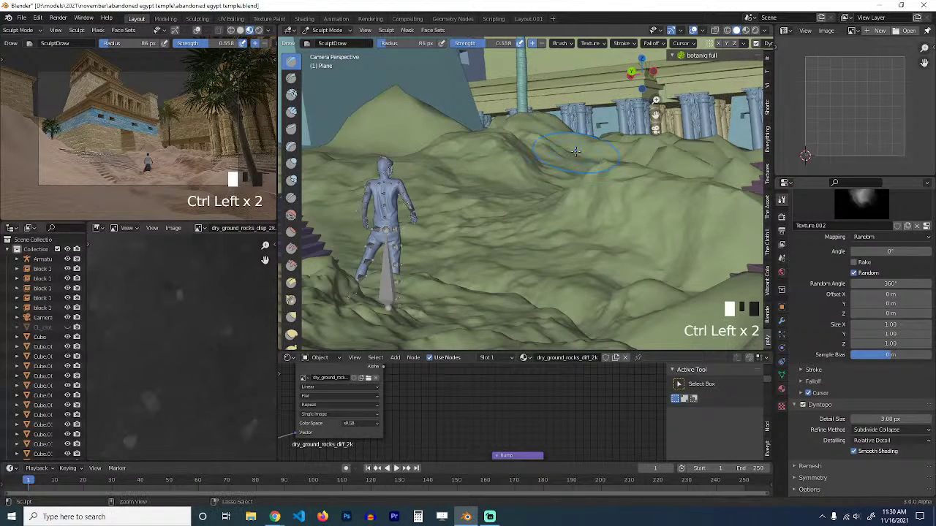
# Build up and carve rough relief on the sand mound behind the human figure and above the purple staircase.
pyautogui.moveTo(447, 142)
pyautogui.mouseDown()
pyautogui.moveTo(414, 139)
pyautogui.moveTo(408, 109)
pyautogui.moveTo(392, 115)
pyautogui.moveTo(389, 101)
pyautogui.moveTo(380, 145)
pyautogui.mouseUp()
pyautogui.moveTo(403, 136); pyautogui.dragTo(415, 133)
pyautogui.keyDown('ctrl'); pyautogui.moveTo(421, 125); pyautogui.dragTo(407, 140); pyautogui.keyUp('ctrl')
pyautogui.keyDown('shift'); pyautogui.moveTo(406, 142); pyautogui.dragTo(499, 127, button='middle'); pyautogui.keyUp('shift')
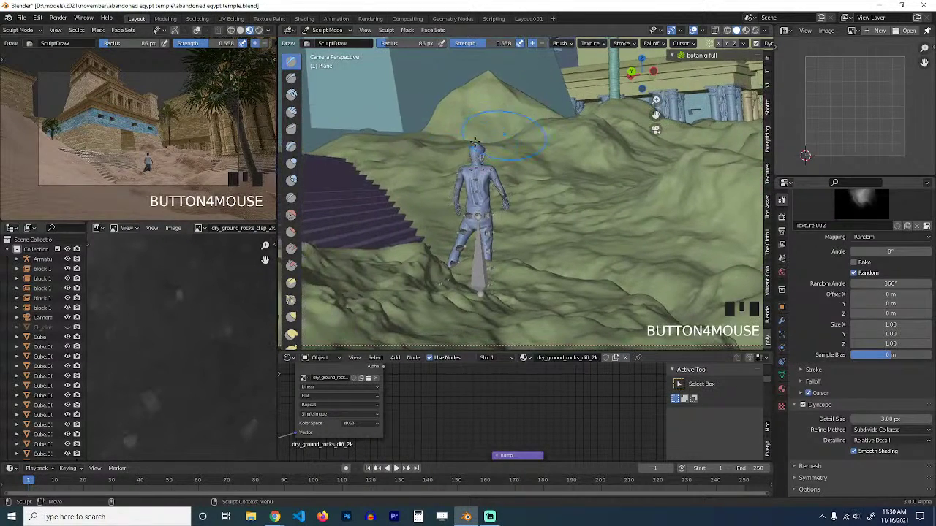
pyautogui.moveTo(440, 143)
pyautogui.keyDown('ctrl'); pyautogui.mouseDown()
pyautogui.moveTo(390, 157)
pyautogui.moveTo(436, 200)
pyautogui.moveTo(421, 231)
pyautogui.moveTo(439, 220)
pyautogui.mouseUp(); pyautogui.keyUp('ctrl')
# Sculpt and carve uneven relief into the sand around the human figure and at the foot of the purple staircase.
pyautogui.moveTo(531, 186); pyautogui.dragTo(575, 199)
pyautogui.moveTo(612, 227)
pyautogui.keyDown('ctrl'); pyautogui.mouseDown()
pyautogui.moveTo(597, 238)
pyautogui.moveTo(590, 229)
pyautogui.moveTo(650, 176)
pyautogui.moveTo(540, 273)
pyautogui.moveTo(537, 290)
pyautogui.mouseUp(); pyautogui.keyUp('ctrl')
pyautogui.keyDown('shift'); pyautogui.moveTo(535, 260); pyautogui.dragTo(610, 212, button='middle'); pyautogui.keyUp('shift')
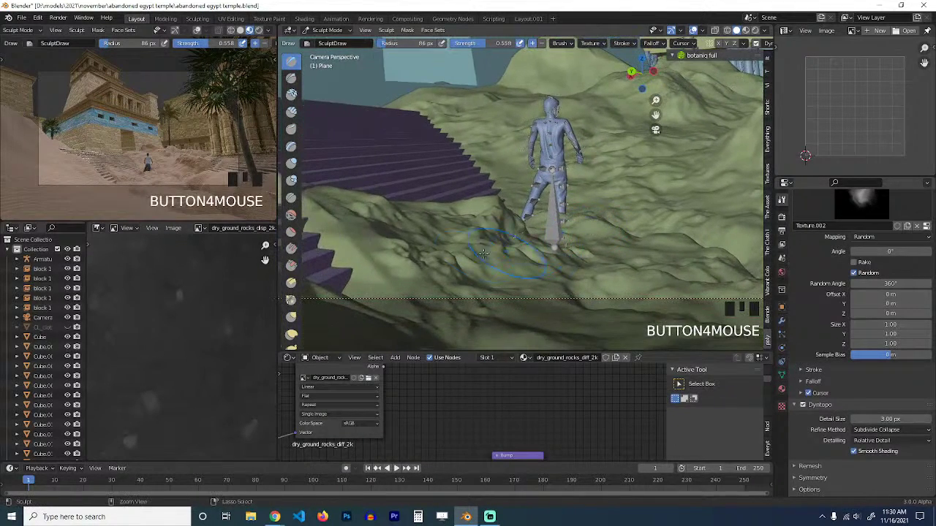
pyautogui.moveTo(454, 266)
pyautogui.keyDown('ctrl'); pyautogui.mouseDown()
pyautogui.moveTo(355, 249)
pyautogui.moveTo(335, 229)
pyautogui.moveTo(351, 212)
pyautogui.mouseUp(); pyautogui.keyUp('ctrl')
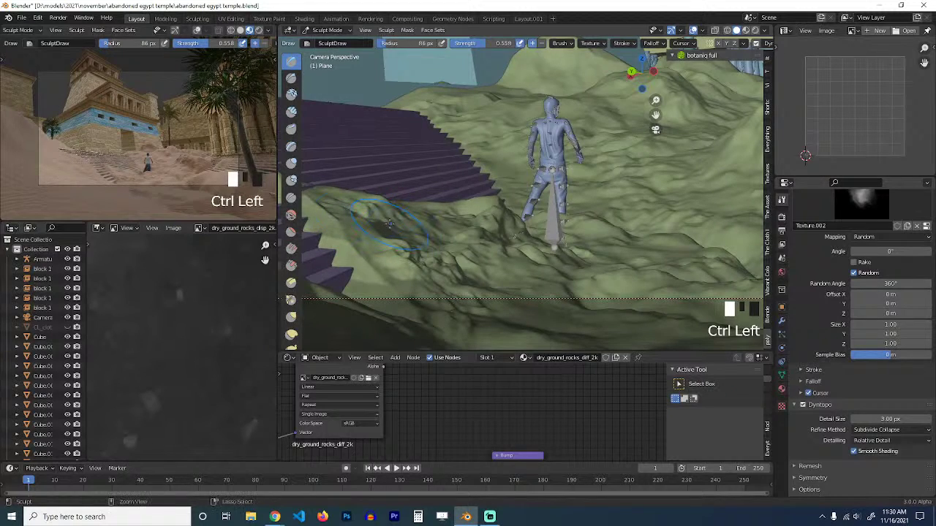
pyautogui.moveTo(409, 237)
pyautogui.keyDown('ctrl'); pyautogui.mouseDown()
pyautogui.moveTo(526, 255)
pyautogui.moveTo(674, 216)
pyautogui.mouseUp(); pyautogui.keyUp('ctrl')
# Carve inverted strokes into the foreground sand beside the human figure, towards the lower edge of the camera frame.
pyautogui.keyDown('shift'); pyautogui.moveTo(676, 217); pyautogui.dragTo(520, 226, button='middle'); pyautogui.keyUp('shift')
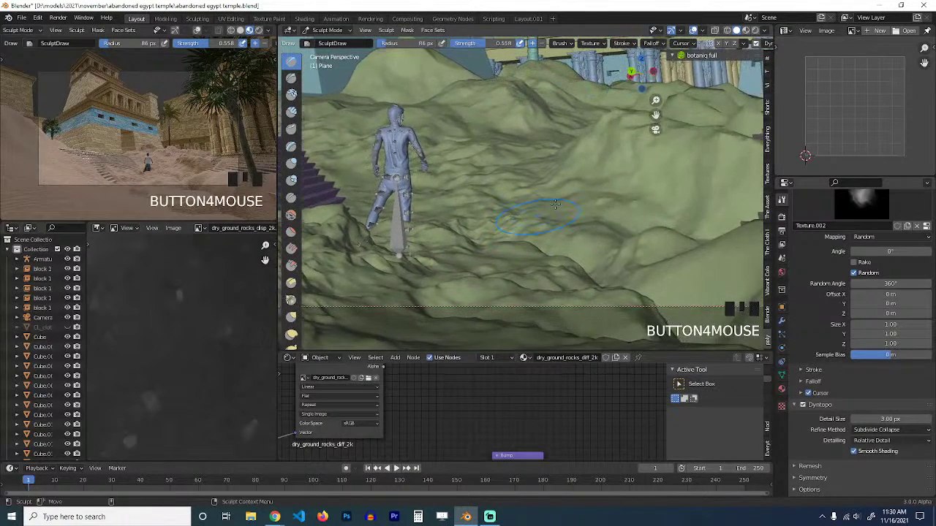
pyautogui.moveTo(538, 218)
pyautogui.keyDown('ctrl'); pyautogui.mouseDown()
pyautogui.moveTo(608, 193)
pyautogui.moveTo(628, 205)
pyautogui.moveTo(657, 258)
pyautogui.moveTo(682, 258)
pyautogui.moveTo(651, 281)
pyautogui.moveTo(720, 265)
pyautogui.moveTo(701, 245)
pyautogui.moveTo(627, 276)
pyautogui.moveTo(643, 280)
pyautogui.mouseUp(); pyautogui.keyUp('ctrl')
pyautogui.scroll(-2, 589, 271)
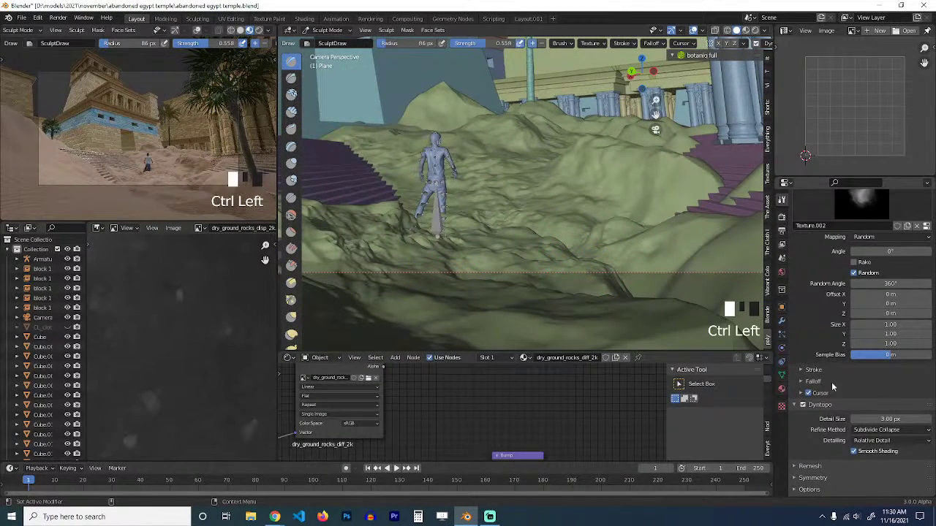
# Set the brush texture mapping to 3D and sculpt strokes on the dunes near the columned building's steps.
pyautogui.scroll(2, 831, 382)
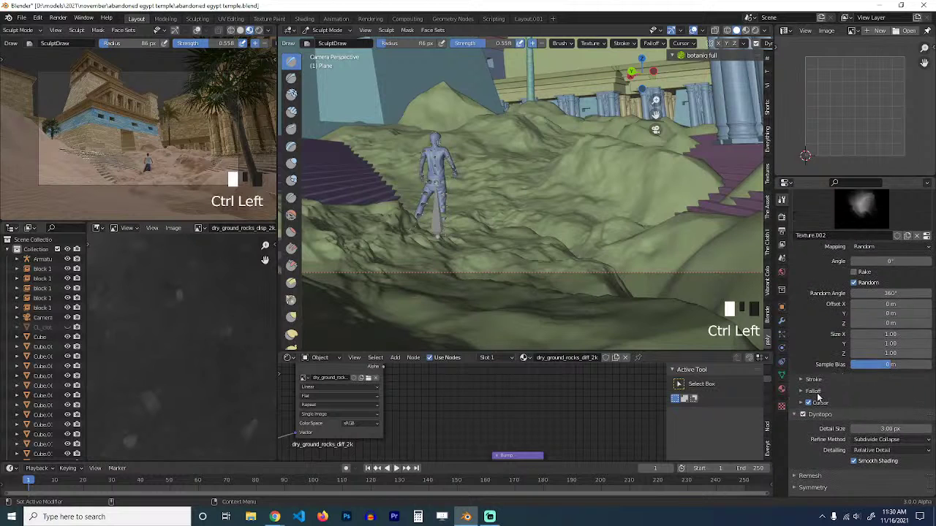
pyautogui.scroll(4, 818, 397)
pyautogui.click(859, 325)
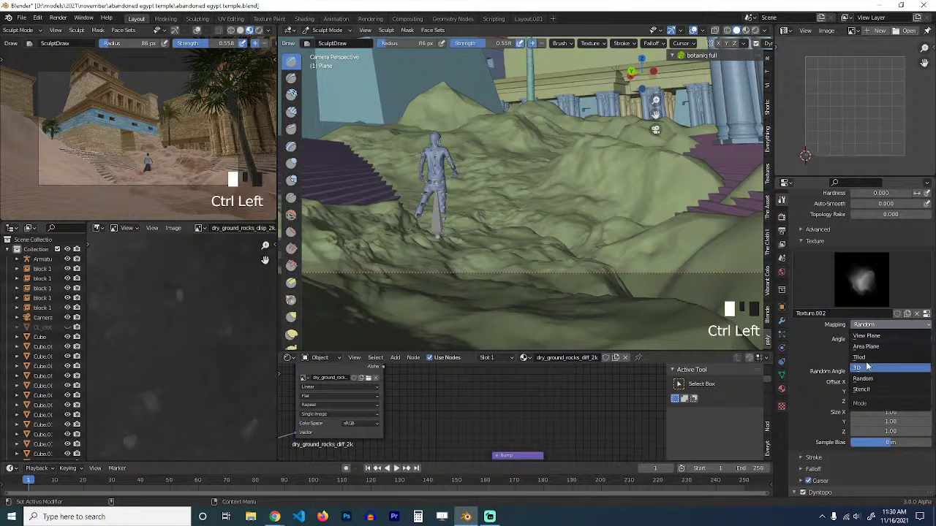
pyautogui.click(867, 371)
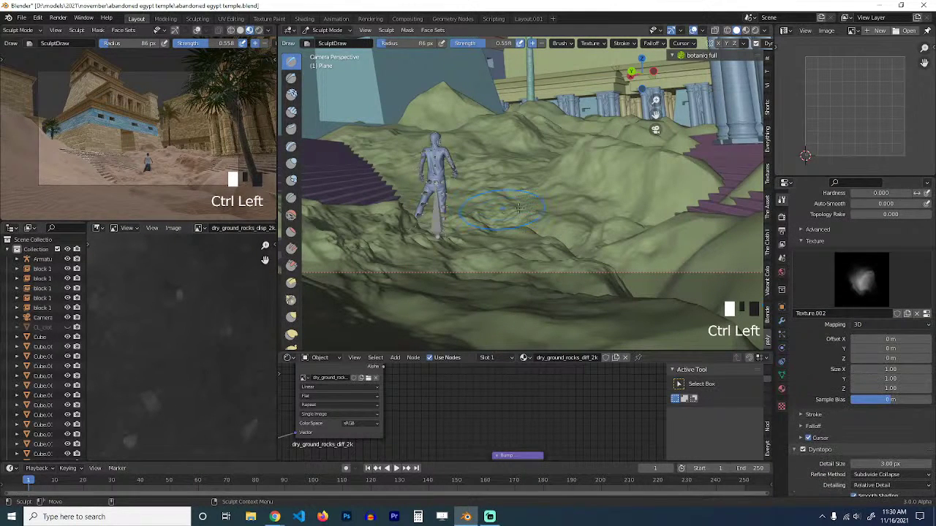
pyautogui.moveTo(696, 211)
pyautogui.mouseDown()
pyautogui.moveTo(691, 169)
pyautogui.moveTo(714, 192)
pyautogui.mouseUp()
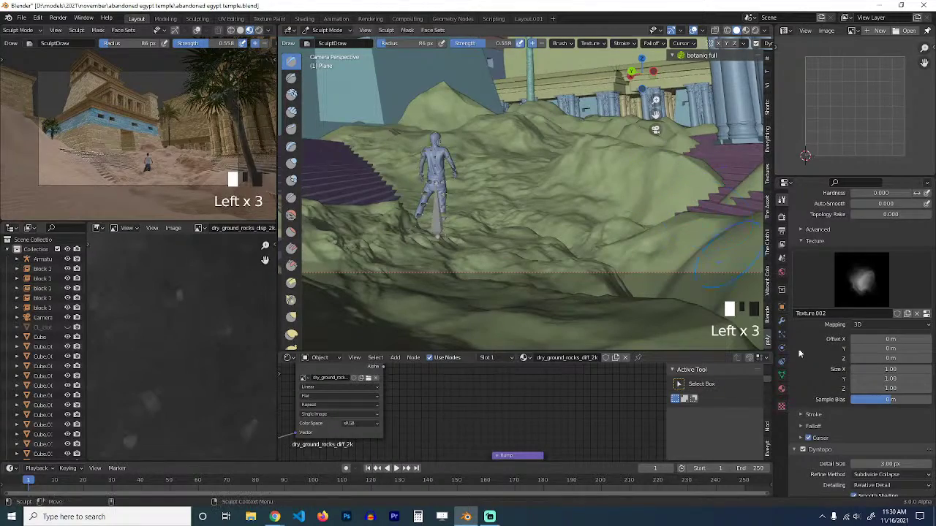
pyautogui.click(601, 214)
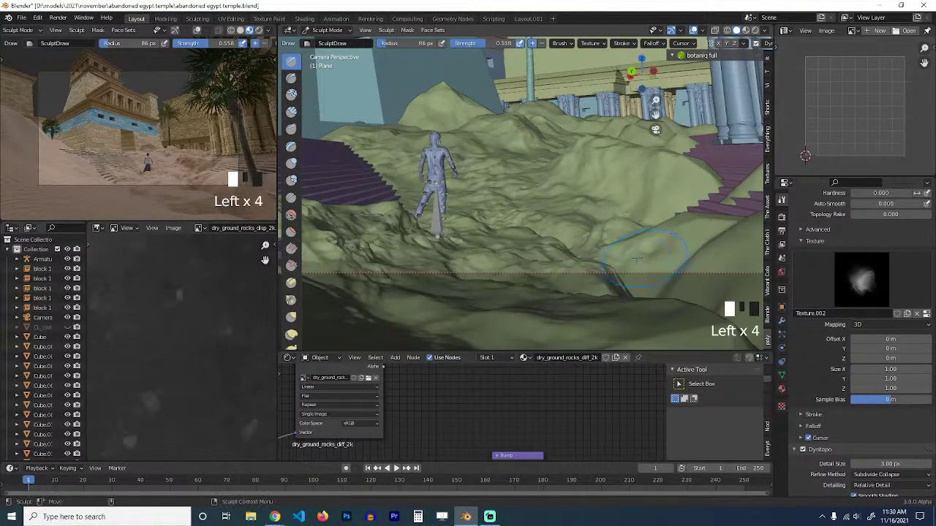
# Examine the sculpted sand around the human figure, the camera and the staircases from above.
pyautogui.press('`')
pyautogui.scroll(-4, 563, 305)
pyautogui.press('`')
pyautogui.scroll(-3, 516, 212)
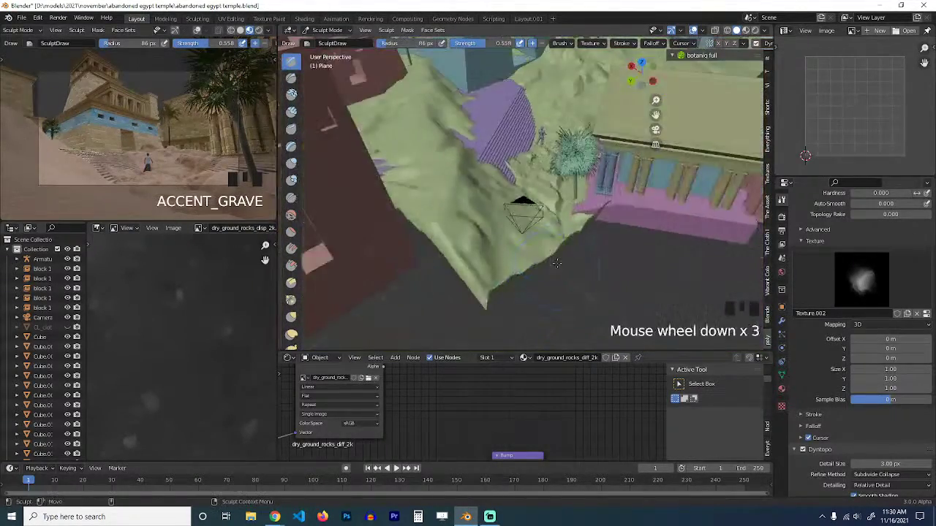
pyautogui.press('`')
pyautogui.scroll(4, 510, 208)
pyautogui.keyDown('shift'); pyautogui.moveTo(511, 208); pyautogui.dragTo(533, 233, button='middle'); pyautogui.keyUp('shift')
pyautogui.scroll(4, 531, 232)
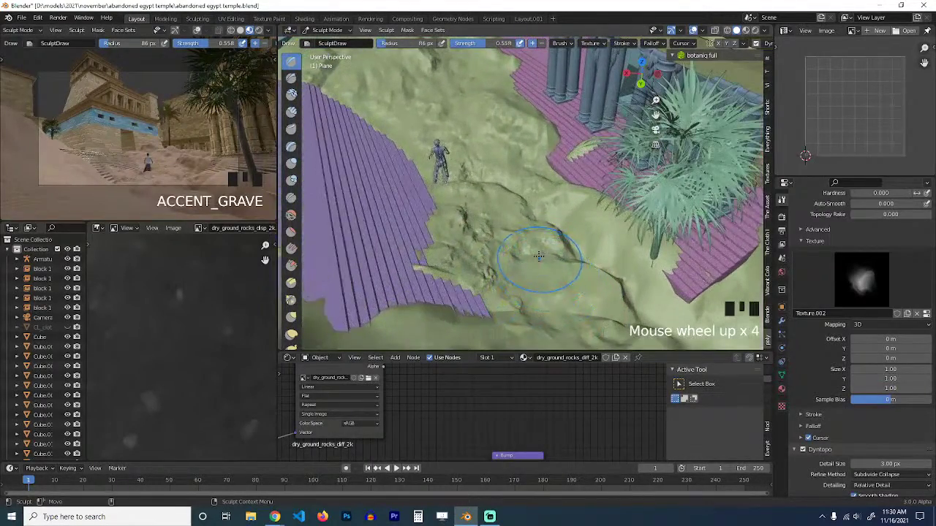
# Return the sand plane from Sculpt Mode to Object Mode and save the file.
pyautogui.click(326, 30)
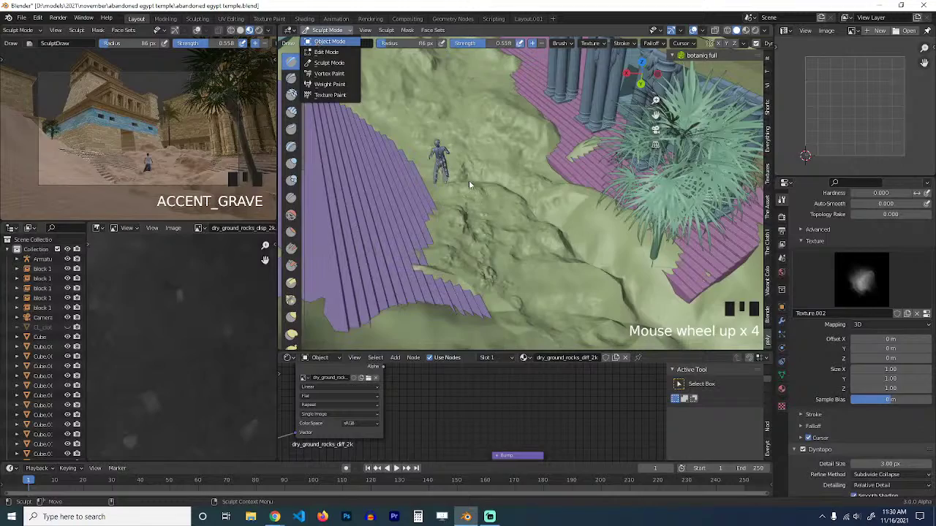
pyautogui.click(329, 41)
pyautogui.scroll(-3, 486, 189)
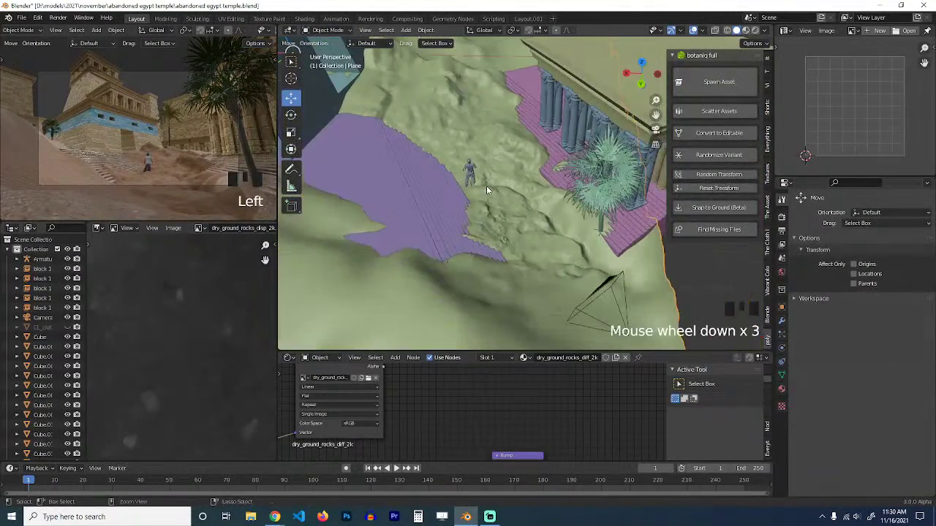
pyautogui.hotkey('ctrl', 's')
# Turn on the wireframe display and examine the sand's mesh density around the staircases, the human figure and through the camera.
pyautogui.click(502, 188)
pyautogui.press('q')
pyautogui.click(503, 188)
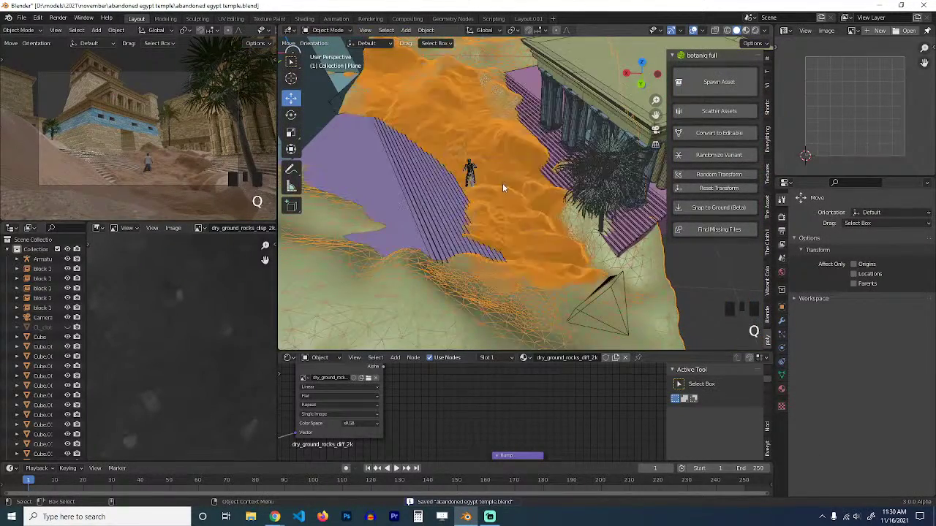
pyautogui.scroll(16, 512, 198)
pyautogui.press('`')
pyautogui.scroll(-6, 504, 227)
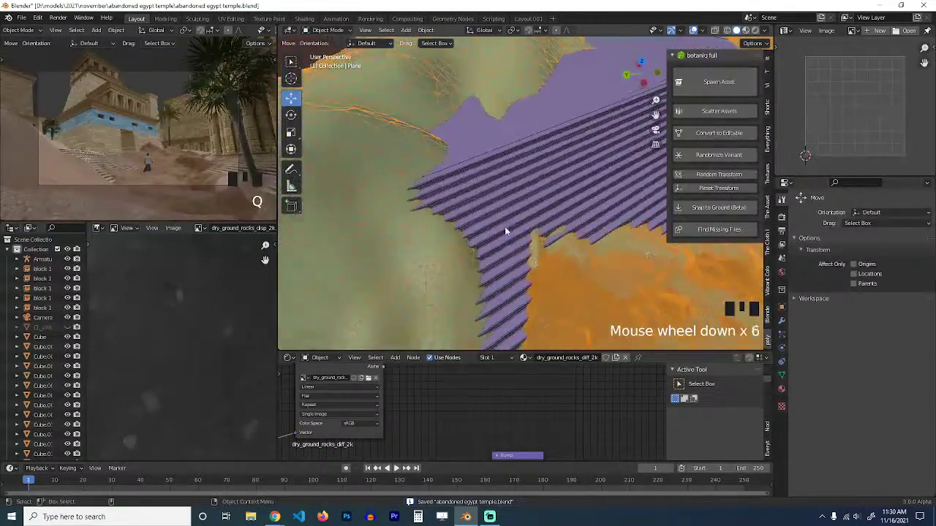
pyautogui.scroll(-3, 505, 231)
pyautogui.keyDown('shift'); pyautogui.moveTo(535, 249); pyautogui.dragTo(443, 153, button='middle'); pyautogui.keyUp('shift')
pyautogui.press('`')
pyautogui.scroll(-2, 493, 165)
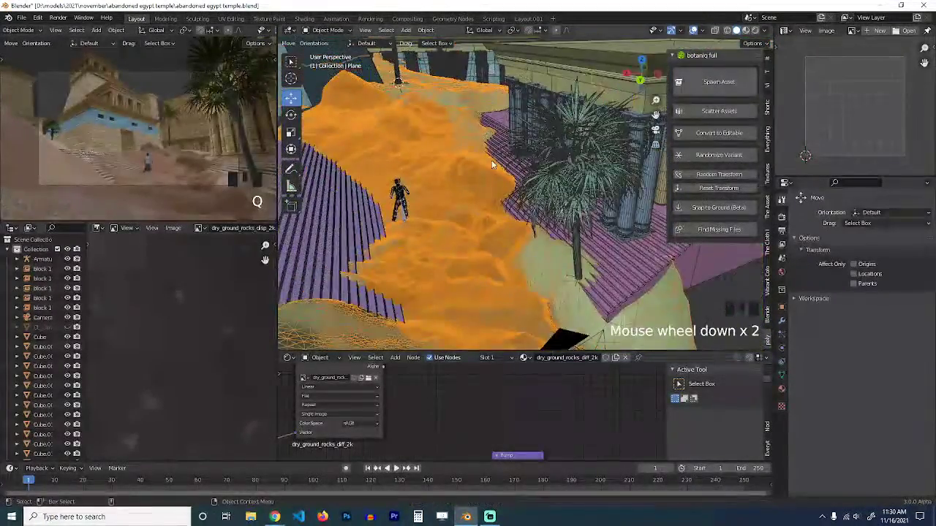
pyautogui.press('`')
pyautogui.press('KP_0')
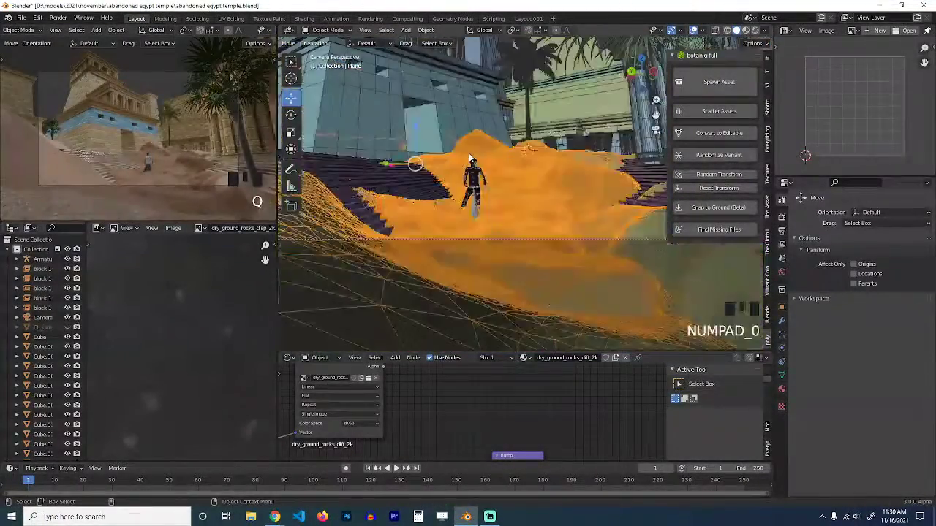
# Deselect everything, turn off the wireframe display and save the file.
pyautogui.hotkey('alt', 'a')
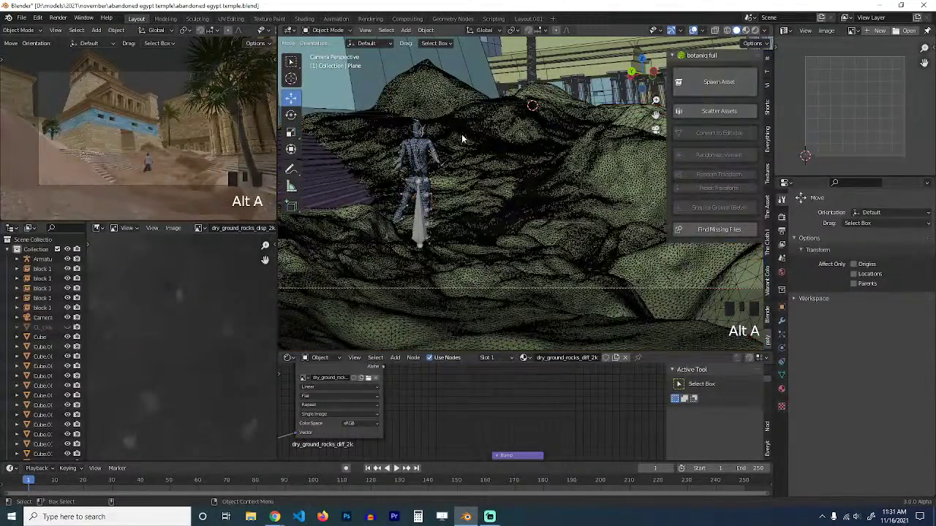
pyautogui.click(332, 30)
pyautogui.press('q')
pyautogui.click(446, 103)
pyautogui.scroll(3, 451, 166)
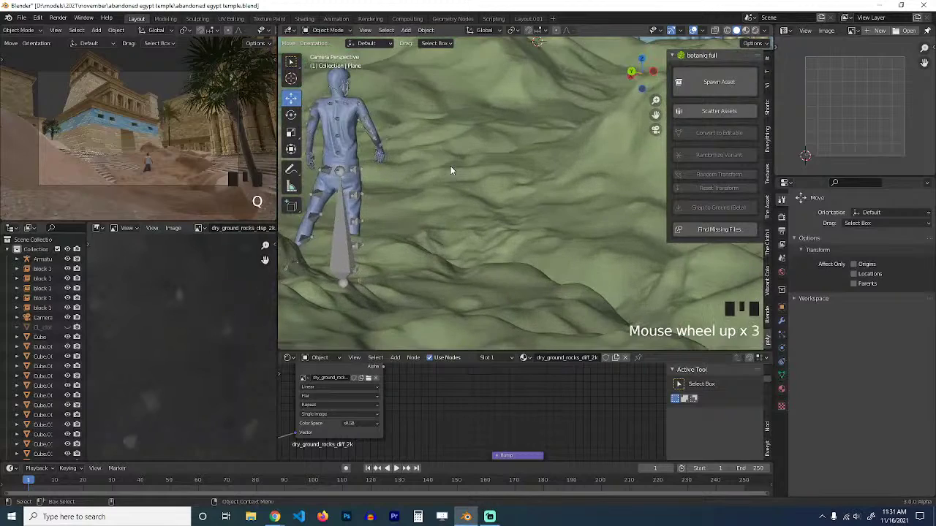
pyautogui.hotkey('ctrl', 's')
pyautogui.scroll(-3, 451, 170)
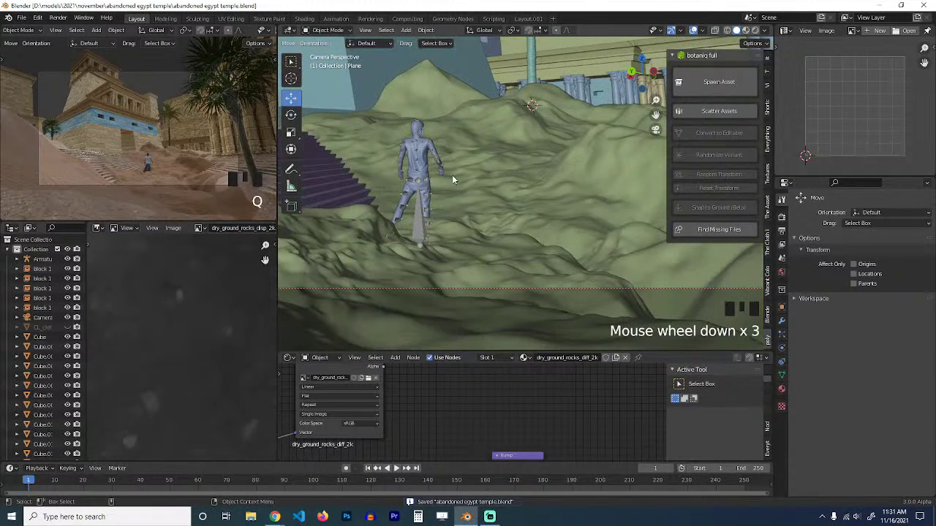
pyautogui.scroll(-3, 241, 30)
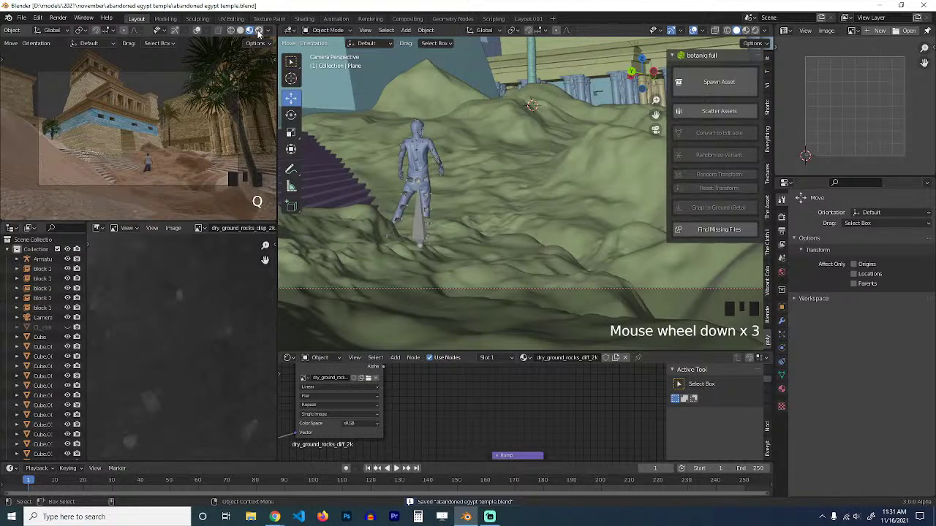
# Switch the small camera preview to rendered shading and fit the camera frame within it.
pyautogui.click(258, 31)
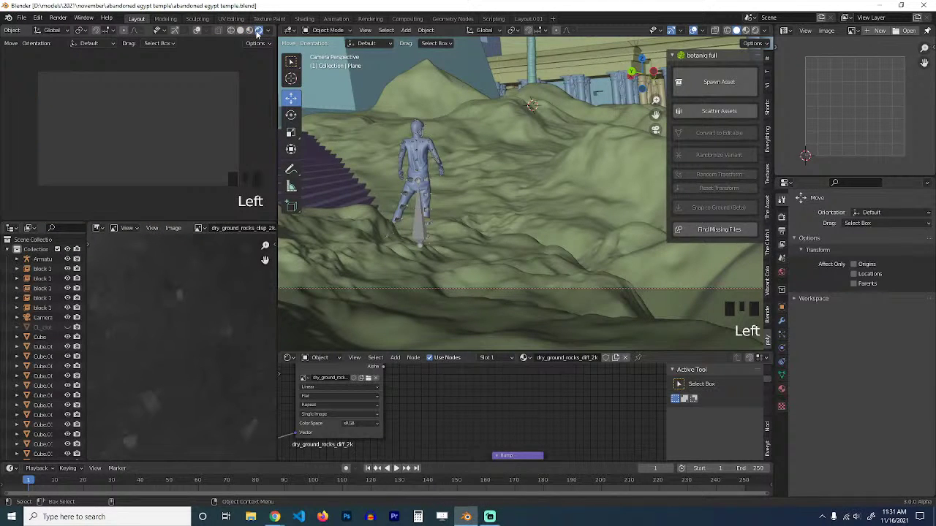
pyautogui.scroll(-7, 254, 33)
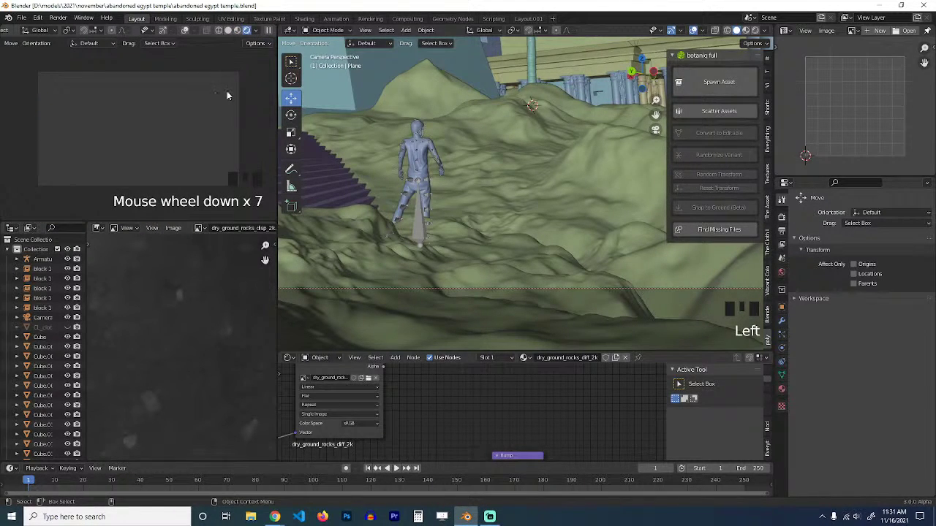
pyautogui.scroll(1, 226, 99)
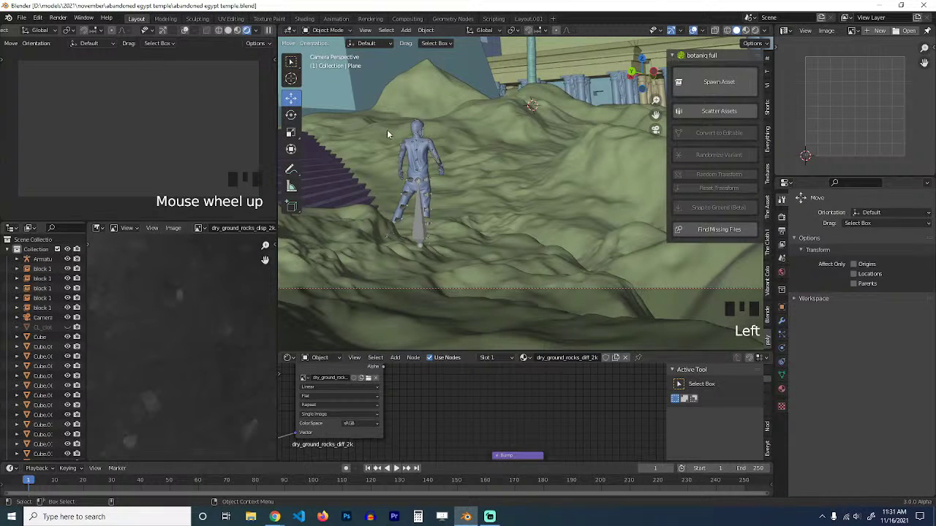
# Select the sand plane and examine the node tree of its dry_ground_rocks_diff_2k material.
pyautogui.click(437, 176)
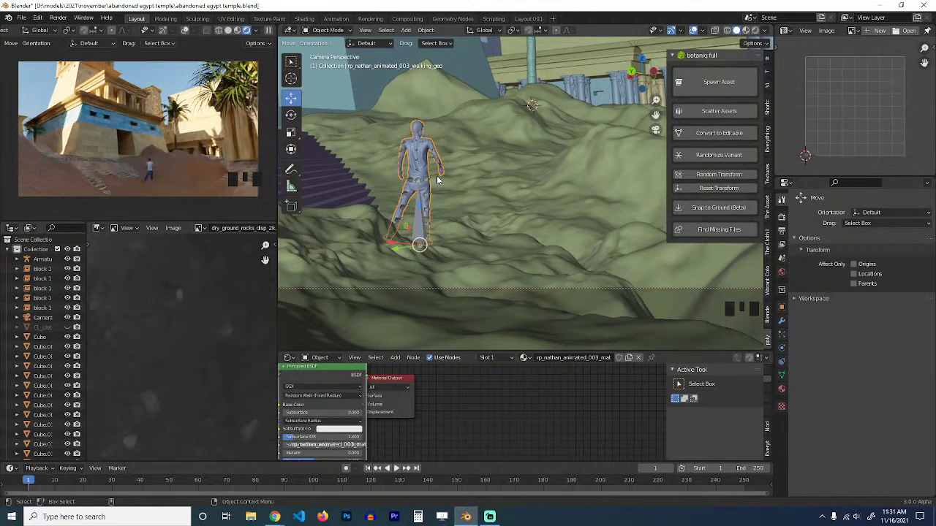
pyautogui.click(495, 180)
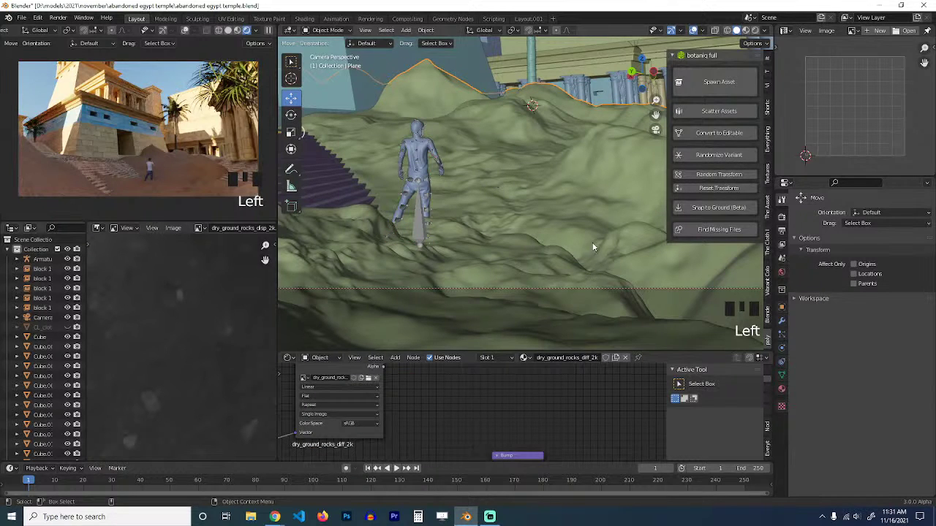
pyautogui.click(783, 220)
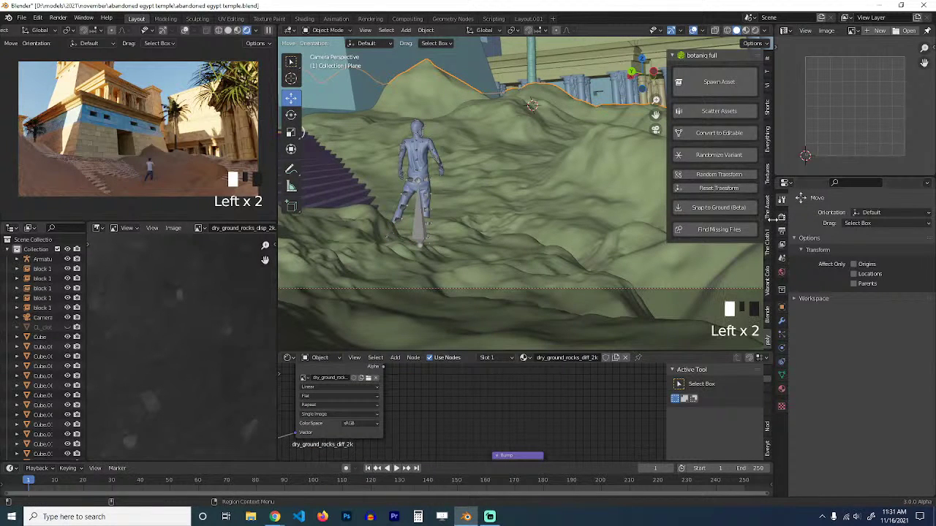
pyautogui.click(778, 221)
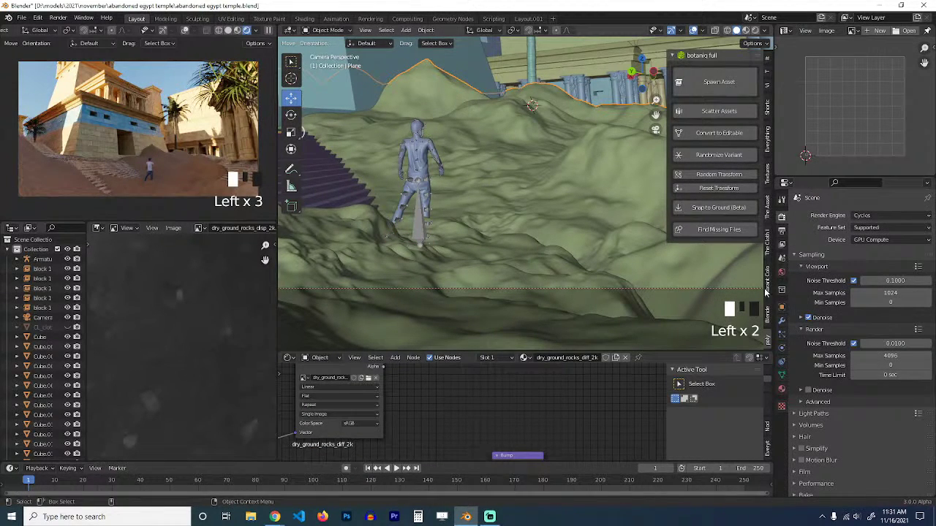
pyautogui.scroll(-8, 405, 403)
pyautogui.moveTo(399, 412); pyautogui.dragTo(600, 360, button='middle')
pyautogui.scroll(4, 539, 383)
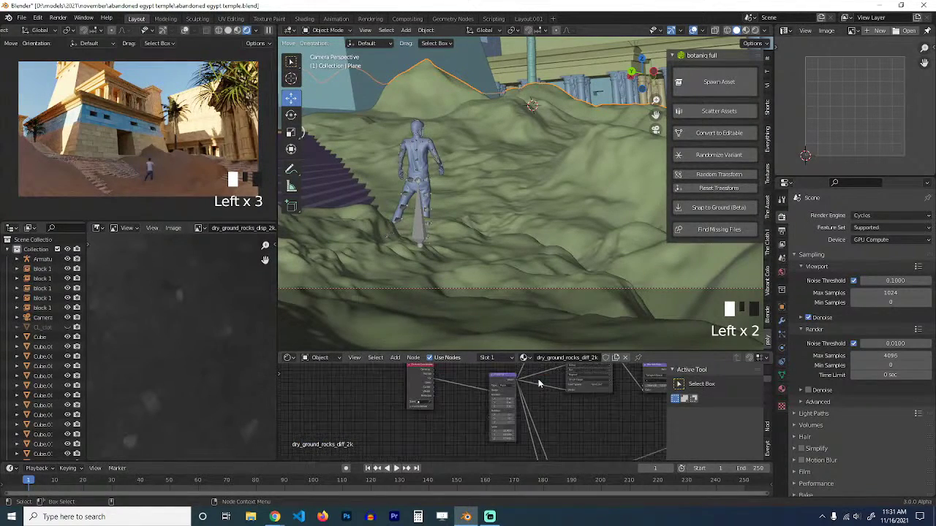
pyautogui.scroll(5, 475, 397)
pyautogui.moveTo(479, 388); pyautogui.dragTo(428, 394, button='middle')
pyautogui.scroll(-6, 462, 387)
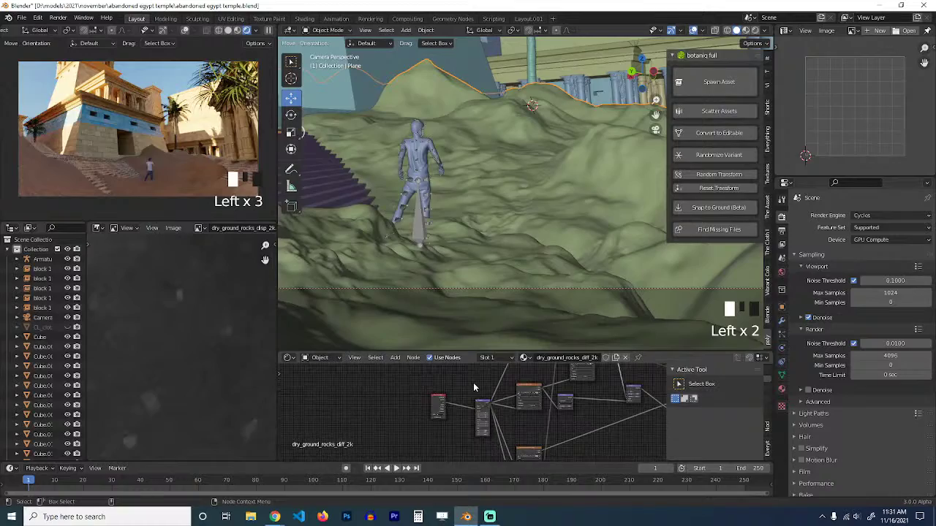
pyautogui.hotkey('ctrl', 'space')
pyautogui.scroll(-5, 583, 320)
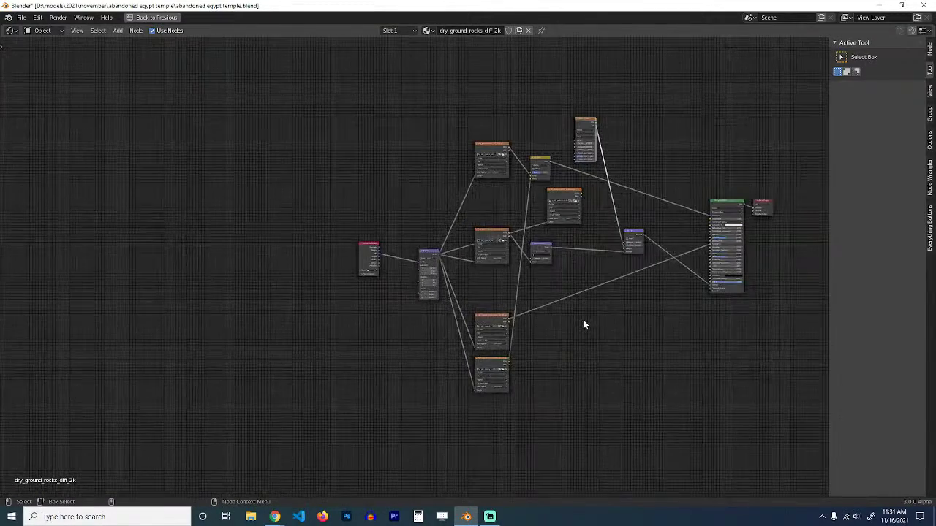
pyautogui.scroll(1, 583, 320)
pyautogui.scroll(3, 541, 327)
pyautogui.scroll(-4, 515, 329)
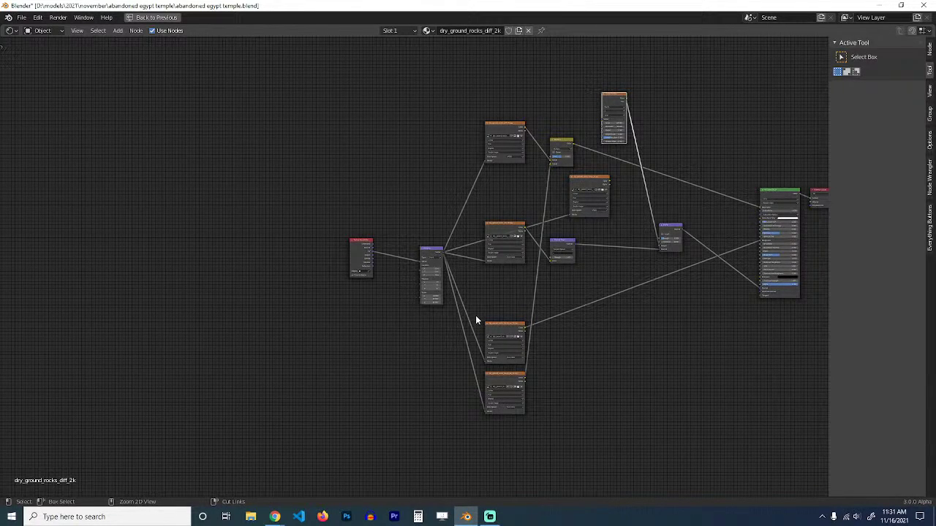
# Reselect the sand plane in the enlarged camera view and return to the normal layout with the whole camera frame in view.
pyautogui.hotkey('ctrl', 'space')
pyautogui.hotkey('ctrl', 'space')
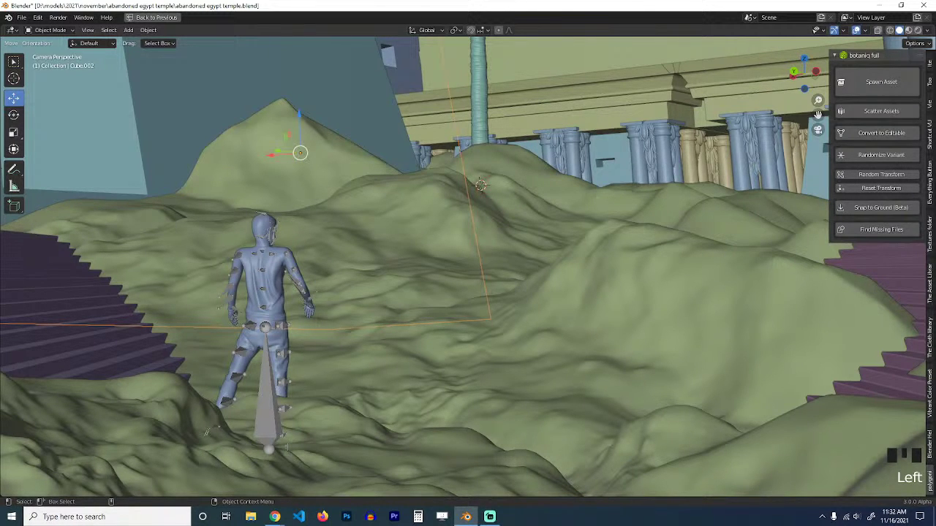
pyautogui.click(610, 250)
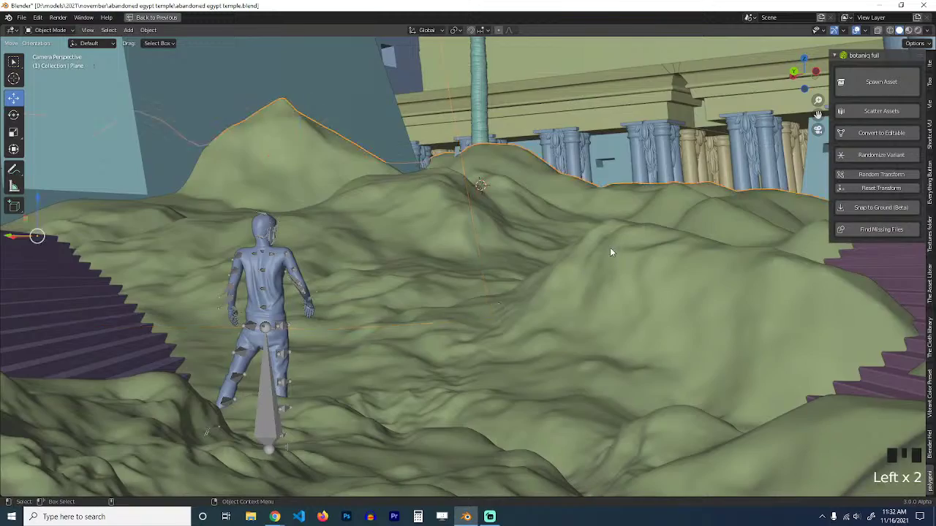
pyautogui.scroll(-4, 523, 262)
pyautogui.scroll(-2, 523, 264)
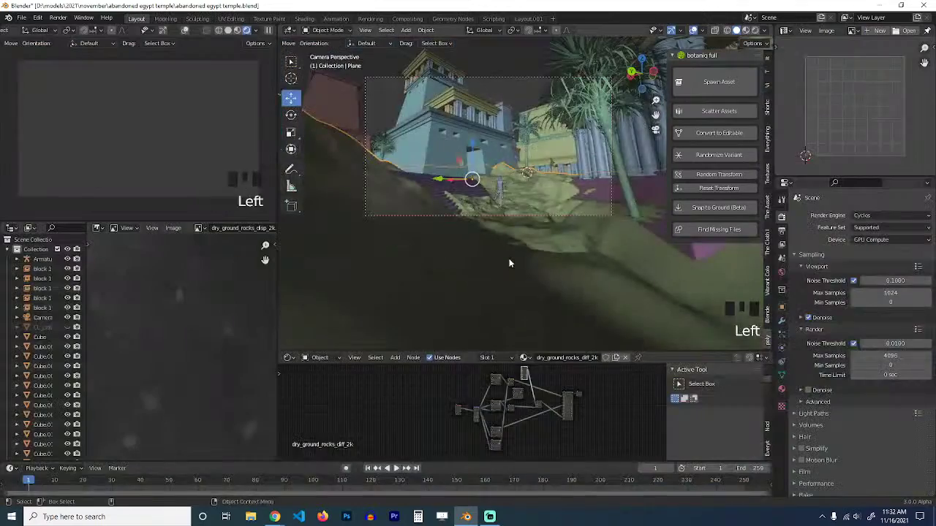
pyautogui.scroll(2, 514, 248)
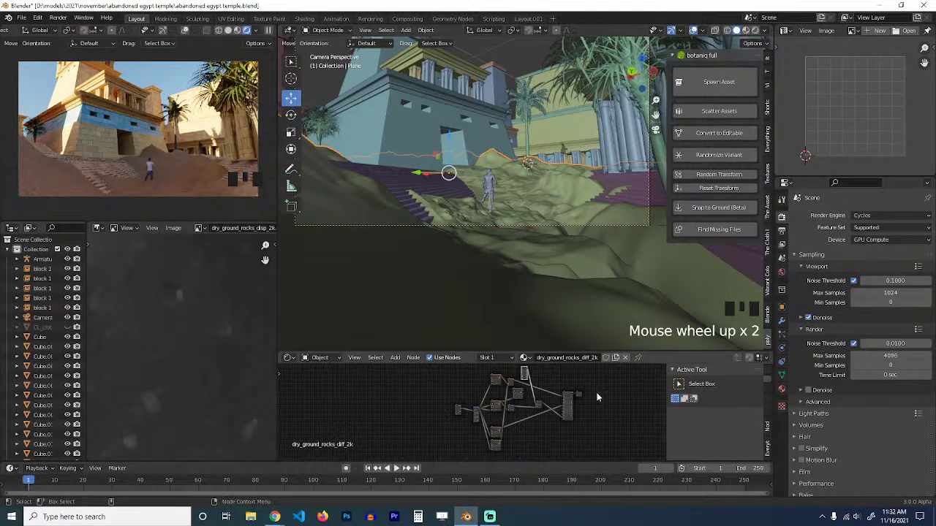
# Set the projection of the dry_ground_rocks diffuse and normal image textures in the sand material to Box.
pyautogui.scroll(3, 534, 431)
pyautogui.scroll(-4, 544, 409)
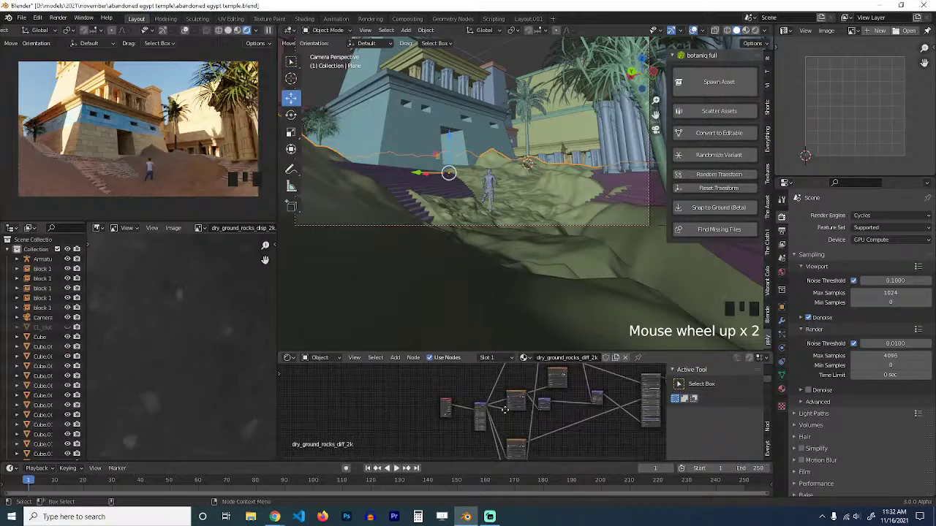
pyautogui.moveTo(554, 402); pyautogui.dragTo(441, 399, button='middle')
pyautogui.scroll(-4, 441, 398)
pyautogui.hotkey('ctrl', 'space')
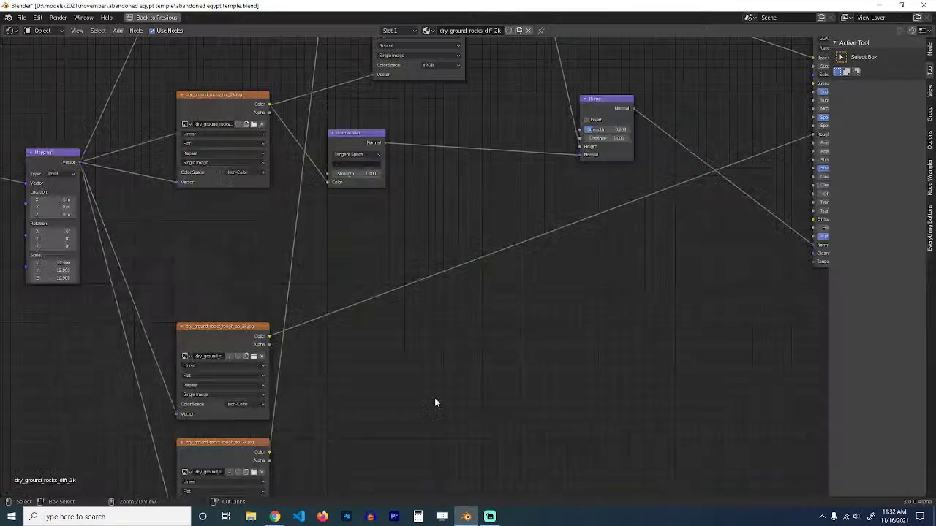
pyautogui.scroll(-3, 300, 275)
pyautogui.moveTo(225, 239); pyautogui.dragTo(282, 279, button='middle')
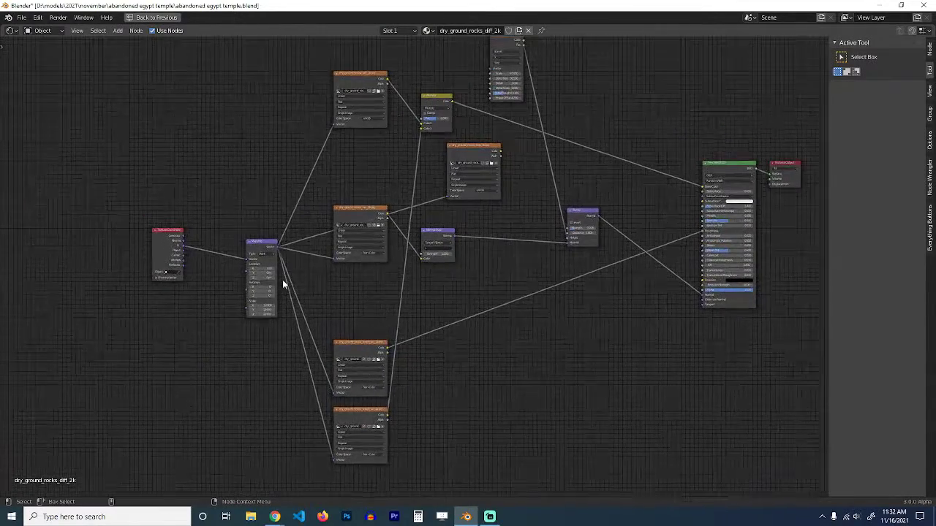
pyautogui.moveTo(328, 55); pyautogui.dragTo(388, 473)
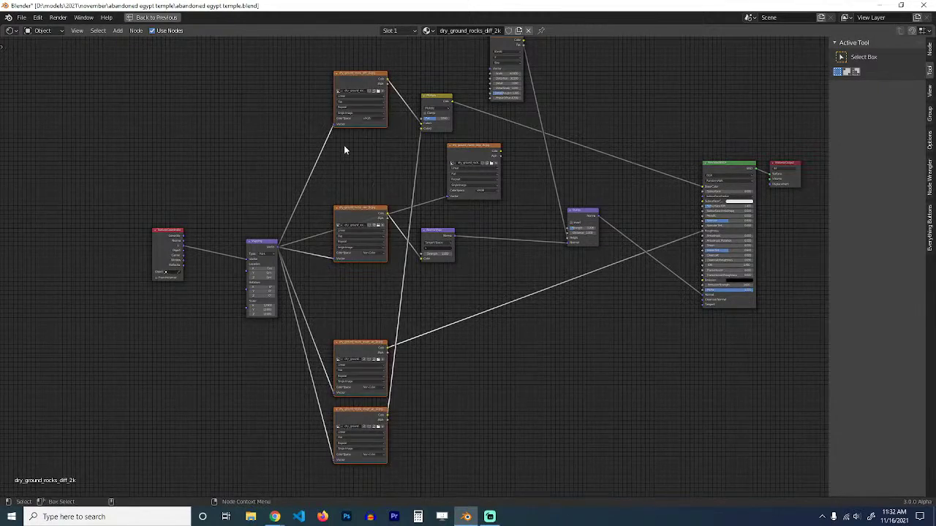
pyautogui.scroll(2, 343, 145)
pyautogui.scroll(2, 365, 242)
pyautogui.click(326, 169)
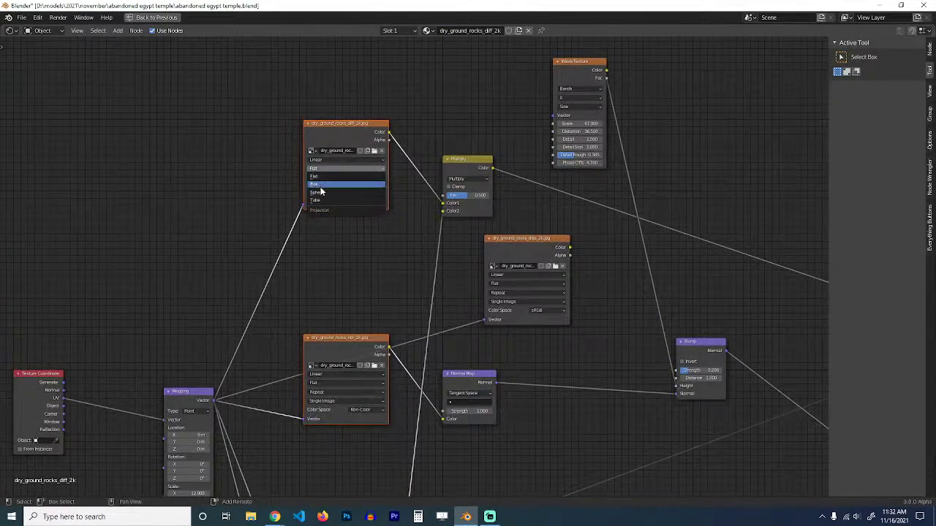
pyautogui.click(322, 186)
pyautogui.click(326, 382)
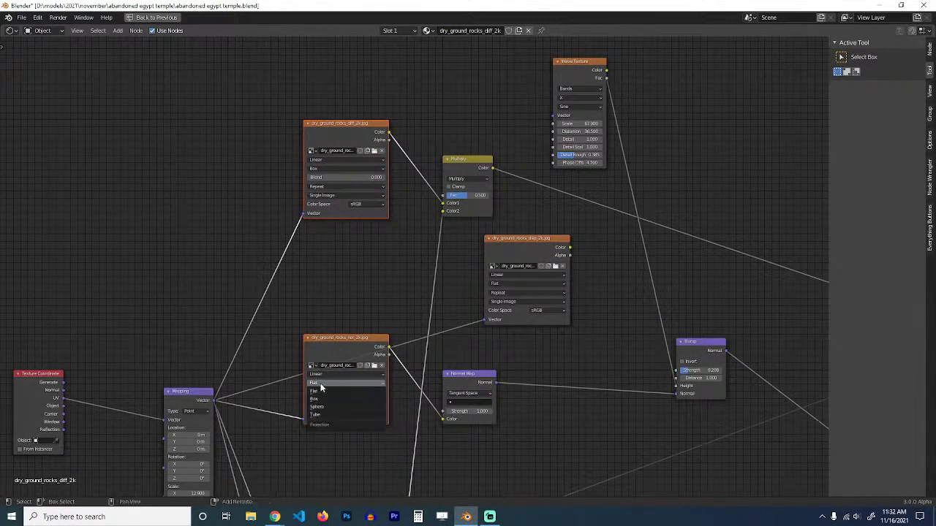
pyautogui.click(318, 401)
# Set the projection of both dry_ground_rocks rough_ao image textures to Box.
pyautogui.moveTo(322, 399); pyautogui.dragTo(359, 171, button='middle')
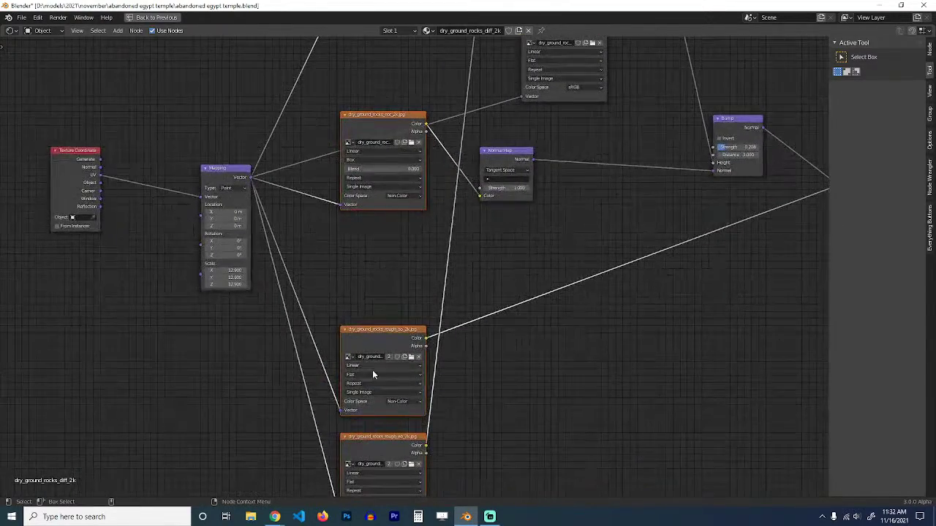
pyautogui.click(370, 374)
pyautogui.click(358, 389)
pyautogui.moveTo(365, 487); pyautogui.dragTo(377, 388, button='middle')
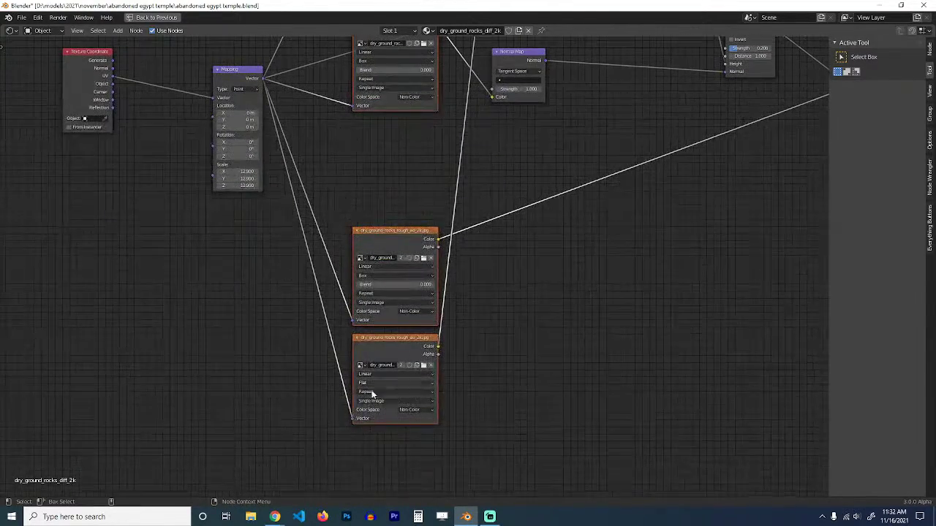
pyautogui.click(377, 386)
pyautogui.click(375, 395)
# Feed the Mapping node from the Object texture coordinates with a scale of 2 on all axes, and save the file.
pyautogui.moveTo(342, 216); pyautogui.dragTo(333, 293, button='middle')
pyautogui.moveTo(117, 167); pyautogui.dragTo(219, 182)
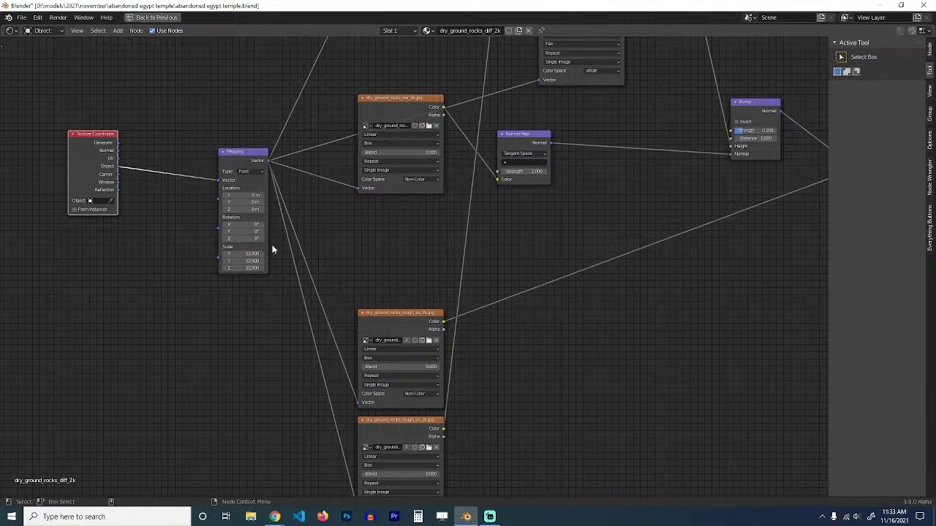
pyautogui.moveTo(247, 253); pyautogui.dragTo(248, 268)
pyautogui.write('2')
pyautogui.press('Return')
pyautogui.hotkey('ctrl', 's')
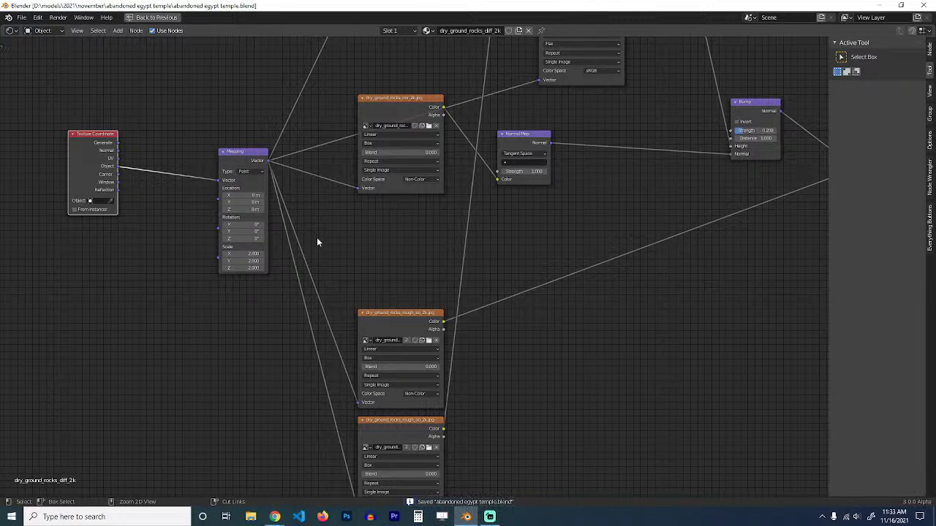
# Readjust the Mapping node's scale in the sand's dry_ground_rocks_diff_2k material and save the file.
pyautogui.hotkey('ctrl', 'space')
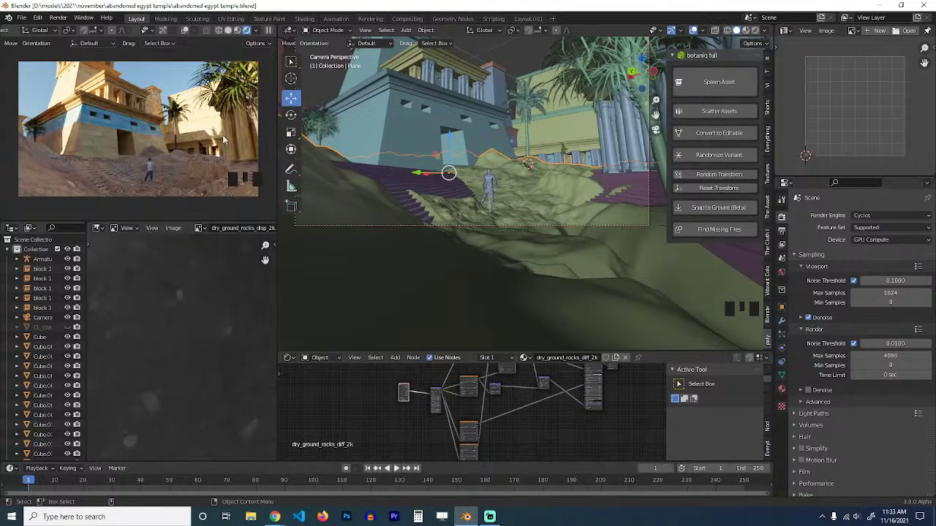
pyautogui.scroll(11, 385, 412)
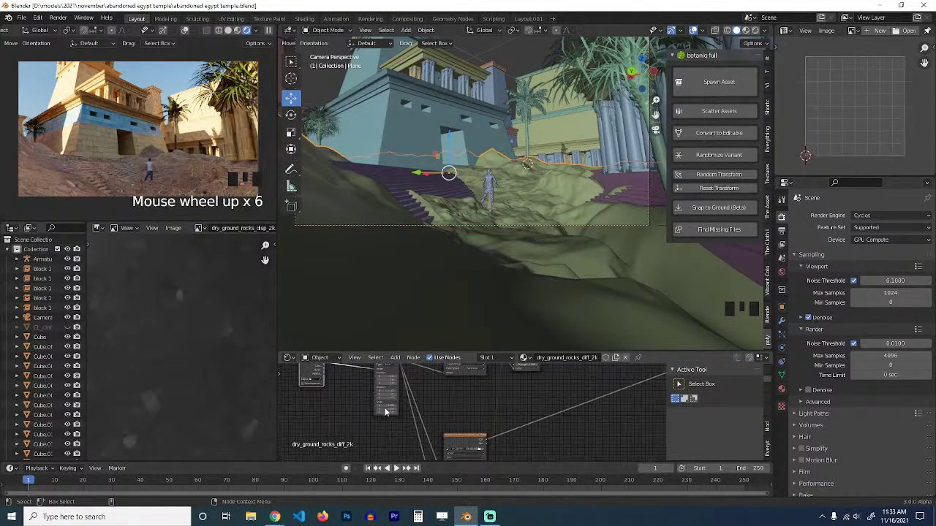
pyautogui.click(384, 417)
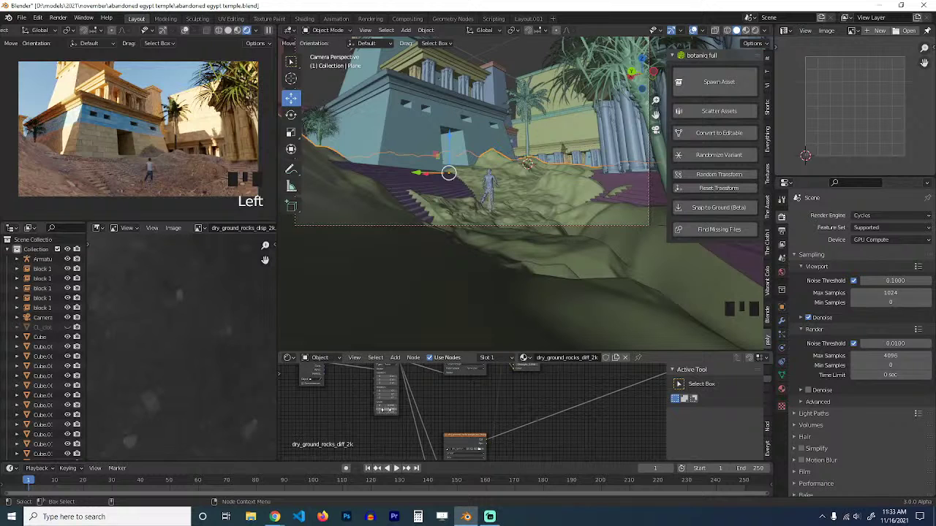
pyautogui.click(389, 406)
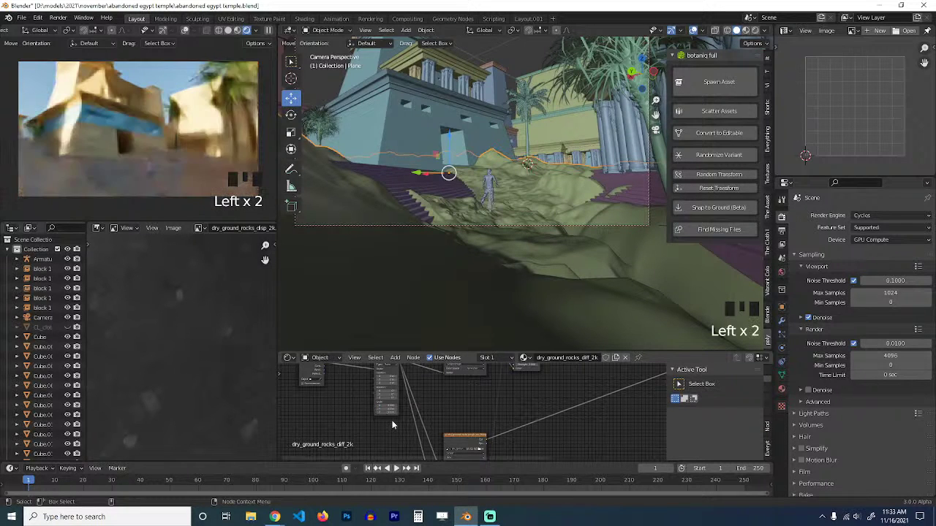
pyautogui.hotkey('ctrl', 's')
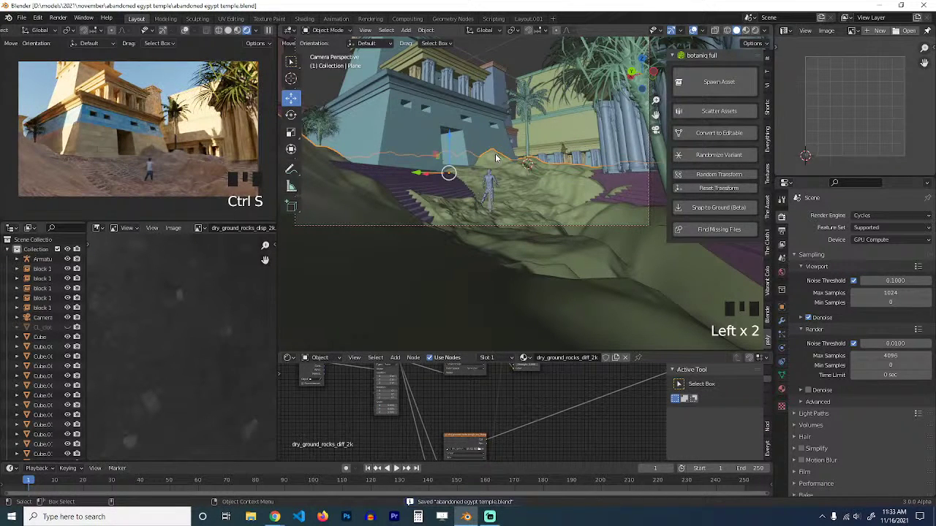
# Deselect everything in the camera view and save the file.
pyautogui.click(529, 202)
pyautogui.click(529, 201)
pyautogui.hotkey('alt', 'a')
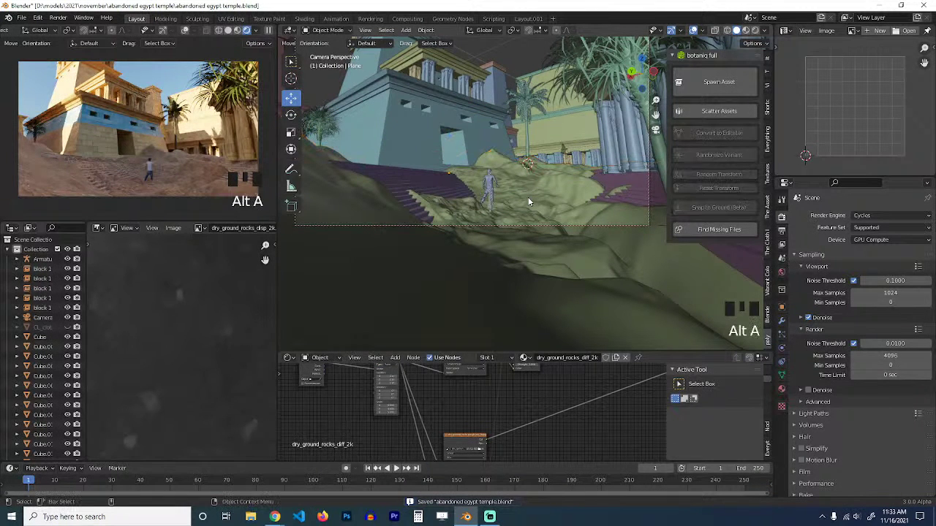
pyautogui.hotkey('ctrl', 's')
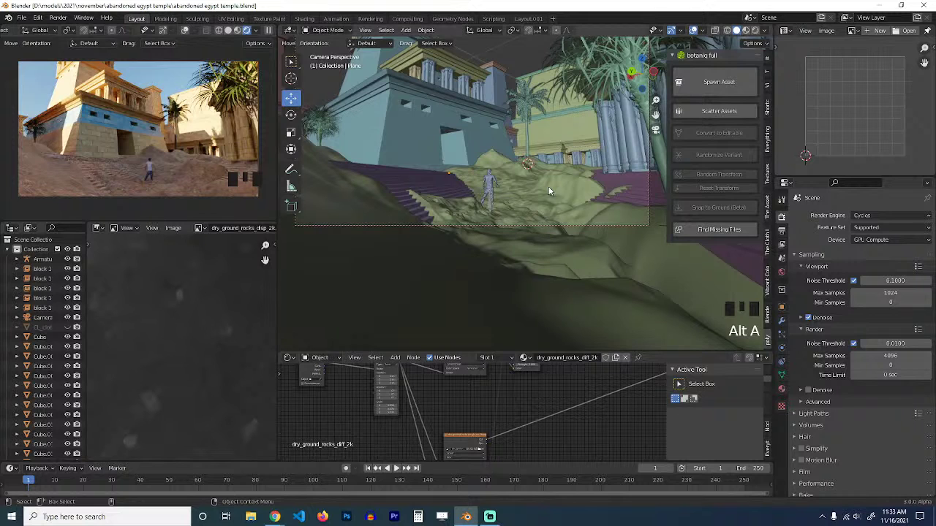
# Set the sun elevation of the world's Sky Texture to 45°.
pyautogui.click(525, 206)
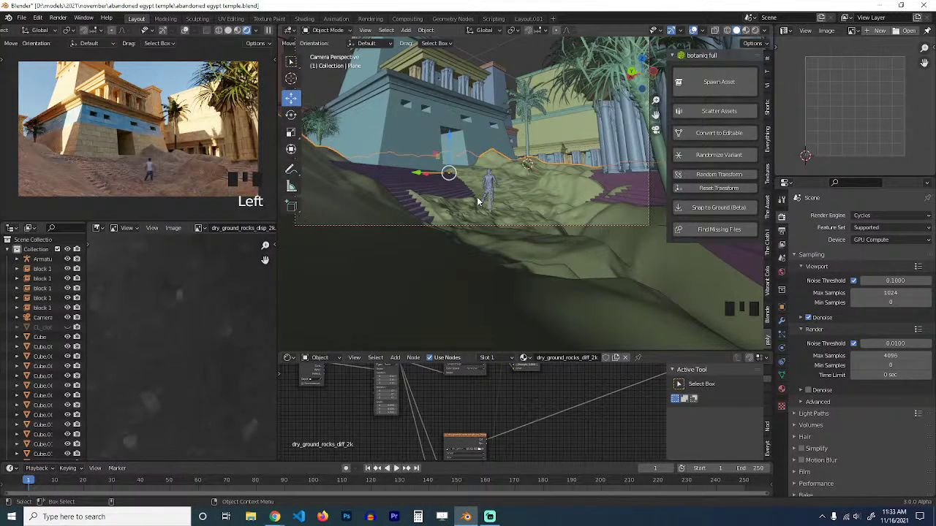
pyautogui.scroll(-2, 476, 170)
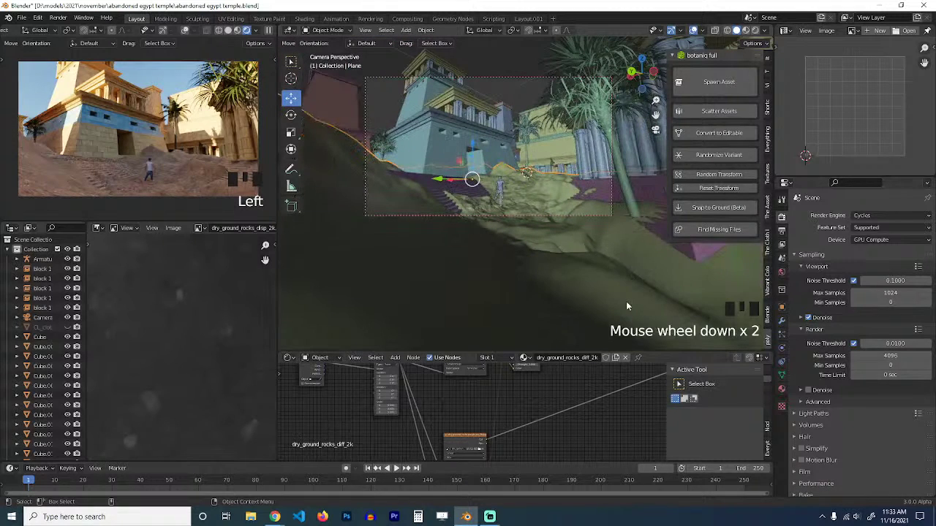
pyautogui.click(781, 272)
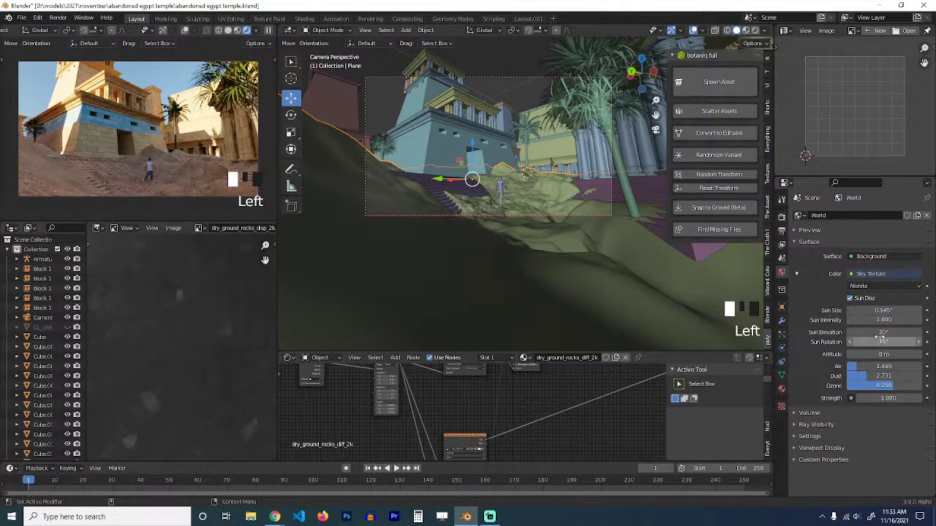
pyautogui.click(881, 333)
pyautogui.doubleClick(831, 355)
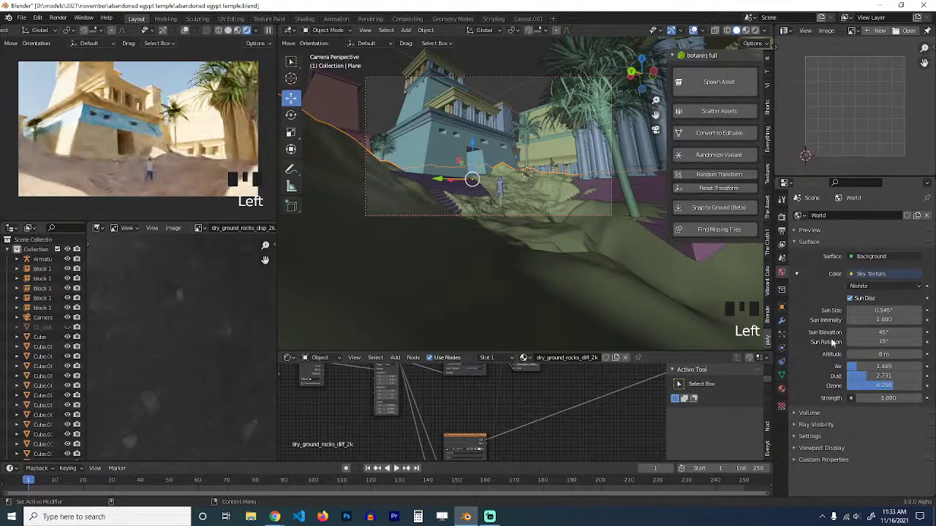
# Lower the height of the separate pink building beside the camera, outside the sand plane, by scaling it down along global Z.
pyautogui.scroll(-5, 557, 214)
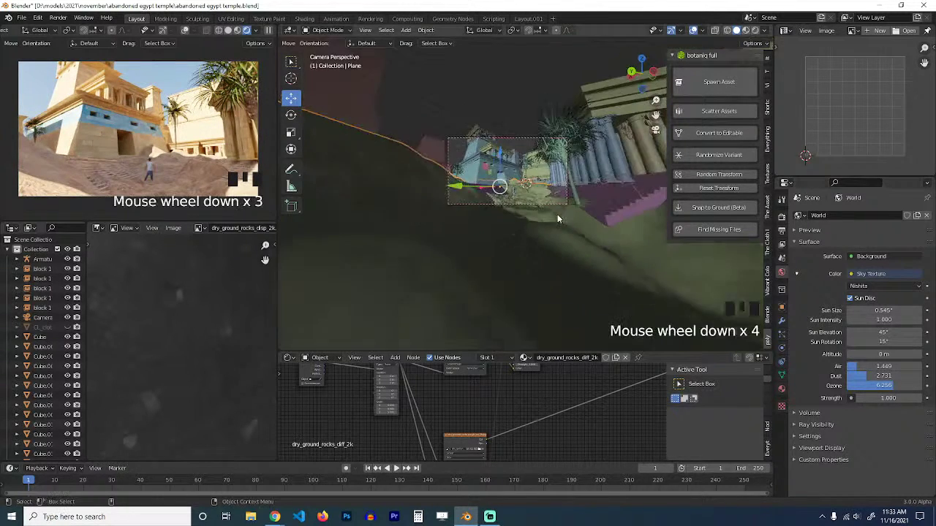
pyautogui.press('`')
pyautogui.click(495, 247)
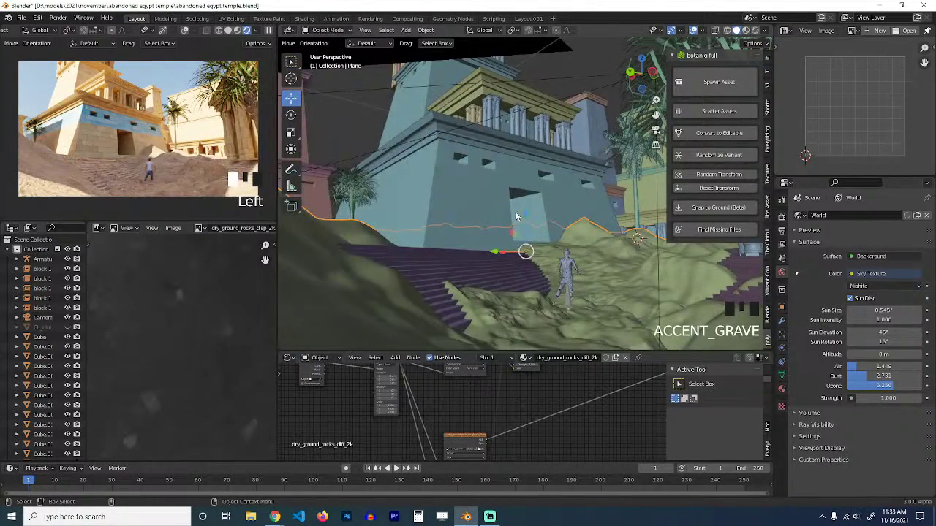
pyautogui.click(548, 202)
pyautogui.press('`')
pyautogui.scroll(-8, 545, 213)
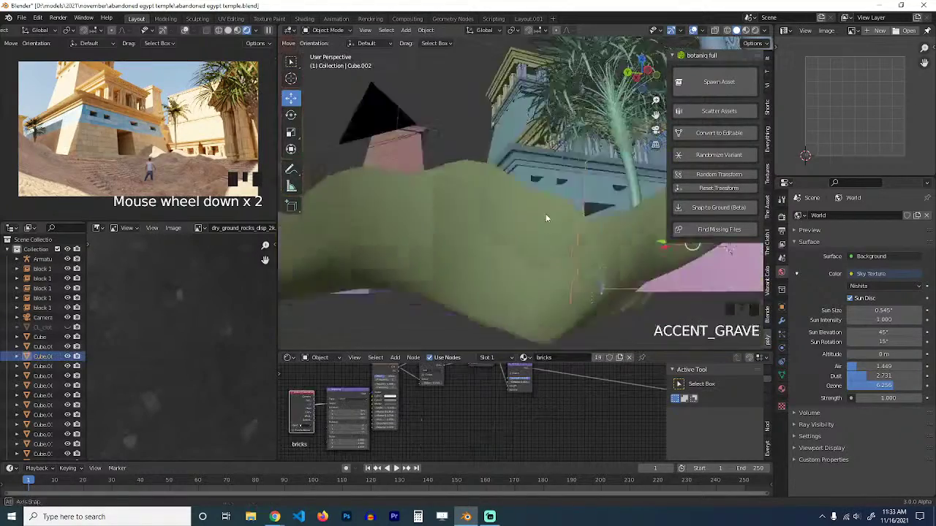
pyautogui.press('`')
pyautogui.click(500, 107)
pyautogui.moveTo(500, 107); pyautogui.dragTo(582, 81, button='middle')
pyautogui.press('`')
pyautogui.press('s')
pyautogui.press('z')
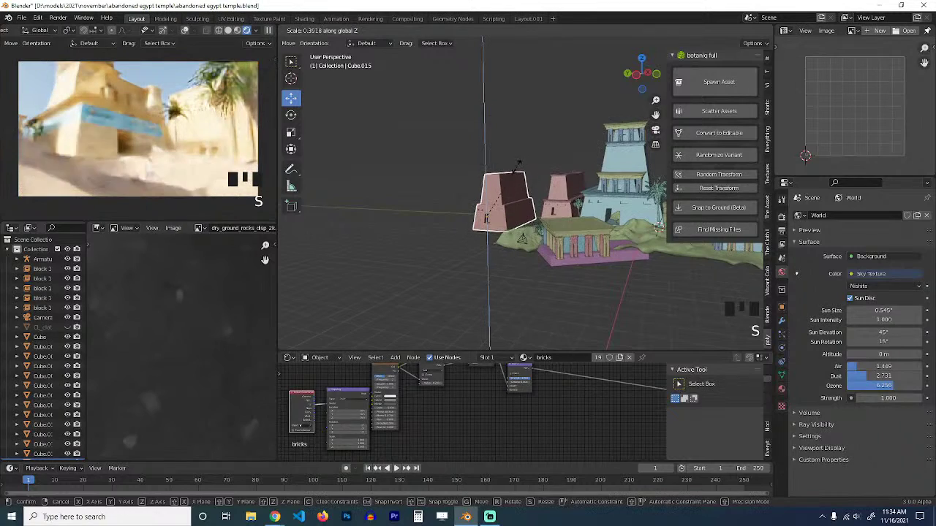
pyautogui.click(527, 149)
# Reposition the lowered pink building in top view so it overlaps the sand plane's corner near the camera, and save the file.
pyautogui.press('KP_7')
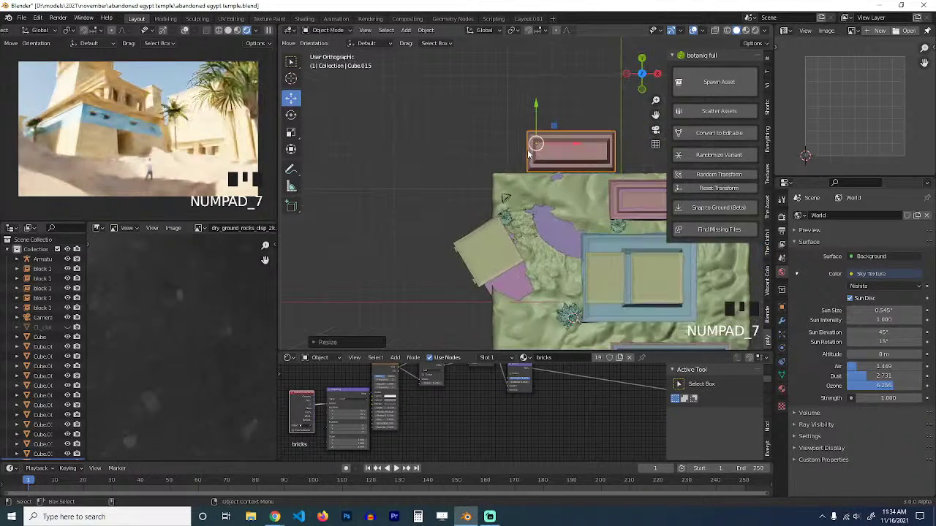
pyautogui.press('g')
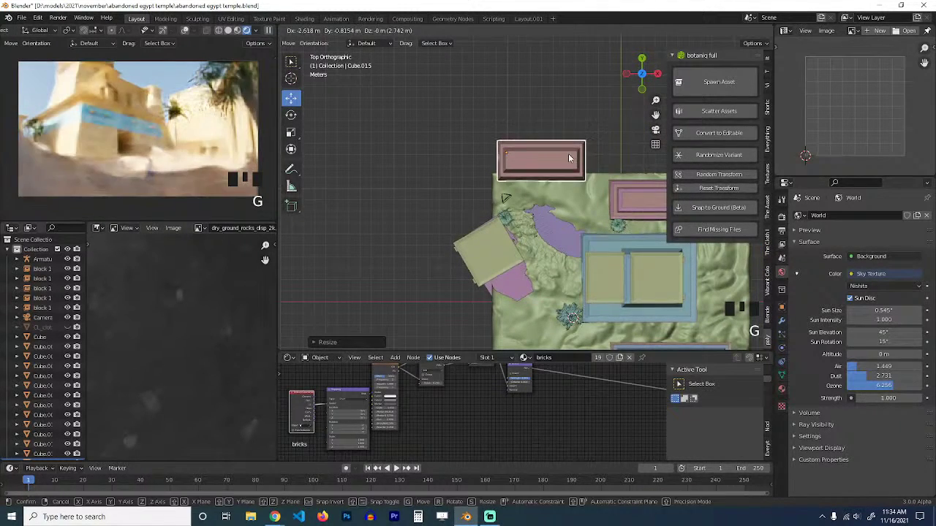
pyautogui.press('g')
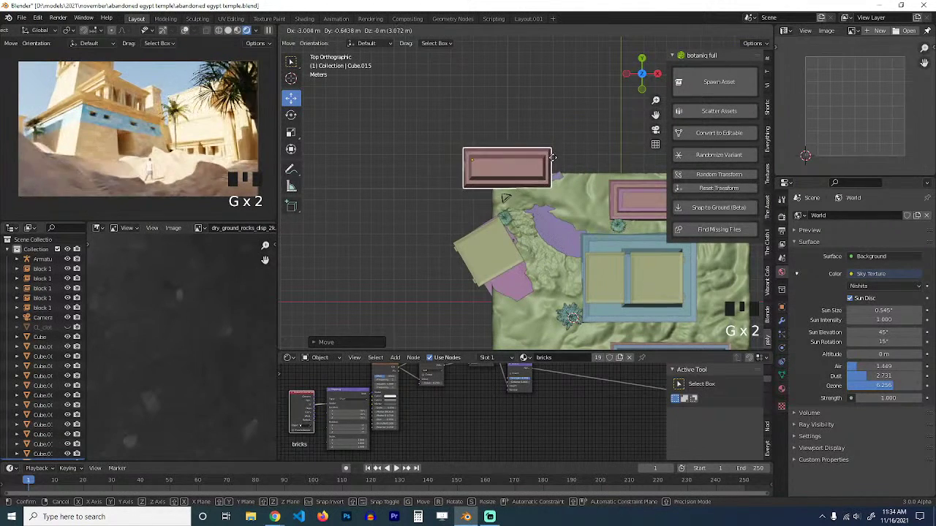
pyautogui.click(555, 162)
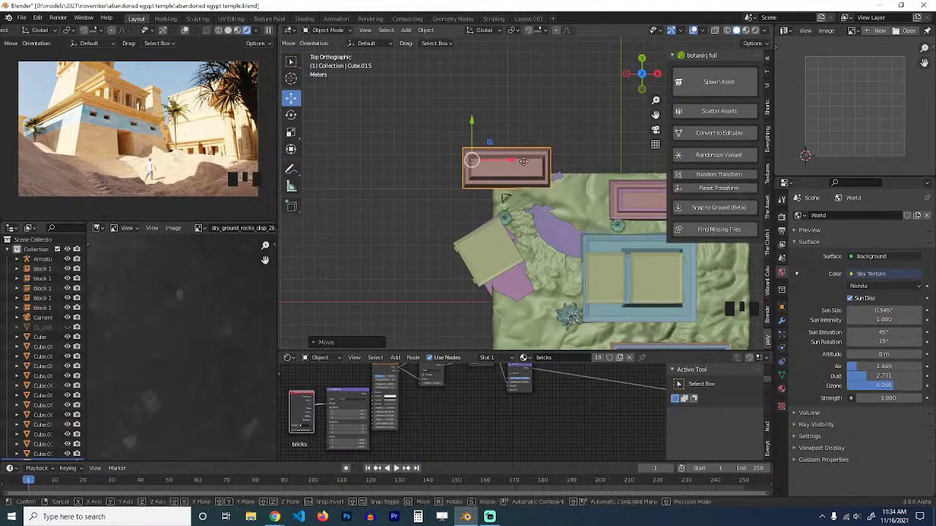
pyautogui.press('g')
pyautogui.click(536, 163)
pyautogui.press('g')
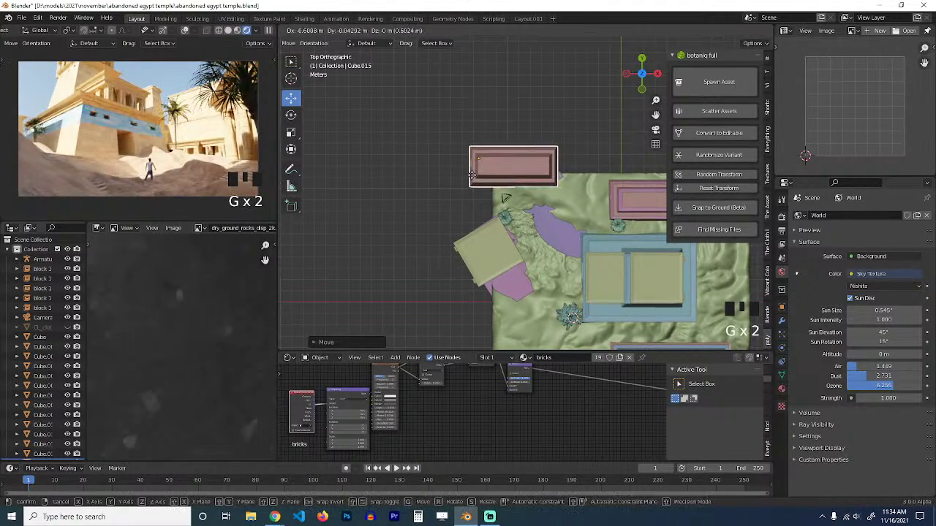
pyautogui.click(473, 179)
pyautogui.click(528, 123)
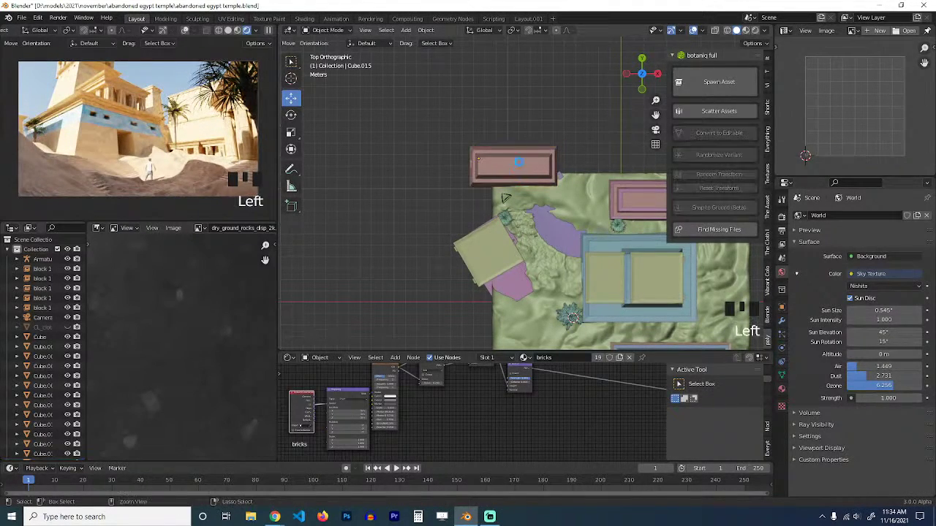
pyautogui.hotkey('ctrl', 's')
# Duplicate the lowered pink building and place the copy about 7.4 m away in X and 2.2 m in Y.
pyautogui.press('`')
pyautogui.scroll(3, 514, 168)
pyautogui.press('`')
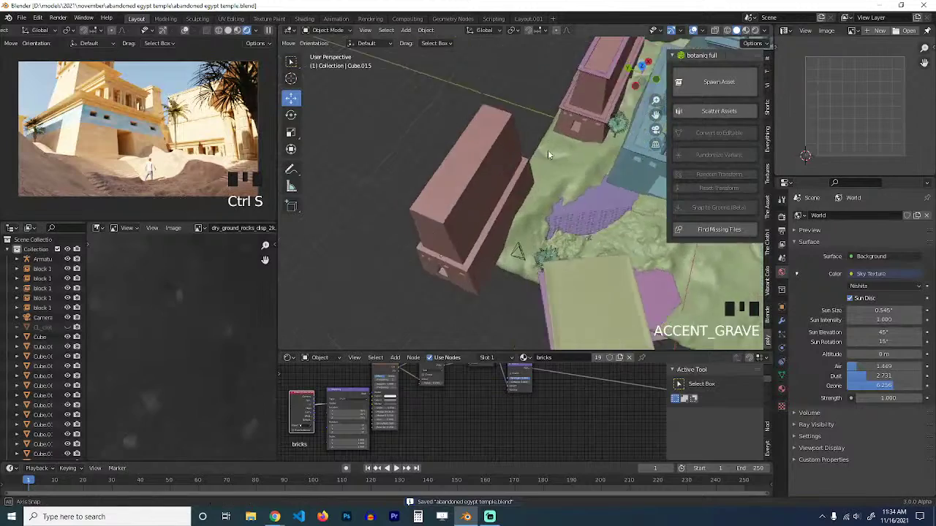
pyautogui.scroll(3, 567, 135)
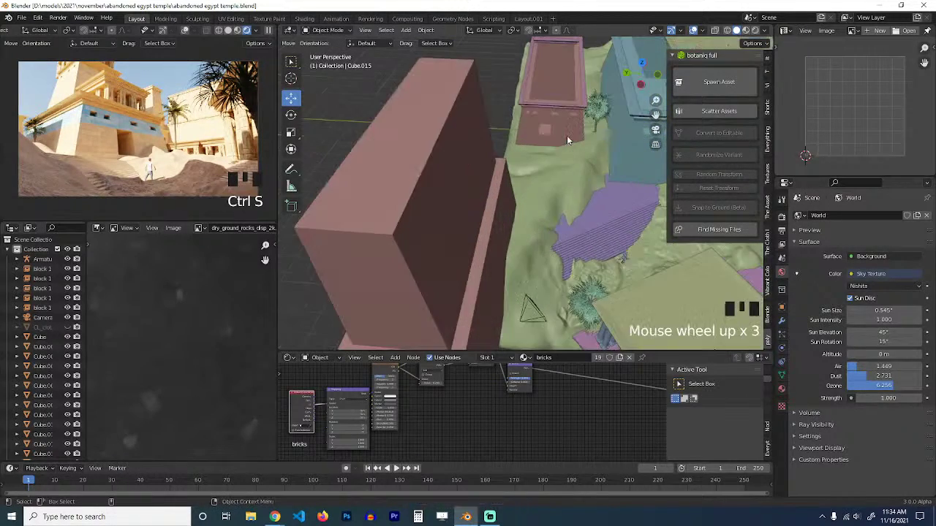
pyautogui.scroll(-5, 512, 153)
pyautogui.click(491, 182)
pyautogui.scroll(-4, 503, 188)
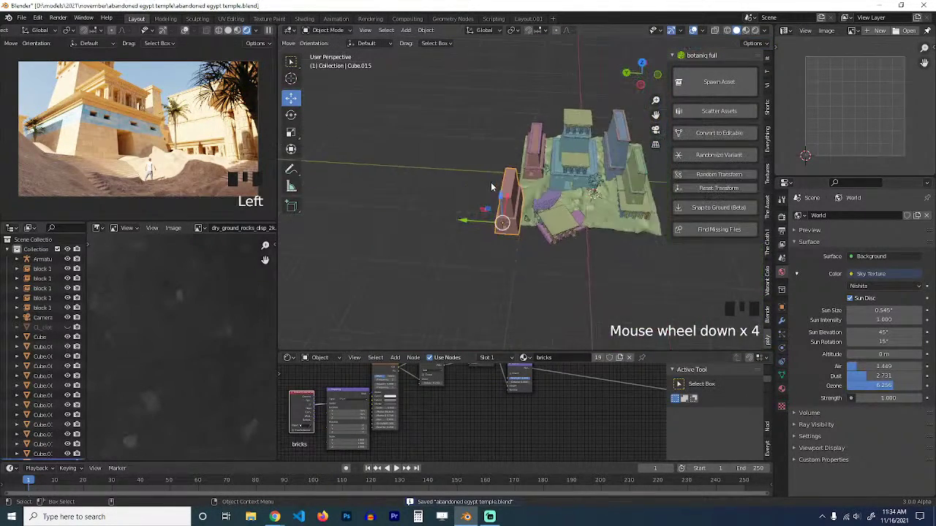
pyautogui.press('KP_7')
pyautogui.hotkey('shift', 'd')
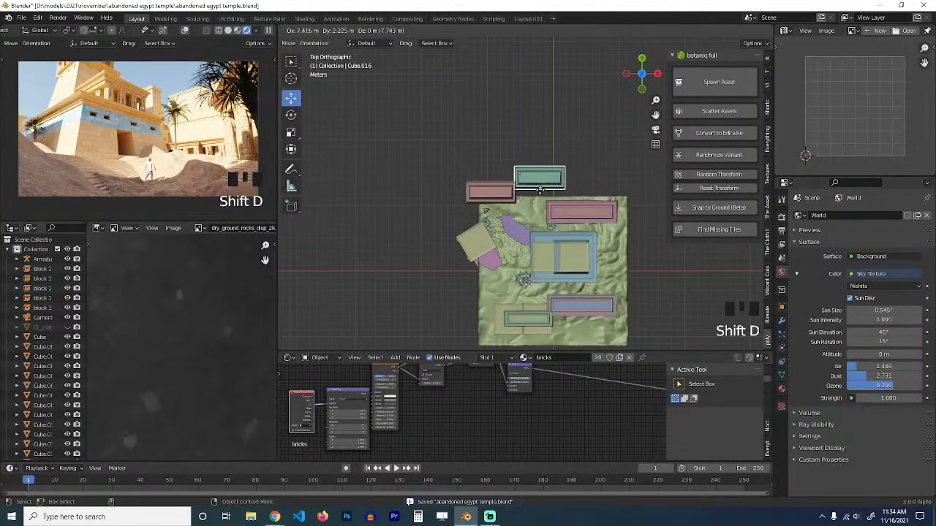
pyautogui.press('`')
# Scale the duplicated building to about 0.5 along X and stretch it taller along Z into a tower.
pyautogui.press('s')
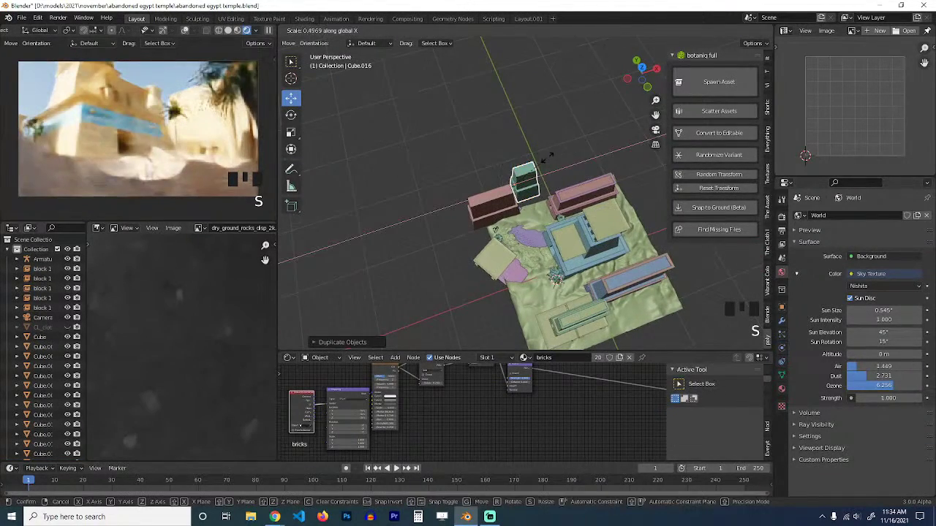
pyautogui.click(553, 154)
pyautogui.press('`')
pyautogui.press('s')
pyautogui.press('z')
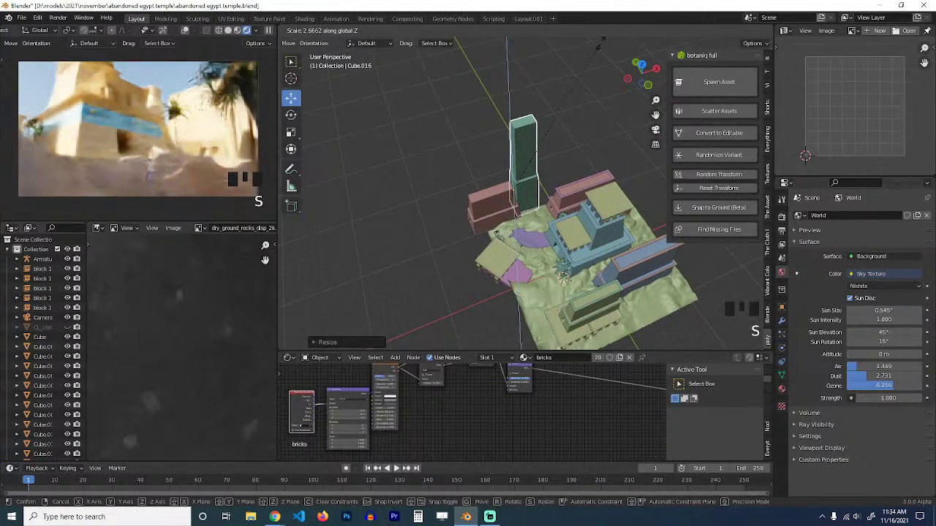
pyautogui.click(548, 147)
# Shift the duplicated tower in top view, narrow it along X, and move it farther along X, away from the original pink building.
pyautogui.press('`')
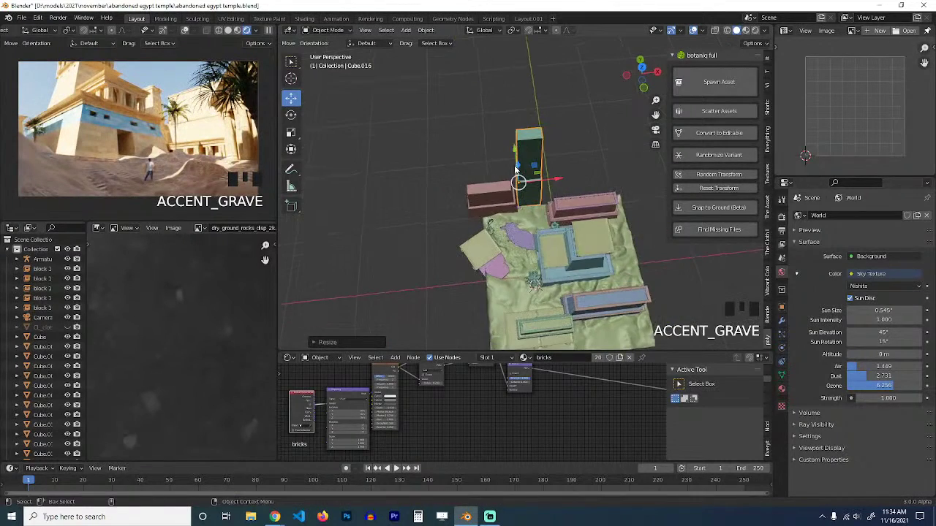
pyautogui.press('KP_7')
pyautogui.press('g')
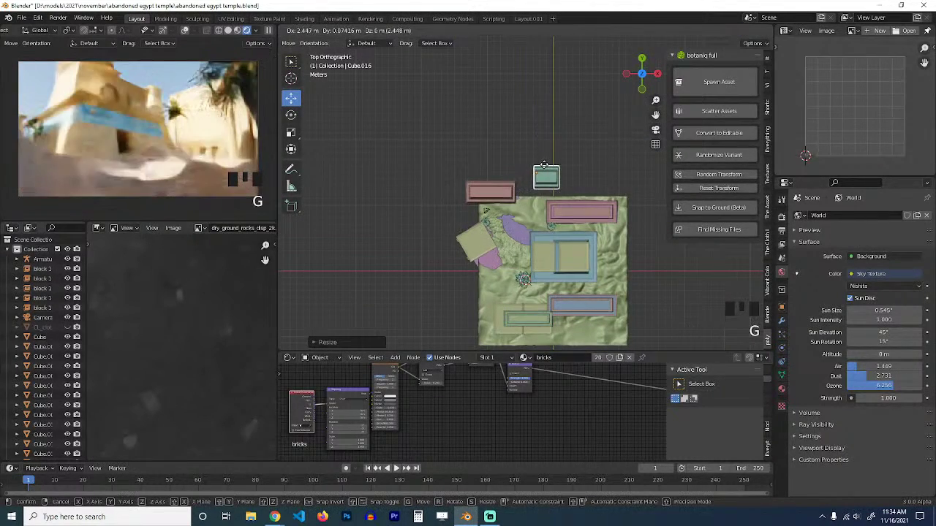
pyautogui.click(534, 166)
pyautogui.press('s')
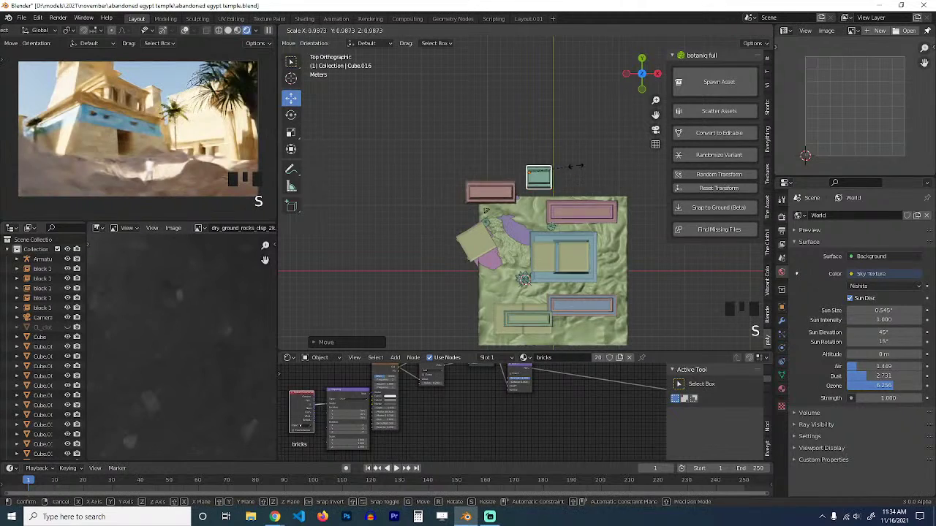
pyautogui.press('x')
pyautogui.click(565, 168)
pyautogui.press('g')
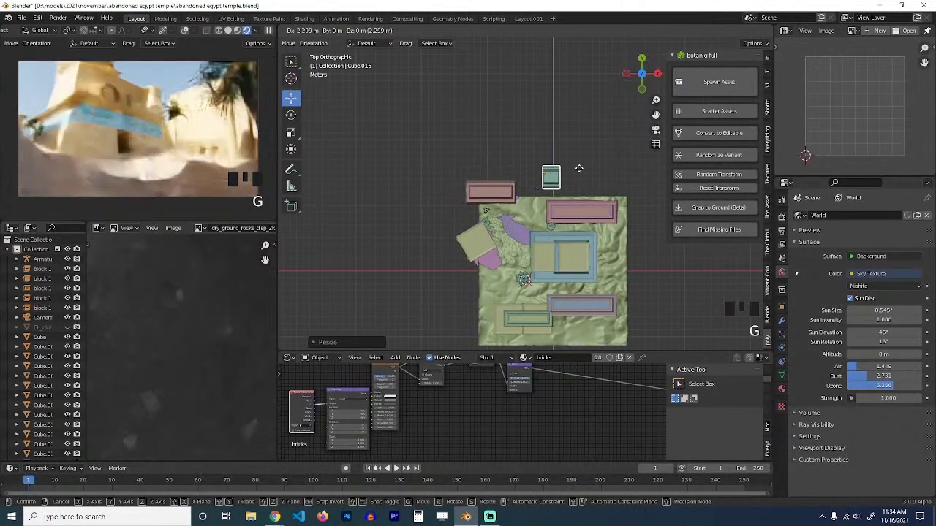
pyautogui.click(580, 169)
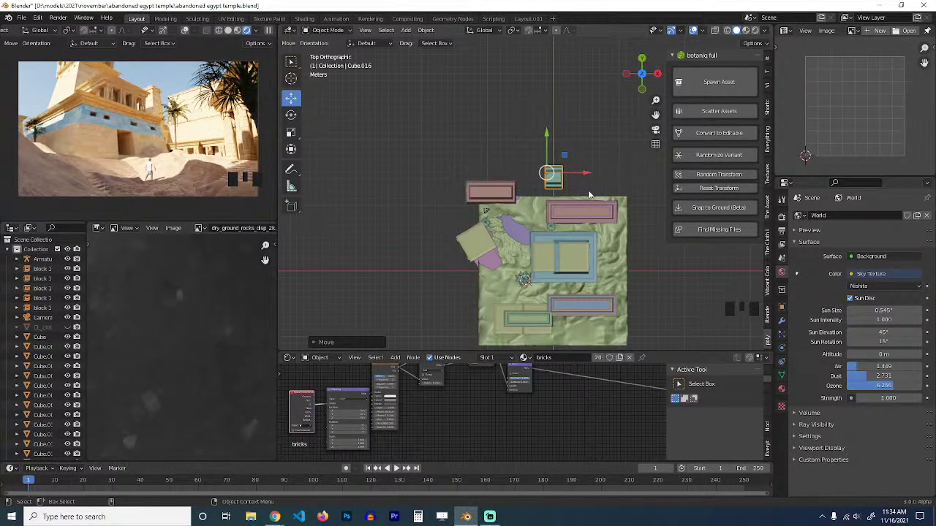
# Toggle the tower's visibility to compare its shadow, move it about 1.6 m along X, and save the file.
pyautogui.press('h')
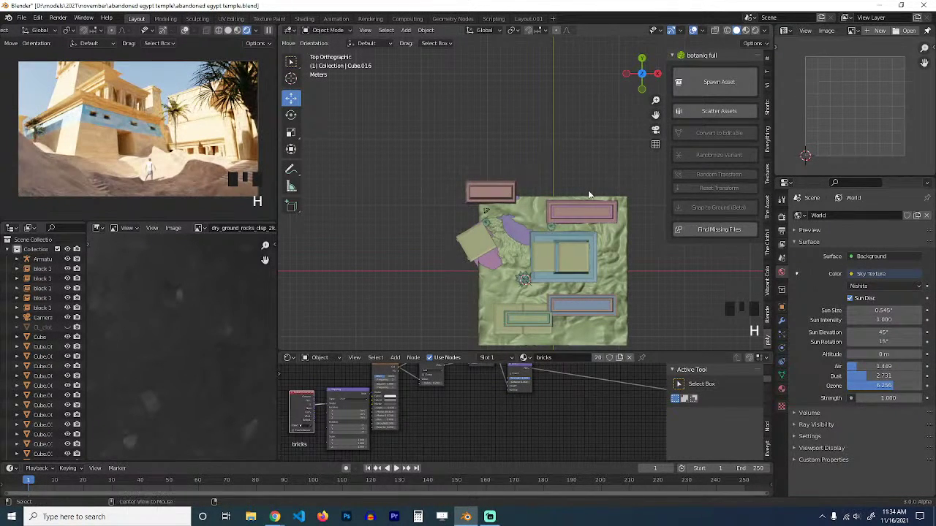
pyautogui.hotkey('alt', 'h')
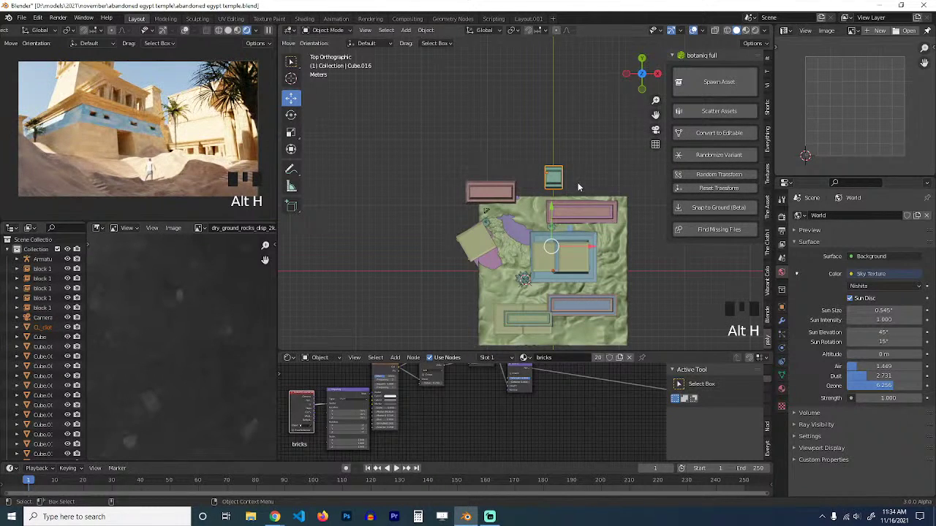
pyautogui.press('g')
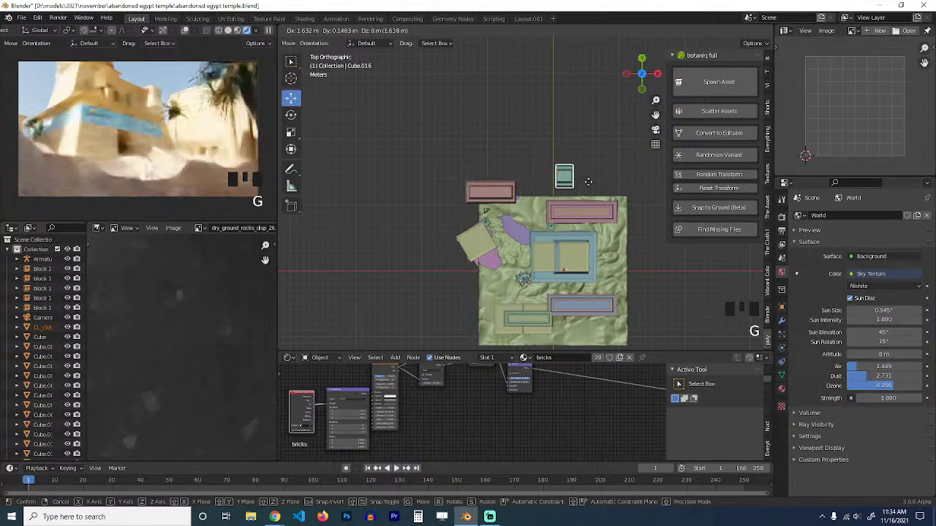
pyautogui.click(588, 182)
pyautogui.click(617, 177)
pyautogui.hotkey('ctrl', 's')
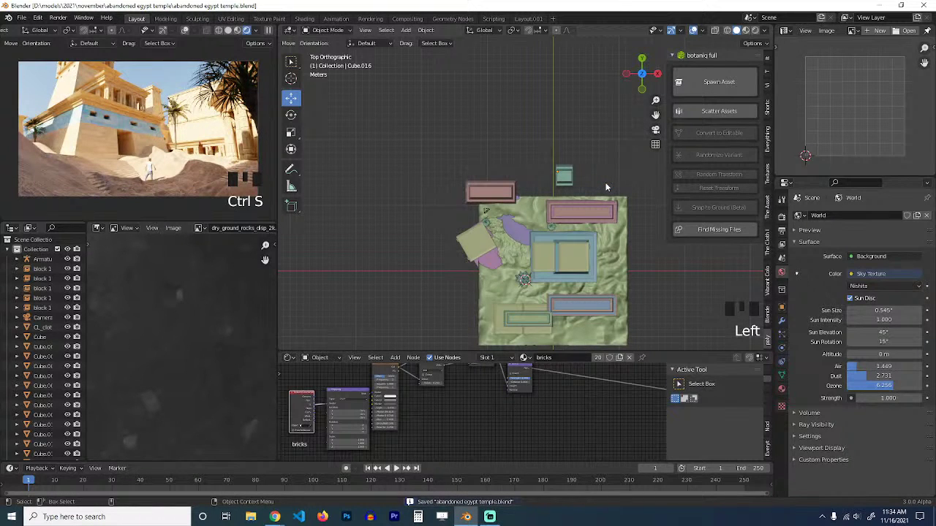
# Examine the tower beside the pink buildings up close in perspective and save the file.
pyautogui.scroll(2, 606, 187)
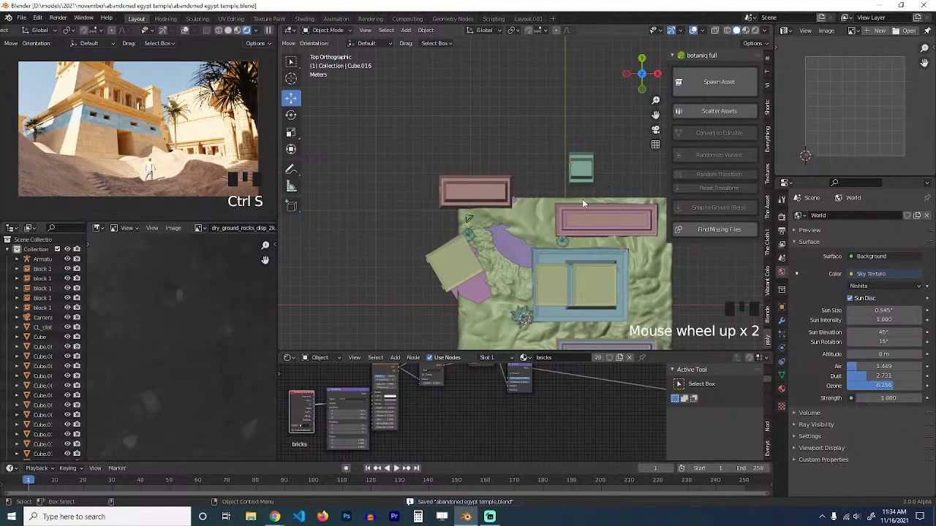
pyautogui.press('`')
pyautogui.scroll(3, 623, 154)
pyautogui.keyDown('shift'); pyautogui.moveTo(623, 154); pyautogui.dragTo(531, 158, button='middle'); pyautogui.keyUp('shift')
pyautogui.scroll(2, 529, 155)
pyautogui.press('`')
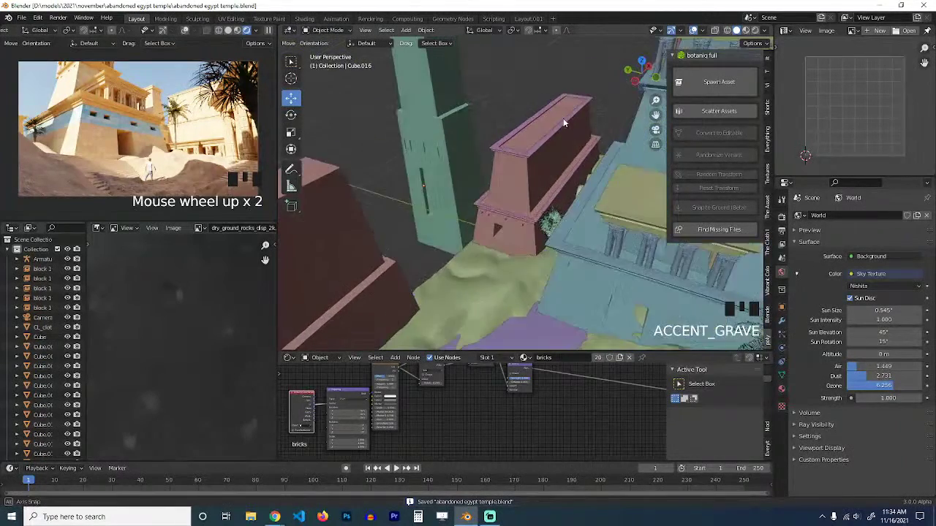
pyautogui.hotkey('ctrl', 's')
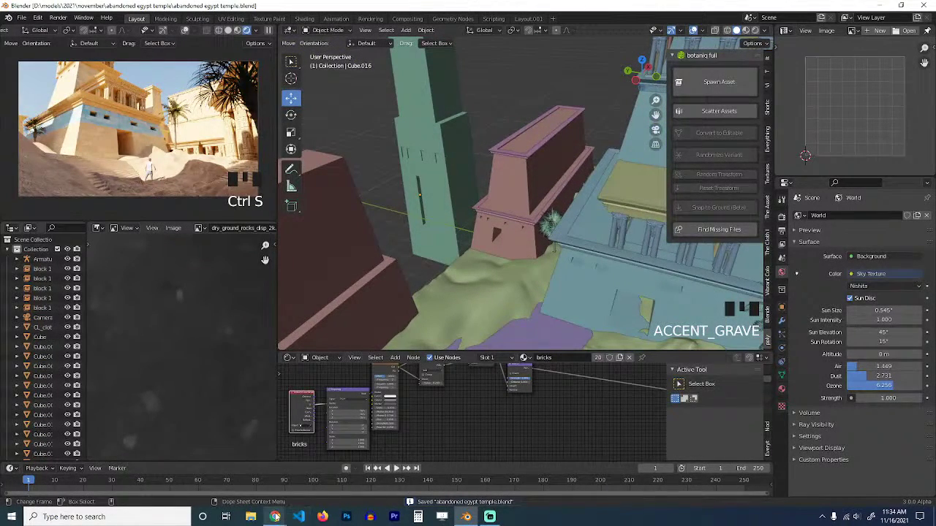
# Switch to Chrome and search Google for "egyptian 3d scans".
pyautogui.moveTo(276, 517)
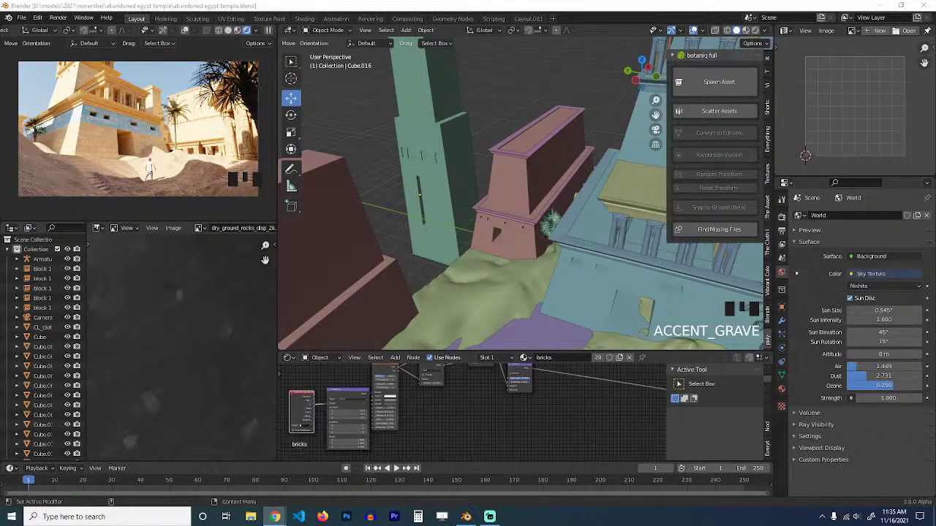
pyautogui.moveTo(620, 122); pyautogui.dragTo(584, 107)
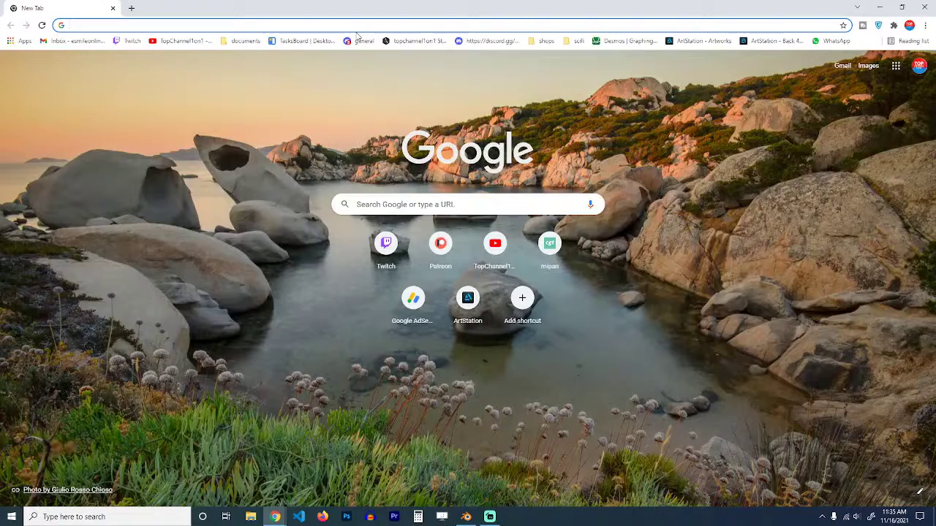
pyautogui.write('e')
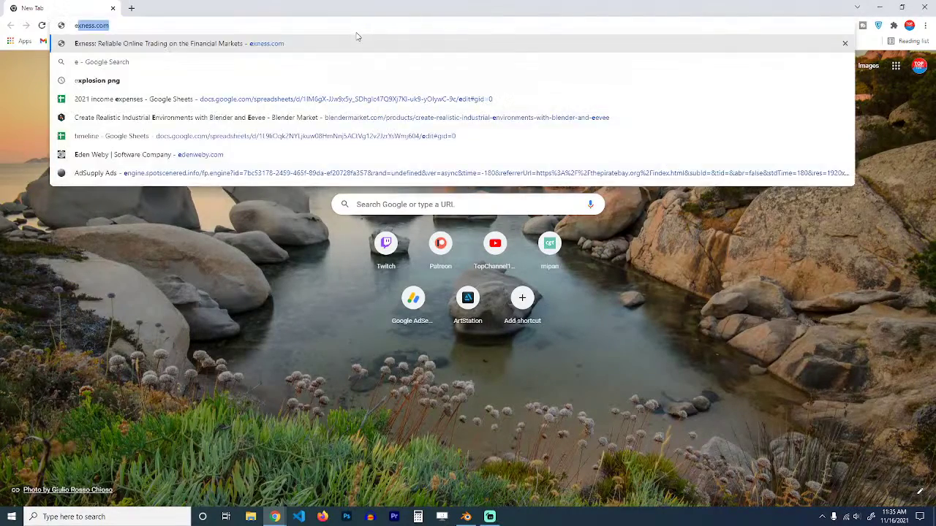
pyautogui.write('gyptoam')
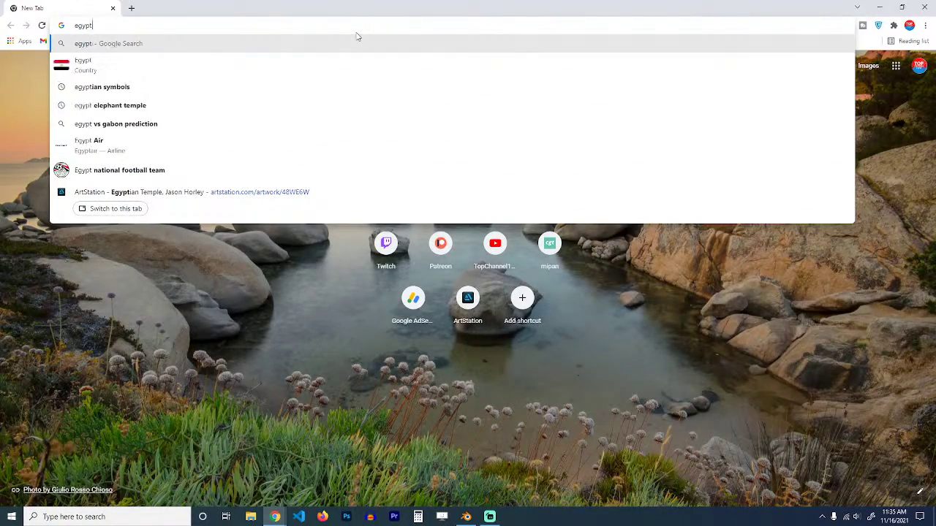
pyautogui.press('BackSpace')
pyautogui.press('BackSpace')
pyautogui.press('BackSpace')
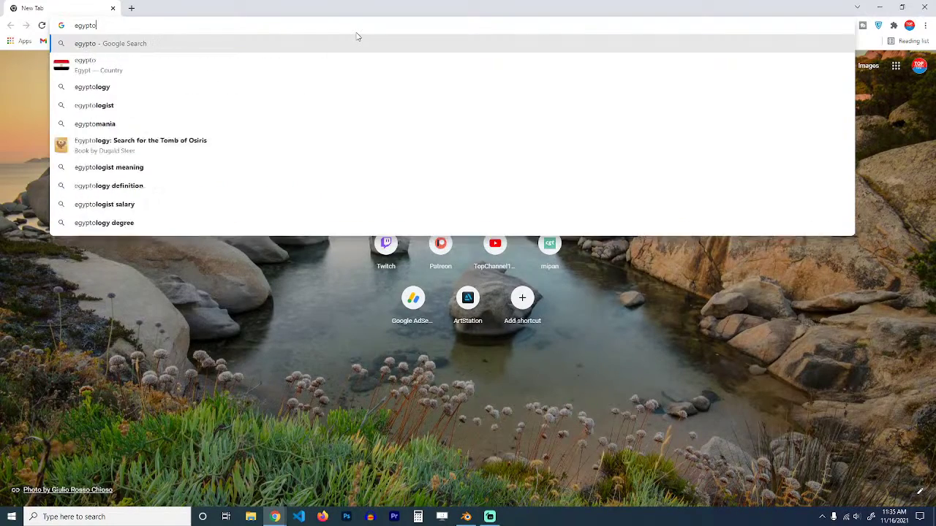
pyautogui.write('ian ')
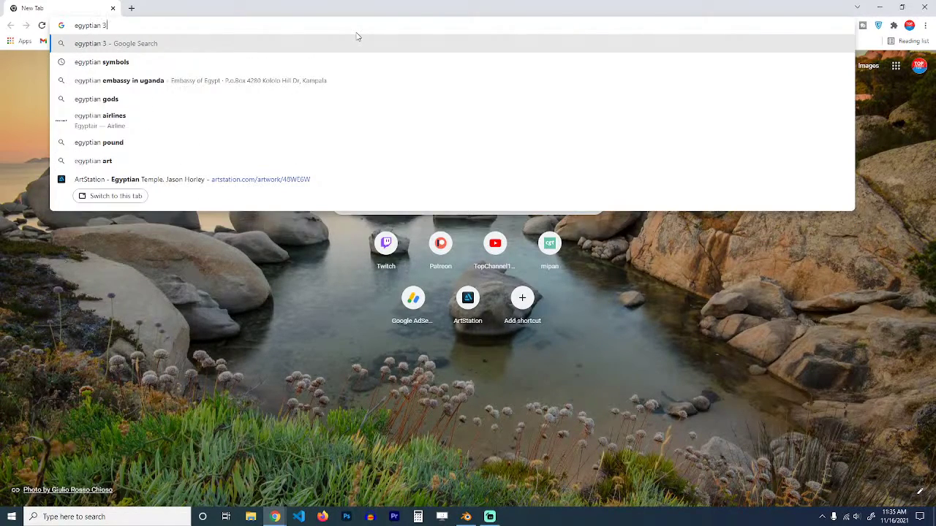
pyautogui.write('3d sca')
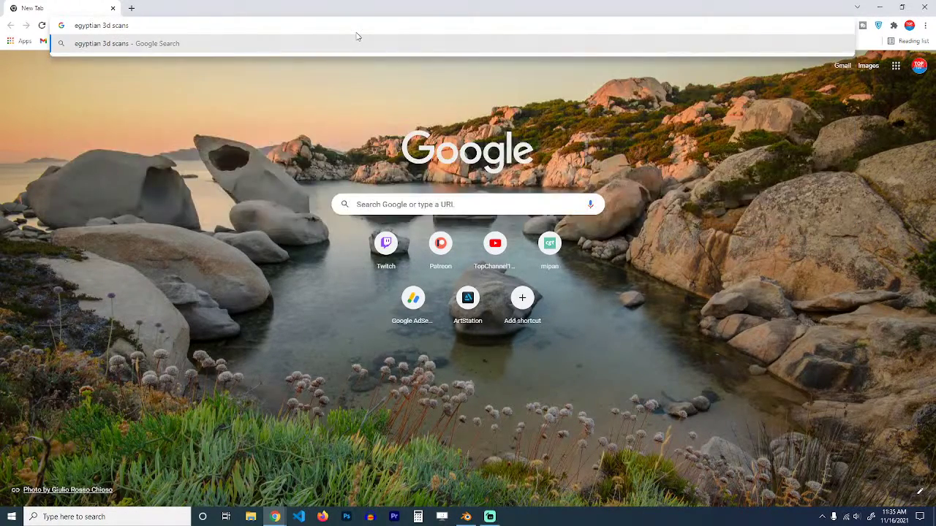
pyautogui.write('ns')
pyautogui.press('Return')
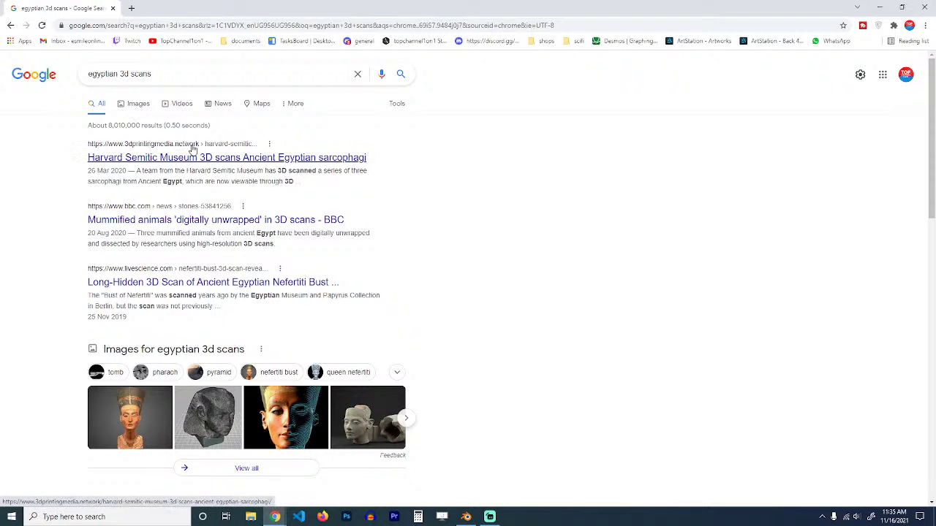
# Open the Harvard Semitic Museum, Museum of Egyptian Archaeology and 3D laser scanner results in new tabs, and skim the Harvard article.
pyautogui.scroll(-4, 203, 164)
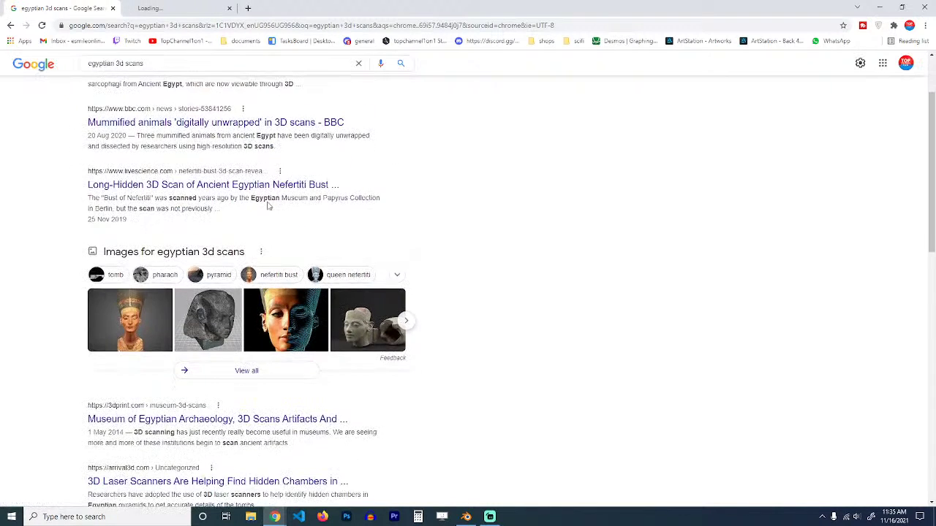
pyautogui.middleClick(247, 224)
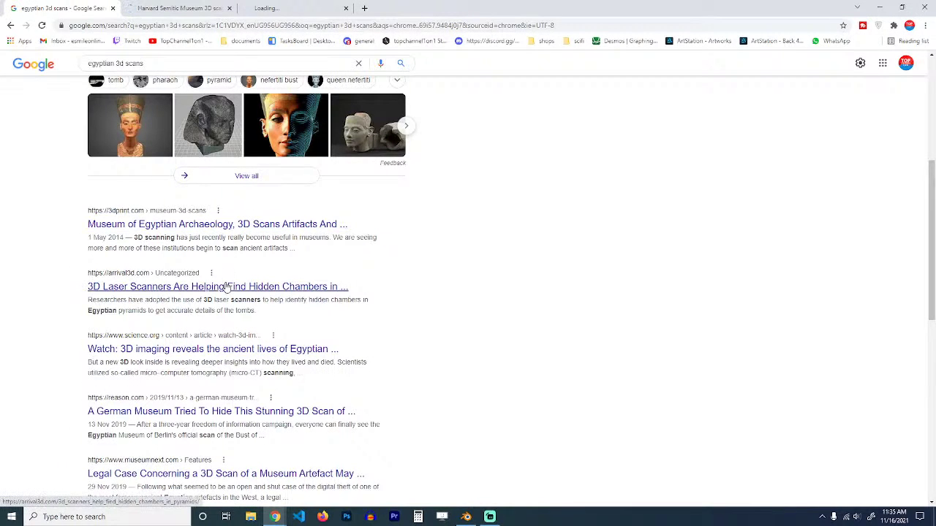
pyautogui.middleClick(226, 288)
pyautogui.click(211, 6)
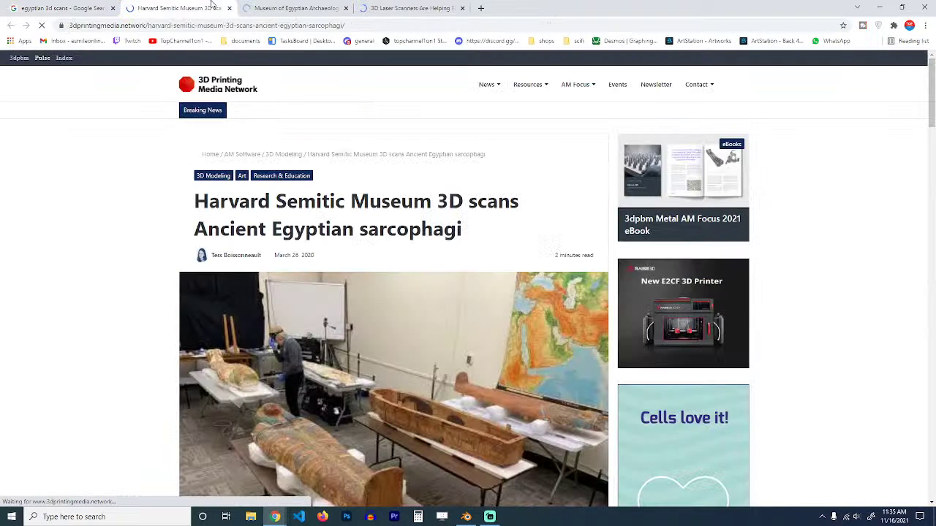
pyautogui.scroll(-10, 347, 278)
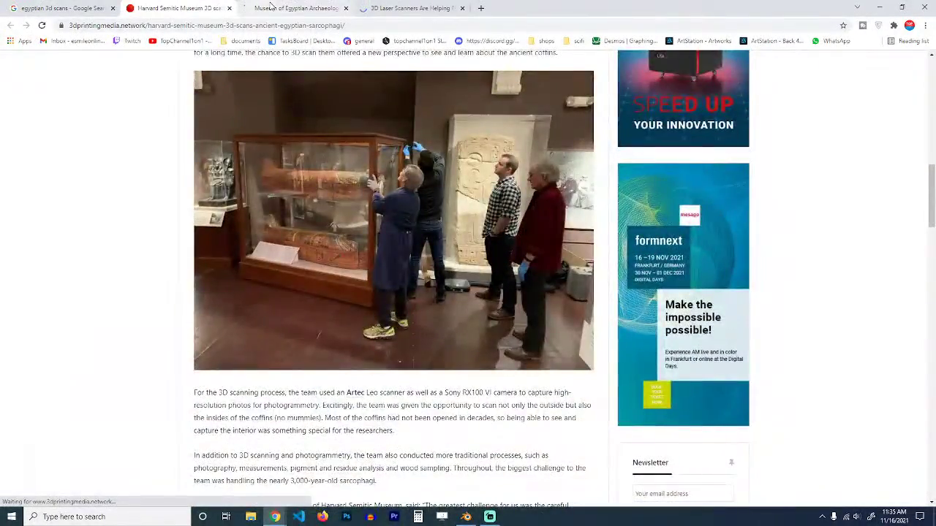
# Skim the 3DPrint.com article on the Museum of Egyptian Archaeology for usable 3D scans of artifacts.
pyautogui.click(270, 8)
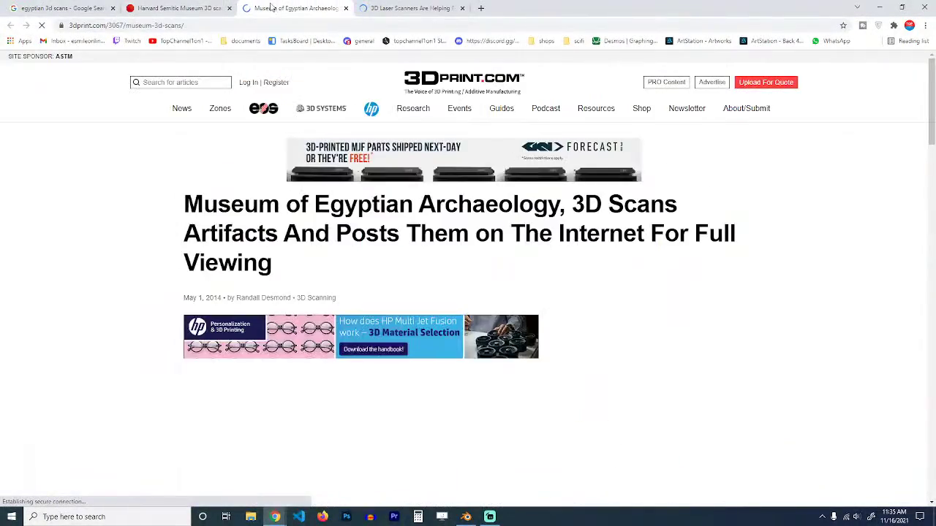
pyautogui.scroll(-10, 306, 319)
pyautogui.scroll(-4, 306, 319)
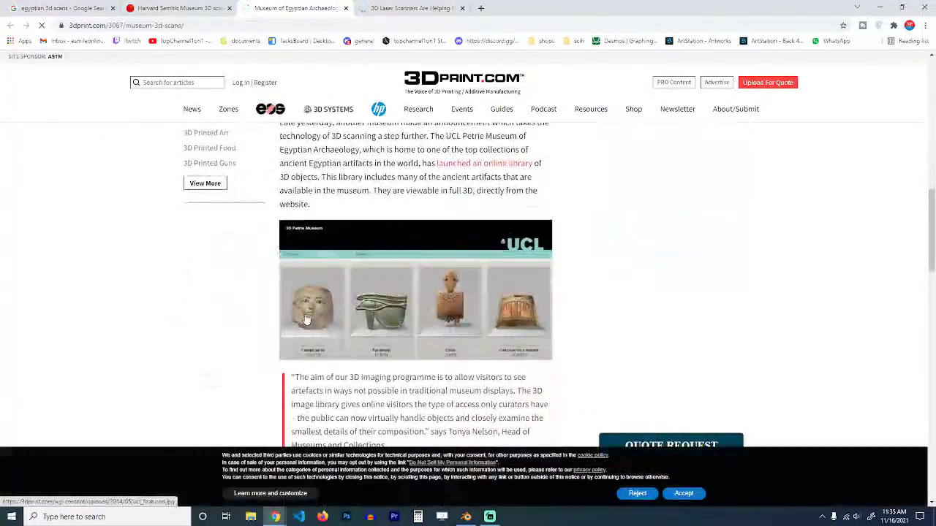
pyautogui.scroll(-6, 305, 315)
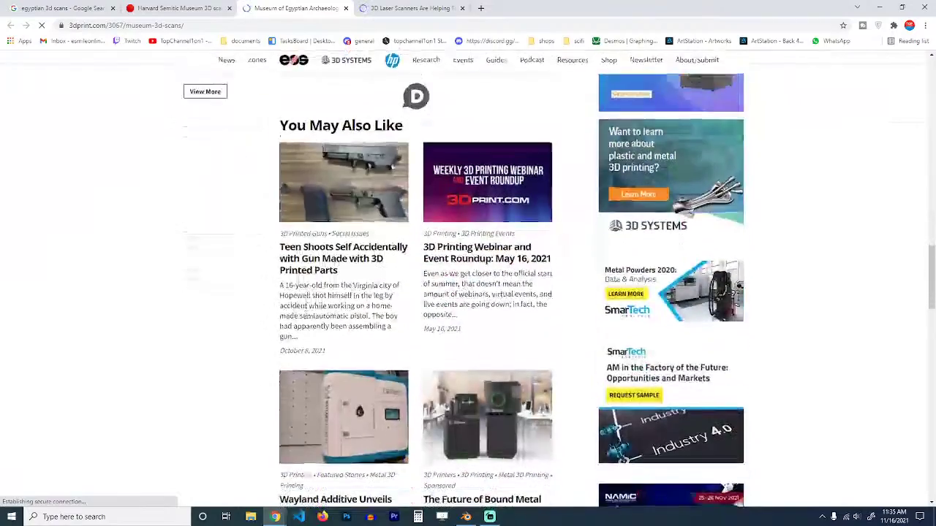
pyautogui.scroll(4, 306, 319)
pyautogui.scroll(2, 306, 319)
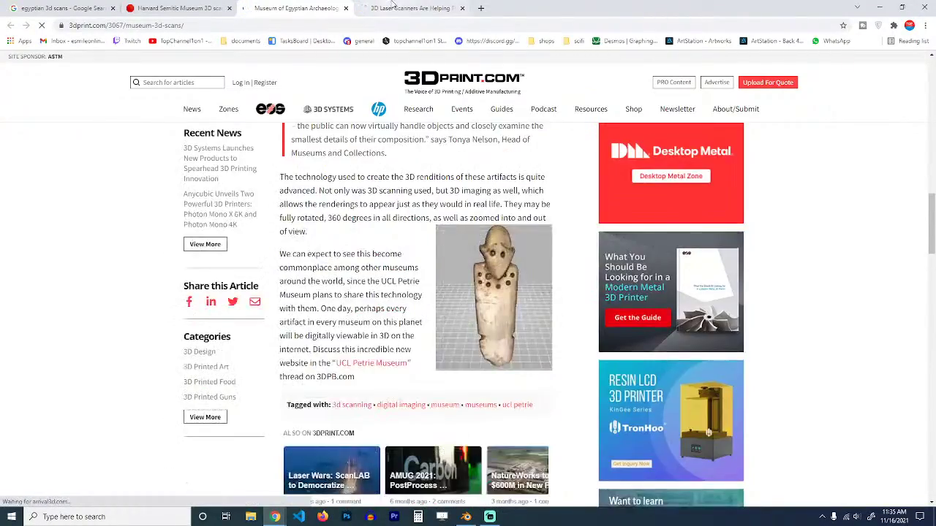
# Skim the Arrival 3D article on laser scanners and hidden pyramid chambers for usable scan sources.
pyautogui.click(393, 7)
pyautogui.scroll(-8, 300, 343)
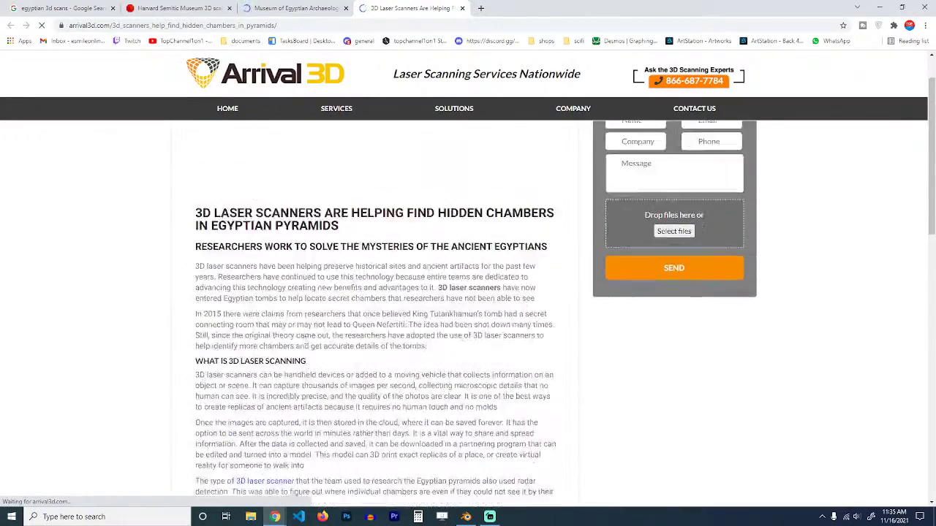
pyautogui.scroll(-4, 305, 340)
pyautogui.scroll(5, 305, 339)
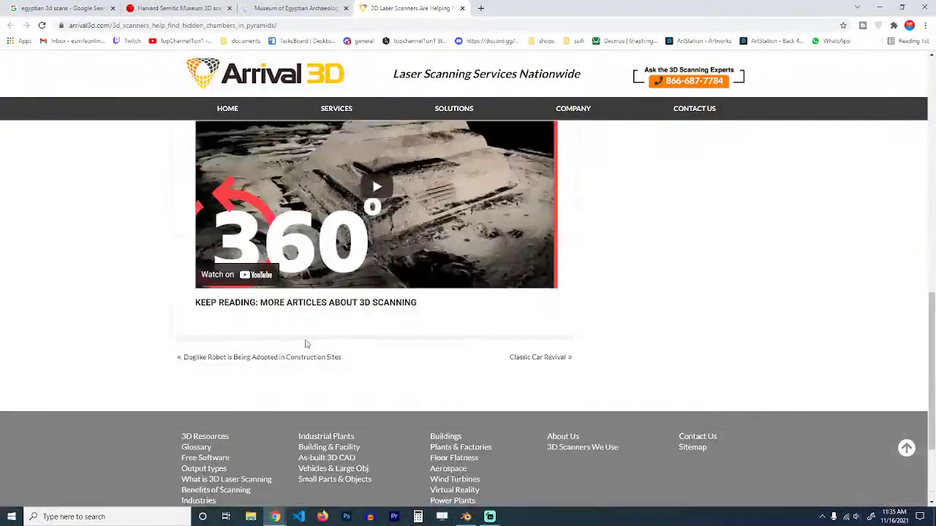
# Load the Quixel Megascans historic modular interior collection in the Arrival 3D article's tab.
pyautogui.click(423, 21)
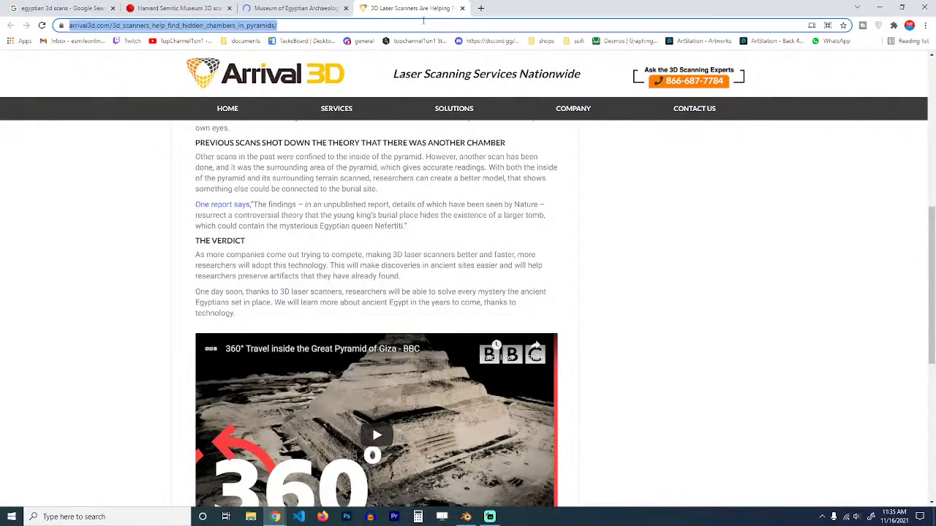
pyautogui.write('mega')
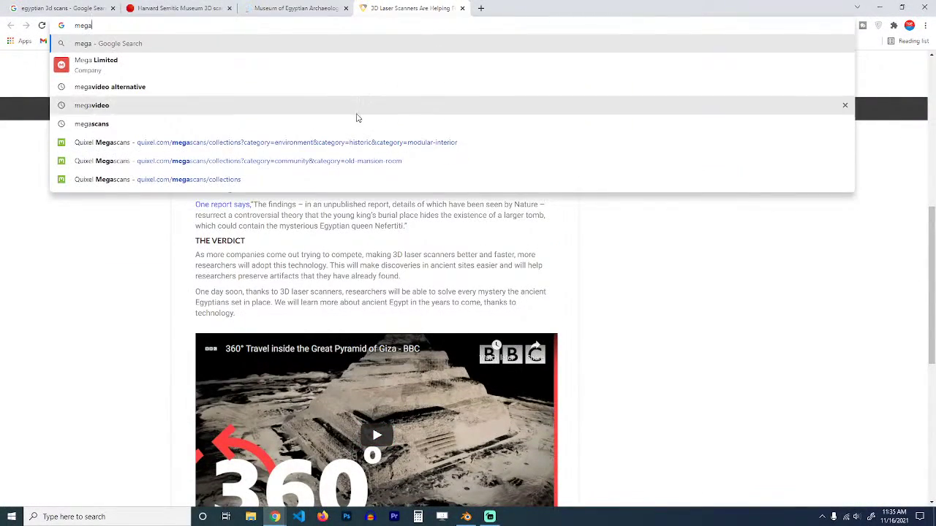
pyautogui.click(355, 142)
# Recheck the 3DPrint.com museum article for downloadable scans, close its tab, and return to the Megascans collection.
pyautogui.click(331, 6)
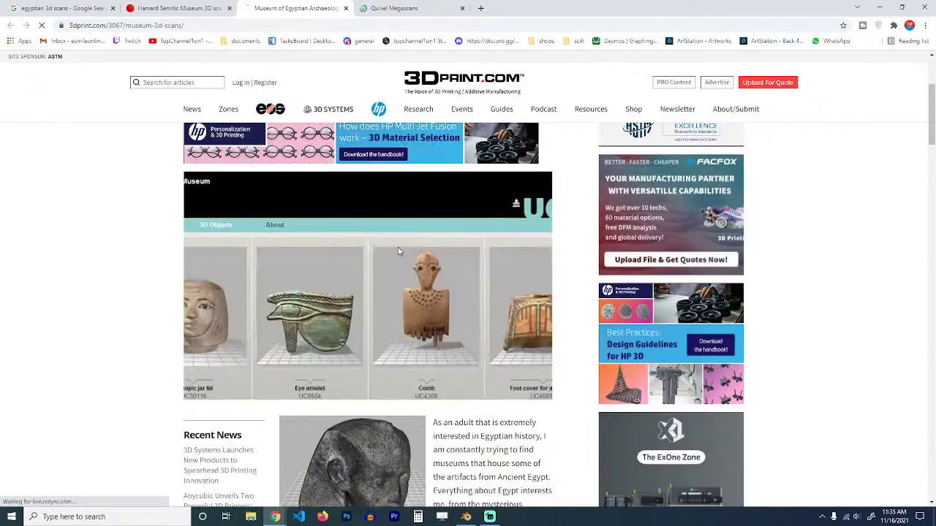
pyautogui.scroll(-5, 413, 252)
pyautogui.scroll(-9, 416, 252)
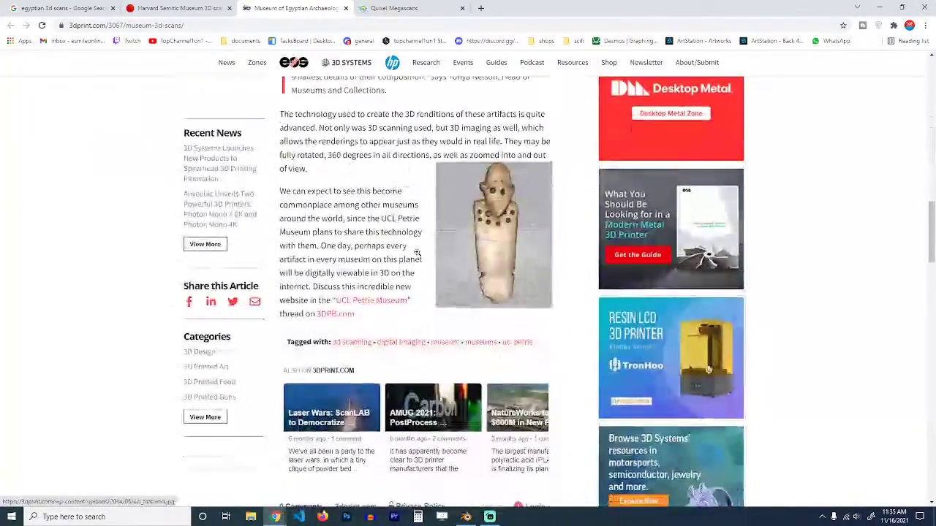
pyautogui.scroll(3, 418, 256)
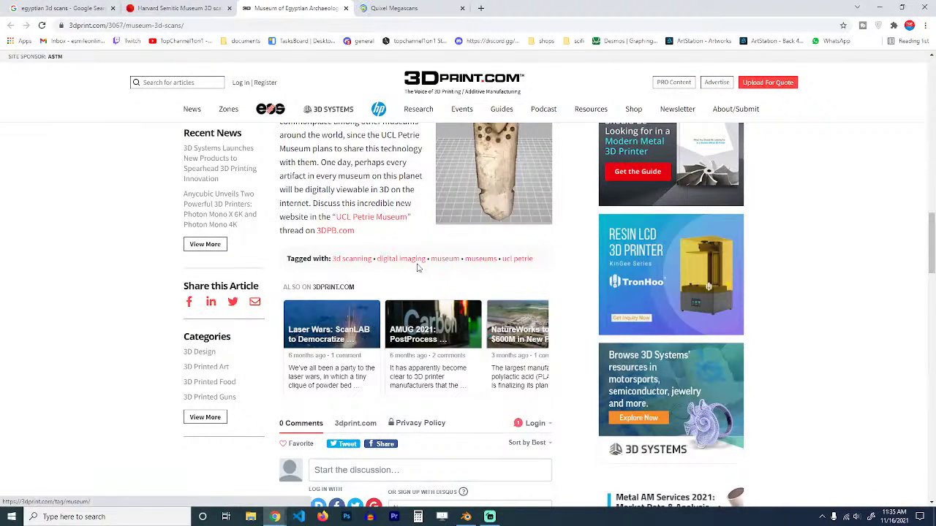
pyautogui.click(383, 7)
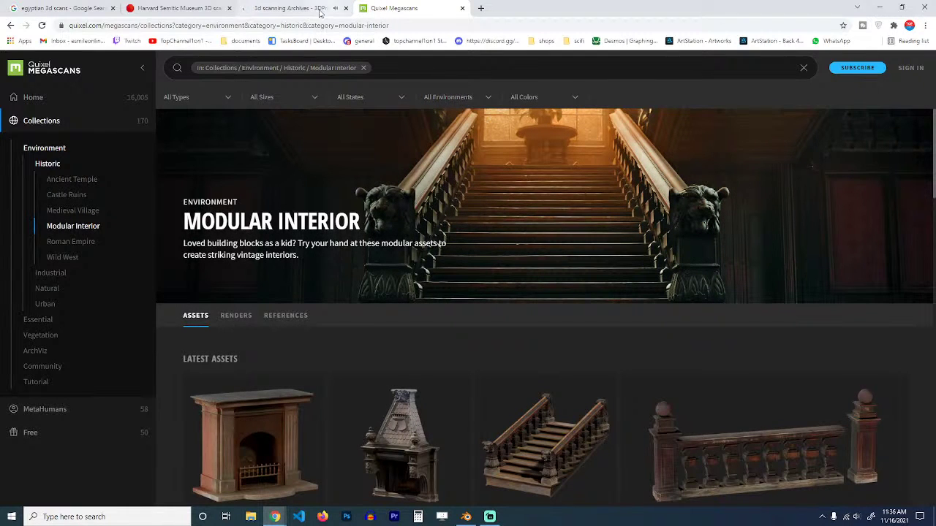
pyautogui.click(345, 8)
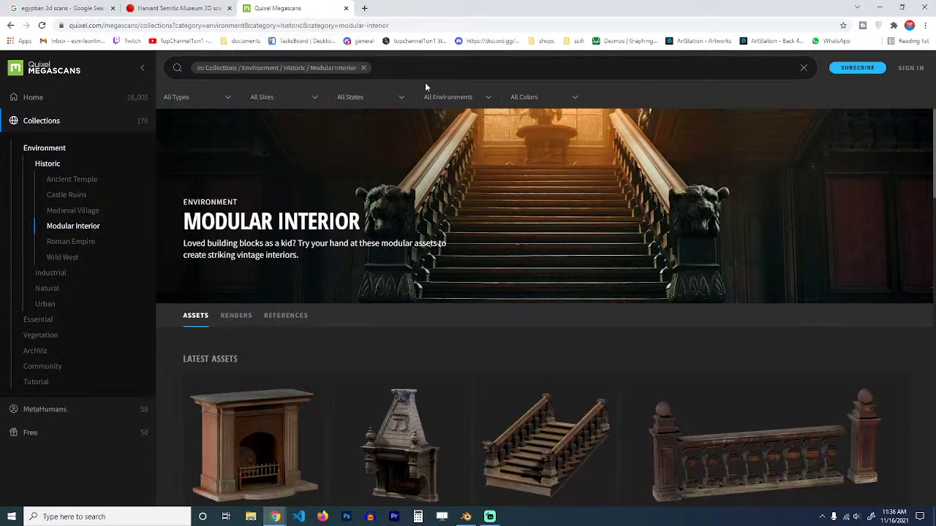
# Search the Megascans Modular Interior collection for "egypt" and look through the results.
pyautogui.click(421, 71)
pyautogui.write('eg')
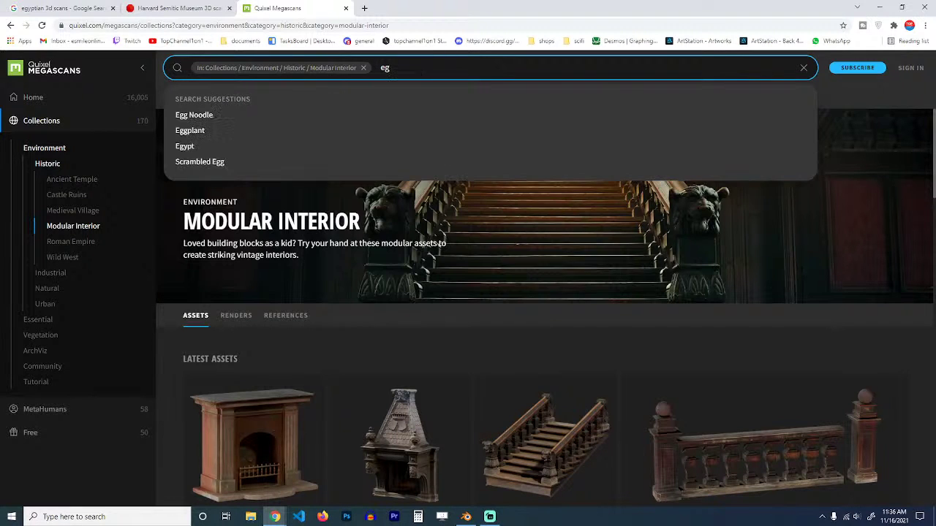
pyautogui.write('ypt')
pyautogui.press('Return')
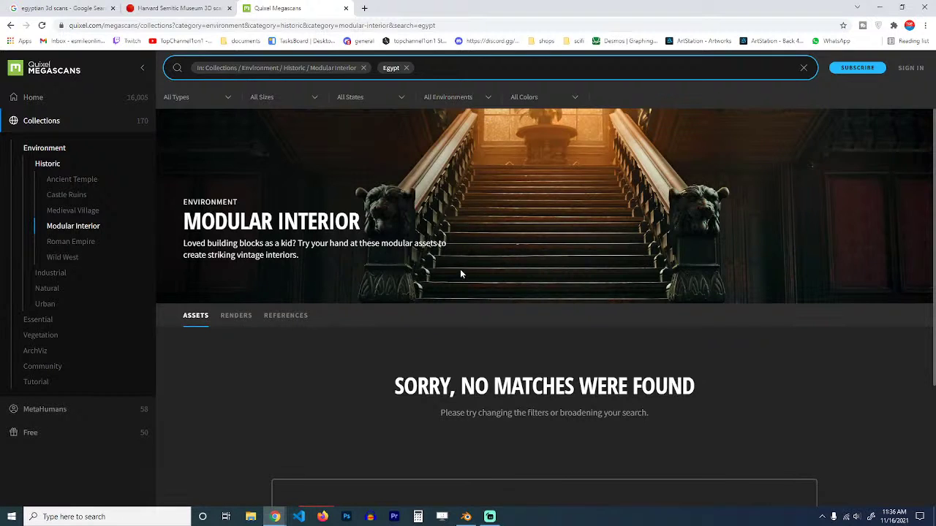
pyautogui.scroll(-3, 460, 275)
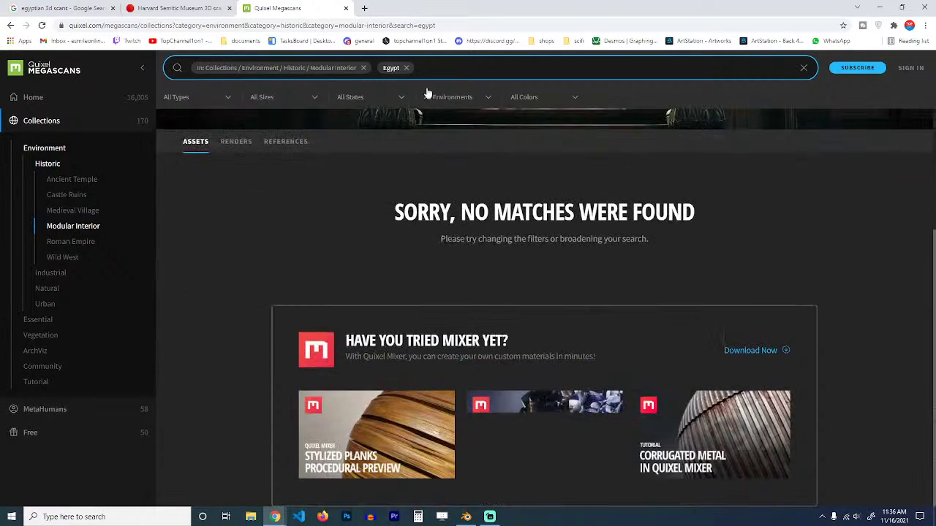
# Replace the Egypt search term with "statue" and drop the Modular Interior filter to search the whole Megascans library.
pyautogui.click(405, 67)
pyautogui.write('st')
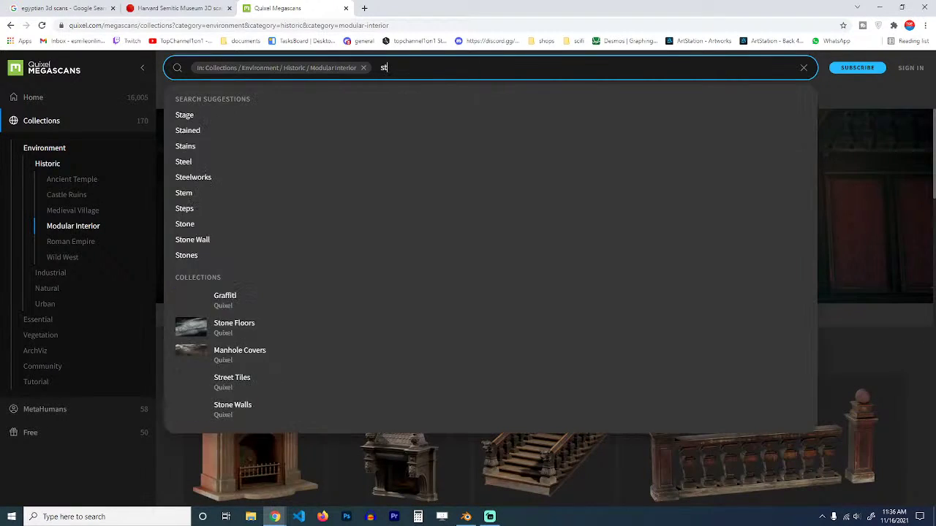
pyautogui.write('atur')
pyautogui.press('BackSpace')
pyautogui.write('e')
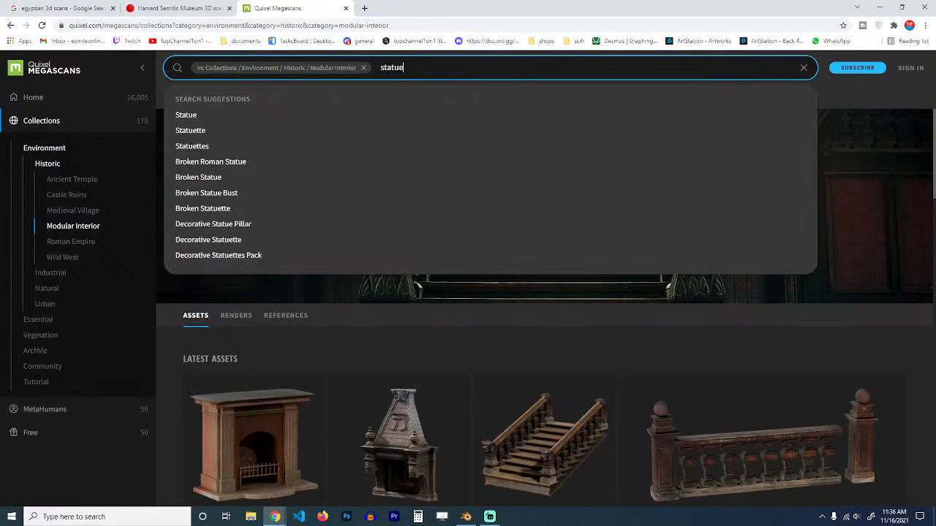
pyautogui.press('Return')
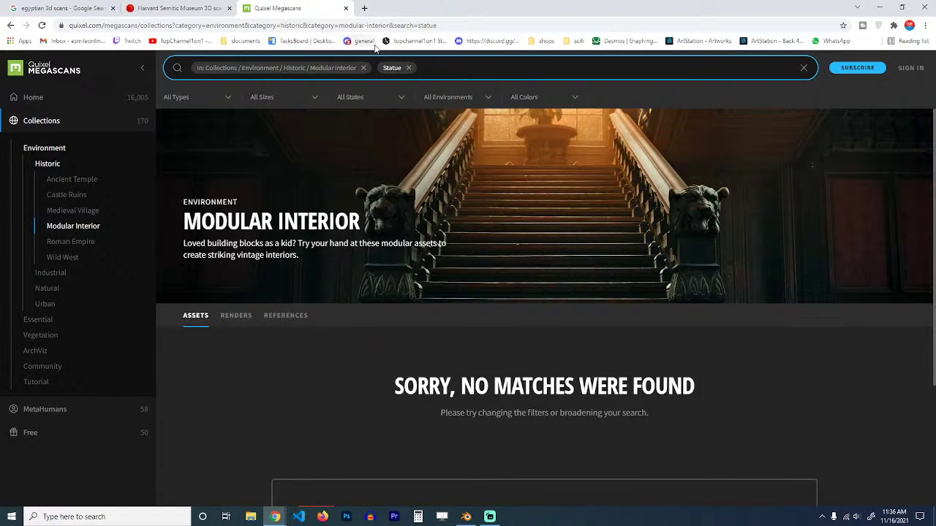
pyautogui.click(364, 68)
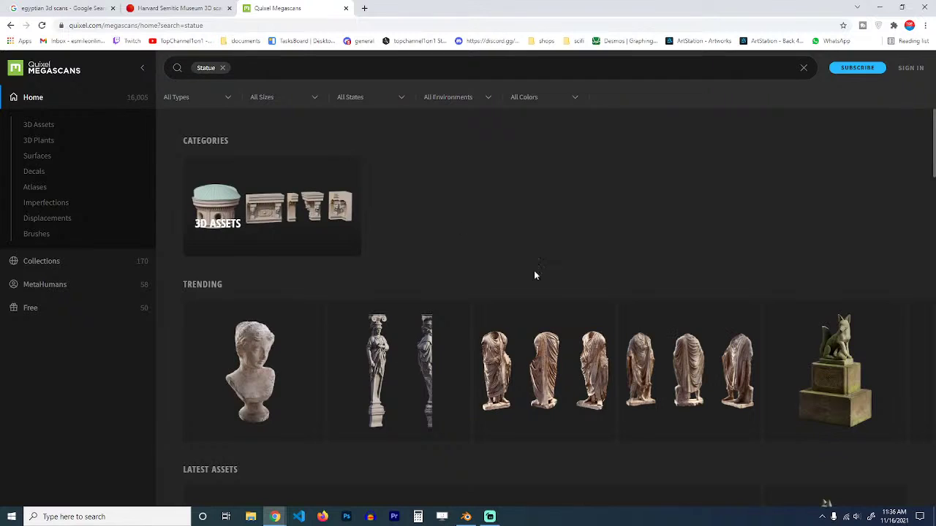
# Examine the full list of statue assets for pieces that could suit an Egyptian temple.
pyautogui.scroll(-3, 539, 285)
pyautogui.scroll(-2, 540, 294)
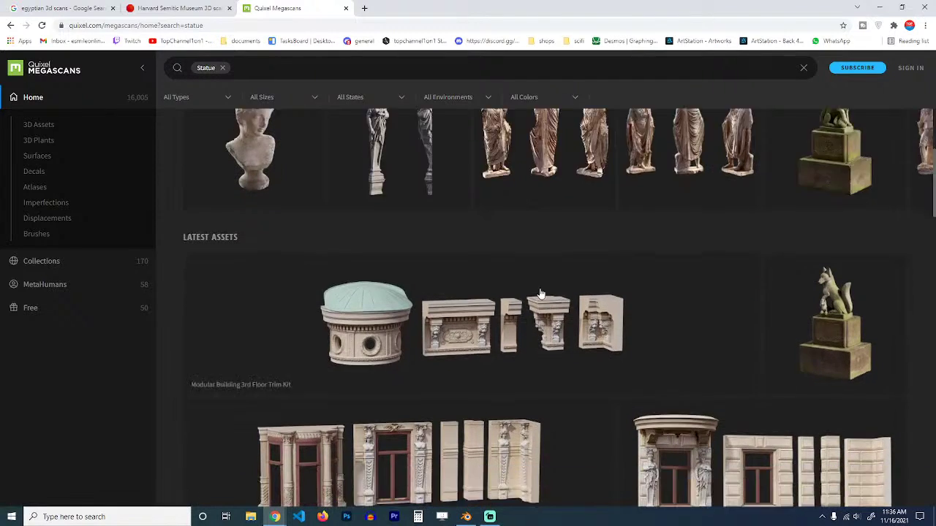
pyautogui.scroll(-4, 540, 292)
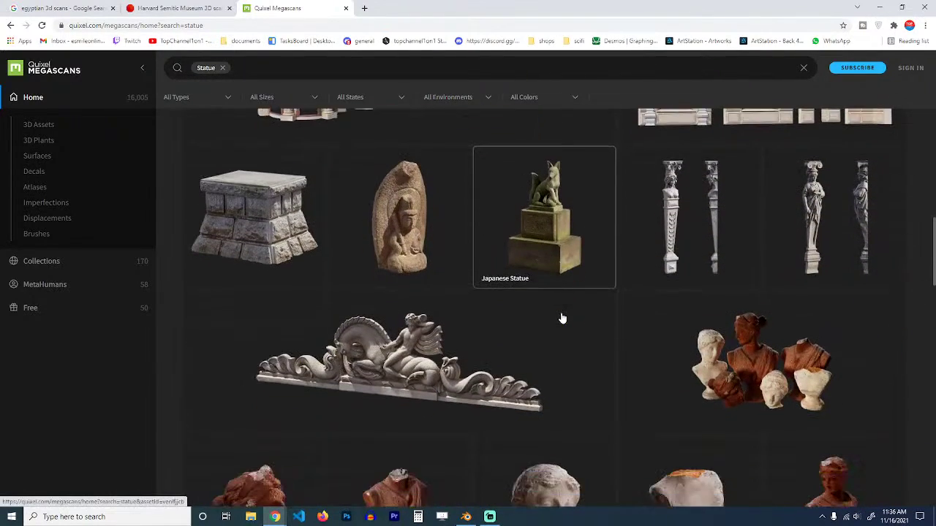
pyautogui.scroll(-3, 562, 318)
pyautogui.scroll(-2, 562, 318)
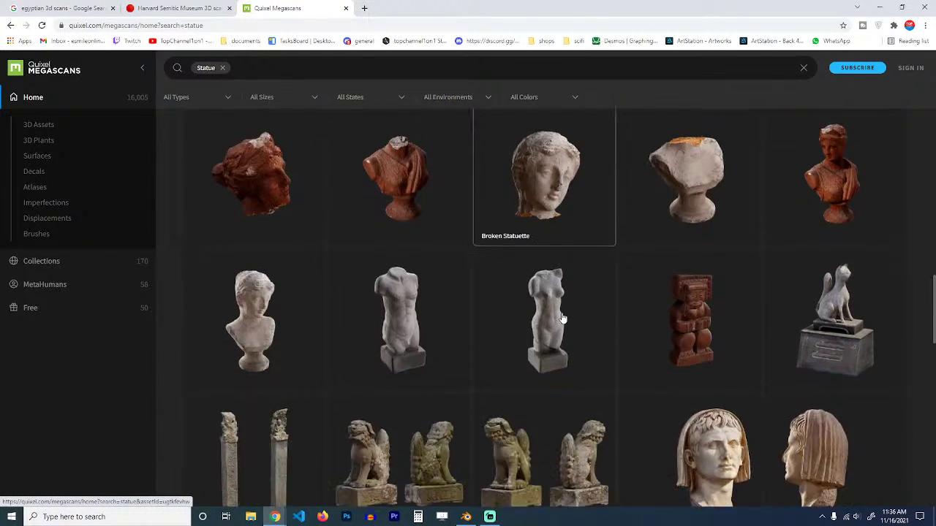
pyautogui.scroll(-4, 562, 318)
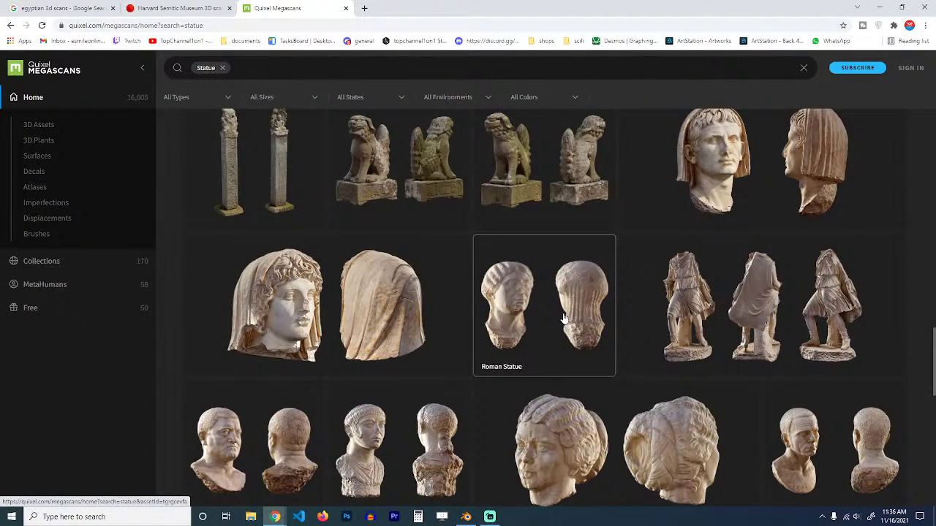
pyautogui.scroll(-2, 563, 318)
pyautogui.scroll(-3, 563, 318)
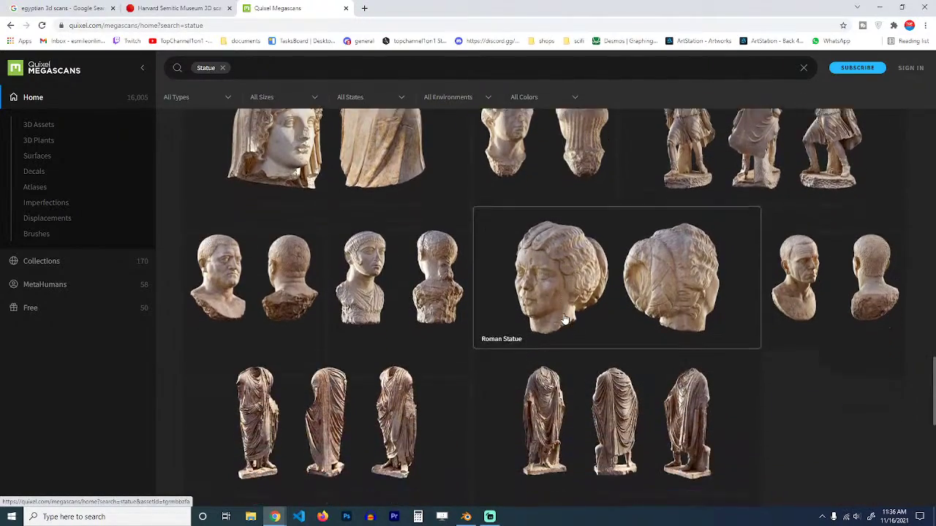
pyautogui.scroll(-4, 564, 319)
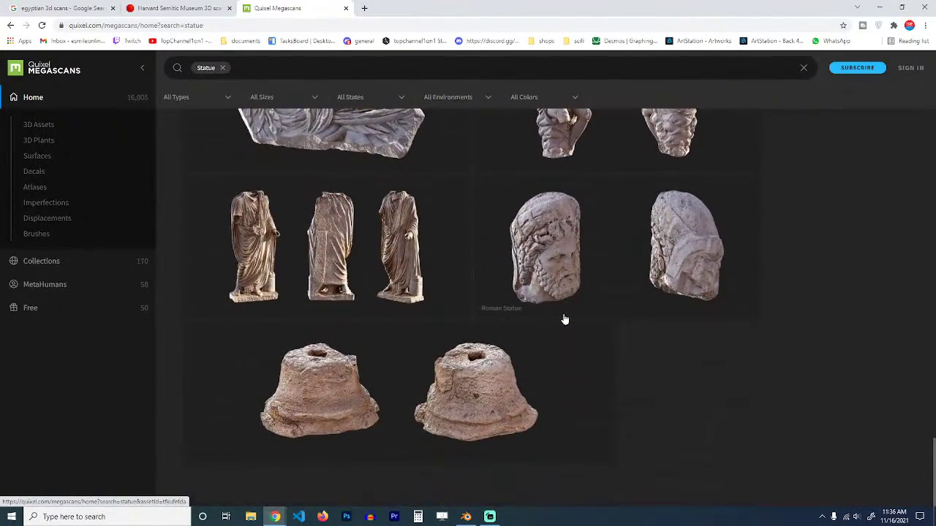
pyautogui.scroll(3, 563, 319)
pyautogui.scroll(-3, 564, 318)
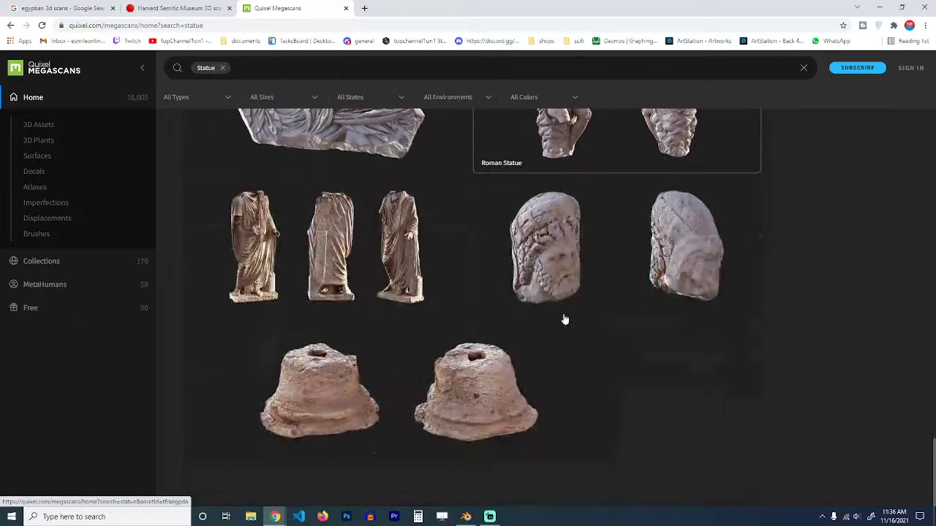
pyautogui.scroll(6, 599, 285)
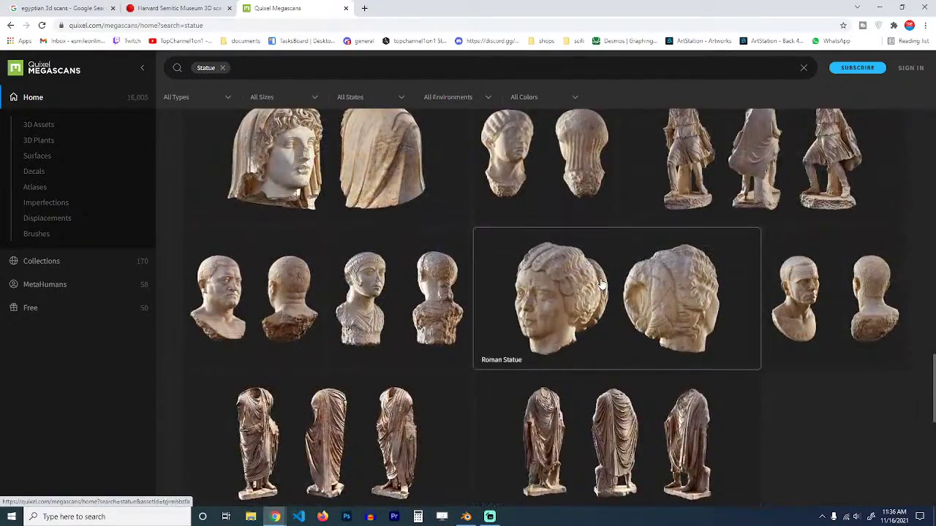
pyautogui.scroll(3, 601, 284)
pyautogui.scroll(3, 601, 284)
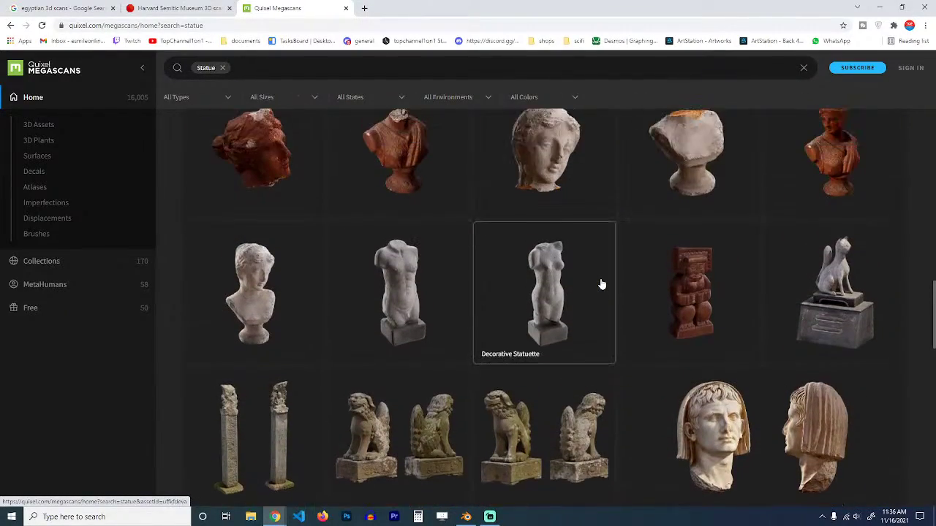
pyautogui.scroll(5, 601, 284)
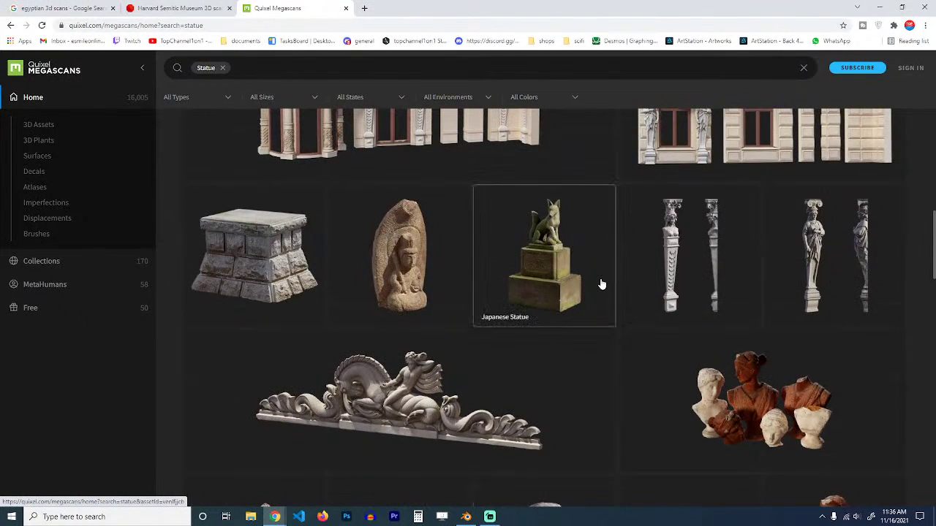
pyautogui.scroll(1, 601, 285)
pyautogui.scroll(2, 602, 284)
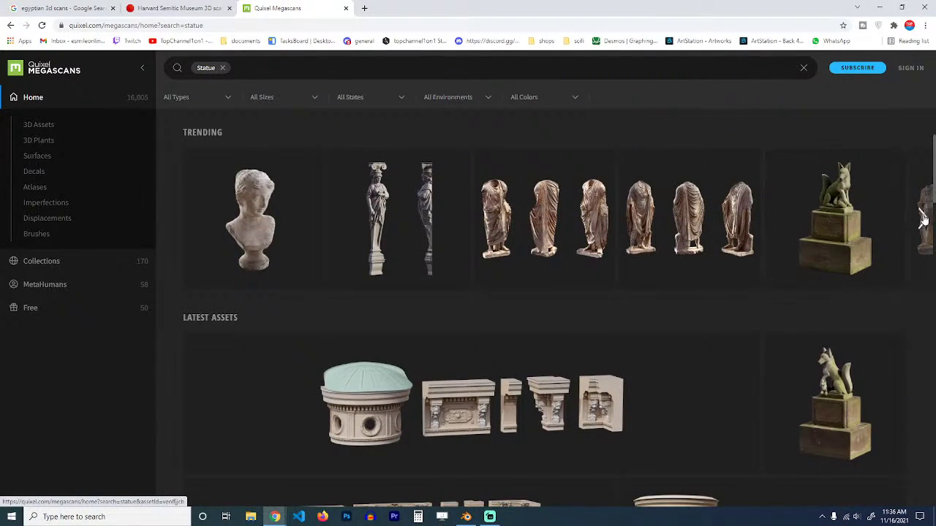
pyautogui.scroll(2, 906, 245)
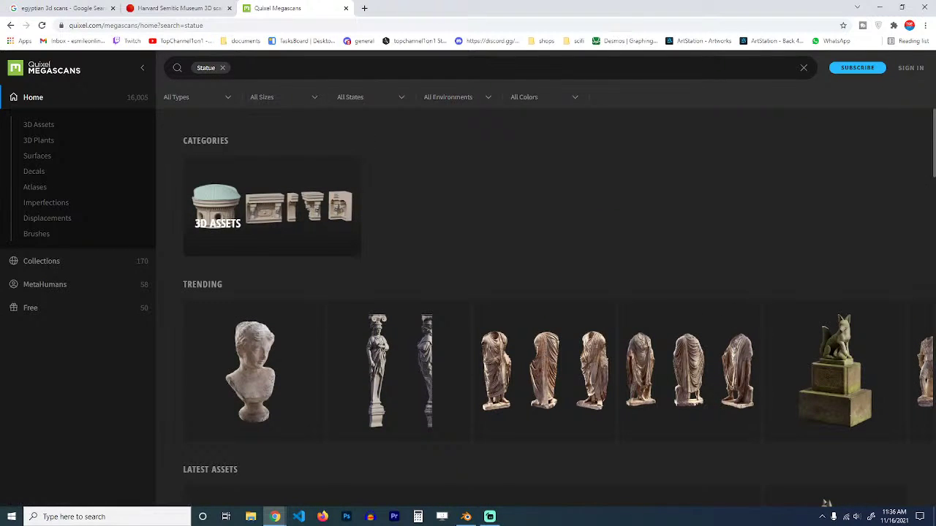
# Narrow the statue search with the extra term "acient" and look through the matching assets.
pyautogui.click(240, 68)
pyautogui.write('acein')
pyautogui.press('BackSpace')
pyautogui.press('BackSpace')
pyautogui.press('BackSpace')
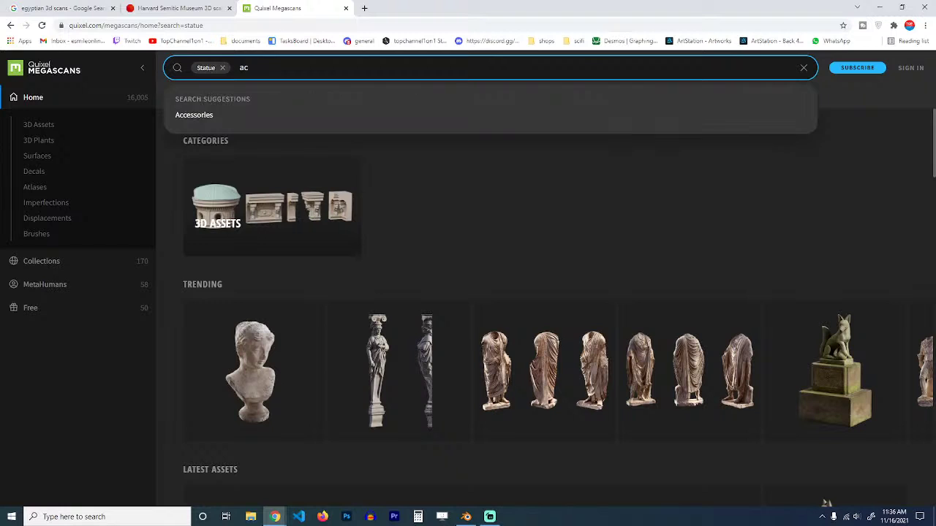
pyautogui.write('ient')
pyautogui.press('Return')
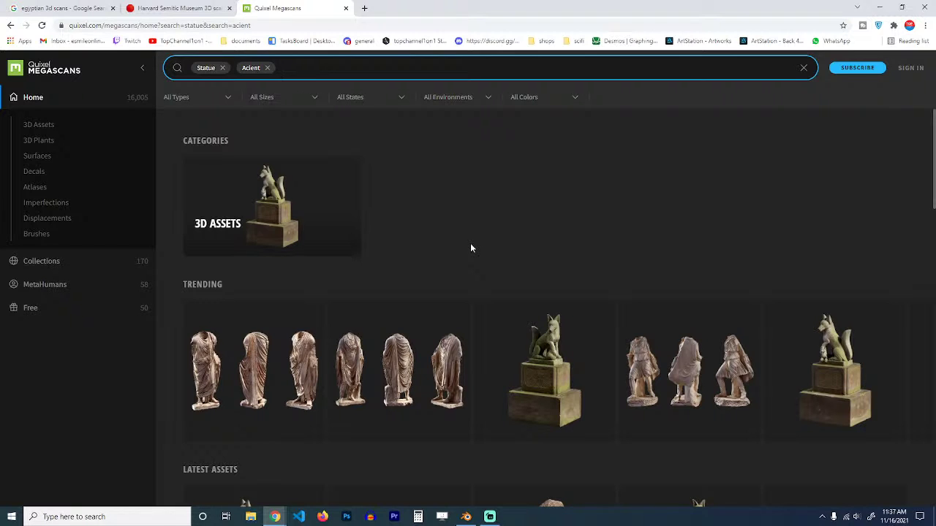
pyautogui.scroll(-4, 470, 248)
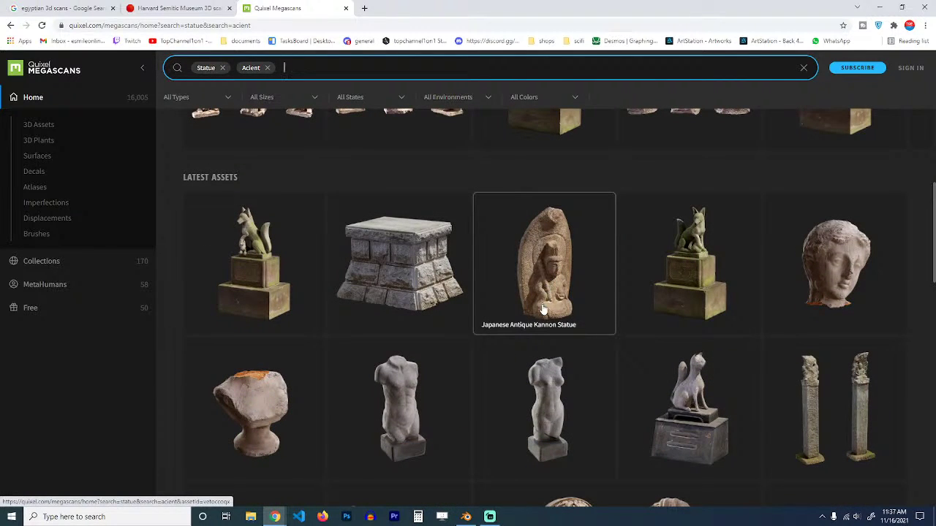
pyautogui.scroll(-3, 545, 319)
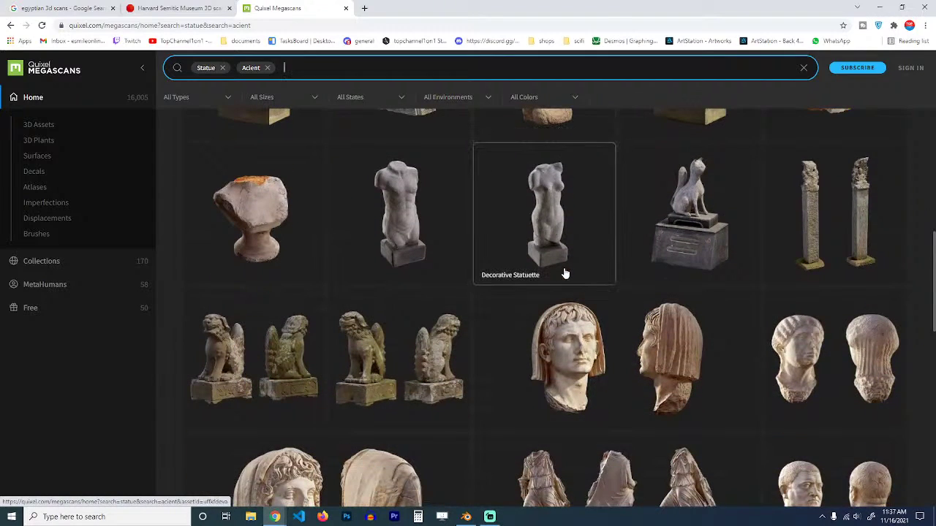
# Load the Japanese cat statue in a separate tab, skim the remaining results, and check the statue's asset page.
pyautogui.middleClick(710, 217)
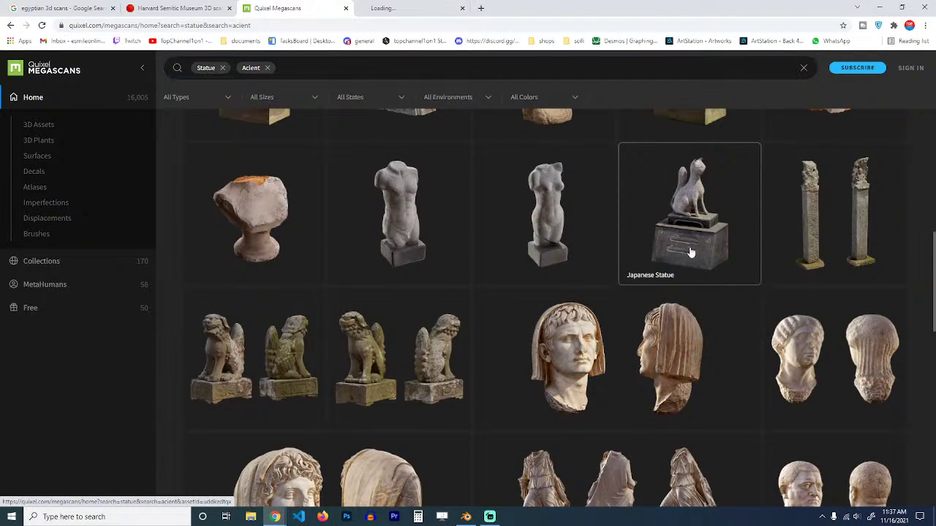
pyautogui.scroll(-5, 638, 306)
pyautogui.scroll(-4, 639, 306)
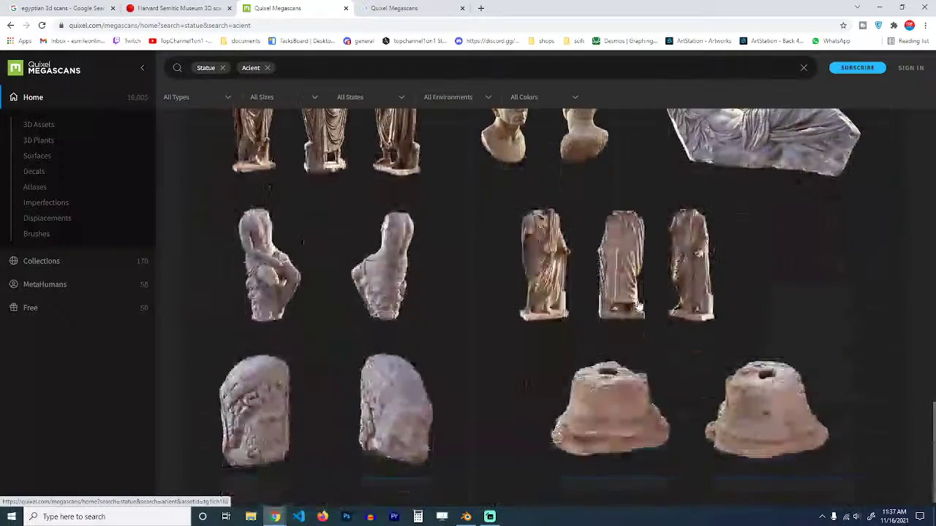
pyautogui.scroll(2, 638, 306)
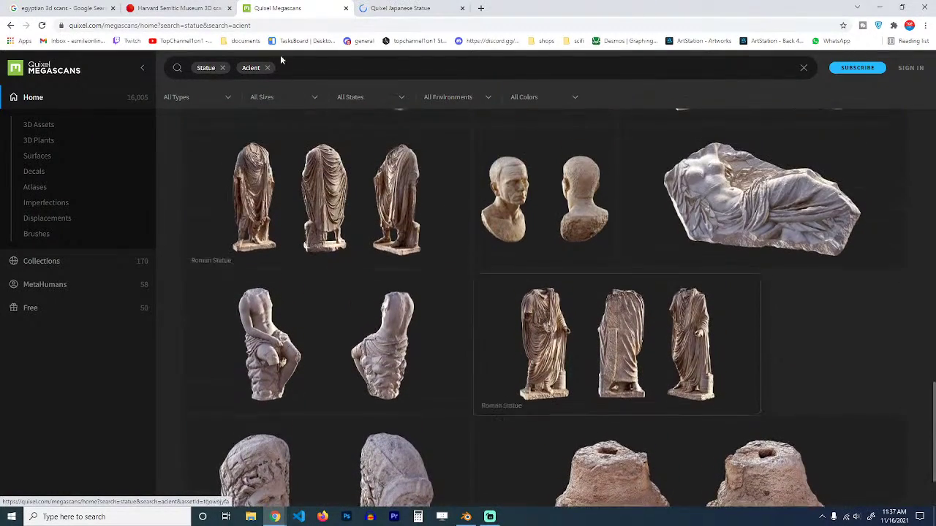
pyautogui.click(398, 8)
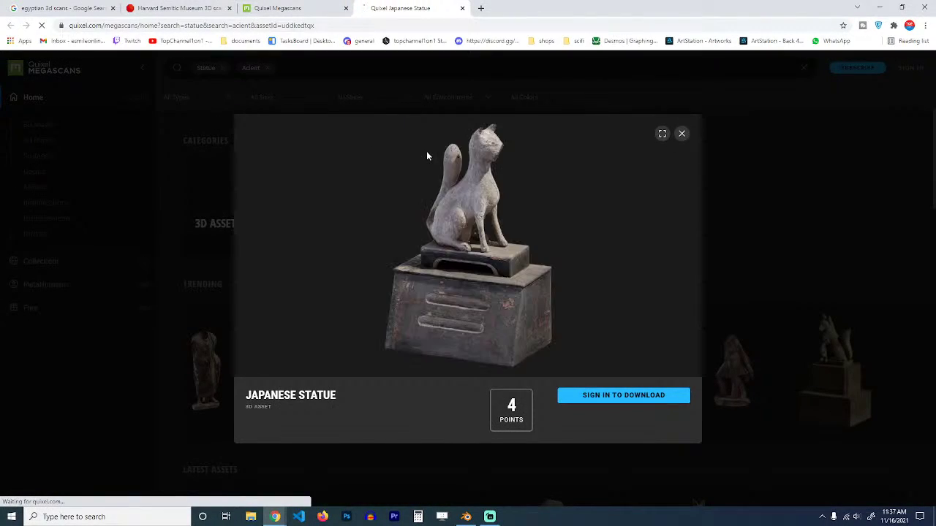
pyautogui.click(278, 6)
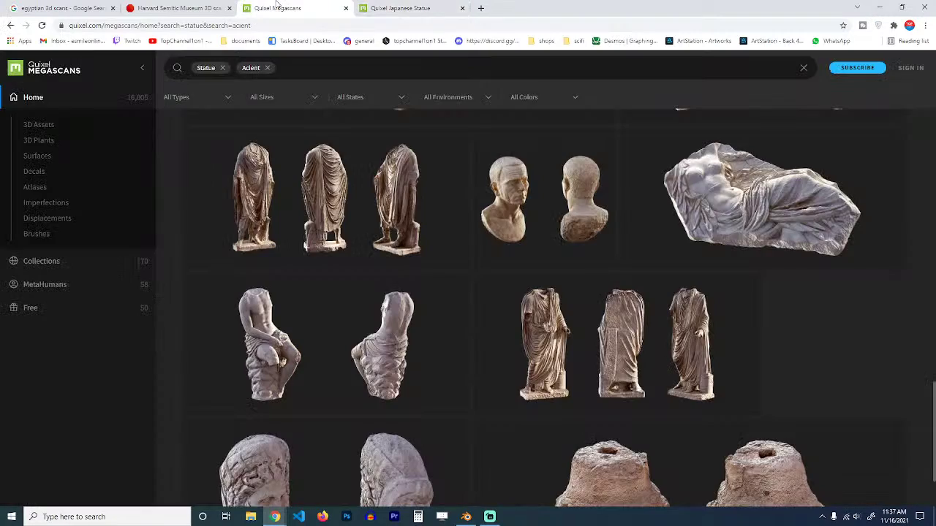
# Load free3d.com in a new tab and float the browser as a smaller window over the Blender scene.
pyautogui.click(479, 7)
pyautogui.write('free')
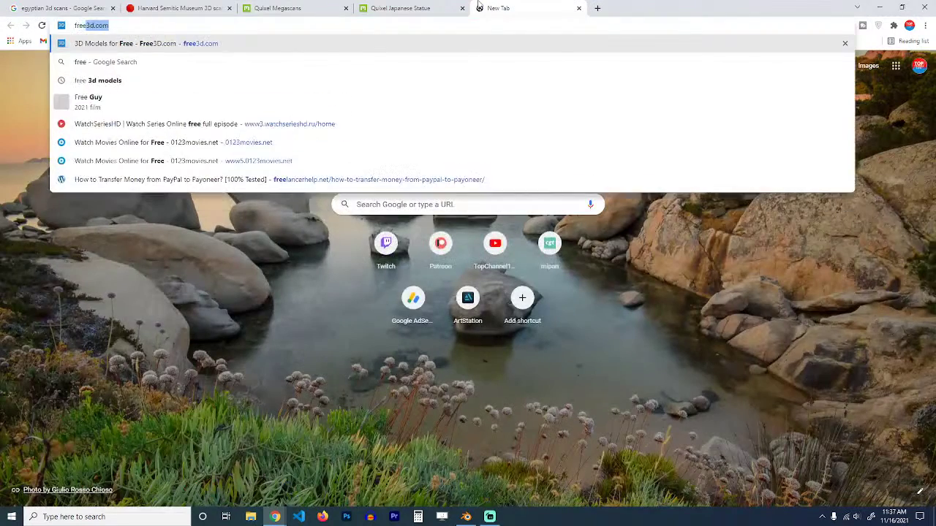
pyautogui.press('Return')
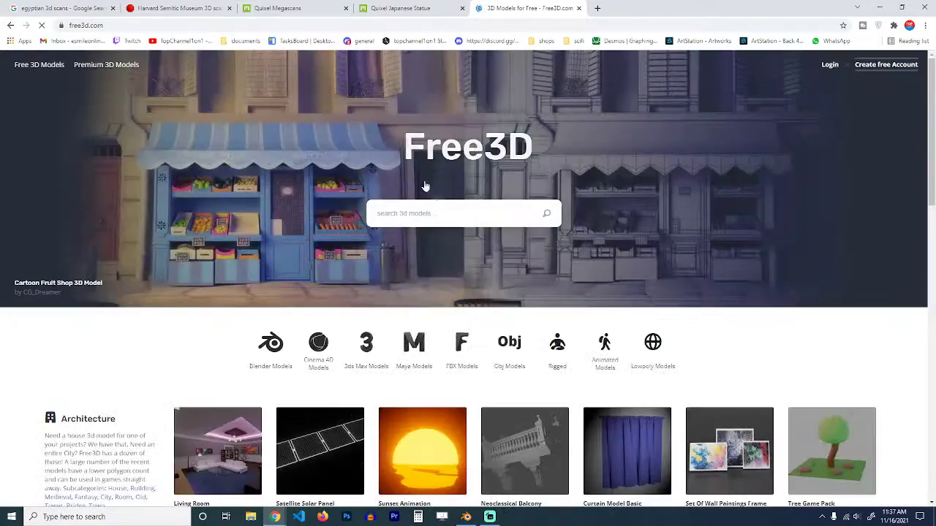
pyautogui.click(436, 212)
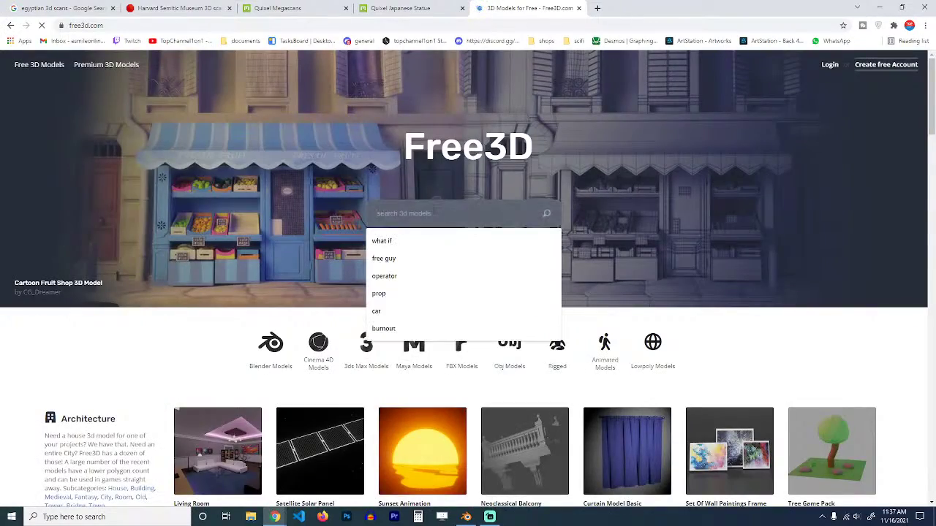
pyautogui.moveTo(683, 4); pyautogui.dragTo(645, 62)
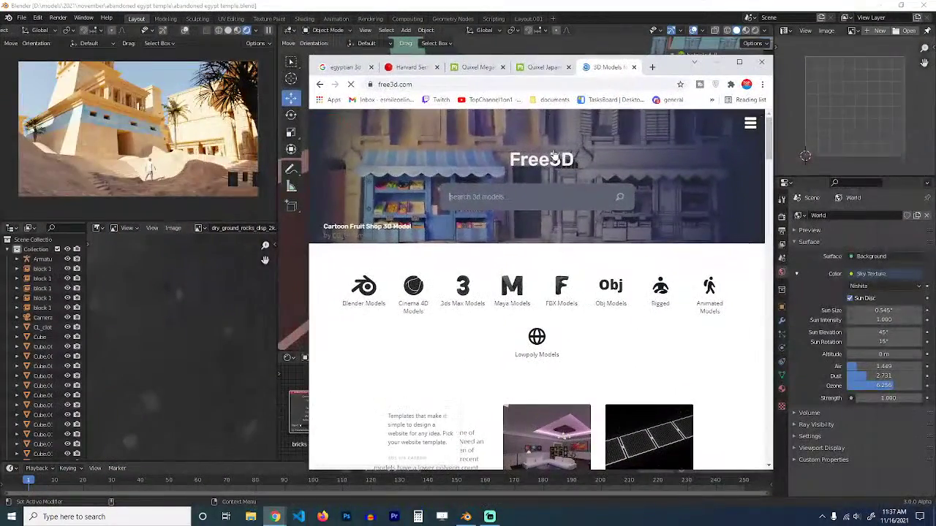
# Search Free3D for "acient" models and look through the results page.
pyautogui.click(518, 194)
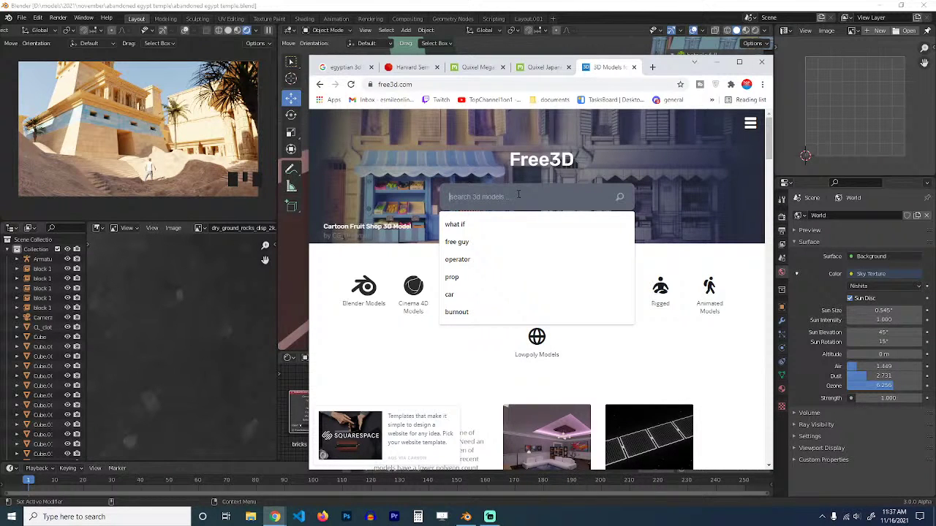
pyautogui.write('acient')
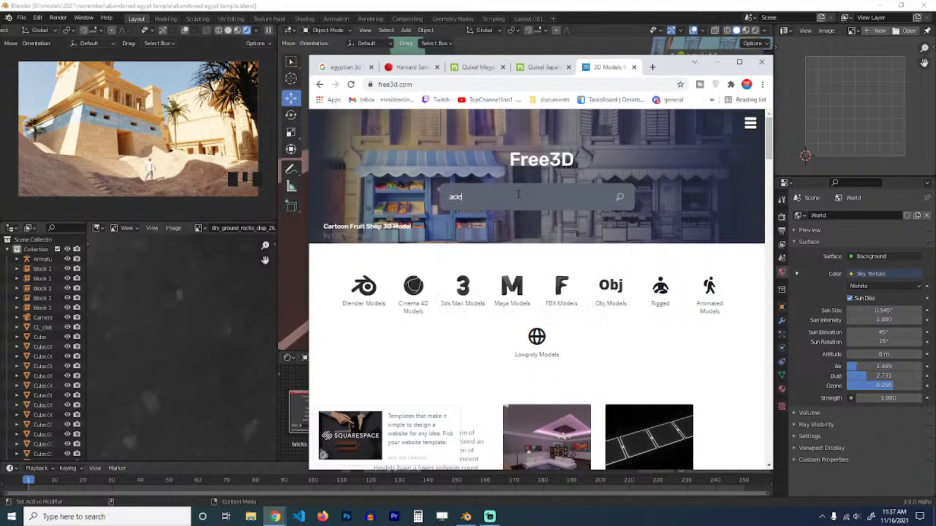
pyautogui.press('Return')
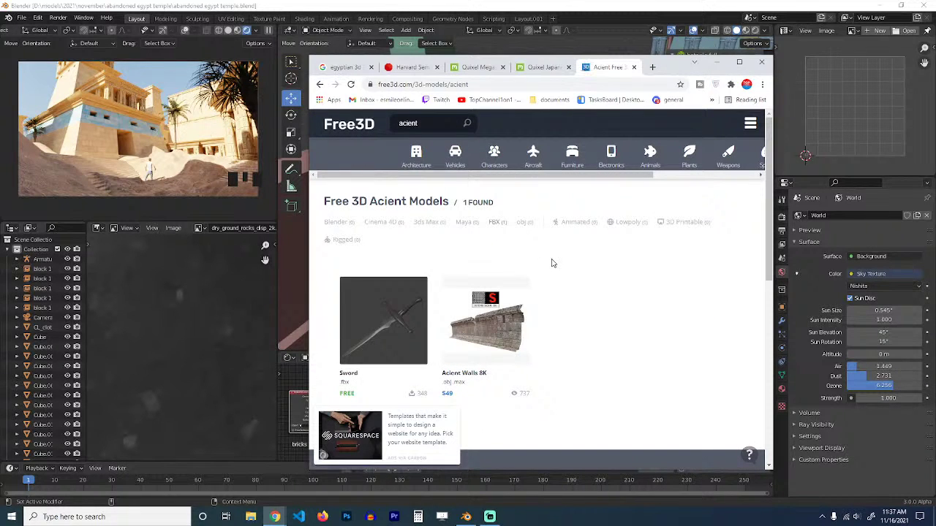
pyautogui.scroll(-5, 552, 263)
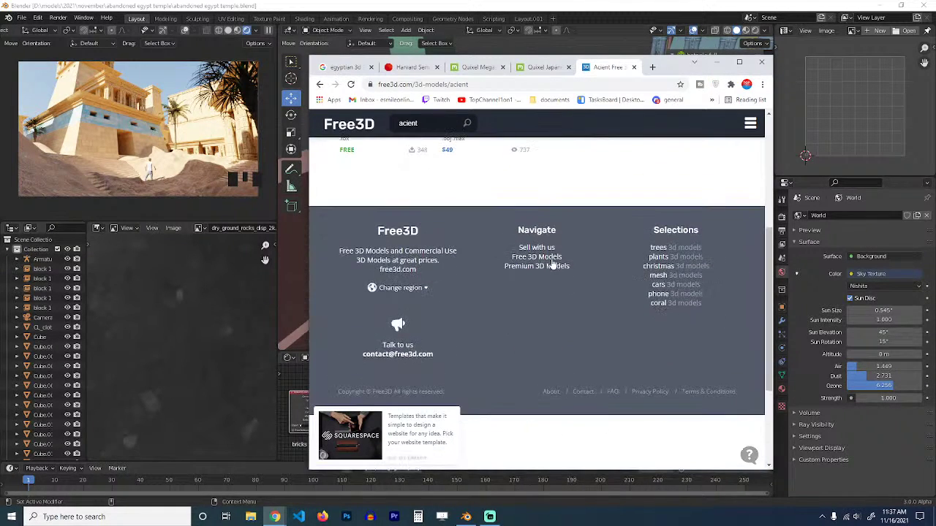
pyautogui.scroll(5, 552, 263)
# Replace the Free3D search term with "3d scan" and run the search.
pyautogui.doubleClick(408, 123)
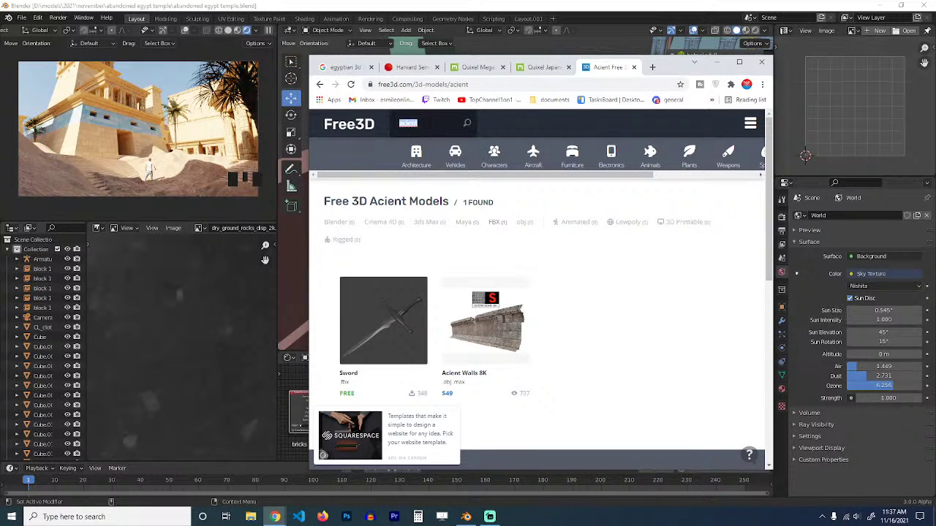
pyautogui.write('3d scan')
pyautogui.press('Return')
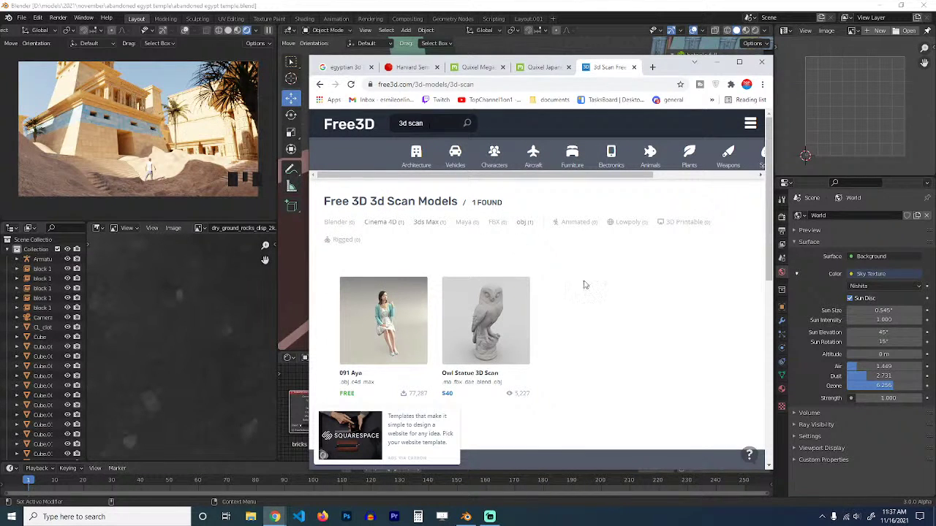
# Skim the Free3D scan results and the open Harvard sarcophagi scan article, and close the browser to return to Blender.
pyautogui.scroll(-5, 593, 284)
pyautogui.scroll(6, 597, 285)
pyautogui.click(538, 67)
pyautogui.click(479, 67)
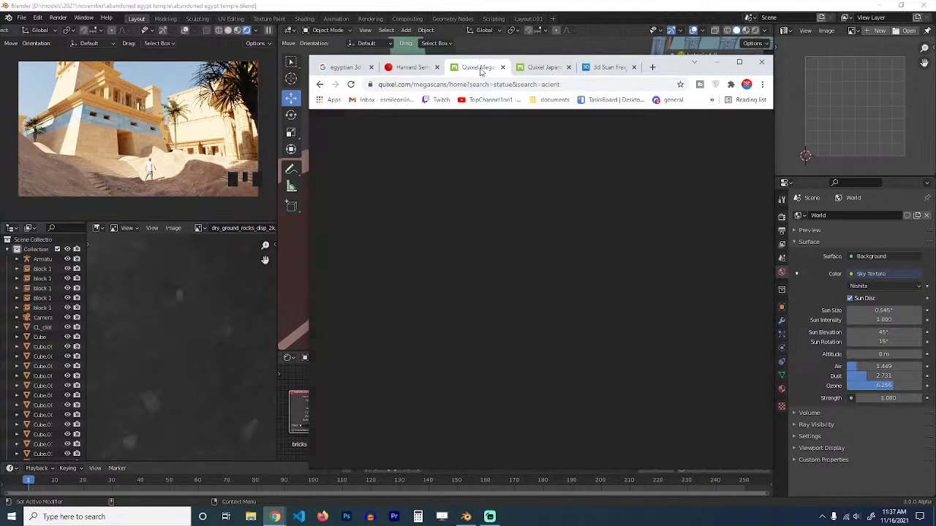
pyautogui.click(413, 67)
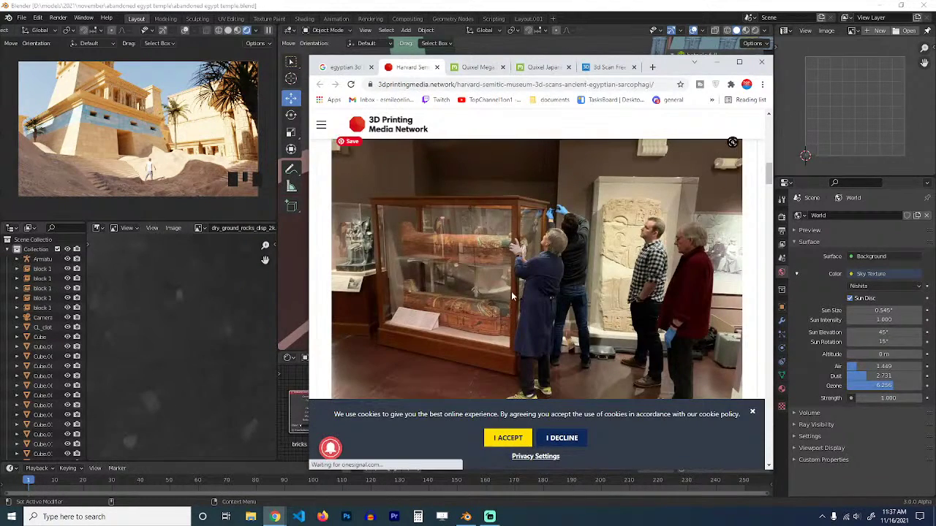
pyautogui.scroll(-15, 511, 296)
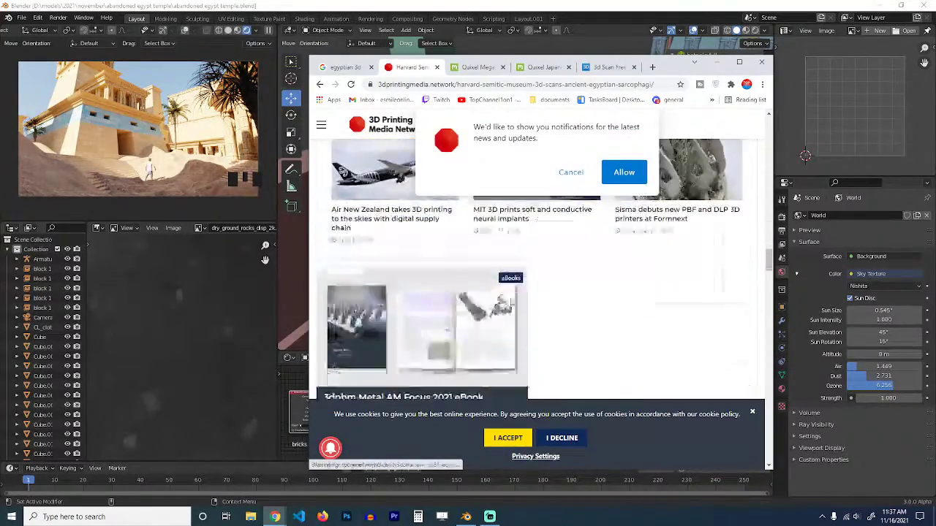
pyautogui.click(761, 63)
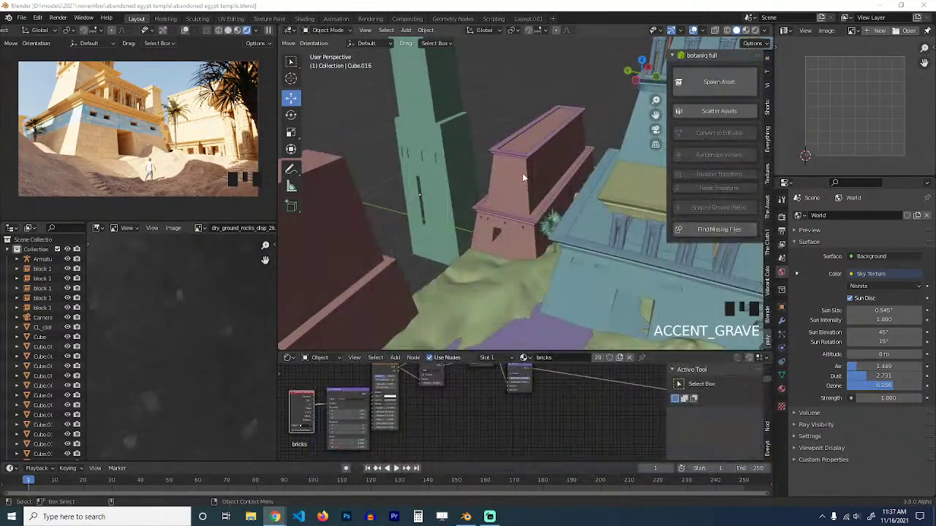
# Check the building layout around the rear pink tower from above, save the file and clear the selection.
pyautogui.click(513, 165)
pyautogui.scroll(-3, 484, 196)
pyautogui.press('KP_7')
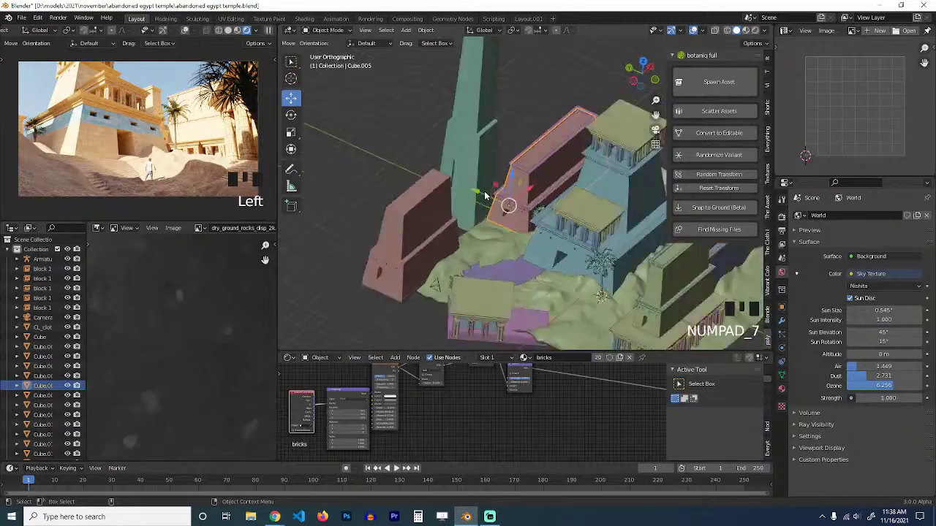
pyautogui.scroll(3, 486, 213)
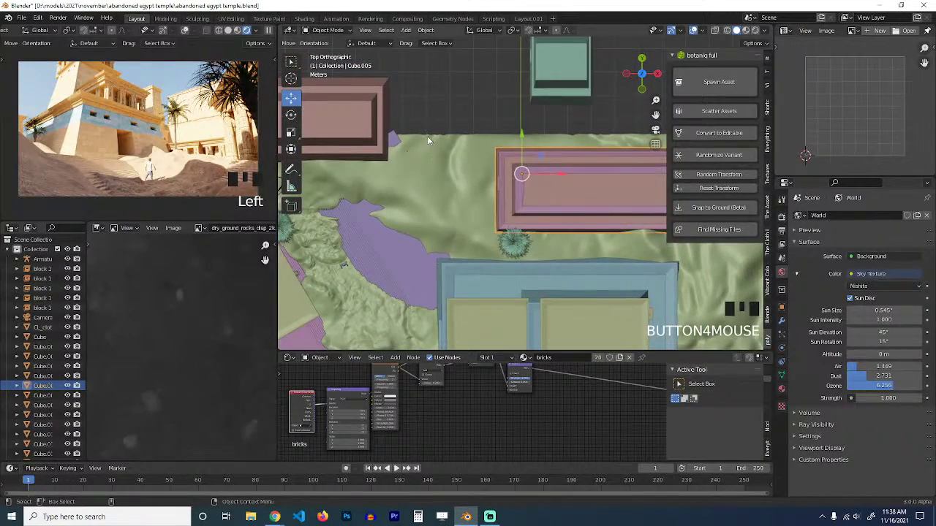
pyautogui.click(427, 136)
pyautogui.hotkey('ctrl', 's')
pyautogui.hotkey('alt', 'a')
# Spawn the trunkless Pineapple Palm Tree_Phoenix-canariensis_C_spring-summer from botaniq's tropical category in front of the main temple.
pyautogui.moveTo(428, 138); pyautogui.dragTo(518, 196, button='middle')
pyautogui.scroll(2, 495, 208)
pyautogui.scroll(2, 422, 213)
pyautogui.press('`')
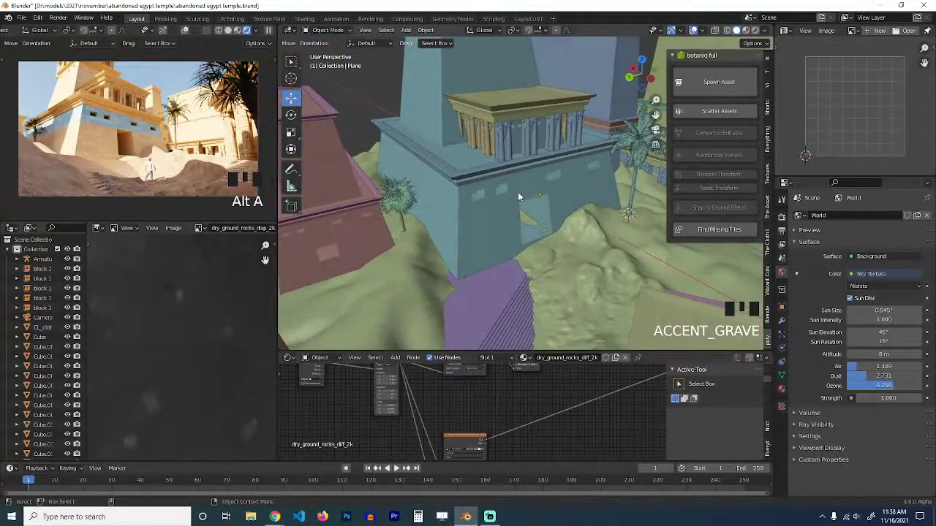
pyautogui.scroll(4, 635, 194)
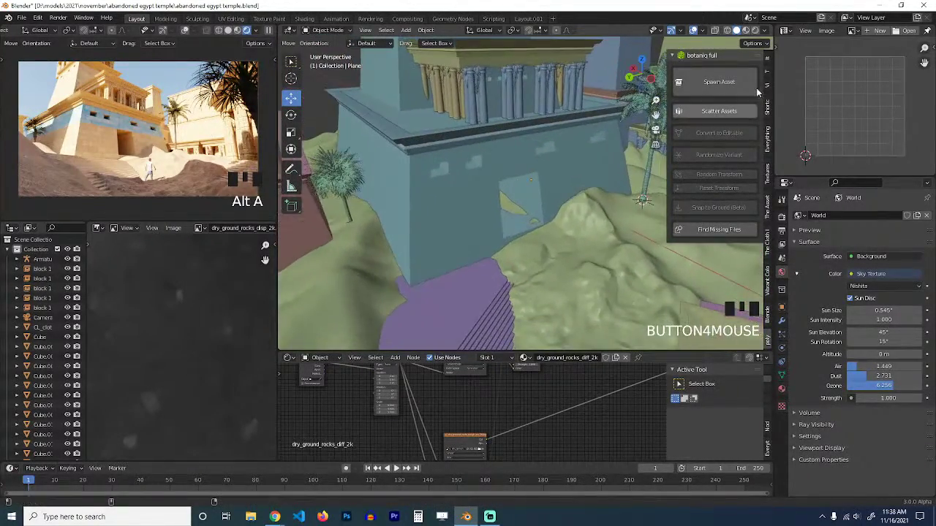
pyautogui.click(705, 81)
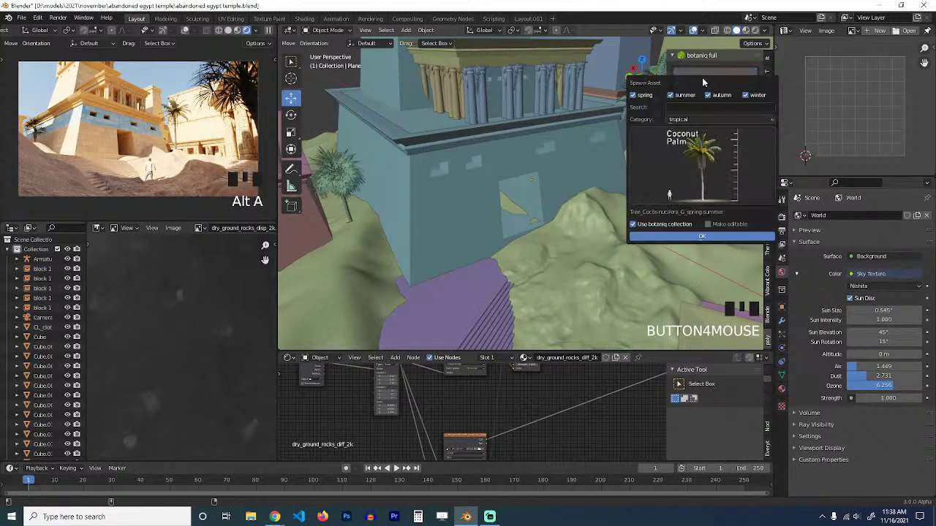
pyautogui.click(687, 155)
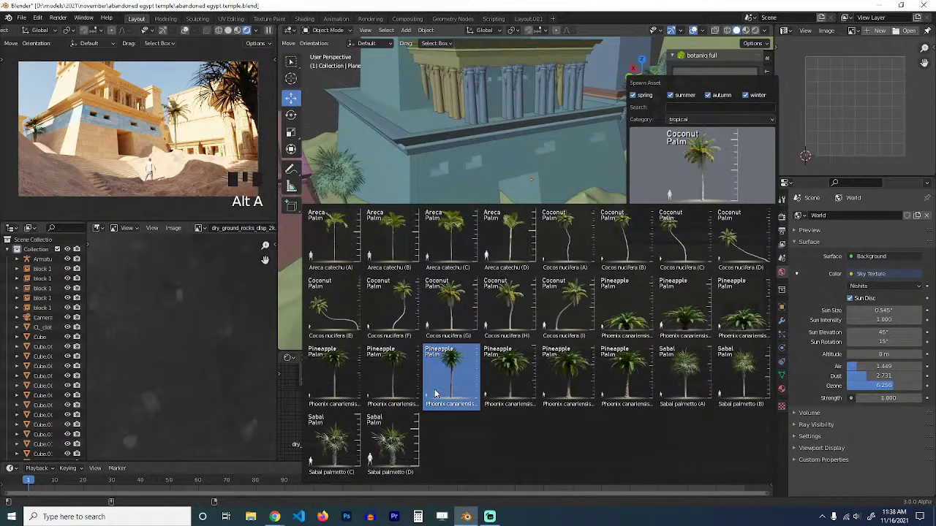
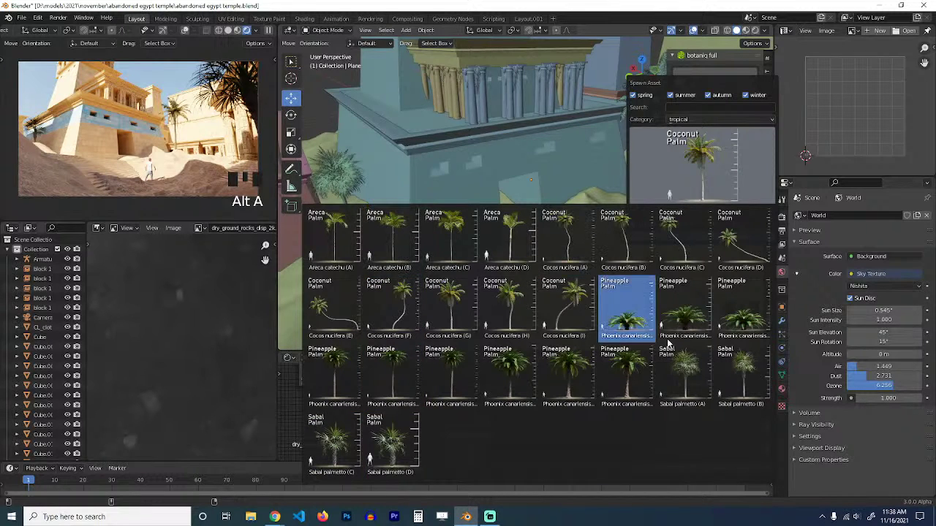
pyautogui.click(742, 308)
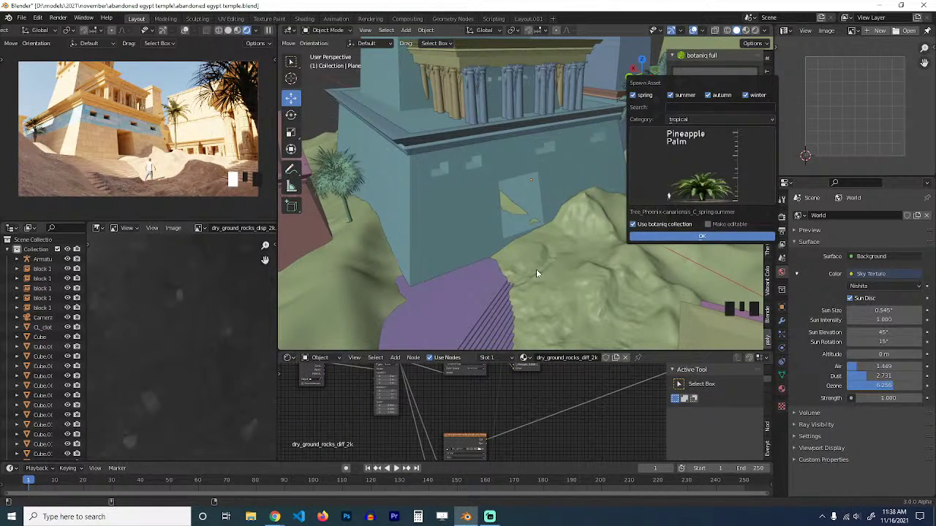
pyautogui.scroll(-1, 536, 277)
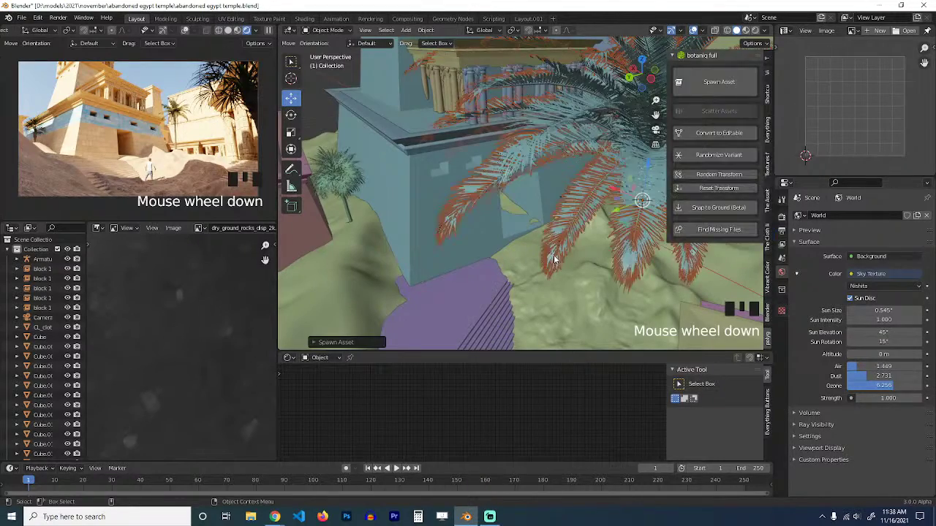
# Compare the spawned palm's size with the surrounding temple buildings and pause the rendered camera preview.
pyautogui.scroll(-2, 536, 278)
pyautogui.press('`')
pyautogui.scroll(-3, 333, 133)
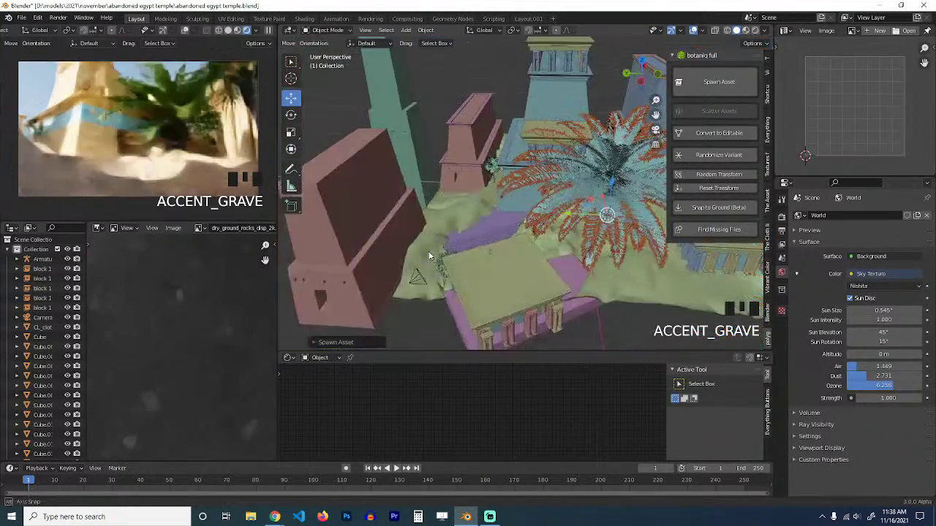
pyautogui.scroll(-3, 438, 178)
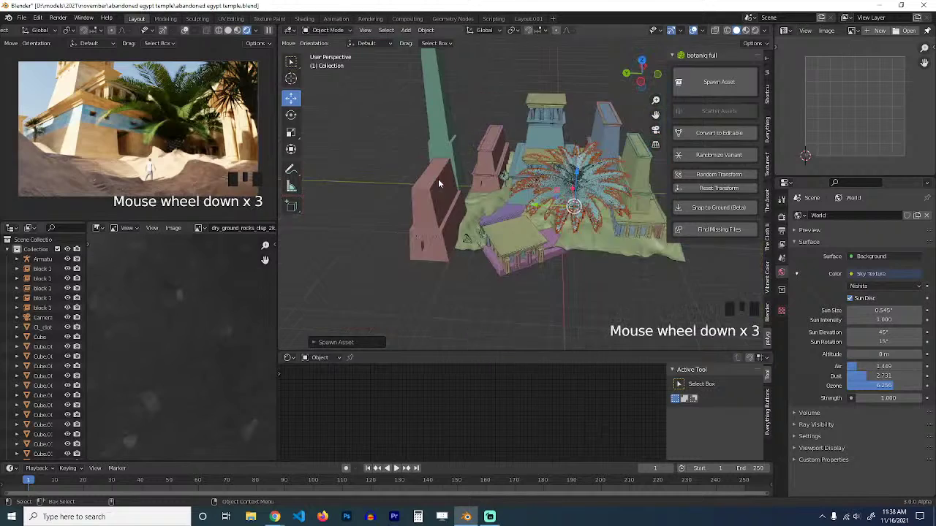
pyautogui.scroll(1, 497, 190)
pyautogui.scroll(1, 497, 190)
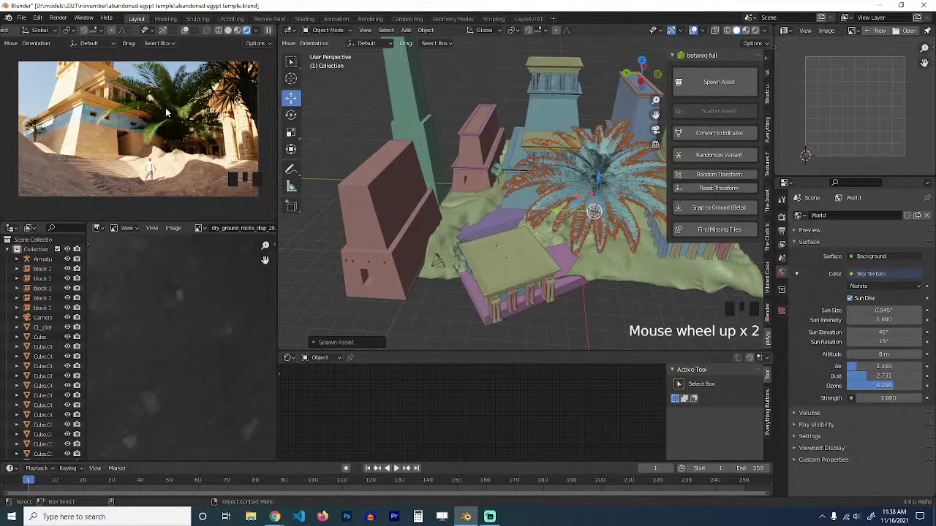
pyautogui.click(267, 32)
# Scale the spawned pineapple palm down to a small bush on the sand in front of the temple wall.
pyautogui.scroll(3, 514, 212)
pyautogui.press('KP_Decimal')
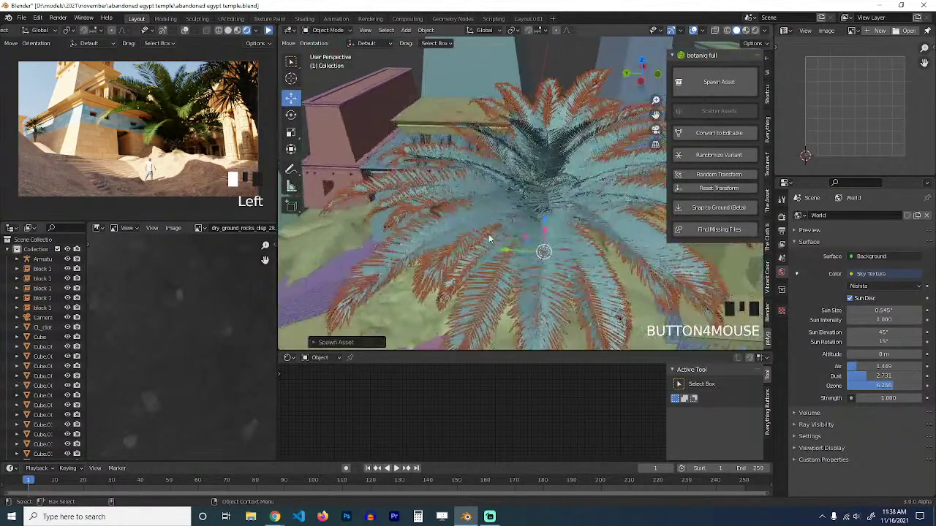
pyautogui.press('s')
pyautogui.press('`')
pyautogui.scroll(3, 597, 195)
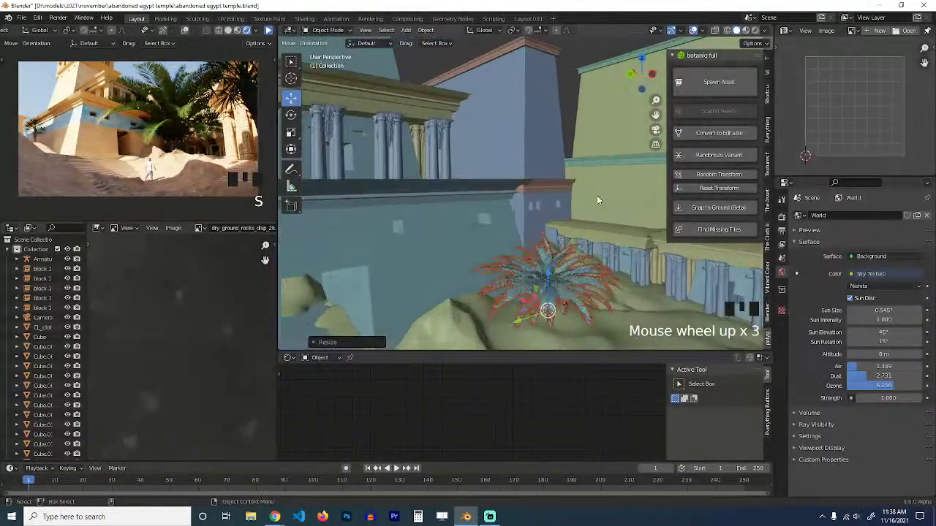
pyautogui.click(596, 208)
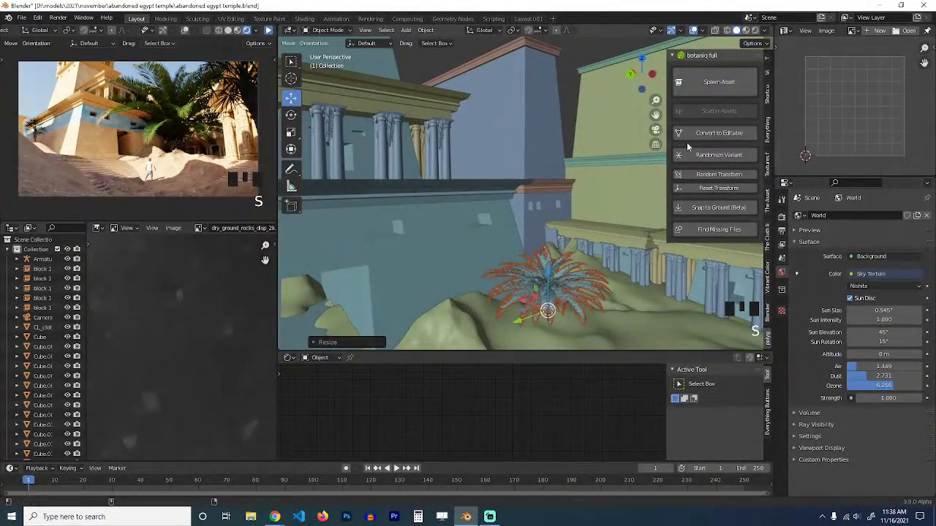
# Place the 3D cursor on the sand beside the small palm and open botaniq's Spawn Asset settings for another tropical plant.
pyautogui.click(728, 83)
pyautogui.click(720, 172)
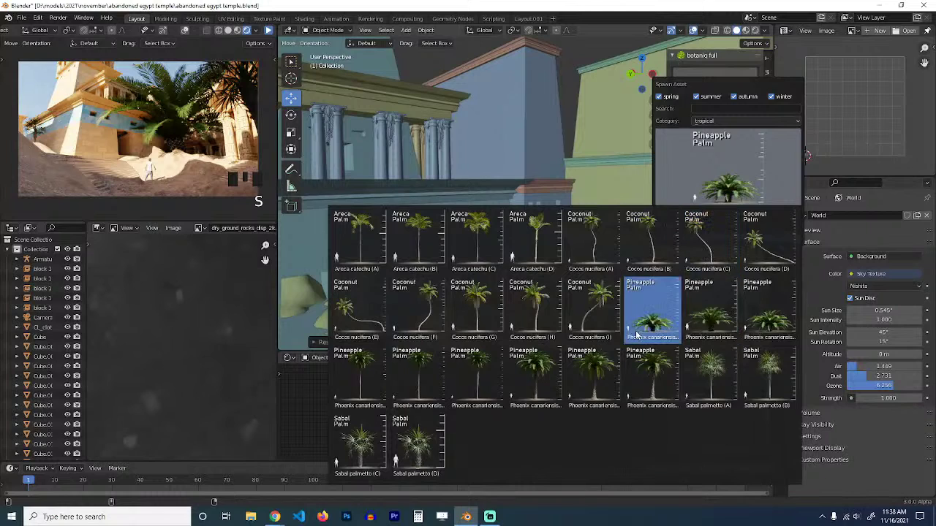
pyautogui.click(526, 309)
pyautogui.keyDown('shift'); pyautogui.rightClick(522, 319); pyautogui.keyUp('shift')
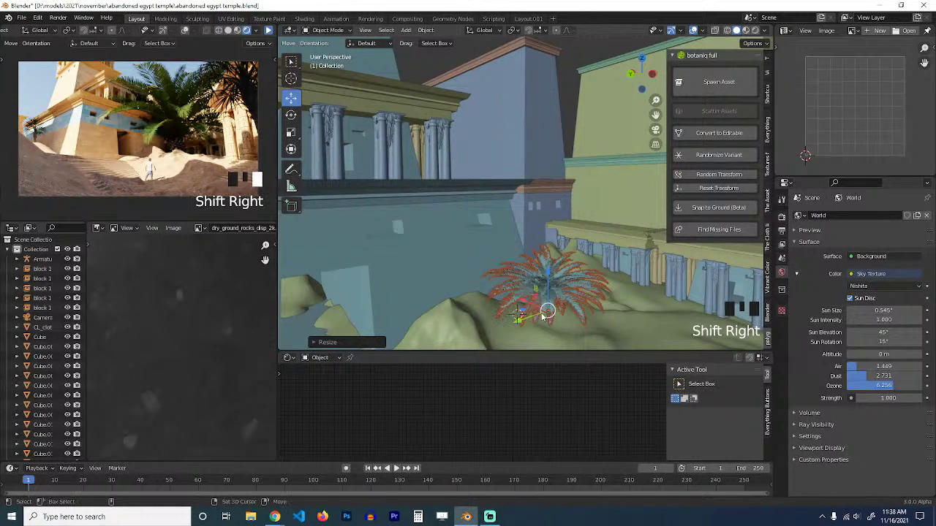
pyautogui.click(723, 81)
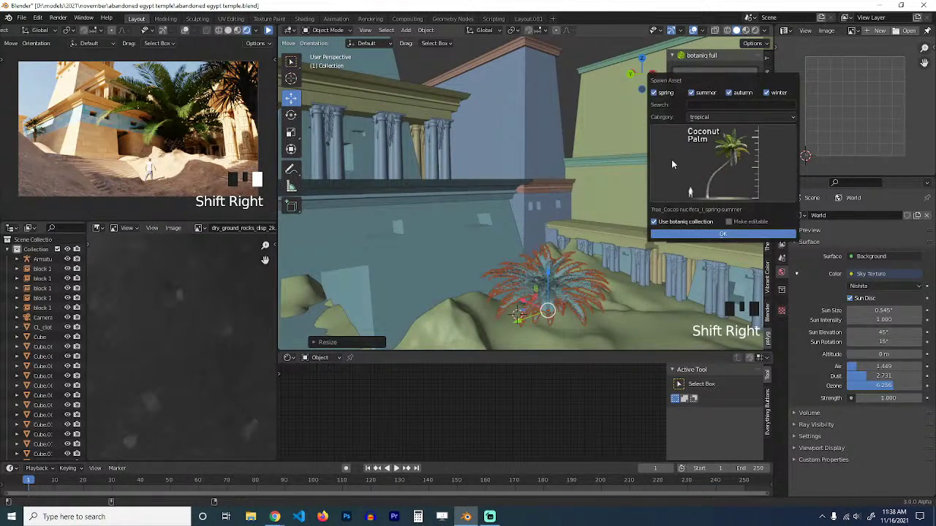
# Spawn the tropical Coconut Palm asset beside the bushy fan palm and rescale it.
pyautogui.click(705, 234)
pyautogui.press('s')
pyautogui.click(529, 278)
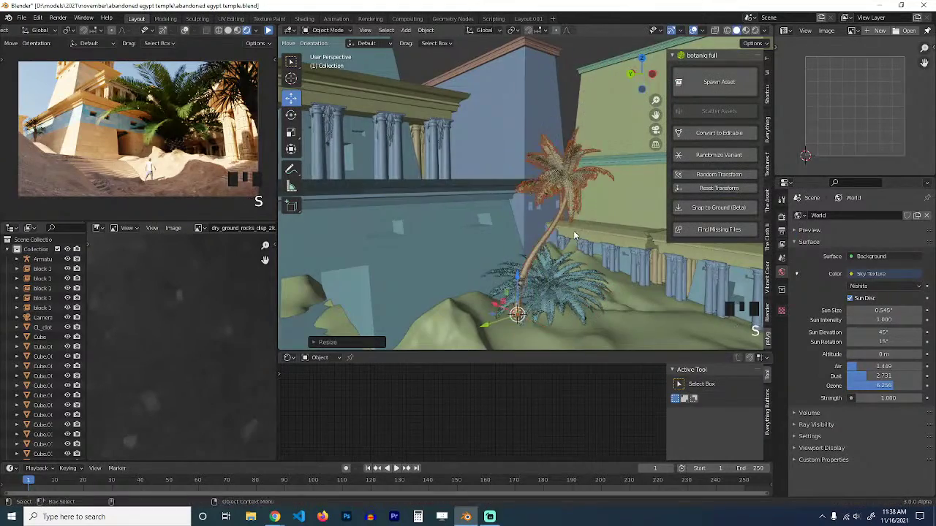
# Make a linked duplicate of the coconut palm, then rotate and move it so its crown leans away from the building.
pyautogui.moveTo(573, 230); pyautogui.dragTo(613, 252, button='middle')
pyautogui.press('`')
pyautogui.hotkey('alt', 'd')
pyautogui.rightClick(558, 245)
pyautogui.press('KP_7')
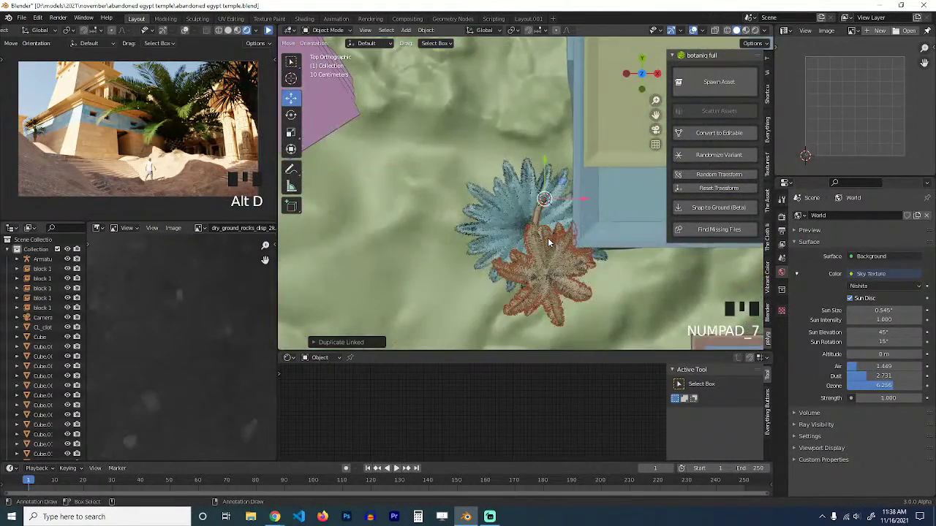
pyautogui.press('r')
pyautogui.click(500, 207)
pyautogui.press('g')
pyautogui.click(463, 238)
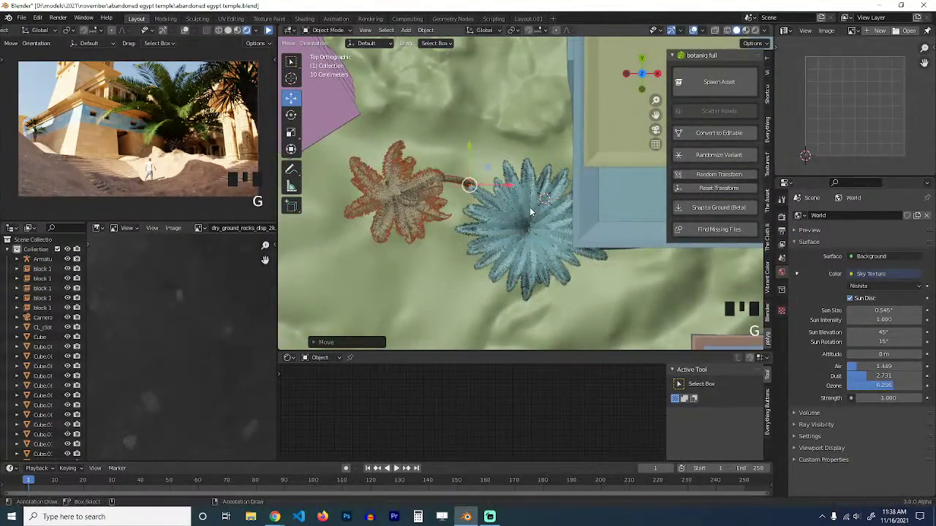
# Place another linked duplicate of the coconut palm against the fan palm, rotate it and scale it down.
pyautogui.hotkey('alt', 'd')
pyautogui.press('r')
pyautogui.click(529, 329)
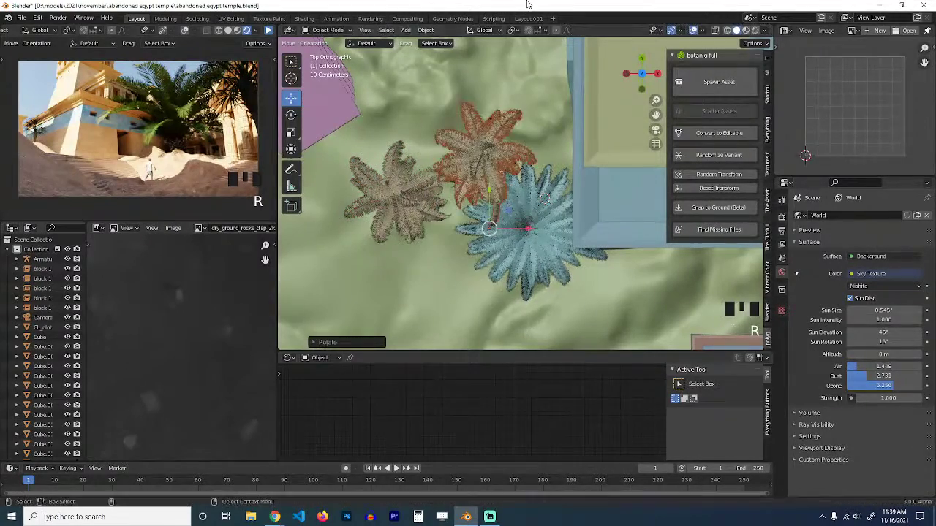
pyautogui.press('s')
pyautogui.click(514, 162)
# Add a further linked palm duplicate between the small palm and the blue building's wall, and adjust its scale.
pyautogui.hotkey('alt', 'd')
pyautogui.keyDown('shift'); pyautogui.moveTo(514, 162); pyautogui.dragTo(525, 126, button='middle'); pyautogui.keyUp('shift')
pyautogui.click(551, 104)
pyautogui.press('s')
pyautogui.click(546, 120)
# Place one more linked palm duplicate on the open sand side of the fan palm, rotated and enlarged, and save the file.
pyautogui.hotkey('alt', 'd')
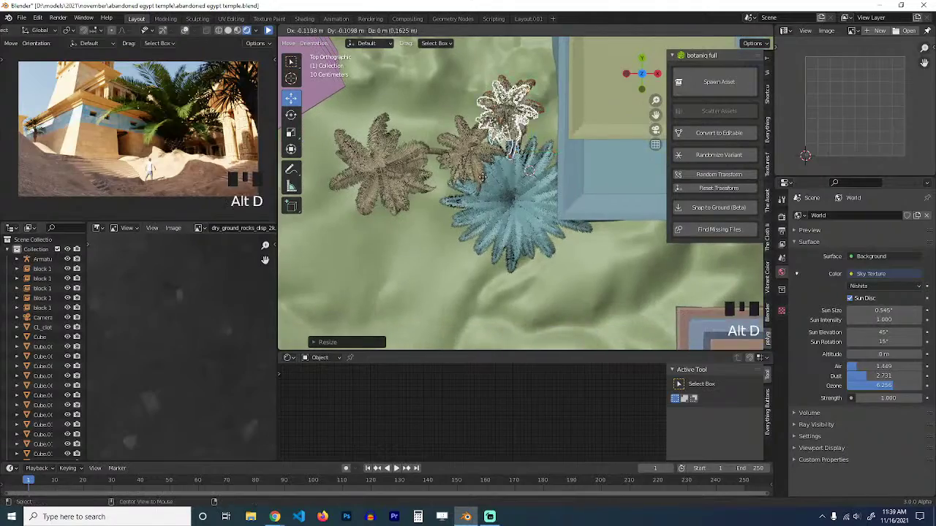
pyautogui.click(454, 221)
pyautogui.press('r')
pyautogui.click(391, 180)
pyautogui.press('g')
pyautogui.click(430, 149)
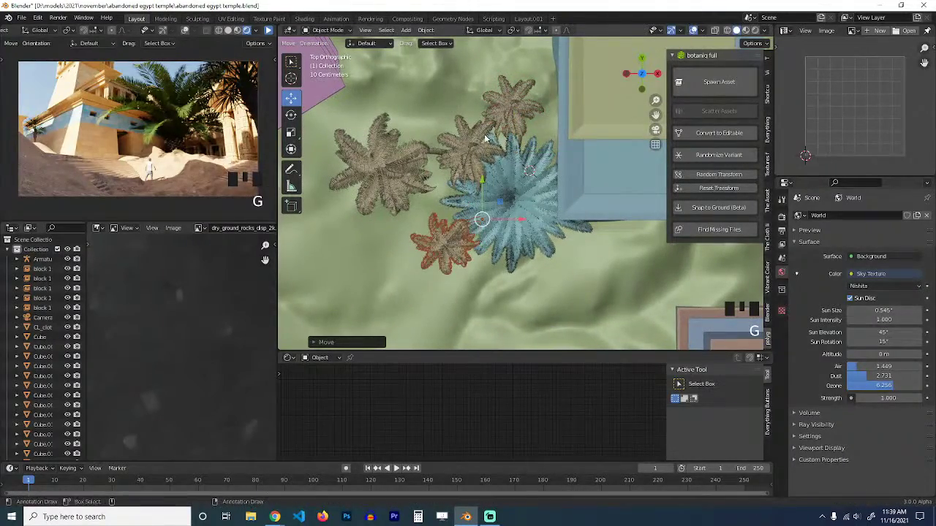
pyautogui.press('s')
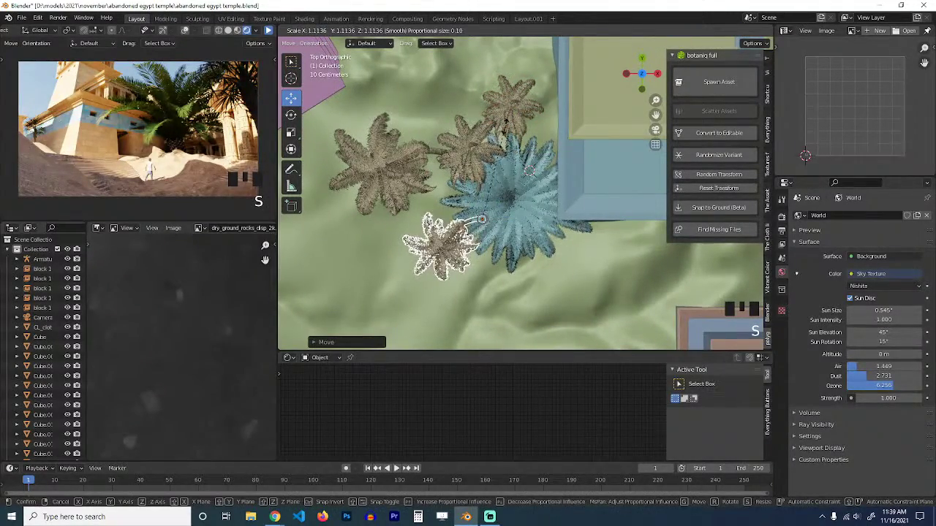
pyautogui.click(497, 162)
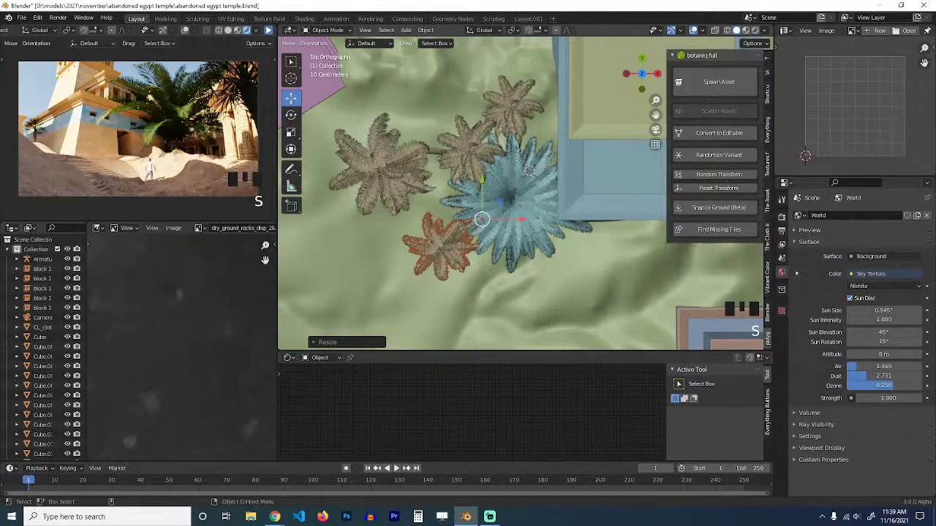
pyautogui.press('s')
pyautogui.click(527, 166)
pyautogui.hotkey('ctrl', 's')
# Rotate the tall front coconut palm about the global Z axis so its trunk leans differently from its neighbours.
pyautogui.scroll(-4, 532, 182)
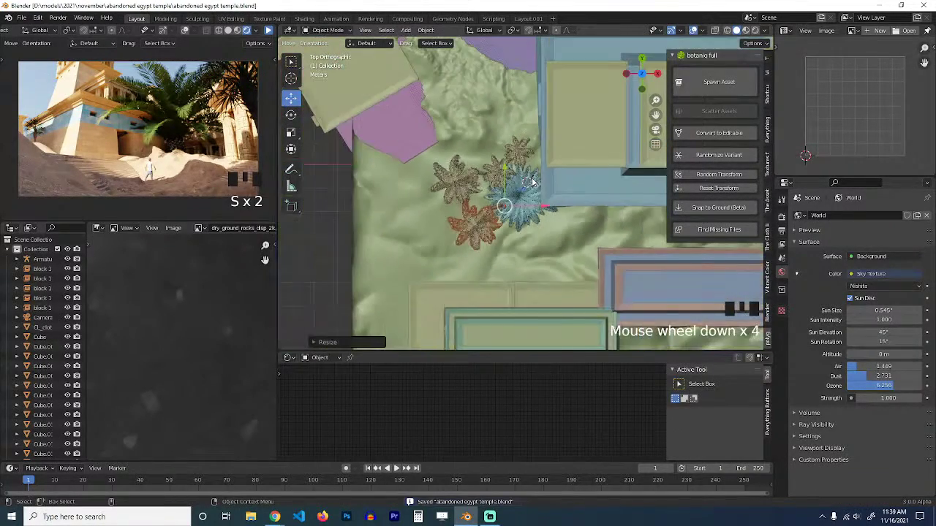
pyautogui.hotkey('alt', 'a')
pyautogui.press('`')
pyautogui.press('`')
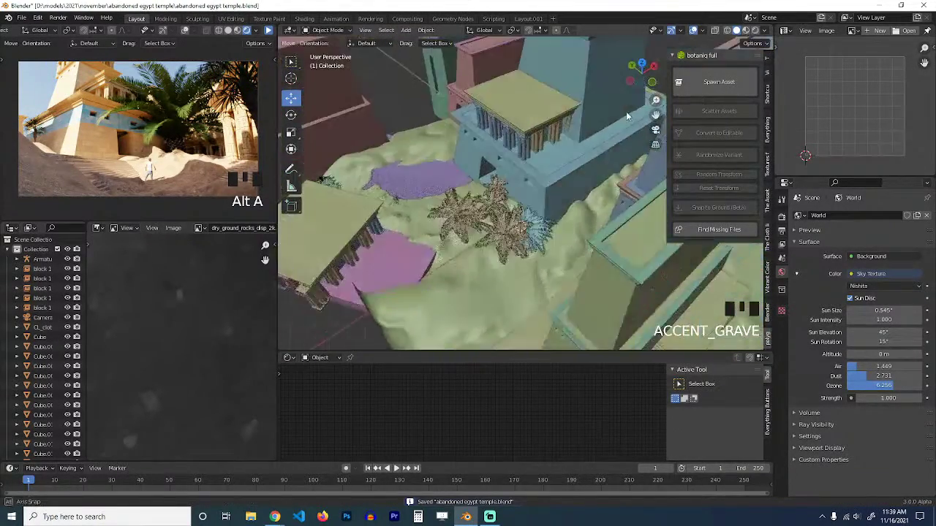
pyautogui.click(553, 188)
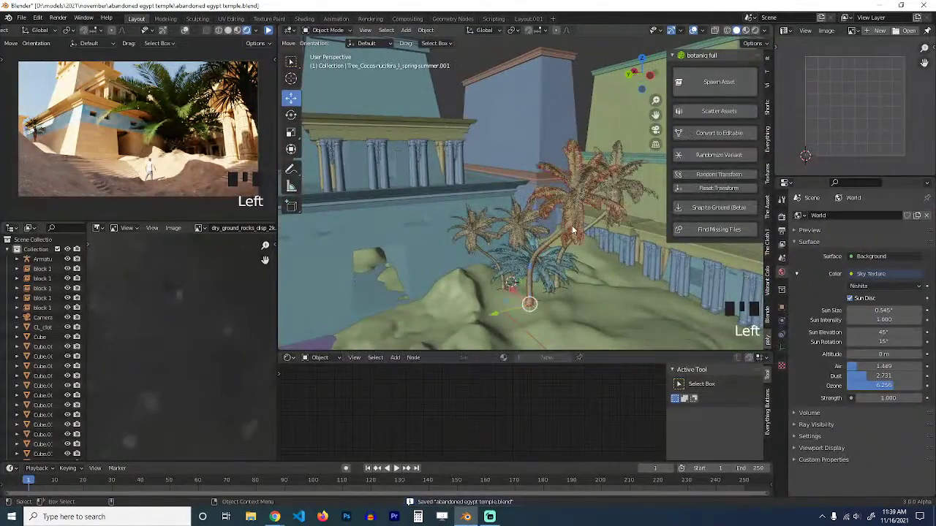
pyautogui.press('r')
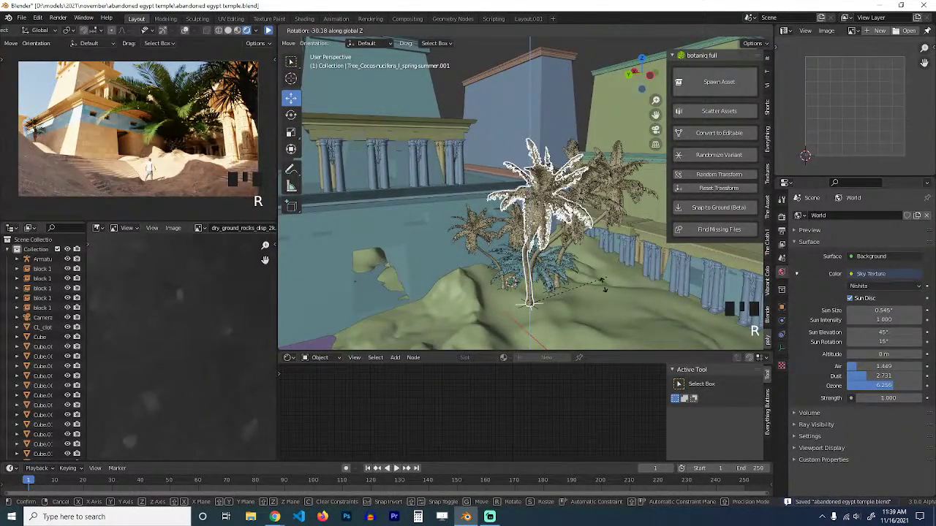
pyautogui.click(592, 300)
pyautogui.click(592, 300)
pyautogui.click(579, 308)
# Add a plane on the sand at the foot of the purple stairs, enlarged and raised to flood the hollow.
pyautogui.keyDown('shift'); pyautogui.moveTo(579, 307); pyautogui.dragTo(586, 256, button='middle'); pyautogui.keyUp('shift')
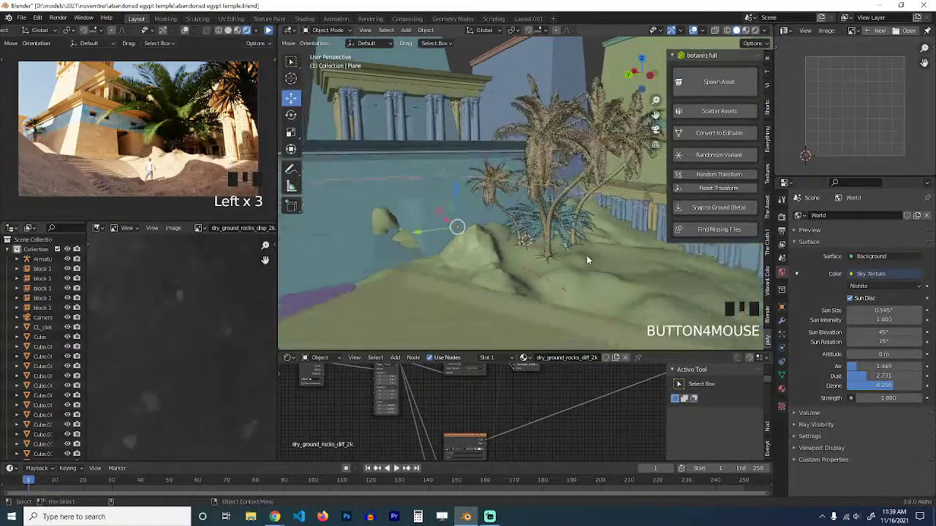
pyautogui.press('`')
pyautogui.keyDown('shift'); pyautogui.moveTo(608, 307); pyautogui.dragTo(483, 189, button='middle'); pyautogui.keyUp('shift')
pyautogui.press('`')
pyautogui.scroll(6, 602, 211)
pyautogui.scroll(2, 602, 211)
pyautogui.scroll(3, 484, 187)
pyautogui.keyDown('shift'); pyautogui.rightClick(513, 150); pyautogui.keyUp('shift')
pyautogui.hotkey('shift', 'a')
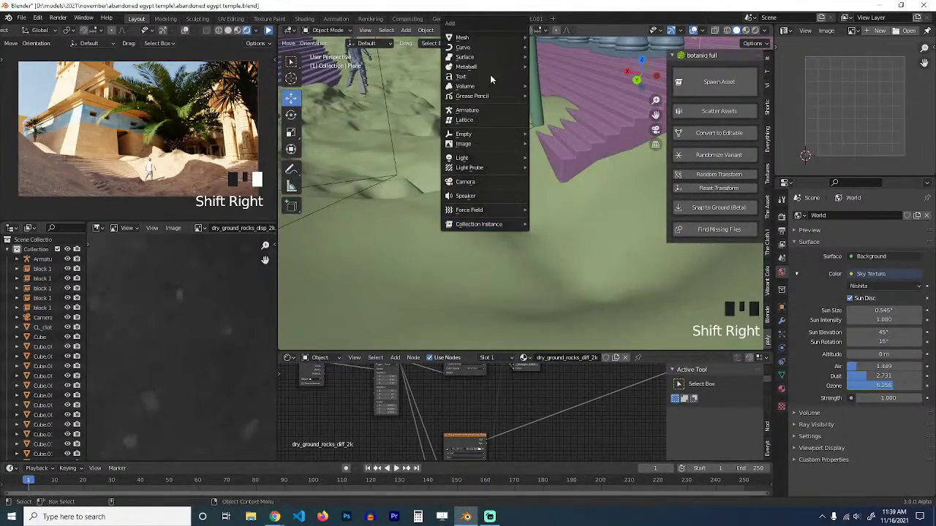
pyautogui.moveTo(492, 38)
pyautogui.click(550, 37)
pyautogui.press('s')
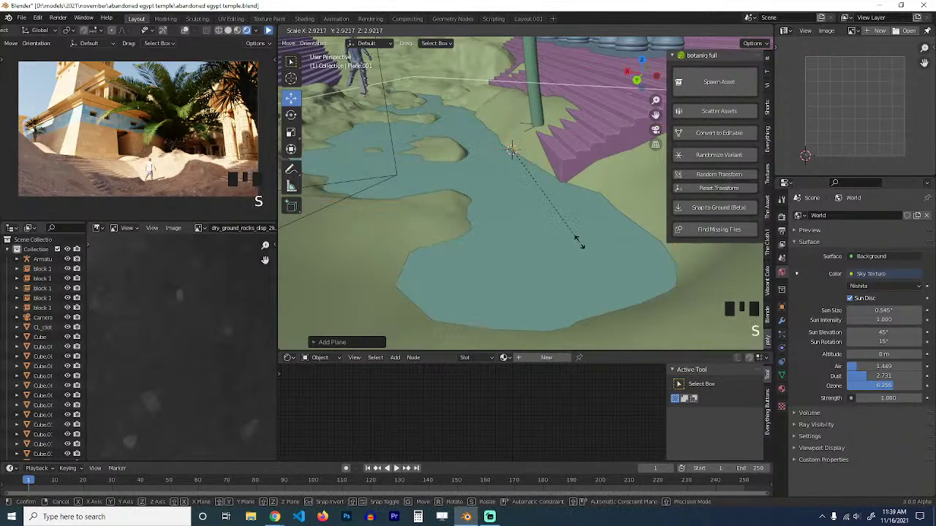
pyautogui.click(574, 232)
pyautogui.press('g')
pyautogui.click(555, 204)
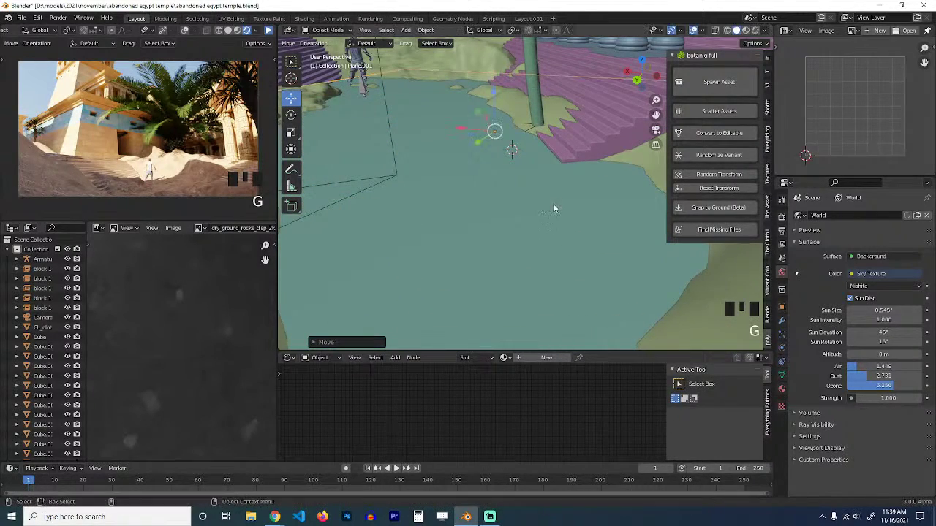
# Search the asset library's materials for "water" and select the green water material.
pyautogui.scroll(-2, 495, 215)
pyautogui.press('`')
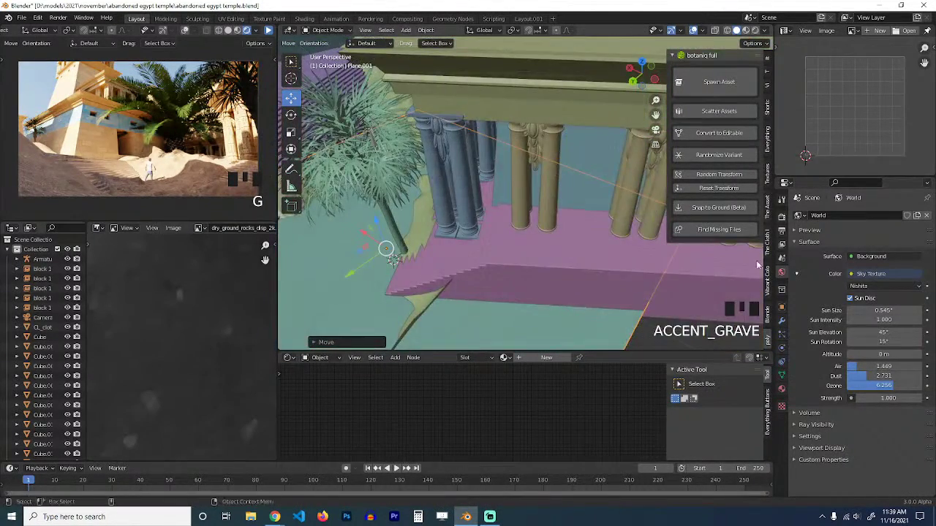
pyautogui.click(769, 205)
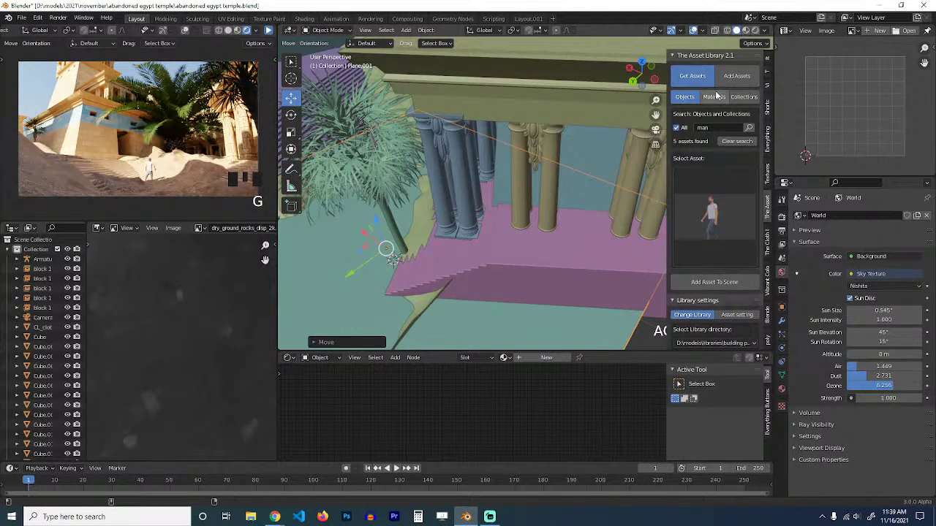
pyautogui.click(715, 97)
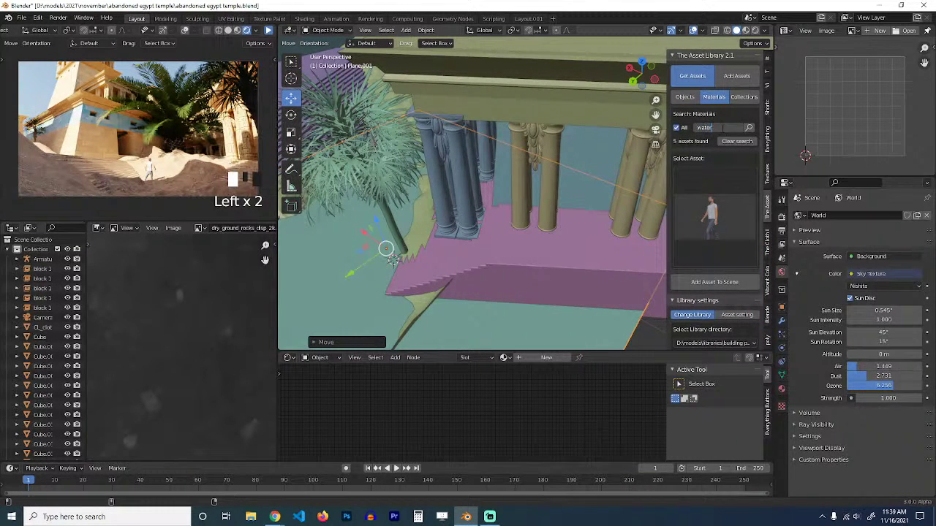
pyautogui.click(749, 127)
pyautogui.click(749, 127)
pyautogui.click(725, 228)
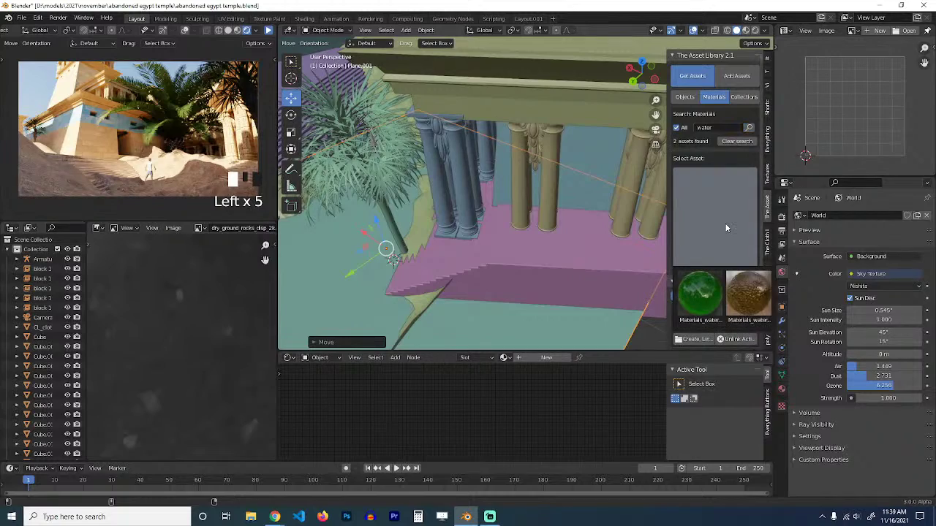
pyautogui.click(706, 280)
# Raise the water plane slightly.
pyautogui.moveTo(618, 249); pyautogui.dragTo(560, 183, button='middle')
pyautogui.scroll(-5, 560, 169)
pyautogui.scroll(3, 560, 170)
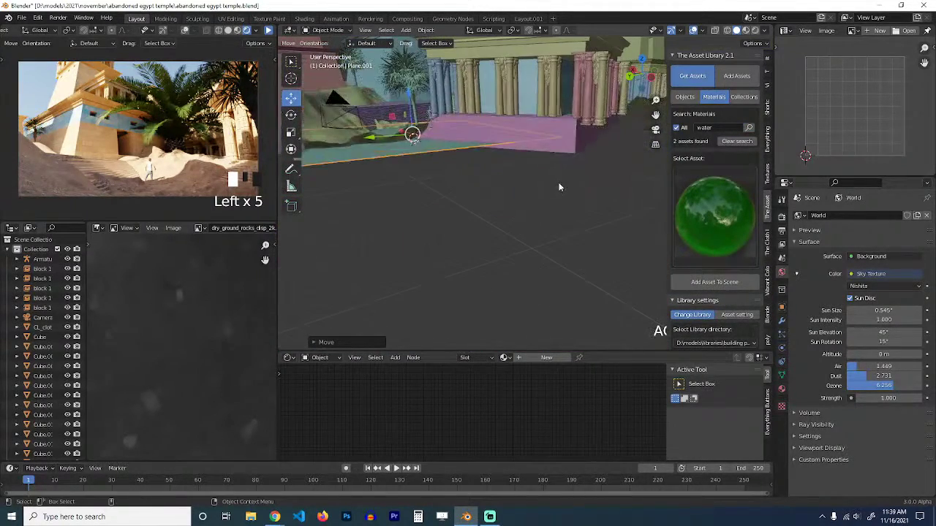
pyautogui.press('g')
pyautogui.click(563, 182)
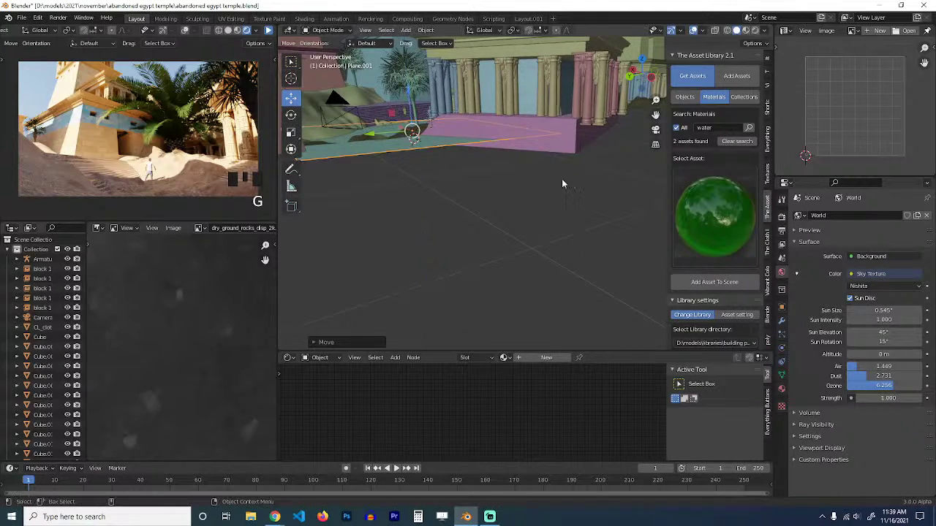
# Extrude the whole water plane downward into a thick slab and recalculate its normals.
pyautogui.press('Tab')
pyautogui.press('a')
pyautogui.press('e')
pyautogui.click(563, 199)
pyautogui.press('a')
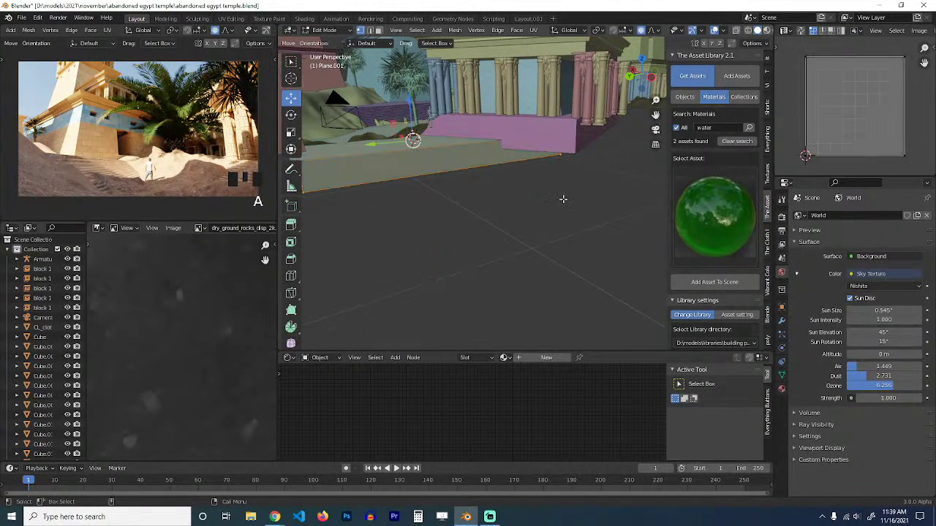
pyautogui.hotkey('shift', 'n')
pyautogui.press('Tab')
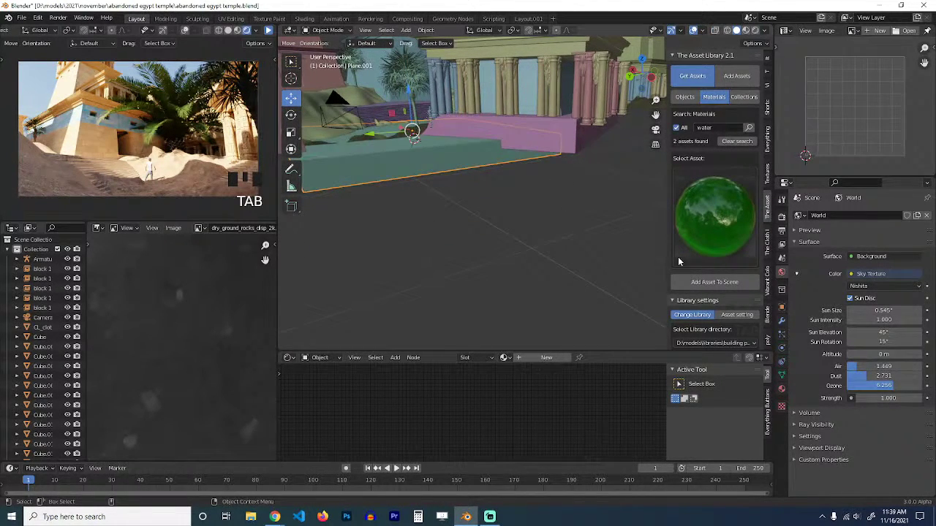
# Apply the green water material to the slab and save the file.
pyautogui.click(723, 283)
pyautogui.press('Left')
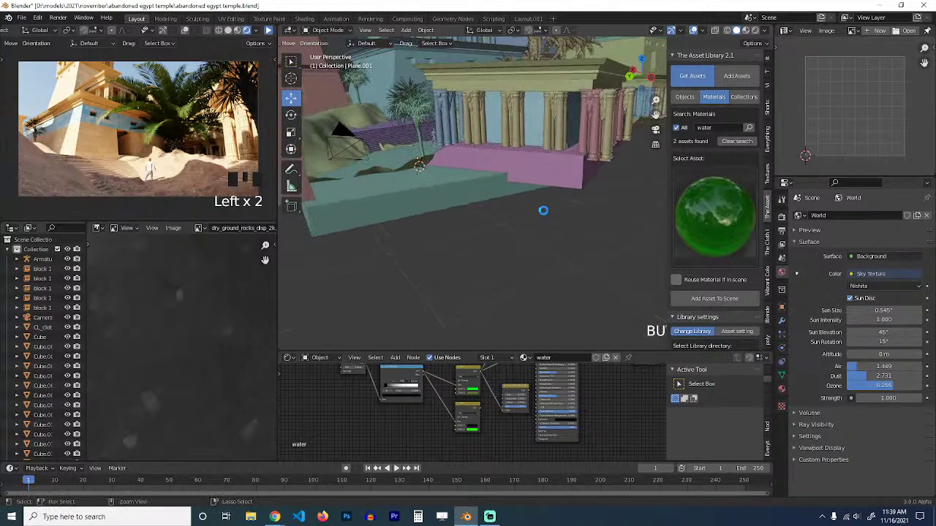
pyautogui.hotkey('ctrl', 's')
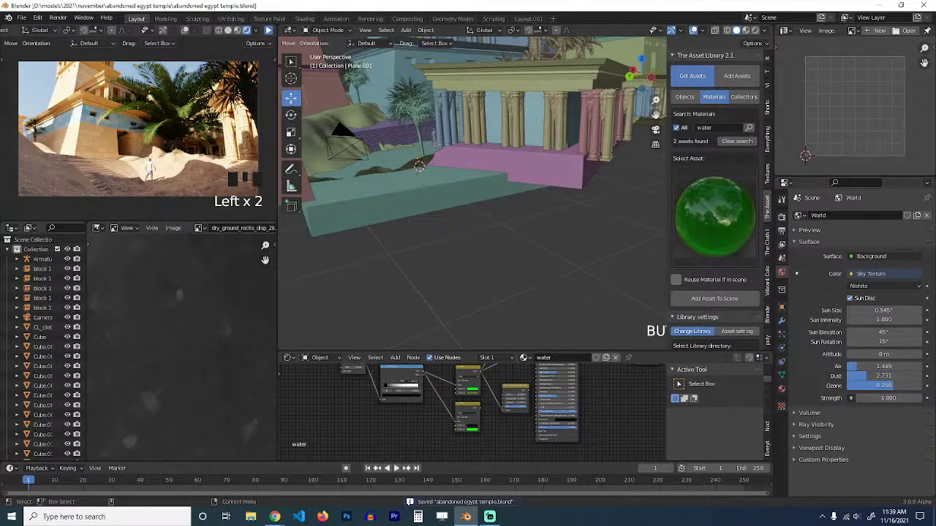
pyautogui.click(275, 517)
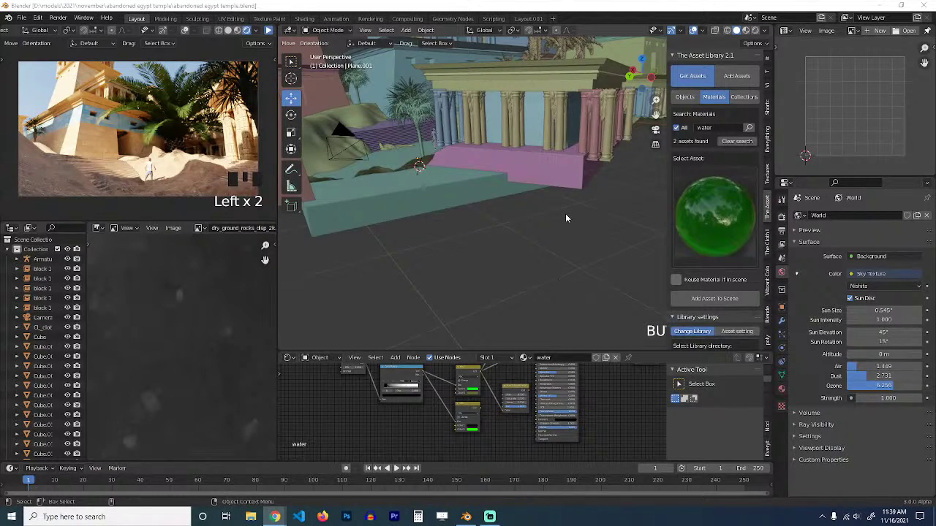
pyautogui.moveTo(565, 213); pyautogui.dragTo(500, 247, button='middle')
pyautogui.hotkey('ctrl', 's')
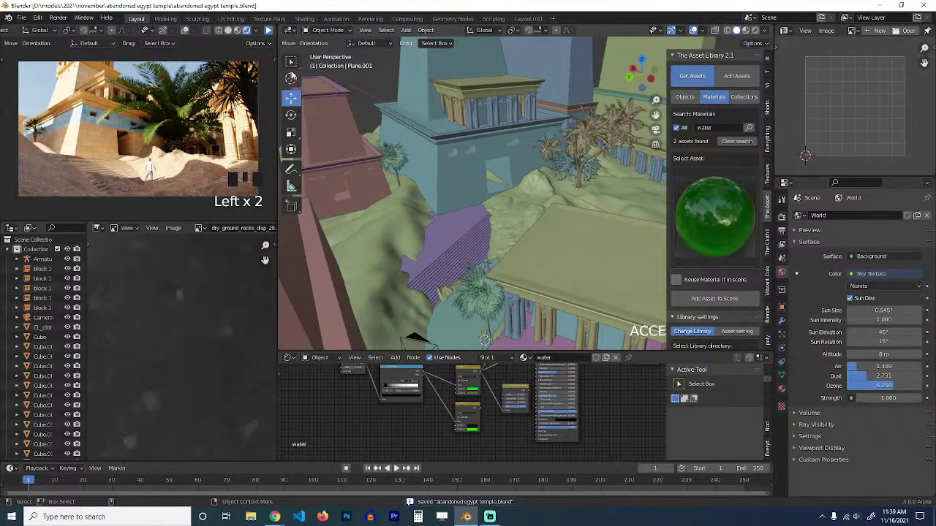
# Apply the brown rippled "water texture" material from the library to the water slab and save the file.
pyautogui.click(418, 137)
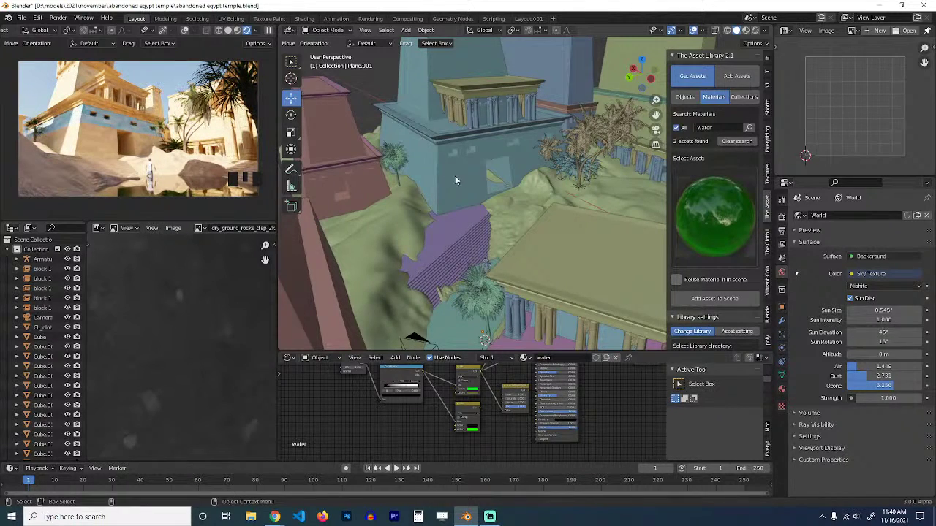
pyautogui.click(515, 221)
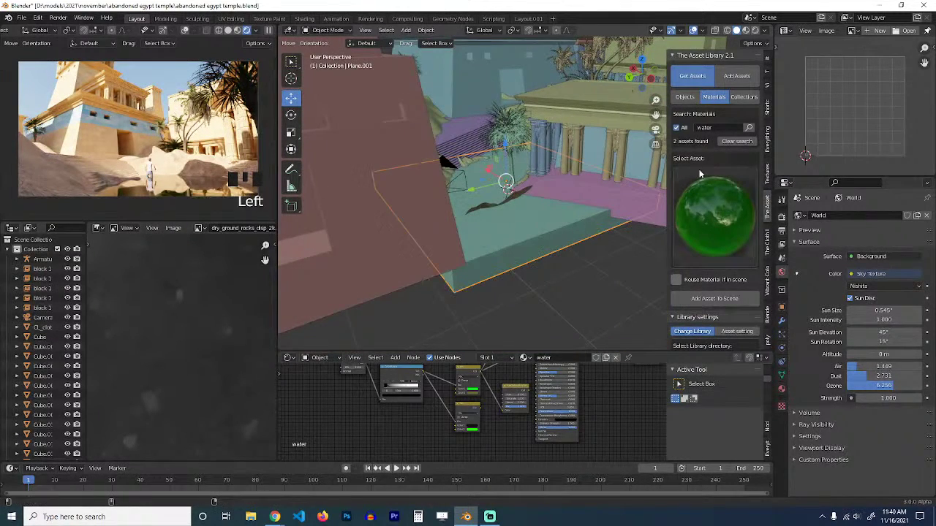
pyautogui.click(708, 204)
pyautogui.click(739, 292)
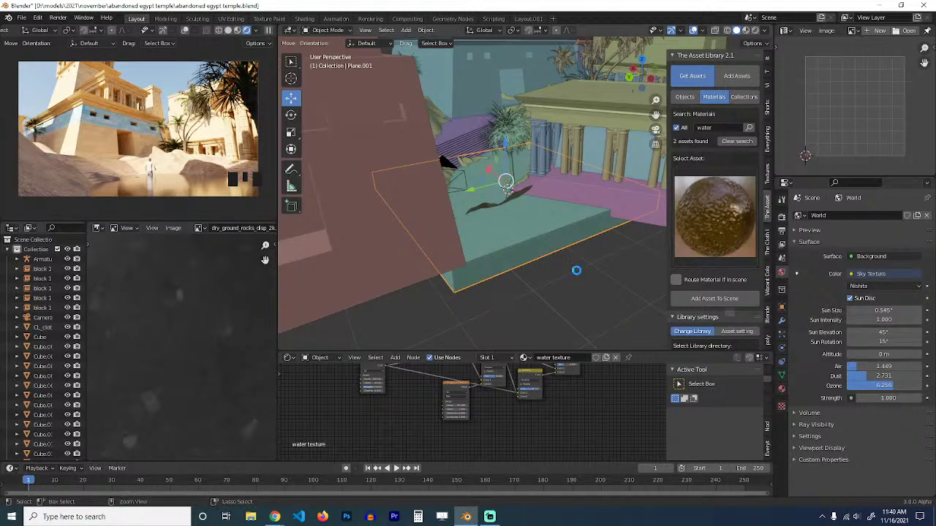
pyautogui.hotkey('ctrl', 's')
# Change the second colour of the Mix node feeding the water material's base colour to bright blue.
pyautogui.scroll(3, 541, 425)
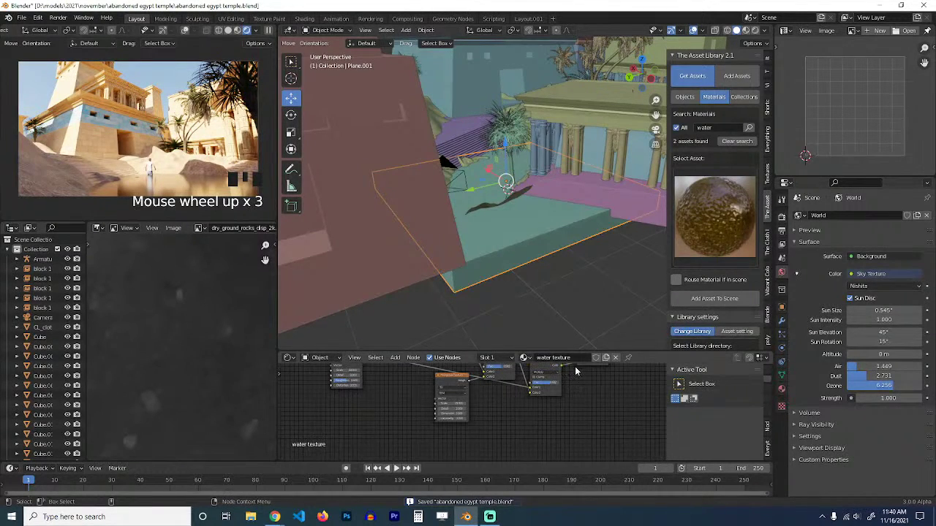
pyautogui.scroll(-4, 554, 420)
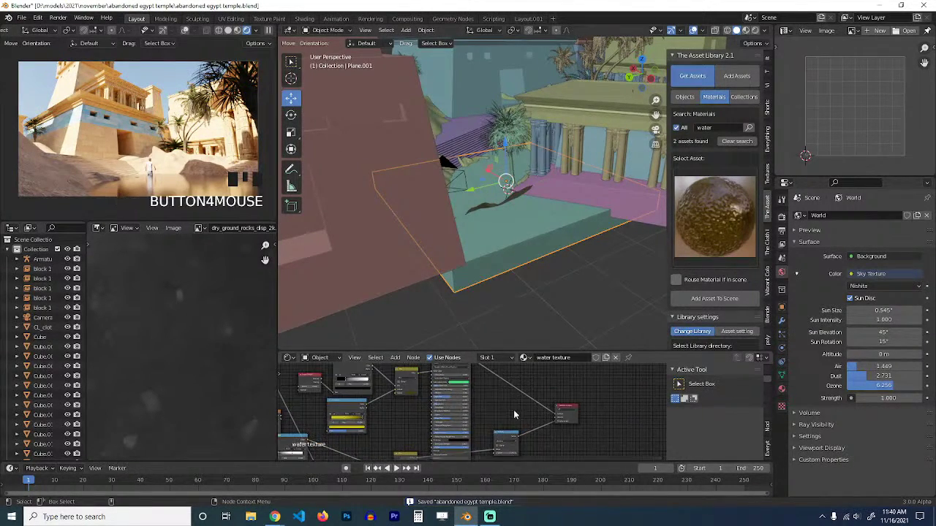
pyautogui.scroll(6, 525, 413)
pyautogui.scroll(4, 524, 413)
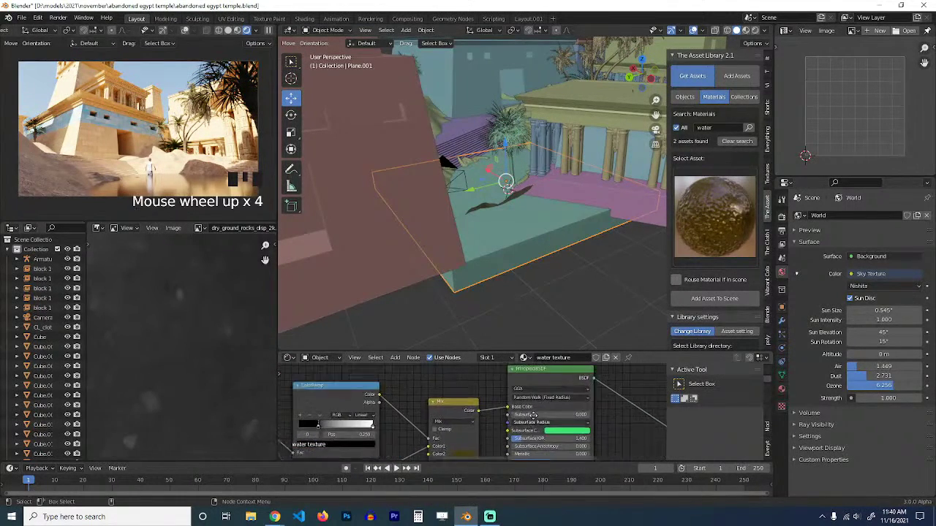
pyautogui.click(475, 417)
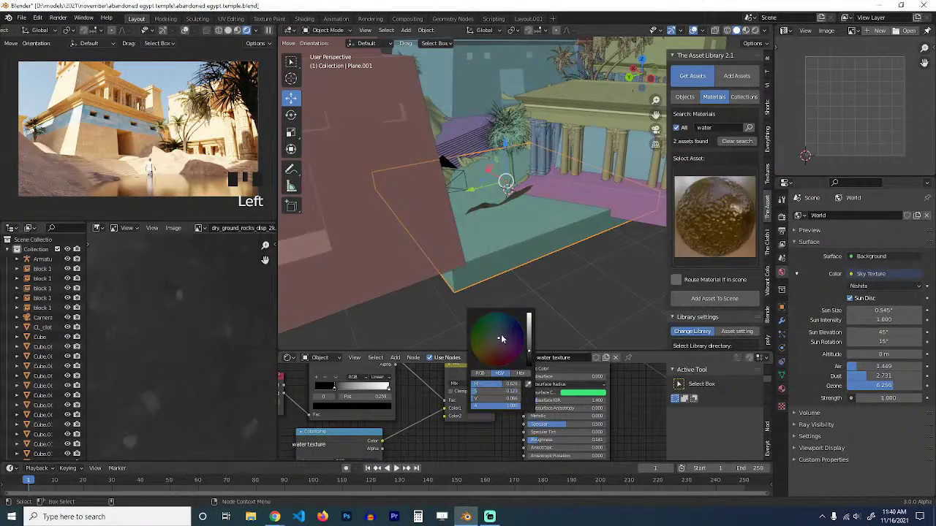
pyautogui.moveTo(529, 351); pyautogui.dragTo(529, 315)
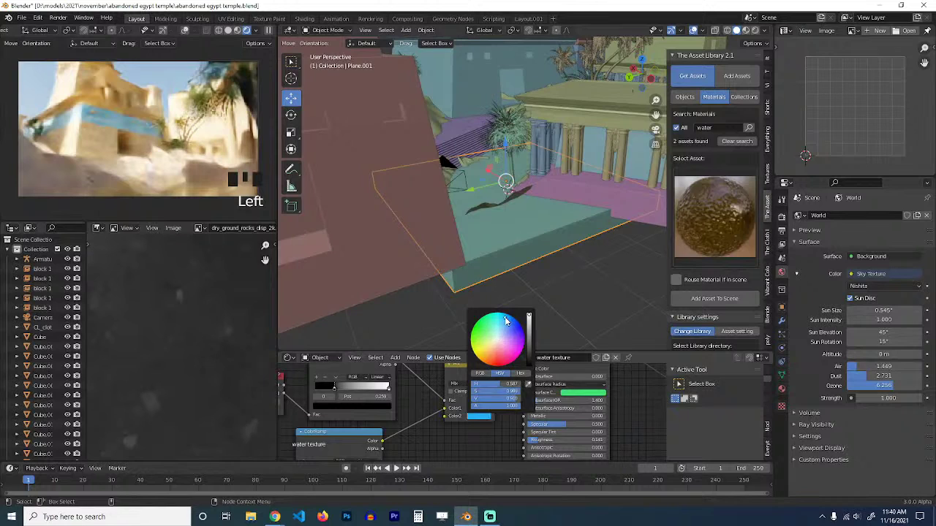
# Set the Principled BSDF's subsurface colour to light blue and save the file.
pyautogui.click(583, 392)
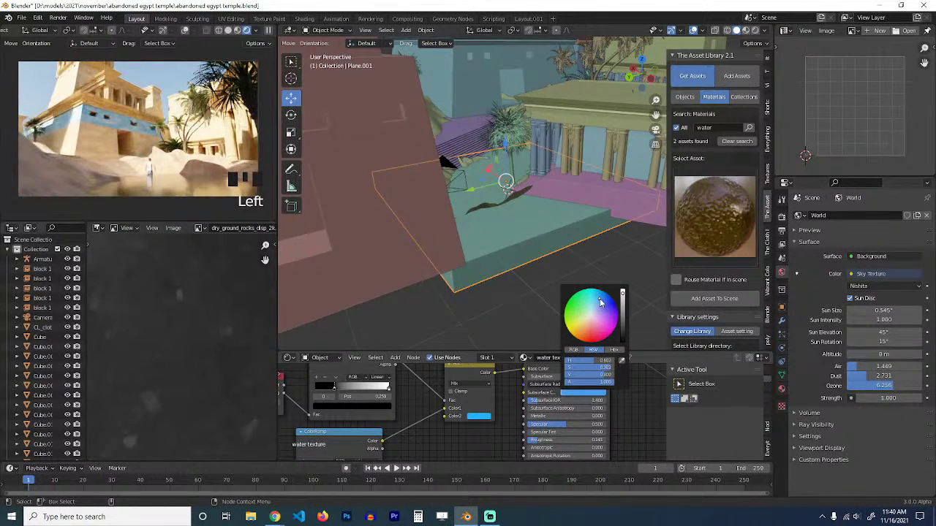
pyautogui.scroll(-3, 509, 233)
pyautogui.hotkey('ctrl', 's')
# Lower the roughness of the water material's Principled BSDF to near zero.
pyautogui.scroll(4, 499, 246)
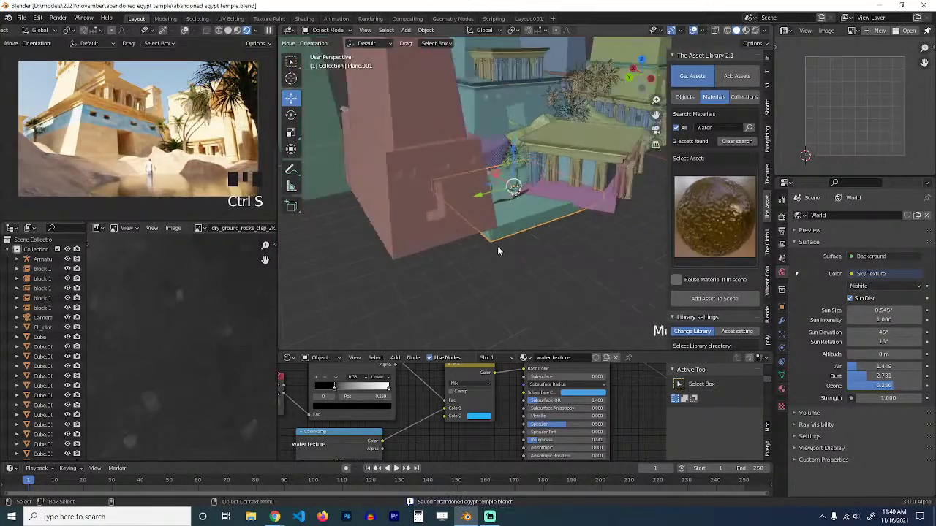
pyautogui.press('`')
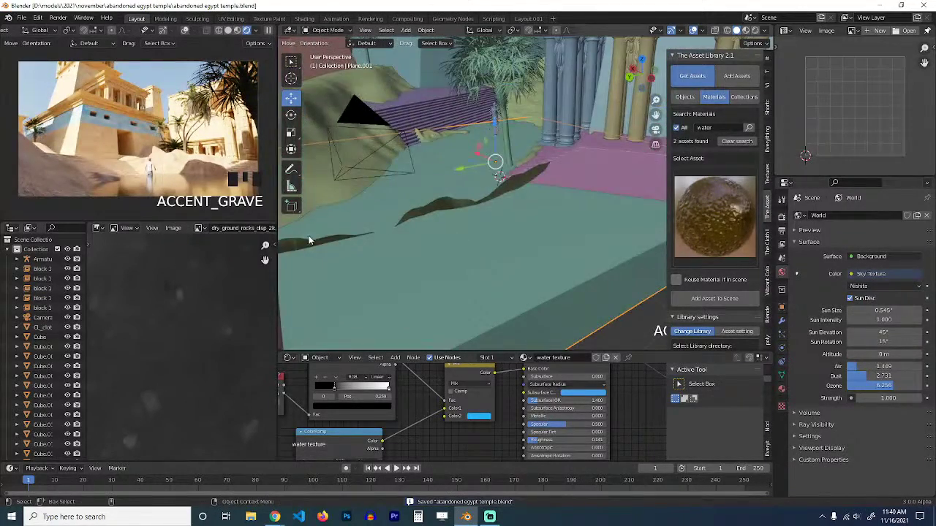
pyautogui.press('`')
pyautogui.moveTo(492, 277); pyautogui.dragTo(507, 256, button='middle')
pyautogui.moveTo(545, 444); pyautogui.dragTo(537, 388, button='middle')
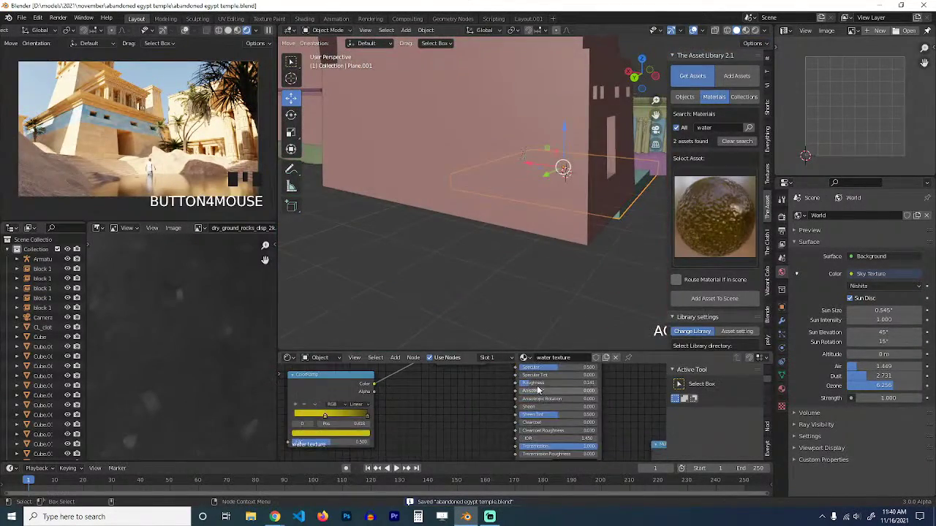
pyautogui.moveTo(538, 383); pyautogui.dragTo(520, 384)
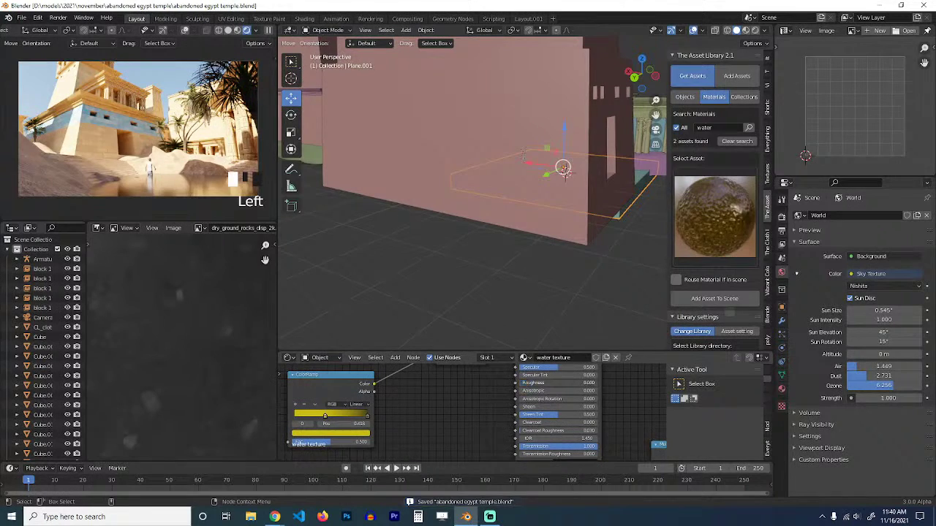
# Recolour the yellow stop of the ColorRamp feeding the Mix node to blue and save the file.
pyautogui.click(451, 410)
pyautogui.scroll(-4, 452, 411)
pyautogui.moveTo(421, 408)
pyautogui.mouseDown(button='middle')
pyautogui.moveTo(465, 378)
pyautogui.moveTo(482, 453)
pyautogui.moveTo(517, 419)
pyautogui.moveTo(487, 405)
pyautogui.moveTo(433, 446)
pyautogui.moveTo(371, 377)
pyautogui.moveTo(372, 398)
pyautogui.moveTo(427, 411)
pyautogui.mouseUp(button='middle')
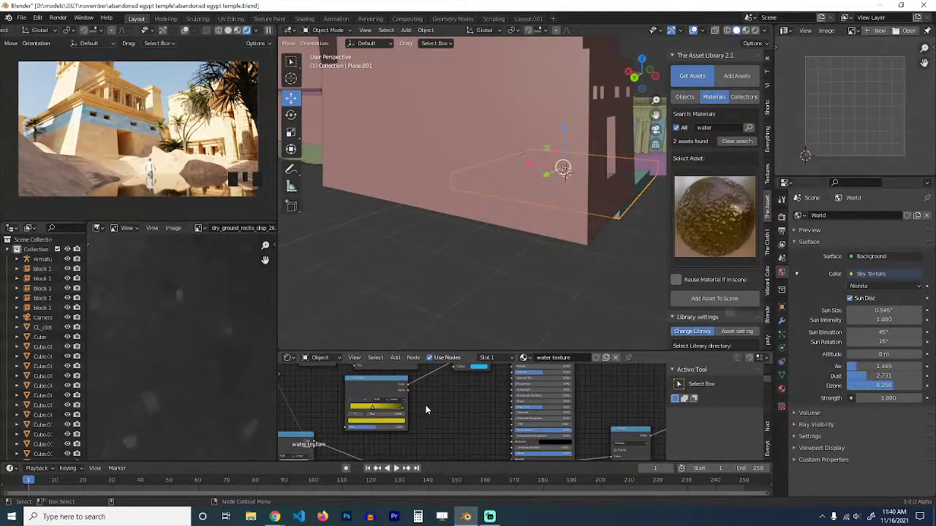
pyautogui.click(378, 423)
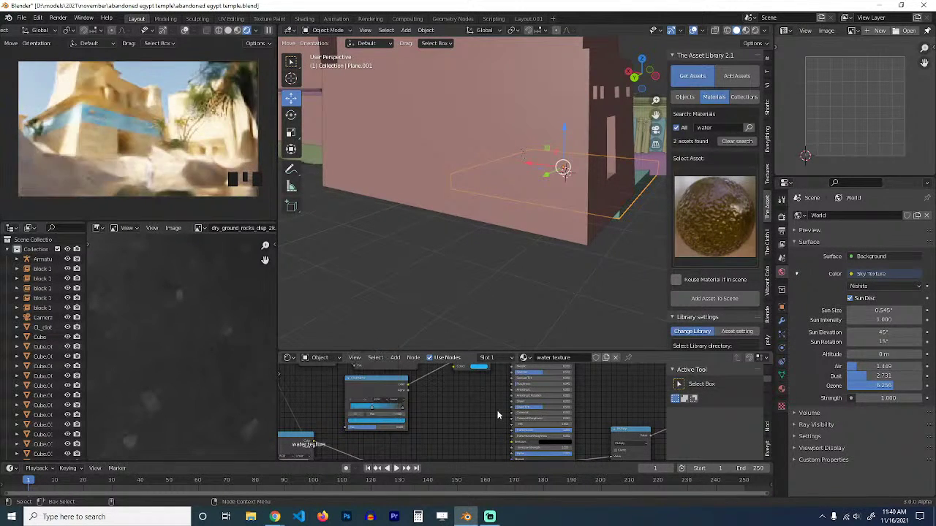
pyautogui.click(458, 405)
pyautogui.click(458, 405)
pyautogui.hotkey('ctrl', 's')
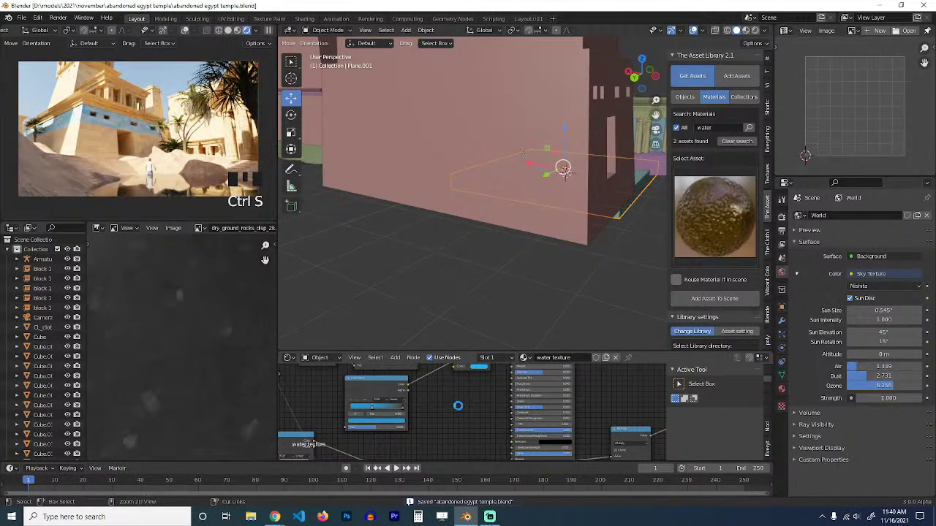
# Add a Glass BSDF node to the water material, placed above and beyond the Principled BSDF.
pyautogui.scroll(-2, 502, 395)
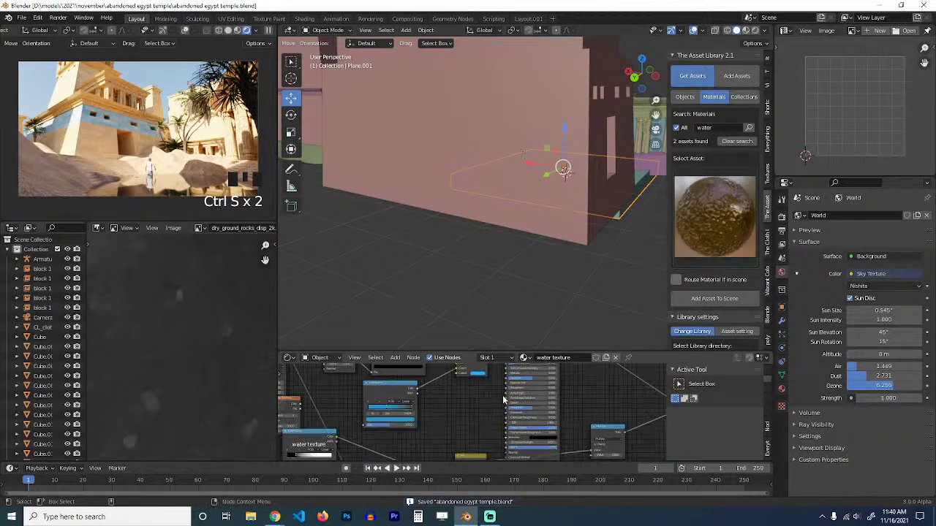
pyautogui.click(495, 397)
pyautogui.moveTo(495, 397); pyautogui.dragTo(473, 412, button='middle')
pyautogui.scroll(-9, 447, 426)
pyautogui.scroll(10, 416, 415)
pyautogui.scroll(-3, 474, 420)
pyautogui.hotkey('shift', 'a')
pyautogui.moveTo(422, 417)
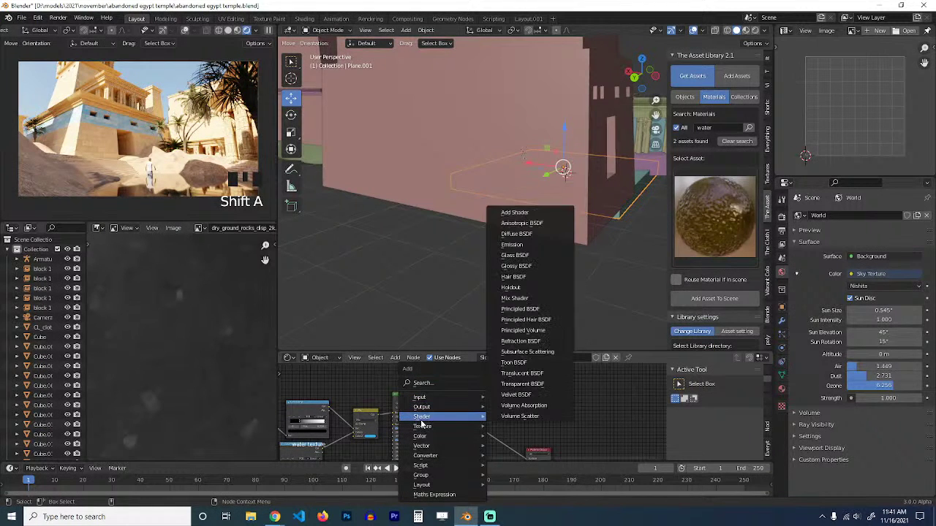
pyautogui.click(515, 256)
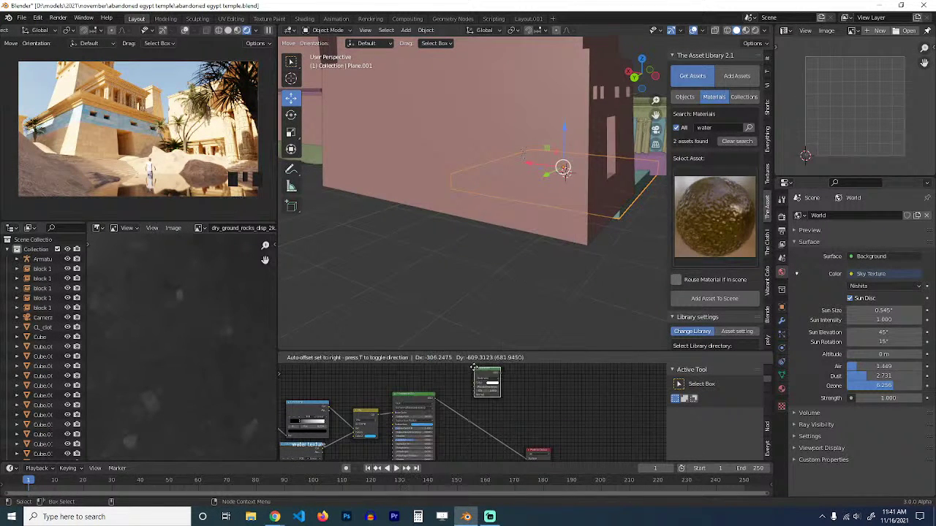
pyautogui.click(483, 373)
# Replace the Principled BSDF with the Glass BSDF, coloured by the Mix node and connected to the material output's surface.
pyautogui.scroll(4, 330, 417)
pyautogui.moveTo(331, 417); pyautogui.dragTo(473, 401)
pyautogui.keyDown('ctrl'); pyautogui.keyDown('shift'); pyautogui.click(486, 389); pyautogui.keyUp('shift'); pyautogui.keyUp('ctrl')
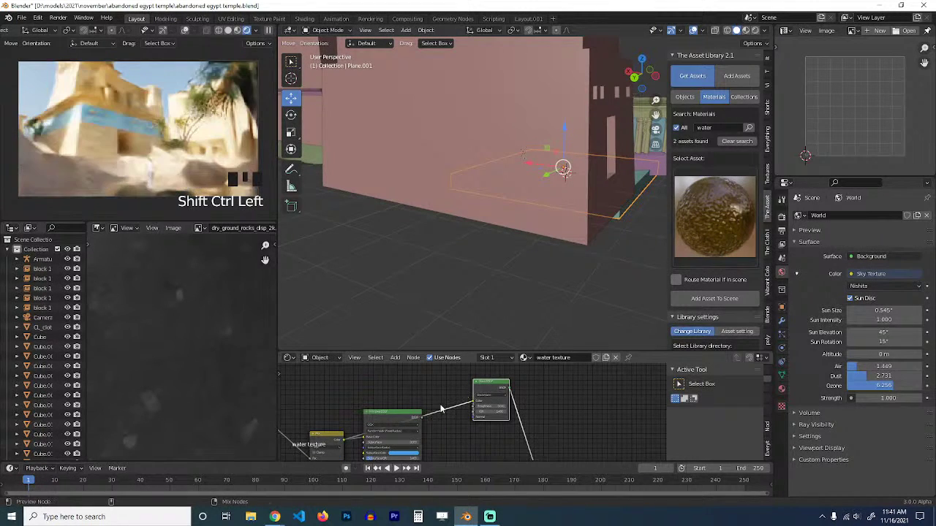
pyautogui.click(402, 416)
pyautogui.press('Delete')
pyautogui.scroll(-2, 417, 433)
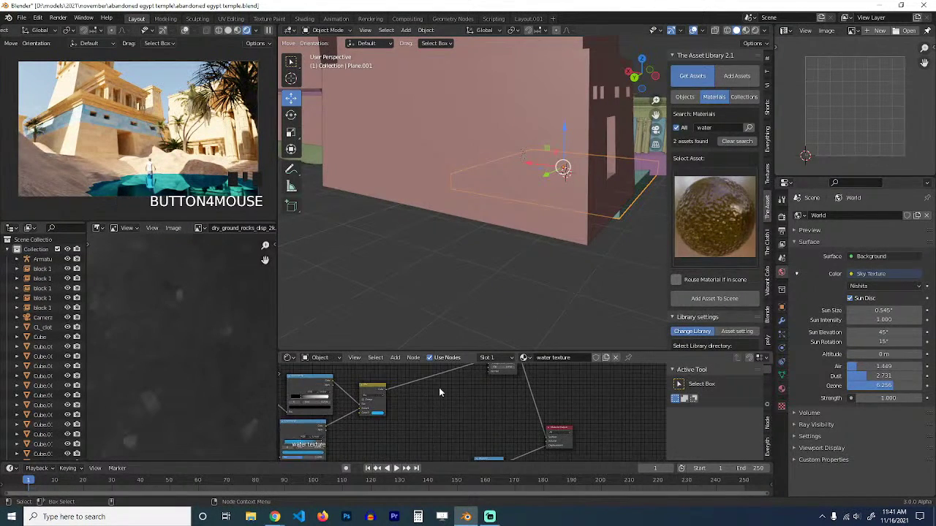
# Rearrange the Glass BSDF and Multiply nodes to make room before the material output.
pyautogui.scroll(-6, 443, 394)
pyautogui.scroll(3, 485, 424)
pyautogui.moveTo(513, 390); pyautogui.dragTo(478, 447, button='middle')
pyautogui.moveTo(462, 387); pyautogui.dragTo(428, 444)
pyautogui.moveTo(425, 411); pyautogui.dragTo(490, 344, button='middle')
pyautogui.scroll(3, 479, 421)
pyautogui.moveTo(493, 426); pyautogui.dragTo(493, 416, button='middle')
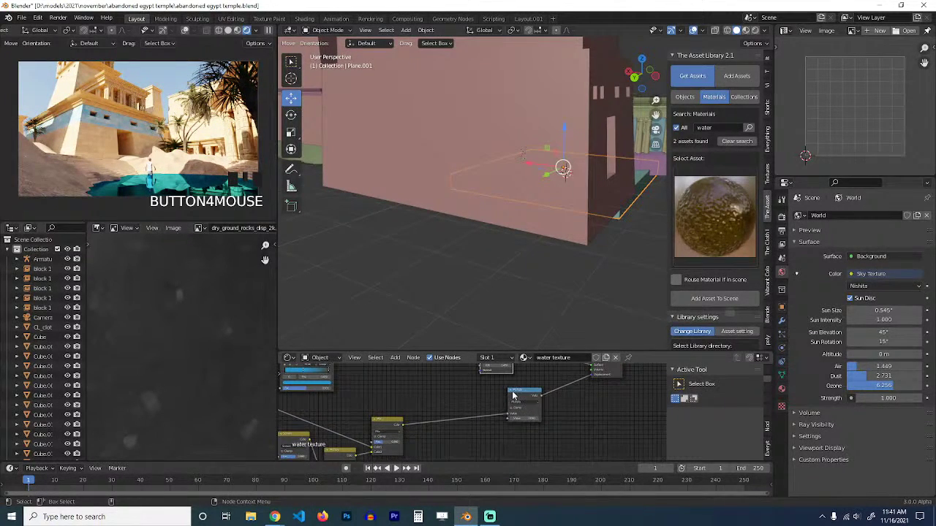
pyautogui.moveTo(514, 396); pyautogui.dragTo(437, 402)
# Insert a Bump node after the Multiply node on its link to the material output.
pyautogui.moveTo(437, 401); pyautogui.dragTo(395, 413, button='middle')
pyautogui.hotkey('shift', 'a')
pyautogui.moveTo(387, 422)
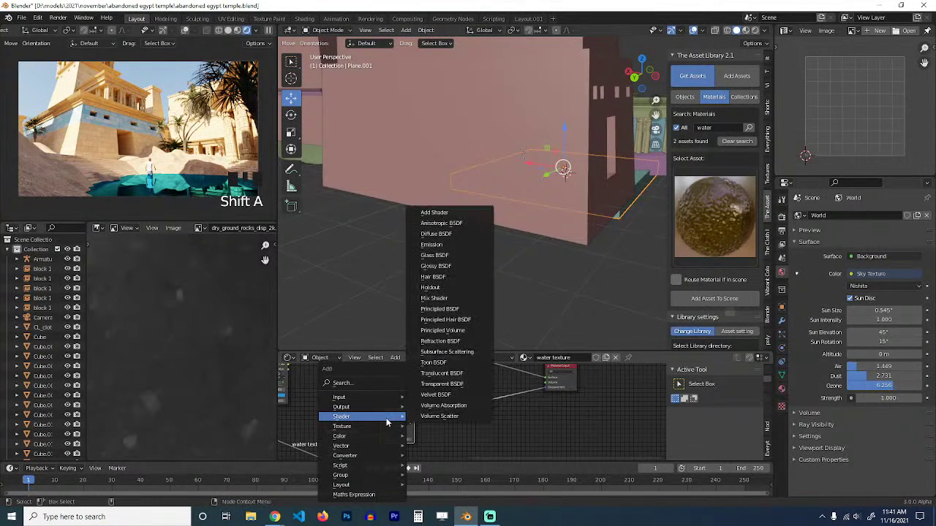
pyautogui.moveTo(351, 446)
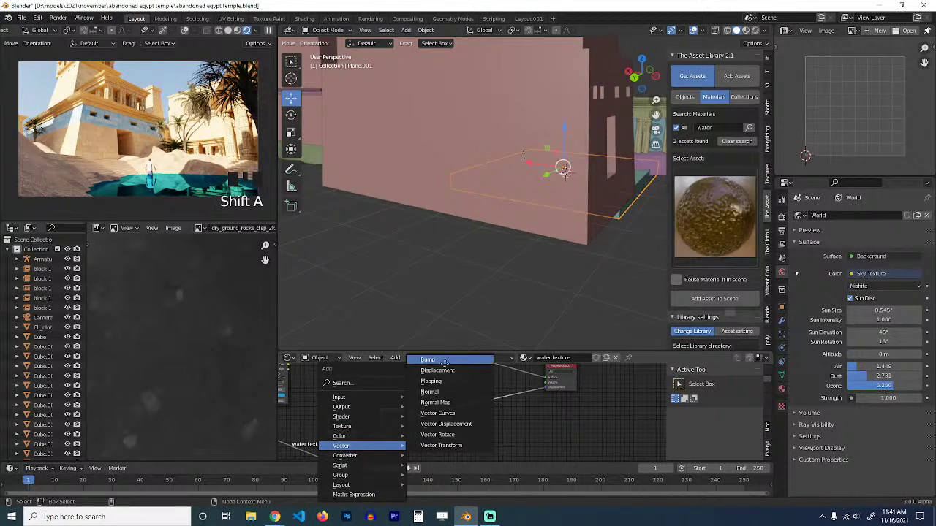
pyautogui.click(428, 359)
pyautogui.click(433, 405)
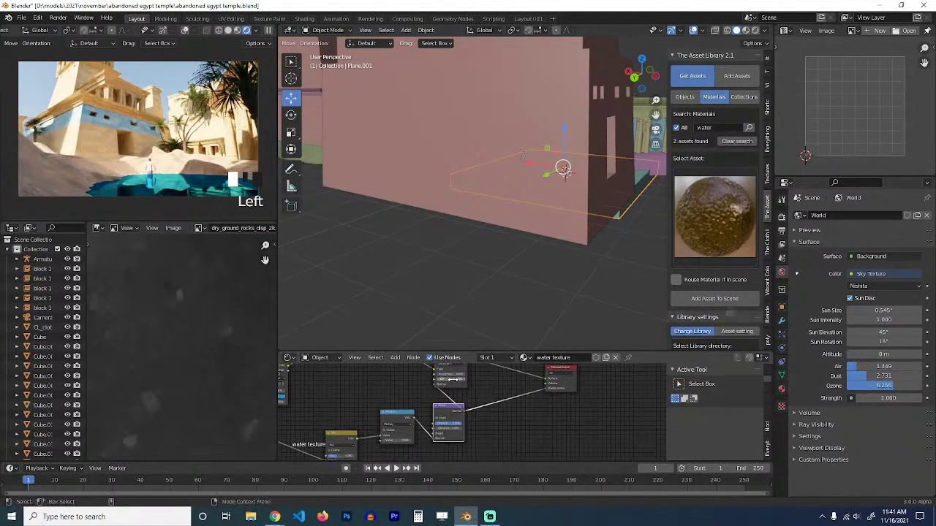
# Route the Bump output into the Glass BSDF's normal instead of the material output's displacement and save the file.
pyautogui.keyDown('ctrl'); pyautogui.keyDown('shift'); pyautogui.click(457, 386); pyautogui.keyUp('shift'); pyautogui.keyUp('ctrl')
pyautogui.moveTo(546, 389); pyautogui.dragTo(527, 394)
pyautogui.hotkey('ctrl', 's')
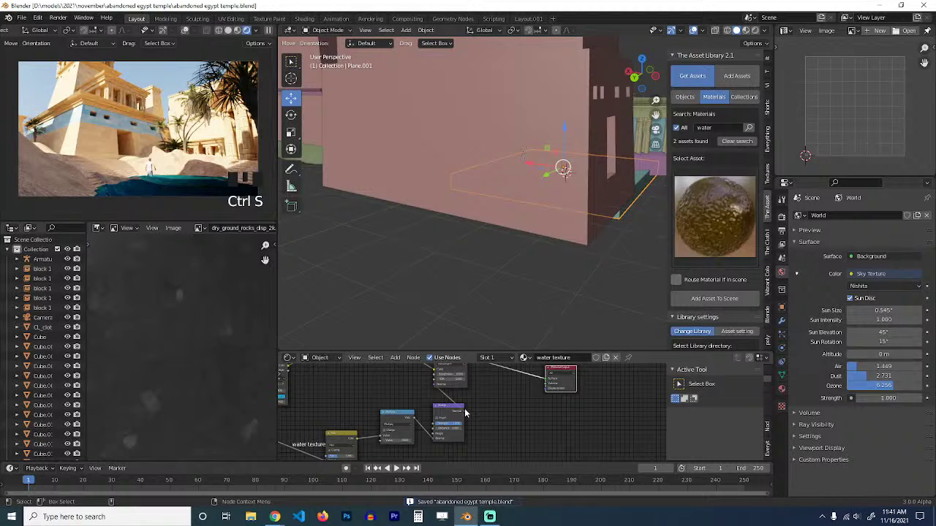
# Shift the Glass BSDF node aside, then enable Invert and lower the strength on the Bump node.
pyautogui.moveTo(505, 404); pyautogui.dragTo(494, 432, button='middle')
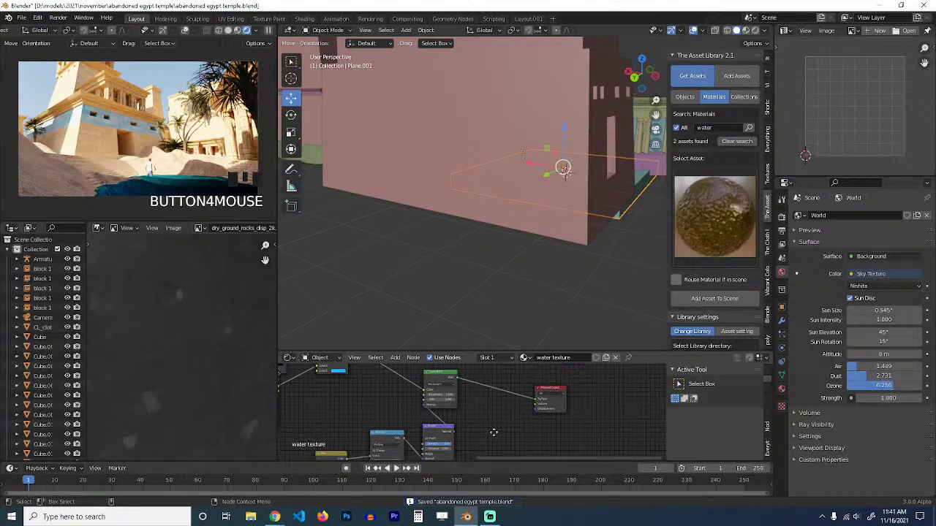
pyautogui.moveTo(438, 380); pyautogui.dragTo(488, 376)
pyautogui.moveTo(461, 428); pyautogui.dragTo(496, 430, button='middle')
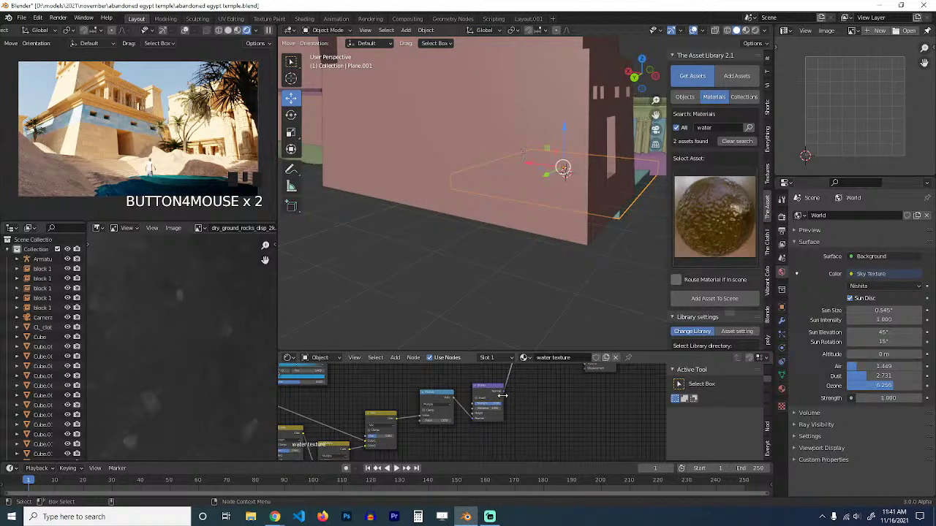
pyautogui.click(488, 407)
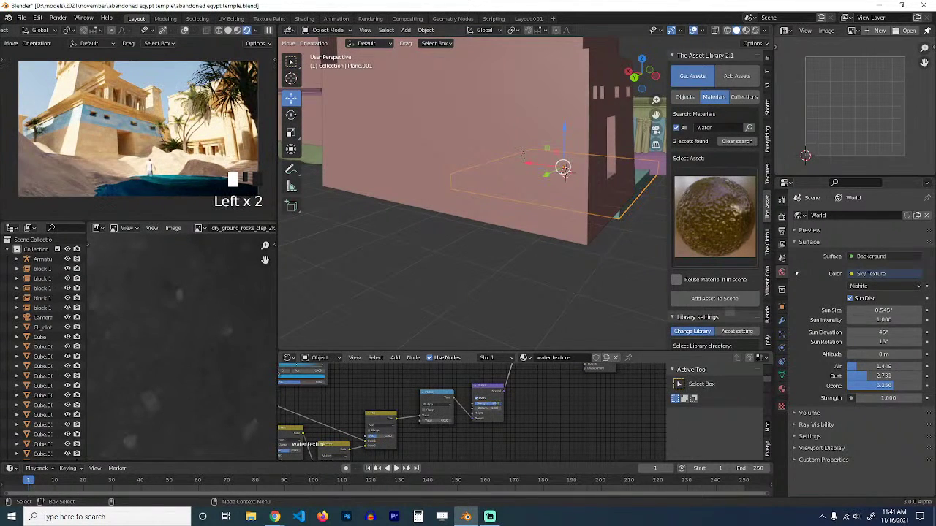
# Unwrap the whole water slab with Smart UV Project at its default settings and save the file.
pyautogui.press('Tab')
pyautogui.press('a')
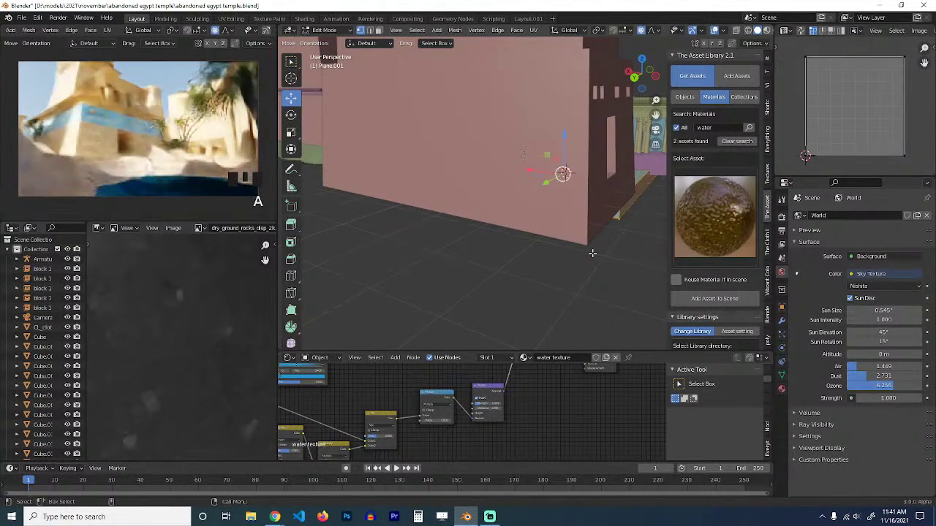
pyautogui.press('u')
pyautogui.click(582, 268)
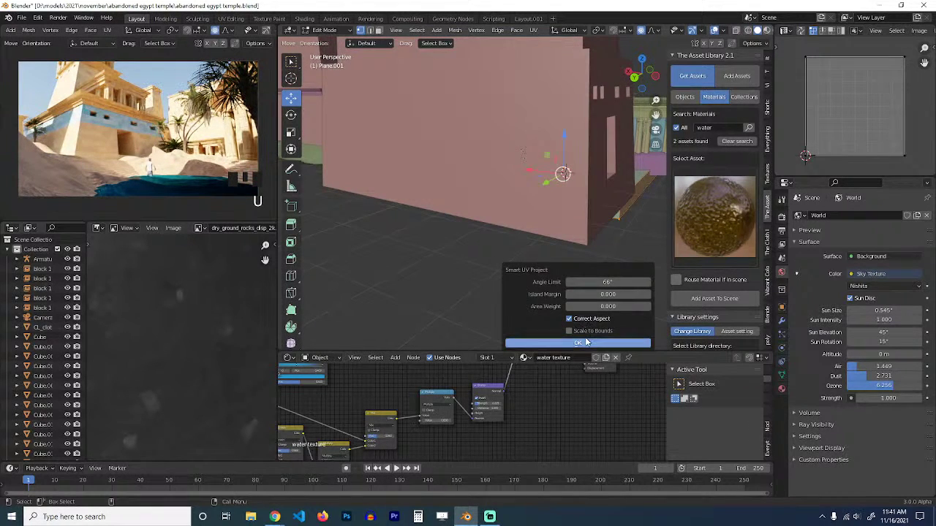
pyautogui.click(586, 342)
pyautogui.press('Tab')
pyautogui.scroll(-5, 493, 282)
pyautogui.hotkey('ctrl', 's')
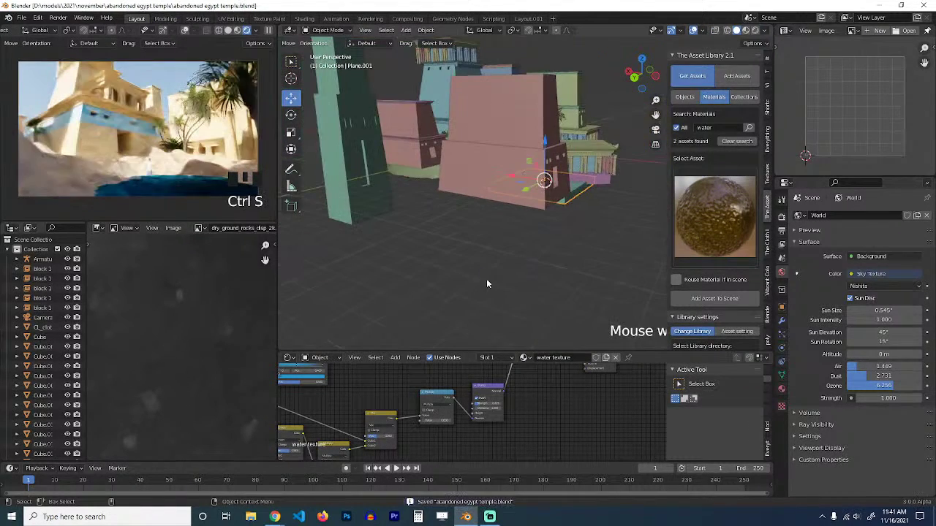
# Look over the water material's noise and Musgrave texture nodes and toggle pausing of the rendered camera preview.
pyautogui.scroll(-4, 397, 411)
pyautogui.moveTo(391, 422); pyautogui.dragTo(372, 383, button='middle')
pyautogui.scroll(13, 496, 403)
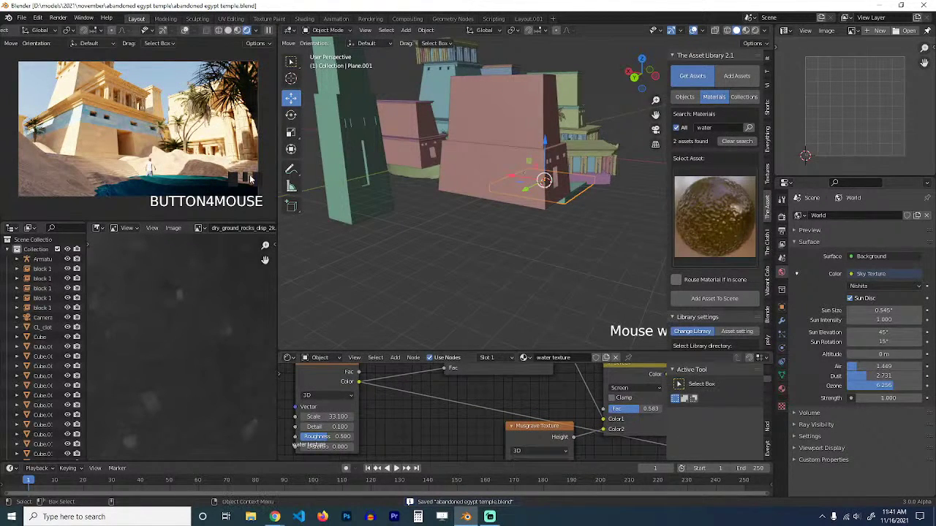
pyautogui.click(268, 33)
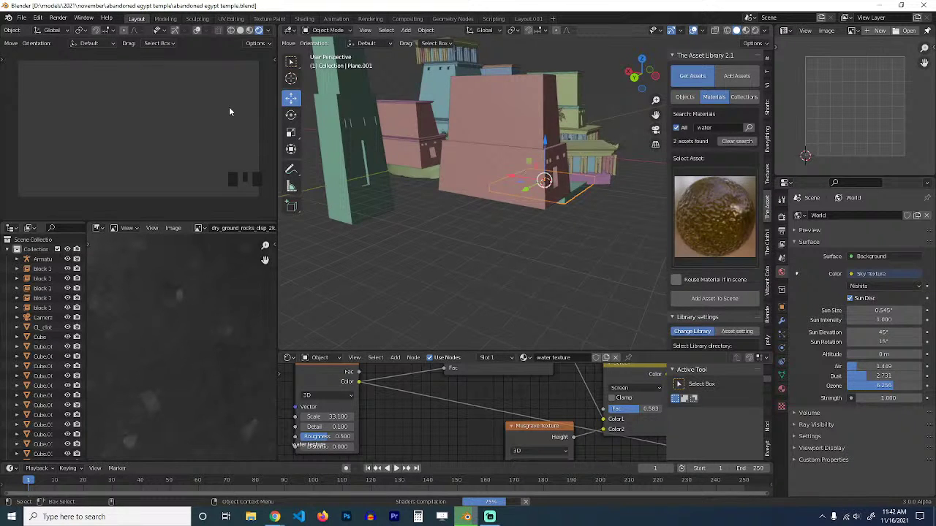
# Select the pink temple block beside the pool, save the file and pause the rendered camera preview.
pyautogui.click(541, 263)
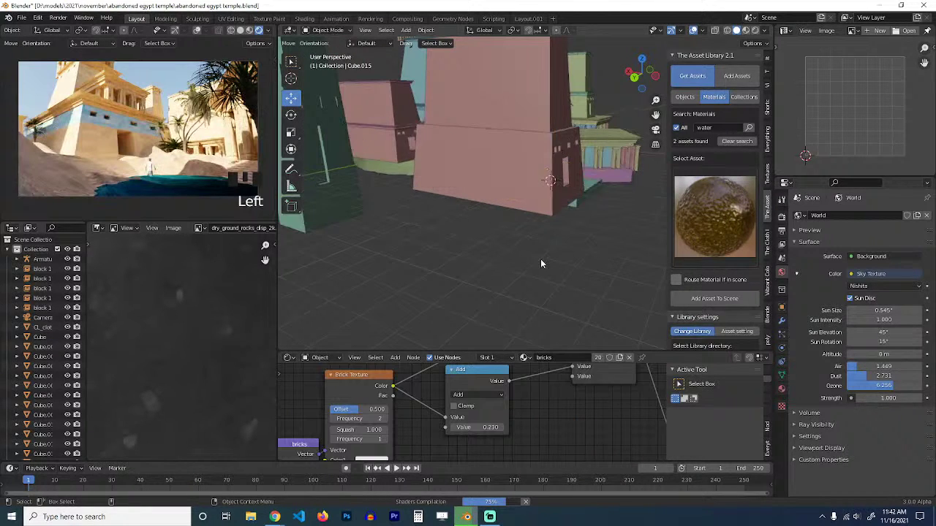
pyautogui.scroll(-3, 543, 212)
pyautogui.moveTo(519, 232)
pyautogui.mouseDown(button='middle')
pyautogui.moveTo(510, 247)
pyautogui.moveTo(502, 231)
pyautogui.mouseUp(button='middle')
pyautogui.scroll(4, 528, 239)
pyautogui.press('`')
pyautogui.hotkey('ctrl', 's')
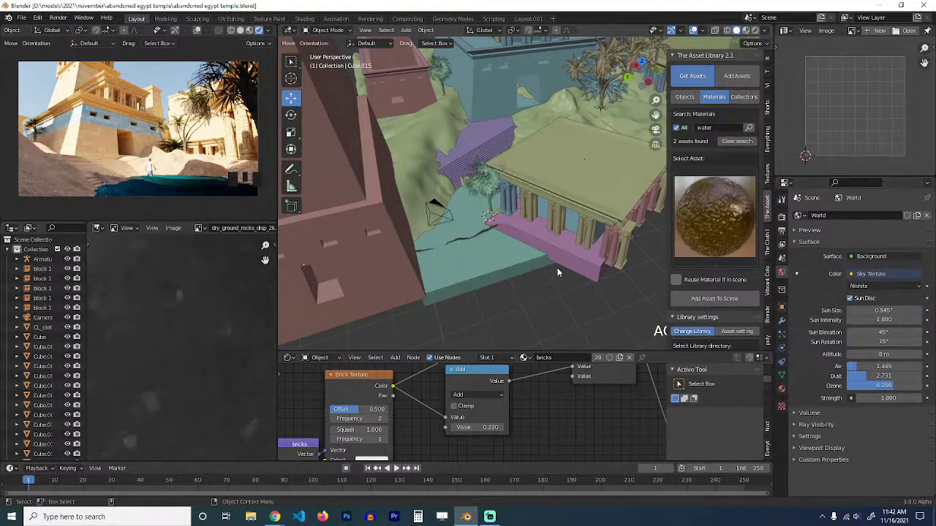
pyautogui.moveTo(560, 269); pyautogui.dragTo(538, 262, button='middle')
pyautogui.hotkey('ctrl', 's')
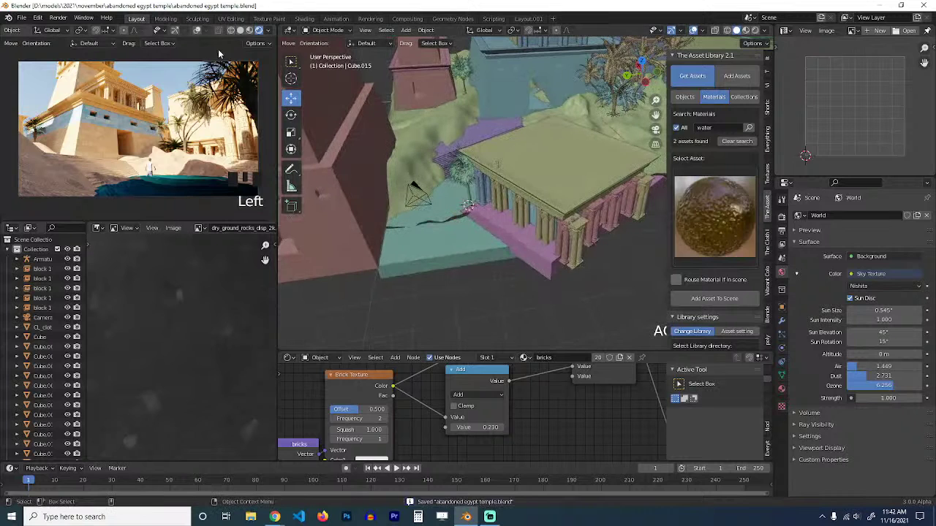
pyautogui.scroll(-2, 257, 29)
pyautogui.click(268, 30)
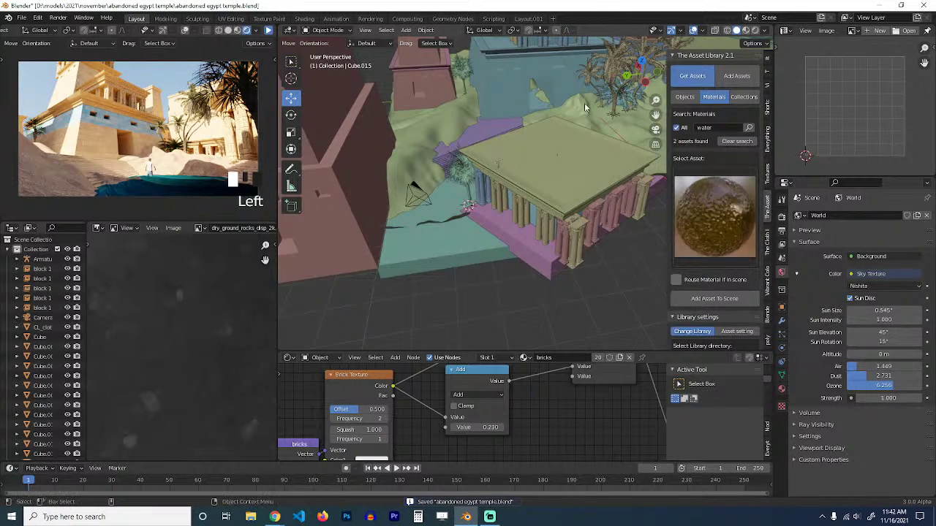
# Select the water slab and scale it up in X and Y only, keeping its thickness, so it spreads further under the terrain.
pyautogui.scroll(6, 484, 220)
pyautogui.press('`')
pyautogui.press('`')
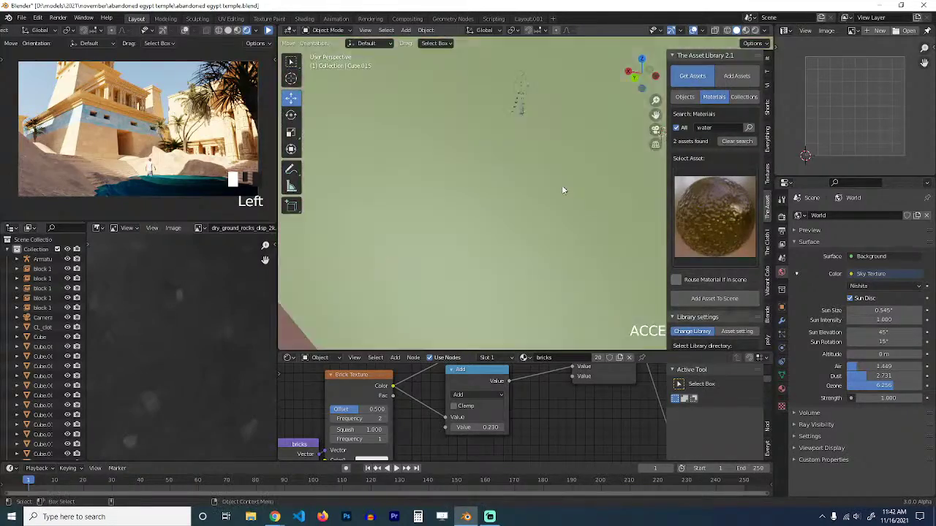
pyautogui.scroll(3, 562, 188)
pyautogui.press('`')
pyautogui.moveTo(562, 189); pyautogui.dragTo(641, 217, button='middle')
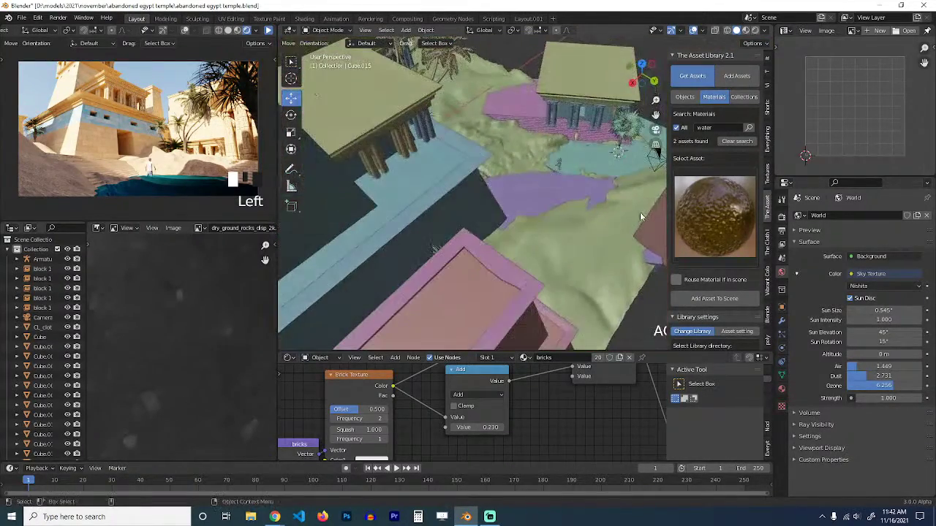
pyautogui.click(614, 171)
pyautogui.click(549, 191)
pyautogui.moveTo(548, 191)
pyautogui.mouseDown(button='middle')
pyautogui.moveTo(503, 186)
pyautogui.moveTo(570, 219)
pyautogui.moveTo(538, 193)
pyautogui.moveTo(475, 189)
pyautogui.moveTo(531, 182)
pyautogui.moveTo(569, 194)
pyautogui.mouseUp(button='middle')
pyautogui.scroll(3, 569, 217)
pyautogui.click(545, 190)
pyautogui.hotkey('shift', 'z')
pyautogui.press('z')
pyautogui.click(595, 188)
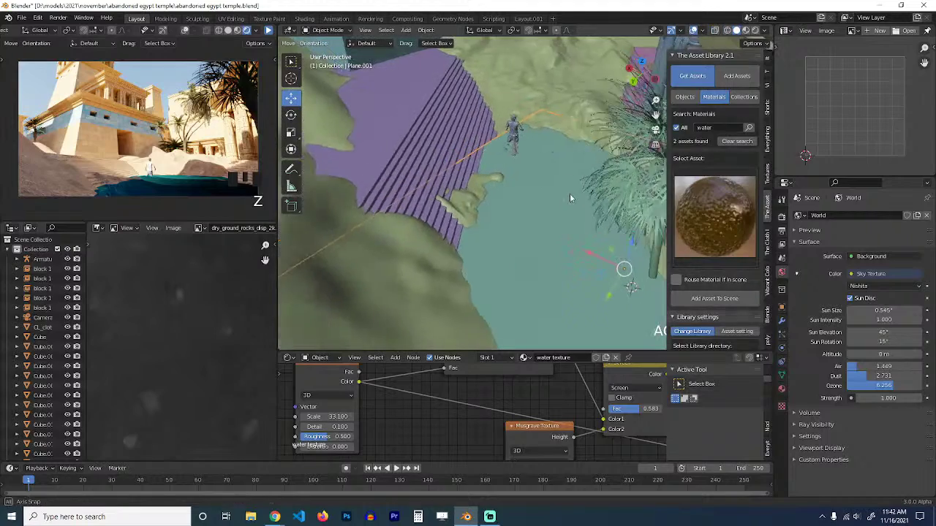
pyautogui.press('s')
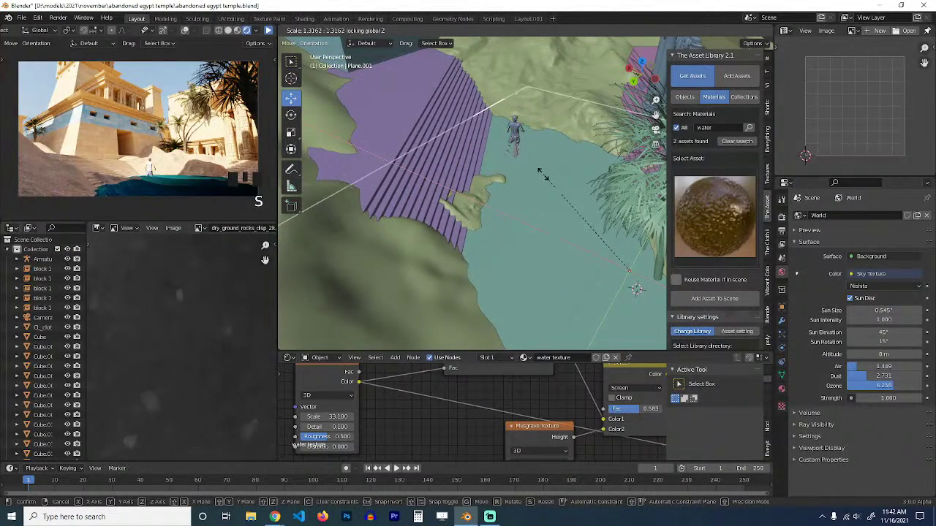
pyautogui.click(589, 139)
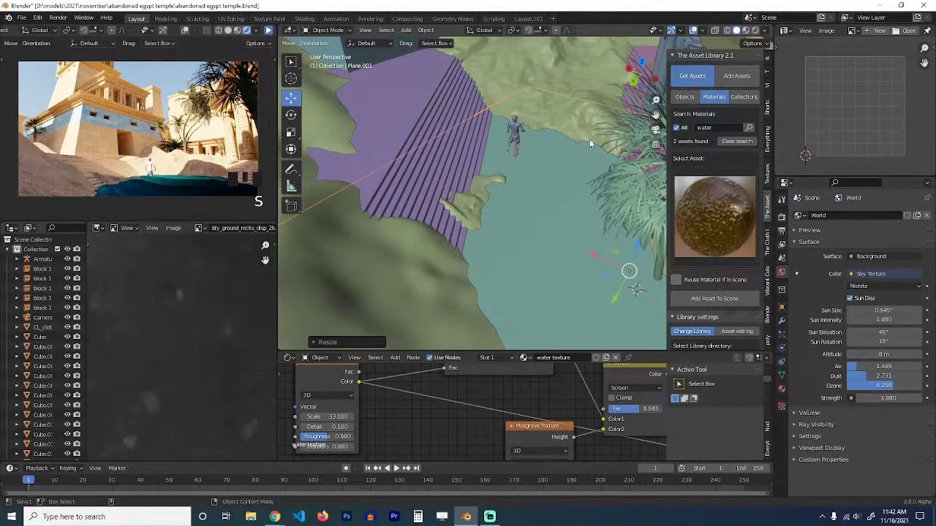
# Show the scene in material preview and isolate the water slab in local view.
pyautogui.click(740, 32)
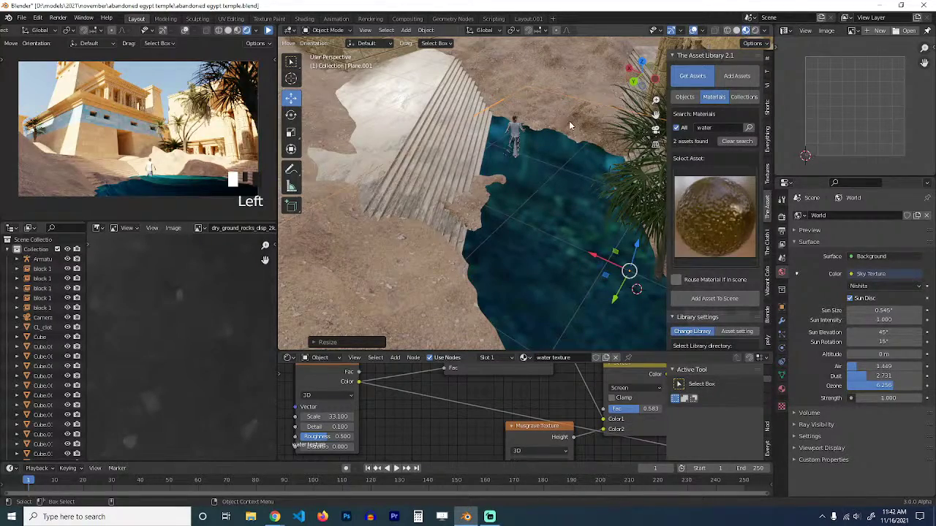
pyautogui.scroll(-5, 561, 167)
pyautogui.moveTo(563, 167); pyautogui.dragTo(502, 298, button='middle')
pyautogui.scroll(5, 524, 142)
pyautogui.scroll(-3, 503, 297)
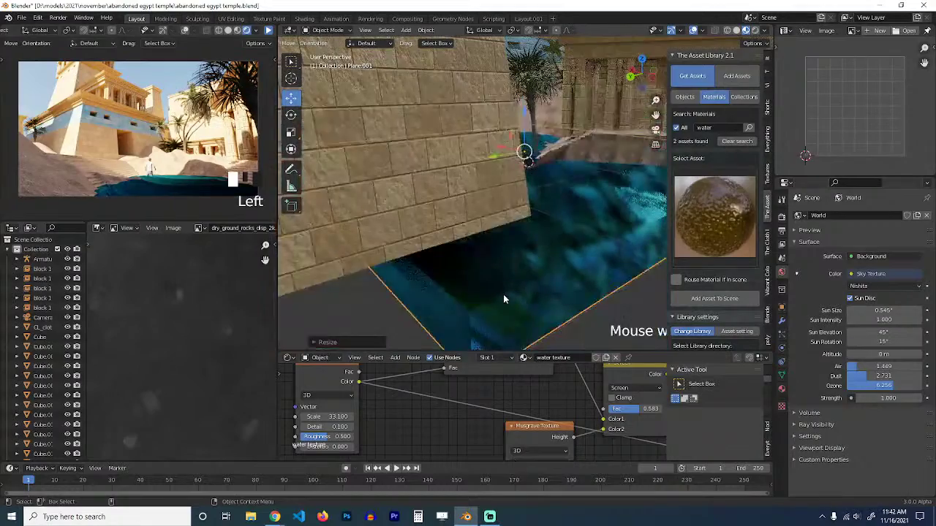
pyautogui.scroll(1, 503, 296)
pyautogui.press('KP_Divide')
pyautogui.scroll(3, 556, 263)
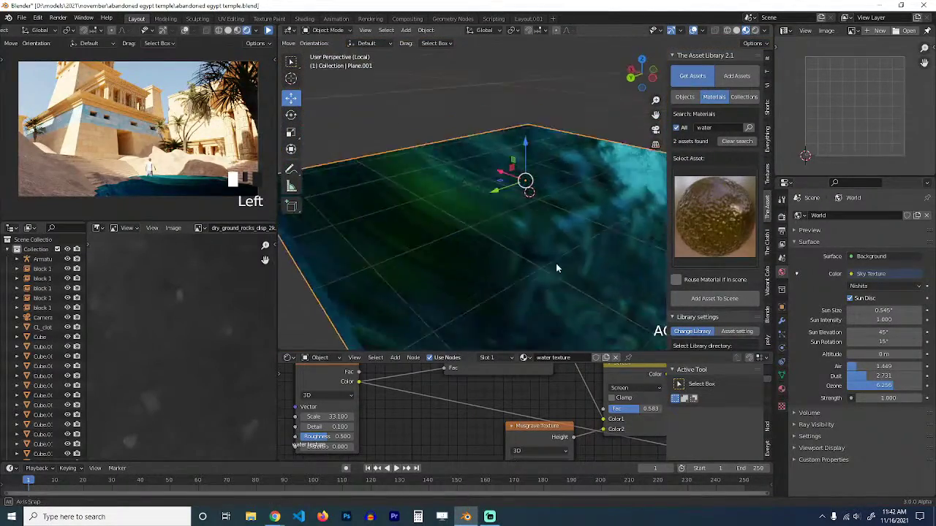
pyautogui.moveTo(555, 264); pyautogui.dragTo(526, 224, button='middle')
# Inspect the Bump and Glass BSDF nodes of the water material and examine the ripples across the isolated slab.
pyautogui.scroll(-5, 519, 439)
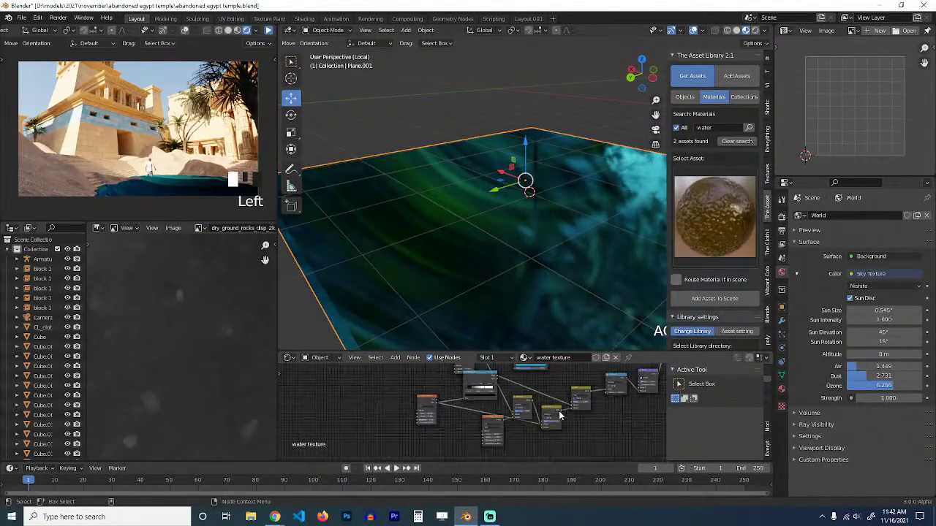
pyautogui.moveTo(519, 438); pyautogui.dragTo(414, 425, button='middle')
pyautogui.scroll(8, 469, 423)
pyautogui.moveTo(512, 407)
pyautogui.mouseDown(button='middle')
pyautogui.moveTo(469, 424)
pyautogui.moveTo(520, 421)
pyautogui.mouseUp(button='middle')
pyautogui.keyDown('ctrl'); pyautogui.keyDown('shift'); pyautogui.click(459, 431); pyautogui.keyUp('shift'); pyautogui.keyUp('ctrl')
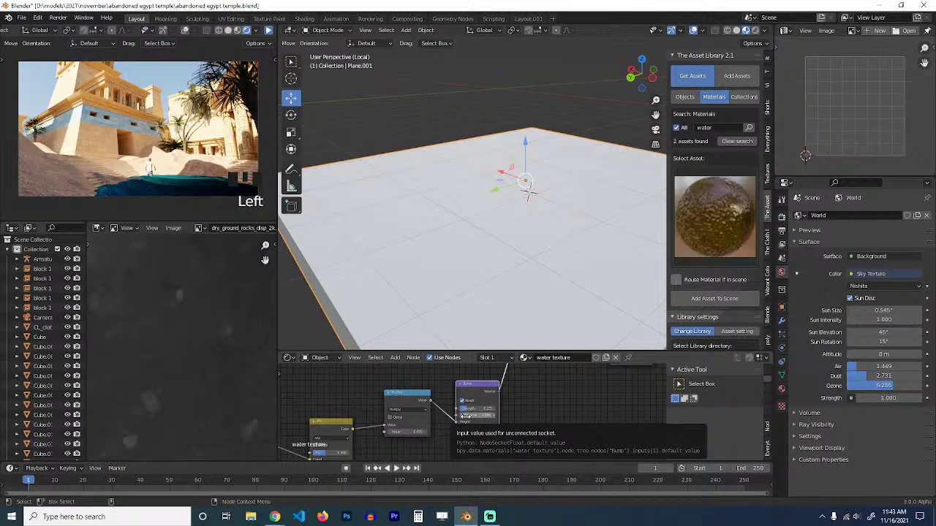
pyautogui.scroll(-2, 529, 230)
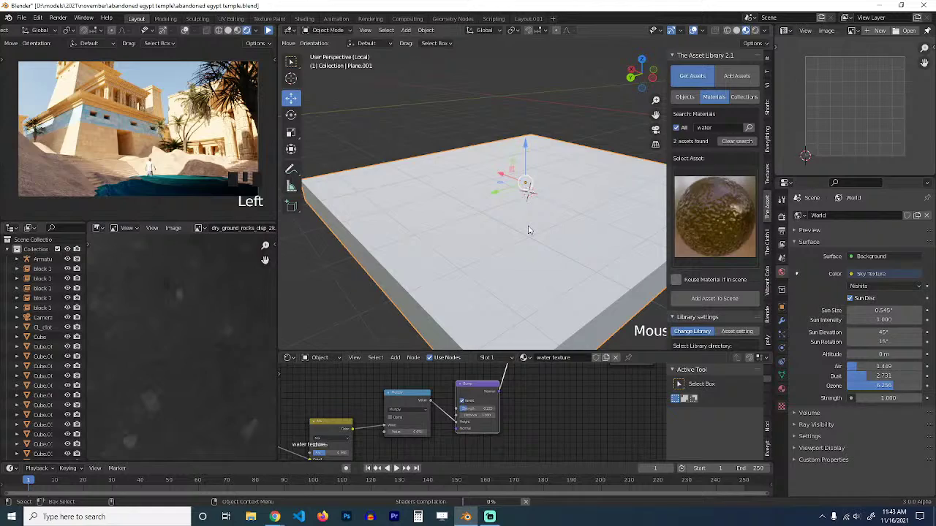
pyautogui.scroll(-2, 530, 230)
pyautogui.scroll(5, 530, 230)
pyautogui.moveTo(532, 227); pyautogui.dragTo(614, 249, button='middle')
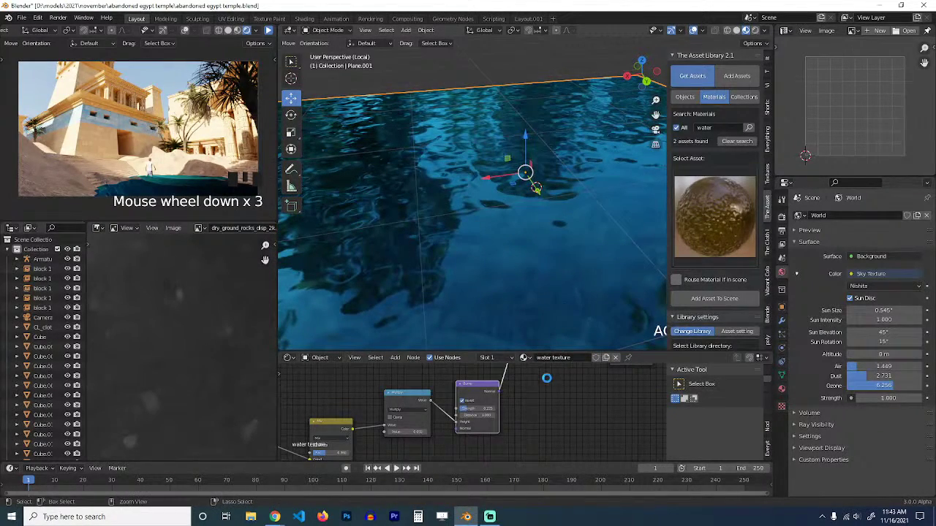
pyautogui.scroll(-5, 515, 432)
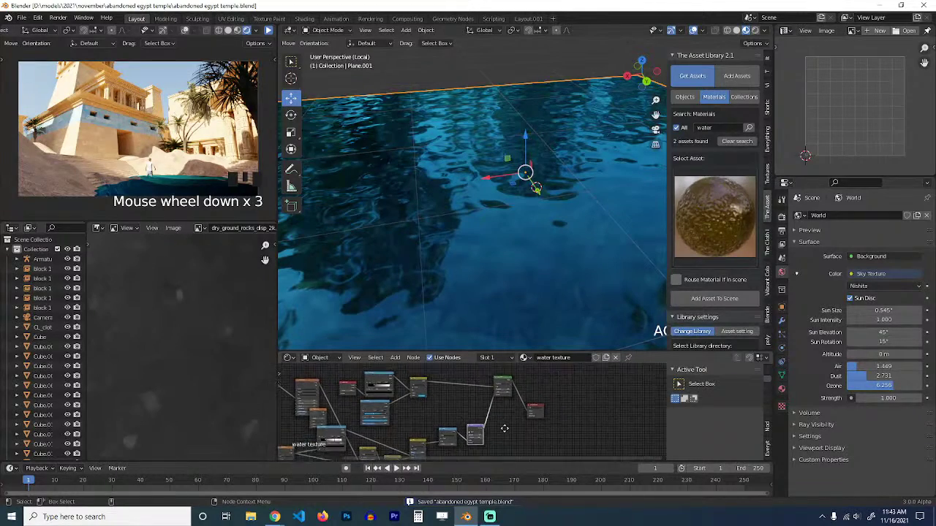
pyautogui.scroll(5, 505, 428)
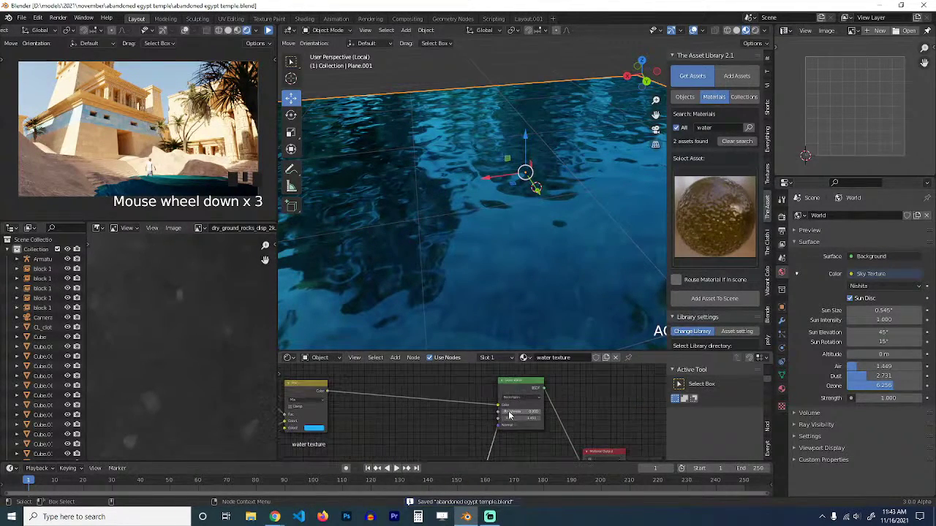
pyautogui.scroll(-3, 521, 237)
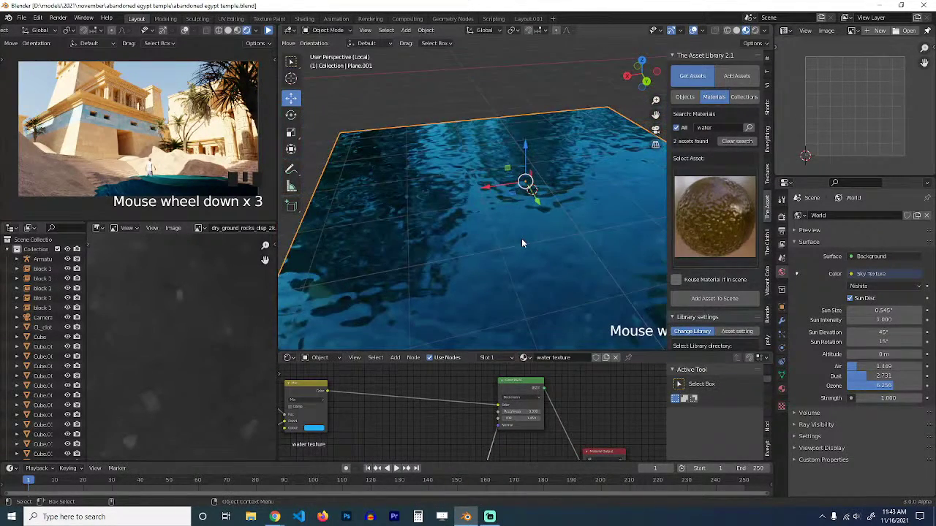
pyautogui.scroll(-1, 552, 386)
pyautogui.scroll(-1, 552, 386)
# Move the Material Output node further from the Glass BSDF and place a Volume Absorption node in the gap below.
pyautogui.moveTo(552, 386); pyautogui.dragTo(483, 363, button='middle')
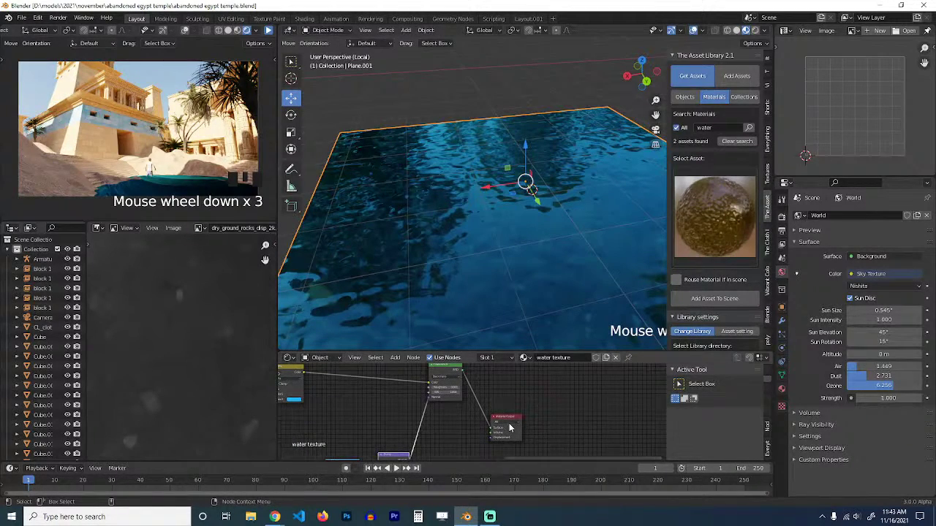
pyautogui.moveTo(520, 418); pyautogui.dragTo(608, 404)
pyautogui.scroll(2, 488, 396)
pyautogui.scroll(-2, 487, 399)
pyautogui.moveTo(489, 400); pyautogui.dragTo(513, 404, button='middle')
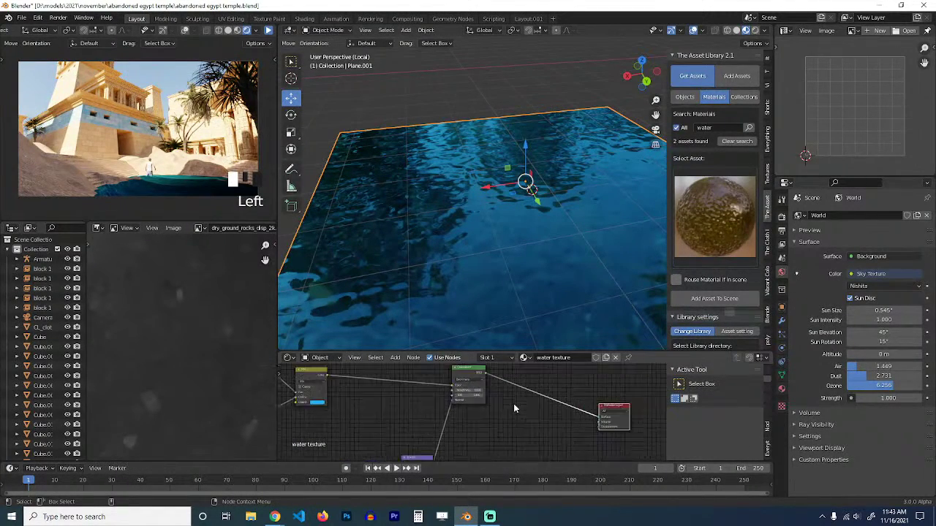
pyautogui.scroll(-1, 512, 404)
pyautogui.hotkey('shift', 'a')
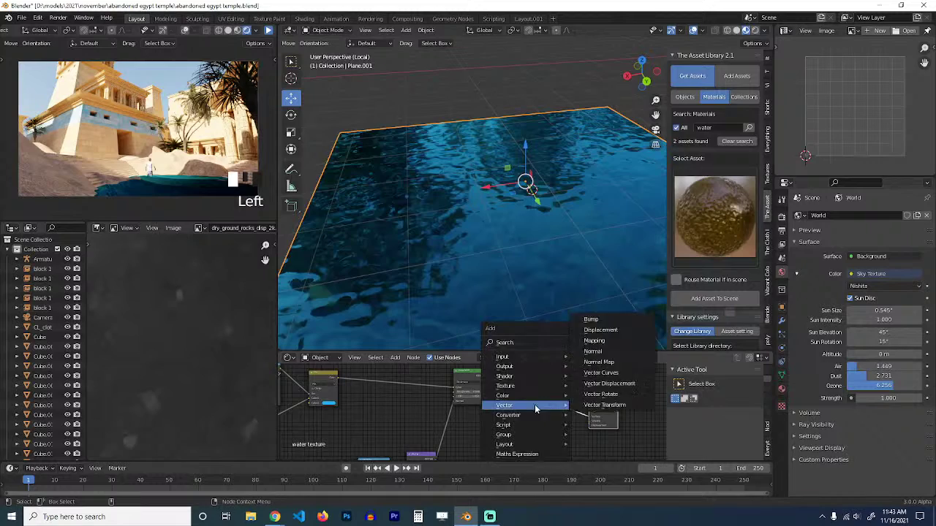
pyautogui.moveTo(514, 378)
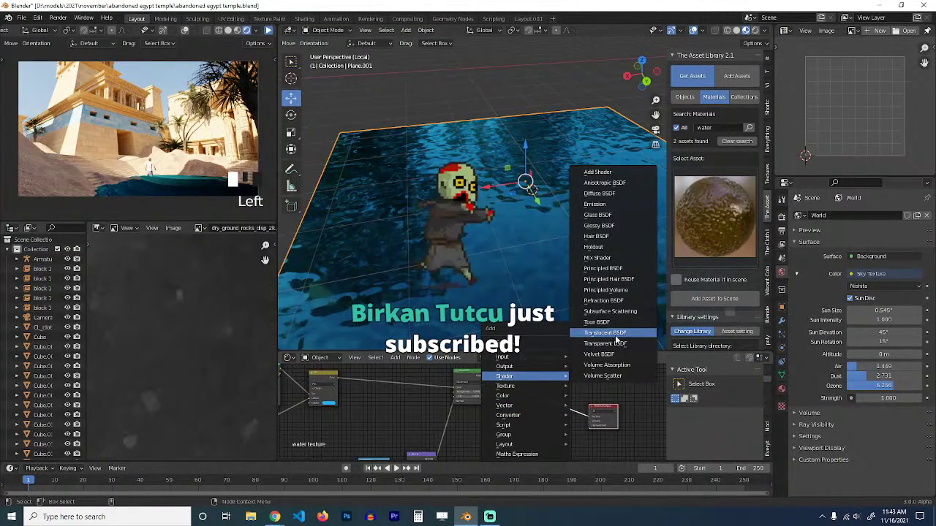
pyautogui.click(606, 364)
pyautogui.click(503, 437)
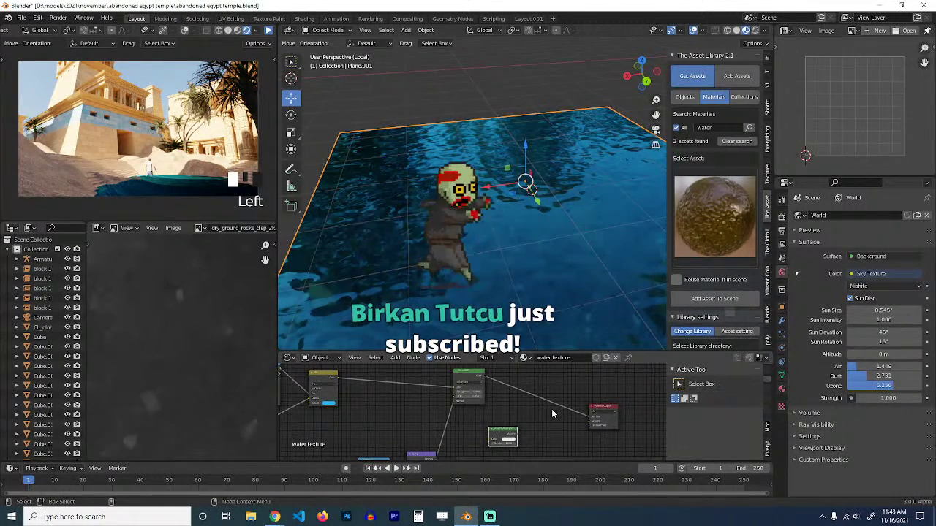
# Set the Volume Absorption colour to light cyan-blue and shift the second colour of the Mix node feeding the glass to a deeper blue.
pyautogui.scroll(2, 551, 410)
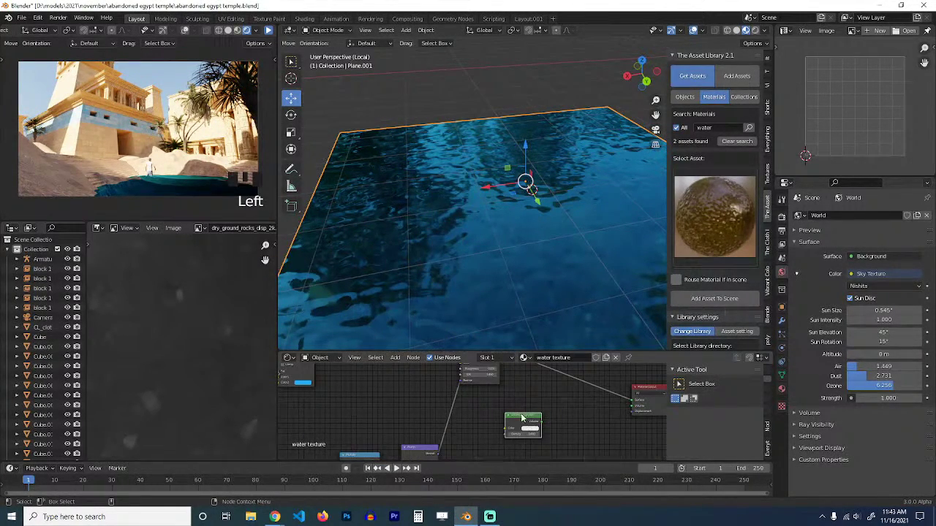
pyautogui.click(529, 430)
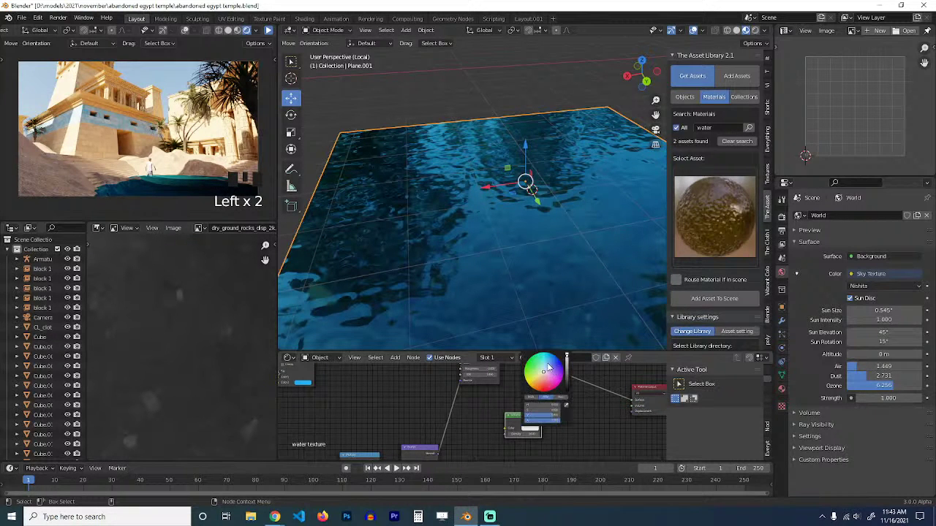
pyautogui.click(306, 383)
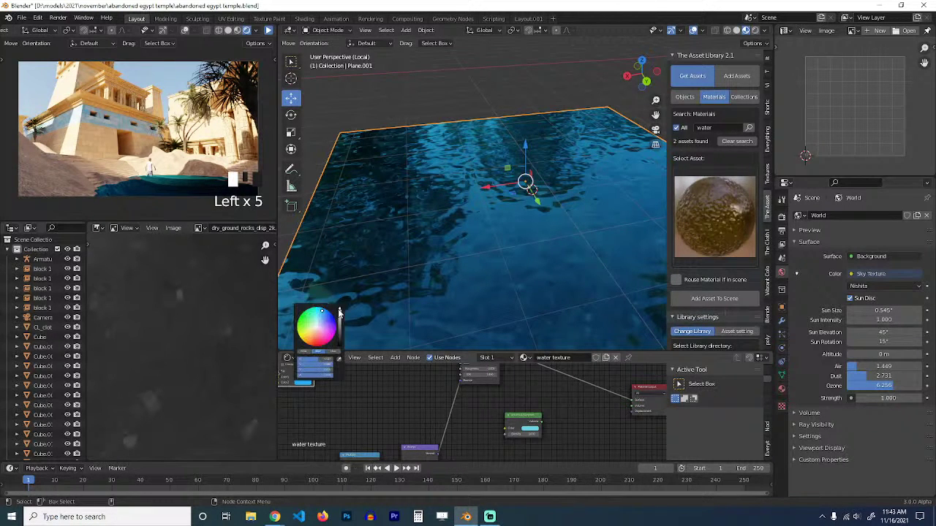
pyautogui.moveTo(321, 310); pyautogui.dragTo(315, 319)
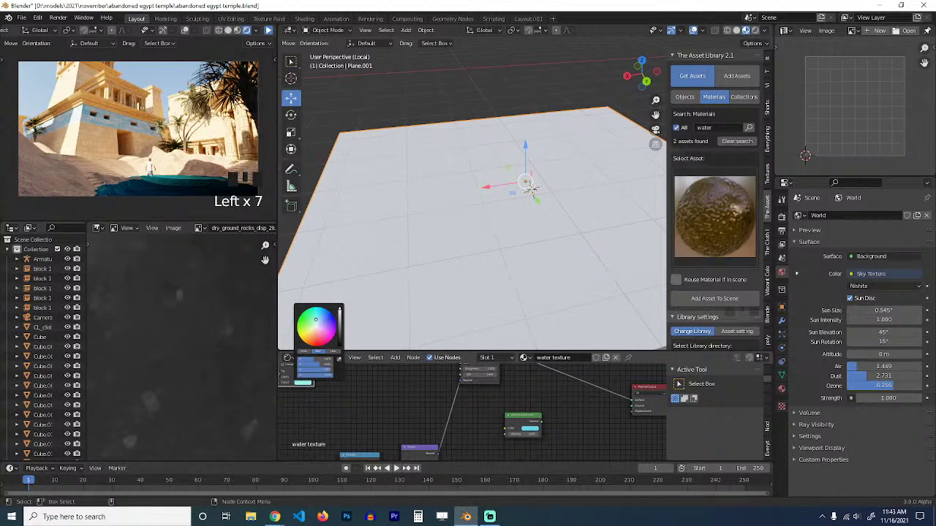
pyautogui.moveTo(315, 319); pyautogui.dragTo(327, 322)
# Save the file and connect the Volume Absorption output to the Volume input of the Material Output.
pyautogui.moveTo(514, 408); pyautogui.dragTo(455, 408, button='middle')
pyautogui.hotkey('ctrl', 's')
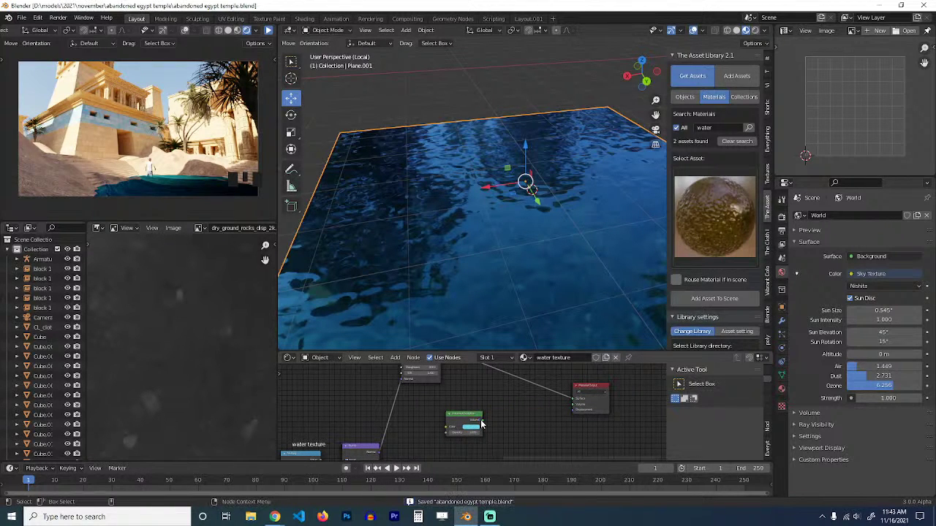
pyautogui.moveTo(481, 424); pyautogui.dragTo(571, 409)
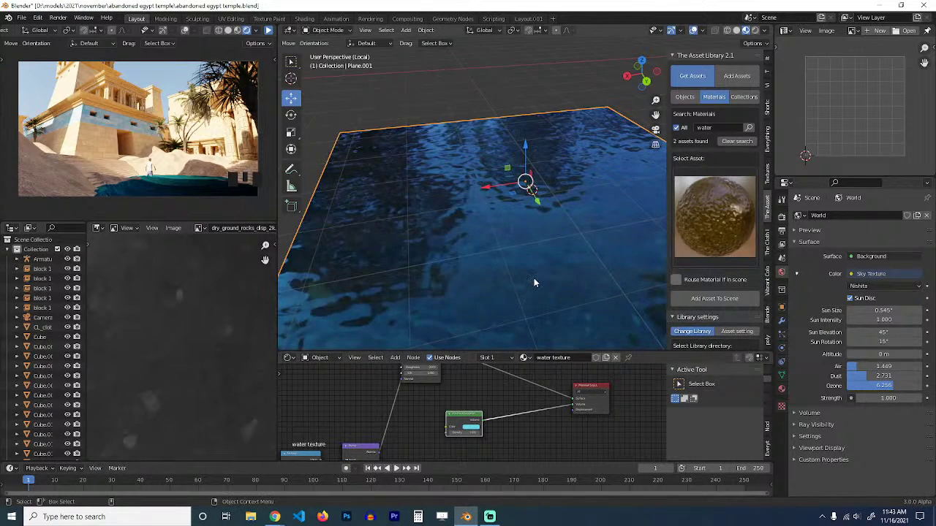
# Leave local view for the camera view in solid shading, deselect everything, save the file and resume the rendered preview.
pyautogui.scroll(-2, 535, 283)
pyautogui.press('/')
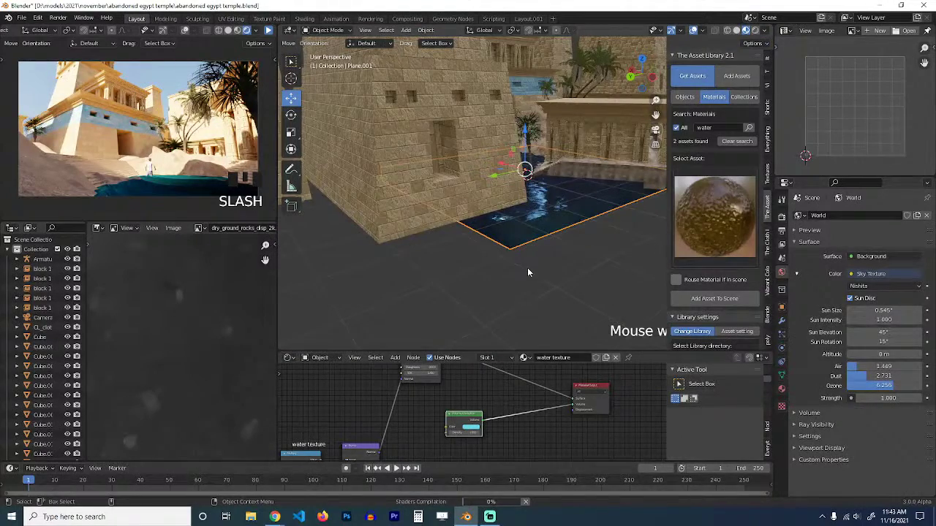
pyautogui.press('KP_0')
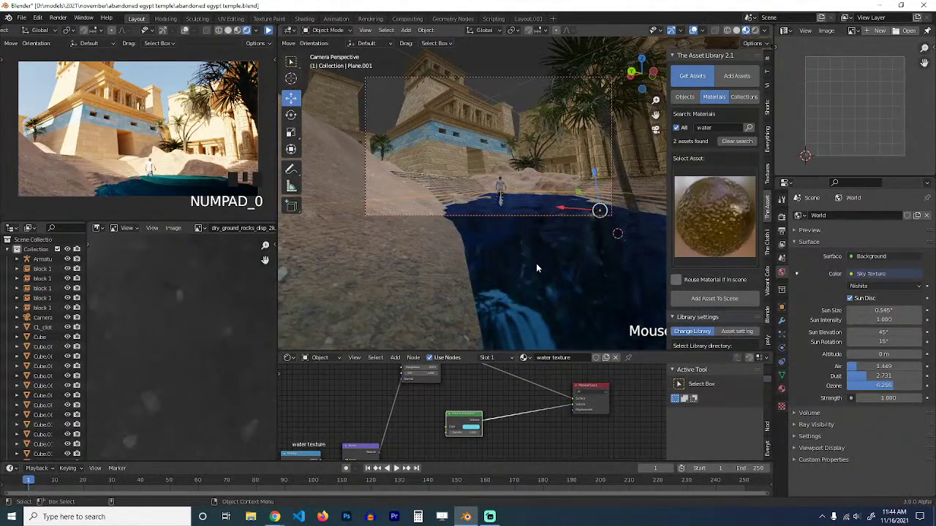
pyautogui.press('z')
pyautogui.click(406, 223)
pyautogui.hotkey('alt', 'a')
pyautogui.hotkey('ctrl', 's')
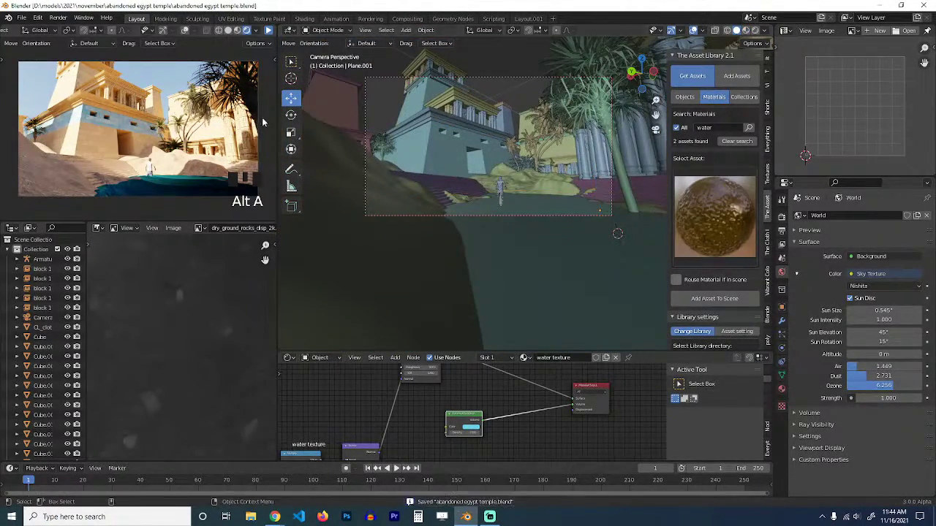
pyautogui.click(269, 31)
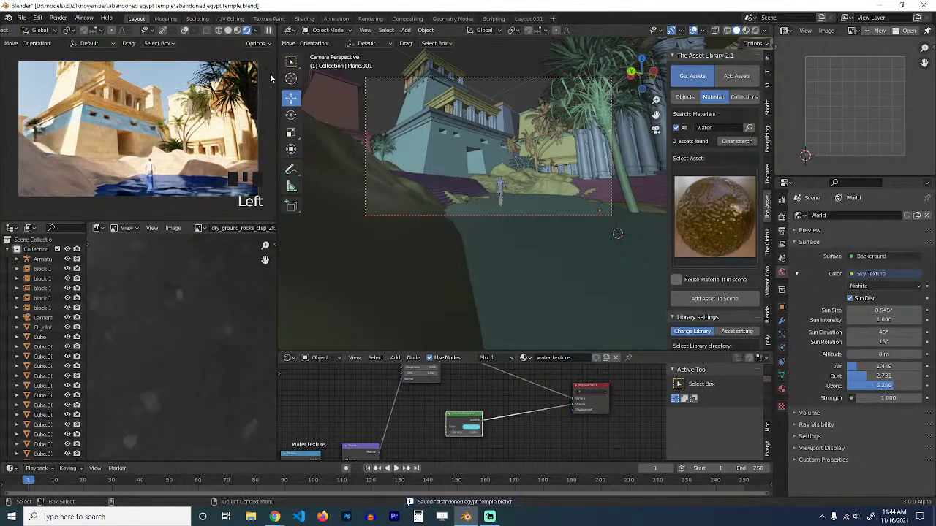
# Reselect the water slab, then lower the Musgrave Texture's scale and raise the Noise Texture's scale in its material.
pyautogui.click(560, 264)
pyautogui.scroll(-6, 463, 389)
pyautogui.scroll(4, 430, 438)
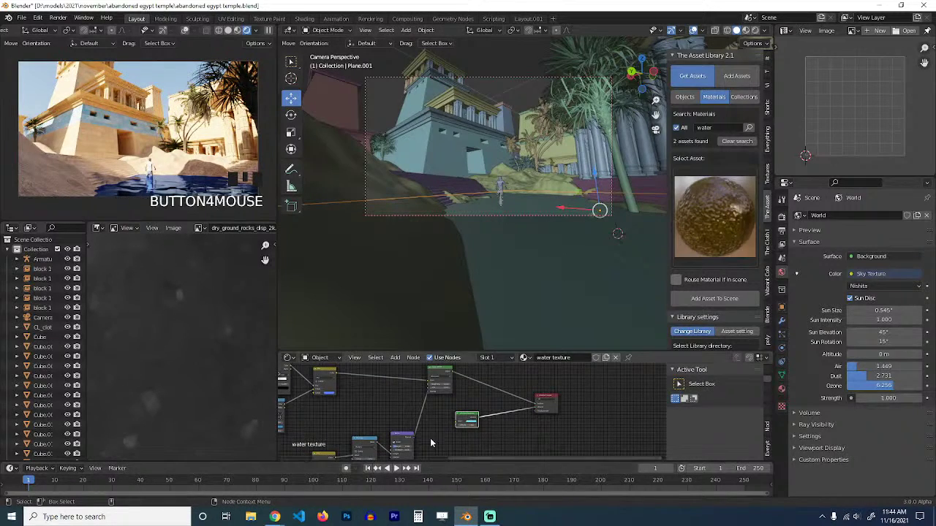
pyautogui.scroll(2, 430, 403)
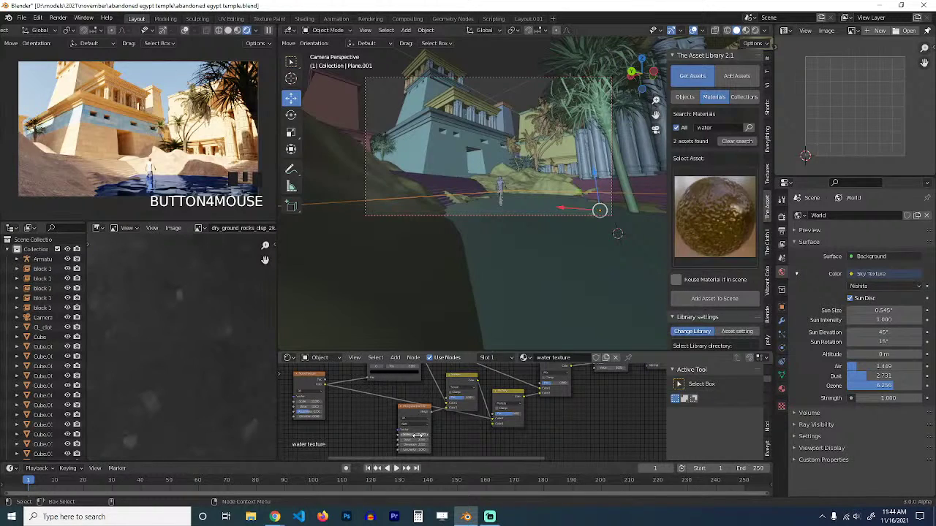
pyautogui.moveTo(418, 436); pyautogui.dragTo(387, 434)
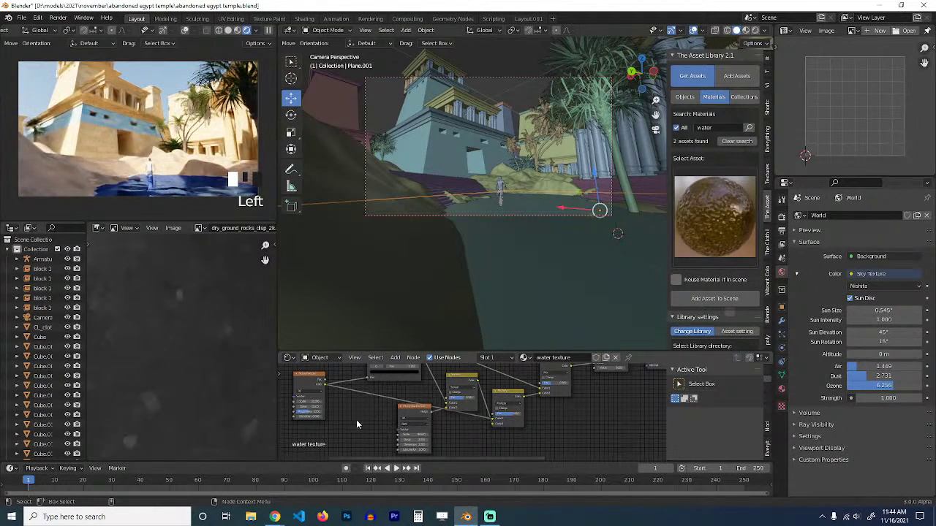
pyautogui.moveTo(314, 401); pyautogui.dragTo(329, 401)
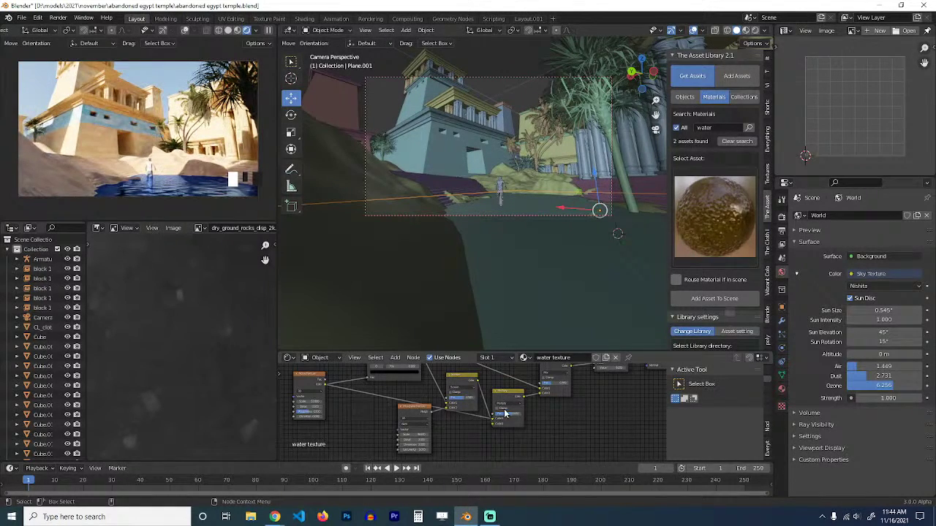
pyautogui.scroll(-4, 505, 414)
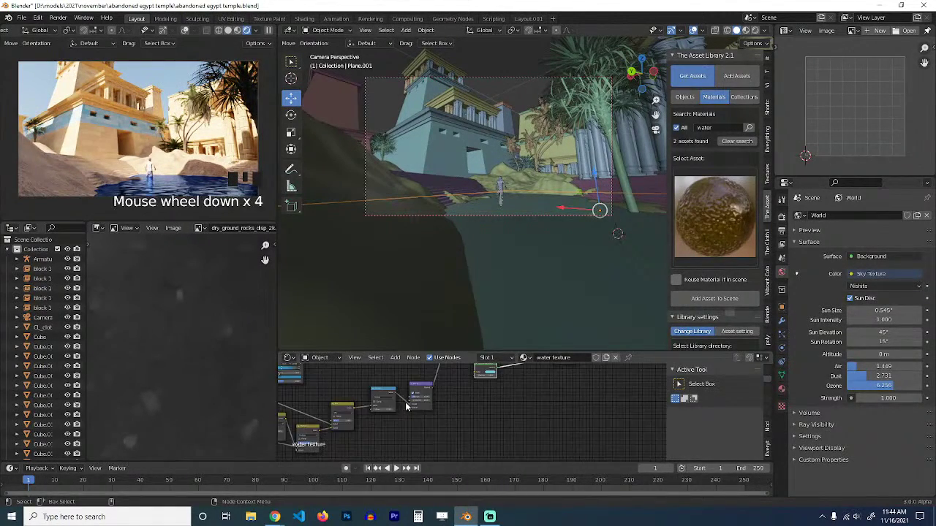
# Connect the blue ColorRamp's colour output directly to the Glass BSDF colour and route the Glass BSDF back to the Material Output.
pyautogui.moveTo(448, 382); pyautogui.dragTo(556, 409, button='middle')
pyautogui.scroll(-3, 439, 410)
pyautogui.scroll(3, 415, 409)
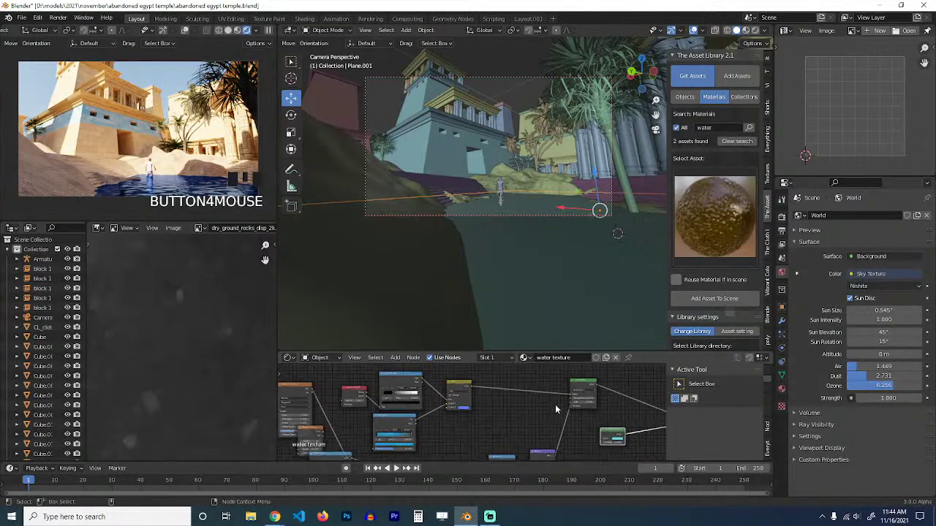
pyautogui.scroll(4, 468, 411)
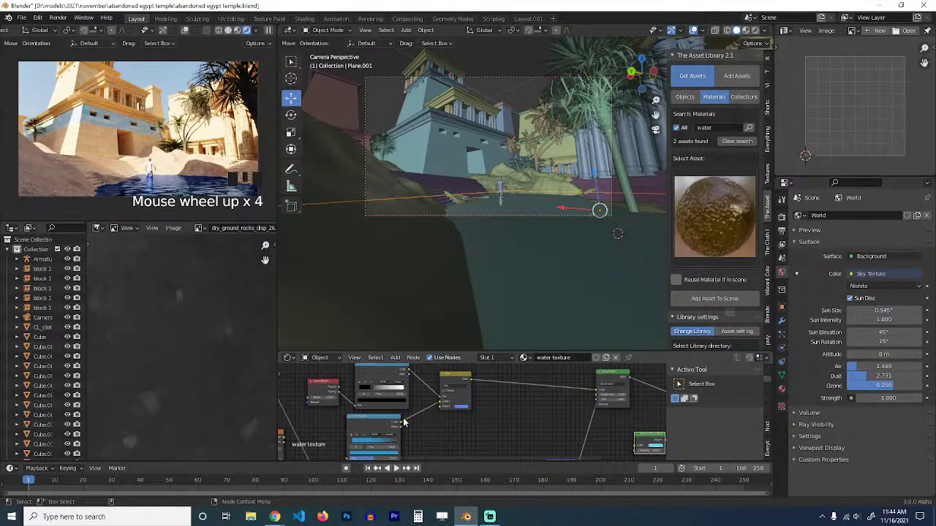
pyautogui.keyDown('ctrl'); pyautogui.keyDown('shift'); pyautogui.click(399, 374); pyautogui.keyUp('shift'); pyautogui.keyUp('ctrl')
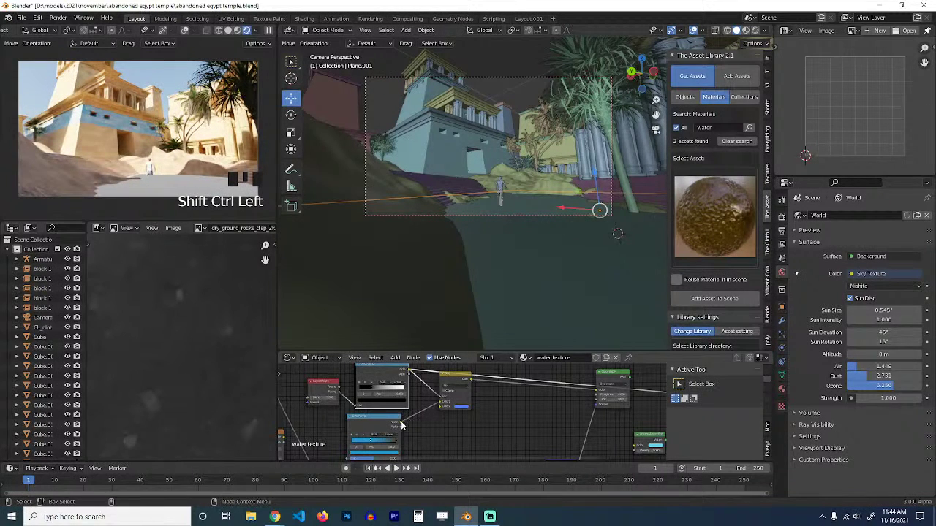
pyautogui.moveTo(401, 423); pyautogui.dragTo(598, 393)
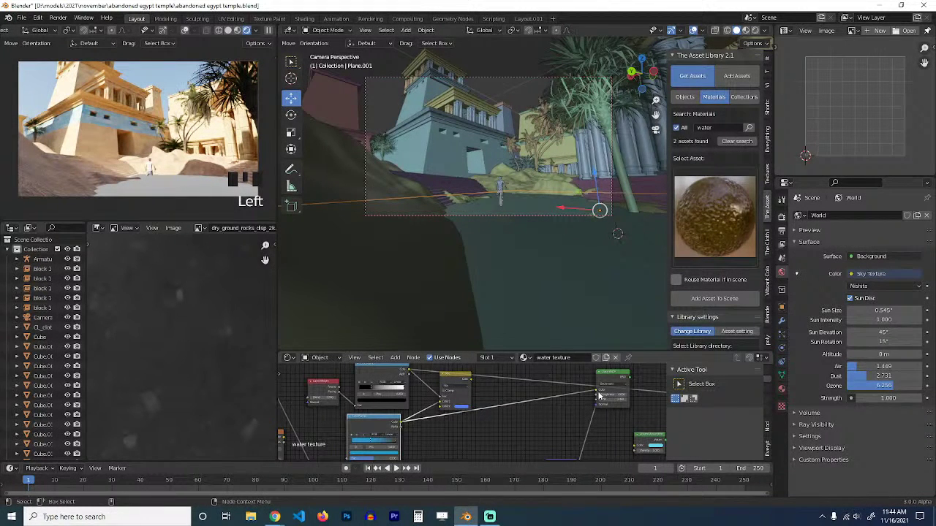
pyautogui.keyDown('ctrl'); pyautogui.keyDown('shift'); pyautogui.click(612, 377); pyautogui.keyUp('shift'); pyautogui.keyUp('ctrl')
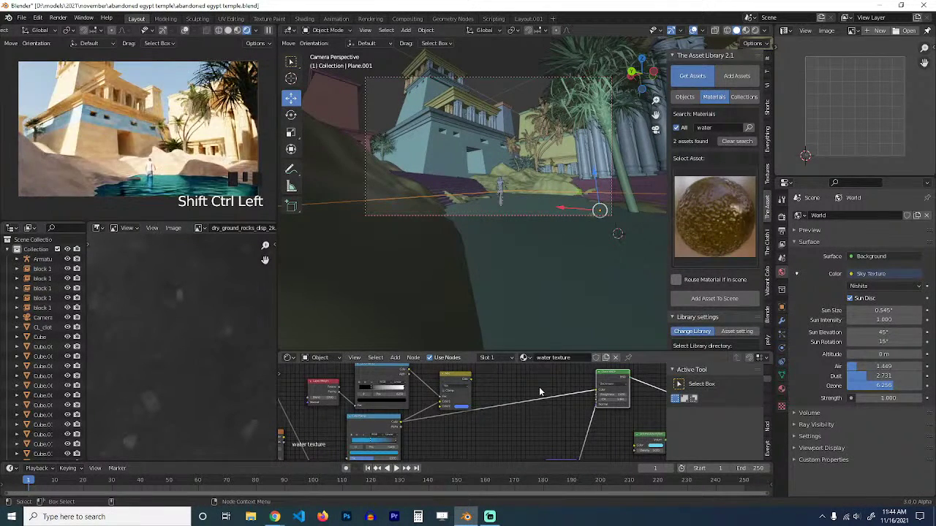
# Save the file and slightly raise the Glass BSDF's roughness in the water material.
pyautogui.scroll(-4, 541, 401)
pyautogui.scroll(9, 516, 401)
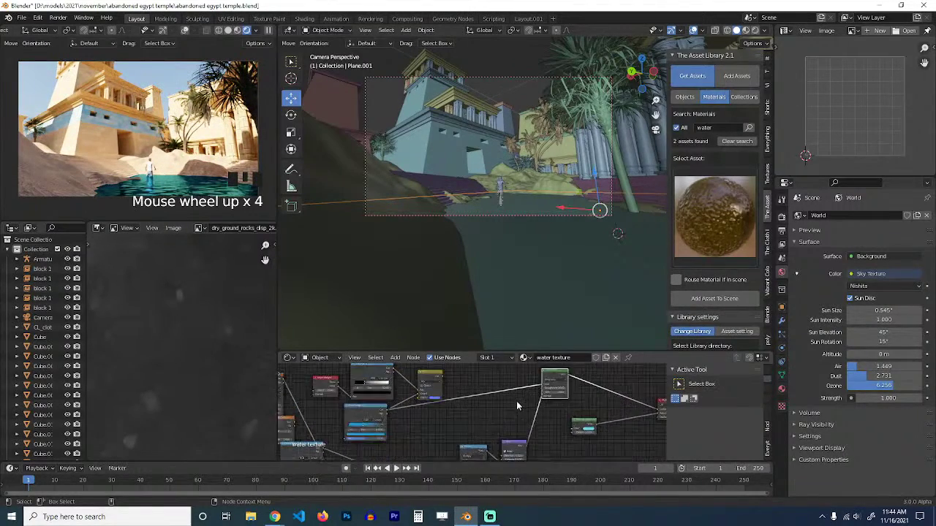
pyautogui.moveTo(525, 407); pyautogui.dragTo(494, 374, button='middle')
pyautogui.hotkey('ctrl', 's')
pyautogui.scroll(-5, 428, 395)
pyautogui.scroll(-4, 499, 467)
pyautogui.moveTo(509, 445); pyautogui.dragTo(451, 446, button='middle')
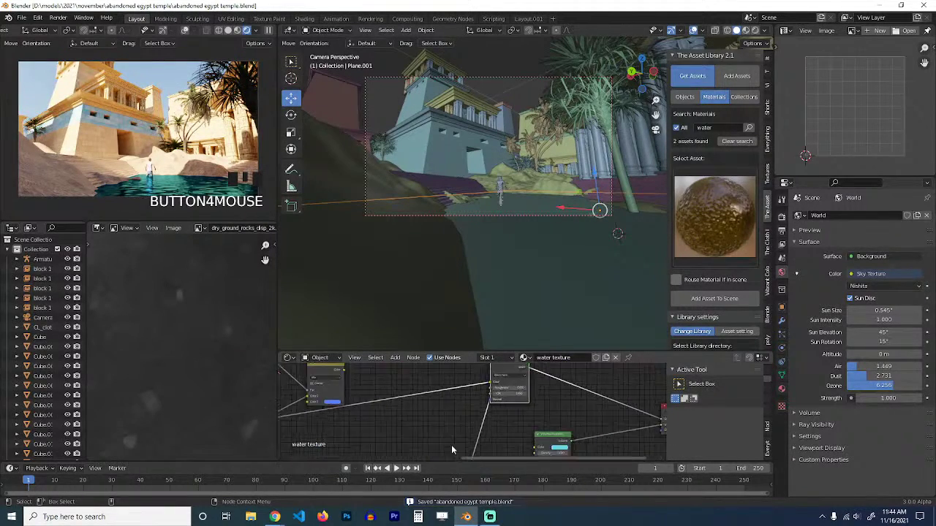
pyautogui.scroll(7, 466, 421)
pyautogui.moveTo(511, 376); pyautogui.dragTo(515, 376)
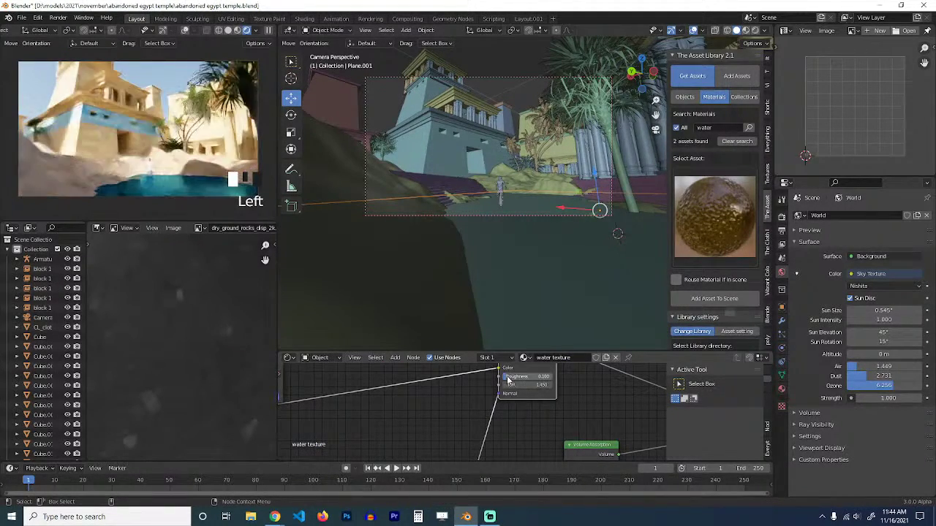
# Raise the Noise Texture's scale and adjust its roughness in the water material, and save the file.
pyautogui.scroll(-10, 401, 428)
pyautogui.moveTo(400, 429); pyautogui.dragTo(631, 422, button='middle')
pyautogui.scroll(4, 628, 424)
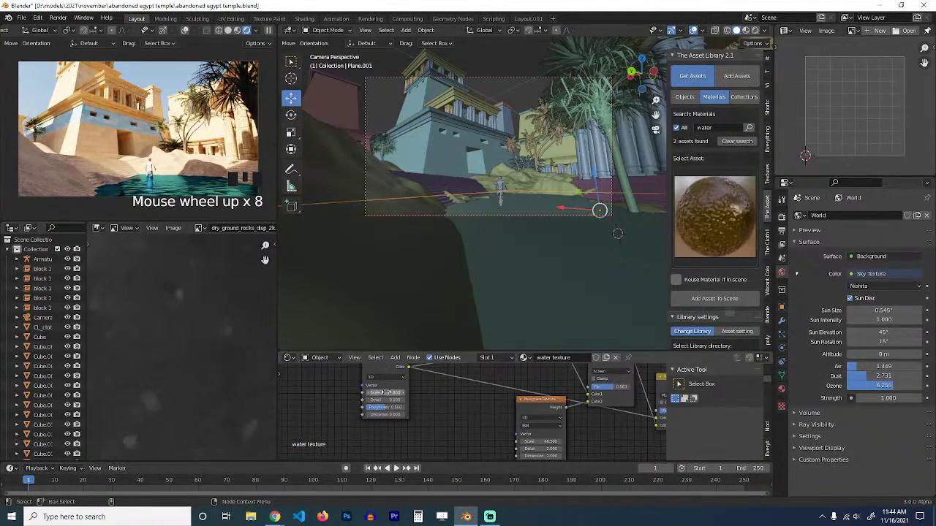
pyautogui.moveTo(387, 393)
pyautogui.mouseDown()
pyautogui.moveTo(397, 393)
pyautogui.moveTo(388, 407)
pyautogui.mouseUp()
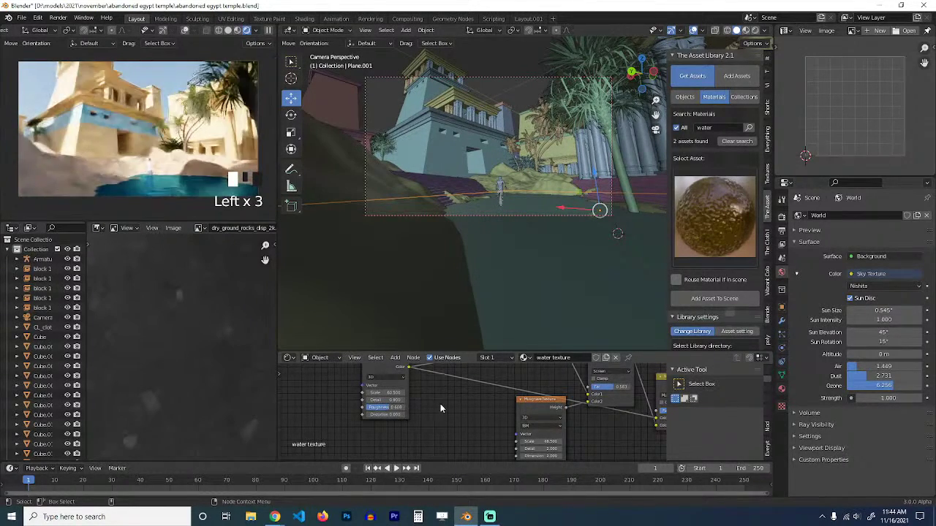
pyautogui.hotkey('ctrl', 's')
pyautogui.moveTo(437, 395); pyautogui.dragTo(429, 432, button='middle')
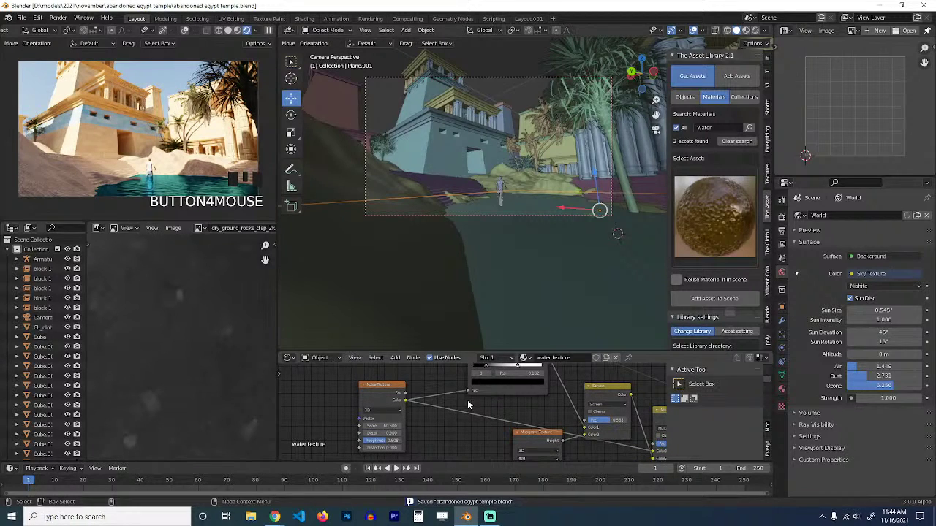
# Delete the leftover texture node overlapping the other texture nodes in the water material.
pyautogui.scroll(-5, 443, 425)
pyautogui.moveTo(468, 403); pyautogui.dragTo(415, 442, button='middle')
pyautogui.moveTo(393, 396)
pyautogui.mouseDown(button='middle')
pyautogui.moveTo(359, 427)
pyautogui.moveTo(395, 403)
pyautogui.moveTo(381, 407)
pyautogui.mouseUp(button='middle')
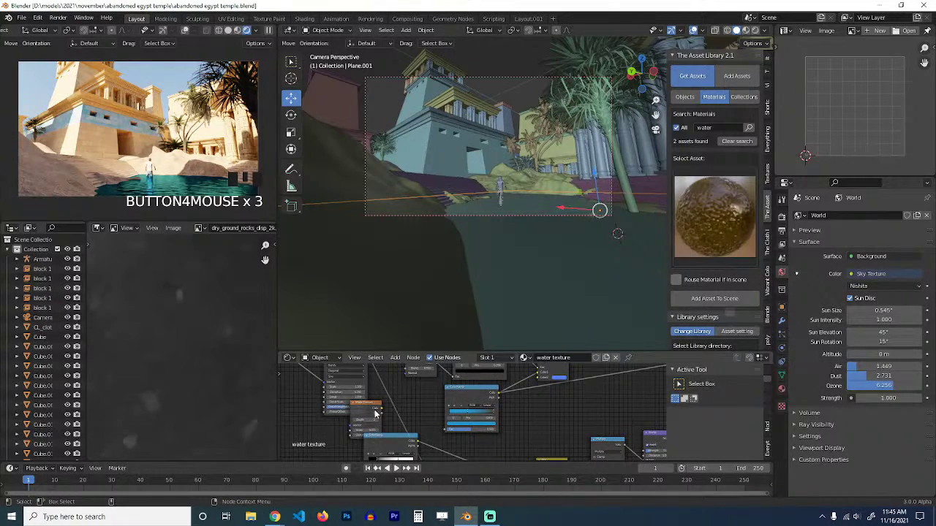
pyautogui.click(375, 414)
pyautogui.scroll(-3, 379, 414)
pyautogui.press('Delete')
pyautogui.scroll(3, 386, 416)
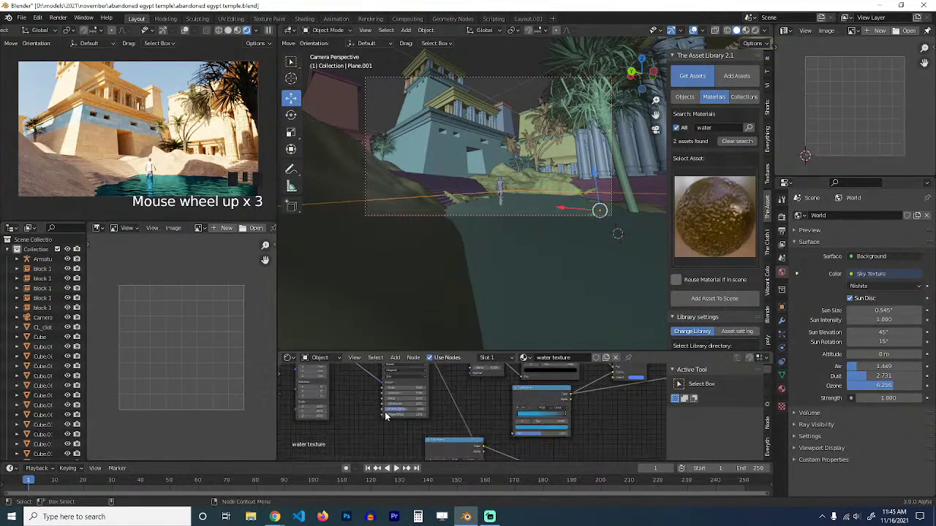
pyautogui.moveTo(386, 416); pyautogui.dragTo(401, 429, button='middle')
pyautogui.scroll(1, 394, 435)
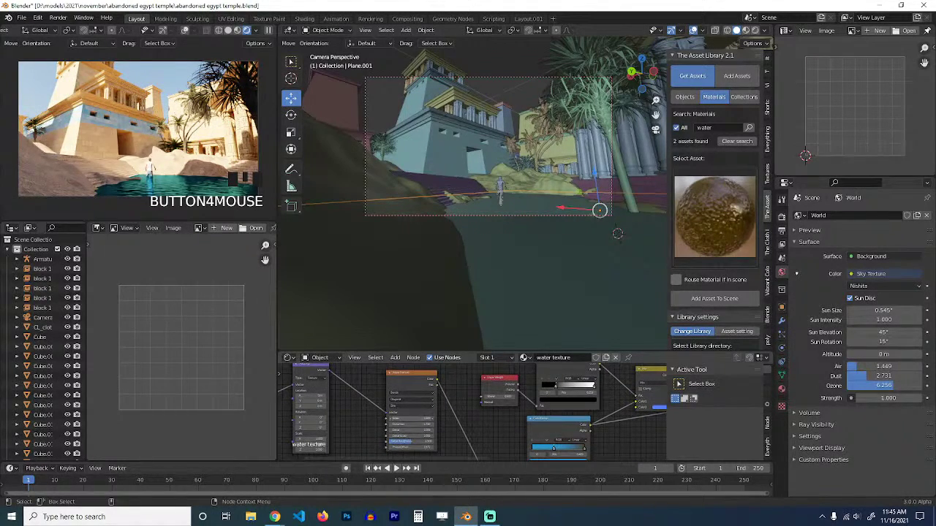
# Remove the remaining unneeded nodes from the water material and save the file.
pyautogui.click(462, 420)
pyautogui.click(507, 421)
pyautogui.scroll(-3, 612, 411)
pyautogui.moveTo(612, 411); pyautogui.dragTo(469, 412, button='middle')
pyautogui.scroll(-2, 468, 412)
pyautogui.moveTo(453, 380); pyautogui.dragTo(312, 410)
pyautogui.press('Delete')
pyautogui.moveTo(511, 447); pyautogui.dragTo(397, 423, button='middle')
pyautogui.scroll(4, 397, 424)
pyautogui.keyDown('shift'); pyautogui.moveTo(448, 48); pyautogui.dragTo(446, 52, button='middle'); pyautogui.keyUp('shift')
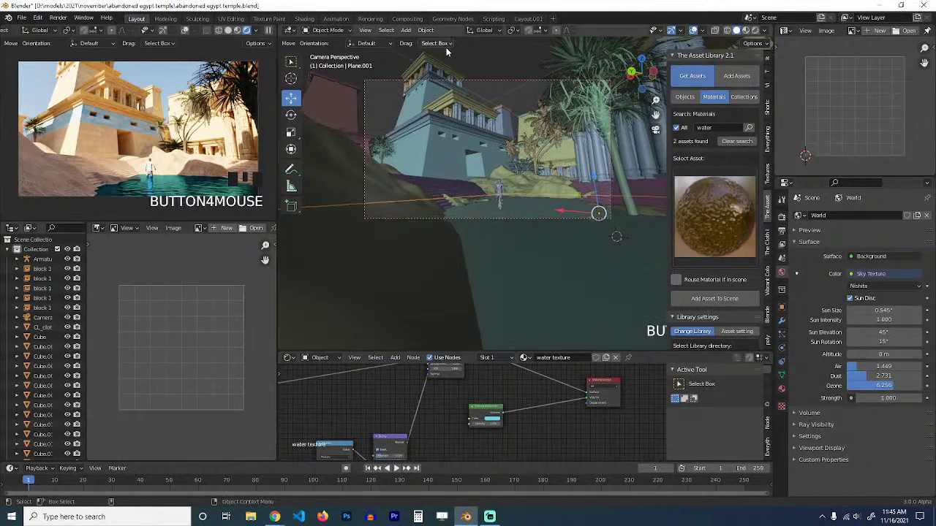
pyautogui.moveTo(435, 378); pyautogui.dragTo(459, 431, button='middle')
pyautogui.scroll(6, 442, 400)
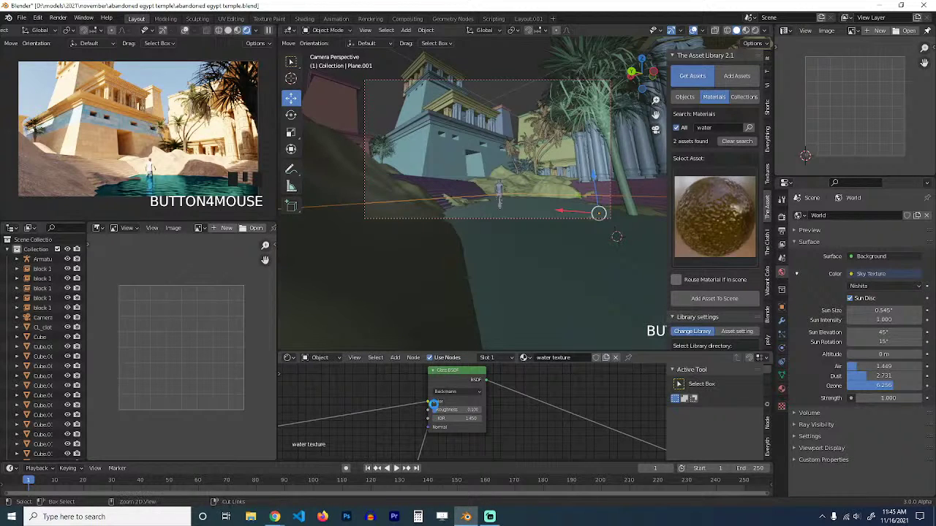
pyautogui.hotkey('ctrl', 's')
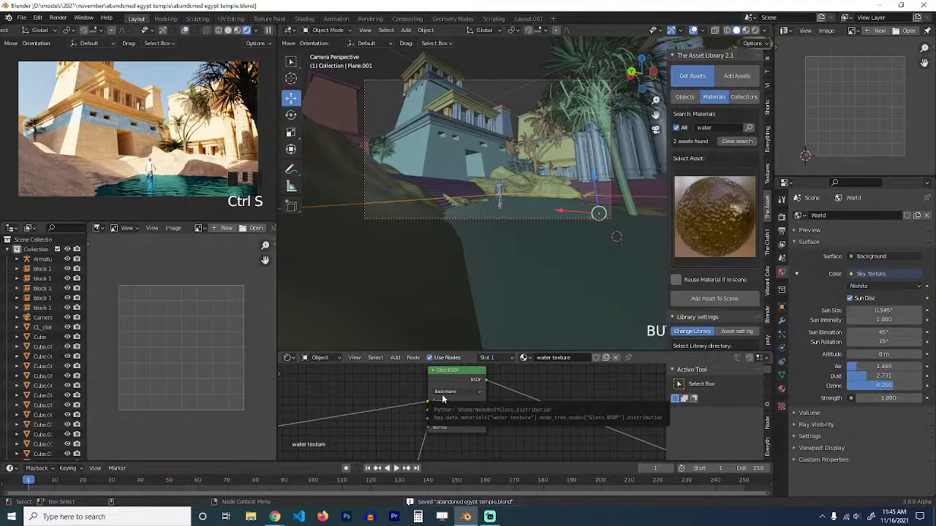
pyautogui.hotkey('ctrl', 's')
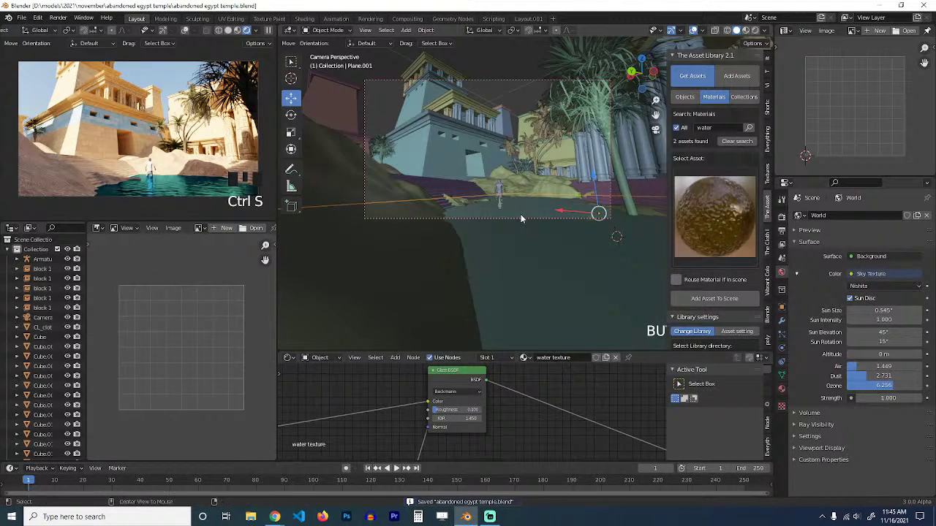
# Reselect the water slab, unlink its water texture material and create a new material for it.
pyautogui.hotkey('alt', 'a')
pyautogui.moveTo(521, 214); pyautogui.dragTo(543, 197, button='middle')
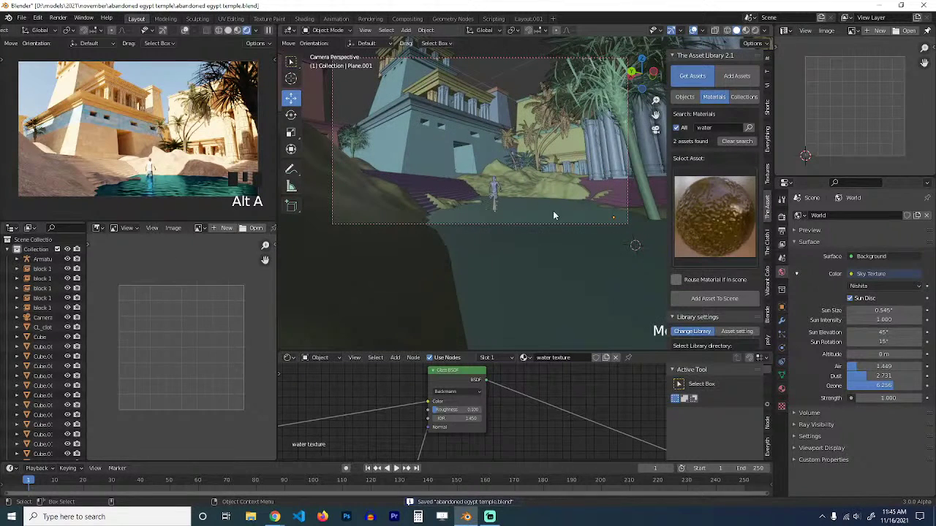
pyautogui.click(551, 283)
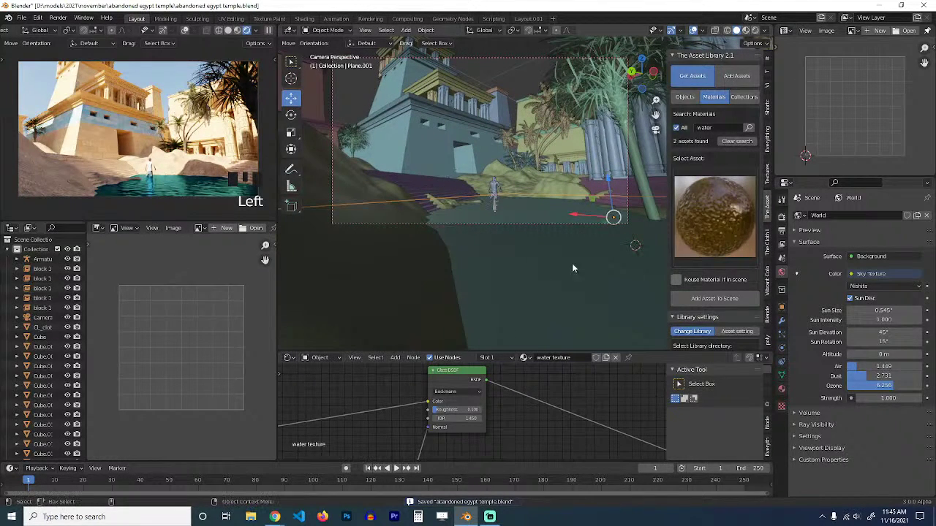
pyautogui.click(615, 358)
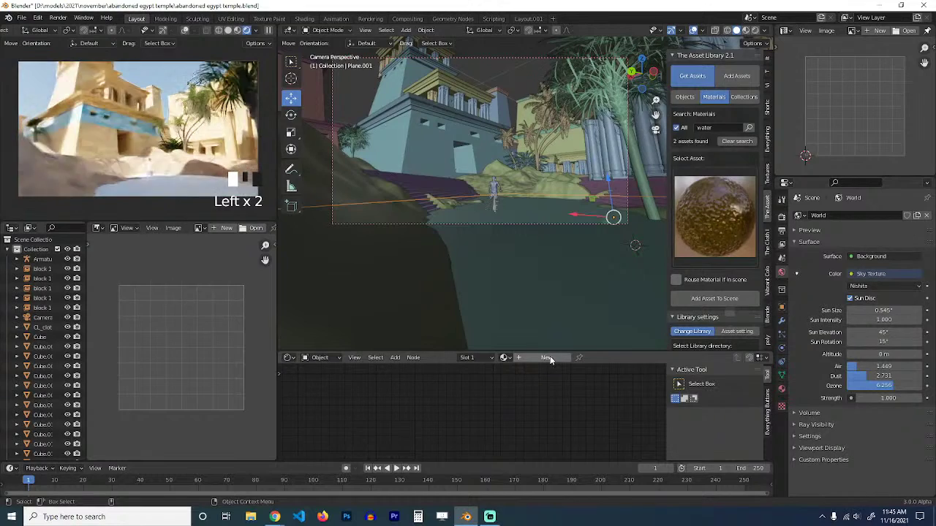
pyautogui.click(551, 359)
pyautogui.scroll(-6, 426, 399)
pyautogui.press('Home')
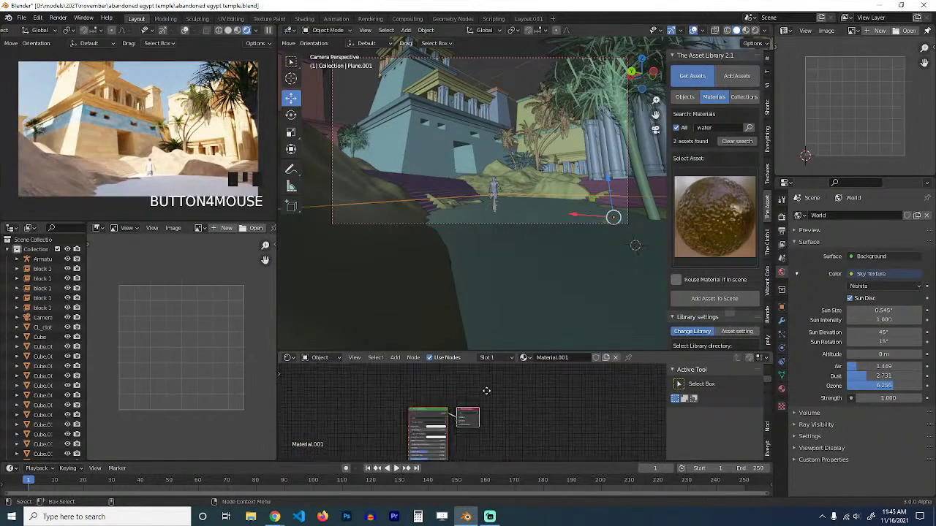
# Save the file and limit the rendered preview to a region covering the water and the temple's lower part.
pyautogui.hotkey('ctrl', 's')
pyautogui.keyDown('shift'); pyautogui.moveTo(144, 152); pyautogui.dragTo(145, 122, button='middle'); pyautogui.keyUp('shift')
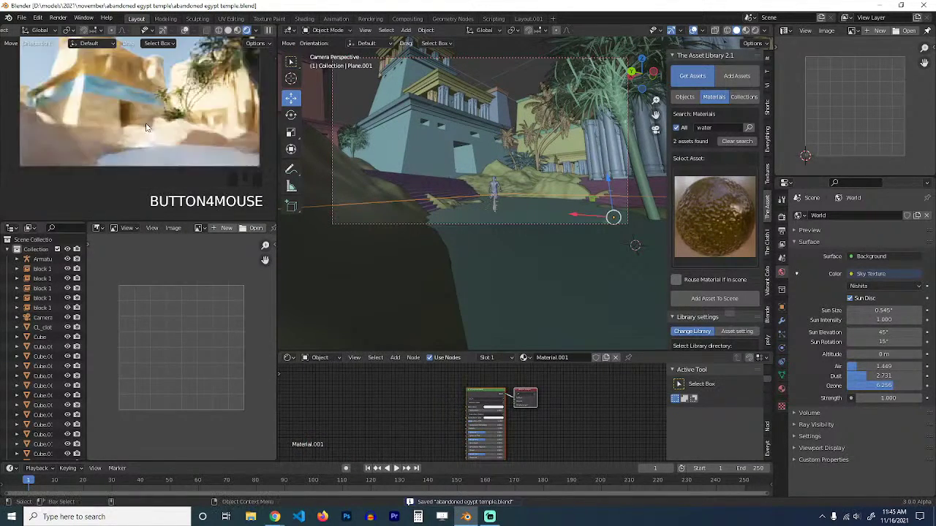
pyautogui.press('Home')
pyautogui.press('Home')
pyautogui.hotkey('ctrl', 'b')
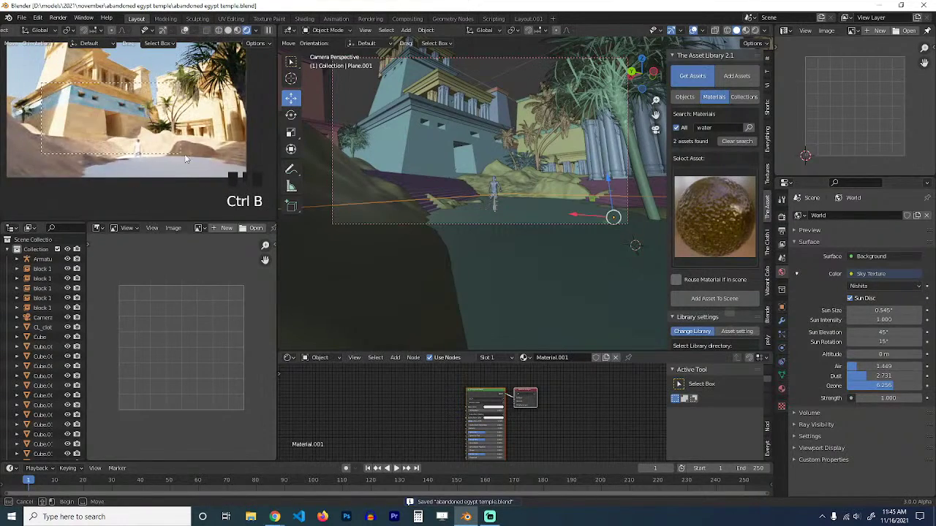
pyautogui.moveTo(41, 82); pyautogui.dragTo(254, 188)
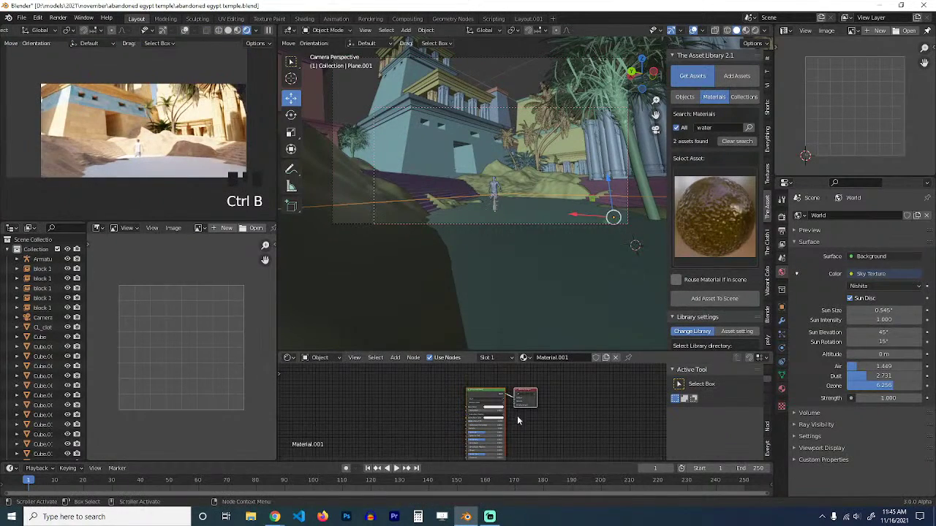
# Add a Glass BSDF to the new water material and connect it to the Material Output.
pyautogui.click(427, 410)
pyautogui.scroll(7, 434, 406)
pyautogui.moveTo(434, 406)
pyautogui.mouseDown(button='middle')
pyautogui.moveTo(480, 418)
pyautogui.moveTo(429, 396)
pyautogui.mouseUp(button='middle')
pyautogui.scroll(-4, 369, 389)
pyautogui.hotkey('shift', 'a')
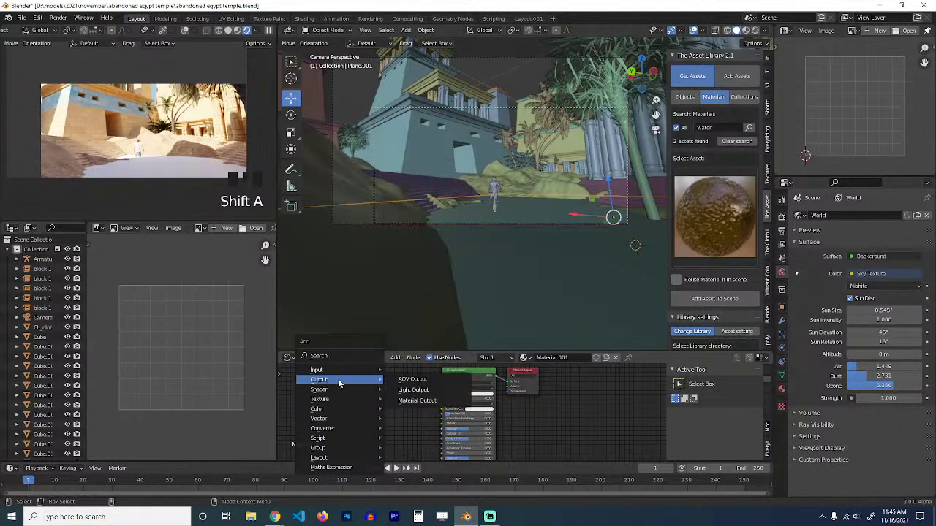
pyautogui.moveTo(329, 392)
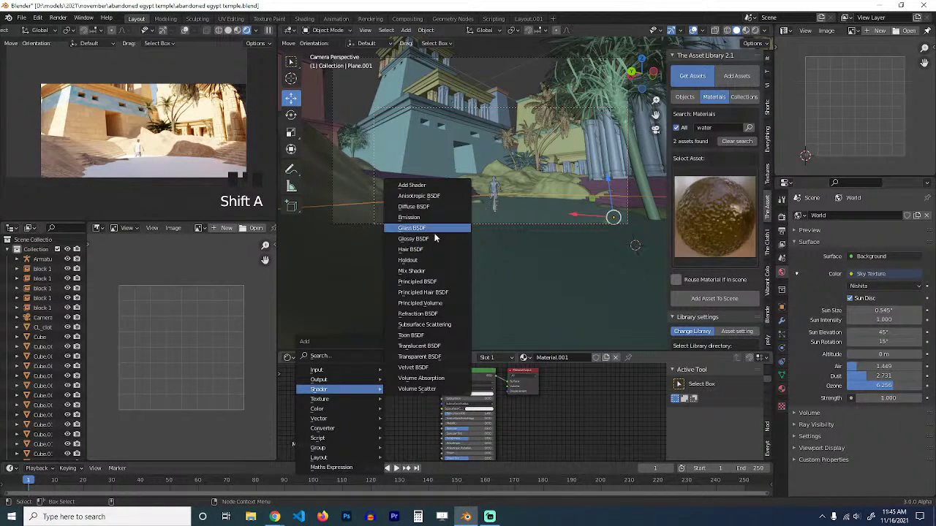
pyautogui.click(433, 232)
pyautogui.click(381, 362)
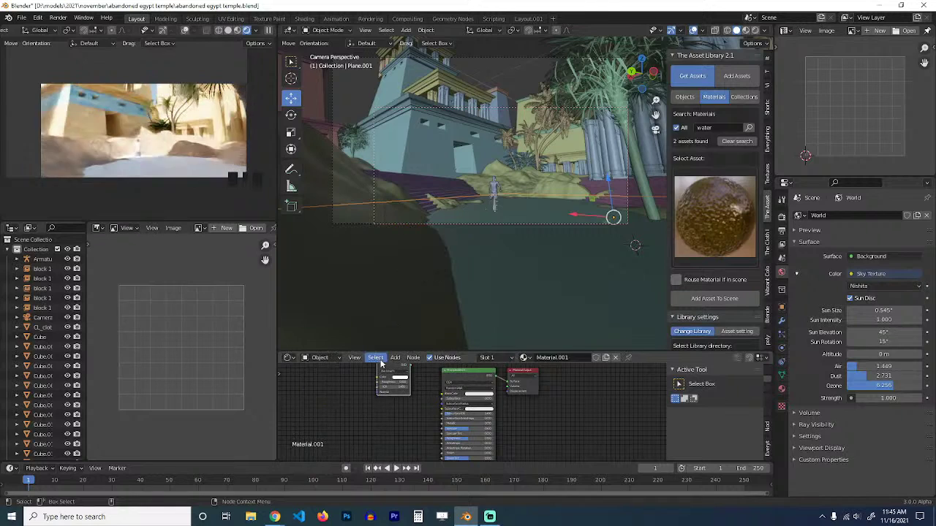
pyautogui.keyDown('ctrl'); pyautogui.keyDown('shift'); pyautogui.click(396, 371); pyautogui.keyUp('shift'); pyautogui.keyUp('ctrl')
# Delete the Principled BSDF from the new water material, keeping the Glass BSDF.
pyautogui.press('Delete')
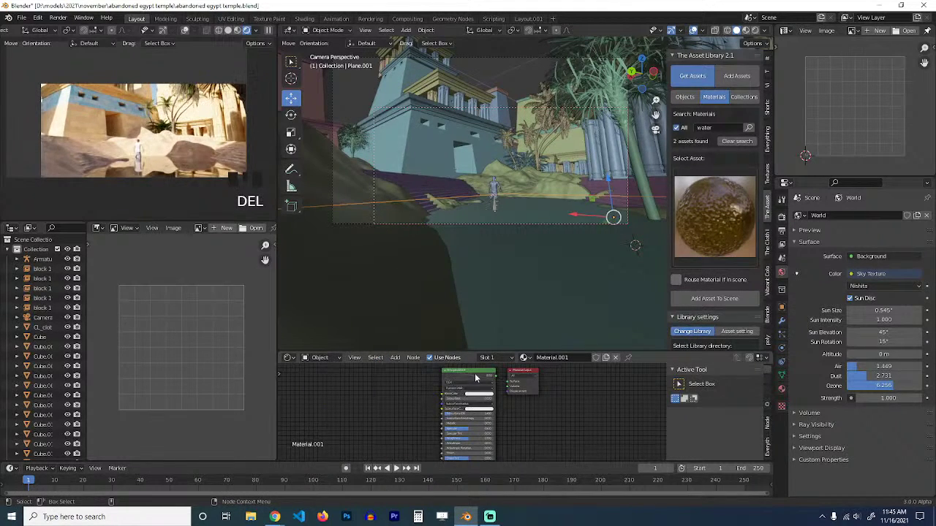
pyautogui.hotkey('ctrl', 'z')
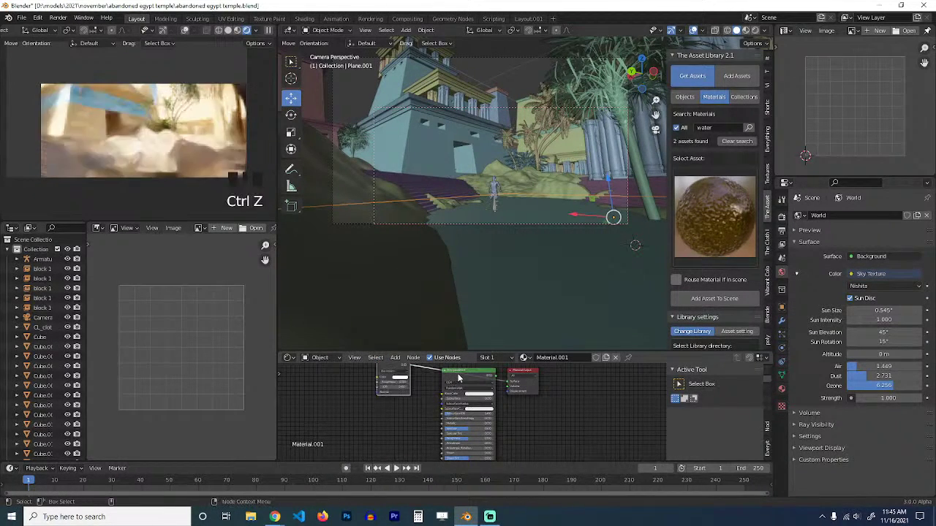
pyautogui.click(458, 374)
pyautogui.press('Delete')
pyautogui.scroll(4, 392, 400)
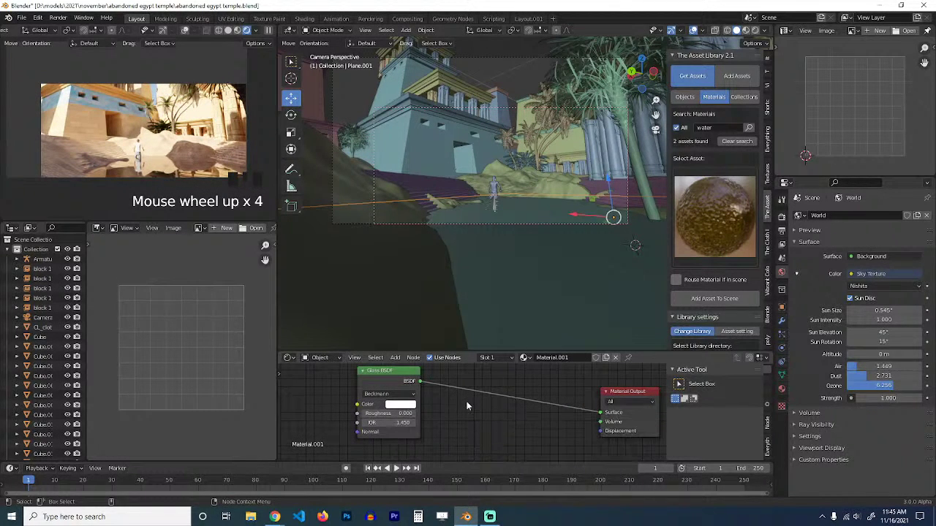
# Set the Glass BSDF's colour to light blue with a hue of 0.596 and save the file.
pyautogui.click(408, 408)
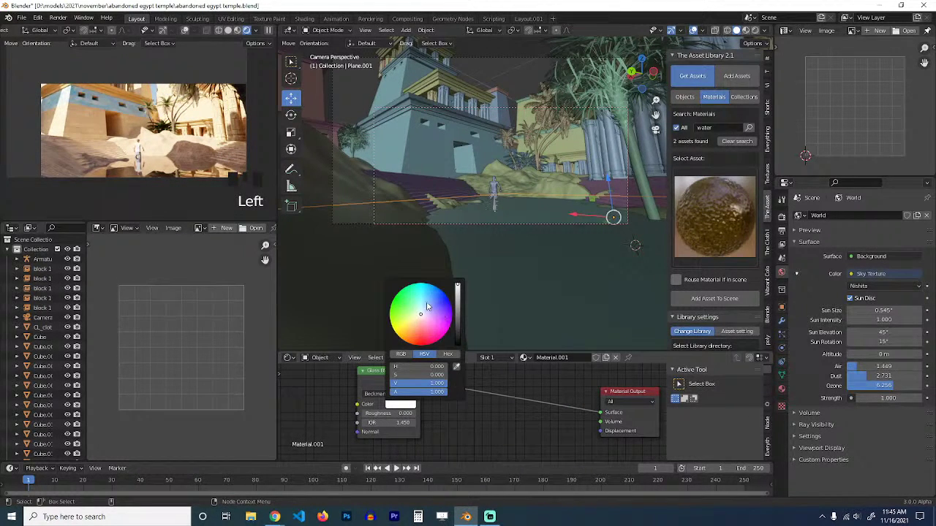
pyautogui.click(428, 302)
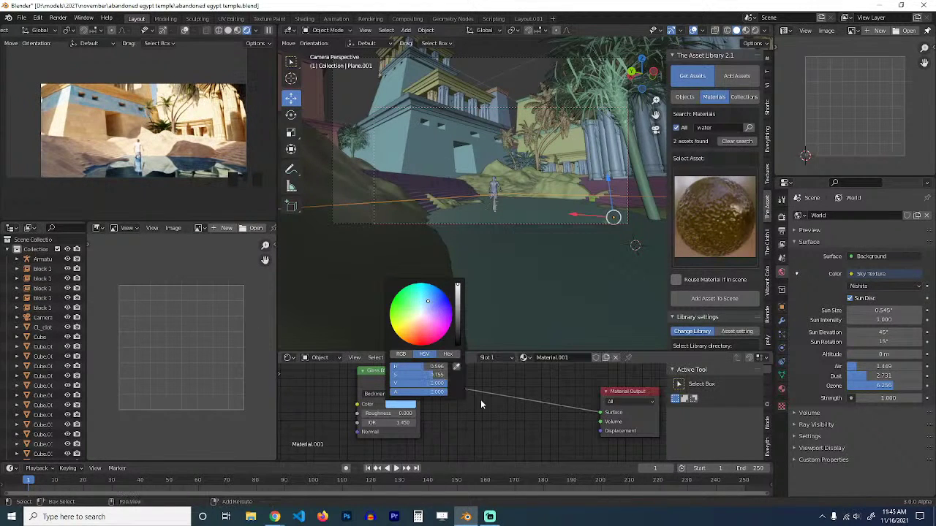
pyautogui.click(500, 420)
pyautogui.hotkey('ctrl', 's')
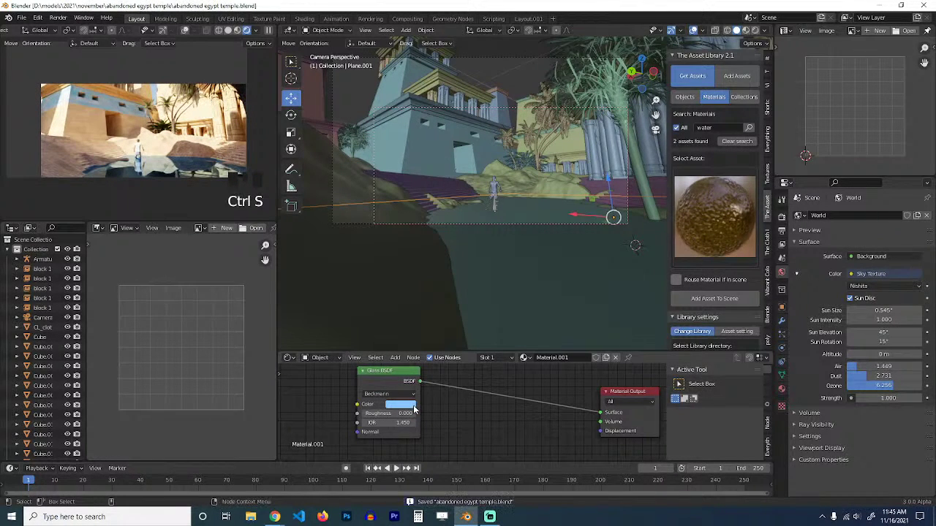
pyautogui.press('g')
pyautogui.press('z')
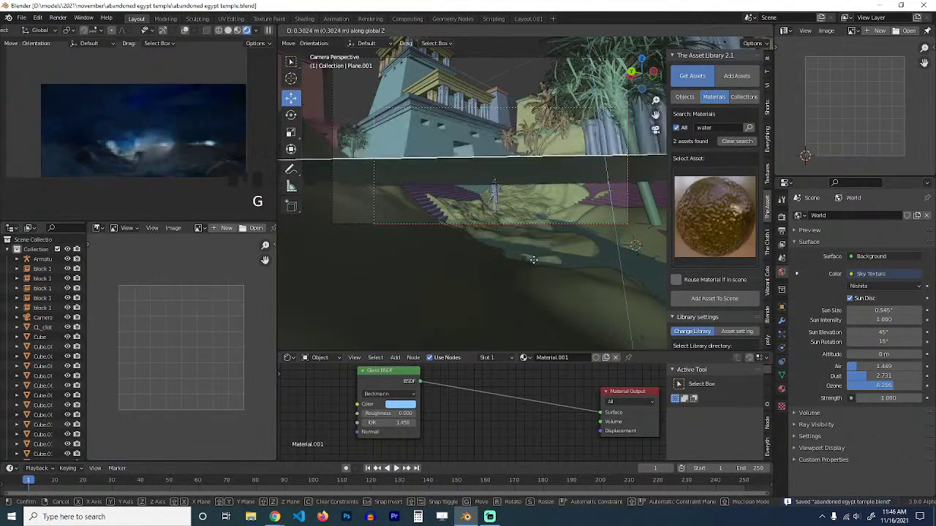
pyautogui.click(538, 307)
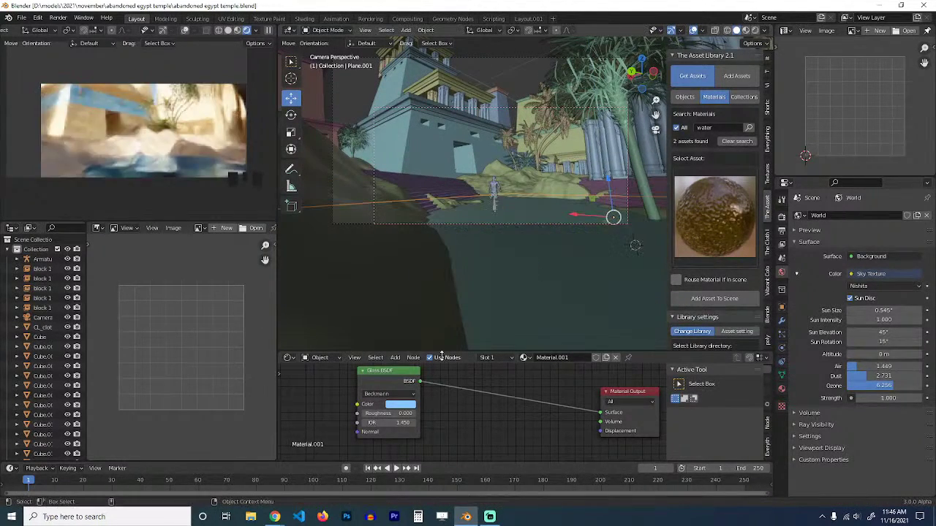
# Shift the Glass BSDF's colour to a light cyan with a hue of about 0.545 and save the file.
pyautogui.scroll(3, 468, 411)
pyautogui.click(398, 402)
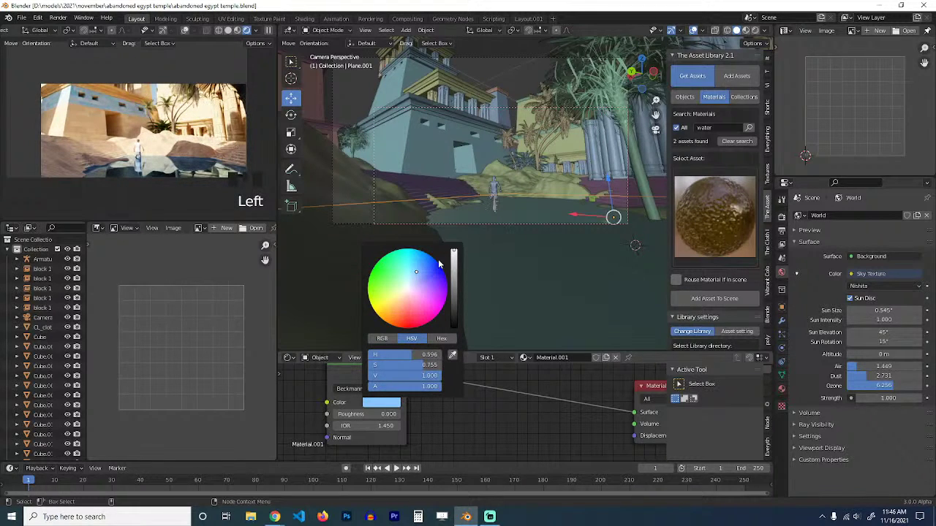
pyautogui.click(391, 402)
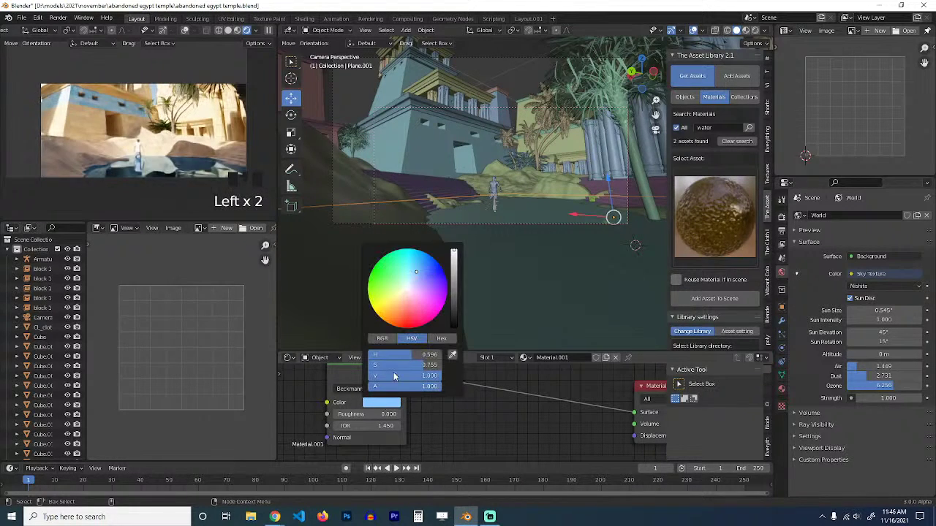
pyautogui.click(417, 283)
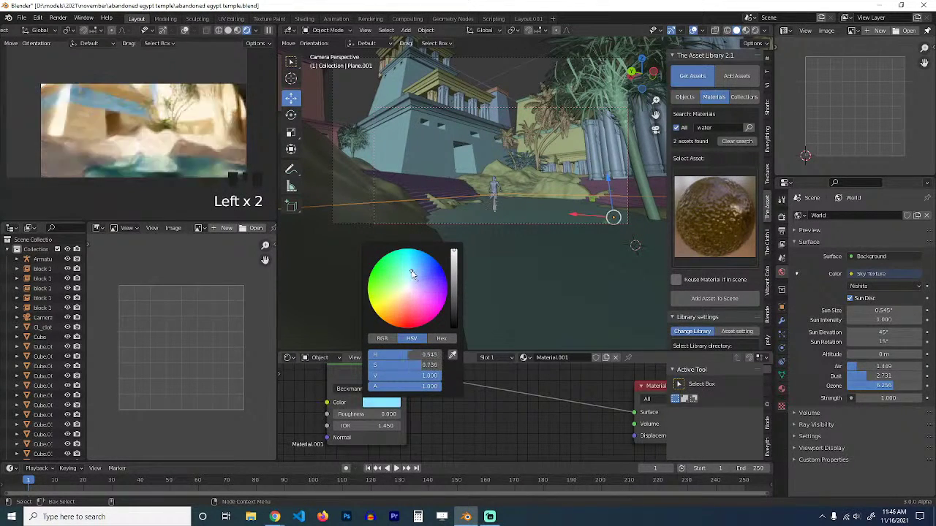
pyautogui.click(437, 418)
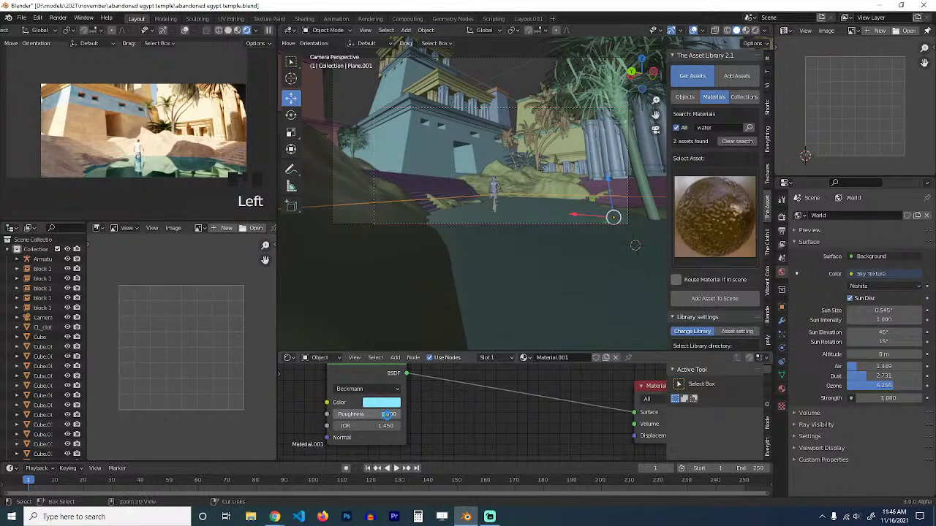
pyautogui.hotkey('ctrl', 's')
# Add a Noise Texture node before the Glass BSDF in the water material.
pyautogui.scroll(-4, 390, 417)
pyautogui.moveTo(369, 416); pyautogui.dragTo(469, 409, button='middle')
pyautogui.hotkey('shift', 'a')
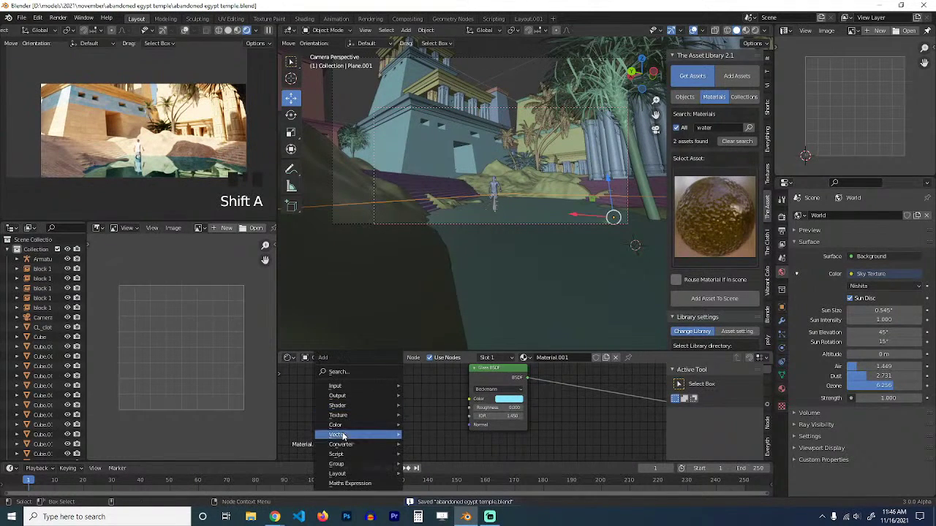
pyautogui.moveTo(388, 416)
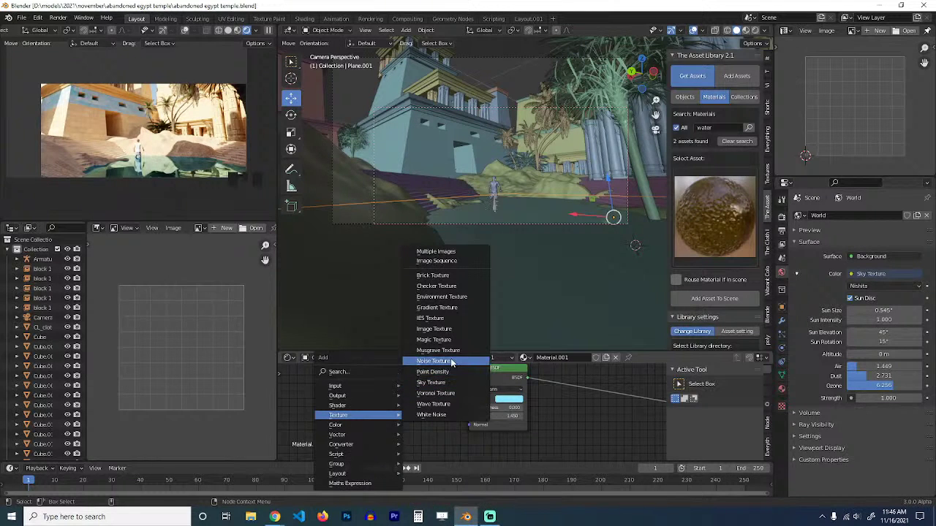
pyautogui.click(438, 361)
pyautogui.click(362, 391)
# Add a Bump node with a strength of 0.283 between the Noise Texture and the Glass BSDF, feeding the glass Normal input.
pyautogui.hotkey('shift', 'a')
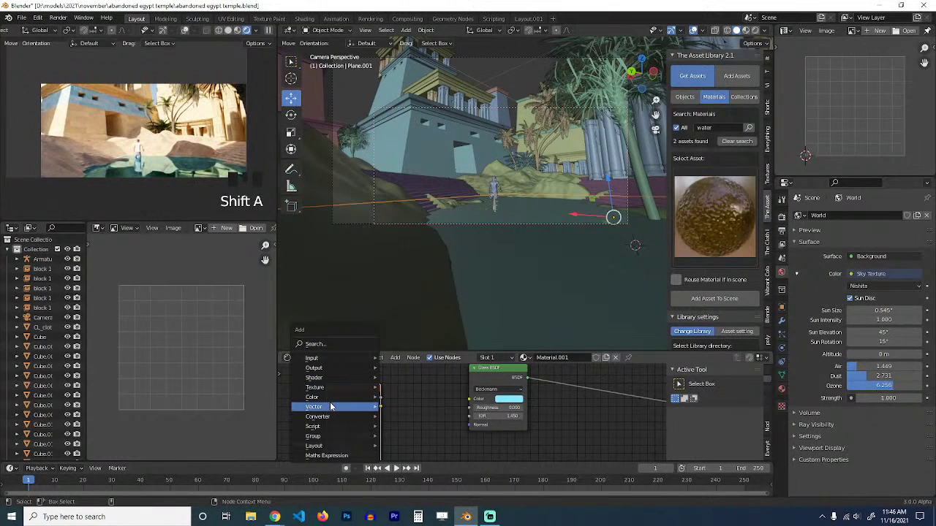
pyautogui.moveTo(363, 407)
pyautogui.click(409, 331)
pyautogui.click(379, 408)
pyautogui.moveTo(379, 408); pyautogui.dragTo(397, 425)
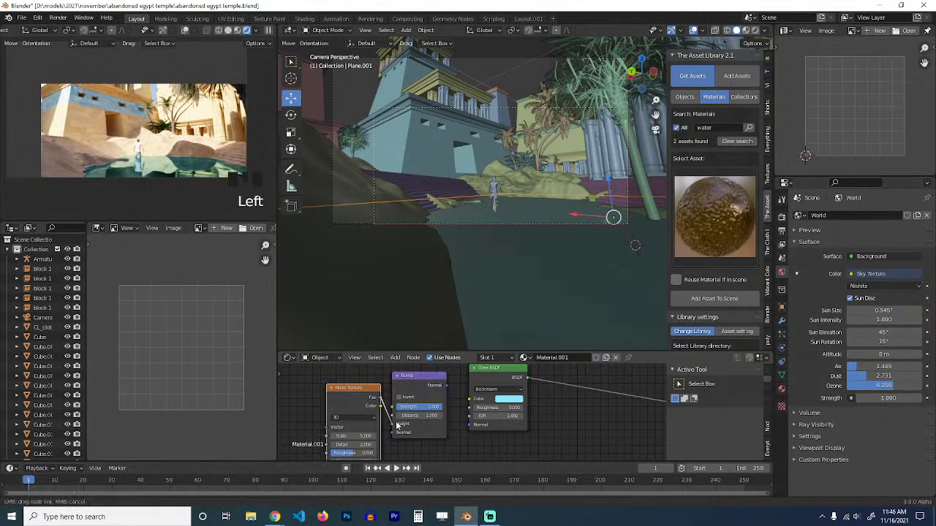
pyautogui.moveTo(429, 382); pyautogui.dragTo(398, 426)
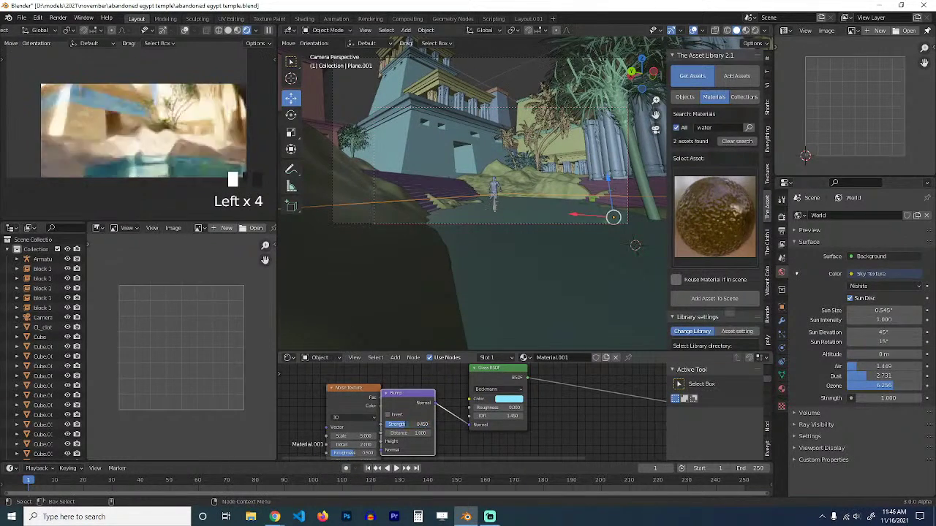
pyautogui.moveTo(328, 419); pyautogui.dragTo(458, 409, button='middle')
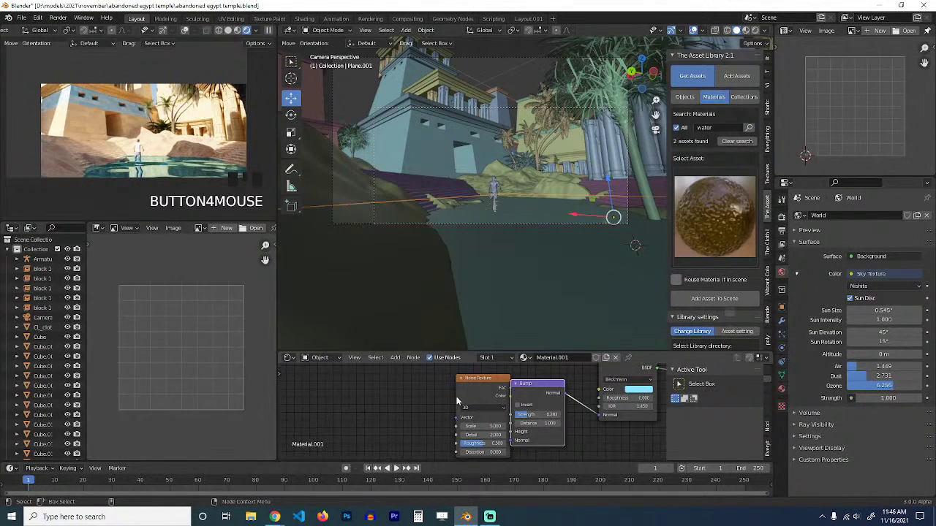
# Space the Noise Texture away from the Bump node, set its scale to 10, increase its roughness and save the file.
pyautogui.moveTo(456, 396); pyautogui.dragTo(388, 400)
pyautogui.click(413, 430)
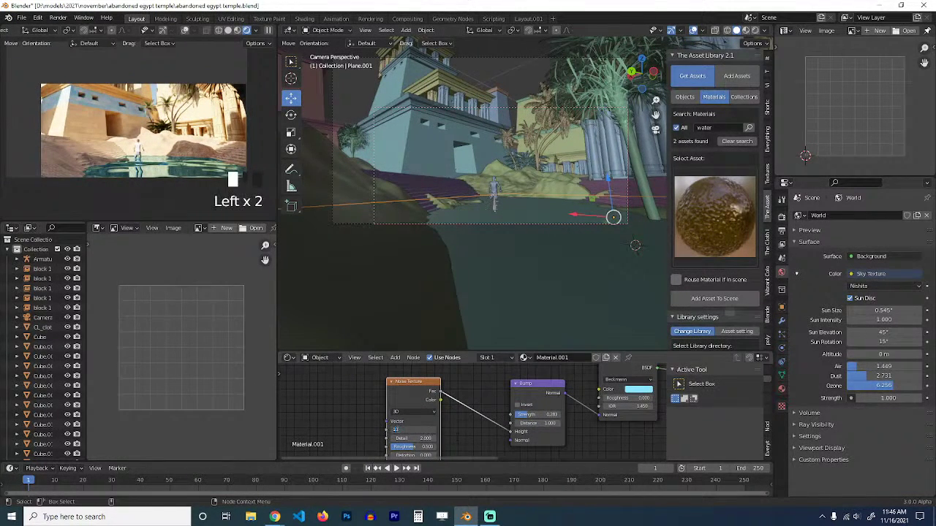
pyautogui.click(457, 437)
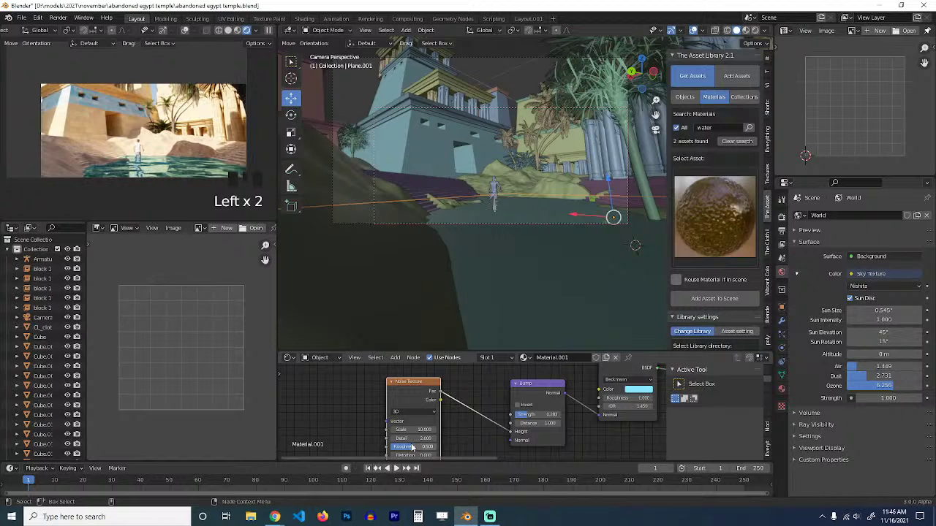
pyautogui.moveTo(412, 448); pyautogui.dragTo(439, 444)
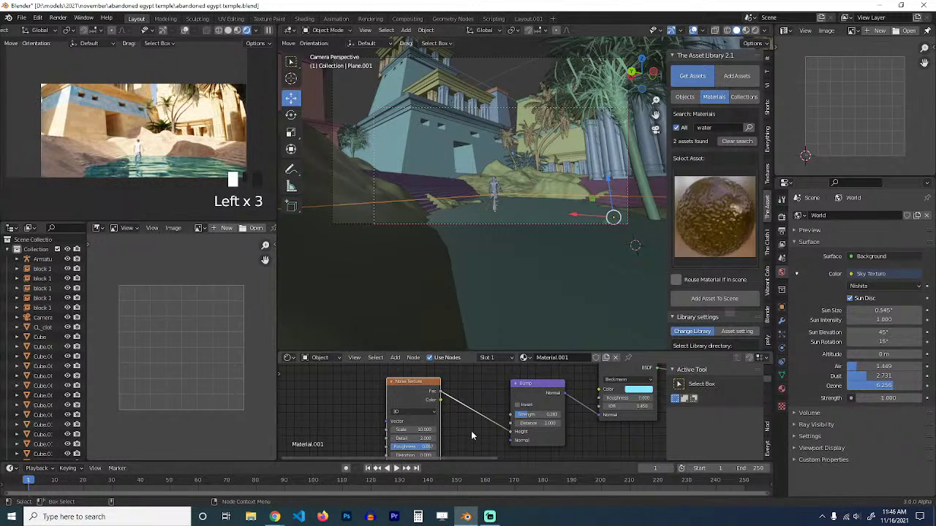
pyautogui.click(472, 432)
pyautogui.hotkey('ctrl', 's')
# Expand the preview's render region to cover the whole camera frame.
pyautogui.scroll(-4, 238, 187)
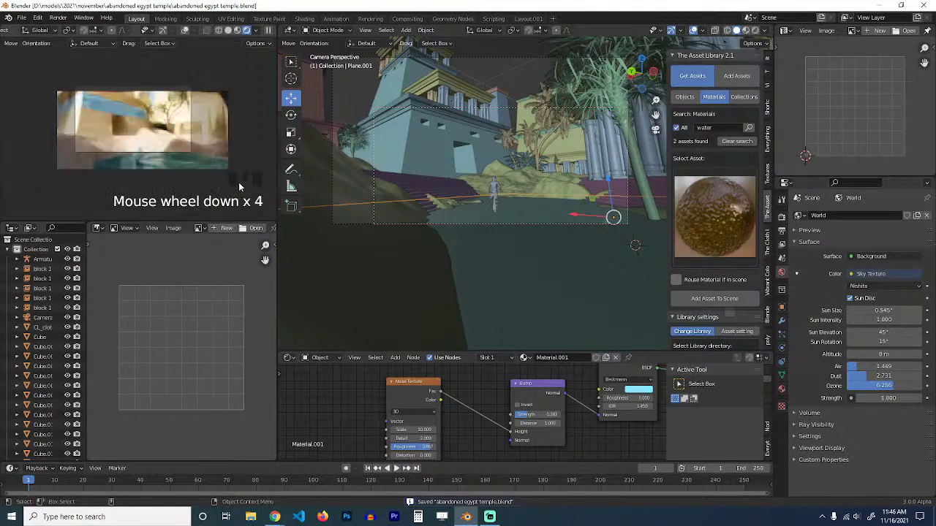
pyautogui.hotkey('ctrl', 'b')
pyautogui.moveTo(70, 81); pyautogui.dragTo(204, 162)
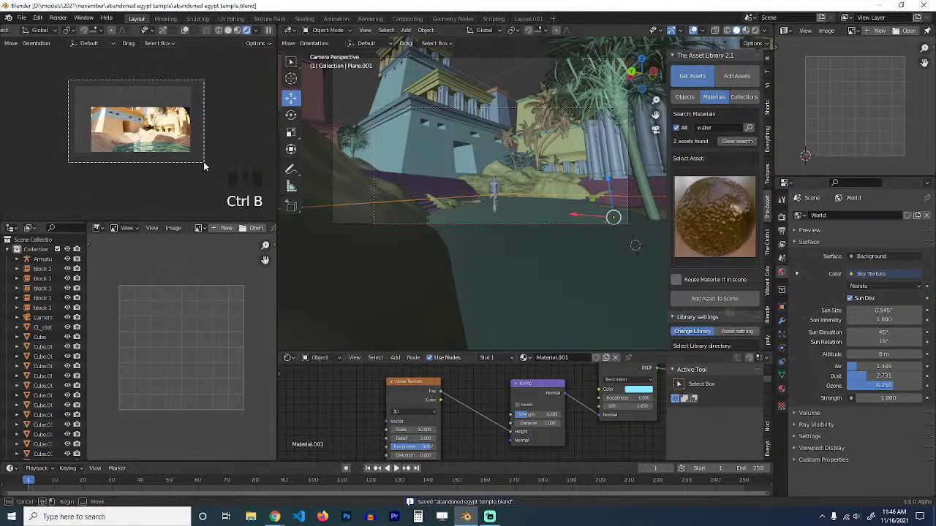
pyautogui.scroll(2, 203, 166)
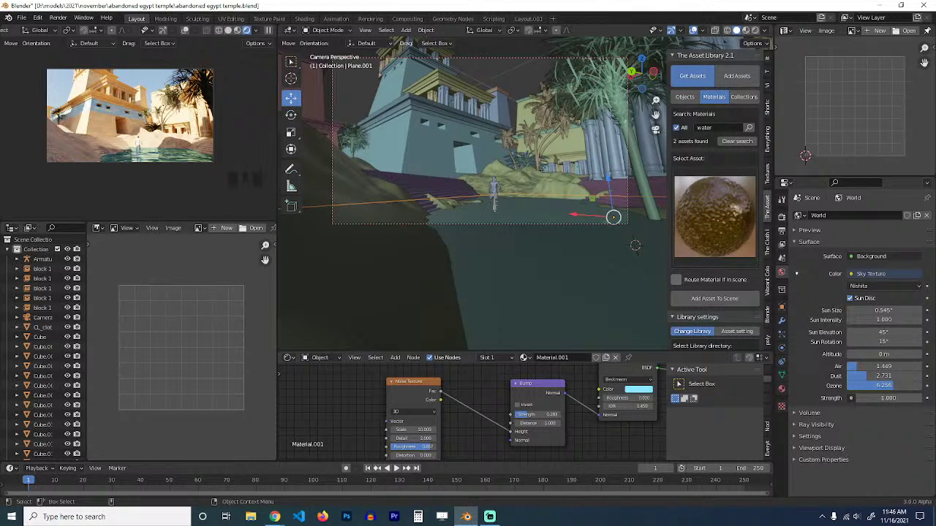
# Examine the terrain, water and buildings around the camera from outside the camera view.
pyautogui.hotkey('alt', 'Tab')
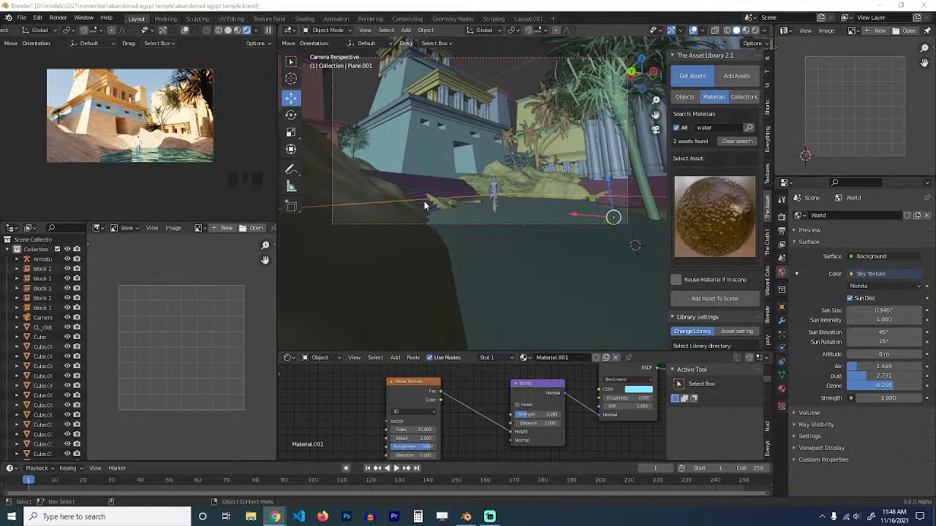
pyautogui.click(377, 197)
pyautogui.moveTo(407, 190); pyautogui.dragTo(552, 189, button='middle')
pyautogui.scroll(-4, 498, 204)
pyautogui.scroll(2, 498, 204)
pyautogui.scroll(1, 497, 231)
pyautogui.scroll(-2, 555, 183)
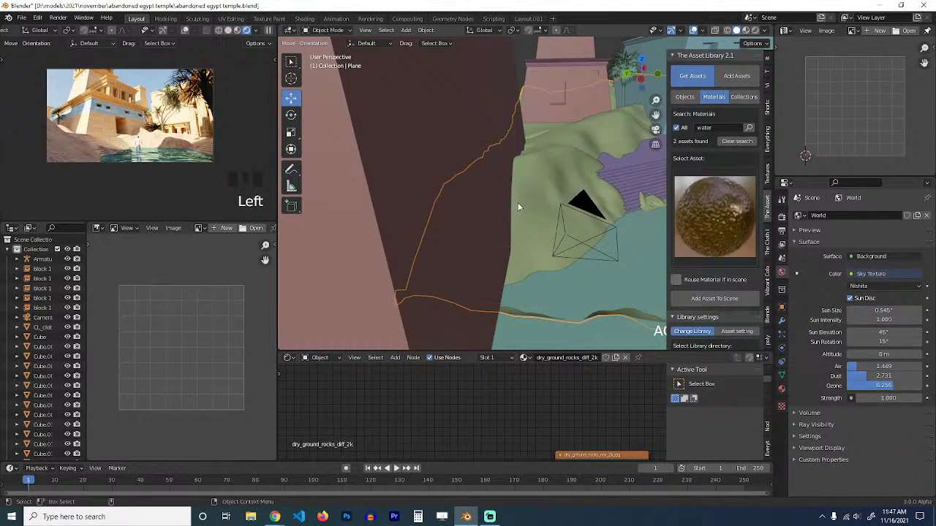
pyautogui.scroll(-2, 518, 203)
pyautogui.scroll(4, 517, 203)
pyautogui.hotkey('alt', 'a')
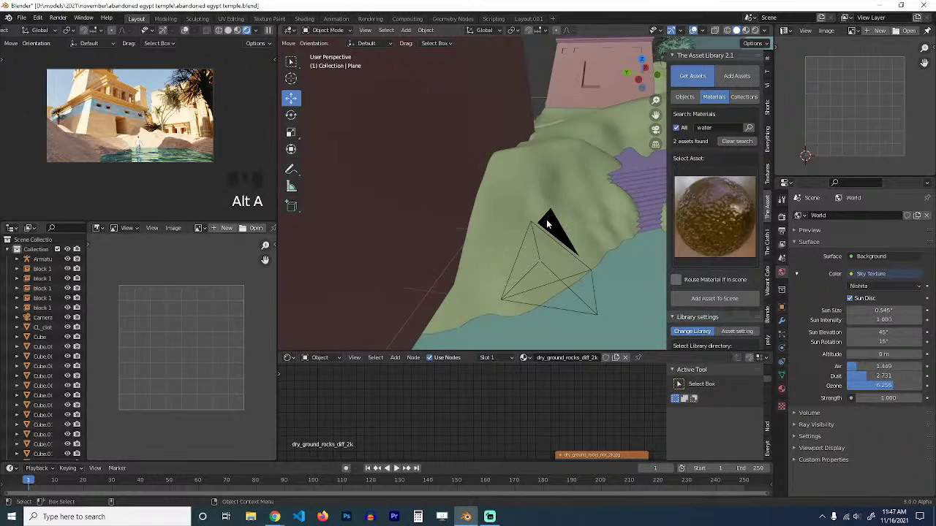
pyautogui.scroll(-5, 526, 227)
# Save the file and pause the rendered preview, leaving the scene deselected in top view.
pyautogui.hotkey('ctrl', 's')
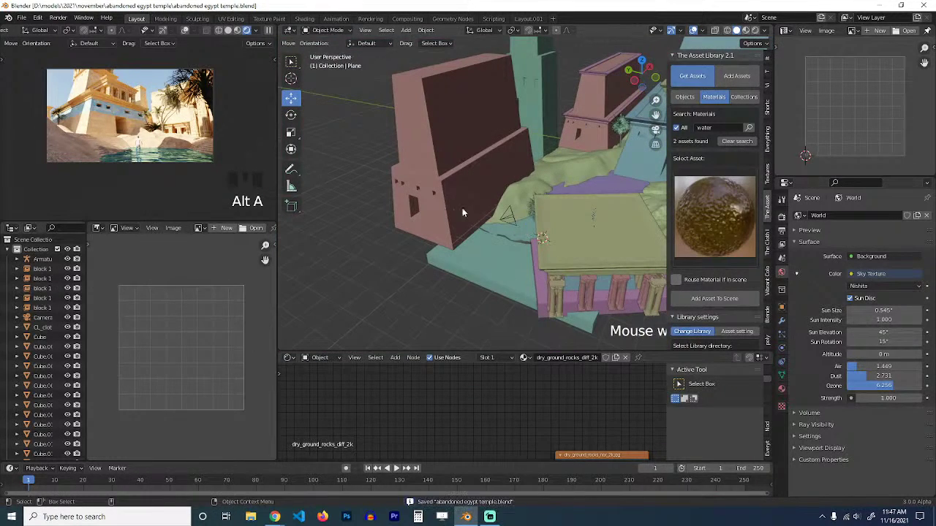
pyautogui.click(268, 31)
pyautogui.click(466, 159)
pyautogui.press('KP_7')
pyautogui.keyDown('shift'); pyautogui.moveTo(521, 217); pyautogui.dragTo(489, 188, button='middle'); pyautogui.keyUp('shift')
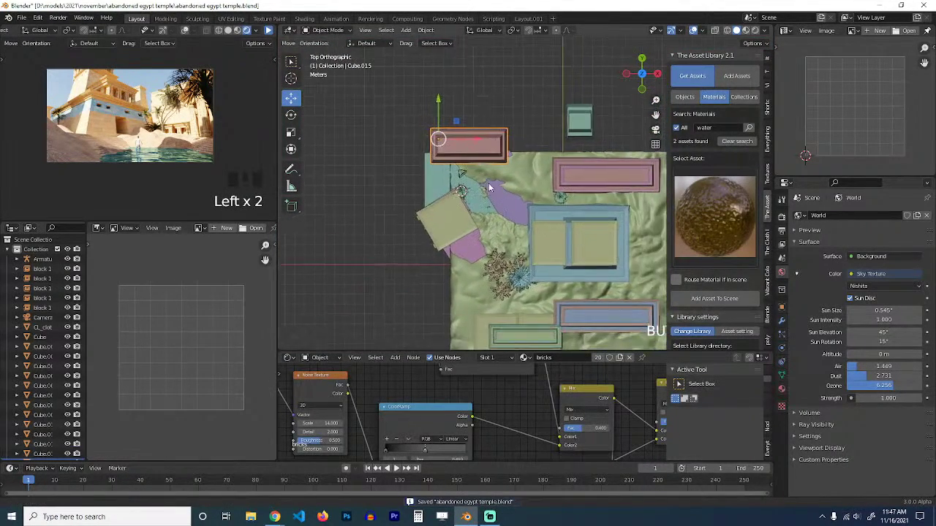
pyautogui.hotkey('alt', 'a')
pyautogui.keyDown('shift'); pyautogui.moveTo(536, 126); pyautogui.dragTo(461, 137, button='middle'); pyautogui.keyUp('shift')
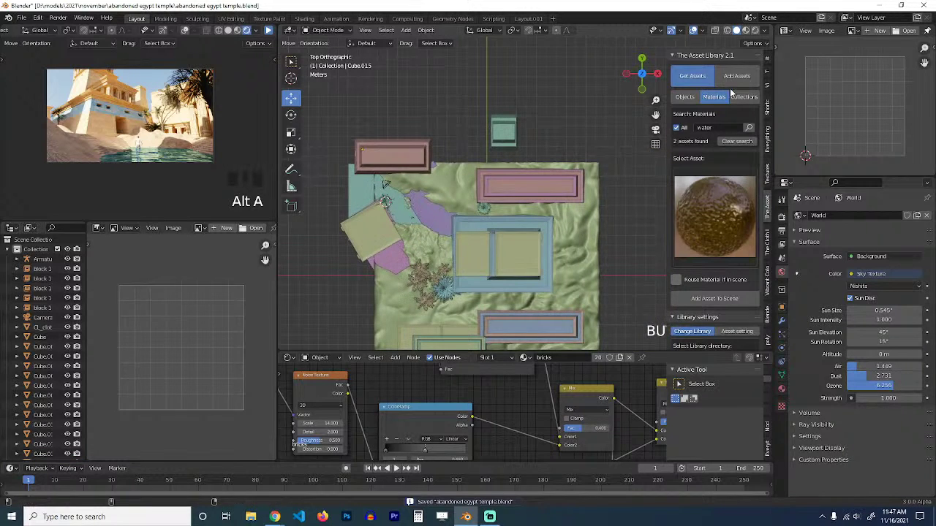
# Search the asset library's objects for "rock" and open the list of matching assets.
pyautogui.click(687, 98)
pyautogui.click(708, 128)
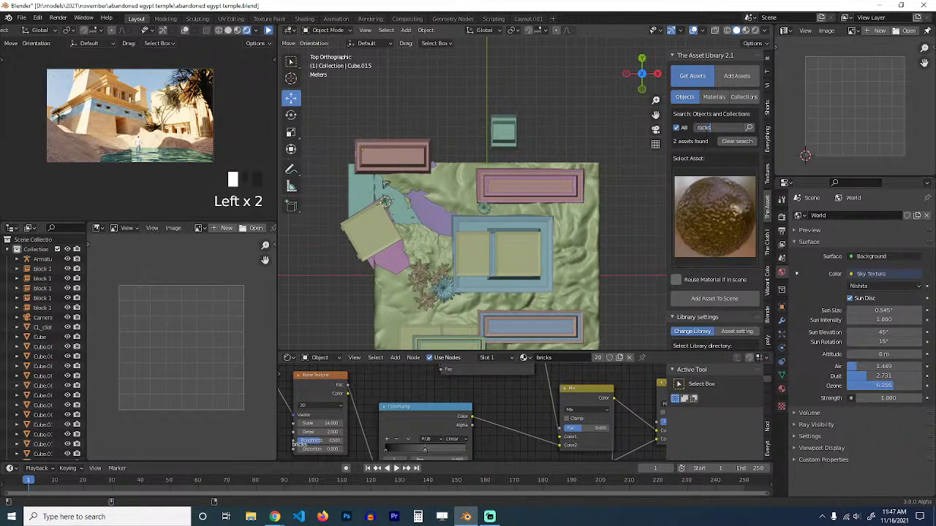
pyautogui.click(749, 127)
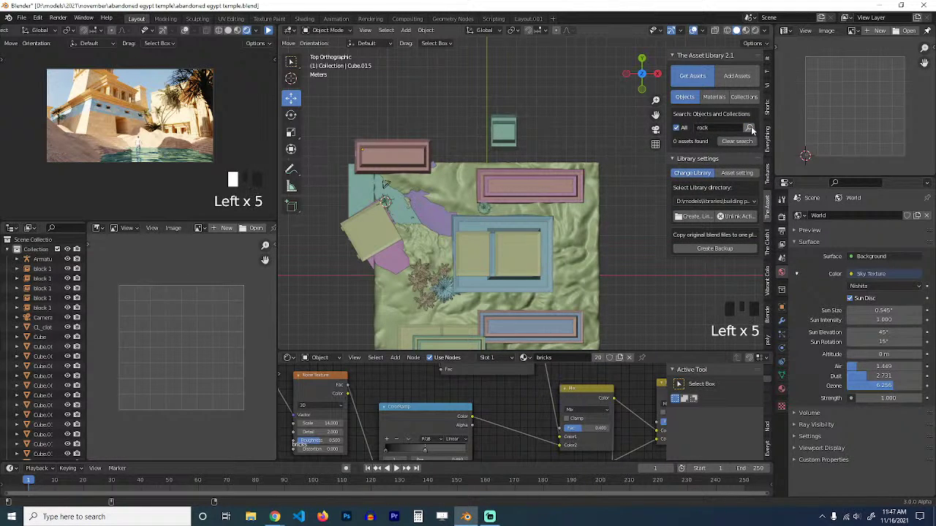
pyautogui.click(749, 128)
pyautogui.click(704, 199)
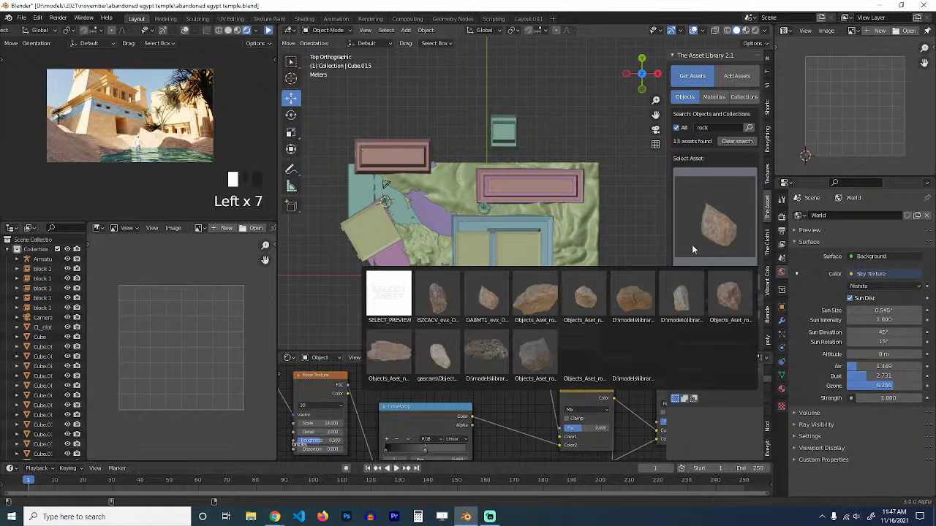
# Add the small smooth brown rock asset at the 3D cursor in the empty space beside the terrain and save the file.
pyautogui.click(585, 296)
pyautogui.keyDown('shift'); pyautogui.moveTo(636, 150); pyautogui.dragTo(450, 159, button='middle'); pyautogui.keyUp('shift')
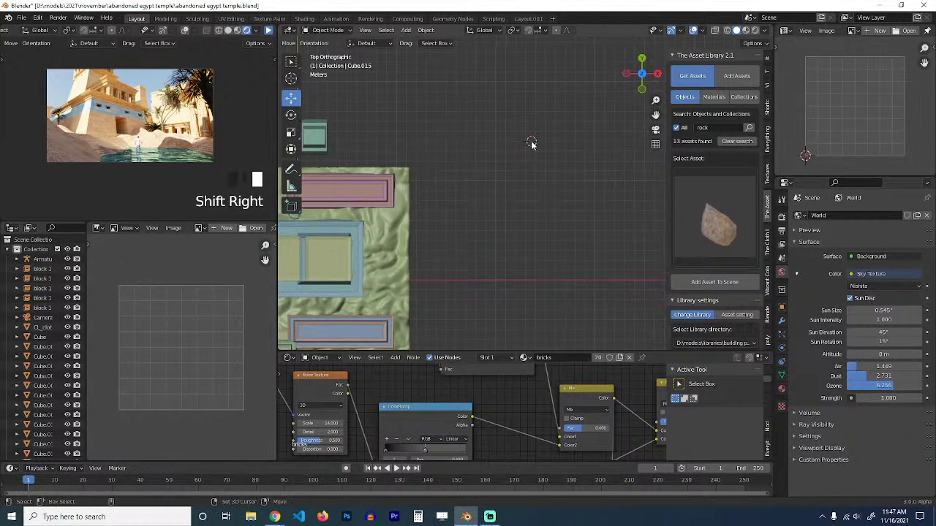
pyautogui.scroll(2, 545, 173)
pyautogui.keyDown('shift'); pyautogui.moveTo(548, 180); pyautogui.dragTo(449, 208, button='middle'); pyautogui.keyUp('shift')
pyautogui.hotkey('ctrl', 's')
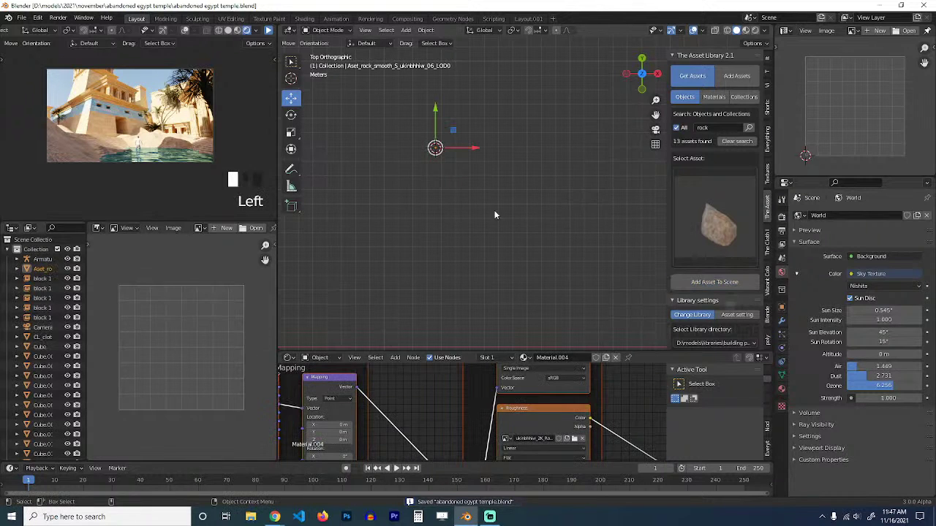
pyautogui.press('KP_Decimal')
pyautogui.scroll(-4, 528, 217)
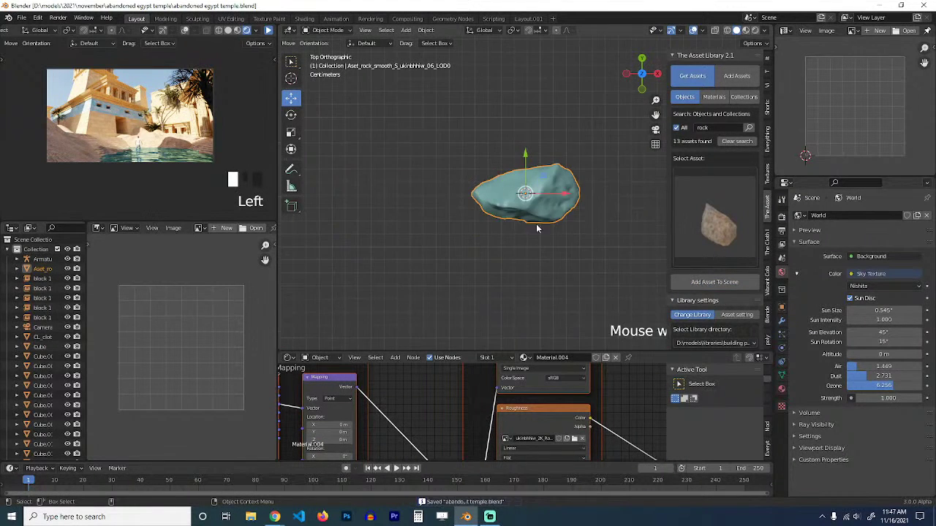
pyautogui.keyDown('shift'); pyautogui.moveTo(618, 248); pyautogui.dragTo(537, 247, button='middle'); pyautogui.keyUp('shift')
# Add the large rough rock asset, scale it down and place it next to the smooth rock.
pyautogui.click(717, 236)
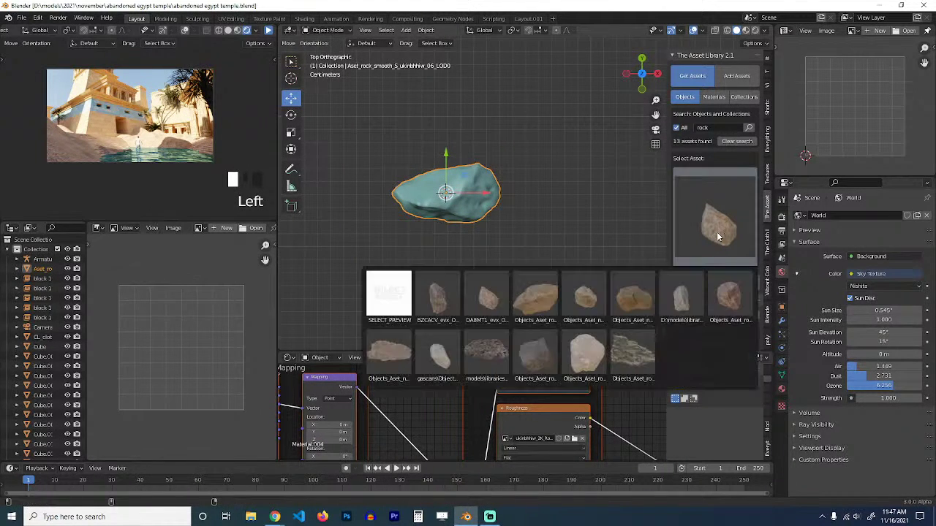
pyautogui.click(515, 305)
pyautogui.click(702, 282)
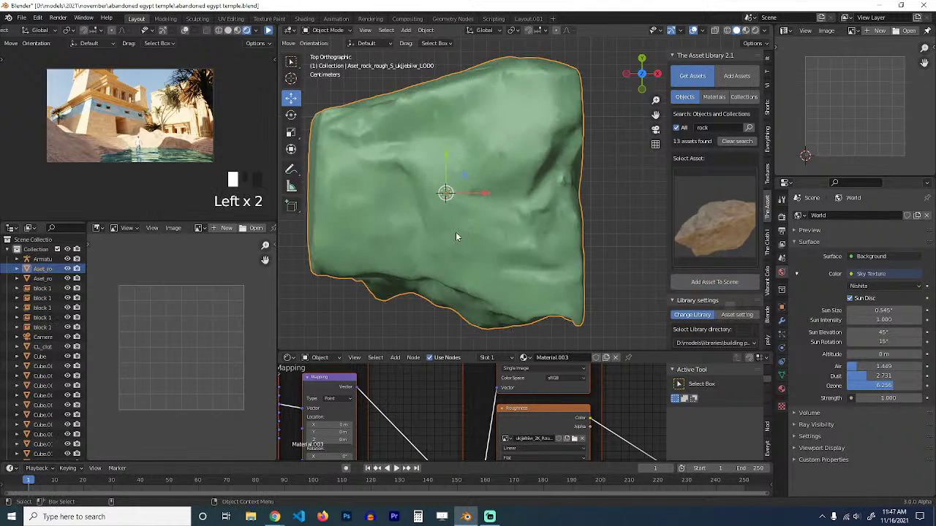
pyautogui.press('s')
pyautogui.press('g')
pyautogui.click(576, 253)
pyautogui.press('s')
pyautogui.click(575, 251)
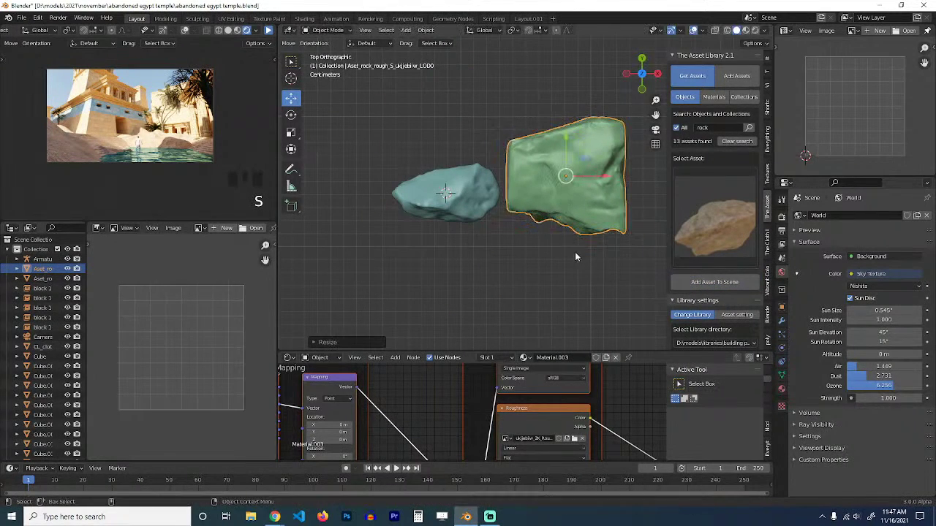
# Add the pale smooth rock asset to the scene at the 3D cursor.
pyautogui.click(715, 219)
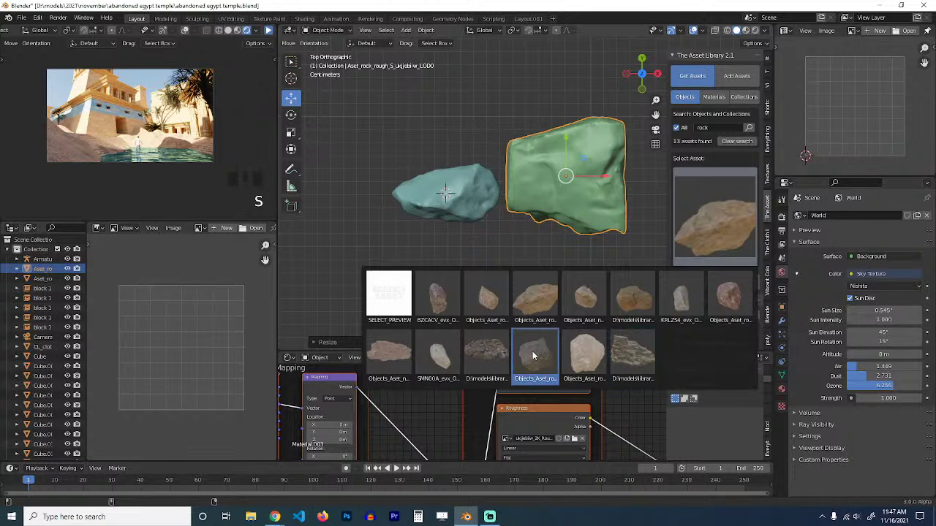
pyautogui.click(438, 355)
pyautogui.click(688, 284)
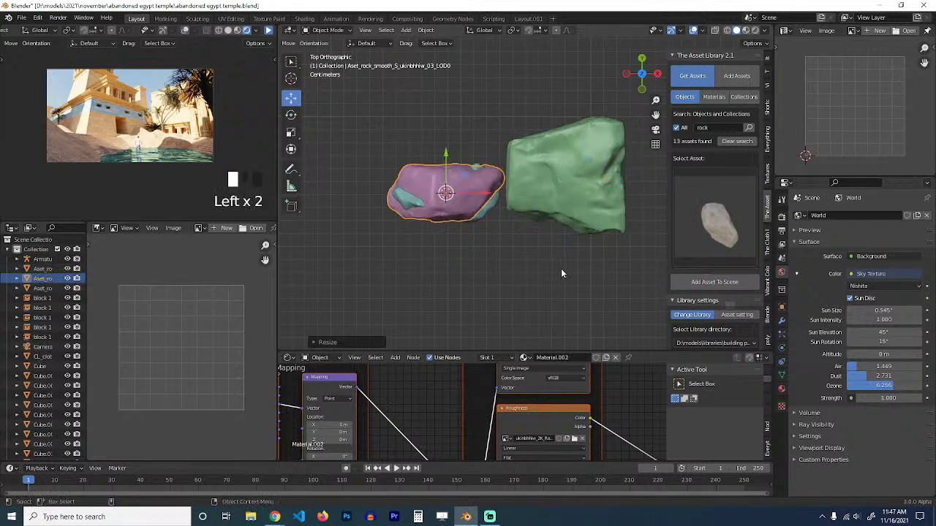
# Scale down the pale smooth rock and move it to the free end of the row, apart from the other rocks.
pyautogui.press('s')
pyautogui.click(523, 267)
pyautogui.press('g')
pyautogui.click(409, 256)
# Add the reddish-brown smooth rock asset and place it at the far side of the large rough rock.
pyautogui.click(745, 228)
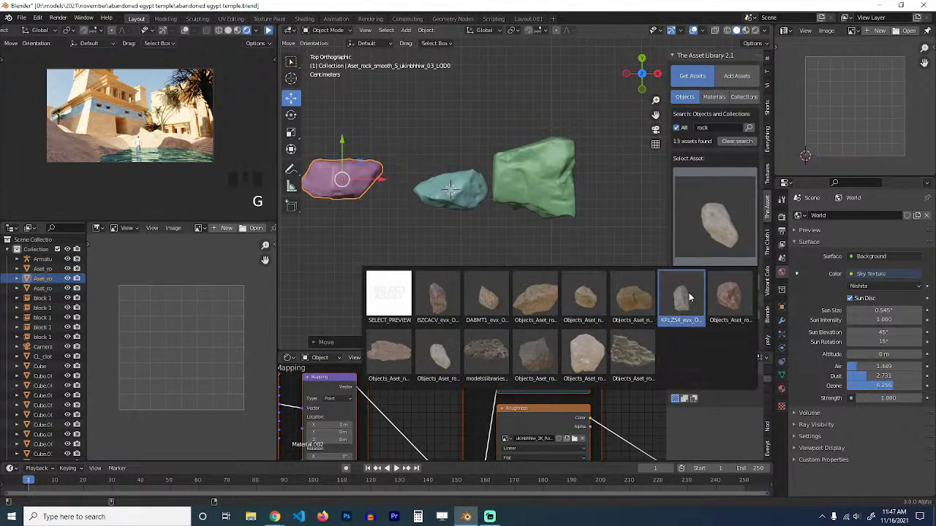
pyautogui.click(688, 293)
pyautogui.click(716, 285)
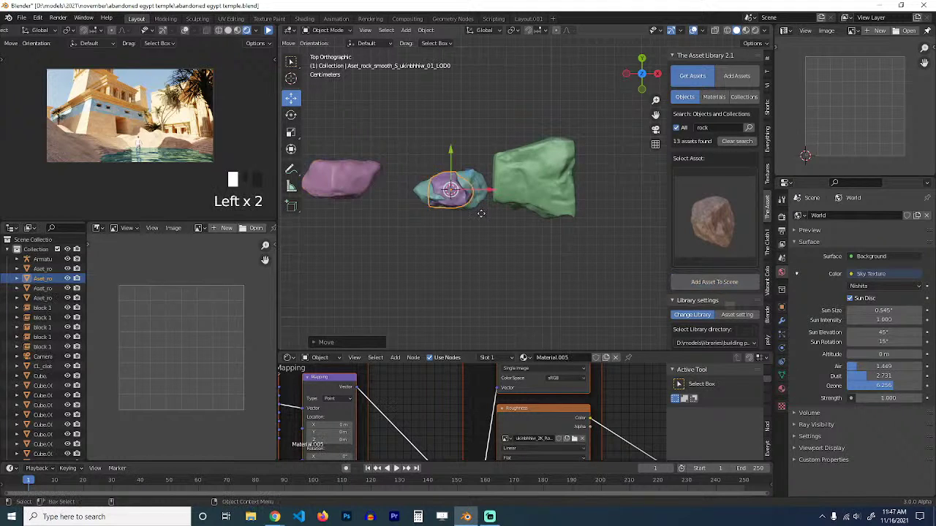
pyautogui.press('g')
pyautogui.click(617, 204)
# Select all four rock assets together and run two quick-favourite commands on them.
pyautogui.moveTo(617, 204); pyautogui.dragTo(543, 174, button='middle')
pyautogui.moveTo(422, 139); pyautogui.dragTo(653, 268)
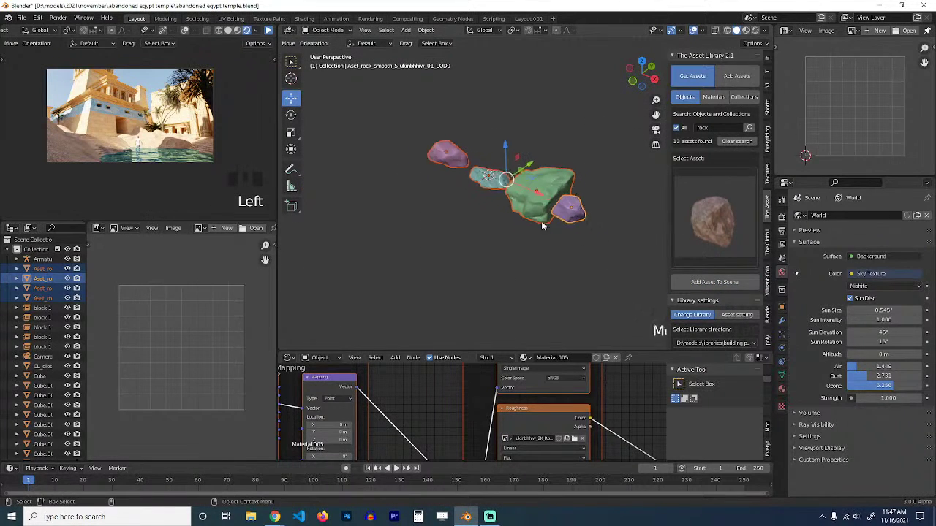
pyautogui.scroll(2, 542, 227)
pyautogui.press('q')
pyautogui.click(536, 220)
pyautogui.scroll(3, 539, 226)
pyautogui.moveTo(541, 228)
pyautogui.mouseDown(button='middle')
pyautogui.moveTo(594, 221)
pyautogui.moveTo(508, 227)
pyautogui.moveTo(556, 219)
pyautogui.mouseUp(button='middle')
pyautogui.press('q')
pyautogui.click(547, 223)
pyautogui.scroll(-3, 545, 224)
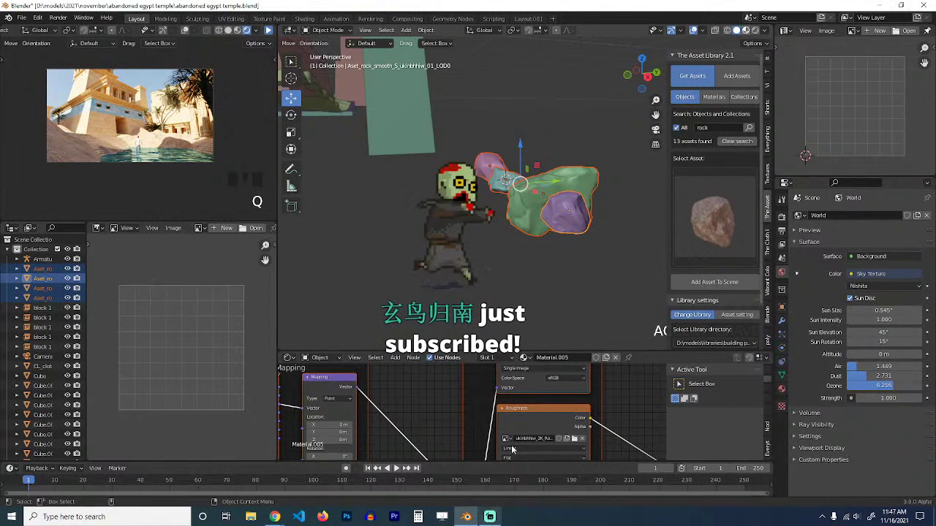
# Show the viewport in material preview, view the rocks from the top and save the file.
pyautogui.click(746, 31)
pyautogui.scroll(4, 549, 210)
pyautogui.keyDown('alt'); pyautogui.moveTo(563, 210); pyautogui.dragTo(631, 167); pyautogui.keyUp('alt')
pyautogui.scroll(-3, 614, 191)
pyautogui.press('KP_7')
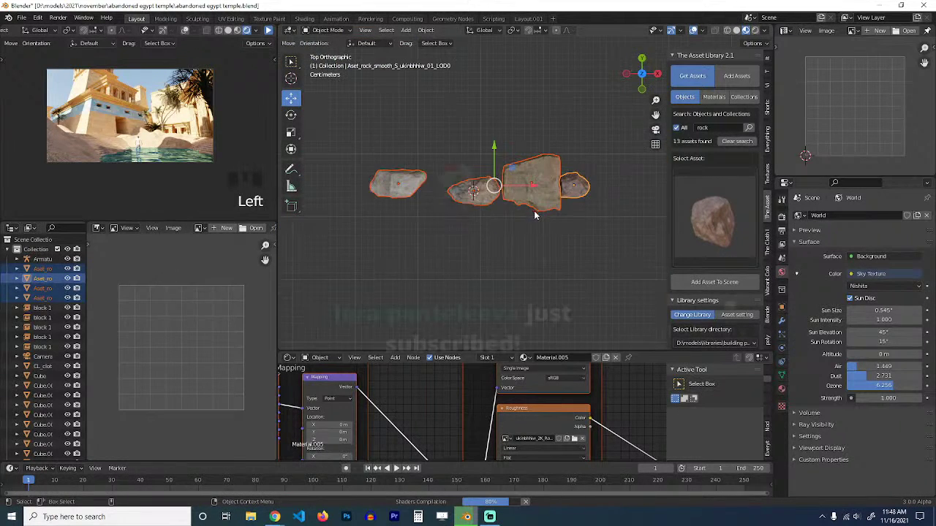
pyautogui.click(520, 198)
pyautogui.scroll(-3, 520, 190)
pyautogui.click(522, 150)
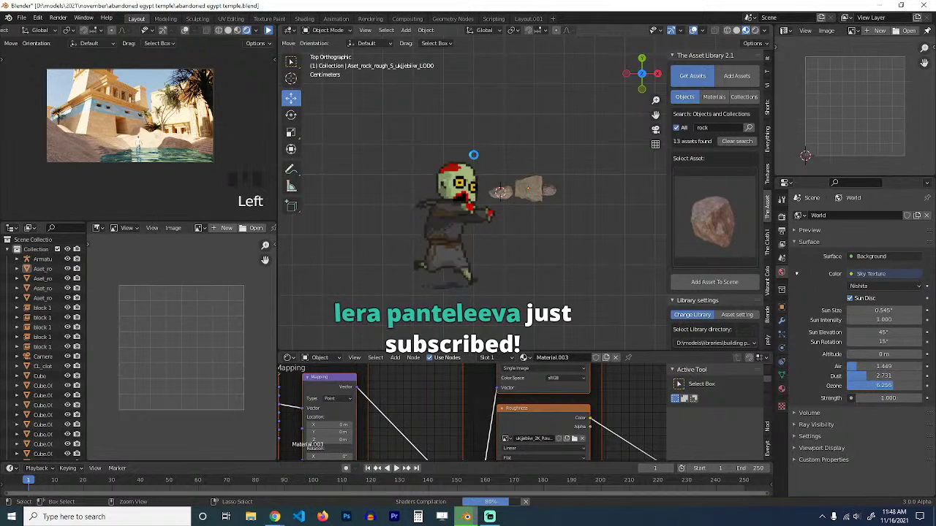
pyautogui.hotkey('ctrl', 's')
# Move the four rocks into a new collection named "rocks".
pyautogui.moveTo(574, 217); pyautogui.dragTo(630, 249)
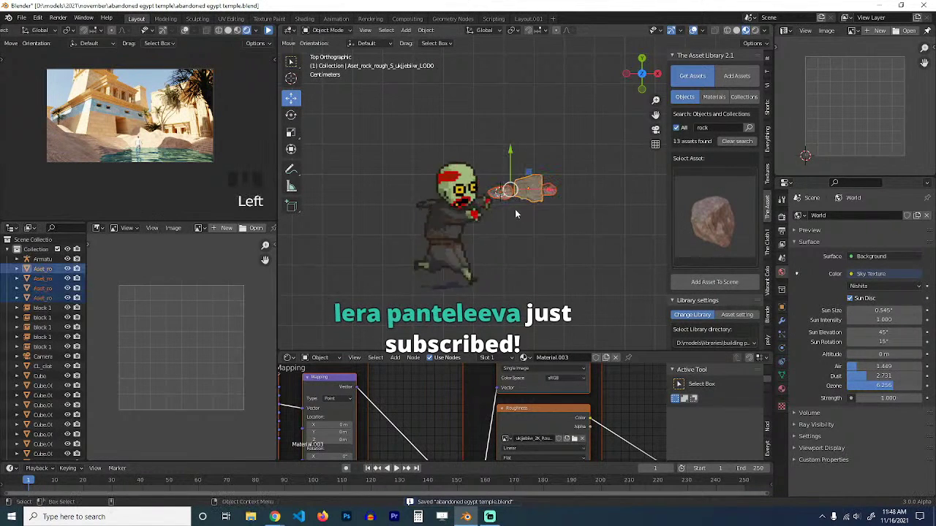
pyautogui.press('m')
pyautogui.click(518, 206)
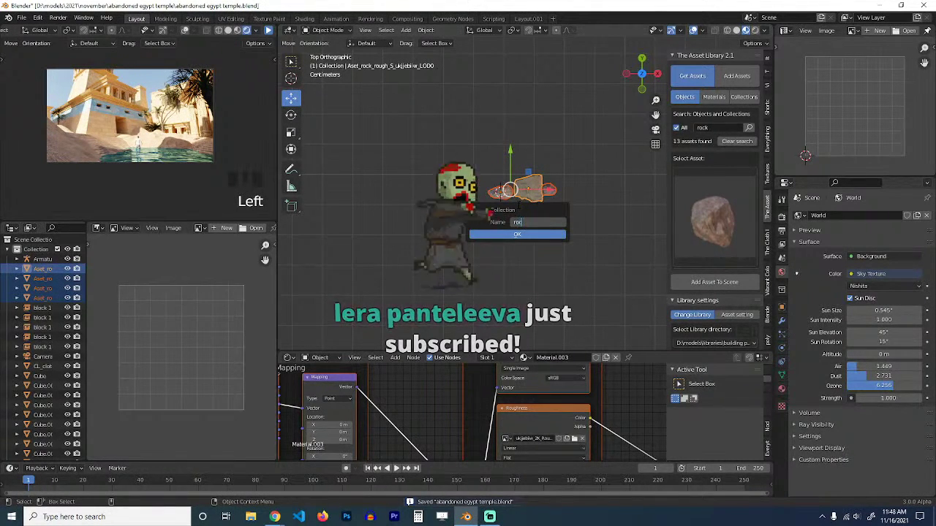
pyautogui.write('rocks')
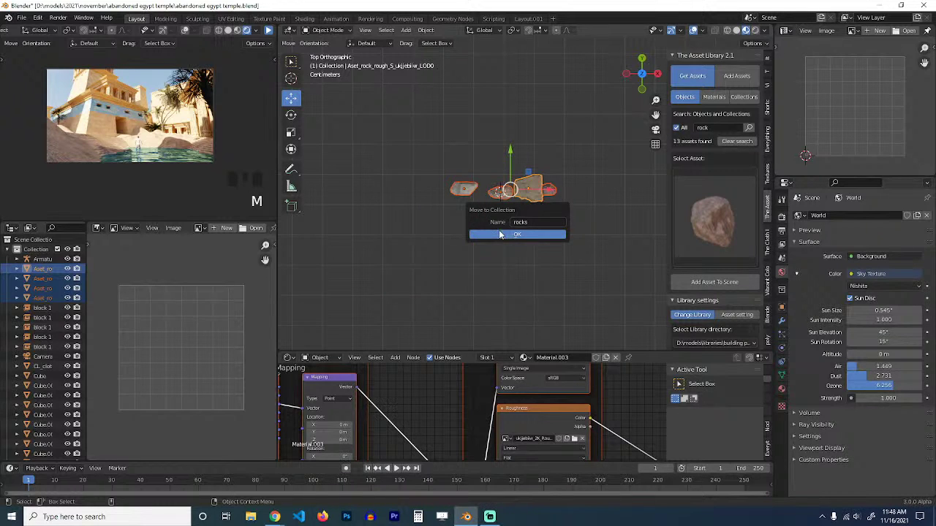
pyautogui.press('Return')
# Place the 3D cursor in the empty space beside the rock row, add a cube there and scale it down.
pyautogui.click(498, 142)
pyautogui.keyDown('shift'); pyautogui.rightClick(498, 140); pyautogui.keyUp('shift')
pyautogui.hotkey('shift', 'a')
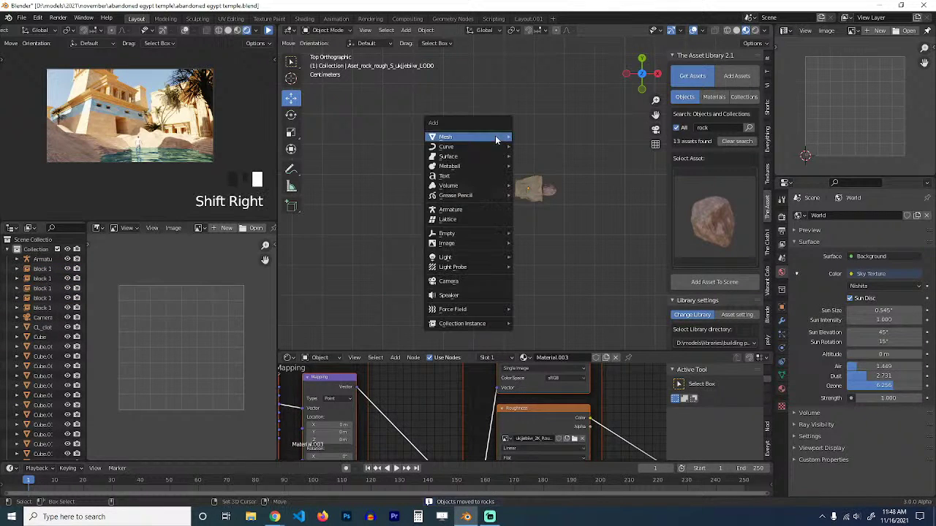
pyautogui.moveTo(495, 136)
pyautogui.click(541, 146)
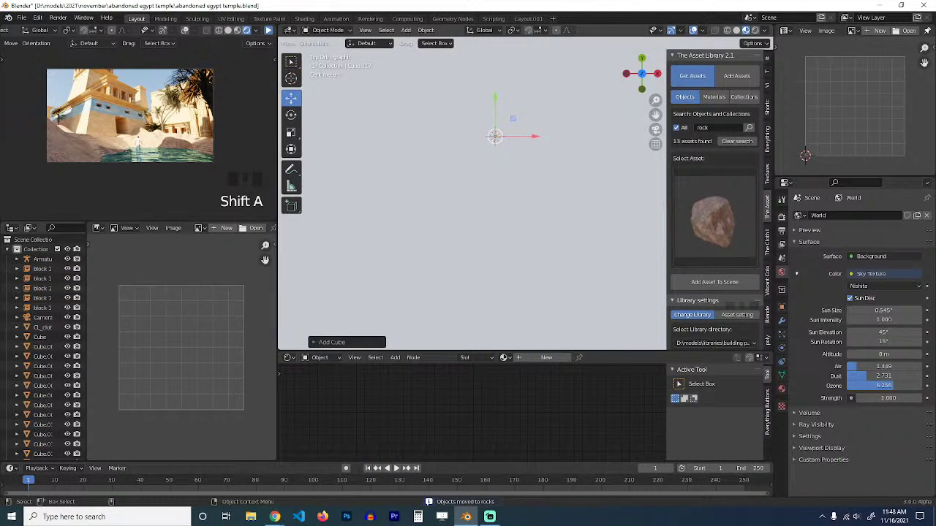
pyautogui.press('s')
pyautogui.click(529, 159)
pyautogui.press('s')
pyautogui.click(549, 250)
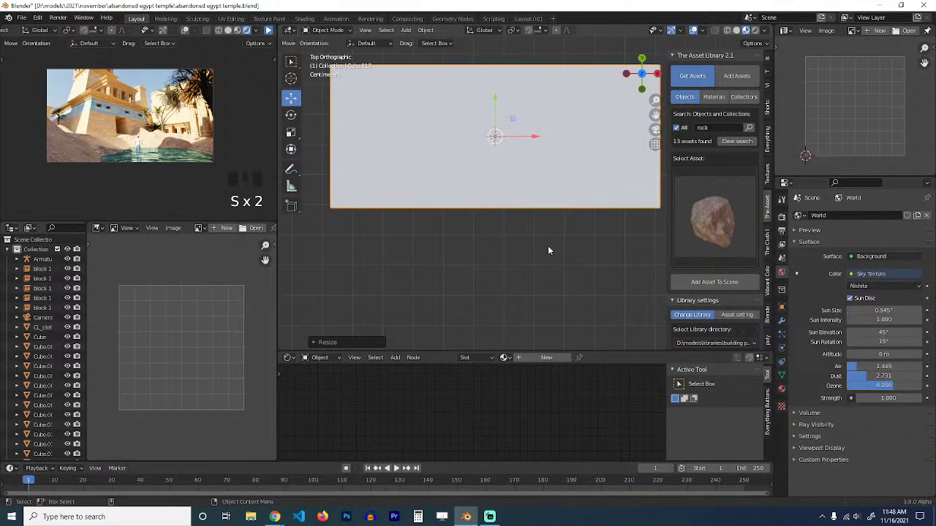
# Shrink the box further to a scale of about 0.159 in X and 0.069 in Y and Z.
pyautogui.press('s')
pyautogui.click(525, 193)
pyautogui.moveTo(527, 192); pyautogui.dragTo(550, 133, button='middle')
pyautogui.moveTo(541, 216); pyautogui.dragTo(591, 223, button='middle')
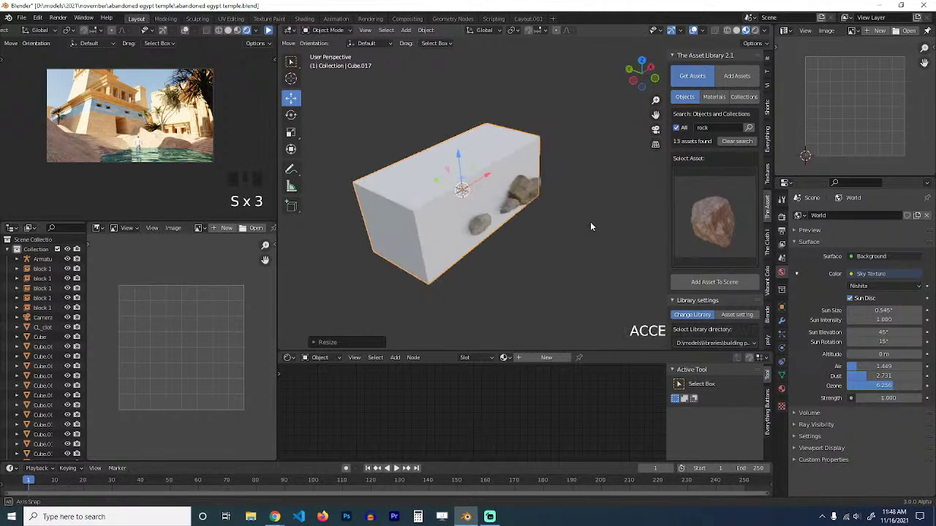
pyautogui.press('s')
pyautogui.click(518, 209)
pyautogui.moveTo(518, 209); pyautogui.dragTo(487, 192, button='middle')
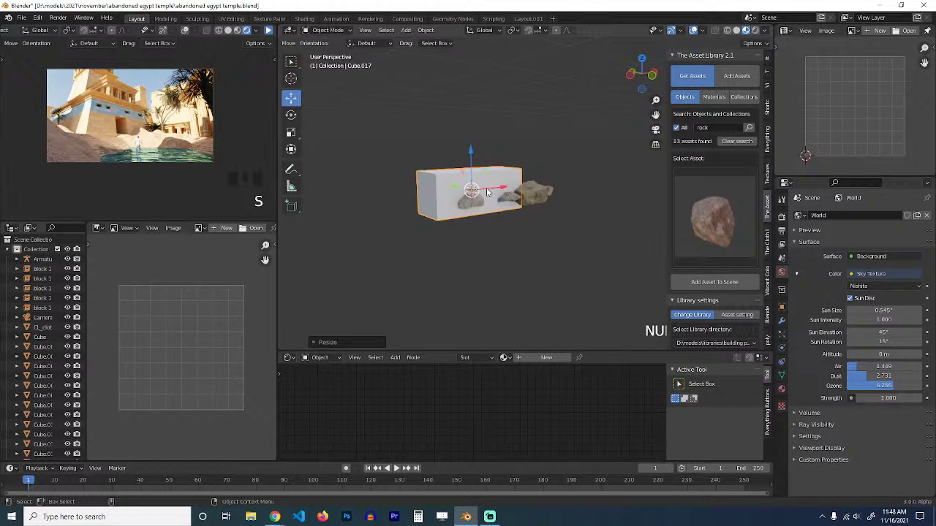
pyautogui.press('KP_Decimal')
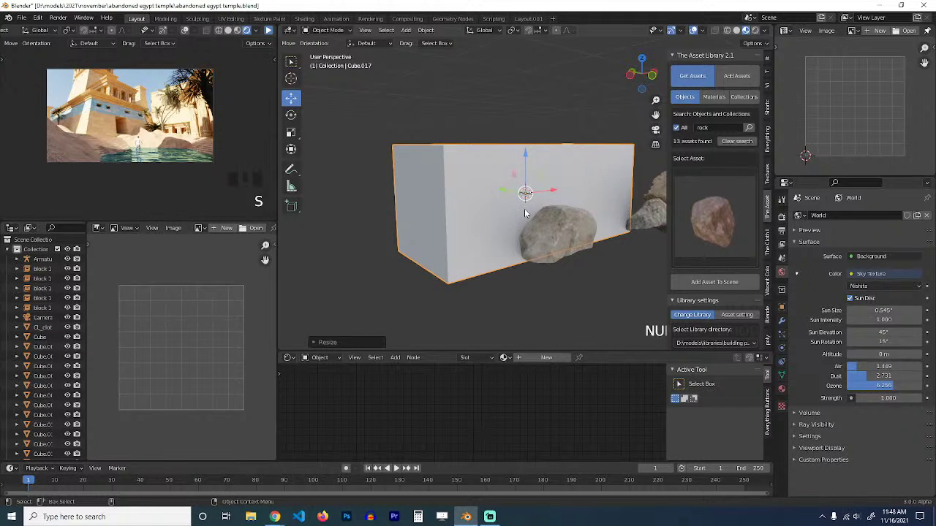
# Give the box a Hair particle system rendered as a collection, using "rocks" as the instance collection.
pyautogui.click(781, 334)
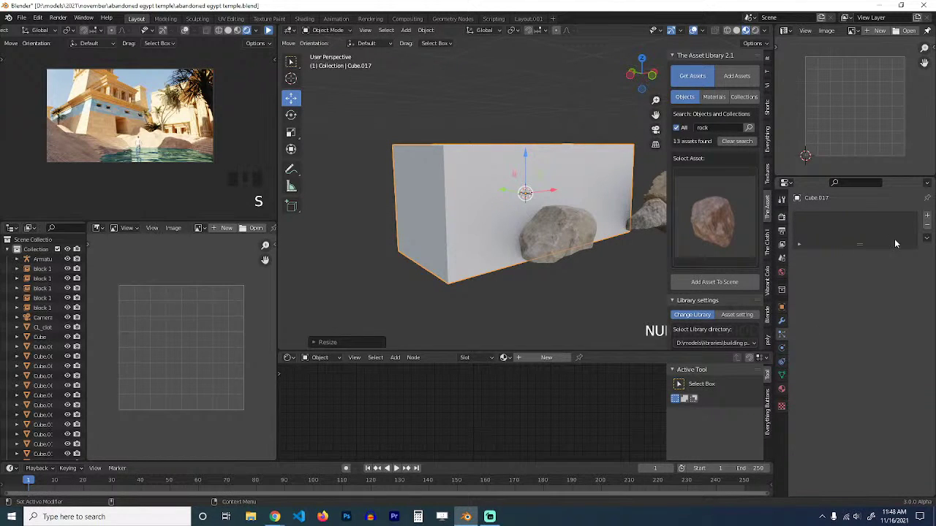
pyautogui.click(927, 217)
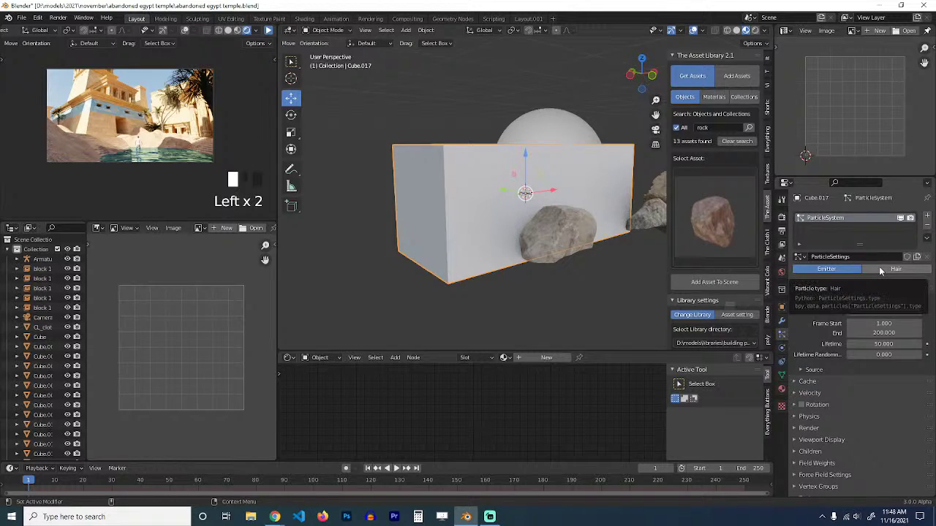
pyautogui.click(880, 268)
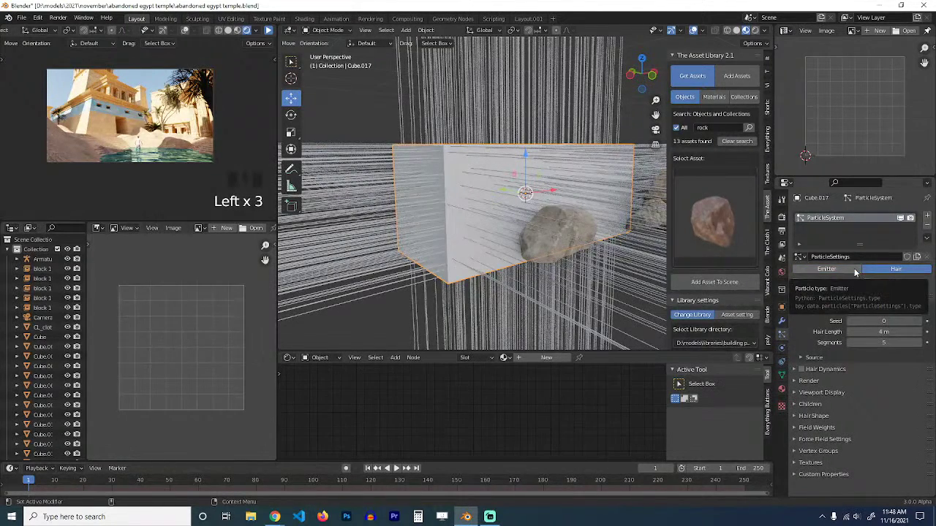
pyautogui.click(809, 381)
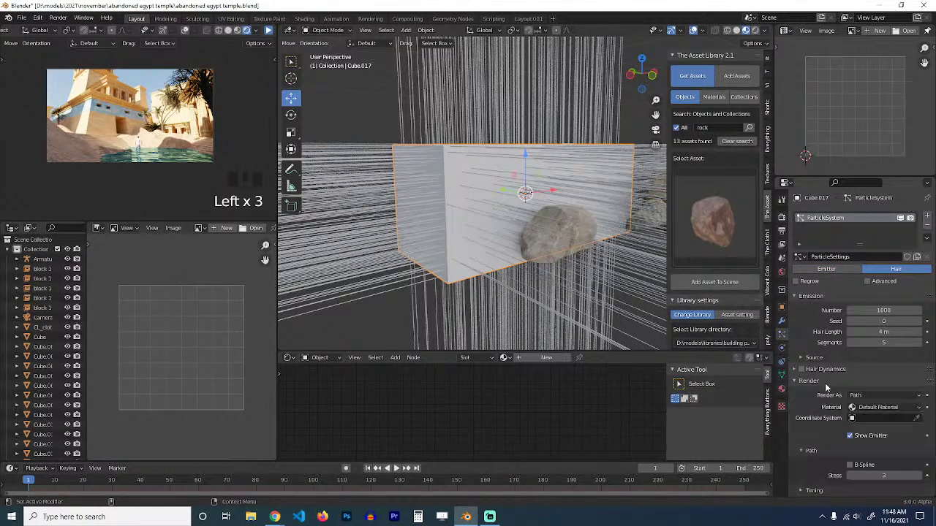
pyautogui.click(874, 395)
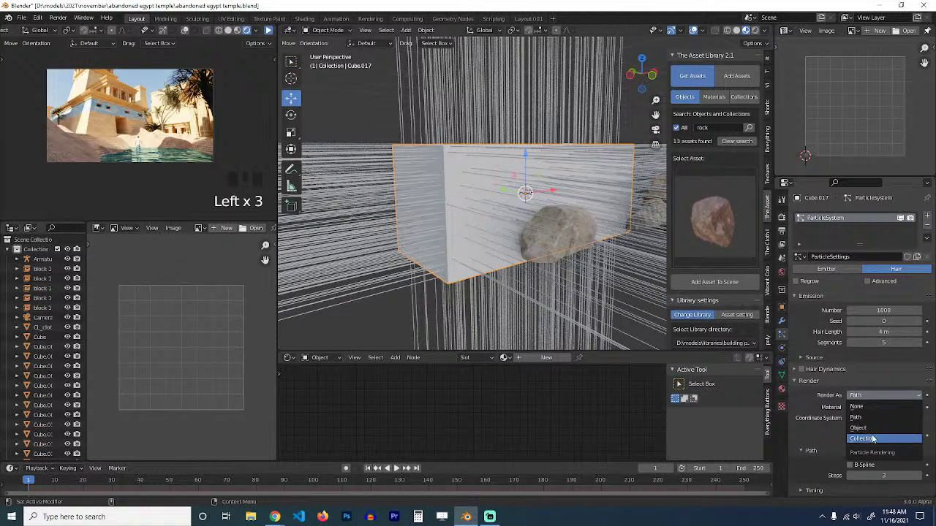
pyautogui.click(874, 438)
pyautogui.click(874, 466)
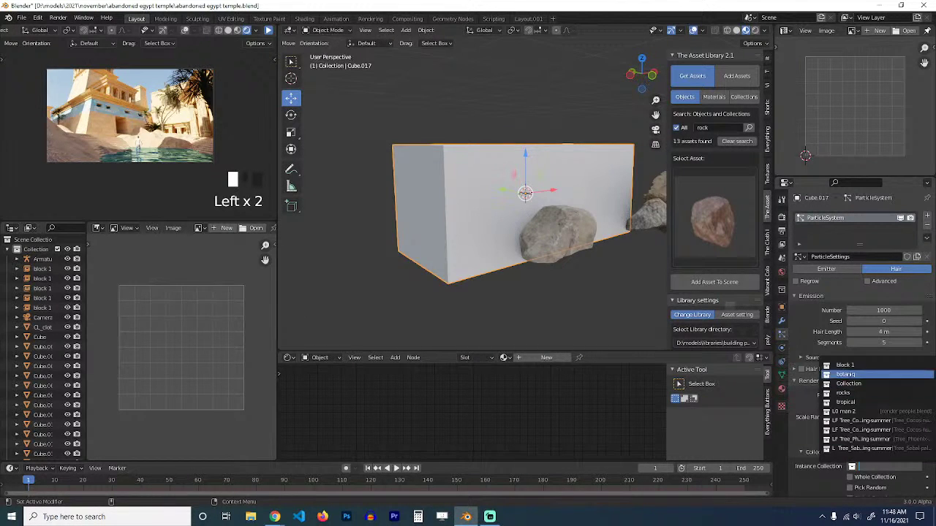
pyautogui.click(842, 393)
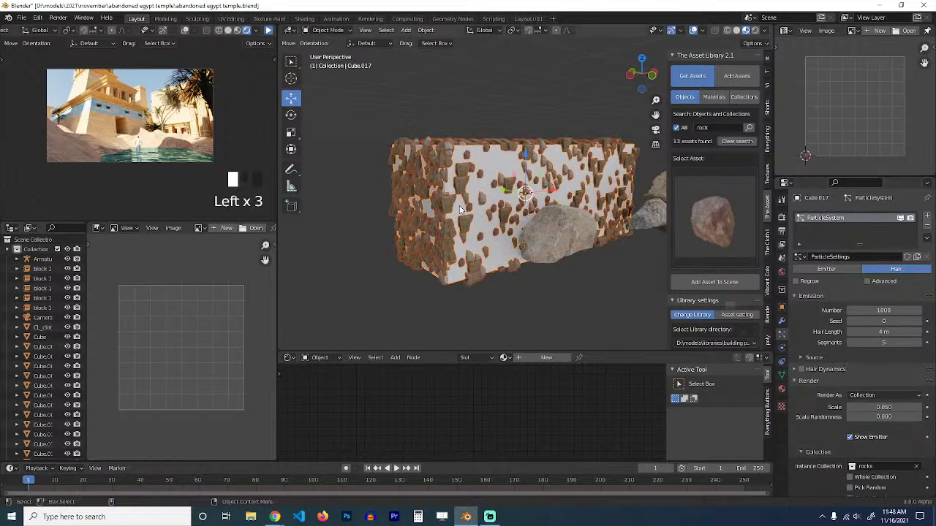
# Set the particle system's Scale Randomness to 0.500.
pyautogui.scroll(3, 462, 203)
pyautogui.scroll(-2, 830, 389)
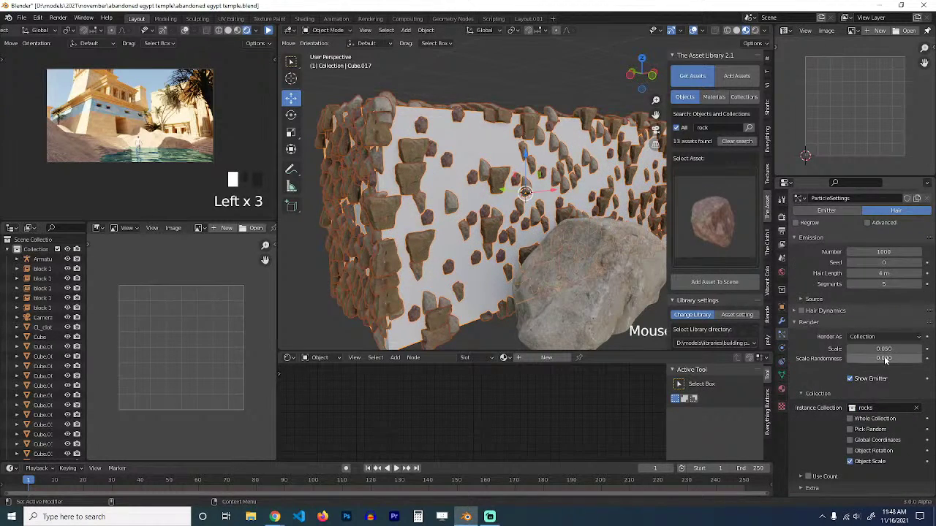
pyautogui.moveTo(886, 360); pyautogui.dragTo(903, 360)
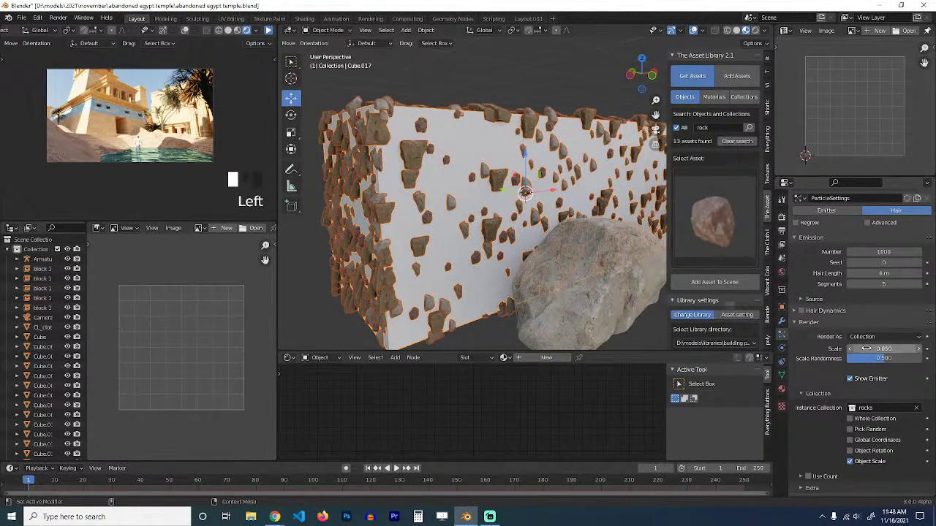
# Hide the box's instancer in both the viewport and the render so only the scattered rocks remain.
pyautogui.click(782, 307)
pyautogui.click(828, 391)
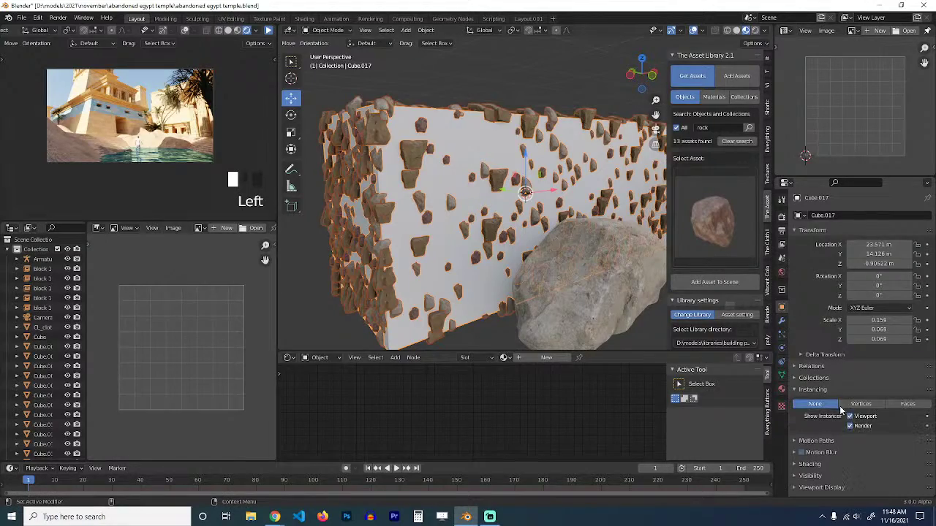
pyautogui.click(850, 416)
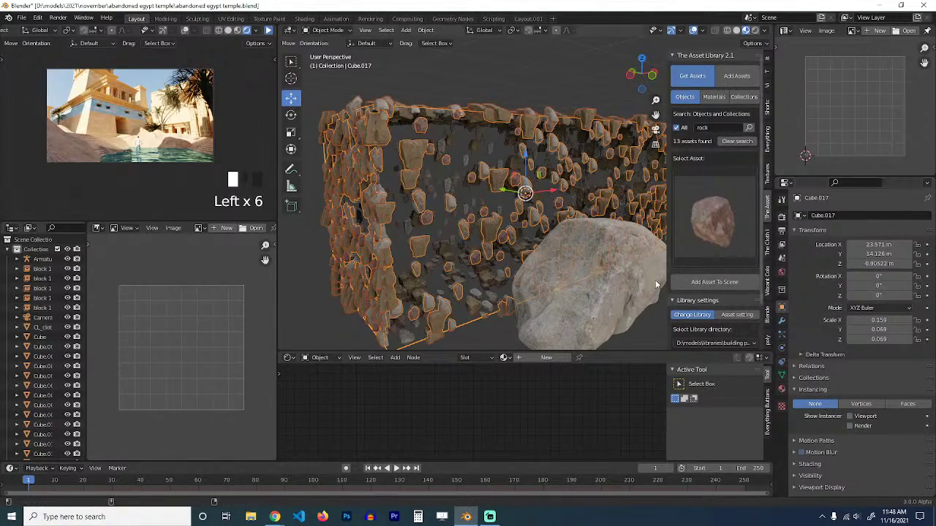
pyautogui.moveTo(441, 219); pyautogui.dragTo(449, 270, button='middle')
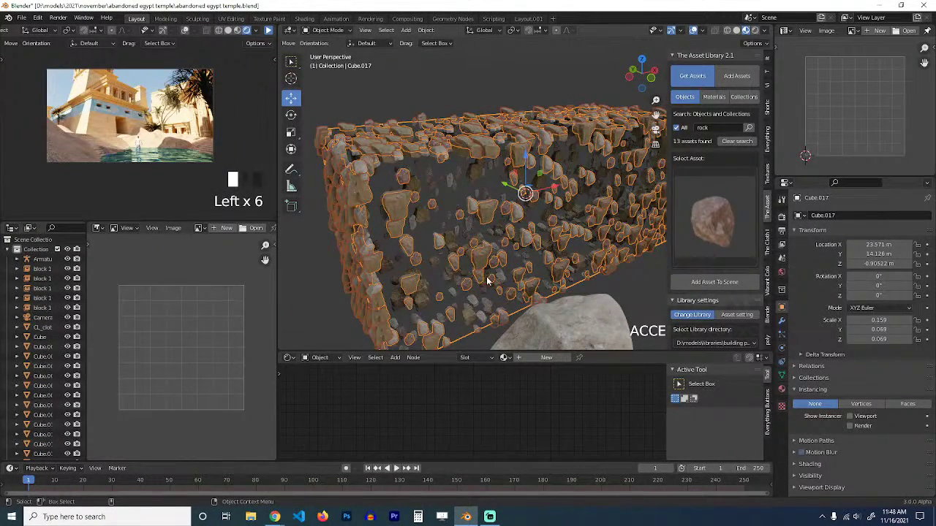
pyautogui.moveTo(580, 264); pyautogui.dragTo(512, 263, button='middle')
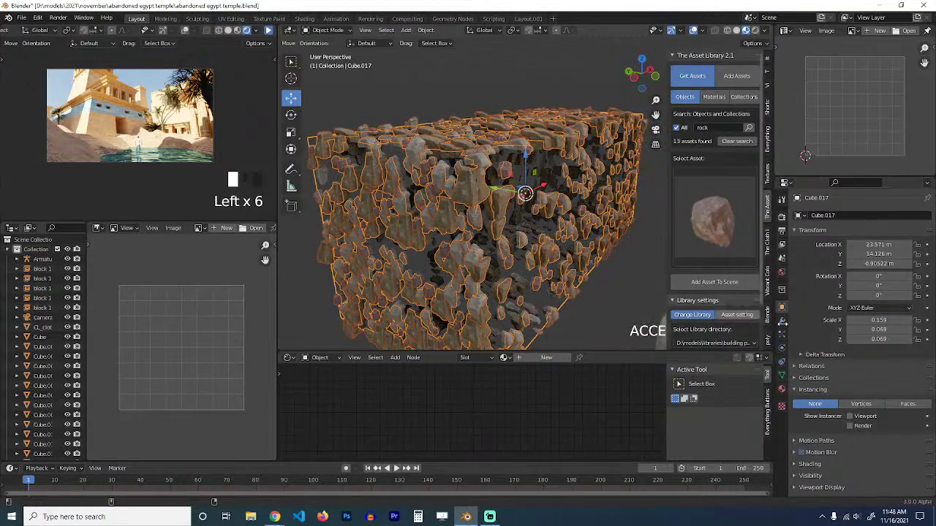
# Enable the particle system's Advanced options and set its emission source to Volume.
pyautogui.click(781, 322)
pyautogui.moveTo(635, 287); pyautogui.dragTo(518, 247, button='middle')
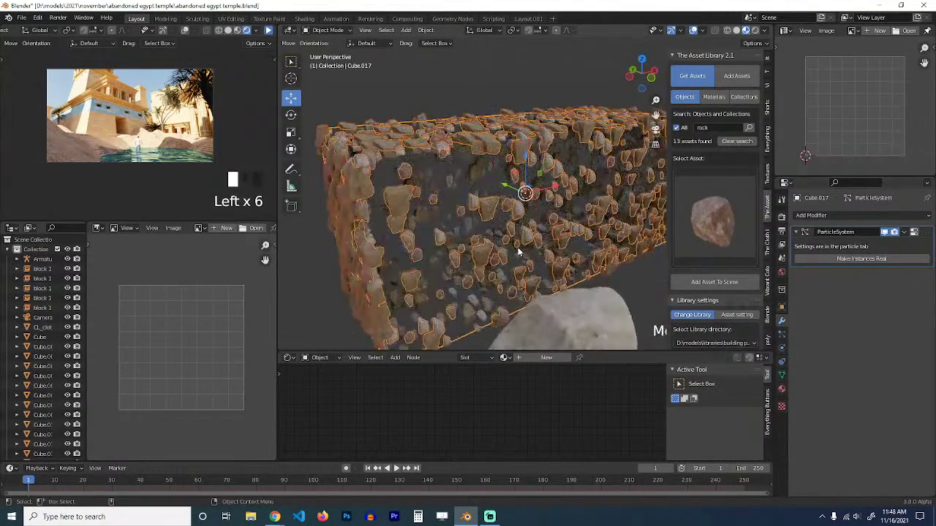
pyautogui.click(914, 232)
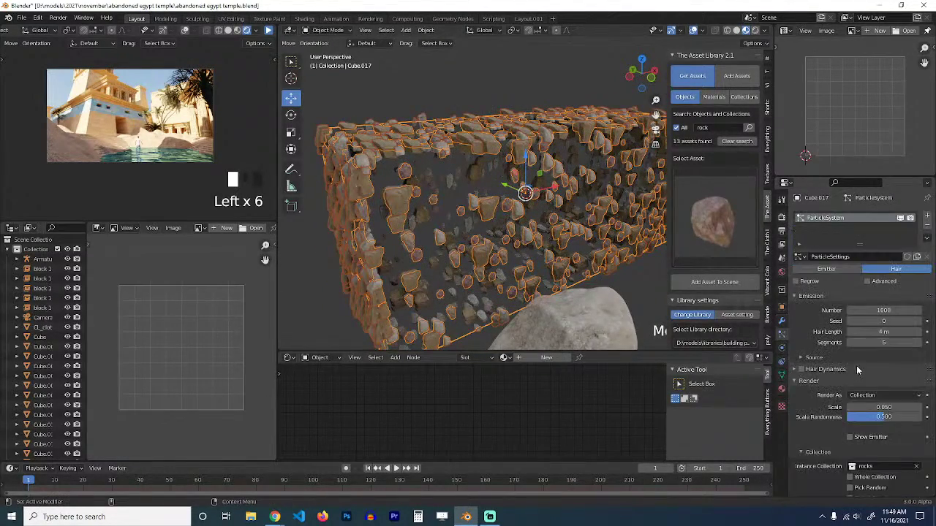
pyautogui.click(867, 282)
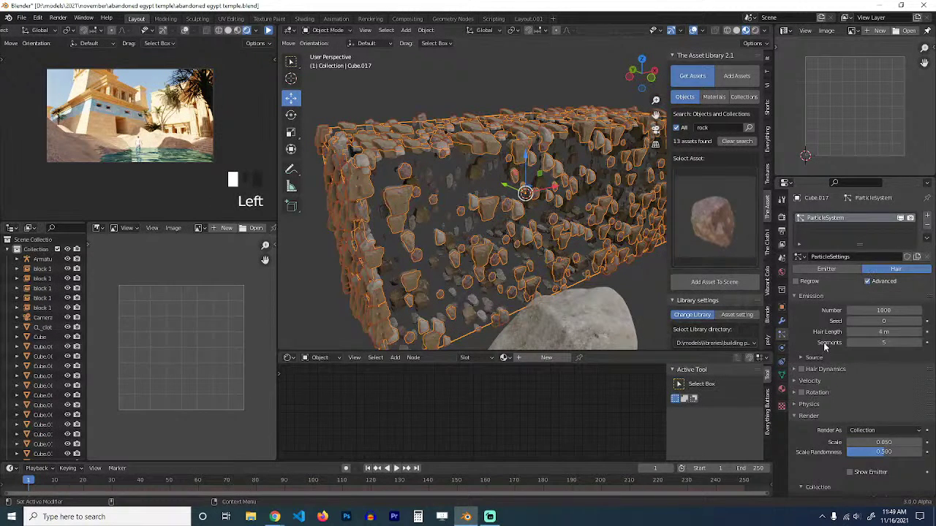
pyautogui.click(818, 357)
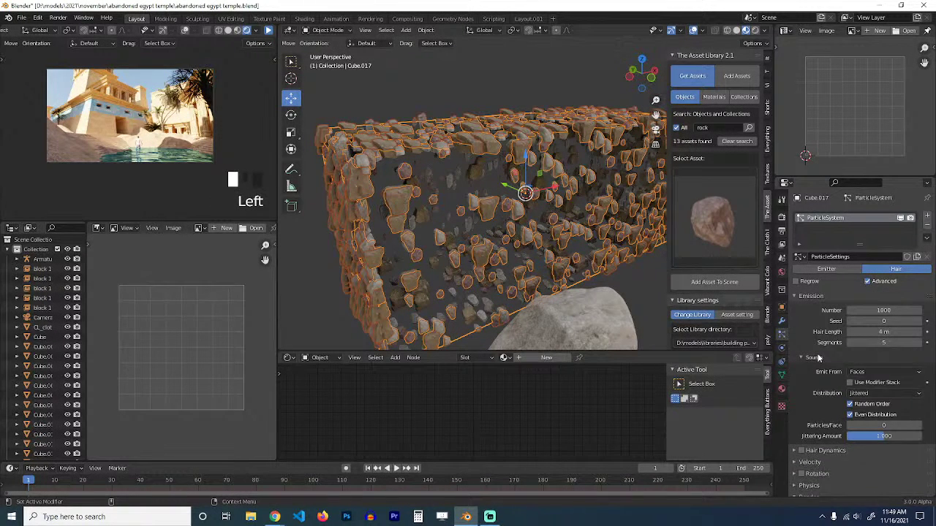
pyautogui.click(868, 373)
pyautogui.click(861, 406)
pyautogui.moveTo(443, 242); pyautogui.dragTo(465, 223, button='middle')
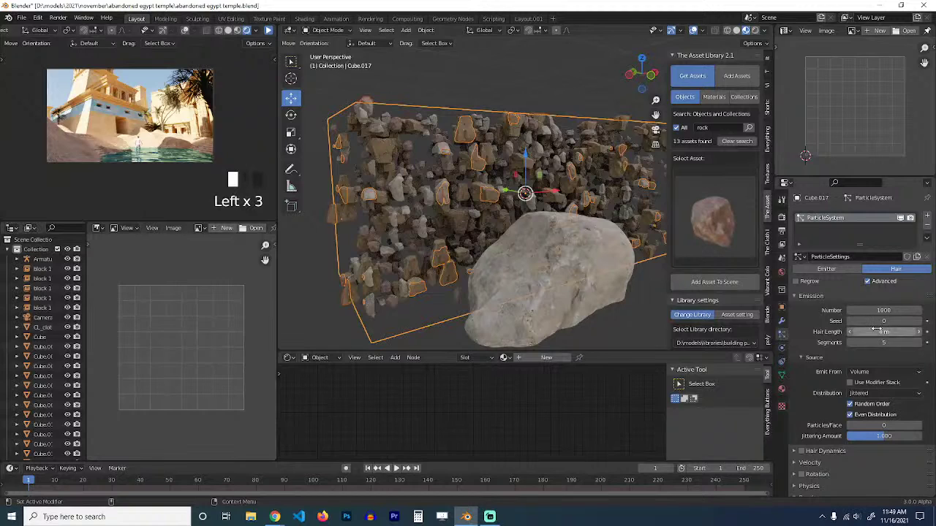
# Set the particles' Hair Length to 1 m and their render Scale to 1.
pyautogui.click(848, 345)
pyautogui.click(814, 357)
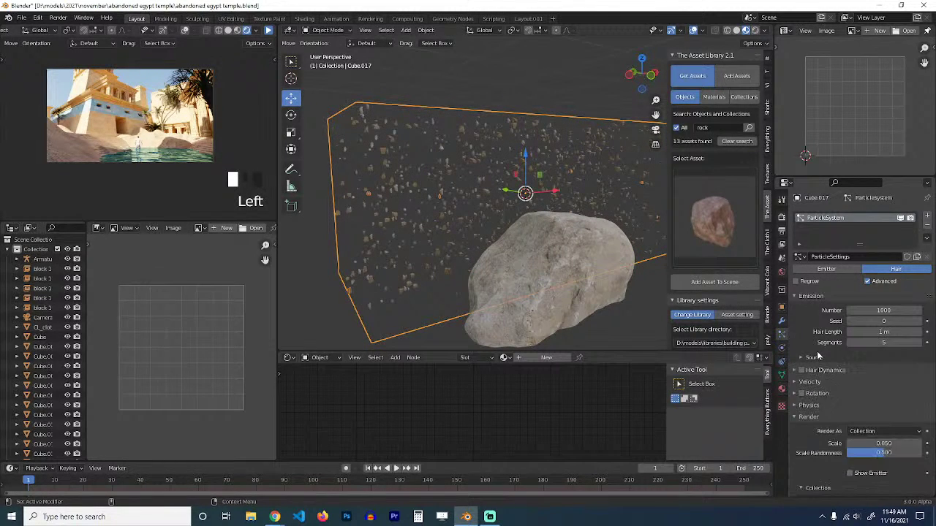
pyautogui.click(811, 416)
pyautogui.scroll(-4, 834, 433)
pyautogui.write('1')
pyautogui.click(833, 359)
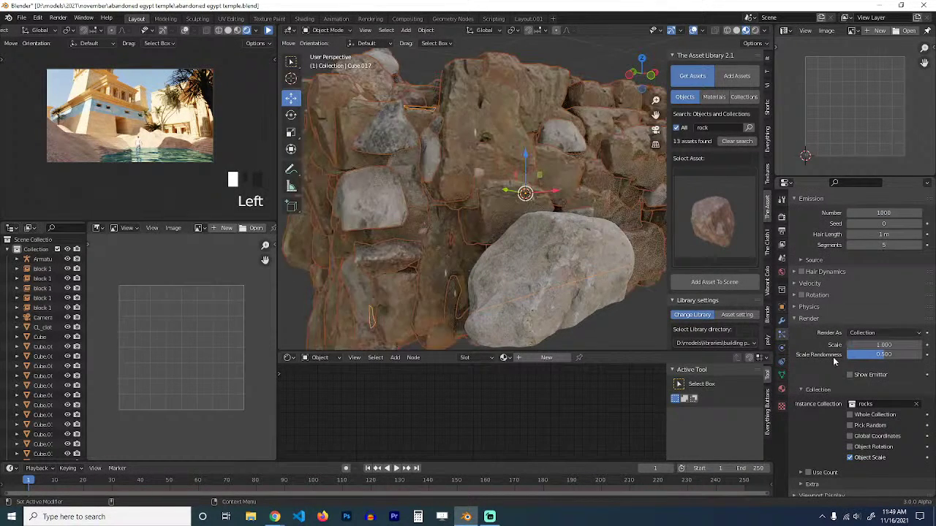
# Set the rock particle system's emission Number to 500.
pyautogui.scroll(-5, 511, 218)
pyautogui.hotkey('alt', 'a')
pyautogui.moveTo(525, 220); pyautogui.dragTo(578, 216, button='middle')
pyautogui.scroll(3, 595, 212)
pyautogui.scroll(3, 568, 168)
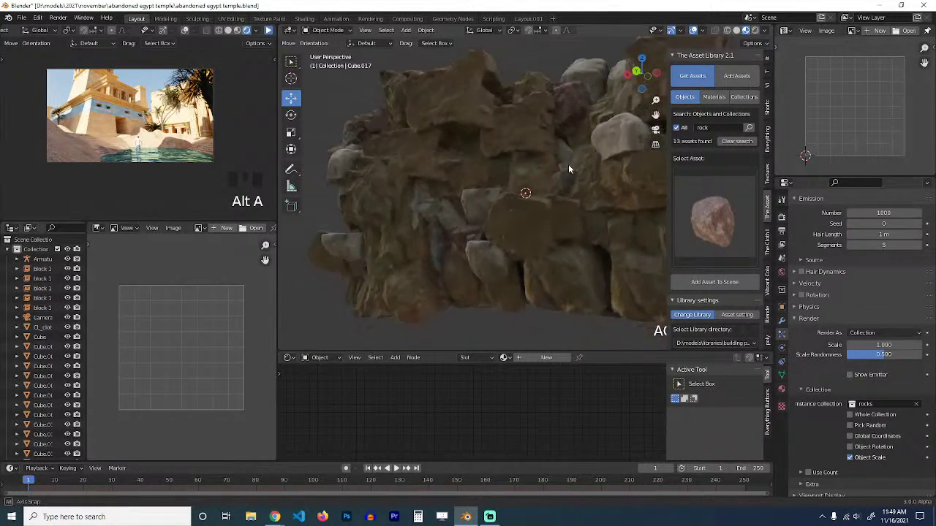
pyautogui.scroll(-6, 417, 209)
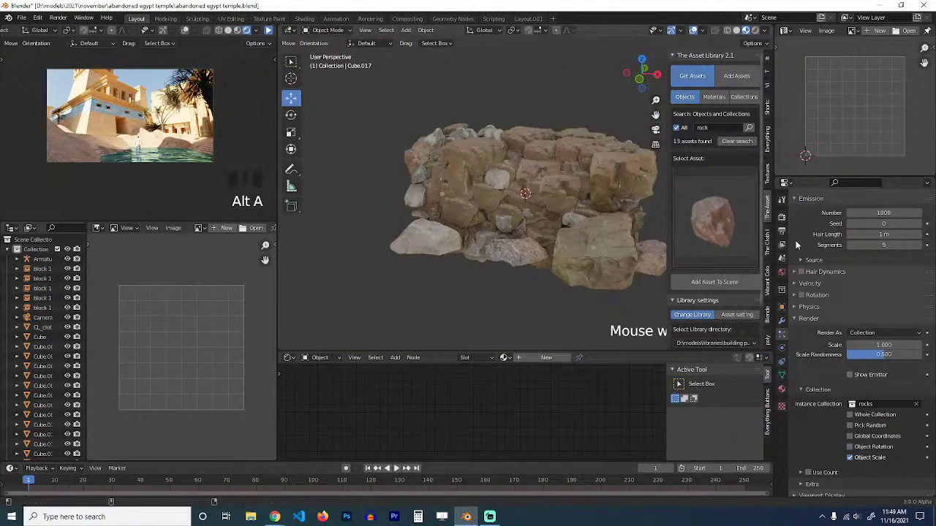
pyautogui.scroll(3, 859, 267)
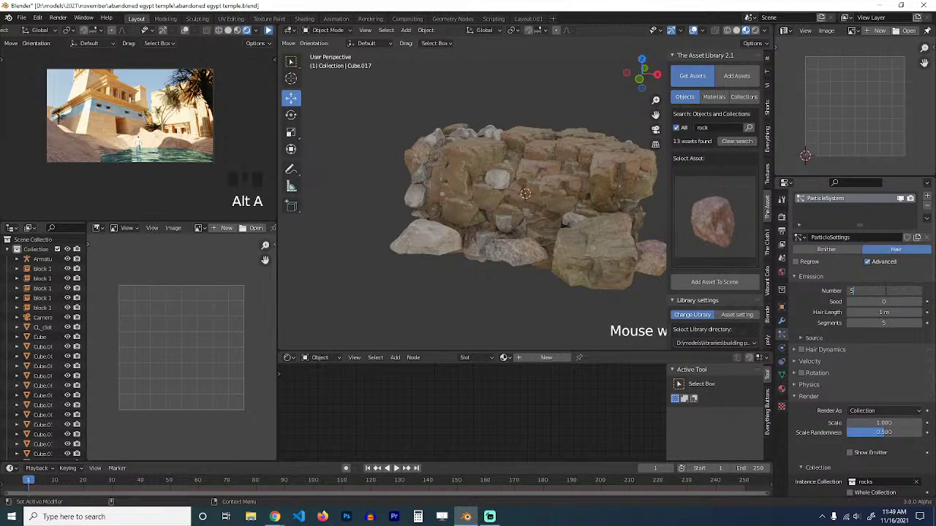
pyautogui.press('KP_0')
# Extrude one short end of the emitter box twice in top view to form a curved rock wall.
pyautogui.moveTo(591, 197); pyautogui.dragTo(558, 216, button='middle')
pyautogui.click(564, 213)
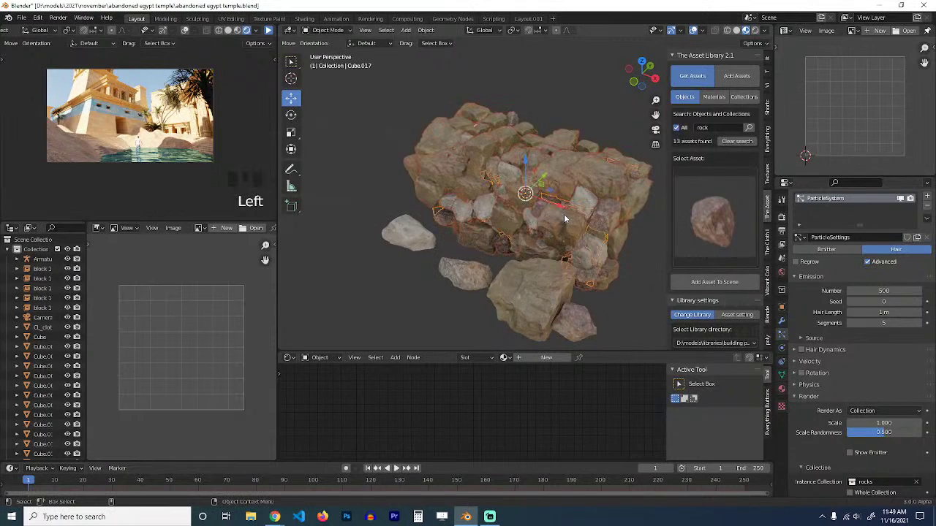
pyautogui.scroll(-1, 564, 216)
pyautogui.press('KP_7')
pyautogui.press('Tab')
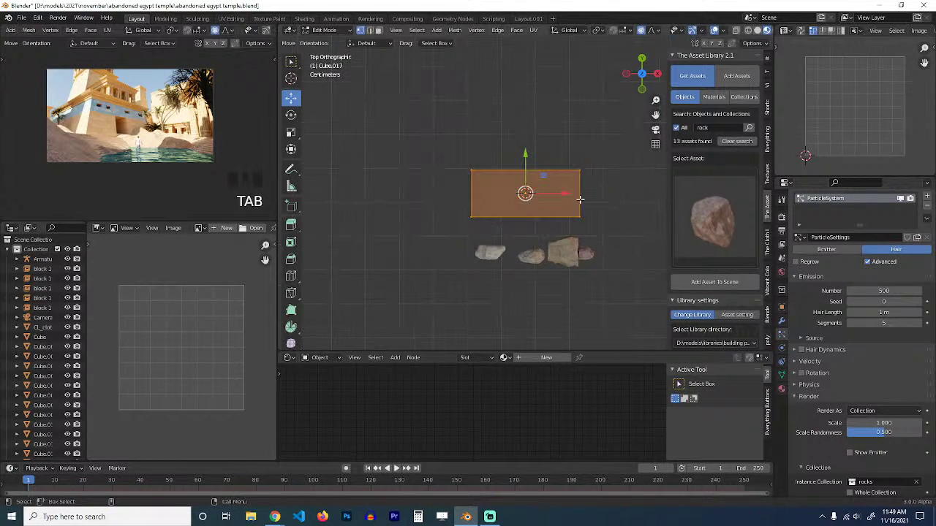
pyautogui.hotkey('alt', 'a')
pyautogui.moveTo(546, 129); pyautogui.dragTo(608, 242)
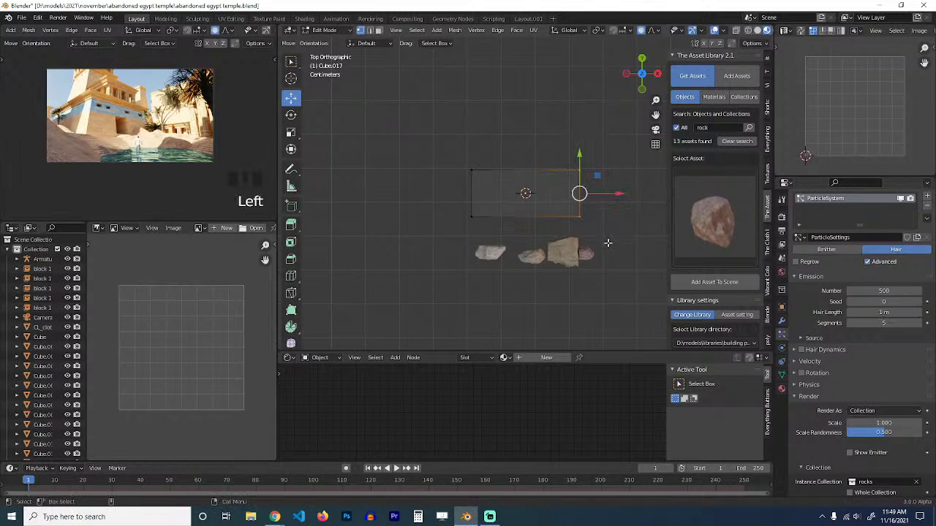
pyautogui.keyDown('shift'); pyautogui.moveTo(625, 217); pyautogui.dragTo(516, 180, button='middle'); pyautogui.keyUp('shift')
pyautogui.keyDown('ctrl'); pyautogui.rightClick(522, 177); pyautogui.keyUp('ctrl')
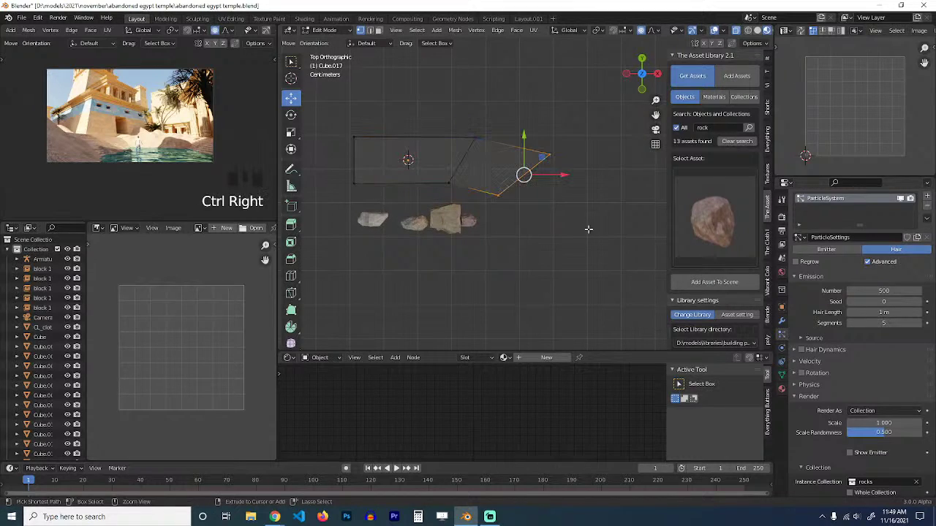
pyautogui.keyDown('ctrl'); pyautogui.rightClick(589, 237); pyautogui.keyUp('ctrl')
pyautogui.press('Tab')
pyautogui.moveTo(582, 285); pyautogui.dragTo(533, 182, button='middle')
pyautogui.hotkey('alt', 'a')
pyautogui.scroll(3, 577, 197)
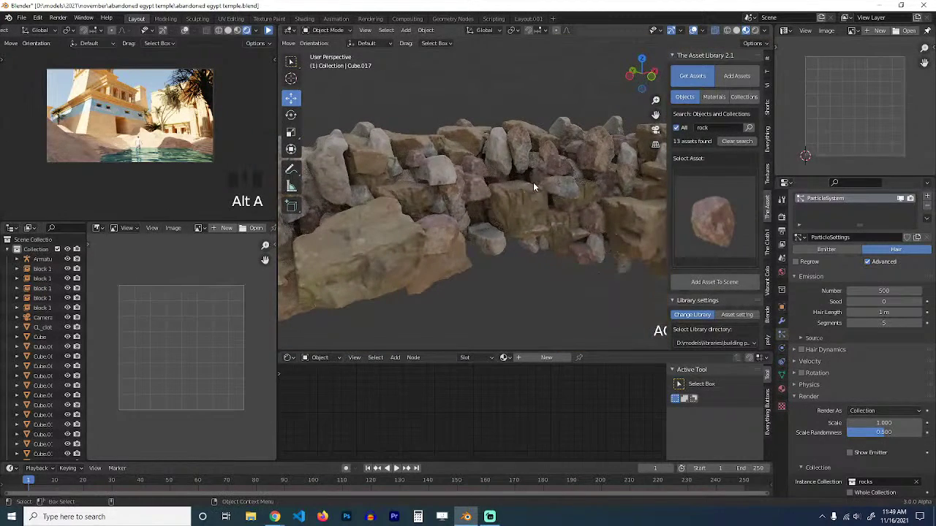
# Enable Rotation for the rock particles, with Phase 0.731 and Randomize Phase about 1.5.
pyautogui.click(612, 210)
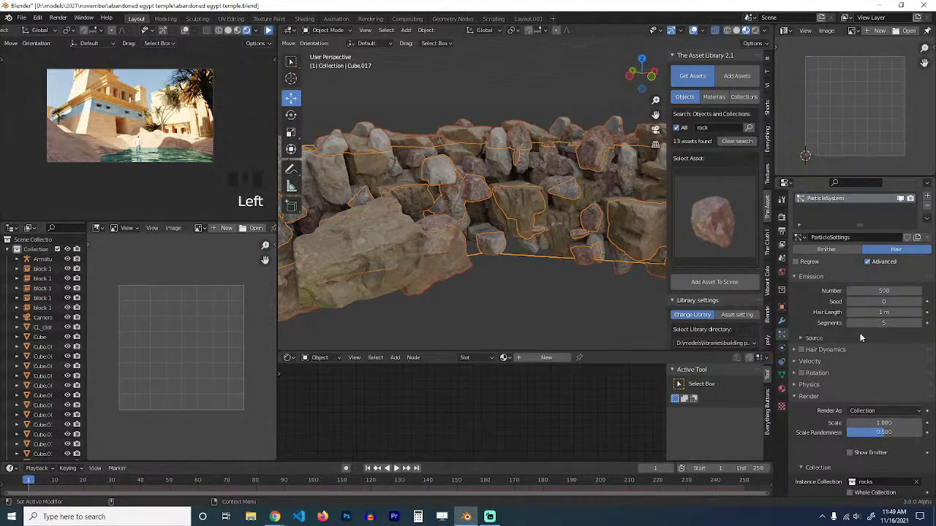
pyautogui.click(794, 373)
pyautogui.click(859, 388)
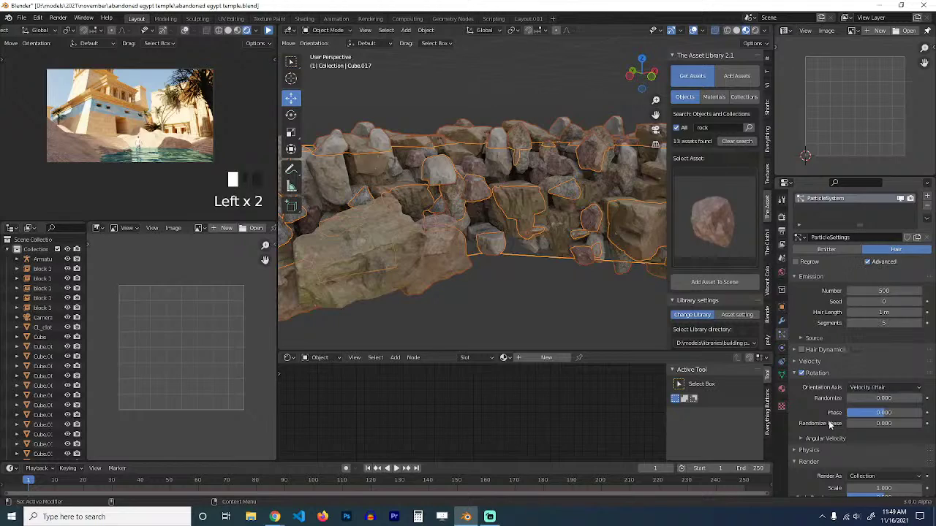
pyautogui.moveTo(883, 416); pyautogui.dragTo(911, 424)
pyautogui.hotkey('alt', 'a')
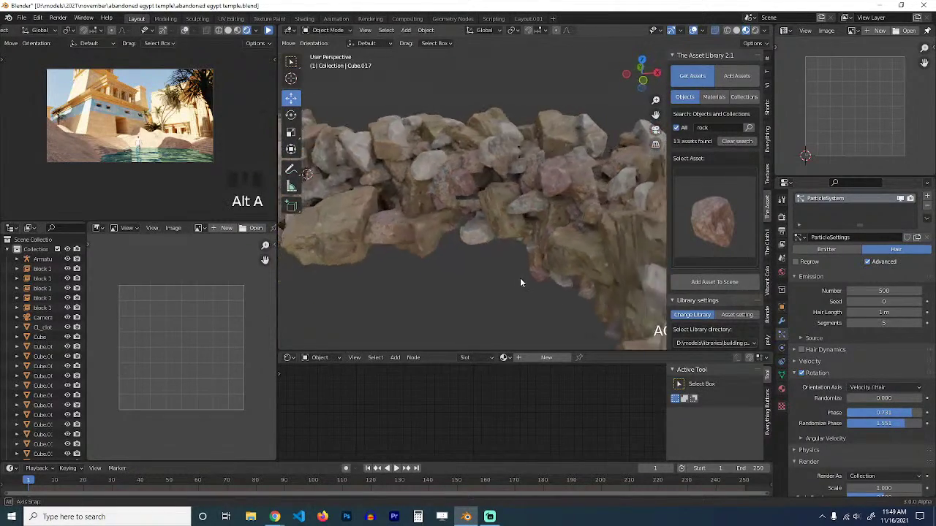
pyautogui.moveTo(525, 307); pyautogui.dragTo(539, 182, button='middle')
# Place the 3D cursor on the pool's bank and snap the rock wall to it.
pyautogui.click(539, 181)
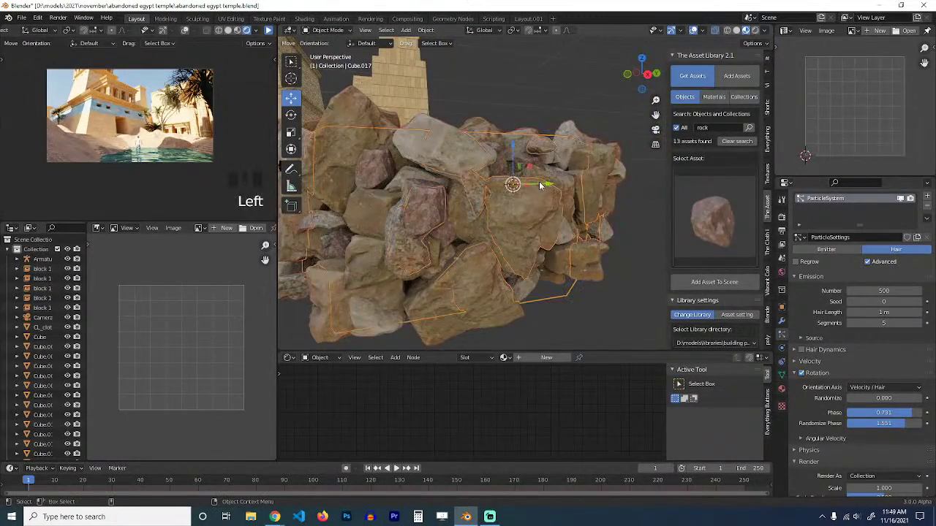
pyautogui.press('KP_7')
pyautogui.scroll(-10, 523, 194)
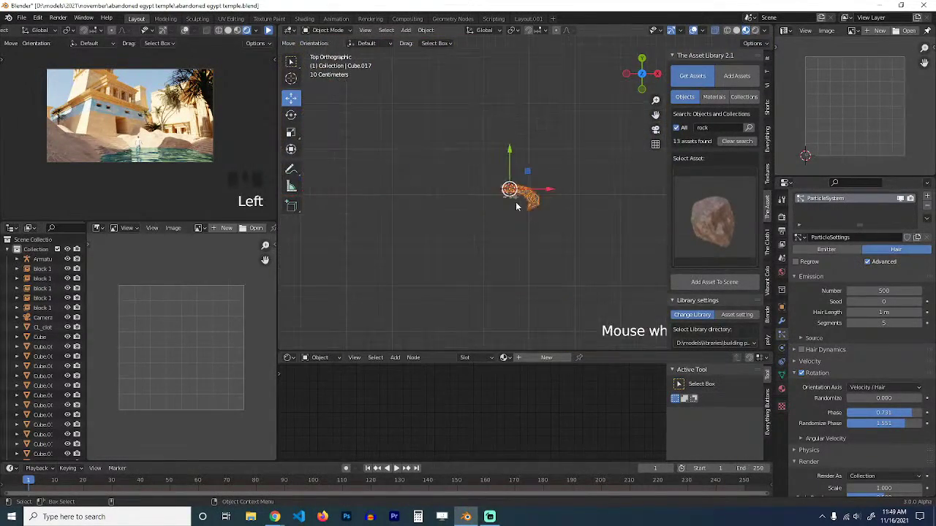
pyautogui.scroll(-4, 452, 234)
pyautogui.keyDown('shift'); pyautogui.moveTo(483, 222); pyautogui.dragTo(555, 184, button='middle'); pyautogui.keyUp('shift')
pyautogui.scroll(3, 555, 185)
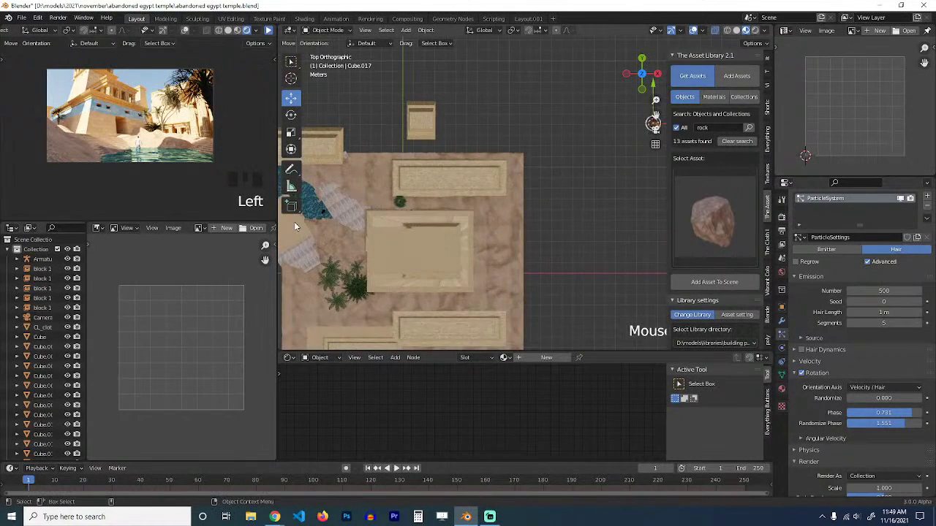
pyautogui.keyDown('shift'); pyautogui.moveTo(350, 231); pyautogui.dragTo(469, 243, button='middle'); pyautogui.keyUp('shift')
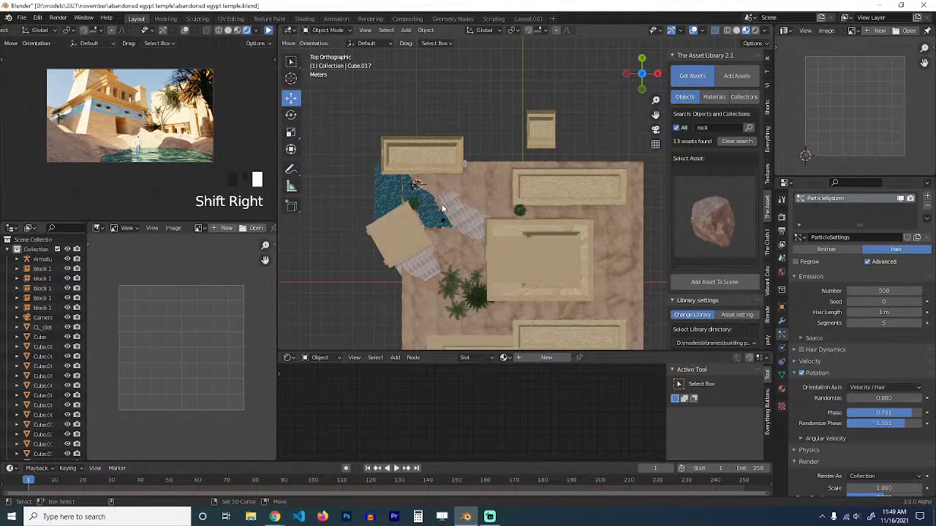
pyautogui.hotkey('shift', 's')
pyautogui.click(443, 114)
pyautogui.press('KP_Decimal')
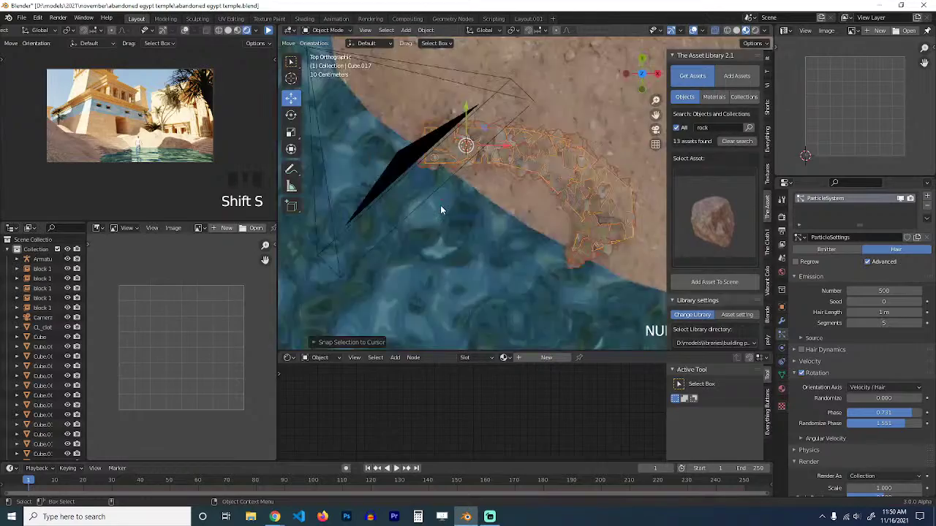
# Enlarge the rock wall slightly in camera view and raise it along Z on the bank.
pyautogui.press('KP_0')
pyautogui.press('s')
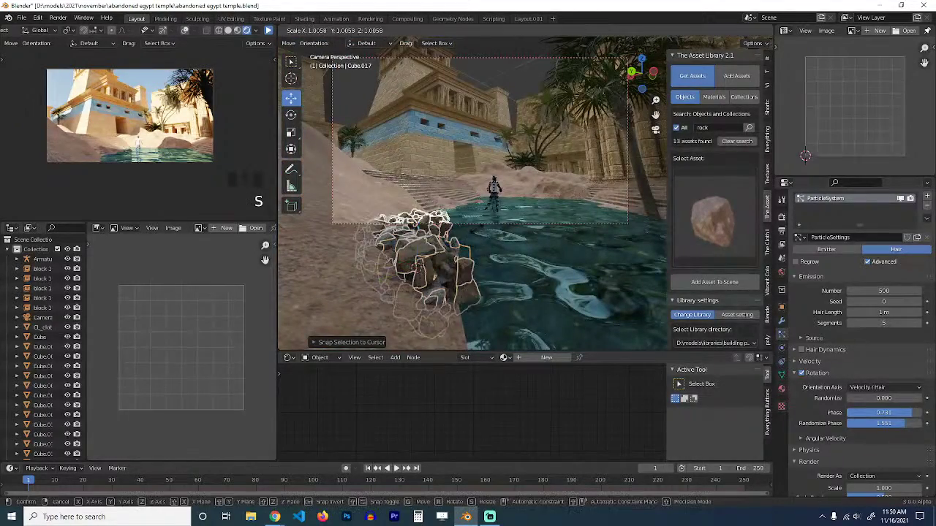
pyautogui.click(495, 263)
pyautogui.press('g')
pyautogui.press('z')
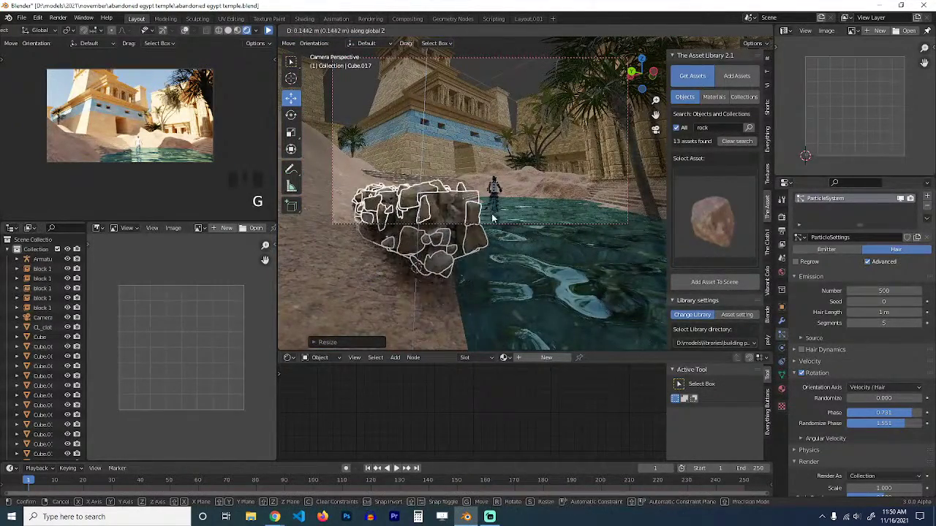
pyautogui.click(492, 222)
# Stretch the rock wall taller along Z and move it farther onto the sandy bank, away from the water.
pyautogui.press('s')
pyautogui.press('z')
pyautogui.click(530, 321)
pyautogui.press('g')
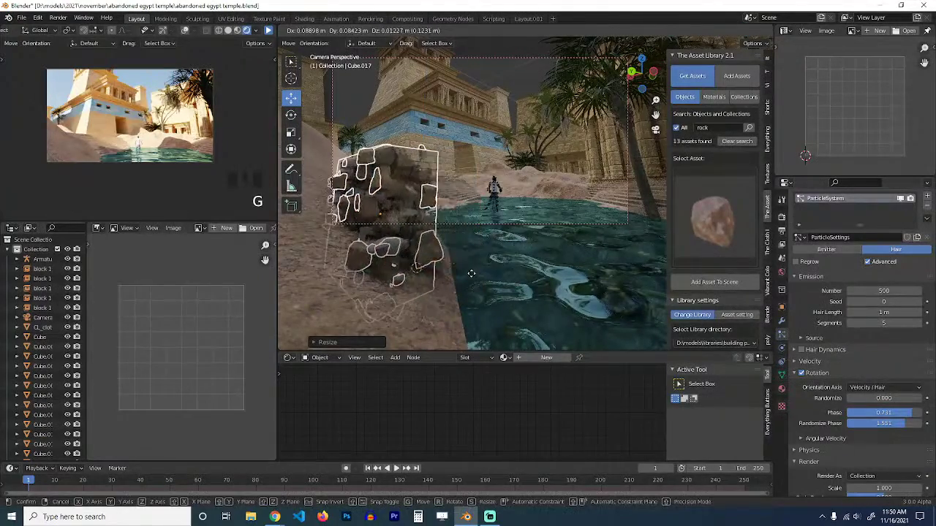
pyautogui.click(470, 274)
# Delete the emitter mesh's curved section, fill the open end with a face and move that end toward the shoreline.
pyautogui.moveTo(471, 273); pyautogui.dragTo(393, 280, button='middle')
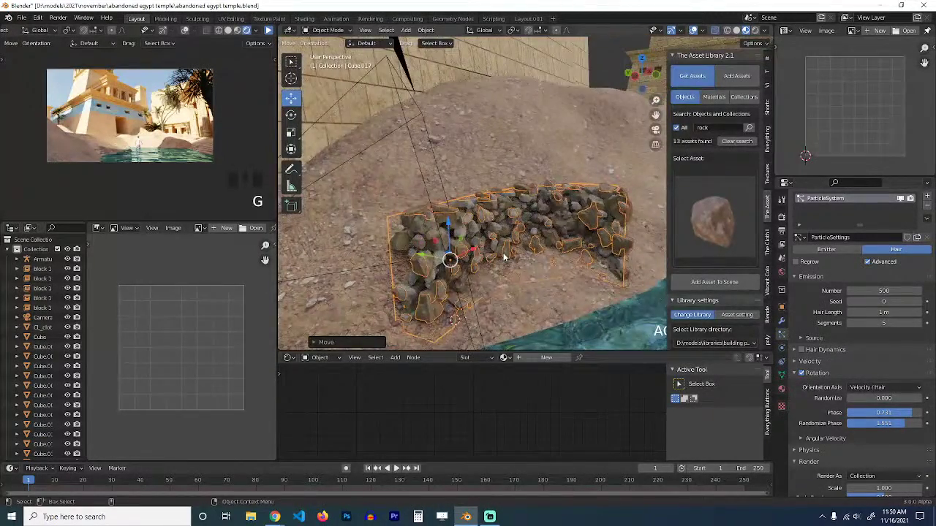
pyautogui.press('KP_7')
pyautogui.scroll(-7, 528, 191)
pyautogui.keyDown('shift'); pyautogui.moveTo(547, 151); pyautogui.dragTo(526, 184, button='middle'); pyautogui.keyUp('shift')
pyautogui.scroll(2, 547, 171)
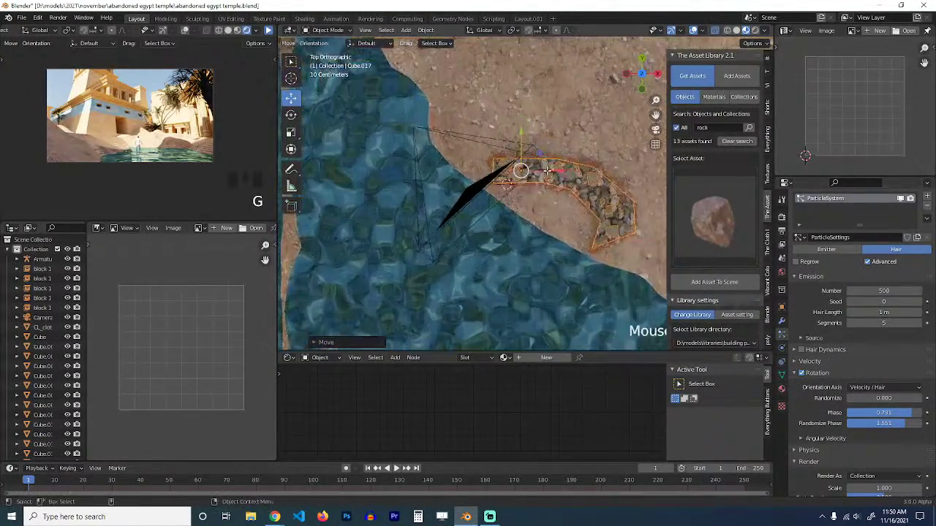
pyautogui.press('Tab')
pyautogui.moveTo(544, 134); pyautogui.dragTo(663, 302)
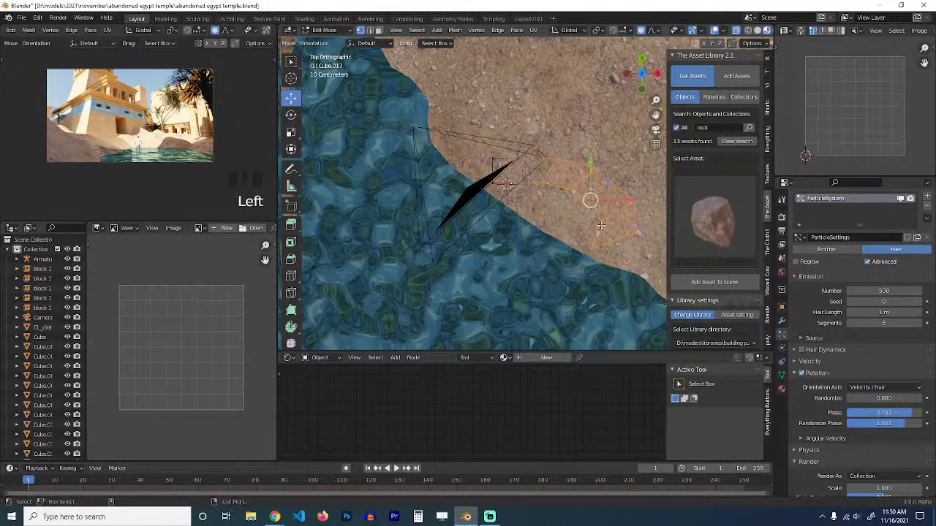
pyautogui.press('x')
pyautogui.click(588, 236)
pyautogui.press('f')
pyautogui.press('g')
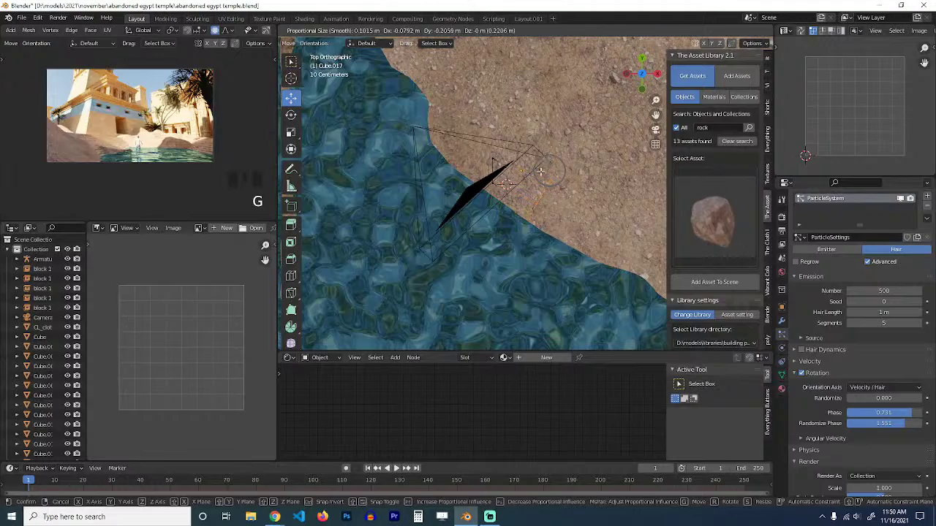
pyautogui.click(539, 171)
# Extrude the emitter's end in several segments along the shoreline toward the stone steps.
pyautogui.hotkey('ctrl', 'Right')
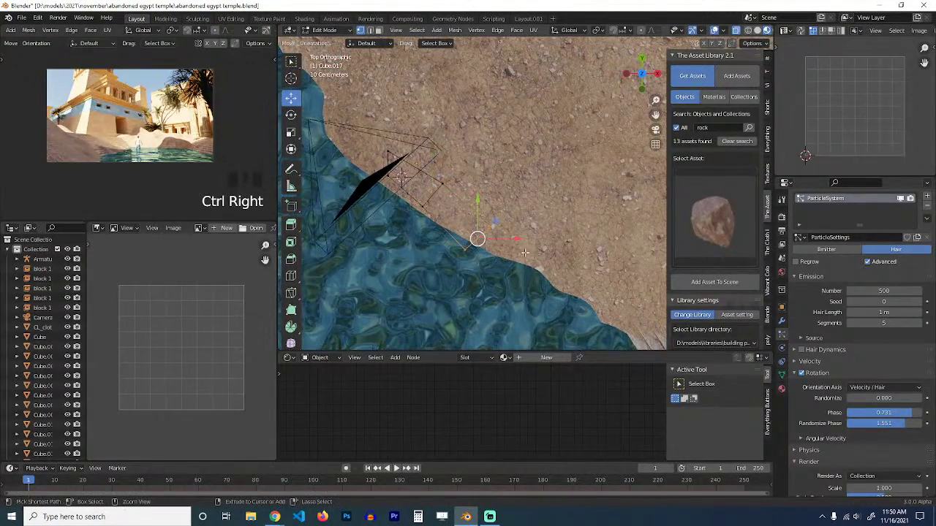
pyautogui.hotkey('ctrl', 'Right')
pyautogui.hotkey('ctrl', 'Right')
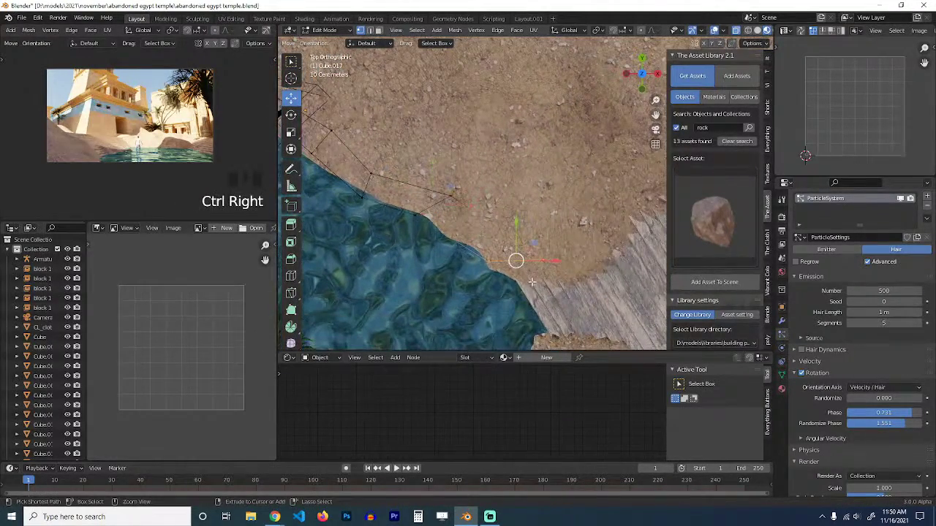
pyautogui.keyDown('shift'); pyautogui.moveTo(524, 275); pyautogui.dragTo(664, 326, button='middle'); pyautogui.keyUp('shift')
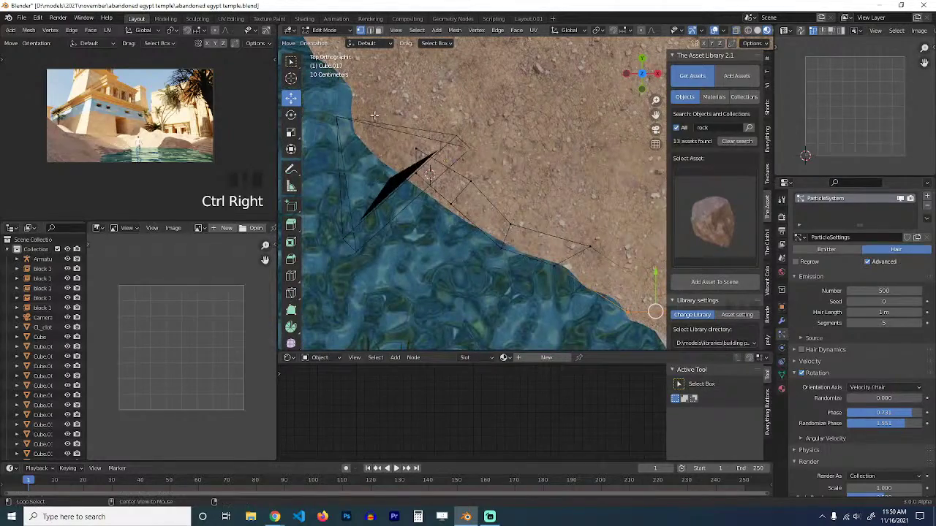
# Try to extend the emitter's opposite end along the pool bank to the temple wall with two extrusions.
pyautogui.moveTo(388, 112); pyautogui.dragTo(440, 208)
pyautogui.moveTo(424, 210); pyautogui.dragTo(458, 188, button='middle')
pyautogui.press('KP_7')
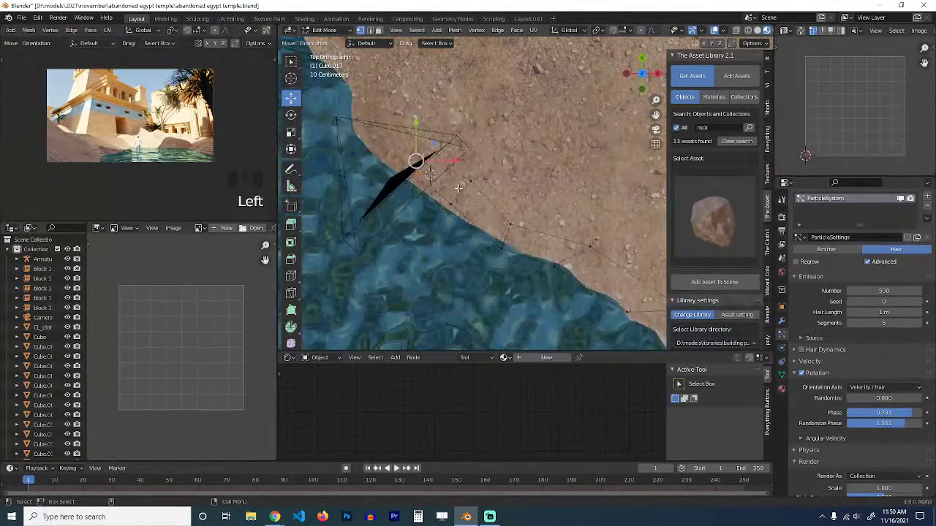
pyautogui.moveTo(388, 119); pyautogui.dragTo(436, 204)
pyautogui.keyDown('ctrl'); pyautogui.rightClick(378, 136); pyautogui.keyUp('ctrl')
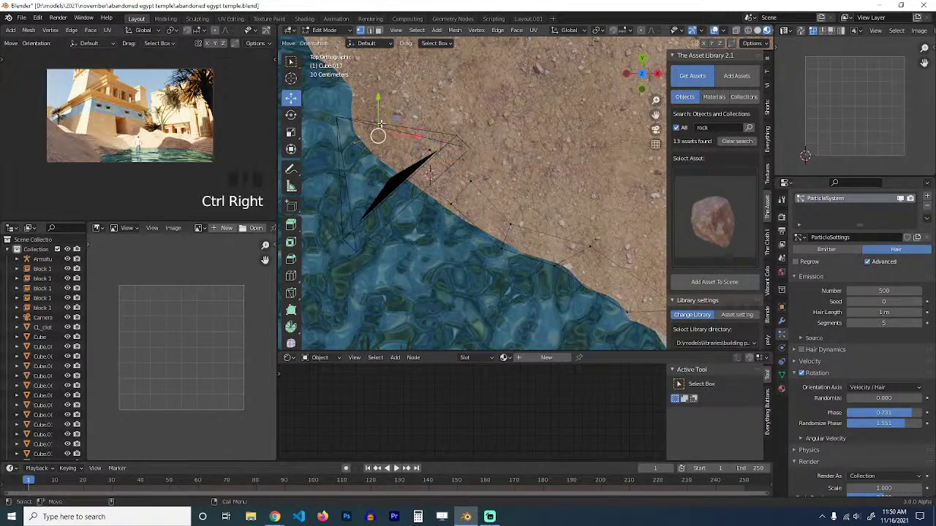
pyautogui.keyDown('shift'); pyautogui.moveTo(383, 128); pyautogui.dragTo(418, 225, button='middle'); pyautogui.keyUp('shift')
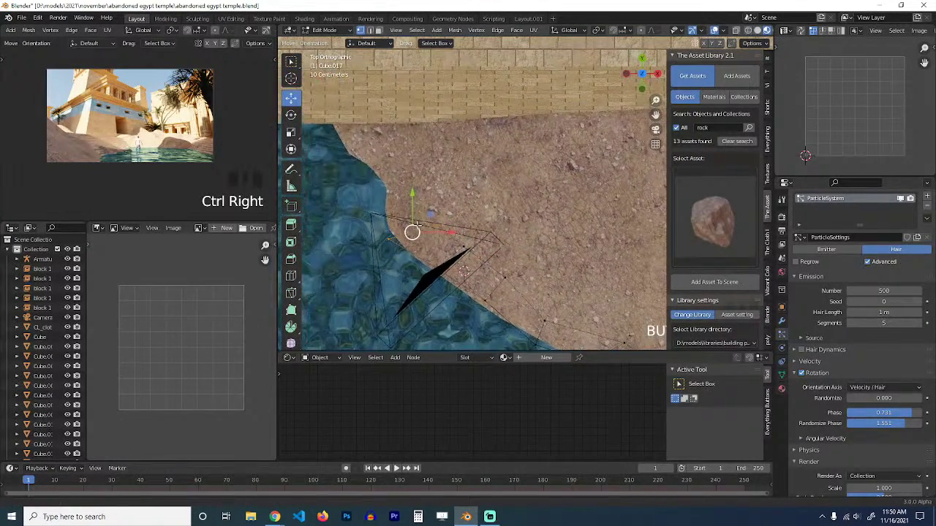
pyautogui.keyDown('ctrl'); pyautogui.rightClick(360, 135); pyautogui.keyUp('ctrl')
pyautogui.press('Tab')
pyautogui.moveTo(352, 119); pyautogui.dragTo(548, 275, button='middle')
# Delete the vertices of the segments extruded toward the temple wall.
pyautogui.press('Tab')
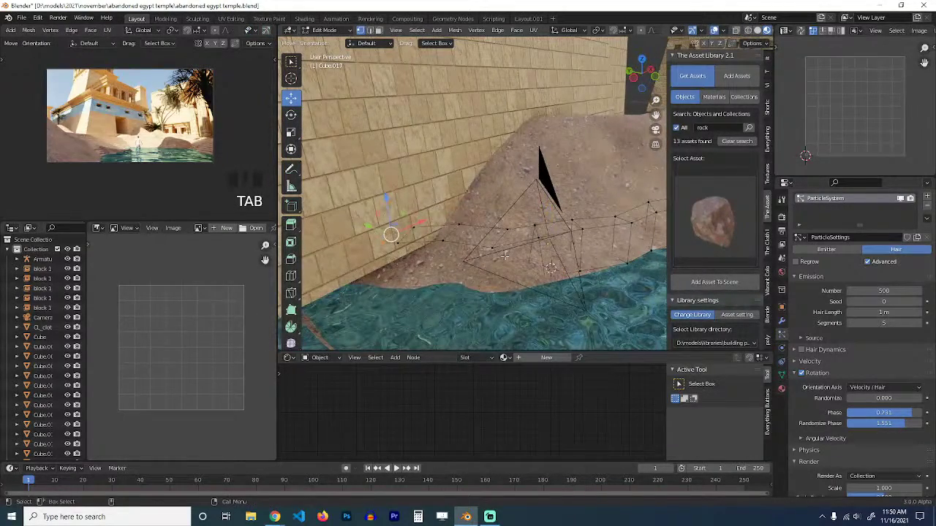
pyautogui.press('ctrl')
pyautogui.press('x')
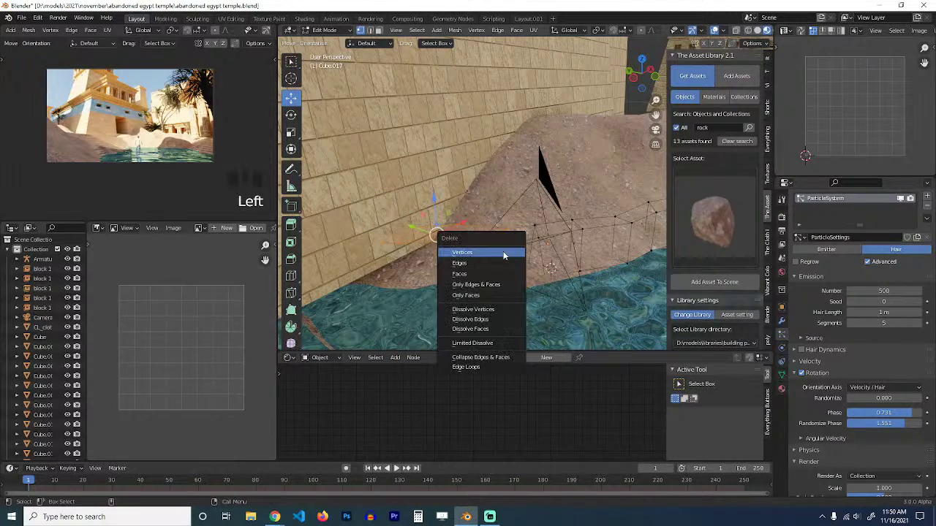
pyautogui.click(504, 251)
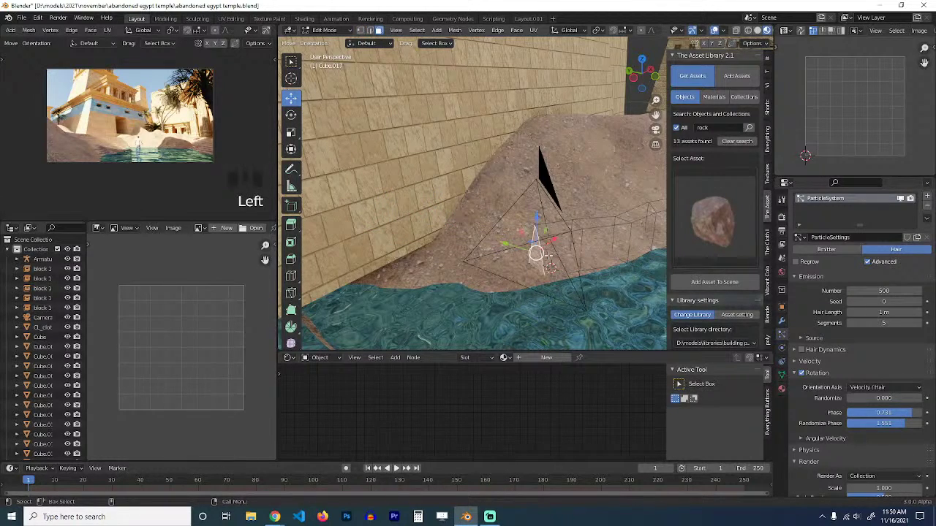
# Try to extrude the emitter's end face along the bank toward the temple wall, and undo it.
pyautogui.press('KP_7')
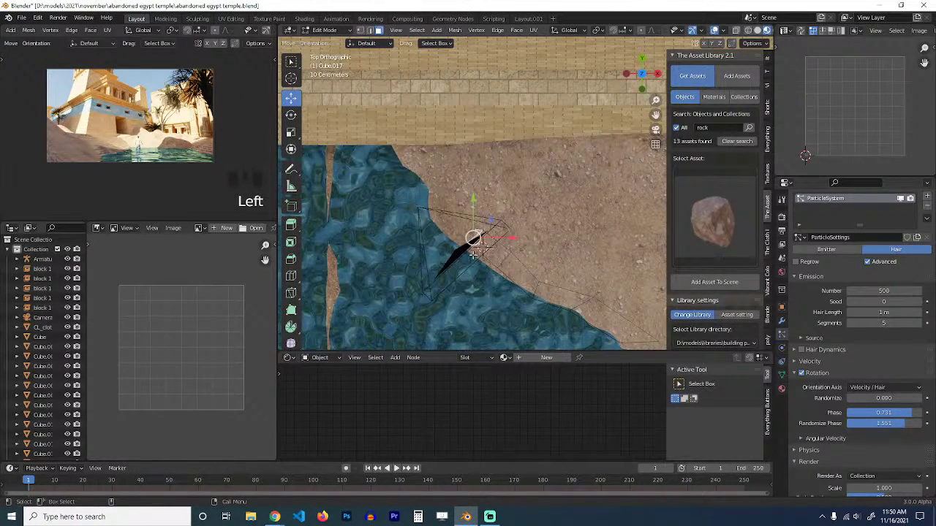
pyautogui.keyDown('ctrl'); pyautogui.rightClick(432, 208); pyautogui.keyUp('ctrl')
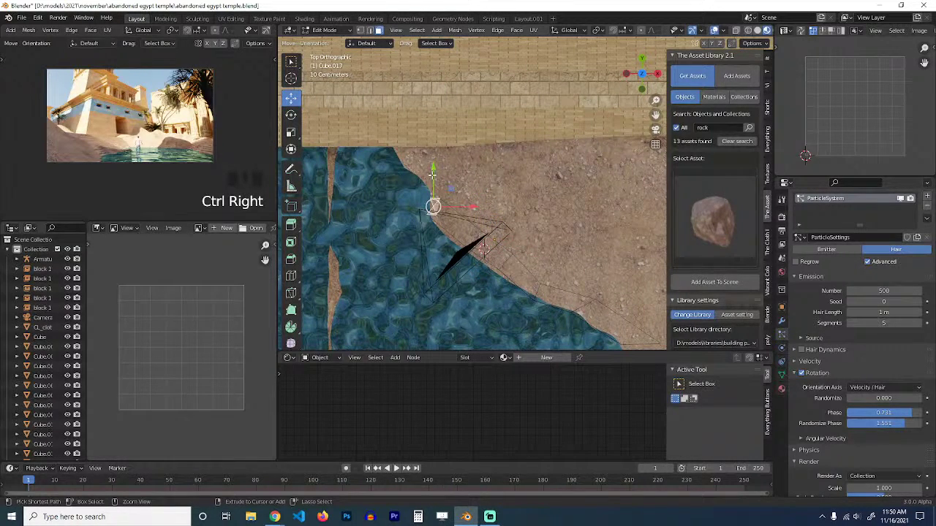
pyautogui.hotkey('ctrl', 'z')
# Display the model as wireframe and move a corner vertex at the emitter's end slightly outward.
pyautogui.scroll(3, 433, 193)
pyautogui.press('z')
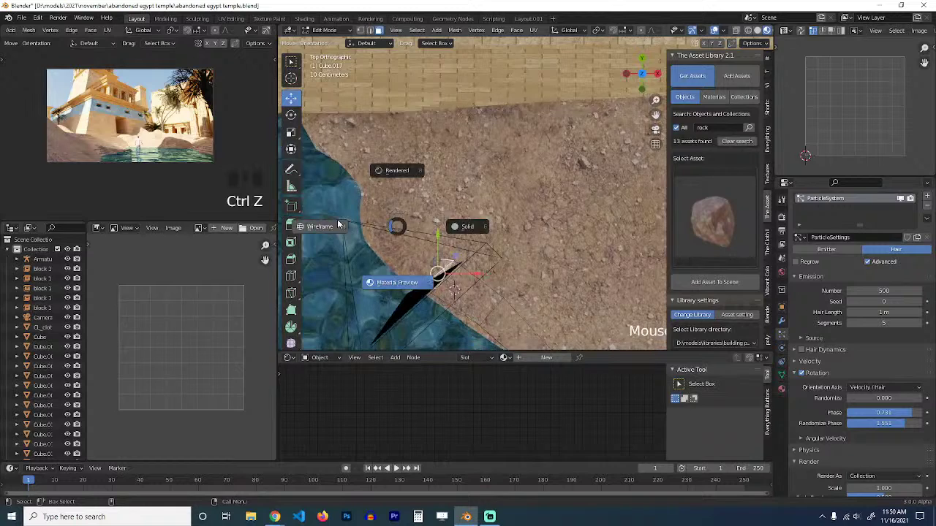
pyautogui.click(339, 225)
pyautogui.press('1')
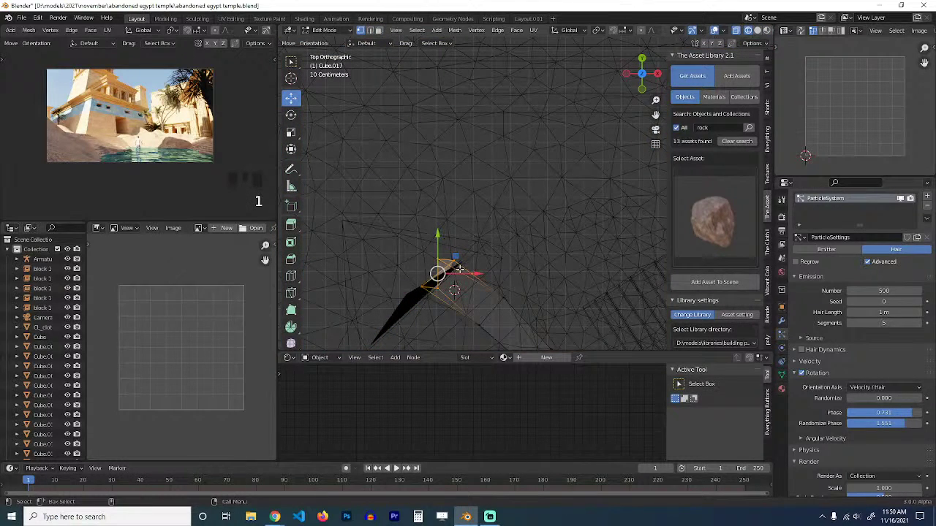
pyautogui.click(423, 287)
pyautogui.press('g')
pyautogui.click(418, 286)
# Extrude the emitter's end vertices in three segments along the bank toward the temple wall and finish mesh editing.
pyautogui.moveTo(355, 225); pyautogui.dragTo(473, 311)
pyautogui.keyDown('ctrl'); pyautogui.rightClick(365, 195); pyautogui.keyUp('ctrl')
pyautogui.keyDown('shift'); pyautogui.moveTo(365, 195); pyautogui.dragTo(520, 271, button='middle'); pyautogui.keyUp('shift')
pyautogui.keyDown('ctrl'); pyautogui.rightClick(443, 213); pyautogui.keyUp('ctrl')
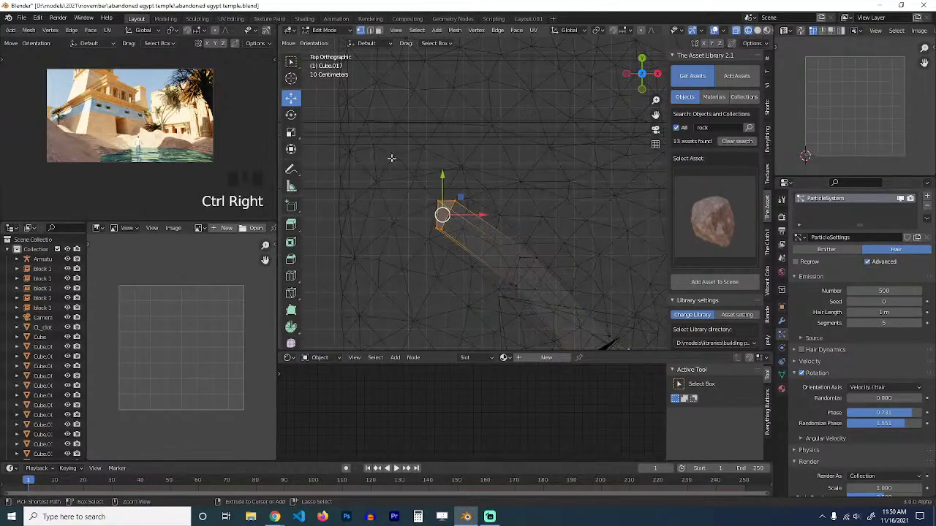
pyautogui.keyDown('ctrl'); pyautogui.rightClick(391, 159); pyautogui.keyUp('ctrl')
pyautogui.scroll(-1, 424, 201)
pyautogui.scroll(-3, 425, 205)
pyautogui.press('Tab')
# Set the rock particles' render scale to 2.150 and display the scene in material preview.
pyautogui.press('z')
pyautogui.click(606, 218)
pyautogui.moveTo(606, 217)
pyautogui.mouseDown(button='middle')
pyautogui.moveTo(549, 176)
pyautogui.moveTo(460, 168)
pyautogui.moveTo(529, 157)
pyautogui.mouseUp(button='middle')
pyautogui.scroll(3, 460, 169)
pyautogui.scroll(2, 528, 156)
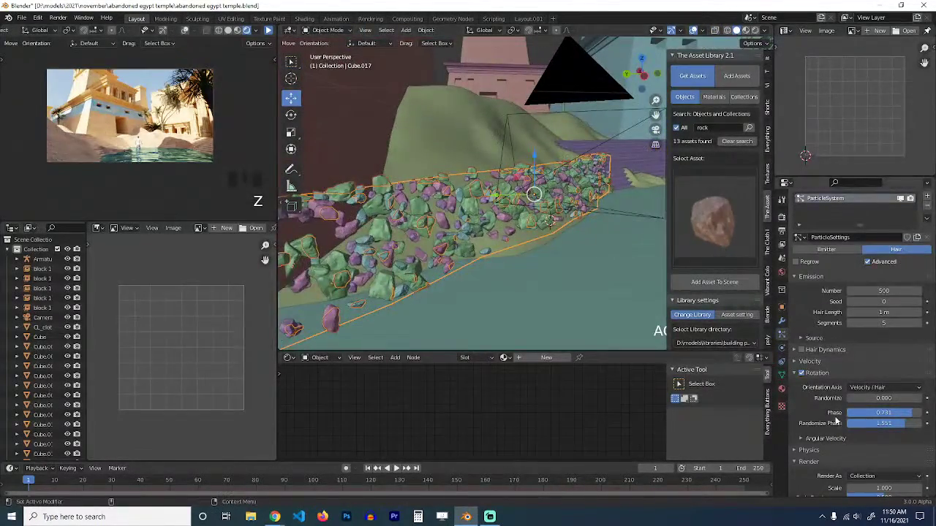
pyautogui.scroll(-7, 836, 420)
pyautogui.moveTo(884, 352); pyautogui.dragTo(911, 352)
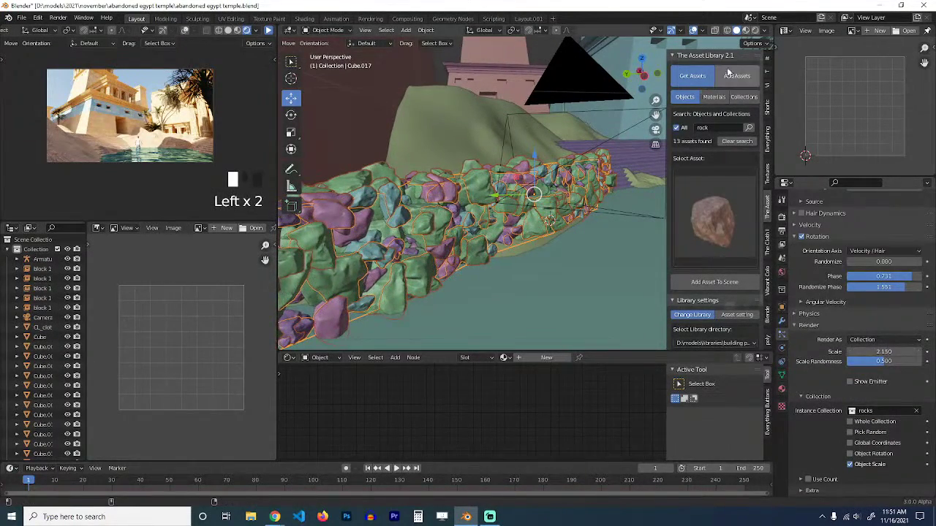
pyautogui.click(745, 30)
pyautogui.hotkey('alt', 'a')
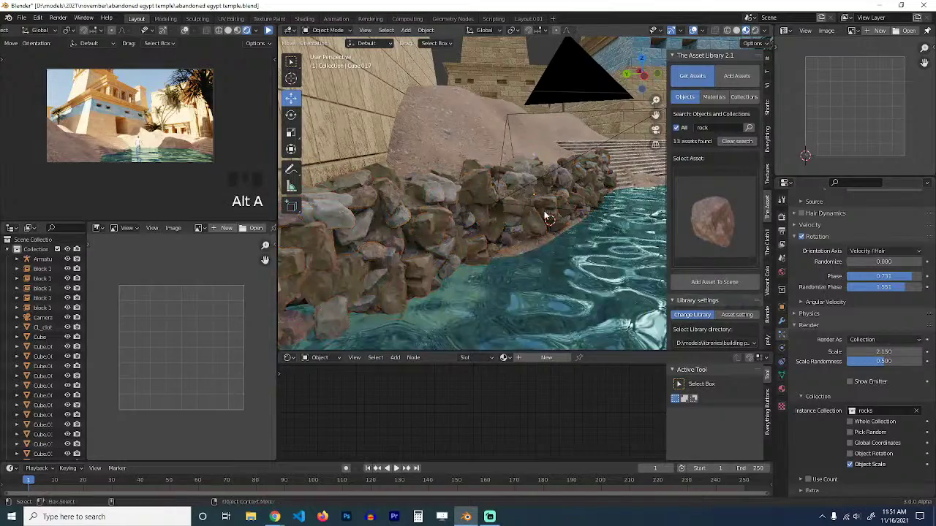
# Lower the rock emitter so the rocks sit down against the pool's shoreline.
pyautogui.moveTo(547, 213); pyautogui.dragTo(529, 208, button='middle')
pyautogui.click(551, 214)
pyautogui.press('g')
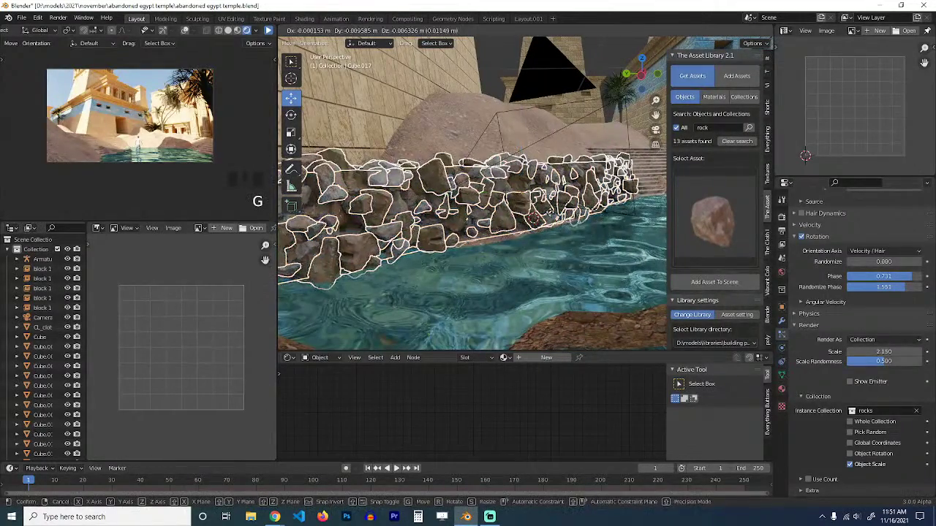
pyautogui.click(554, 243)
pyautogui.moveTo(555, 243); pyautogui.dragTo(517, 203, button='middle')
pyautogui.click(504, 229)
pyautogui.hotkey('alt', 'a')
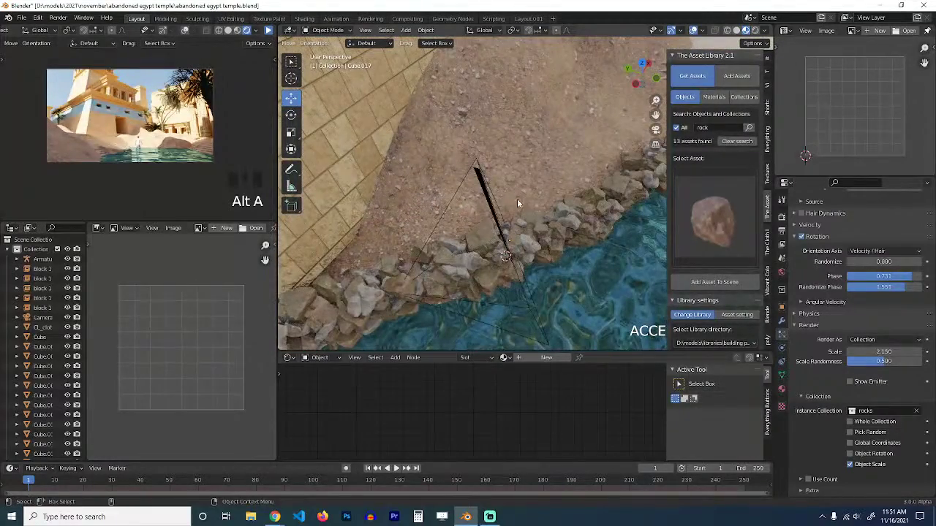
pyautogui.moveTo(578, 184); pyautogui.dragTo(462, 176, button='middle')
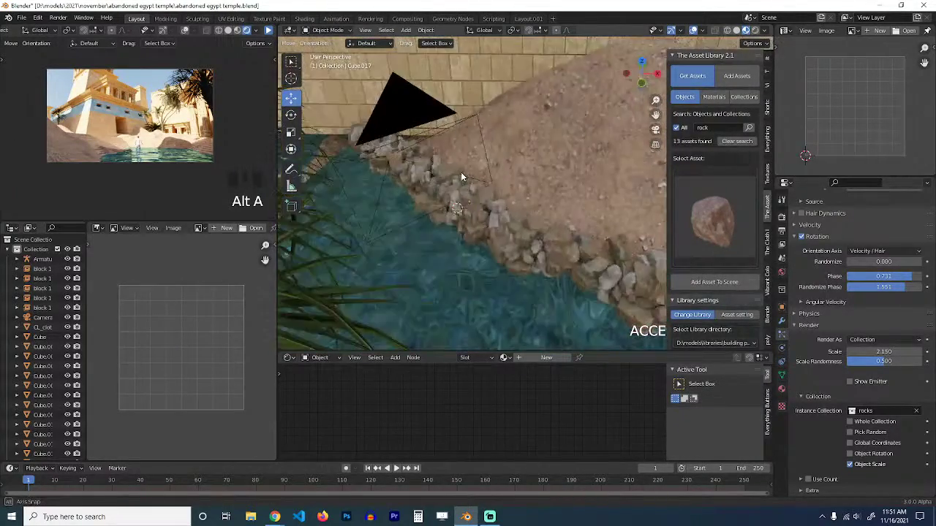
# Look through the camera and adjust the rock emitter's position beside the pool in two moves.
pyautogui.press('KP_0')
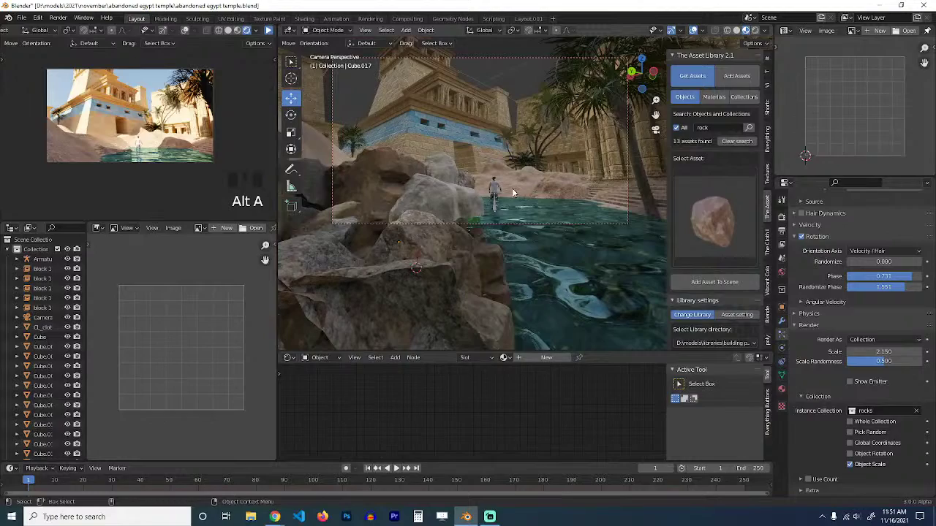
pyautogui.click(472, 198)
pyautogui.press('g')
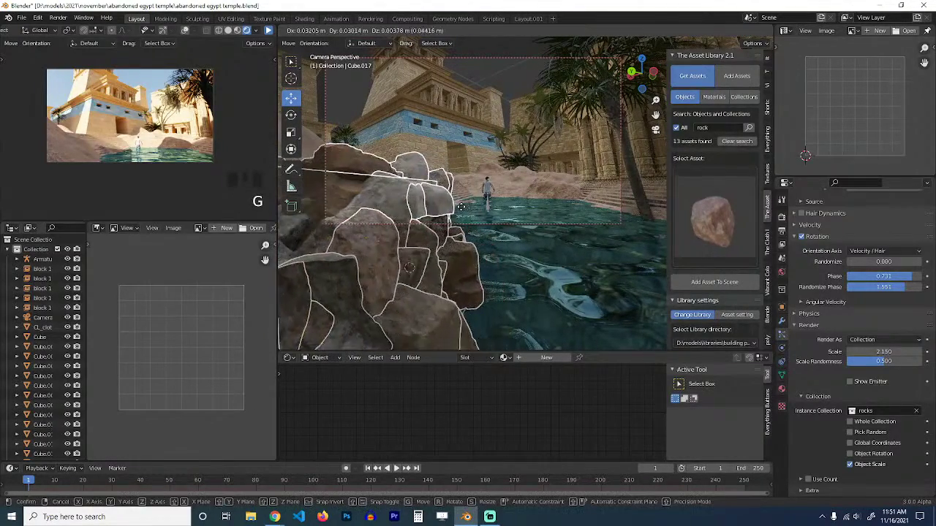
pyautogui.click(460, 206)
pyautogui.hotkey('alt', 'a')
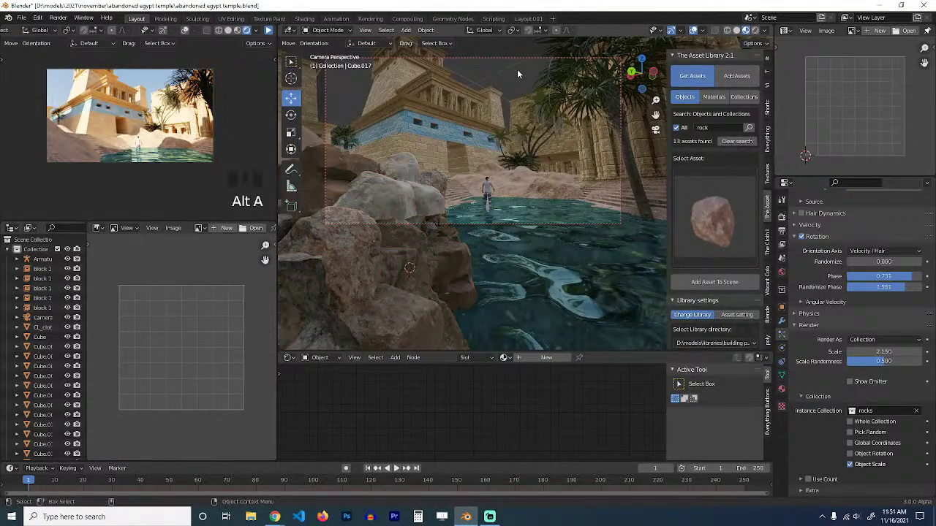
pyautogui.click(441, 163)
pyautogui.press('g')
pyautogui.click(473, 134)
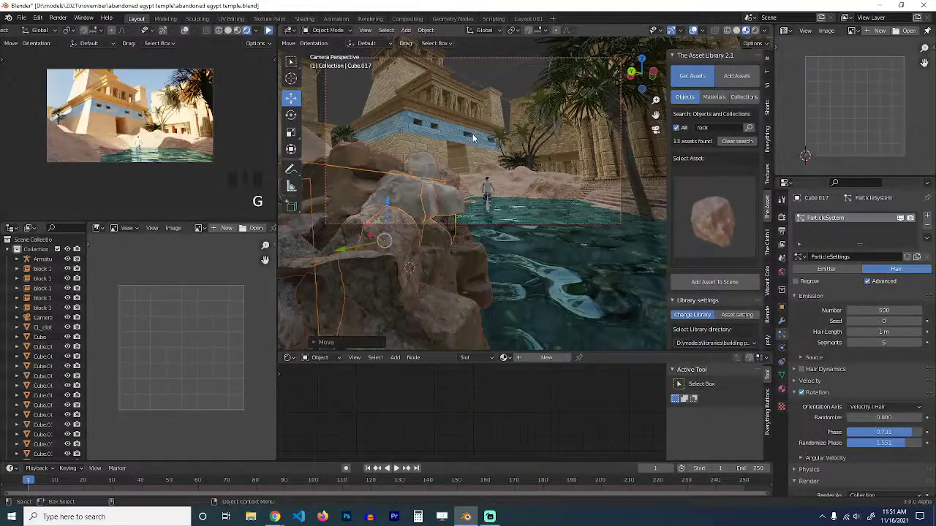
# Move the camera away from the rocks over the pool, to about X -10.73 m and Y 9.36 m.
pyautogui.click(524, 57)
pyautogui.press('g')
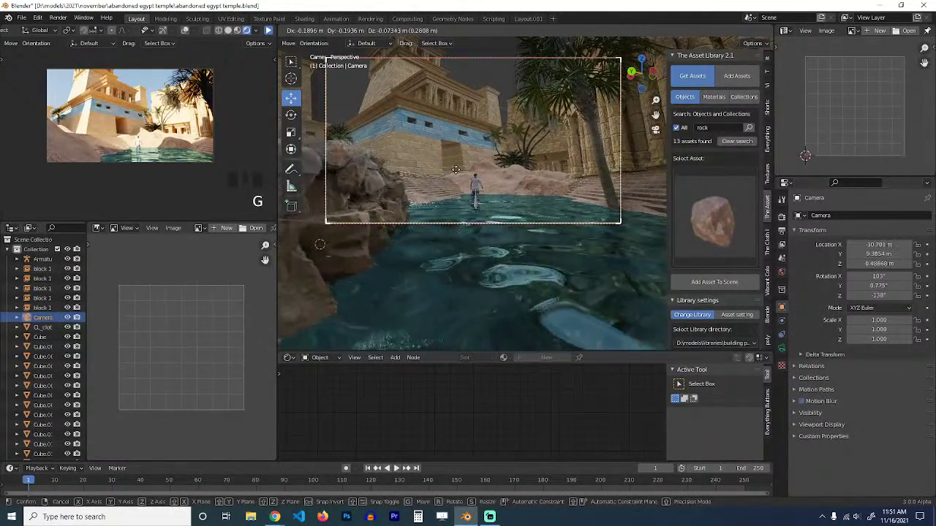
pyautogui.click(458, 173)
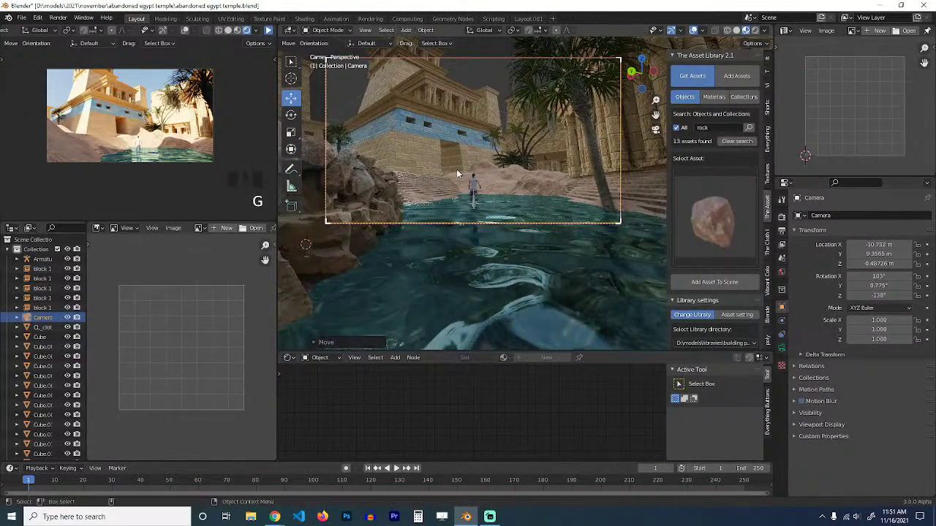
pyautogui.hotkey('alt', 'a')
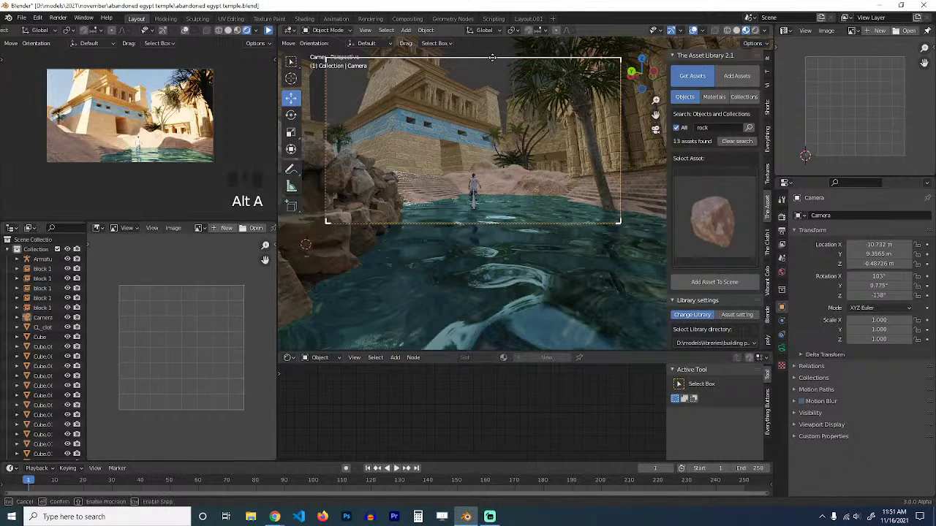
pyautogui.doubleClick(254, 107)
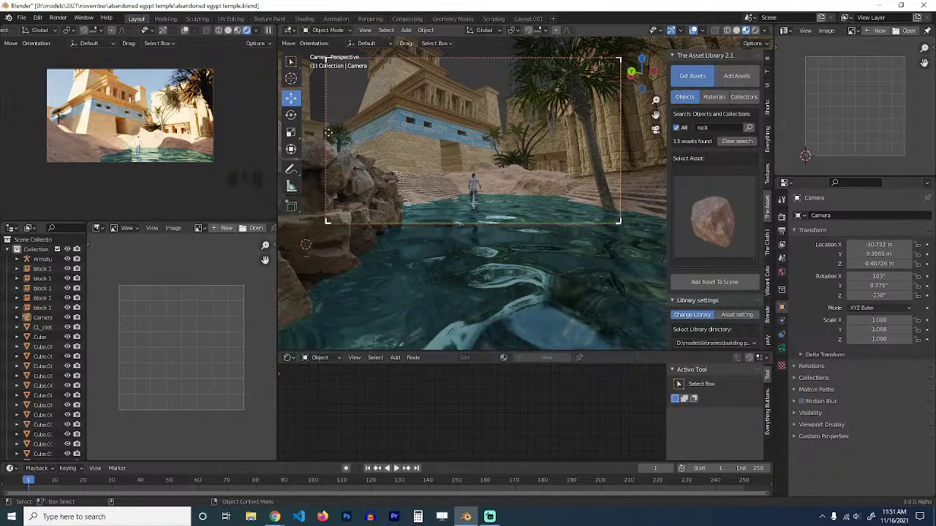
# Save the scene file and pause the live render preview.
pyautogui.click(362, 189)
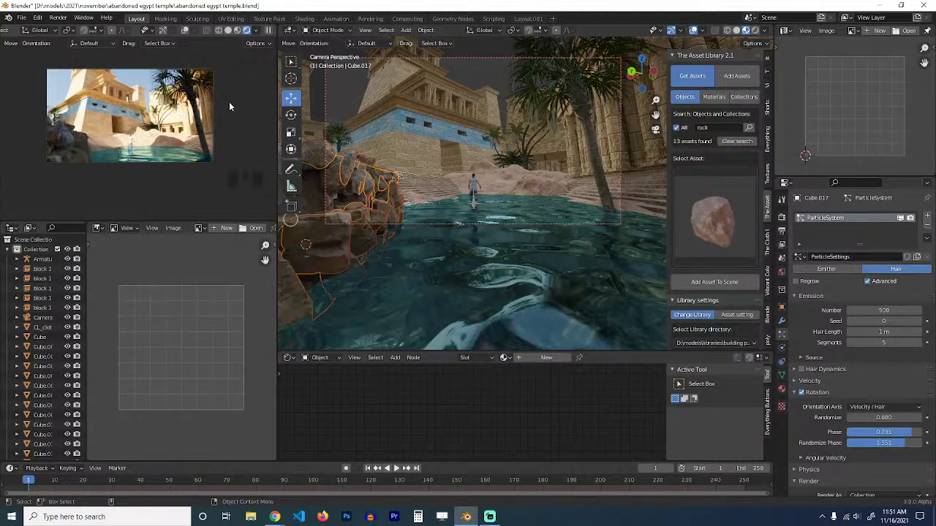
pyautogui.click(457, 122)
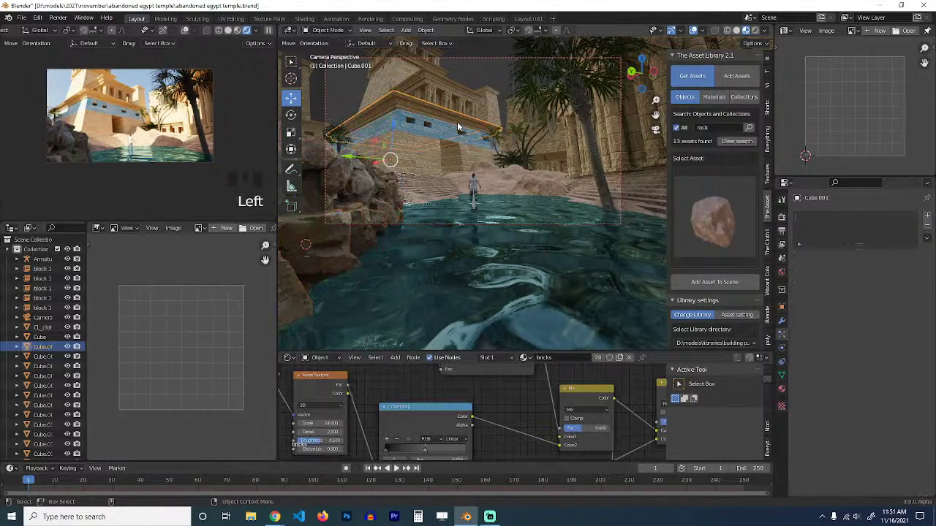
pyautogui.hotkey('ctrl', 's')
pyautogui.hotkey('alt', 'a')
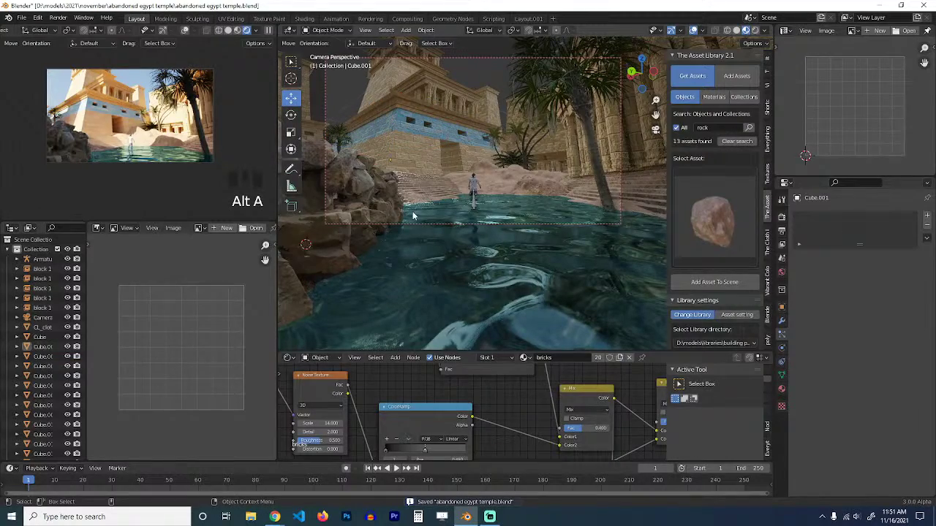
pyautogui.moveTo(413, 215); pyautogui.dragTo(359, 242, button='middle')
pyautogui.scroll(-3, 410, 244)
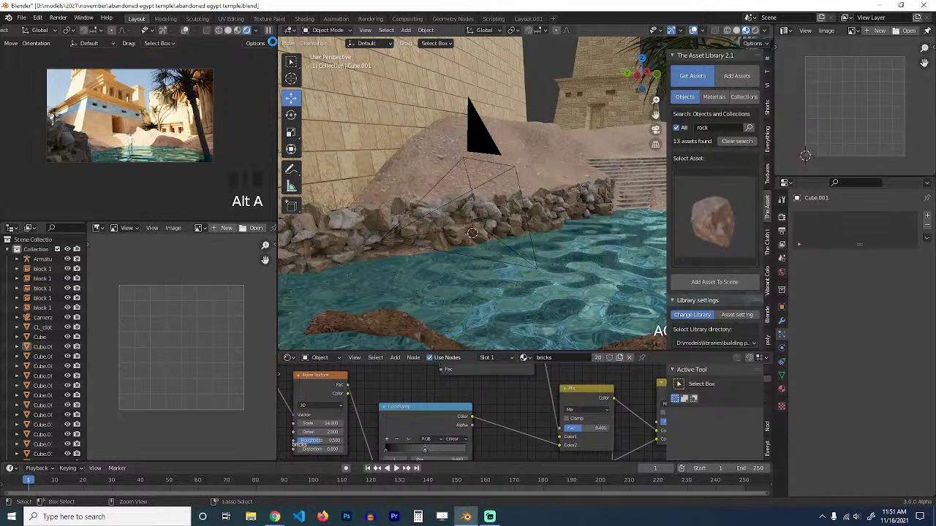
pyautogui.hotkey('ctrl', 's')
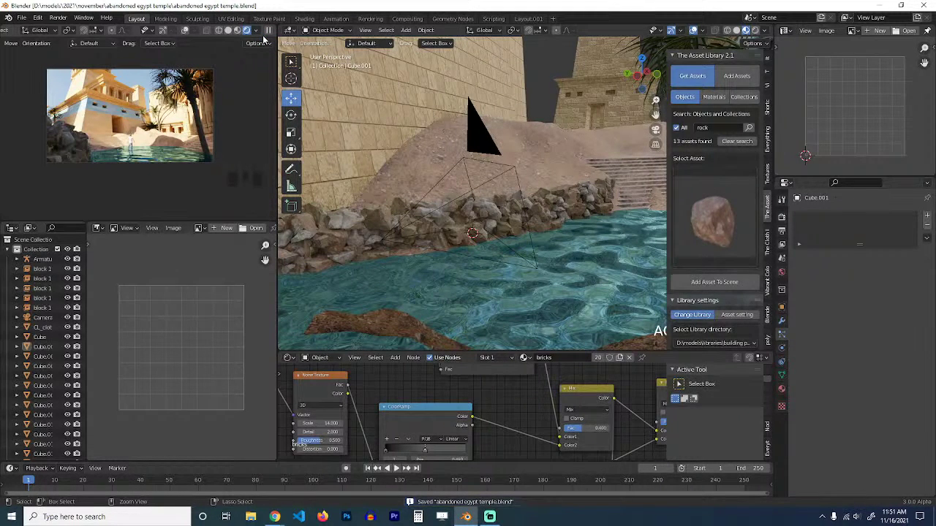
pyautogui.click(269, 31)
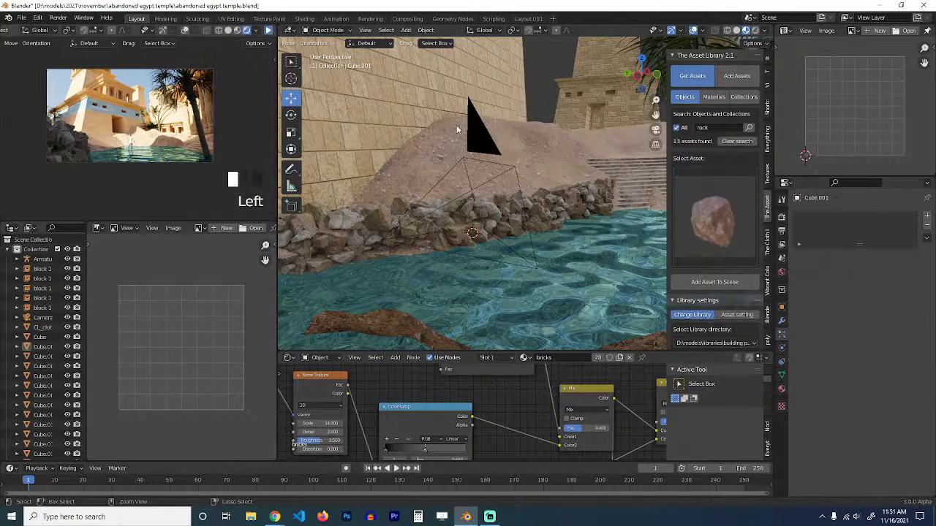
# Search the asset library for "plant" and add the leafy green bush to the scene with the 3D cursor on the pool.
pyautogui.click(768, 342)
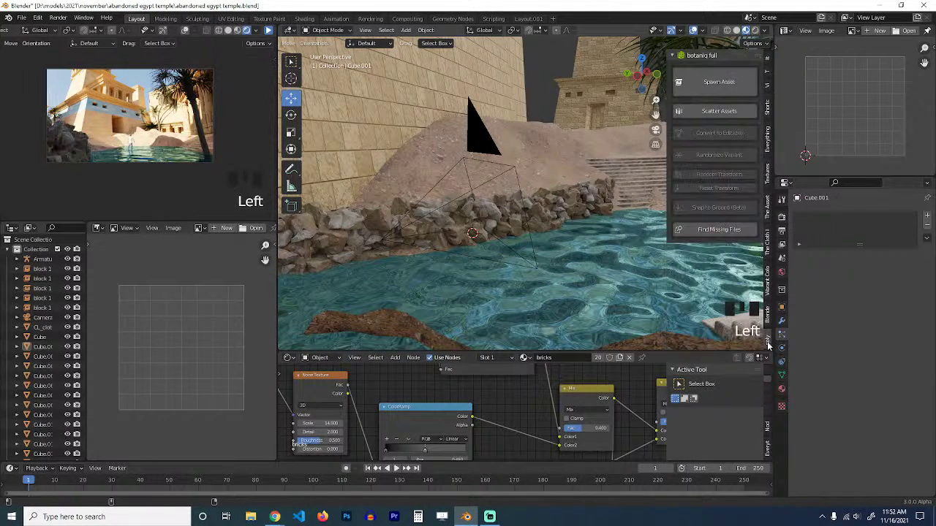
pyautogui.click(768, 215)
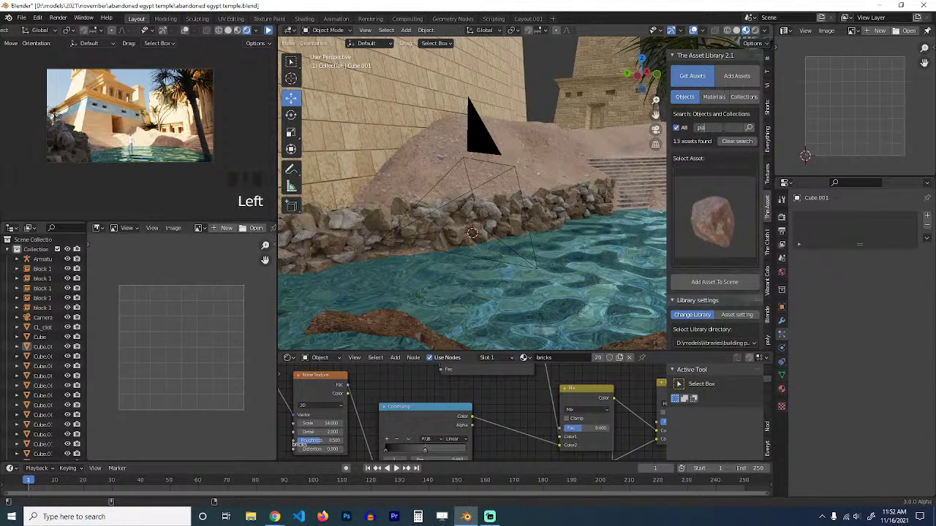
pyautogui.press('Return')
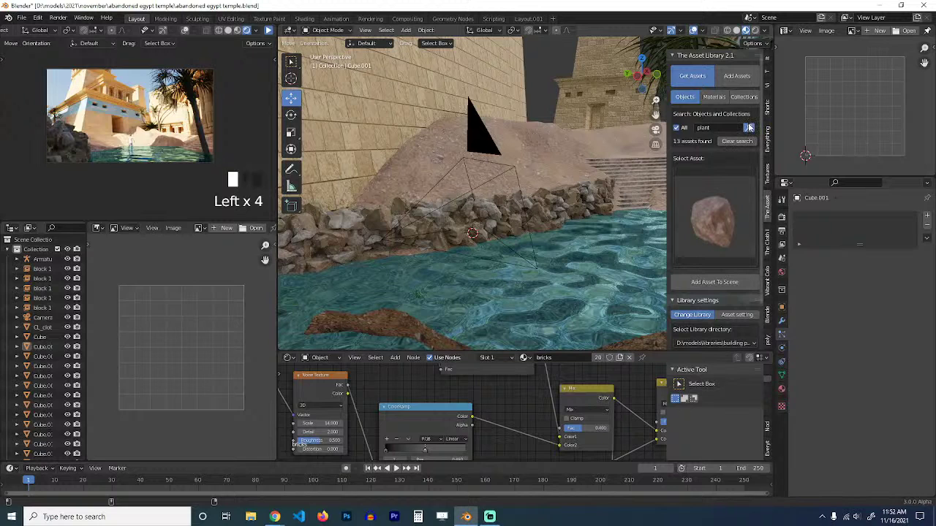
pyautogui.doubleClick(718, 192)
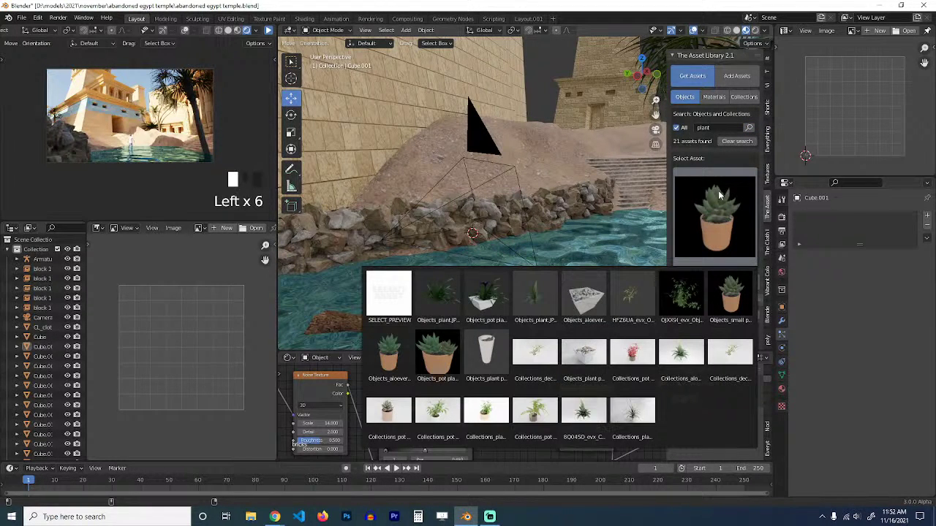
pyautogui.click(698, 295)
pyautogui.keyDown('shift'); pyautogui.rightClick(564, 255); pyautogui.keyUp('shift')
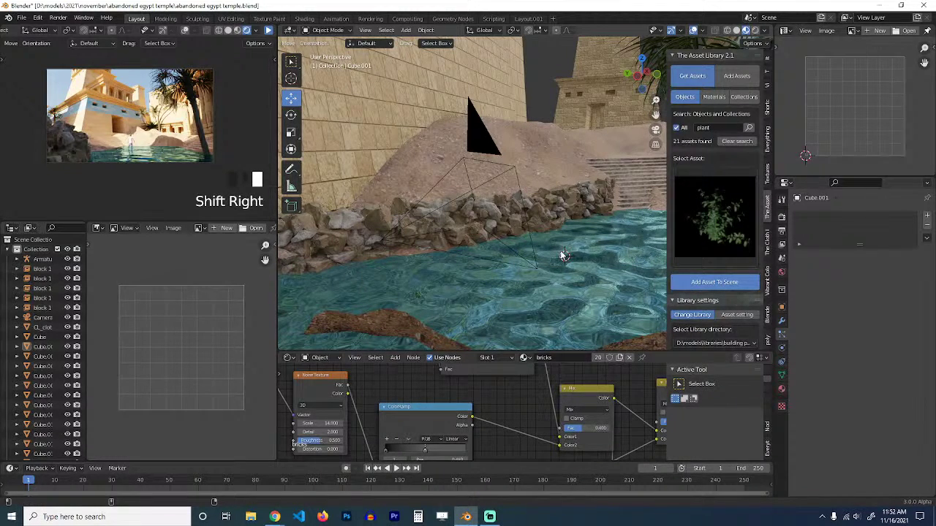
pyautogui.click(563, 255)
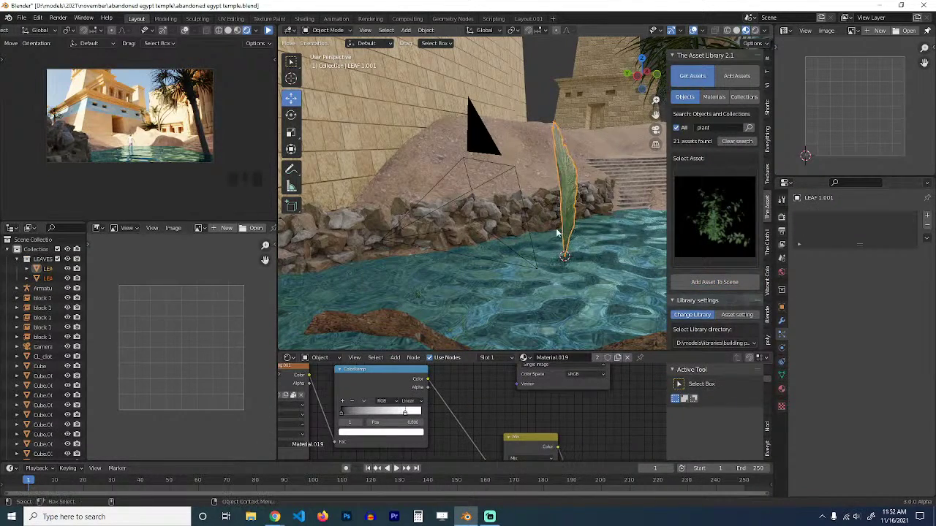
# Display the scene as wireframe, move the imported plant parts aside and select only the main plant object.
pyautogui.moveTo(577, 242)
pyautogui.mouseDown(button='middle')
pyautogui.moveTo(592, 239)
pyautogui.moveTo(579, 238)
pyautogui.mouseUp(button='middle')
pyautogui.press('x')
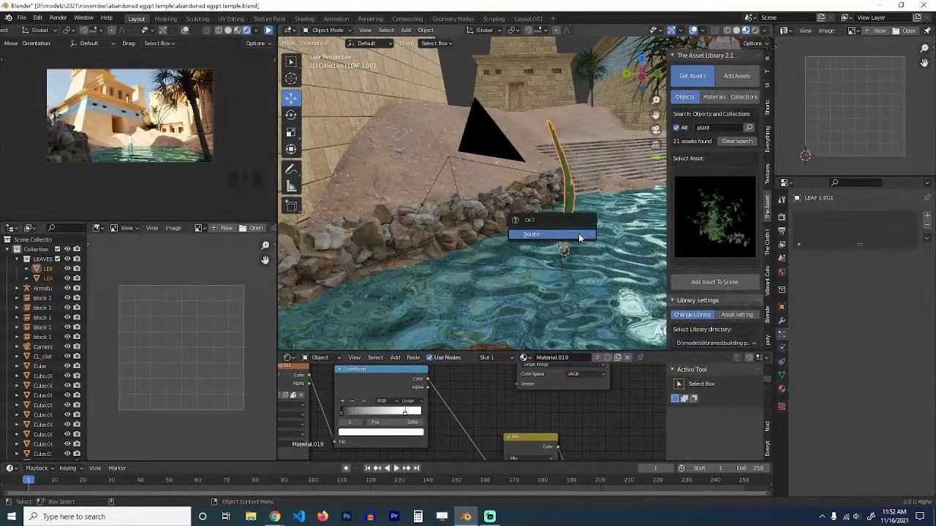
pyautogui.scroll(-6, 579, 281)
pyautogui.scroll(4, 579, 281)
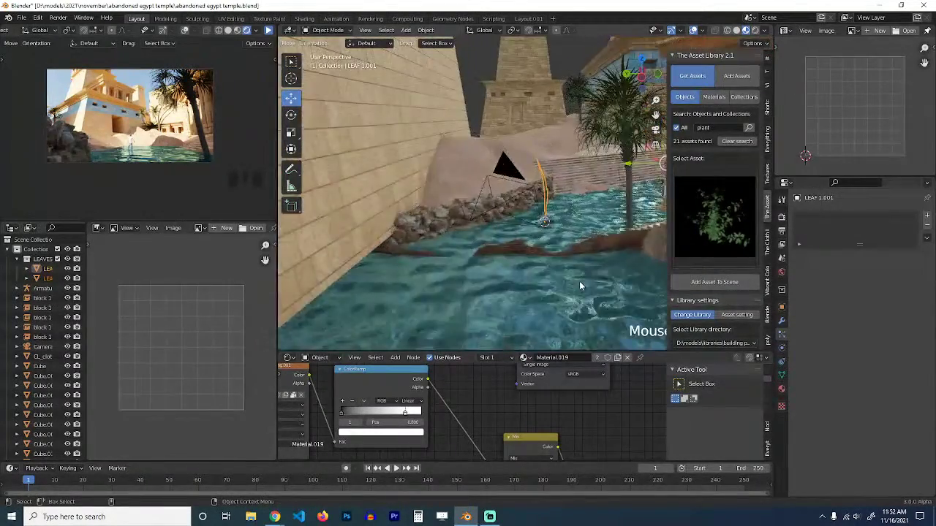
pyautogui.moveTo(579, 283); pyautogui.dragTo(527, 282, button='middle')
pyautogui.press('`')
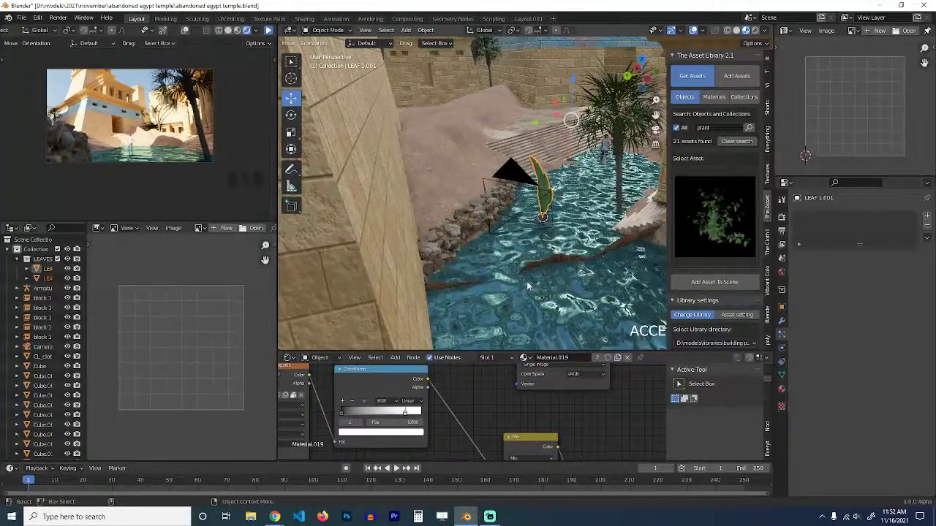
pyautogui.press('z')
pyautogui.scroll(-5, 512, 248)
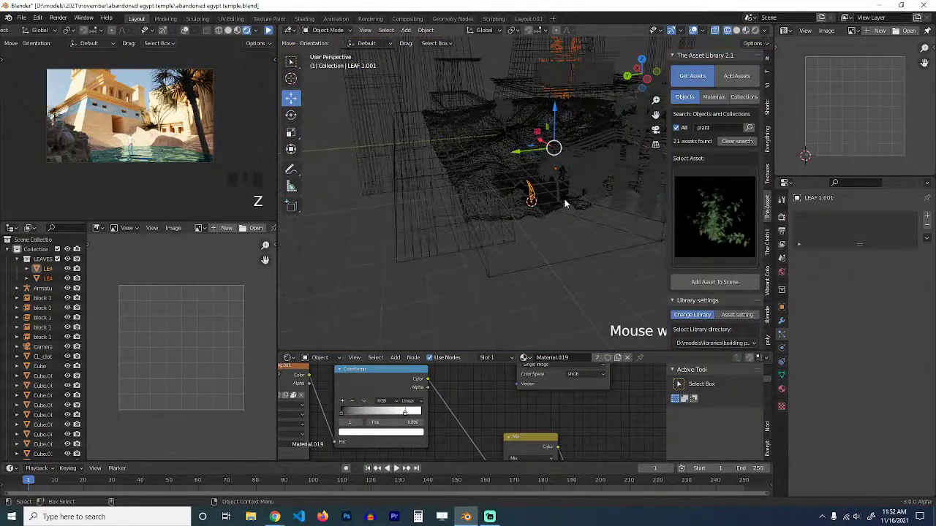
pyautogui.press('g')
pyautogui.click(512, 89)
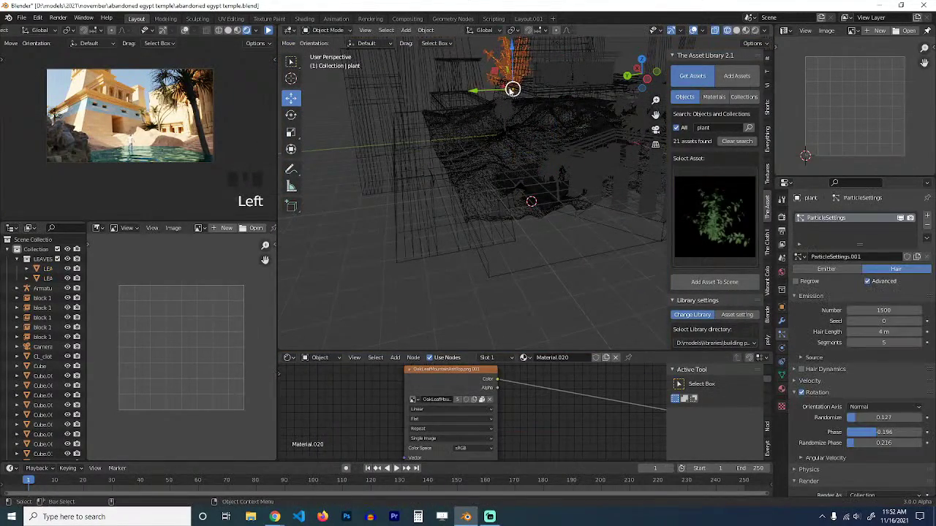
# Return to solid shading, place the 3D cursor near the rocky bank and snap the plant to it.
pyautogui.press('z')
pyautogui.scroll(4, 556, 216)
pyautogui.moveTo(556, 216); pyautogui.dragTo(537, 218, button='middle')
pyautogui.keyDown('shift'); pyautogui.rightClick(534, 197); pyautogui.keyUp('shift')
pyautogui.hotkey('shift', 's')
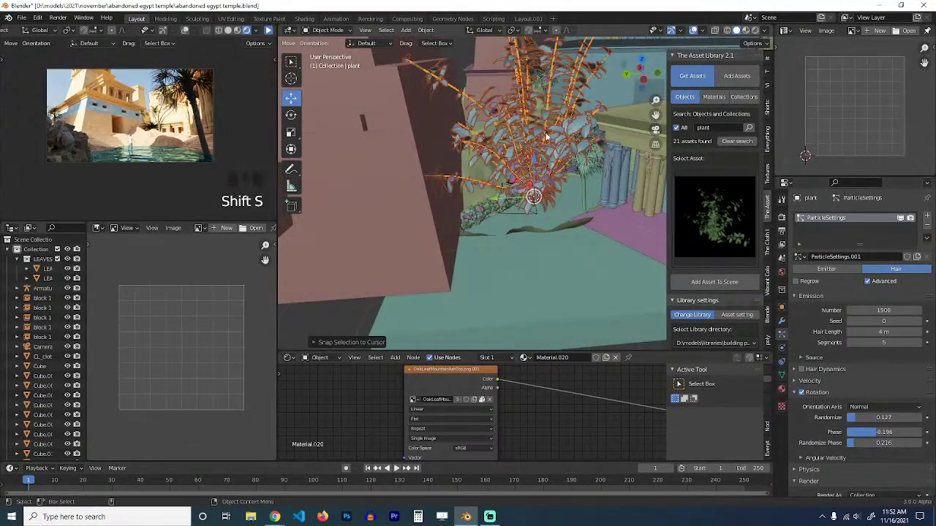
# Scale the bush down and set its particle Hair Length to 0.89 m.
pyautogui.scroll(3, 547, 136)
pyautogui.press('s')
pyautogui.press('s')
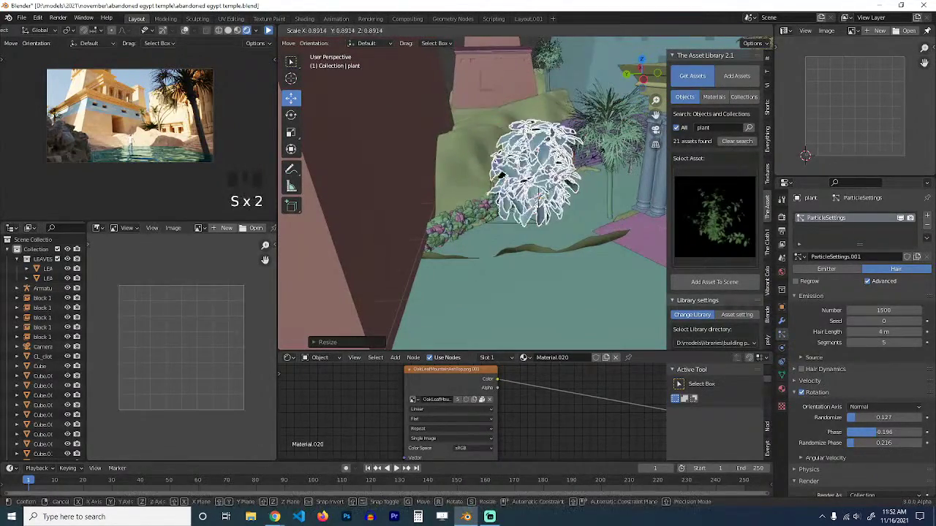
pyautogui.click(572, 211)
pyautogui.scroll(5, 579, 212)
pyautogui.moveTo(580, 213); pyautogui.dragTo(576, 195, button='middle')
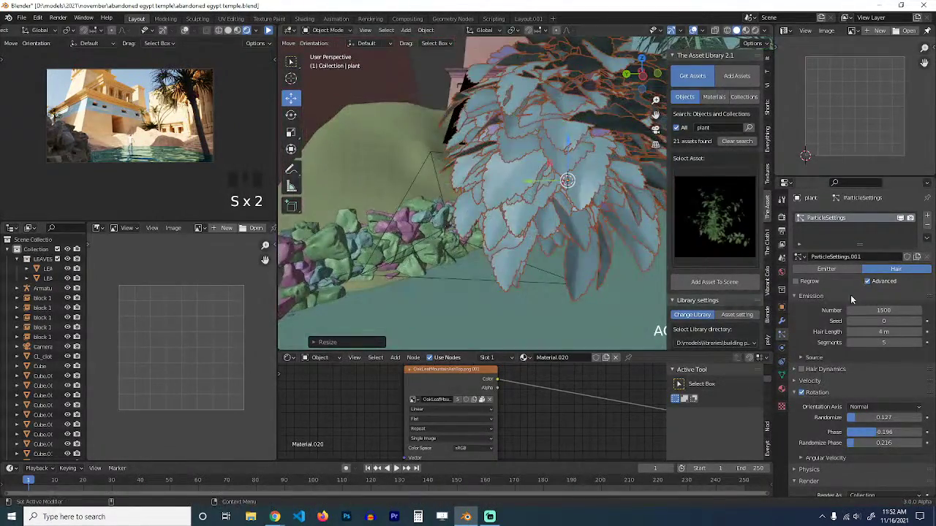
pyautogui.moveTo(885, 331); pyautogui.dragTo(834, 332)
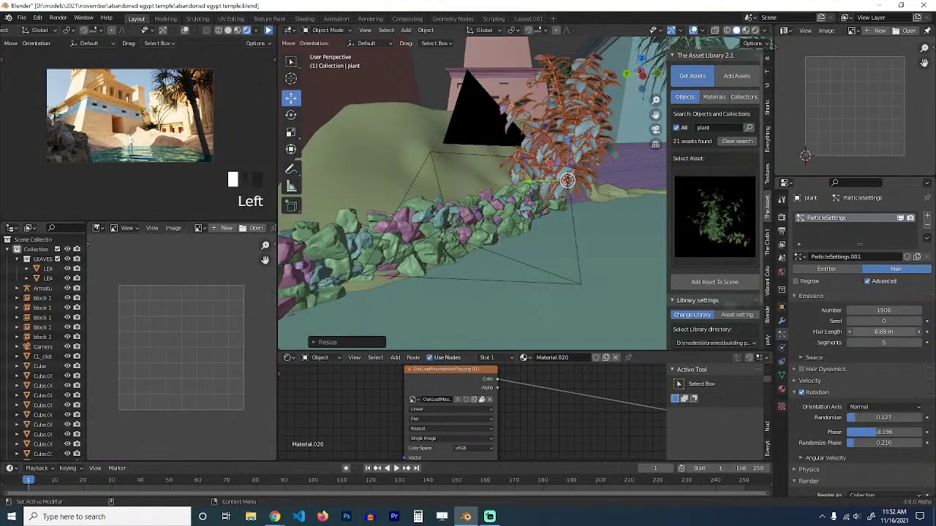
# Position the shrunken bush at the foot of the rocks in the camera view and set its Hair Length to 0.46 m.
pyautogui.keyDown('shift'); pyautogui.rightClick(547, 240); pyautogui.keyUp('shift')
pyautogui.hotkey('shift', 's')
pyautogui.moveTo(567, 194); pyautogui.dragTo(564, 220, button='middle')
pyautogui.press('KP_0')
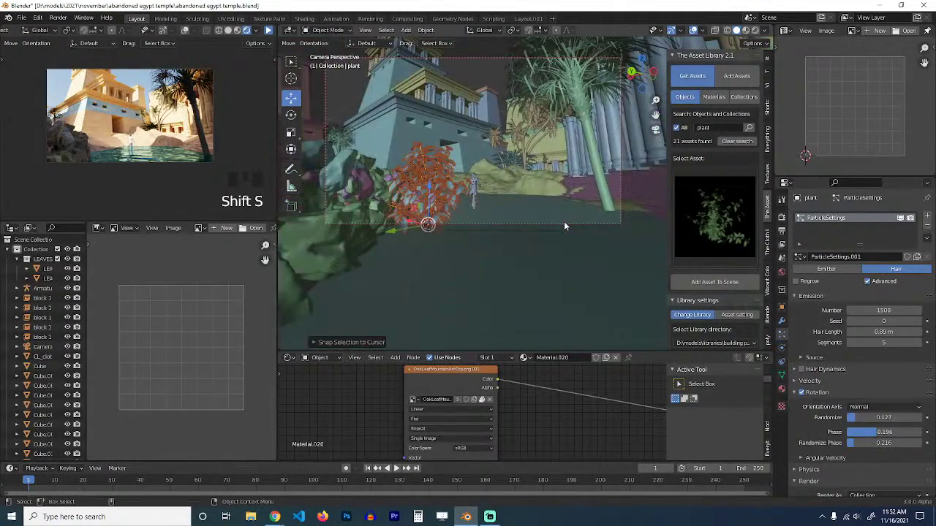
pyautogui.press('s')
pyautogui.press('g')
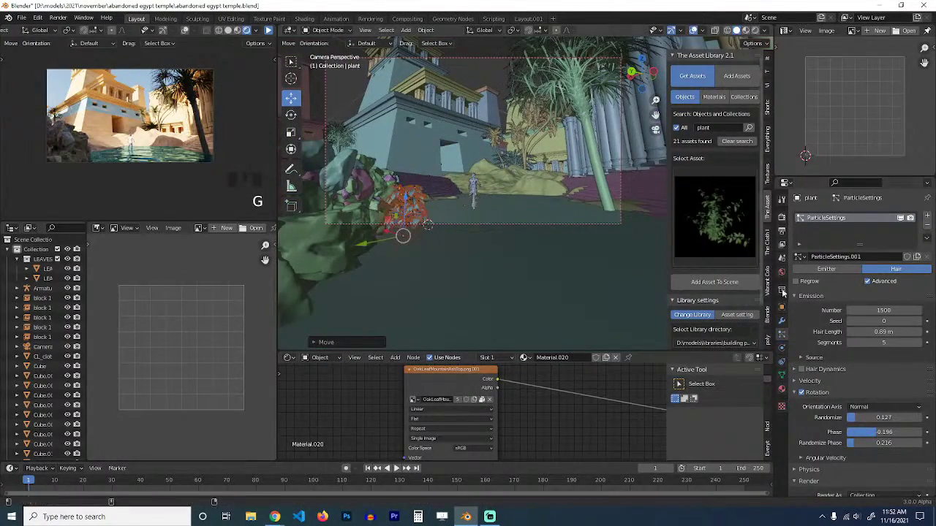
pyautogui.moveTo(884, 332); pyautogui.dragTo(848, 332)
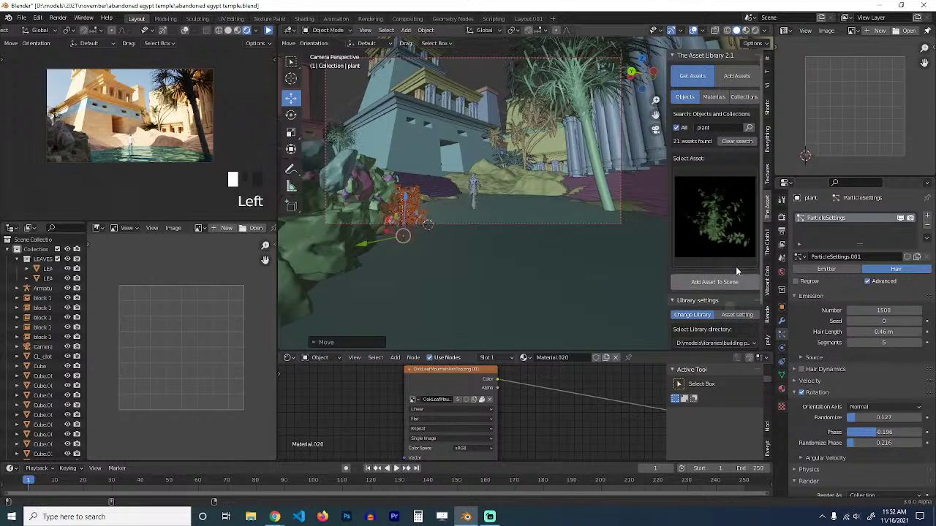
# Choose the long-leaved plant from the asset library and add it with the 3D cursor at the base of the rocks.
pyautogui.click(725, 252)
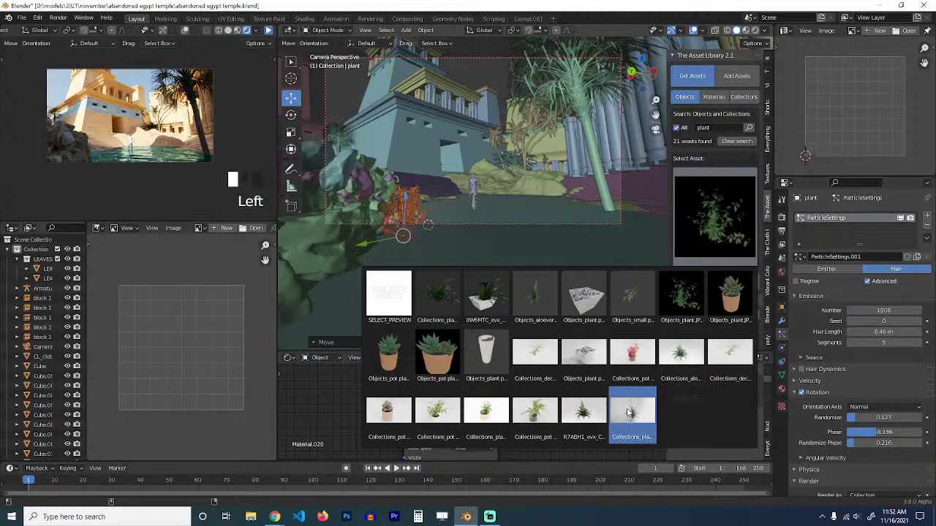
pyautogui.click(457, 311)
pyautogui.moveTo(498, 250); pyautogui.dragTo(451, 275, button='middle')
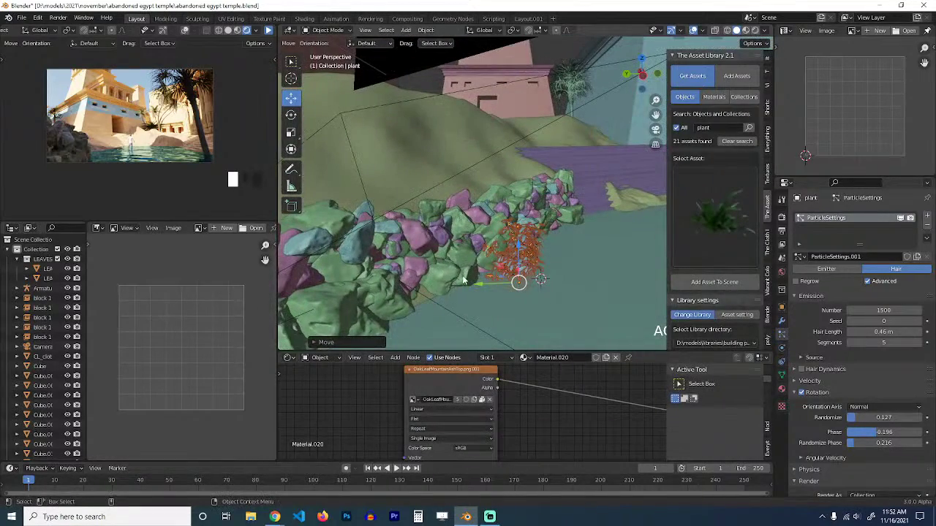
pyautogui.keyDown('shift'); pyautogui.rightClick(448, 292); pyautogui.keyUp('shift')
pyautogui.click(541, 291)
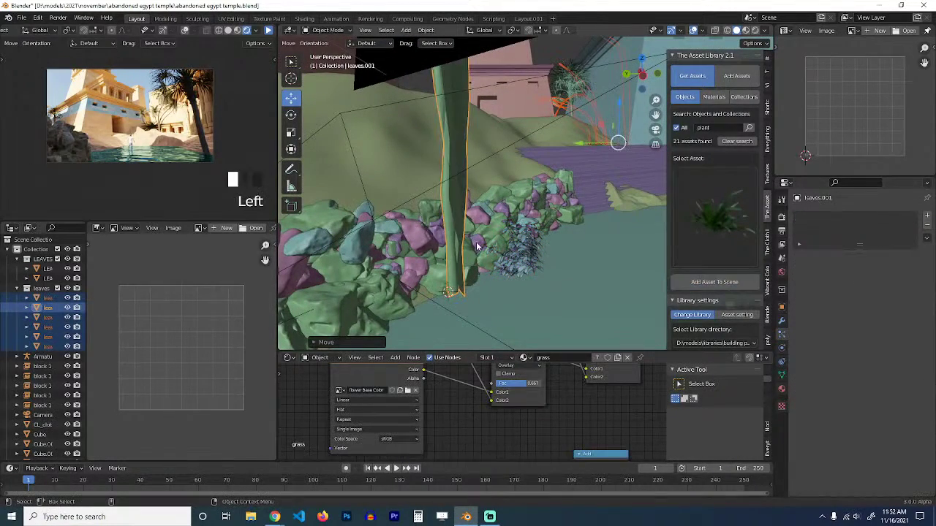
# Scale down the imported tall leaf and snap it to the 3D cursor on the pool.
pyautogui.scroll(-8, 491, 234)
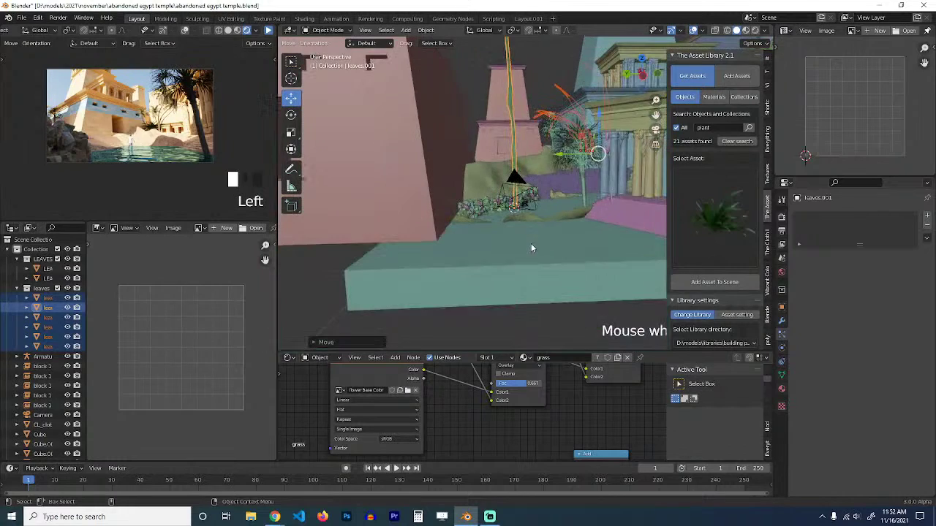
pyautogui.click(520, 128)
pyautogui.click(550, 177)
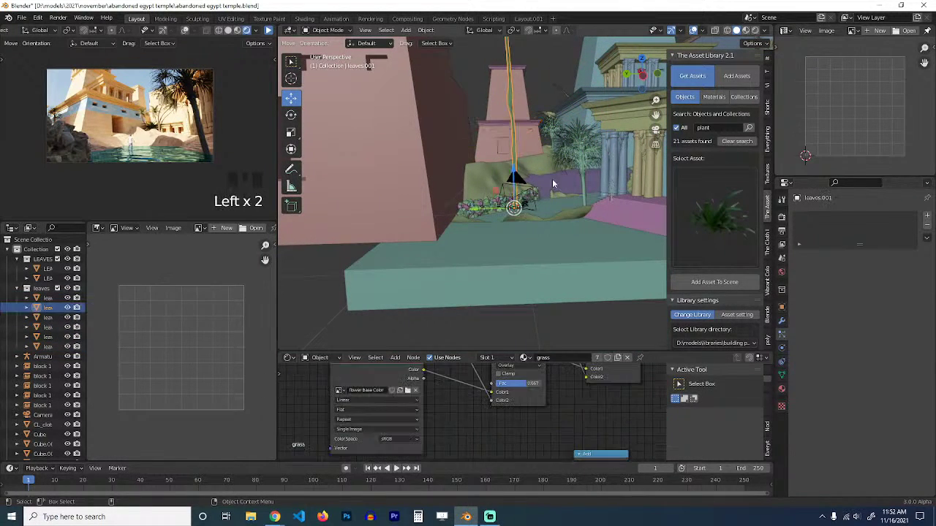
pyautogui.press('s')
pyautogui.click(556, 249)
pyautogui.keyDown('shift'); pyautogui.rightClick(555, 249); pyautogui.keyUp('shift')
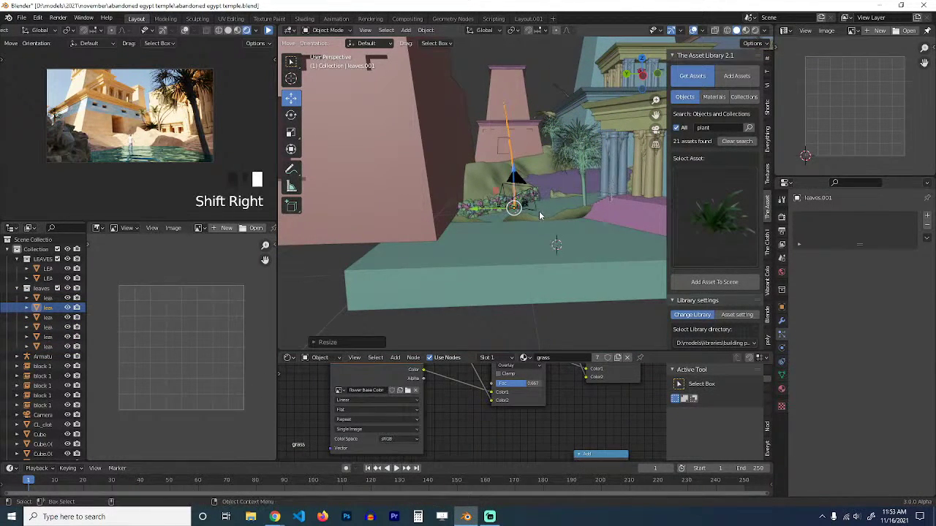
pyautogui.keyDown('shift'); pyautogui.rightClick(551, 208); pyautogui.keyUp('shift')
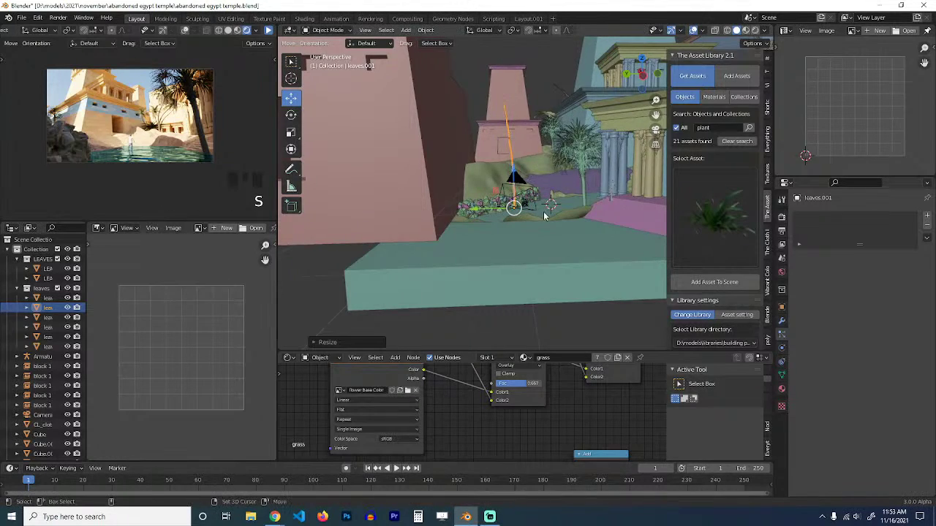
pyautogui.hotkey('shift', 's')
# Go through the imported leaf pieces and select the main long-leaved plant object in front of the temple.
pyautogui.click(568, 91)
pyautogui.click(560, 92)
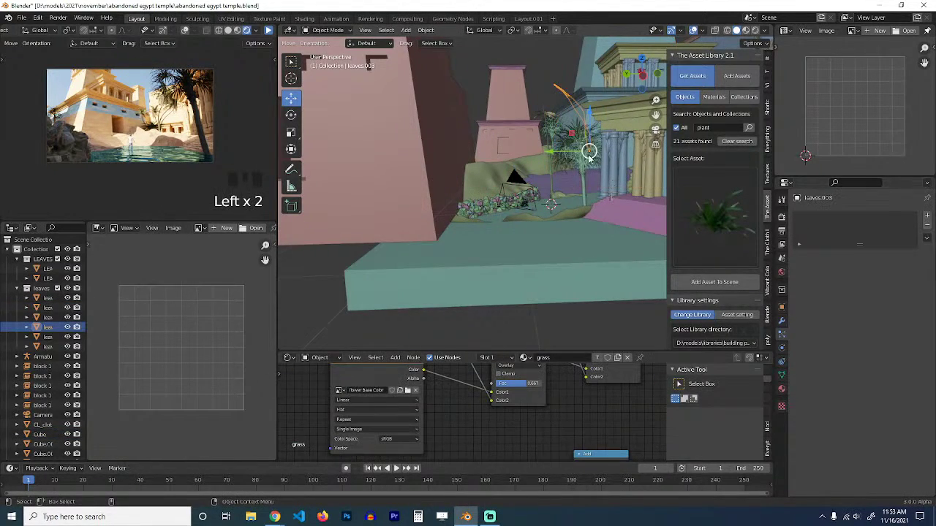
pyautogui.keyDown('alt'); pyautogui.moveTo(586, 160); pyautogui.dragTo(566, 212); pyautogui.keyUp('alt')
pyautogui.scroll(-8, 615, 175)
pyautogui.scroll(-4, 616, 175)
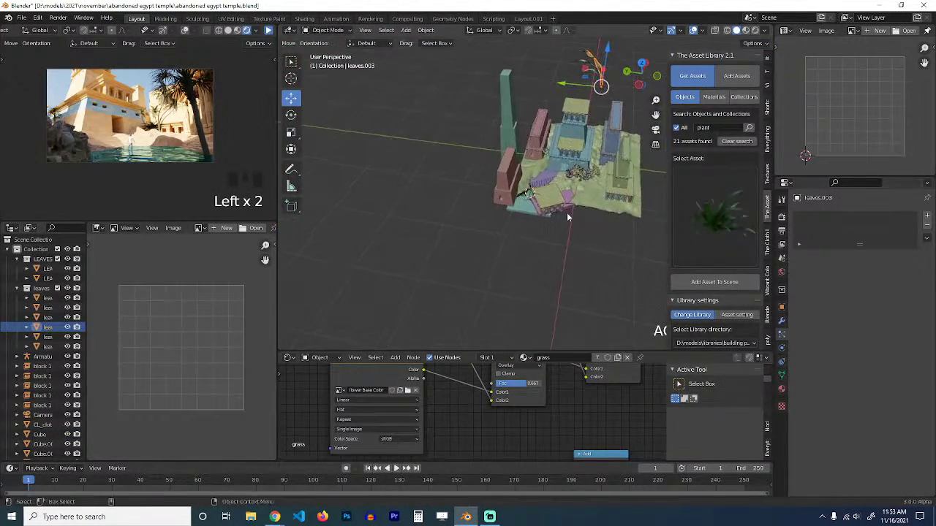
pyautogui.click(590, 79)
pyautogui.click(603, 91)
pyautogui.keyDown('alt'); pyautogui.moveTo(611, 104); pyautogui.dragTo(561, 145); pyautogui.keyUp('alt')
pyautogui.keyDown('shift'); pyautogui.moveTo(561, 144); pyautogui.dragTo(530, 141, button='middle'); pyautogui.keyUp('shift')
pyautogui.scroll(5, 432, 156)
pyautogui.scroll(4, 539, 175)
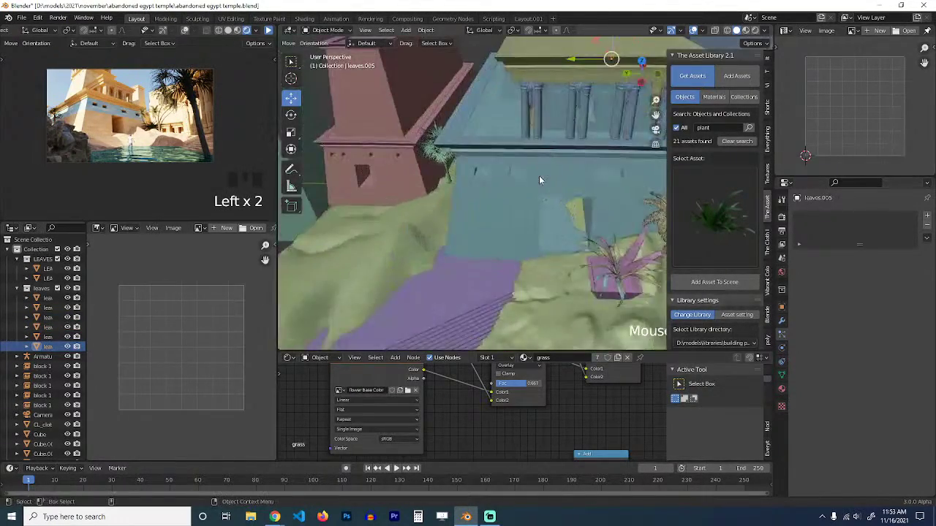
pyautogui.keyDown('shift'); pyautogui.moveTo(539, 176); pyautogui.dragTo(539, 210, button='middle'); pyautogui.keyUp('shift')
pyautogui.click(539, 210)
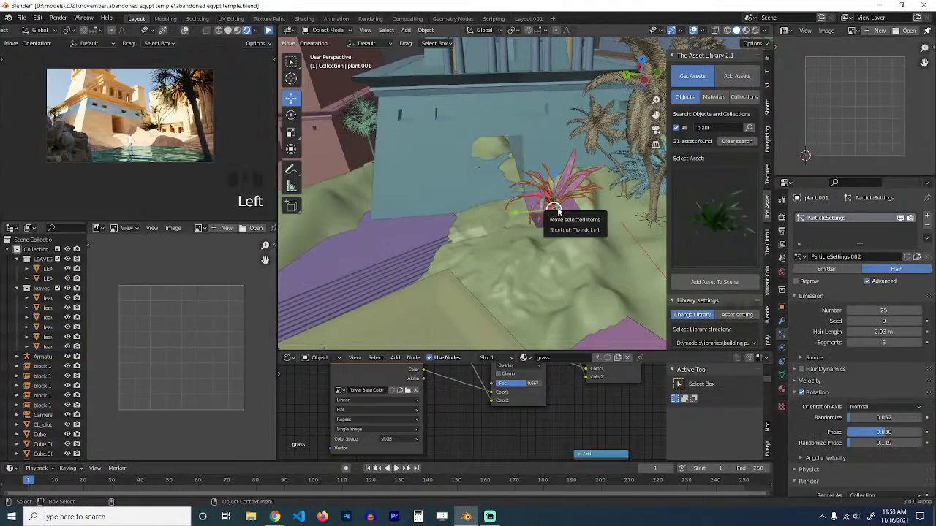
# Place the 3D cursor beside the rocky bank and snap the long-leaved plant to it.
pyautogui.press('g')
pyautogui.rightClick(483, 219)
pyautogui.scroll(-5, 503, 226)
pyautogui.scroll(7, 548, 196)
pyautogui.moveTo(504, 226); pyautogui.dragTo(542, 213, button='middle')
pyautogui.scroll(-5, 560, 207)
pyautogui.scroll(-4, 498, 205)
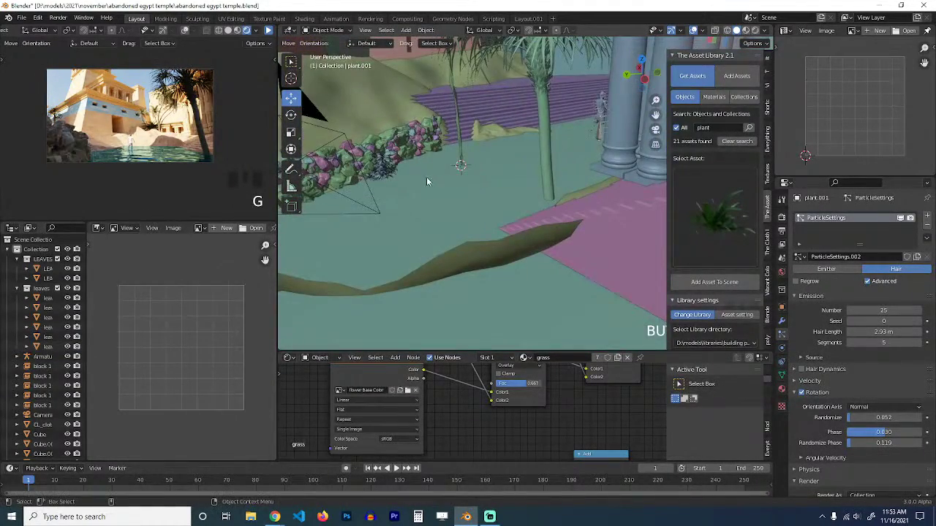
pyautogui.keyDown('shift'); pyautogui.rightClick(411, 159); pyautogui.keyUp('shift')
pyautogui.hotkey('shift', 's')
pyautogui.click(423, 64)
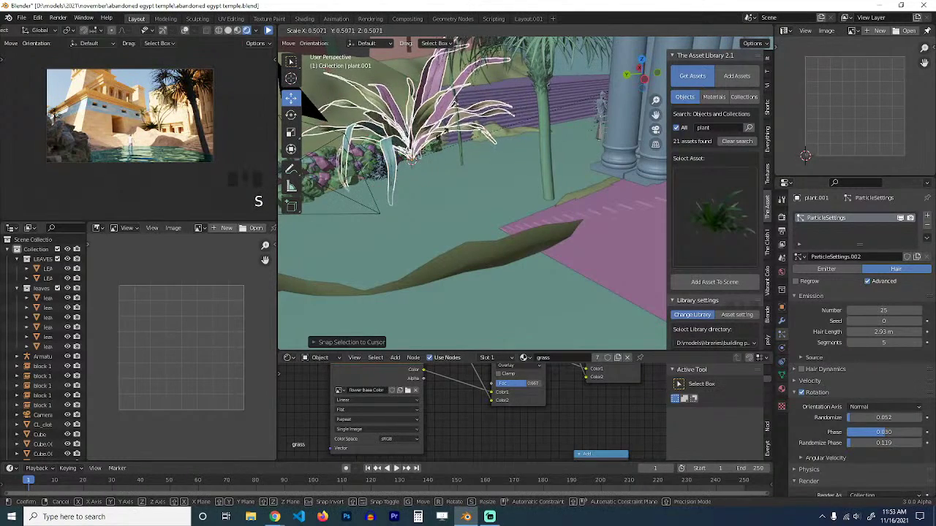
# Set the long-leaved plant's particle Hair Length to 0.72 m.
pyautogui.keyDown('shift'); pyautogui.rightClick(412, 160); pyautogui.keyUp('shift')
pyautogui.press('s')
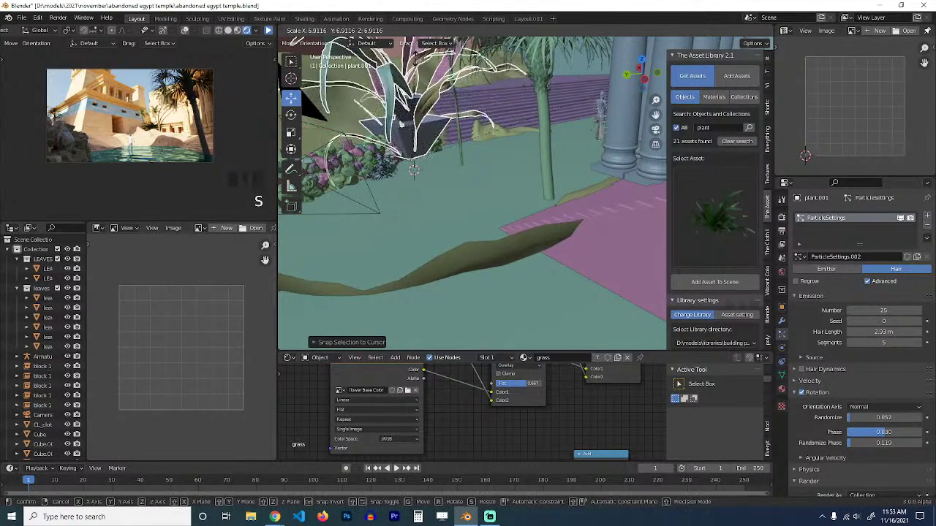
pyautogui.rightClick(419, 66)
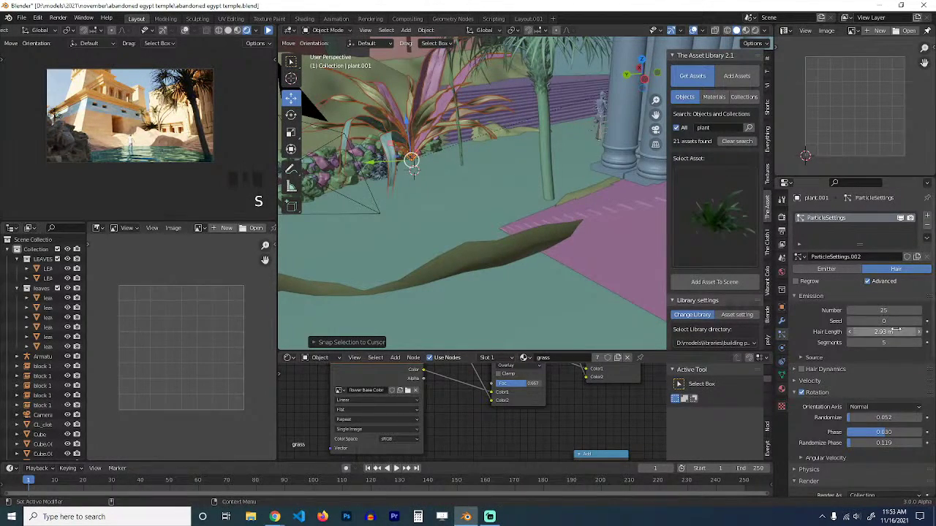
pyautogui.moveTo(883, 331); pyautogui.dragTo(547, 230)
# Move the long-leaved plant in the camera view so it sits among the bush by the rocks.
pyautogui.scroll(5, 463, 194)
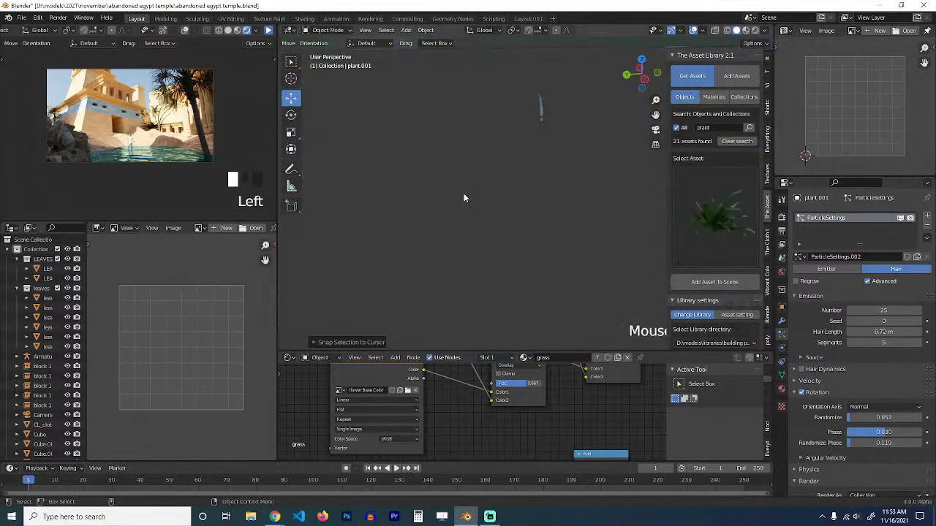
pyautogui.press('KP_0')
pyautogui.scroll(4, 464, 195)
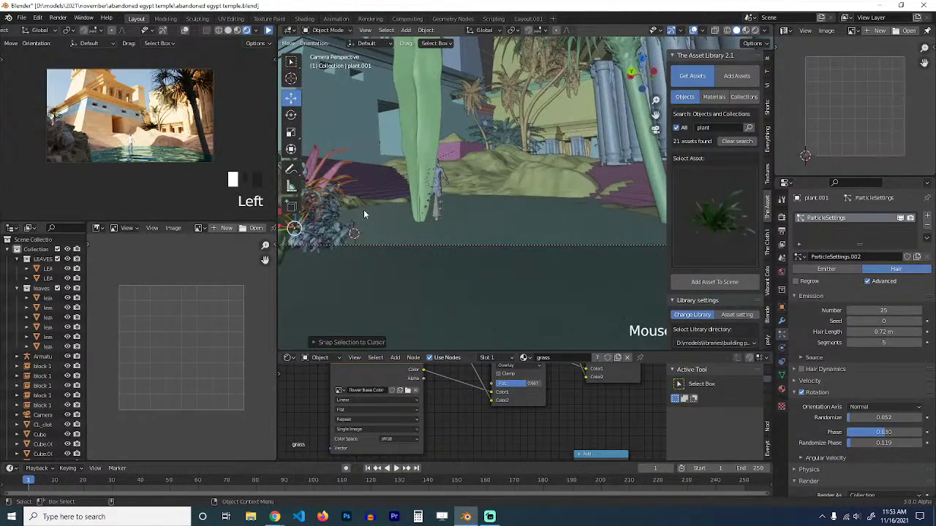
pyautogui.press('g')
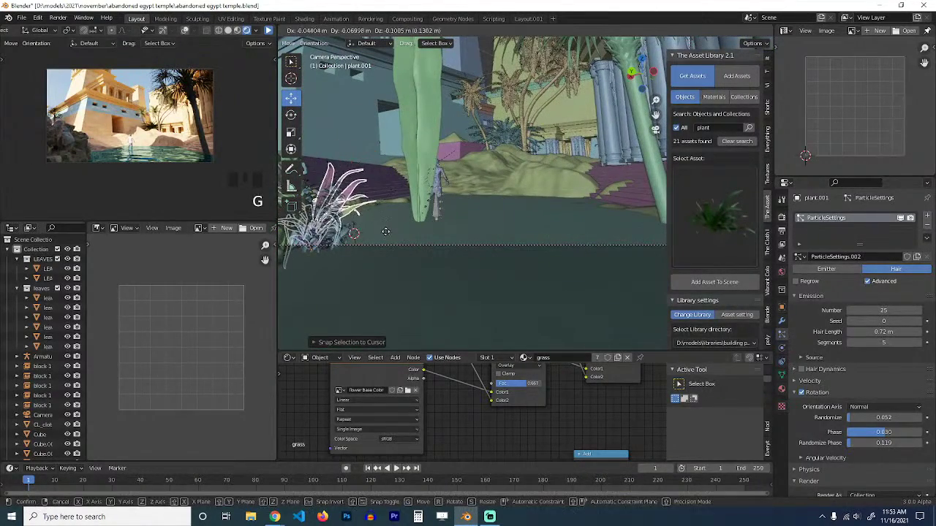
pyautogui.click(382, 230)
# Search the asset library for "grass" and add the grass asset with the 3D cursor on the pool in front of the camera.
pyautogui.click(711, 208)
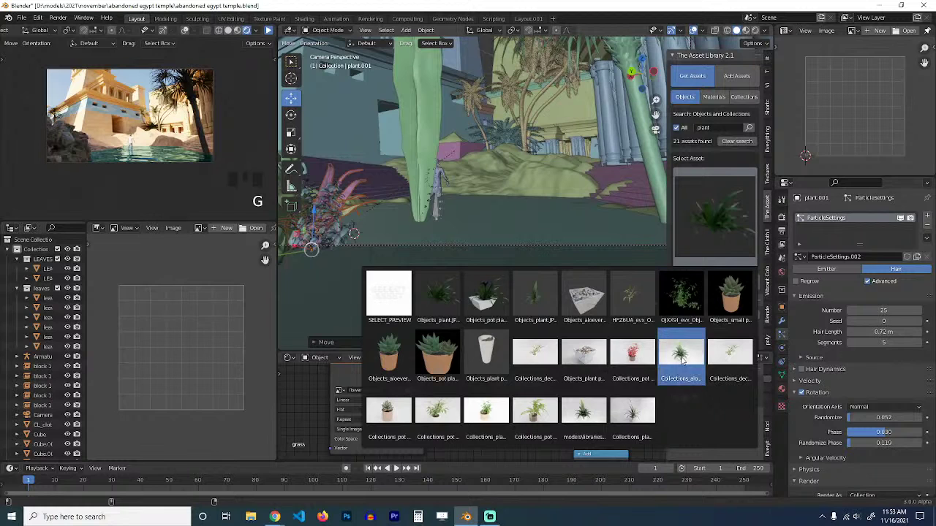
pyautogui.click(535, 285)
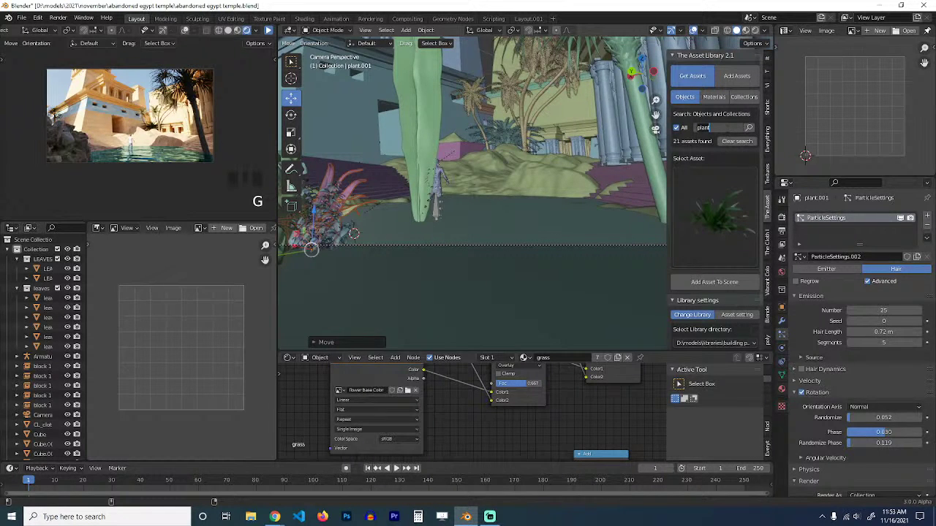
pyautogui.click(748, 129)
pyautogui.click(715, 213)
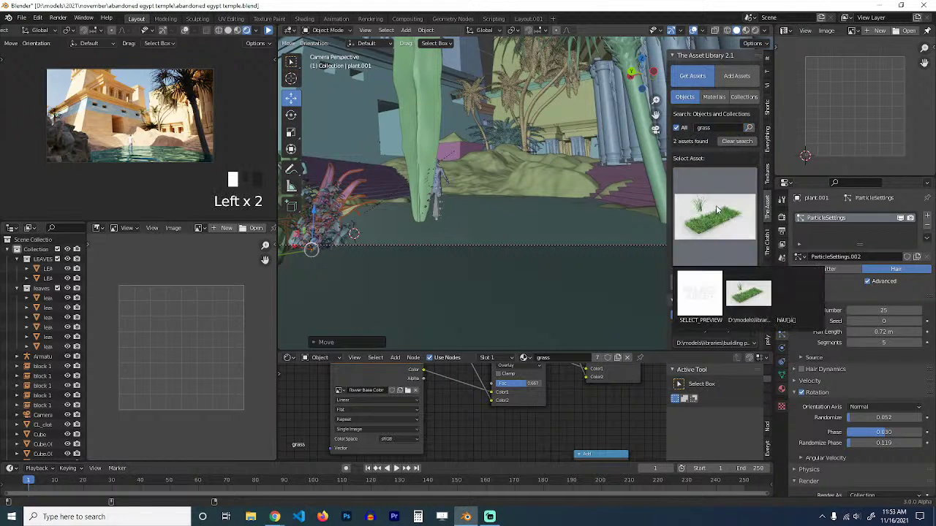
pyautogui.click(743, 291)
pyautogui.keyDown('shift'); pyautogui.rightClick(527, 230); pyautogui.keyUp('shift')
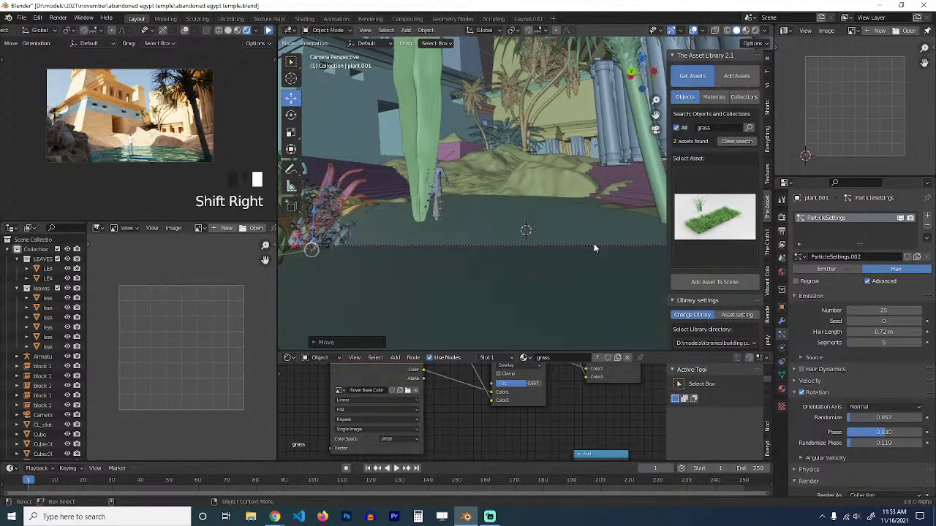
pyautogui.click(692, 282)
# Select the imported grass bunch on the pool and move it slightly.
pyautogui.click(546, 200)
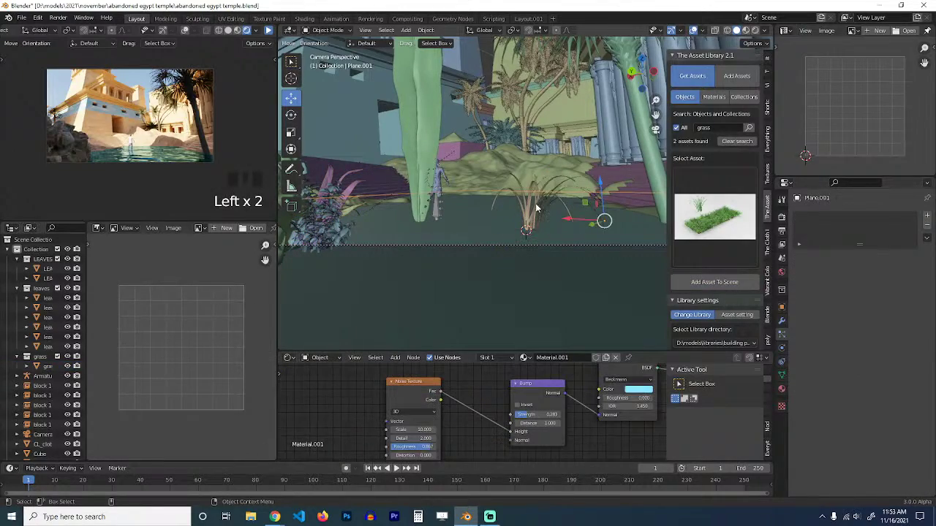
pyautogui.click(535, 209)
pyautogui.press('g')
pyautogui.click(538, 224)
# Examine the whole scene from several angles and in wireframe to locate the imported grass pieces.
pyautogui.moveTo(538, 225); pyautogui.dragTo(554, 295, button='middle')
pyautogui.scroll(-4, 520, 257)
pyautogui.scroll(-3, 520, 257)
pyautogui.scroll(7, 553, 228)
pyautogui.scroll(-2, 553, 229)
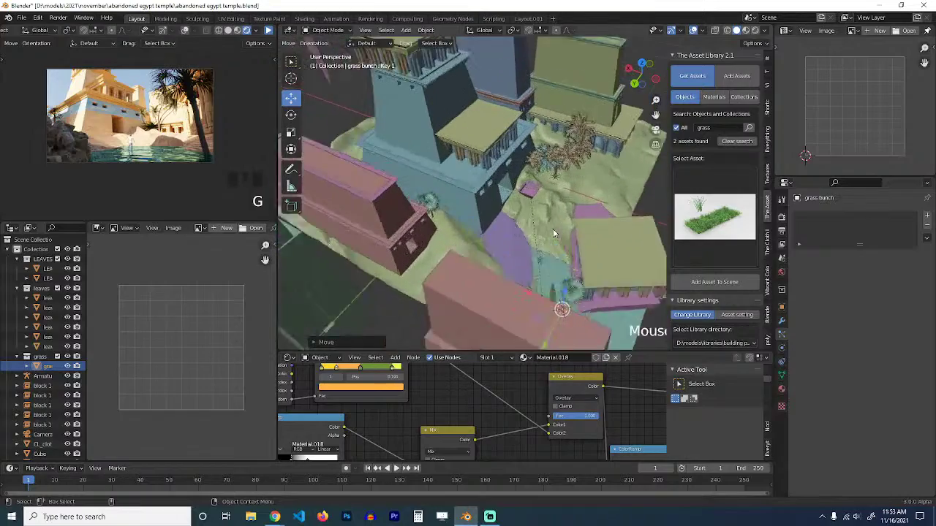
pyautogui.scroll(1, 552, 229)
pyautogui.moveTo(425, 211)
pyautogui.mouseDown(button='middle')
pyautogui.moveTo(416, 210)
pyautogui.moveTo(484, 192)
pyautogui.mouseUp(button='middle')
pyautogui.press('z')
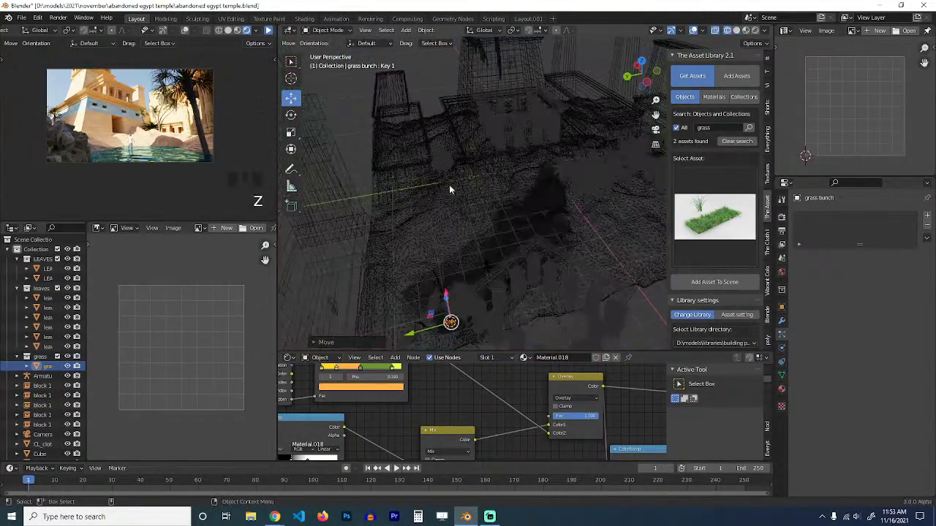
pyautogui.scroll(-5, 489, 193)
pyautogui.press('a')
pyautogui.hotkey('alt', 'a')
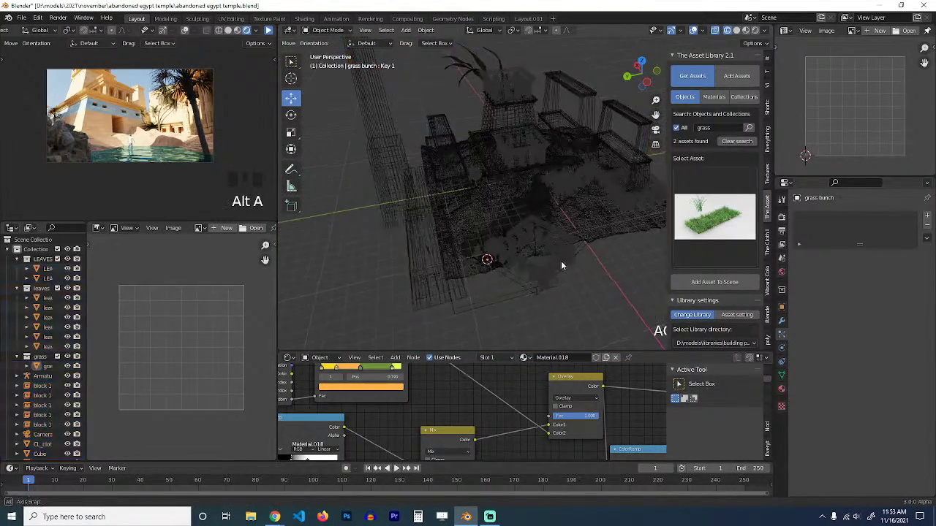
pyautogui.moveTo(561, 260)
pyautogui.mouseDown(button='middle')
pyautogui.moveTo(495, 236)
pyautogui.moveTo(509, 256)
pyautogui.mouseUp(button='middle')
pyautogui.scroll(4, 509, 256)
# Return to solid shading and pick the grass clump on the pool surface.
pyautogui.press('z')
pyautogui.click(574, 261)
pyautogui.moveTo(577, 258)
pyautogui.mouseDown(button='middle')
pyautogui.moveTo(442, 275)
pyautogui.moveTo(554, 157)
pyautogui.moveTo(553, 178)
pyautogui.moveTo(554, 139)
pyautogui.mouseUp(button='middle')
pyautogui.scroll(3, 442, 274)
pyautogui.scroll(2, 553, 178)
pyautogui.scroll(4, 554, 139)
pyautogui.keyDown('shift'); pyautogui.moveTo(612, 136); pyautogui.dragTo(572, 183, button='middle'); pyautogui.keyUp('shift')
pyautogui.click(523, 246)
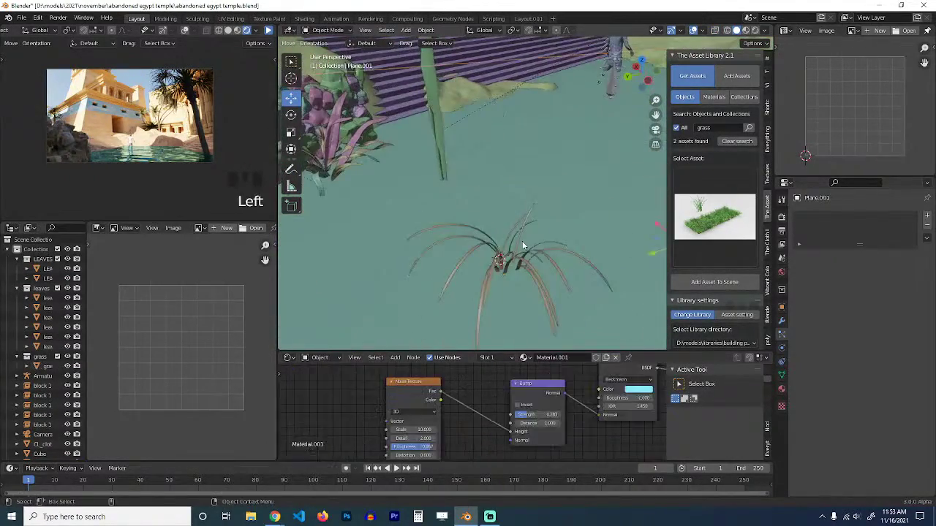
pyautogui.click(524, 262)
# Display the scene as wireframe, hide the ground mesh and select the rock pieces.
pyautogui.scroll(-8, 537, 260)
pyautogui.press('z')
pyautogui.click(551, 201)
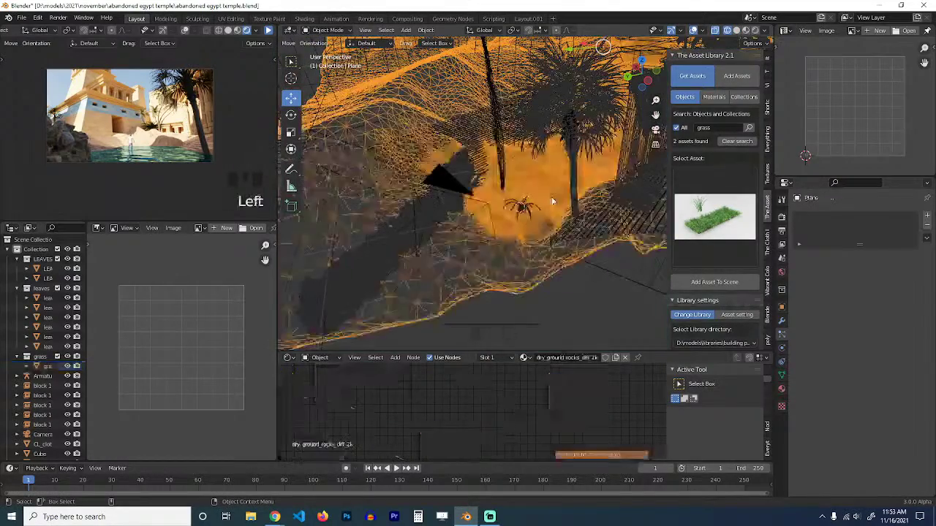
pyautogui.scroll(-3, 545, 204)
pyautogui.press('h')
pyautogui.moveTo(536, 196)
pyautogui.mouseDown(button='middle')
pyautogui.moveTo(549, 224)
pyautogui.moveTo(568, 209)
pyautogui.moveTo(560, 234)
pyautogui.moveTo(430, 223)
pyautogui.moveTo(438, 175)
pyautogui.moveTo(456, 165)
pyautogui.moveTo(460, 176)
pyautogui.moveTo(543, 200)
pyautogui.mouseUp(button='middle')
pyautogui.click(541, 198)
pyautogui.click(530, 196)
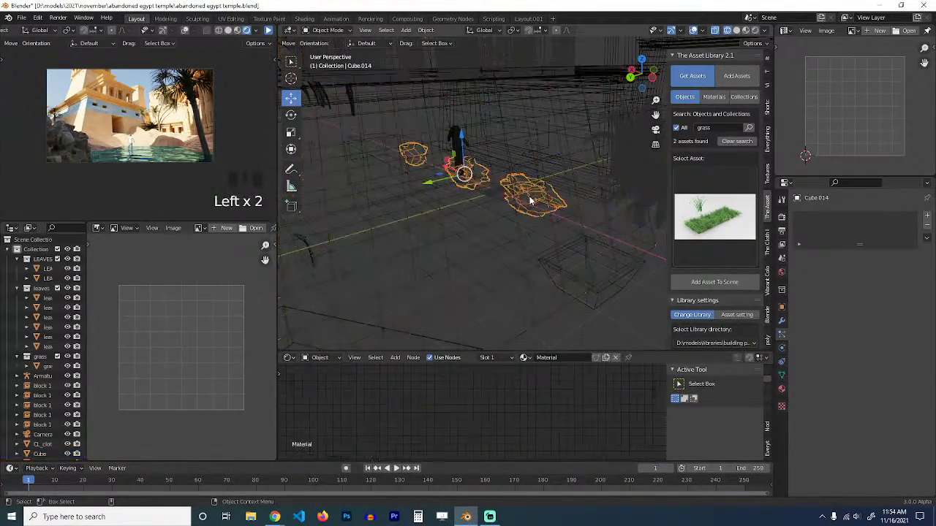
# Delete the selected rock pieces near the human figure.
pyautogui.press('x')
pyautogui.click(459, 149)
pyautogui.click(460, 153)
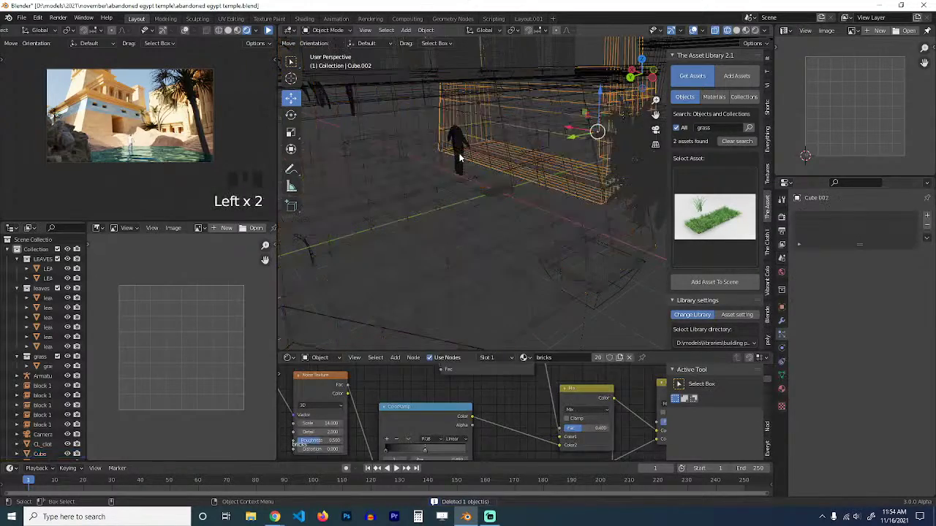
# Delete the standing human figure's shirt, body and trousers.
pyautogui.keyDown('shift'); pyautogui.click(460, 155); pyautogui.keyUp('shift')
pyautogui.click(458, 144)
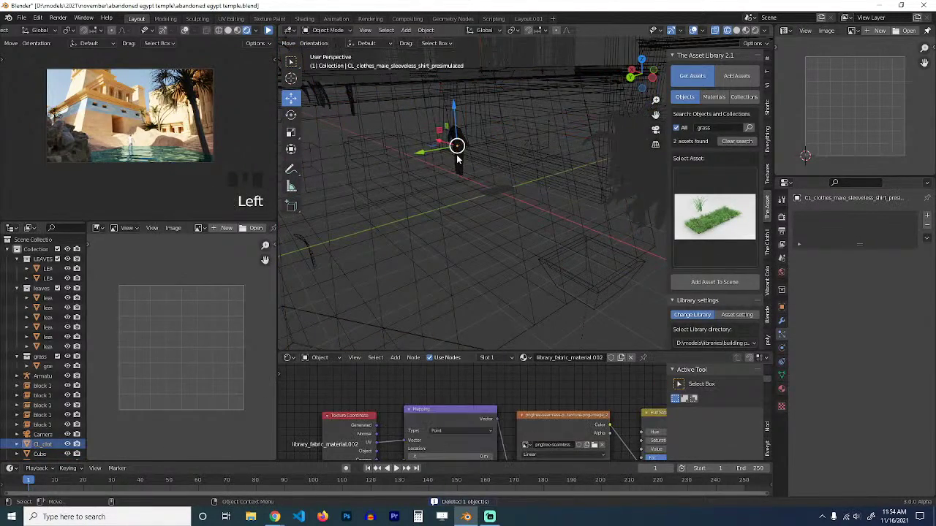
pyautogui.press('KP_Decimal')
pyautogui.scroll(-3, 496, 172)
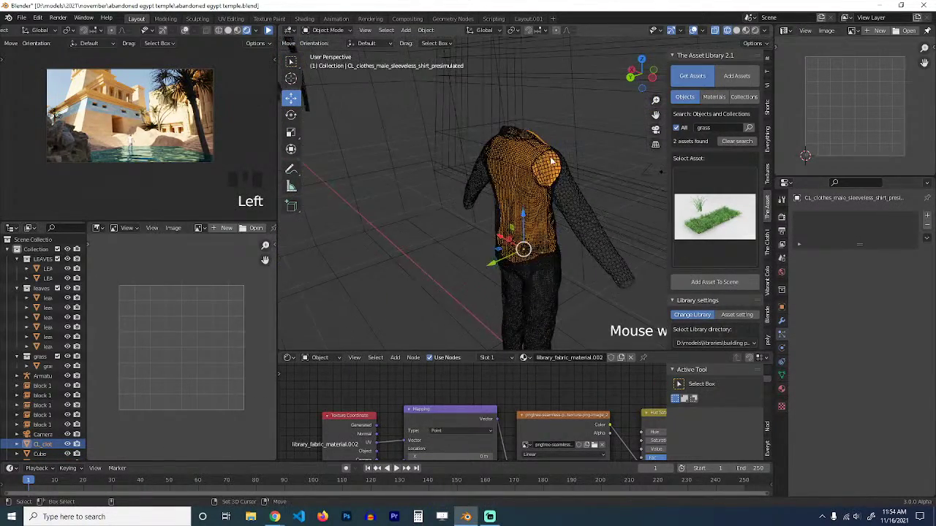
pyautogui.keyDown('shift'); pyautogui.click(559, 205); pyautogui.keyUp('shift')
pyautogui.click(563, 188)
pyautogui.keyDown('shift'); pyautogui.click(536, 192); pyautogui.keyUp('shift')
pyautogui.press('x')
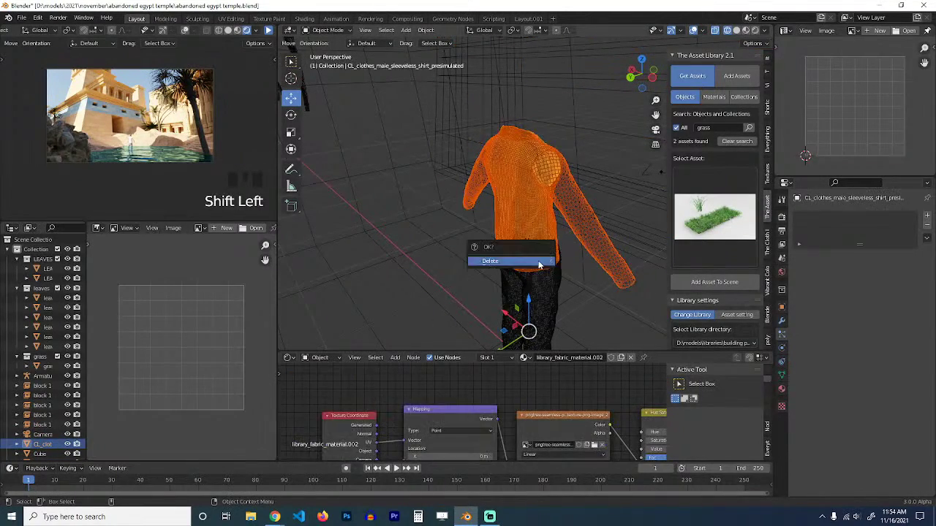
pyautogui.click(540, 264)
pyautogui.click(538, 273)
pyautogui.press('x')
pyautogui.click(540, 275)
# Select the short grass object, return to solid shading and snap the grass to the 3D cursor placed on the pool.
pyautogui.moveTo(578, 275); pyautogui.dragTo(542, 242, button='middle')
pyautogui.scroll(-4, 557, 233)
pyautogui.click(543, 253)
pyautogui.click(548, 252)
pyautogui.scroll(-5, 552, 261)
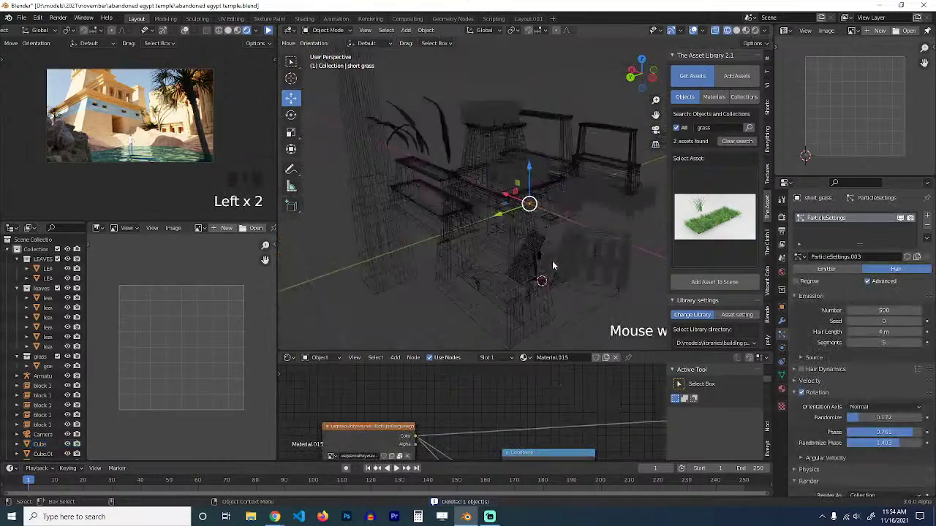
pyautogui.scroll(4, 533, 254)
pyautogui.press('z')
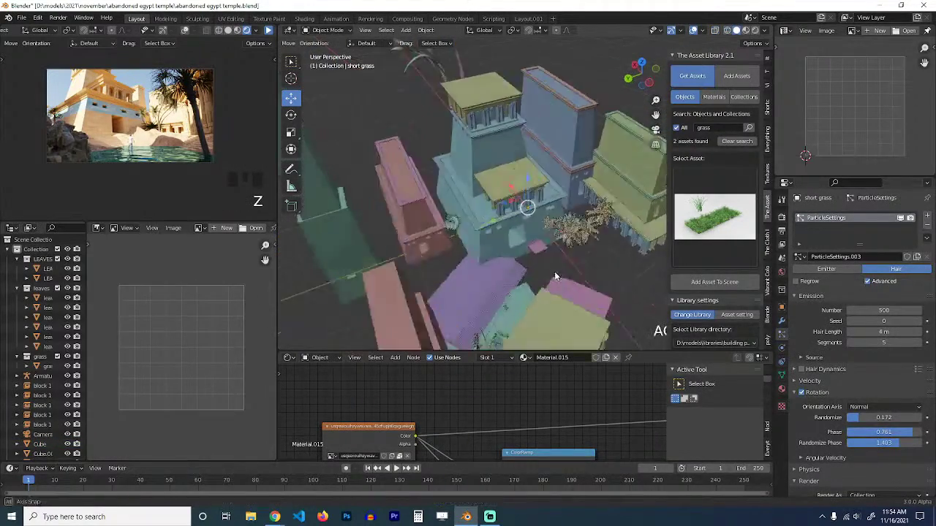
pyautogui.moveTo(556, 276); pyautogui.dragTo(523, 262, button='middle')
pyautogui.keyDown('shift'); pyautogui.rightClick(477, 282); pyautogui.keyUp('shift')
pyautogui.hotkey('shift', 's')
pyautogui.click(482, 234)
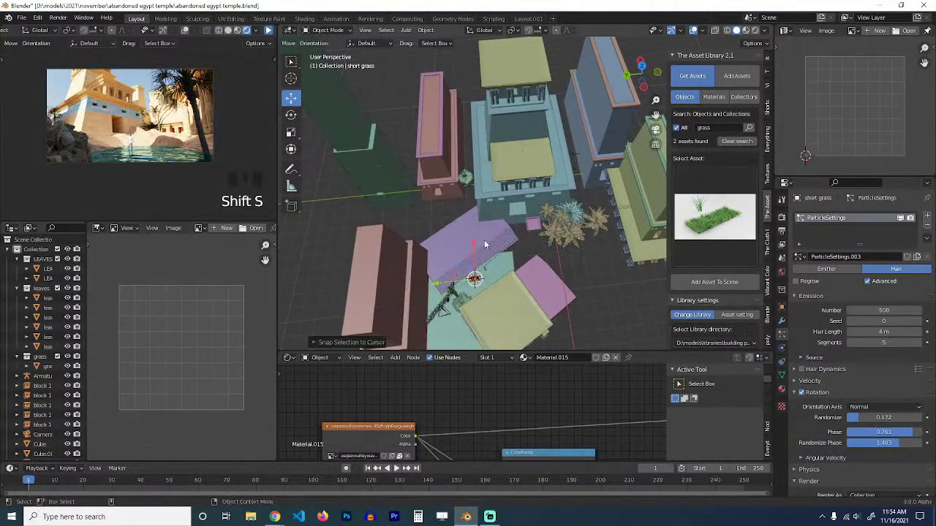
# Enlarge the short grass plane and unhide the ground mesh.
pyautogui.press('s')
pyautogui.click(652, 176)
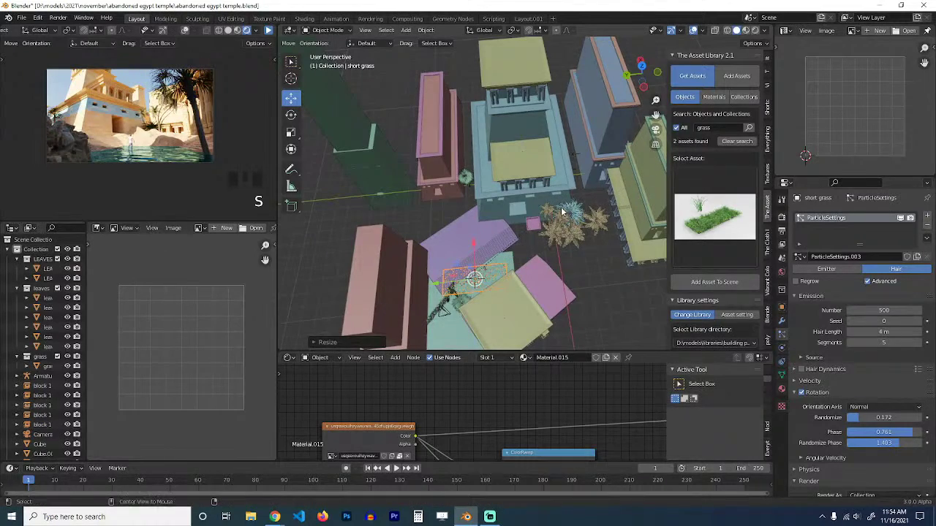
pyautogui.hotkey('alt', 'h')
pyautogui.press('KP_Decimal')
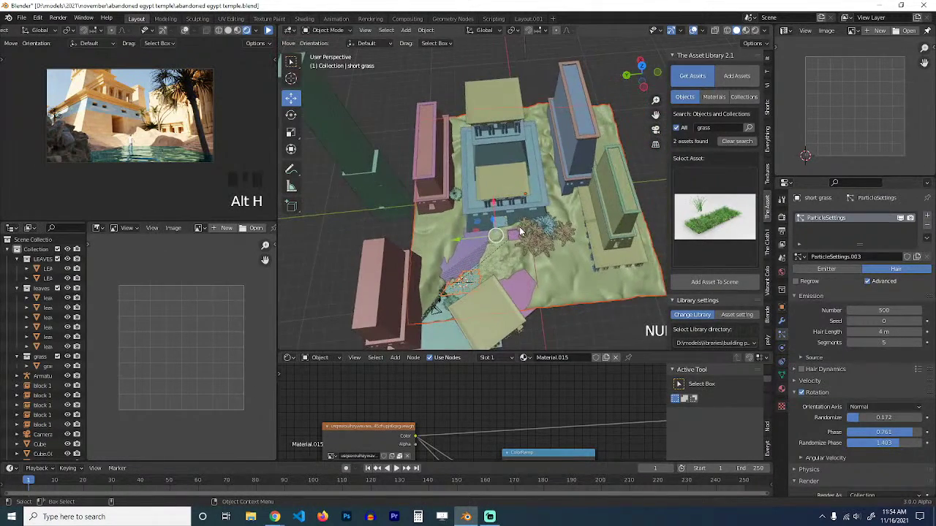
pyautogui.press('KP_7')
pyautogui.press('KP_0')
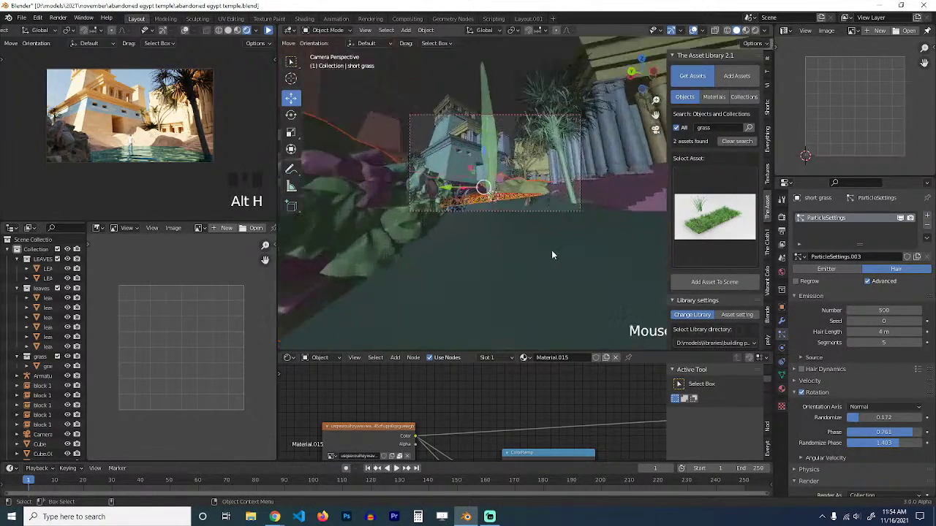
# Rotate the short grass plane about 34° around the global Z axis to align it with the pool.
pyautogui.moveTo(552, 251); pyautogui.dragTo(506, 255, button='middle')
pyautogui.hotkey('alt', 'a')
pyautogui.scroll(-4, 531, 287)
pyautogui.moveTo(532, 287); pyautogui.dragTo(497, 280, button='middle')
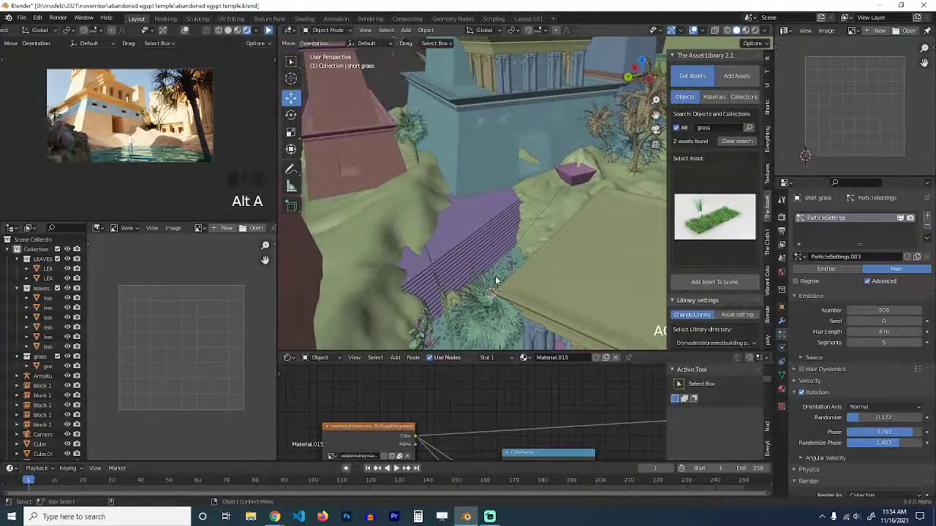
pyautogui.click(501, 268)
pyautogui.click(501, 268)
pyautogui.press('r')
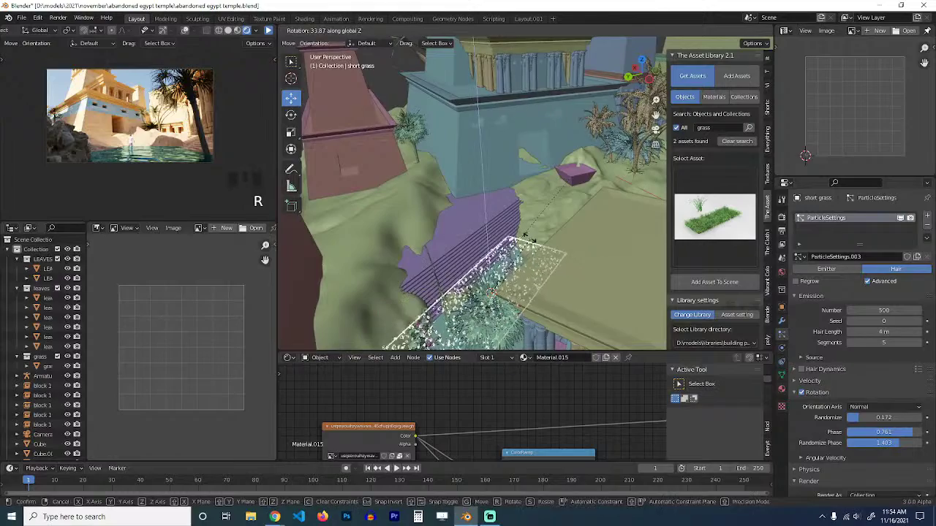
pyautogui.click(530, 242)
# Move the short grass over the pool area in top view and save the file.
pyautogui.moveTo(530, 247); pyautogui.dragTo(547, 263, button='middle')
pyautogui.press('KP_7')
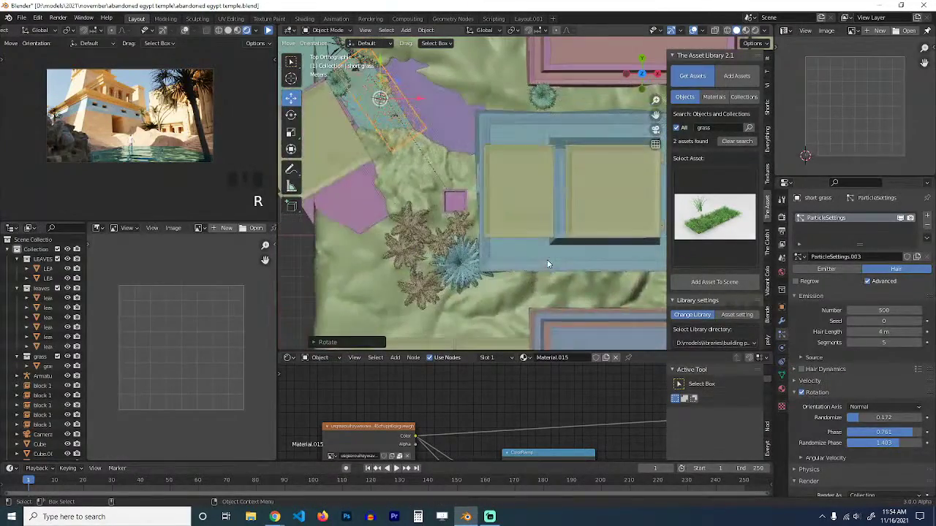
pyautogui.press('g')
pyautogui.click(530, 254)
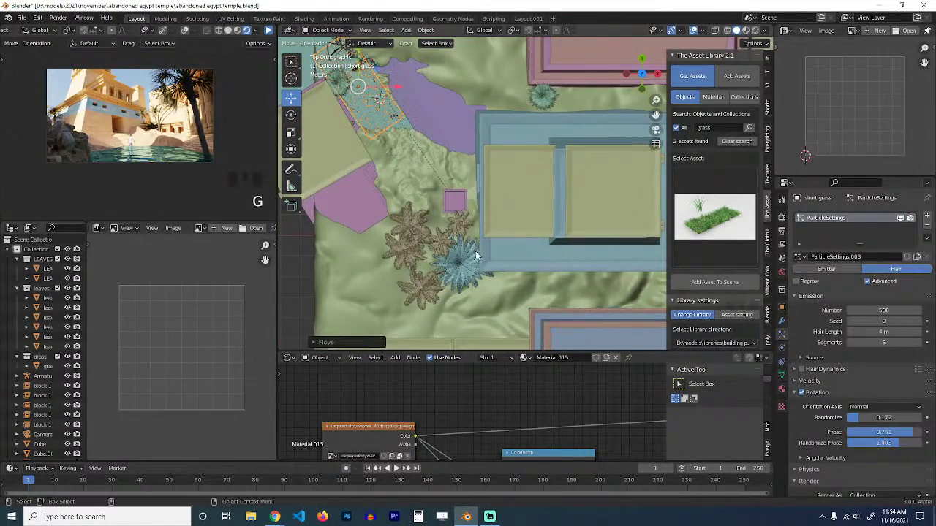
pyautogui.hotkey('ctrl', 's')
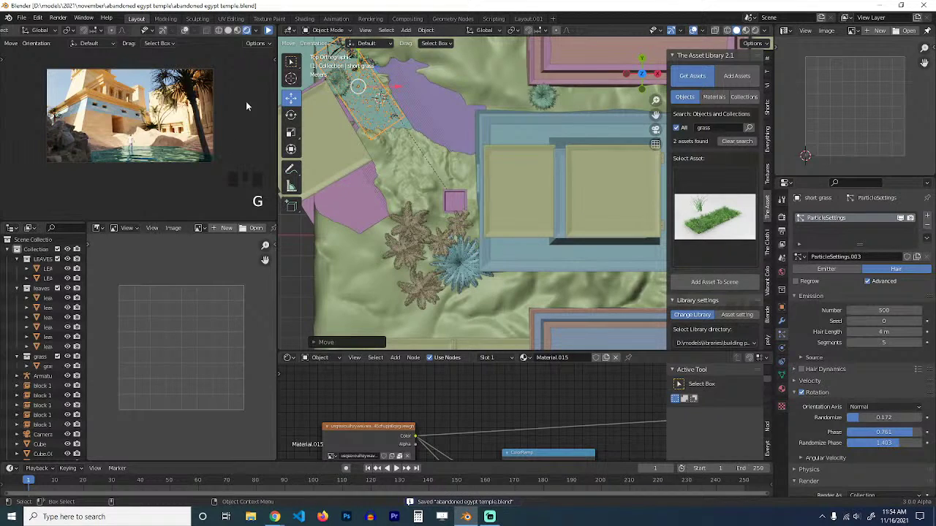
# Refresh the rendered preview and move the oversized leaf out of the camera frame.
pyautogui.click(269, 41)
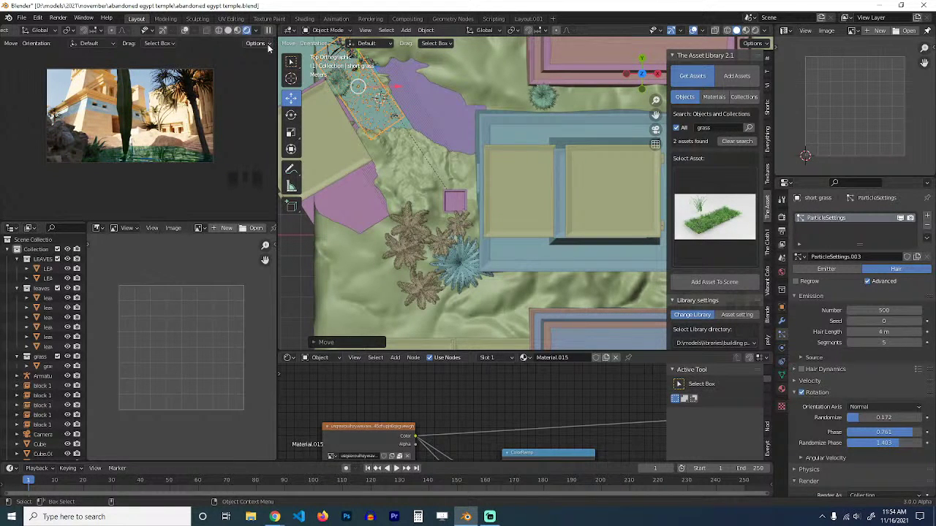
pyautogui.scroll(-3, 409, 155)
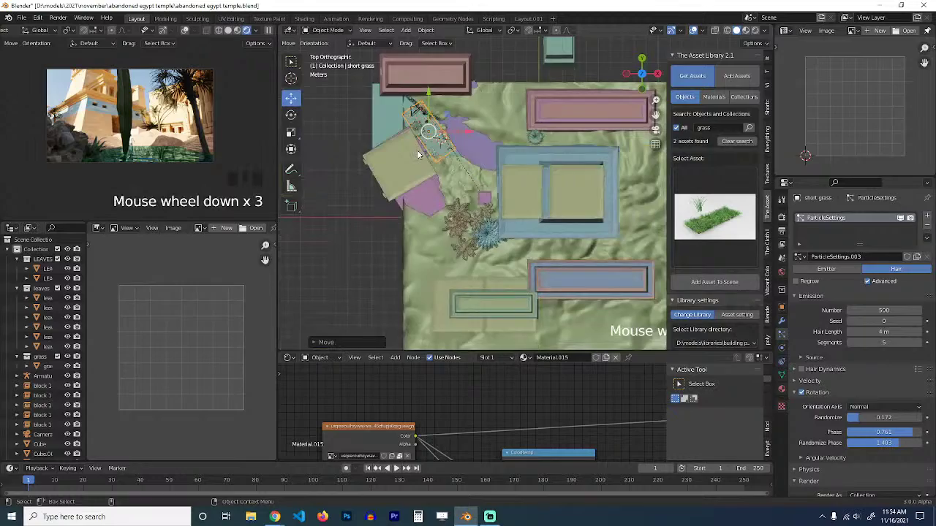
pyautogui.press('KP_0')
pyautogui.scroll(-2, 419, 150)
pyautogui.click(515, 107)
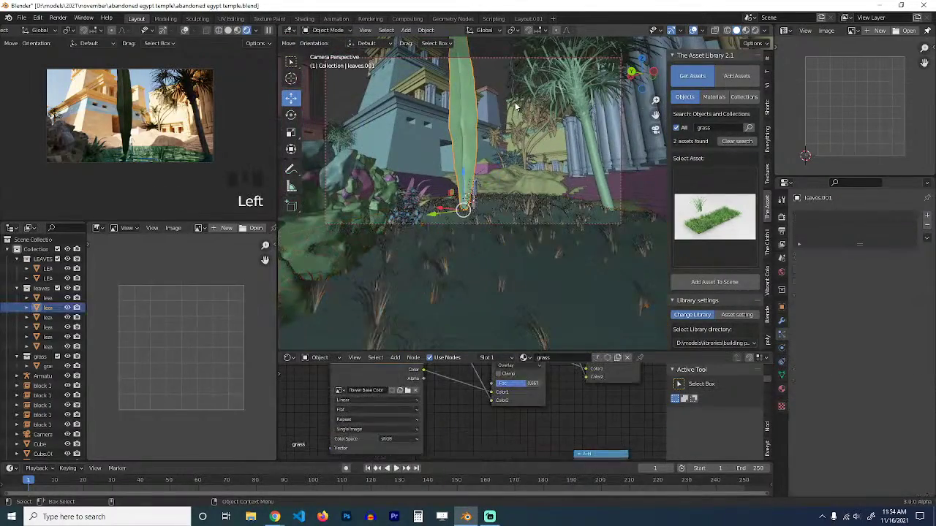
pyautogui.press('g')
pyautogui.click(422, 134)
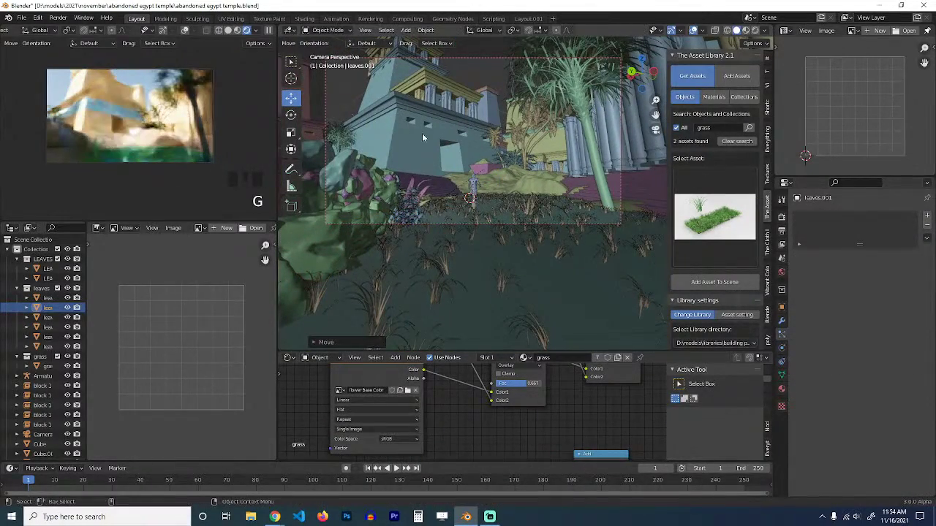
# Hide and restore the water plane to check the grass, and lower the plane slightly along Z.
pyautogui.click(549, 269)
pyautogui.click(550, 285)
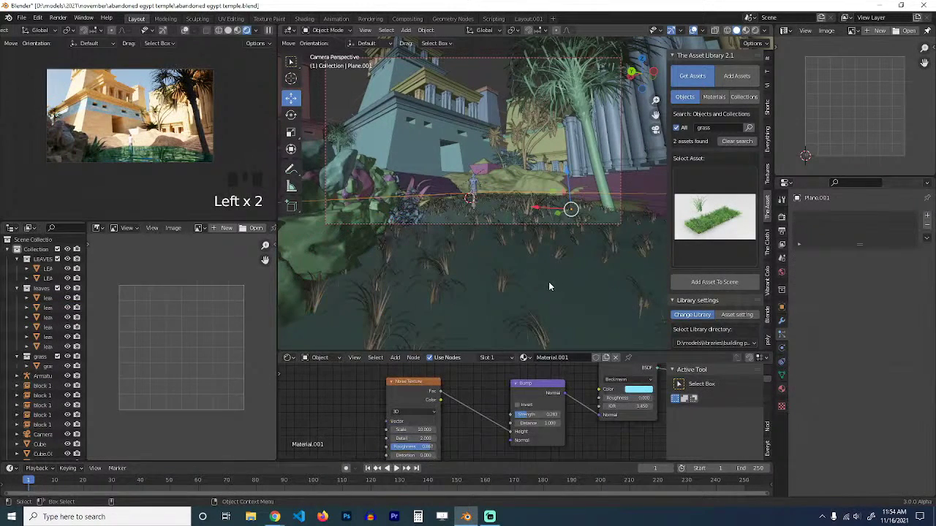
pyautogui.press('h')
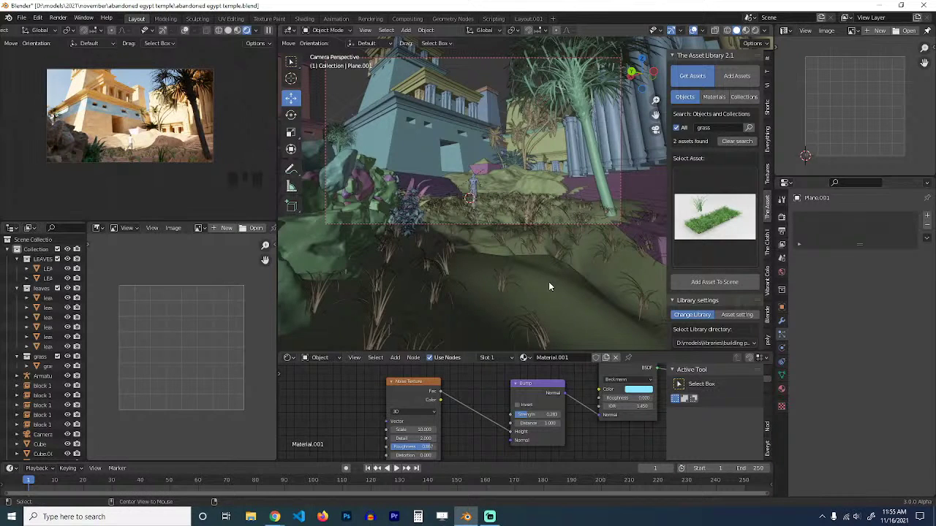
pyautogui.hotkey('alt', 'h')
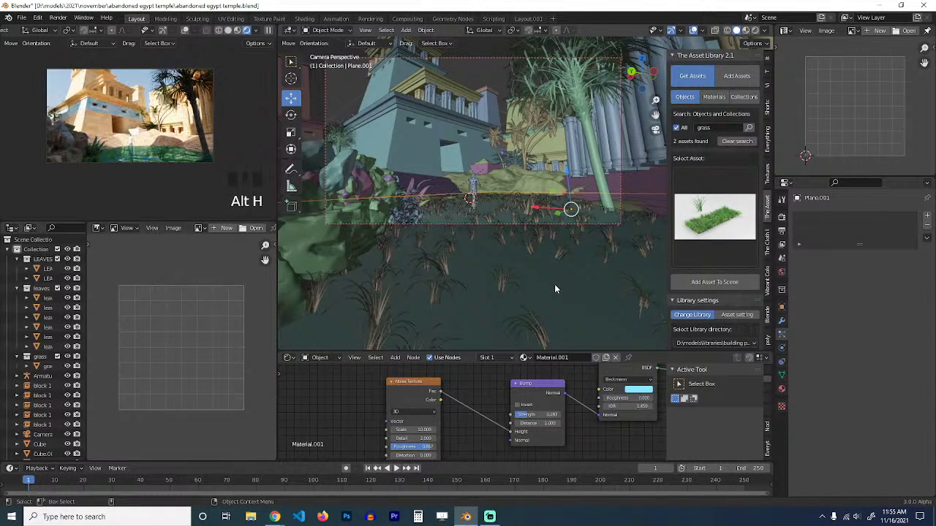
pyautogui.press('g')
pyautogui.press('z')
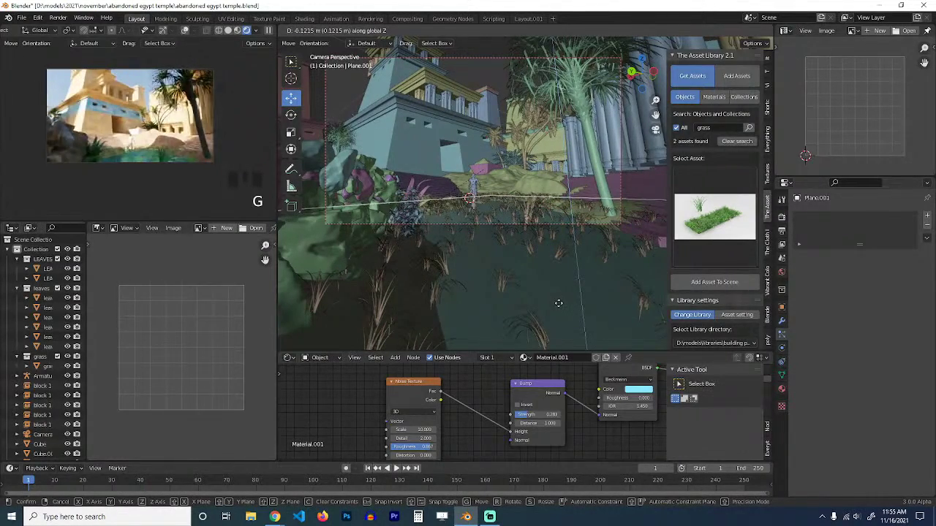
pyautogui.click(558, 313)
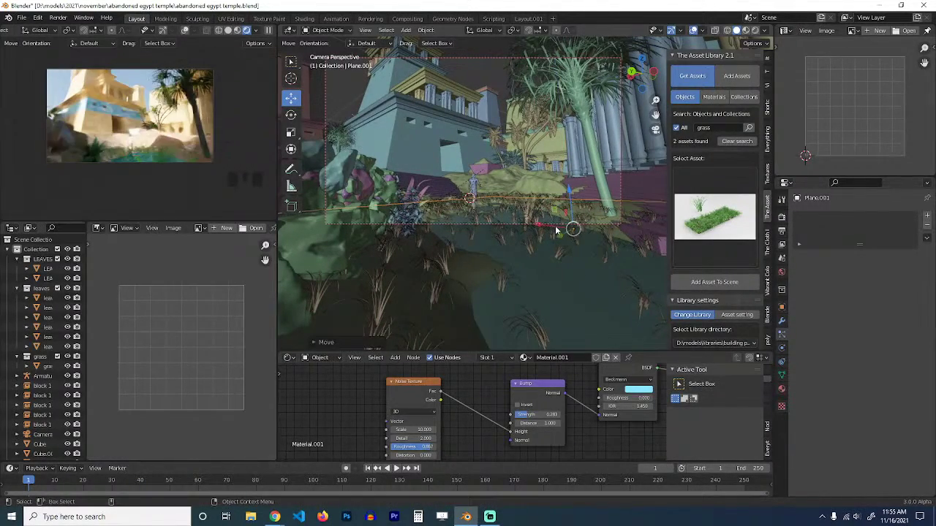
# Find the source grass bunch and shift it vertically along the Z axis.
pyautogui.press('`')
pyautogui.moveTo(558, 230); pyautogui.dragTo(535, 171, button='middle')
pyautogui.scroll(-3, 526, 266)
pyautogui.scroll(-4, 601, 181)
pyautogui.press('`')
pyautogui.click(515, 209)
pyautogui.press('`')
pyautogui.scroll(4, 517, 185)
pyautogui.press('KP_Decimal')
pyautogui.press('`')
pyautogui.press('`')
pyautogui.press('g')
pyautogui.press('z')
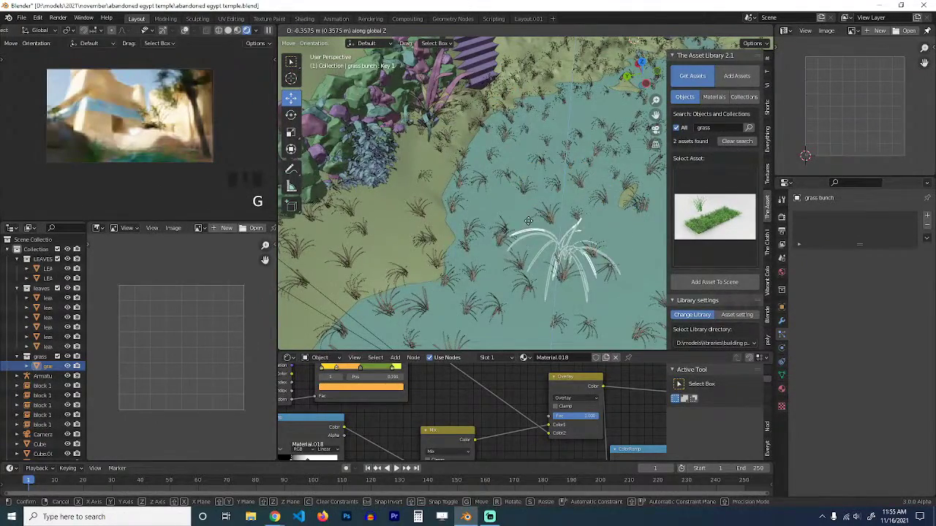
pyautogui.click(524, 212)
# Subdivide the short grass plane with 8 evenly spaced parallel loop cuts.
pyautogui.click(512, 184)
pyautogui.press('`')
pyautogui.press('Tab')
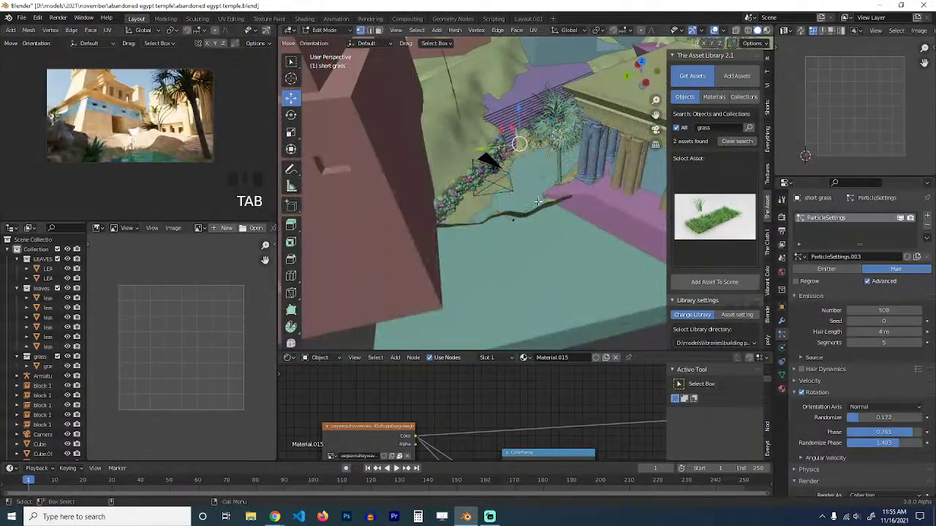
pyautogui.press('a')
pyautogui.hotkey('ctrl', 'r')
pyautogui.scroll(3, 516, 138)
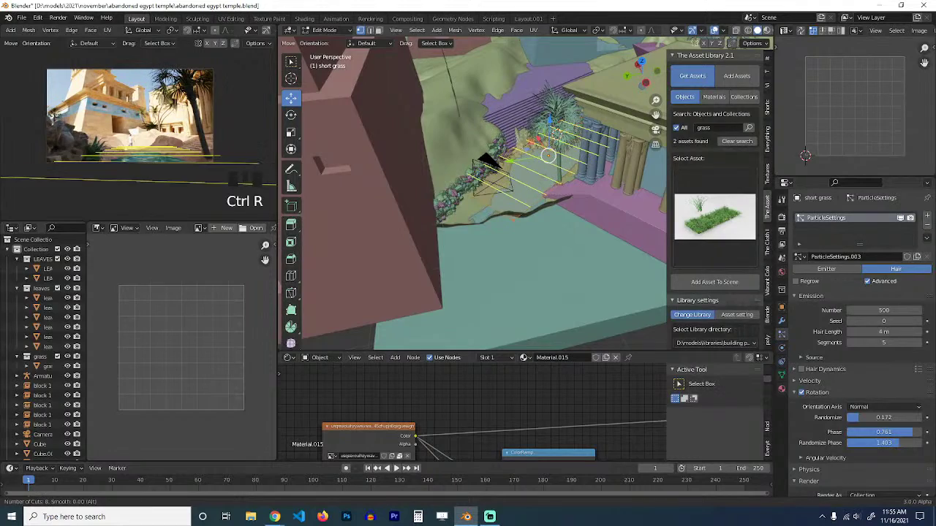
pyautogui.click(516, 138)
pyautogui.rightClick(516, 138)
# Add a second set of loop cuts across the short grass plane and return to Object Mode.
pyautogui.hotkey('ctrl', 'r')
pyautogui.scroll(5, 541, 190)
pyautogui.click(541, 190)
pyautogui.rightClick(541, 190)
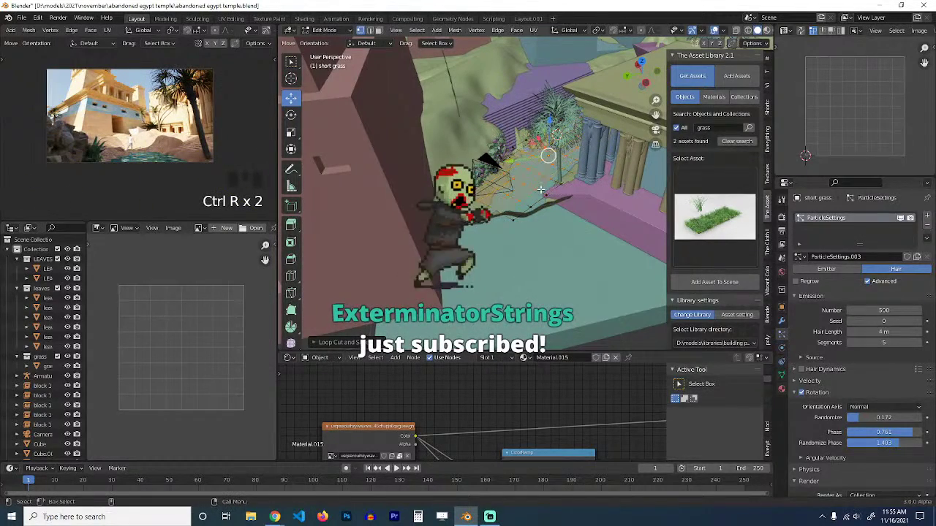
pyautogui.scroll(-7, 261, 33)
pyautogui.click(267, 31)
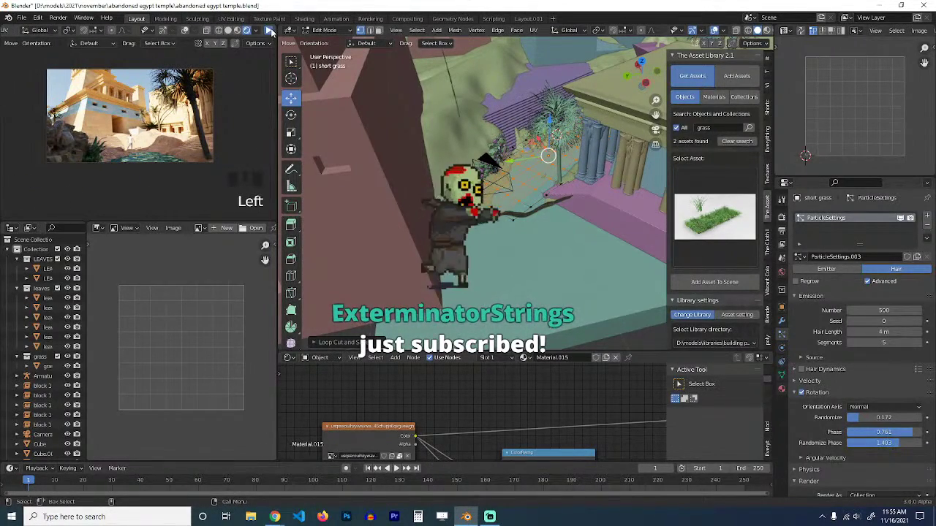
pyautogui.scroll(5, 573, 211)
pyautogui.scroll(-5, 570, 217)
pyautogui.press('Tab')
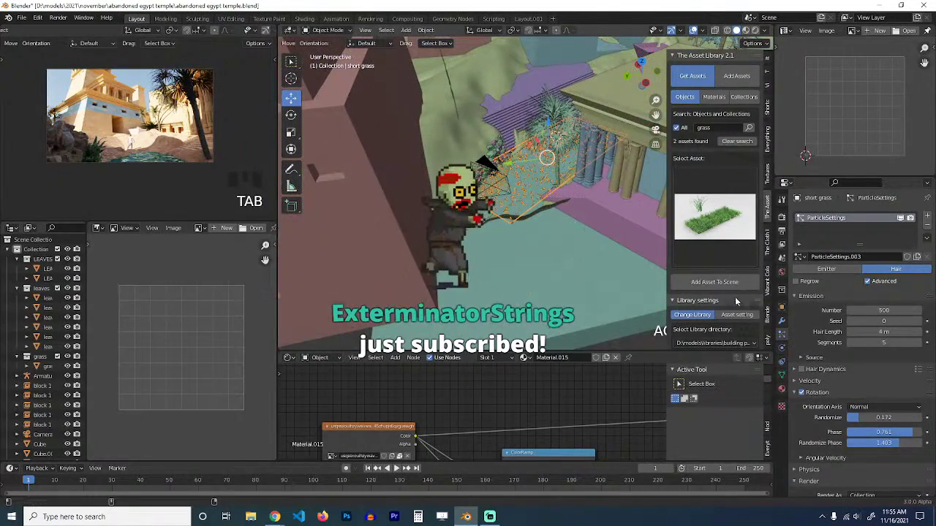
# Add a Shrinkwrap modifier to the short grass with the ground mesh Plane as its target.
pyautogui.click(781, 320)
pyautogui.click(551, 290)
pyautogui.click(551, 288)
pyautogui.scroll(3, 553, 278)
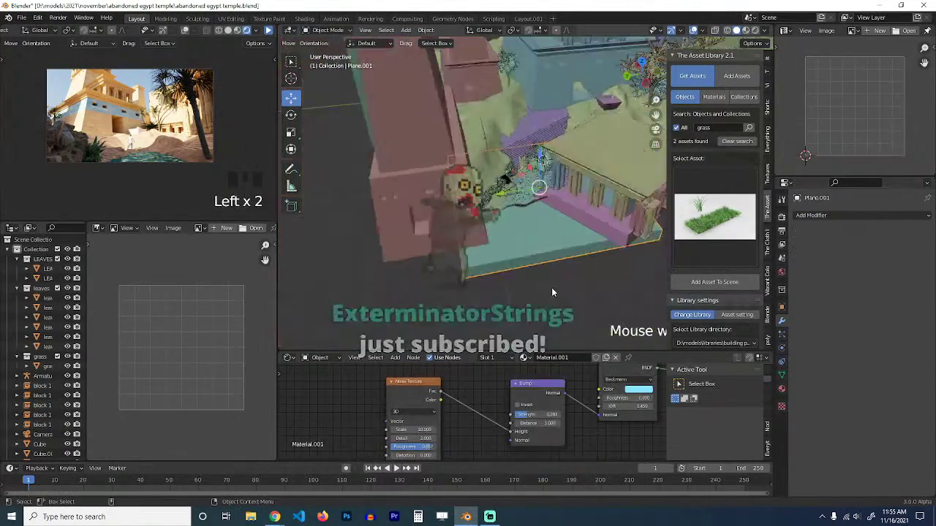
pyautogui.click(550, 207)
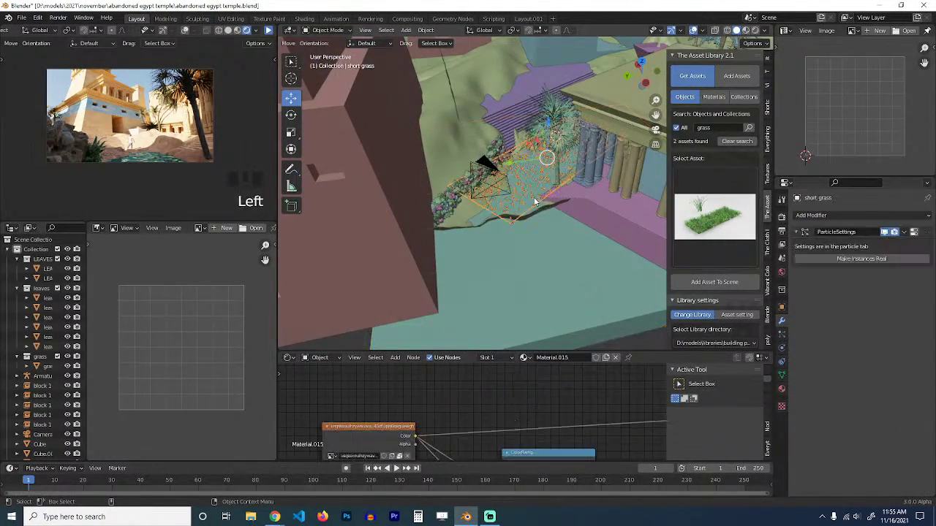
pyautogui.click(851, 215)
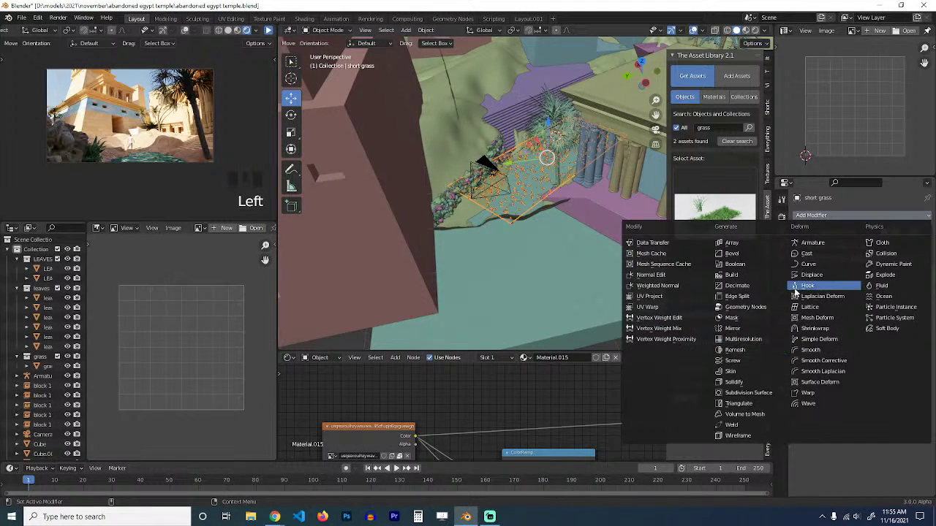
pyautogui.click(813, 329)
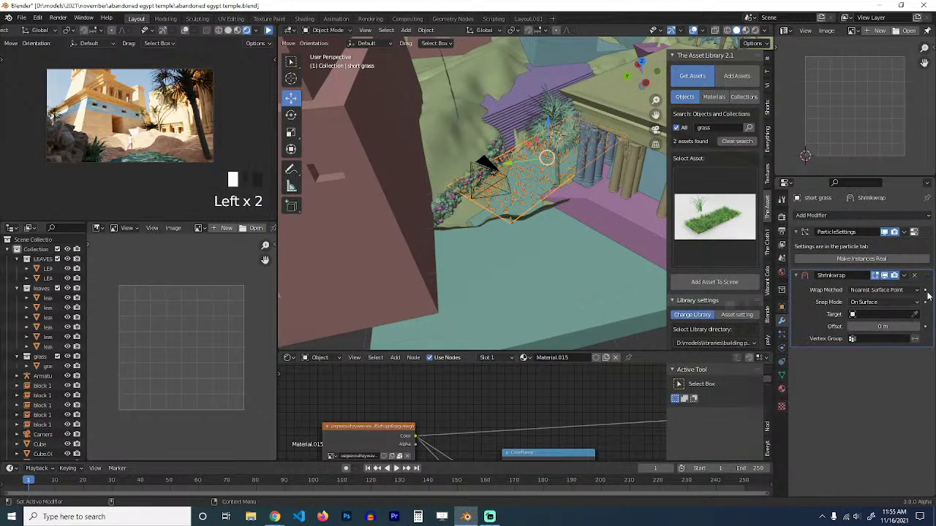
pyautogui.click(915, 315)
pyautogui.click(471, 167)
pyautogui.scroll(8, 521, 186)
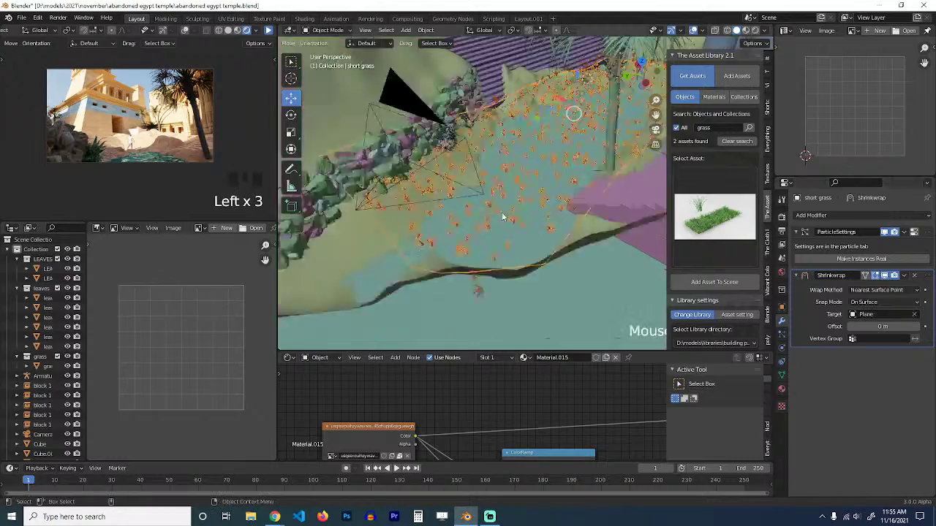
# Move the short grass's Shrinkwrap modifier above its ParticleSettings modifier in the stack and deselect everything.
pyautogui.scroll(-3, 513, 234)
pyautogui.scroll(-3, 514, 239)
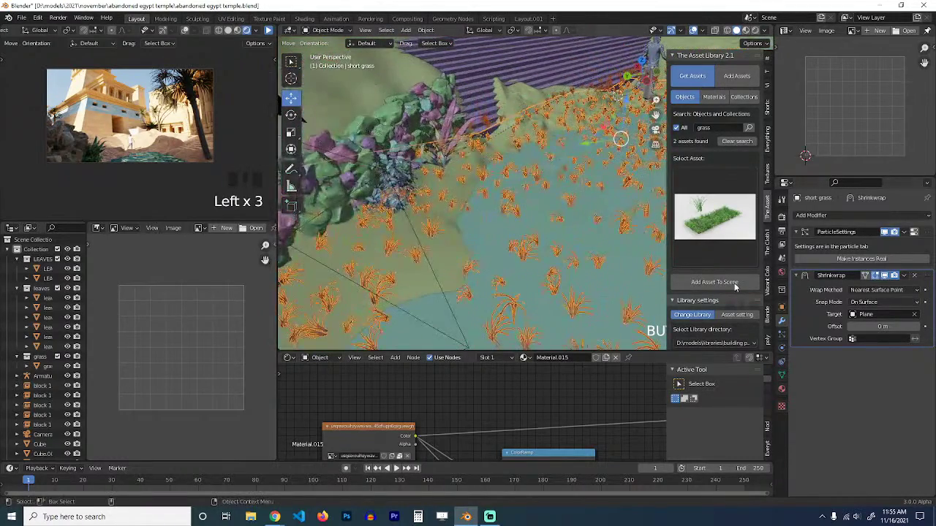
pyautogui.moveTo(926, 278); pyautogui.dragTo(926, 232)
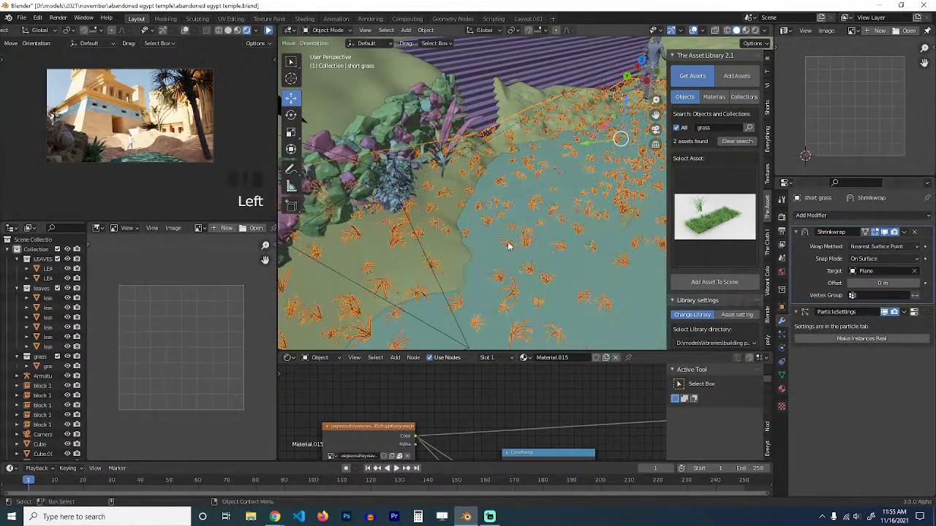
pyautogui.scroll(5, 510, 231)
pyautogui.scroll(-4, 512, 238)
pyautogui.hotkey('alt', 'a')
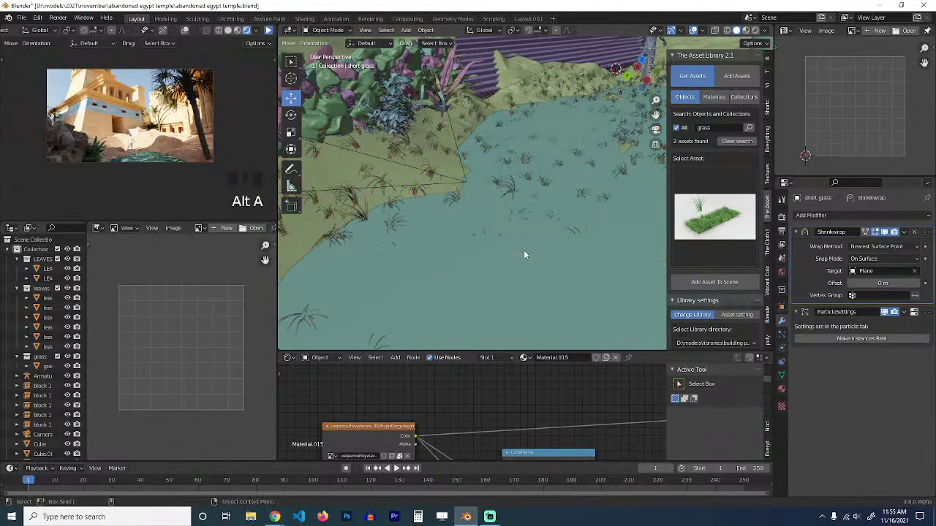
# Select the short grass and set its hair particle emission number to 1000.
pyautogui.click(544, 179)
pyautogui.click(544, 179)
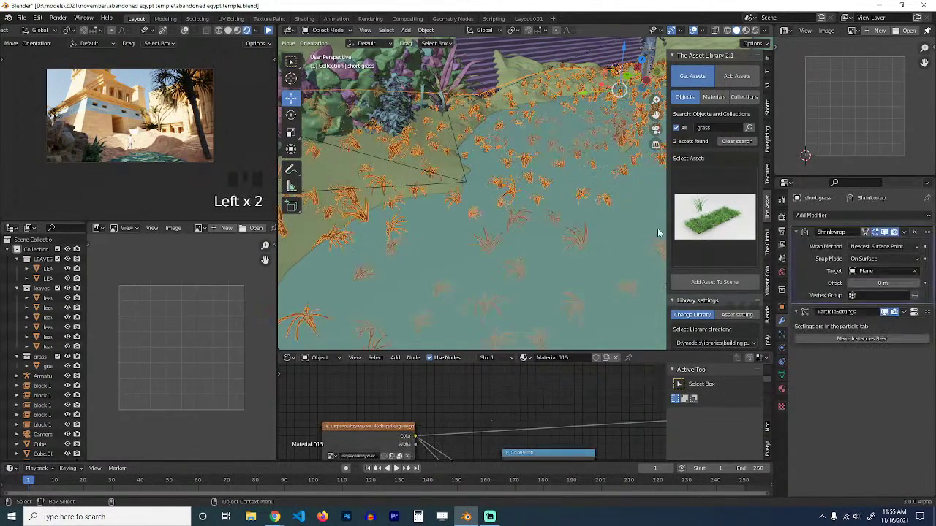
pyautogui.click(781, 335)
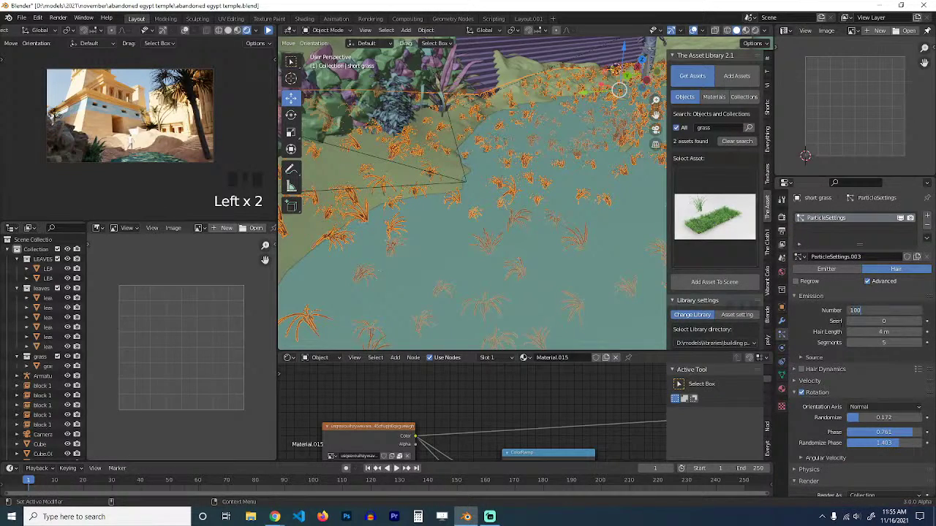
pyautogui.press('Return')
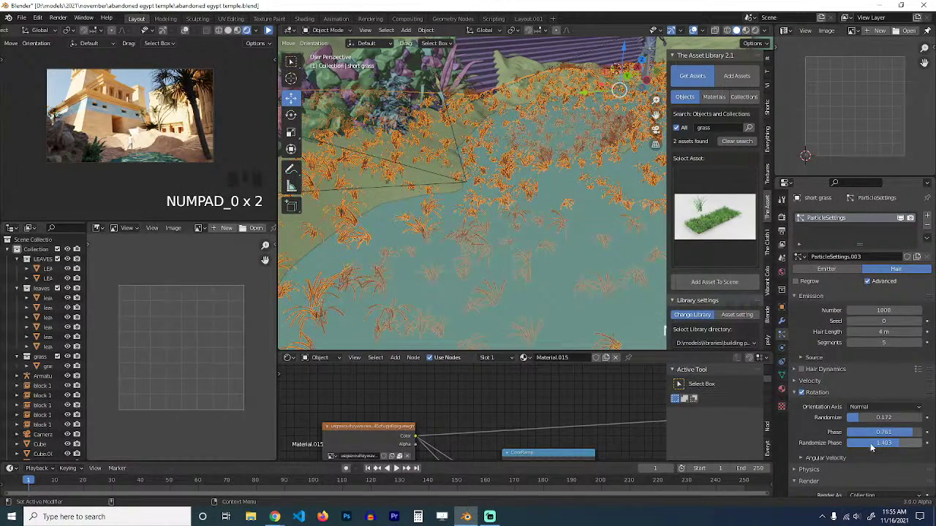
# Give the short grass particles Simple children with a display amount of 5 and a render amount of 2.
pyautogui.scroll(-8, 872, 450)
pyautogui.click(805, 421)
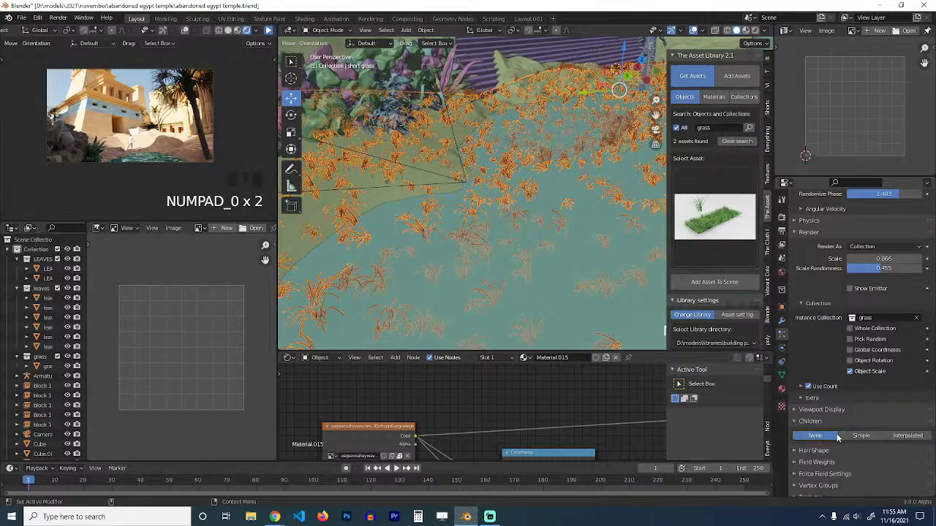
pyautogui.click(856, 436)
pyautogui.scroll(-3, 829, 446)
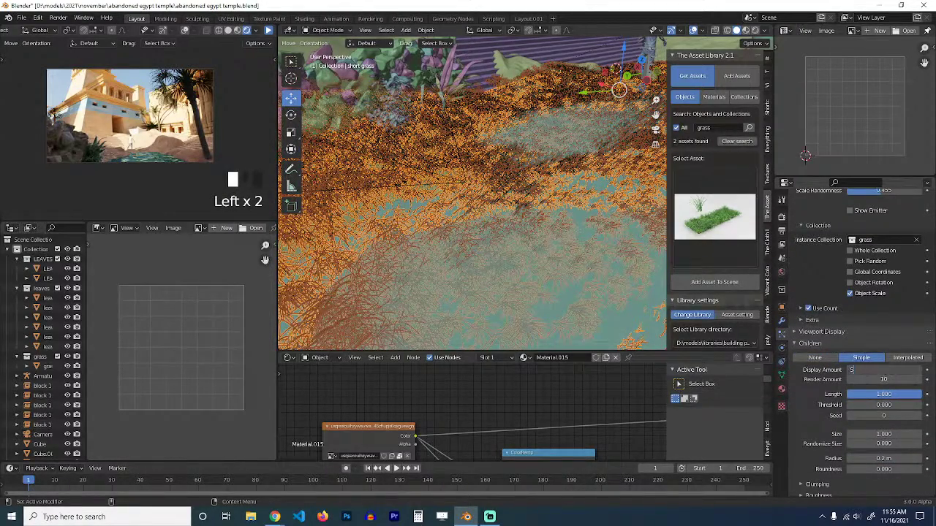
pyautogui.press('Return')
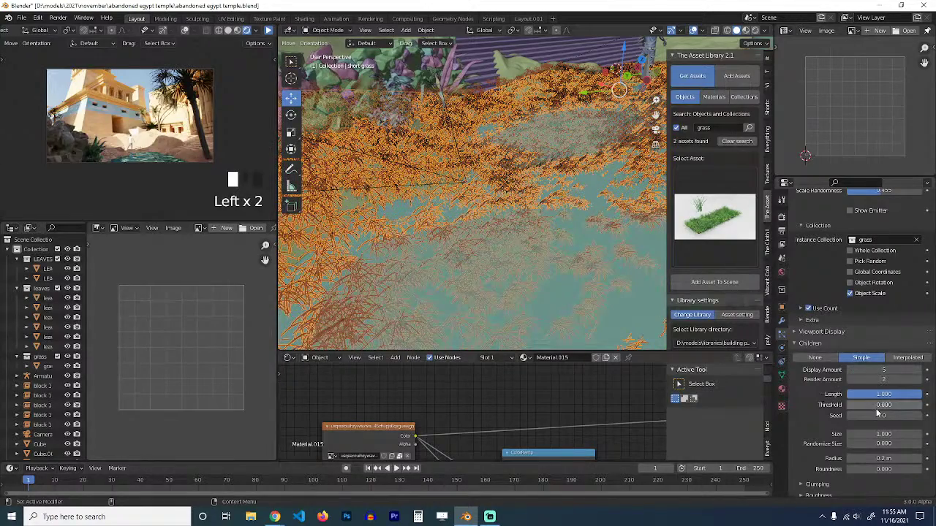
# Set the grass children's size to 1.017 and randomize size to 0.282, then deselect everything and save the file.
pyautogui.moveTo(884, 434)
pyautogui.mouseDown()
pyautogui.moveTo(878, 447)
pyautogui.moveTo(895, 447)
pyautogui.mouseUp()
pyautogui.click(872, 445)
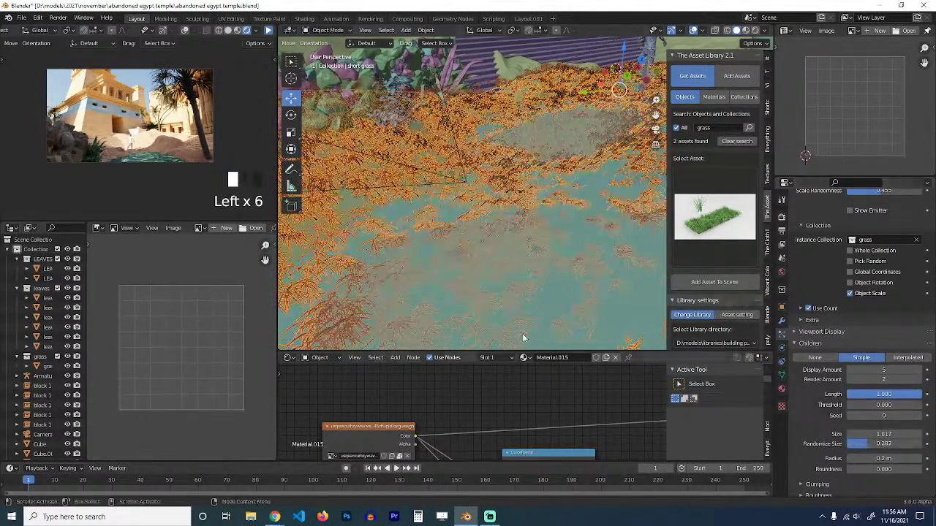
pyautogui.scroll(-7, 464, 256)
pyautogui.scroll(4, 461, 253)
pyautogui.hotkey('alt', 'a')
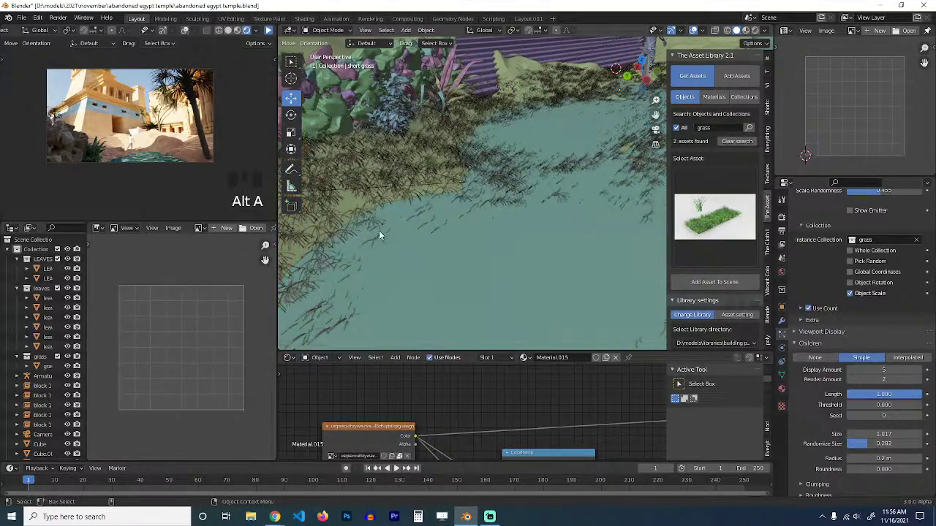
pyautogui.hotkey('ctrl', 's')
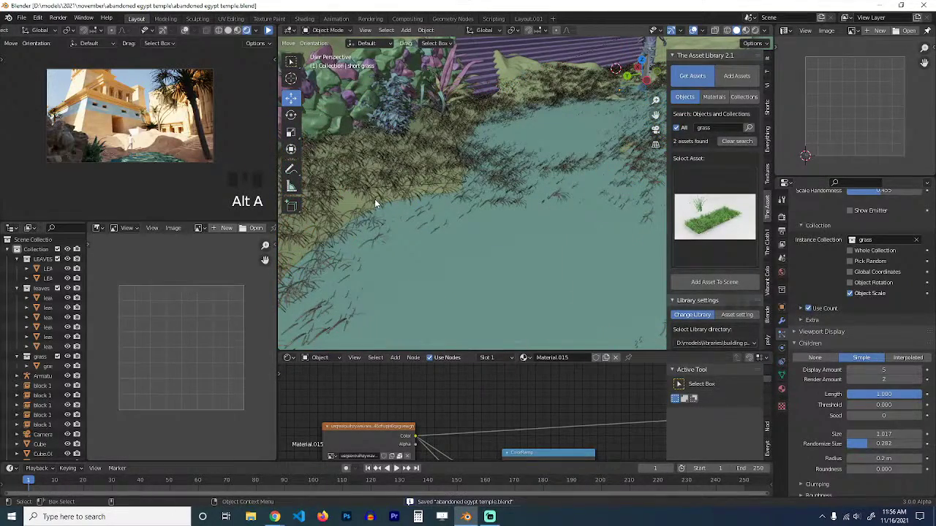
# Select the water plane and apply its object transform.
pyautogui.moveTo(406, 202); pyautogui.dragTo(418, 193, button='middle')
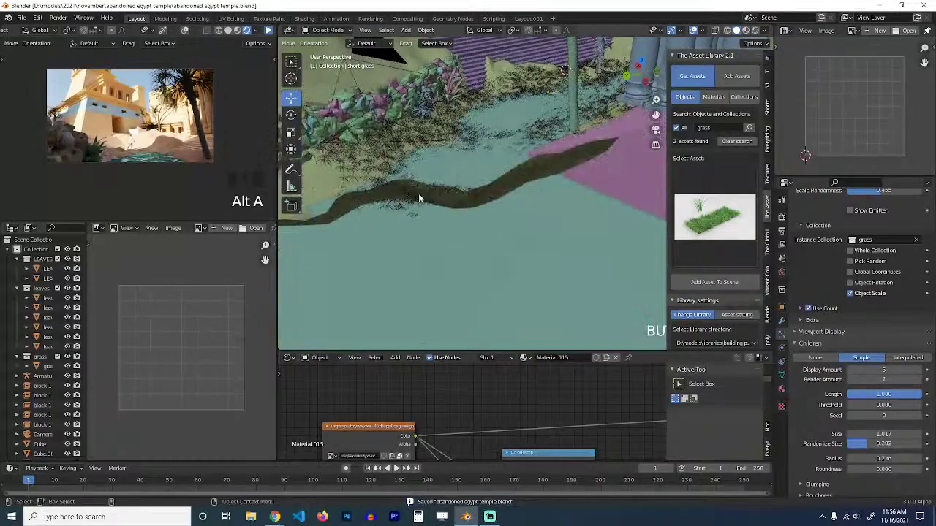
pyautogui.click(423, 221)
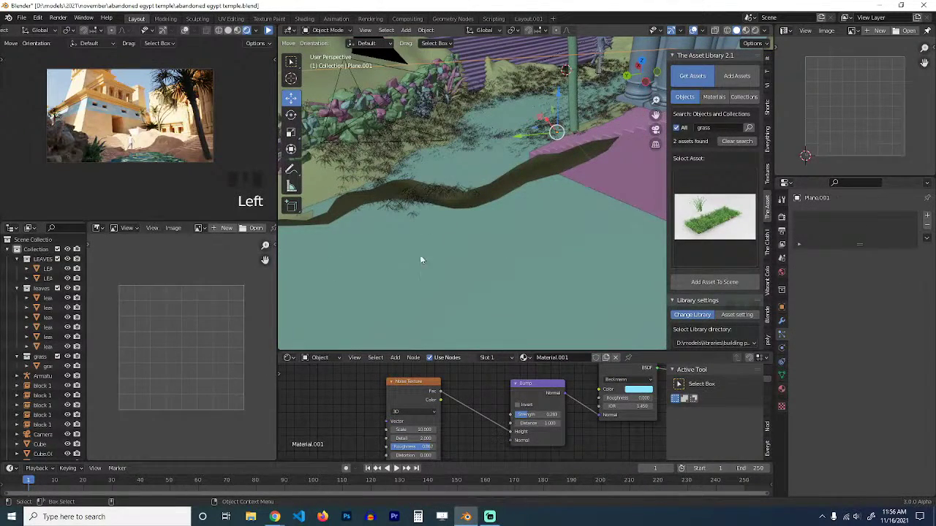
pyautogui.hotkey('ctrl', 'a')
pyautogui.click(470, 276)
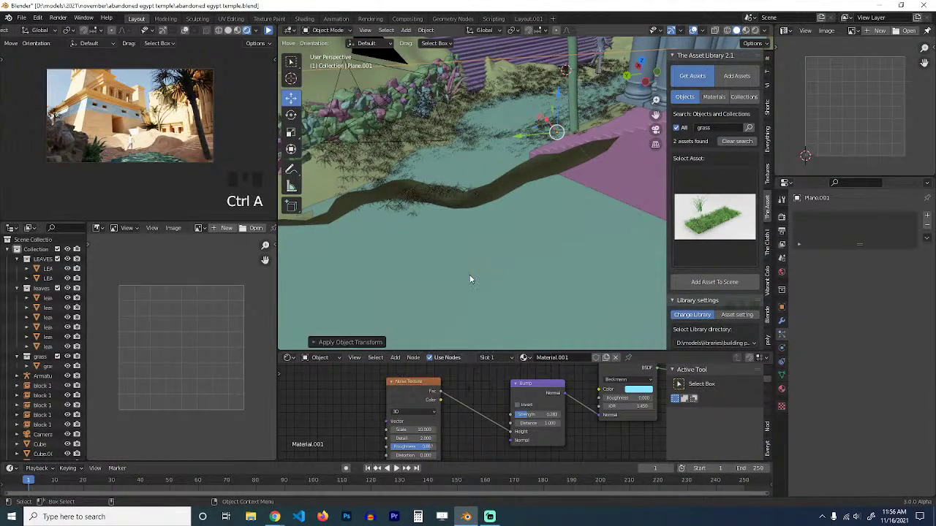
pyautogui.click(453, 250)
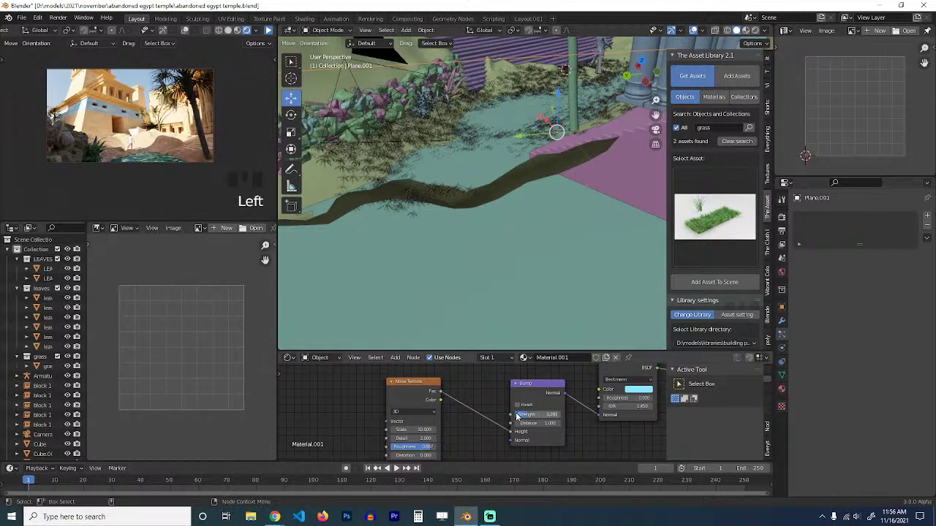
# Lower the Bump node's strength in the water plane's material and save the file.
pyautogui.scroll(-5, 518, 415)
pyautogui.moveTo(534, 417); pyautogui.dragTo(467, 413, button='middle')
pyautogui.scroll(3, 494, 413)
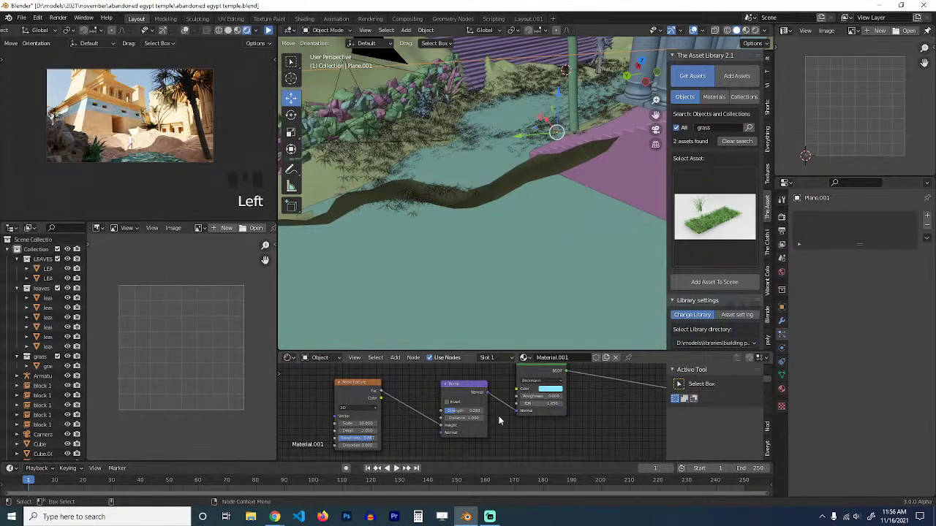
pyautogui.scroll(-5, 472, 414)
pyautogui.scroll(4, 470, 412)
pyautogui.moveTo(459, 412); pyautogui.dragTo(453, 411)
pyautogui.moveTo(455, 237)
pyautogui.keyDown('shift'); pyautogui.mouseDown(button='middle')
pyautogui.moveTo(450, 258)
pyautogui.moveTo(456, 229)
pyautogui.mouseUp(button='middle'); pyautogui.keyUp('shift')
pyautogui.hotkey('ctrl', 's')
pyautogui.hotkey('alt', 'a')
# Reselect the water plane and darken the Glass BSDF color in its material to a very dark shade.
pyautogui.click(455, 229)
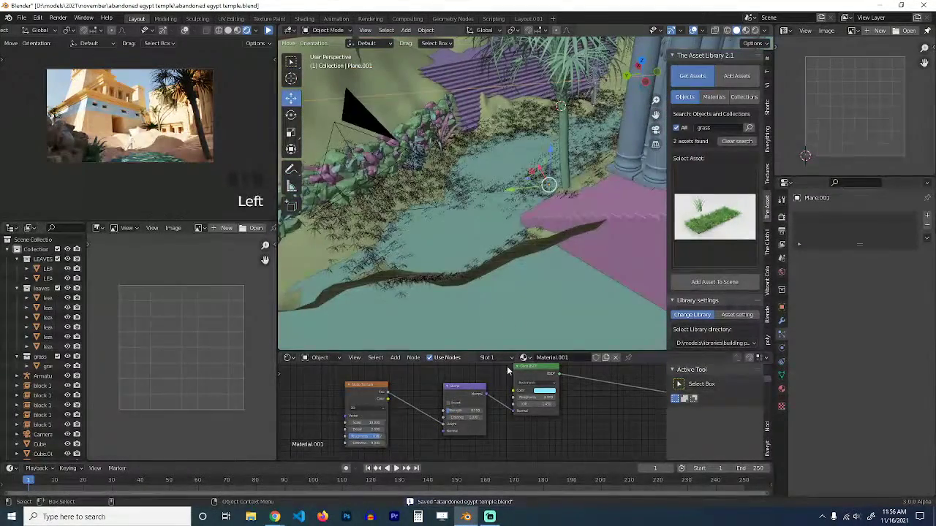
pyautogui.click(547, 390)
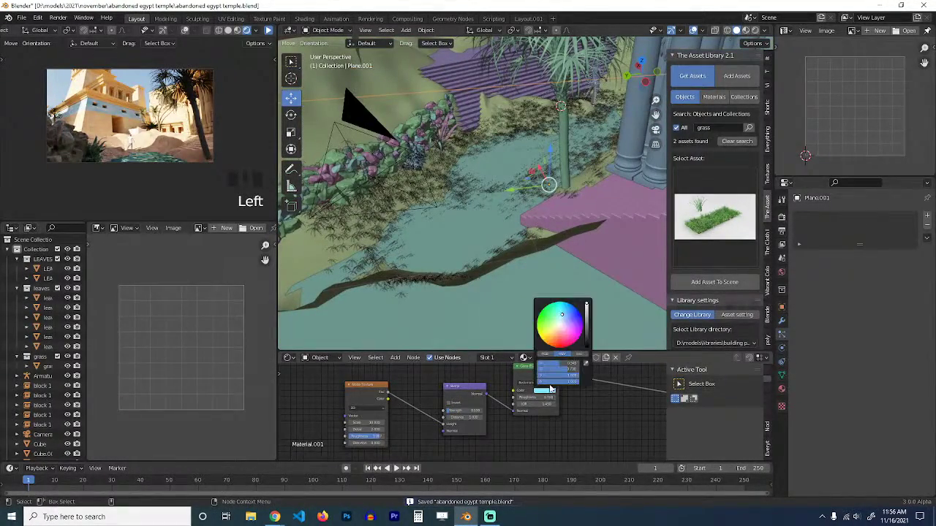
pyautogui.click(585, 339)
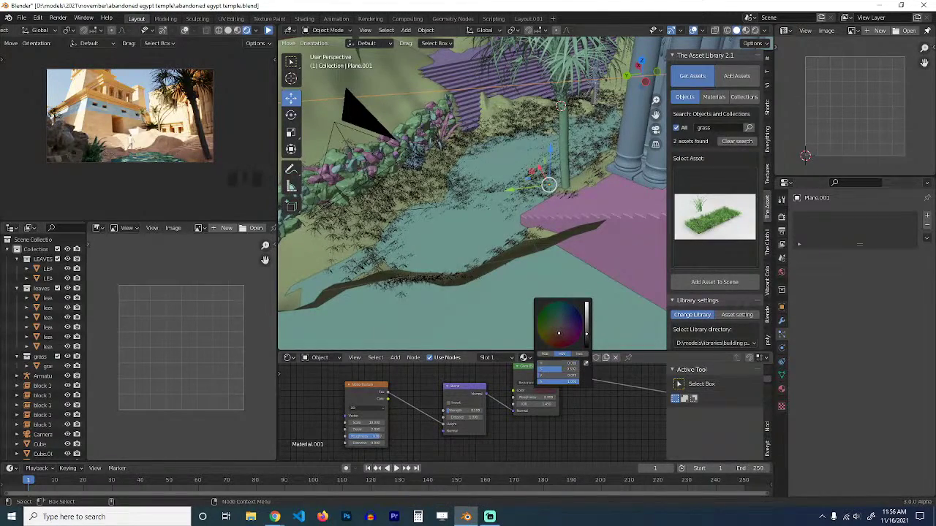
# Save the blend file and clear the pond plane's selection, switching the selection to the sandy terrain.
pyautogui.hotkey('ctrl', 's')
pyautogui.hotkey('alt', 'a')
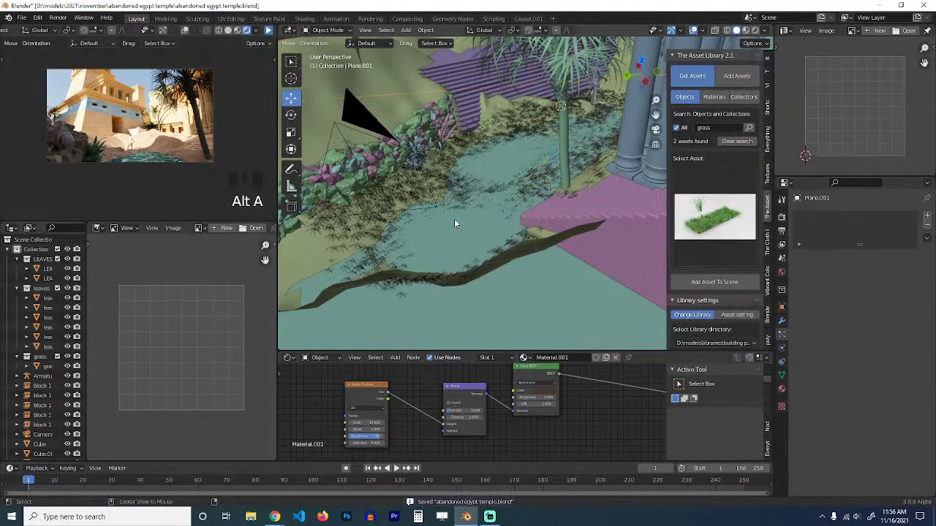
pyautogui.click(405, 148)
pyautogui.scroll(-3, 406, 194)
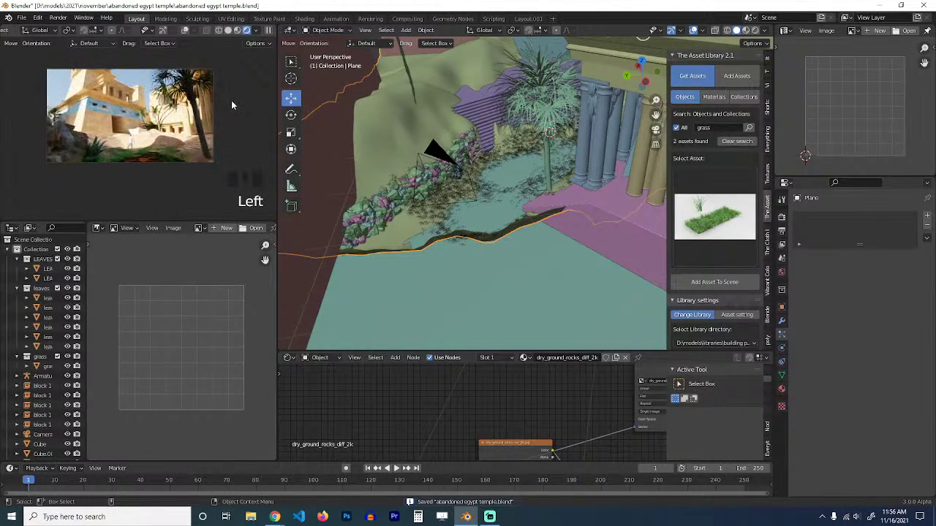
# Lighten the pond plane's Glass BSDF colour to a muted brown and raise its roughness for murkier water.
pyautogui.click(505, 272)
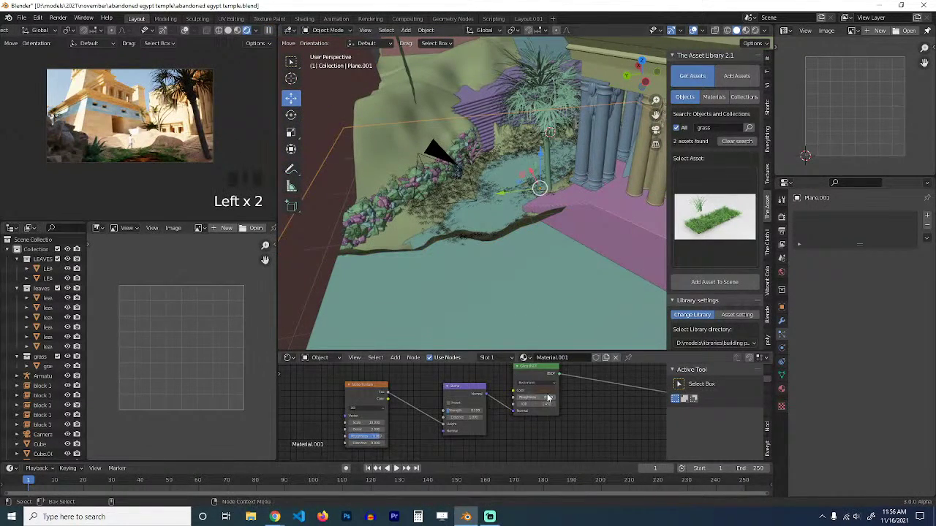
pyautogui.click(545, 403)
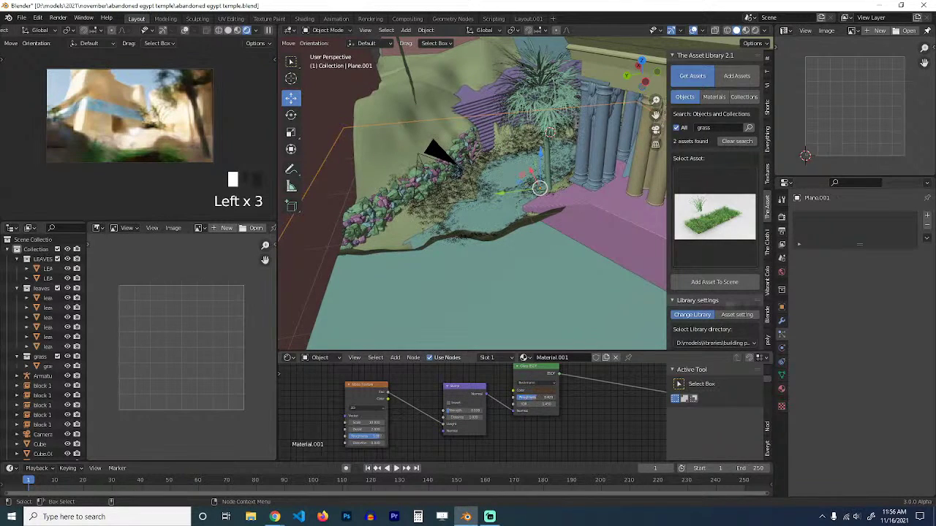
pyautogui.click(529, 396)
pyautogui.click(546, 397)
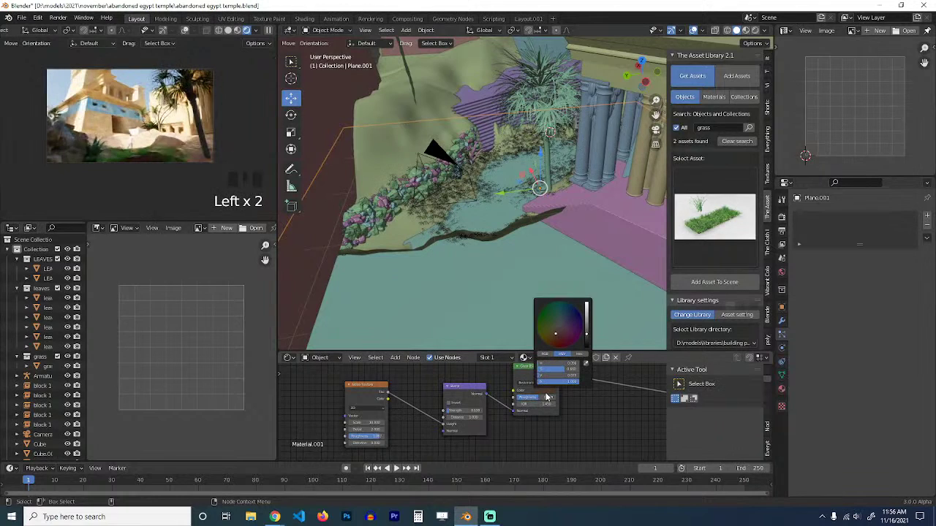
pyautogui.moveTo(587, 319); pyautogui.dragTo(586, 317)
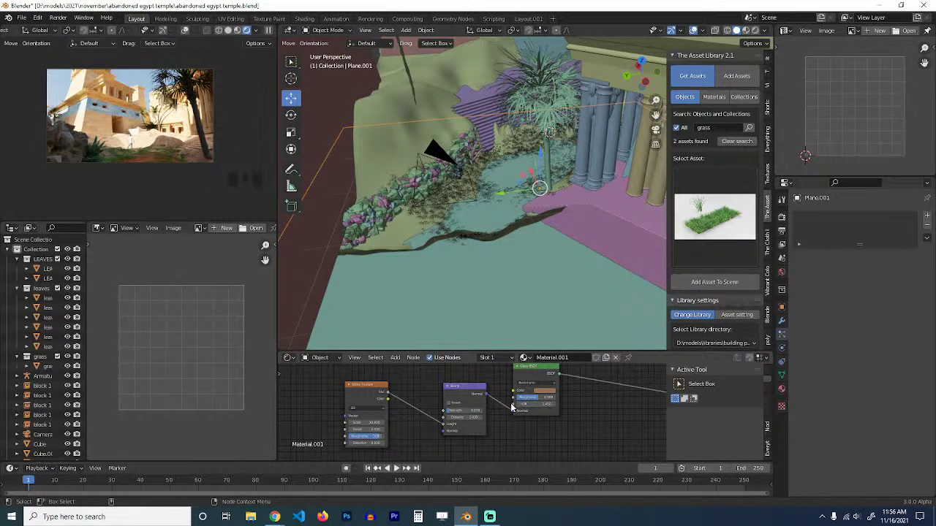
pyautogui.moveTo(537, 398); pyautogui.dragTo(530, 398)
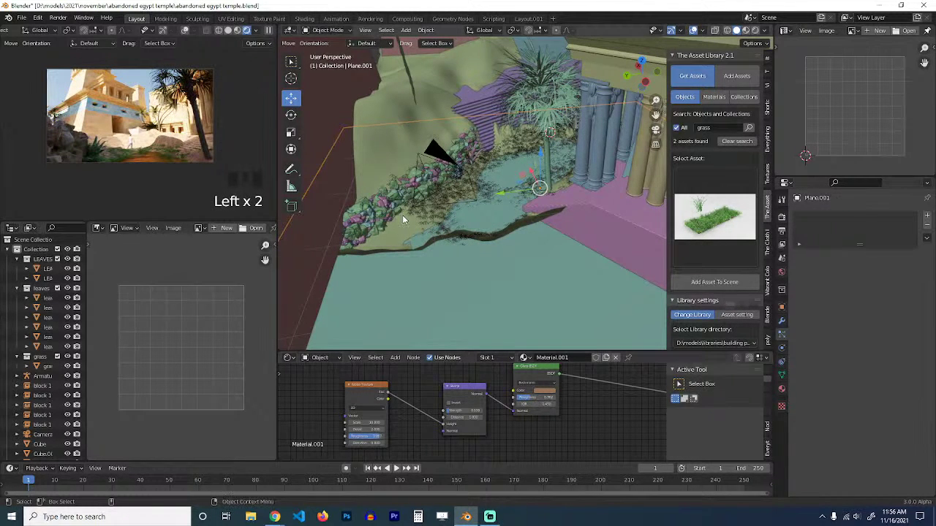
# Save the blend file and examine the pond, surrounding grass and rocks from a higher angle.
pyautogui.hotkey('ctrl', 's')
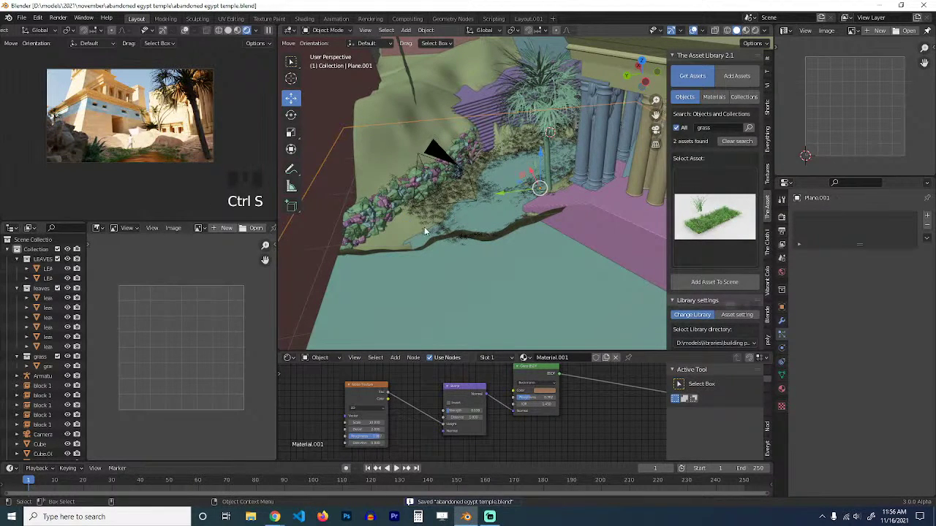
pyautogui.scroll(2, 425, 231)
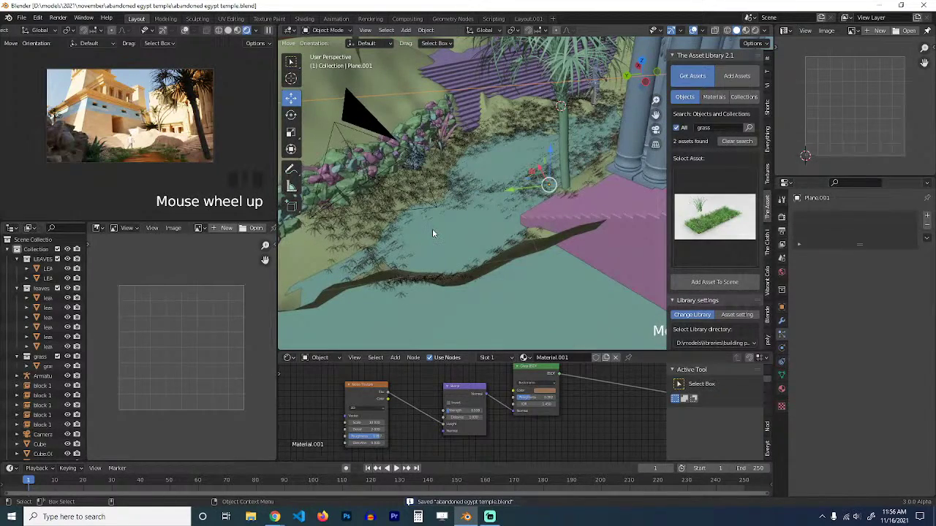
pyautogui.scroll(-2, 430, 228)
pyautogui.press('`')
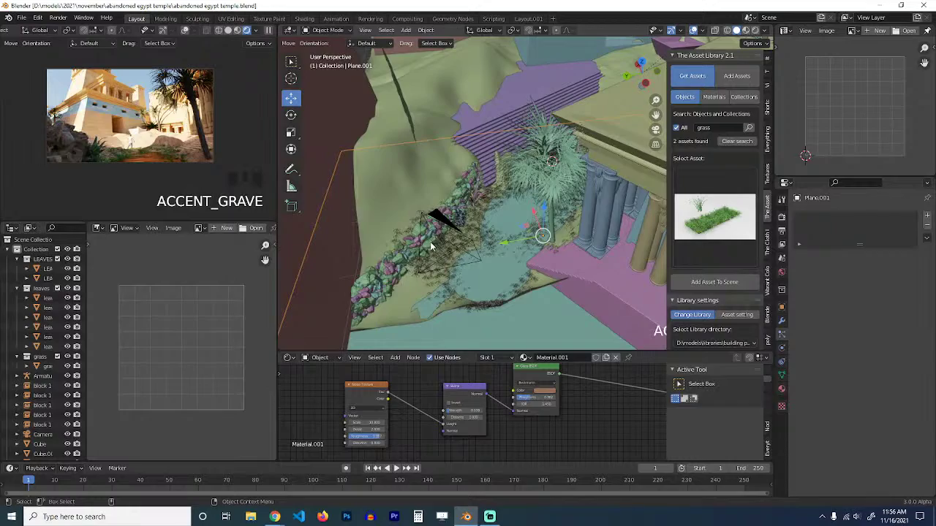
pyautogui.scroll(2, 430, 245)
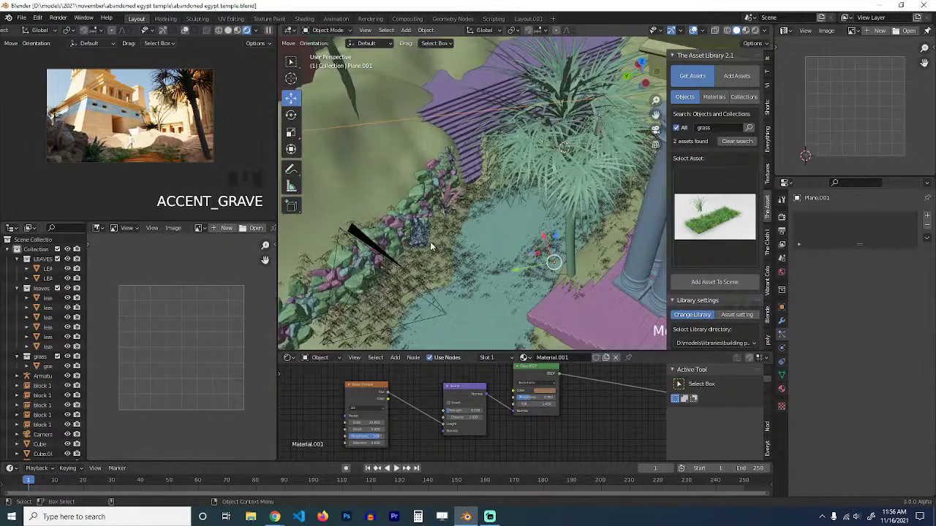
pyautogui.moveTo(430, 241)
pyautogui.keyDown('shift'); pyautogui.mouseDown(button='middle')
pyautogui.moveTo(432, 231)
pyautogui.moveTo(422, 234)
pyautogui.mouseUp(button='middle'); pyautogui.keyUp('shift')
pyautogui.hotkey('ctrl', 's')
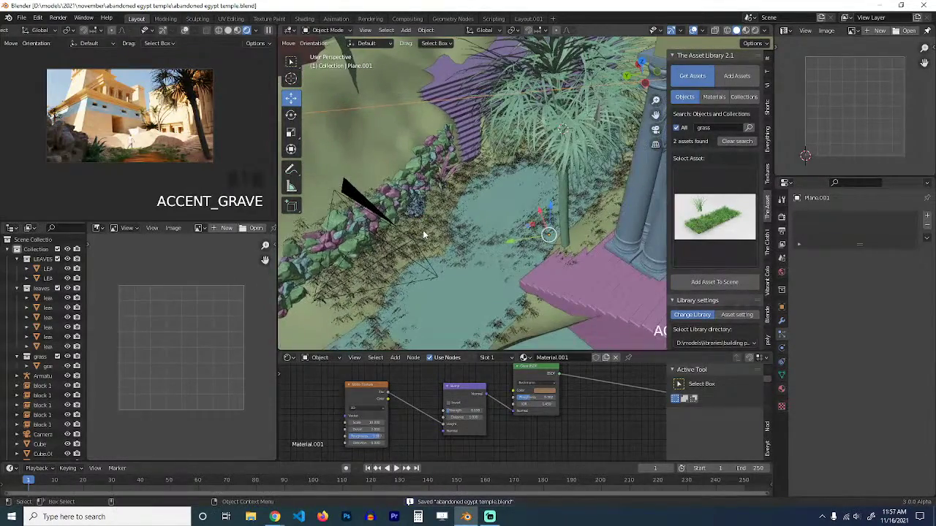
pyautogui.scroll(-2, 422, 229)
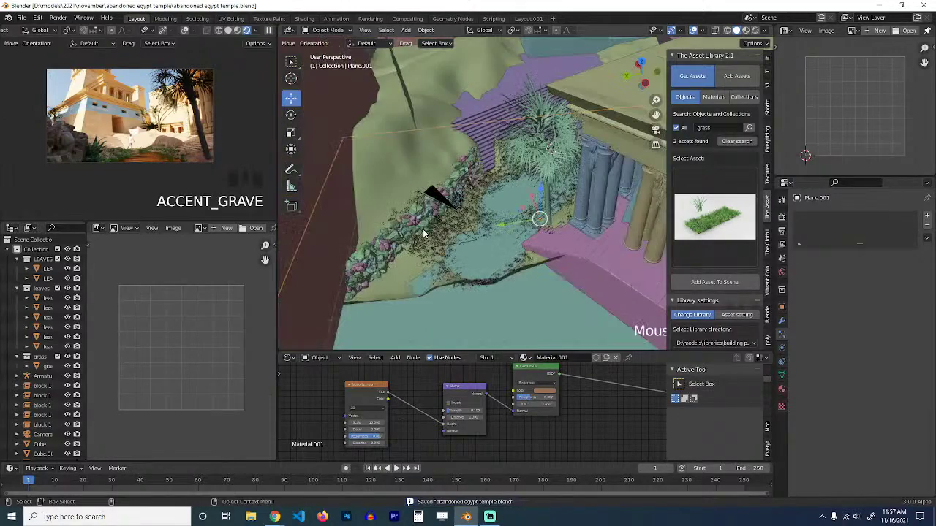
pyautogui.moveTo(423, 231)
pyautogui.mouseDown(button='middle')
pyautogui.moveTo(429, 221)
pyautogui.moveTo(421, 231)
pyautogui.mouseUp(button='middle')
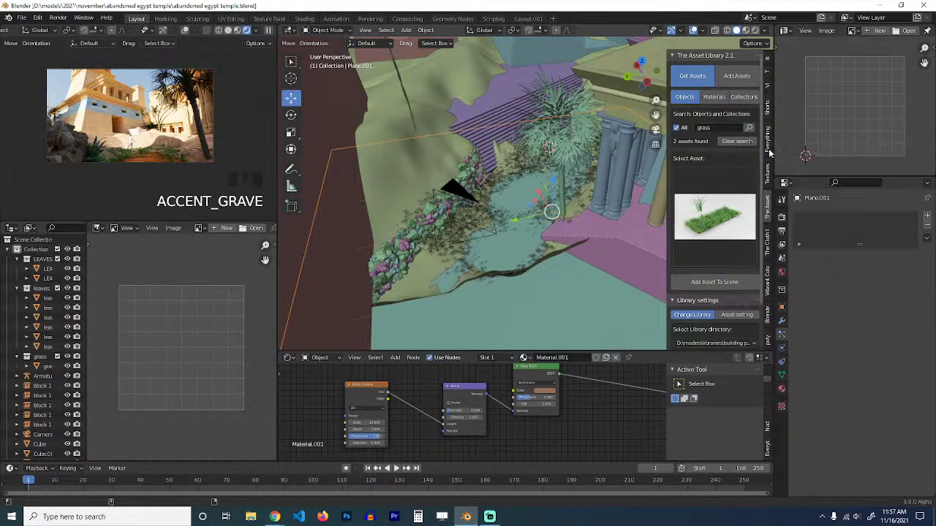
# Bring up the Spawn Asset dialog of the botaniq add-on.
pyautogui.click(767, 65)
pyautogui.click(768, 76)
pyautogui.click(767, 88)
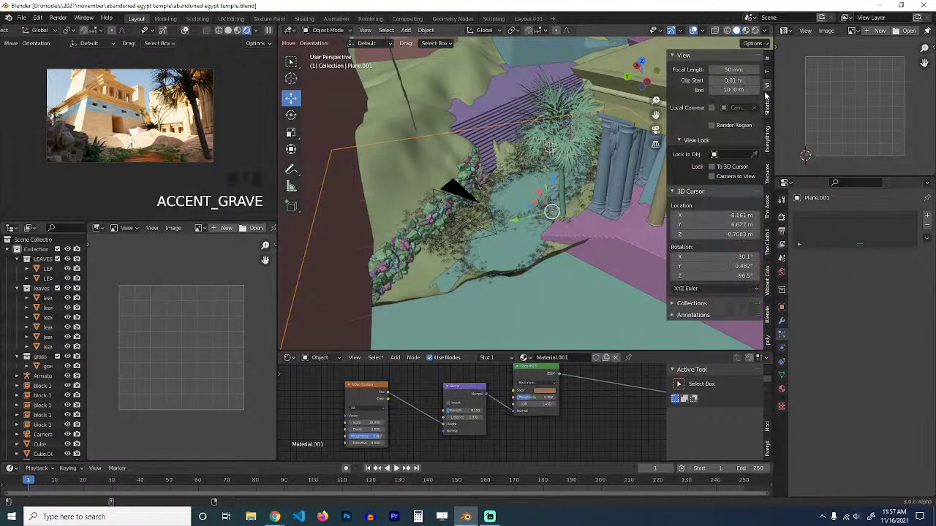
pyautogui.click(767, 108)
pyautogui.click(768, 146)
pyautogui.click(769, 174)
pyautogui.scroll(5, 768, 174)
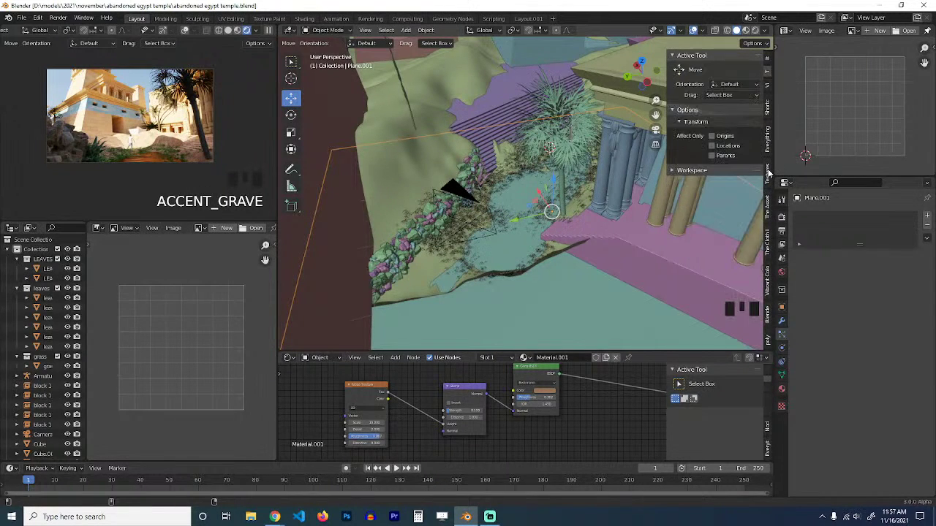
pyautogui.scroll(-3, 768, 173)
pyautogui.scroll(-5, 768, 172)
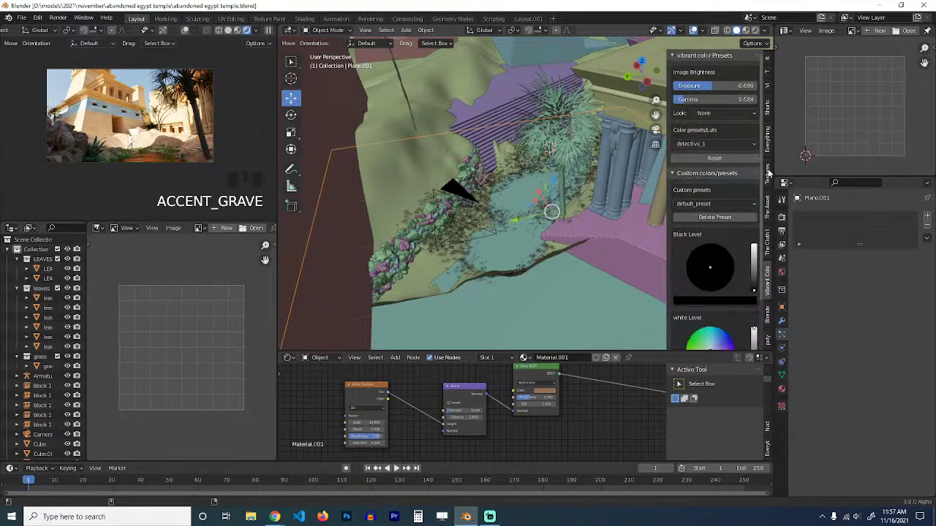
pyautogui.scroll(-1, 767, 172)
pyautogui.click(726, 84)
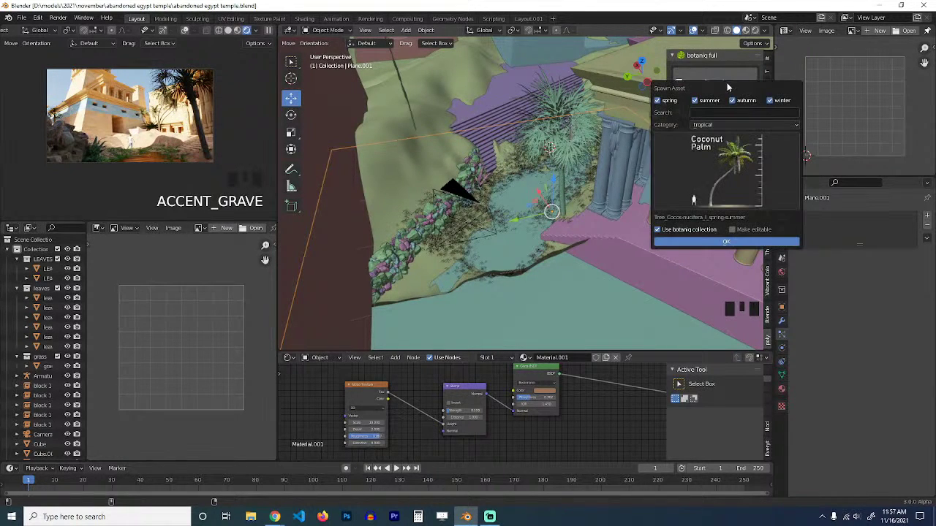
# Browse the botaniq assets in the tropical and weed categories.
pyautogui.click(709, 165)
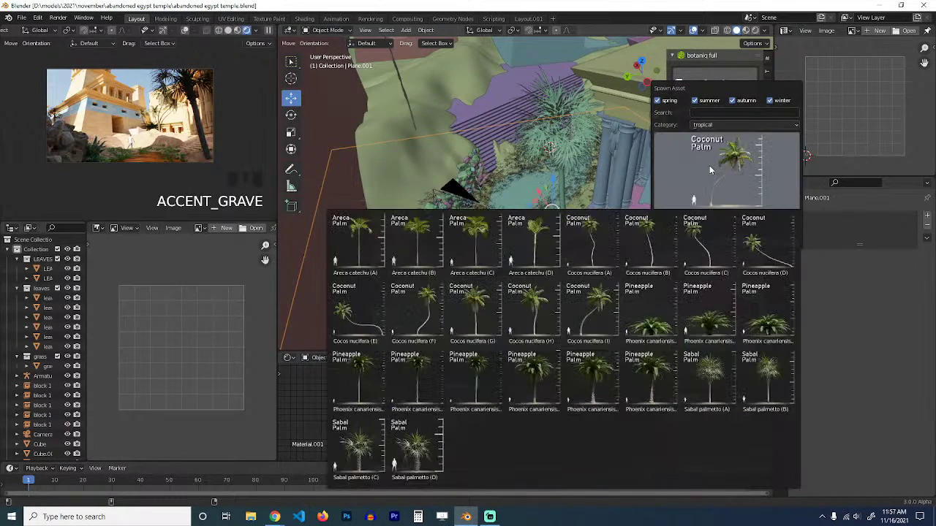
pyautogui.click(723, 125)
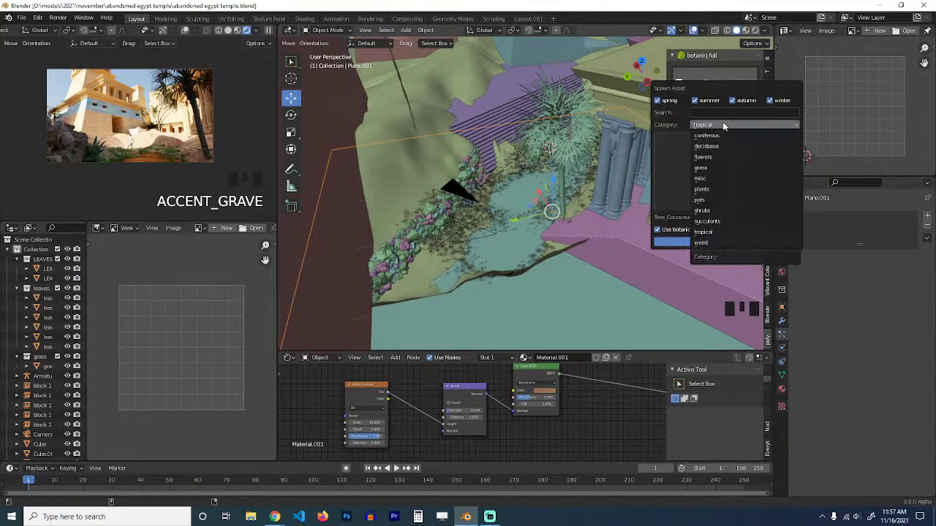
pyautogui.click(701, 242)
pyautogui.click(721, 168)
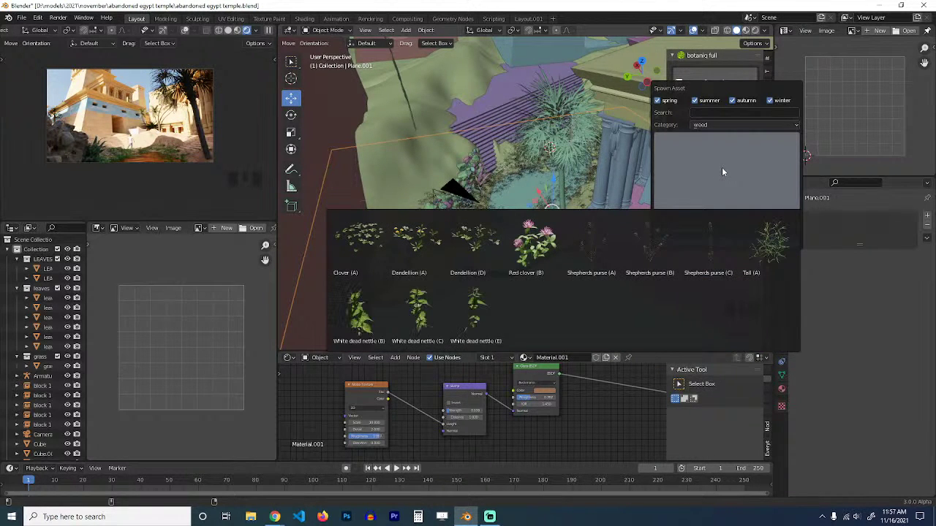
# Spawn the Dead leaves A asset from the misc category, using the botaniq collection.
pyautogui.click(731, 126)
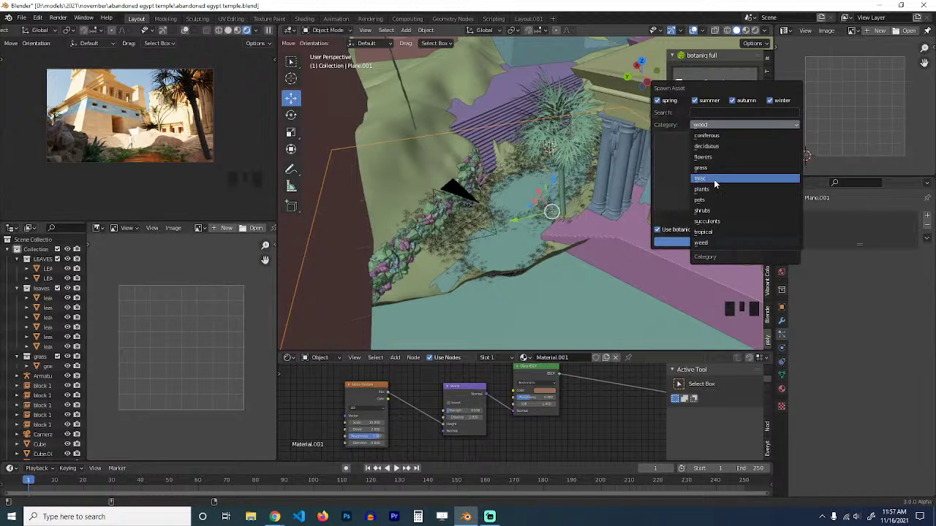
pyautogui.click(717, 177)
pyautogui.click(717, 176)
pyautogui.click(686, 235)
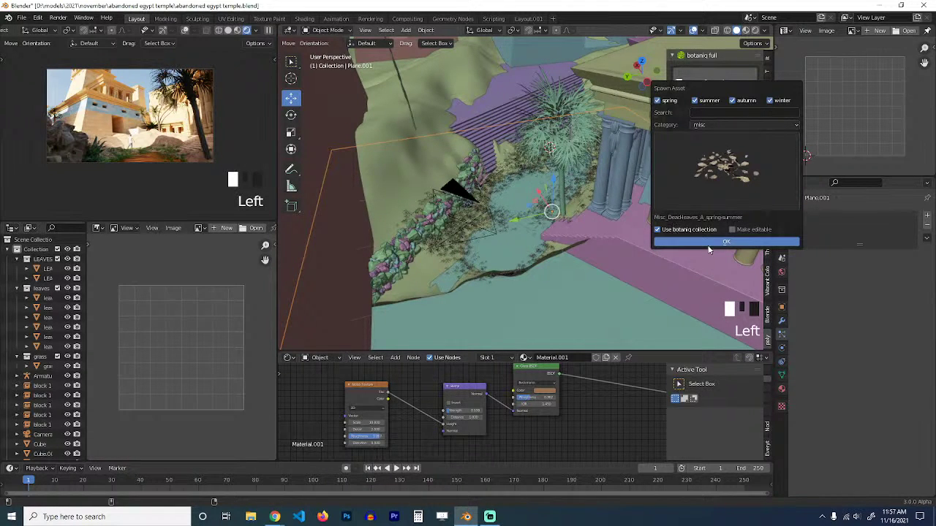
pyautogui.click(704, 241)
# Search the scene around the pond in solid and wireframe display for the newly spawned dead leaves.
pyautogui.scroll(2, 535, 218)
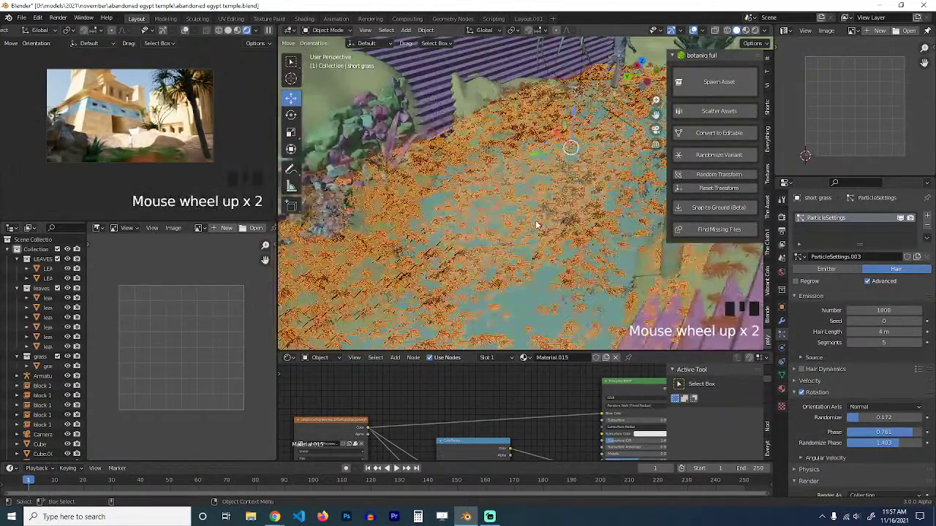
pyautogui.scroll(-8, 540, 221)
pyautogui.press('`')
pyautogui.scroll(4, 541, 242)
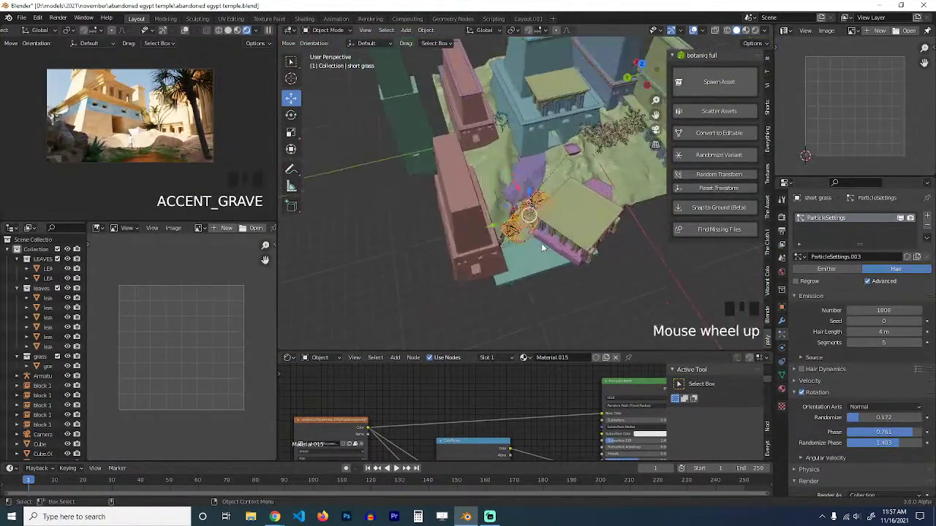
pyautogui.scroll(8, 541, 243)
pyautogui.scroll(-5, 545, 246)
pyautogui.press('z')
pyautogui.click(455, 231)
pyautogui.scroll(5, 477, 222)
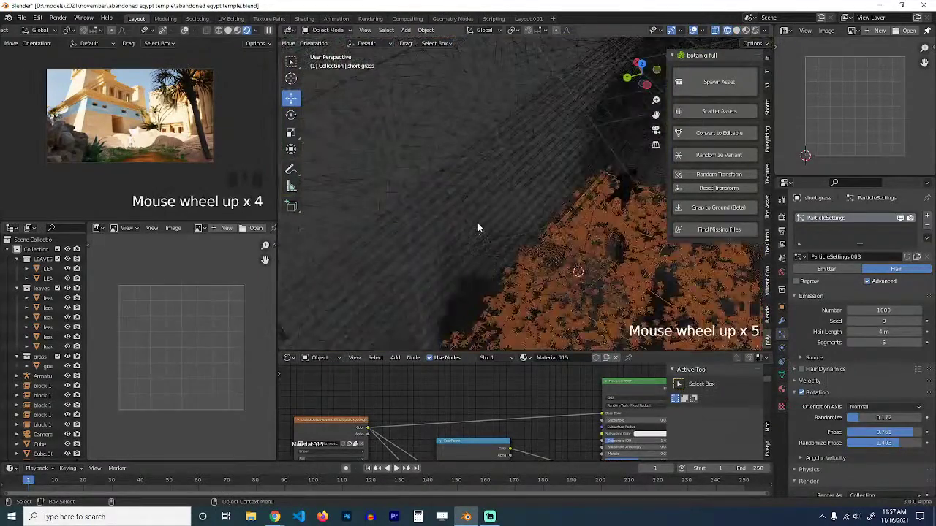
pyautogui.press('`')
pyautogui.moveTo(477, 223); pyautogui.dragTo(463, 250, button='middle')
pyautogui.scroll(-1, 480, 189)
pyautogui.scroll(-3, 464, 250)
pyautogui.scroll(-1, 483, 234)
pyautogui.press('`')
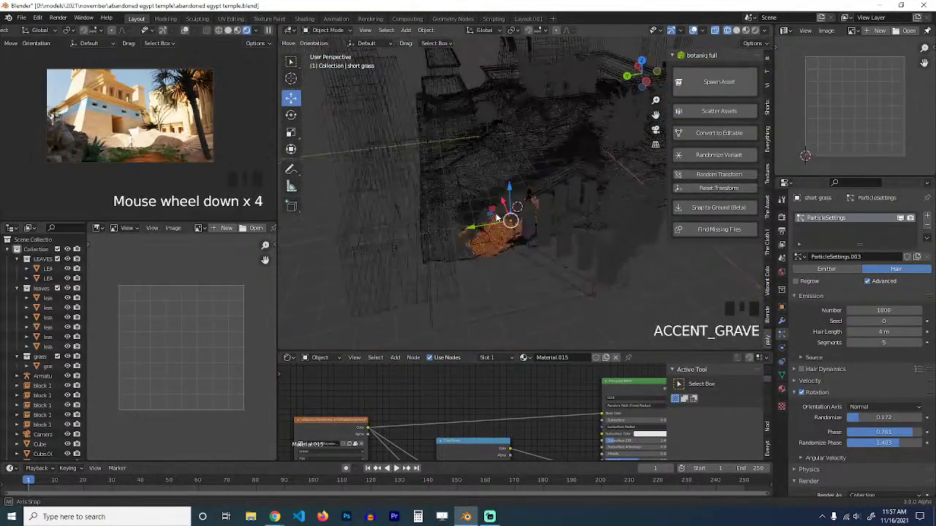
pyautogui.press('`')
pyautogui.scroll(-2, 503, 219)
pyautogui.scroll(-10, 502, 219)
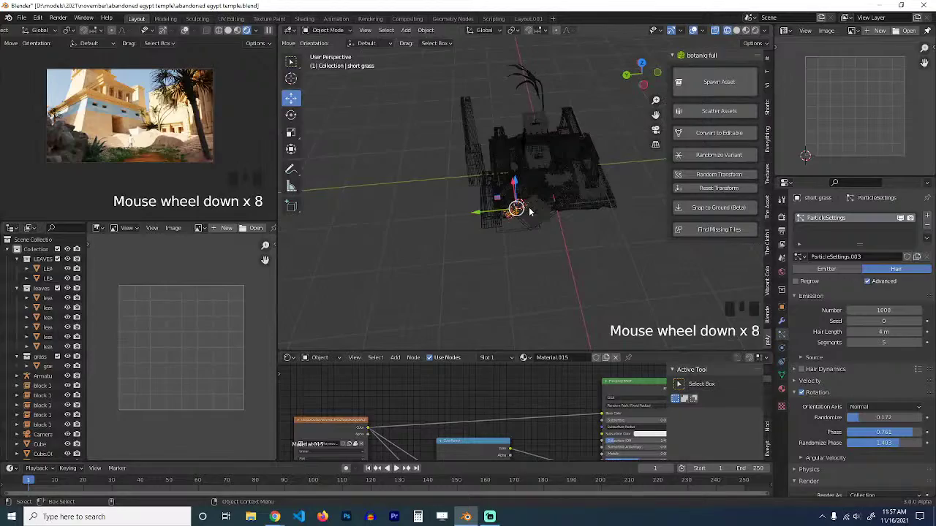
pyautogui.scroll(12, 522, 209)
pyautogui.scroll(3, 577, 269)
pyautogui.scroll(3, 537, 192)
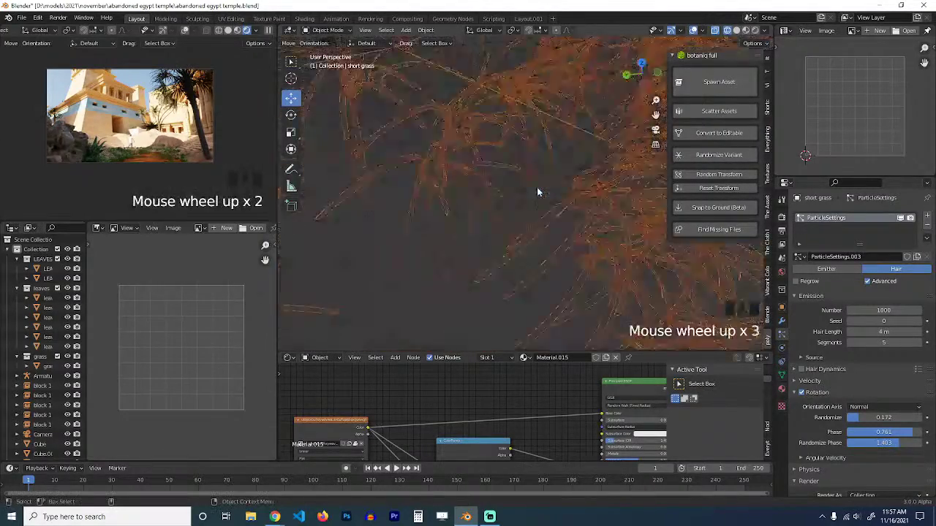
pyautogui.scroll(-2, 513, 187)
# Return to solid shading, select the dead leaves asset and scale it to 0.652.
pyautogui.hotkey('shift', 'z')
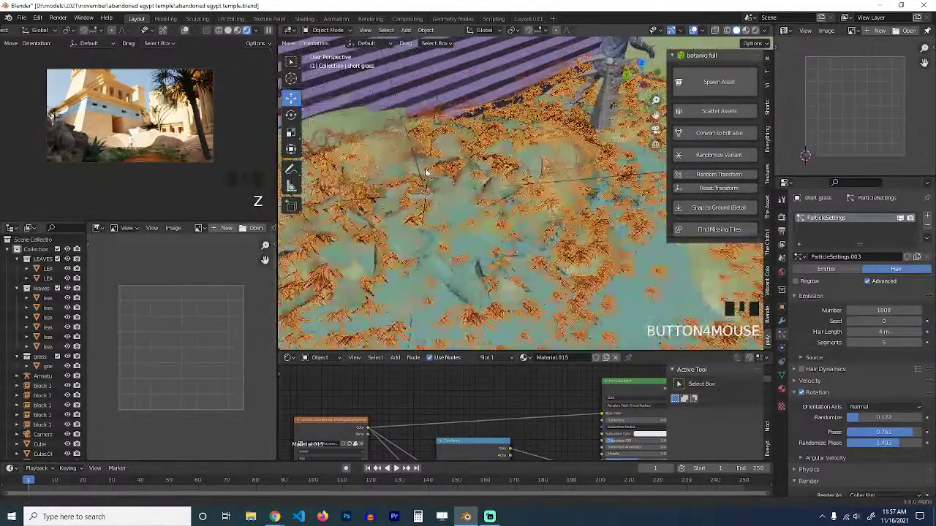
pyautogui.click(420, 167)
pyautogui.scroll(-3, 539, 164)
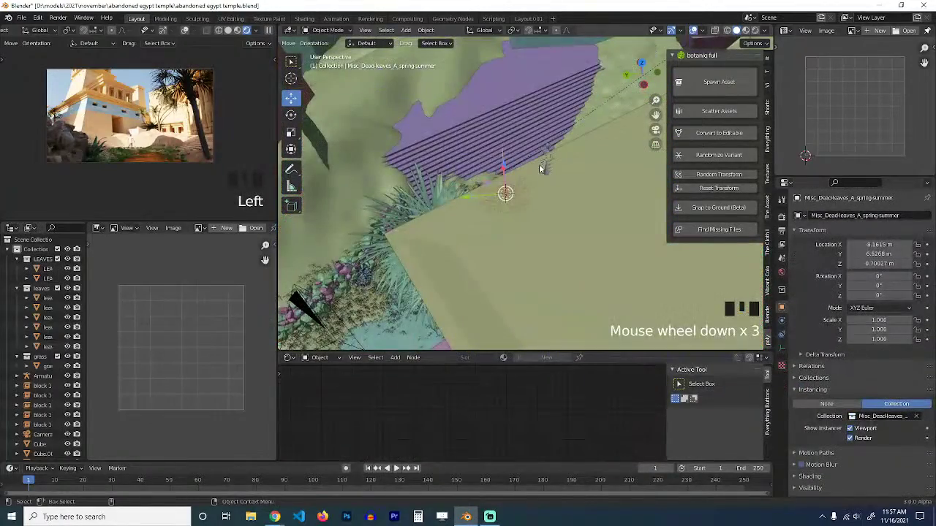
pyautogui.press('s')
pyautogui.click(453, 209)
# Snap the dead leaves to the 3D cursor on the pond's surface and clear the selection.
pyautogui.hotkey('shift', 's')
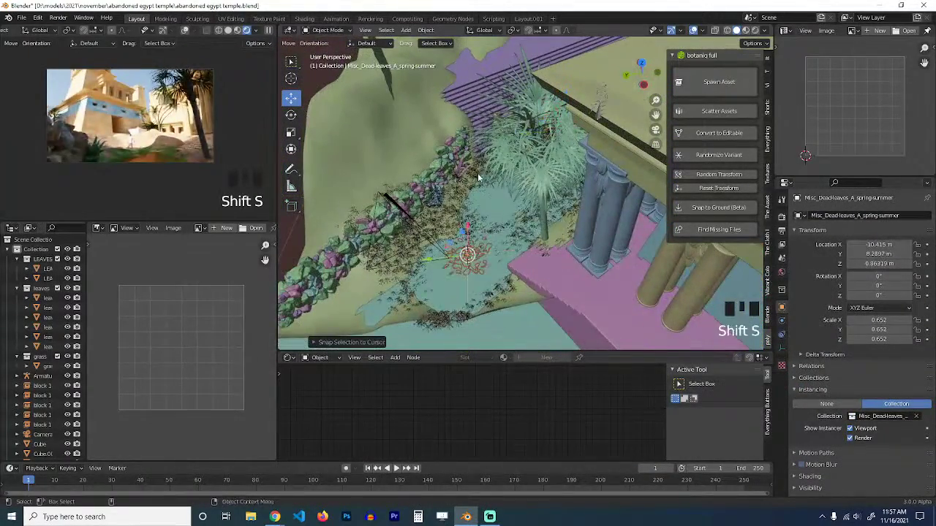
pyautogui.press('`')
pyautogui.press('KP_Decimal')
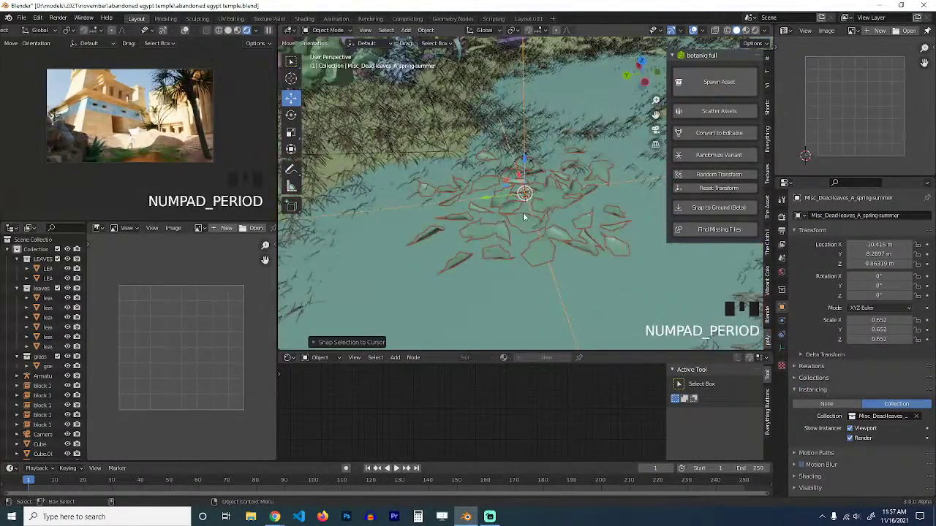
pyautogui.press('`')
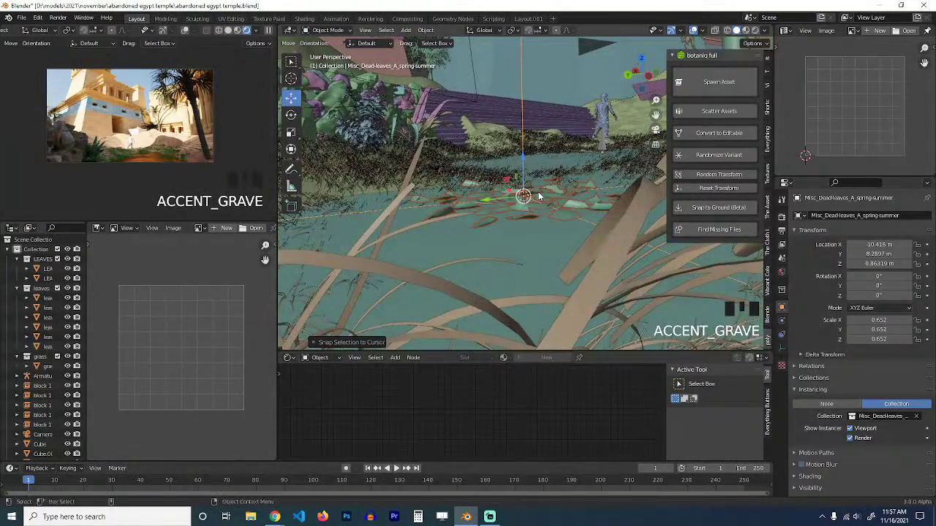
pyautogui.hotkey('alt', 'a')
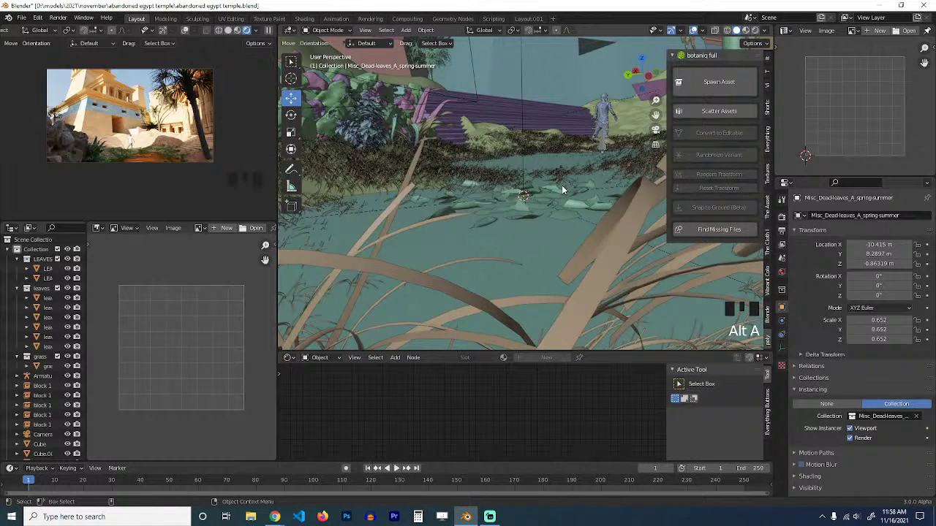
# Inspect the dead leaves floating on the pond from several distances and save the file.
pyautogui.scroll(-2, 561, 190)
pyautogui.press('`')
pyautogui.scroll(2, 568, 202)
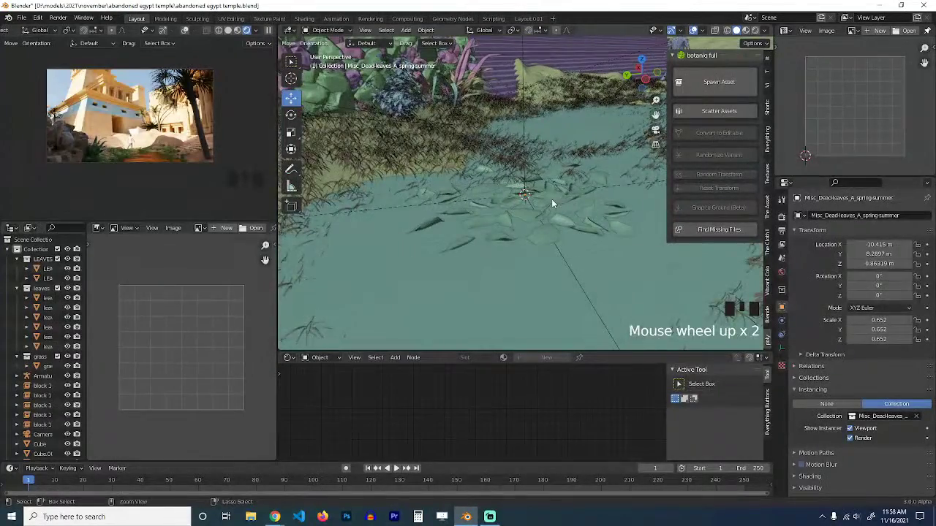
pyautogui.scroll(-2, 551, 198)
pyautogui.press('`')
pyautogui.hotkey('ctrl', 's')
# Browse the coniferous and deciduous botaniq categories for another asset to spawn.
pyautogui.click(720, 92)
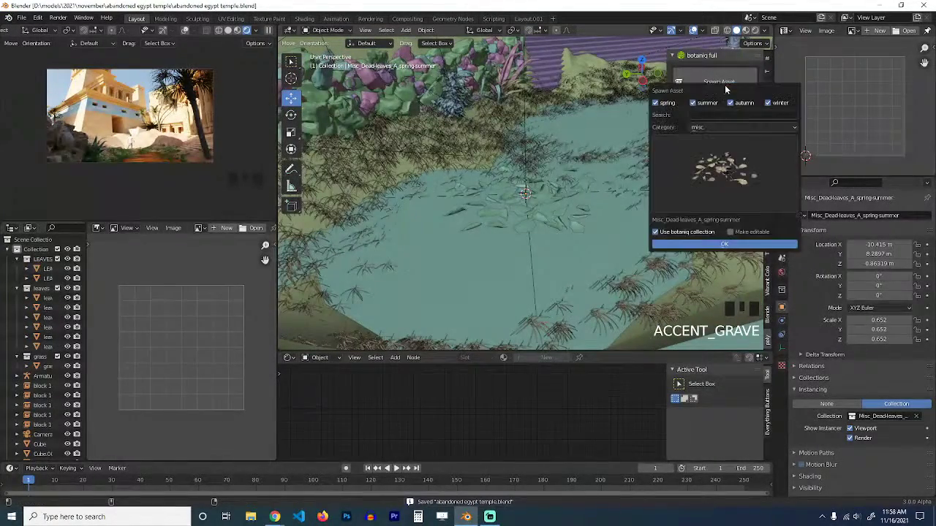
pyautogui.click(726, 128)
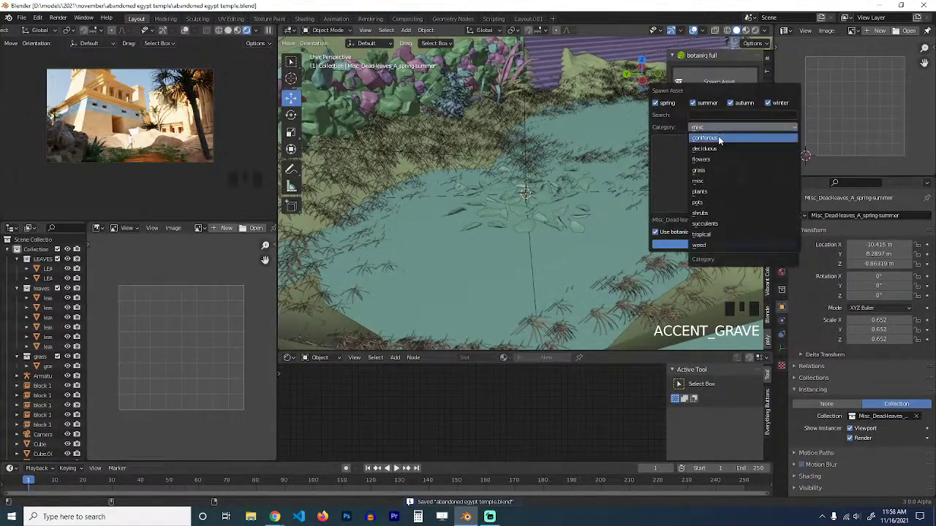
pyautogui.click(718, 138)
pyautogui.click(720, 172)
pyautogui.click(730, 128)
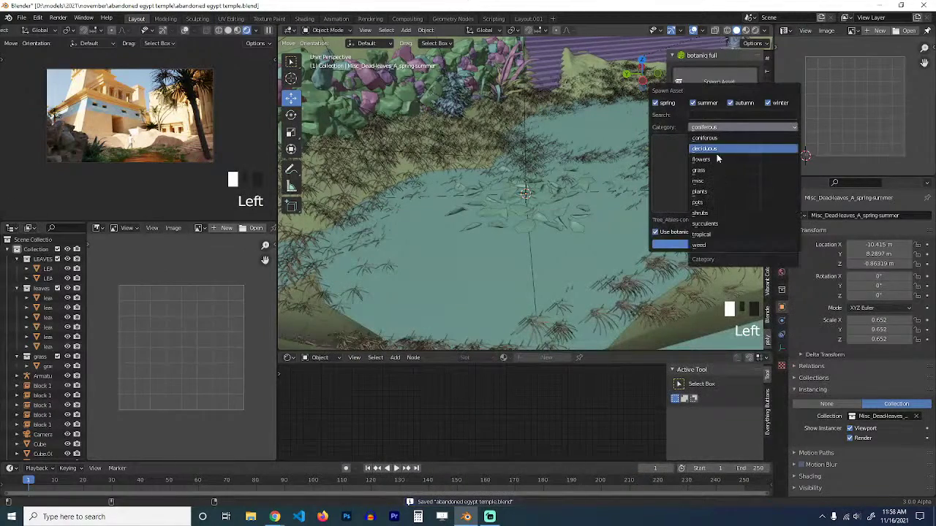
pyautogui.click(723, 150)
pyautogui.click(719, 161)
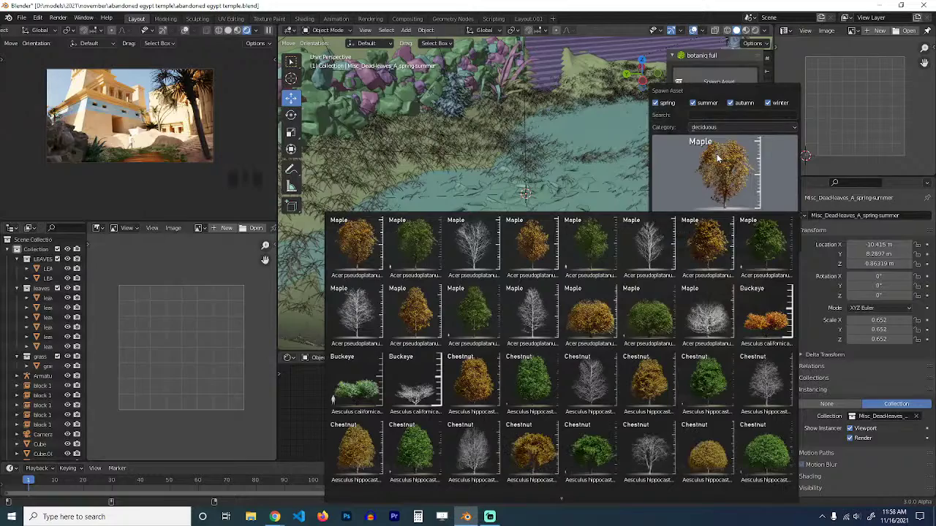
pyautogui.click(502, 77)
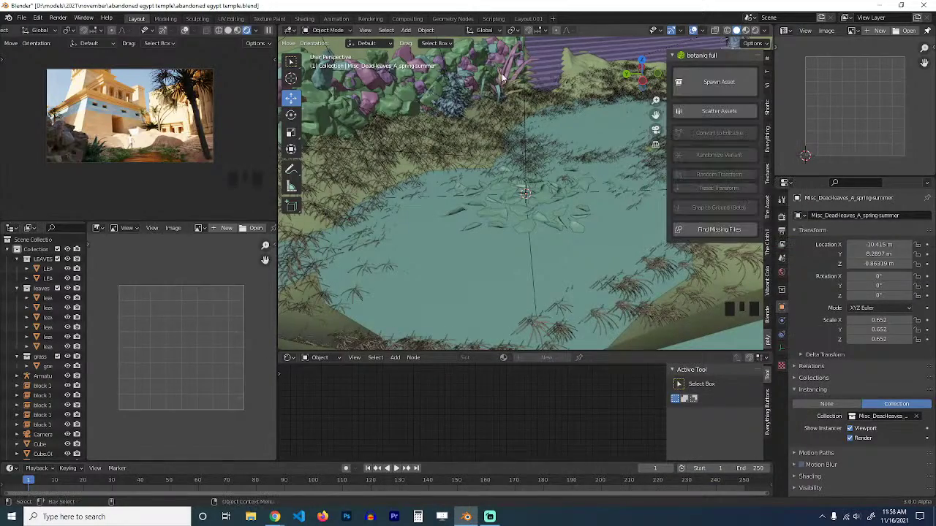
# Select the short grass, locate it in the scene hierarchy and examine its material nodes and settings.
pyautogui.click(495, 186)
pyautogui.scroll(-3, 495, 192)
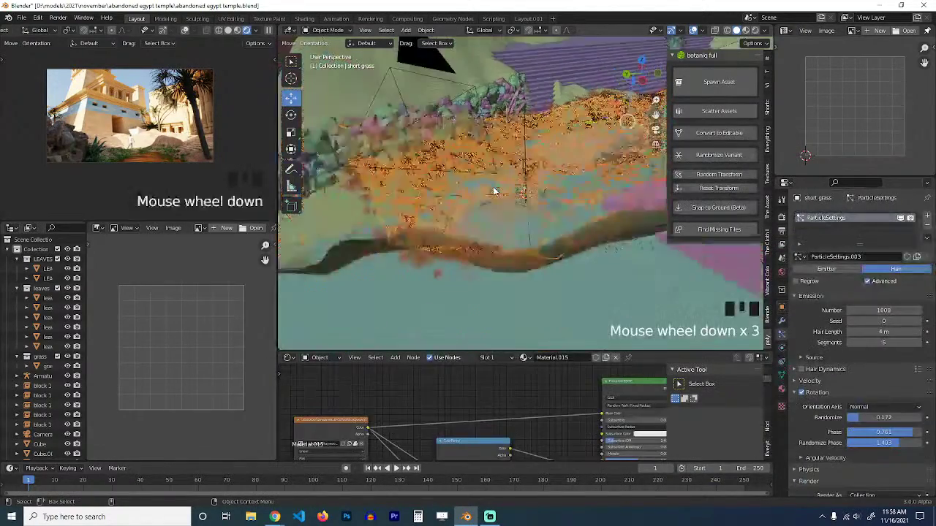
pyautogui.press('`')
pyautogui.scroll(2, 499, 212)
pyautogui.press('`')
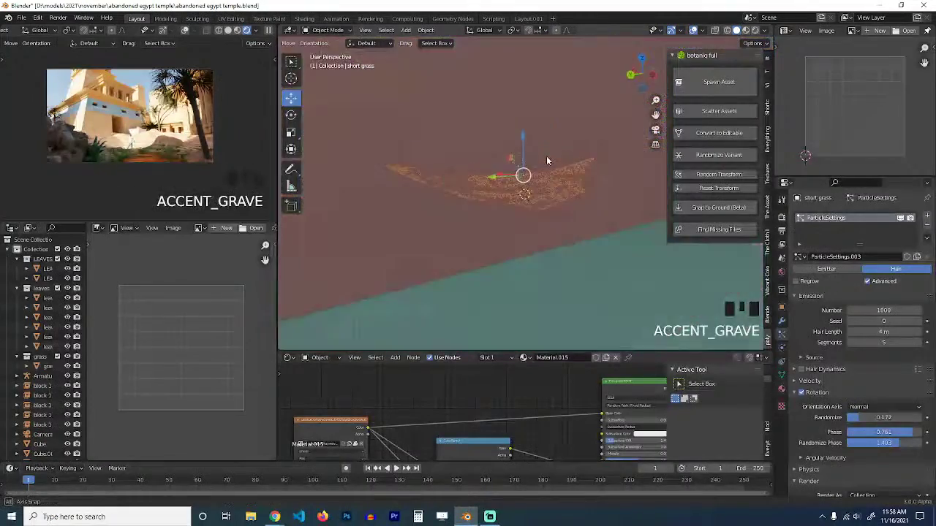
pyautogui.scroll(-20, 62, 346)
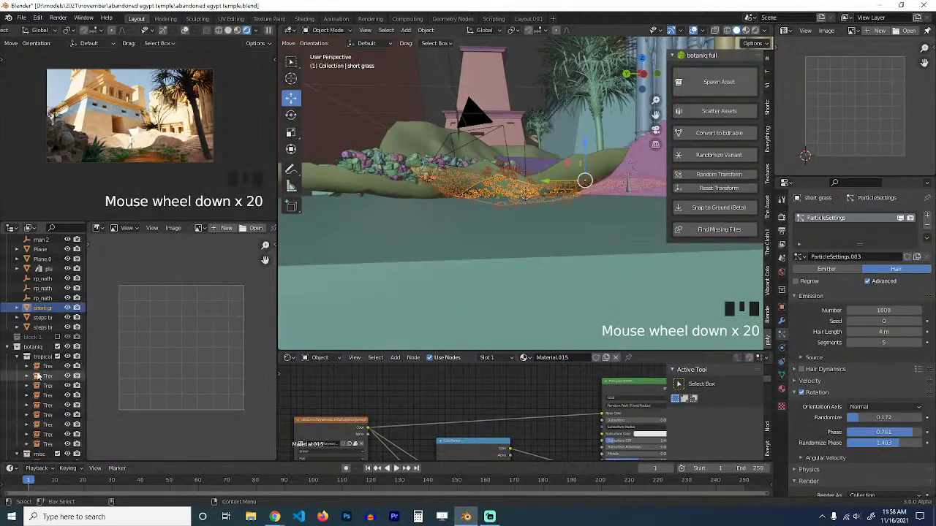
pyautogui.click(32, 309)
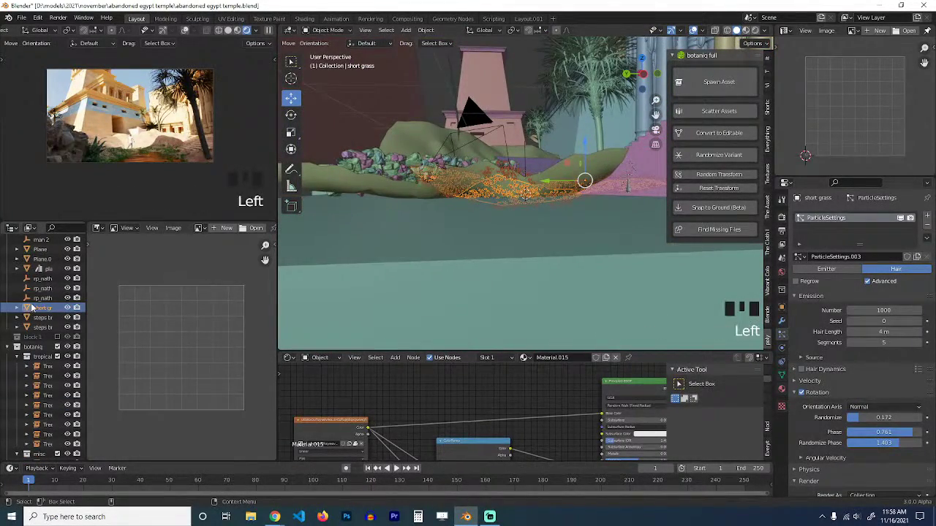
pyautogui.click(19, 310)
pyautogui.click(19, 310)
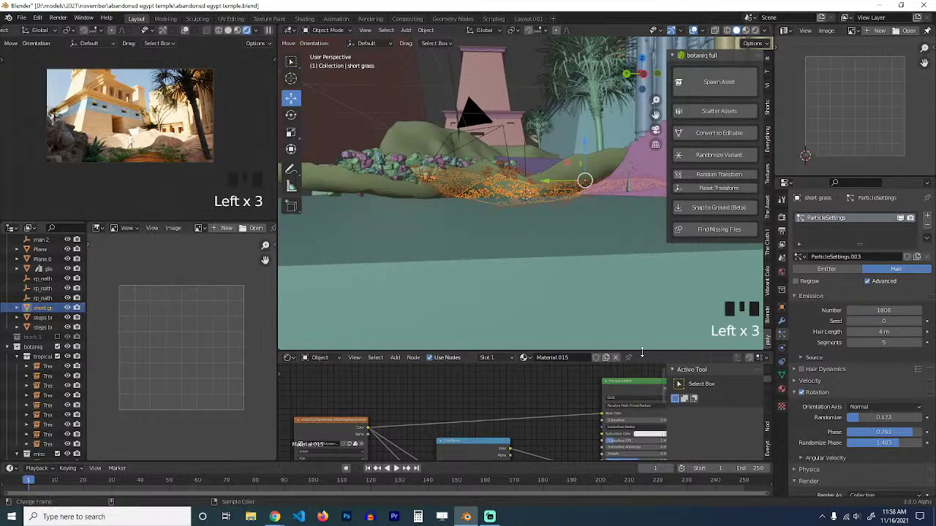
pyautogui.scroll(-4, 551, 405)
pyautogui.scroll(-4, 551, 404)
pyautogui.press('KP_Decimal')
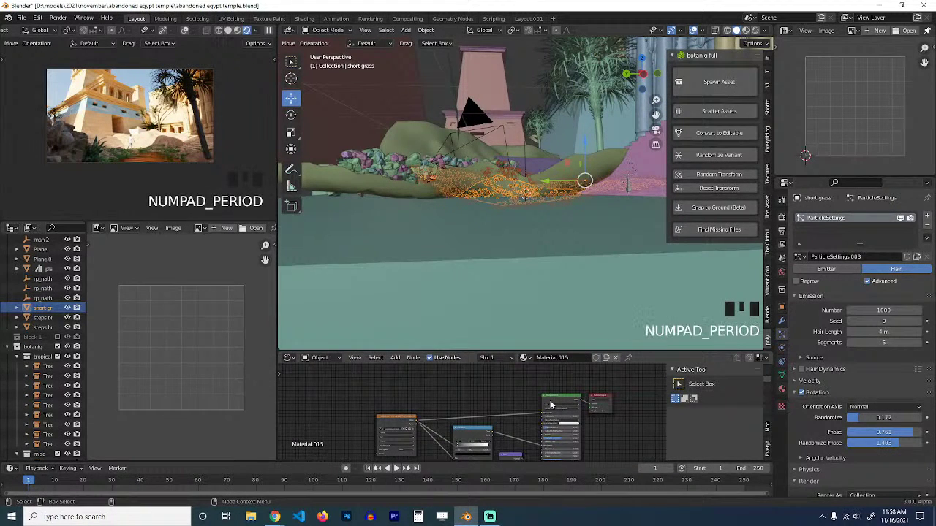
pyautogui.click(782, 389)
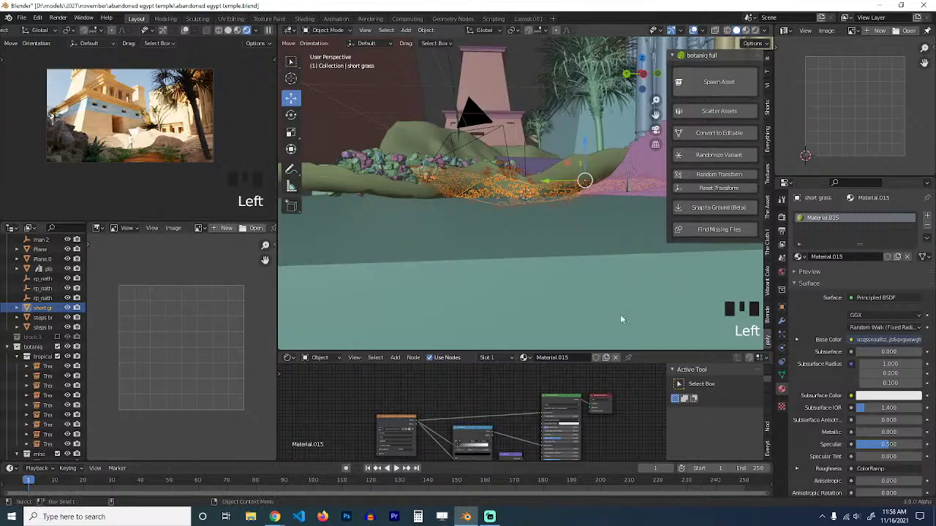
# Clear the selection and examine the pond and its dead leaves up close in material preview.
pyautogui.scroll(3, 508, 252)
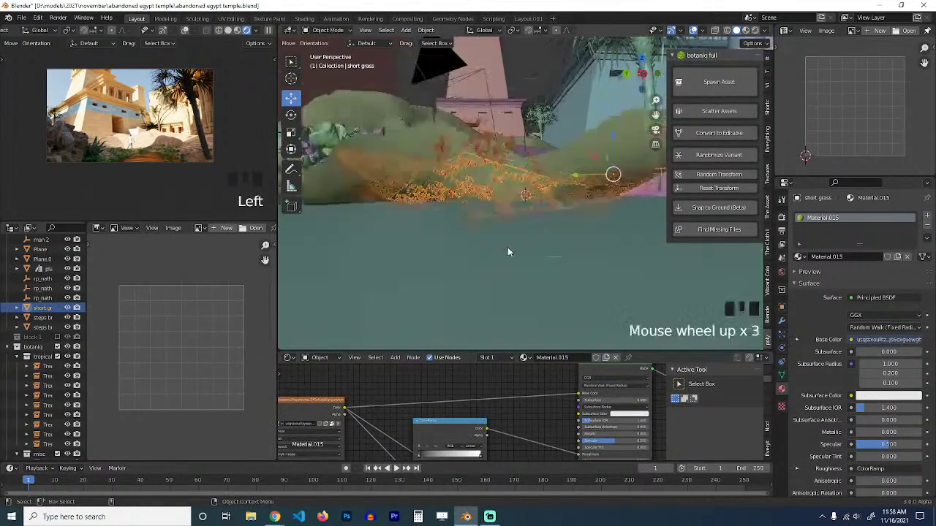
pyautogui.press('`')
pyautogui.press('`')
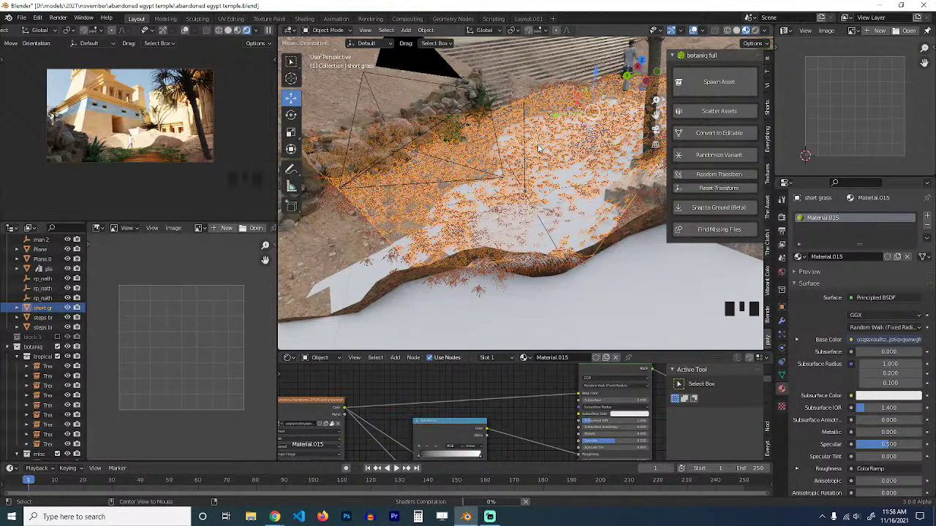
pyautogui.hotkey('alt', 'a')
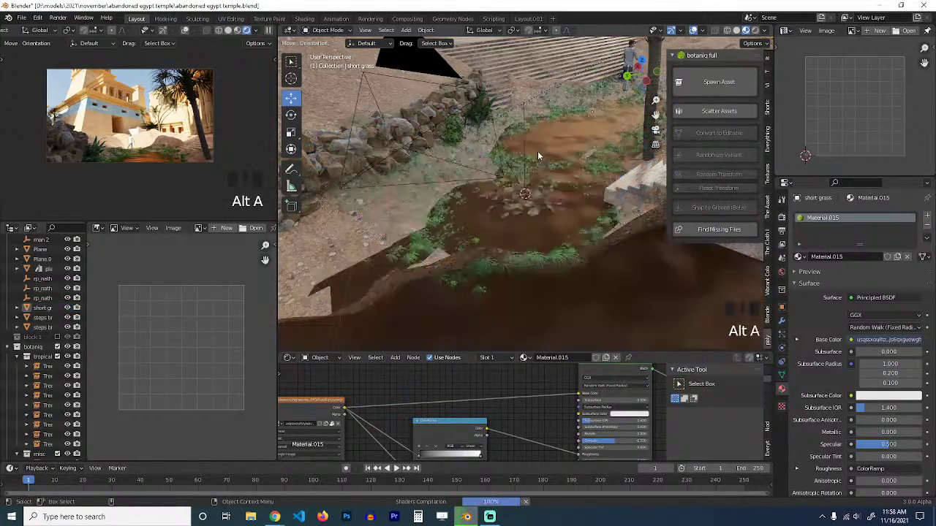
pyautogui.press('`')
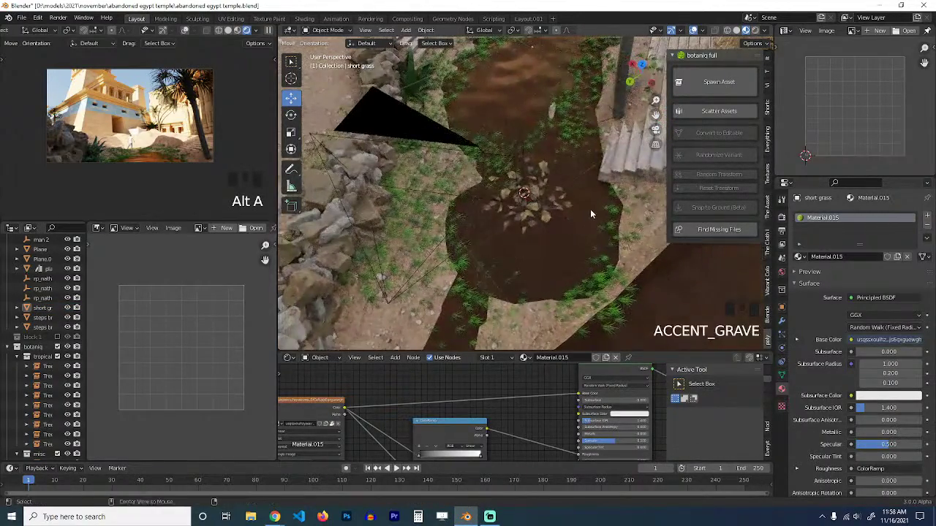
pyautogui.scroll(4, 574, 164)
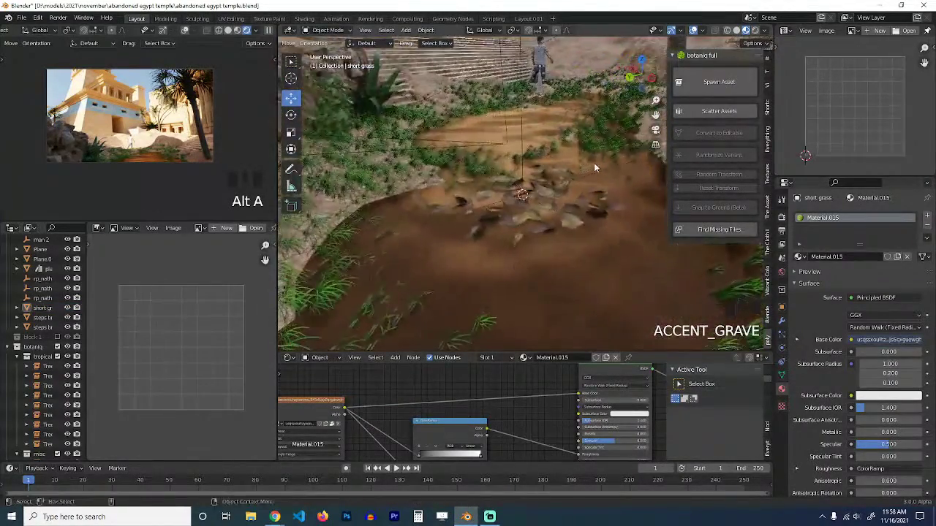
pyautogui.press('`')
pyautogui.scroll(1, 603, 161)
# Select the pond's water plane and set its Glass BSDF roughness to 0.154.
pyautogui.click(584, 234)
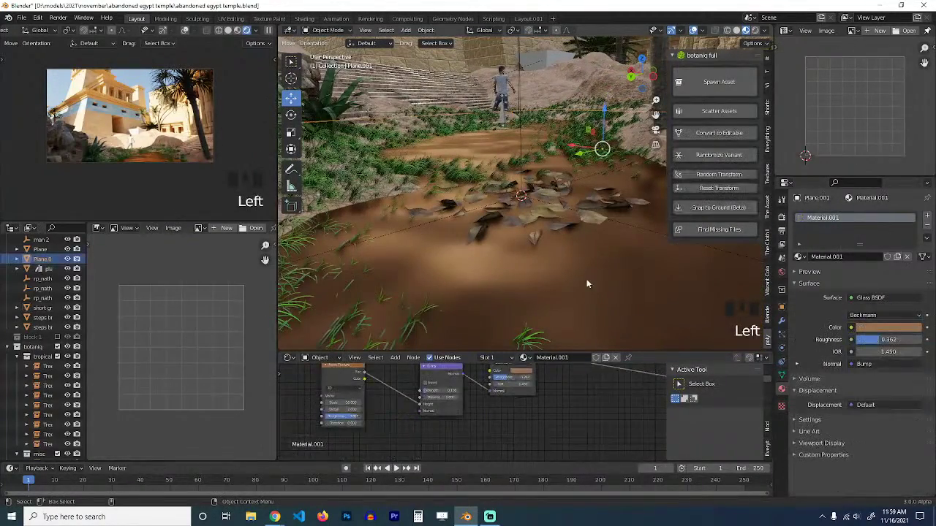
pyautogui.scroll(-4, 462, 395)
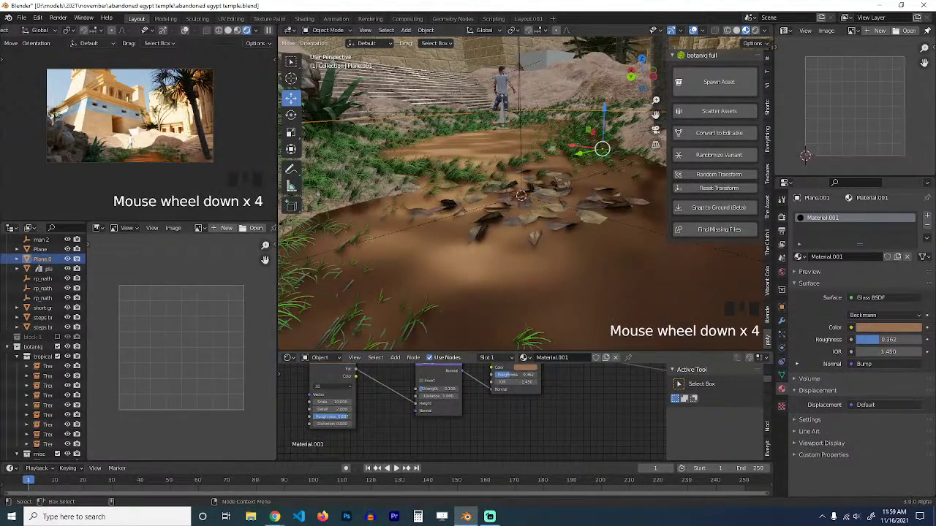
pyautogui.moveTo(512, 374); pyautogui.dragTo(483, 374)
pyautogui.moveTo(431, 413); pyautogui.dragTo(526, 412, button='middle')
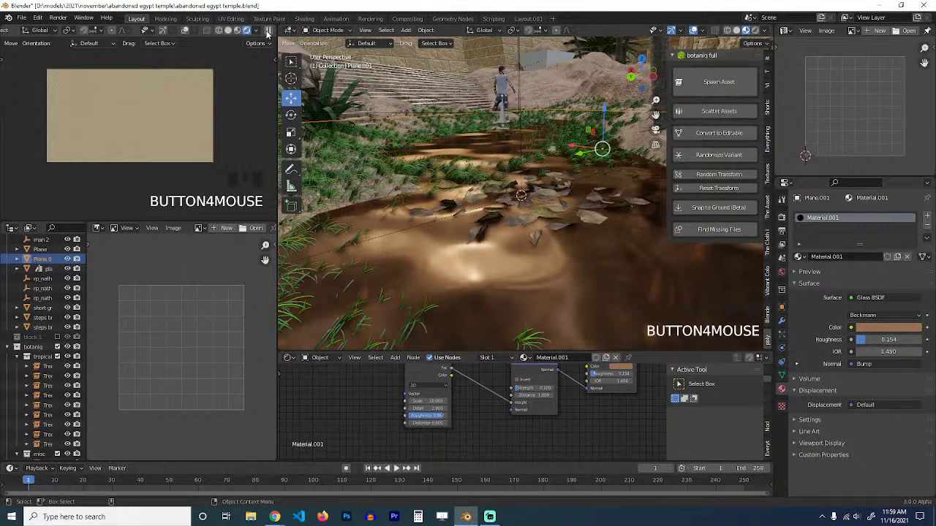
# Check the rendered camera preview with and without overlays and compare it with the camera view in material preview.
pyautogui.scroll(-1, 212, 128)
pyautogui.scroll(2, 212, 129)
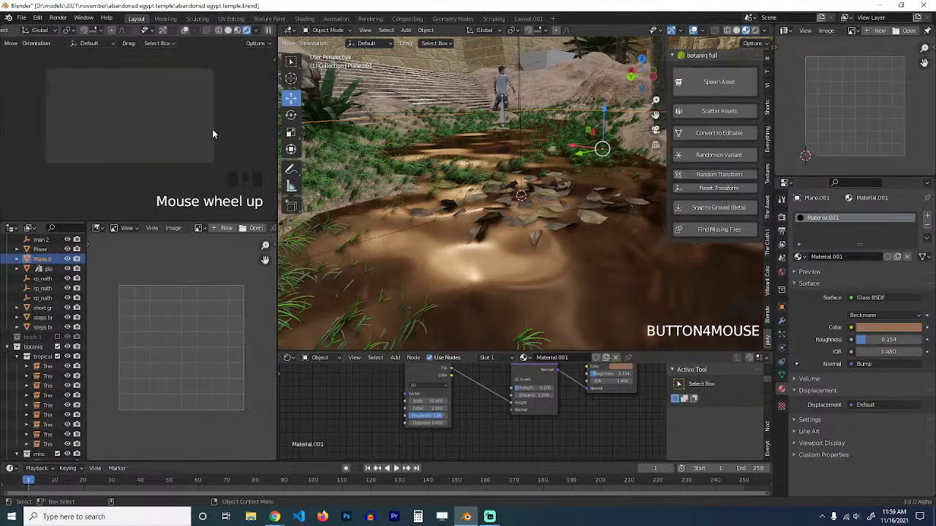
pyautogui.click(184, 33)
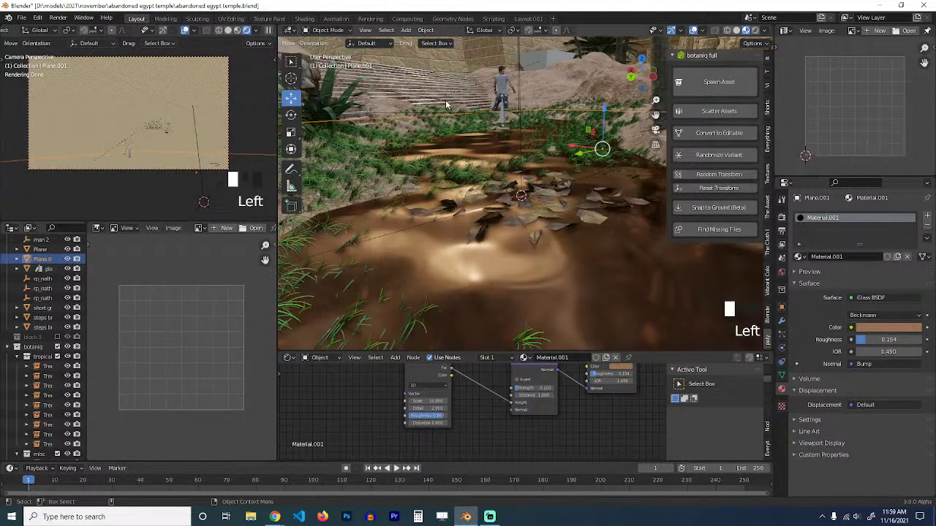
pyautogui.press('KP_0')
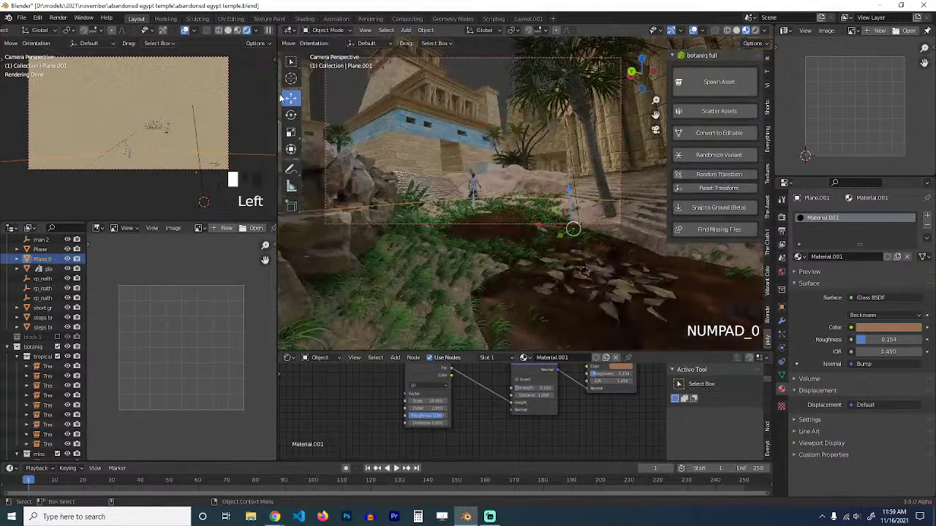
pyautogui.click(186, 33)
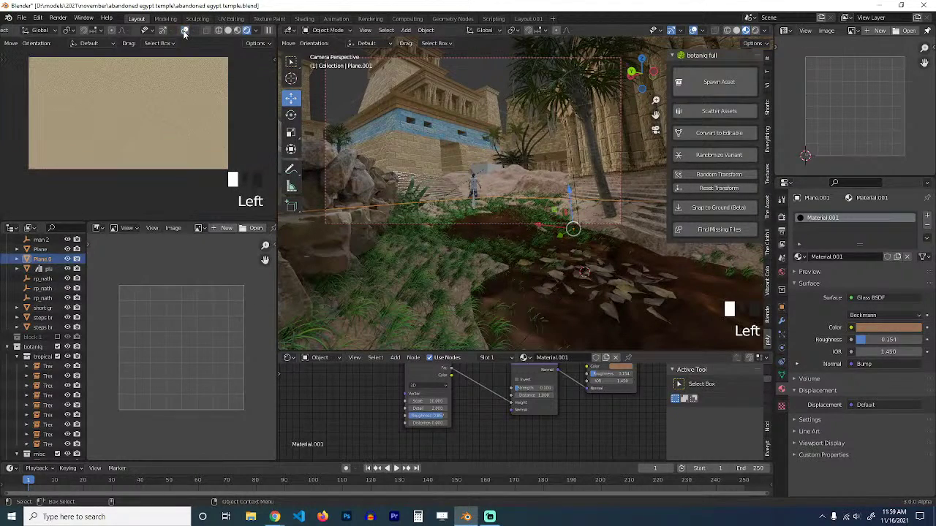
pyautogui.click(185, 32)
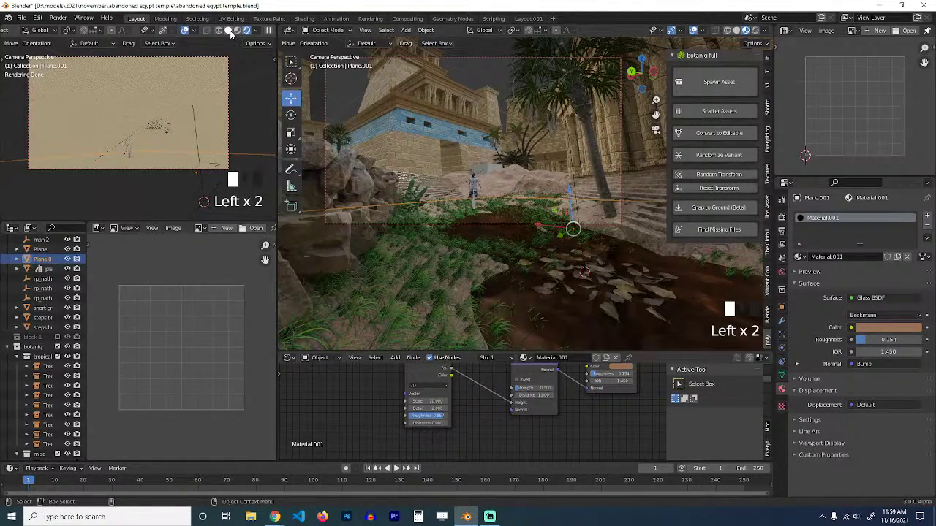
# Switch to the desktop and reopen the saved temple scene in Blender.
pyautogui.press('super+d')
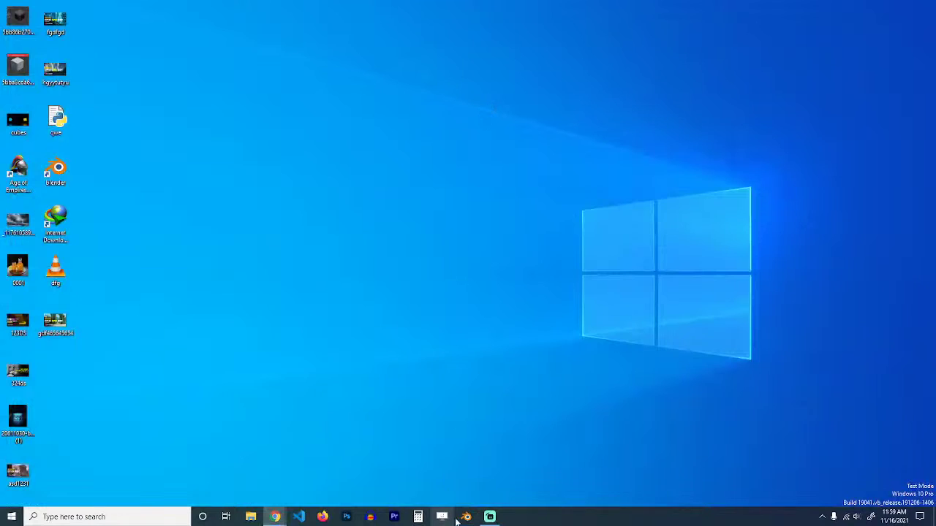
pyautogui.click(466, 517)
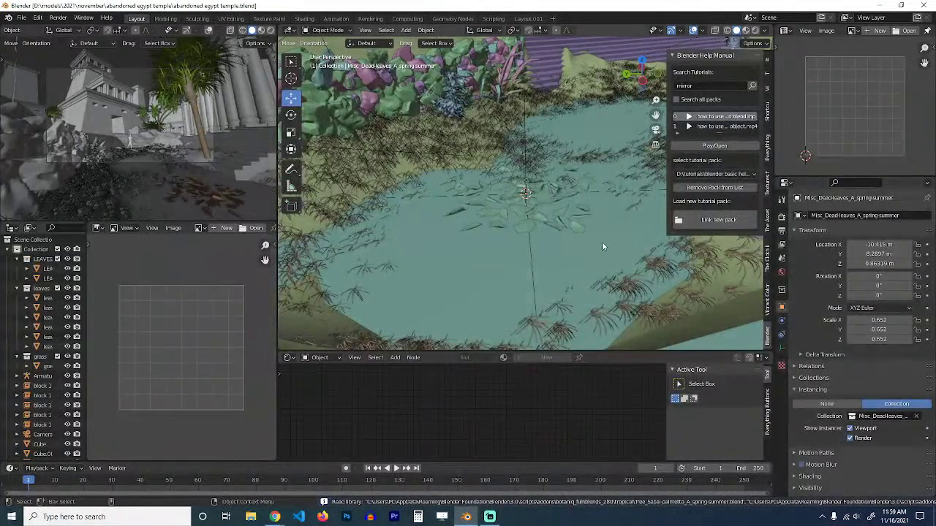
# Display the scene in material preview with overlays hidden and select the pond's water plane.
pyautogui.click(476, 127)
pyautogui.click(753, 30)
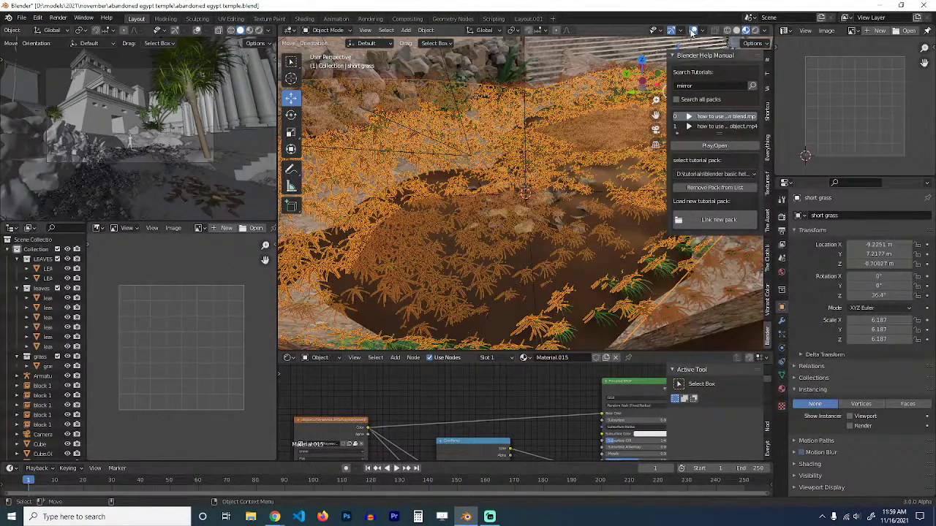
pyautogui.click(692, 31)
pyautogui.moveTo(589, 95); pyautogui.dragTo(552, 256, button='middle')
pyautogui.click(552, 257)
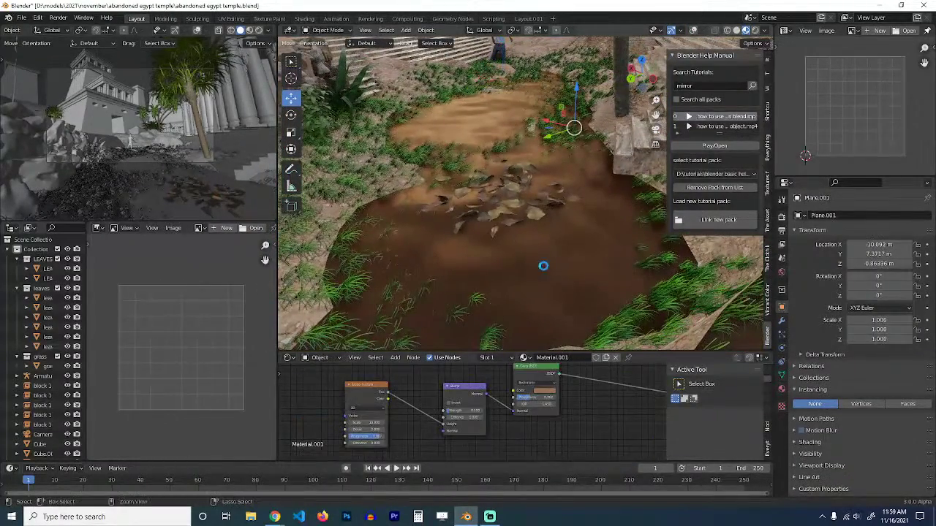
# Save the file and set the water's Noise Texture to scale 61.8, detail 1.9 and roughness 0.258.
pyautogui.scroll(-2, 420, 421)
pyautogui.hotkey('ctrl', 's')
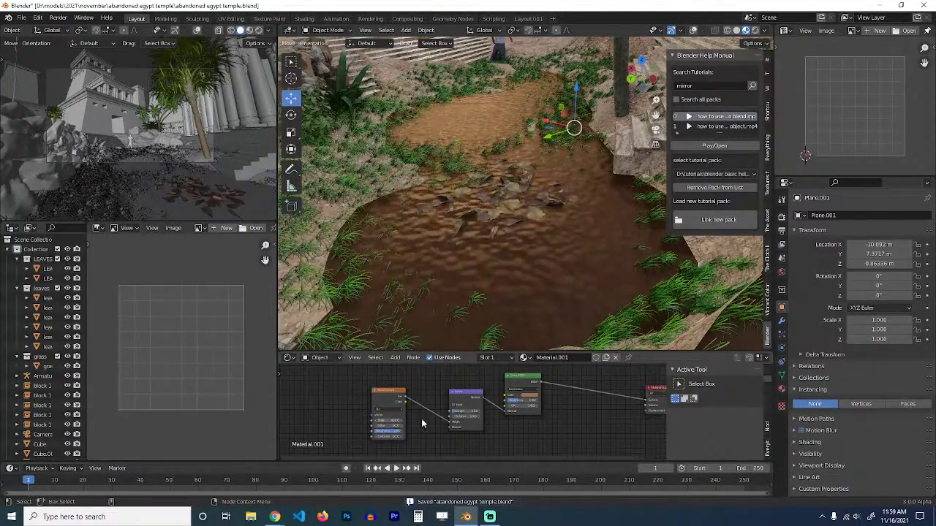
pyautogui.scroll(5, 422, 423)
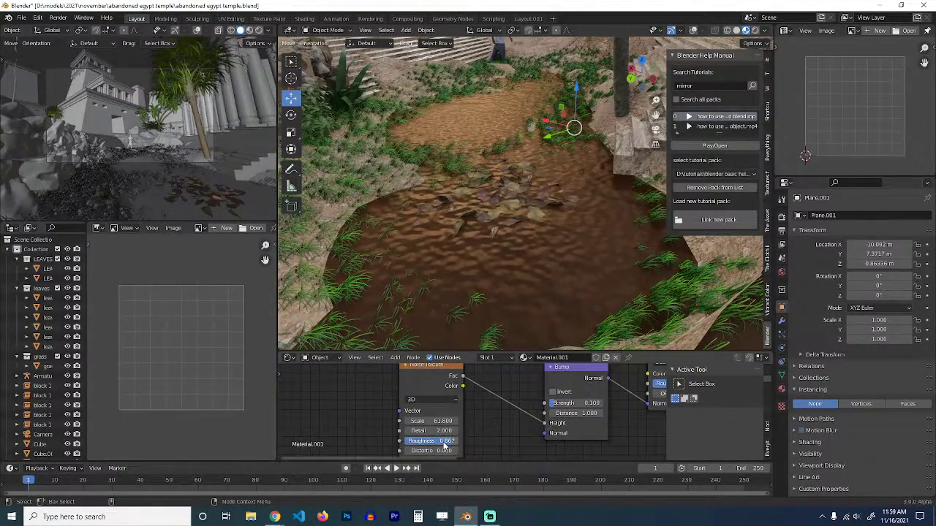
pyautogui.moveTo(451, 441)
pyautogui.mouseDown()
pyautogui.moveTo(418, 441)
pyautogui.moveTo(455, 430)
pyautogui.mouseUp()
pyautogui.scroll(-5, 470, 414)
pyautogui.moveTo(513, 395); pyautogui.dragTo(480, 403, button='middle')
pyautogui.scroll(2, 480, 403)
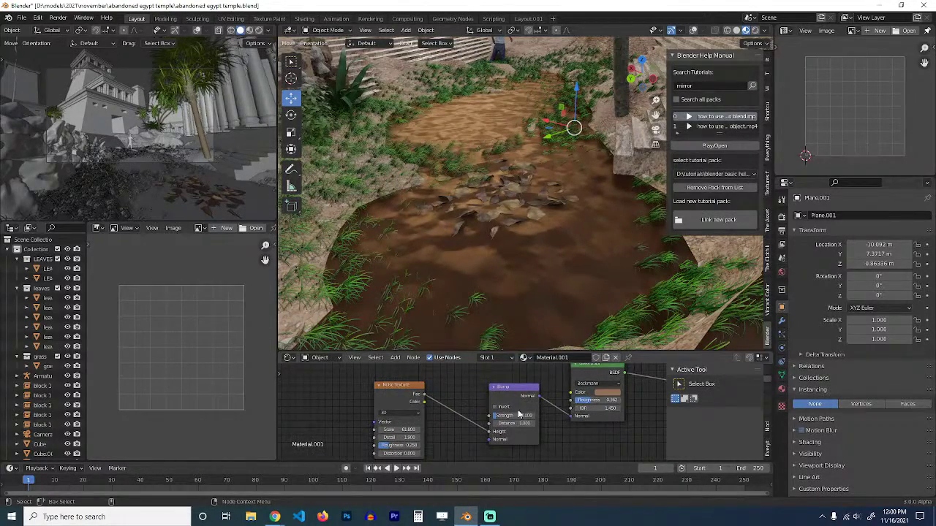
# Set the water material's Bump strength to 0.050 and check the ripples on the pond.
pyautogui.moveTo(519, 414); pyautogui.dragTo(490, 414)
pyautogui.moveTo(494, 416); pyautogui.dragTo(495, 416)
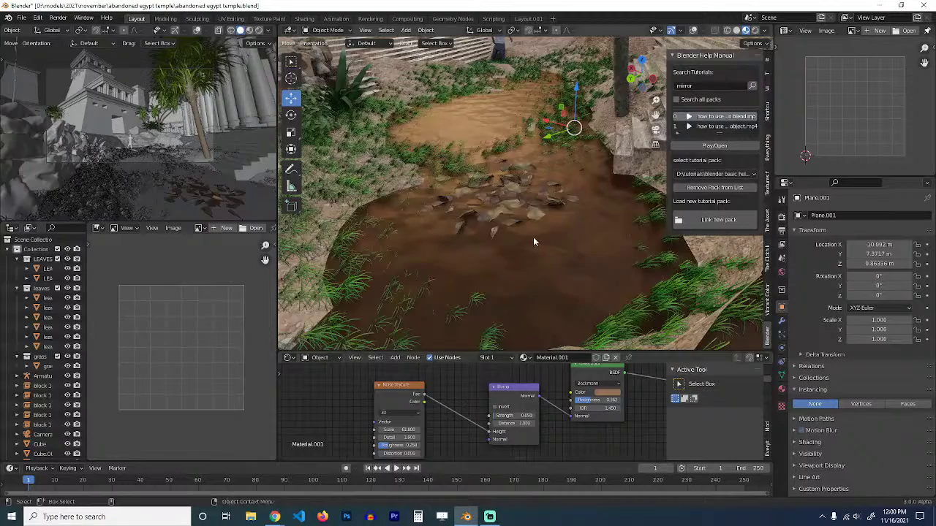
pyautogui.moveTo(533, 236)
pyautogui.mouseDown(button='middle')
pyautogui.moveTo(511, 221)
pyautogui.moveTo(534, 253)
pyautogui.mouseUp(button='middle')
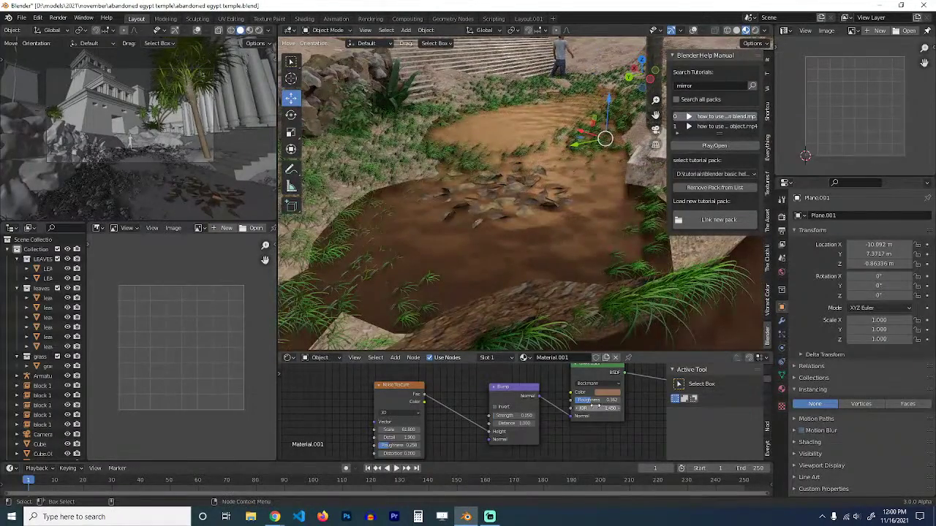
# Lower the water shader's roughness and tint its color a saturated orange-brown.
pyautogui.moveTo(597, 401); pyautogui.dragTo(585, 402)
pyautogui.moveTo(532, 278); pyautogui.dragTo(518, 309, button='middle')
pyautogui.click(607, 393)
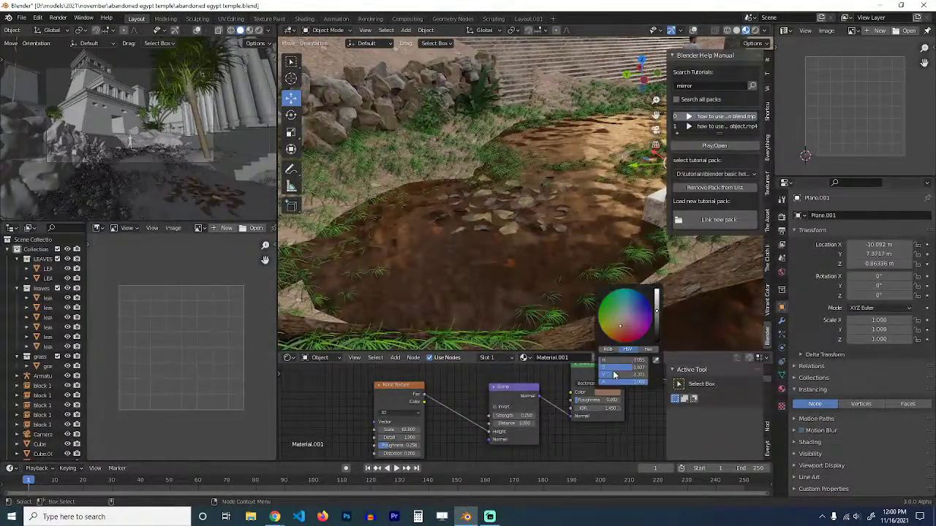
pyautogui.moveTo(620, 333); pyautogui.dragTo(622, 323)
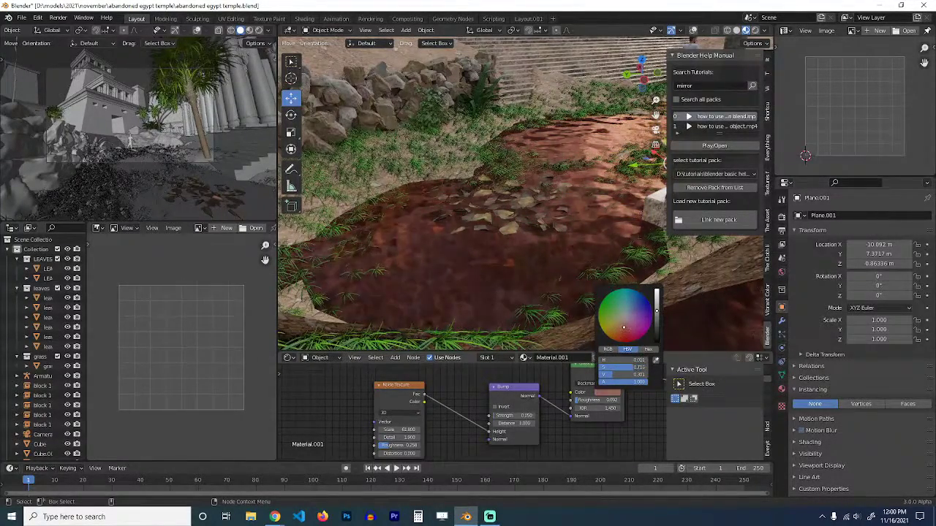
pyautogui.moveTo(620, 330); pyautogui.dragTo(615, 332)
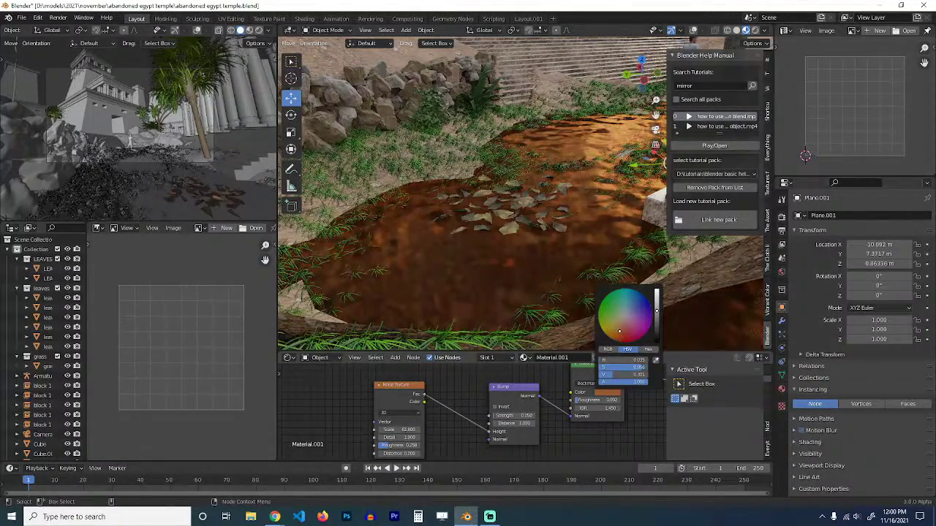
pyautogui.moveTo(493, 258); pyautogui.dragTo(535, 305, button='middle')
# Desaturate the water color to a muted brown and darken it to a value of about 0.068.
pyautogui.click(600, 395)
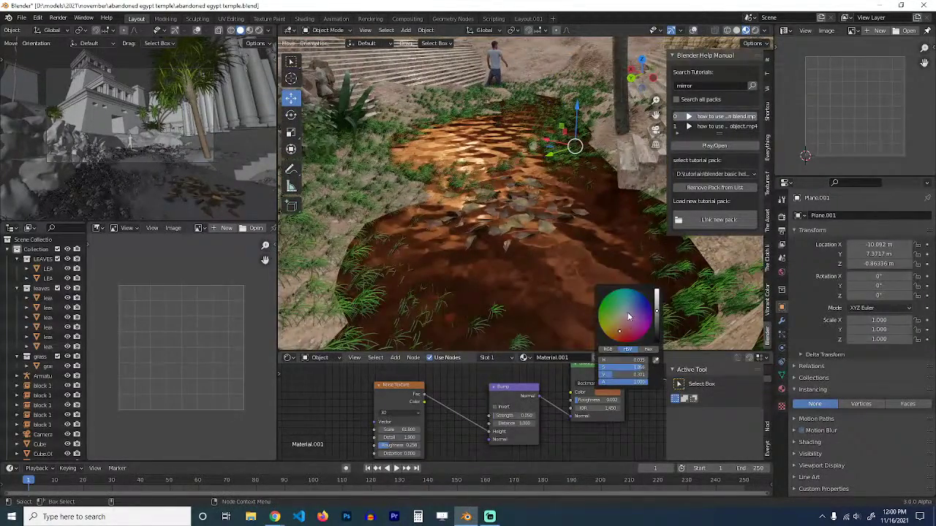
pyautogui.click(625, 316)
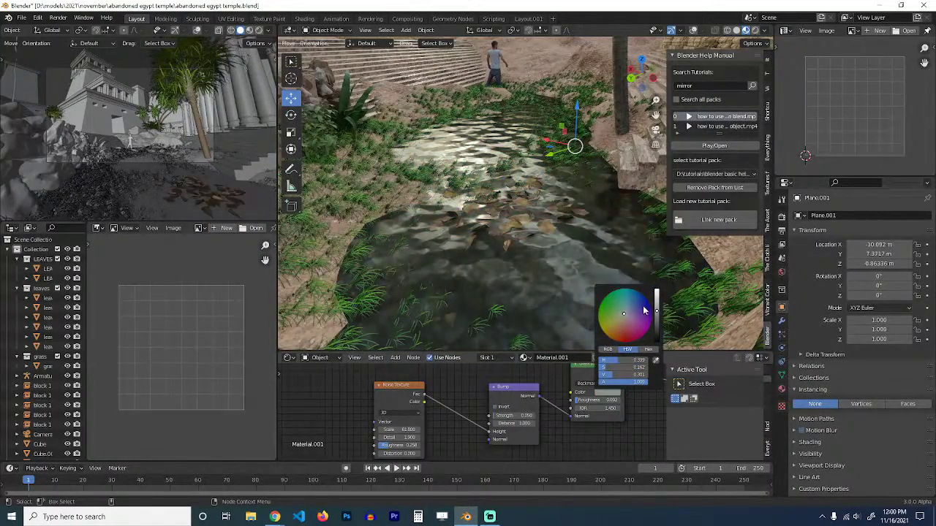
pyautogui.moveTo(656, 314); pyautogui.dragTo(651, 331)
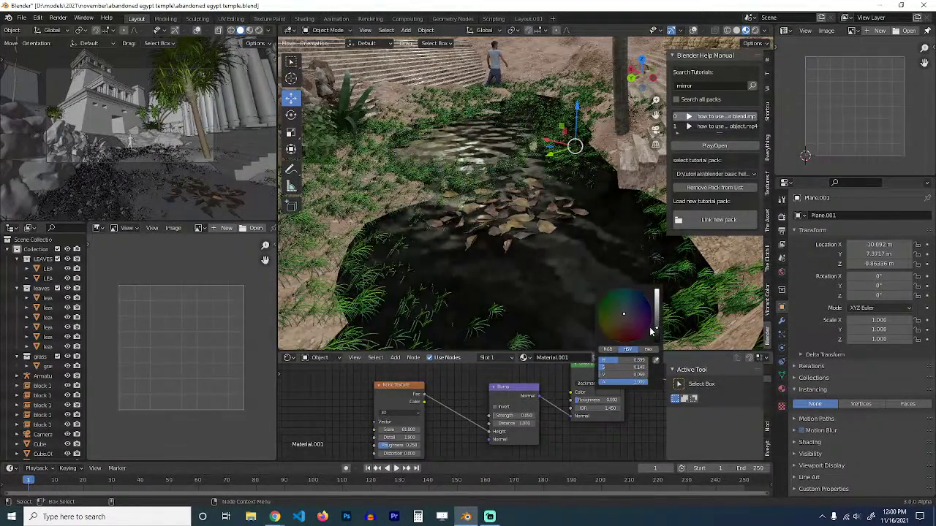
pyautogui.click(625, 323)
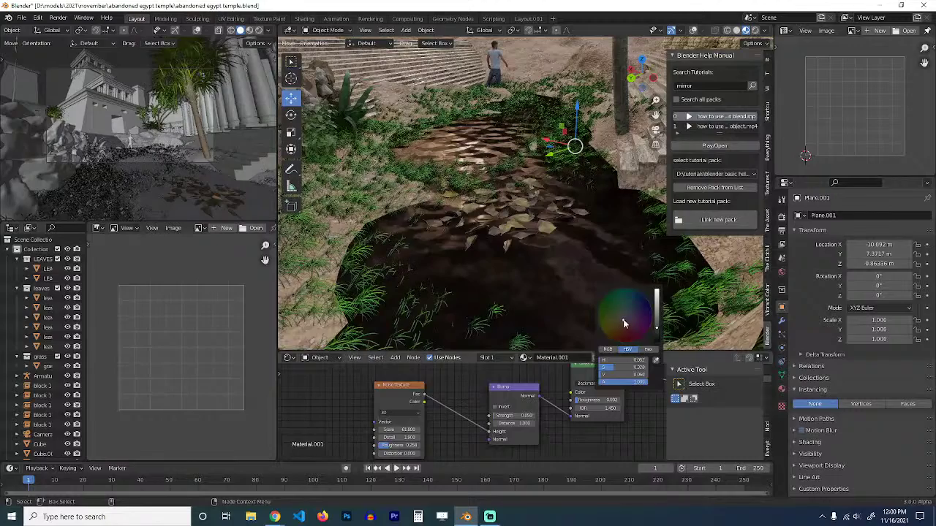
pyautogui.moveTo(403, 242); pyautogui.dragTo(486, 281, button='middle')
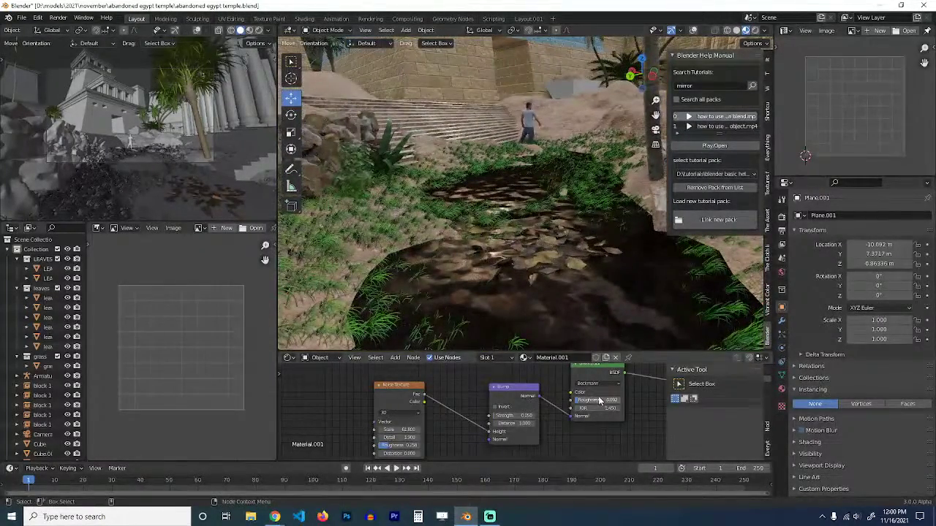
# Shift the water color to a more saturated dark yellow-brown, brighten it slightly and save the file.
pyautogui.click(598, 393)
pyautogui.click(618, 326)
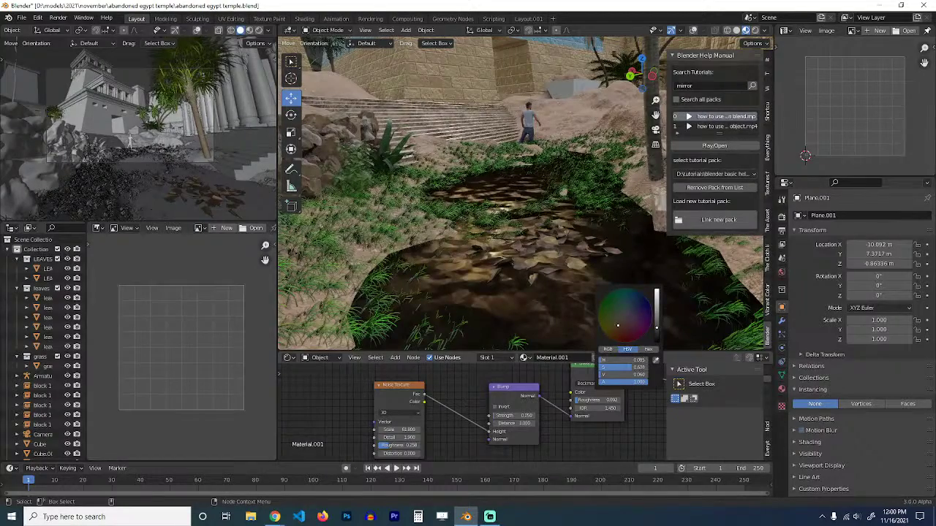
pyautogui.moveTo(659, 327); pyautogui.dragTo(657, 320)
pyautogui.hotkey('ctrl', 's')
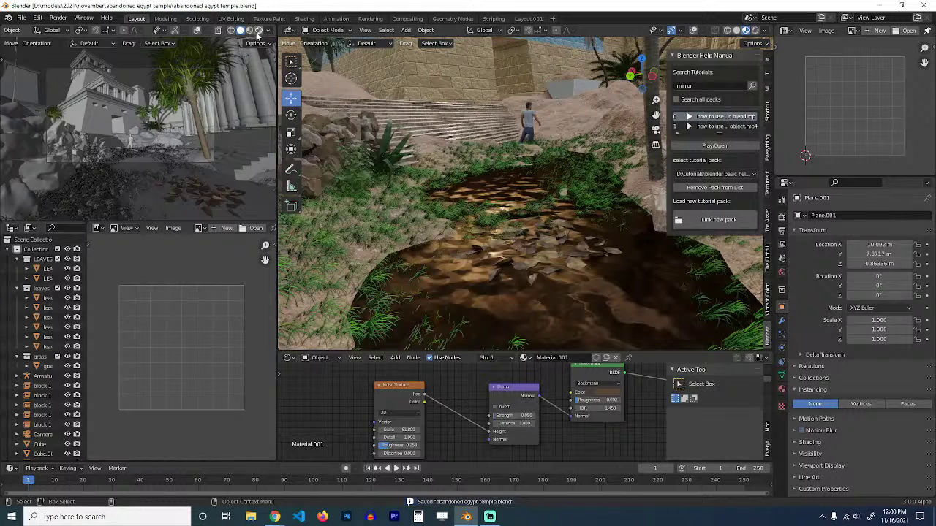
# Preview the camera view in rendered shading and reopen abandoned egypt temple.blend in a new Blender session.
pyautogui.click(258, 32)
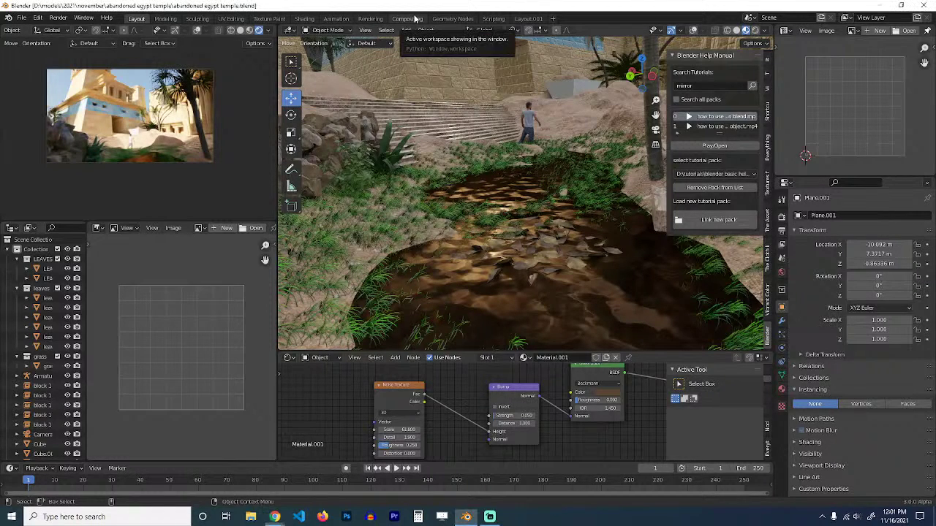
pyautogui.press('super+d')
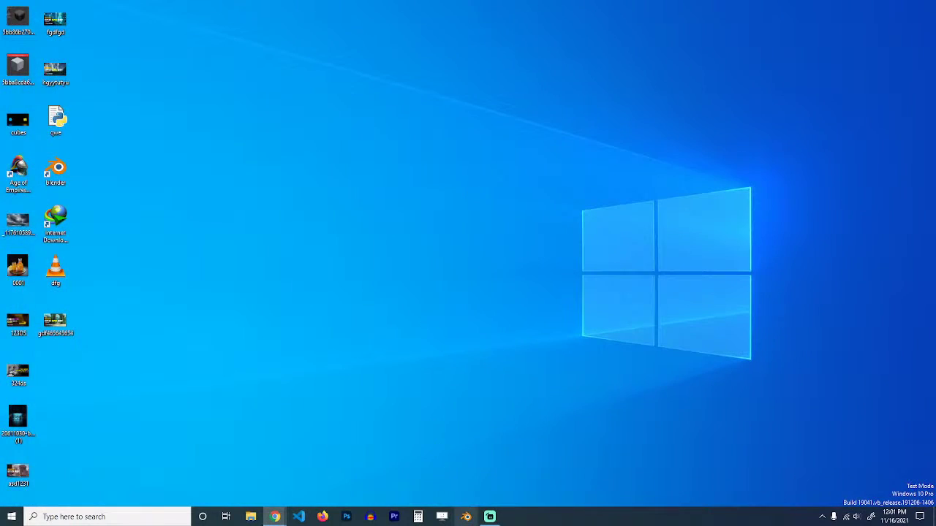
pyautogui.click(468, 517)
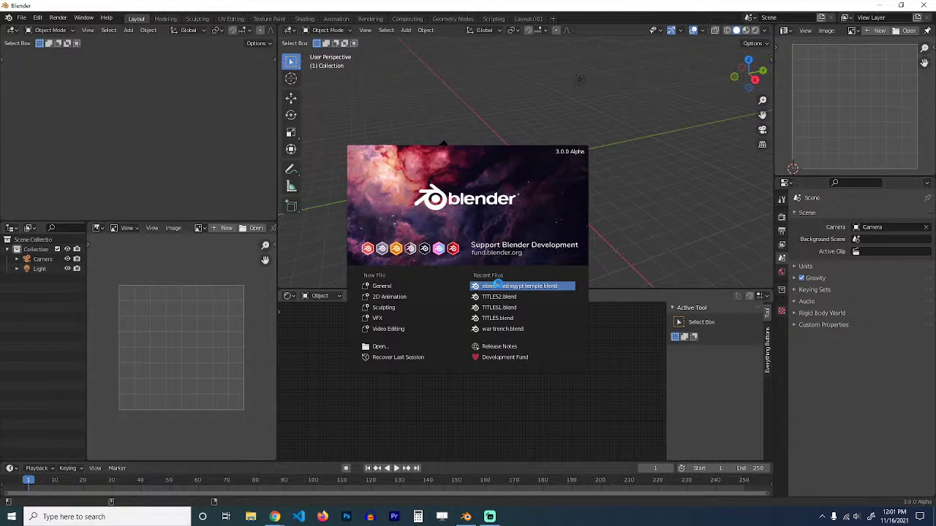
pyautogui.click(498, 286)
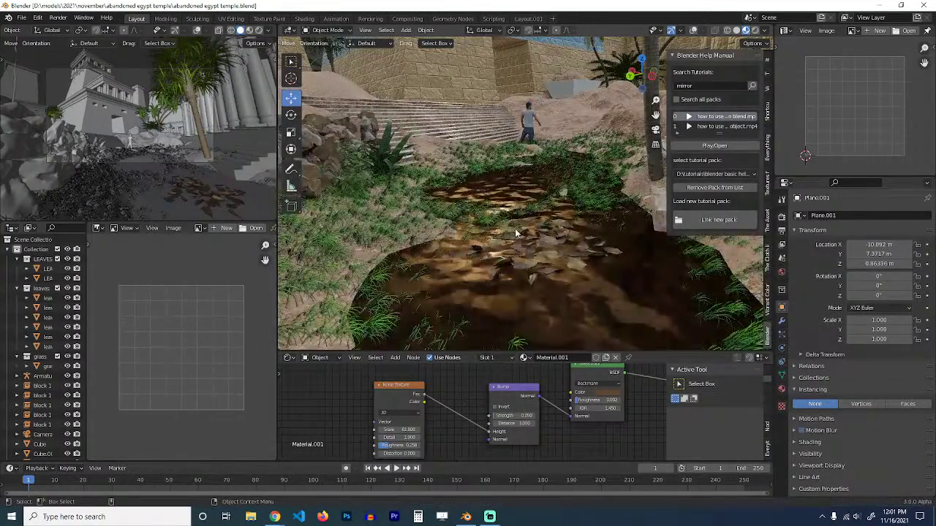
# Select the sandy ground plane, turn the viewport overlays on and view the scene from the top.
pyautogui.scroll(-2, 512, 234)
pyautogui.moveTo(512, 235); pyautogui.dragTo(392, 220, button='middle')
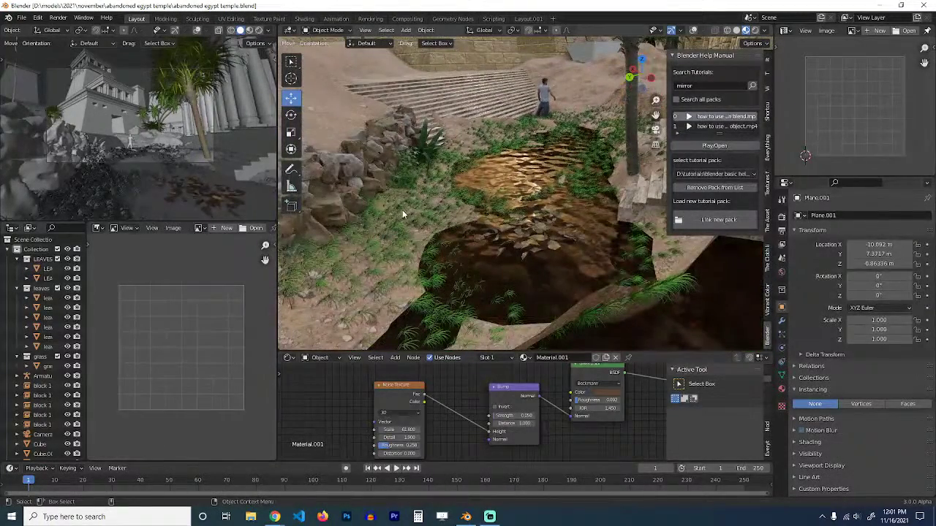
pyautogui.click(370, 111)
pyautogui.moveTo(356, 108); pyautogui.dragTo(450, 182, button='middle')
pyautogui.click(693, 31)
pyautogui.scroll(-10, 502, 394)
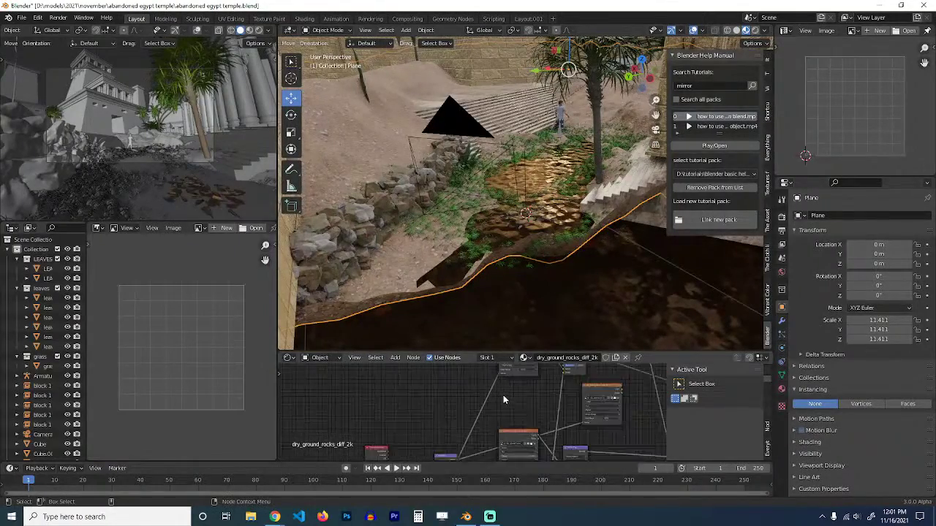
pyautogui.moveTo(505, 392); pyautogui.dragTo(514, 381, button='middle')
pyautogui.scroll(-3, 510, 210)
pyautogui.moveTo(510, 210); pyautogui.dragTo(482, 240, button='middle')
pyautogui.press('KP_7')
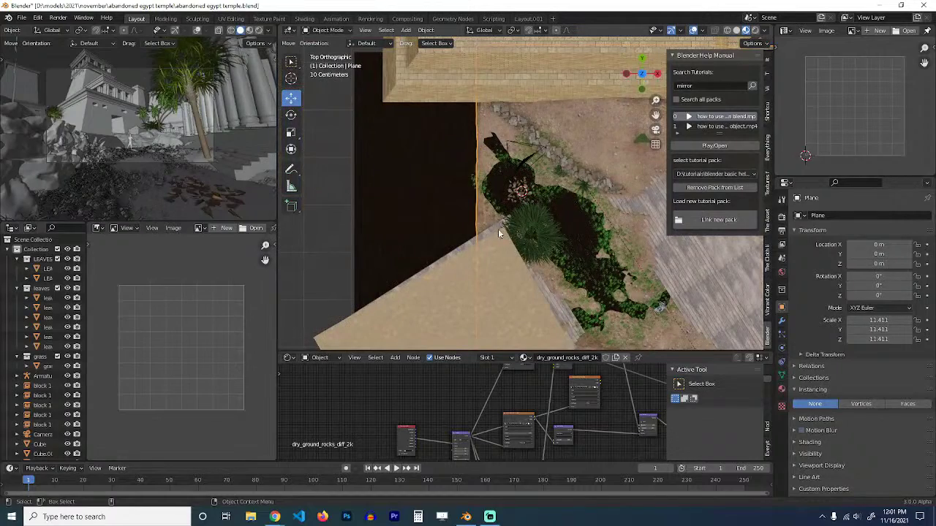
# Put the ground plane into Vertex Paint mode and display the viewport in solid shading.
pyautogui.keyDown('shift'); pyautogui.moveTo(471, 193); pyautogui.dragTo(437, 199, button='middle'); pyautogui.keyUp('shift')
pyautogui.click(321, 33)
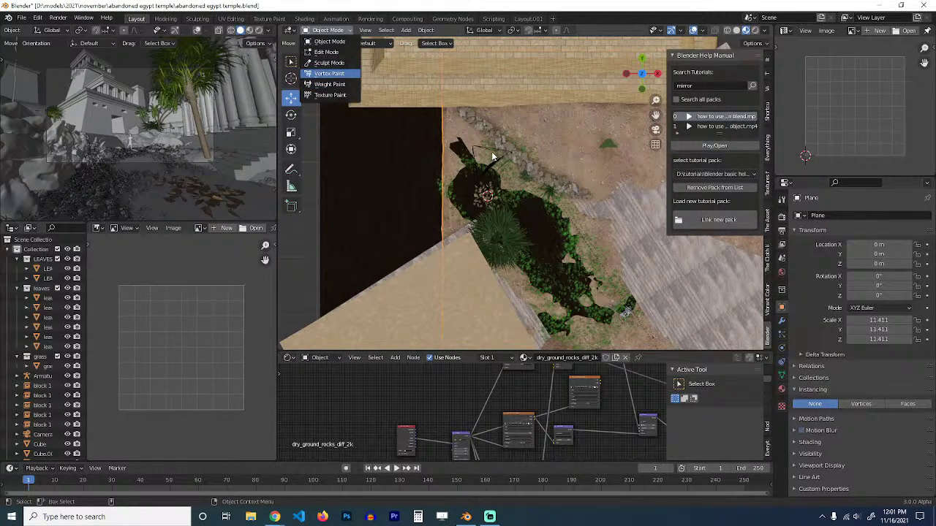
pyautogui.press('Return')
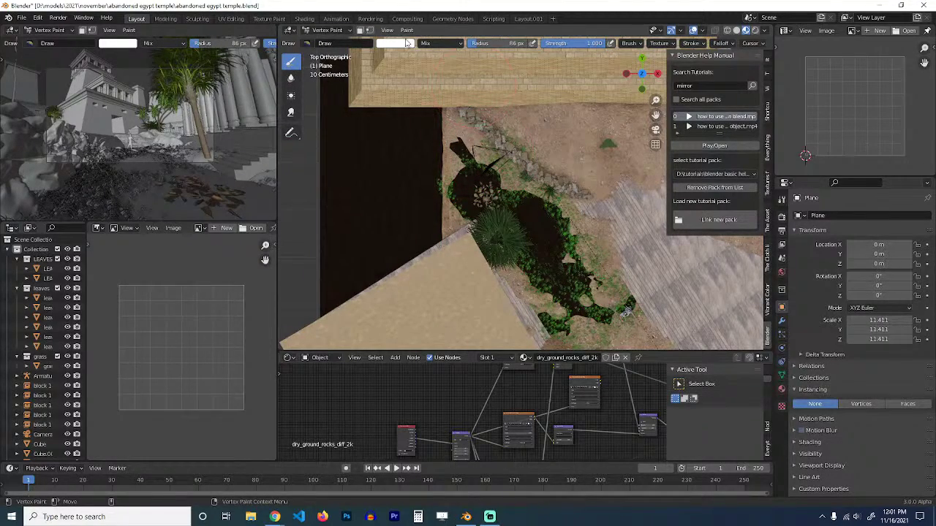
pyautogui.click(736, 30)
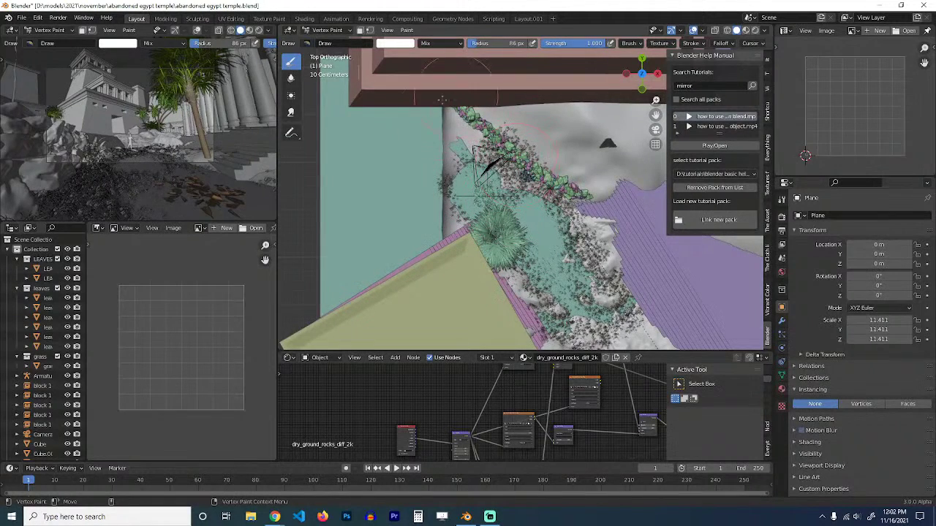
pyautogui.click(327, 32)
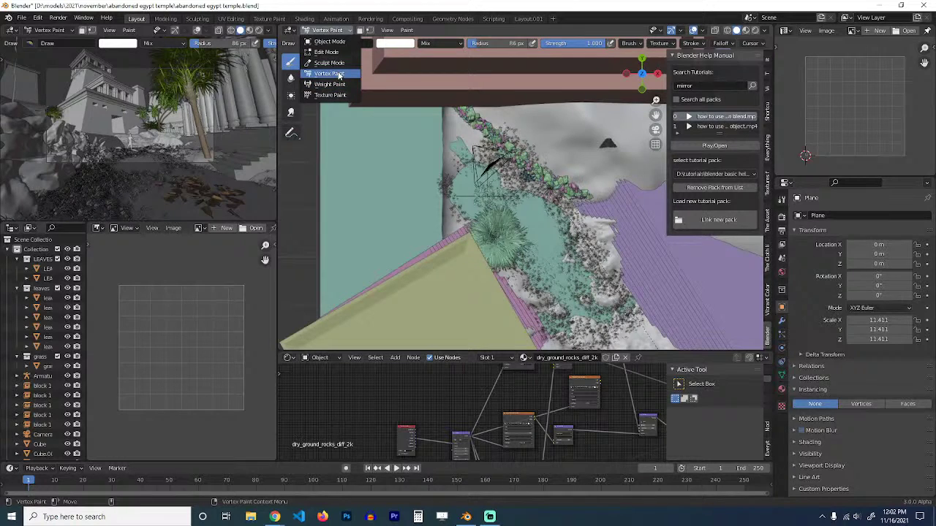
pyautogui.click(338, 74)
# Set the vertex paint color to black and paint the ground along the banks all around the pond.
pyautogui.click(401, 44)
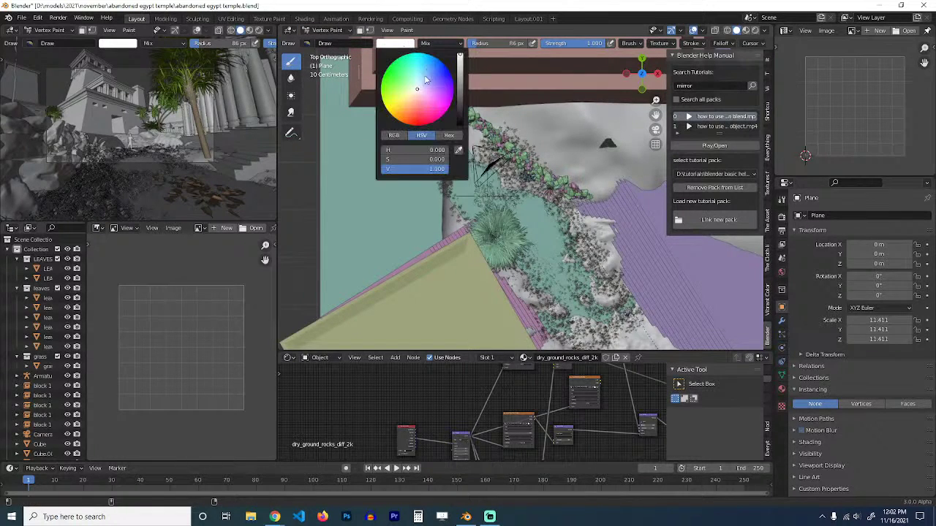
pyautogui.moveTo(460, 84); pyautogui.dragTo(460, 130)
pyautogui.moveTo(589, 240); pyautogui.dragTo(588, 253)
pyautogui.moveTo(588, 252)
pyautogui.mouseDown(button='middle')
pyautogui.moveTo(587, 238)
pyautogui.moveTo(706, 226)
pyautogui.mouseUp(button='middle')
pyautogui.scroll(4, 468, 219)
pyautogui.moveTo(479, 219)
pyautogui.mouseDown()
pyautogui.moveTo(499, 218)
pyautogui.moveTo(405, 294)
pyautogui.moveTo(420, 324)
pyautogui.moveTo(510, 339)
pyautogui.moveTo(523, 322)
pyautogui.mouseUp()
pyautogui.moveTo(583, 129); pyautogui.dragTo(542, 160, button='middle')
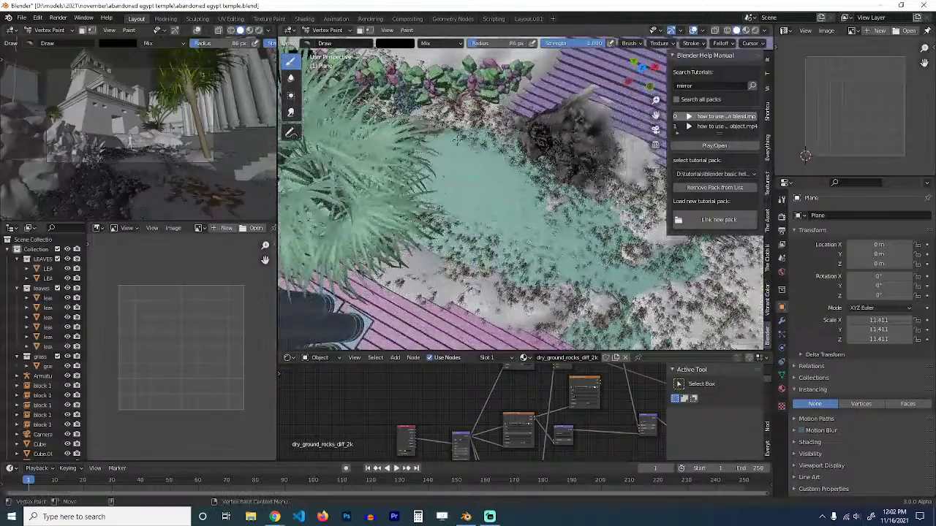
pyautogui.moveTo(369, 98)
pyautogui.mouseDown()
pyautogui.moveTo(512, 117)
pyautogui.moveTo(614, 208)
pyautogui.moveTo(662, 286)
pyautogui.moveTo(691, 285)
pyautogui.moveTo(585, 307)
pyautogui.moveTo(475, 281)
pyautogui.mouseUp()
pyautogui.moveTo(466, 265); pyautogui.dragTo(391, 167, button='middle')
pyautogui.moveTo(391, 167)
pyautogui.mouseDown()
pyautogui.moveTo(479, 123)
pyautogui.moveTo(527, 120)
pyautogui.moveTo(531, 142)
pyautogui.mouseUp()
pyautogui.moveTo(435, 188); pyautogui.dragTo(336, 266)
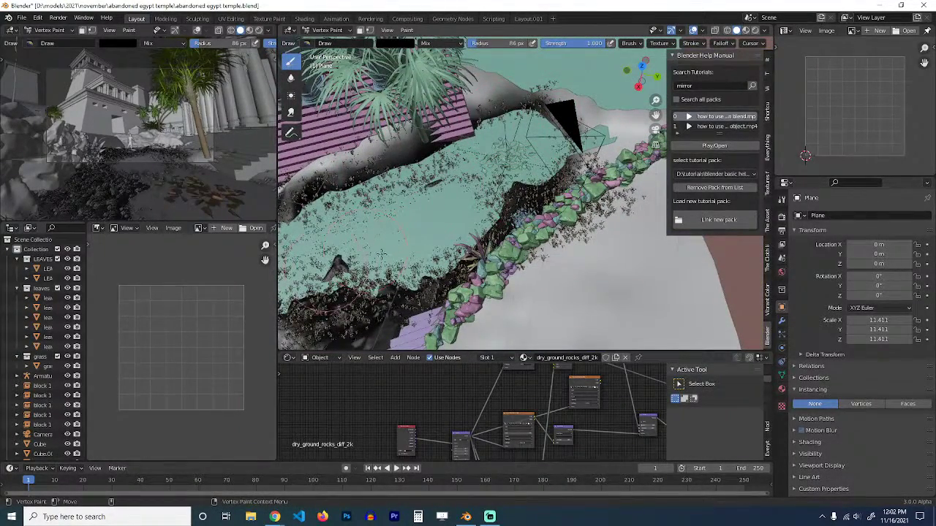
pyautogui.keyDown('shift'); pyautogui.moveTo(381, 254); pyautogui.dragTo(516, 219, button='middle'); pyautogui.keyUp('shift')
pyautogui.moveTo(399, 278); pyautogui.dragTo(317, 284)
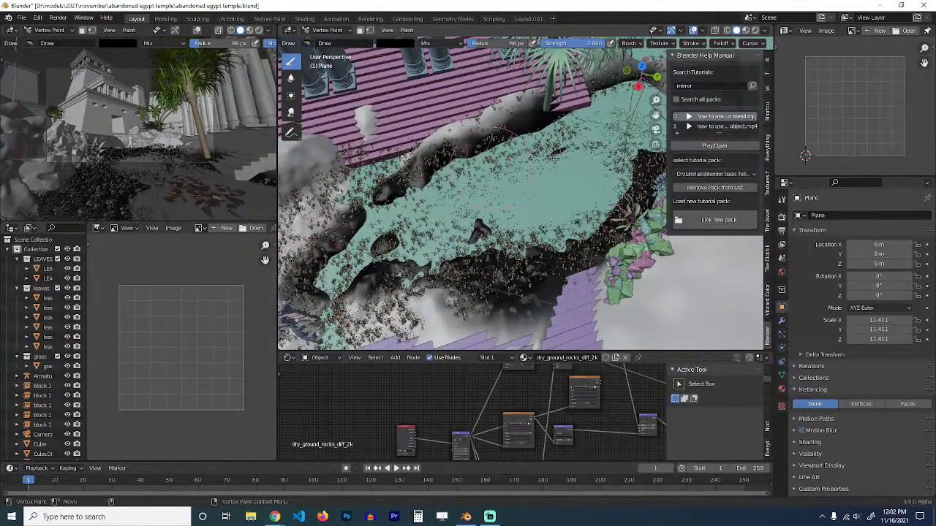
# Return the ground plane to Object Mode, display it in material preview and save the file.
pyautogui.click(322, 30)
pyautogui.click(326, 34)
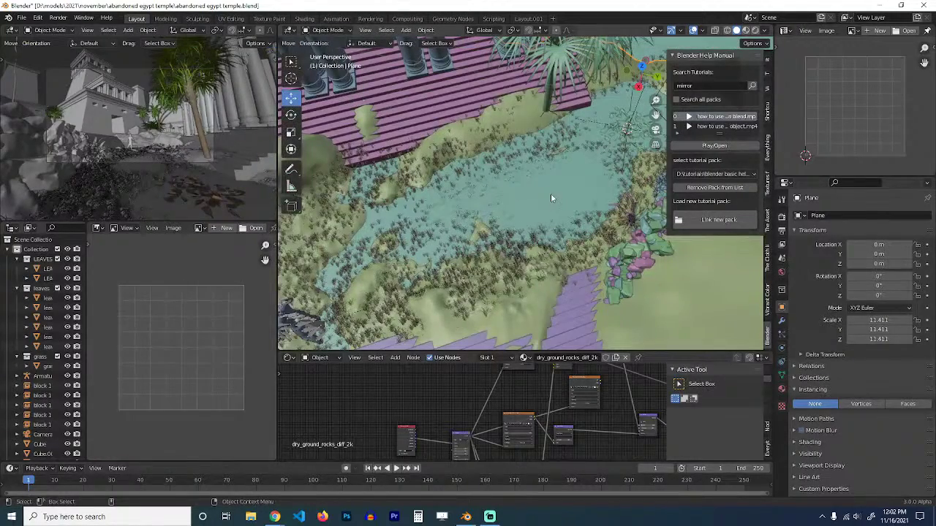
pyautogui.click(745, 30)
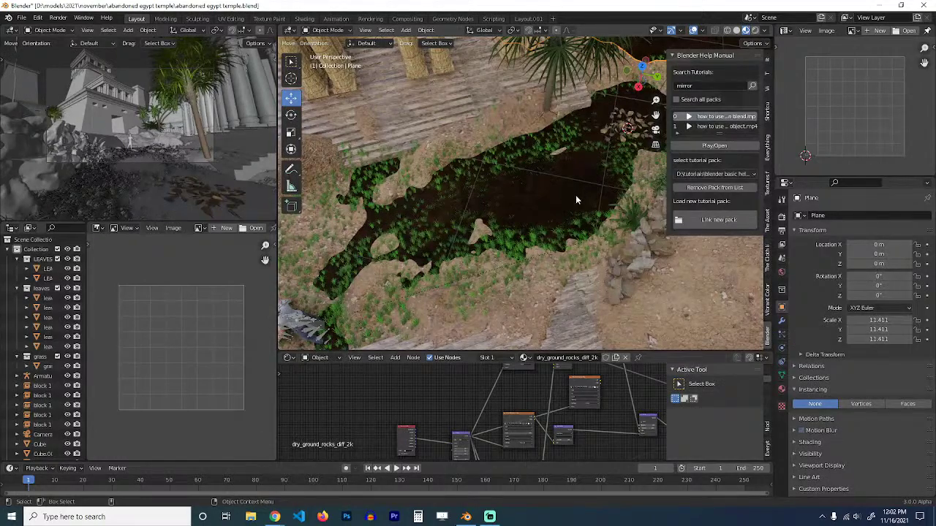
pyautogui.moveTo(575, 194); pyautogui.dragTo(473, 199, button='middle')
pyautogui.scroll(3, 511, 185)
pyautogui.hotkey('ctrl', 's')
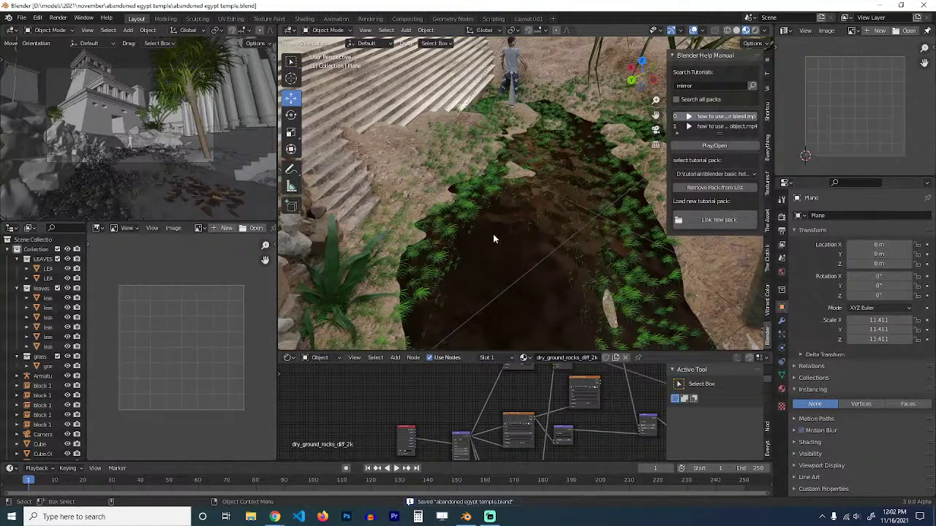
# Move the ground material's Principled BSDF and Material Output nodes away from the texture nodes to free up space, and save the file.
pyautogui.scroll(4, 505, 241)
pyautogui.scroll(-5, 453, 417)
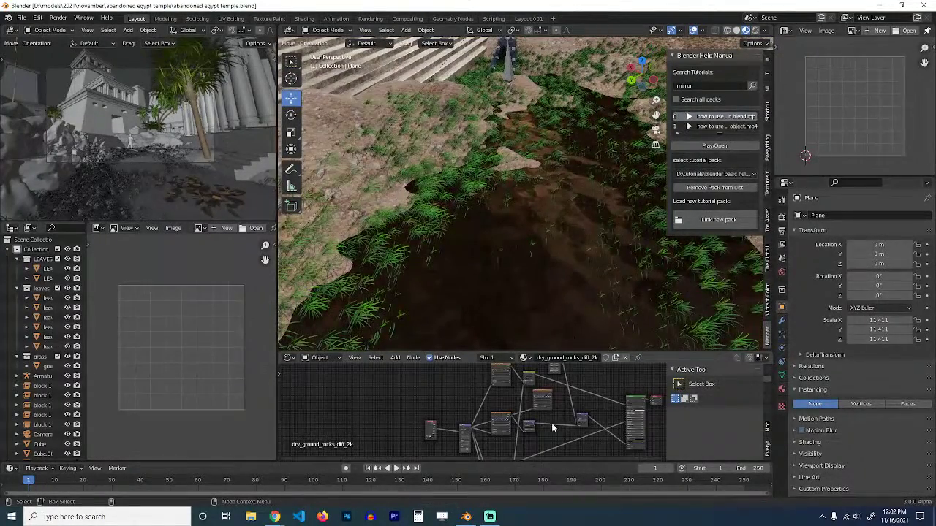
pyautogui.moveTo(554, 423); pyautogui.dragTo(359, 422, button='middle')
pyautogui.moveTo(482, 403); pyautogui.dragTo(523, 402)
pyautogui.click(446, 402)
pyautogui.scroll(4, 439, 399)
pyautogui.hotkey('ctrl', 's')
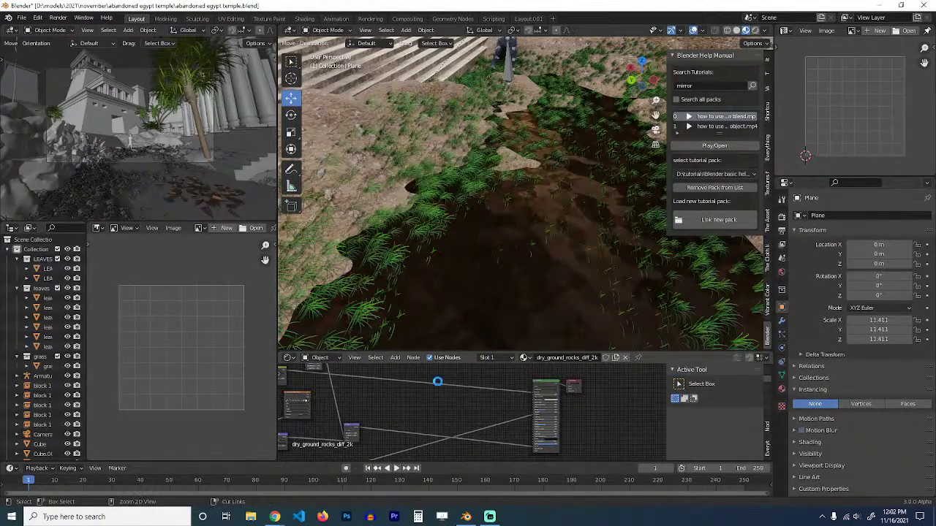
# Add an input node for the ground's painted vertex colors and place it in the empty area before the Principled BSDF.
pyautogui.moveTo(438, 383); pyautogui.dragTo(458, 401, button='middle')
pyautogui.scroll(-2, 421, 252)
pyautogui.moveTo(422, 252); pyautogui.dragTo(410, 222, button='middle')
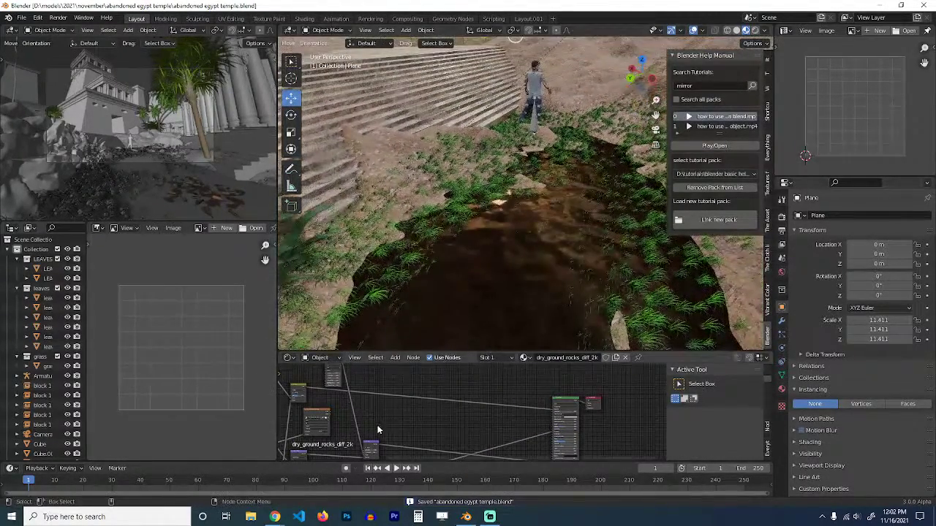
pyautogui.scroll(-2, 380, 424)
pyautogui.moveTo(396, 413); pyautogui.dragTo(403, 428, button='middle')
pyautogui.scroll(2, 414, 413)
pyautogui.hotkey('shift', 'a')
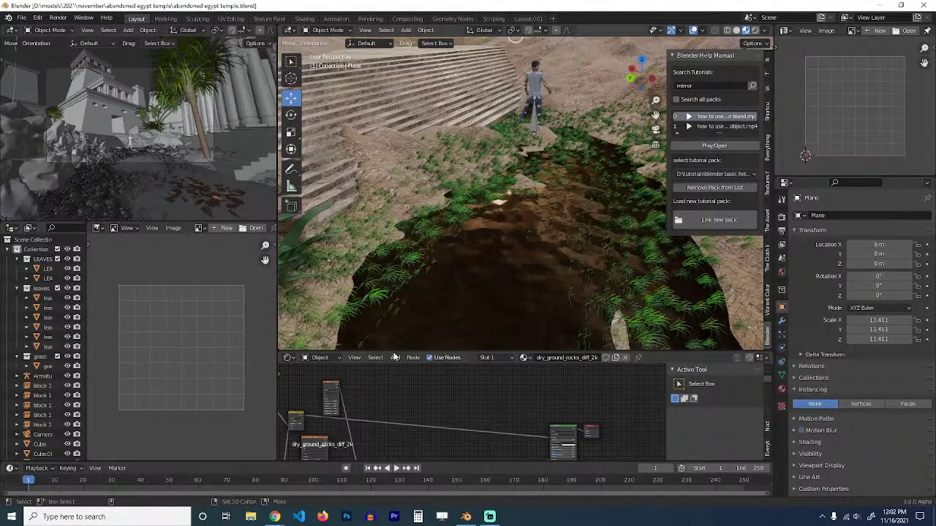
pyautogui.hotkey('shift', 'a')
pyautogui.moveTo(378, 400)
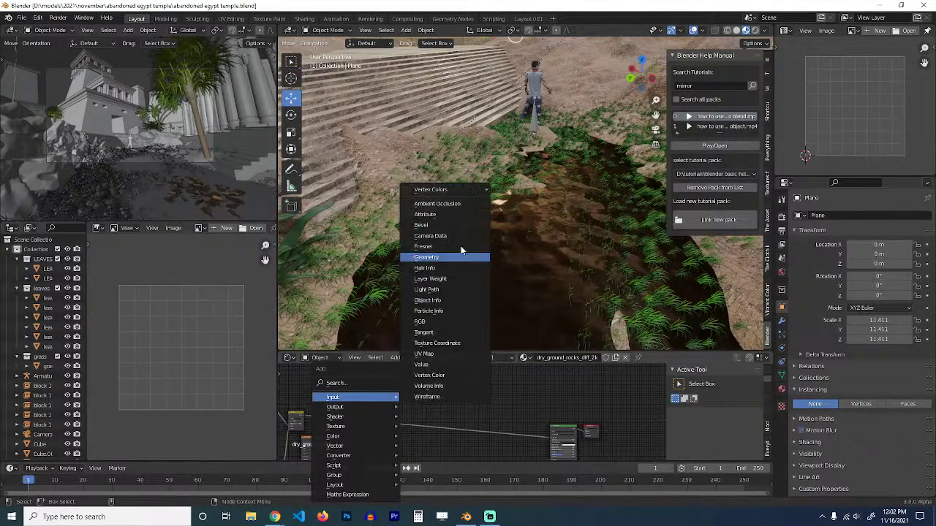
pyautogui.click(535, 192)
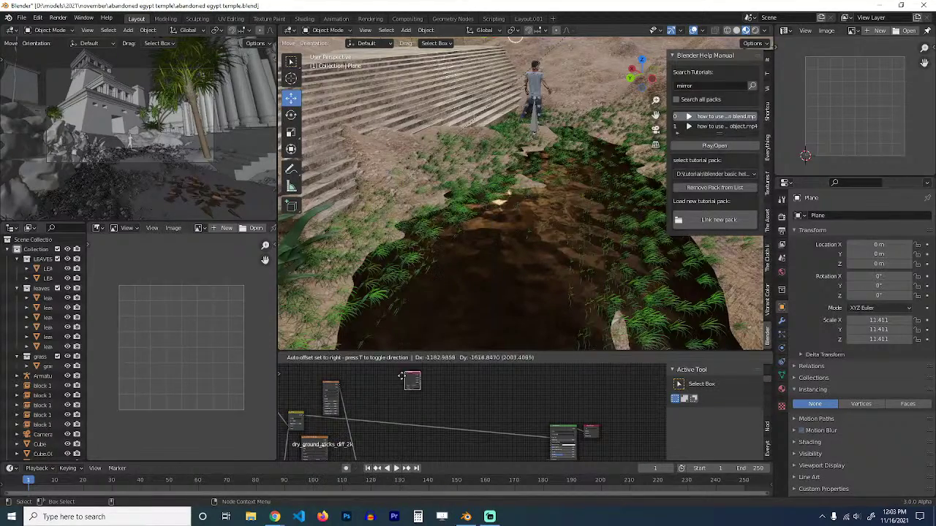
pyautogui.click(398, 398)
pyautogui.scroll(5, 397, 405)
pyautogui.moveTo(397, 408); pyautogui.dragTo(431, 405, button='middle')
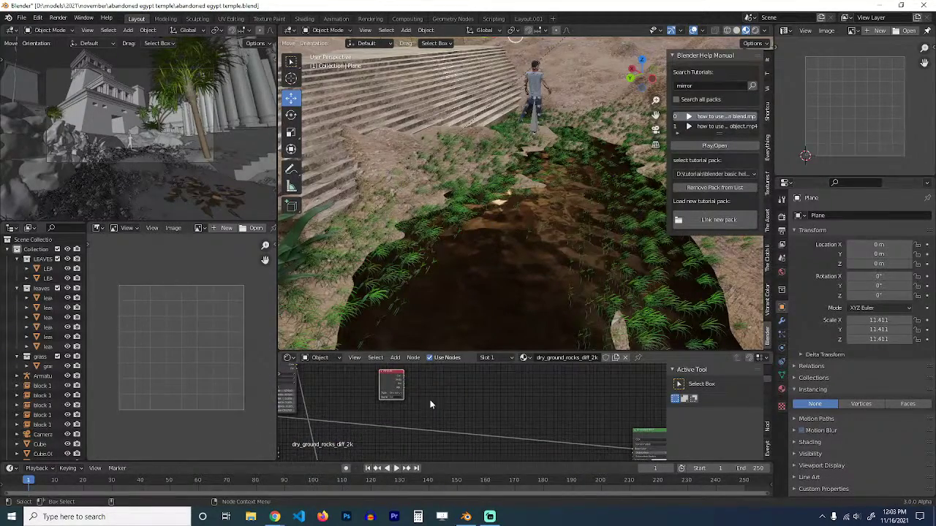
# Preview the painted vertex colors directly on the ground in the viewport.
pyautogui.keyDown('ctrl'); pyautogui.keyDown('shift'); pyautogui.click(393, 382); pyautogui.keyUp('shift'); pyautogui.keyUp('ctrl')
pyautogui.scroll(-3, 456, 395)
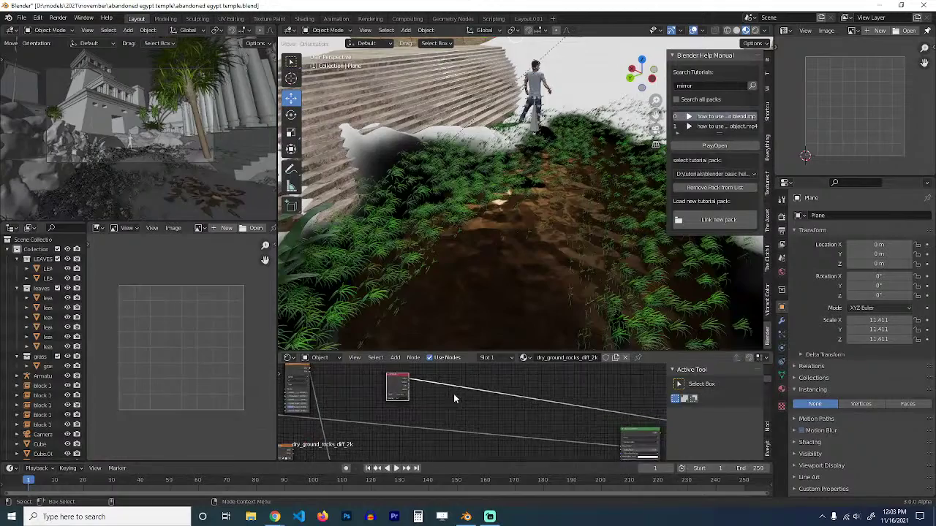
pyautogui.moveTo(443, 394)
pyautogui.mouseDown(button='middle')
pyautogui.moveTo(481, 385)
pyautogui.moveTo(452, 403)
pyautogui.mouseUp(button='middle')
pyautogui.scroll(-1, 481, 385)
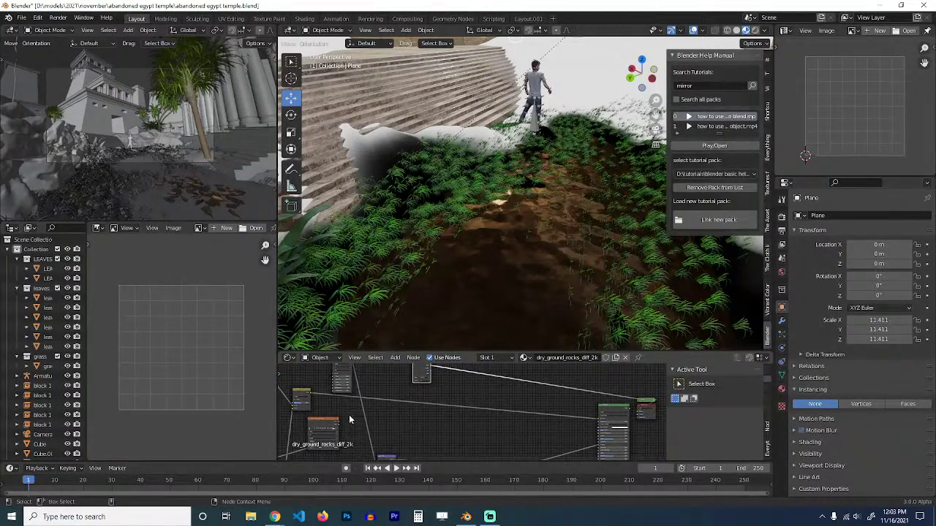
# Duplicate the ground's Multiply color node, place it near the vertex color node, and link the painted color to its factor.
pyautogui.keyDown('ctrl'); pyautogui.keyDown('shift'); pyautogui.click(307, 393); pyautogui.keyUp('shift'); pyautogui.keyUp('ctrl')
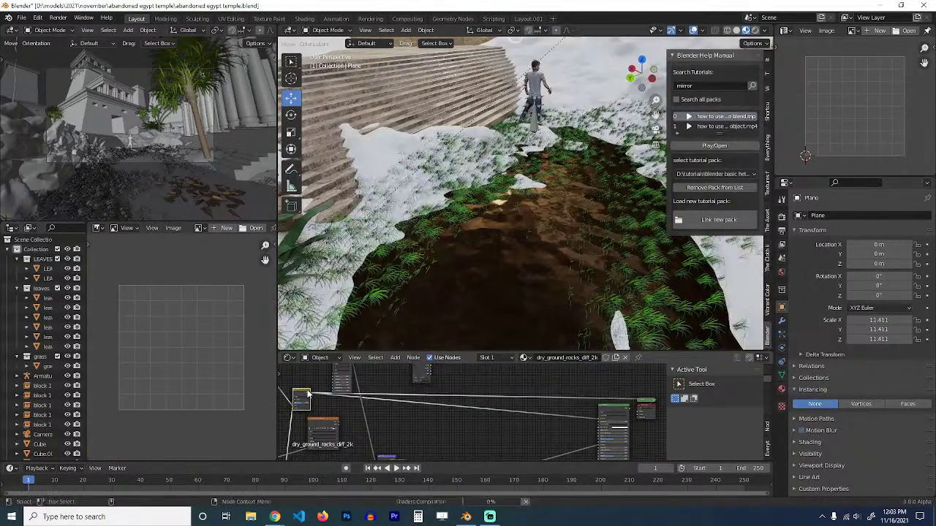
pyautogui.hotkey('shift', 'd')
pyautogui.click(492, 392)
pyautogui.scroll(3, 468, 393)
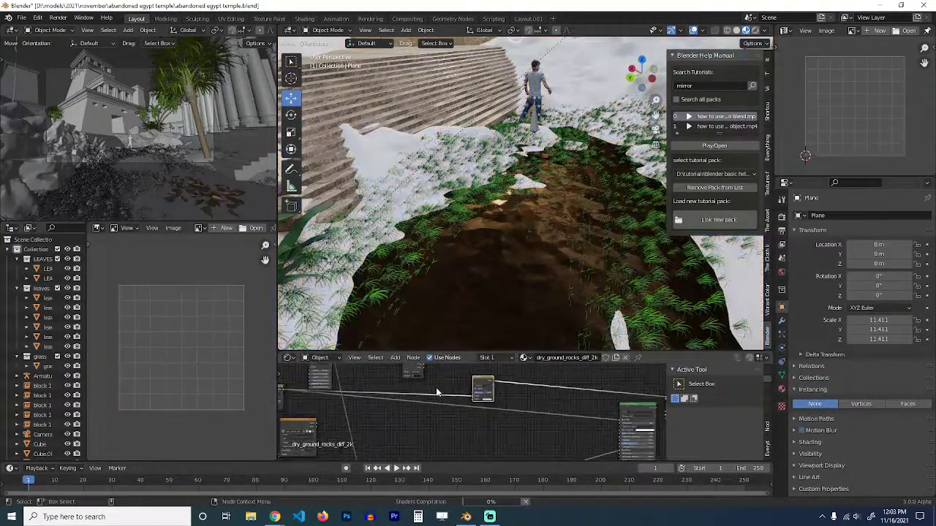
pyautogui.moveTo(437, 391); pyautogui.dragTo(431, 423, button='middle')
pyautogui.moveTo(420, 381); pyautogui.dragTo(475, 424)
pyautogui.scroll(1, 486, 429)
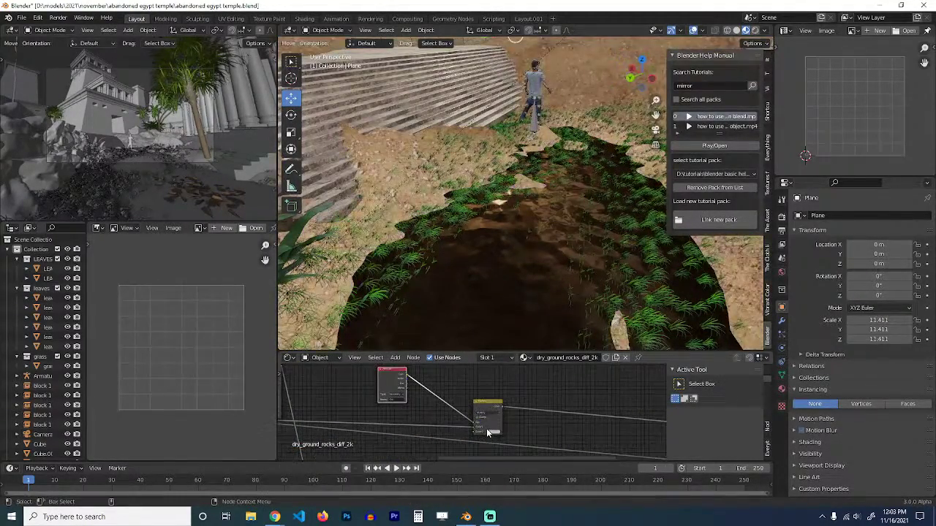
# Darken the second color of the duplicated Multiply node to near black.
pyautogui.click(494, 432)
pyautogui.moveTo(523, 383); pyautogui.dragTo(523, 402)
pyautogui.scroll(5, 502, 421)
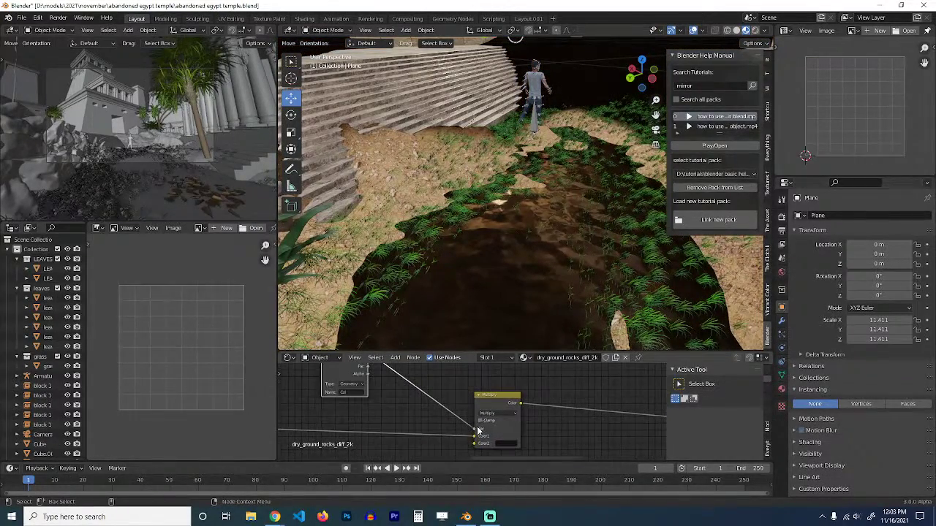
# Move the ground texture's link from the duplicated Multiply node's first color input to its second color input.
pyautogui.moveTo(474, 436); pyautogui.dragTo(470, 445)
pyautogui.scroll(-5, 444, 430)
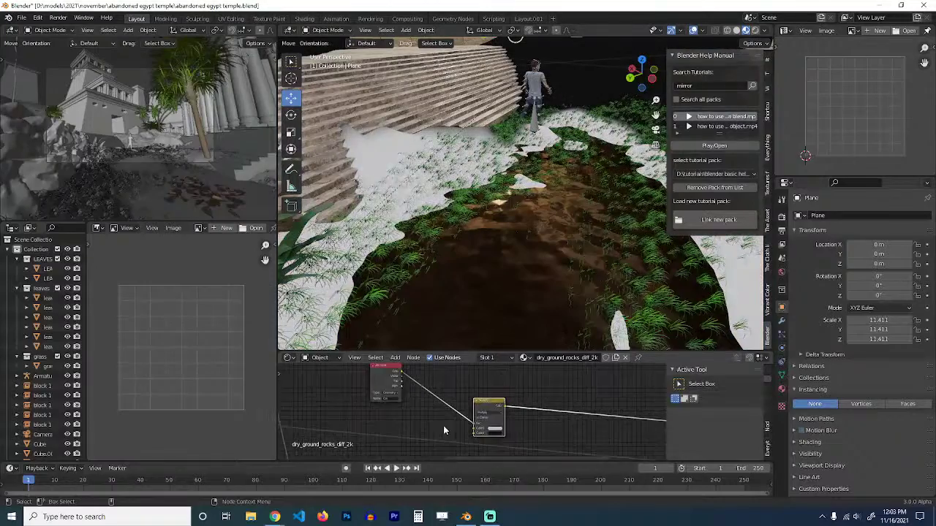
pyautogui.scroll(-2, 443, 431)
pyautogui.scroll(-1, 333, 406)
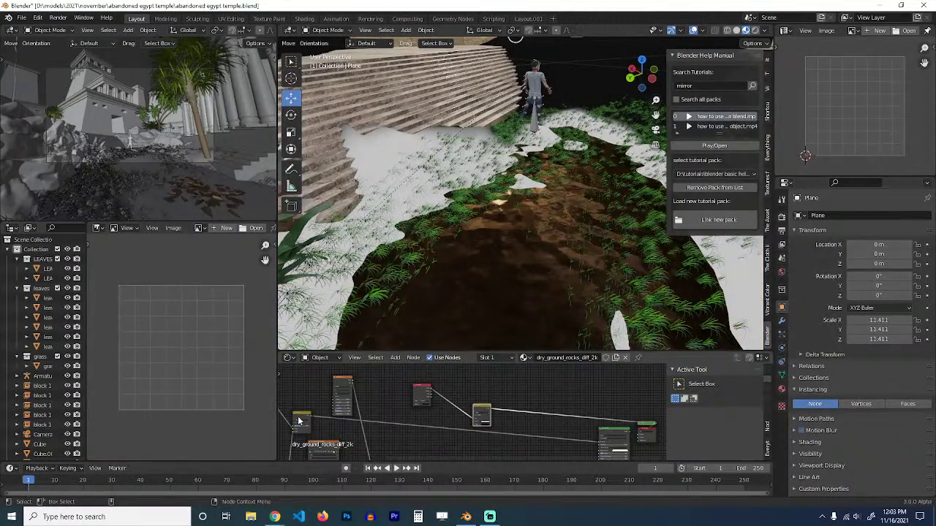
pyautogui.moveTo(310, 419); pyautogui.dragTo(474, 444)
pyautogui.scroll(5, 486, 432)
pyautogui.moveTo(474, 444); pyautogui.dragTo(474, 443)
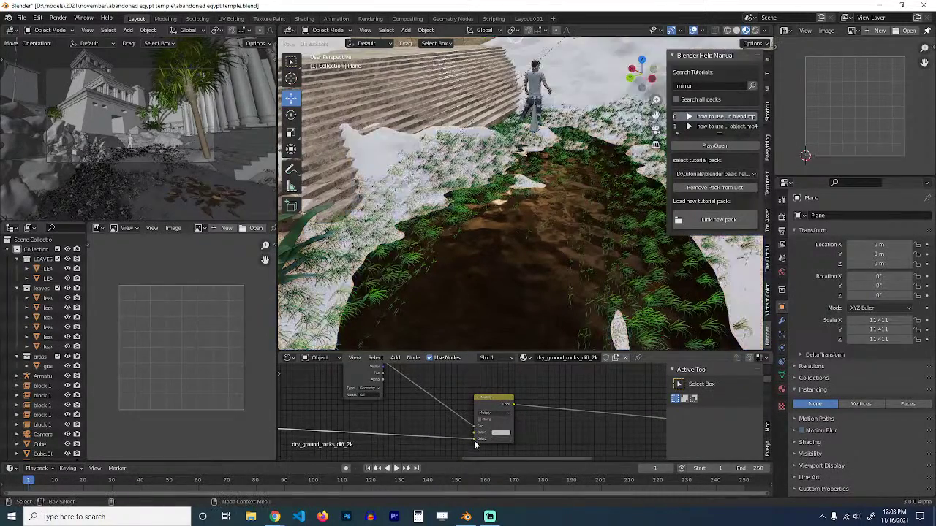
# Darken the duplicated node's first color to near black and change its blending mode from Multiply to Mix.
pyautogui.click(500, 434)
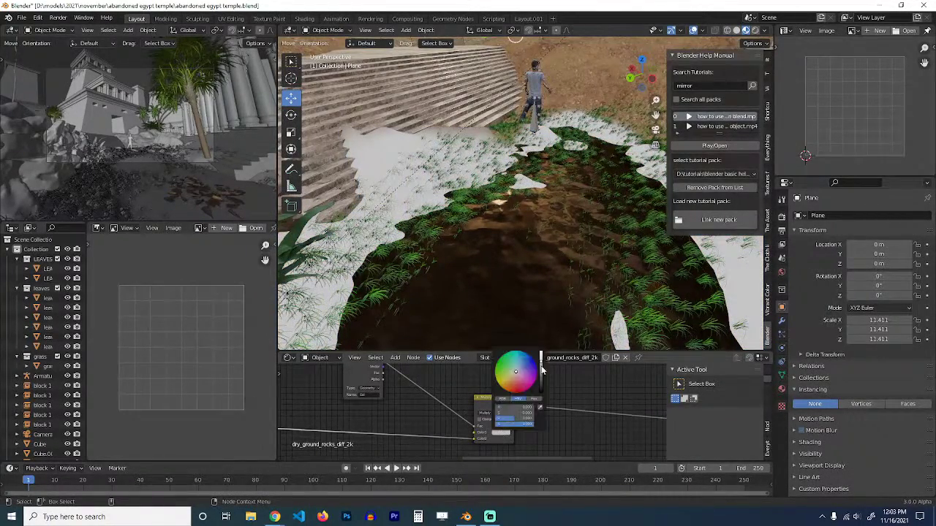
pyautogui.moveTo(541, 368); pyautogui.dragTo(541, 391)
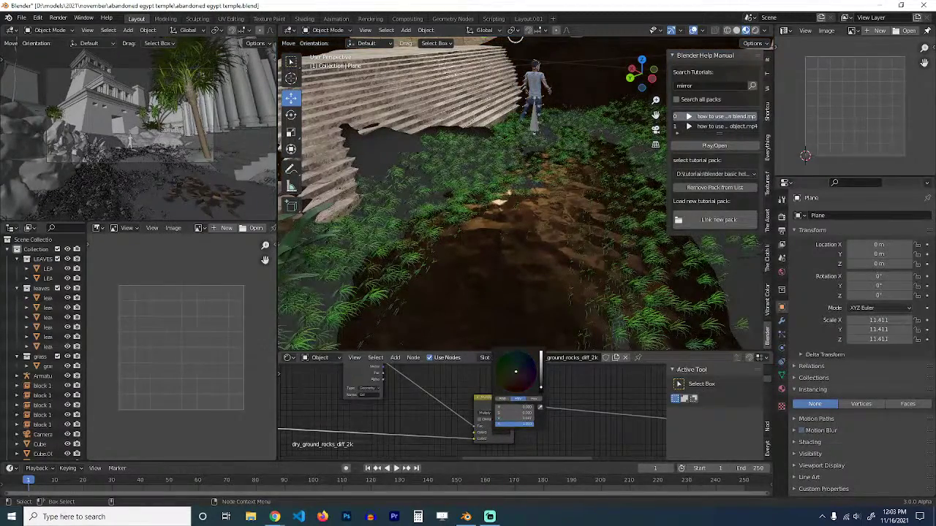
pyautogui.click(504, 414)
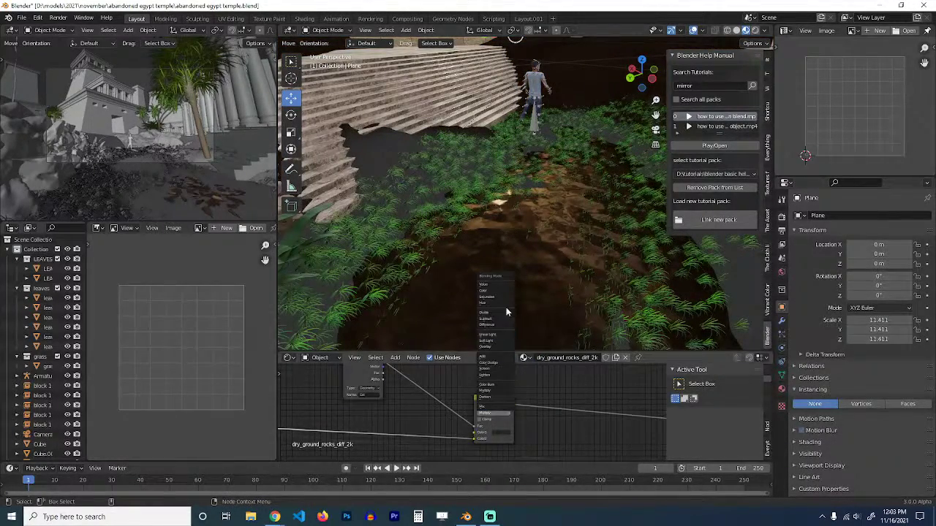
pyautogui.click(487, 408)
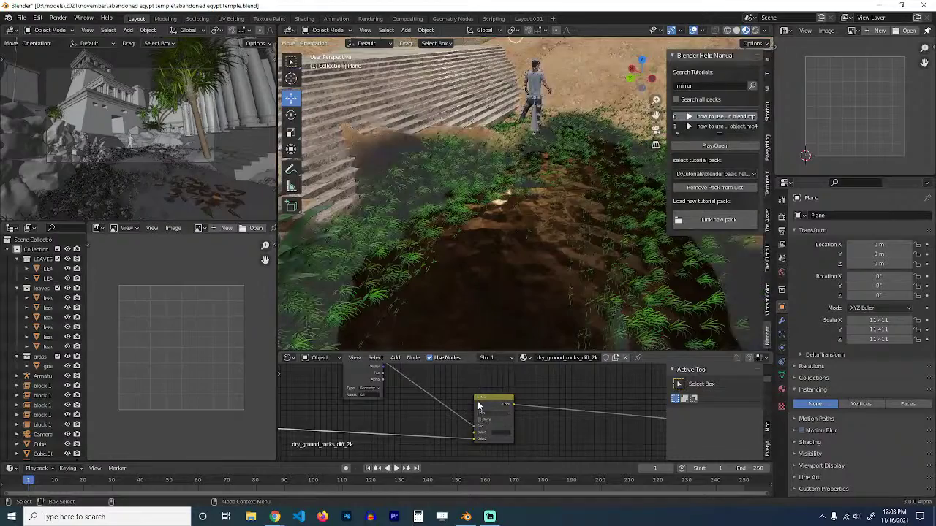
# Tint the Mix node's first color to a very dark brown for the wet banks.
pyautogui.moveTo(541, 307)
pyautogui.mouseDown(button='middle')
pyautogui.moveTo(560, 283)
pyautogui.moveTo(590, 277)
pyautogui.moveTo(527, 267)
pyautogui.moveTo(515, 322)
pyautogui.mouseUp(button='middle')
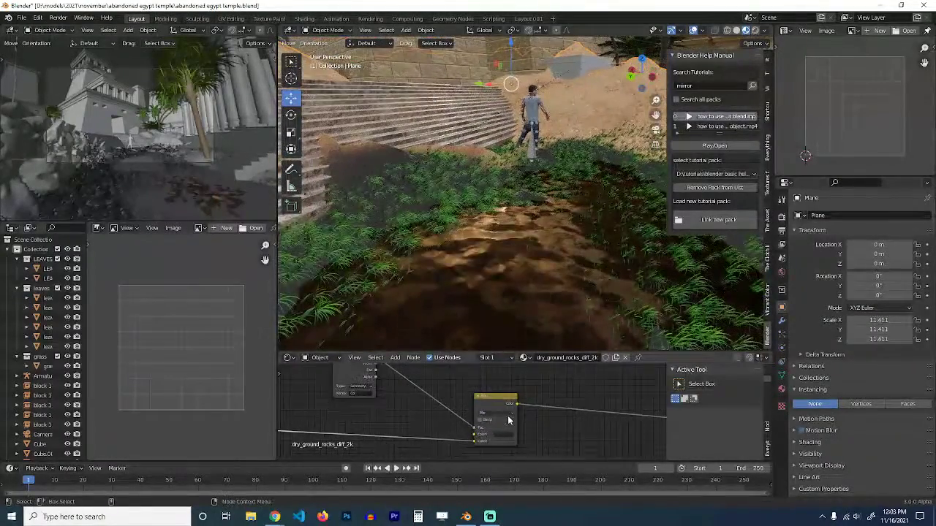
pyautogui.click(513, 436)
pyautogui.moveTo(525, 381); pyautogui.dragTo(520, 375)
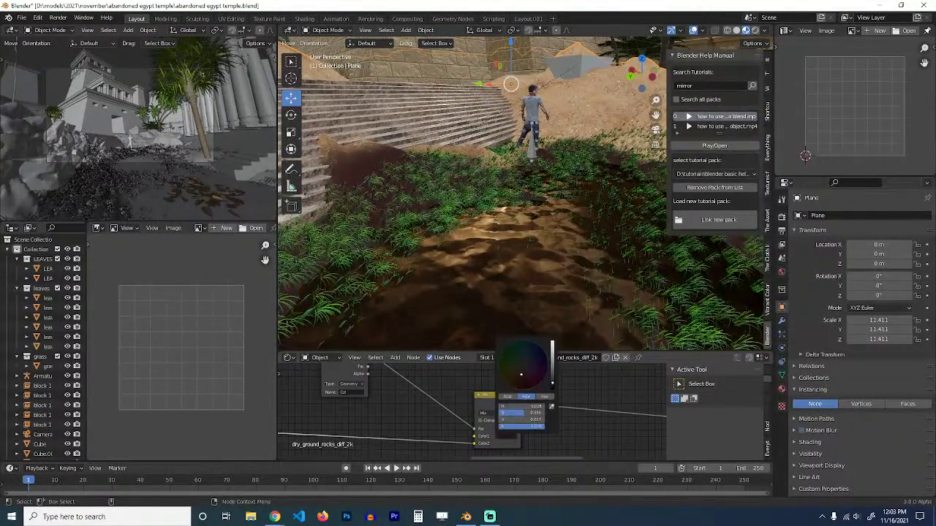
# Move the vertex color node back and insert a duplicate of the Mix node between it and the final Mix node's factor.
pyautogui.moveTo(378, 387); pyautogui.dragTo(417, 400, button='middle')
pyautogui.moveTo(383, 368); pyautogui.dragTo(336, 385)
pyautogui.click(521, 412)
pyautogui.hotkey('shift', 'd')
pyautogui.click(443, 393)
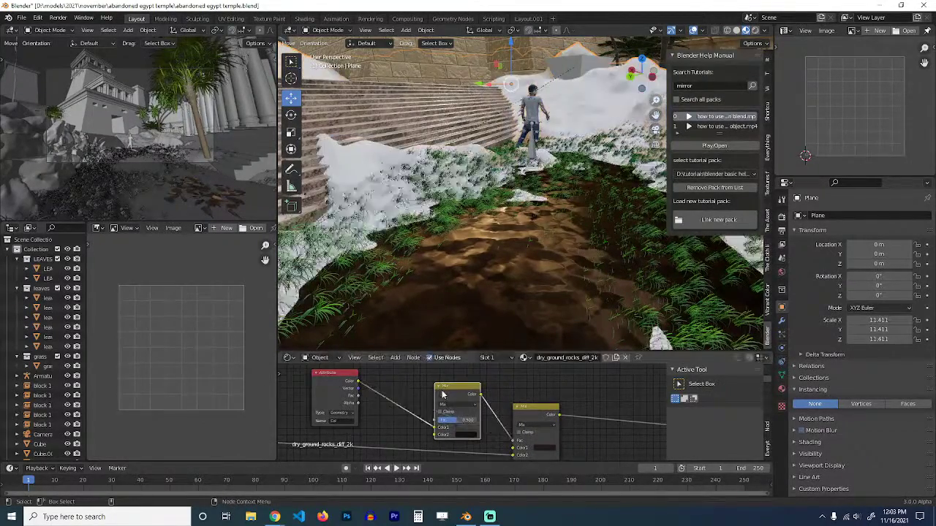
# Set the new Mix node's second color to white and lower its factor to about 0.13 to soften the mask.
pyautogui.click(468, 436)
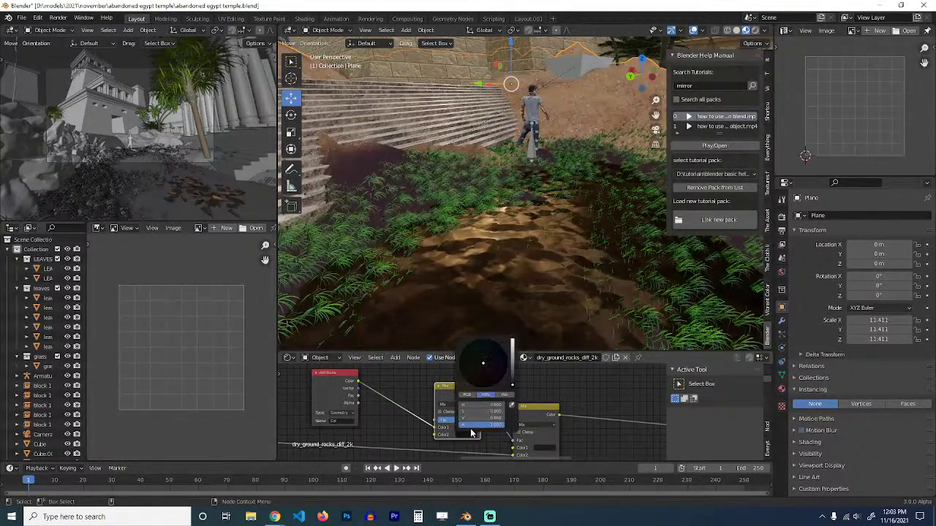
pyautogui.click(514, 340)
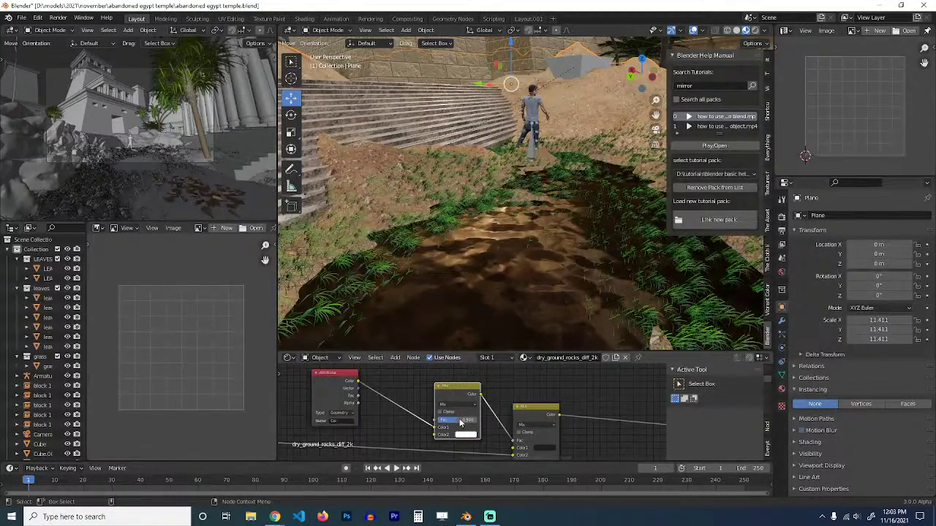
pyautogui.moveTo(460, 421); pyautogui.dragTo(446, 421)
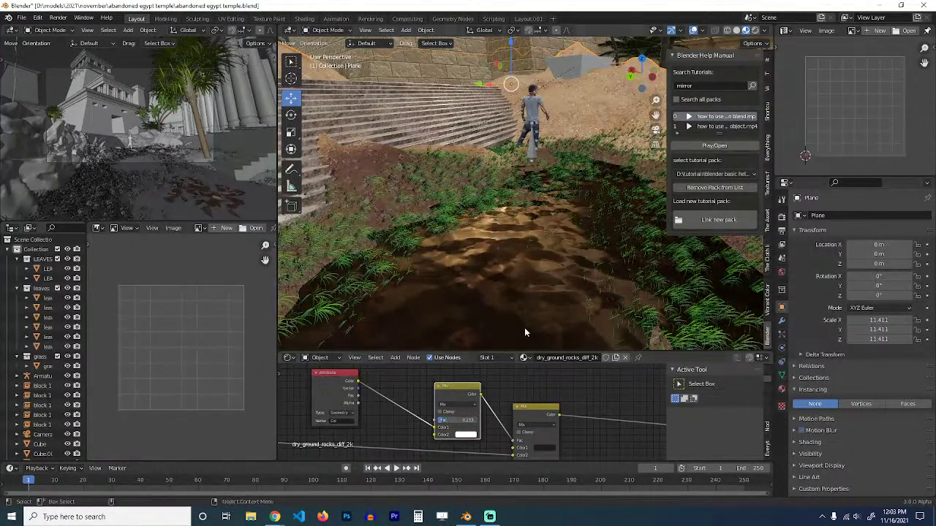
# Change the final Mix node's first color to a less saturated dark tone for the banks around the pond.
pyautogui.moveTo(524, 328); pyautogui.dragTo(438, 261, button='middle')
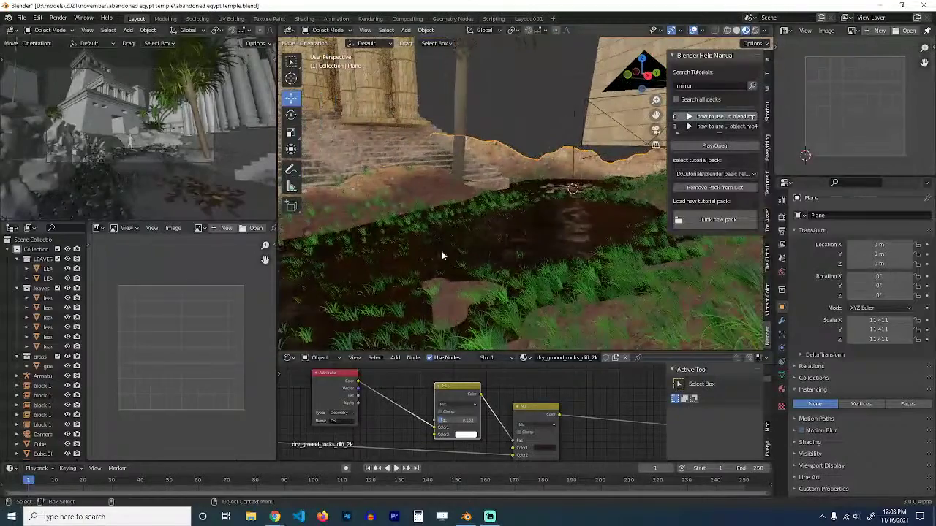
pyautogui.click(545, 447)
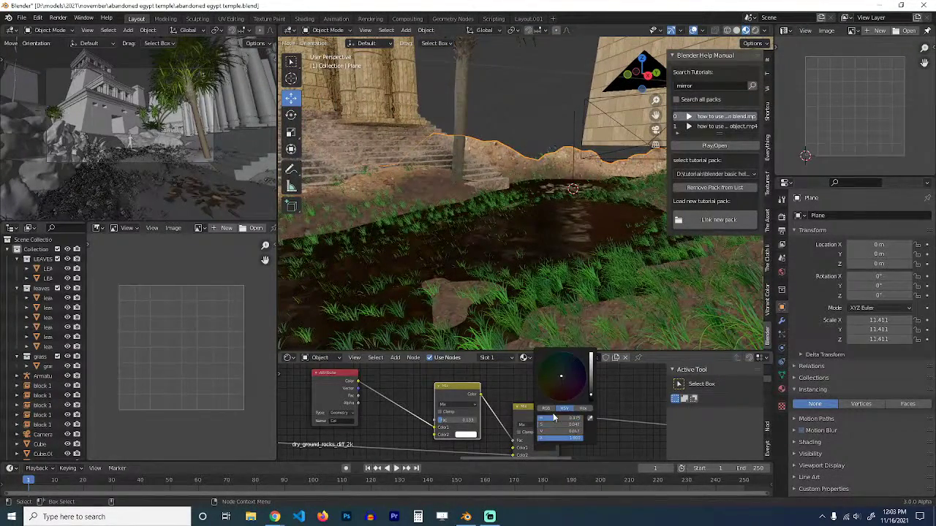
pyautogui.moveTo(482, 300); pyautogui.dragTo(503, 251, button='middle')
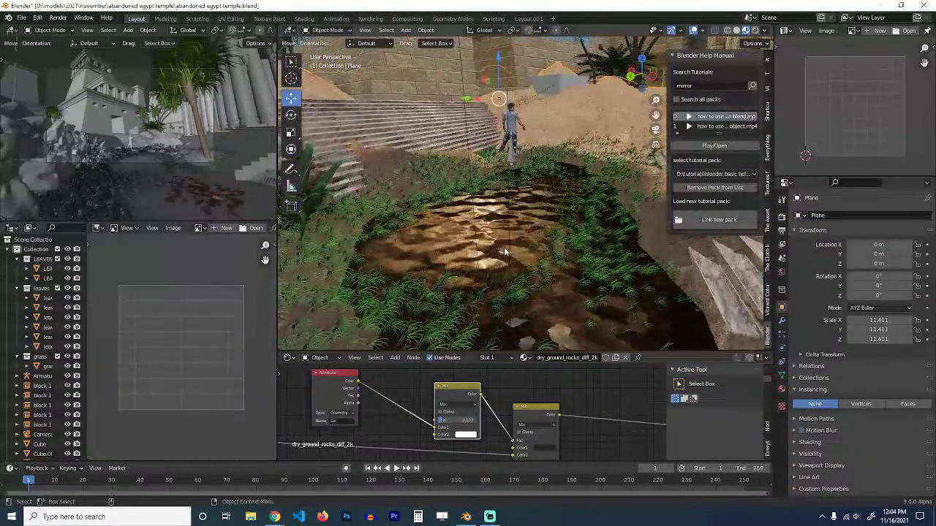
# Hide the water plane to check the blended ground underneath, and show it again.
pyautogui.click(504, 251)
pyautogui.press('h')
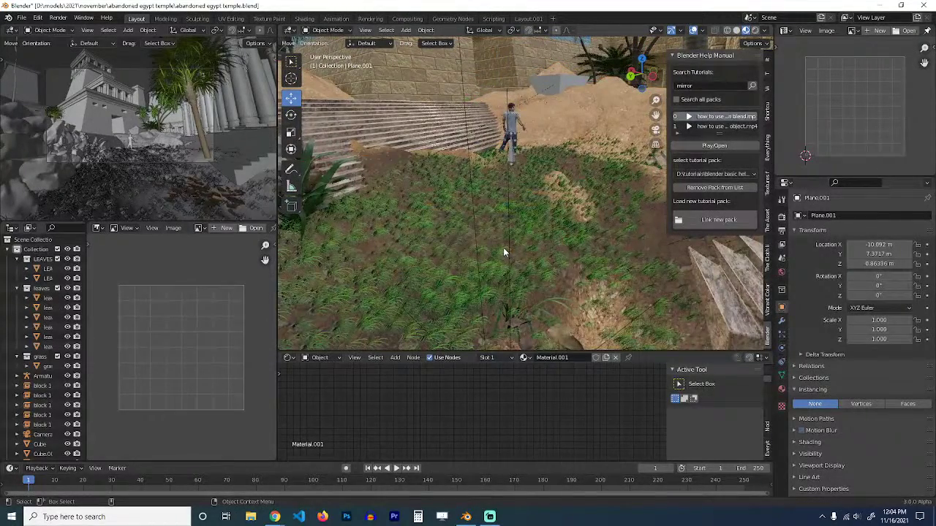
pyautogui.hotkey('alt', 'h')
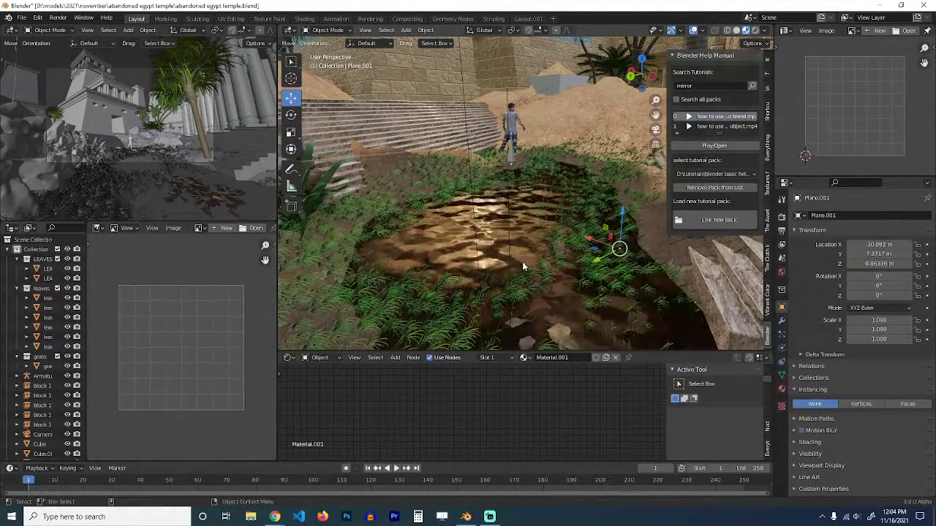
pyautogui.moveTo(522, 262); pyautogui.dragTo(543, 280, button='middle')
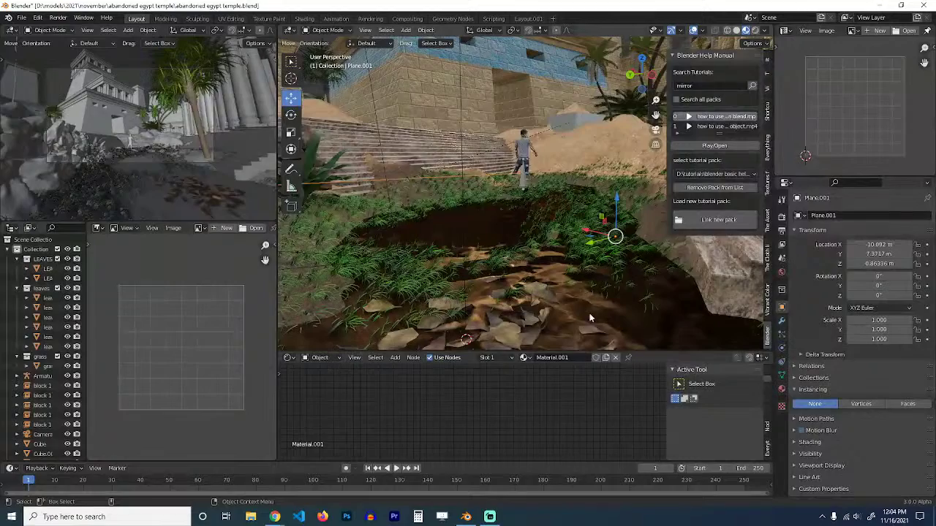
# Link the final Mix node's output to the Base Color of the ground's Principled BSDF and save the file.
pyautogui.click(648, 248)
pyautogui.scroll(-6, 581, 450)
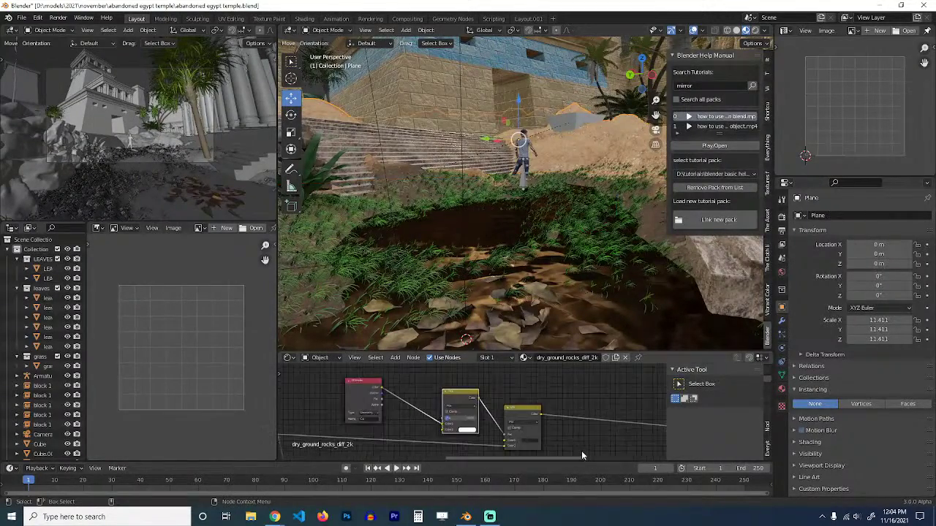
pyautogui.moveTo(571, 440); pyautogui.dragTo(495, 411, button='middle')
pyautogui.scroll(-3, 512, 416)
pyautogui.scroll(-2, 485, 419)
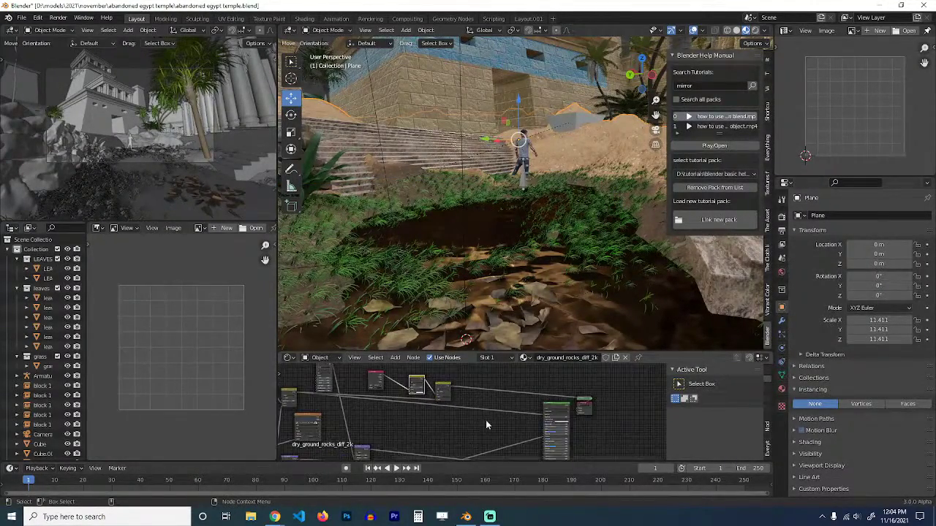
pyautogui.scroll(3, 485, 420)
pyautogui.moveTo(445, 379); pyautogui.dragTo(465, 405)
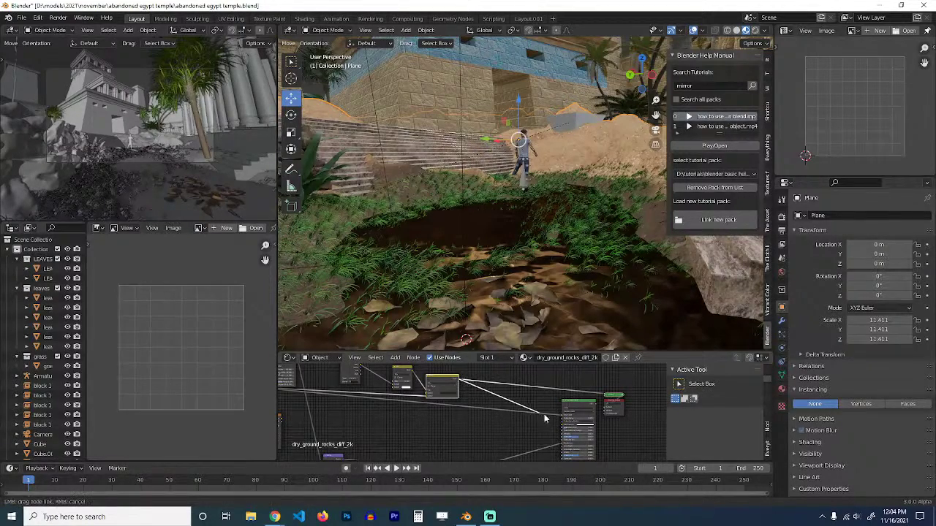
pyautogui.moveTo(564, 420); pyautogui.dragTo(516, 427)
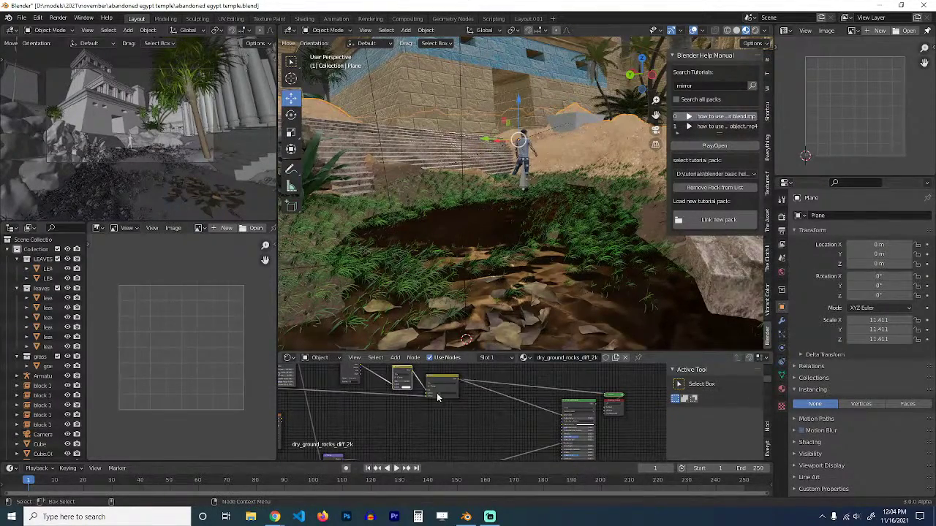
pyautogui.scroll(-5, 475, 414)
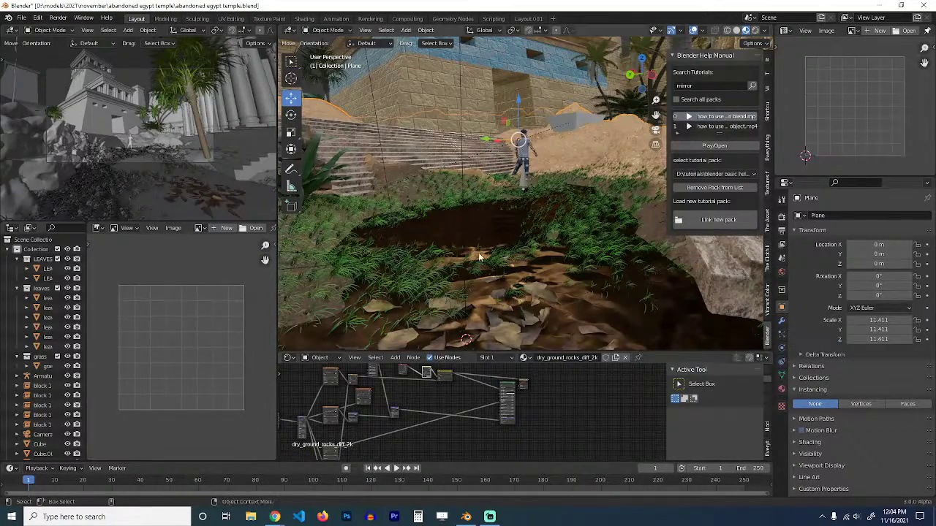
pyautogui.hotkey('ctrl', 's')
# Set the short grass particles' rotation phase to -0.239 and randomize phase to 1.134, and deselect the grass to check it.
pyautogui.moveTo(547, 247); pyautogui.dragTo(475, 258, button='middle')
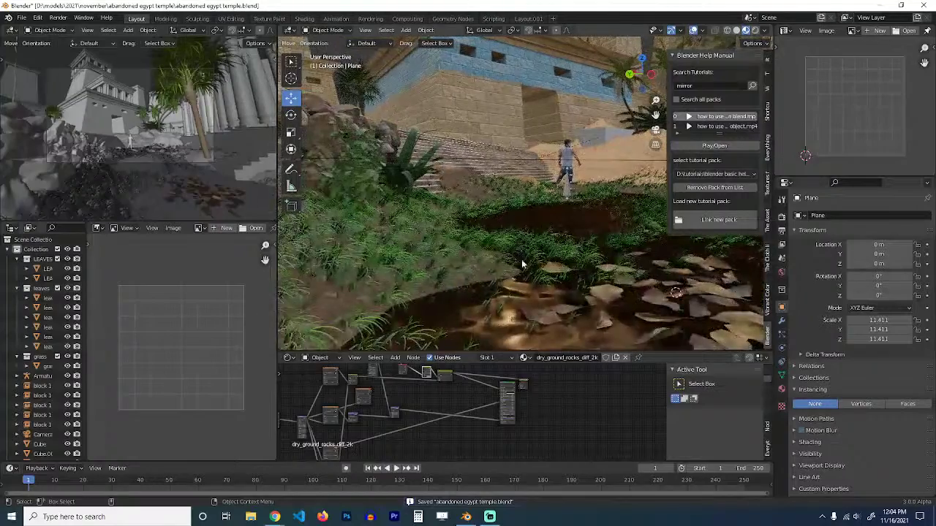
pyautogui.click(471, 261)
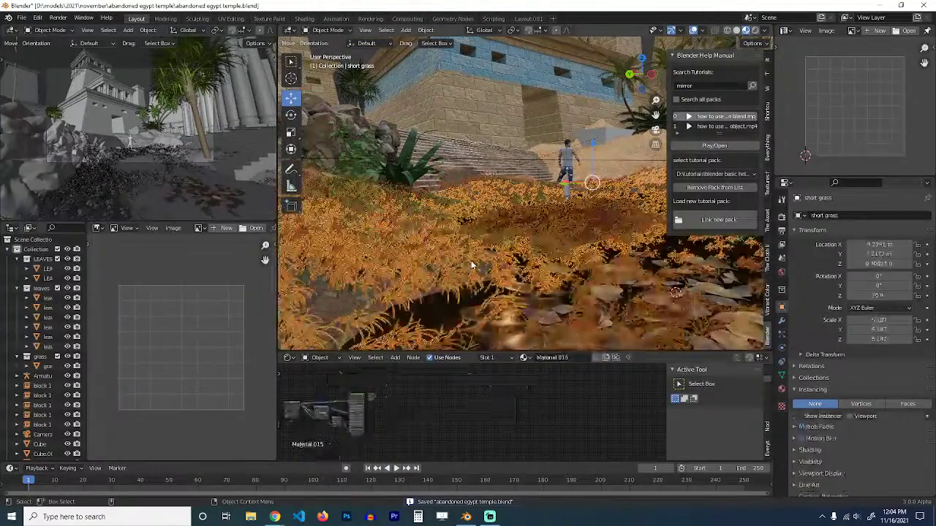
pyautogui.click(782, 334)
pyautogui.scroll(-3, 838, 417)
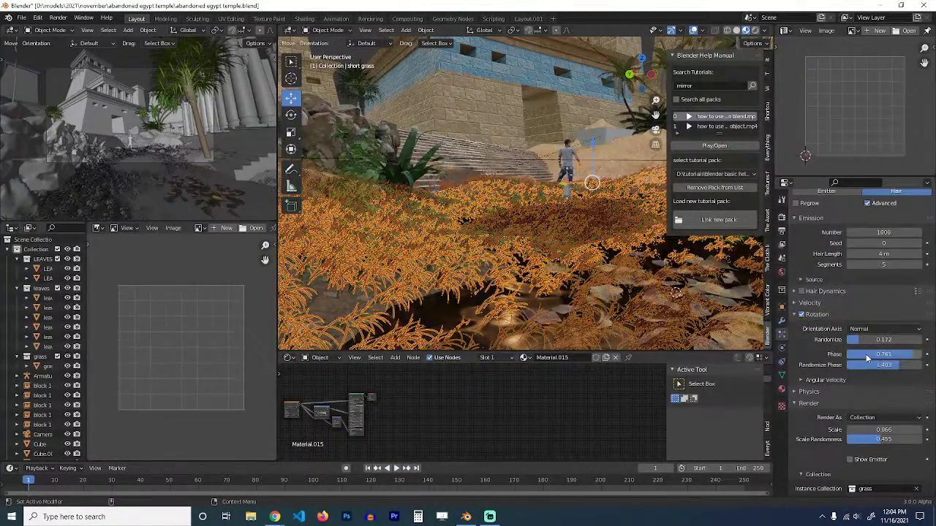
pyautogui.moveTo(902, 358)
pyautogui.mouseDown()
pyautogui.moveTo(849, 357)
pyautogui.moveTo(889, 365)
pyautogui.mouseUp()
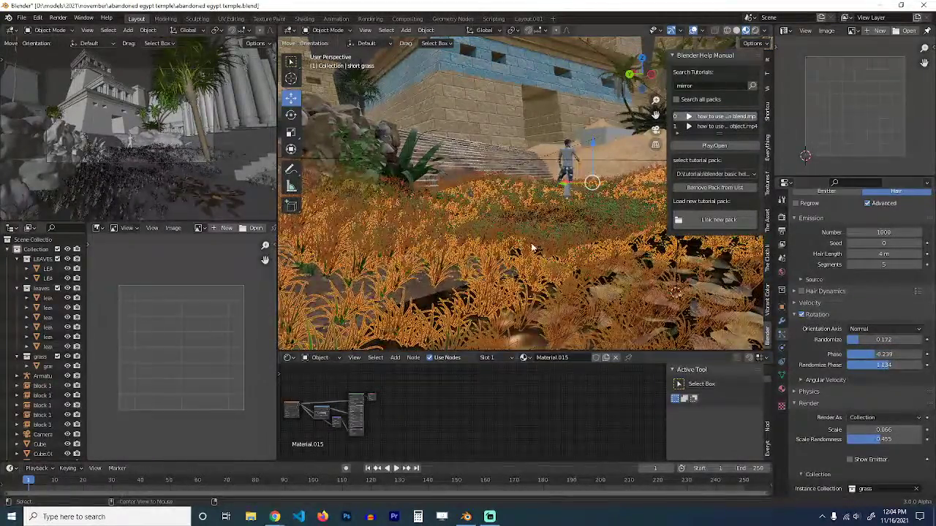
pyautogui.hotkey('alt', 'a')
pyautogui.moveTo(547, 257); pyautogui.dragTo(572, 263, button='middle')
pyautogui.scroll(8, 572, 263)
pyautogui.scroll(-8, 572, 264)
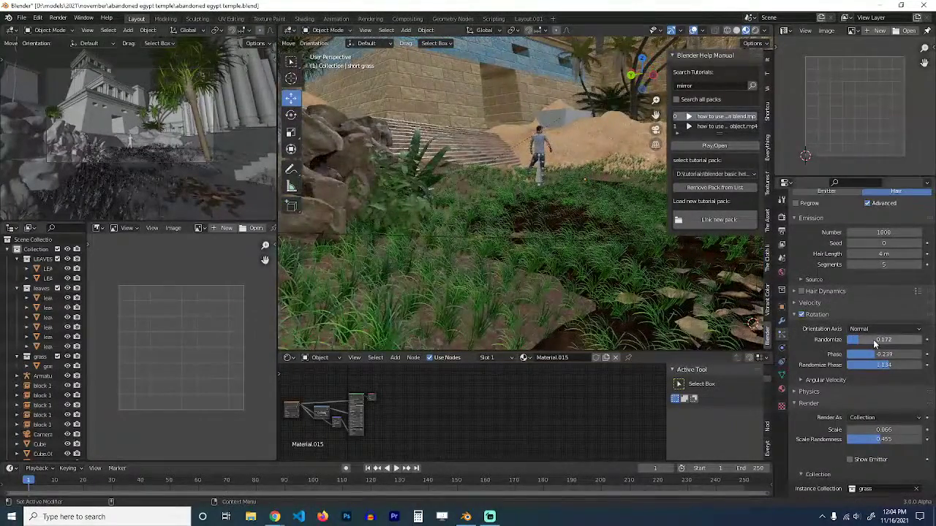
# Set the short grass particles' render scale to 0.096 and their emission number to 500.
pyautogui.moveTo(883, 430)
pyautogui.mouseDown()
pyautogui.moveTo(904, 430)
pyautogui.moveTo(883, 430)
pyautogui.mouseUp()
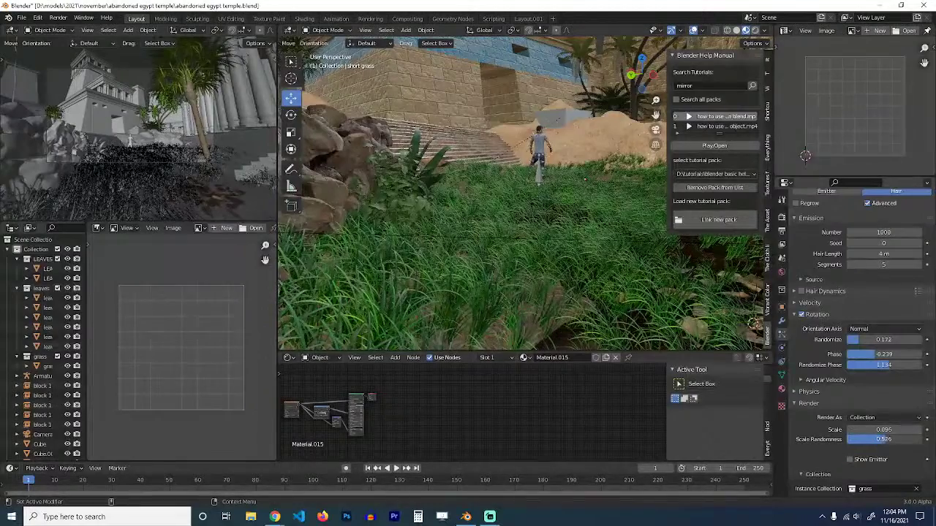
pyautogui.scroll(3, 858, 347)
pyautogui.click(890, 310)
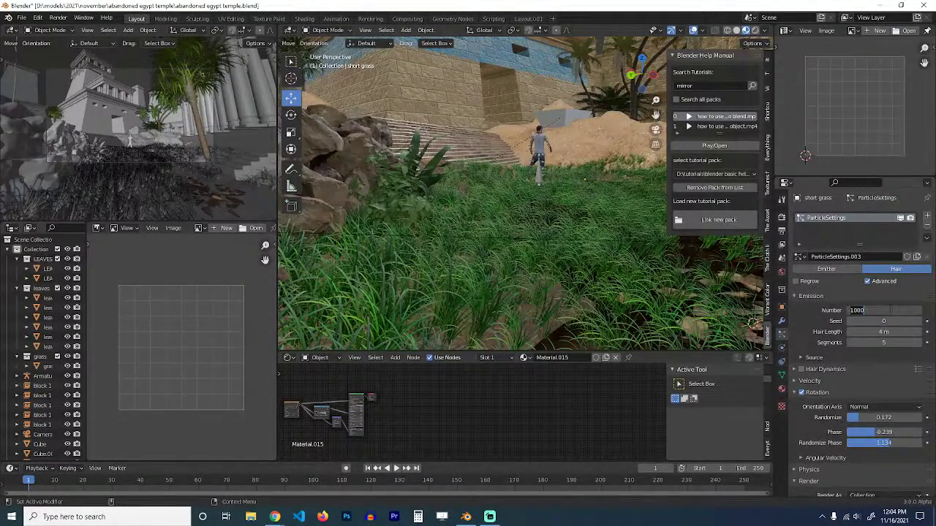
pyautogui.write('500')
pyautogui.press('Return')
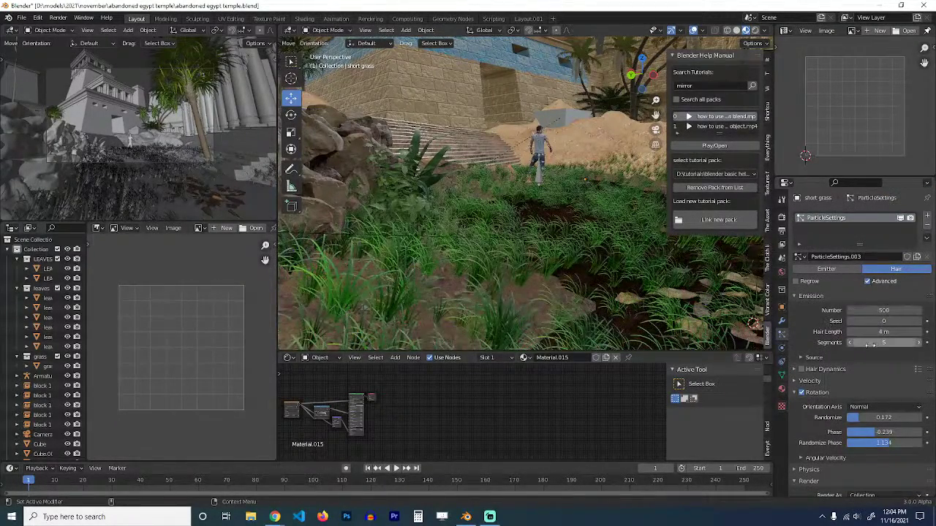
# Lower the short grass particles' scale randomness, set the children's display and render amounts to 10, and save the file.
pyautogui.scroll(-7, 876, 415)
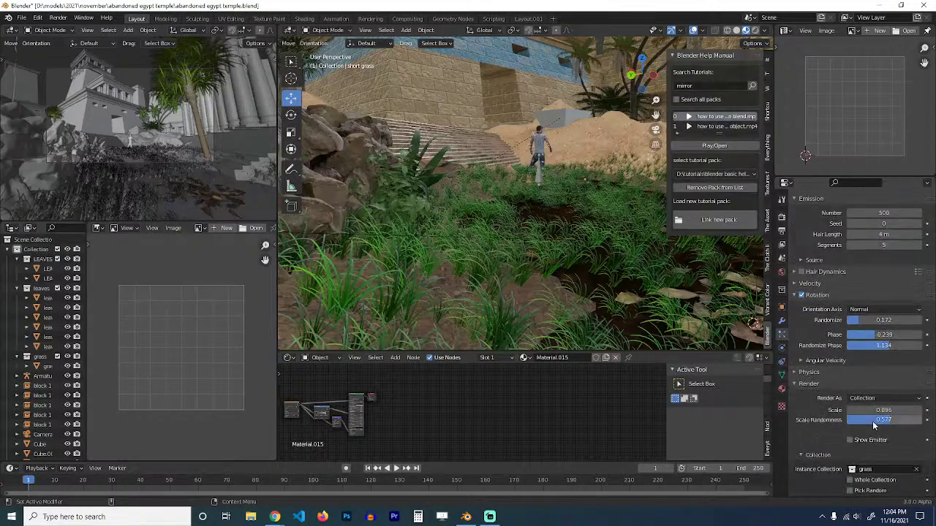
pyautogui.scroll(-4, 841, 453)
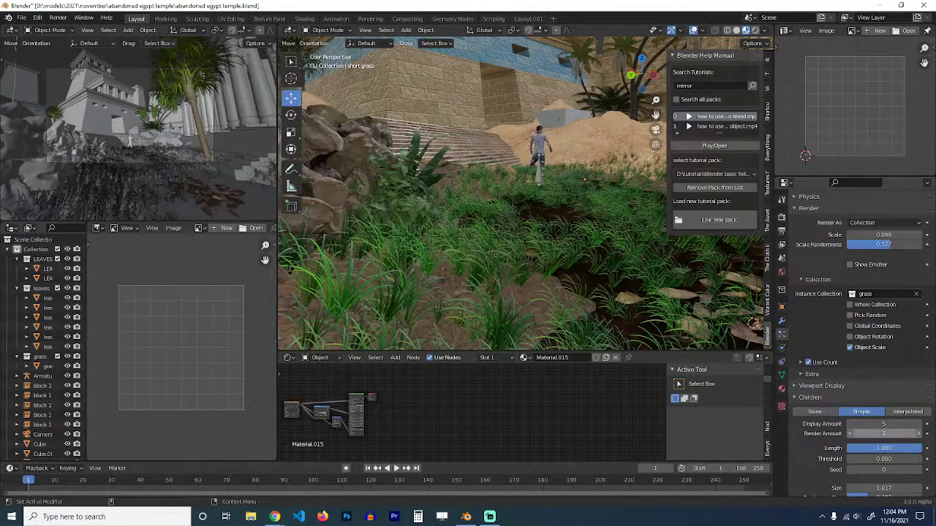
pyautogui.write('10')
pyautogui.press('Return')
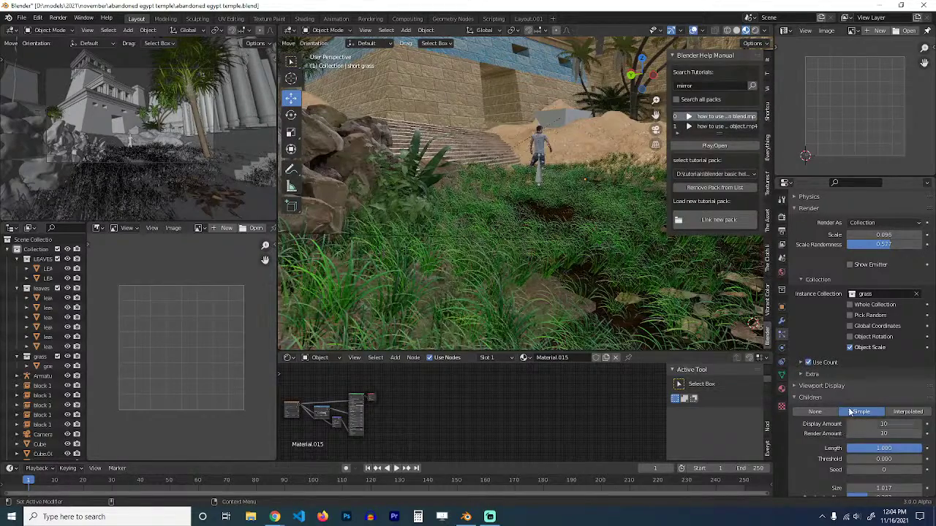
pyautogui.hotkey('ctrl', 's')
# Select the grass bunch object in the grass collection and frame it in the viewport.
pyautogui.moveTo(605, 260); pyautogui.dragTo(421, 297, button='middle')
pyautogui.click(583, 281)
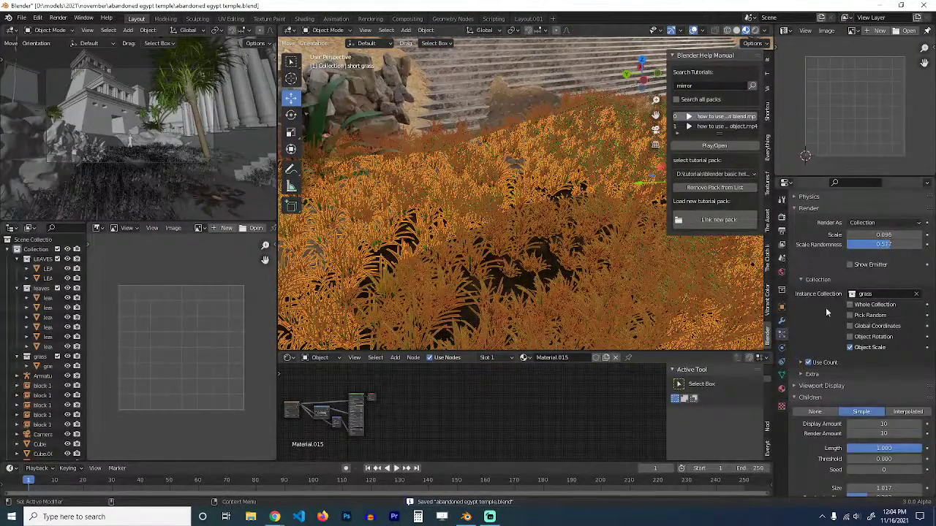
pyautogui.click(49, 366)
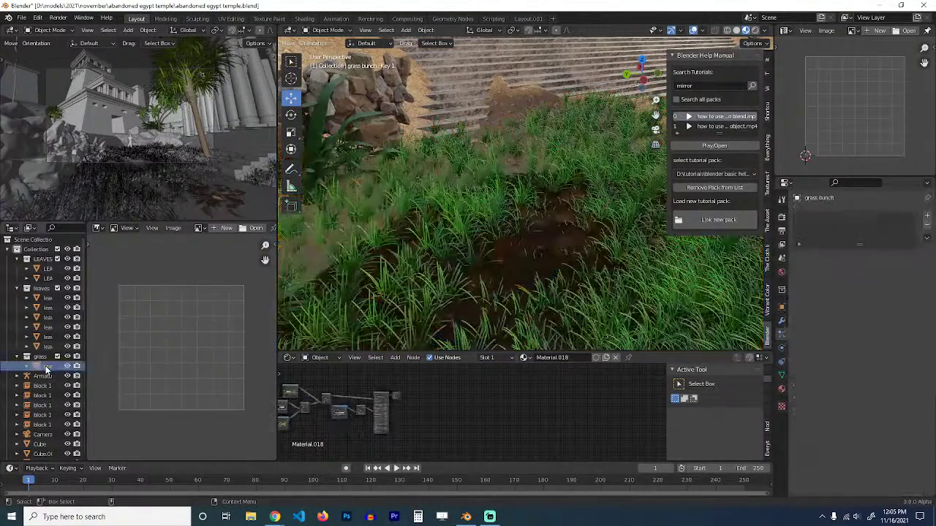
pyautogui.press('KP_Decimal')
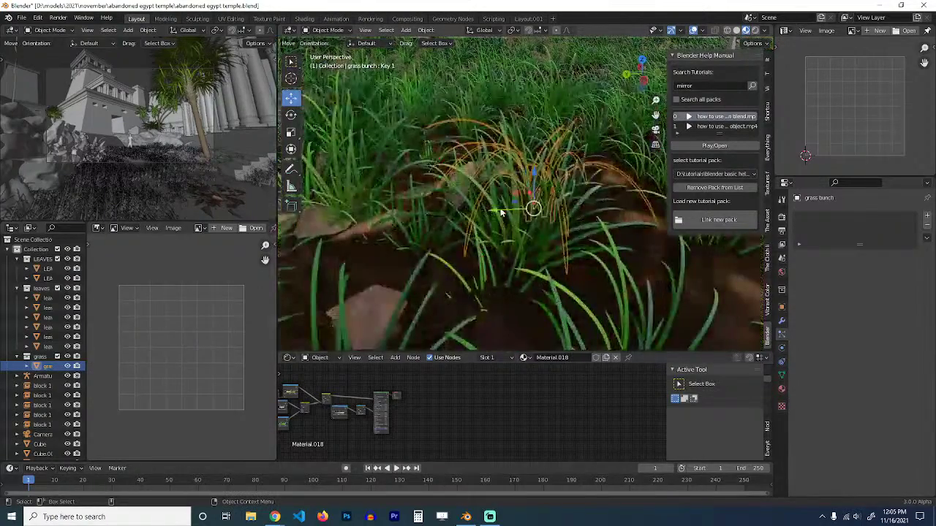
pyautogui.moveTo(501, 210); pyautogui.dragTo(551, 249, button='middle')
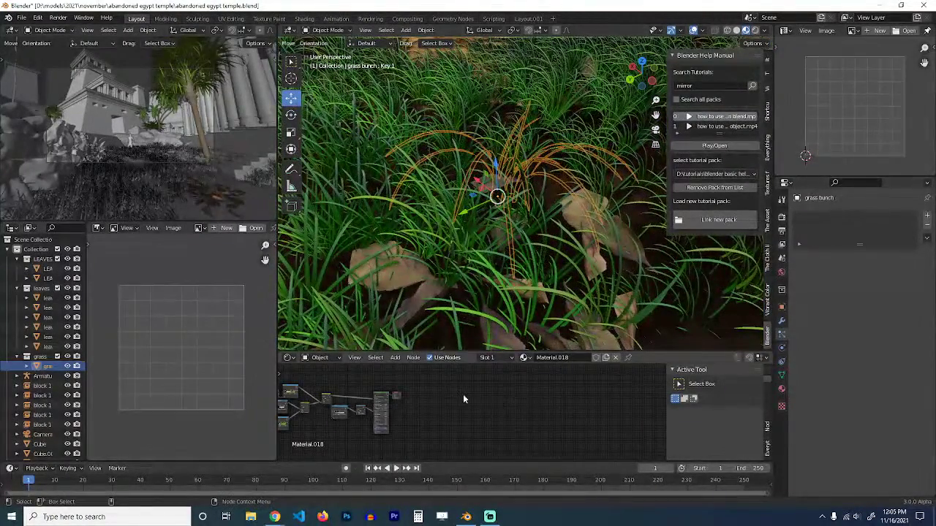
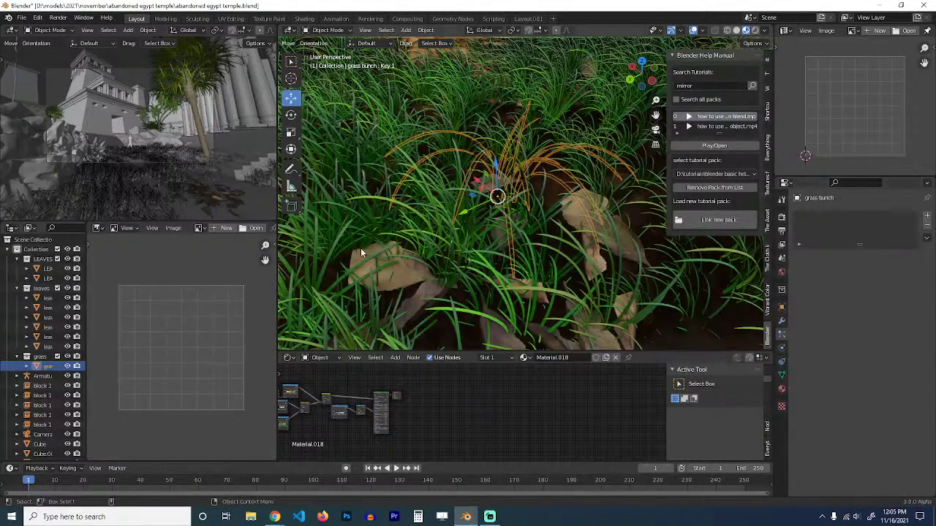
# Examine the grass bunch's blades and the node tree of its Material.018.
pyautogui.click(275, 517)
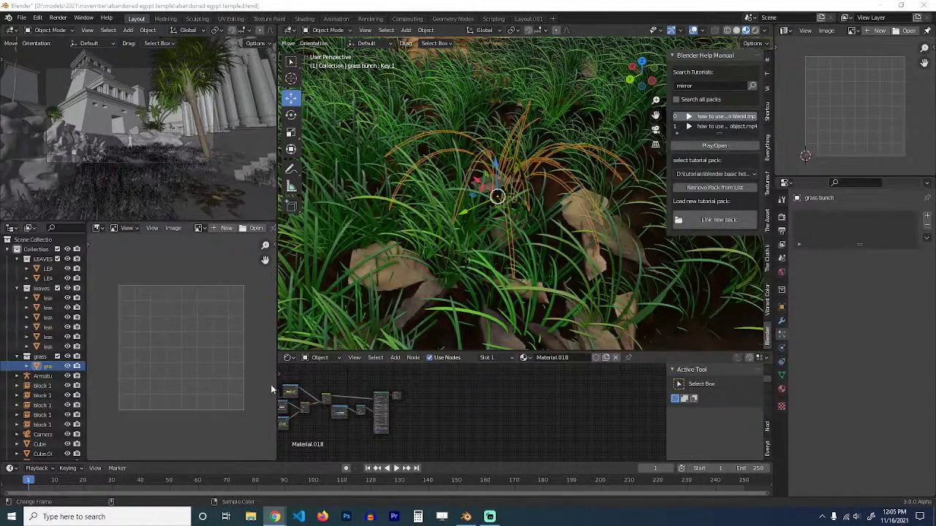
pyautogui.scroll(3, 361, 412)
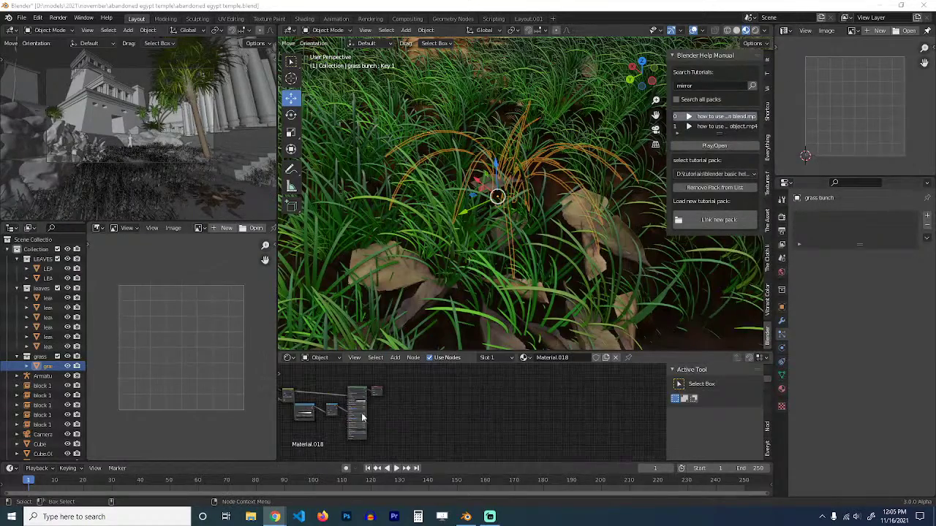
pyautogui.moveTo(355, 413); pyautogui.dragTo(576, 426, button='middle')
pyautogui.scroll(4, 566, 427)
pyautogui.scroll(4, 566, 430)
pyautogui.moveTo(465, 219); pyautogui.dragTo(424, 318, button='middle')
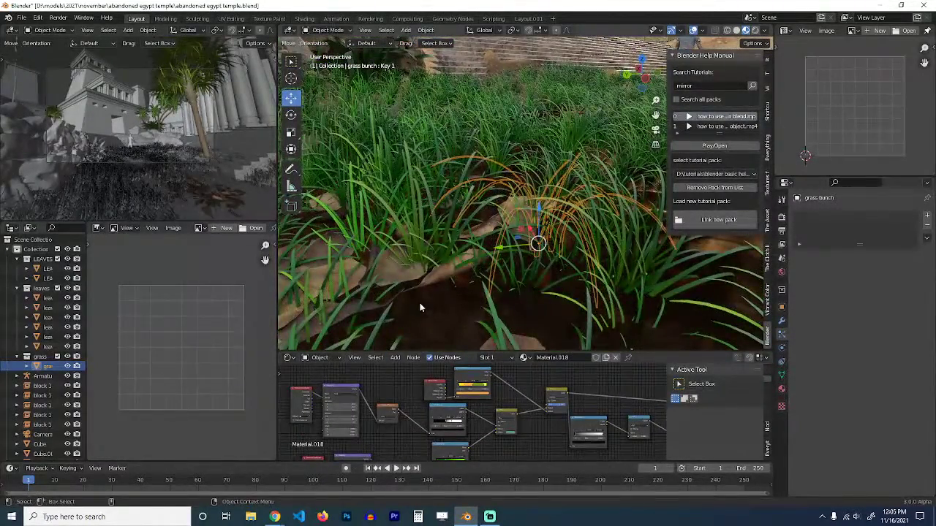
pyautogui.scroll(-2, 525, 214)
pyautogui.moveTo(527, 213); pyautogui.dragTo(526, 188, button='middle')
pyautogui.scroll(5, 562, 340)
pyautogui.scroll(-5, 554, 386)
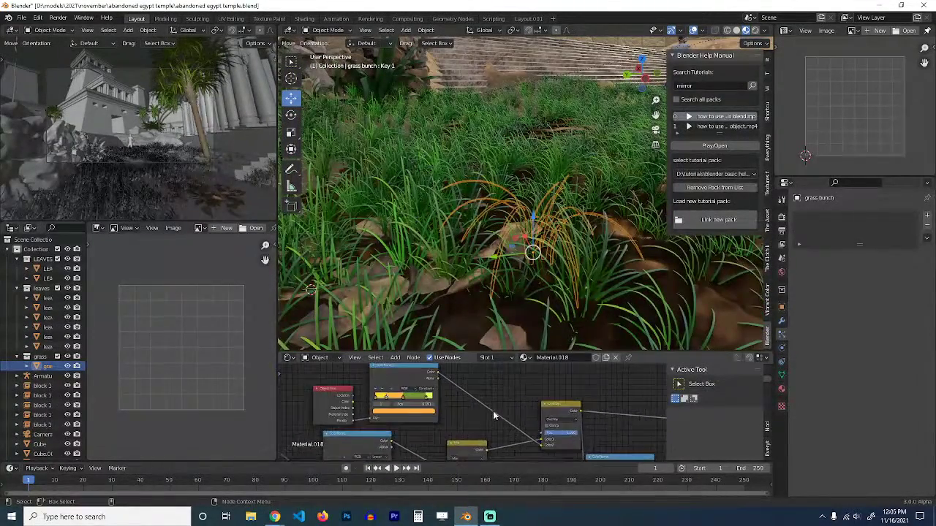
# Change the second color of the Mix node feeding the Overlay node in Material.018 to a bright yellow.
pyautogui.click(781, 388)
pyautogui.scroll(1, 476, 414)
pyautogui.scroll(10, 477, 406)
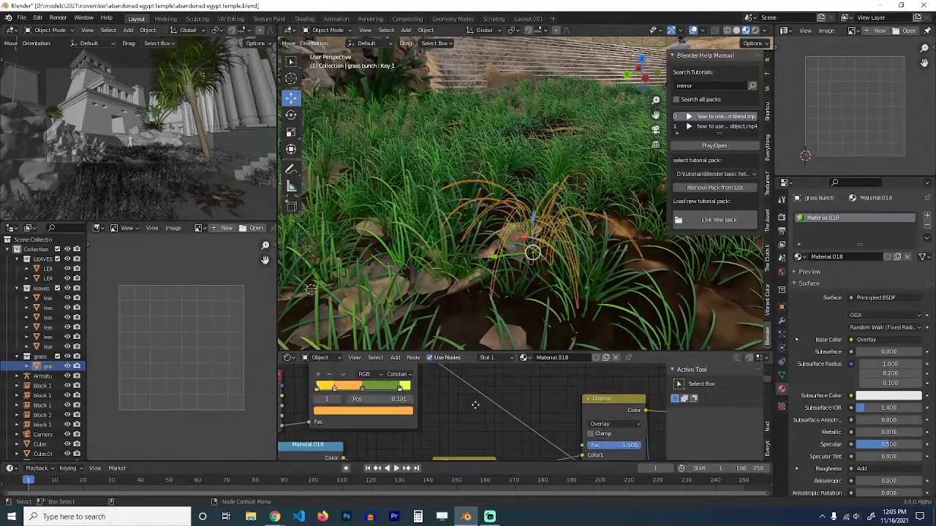
pyautogui.scroll(-1, 539, 415)
pyautogui.moveTo(475, 405); pyautogui.dragTo(492, 373, button='middle')
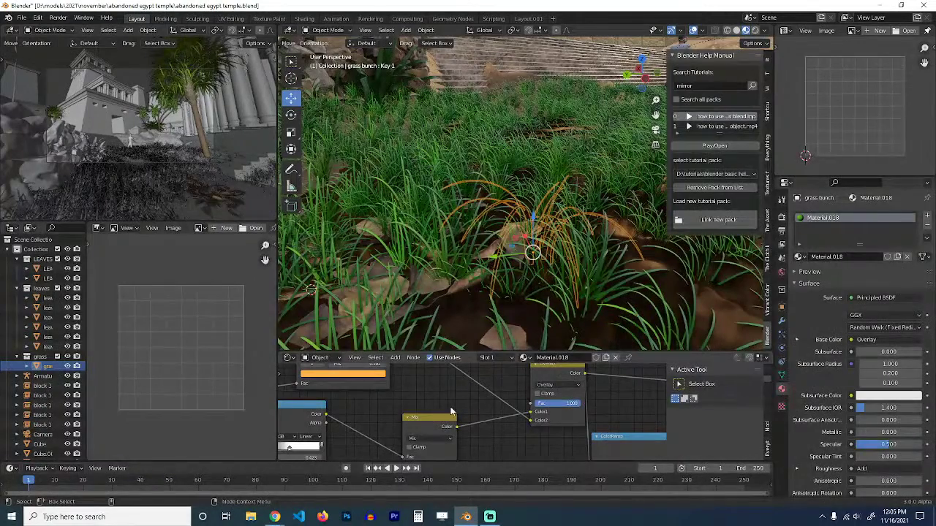
pyautogui.moveTo(447, 407); pyautogui.dragTo(511, 382, button='middle')
pyautogui.click(504, 449)
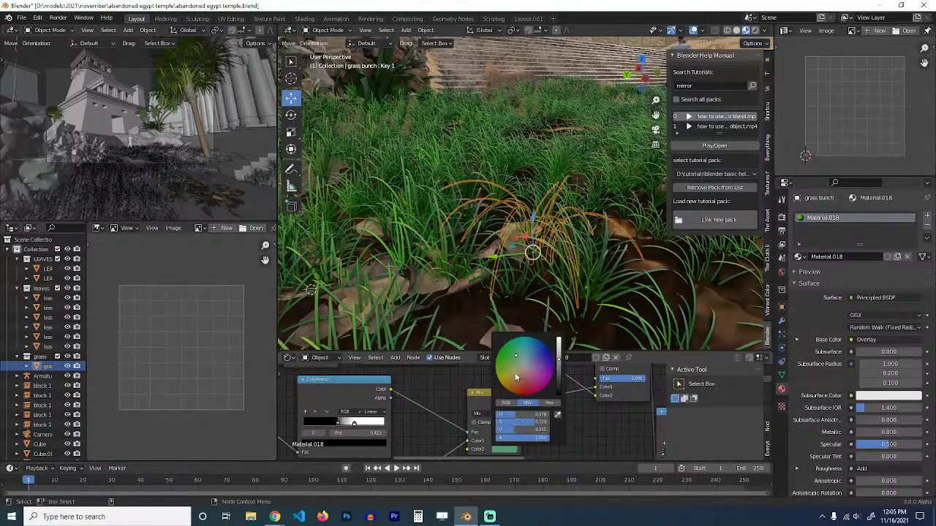
pyautogui.click(510, 378)
pyautogui.moveTo(558, 358); pyautogui.dragTo(559, 340)
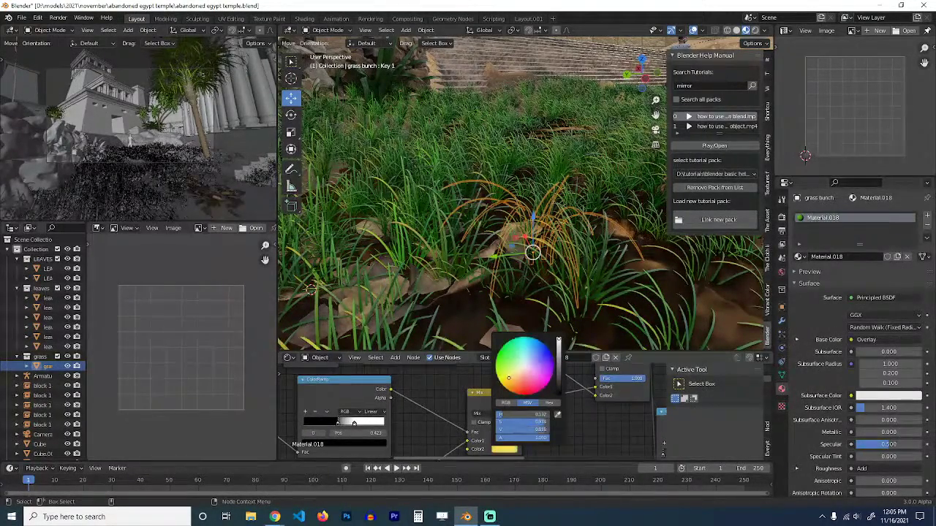
# Change the dark green stop of the green ColorRamp in Material.018 to a dark yellowish brown.
pyautogui.moveTo(493, 293); pyautogui.dragTo(587, 318, button='middle')
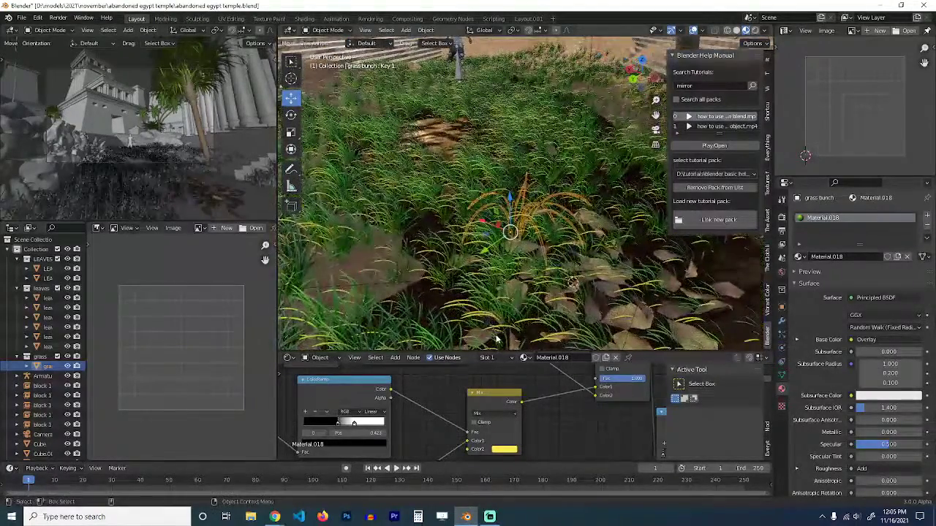
pyautogui.scroll(2, 476, 416)
pyautogui.moveTo(410, 427); pyautogui.dragTo(480, 403, button='middle')
pyautogui.scroll(-4, 480, 402)
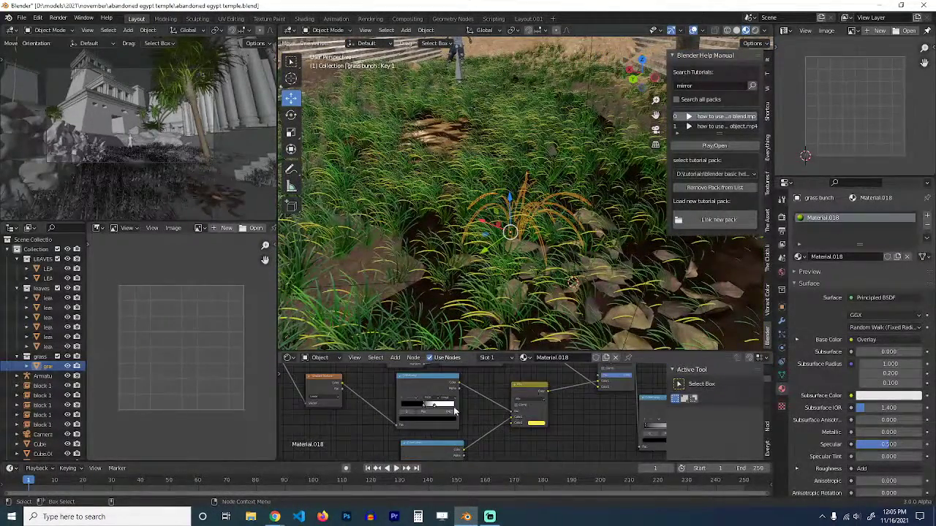
pyautogui.moveTo(447, 447); pyautogui.dragTo(471, 405, button='middle')
pyautogui.scroll(2, 478, 411)
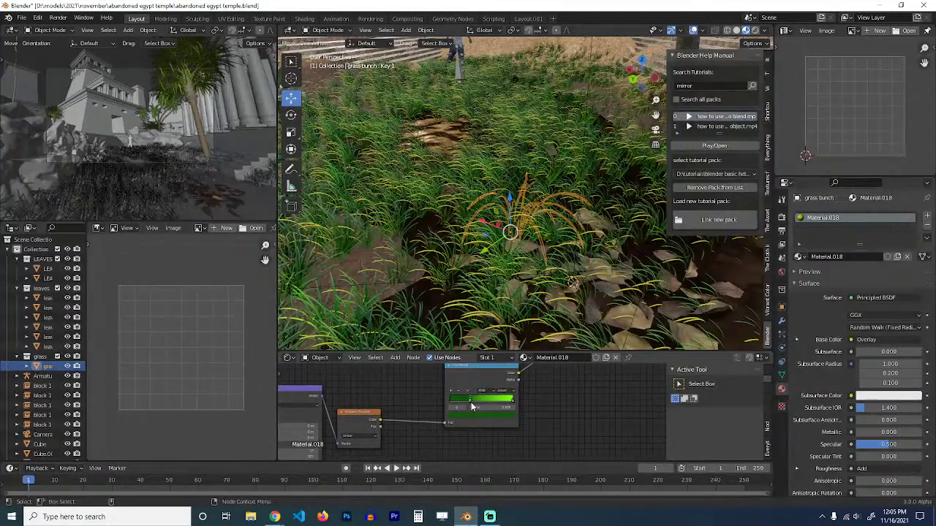
pyautogui.click(470, 402)
pyautogui.moveTo(546, 403); pyautogui.dragTo(508, 408, button='middle')
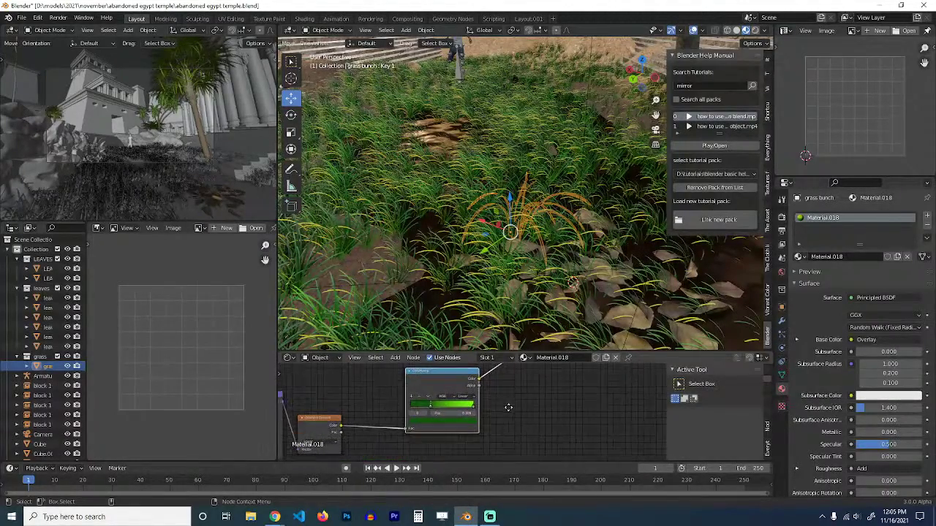
pyautogui.click(439, 421)
pyautogui.moveTo(436, 359); pyautogui.dragTo(426, 359)
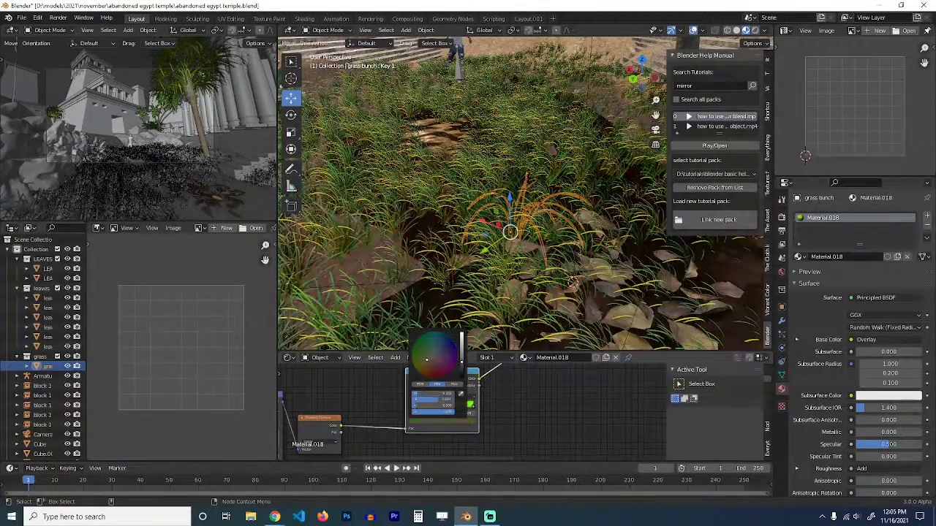
# Deselect the grass bunch and check the recolored grass around the pond, including from the camera view.
pyautogui.hotkey('alt', 'a')
pyautogui.scroll(-3, 563, 211)
pyautogui.moveTo(563, 212)
pyautogui.mouseDown(button='middle')
pyautogui.moveTo(558, 231)
pyautogui.moveTo(524, 217)
pyautogui.moveTo(578, 217)
pyautogui.mouseUp(button='middle')
pyautogui.scroll(2, 578, 217)
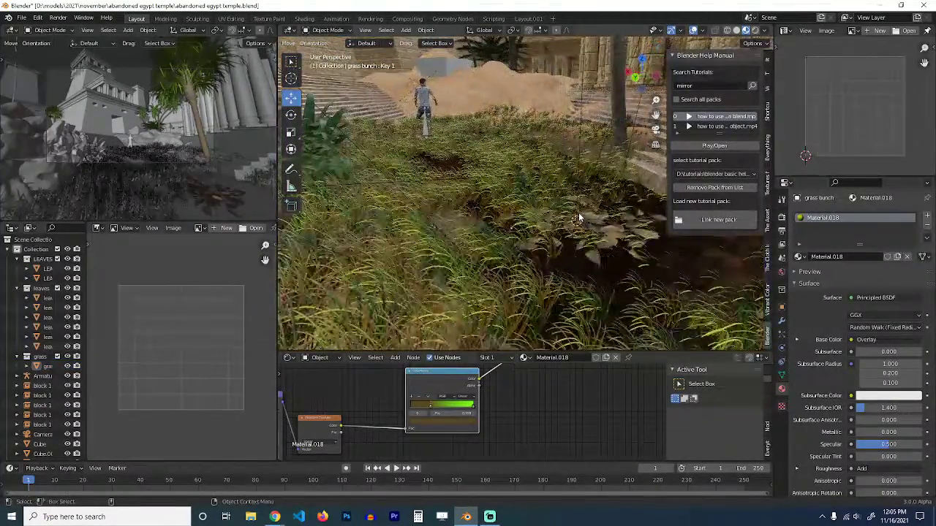
pyautogui.press('KP_0')
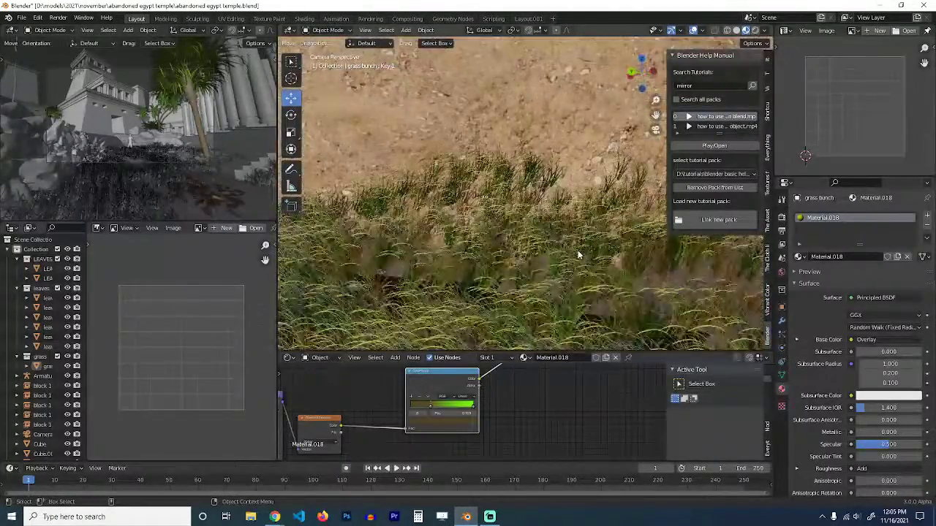
pyautogui.click(499, 274)
pyautogui.scroll(-3, 522, 289)
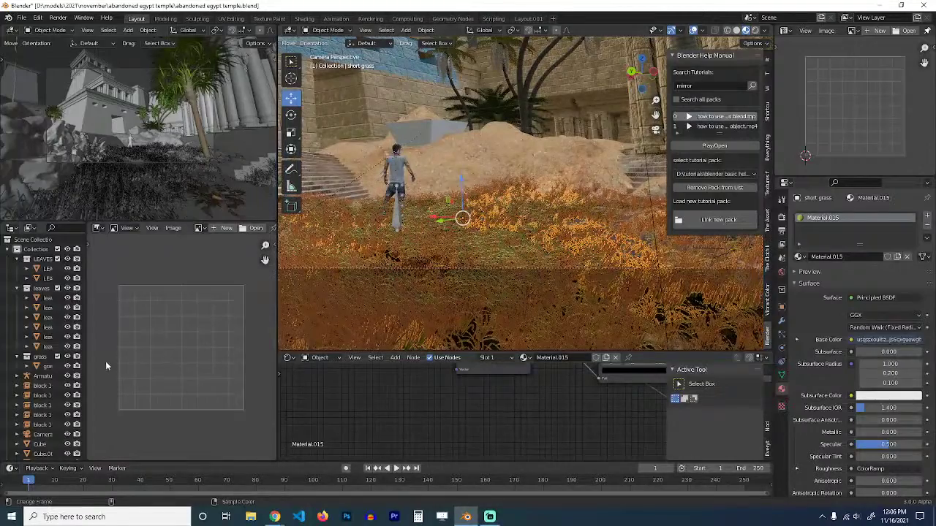
# Isolate the grass bunch in local view, look at it from the top, and inspect its mesh in Edit Mode.
pyautogui.click(44, 365)
pyautogui.press('KP_Divide')
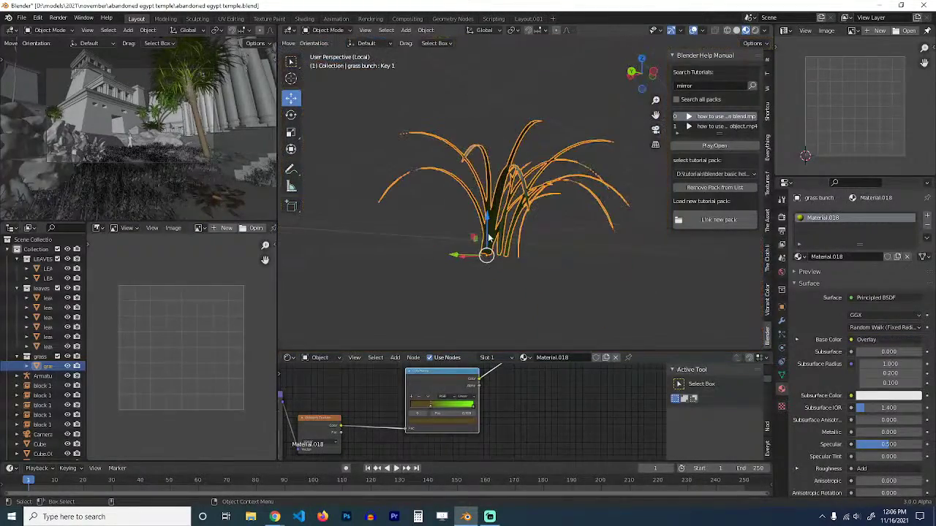
pyautogui.press('KP_7')
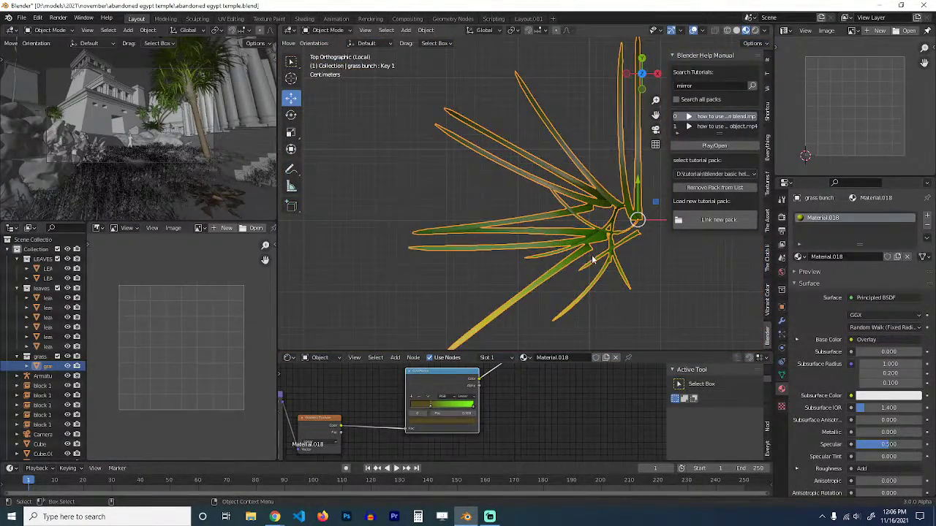
pyautogui.press('Tab')
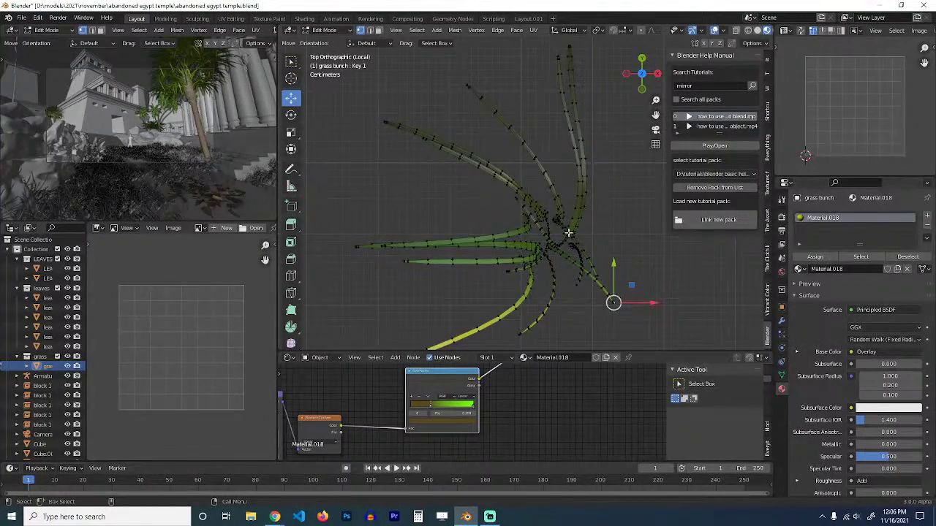
pyautogui.press('Tab')
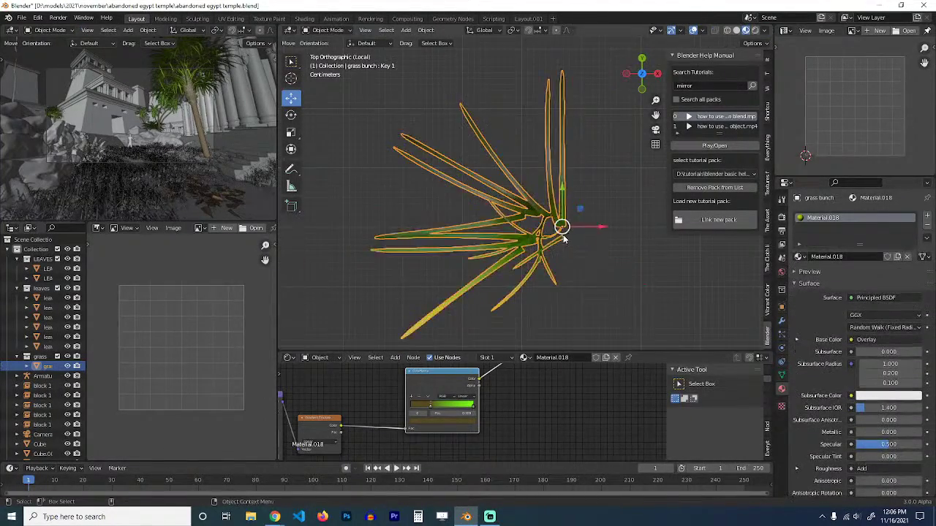
# Duplicate the grass bunch beside the original and separate the copy's mesh into individual blades by loose parts.
pyautogui.hotkey('shift', 'd')
pyautogui.click(589, 219)
pyautogui.press('Tab')
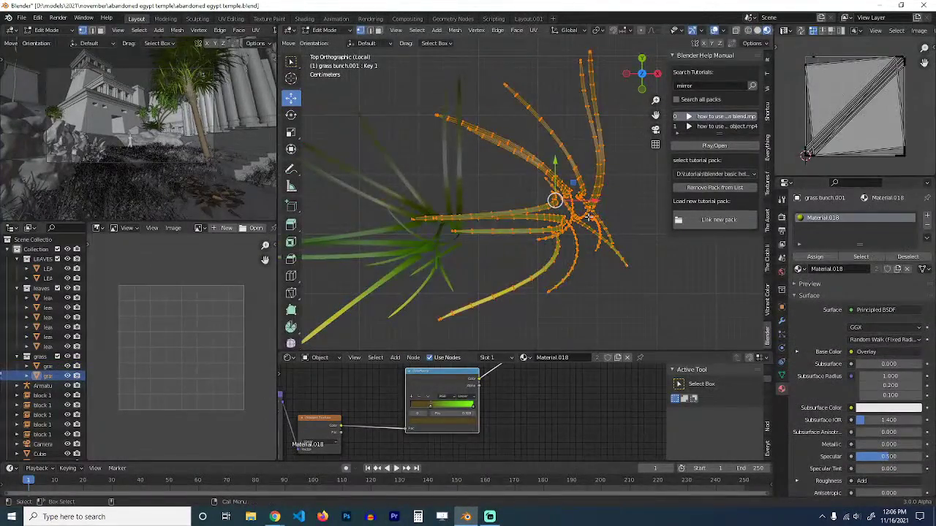
pyautogui.press('p')
pyautogui.click(560, 238)
pyautogui.press('Tab')
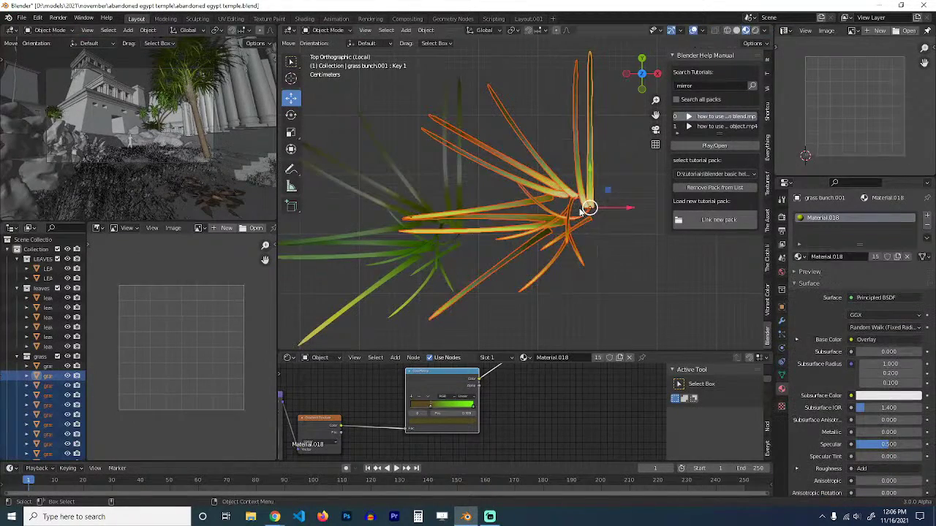
# Set the origins of all the separated grass blades to their geometry.
pyautogui.moveTo(558, 196); pyautogui.dragTo(541, 228, button='middle')
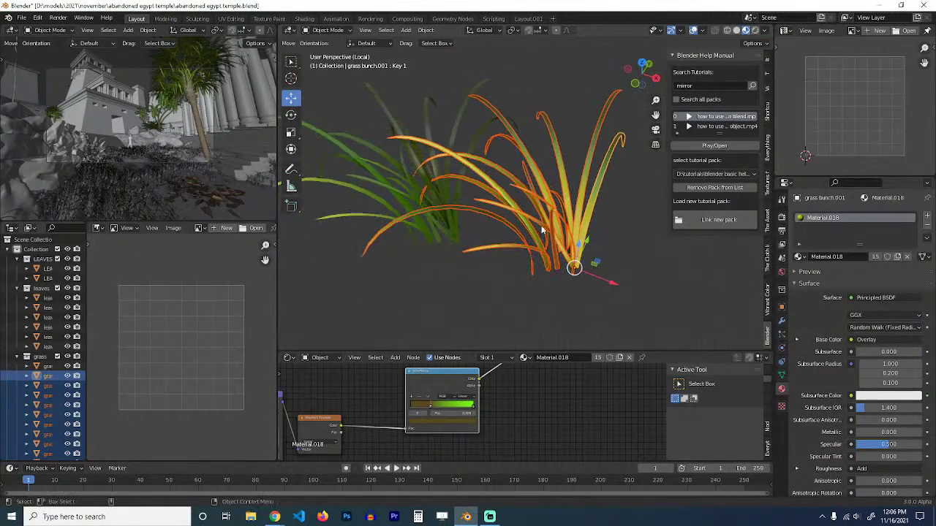
pyautogui.rightClick(546, 250)
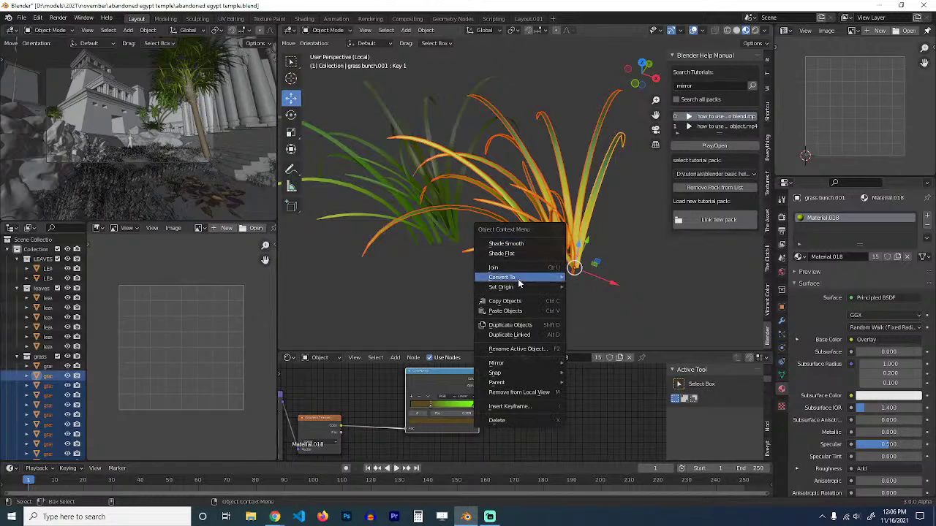
pyautogui.moveTo(520, 287)
pyautogui.click(611, 298)
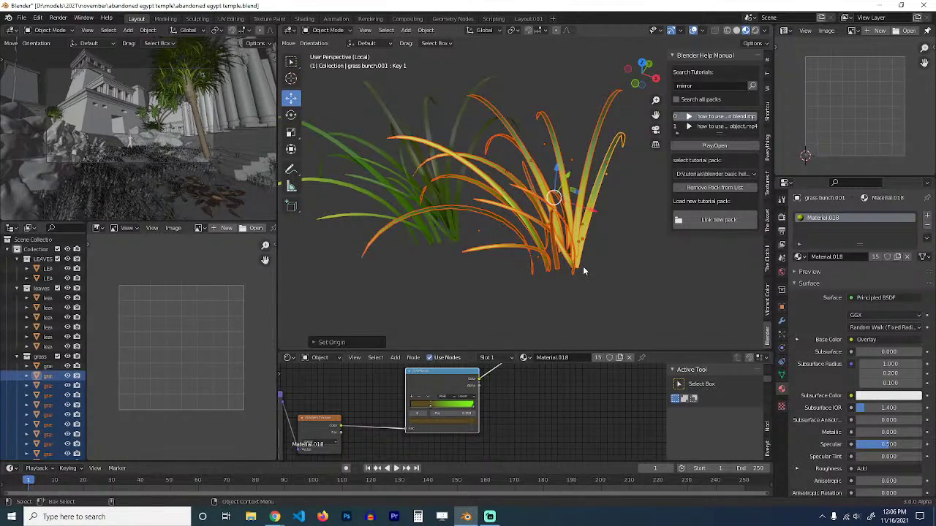
# From the front view, try to shift the mesh of the separated blades in Edit Mode, first vertically and then freely.
pyautogui.press('KP_1')
pyautogui.press('Tab')
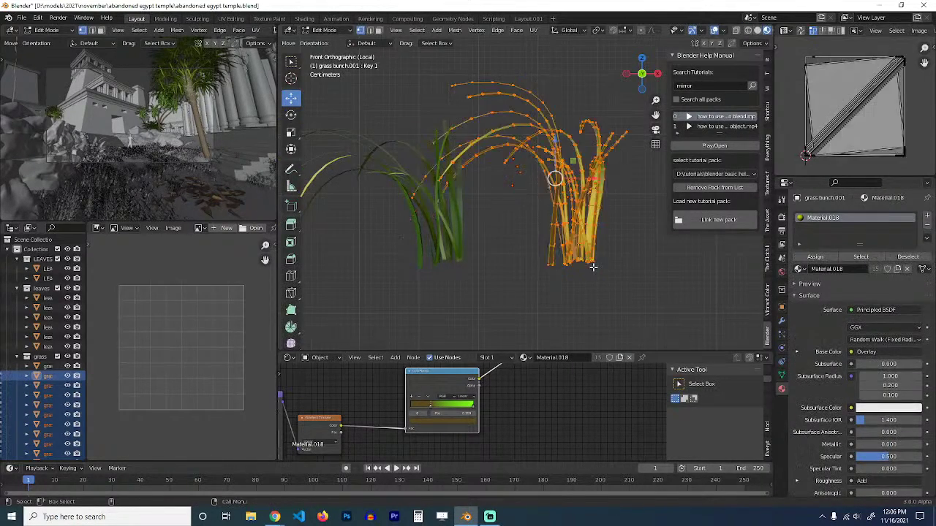
pyautogui.press('g')
pyautogui.press('z')
pyautogui.click(580, 190)
pyautogui.press('Tab')
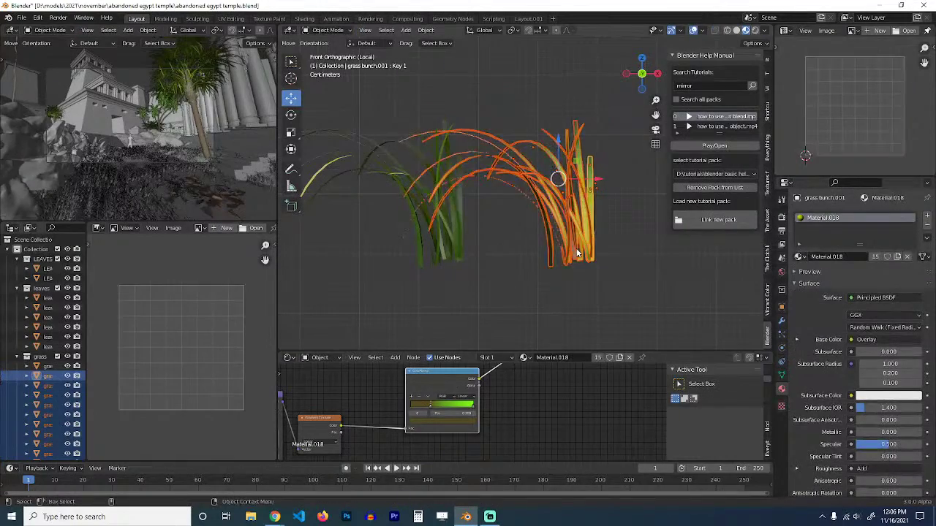
pyautogui.click(782, 321)
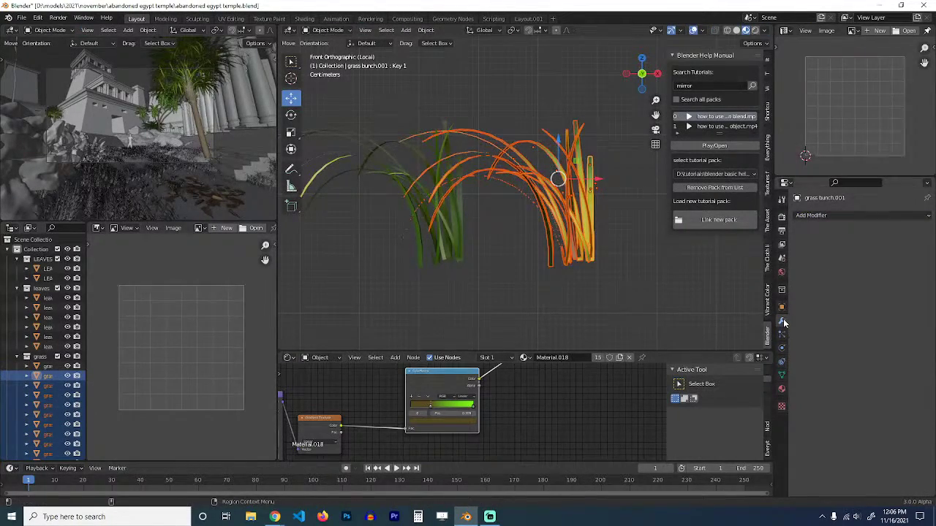
pyautogui.press('Tab')
pyautogui.press('g')
pyautogui.click(588, 278)
pyautogui.press('Tab')
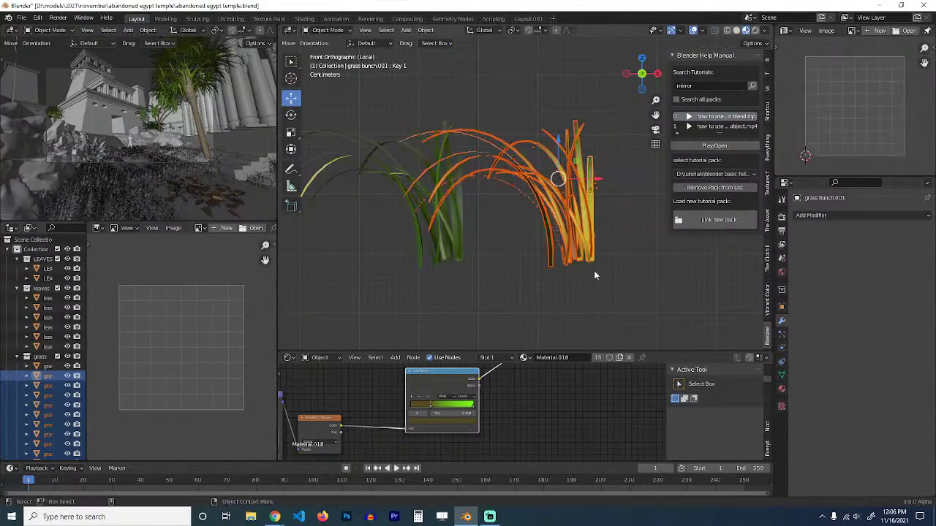
# Reselect all the separated blades and try raising their mesh above the original bunch in Edit Mode.
pyautogui.click(581, 245)
pyautogui.moveTo(529, 218); pyautogui.dragTo(586, 244)
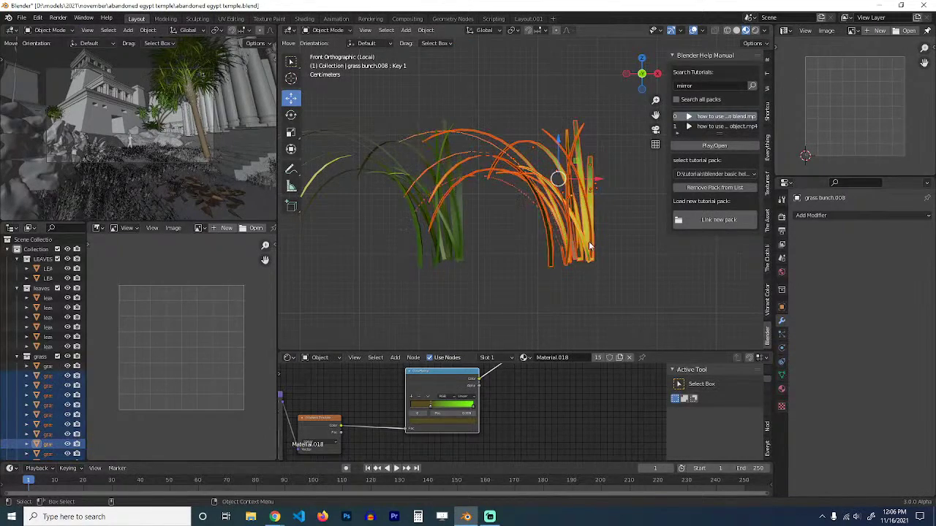
pyautogui.press('g')
pyautogui.rightClick(577, 195)
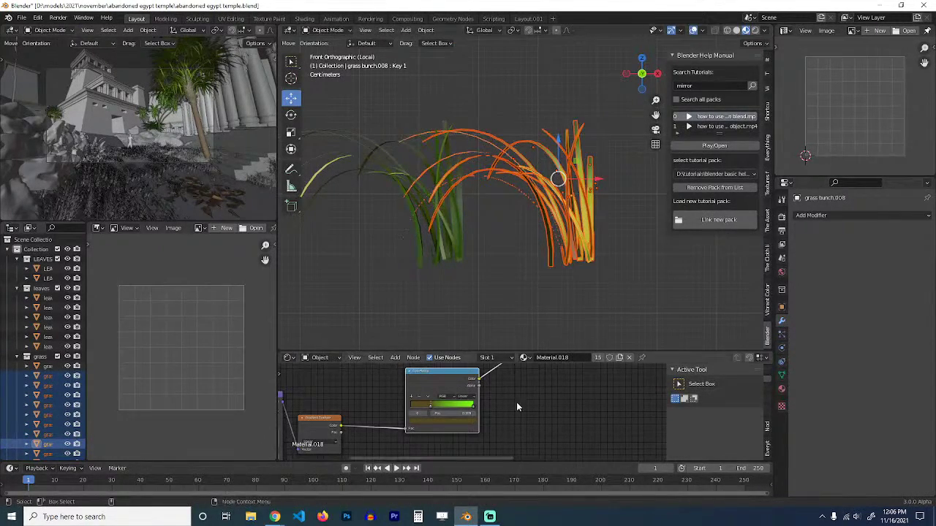
pyautogui.press('Tab')
pyautogui.press('g')
pyautogui.scroll(-3, 605, 226)
pyautogui.moveTo(606, 225); pyautogui.dragTo(481, 268, button='middle')
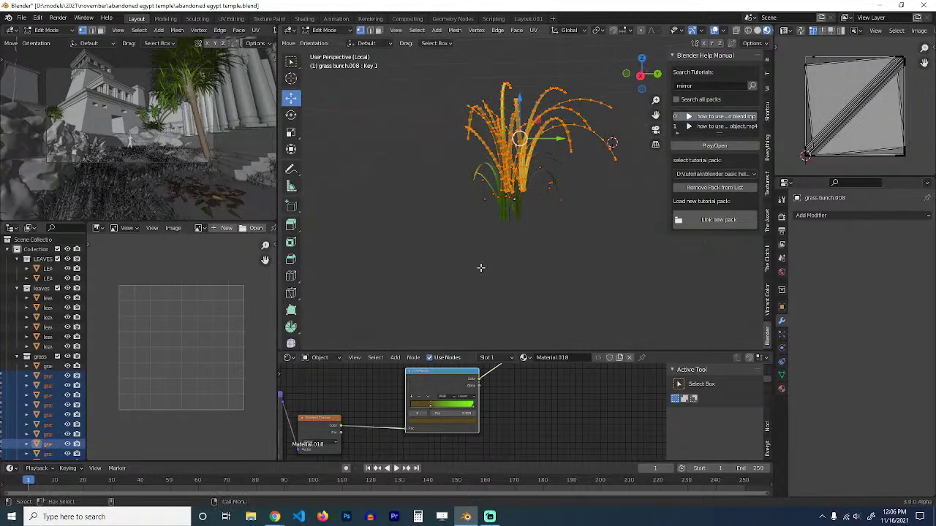
pyautogui.press('Tab')
pyautogui.moveTo(539, 238); pyautogui.dragTo(617, 233, button='middle')
pyautogui.press('Tab')
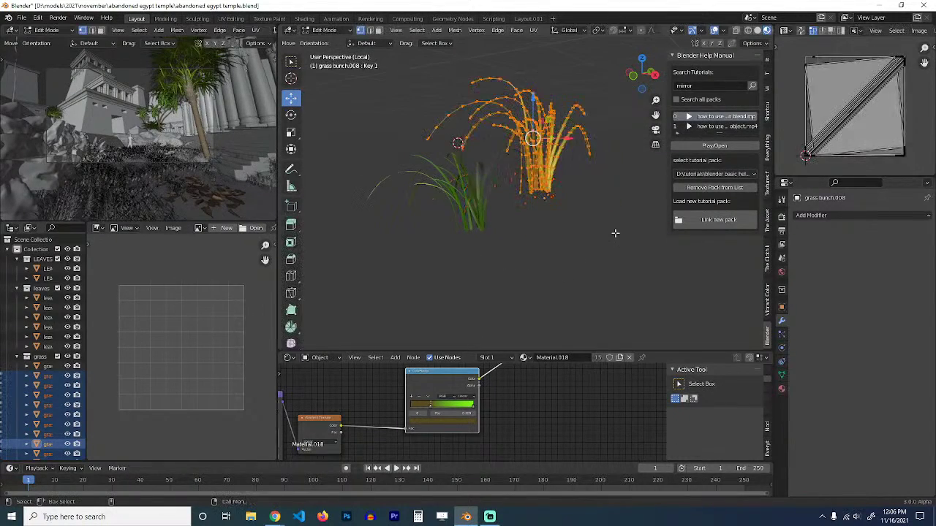
pyautogui.press('Tab')
# Pick out single blades of the copy, then select them all together and check their mesh in Edit Mode.
pyautogui.click(555, 216)
pyautogui.click(542, 226)
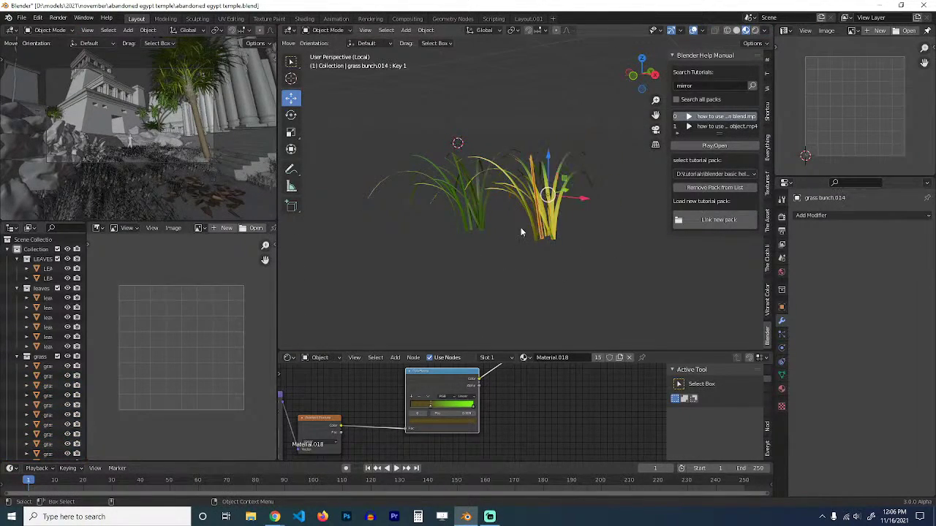
pyautogui.click(520, 227)
pyautogui.moveTo(521, 228); pyautogui.dragTo(571, 219, button='middle')
pyautogui.moveTo(508, 212); pyautogui.dragTo(573, 229)
pyautogui.press('Tab')
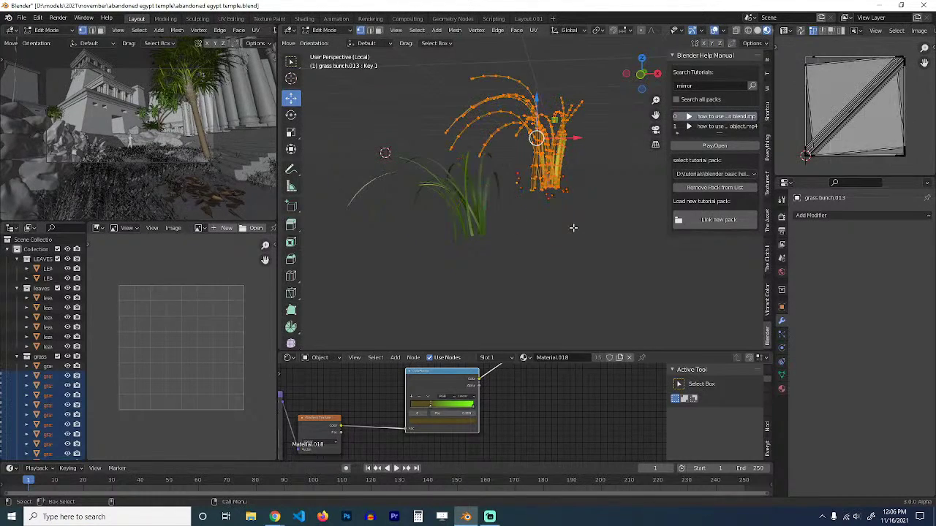
pyautogui.press('Tab')
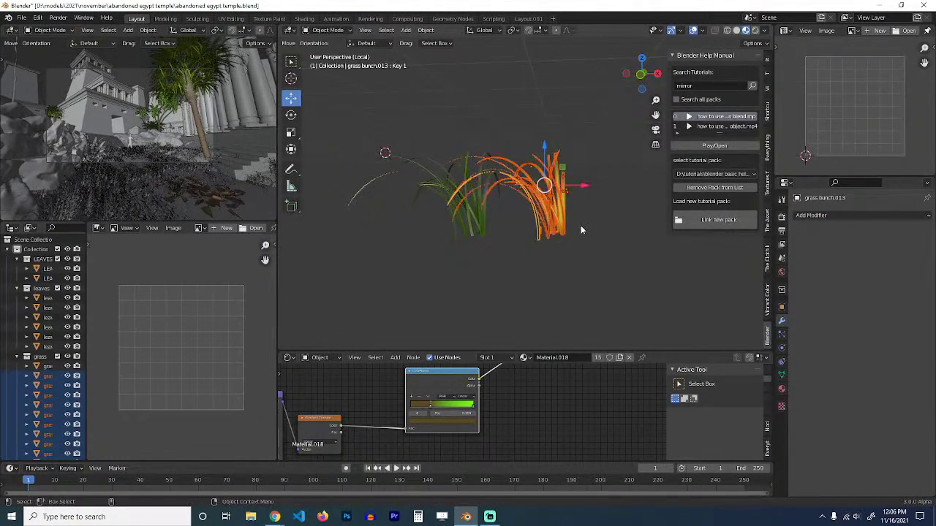
# Inspect individual blades of the copied grass bunch up close from several angles, and save the file.
pyautogui.moveTo(580, 226); pyautogui.dragTo(559, 215, button='middle')
pyautogui.click(516, 232)
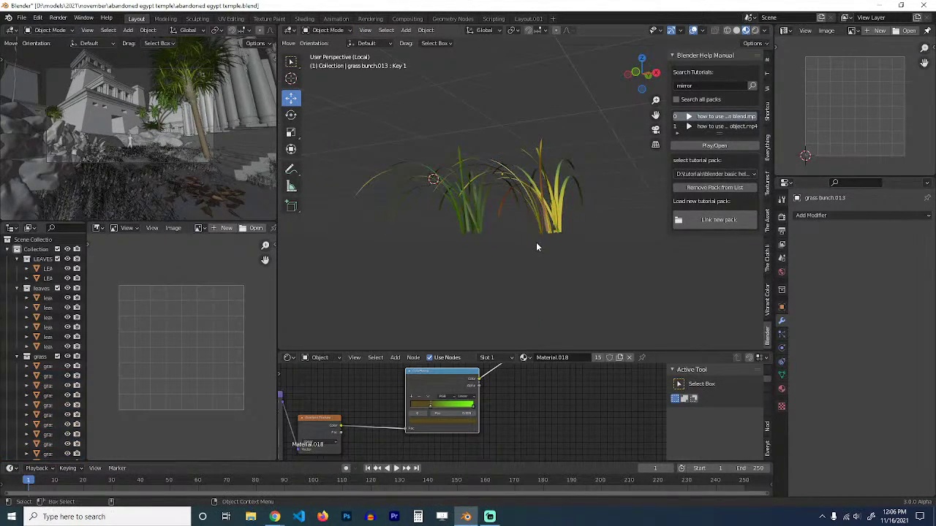
pyautogui.scroll(3, 534, 242)
pyautogui.click(533, 260)
pyautogui.press('Tab')
pyautogui.click(533, 274)
pyautogui.moveTo(533, 275); pyautogui.dragTo(545, 209, button='middle')
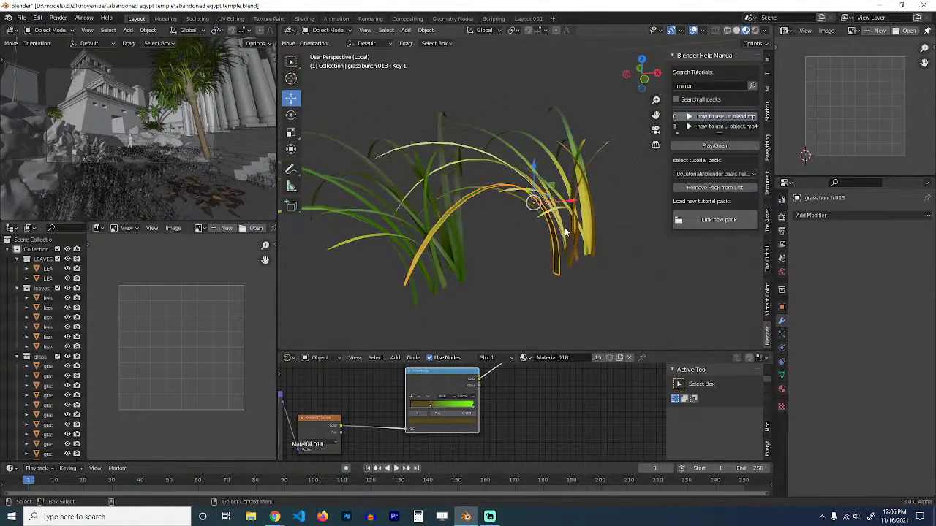
pyautogui.click(583, 257)
pyautogui.moveTo(582, 261); pyautogui.dragTo(473, 280, button='middle')
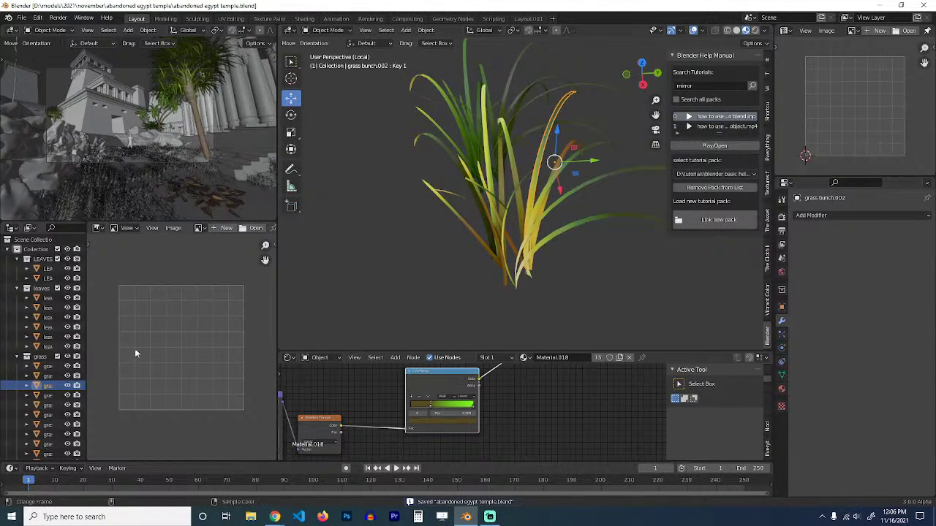
# Leave local view, select the short grass, and refresh the Use Count object list of its grass instance collection.
pyautogui.press('/')
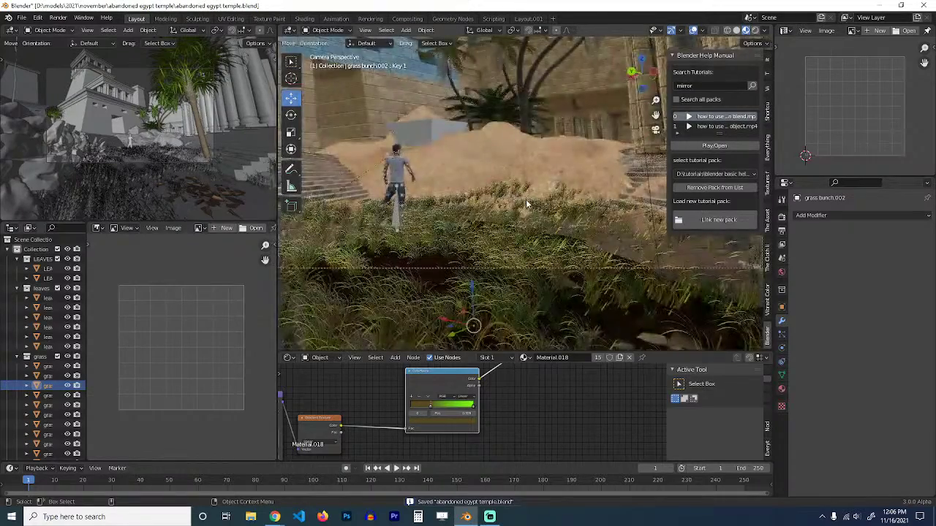
pyautogui.moveTo(526, 200); pyautogui.dragTo(509, 159, button='middle')
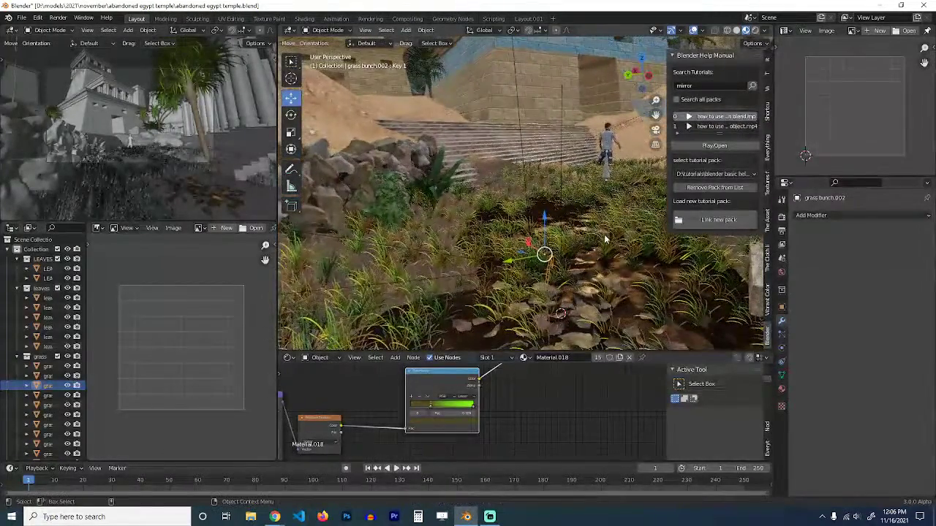
pyautogui.click(605, 240)
pyautogui.click(914, 313)
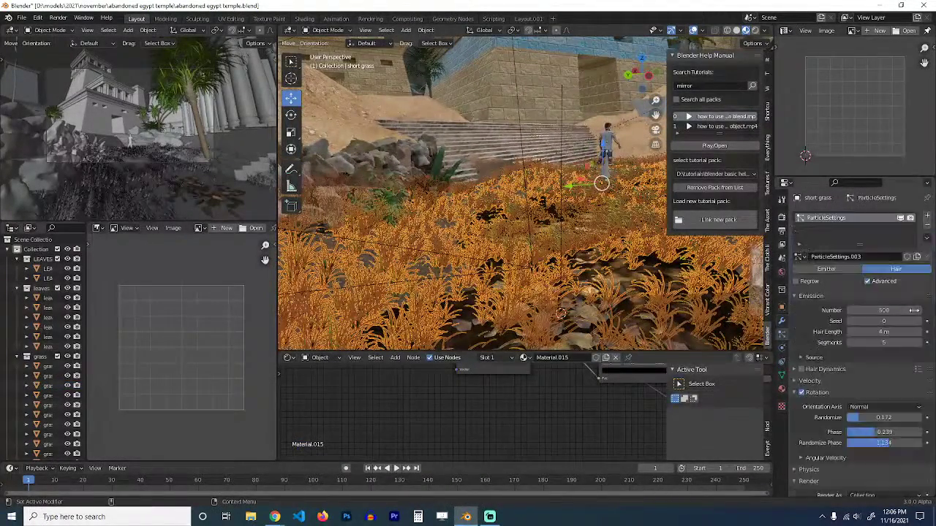
pyautogui.scroll(-10, 897, 416)
pyautogui.scroll(4, 863, 309)
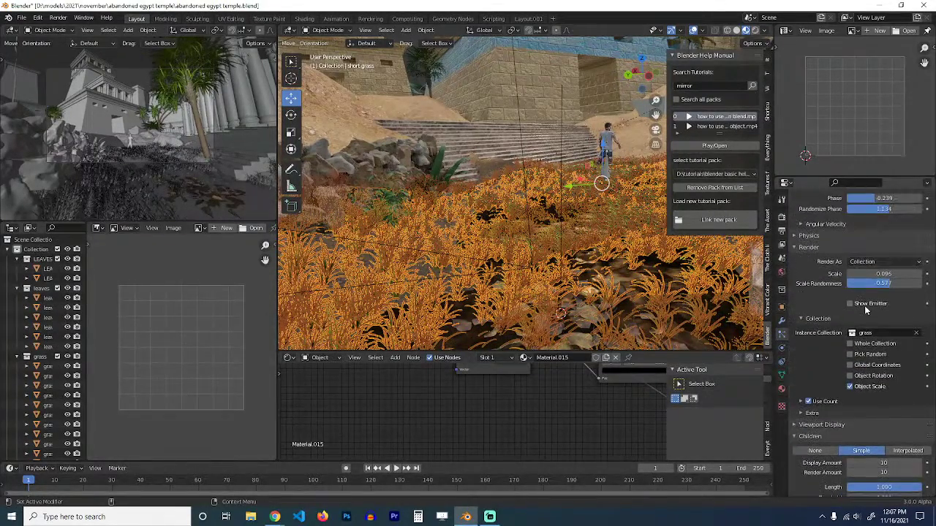
pyautogui.click(835, 404)
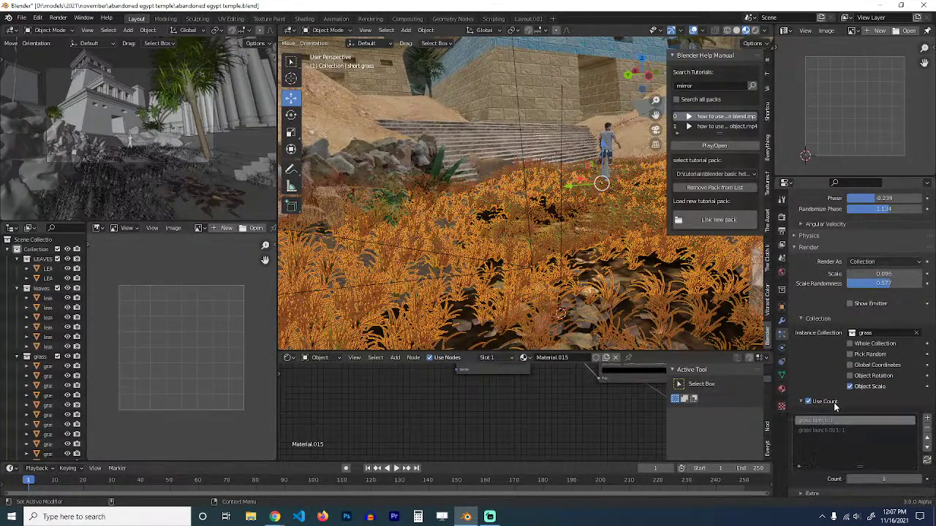
pyautogui.click(927, 463)
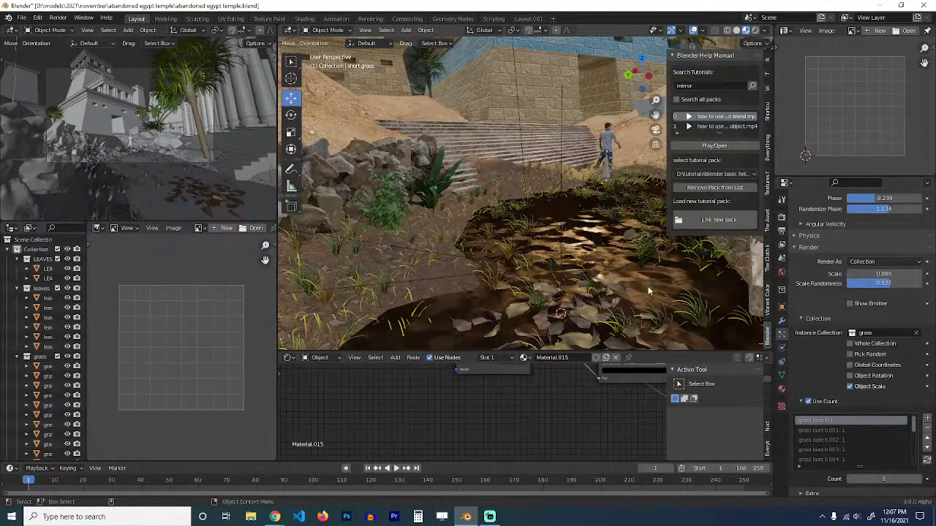
# Set the short grass particle emission number to 1000.
pyautogui.scroll(8, 854, 335)
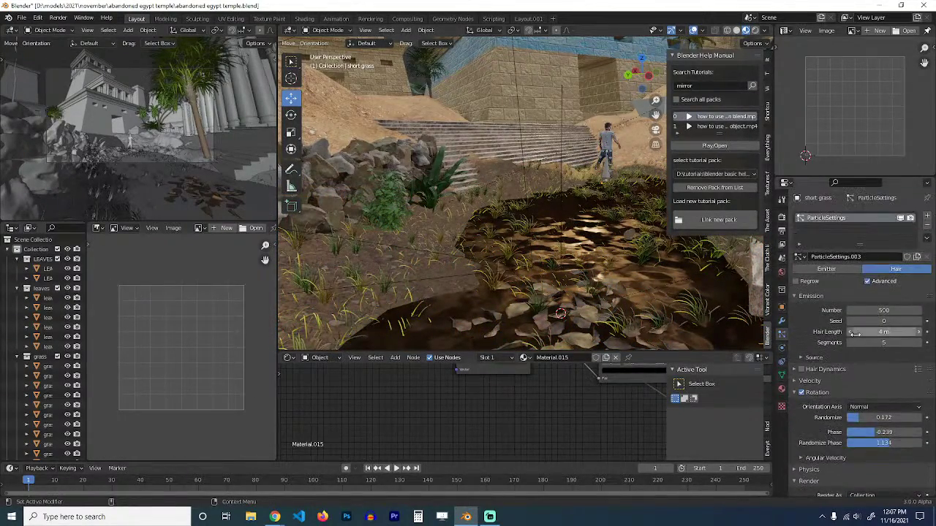
pyautogui.doubleClick(882, 311)
pyautogui.write('100')
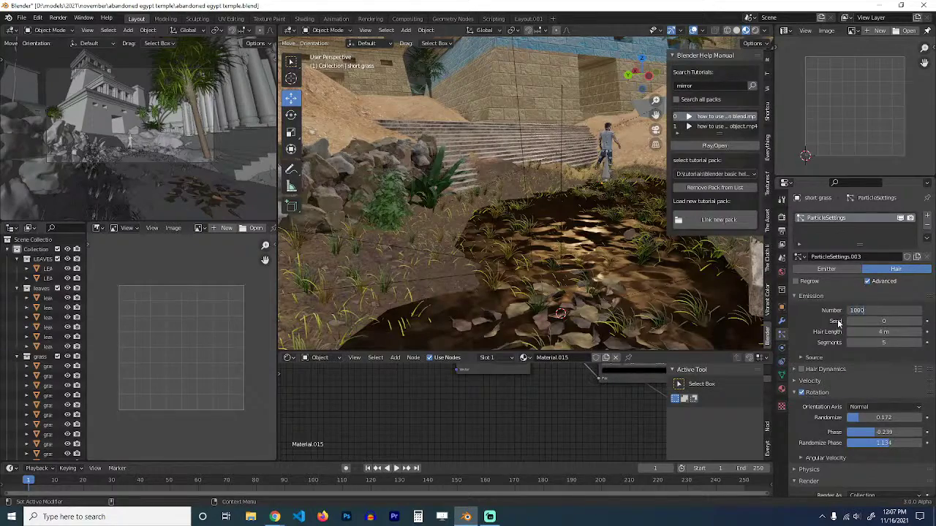
pyautogui.write('0')
pyautogui.press('Return')
# Adjust the short grass particles' render scale to 0.116 while judging the grass from the camera view.
pyautogui.scroll(-10, 837, 319)
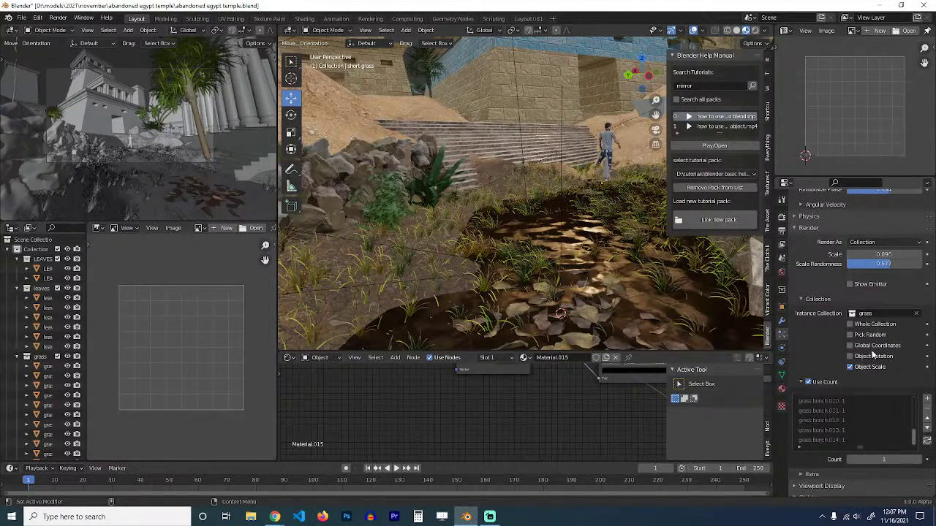
pyautogui.scroll(2, 872, 355)
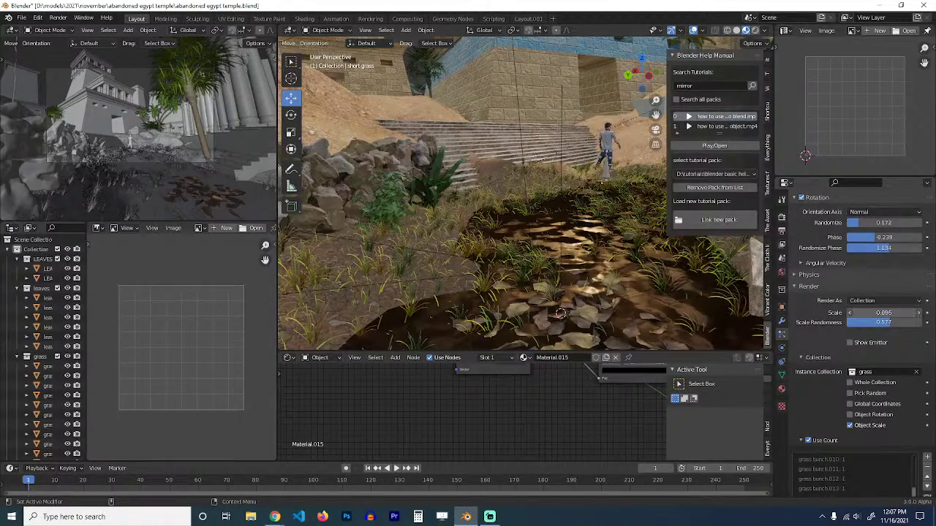
pyautogui.moveTo(884, 313); pyautogui.dragTo(916, 313)
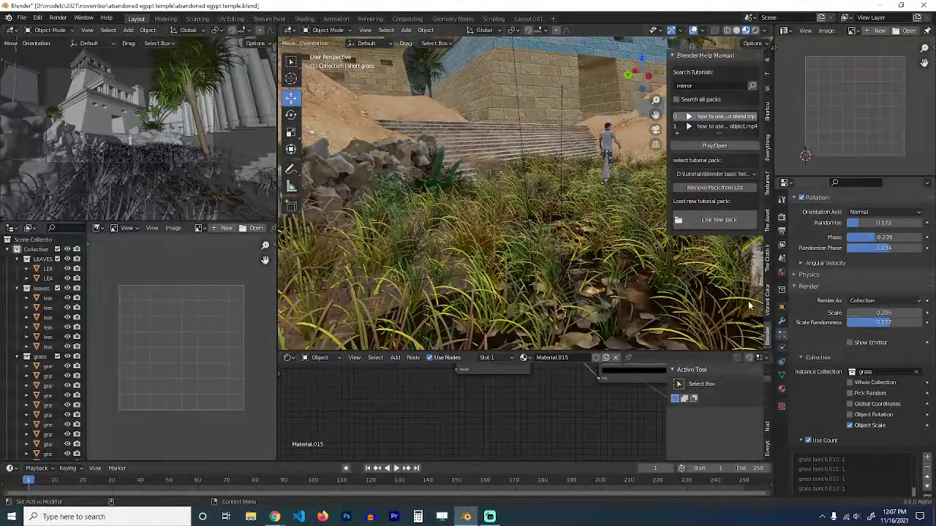
pyautogui.press('KP_0')
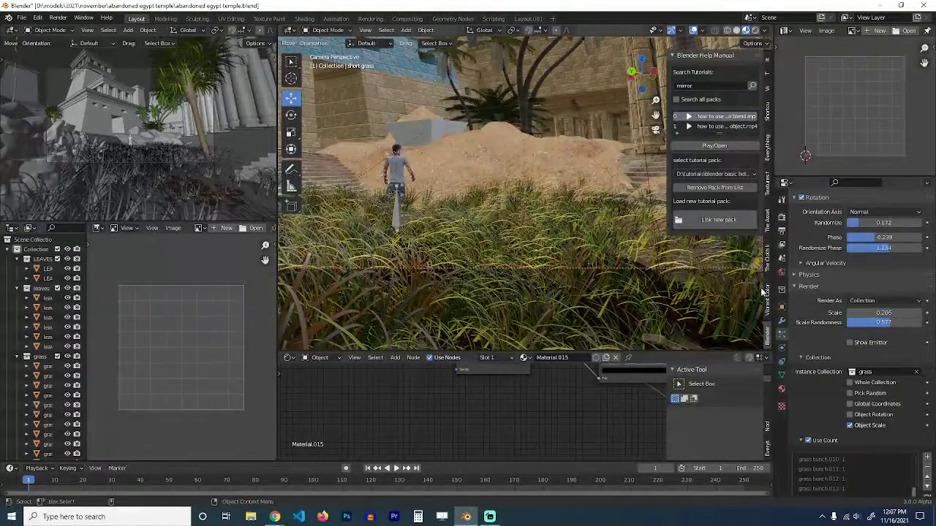
pyautogui.moveTo(883, 313); pyautogui.dragTo(850, 313)
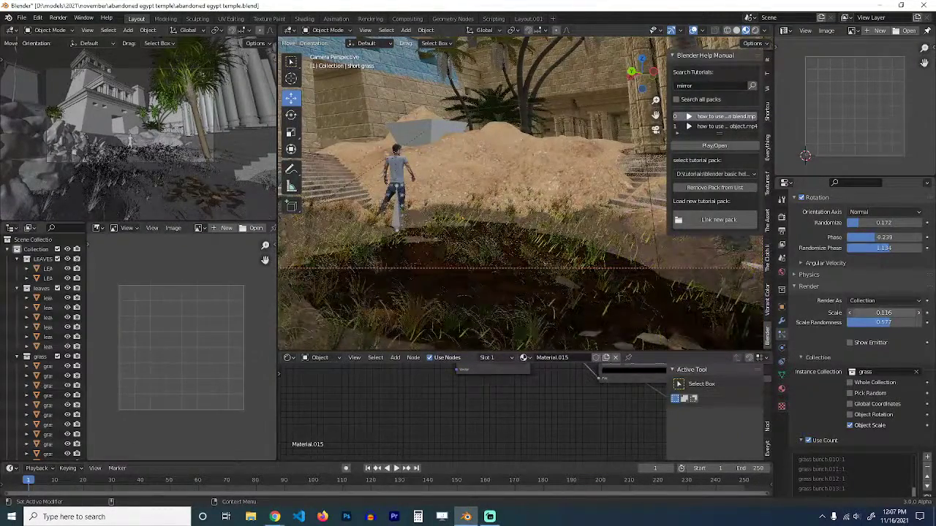
# Reposition the camera to a view of the pond from farther back and set its focal length to 20 mm.
pyautogui.press('KP_7')
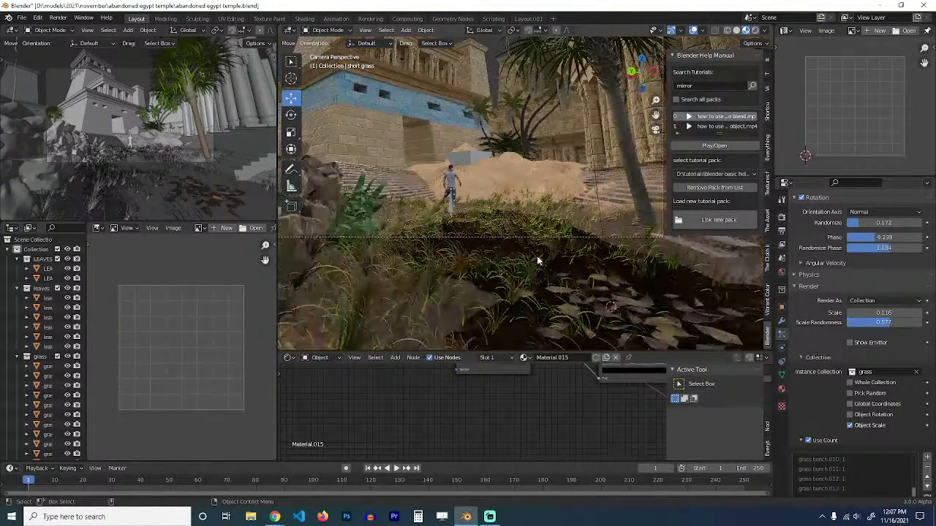
pyautogui.moveTo(574, 258); pyautogui.dragTo(542, 236, button='middle')
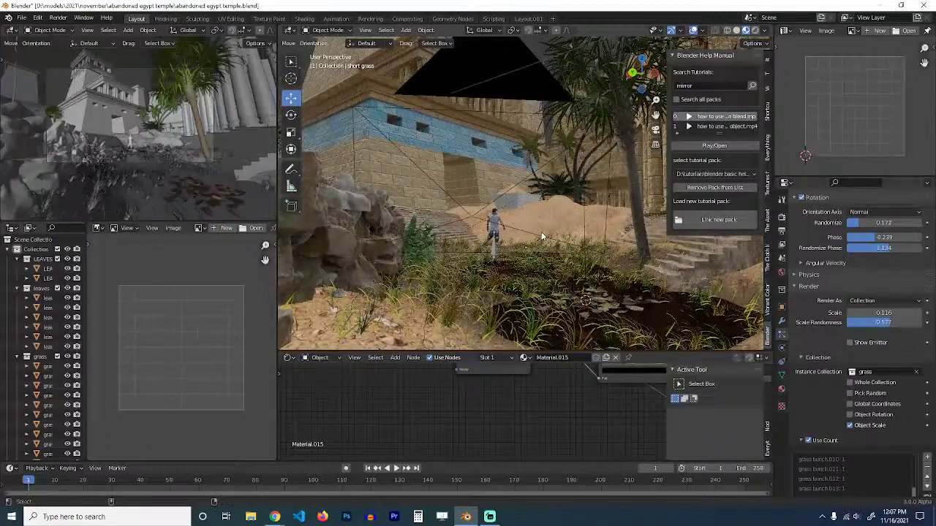
pyautogui.press('KP_0')
pyautogui.click(552, 242)
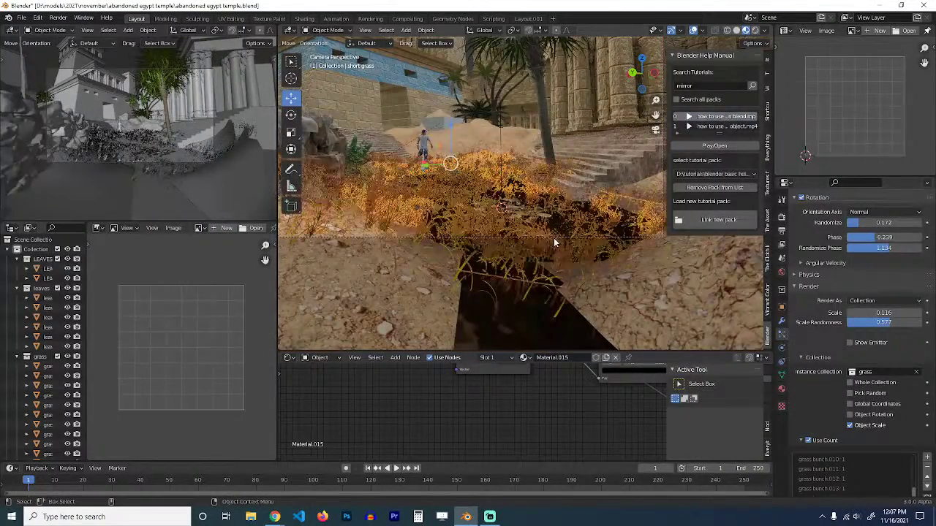
pyautogui.click(554, 237)
pyautogui.click(781, 349)
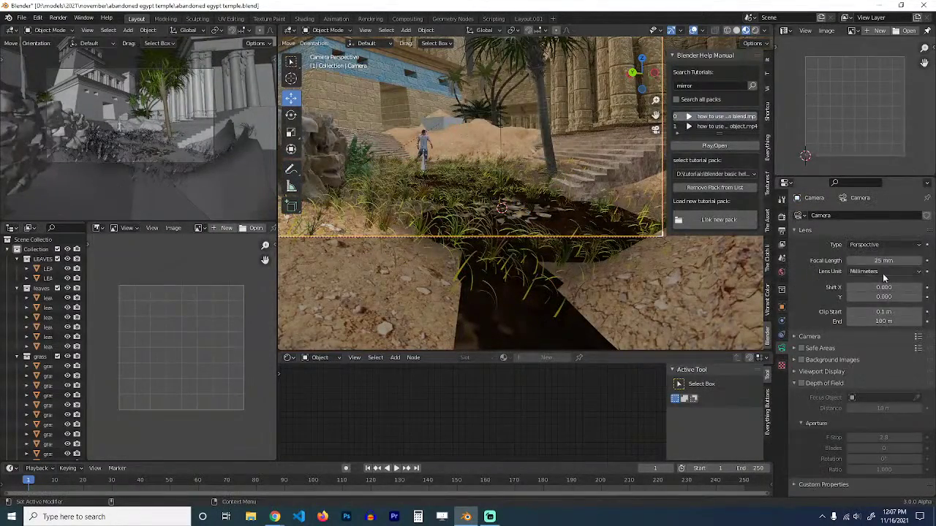
pyautogui.press('Return')
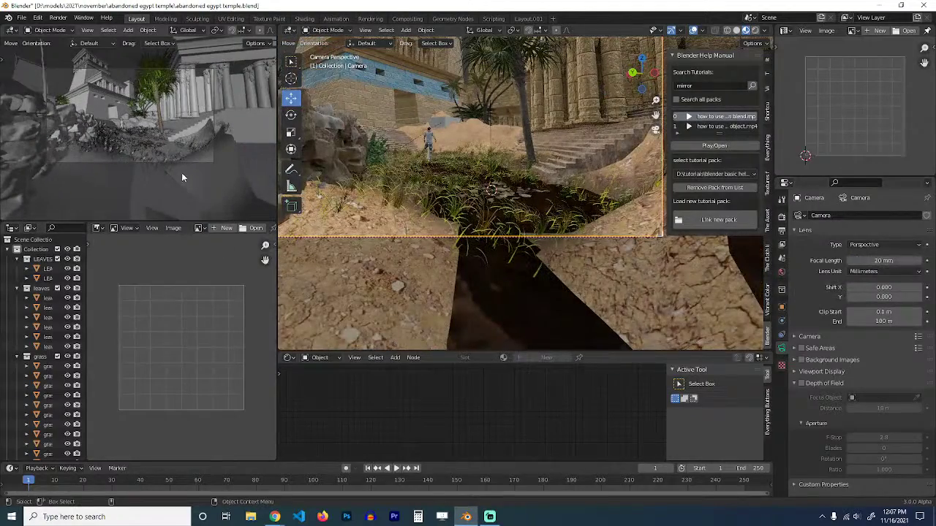
# Rotate the camera freely with a trackball rotation to reframe the pond, palm tree and temple.
pyautogui.press('r')
pyautogui.press('r')
pyautogui.click(186, 180)
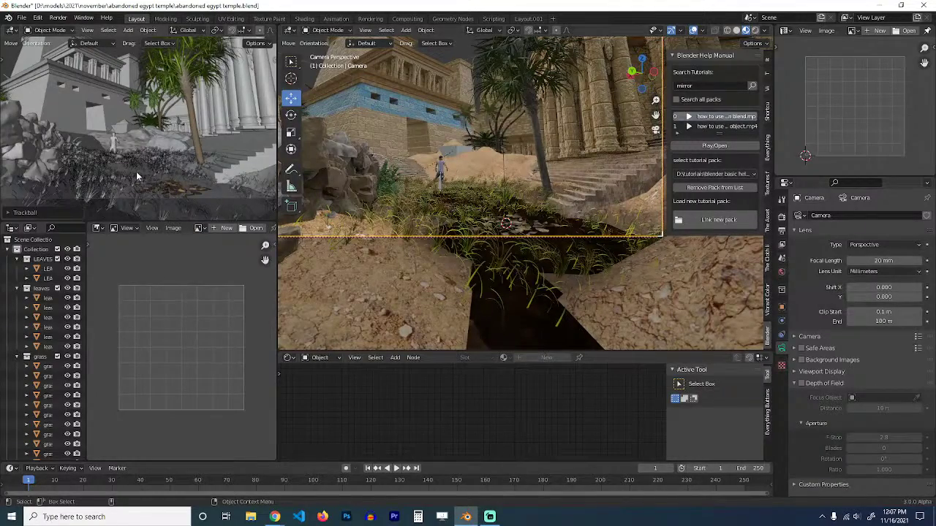
# In top view, duplicate the stone wall beside the pond and place the copy near the foot of the opposite stairs.
pyautogui.click(375, 165)
pyautogui.press('KP_Decimal')
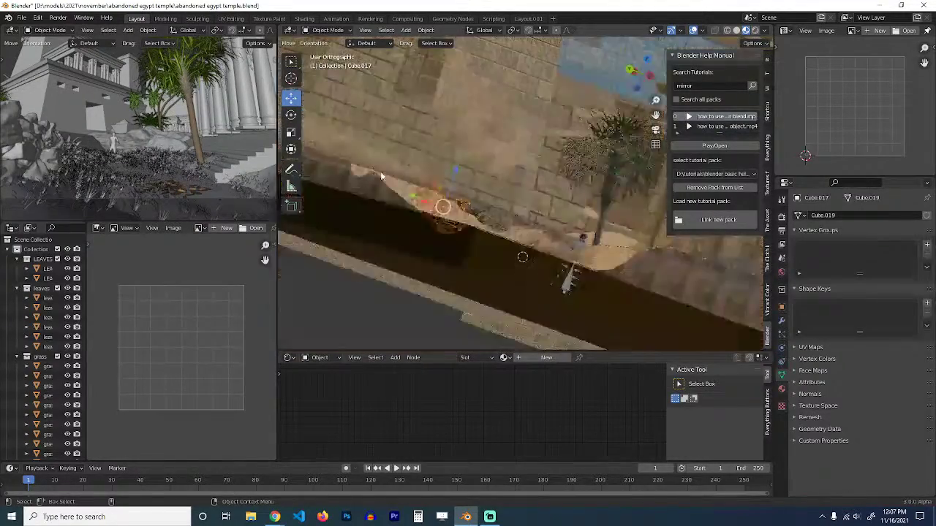
pyautogui.press('KP_7')
pyautogui.click(502, 169)
pyautogui.press('g')
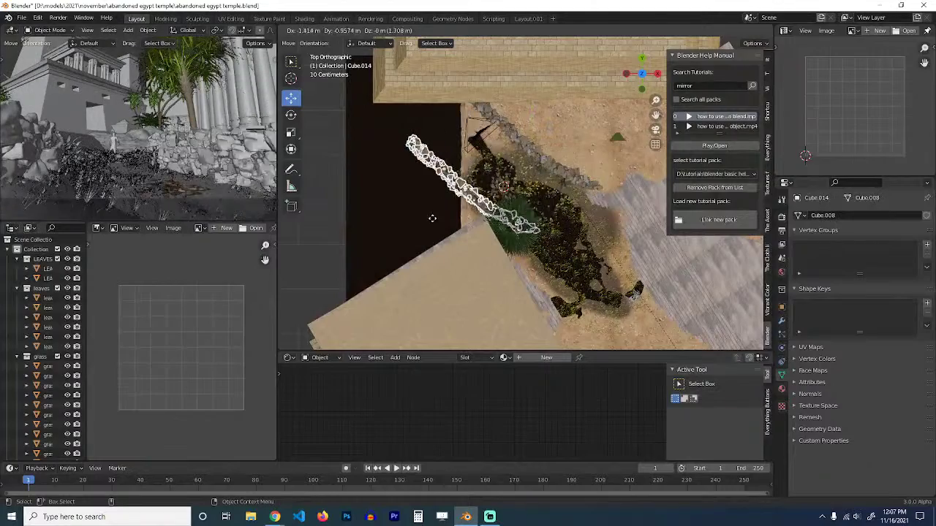
pyautogui.click(473, 240)
pyautogui.scroll(3, 512, 242)
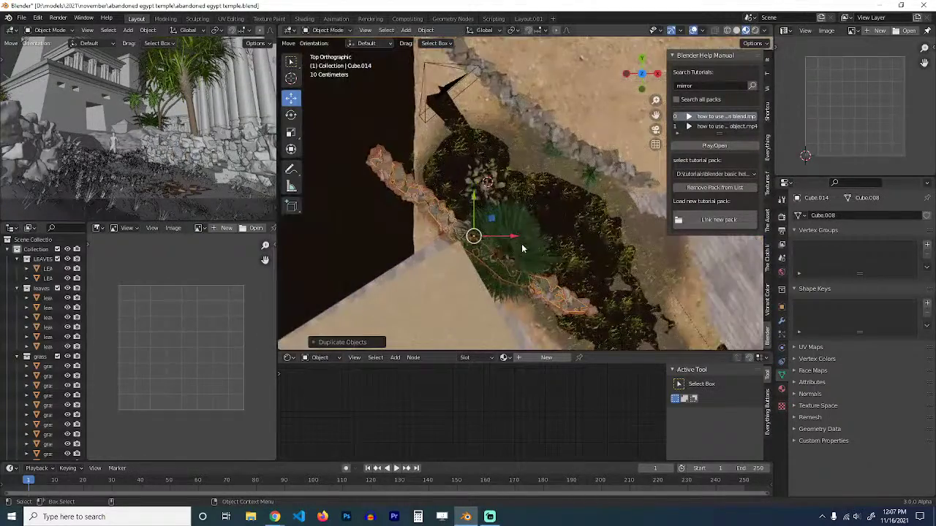
# Rotate and move the copied stone wall so it runs along the edge of the temple platform beside the stairs.
pyautogui.press('r')
pyautogui.click(474, 234)
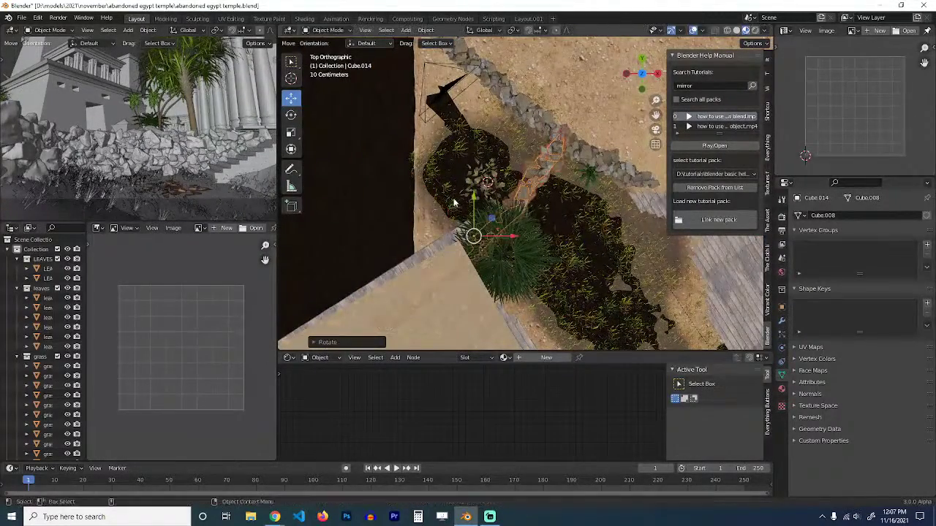
pyautogui.press('g')
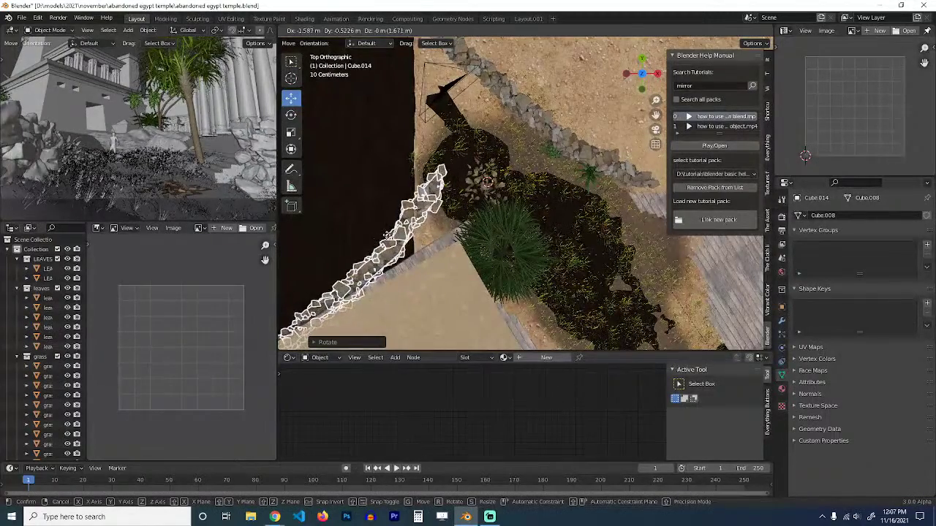
pyautogui.click(486, 220)
pyautogui.press('r')
pyautogui.click(488, 252)
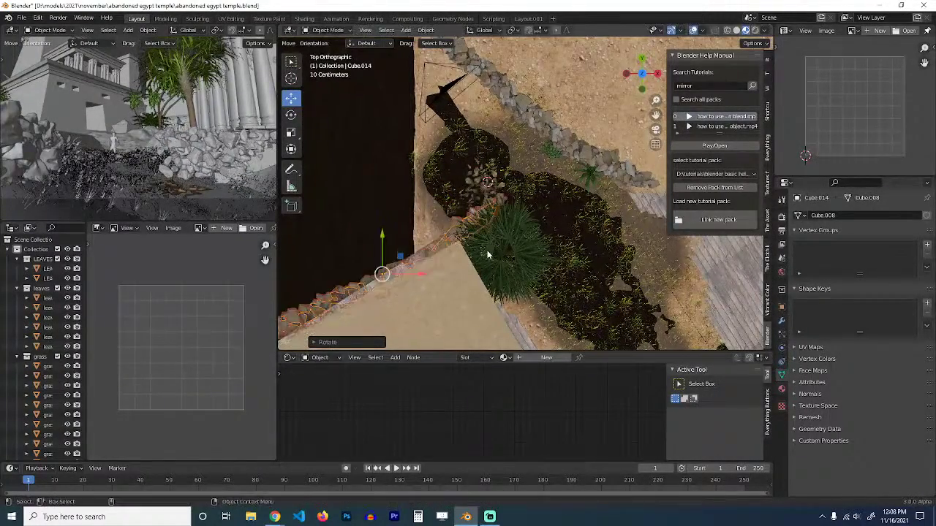
pyautogui.press('g')
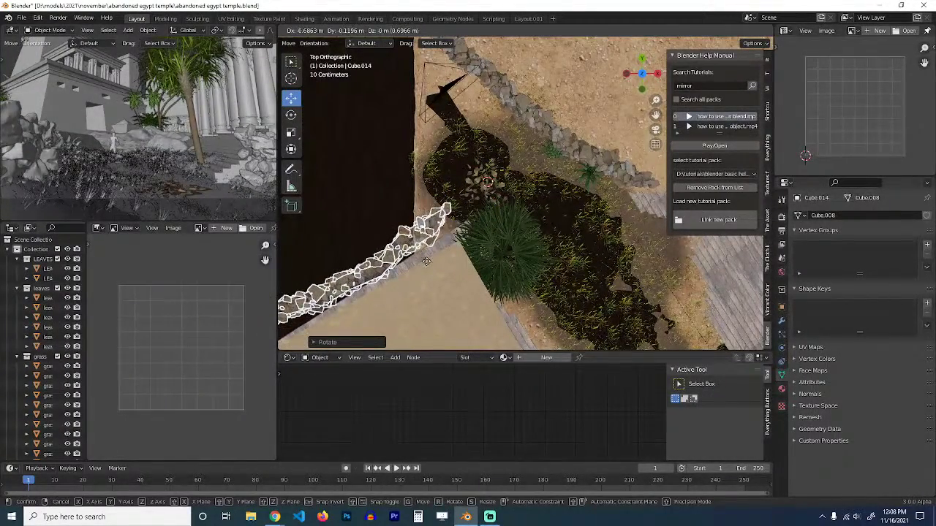
pyautogui.click(442, 263)
# Lower the copied wall's mesh at its stair end by about 0.2 m along Z to follow the slope of the stairs.
pyautogui.moveTo(442, 263); pyautogui.dragTo(577, 187, button='middle')
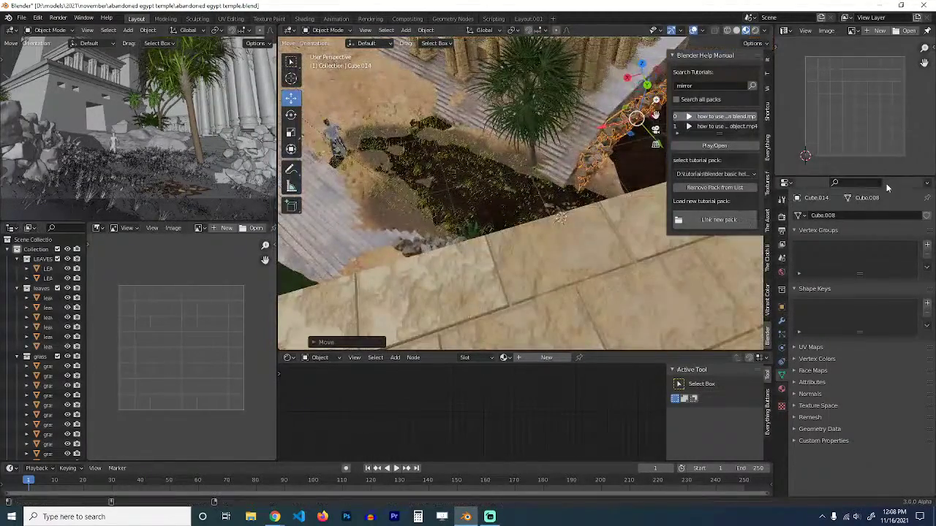
pyautogui.scroll(4, 577, 185)
pyautogui.moveTo(433, 182); pyautogui.dragTo(416, 215, button='middle')
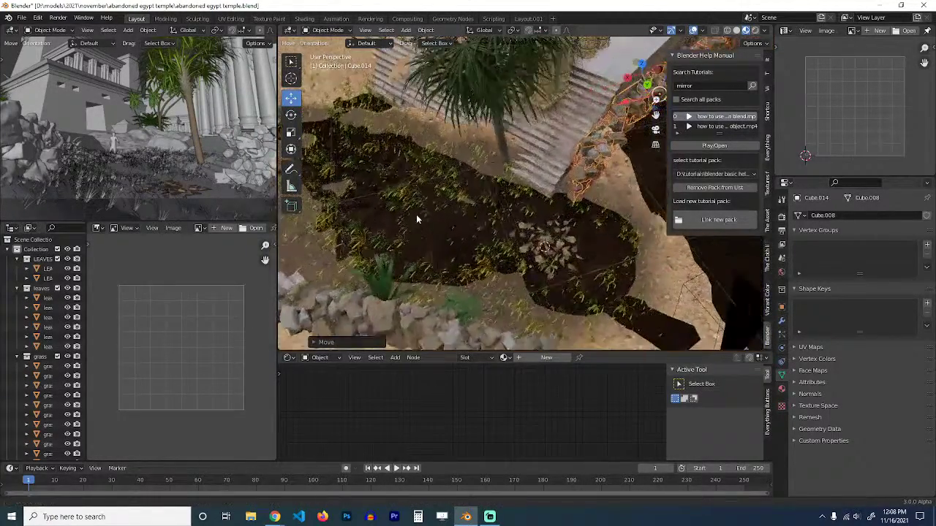
pyautogui.keyDown('shift'); pyautogui.moveTo(621, 164); pyautogui.dragTo(642, 140, button='middle'); pyautogui.keyUp('shift')
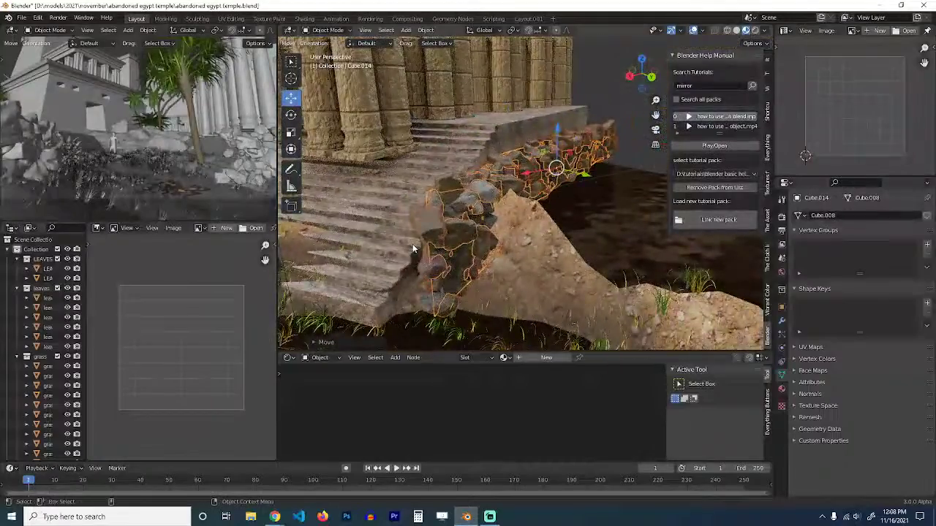
pyautogui.moveTo(414, 251); pyautogui.dragTo(510, 196, button='middle')
pyautogui.press('Tab')
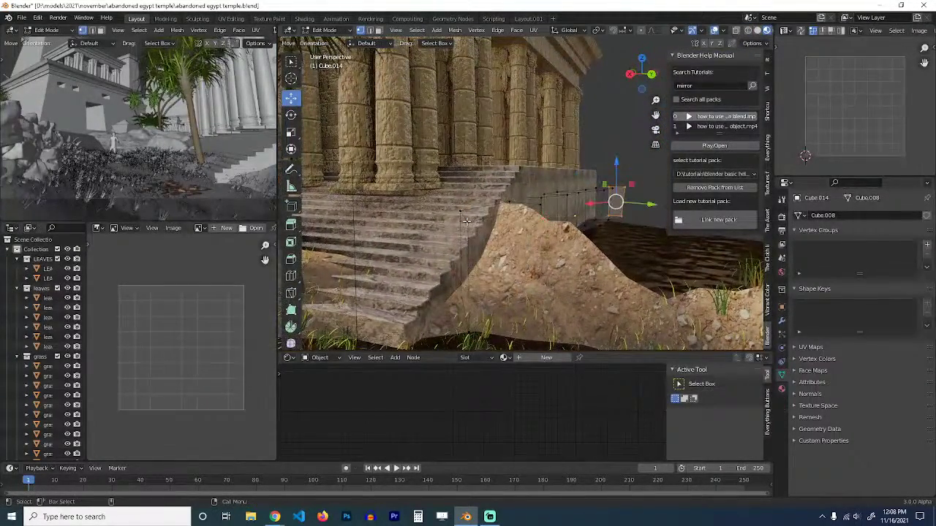
pyautogui.click(465, 221)
pyautogui.press('g')
pyautogui.press('z')
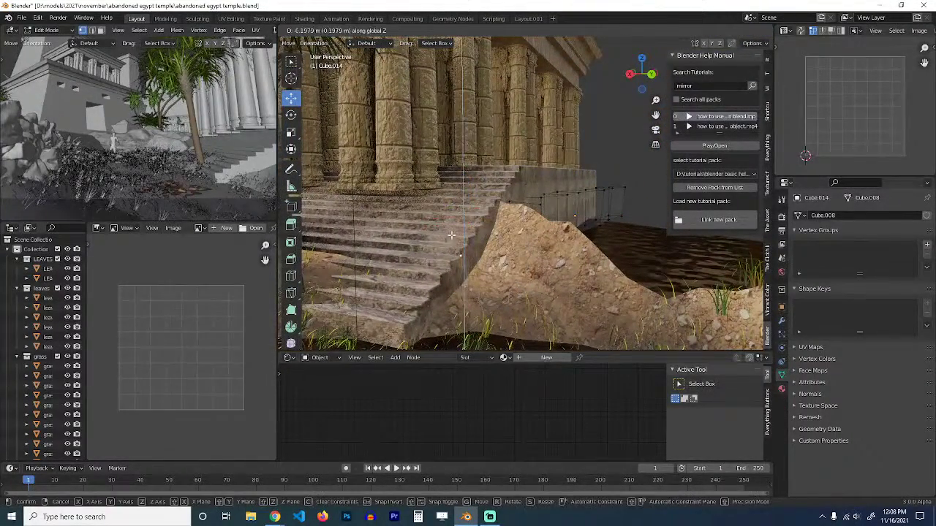
pyautogui.click(451, 235)
pyautogui.click(780, 320)
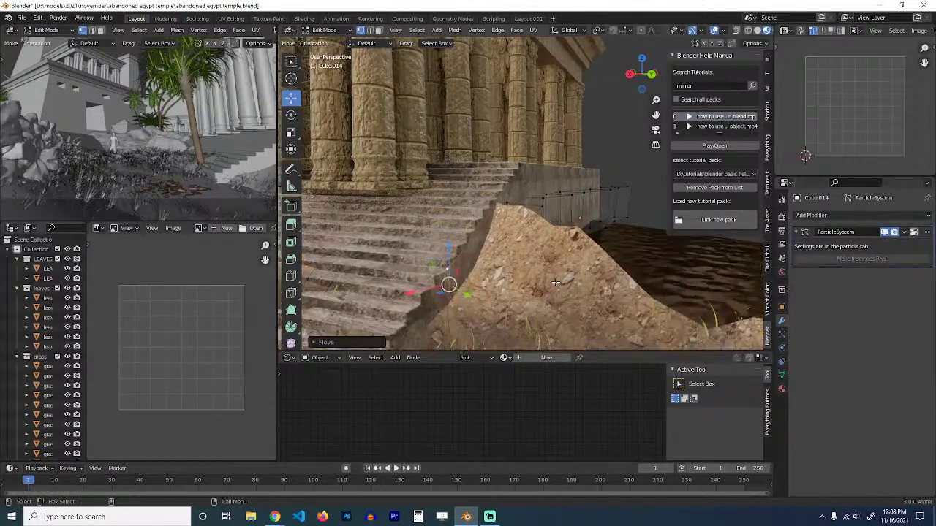
pyautogui.press('Tab')
# Raise the upper edge of the copied wall's mesh along Z so the stones cover the side of the temple platform.
pyautogui.moveTo(547, 255); pyautogui.dragTo(391, 252, button='middle')
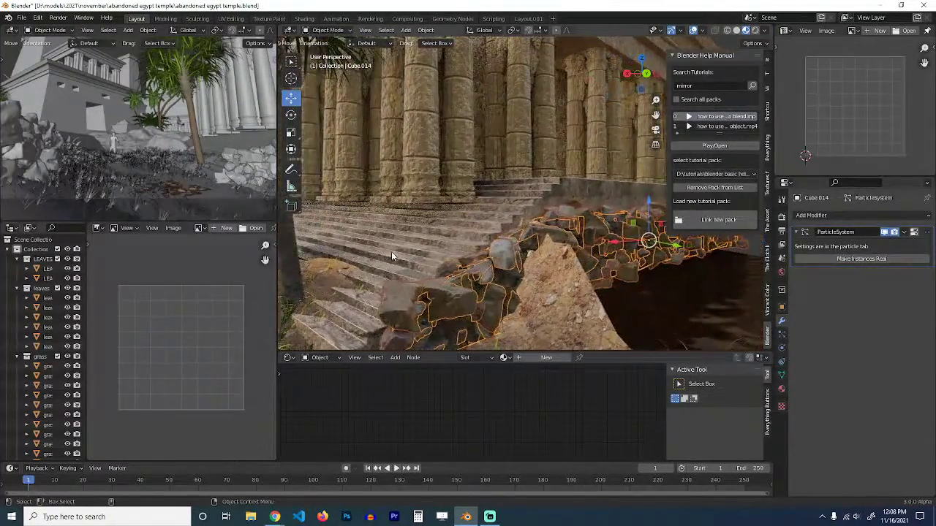
pyautogui.press('Tab')
pyautogui.keyDown('alt'); pyautogui.click(432, 302); pyautogui.keyUp('alt')
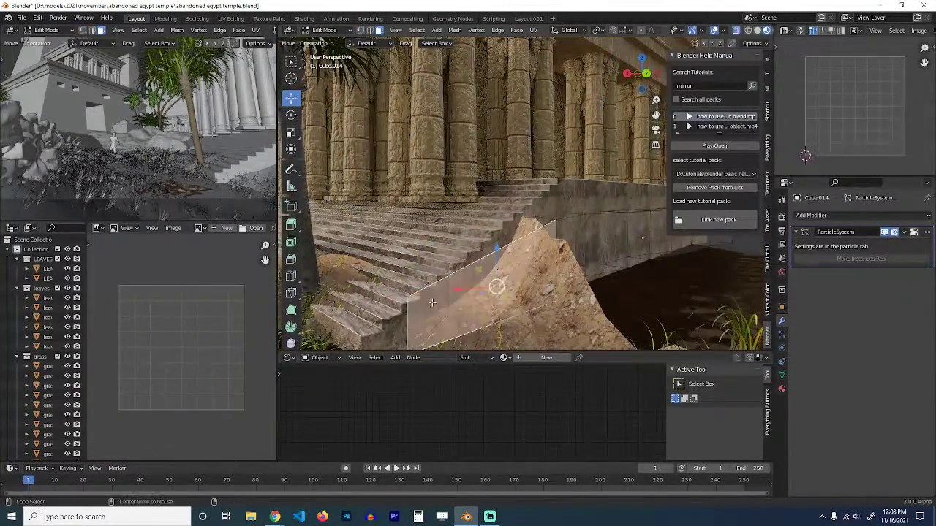
pyautogui.moveTo(431, 302); pyautogui.dragTo(507, 234, button='middle')
pyautogui.press('Tab')
pyautogui.press('Tab')
pyautogui.moveTo(565, 182); pyautogui.dragTo(641, 172, button='middle')
pyautogui.keyDown('ctrl'); pyautogui.click(633, 184); pyautogui.keyUp('ctrl')
pyautogui.press('g')
pyautogui.press('z')
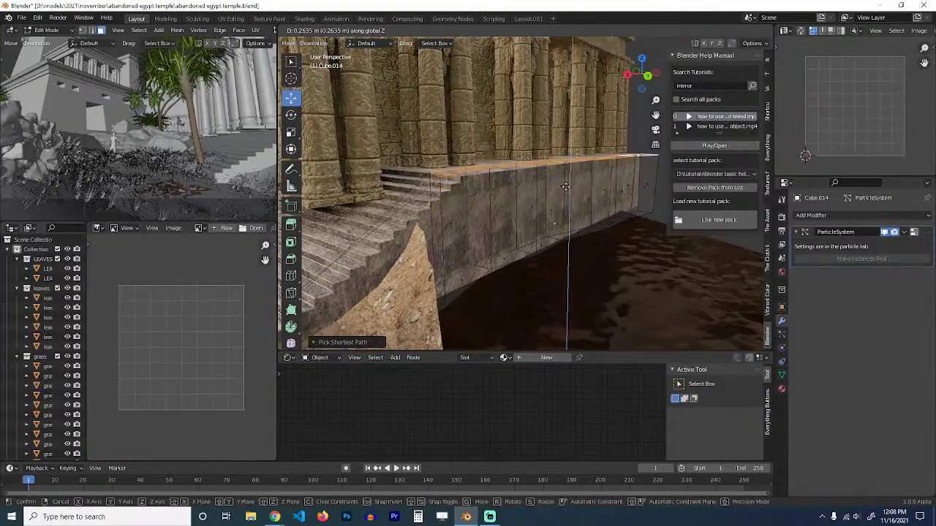
pyautogui.click(565, 199)
pyautogui.press('Tab')
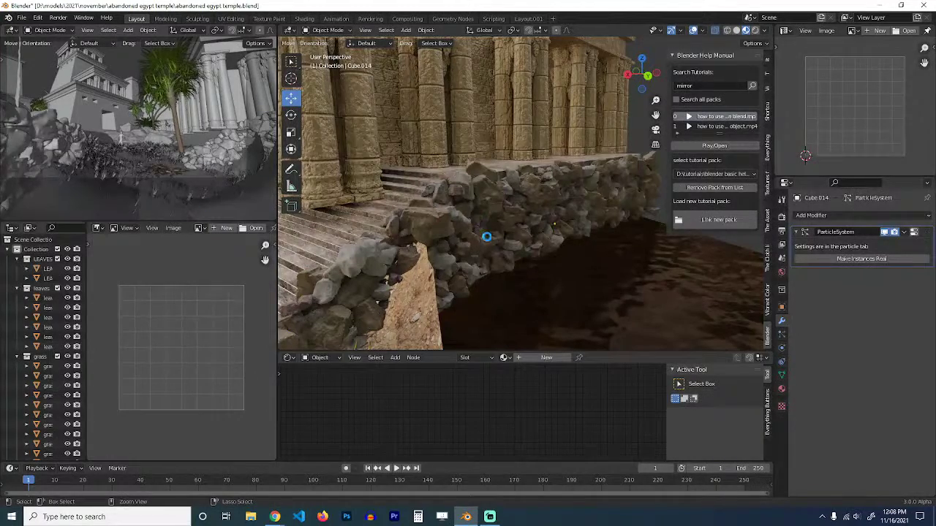
# Check the new stone wall from the camera view and save the file.
pyautogui.moveTo(476, 234); pyautogui.dragTo(489, 254, button='middle')
pyautogui.scroll(-3, 490, 255)
pyautogui.scroll(3, 490, 255)
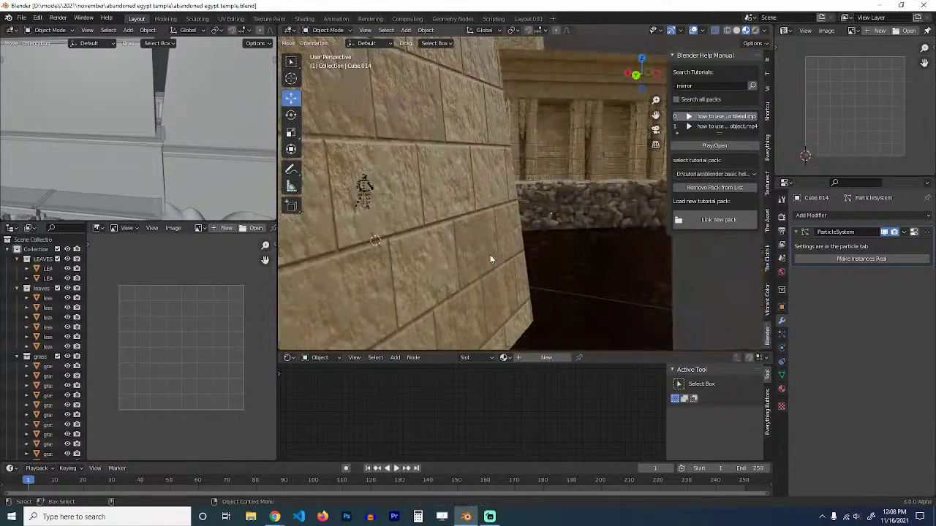
pyautogui.scroll(-1, 495, 253)
pyautogui.press('KP_0')
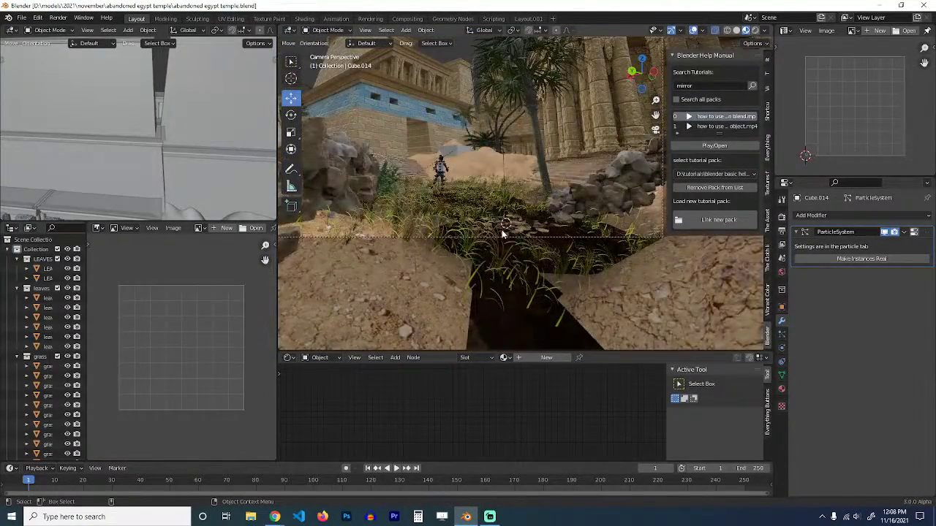
pyautogui.scroll(-1, 492, 220)
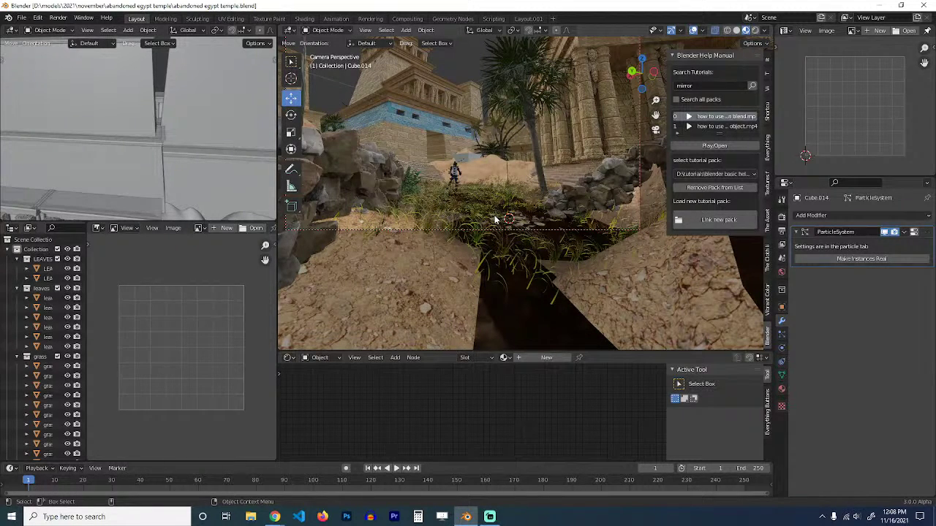
pyautogui.scroll(-10, 220, 135)
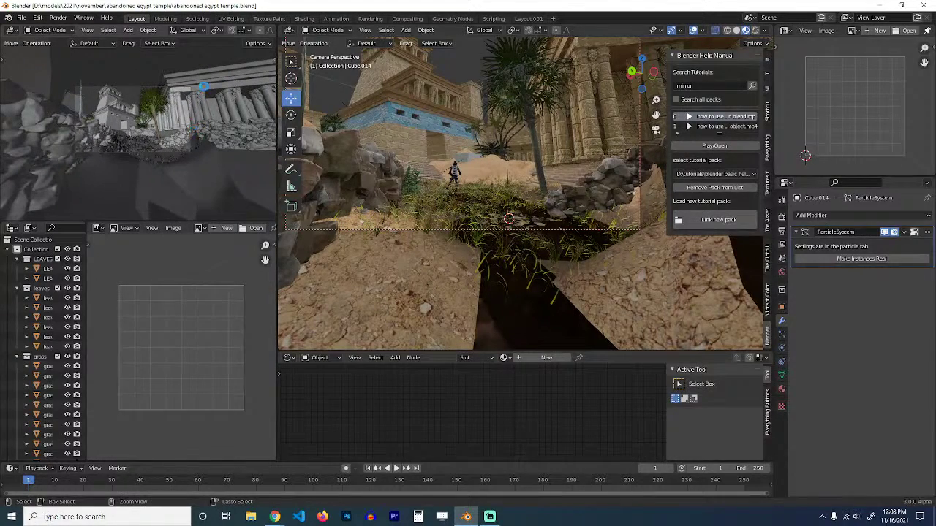
# Switch the main viewport to solid shading without X-ray and preview the render from the camera in the small viewport.
pyautogui.click(737, 30)
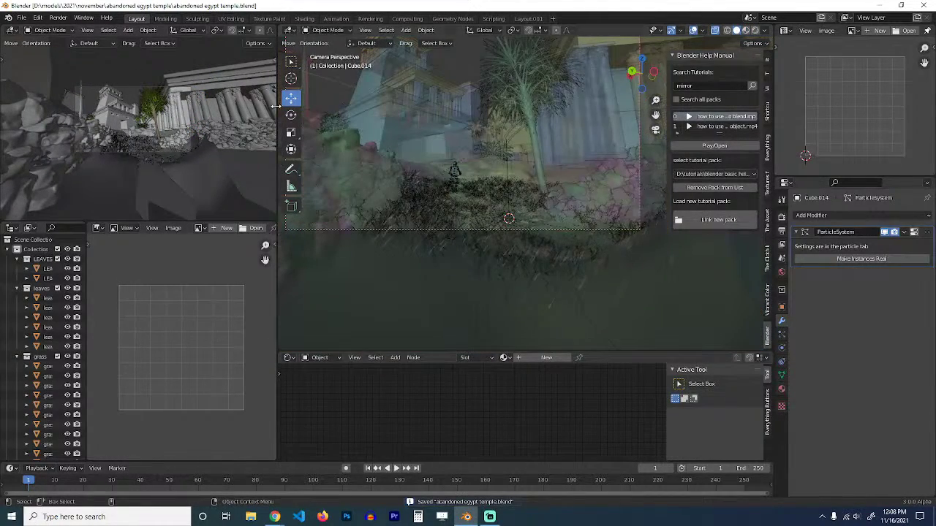
pyautogui.hotkey('alt', 'z')
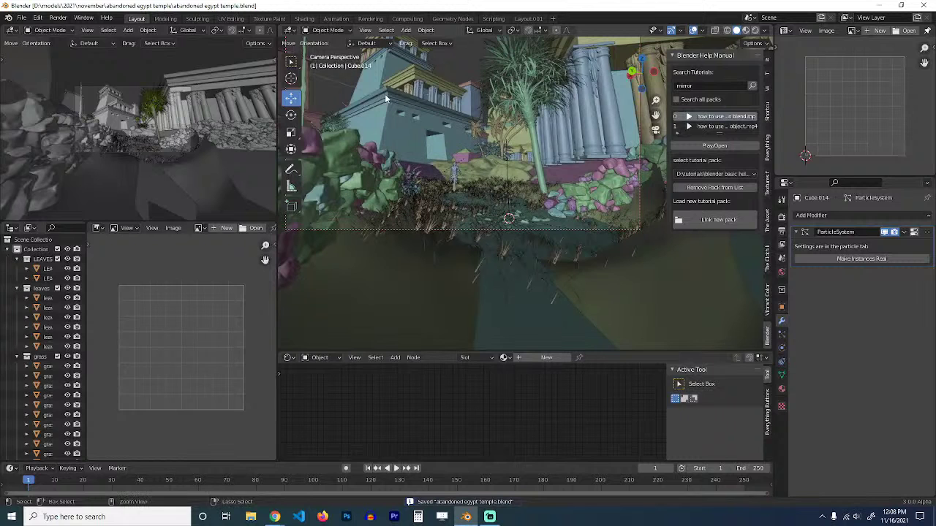
pyautogui.scroll(-5, 240, 30)
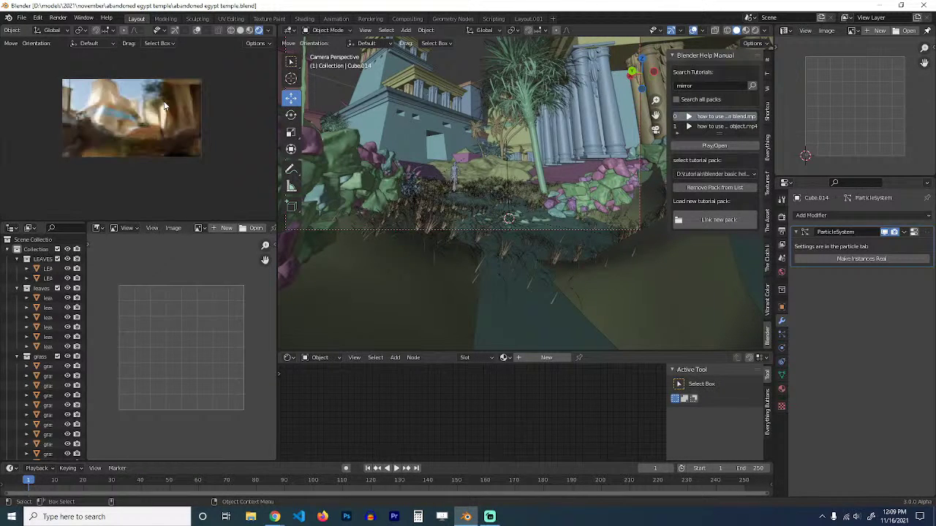
pyautogui.scroll(2, 156, 117)
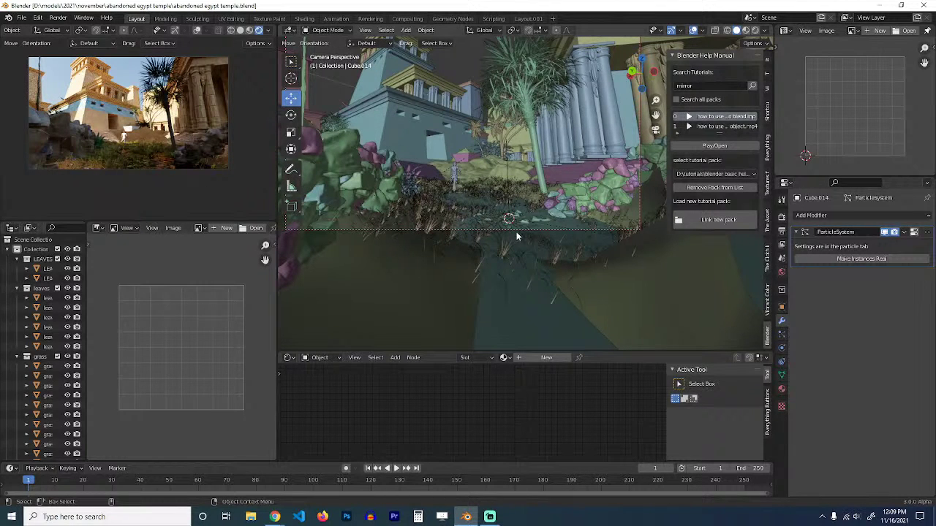
# Change the Beckmann shader's color in the water plane's Material.001 to a neutral dark grey.
pyautogui.click(533, 292)
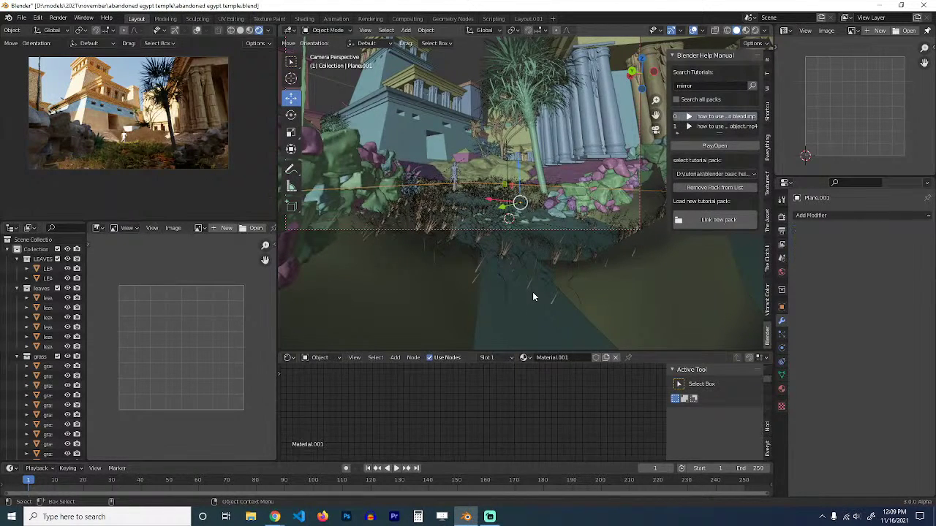
pyautogui.press('Home')
pyautogui.scroll(5, 558, 414)
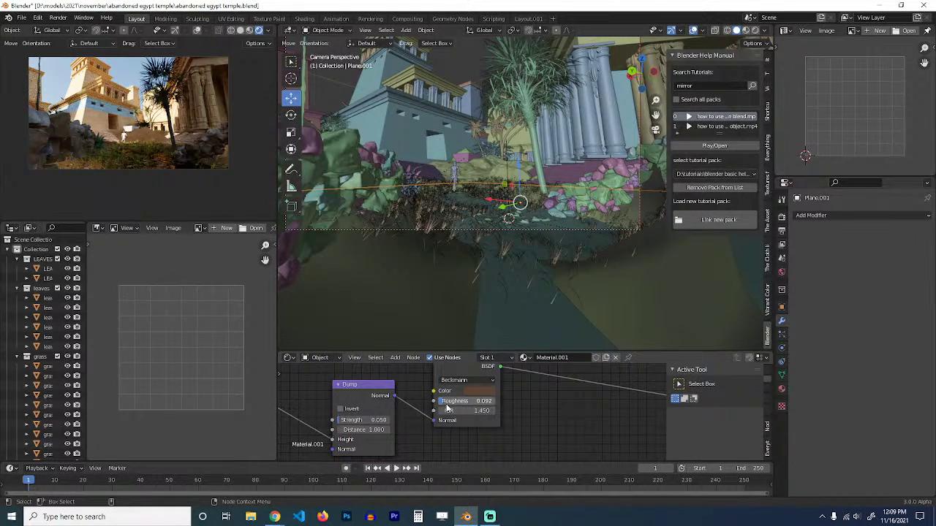
pyautogui.click(477, 393)
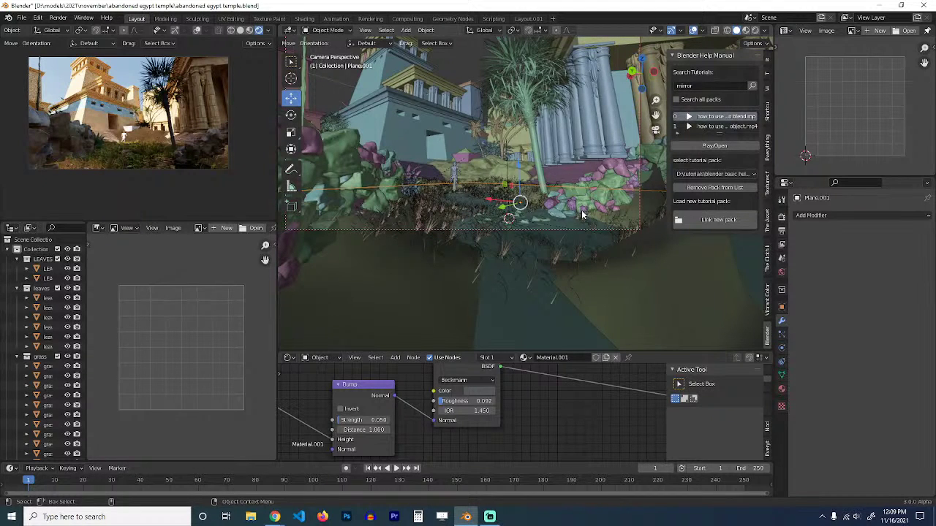
# Scale up the tall palm tree beside the pond to 0.242.
pyautogui.click(536, 167)
pyautogui.press('s')
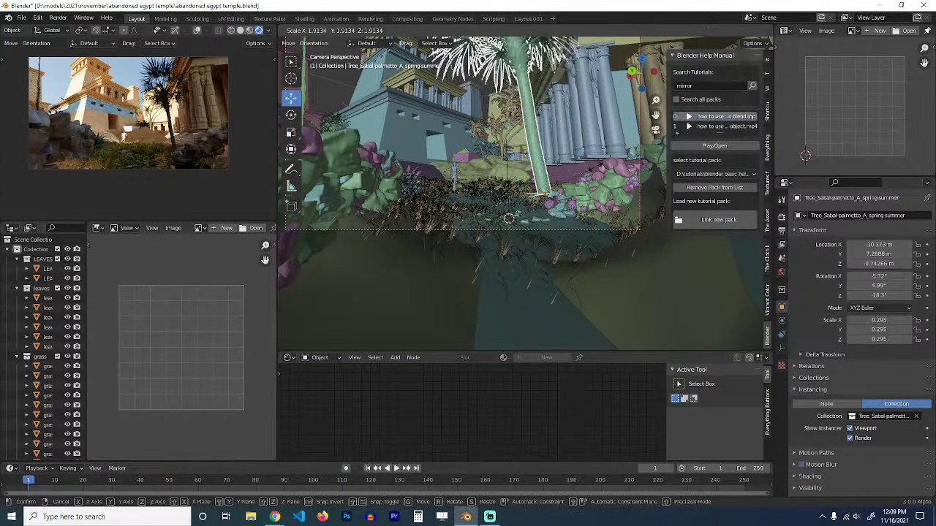
pyautogui.click(496, 148)
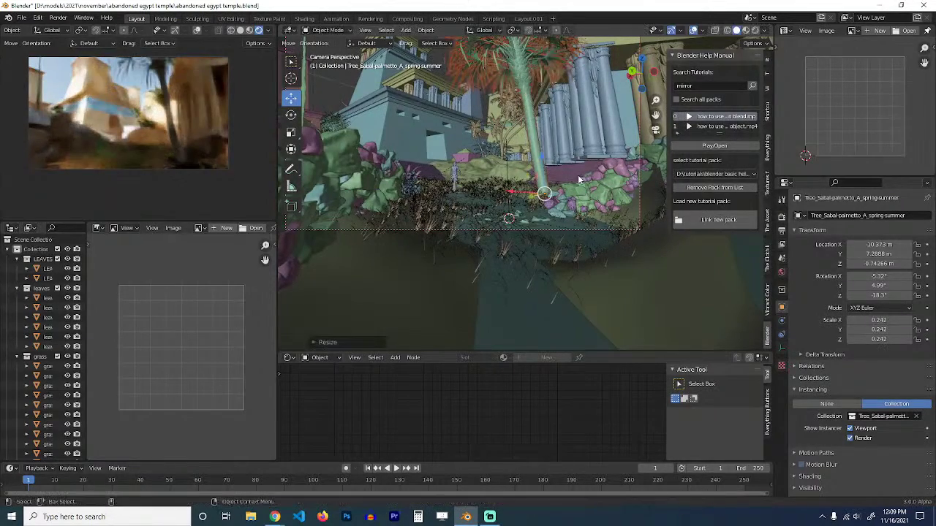
# Scale up the Phoenix canariensis palm behind the pond to 0.378 and deselect it.
pyautogui.click(512, 153)
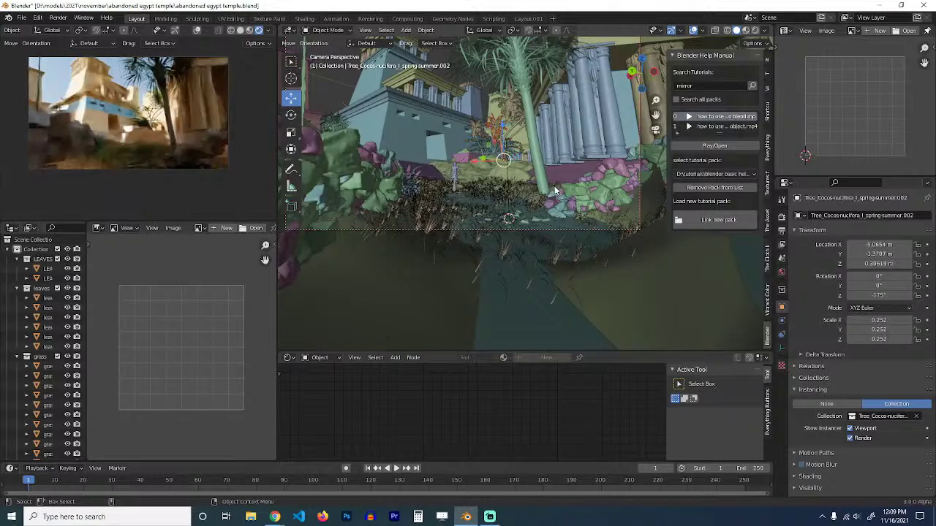
pyautogui.click(496, 162)
pyautogui.click(493, 148)
pyautogui.press('s')
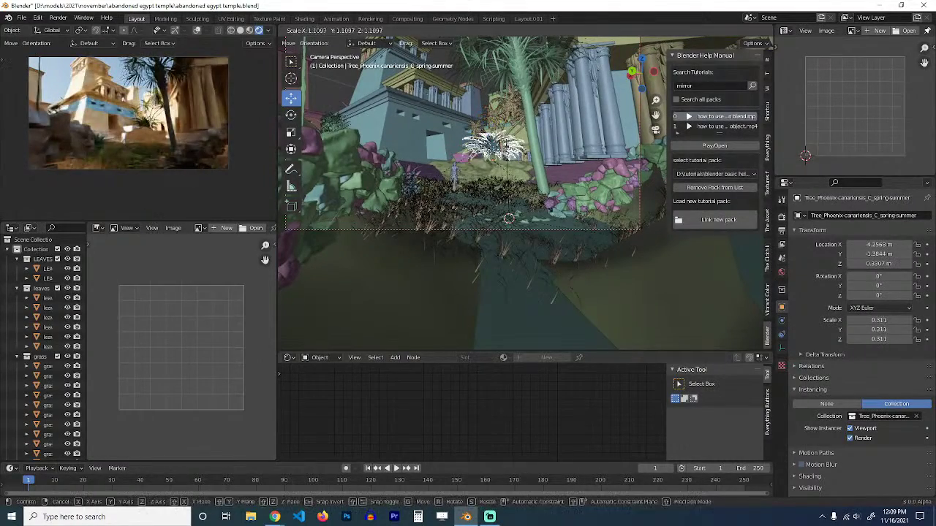
pyautogui.click(535, 222)
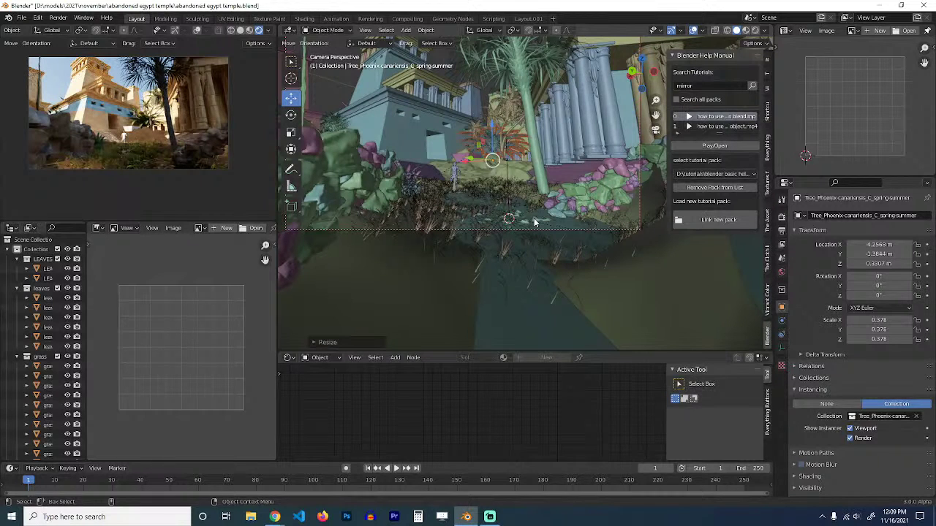
pyautogui.click(534, 223)
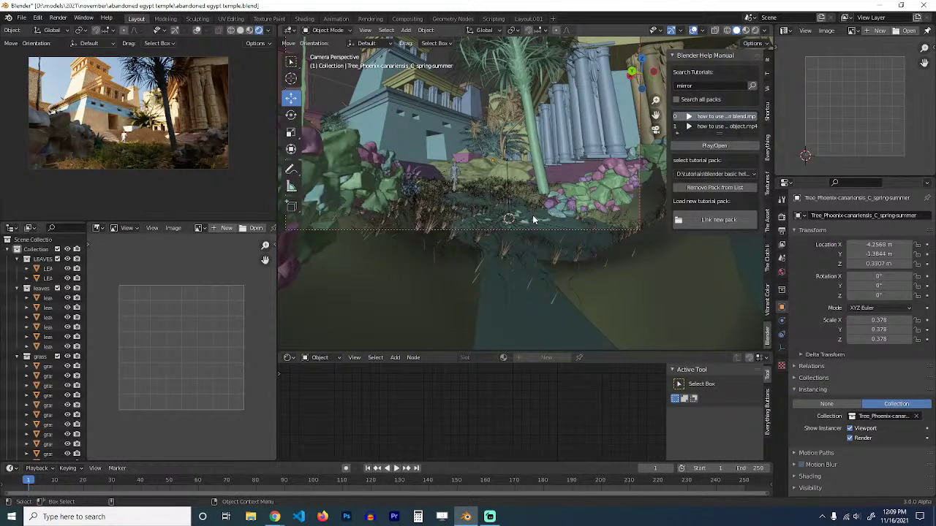
# Try the human figure standing in the pond by snapping it to the 3D cursor and lowering it to Z -1.1864 m.
pyautogui.click(455, 188)
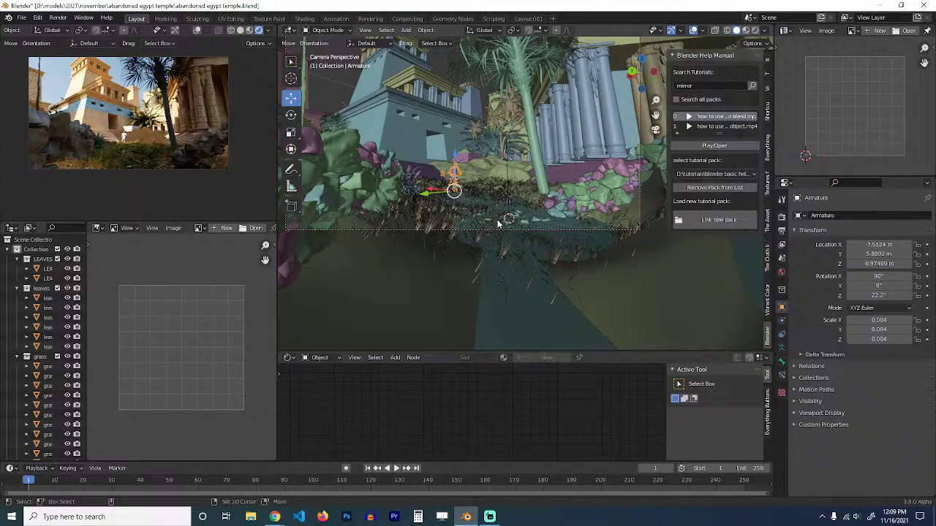
pyautogui.hotkey('shift', 's')
pyautogui.click(484, 124)
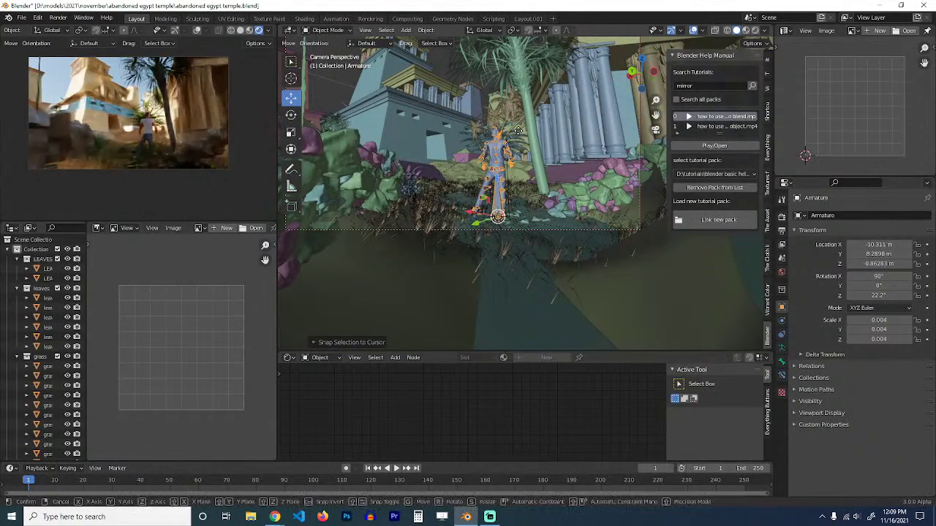
pyautogui.press('g')
pyautogui.press('z')
pyautogui.click(511, 177)
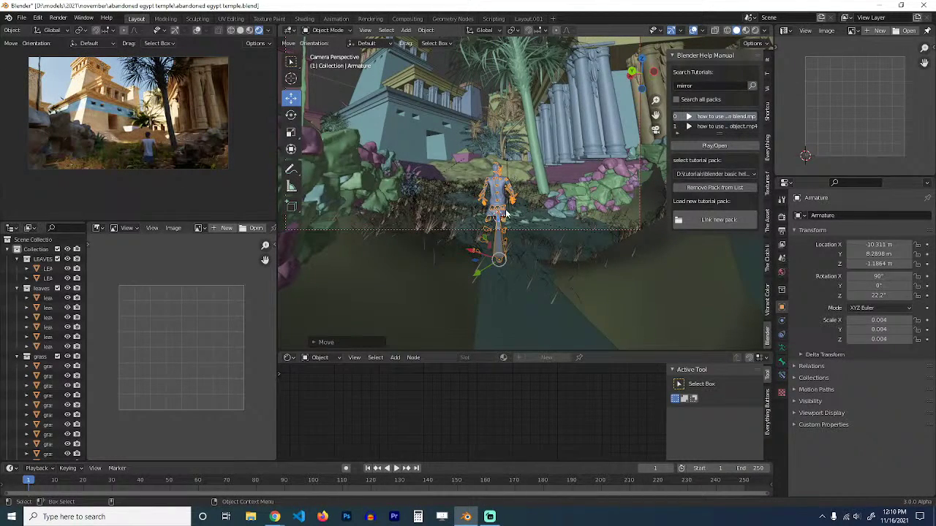
pyautogui.scroll(3, 506, 212)
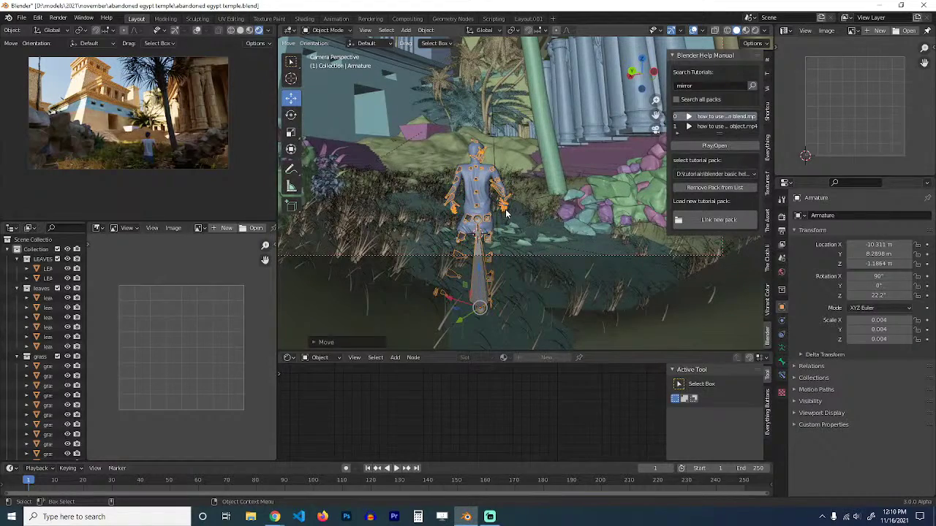
pyautogui.scroll(2, 503, 215)
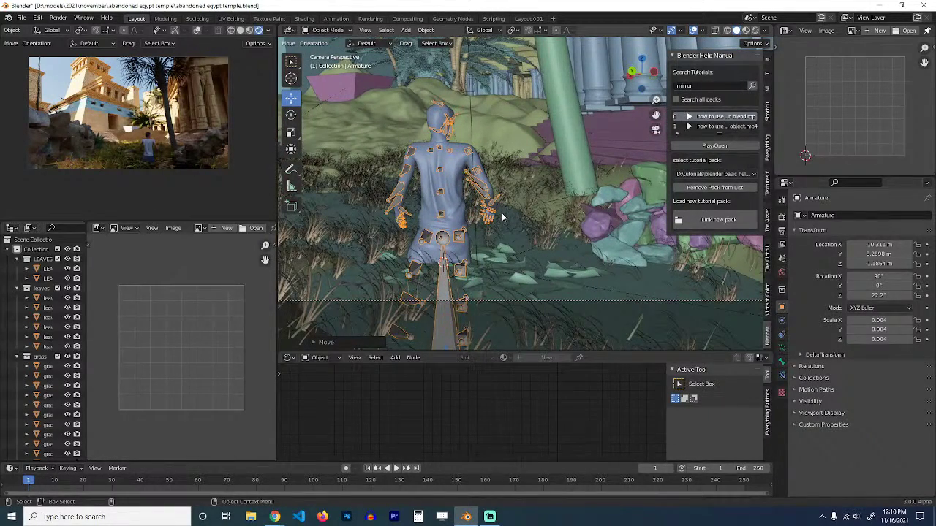
pyautogui.scroll(-5, 502, 217)
# Snap the human figure onto the grassy bank beside the pond, adjust its position to about Z -0.953 m, save the file and deselect it.
pyautogui.keyDown('shift'); pyautogui.rightClick(438, 184); pyautogui.keyUp('shift')
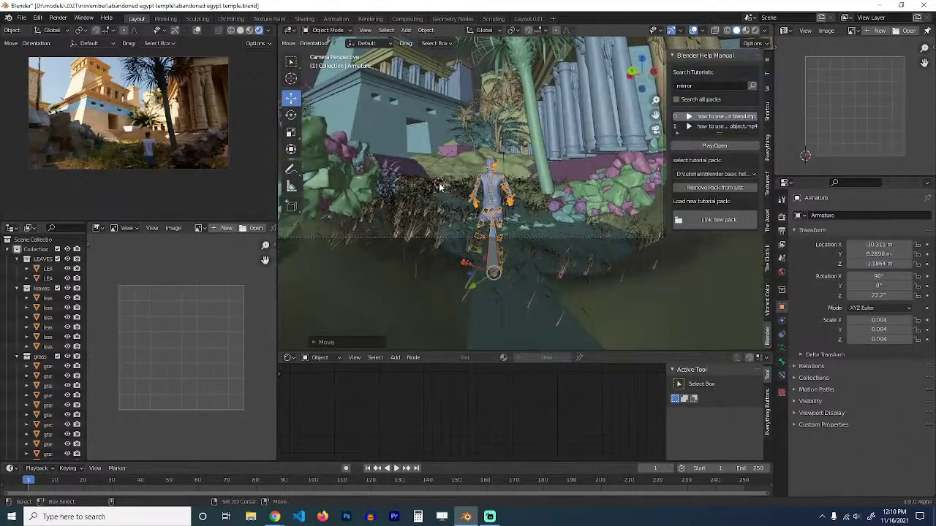
pyautogui.hotkey('shift', 's')
pyautogui.click(442, 110)
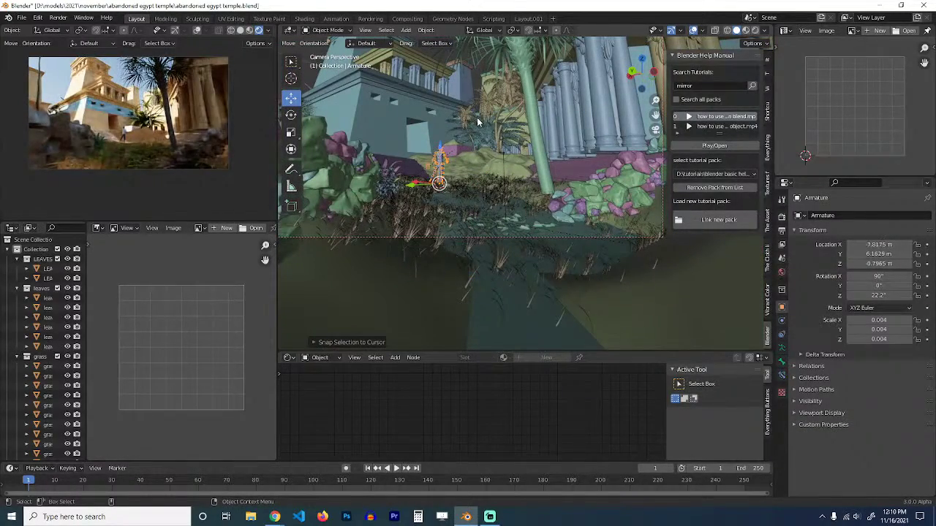
pyautogui.press('g')
pyautogui.click(476, 124)
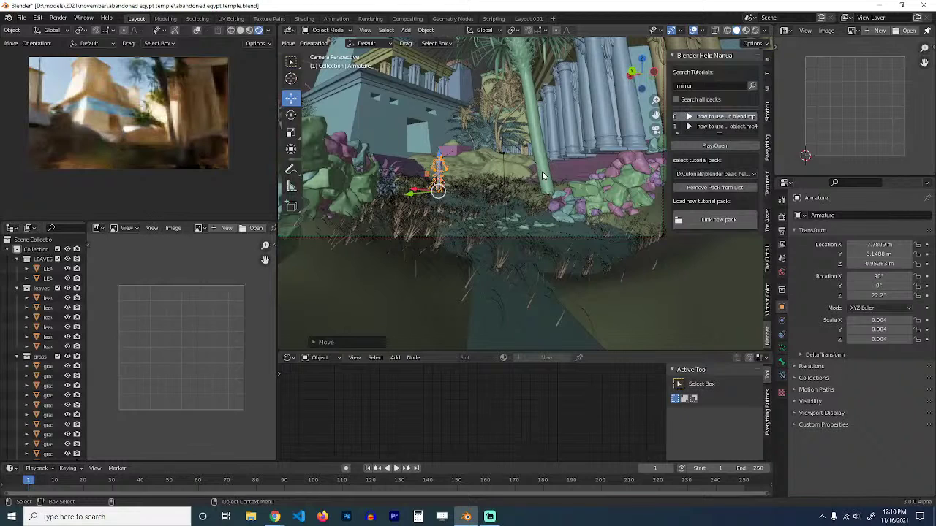
pyautogui.hotkey('ctrl', 's')
pyautogui.hotkey('alt', 'a')
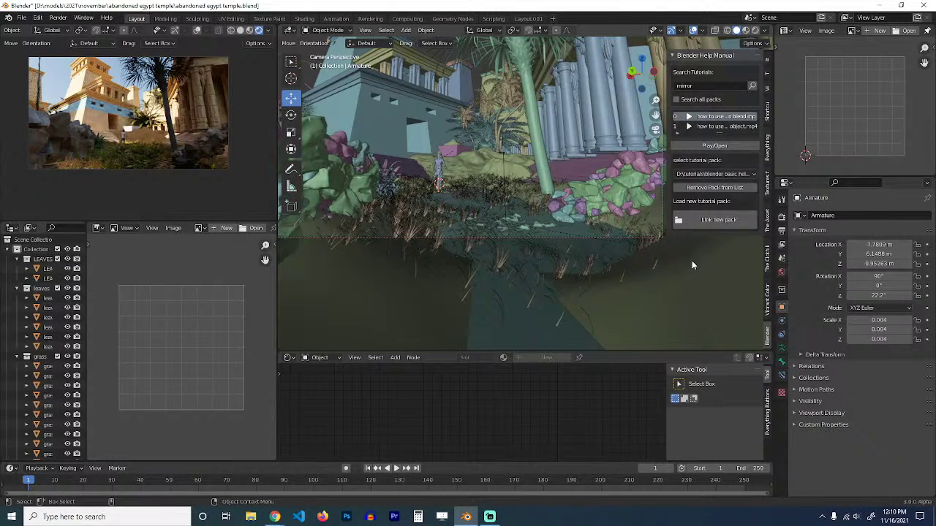
# Try the world sky texture with a sun rotation of 5° and a sun elevation of 0°.
pyautogui.click(781, 272)
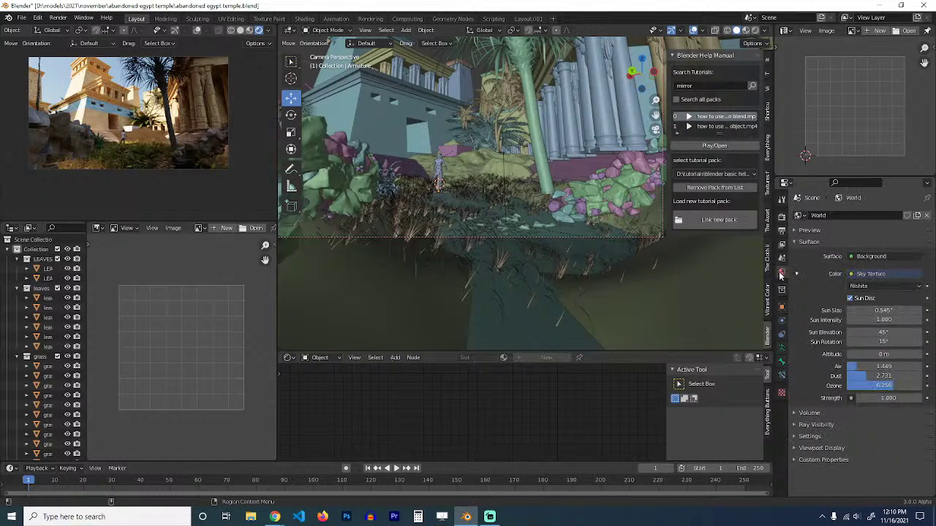
pyautogui.click(882, 342)
pyautogui.write('150')
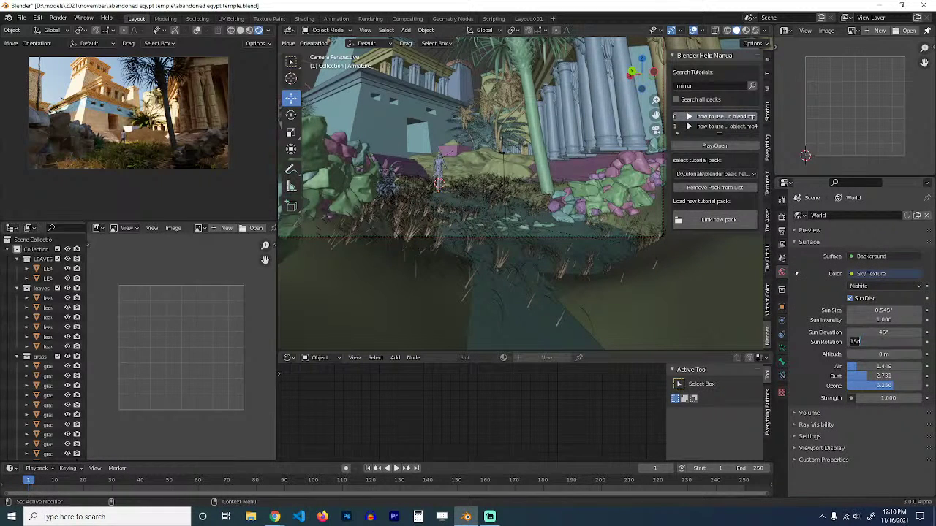
pyautogui.press('Return')
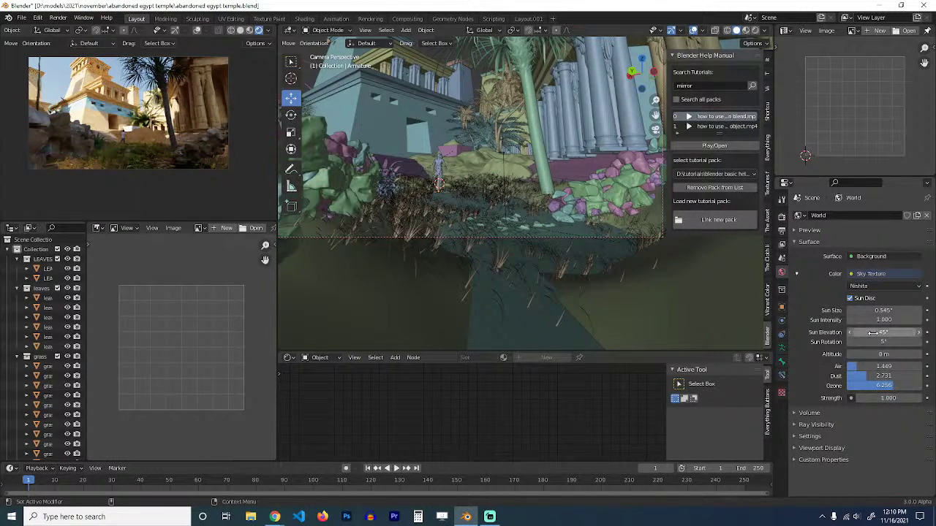
pyautogui.click(855, 333)
pyautogui.write('0')
pyautogui.press('Return')
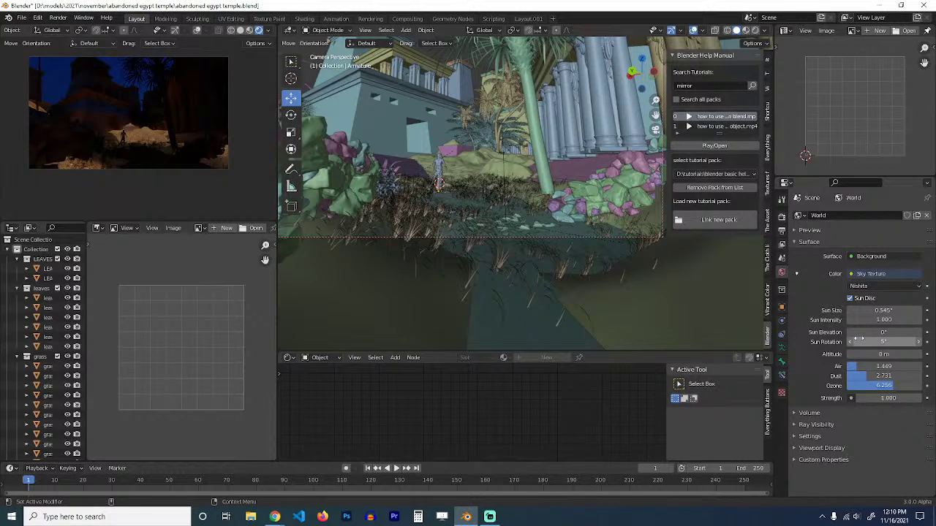
# Select the ground plane to view its dry_ground_rocks_diff_2k shader nodes and save the file.
pyautogui.click(714, 292)
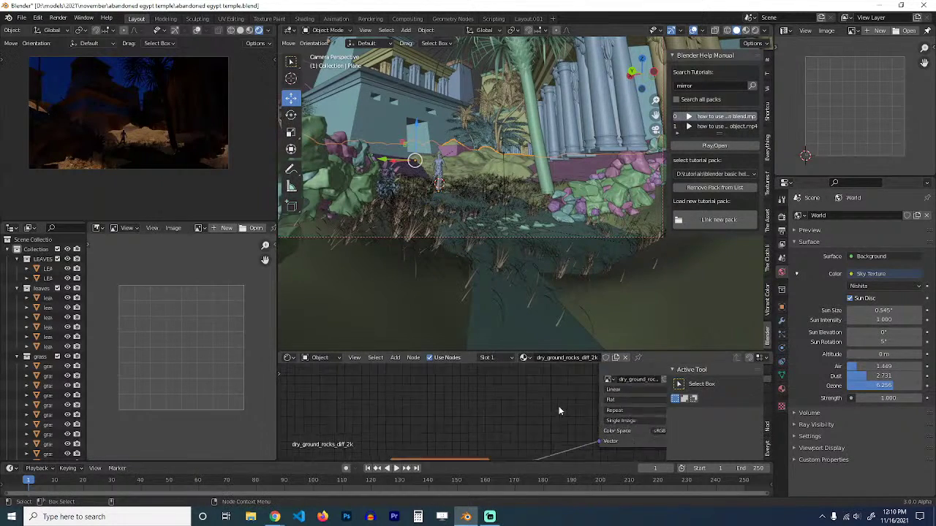
pyautogui.scroll(-6, 558, 410)
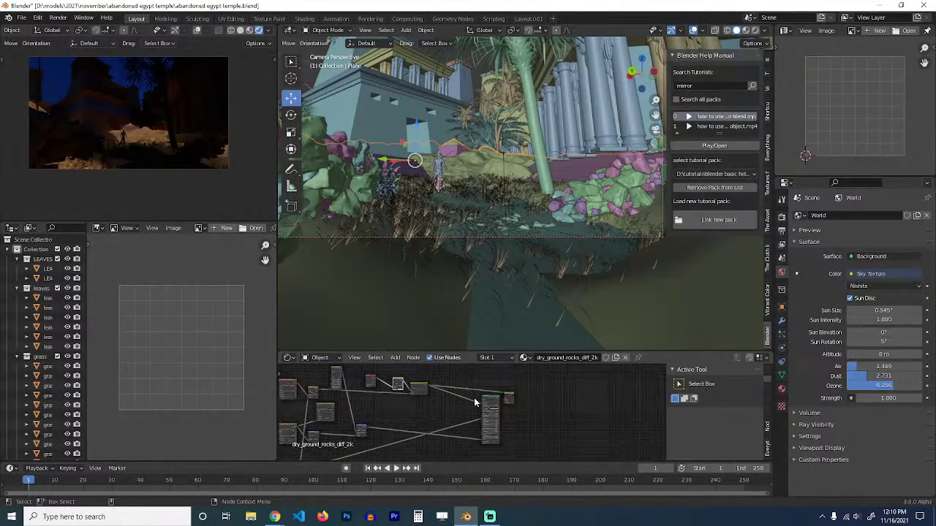
pyautogui.scroll(4, 474, 401)
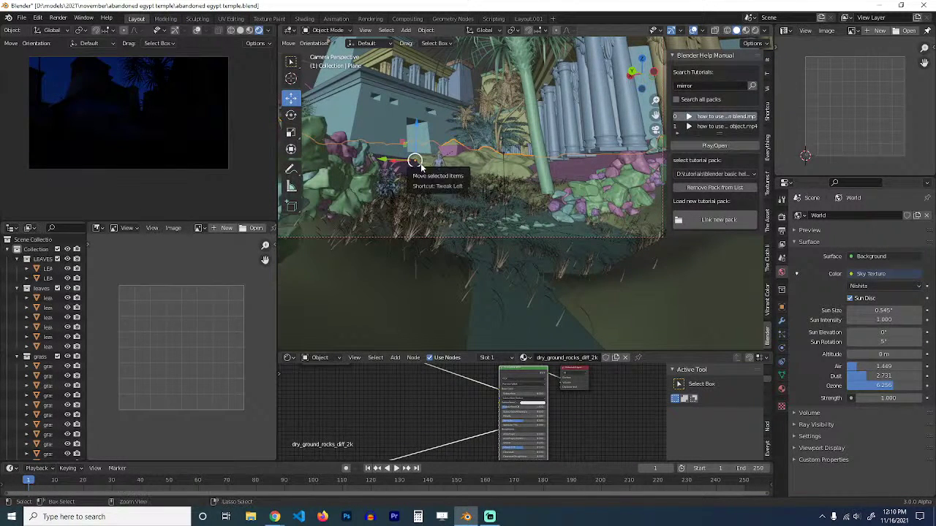
pyautogui.hotkey('ctrl', 's')
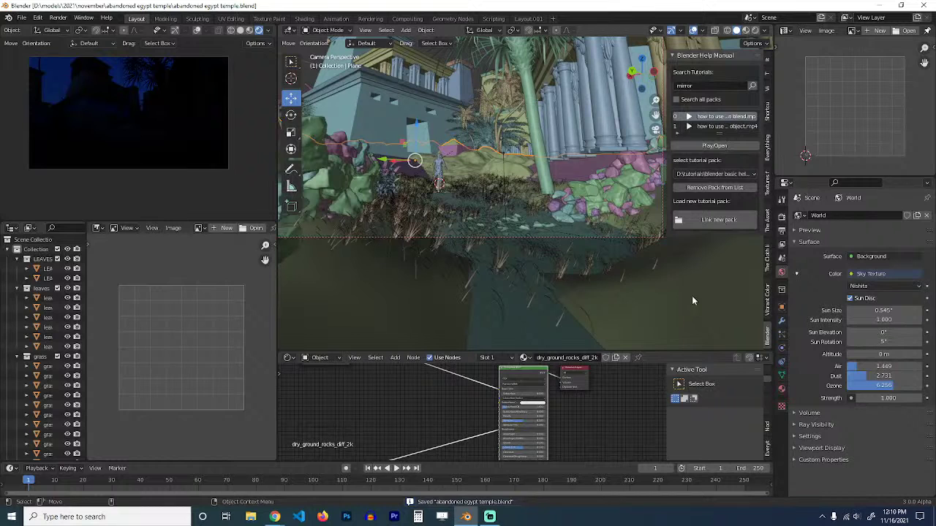
# Try a sun elevation of 10° with sun rotations of 10° and 25° in the sky texture.
pyautogui.click(884, 332)
pyautogui.write('10')
pyautogui.press('Return')
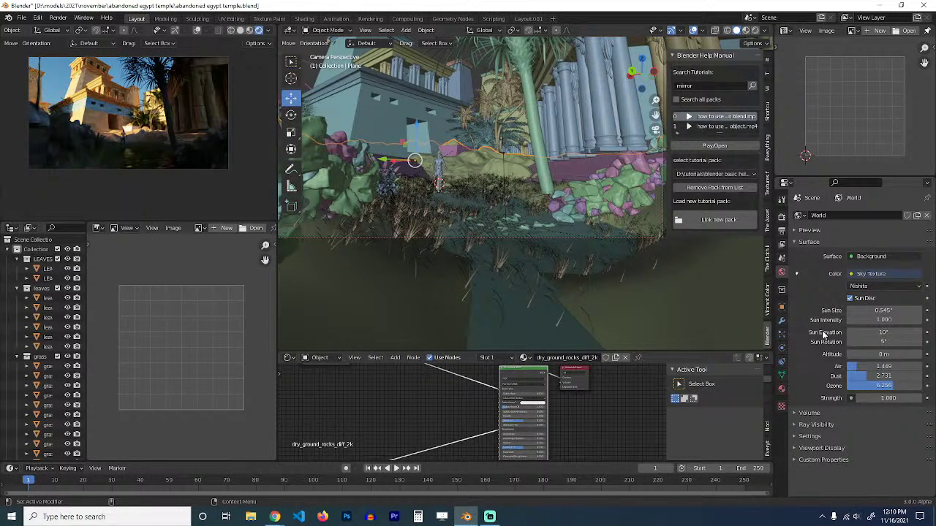
pyautogui.click(870, 341)
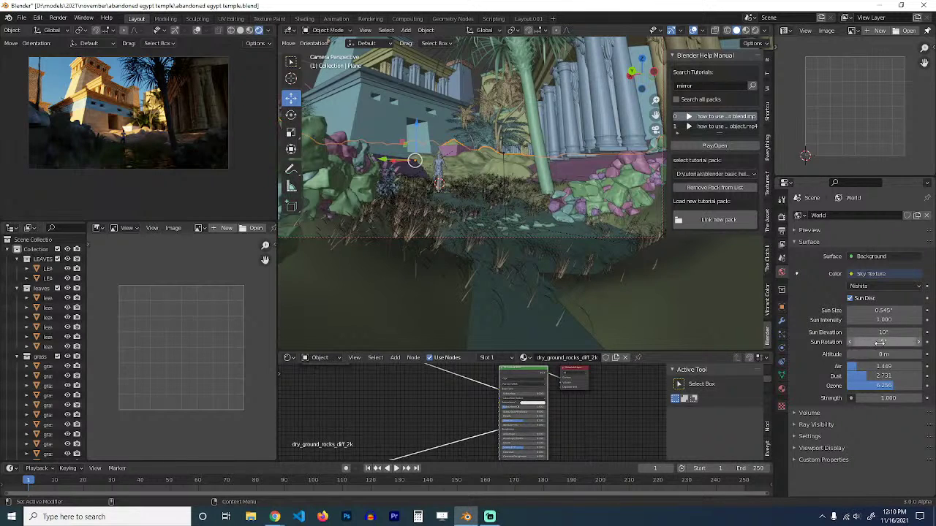
pyautogui.write('10')
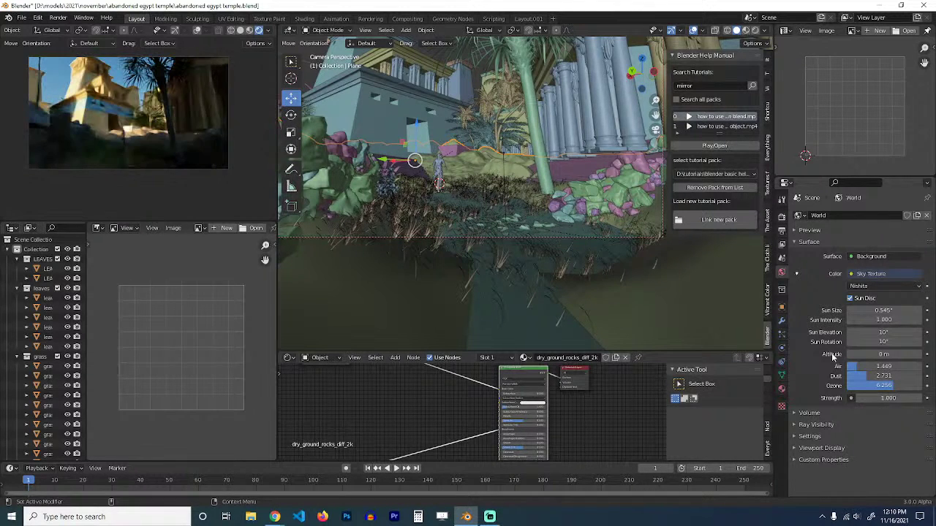
pyautogui.click(870, 341)
pyautogui.write('2')
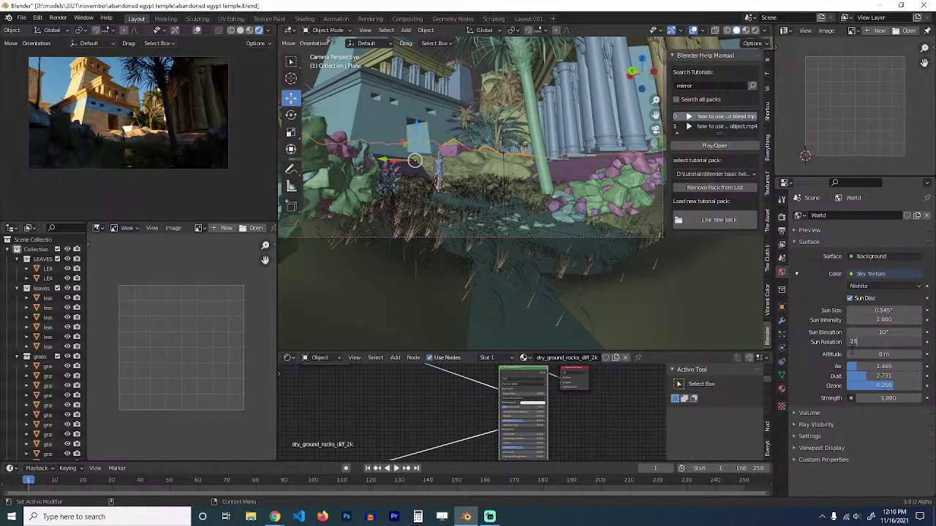
pyautogui.write('5')
pyautogui.press('Return')
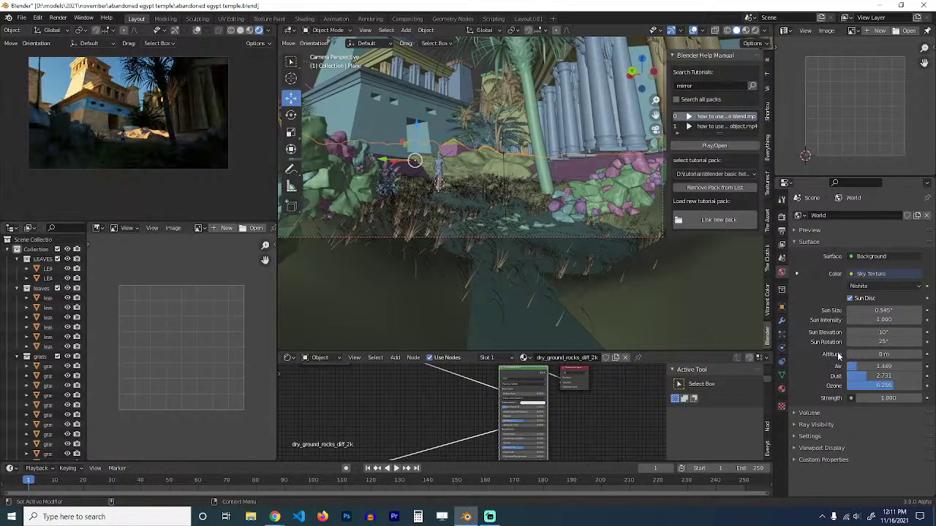
# Set the sky texture's sun rotation to 90° and its sun elevation to 20°.
pyautogui.click(895, 342)
pyautogui.write('90')
pyautogui.press('Return')
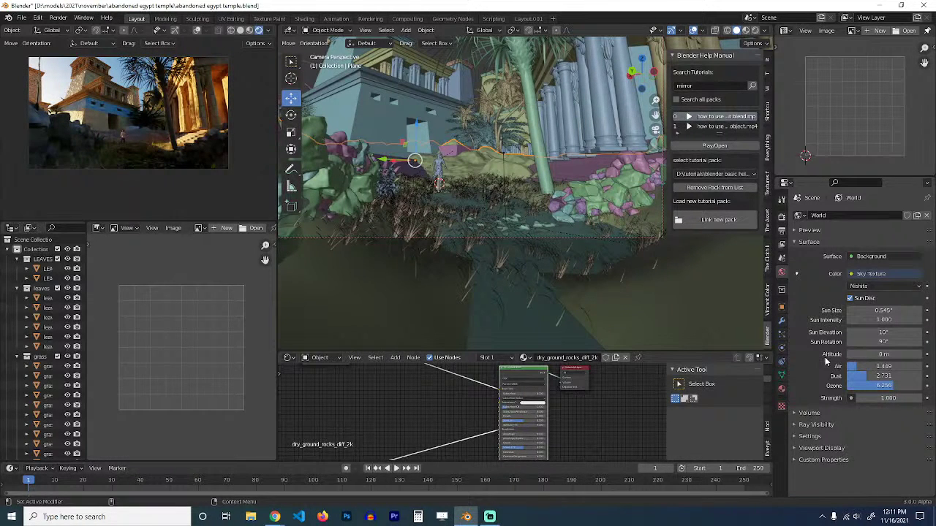
pyautogui.click(884, 334)
pyautogui.write('20')
pyautogui.press('Return')
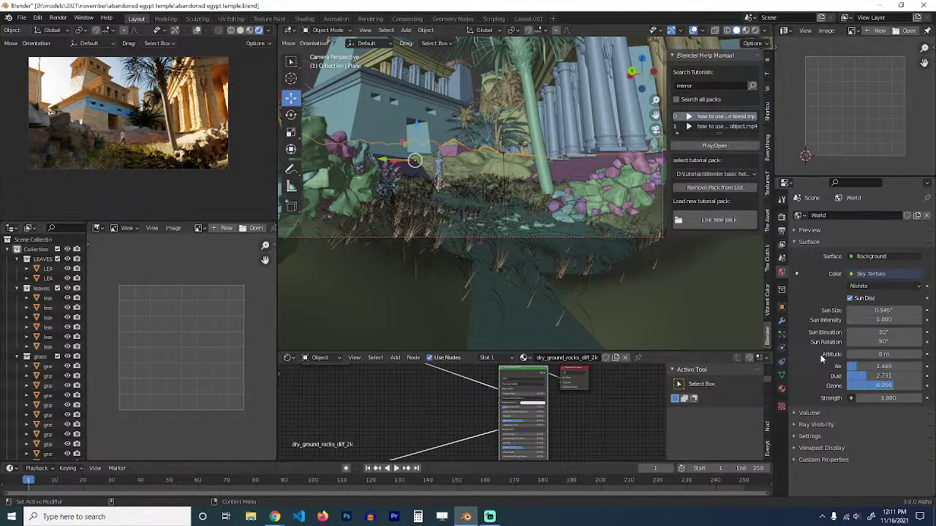
# Temporarily hide the rock pile left of the pond to check its effect on the lighting, restore it and save the file.
pyautogui.click(327, 185)
pyautogui.press('h')
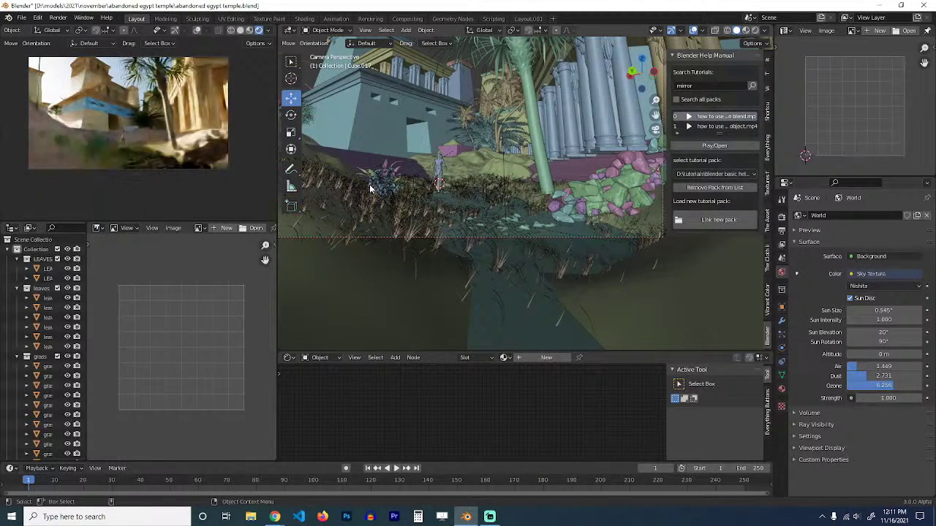
pyautogui.hotkey('alt', 'h')
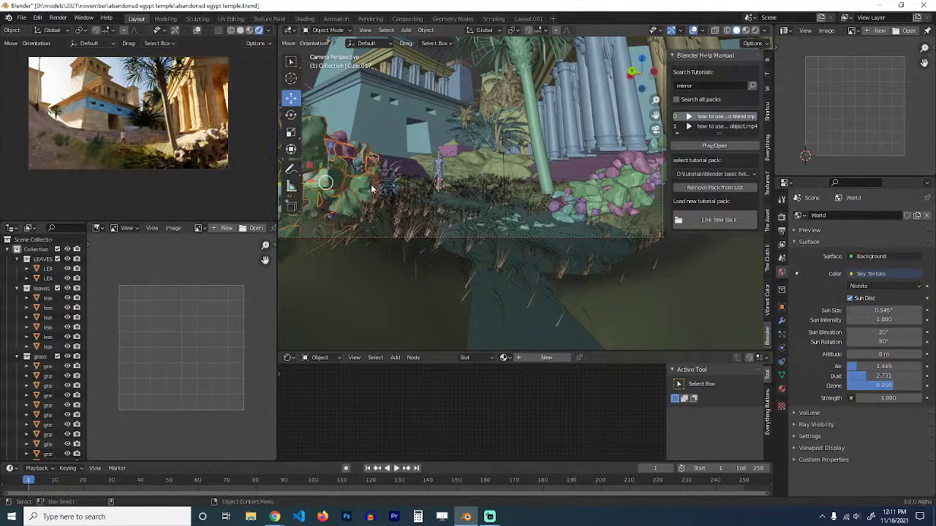
pyautogui.press('h')
pyautogui.hotkey('ctrl', 's')
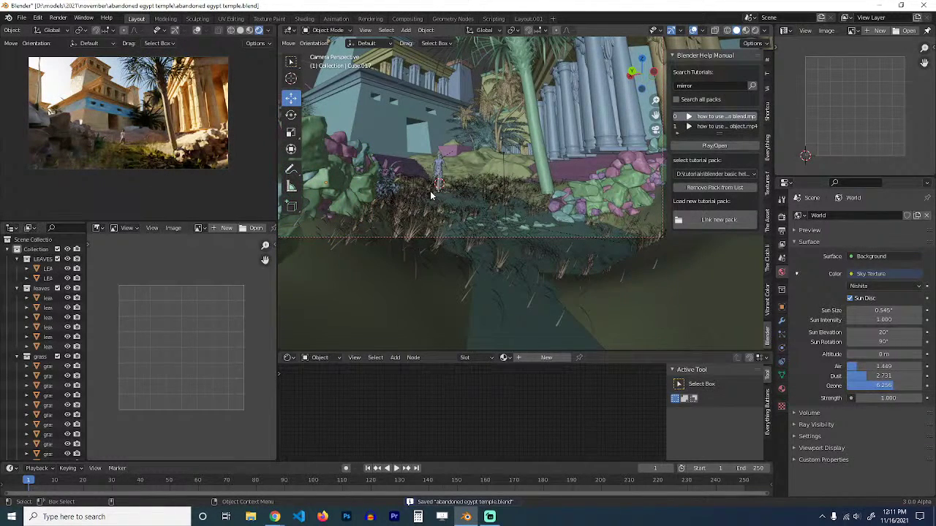
# Move the tall leaves.001 plant away from its place above the rocks at the camera frame's left edge.
pyautogui.scroll(-3, 402, 184)
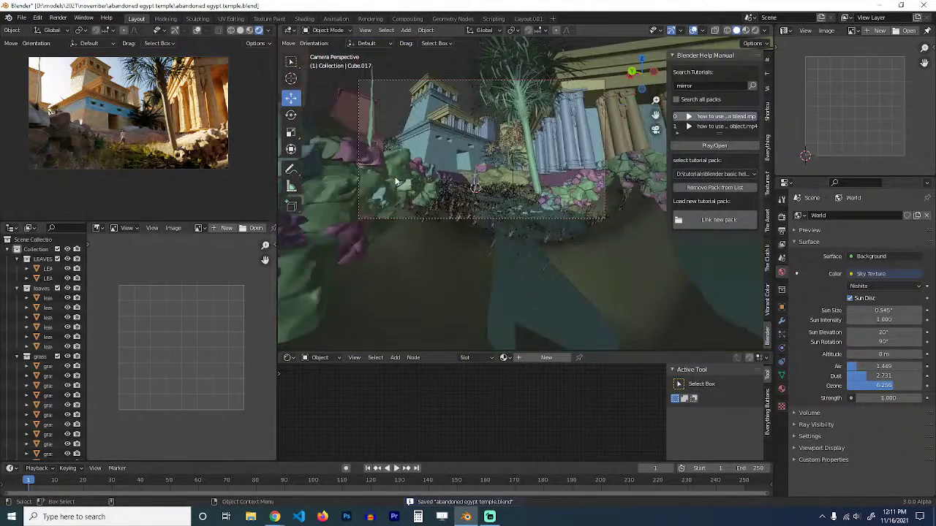
pyautogui.click(372, 129)
pyautogui.press('g')
pyautogui.click(445, 152)
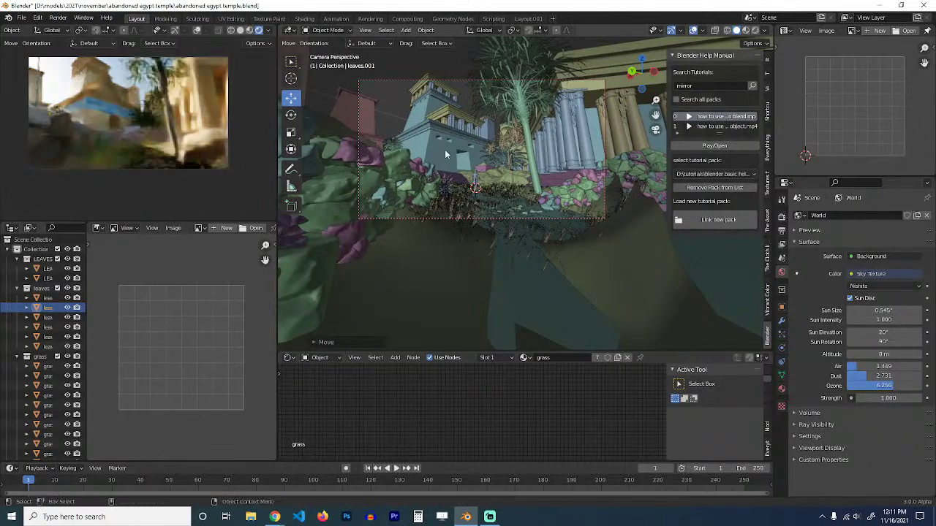
# Create a linked duplicate of the Sabal palmetto palm and place it near the corner of the pink building in top view.
pyautogui.click(524, 141)
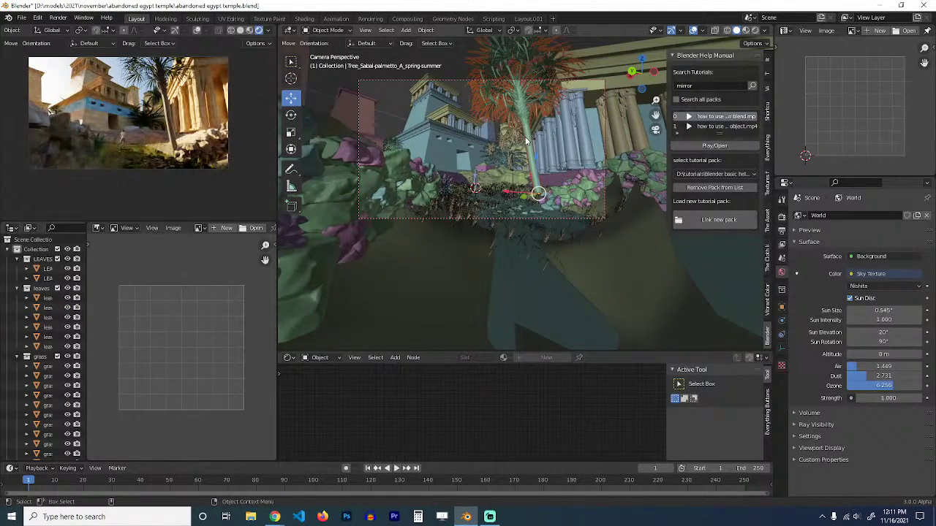
pyautogui.press('KP_7')
pyautogui.scroll(-8, 533, 157)
pyautogui.keyDown('shift'); pyautogui.moveTo(560, 173); pyautogui.dragTo(493, 191, button='middle'); pyautogui.keyUp('shift')
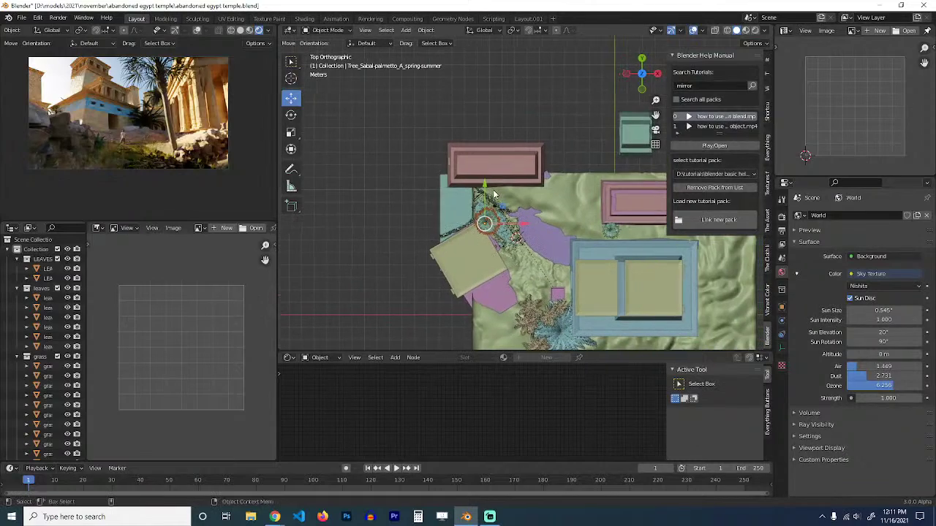
pyautogui.hotkey('alt', 'd')
pyautogui.click(601, 157)
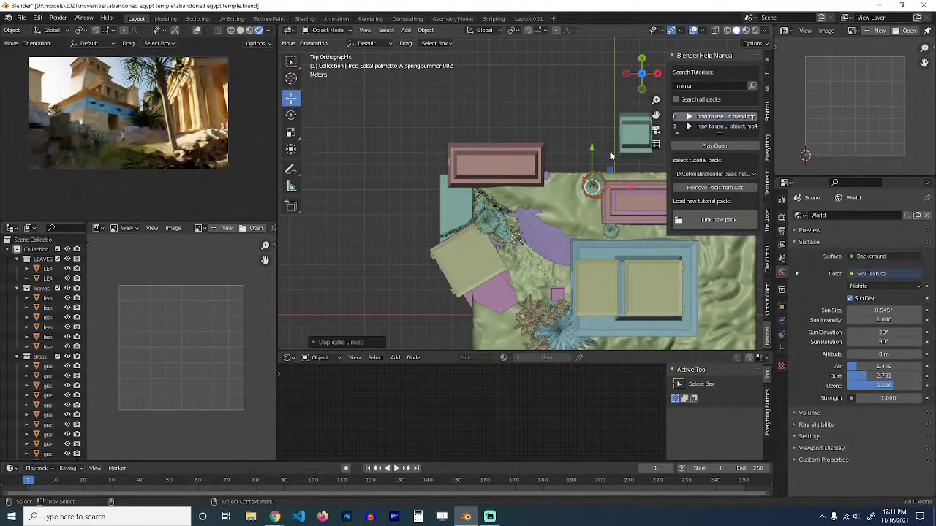
pyautogui.press('KP_0')
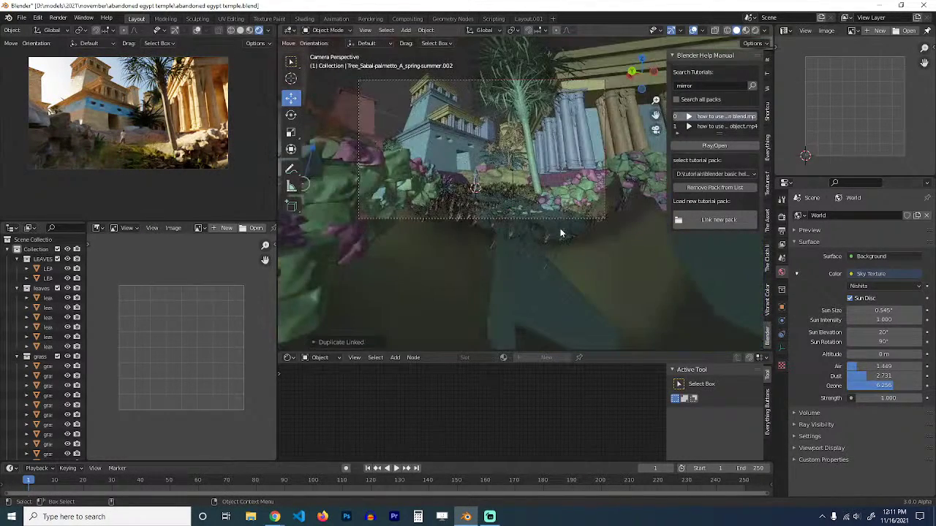
pyautogui.press('g')
pyautogui.click(436, 182)
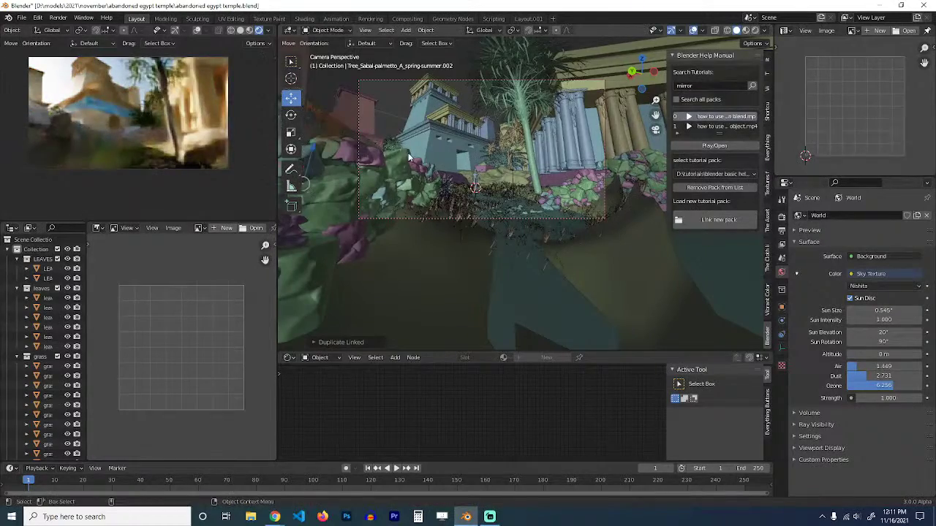
# Inspect the new Sabal palmetto palm among the temple buildings in perspective and display its transform values.
pyautogui.moveTo(409, 157); pyautogui.dragTo(418, 198, button='middle')
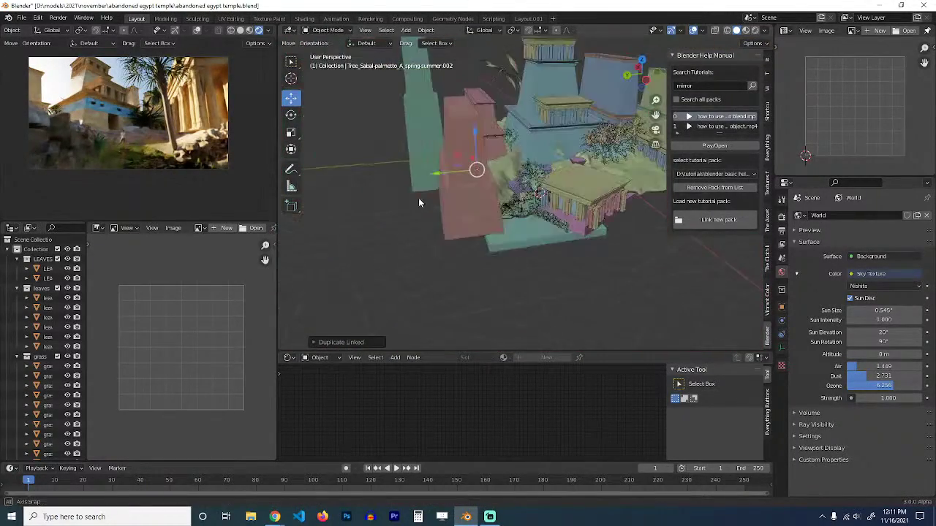
pyautogui.keyDown('shift'); pyautogui.moveTo(543, 119); pyautogui.dragTo(467, 167, button='middle'); pyautogui.keyUp('shift')
pyautogui.scroll(4, 466, 167)
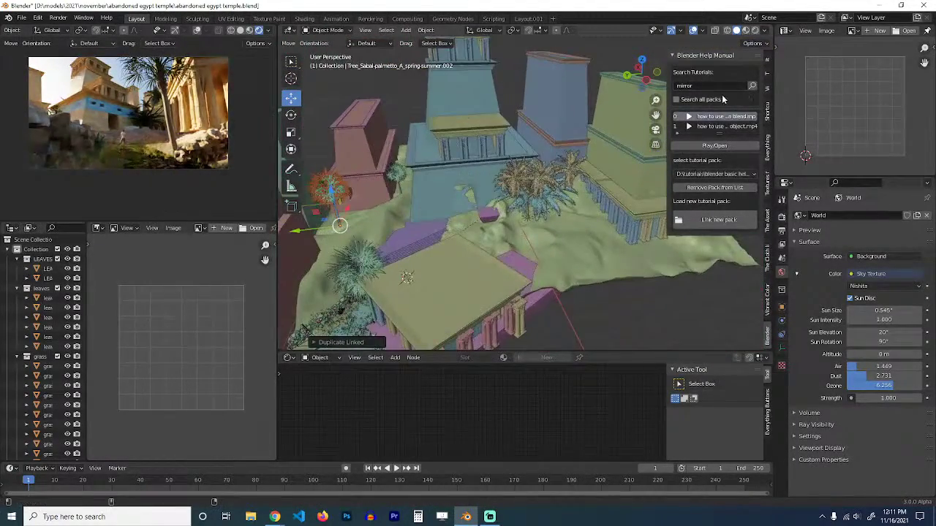
pyautogui.keyDown('ctrl'); pyautogui.scroll(9, 767, 91); pyautogui.keyUp('ctrl')
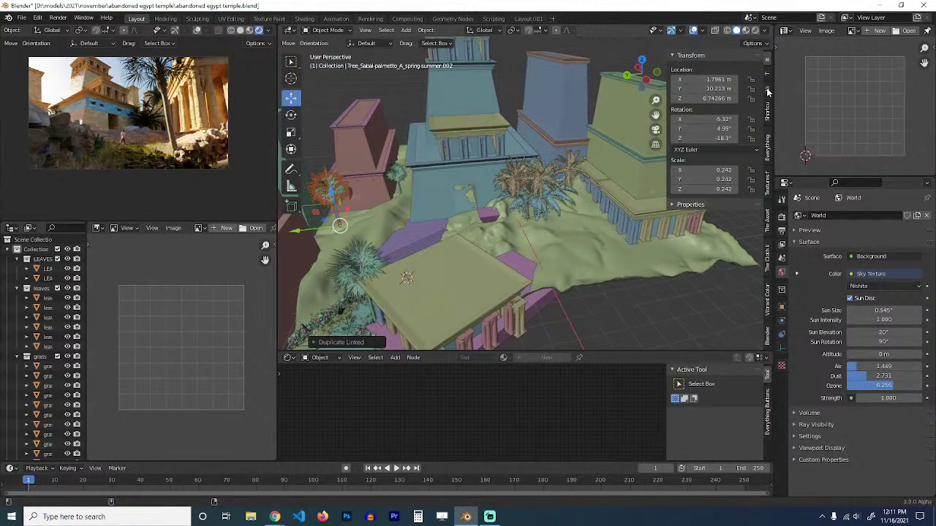
pyautogui.keyDown('ctrl'); pyautogui.scroll(-4, 768, 71); pyautogui.keyUp('ctrl')
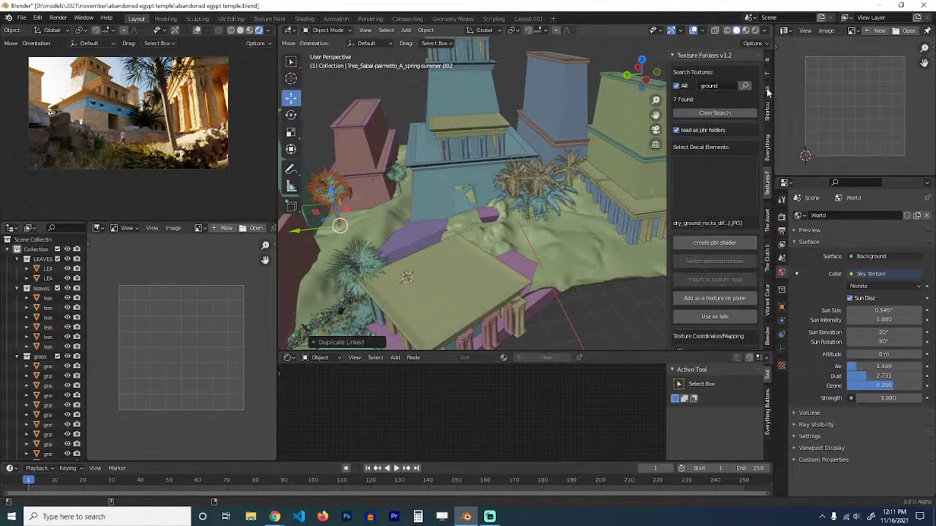
pyautogui.keyDown('ctrl'); pyautogui.scroll(4, 766, 231); pyautogui.keyUp('ctrl')
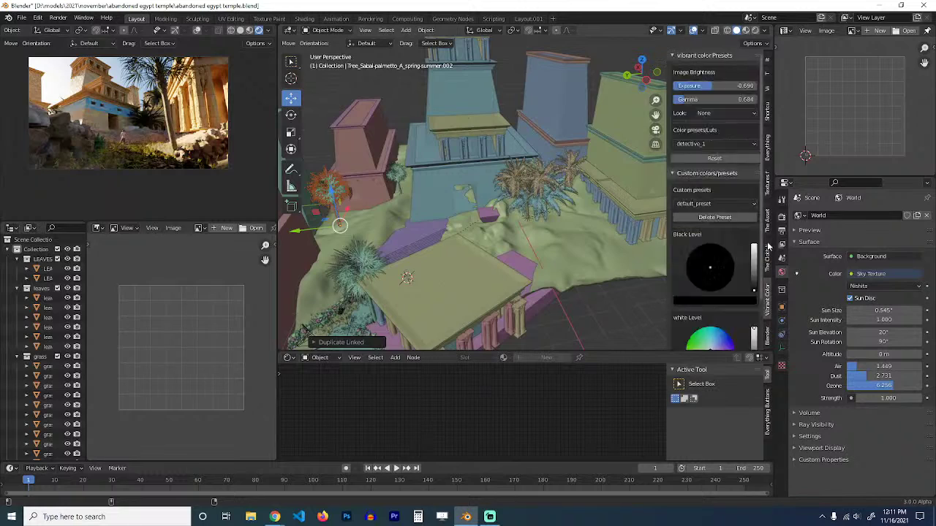
# Create a linked duplicate of the rearmost Cocos nucifera palm and place it between the pink building and the blue temple in top view.
pyautogui.click(535, 194)
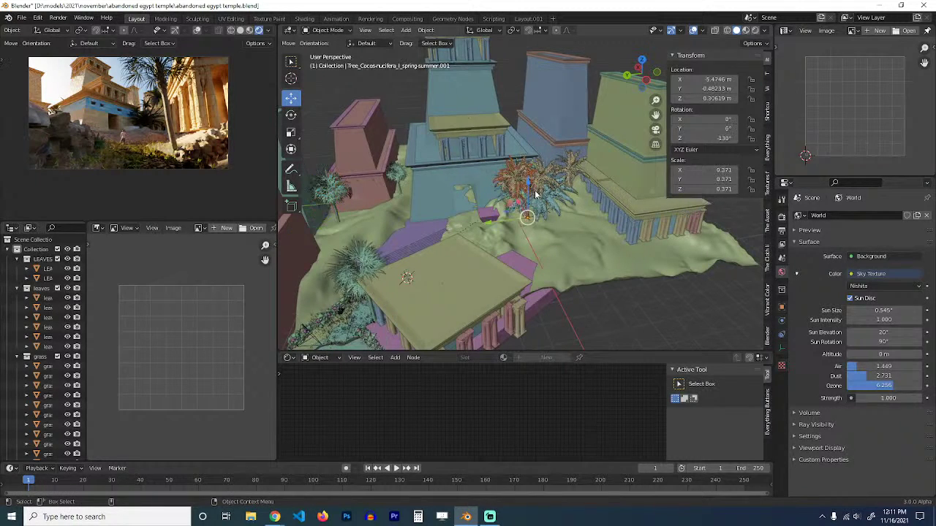
pyautogui.click(565, 182)
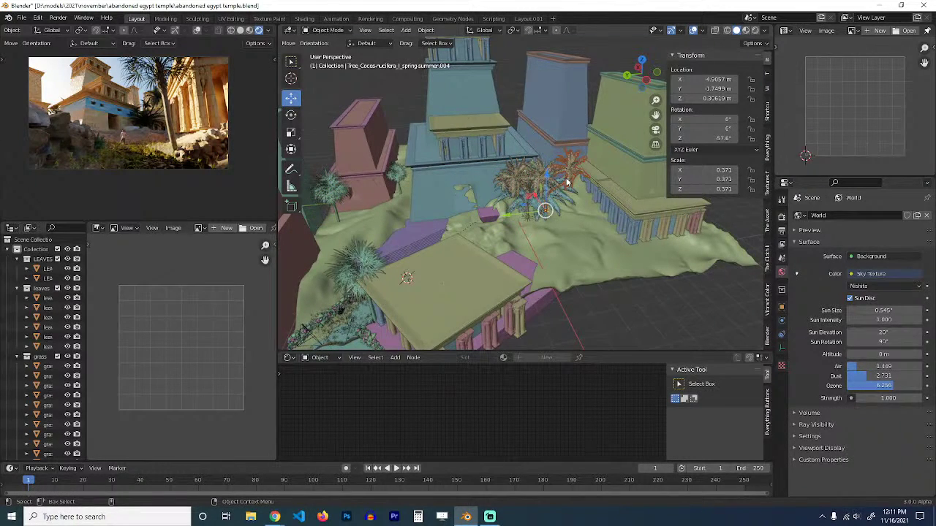
pyautogui.press('KP_7')
pyautogui.scroll(-4, 566, 178)
pyautogui.hotkey('shift', 'd')
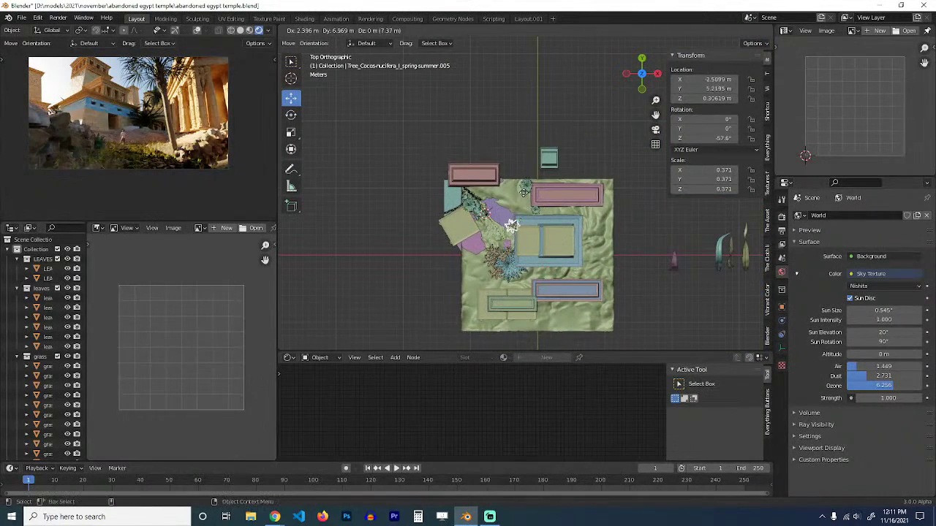
pyautogui.click(555, 191)
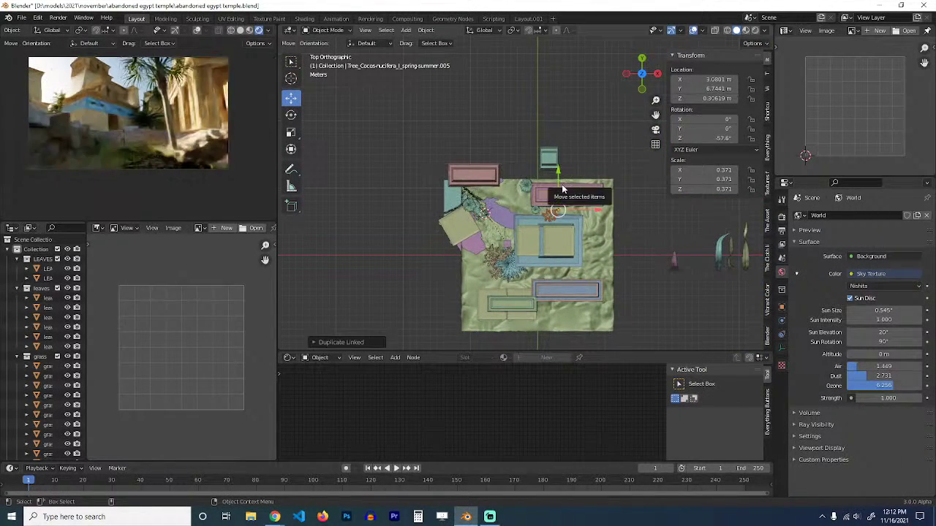
# Move the duplicated Cocos nucifera palm along X to about 0.61 m, rotate it to about -80° around Z and save the file.
pyautogui.moveTo(563, 190); pyautogui.dragTo(534, 193)
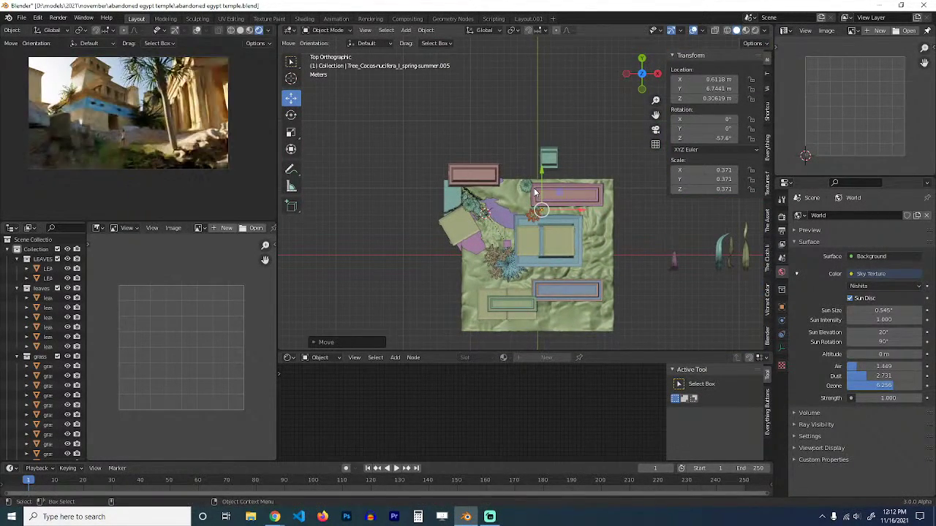
pyautogui.press('r')
pyautogui.click(591, 221)
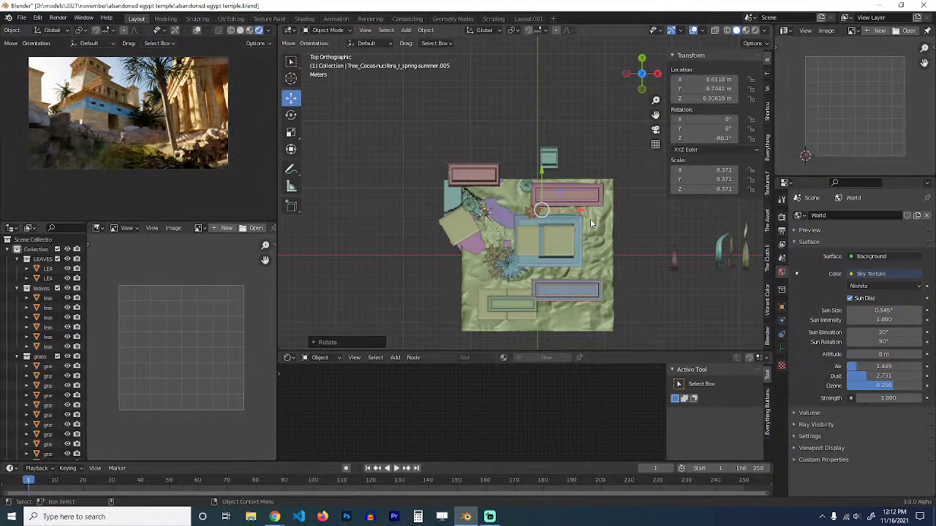
pyautogui.hotkey('ctrl', 's')
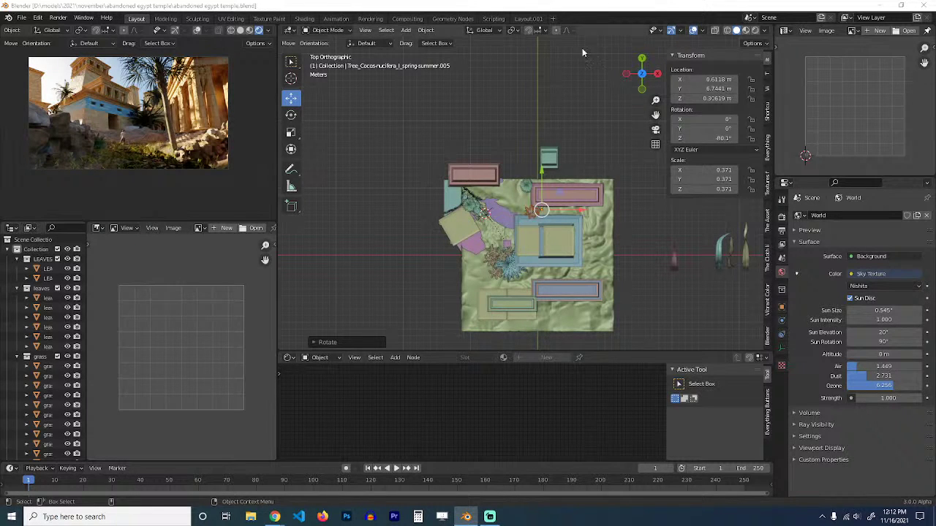
# In top wireframe view, move the steps broken concrete object to about X -8.52 m, Y 4.74 m and rotate it to about 130° around Z.
pyautogui.moveTo(641, 66); pyautogui.dragTo(633, 73)
pyautogui.scroll(4, 510, 149)
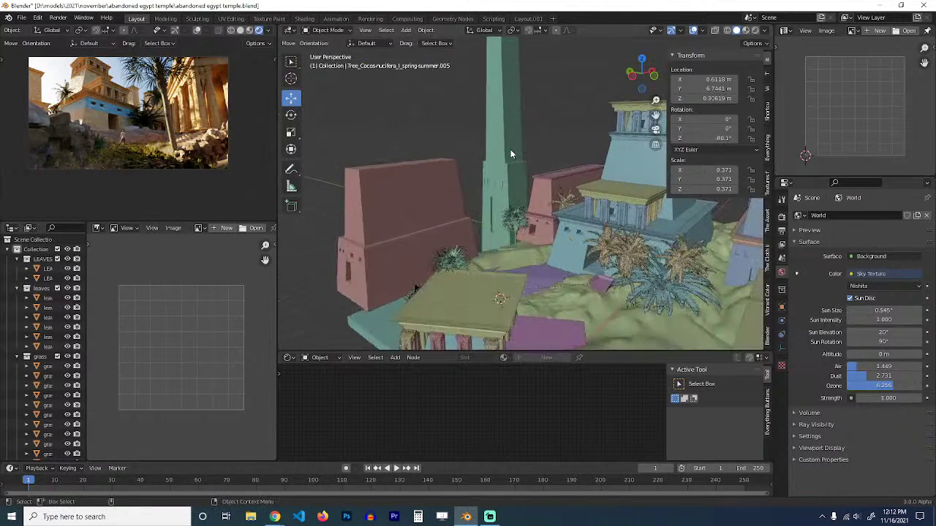
pyautogui.moveTo(510, 149); pyautogui.dragTo(338, 173, button='middle')
pyautogui.press('KP_0')
pyautogui.scroll(5, 455, 135)
pyautogui.scroll(3, 380, 168)
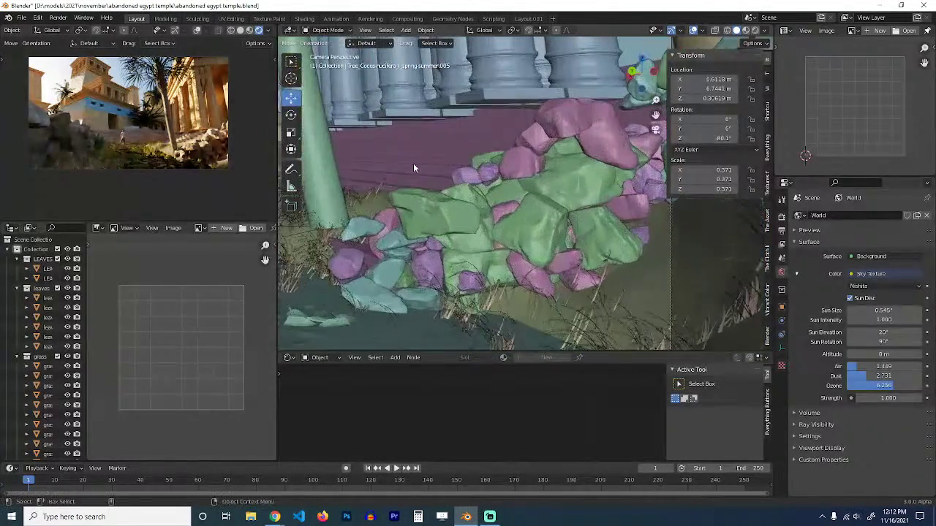
pyautogui.click(475, 142)
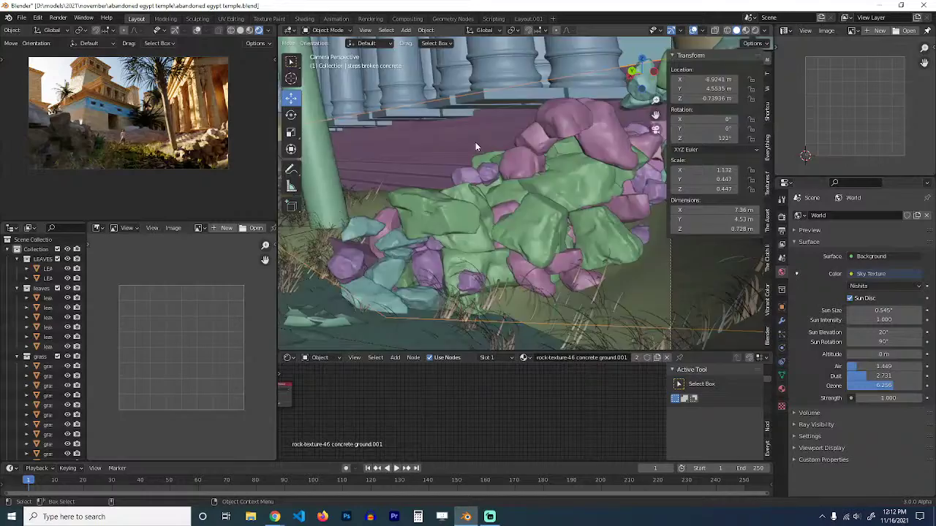
pyautogui.press('KP_7')
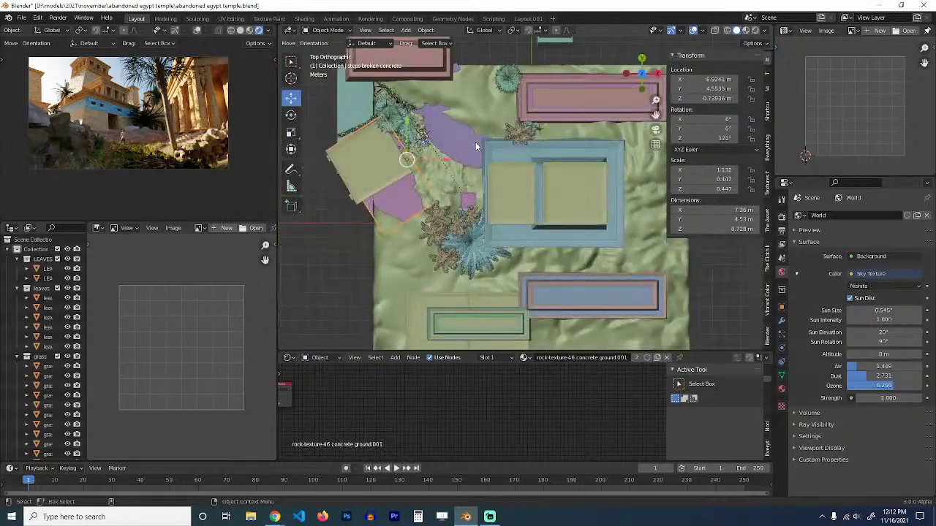
pyautogui.scroll(3, 438, 172)
pyautogui.press('z')
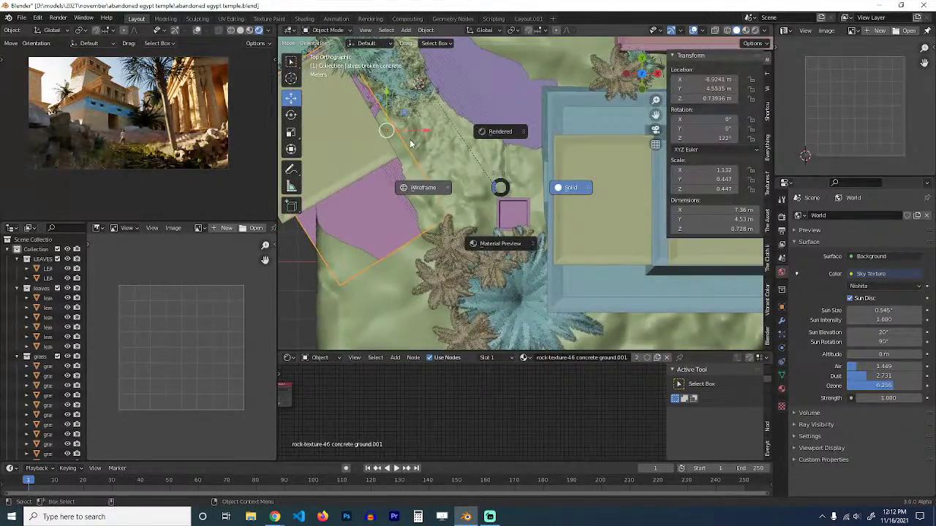
pyautogui.click(411, 144)
pyautogui.keyDown('shift'); pyautogui.moveTo(404, 146); pyautogui.dragTo(469, 193, button='middle'); pyautogui.keyUp('shift')
pyautogui.press('g')
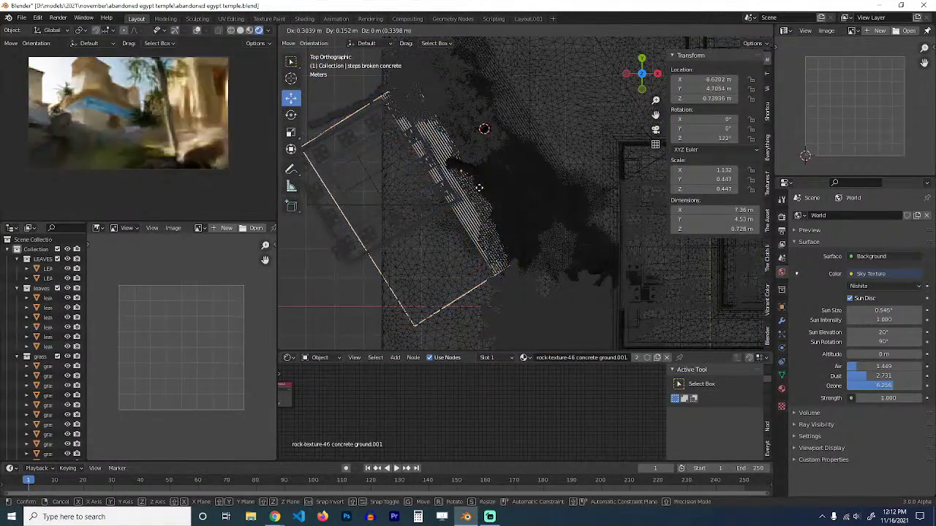
pyautogui.click(482, 186)
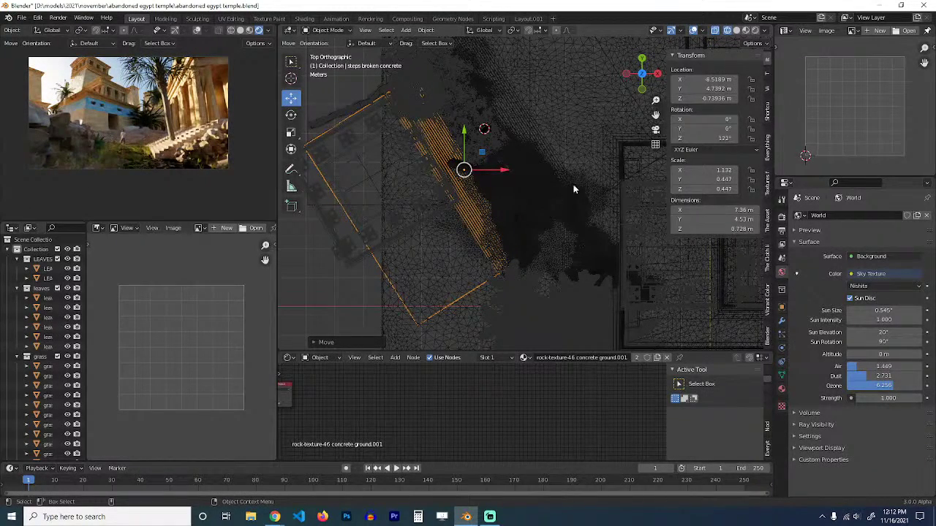
pyautogui.press('r')
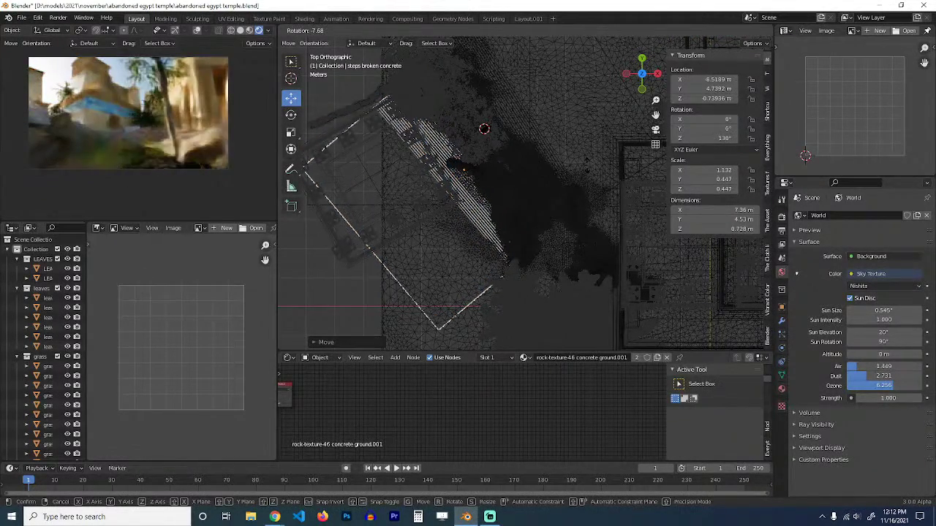
pyautogui.click(587, 167)
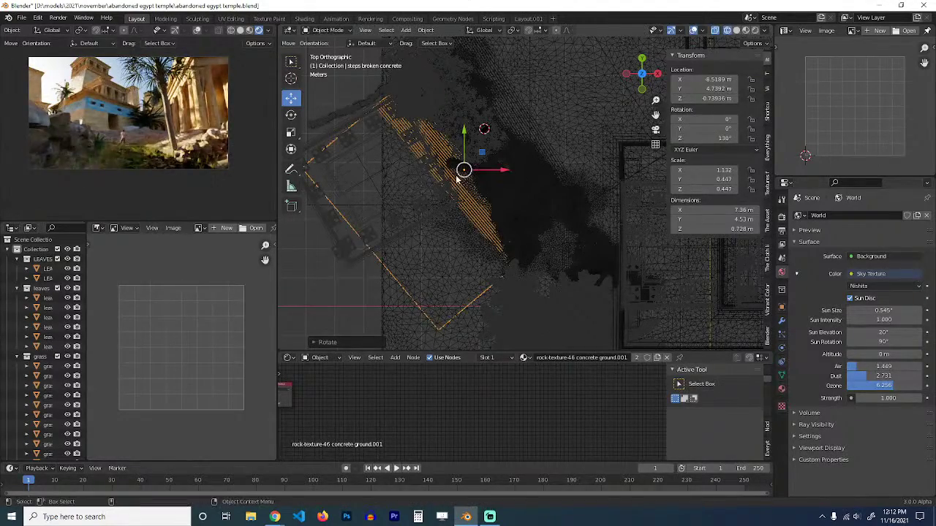
# Rotate the columned building block 1.004 to about -142° around Z, move it to about X -12.09 m, Y 3.98 m, and save the file.
pyautogui.click(365, 165)
pyautogui.press('r')
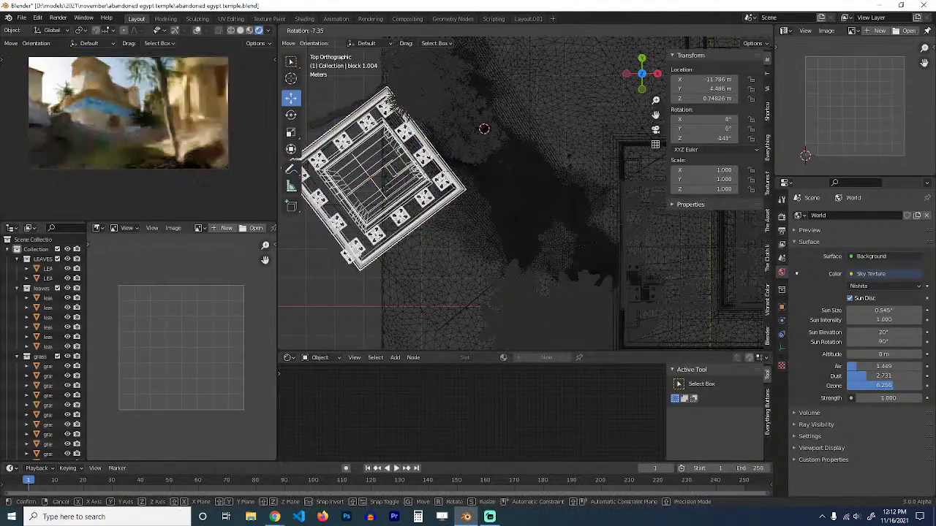
pyautogui.click(560, 173)
pyautogui.press('g')
pyautogui.click(563, 179)
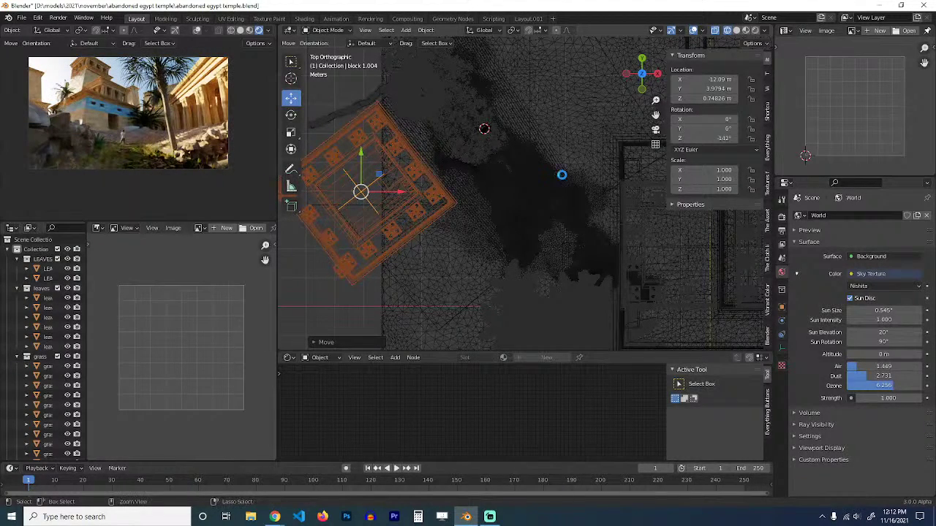
pyautogui.hotkey('ctrl', 's')
pyautogui.hotkey('alt', 'a')
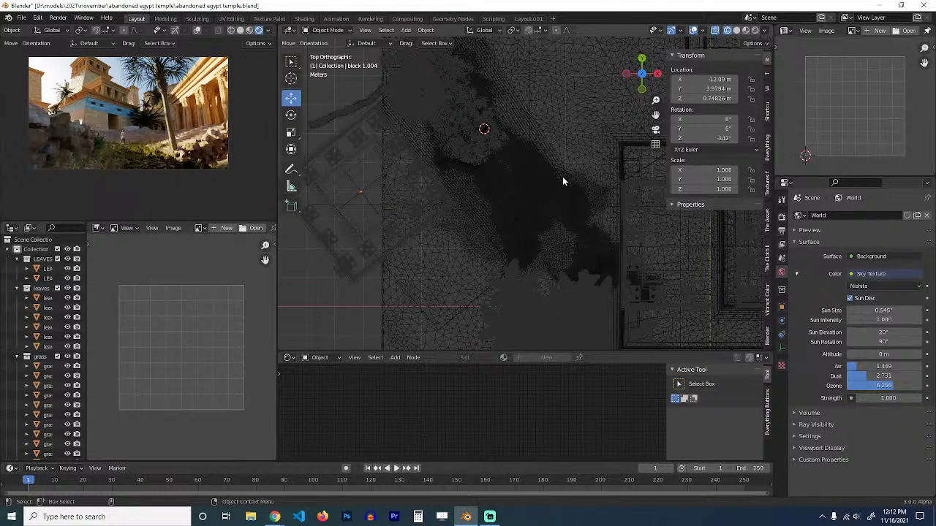
pyautogui.hotkey('ctrl', 's')
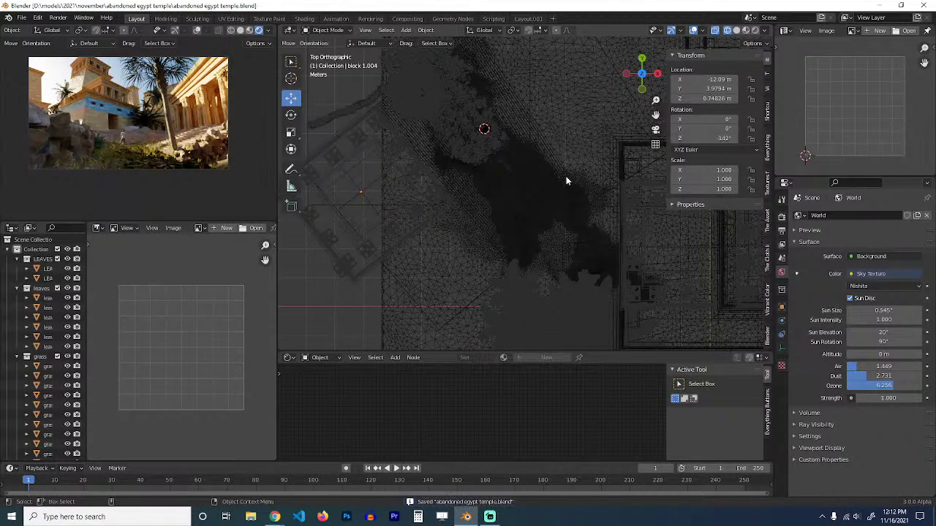
# Add a plane on the empty ground beyond the temple site and scale it to about 15 m by 15 m.
pyautogui.scroll(-10, 567, 181)
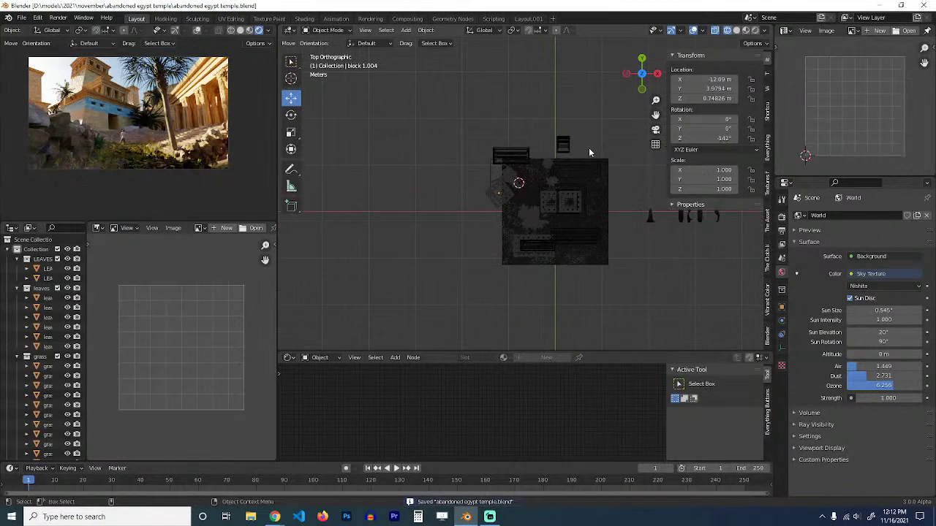
pyautogui.hotkey('shift', 'a')
pyautogui.moveTo(529, 137)
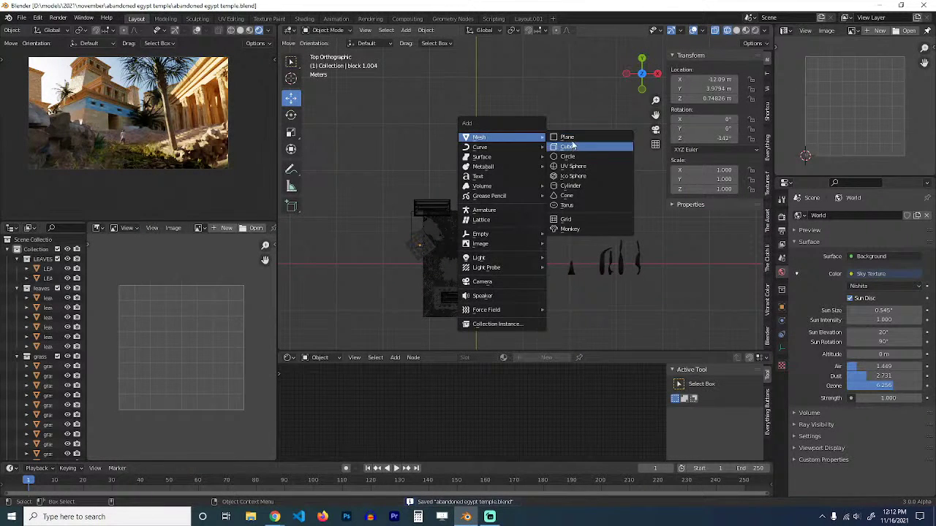
pyautogui.click(569, 139)
pyautogui.press('s')
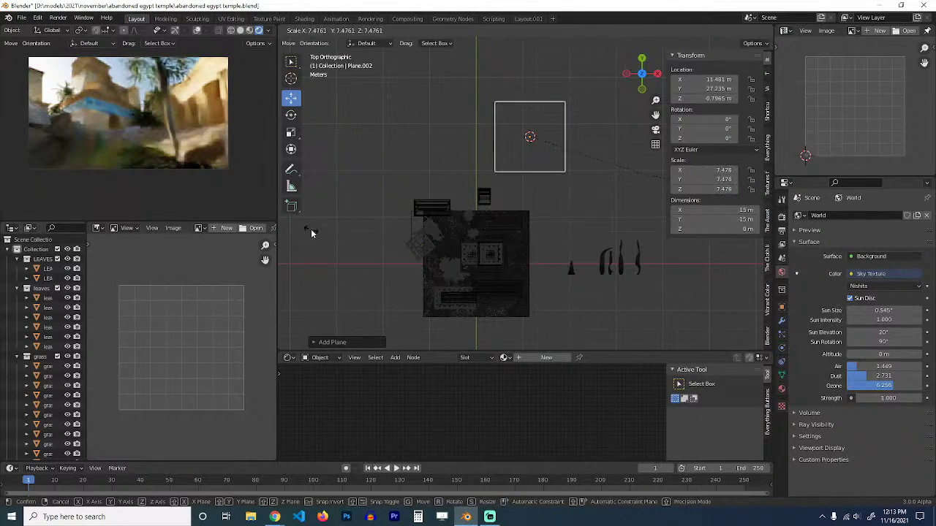
pyautogui.click(310, 214)
pyautogui.scroll(-2, 271, 32)
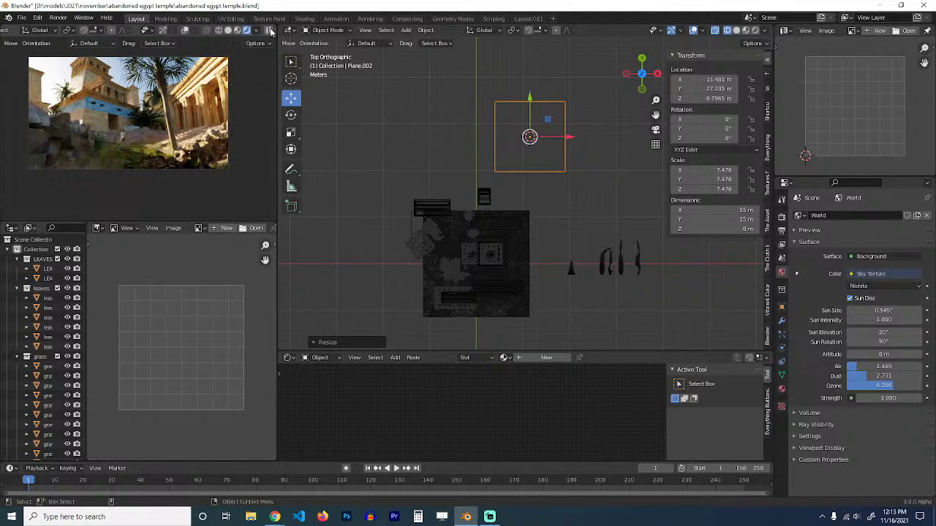
# Extrude the plane upward about 12.3 m and scale its top face down to a tip, forming a pyramid.
pyautogui.press('Tab')
pyautogui.moveTo(598, 182); pyautogui.dragTo(552, 220, button='middle')
pyautogui.press('e')
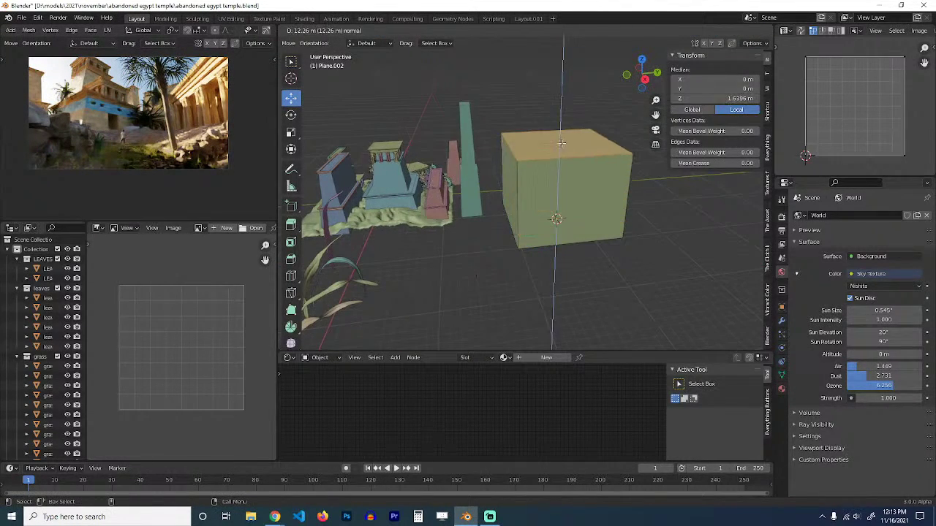
pyautogui.click(629, 219)
pyautogui.press('s')
pyautogui.press('0')
pyautogui.press('Return')
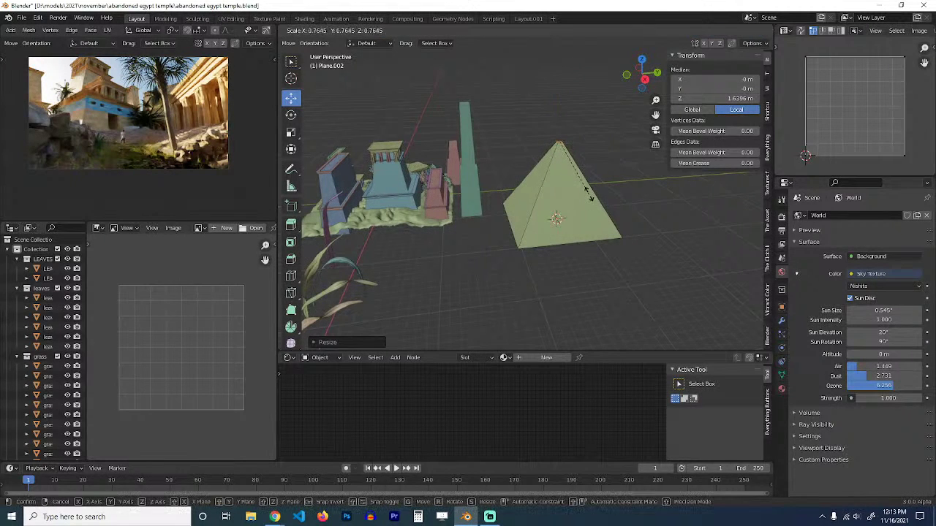
# Add an edge loop around the pyramid and slide it up toward the tip.
pyautogui.press('g')
pyautogui.press('g')
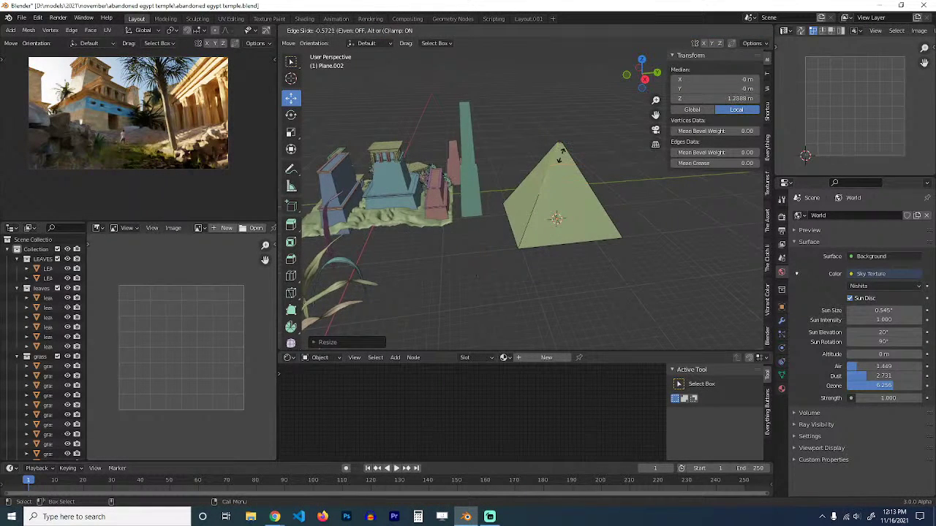
pyautogui.click(561, 157)
# Cut seven evenly spaced edge loops around the pyramid between its base and the upper loop.
pyautogui.press('KP_Decimal')
pyautogui.scroll(-4, 530, 176)
pyautogui.moveTo(529, 175); pyautogui.dragTo(618, 217, button='middle')
pyautogui.hotkey('ctrl', 'r')
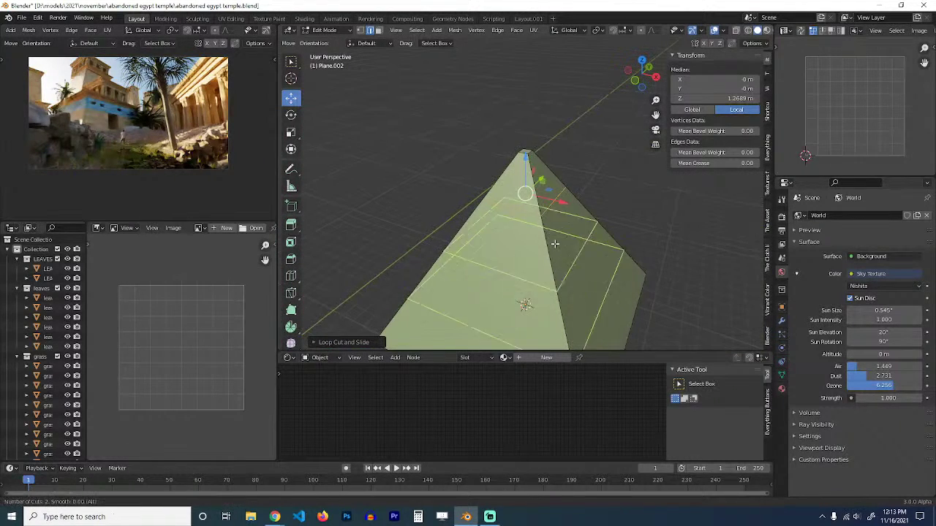
pyautogui.scroll(3, 555, 244)
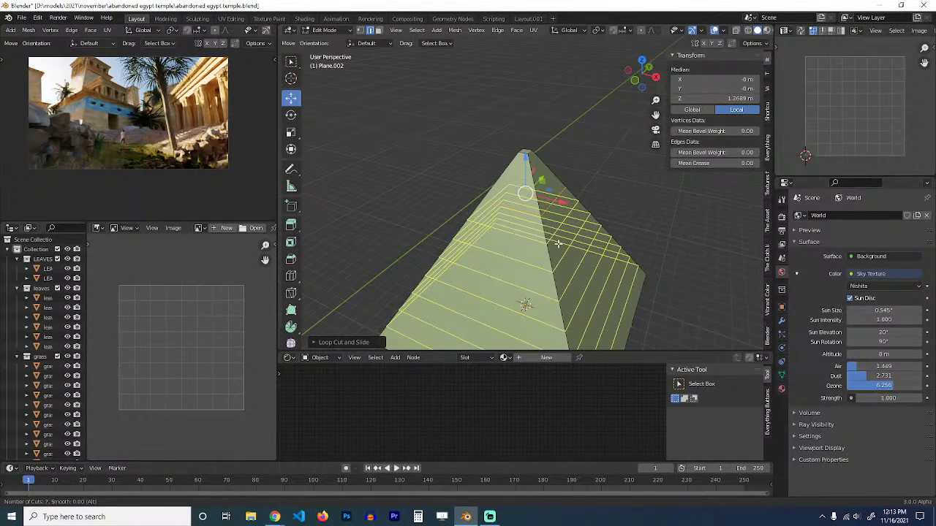
pyautogui.click(558, 243)
pyautogui.rightClick(557, 243)
pyautogui.scroll(2, 525, 223)
pyautogui.press('3')
pyautogui.keyDown('alt'); pyautogui.click(554, 193); pyautogui.keyUp('alt')
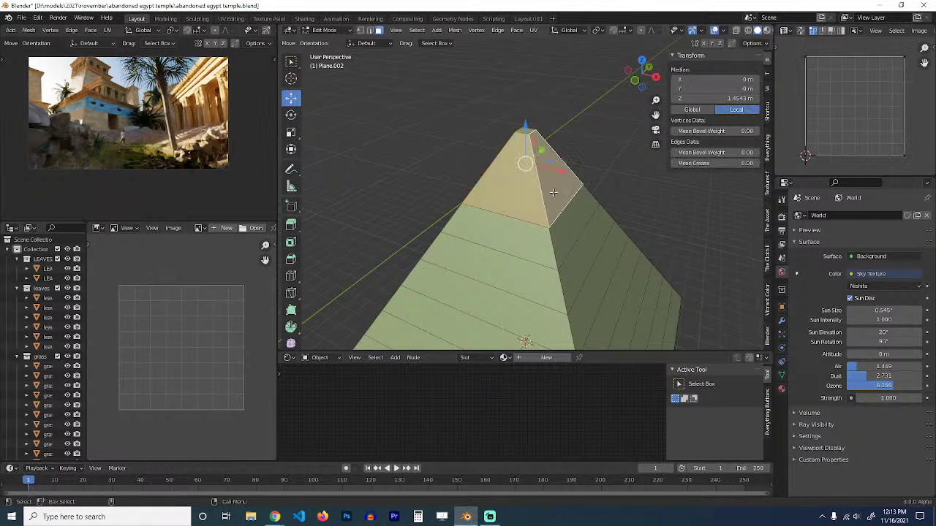
pyautogui.scroll(2, 609, 225)
pyautogui.hotkey('alt', 'e')
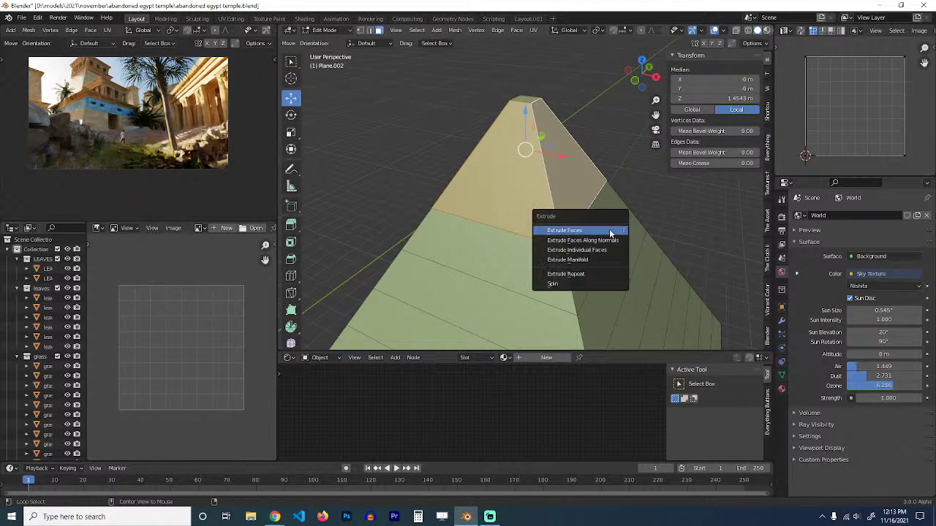
# Subdivide the edge loop nearest the pyramid's tip with 10 cuts.
pyautogui.moveTo(689, 243); pyautogui.dragTo(599, 208, button='middle')
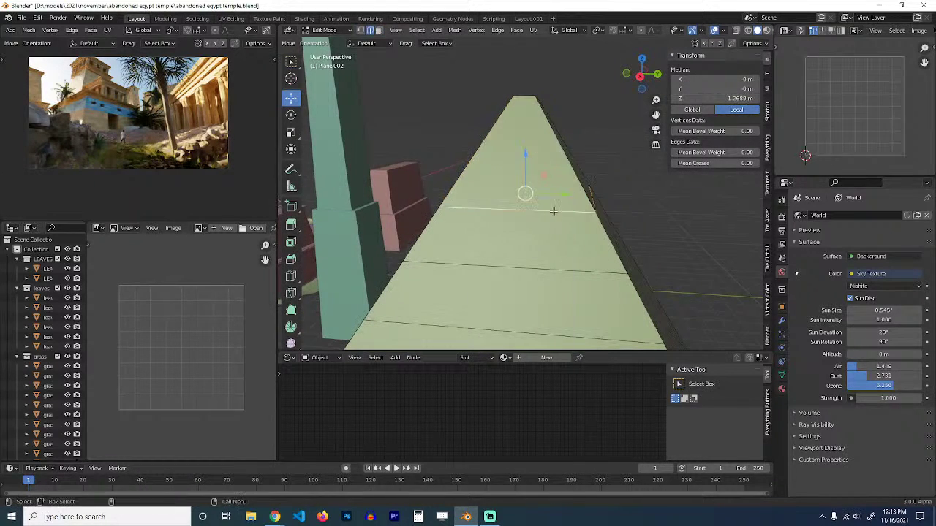
pyautogui.rightClick(555, 206)
pyautogui.click(554, 209)
pyautogui.click(332, 342)
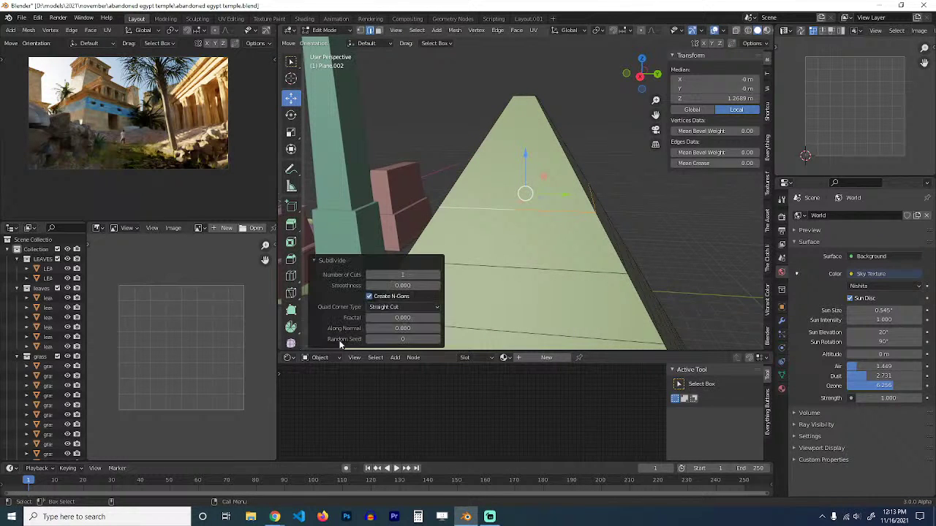
pyautogui.doubleClick(403, 275)
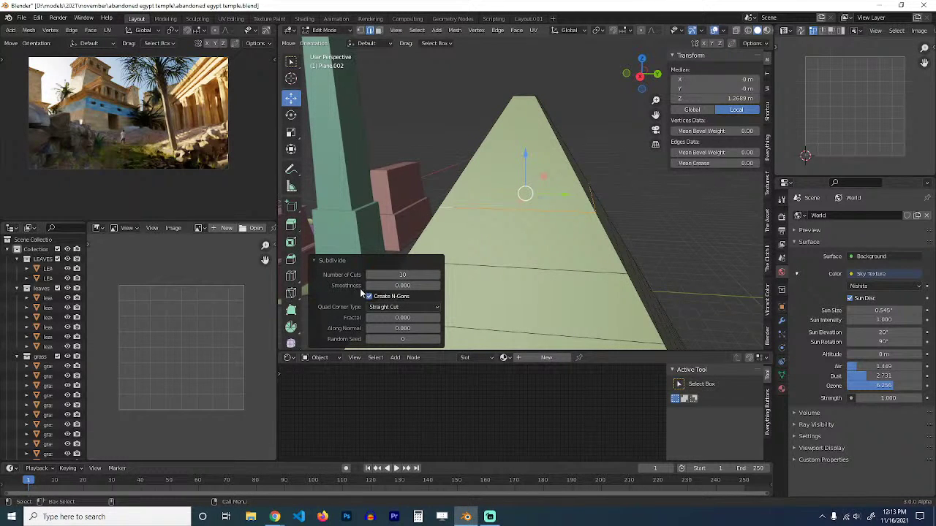
# Move two single vertices of the subdivided loop upward on one pyramid face to begin a jagged edge.
pyautogui.scroll(2, 468, 236)
pyautogui.press('1')
pyautogui.click(412, 209)
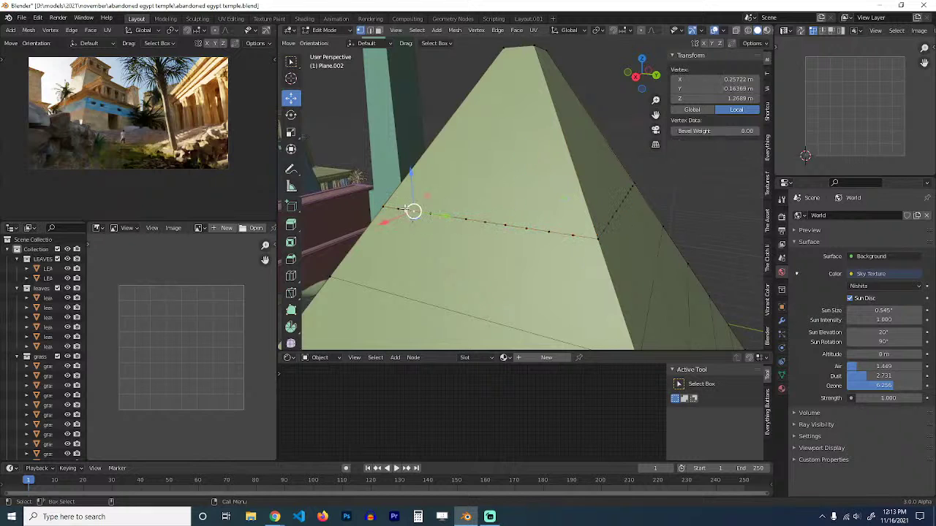
pyautogui.press('g')
pyautogui.click(429, 209)
pyautogui.click(450, 214)
pyautogui.press('g')
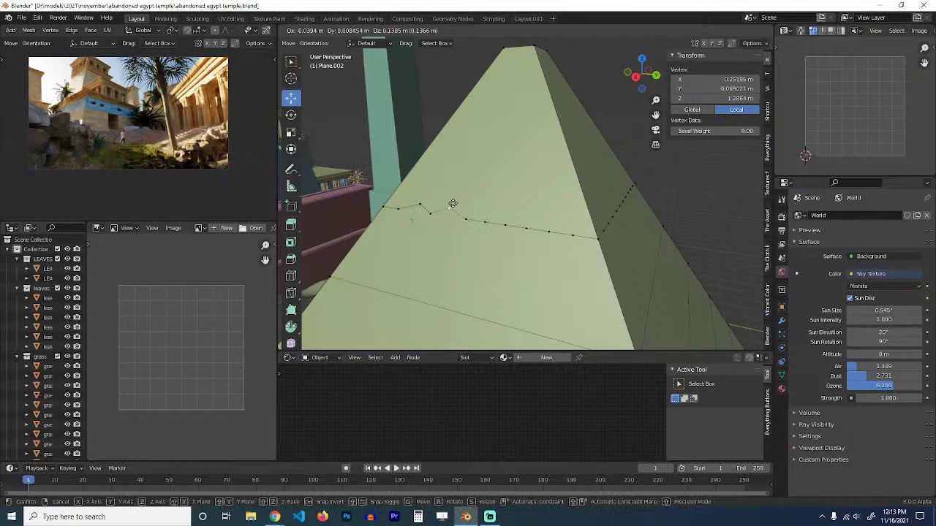
pyautogui.click(454, 205)
# Enable proportional editing and raise another vertex of that face's jagged edge together with its neighbours, using smooth falloff.
pyautogui.press('o')
pyautogui.click(484, 220)
pyautogui.moveTo(485, 222); pyautogui.dragTo(457, 194, button='middle')
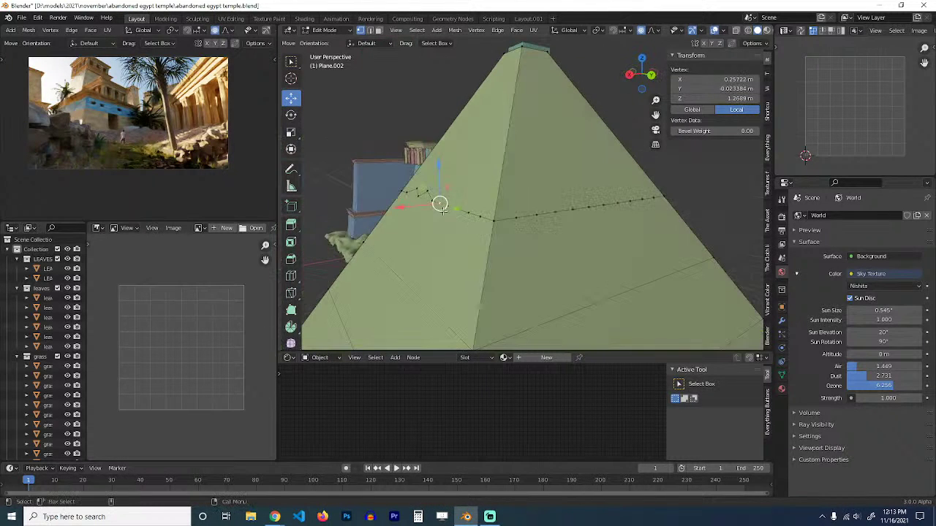
pyautogui.press('g')
pyautogui.scroll(-20, 464, 187)
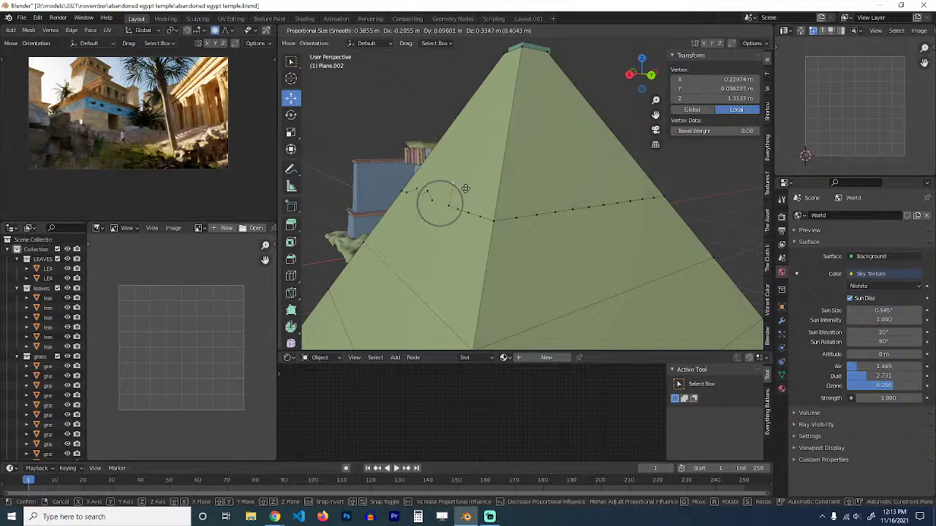
pyautogui.click(466, 185)
# Raise the middle of the subdivided loop on the adjacent face about 0.33 m with a proportional size of about 1.33 m.
pyautogui.click(574, 214)
pyautogui.press('g')
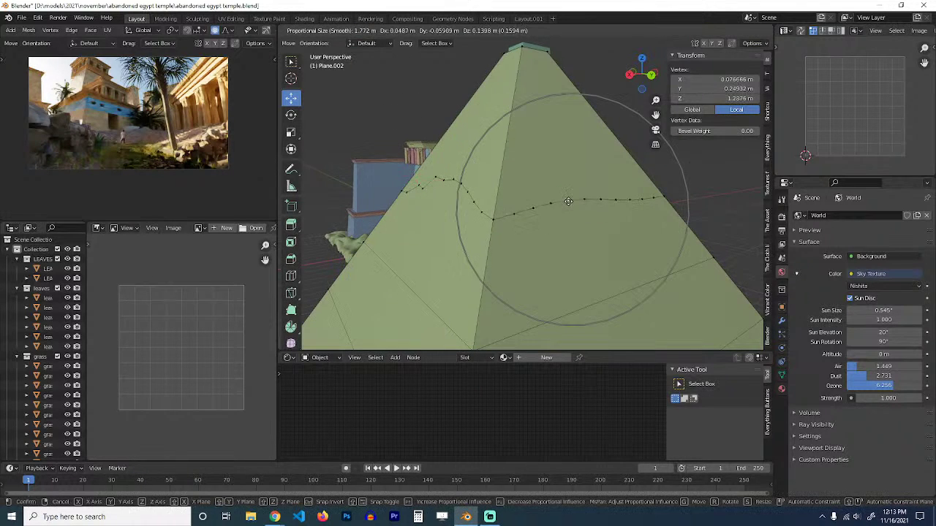
pyautogui.scroll(3, 568, 189)
pyautogui.click(568, 189)
pyautogui.moveTo(568, 189); pyautogui.dragTo(445, 165, button='middle')
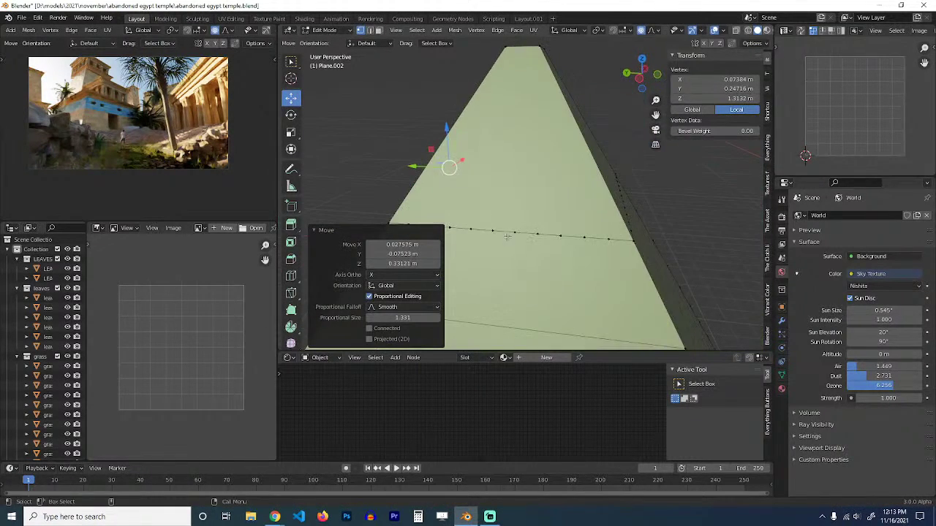
# Switch the proportional falloff to Random and pull the subdivided loop upward into a jagged line on the two remaining faces.
pyautogui.click(515, 231)
pyautogui.click(648, 30)
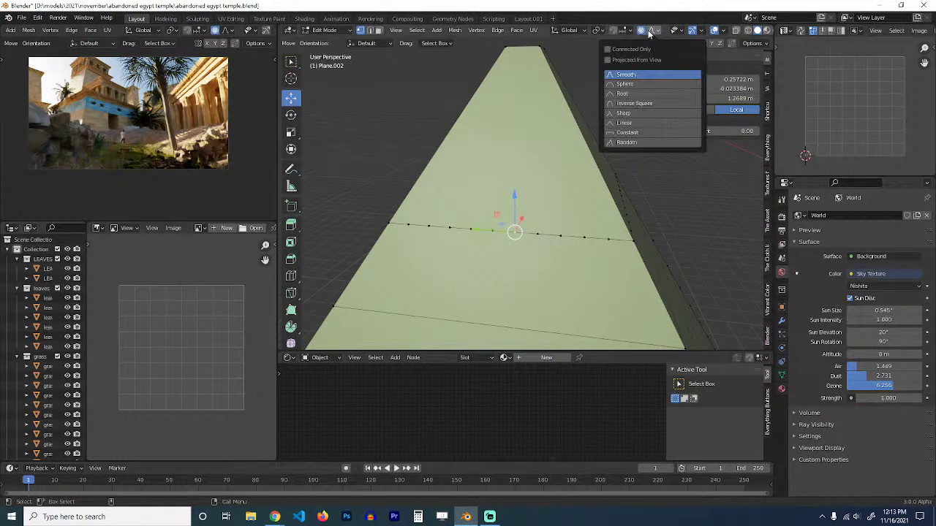
pyautogui.click(618, 144)
pyautogui.press('g')
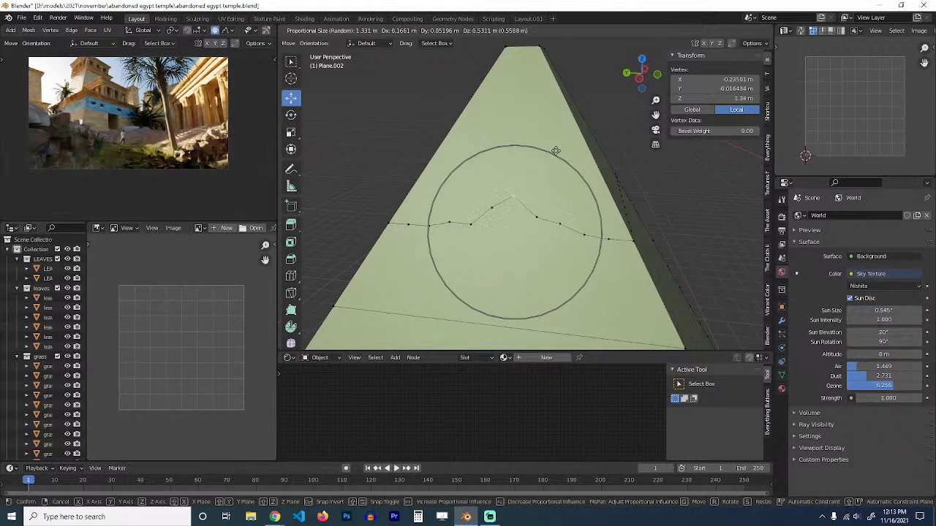
pyautogui.scroll(-2, 556, 148)
pyautogui.click(558, 145)
pyautogui.moveTo(582, 164); pyautogui.dragTo(545, 168, button='middle')
pyautogui.click(598, 227)
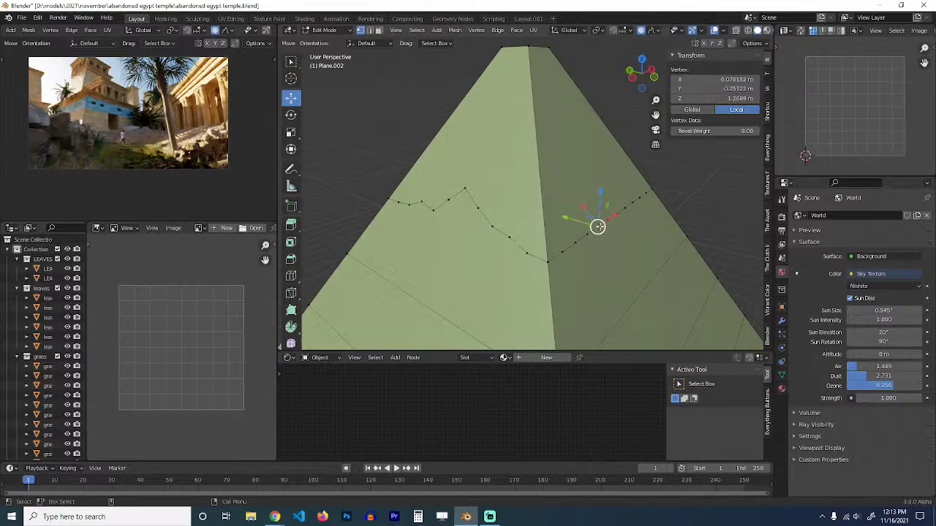
pyautogui.press('g')
pyautogui.click(593, 205)
# Extrude the four side faces and top face above the jagged line slightly outward along their normals, and save the file.
pyautogui.scroll(-2, 591, 227)
pyautogui.press('3')
pyautogui.click(556, 178)
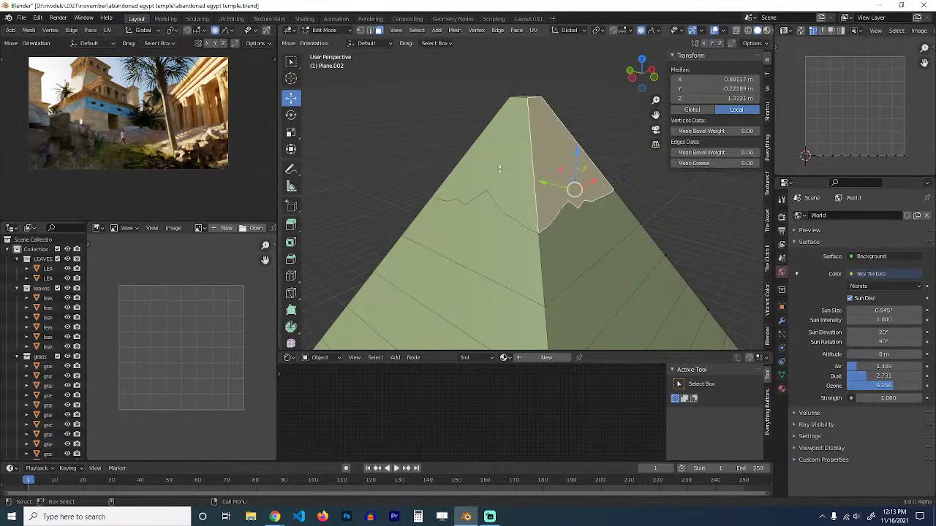
pyautogui.moveTo(556, 178); pyautogui.dragTo(629, 178, button='middle')
pyautogui.keyDown('shift'); pyautogui.click(564, 169); pyautogui.keyUp('shift')
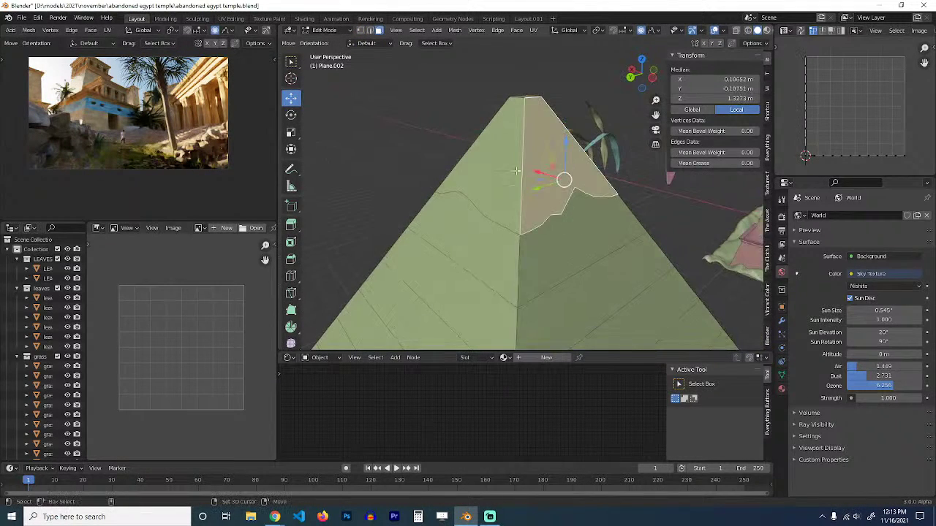
pyautogui.keyDown('shift'); pyautogui.click(501, 175); pyautogui.keyUp('shift')
pyautogui.moveTo(500, 176); pyautogui.dragTo(607, 174, button='middle')
pyautogui.keyDown('shift'); pyautogui.click(516, 189); pyautogui.keyUp('shift')
pyautogui.moveTo(515, 190); pyautogui.dragTo(538, 117, button='middle')
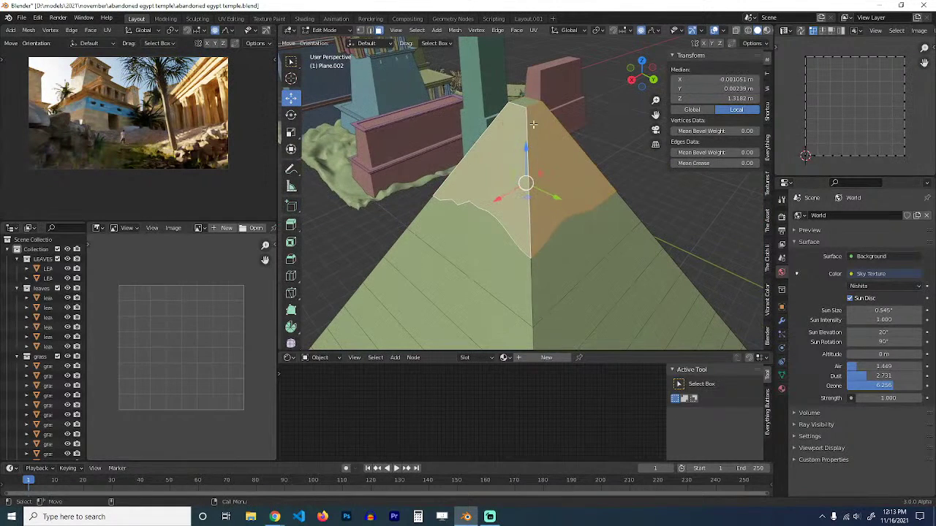
pyautogui.keyDown('shift'); pyautogui.click(528, 103); pyautogui.keyUp('shift')
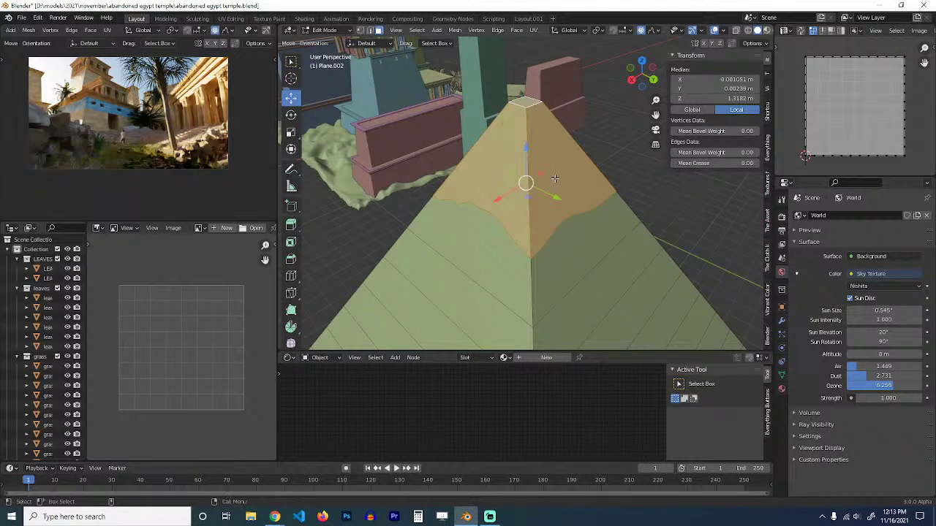
pyautogui.hotkey('alt', 'e')
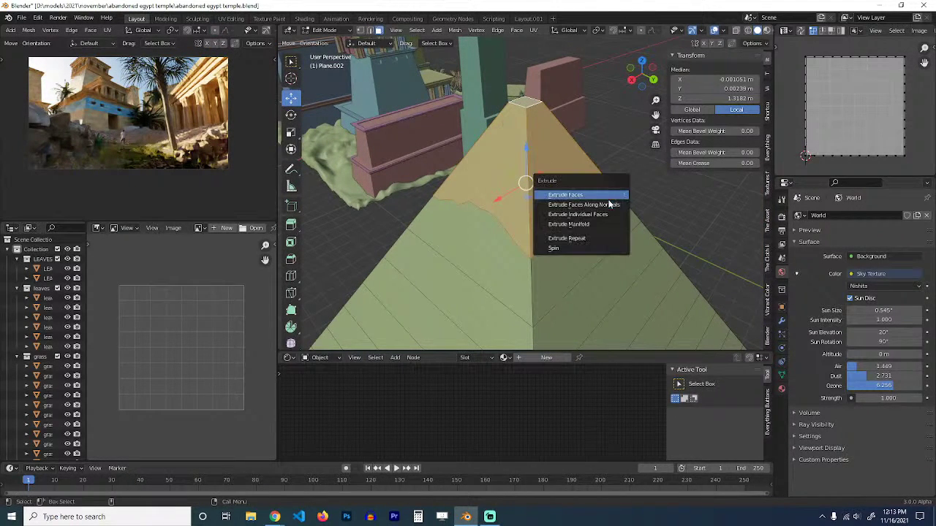
pyautogui.click(607, 205)
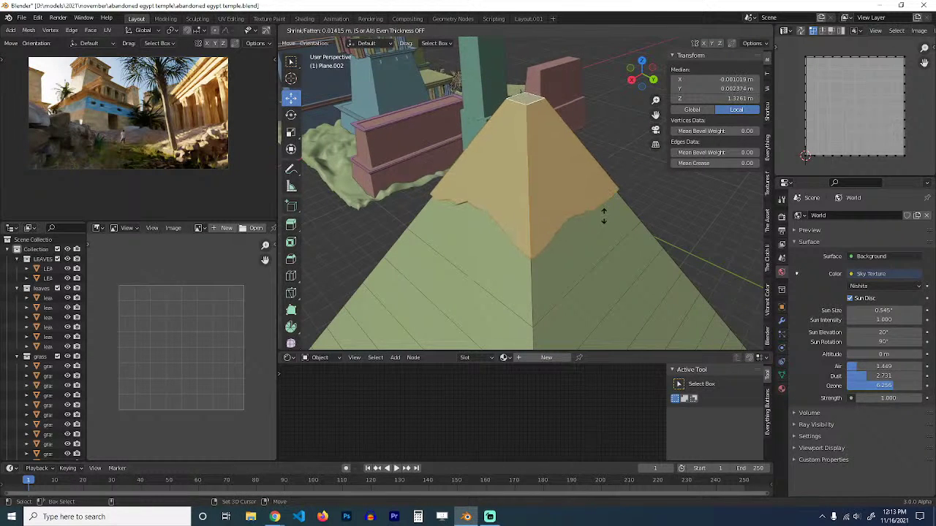
pyautogui.click(583, 238)
pyautogui.press('Tab')
pyautogui.moveTo(583, 238); pyautogui.dragTo(625, 174, button='middle')
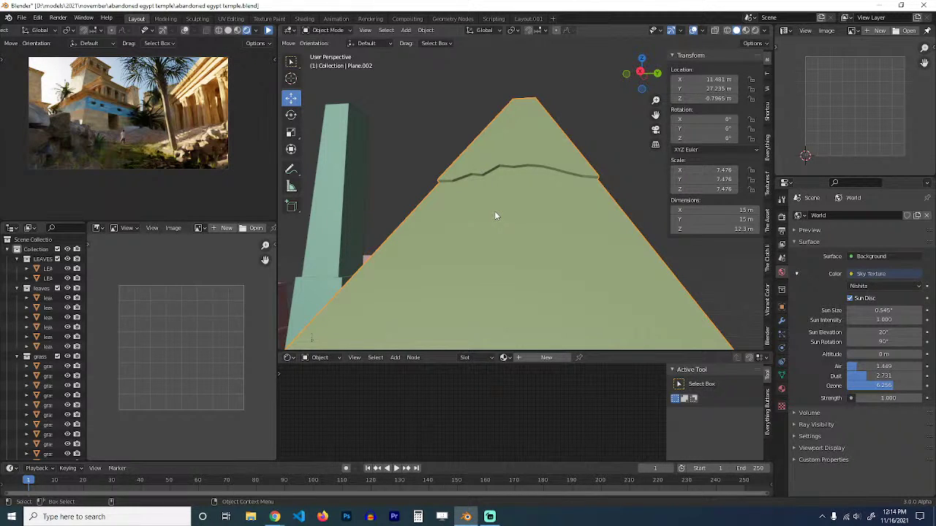
pyautogui.scroll(-2, 495, 215)
pyautogui.hotkey('ctrl', 's')
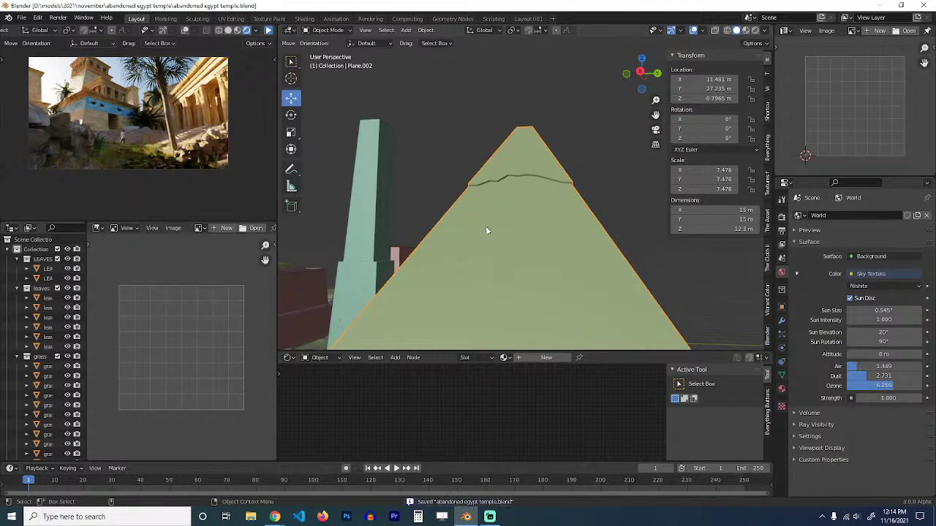
pyautogui.press('KP_0')
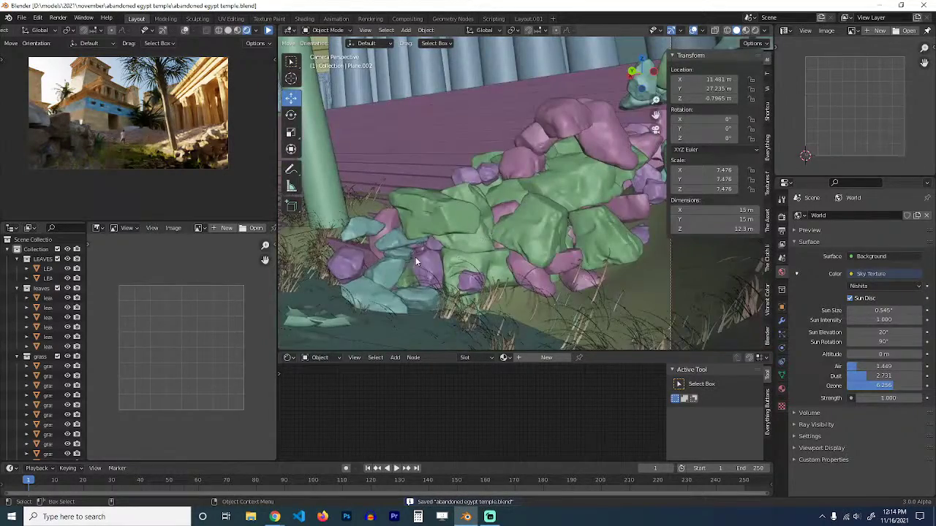
pyautogui.press('s')
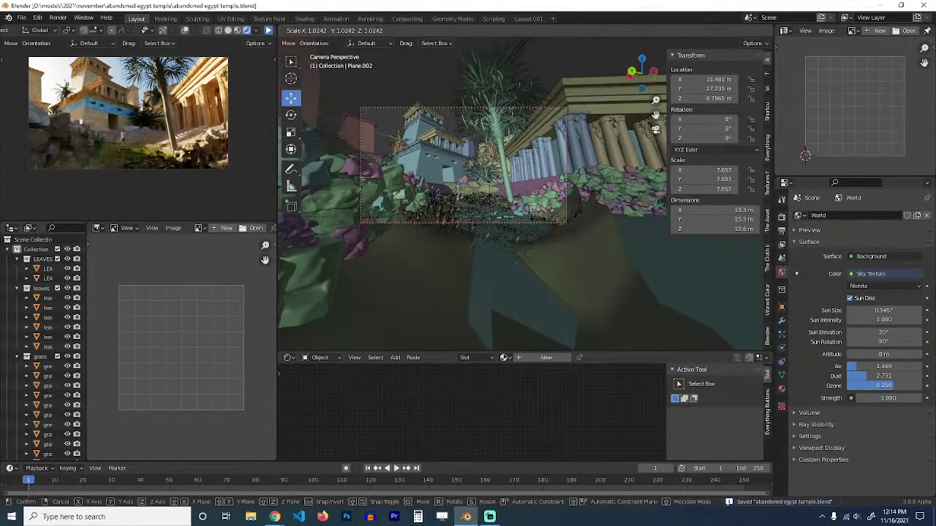
pyautogui.rightClick(519, 217)
# Move the pyramid in top view to about X 32.07 m, Y 20.56 m.
pyautogui.scroll(-4, 519, 217)
pyautogui.press('KP_7')
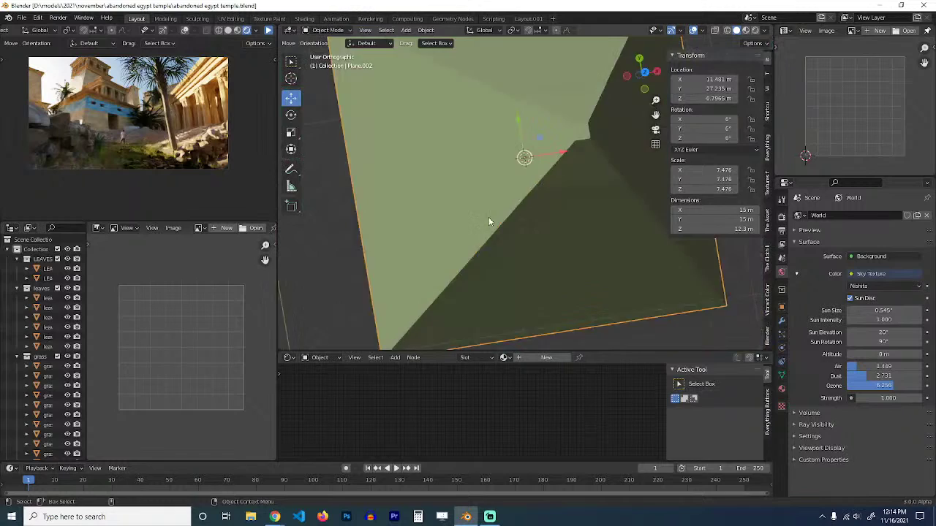
pyautogui.scroll(-5, 519, 214)
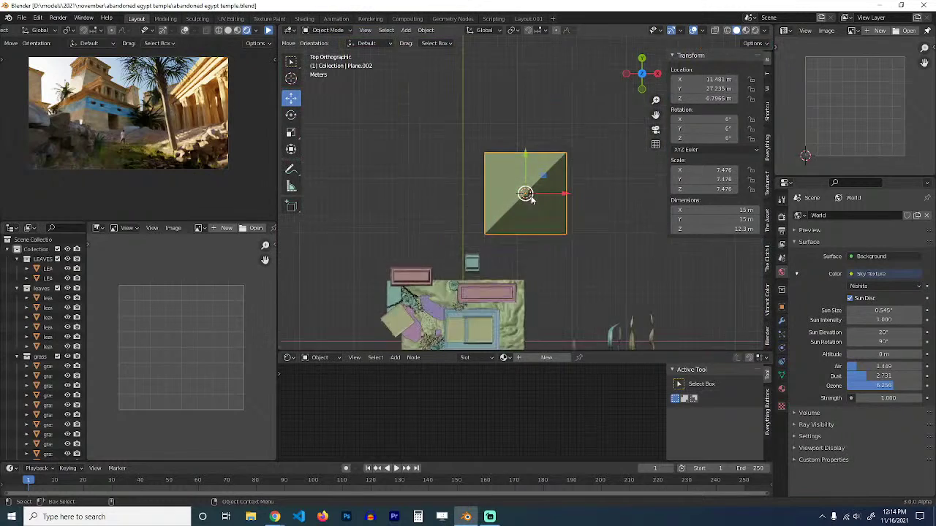
pyautogui.press('g')
pyautogui.click(612, 234)
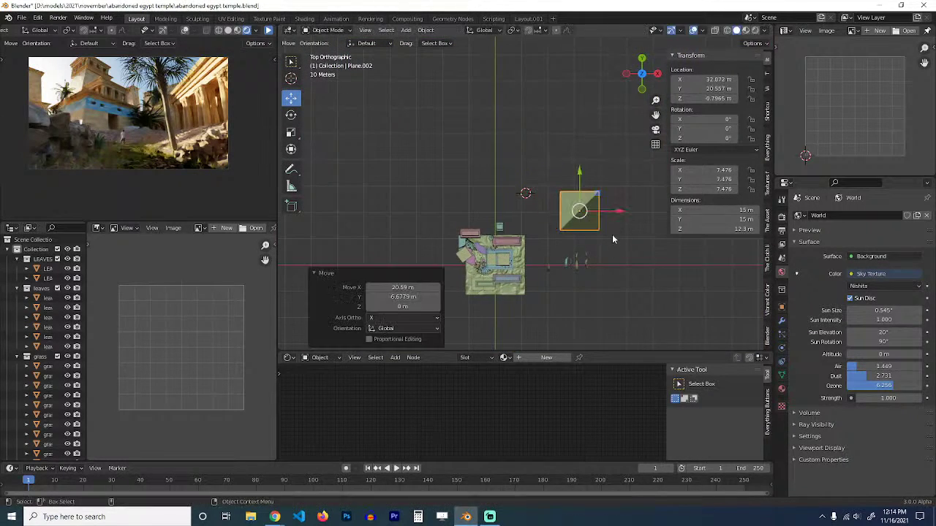
pyautogui.press('KP_0')
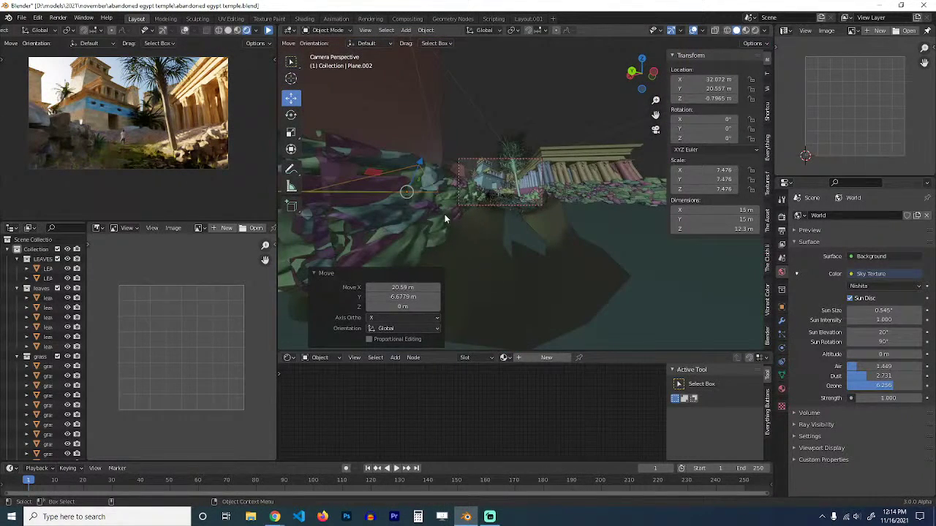
pyautogui.press('g')
pyautogui.hotkey('shift', 'z')
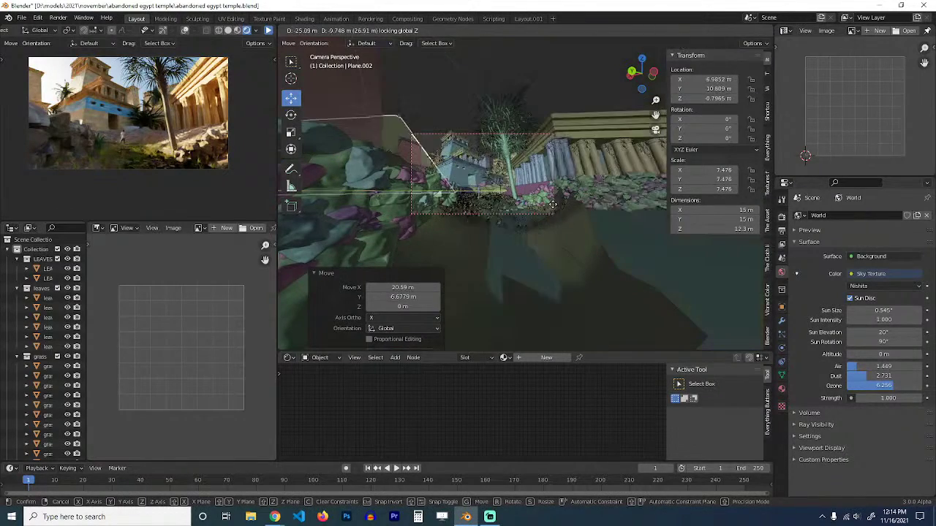
pyautogui.click(505, 250)
# Move the pyramid in top view to about X 39.68 m, Y -7.45 m, behind the temple site.
pyautogui.press('KP_7')
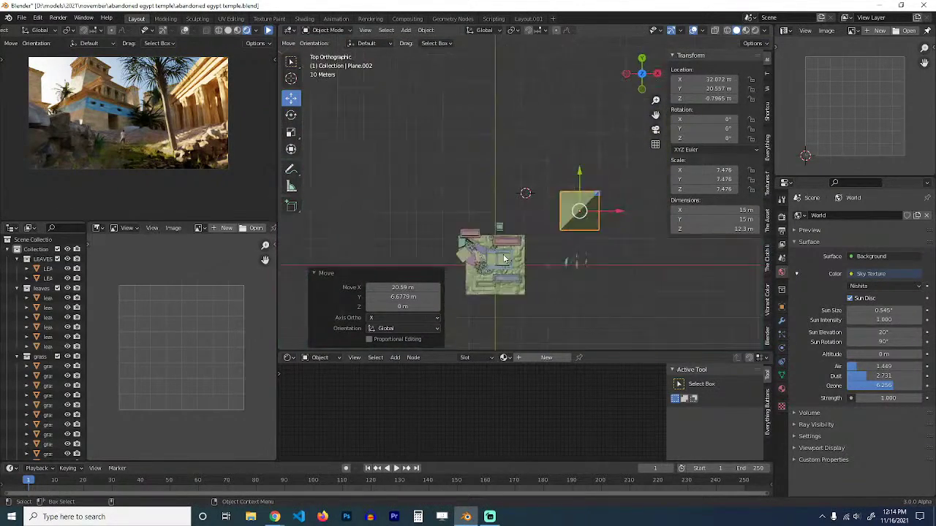
pyautogui.scroll(-3, 509, 252)
pyautogui.scroll(6, 509, 252)
pyautogui.scroll(-3, 555, 241)
pyautogui.press('g')
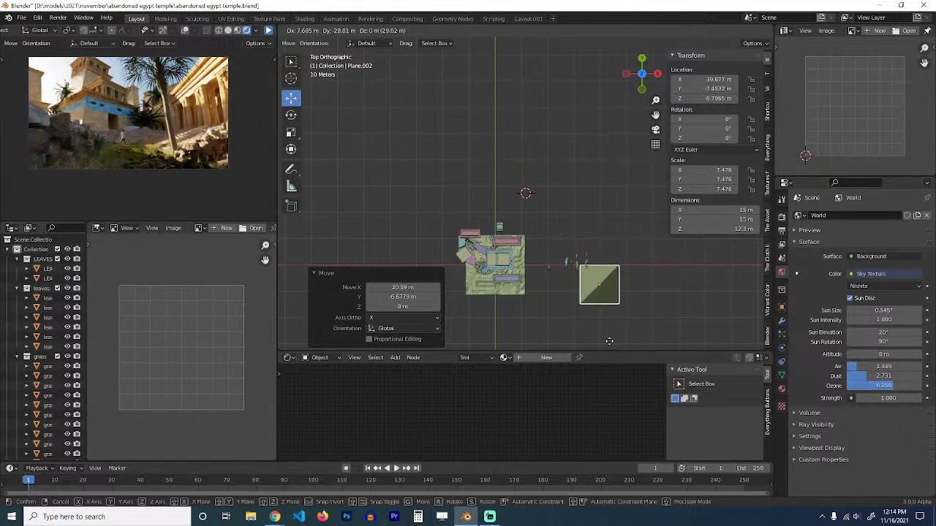
pyautogui.click(597, 321)
# Scale the pyramid up by about 2.65 while looking through the camera.
pyautogui.press('KP_0')
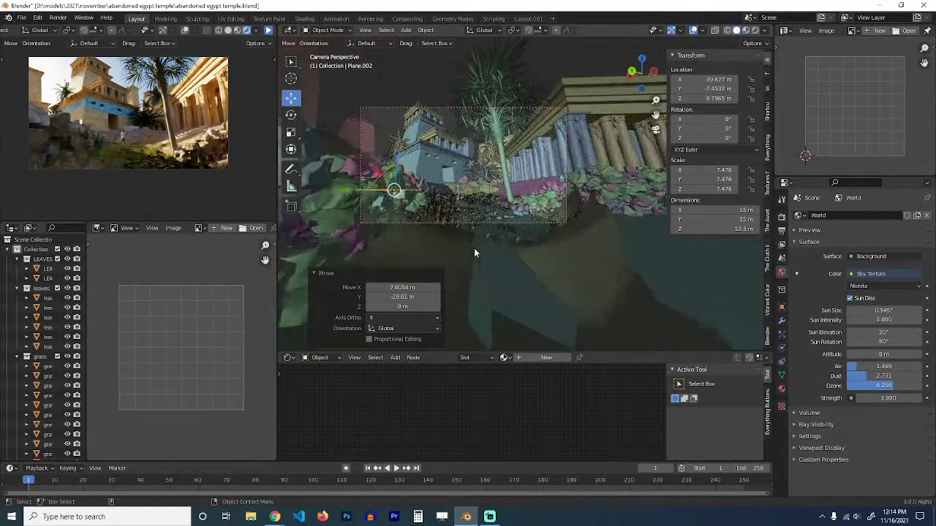
pyautogui.press('s')
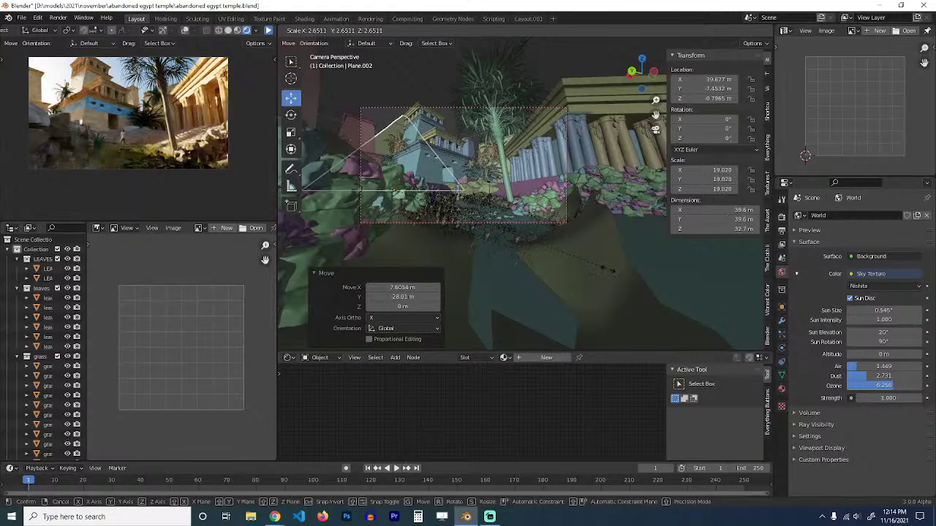
pyautogui.click(592, 271)
# Link the blue temple building's bricks material to the pyramid.
pyautogui.scroll(4, 545, 207)
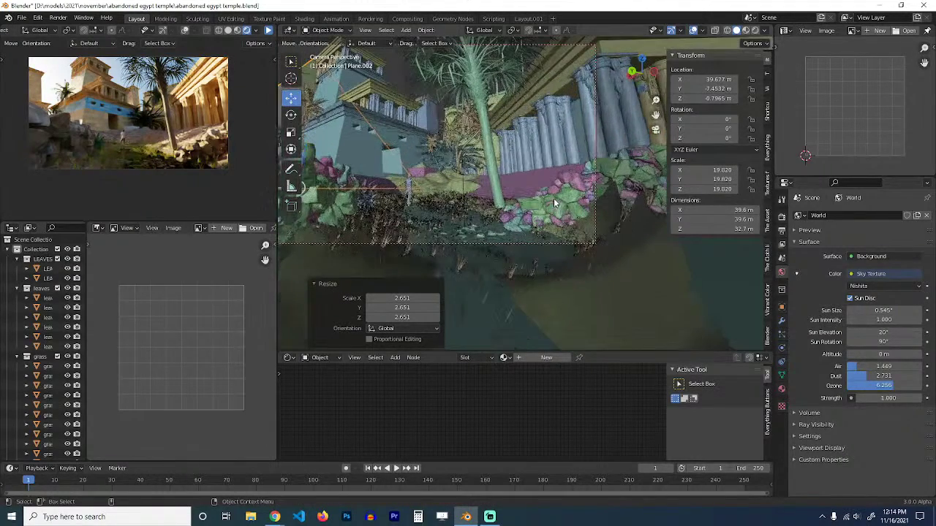
pyautogui.click(379, 152)
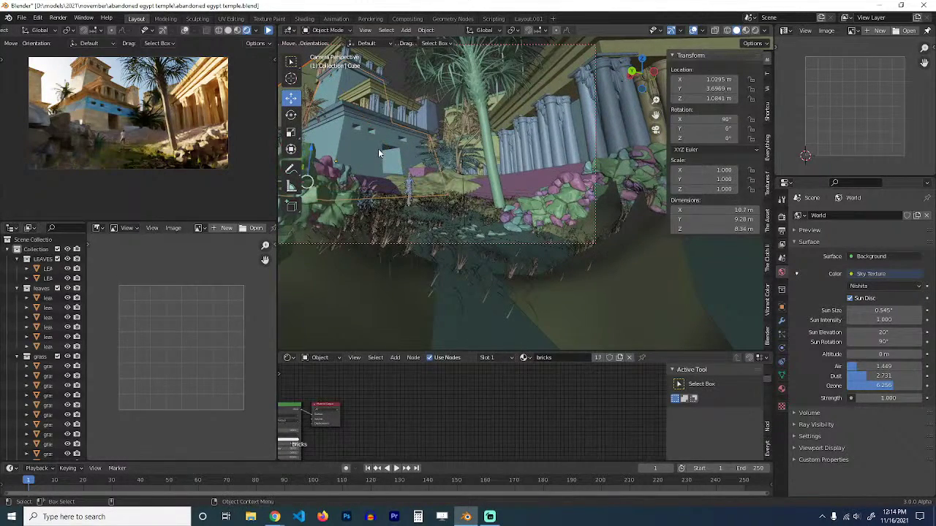
pyautogui.hotkey('ctrl', 'l')
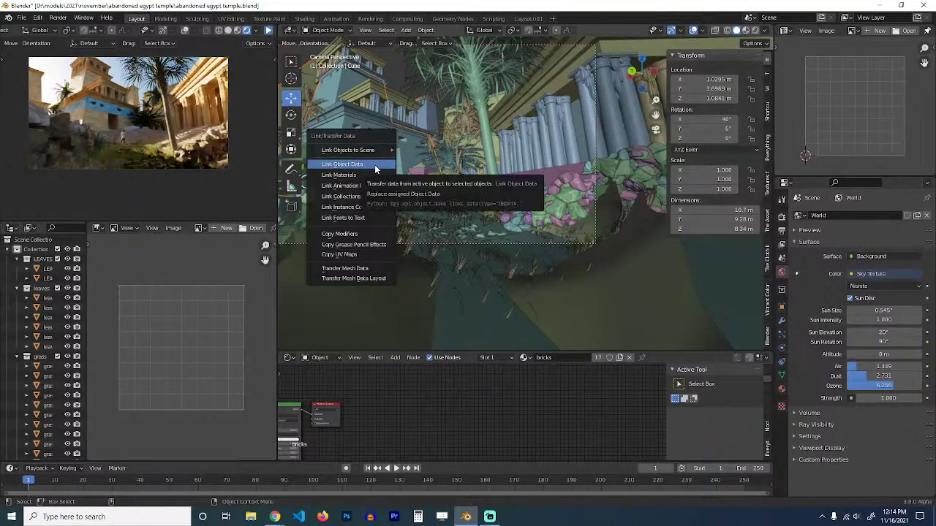
pyautogui.click(358, 174)
pyautogui.keyDown('shift'); pyautogui.moveTo(437, 175); pyautogui.dragTo(521, 184, button='middle'); pyautogui.keyUp('shift')
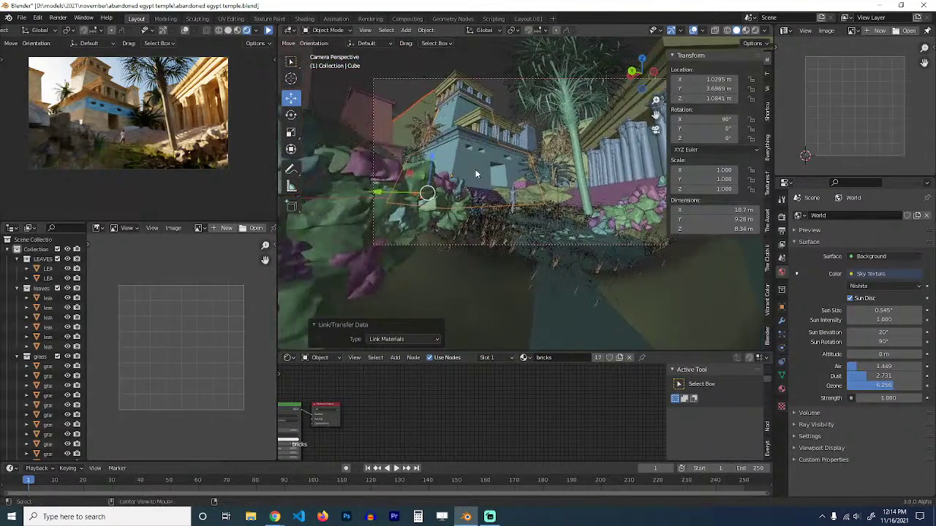
# Unwrap the whole pyramid with Smart UV Project at its default settings.
pyautogui.click(440, 163)
pyautogui.click(426, 112)
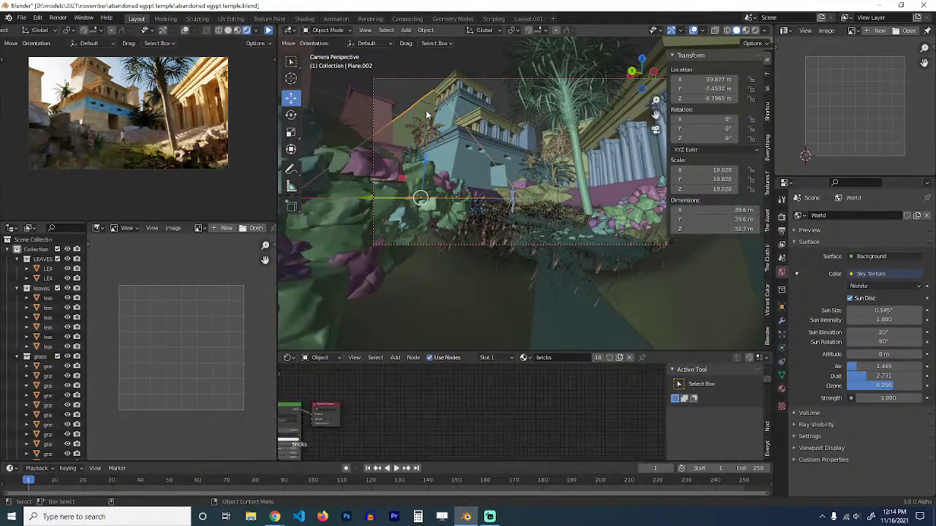
pyautogui.press('Tab')
pyautogui.press('u')
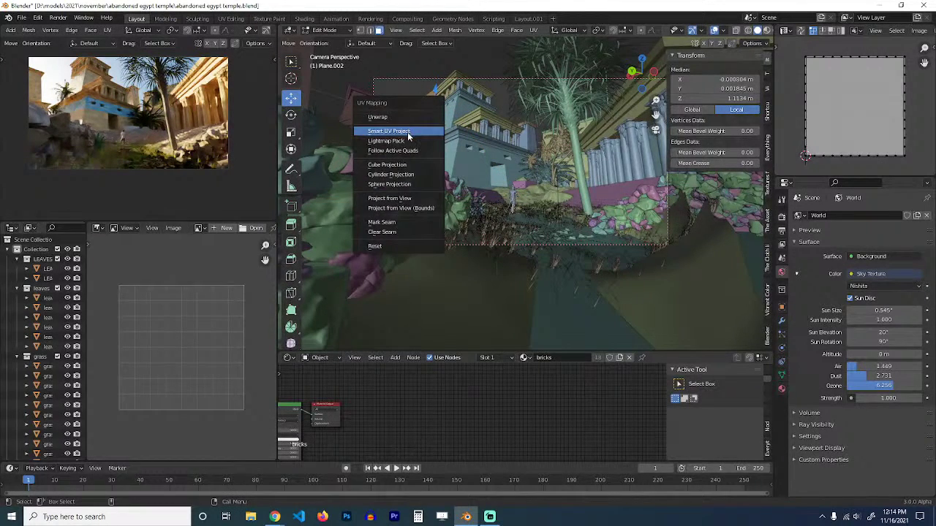
pyautogui.click(415, 131)
pyautogui.click(446, 205)
pyautogui.press('Tab')
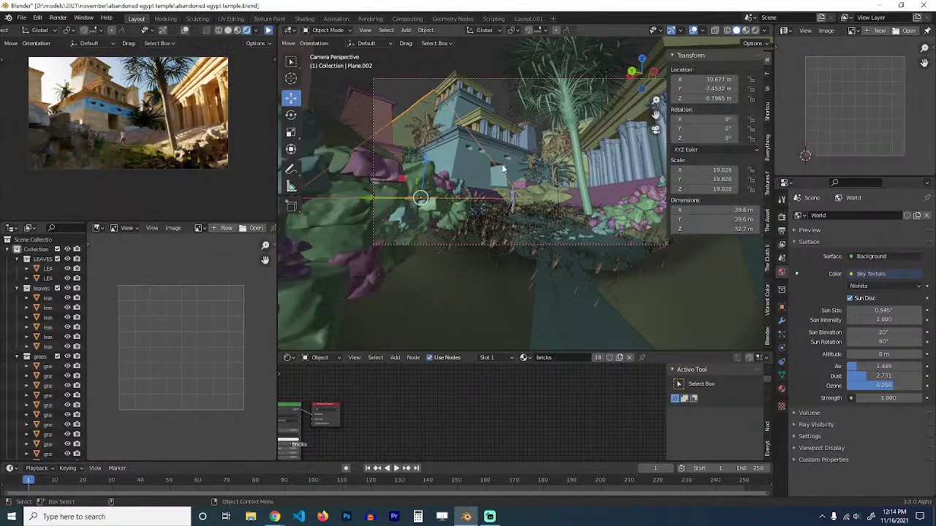
# Switch the viewport to Material Preview shading and isolate the pyramid in local view.
pyautogui.hotkey('alt', 'a')
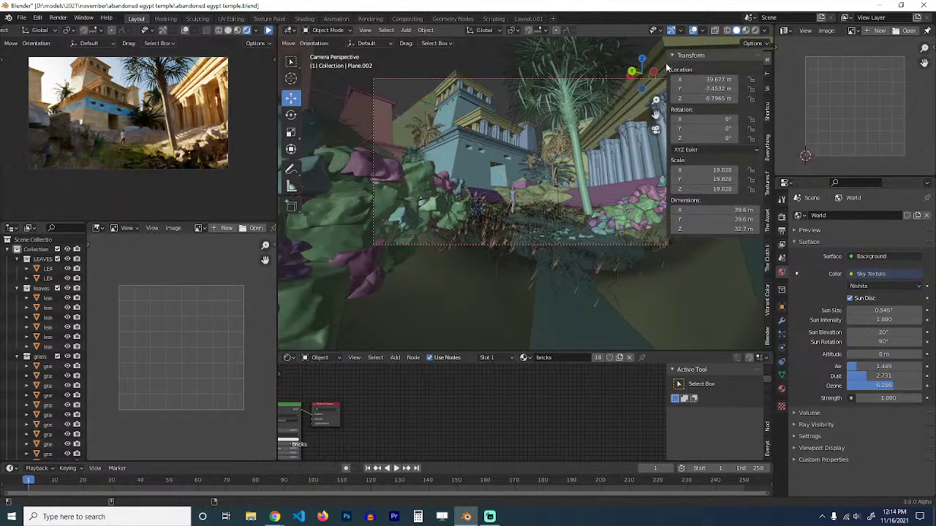
pyautogui.click(747, 31)
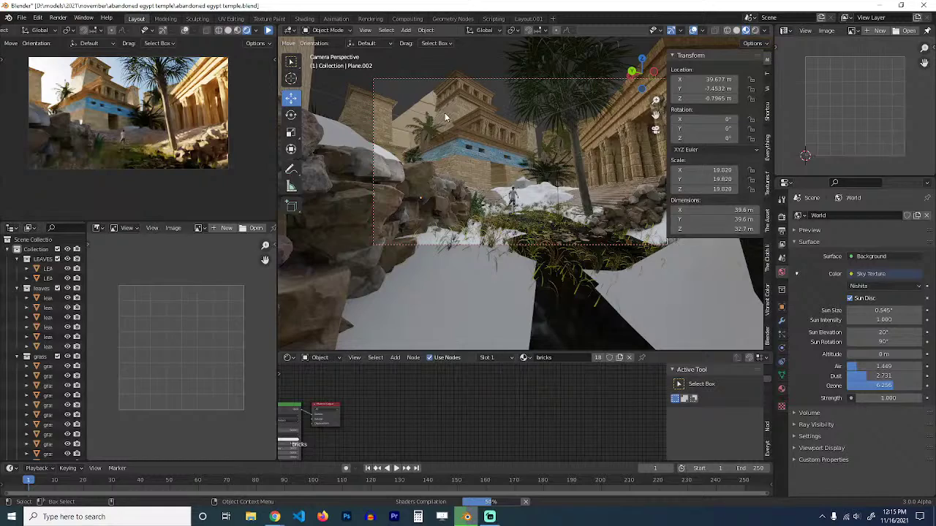
pyautogui.click(426, 110)
pyautogui.click(423, 109)
pyautogui.click(413, 106)
pyautogui.click(414, 106)
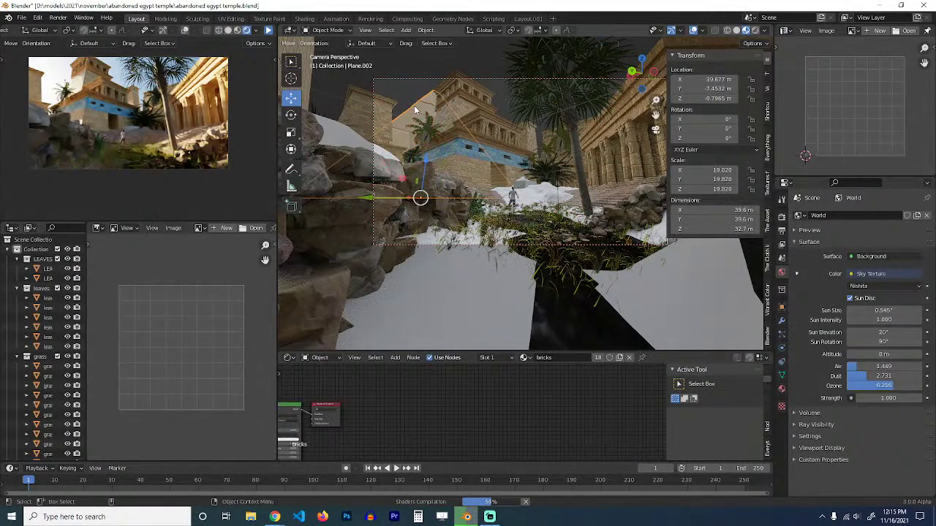
pyautogui.press('KP_Divide')
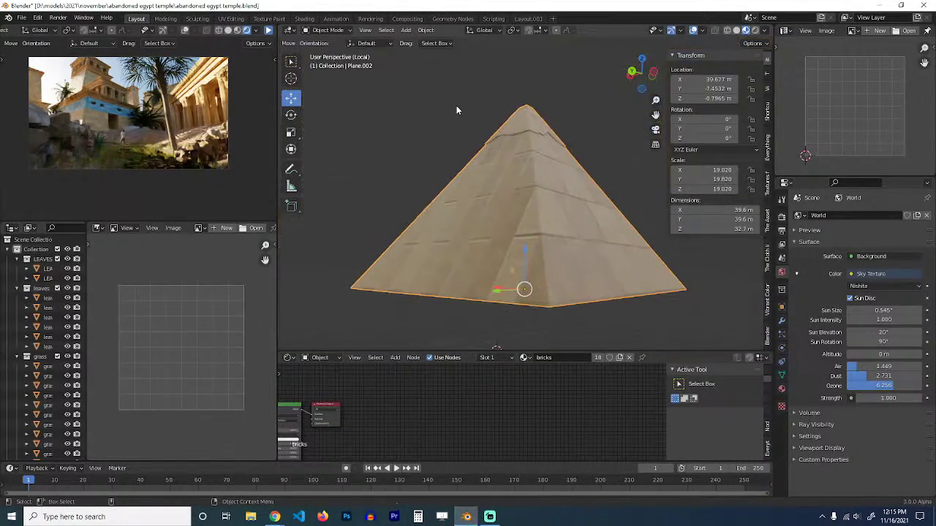
pyautogui.moveTo(493, 125); pyautogui.dragTo(620, 177, button='middle')
# Rotate the UVs of one side's faces below the jagged line by 90° so the bricks run horizontally.
pyautogui.press('Tab')
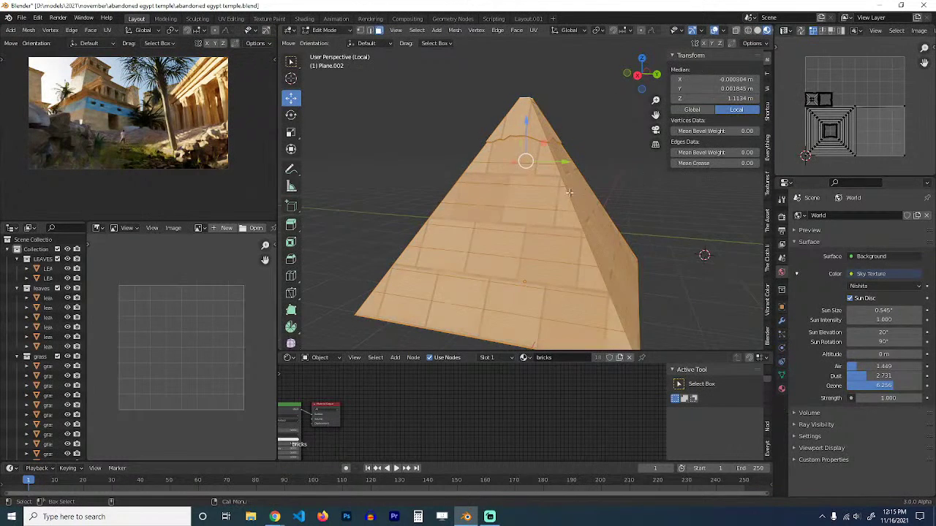
pyautogui.moveTo(569, 193); pyautogui.dragTo(521, 170, button='middle')
pyautogui.click(527, 154)
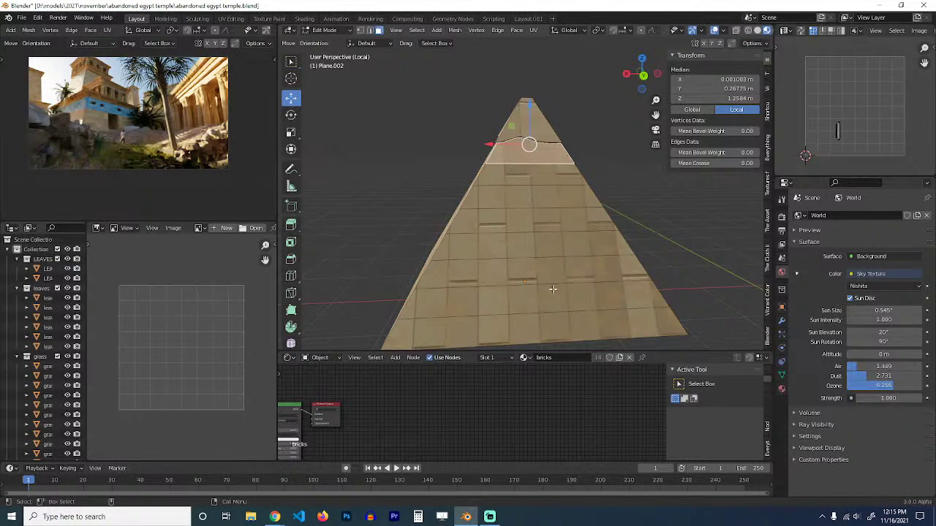
pyautogui.keyDown('ctrl'); pyautogui.click(585, 322); pyautogui.keyUp('ctrl')
pyautogui.write('a')
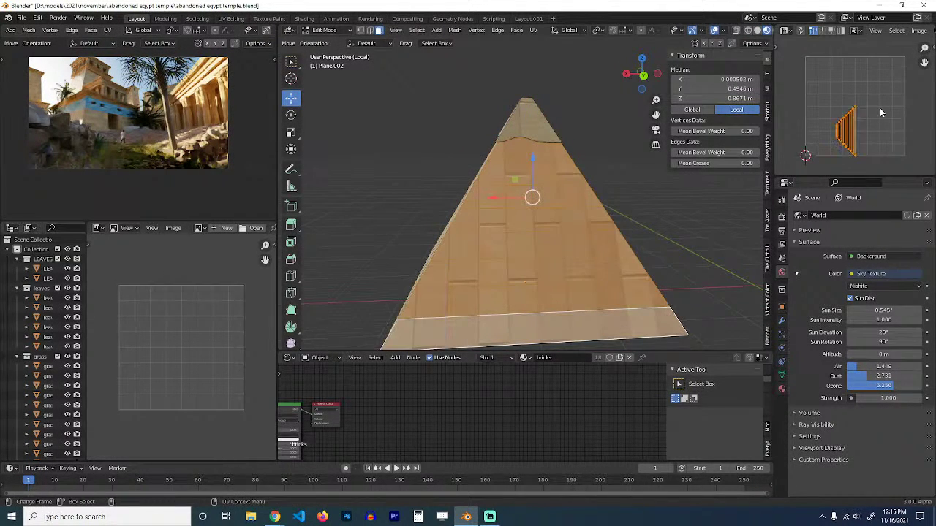
pyautogui.write('r90')
pyautogui.press('Return')
pyautogui.press('Tab')
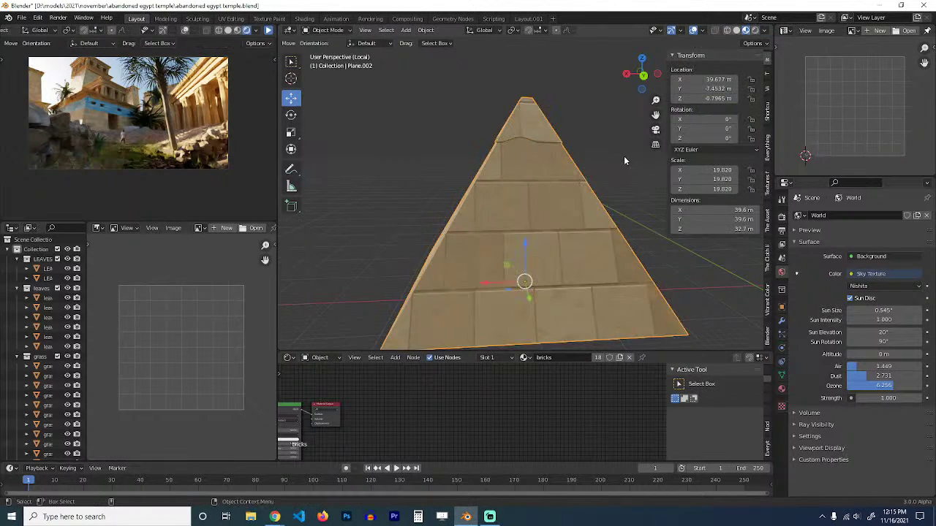
# Rotate the UVs of another side's faces below the jagged line by 90° twice, keeping the brick rows horizontal.
pyautogui.moveTo(624, 157); pyautogui.dragTo(506, 158, button='middle')
pyautogui.press('Tab')
pyautogui.click(525, 158)
pyautogui.keyDown('ctrl'); pyautogui.click(561, 324); pyautogui.keyUp('ctrl')
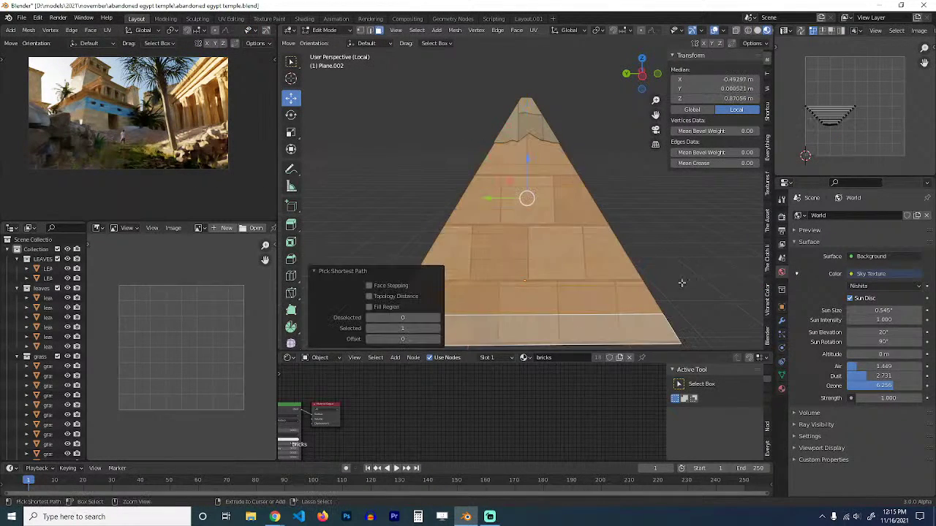
pyautogui.write('a')
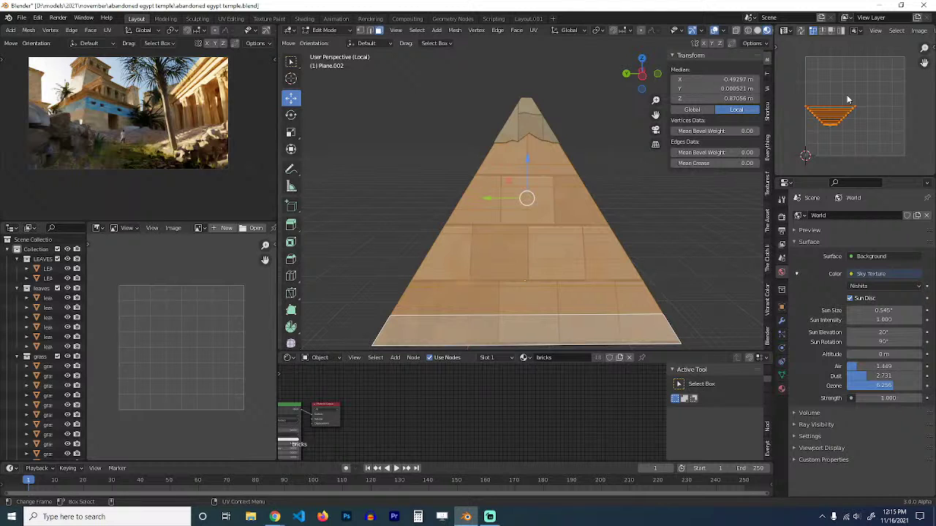
pyautogui.write('r90')
pyautogui.press('Return')
pyautogui.write('r90')
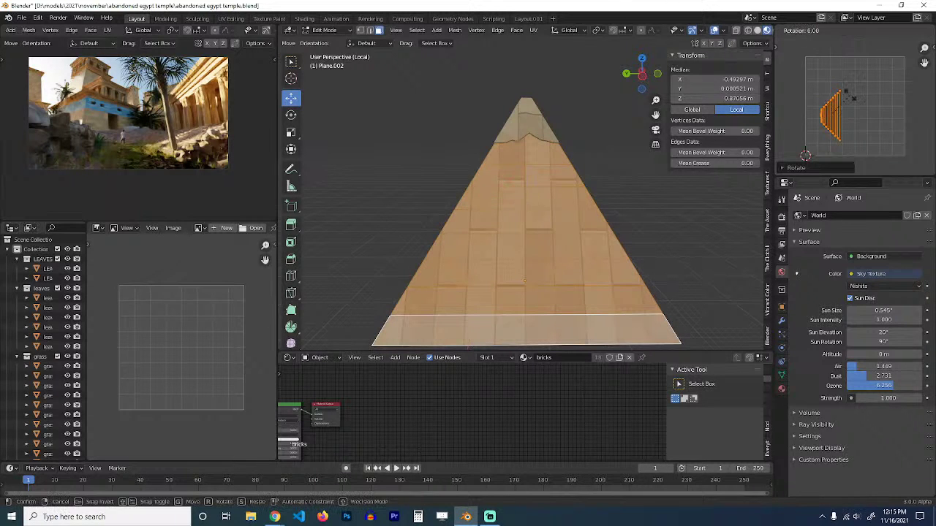
pyautogui.press('Return')
pyautogui.press('Tab')
# Select the column of faces below the jagged line on the side whose bricks run vertically.
pyautogui.moveTo(553, 210); pyautogui.dragTo(482, 228, button='middle')
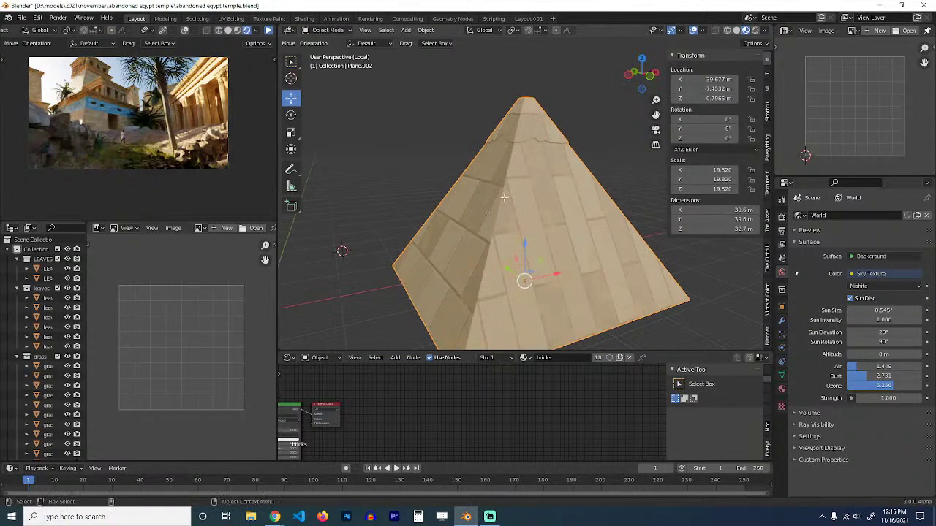
pyautogui.press('Tab')
pyautogui.click(538, 168)
pyautogui.click(541, 155)
pyautogui.hotkey('ctrl', 'l')
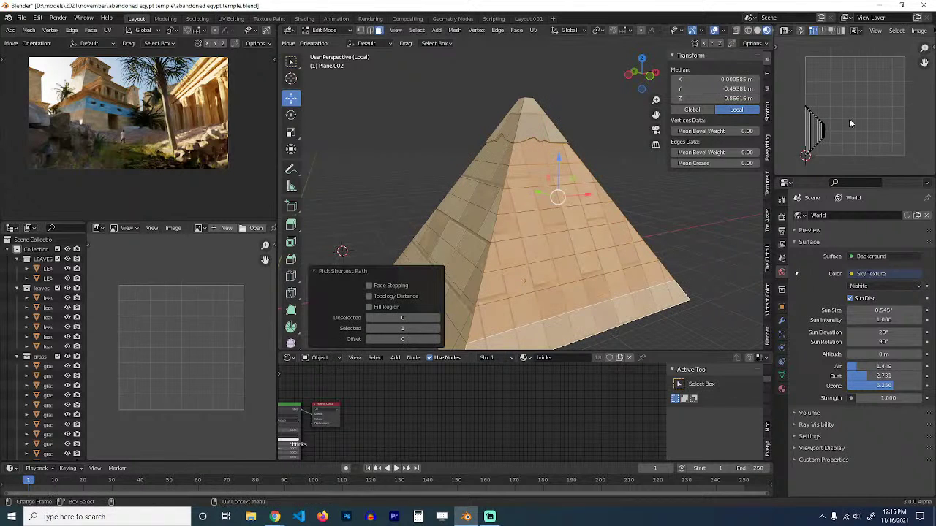
# Rotate the selected pyramid side's UVs by 90 degrees and scale up all the pyramid's UVs for smaller bricks.
pyautogui.write('ar90')
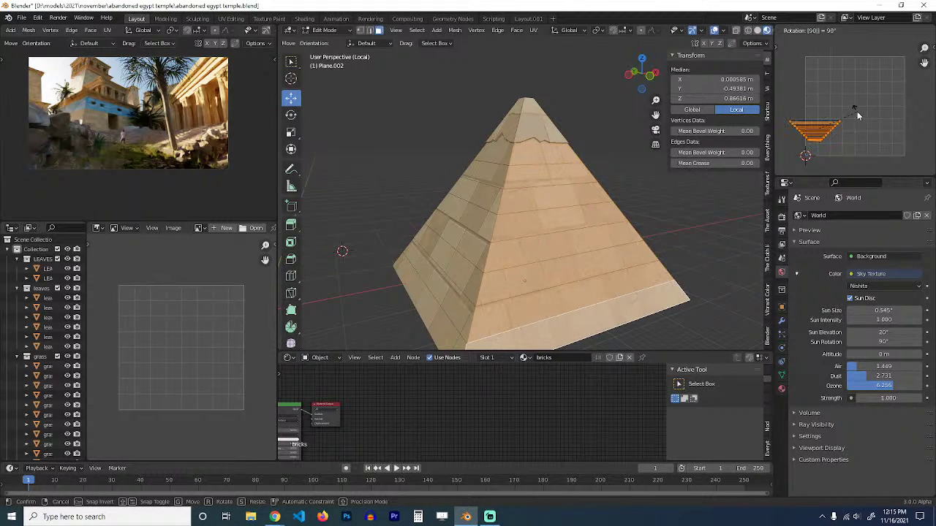
pyautogui.press('Return')
pyautogui.press('a')
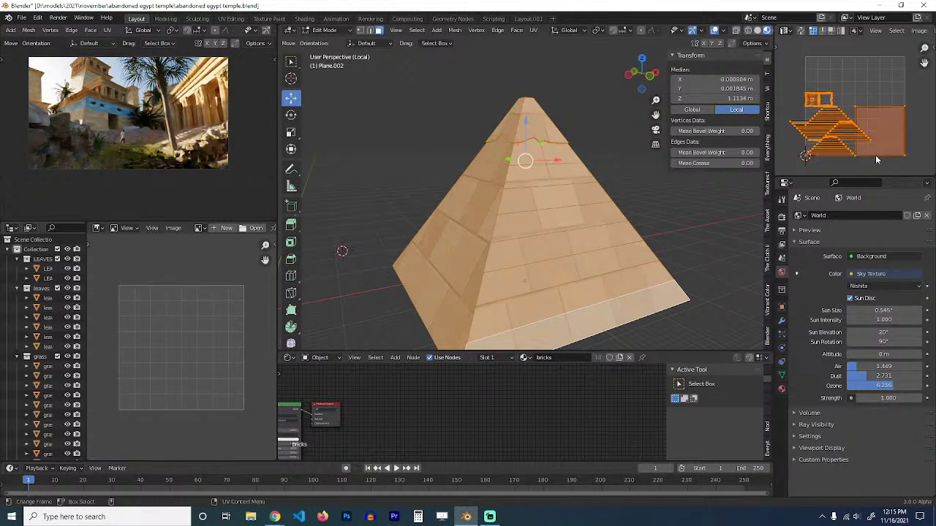
pyautogui.scroll(5, 876, 159)
pyautogui.press('Tab')
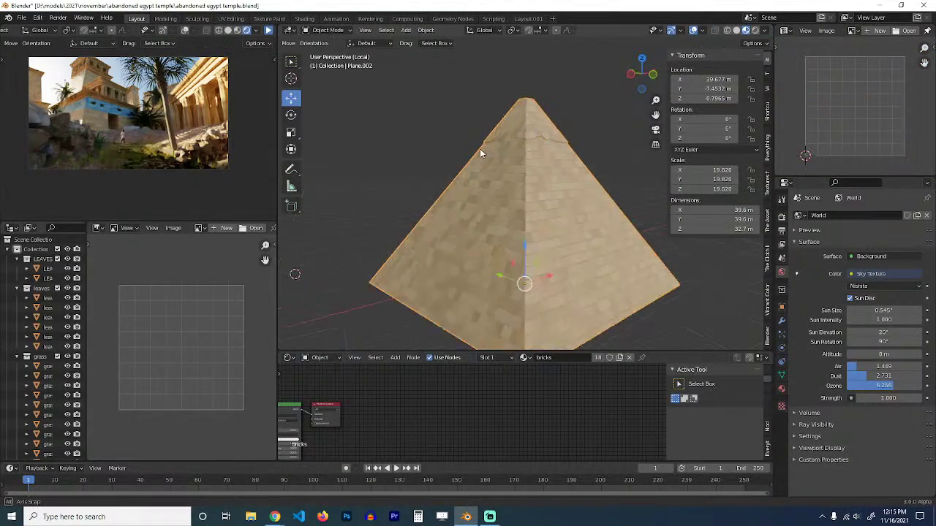
pyautogui.moveTo(480, 153); pyautogui.dragTo(611, 150, button='middle')
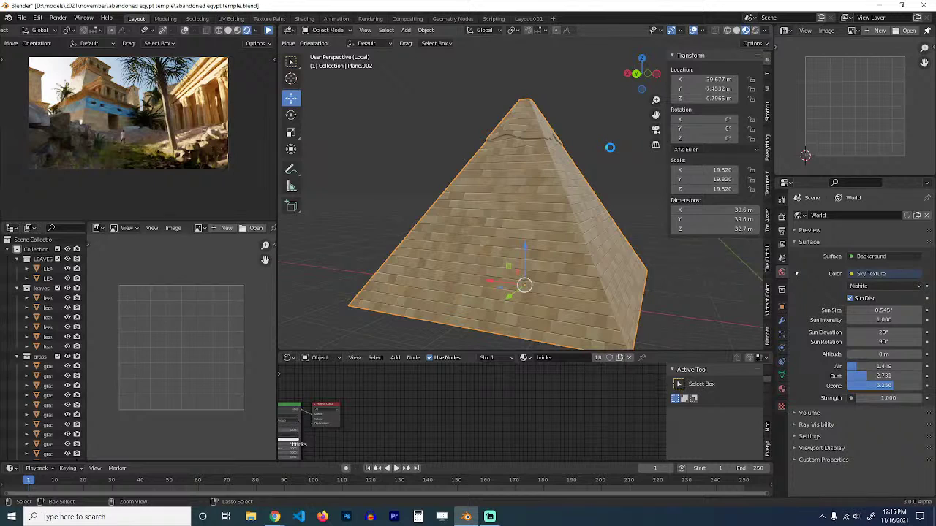
# Save the file and return from local view to the full scene seen through the camera.
pyautogui.hotkey('ctrl', 's')
pyautogui.press('KP_0')
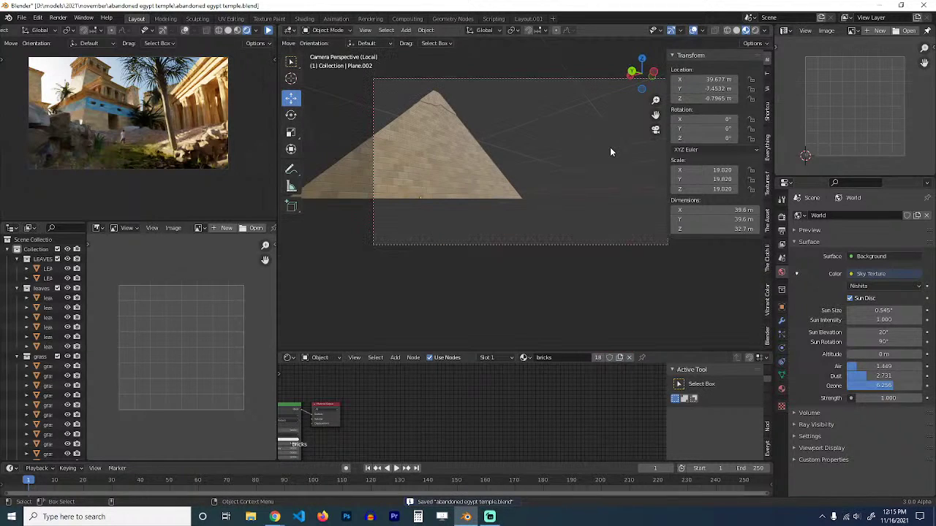
pyautogui.press('KP_Divide')
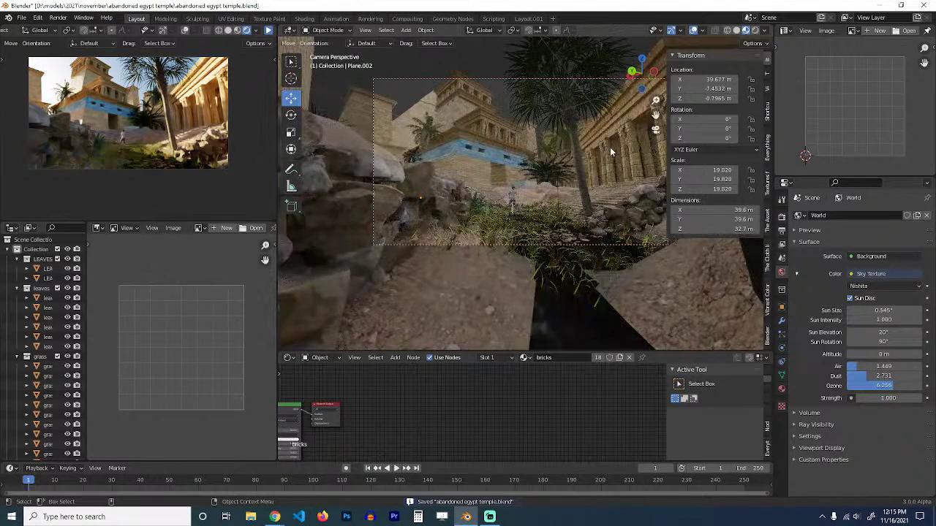
# Move the pyramid farther behind the temple, to about X 63.2 m, Y 9.5 m and Z -0.18 m.
pyautogui.click(428, 110)
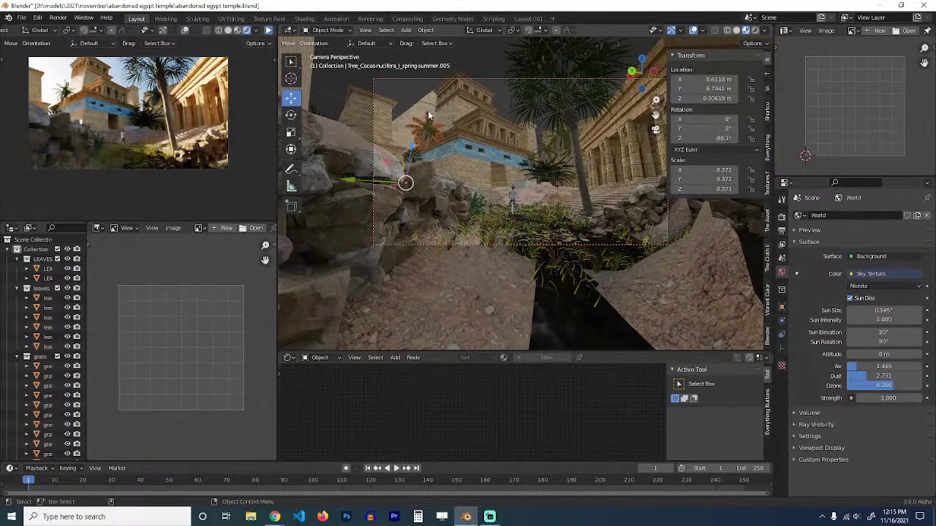
pyautogui.press('g')
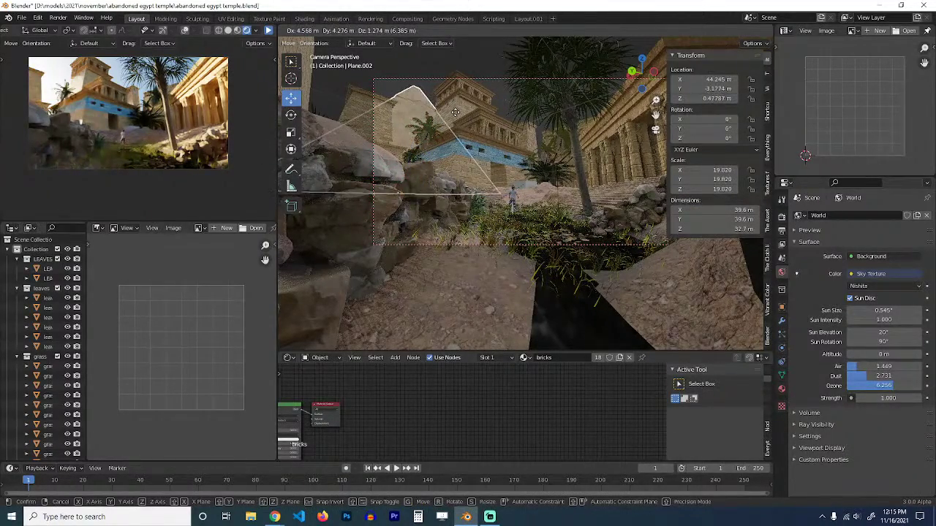
pyautogui.click(455, 118)
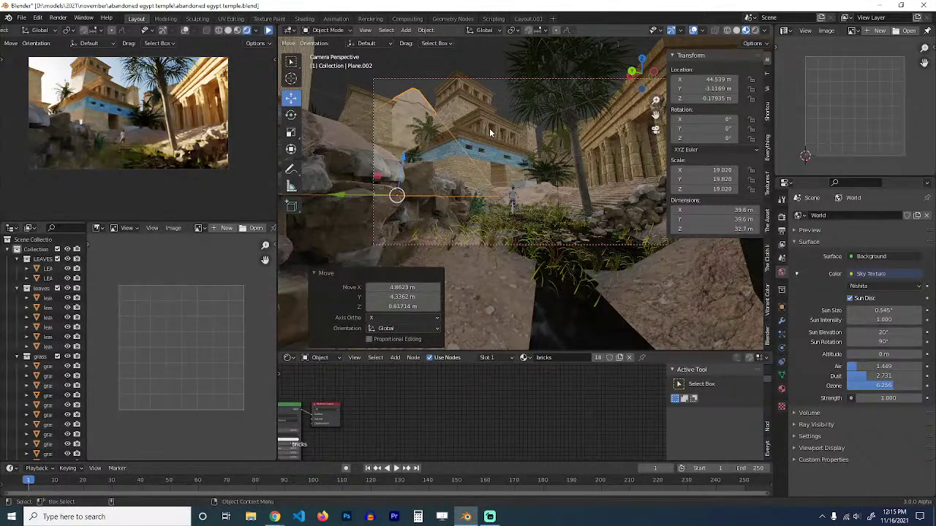
pyautogui.press('KP_7')
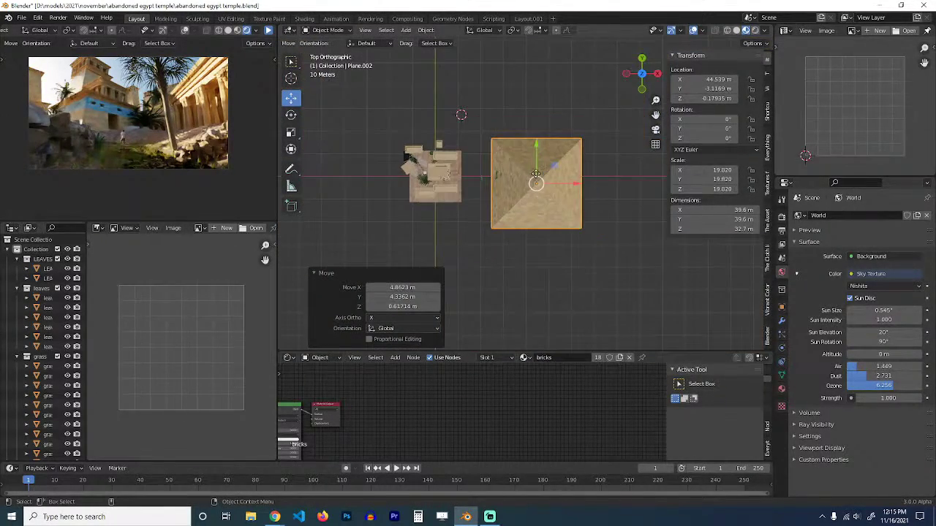
pyautogui.moveTo(536, 176); pyautogui.dragTo(579, 147)
# Add a third, empty material slot to the pyramid.
pyautogui.moveTo(580, 146); pyautogui.dragTo(521, 75, button='middle')
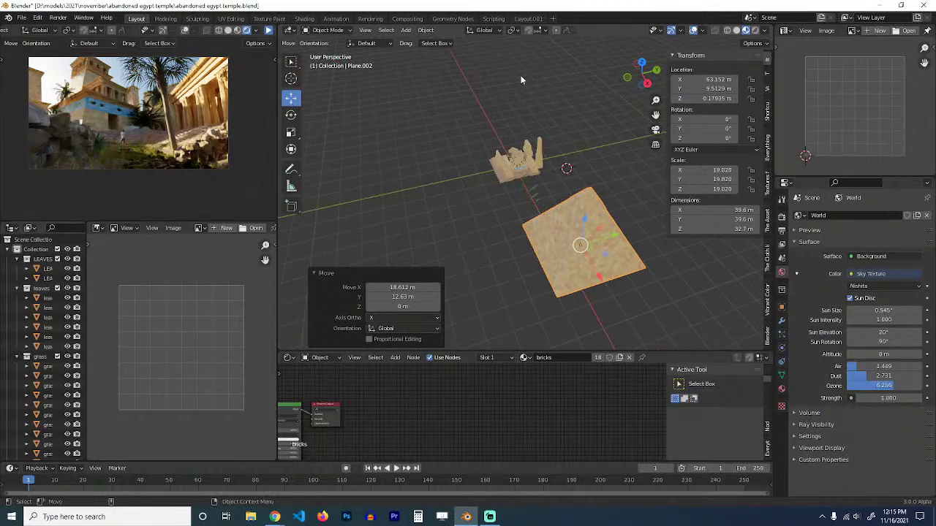
pyautogui.scroll(10, 521, 76)
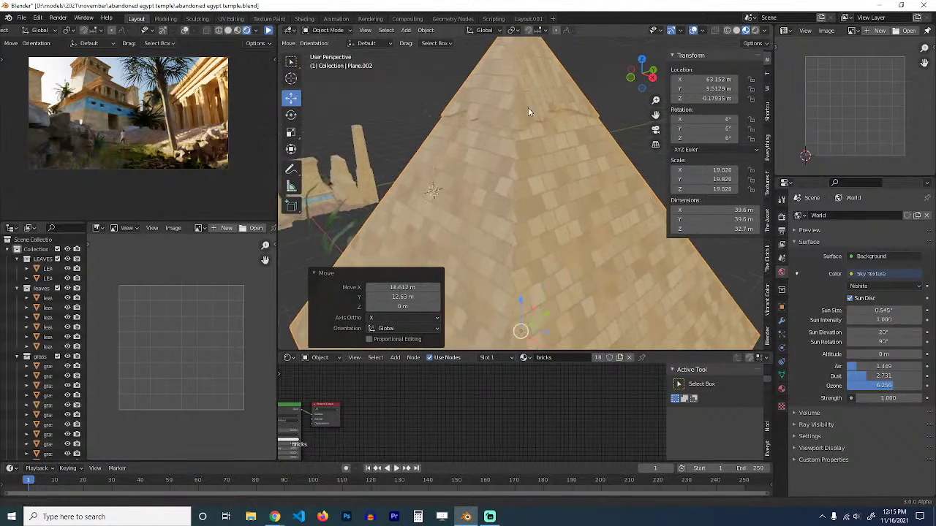
pyautogui.scroll(-3, 528, 111)
pyautogui.click(781, 389)
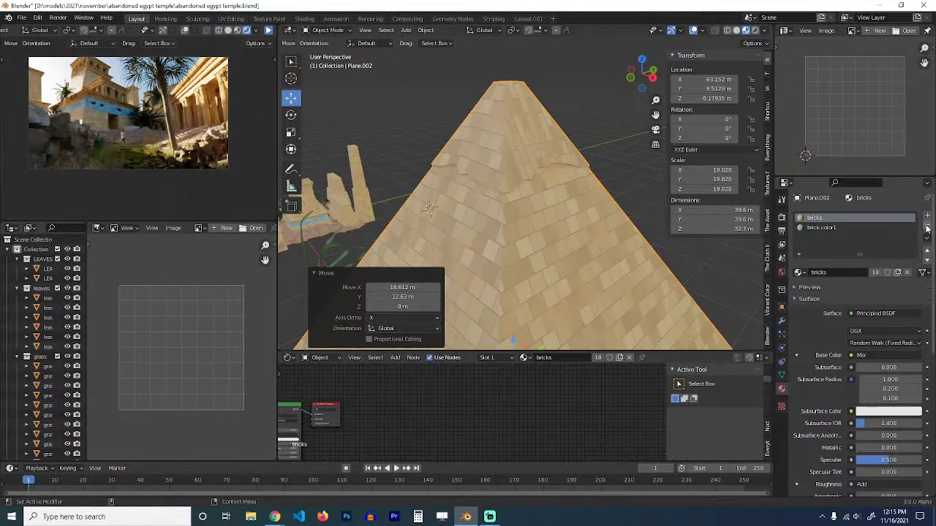
pyautogui.click(927, 217)
# Select all faces of the pyramid's cap and assign the brick color1 material to them.
pyautogui.press('Tab')
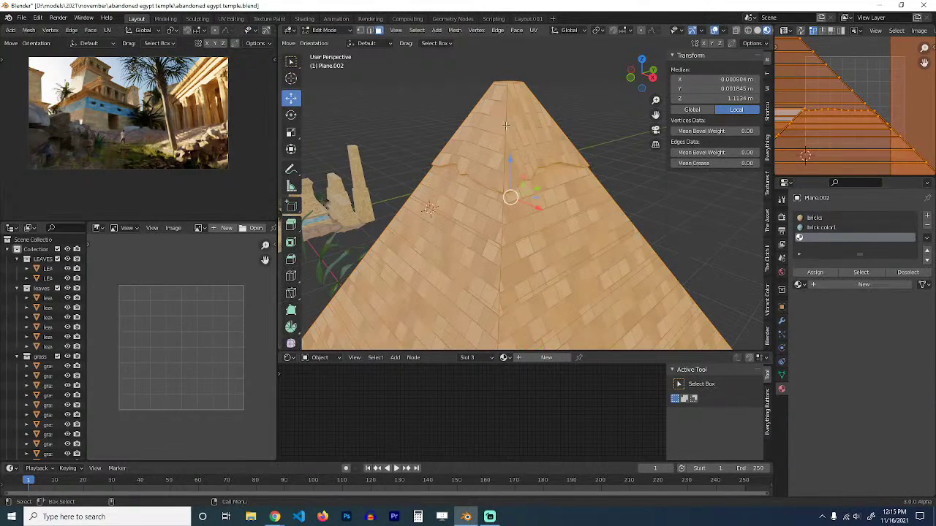
pyautogui.keyDown('alt'); pyautogui.click(509, 119); pyautogui.keyUp('alt')
pyautogui.keyDown('shift'); pyautogui.click(516, 108); pyautogui.keyUp('shift')
pyautogui.moveTo(516, 107); pyautogui.dragTo(502, 132, button='middle')
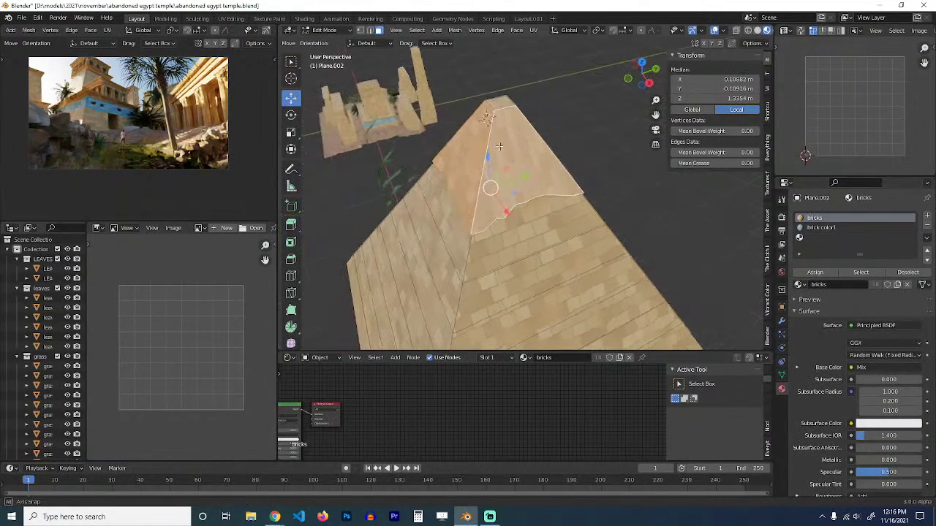
pyautogui.click(504, 108)
pyautogui.press('ctrl+KP_Add')
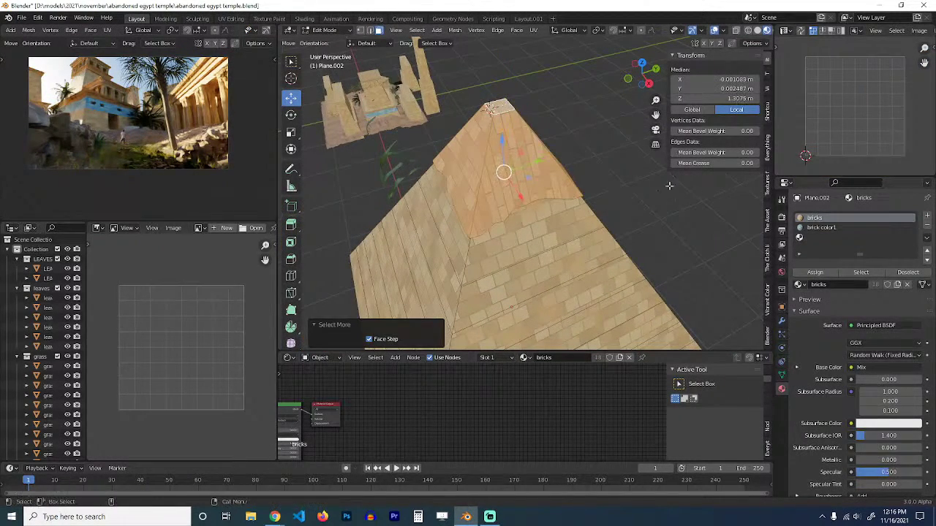
pyautogui.click(820, 228)
pyautogui.click(816, 272)
pyautogui.press('Tab')
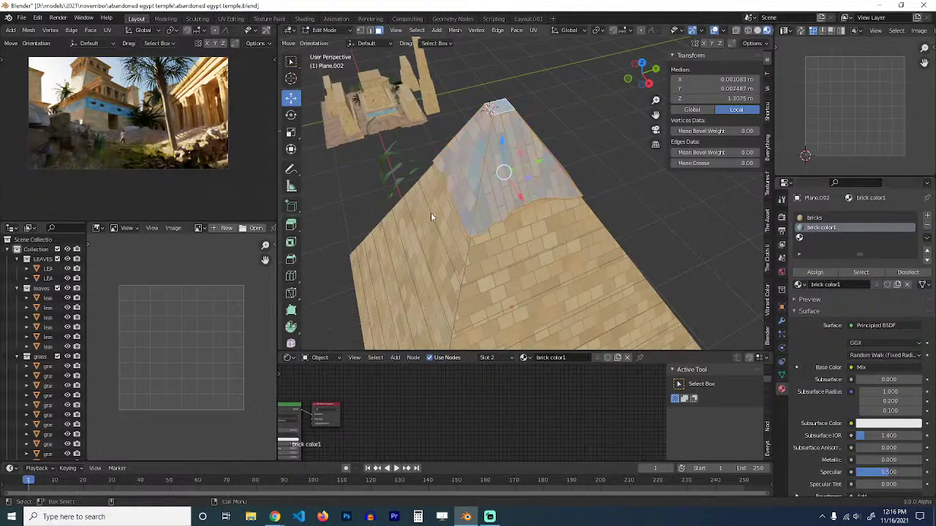
# Widen the pyramid in camera view by scaling it about 1.233 in X and Y, keeping its height.
pyautogui.moveTo(431, 212); pyautogui.dragTo(551, 162, button='middle')
pyautogui.press('KP_0')
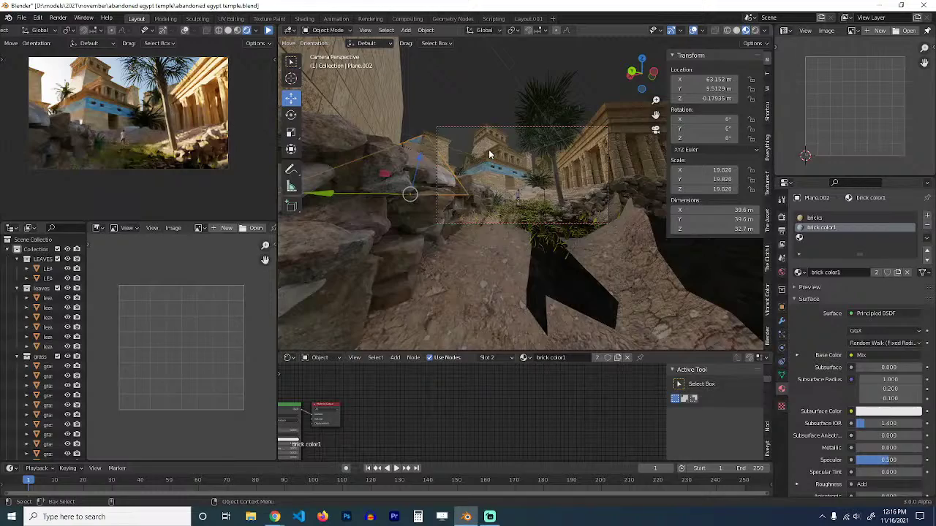
pyautogui.press('s')
pyautogui.hotkey('shift', 'z')
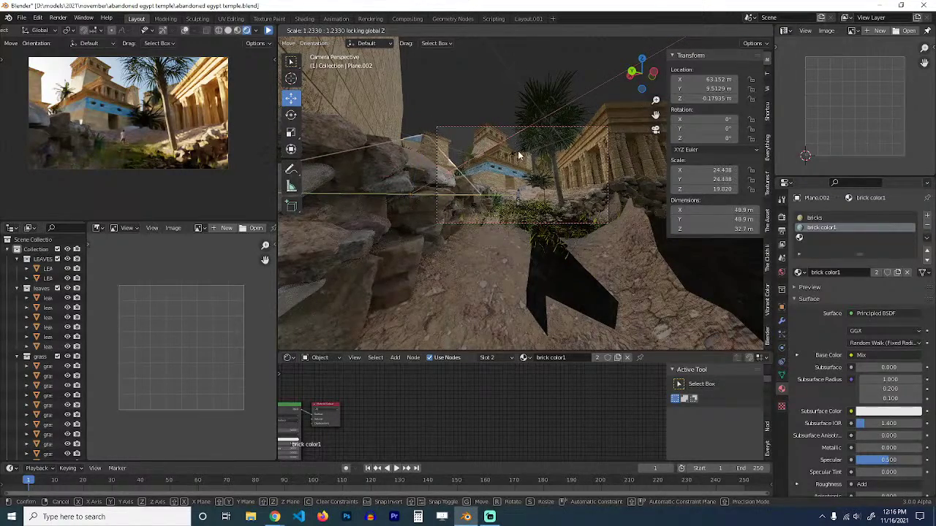
pyautogui.click(519, 155)
pyautogui.press('g')
pyautogui.hotkey('shift', 'z')
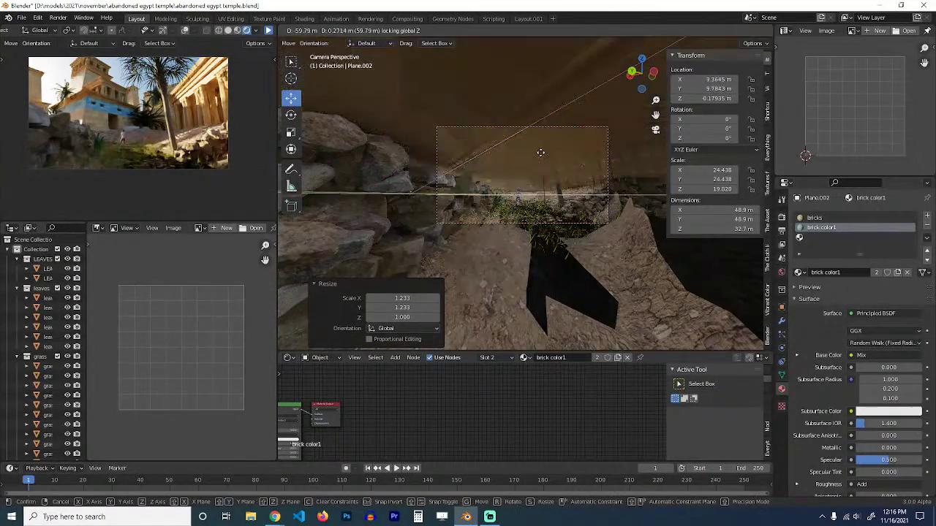
pyautogui.click(532, 182)
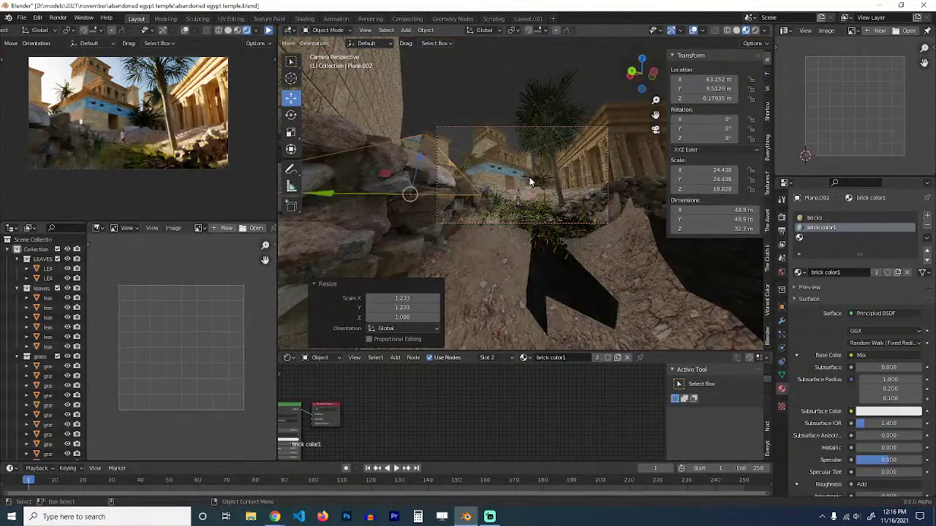
# Move the pyramid horizontally to about X 74.6 m, Y -16.1 m, checking its placement through the camera.
pyautogui.press('KP_7')
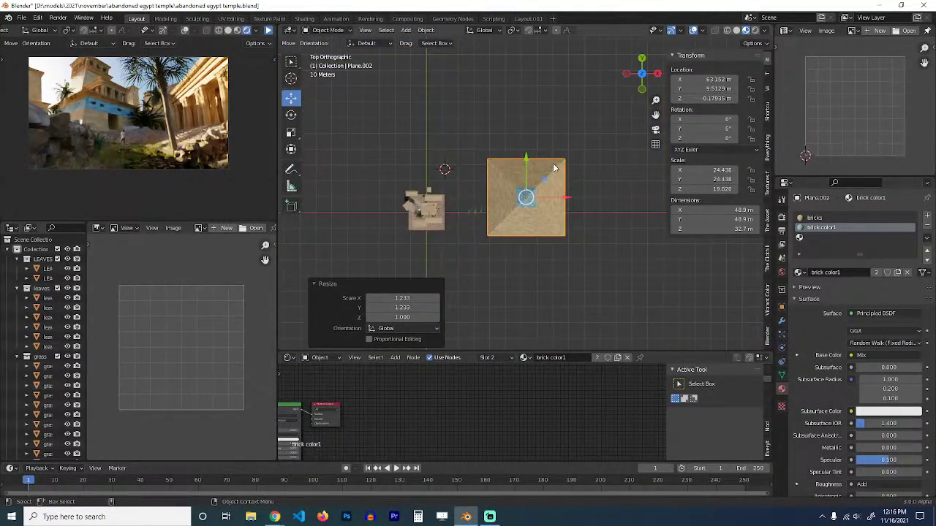
pyautogui.press('g')
pyautogui.click(575, 149)
pyautogui.press('KP_0')
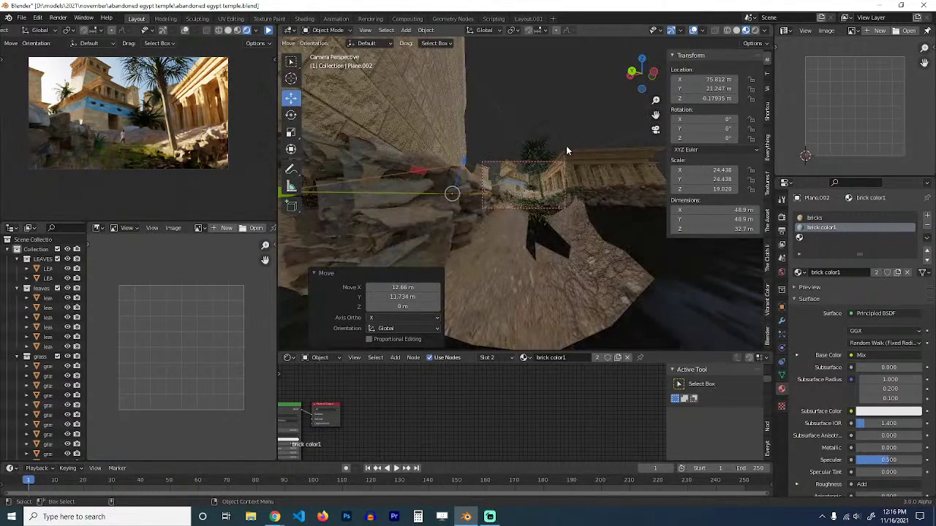
pyautogui.press('KP_7')
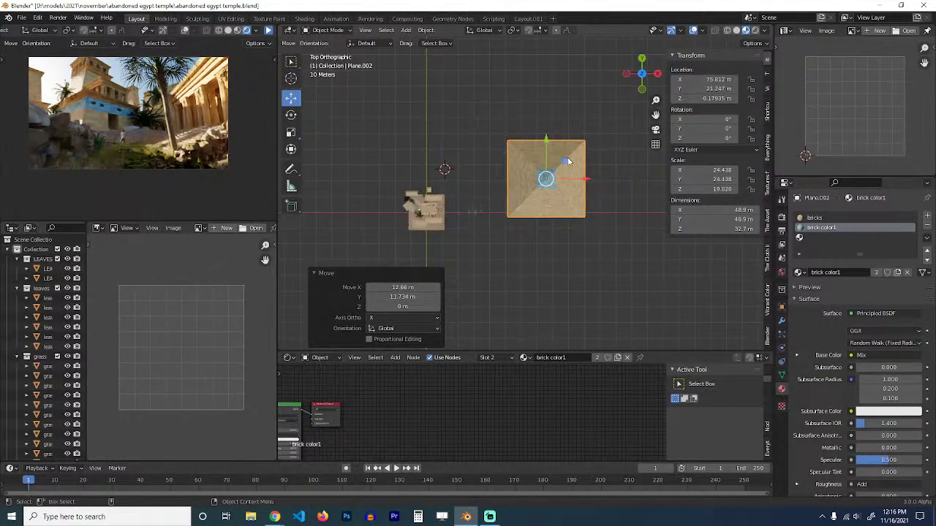
pyautogui.press('g')
pyautogui.click(568, 223)
pyautogui.press('KP_0')
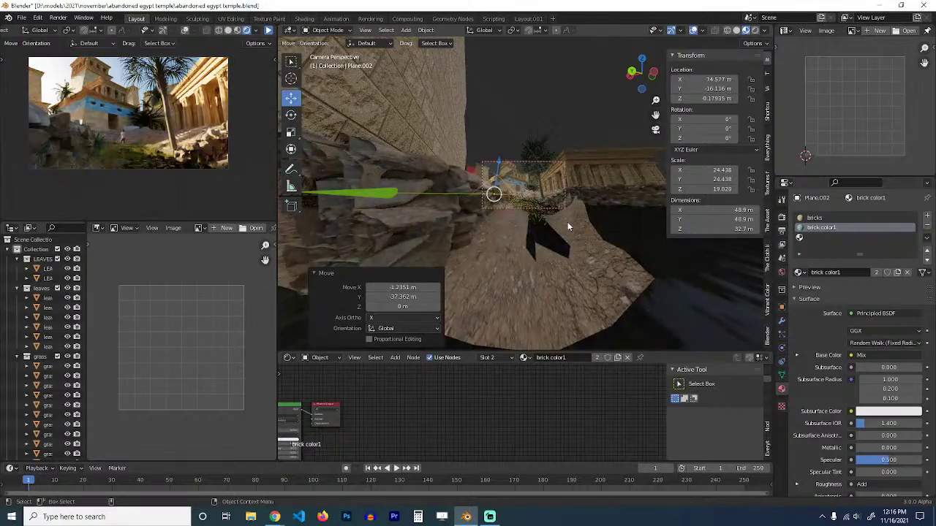
pyautogui.scroll(3, 567, 219)
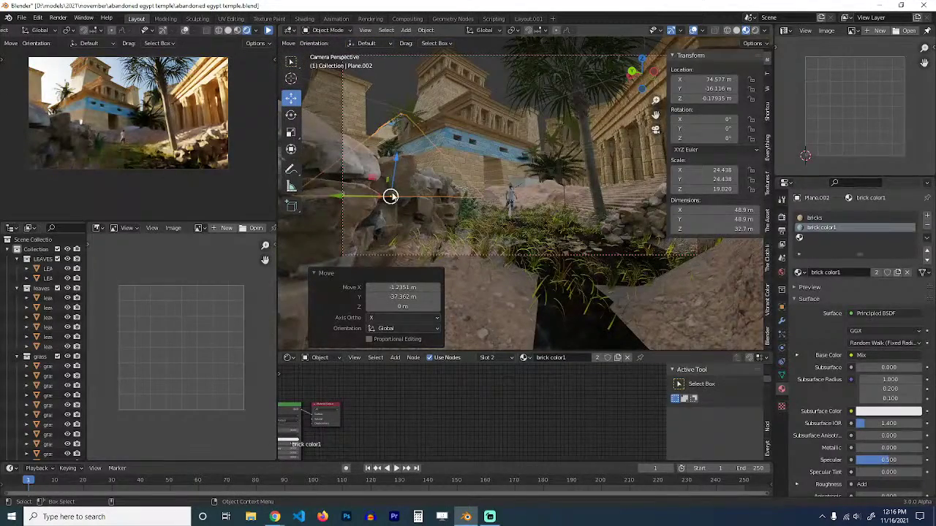
# Move the pyramid about 4 m along the Y axis in camera view and save the file.
pyautogui.press('g')
pyautogui.press('y')
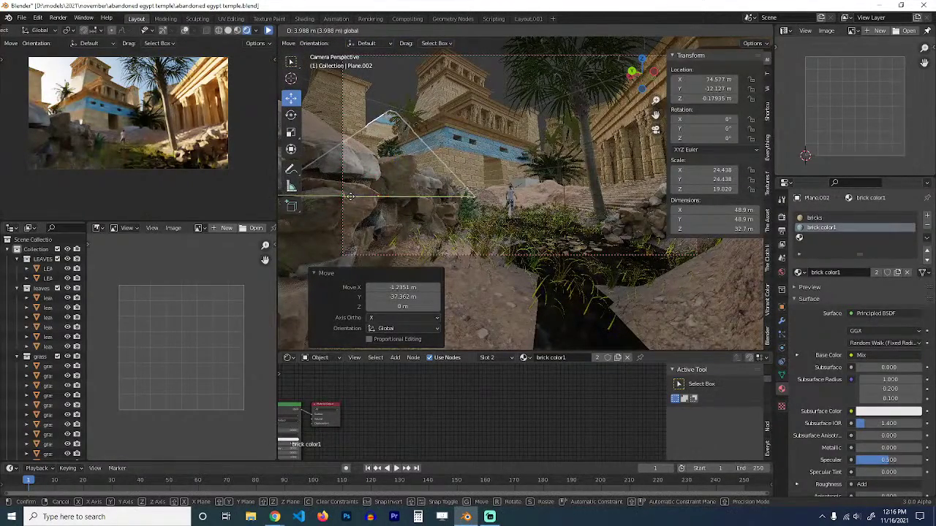
pyautogui.click(451, 179)
pyautogui.click(473, 164)
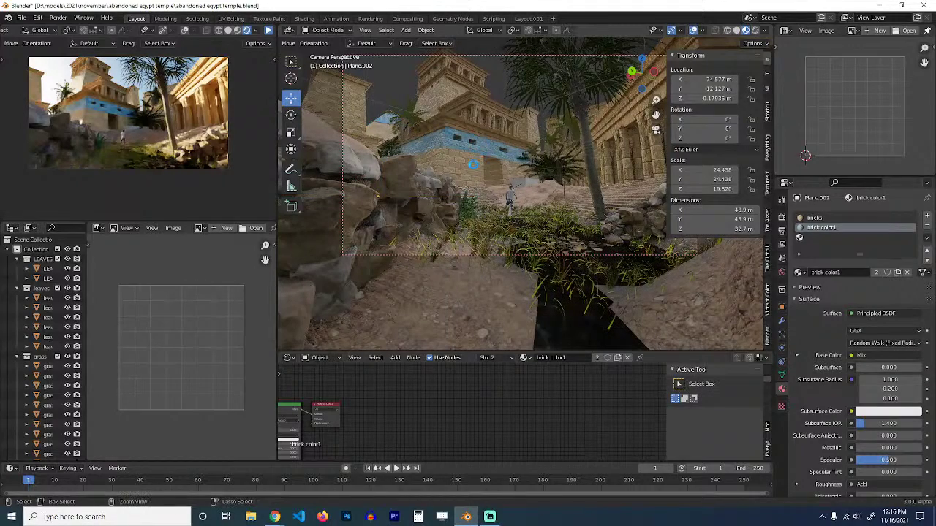
pyautogui.hotkey('ctrl', 's')
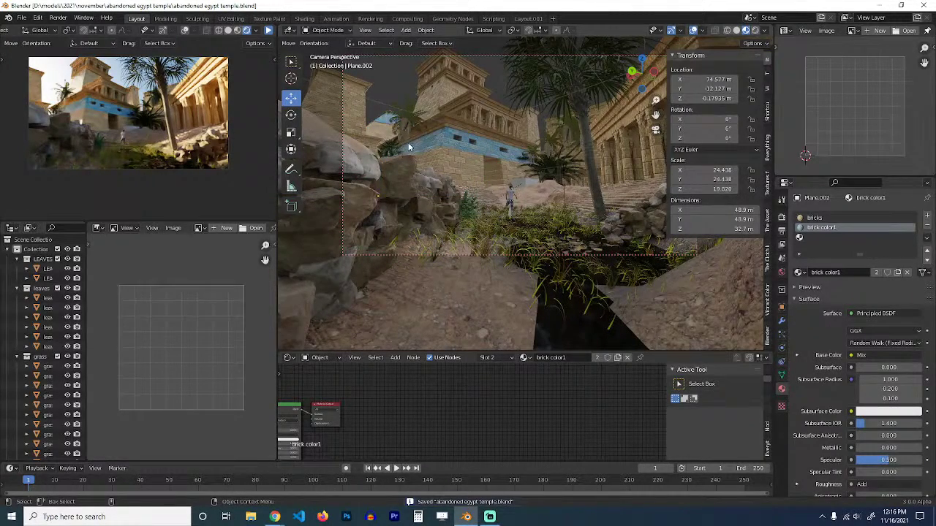
# Assign the empty third material slot to the pyramid's cap faces.
pyautogui.click(377, 120)
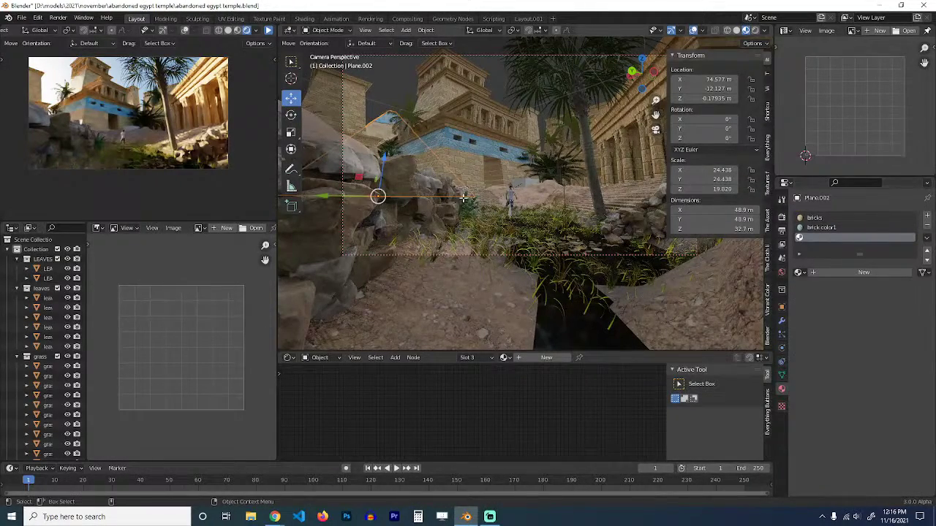
pyautogui.press('Tab')
pyautogui.click(815, 273)
pyautogui.press('Tab')
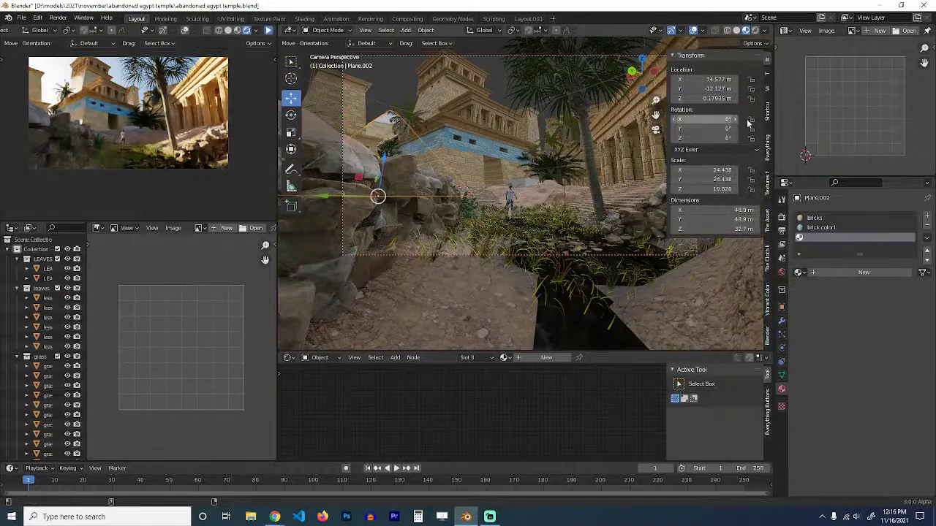
# Search the asset library's materials for gold and look at the matching asset.
pyautogui.click(767, 221)
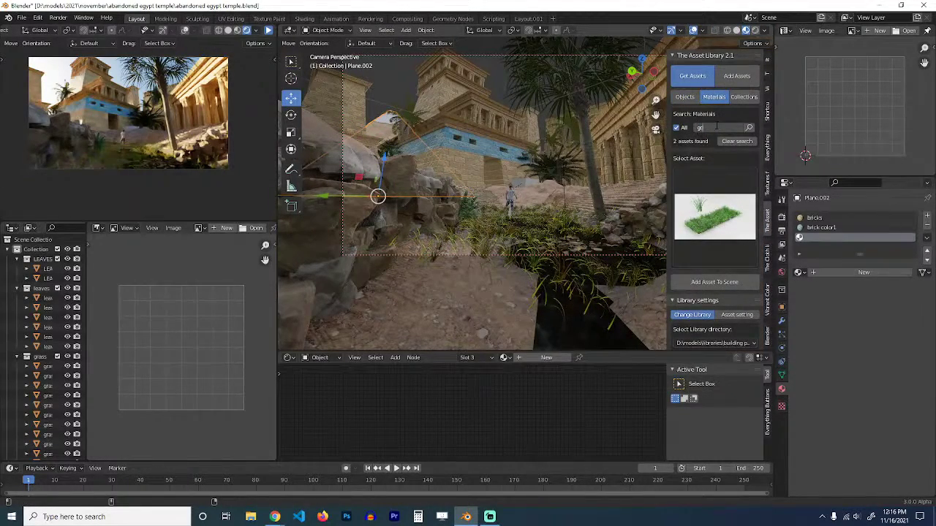
pyautogui.press('Return')
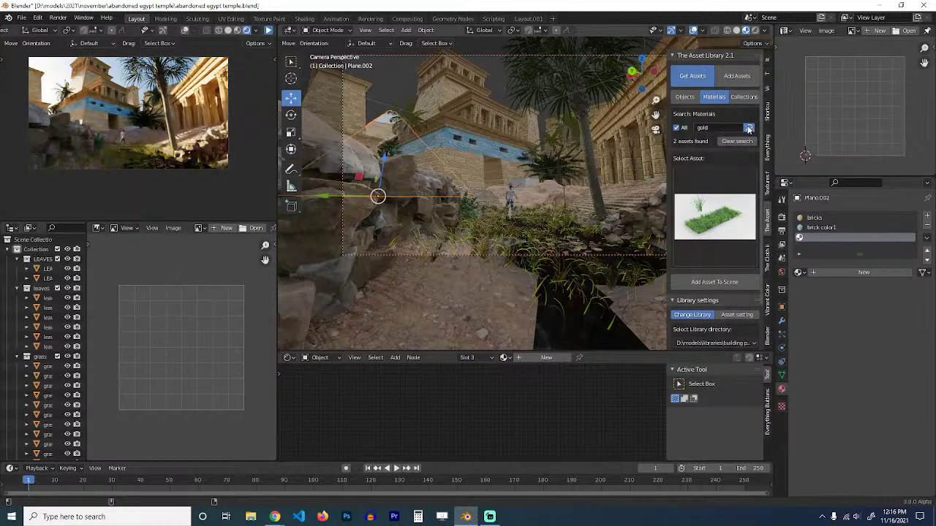
pyautogui.click(717, 204)
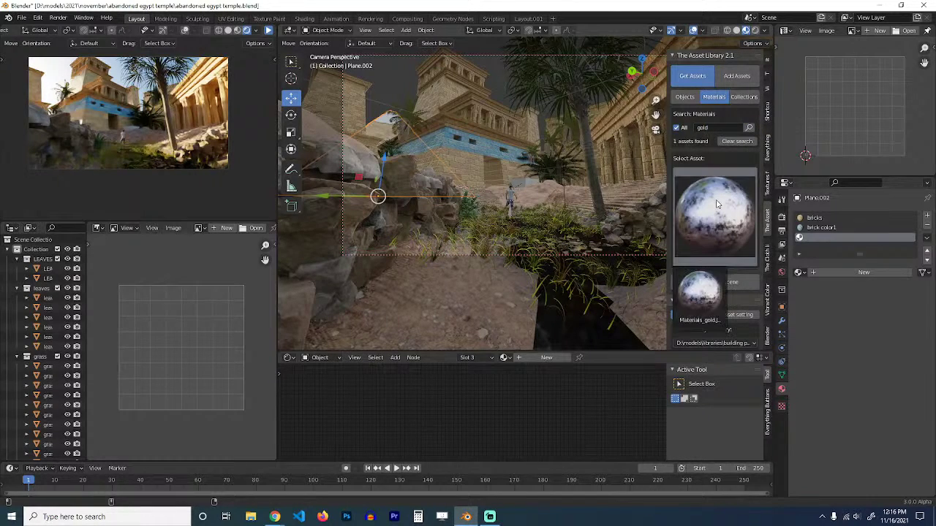
# Search the asset library's materials for metal and add the METAL COPER material to the pyramid's empty third slot.
pyautogui.click(723, 127)
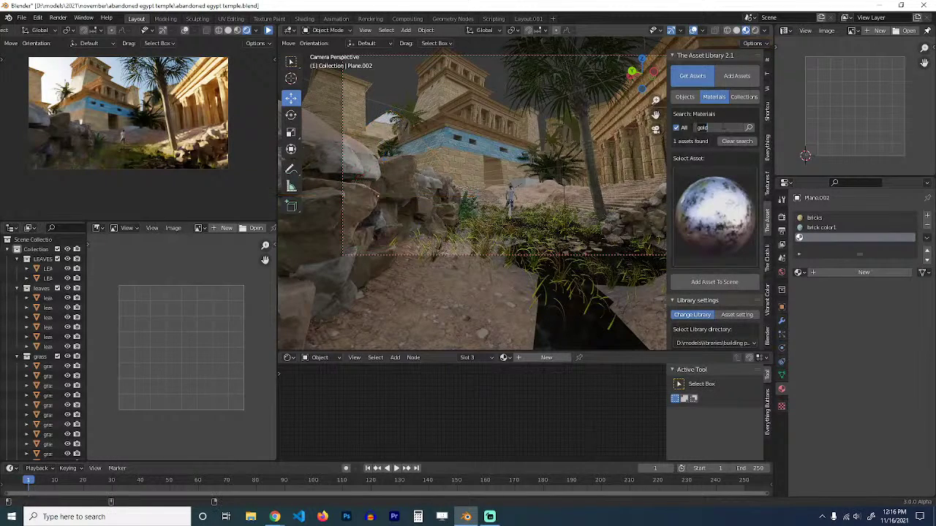
pyautogui.write('metal')
pyautogui.press('Return')
pyautogui.click(727, 202)
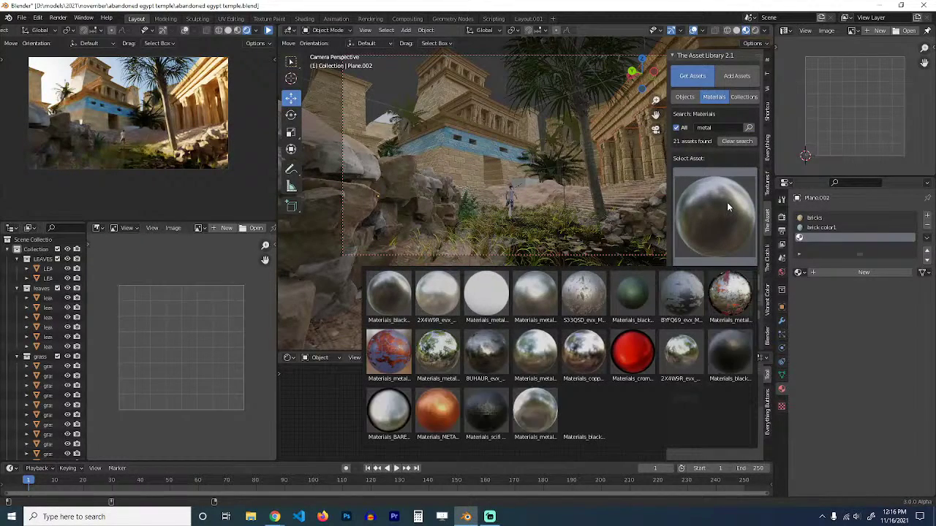
pyautogui.click(439, 418)
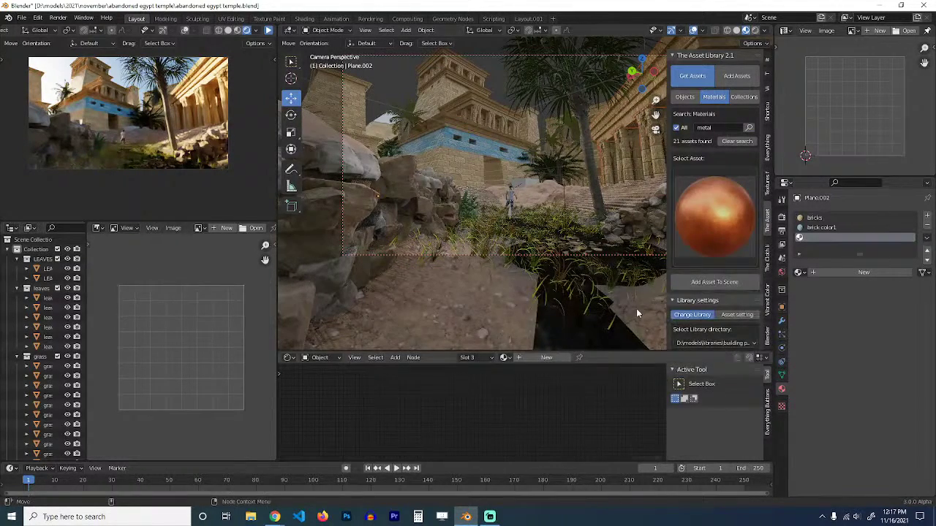
pyautogui.click(714, 283)
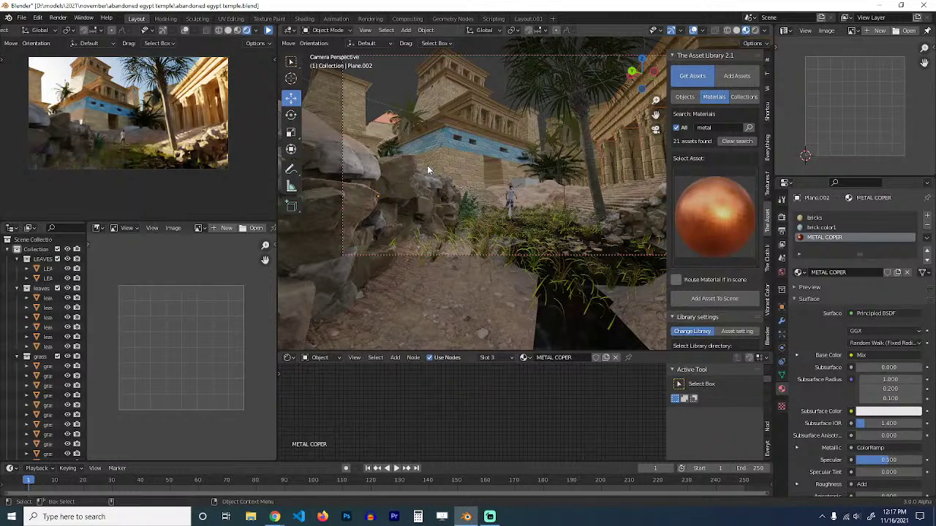
# Recolour the pyramid cap's METAL COPER material to golden yellow through the Mix node's second colour.
pyautogui.click(371, 129)
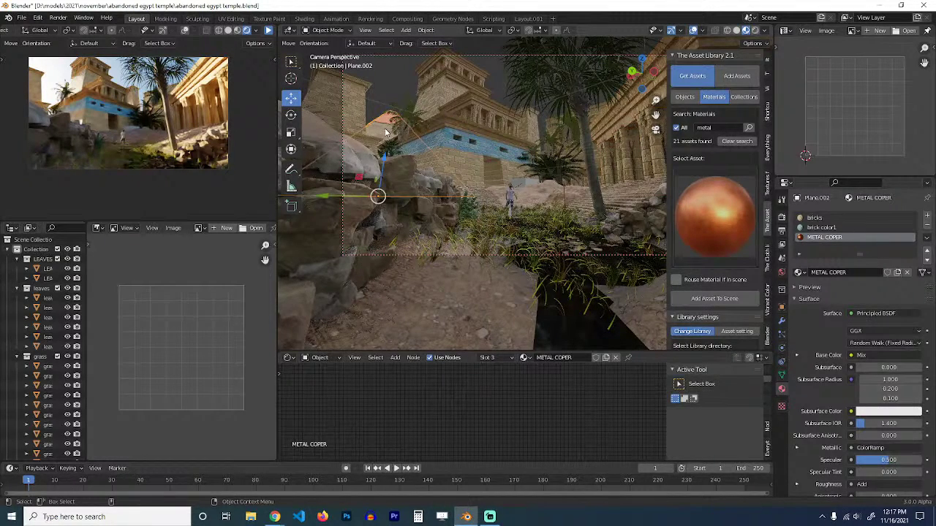
pyautogui.press('KP_Decimal')
pyautogui.scroll(3, 481, 195)
pyautogui.scroll(-6, 474, 215)
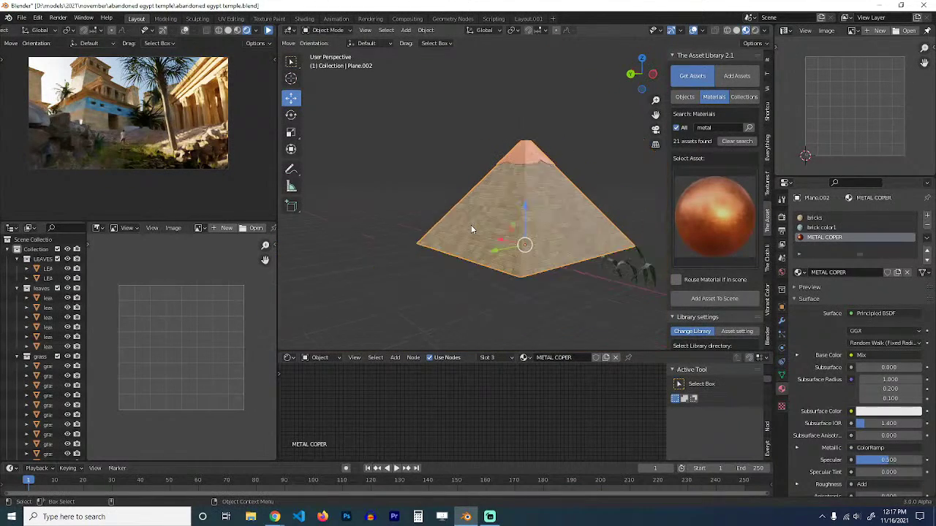
pyautogui.scroll(7, 481, 225)
pyautogui.moveTo(524, 217); pyautogui.dragTo(512, 231, button='middle')
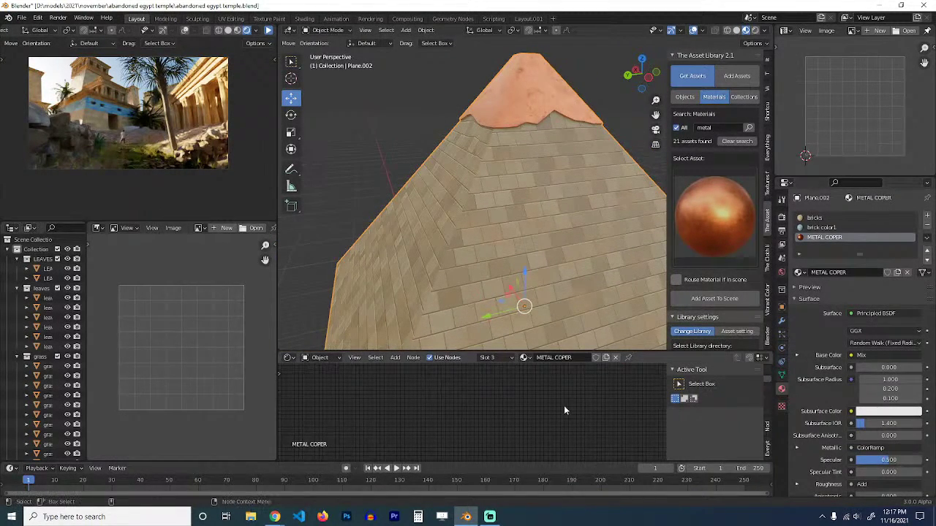
pyautogui.press('Home')
pyautogui.scroll(9, 535, 407)
pyautogui.moveTo(534, 408); pyautogui.dragTo(532, 405, button='middle')
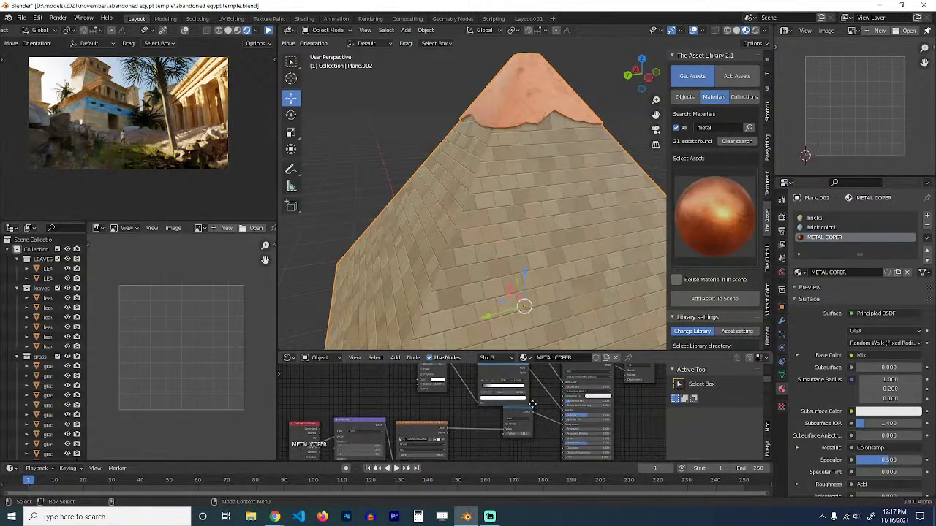
pyautogui.scroll(3, 532, 404)
pyautogui.click(517, 421)
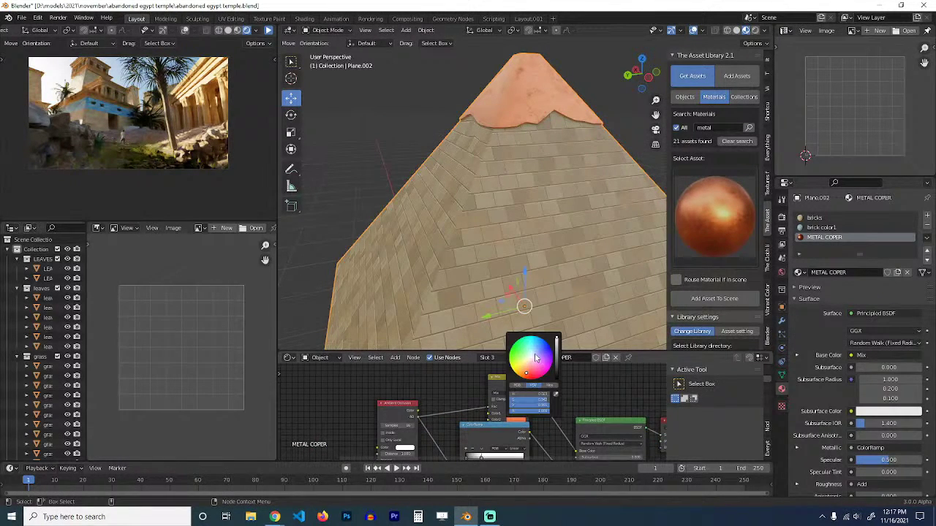
pyautogui.moveTo(536, 358); pyautogui.dragTo(517, 374)
# Remove the ColorRamp node driving the cap material's Metallic input and set Metallic to 1.000.
pyautogui.scroll(-2, 571, 406)
pyautogui.moveTo(571, 406); pyautogui.dragTo(556, 441, button='middle')
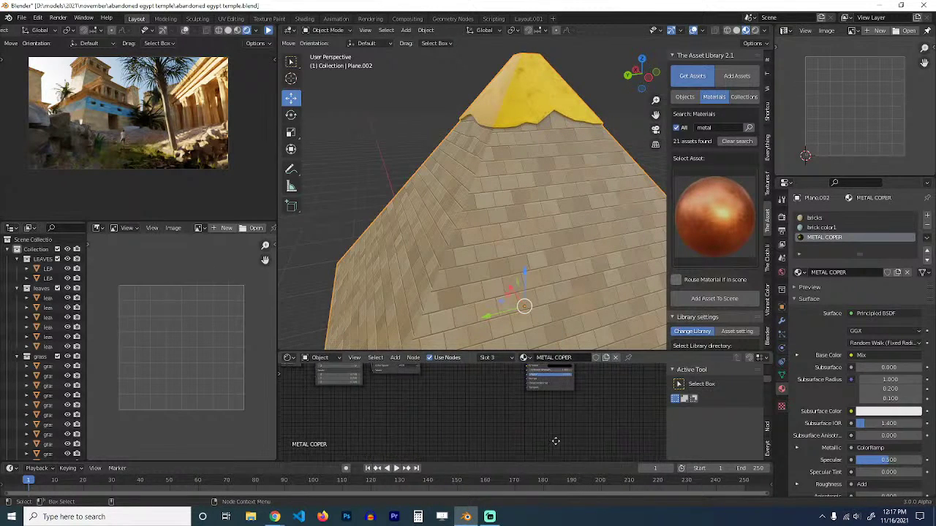
pyautogui.scroll(5, 541, 441)
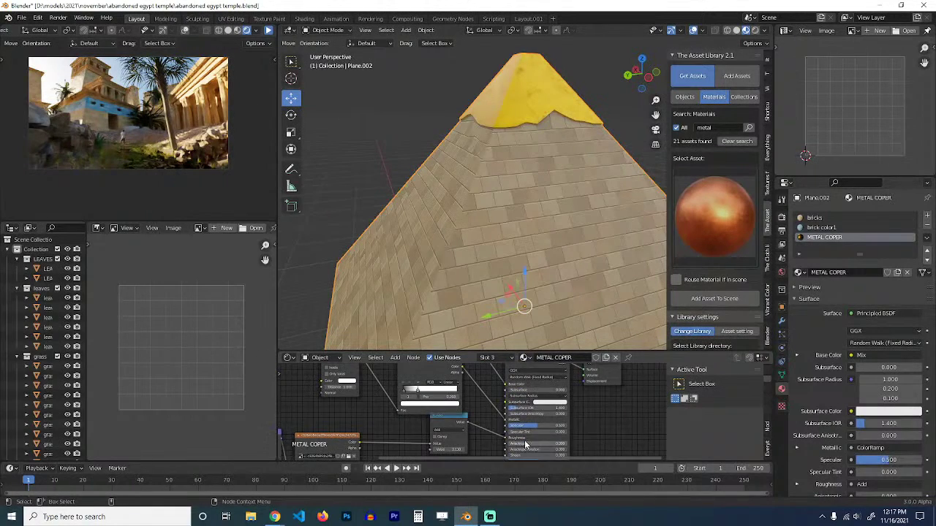
pyautogui.scroll(-4, 495, 421)
pyautogui.click(443, 372)
pyautogui.click(440, 385)
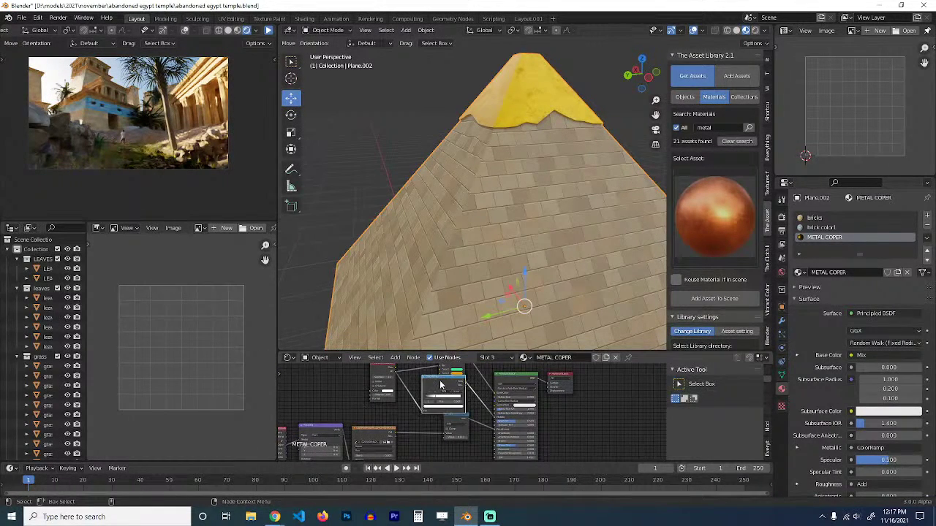
pyautogui.press('x')
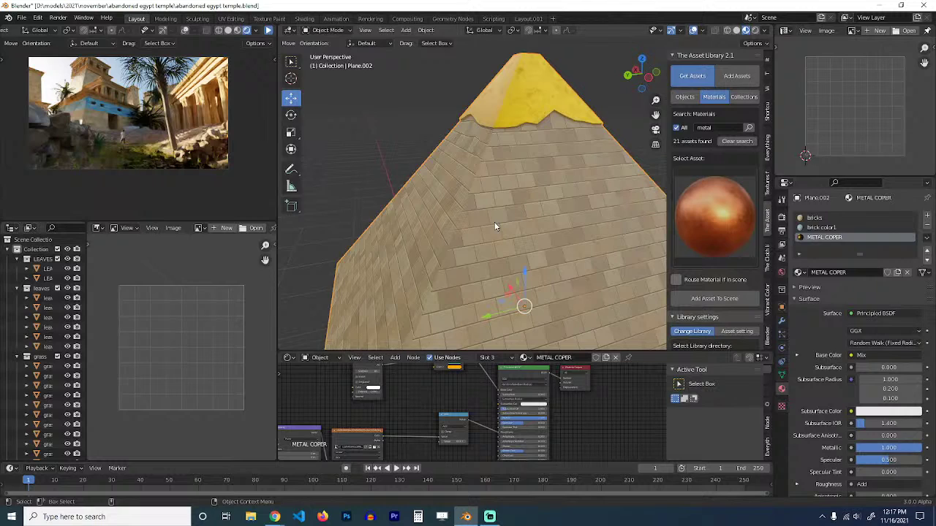
# Enable Clamp on the Add node feeding the cap material's Roughness and lower its value for a shinier surface.
pyautogui.scroll(-4, 495, 229)
pyautogui.scroll(3, 482, 389)
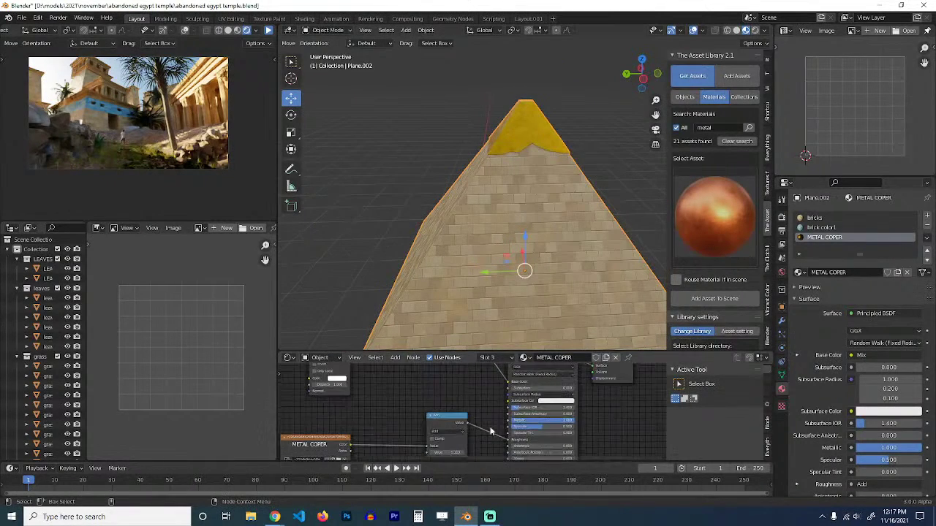
pyautogui.moveTo(460, 425); pyautogui.dragTo(438, 424)
pyautogui.moveTo(506, 209)
pyautogui.mouseDown(button='middle')
pyautogui.moveTo(591, 196)
pyautogui.moveTo(516, 194)
pyautogui.moveTo(516, 223)
pyautogui.moveTo(456, 251)
pyautogui.moveTo(470, 247)
pyautogui.moveTo(352, 236)
pyautogui.moveTo(435, 195)
pyautogui.moveTo(476, 223)
pyautogui.moveTo(488, 250)
pyautogui.mouseUp(button='middle')
pyautogui.scroll(3, 591, 196)
pyautogui.scroll(3, 517, 223)
pyautogui.scroll(-3, 516, 223)
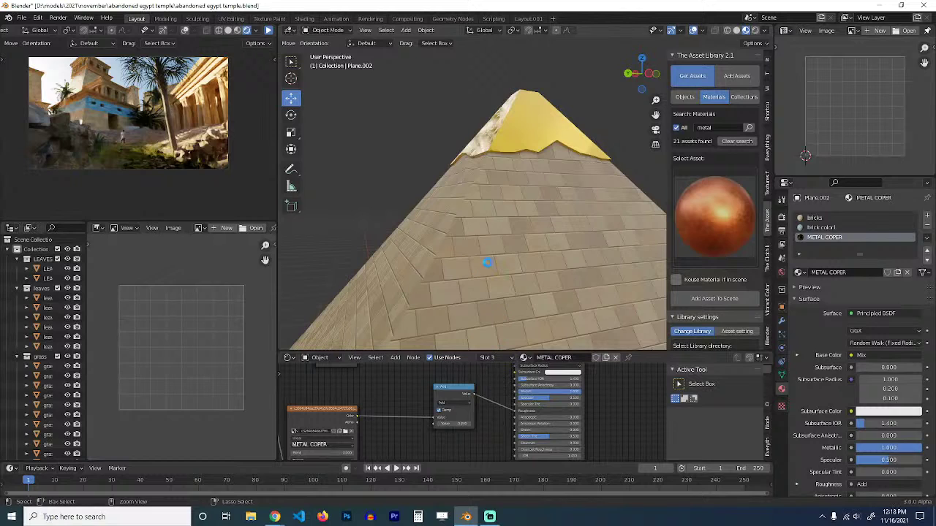
# Save the file and return to the camera view of the temple scene.
pyautogui.hotkey('ctrl', 's')
pyautogui.scroll(-1, 488, 262)
pyautogui.click(500, 257)
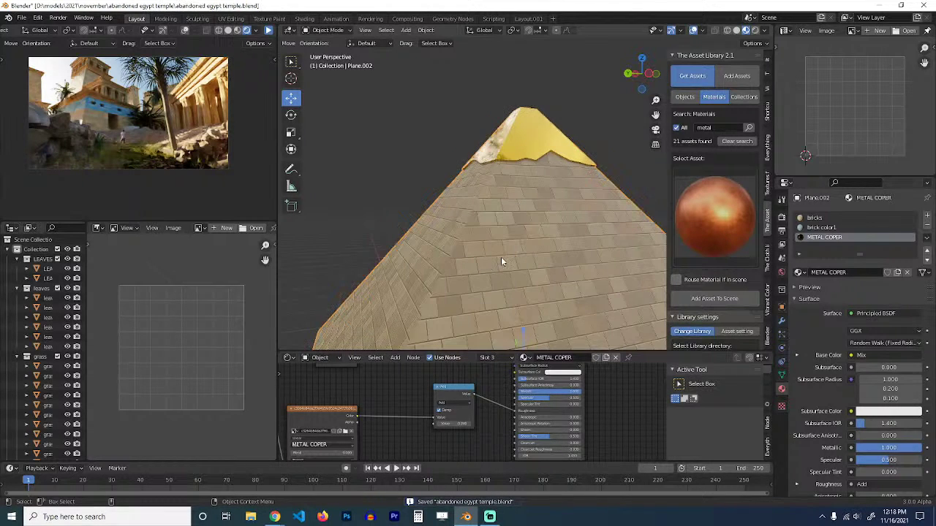
pyautogui.press('KP_0')
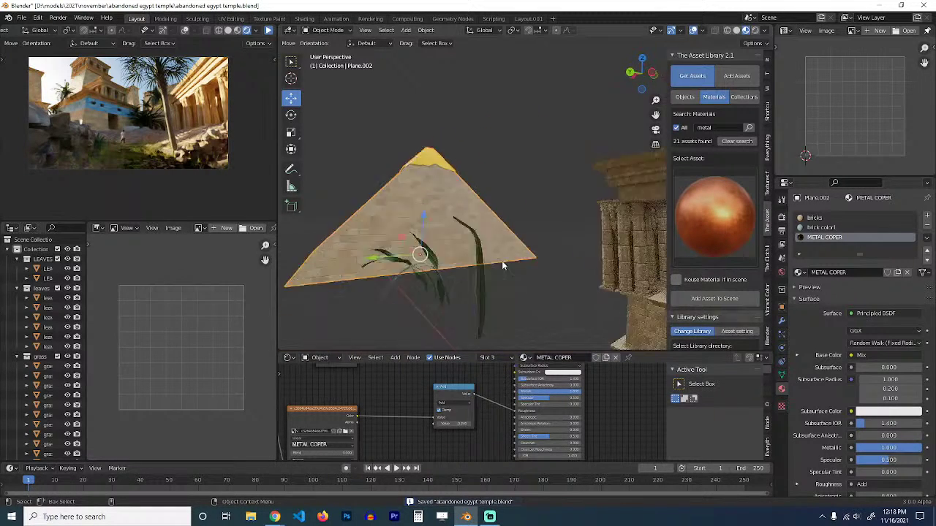
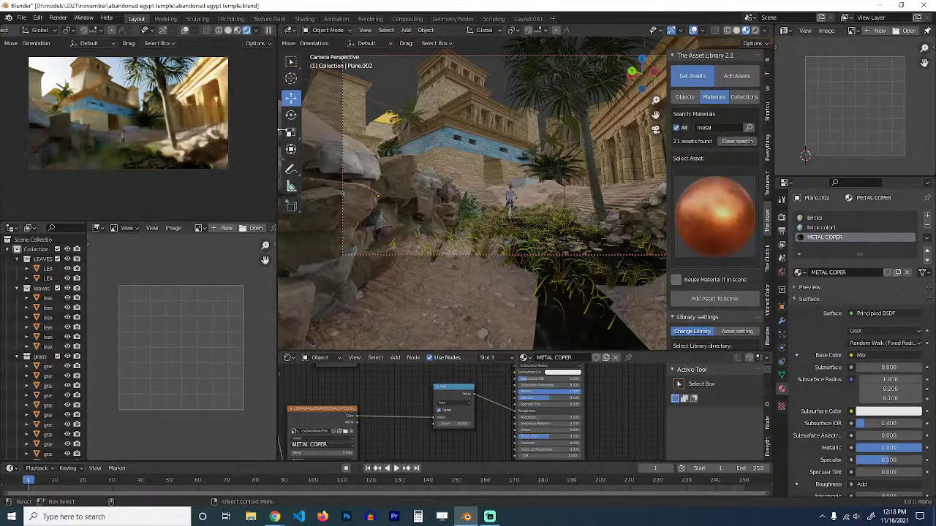
# Restart the small viewport's render preview by switching it to Solid and back to Rendered shading.
pyautogui.press('z')
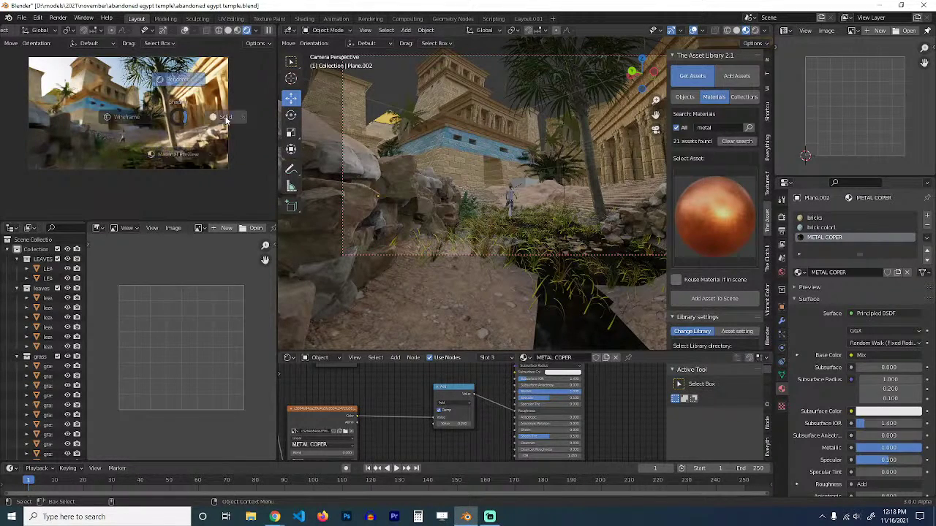
pyautogui.click(264, 117)
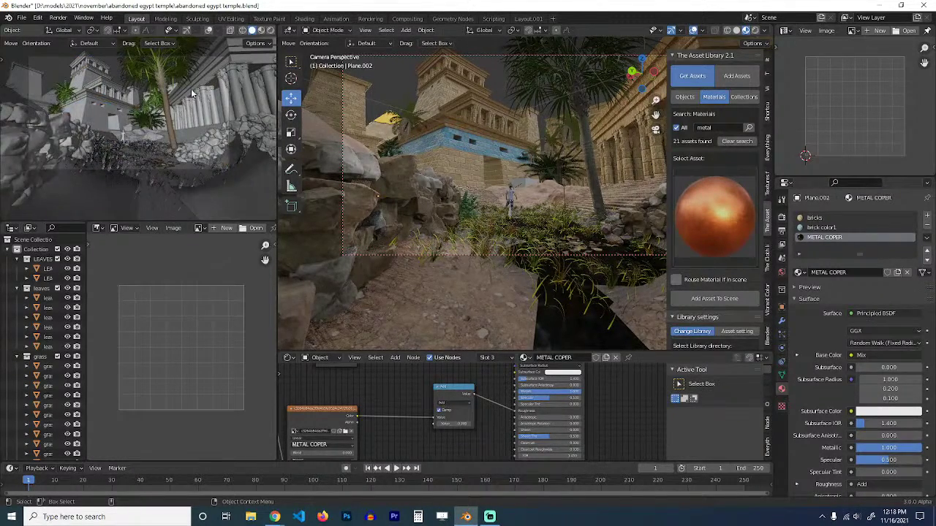
pyautogui.scroll(-2, 253, 32)
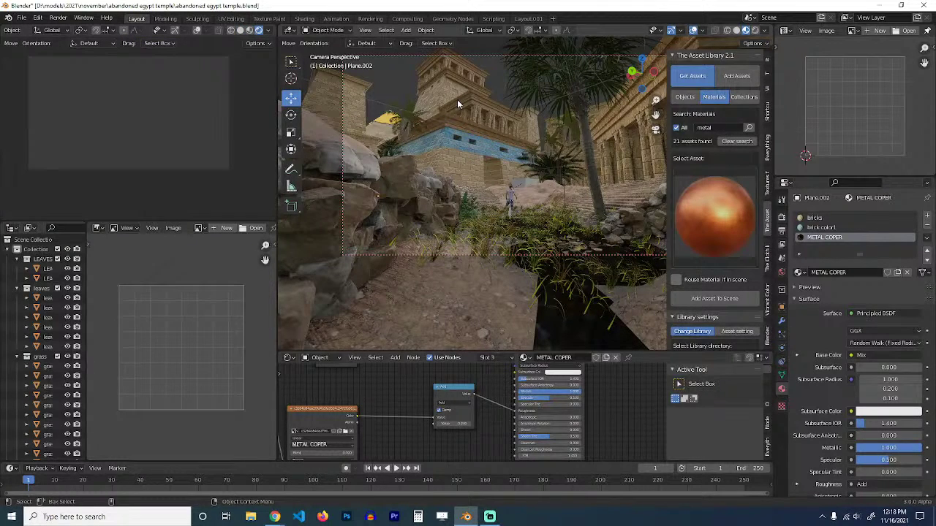
# Try to delete the Cube.018 object near the human figure, and clear its parent inverse.
pyautogui.click(526, 181)
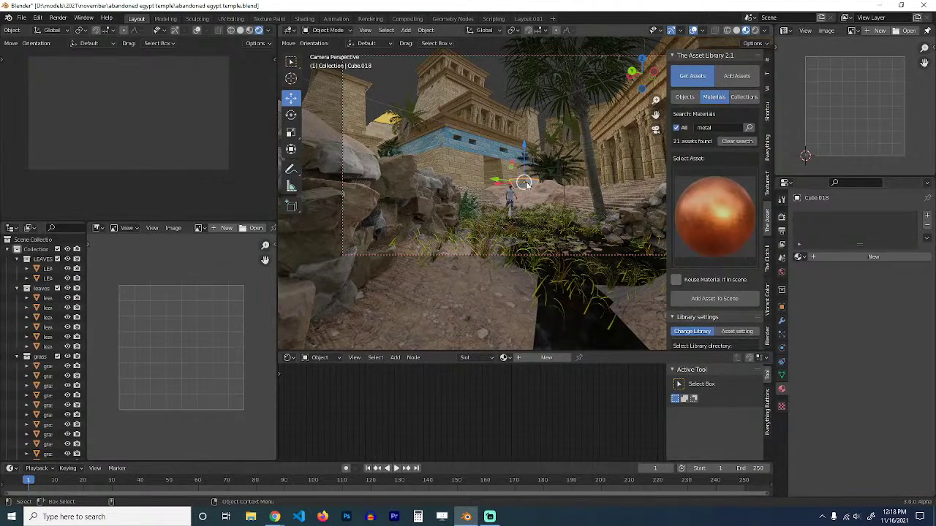
pyautogui.press('x')
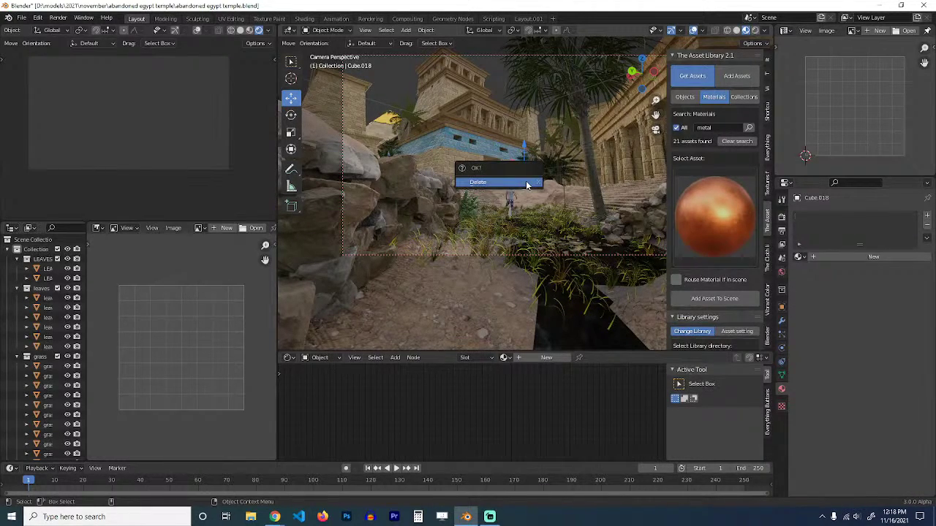
pyautogui.click(527, 184)
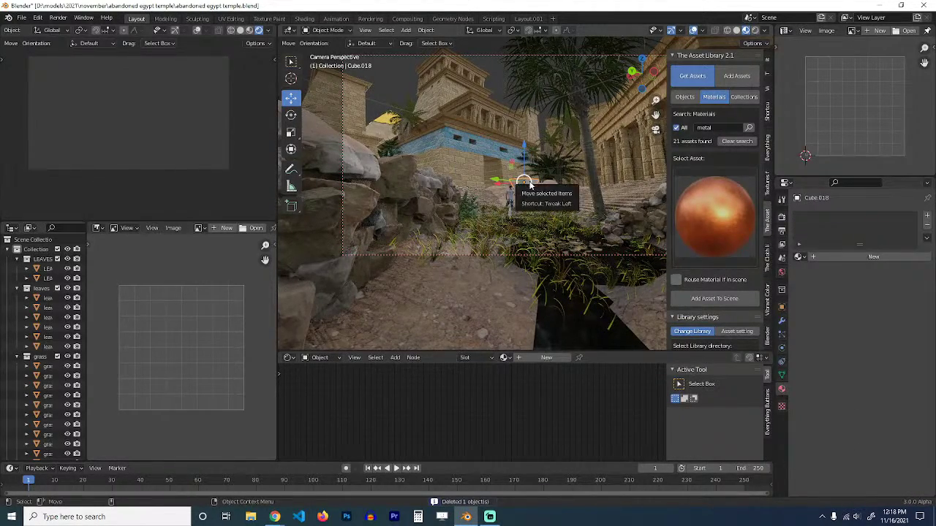
pyautogui.hotkey('alt', 'p')
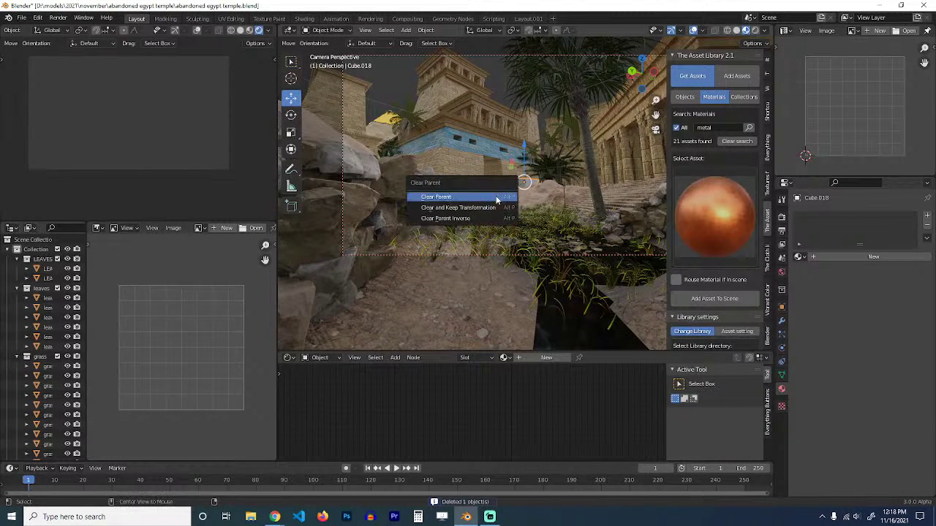
pyautogui.click(491, 217)
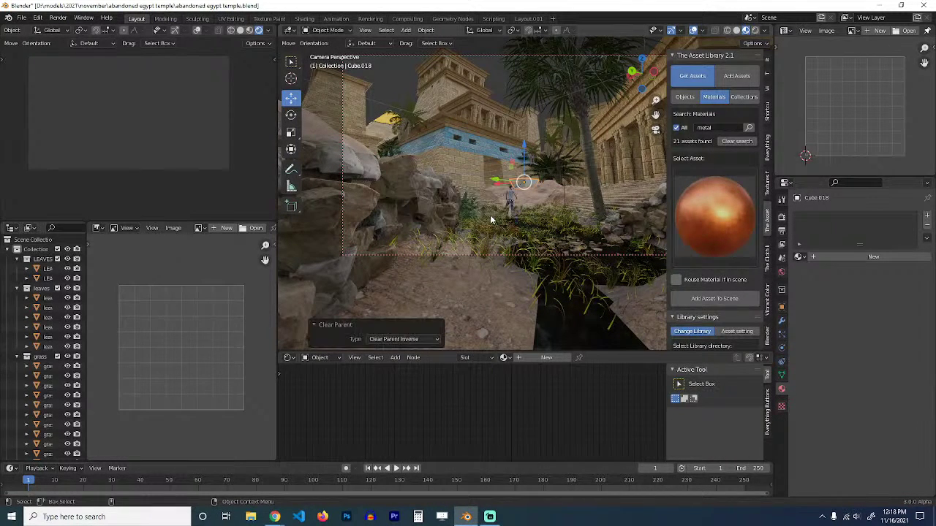
# Select plant.001 beside the rocks and clear its parent inverse.
pyautogui.click(475, 204)
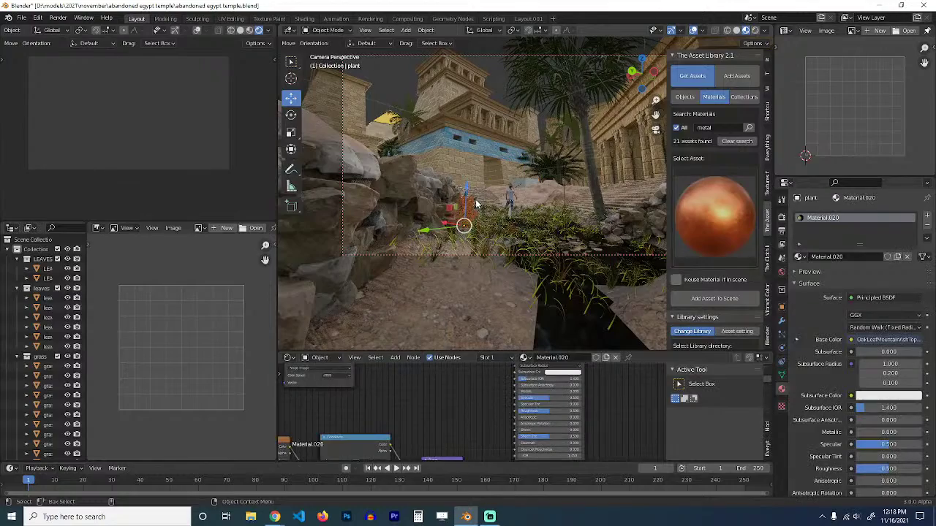
pyautogui.click(476, 204)
pyautogui.hotkey('alt', 'p')
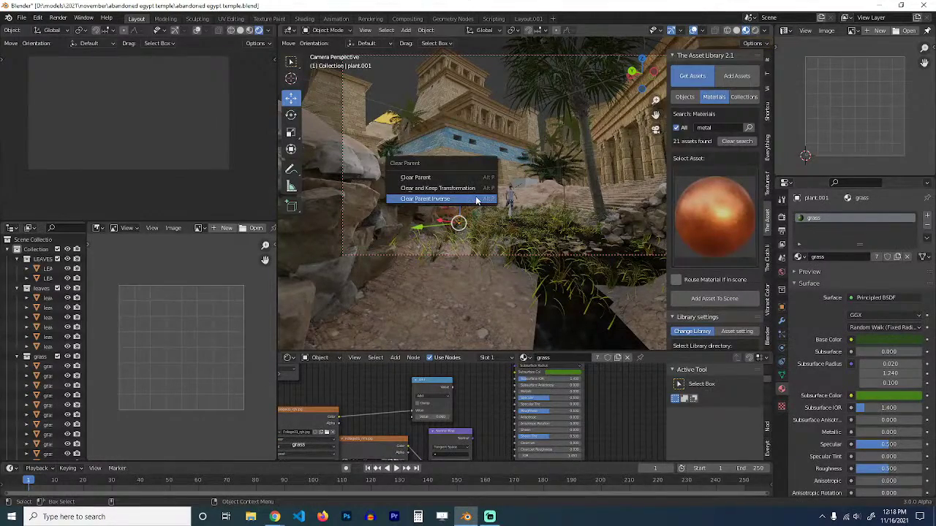
pyautogui.click(478, 201)
# Delete the Cube.018 object near the human figure and save the file.
pyautogui.click(526, 184)
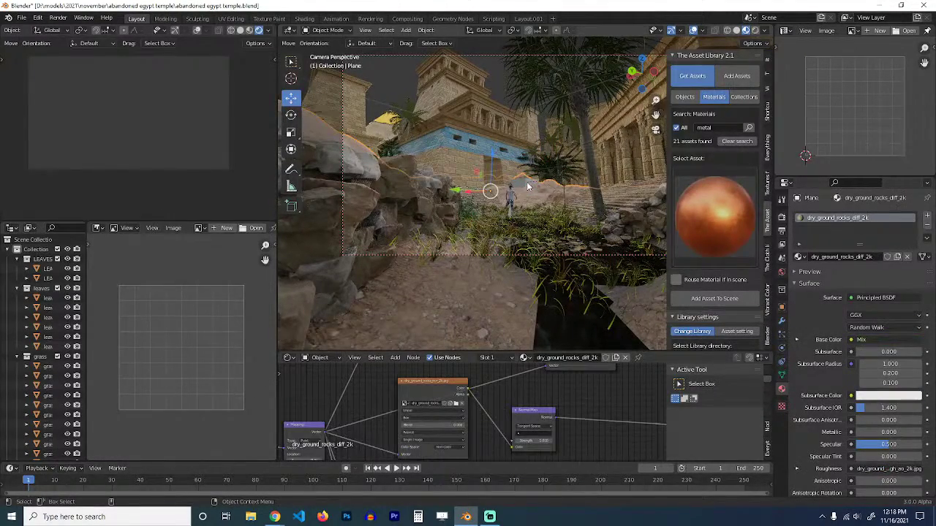
pyautogui.click(527, 183)
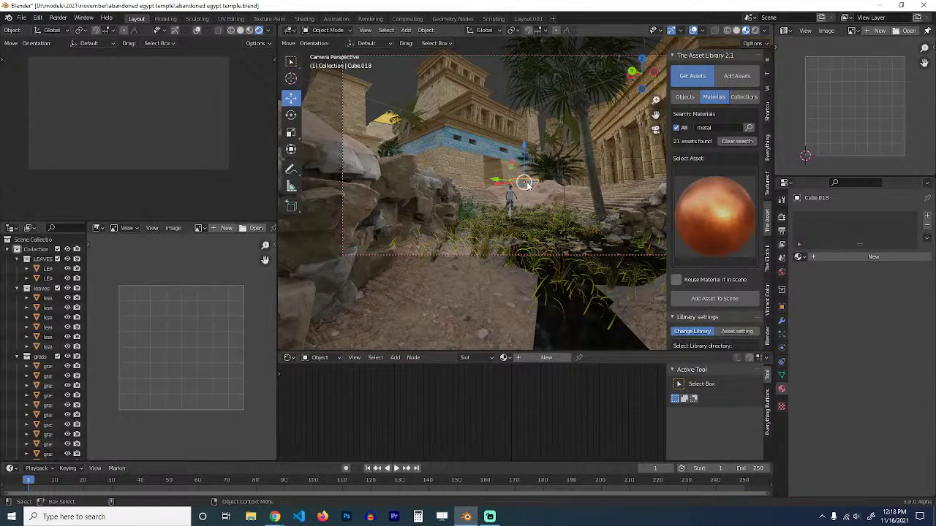
pyautogui.press('Delete')
pyautogui.hotkey('ctrl', 's')
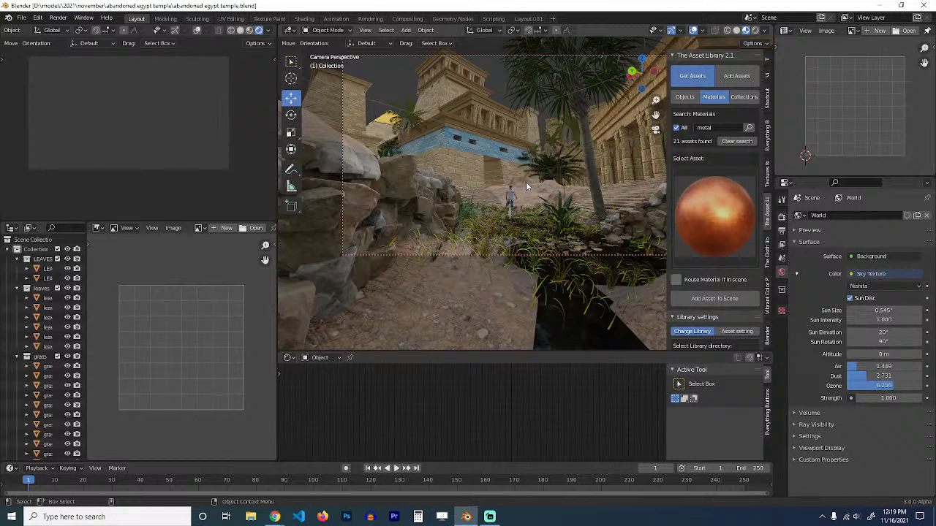
pyautogui.scroll(-3, 258, 33)
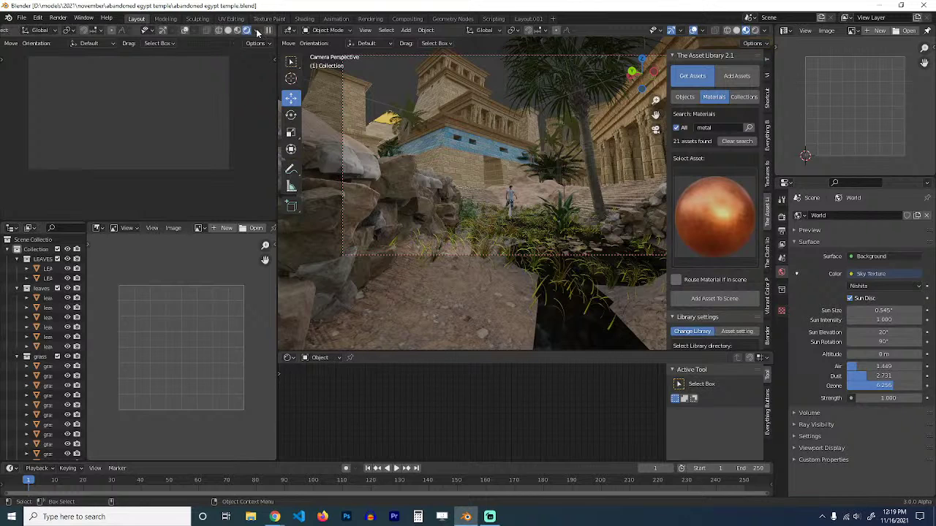
# Check the small viewport's render status using the overlays, hide them again, and switch that viewport to Solid shading.
pyautogui.click(184, 31)
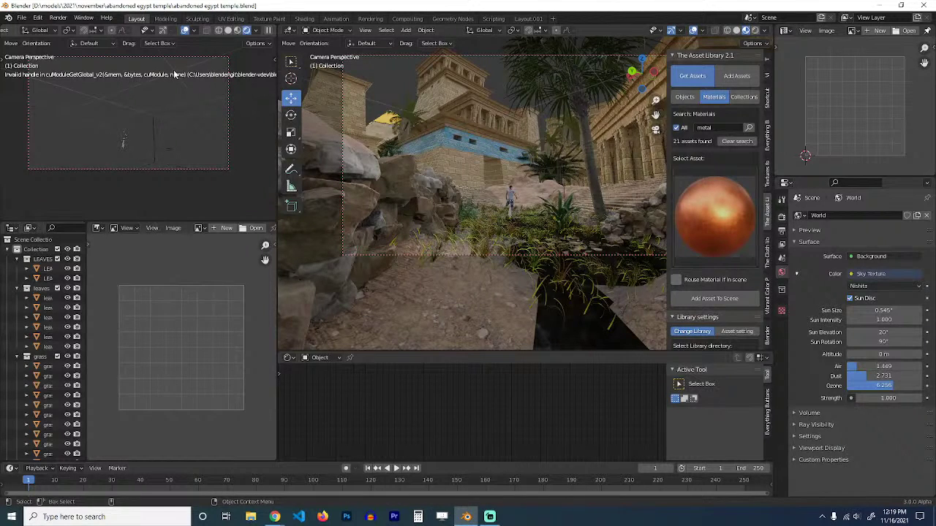
pyautogui.click(183, 32)
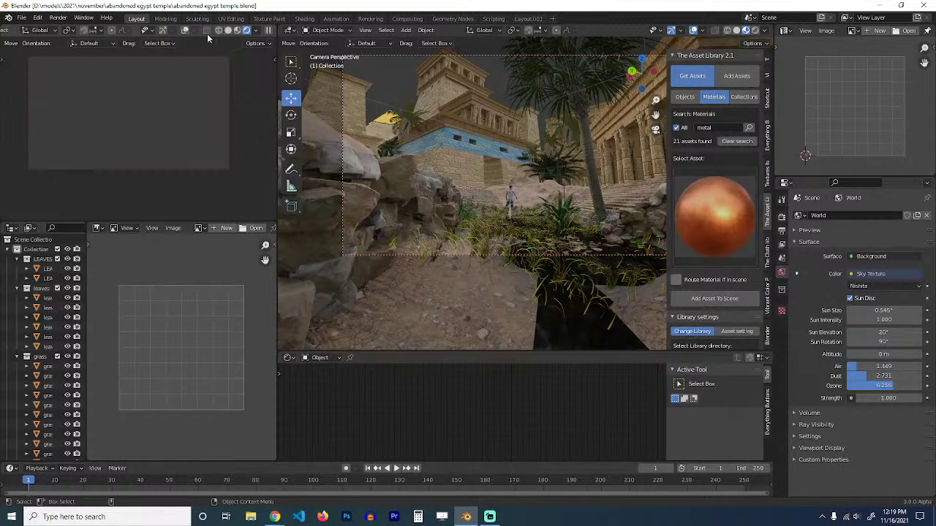
pyautogui.click(229, 31)
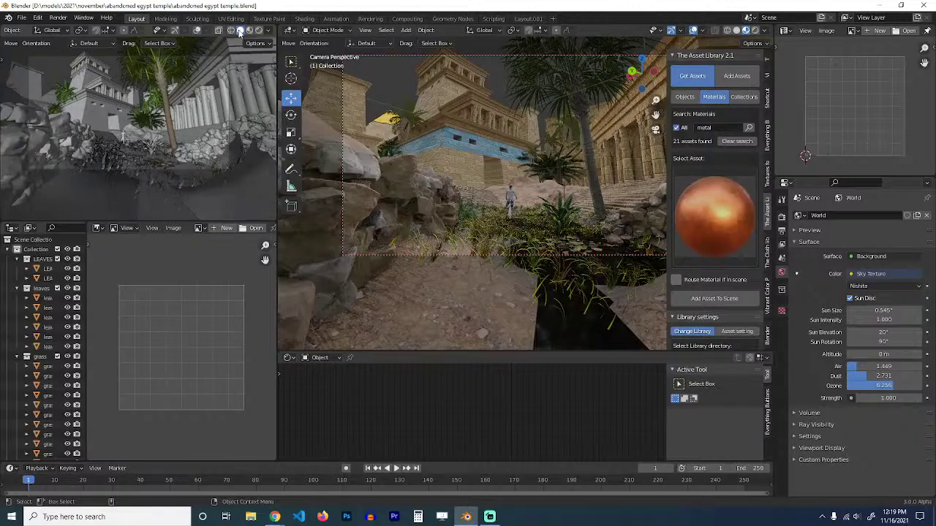
# Select the scene camera by its frame and tilt it with a trackball rotation of about -10.9° and 2.29°.
pyautogui.scroll(-5, 552, 139)
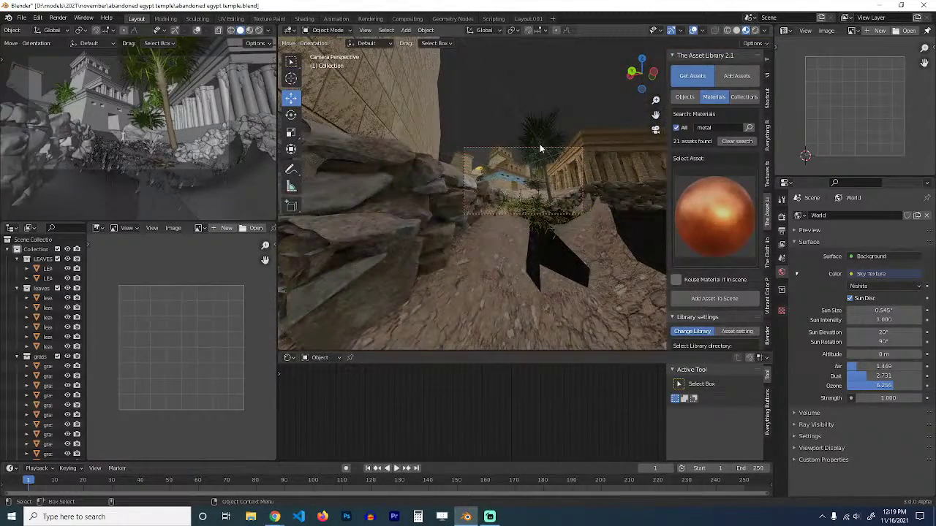
pyautogui.click(535, 149)
pyautogui.click(532, 149)
pyautogui.scroll(5, 532, 150)
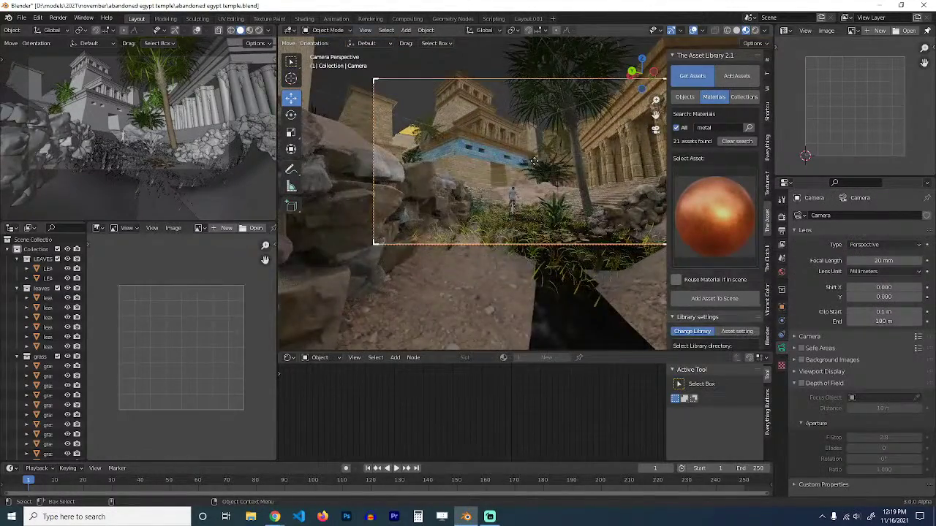
pyautogui.press('g')
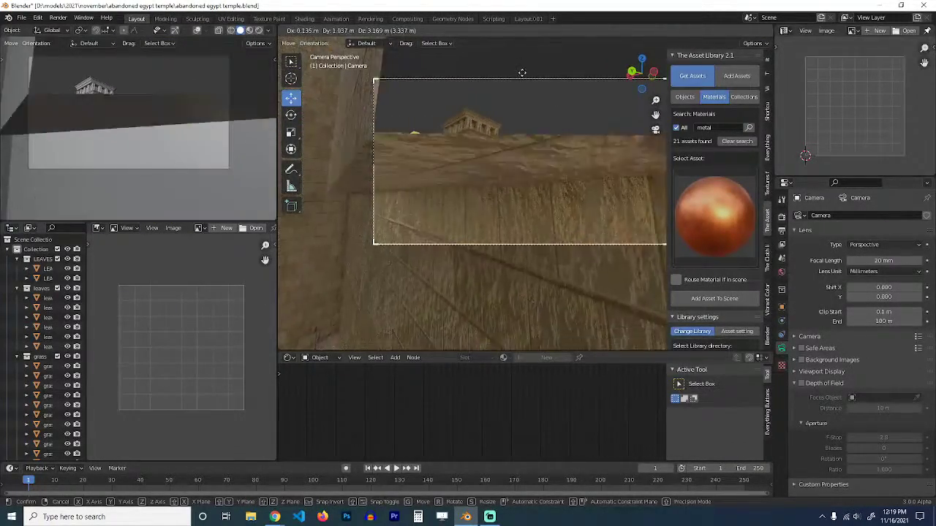
pyautogui.rightClick(523, 71)
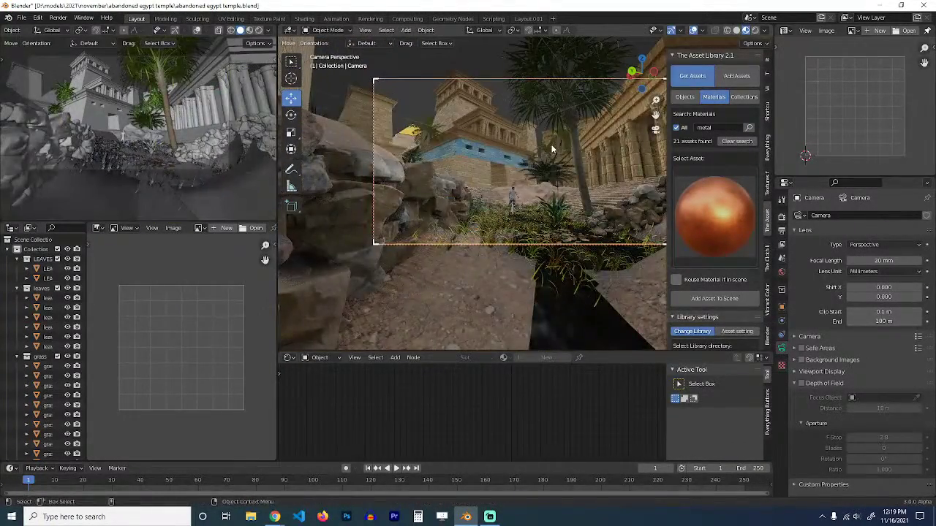
pyautogui.press('r')
pyautogui.press('r')
pyautogui.click(550, 130)
# Move the camera about -0.125 m in X and 0.25 m in Y of the view, and trackball-rotate it about 5.16°.
pyautogui.press('g')
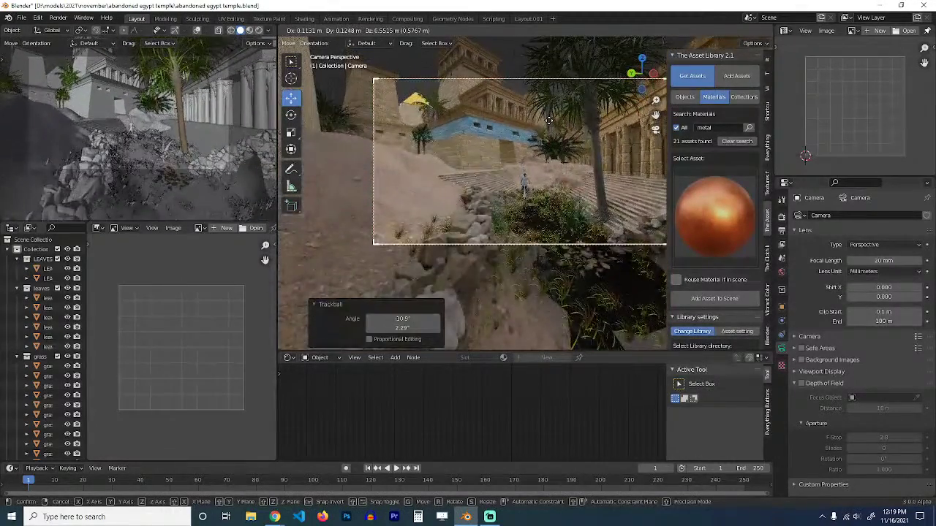
pyautogui.click(548, 126)
pyautogui.press('r')
pyautogui.press('r')
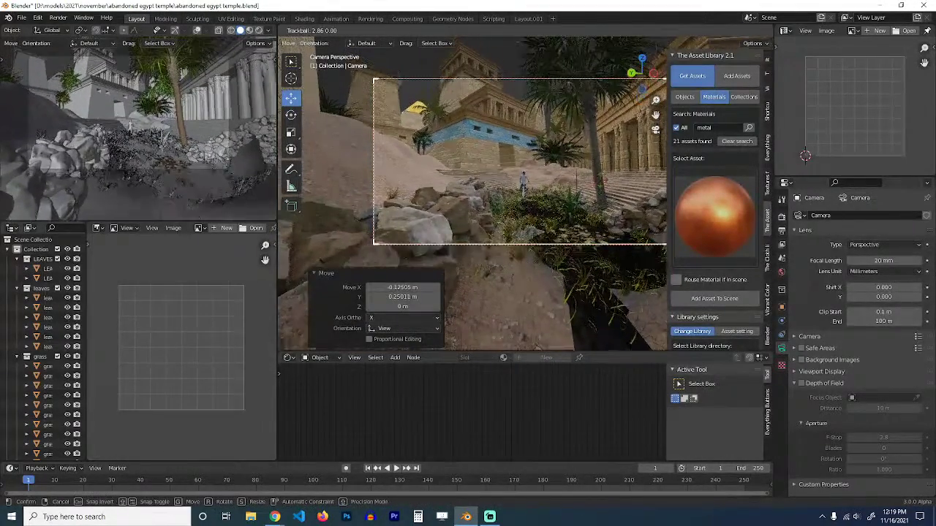
pyautogui.press('Return')
# Move the camera about 0.32 m in X and -0.14 m in Y of the view, and trackball-rotate it about 1.72° and 0.59°.
pyautogui.press('g')
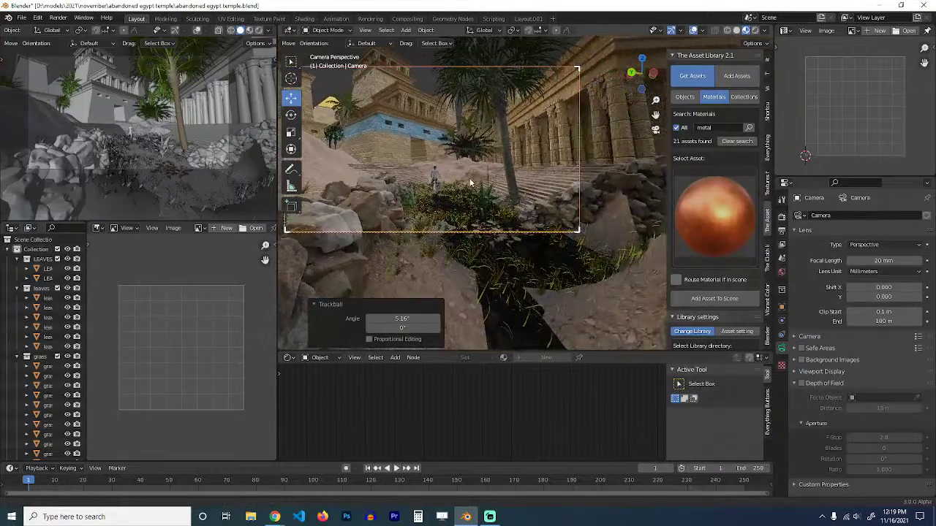
pyautogui.click(544, 181)
pyautogui.press('r')
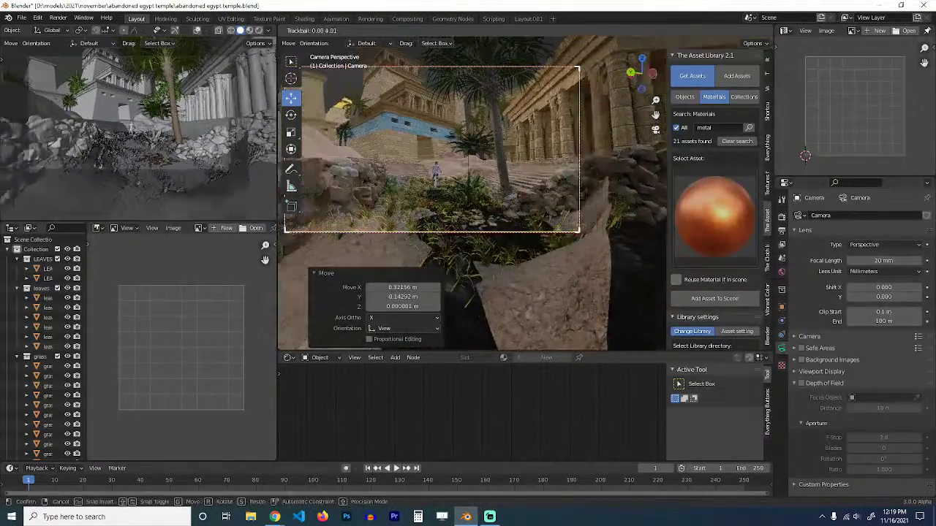
pyautogui.press('r')
pyautogui.click(481, 176)
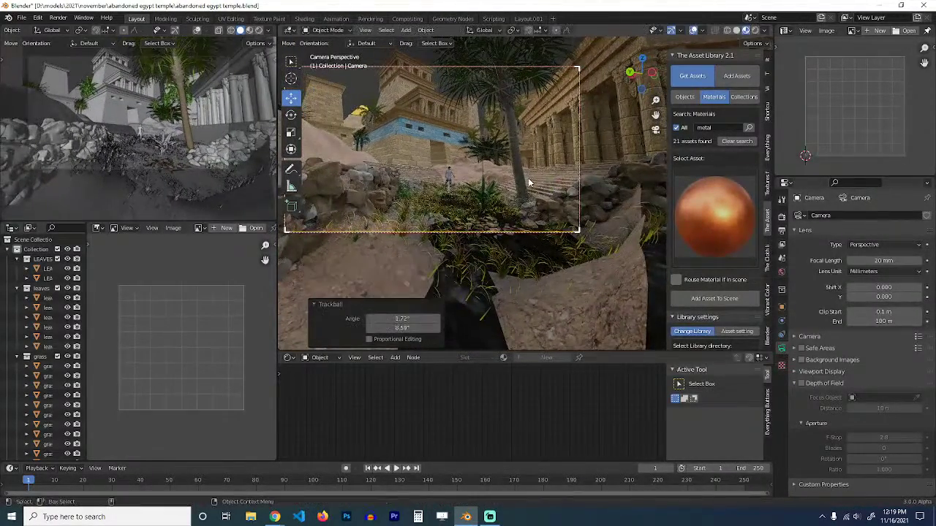
# Fine-tune the camera's angle with small rotations, including a trackball rotation of about 1.72°.
pyautogui.keyDown('shift'); pyautogui.moveTo(482, 177); pyautogui.dragTo(530, 165, button='middle'); pyautogui.keyUp('shift')
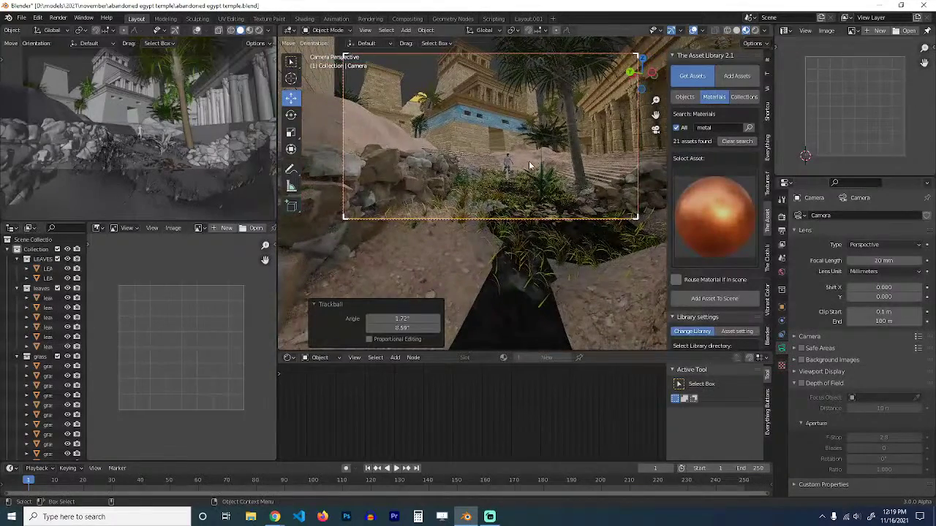
pyautogui.keyDown('shift'); pyautogui.moveTo(471, 170); pyautogui.dragTo(489, 167, button='middle'); pyautogui.keyUp('shift')
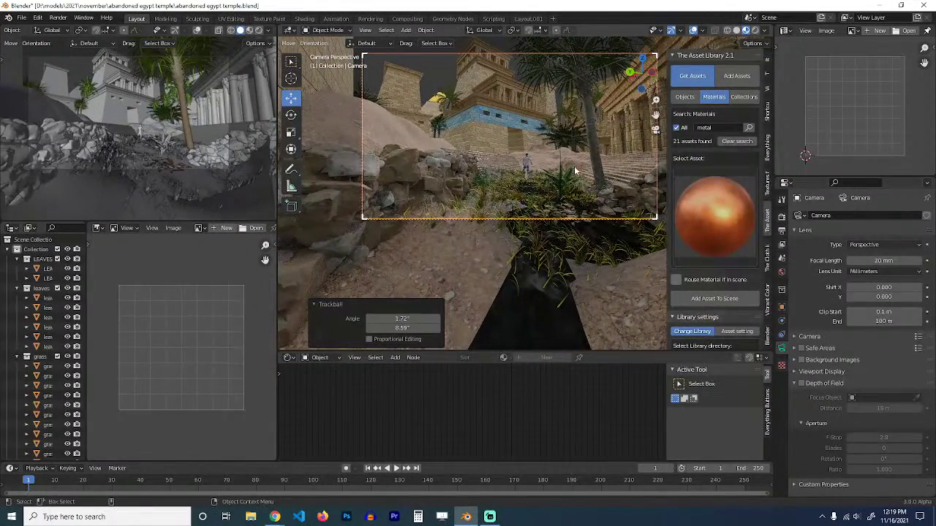
pyautogui.press('r')
pyautogui.click(515, 183)
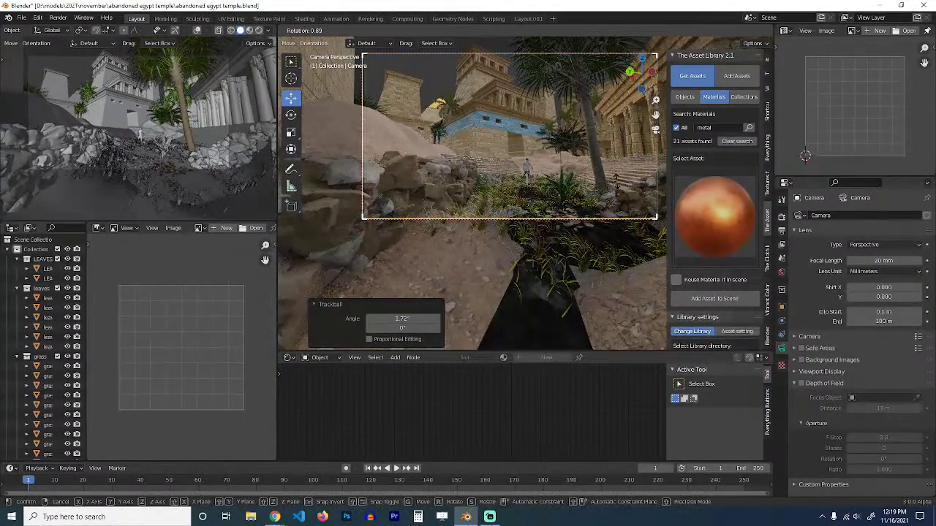
pyautogui.press('r')
pyautogui.press('r')
pyautogui.click(578, 178)
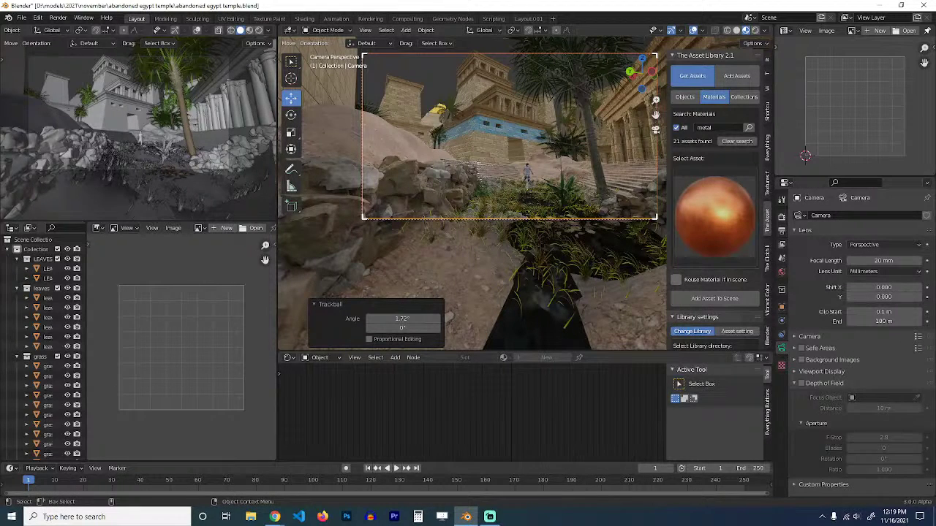
# Assign the METAL COPER material to the cornice above the temple's blue brick band (Cube.001) and save the file.
pyautogui.hotkey('alt', 'Tab')
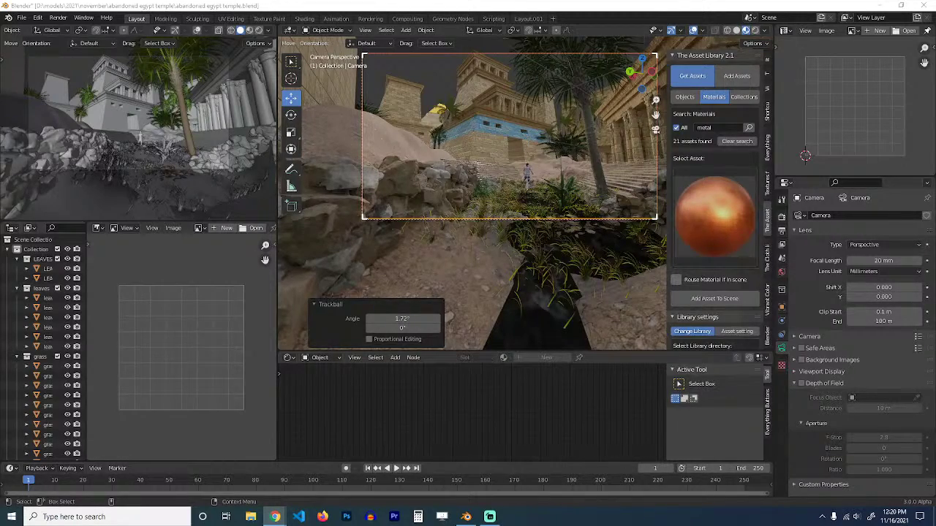
pyautogui.scroll(4, 526, 192)
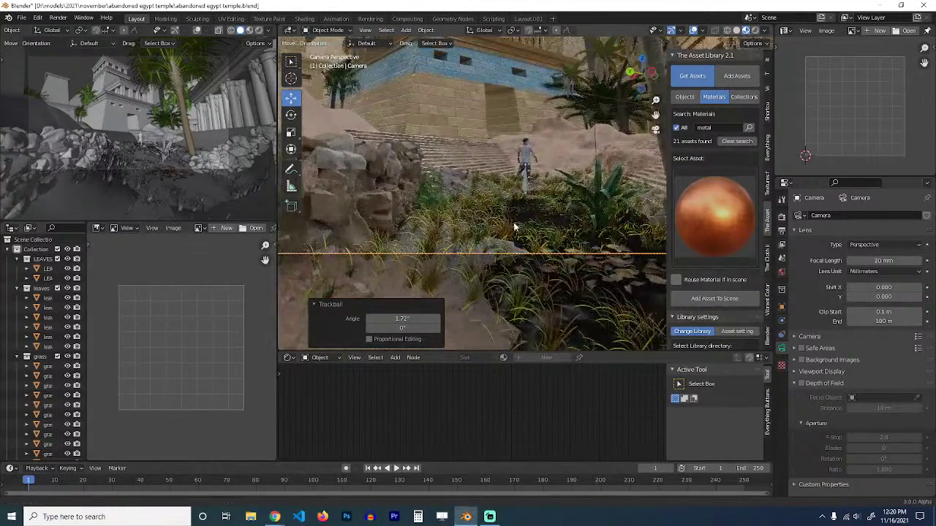
pyautogui.scroll(-5, 514, 228)
pyautogui.click(519, 155)
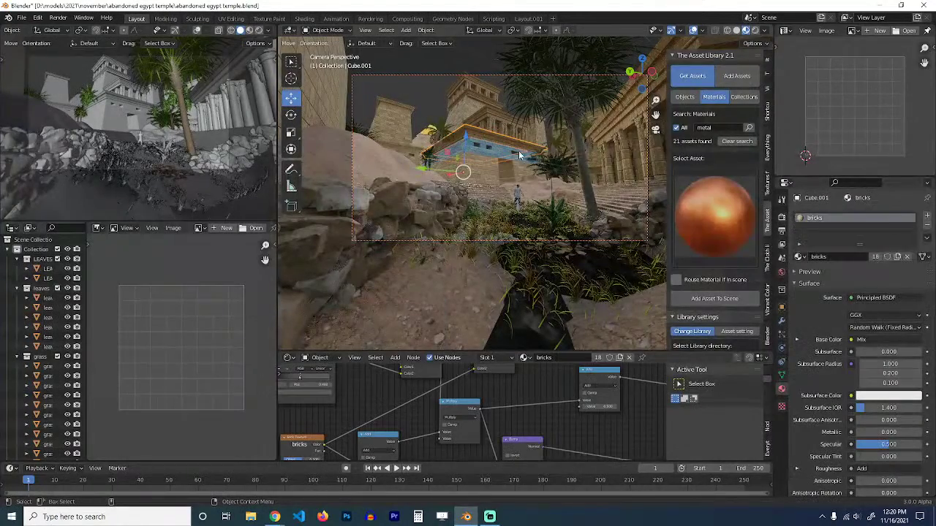
pyautogui.click(799, 257)
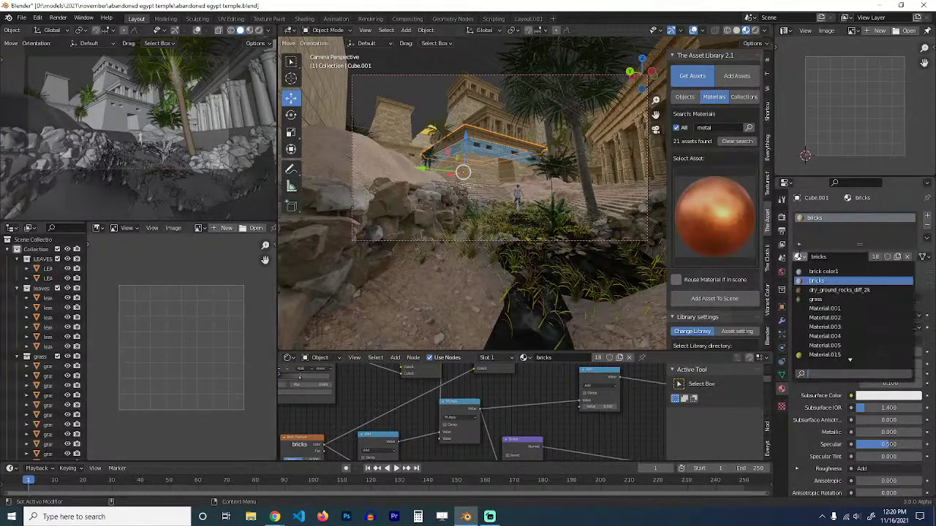
pyautogui.scroll(-12, 849, 356)
pyautogui.write('c')
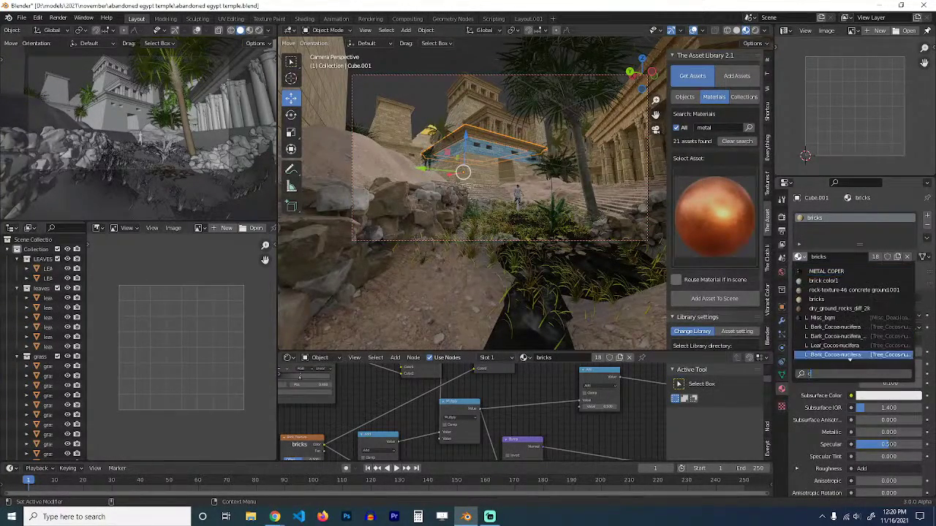
pyautogui.click(840, 271)
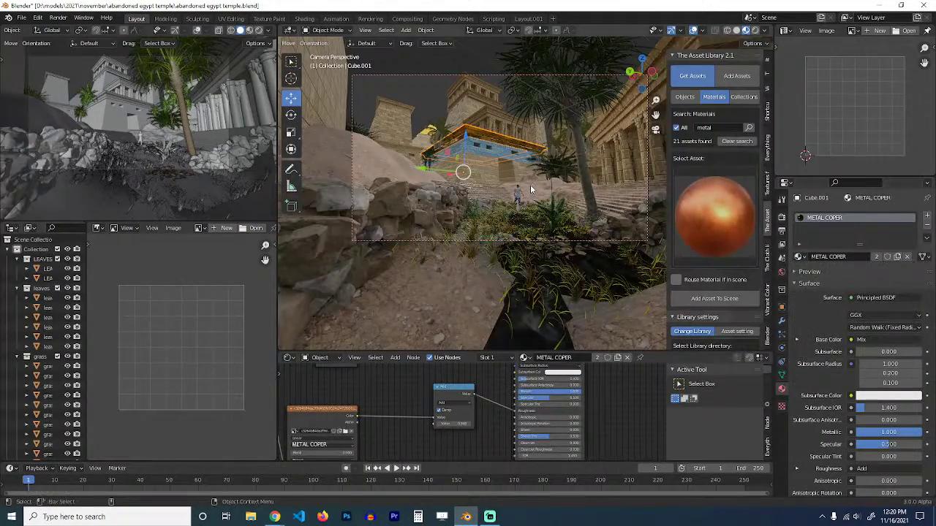
pyautogui.scroll(4, 530, 184)
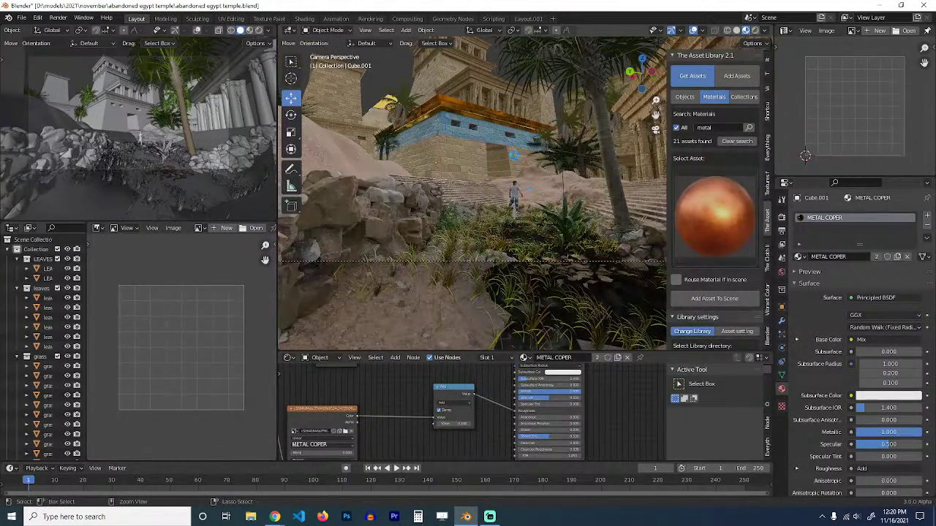
pyautogui.hotkey('ctrl', 's')
# Link the METAL COPER material from the lower cornice to the cornice on the temple's upper tower (Cube.009).
pyautogui.scroll(-3, 494, 142)
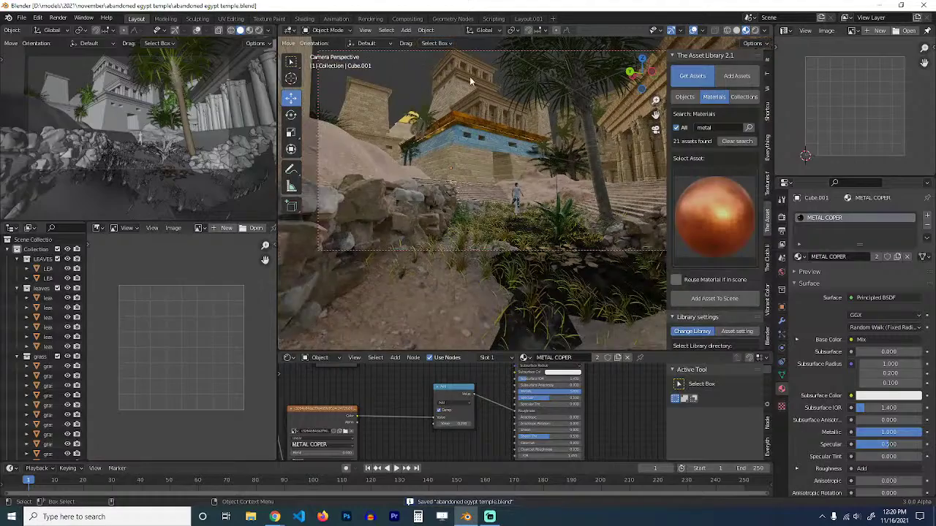
pyautogui.click(470, 76)
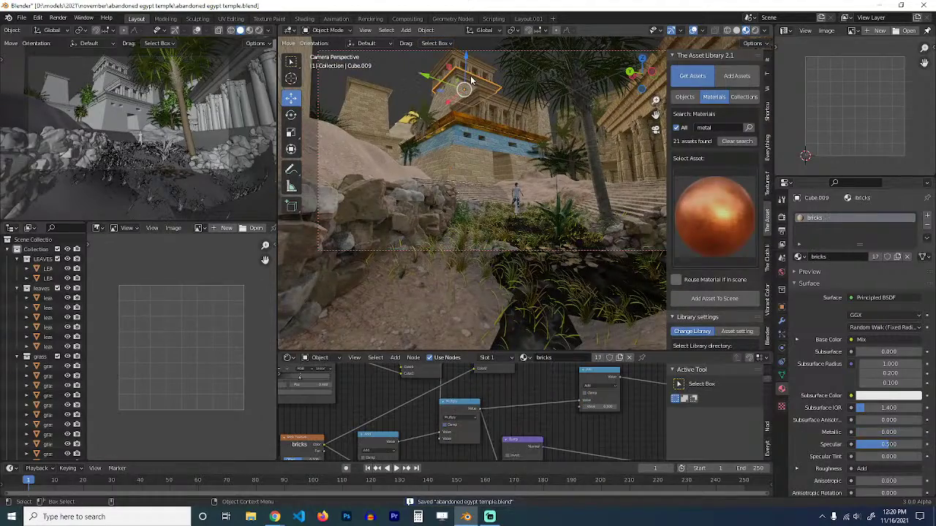
pyautogui.click(468, 123)
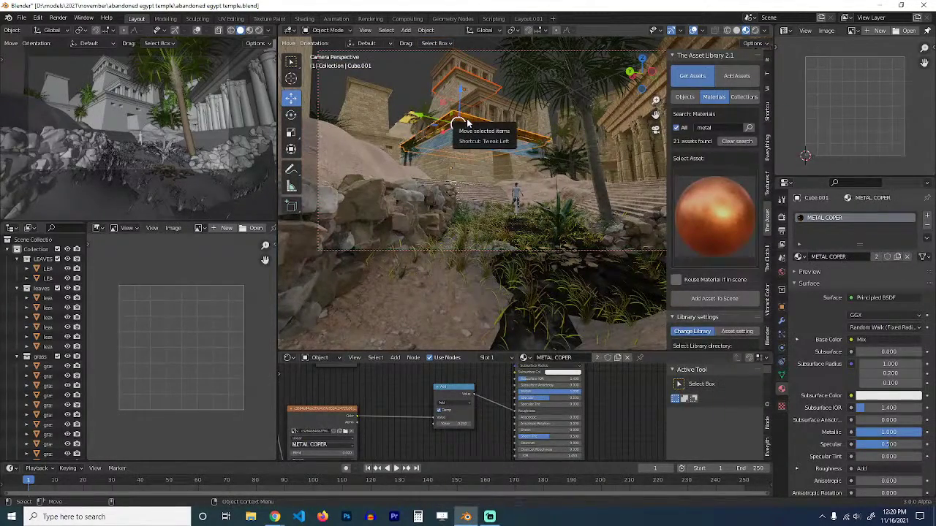
pyautogui.hotkey('ctrl', 'l')
pyautogui.click(476, 67)
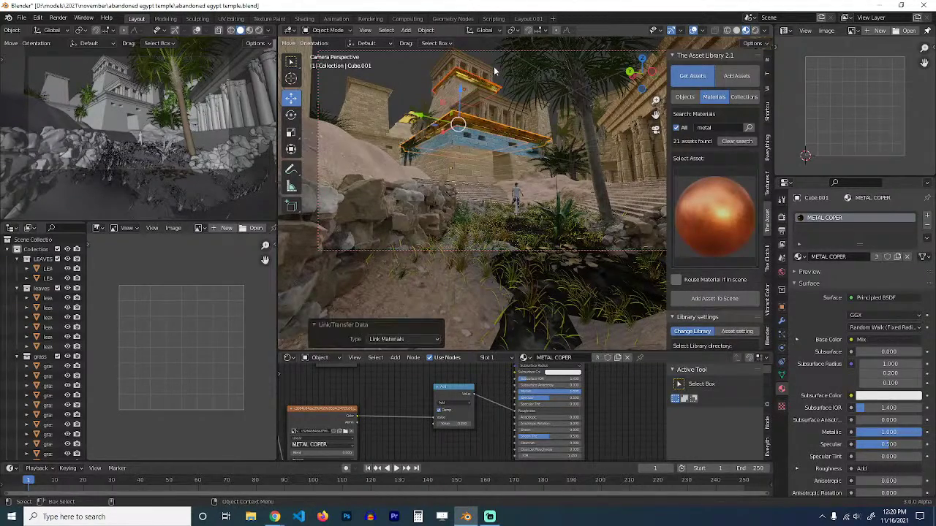
# Link the METAL COPER material from the temple's cornice to the trims of the tower beside the pyramid, and save the file.
pyautogui.click(453, 62)
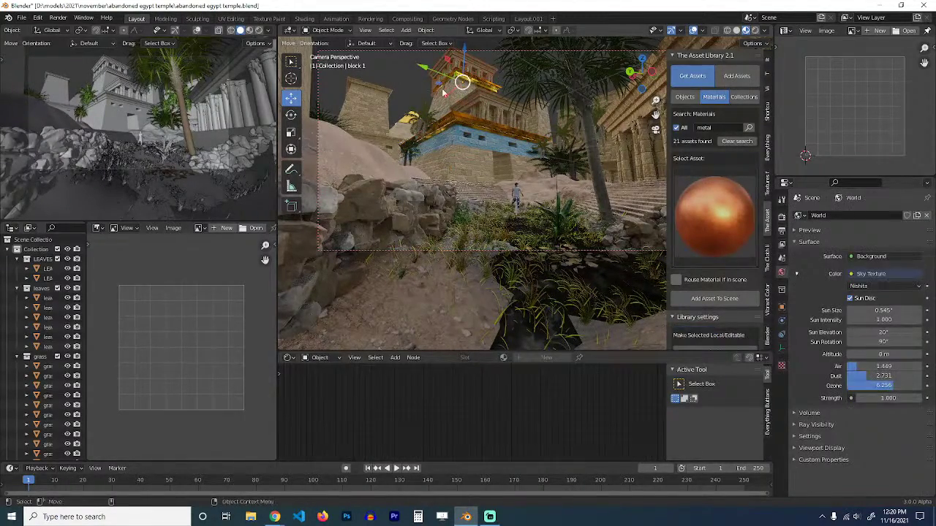
pyautogui.click(387, 98)
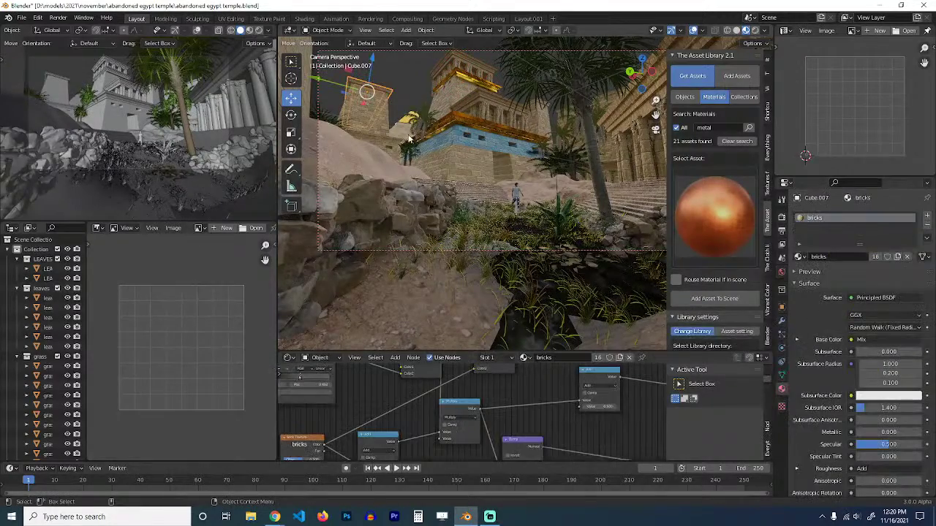
pyautogui.click(454, 126)
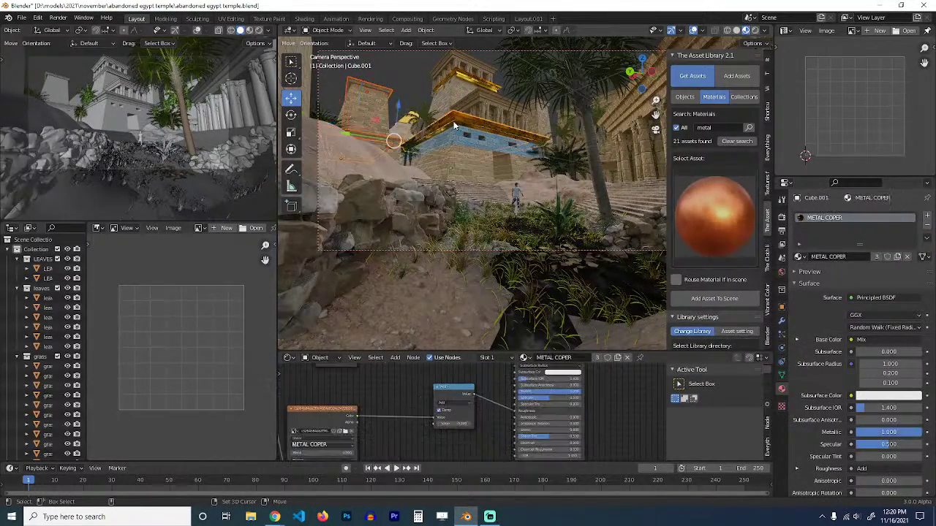
pyautogui.hotkey('ctrl', 'l')
pyautogui.click(453, 124)
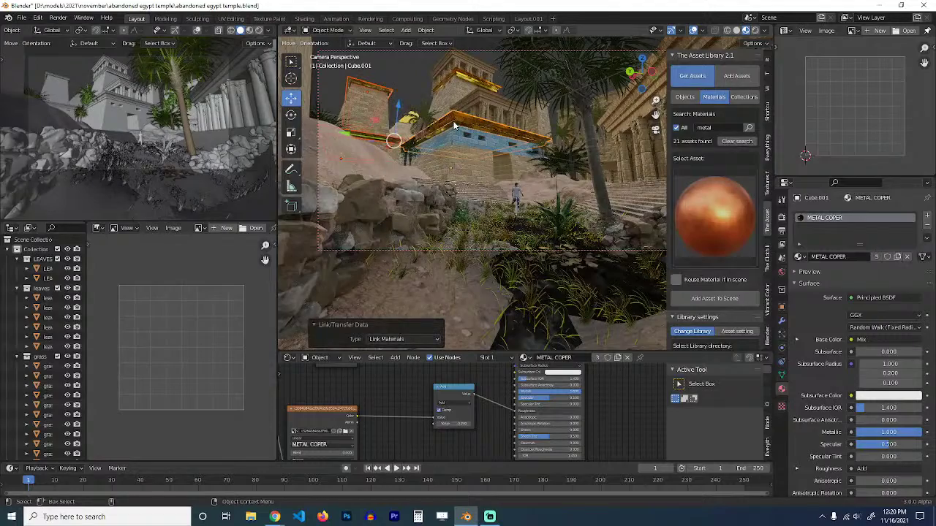
pyautogui.hotkey('ctrl', 's')
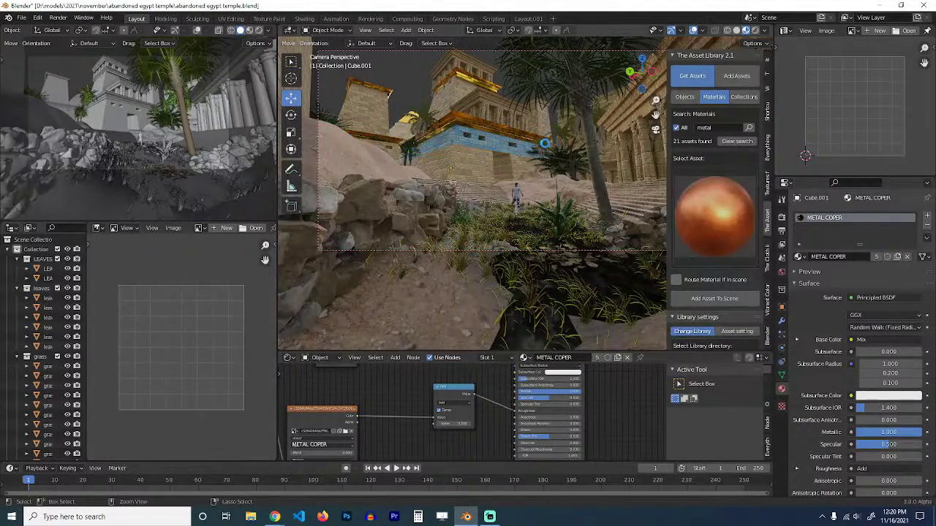
# Preview the small viewport in Rendered shading with its overlays on, and open the render settings.
pyautogui.scroll(-1, 523, 148)
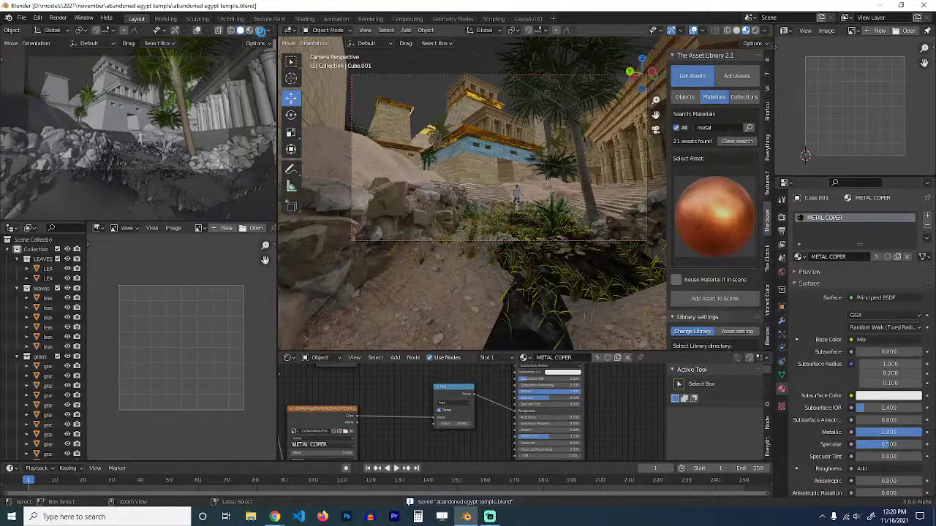
pyautogui.click(782, 216)
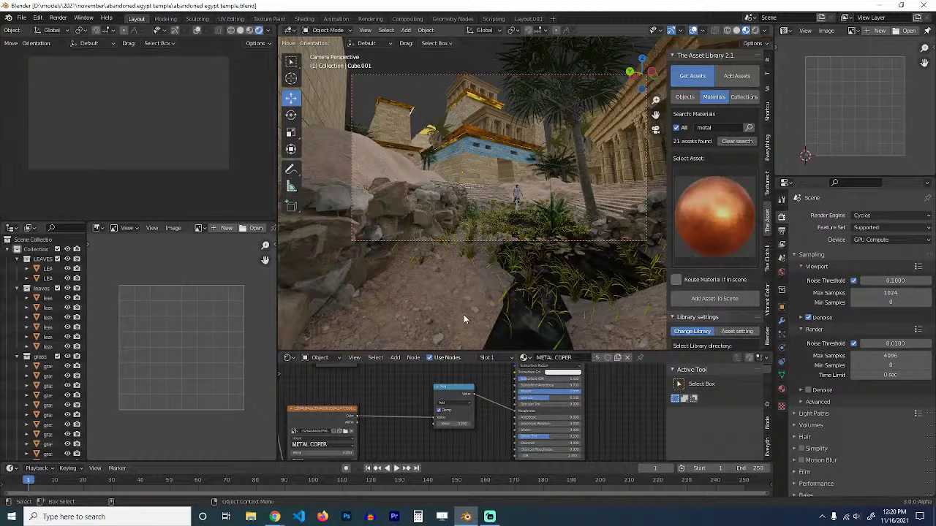
pyautogui.click(196, 31)
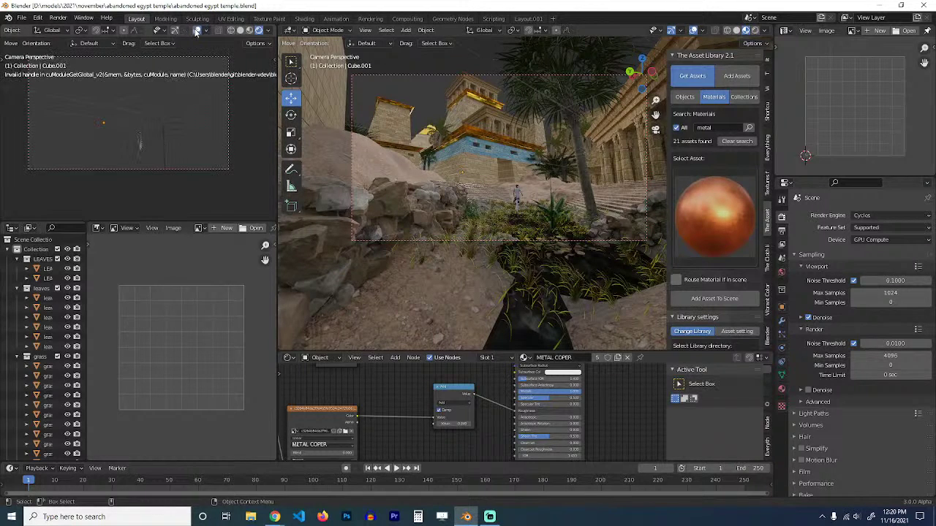
# Save the file and set the Cycles render device to CPU.
pyautogui.click(458, 155)
pyautogui.hotkey('ctrl', 's')
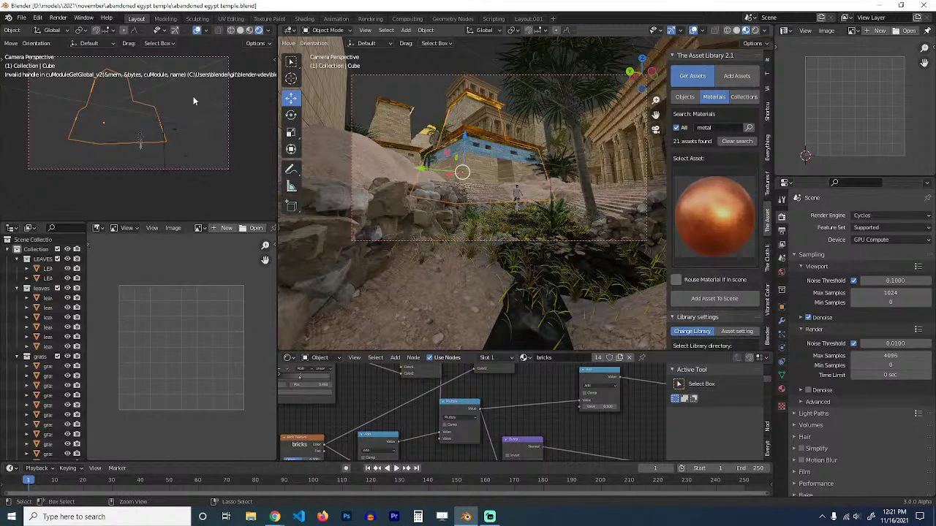
pyautogui.click(875, 240)
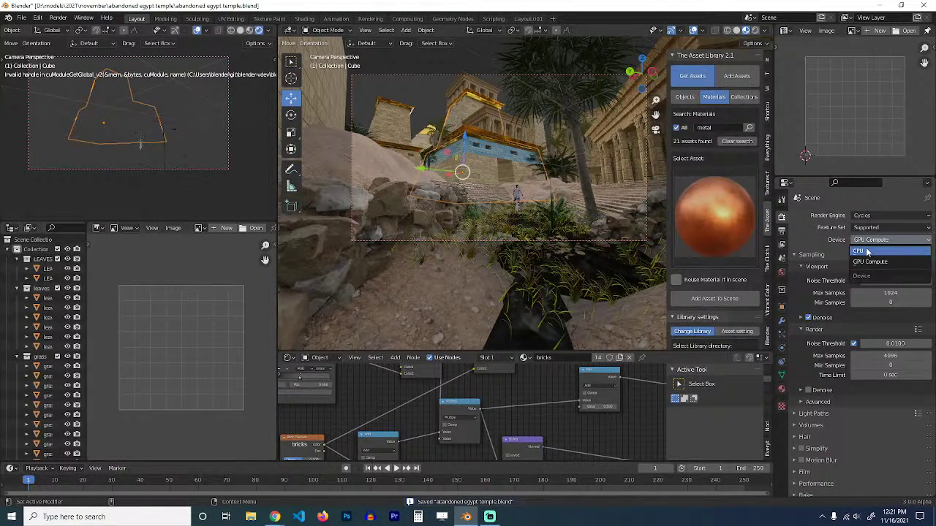
pyautogui.click(868, 251)
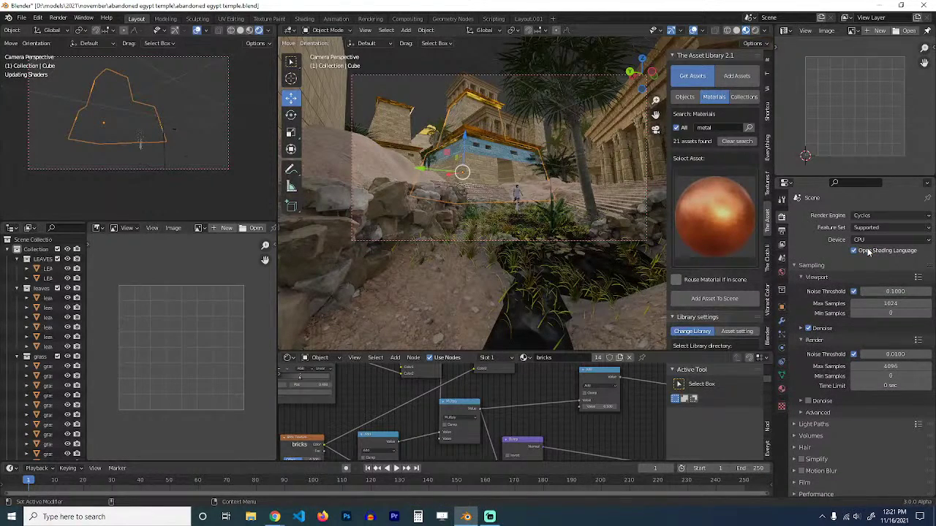
# Hide the overlays in the small rendered viewport and set the Cycles device to GPU Compute.
pyautogui.click(196, 31)
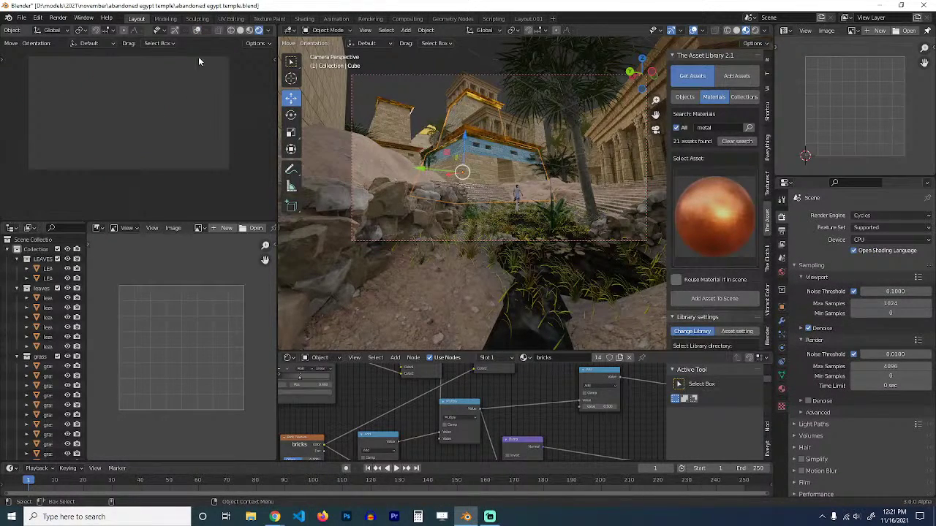
pyautogui.click(877, 239)
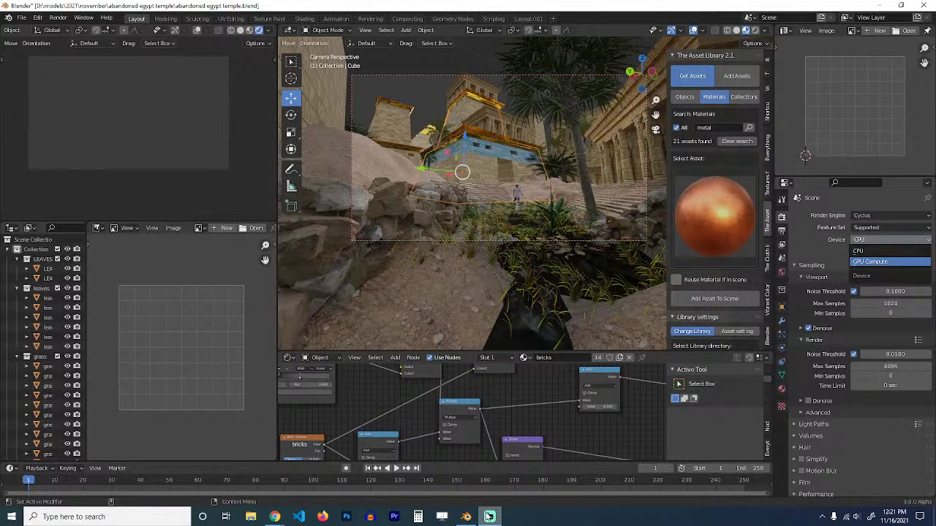
pyautogui.click(485, 430)
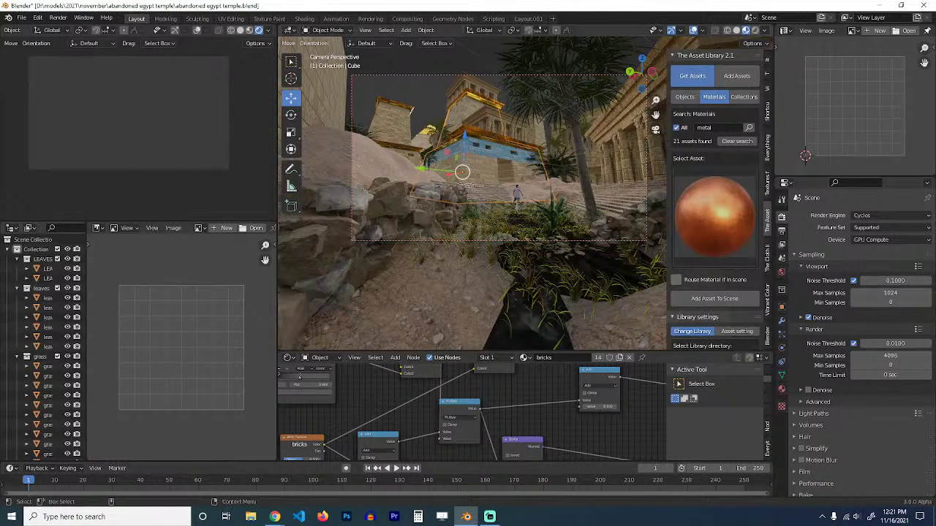
pyautogui.click(196, 31)
pyautogui.click(196, 30)
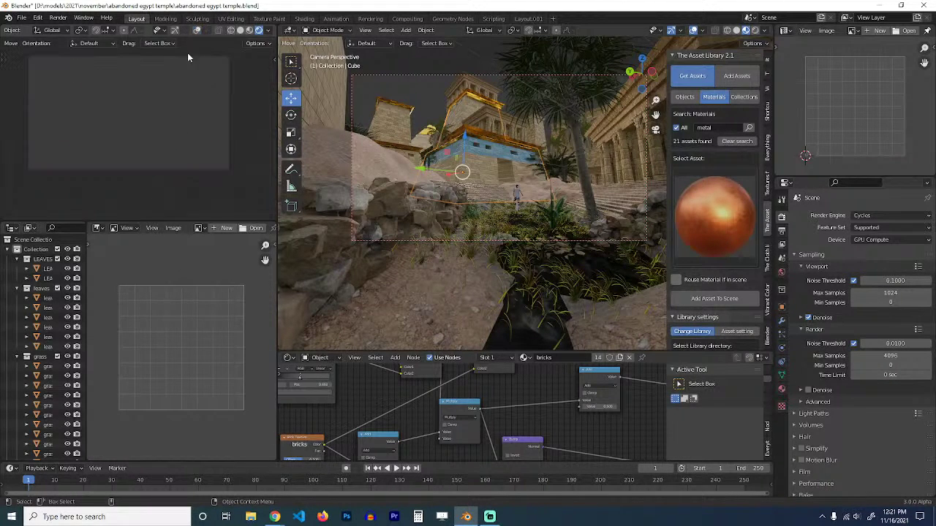
# Save and reopen abandoned egypt temple.blend in a restarted Blender, and preview the small viewport in Rendered shading.
pyautogui.click(430, 128)
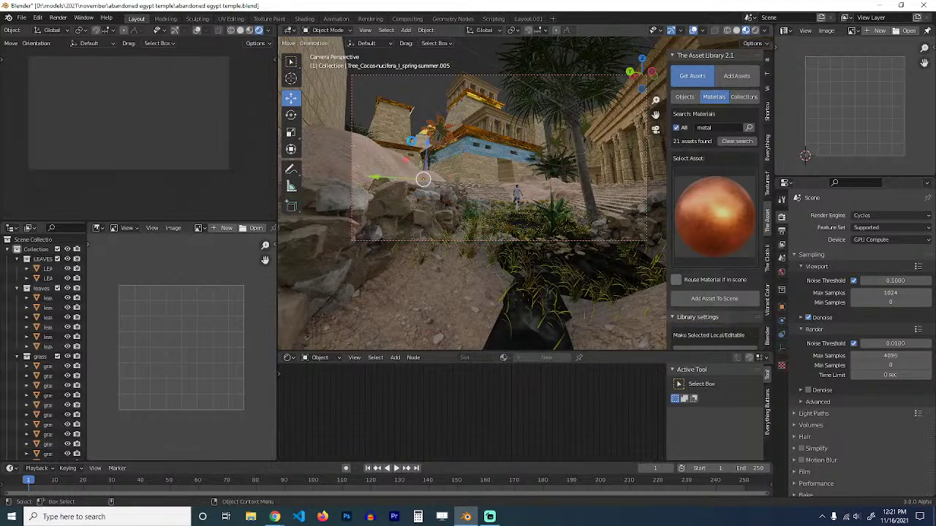
pyautogui.hotkey('ctrl', 's')
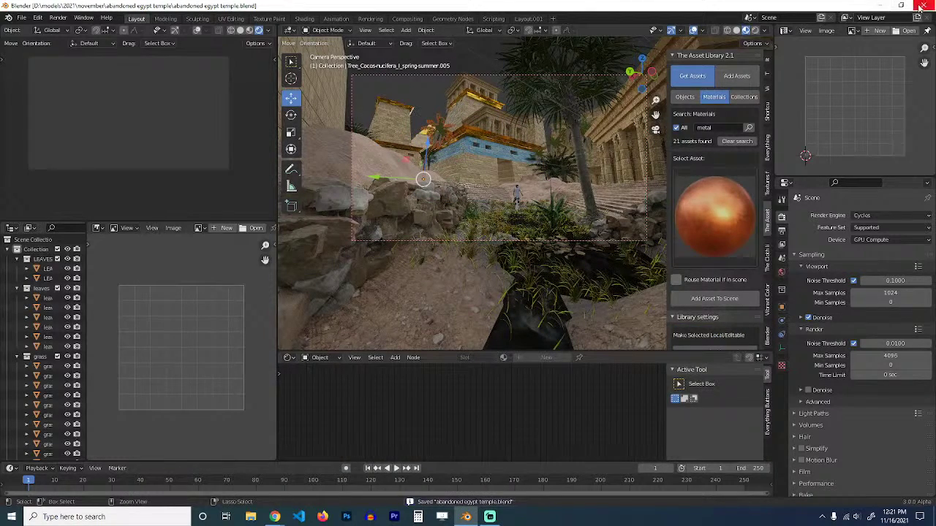
pyautogui.click(465, 517)
pyautogui.click(463, 518)
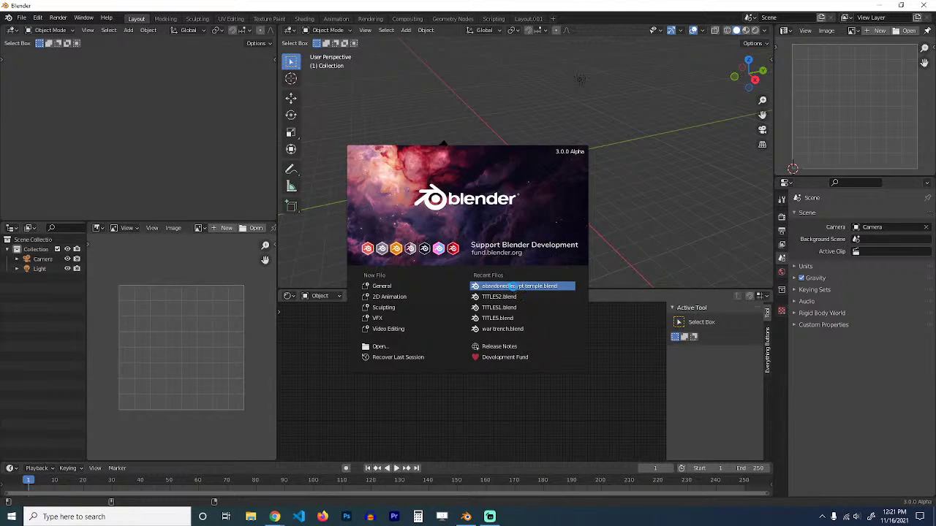
pyautogui.click(512, 287)
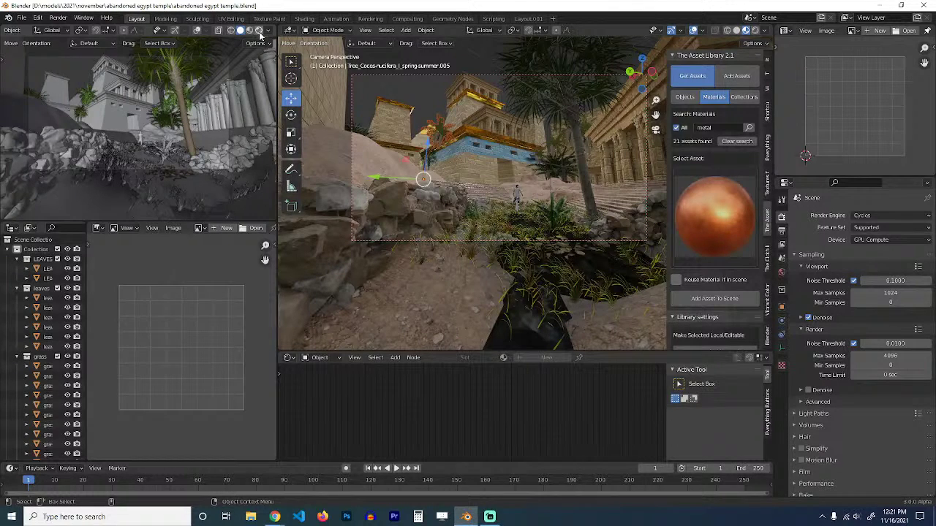
pyautogui.click(259, 30)
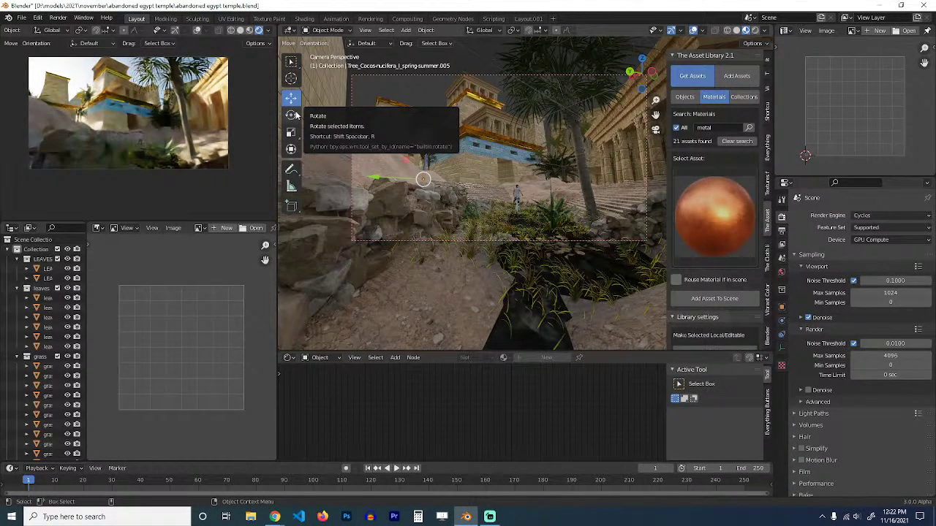
# Link the bricks material from the tower beside the temple to all copper cornices on both buildings, and save the file.
pyautogui.click(480, 138)
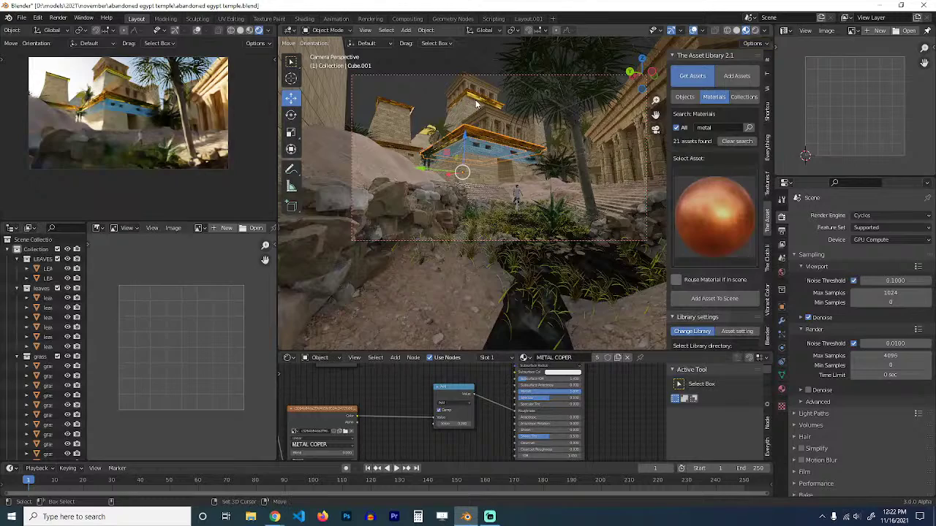
pyautogui.click(420, 106)
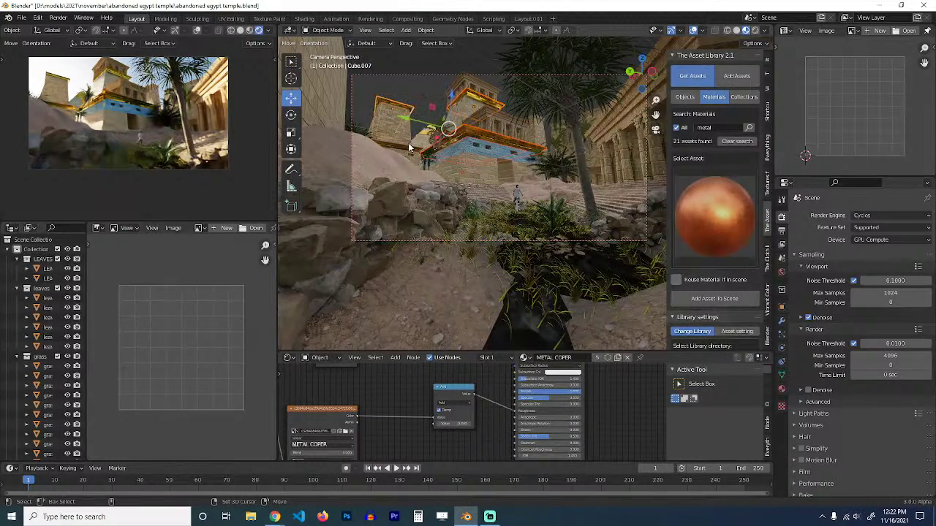
pyautogui.click(399, 130)
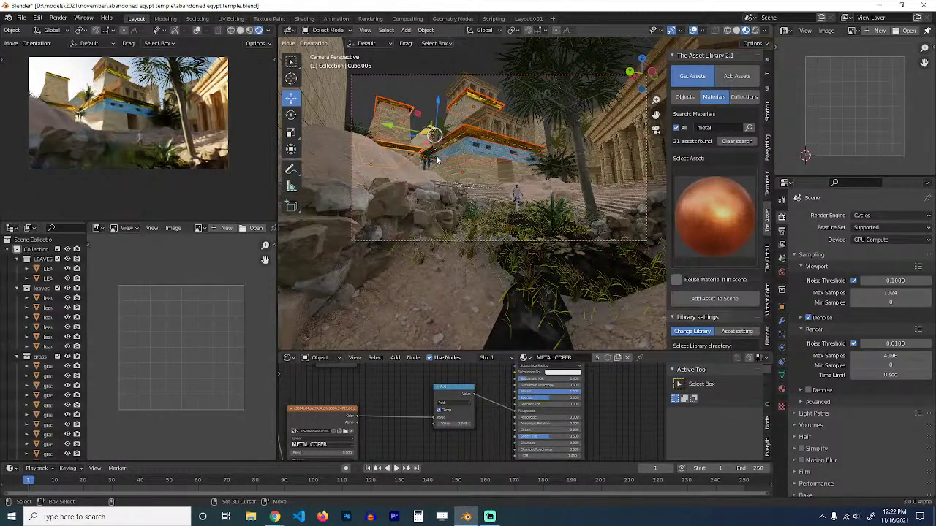
pyautogui.click(394, 116)
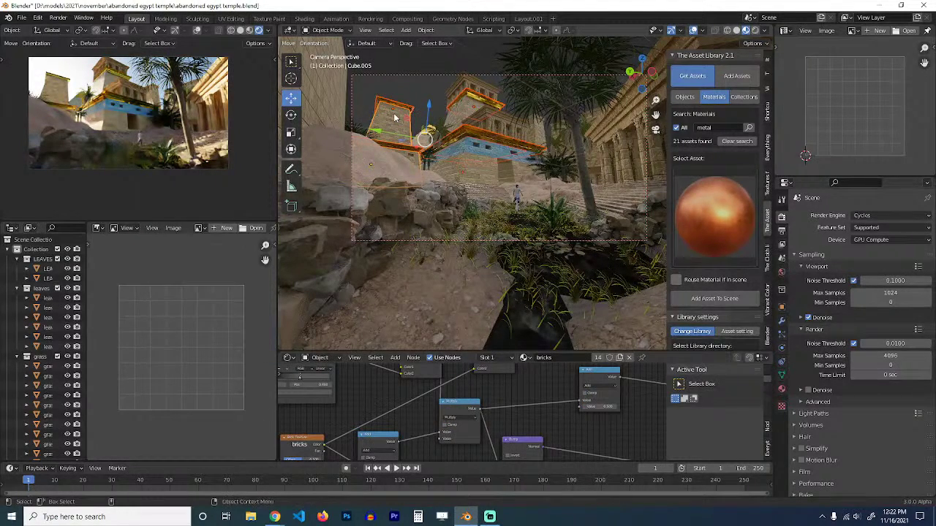
pyautogui.hotkey('ctrl', 'l')
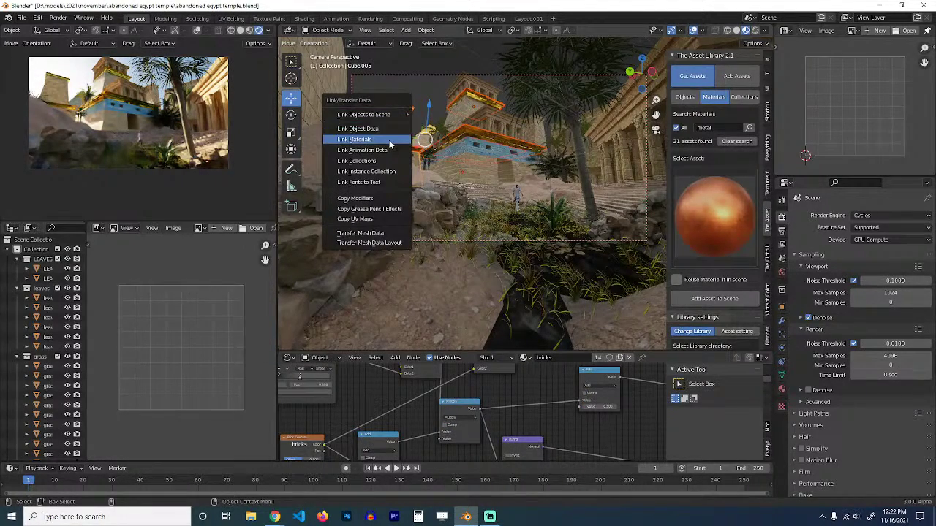
pyautogui.click(389, 140)
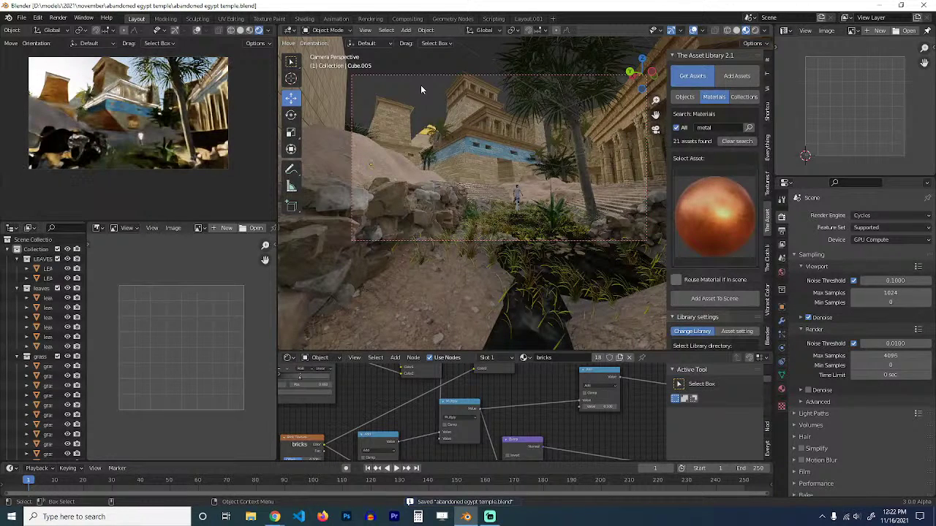
# Clear the selection, restart Blender, and reopen abandoned egypt temple.blend.
pyautogui.click(398, 123)
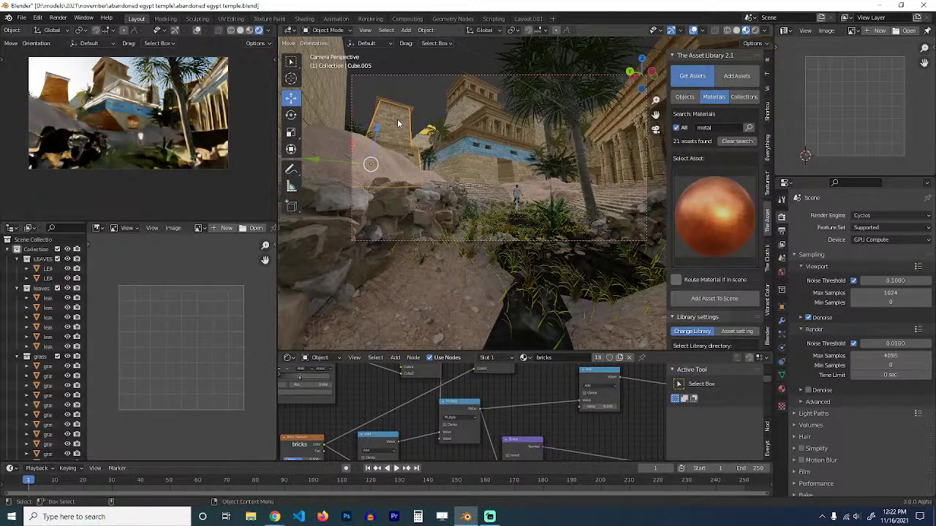
pyautogui.click(427, 94)
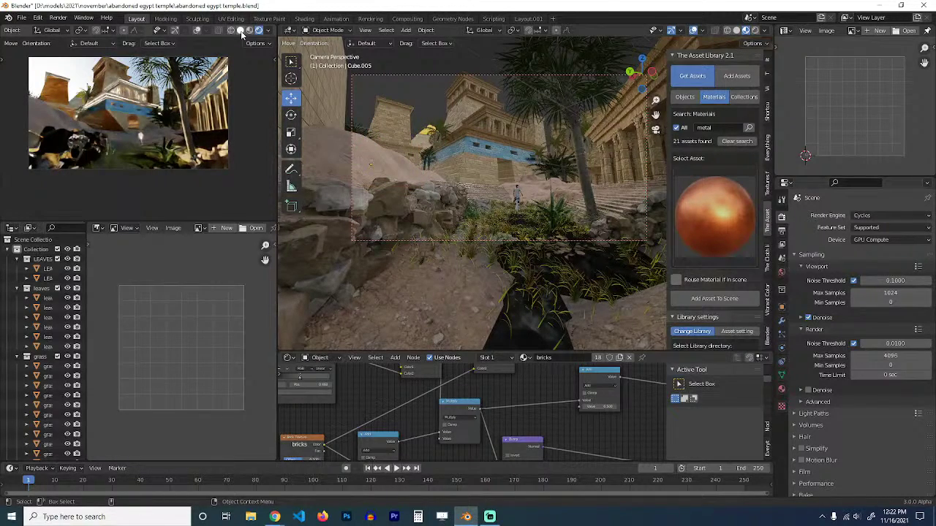
pyautogui.press('super+d')
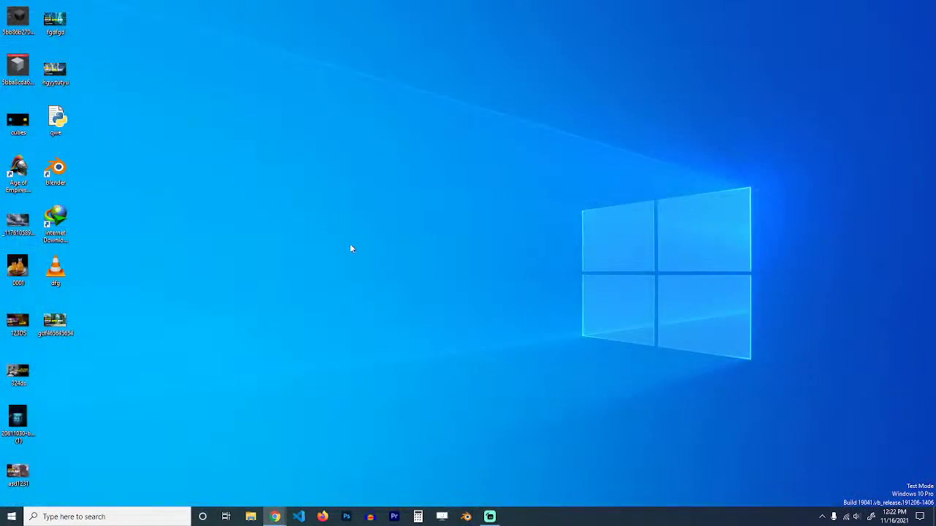
pyautogui.click(489, 517)
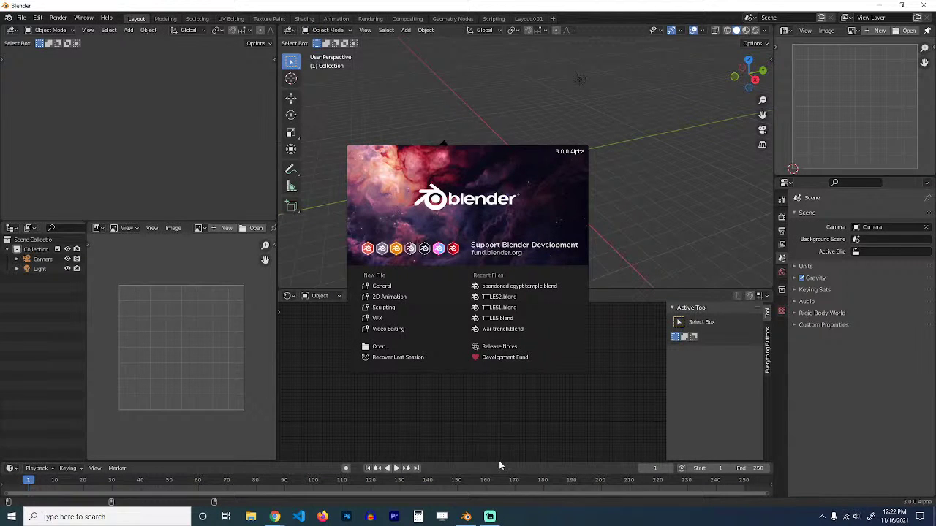
pyautogui.click(550, 286)
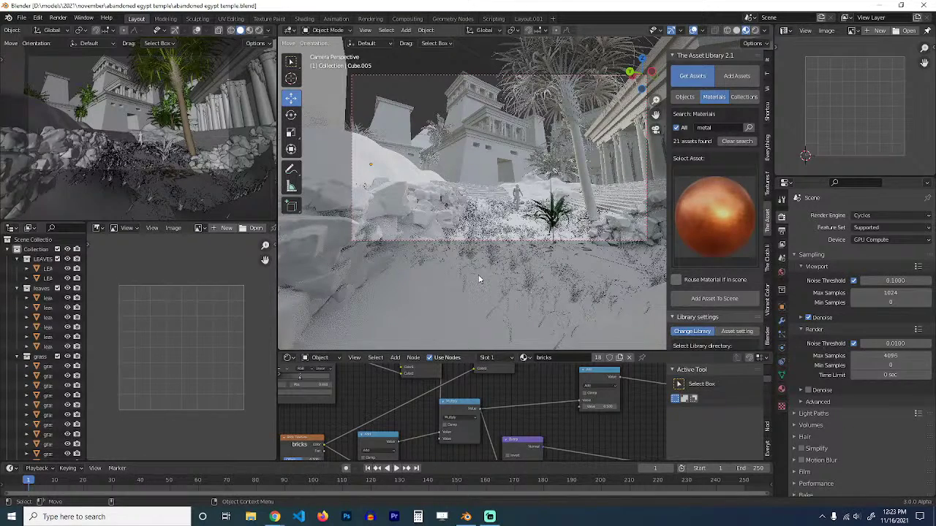
# Switch the main viewport to Solid shading, save the file, and preview the small viewport in Rendered shading.
pyautogui.click(737, 32)
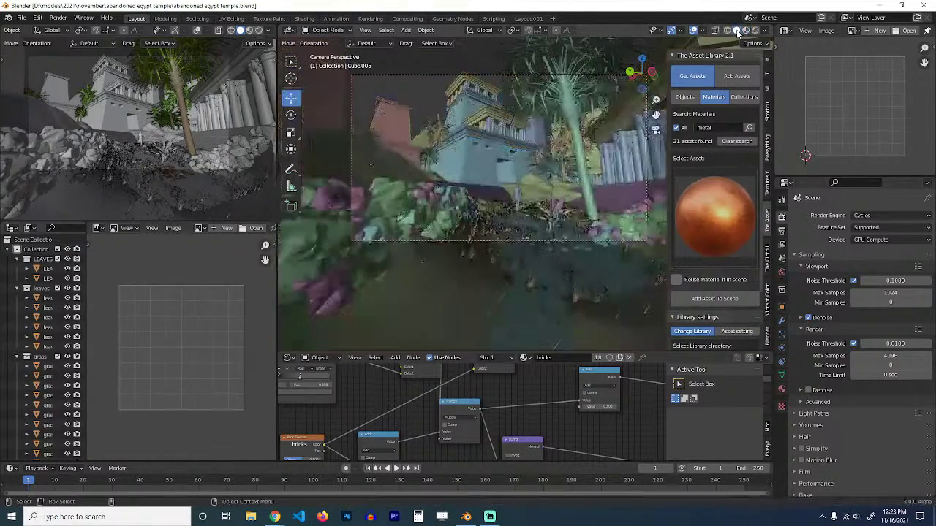
pyautogui.click(433, 110)
pyautogui.hotkey('ctrl', 's')
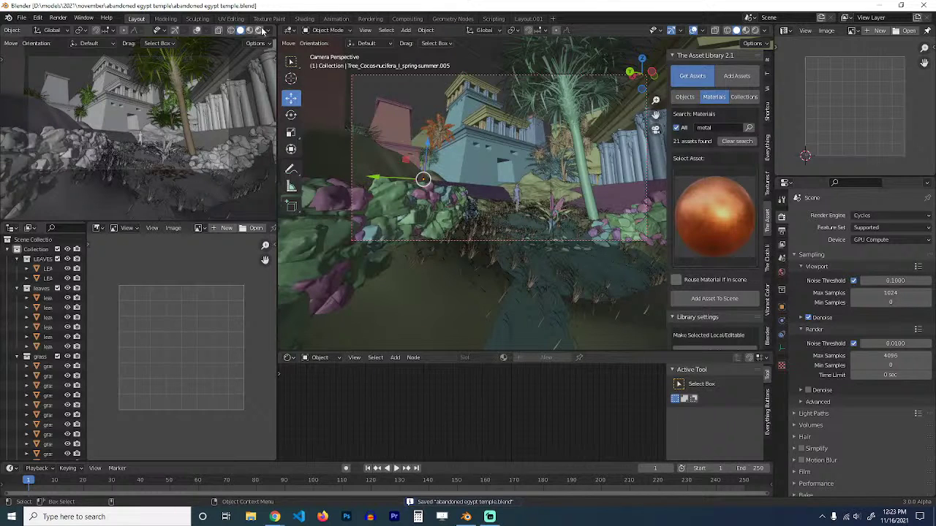
pyautogui.click(259, 31)
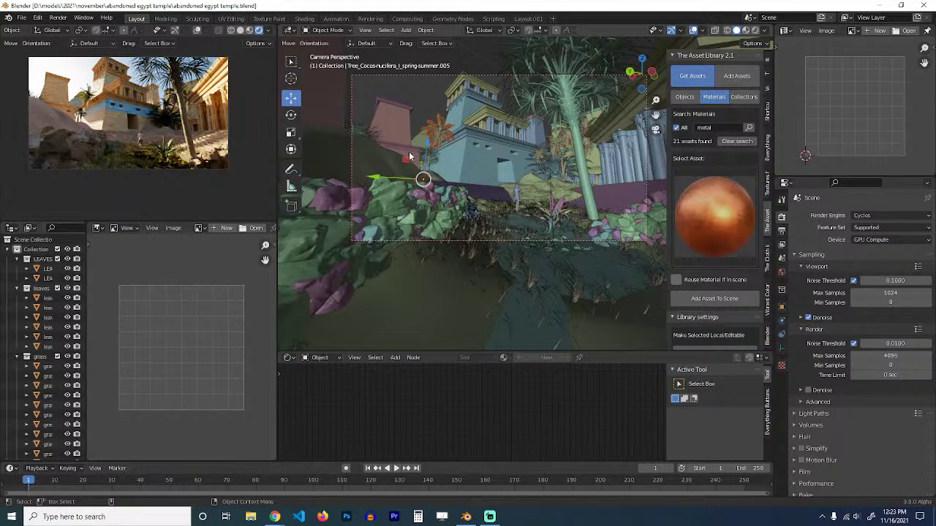
# Save the file and, in top view, add a cube between the temple buildings and the pyramid.
pyautogui.moveTo(443, 159); pyautogui.dragTo(461, 170, button='middle')
pyautogui.scroll(-10, 461, 170)
pyautogui.hotkey('ctrl', 's')
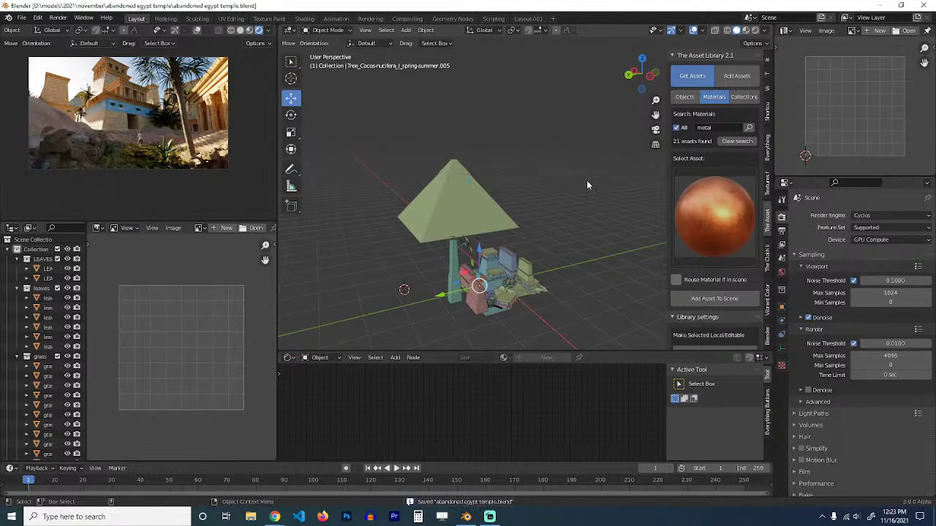
pyautogui.press('KP_7')
pyautogui.scroll(-3, 555, 193)
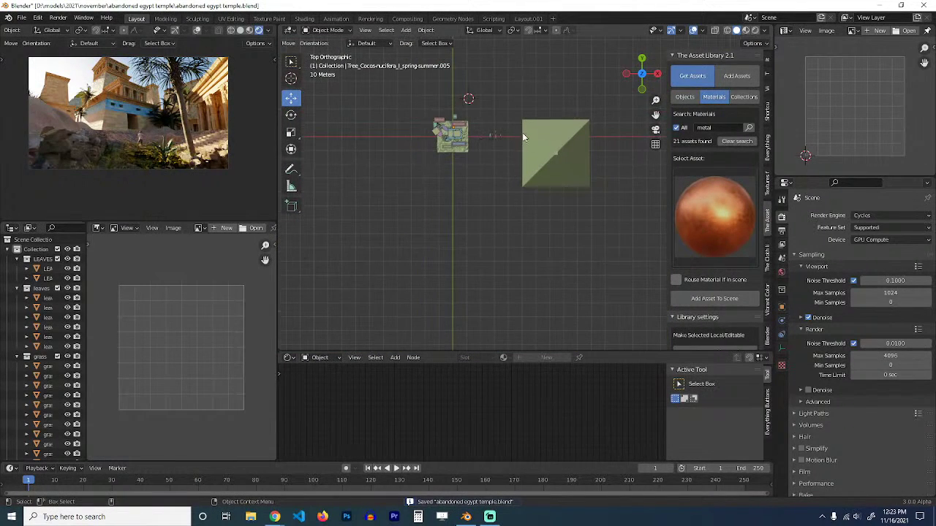
pyautogui.hotkey('shift', 'a')
pyautogui.moveTo(465, 133)
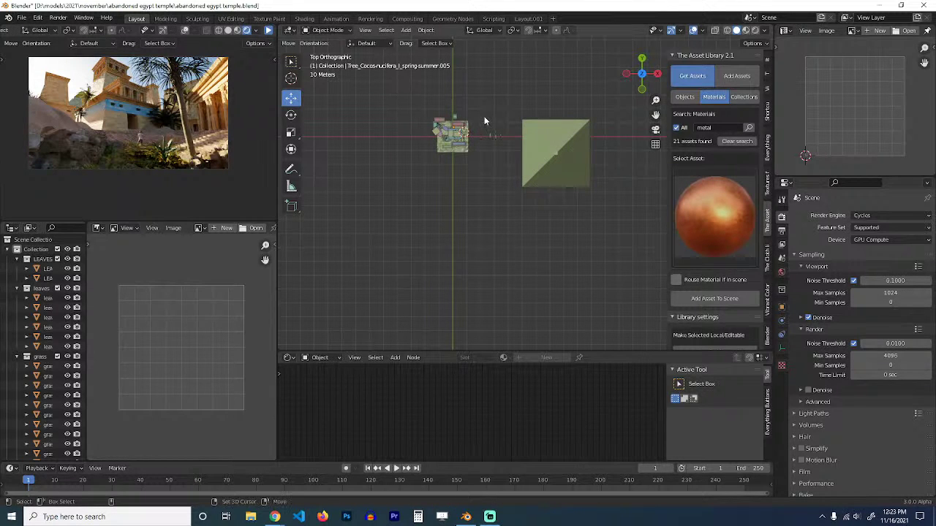
pyautogui.hotkey('shift', 'a')
pyautogui.moveTo(484, 117)
pyautogui.click(535, 129)
# Scale and move the cube to about 118 m wide along X so it covers the pyramid and most of the temple area.
pyautogui.press('s')
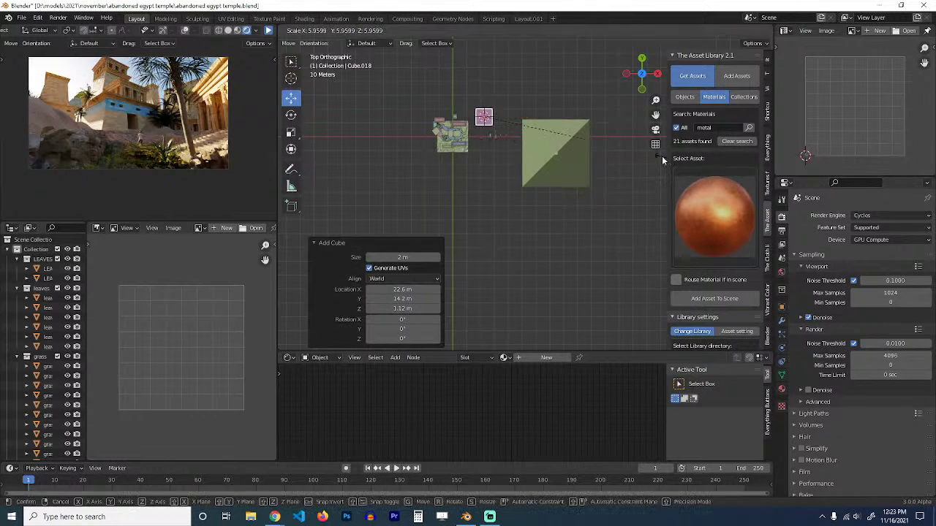
pyautogui.click(664, 159)
pyautogui.press('s')
pyautogui.click(608, 139)
pyautogui.press('g')
pyautogui.click(546, 142)
pyautogui.press('s')
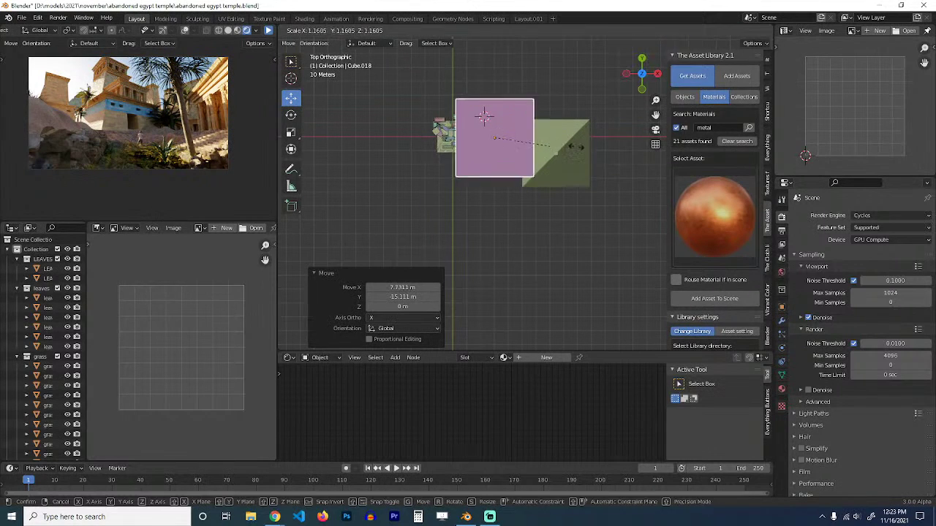
pyautogui.click(602, 146)
pyautogui.press('s')
pyautogui.click(550, 138)
pyautogui.press('g')
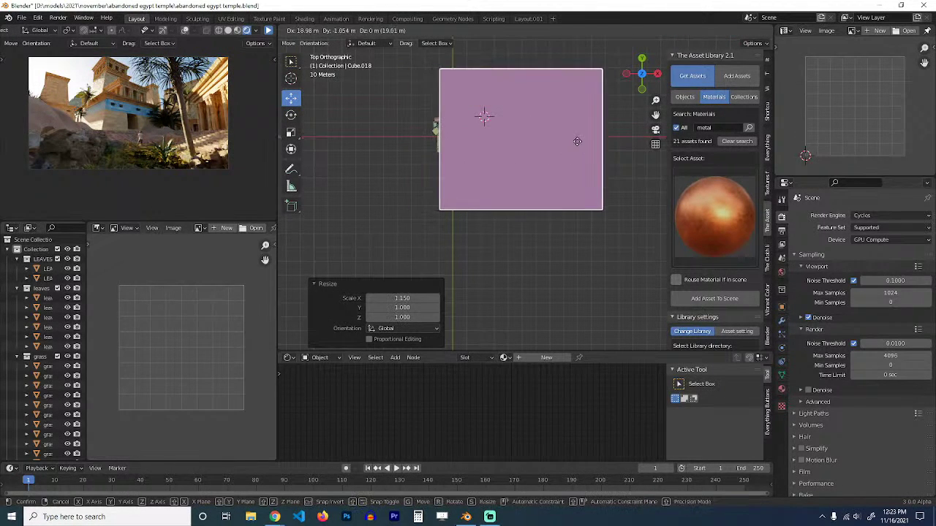
pyautogui.click(578, 144)
# Measure the cube's width along X in top view and switch the main viewport to Wireframe shading.
pyautogui.click(291, 186)
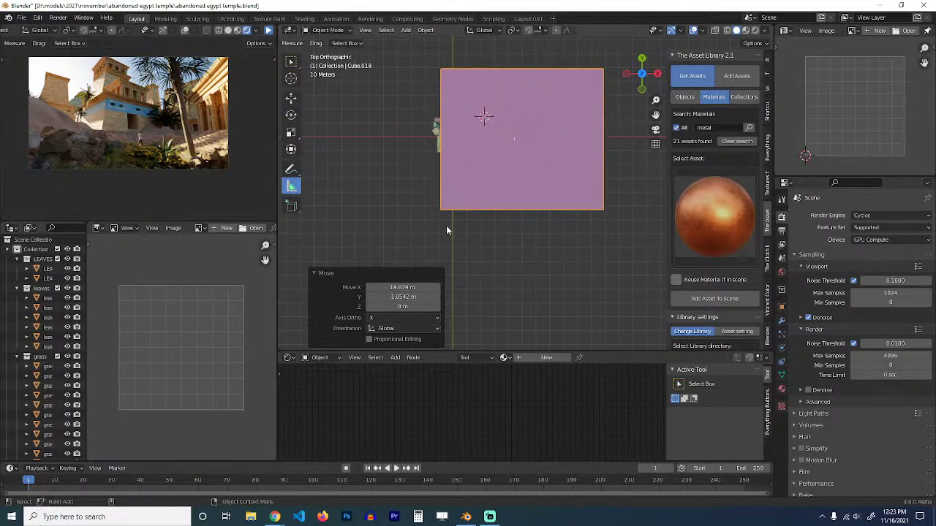
pyautogui.moveTo(442, 220); pyautogui.dragTo(604, 220)
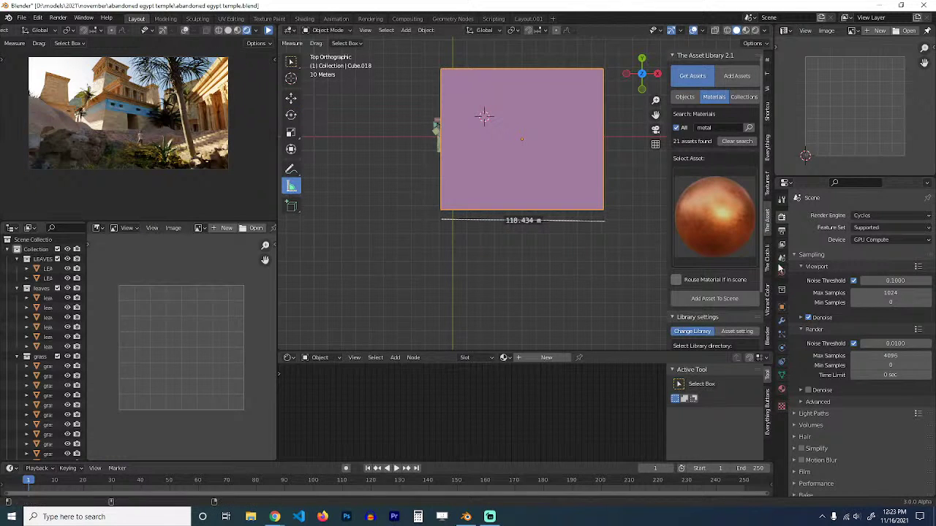
pyautogui.press('z')
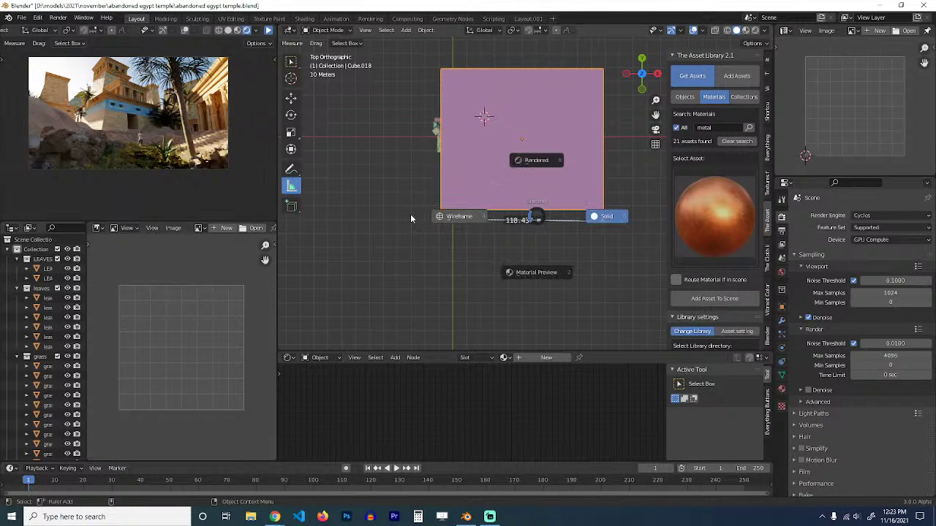
pyautogui.click(410, 213)
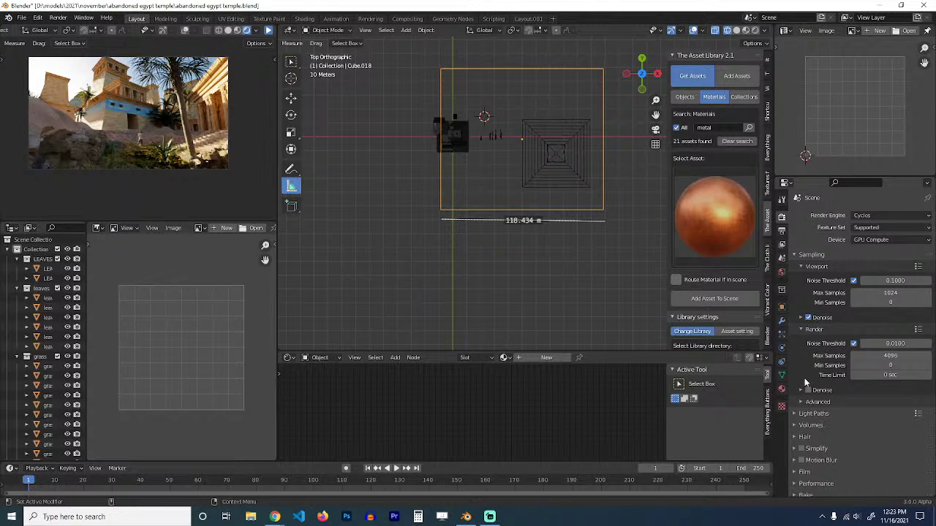
# Examine the Cycles volume settings for step rate and maximum steps in the render properties.
pyautogui.click(781, 231)
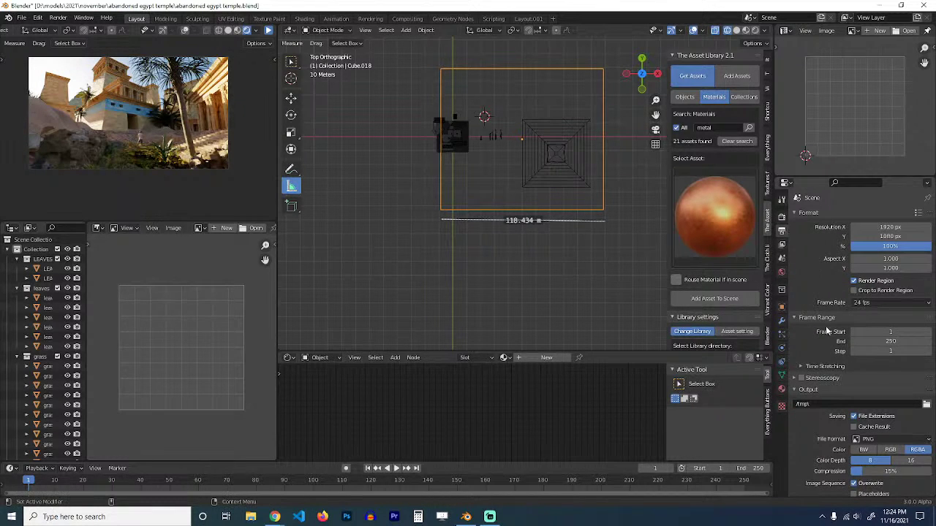
pyautogui.click(782, 218)
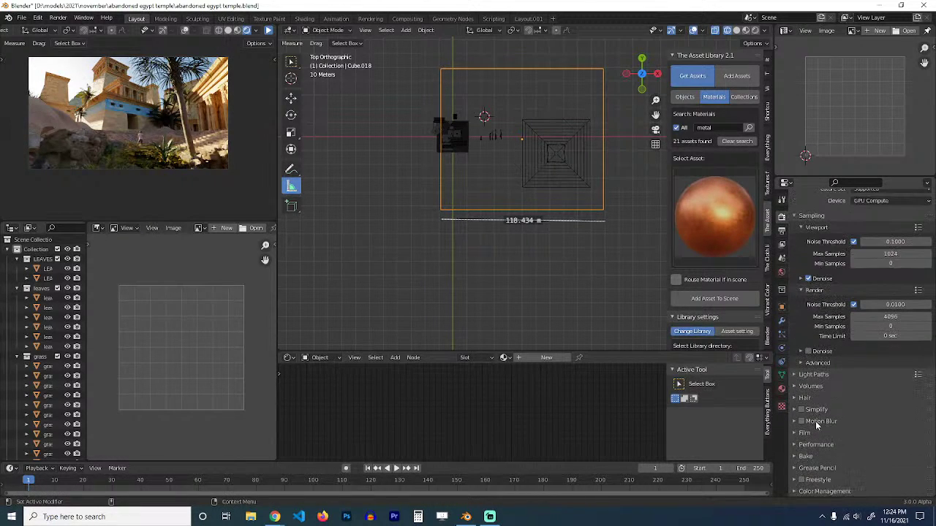
pyautogui.click(824, 388)
pyautogui.scroll(-1, 852, 415)
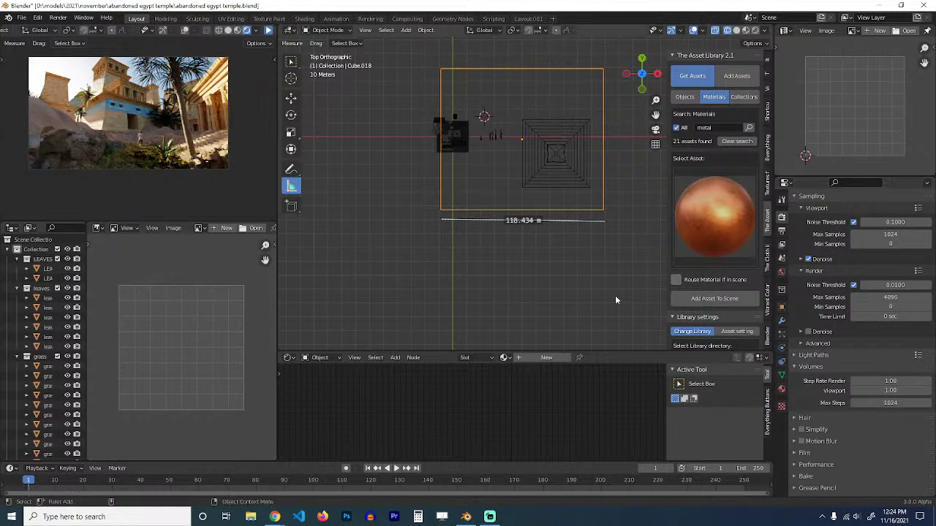
# In front view, scale the cube to 0.443 along Z, raise it about 17.2 m onto the ground level, and save the file.
pyautogui.press('KP_1')
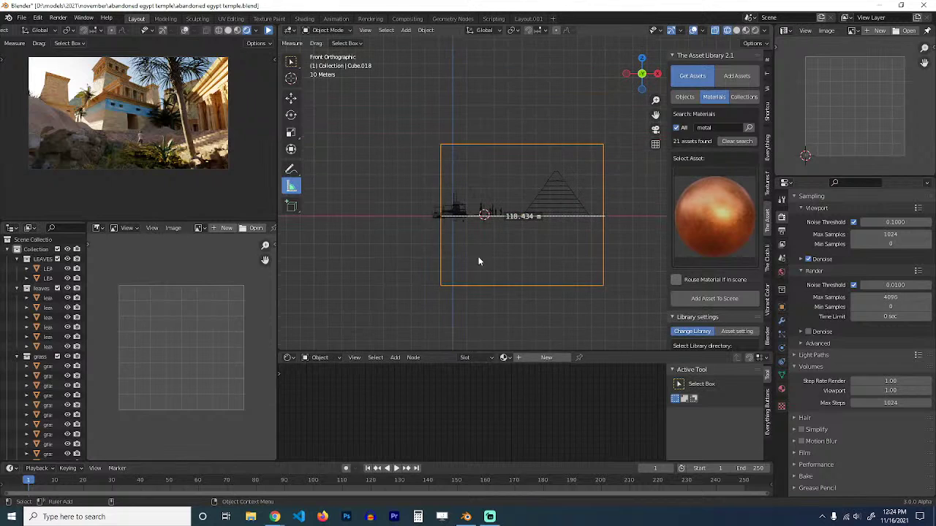
pyautogui.press('s')
pyautogui.press('z')
pyautogui.click(518, 258)
pyautogui.press('g')
pyautogui.press('z')
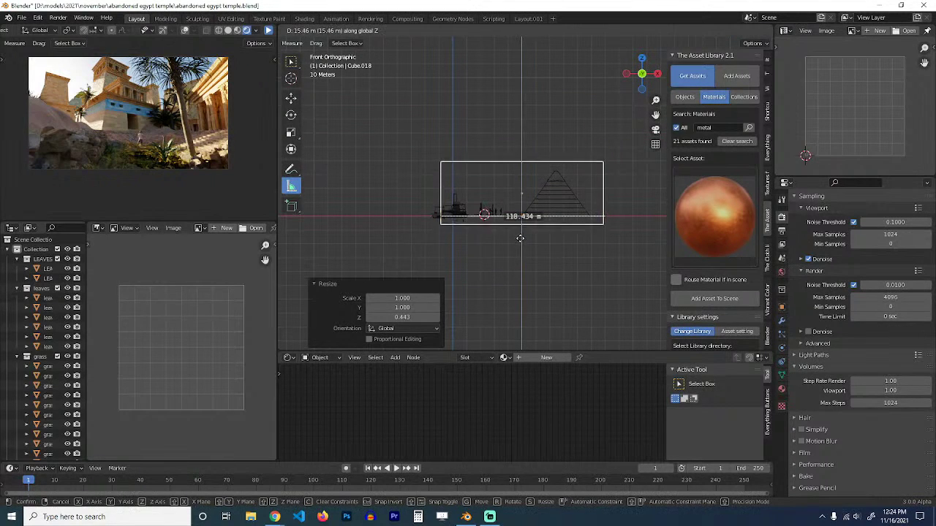
pyautogui.click(520, 237)
pyautogui.hotkey('ctrl', 's')
pyautogui.click(291, 97)
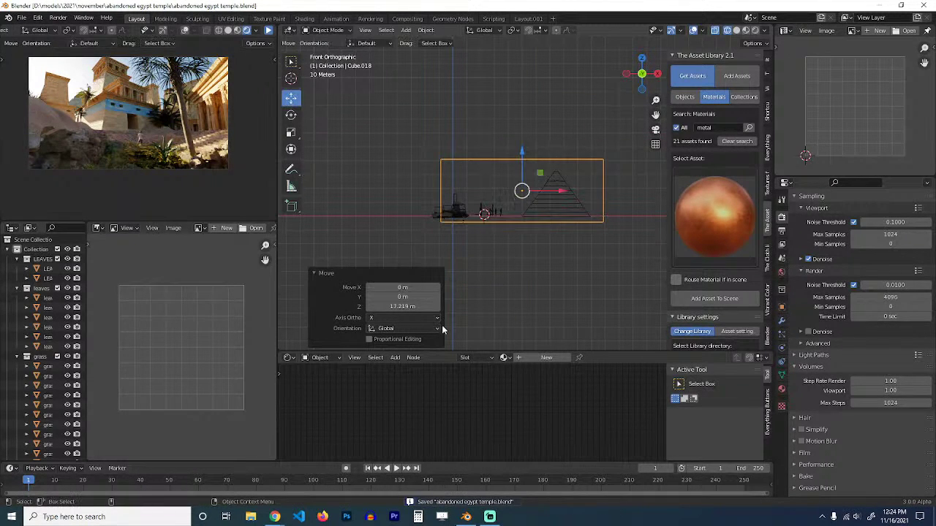
# Set the cube's viewport display to Wire.
pyautogui.click(781, 306)
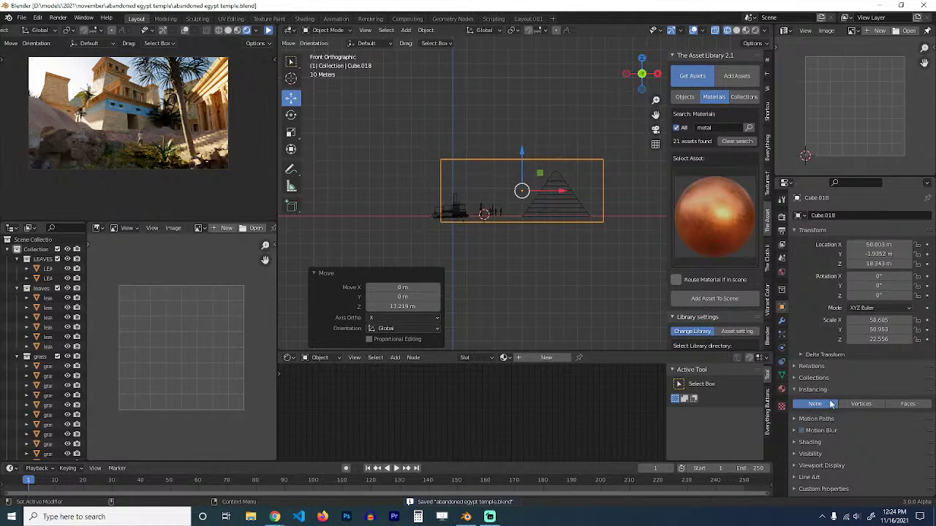
pyautogui.click(840, 466)
pyautogui.scroll(-4, 844, 471)
pyautogui.click(881, 452)
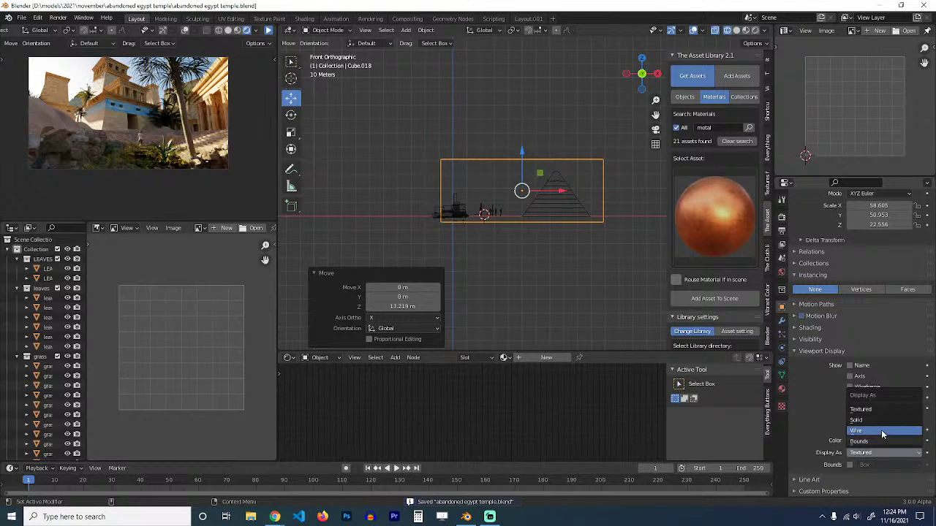
pyautogui.click(882, 434)
# Give the cube a new material and replace its Principled BSDF with a Principled Volume linked to the Material Output's Volume.
pyautogui.click(561, 359)
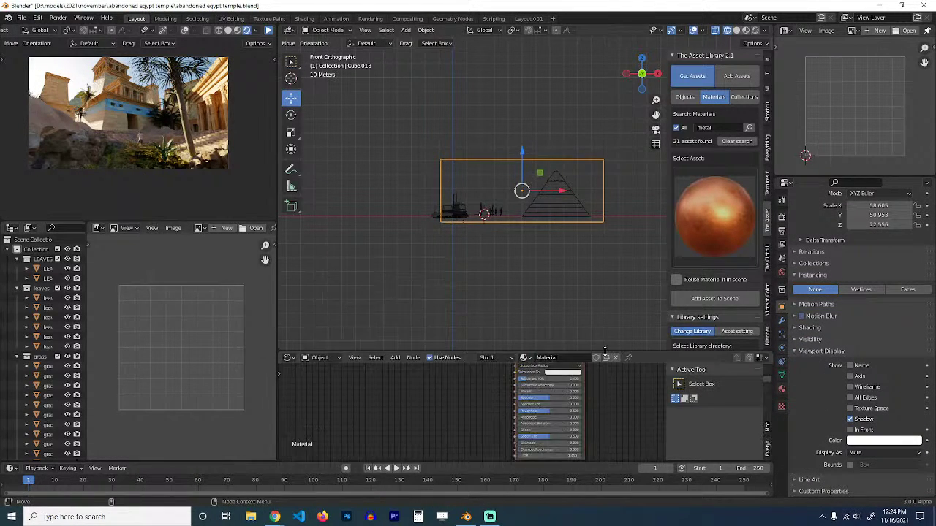
pyautogui.moveTo(605, 351); pyautogui.dragTo(604, 248)
pyautogui.moveTo(442, 309); pyautogui.dragTo(429, 337, button='middle')
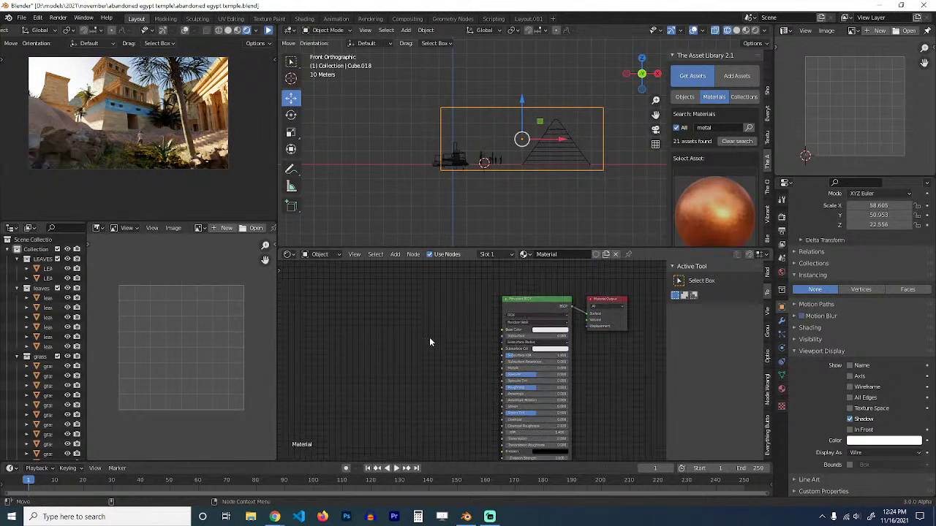
pyautogui.hotkey('shift', 'a')
pyautogui.moveTo(394, 368)
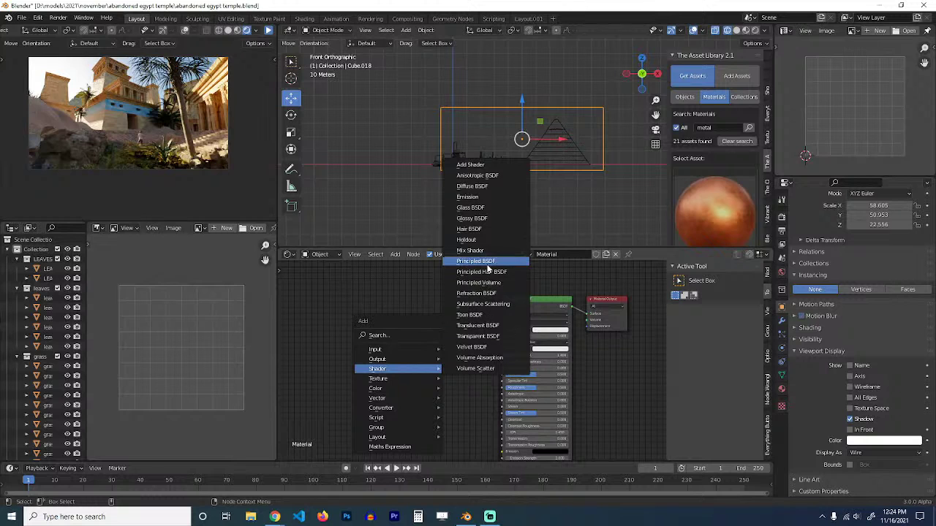
pyautogui.click(504, 284)
pyautogui.click(442, 305)
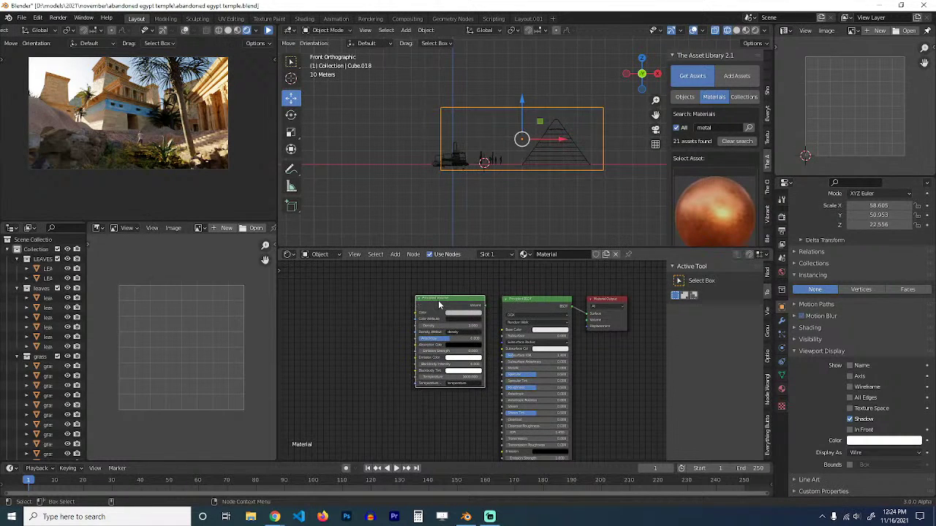
pyautogui.press('x')
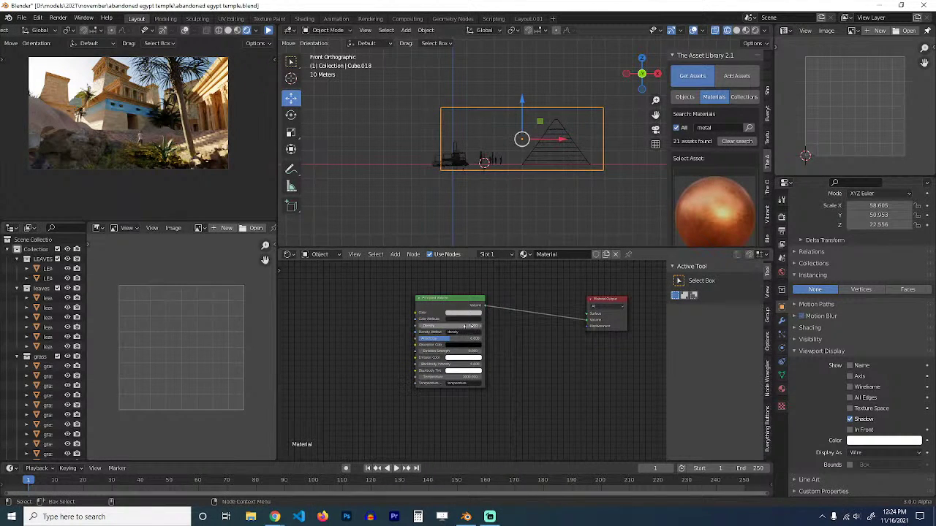
# Lower the Principled Volume's density, save the file, and resume the rendered camera preview.
pyautogui.click(470, 327)
pyautogui.hotkey('ctrl', 's')
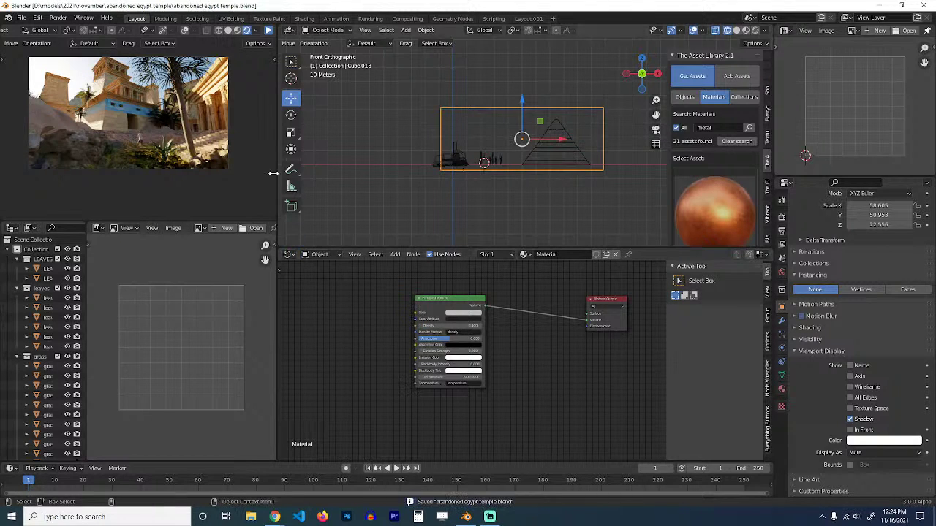
pyautogui.click(270, 30)
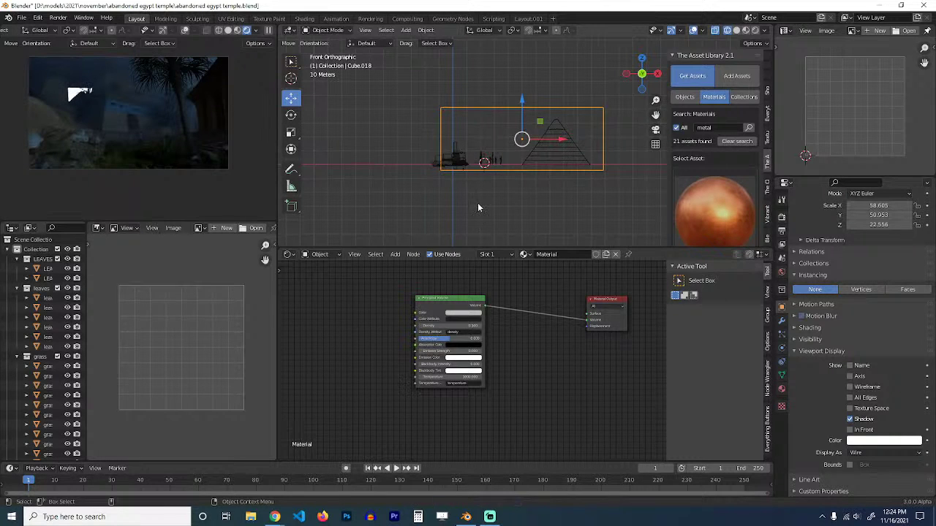
pyautogui.hotkey('ctrl', 's')
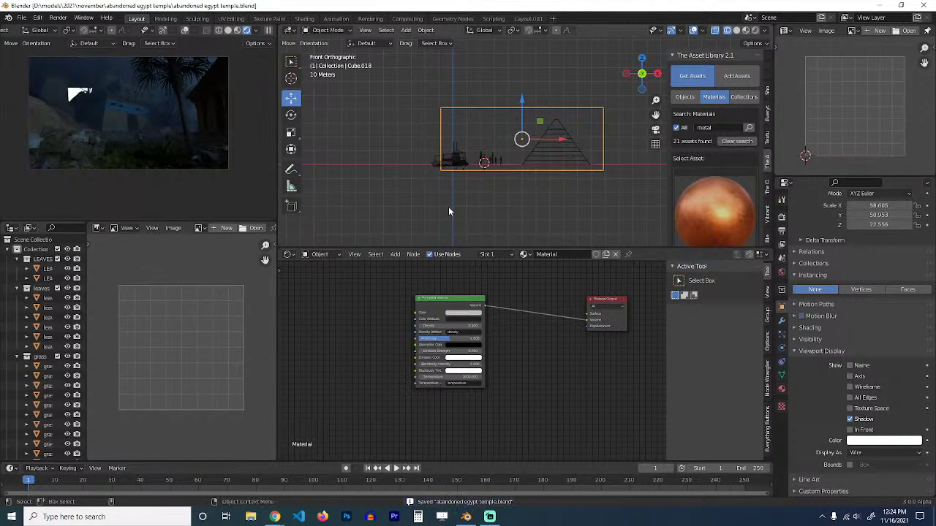
# Set the Principled Volume's density to 0.01.
pyautogui.doubleClick(475, 326)
pyautogui.press('Return')
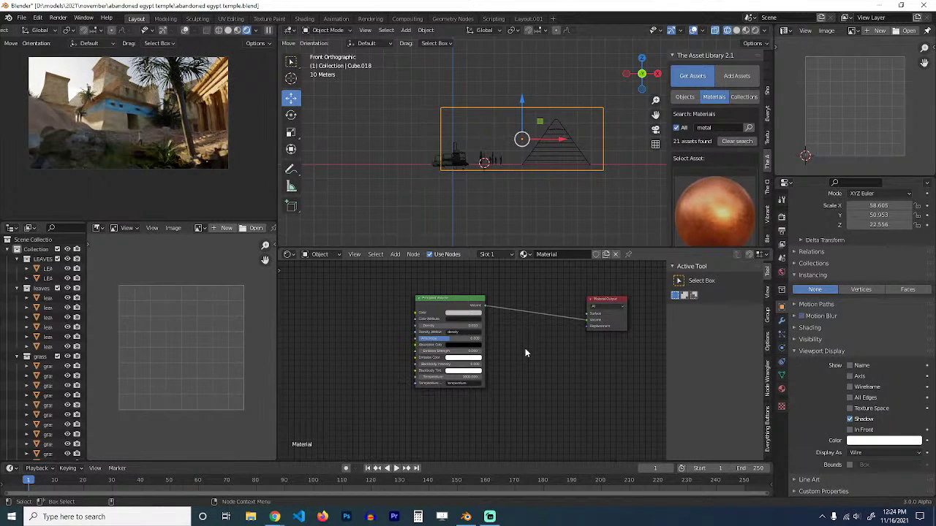
pyautogui.scroll(3, 525, 353)
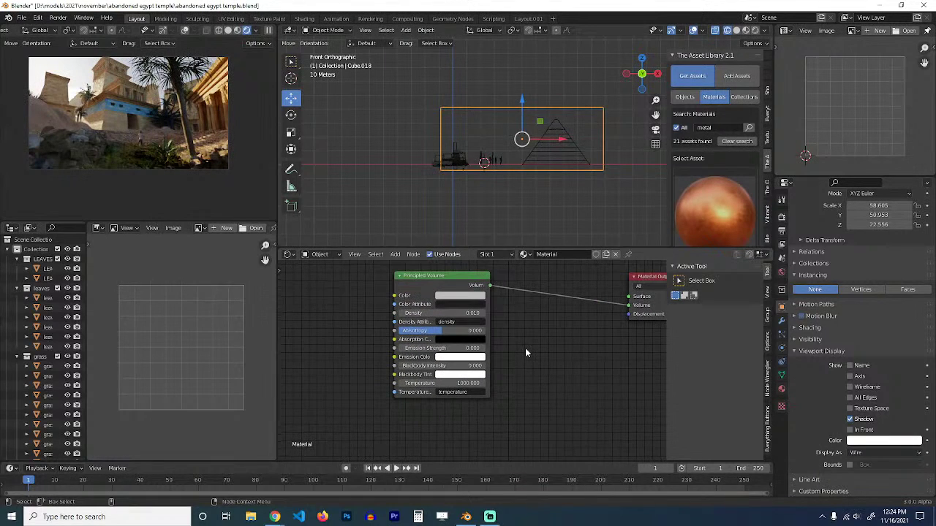
# Set the scene camera's clip end to 200 m and save the file.
pyautogui.press('KP_0')
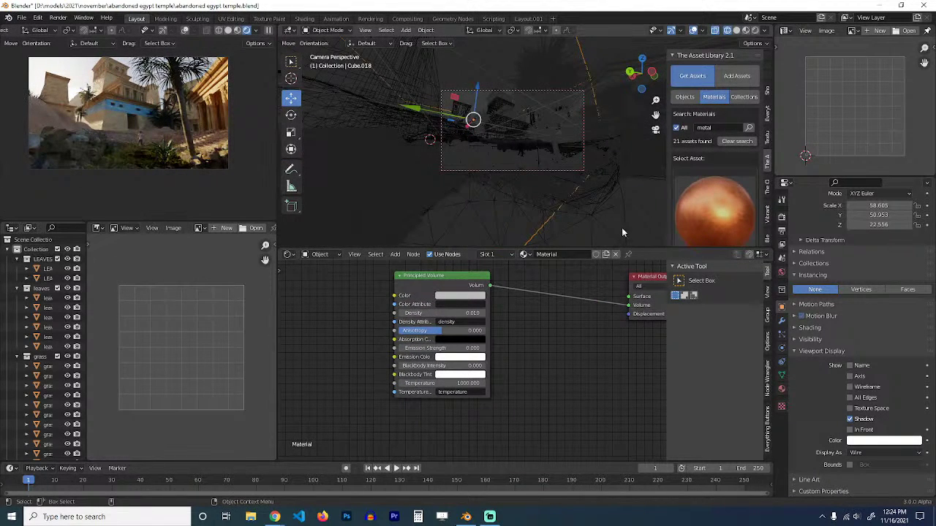
pyautogui.click(560, 91)
pyautogui.click(560, 91)
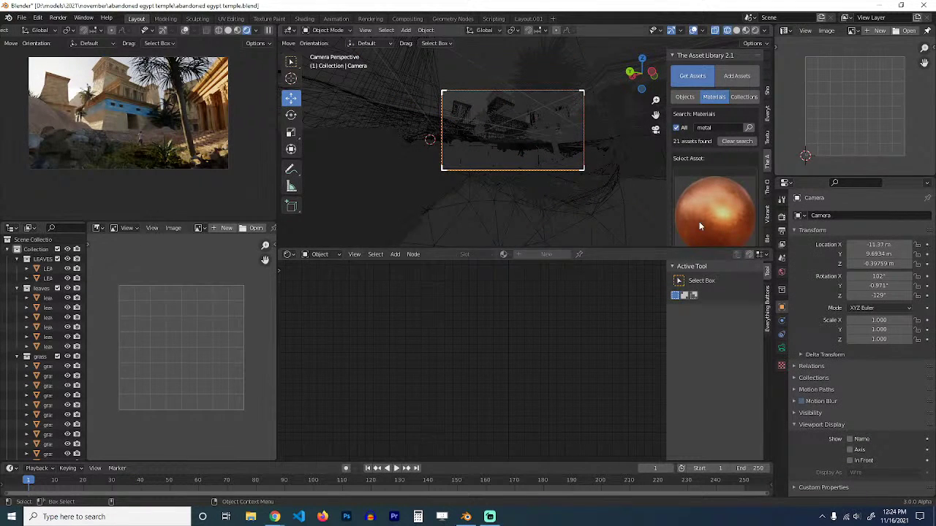
pyautogui.click(781, 347)
pyautogui.click(884, 321)
pyautogui.write('200')
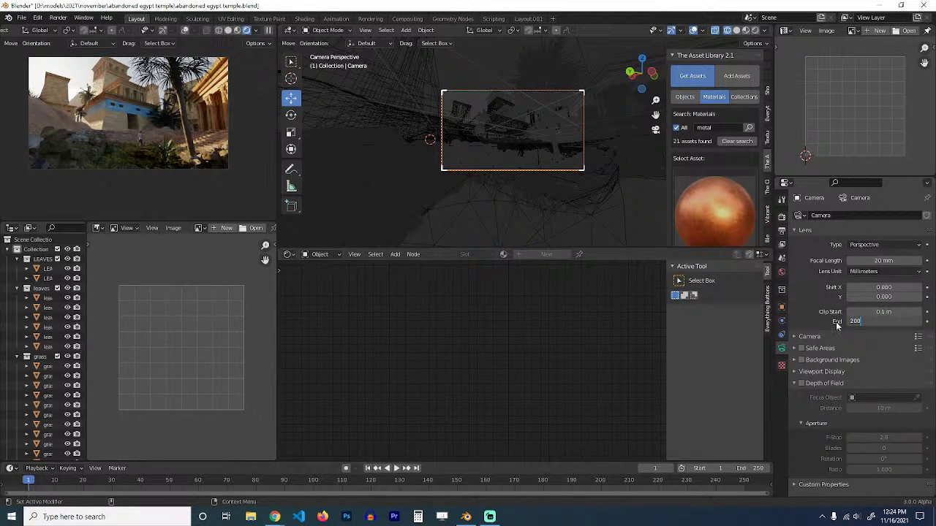
pyautogui.press('Return')
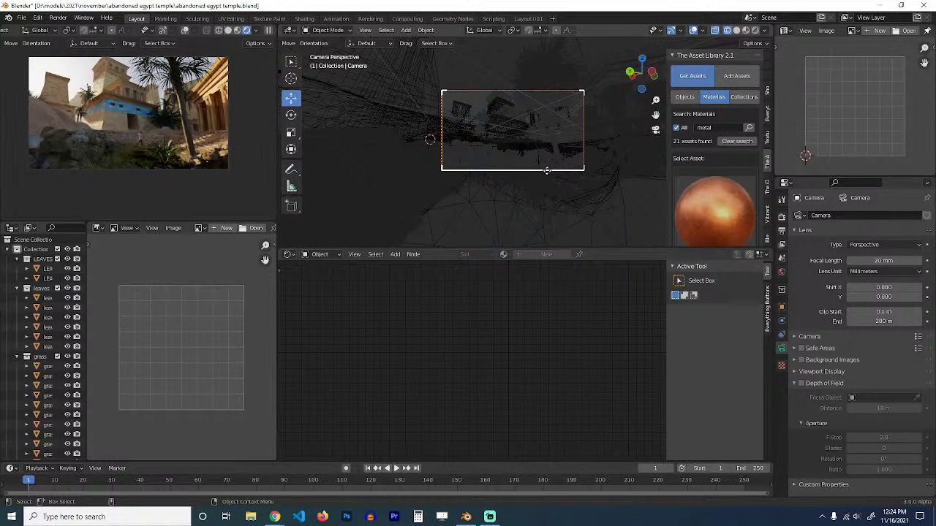
pyautogui.moveTo(546, 170)
pyautogui.mouseDown(button='middle')
pyautogui.moveTo(620, 170)
pyautogui.moveTo(544, 182)
pyautogui.mouseUp(button='middle')
pyautogui.hotkey('ctrl', 's')
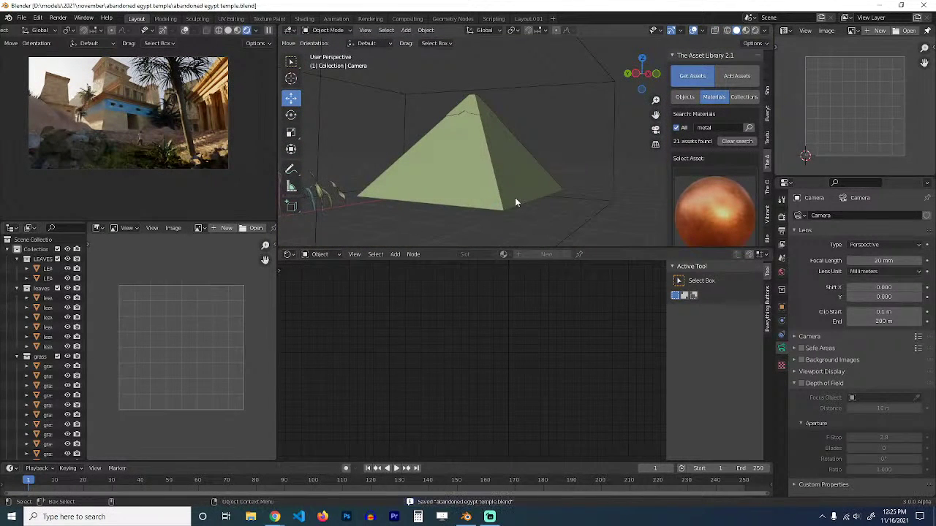
# Reselect the large cube, try a Principled Volume density of 0.05, and settle on 0.02.
pyautogui.click(602, 197)
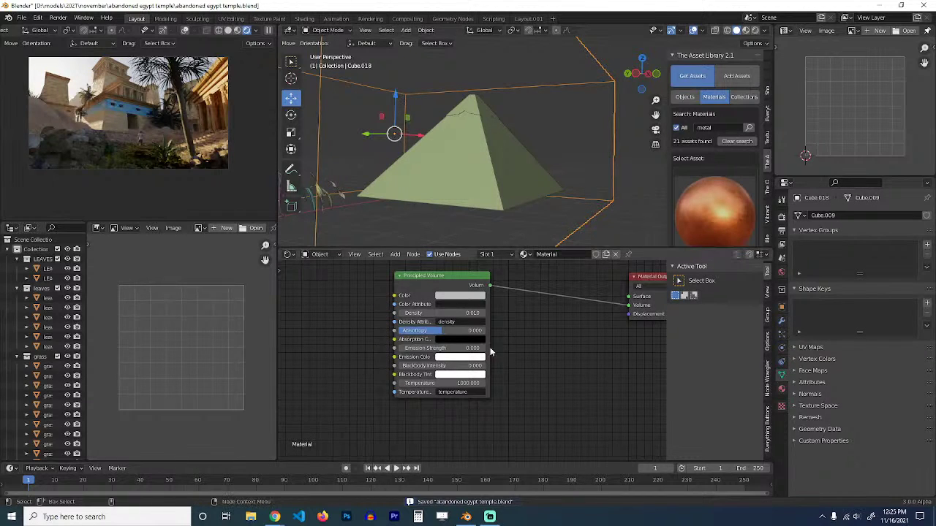
pyautogui.click(461, 312)
pyautogui.write('0.01')
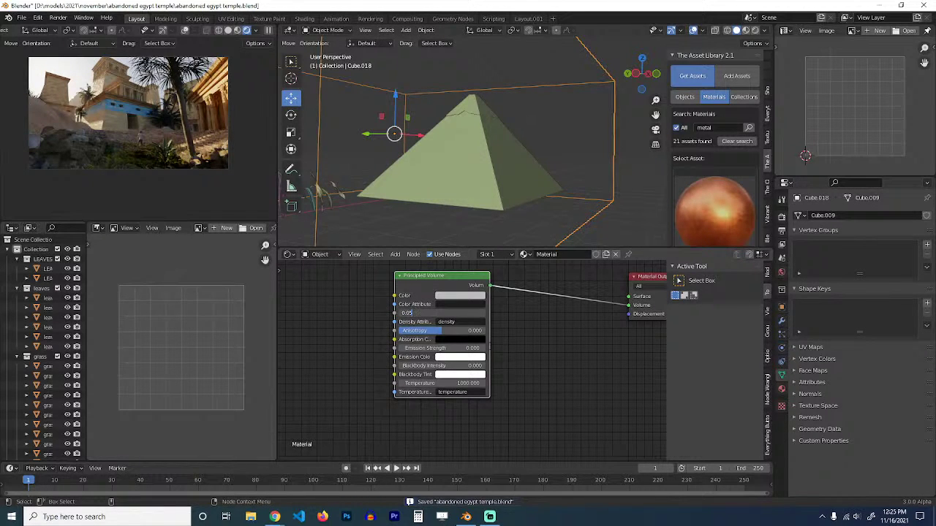
pyautogui.press('Return')
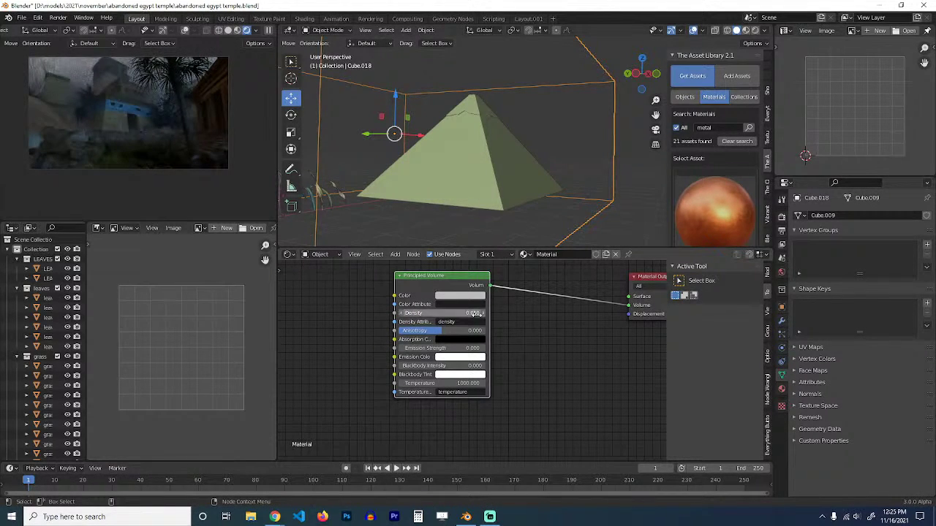
pyautogui.click(476, 313)
pyautogui.write('0.05')
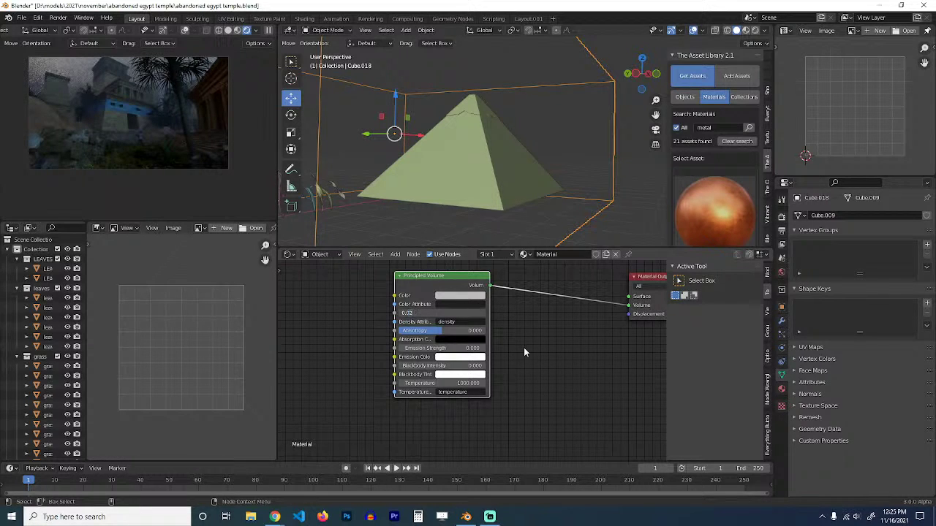
pyautogui.press('Return')
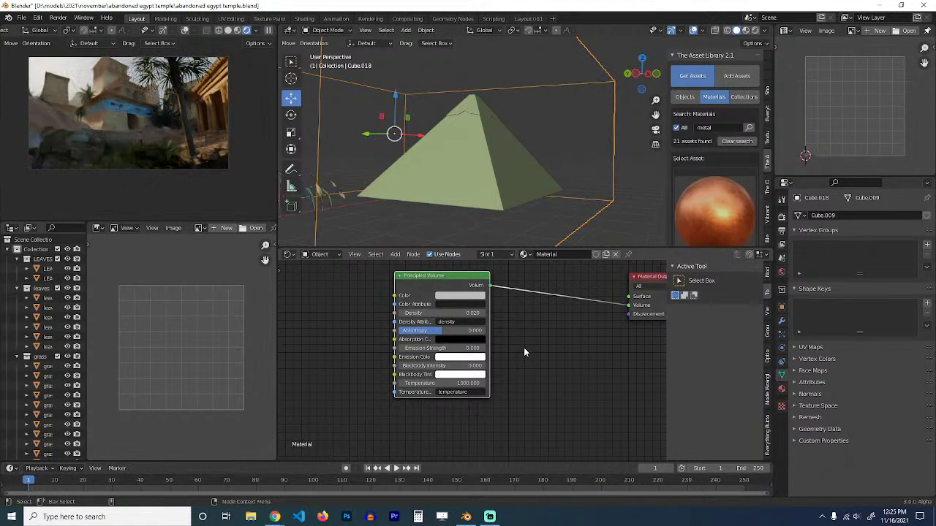
# Brighten the Principled Volume's color to full value, tint it pale yellow with hue 0.177 and saturation 0.604, and save the file.
pyautogui.click(481, 296)
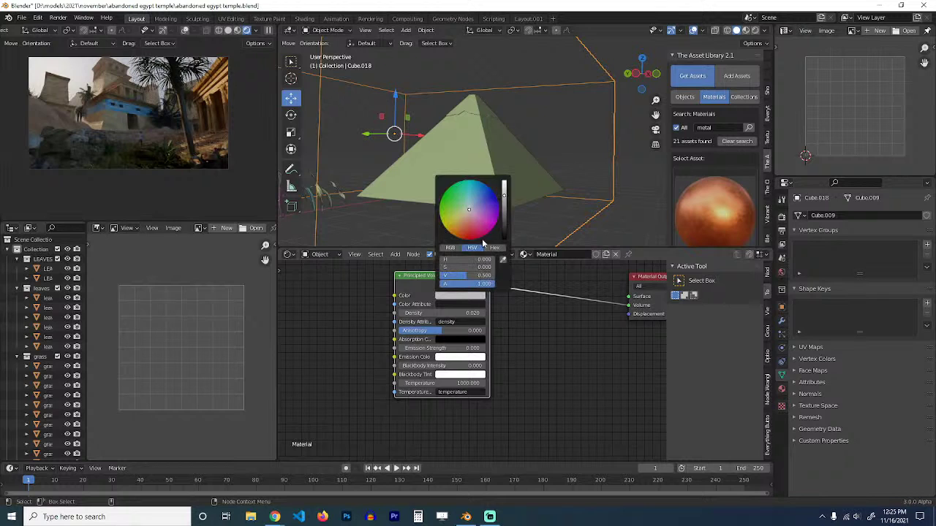
pyautogui.moveTo(504, 188); pyautogui.dragTo(508, 184)
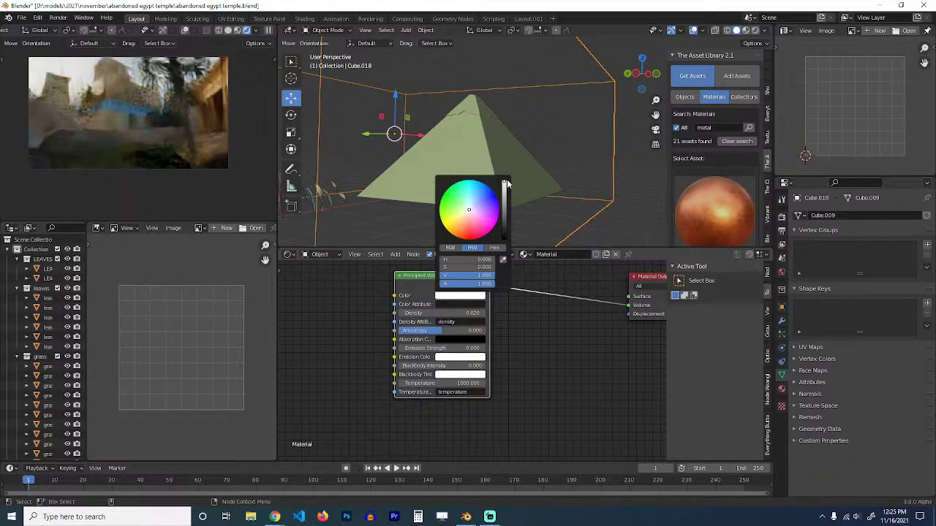
pyautogui.click(457, 218)
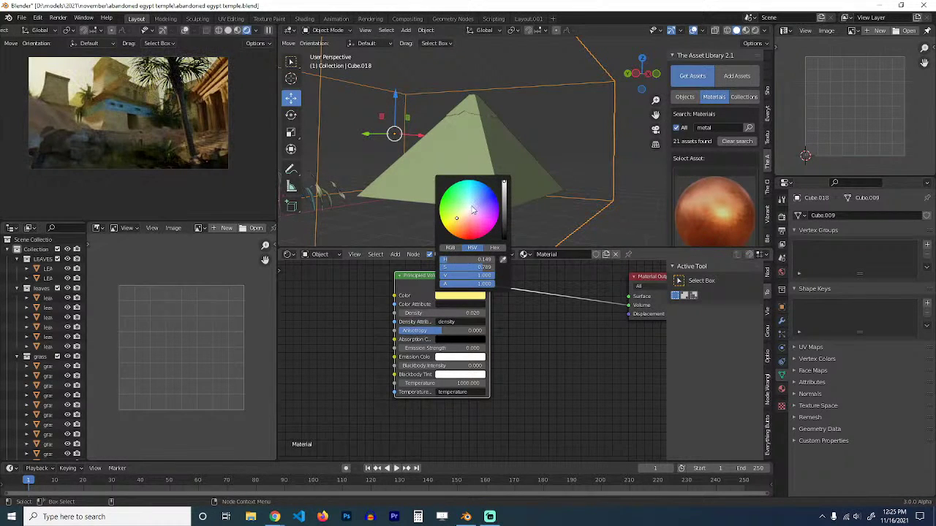
pyautogui.click(472, 207)
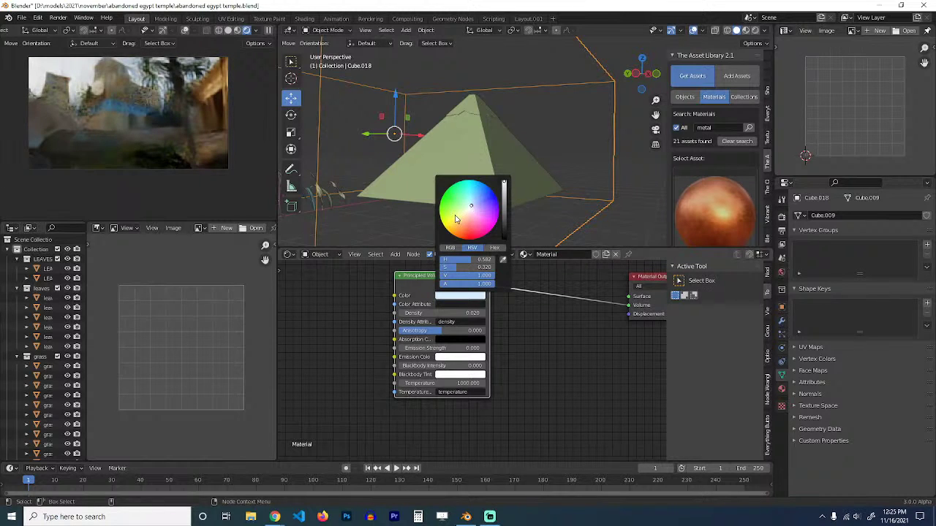
pyautogui.click(460, 214)
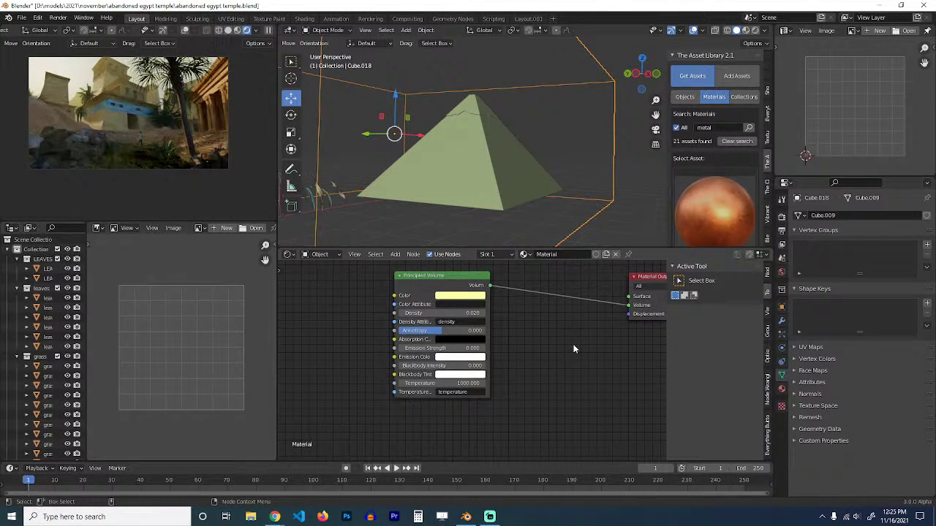
pyautogui.hotkey('ctrl', 's')
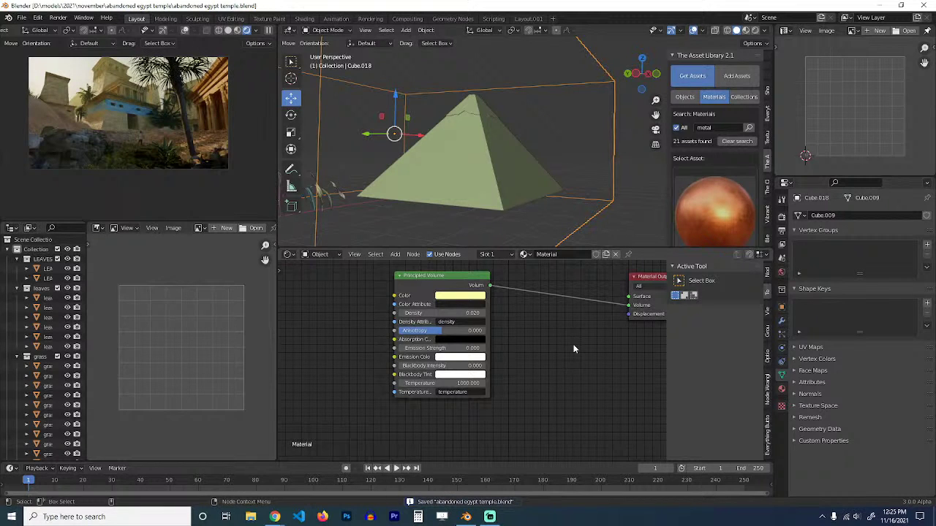
# Desaturate the Principled Volume's color to a pale cream, deselect the large cube, and save the file.
pyautogui.click(484, 296)
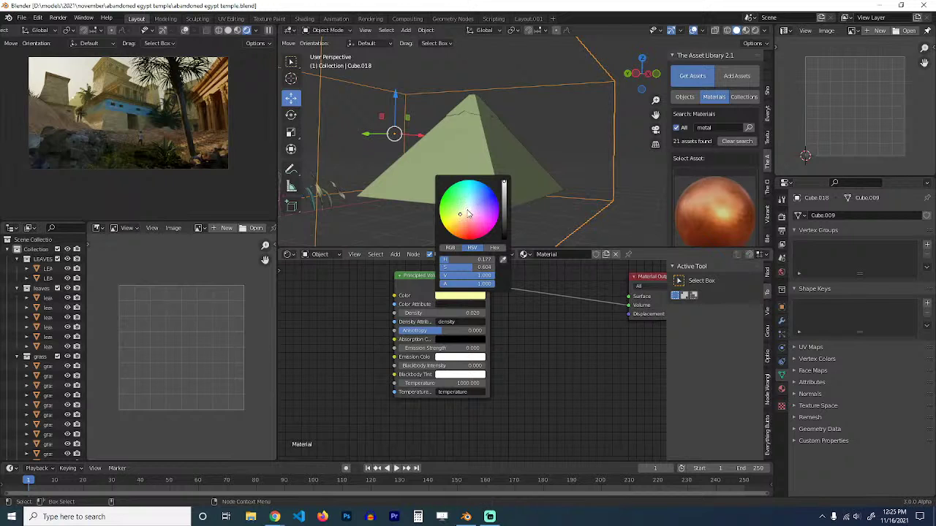
pyautogui.moveTo(460, 214); pyautogui.dragTo(465, 212)
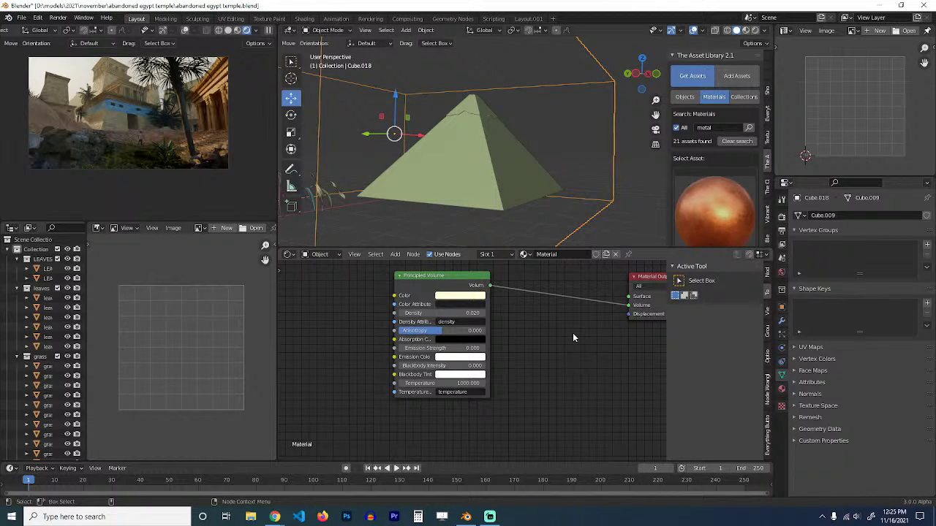
pyautogui.click(551, 207)
pyautogui.hotkey('ctrl', 's')
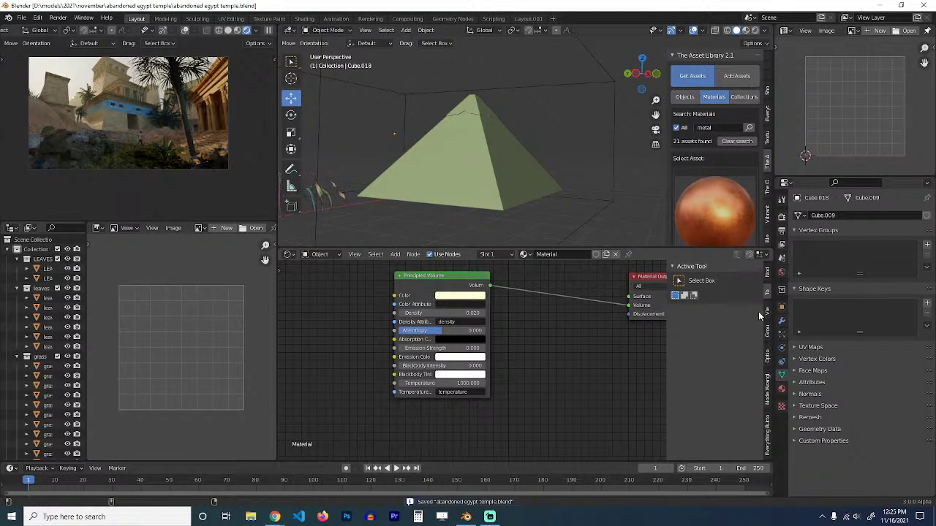
# Set the World sky texture's sun intensity to 2.
pyautogui.click(780, 272)
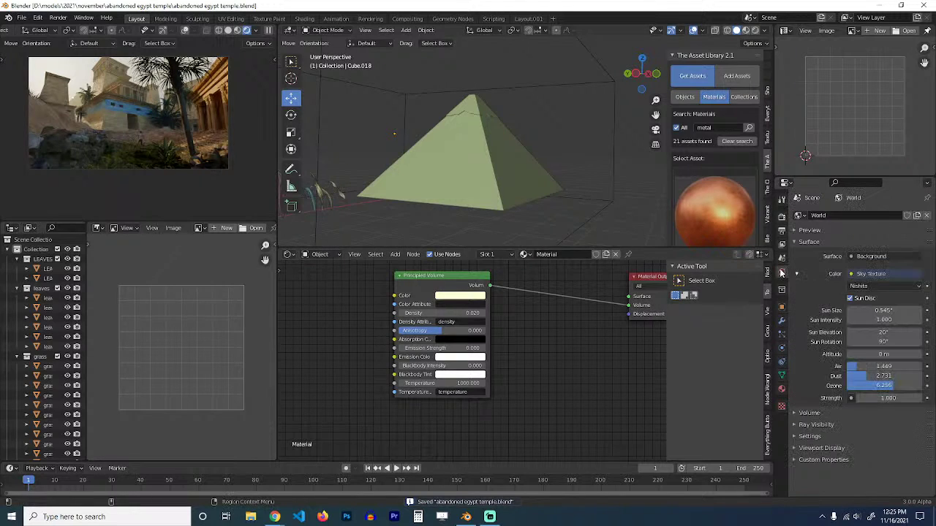
pyautogui.click(864, 323)
pyautogui.write('2')
pyautogui.press('Return')
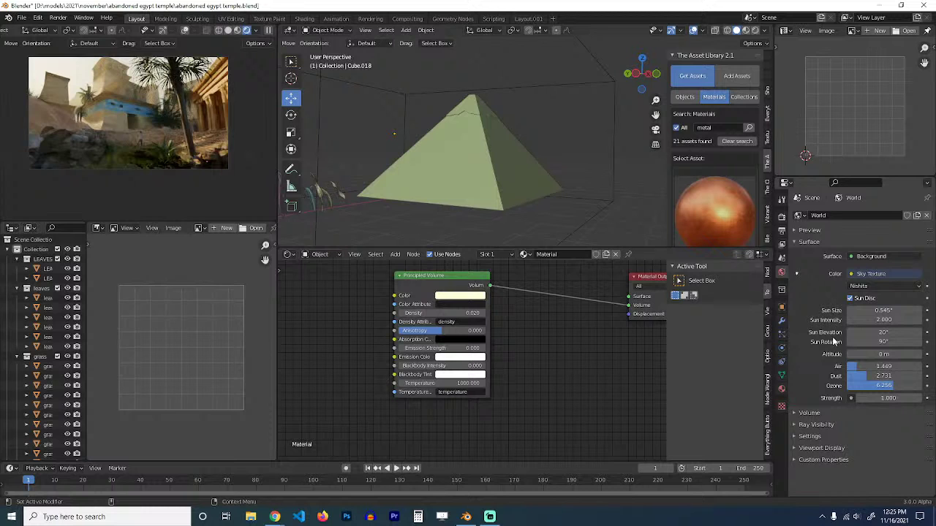
# Reset the vibrant color image gamma to 1 and exposure to 0, and tune them to 0.655 and -0.115.
pyautogui.scroll(4, 767, 166)
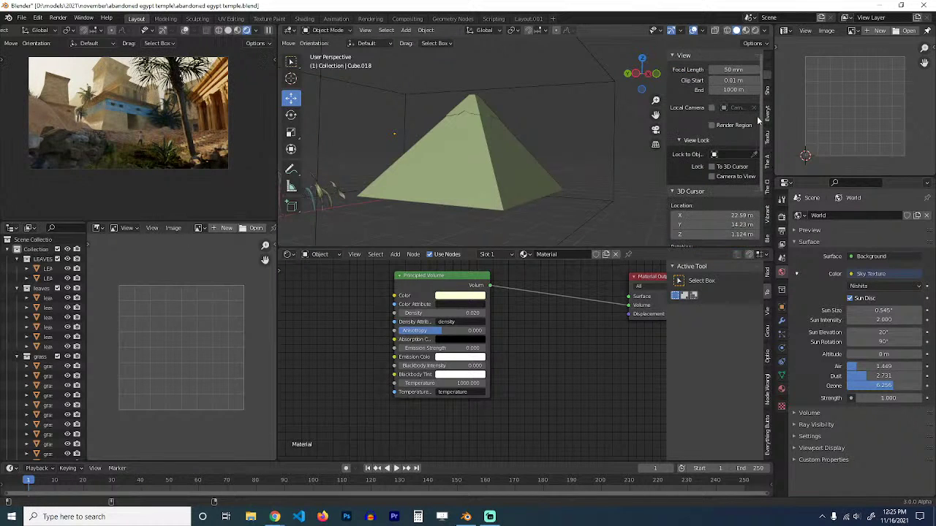
pyautogui.click(768, 216)
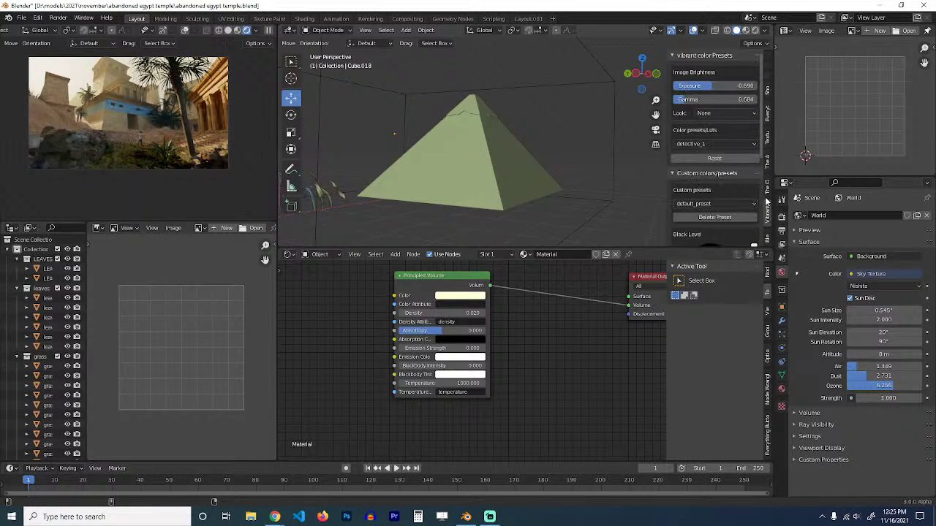
pyautogui.doubleClick(717, 99)
pyautogui.write('0')
pyautogui.press('Return')
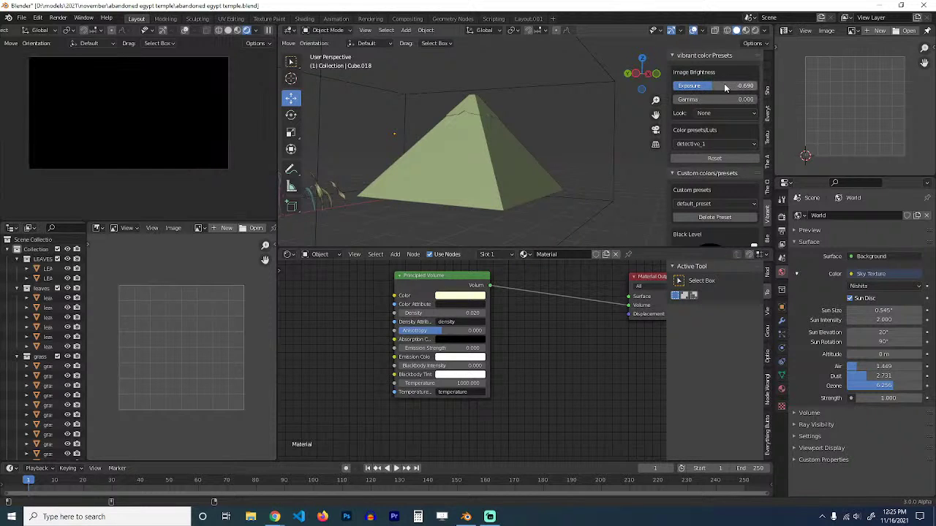
pyautogui.doubleClick(721, 99)
pyautogui.write('1')
pyautogui.press('Return')
pyautogui.doubleClick(728, 86)
pyautogui.write('0')
pyautogui.press('Return')
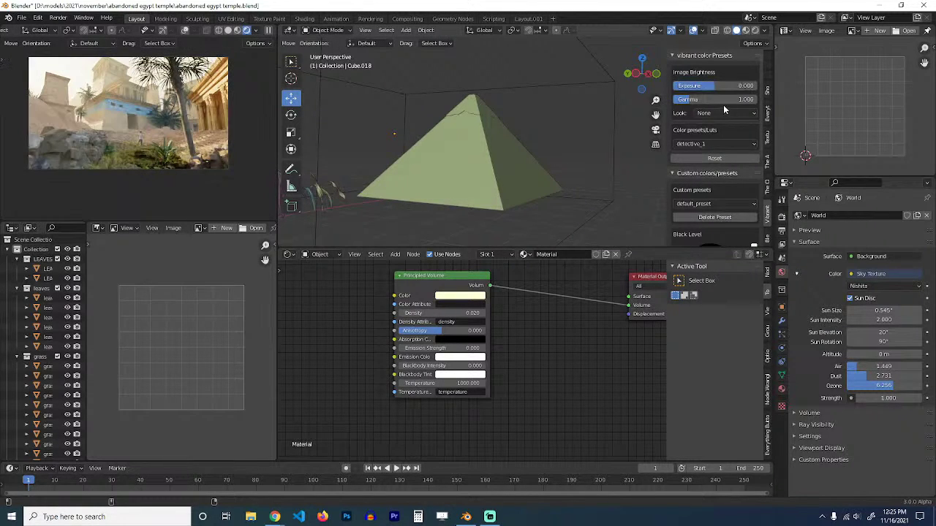
pyautogui.moveTo(704, 99)
pyautogui.mouseDown()
pyautogui.moveTo(684, 100)
pyautogui.moveTo(702, 85)
pyautogui.mouseUp()
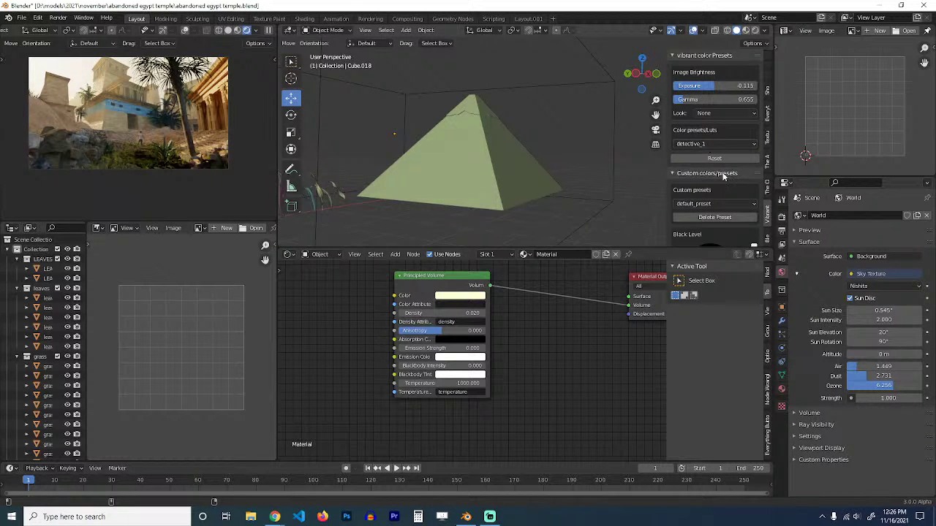
# Try the warming, cold_contrast and tv_series_1 color presets on the render and return to detective_1.
pyautogui.scroll(-3, 734, 196)
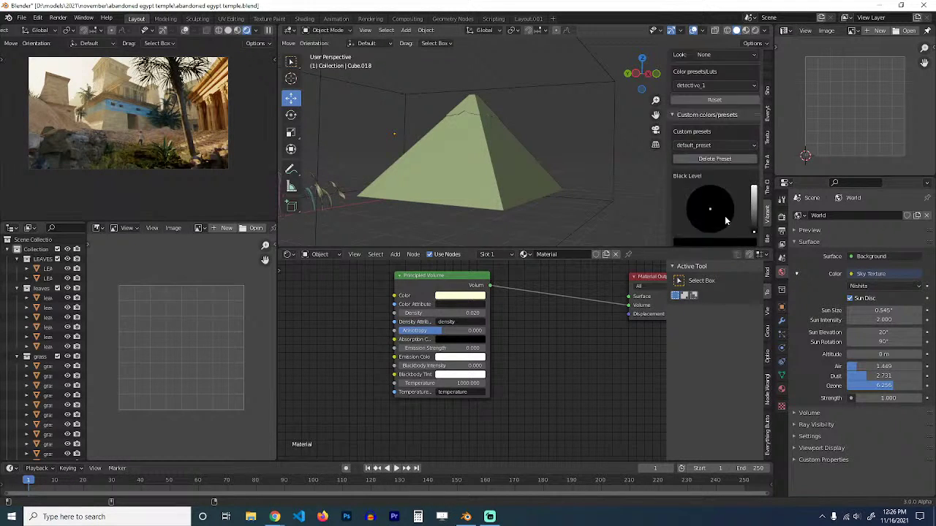
pyautogui.scroll(2, 740, 113)
pyautogui.click(743, 106)
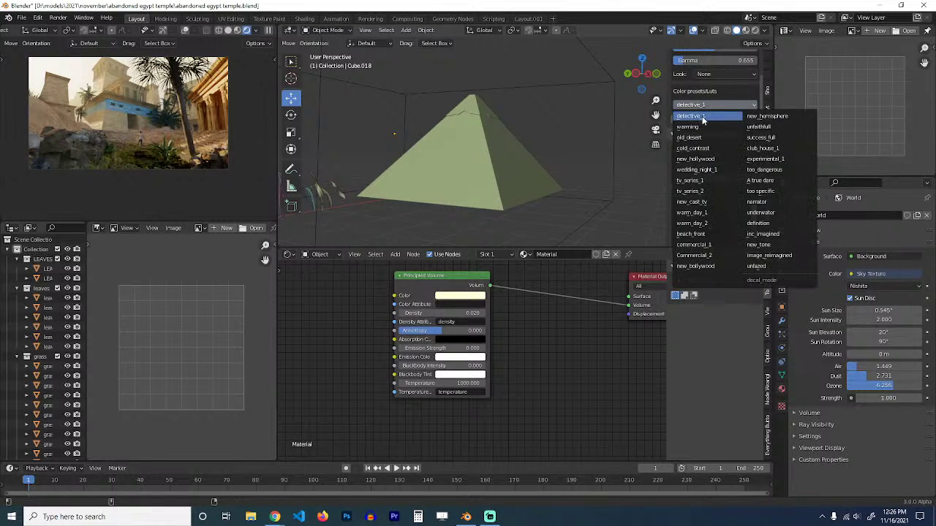
pyautogui.click(712, 116)
pyautogui.click(724, 106)
pyautogui.click(715, 113)
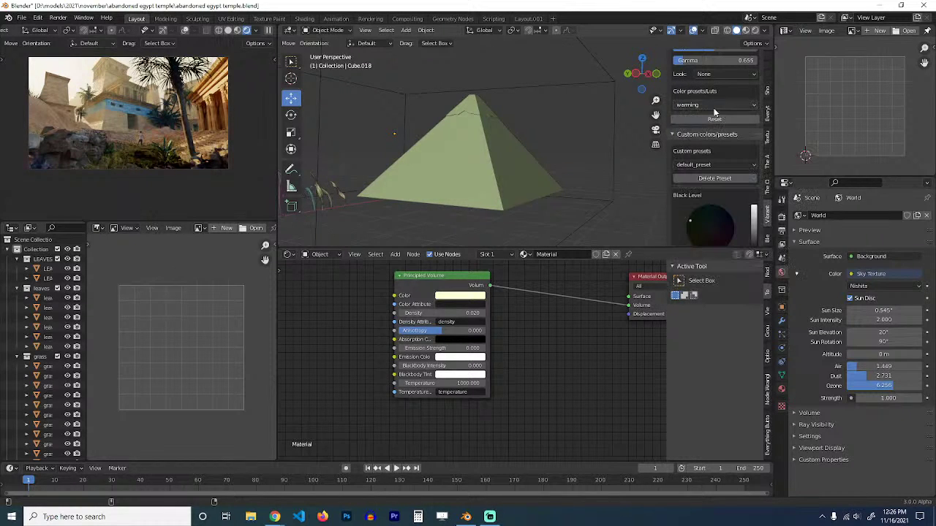
pyautogui.click(719, 106)
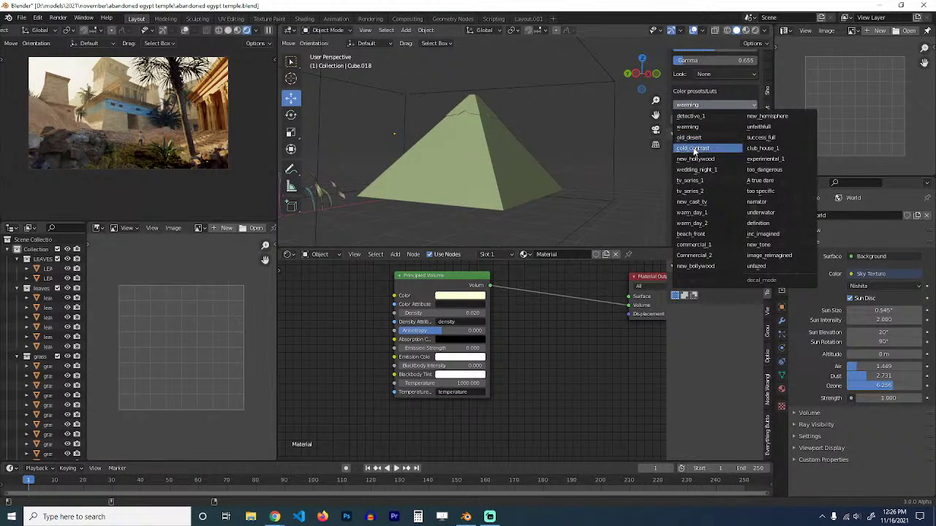
pyautogui.click(695, 149)
pyautogui.click(719, 108)
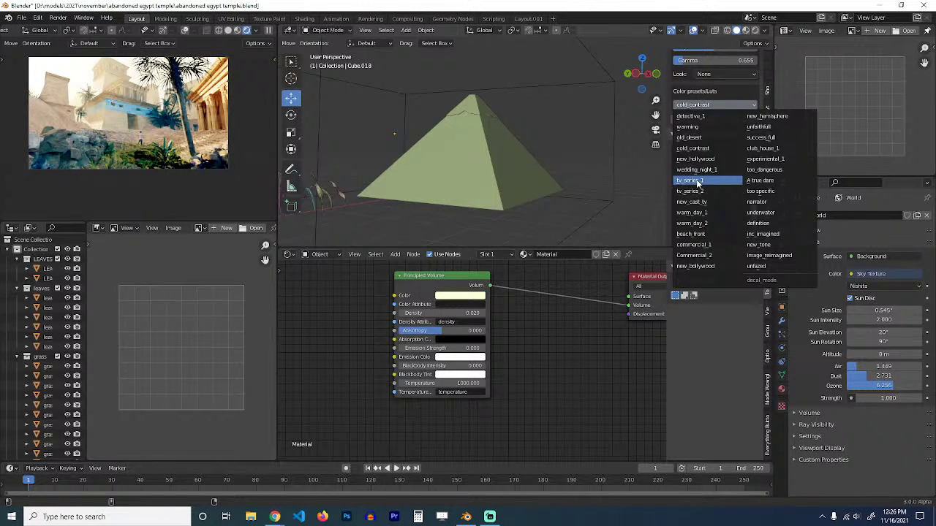
pyautogui.click(703, 182)
pyautogui.click(734, 106)
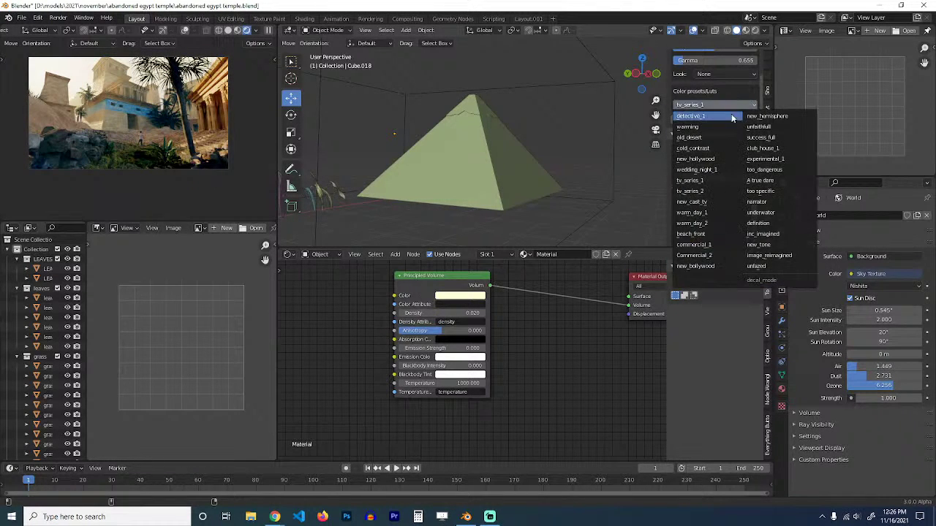
pyautogui.click(687, 115)
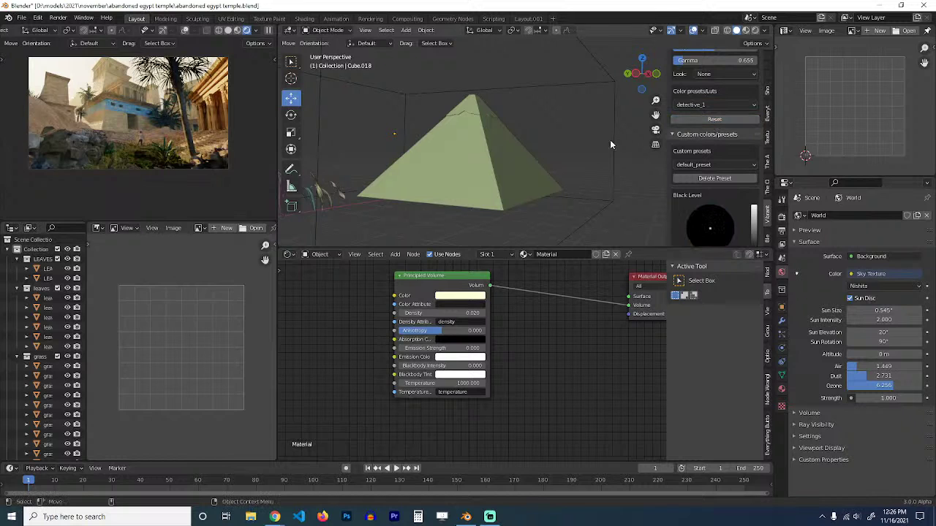
# Save the file and switch the camera preview from rendered to material preview shading.
pyautogui.hotkey('ctrl', 's')
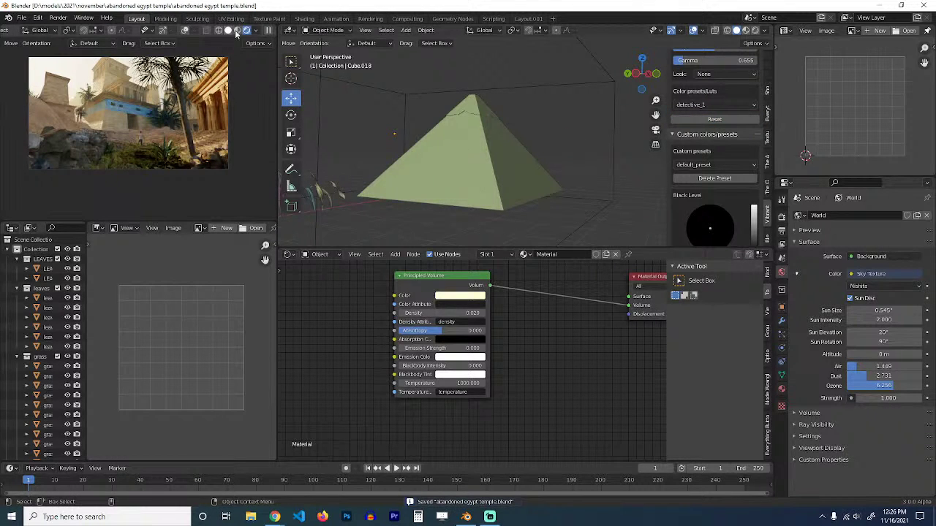
pyautogui.click(266, 31)
pyautogui.click(237, 31)
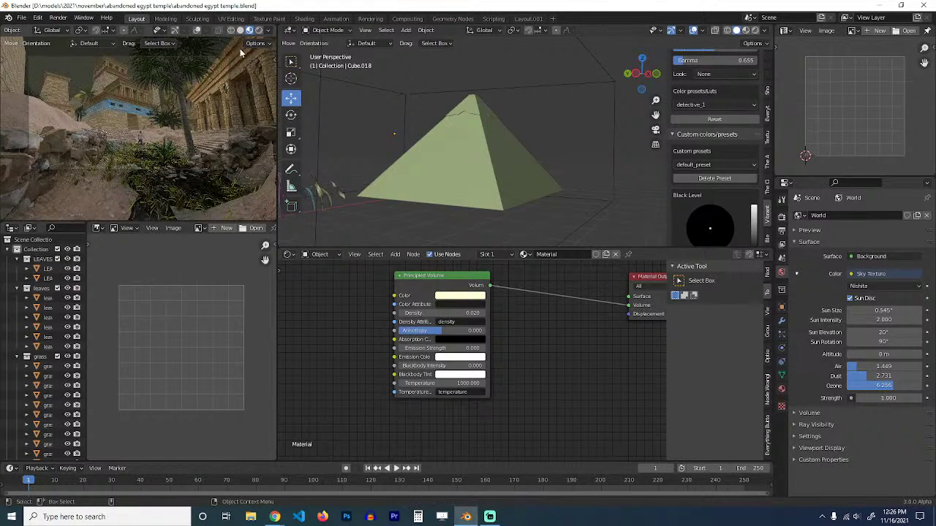
# Select the scene camera in a top view and turn on auto keying in the enlarged timeline.
pyautogui.press('KP_0')
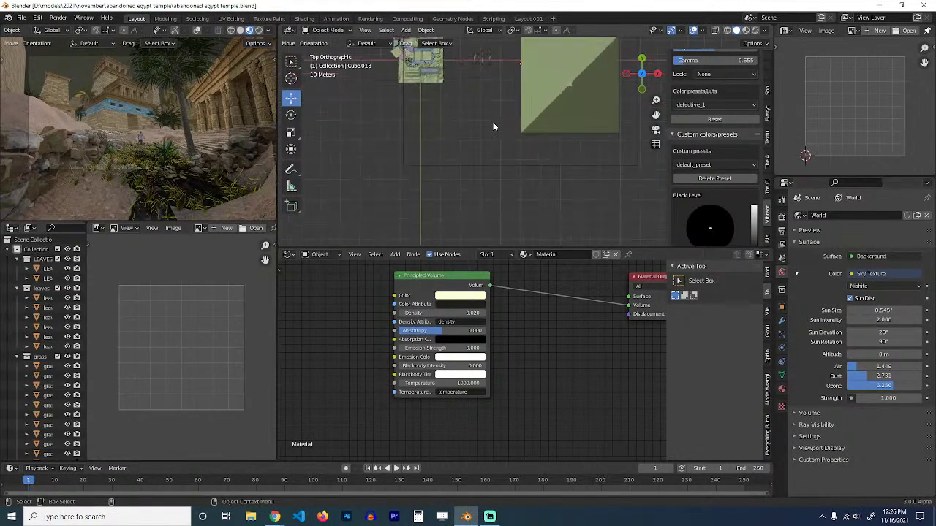
pyautogui.click(577, 94)
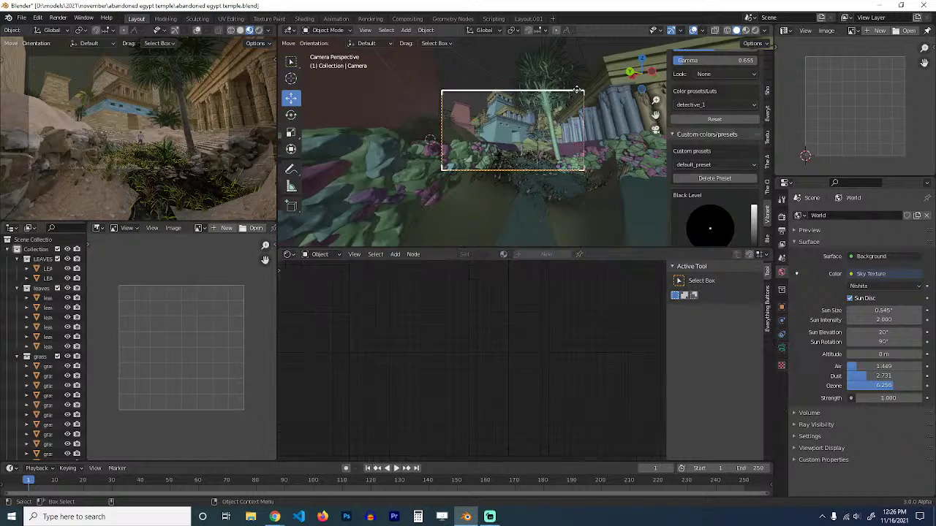
pyautogui.press('KP_7')
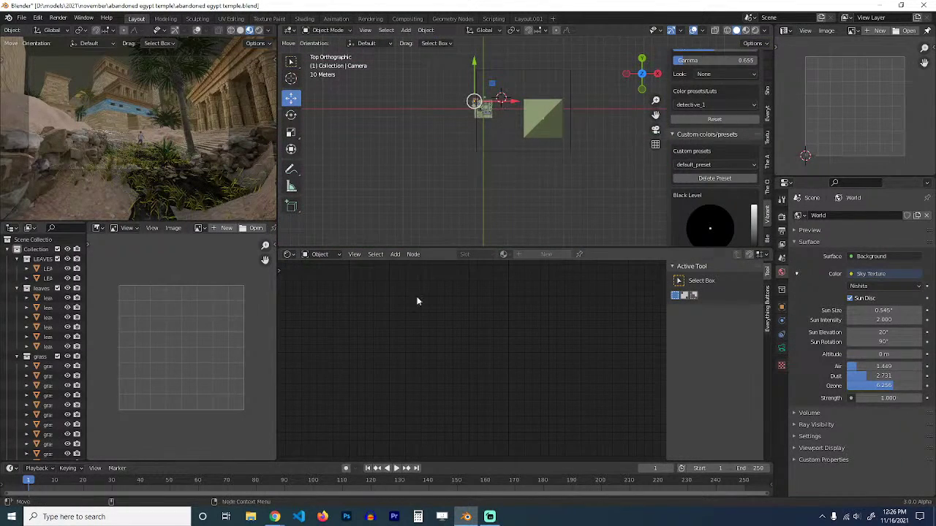
pyautogui.moveTo(344, 462); pyautogui.dragTo(351, 437)
pyautogui.click(346, 442)
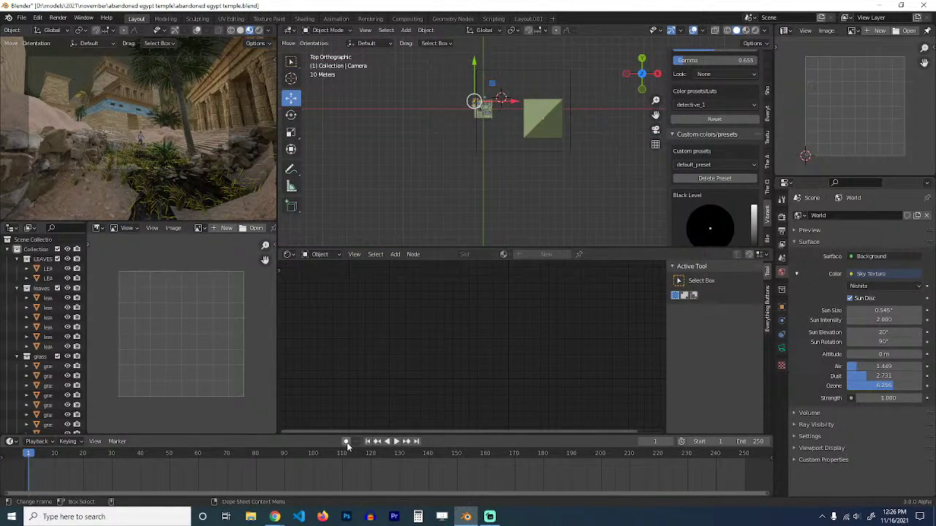
# Move the camera at frame 1 by about -1.10 m in X and 0.51 m in Y beside the temple building.
pyautogui.scroll(3, 512, 123)
pyautogui.keyDown('shift'); pyautogui.moveTo(498, 127); pyautogui.dragTo(536, 202, button='middle'); pyautogui.keyUp('shift')
pyautogui.scroll(8, 471, 186)
pyautogui.keyDown('shift'); pyautogui.moveTo(468, 189); pyautogui.dragTo(599, 162, button='middle'); pyautogui.keyUp('shift')
pyautogui.scroll(4, 624, 136)
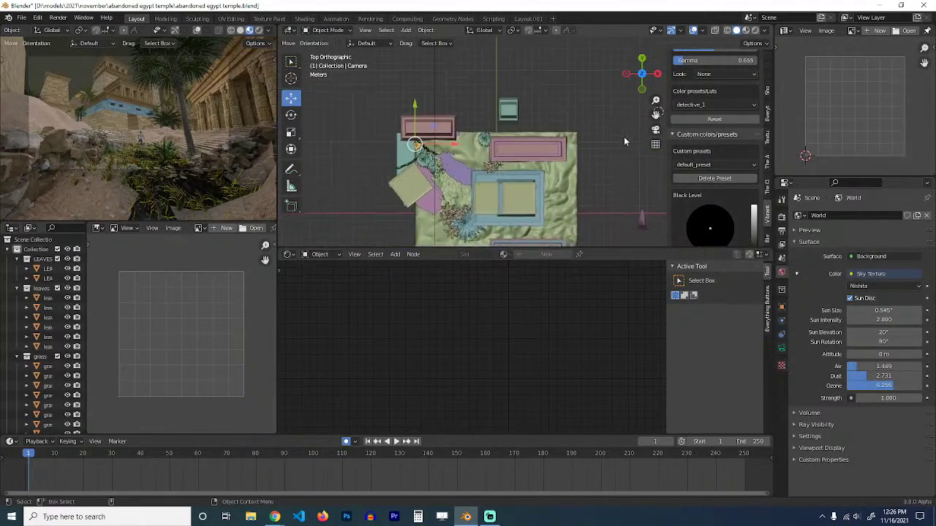
pyautogui.keyDown('shift'); pyautogui.moveTo(354, 163); pyautogui.dragTo(438, 179, button='middle'); pyautogui.keyUp('shift')
pyautogui.press('g')
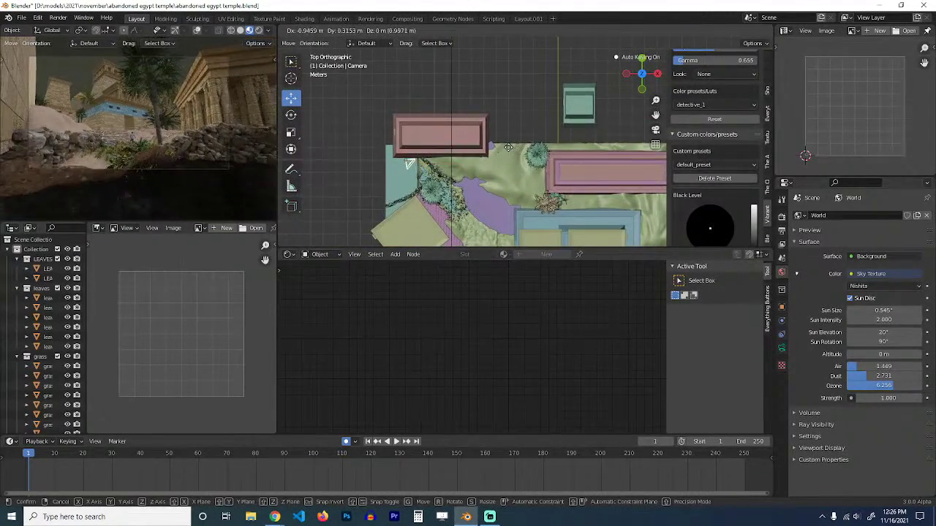
pyautogui.click(506, 144)
pyautogui.press('r')
pyautogui.press('r')
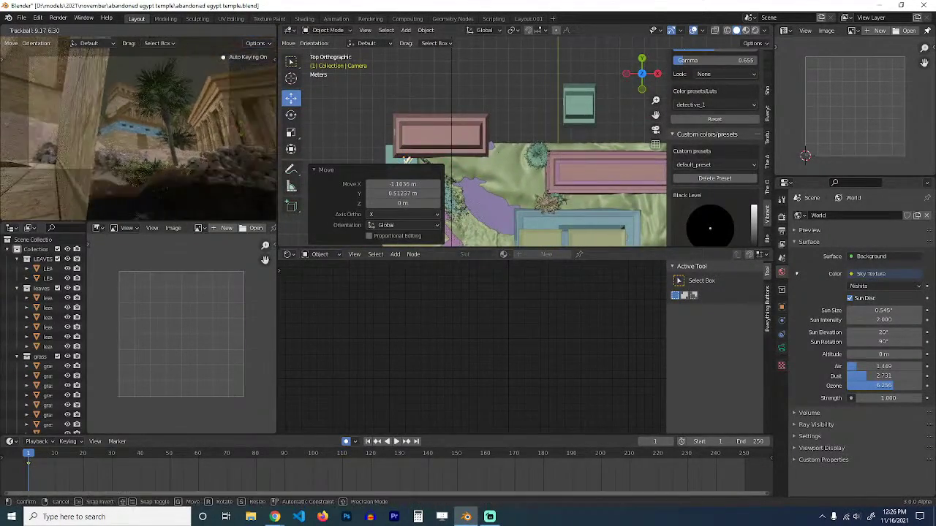
pyautogui.rightClick(243, 133)
# Rotate the camera about 6.38° around the vertical axis in the top view at frame 1.
pyautogui.scroll(2, 452, 138)
pyautogui.keyDown('shift'); pyautogui.moveTo(453, 136); pyautogui.dragTo(494, 114, button='middle'); pyautogui.keyUp('shift')
pyautogui.press('r')
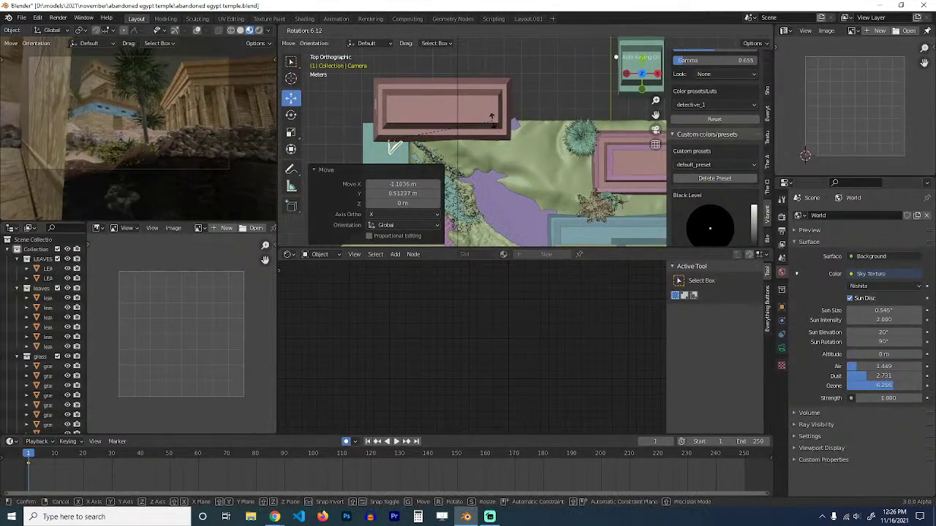
pyautogui.click(438, 137)
pyautogui.press('g')
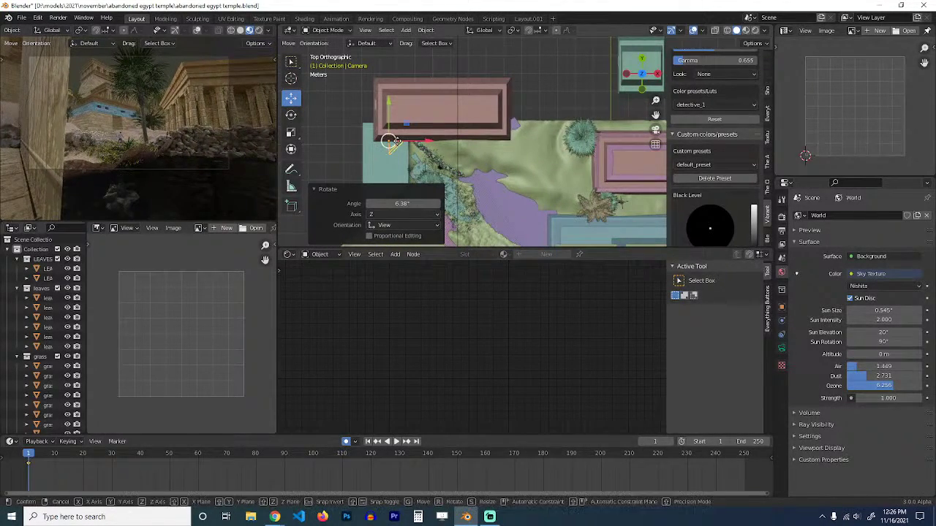
pyautogui.scroll(6, 440, 137)
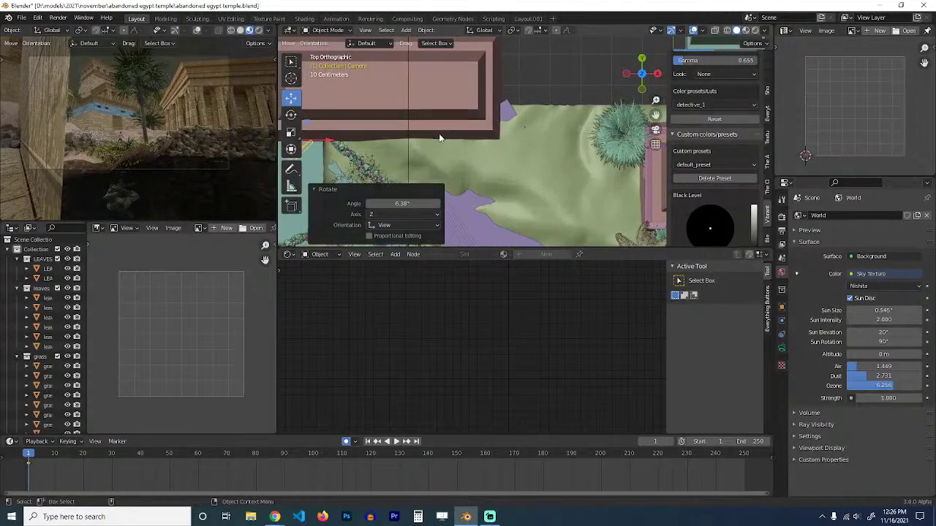
# Move the camera at frame 1 by about -0.13 m in X and -0.16 m in Y in the top view.
pyautogui.press('g')
pyautogui.click(582, 74)
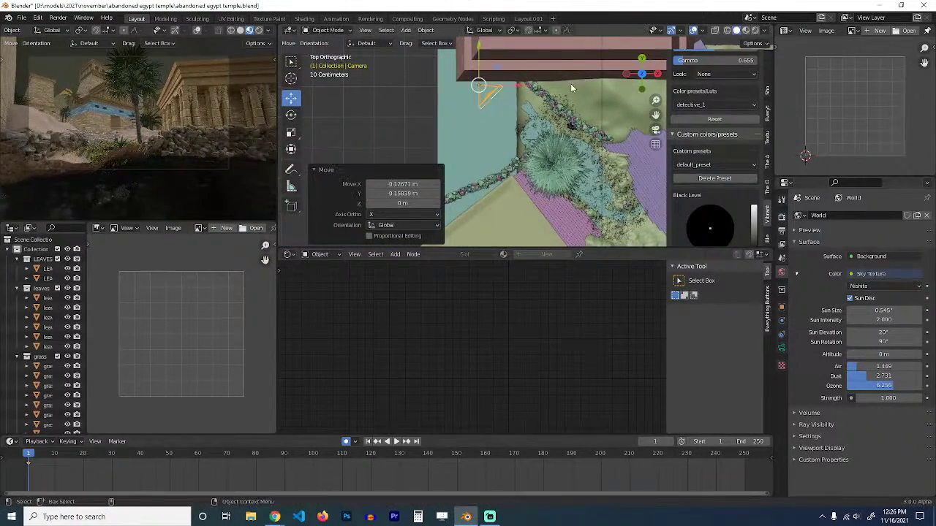
pyautogui.keyDown('shift'); pyautogui.moveTo(534, 168); pyautogui.dragTo(558, 131, button='middle'); pyautogui.keyUp('shift')
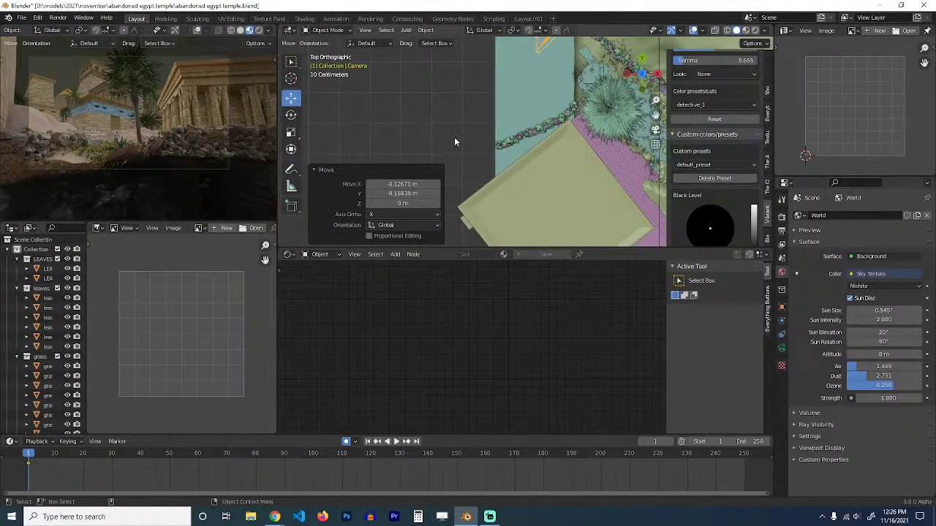
pyautogui.scroll(5, 527, 125)
pyautogui.scroll(-2, 605, 83)
pyautogui.keyDown('shift'); pyautogui.moveTo(605, 84); pyautogui.dragTo(533, 138, button='middle'); pyautogui.keyUp('shift')
pyautogui.scroll(-2, 573, 88)
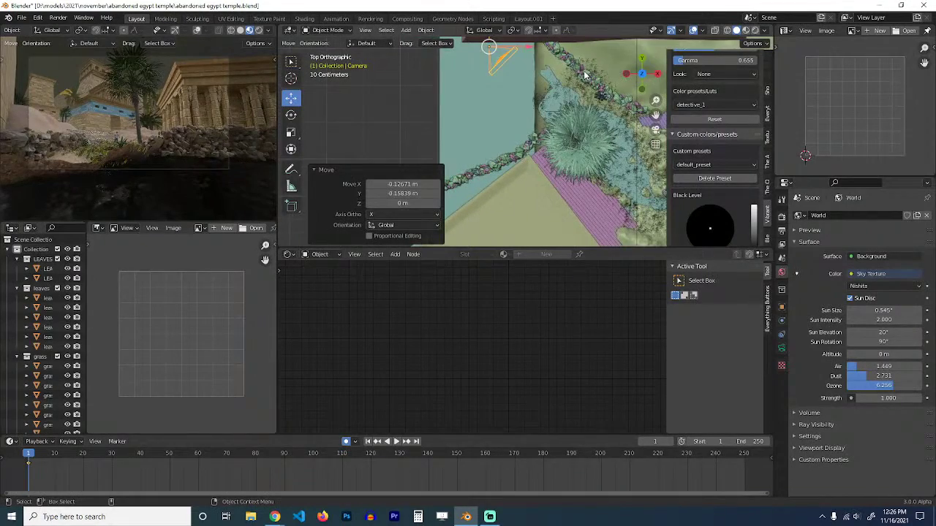
# Duplicate the rock strip beside the palm by about -1.70 m in X and -0.81 m in Y, rotating the copy about -88.7° around Z.
pyautogui.click(589, 76)
pyautogui.hotkey('shift', 'd')
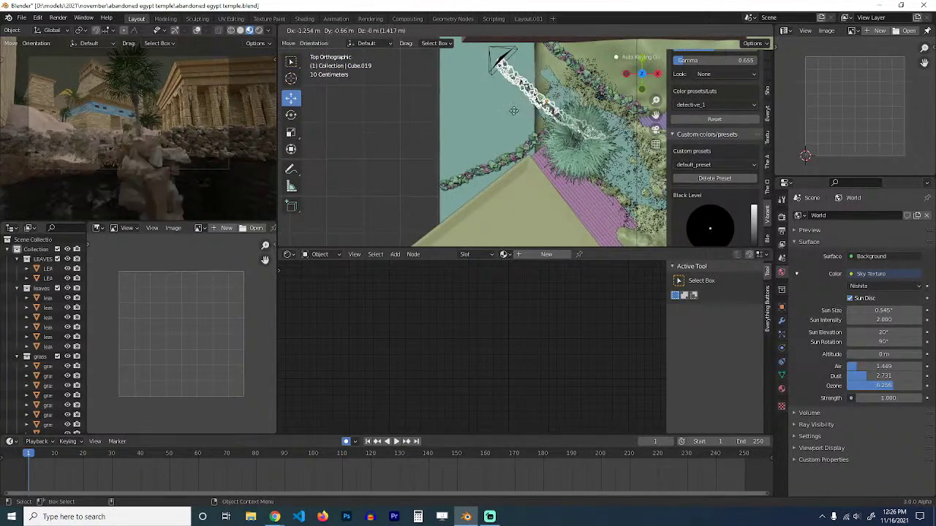
pyautogui.click(513, 113)
pyautogui.press('r')
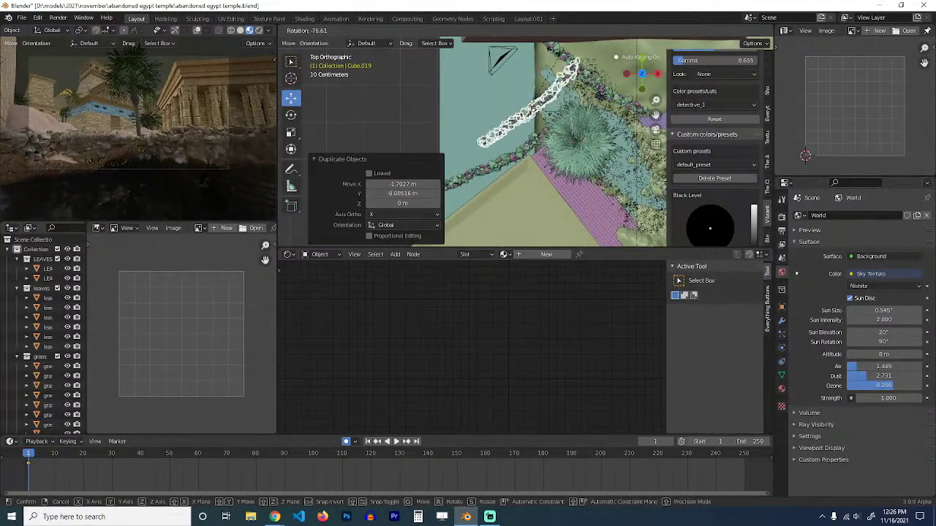
pyautogui.click(568, 88)
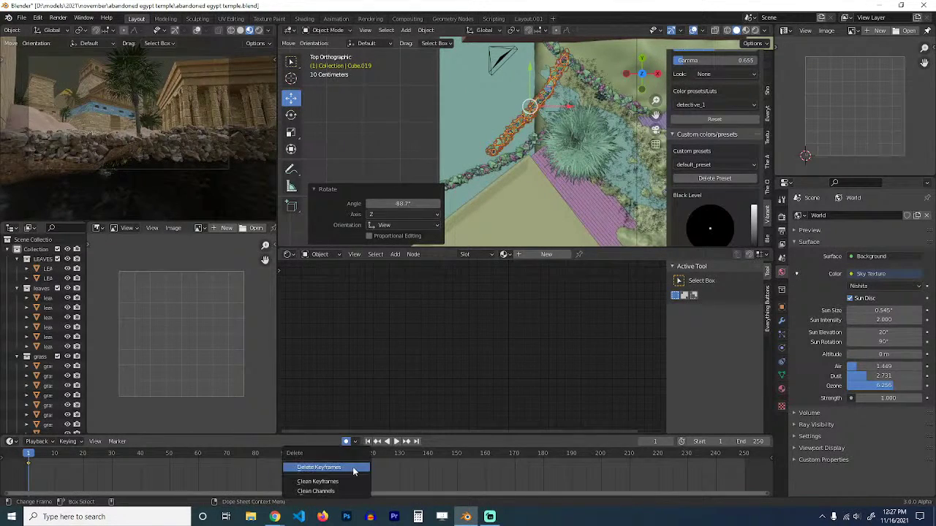
# Delete the copied rock strip's keyframes with auto keying off, and try tilting the strip around the global X axis.
pyautogui.click(353, 468)
pyautogui.press('r')
pyautogui.press('x')
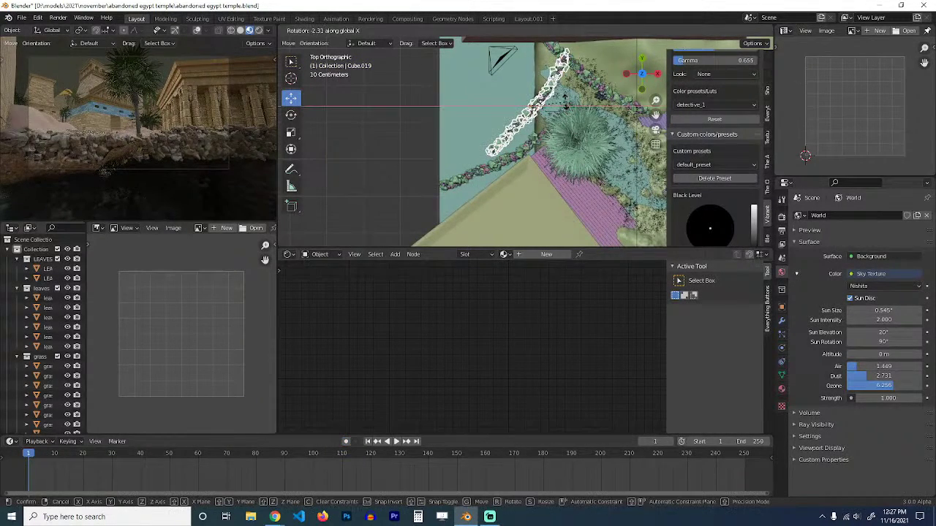
pyautogui.click(530, 103)
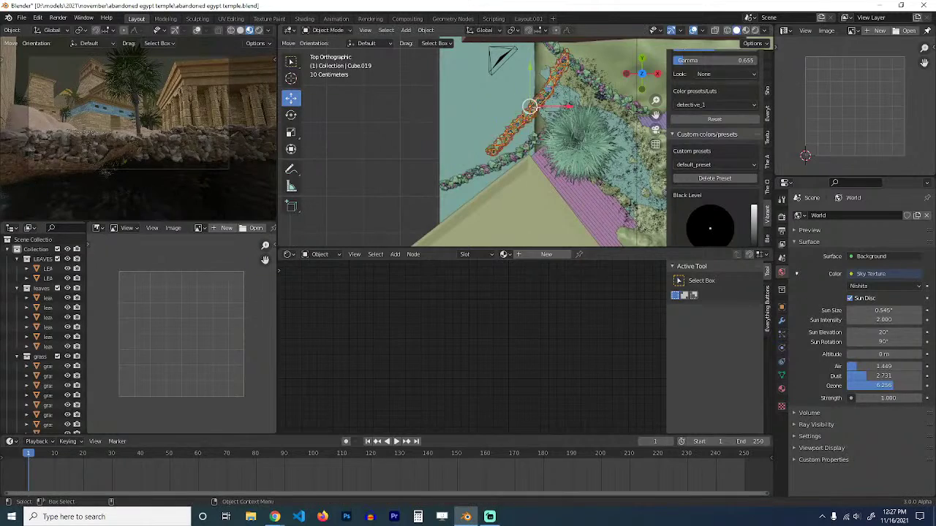
# Replace the copied rock strip's mesh geometry with a new 2 m cube in Edit Mode.
pyautogui.press('Tab')
pyautogui.press('x')
pyautogui.click(527, 107)
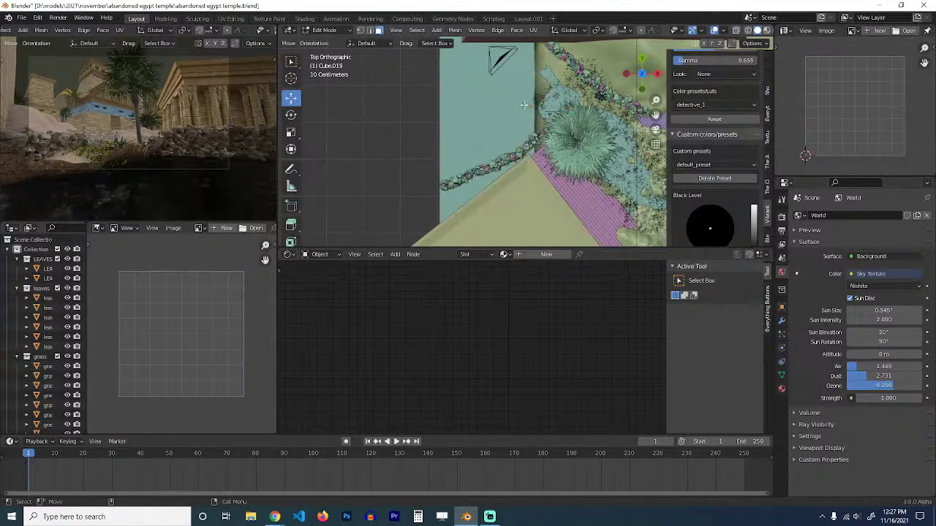
pyautogui.press('x')
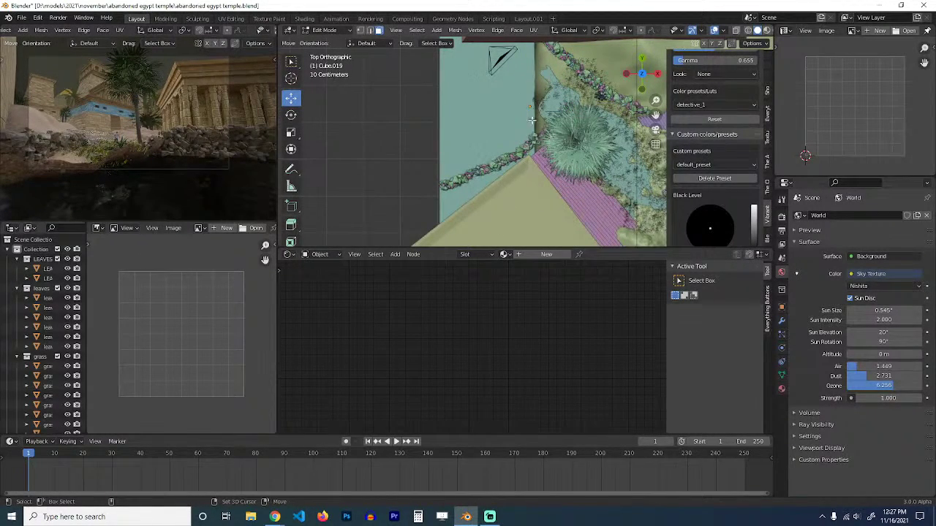
pyautogui.hotkey('shift', 'a')
pyautogui.click(539, 118)
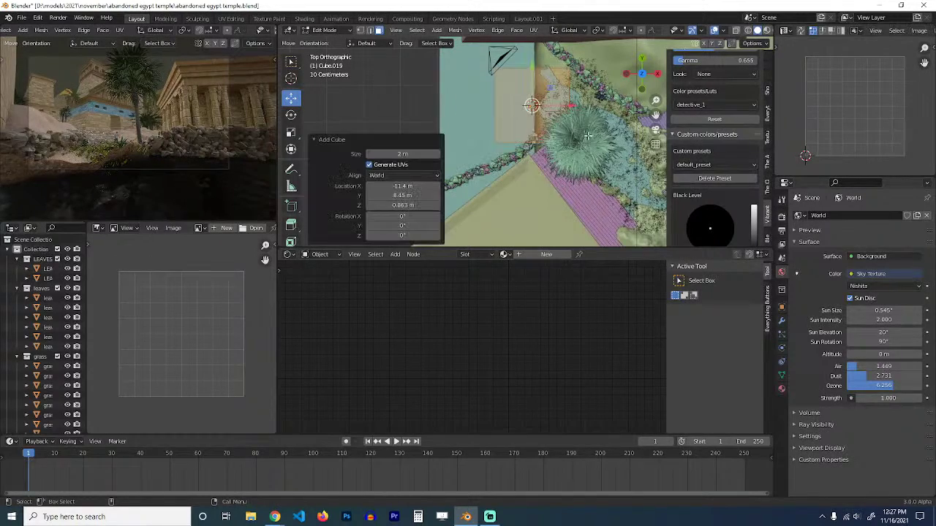
# Scale the cube mesh into a narrow rock strip elongated along Y beside the palm.
pyautogui.press('Tab')
pyautogui.scroll(2, 557, 137)
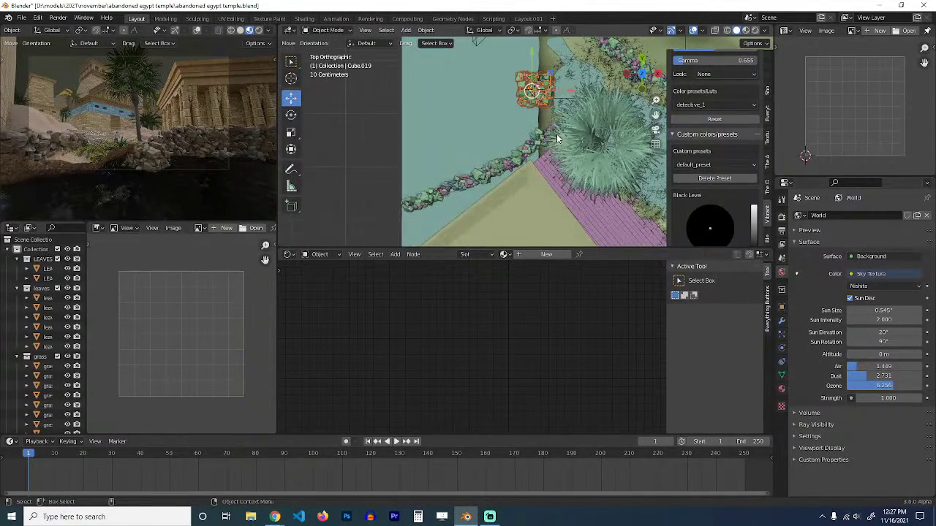
pyautogui.press('Tab')
pyautogui.press('s')
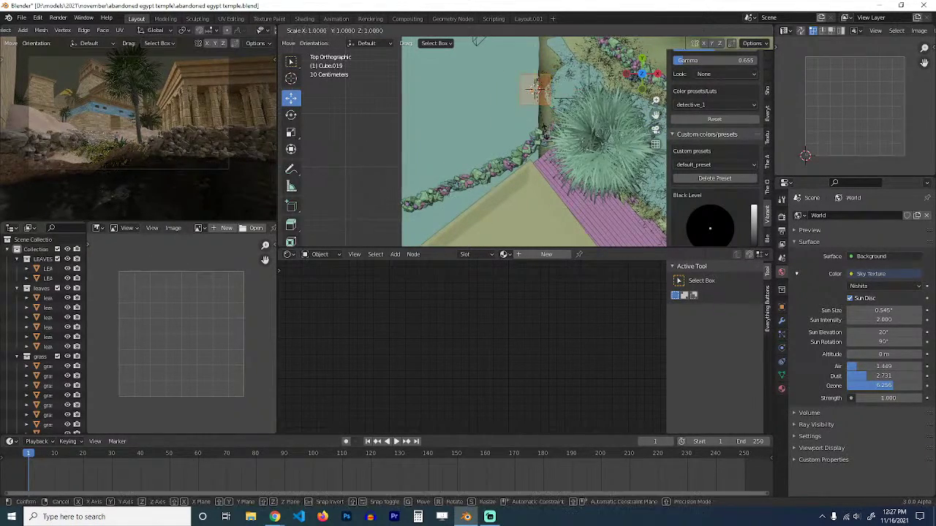
pyautogui.click(570, 230)
pyautogui.press('Tab')
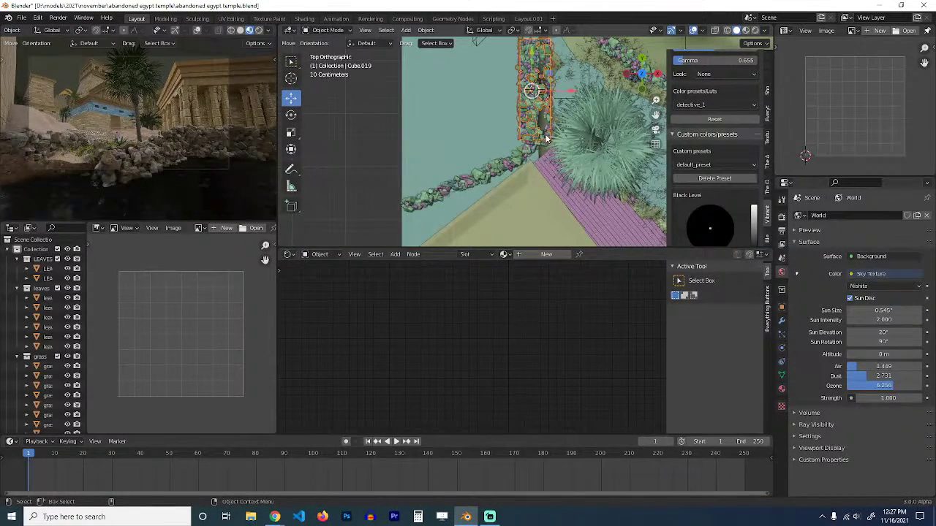
# Duplicate the rock strip, rotate the copy about 23.8° around Z and place it between the strip's end and the building.
pyautogui.hotkey('shift', 'd')
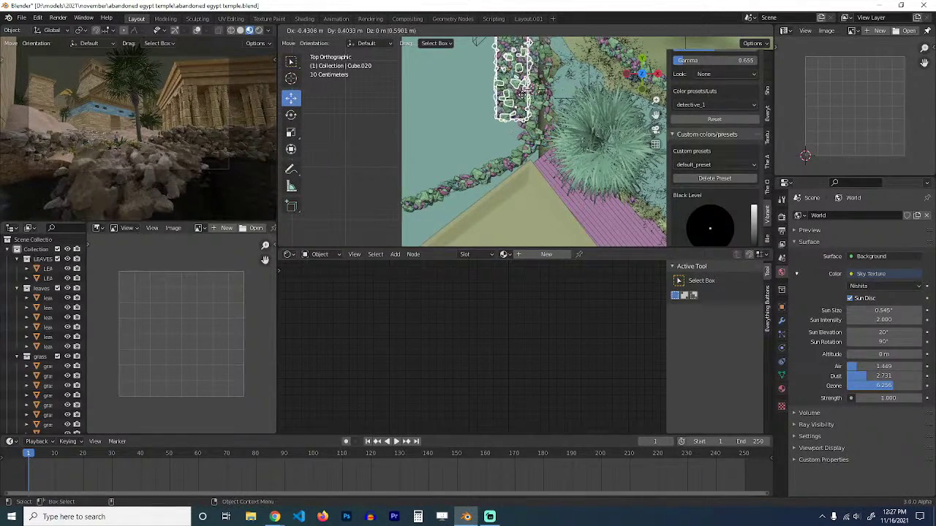
pyautogui.click(523, 98)
pyautogui.keyDown('shift'); pyautogui.moveTo(543, 103); pyautogui.dragTo(523, 196, button='middle'); pyautogui.keyUp('shift')
pyautogui.press('r')
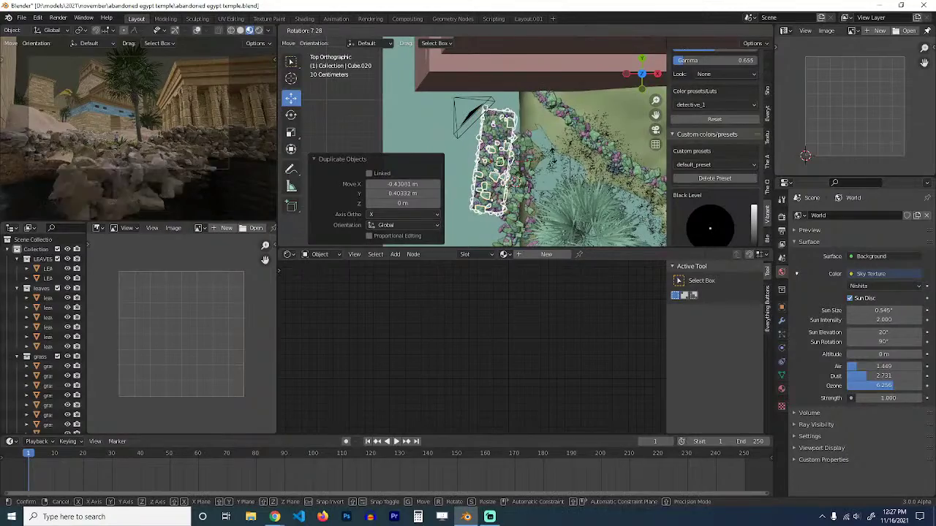
pyautogui.click(549, 158)
pyautogui.press('g')
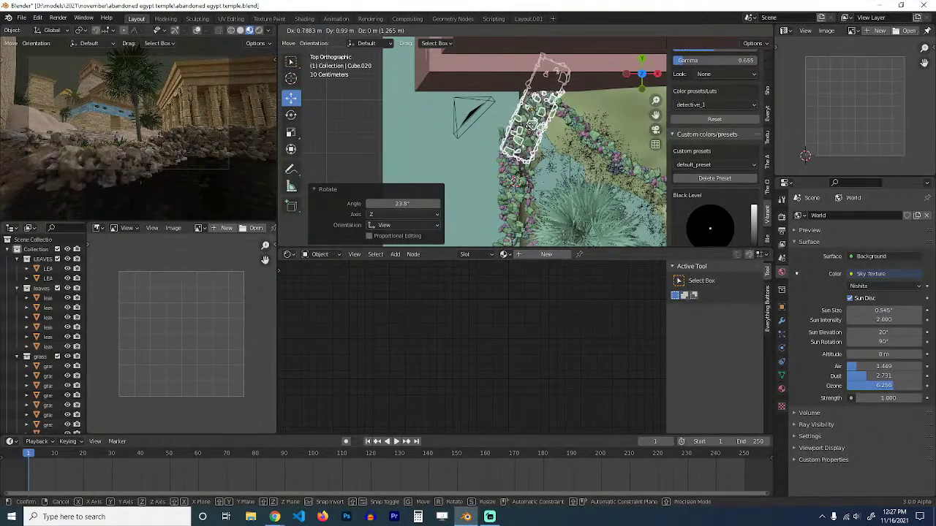
pyautogui.click(532, 130)
pyautogui.scroll(-2, 493, 152)
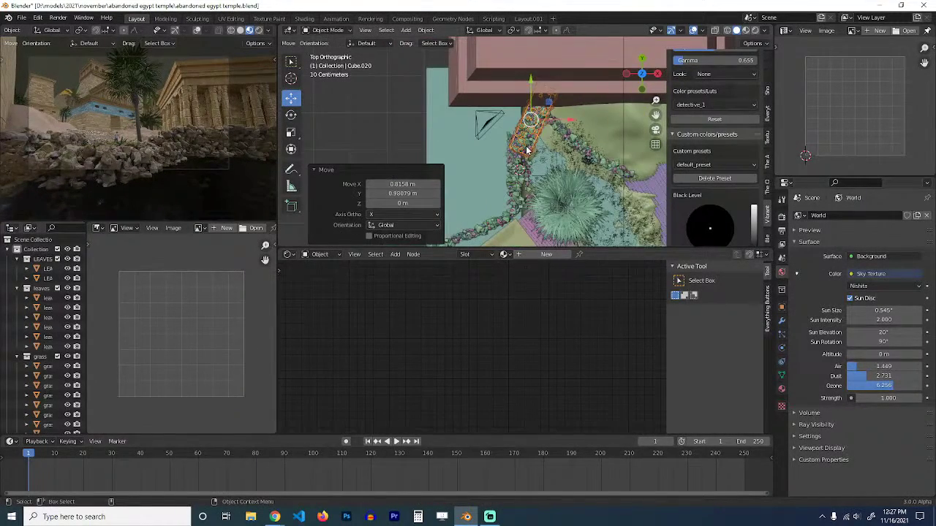
# Move the camera at frame 1 by about -0.45 m in X and -0.29 m in Y, and rotate it slightly in the top view.
pyautogui.click(498, 116)
pyautogui.press('g')
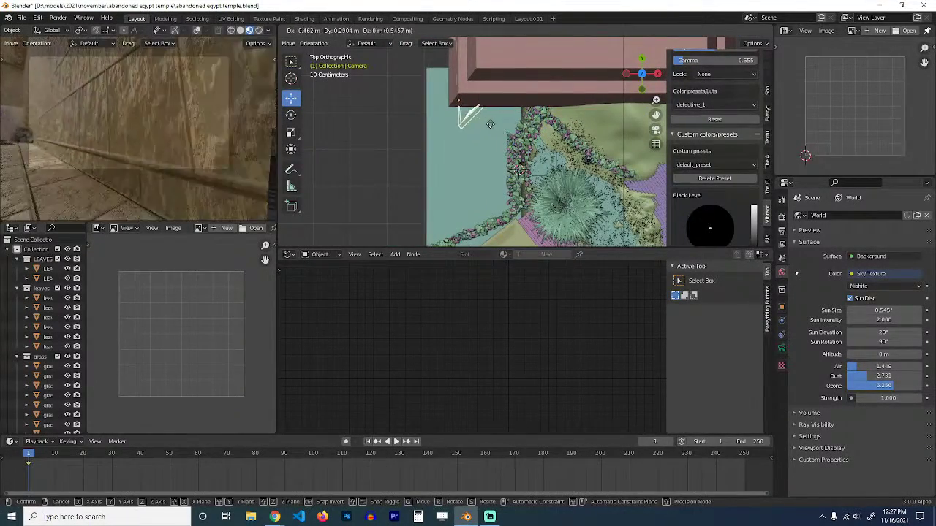
pyautogui.rightClick(504, 133)
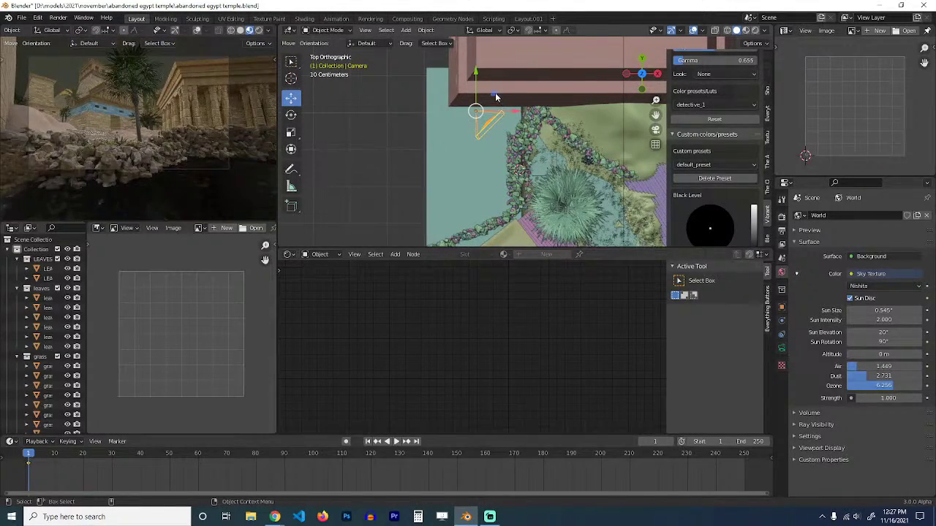
pyautogui.press('g')
pyautogui.click(516, 115)
pyautogui.press('r')
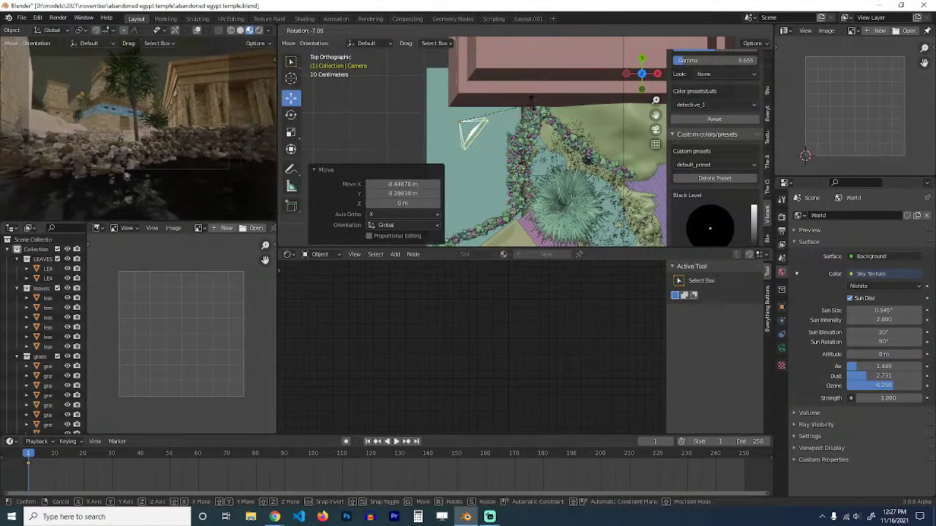
pyautogui.click(524, 103)
# Shift the camera by about -0.70 m in X and 0.26 m in Y beside the building's corner.
pyautogui.press('g')
pyautogui.click(452, 106)
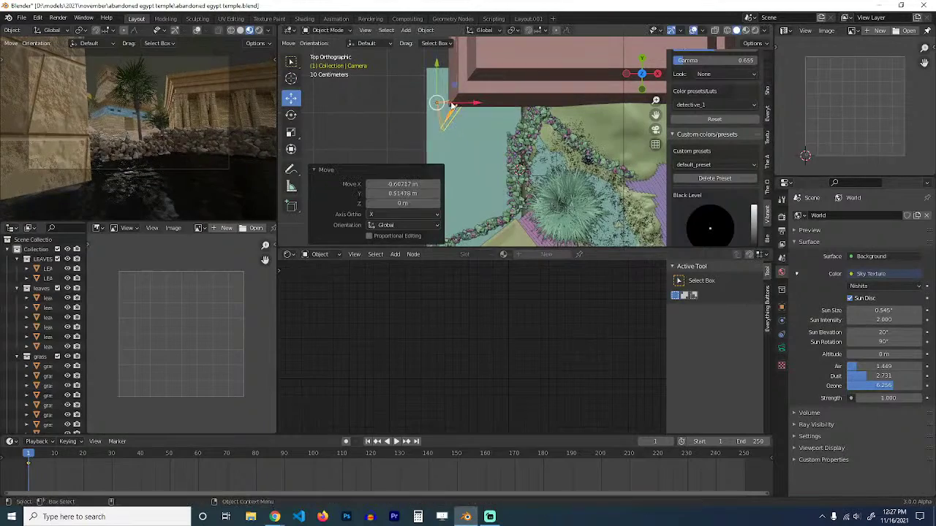
pyautogui.press('g')
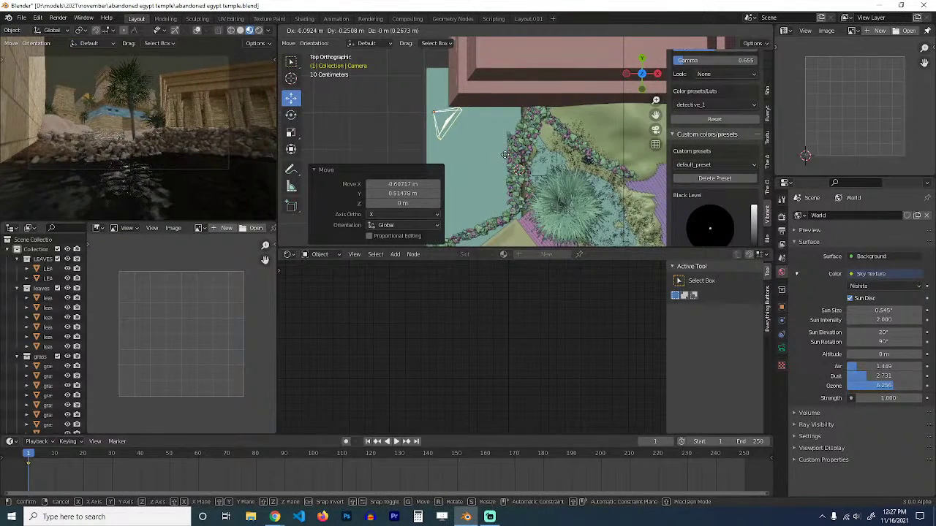
pyautogui.click(469, 152)
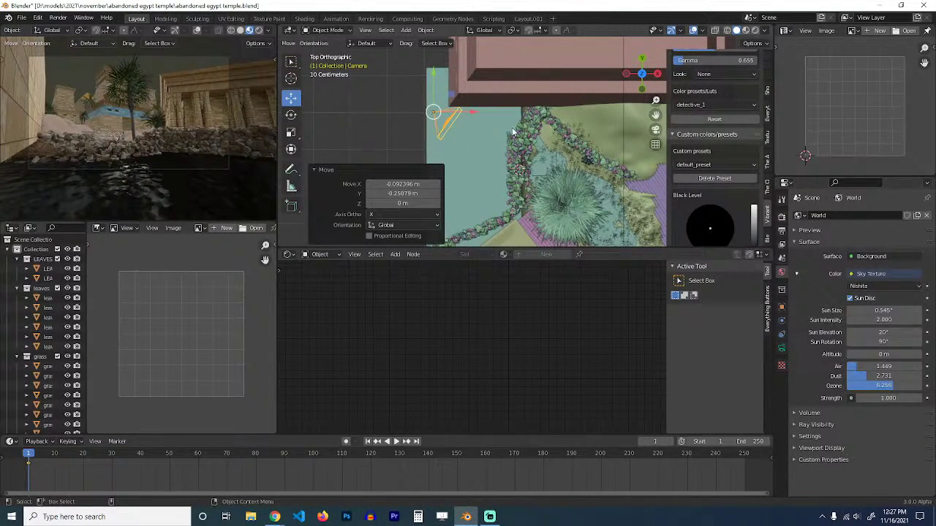
# Duplicate the angled rock strip next to the building, rotate the copy about 76.2° around Z and place it near the wall.
pyautogui.click(533, 129)
pyautogui.hotkey('shift', 'd')
pyautogui.click(538, 143)
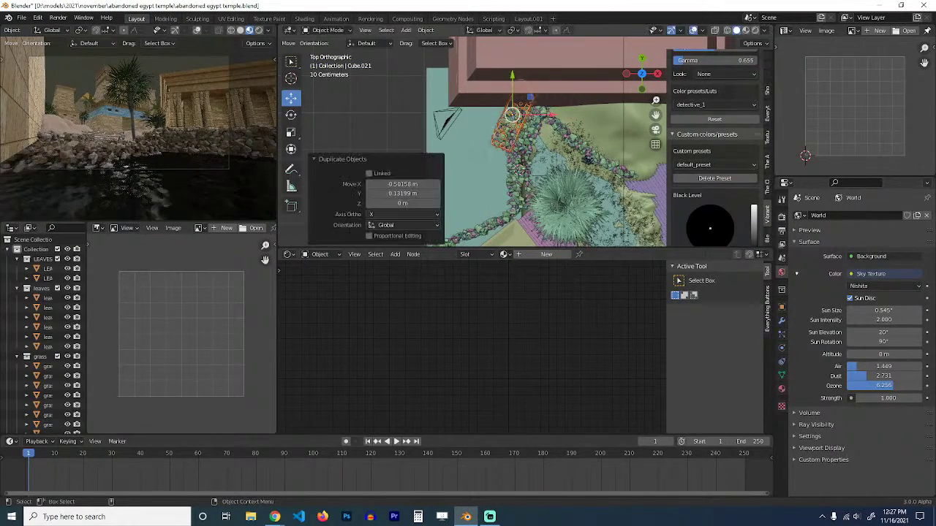
pyautogui.press('r')
pyautogui.click(564, 149)
pyautogui.press('g')
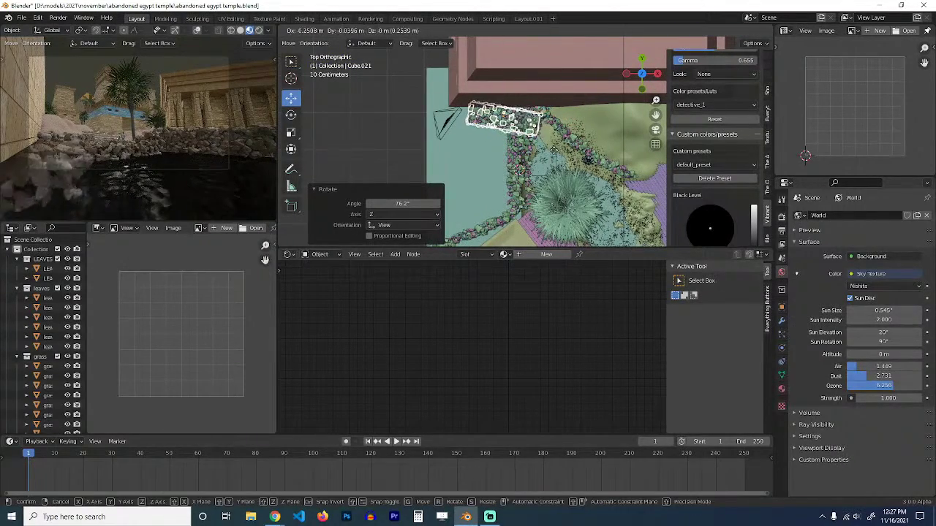
pyautogui.click(553, 157)
# Rotate the new rock strip about -14.3° around Z and move it about -0.15 m in X and 0.26 m in Y along the wall.
pyautogui.press('r')
pyautogui.click(571, 125)
pyautogui.press('g')
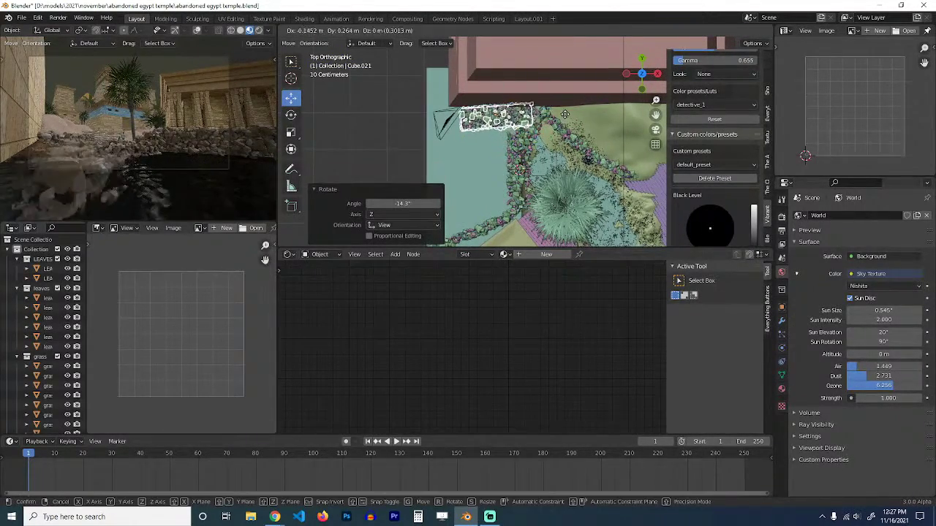
pyautogui.click(564, 111)
# Scale the wall-side rock strip by 1.628 in Z and shift it about 0.10 m in X, 0.19 m in Y and 0.13 m in Z.
pyautogui.press('s')
pyautogui.press('z')
pyautogui.click(600, 123)
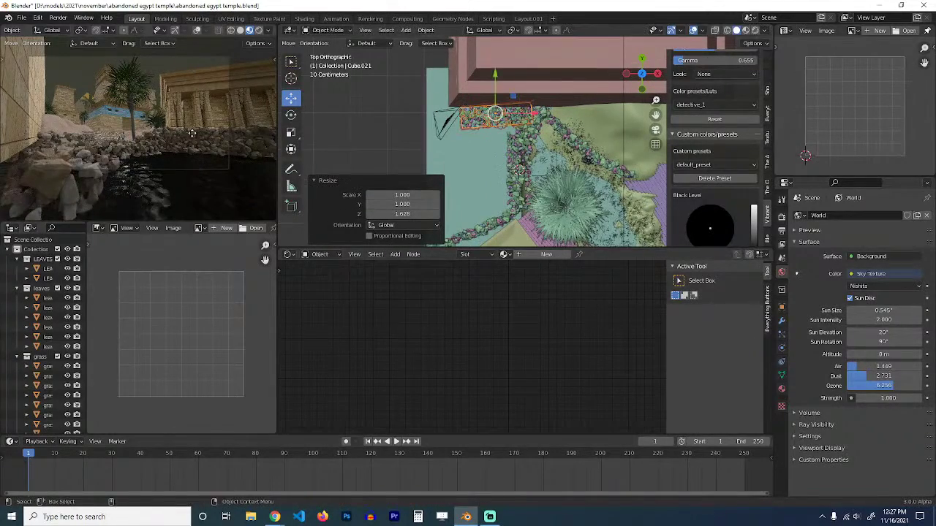
pyautogui.press('g')
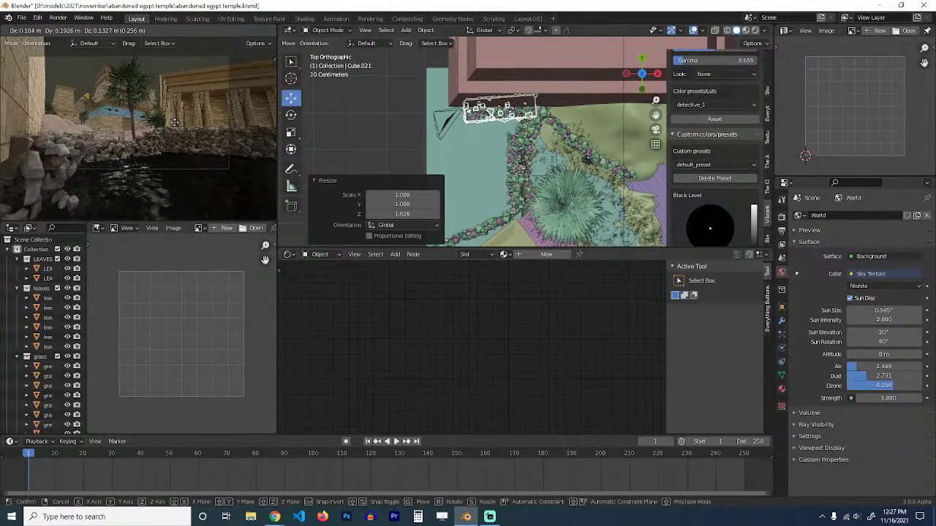
pyautogui.click(174, 123)
# Go to frame 249 and move the camera by about 2.57 m in X and -0.95 m in Y to the palm.
pyautogui.scroll(2, 413, 113)
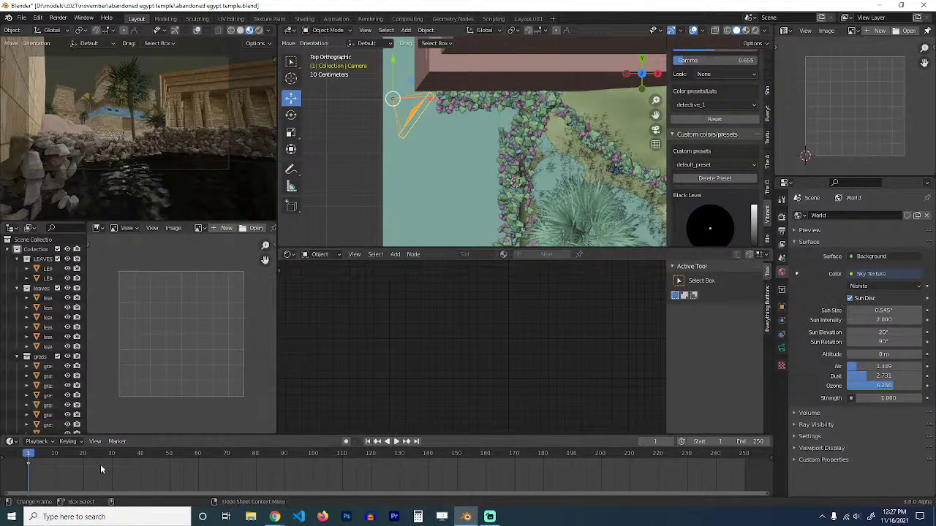
pyautogui.click(741, 468)
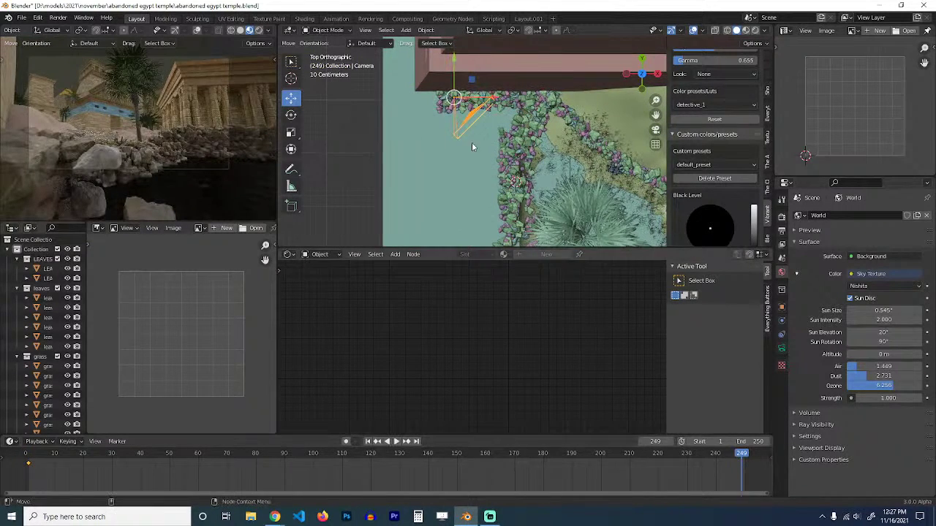
pyautogui.moveTo(487, 118); pyautogui.dragTo(533, 153)
pyautogui.press('g')
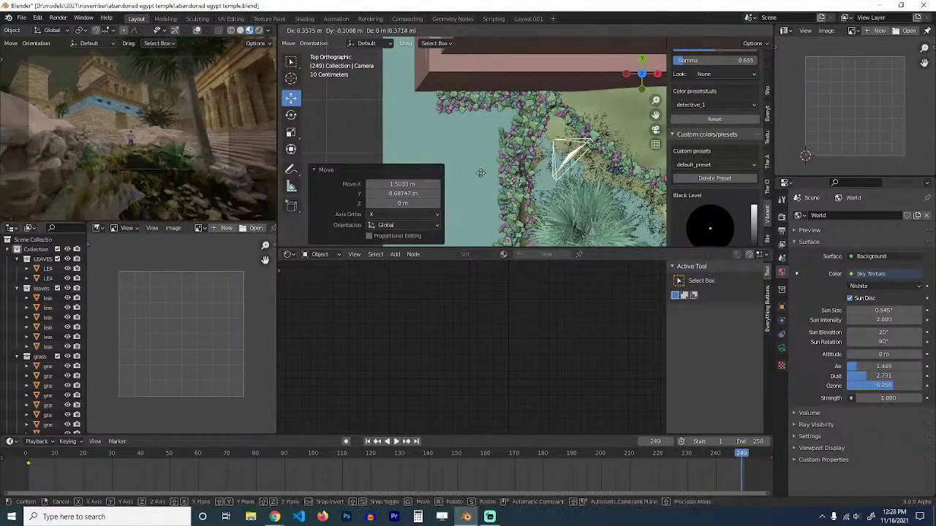
pyautogui.click(481, 181)
# Trackball-rotate the camera at frame 249 toward the blue-banded temple building, and shift it about 0.22 m in X and -0.08 m in Y.
pyautogui.press('r')
pyautogui.press('r')
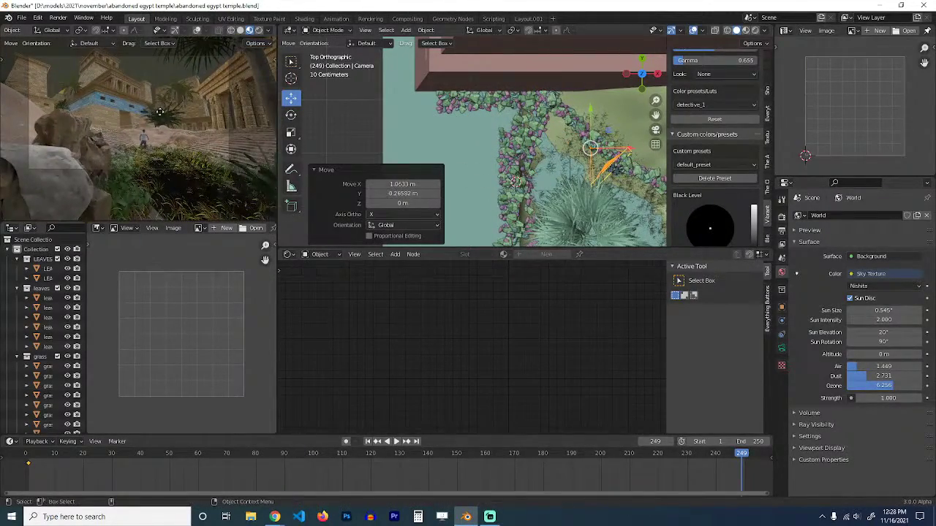
pyautogui.click(178, 124)
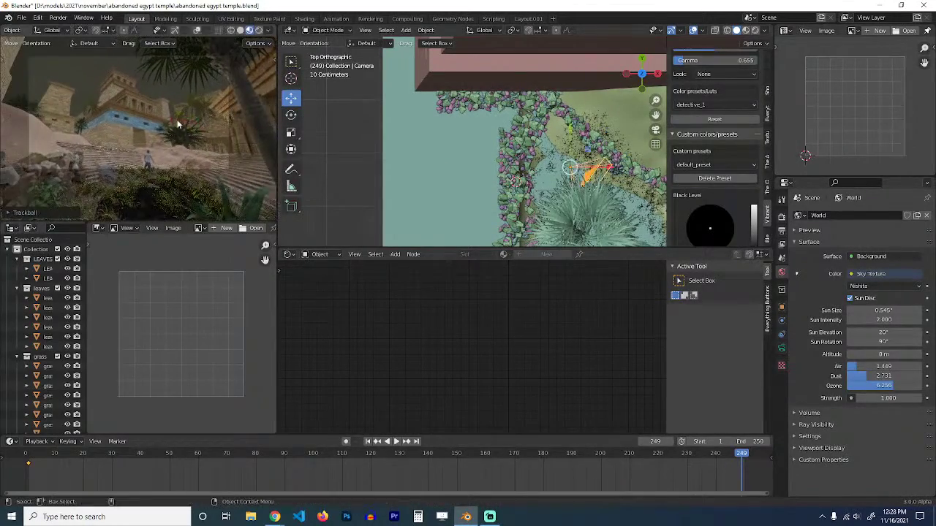
pyautogui.press('g')
pyautogui.click(566, 203)
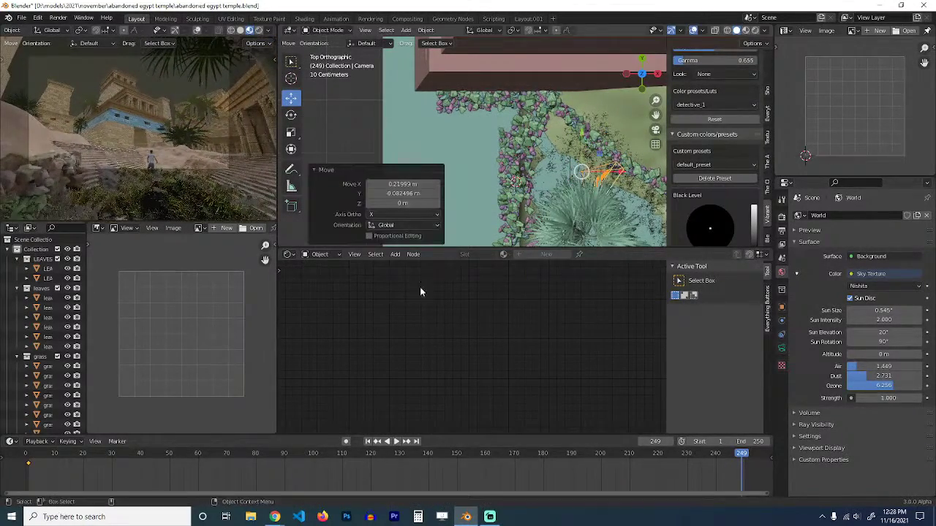
# Turn on auto keying, go to frame 253 and move the camera about 3.58 m in X and -3.38 m in Y.
pyautogui.rightClick(28, 466)
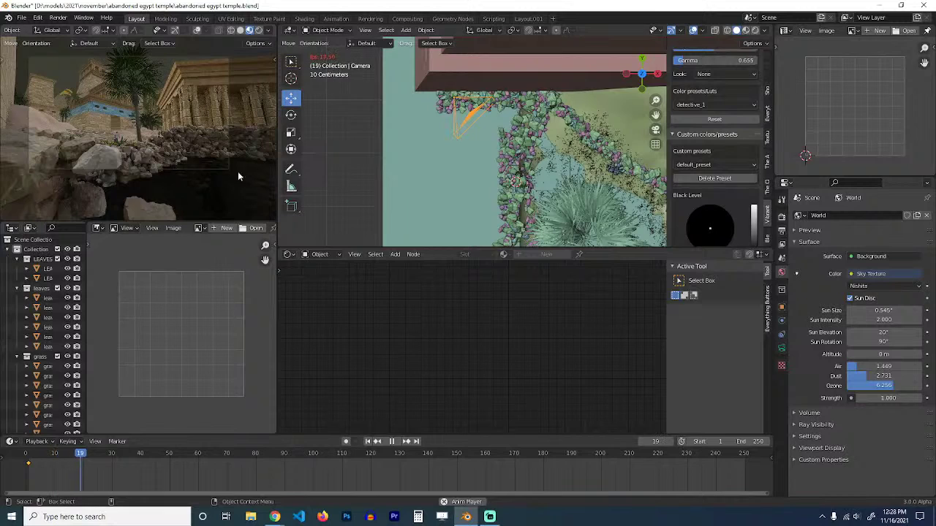
pyautogui.press('Escape')
pyautogui.scroll(-3, 450, 179)
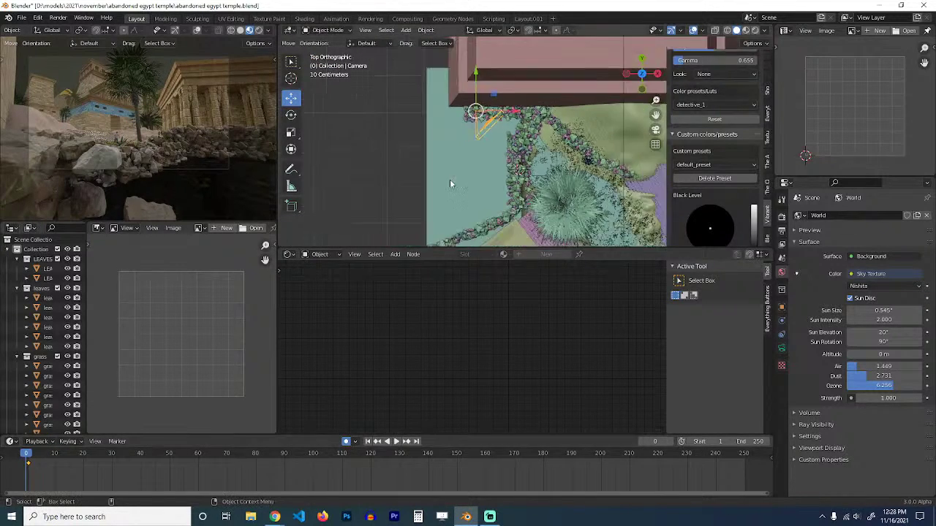
pyautogui.click(747, 475)
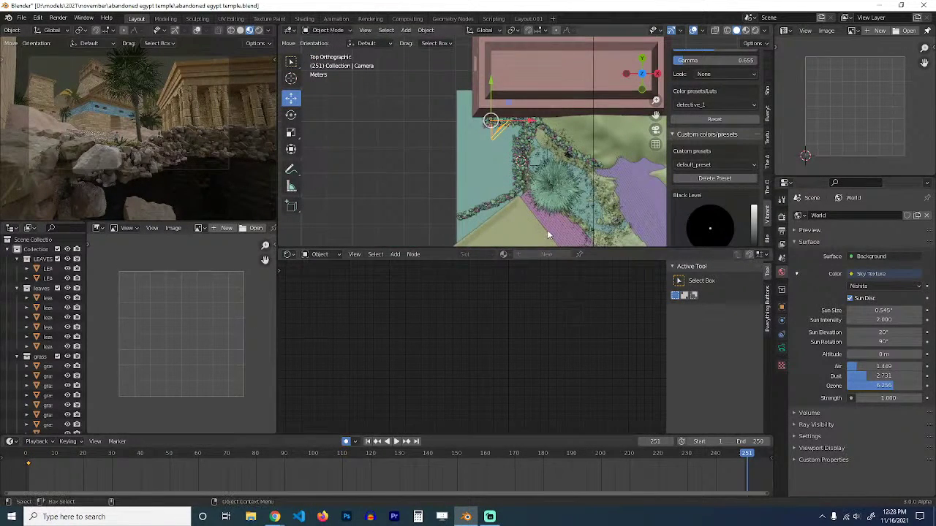
pyautogui.click(753, 474)
pyautogui.scroll(-3, 456, 186)
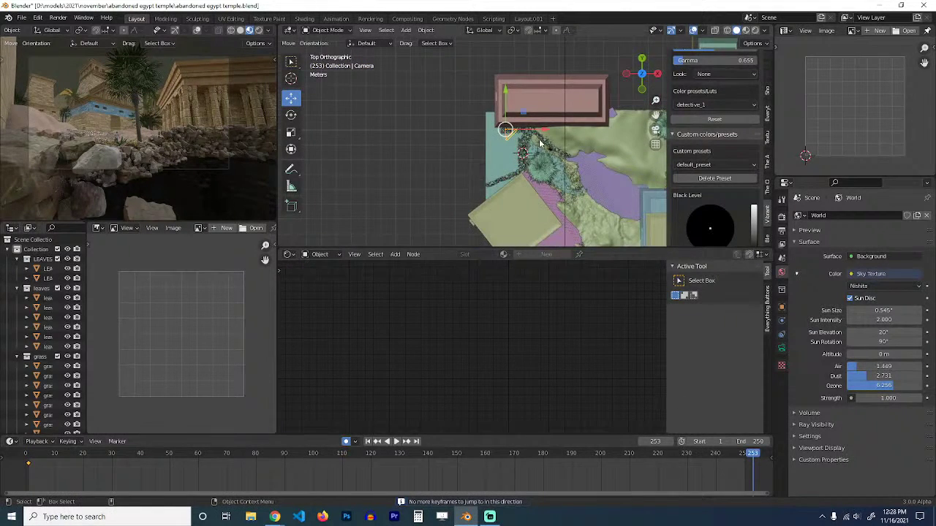
pyautogui.press('g')
pyautogui.click(594, 193)
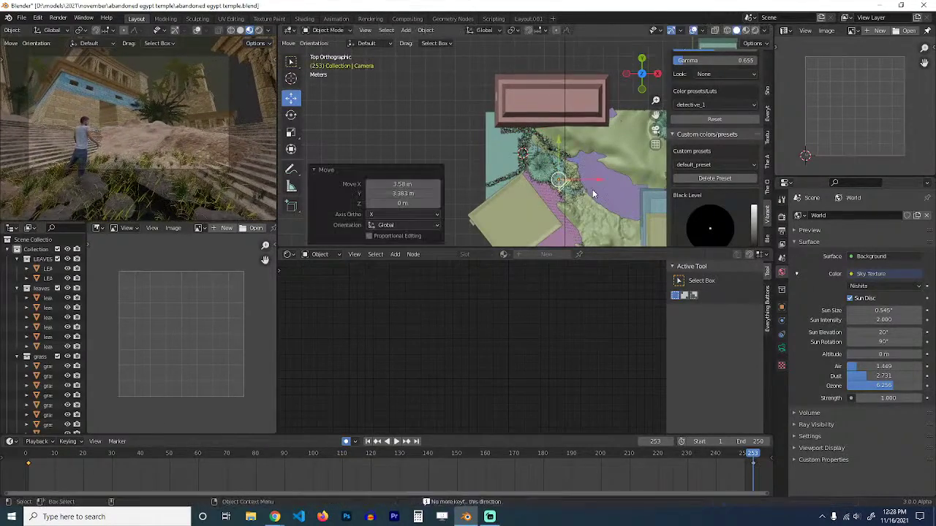
# Trackball-rotate the camera at frame 253 so it frames the walking figure and the blue-banded temple building.
pyautogui.press('r')
pyautogui.press('r')
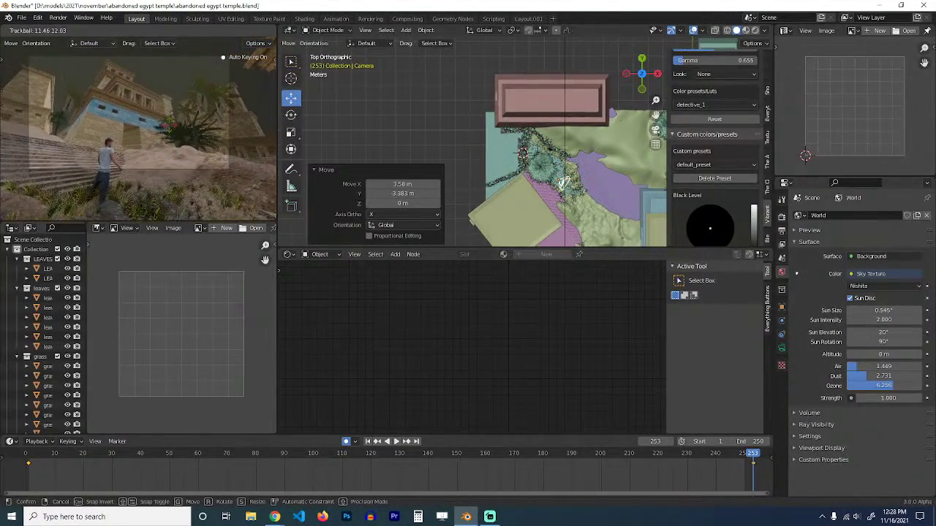
pyautogui.click(171, 129)
pyautogui.press('r')
pyautogui.click(213, 140)
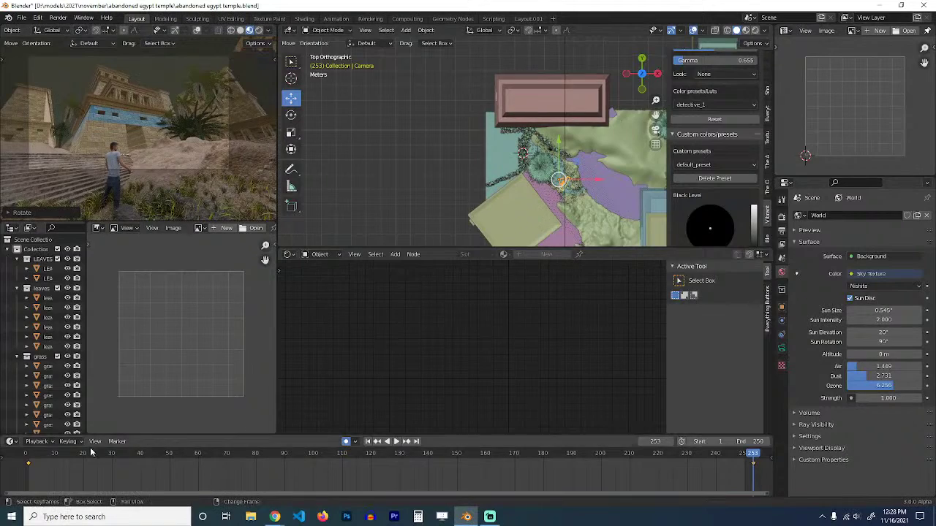
# Play back the new camera move to check what passes through its view up to about frame 105.
pyautogui.press('space')
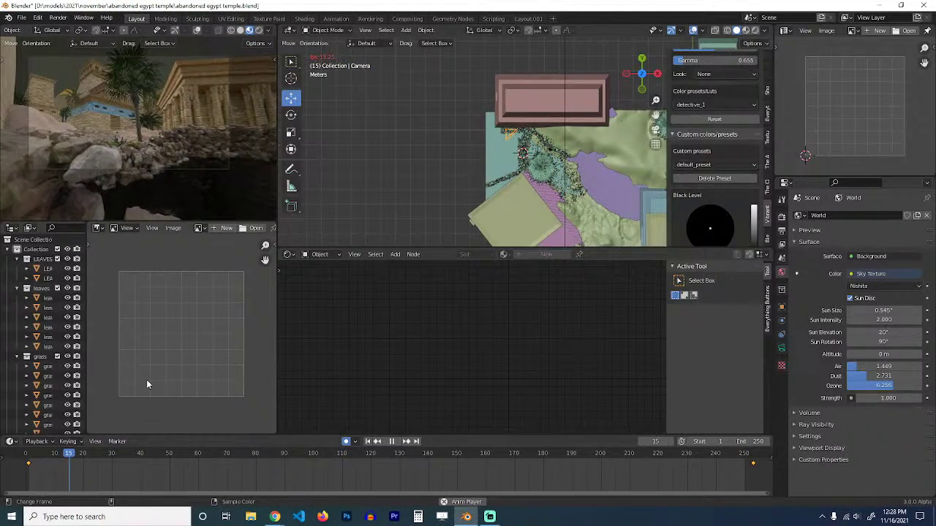
pyautogui.press('space')
pyautogui.rightClick(146, 477)
pyautogui.click(146, 476)
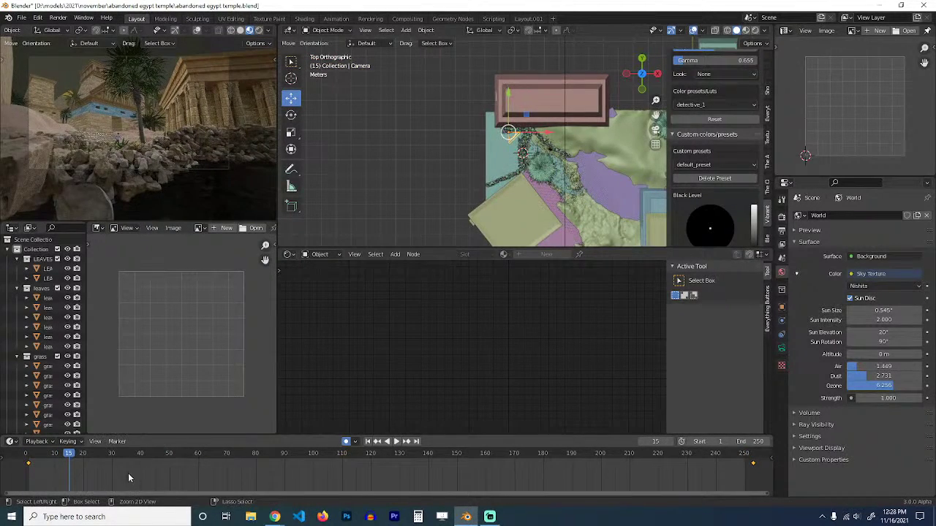
pyautogui.press('space')
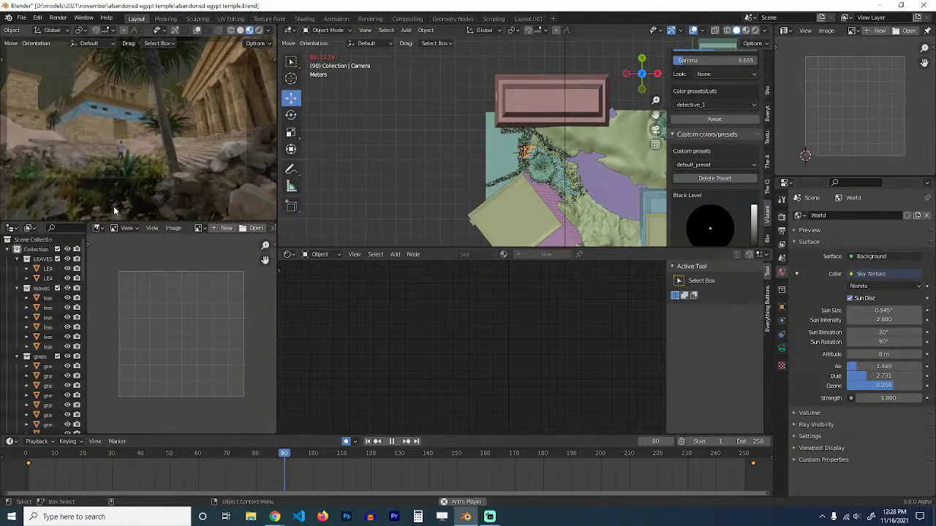
pyautogui.press('space')
# Move the plant in front of the walking figure about -0.04 m in X, -0.02 m in Y and -0.12 m in Z.
pyautogui.press('KP_Decimal')
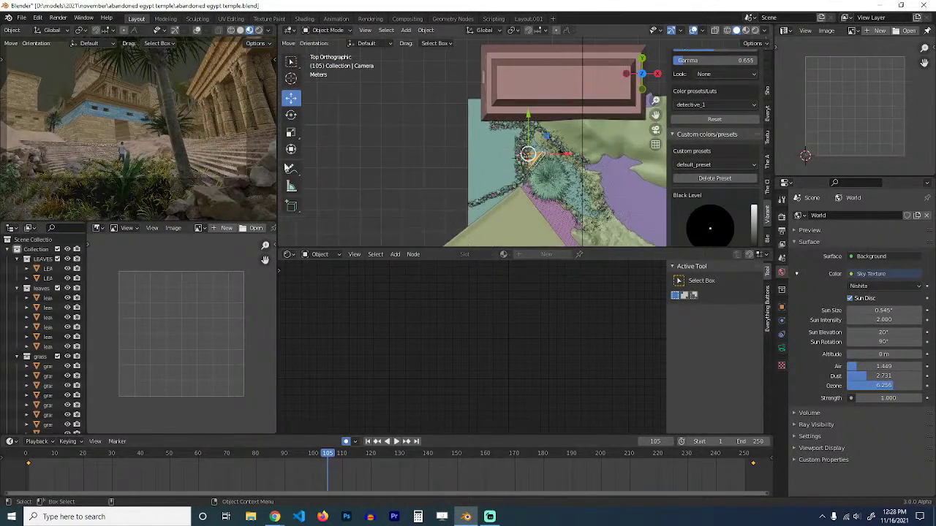
pyautogui.click(126, 164)
pyautogui.press('KP_Decimal')
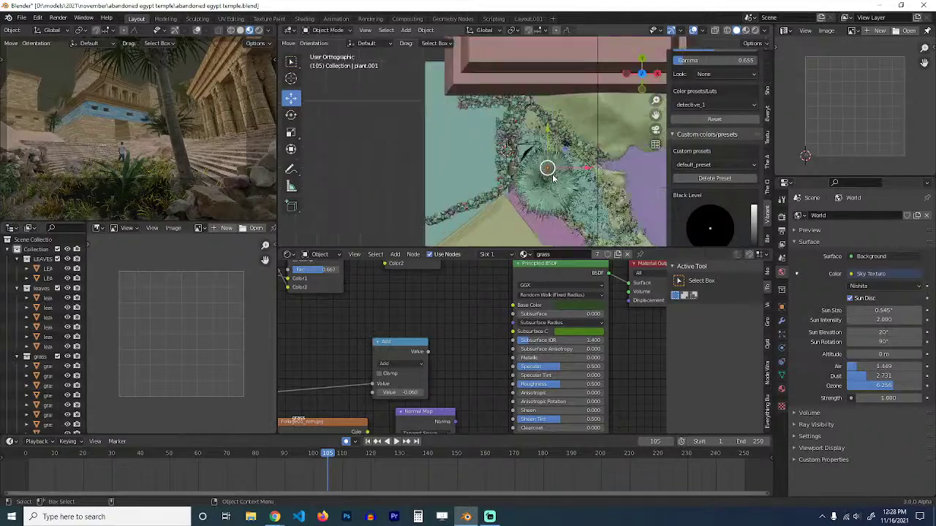
pyautogui.moveTo(552, 178); pyautogui.dragTo(552, 123, button='middle')
pyautogui.press('g')
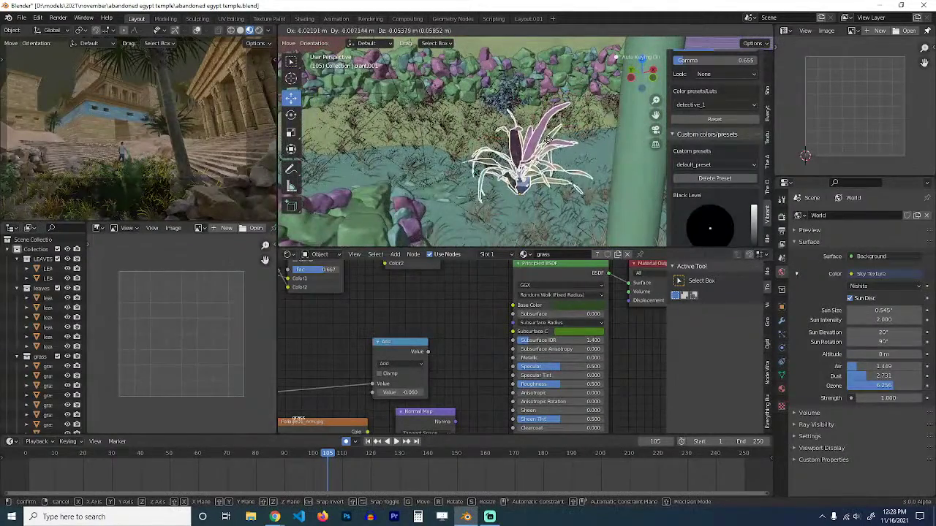
pyautogui.click(541, 170)
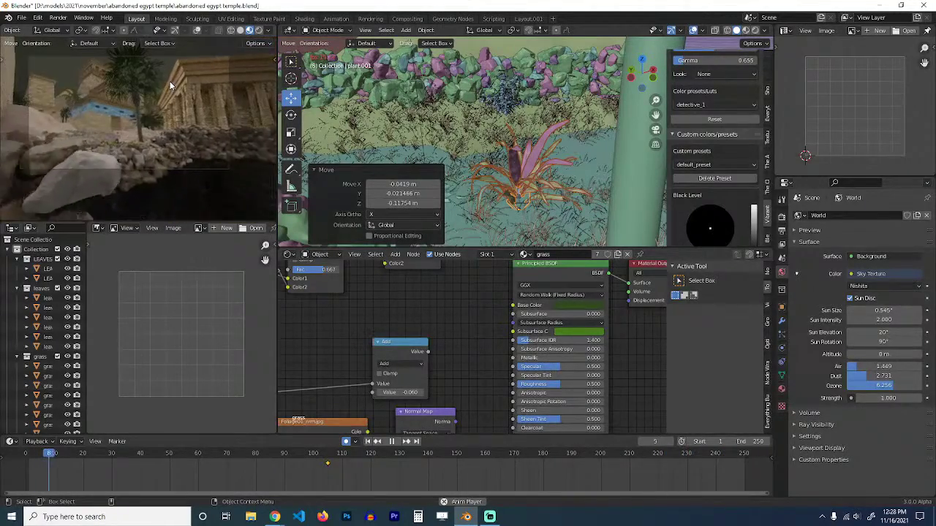
# Review the camera animation up to frame 184, and put the walking figure's armature into Pose Mode.
pyautogui.press('Escape')
pyautogui.press('space')
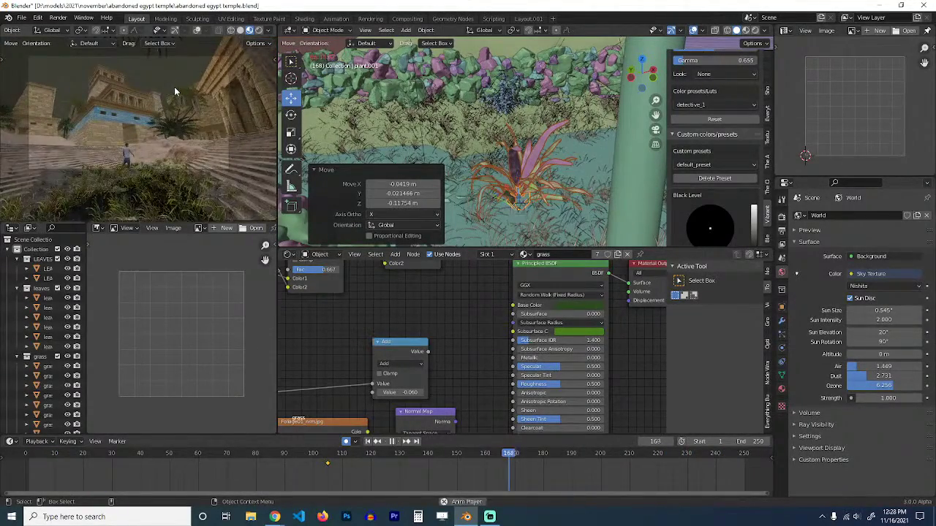
pyautogui.press('space')
pyautogui.moveTo(557, 136); pyautogui.dragTo(514, 90, button='middle')
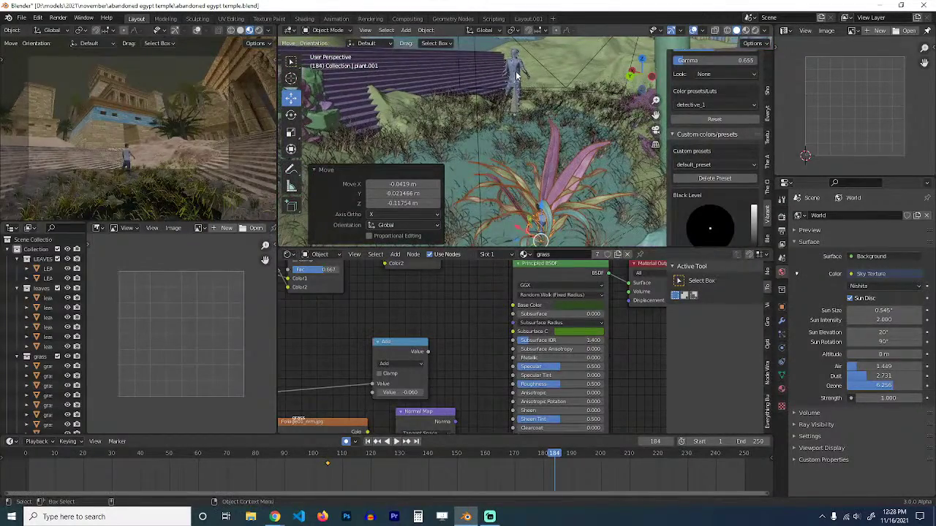
pyautogui.click(516, 76)
pyautogui.press('KP_Decimal')
pyautogui.hotkey('ctrl', 'Tab')
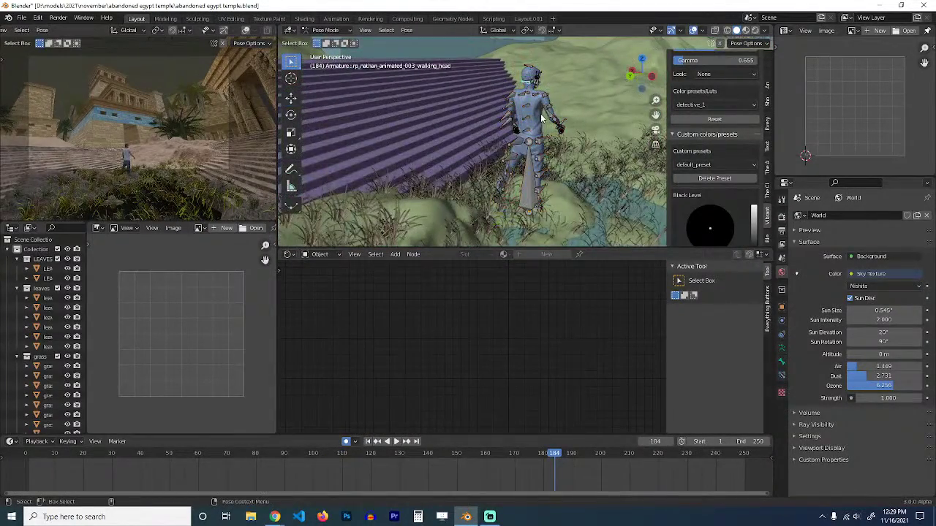
# Trackball-rotate the figure's head bone at frame 0 to key its starting direction.
pyautogui.click(13, 479)
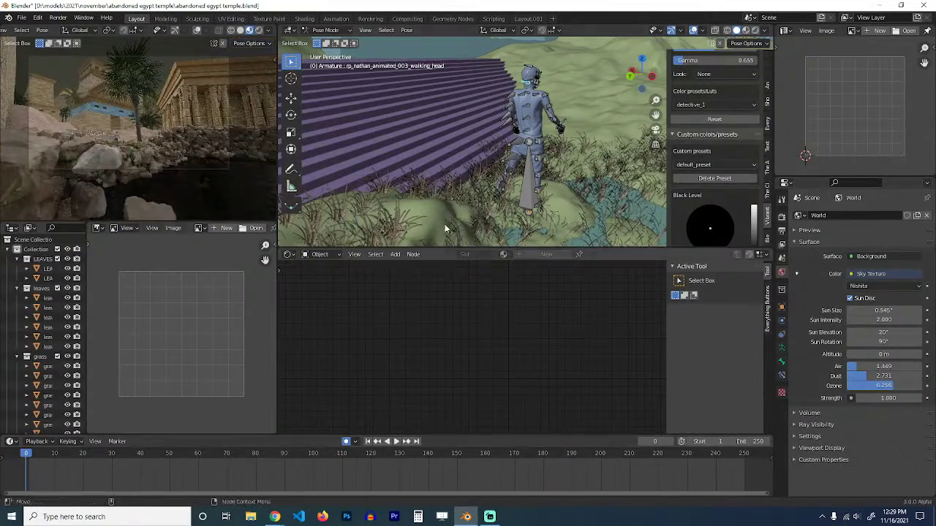
pyautogui.press('r')
pyautogui.click(553, 182)
# Turn the head bone to a new direction at frame 90, combining trackball and plain rotations.
pyautogui.click(283, 464)
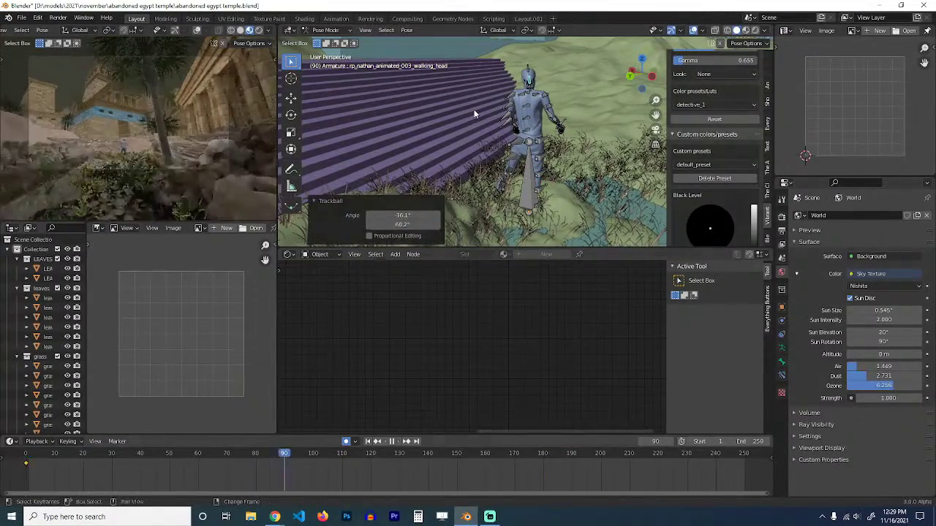
pyautogui.press('r')
pyautogui.press('r')
pyautogui.click(384, 342)
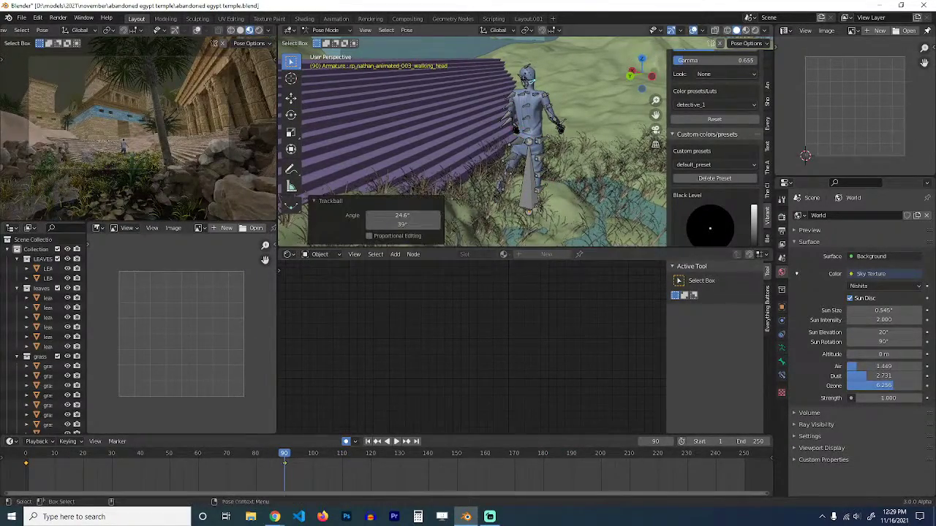
pyautogui.press('r')
pyautogui.press('r')
pyautogui.click(556, 188)
pyautogui.press('r')
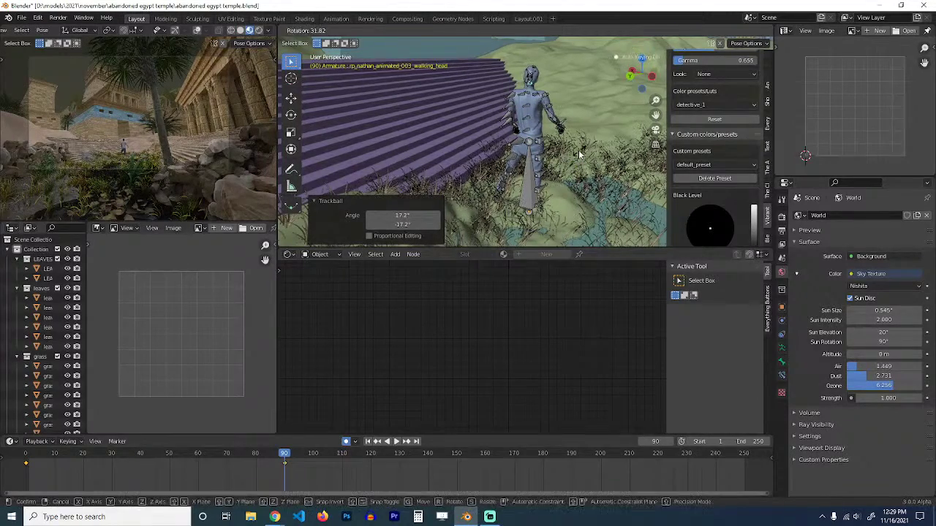
pyautogui.click(503, 204)
# Key another trackball rotation of the head bone at frame 148.
pyautogui.click(451, 457)
pyautogui.press('space')
pyautogui.press('r')
pyautogui.press('r')
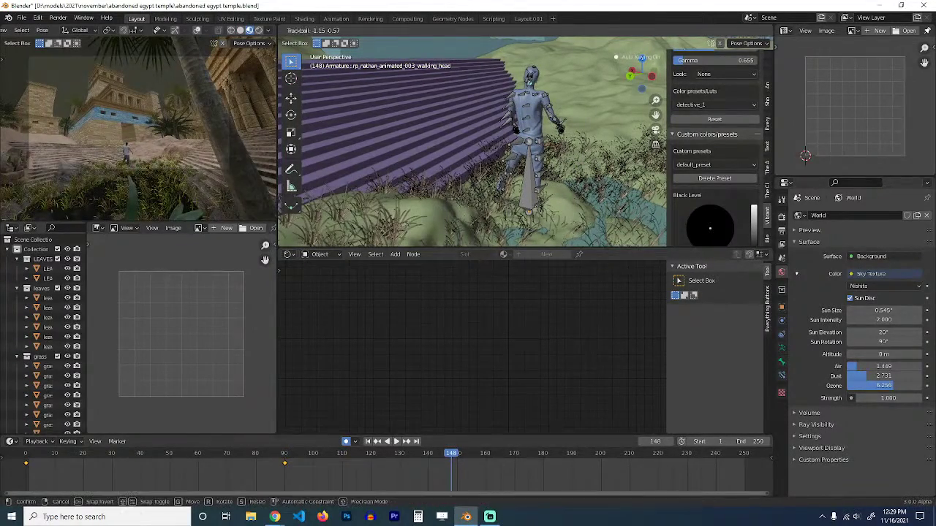
pyautogui.click(523, 160)
# Trackball-rotate the head bone to a final direction at frame 227.
pyautogui.click(679, 455)
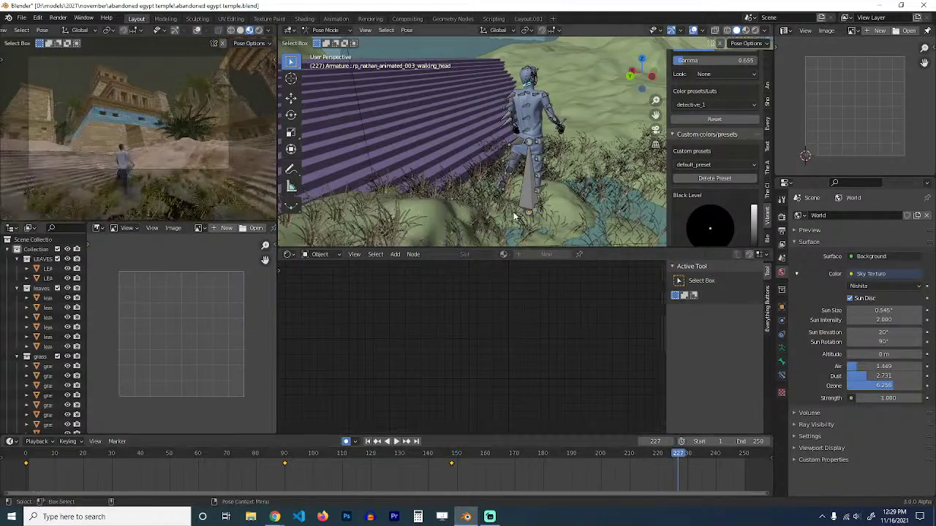
pyautogui.press('r')
pyautogui.press('r')
pyautogui.click(556, 349)
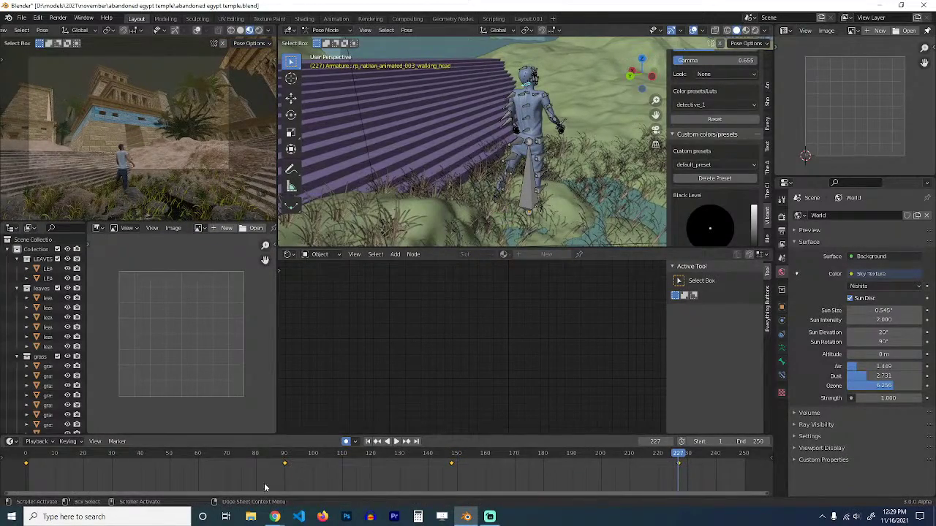
# Scale the head keyframes closer together from frame 0 and duplicate the set along the timeline to about frame 235.
pyautogui.click(26, 453)
pyautogui.press('s')
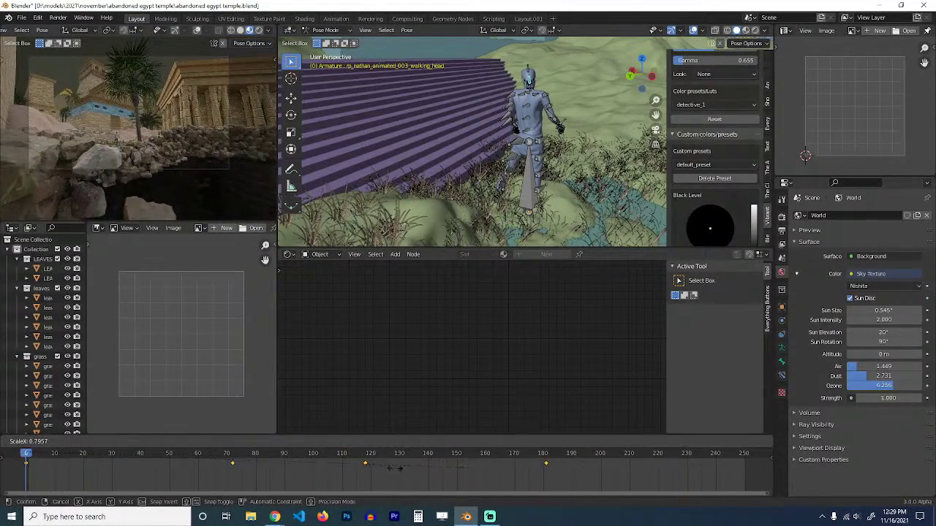
pyautogui.click(219, 483)
pyautogui.hotkey('shift', 'd')
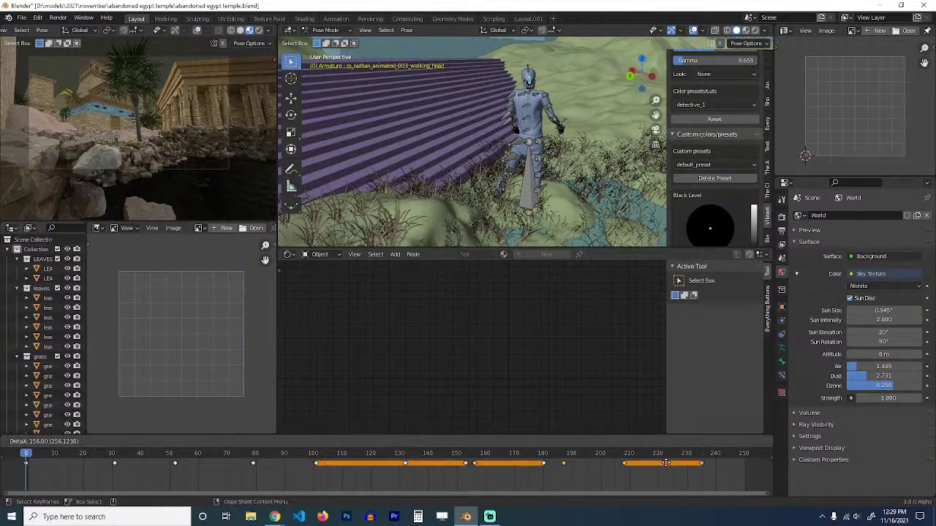
pyautogui.click(679, 463)
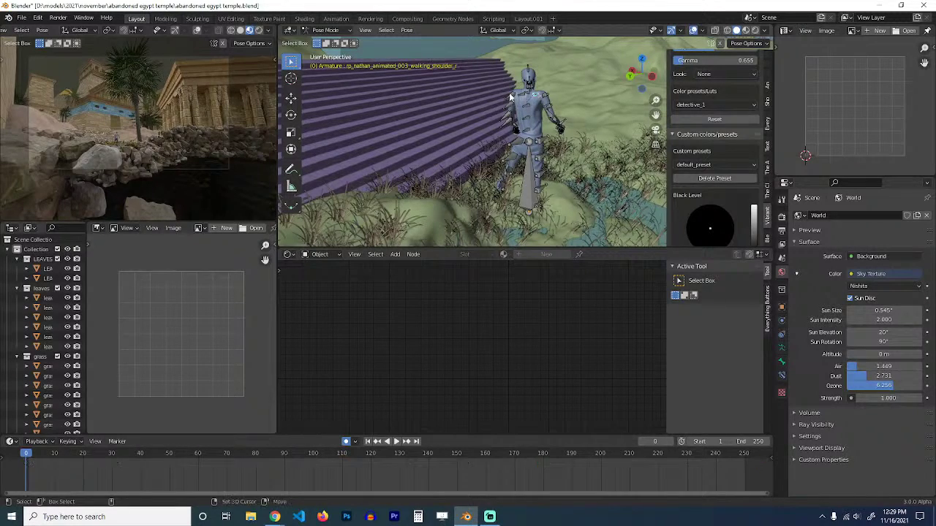
# Select the figure's left upper arm bone and rotate it at frame 0.
pyautogui.press('r')
pyautogui.press('r')
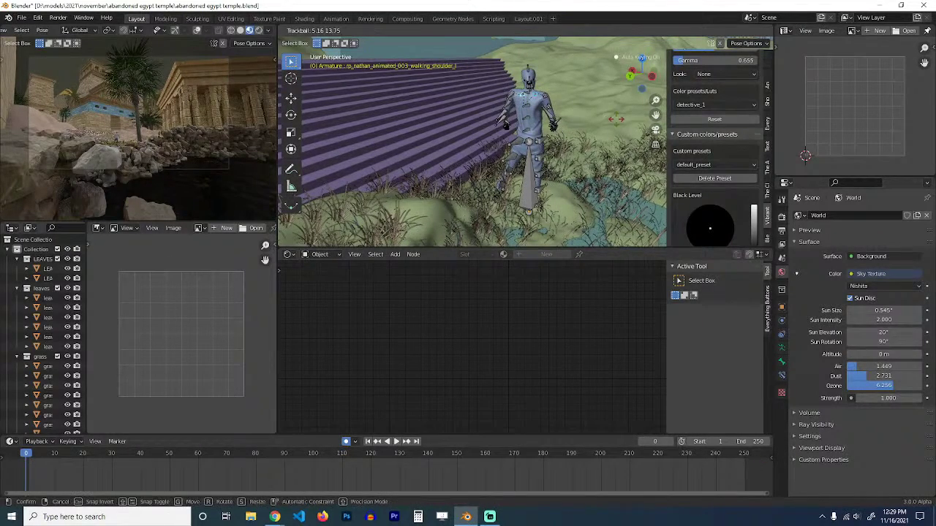
pyautogui.click(513, 95)
pyautogui.press('r')
pyautogui.press('r')
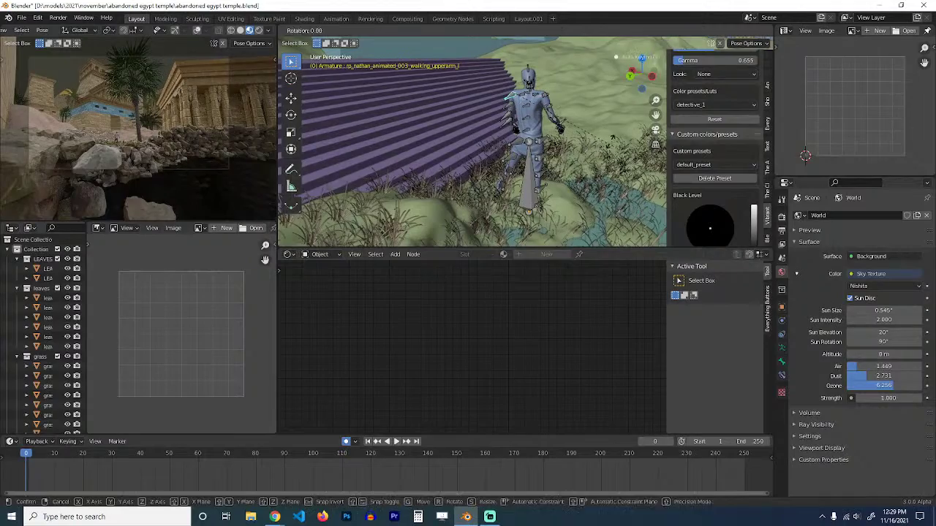
pyautogui.click(614, 167)
# Trackball-rotate the left upper arm bone into a new pose at frame 44.
pyautogui.click(154, 482)
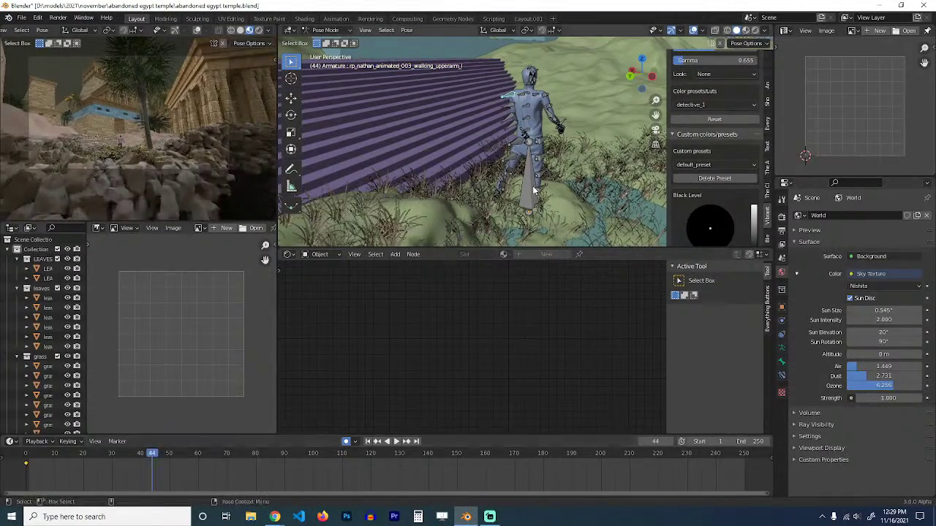
pyautogui.press('r')
pyautogui.press('r')
pyautogui.click(544, 217)
# Trackball-rotate the left upper arm bone by about -6.88° and -16.6° at frame 149.
pyautogui.click(455, 473)
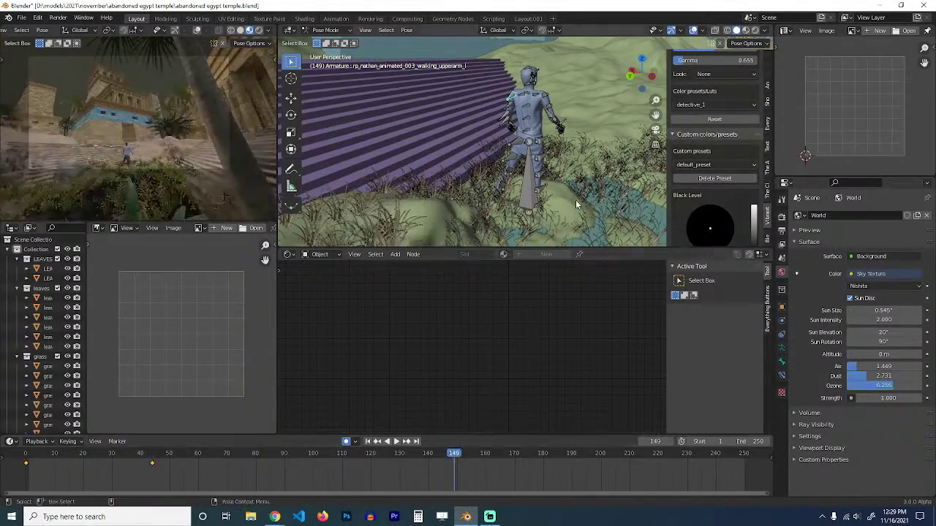
pyautogui.press('r')
pyautogui.press('r')
pyautogui.click(557, 425)
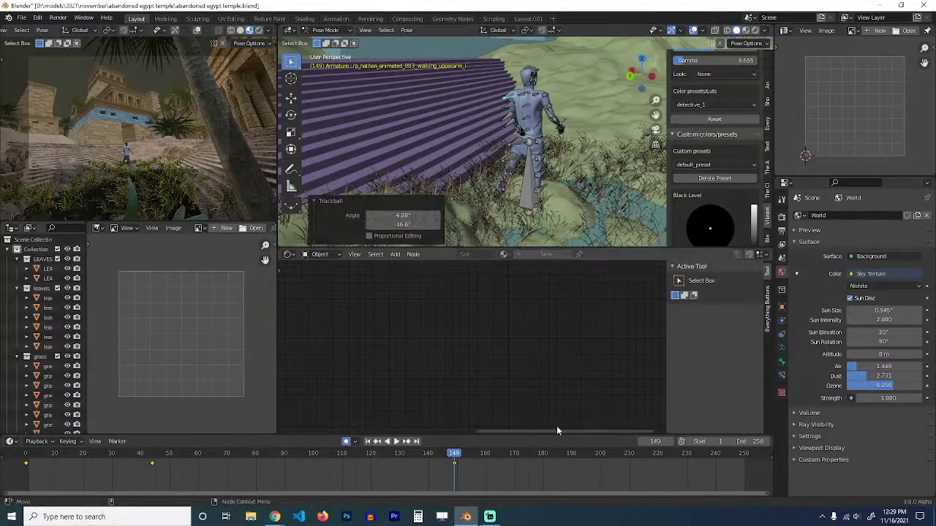
# Trackball-rotate the left upper arm by about -1.15° and -11.5° at frame 191, and 1.72° and -2.86° at frame 248.
pyautogui.click(574, 457)
pyautogui.press('r')
pyautogui.click(566, 202)
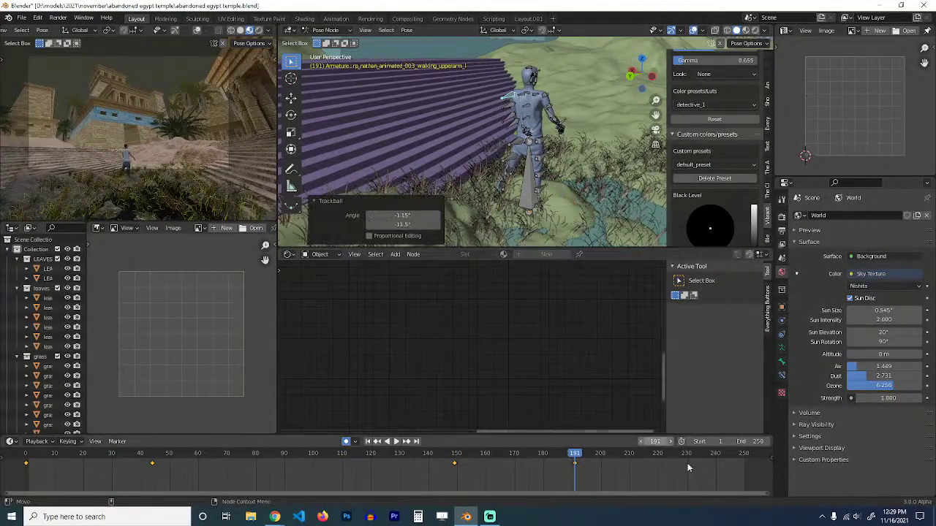
pyautogui.click(739, 456)
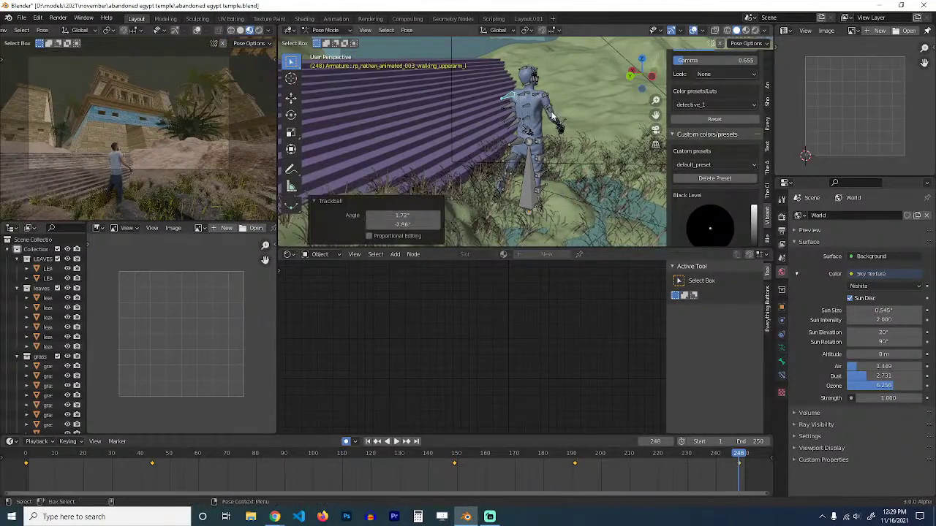
# Key the right upper arm bone at frame 248 with a 0° rotation.
pyautogui.click(547, 101)
pyautogui.press('r')
pyautogui.click(606, 232)
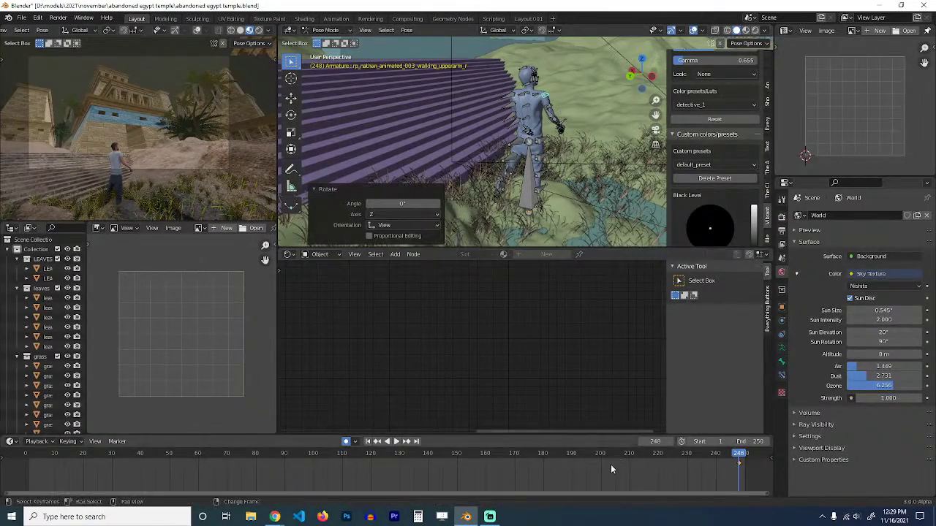
# Trackball-rotate the right upper arm bone at frame 203, and by about 16.6° and 29.8° at frame 124.
pyautogui.click(609, 467)
pyautogui.press('r')
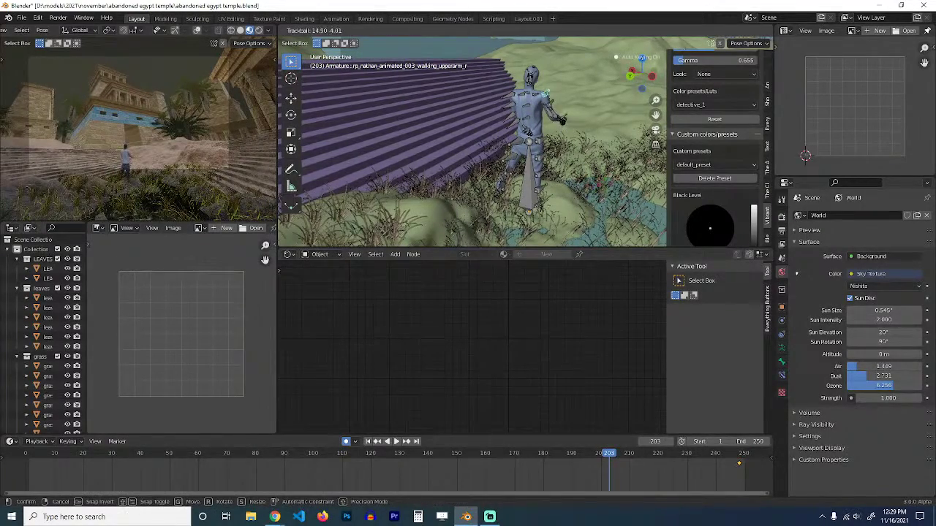
pyautogui.click(470, 430)
pyautogui.click(382, 477)
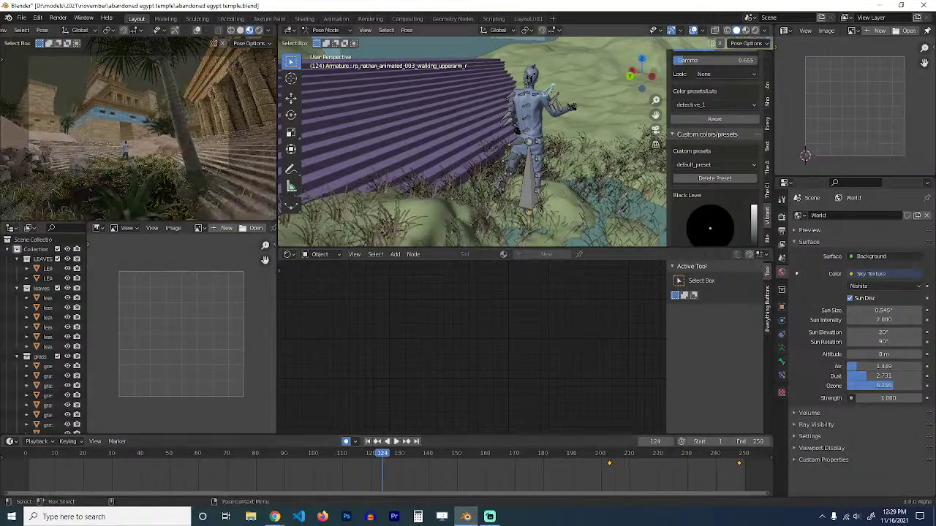
pyautogui.press('r')
pyautogui.press('r')
pyautogui.click(594, 194)
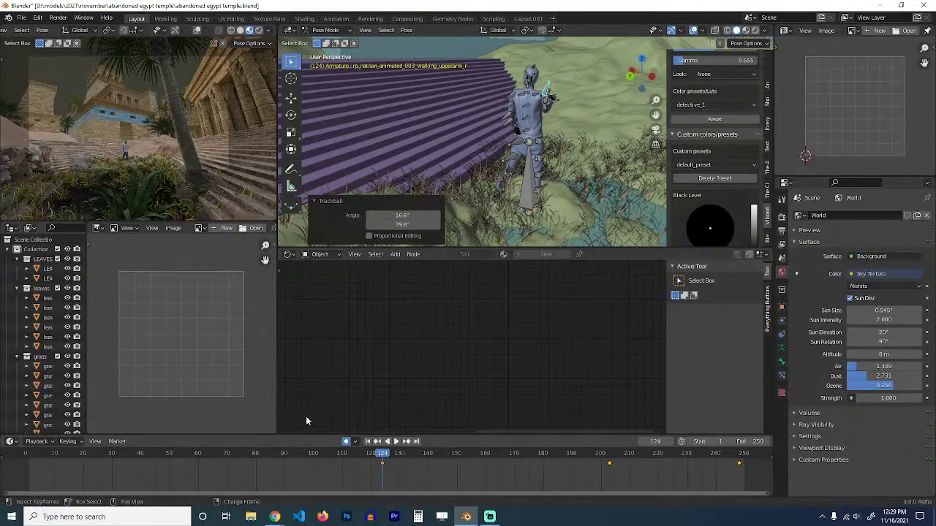
# Trackball-rotate the right upper arm bone at frame 94 and rotate it into a new pose at frame 46.
pyautogui.click(295, 468)
pyautogui.press('r')
pyautogui.press('r')
pyautogui.click(543, 89)
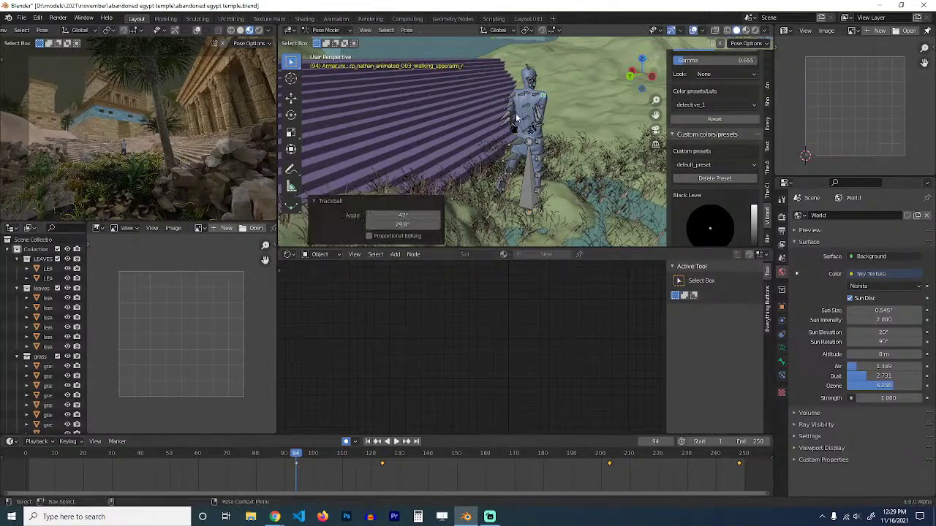
pyautogui.click(158, 462)
pyautogui.press('r')
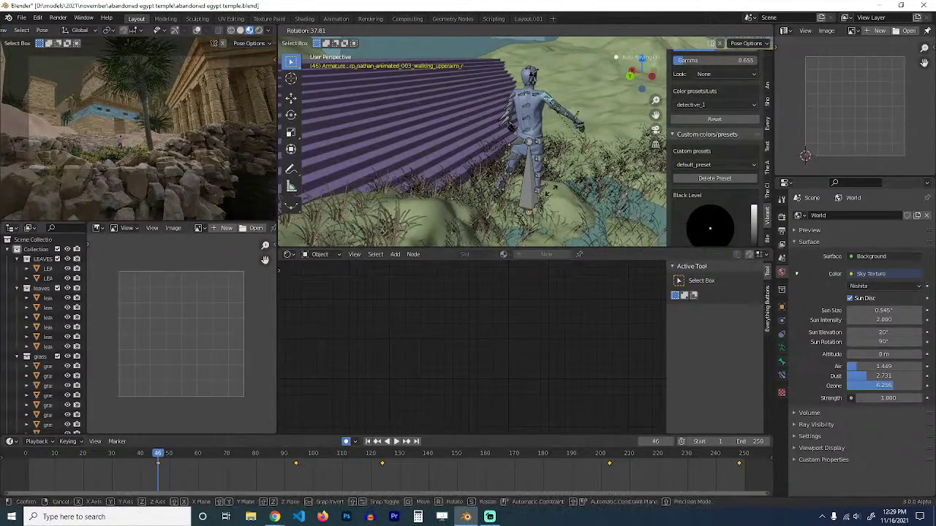
pyautogui.click(525, 221)
# Trackball-rotate the right upper arm bone by about 10.3° and 6.88° at frame 2 and preview the motion.
pyautogui.keyDown('shift'); pyautogui.rightClick(32, 473); pyautogui.keyUp('shift')
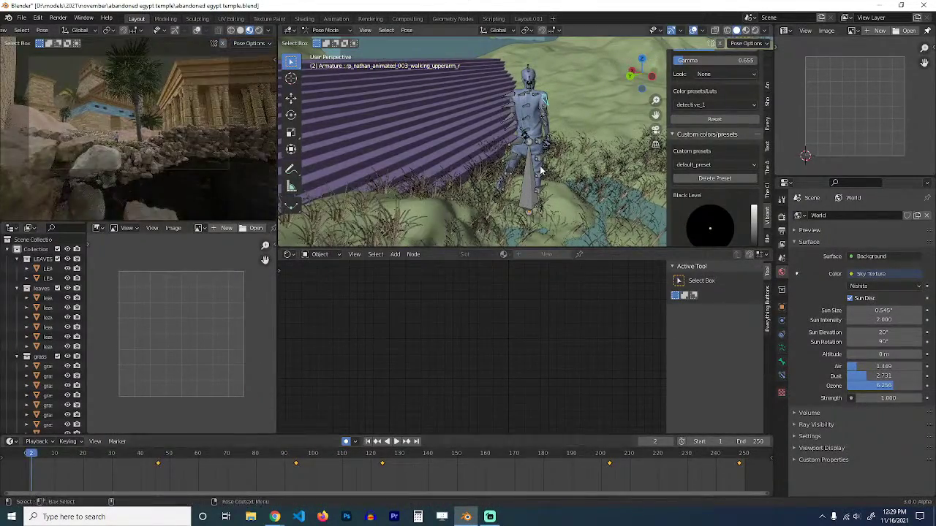
pyautogui.press('r')
pyautogui.press('r')
pyautogui.click(433, 228)
pyautogui.press('space')
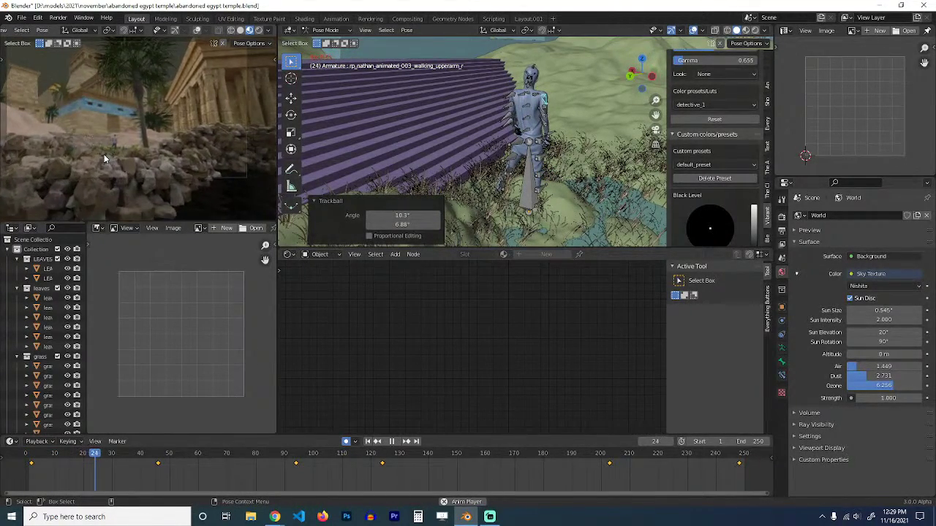
pyautogui.press('Escape')
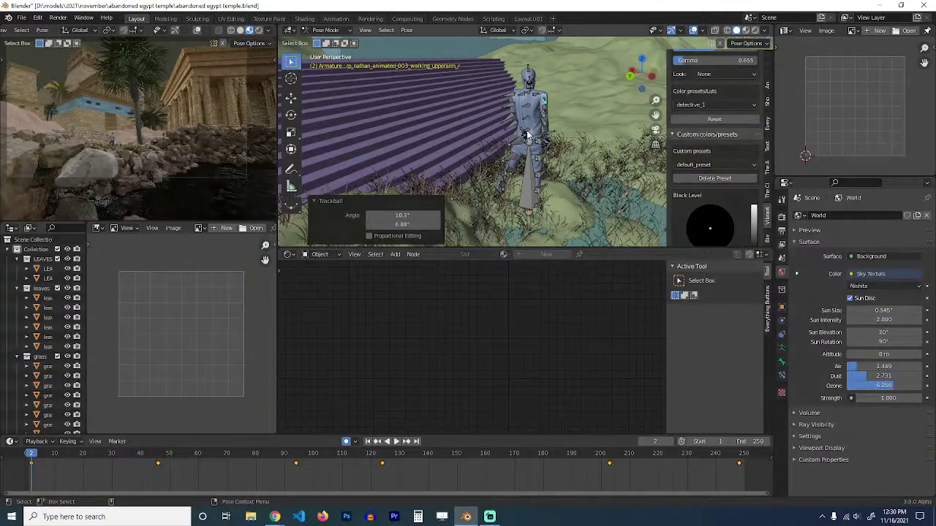
# Select the lower spine bone and key slight trackball rotations on it at frames 2 and 100.
pyautogui.click(521, 153)
pyautogui.press('r')
pyautogui.press('r')
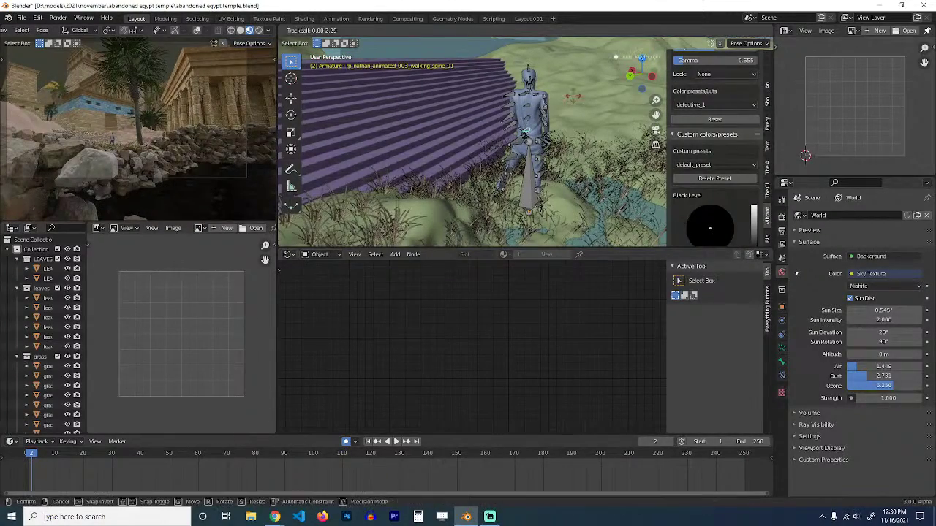
pyautogui.click(559, 110)
pyautogui.moveTo(88, 455); pyautogui.dragTo(313, 455)
pyautogui.press('r')
pyautogui.press('r')
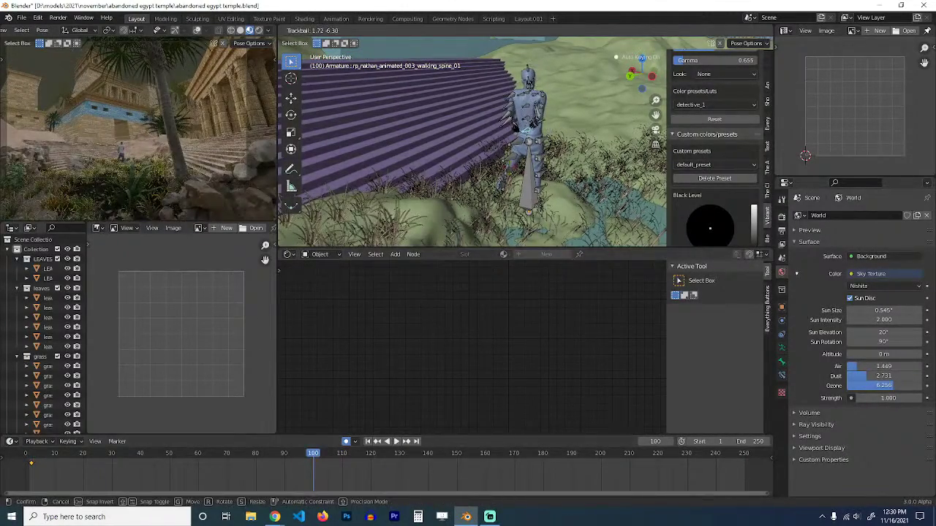
pyautogui.click(533, 139)
# Key slight trackball rotations of the lower spine bone at frames 134 and 177.
pyautogui.press('space')
pyautogui.press('space')
pyautogui.press('r')
pyautogui.press('r')
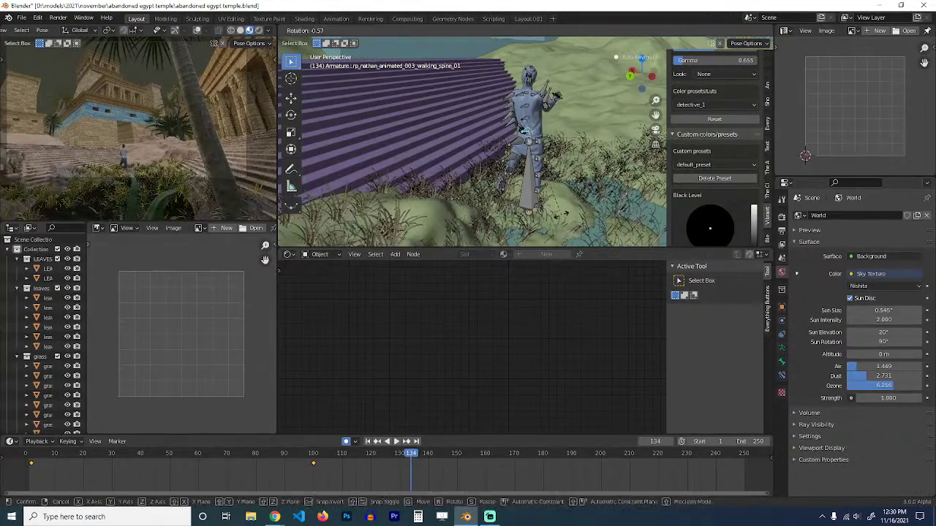
pyautogui.click(555, 151)
pyautogui.press('r')
pyautogui.press('r')
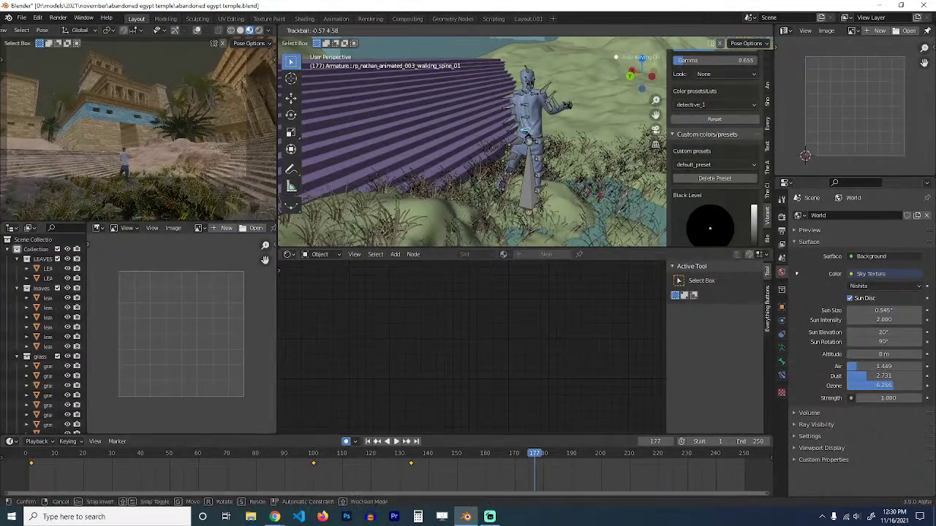
pyautogui.click(585, 200)
# Key a slight trackball rotation of the lower spine bone at frame 244.
pyautogui.keyDown('shift'); pyautogui.rightClick(726, 477); pyautogui.keyUp('shift')
pyautogui.press('r')
pyautogui.press('r')
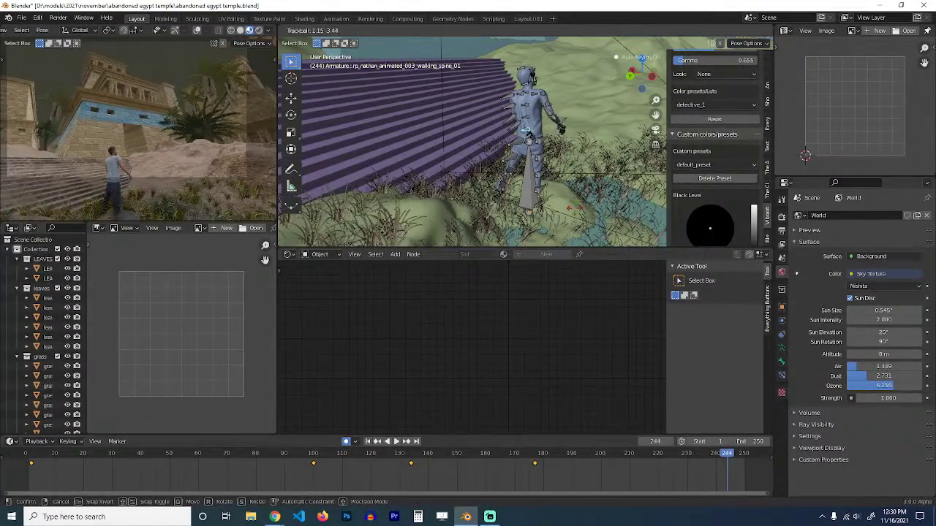
pyautogui.click(577, 183)
# Play the animation from the start to check the figure's motion and save the file.
pyautogui.keyDown('shift'); pyautogui.rightClick(17, 485); pyautogui.keyUp('shift')
pyautogui.press('space')
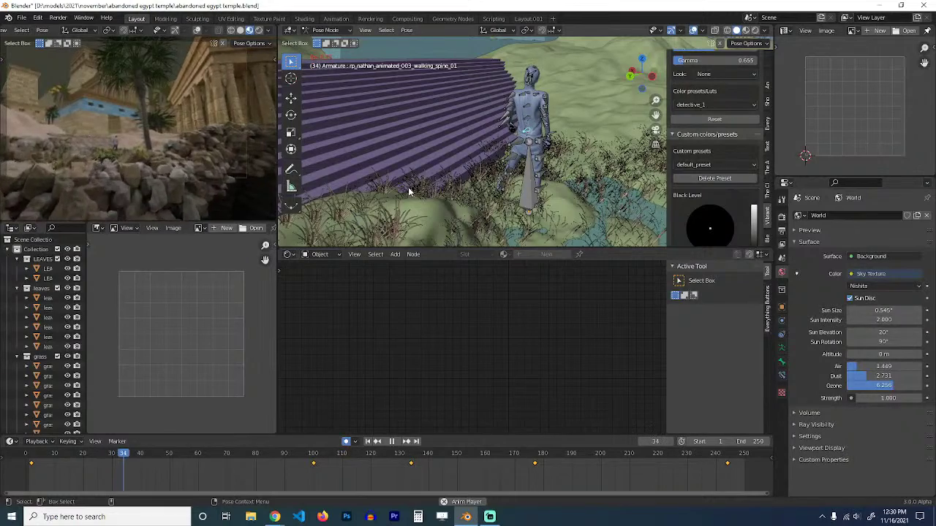
pyautogui.press('Escape')
pyautogui.hotkey('ctrl', 's')
pyautogui.click(451, 173)
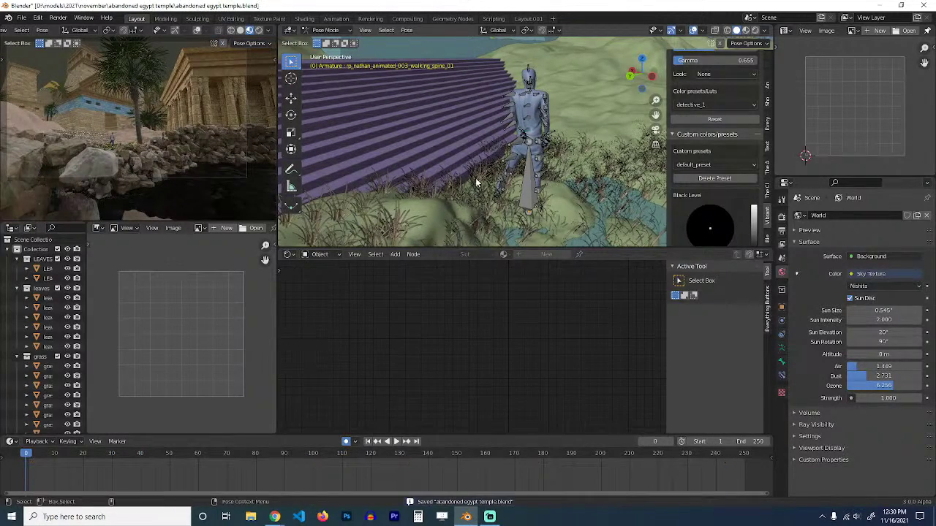
# Switch the scene's render engine from Cycles to Eevee.
pyautogui.click(782, 217)
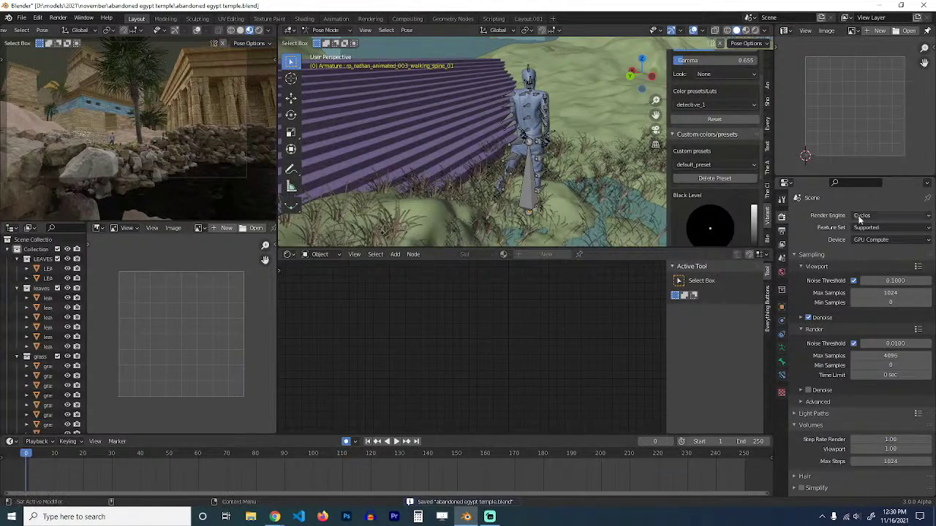
pyautogui.click(861, 216)
pyautogui.click(870, 220)
# Turn off ambient occlusion and screen space reflections and test the animation playback.
pyautogui.click(802, 282)
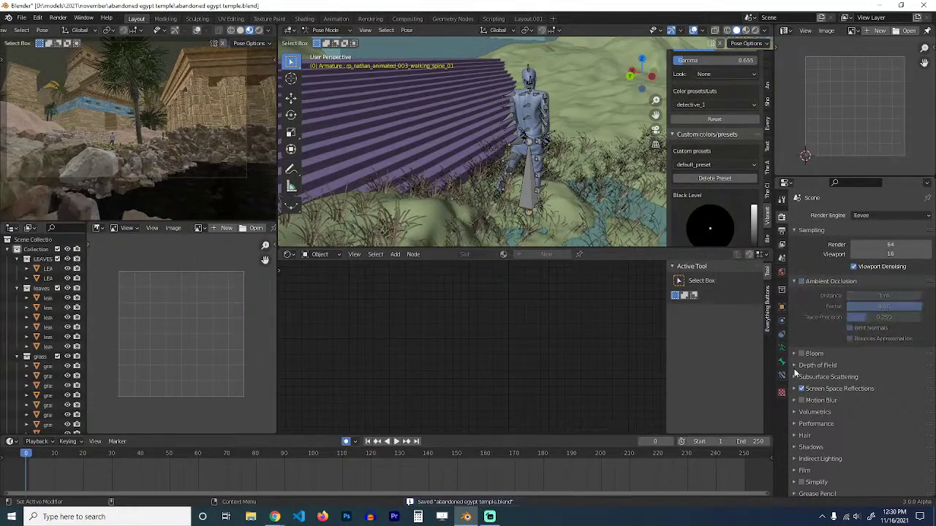
pyautogui.press('space')
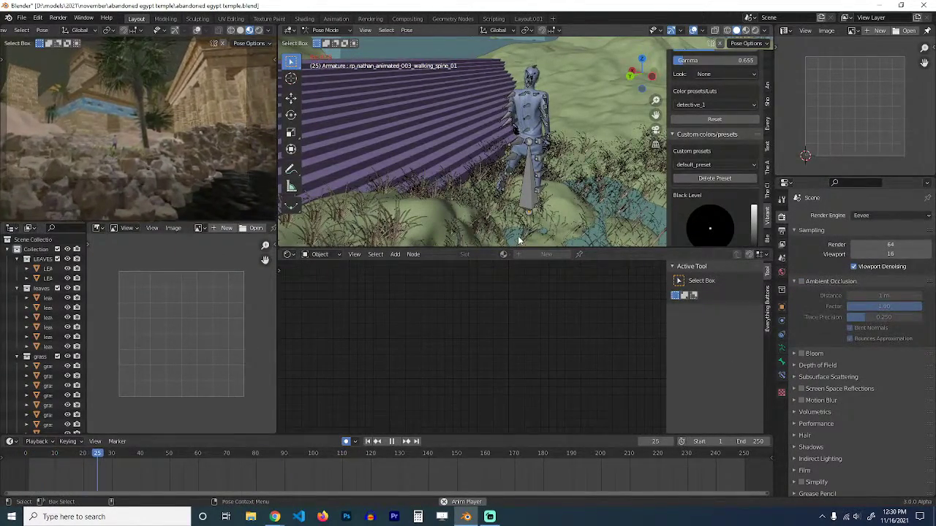
pyautogui.press('Escape')
# Enable ambient occlusion, bloom and screen space reflections for the Eevee render.
pyautogui.click(801, 281)
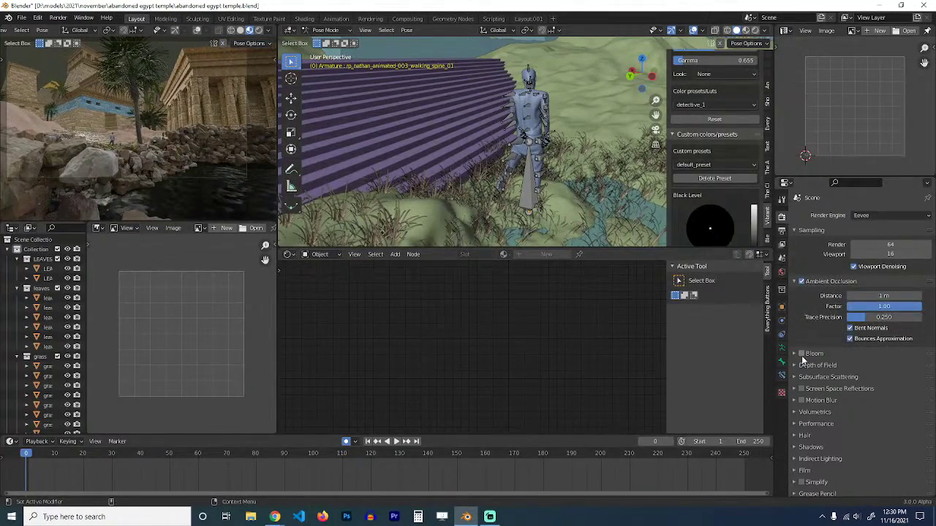
pyautogui.click(802, 353)
pyautogui.click(801, 389)
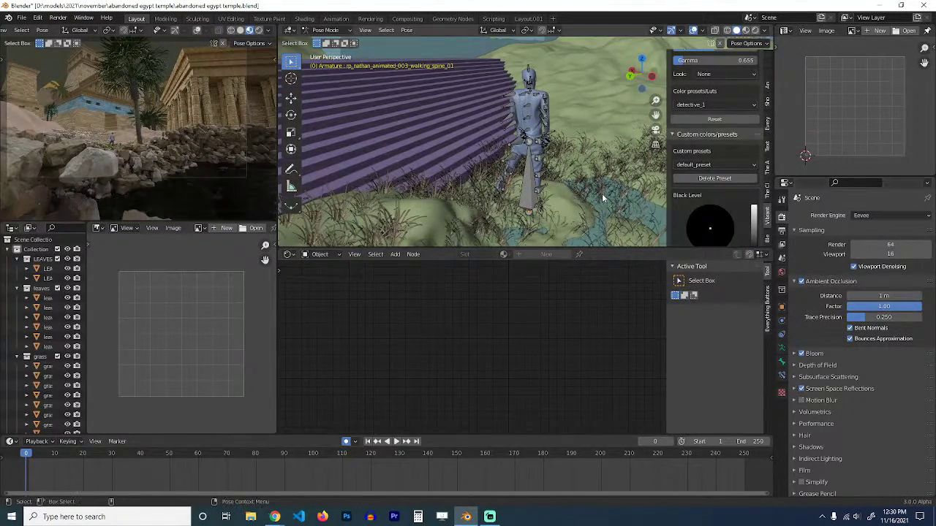
# Play the animation briefly with the Eevee effects enabled and save the file.
pyautogui.press('space')
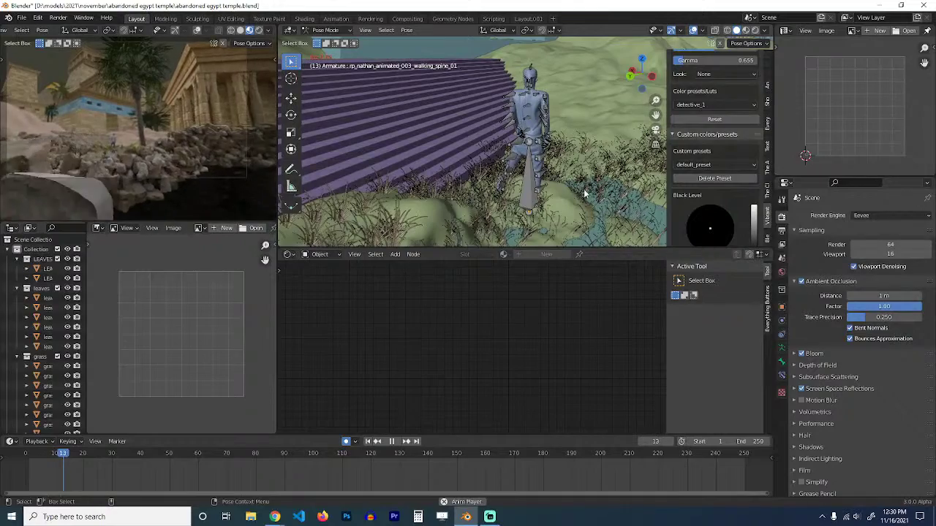
pyautogui.press('Escape')
pyautogui.hotkey('ctrl', 's')
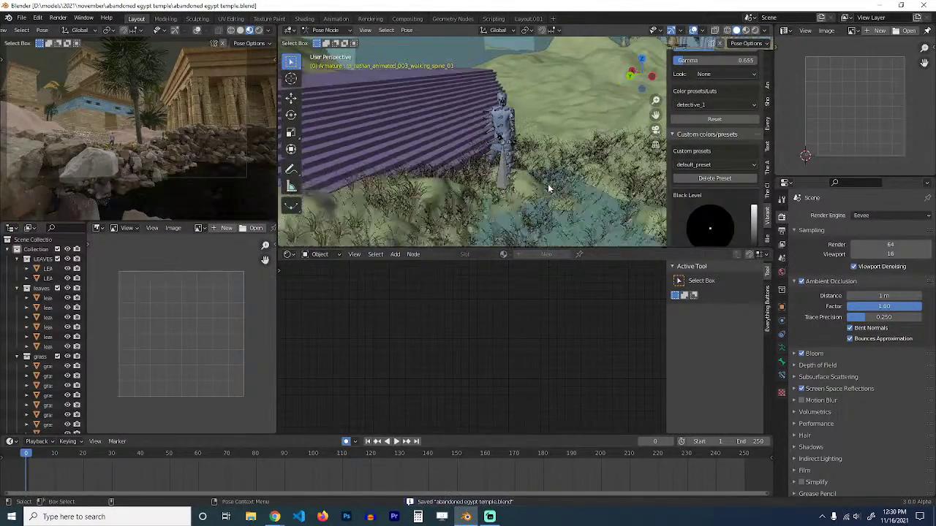
# Switch from Pose Mode to Object Mode and select the palm tree beside the pond.
pyautogui.scroll(-4, 551, 186)
pyautogui.moveTo(573, 137); pyautogui.dragTo(555, 155, button='middle')
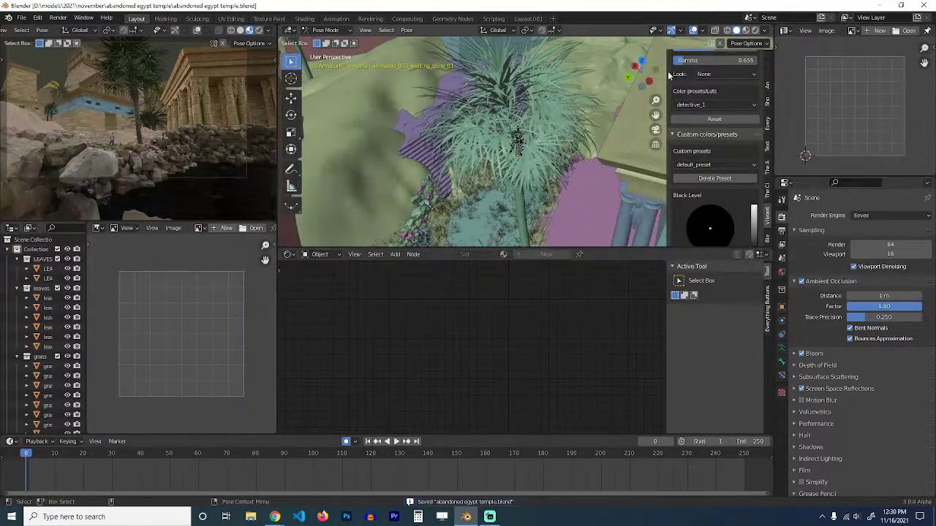
pyautogui.moveTo(562, 192)
pyautogui.mouseDown(button='middle')
pyautogui.moveTo(550, 188)
pyautogui.moveTo(558, 196)
pyautogui.moveTo(546, 205)
pyautogui.mouseUp(button='middle')
pyautogui.scroll(-5, 558, 196)
pyautogui.press('z')
pyautogui.click(419, 193)
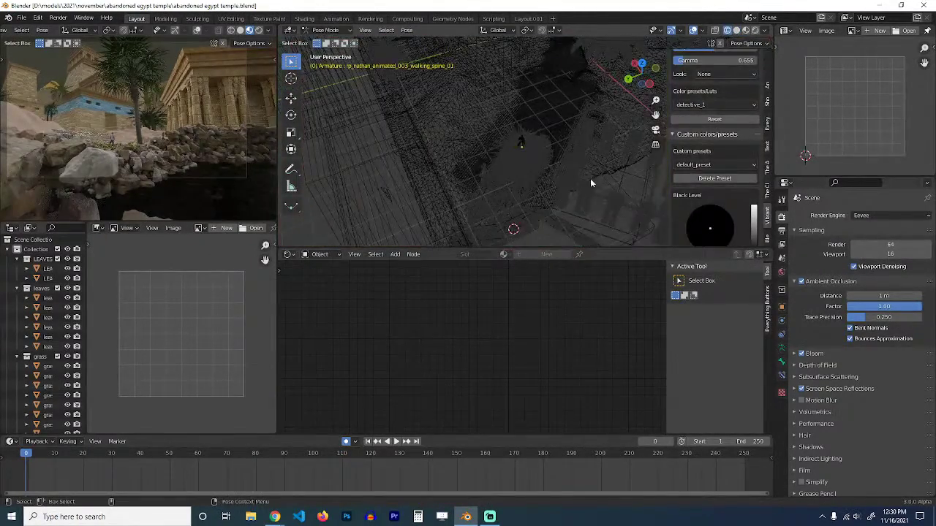
pyautogui.hotkey('shift', 'z')
pyautogui.hotkey('ctrl', 'Tab')
pyautogui.click(528, 167)
pyautogui.moveTo(529, 167); pyautogui.dragTo(531, 148, button='middle')
pyautogui.scroll(3, 531, 145)
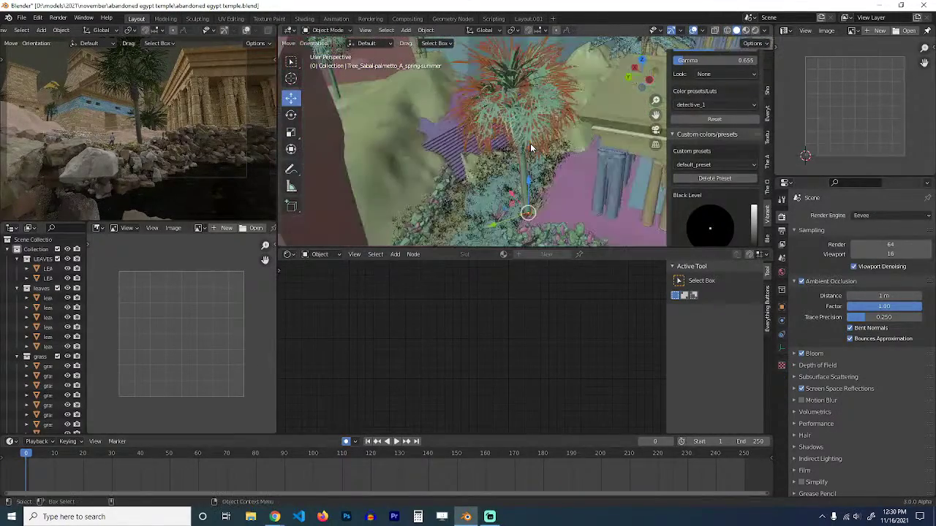
# Key the palm tree with a 0° trackball rotation at frame 0 and a slight tilt near frame 39.
pyautogui.press('r')
pyautogui.press('r')
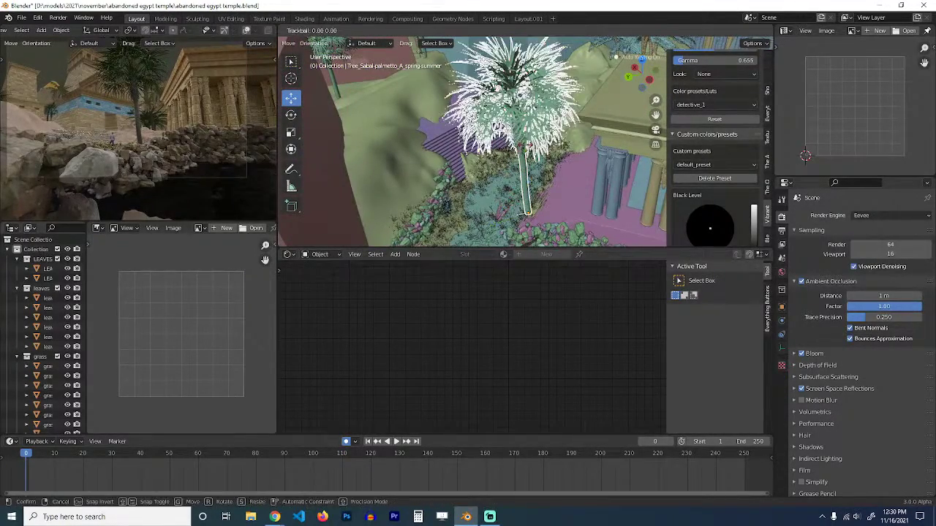
pyautogui.press('Return')
pyautogui.click(138, 456)
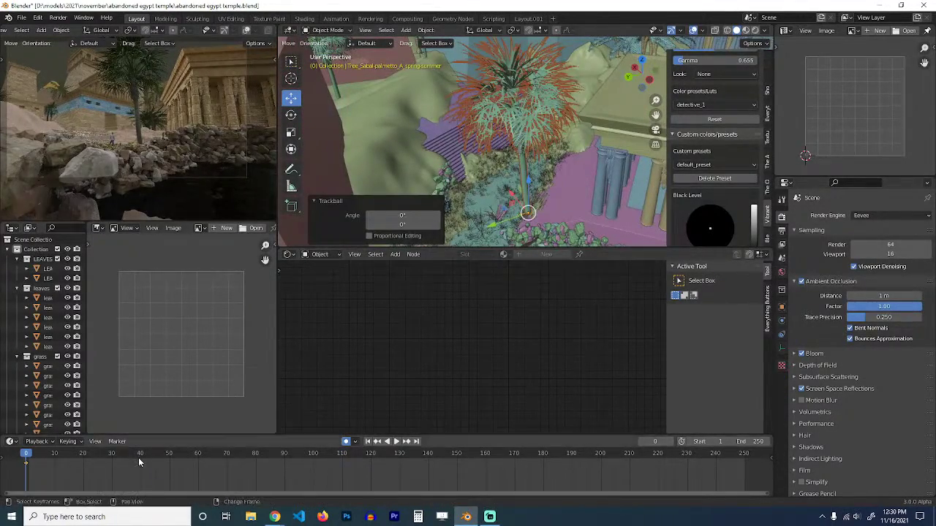
pyautogui.press('r')
pyautogui.press('r')
pyautogui.click(583, 89)
# Rotate the palm tree by about -16.8° at frame 79 and 15.5° near frame 121.
pyautogui.click(252, 456)
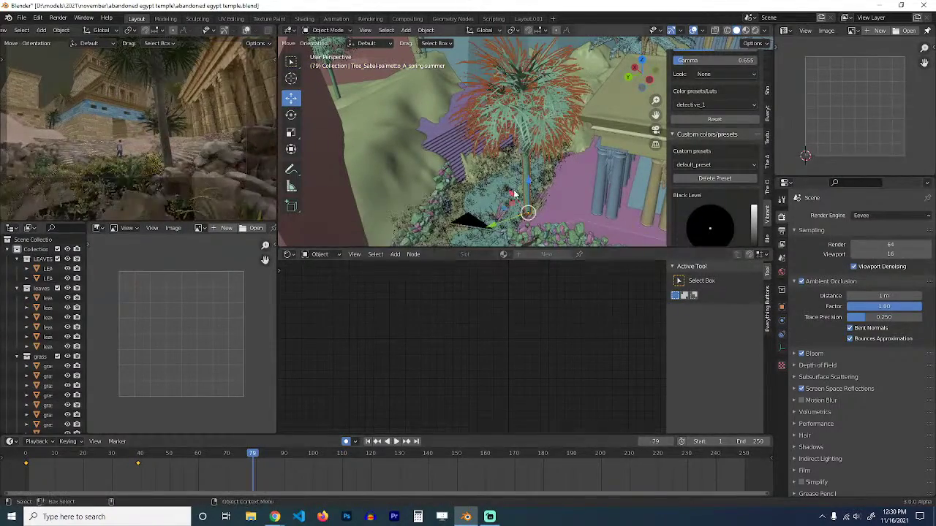
pyautogui.press('r')
pyautogui.click(503, 192)
pyautogui.click(362, 456)
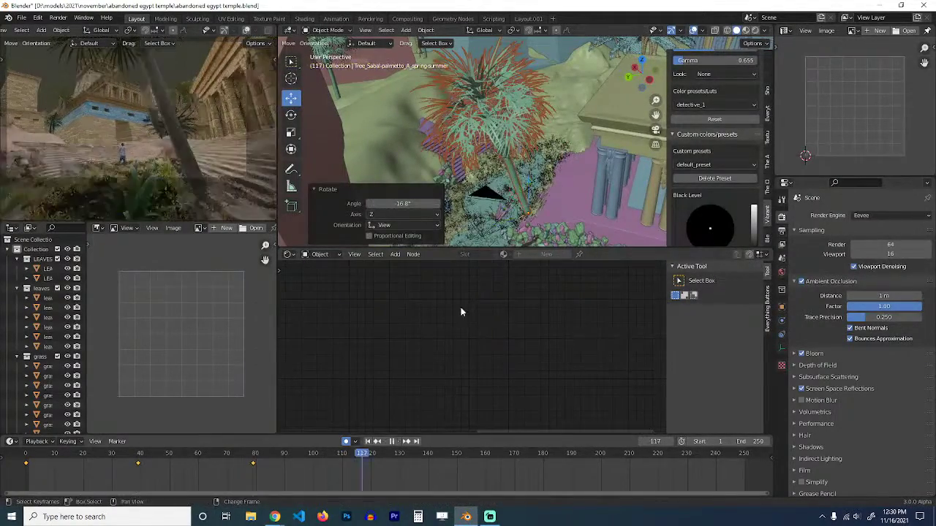
pyautogui.press('r')
pyautogui.click(560, 182)
# Rotate the palm tree by about 3.47° at frame 168, trackball-rotate it at frame 202, and preview the sway.
pyautogui.click(513, 457)
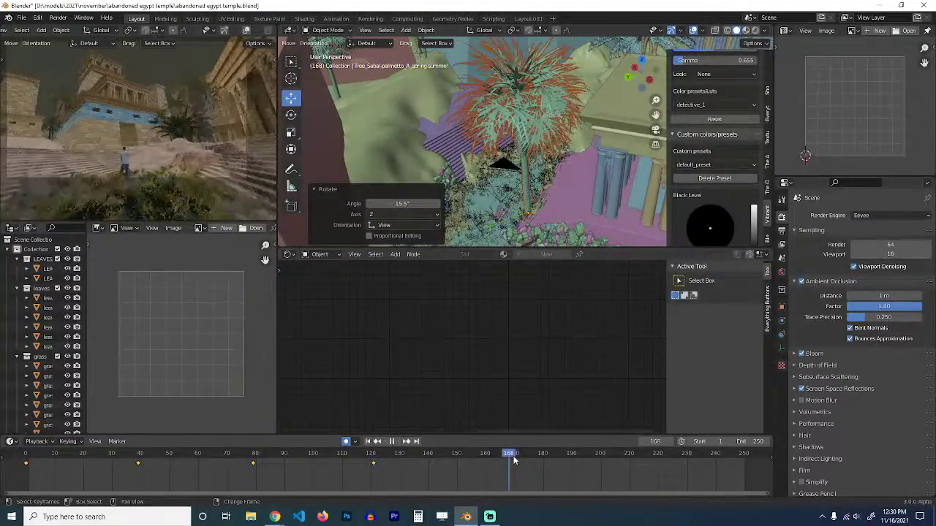
pyautogui.press('r')
pyautogui.click(601, 204)
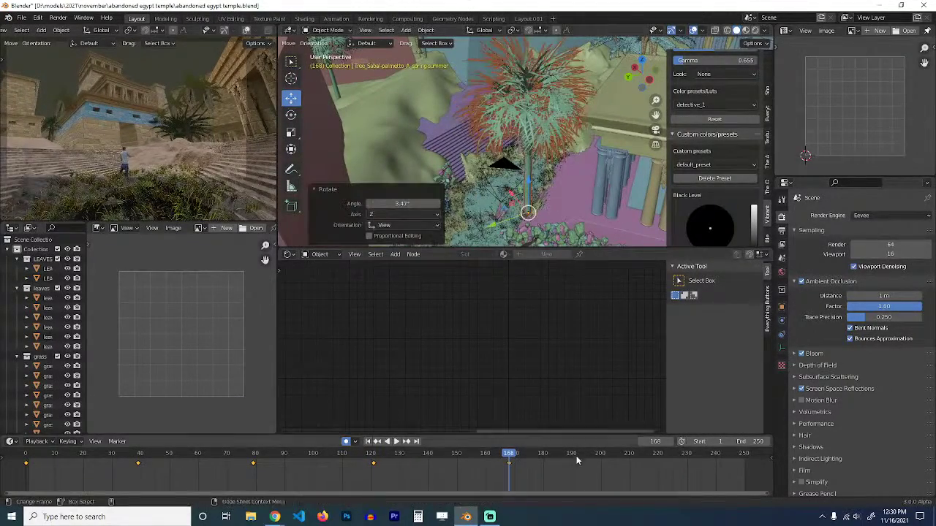
pyautogui.click(606, 456)
pyautogui.press('r')
pyautogui.press('r')
pyautogui.click(616, 213)
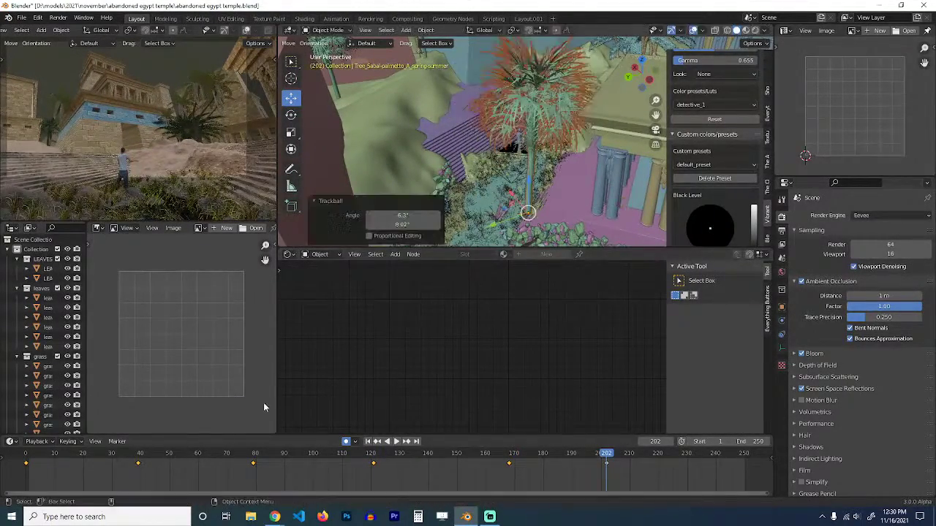
pyautogui.press('space')
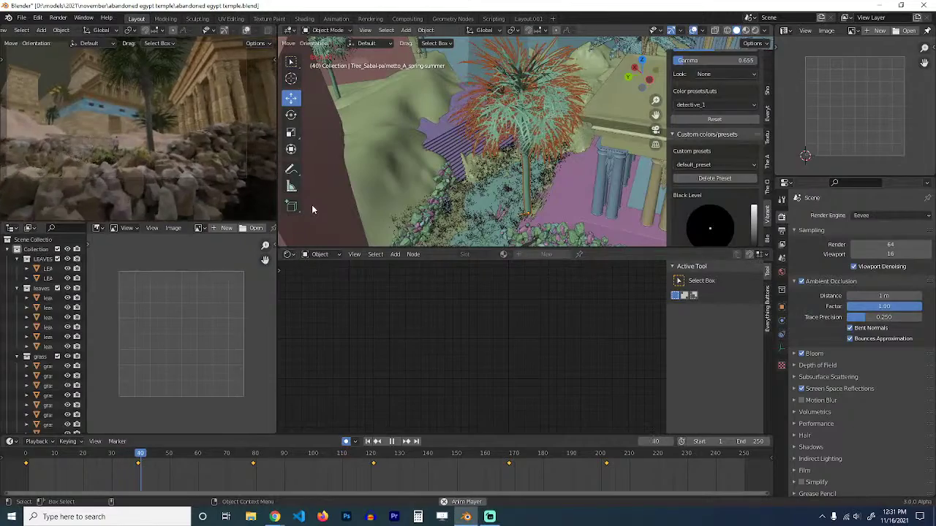
pyautogui.press('Escape')
# Select the palm tree beside the dark red building and key trackball rotations at frames 0 and 48.
pyautogui.moveTo(449, 150); pyautogui.dragTo(319, 161, button='middle')
pyautogui.click(333, 165)
pyautogui.press('r')
pyautogui.press('r')
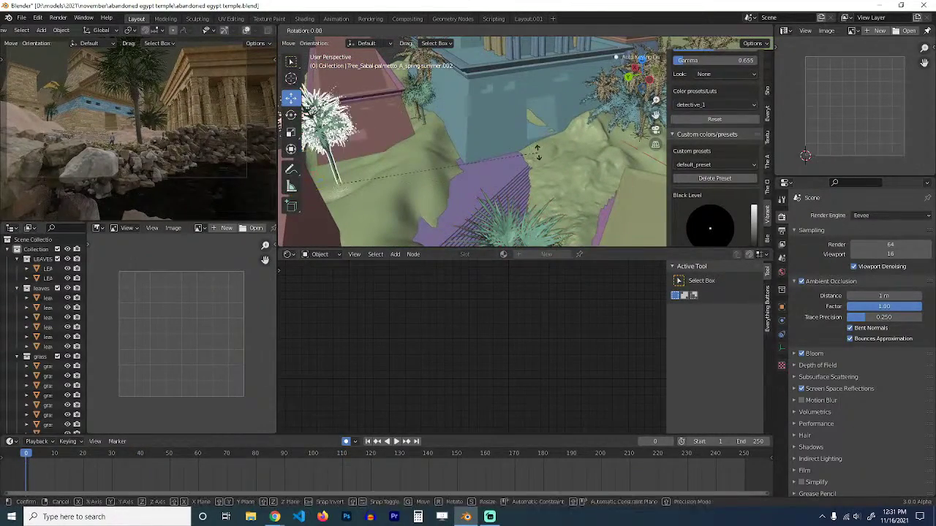
pyautogui.click(481, 238)
pyautogui.click(164, 476)
pyautogui.press('r')
pyautogui.press('r')
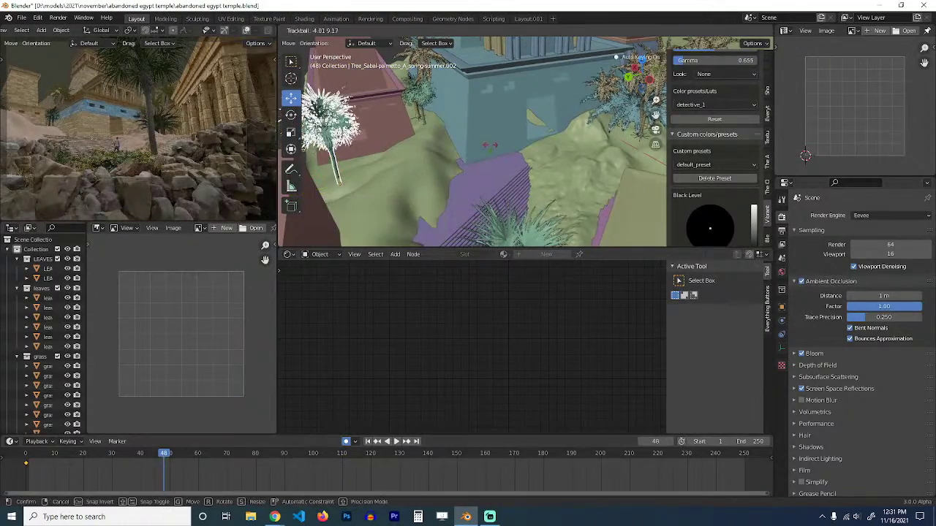
pyautogui.click(328, 393)
# Trackball-rotate that palm at frame 114 and by about -8.59° and 2.29° at frame 174.
pyautogui.click(354, 474)
pyautogui.press('r')
pyautogui.press('r')
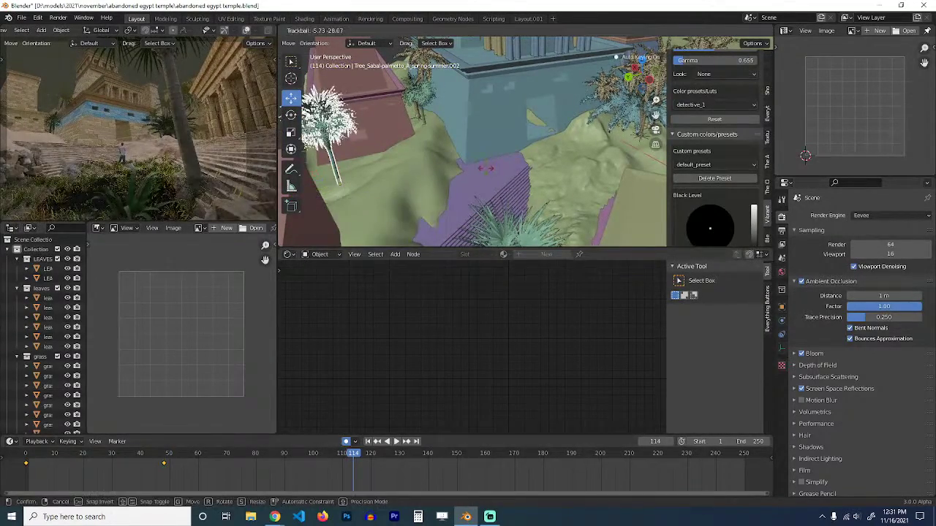
pyautogui.click(476, 196)
pyautogui.click(459, 472)
pyautogui.press('space')
pyautogui.press('space')
pyautogui.press('r')
pyautogui.press('r')
pyautogui.click(557, 220)
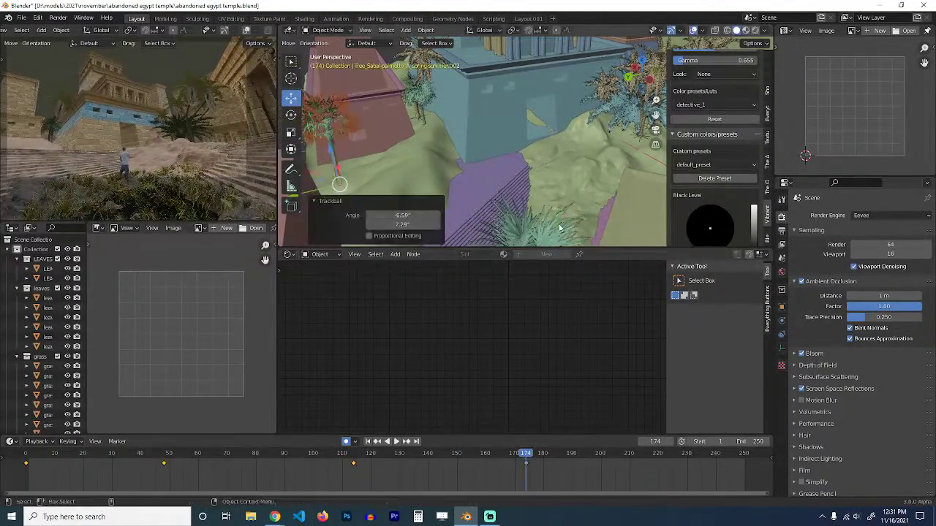
# Trackball-rotate the same palm at frame 224 and by about 4.01° and -18.3° at frame 253.
pyautogui.click(669, 465)
pyautogui.press('r')
pyautogui.press('r')
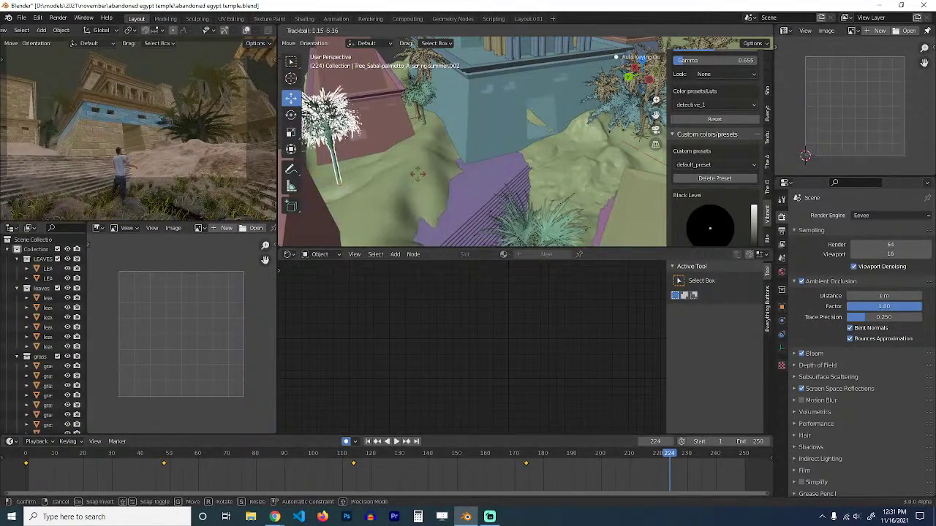
pyautogui.click(698, 232)
pyautogui.click(752, 468)
pyautogui.press('r')
pyautogui.press('r')
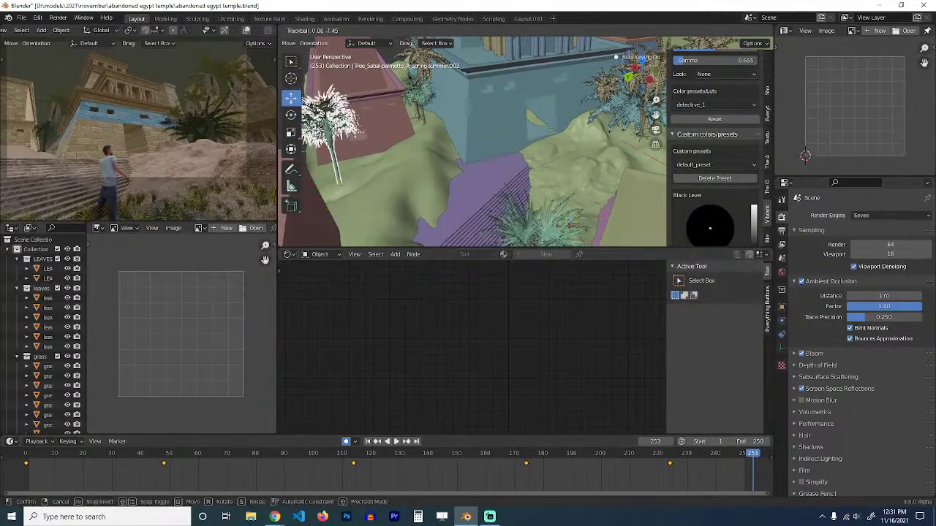
pyautogui.click(567, 185)
# Select the coconut palm right of the blue building and trackball-rotate it by about 4.58°/-2.29° at frame 1 and 6.3°/10.3° at frame 42.
pyautogui.moveTo(567, 184); pyautogui.dragTo(490, 203, button='middle')
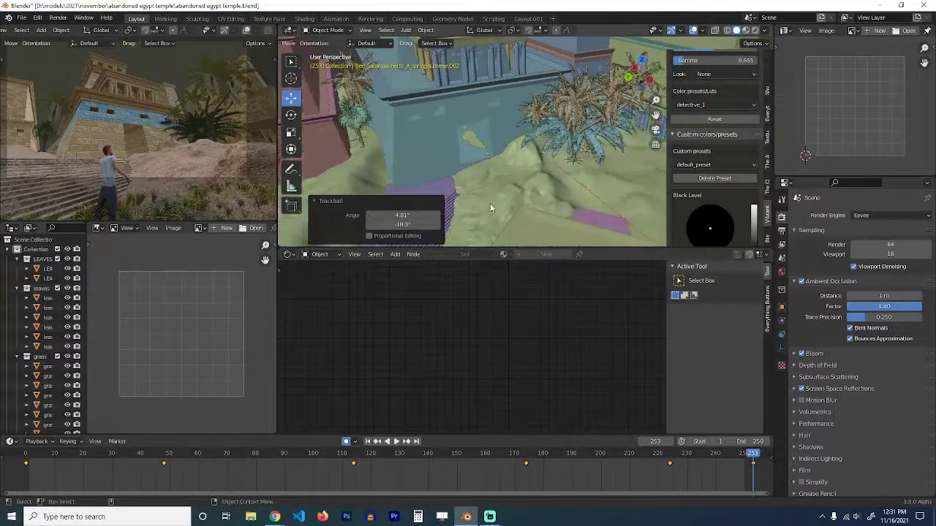
pyautogui.click(583, 101)
pyautogui.hotkey('shift', 'Left')
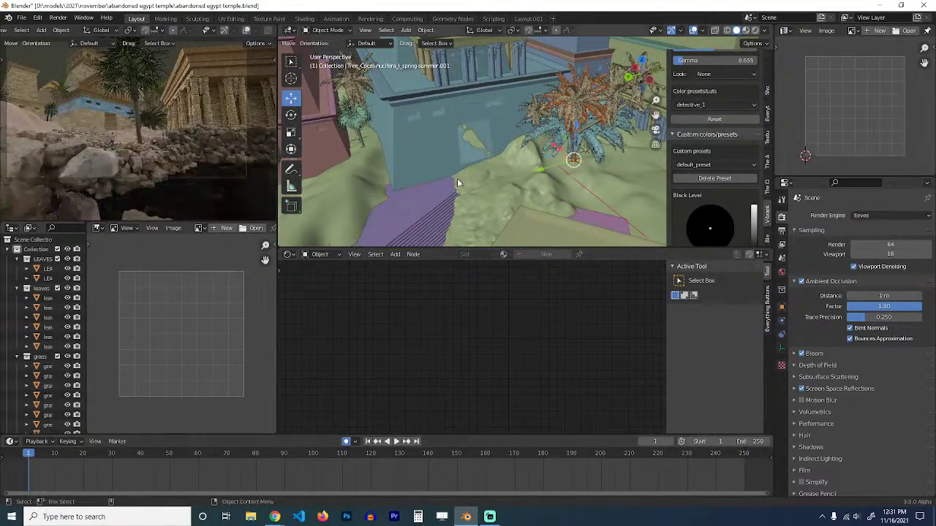
pyautogui.press('r')
pyautogui.press('r')
pyautogui.click(516, 155)
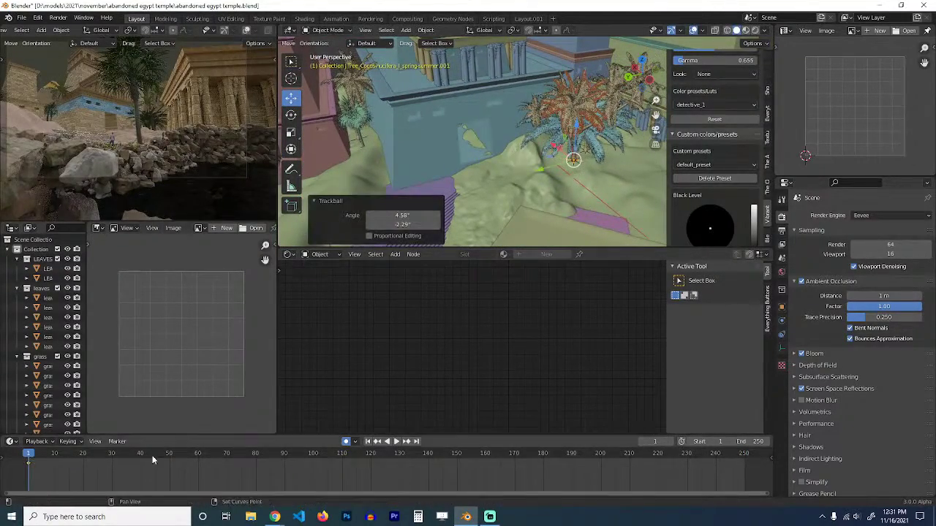
pyautogui.keyDown('shift'); pyautogui.rightClick(147, 459); pyautogui.keyUp('shift')
pyautogui.press('r')
pyautogui.press('r')
pyautogui.click(566, 136)
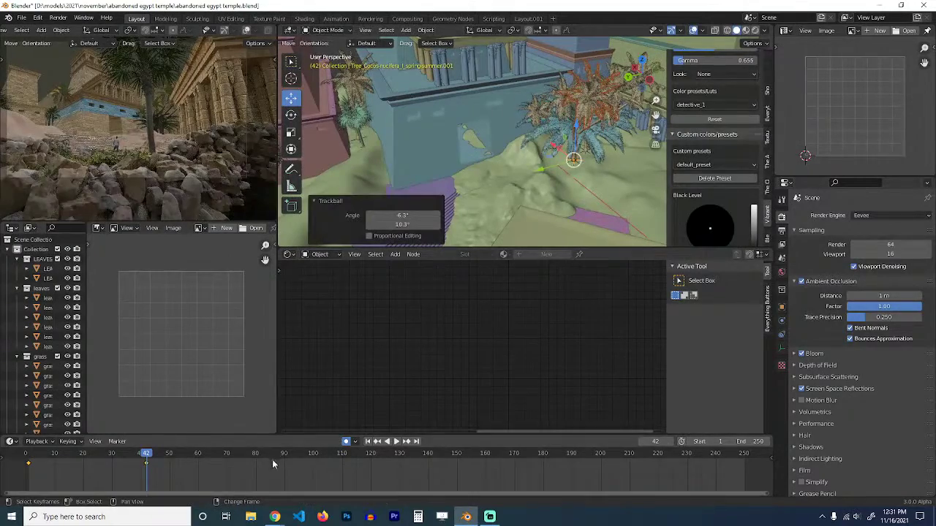
# Trackball-rotate the coconut palm by about -1.15°/-15.5° at frame 148 and -5.16°/2.86° at frame 93.
pyautogui.keyDown('shift'); pyautogui.rightClick(451, 462); pyautogui.keyUp('shift')
pyautogui.press('r')
pyautogui.press('r')
pyautogui.click(517, 183)
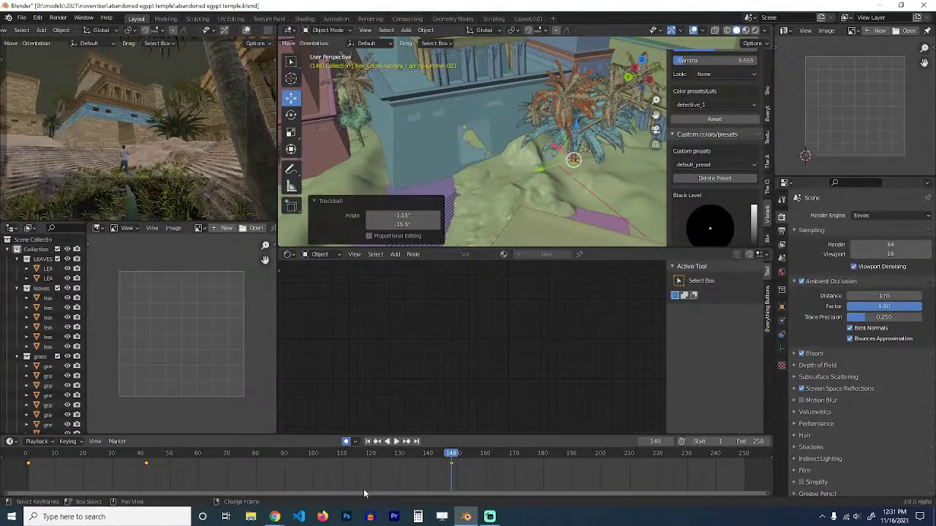
pyautogui.keyDown('shift'); pyautogui.rightClick(291, 479); pyautogui.keyUp('shift')
pyautogui.press('r')
pyautogui.press('r')
pyautogui.click(553, 185)
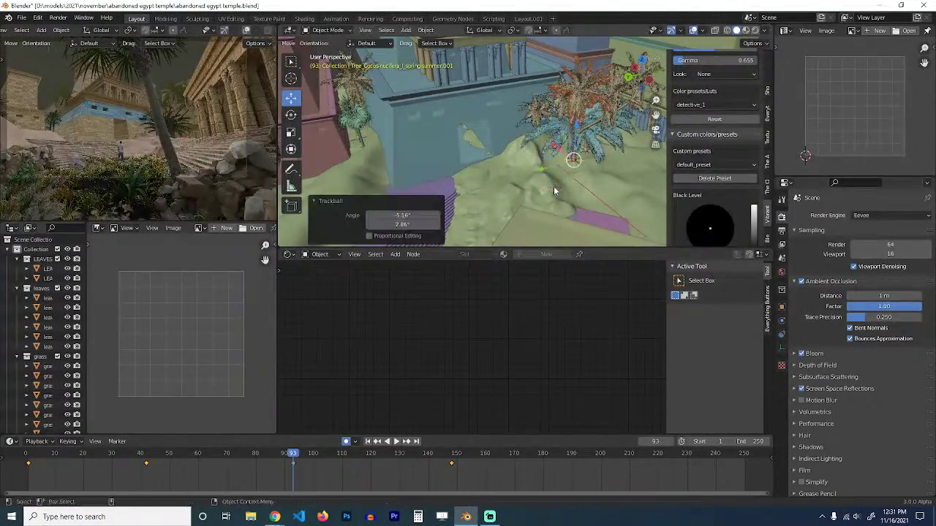
# Trackball-rotate the coconut palm by about 2.29°/15.5° at frame 186 and key further rotations at frames 209 and 250.
pyautogui.keyDown('shift'); pyautogui.rightClick(560, 464); pyautogui.keyUp('shift')
pyautogui.press('r')
pyautogui.press('r')
pyautogui.click(622, 205)
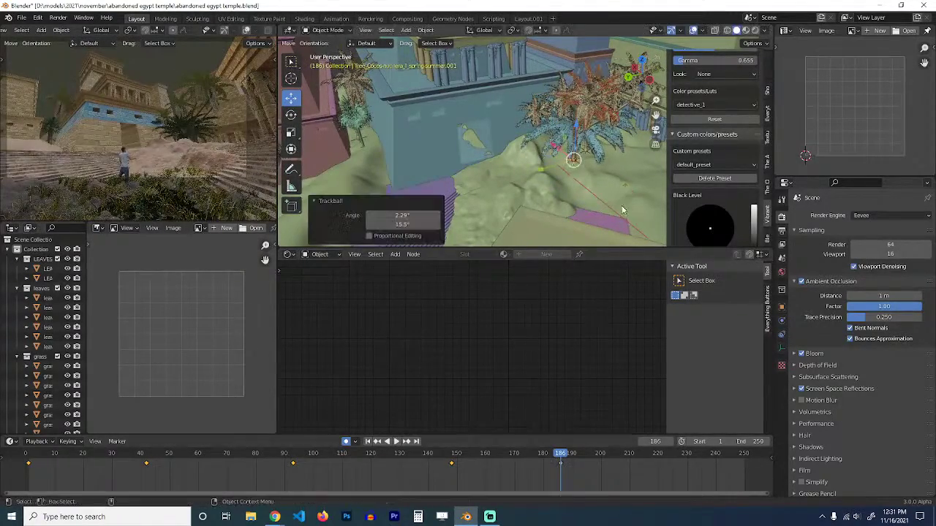
pyautogui.keyDown('shift'); pyautogui.rightClick(626, 460); pyautogui.keyUp('shift')
pyautogui.press('r')
pyautogui.press('r')
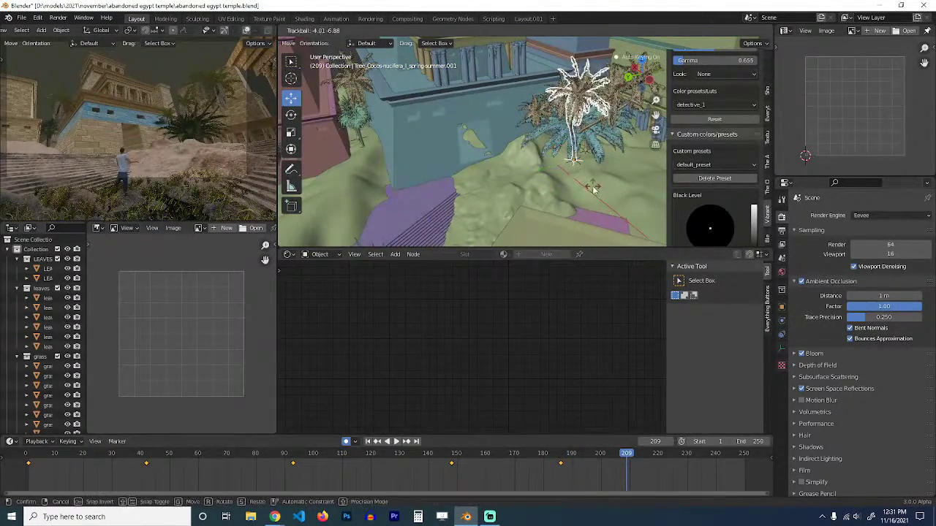
pyautogui.click(591, 193)
pyautogui.keyDown('shift'); pyautogui.rightClick(739, 469); pyautogui.keyUp('shift')
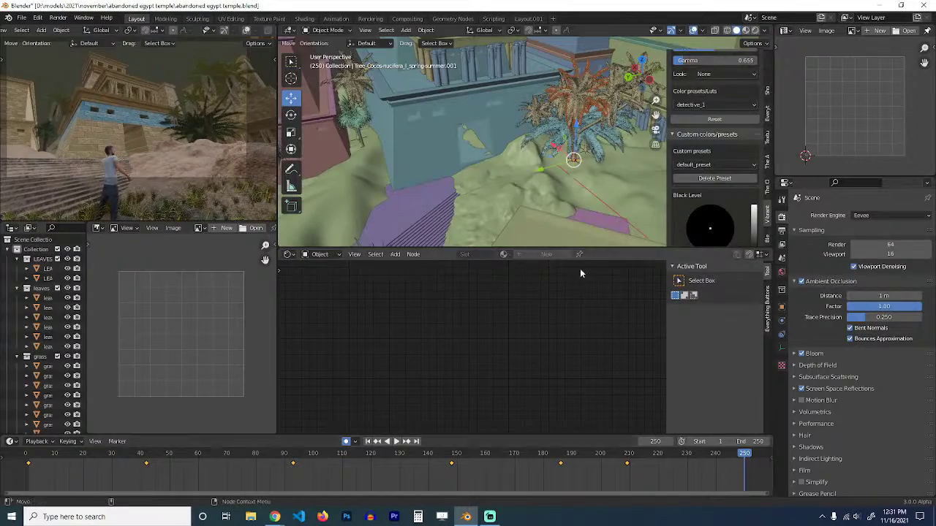
pyautogui.press('r')
pyautogui.press('r')
pyautogui.click(574, 160)
# Key rotations of the neighbouring leaning coconut palm at frames 250 and 231.
pyautogui.press('r')
pyautogui.press('r')
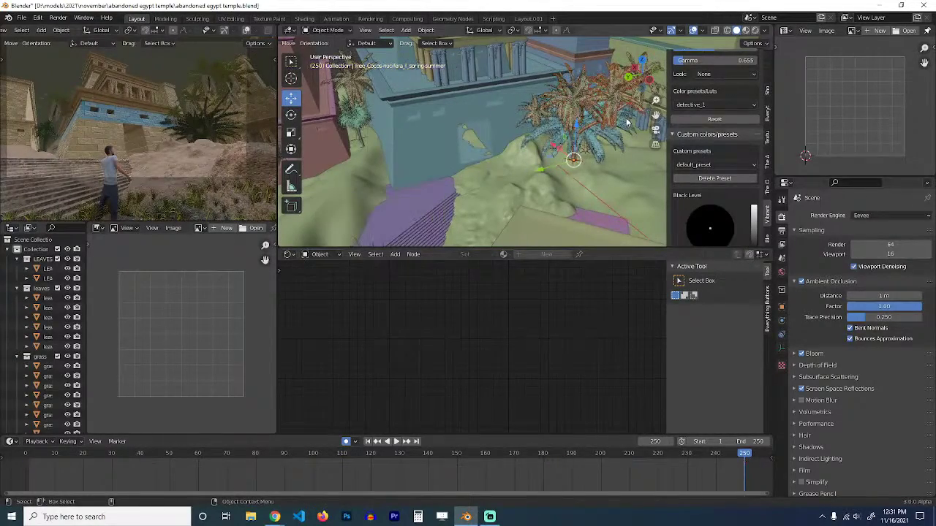
pyautogui.click(574, 159)
pyautogui.keyDown('shift'); pyautogui.rightClick(689, 462); pyautogui.keyUp('shift')
pyautogui.press('r')
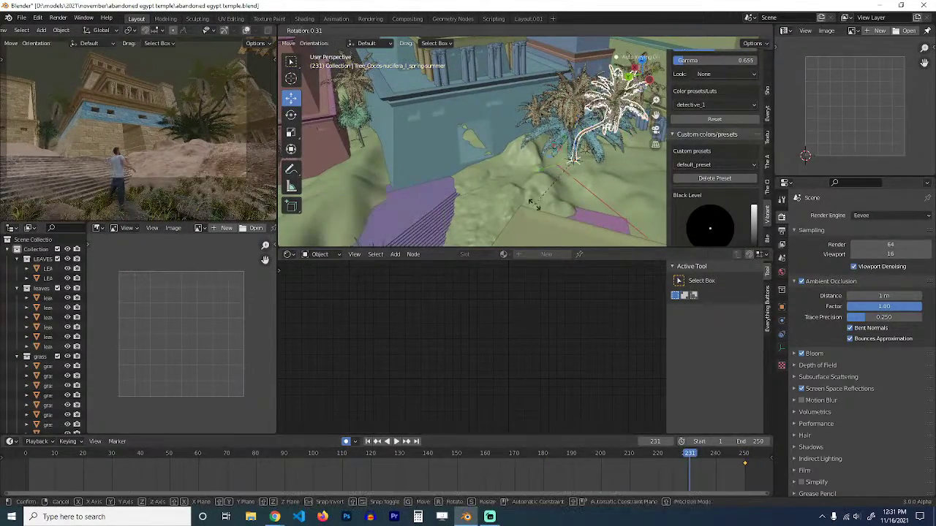
pyautogui.click(530, 193)
# Trackball-rotate the leaning coconut palm by about -16°/-16° at frame 191 and 6.3°/-1.15° at frame 161.
pyautogui.keyDown('shift'); pyautogui.rightClick(575, 468); pyautogui.keyUp('shift')
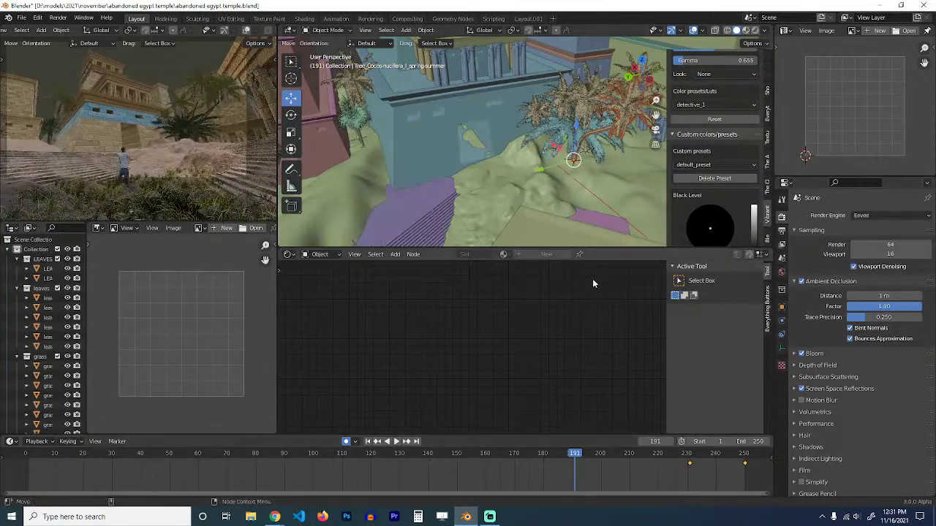
pyautogui.press('r')
pyautogui.click(553, 292)
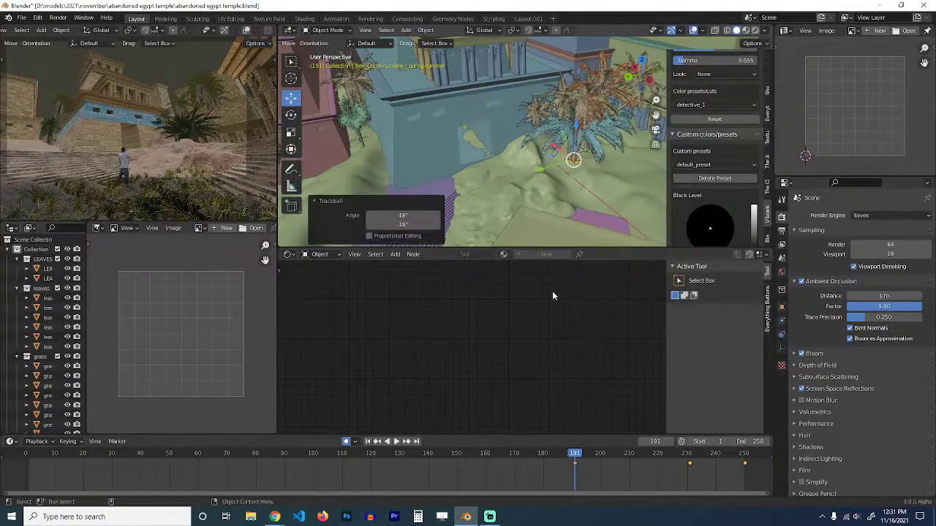
pyautogui.keyDown('shift'); pyautogui.rightClick(489, 468); pyautogui.keyUp('shift')
pyautogui.press('r')
pyautogui.press('r')
pyautogui.click(527, 212)
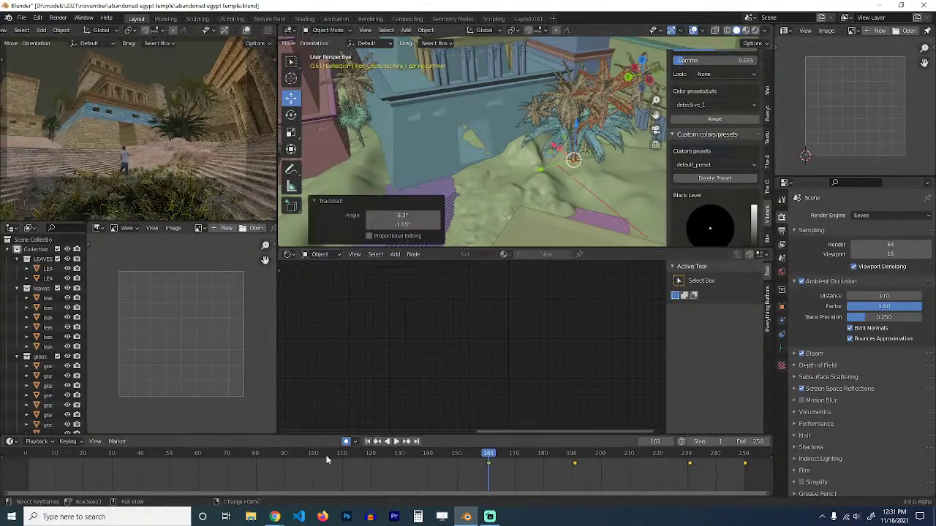
# Trackball-rotate the leaning coconut palm by about -4.01°/-16° at frame 117 and -3.44°/21.2° at frame 86.
pyautogui.keyDown('shift'); pyautogui.rightClick(362, 468); pyautogui.keyUp('shift')
pyautogui.press('r')
pyautogui.press('r')
pyautogui.click(371, 431)
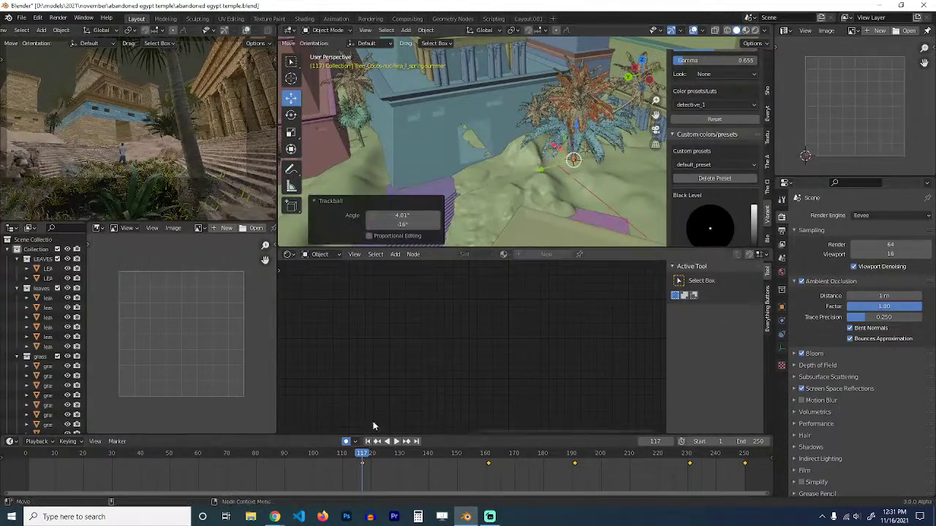
pyautogui.keyDown('shift'); pyautogui.rightClick(273, 466); pyautogui.keyUp('shift')
pyautogui.press('r')
pyautogui.press('r')
pyautogui.click(212, 478)
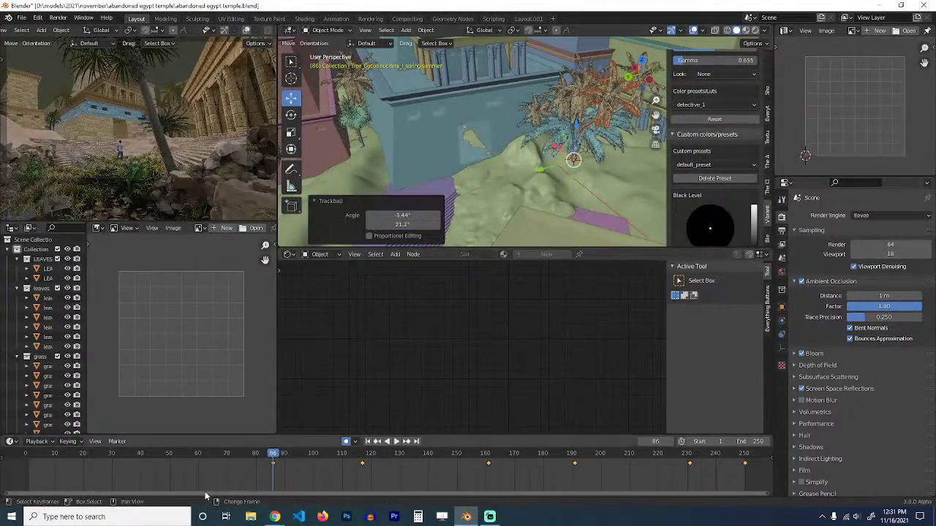
# Trackball-rotate the leaning coconut palm at frame 55 and by about 0°/4.01° at frame 18.
pyautogui.keyDown('shift'); pyautogui.rightClick(185, 488); pyautogui.keyUp('shift')
pyautogui.press('r')
pyautogui.press('r')
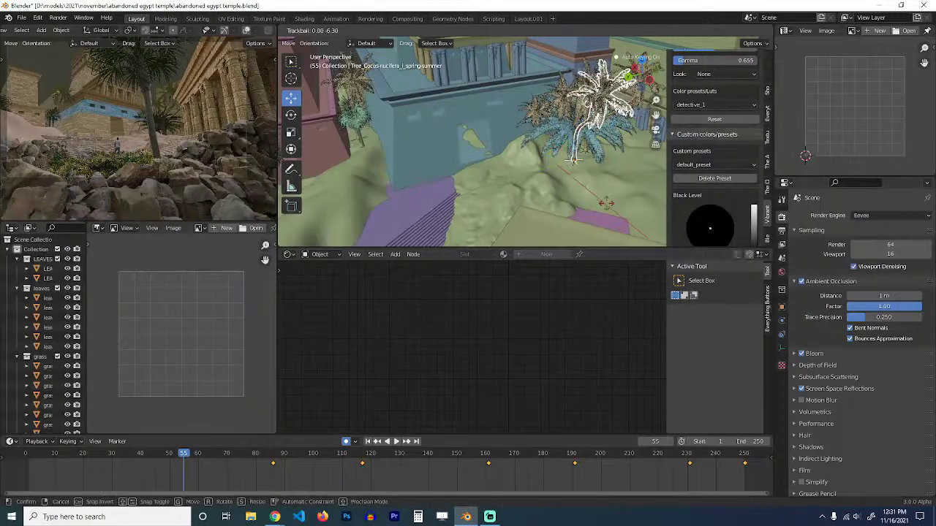
pyautogui.click(301, 422)
pyautogui.keyDown('shift'); pyautogui.rightClick(76, 474); pyautogui.keyUp('shift')
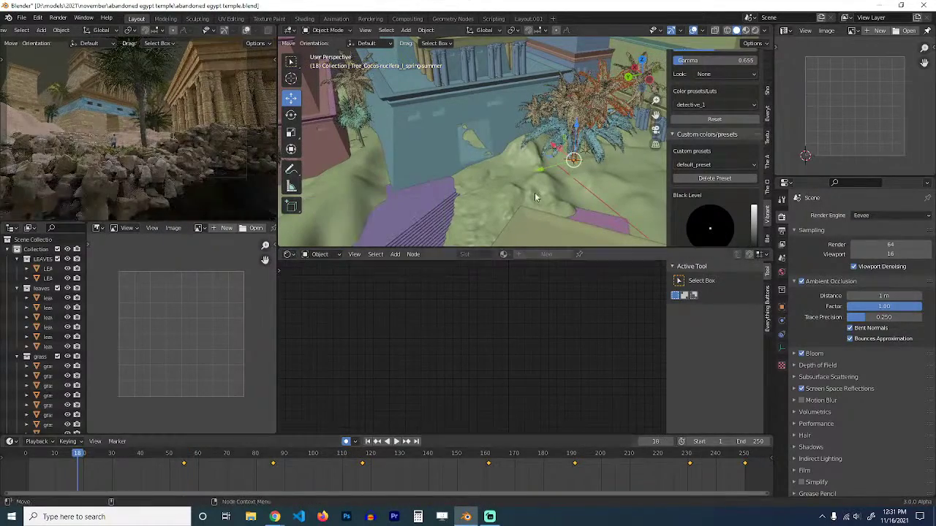
pyautogui.press('r')
pyautogui.press('r')
pyautogui.click(576, 181)
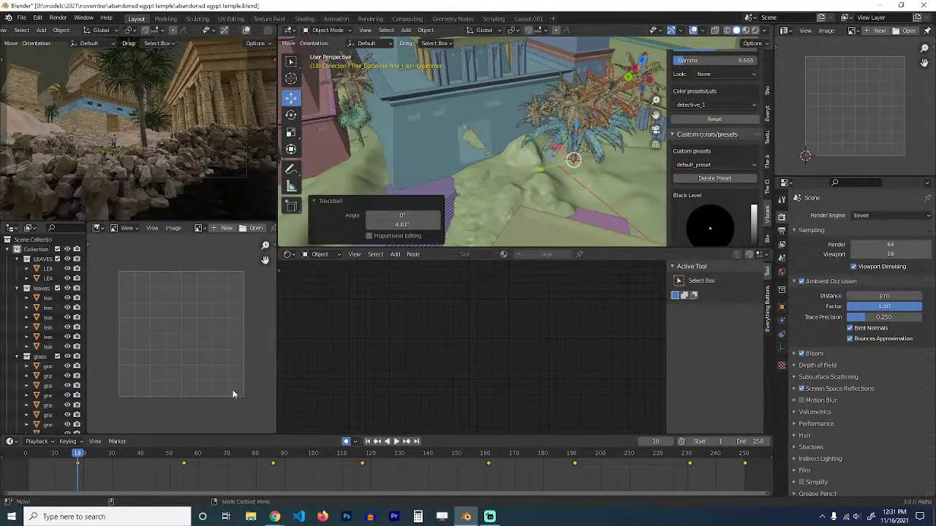
# Key the leaning coconut palm's rotation at frame 0, then deselect it and play back the animation.
pyautogui.keyDown('shift'); pyautogui.rightClick(27, 476); pyautogui.keyUp('shift')
pyautogui.press('space')
pyautogui.press('r')
pyautogui.press('r')
pyautogui.click(514, 207)
pyautogui.hotkey('alt', 'a')
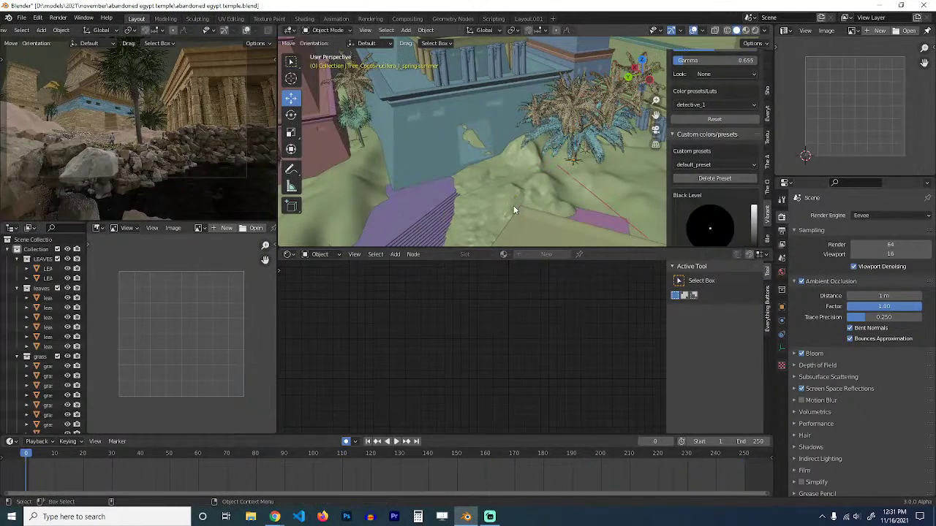
pyautogui.press('space')
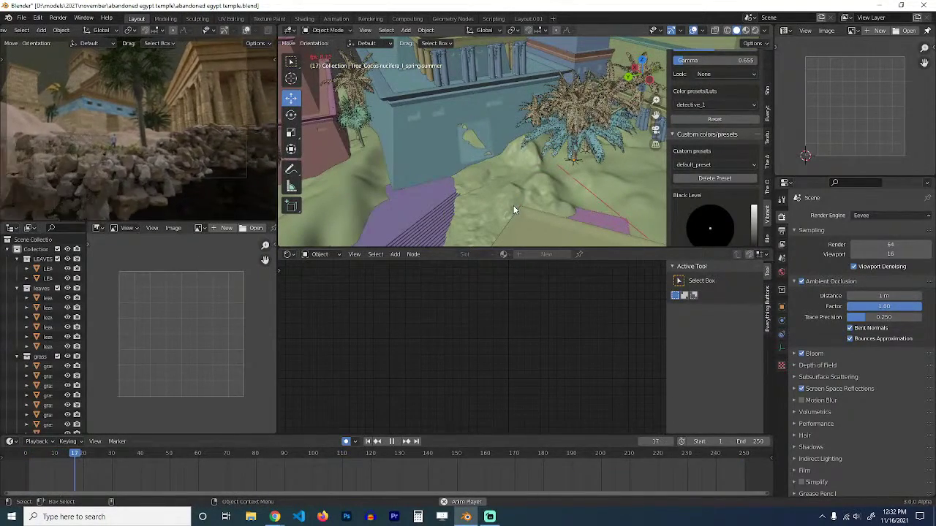
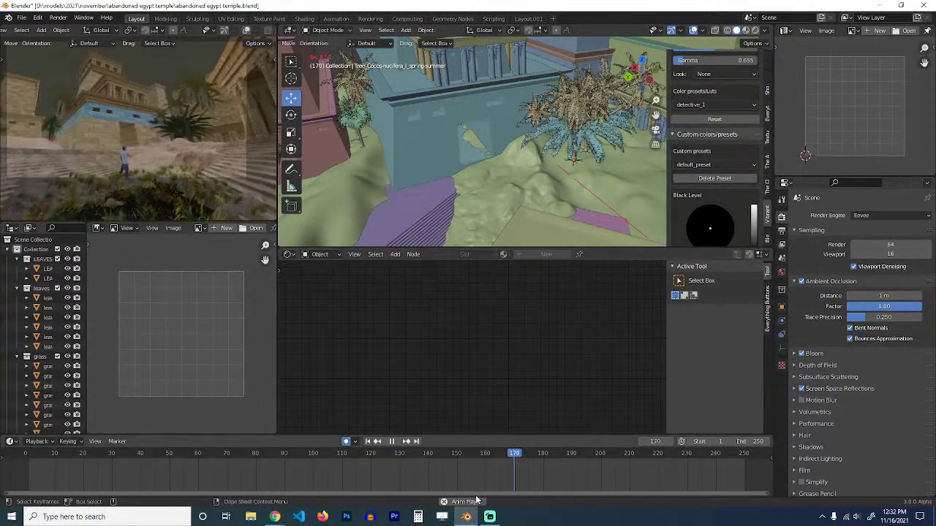
pyautogui.click(473, 195)
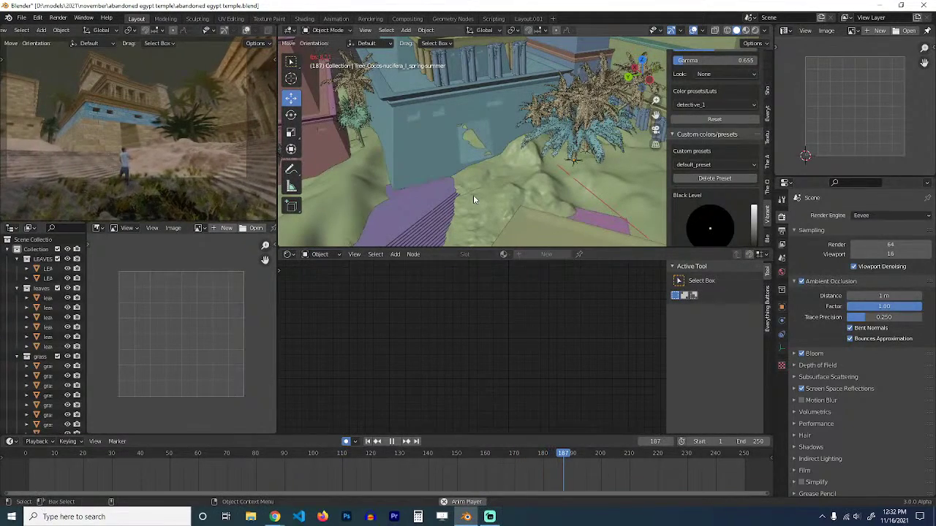
pyautogui.press('space')
# Save the abandoned egypt temple.blend file and deselect all objects.
pyautogui.click(490, 517)
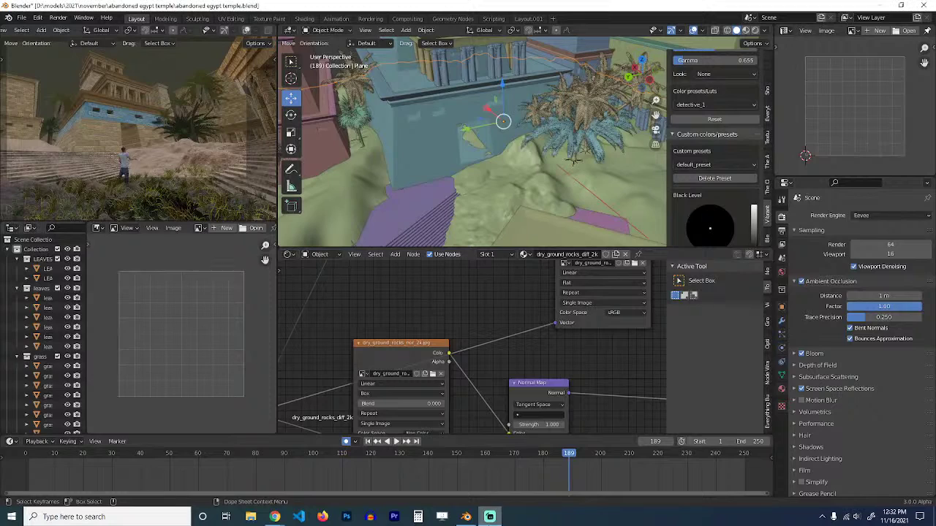
pyautogui.click(553, 200)
pyautogui.hotkey('ctrl', 's')
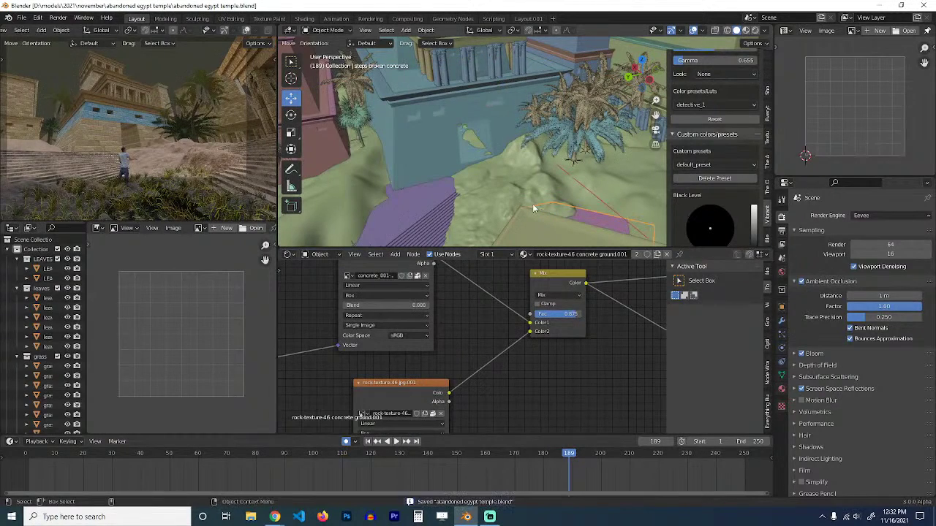
pyautogui.hotkey('alt', 'a')
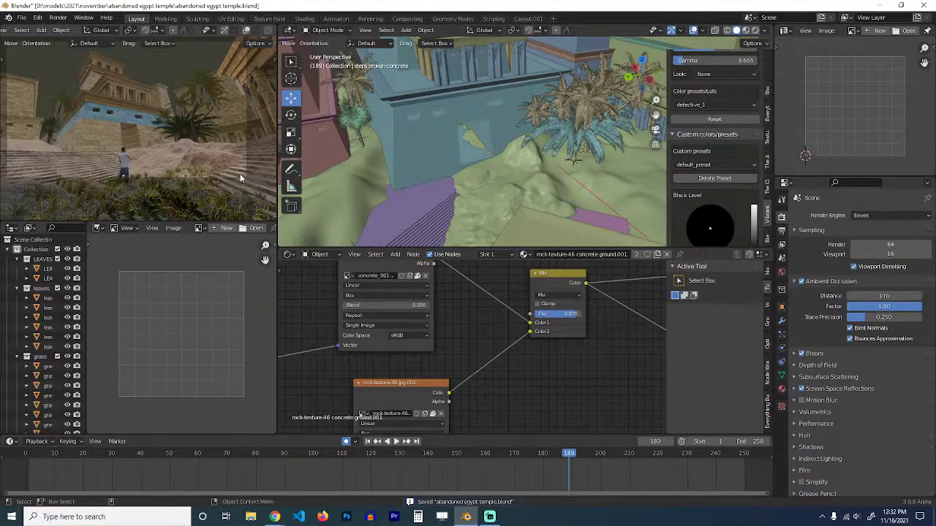
# Set the camera viewport to Rendered shading and switch to Google Chrome.
pyautogui.moveTo(240, 178); pyautogui.dragTo(237, 160, button='middle')
pyautogui.scroll(-3, 253, 30)
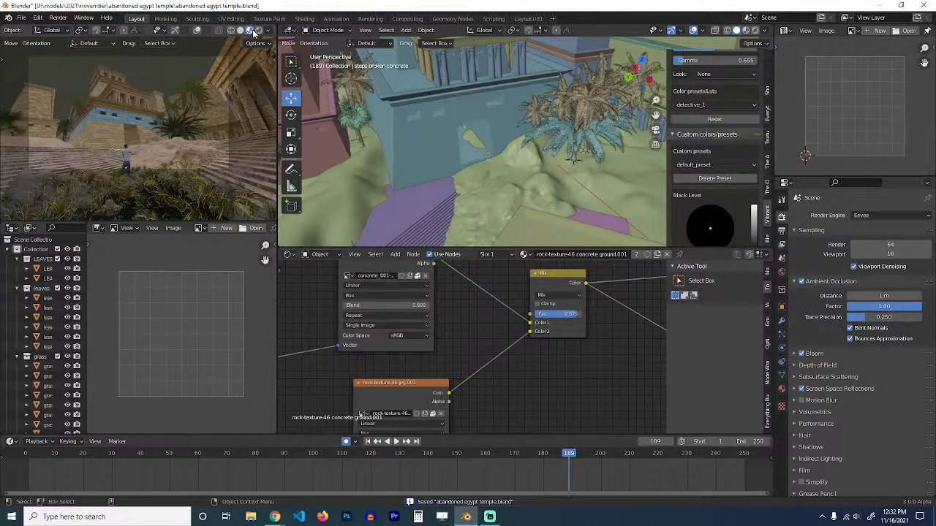
pyautogui.click(260, 30)
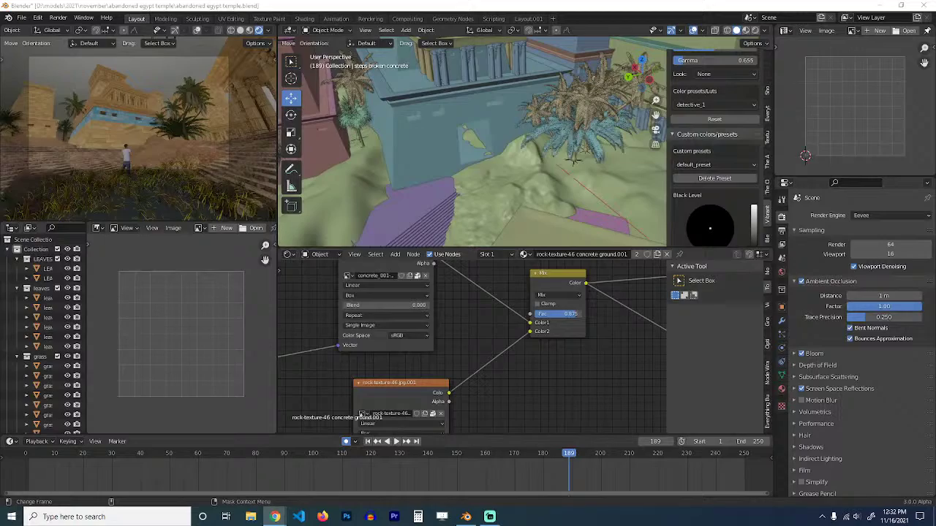
pyautogui.click(275, 517)
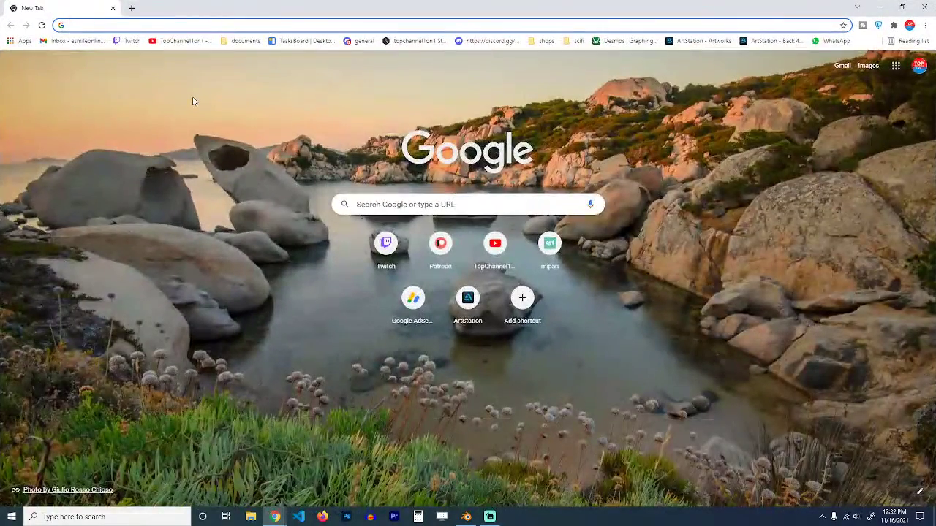
# Open the website blenderandbeyond.com and browse its posts down to "Making Npr art in blender".
pyautogui.write('blendera')
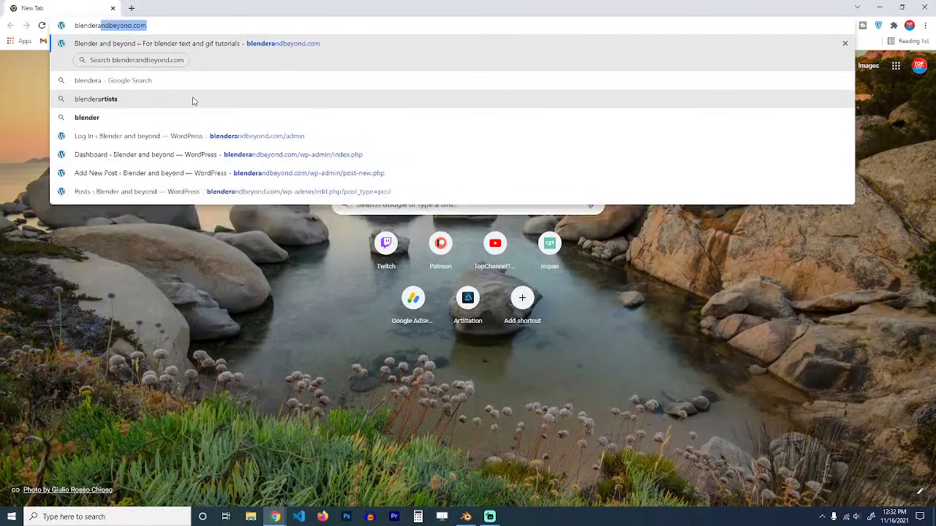
pyautogui.press('Return')
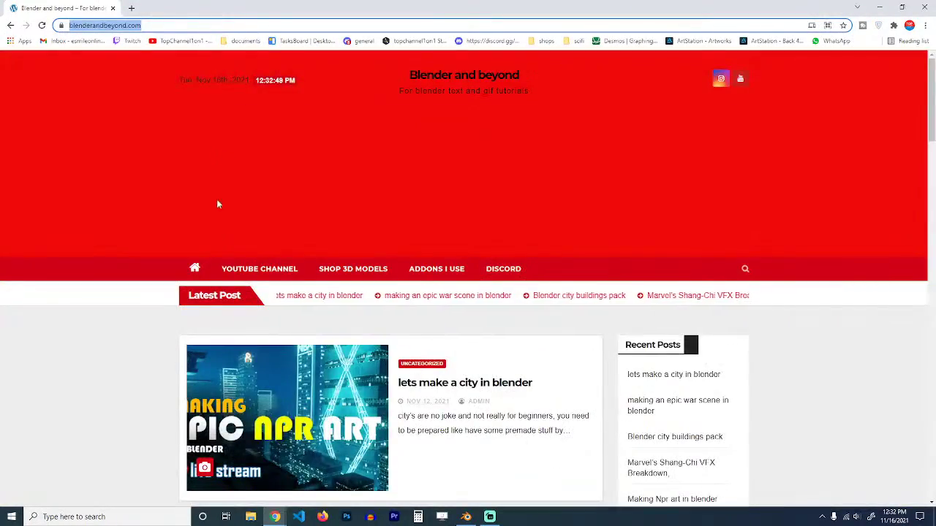
pyautogui.scroll(-5, 198, 297)
pyautogui.scroll(-8, 199, 296)
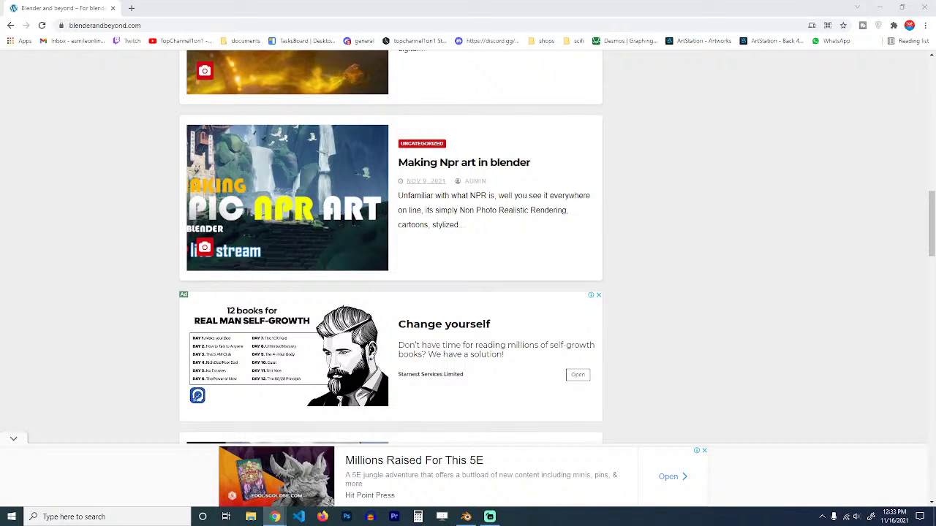
# Switch back to Blender and save the abandoned egypt temple.blend file.
pyautogui.click(883, 6)
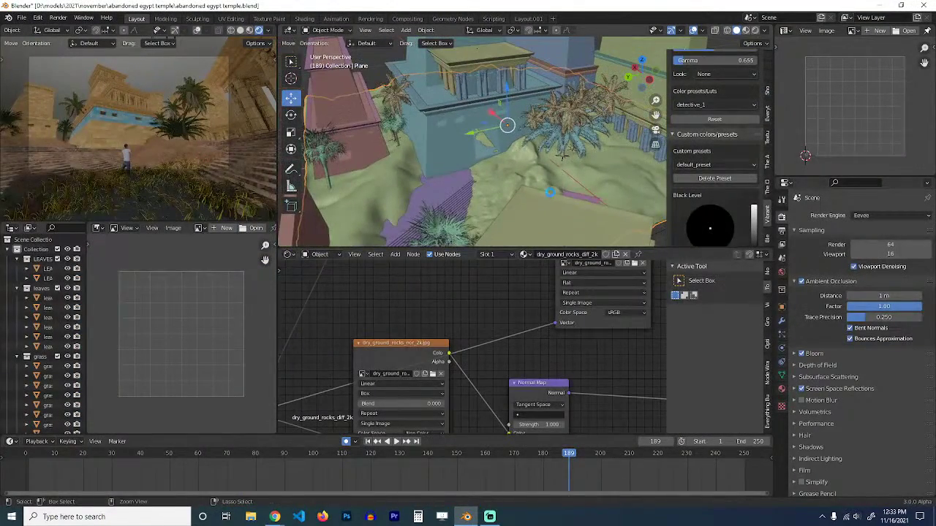
pyautogui.hotkey('ctrl', 's')
pyautogui.scroll(-4, 760, 219)
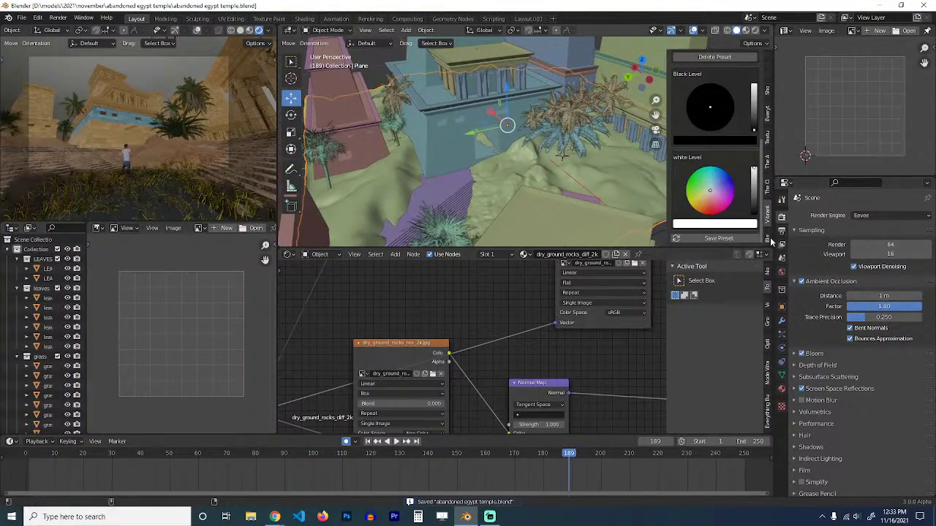
# Show the Blender Help Manual add-on and make the 3D viewport taller by shrinking the shader editor.
pyautogui.click(767, 239)
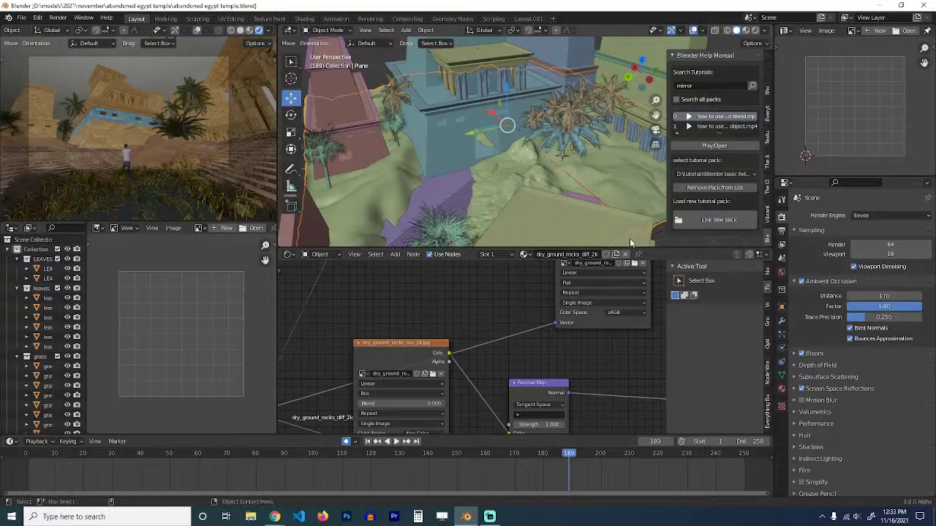
pyautogui.moveTo(633, 249); pyautogui.dragTo(636, 309)
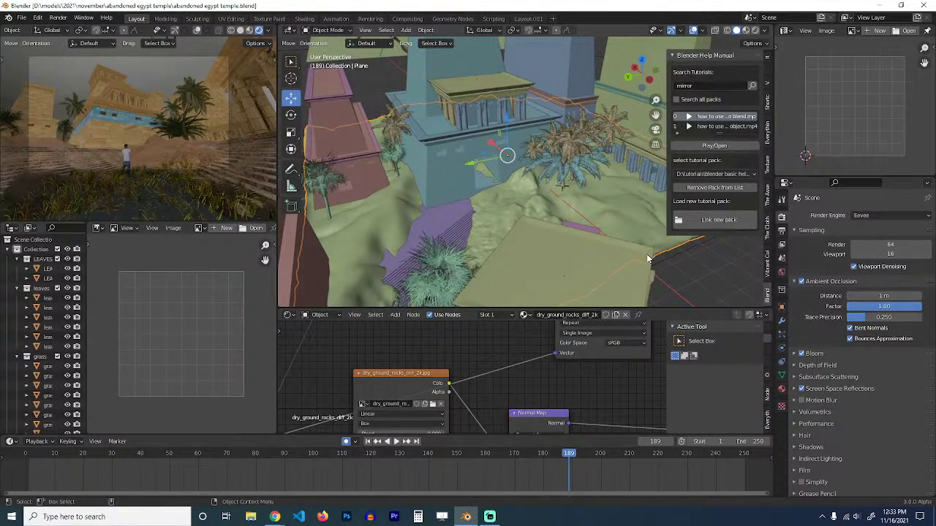
pyautogui.moveTo(490, 517)
pyautogui.moveTo(633, 150); pyautogui.dragTo(488, 194, button='middle')
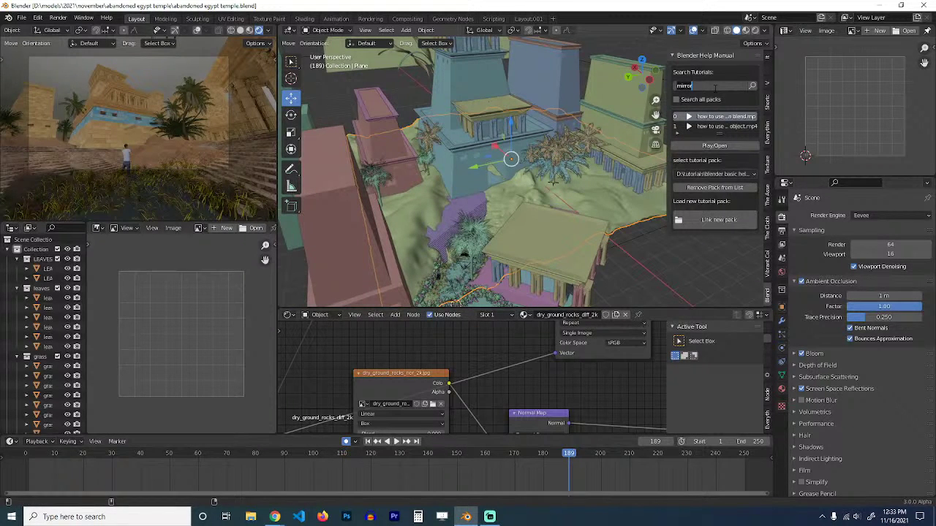
# Search the Blender Help Manual tutorials for "how to use bevel modifier".
pyautogui.press('BackSpace')
pyautogui.press('BackSpace')
pyautogui.press('BackSpace')
pyautogui.press('BackSpace')
pyautogui.press('BackSpace')
pyautogui.press('BackSpace')
pyautogui.write('bevel')
pyautogui.press('BackSpace')
pyautogui.press('BackSpace')
pyautogui.press('BackSpace')
pyautogui.press('BackSpace')
pyautogui.press('BackSpace')
pyautogui.write('how to use bevel modifier')
pyautogui.click(752, 85)
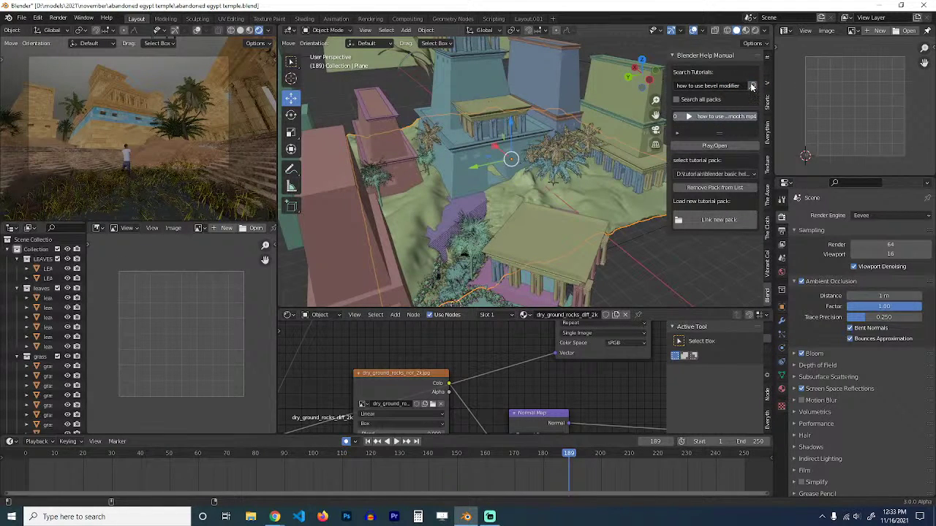
# Extend the search to all packs, play the bevel modifier tutorial and close its player window.
pyautogui.click(692, 100)
pyautogui.click(705, 86)
pyautogui.press('Return')
pyautogui.click(726, 146)
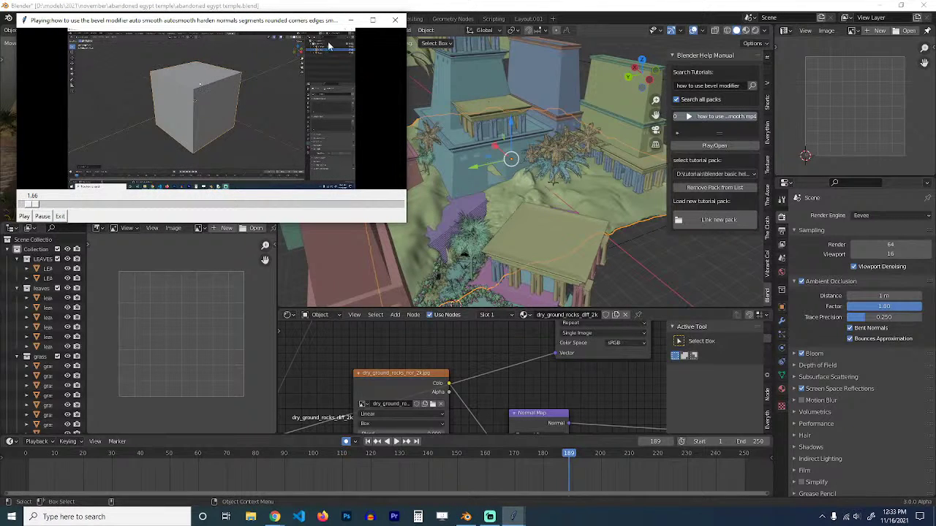
pyautogui.click(395, 19)
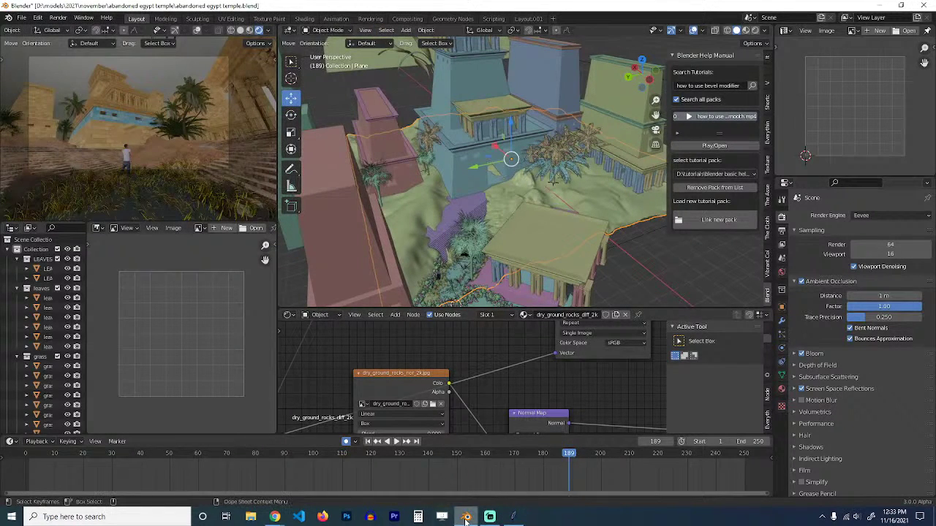
pyautogui.click(513, 517)
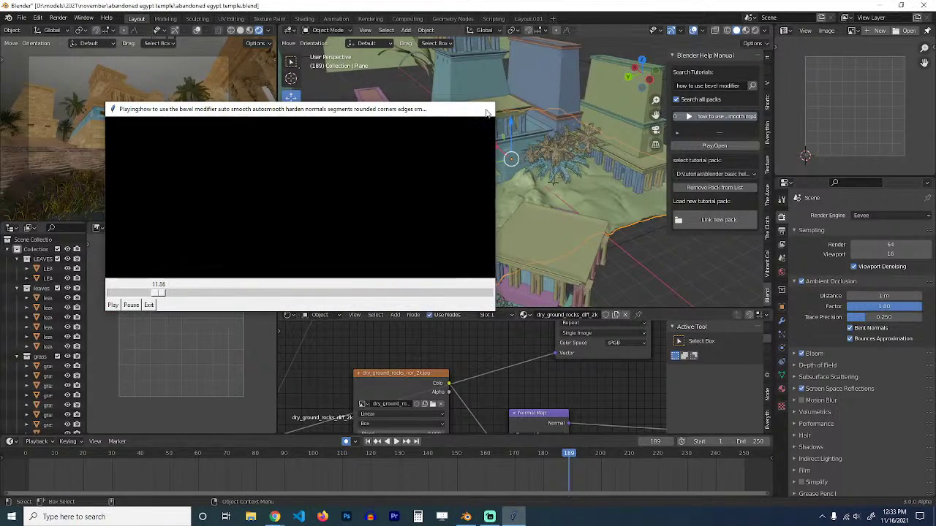
pyautogui.click(488, 111)
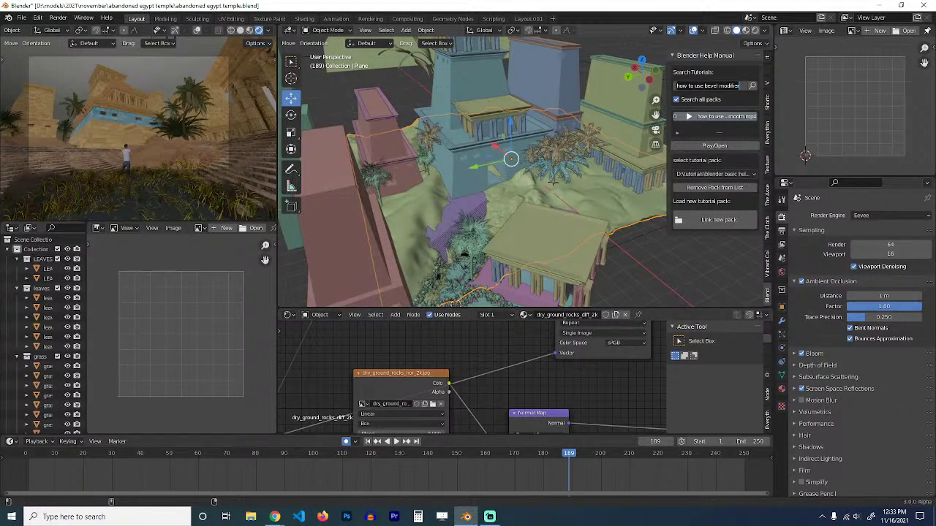
# Search the tutorials for "mirror modifier" with searching of all packs turned off.
pyautogui.write('mi')
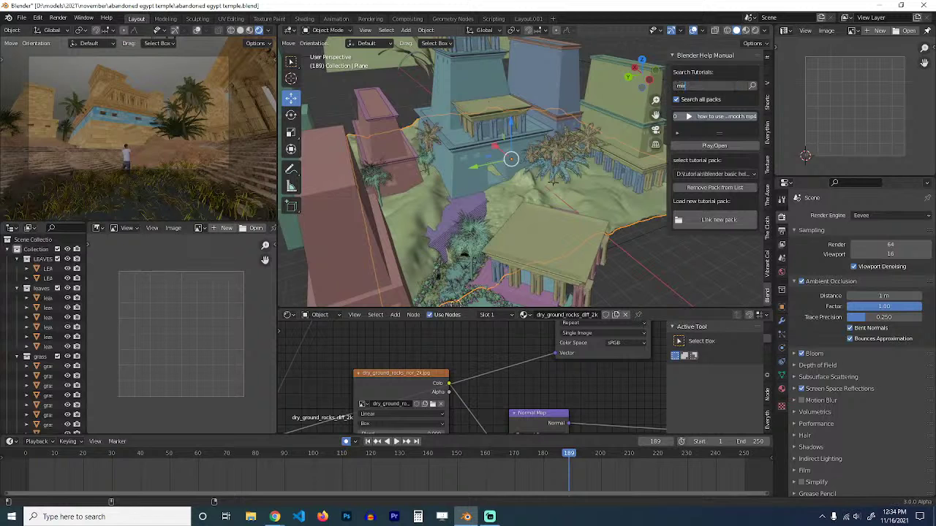
pyautogui.write('rror modifier')
pyautogui.press('Return')
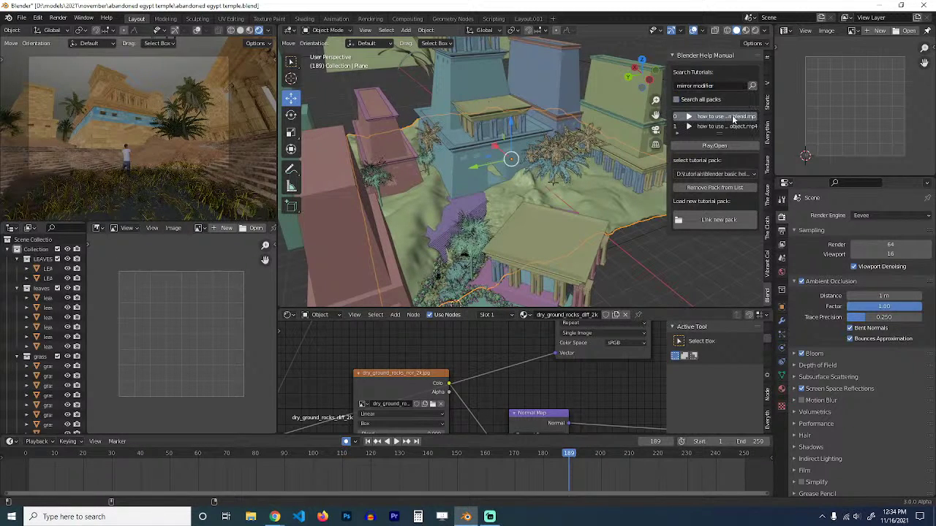
# Lengthen the tutorial results list, play the mirror modifier bisect tool flip tutorial and close its player window.
pyautogui.moveTo(719, 135); pyautogui.dragTo(717, 192)
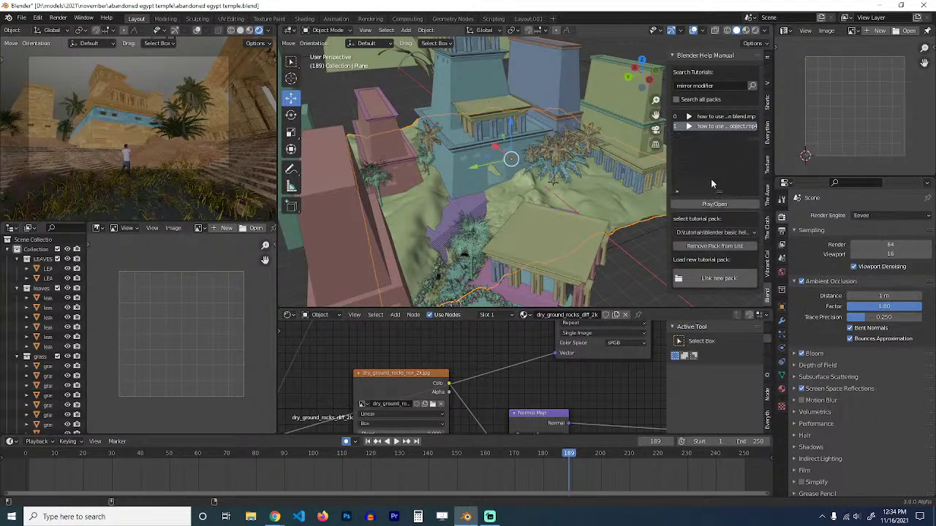
pyautogui.click(721, 117)
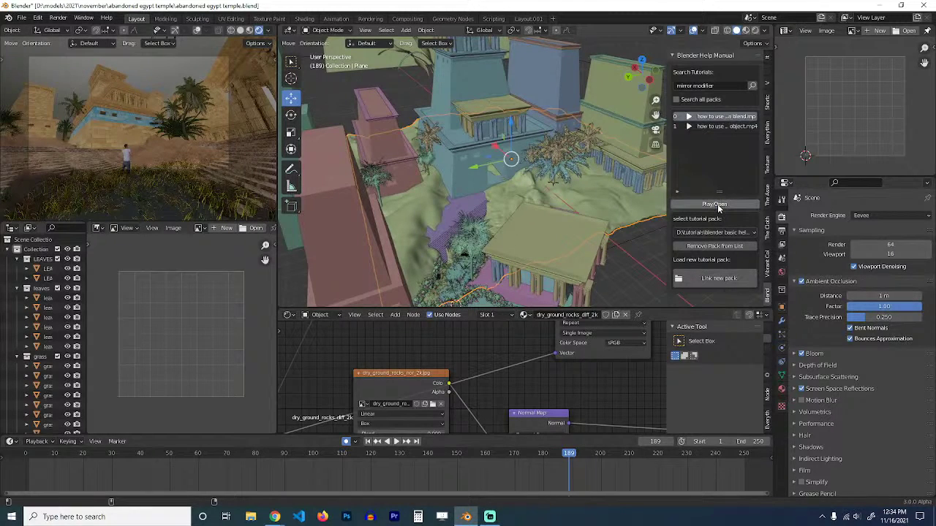
pyautogui.click(711, 205)
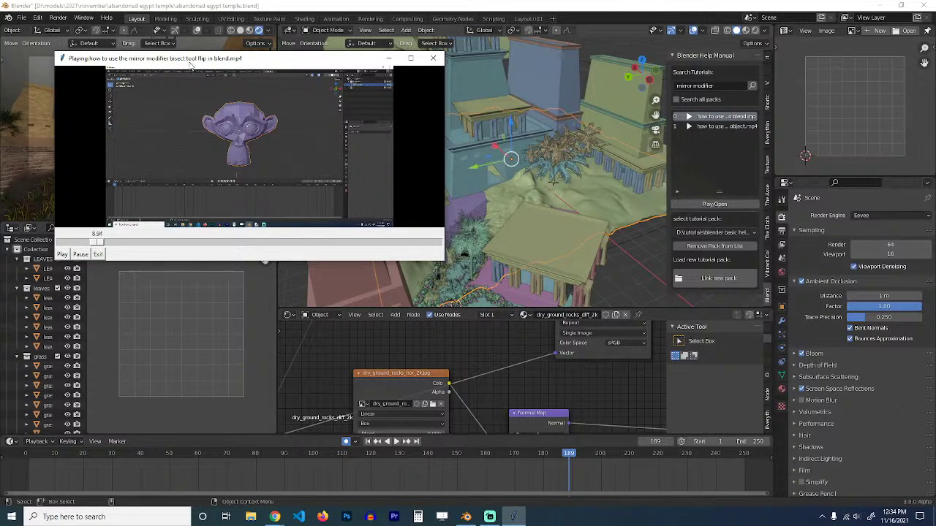
pyautogui.click(440, 60)
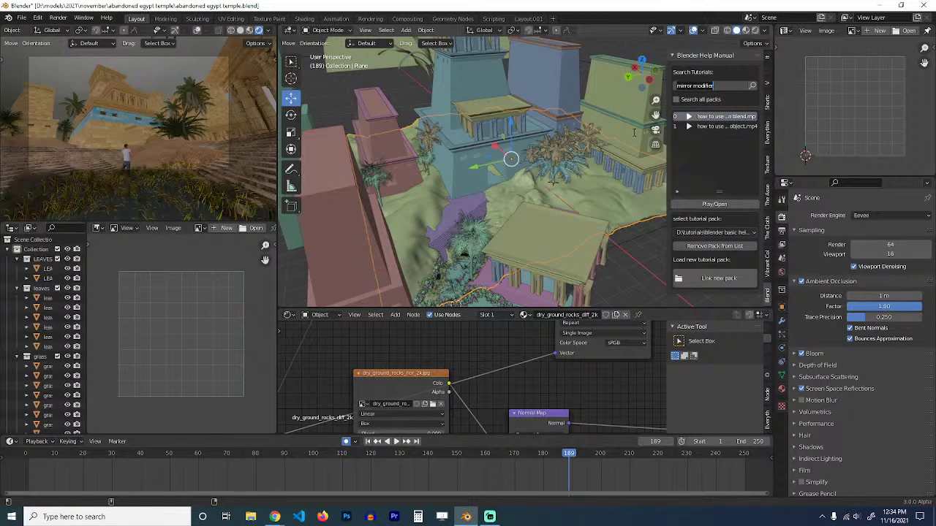
# Search the Blender Help Manual tutorials for "instance".
pyautogui.press('Return')
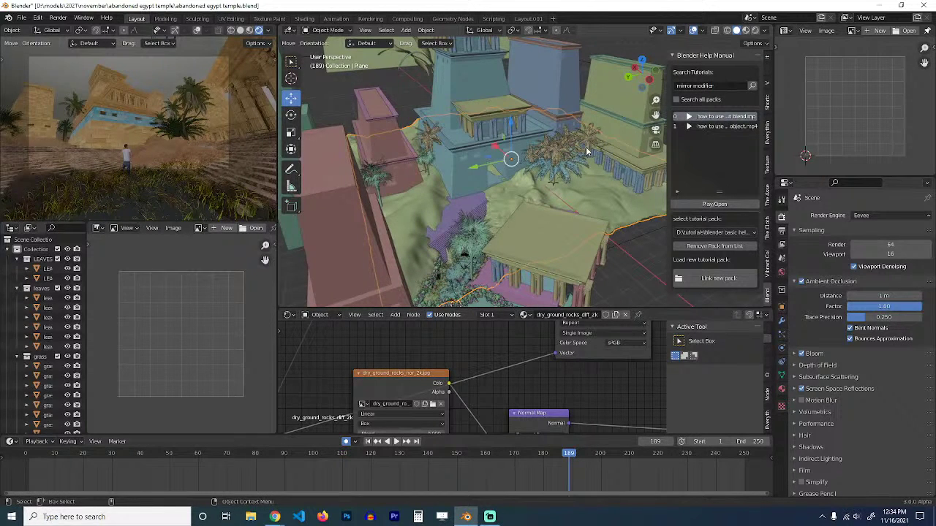
pyautogui.click(713, 86)
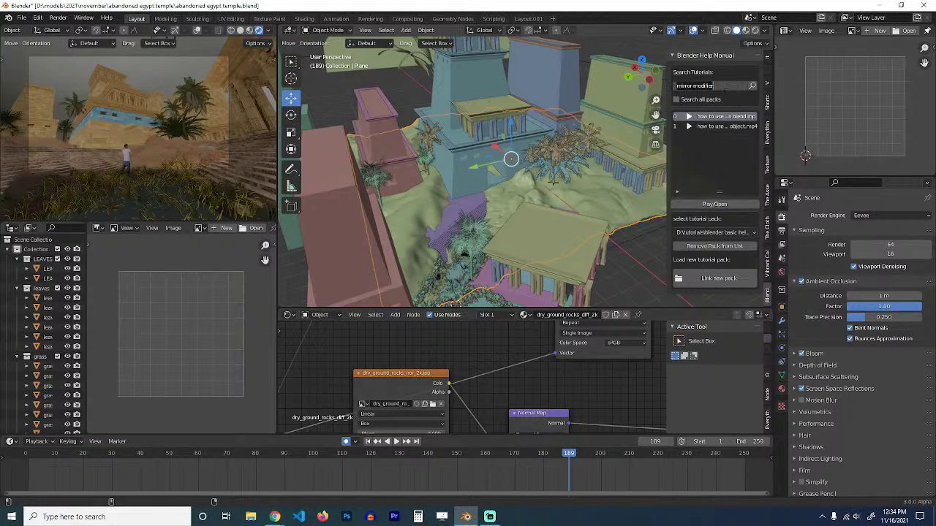
pyautogui.write('instance')
pyautogui.press('Return')
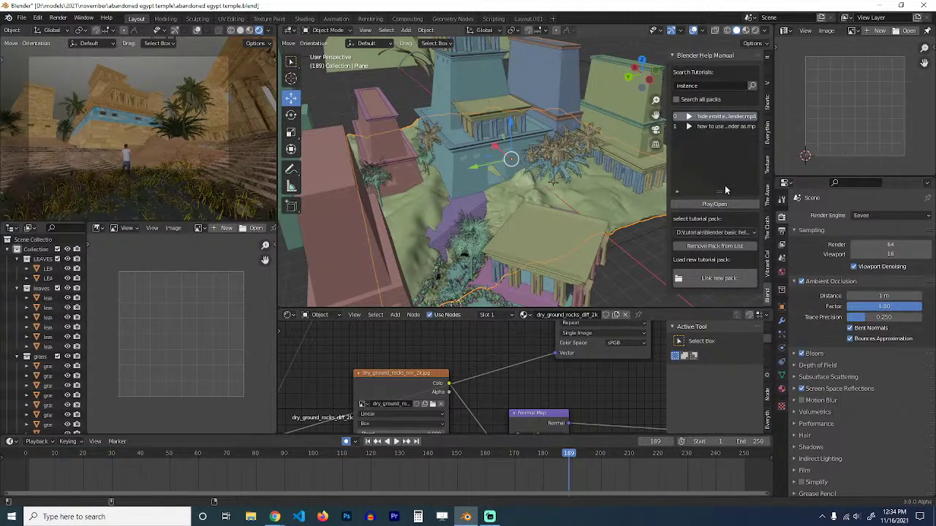
# Play and close the tutorial on hiding the particle system emitter, and select the large volume cube in the scene.
pyautogui.click(726, 206)
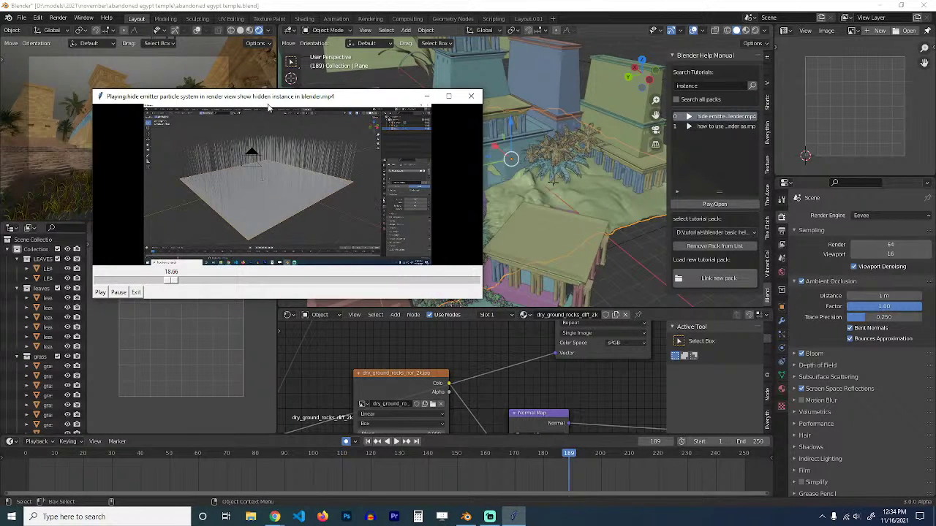
pyautogui.click(471, 96)
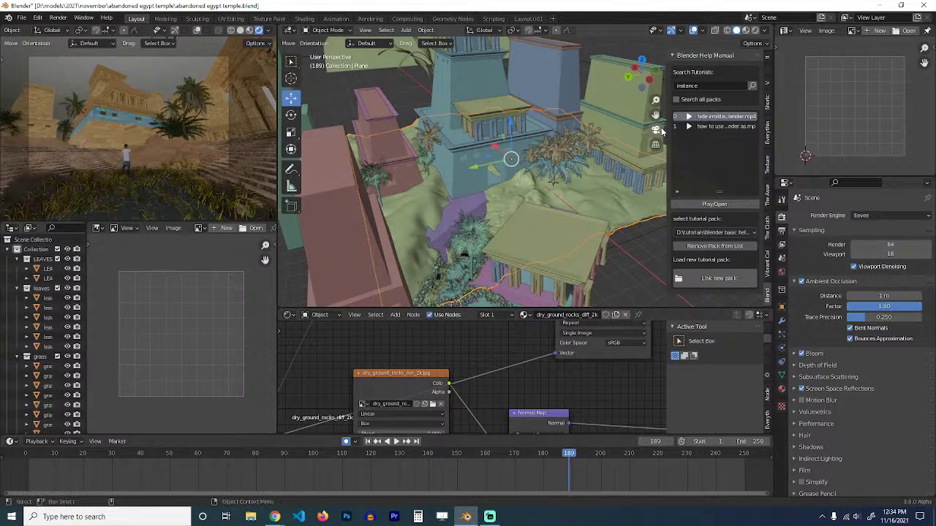
pyautogui.click(626, 245)
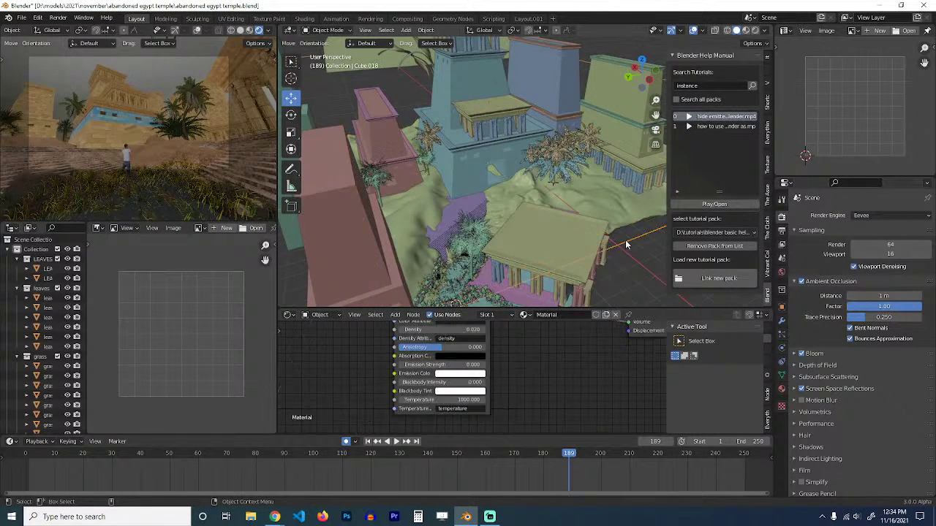